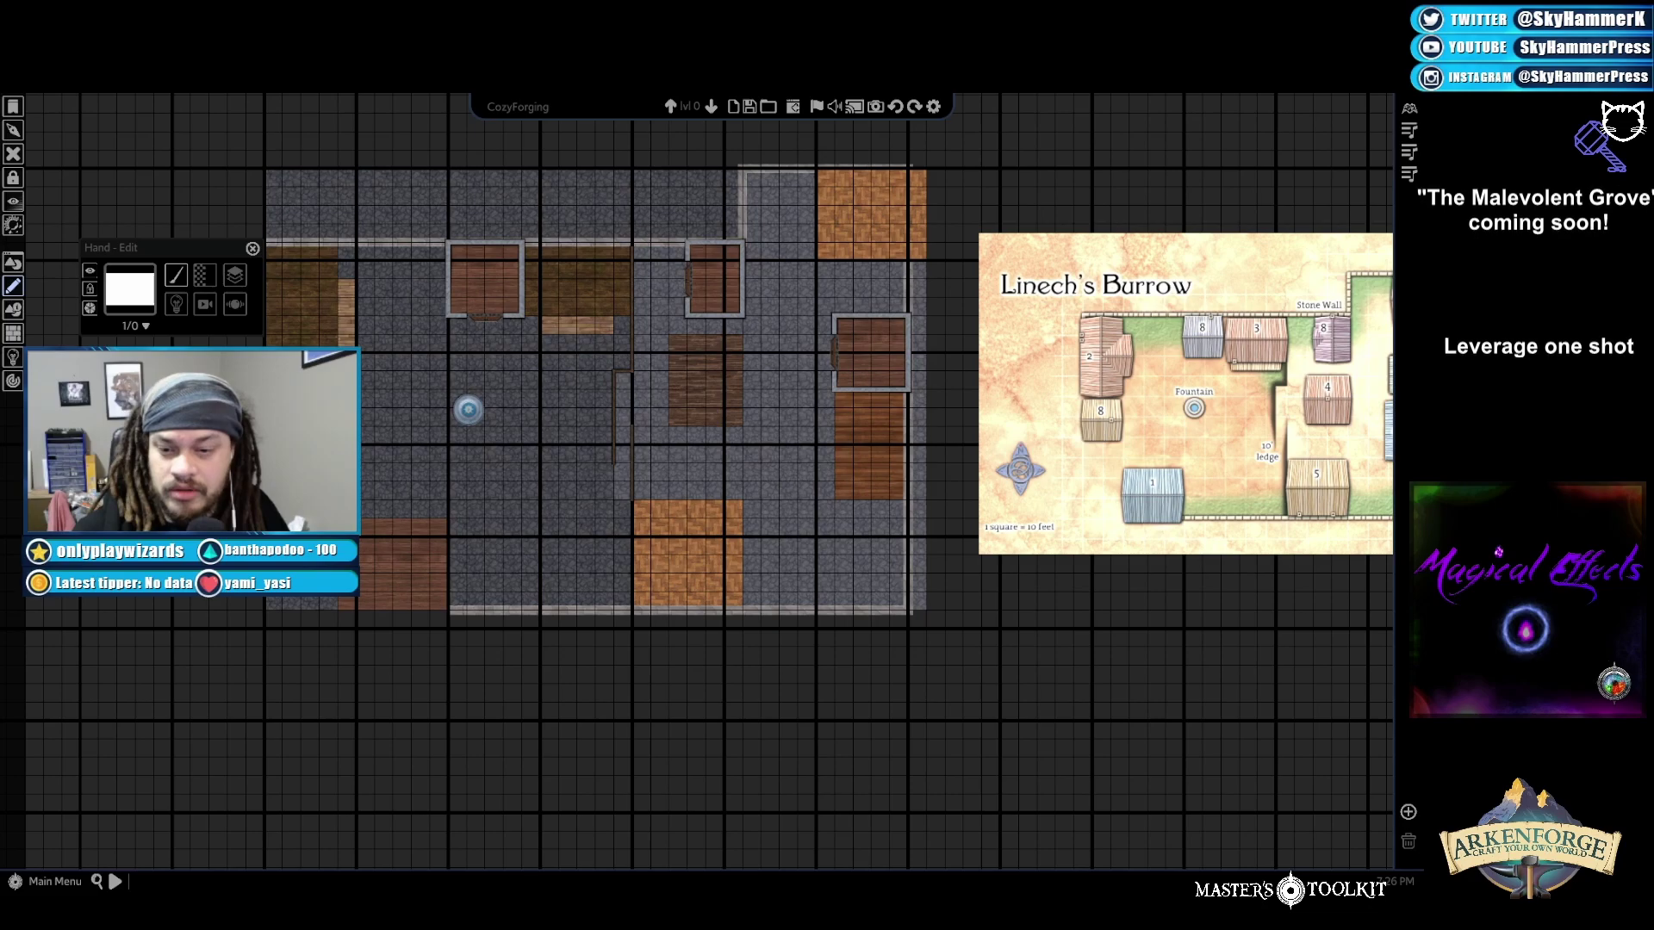
Check the audio volume settings and return to the map
{"action": "key", "text": "Escape"}
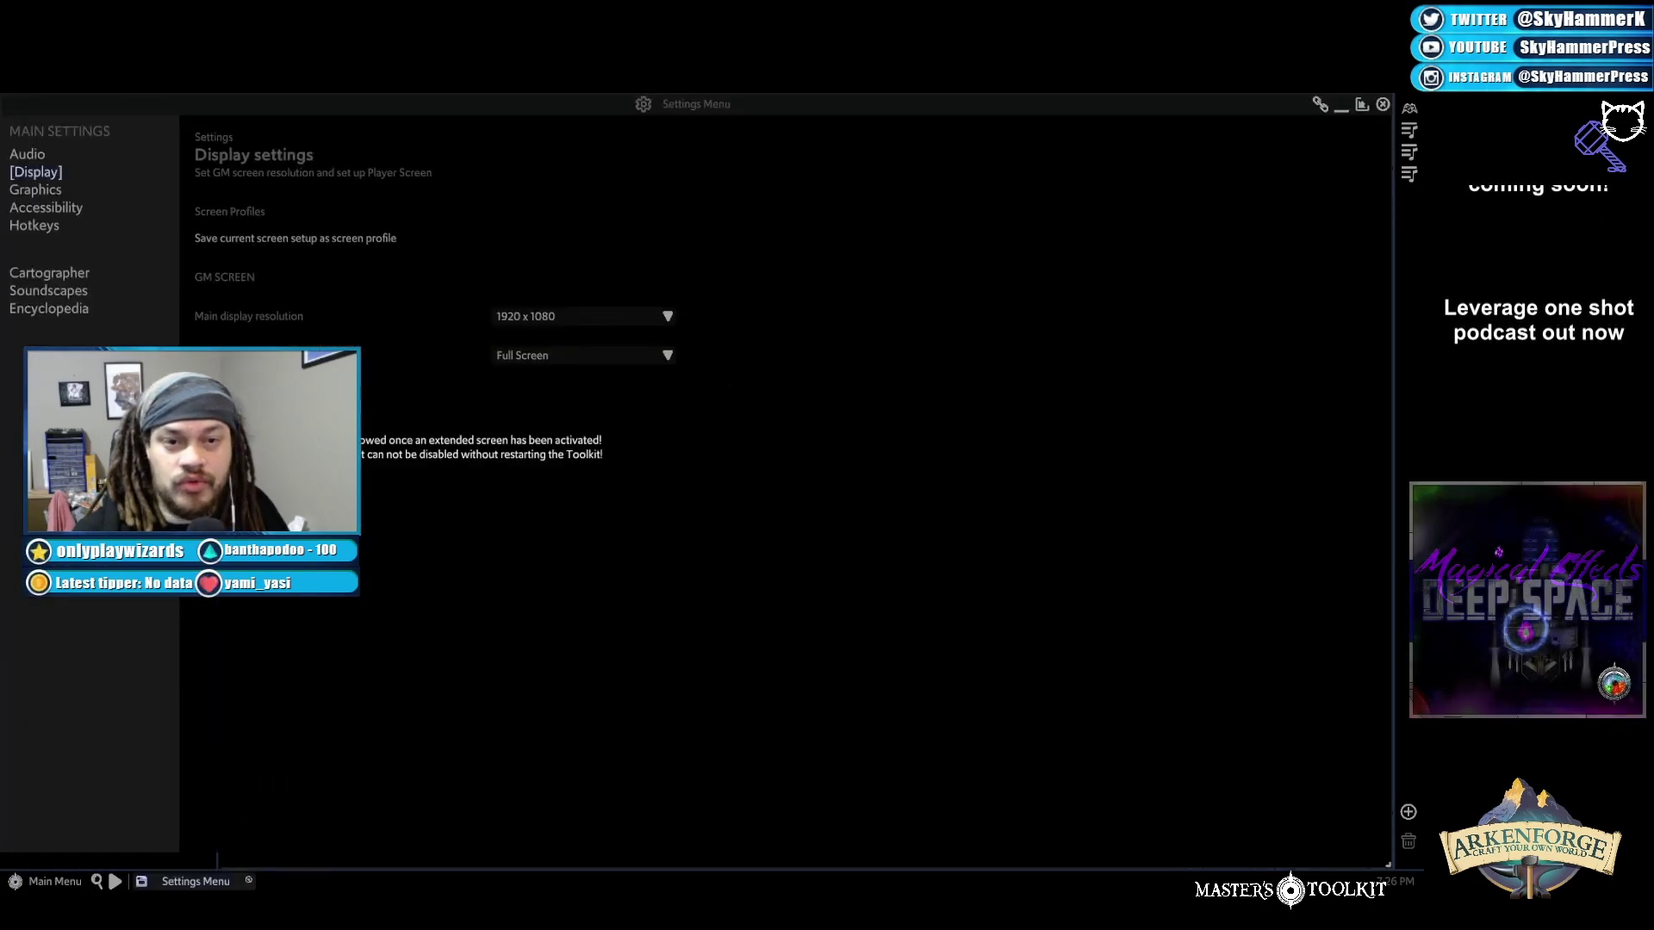
{"action": "left_click", "coordinate": [933, 106]}
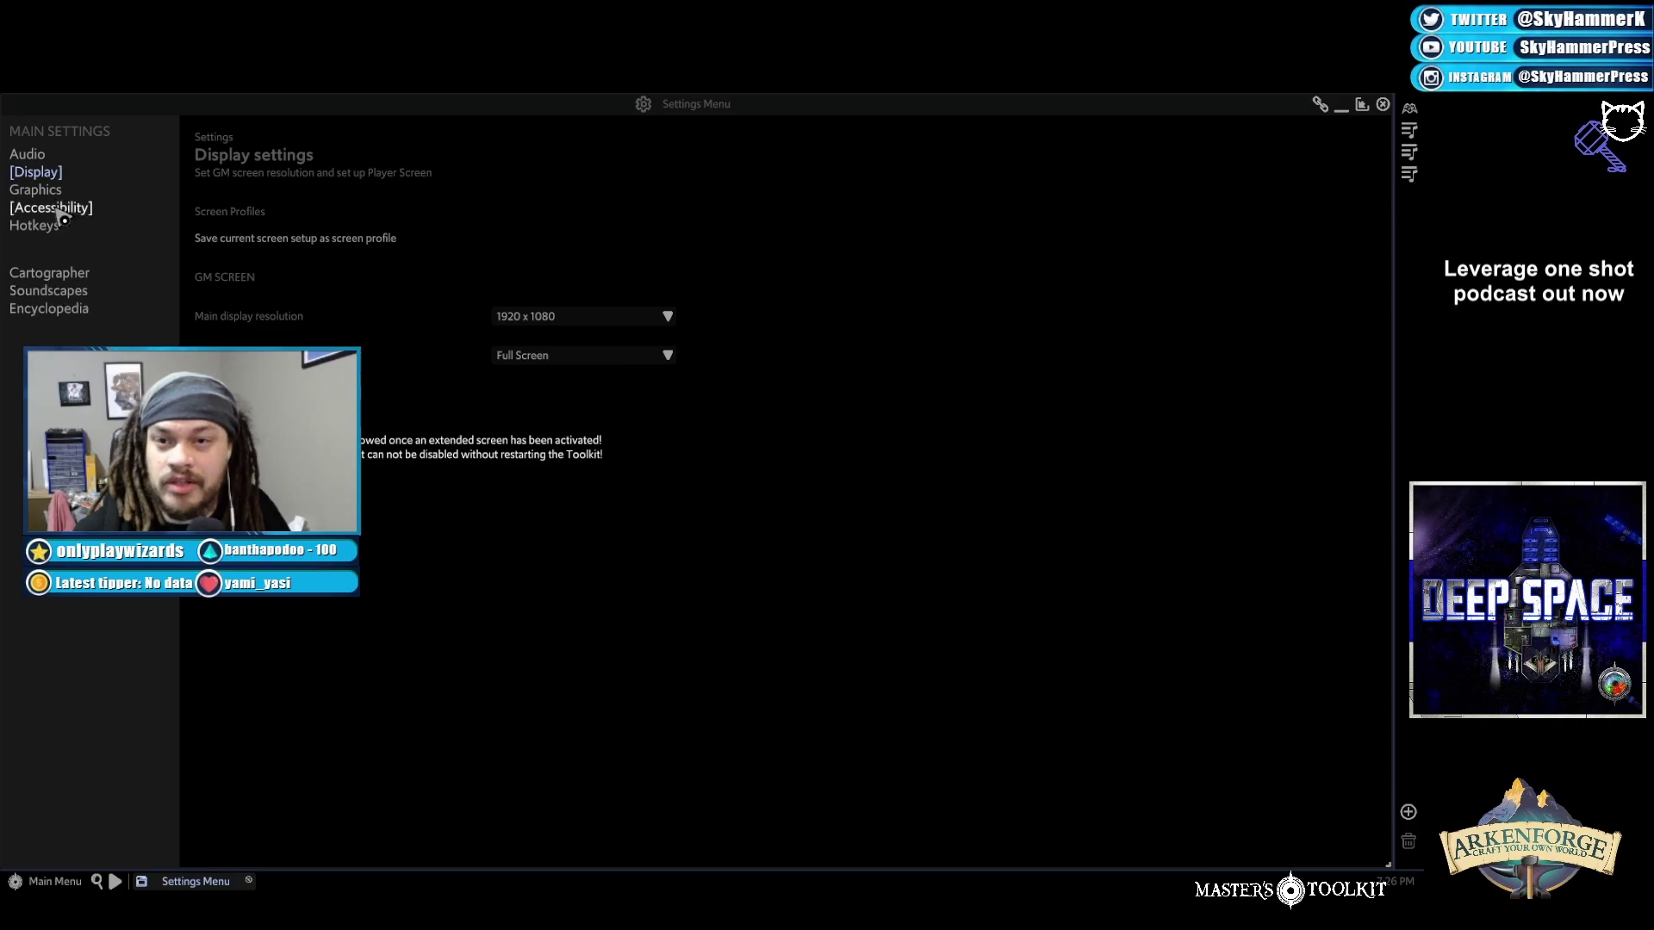
{"action": "left_click", "coordinate": [33, 154]}
{"action": "left_click", "coordinate": [449, 248]}
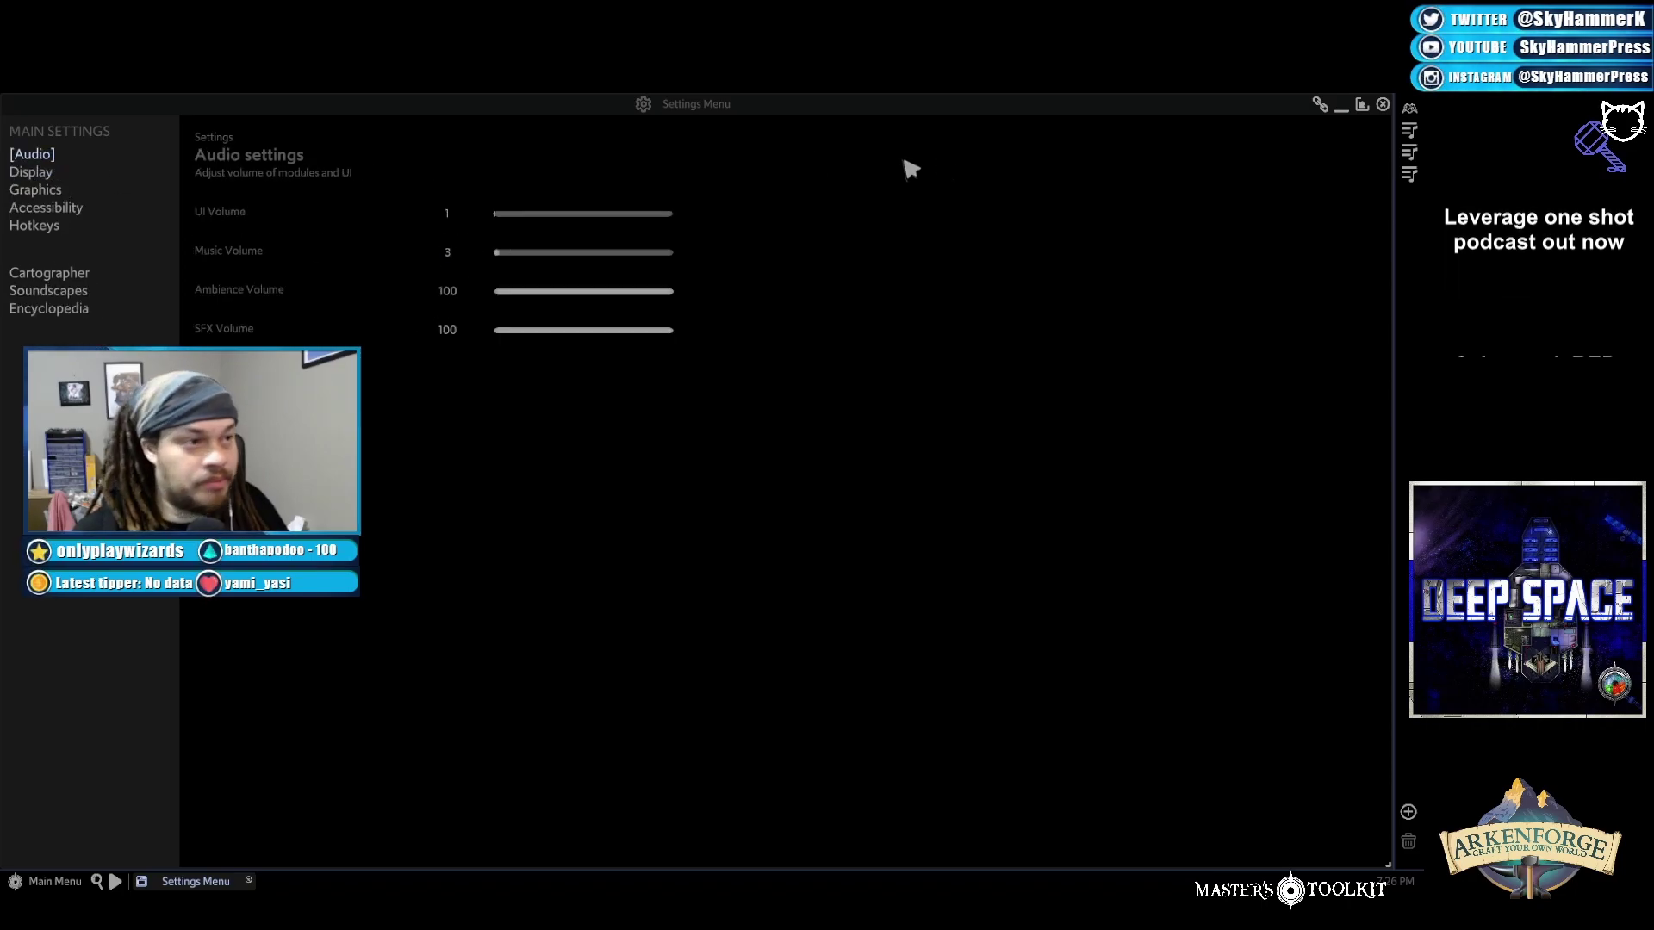
{"action": "left_click", "coordinate": [1383, 105]}
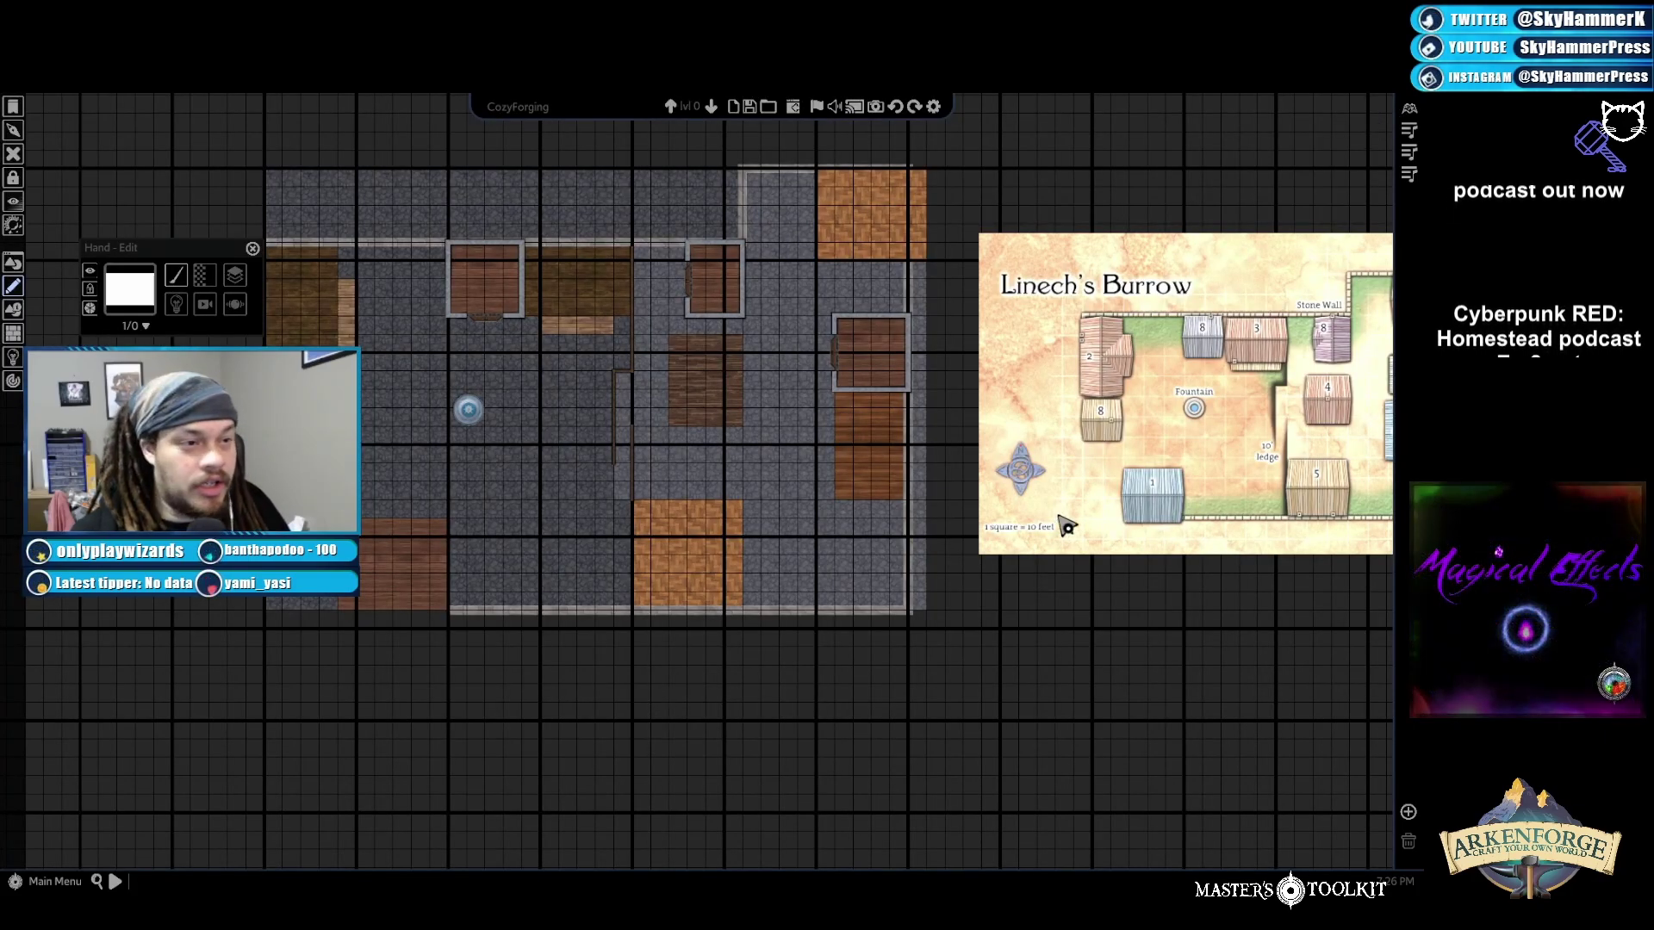
Compare the drawn map's building floors, walls and fountain with the Linech's Burrow reference image
{"action": "key", "text": "Up"}
{"action": "key", "text": "Right"}
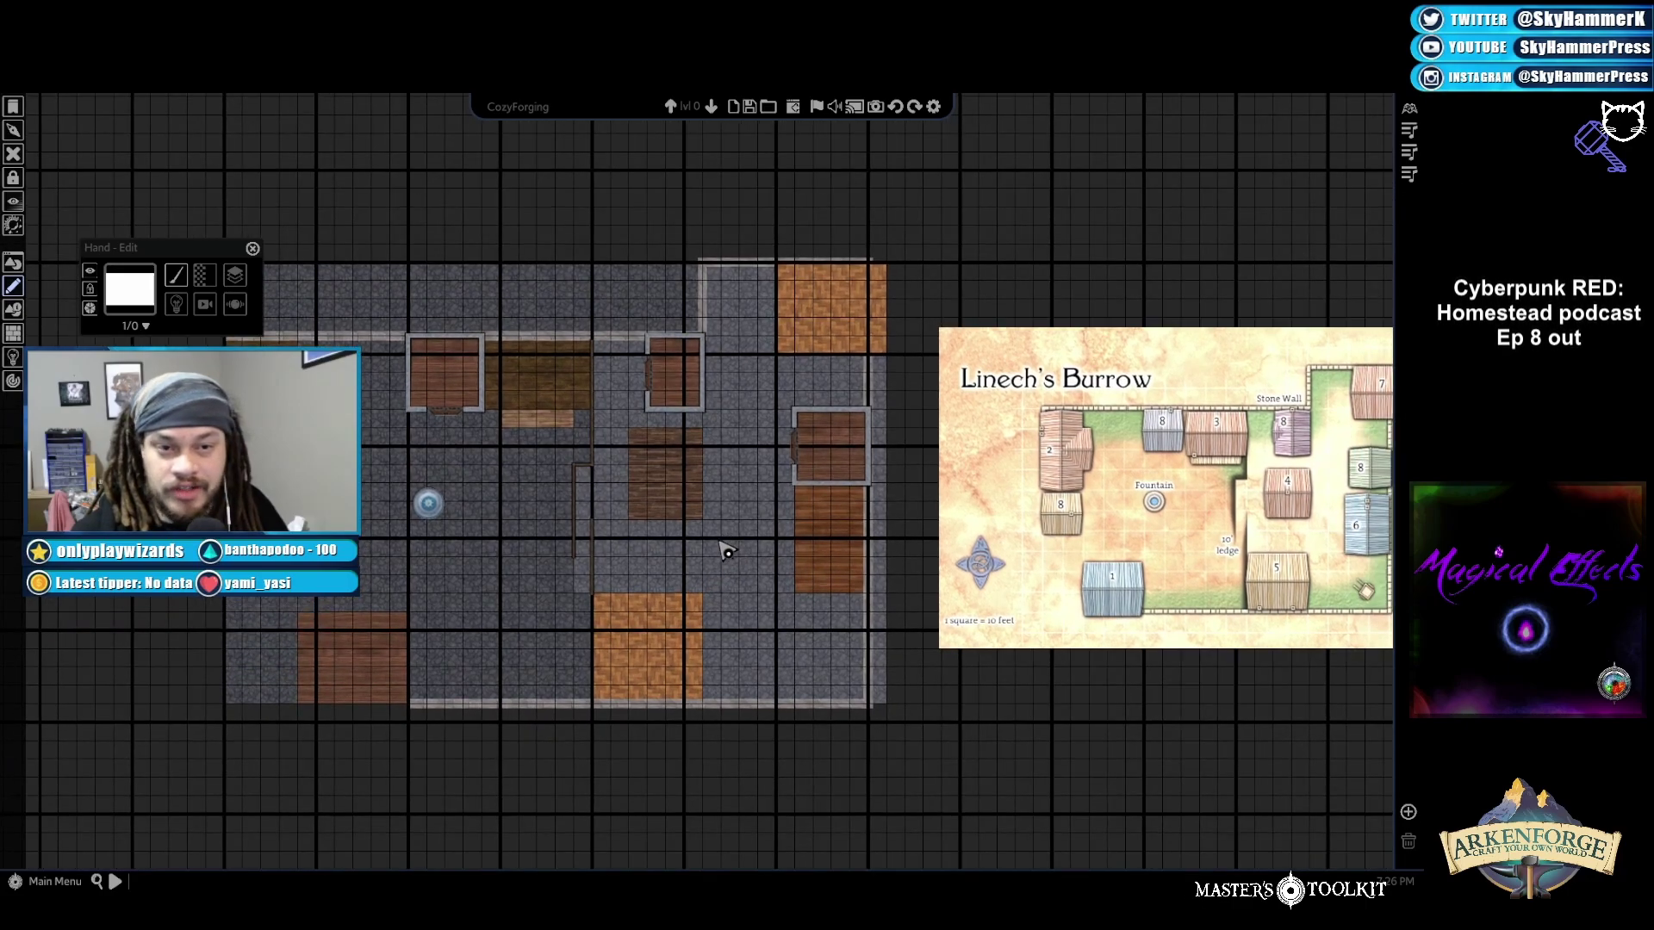
{"action": "scroll", "coordinate": [727, 558], "scroll_direction": "down", "scroll_amount": 1}
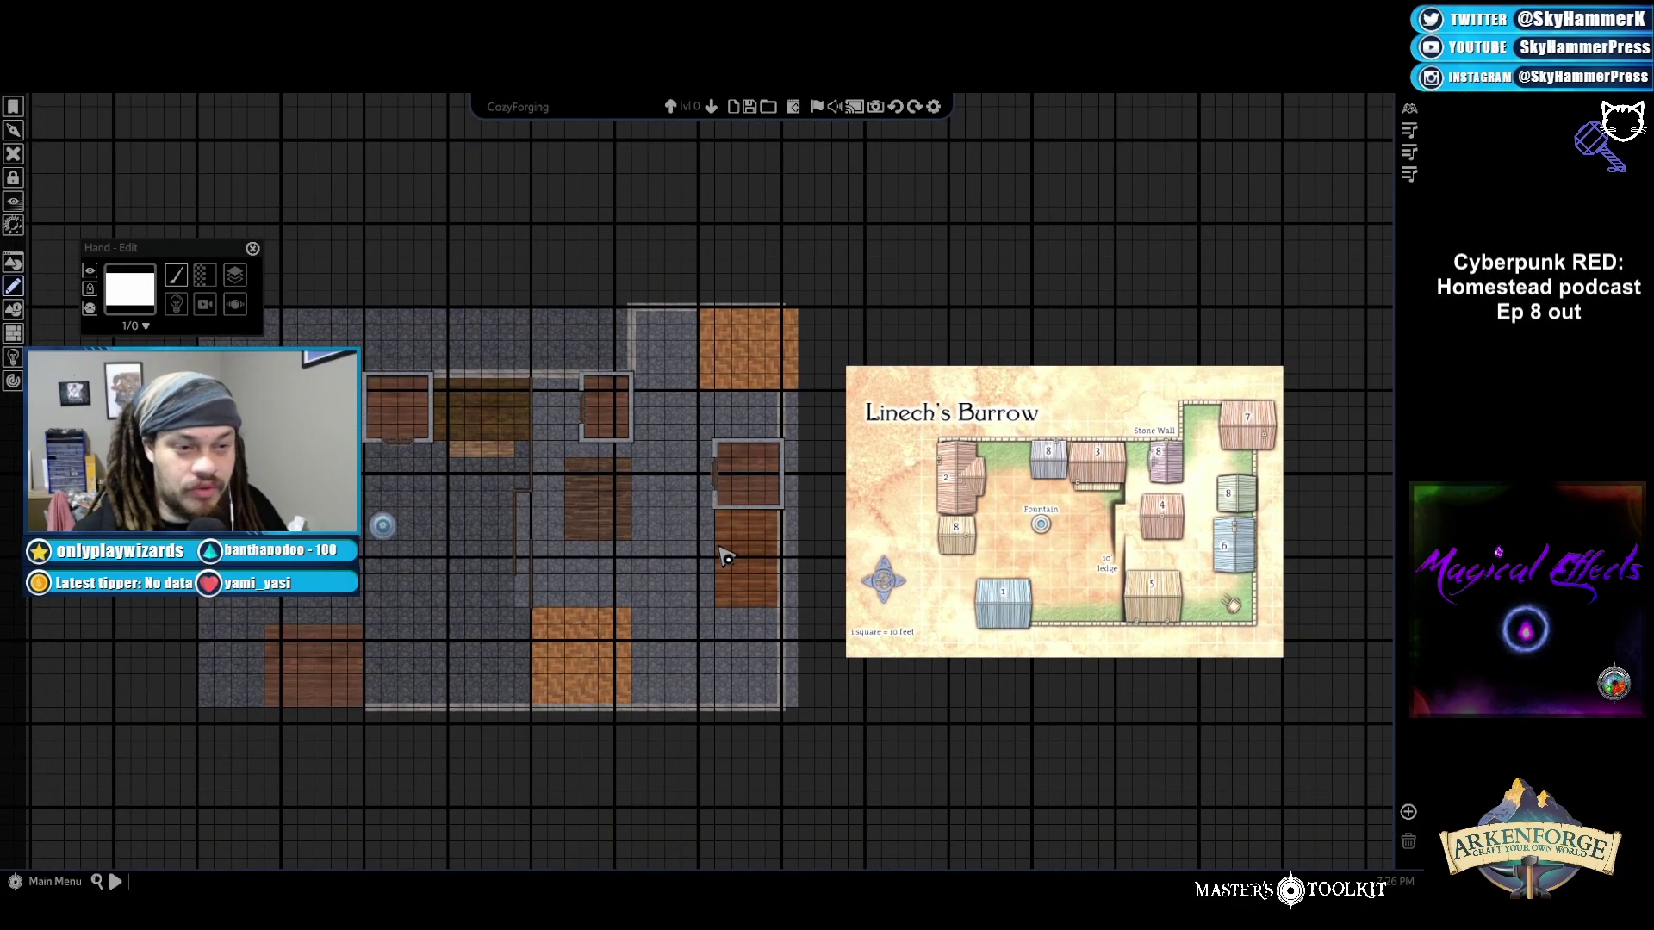
{"action": "key", "text": "Up"}
{"action": "key", "text": "Left"}
{"action": "scroll", "coordinate": [728, 558], "scroll_direction": "down", "scroll_amount": 1}
{"action": "key", "text": "Left"}
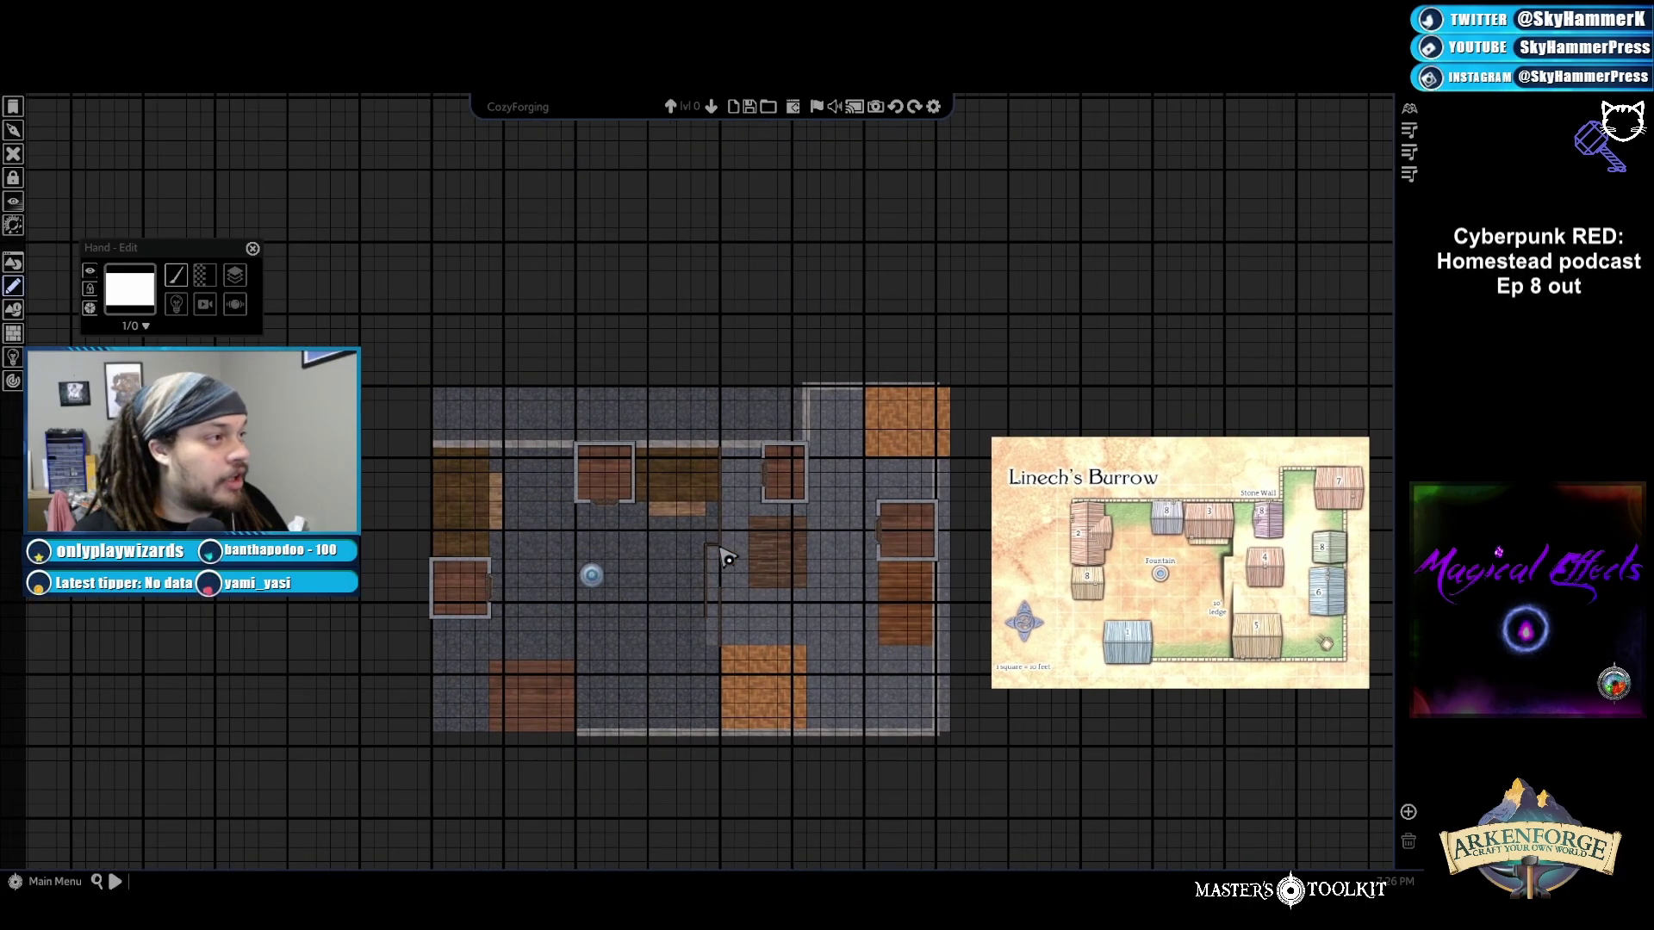
{"action": "key", "text": "Left"}
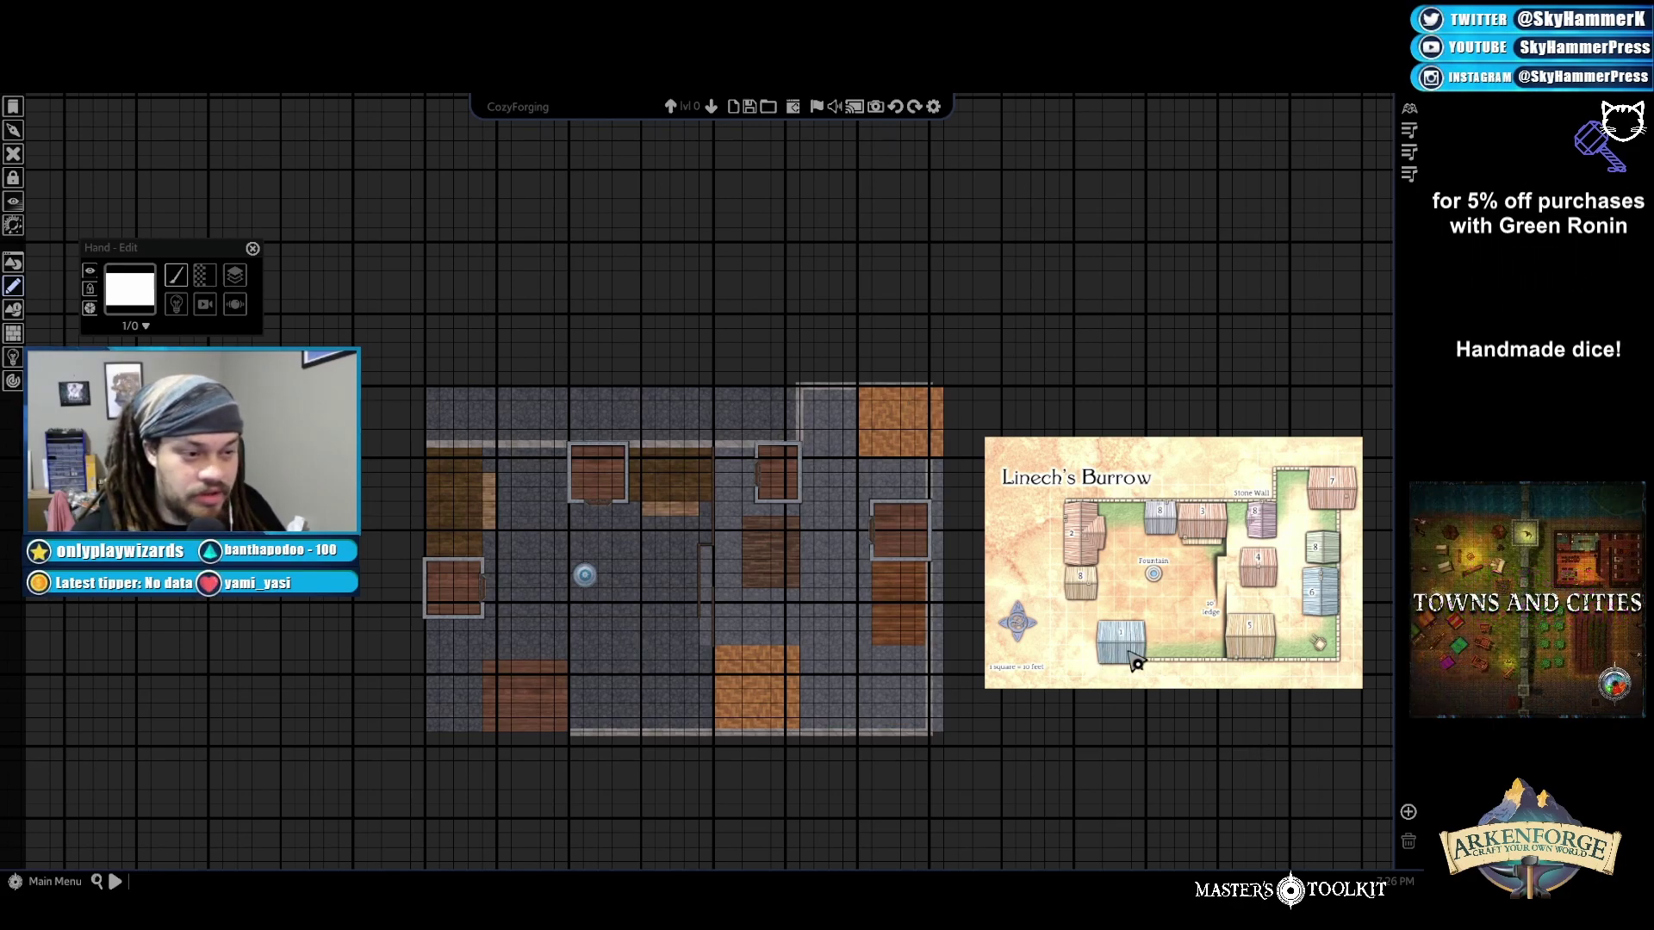
{"action": "scroll", "coordinate": [622, 603], "scroll_direction": "up", "scroll_amount": 4}
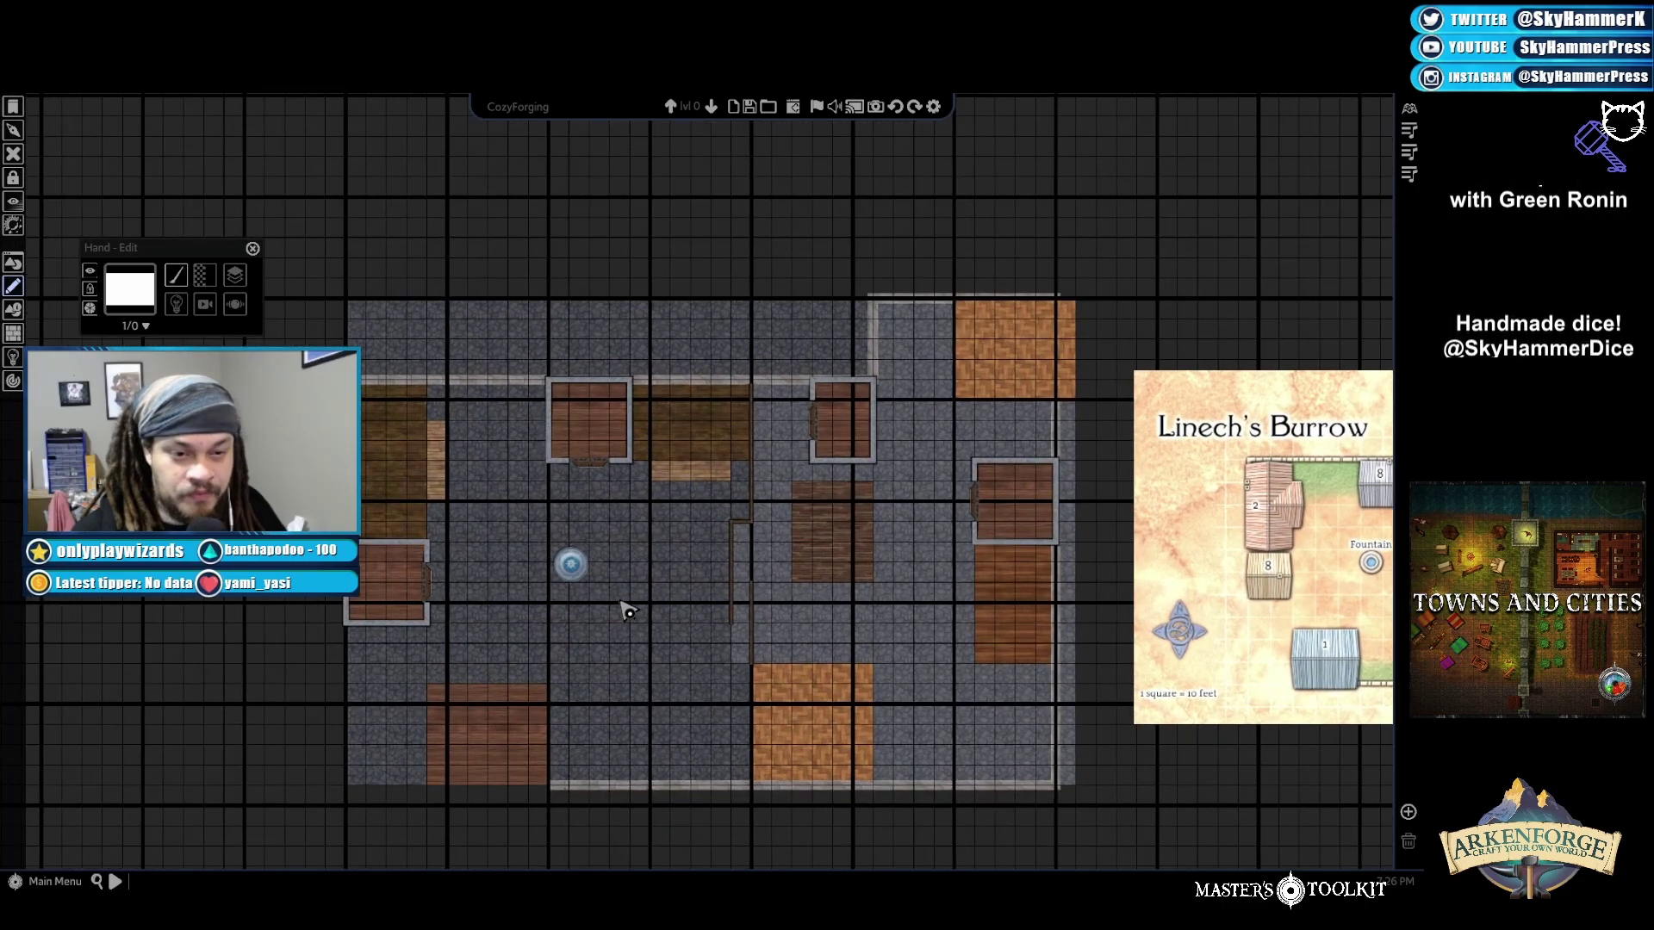
{"action": "scroll", "coordinate": [842, 616], "scroll_direction": "up", "scroll_amount": 3}
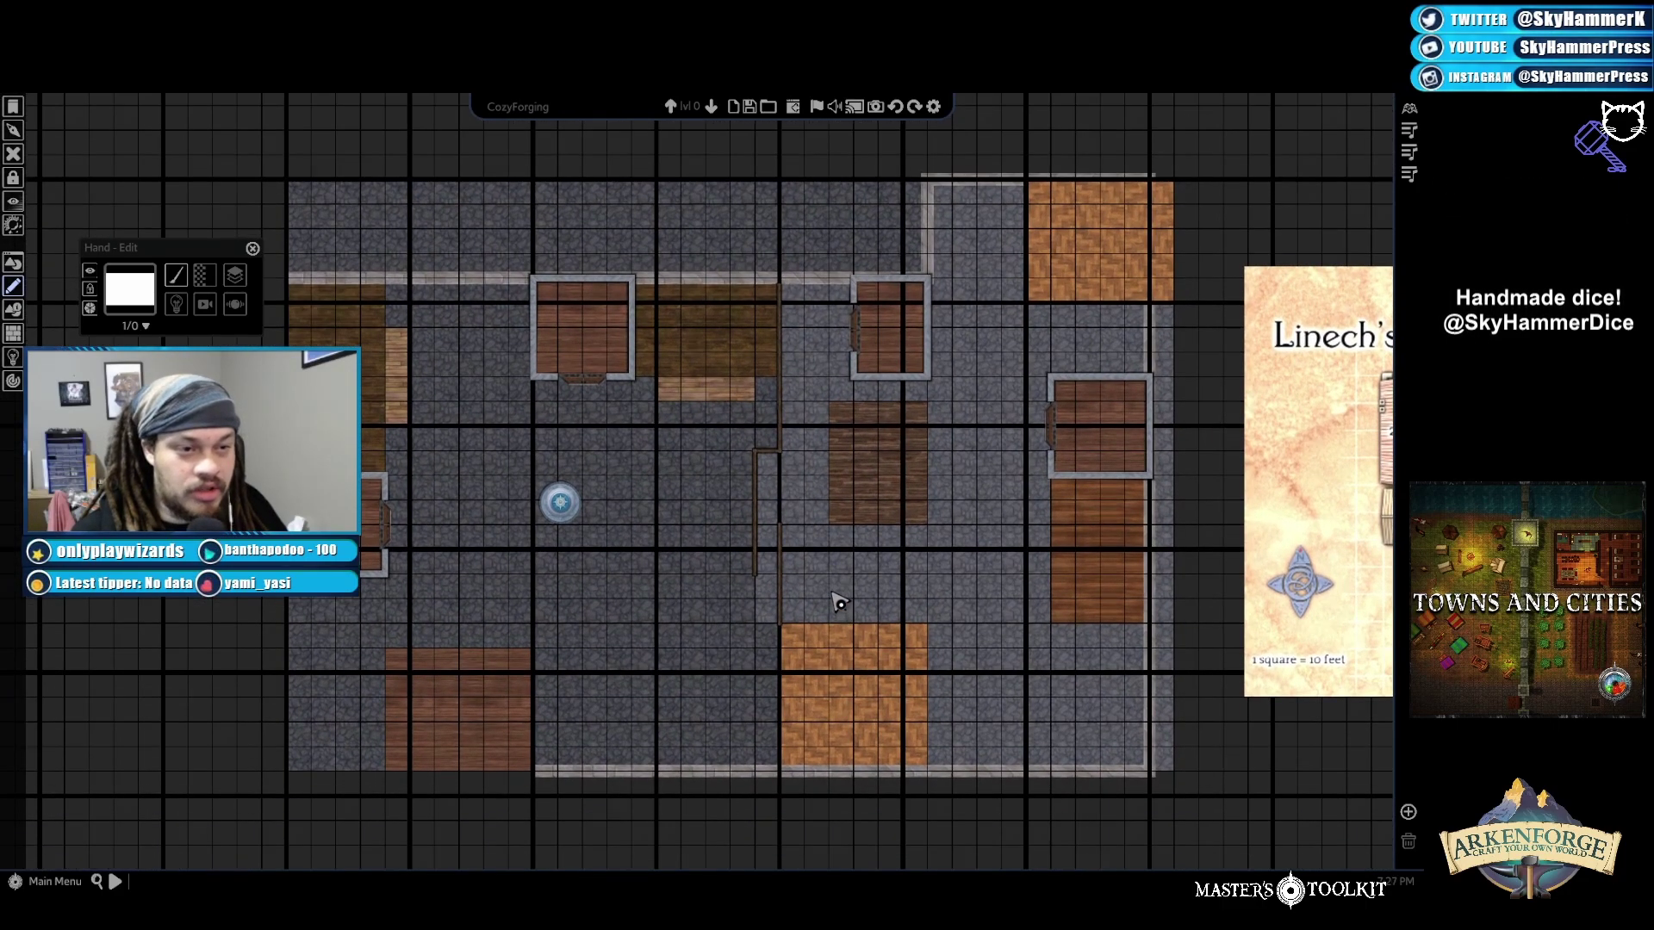
{"action": "key", "text": "Left"}
{"action": "key", "text": "Up"}
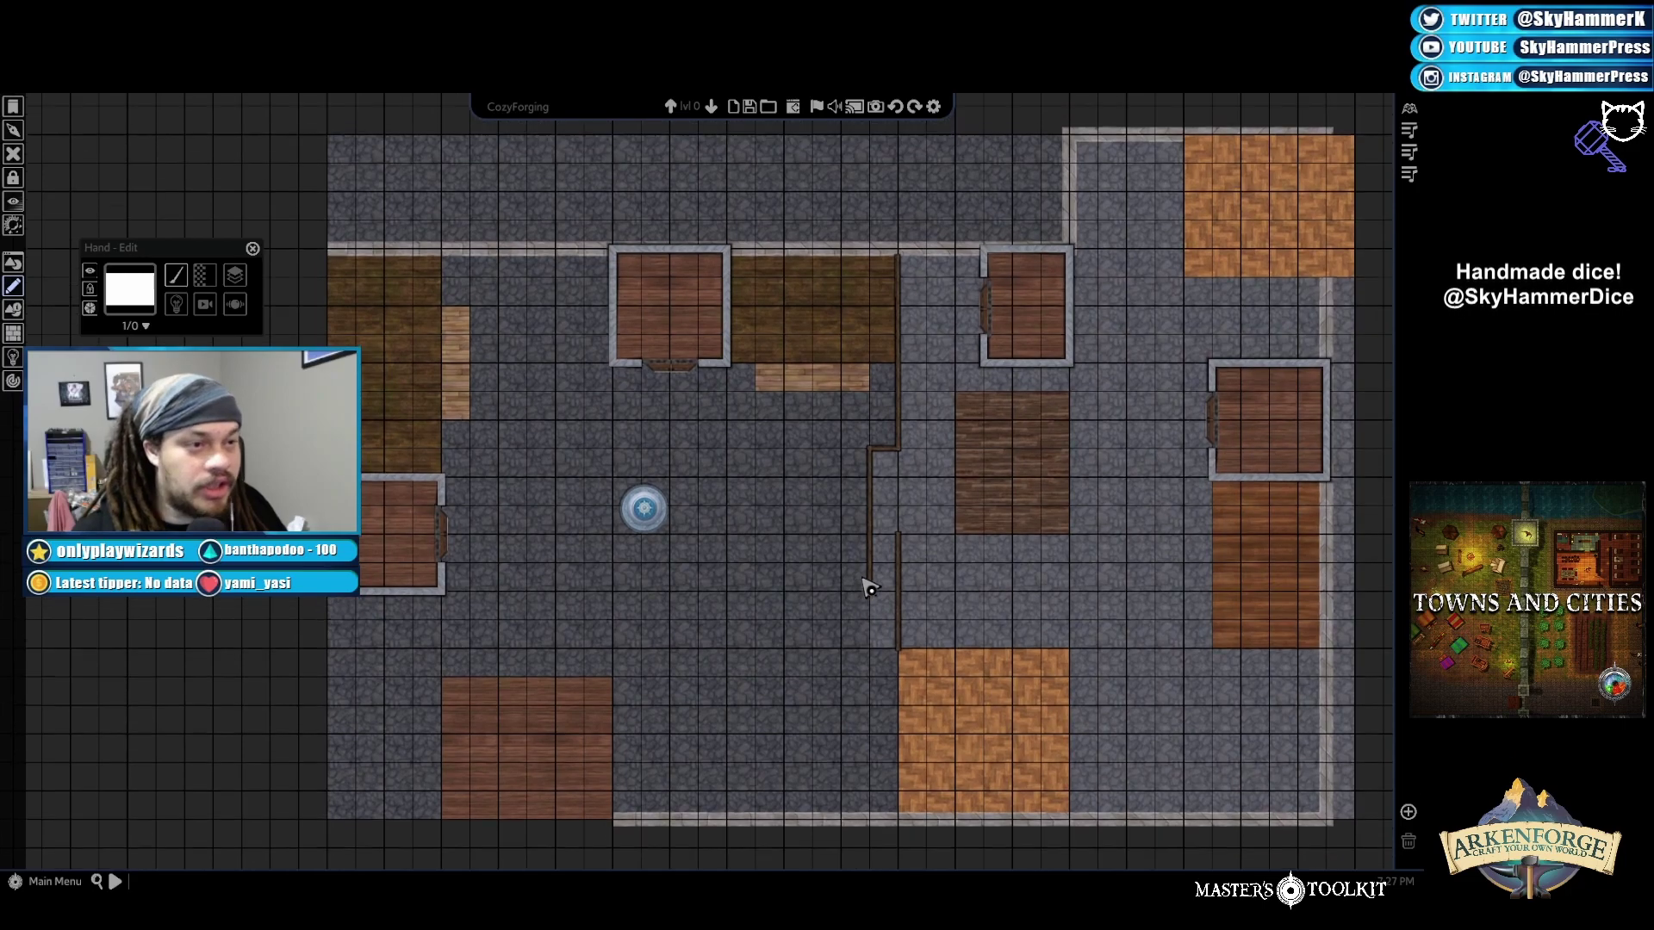
{"action": "scroll", "coordinate": [870, 588], "scroll_direction": "down", "scroll_amount": 1}
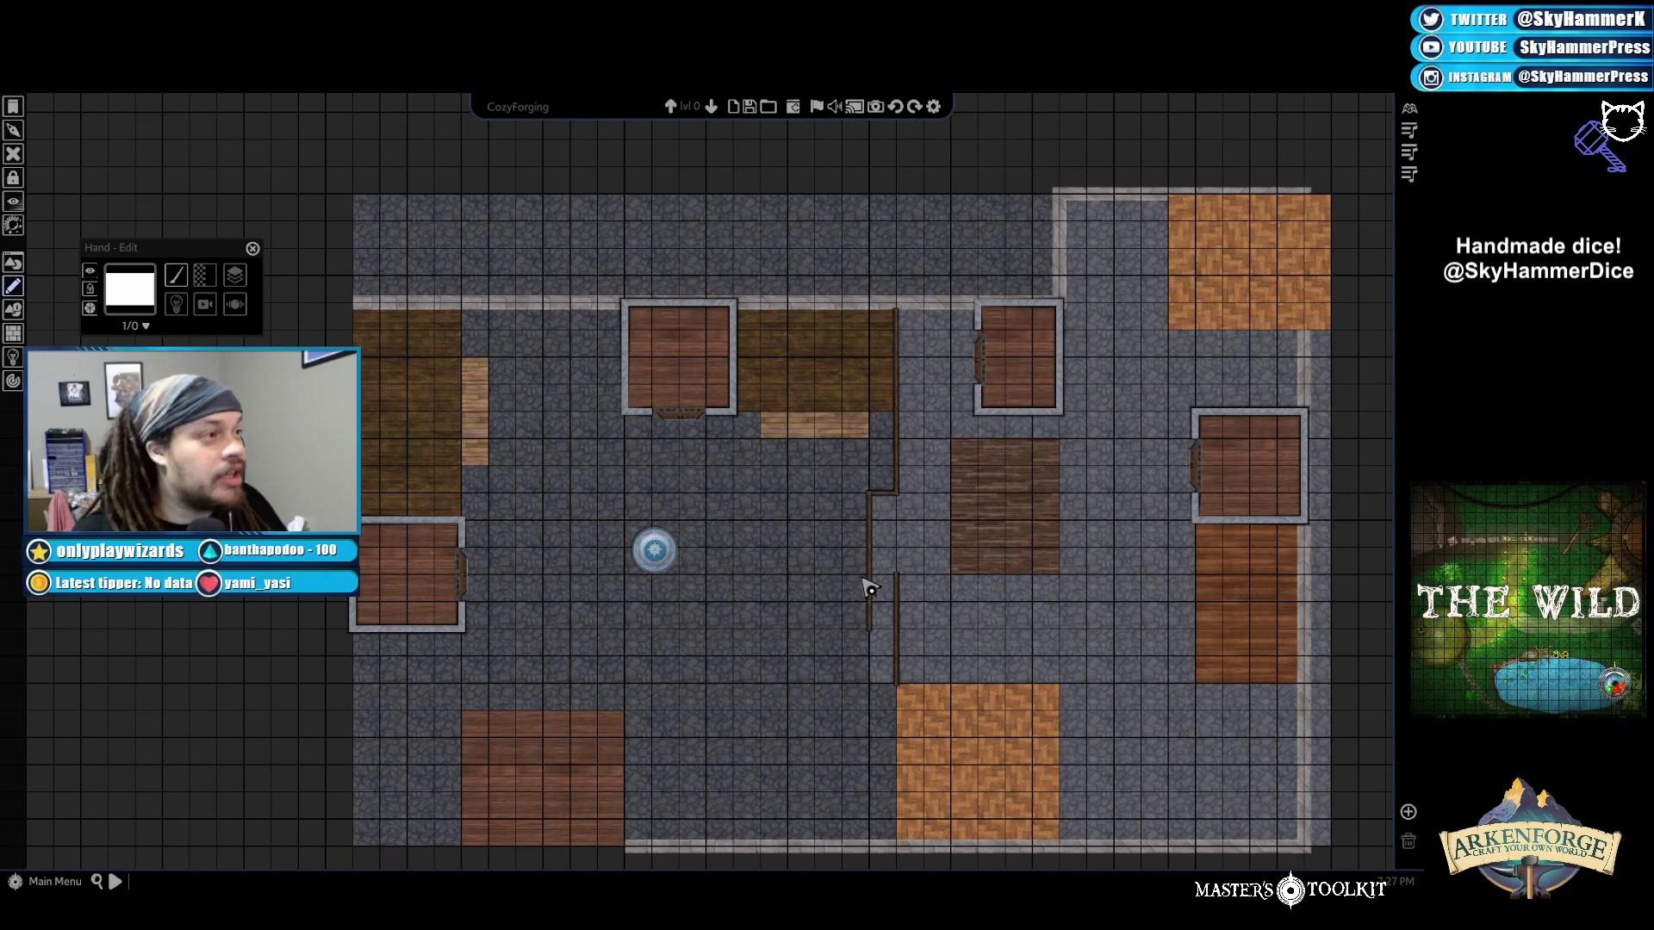
{"action": "key", "text": "Left"}
{"action": "key", "text": "Down"}
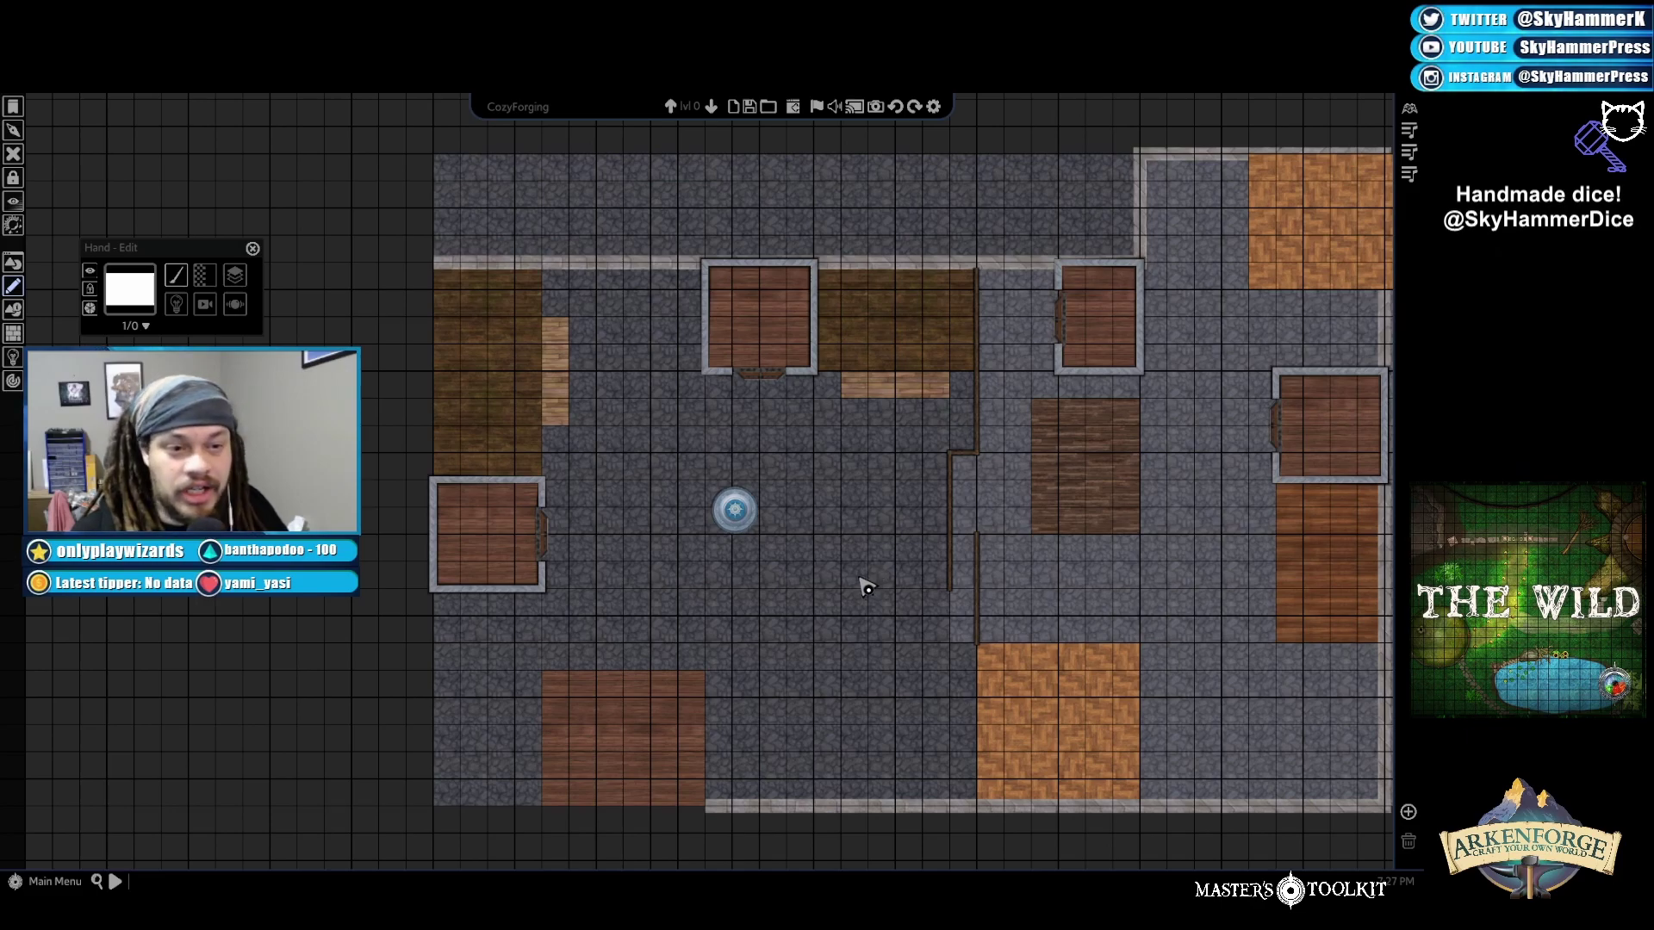
{"action": "left_click", "coordinate": [735, 509]}
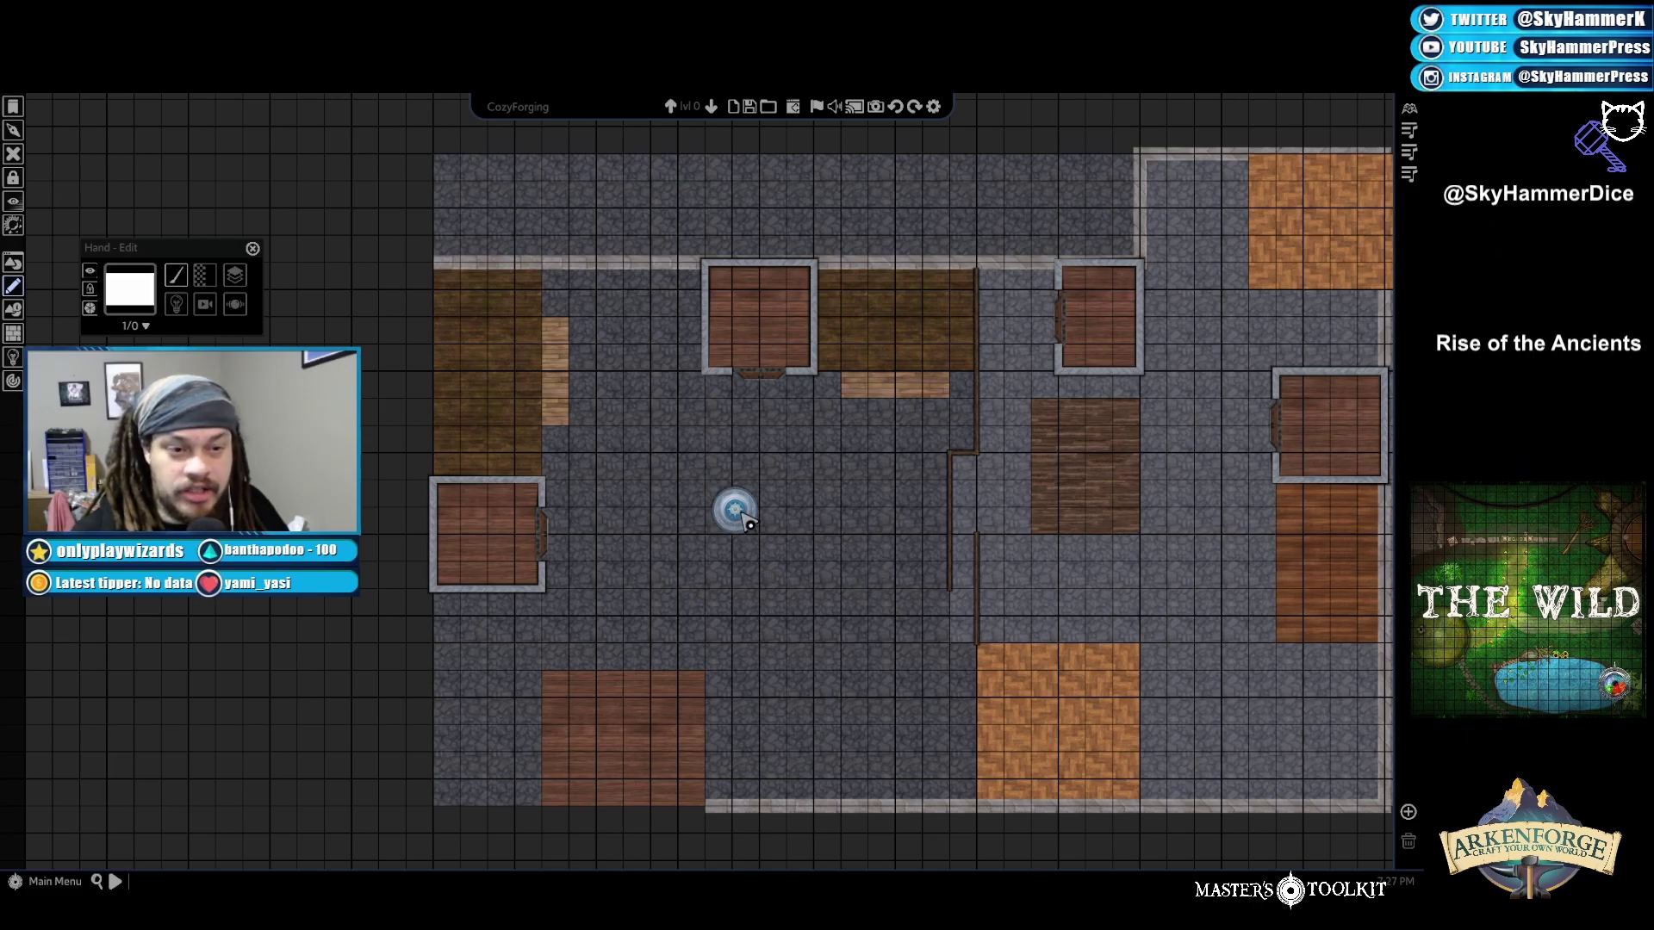
{"action": "left_click", "coordinate": [628, 425]}
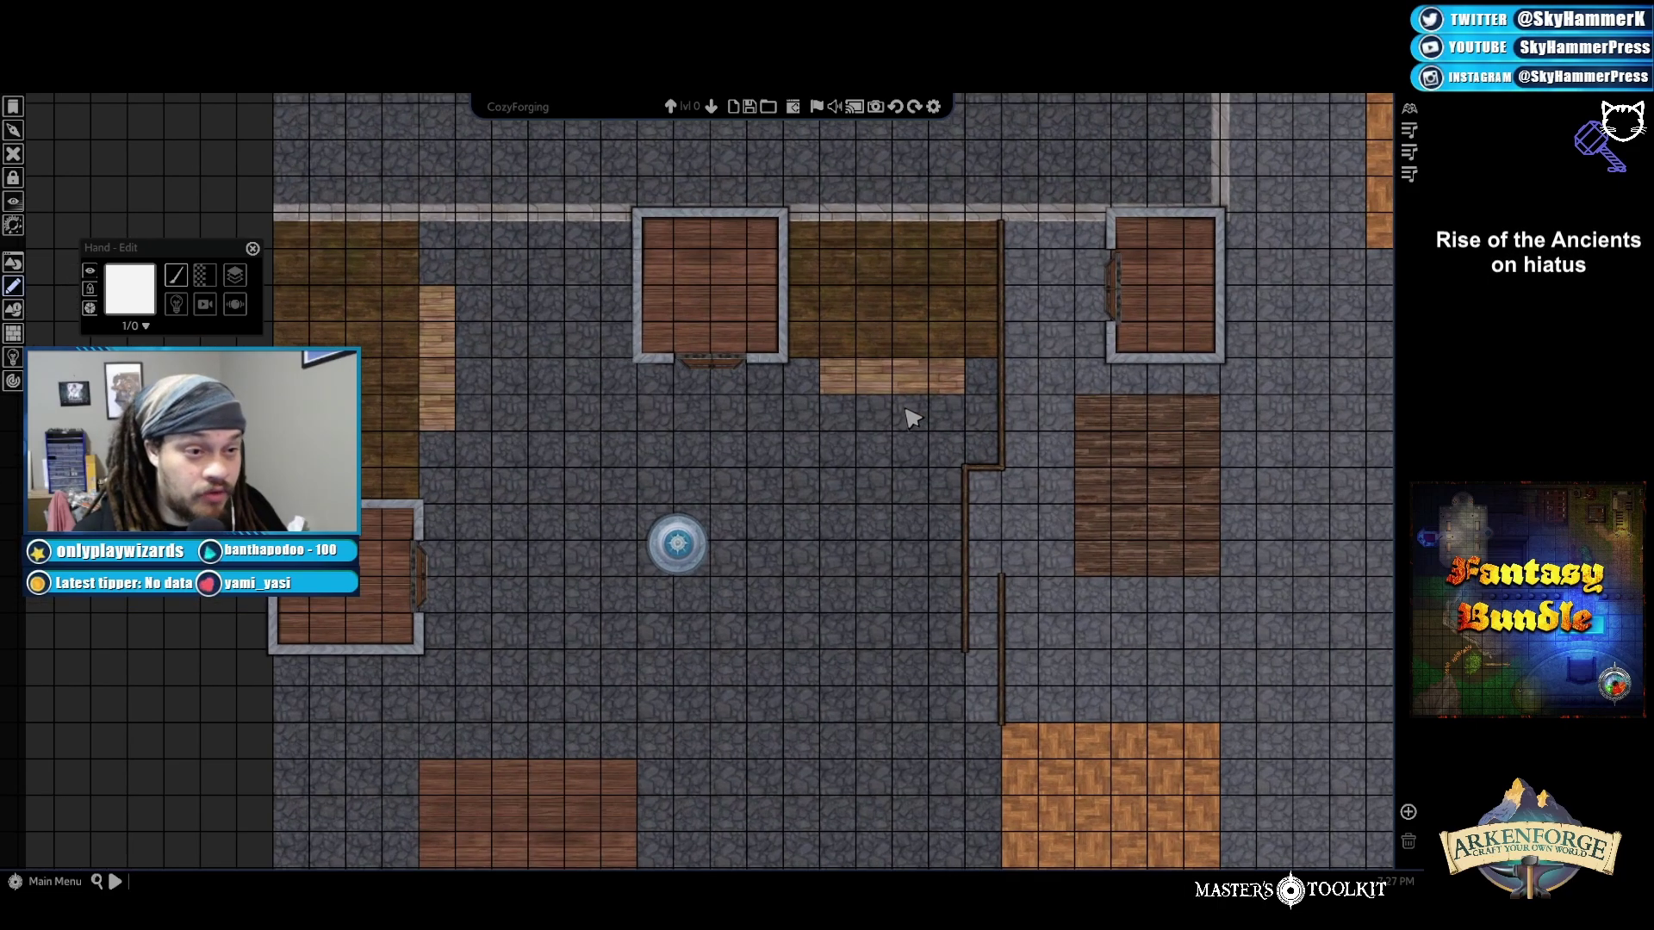
{"action": "scroll", "coordinate": [913, 413], "scroll_direction": "up", "scroll_amount": 2}
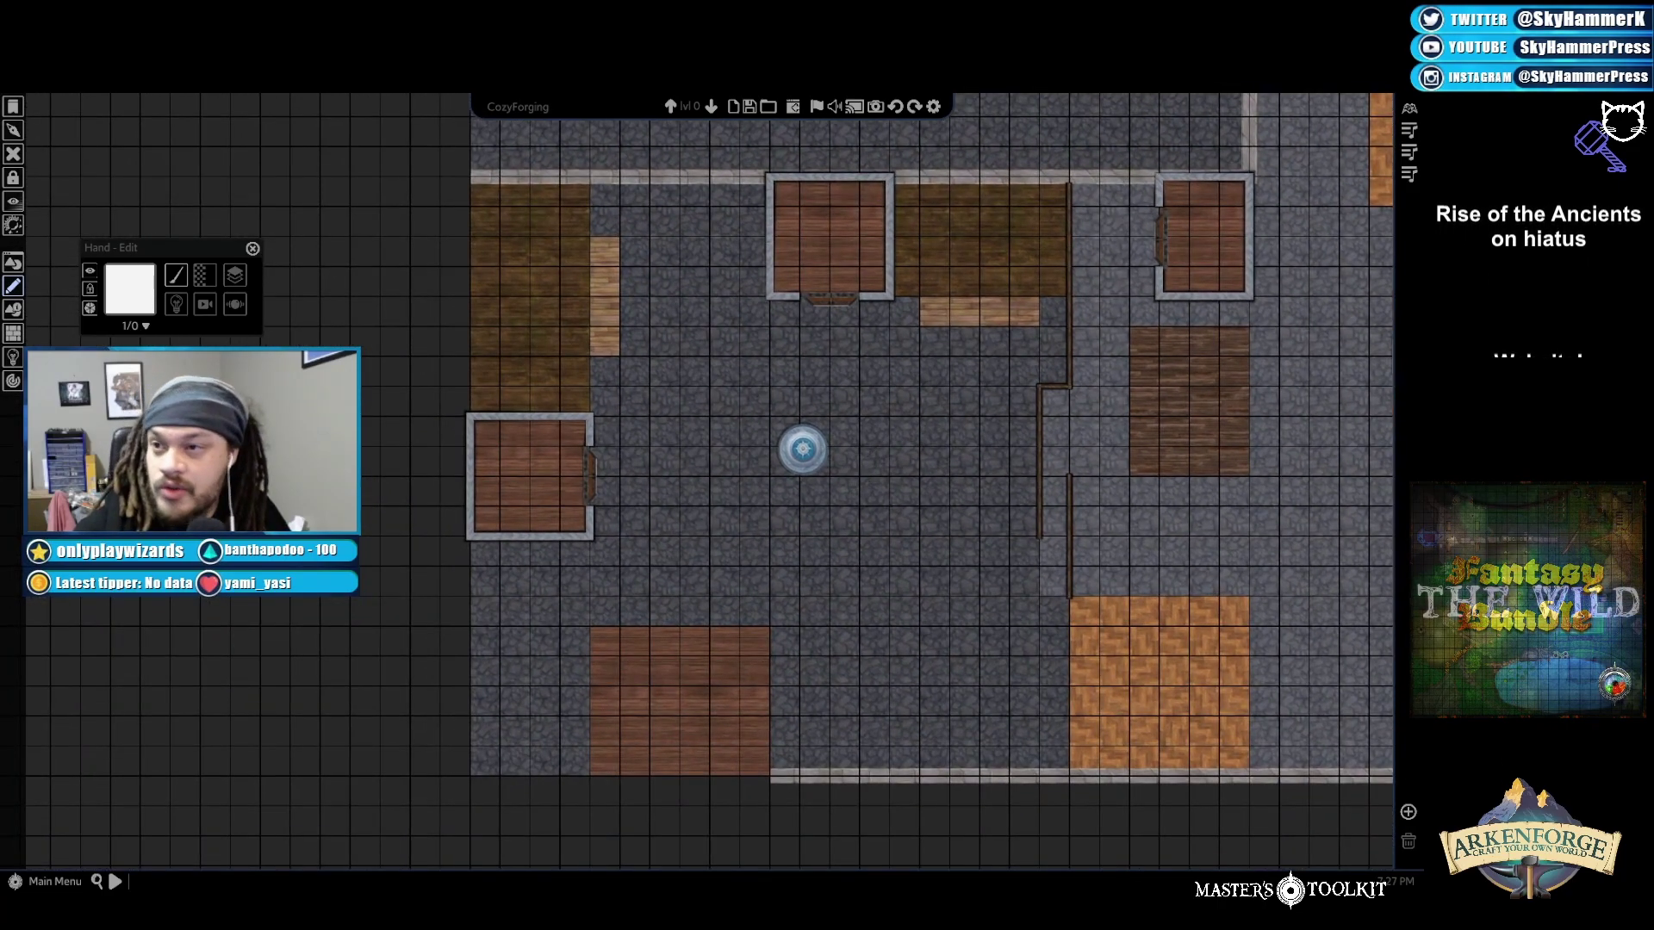
Examine the plank floor of the southwest building against building 1 on the reference map
{"action": "left_click", "coordinate": [679, 706]}
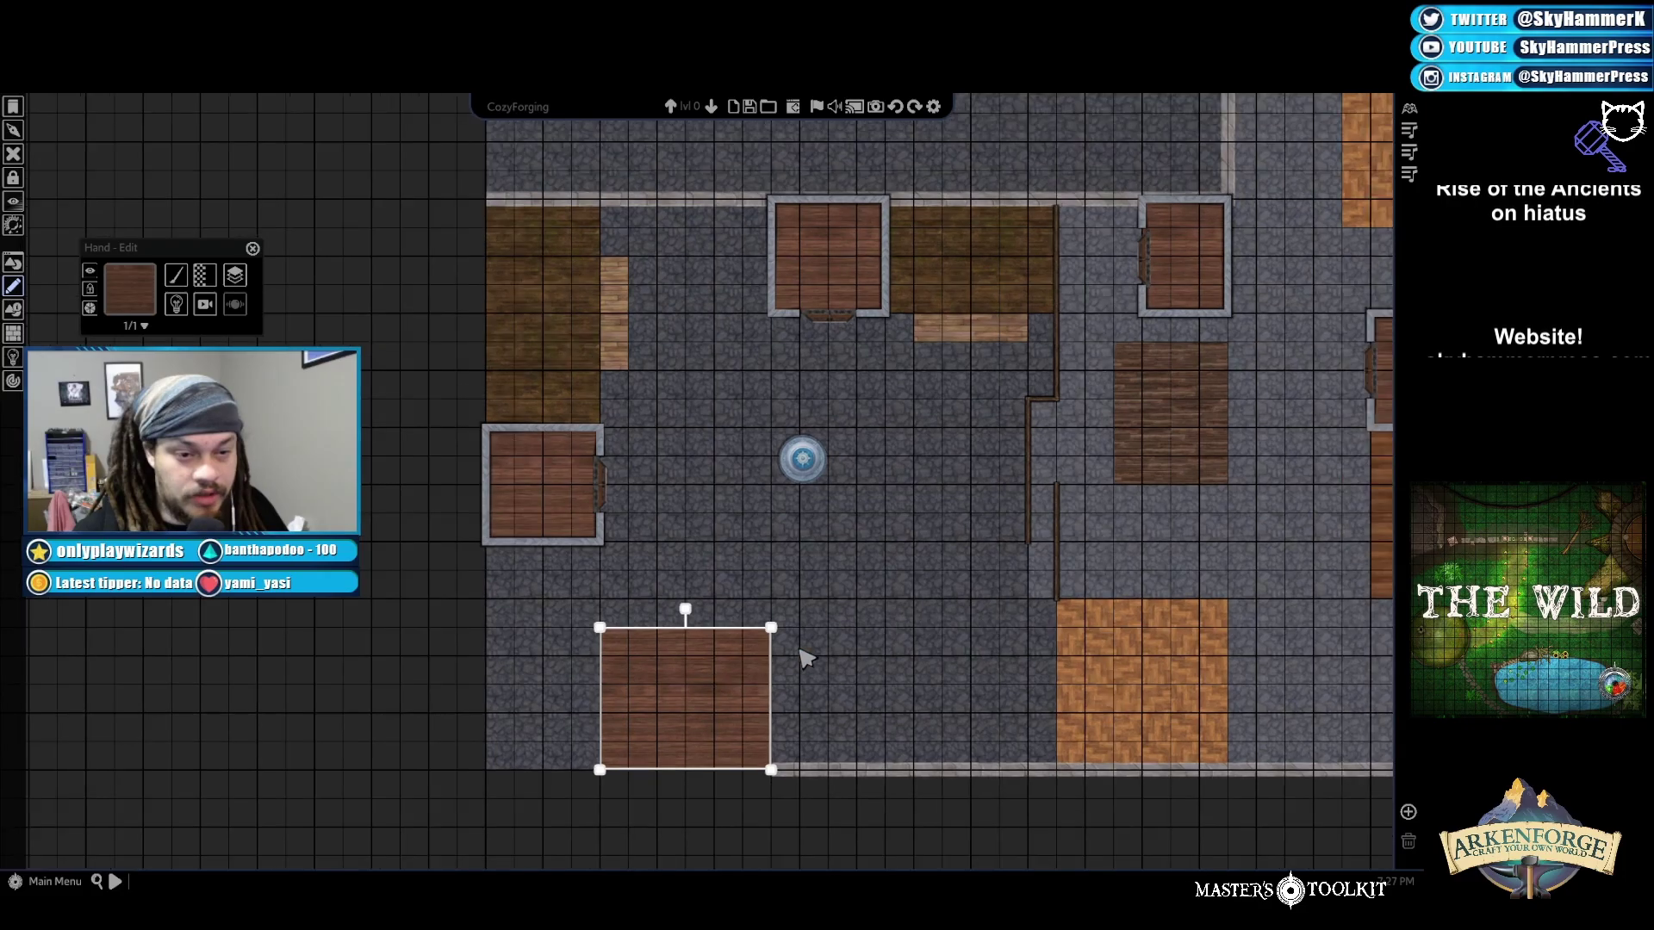
{"action": "scroll", "coordinate": [844, 641], "scroll_direction": "down", "scroll_amount": 3}
{"action": "left_click_drag", "start_coordinate": [221, 684], "coordinate": [479, 657]}
{"action": "left_click_drag", "start_coordinate": [647, 512], "coordinate": [603, 620]}
{"action": "key", "text": "Down"}
{"action": "key", "text": "Left"}
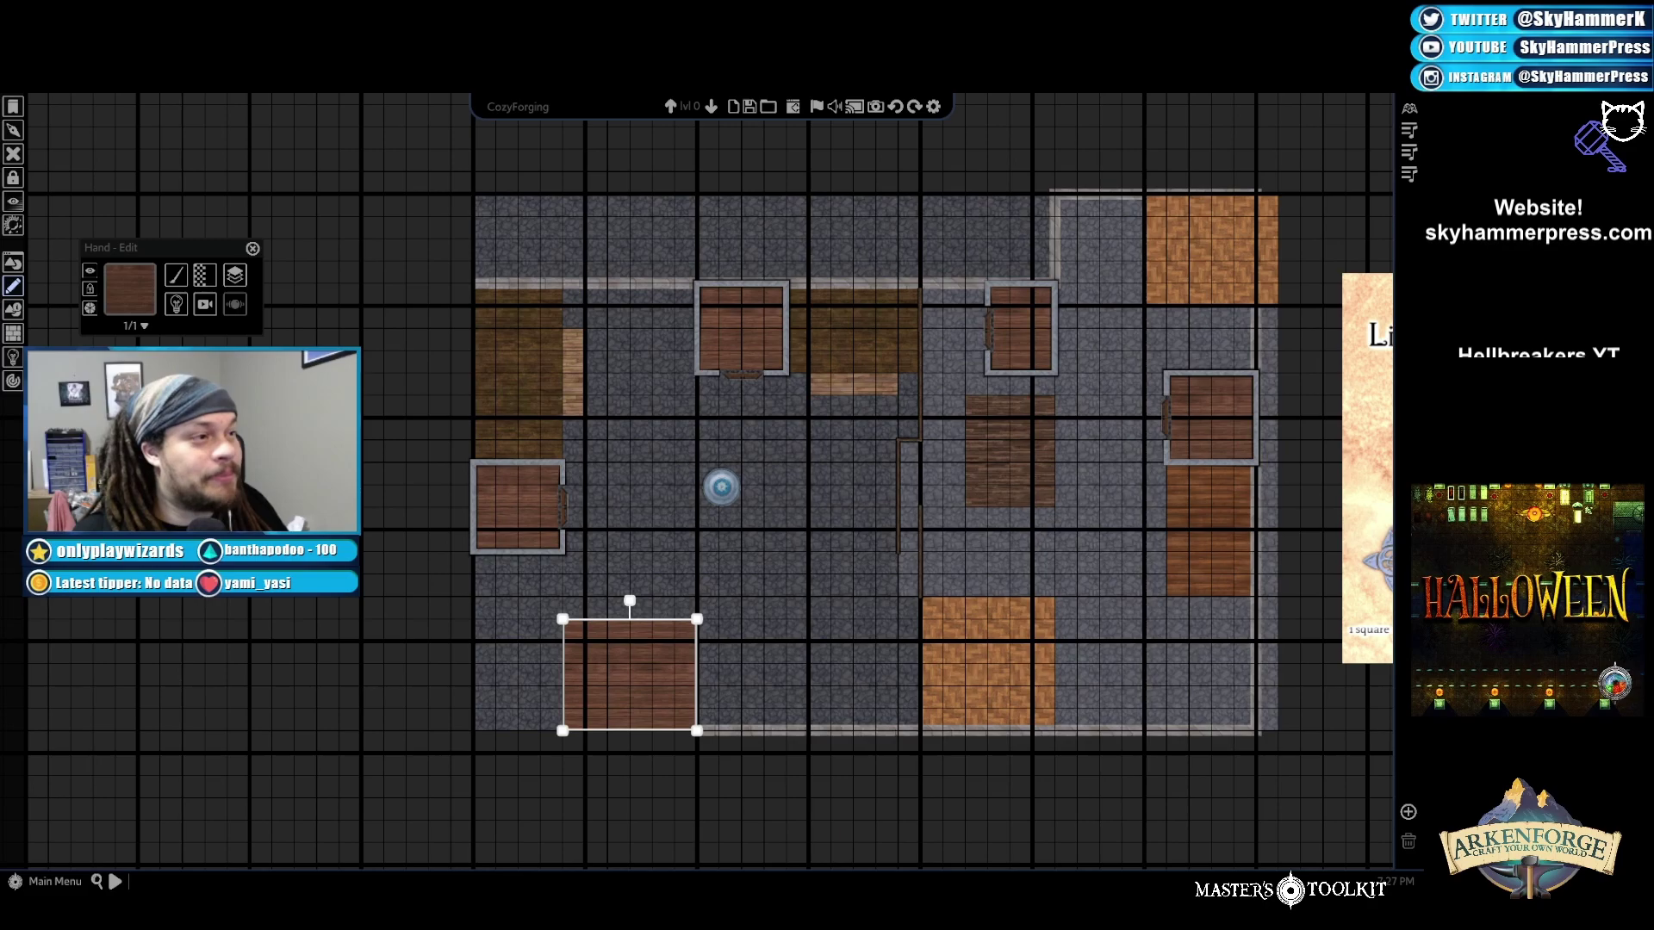
{"action": "key", "text": "Escape"}
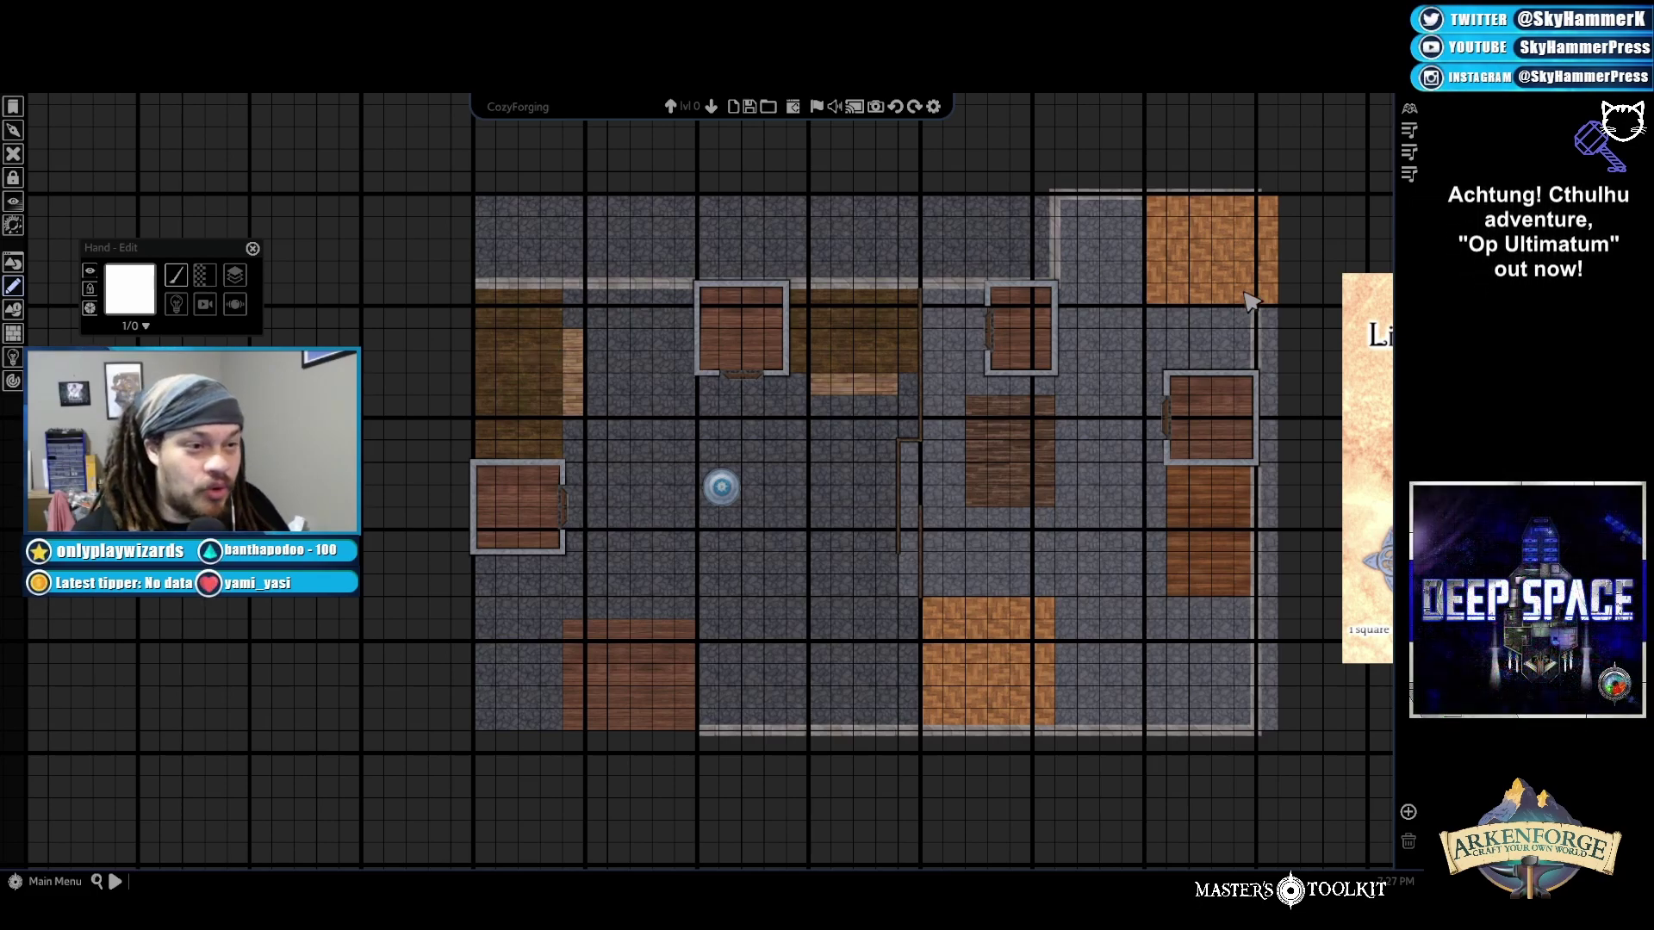
{"action": "scroll", "coordinate": [1038, 497], "scroll_direction": "down", "scroll_amount": 3}
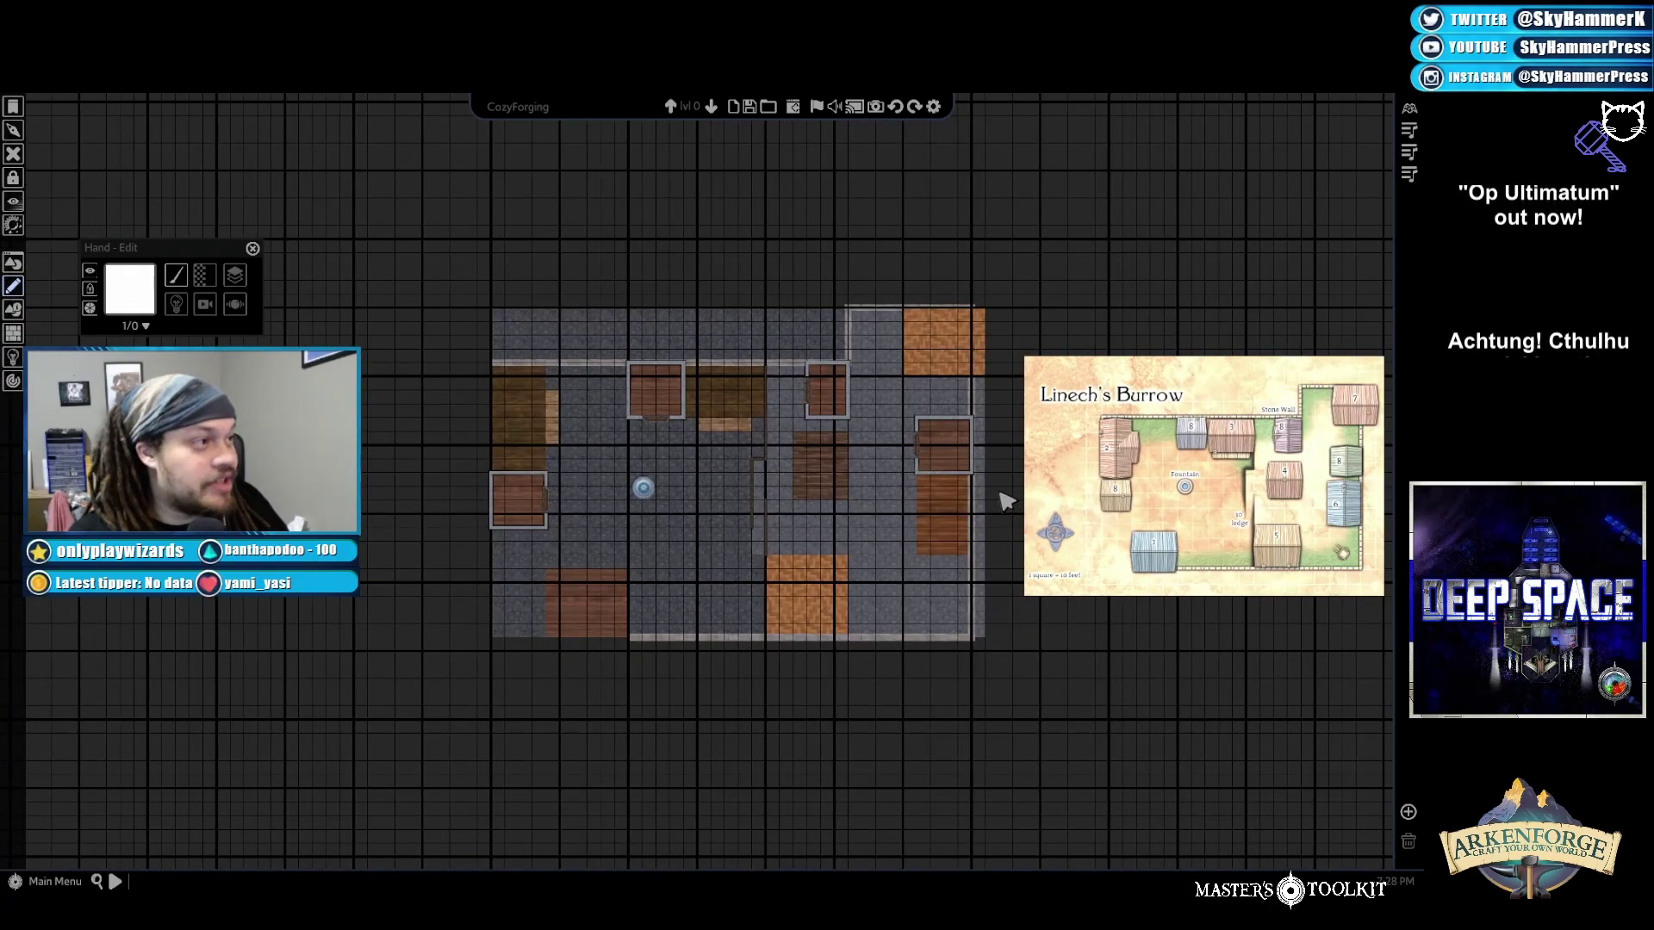
{"action": "key", "text": "w"}
{"action": "key", "text": "d"}
{"action": "key", "text": "d"}
{"action": "key", "text": "s"}
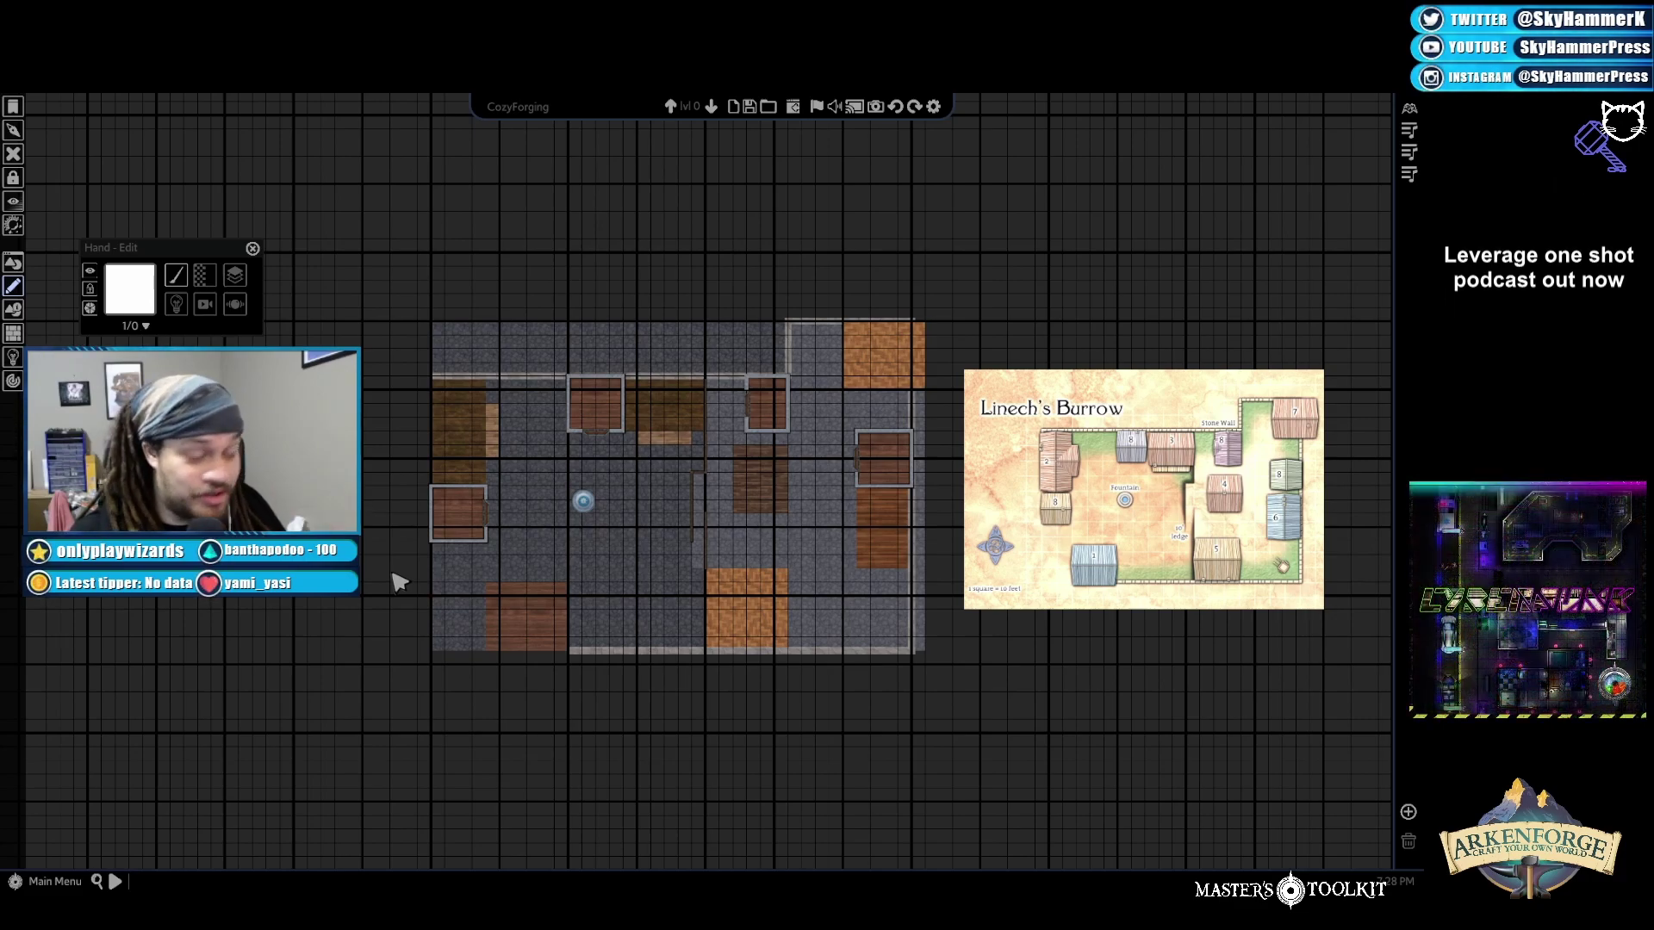
{"action": "scroll", "coordinate": [399, 582], "scroll_direction": "up", "scroll_amount": 5}
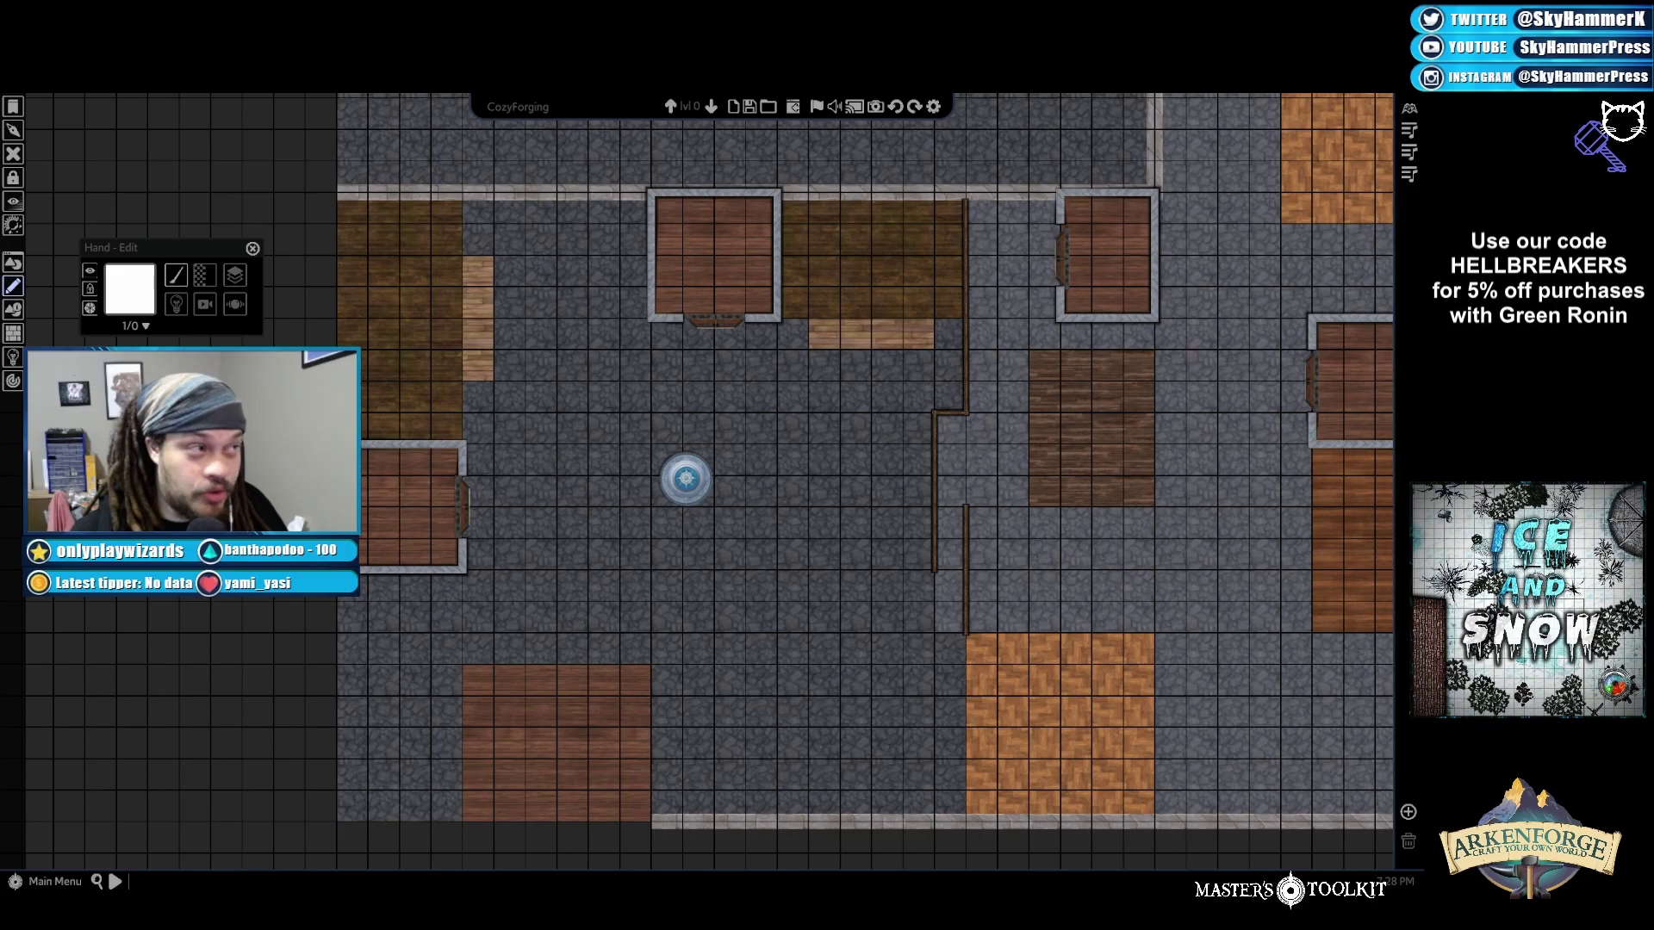
{"action": "left_click", "coordinate": [580, 739]}
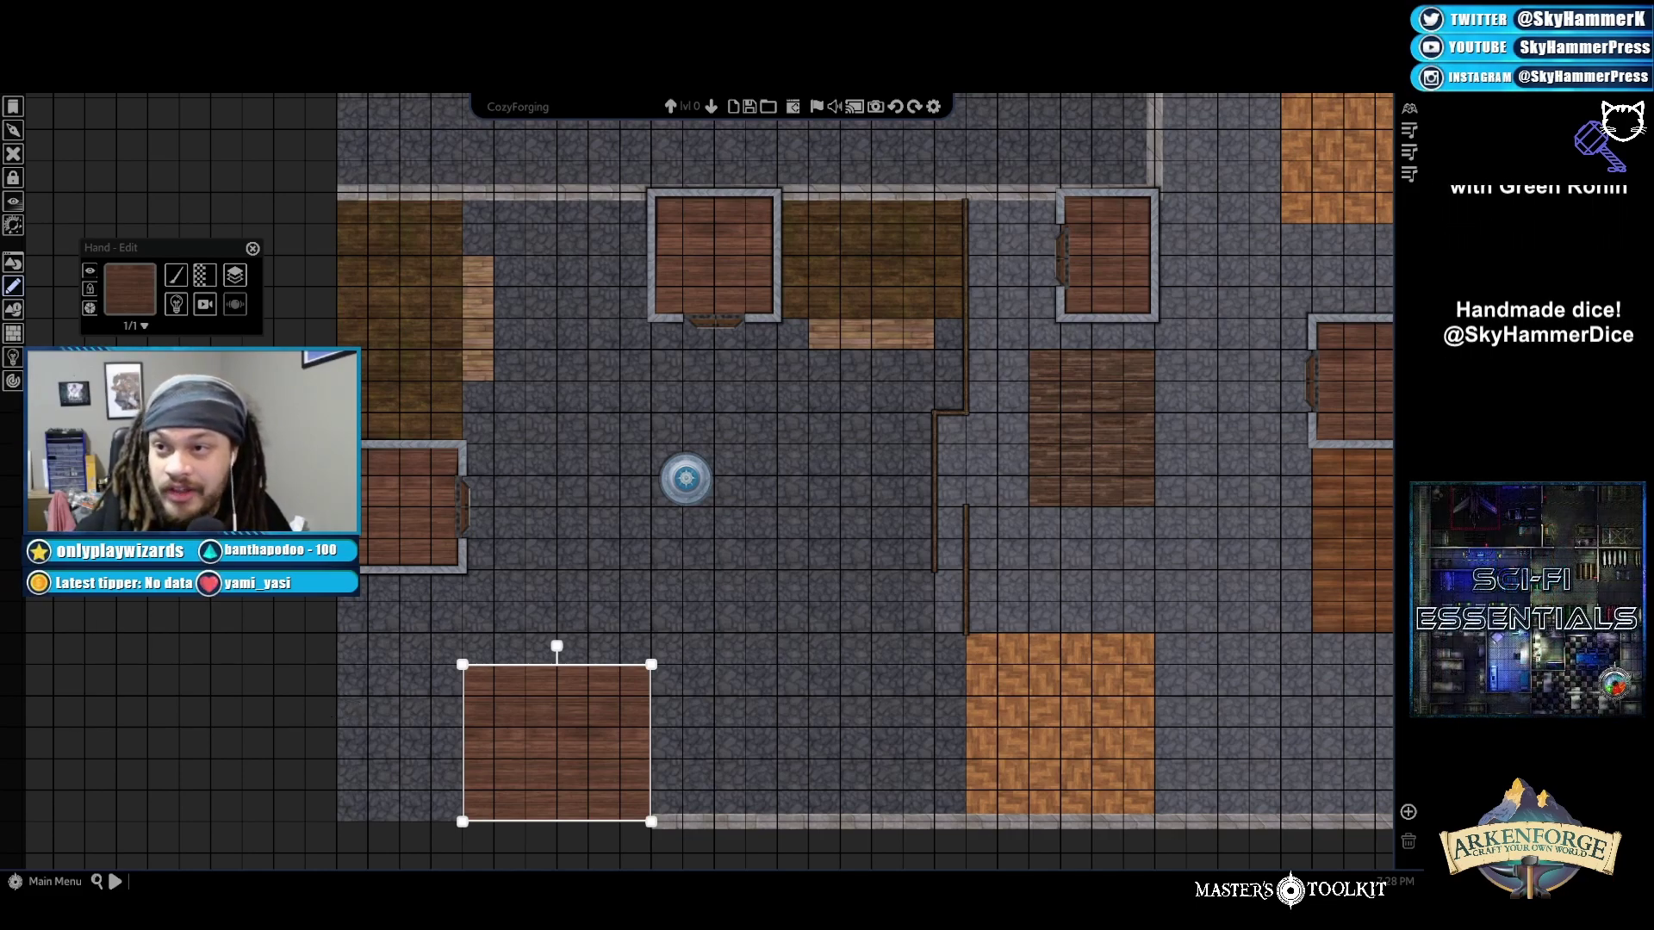
{"action": "key", "text": "Escape"}
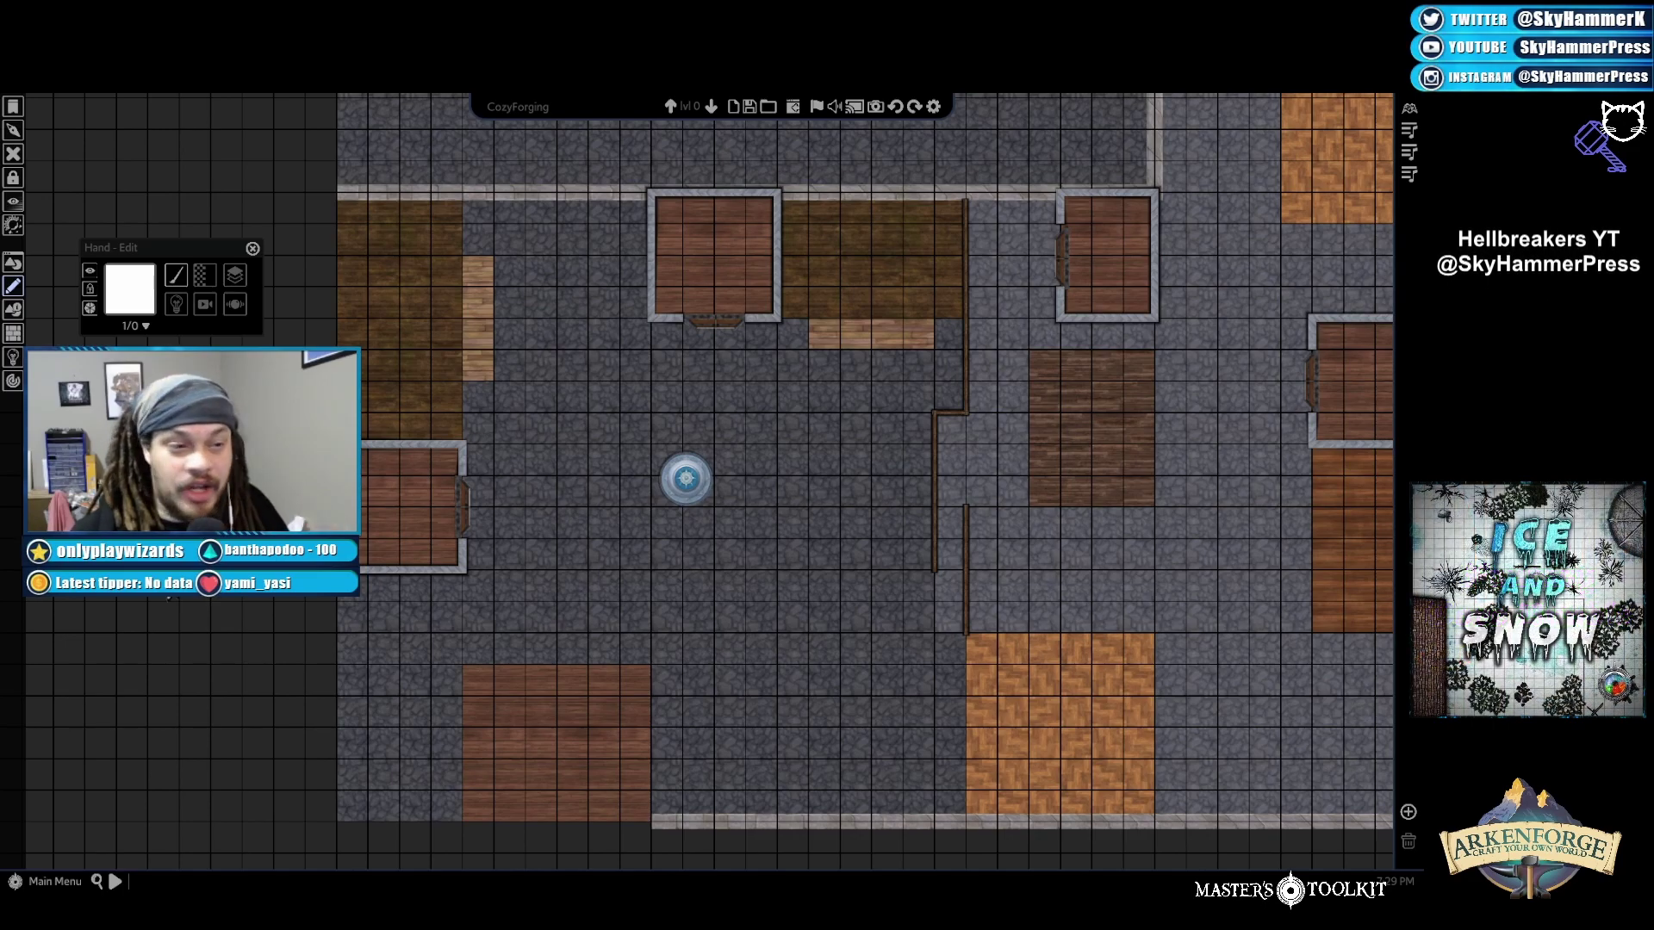
Browse the official Arkenforge Fantasy object assets and open the Doors folder
{"action": "key", "text": "s"}
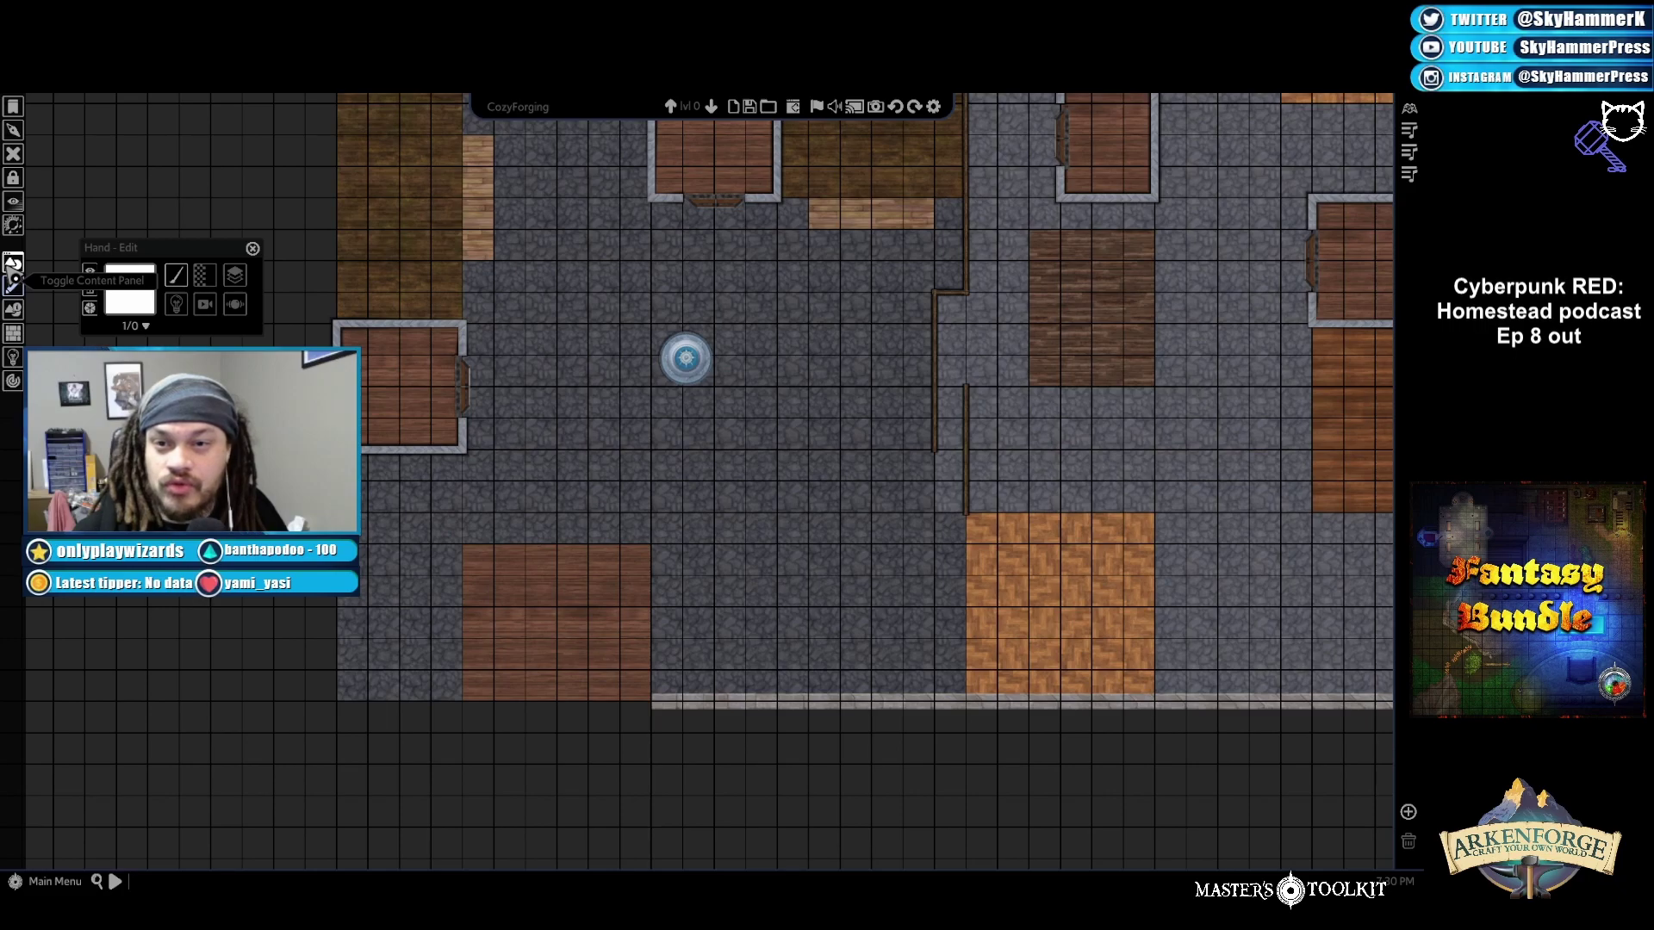
{"action": "left_click", "coordinate": [13, 267]}
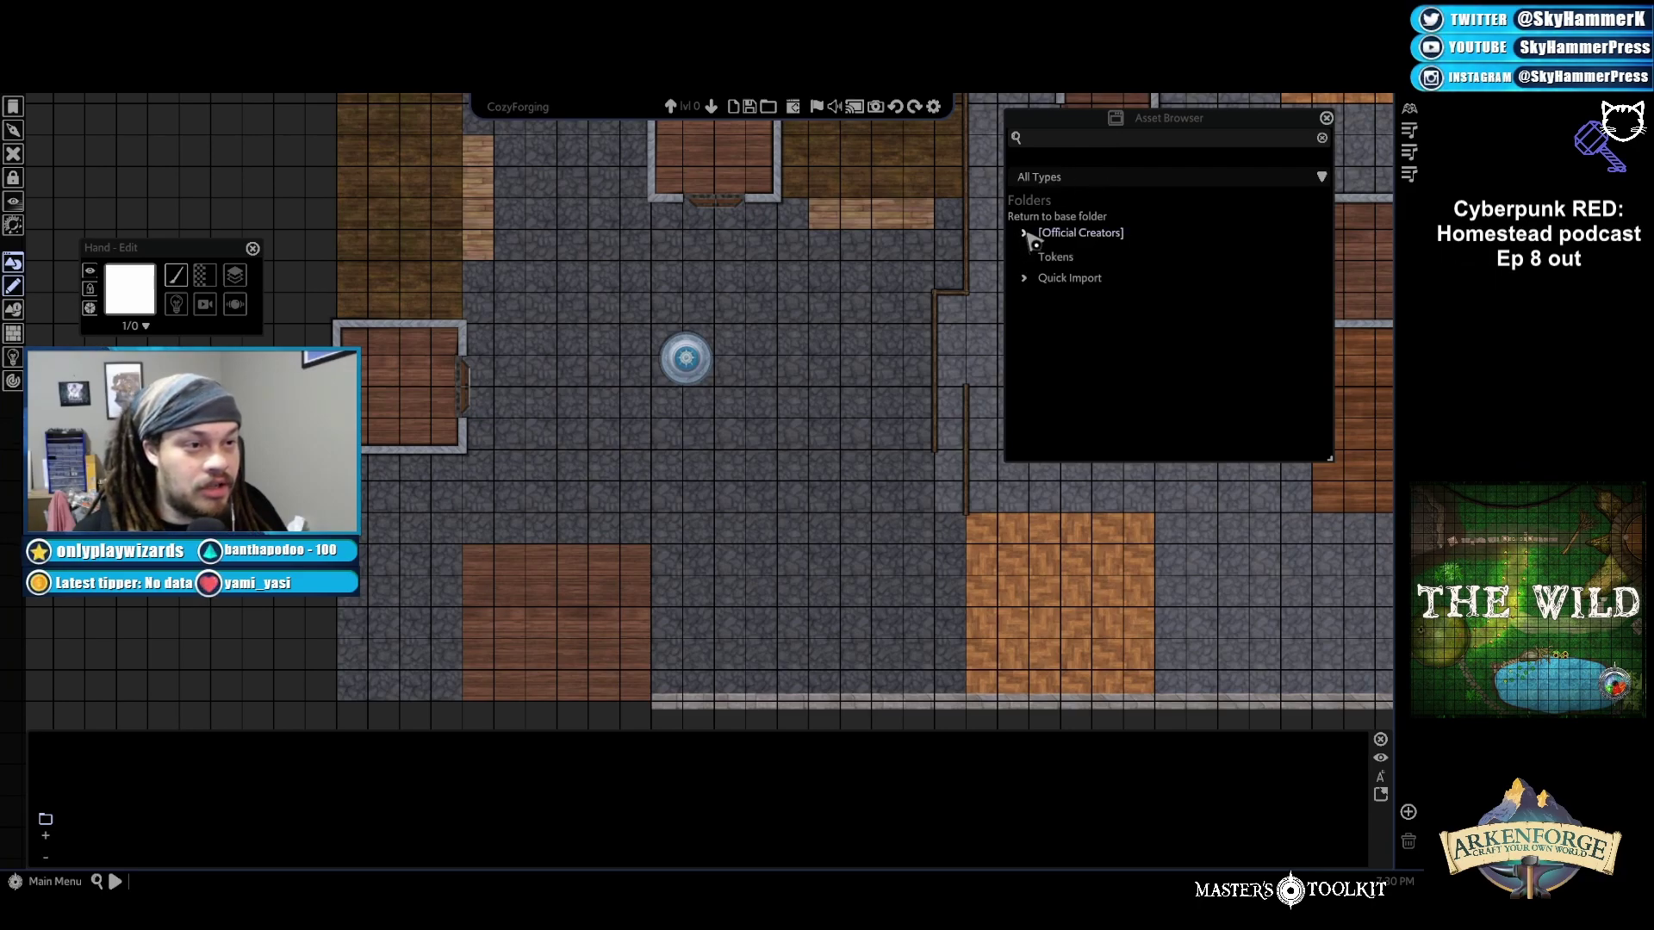
{"action": "left_click", "coordinate": [1025, 233]}
{"action": "left_click", "coordinate": [1032, 257]}
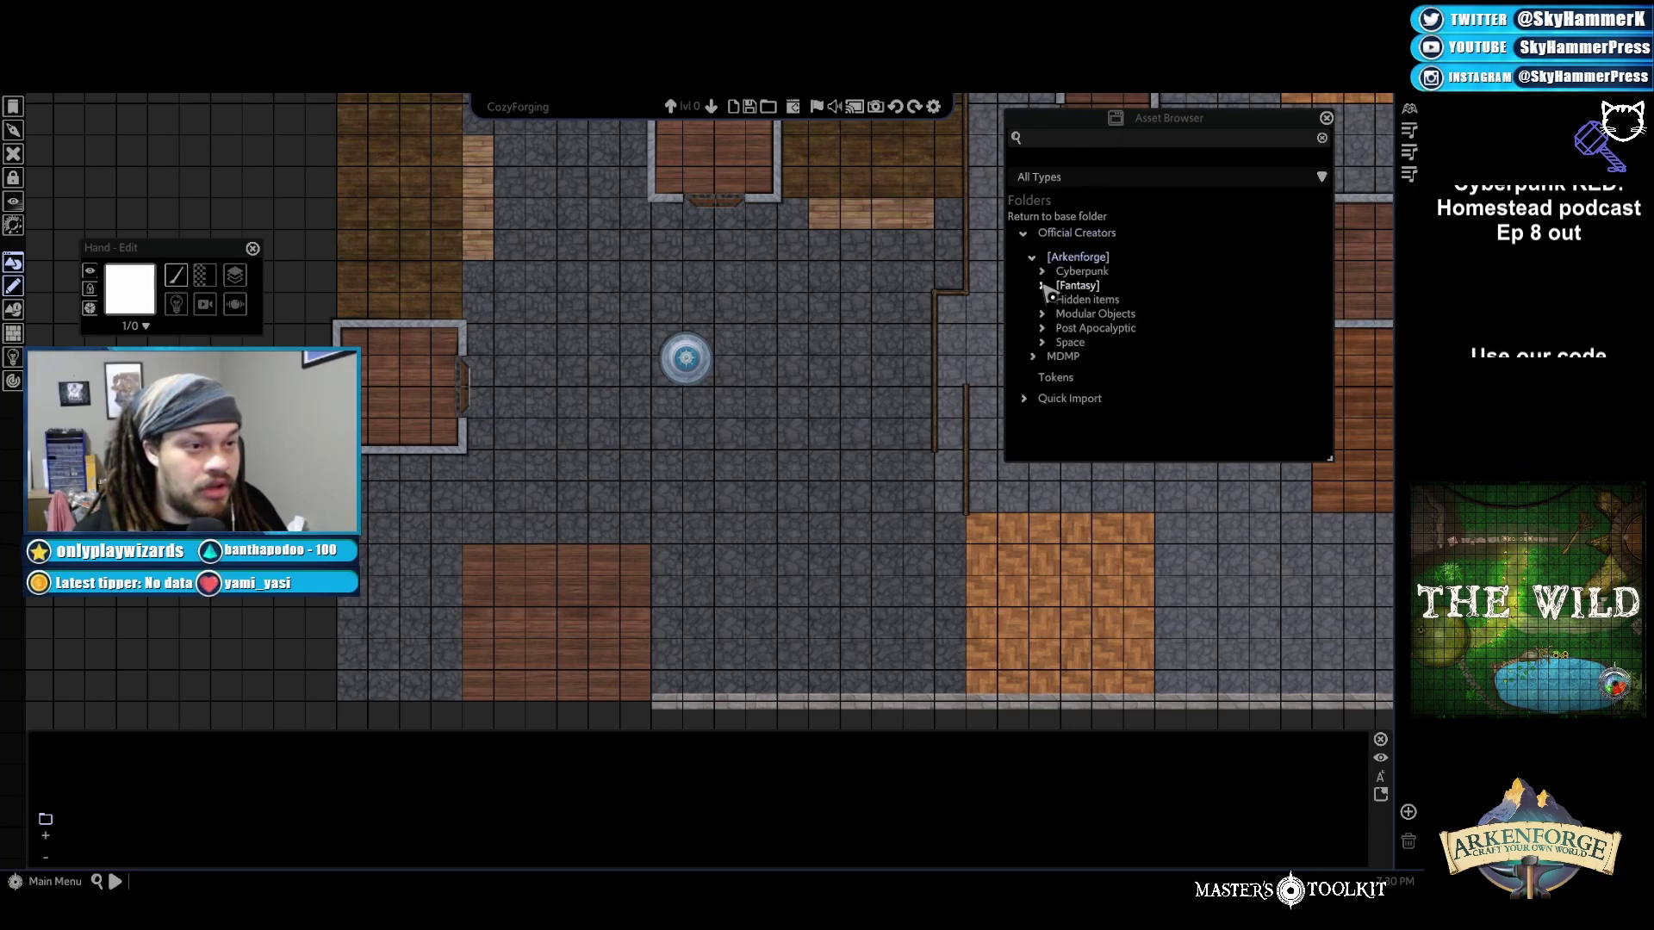
{"action": "left_click", "coordinate": [1042, 286]}
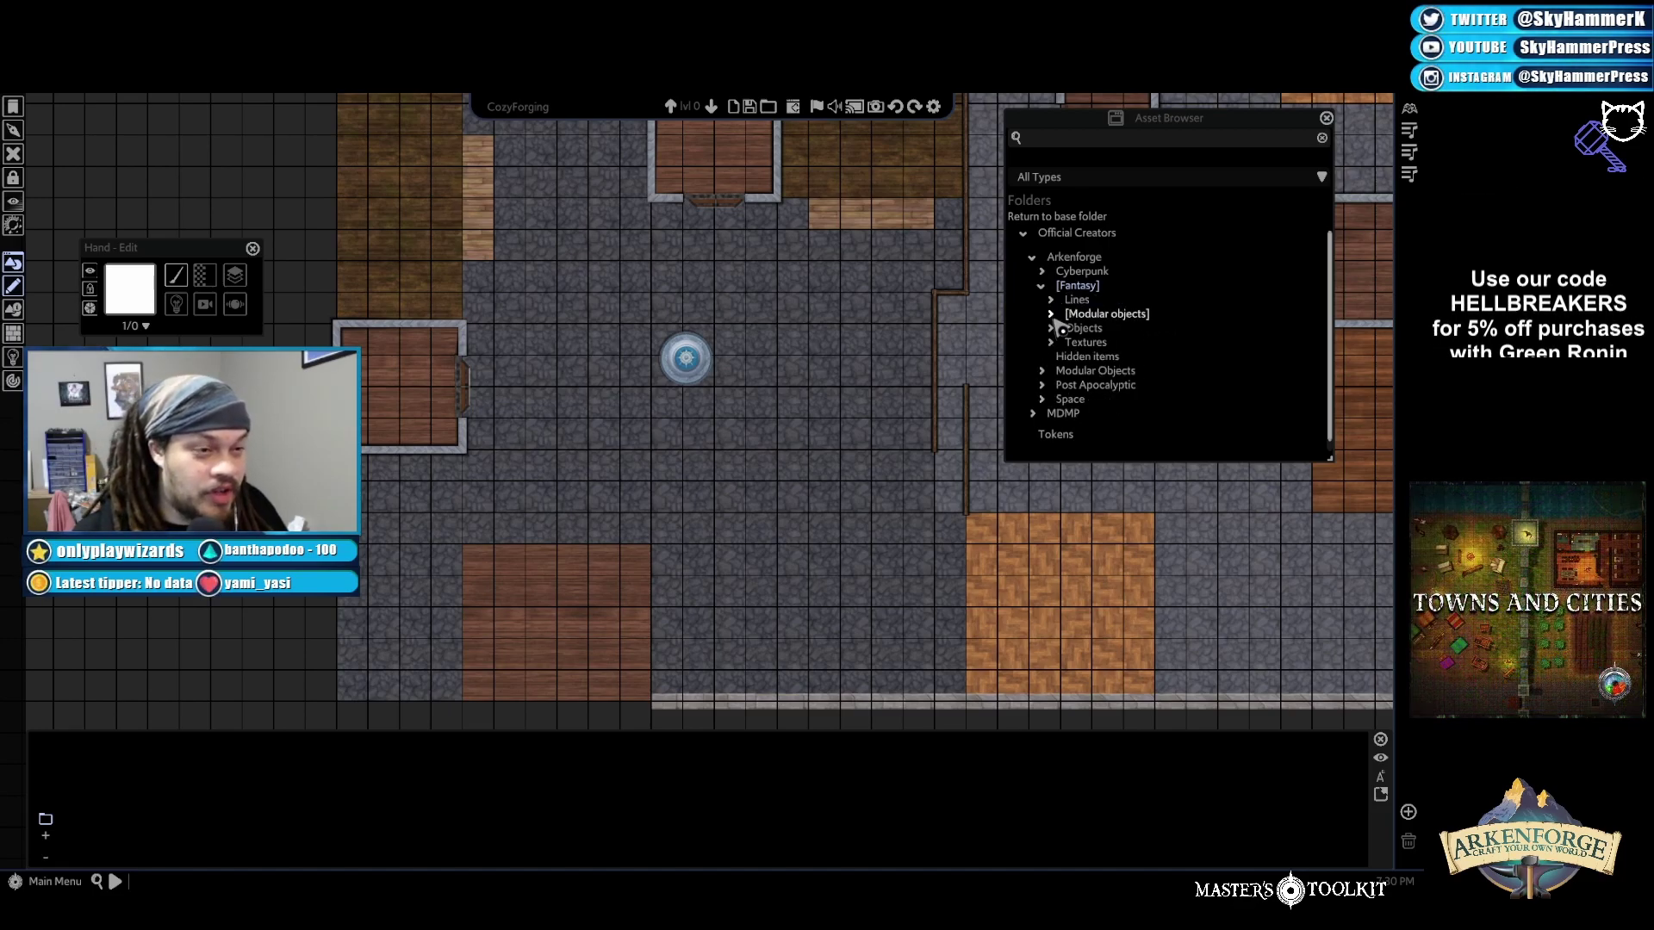
{"action": "left_click", "coordinate": [1052, 329]}
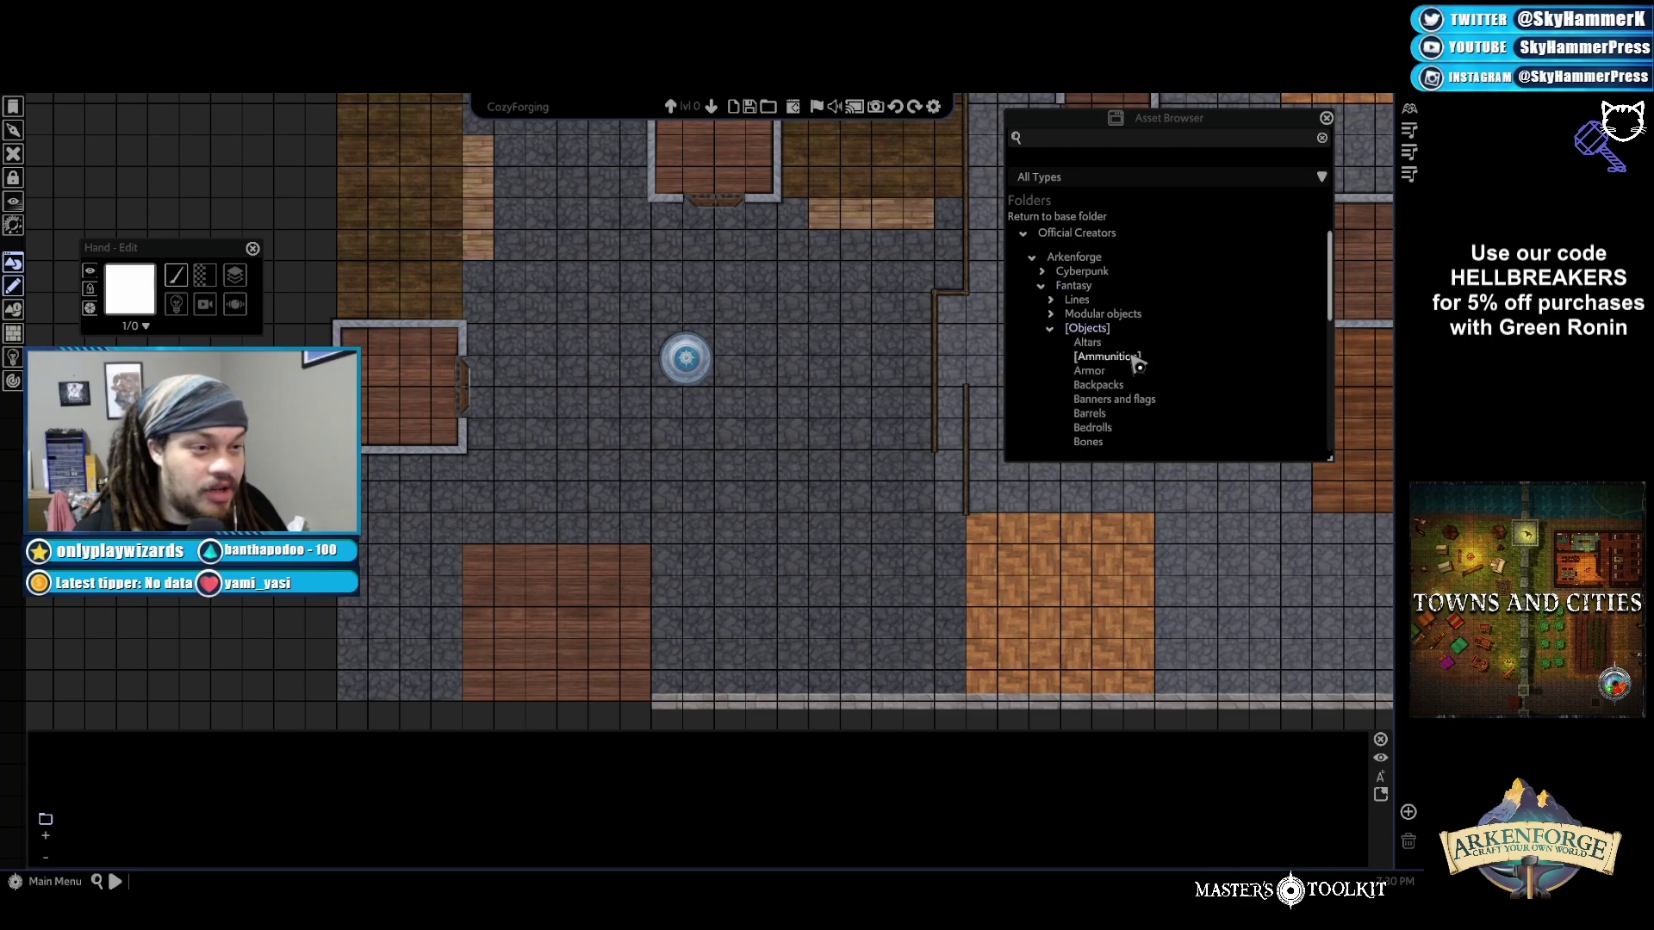
{"action": "scroll", "coordinate": [1089, 341], "scroll_direction": "down", "scroll_amount": 1}
{"action": "scroll", "coordinate": [1099, 331], "scroll_direction": "down", "scroll_amount": 3}
{"action": "scroll", "coordinate": [1103, 319], "scroll_direction": "down", "scroll_amount": 5}
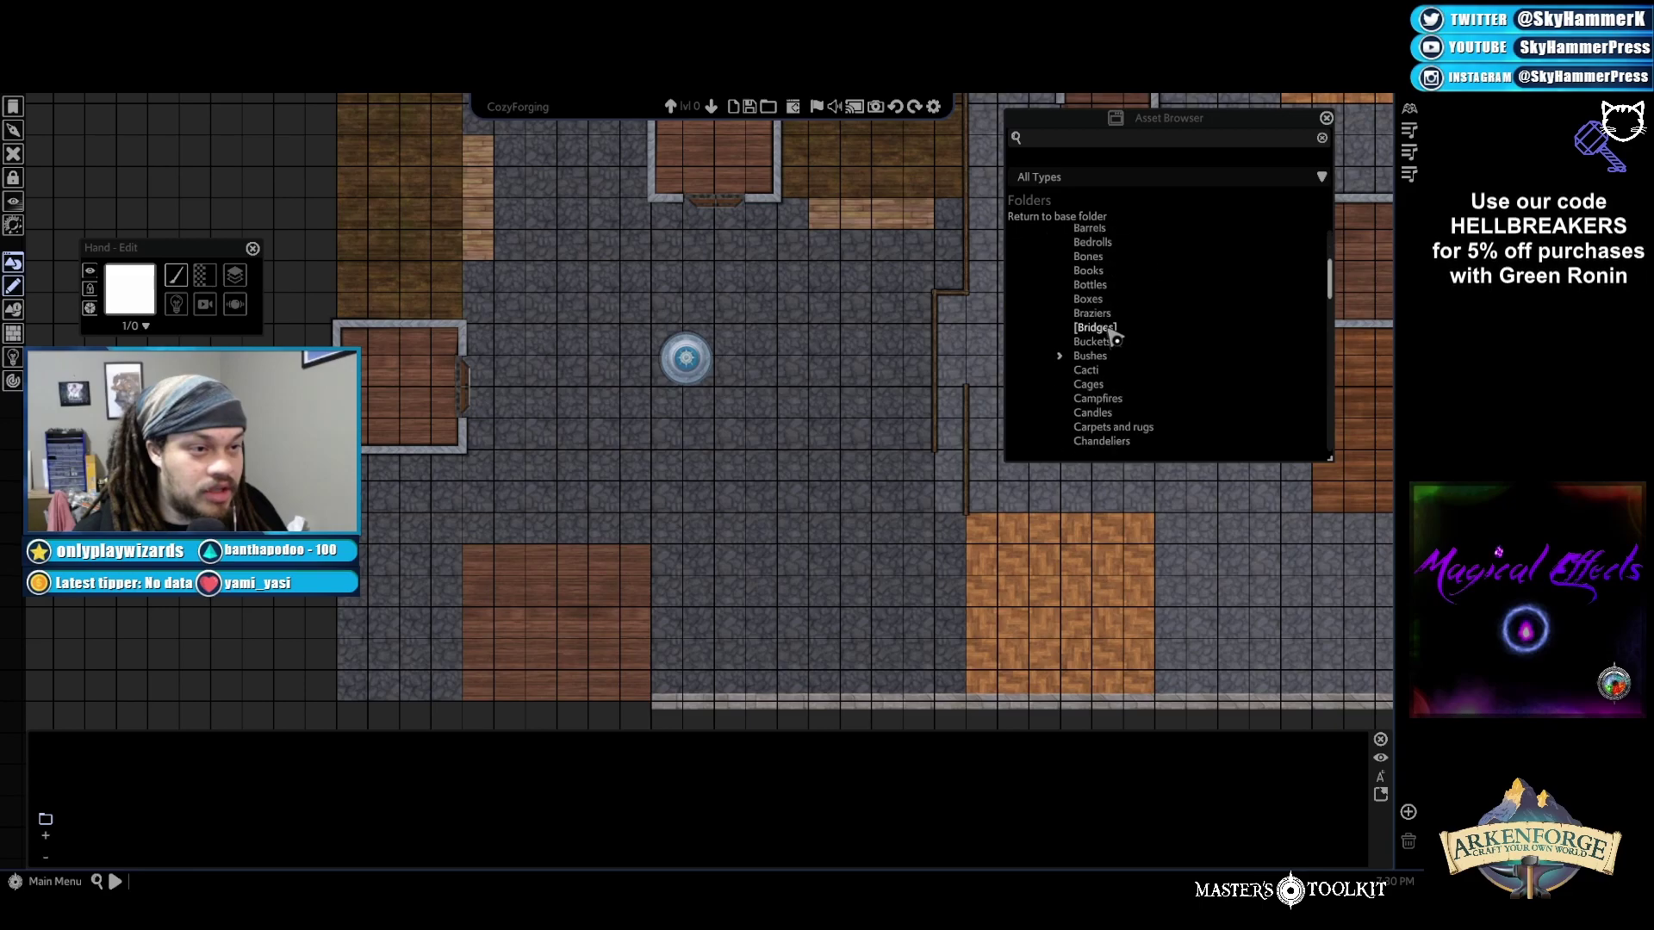
{"action": "scroll", "coordinate": [1107, 342], "scroll_direction": "down", "scroll_amount": 2}
{"action": "left_click", "coordinate": [1092, 337]}
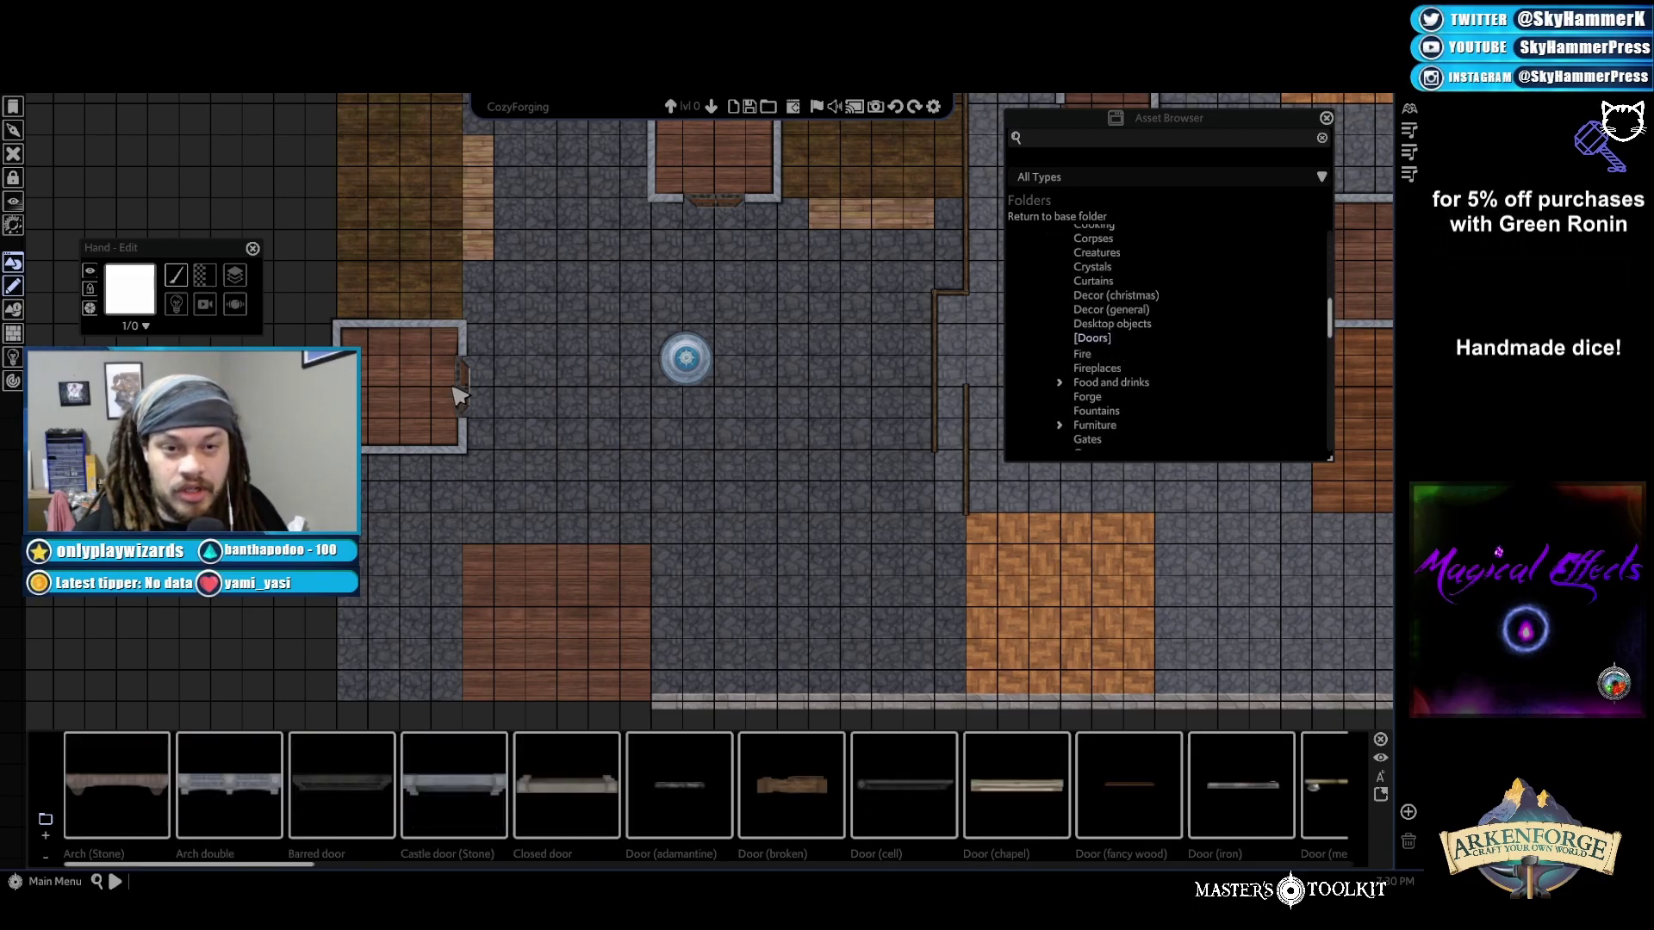
Place one Door (perspective 3) on the north edge of the southwest building's plank floor, near its east end
{"action": "mouse_move", "coordinate": [1150, 788]}
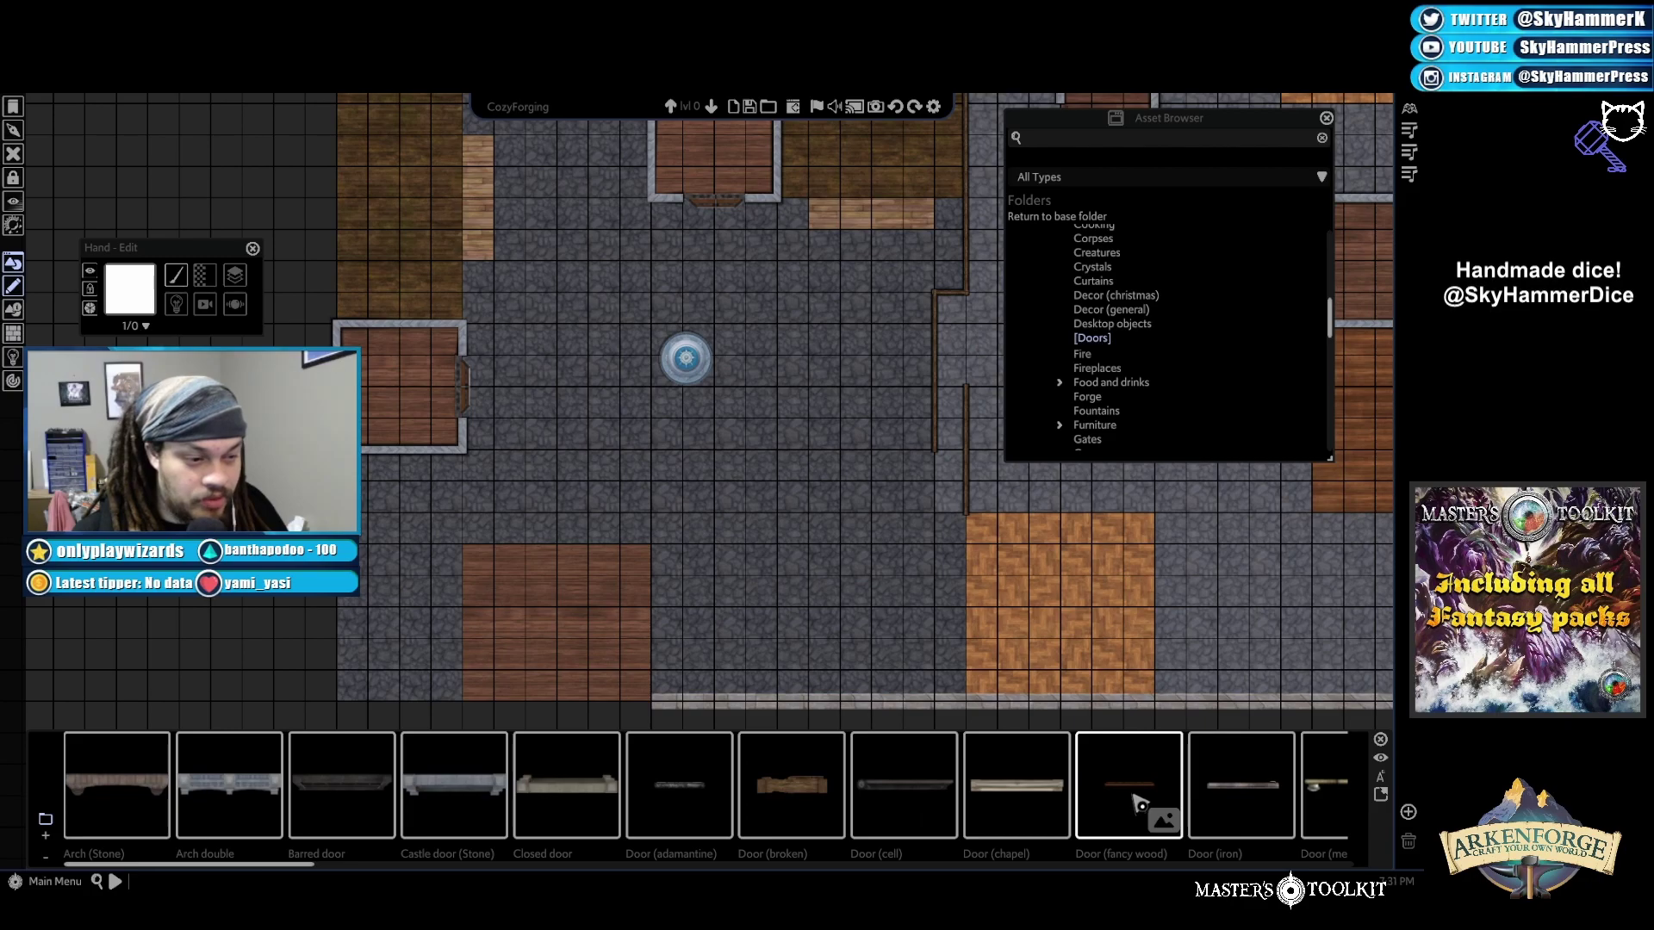
{"action": "left_click_drag", "start_coordinate": [256, 866], "coordinate": [457, 881]}
{"action": "left_click", "coordinate": [391, 784]}
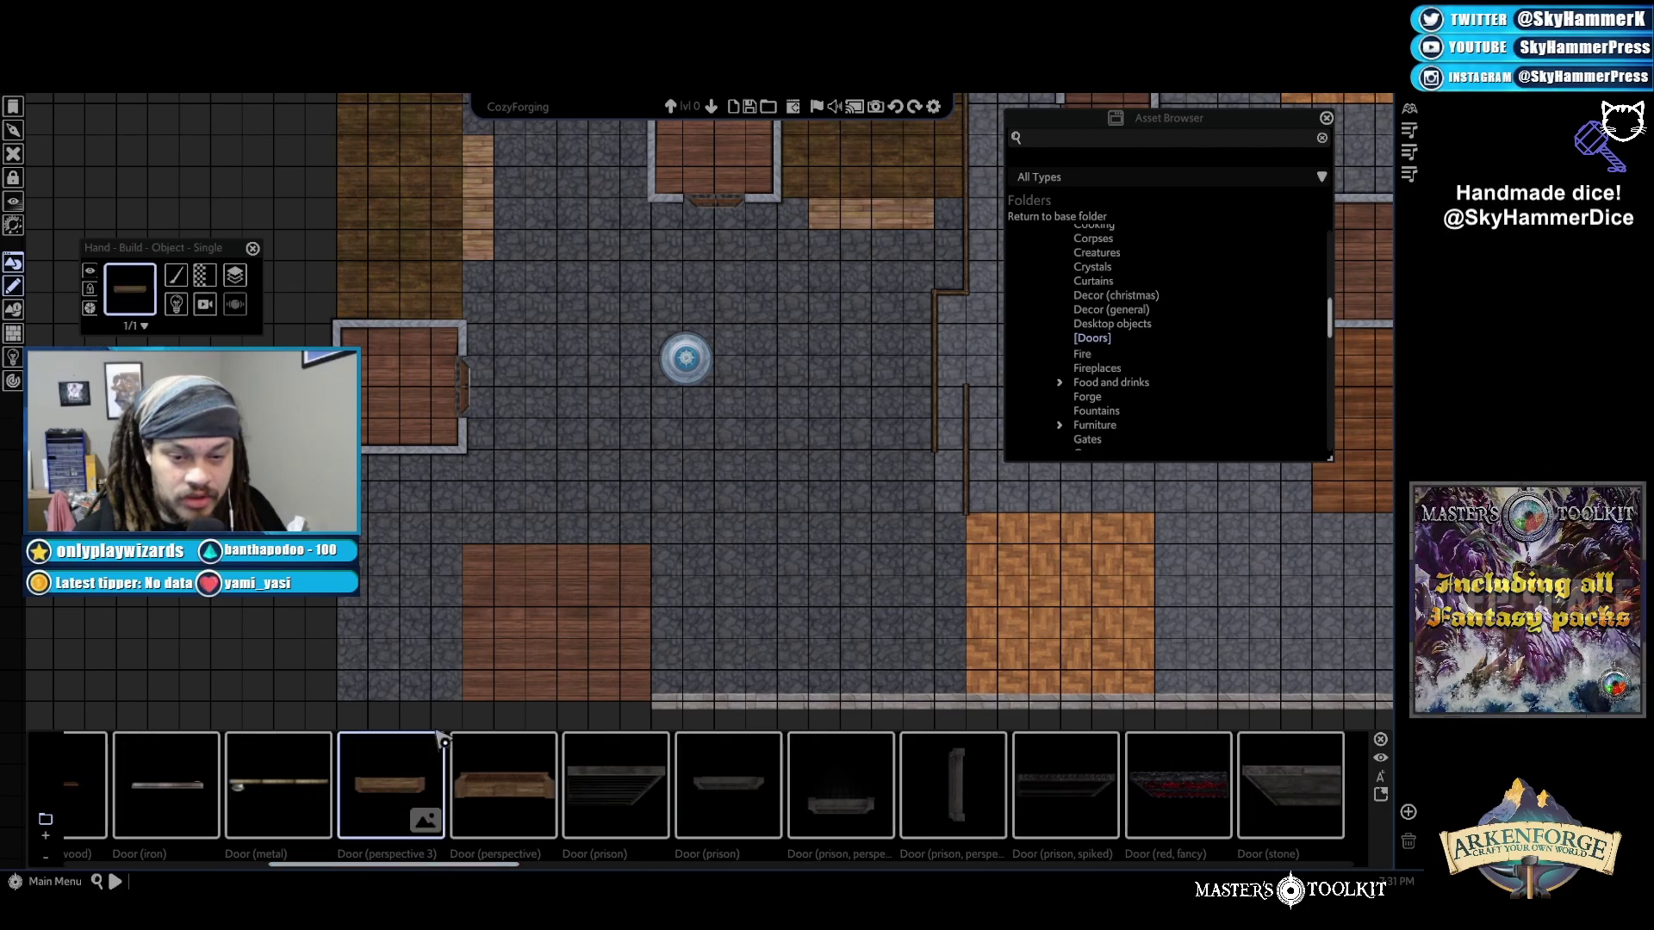
{"action": "left_click", "coordinate": [610, 549]}
{"action": "key", "text": "Escape"}
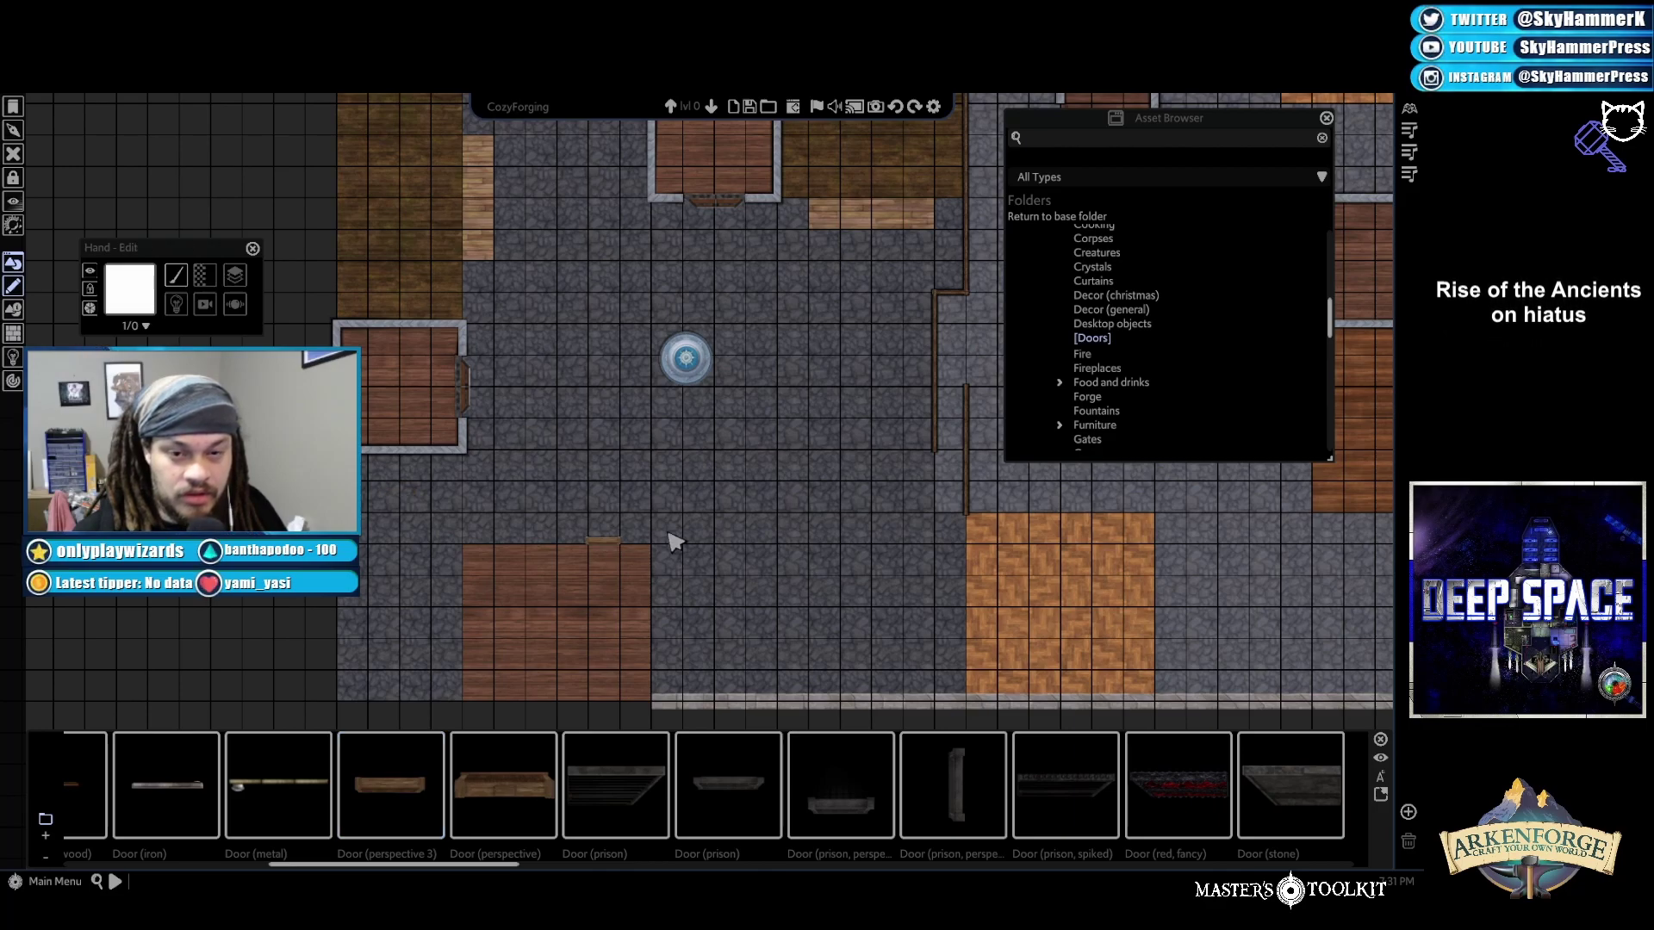
{"action": "scroll", "coordinate": [672, 603], "scroll_direction": "up", "scroll_amount": 1}
{"action": "scroll", "coordinate": [641, 626], "scroll_direction": "up", "scroll_amount": 5}
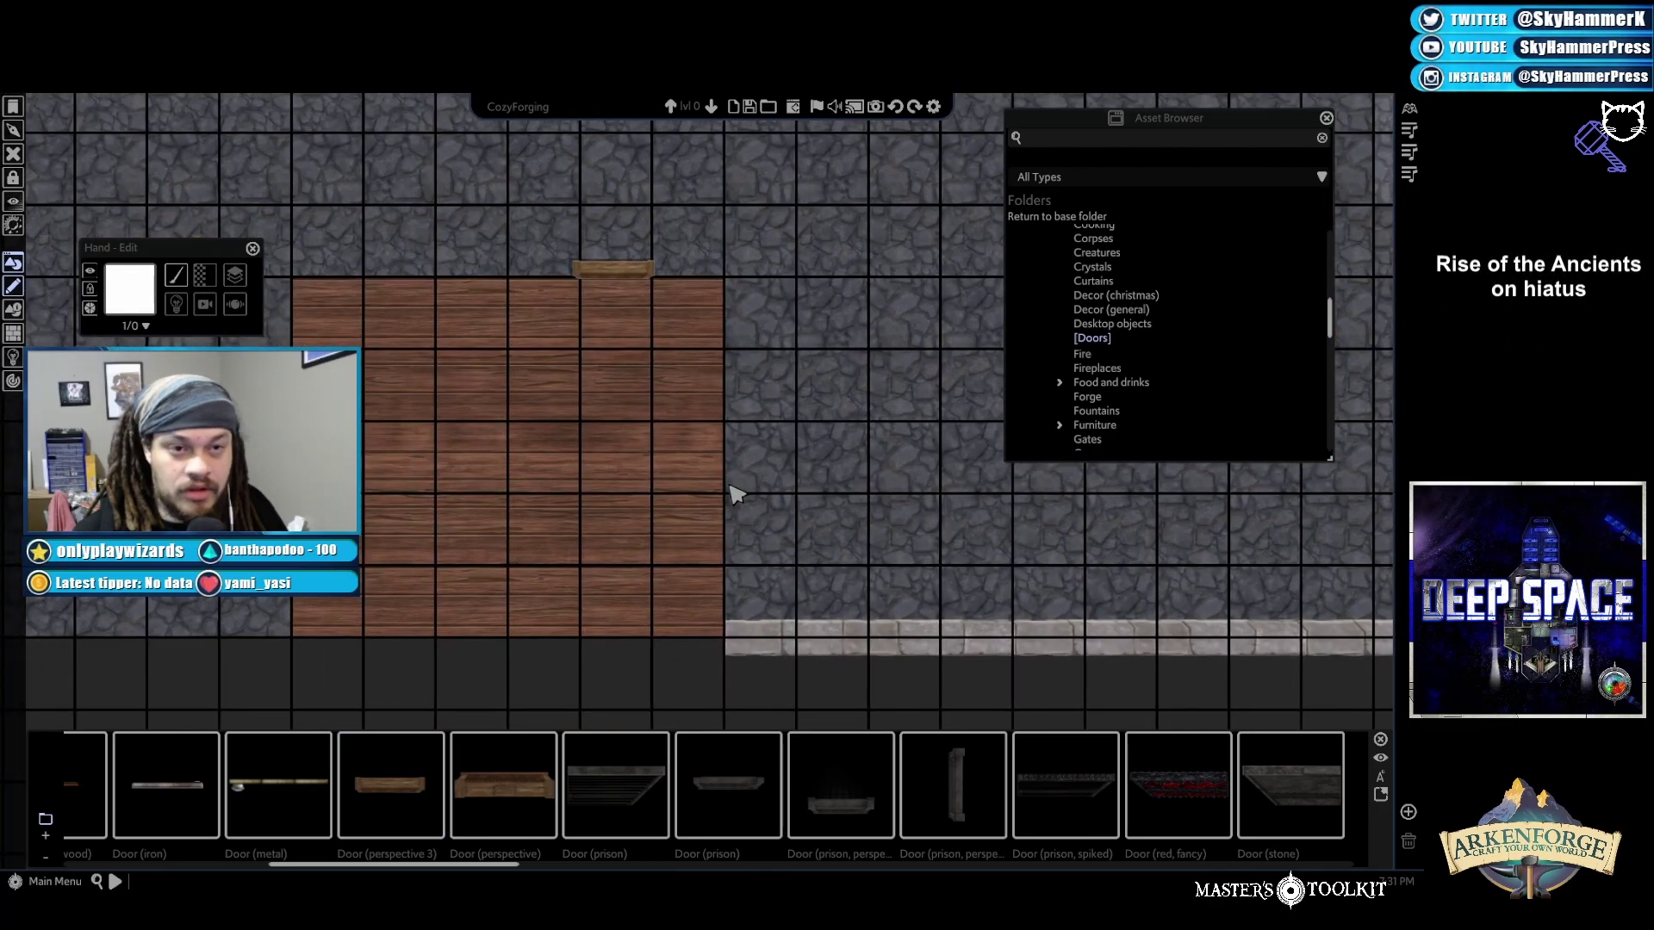
Rotate the door on the north edge of the southwest building's floor by 180 degrees, keeping it parallel to the edge
{"action": "left_click", "coordinate": [610, 277]}
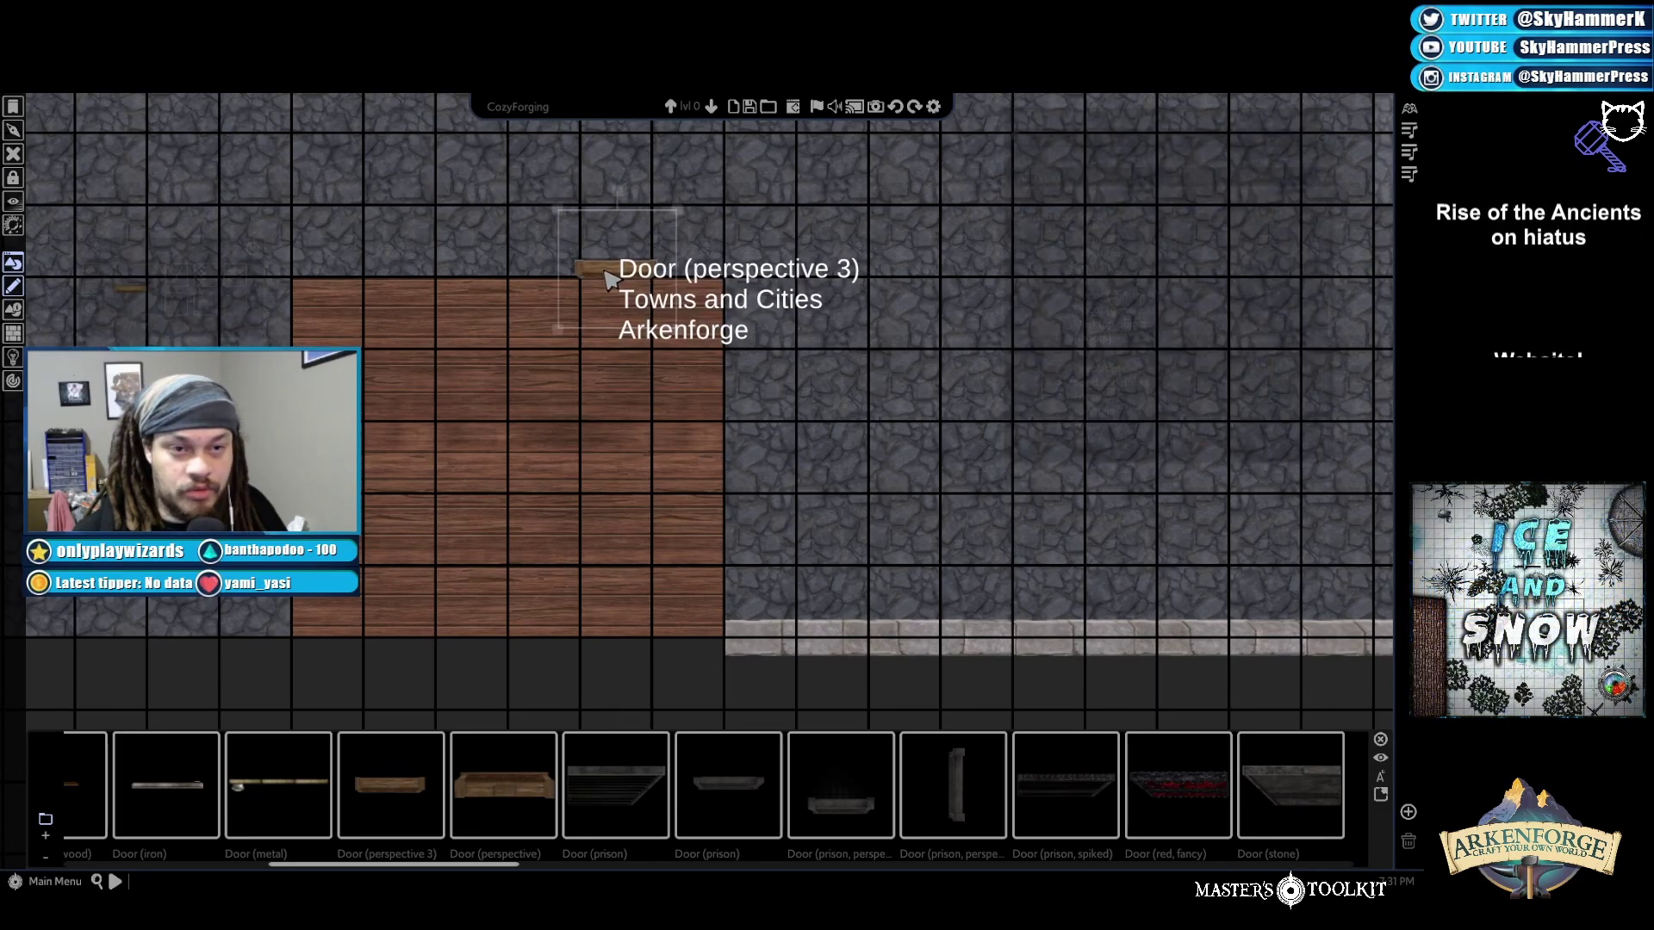
{"action": "left_click_drag", "start_coordinate": [609, 277], "coordinate": [672, 439]}
{"action": "key", "text": "Up"}
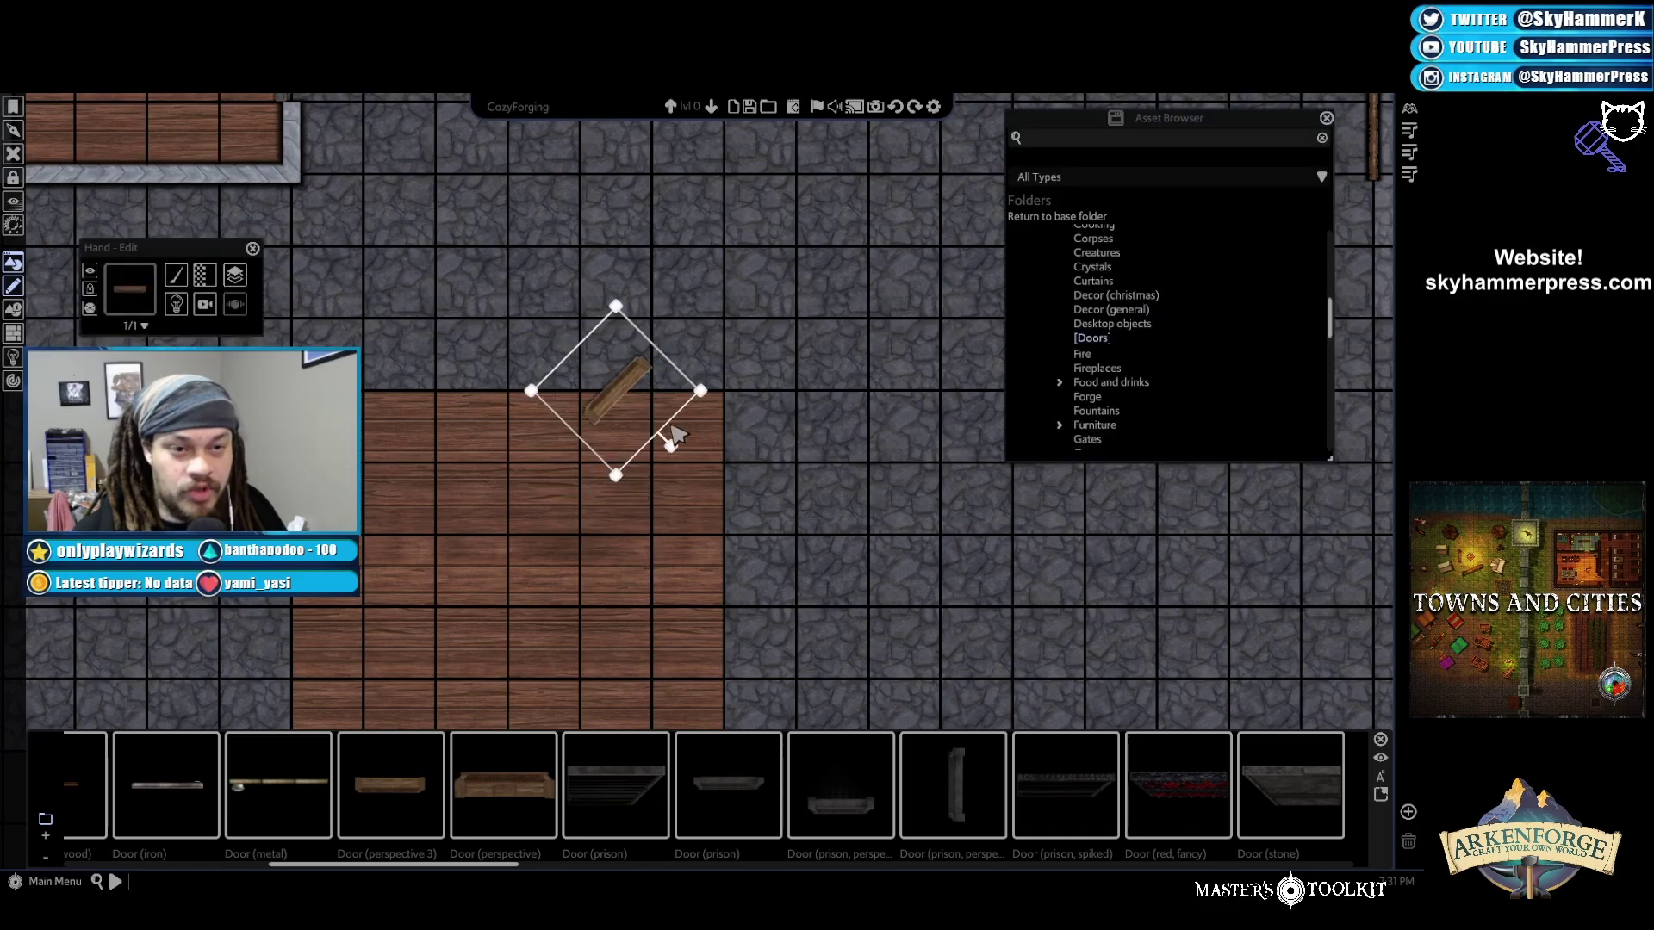
{"action": "left_click", "coordinate": [678, 463]}
{"action": "left_click", "coordinate": [639, 392]}
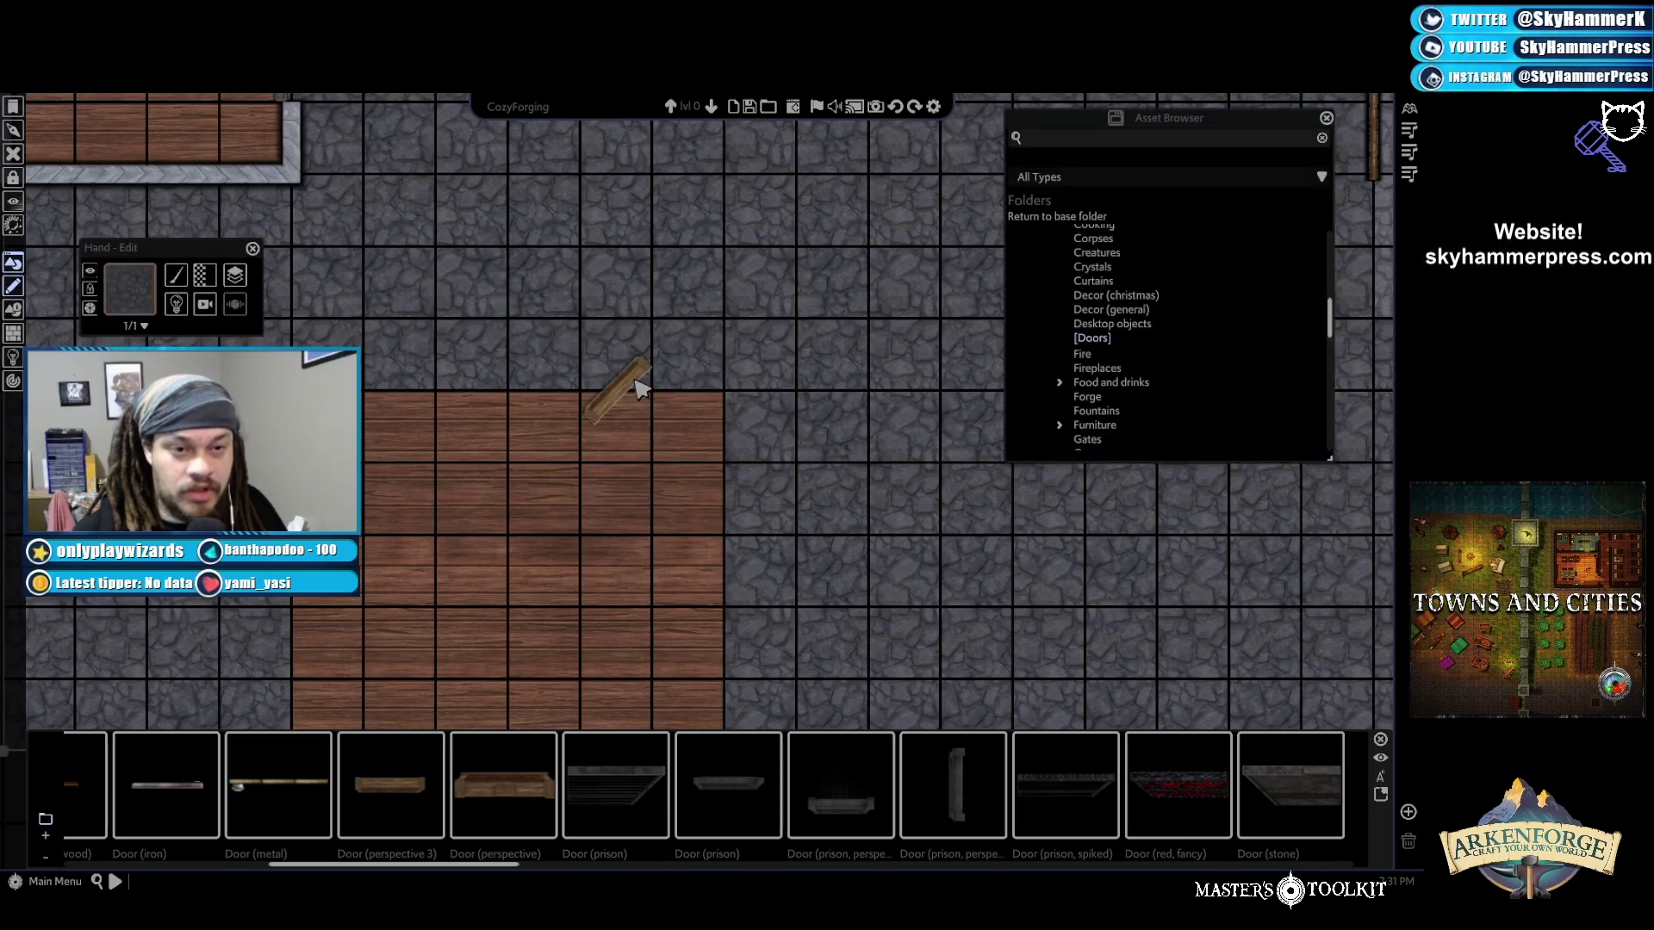
{"action": "mouse_move", "coordinate": [672, 442]}
{"action": "left_mouse_down"}
{"action": "mouse_move", "coordinate": [625, 470]}
{"action": "mouse_move", "coordinate": [654, 447]}
{"action": "left_mouse_up"}
{"action": "left_click", "coordinate": [854, 376]}
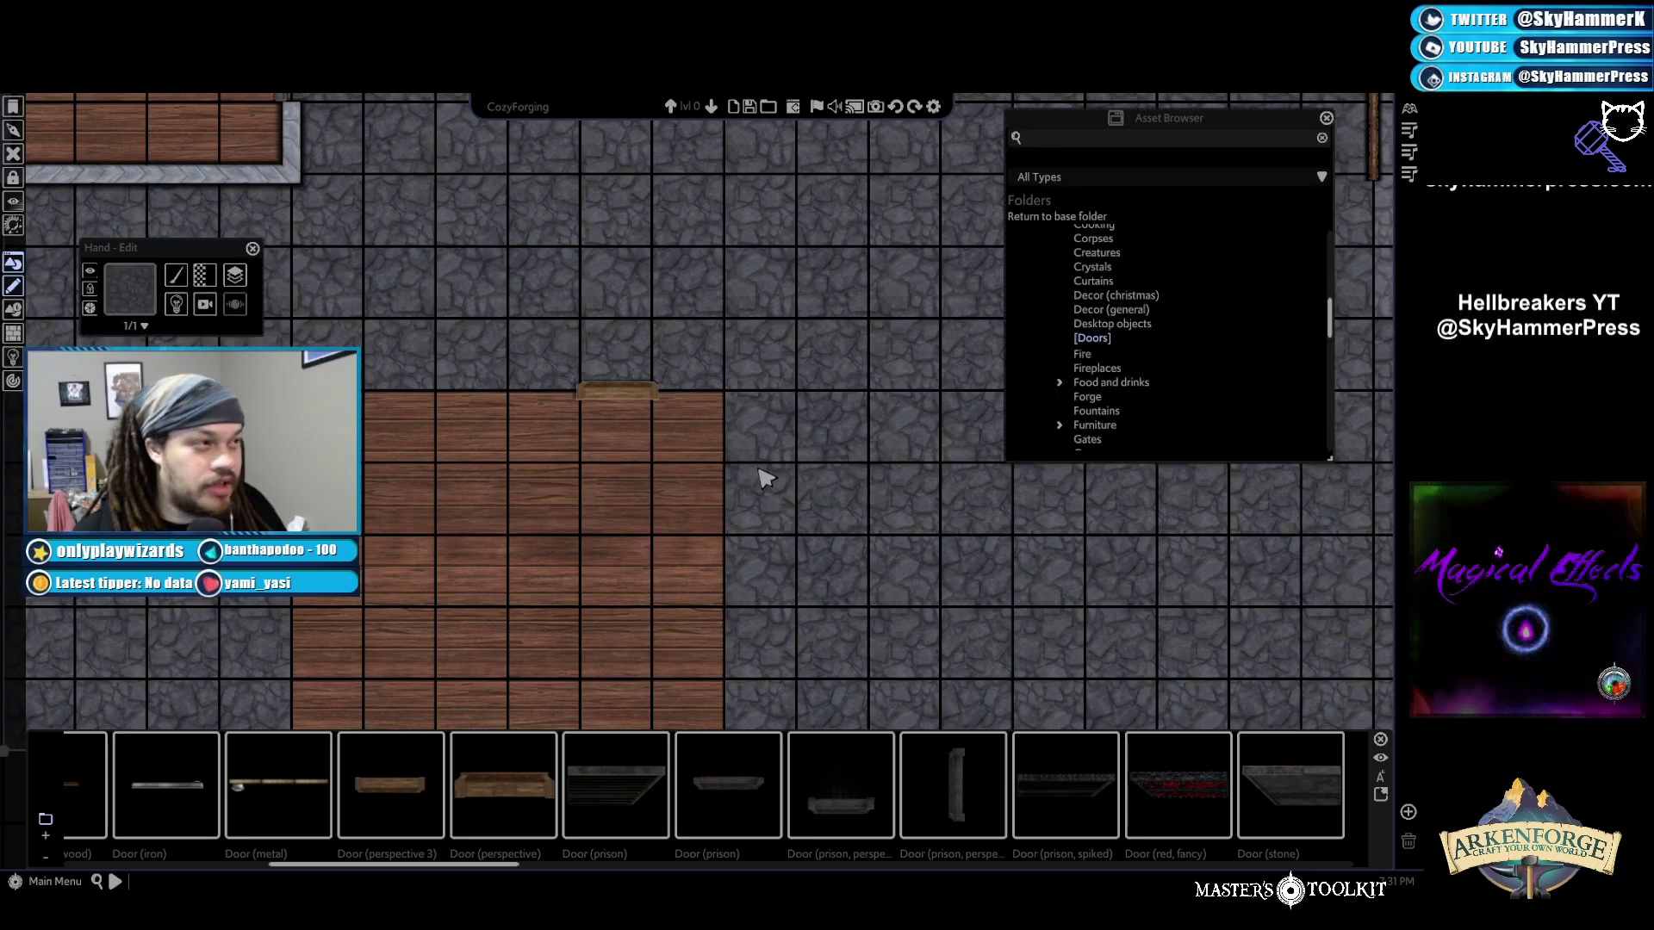
Place three Door (perspective 3) objects inside the southwest building: two side by side two squares south of its north edge, one a square below the western one
{"action": "scroll", "coordinate": [767, 466], "scroll_direction": "down", "scroll_amount": 2}
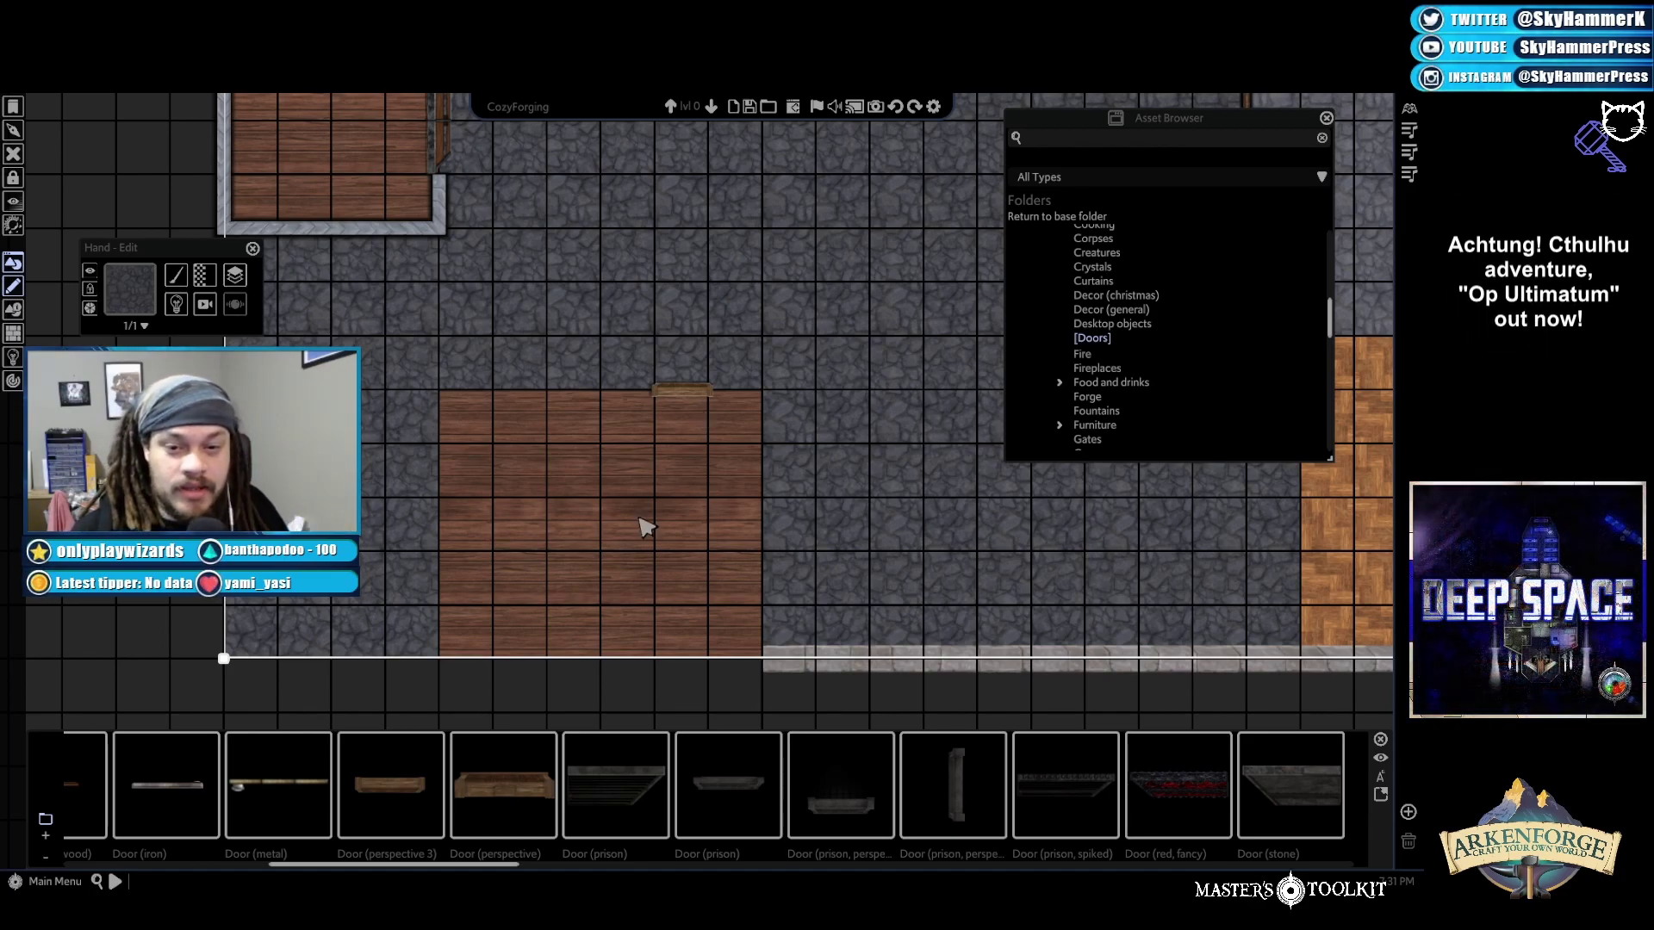
{"action": "left_click", "coordinate": [689, 667]}
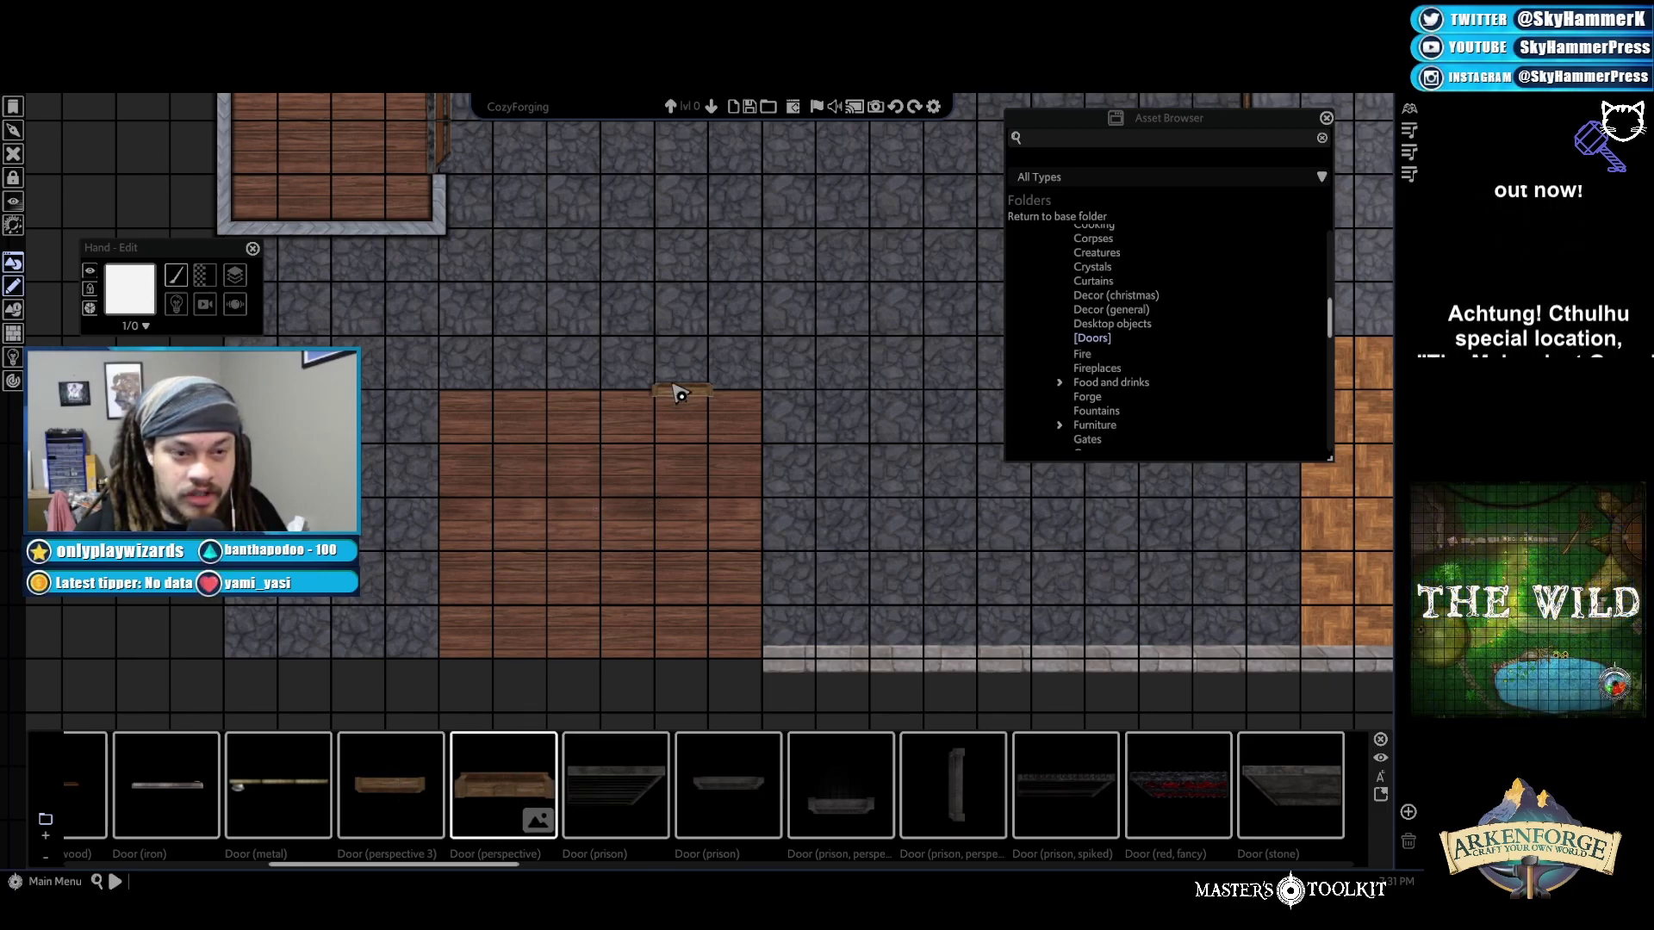
{"action": "left_click", "coordinate": [409, 789]}
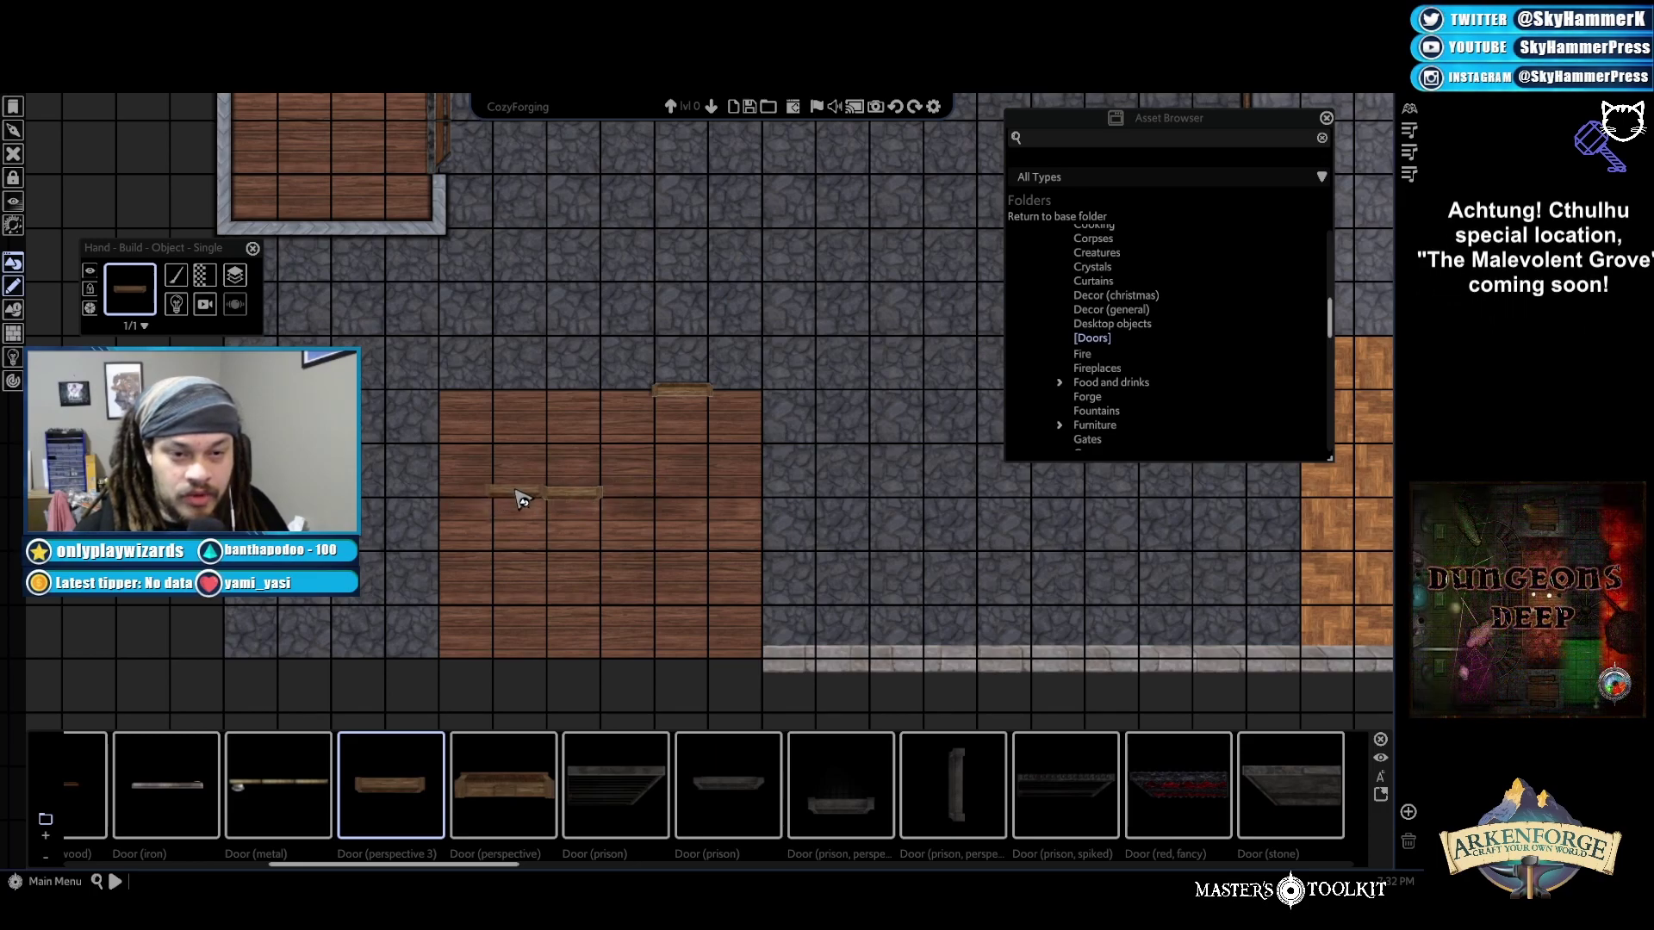
{"action": "left_click", "coordinate": [525, 501]}
{"action": "left_click", "coordinate": [532, 552]}
{"action": "left_click", "coordinate": [551, 545]}
Adjust the two side-by-side interior doors so they line up end to end along the same grid line
{"action": "left_click_drag", "start_coordinate": [523, 483], "coordinate": [581, 508]}
{"action": "left_click", "coordinate": [538, 502]}
{"action": "left_click", "coordinate": [594, 508], "text": "shift"}
{"action": "left_click", "coordinate": [689, 504]}
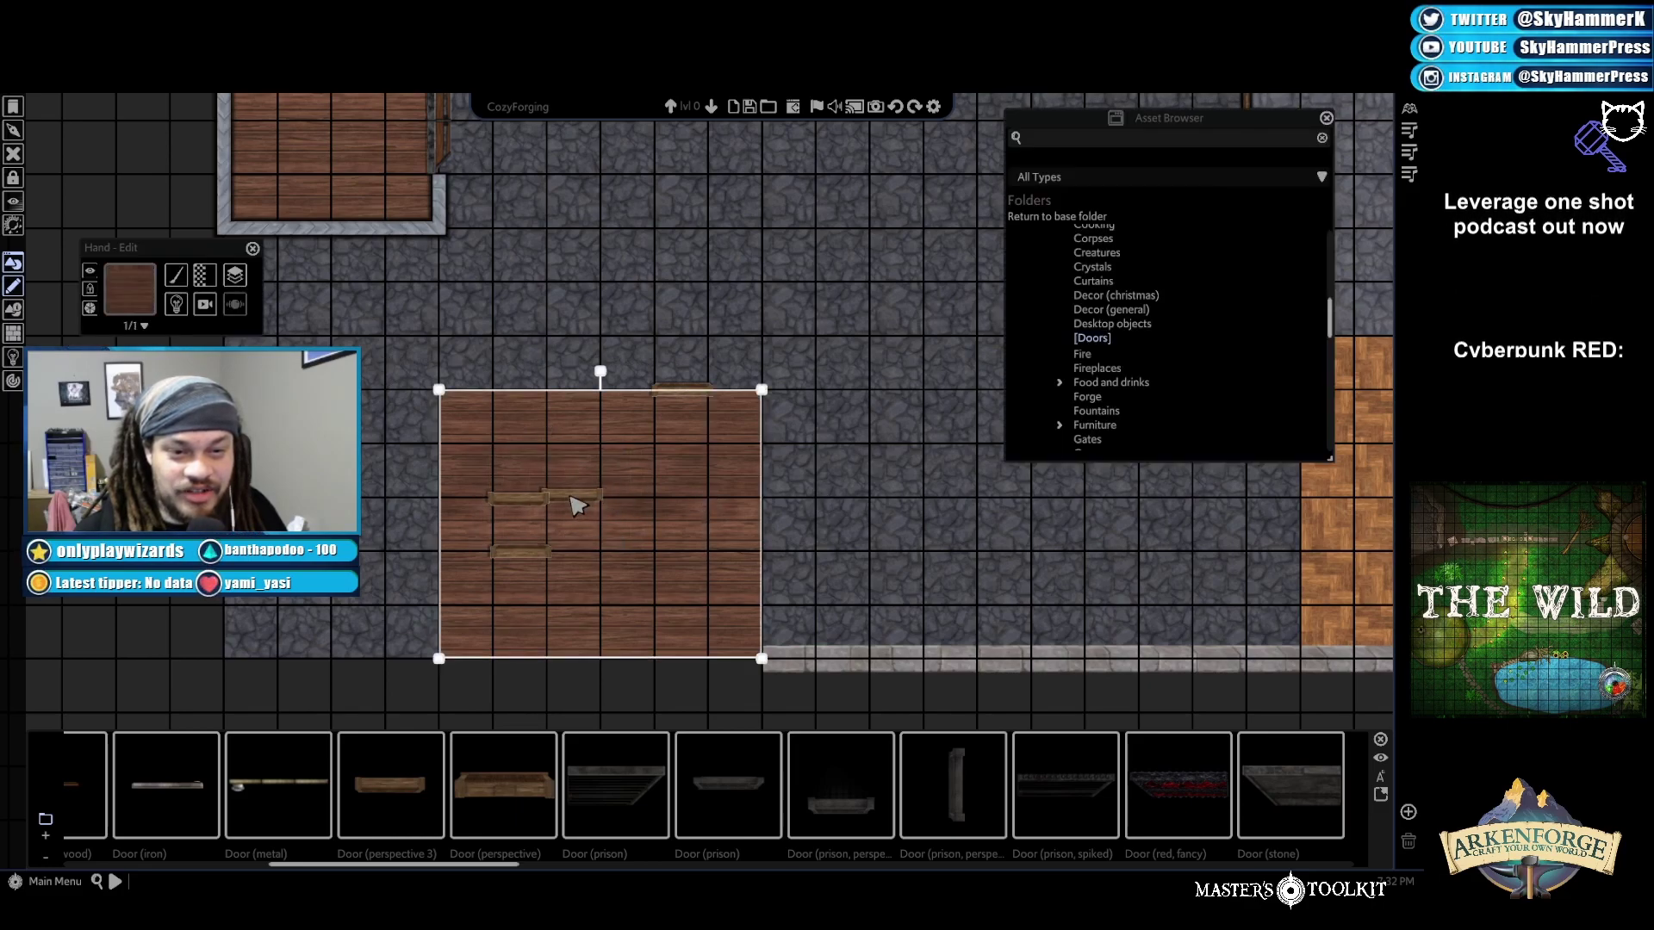
{"action": "left_click", "coordinate": [581, 504]}
{"action": "left_click_drag", "start_coordinate": [609, 511], "coordinate": [521, 501]}
{"action": "left_click", "coordinate": [521, 506]}
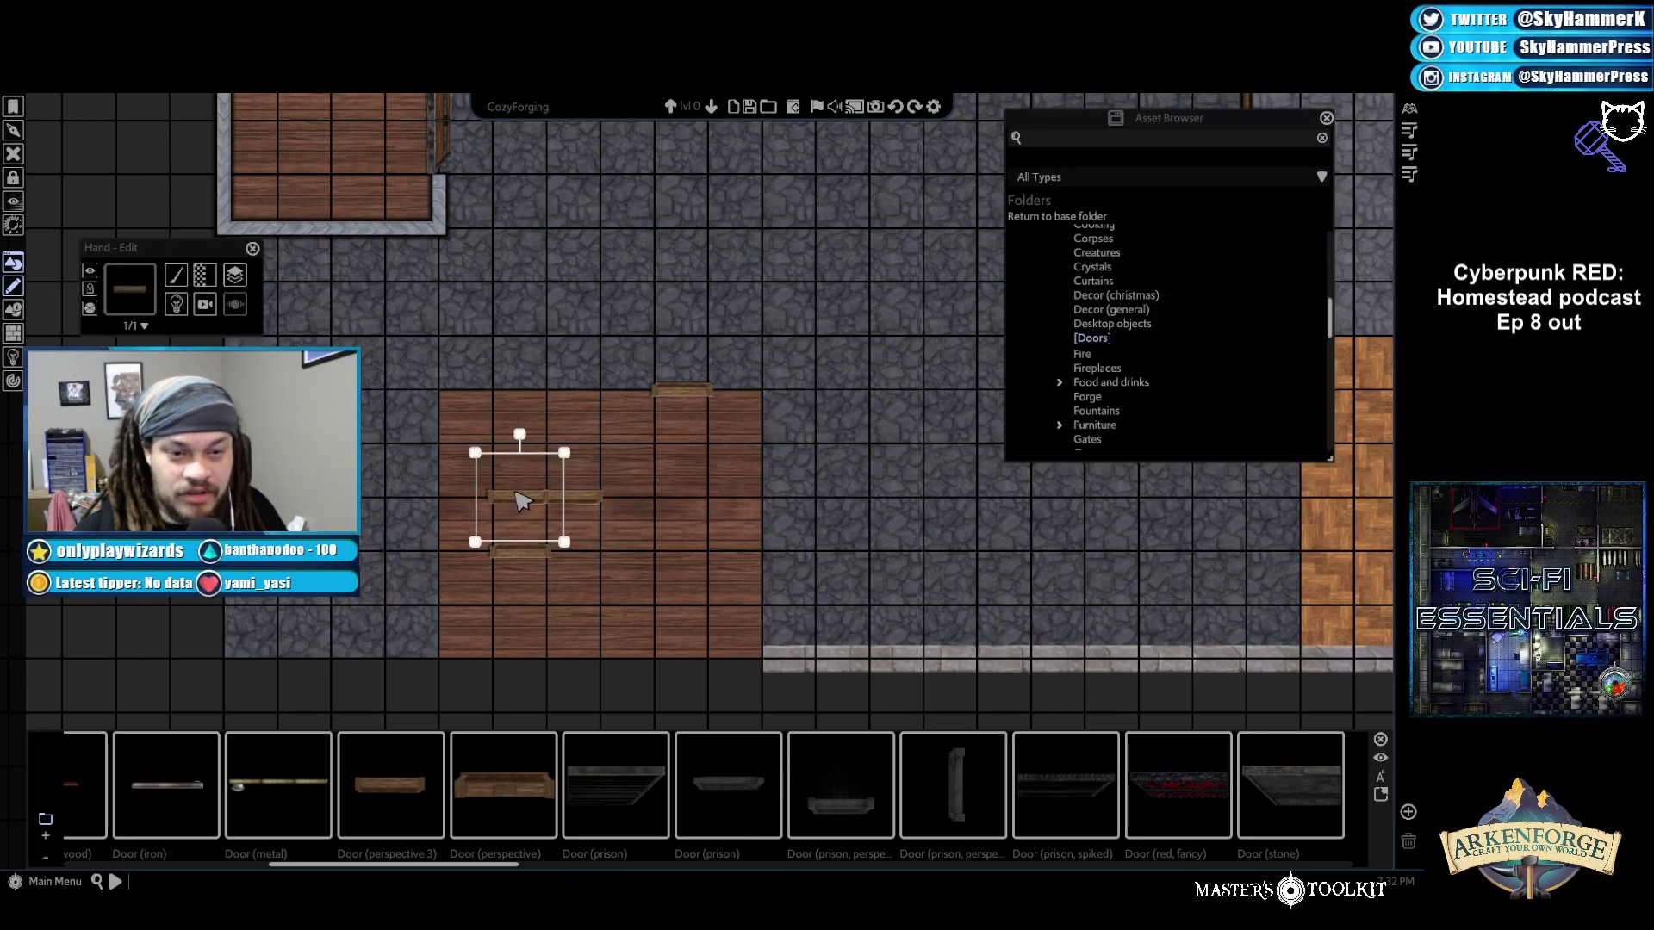
{"action": "left_click", "coordinate": [632, 504]}
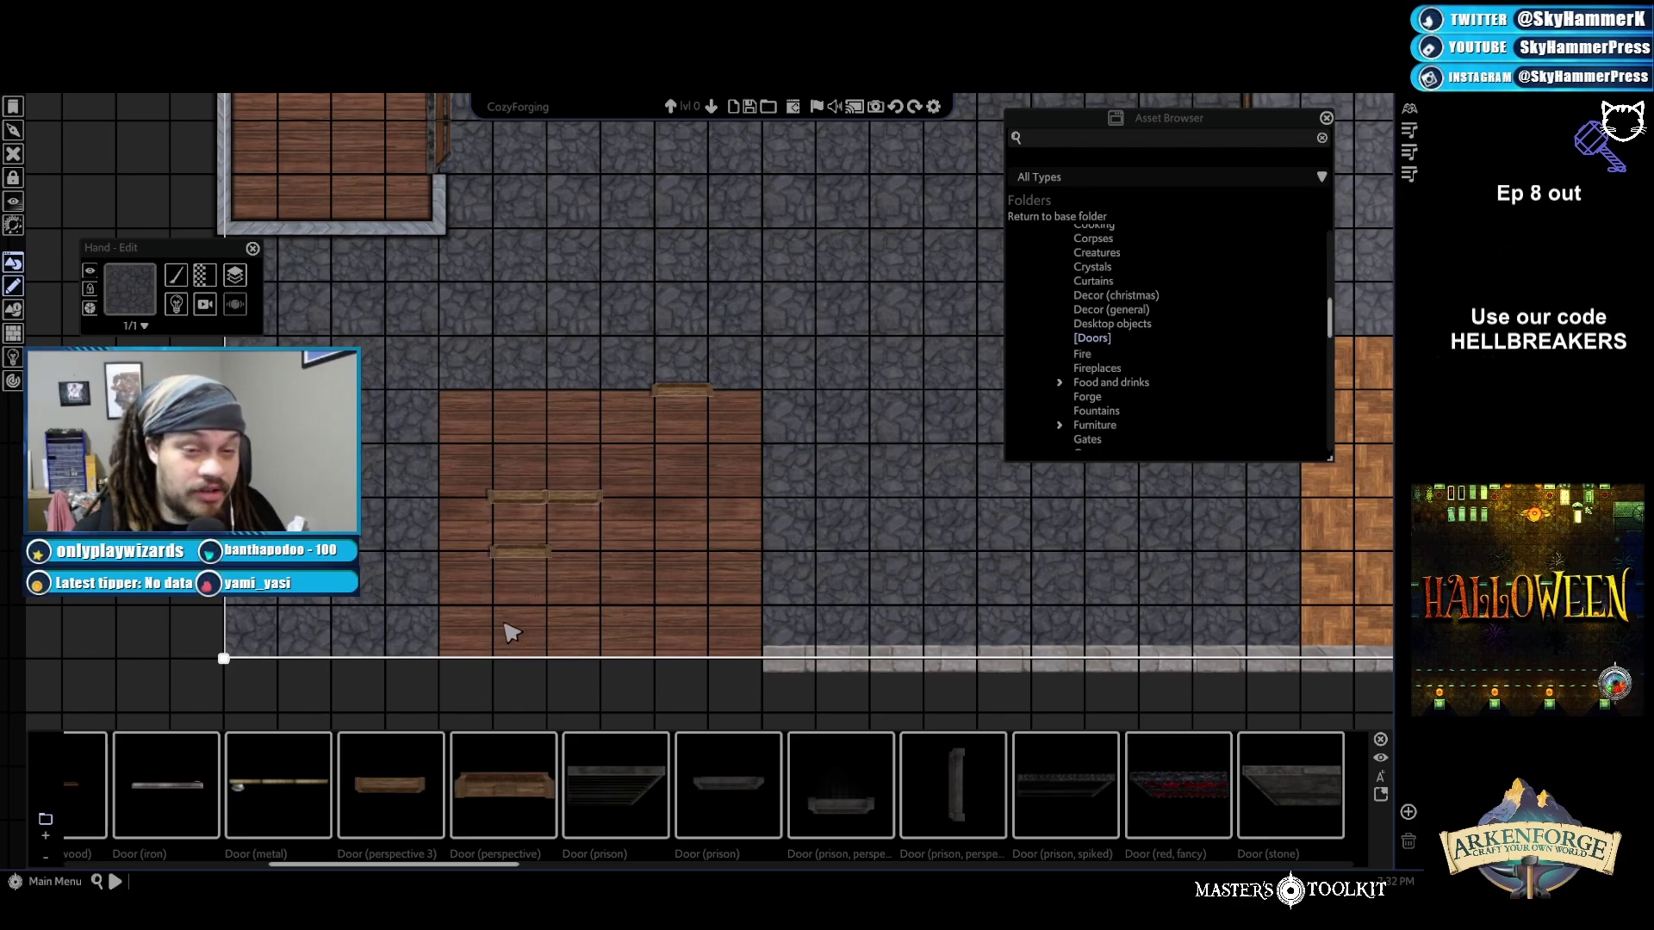
Open the Thin walls folder in the asset browser and choose Light wood (wall) for drawing
{"action": "scroll", "coordinate": [1125, 353], "scroll_direction": "down", "scroll_amount": 10}
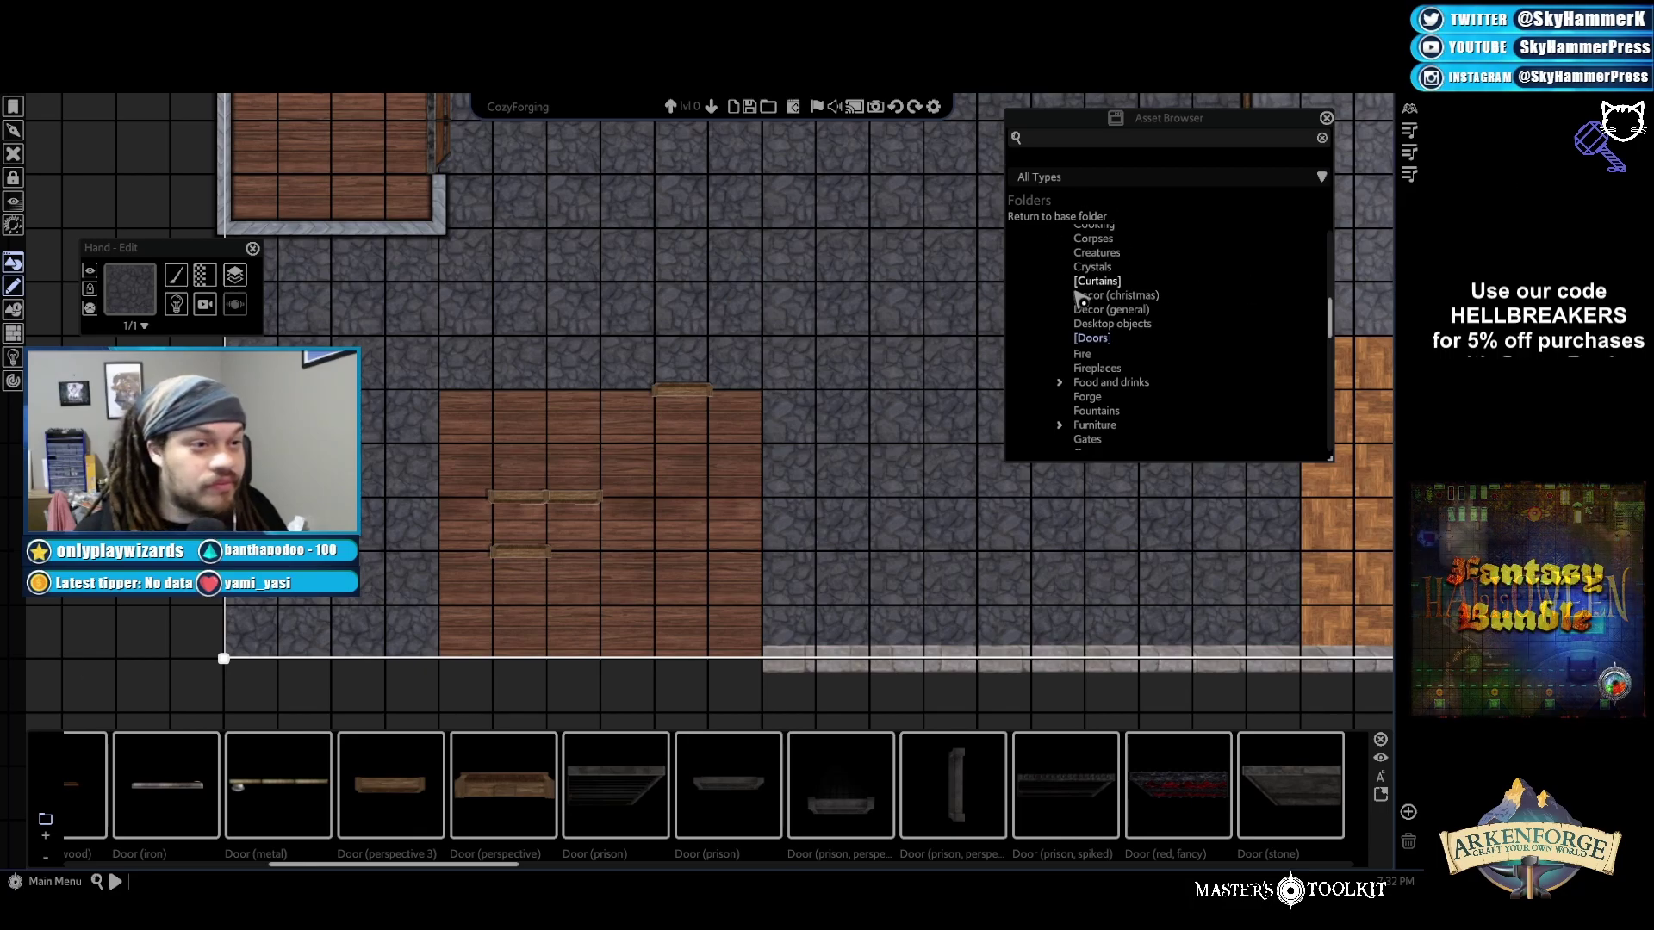
{"action": "scroll", "coordinate": [1126, 353], "scroll_direction": "down", "scroll_amount": 5}
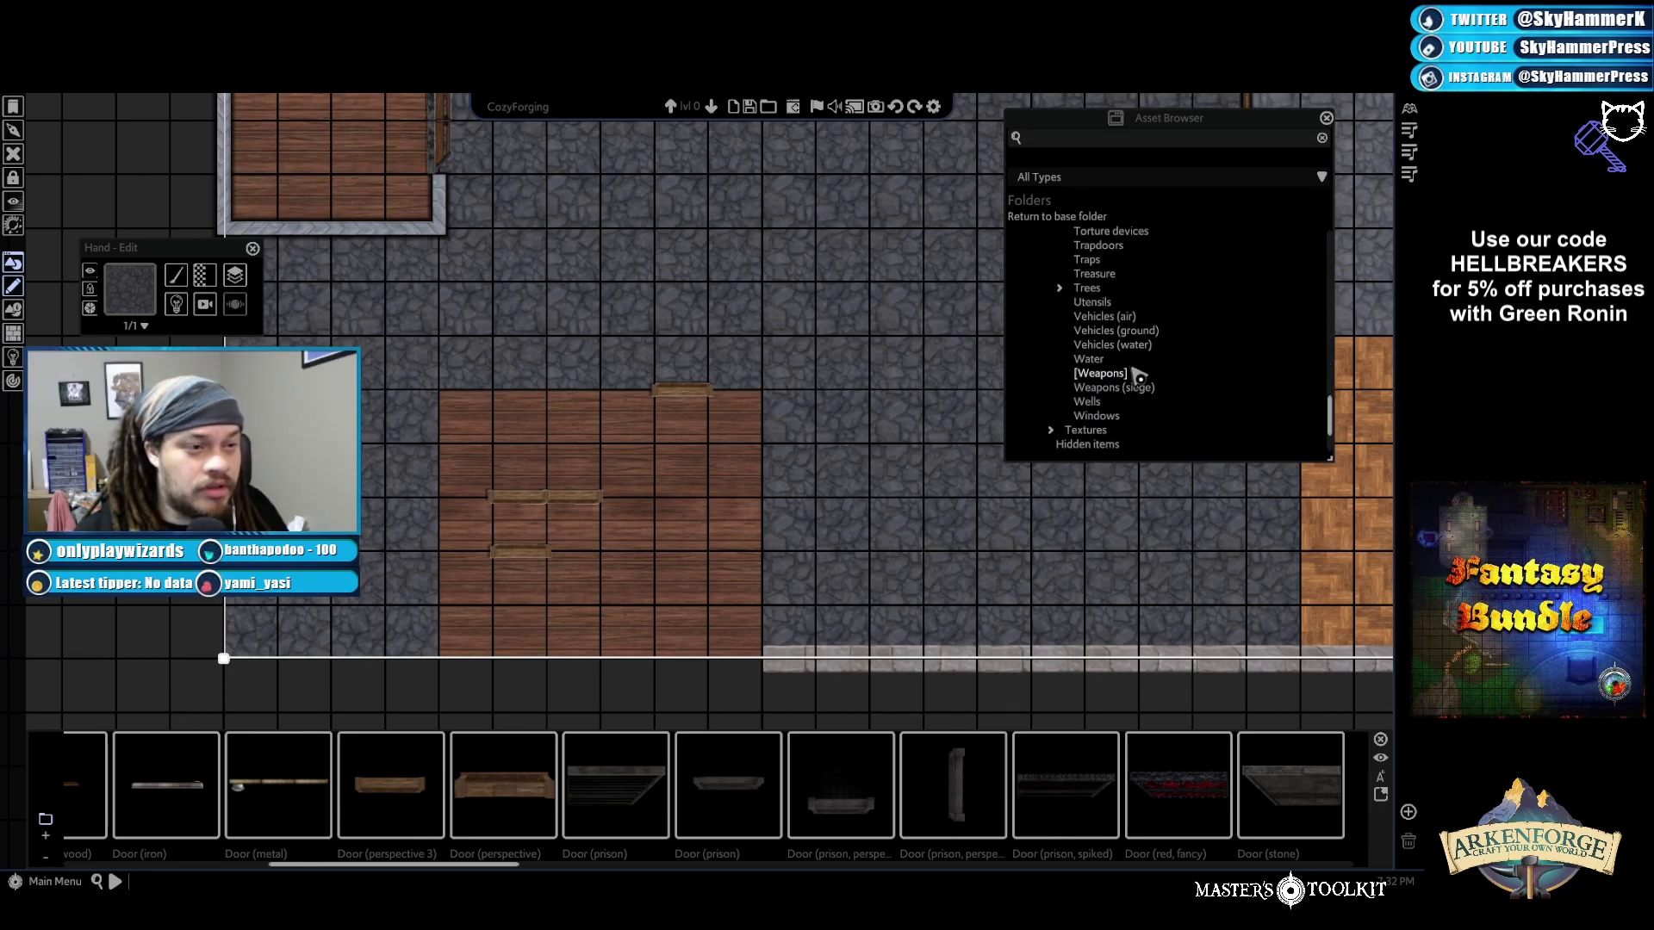
{"action": "scroll", "coordinate": [1111, 417], "scroll_direction": "up", "scroll_amount": 2}
{"action": "scroll", "coordinate": [1112, 417], "scroll_direction": "up", "scroll_amount": 16}
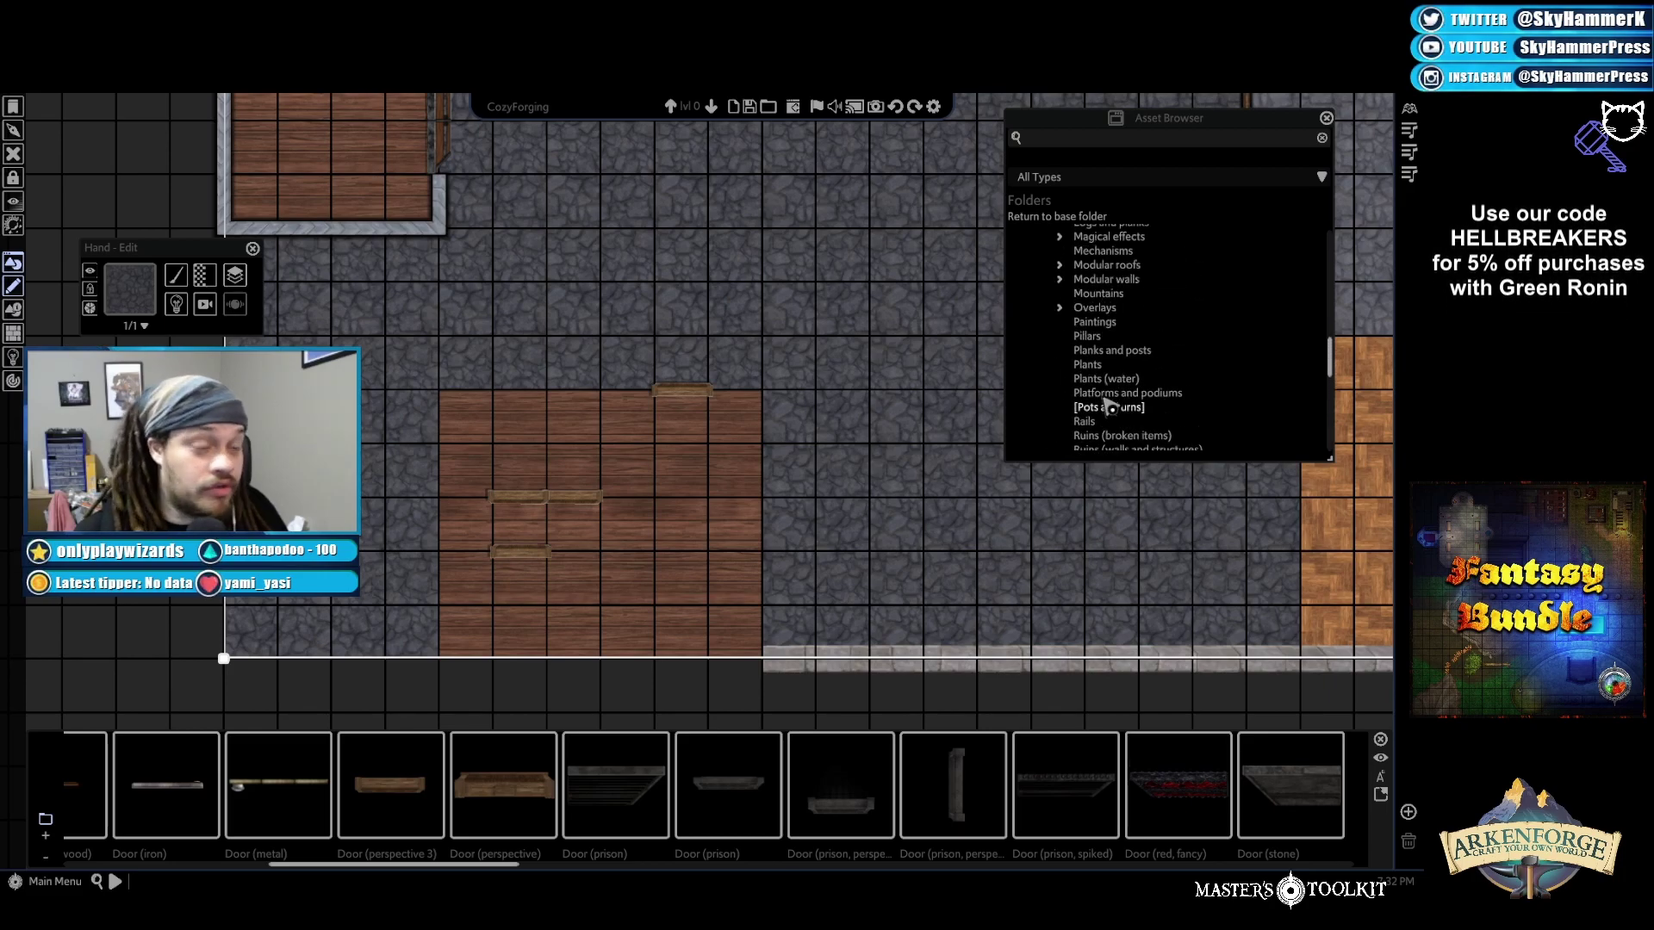
{"action": "scroll", "coordinate": [1100, 380], "scroll_direction": "up", "scroll_amount": 5}
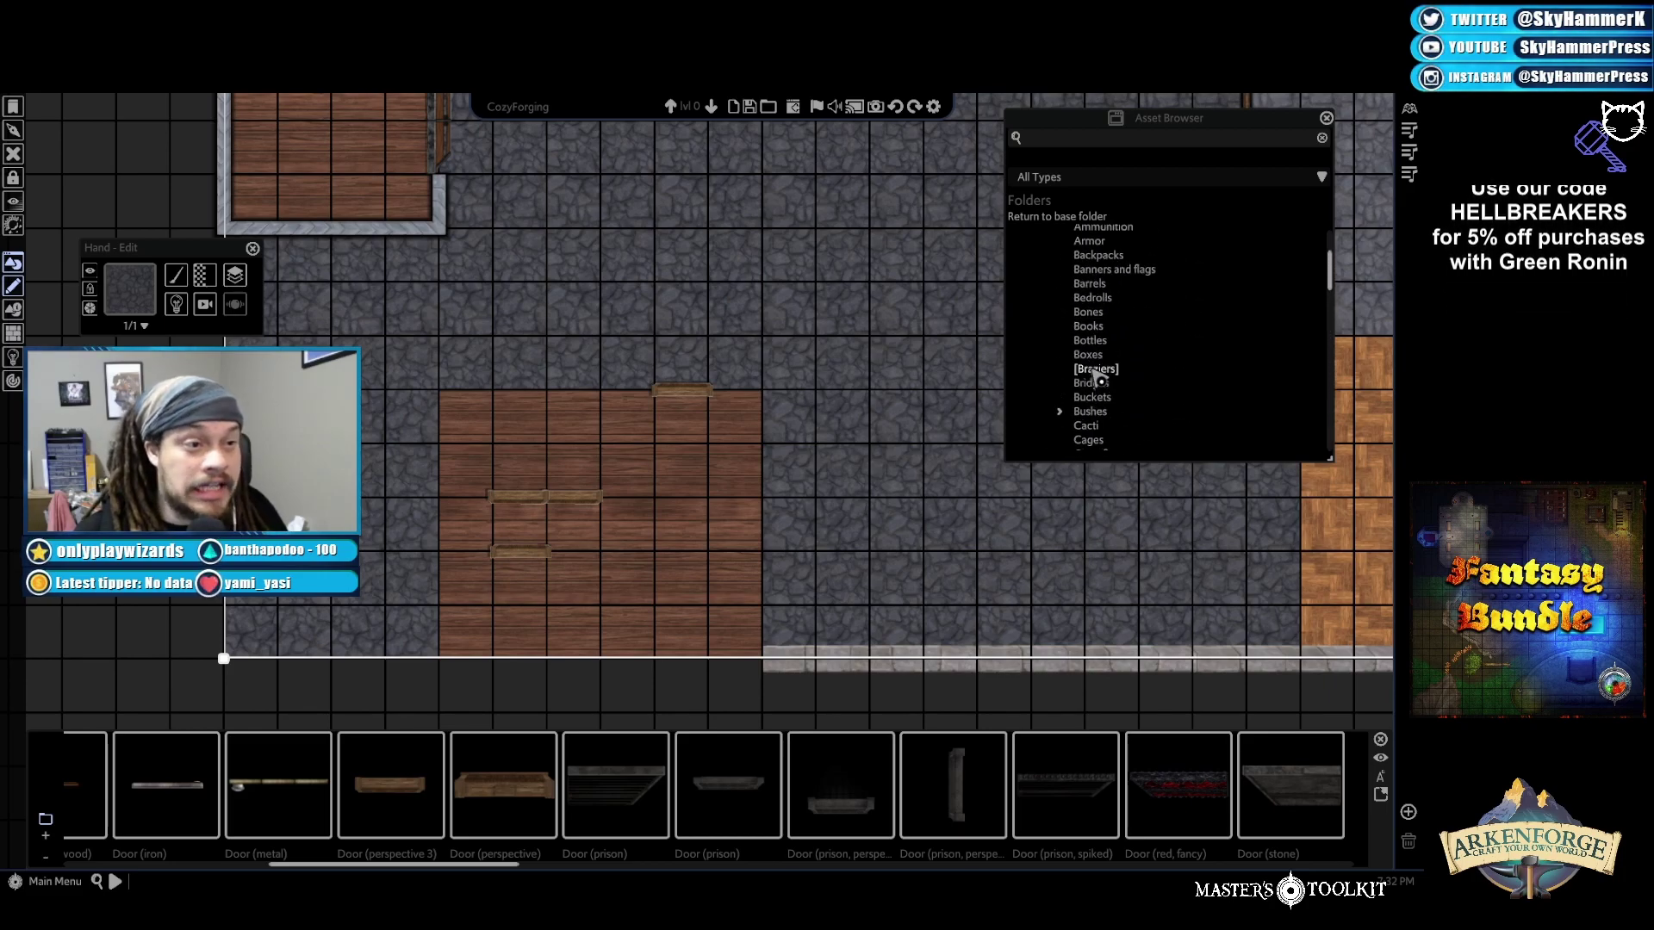
{"action": "left_click", "coordinate": [1062, 295]}
{"action": "left_click", "coordinate": [1051, 280]}
{"action": "scroll", "coordinate": [1120, 344], "scroll_direction": "down", "scroll_amount": 3}
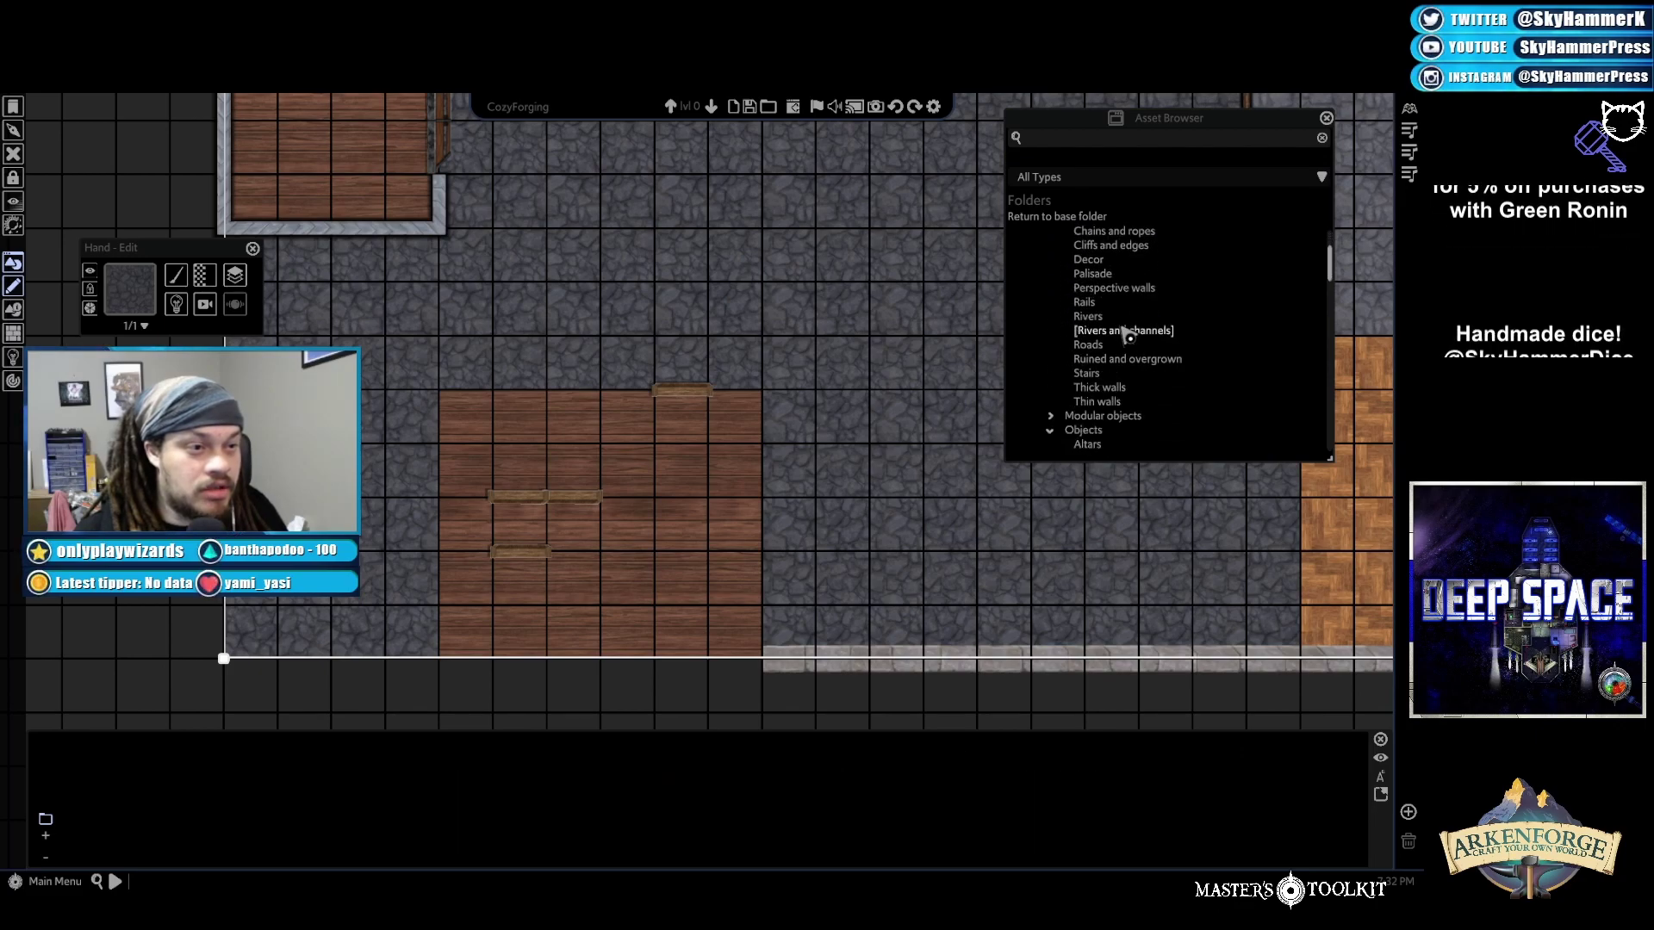
{"action": "left_click", "coordinate": [1120, 403]}
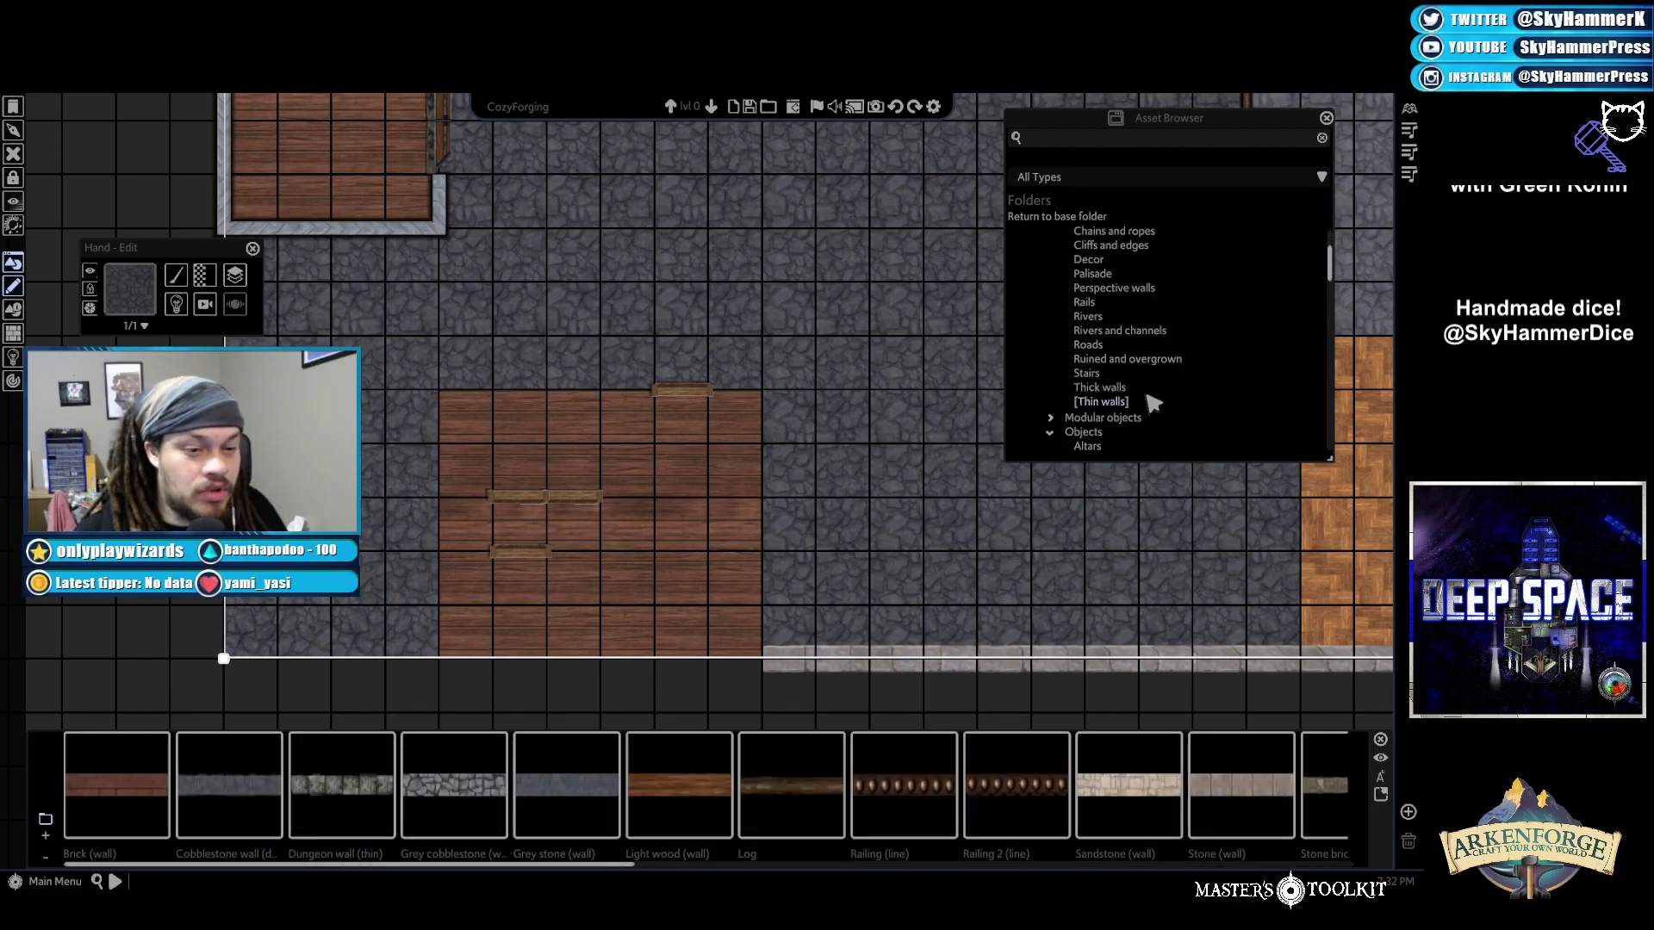
{"action": "left_click", "coordinate": [675, 779]}
{"action": "left_click_drag", "start_coordinate": [659, 400], "coordinate": [617, 506]}
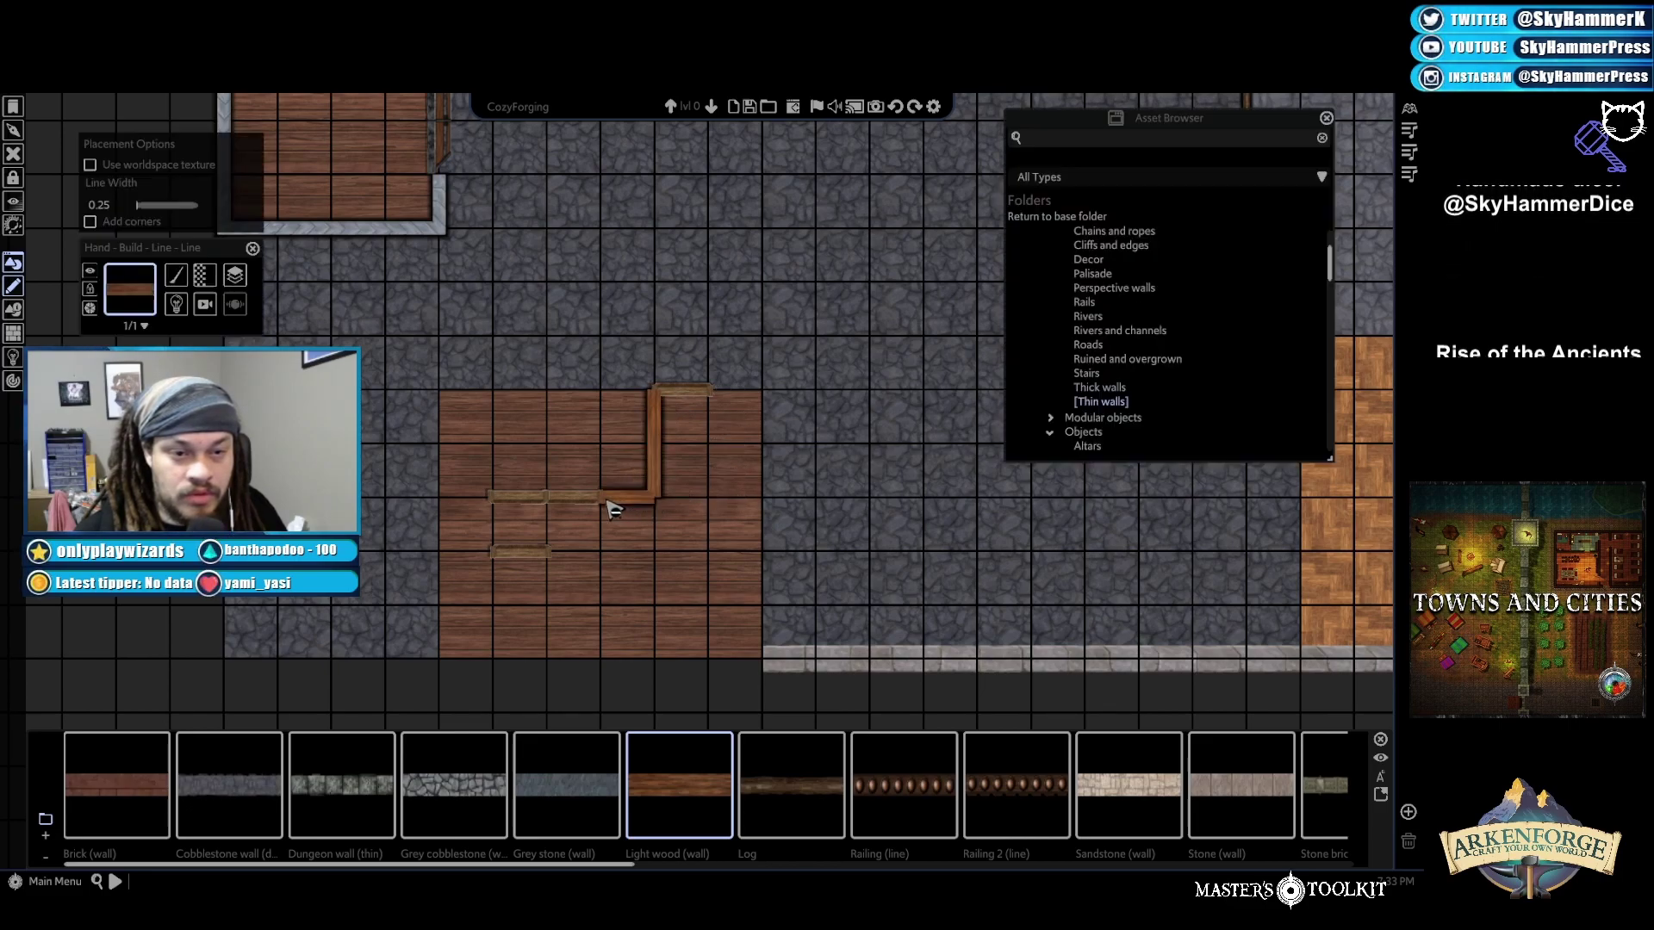
{"action": "key", "text": "ctrl+z"}
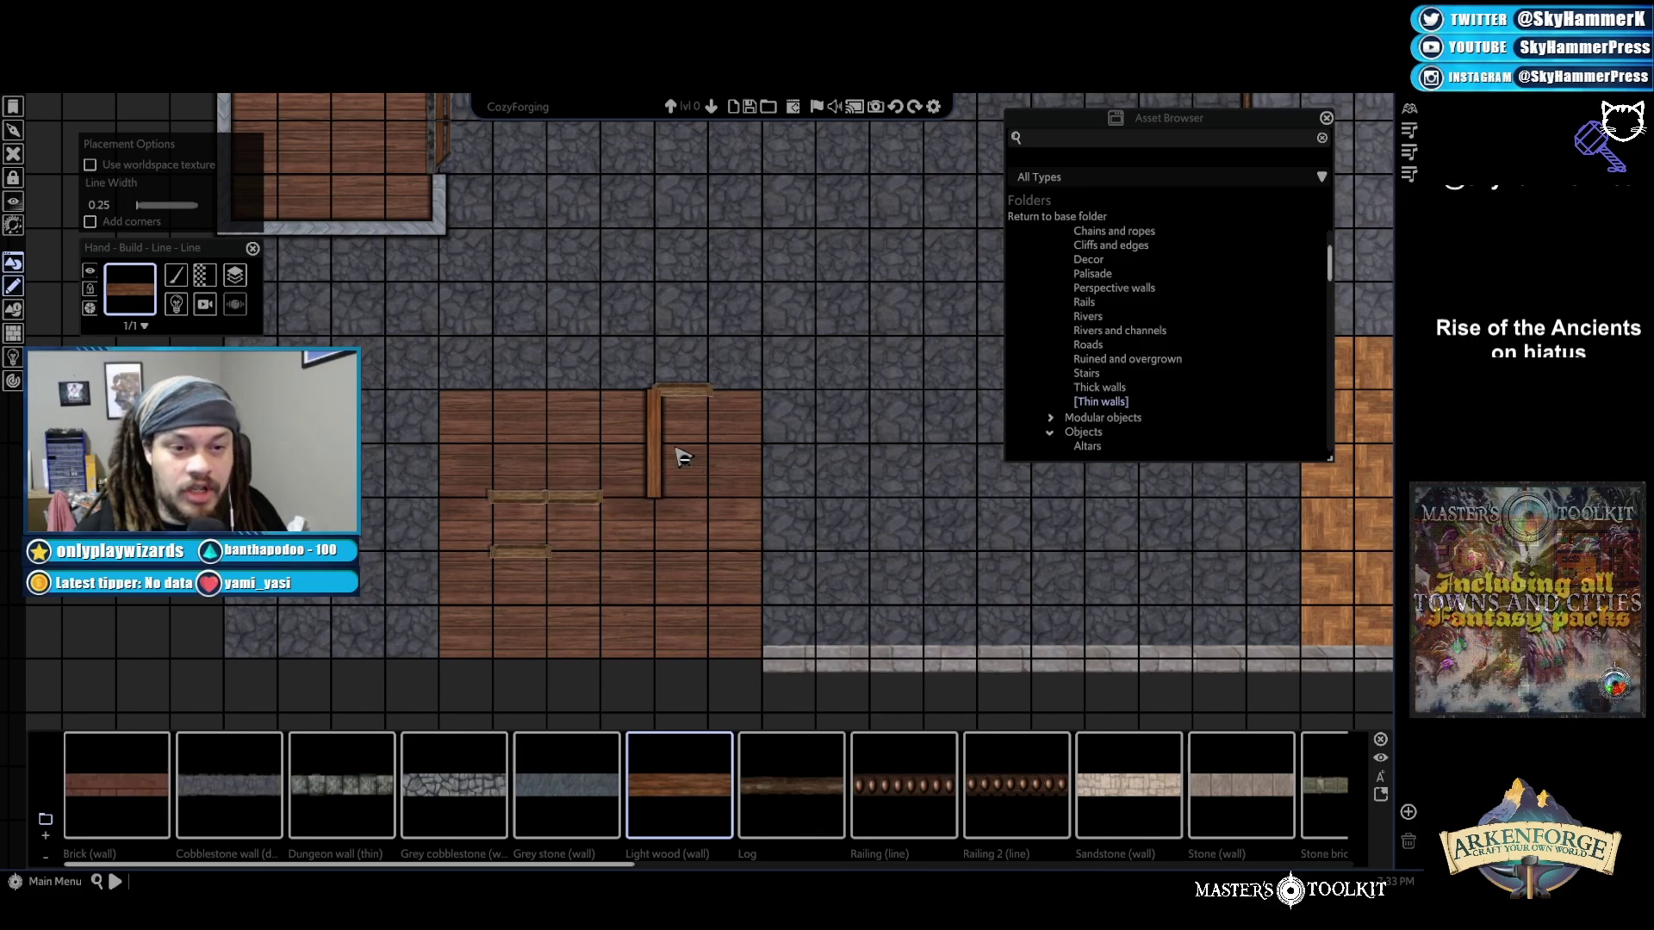
{"action": "key", "text": "ctrl+z"}
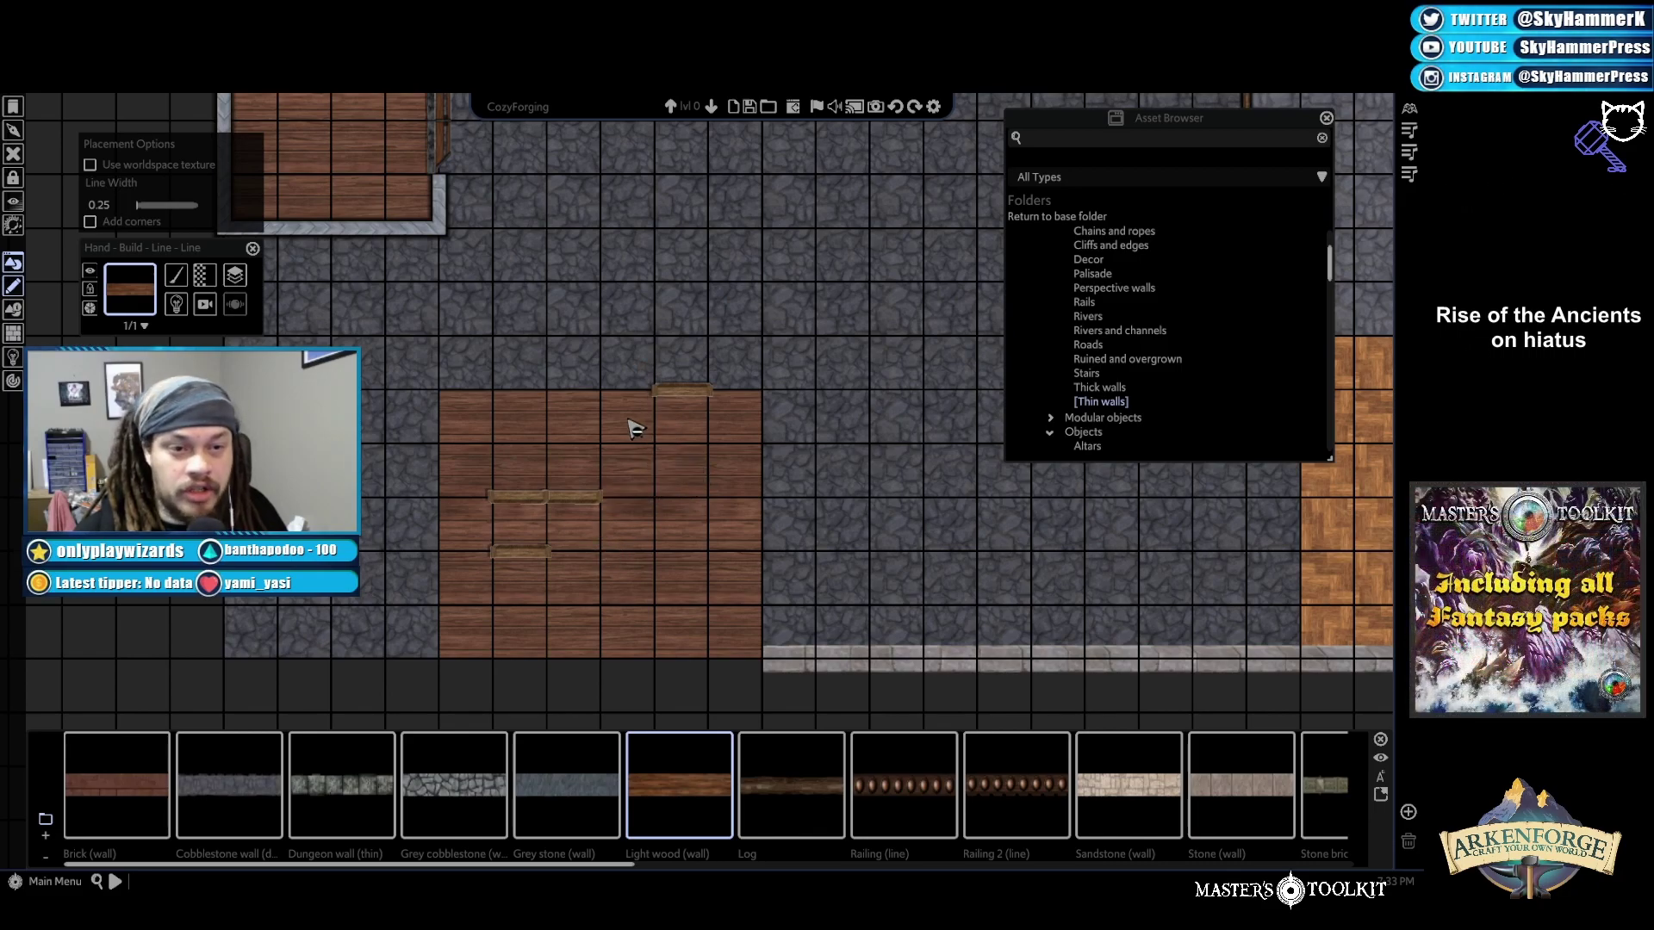
Using the Polygon line mode, draw an L-shaped light wood wall from the north door's west end two squares south, then one square west to the interior door
{"action": "left_click", "coordinate": [182, 278]}
{"action": "mouse_move", "coordinate": [200, 319]}
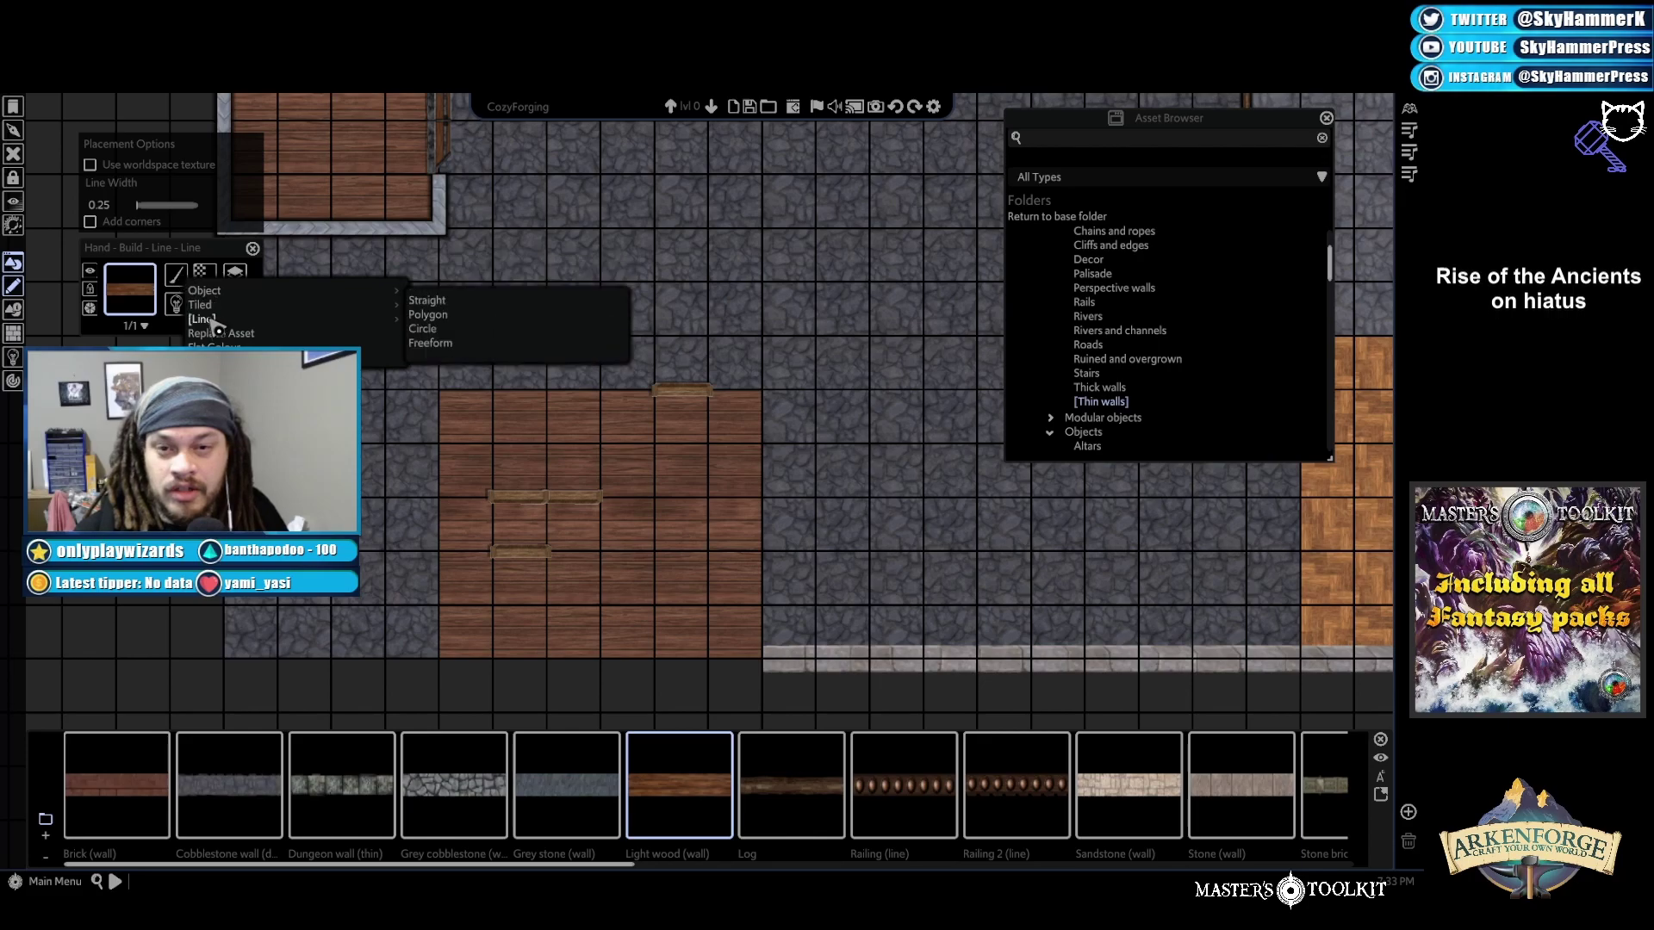
{"action": "left_click", "coordinate": [435, 315]}
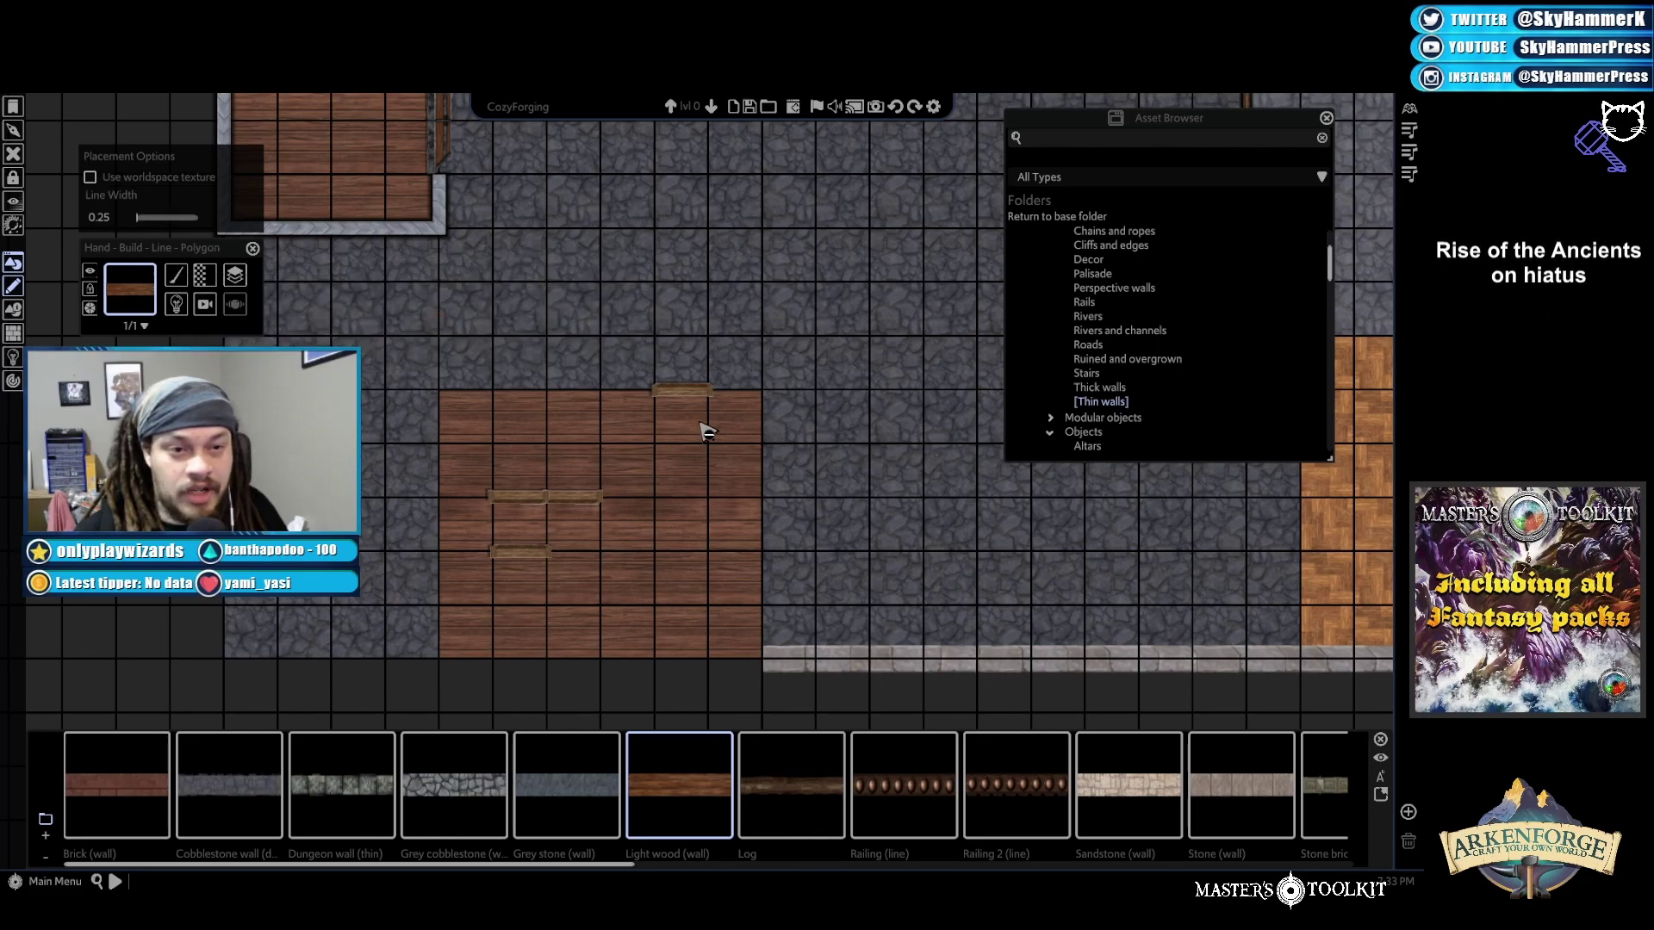
{"action": "left_click", "coordinate": [656, 390]}
{"action": "left_click", "coordinate": [654, 498]}
{"action": "double_click", "coordinate": [603, 499]}
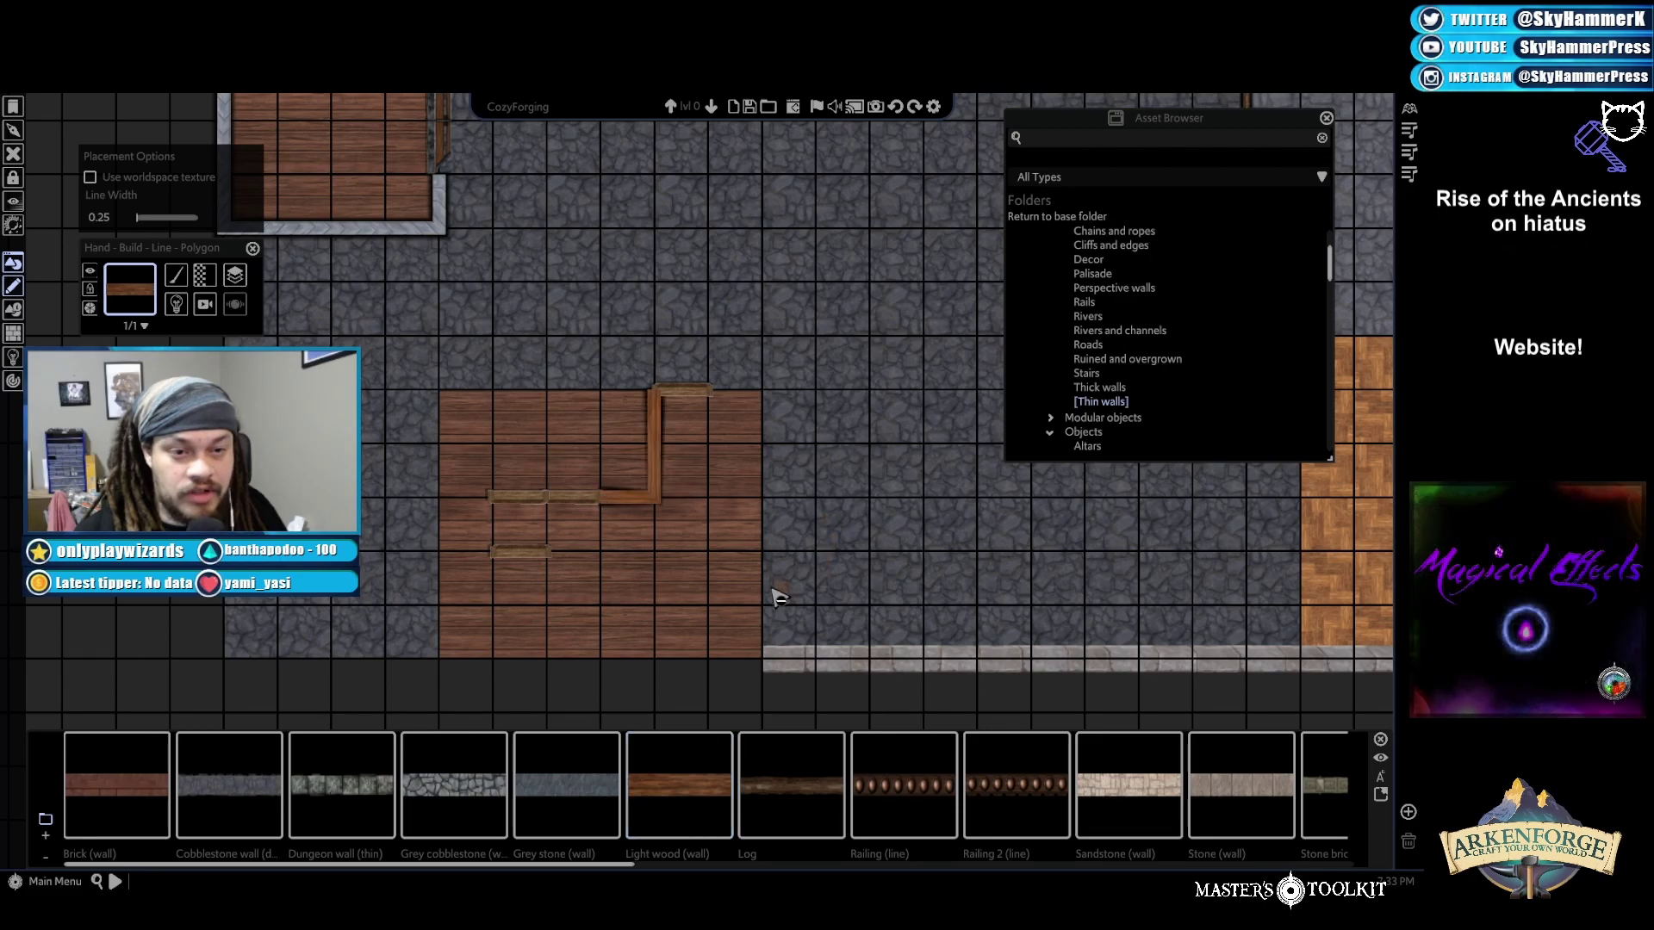
Draw light wood walls from the joint of the paired doors north to the floor's edge and from the western door to the west edge
{"action": "left_click", "coordinate": [546, 498]}
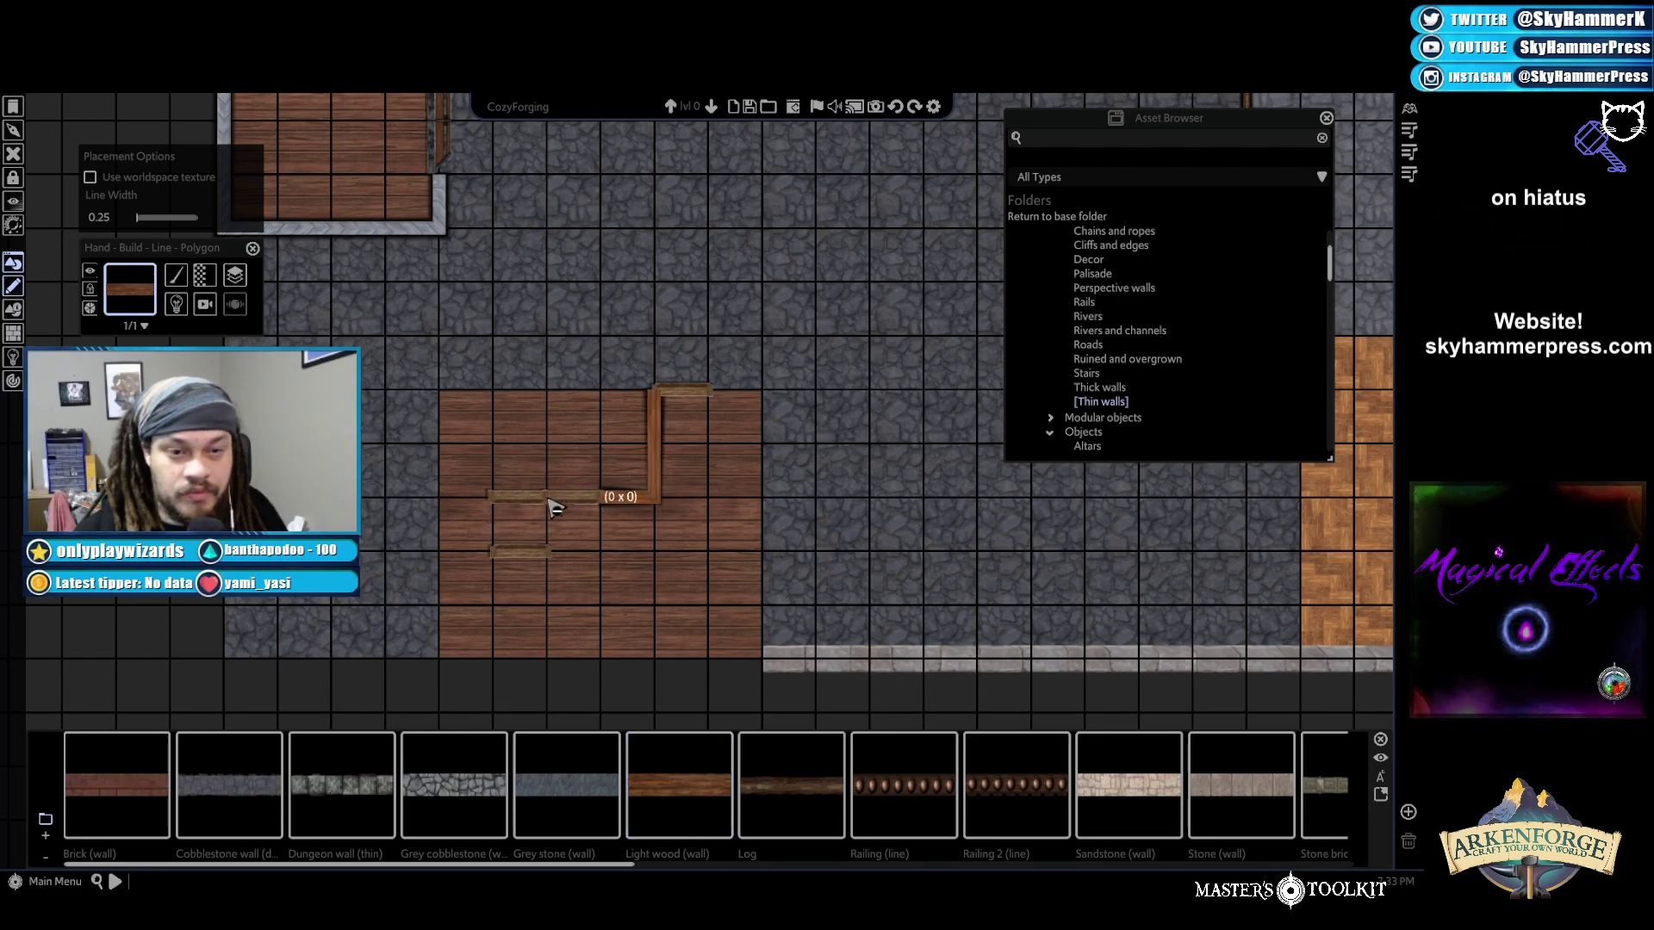
{"action": "double_click", "coordinate": [548, 391]}
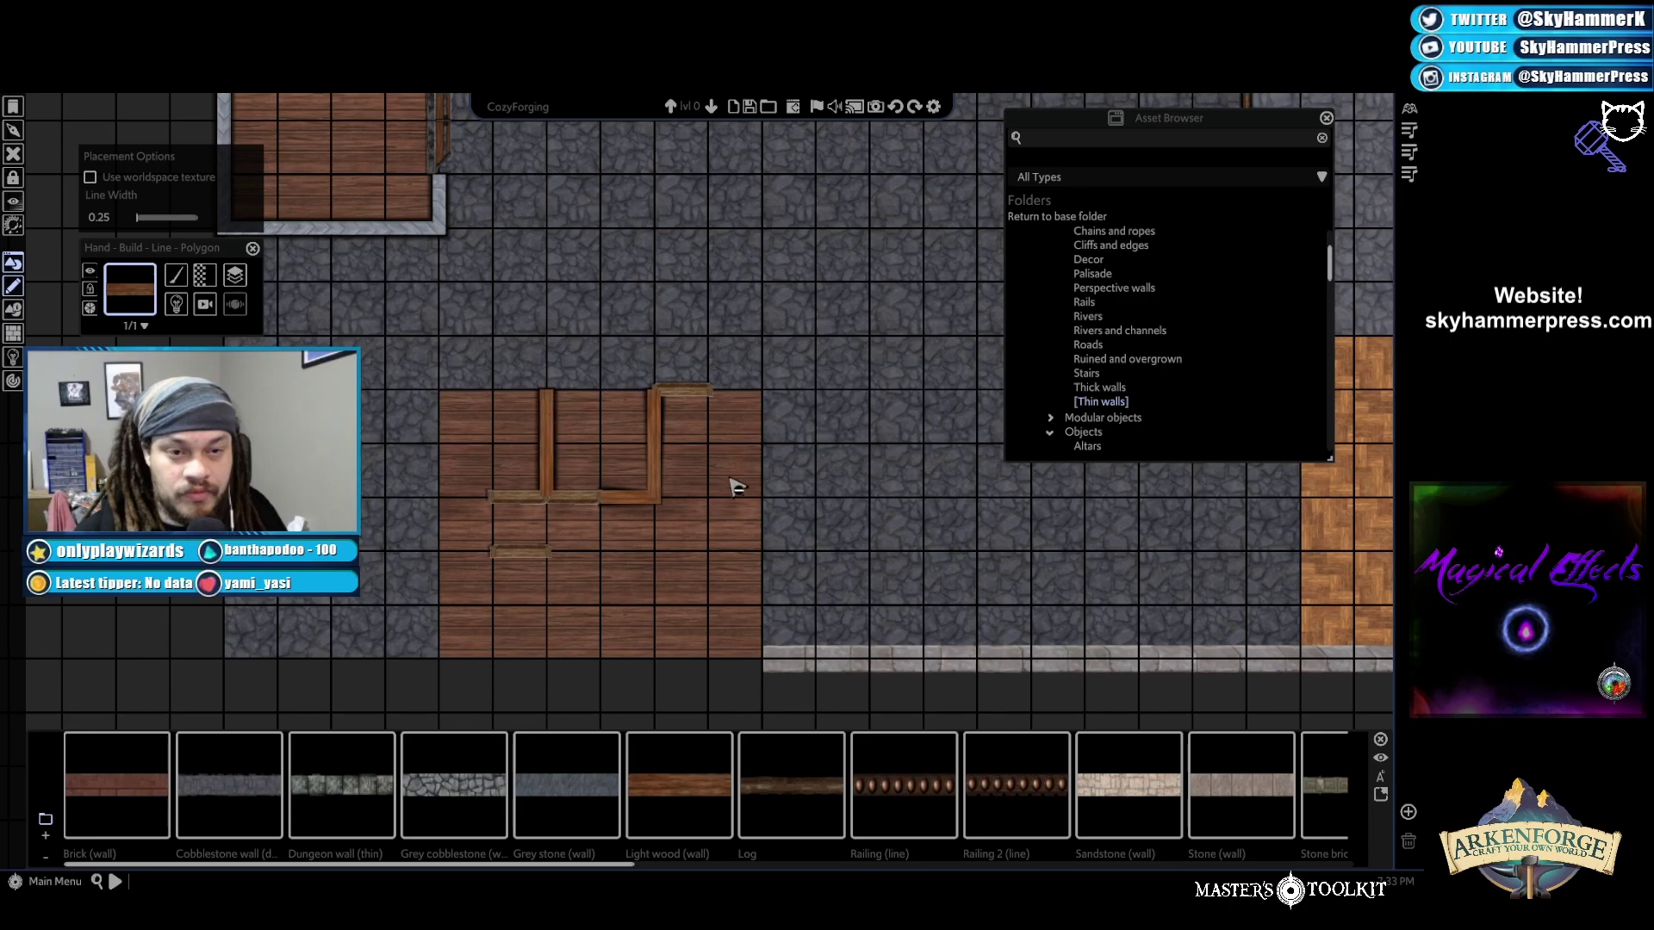
{"action": "left_click", "coordinate": [493, 498]}
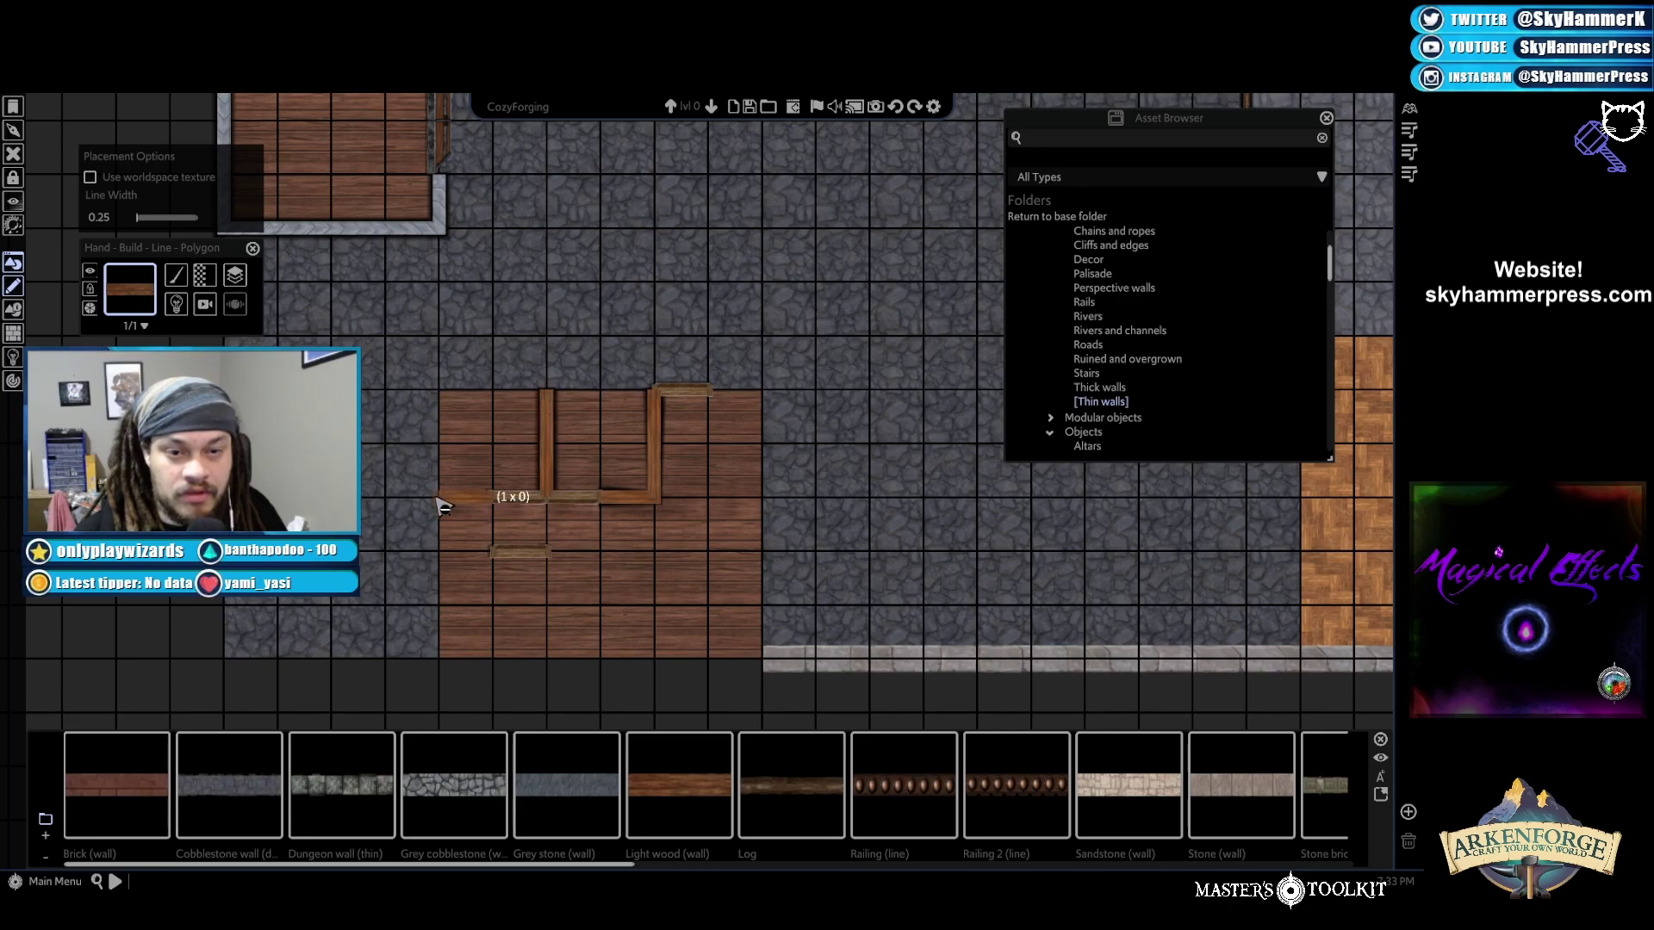
{"action": "double_click", "coordinate": [437, 499]}
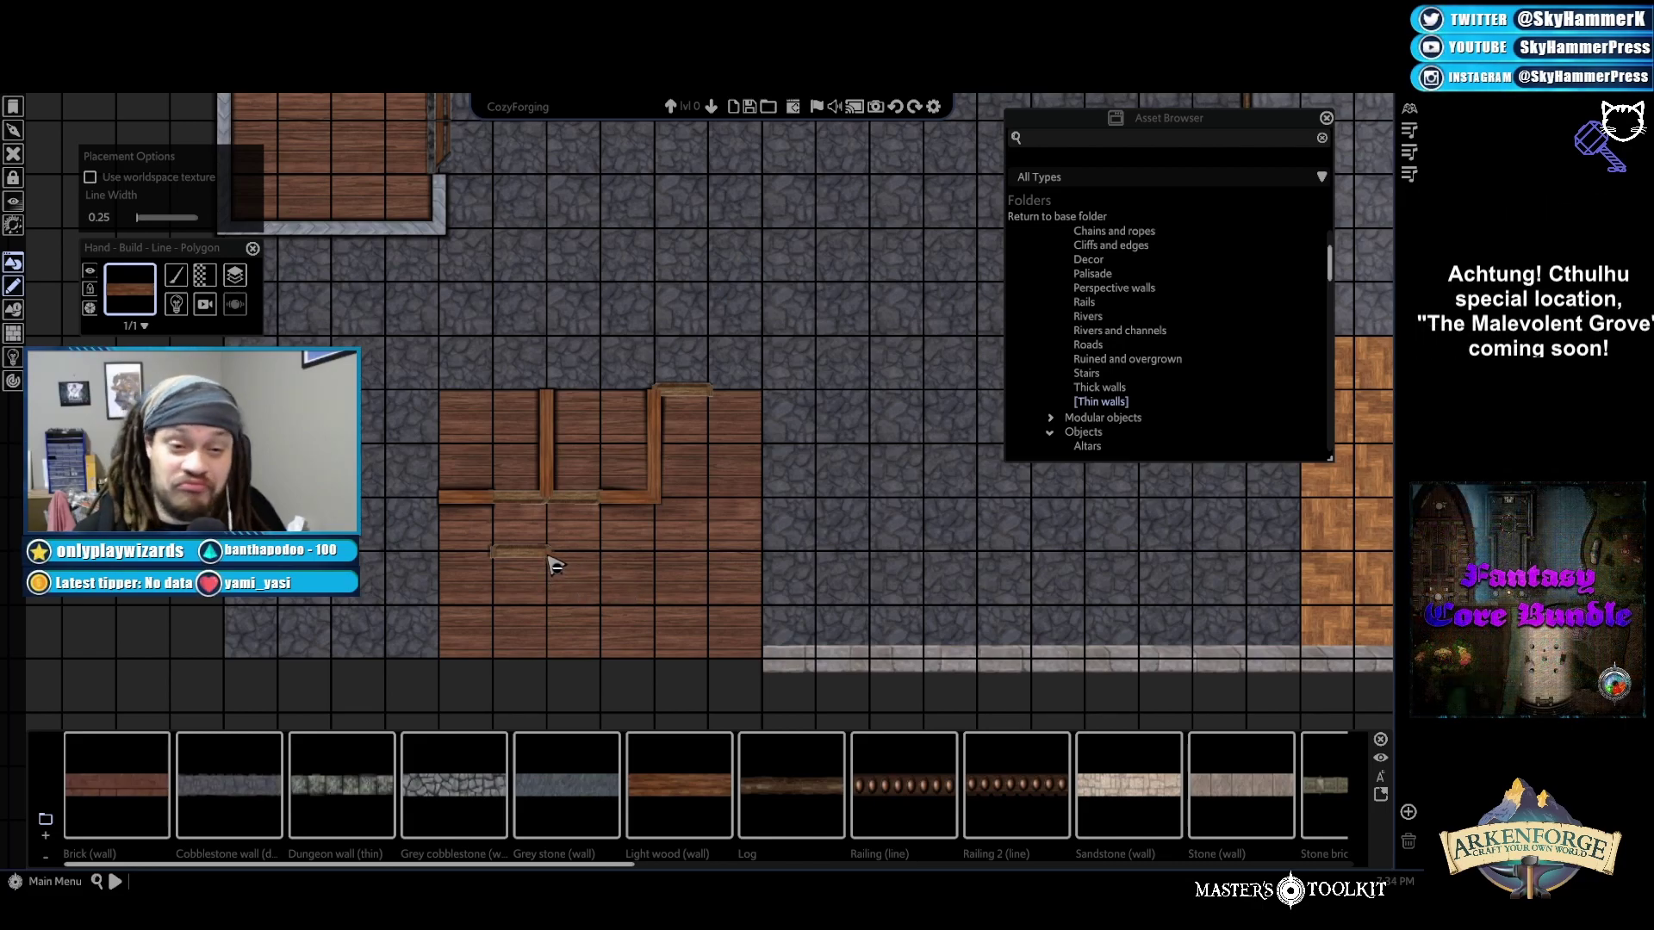
Draw light wood walls from the southern interior door's west end to the west edge and from its east end to the south edge
{"action": "left_click_drag", "start_coordinate": [495, 564], "coordinate": [440, 552]}
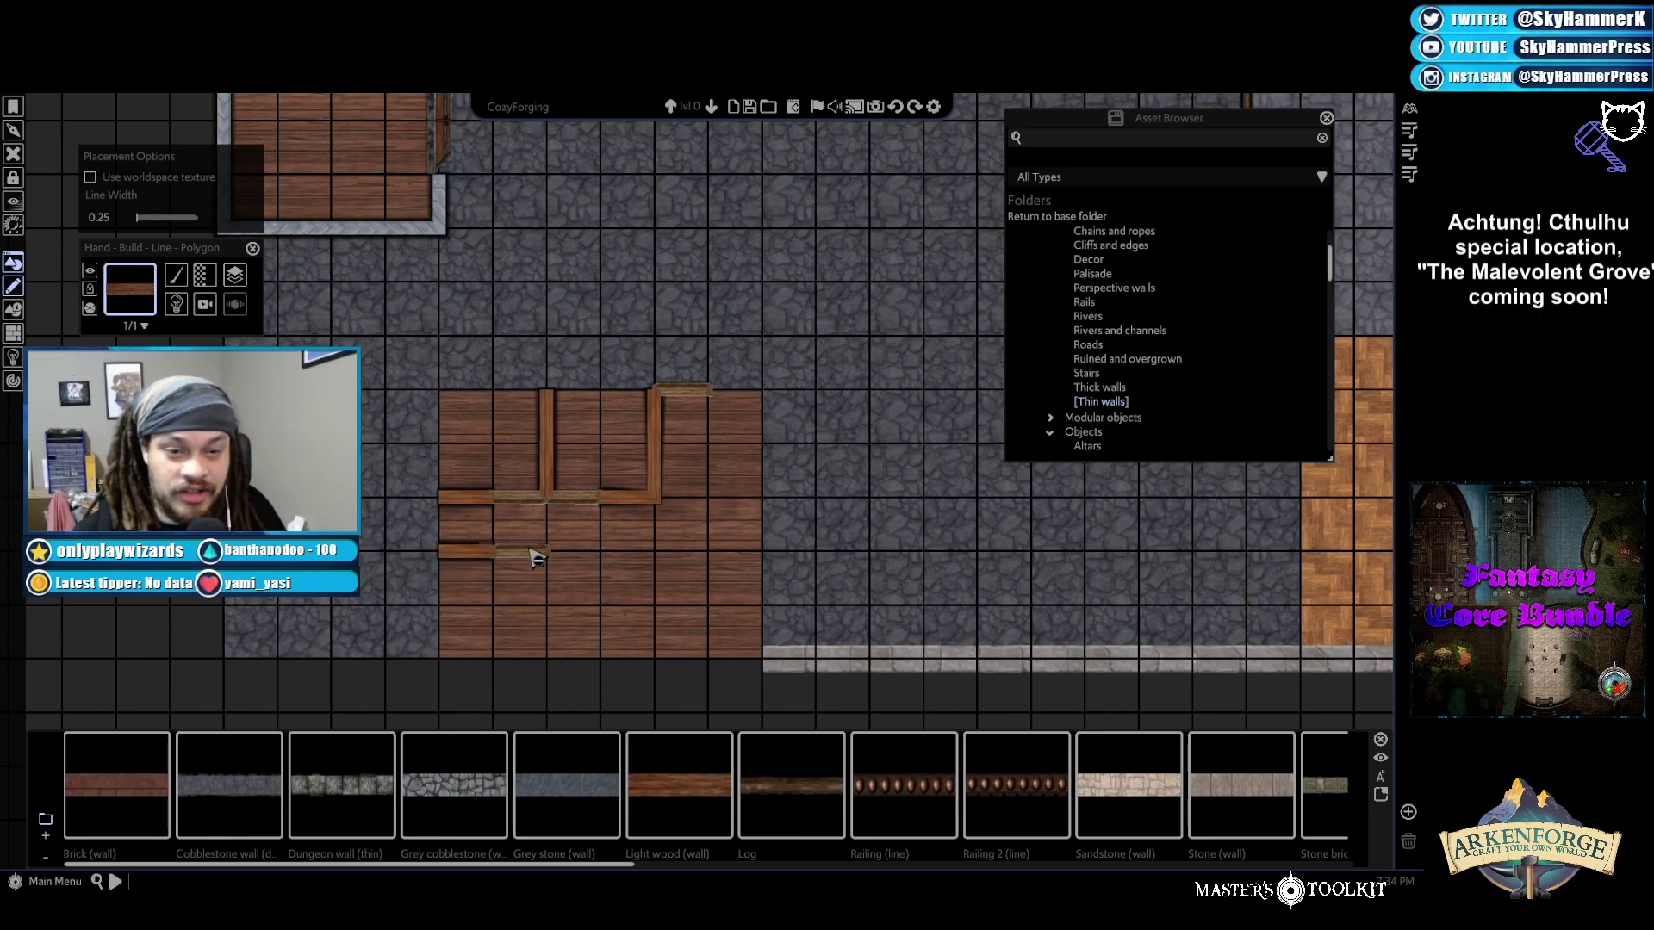
{"action": "left_click_drag", "start_coordinate": [556, 558], "coordinate": [560, 659]}
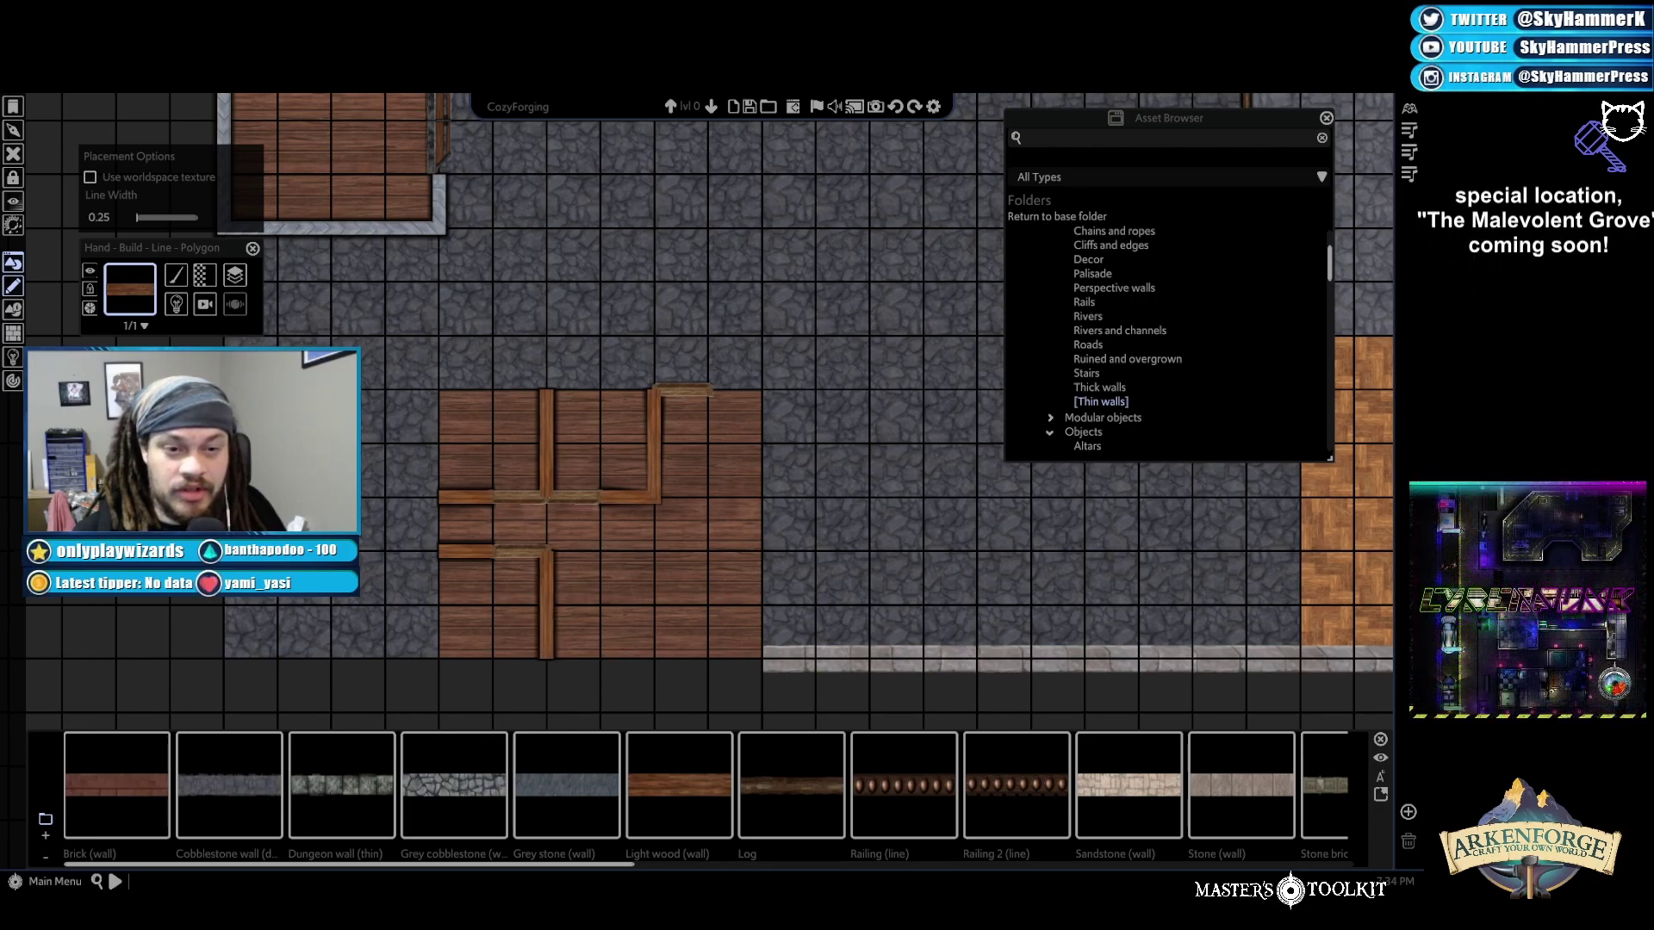
{"action": "key", "text": "Escape"}
Move the three interior doors to the top of the layer order, above the light wood walls
{"action": "left_click", "coordinate": [528, 559]}
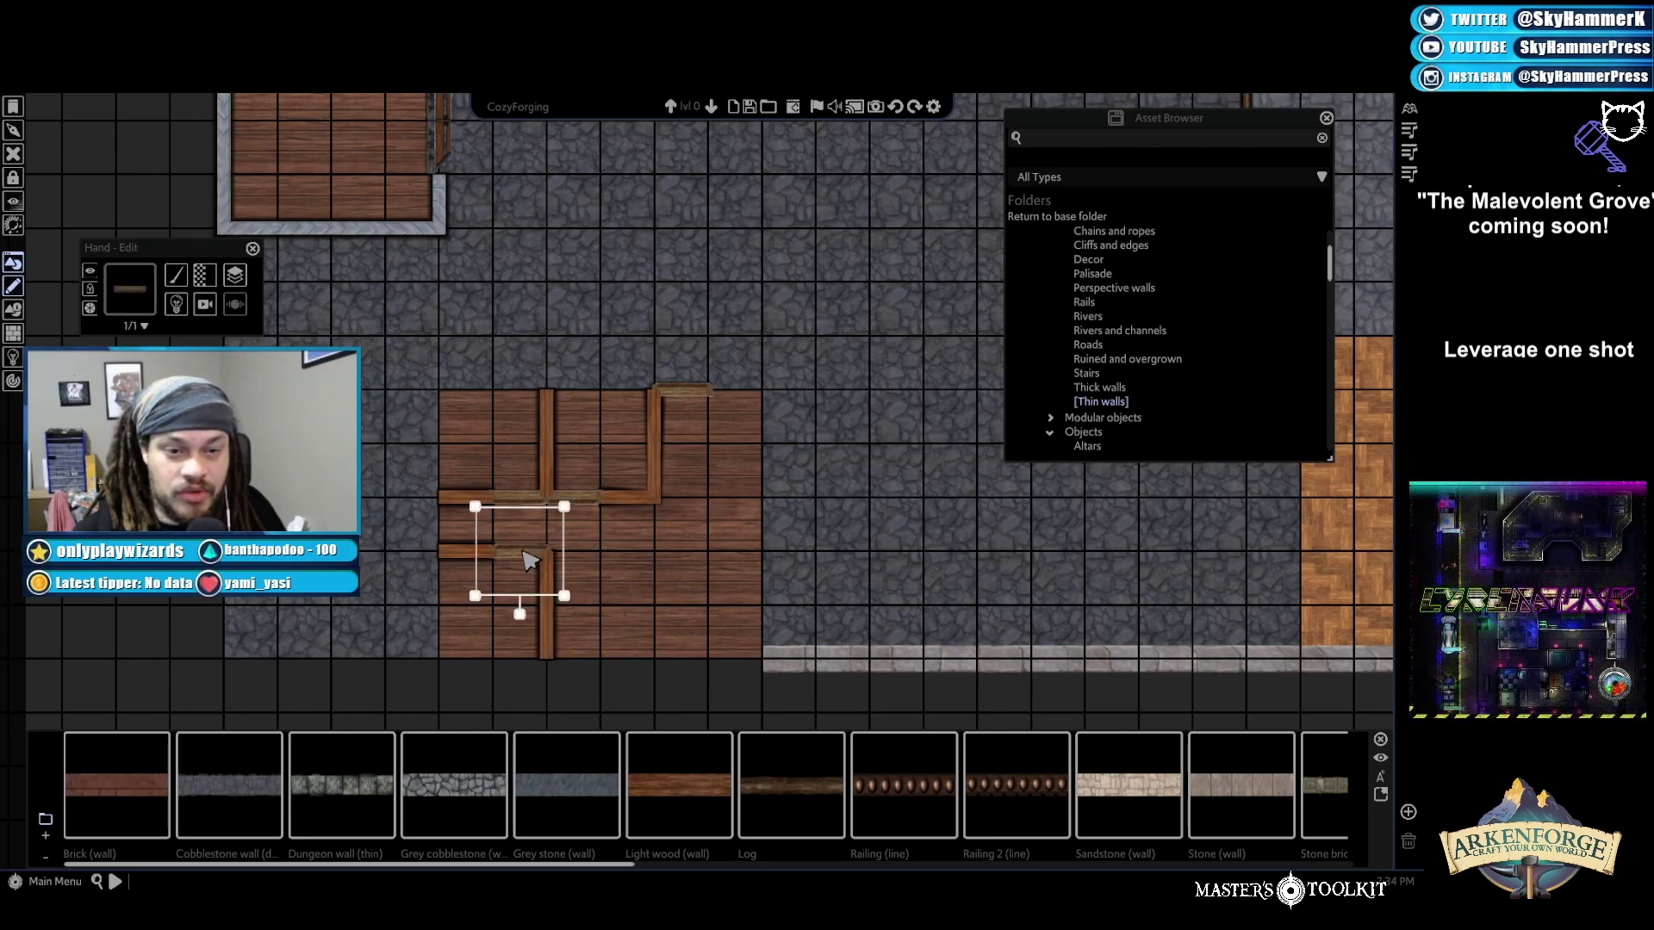
{"action": "left_click", "coordinate": [234, 275]}
{"action": "mouse_move", "coordinate": [332, 312]}
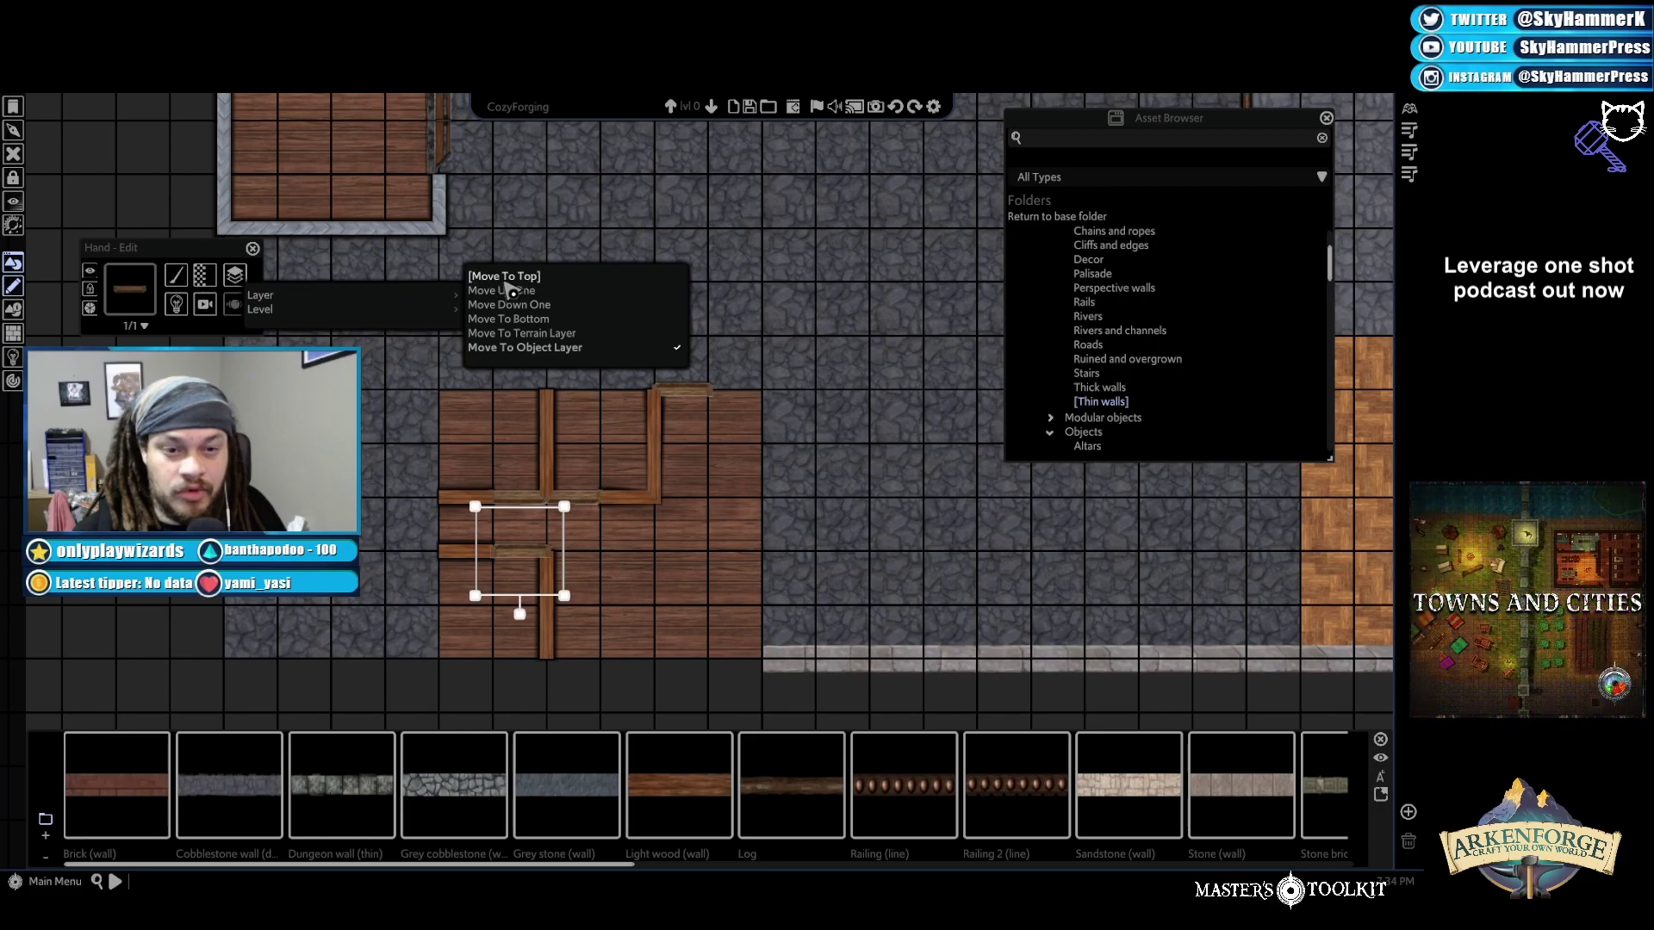
{"action": "left_click", "coordinate": [547, 475]}
{"action": "left_click", "coordinate": [530, 504]}
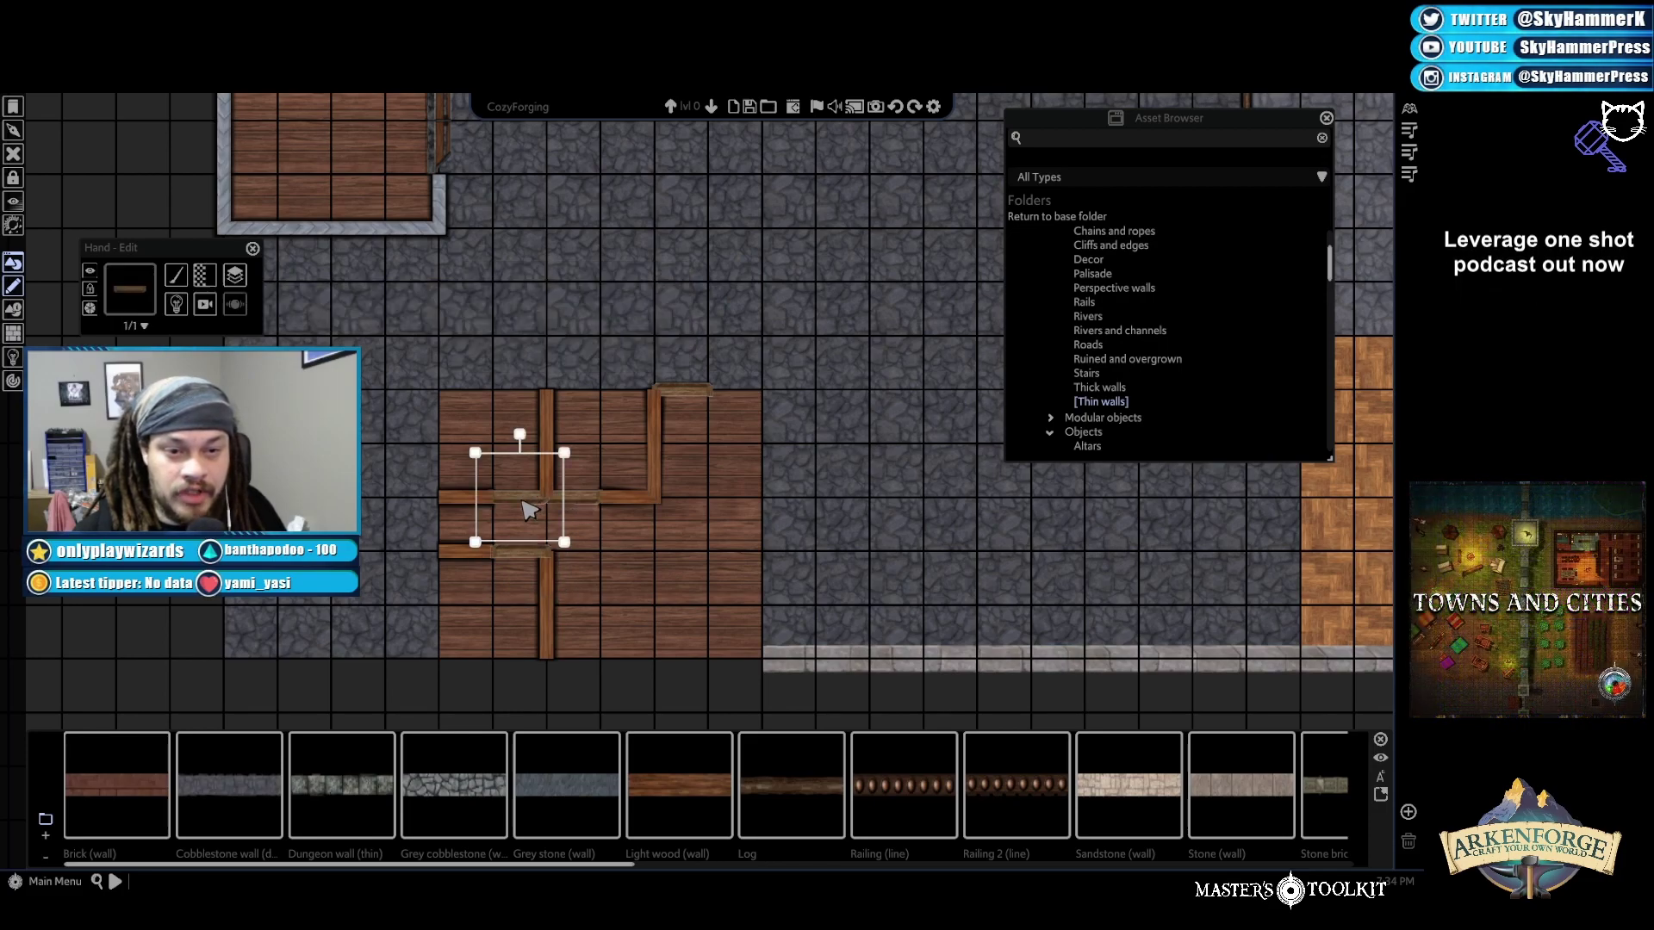
{"action": "left_click", "coordinate": [234, 276]}
{"action": "left_click", "coordinate": [584, 508]}
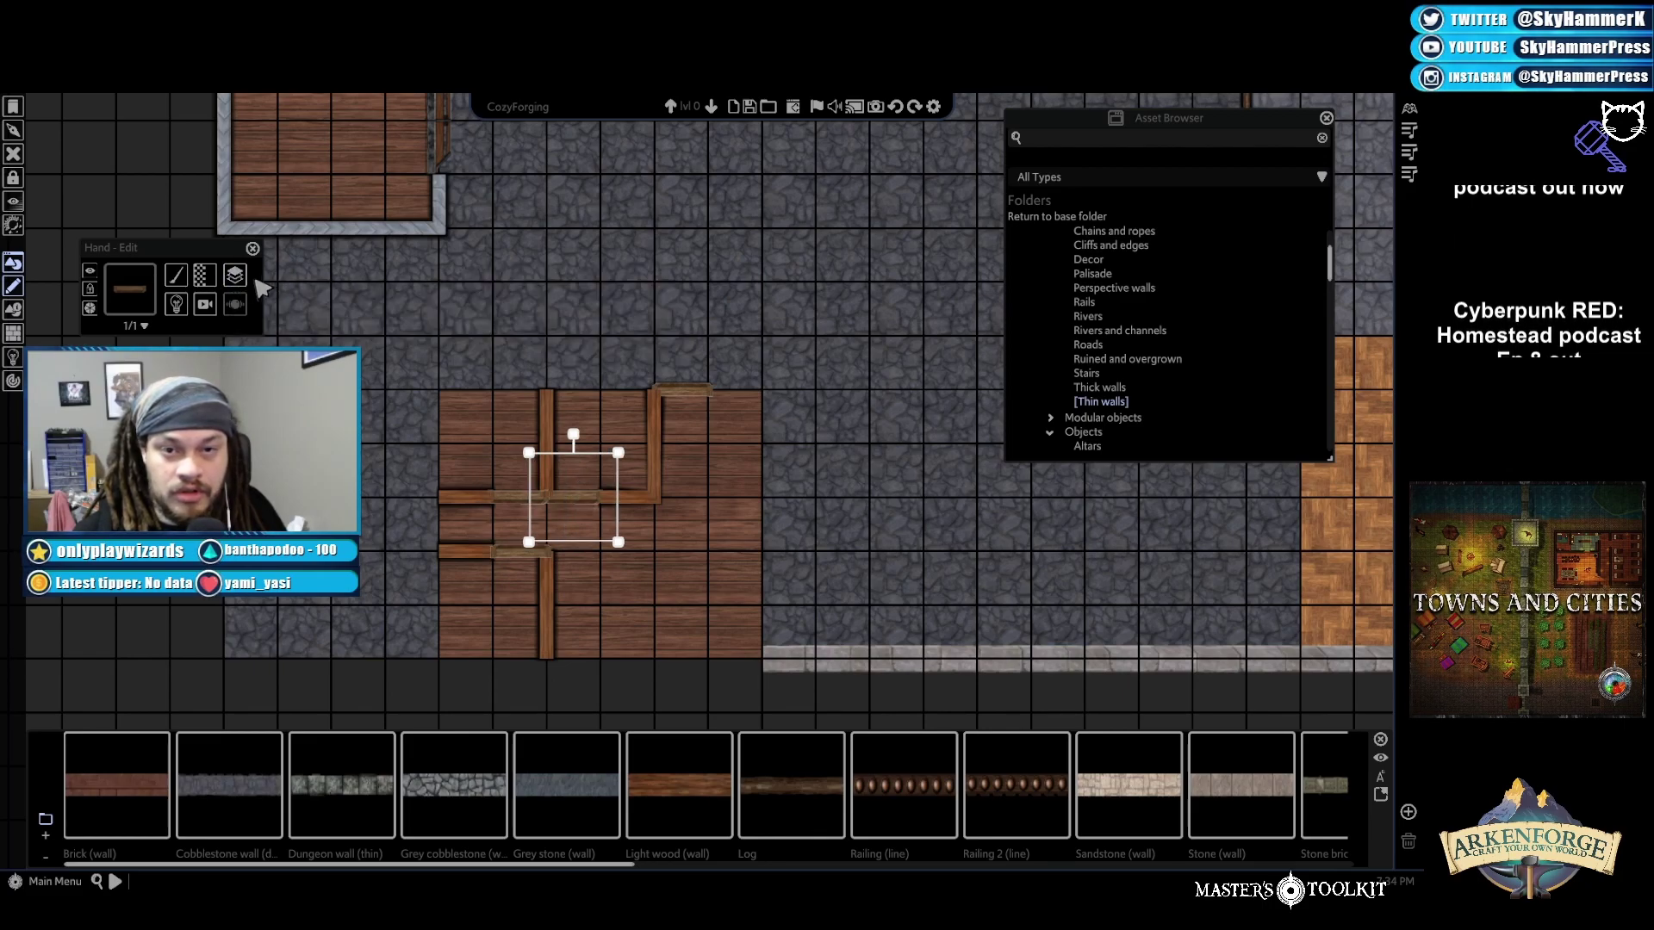
{"action": "left_click", "coordinate": [235, 276]}
{"action": "mouse_move", "coordinate": [424, 301]}
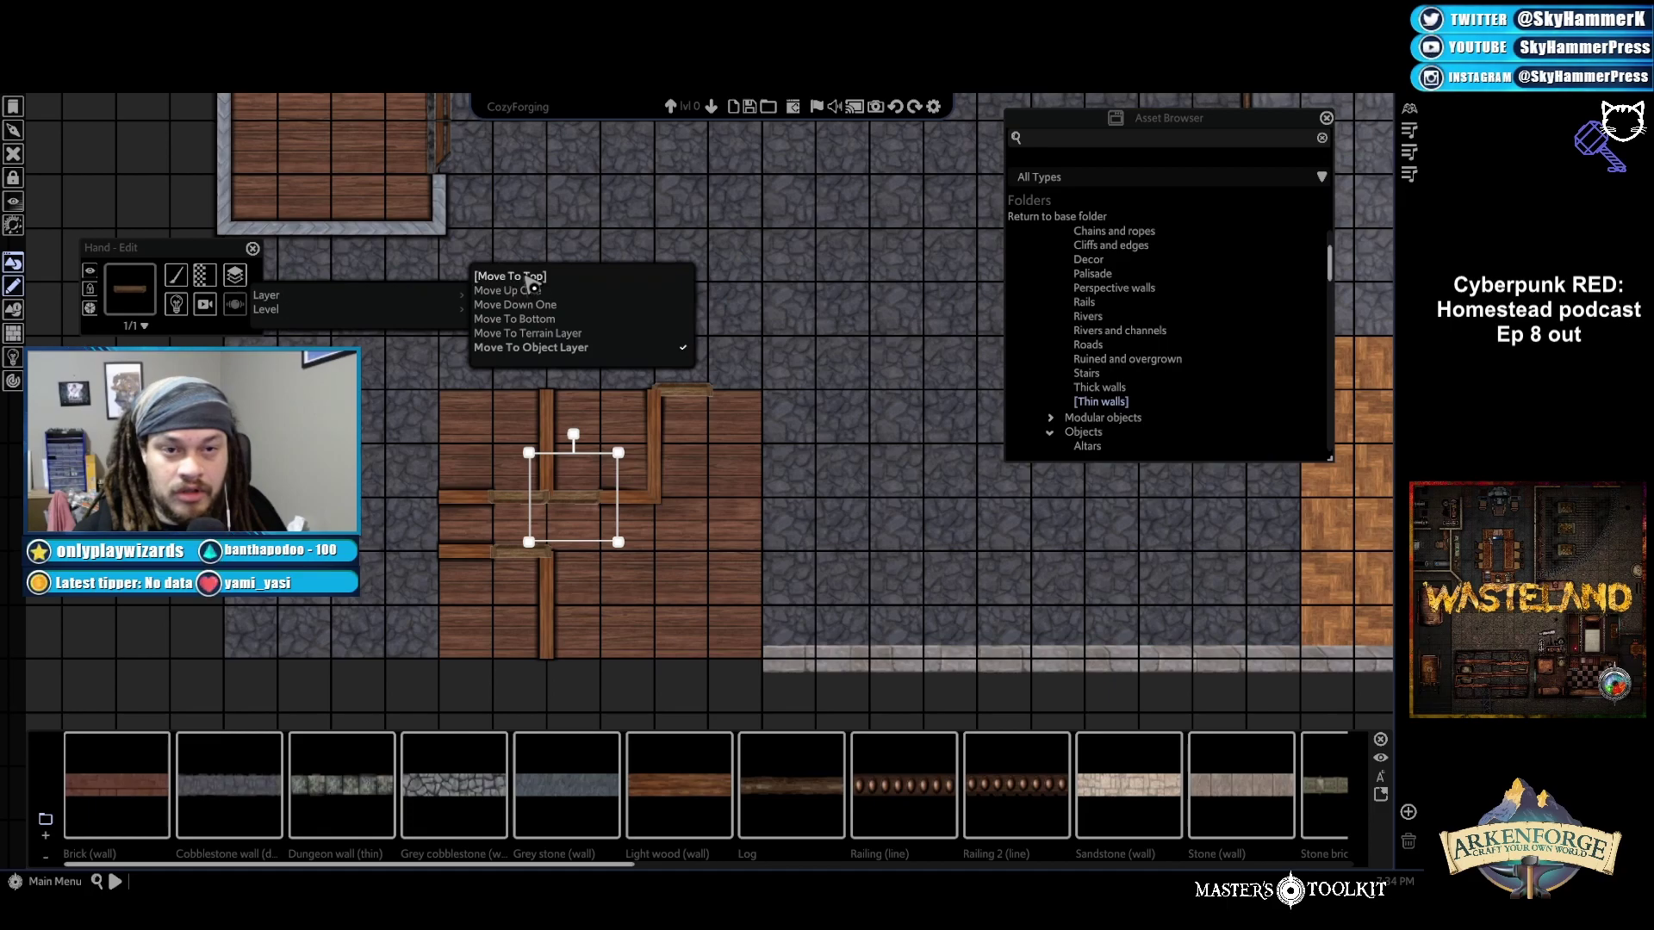
{"action": "left_click", "coordinate": [435, 341]}
Raise the north-edge door in the layer order relative to the adjoining light wood wall
{"action": "left_click", "coordinate": [574, 498]}
{"action": "left_click", "coordinate": [680, 392]}
{"action": "left_click", "coordinate": [234, 276]}
{"action": "mouse_move", "coordinate": [300, 316]}
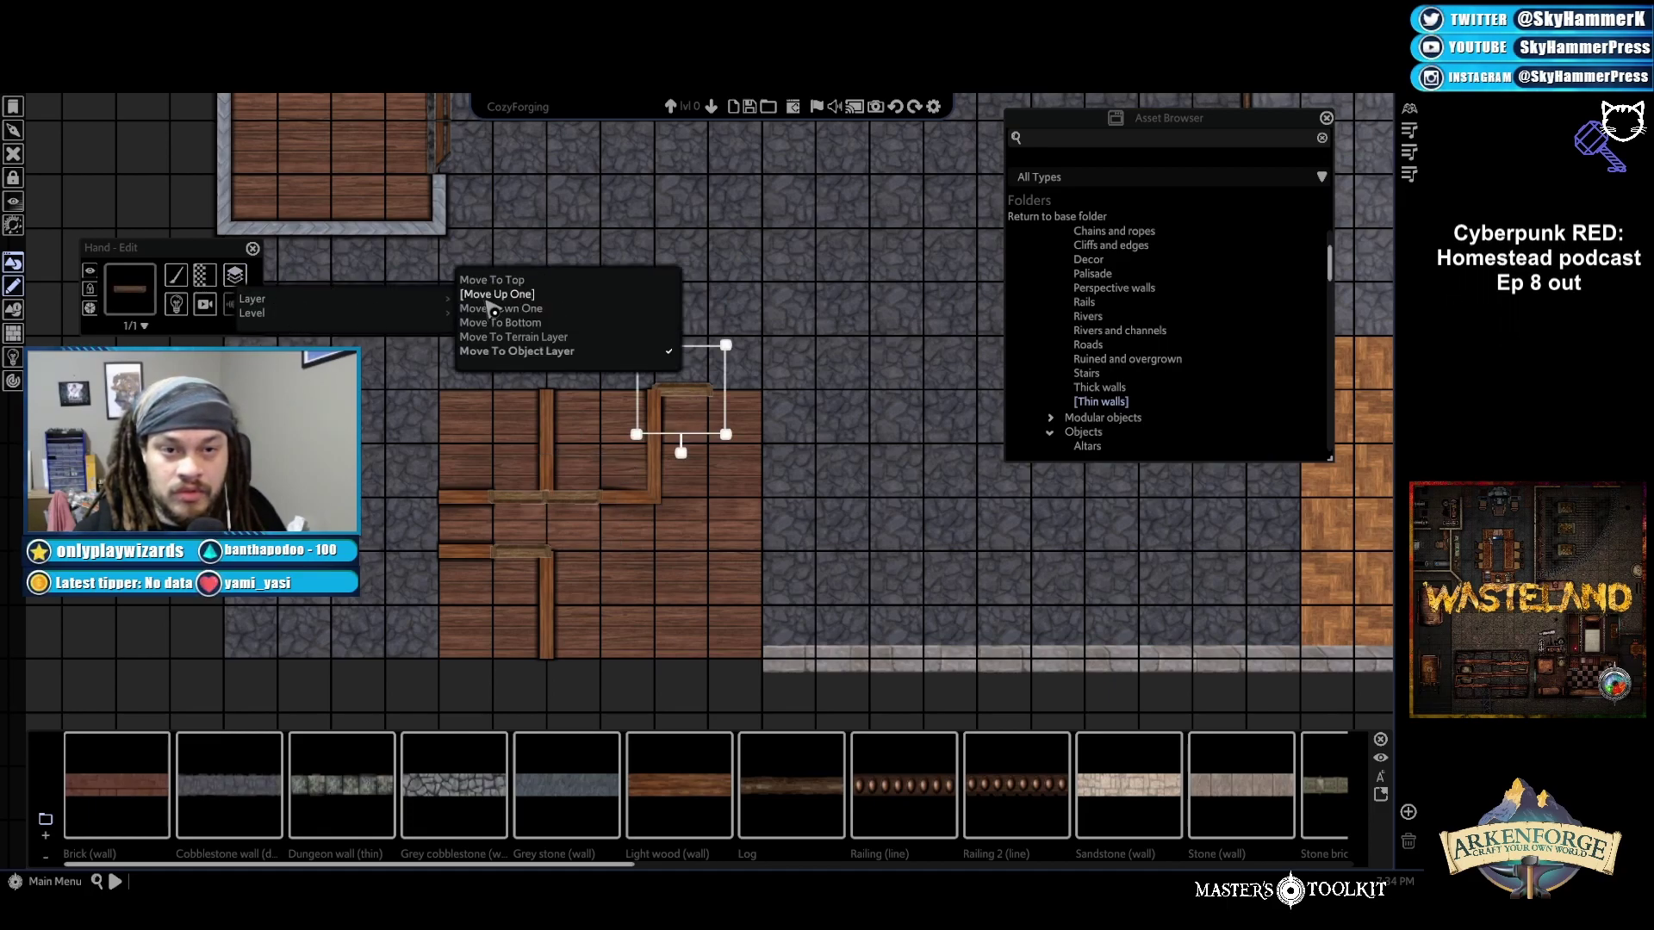
{"action": "left_click", "coordinate": [503, 294]}
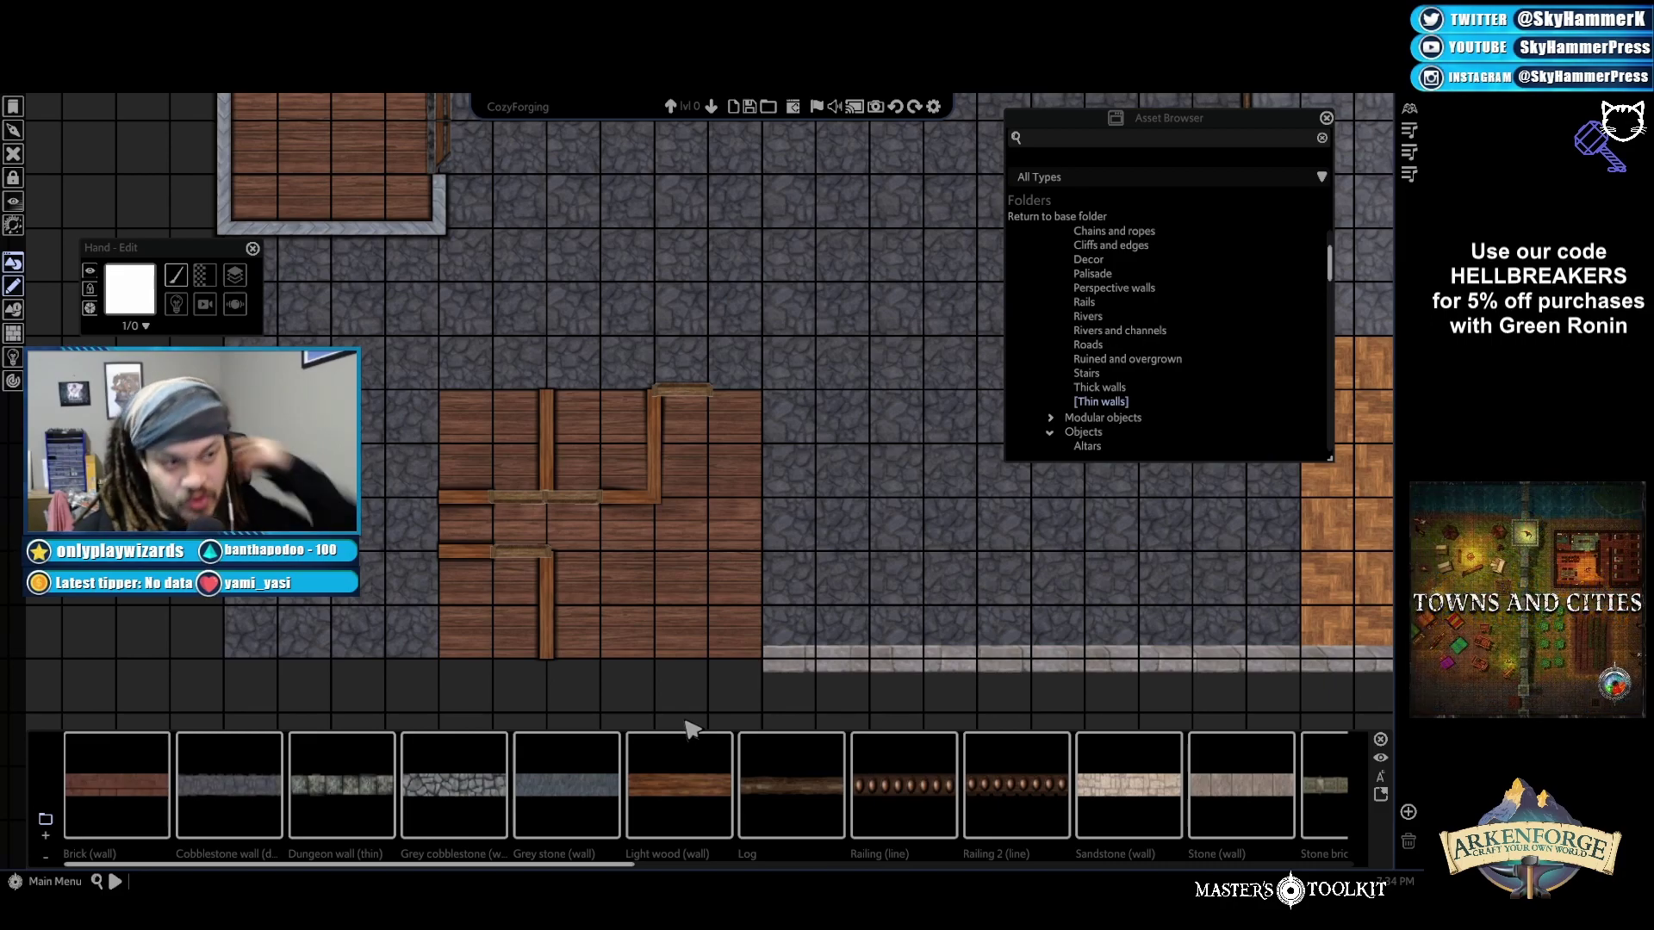
Try a straight Wooden wall (thick) line on the stone ground east of the wooden building, and undo it
{"action": "left_click", "coordinate": [1101, 387]}
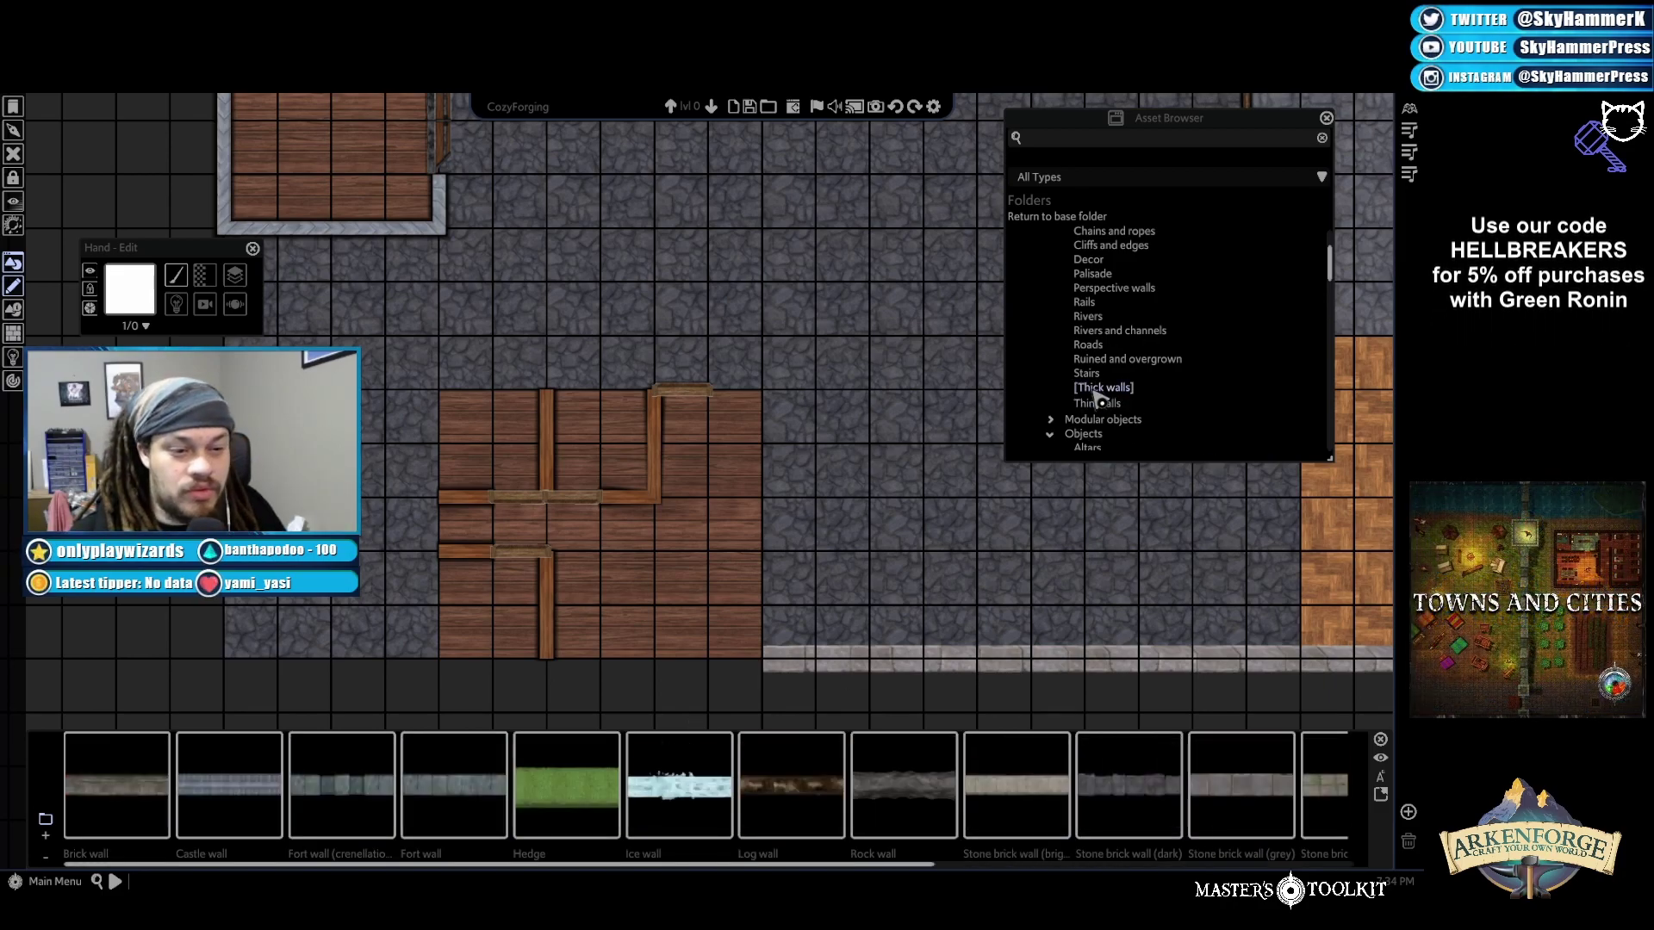
{"action": "scroll", "coordinate": [807, 808], "scroll_direction": "down", "scroll_amount": 10}
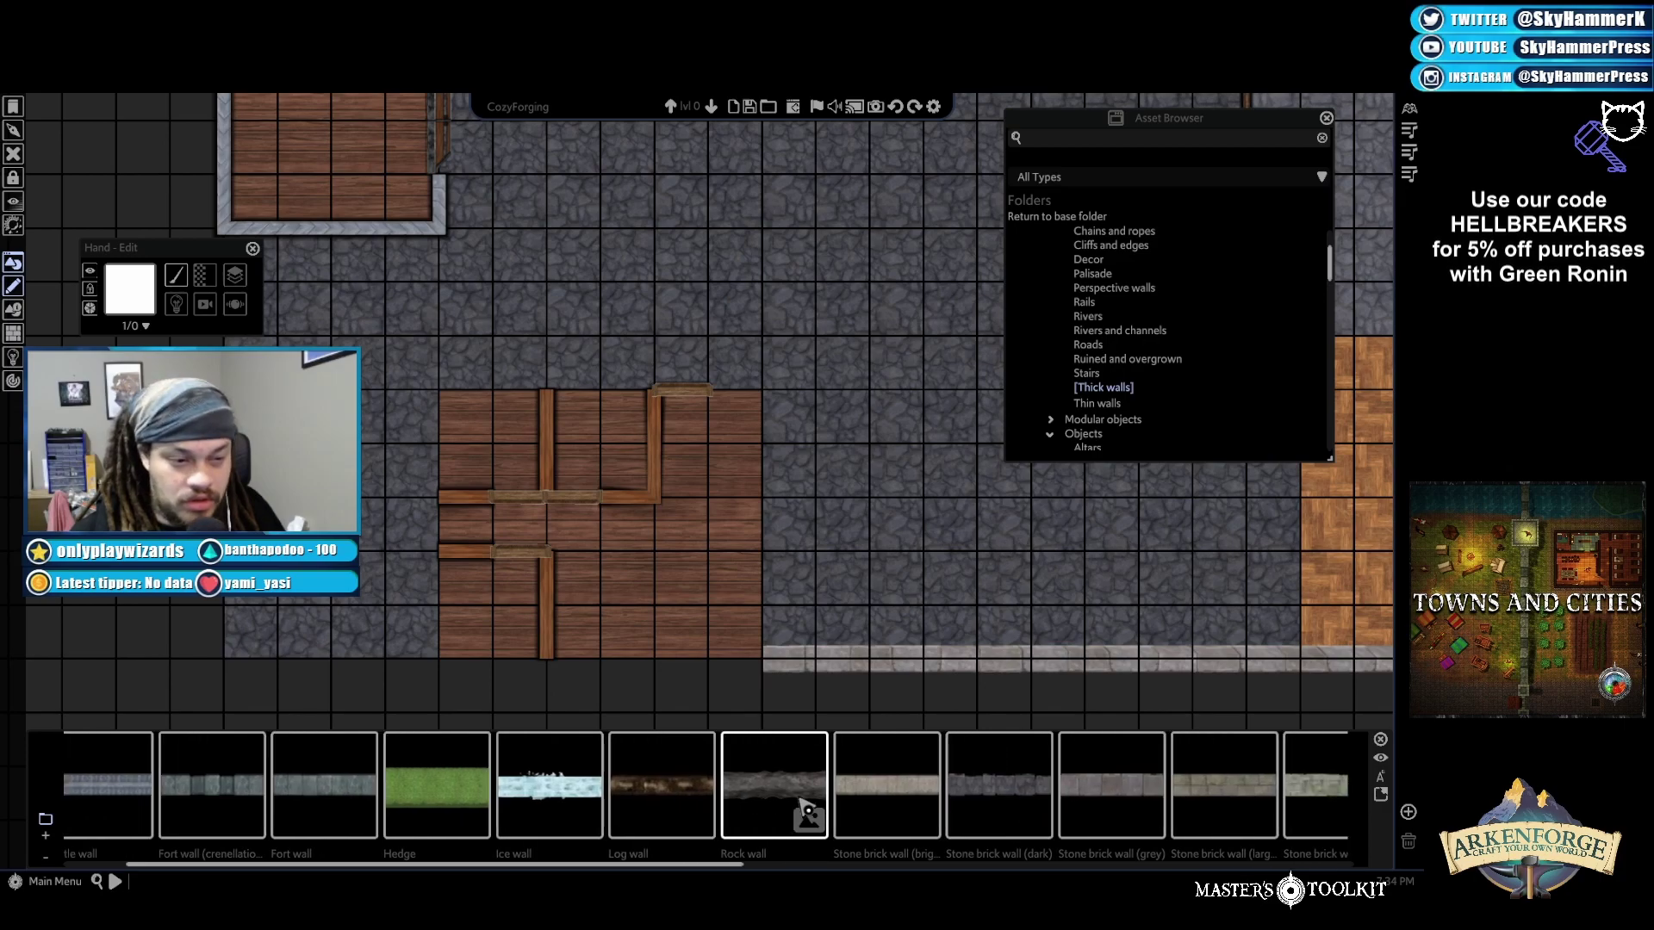
{"action": "scroll", "coordinate": [844, 809], "scroll_direction": "down", "scroll_amount": 4}
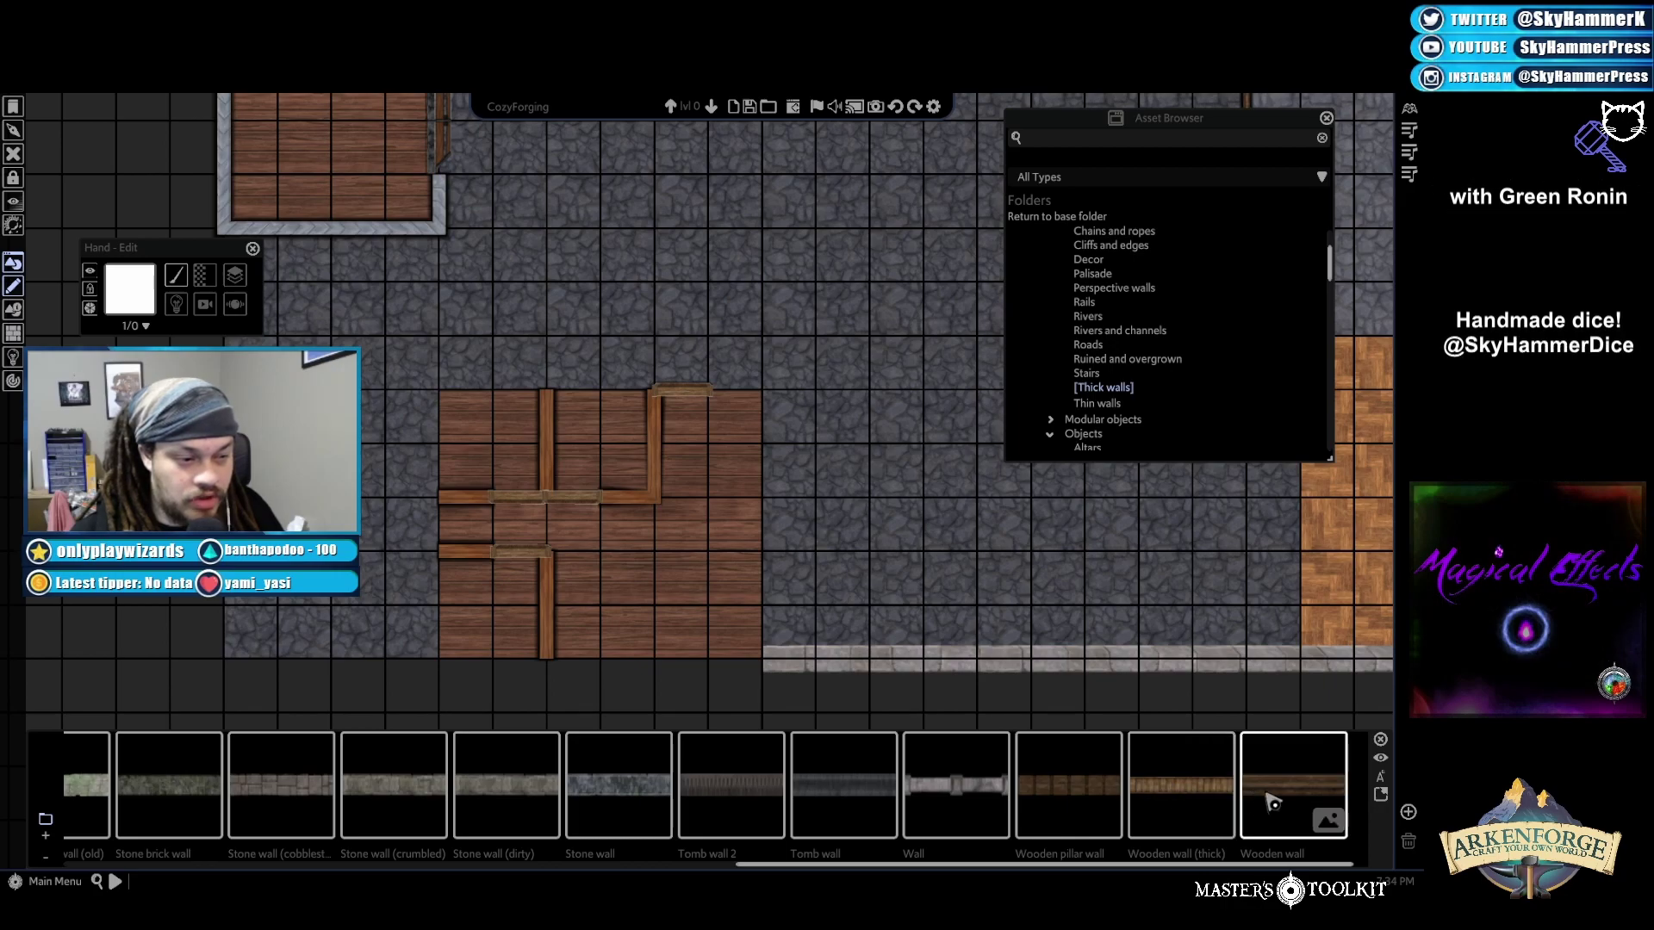
{"action": "left_click", "coordinate": [1190, 780]}
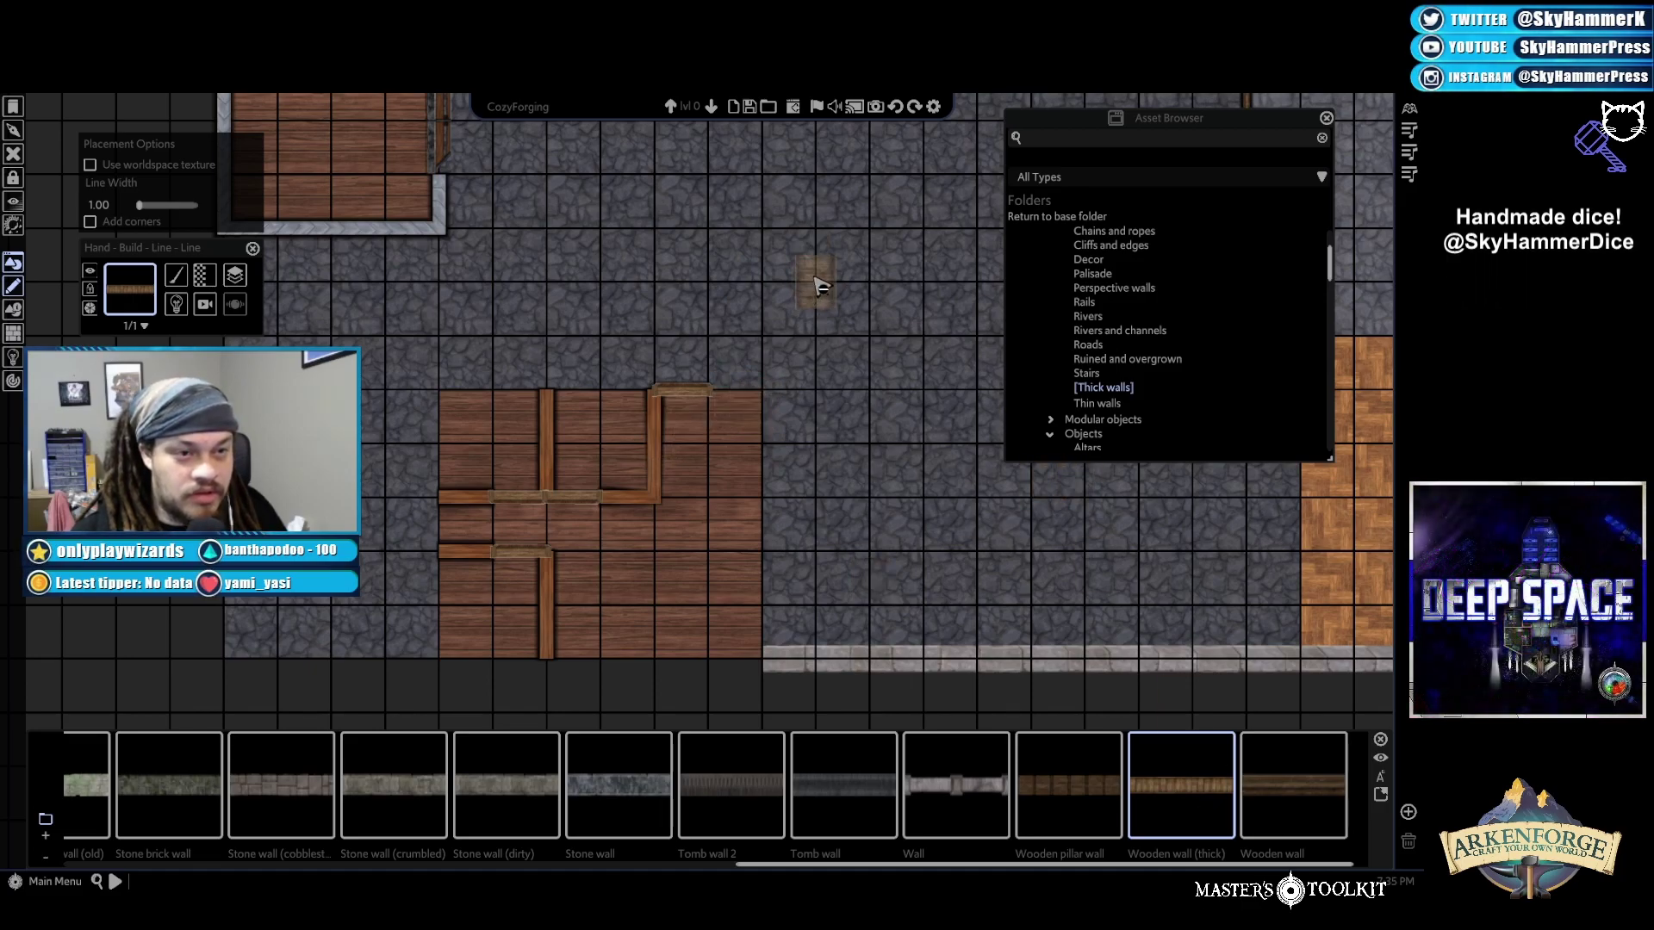
{"action": "left_click_drag", "start_coordinate": [840, 469], "coordinate": [852, 274]}
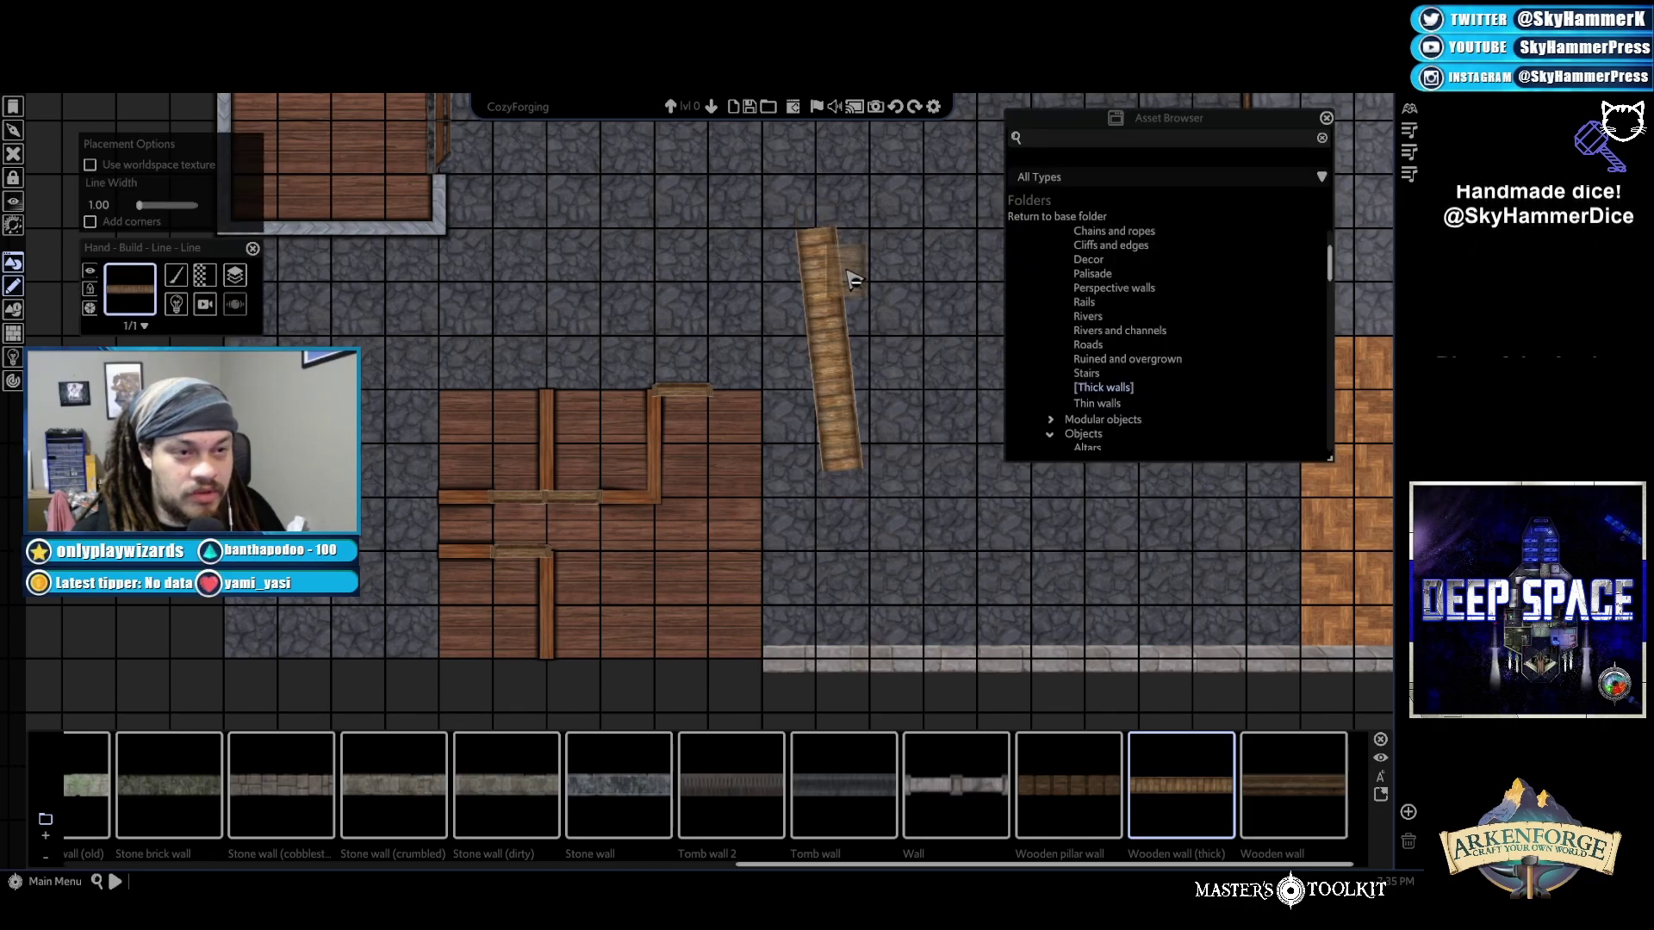
{"action": "key", "text": "ctrl+z"}
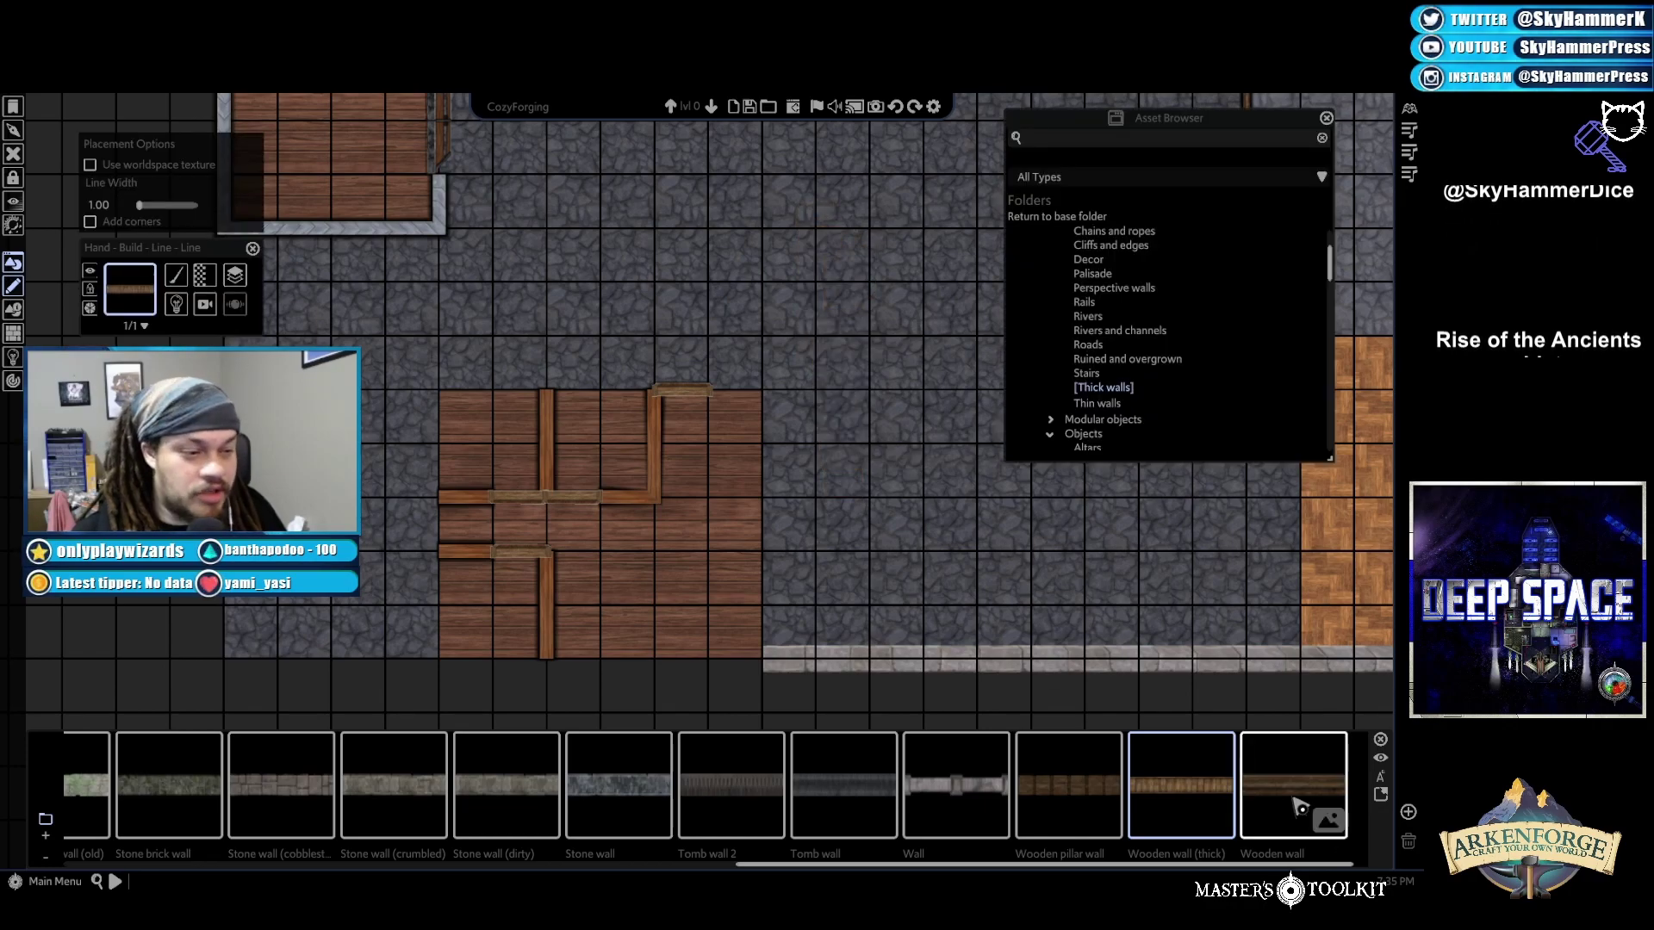
Try outlining the building with a Wooden wall (thick) polygon line around the floor, leaving the north door open, and delete it
{"action": "left_click", "coordinate": [186, 280]}
{"action": "mouse_move", "coordinate": [293, 309]}
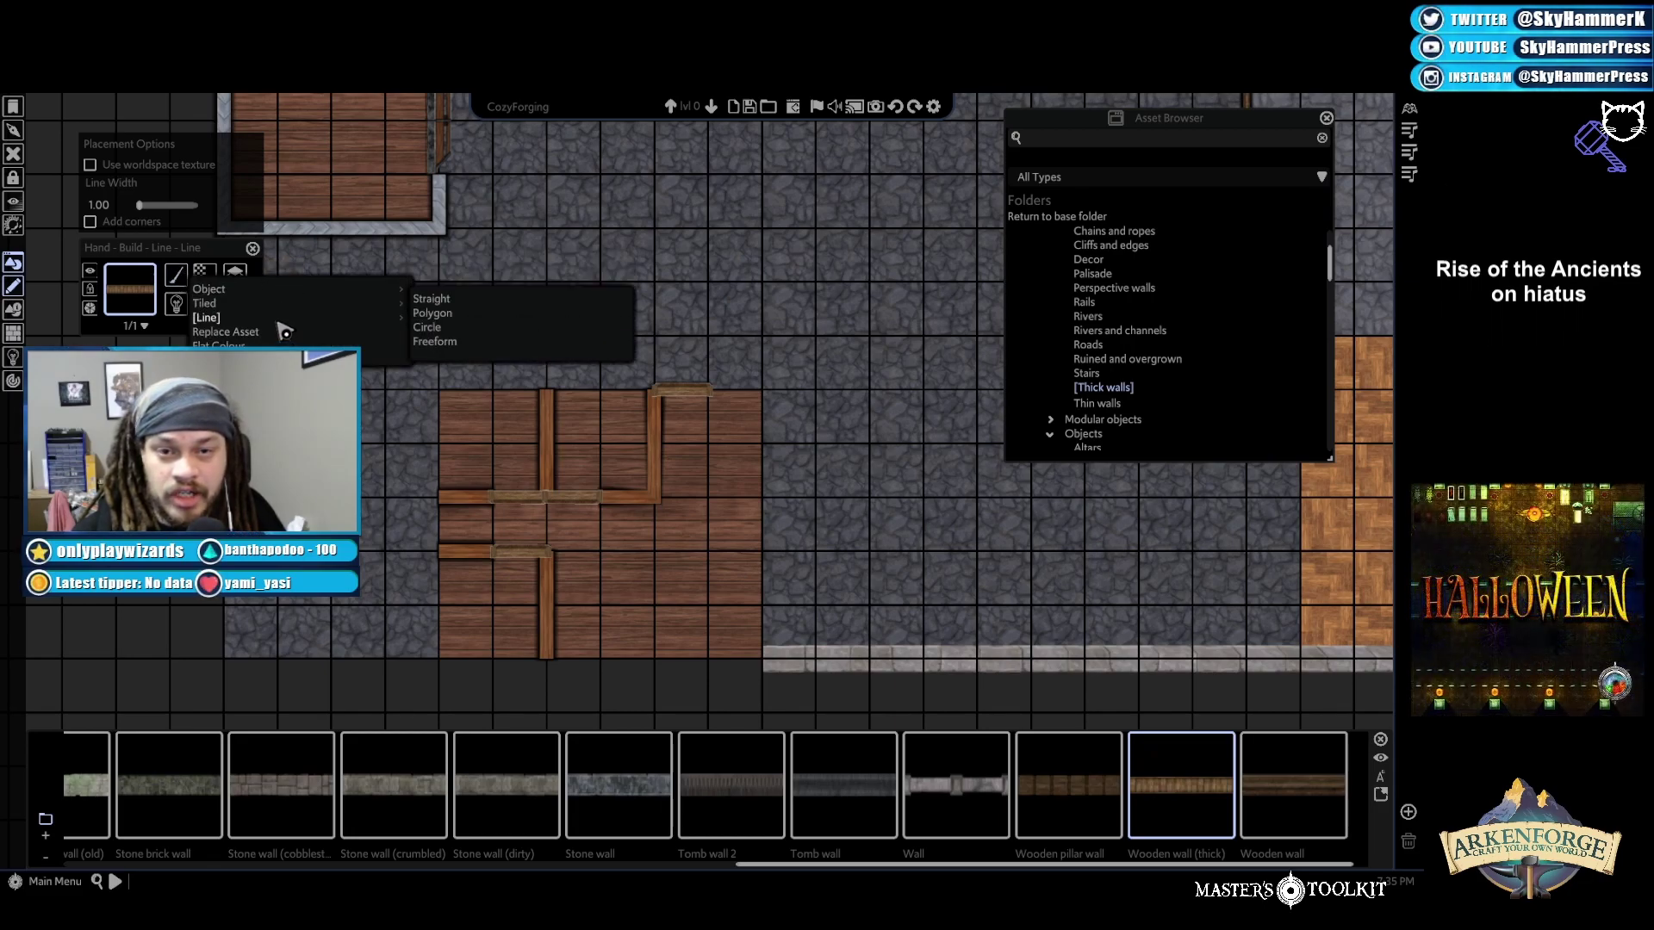
{"action": "left_click", "coordinate": [435, 312]}
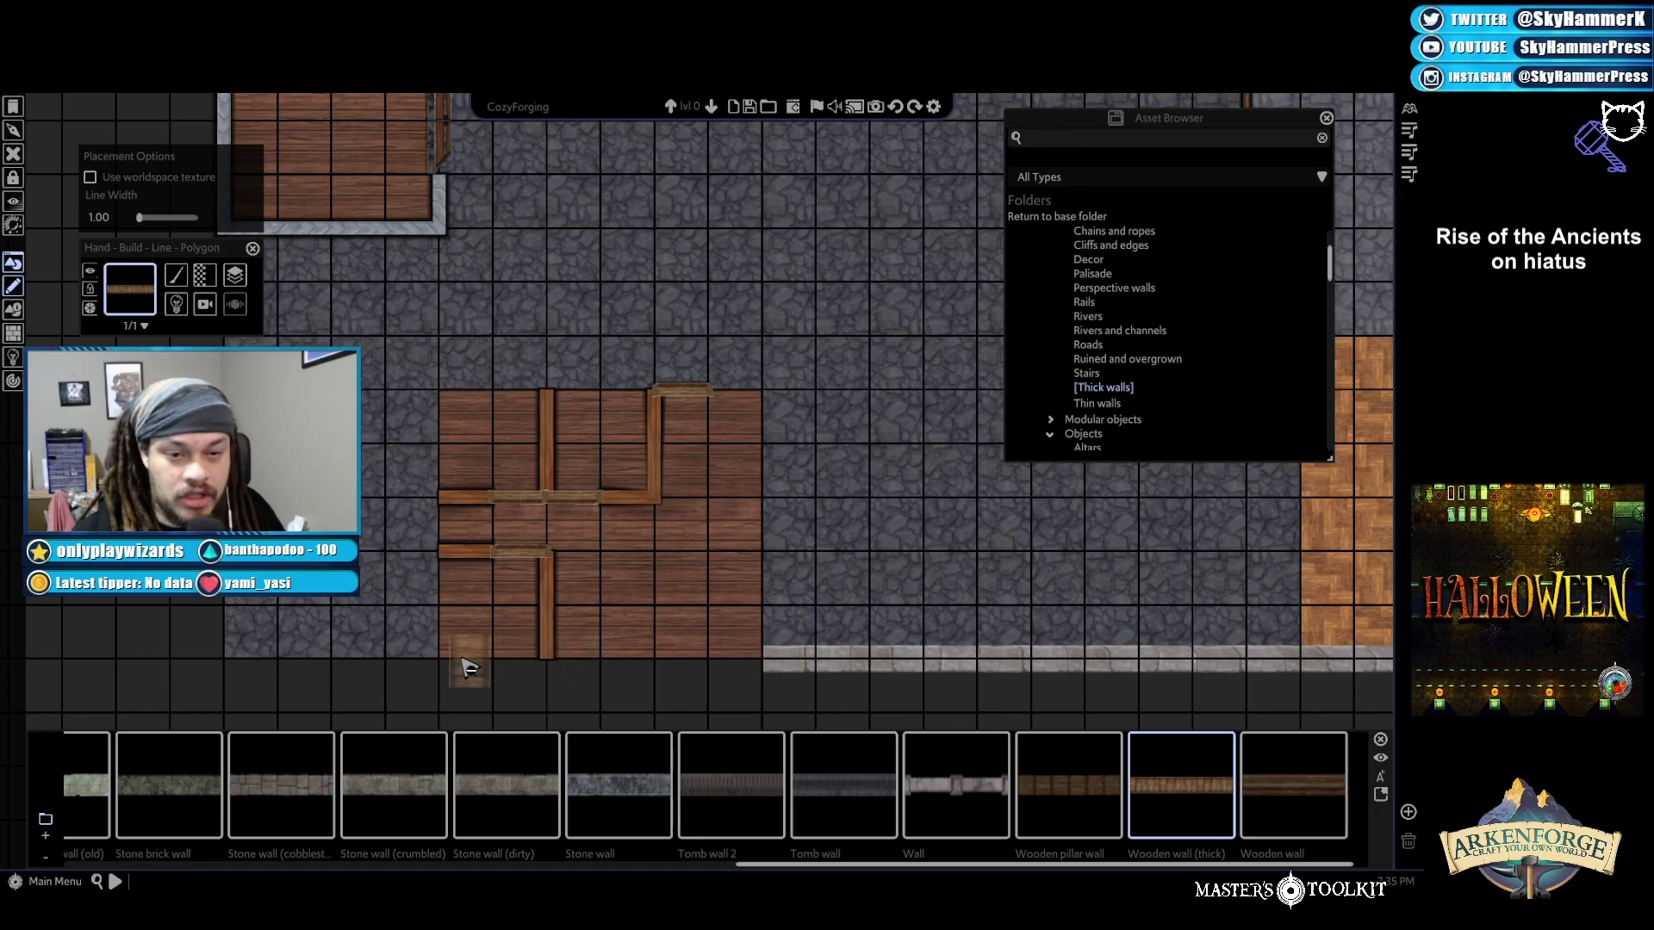
{"action": "left_click", "coordinate": [719, 398]}
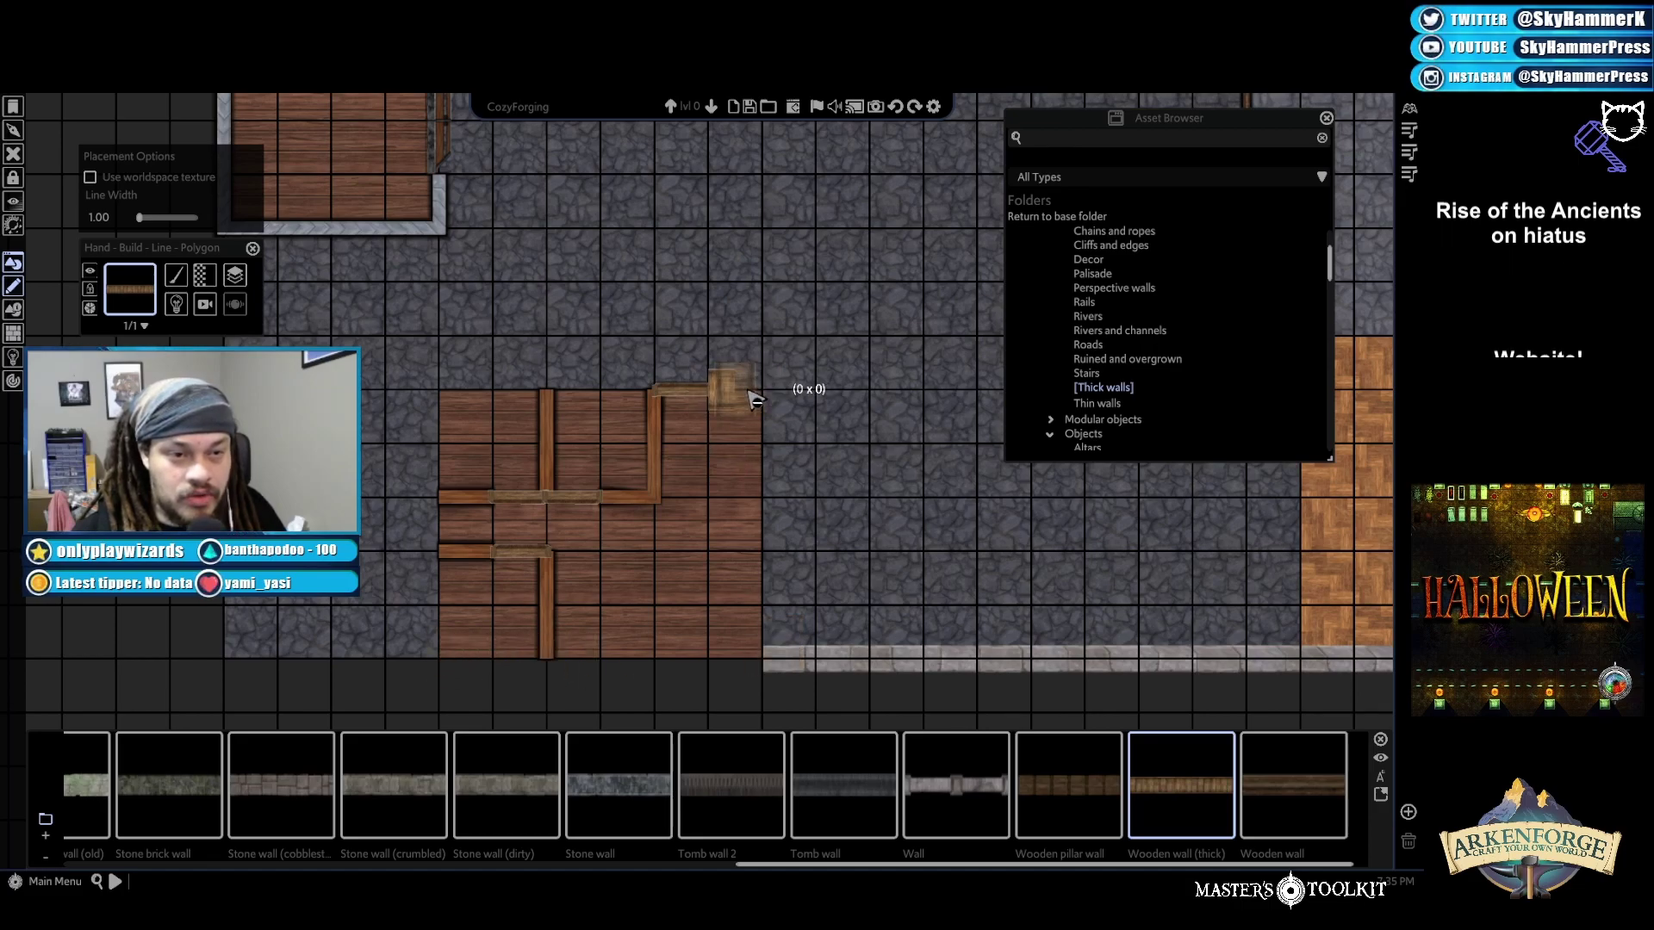
{"action": "left_click", "coordinate": [754, 665]}
{"action": "left_click", "coordinate": [440, 658]}
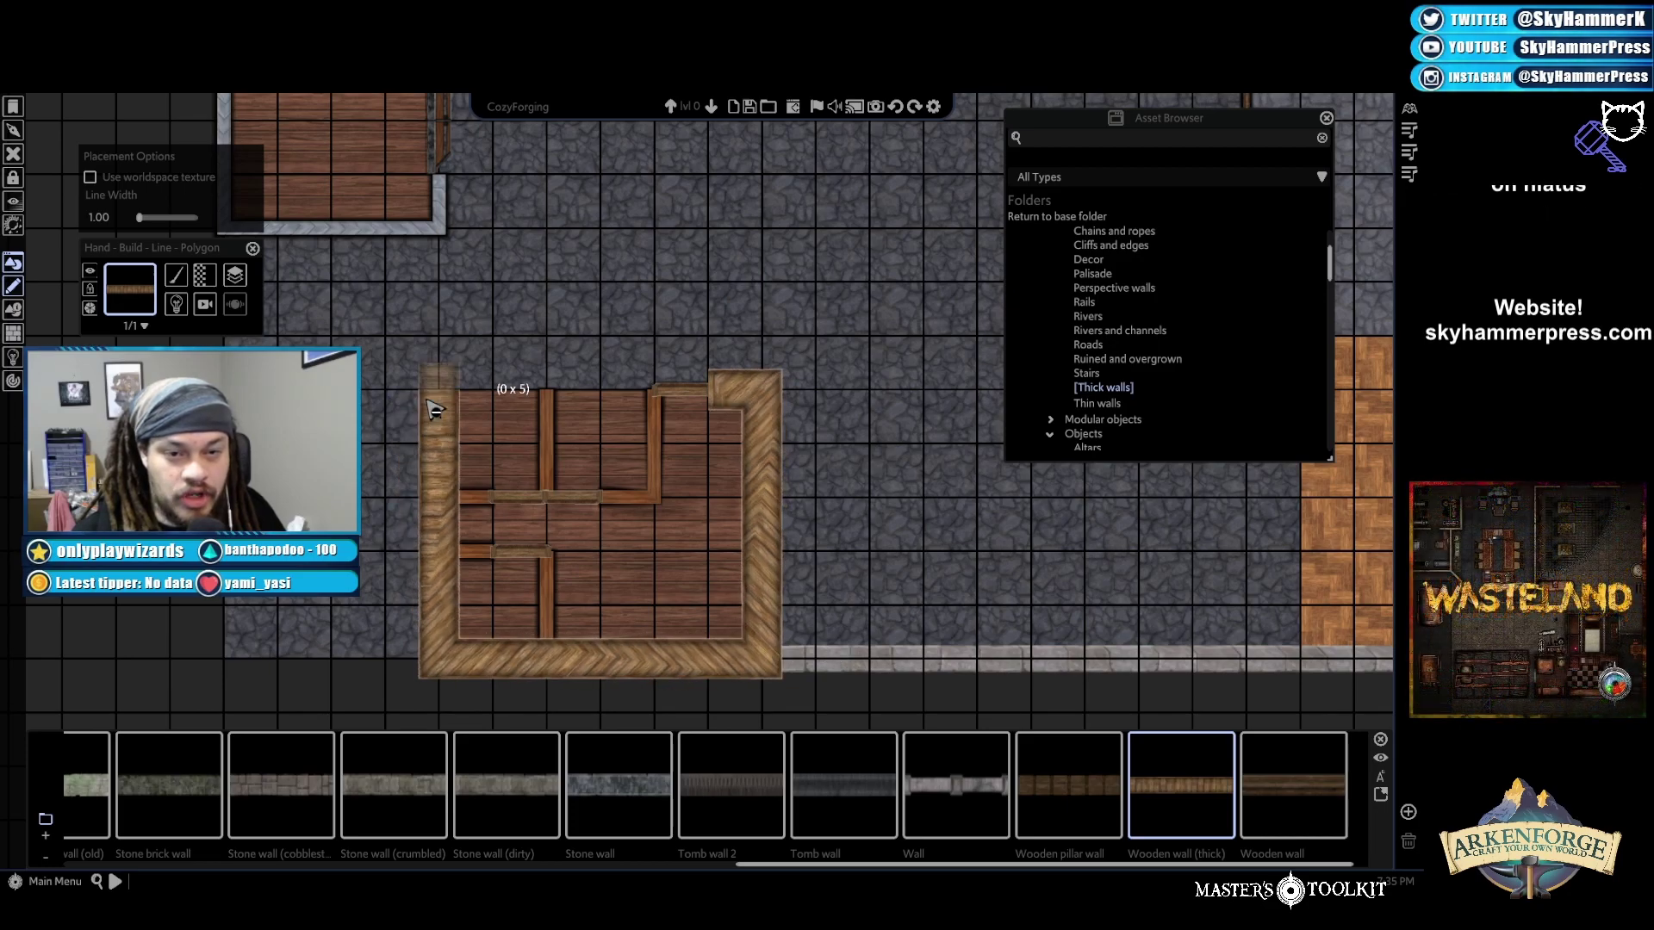
{"action": "left_click", "coordinate": [436, 397]}
{"action": "right_click", "coordinate": [648, 397]}
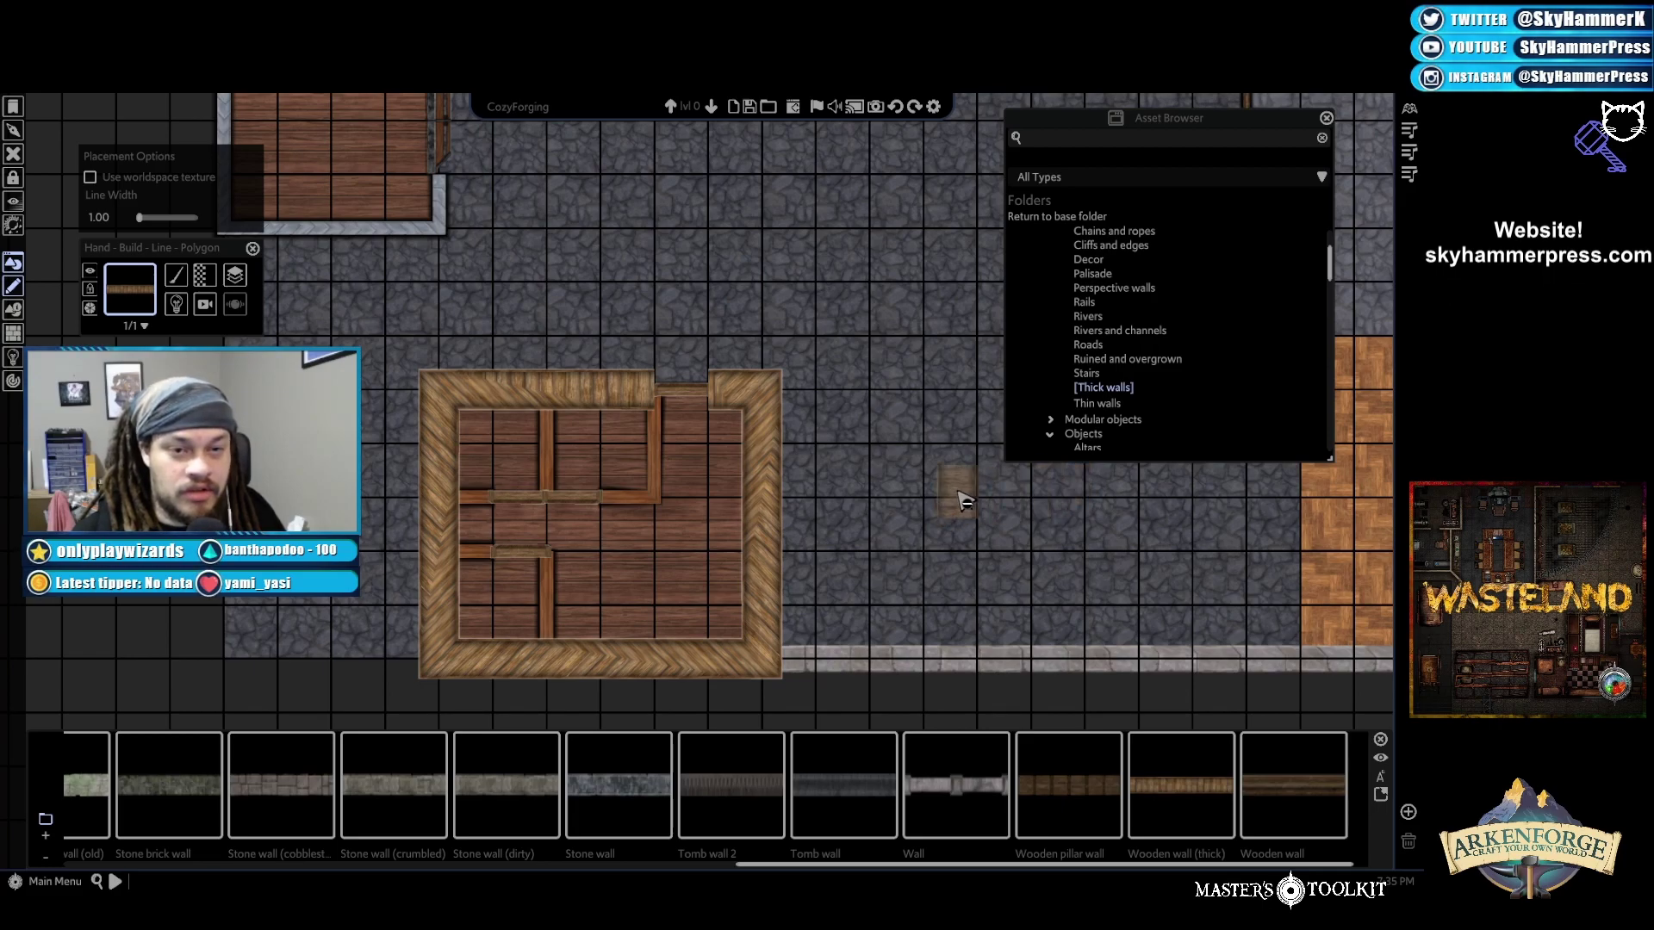
{"action": "key", "text": "Escape"}
{"action": "left_click", "coordinate": [772, 446]}
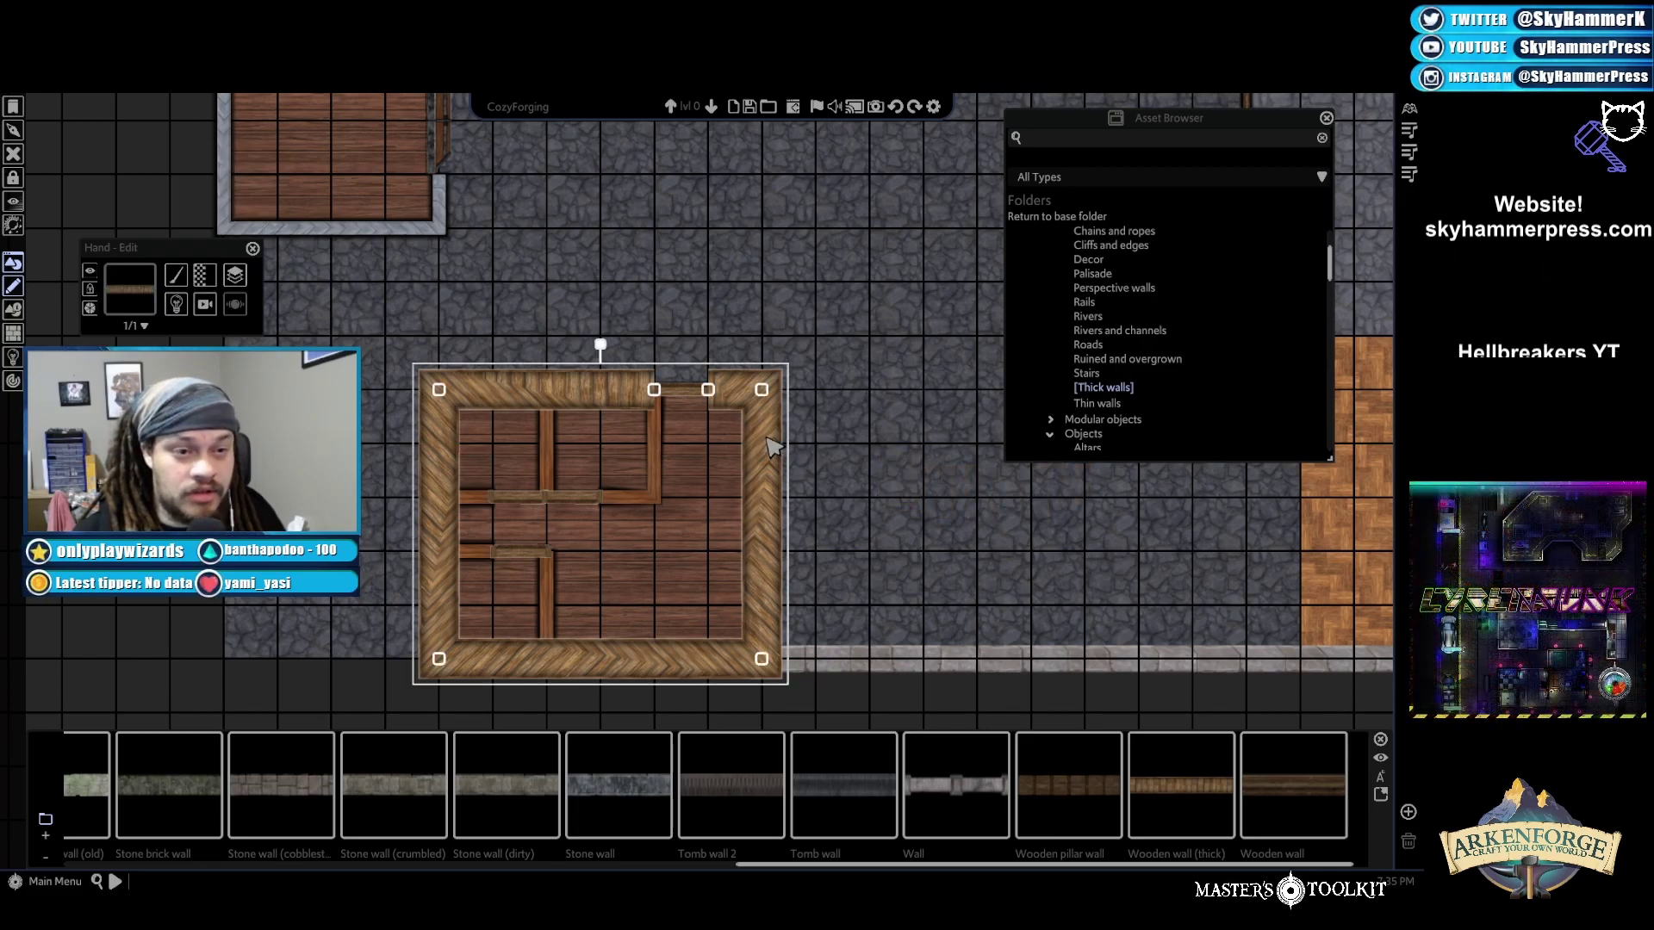
{"action": "key", "text": "Delete"}
Outline the building floor with a Wood (wall) polygon line from the thin walls, running from one side of the north door to the other
{"action": "left_click", "coordinate": [1099, 403]}
{"action": "scroll", "coordinate": [1111, 775], "scroll_direction": "up", "scroll_amount": 2}
{"action": "scroll", "coordinate": [1096, 772], "scroll_direction": "down", "scroll_amount": 5}
{"action": "scroll", "coordinate": [1128, 771], "scroll_direction": "down", "scroll_amount": 3}
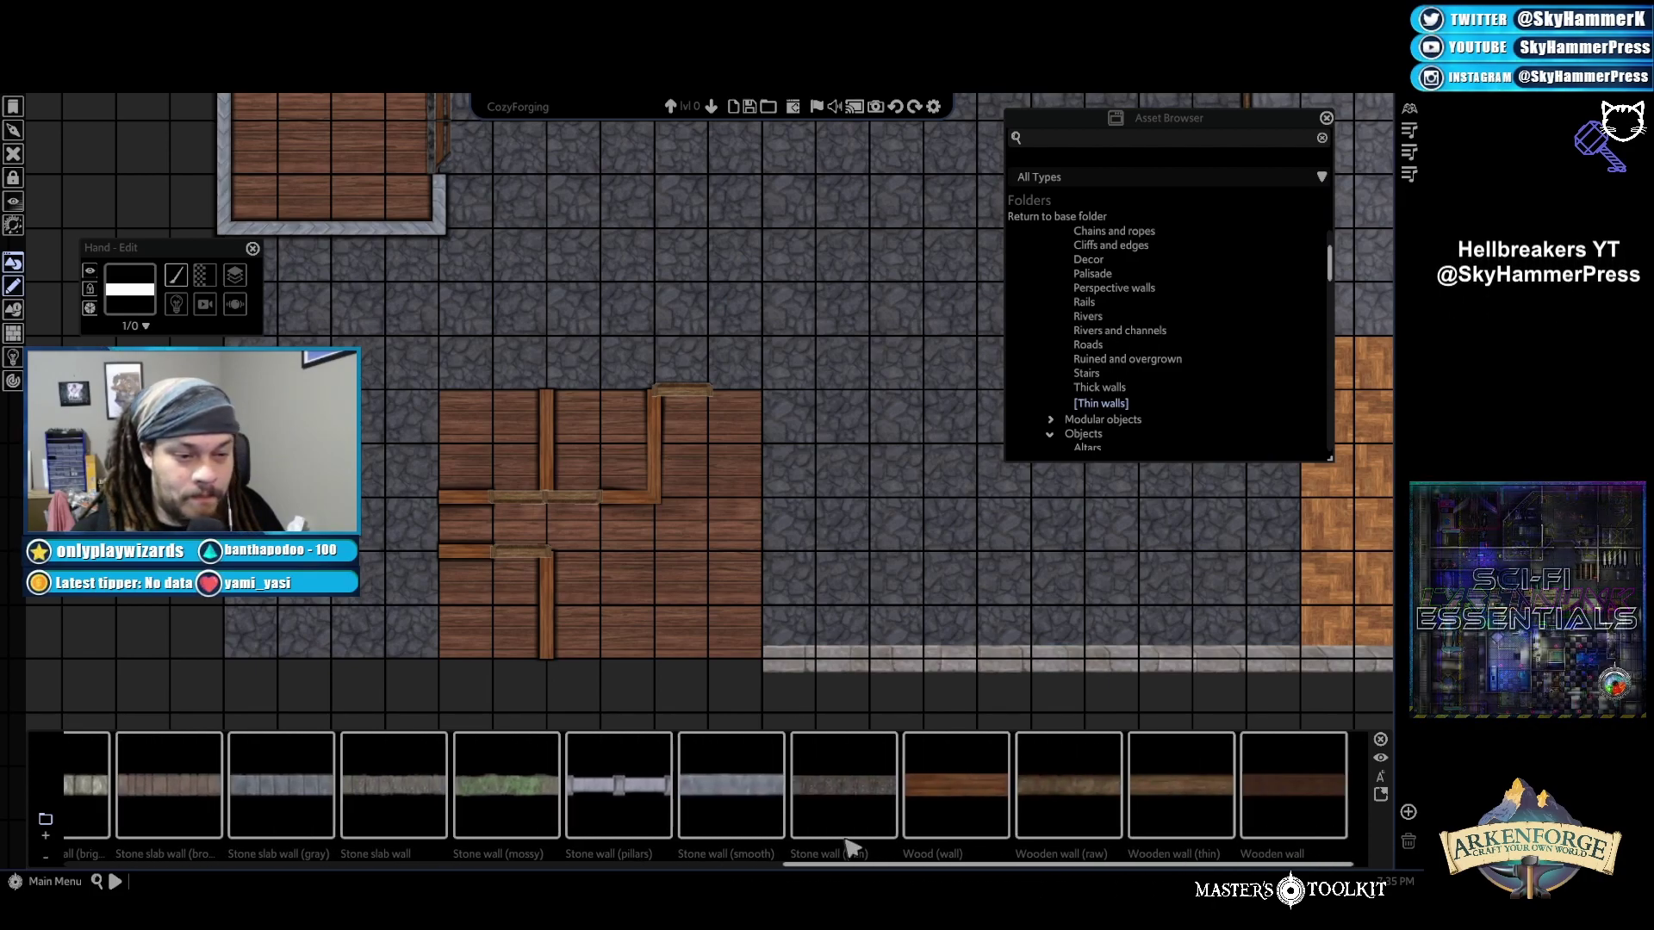
{"action": "left_click", "coordinate": [639, 503]}
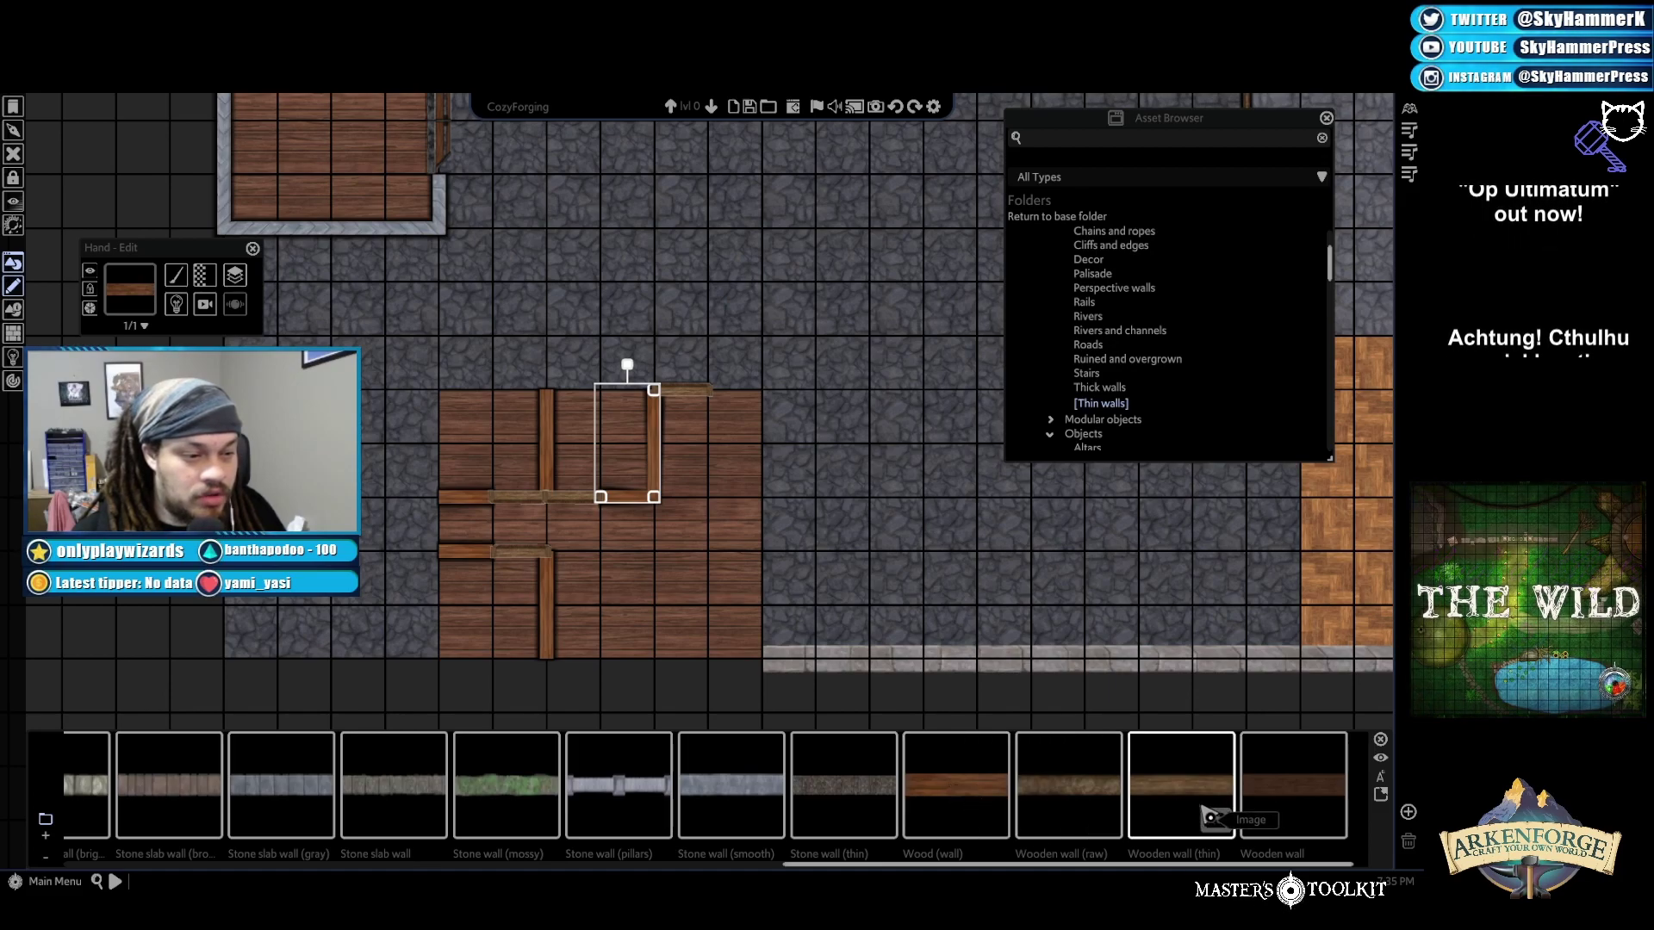
{"action": "left_click", "coordinate": [954, 799]}
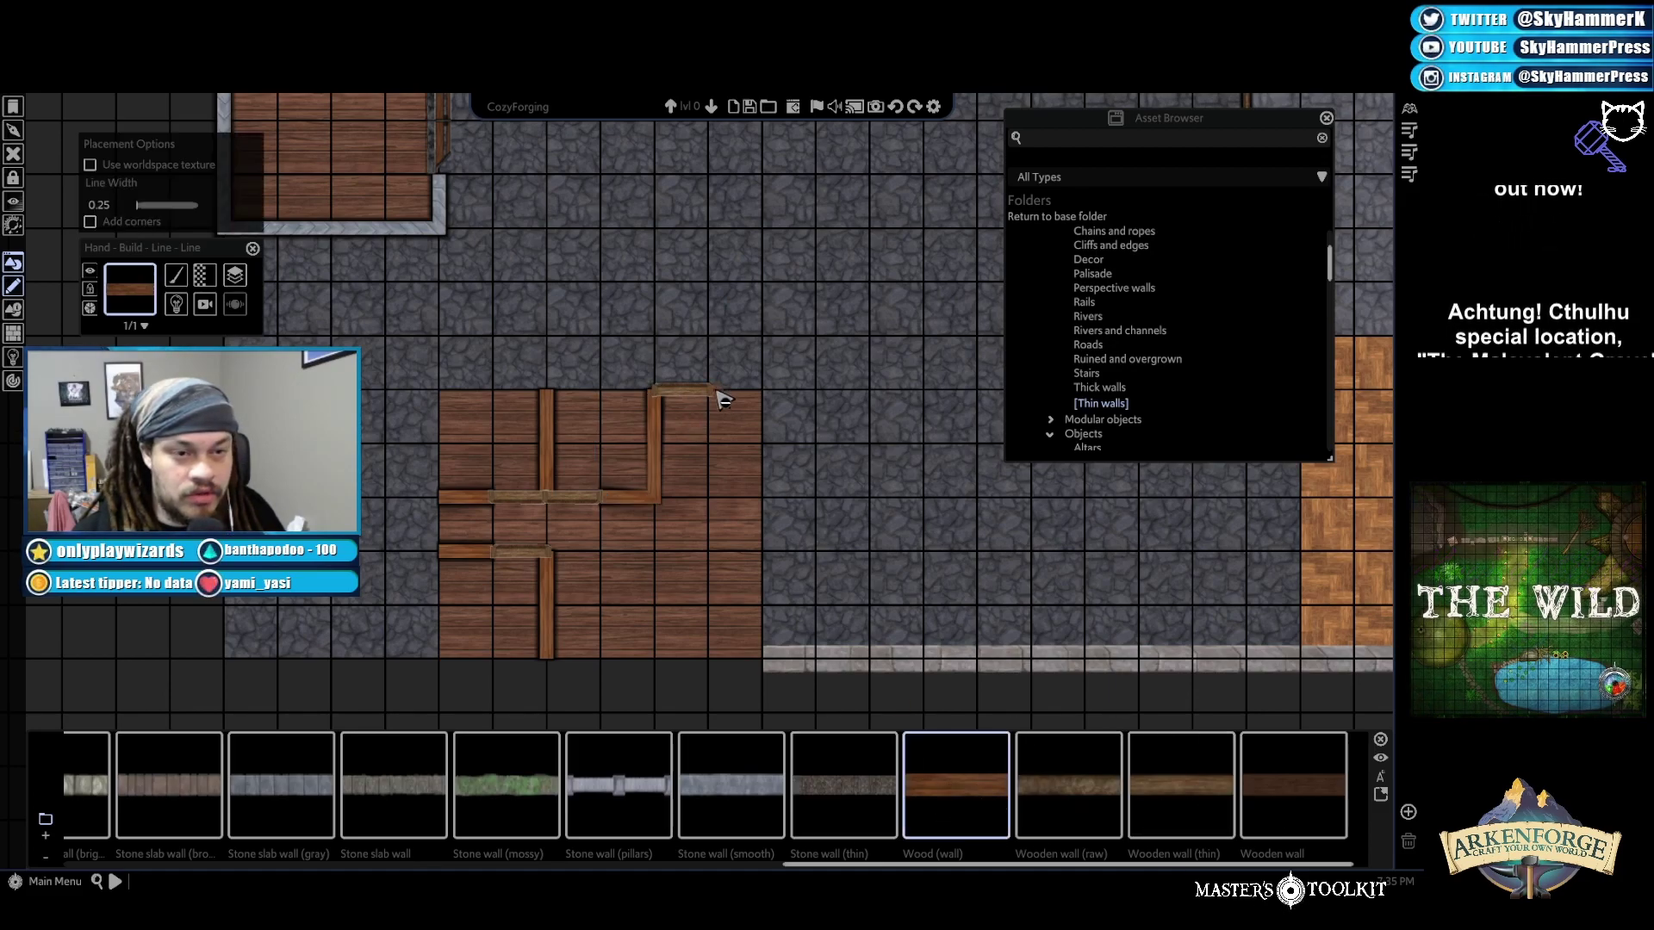
{"action": "left_click", "coordinate": [176, 275]}
{"action": "mouse_move", "coordinate": [240, 321]}
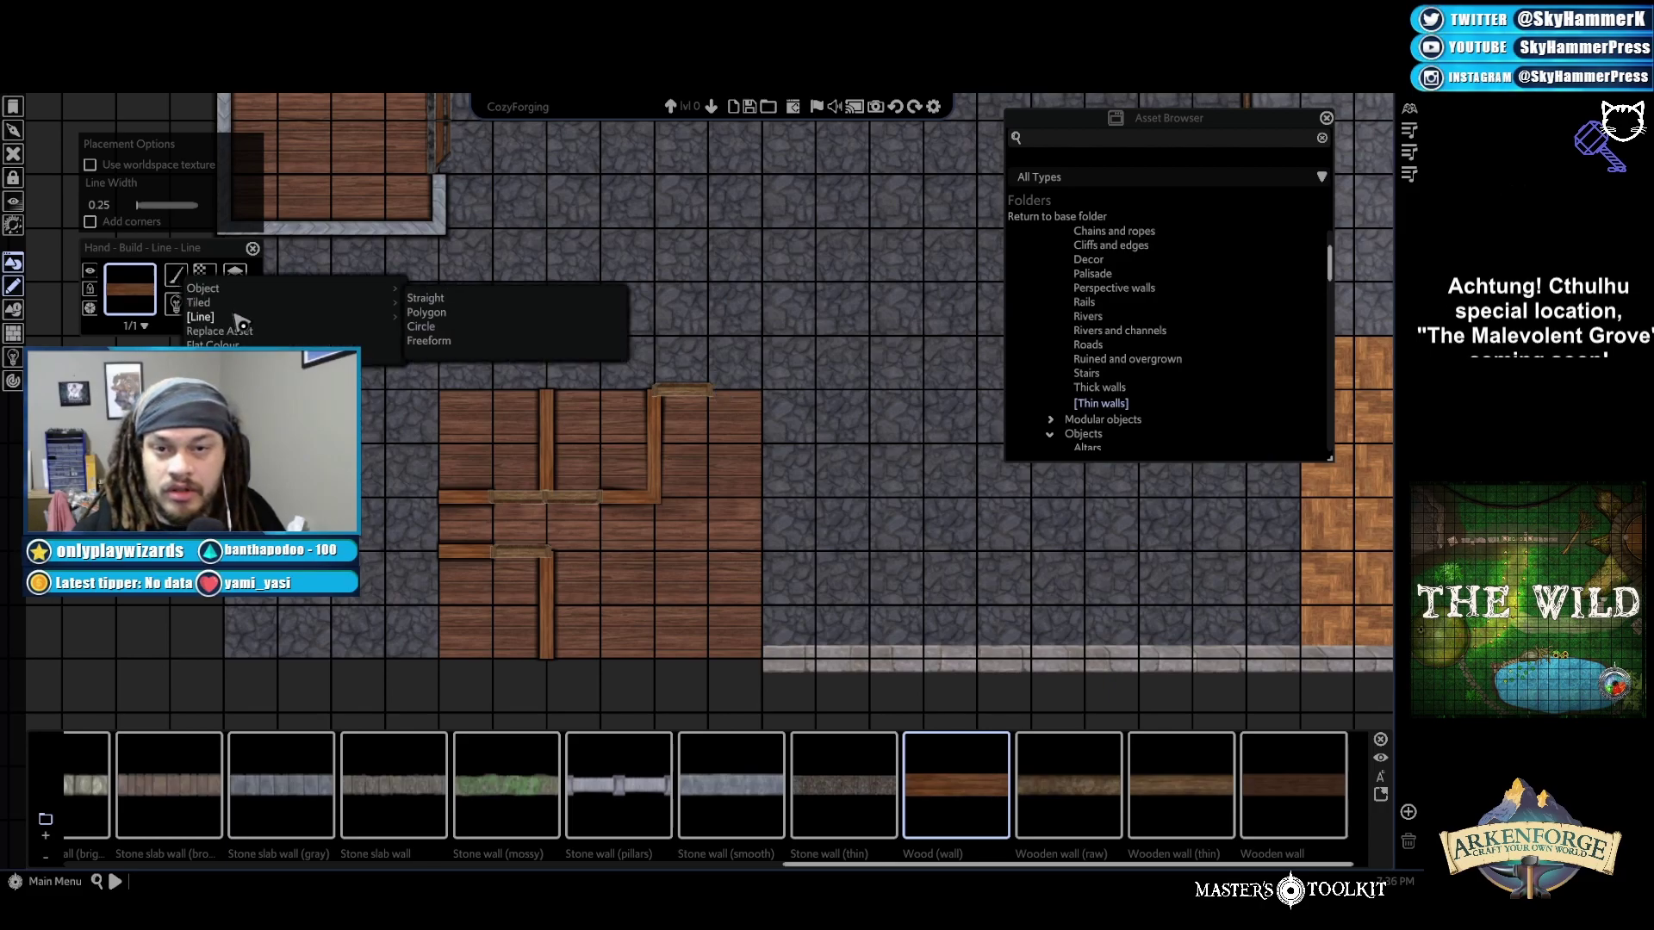
{"action": "left_click", "coordinate": [425, 312]}
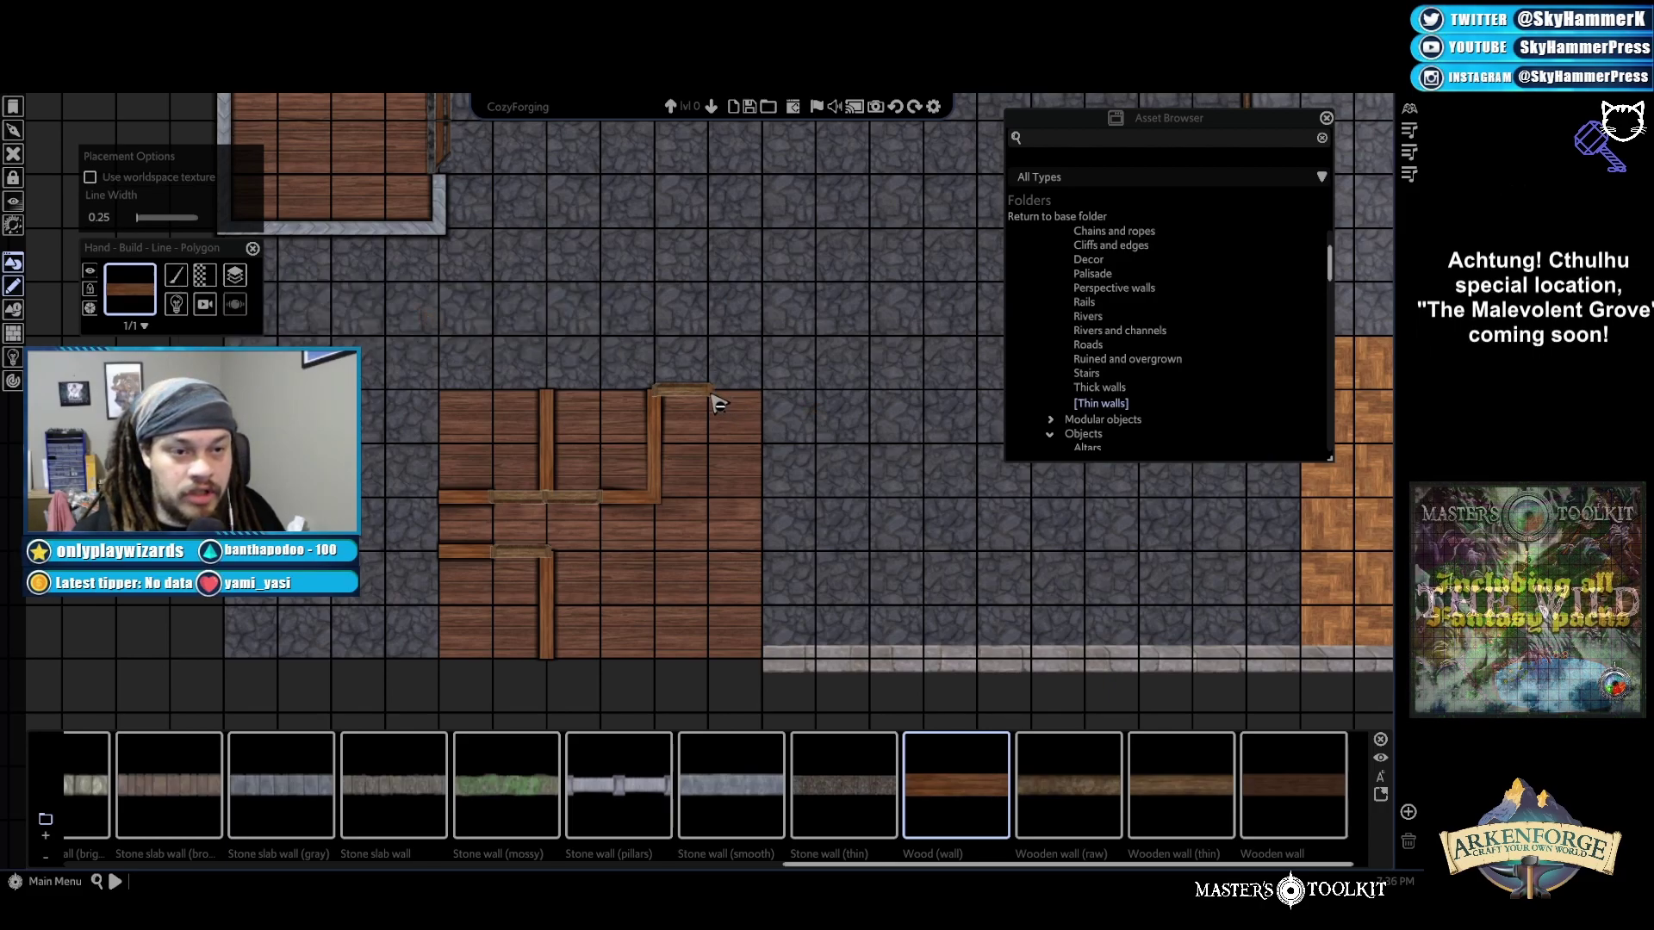
{"action": "left_click", "coordinate": [769, 398]}
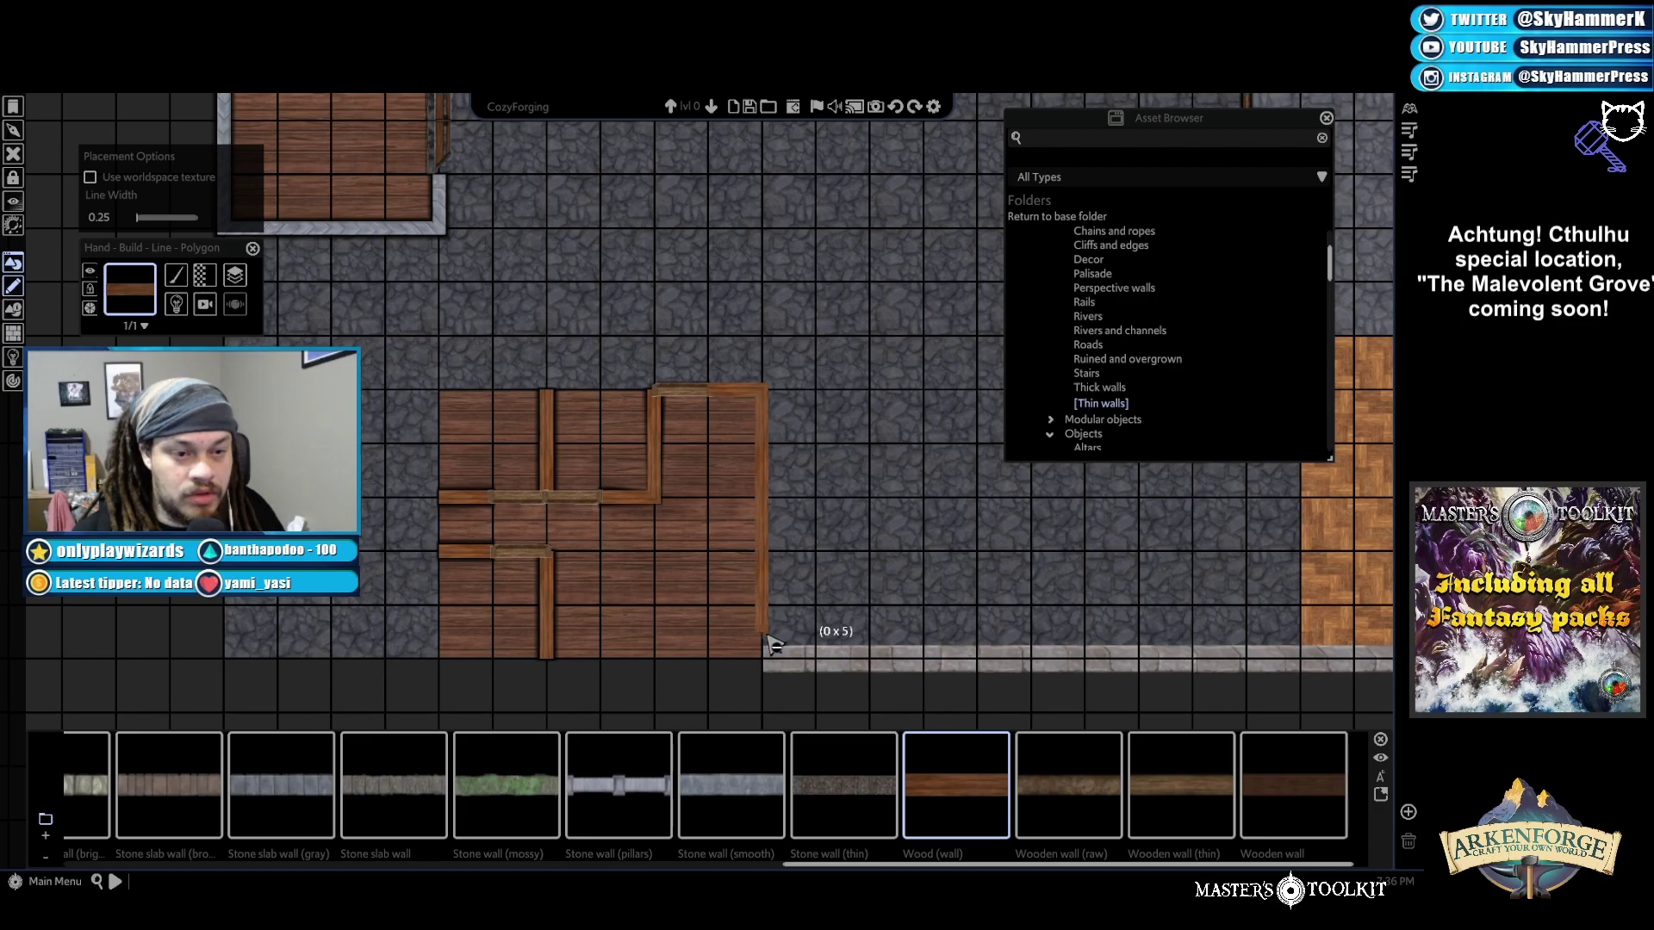
{"action": "left_click", "coordinate": [767, 665]}
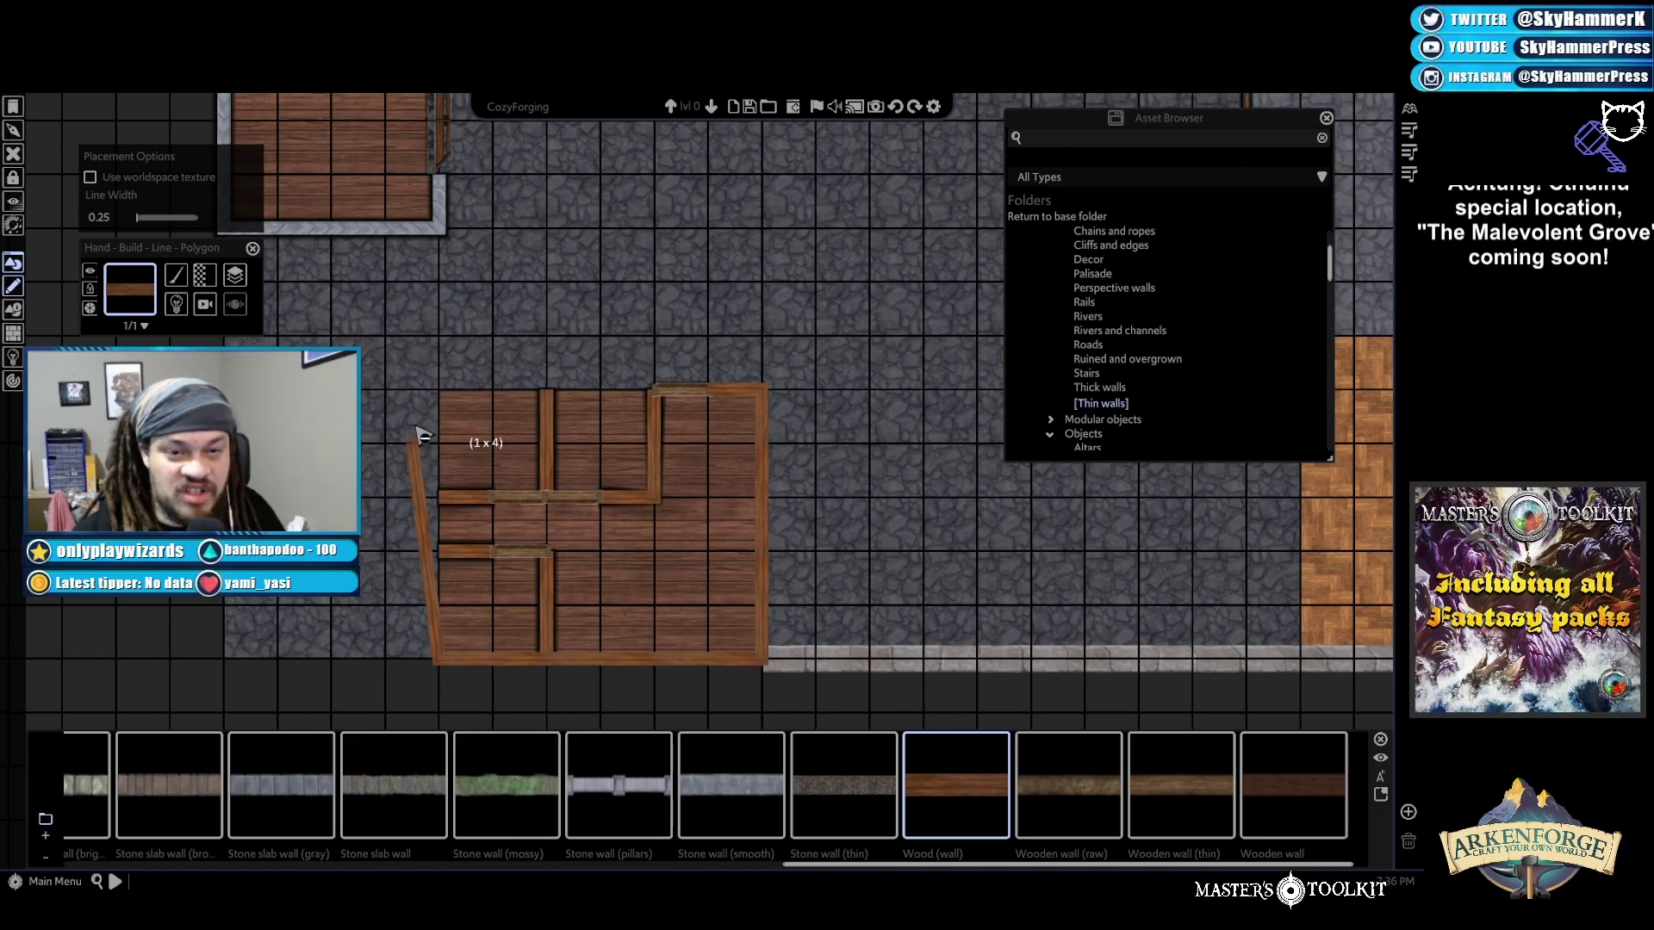
{"action": "left_click", "coordinate": [437, 389]}
{"action": "left_click", "coordinate": [652, 401]}
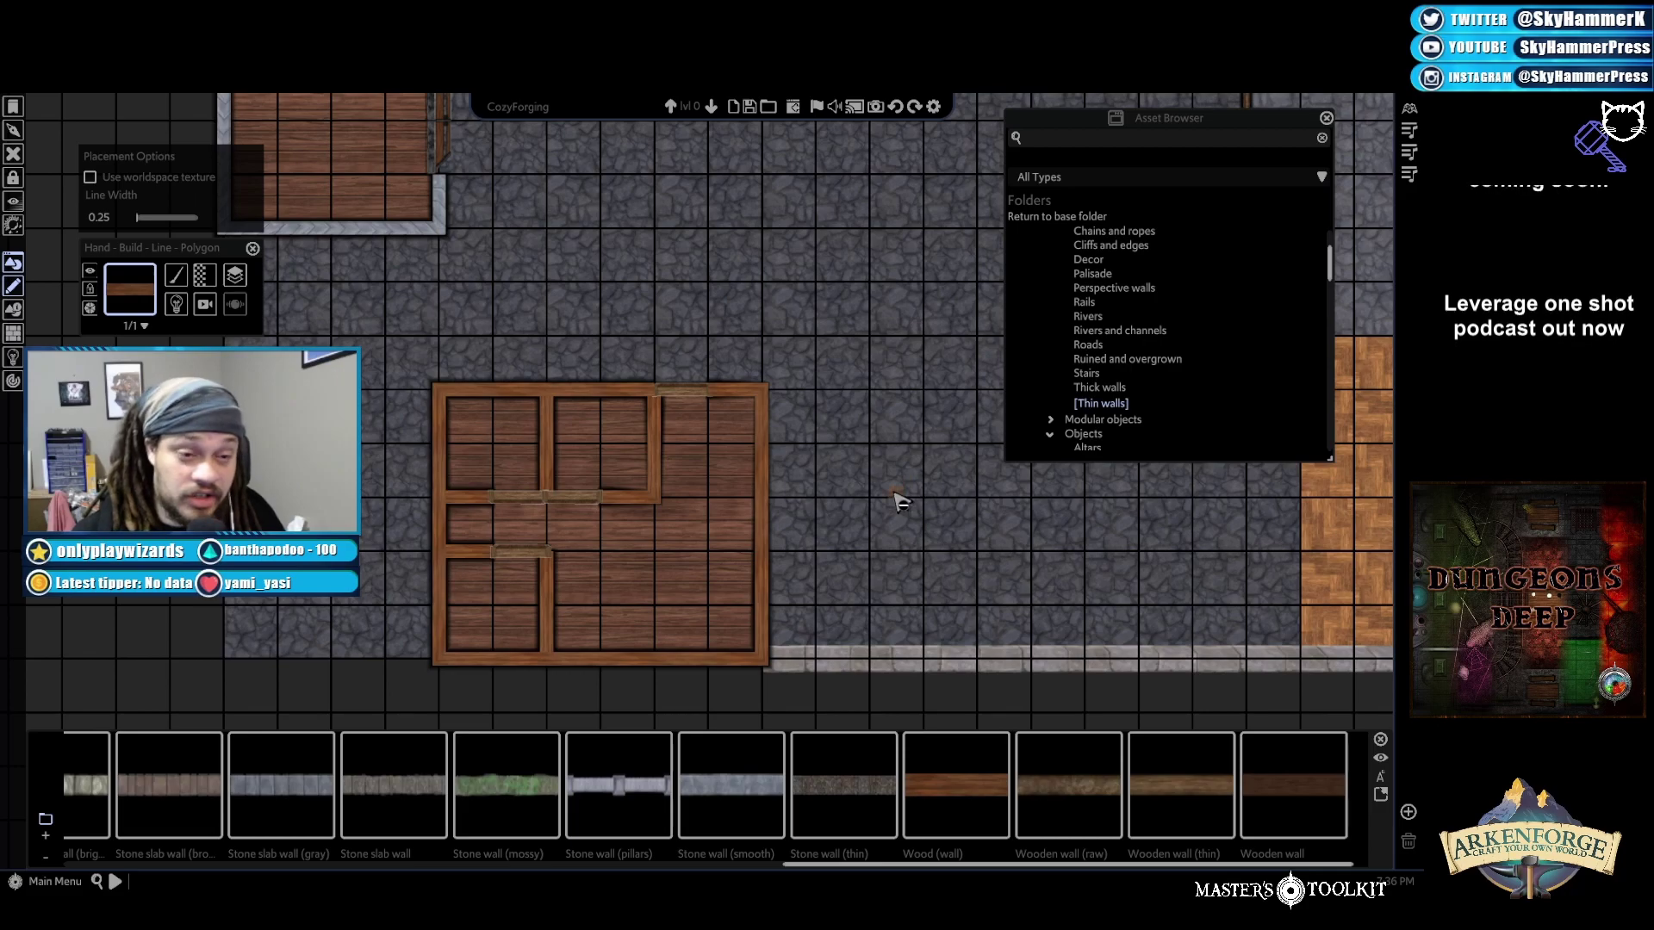
{"action": "right_click", "coordinate": [861, 501]}
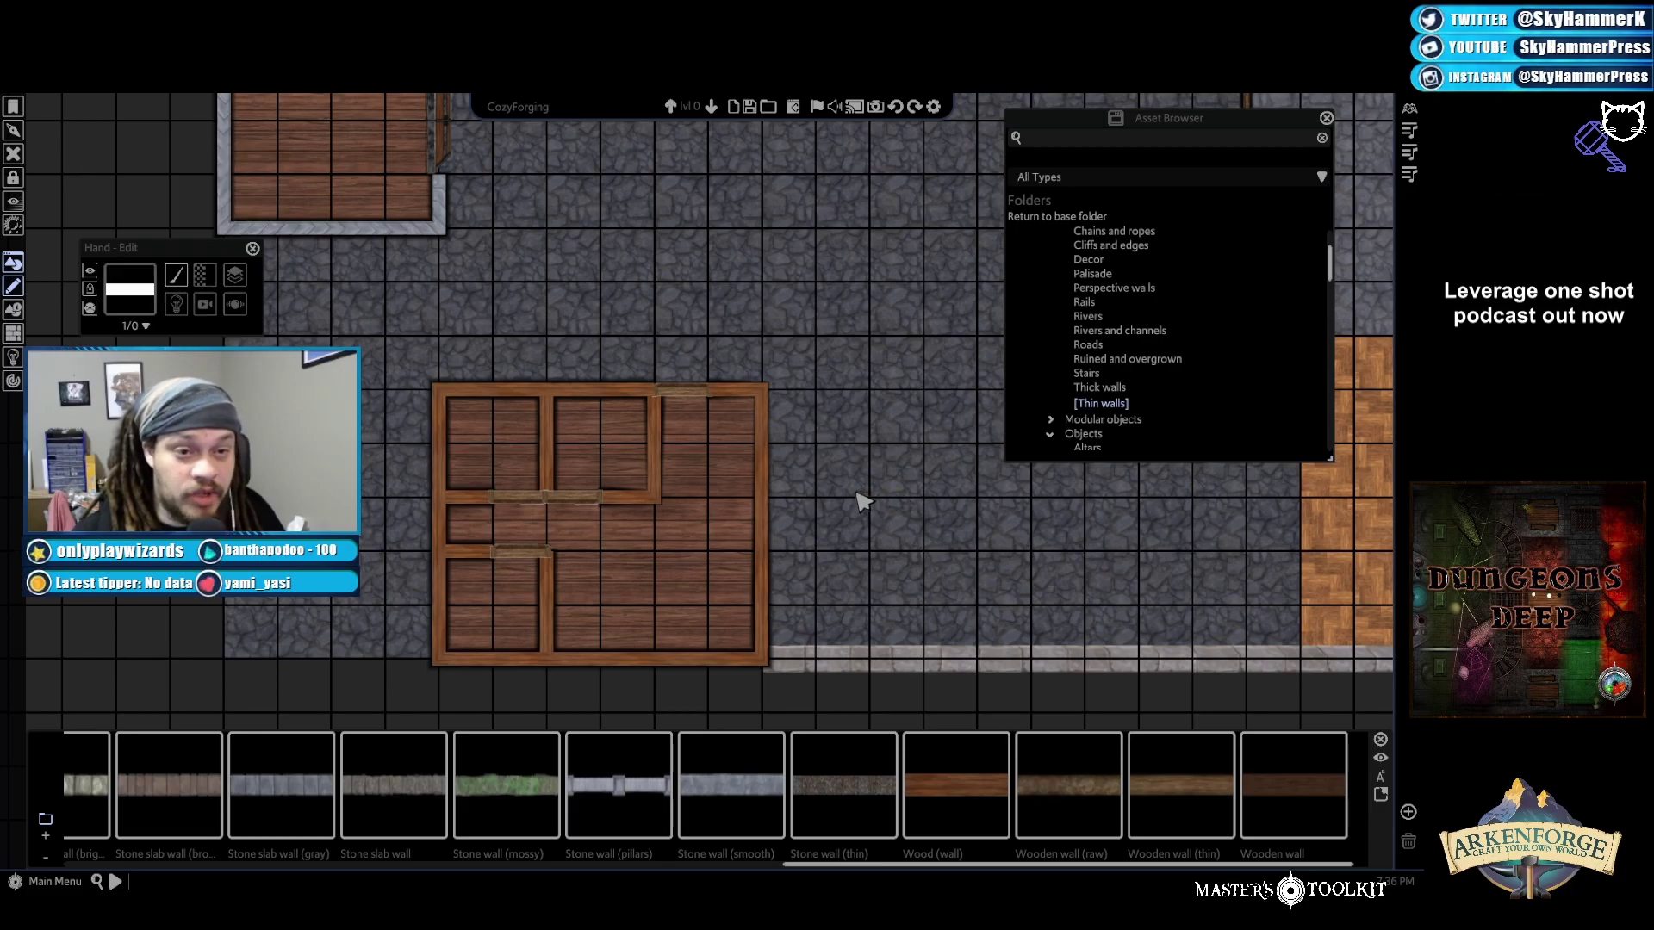
Darken the building's outer wooden wall by setting its brightness to 42
{"action": "left_click", "coordinate": [766, 509]}
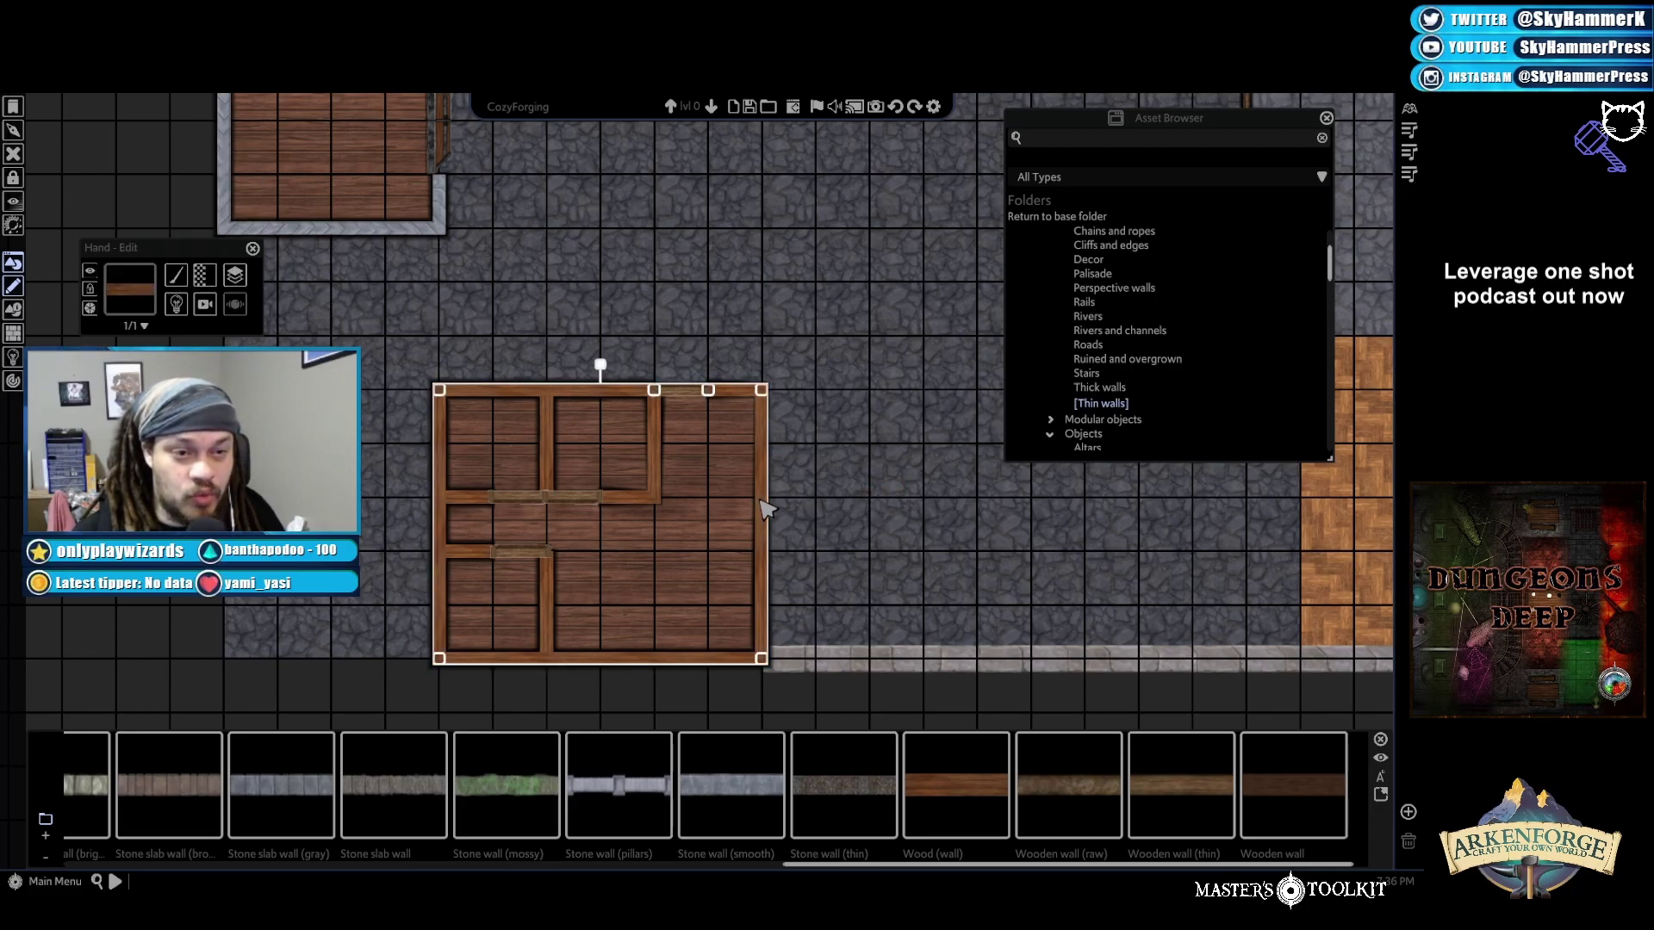
{"action": "left_click", "coordinate": [211, 284]}
{"action": "mouse_move", "coordinate": [258, 294]}
{"action": "left_click", "coordinate": [482, 291]}
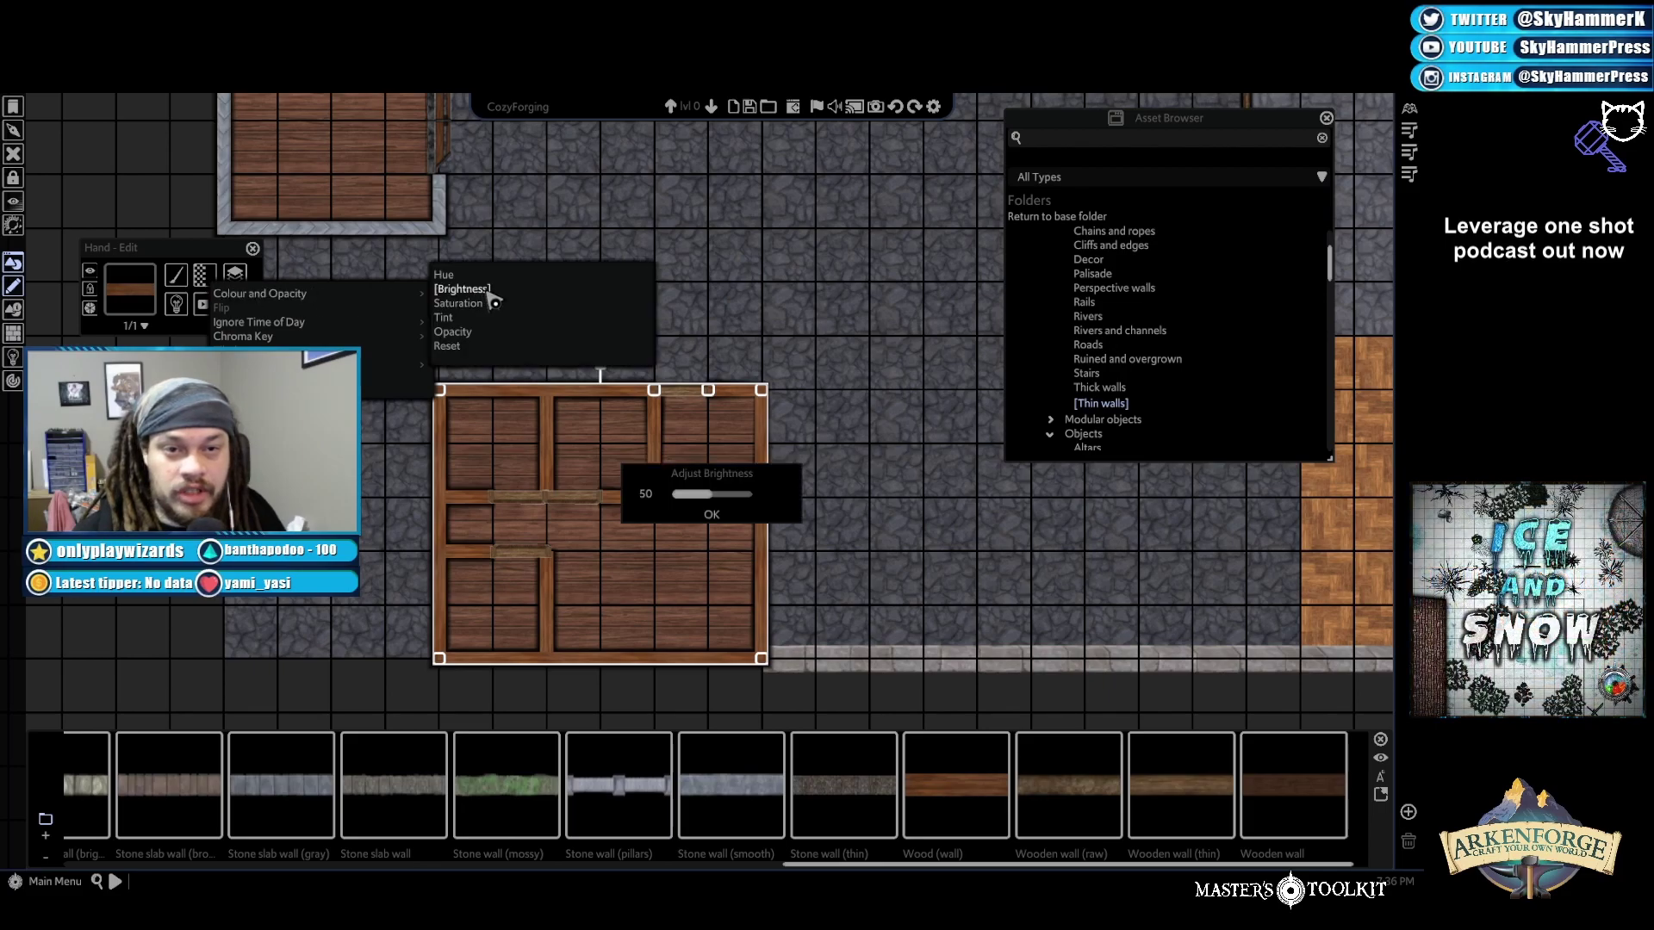
{"action": "left_click_drag", "start_coordinate": [717, 495], "coordinate": [710, 498]}
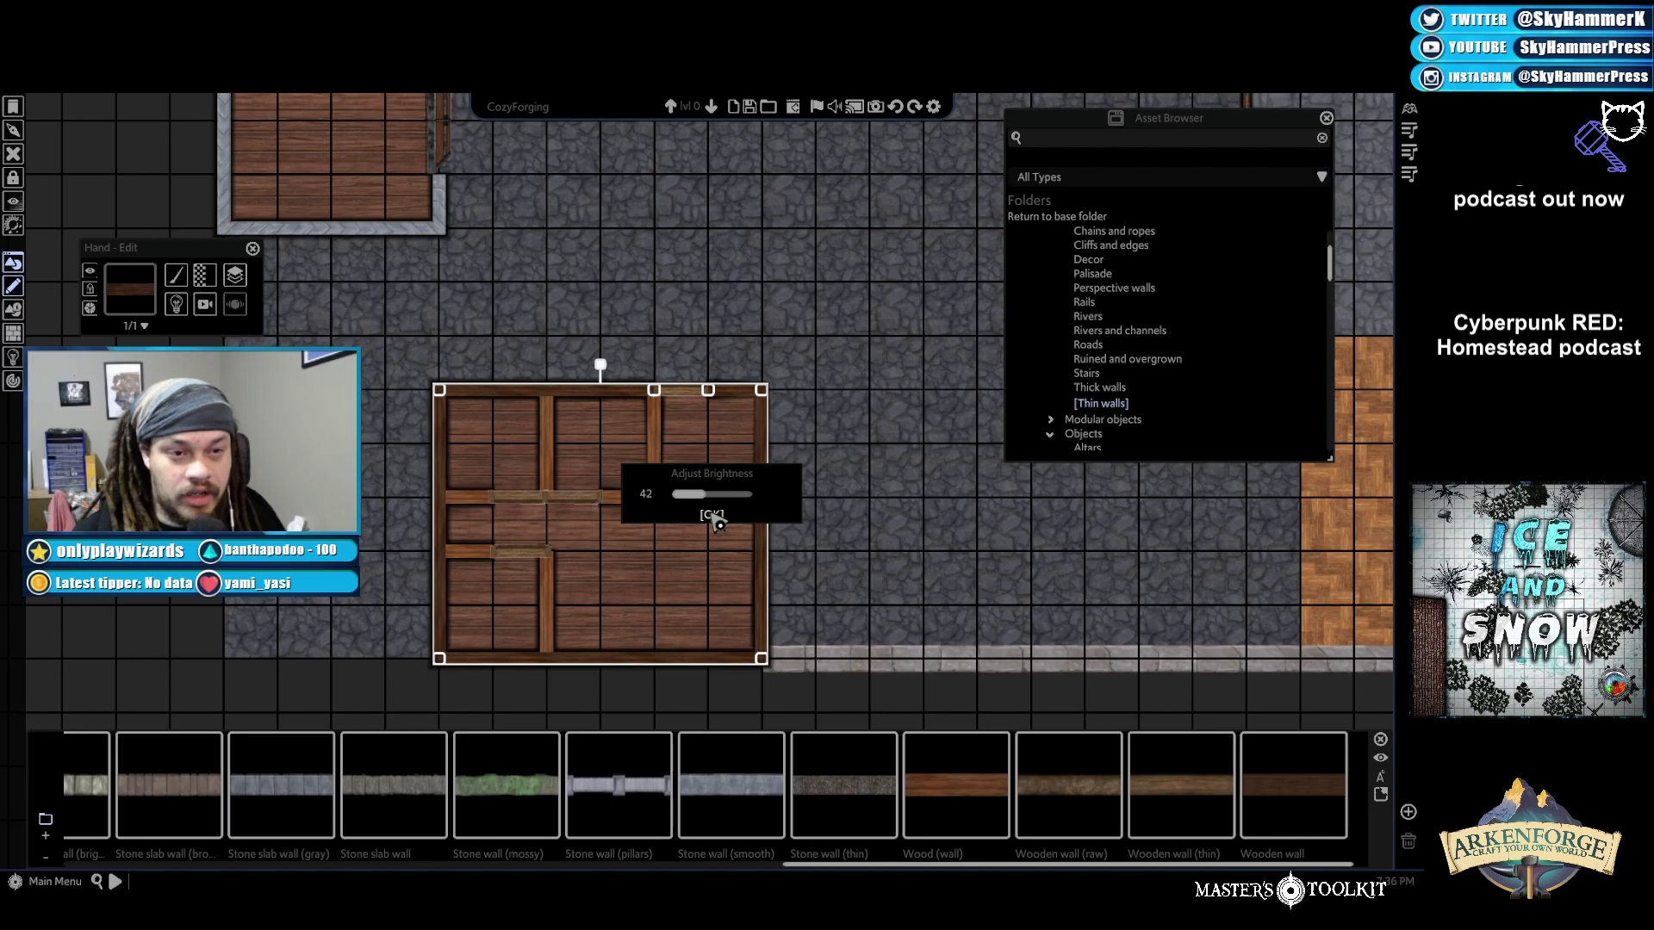
{"action": "left_click", "coordinate": [714, 519]}
{"action": "left_click", "coordinate": [971, 515]}
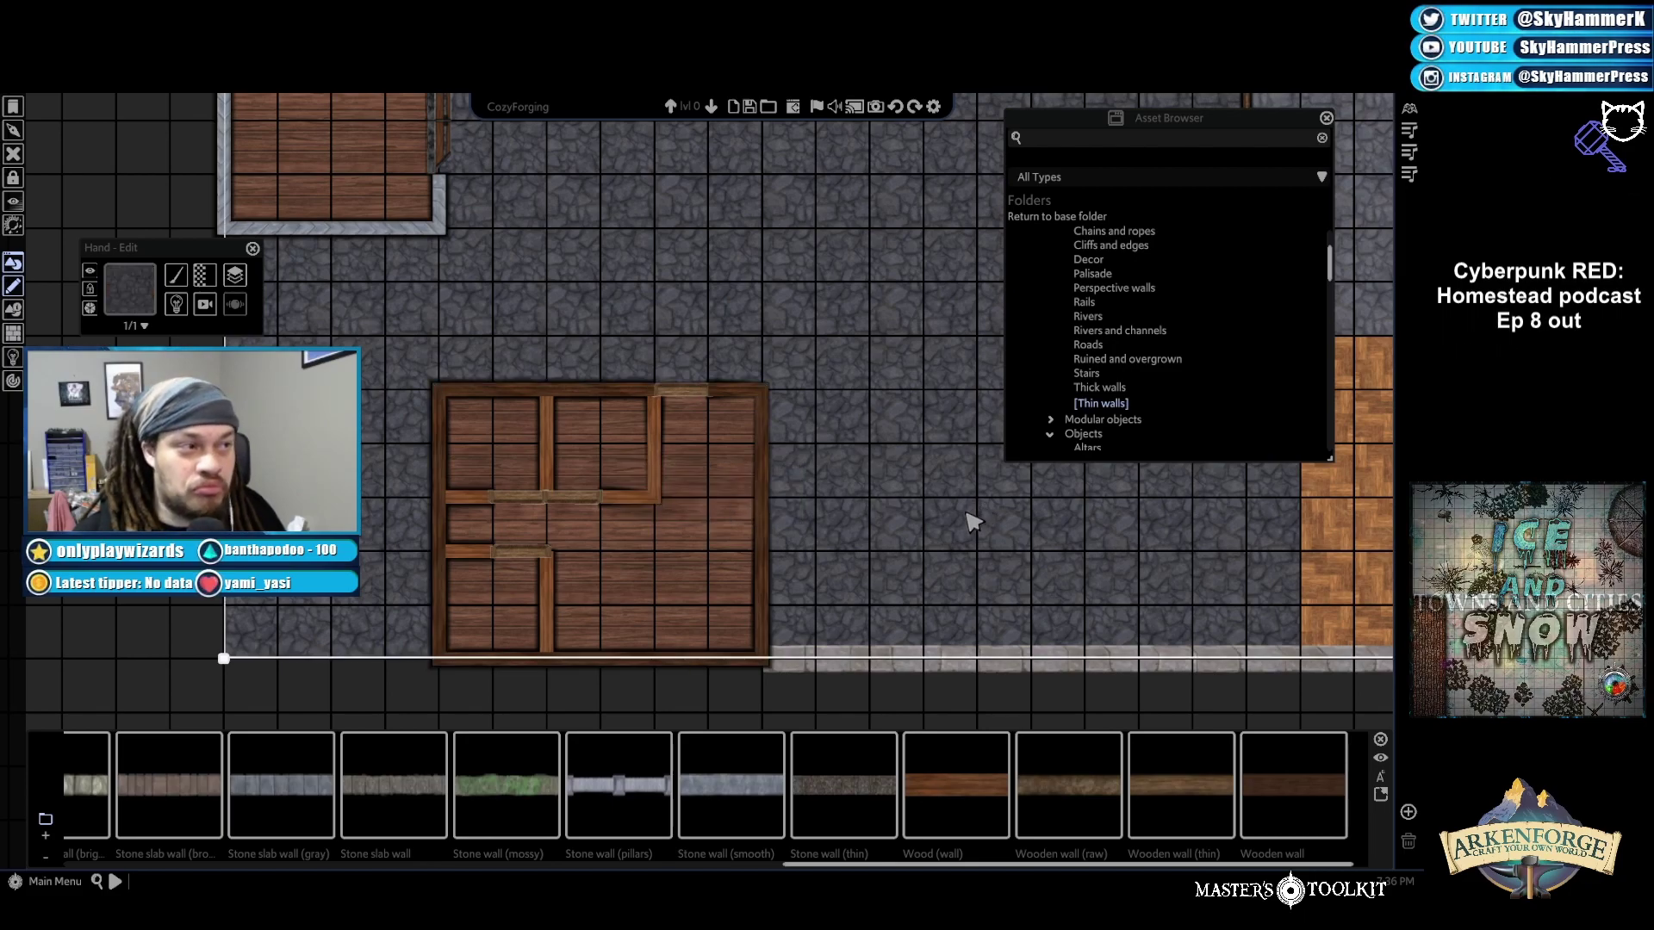
Raise the north-edge door above the outer wooden wall in the layer order
{"action": "left_click", "coordinate": [677, 394]}
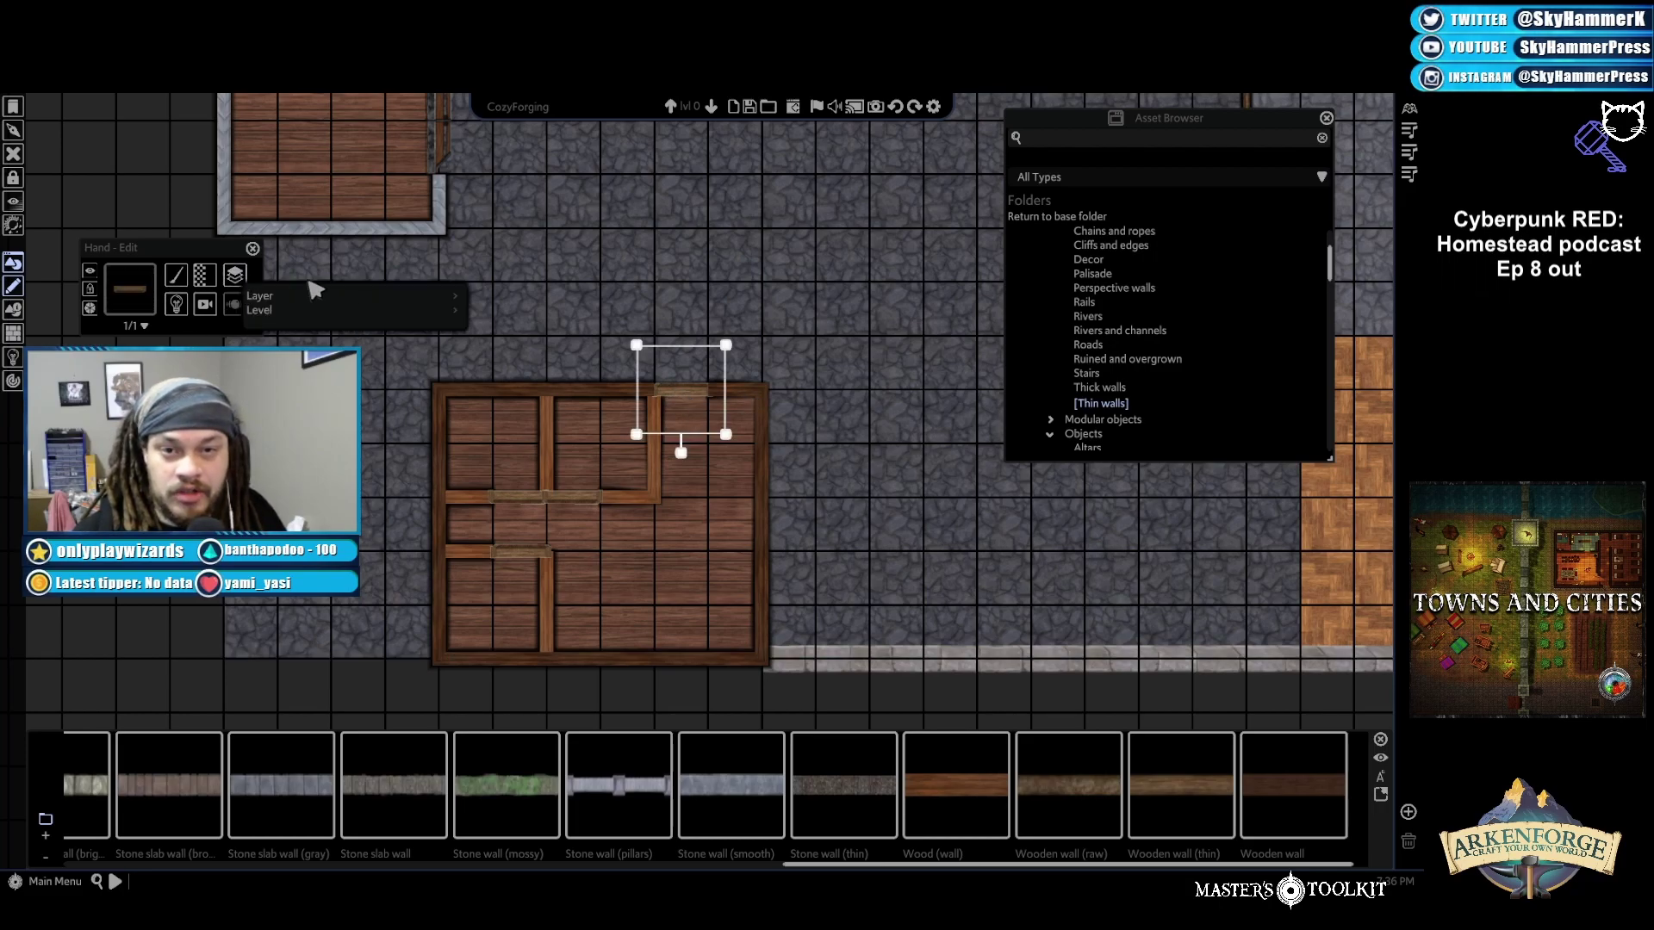
{"action": "left_click", "coordinate": [816, 285]}
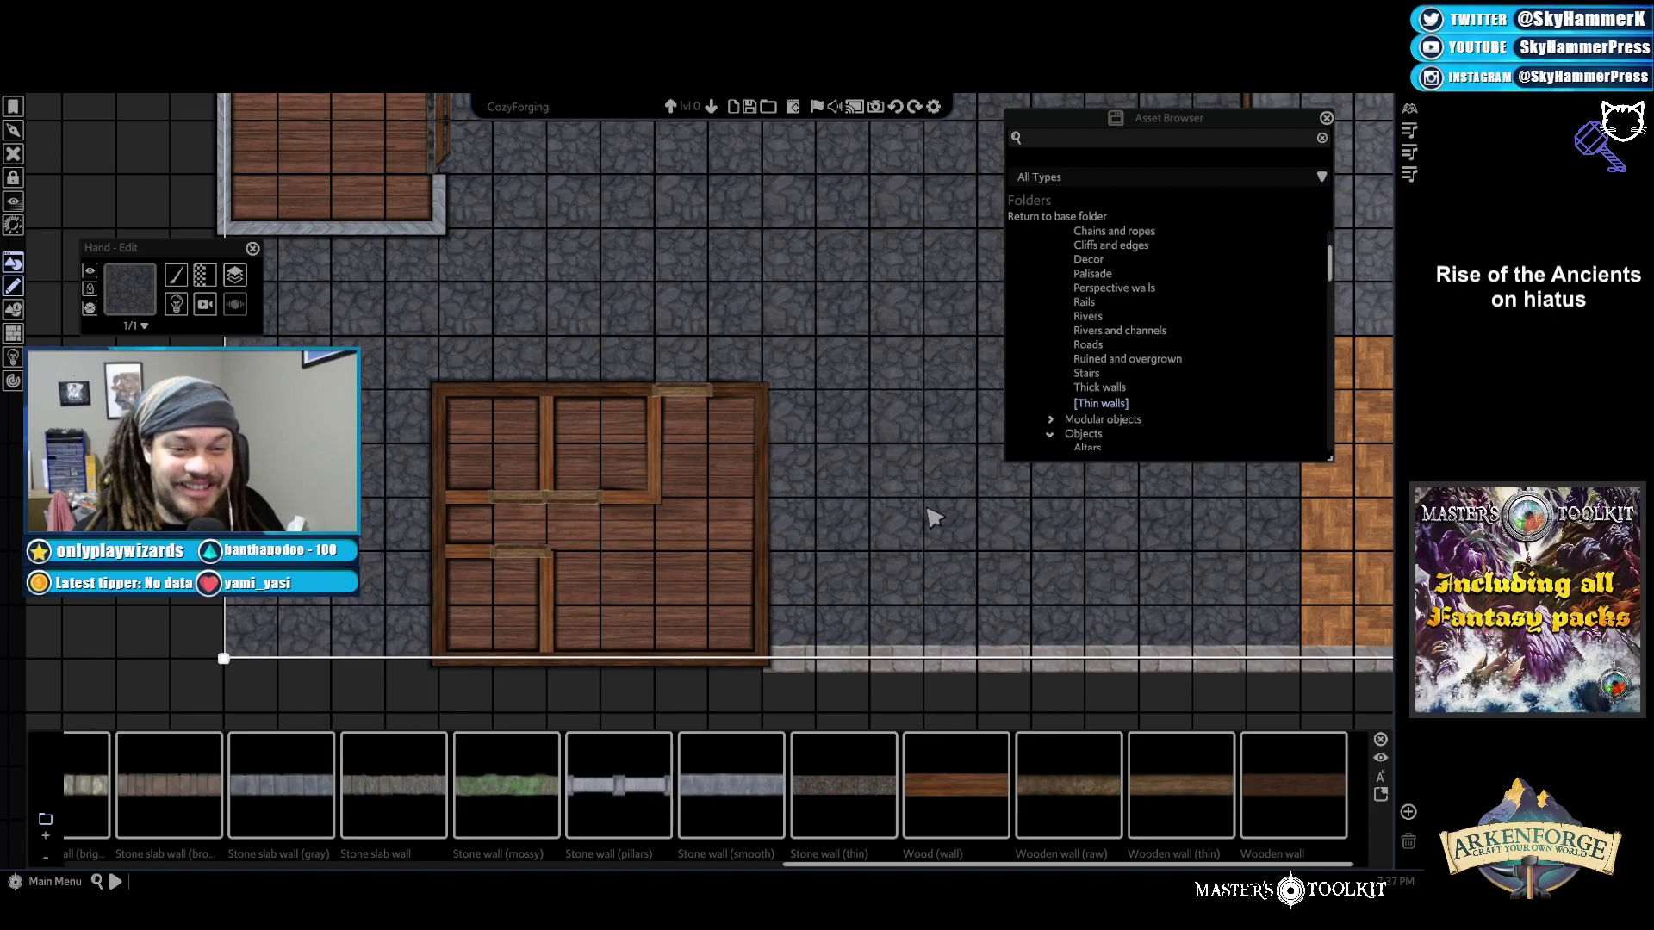
{"action": "key", "text": "Escape"}
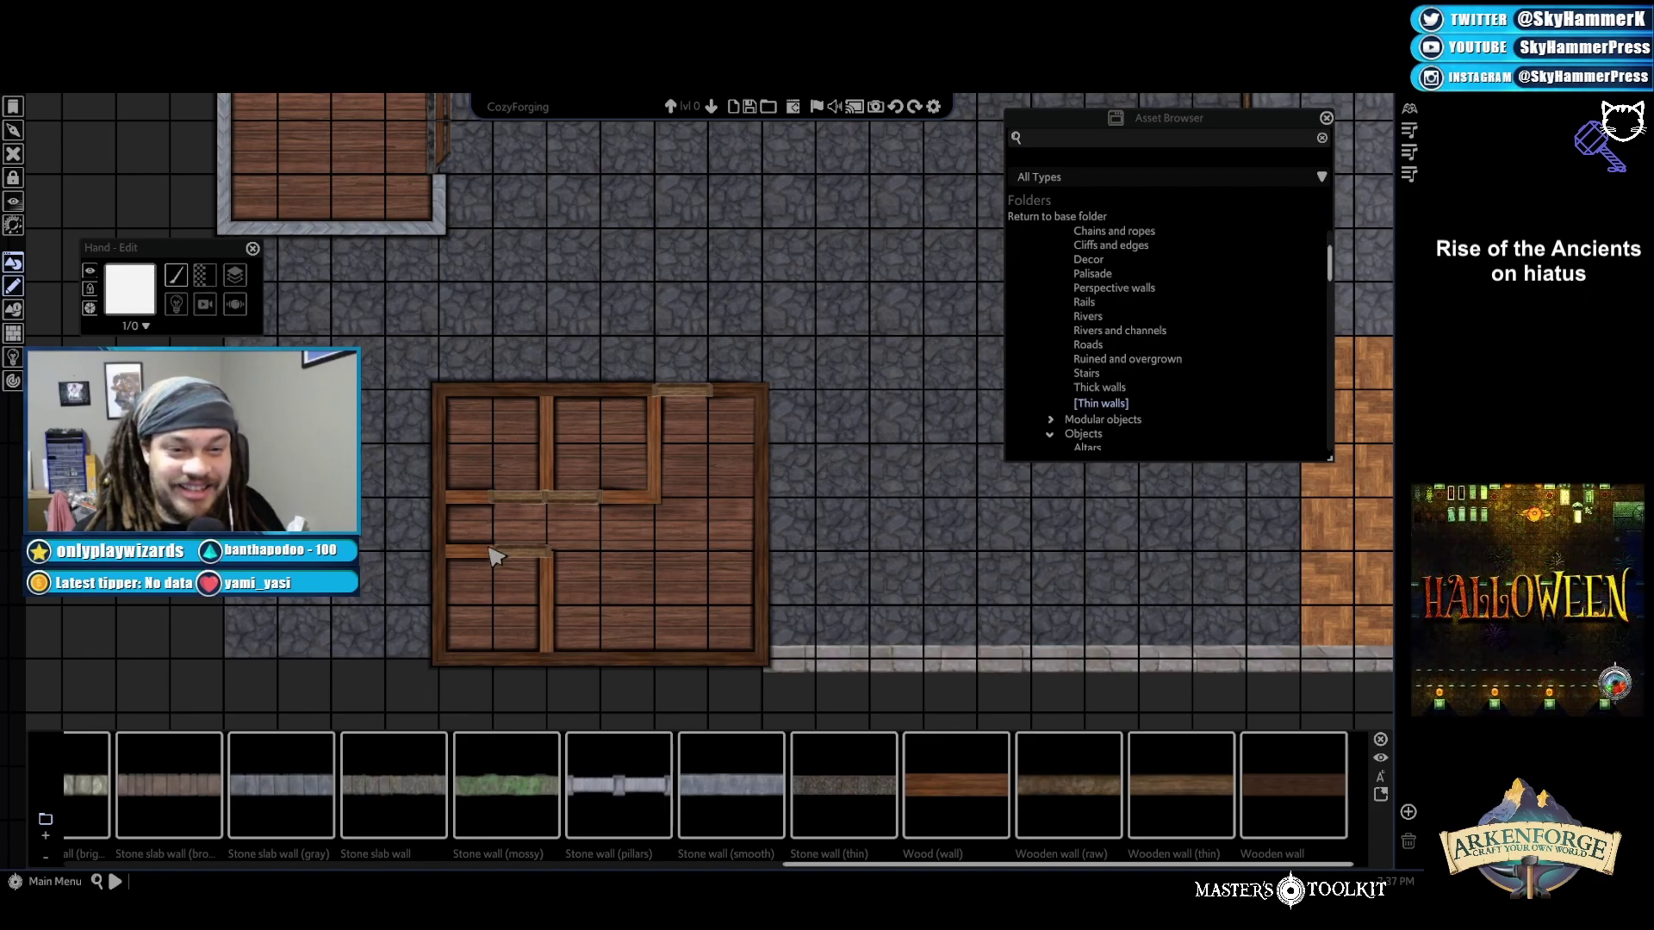
Collapse the fantasy line folders and look through the Bedrolls assets in the fantasy objects
{"action": "scroll", "coordinate": [1164, 369], "scroll_direction": "up", "scroll_amount": 3}
{"action": "left_click", "coordinate": [1073, 284]}
{"action": "left_click", "coordinate": [1049, 281]}
{"action": "left_click", "coordinate": [1052, 310]}
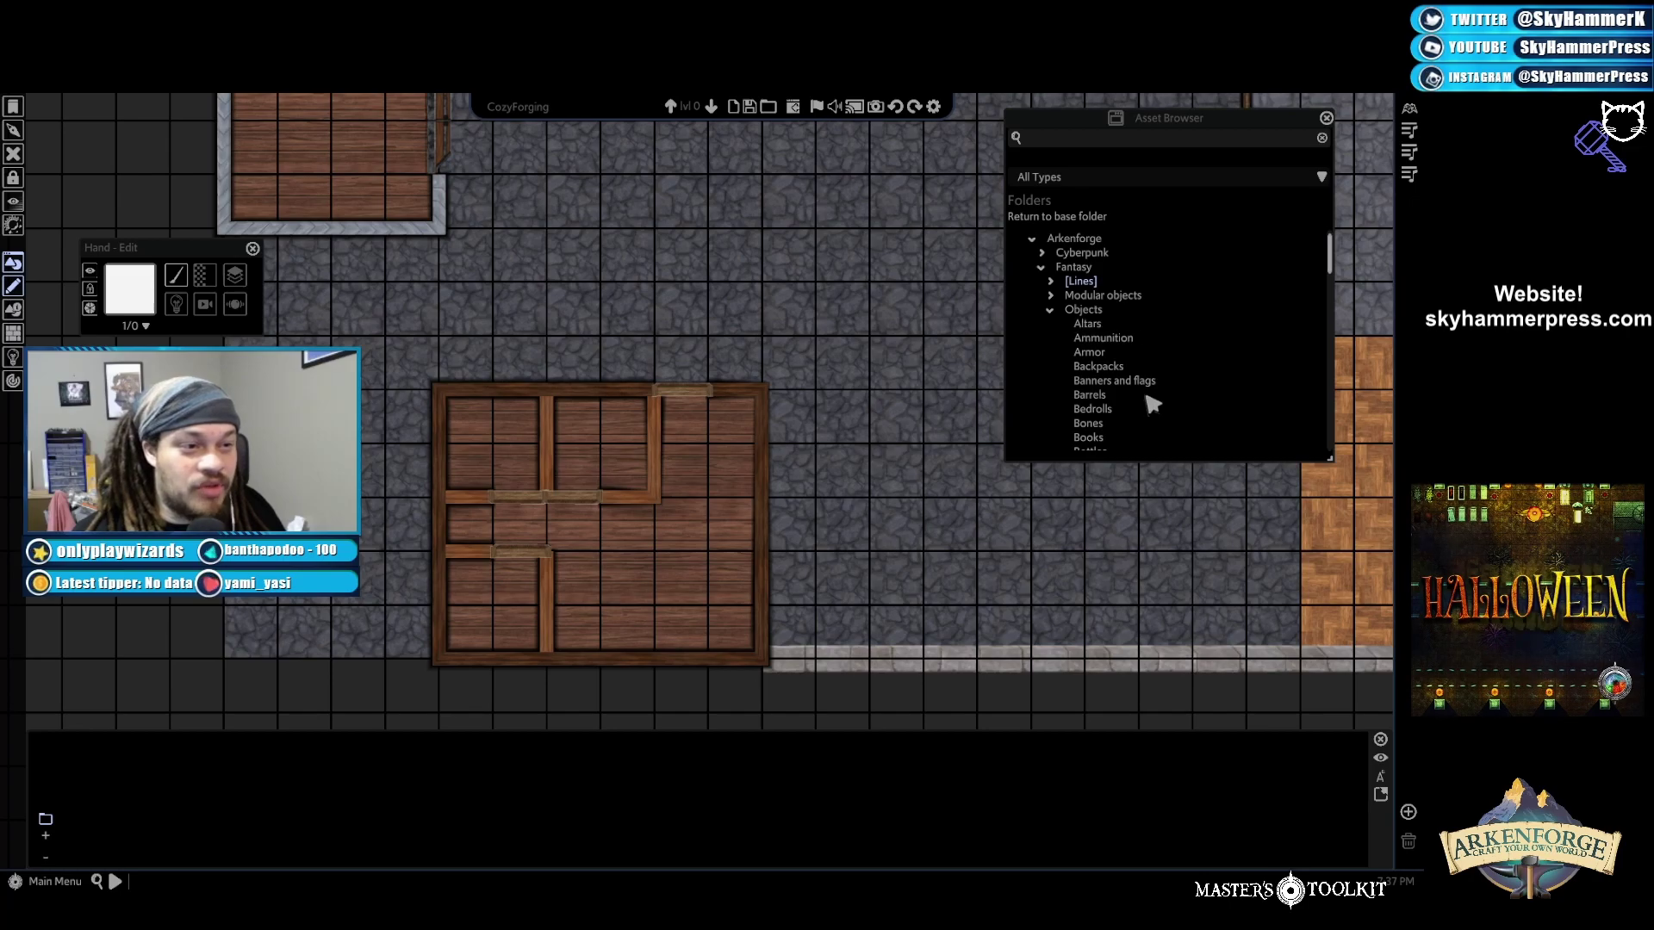
{"action": "scroll", "coordinate": [1124, 439], "scroll_direction": "down", "scroll_amount": 1}
{"action": "scroll", "coordinate": [1127, 446], "scroll_direction": "down", "scroll_amount": 2}
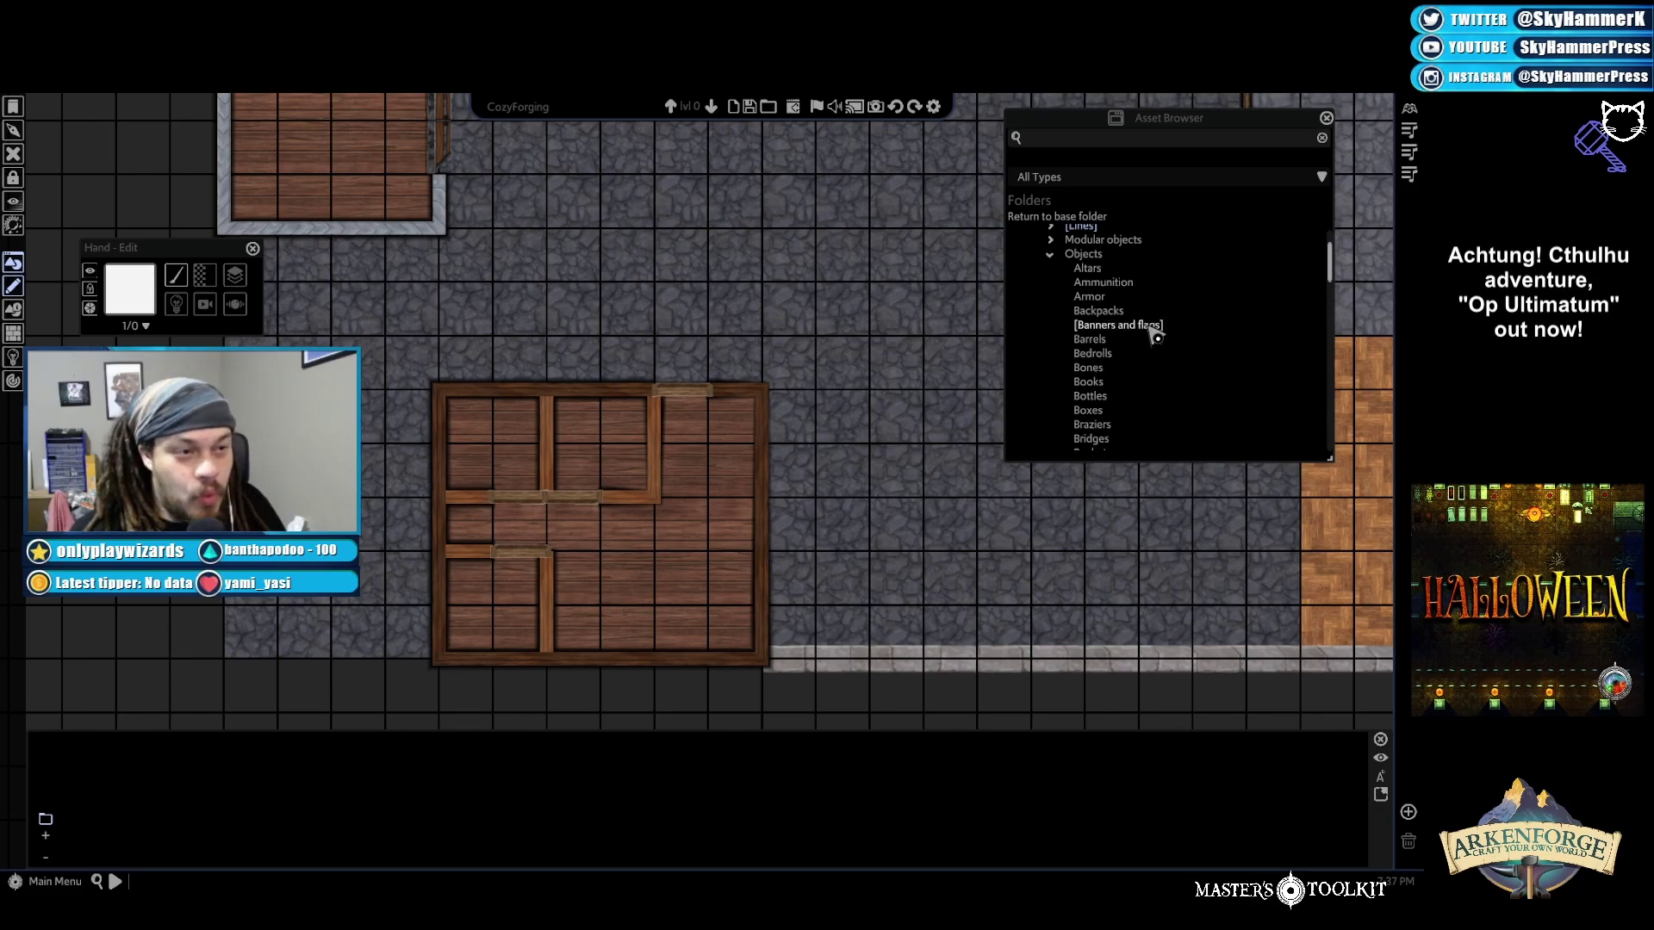
{"action": "left_click", "coordinate": [1128, 353]}
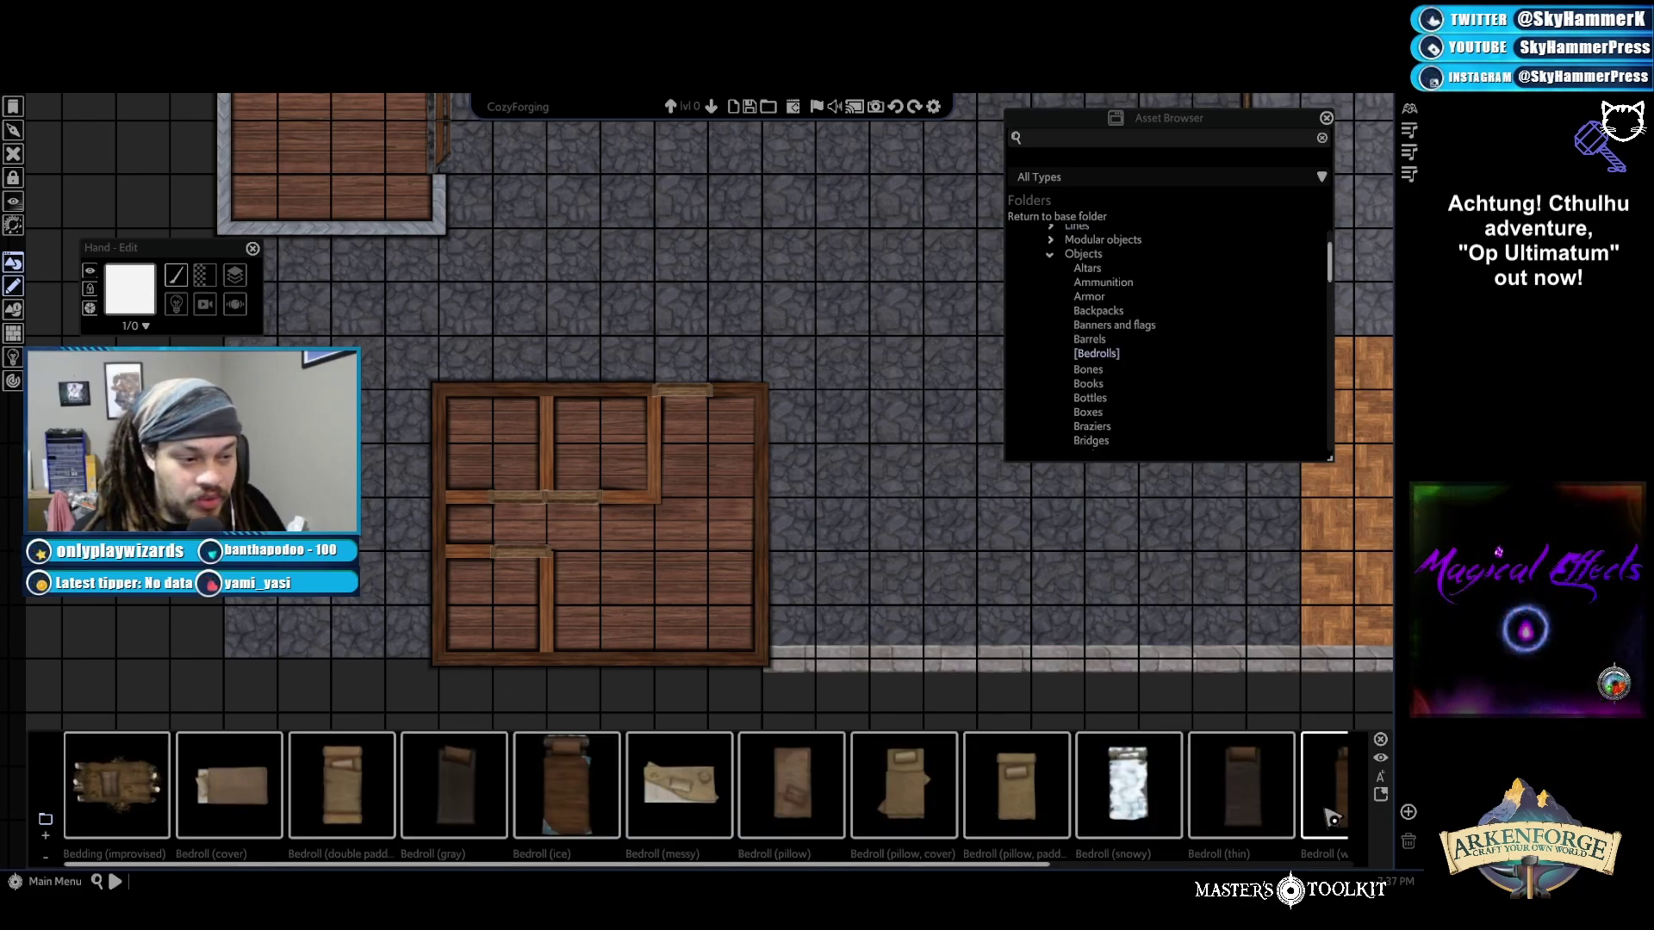
{"action": "scroll", "coordinate": [1129, 879], "scroll_direction": "right", "scroll_amount": 3}
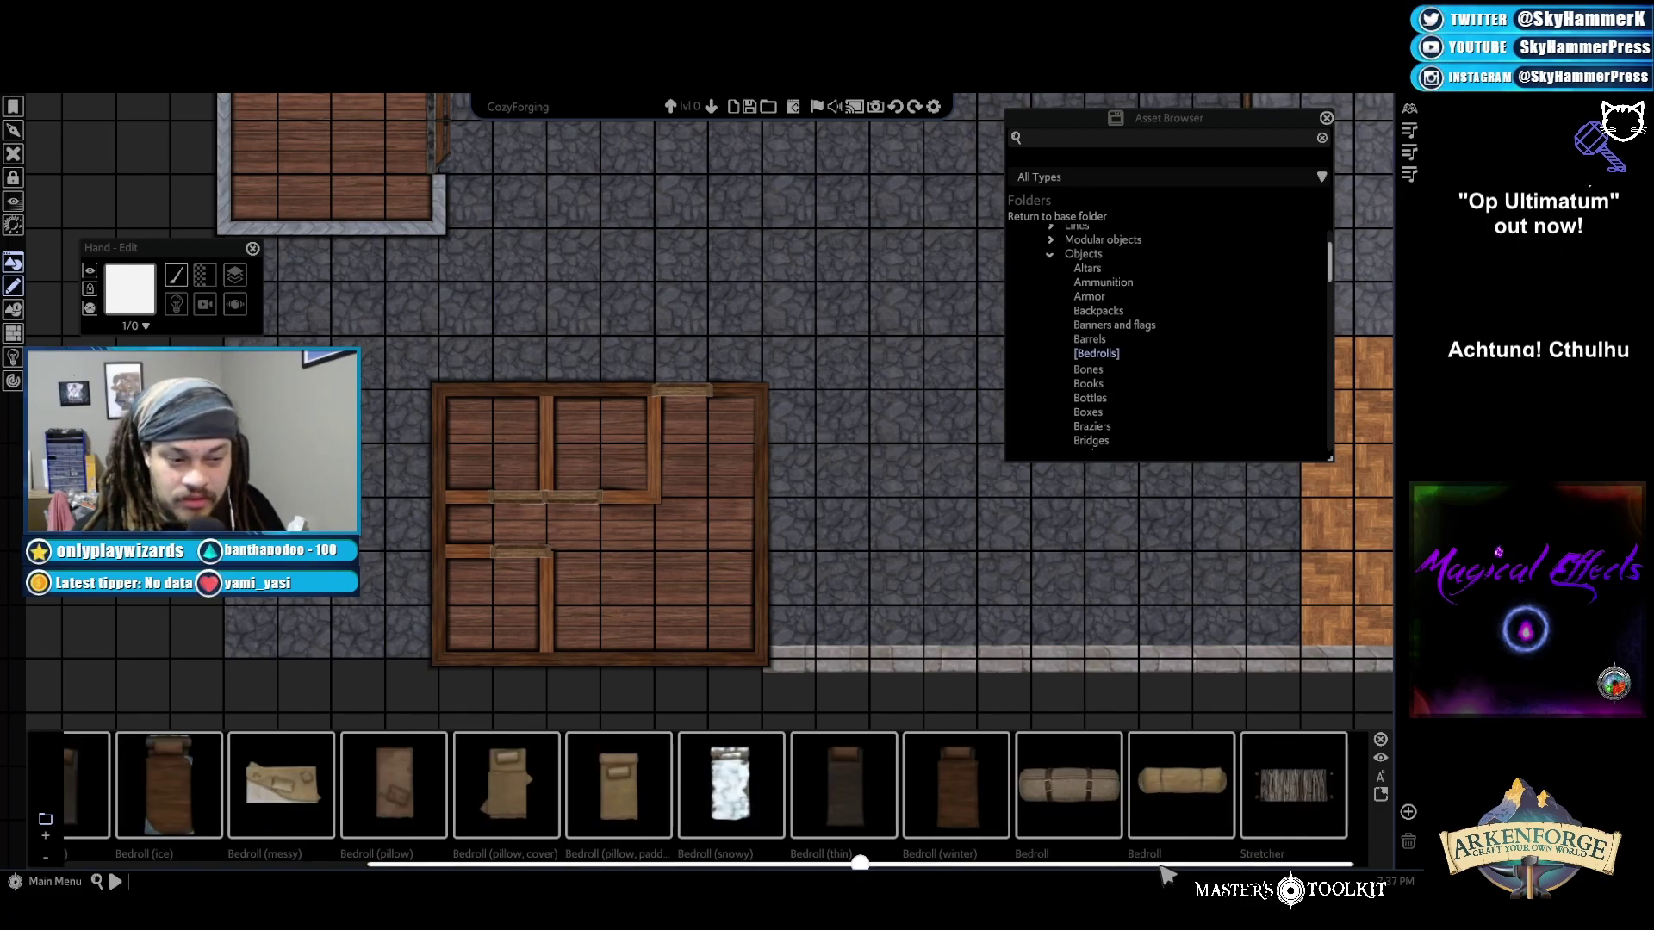
{"action": "scroll", "coordinate": [1173, 879], "scroll_direction": "left", "scroll_amount": 5}
{"action": "scroll", "coordinate": [1129, 603], "scroll_direction": "down", "scroll_amount": 2}
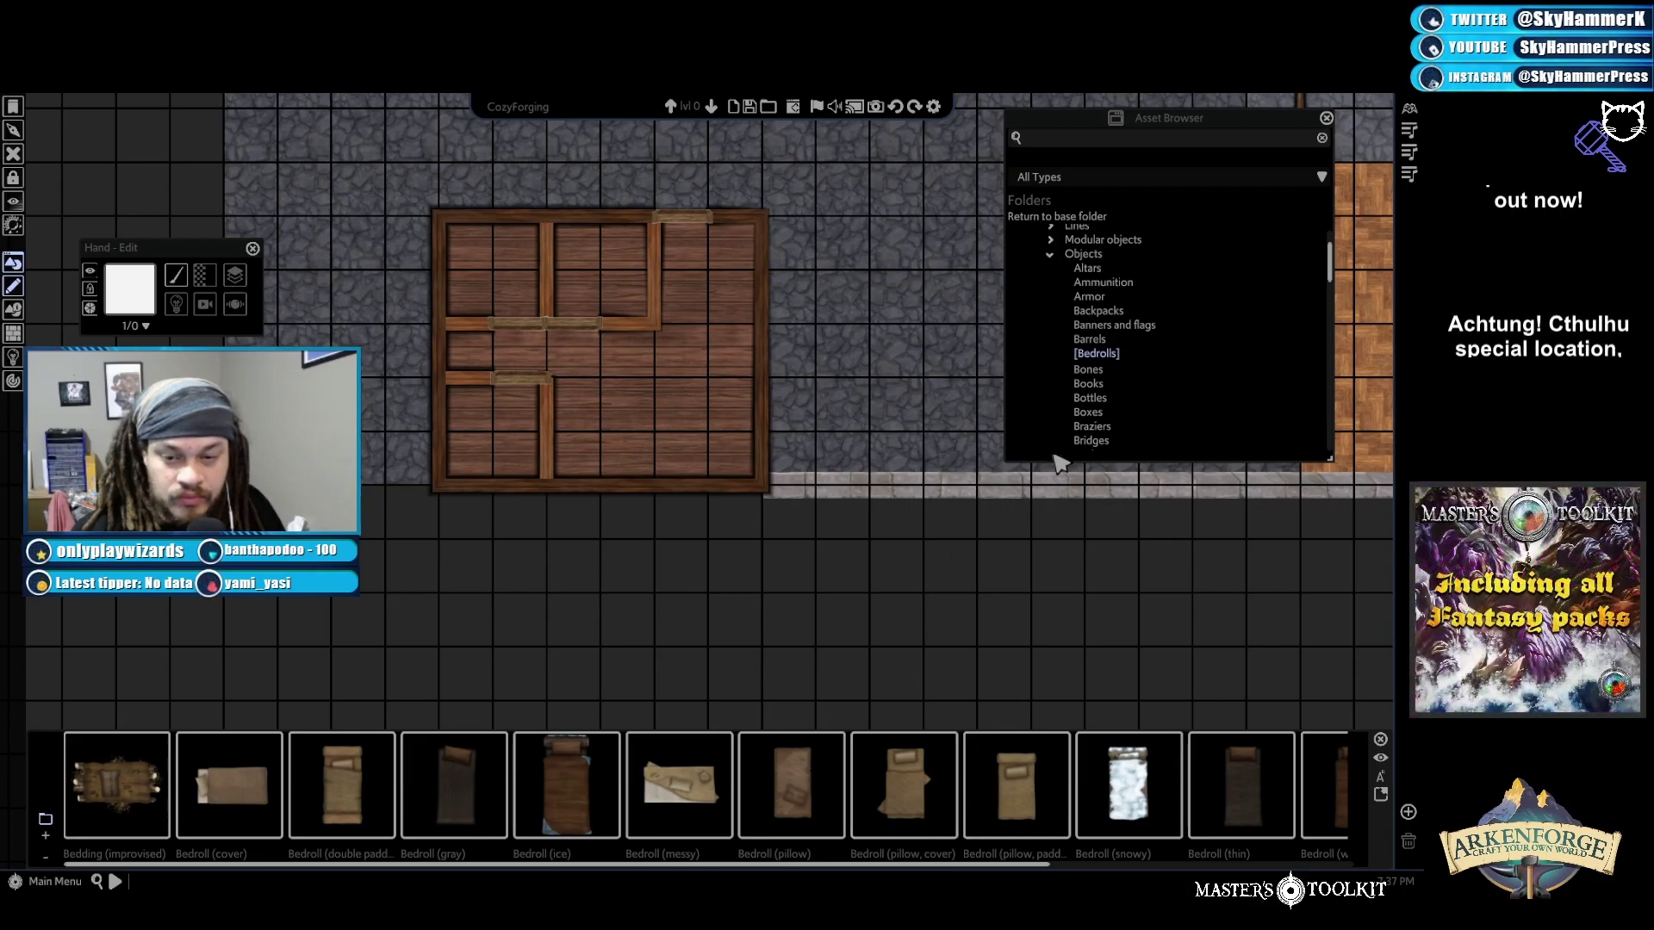
Look through the fantasy Decor (general) assets for furnishings, from the dragon eggs to the globes and nests
{"action": "scroll", "coordinate": [1158, 405], "scroll_direction": "down", "scroll_amount": 3}
{"action": "scroll", "coordinate": [1165, 405], "scroll_direction": "down", "scroll_amount": 3}
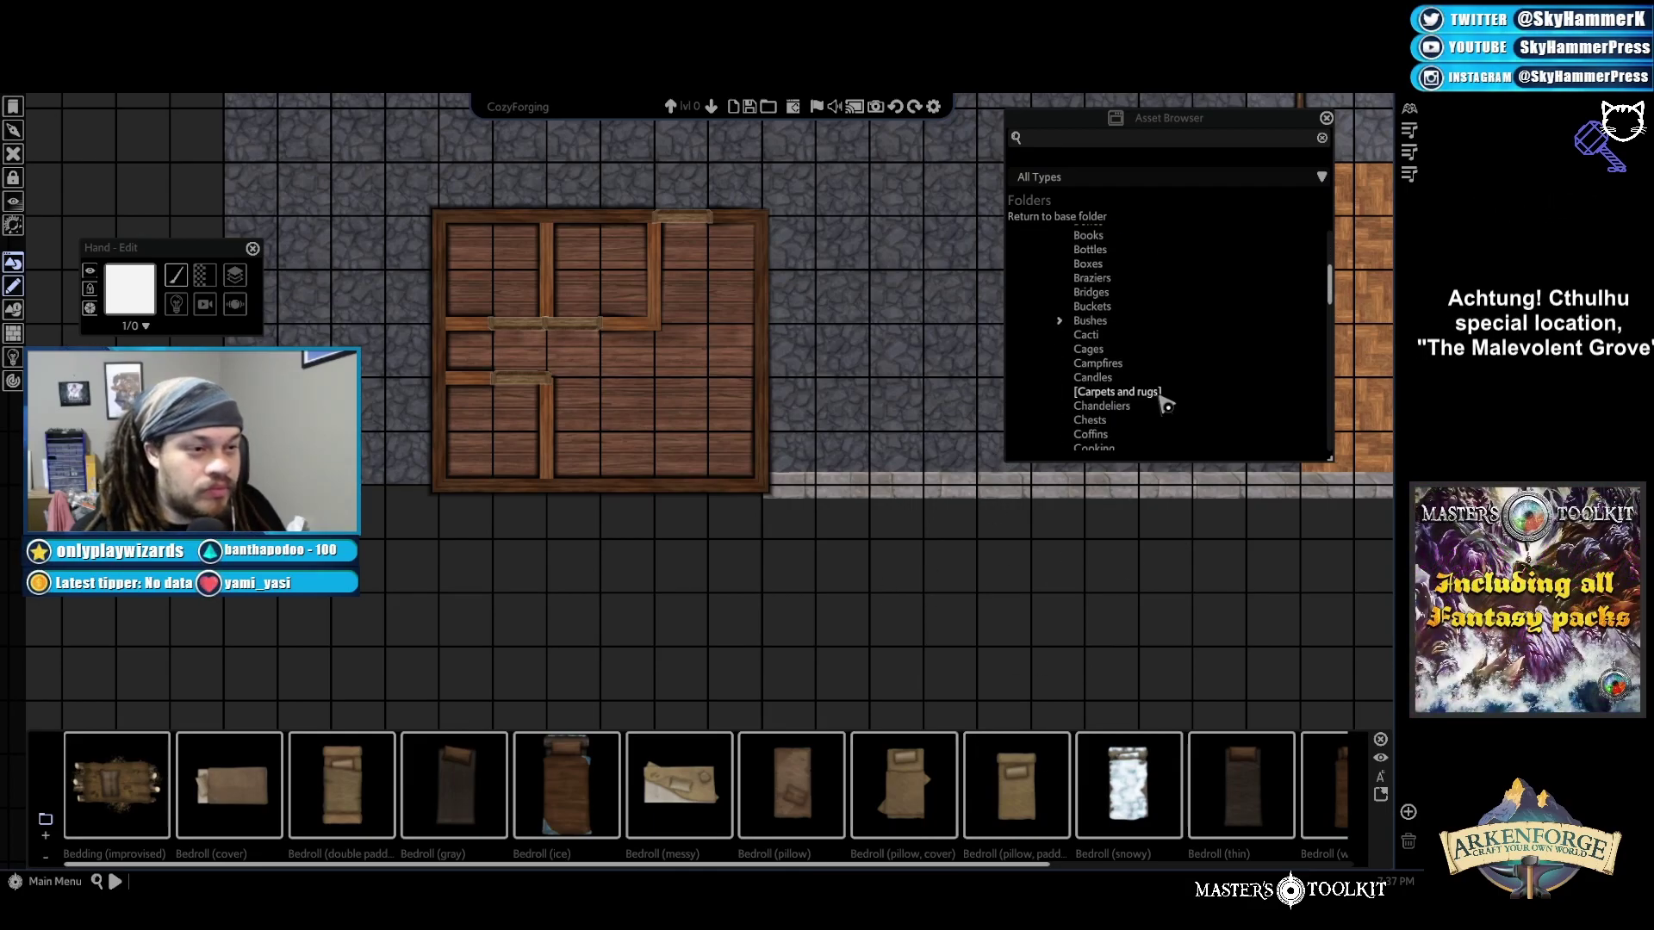
{"action": "scroll", "coordinate": [1165, 405], "scroll_direction": "down", "scroll_amount": 3}
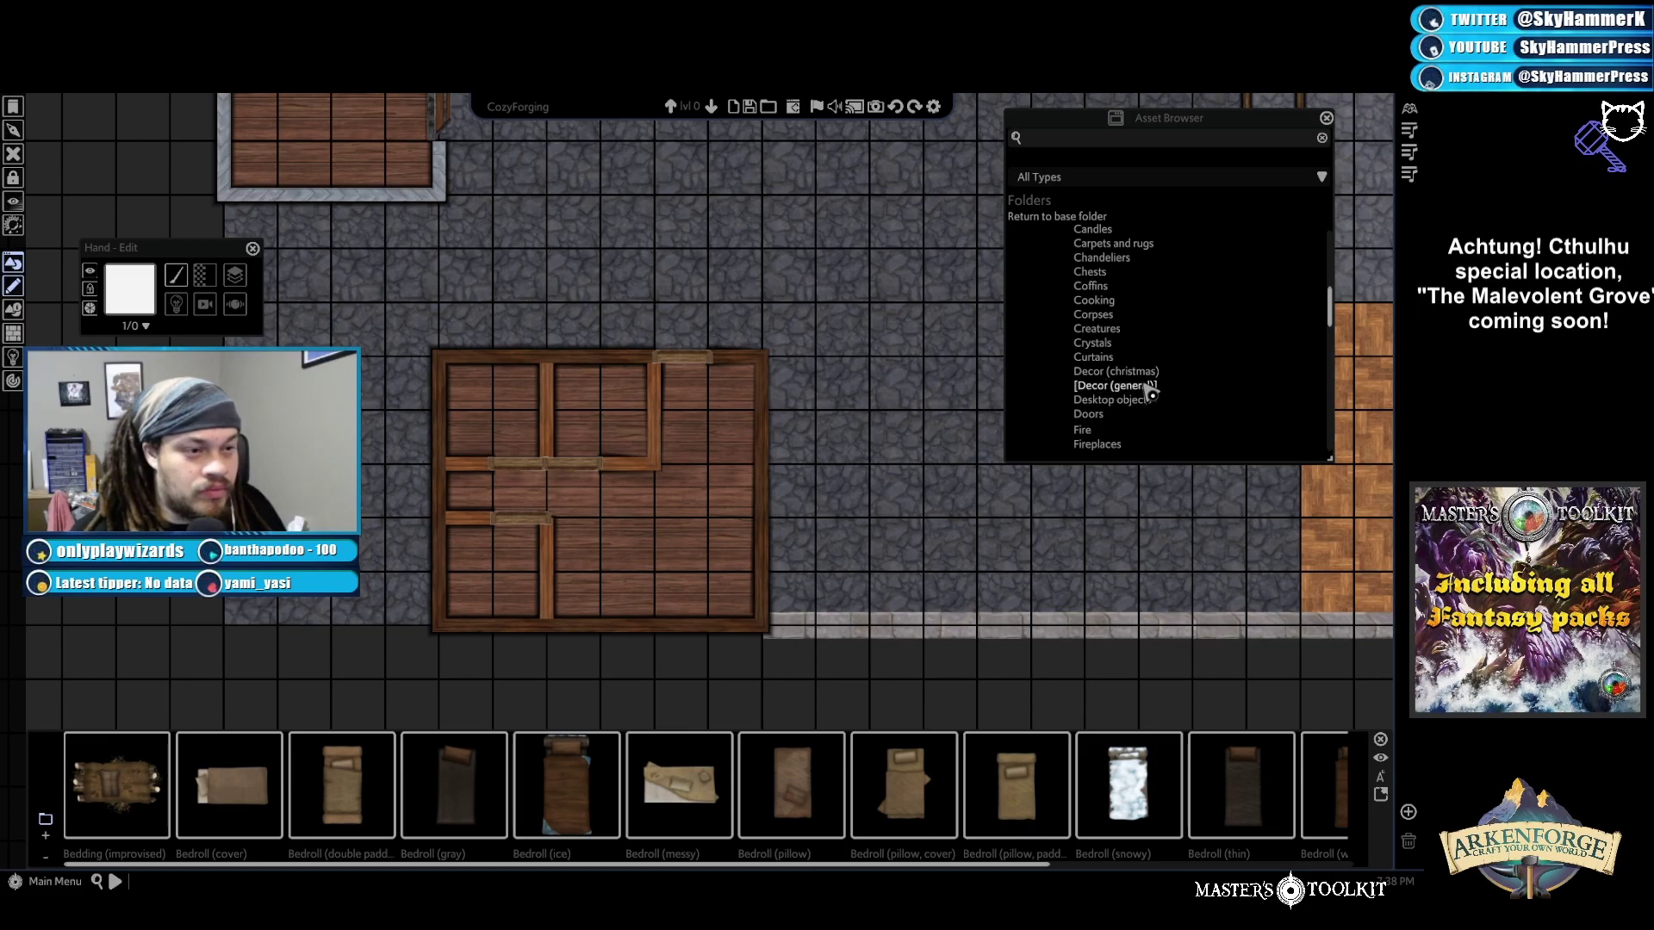
{"action": "left_click", "coordinate": [1148, 386]}
{"action": "scroll", "coordinate": [1128, 788], "scroll_direction": "down", "scroll_amount": 2}
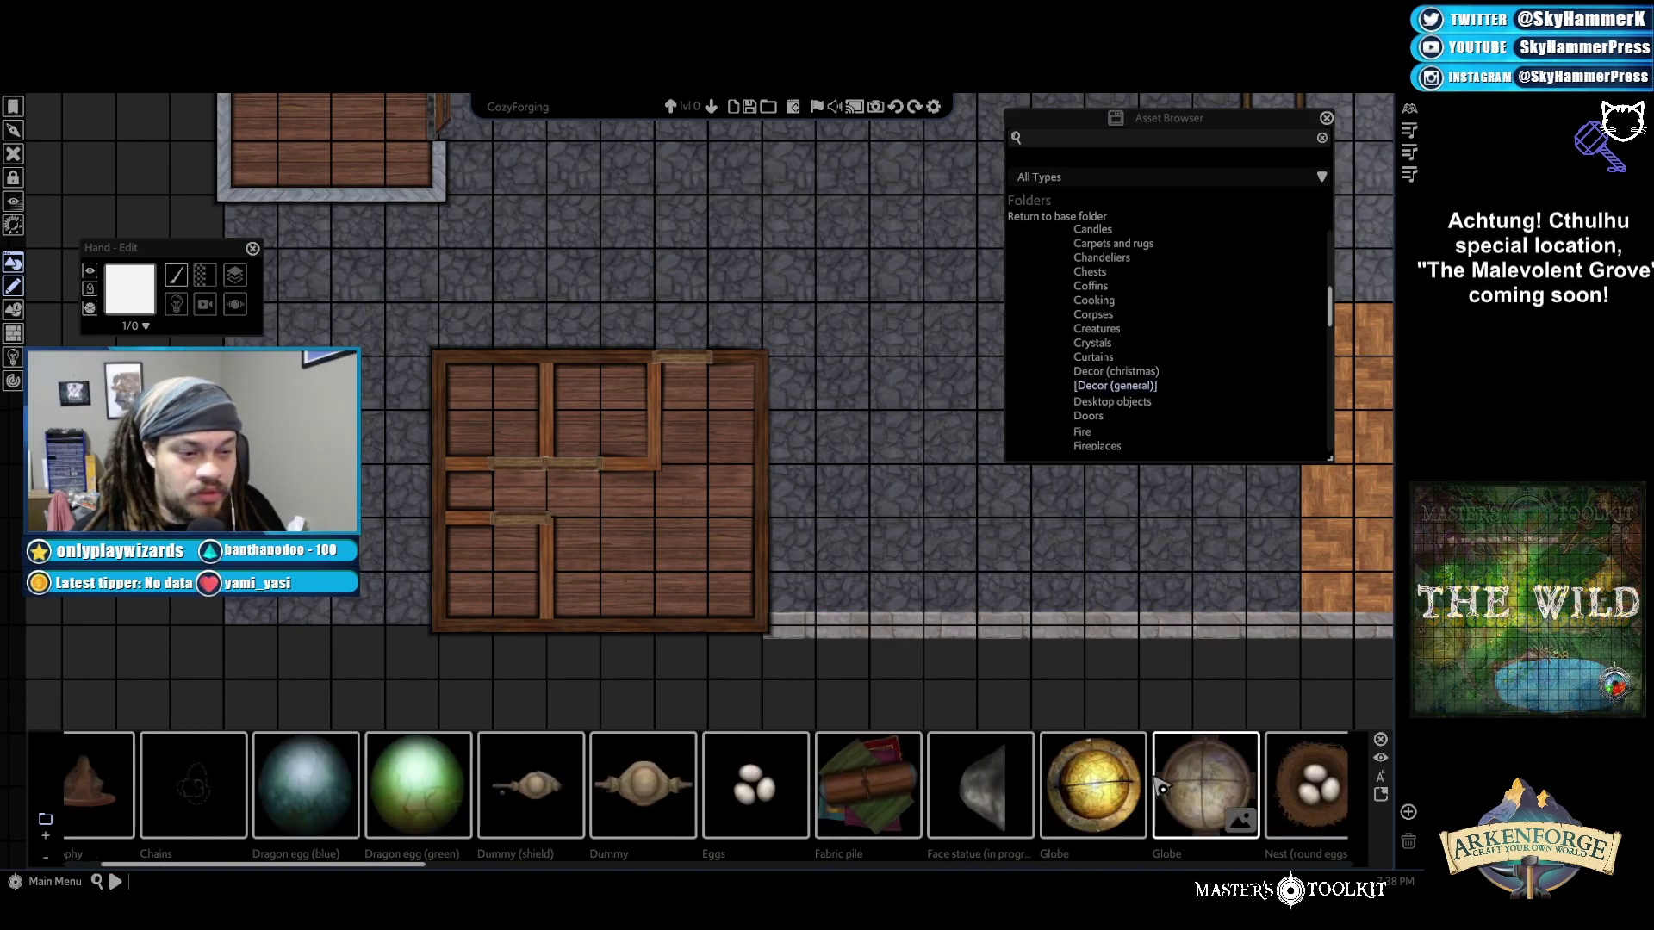
{"action": "scroll", "coordinate": [890, 809], "scroll_direction": "down", "scroll_amount": 3}
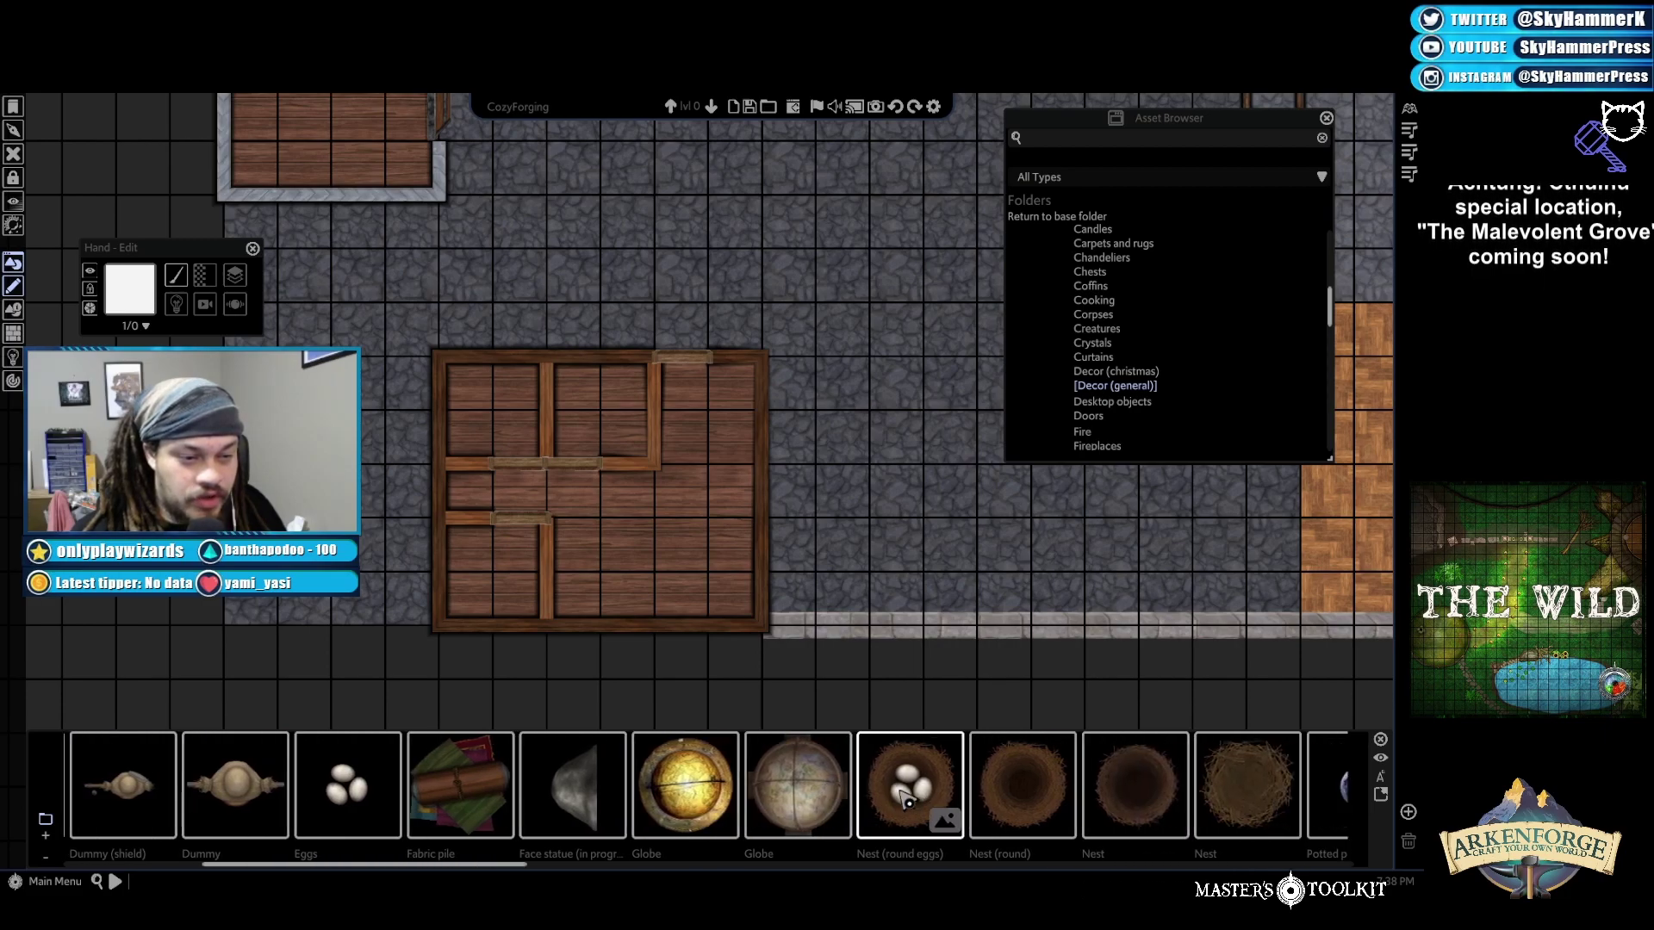
{"action": "left_click", "coordinate": [797, 780]}
{"action": "right_click", "coordinate": [934, 530]}
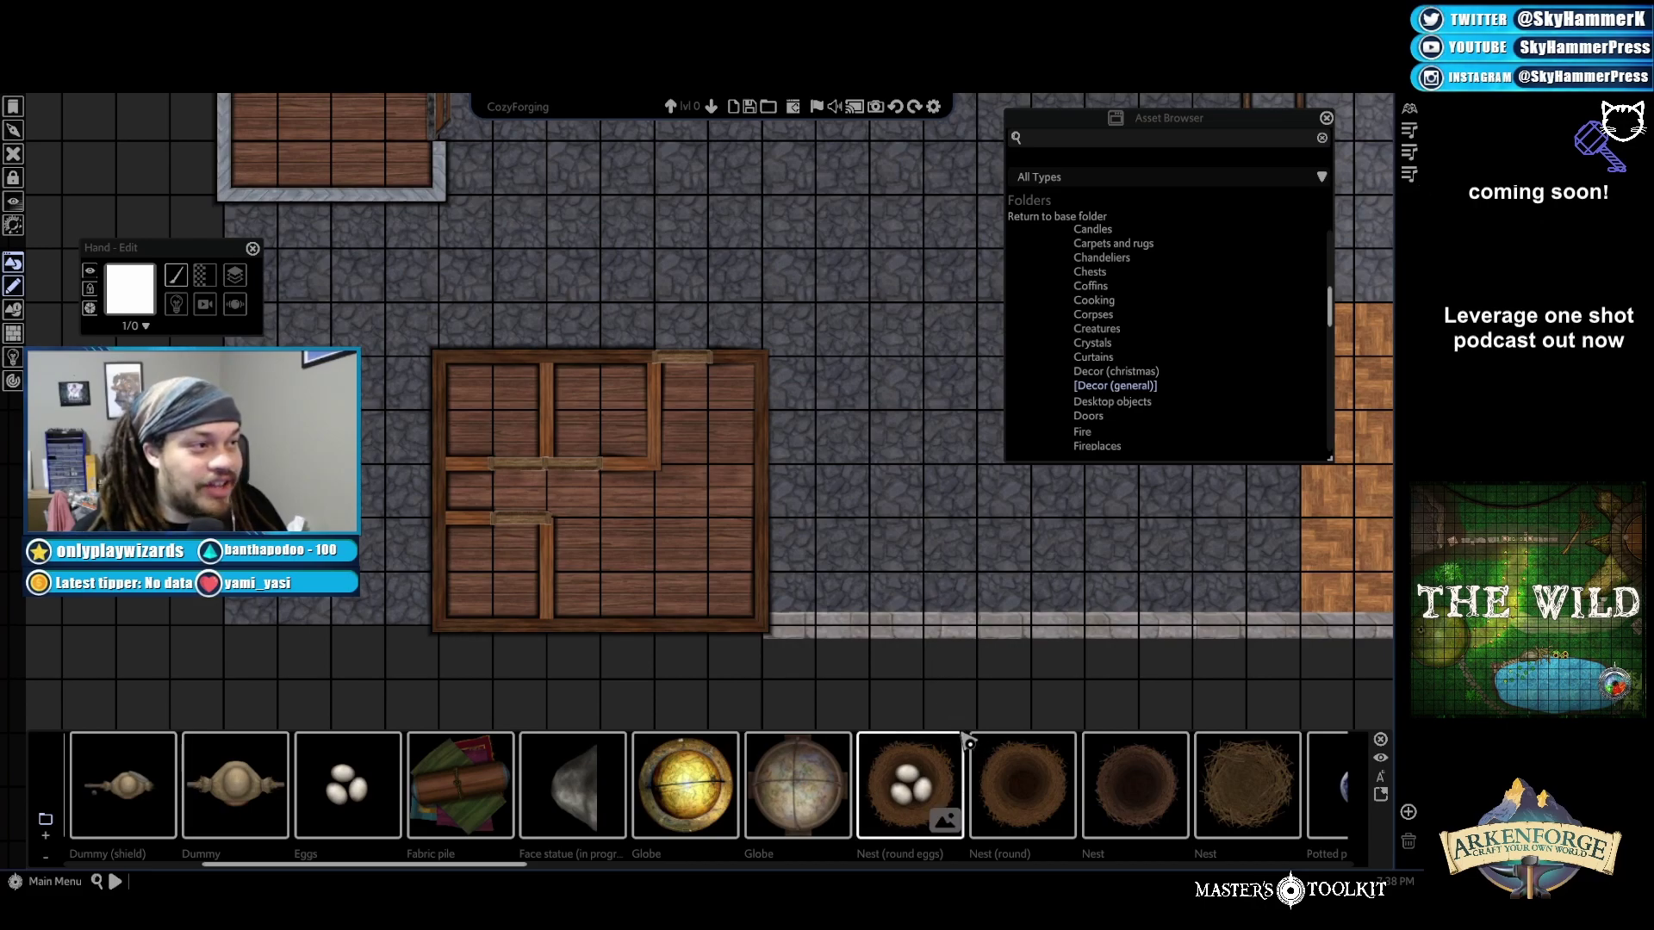
Preview a carved pumpkin head over the map without placing it, and look through the remaining general decor assets
{"action": "scroll", "coordinate": [1025, 780], "scroll_direction": "down", "scroll_amount": 5}
{"action": "scroll", "coordinate": [1042, 780], "scroll_direction": "down", "scroll_amount": 10}
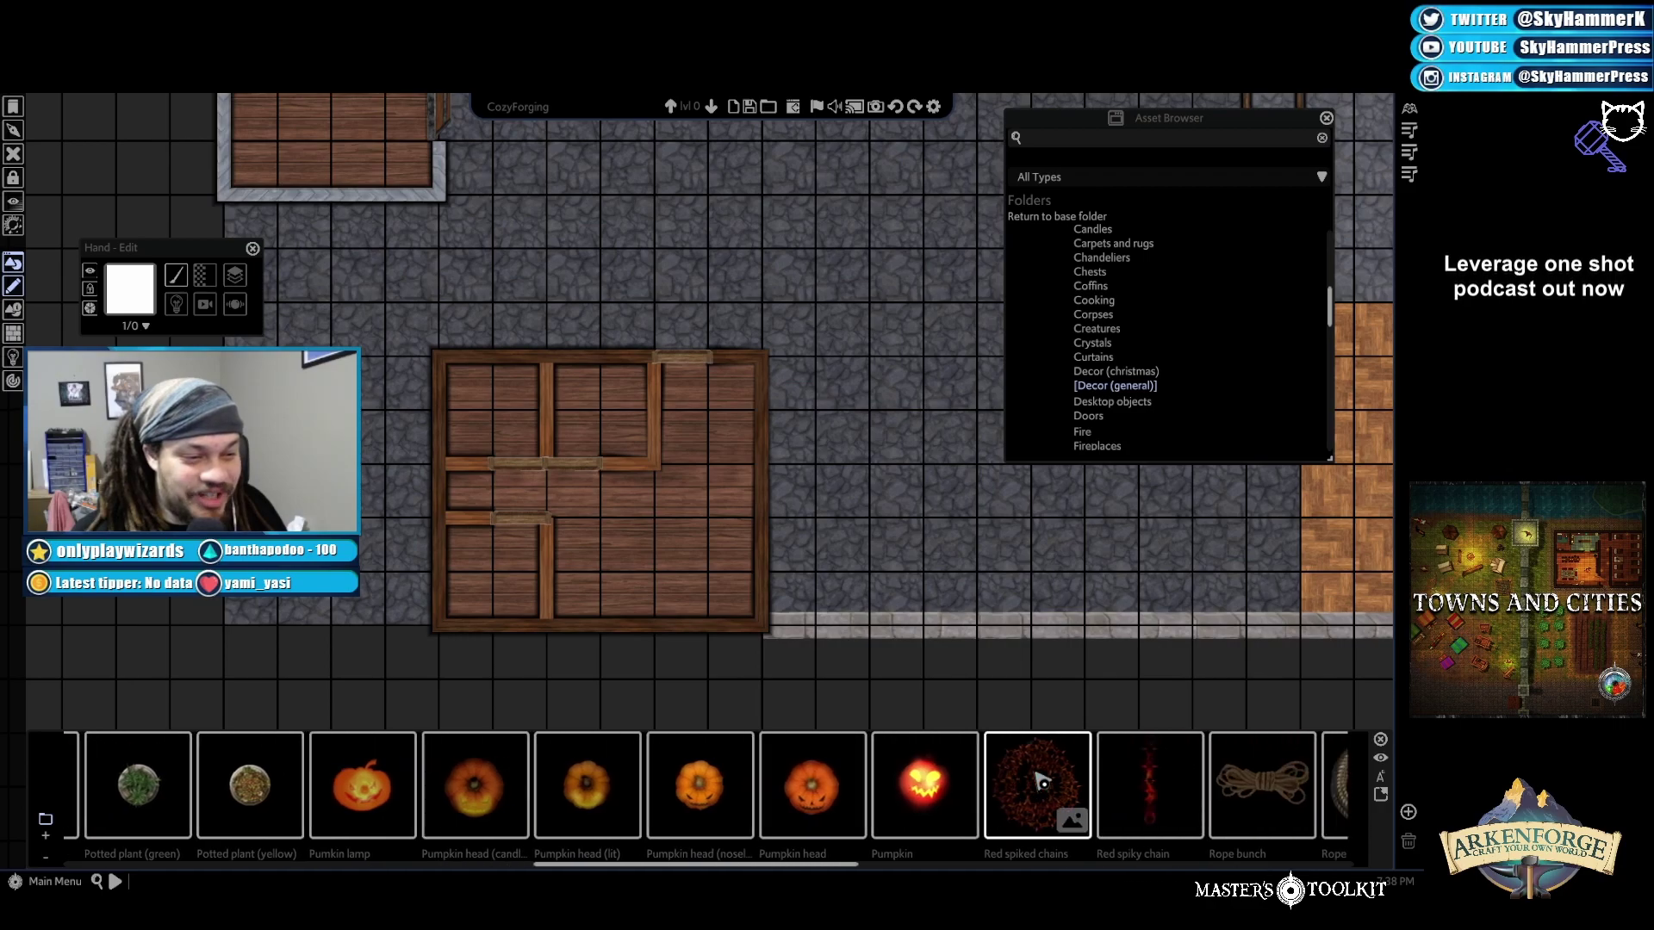
{"action": "left_click", "coordinate": [924, 784]}
{"action": "left_click", "coordinate": [700, 783]}
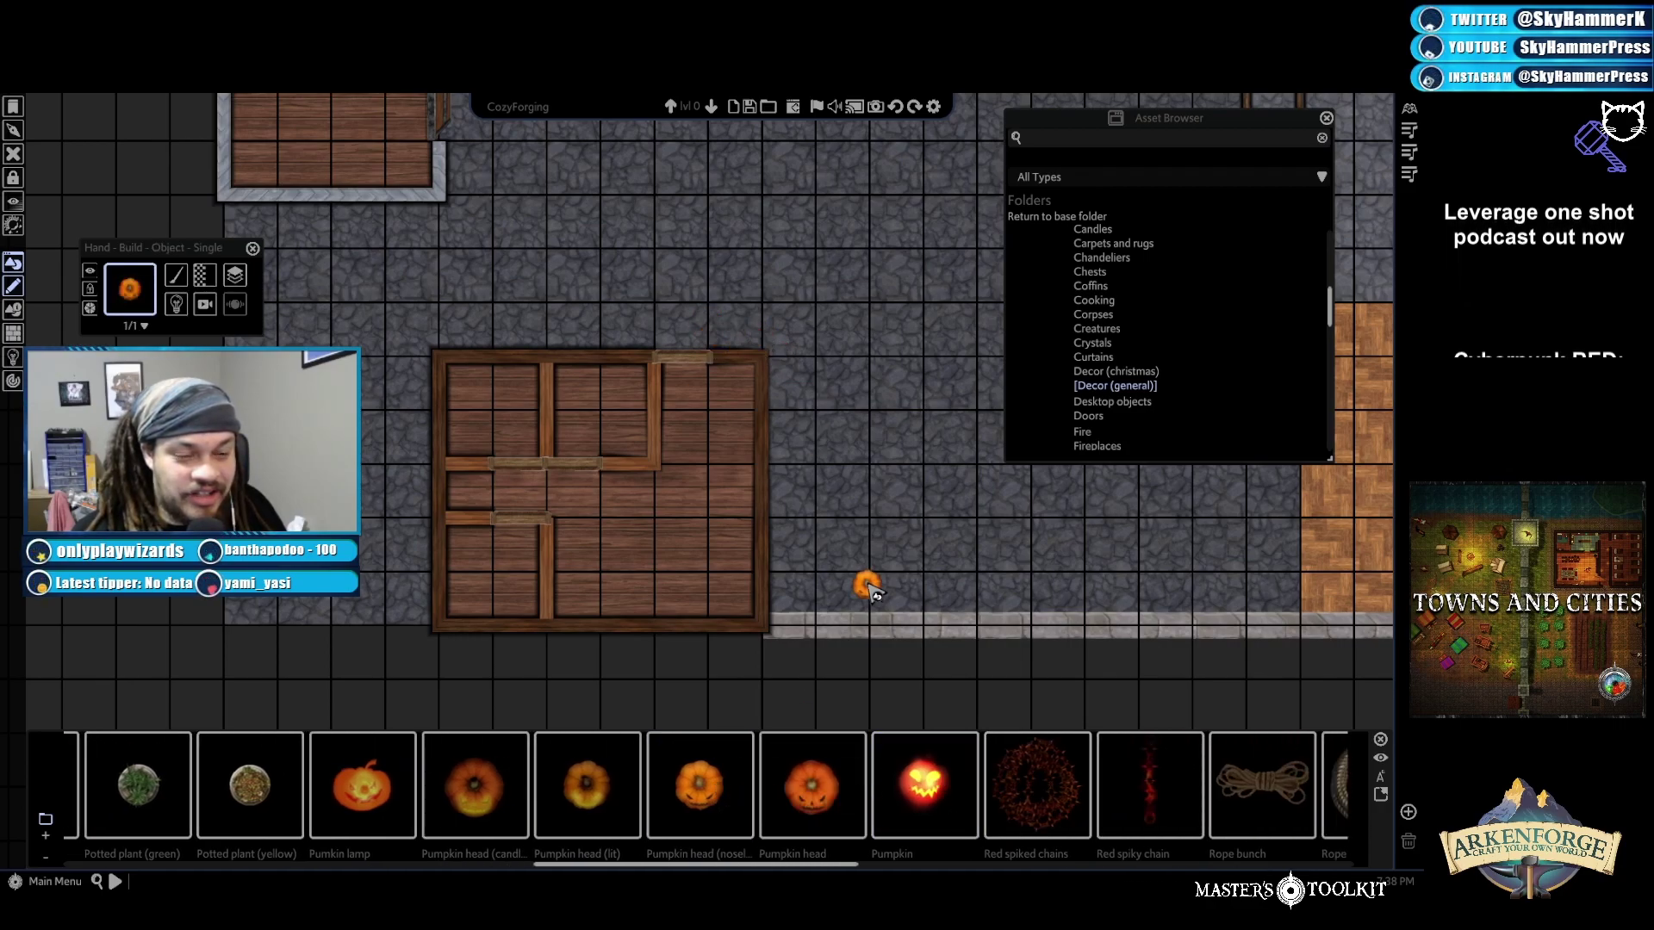
{"action": "right_click", "coordinate": [870, 590]}
{"action": "scroll", "coordinate": [1111, 827], "scroll_direction": "down", "scroll_amount": 5}
{"action": "scroll", "coordinate": [1111, 827], "scroll_direction": "down", "scroll_amount": 6}
{"action": "scroll", "coordinate": [1114, 823], "scroll_direction": "down", "scroll_amount": 5}
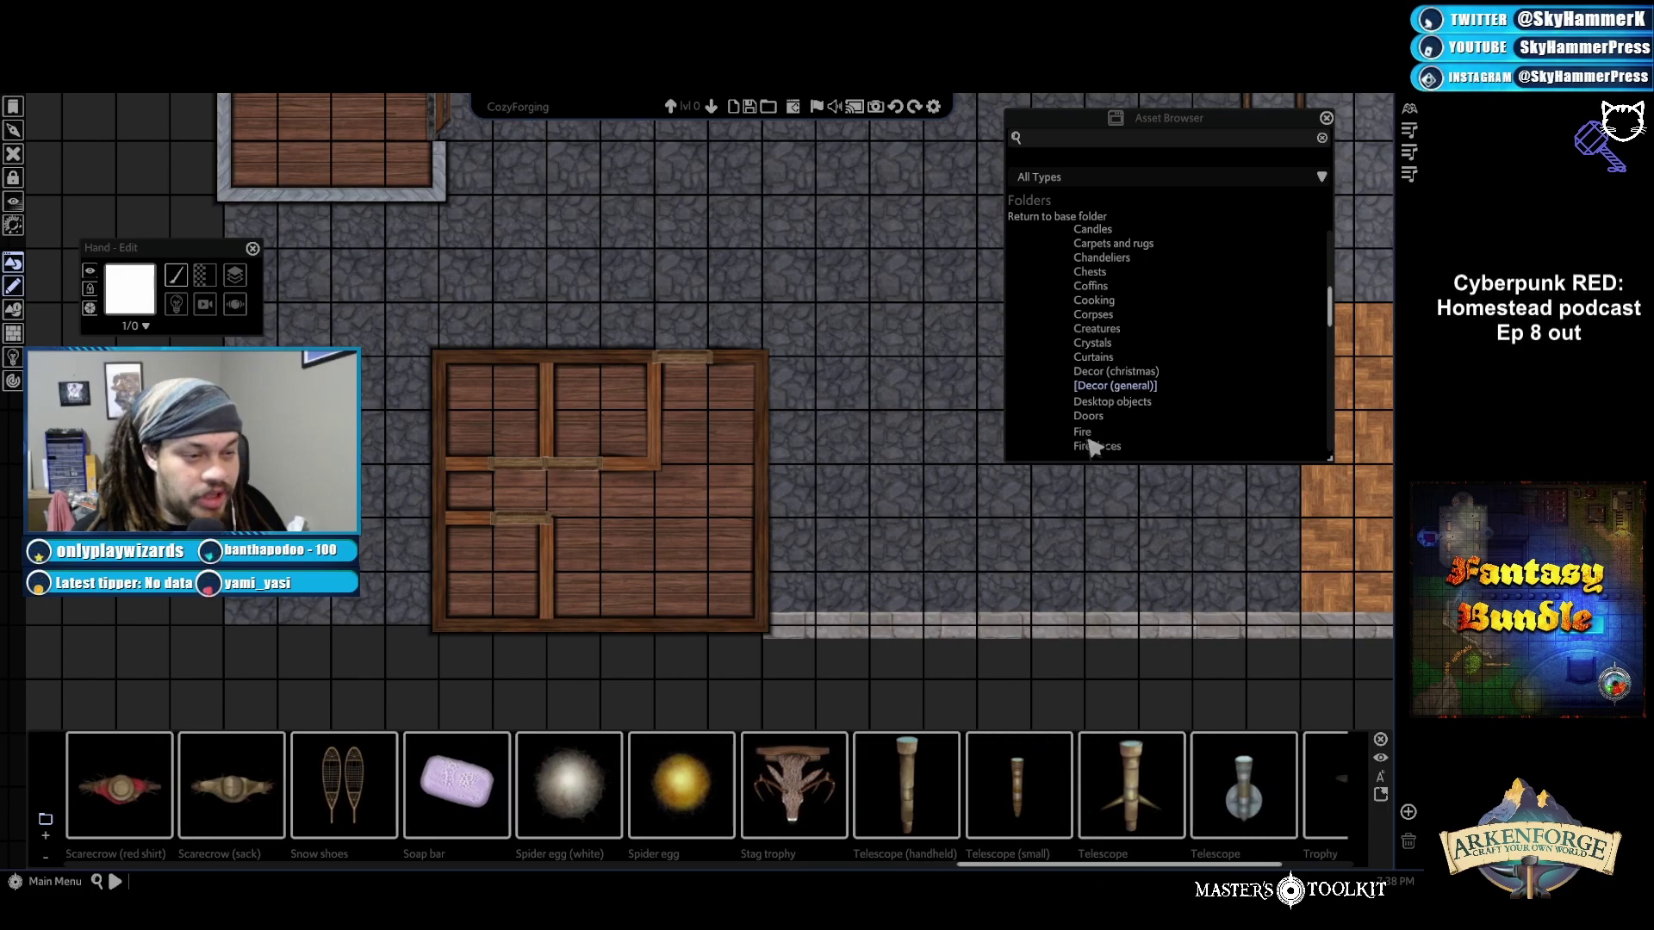
Search the assets for "bed", try the Bed double object on the cobblestones east of the building, and delete it
{"action": "left_click", "coordinate": [1083, 137]}
{"action": "type", "text": "bed"}
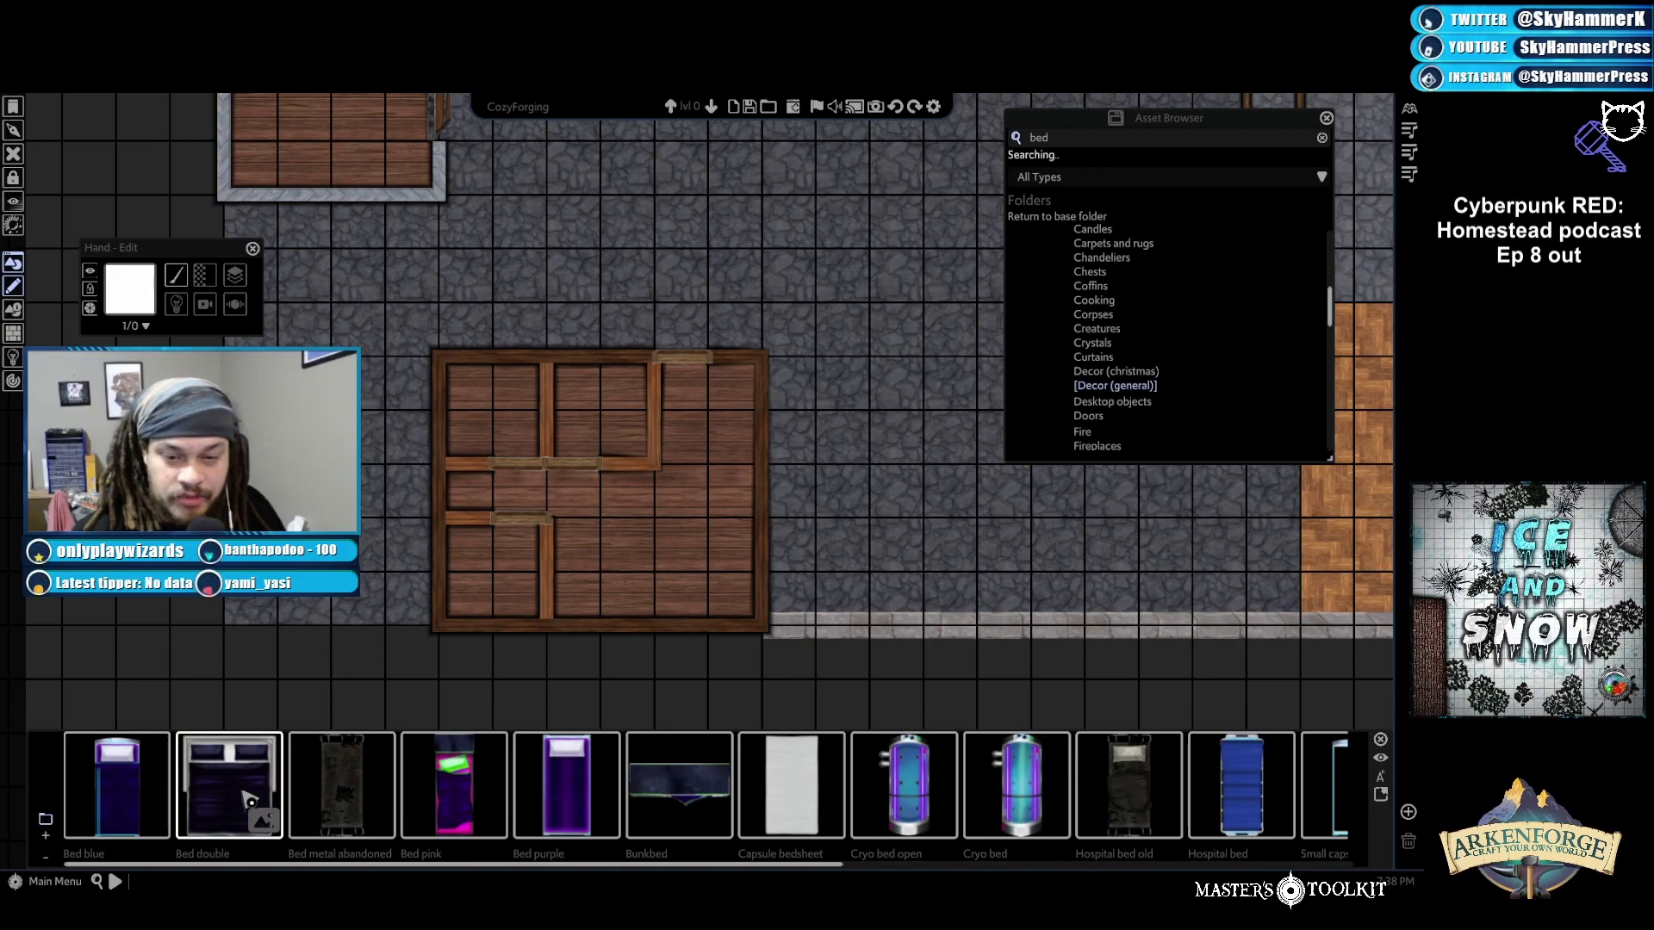
{"action": "left_click", "coordinate": [247, 799]}
{"action": "left_click", "coordinate": [888, 401]}
{"action": "left_click", "coordinate": [898, 417]}
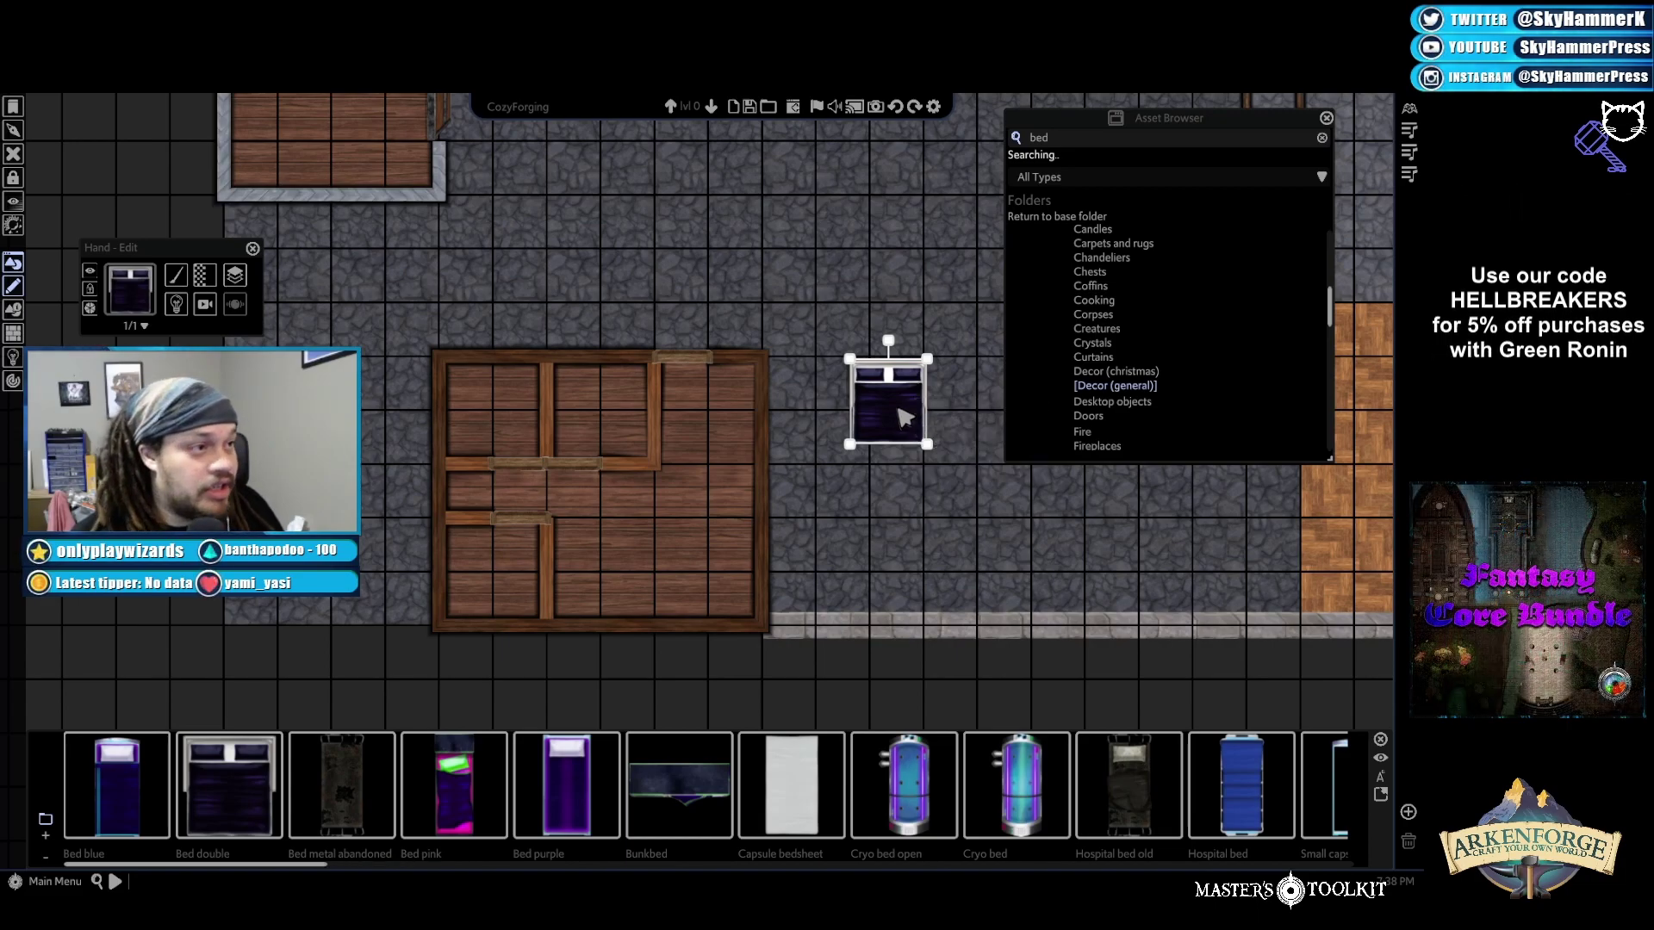
{"action": "key", "text": "Delete"}
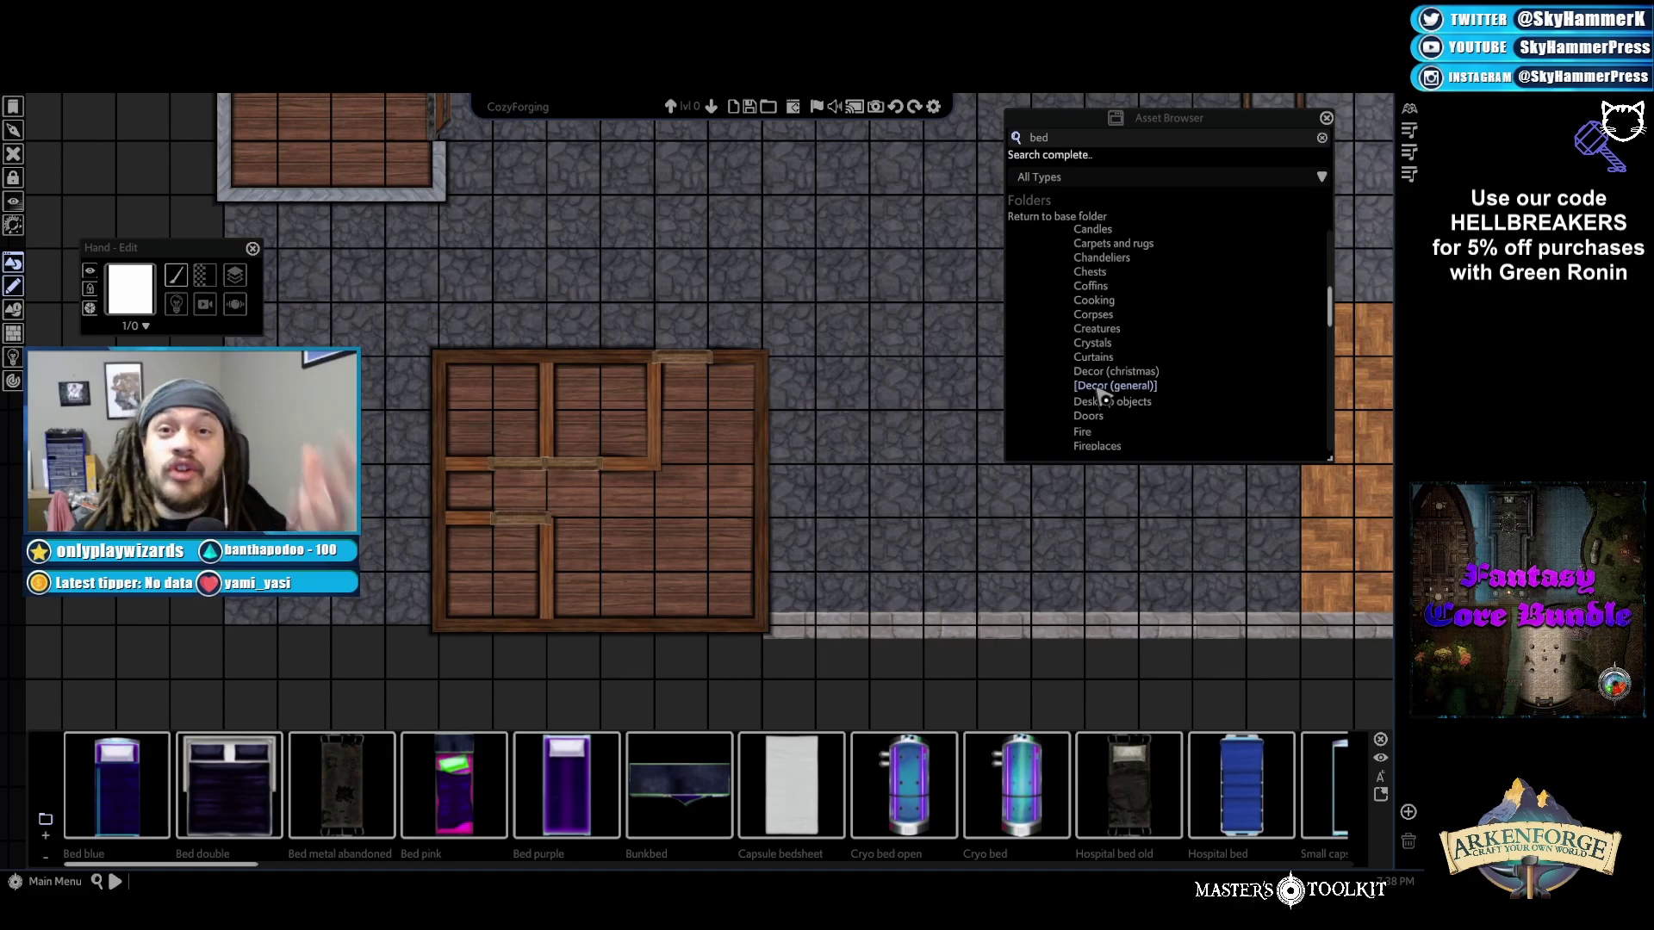
Open the Beds folder of the fantasy furniture and look through all of its bed and pillow assets
{"action": "scroll", "coordinate": [1111, 395], "scroll_direction": "down", "scroll_amount": 2}
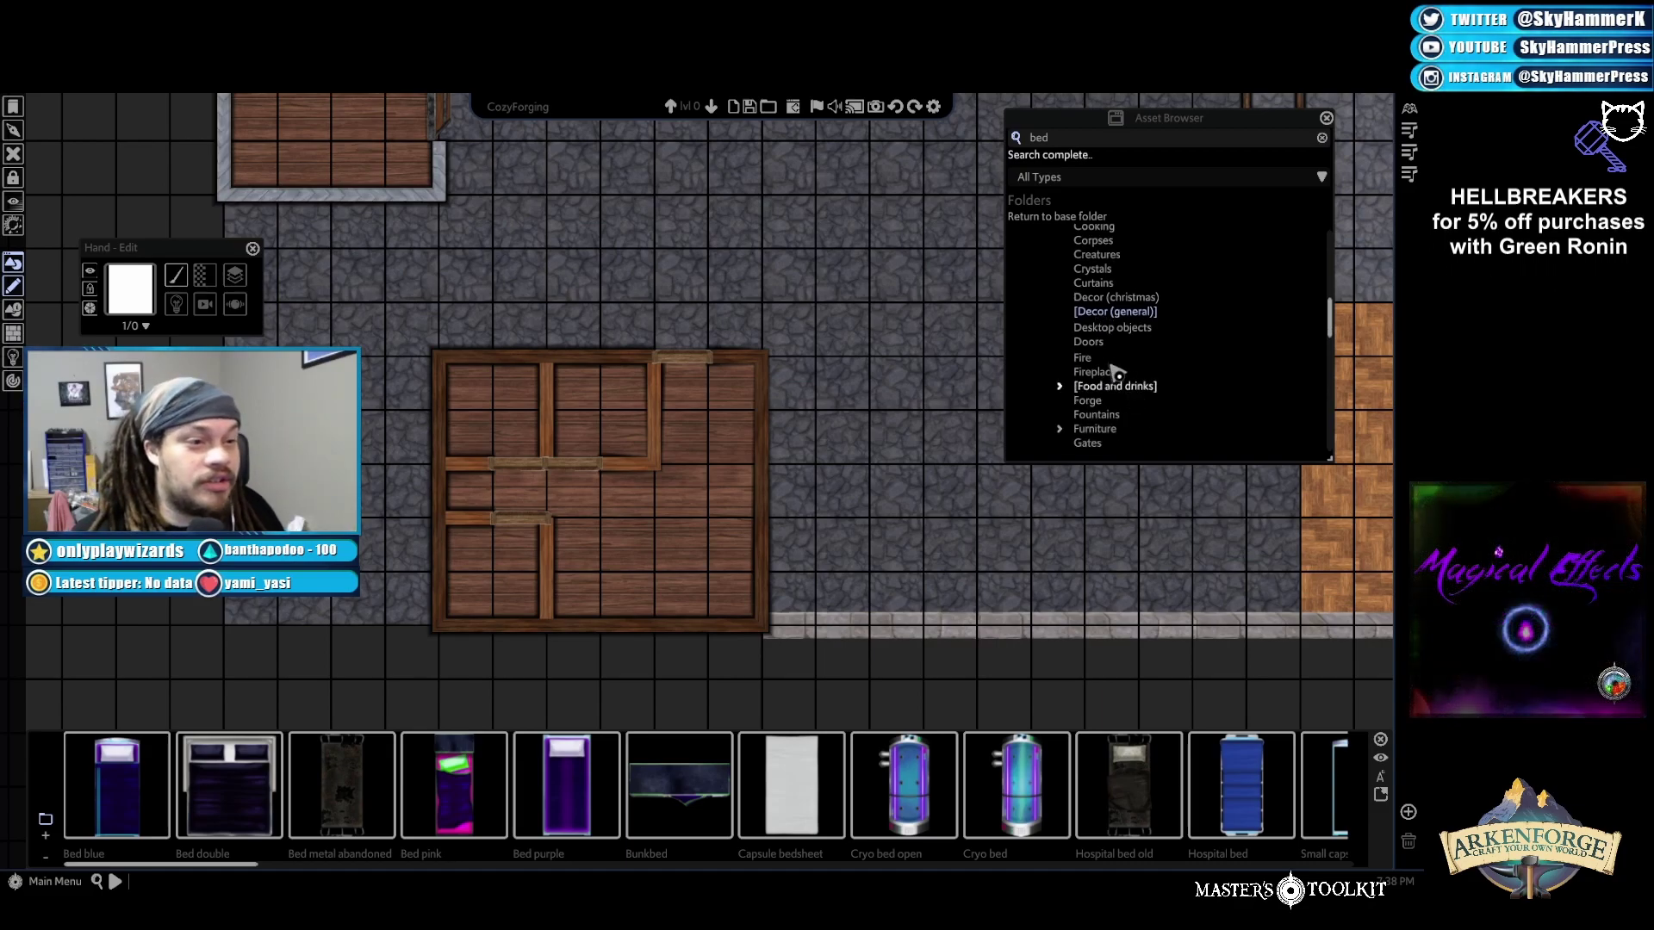
{"action": "scroll", "coordinate": [1111, 413], "scroll_direction": "down", "scroll_amount": 1}
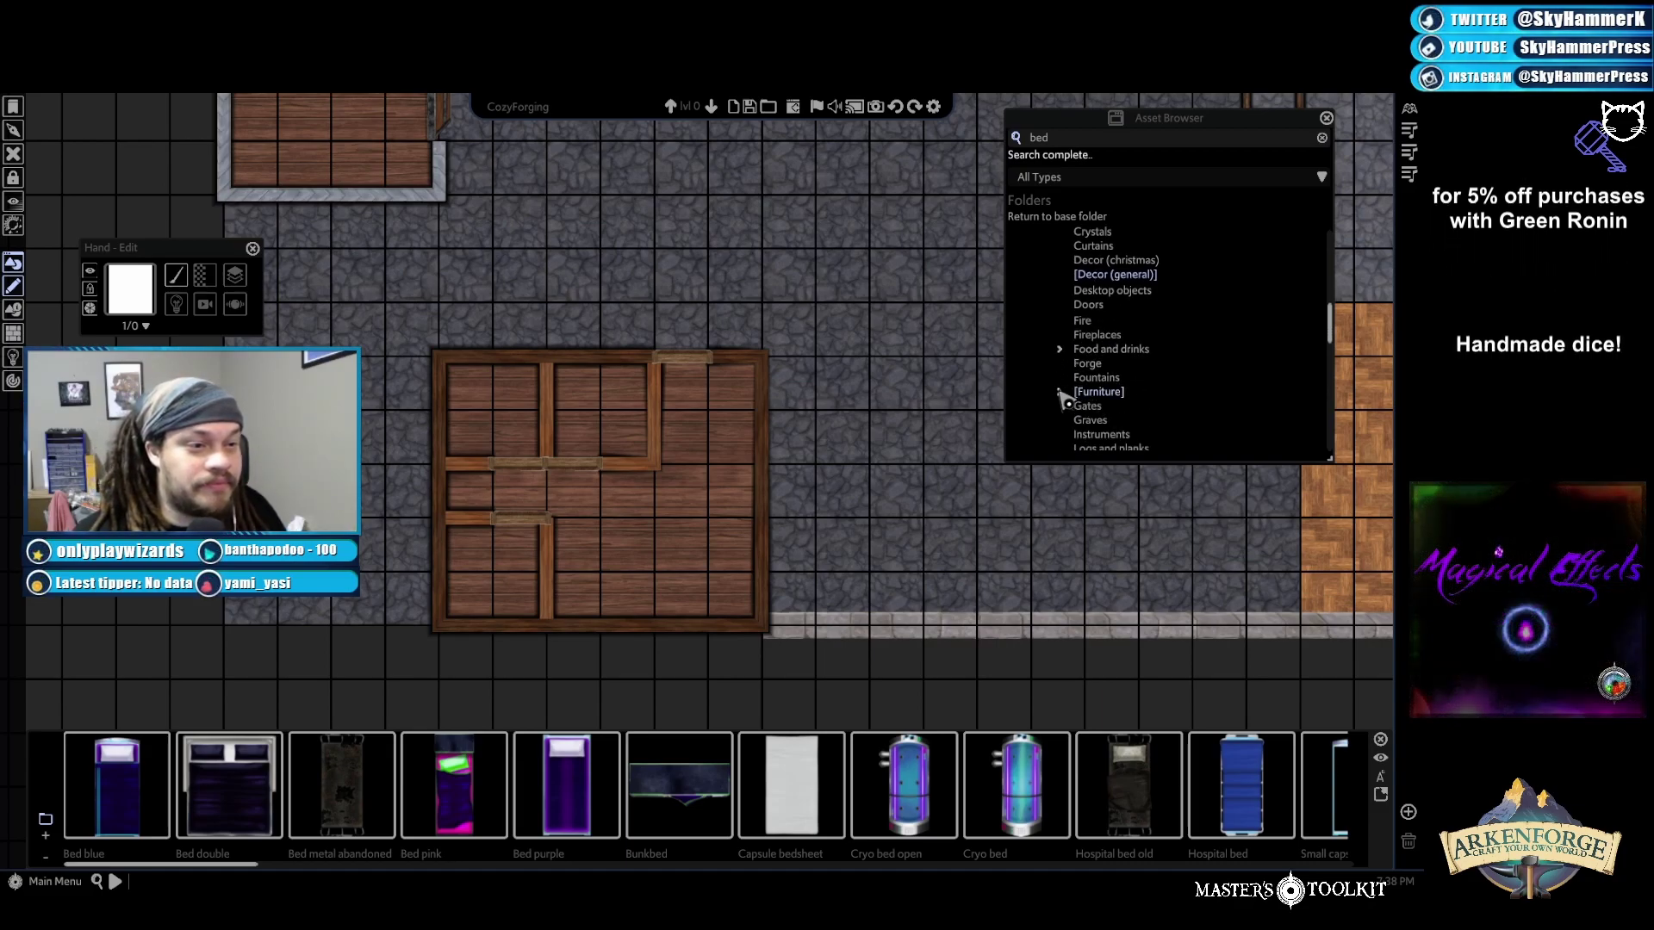
{"action": "left_click", "coordinate": [1061, 393]}
{"action": "left_click", "coordinate": [1097, 368]}
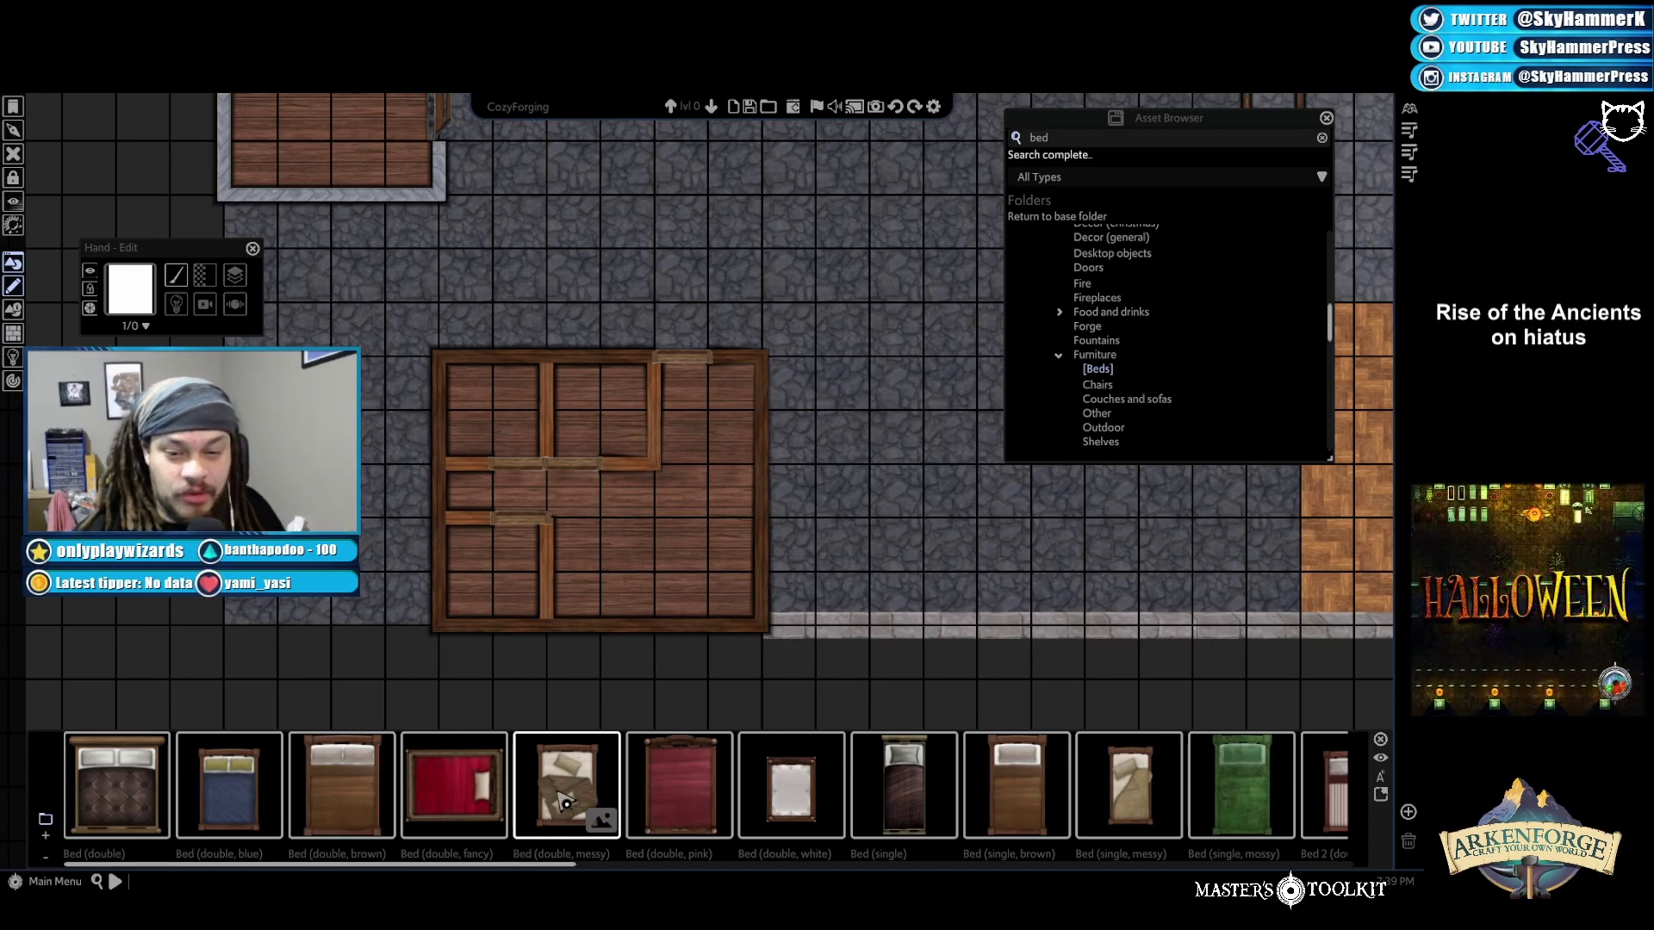
{"action": "left_click_drag", "start_coordinate": [518, 865], "coordinate": [603, 878]}
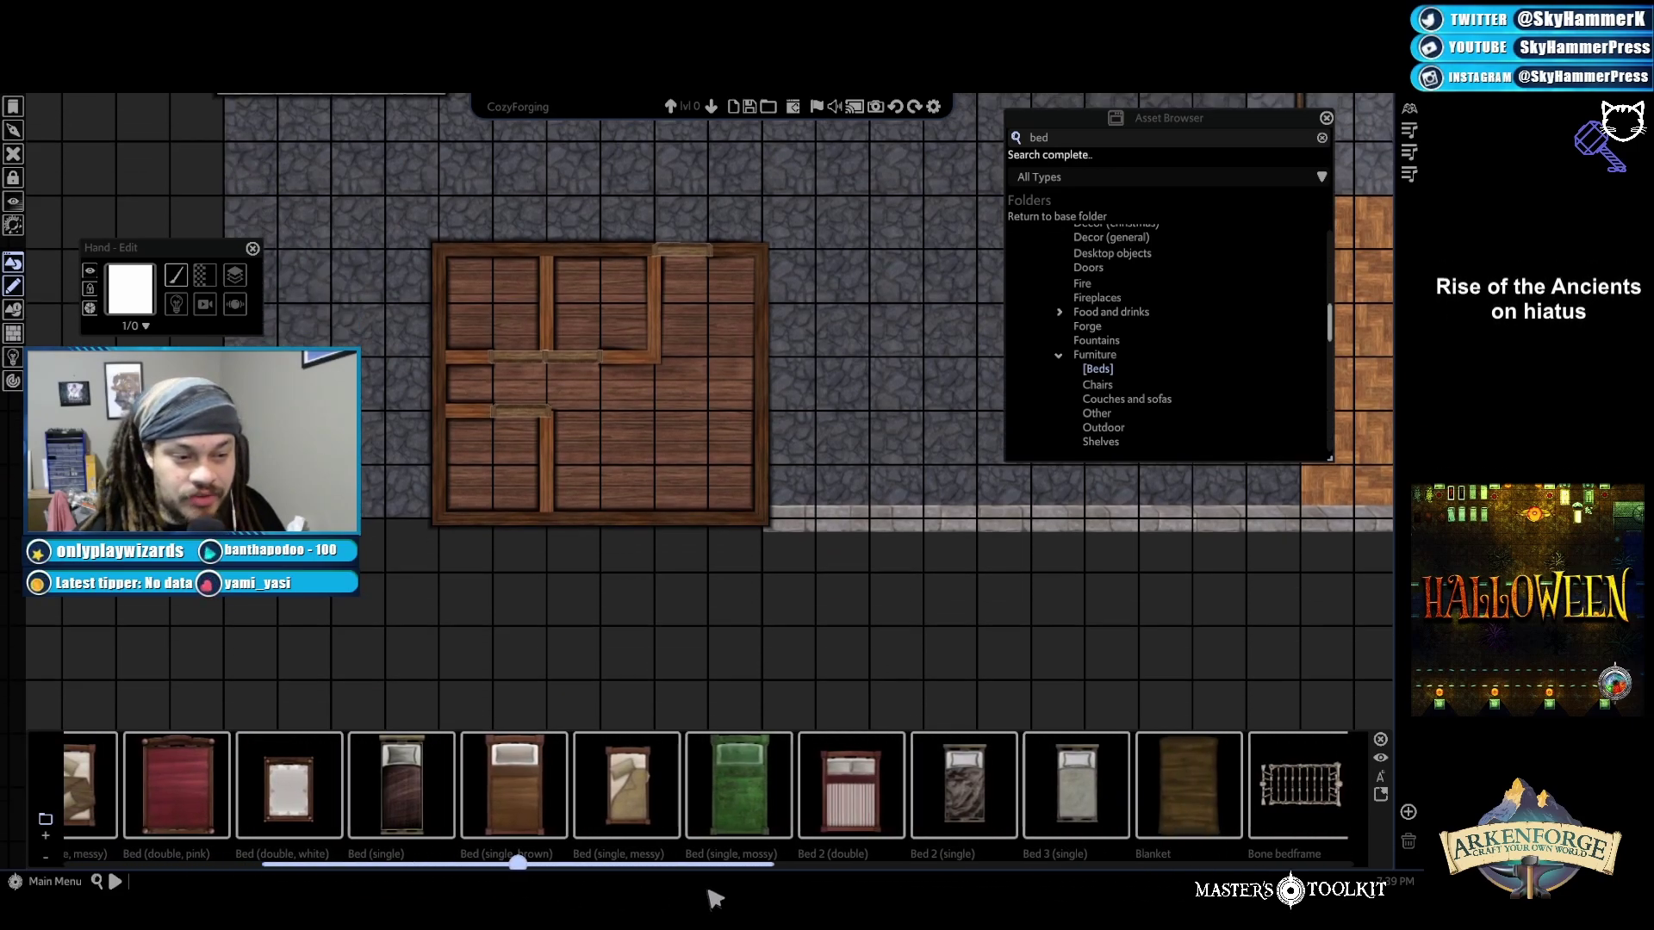
{"action": "key", "text": "w"}
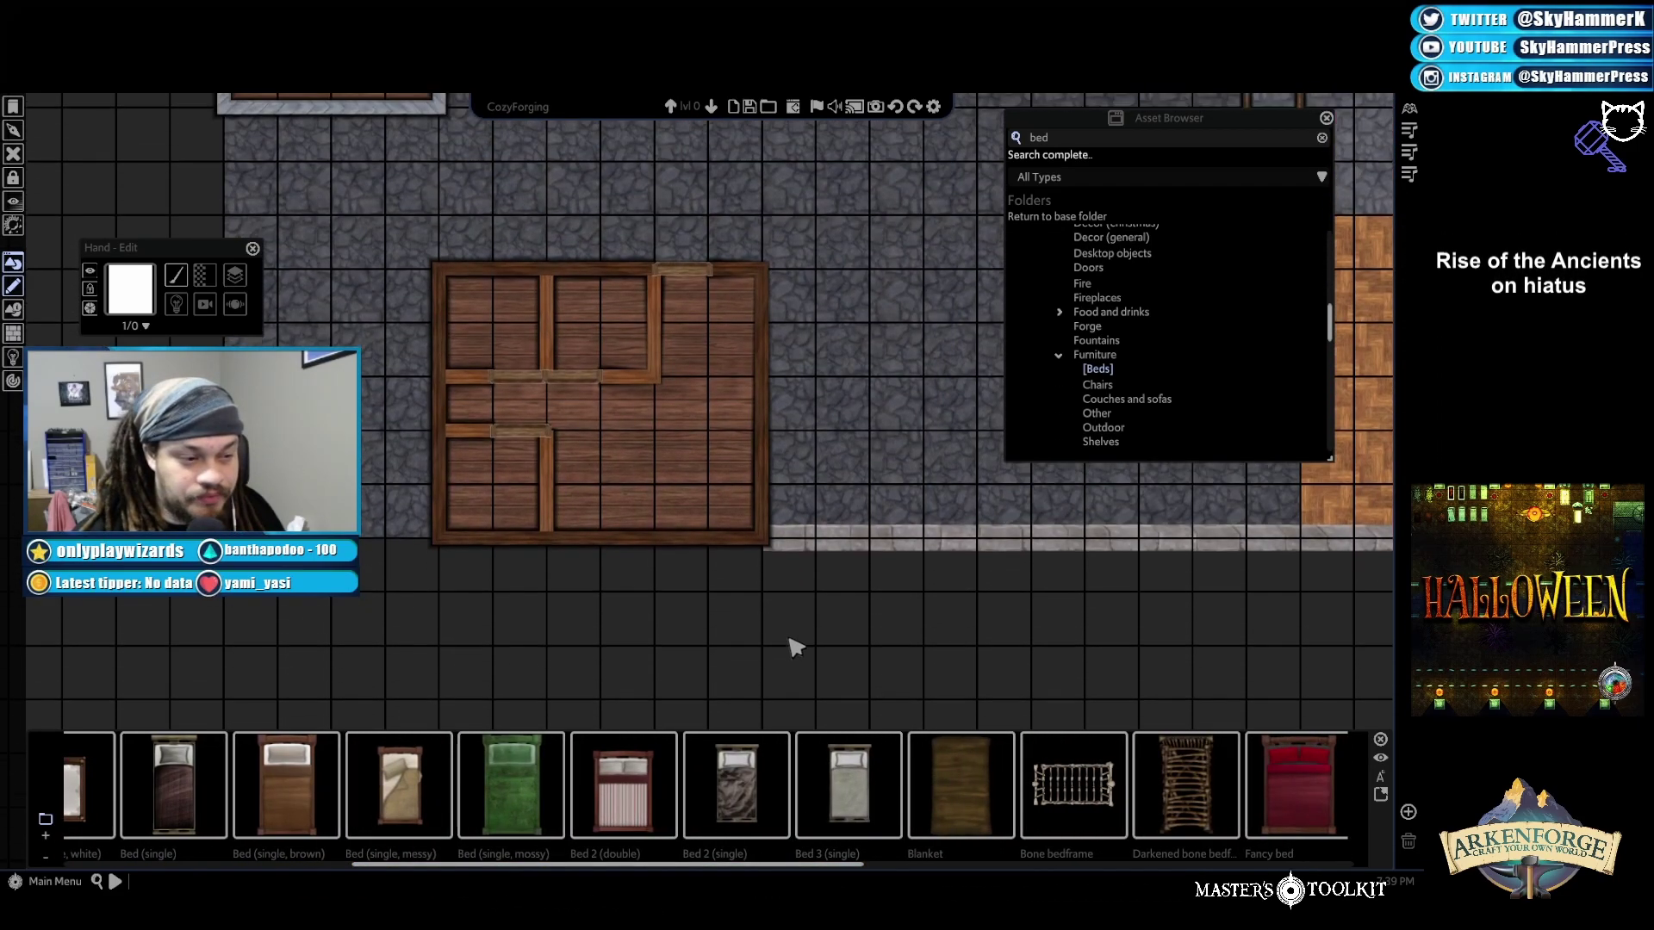
{"action": "left_click_drag", "start_coordinate": [793, 865], "coordinate": [1292, 880]}
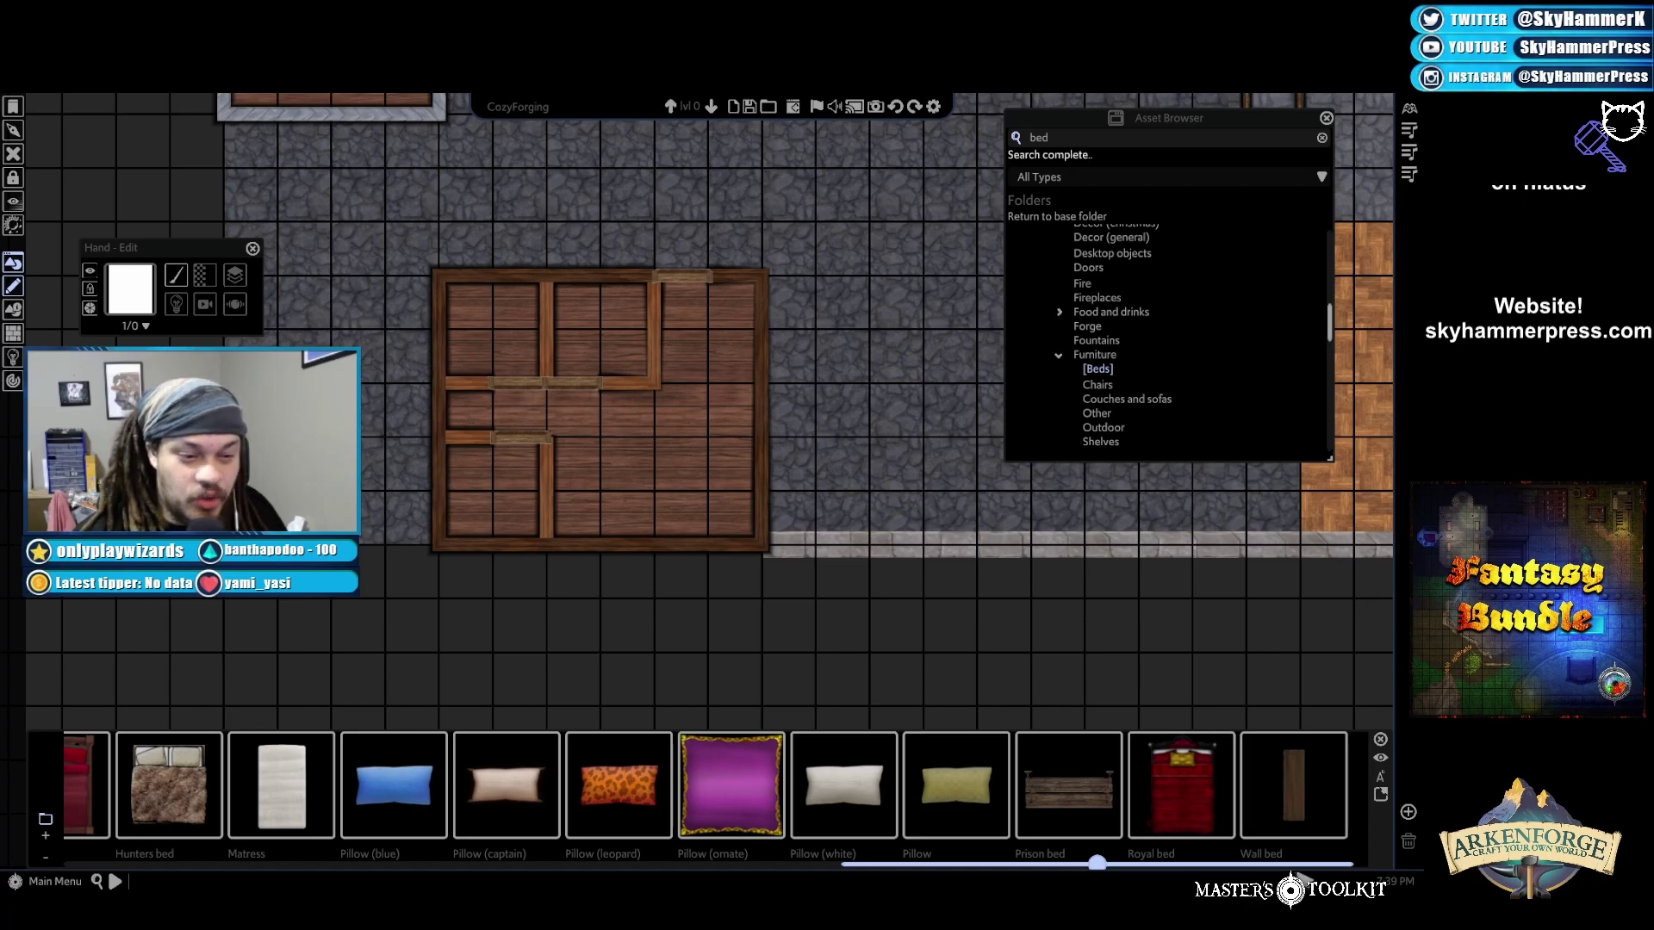
{"action": "left_click_drag", "start_coordinate": [1301, 881], "coordinate": [416, 887]}
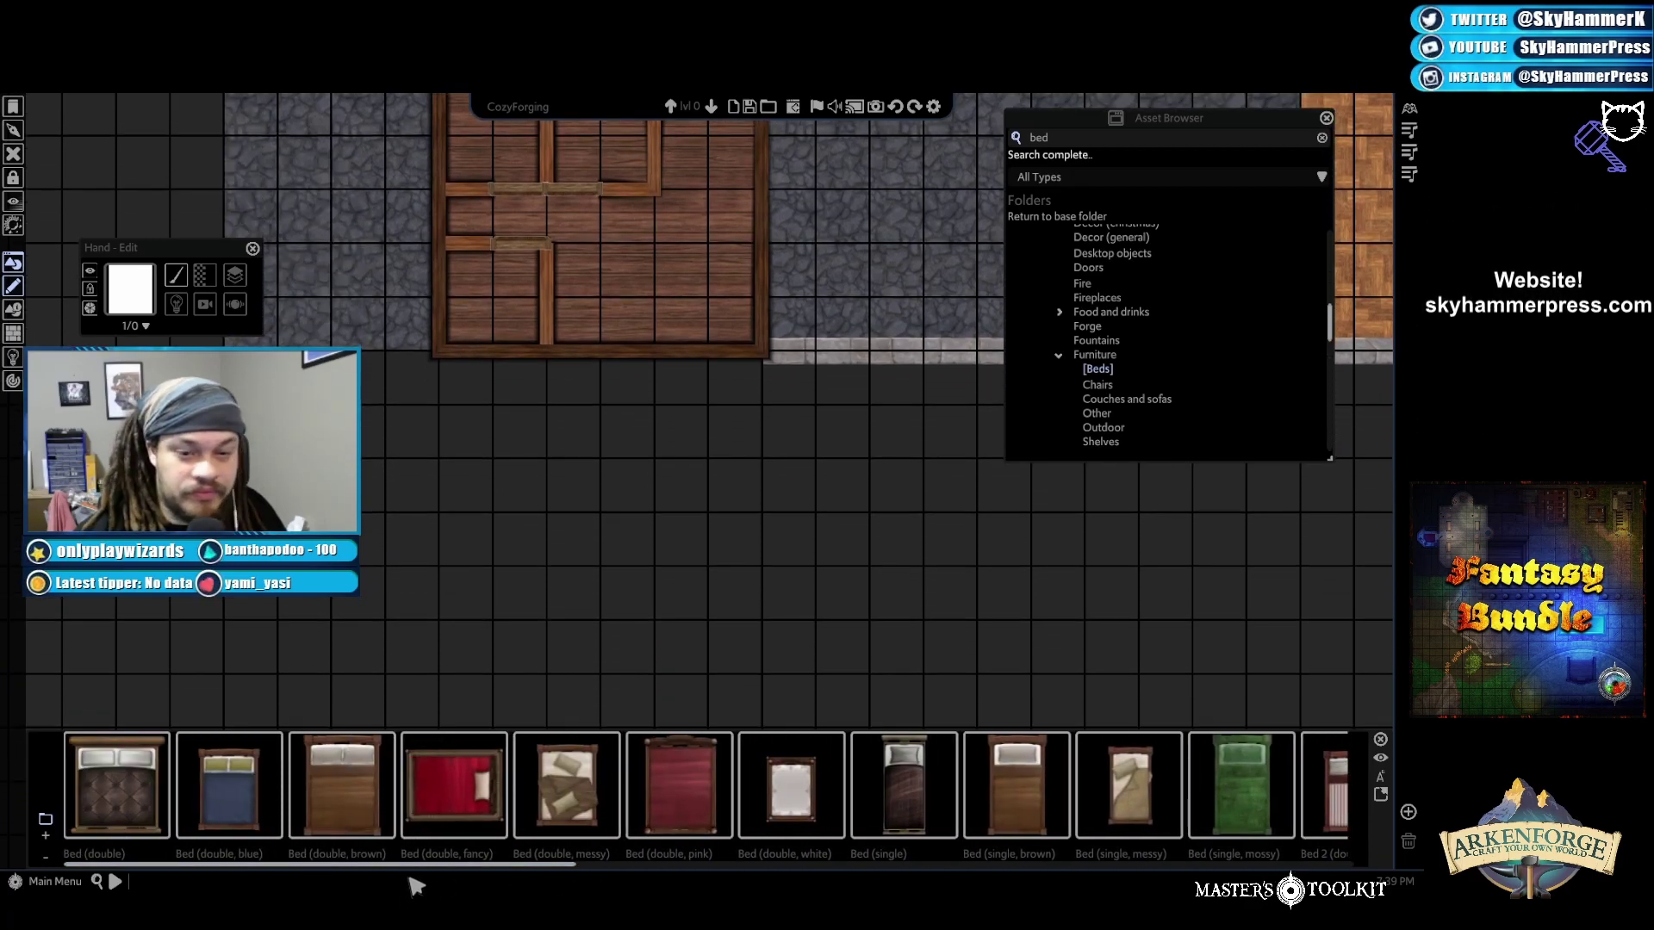
{"action": "key", "text": "w"}
Search the assets for "bunk", try the Bunkbed object vertically beside the building, and delete it
{"action": "double_click", "coordinate": [1038, 138]}
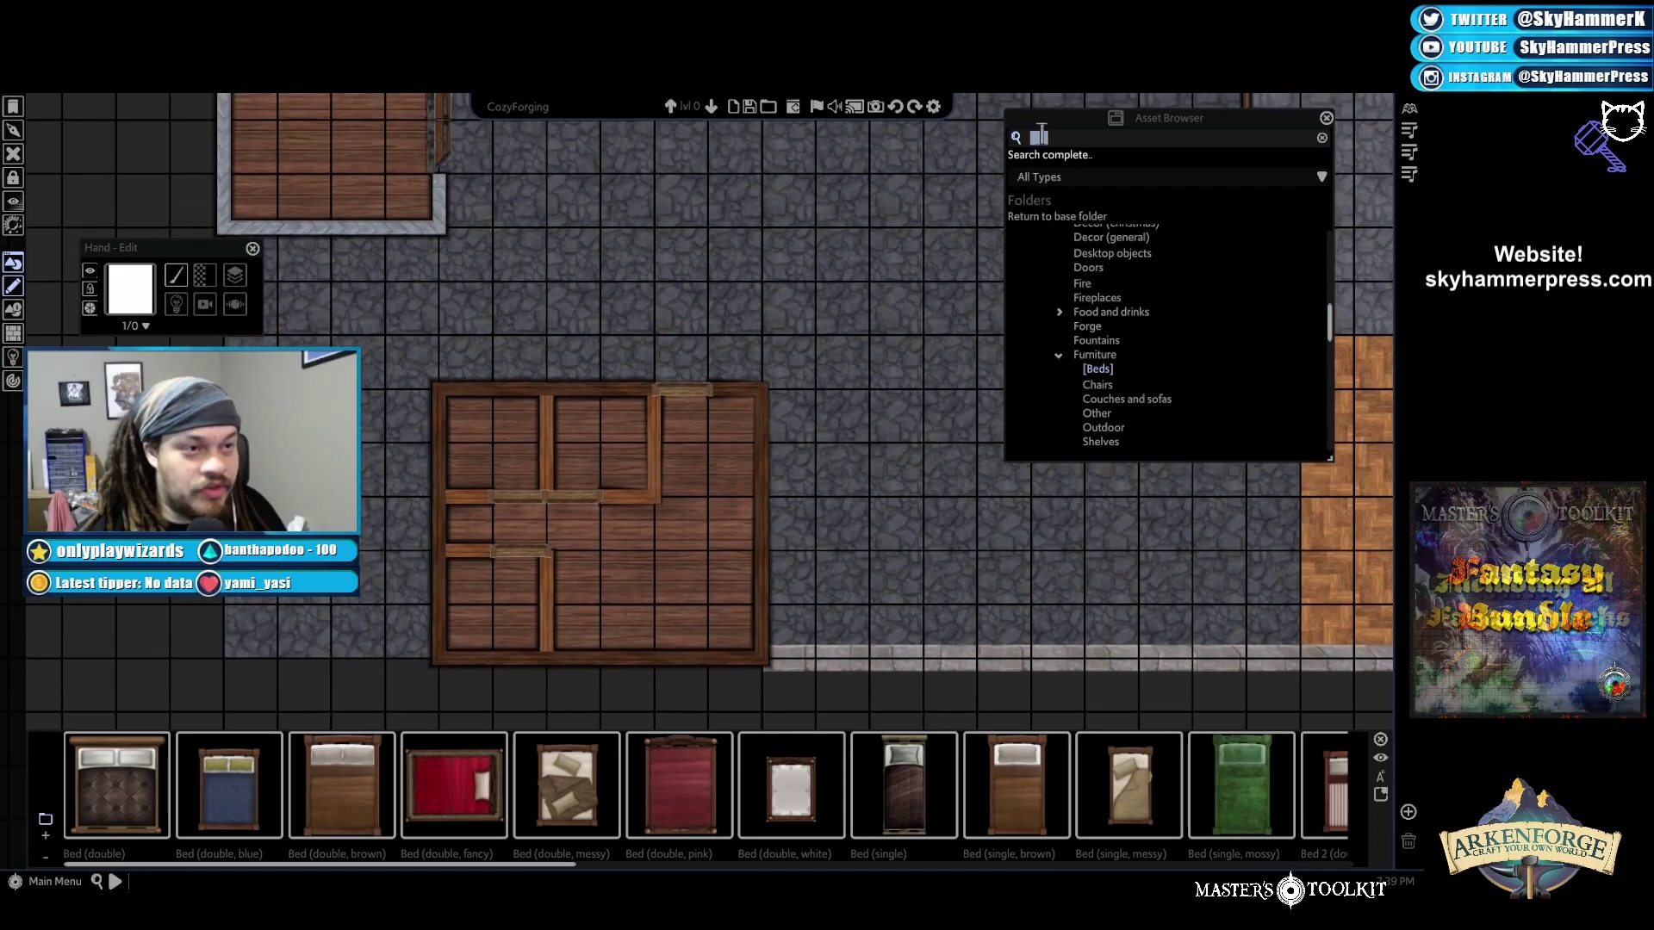
{"action": "type", "text": "bunk"}
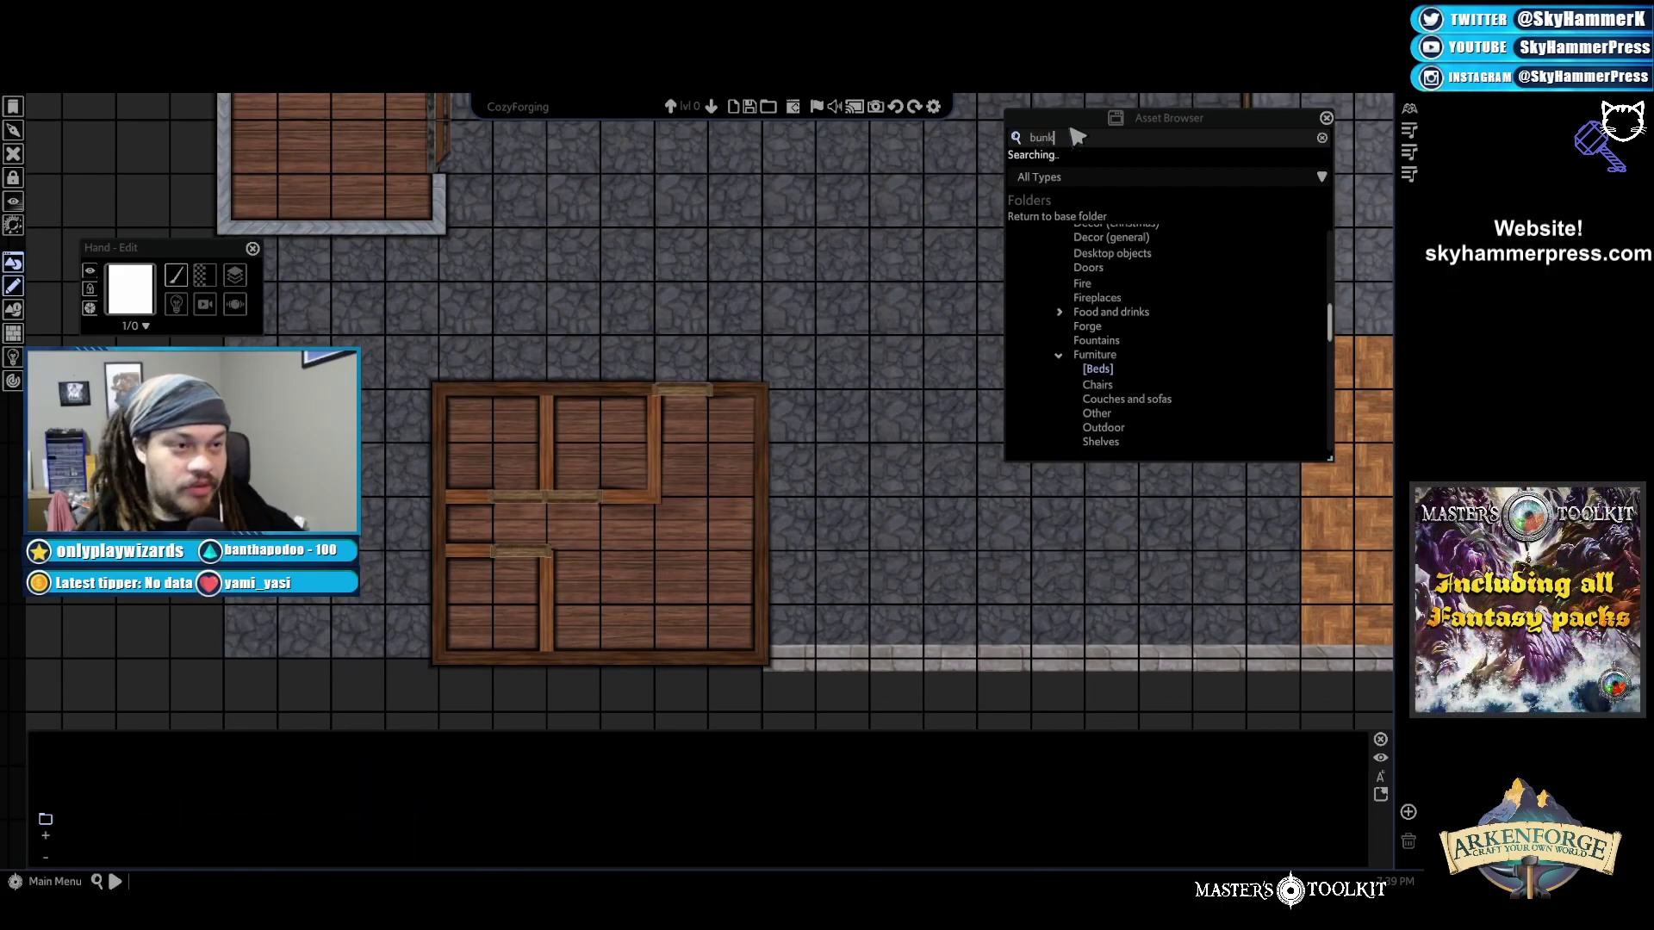
{"action": "left_click", "coordinate": [129, 779]}
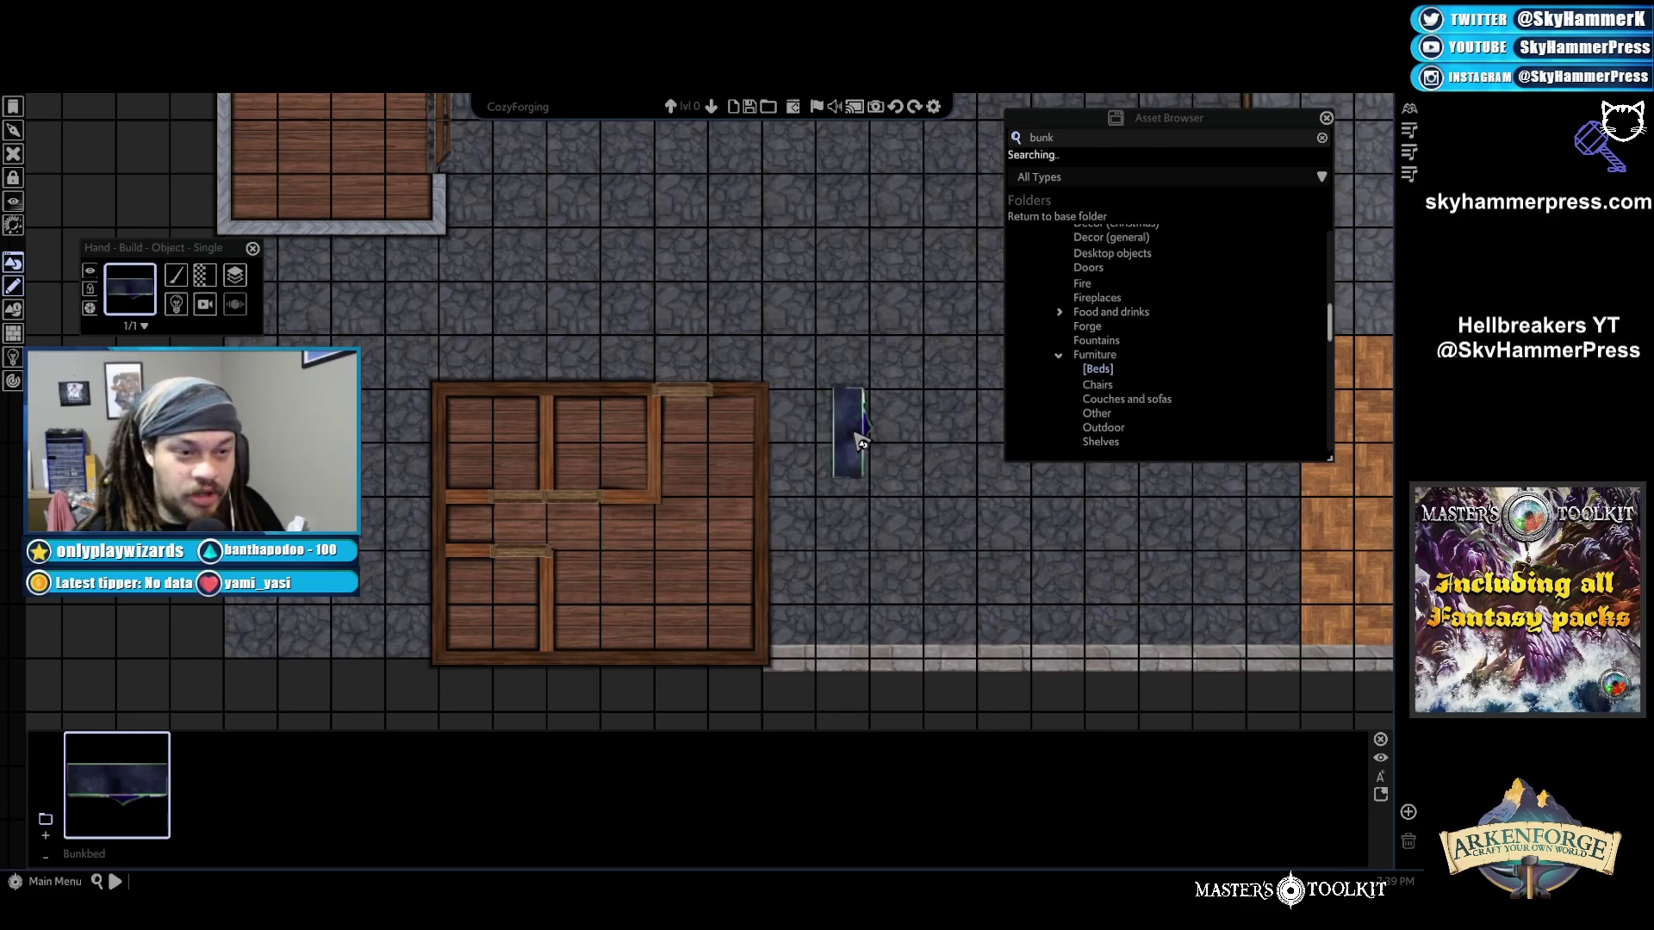
{"action": "left_click", "coordinate": [865, 424]}
{"action": "left_click", "coordinate": [852, 455]}
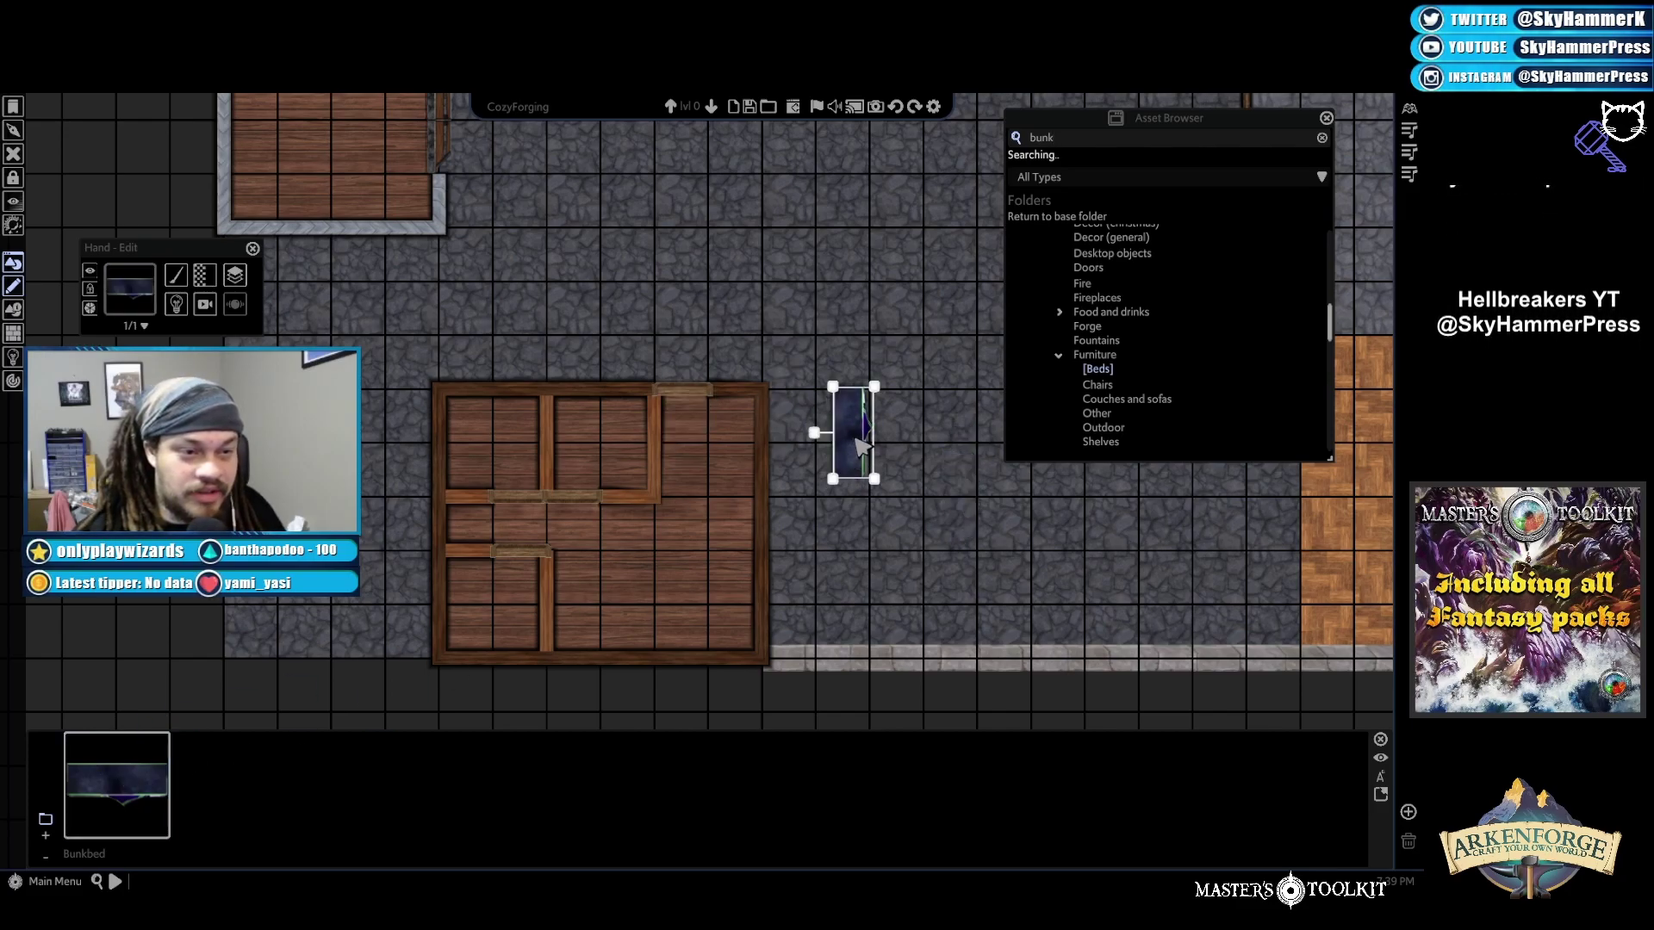
{"action": "key", "text": "Delete"}
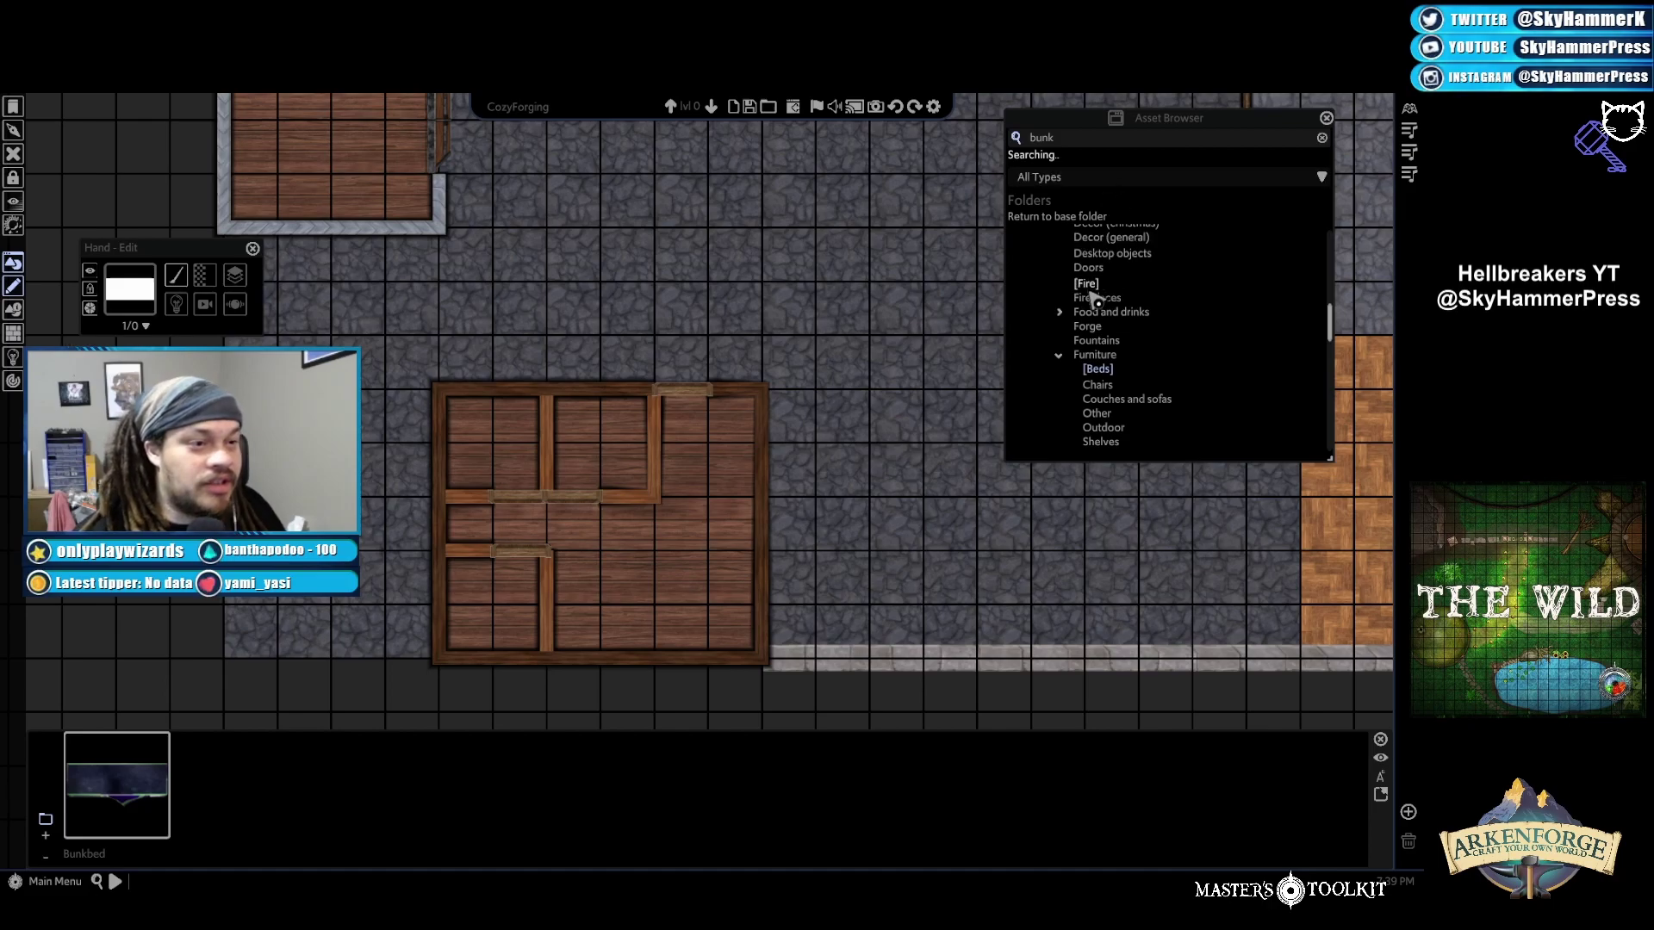
Place a Bed (double, messy) in the building's north-middle room and shrink it to about one grid square long in the northeast corner
{"action": "left_click", "coordinate": [1098, 370]}
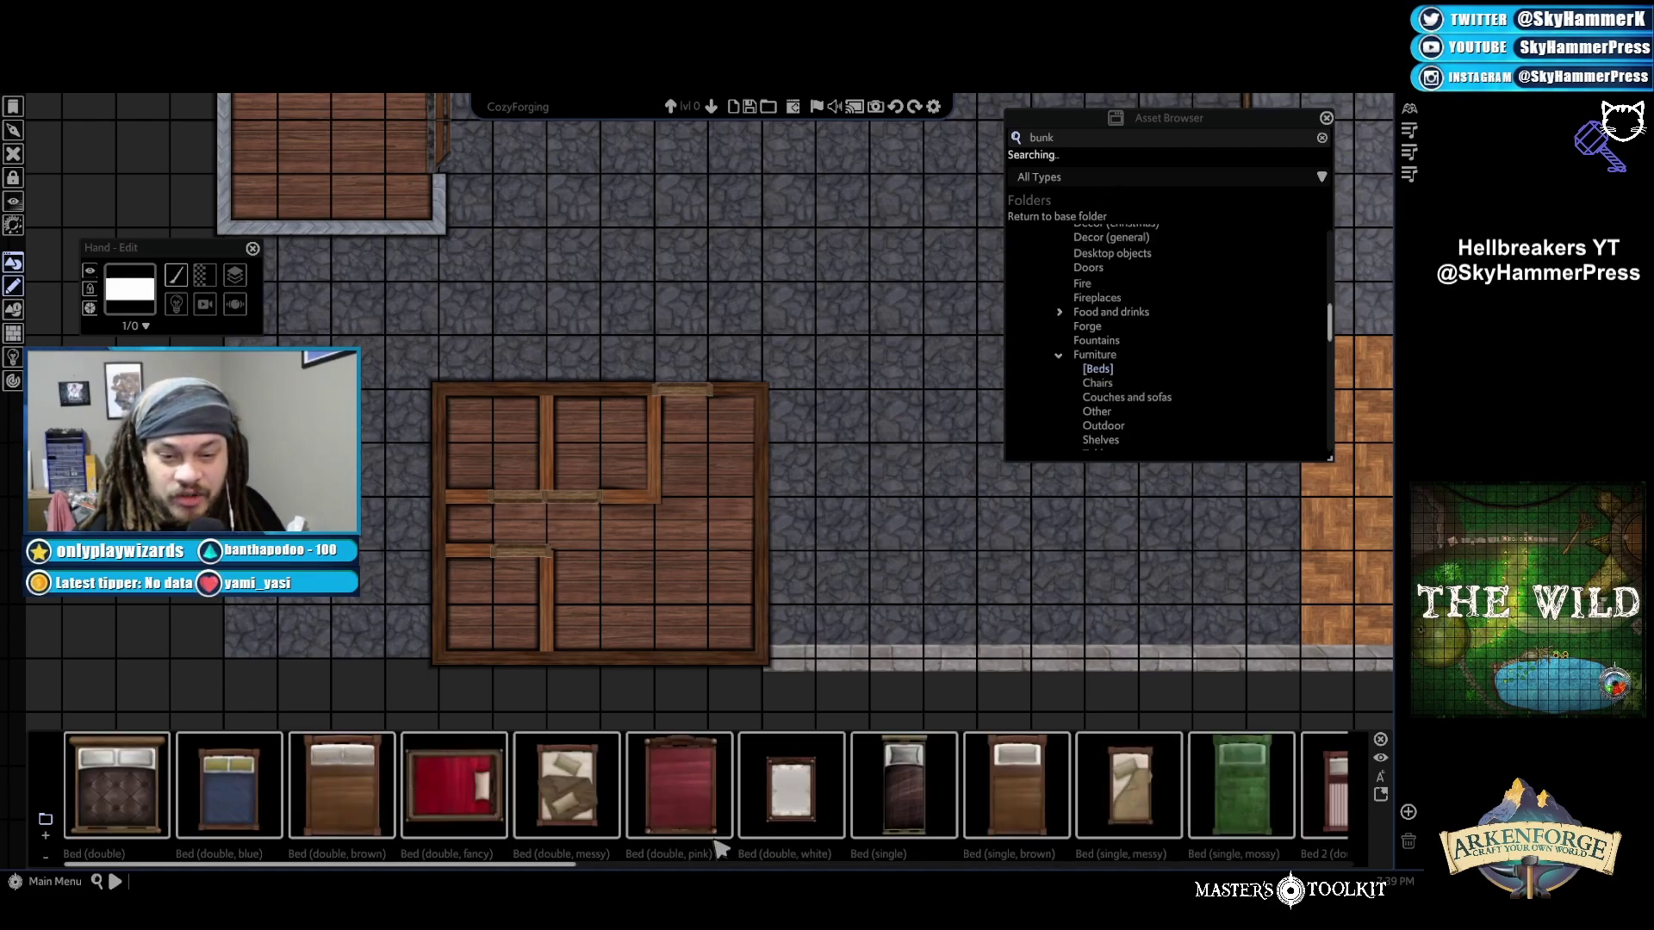
{"action": "left_click", "coordinate": [583, 817]}
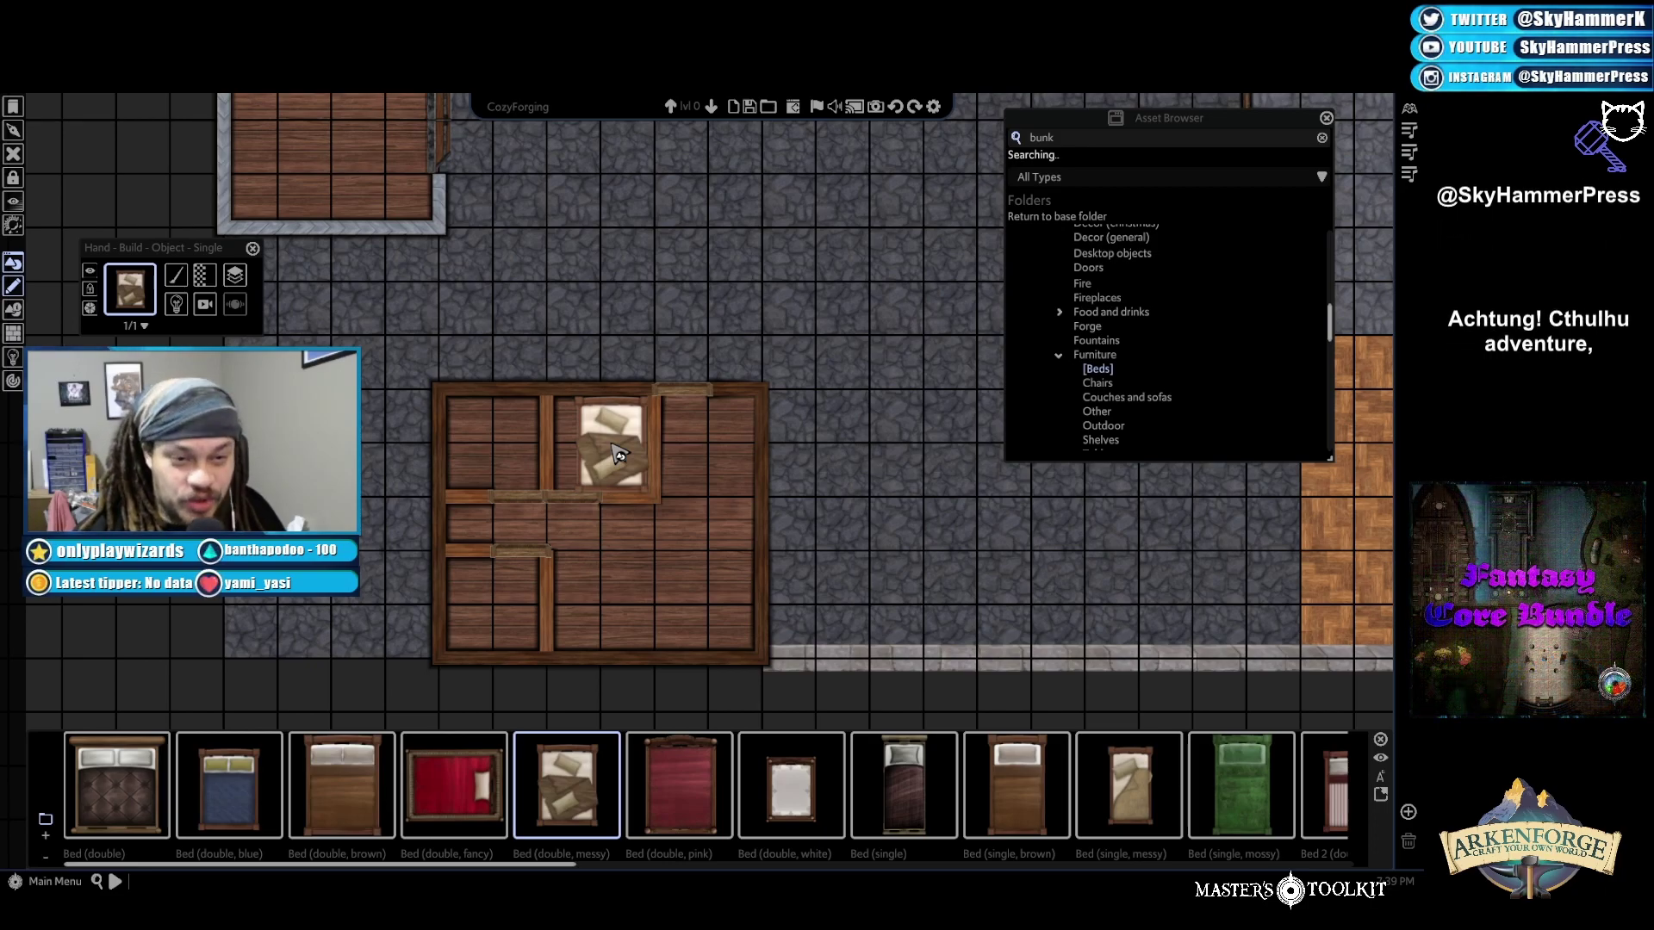
{"action": "left_click", "coordinate": [616, 452]}
{"action": "left_click", "coordinate": [606, 445]}
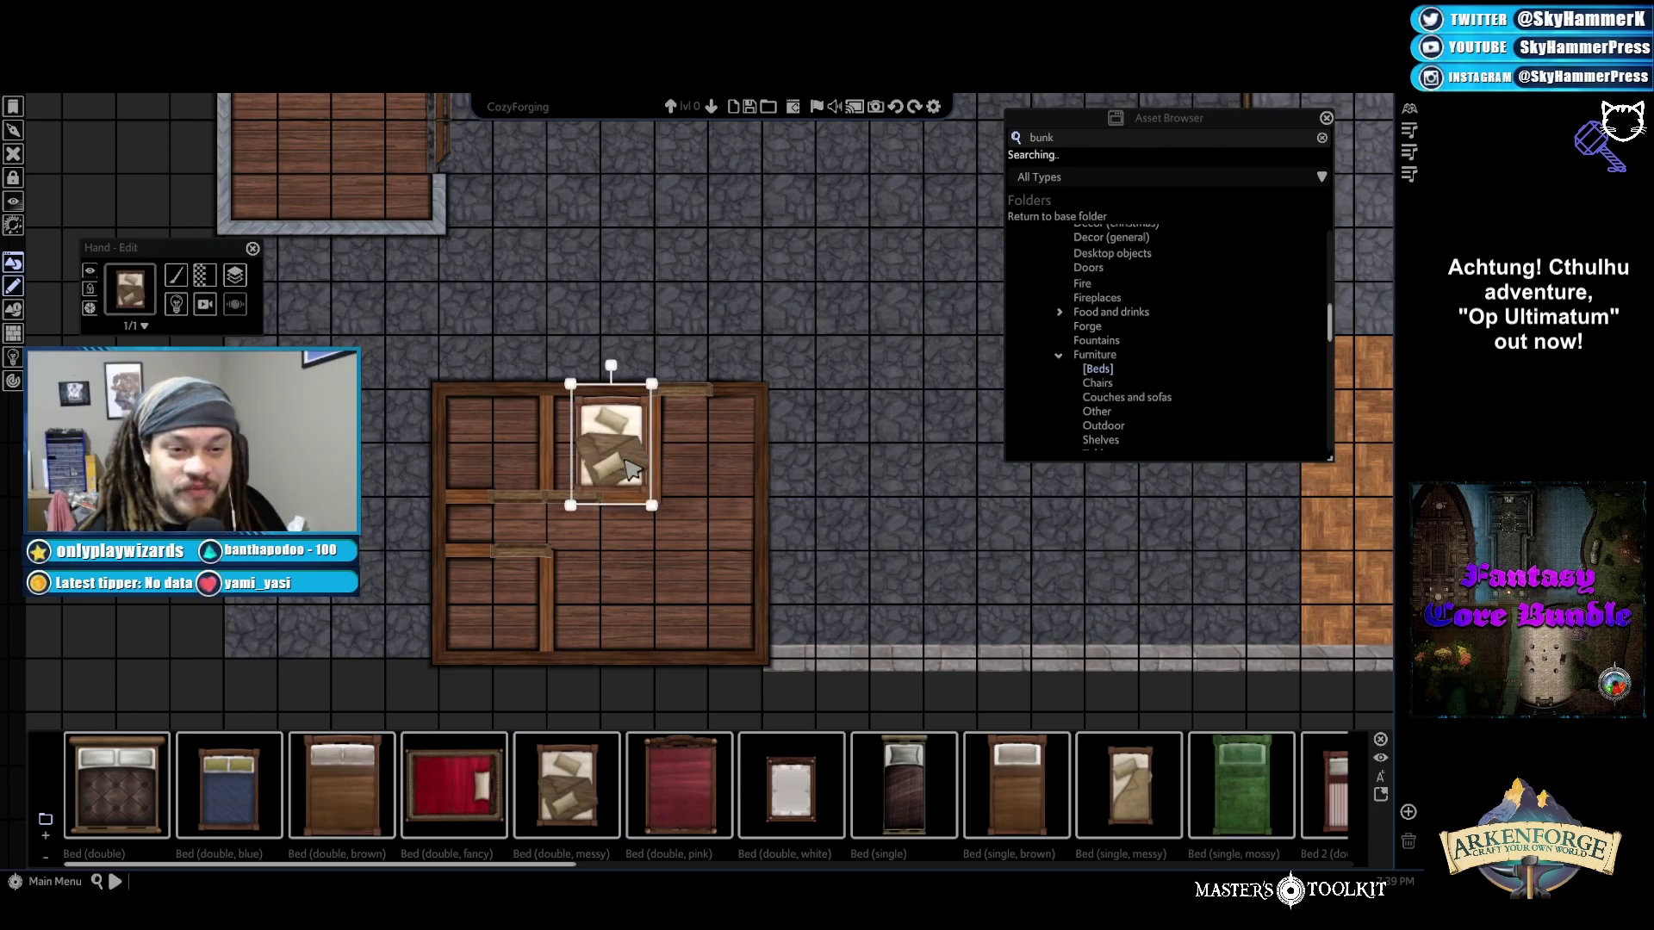
{"action": "left_click_drag", "start_coordinate": [572, 505], "coordinate": [629, 433]}
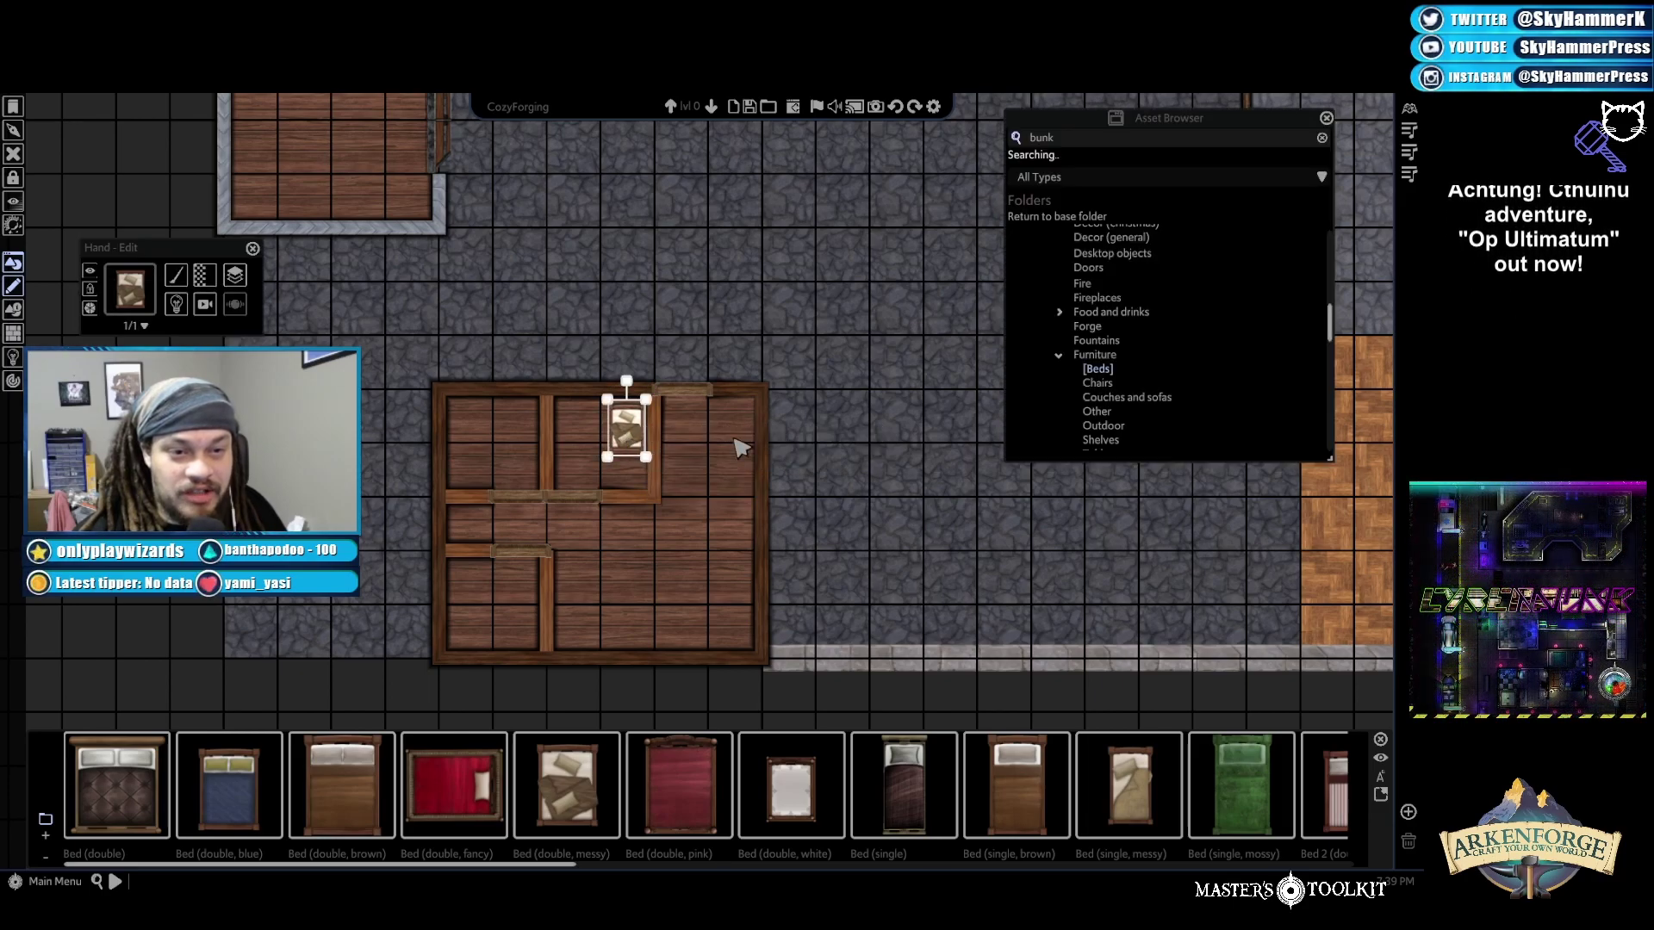
{"action": "left_click", "coordinate": [855, 389]}
Duplicate the messy double bed and place the copy, rotated a quarter turn, in the northwest corner of the northwest room
{"action": "left_click", "coordinate": [628, 431]}
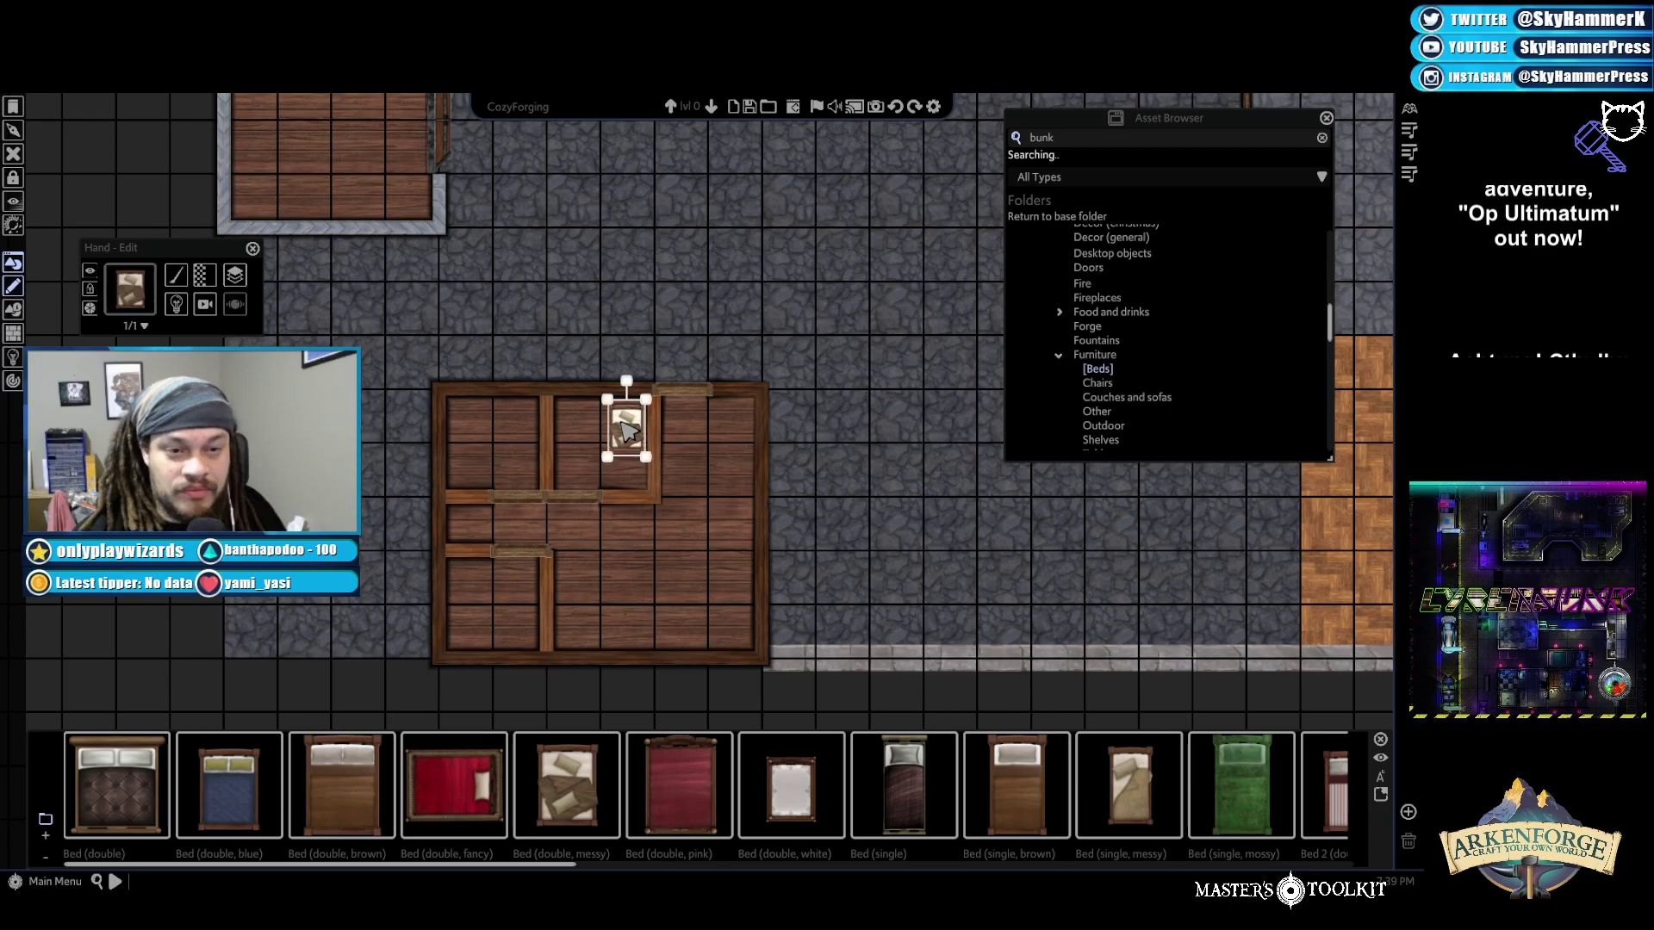
{"action": "left_click", "coordinate": [474, 315]}
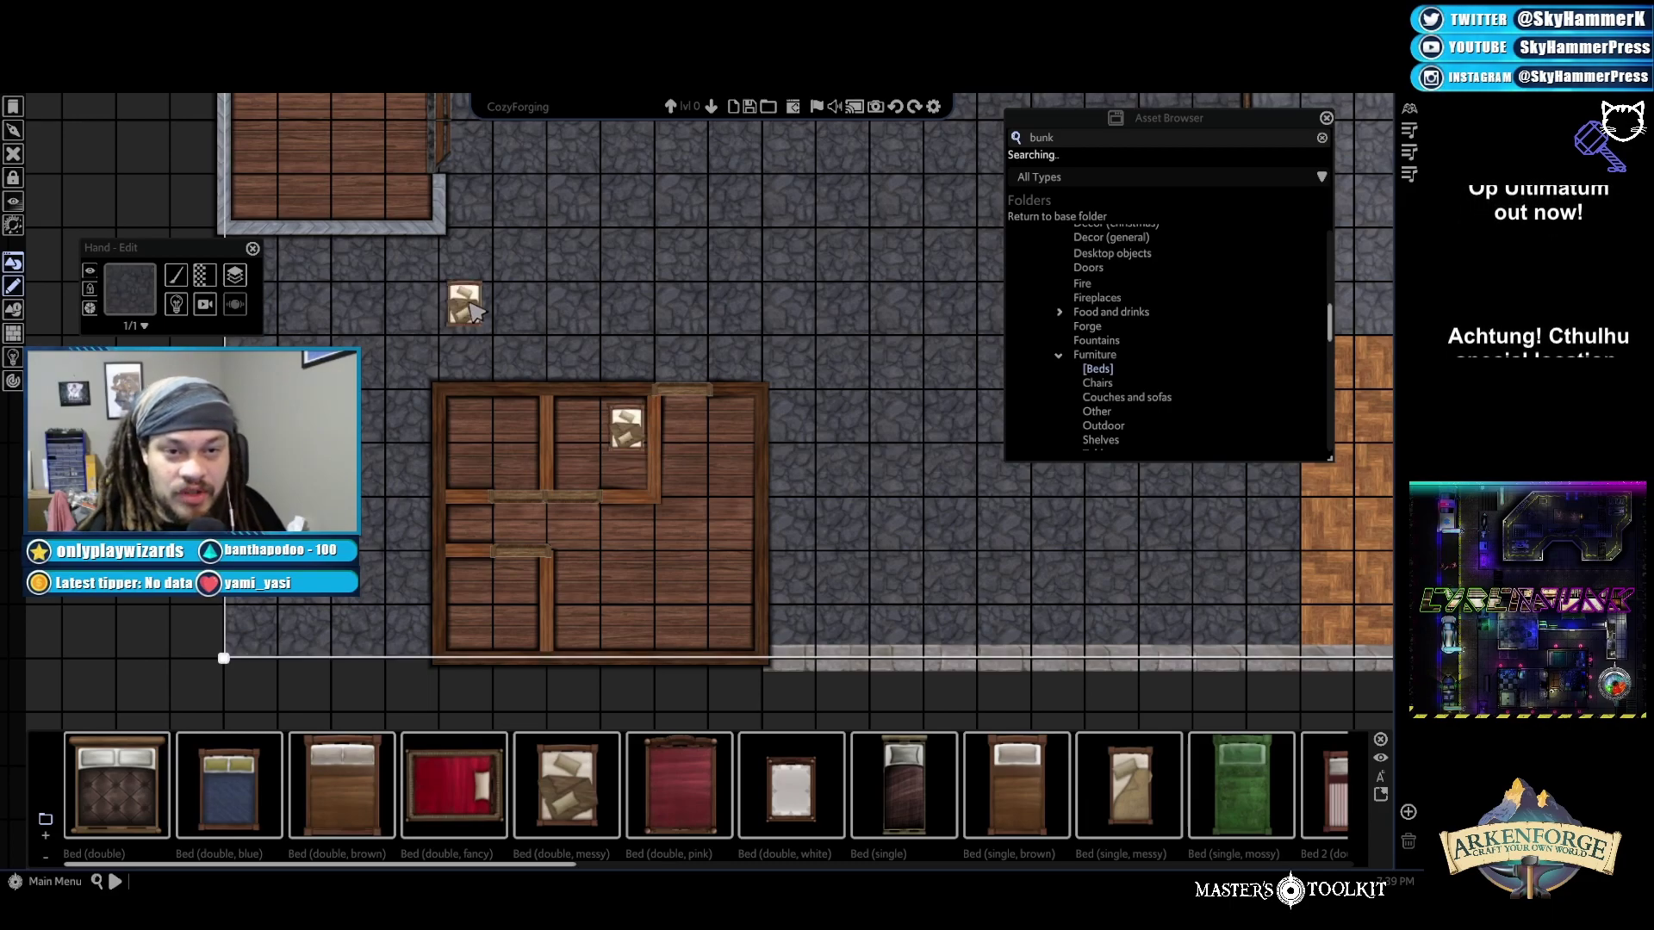
{"action": "left_click", "coordinate": [475, 309]}
{"action": "left_click_drag", "start_coordinate": [466, 257], "coordinate": [478, 419]}
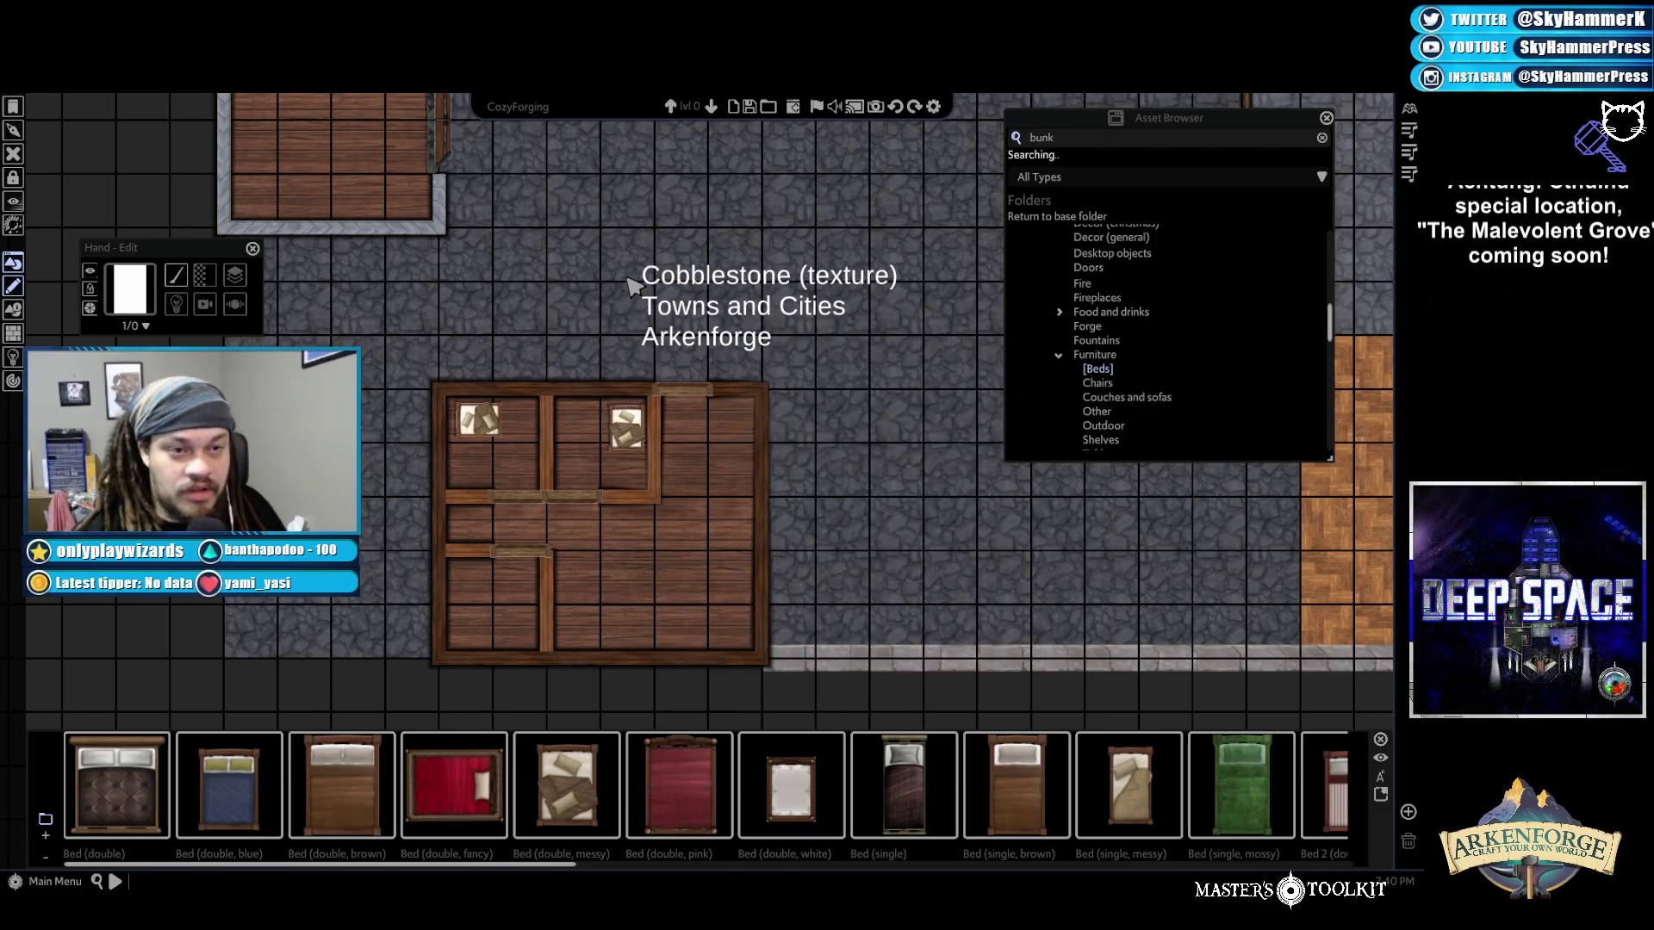
{"action": "left_click", "coordinate": [646, 431]}
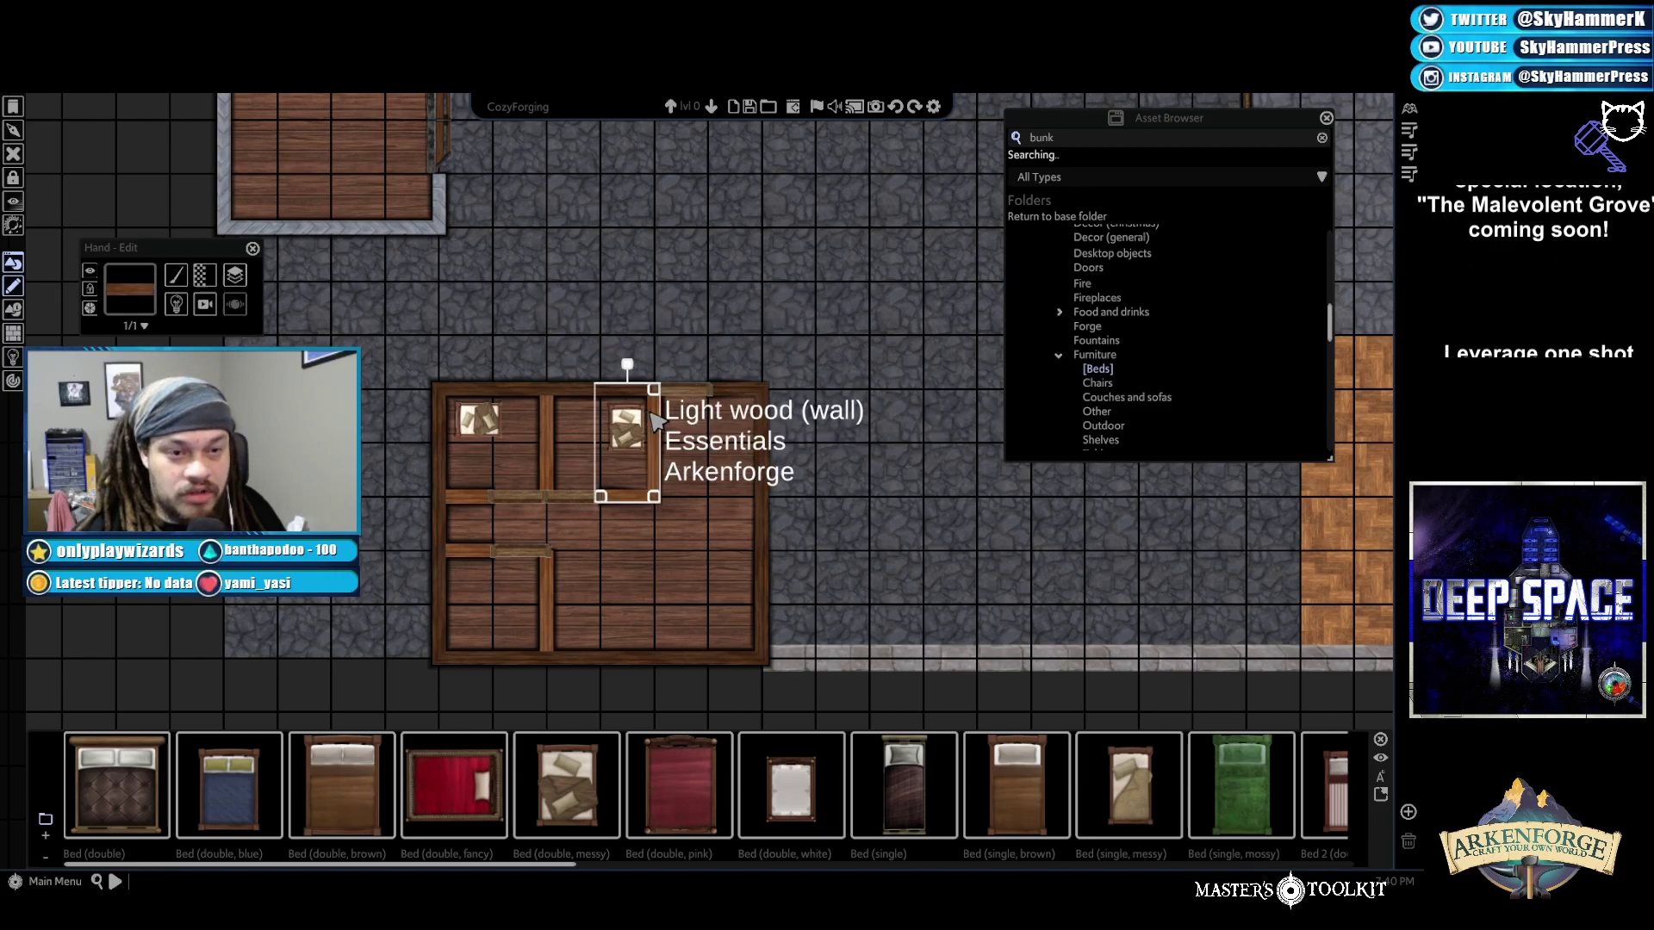
{"action": "left_click", "coordinate": [659, 306]}
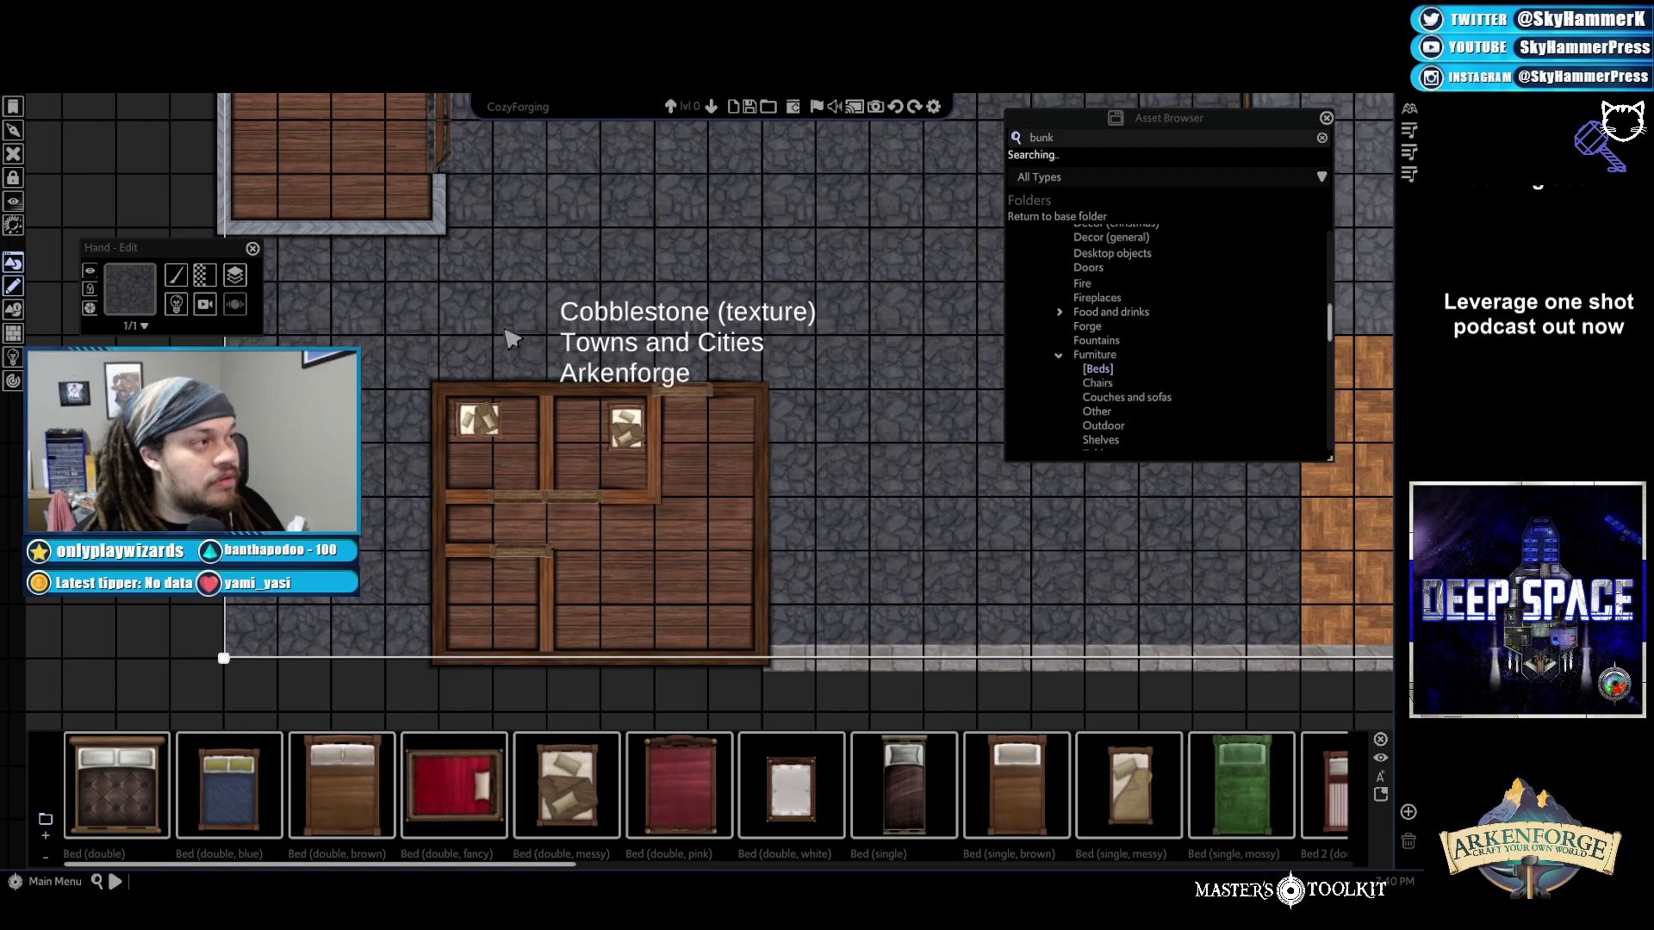
{"action": "key", "text": "Escape"}
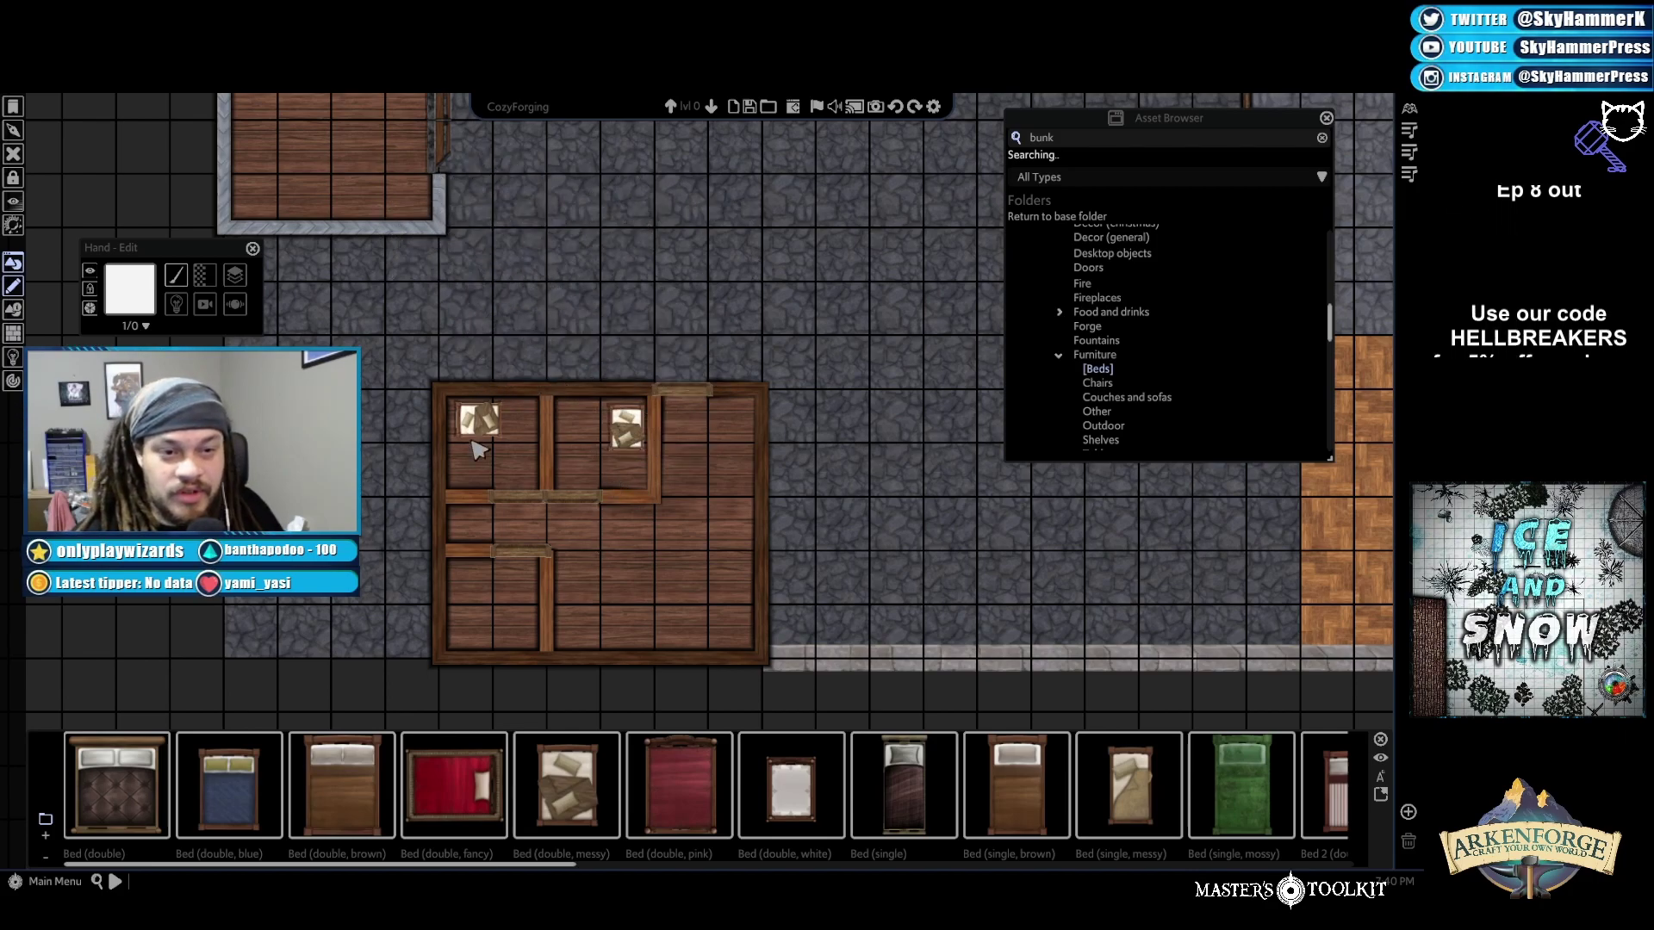
Nudge the messy double bed in the north-middle room tight against the walls of its northeast corner
{"action": "scroll", "coordinate": [422, 439], "scroll_direction": "up", "scroll_amount": 1}
{"action": "scroll", "coordinate": [560, 414], "scroll_direction": "up", "scroll_amount": 3}
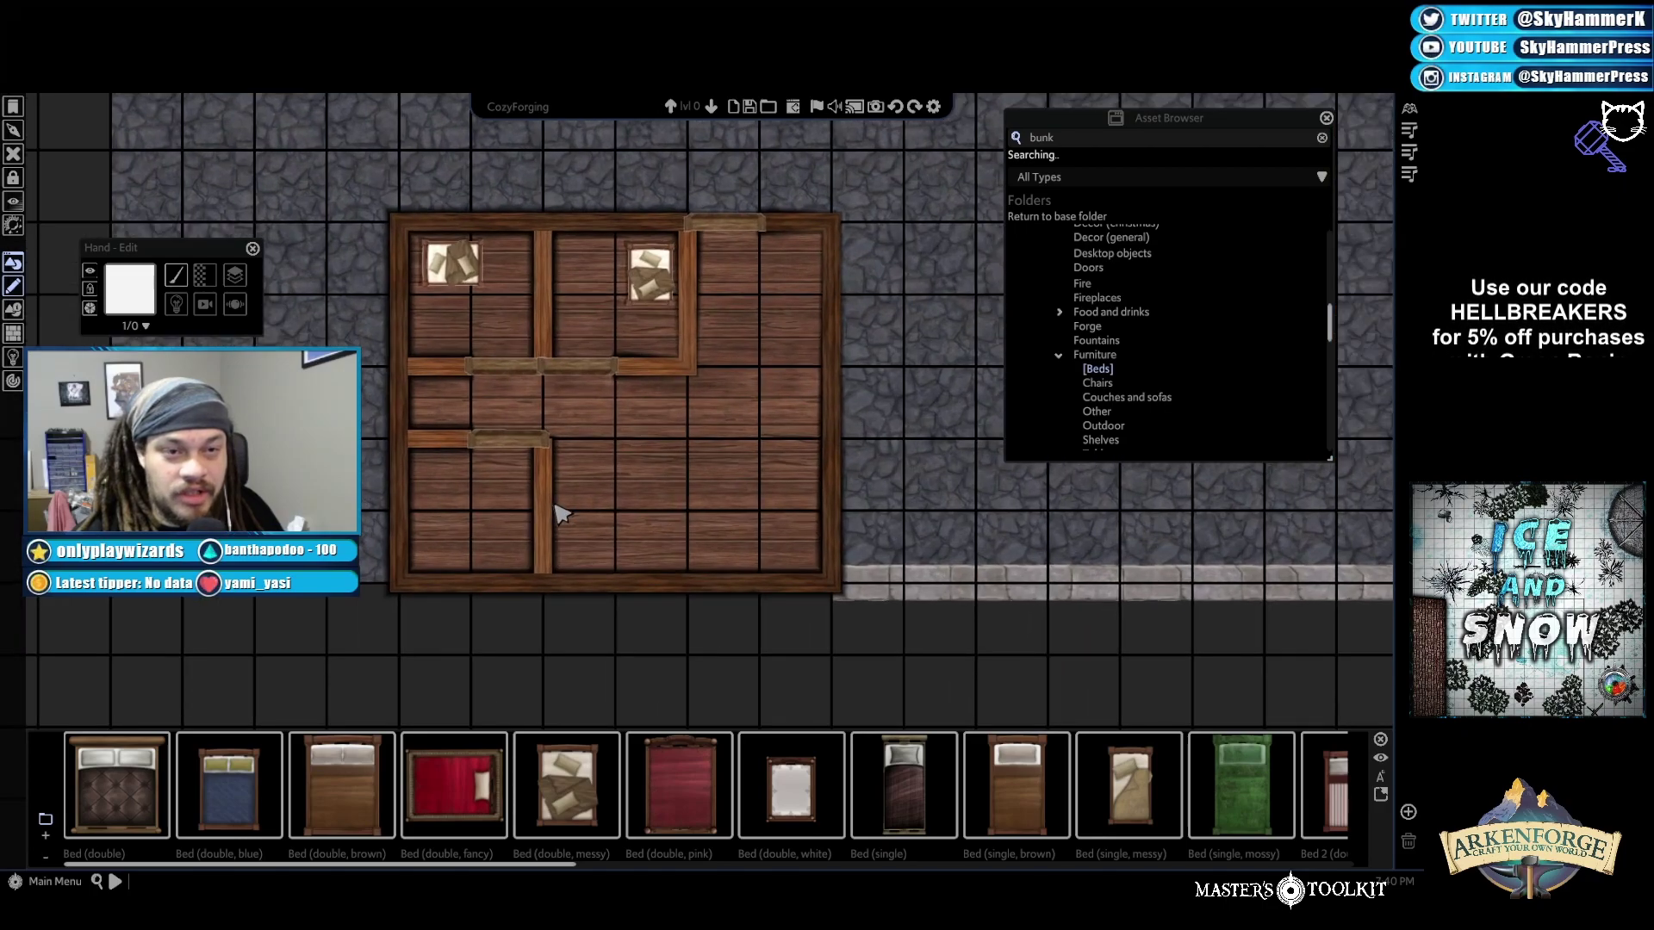
{"action": "left_click", "coordinate": [664, 256]}
{"action": "scroll", "coordinate": [665, 256], "scroll_direction": "up", "scroll_amount": 5}
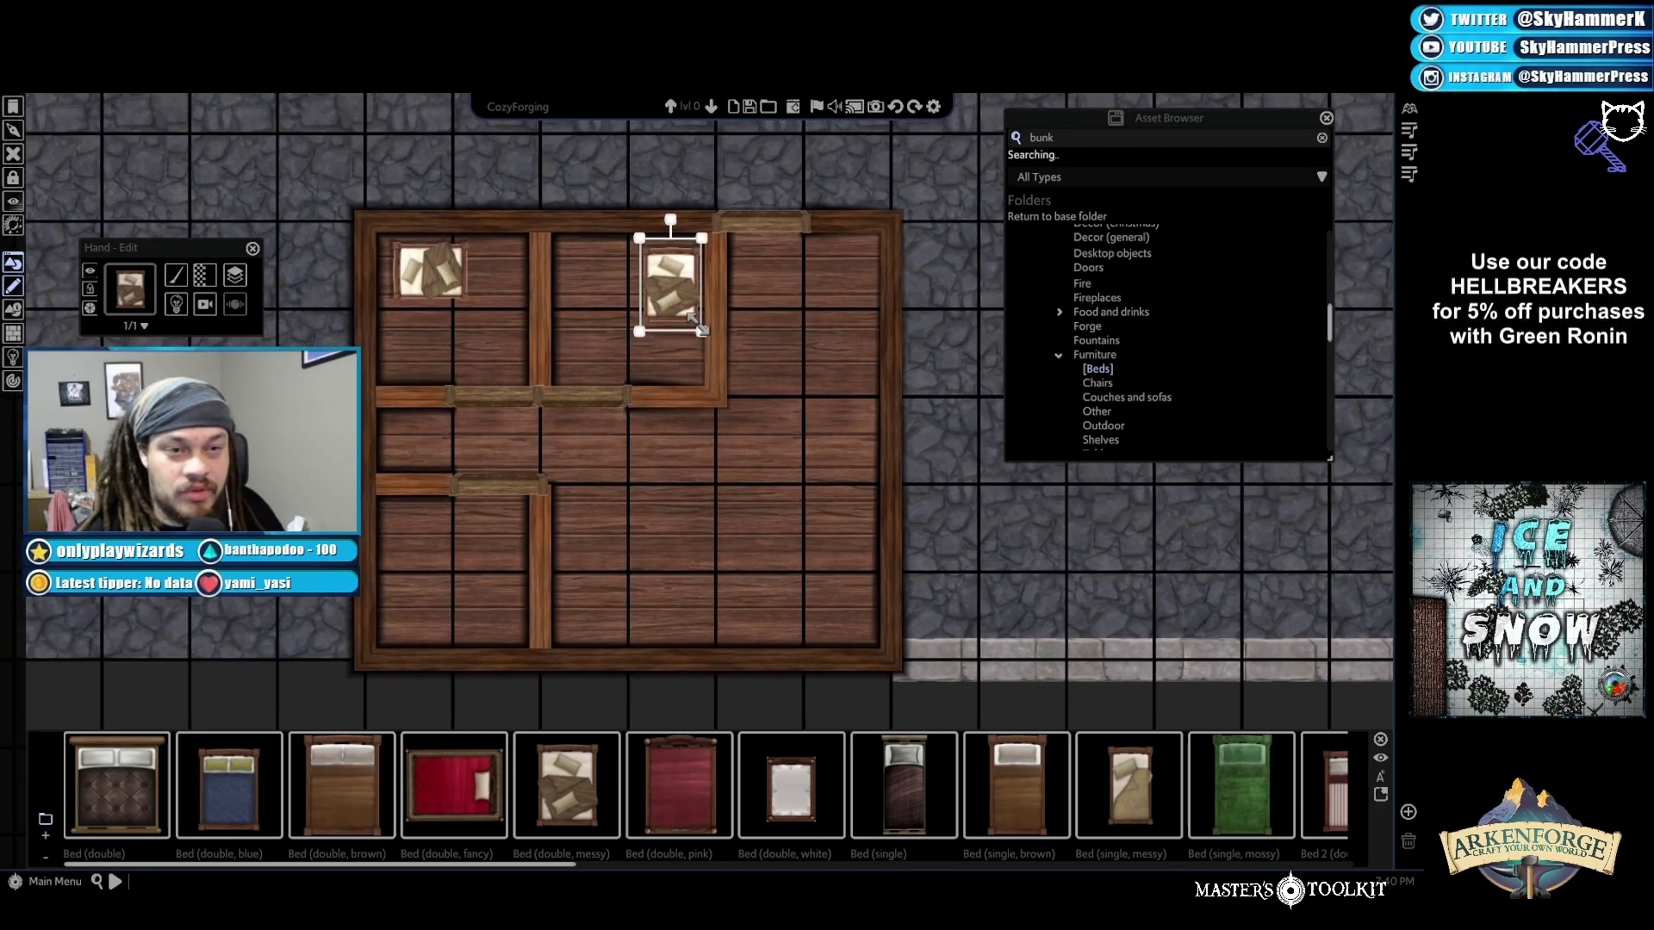
{"action": "scroll", "coordinate": [667, 506], "scroll_direction": "up", "scroll_amount": 4}
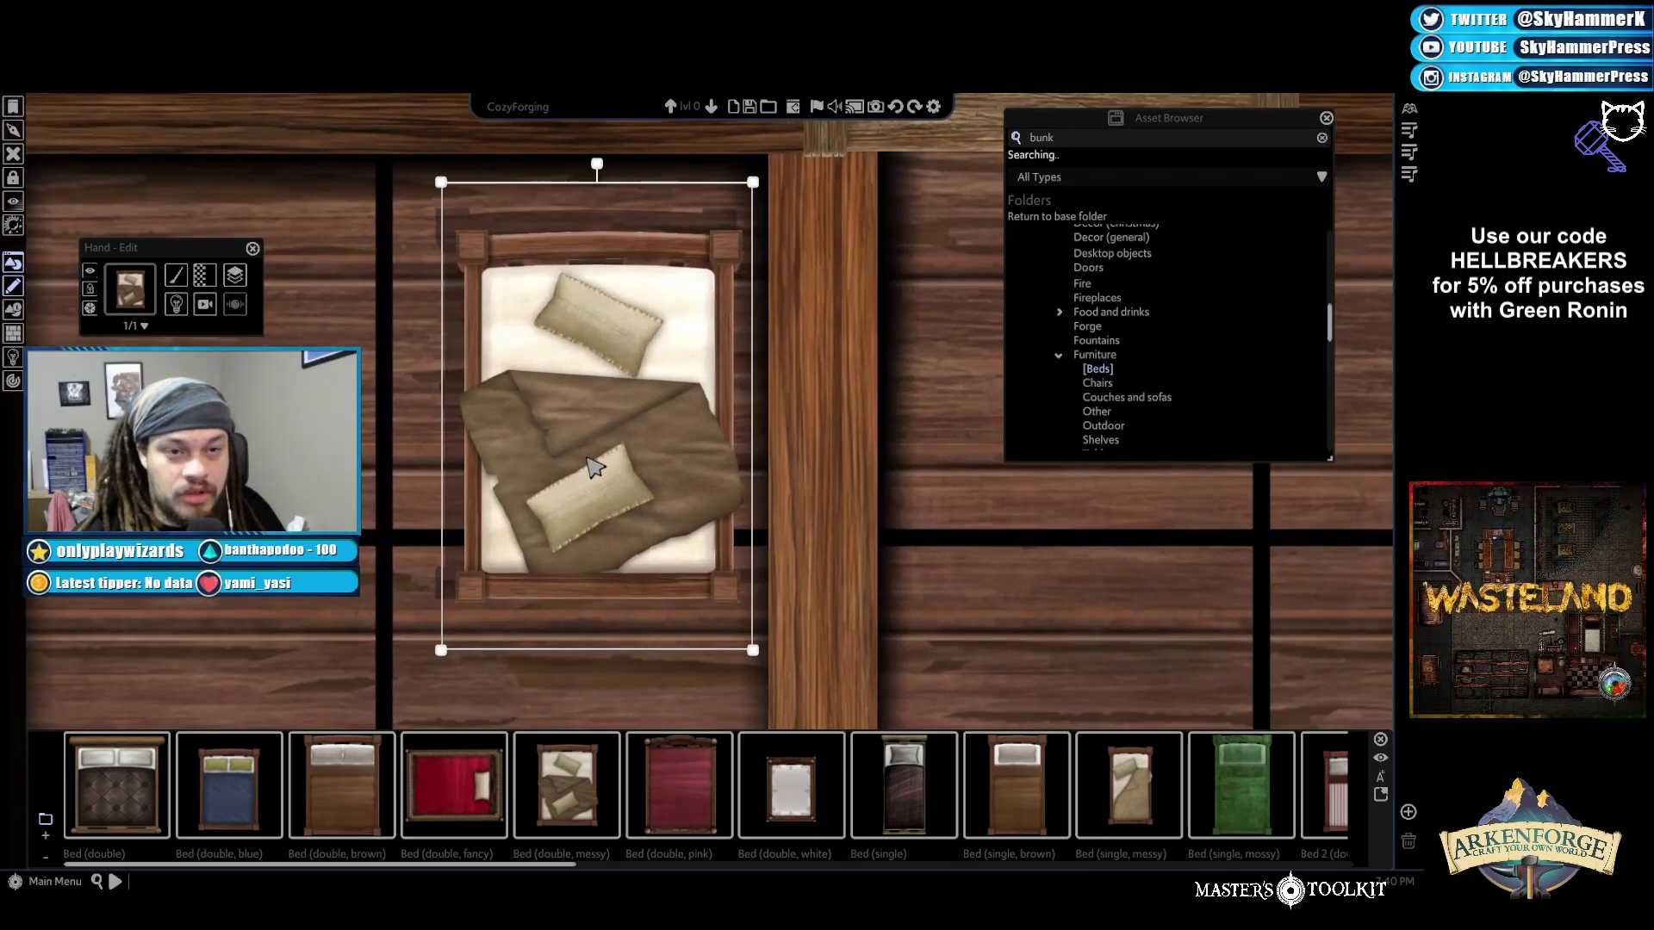
{"action": "left_click_drag", "start_coordinate": [612, 478], "coordinate": [632, 424]}
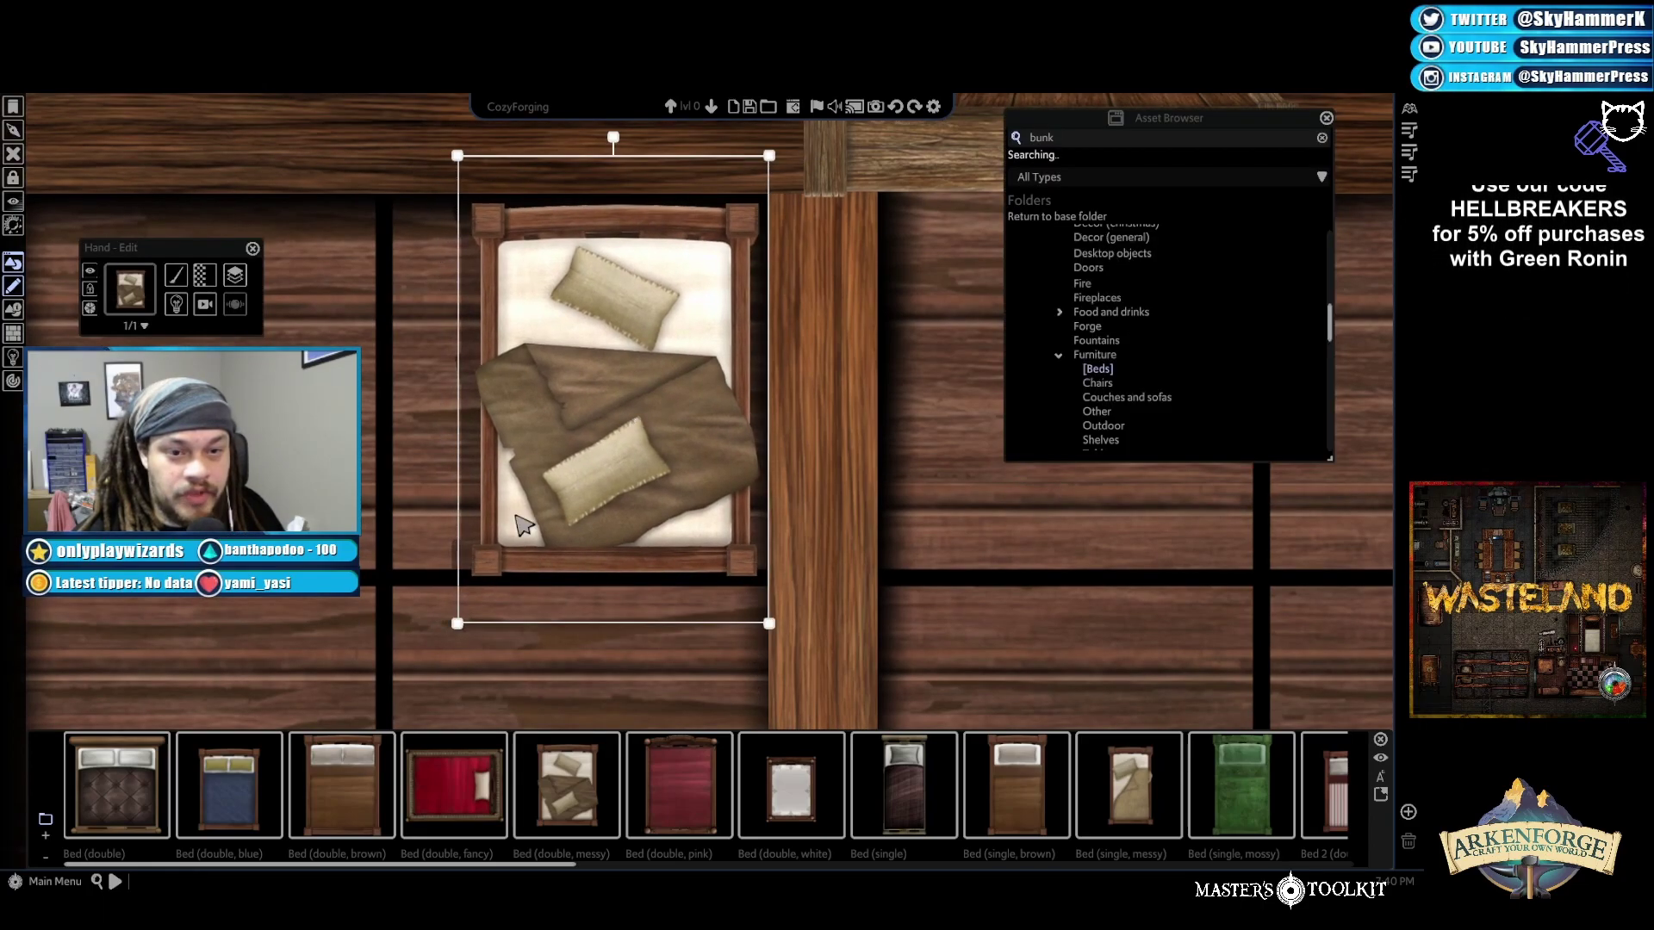
{"action": "scroll", "coordinate": [617, 538], "scroll_direction": "down", "scroll_amount": 6}
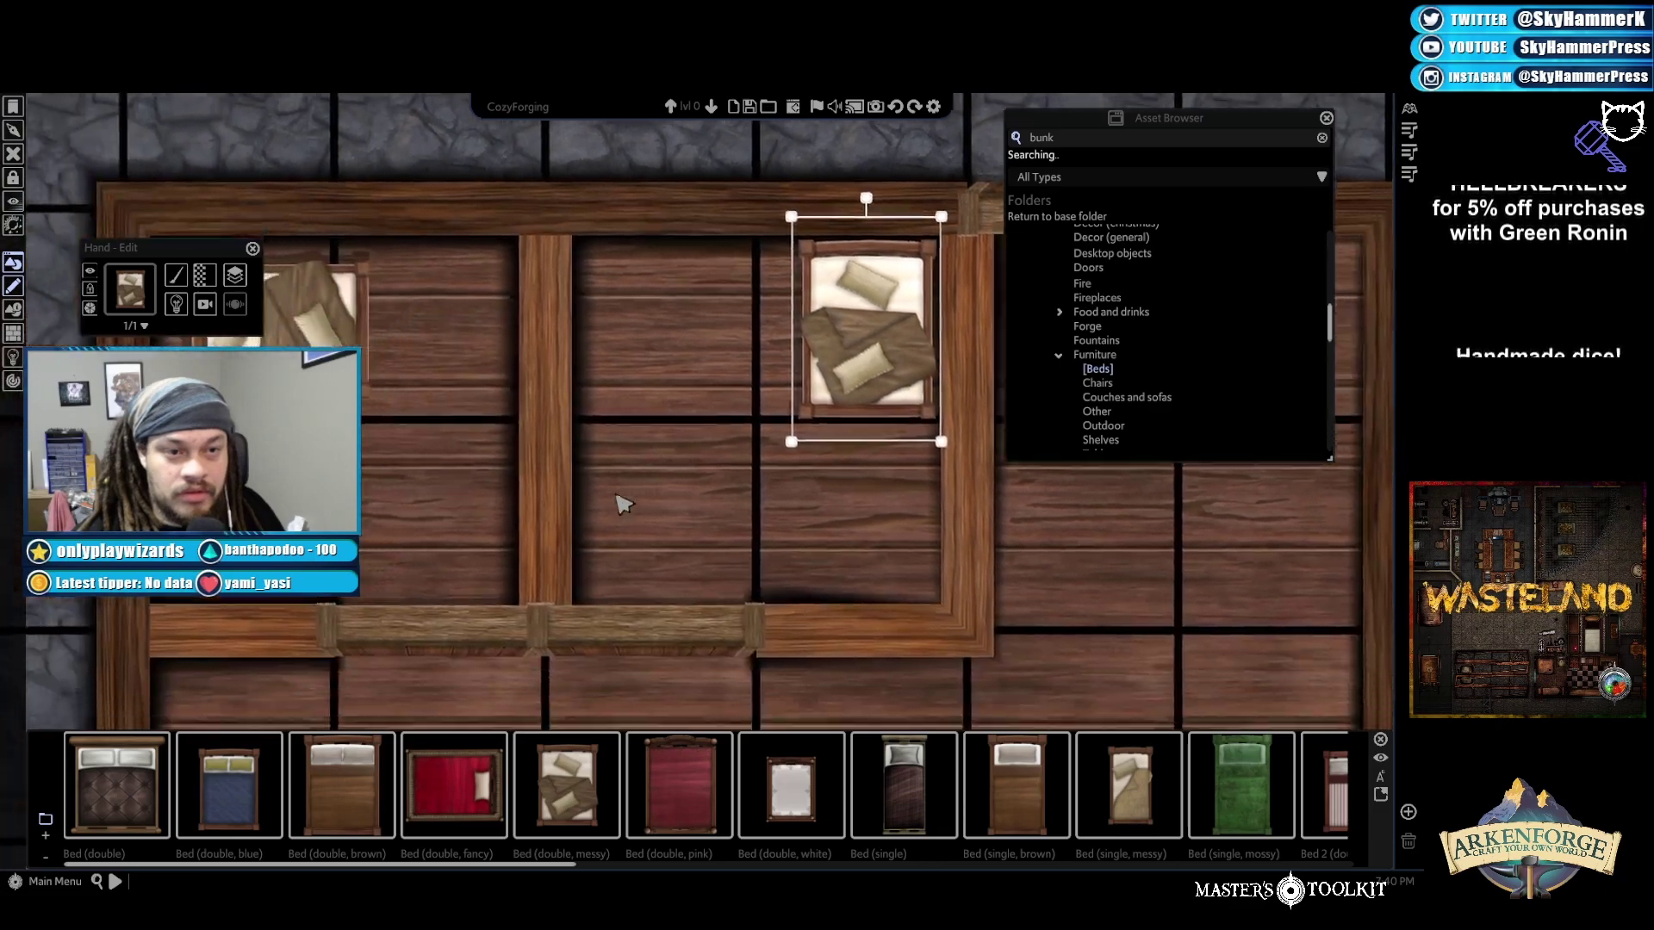
{"action": "scroll", "coordinate": [621, 495], "scroll_direction": "down", "scroll_amount": 3}
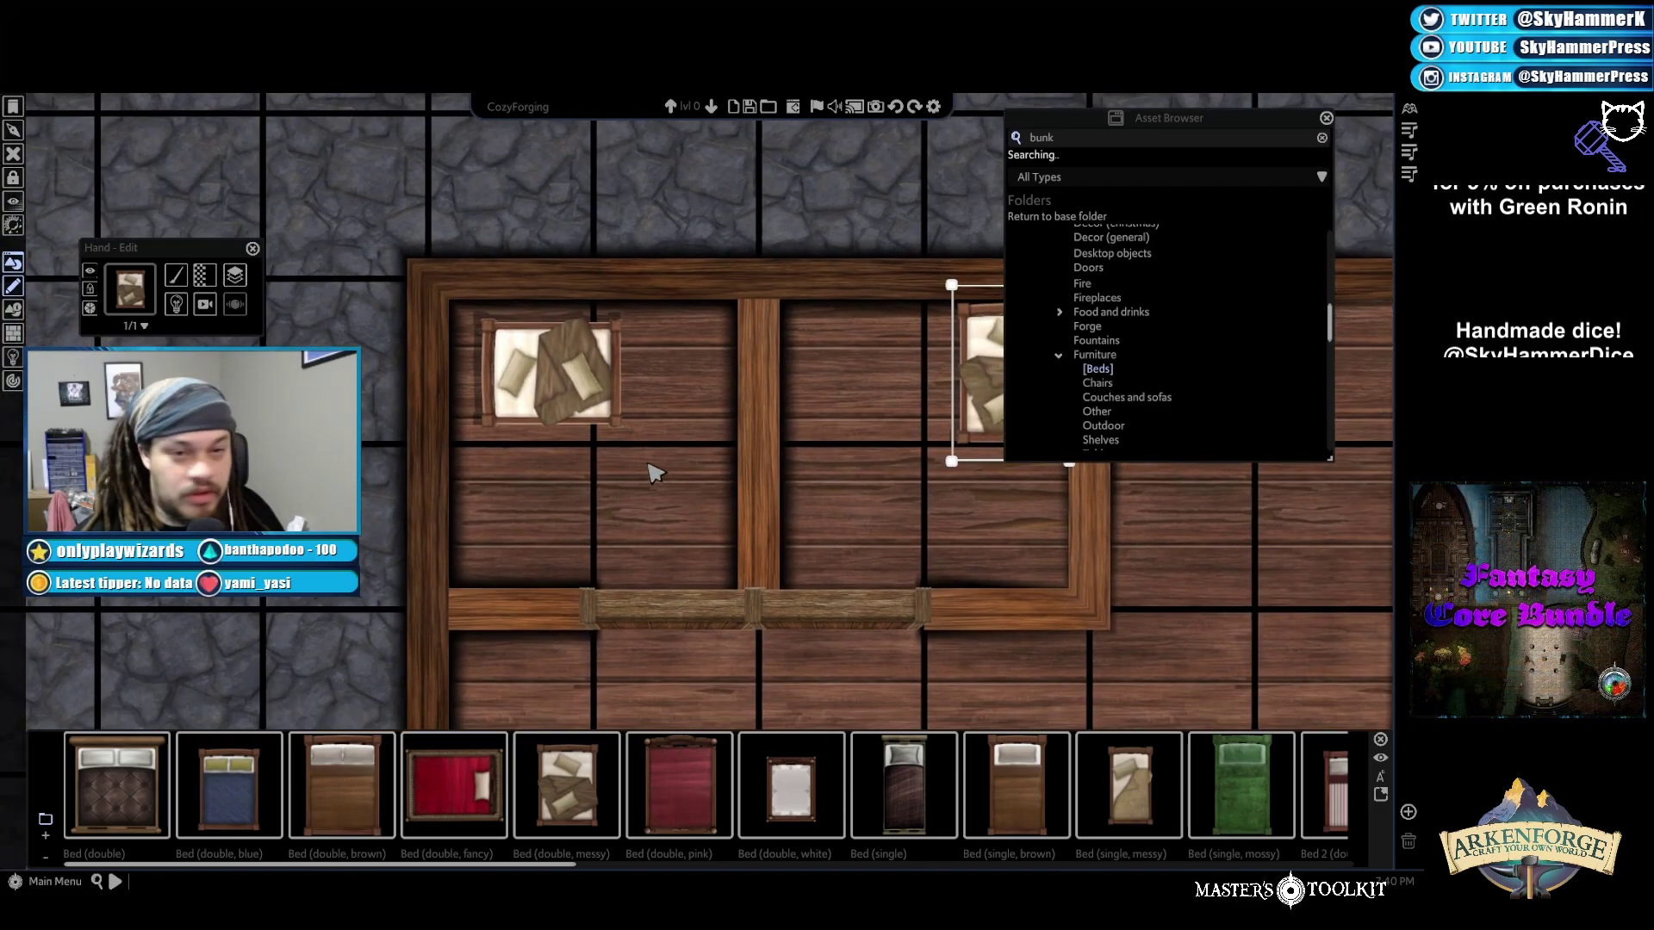
Move the northwest room's messy double bed closer into its northwest corner, against both walls
{"action": "left_click", "coordinate": [555, 381]}
{"action": "scroll", "coordinate": [569, 389], "scroll_direction": "up", "scroll_amount": 4}
{"action": "left_click_drag", "start_coordinate": [611, 466], "coordinate": [579, 442]}
{"action": "scroll", "coordinate": [779, 576], "scroll_direction": "down", "scroll_amount": 2}
{"action": "scroll", "coordinate": [762, 575], "scroll_direction": "down", "scroll_amount": 3}
{"action": "left_click", "coordinate": [742, 217]}
{"action": "scroll", "coordinate": [807, 328], "scroll_direction": "up", "scroll_amount": 3}
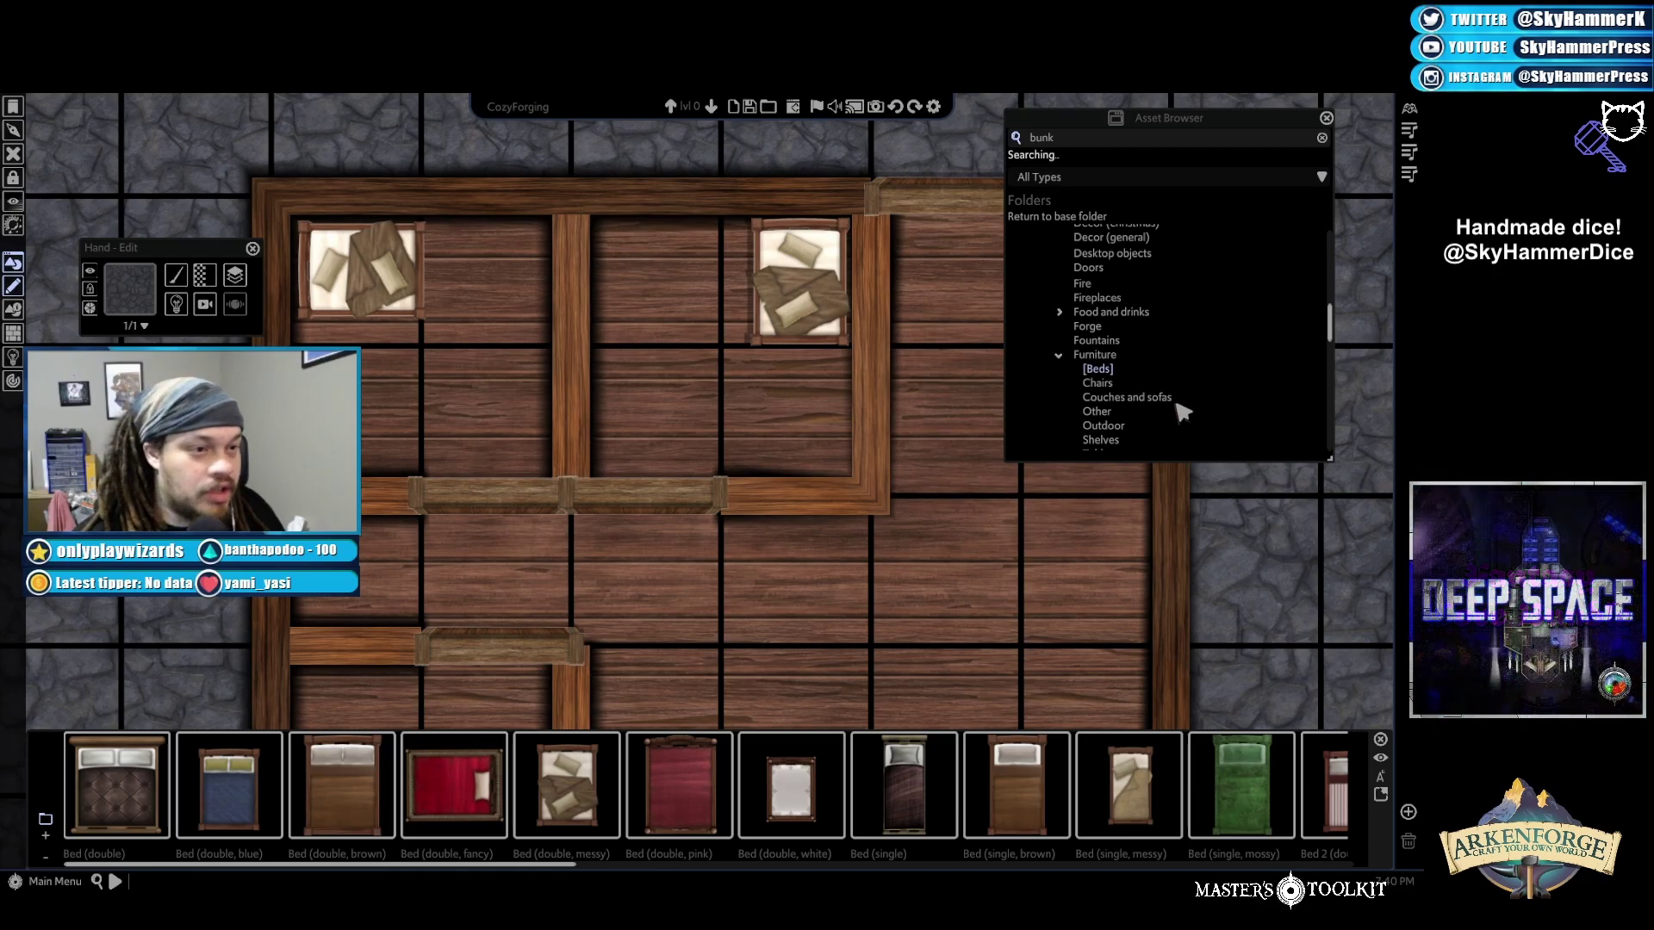
Place a Bed 2 (double) object in the building's southwest room
{"action": "scroll", "coordinate": [1157, 396], "scroll_direction": "down", "scroll_amount": 2}
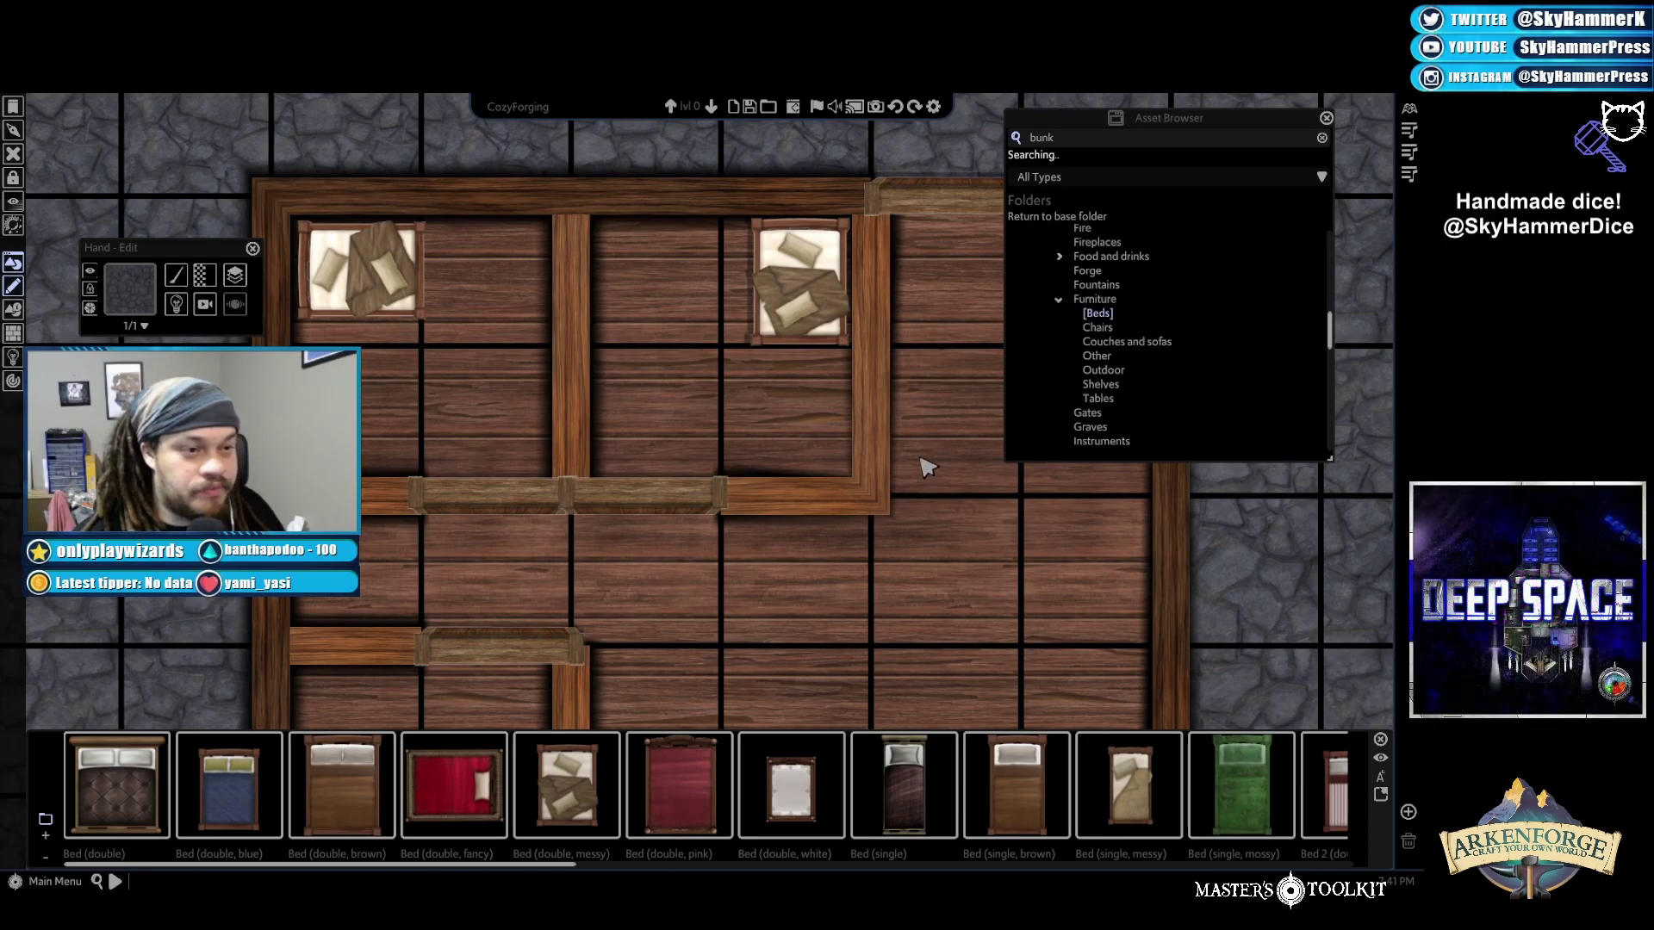
{"action": "key", "text": "s"}
{"action": "key", "text": "a"}
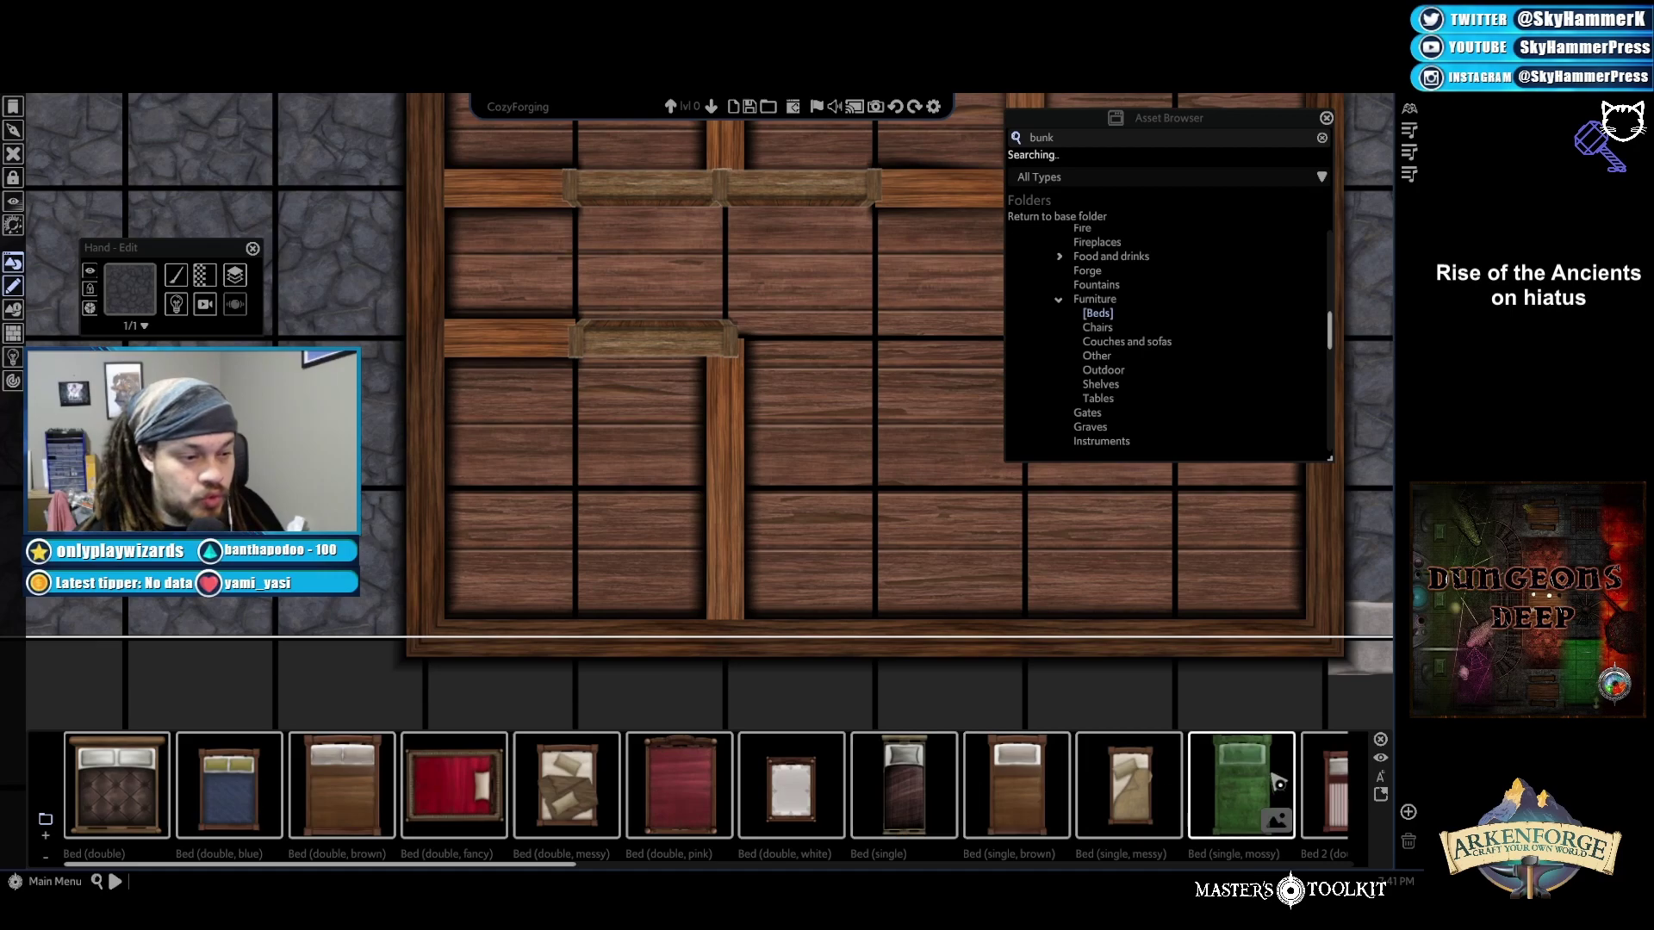
{"action": "scroll", "coordinate": [1258, 779], "scroll_direction": "down", "scroll_amount": 1}
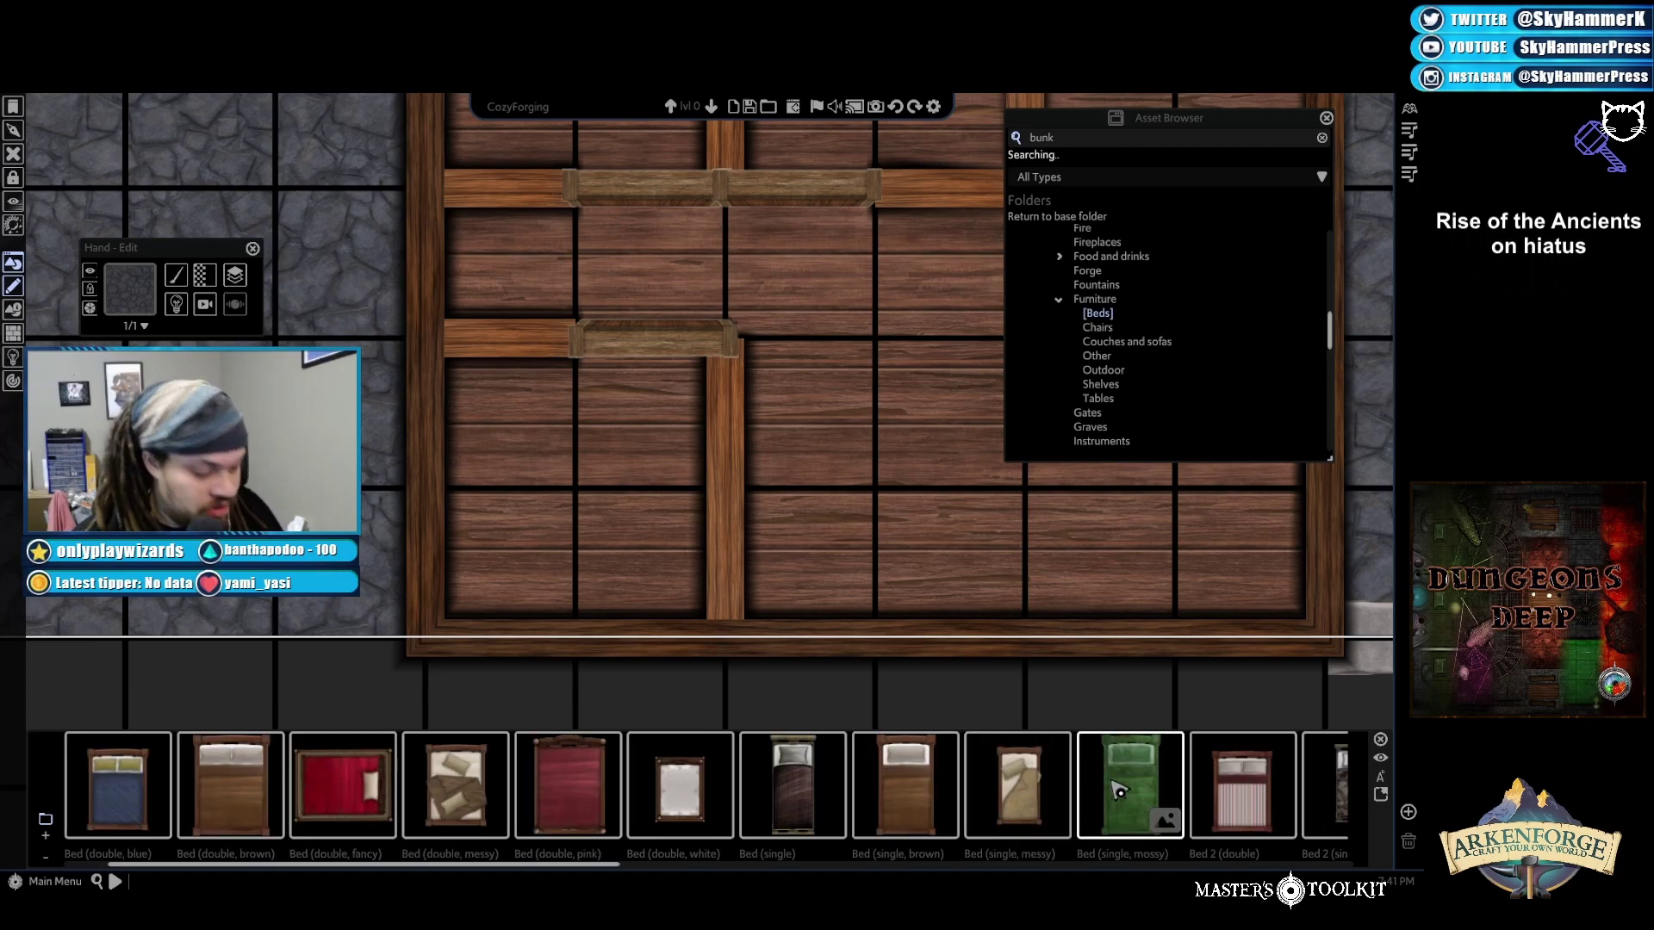
{"action": "scroll", "coordinate": [1118, 790], "scroll_direction": "down", "scroll_amount": 1}
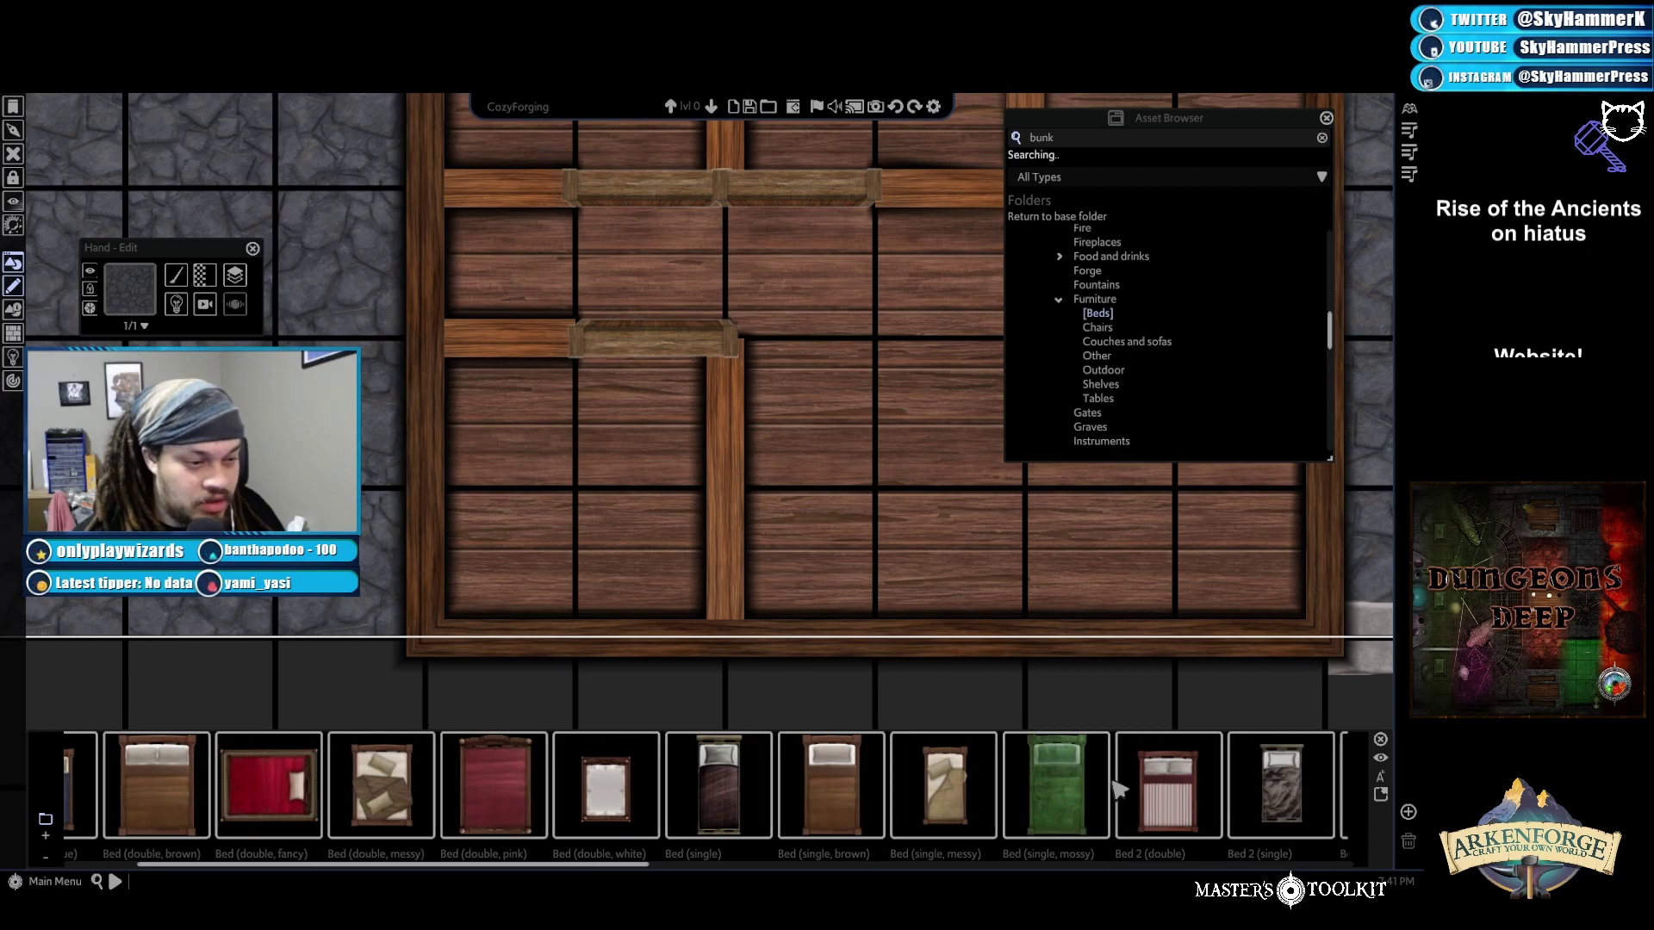
{"action": "left_click", "coordinate": [1173, 792]}
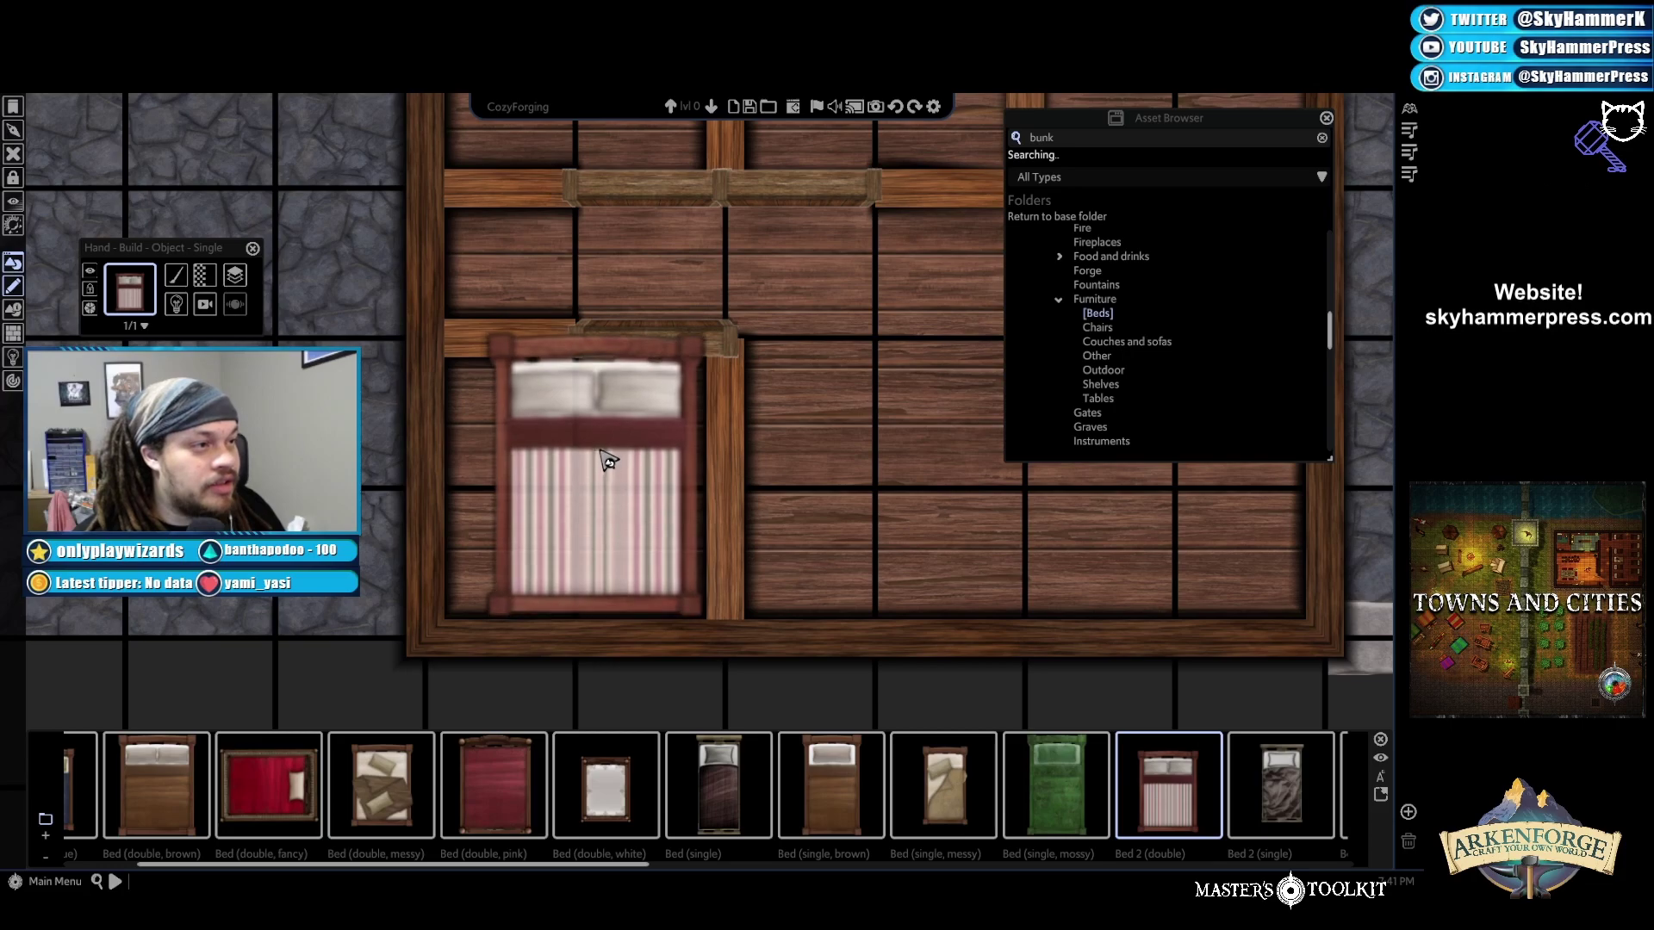
{"action": "left_click", "coordinate": [610, 454]}
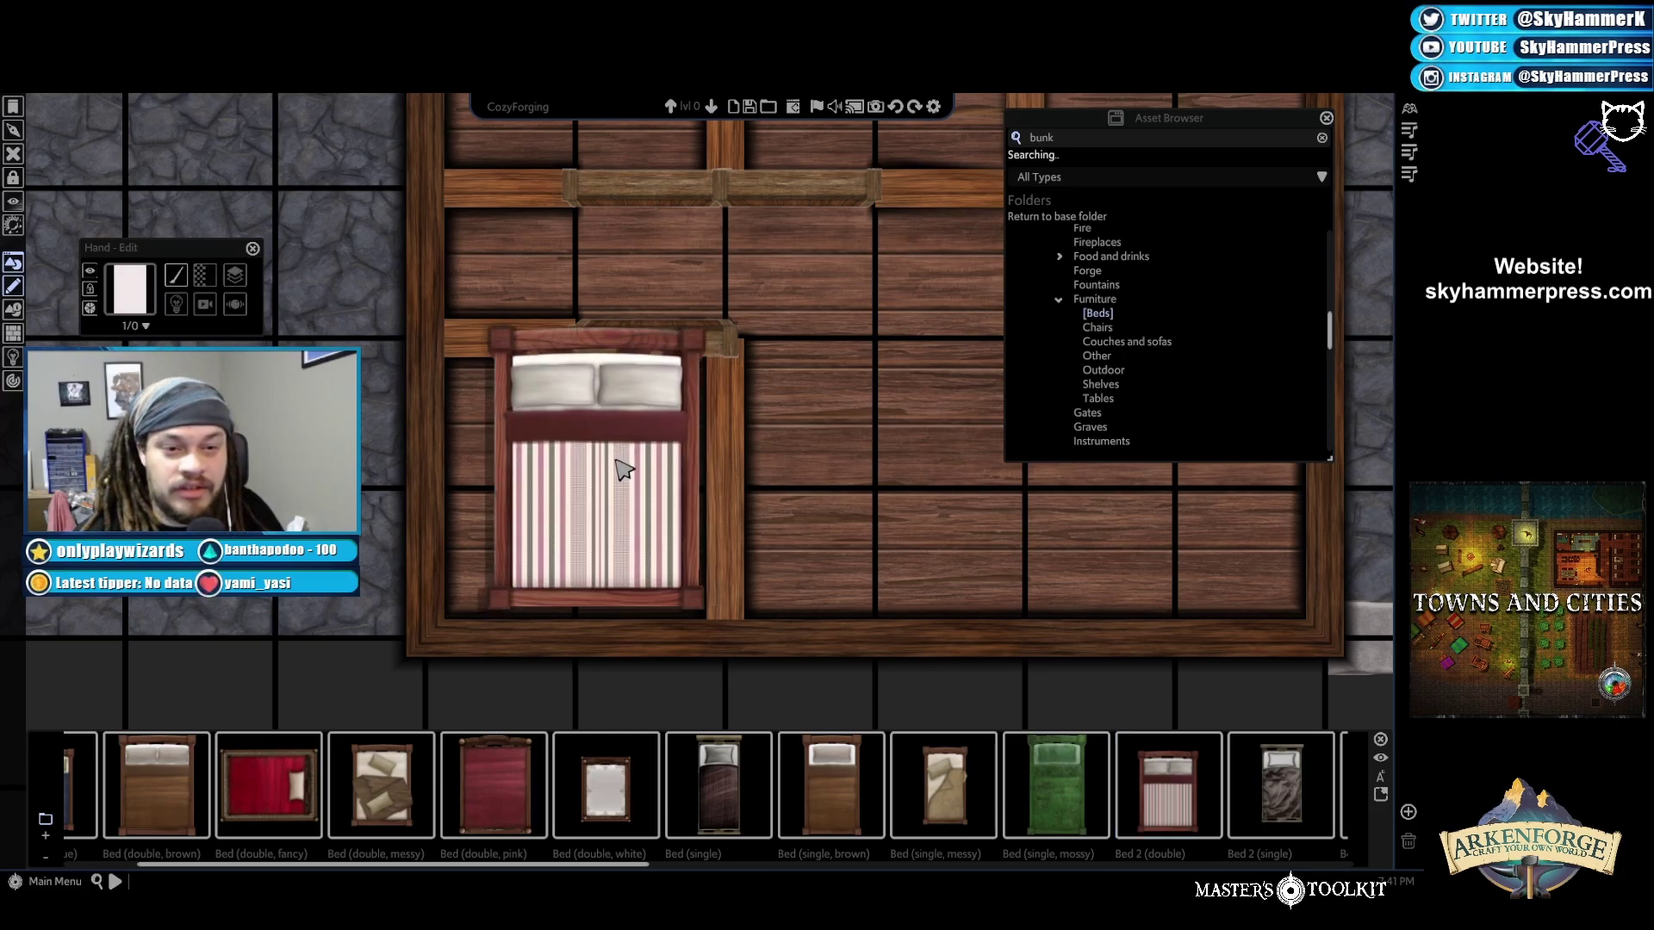
Rotate the striped double bed a quarter turn so its pillows face west, and move it toward the southwest corner of the room
{"action": "left_click", "coordinate": [623, 469]}
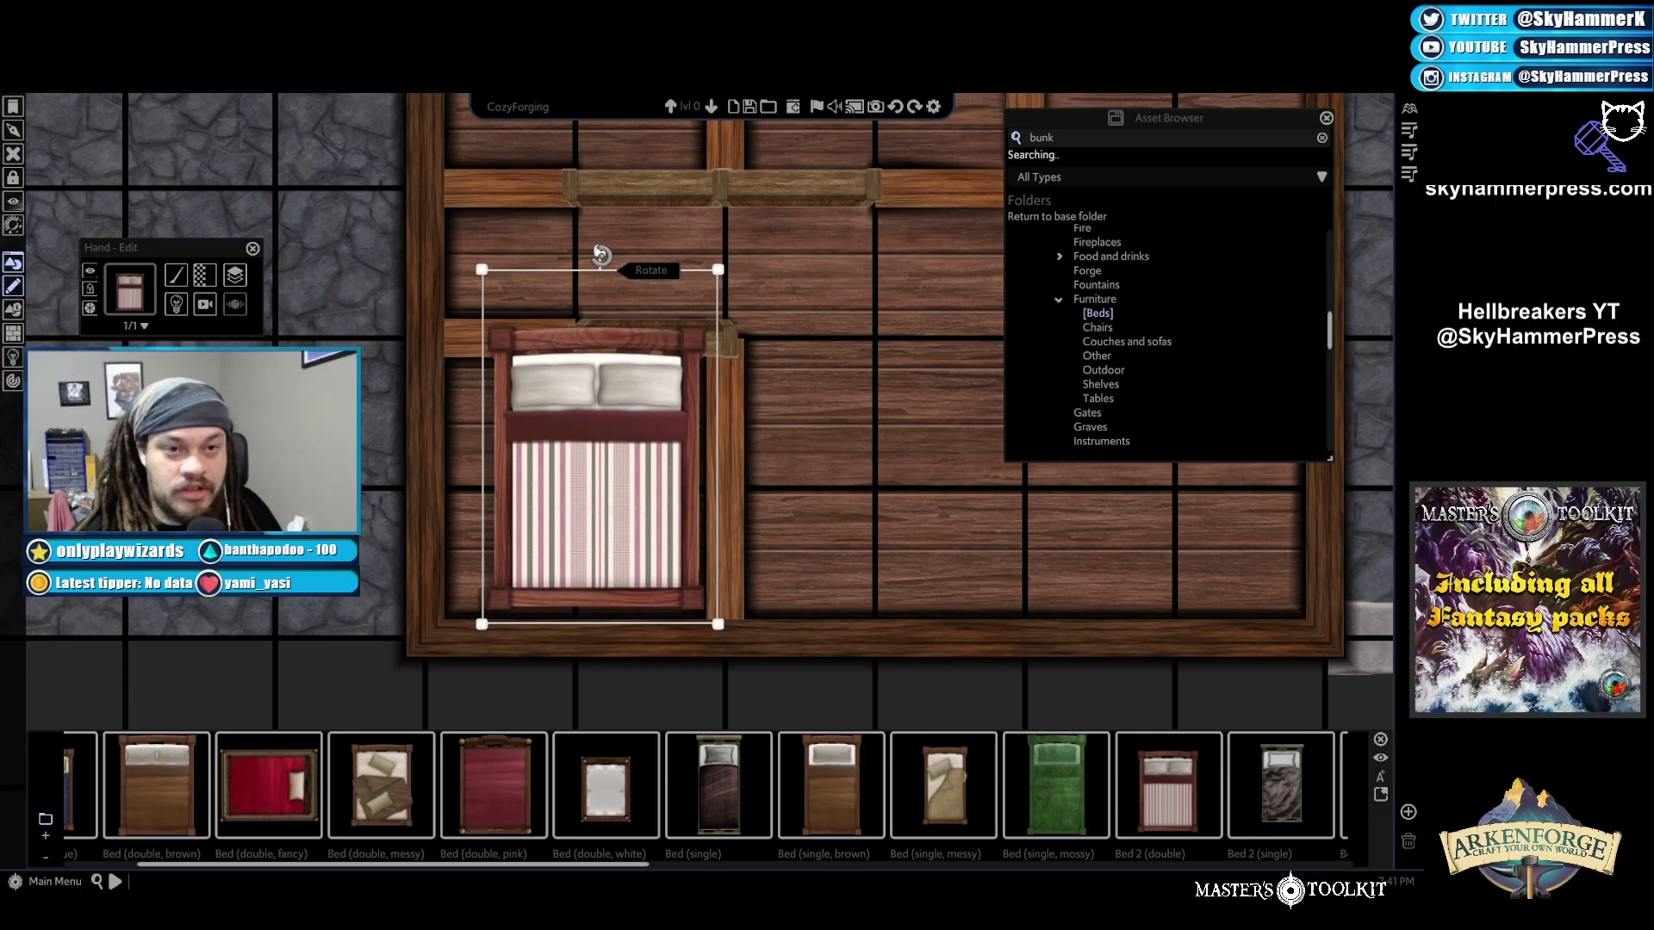
{"action": "left_click_drag", "start_coordinate": [601, 255], "coordinate": [463, 465]}
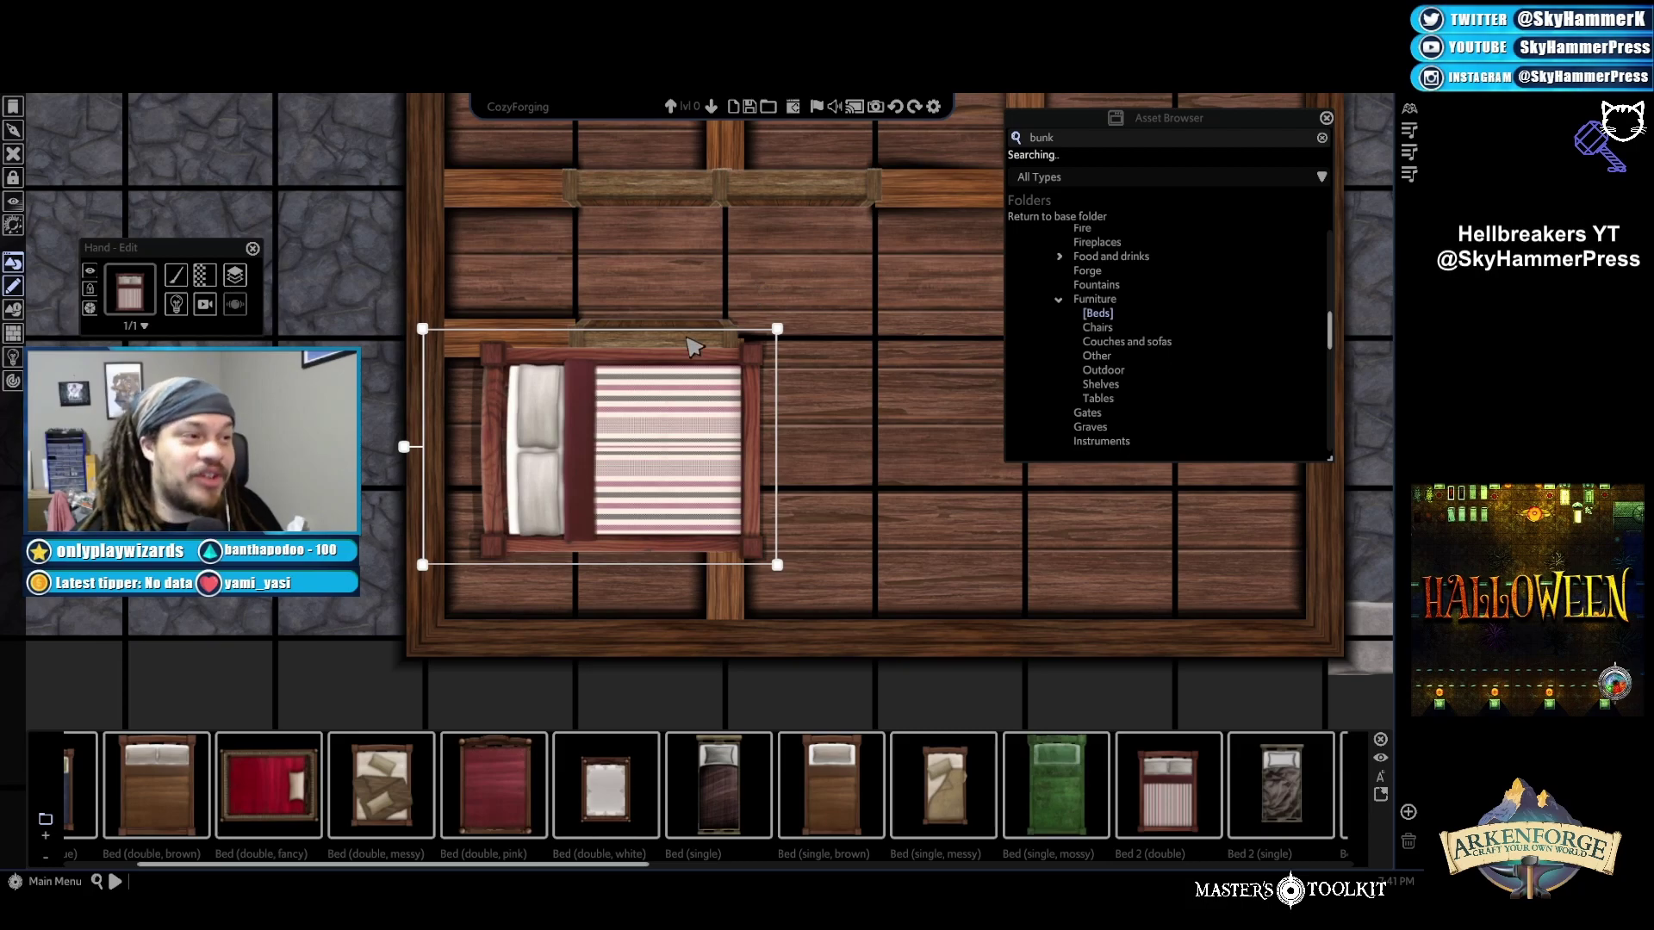
{"action": "left_click_drag", "start_coordinate": [603, 472], "coordinate": [830, 333]}
{"action": "left_click_drag", "start_coordinate": [875, 266], "coordinate": [639, 469]}
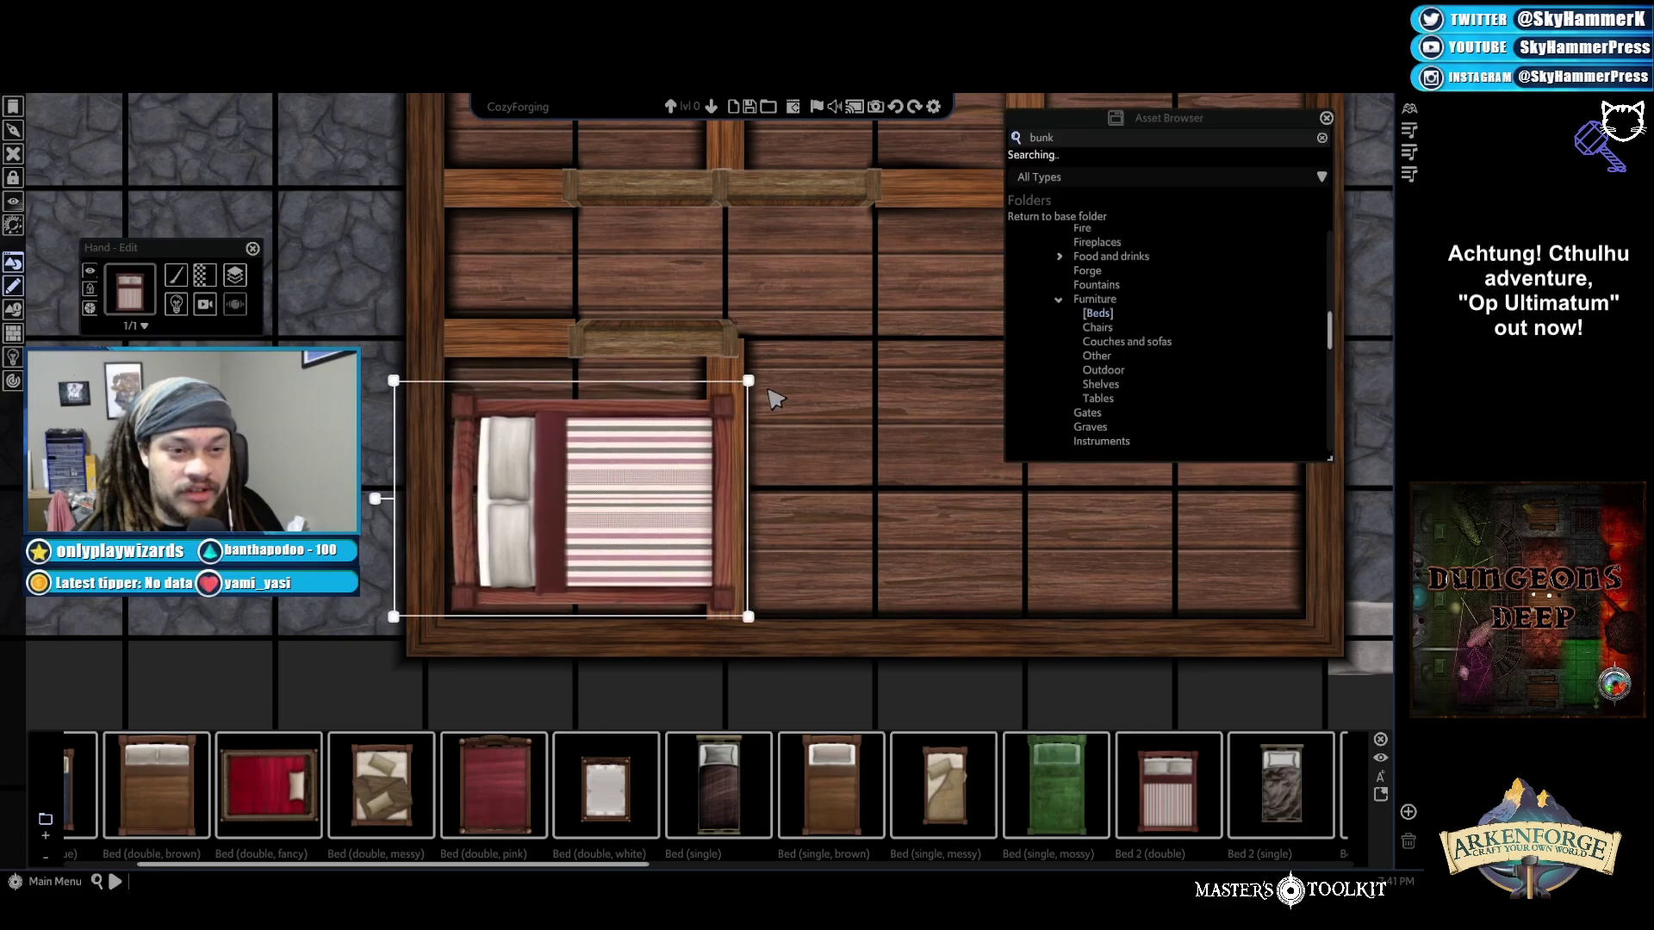
Shrink the striped double bed to about one grid square long and fit it into the southwest room's southwest corner
{"action": "left_click_drag", "start_coordinate": [750, 381], "coordinate": [588, 490]}
{"action": "key", "text": "a"}
{"action": "key", "text": "s"}
{"action": "mouse_move", "coordinate": [559, 448]}
{"action": "left_mouse_down"}
{"action": "mouse_move", "coordinate": [603, 452]}
{"action": "mouse_move", "coordinate": [585, 454]}
{"action": "left_mouse_up"}
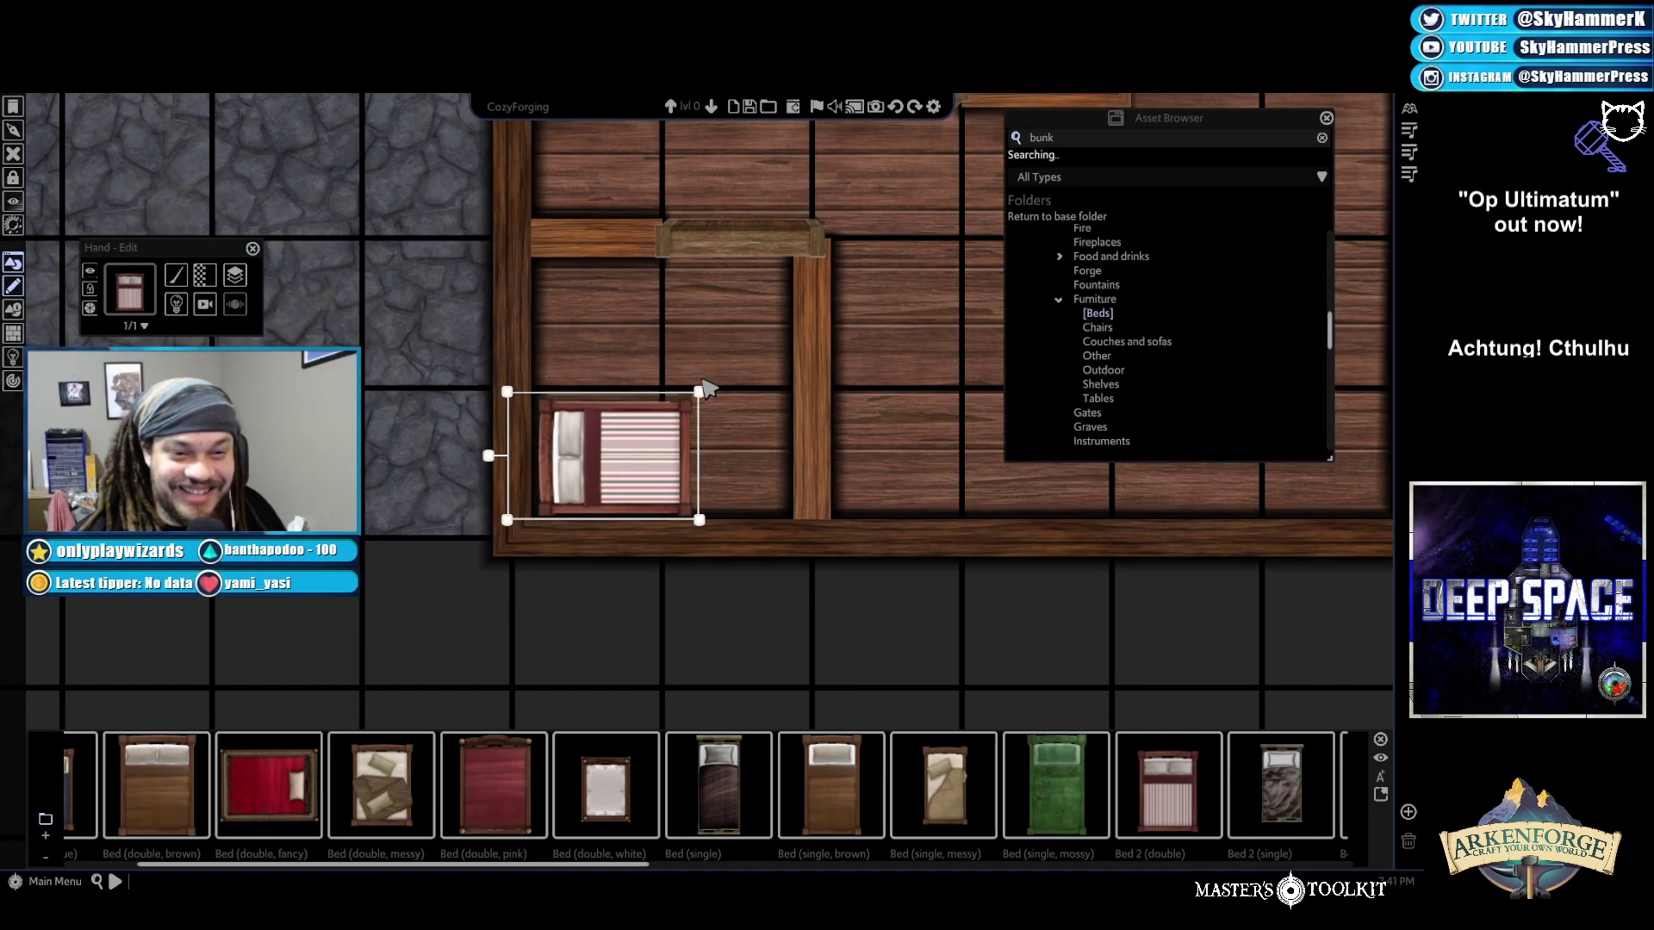
{"action": "scroll", "coordinate": [475, 493], "scroll_direction": "up", "scroll_amount": 1}
{"action": "left_click", "coordinate": [429, 389]}
{"action": "key", "text": "s"}
{"action": "key", "text": "d"}
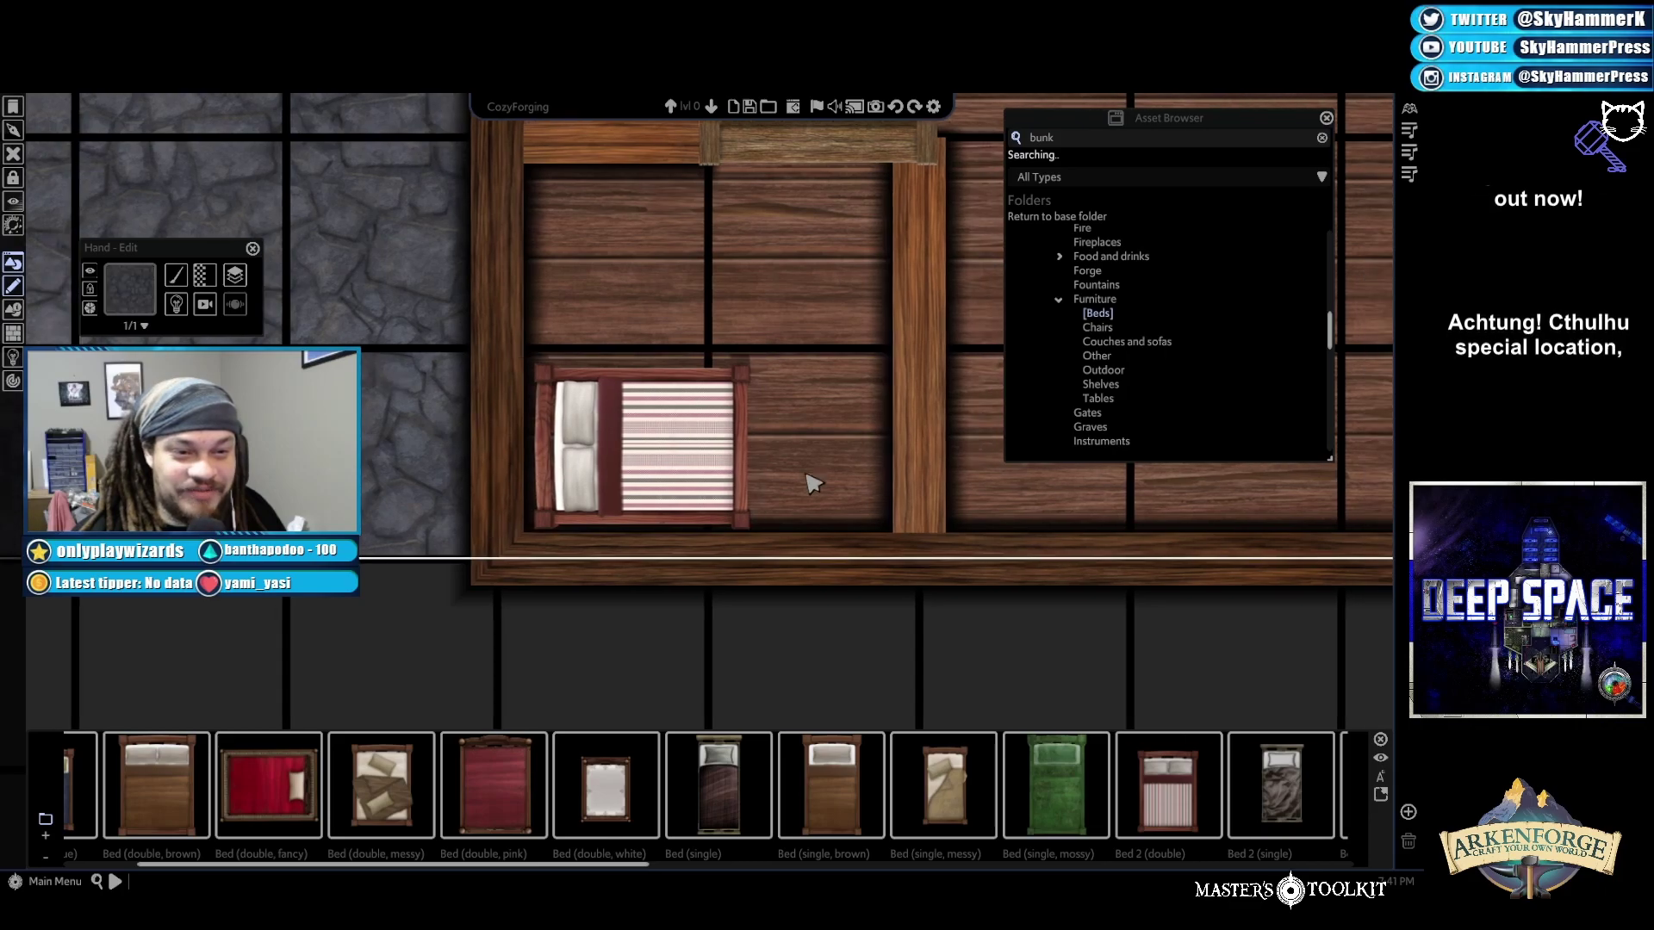
{"action": "scroll", "coordinate": [849, 486], "scroll_direction": "down", "scroll_amount": 2}
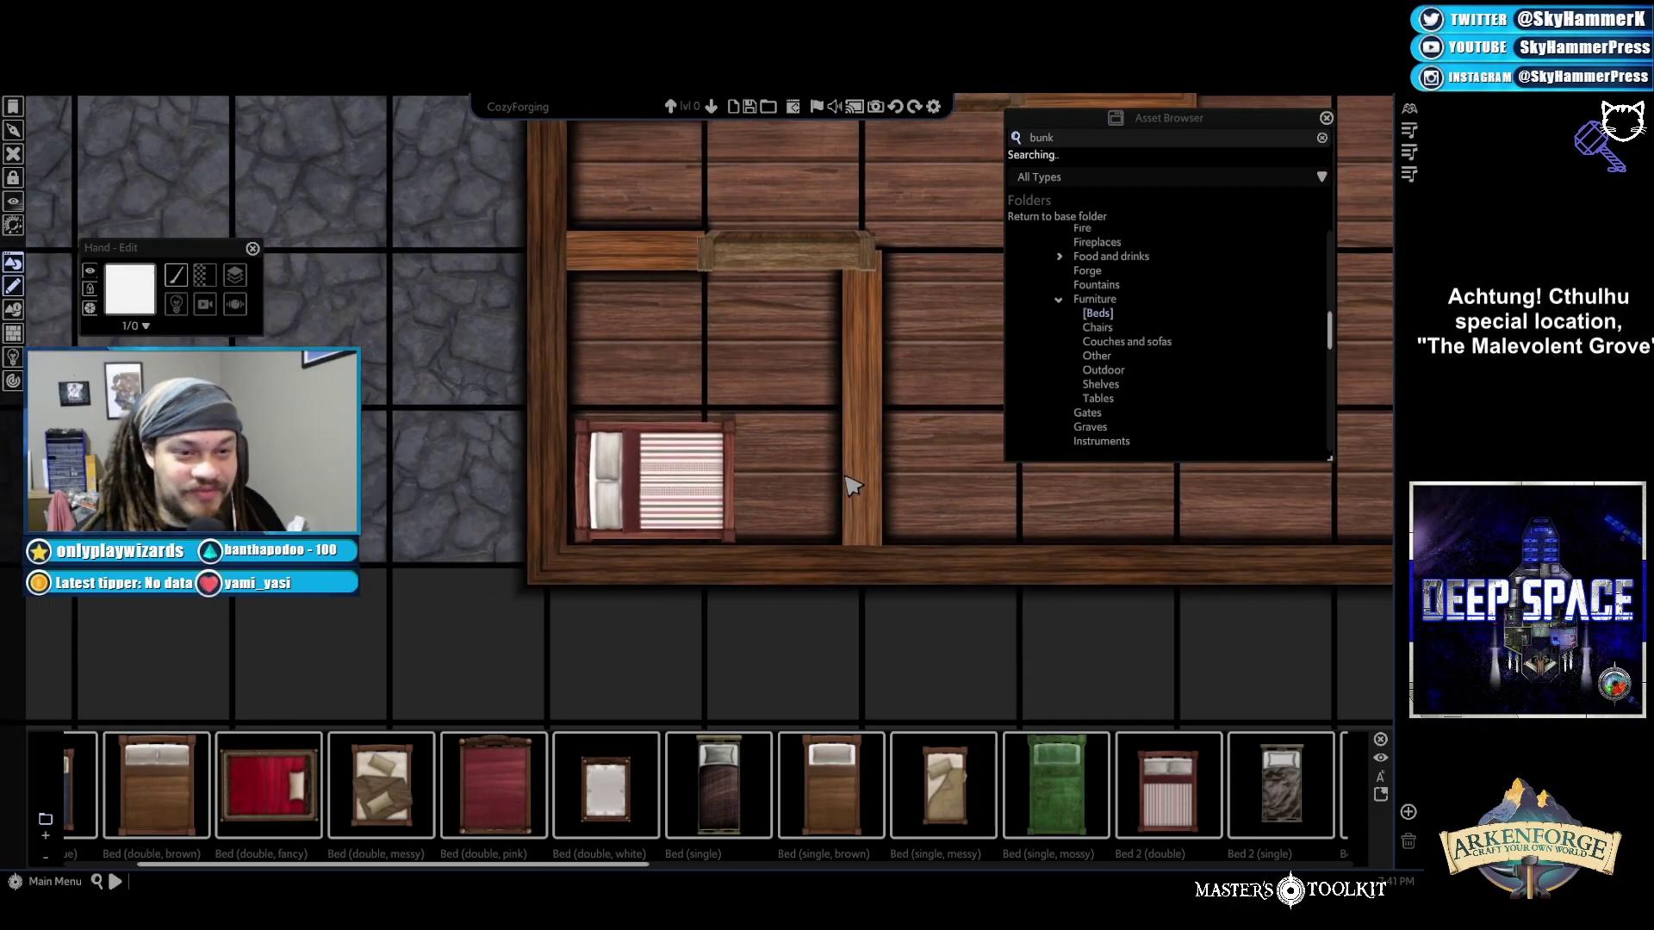
{"action": "key", "text": "w"}
{"action": "scroll", "coordinate": [746, 505], "scroll_direction": "down", "scroll_amount": 3}
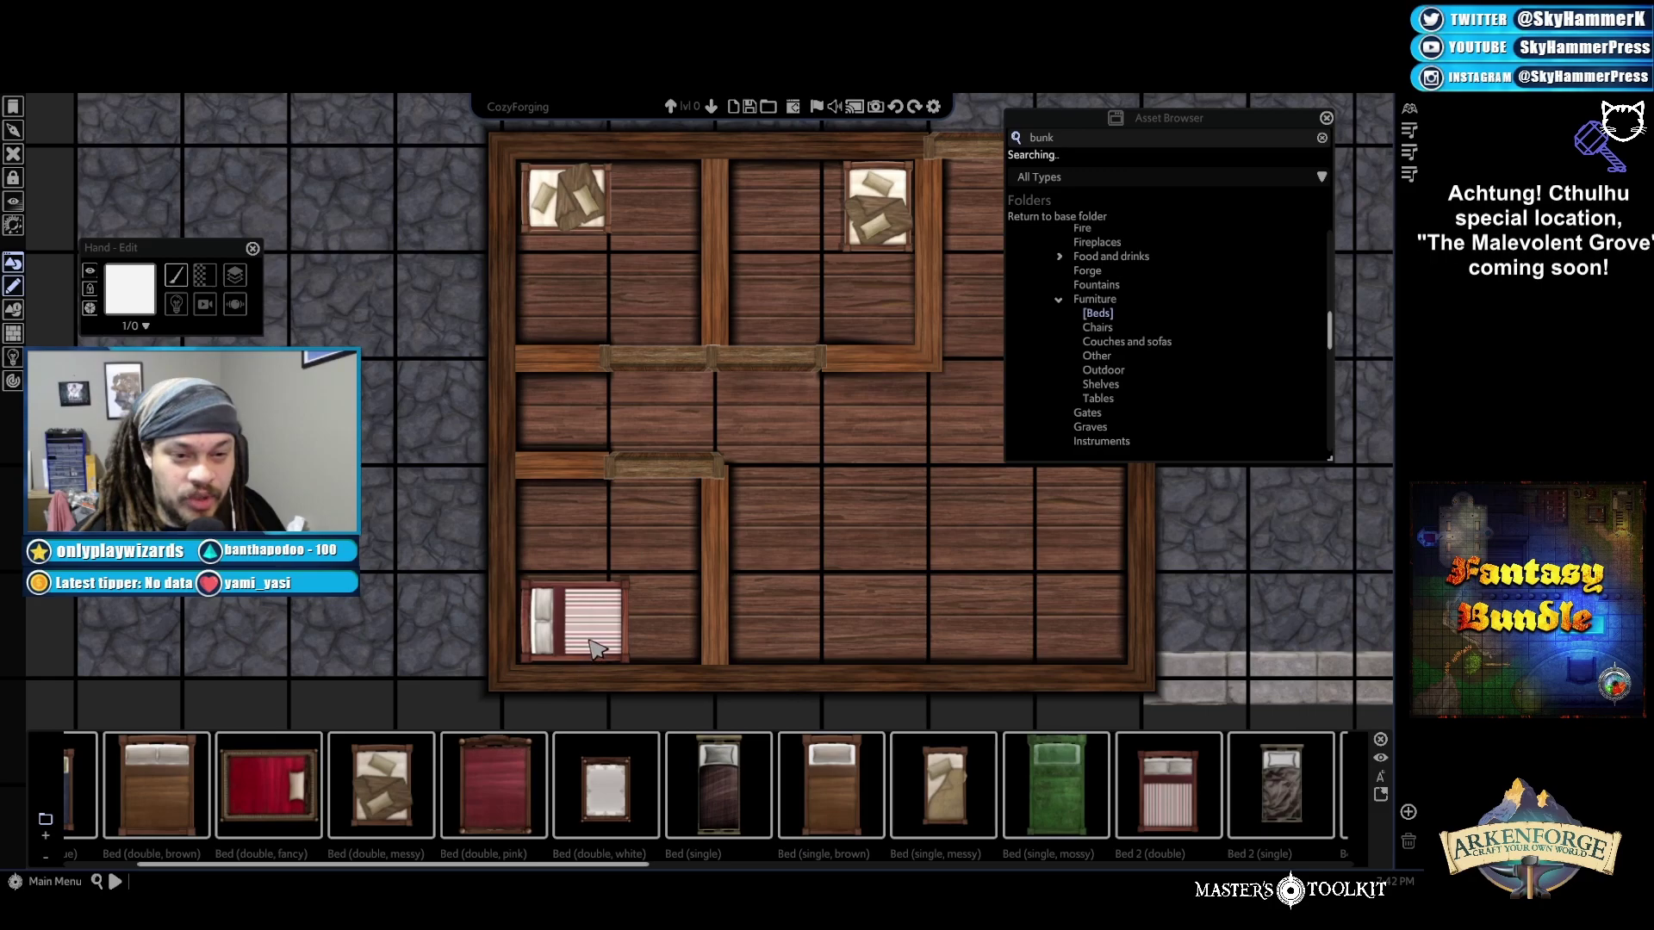
Rotate the striped double bed another quarter turn so its pillows lie against the building's south wall
{"action": "left_click", "coordinate": [594, 613]}
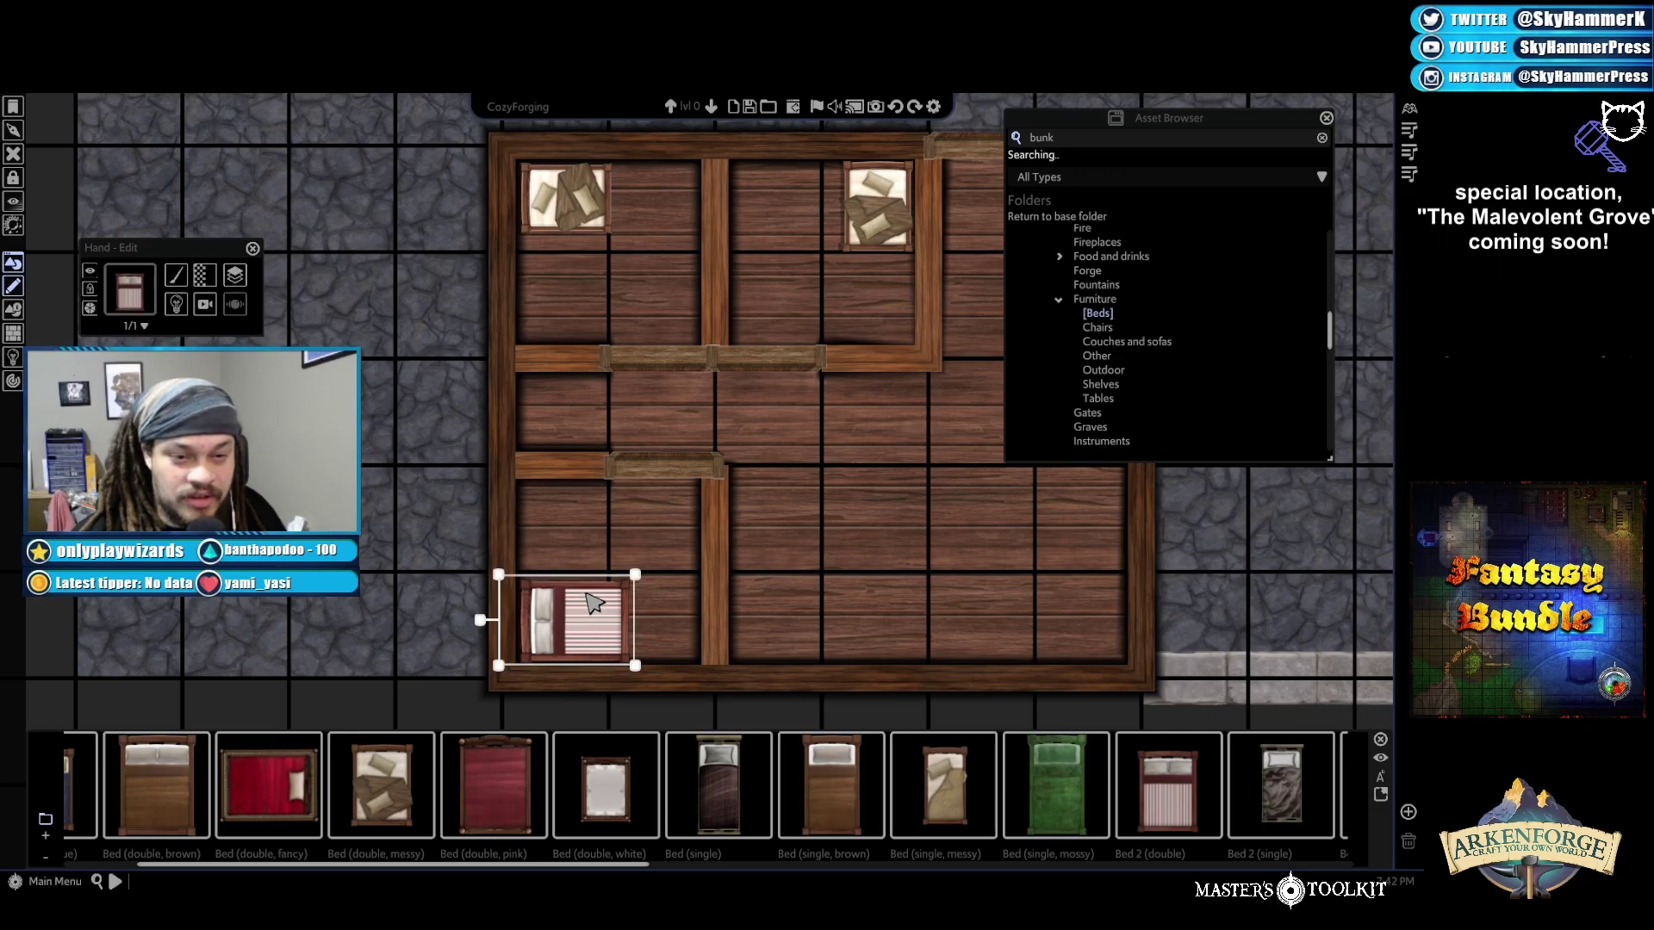
{"action": "left_click_drag", "start_coordinate": [480, 619], "coordinate": [622, 620]}
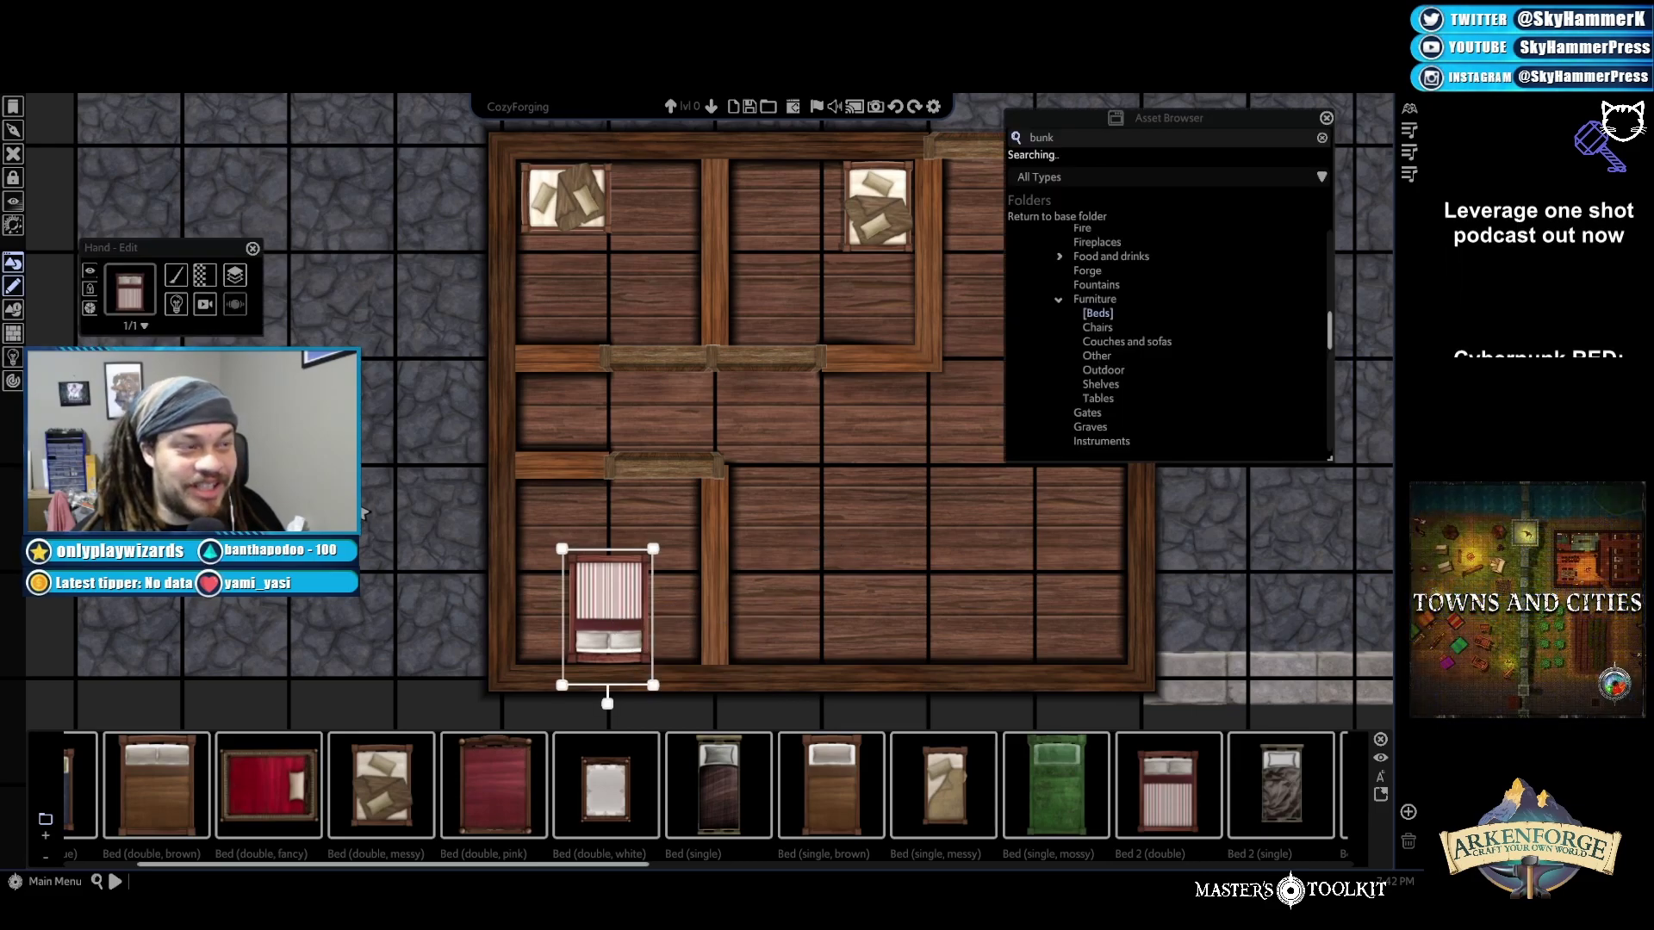
{"action": "left_click", "coordinate": [630, 718]}
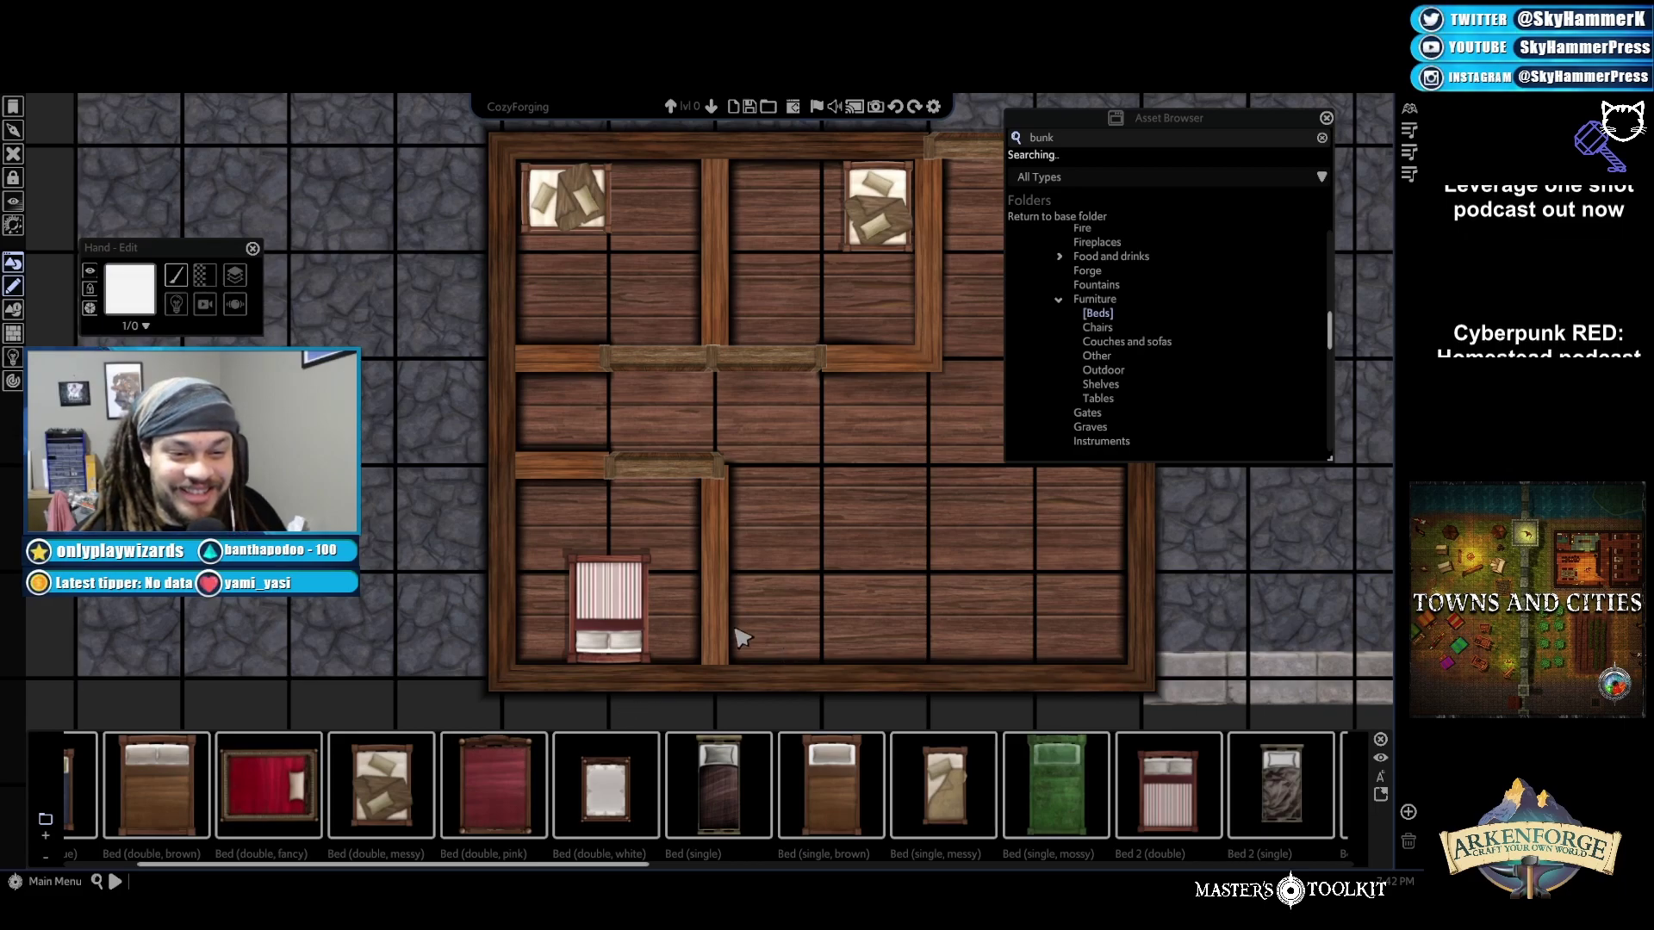
Open the Tables folder of the fantasy furniture and look through its desk and table assets
{"action": "left_click", "coordinate": [1101, 399]}
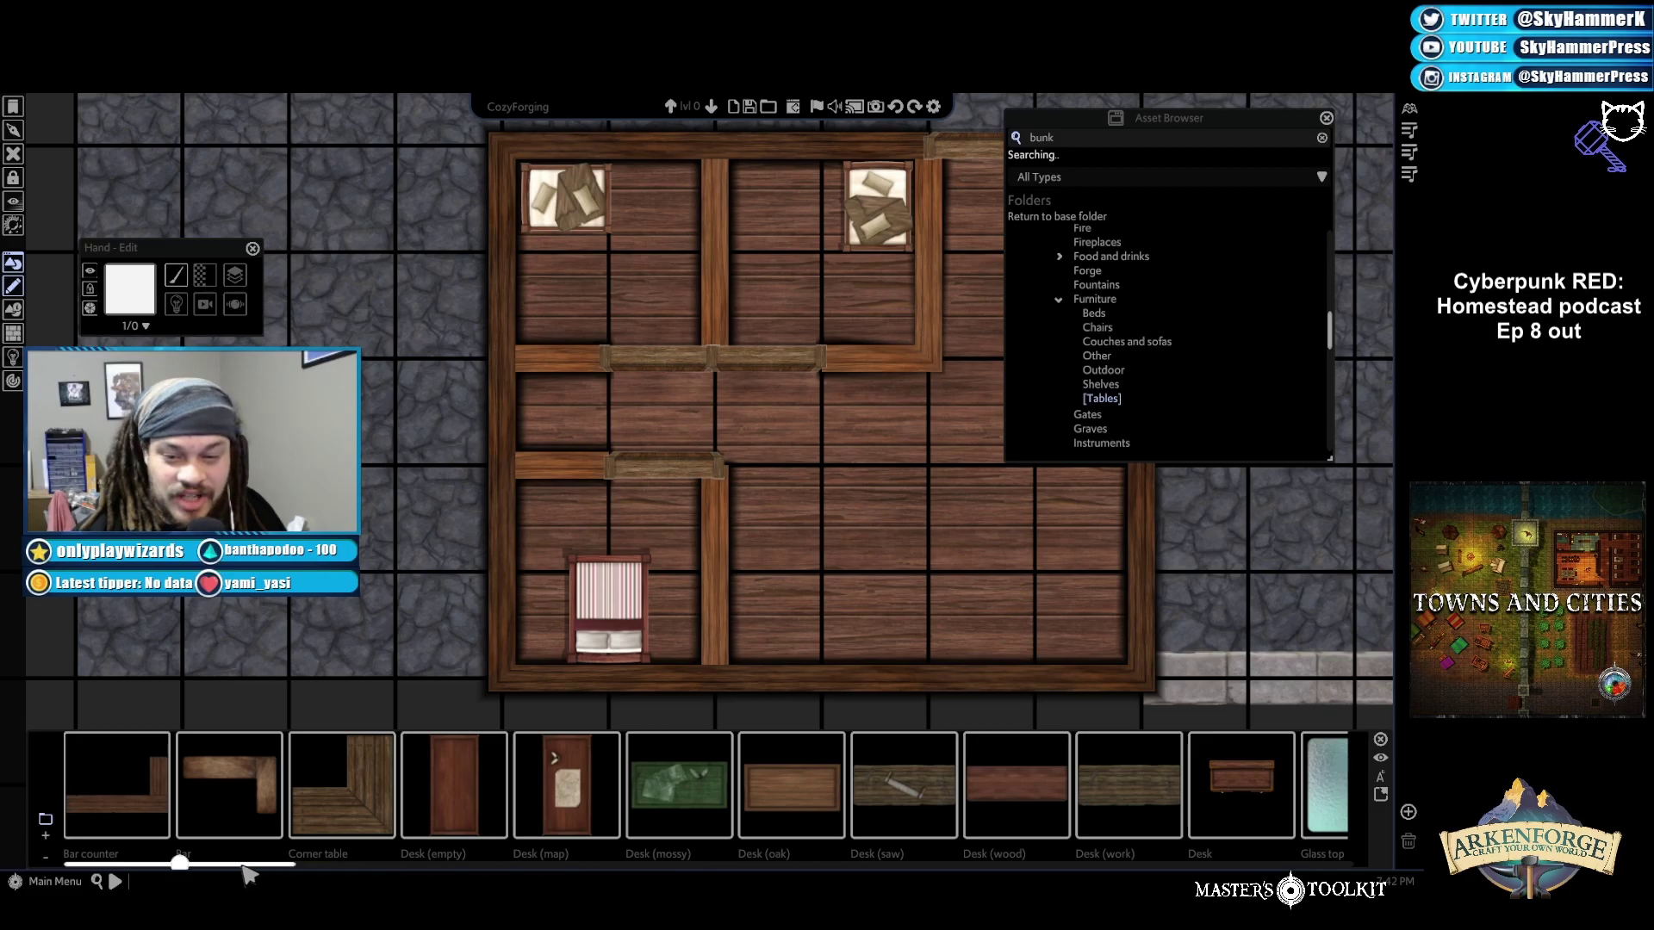
{"action": "scroll", "coordinate": [353, 875], "scroll_direction": "right", "scroll_amount": 3}
{"action": "scroll", "coordinate": [360, 879], "scroll_direction": "right", "scroll_amount": 3}
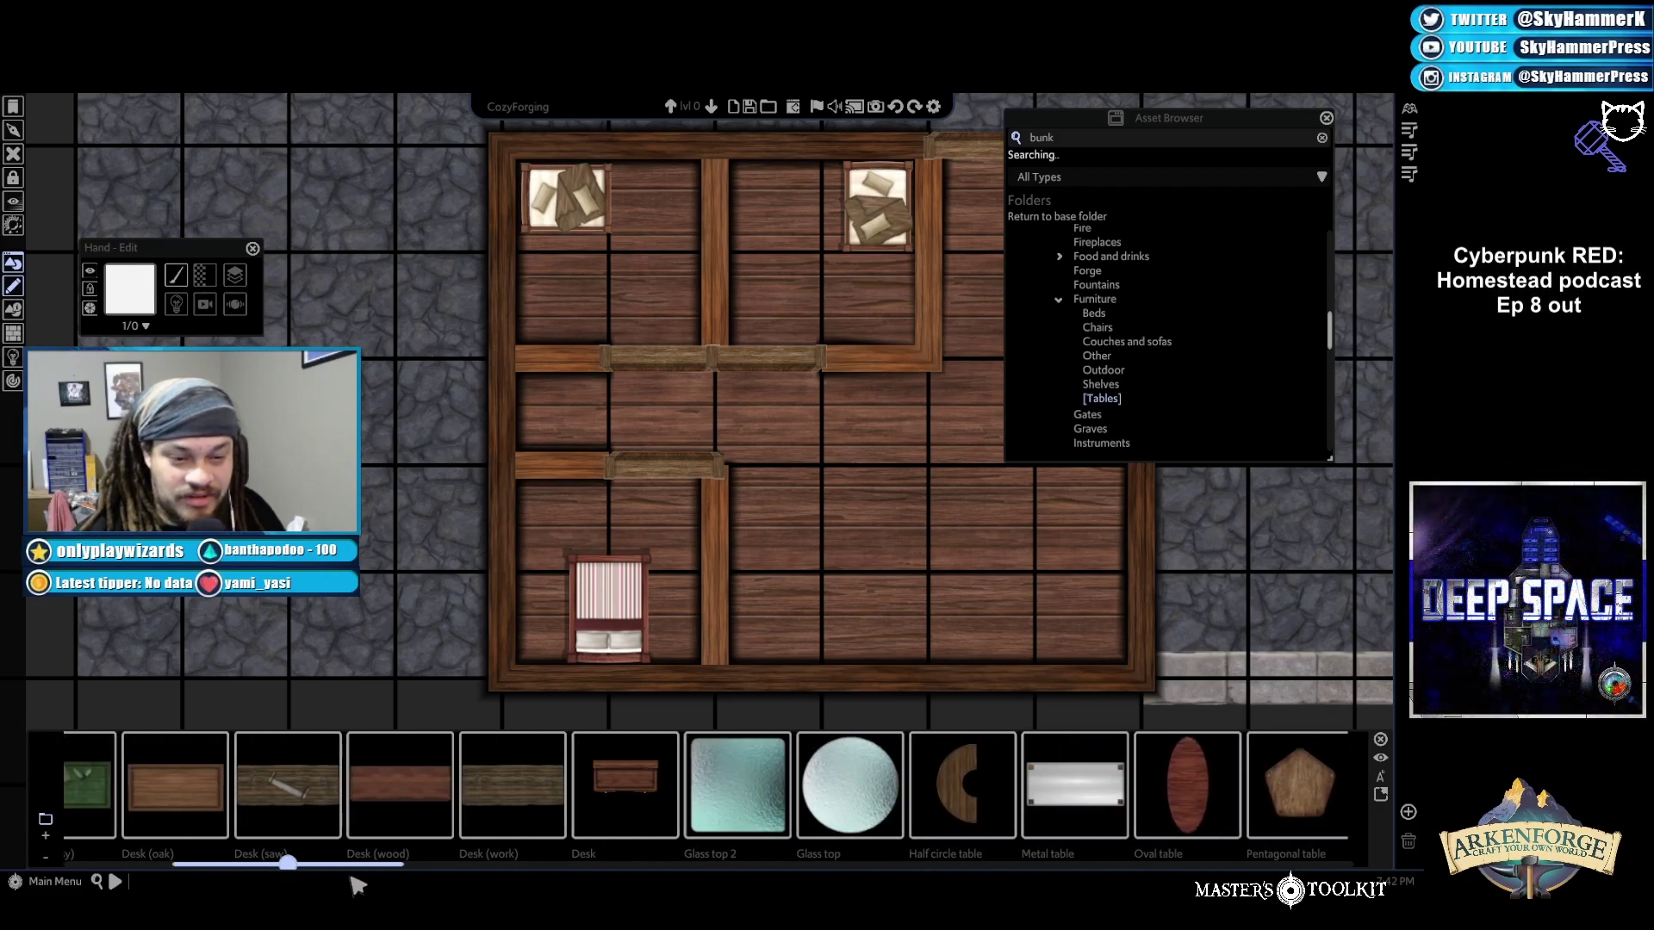
{"action": "key", "text": "Down"}
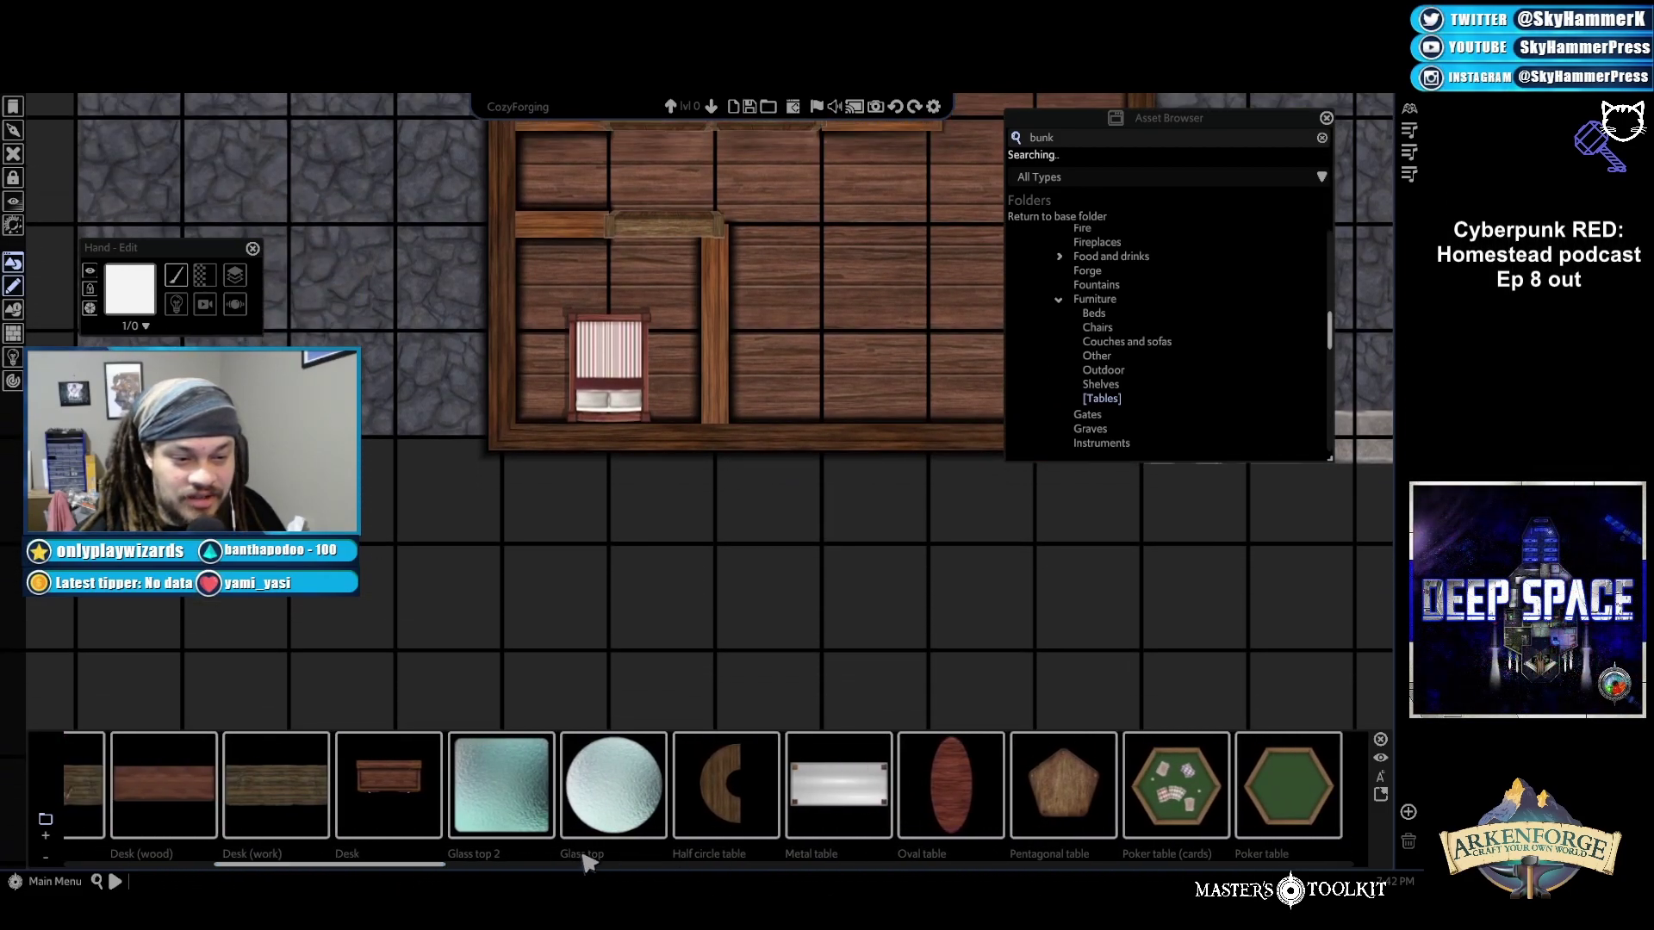
{"action": "left_click_drag", "start_coordinate": [375, 870], "coordinate": [736, 891]}
{"action": "key", "text": "Down"}
{"action": "key", "text": "Up"}
{"action": "key", "text": "Up"}
{"action": "key", "text": "Up"}
{"action": "key", "text": "Up"}
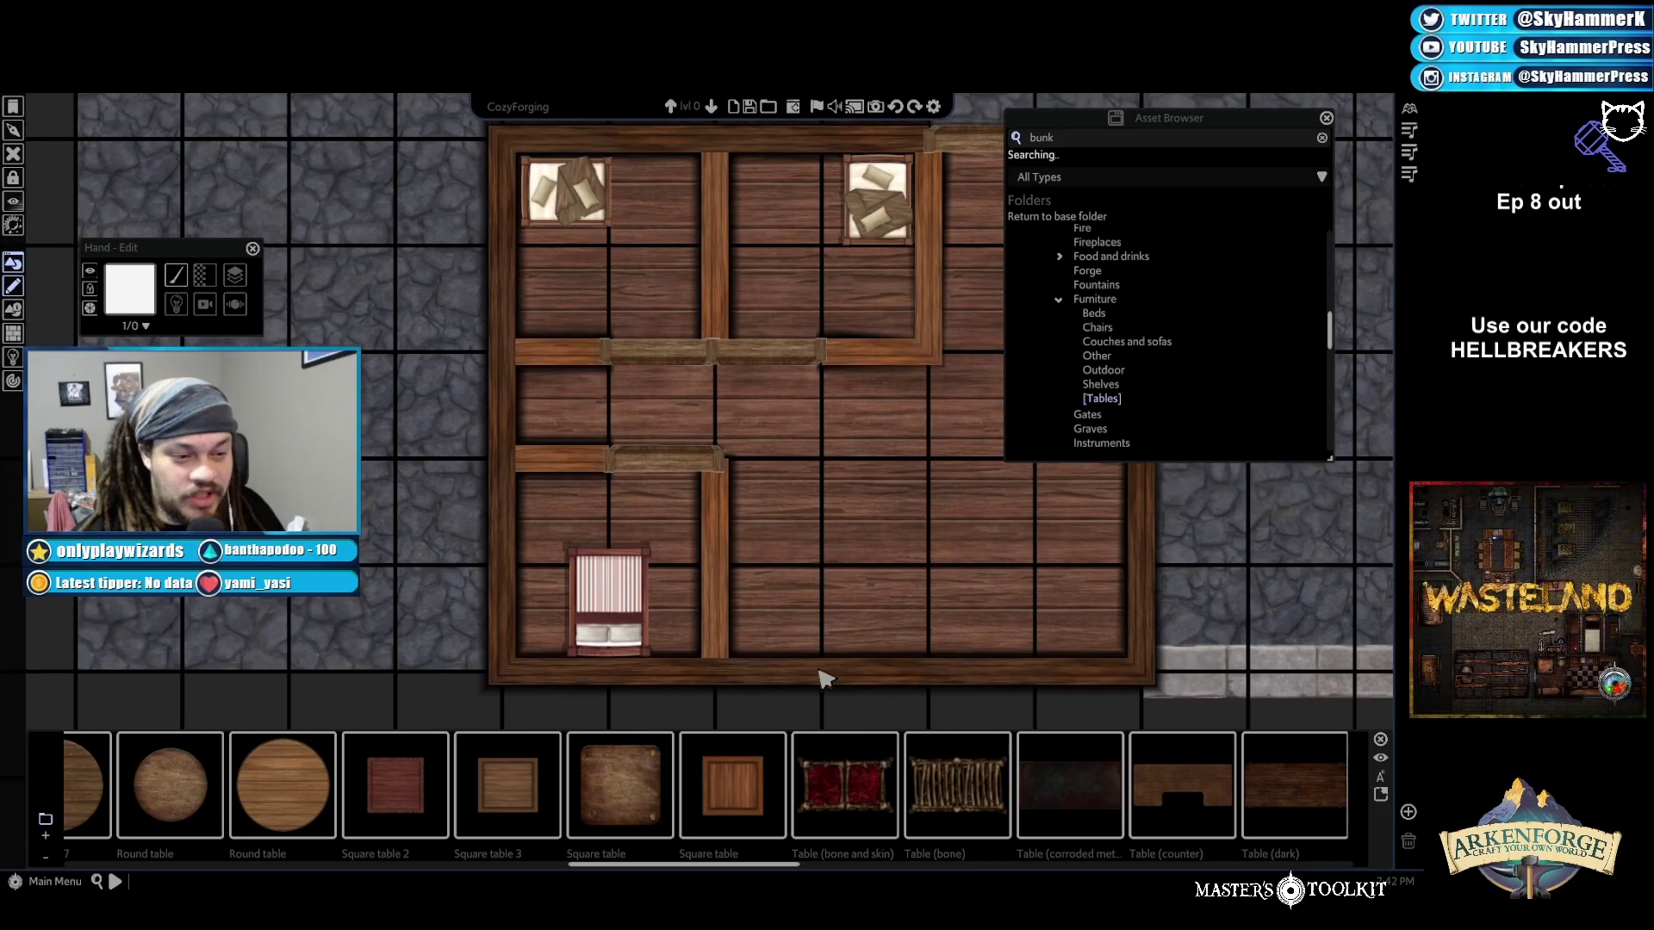
{"action": "left_click_drag", "start_coordinate": [784, 868], "coordinate": [1342, 870]}
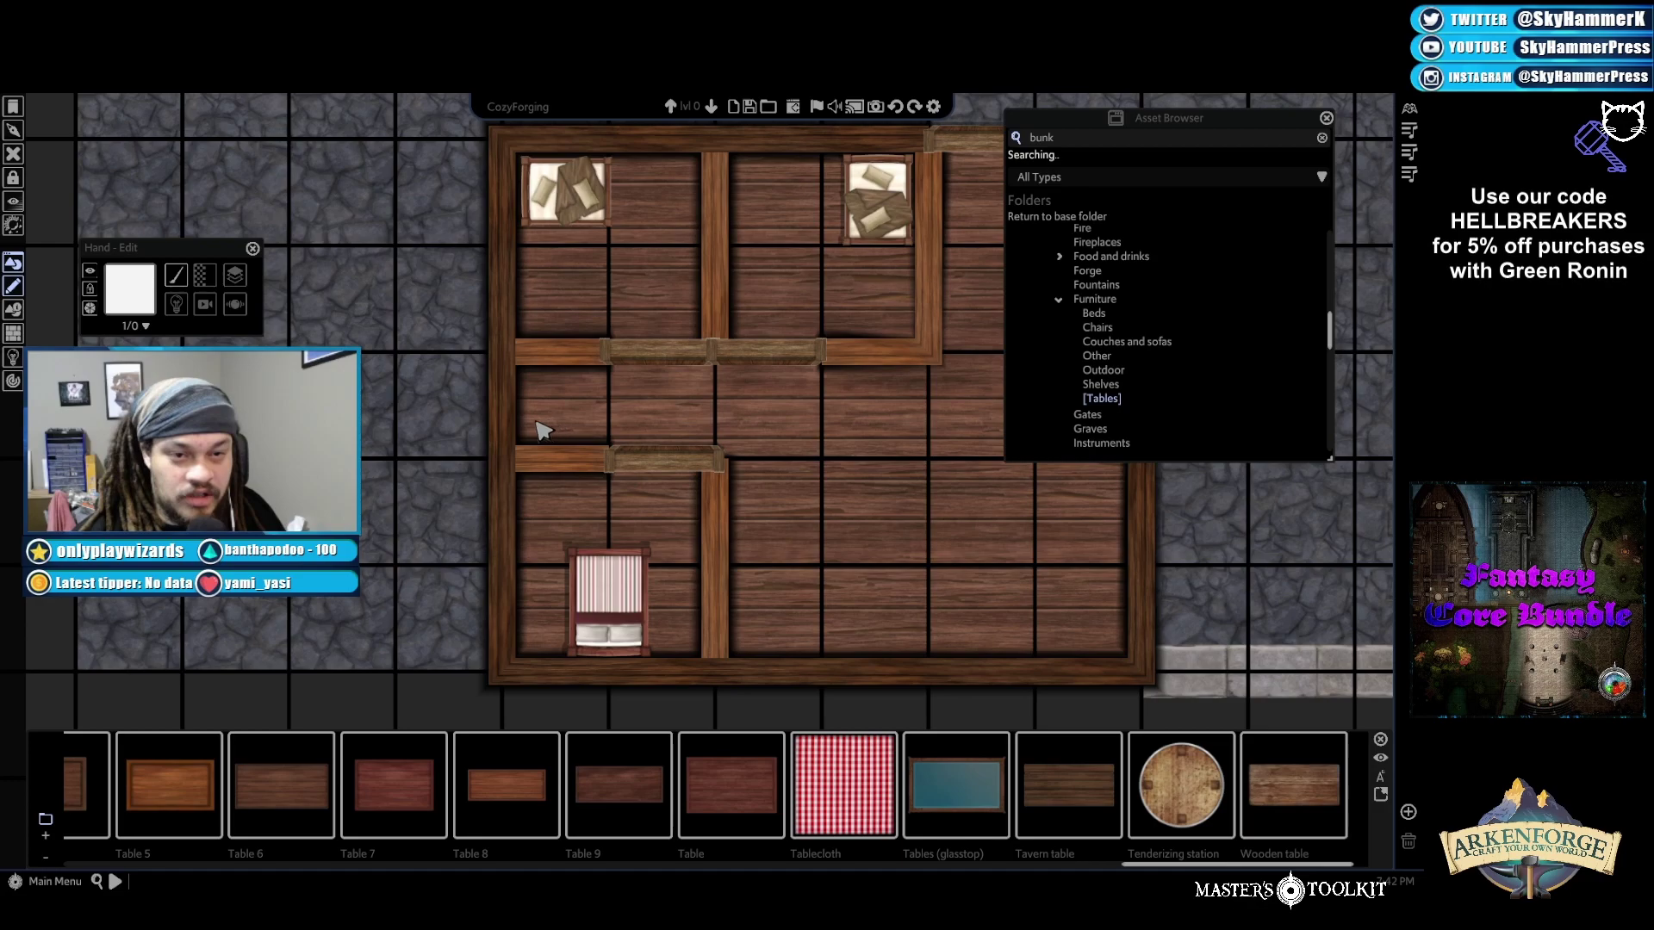
{"action": "left_click_drag", "start_coordinate": [1167, 868], "coordinate": [1214, 797]}
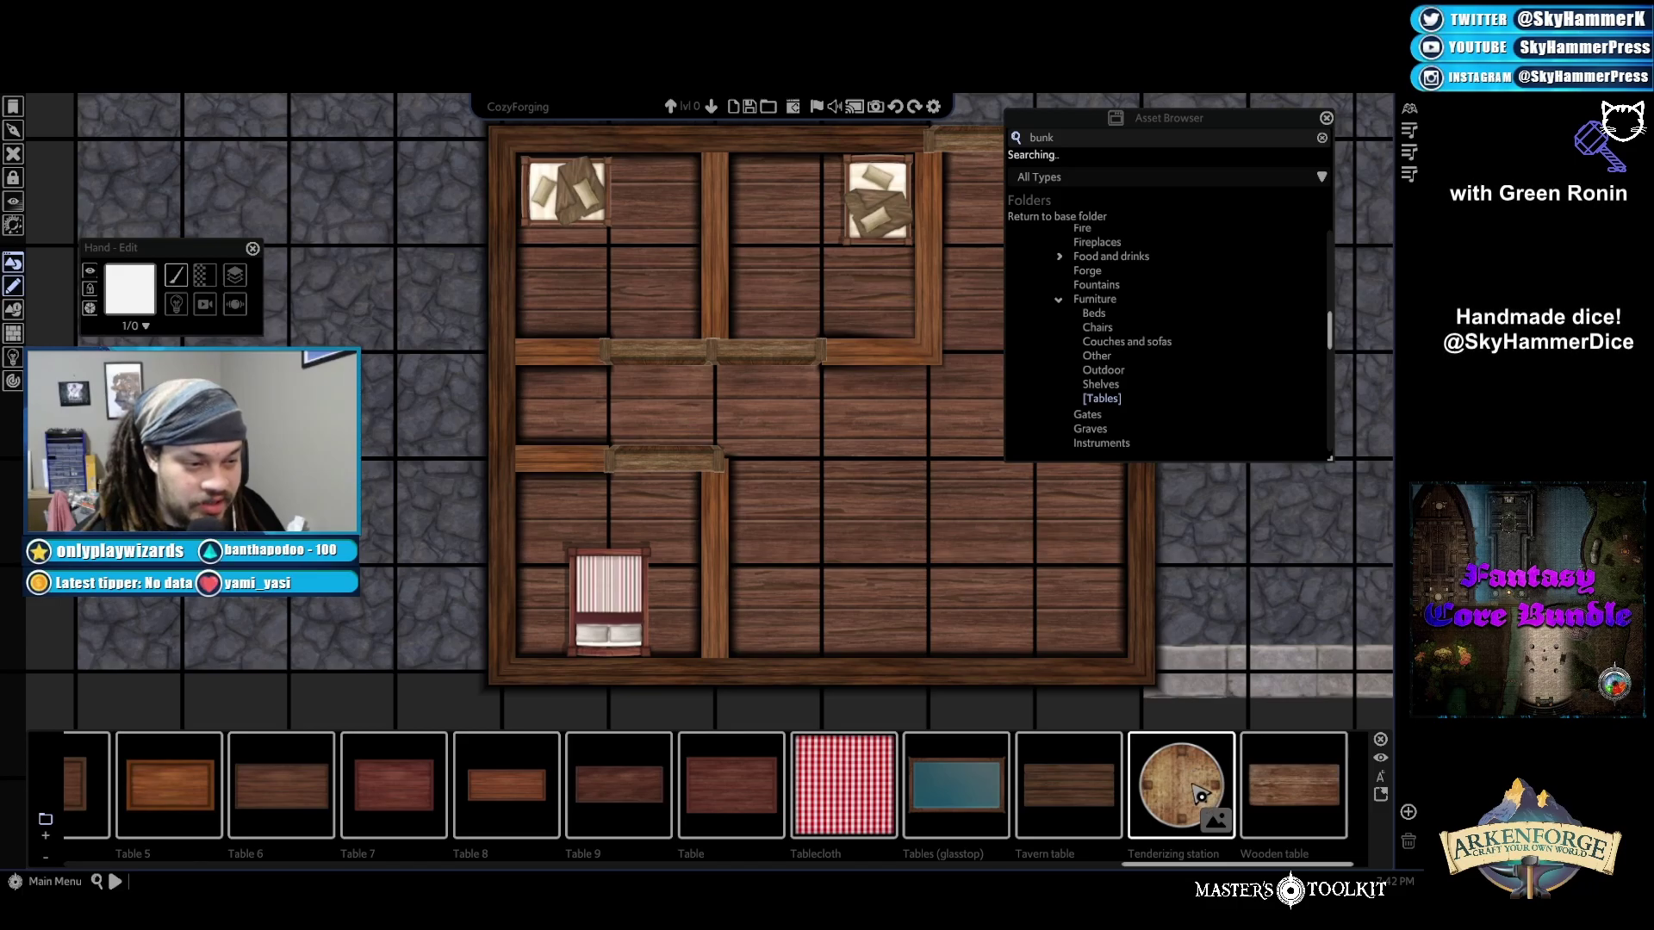
Place a Tenderizing station in the large main room, just east of the southwest room's door, and inspect it up close
{"action": "left_click", "coordinate": [1201, 794]}
{"action": "left_click", "coordinate": [816, 469]}
{"action": "right_click", "coordinate": [993, 607]}
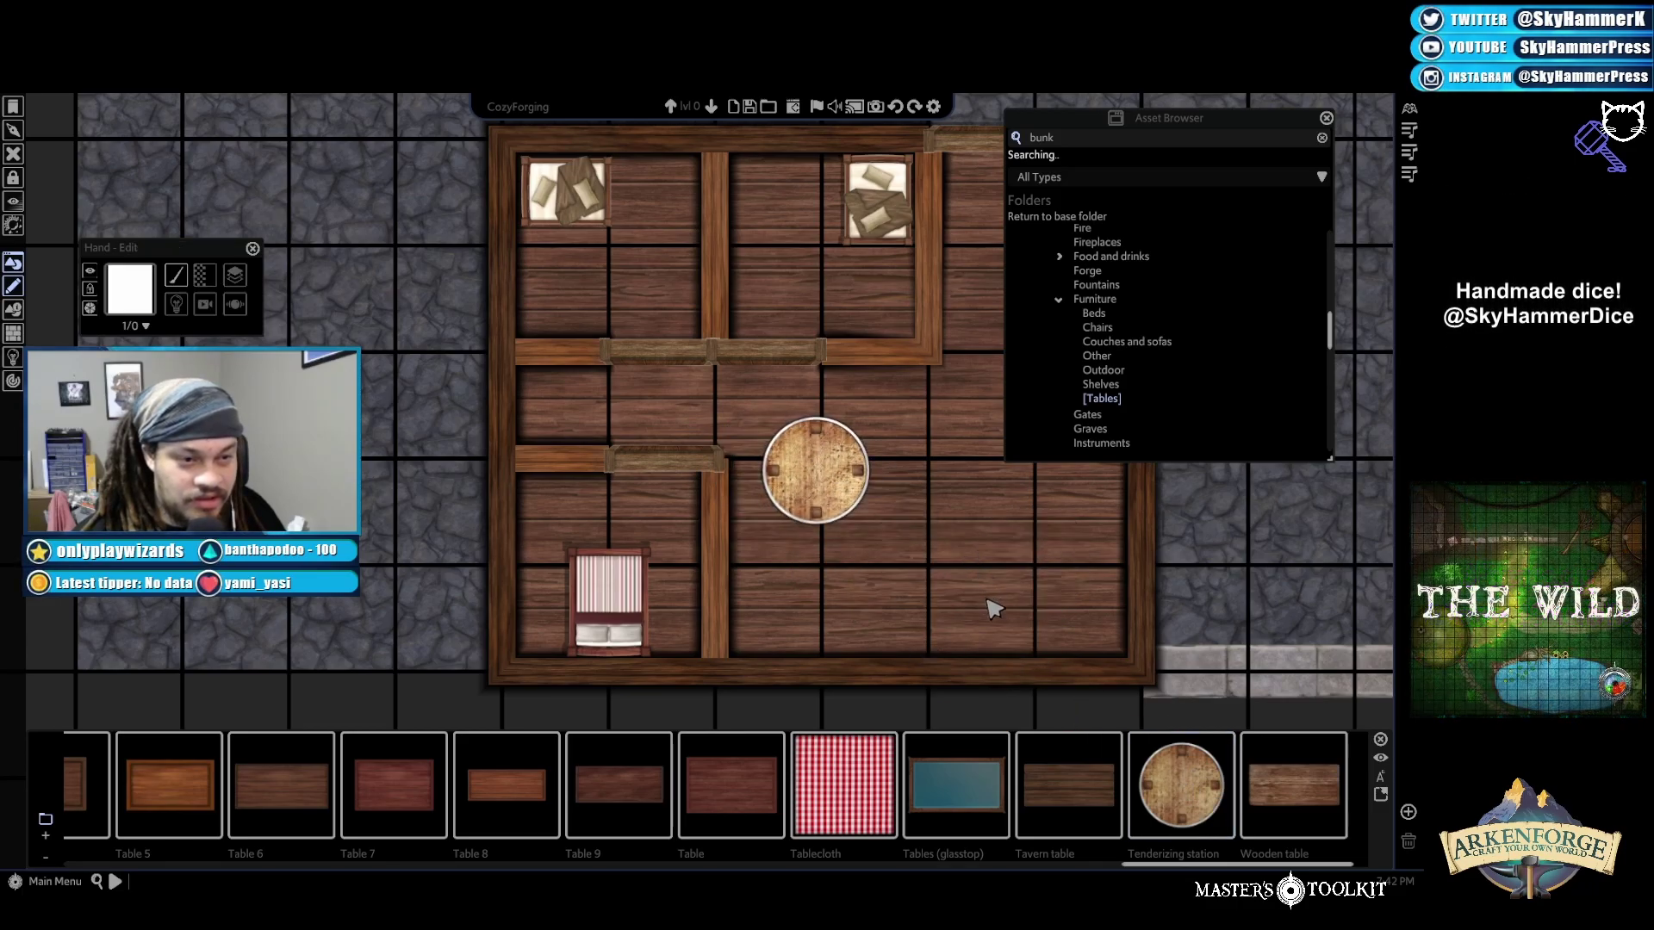
{"action": "scroll", "coordinate": [993, 607], "scroll_direction": "up", "scroll_amount": 10}
{"action": "scroll", "coordinate": [750, 498], "scroll_direction": "up", "scroll_amount": 1}
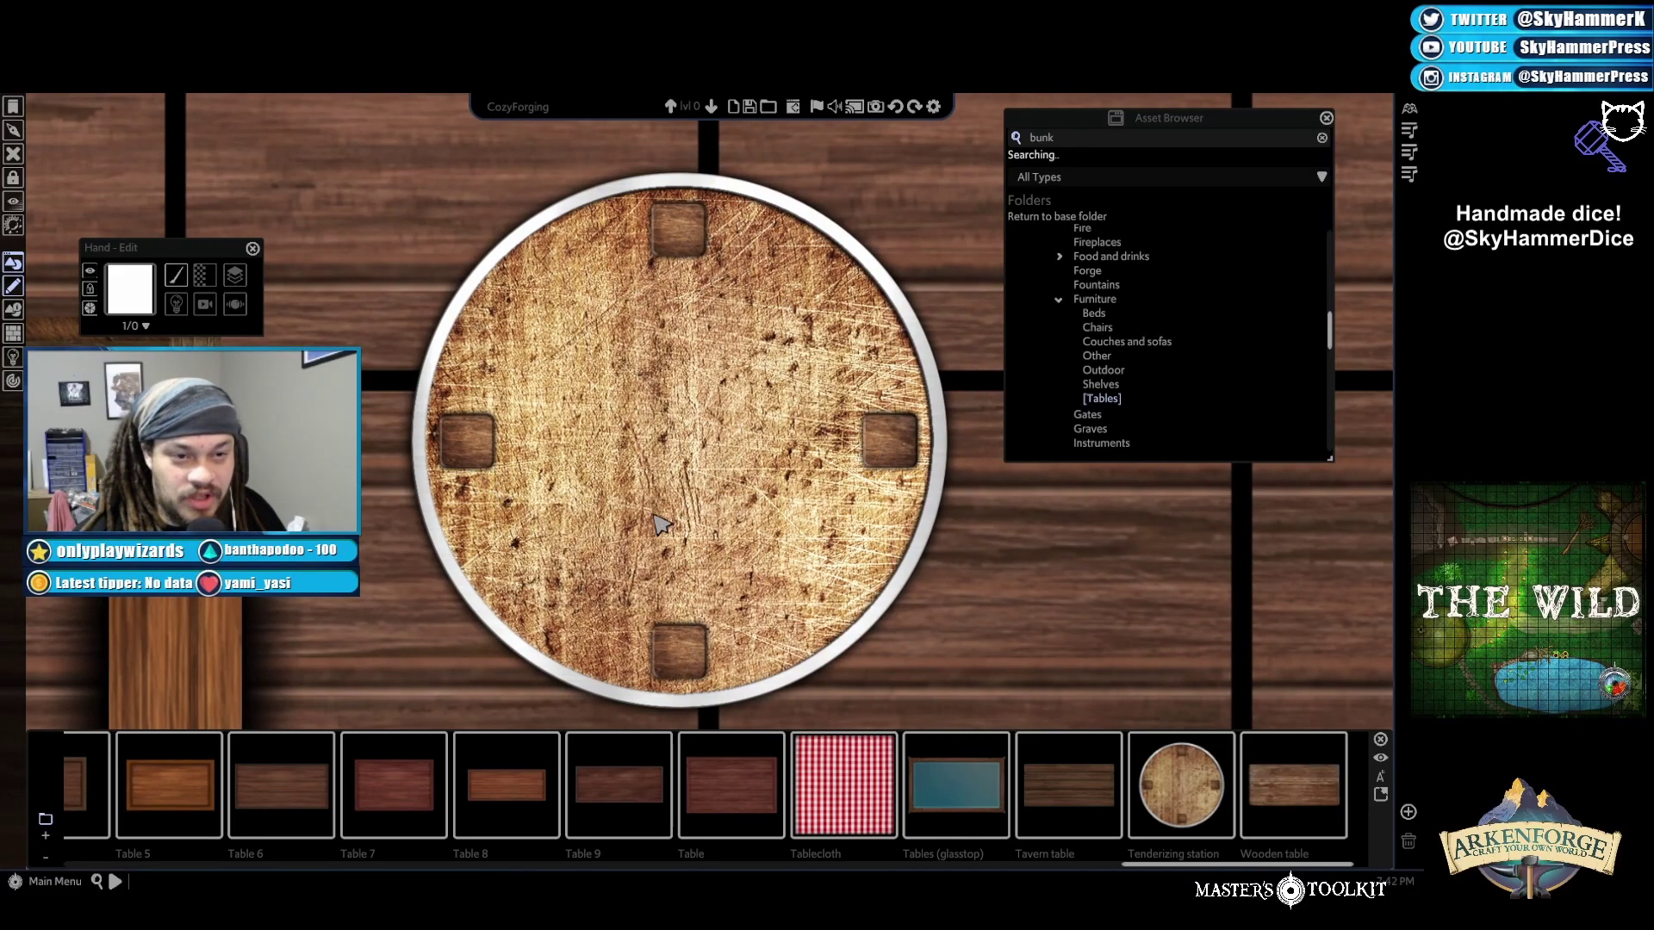
{"action": "scroll", "coordinate": [694, 551], "scroll_direction": "down", "scroll_amount": 2}
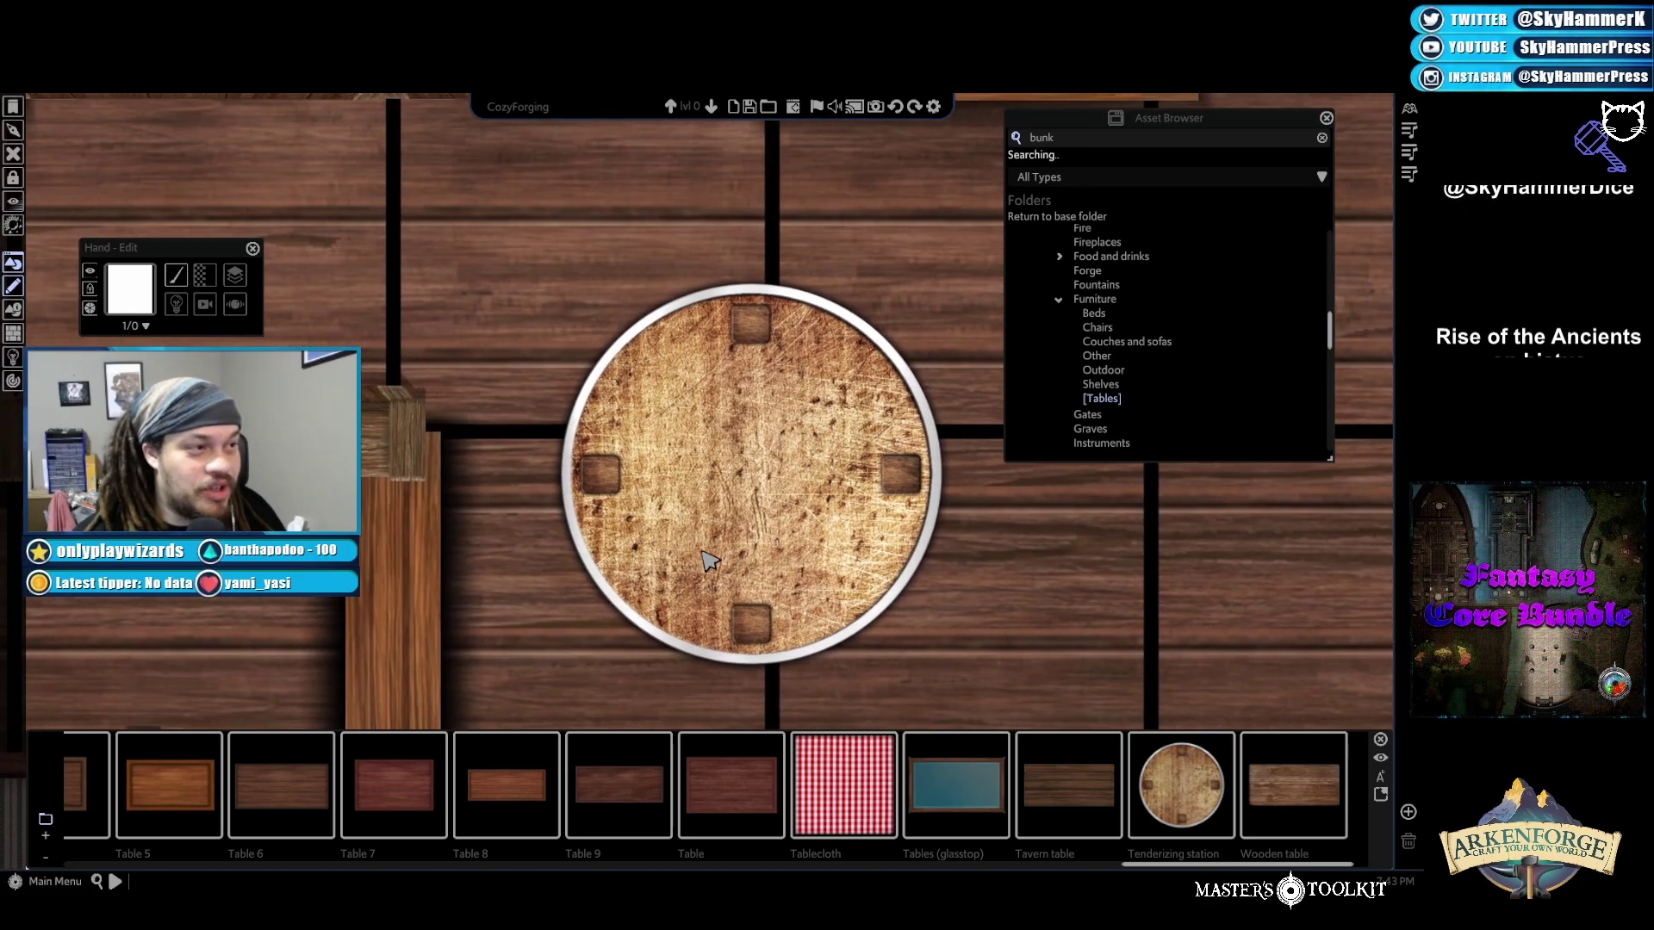
Delete the Tenderizing station from the large main room
{"action": "scroll", "coordinate": [711, 562], "scroll_direction": "down", "scroll_amount": 1}
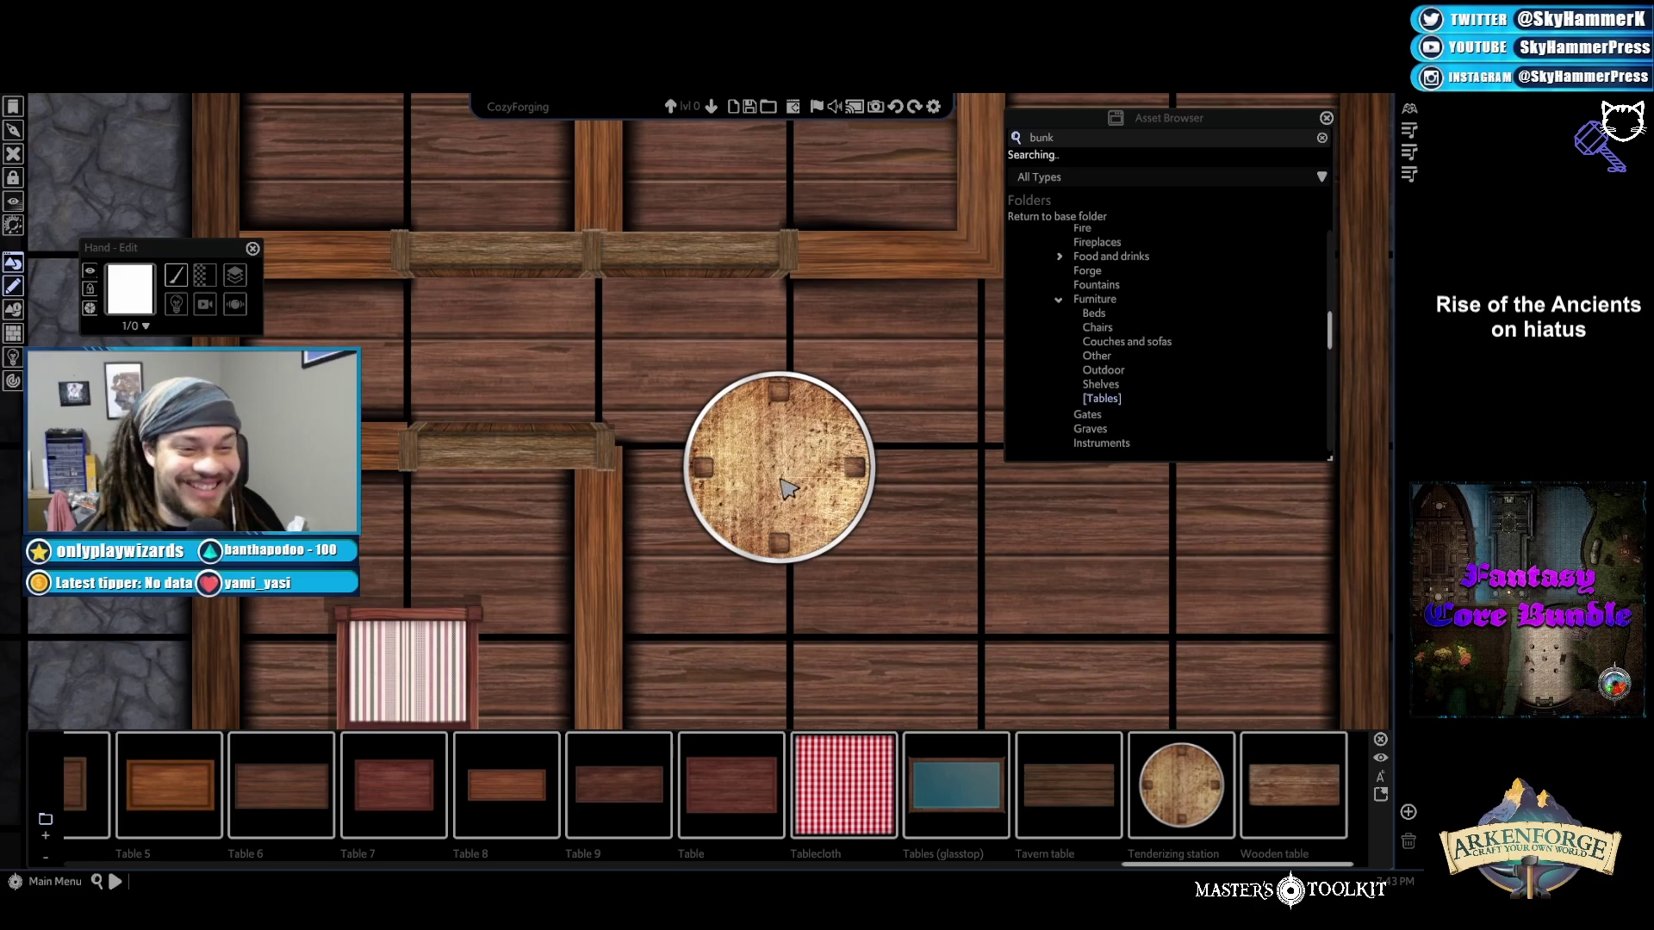
{"action": "left_click", "coordinate": [797, 472]}
{"action": "key", "text": "Delete"}
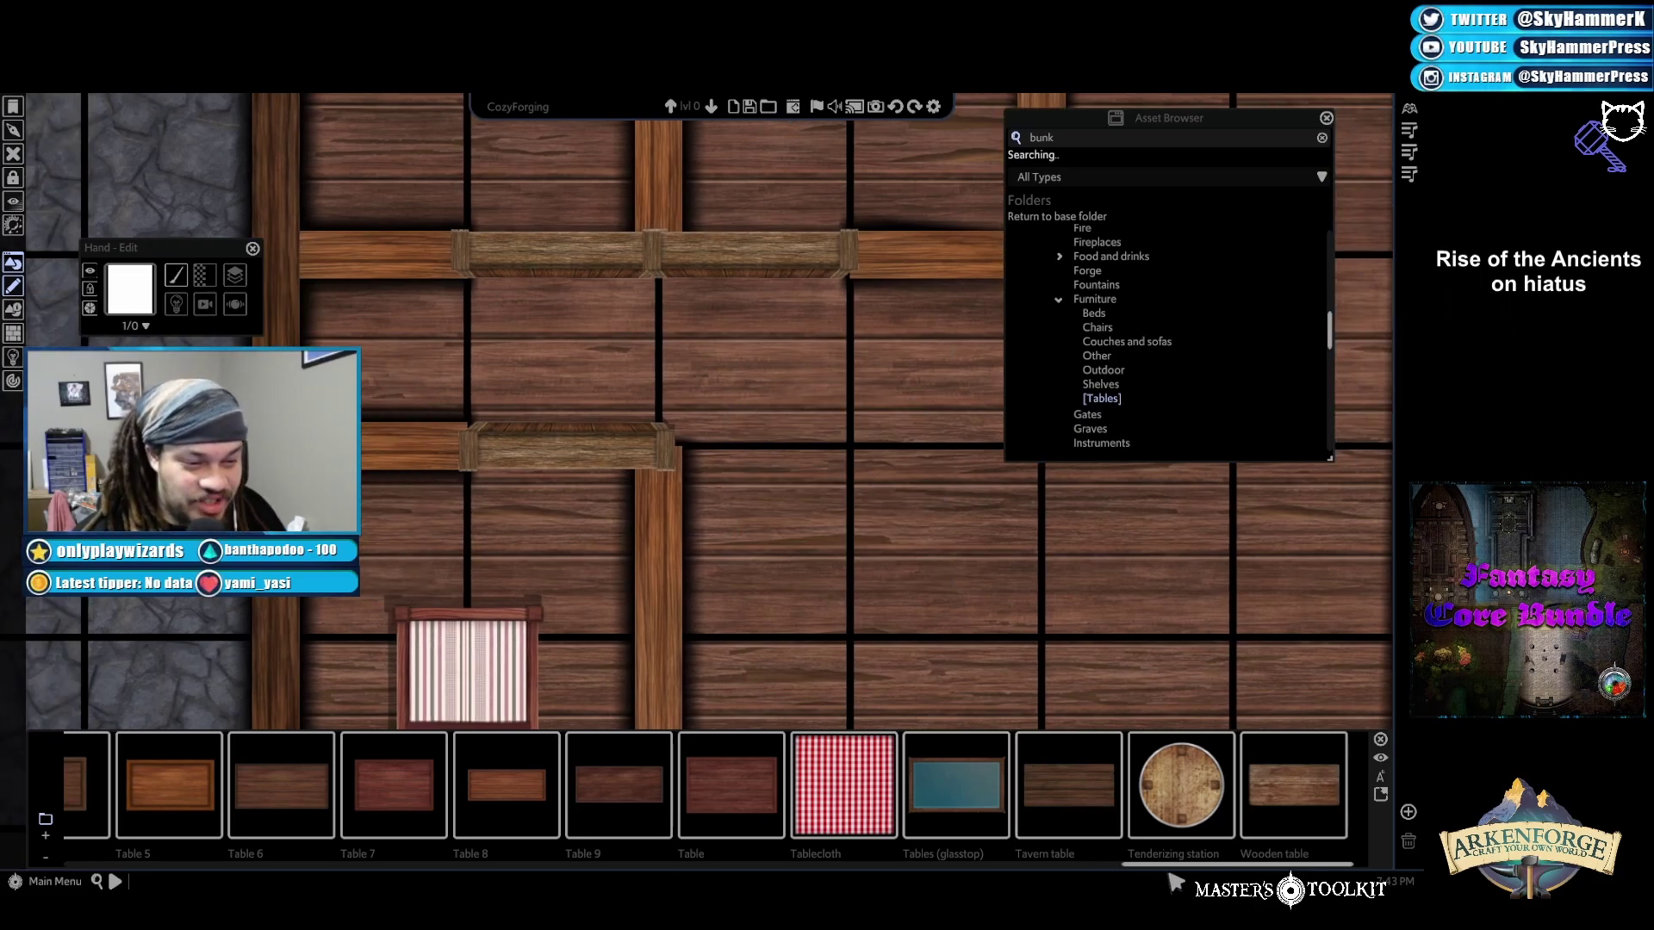
Find the square Table 4 asset and place it just east of the southwest room's door
{"action": "scroll", "coordinate": [1152, 870], "scroll_direction": "left", "scroll_amount": 2}
{"action": "left_click_drag", "start_coordinate": [1147, 866], "coordinate": [1099, 851]}
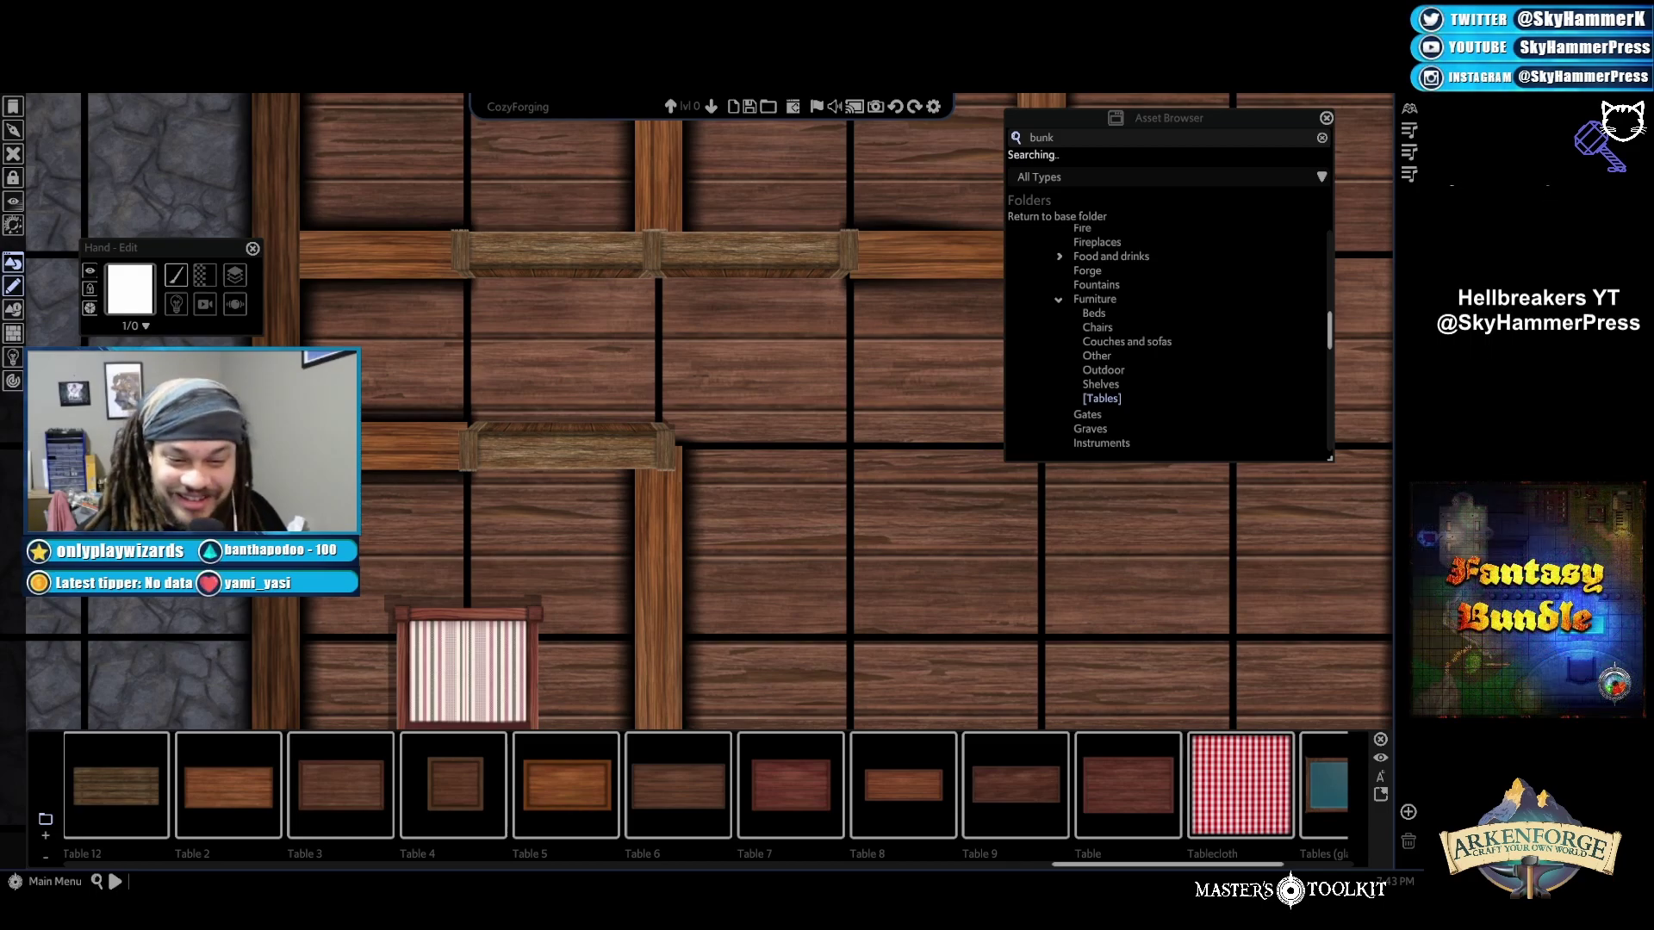
{"action": "left_click", "coordinate": [454, 783]}
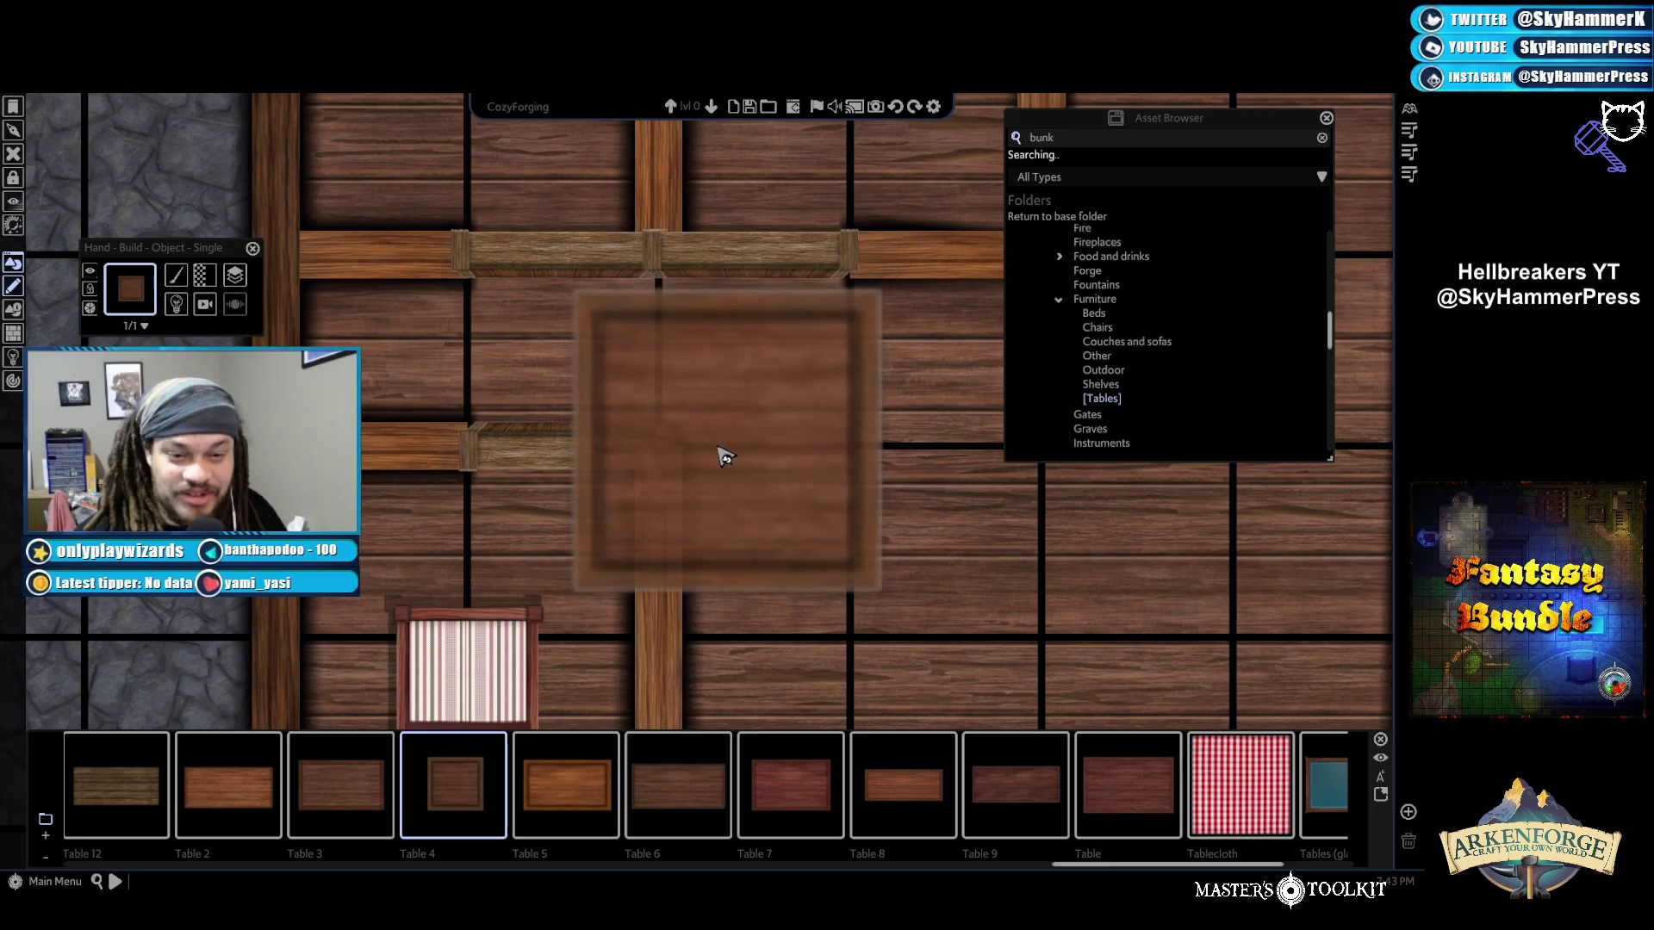
{"action": "scroll", "coordinate": [726, 457], "scroll_direction": "down", "scroll_amount": 3}
{"action": "left_click", "coordinate": [763, 340]}
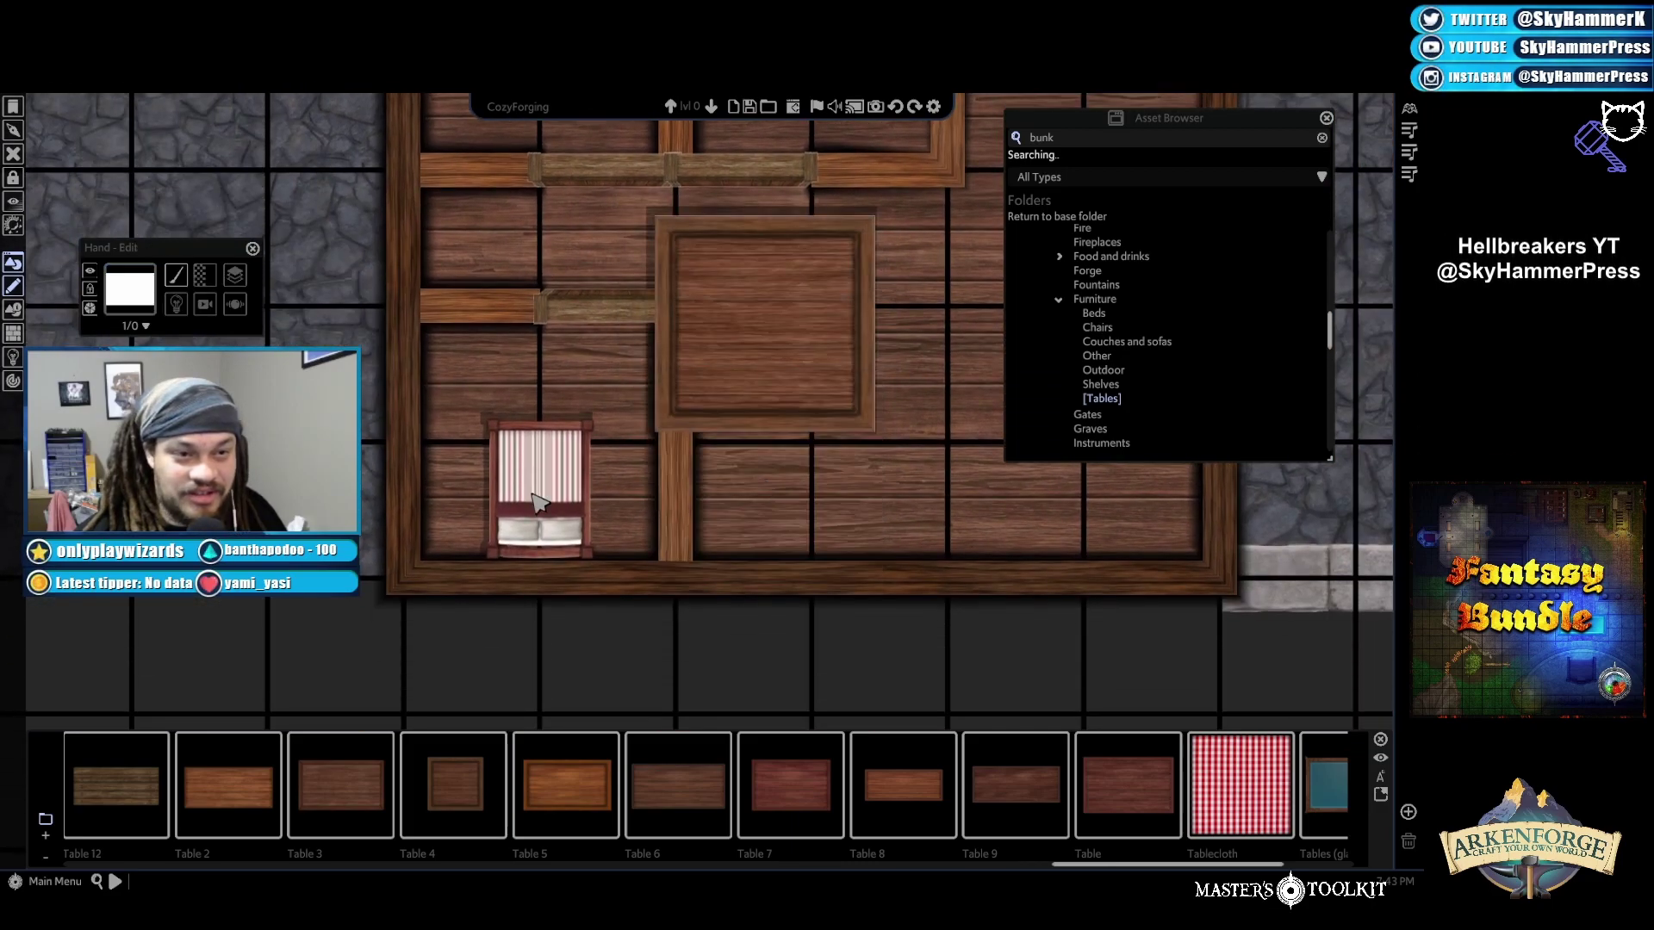
Shrink the square Table 4 to nightstand size and fit it between the striped bed and the southwest room's east wall
{"action": "scroll", "coordinate": [427, 782], "scroll_direction": "up", "scroll_amount": 5}
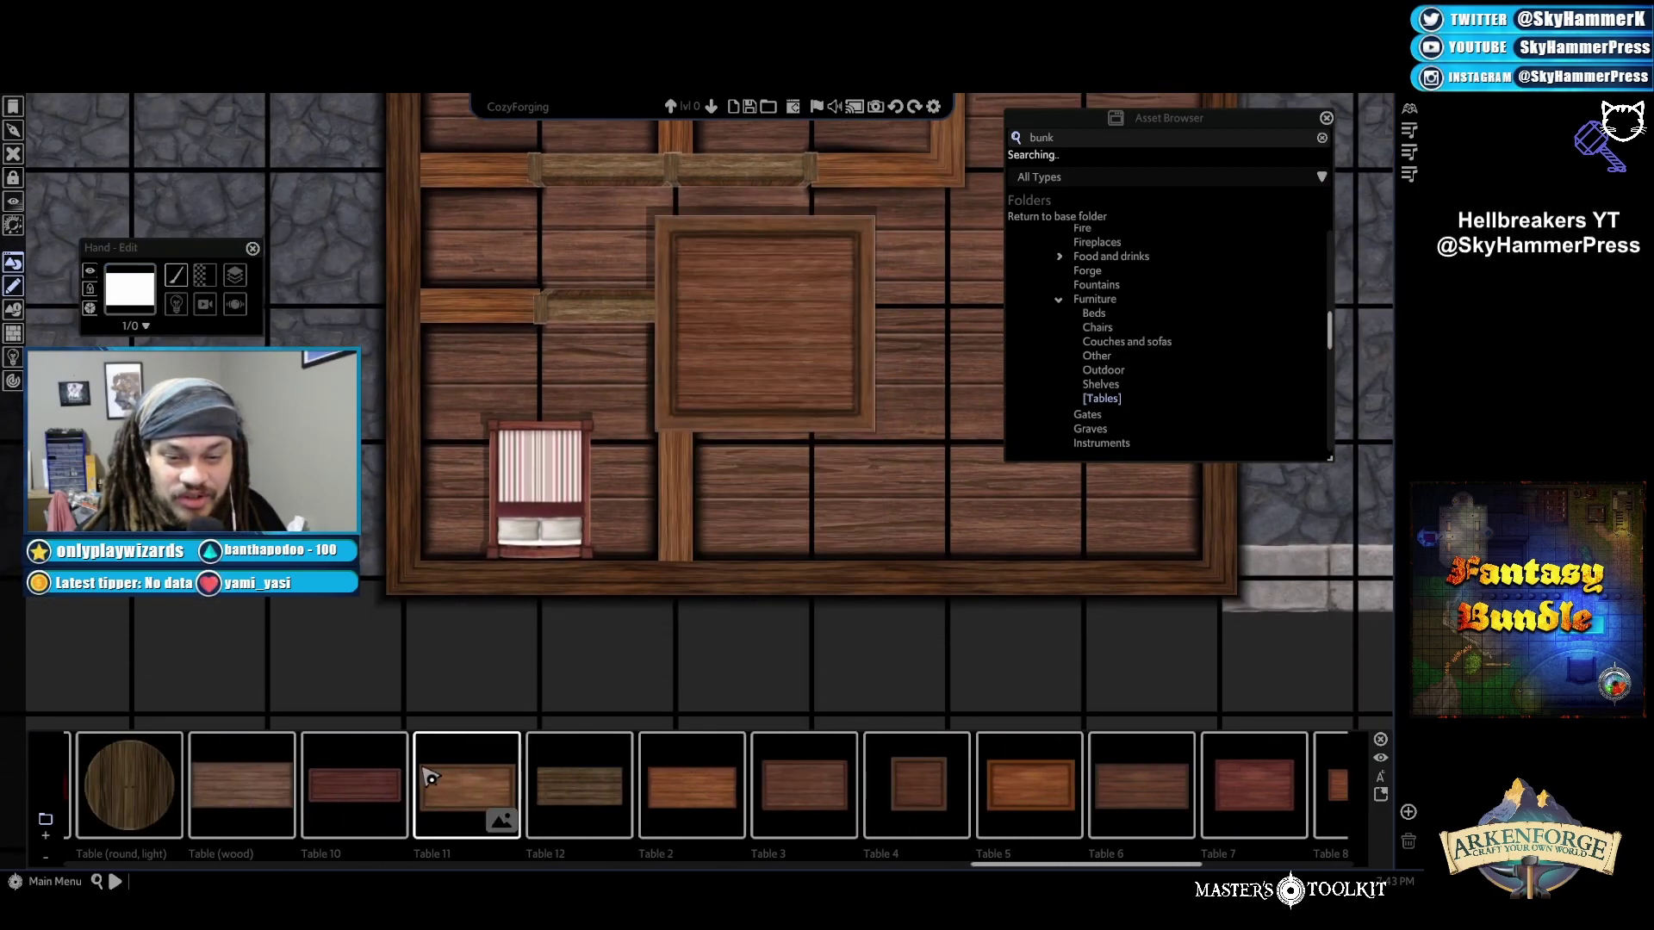
{"action": "scroll", "coordinate": [428, 777], "scroll_direction": "up", "scroll_amount": 4}
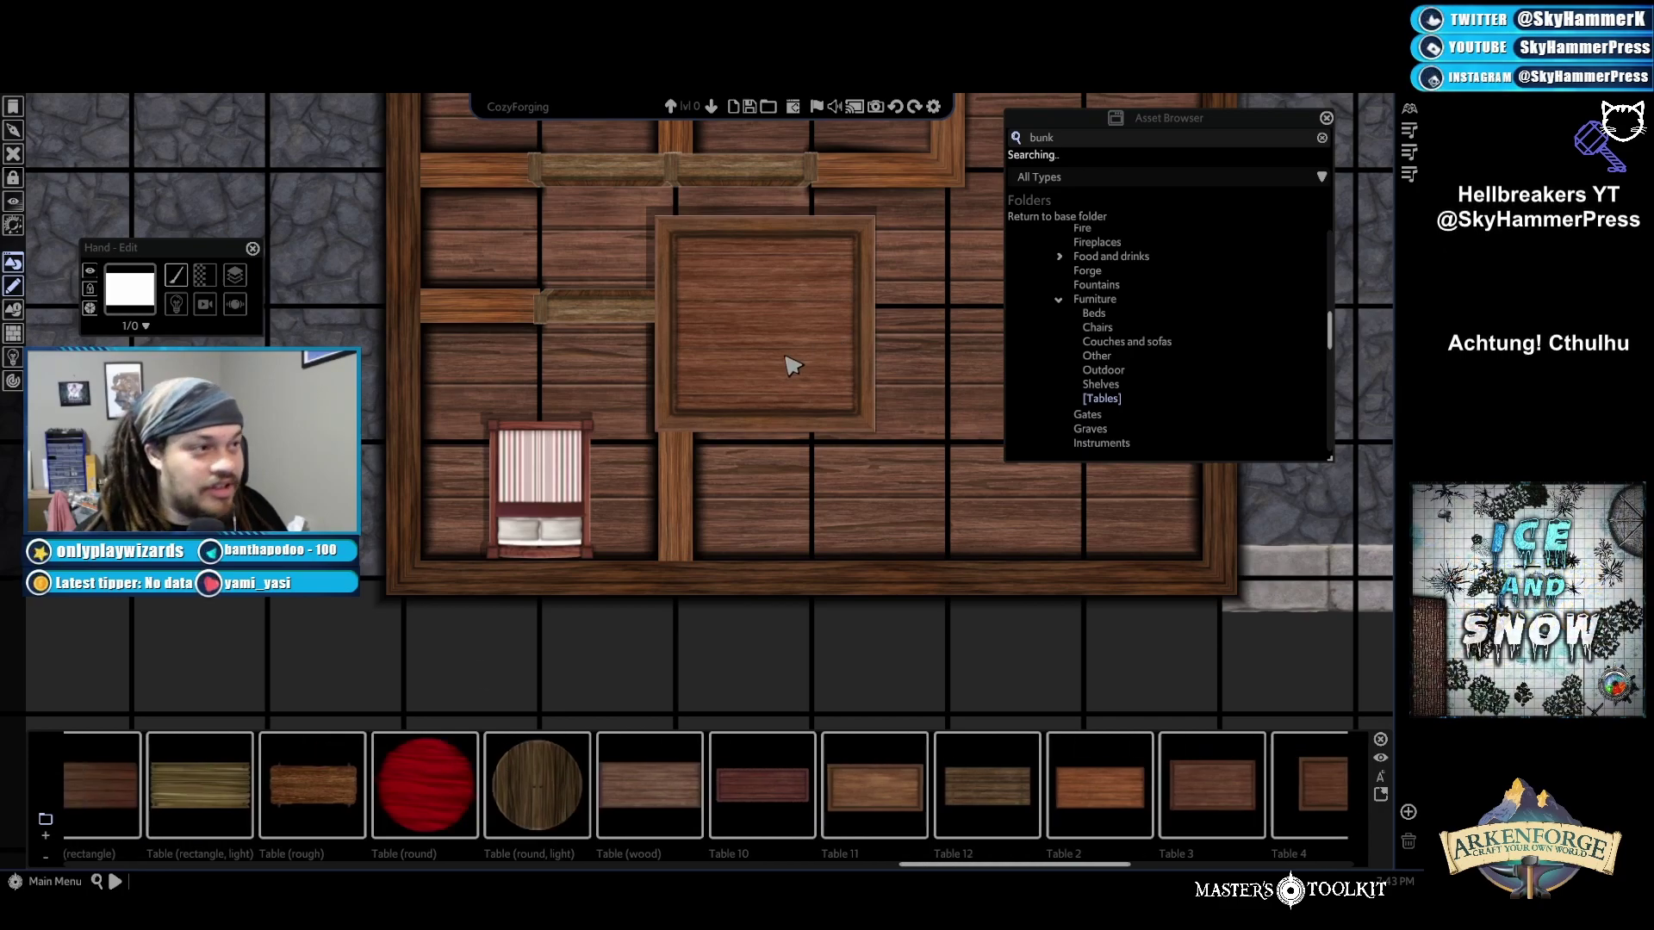
{"action": "left_click", "coordinate": [851, 327]}
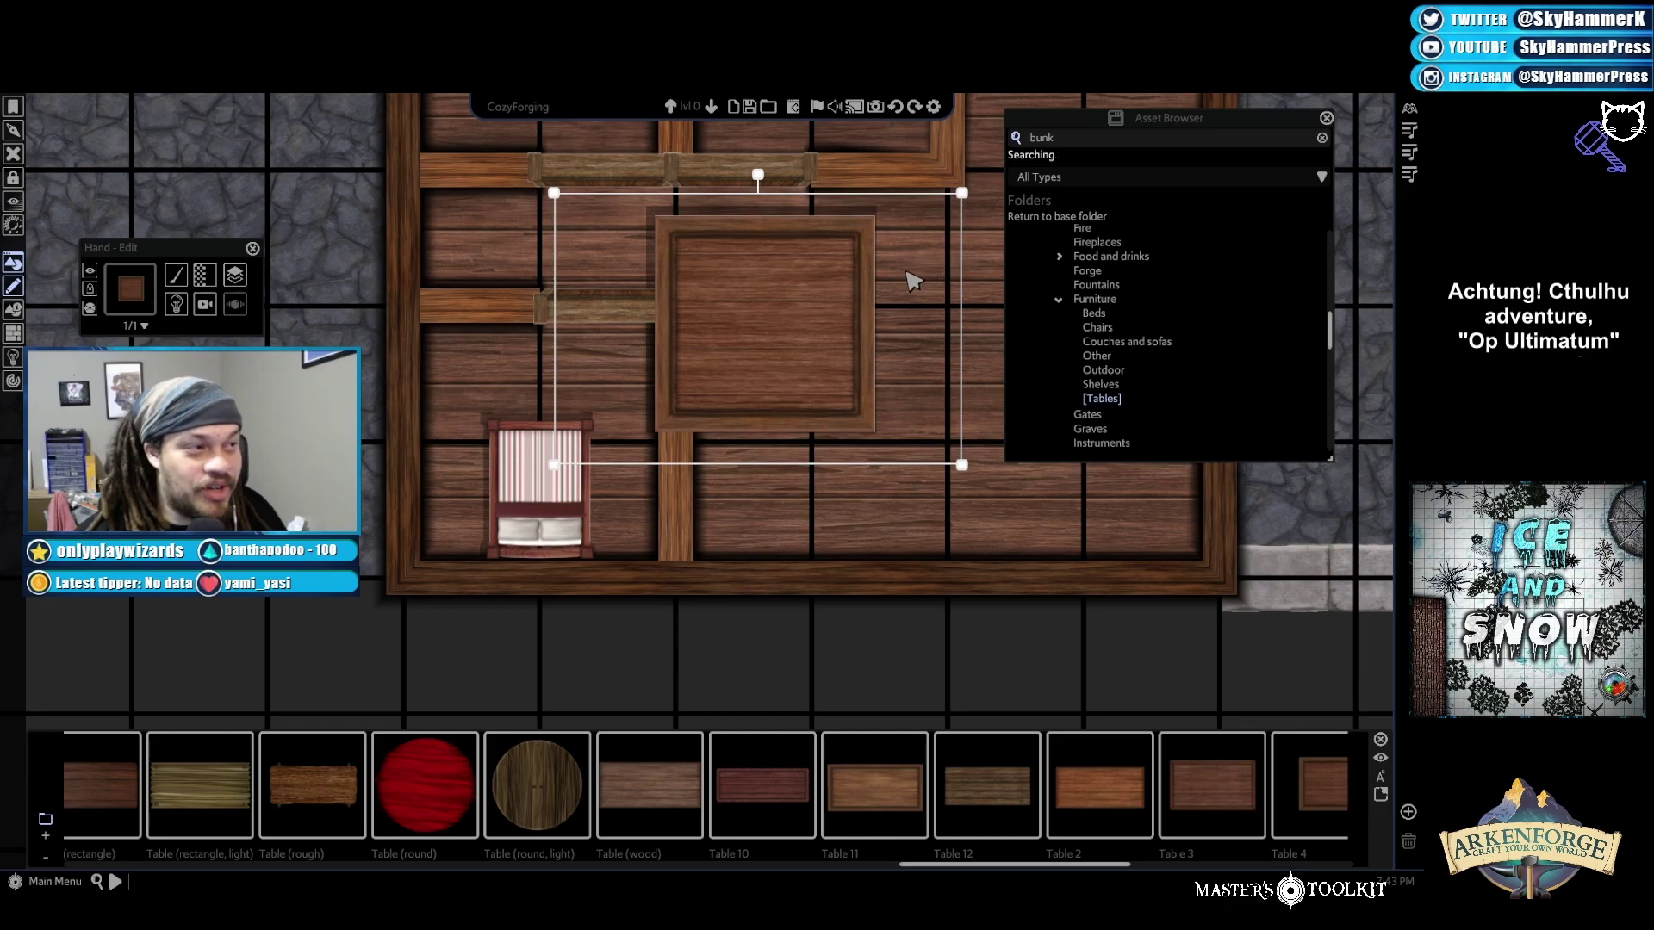
{"action": "left_click_drag", "start_coordinate": [961, 194], "coordinate": [635, 540]}
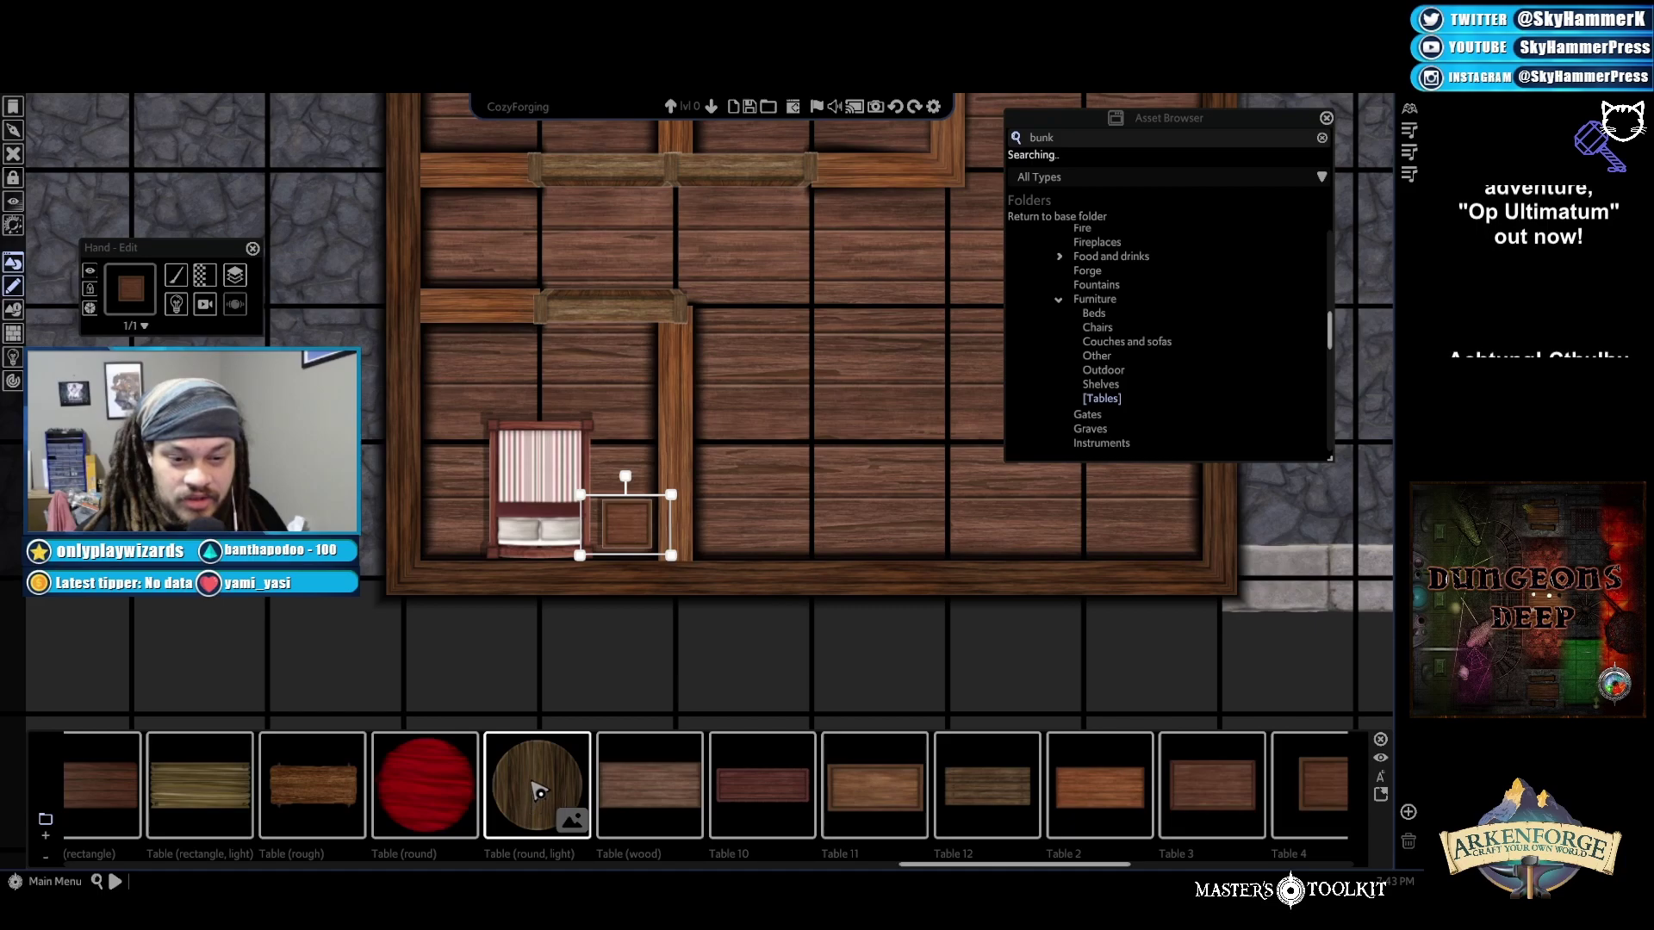
Look through the desk, round and square table assets for a second bedside table
{"action": "scroll", "coordinate": [534, 792], "scroll_direction": "up", "scroll_amount": 3}
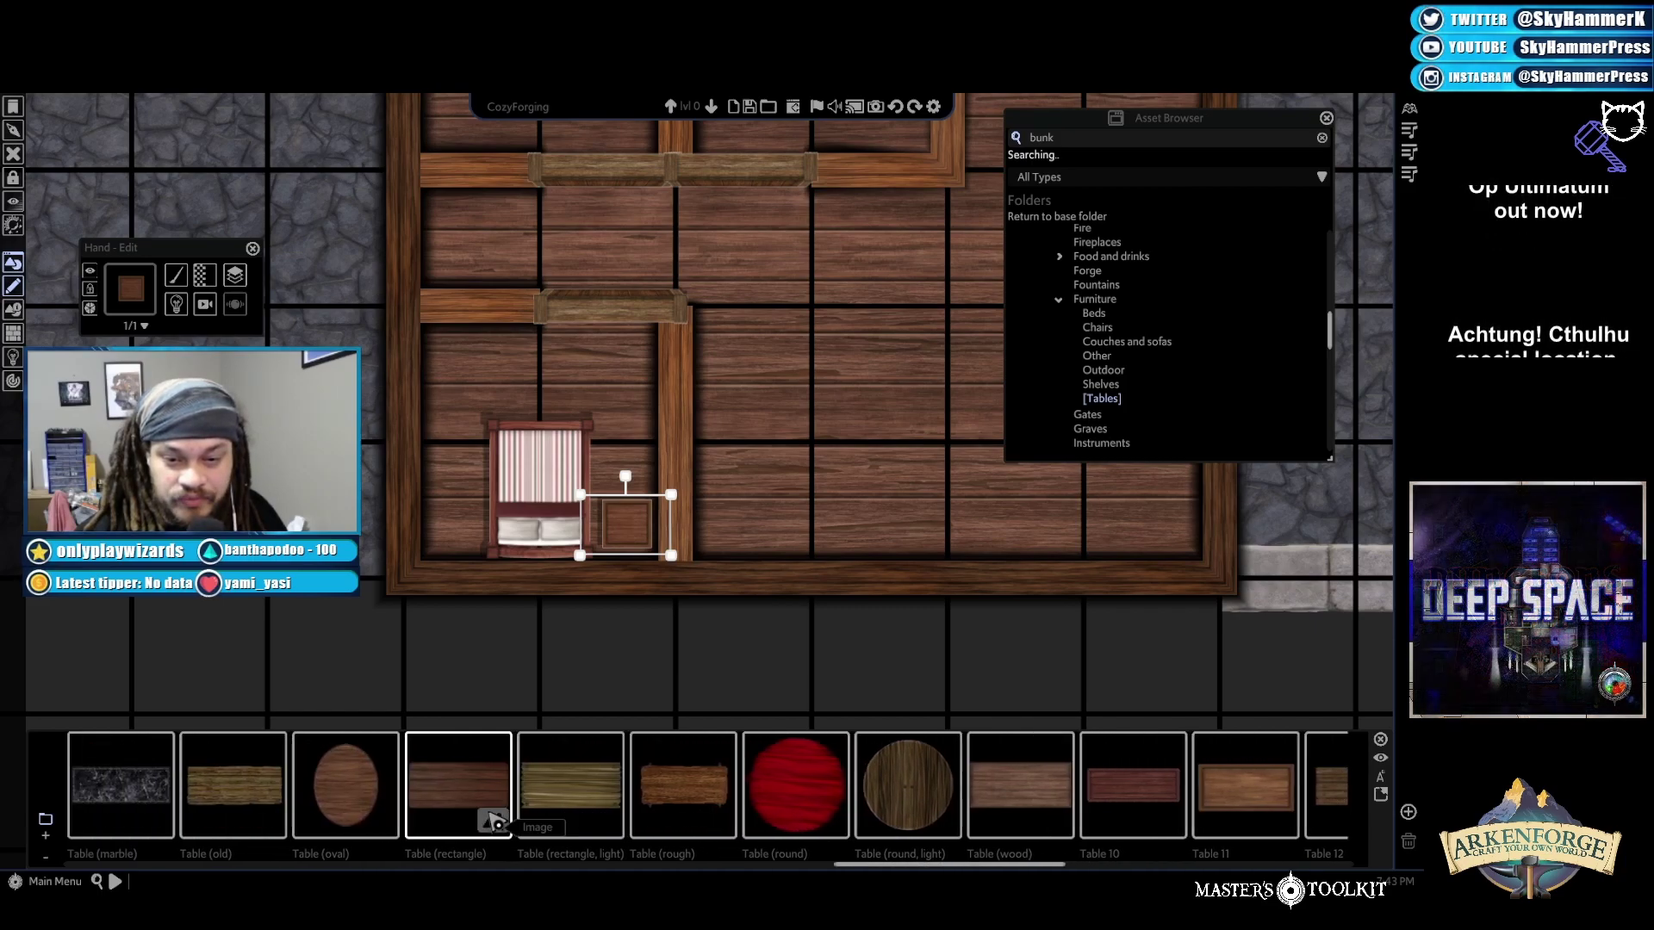
{"action": "scroll", "coordinate": [495, 821], "scroll_direction": "up", "scroll_amount": 3}
{"action": "scroll", "coordinate": [495, 821], "scroll_direction": "up", "scroll_amount": 3}
{"action": "scroll", "coordinate": [495, 821], "scroll_direction": "up", "scroll_amount": 4}
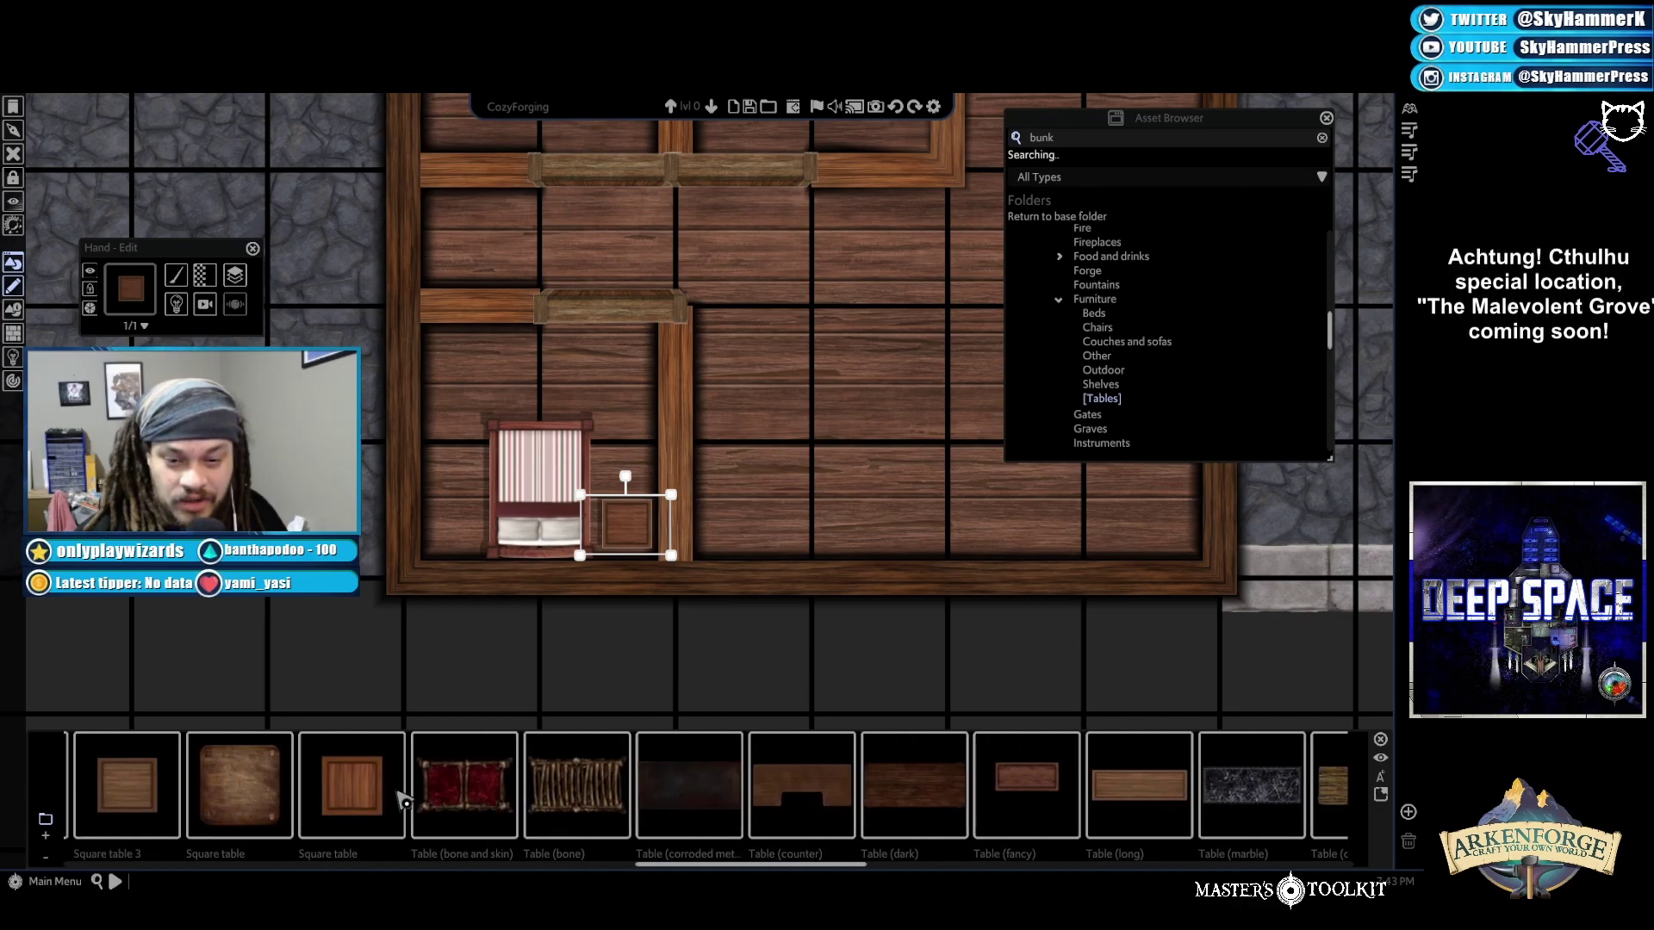
{"action": "scroll", "coordinate": [376, 793], "scroll_direction": "up", "scroll_amount": 5}
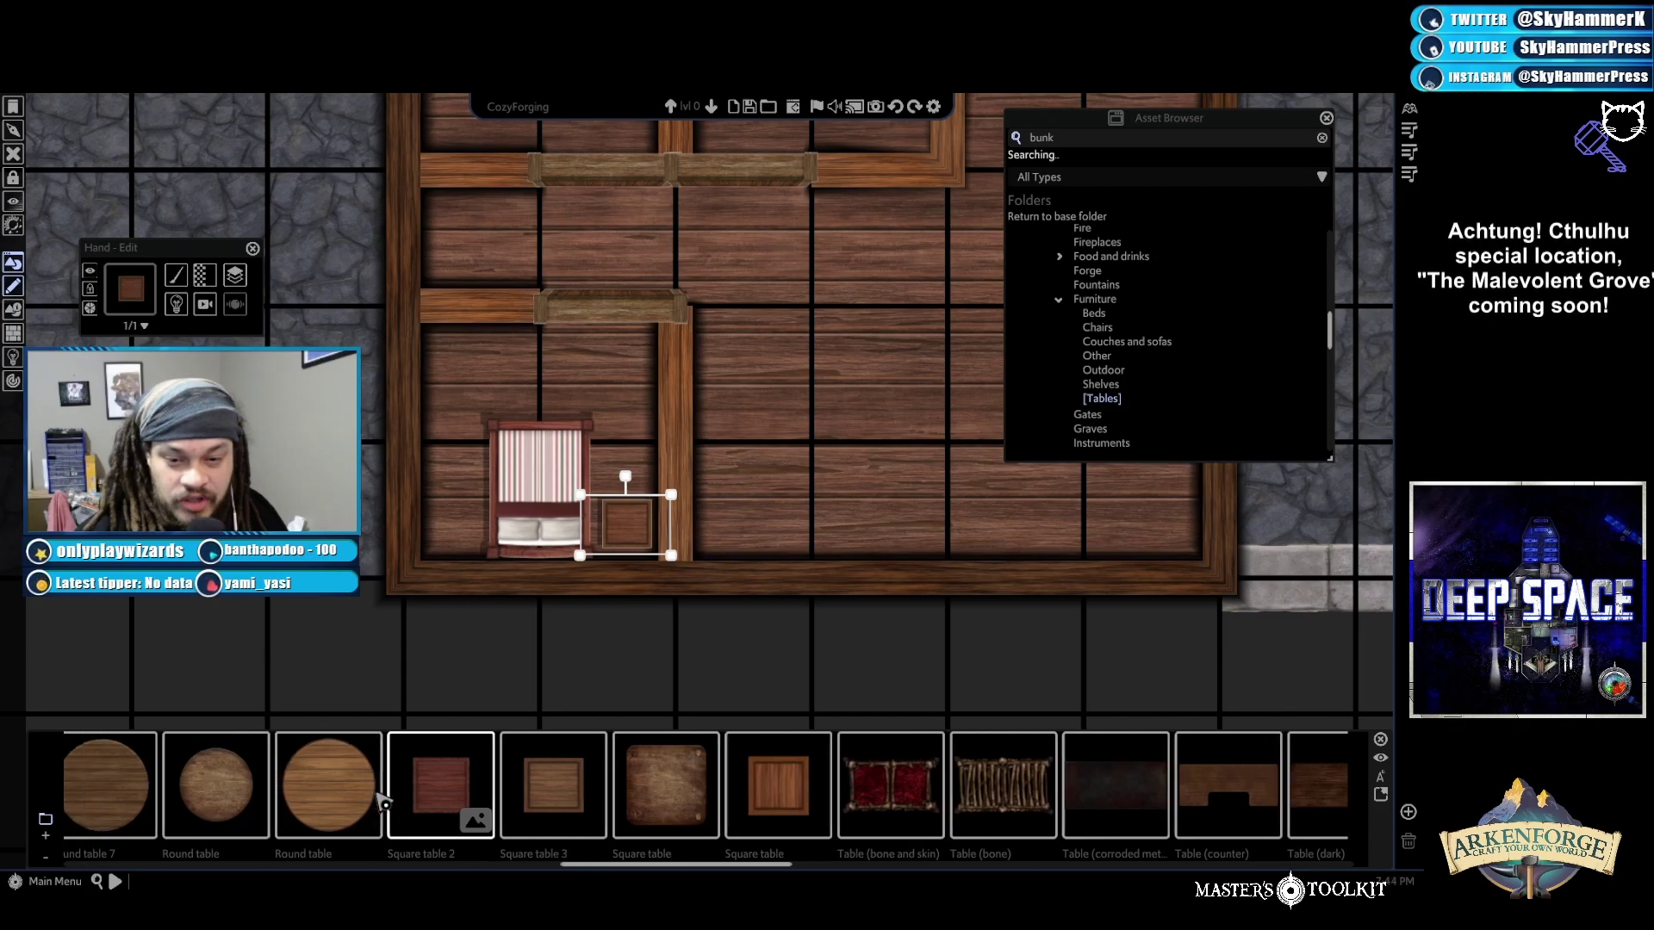
{"action": "scroll", "coordinate": [387, 803], "scroll_direction": "up", "scroll_amount": 1}
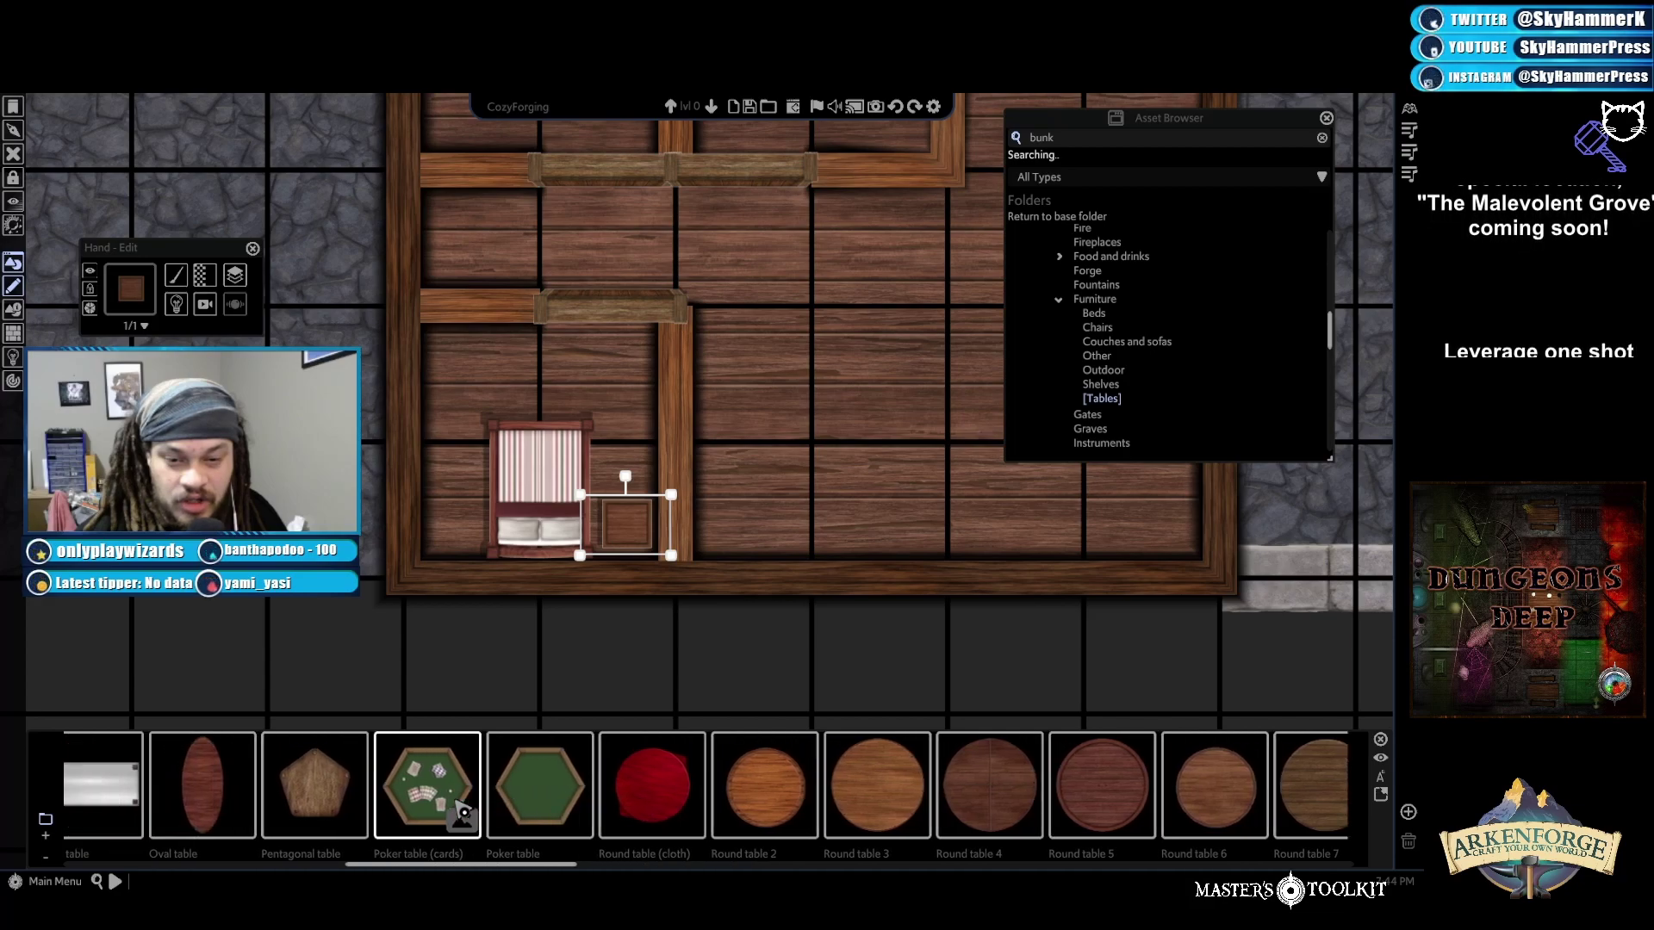
{"action": "scroll", "coordinate": [332, 800], "scroll_direction": "up", "scroll_amount": 4}
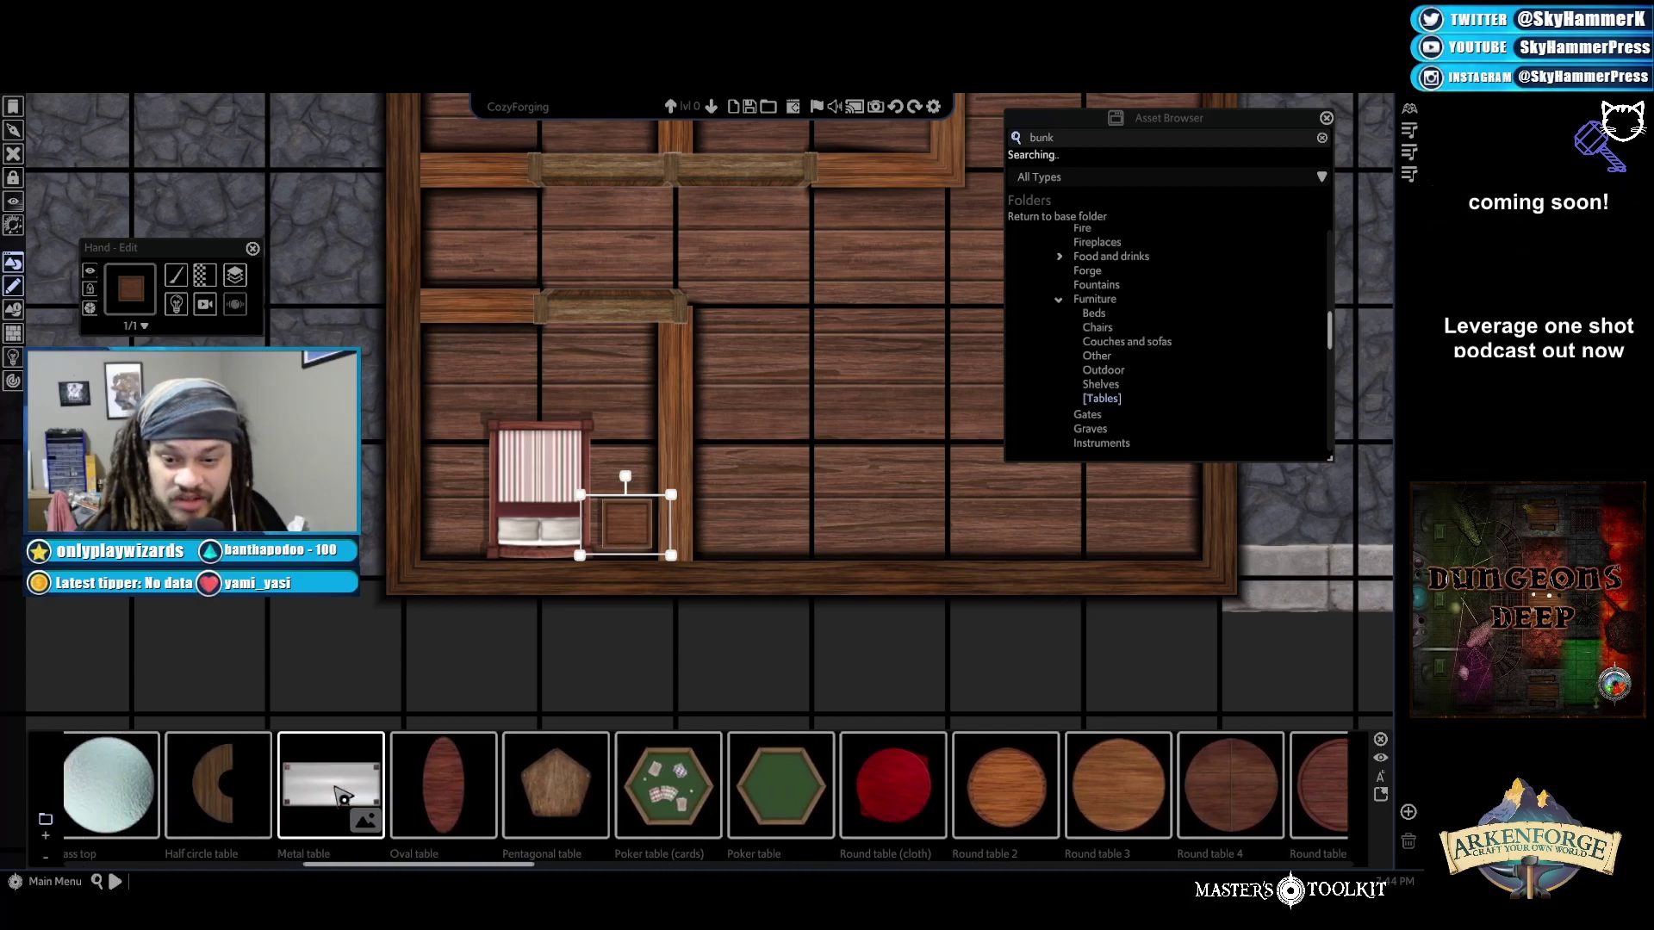
{"action": "scroll", "coordinate": [351, 792], "scroll_direction": "up", "scroll_amount": 4}
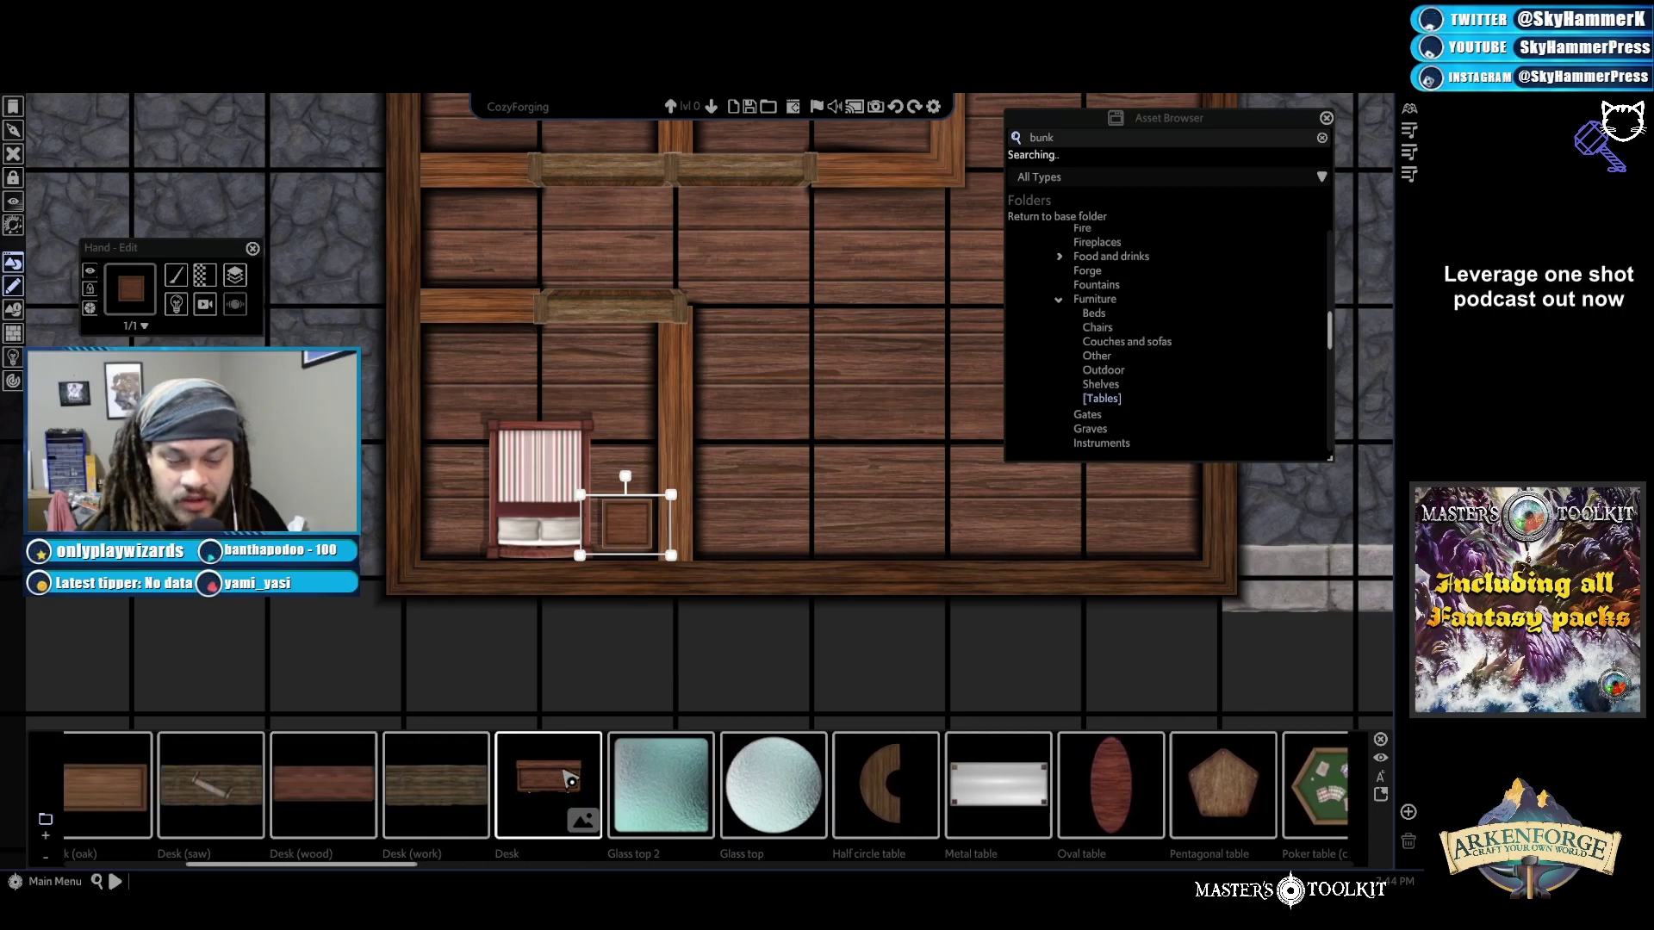
{"action": "scroll", "coordinate": [550, 794], "scroll_direction": "up", "scroll_amount": 2}
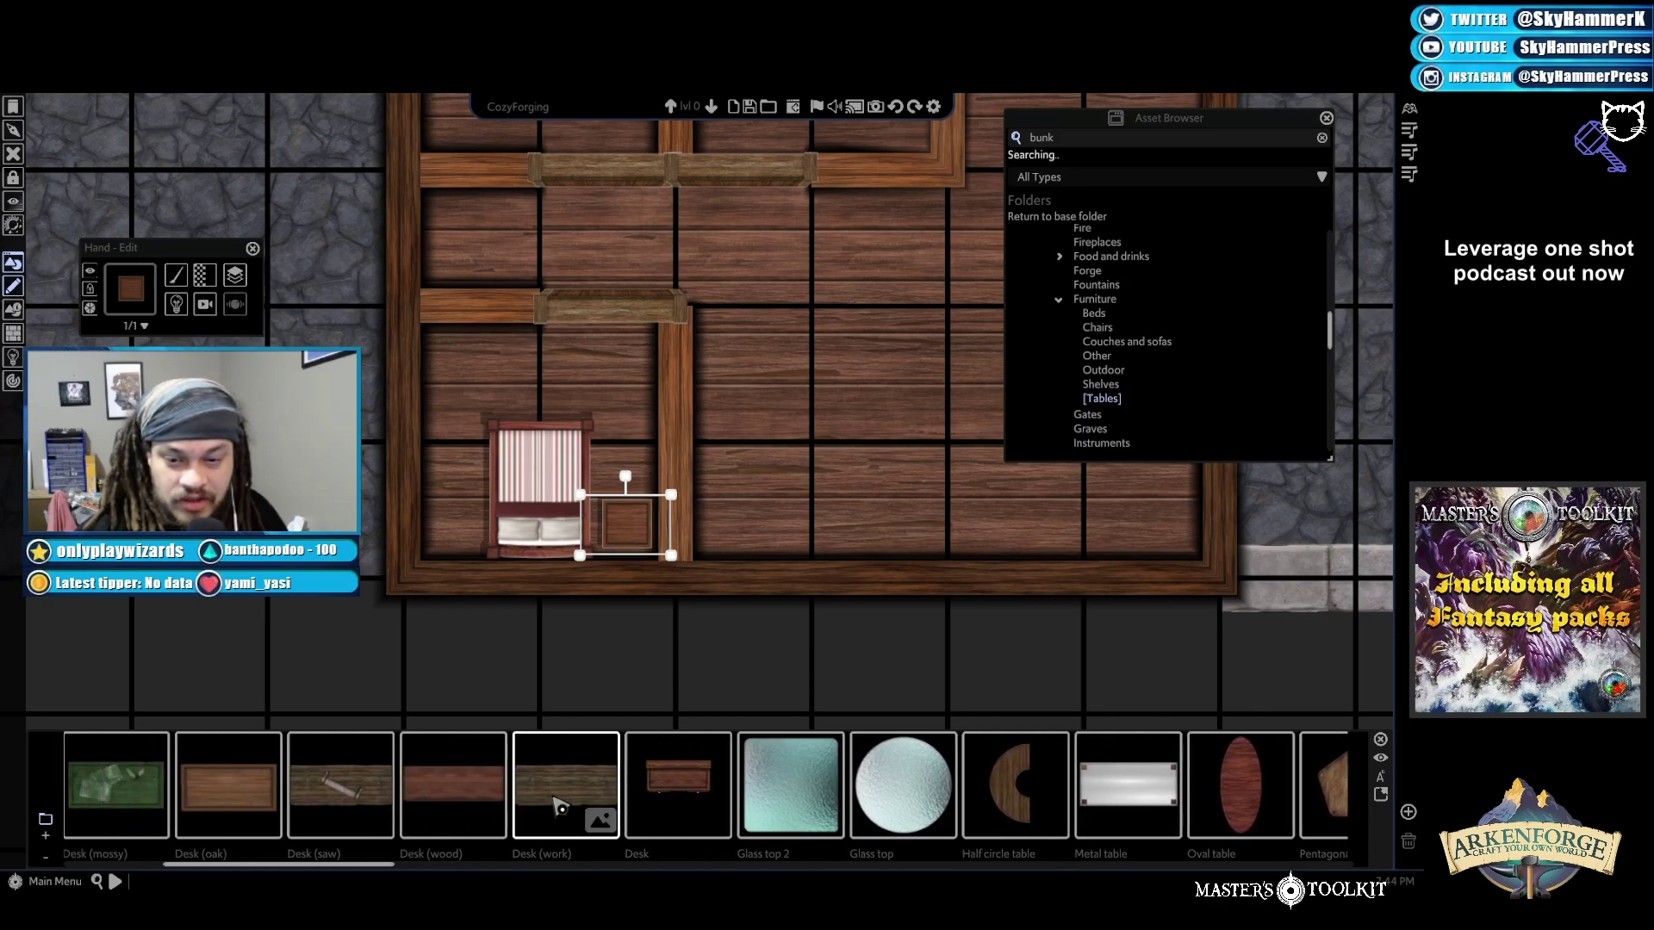
{"action": "scroll", "coordinate": [539, 810], "scroll_direction": "up", "scroll_amount": 1}
{"action": "scroll", "coordinate": [539, 809], "scroll_direction": "down", "scroll_amount": 1}
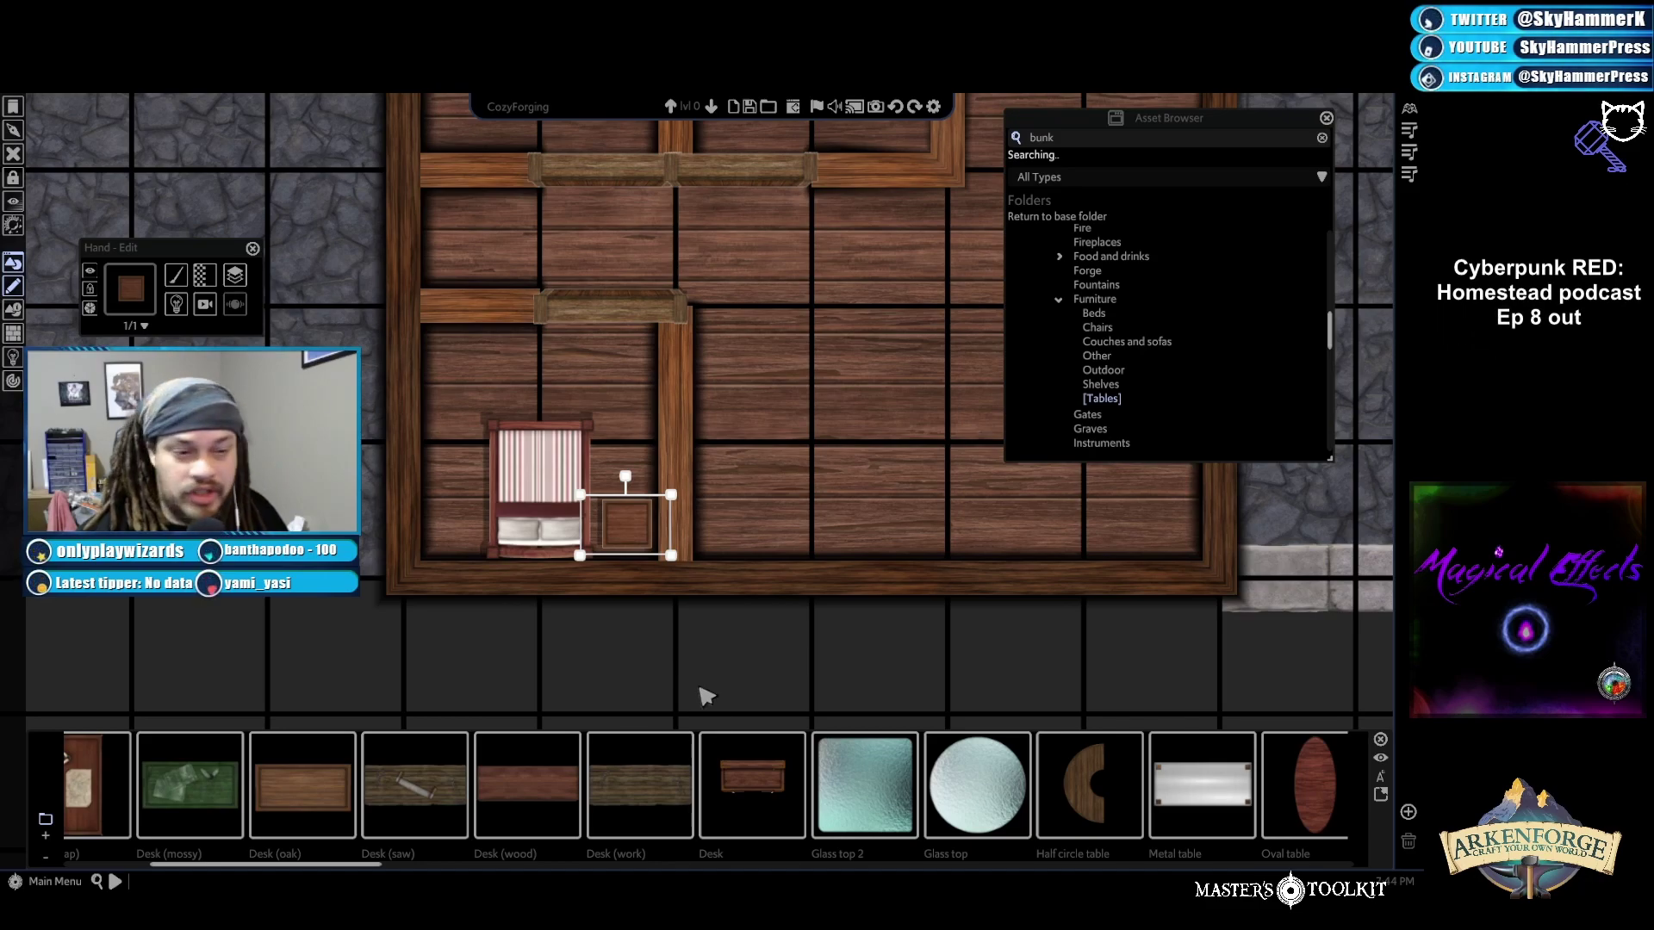
{"action": "scroll", "coordinate": [712, 805], "scroll_direction": "up", "scroll_amount": 3}
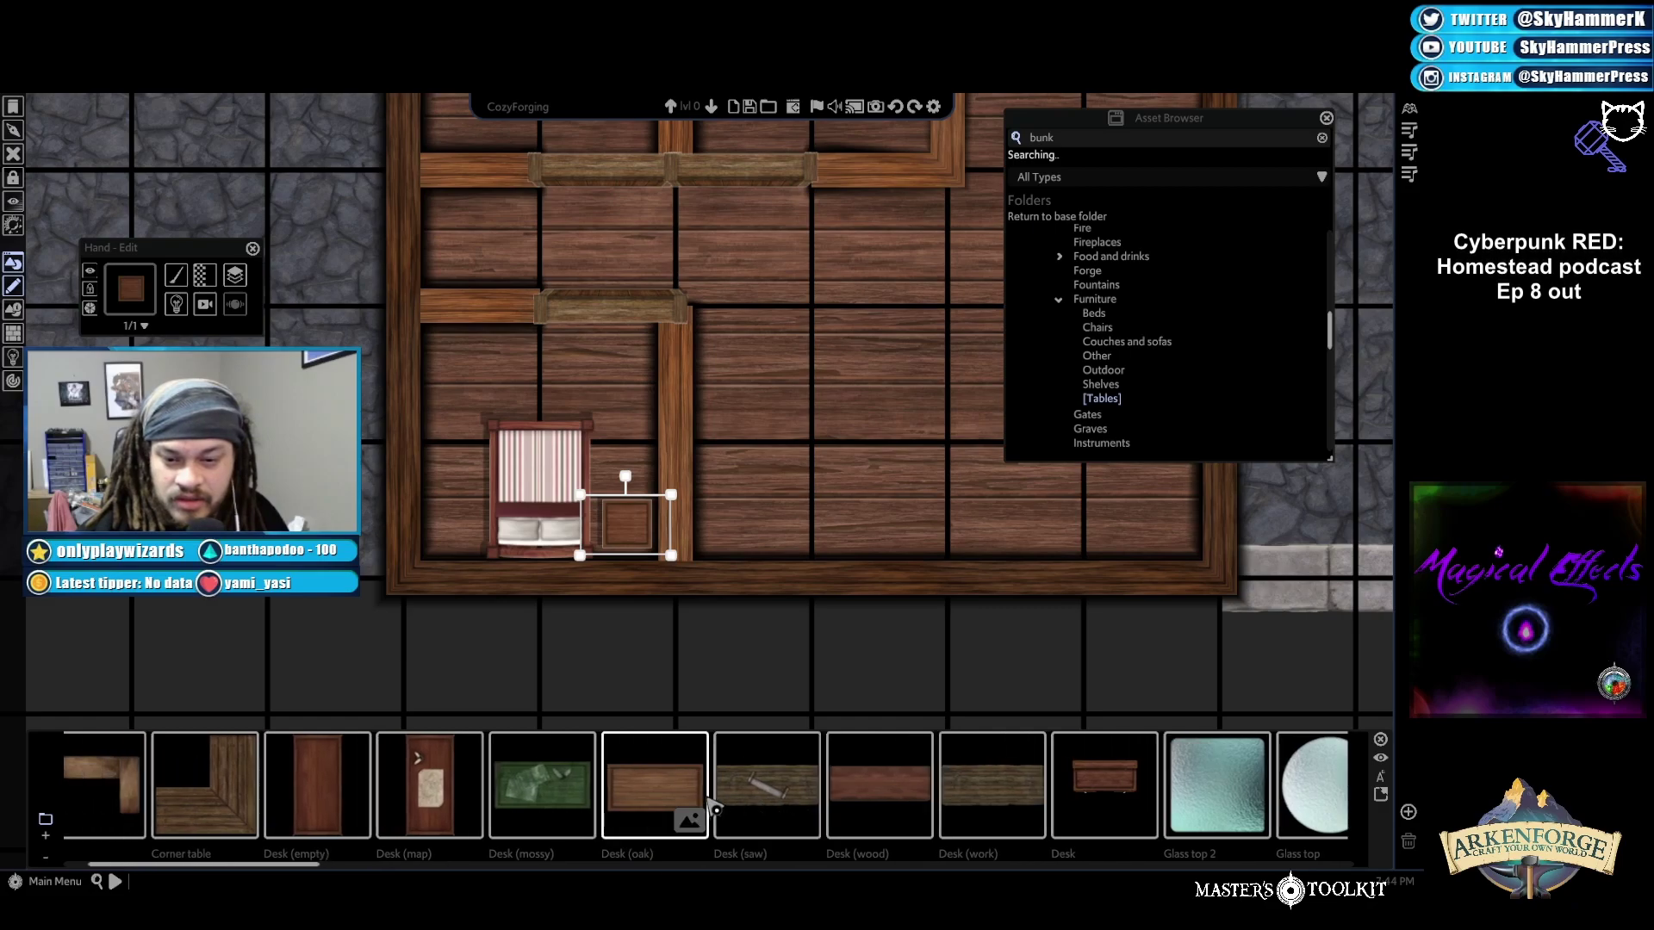
{"action": "scroll", "coordinate": [712, 805], "scroll_direction": "down", "scroll_amount": 2}
{"action": "scroll", "coordinate": [711, 805], "scroll_direction": "down", "scroll_amount": 7}
{"action": "scroll", "coordinate": [711, 802], "scroll_direction": "down", "scroll_amount": 5}
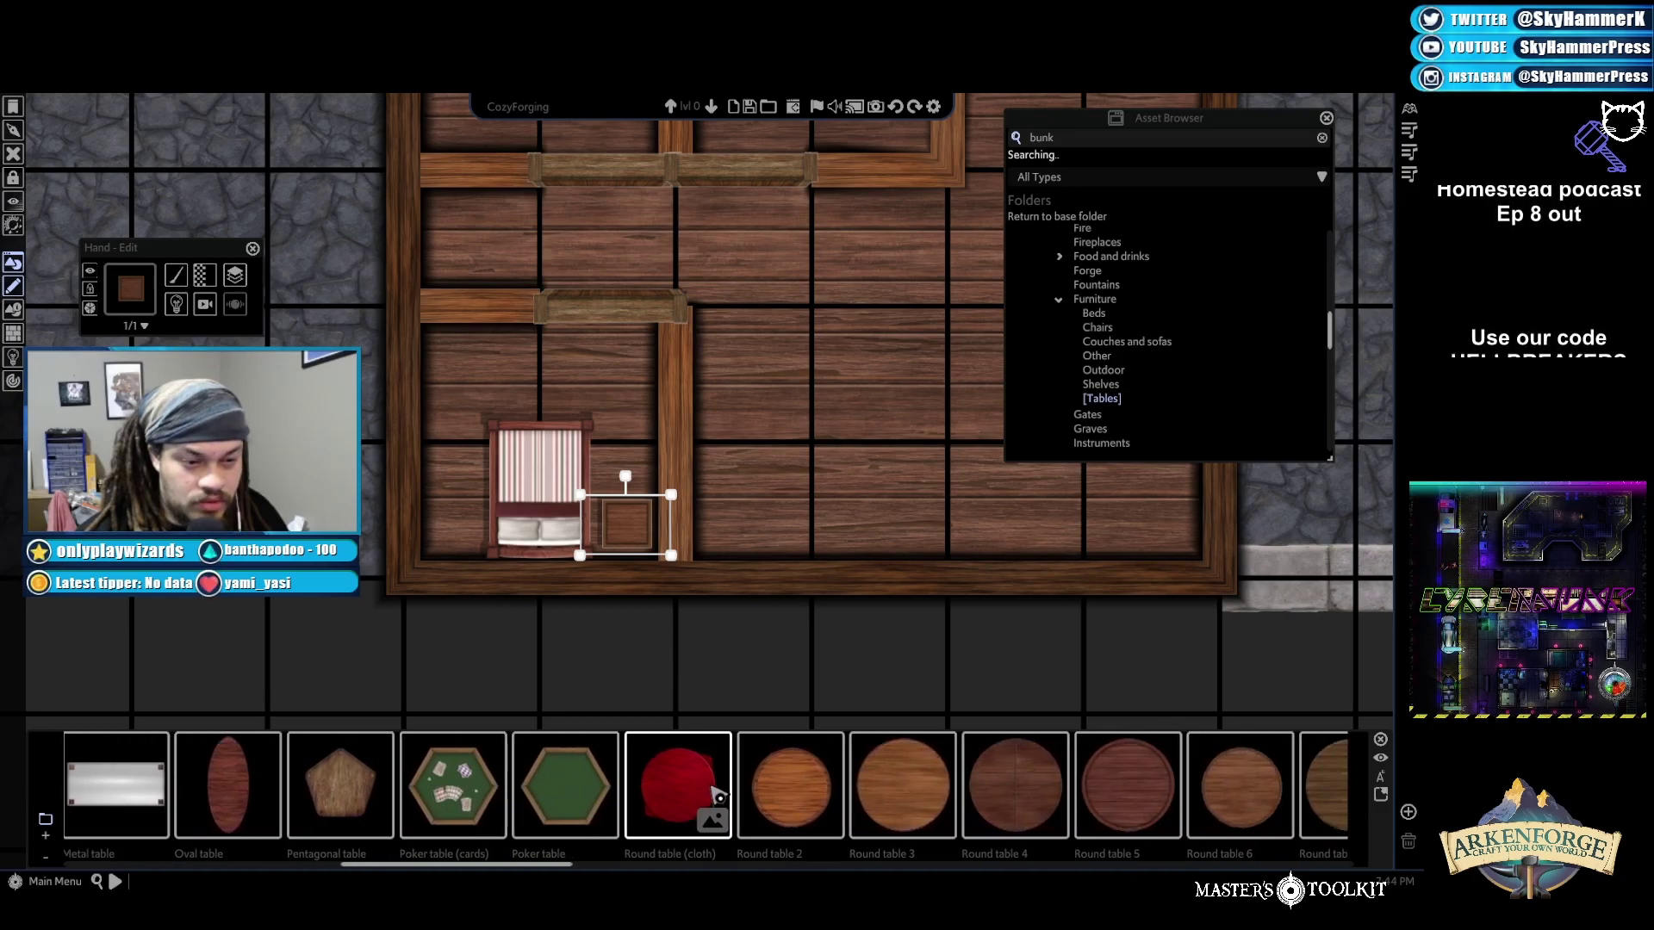
{"action": "scroll", "coordinate": [717, 797], "scroll_direction": "down", "scroll_amount": 2}
{"action": "scroll", "coordinate": [730, 791], "scroll_direction": "down", "scroll_amount": 3}
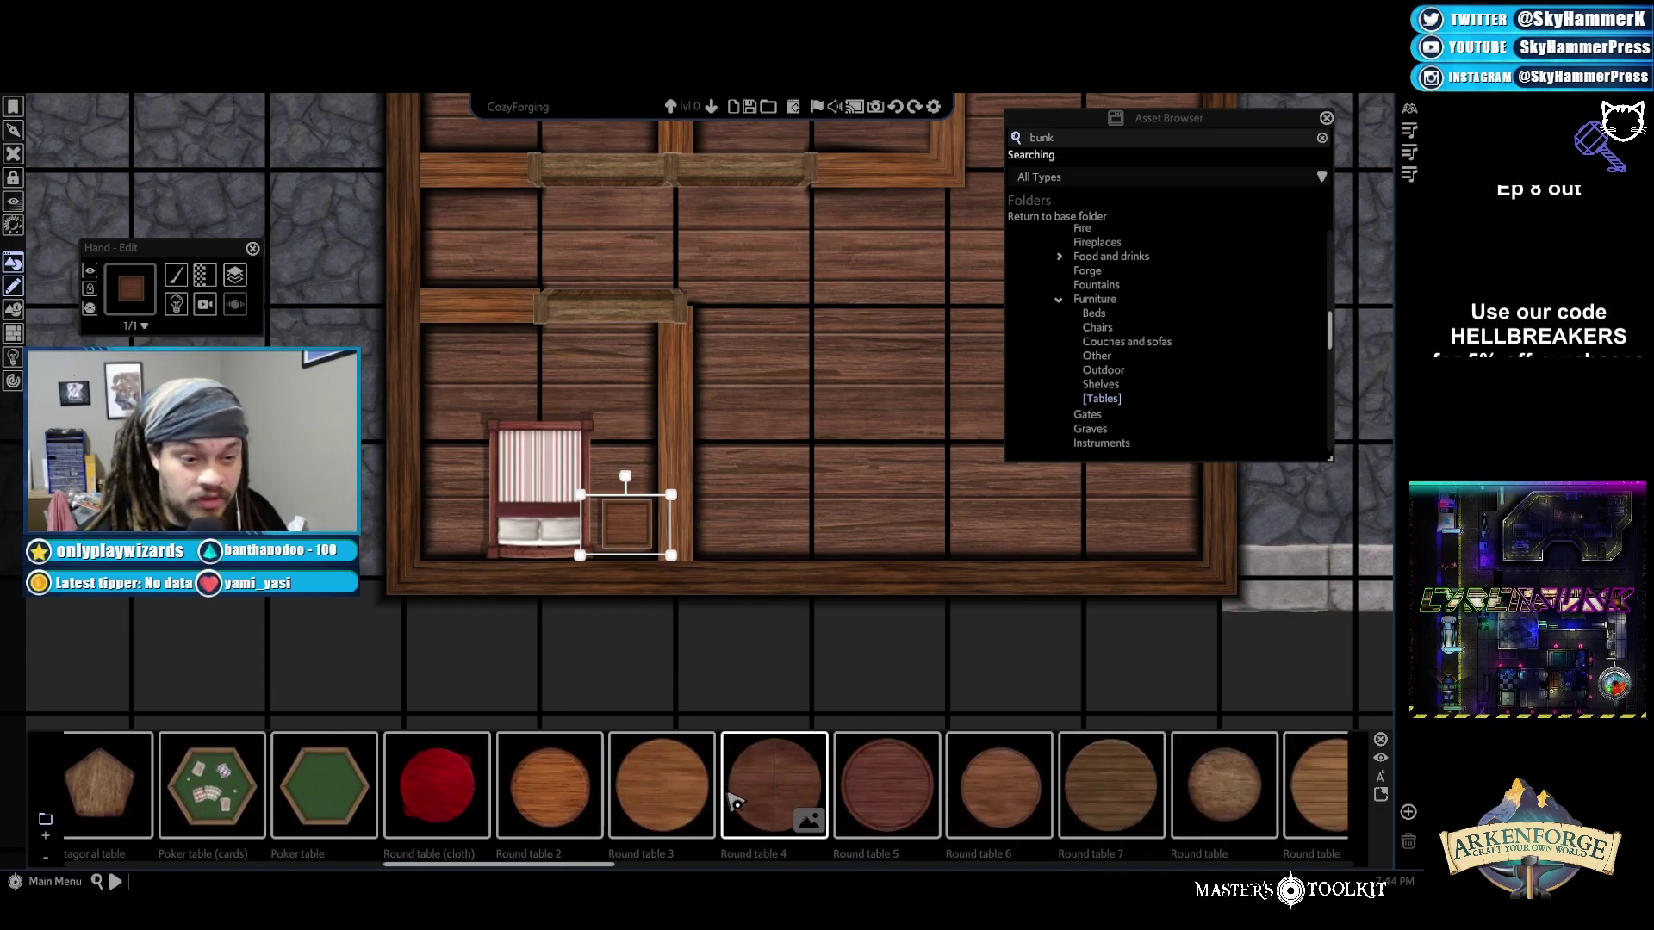
{"action": "scroll", "coordinate": [762, 814], "scroll_direction": "down", "scroll_amount": 1}
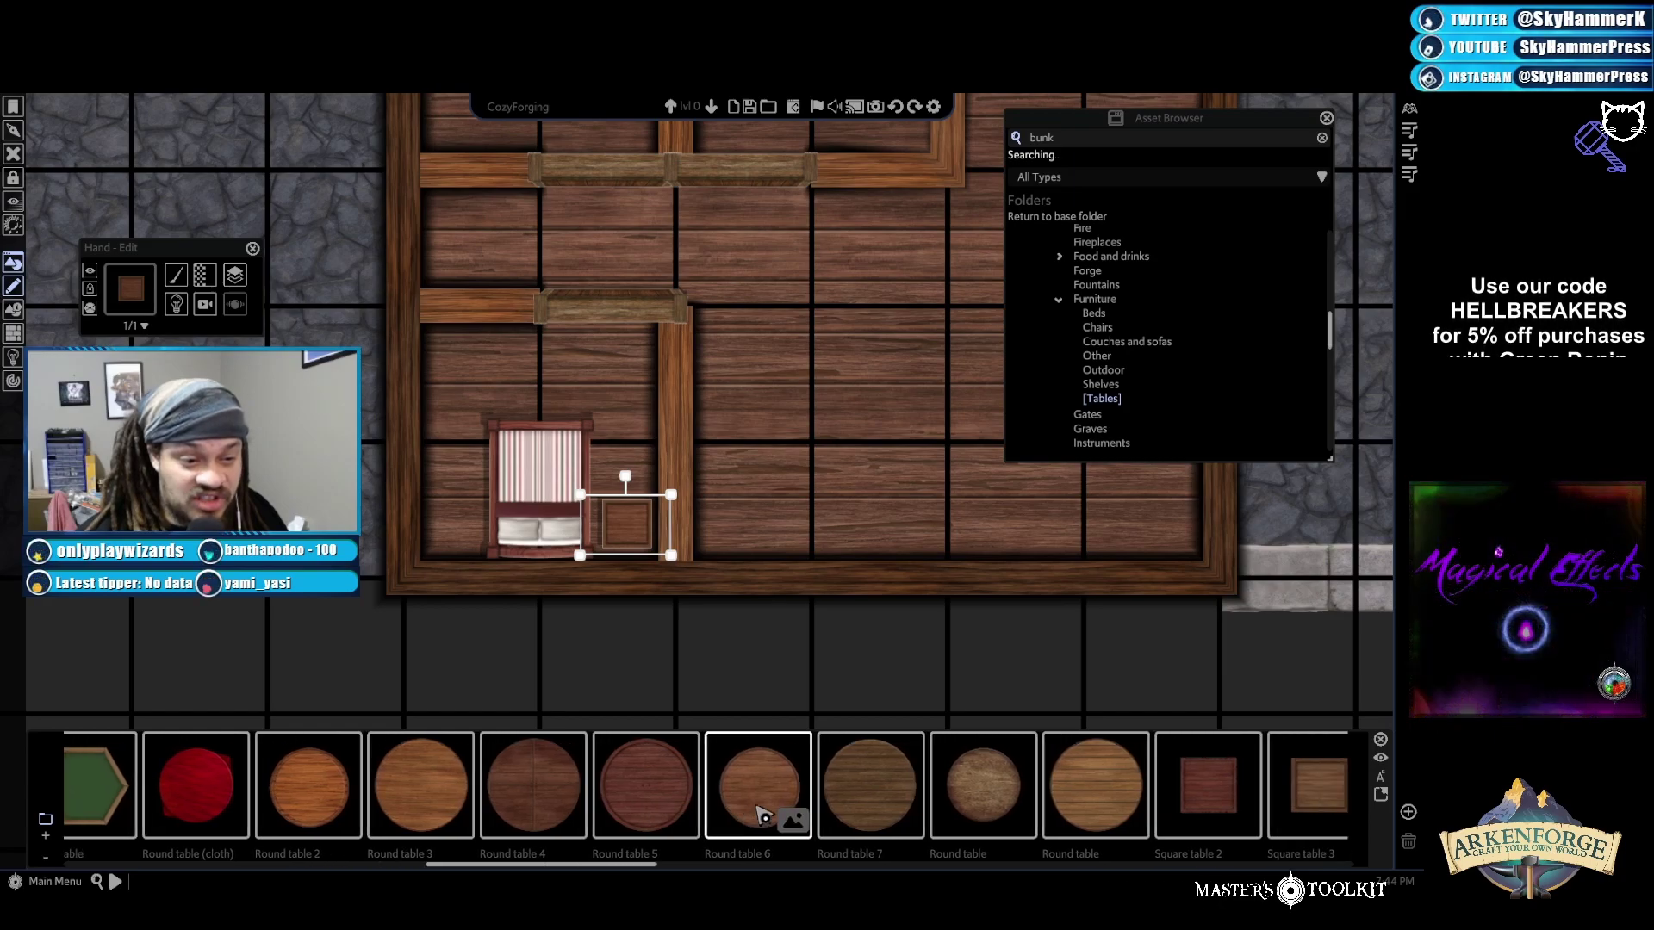
Place a Round table 7 west of the striped bed and shrink it to fit the southwest room's corner beside the pillows
{"action": "left_click", "coordinate": [871, 786]}
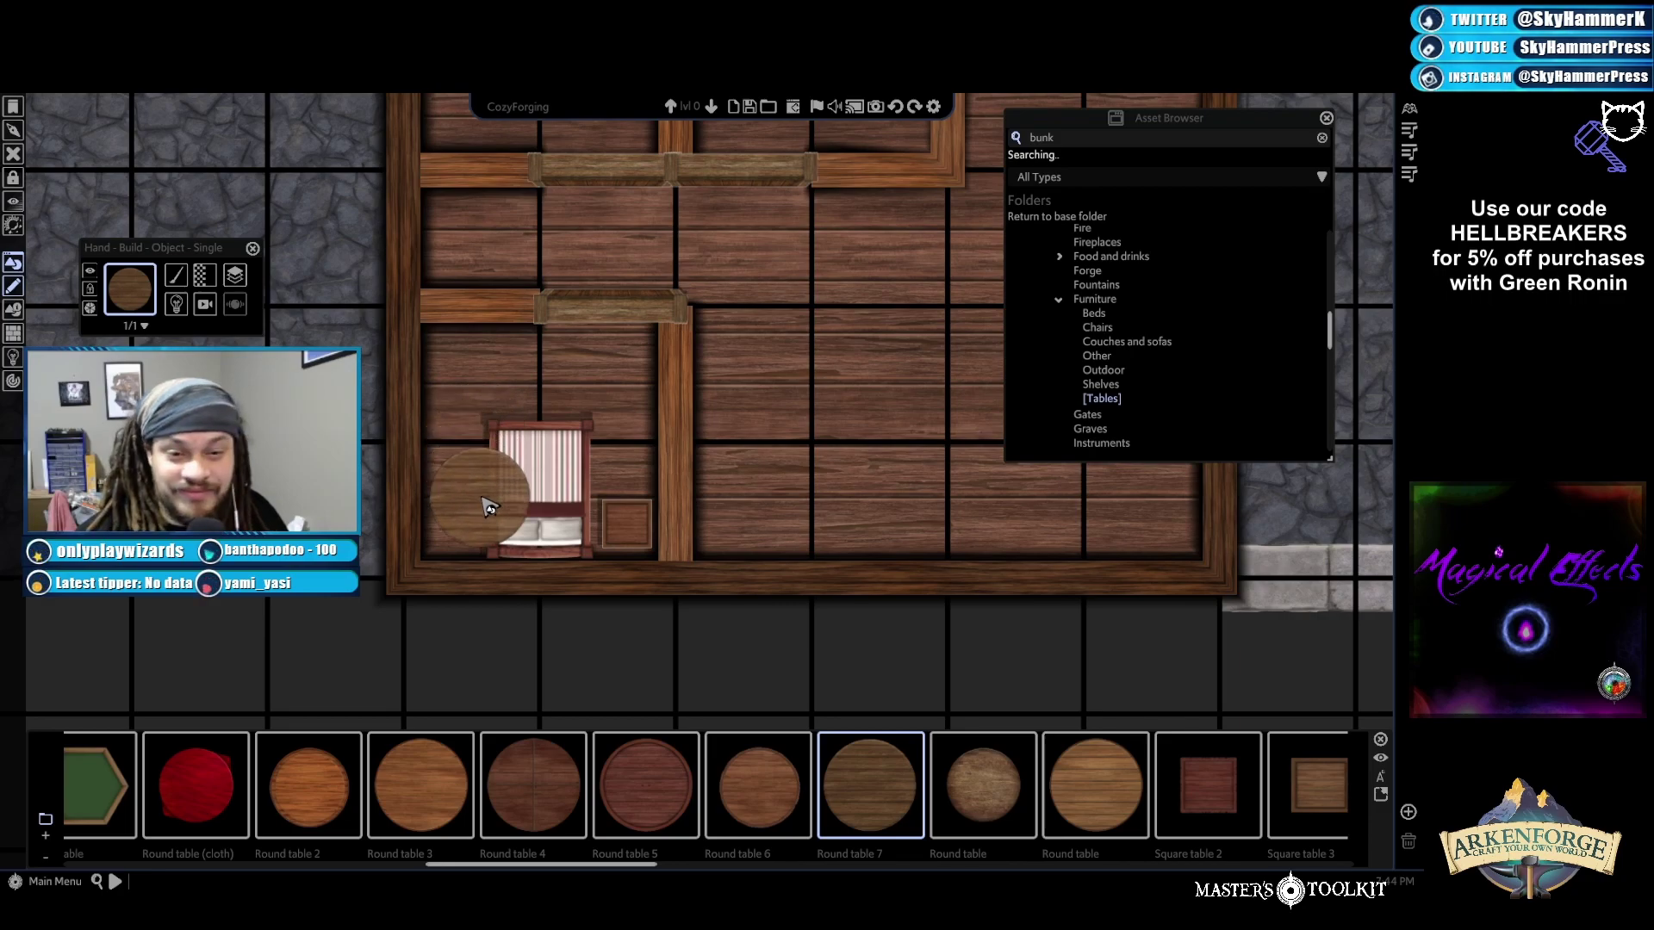
{"action": "left_click", "coordinate": [489, 508]}
{"action": "left_click", "coordinate": [480, 504]}
{"action": "left_click_drag", "start_coordinate": [535, 442], "coordinate": [480, 541]}
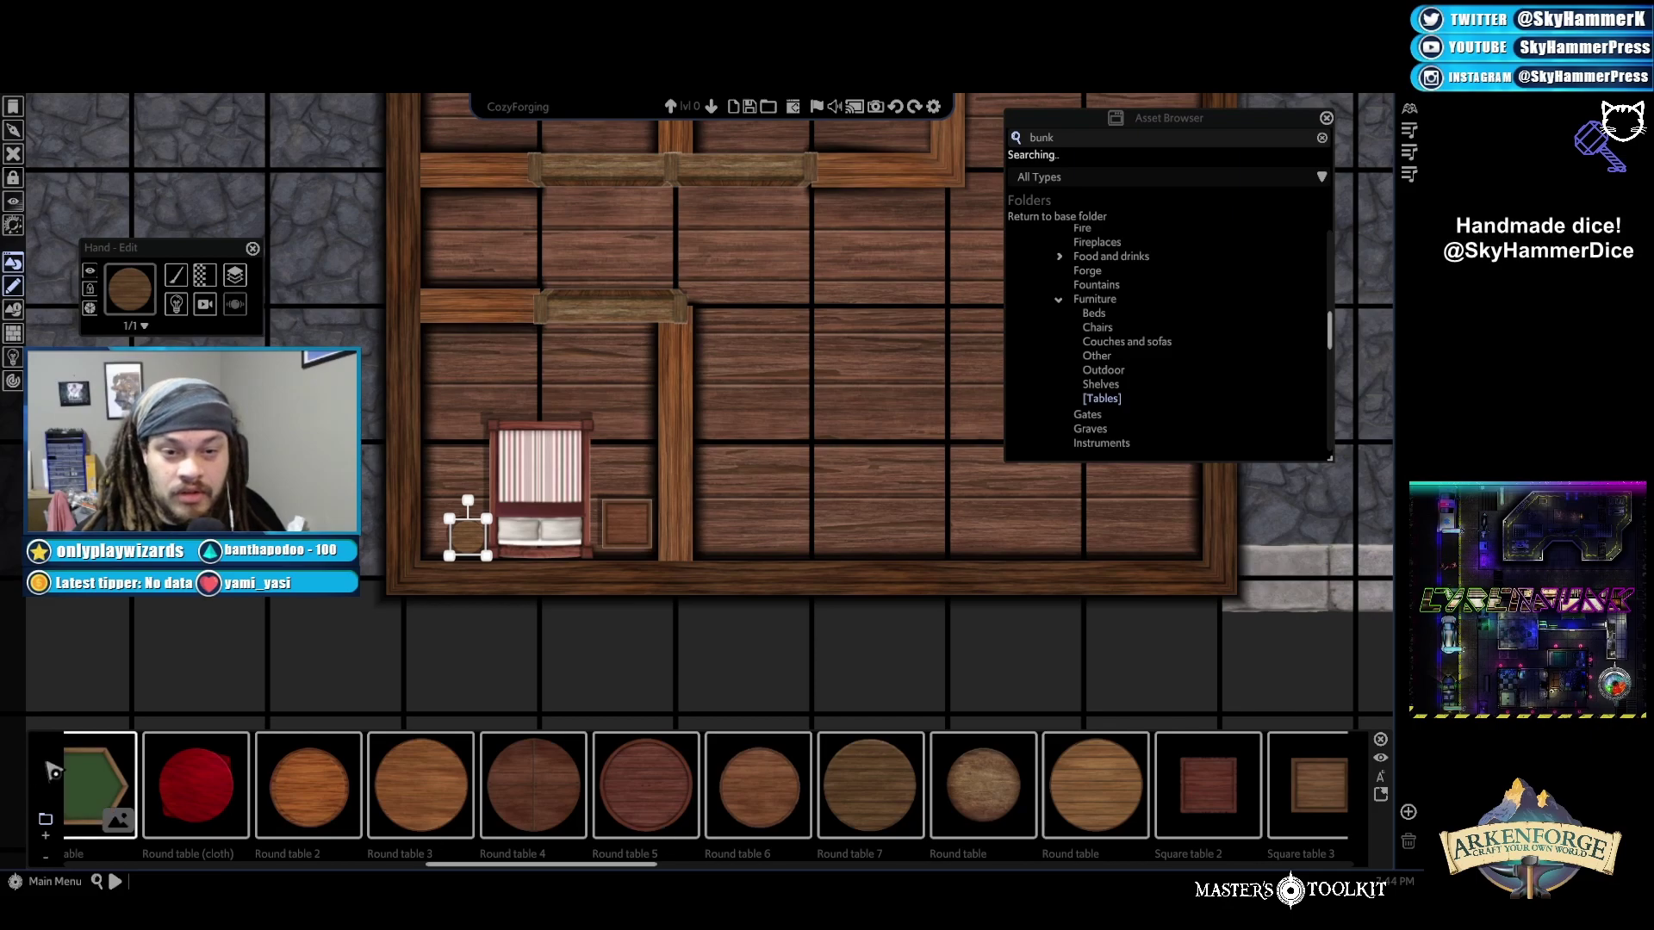
Rotate the small round table beside the bed counterclockwise by about an eighth of a turn
{"action": "left_click", "coordinate": [334, 652]}
{"action": "left_click", "coordinate": [479, 541]}
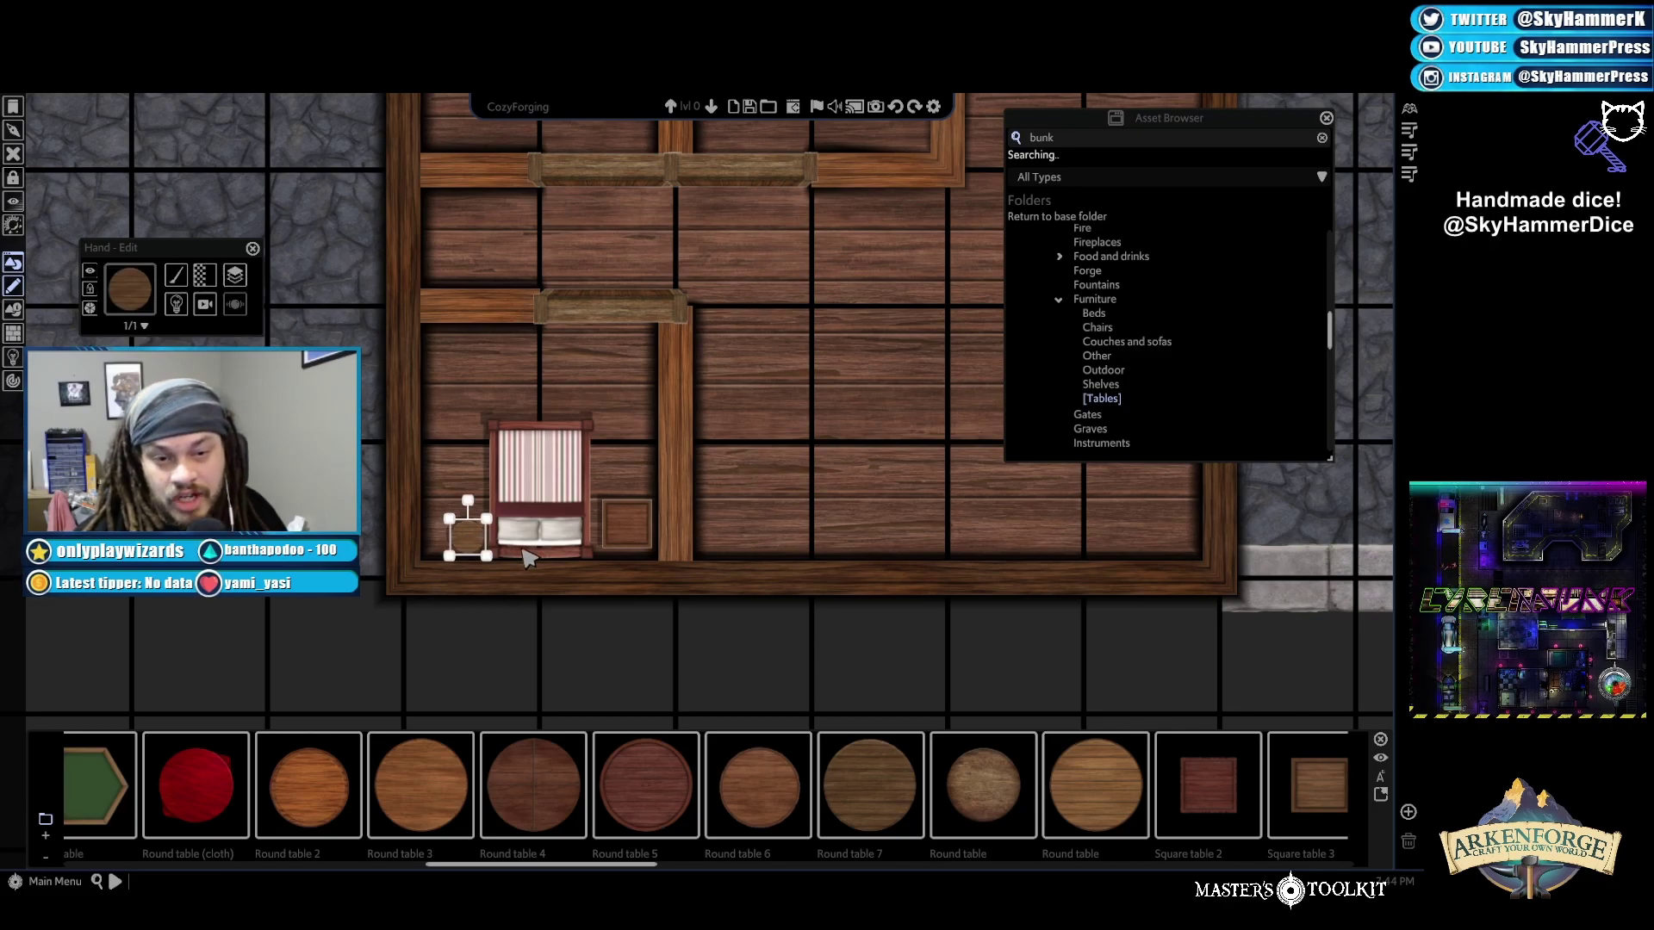
{"action": "left_click_drag", "start_coordinate": [468, 499], "coordinate": [433, 497]}
{"action": "left_click", "coordinate": [560, 664]}
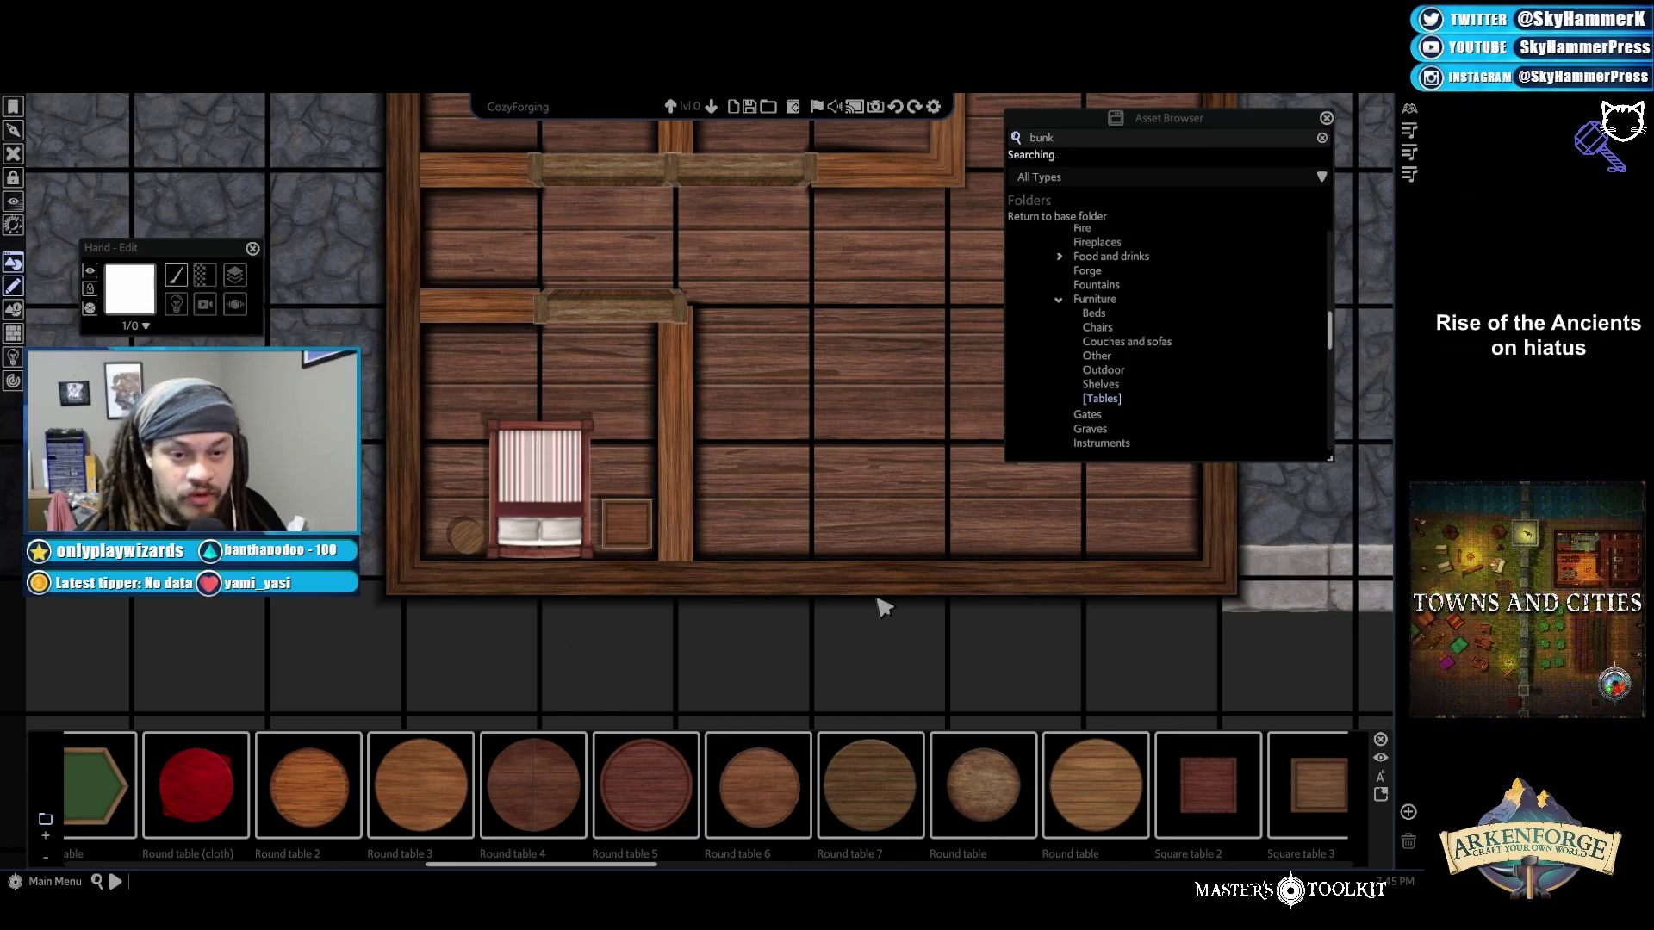
Rotate the square bedside table clockwise slightly past a quarter turn so it stands askew next to the bed
{"action": "left_click", "coordinate": [626, 523]}
{"action": "left_click_drag", "start_coordinate": [629, 475], "coordinate": [712, 554]}
{"action": "left_click", "coordinate": [749, 685]}
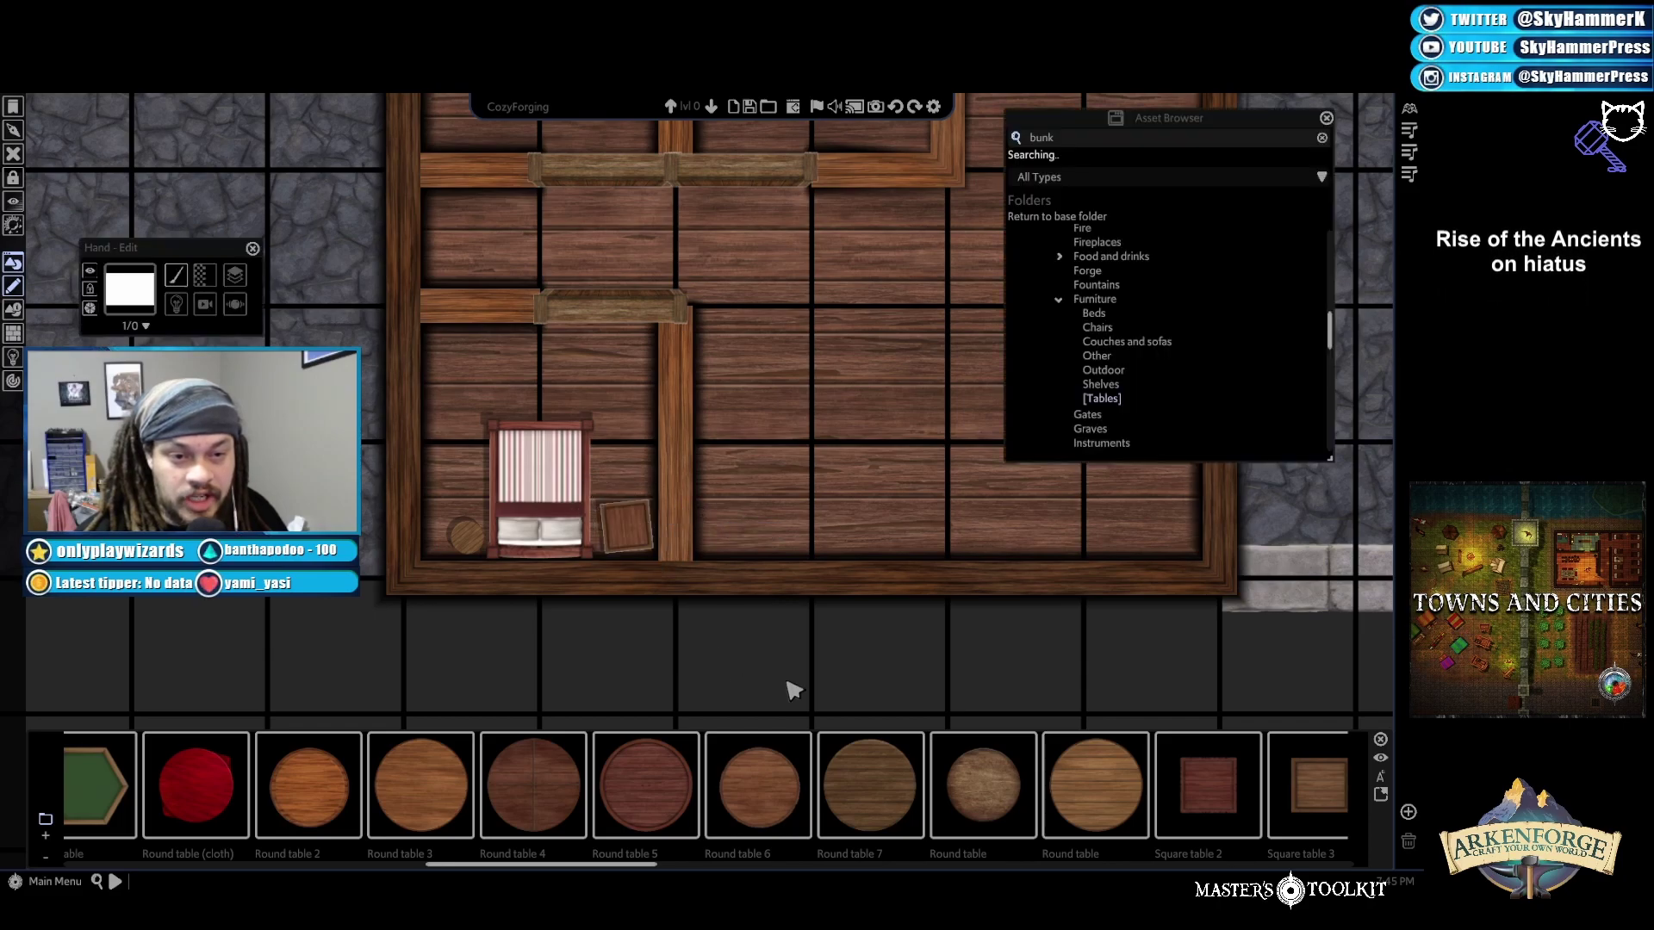
{"action": "left_click", "coordinate": [624, 526]}
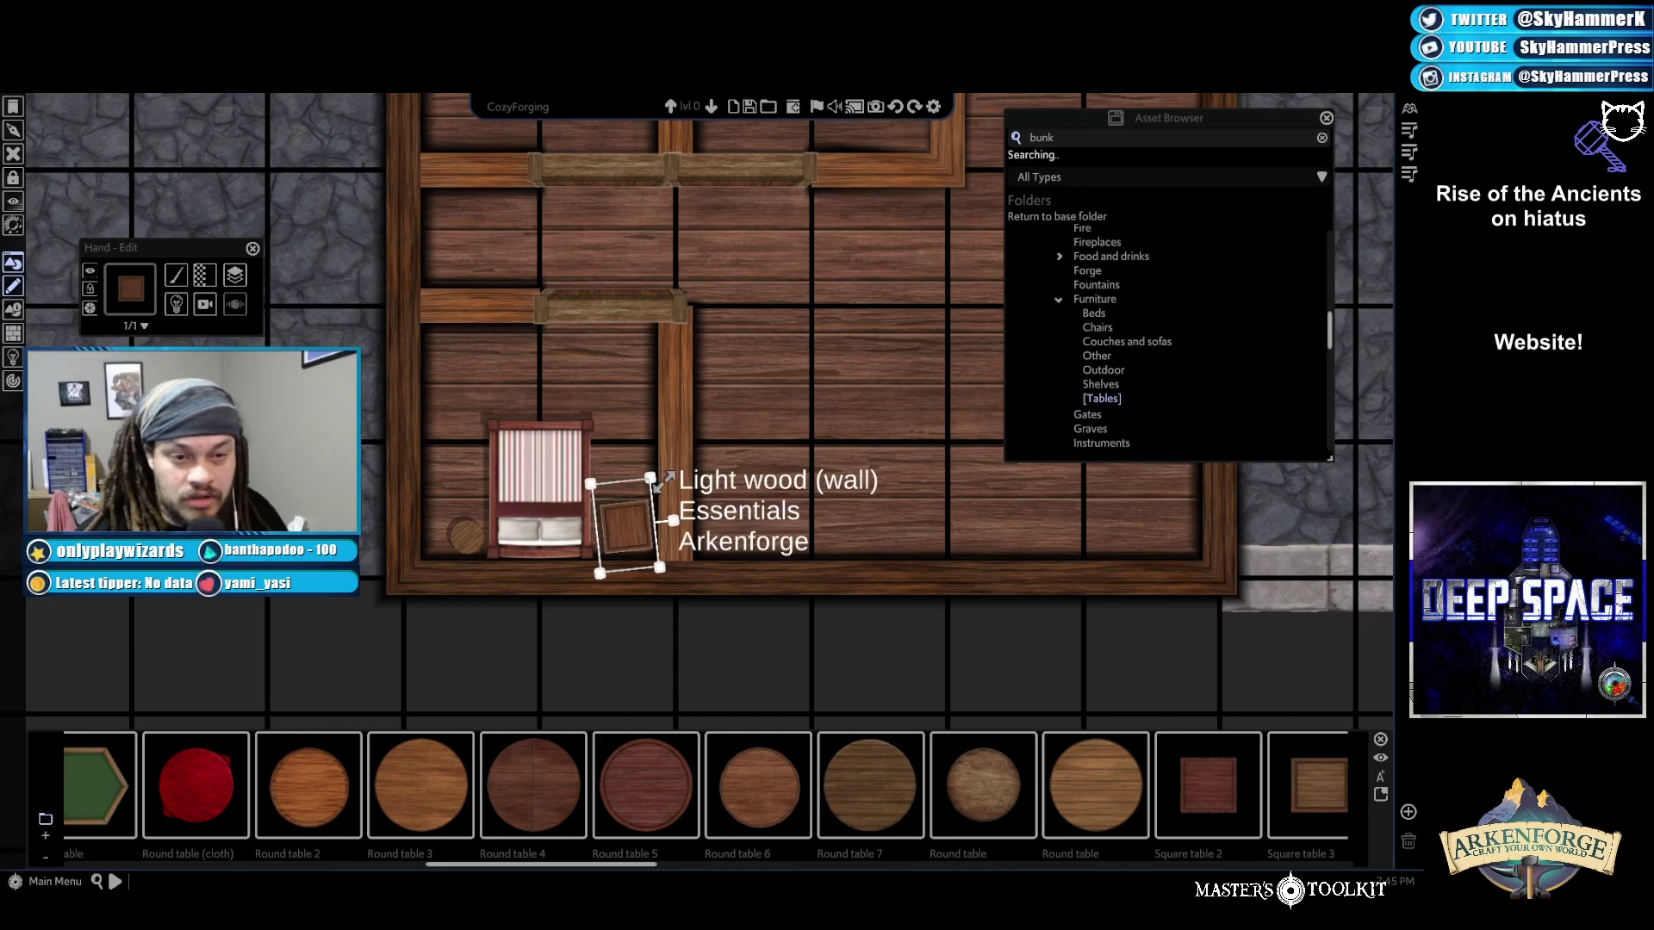
{"action": "left_click_drag", "start_coordinate": [673, 524], "coordinate": [636, 541]}
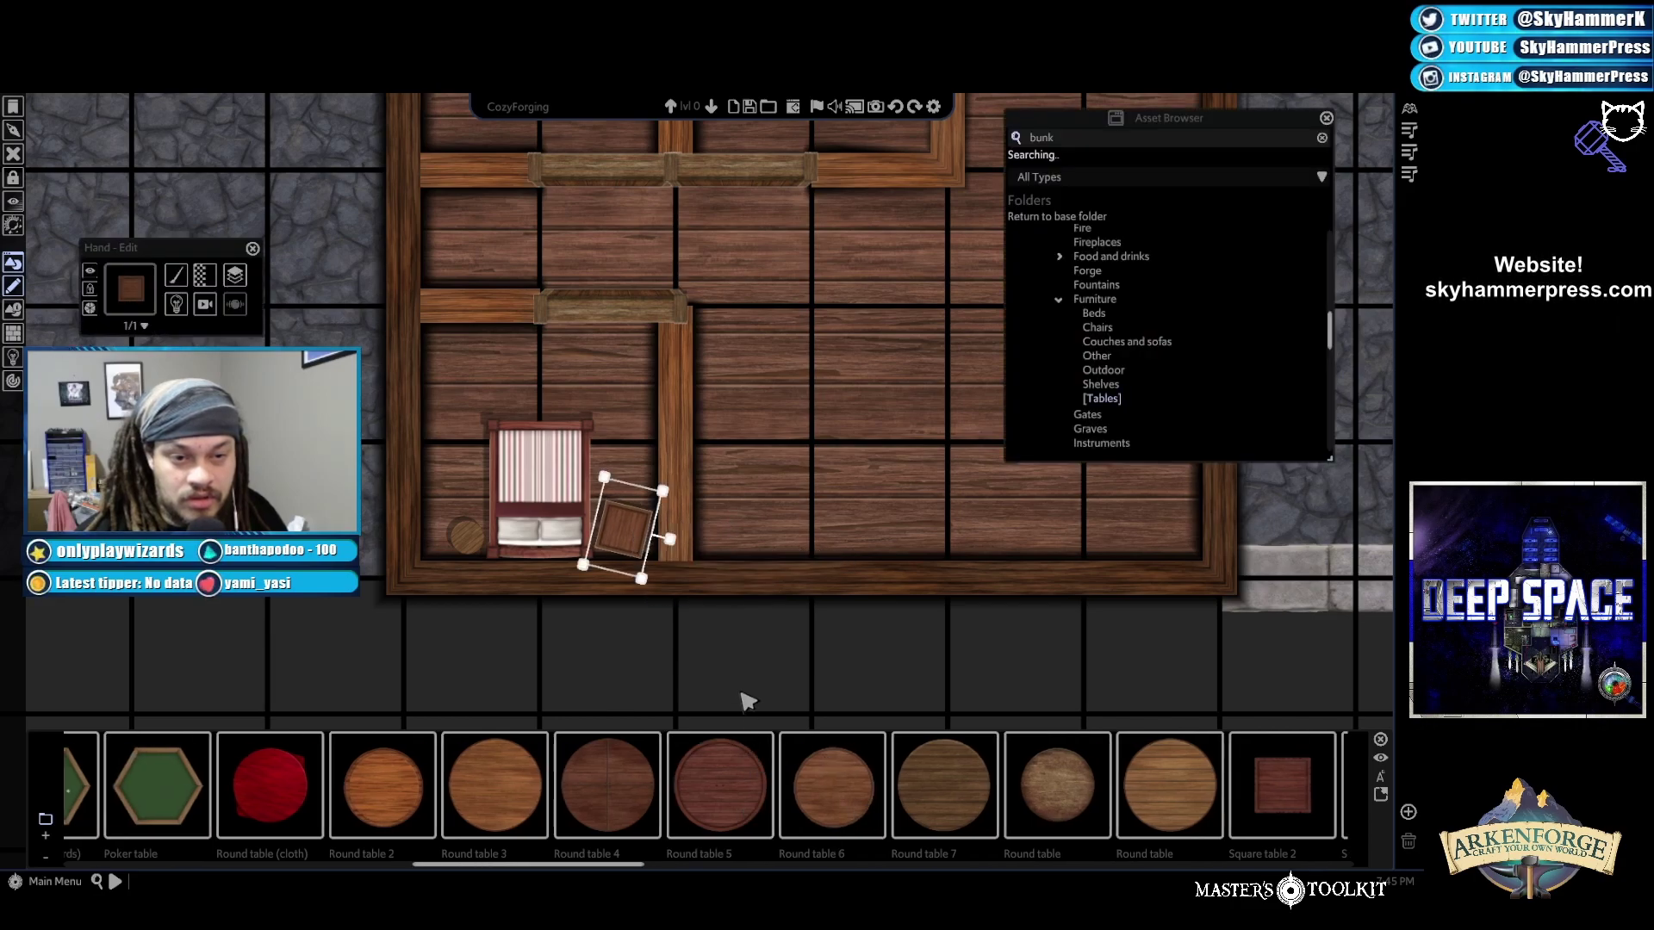
{"action": "left_click", "coordinate": [649, 634]}
Reduce the square bedside table's tilt to a few degrees and move it closer to the south wall
{"action": "scroll", "coordinate": [655, 635], "scroll_direction": "up", "scroll_amount": 3}
{"action": "scroll", "coordinate": [679, 456], "scroll_direction": "up", "scroll_amount": 2}
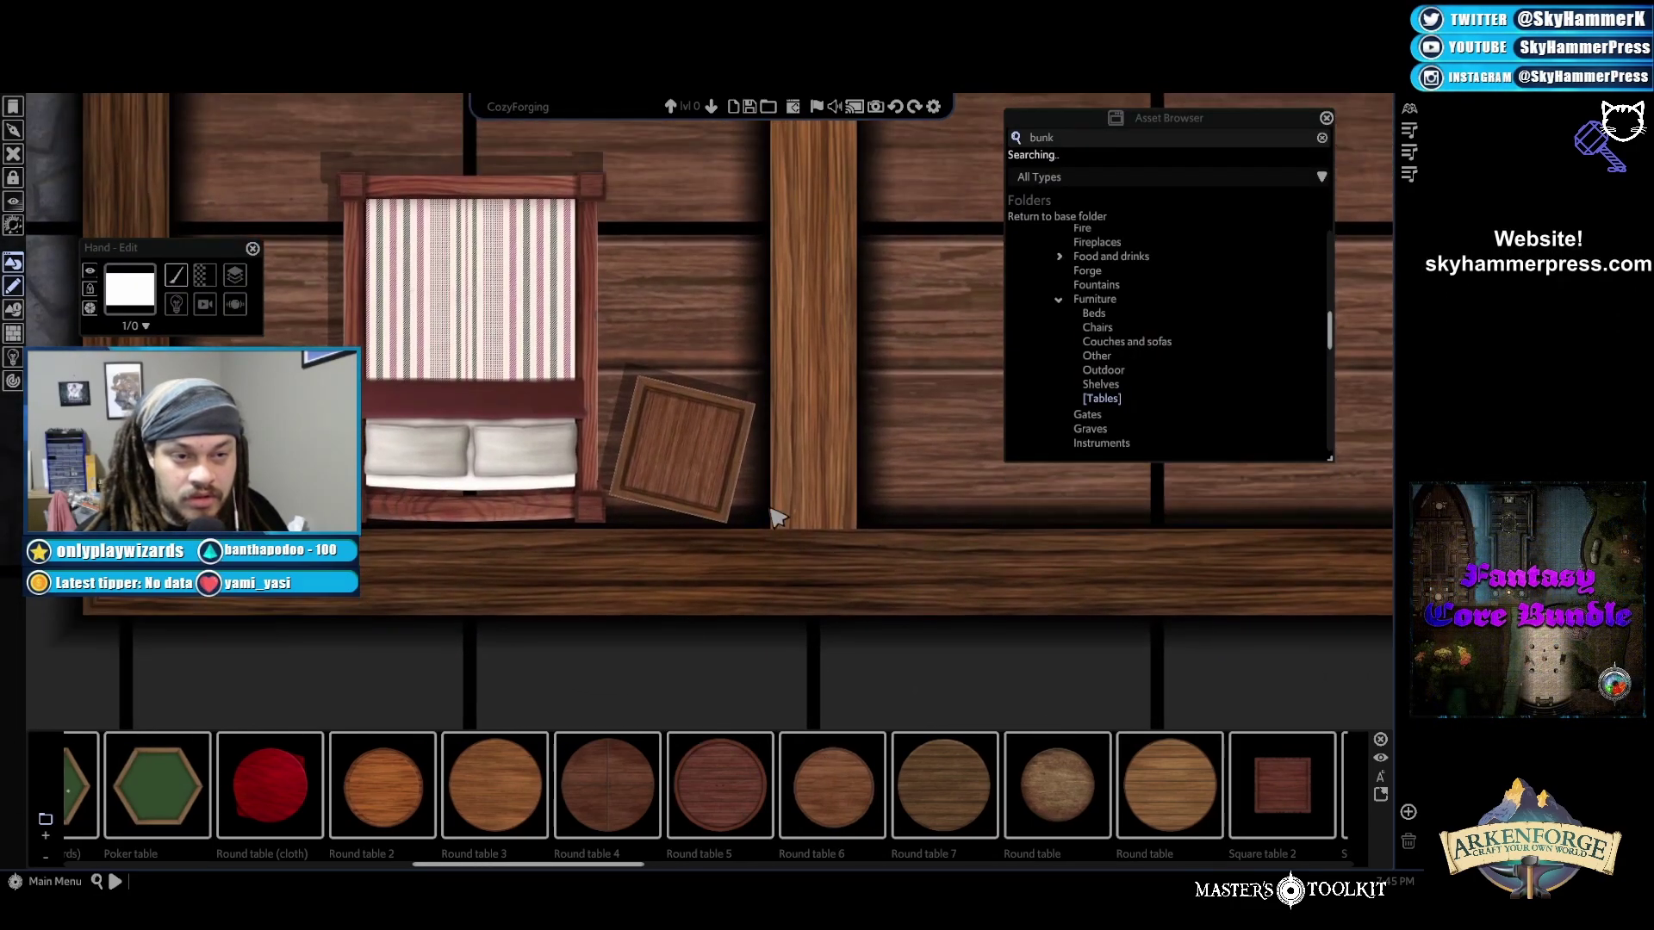
{"action": "left_click", "coordinate": [678, 463]}
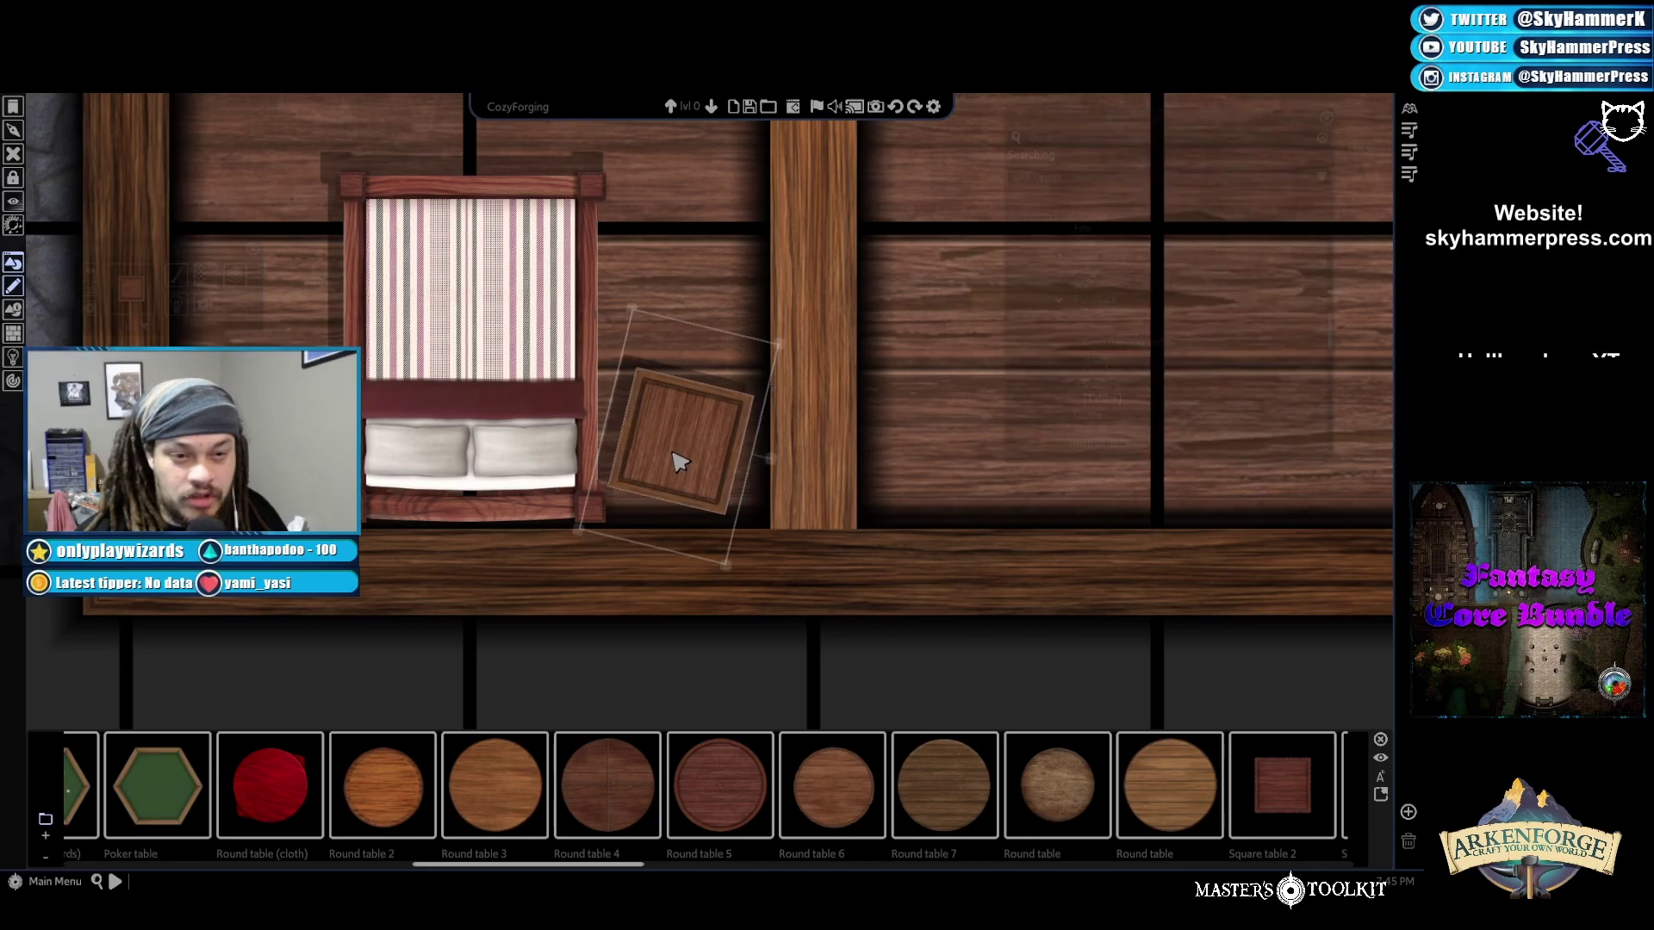
{"action": "left_click", "coordinate": [822, 693]}
{"action": "left_click", "coordinate": [671, 434]}
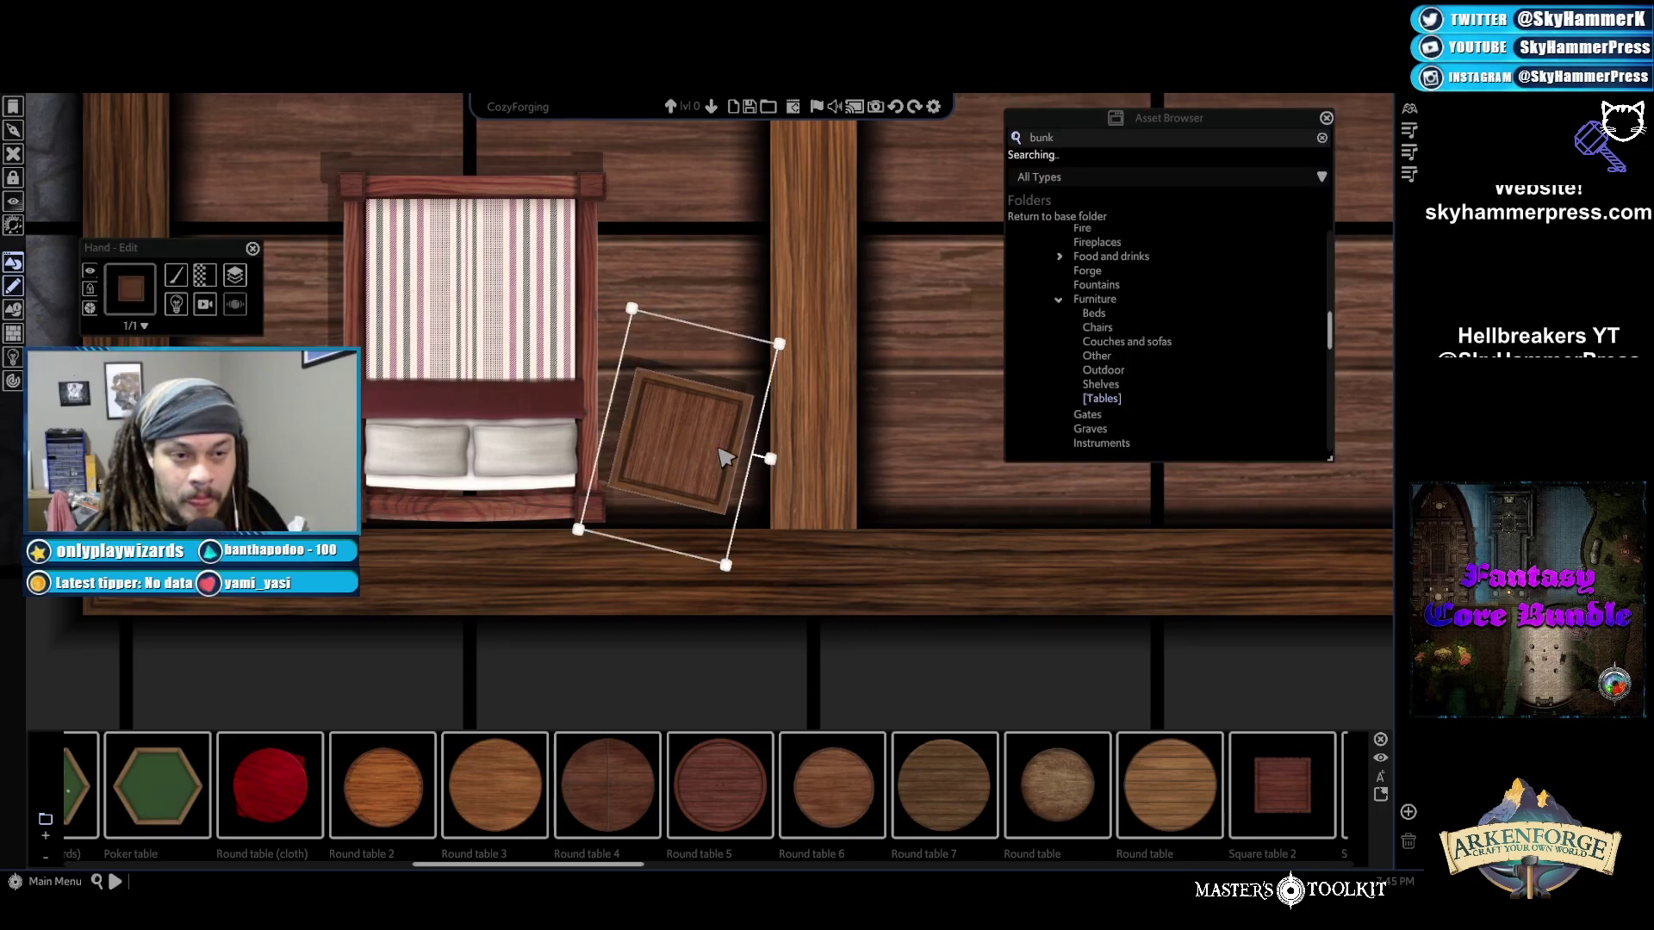
{"action": "left_click_drag", "start_coordinate": [768, 460], "coordinate": [764, 441]}
{"action": "left_click", "coordinate": [715, 463]}
{"action": "left_click", "coordinate": [839, 681]}
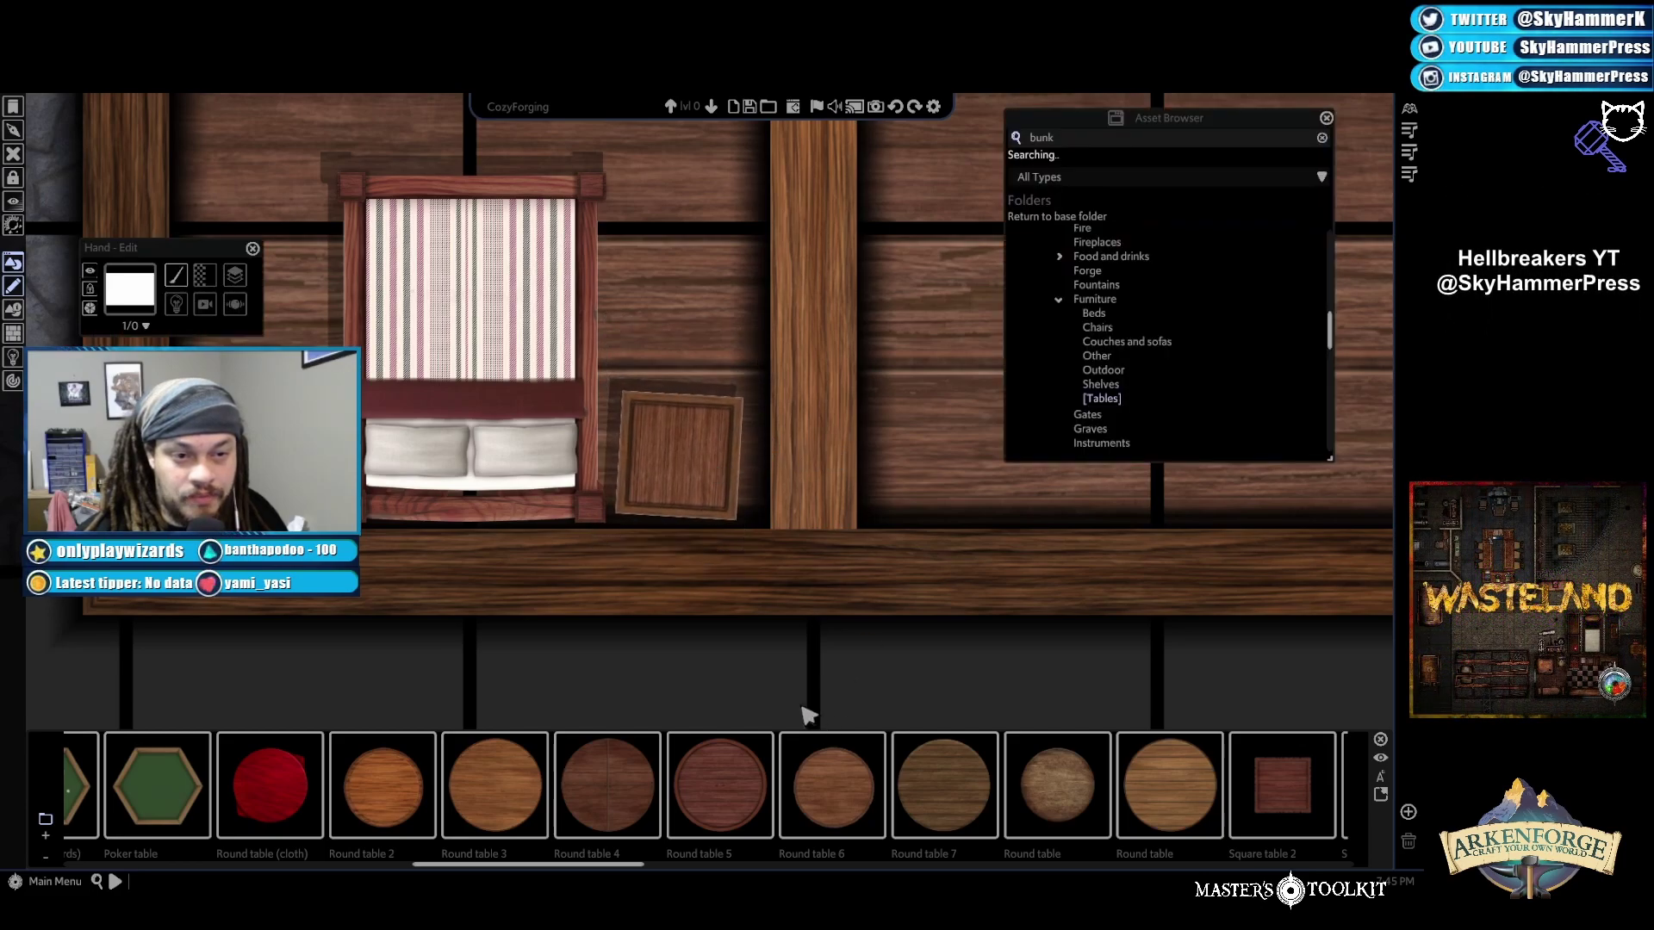
Look through the Shelves furniture assets for a piece that suits the southwest bedroom
{"action": "scroll", "coordinate": [801, 682], "scroll_direction": "down", "scroll_amount": 2}
{"action": "scroll", "coordinate": [801, 682], "scroll_direction": "down", "scroll_amount": 2}
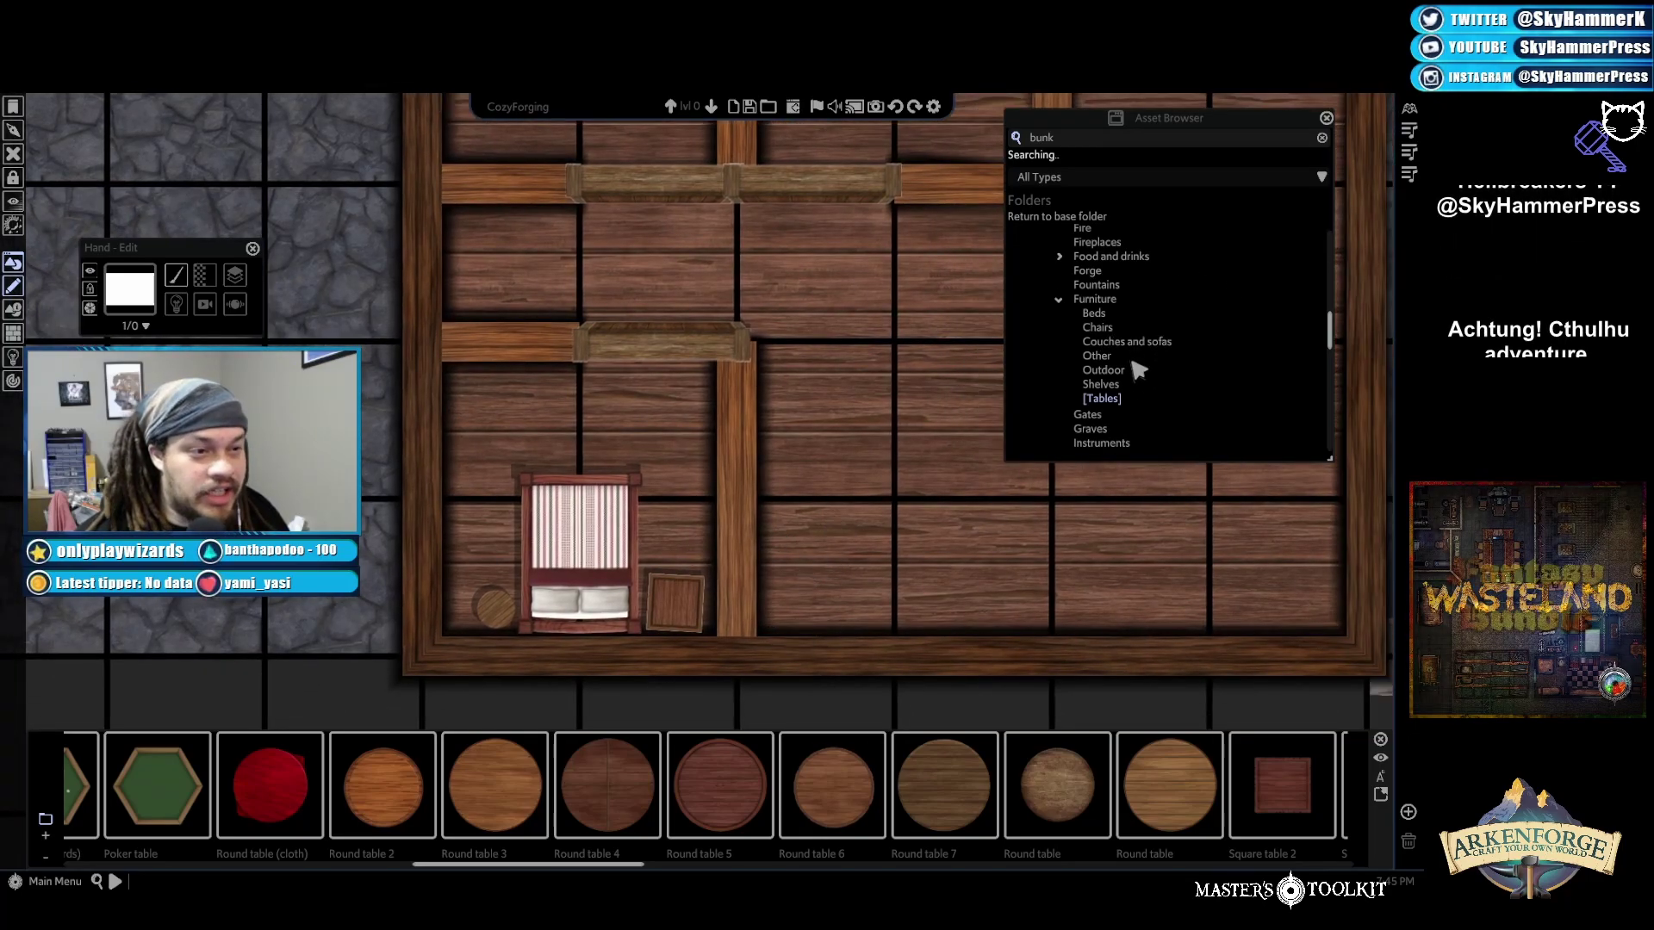
{"action": "left_click", "coordinate": [1111, 385]}
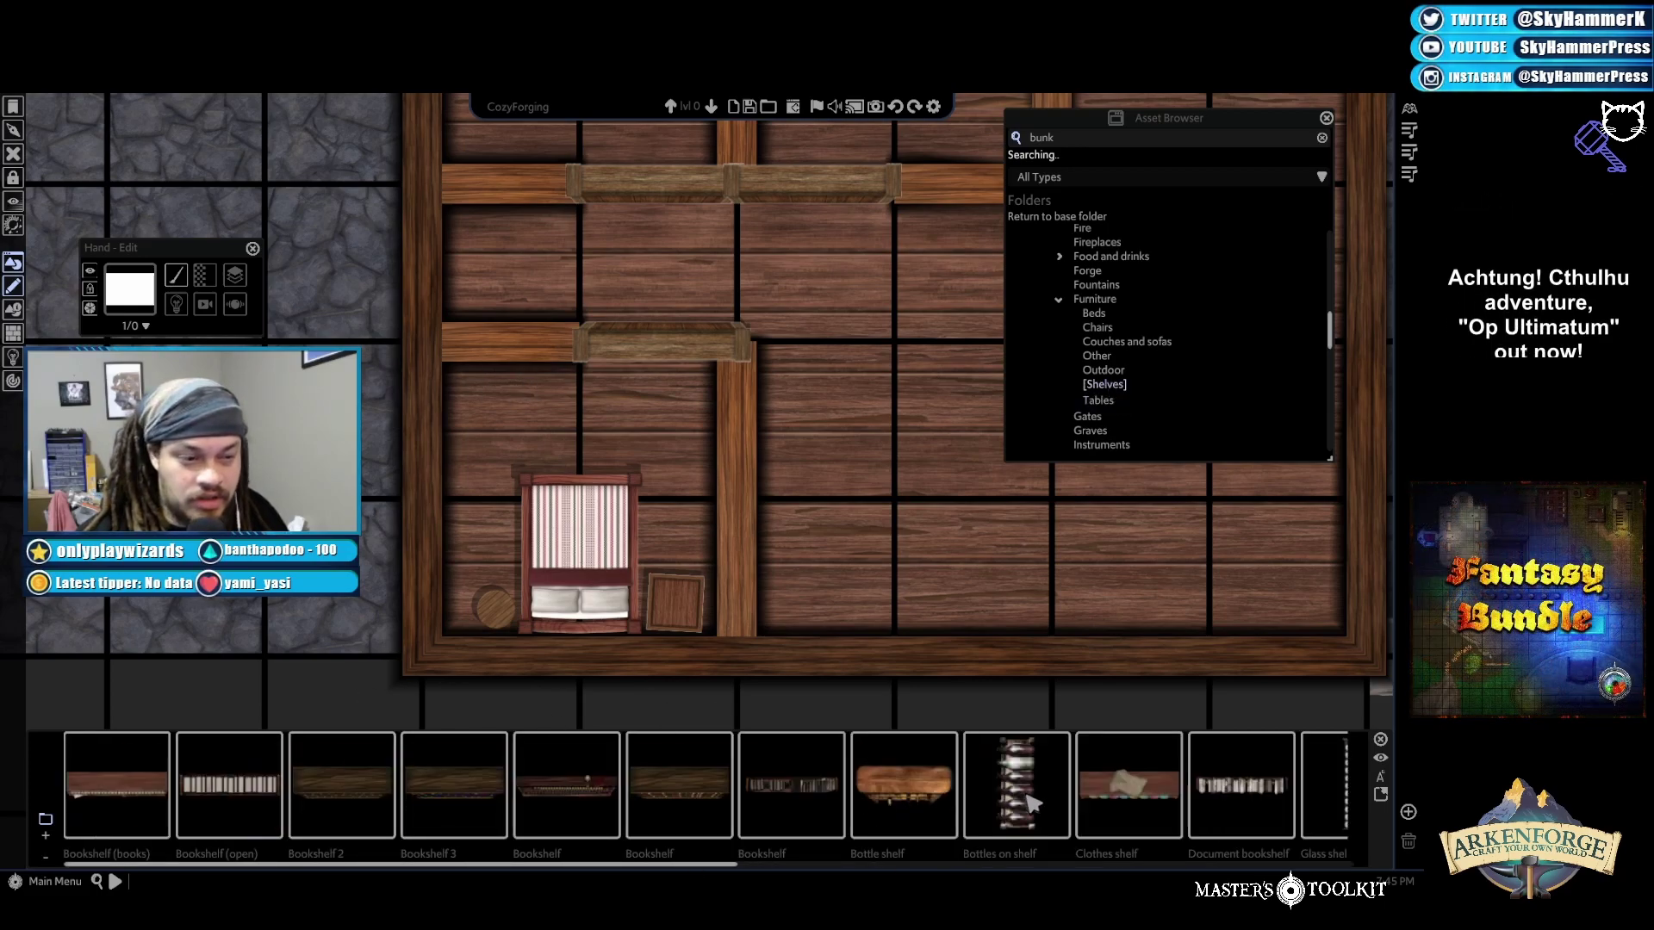
{"action": "scroll", "coordinate": [991, 788], "scroll_direction": "down", "scroll_amount": 2}
{"action": "left_click", "coordinate": [792, 811]}
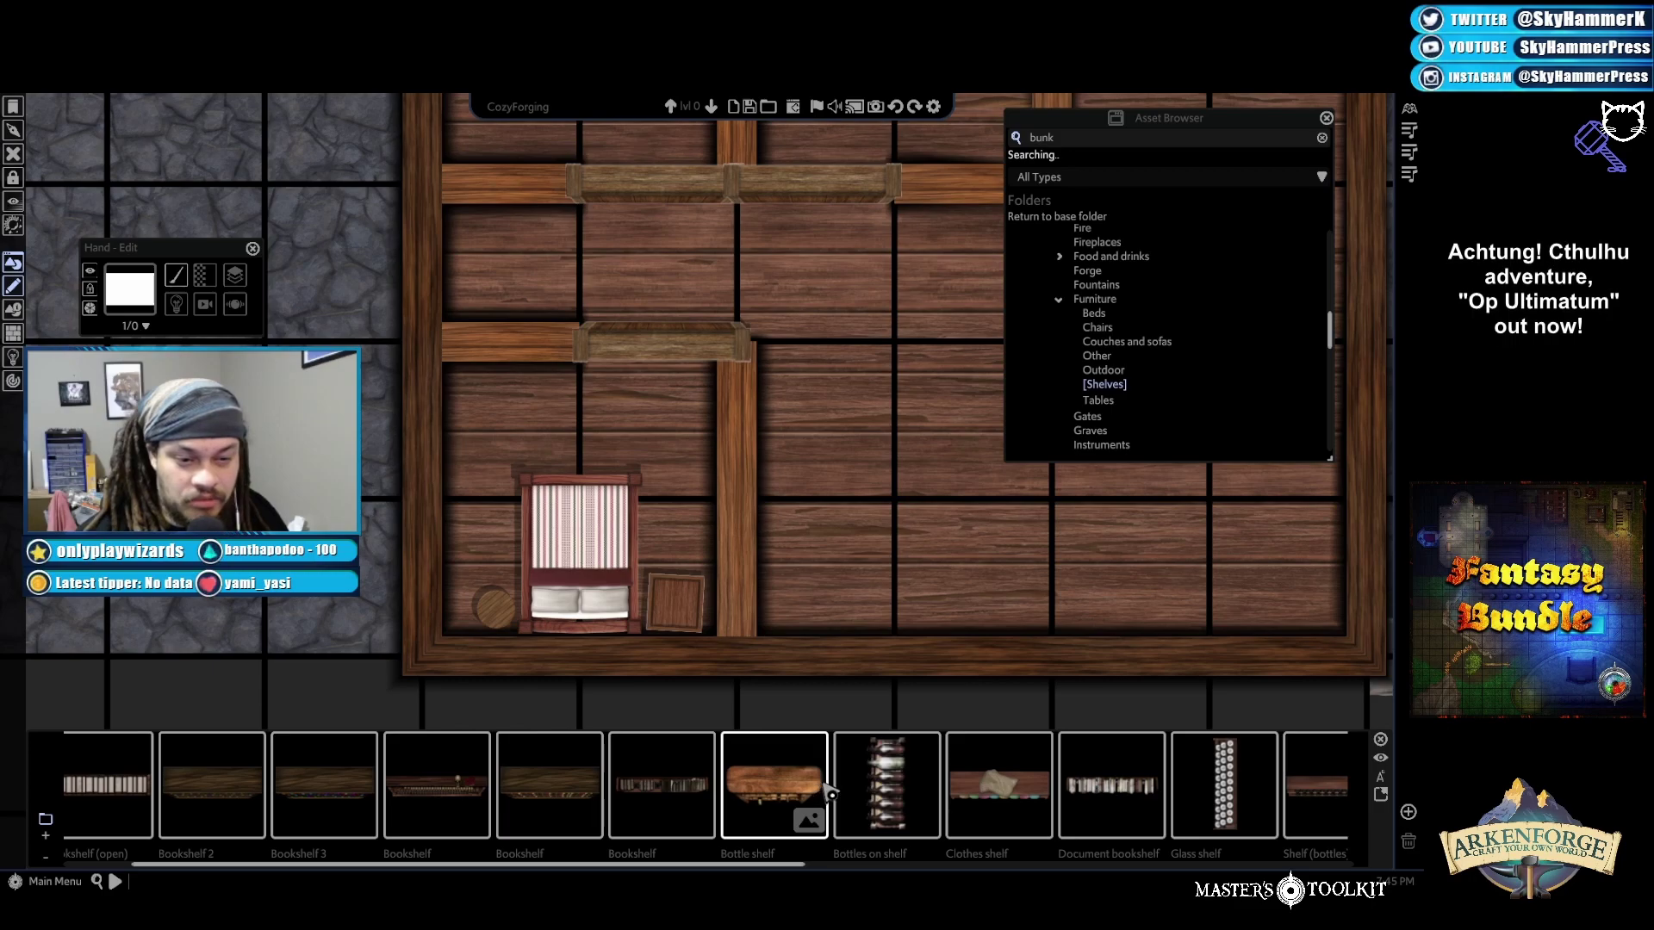
{"action": "scroll", "coordinate": [828, 791], "scroll_direction": "down", "scroll_amount": 8}
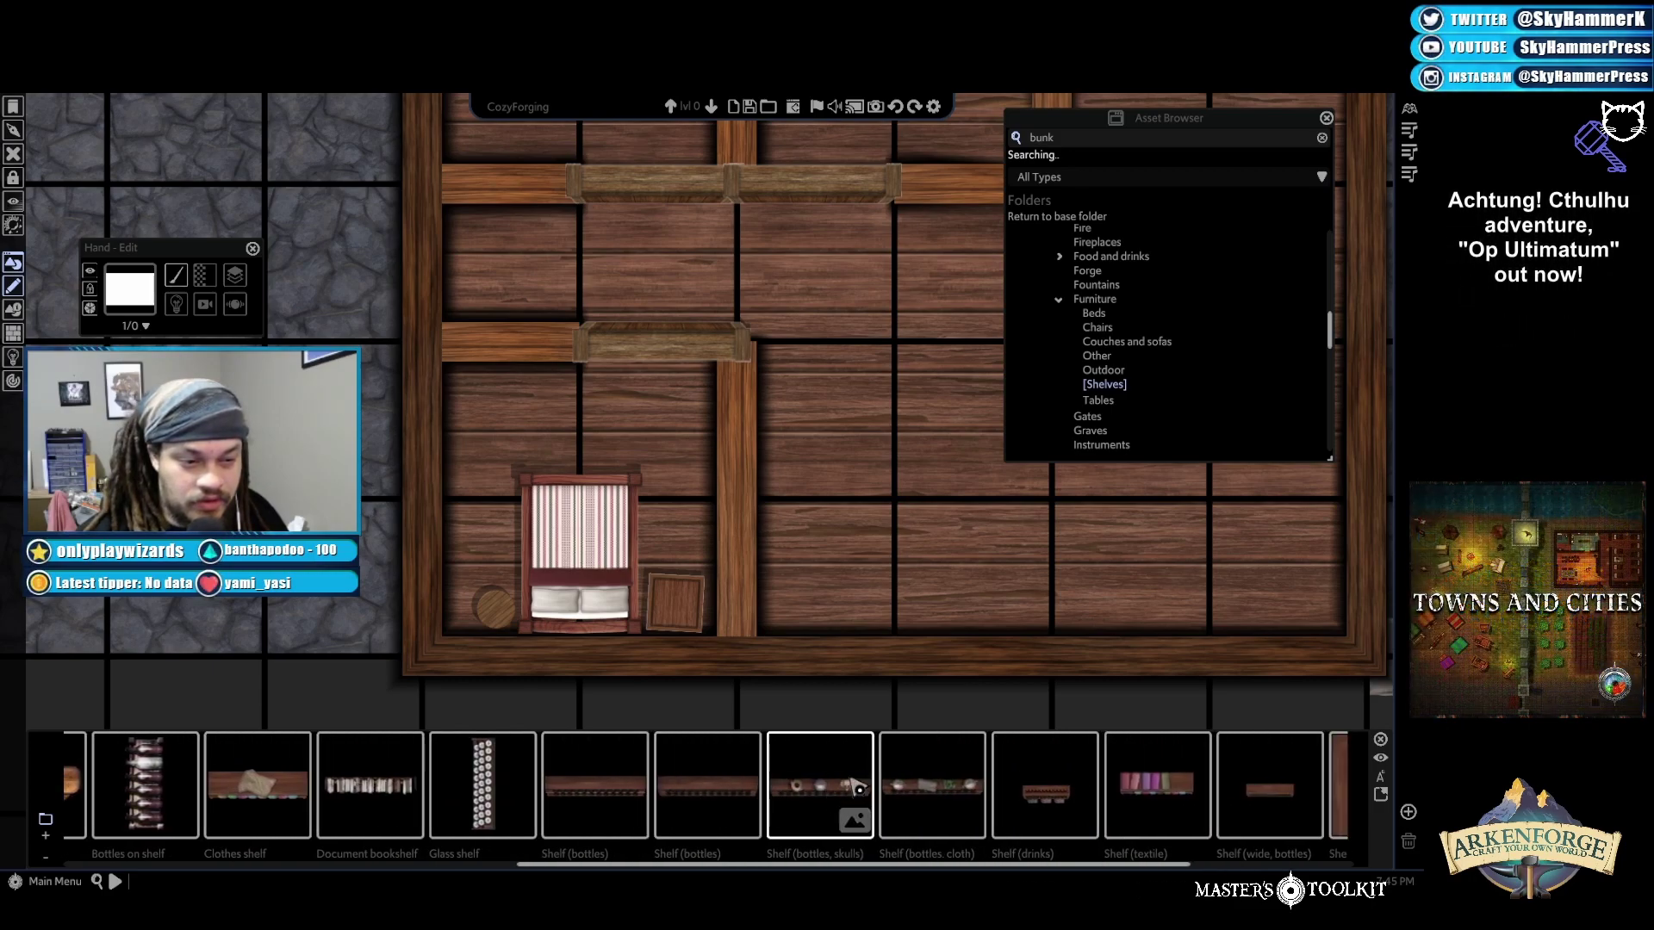
{"action": "scroll", "coordinate": [1230, 786], "scroll_direction": "down", "scroll_amount": 3}
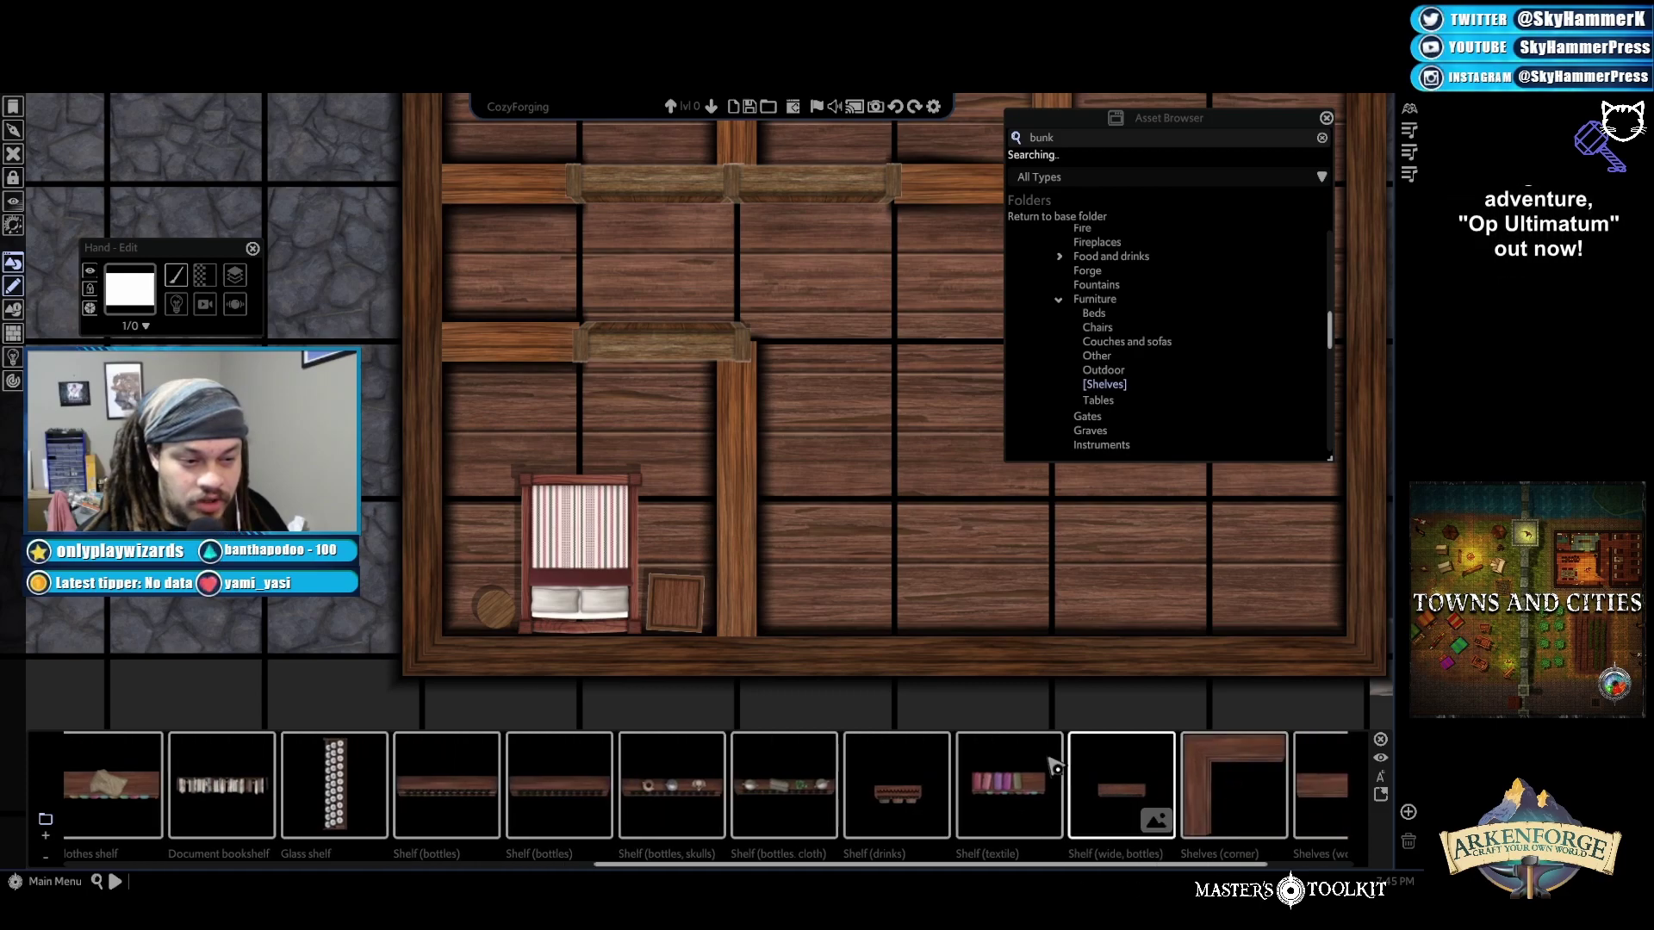
{"action": "scroll", "coordinate": [976, 783], "scroll_direction": "down", "scroll_amount": 2}
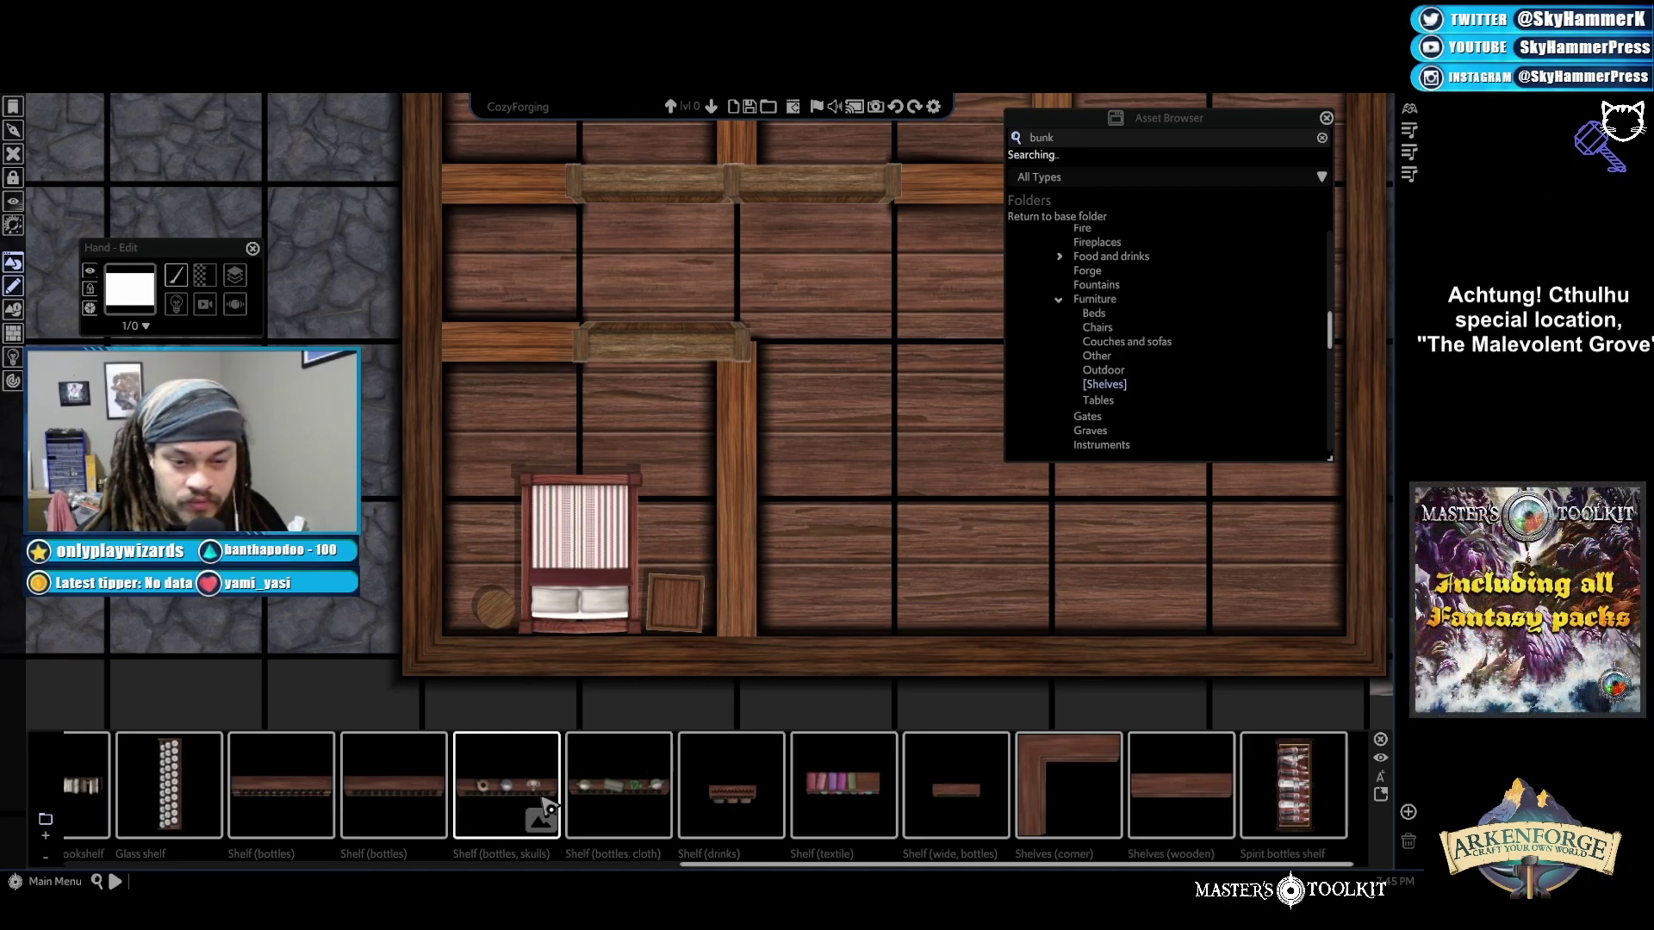
{"action": "scroll", "coordinate": [575, 779], "scroll_direction": "up", "scroll_amount": 1}
{"action": "scroll", "coordinate": [574, 780], "scroll_direction": "up", "scroll_amount": 3}
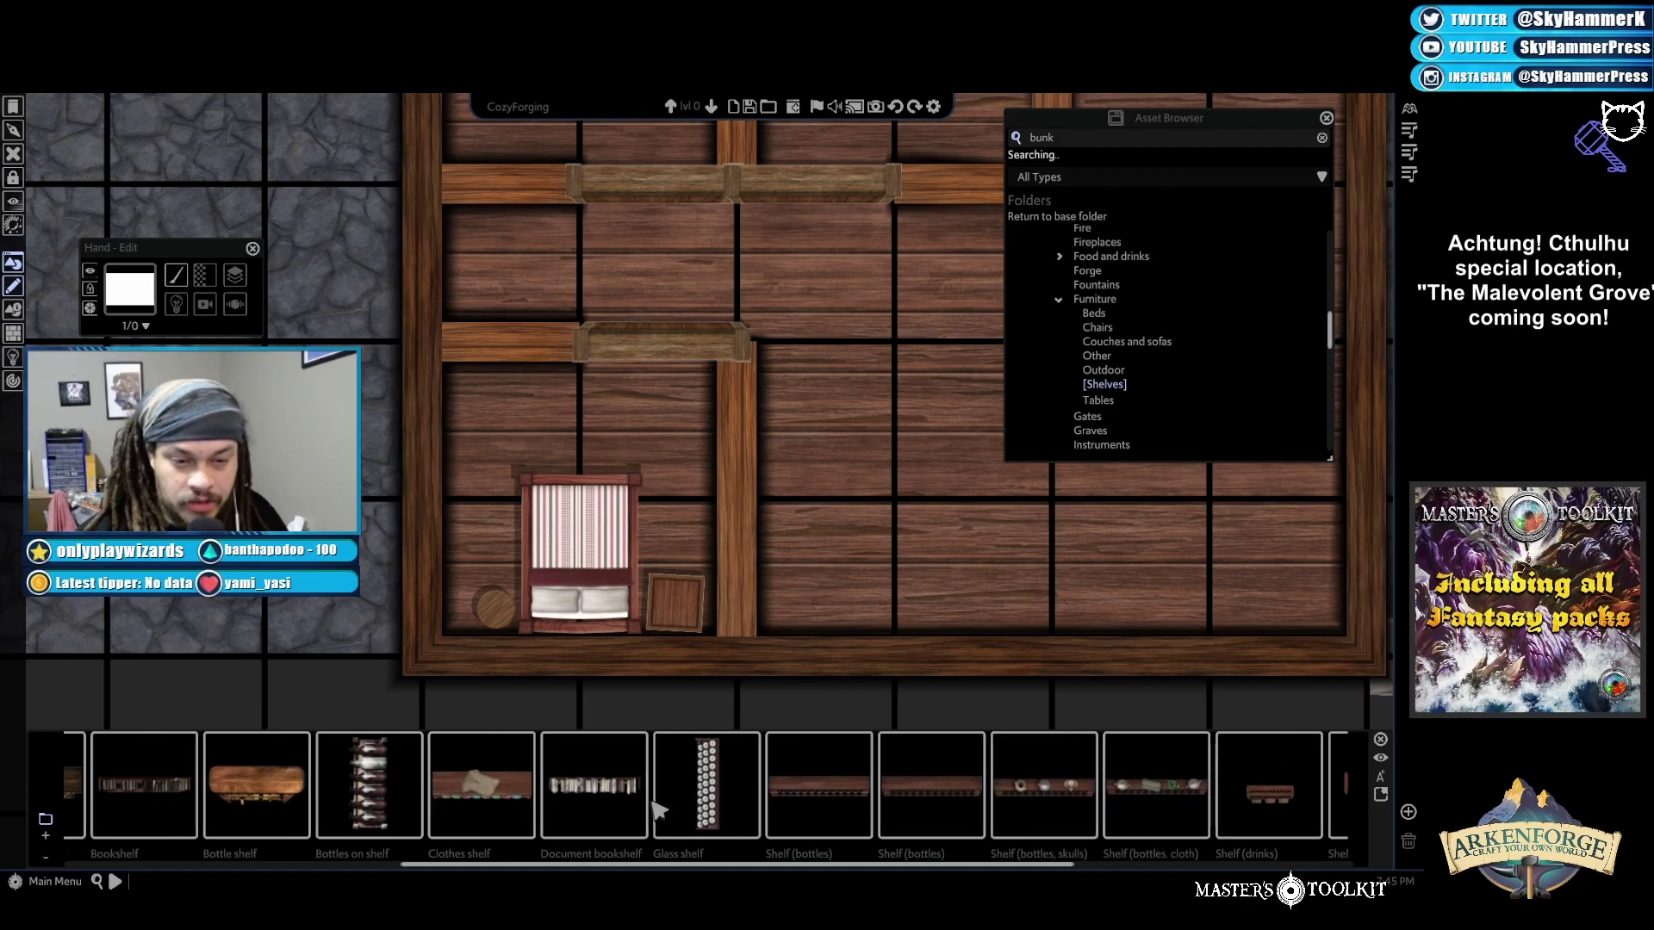
{"action": "scroll", "coordinate": [576, 814], "scroll_direction": "up", "scroll_amount": 1}
{"action": "scroll", "coordinate": [585, 814], "scroll_direction": "up", "scroll_amount": 1}
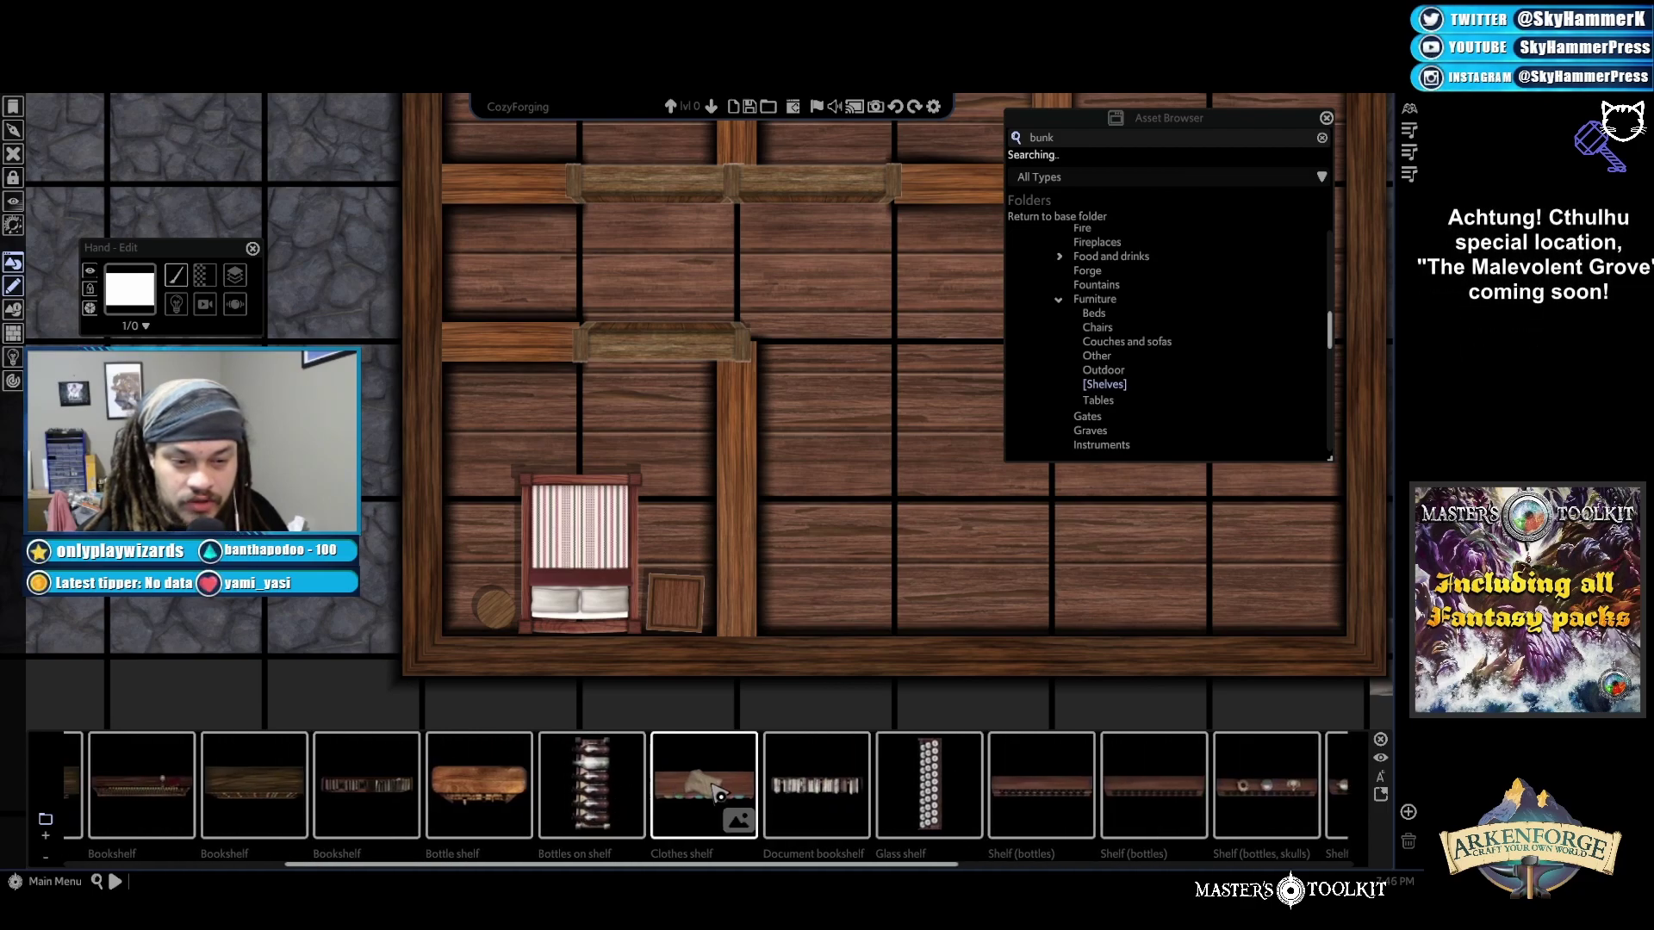
{"action": "scroll", "coordinate": [720, 795], "scroll_direction": "up", "scroll_amount": 2}
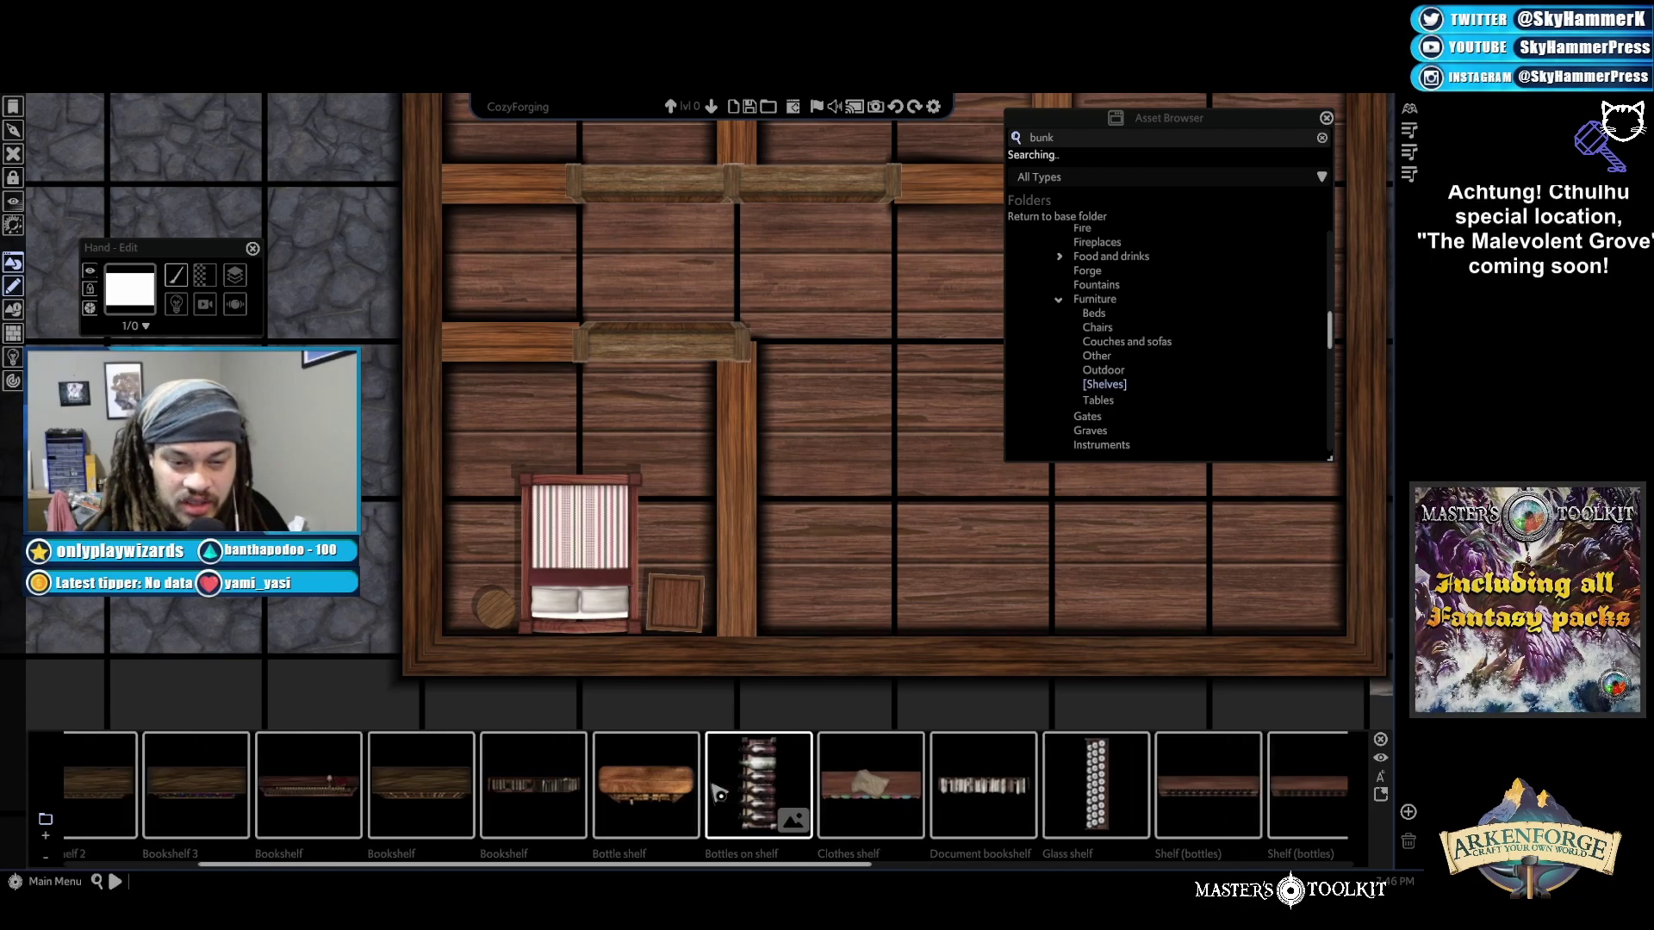
{"action": "scroll", "coordinate": [720, 794], "scroll_direction": "up", "scroll_amount": 3}
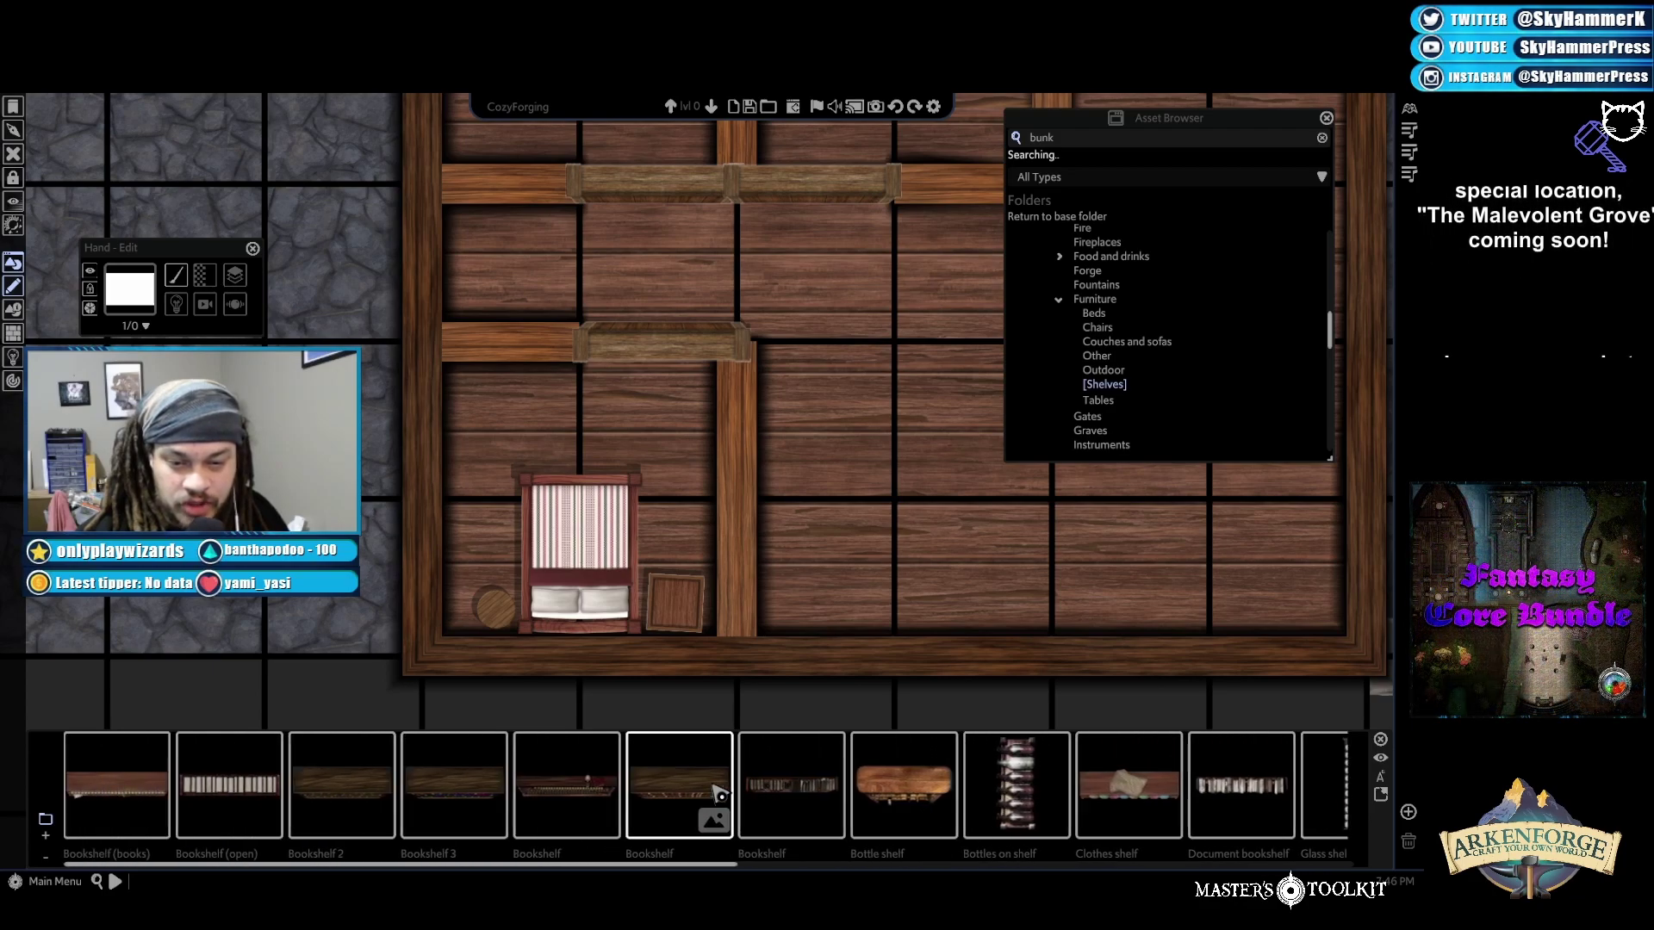
From the Other furniture assets, place a Bathtub (water) in the building's southeast corner and a Barrier just north of it
{"action": "left_click", "coordinate": [1127, 356]}
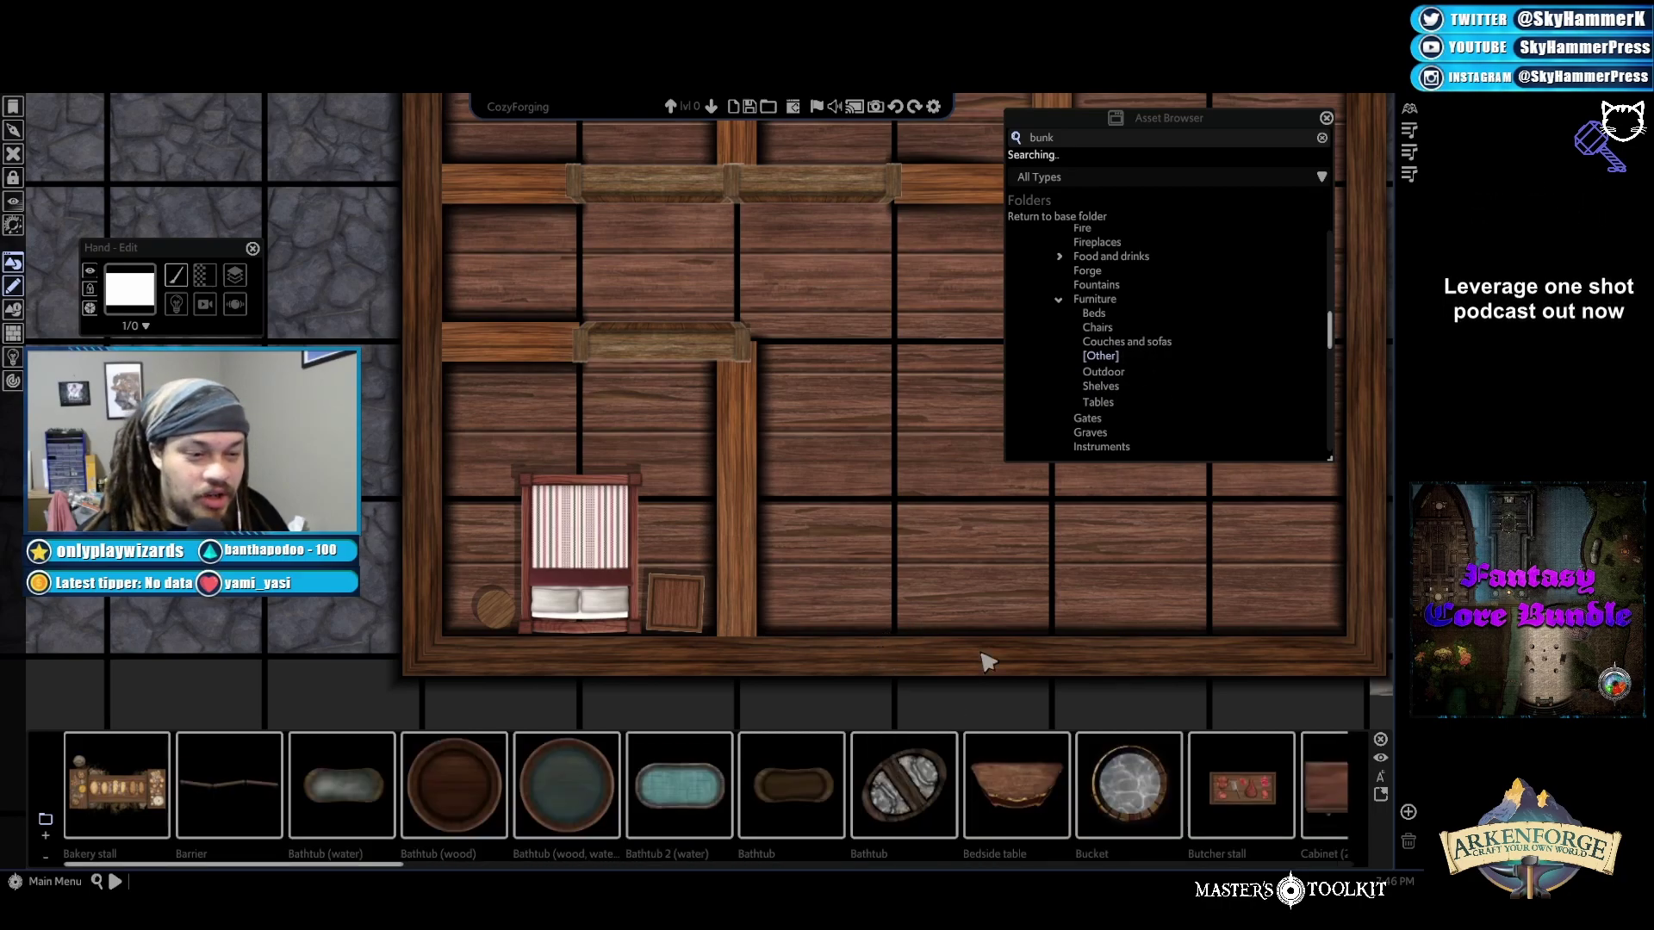
{"action": "scroll", "coordinate": [982, 670], "scroll_direction": "down", "scroll_amount": 3}
{"action": "scroll", "coordinate": [969, 653], "scroll_direction": "down", "scroll_amount": 1}
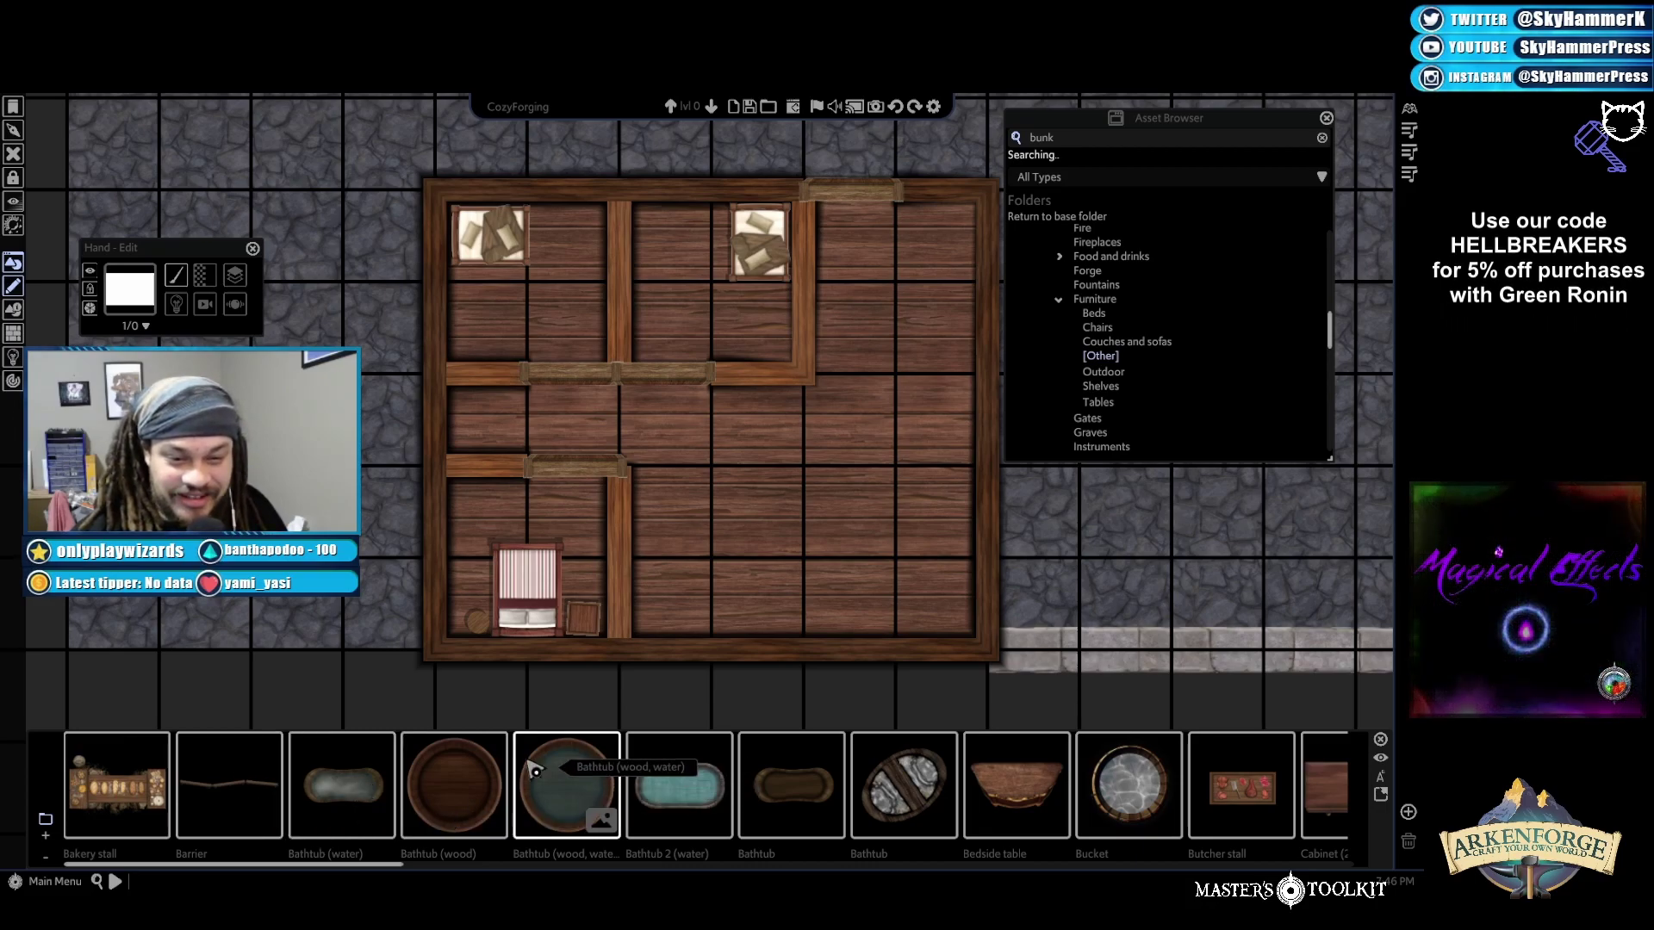
{"action": "left_click", "coordinate": [319, 805]}
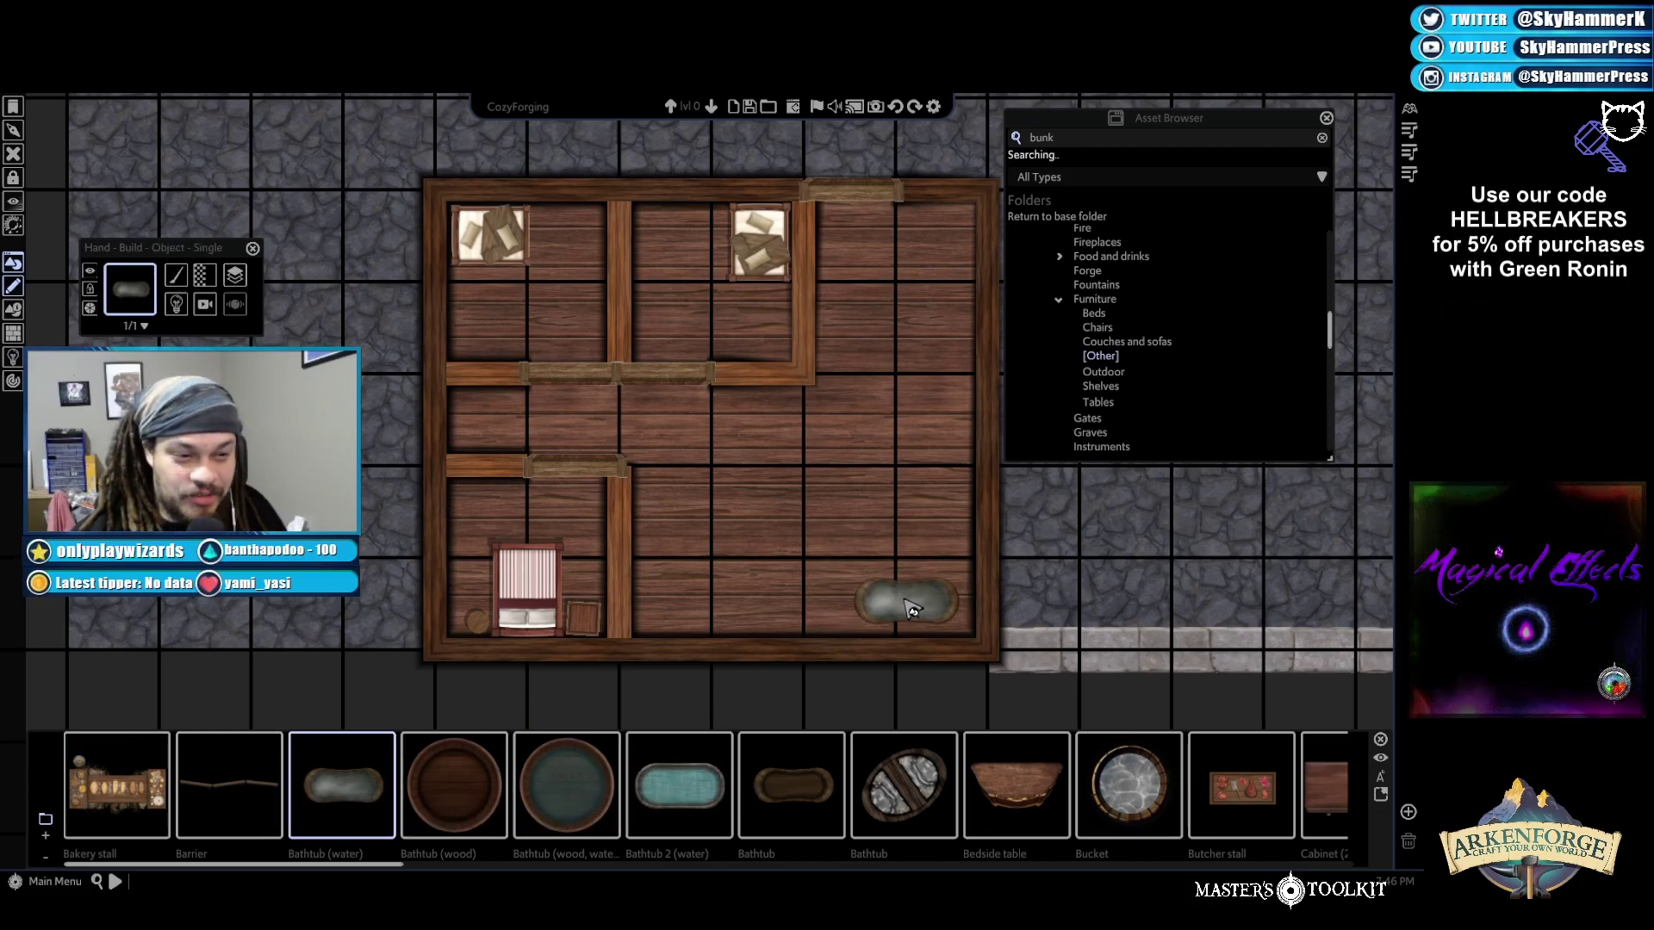
{"action": "left_click", "coordinate": [912, 609]}
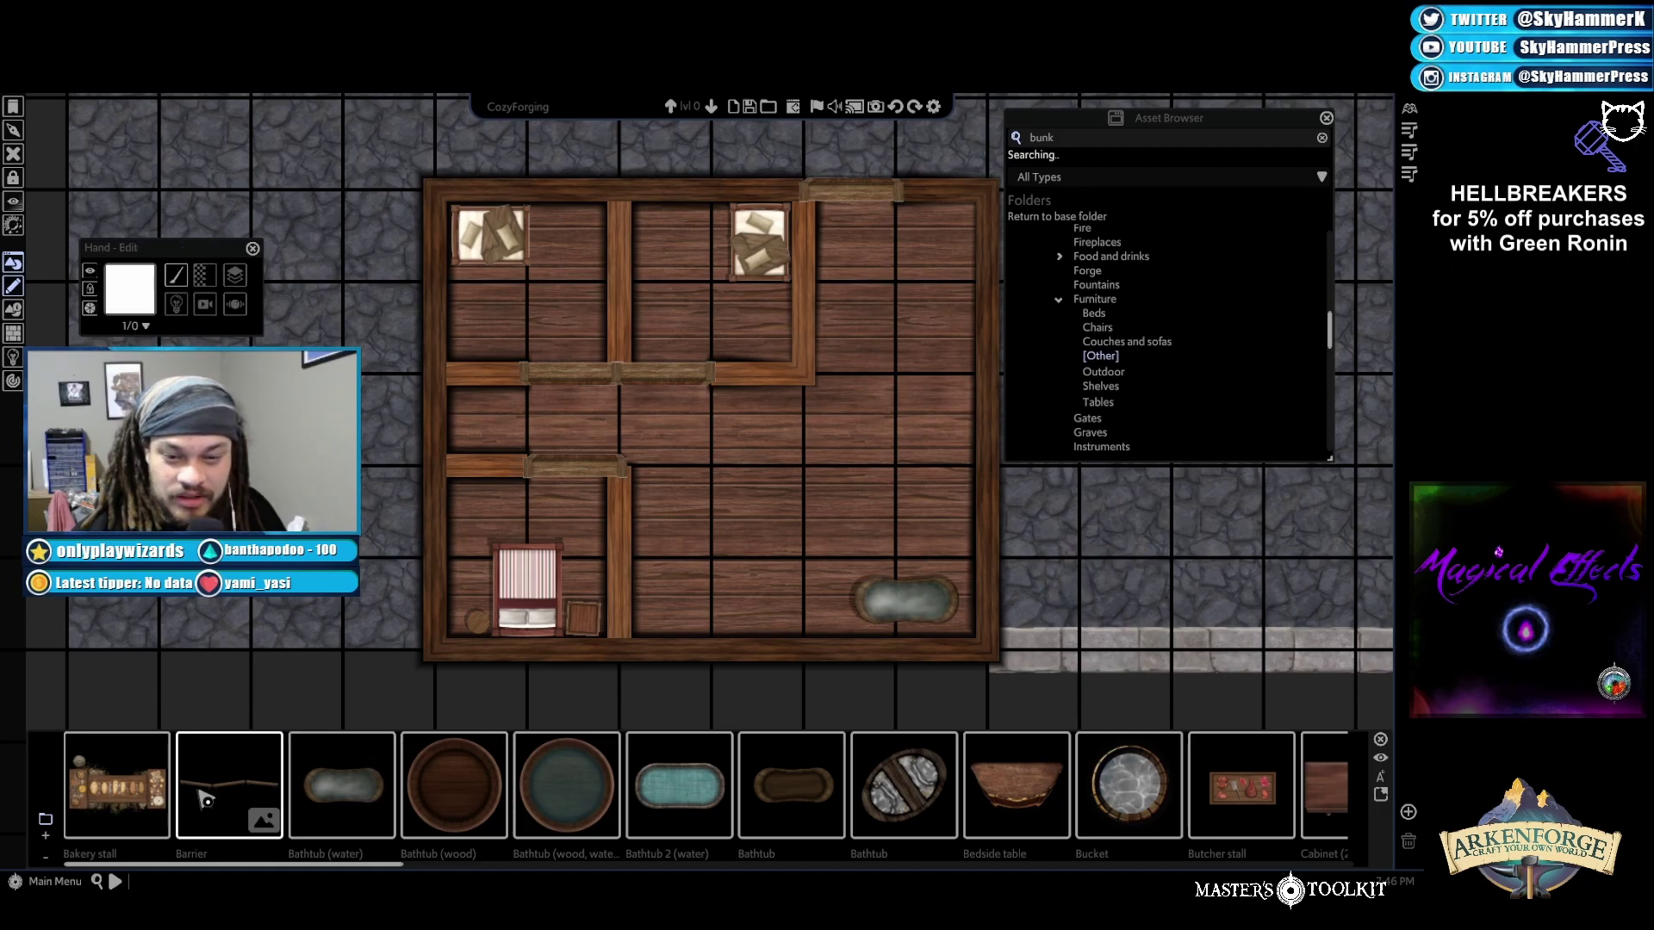
{"action": "left_click", "coordinate": [229, 788]}
{"action": "left_click", "coordinate": [896, 568]}
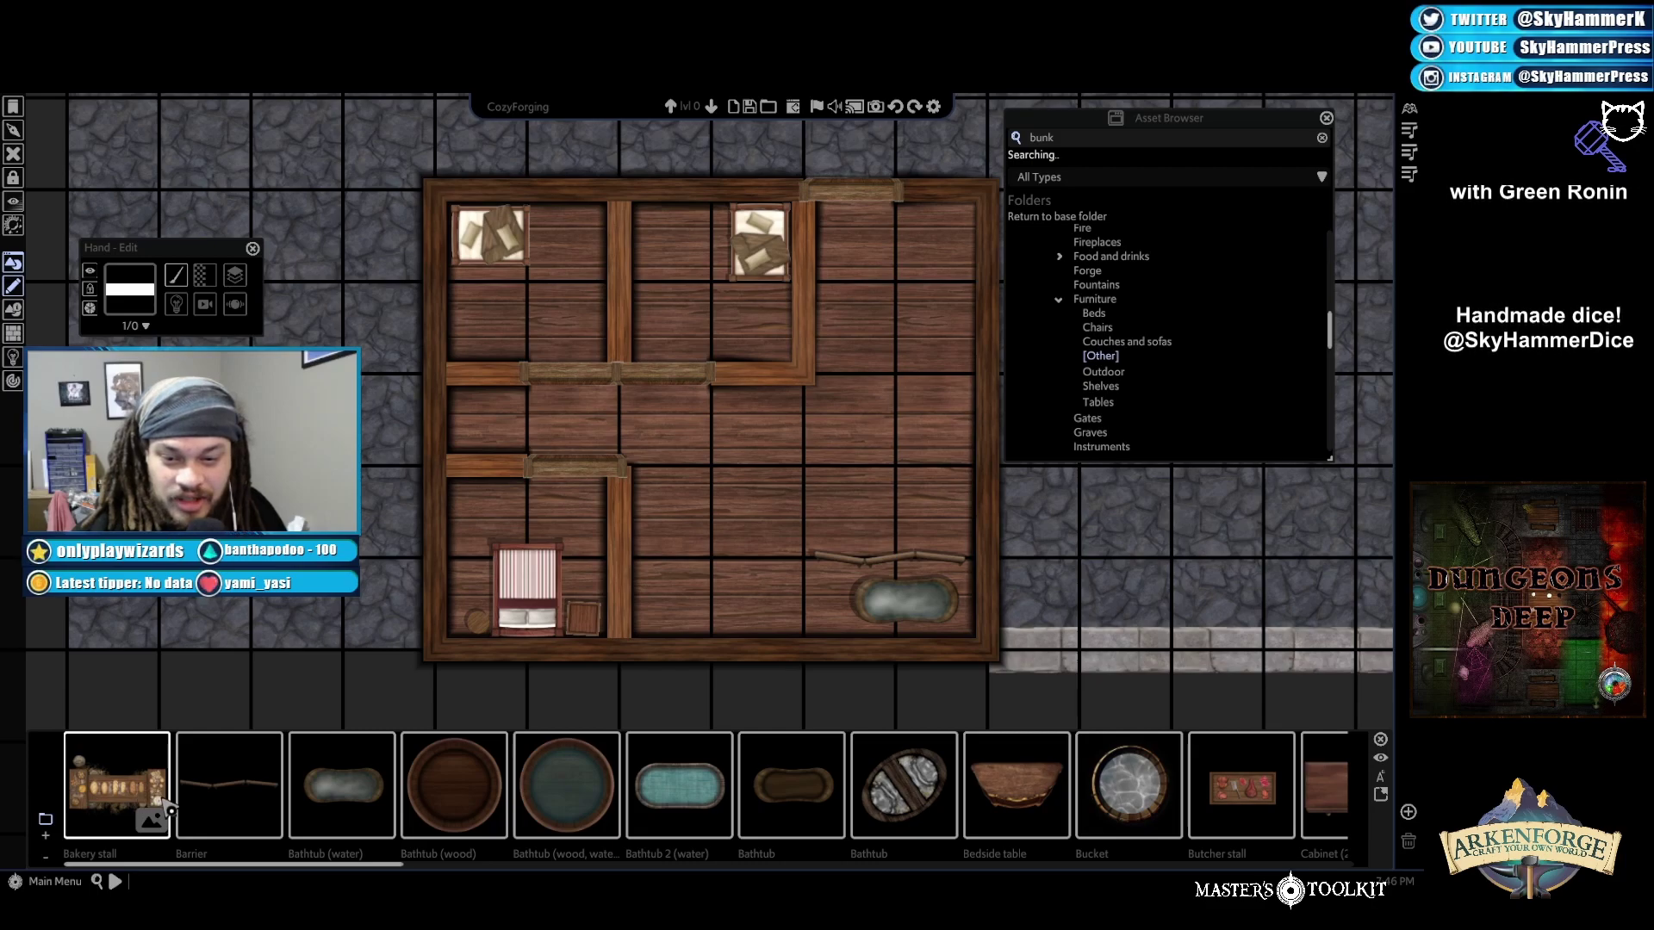
Place a Bakery stall on the stone street southeast of the round blue fountain
{"action": "left_click", "coordinate": [167, 807]}
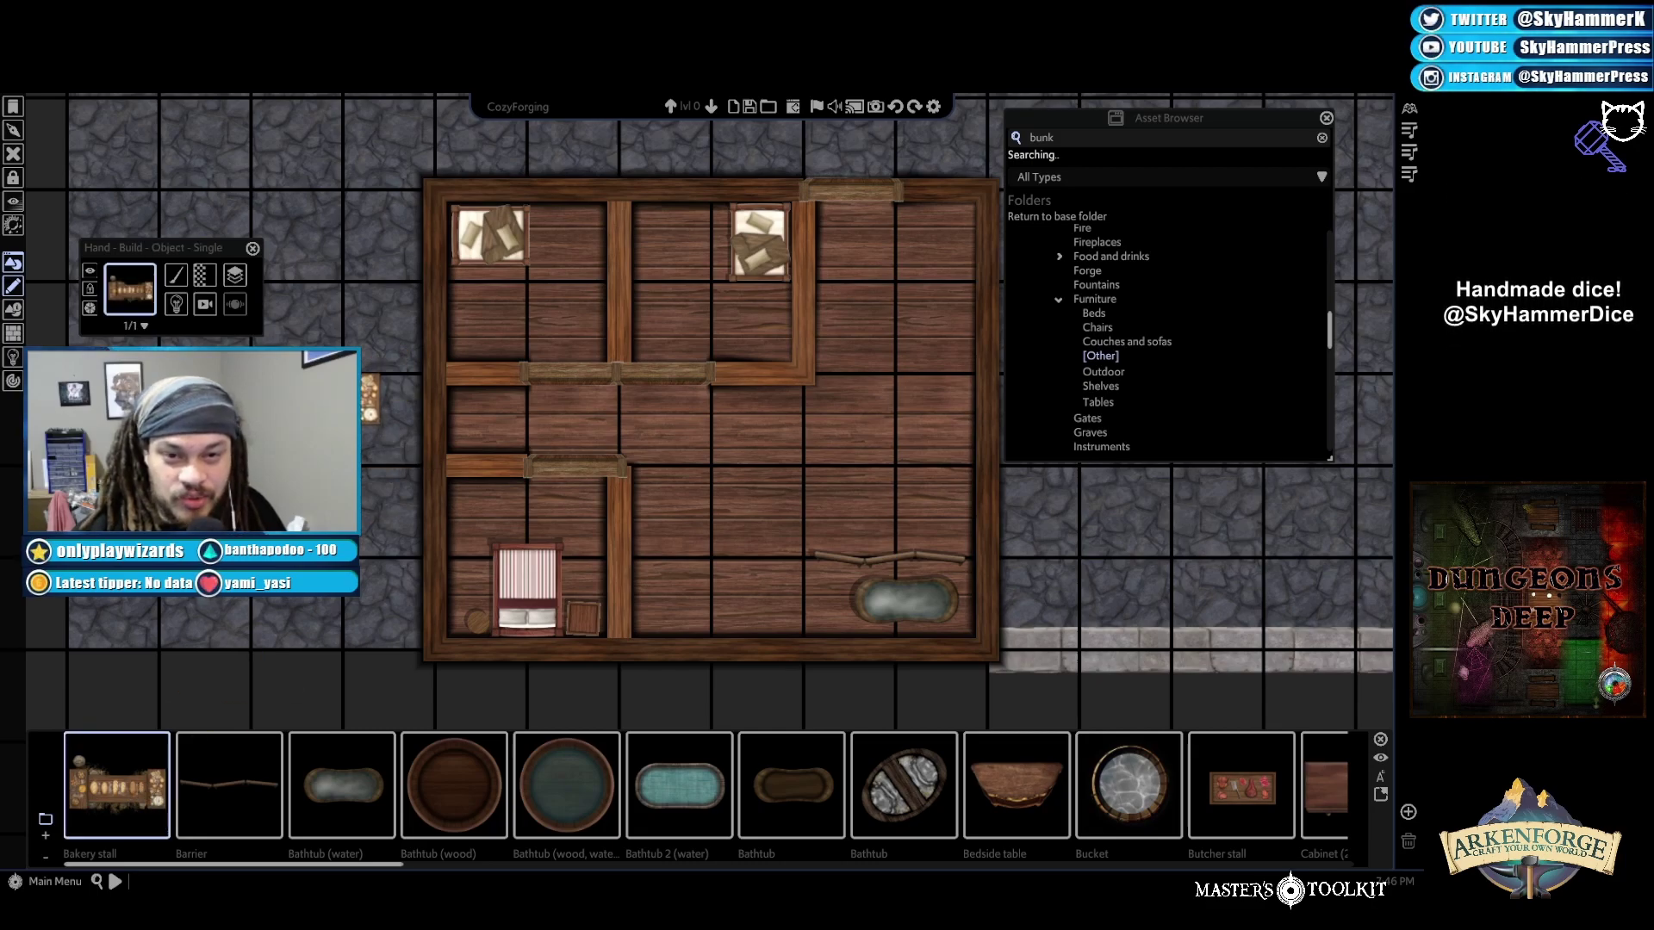
{"action": "scroll", "coordinate": [783, 457], "scroll_direction": "down", "scroll_amount": 4}
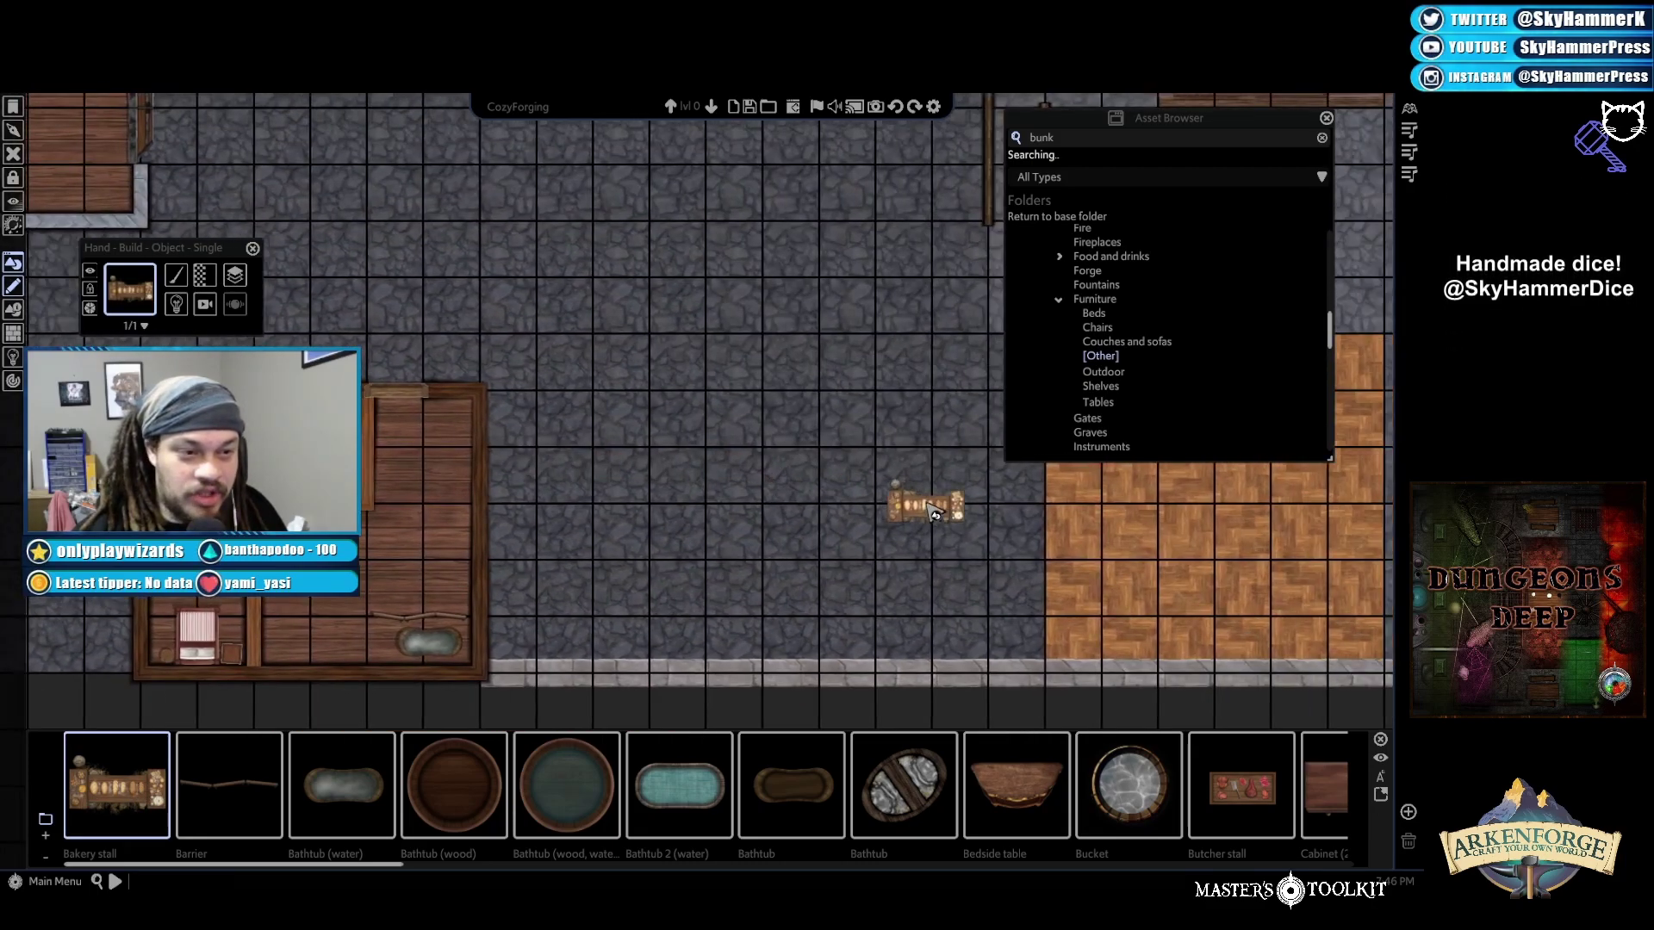
{"action": "key", "text": "w"}
{"action": "left_click", "coordinate": [584, 458]}
{"action": "scroll", "coordinate": [732, 466], "scroll_direction": "up", "scroll_amount": 5}
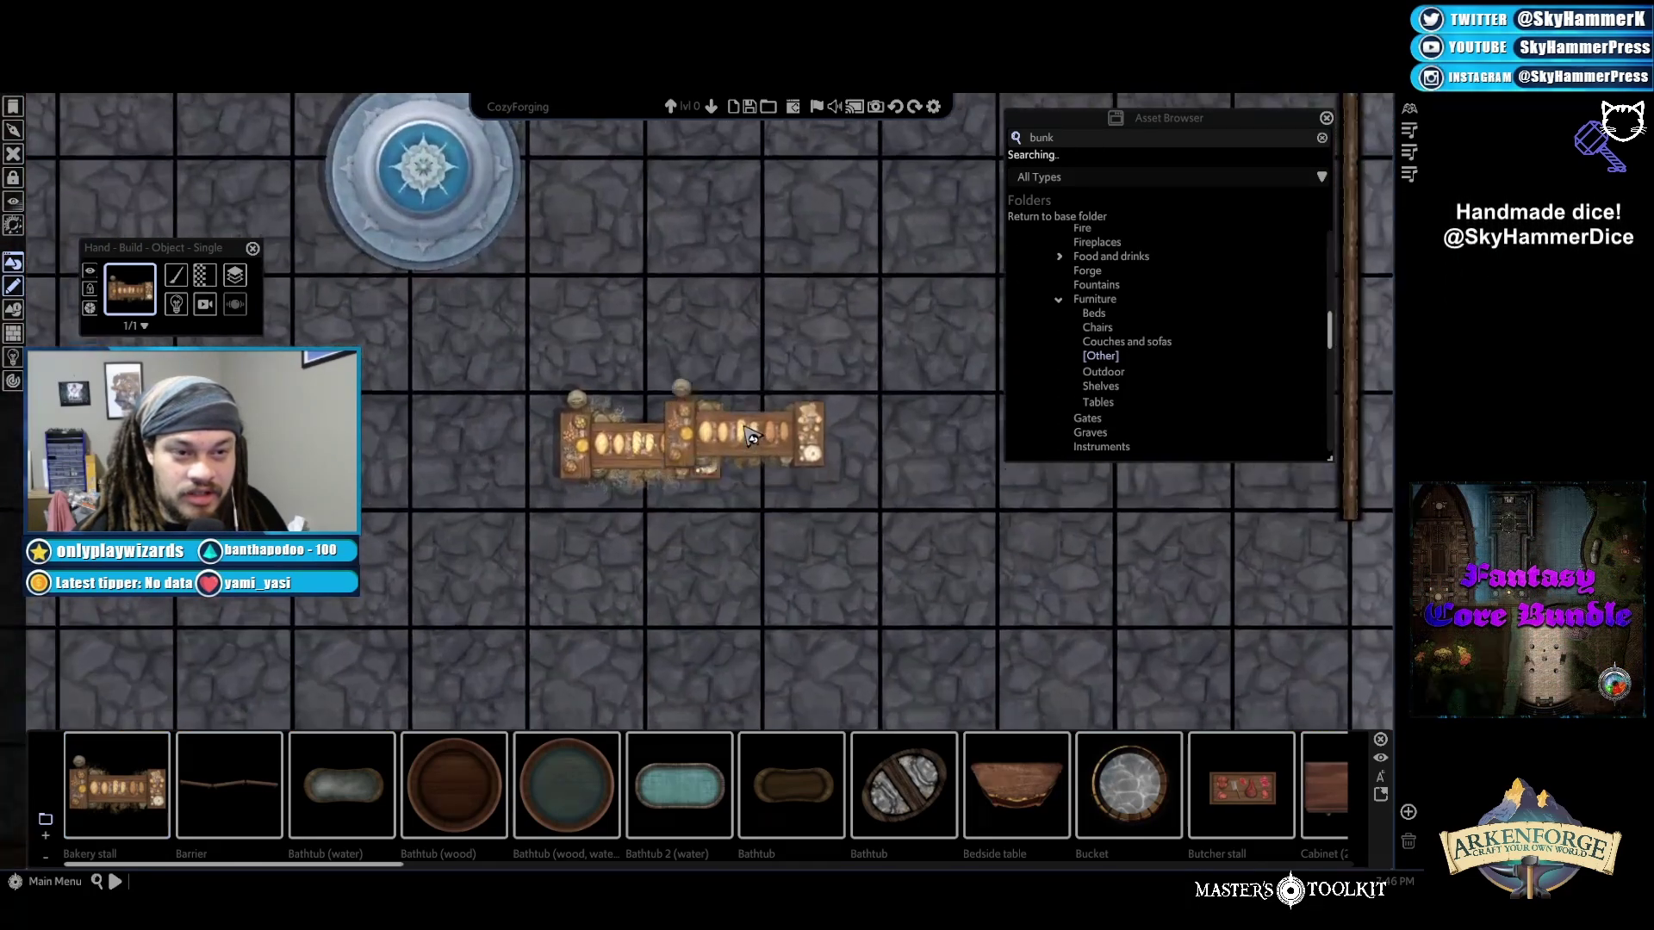
{"action": "right_click", "coordinate": [660, 601]}
{"action": "scroll", "coordinate": [660, 607], "scroll_direction": "up", "scroll_amount": 5}
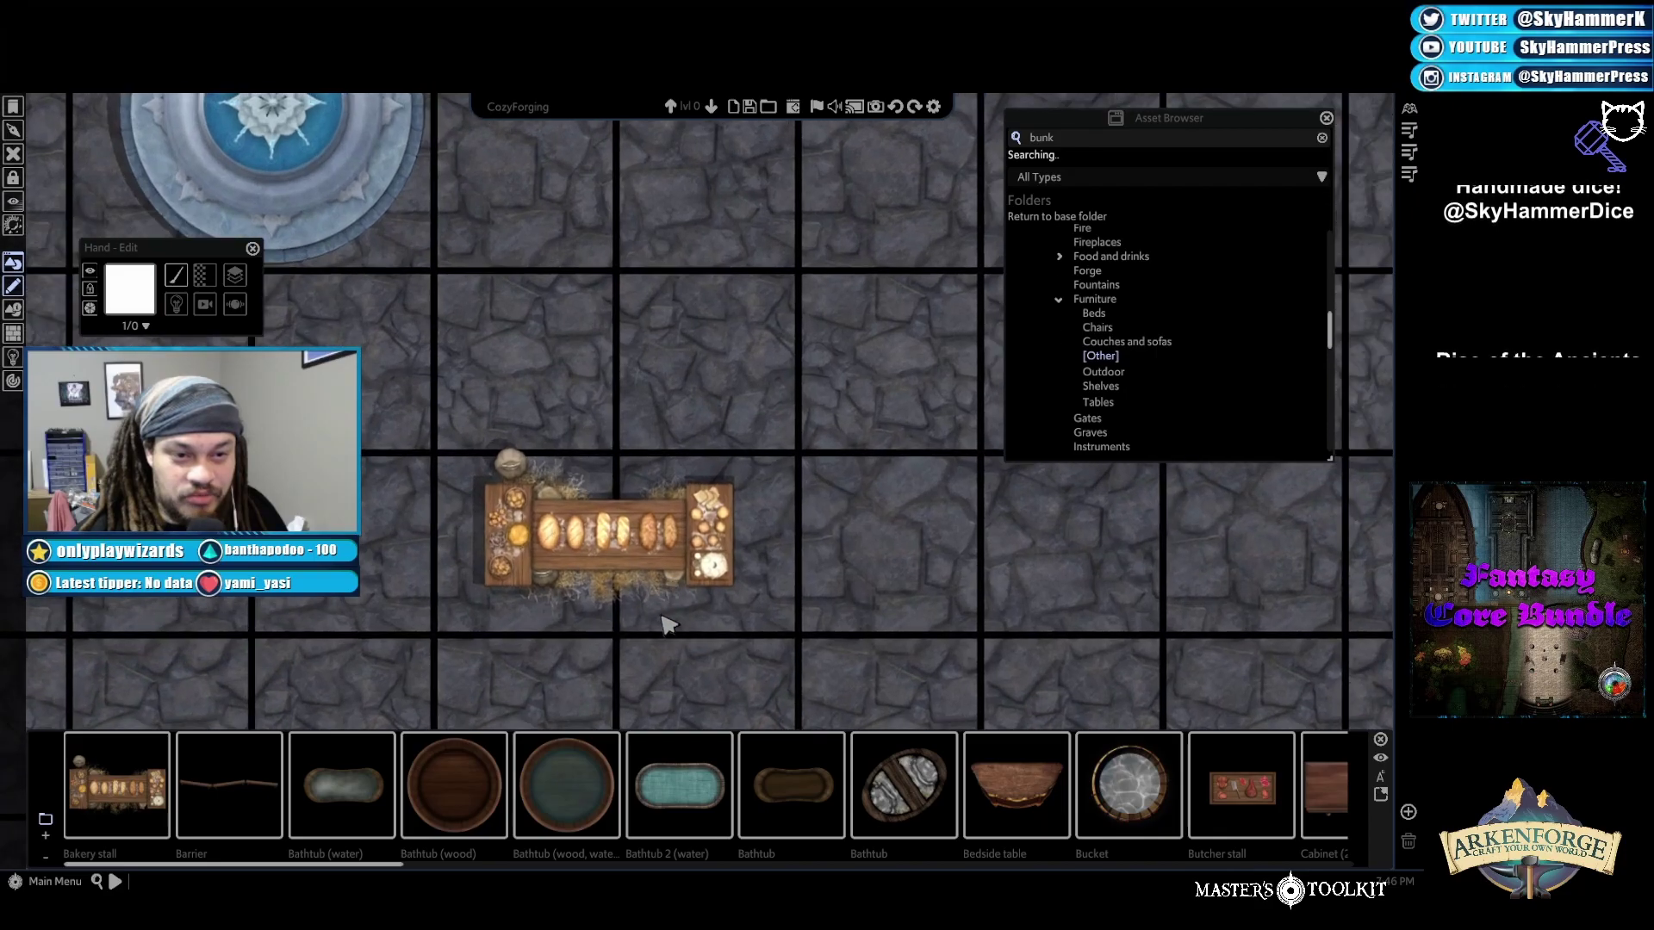
{"action": "scroll", "coordinate": [659, 610], "scroll_direction": "up", "scroll_amount": 3}
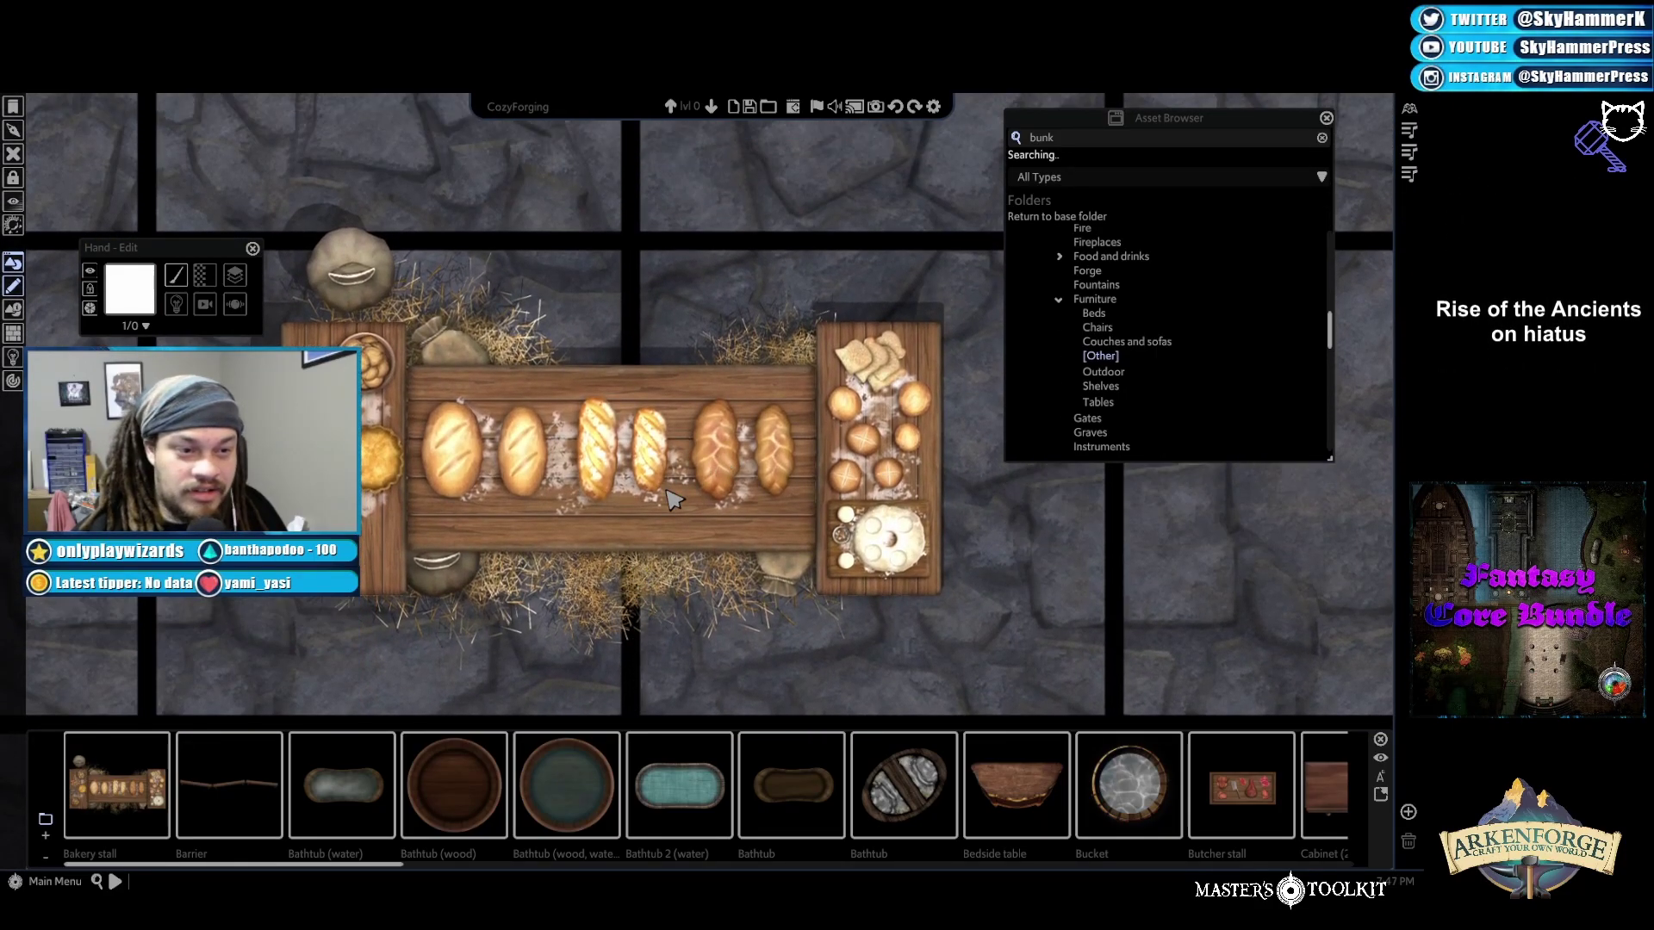
{"action": "scroll", "coordinate": [596, 479], "scroll_direction": "down", "scroll_amount": 8}
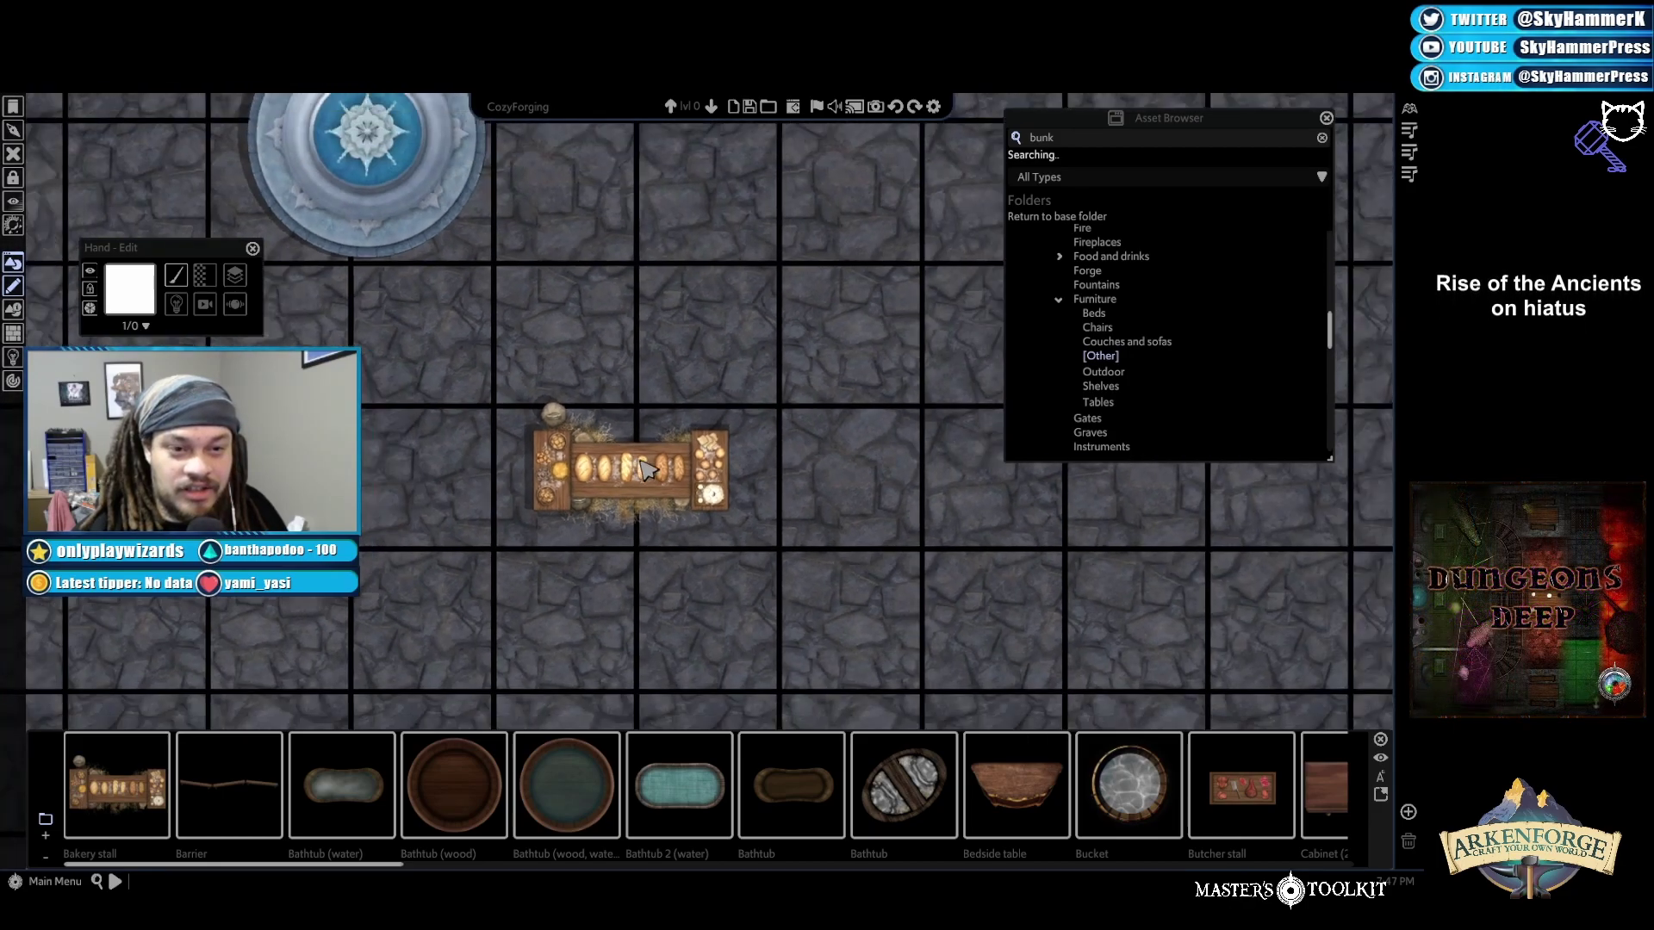
Rotate the bakery stall counterclockwise by roughly an eighth of a turn so it stands diagonally on the street
{"action": "left_click", "coordinate": [643, 465]}
{"action": "left_click_drag", "start_coordinate": [630, 341], "coordinate": [551, 284]}
{"action": "scroll", "coordinate": [603, 517], "scroll_direction": "down", "scroll_amount": 2}
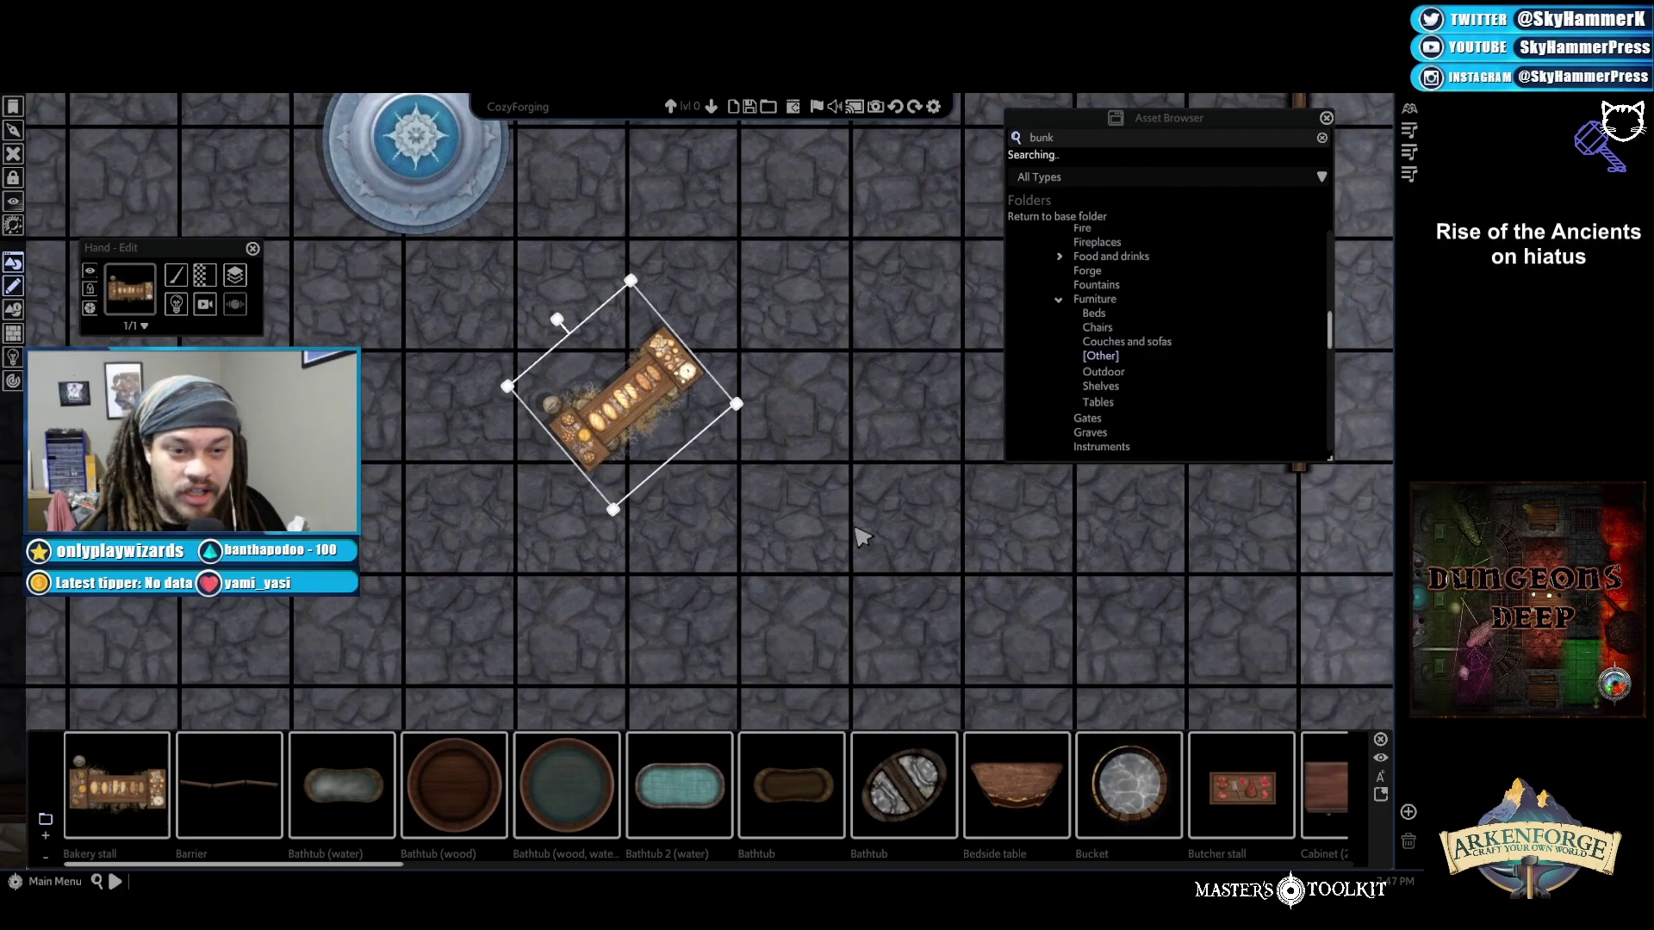
Place a Standing mirror in the southwest bedroom, between the door and the striped bed
{"action": "scroll", "coordinate": [634, 665], "scroll_direction": "down", "scroll_amount": 3}
{"action": "scroll", "coordinate": [552, 611], "scroll_direction": "up", "scroll_amount": 6}
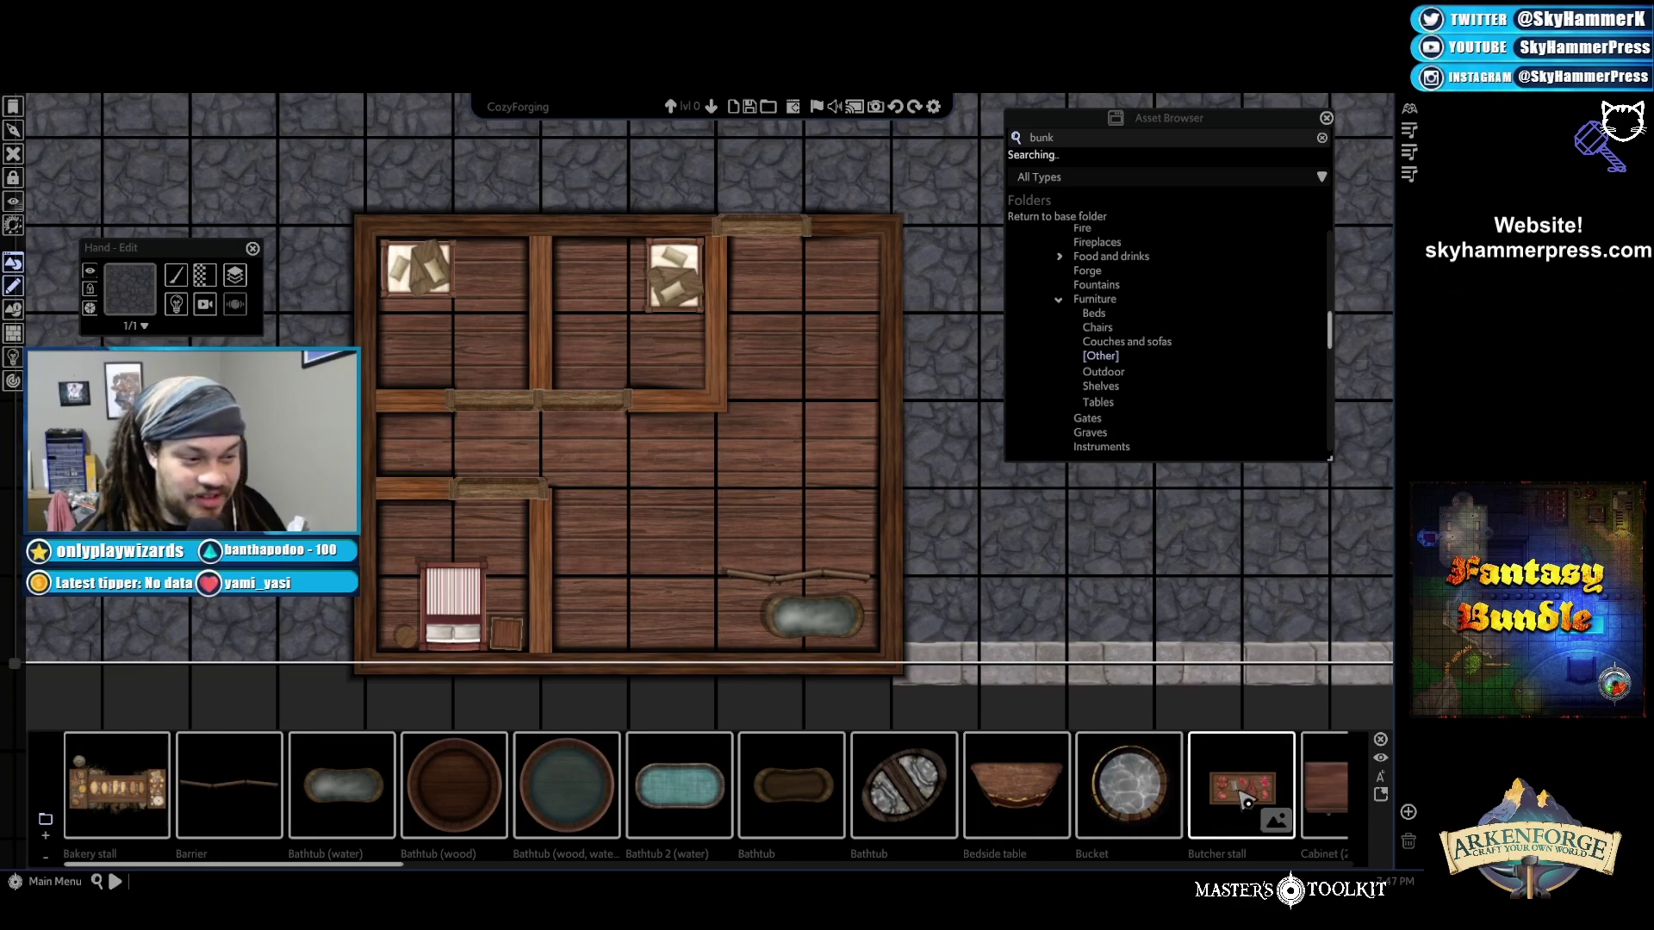
{"action": "left_click_drag", "start_coordinate": [354, 864], "coordinate": [540, 870]}
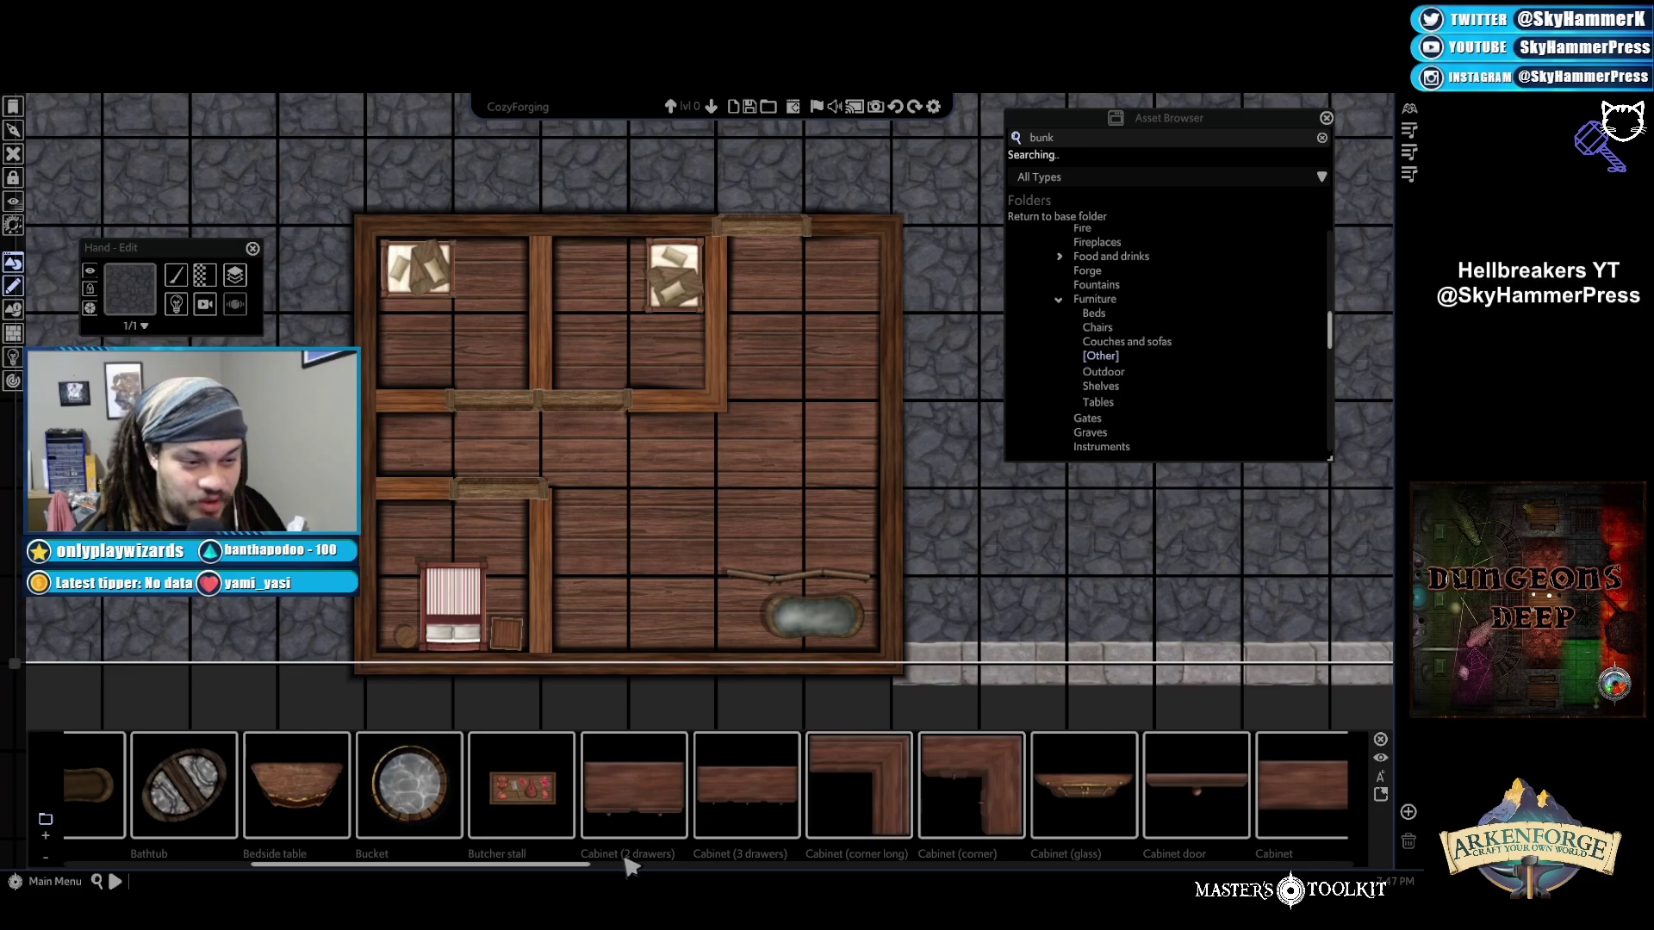
{"action": "left_click_drag", "start_coordinate": [557, 874], "coordinate": [906, 872]}
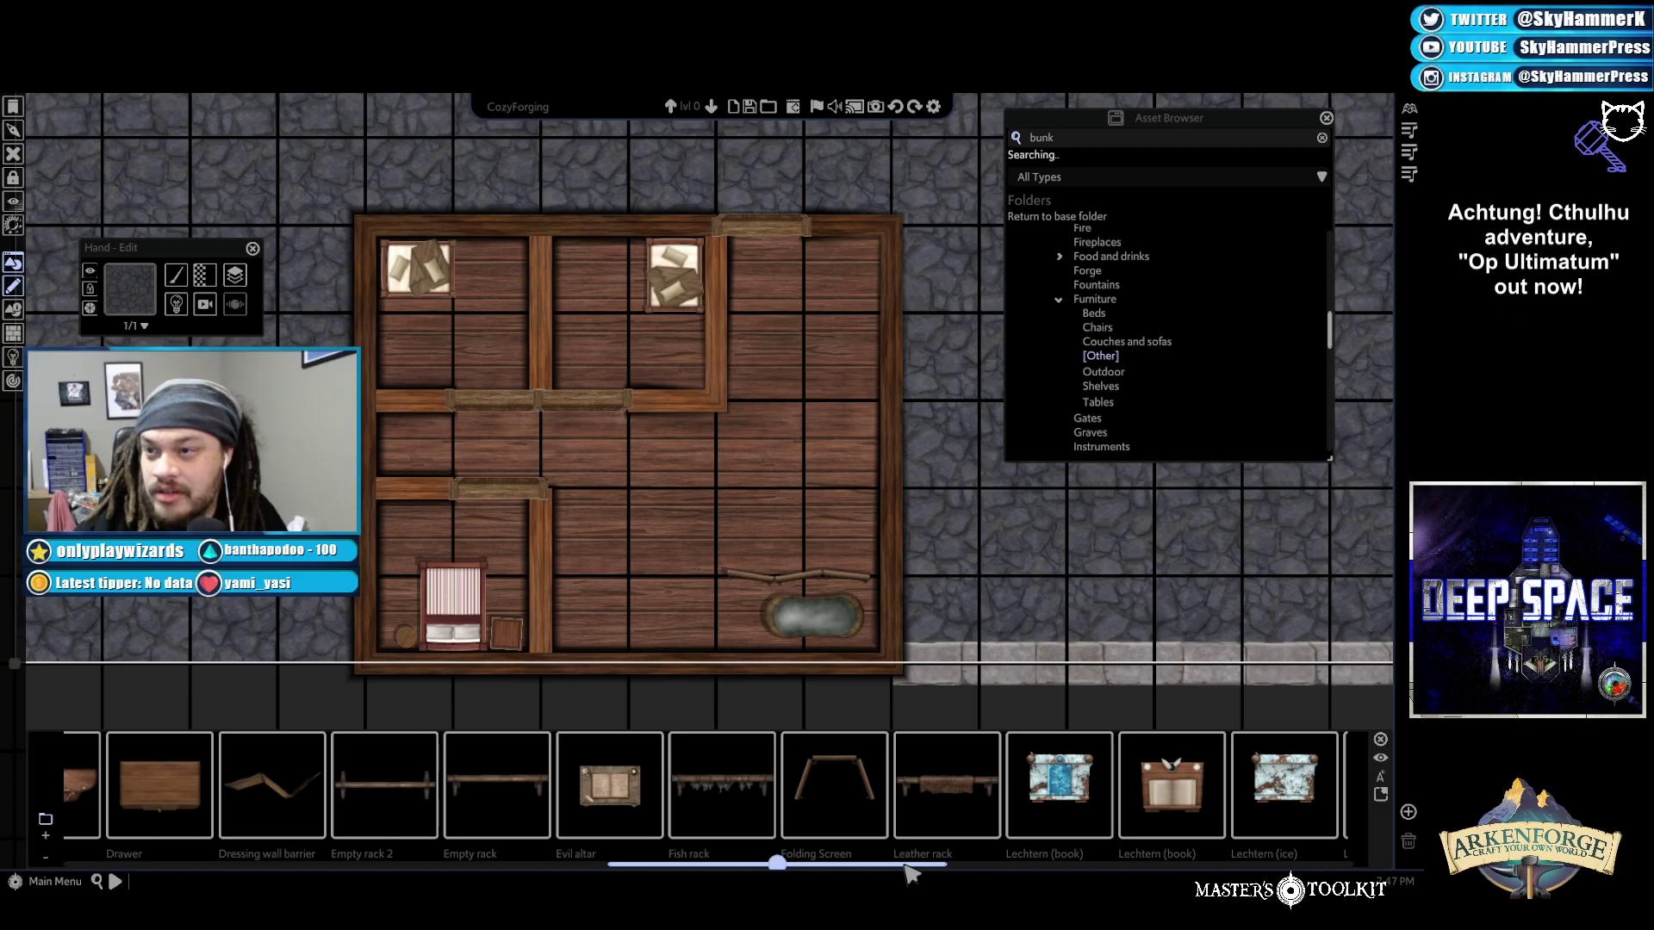
{"action": "left_click_drag", "start_coordinate": [908, 864], "coordinate": [1182, 863]}
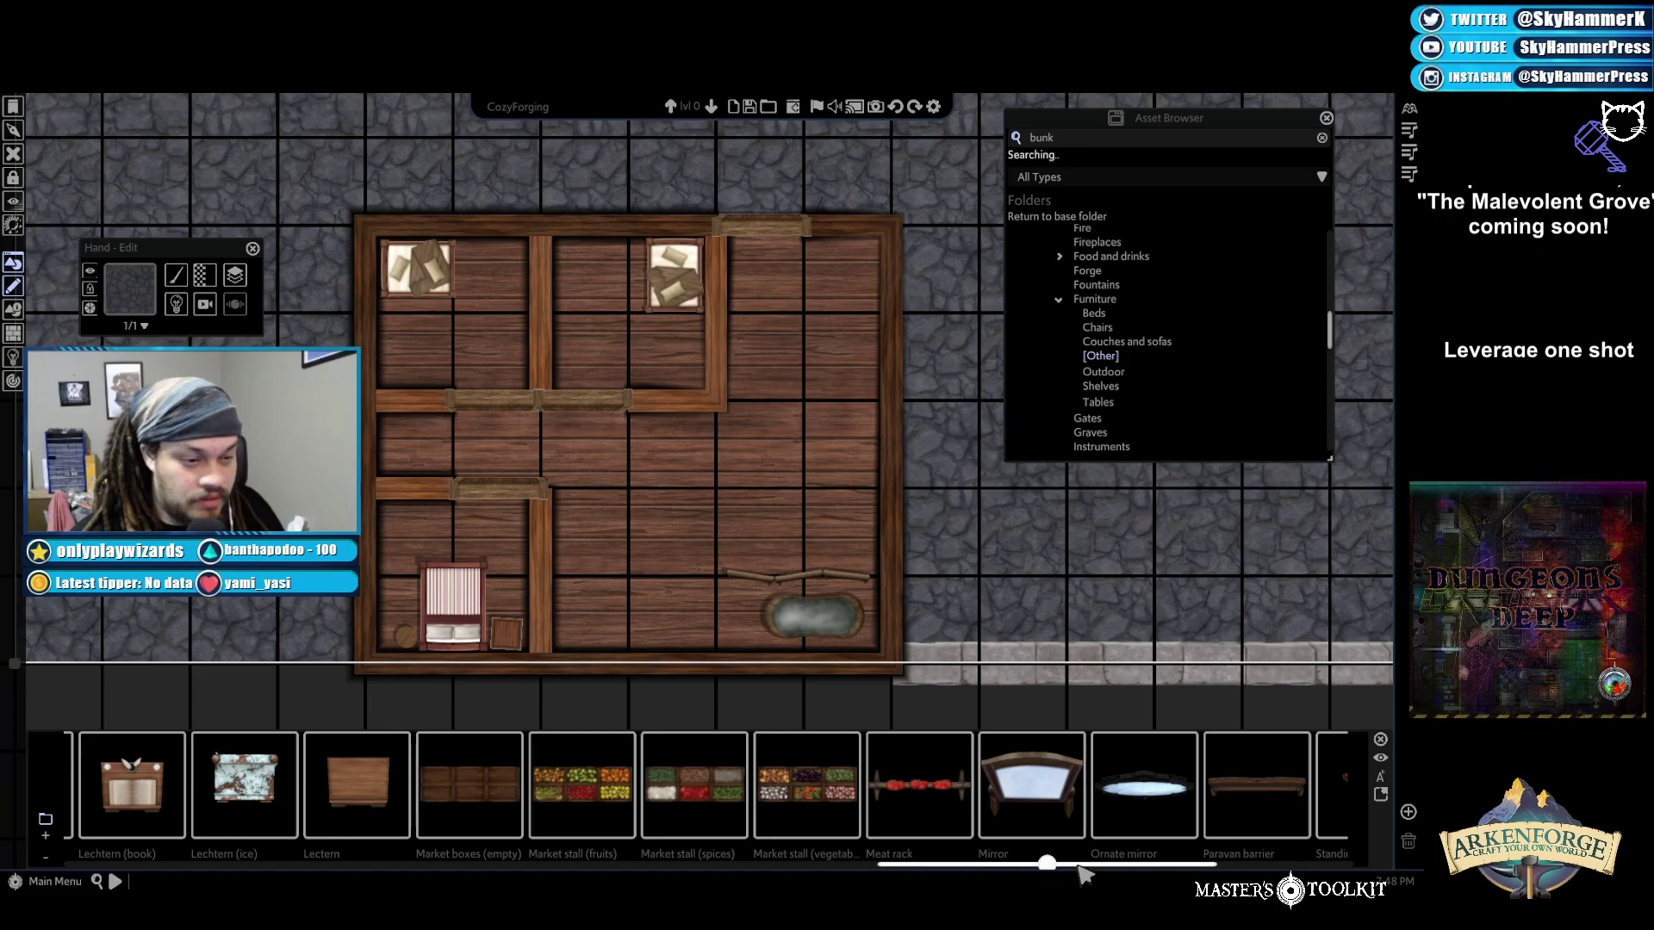
{"action": "left_click_drag", "start_coordinate": [1127, 872], "coordinate": [1270, 870]}
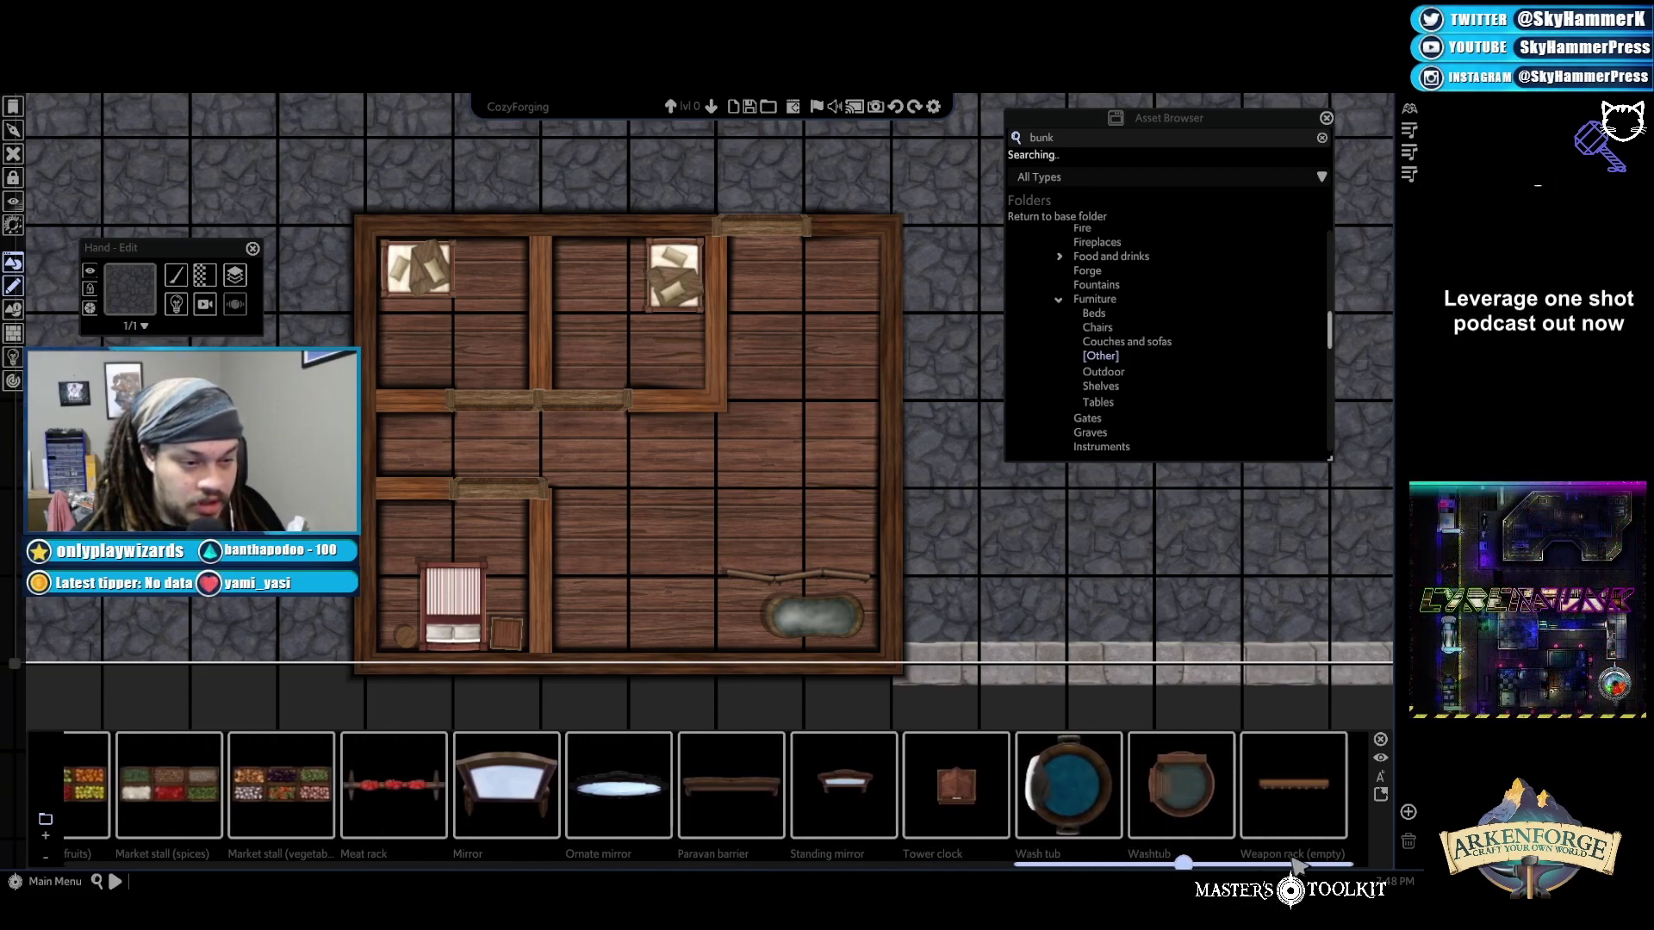
{"action": "left_click", "coordinate": [848, 788]}
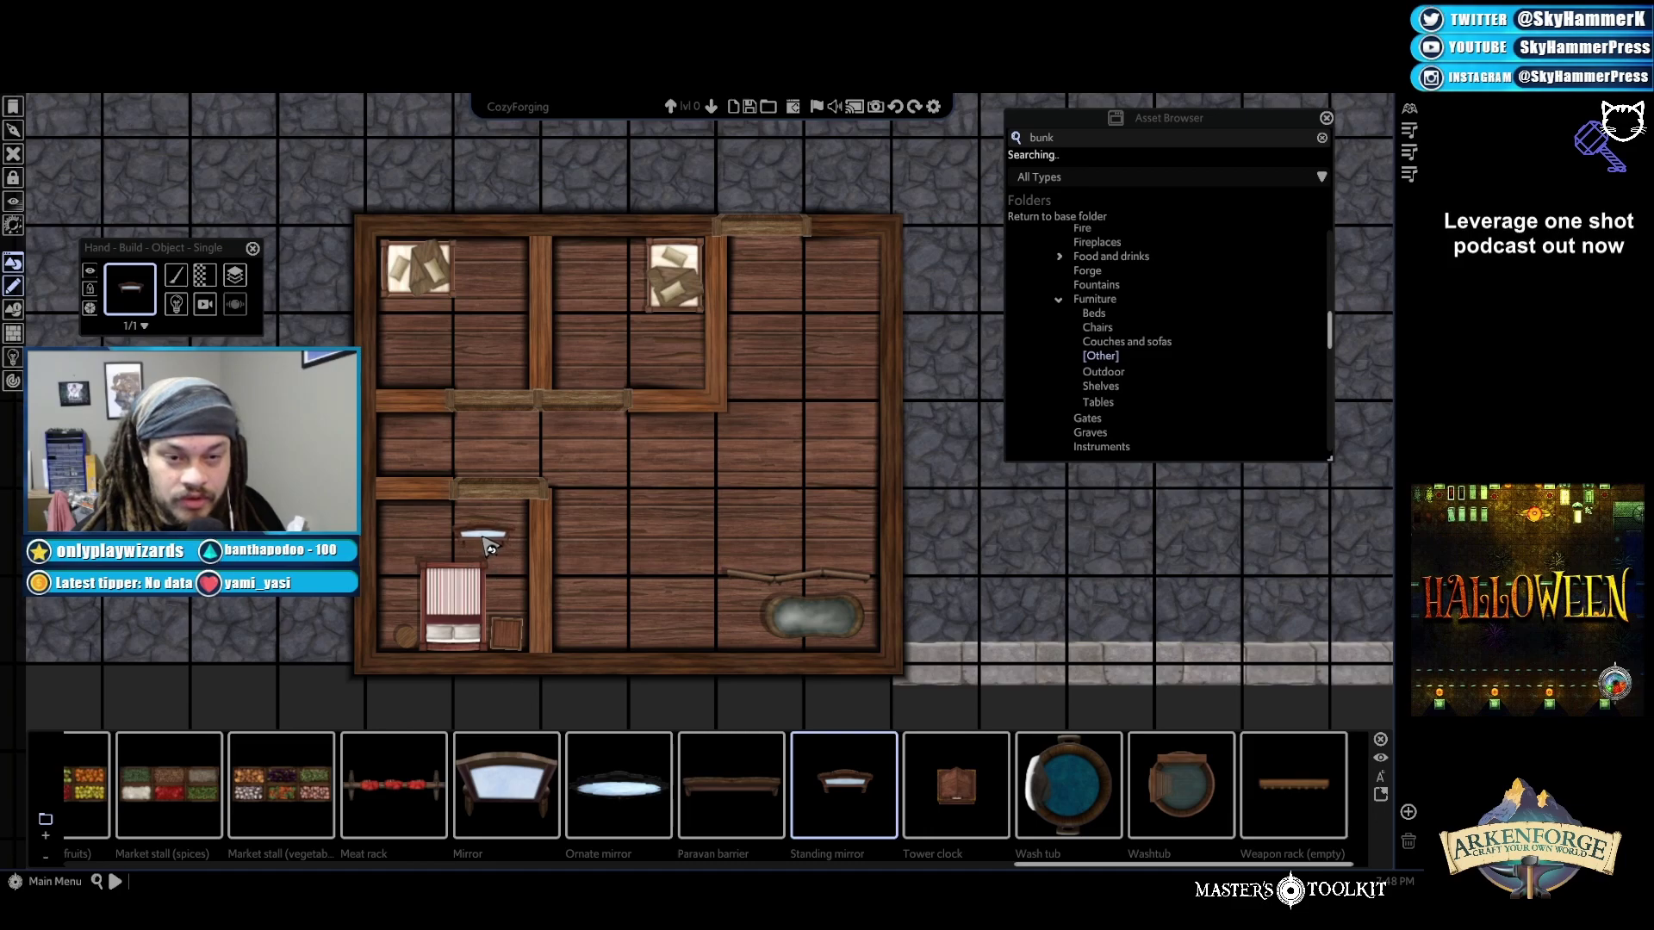
{"action": "left_click", "coordinate": [531, 570]}
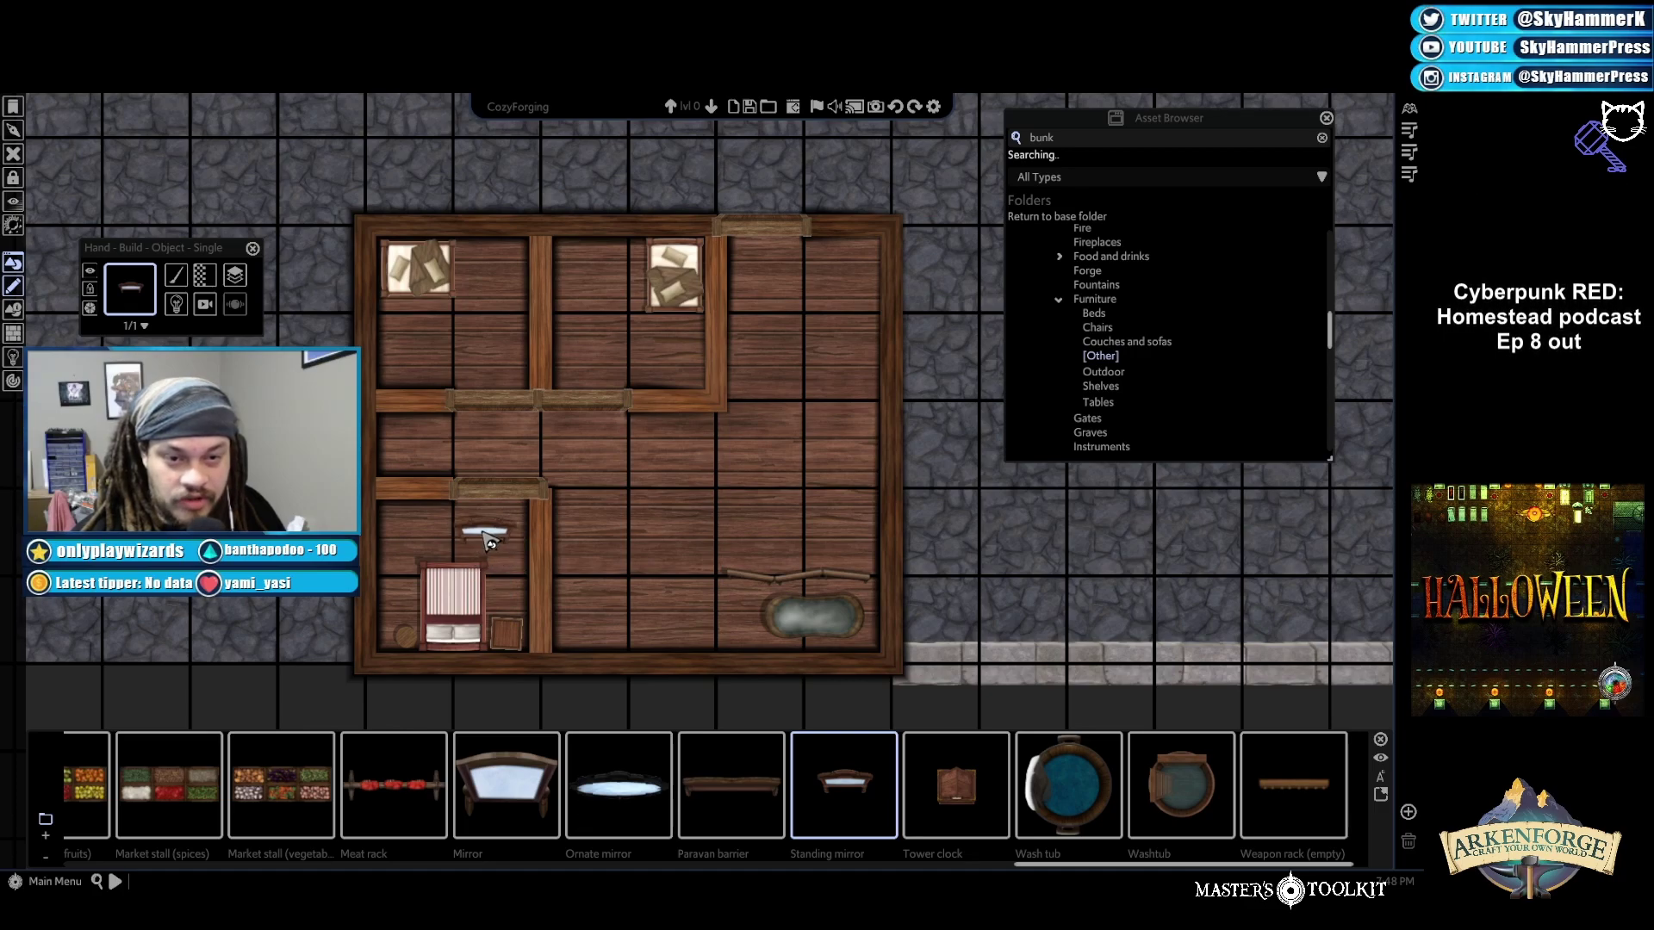
{"action": "left_click", "coordinate": [499, 543]}
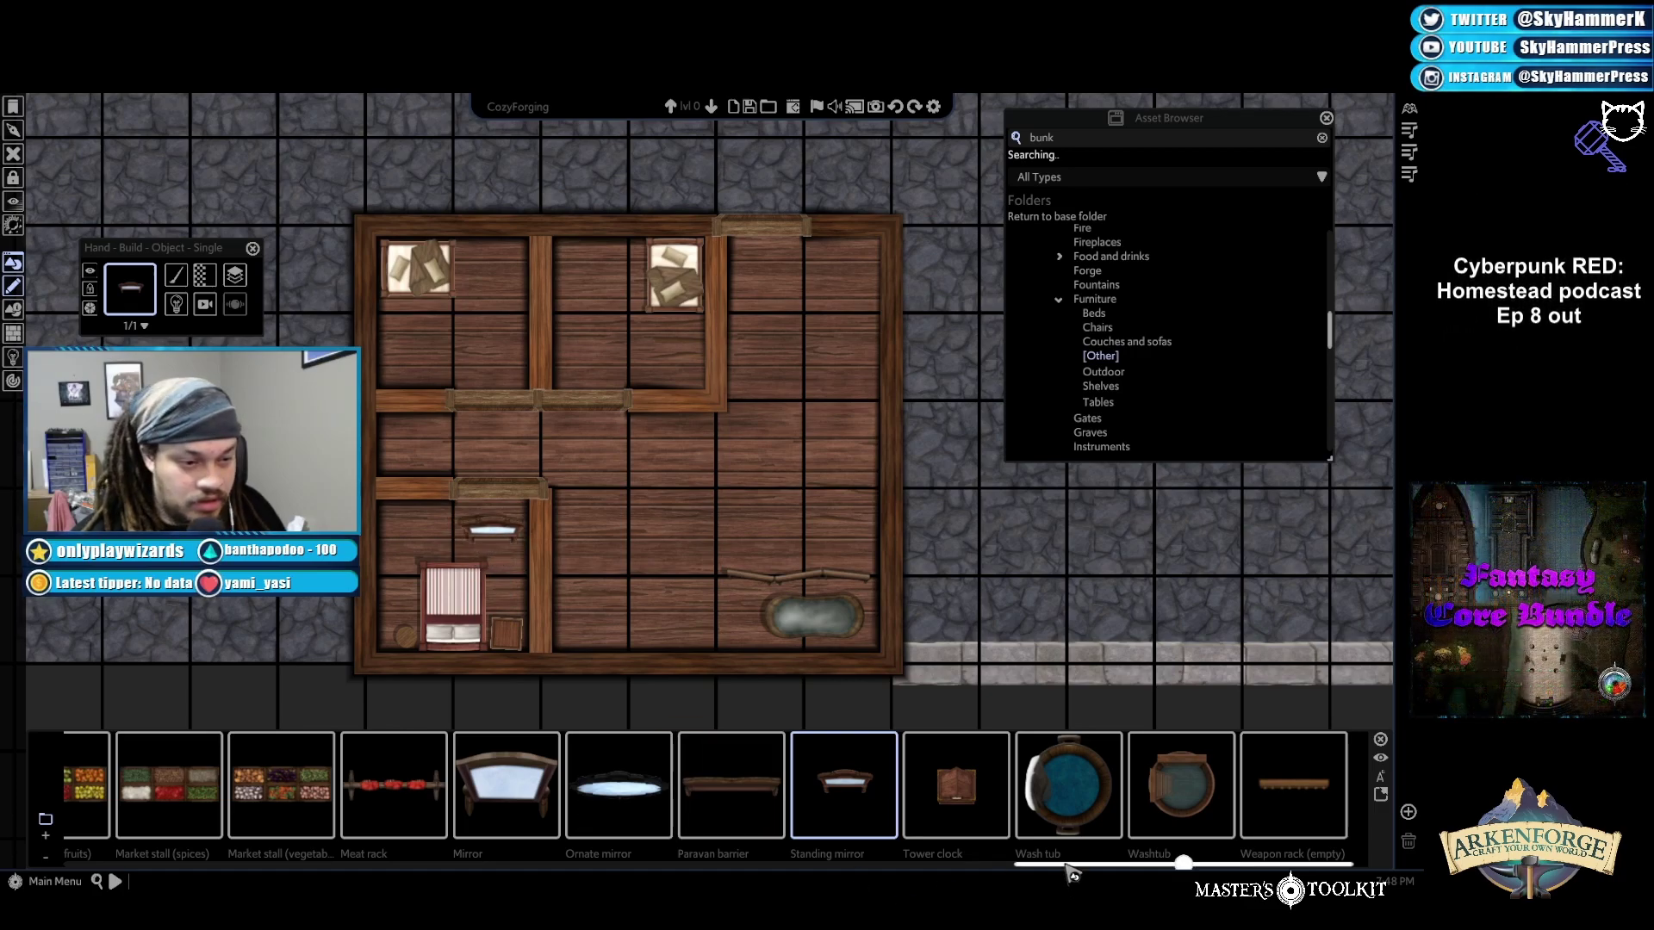
Place a Cabinet (2 drawers) in the southwest bedroom's northwest corner and shrink it to fit beside the standing mirror
{"action": "scroll", "coordinate": [892, 862], "scroll_direction": "left", "scroll_amount": 3}
{"action": "scroll", "coordinate": [892, 878], "scroll_direction": "left", "scroll_amount": 6}
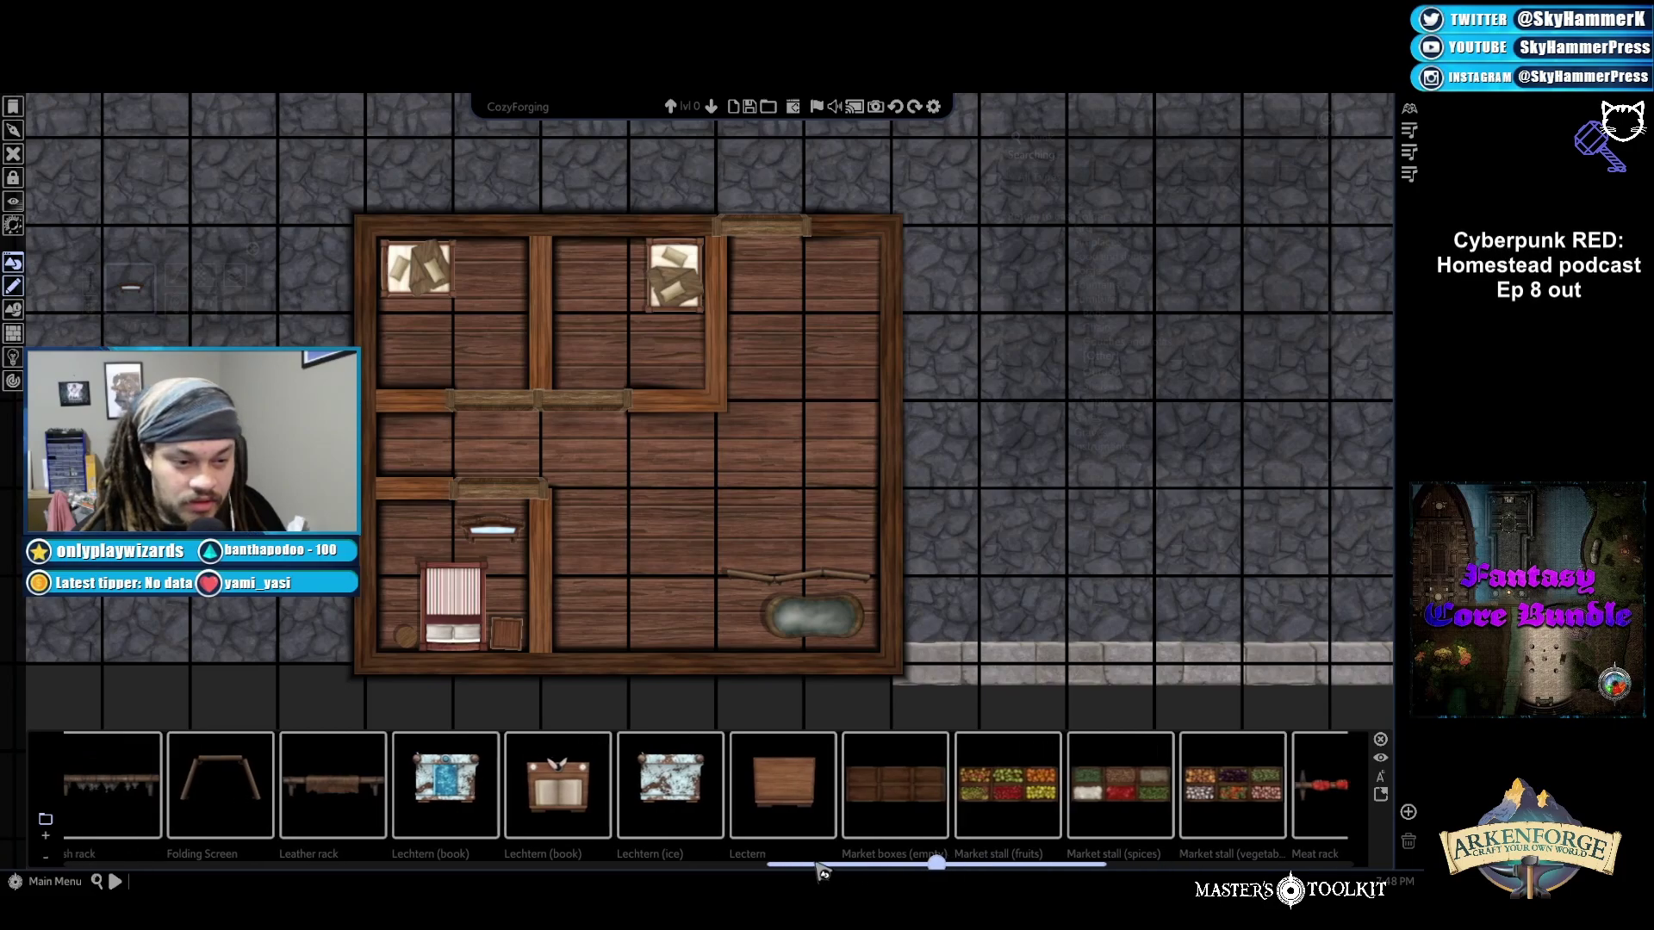
{"action": "left_click_drag", "start_coordinate": [720, 863], "coordinate": [551, 870]}
{"action": "scroll", "coordinate": [508, 874], "scroll_direction": "left", "scroll_amount": 3}
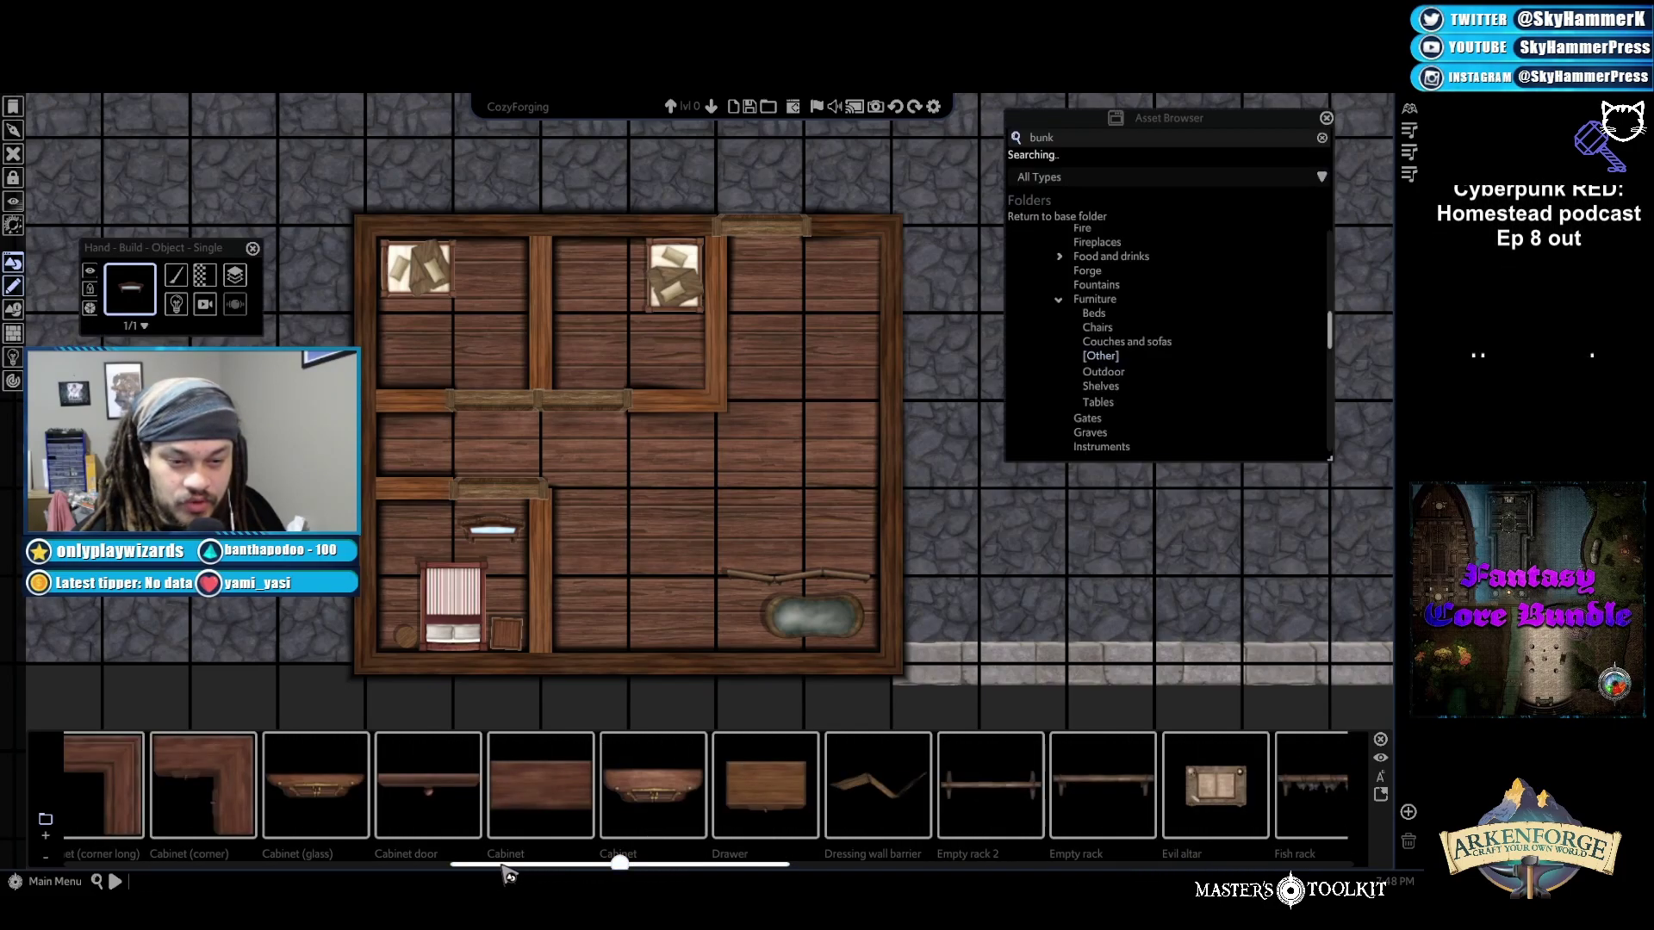
{"action": "scroll", "coordinate": [465, 879], "scroll_direction": "left", "scroll_amount": 3}
{"action": "scroll", "coordinate": [458, 881], "scroll_direction": "left", "scroll_amount": 4}
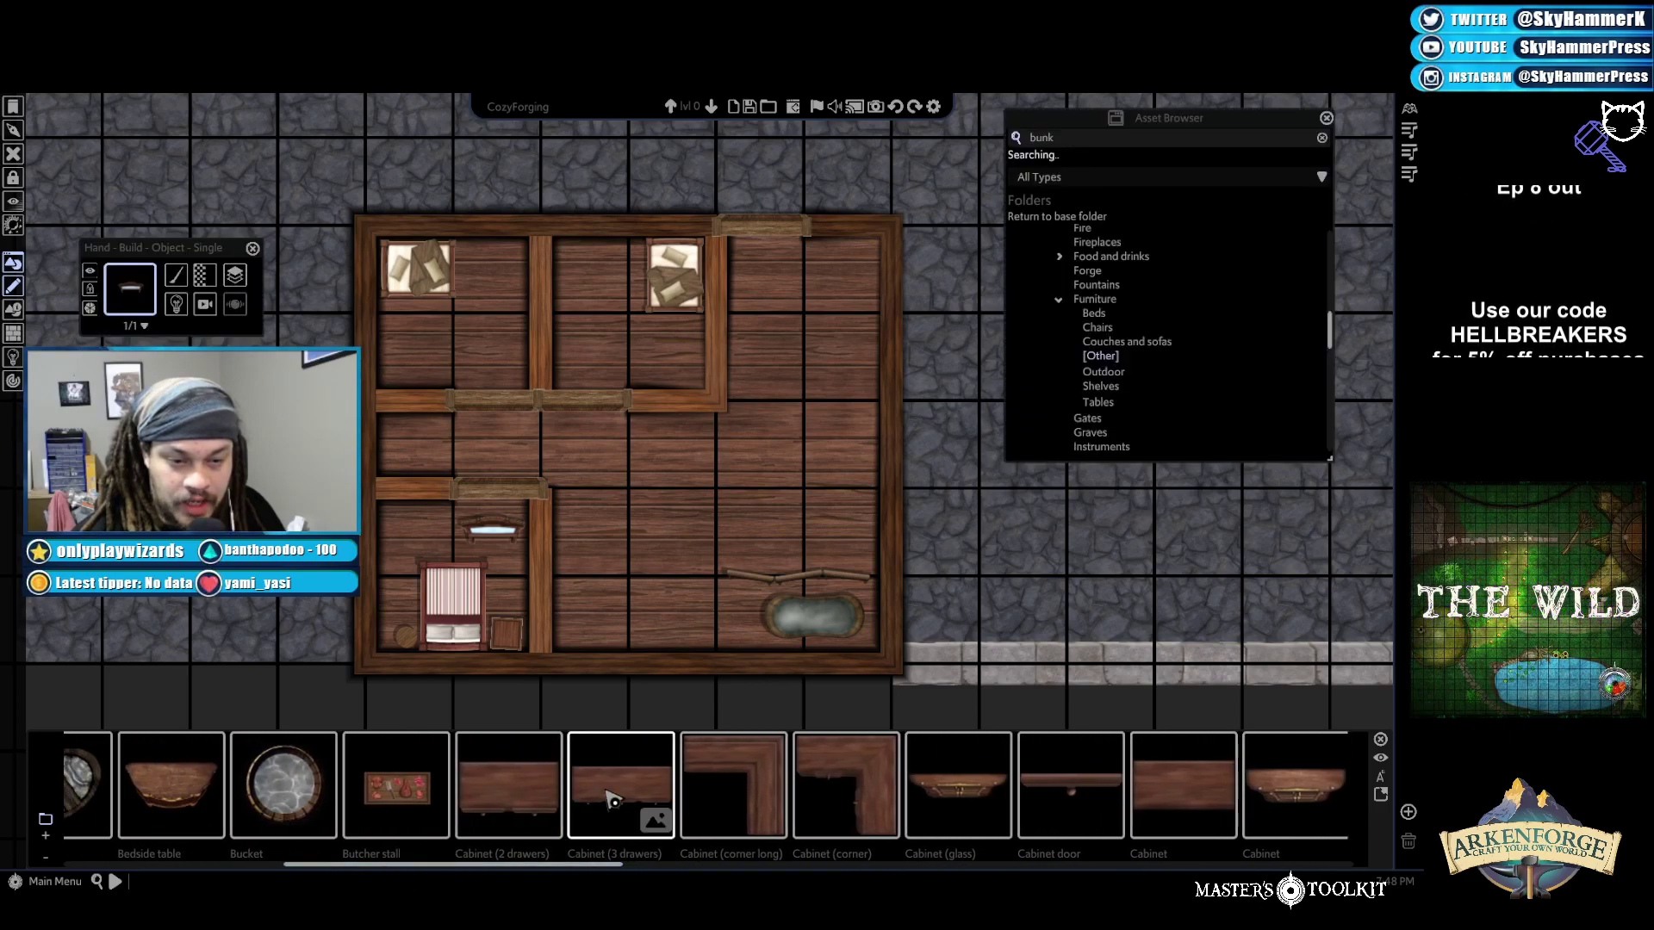
{"action": "left_click", "coordinate": [508, 784]}
{"action": "left_click", "coordinate": [415, 527]}
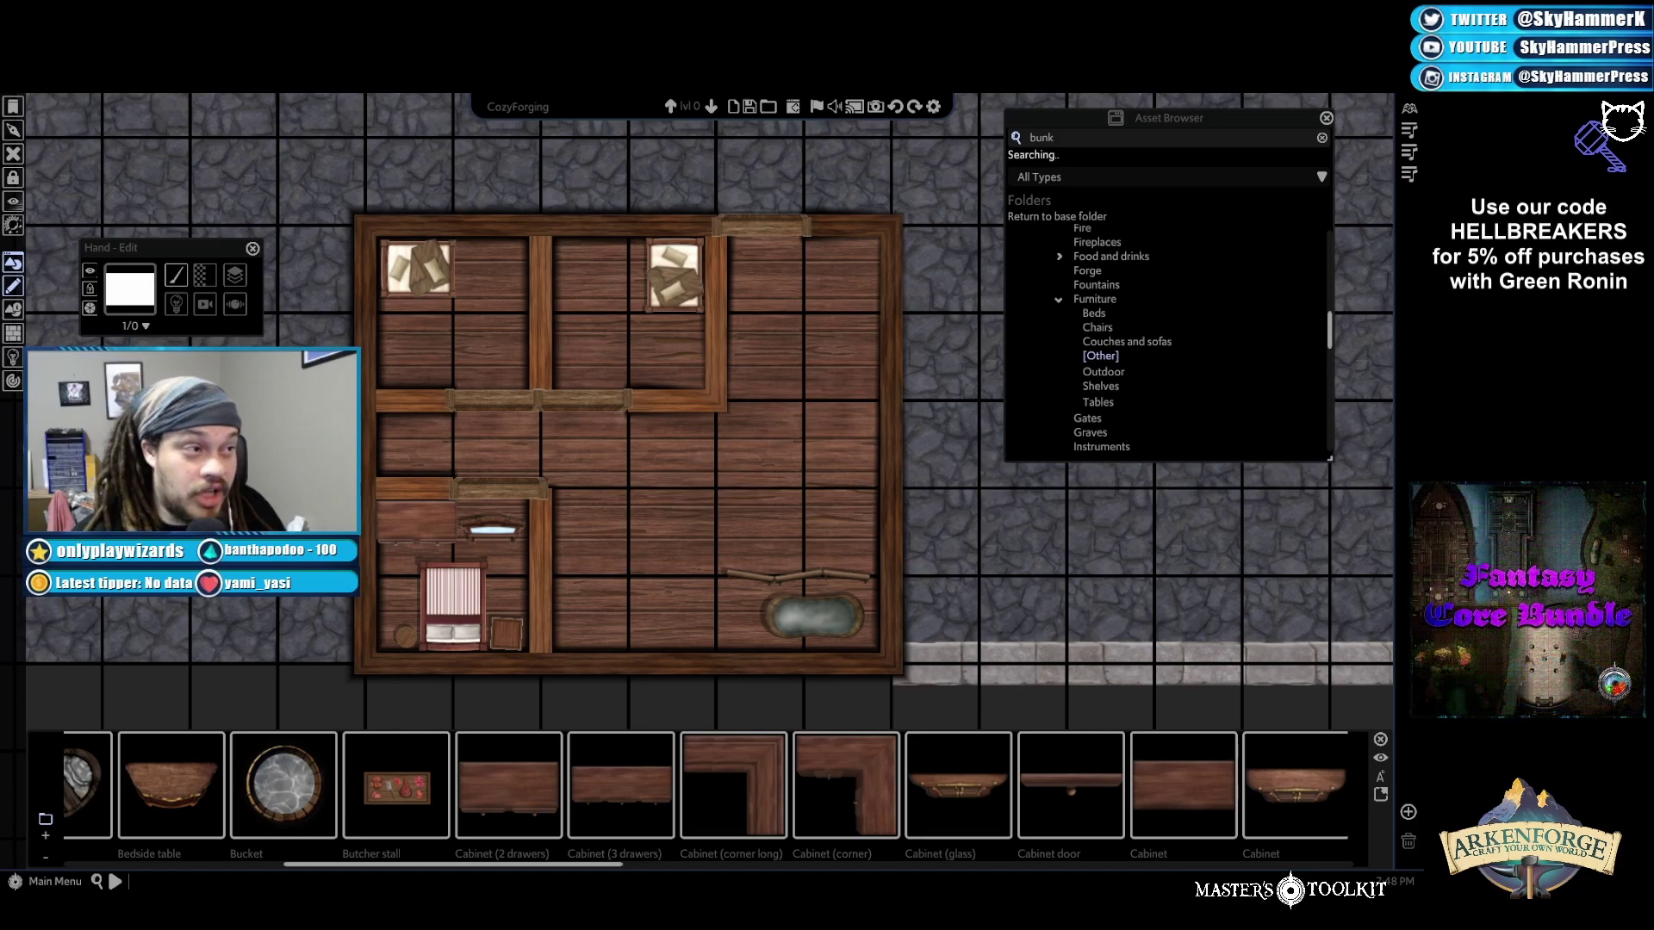
{"action": "left_click", "coordinate": [378, 496]}
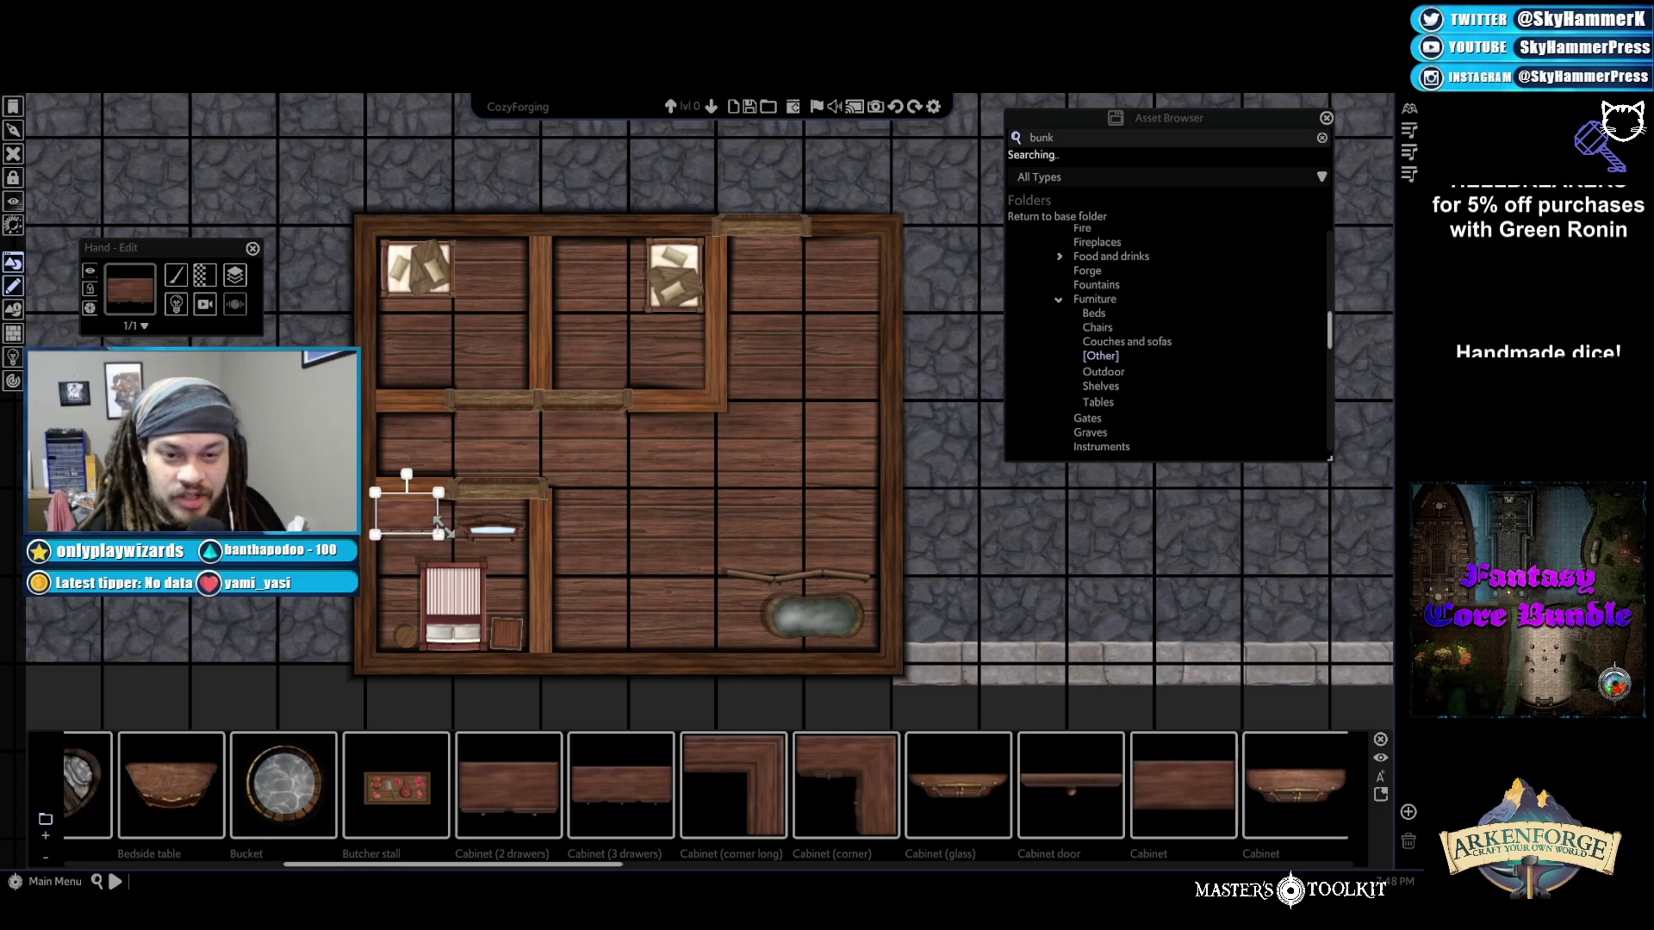
Darken the two-drawer cabinet in the southwest bedroom by setting its brightness to 42
{"action": "key", "text": "Escape"}
{"action": "left_click_drag", "start_coordinate": [424, 518], "coordinate": [426, 519]}
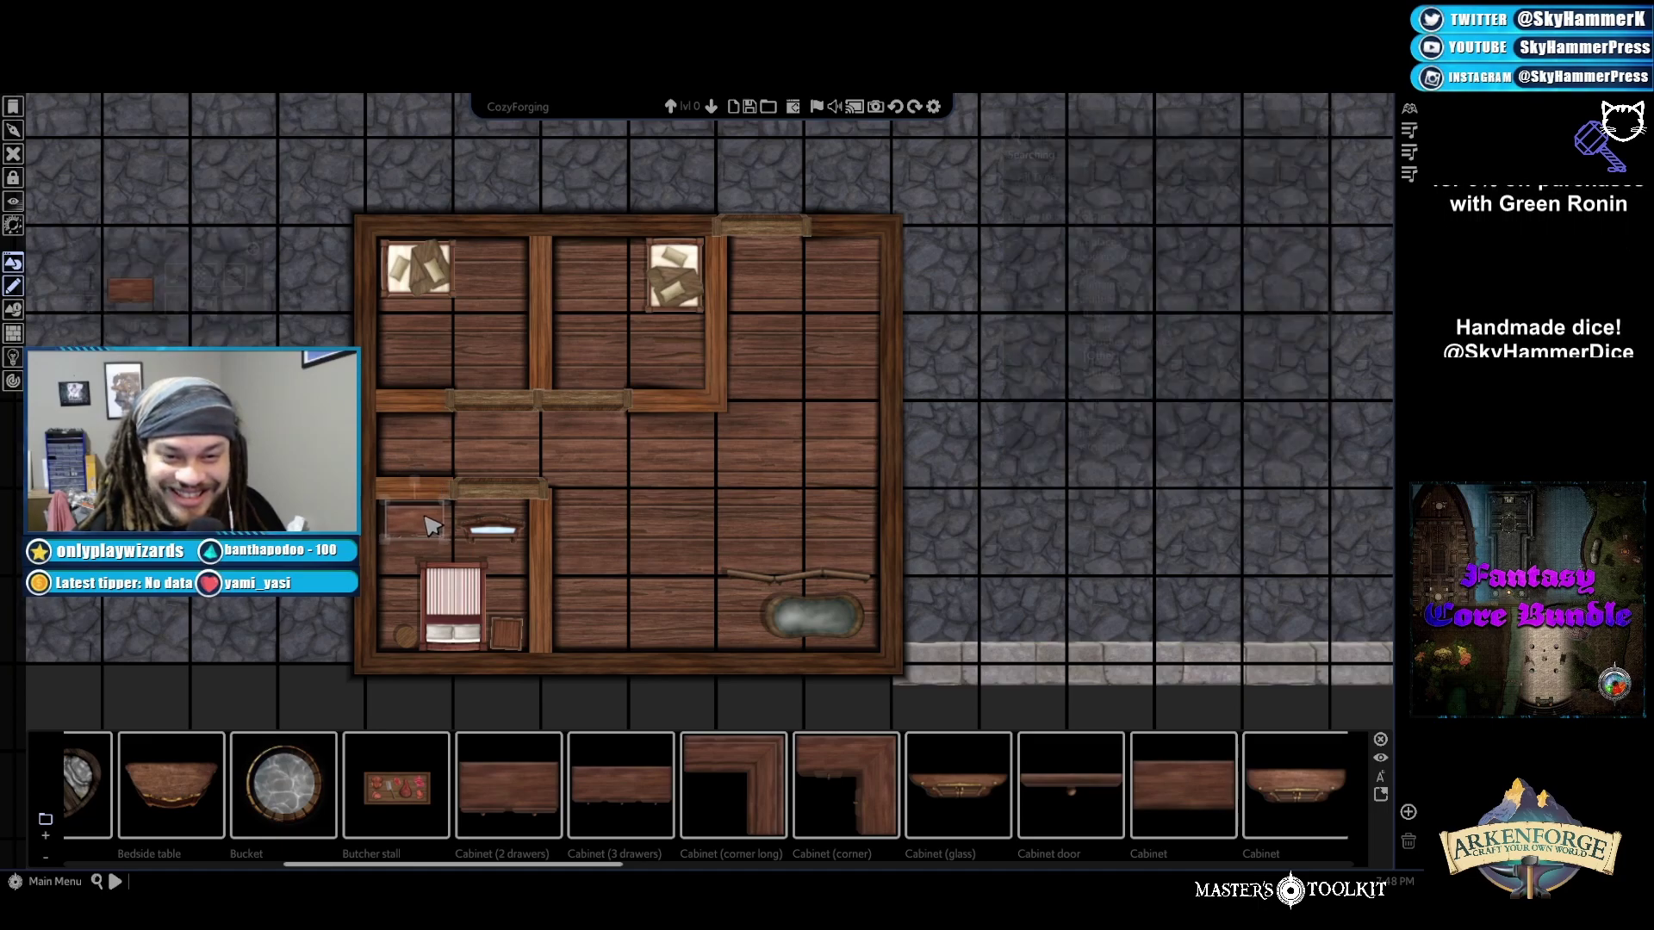
{"action": "left_click", "coordinate": [428, 517]}
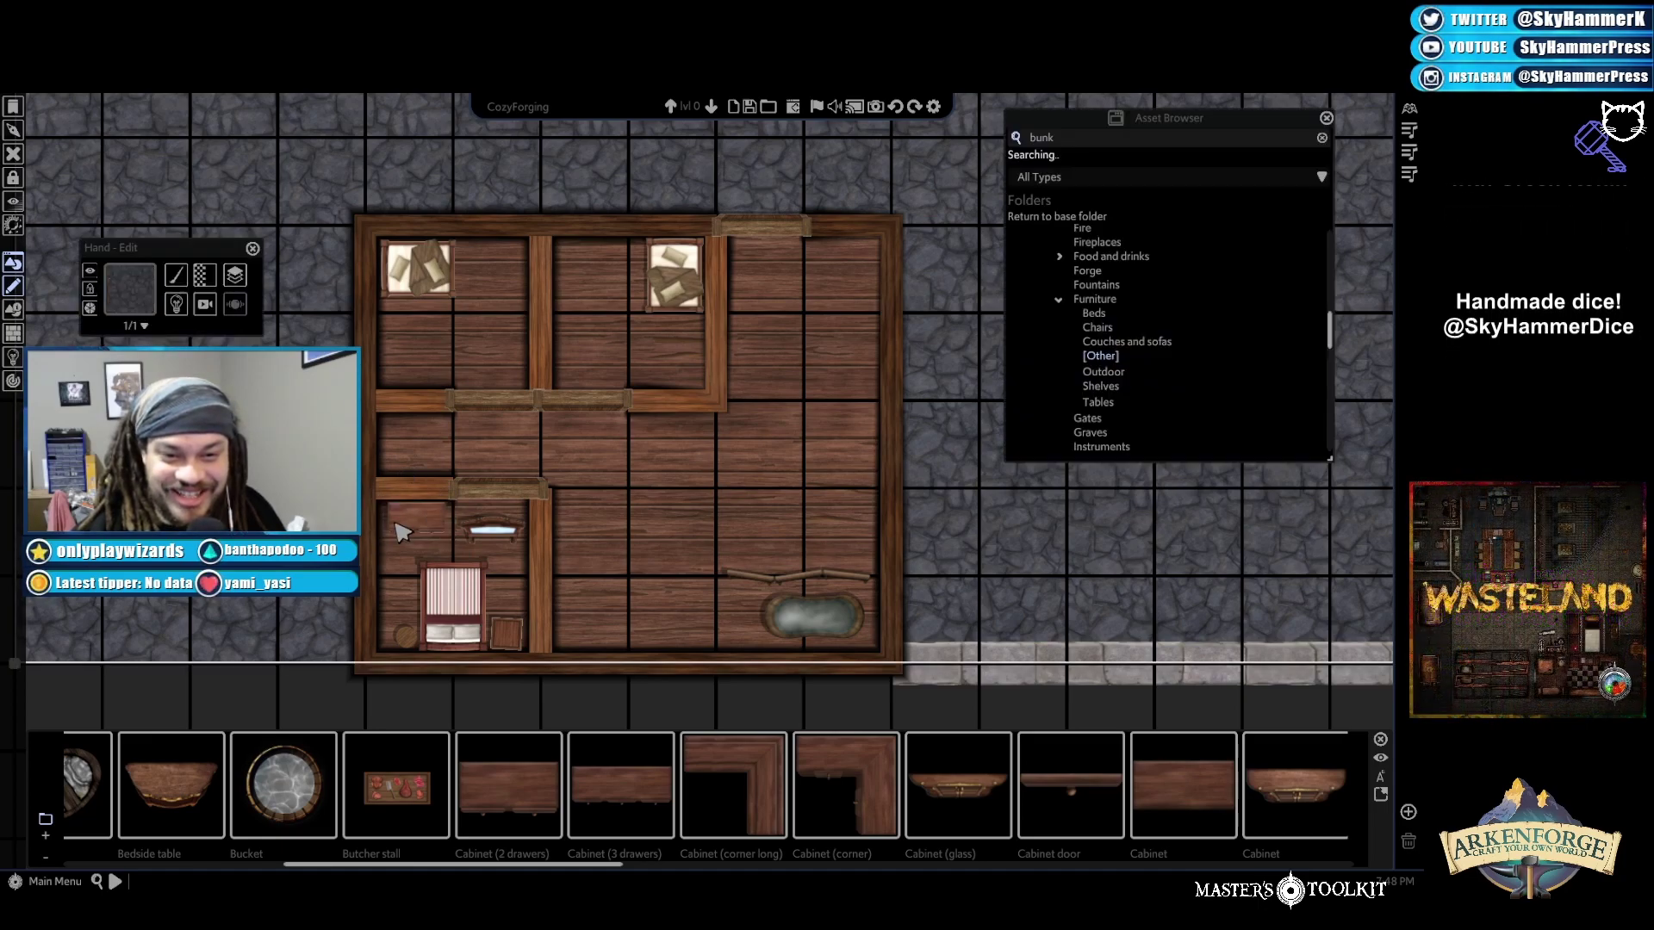
{"action": "left_click", "coordinate": [205, 277]}
{"action": "mouse_move", "coordinate": [305, 291]}
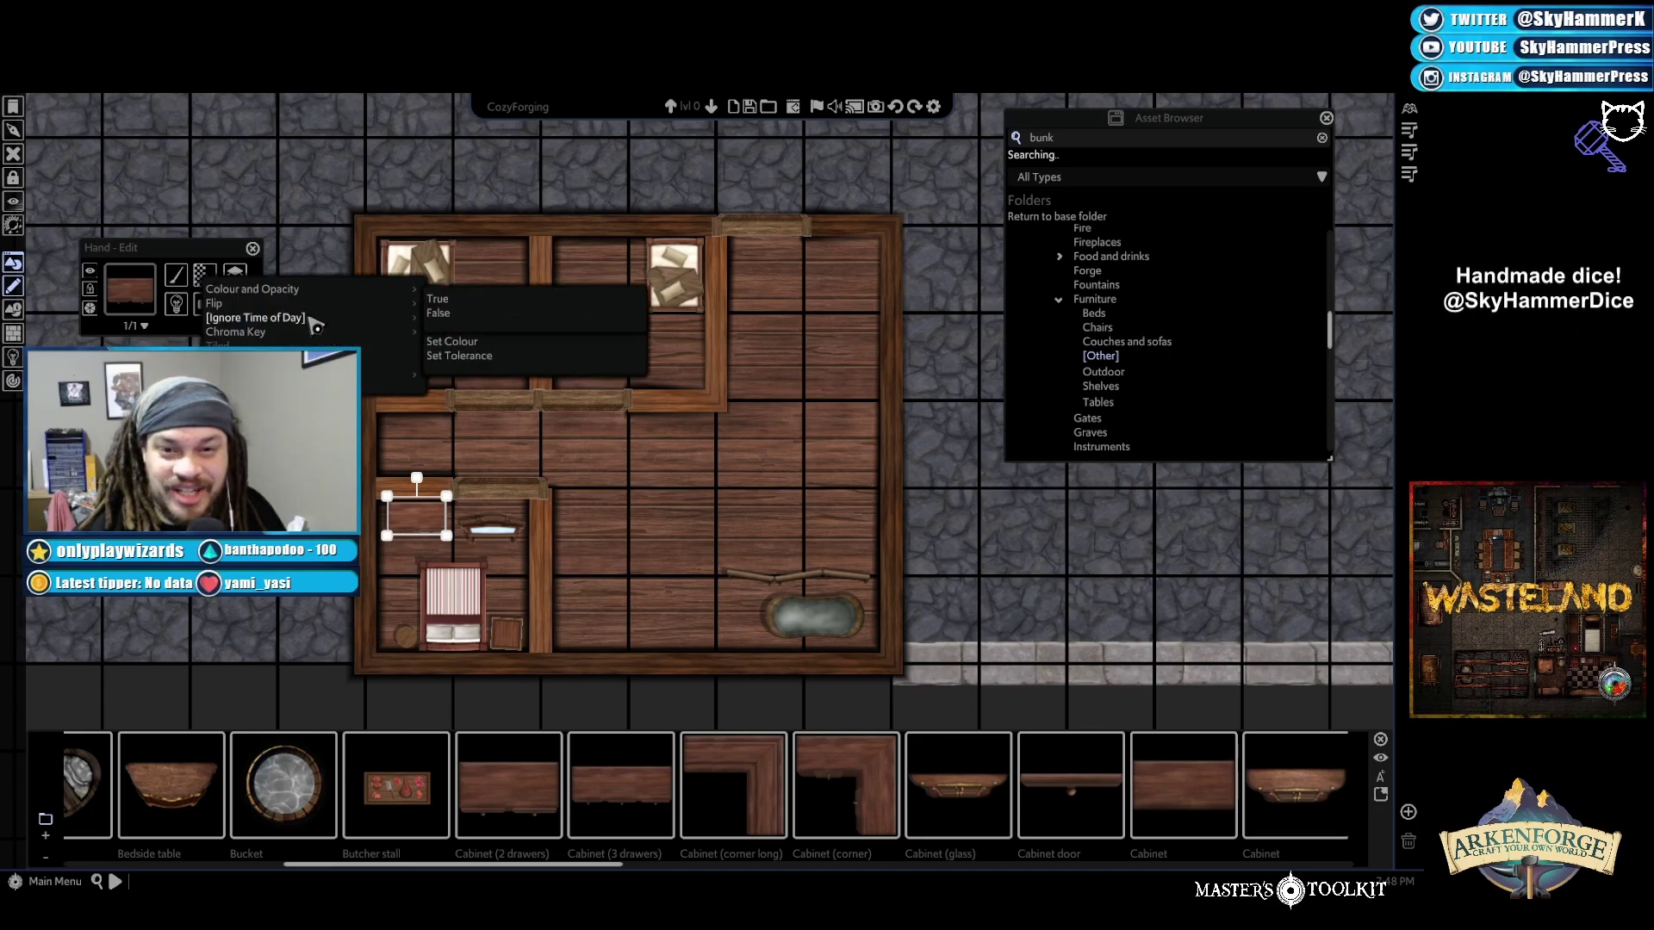
{"action": "left_click", "coordinate": [467, 286]}
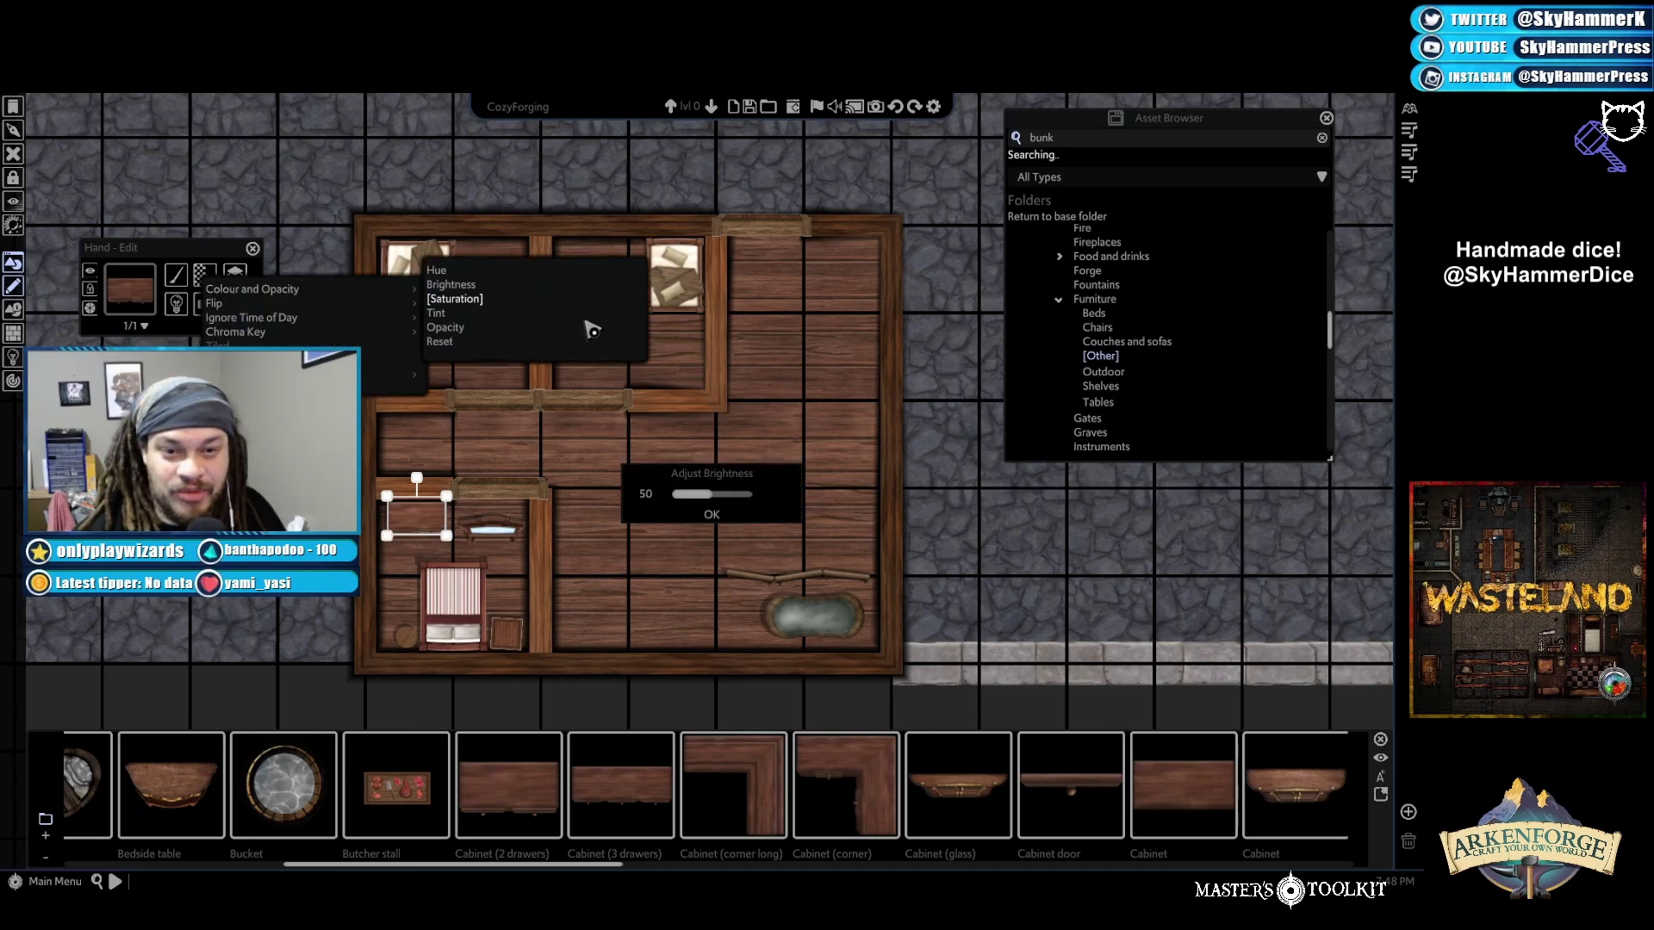
{"action": "left_click_drag", "start_coordinate": [705, 491], "coordinate": [709, 498]}
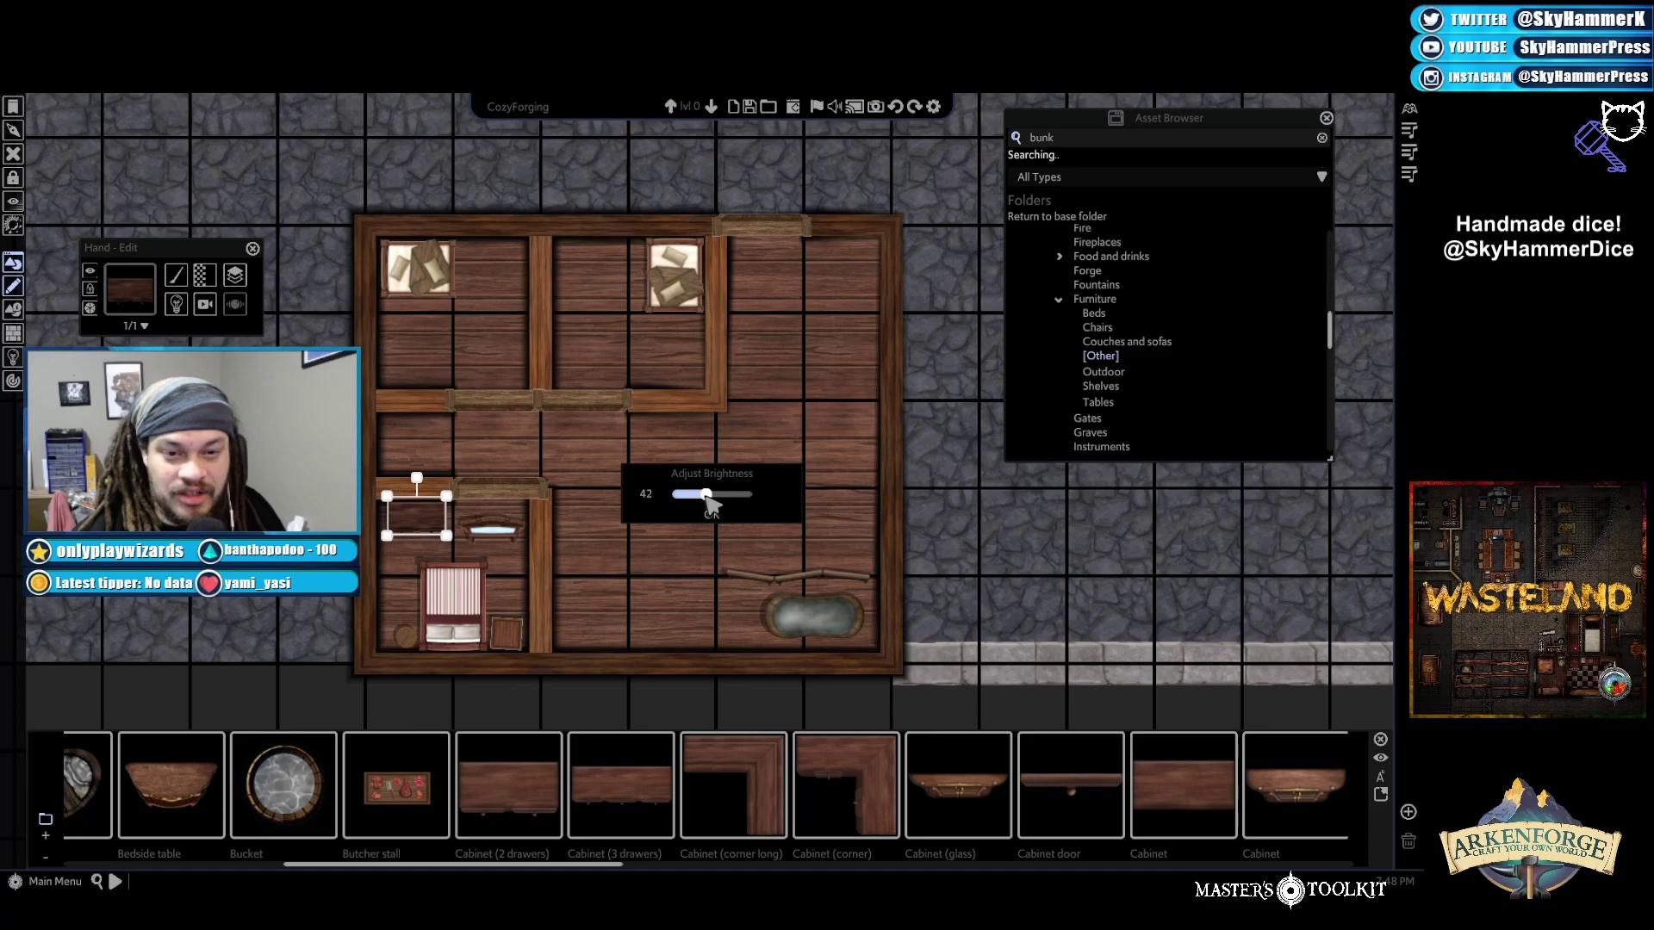
{"action": "left_click", "coordinate": [712, 515]}
Bring the standing mirror to the top of its layer, shrink it and set it on the southwest bedroom's cabinet
{"action": "mouse_move", "coordinate": [493, 528]}
{"action": "left_mouse_down"}
{"action": "mouse_move", "coordinate": [466, 527]}
{"action": "mouse_move", "coordinate": [479, 523]}
{"action": "left_mouse_up"}
{"action": "left_click", "coordinate": [236, 278]}
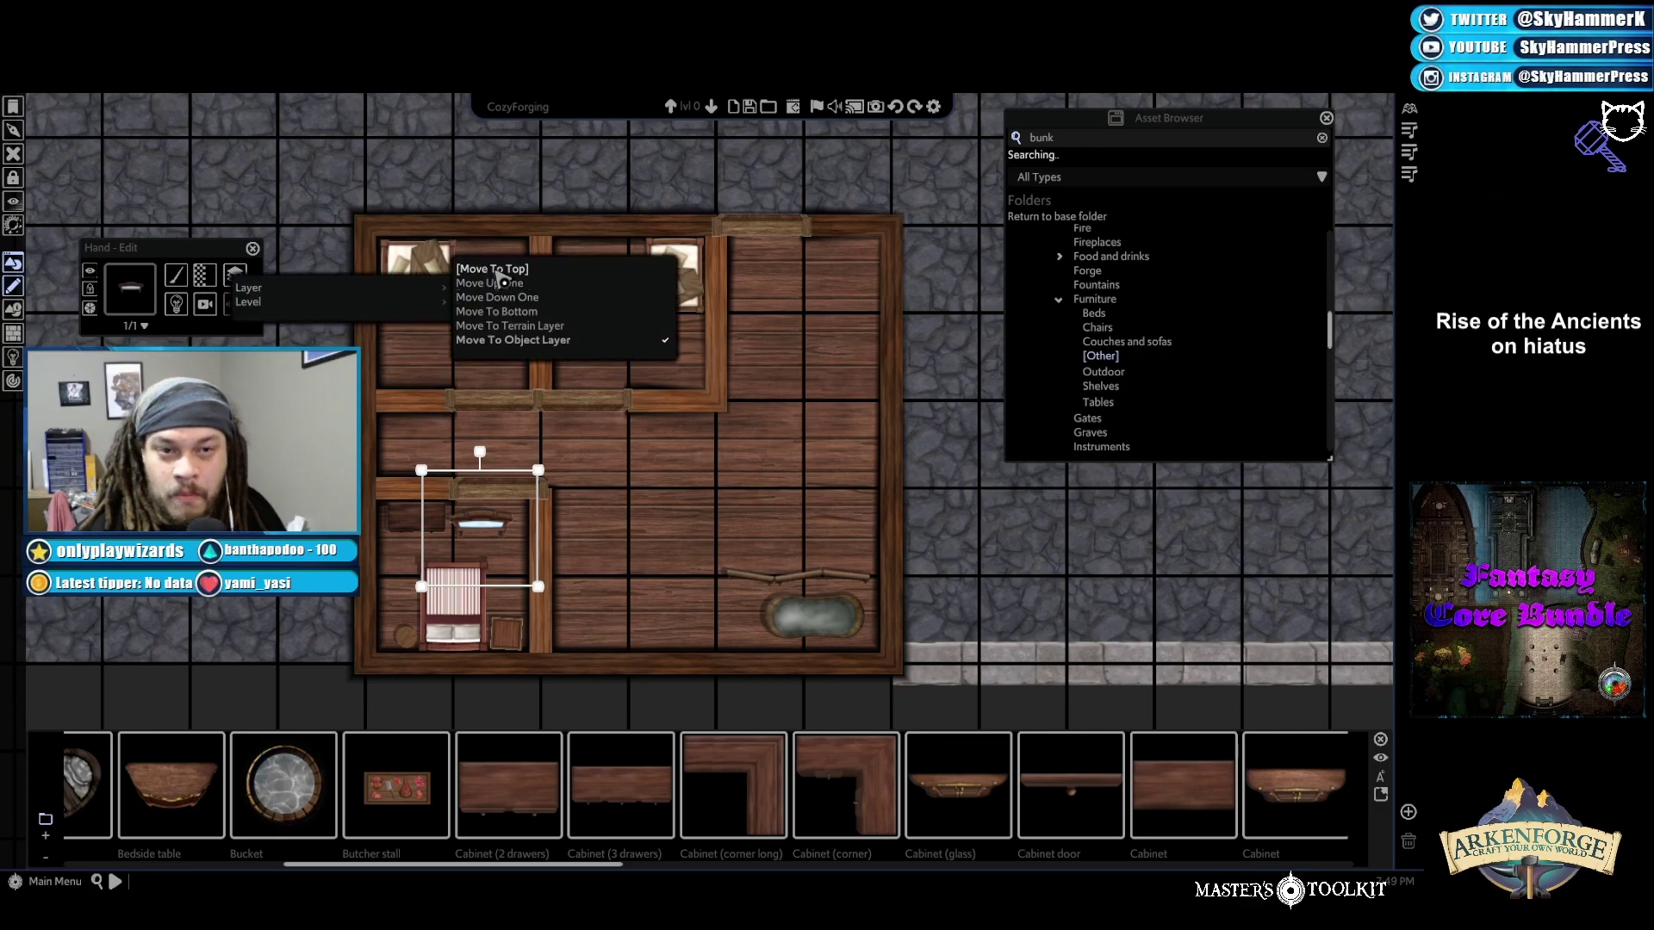
{"action": "left_click_drag", "start_coordinate": [499, 529], "coordinate": [432, 516]}
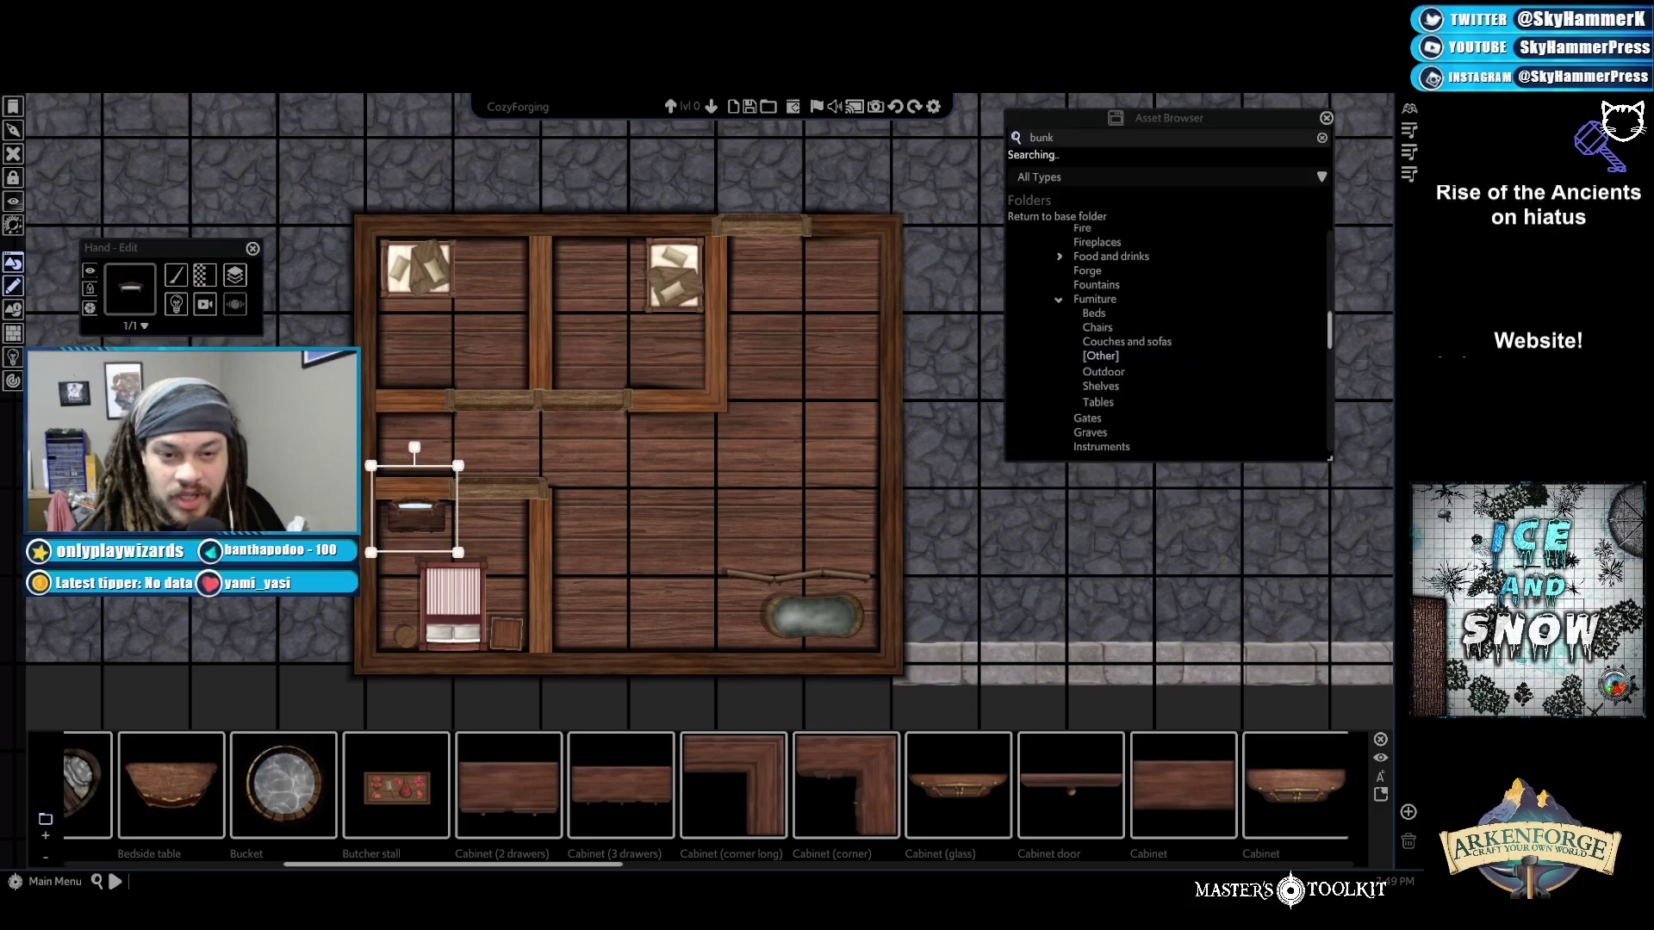
Darken the standing mirror on the cabinet slightly by setting its brightness to 47
{"action": "left_click", "coordinate": [441, 516]}
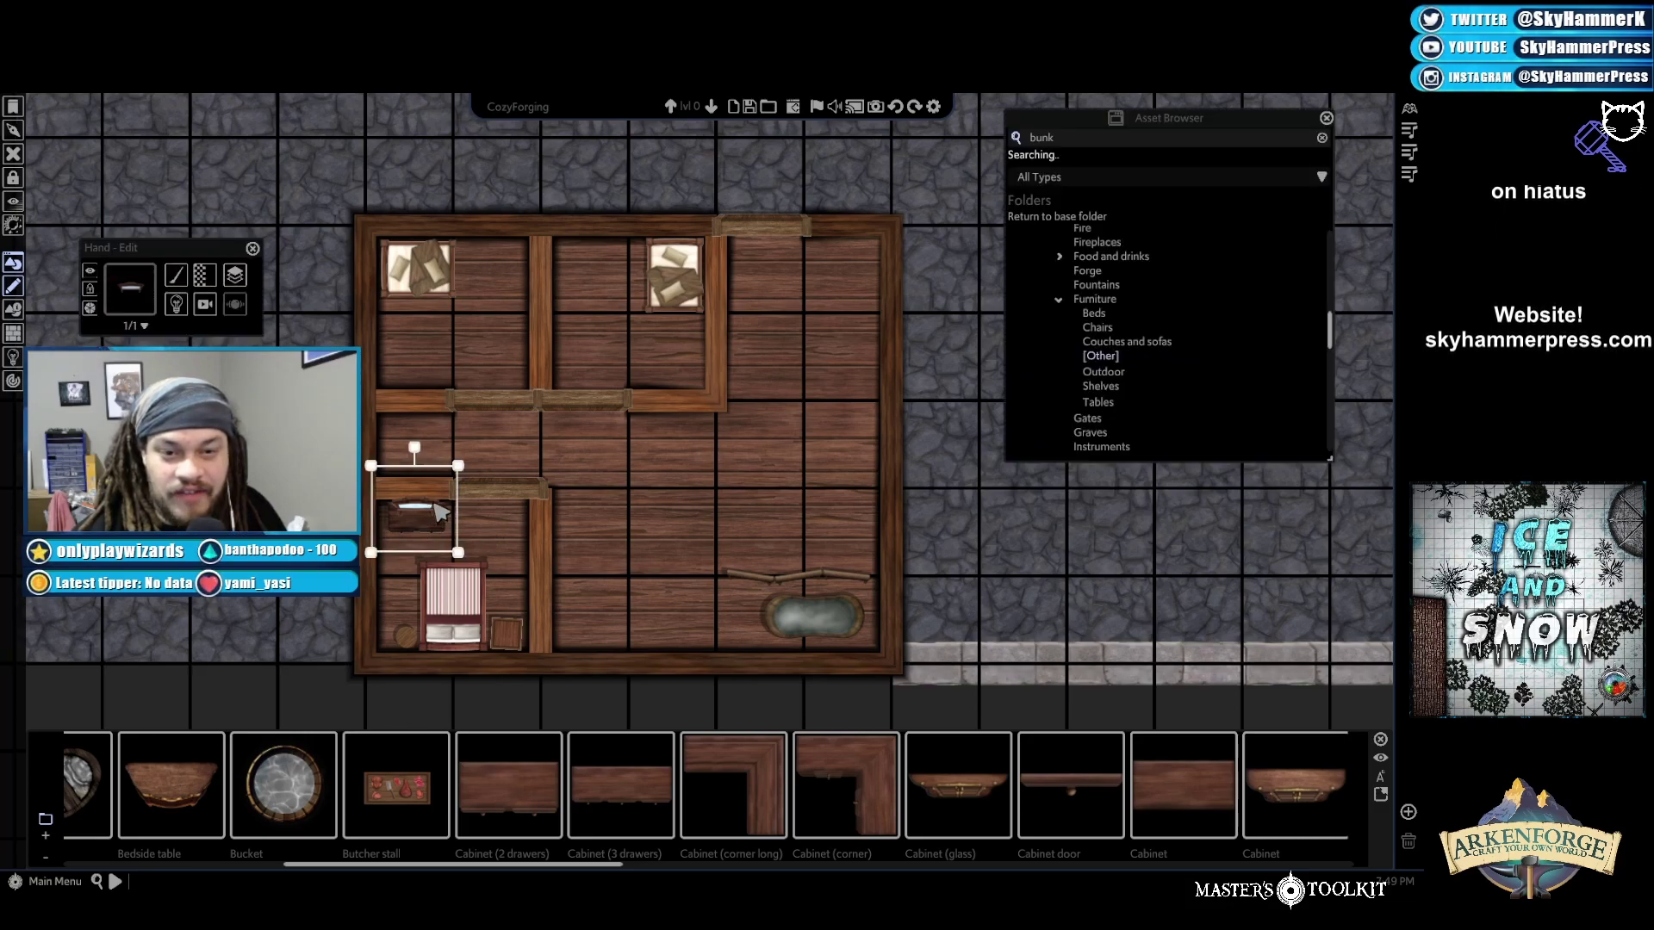
{"action": "left_click", "coordinate": [234, 278]}
{"action": "mouse_move", "coordinate": [241, 295]}
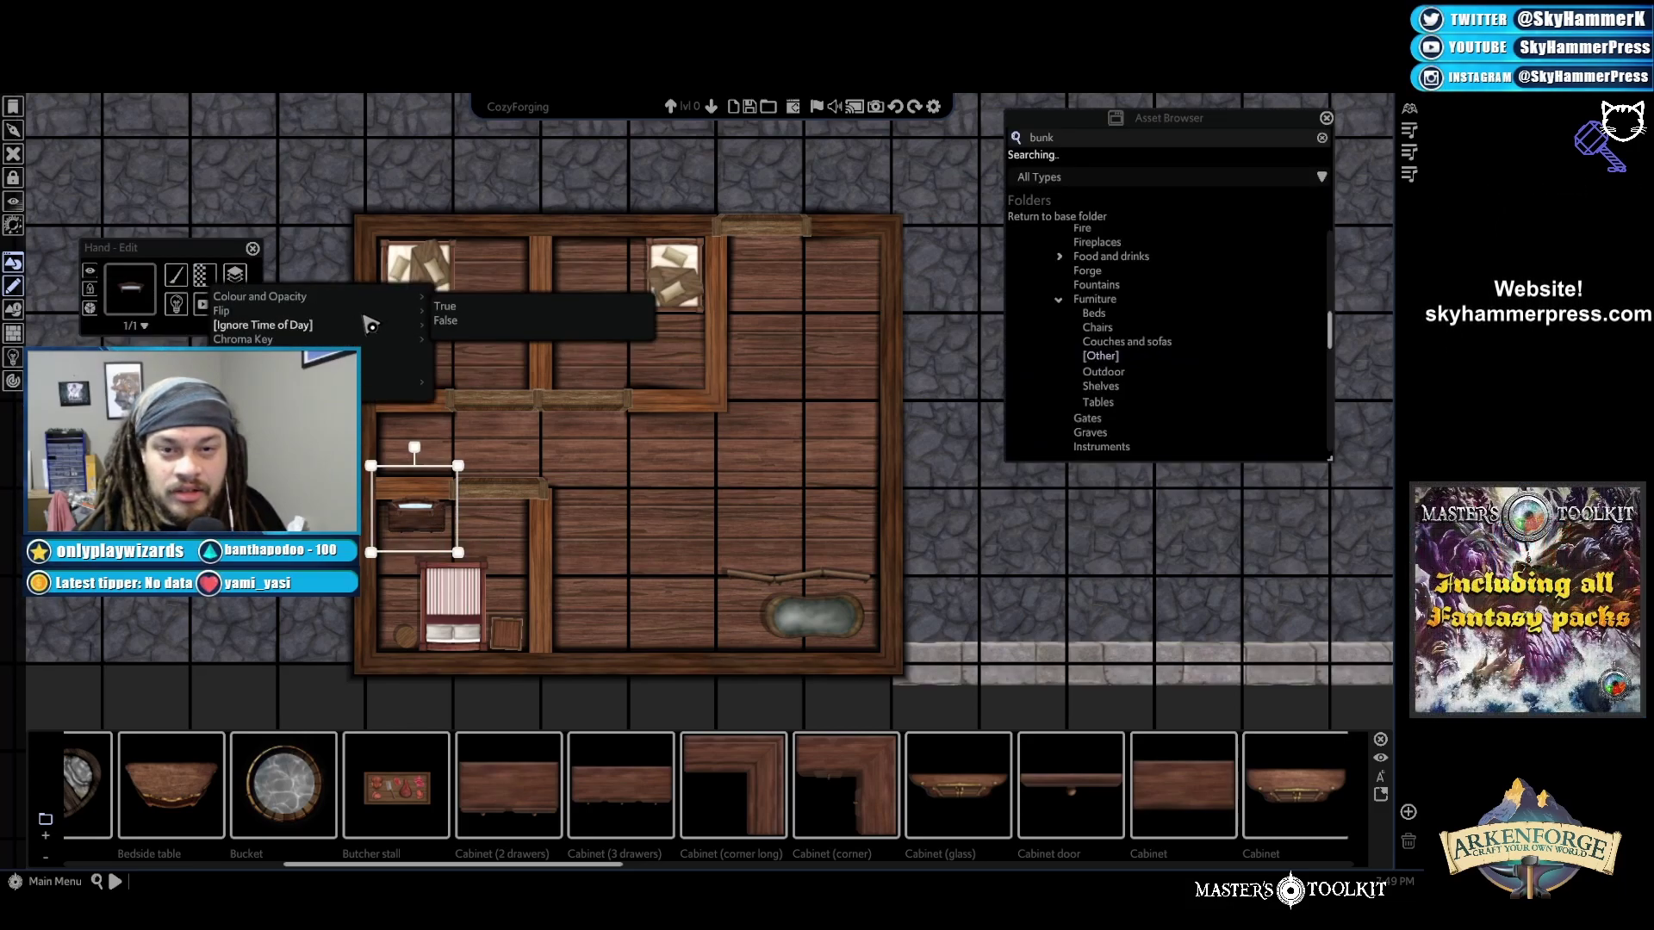
{"action": "left_click", "coordinate": [466, 292]}
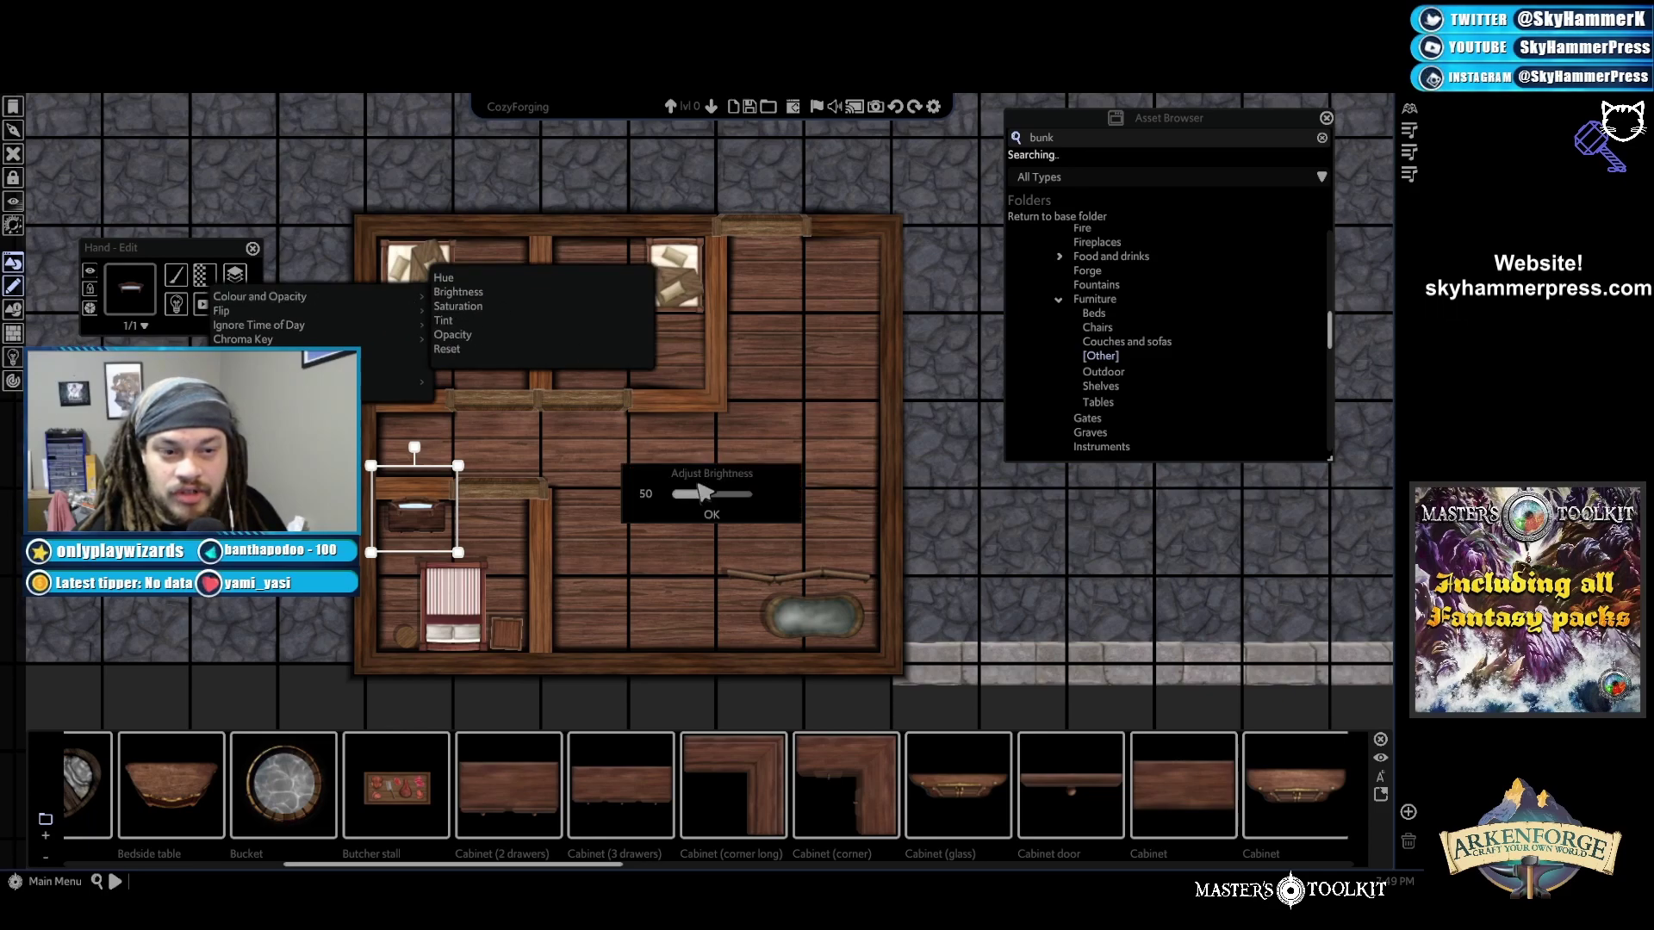
{"action": "left_click_drag", "start_coordinate": [713, 495], "coordinate": [709, 495]}
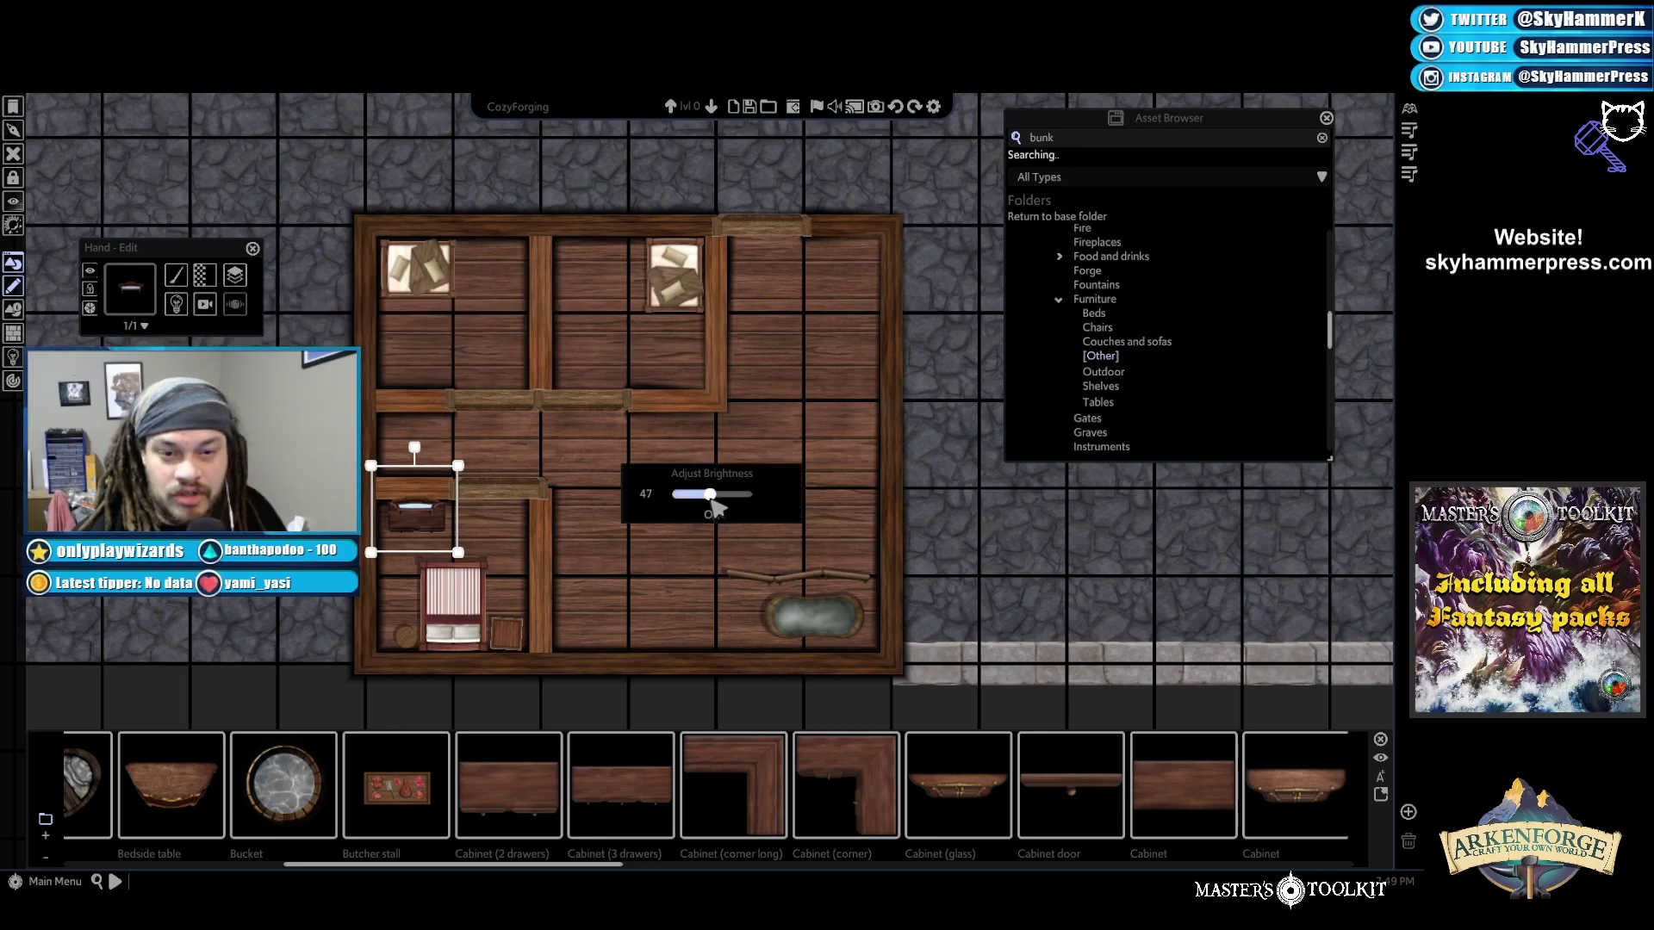
{"action": "left_click", "coordinate": [712, 515]}
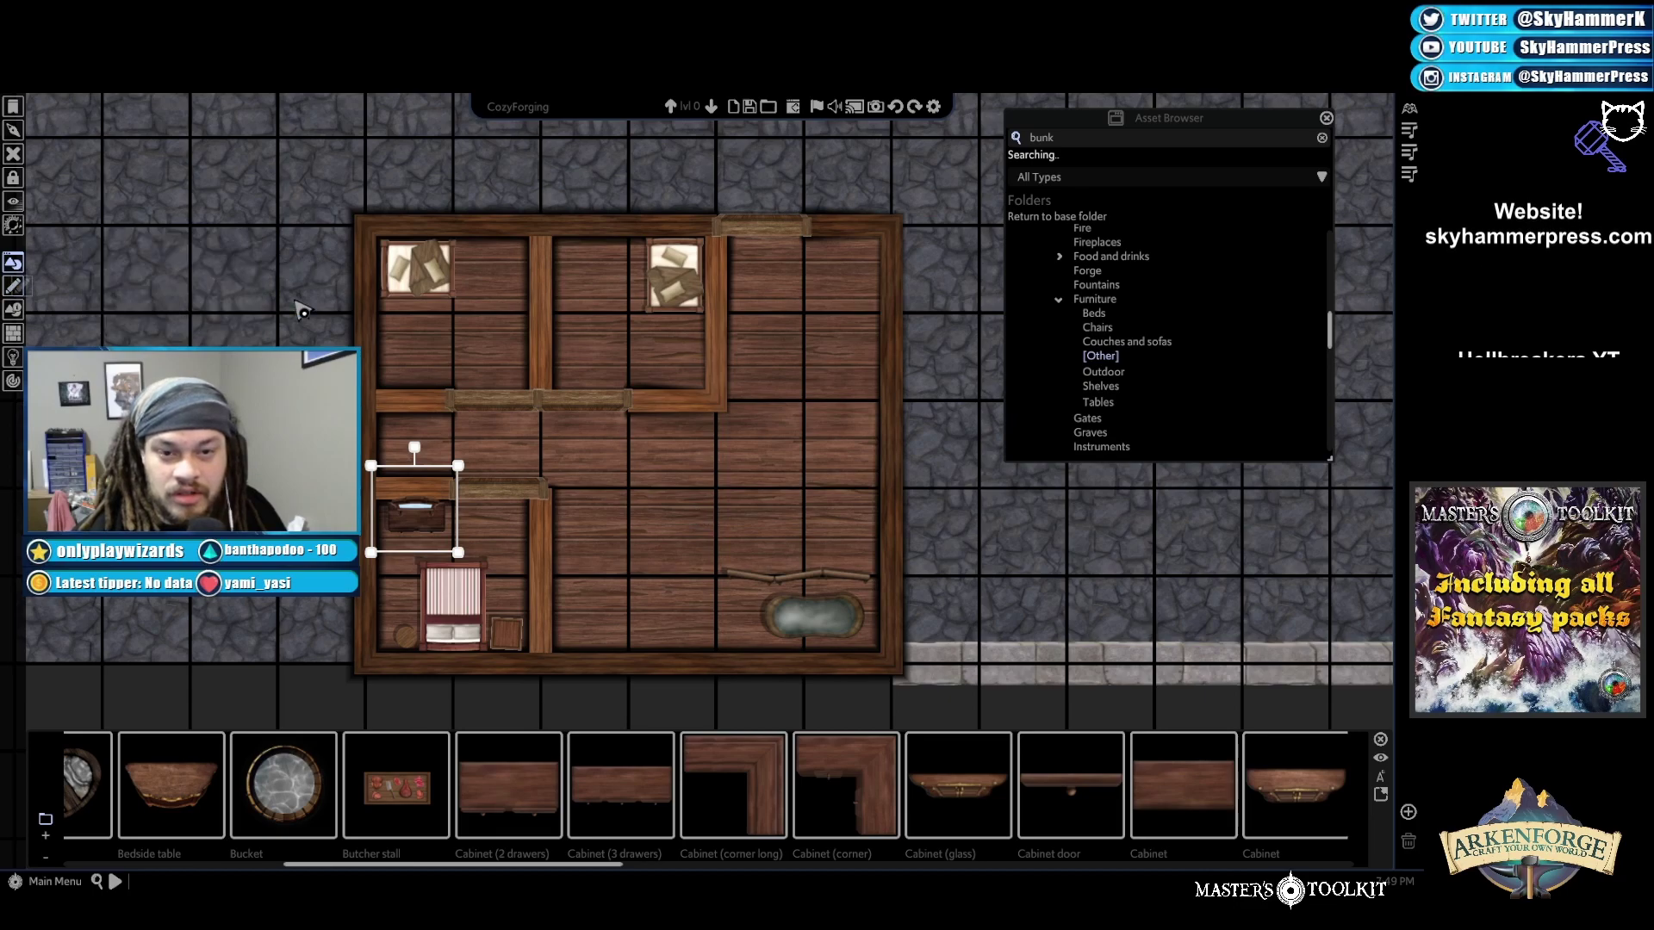
{"action": "scroll", "coordinate": [428, 225], "scroll_direction": "up", "scroll_amount": 3}
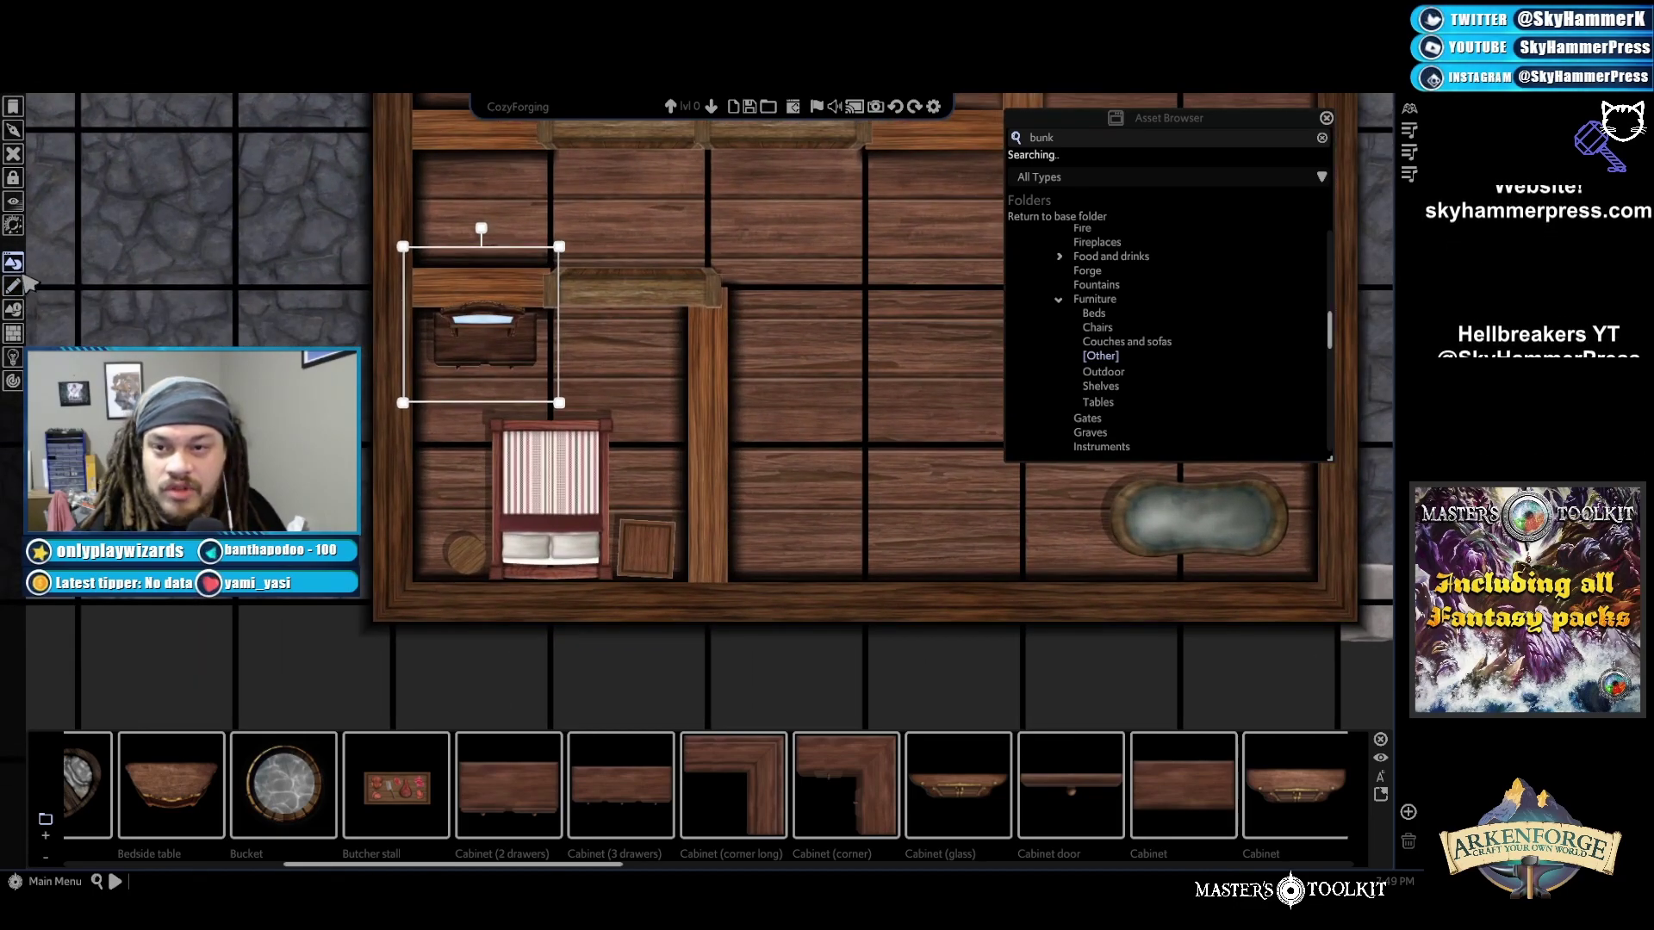
{"action": "left_click", "coordinate": [23, 291]}
{"action": "scroll", "coordinate": [603, 286], "scroll_direction": "up", "scroll_amount": 5}
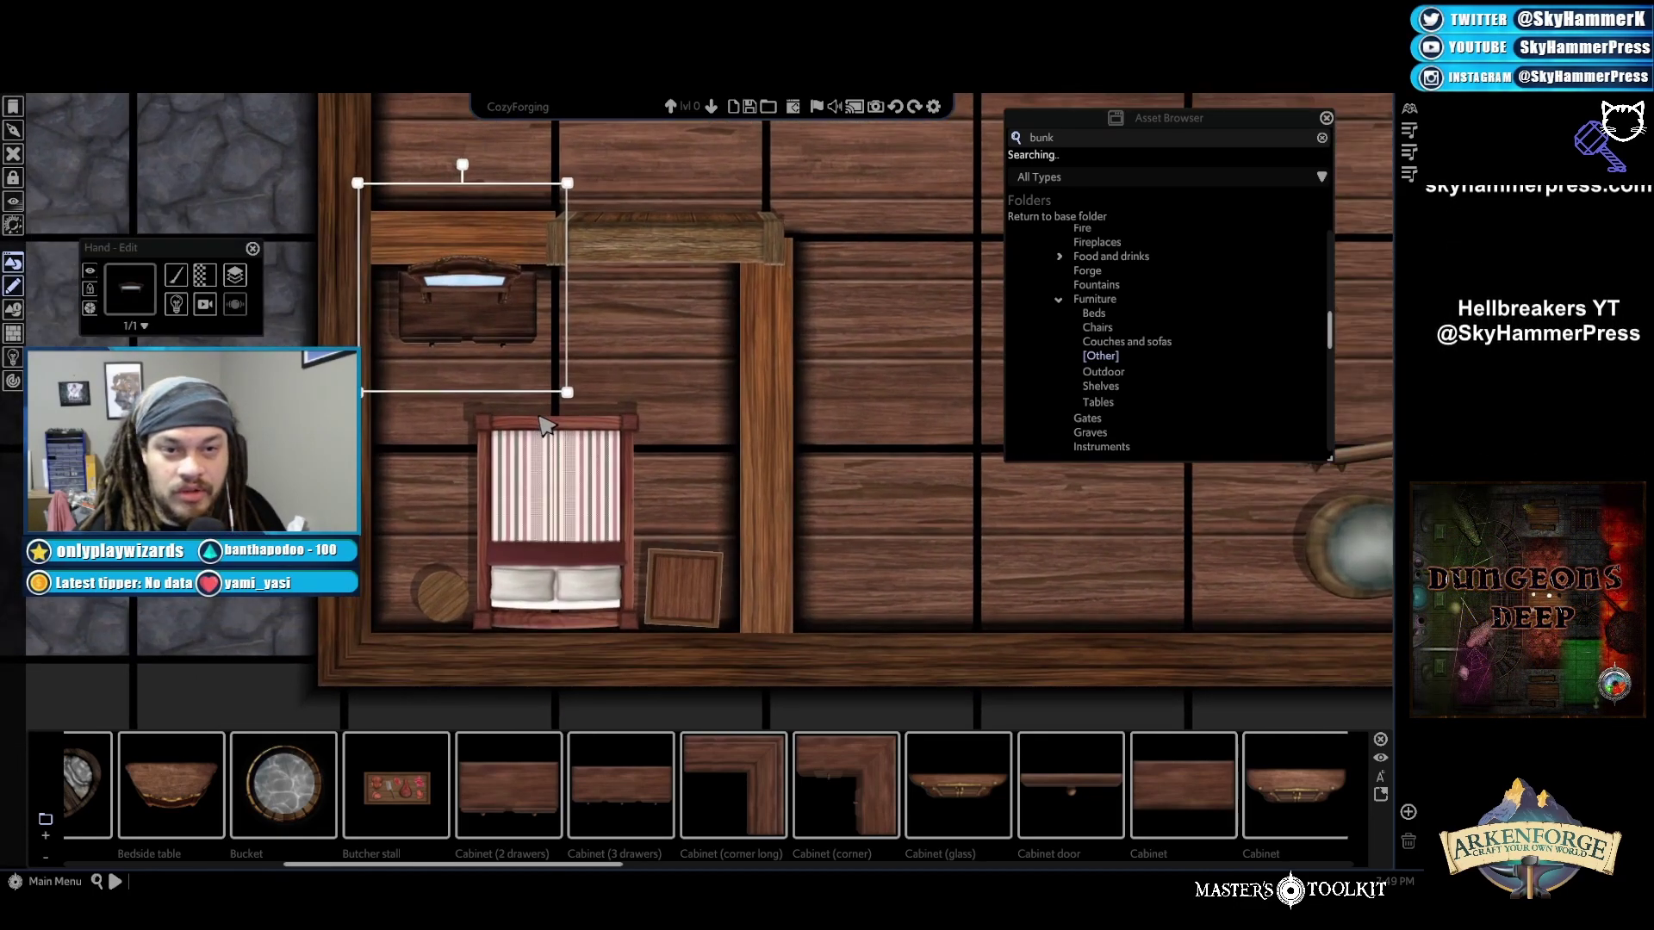
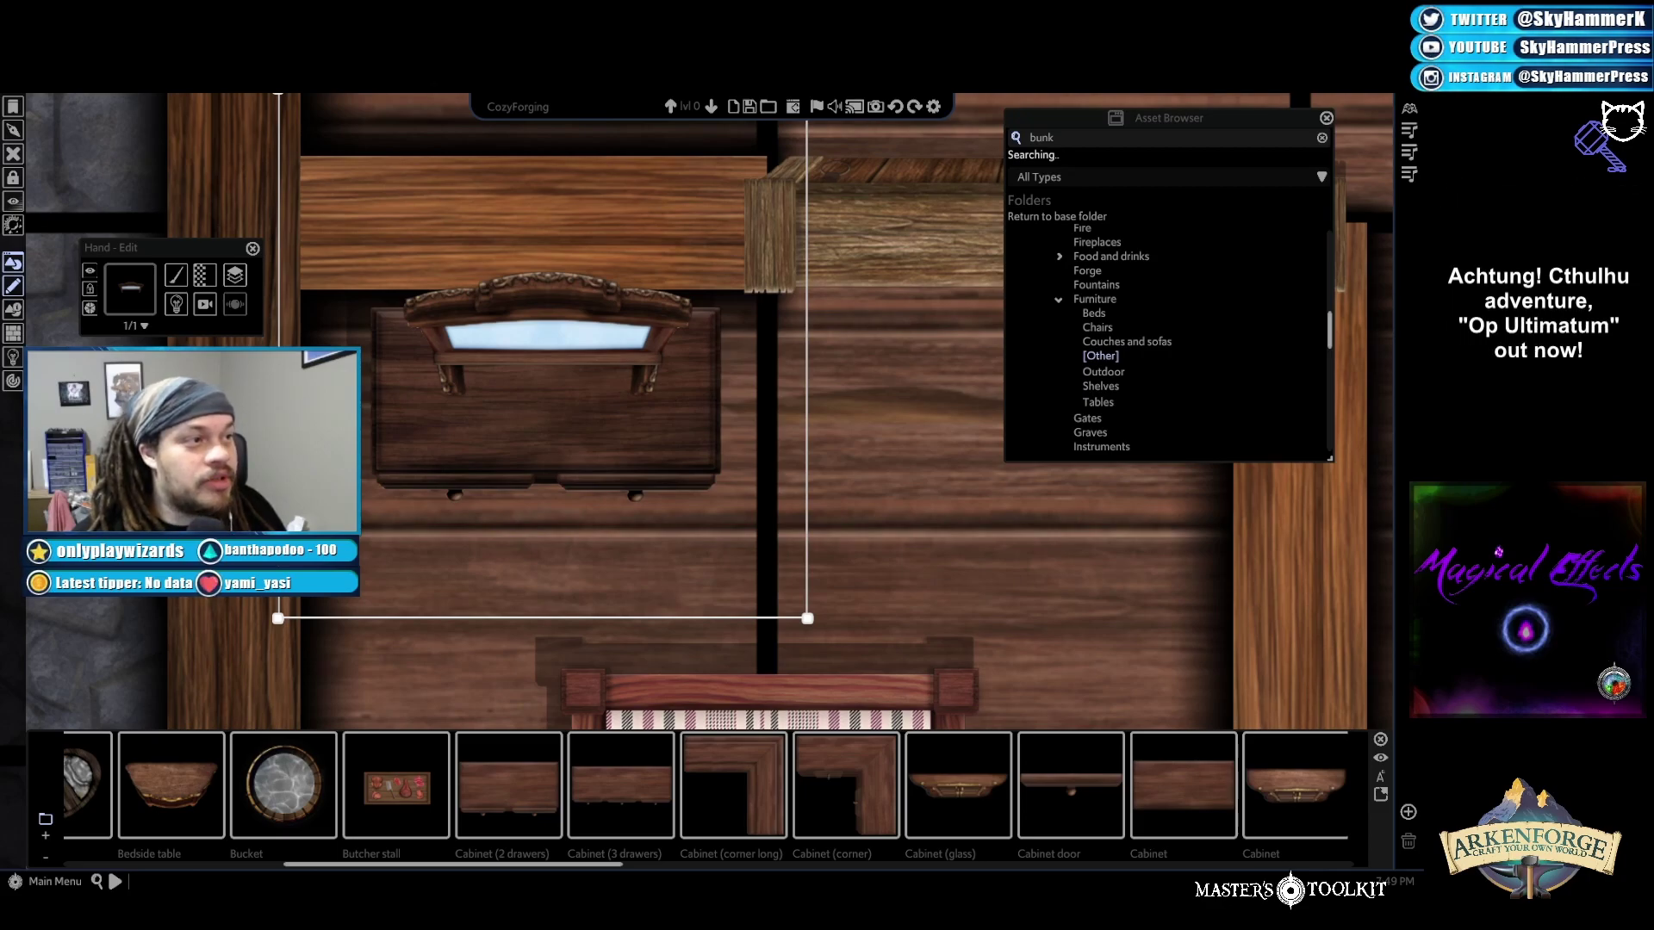
Place a Market stall (spices) on the street east of the blue fountain and a Market stall (fruits) west of it
{"action": "scroll", "coordinate": [551, 388], "scroll_direction": "down", "scroll_amount": 5}
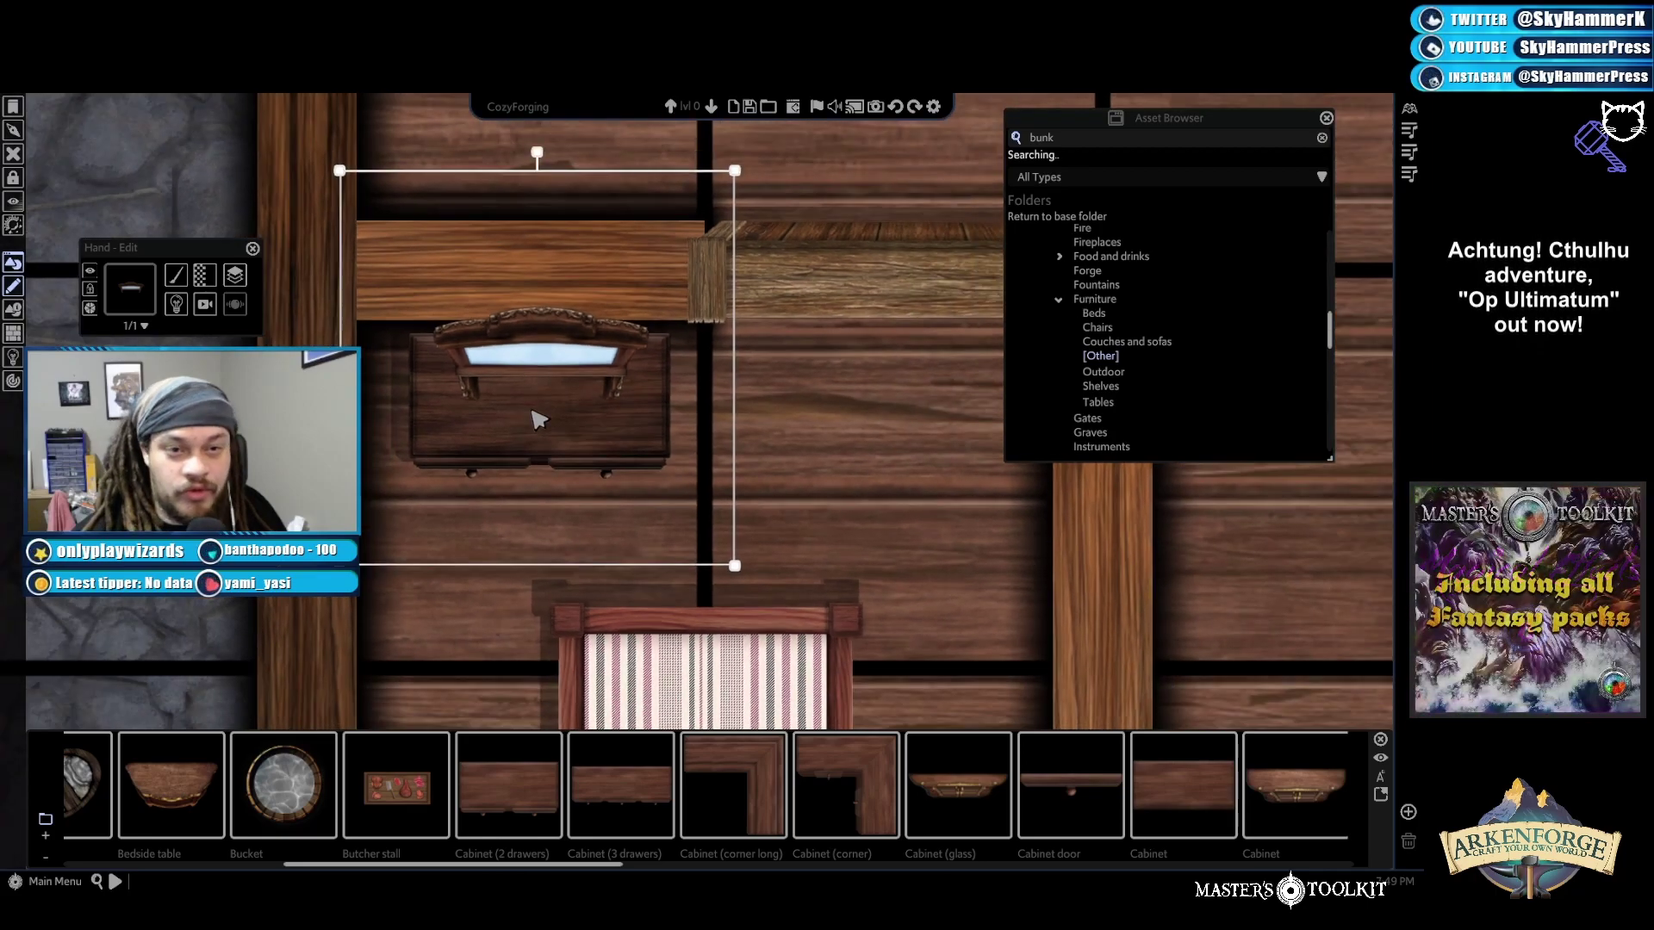
{"action": "scroll", "coordinate": [557, 369], "scroll_direction": "down", "scroll_amount": 2}
{"action": "key", "text": "d"}
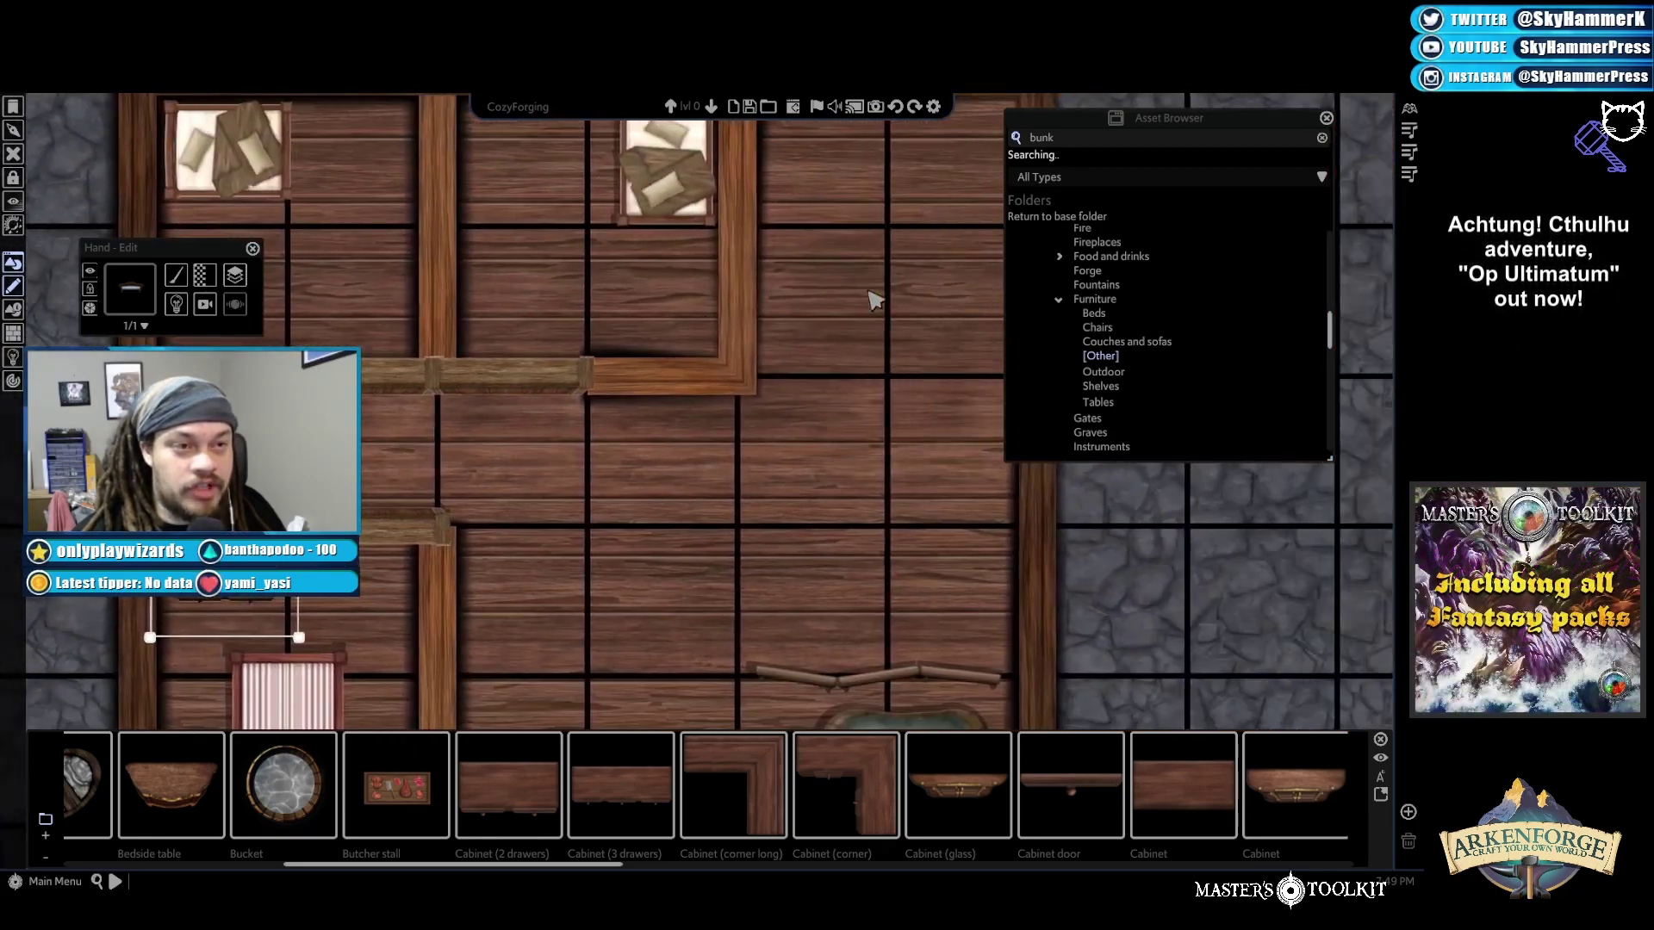
{"action": "scroll", "coordinate": [889, 392], "scroll_direction": "down", "scroll_amount": 5}
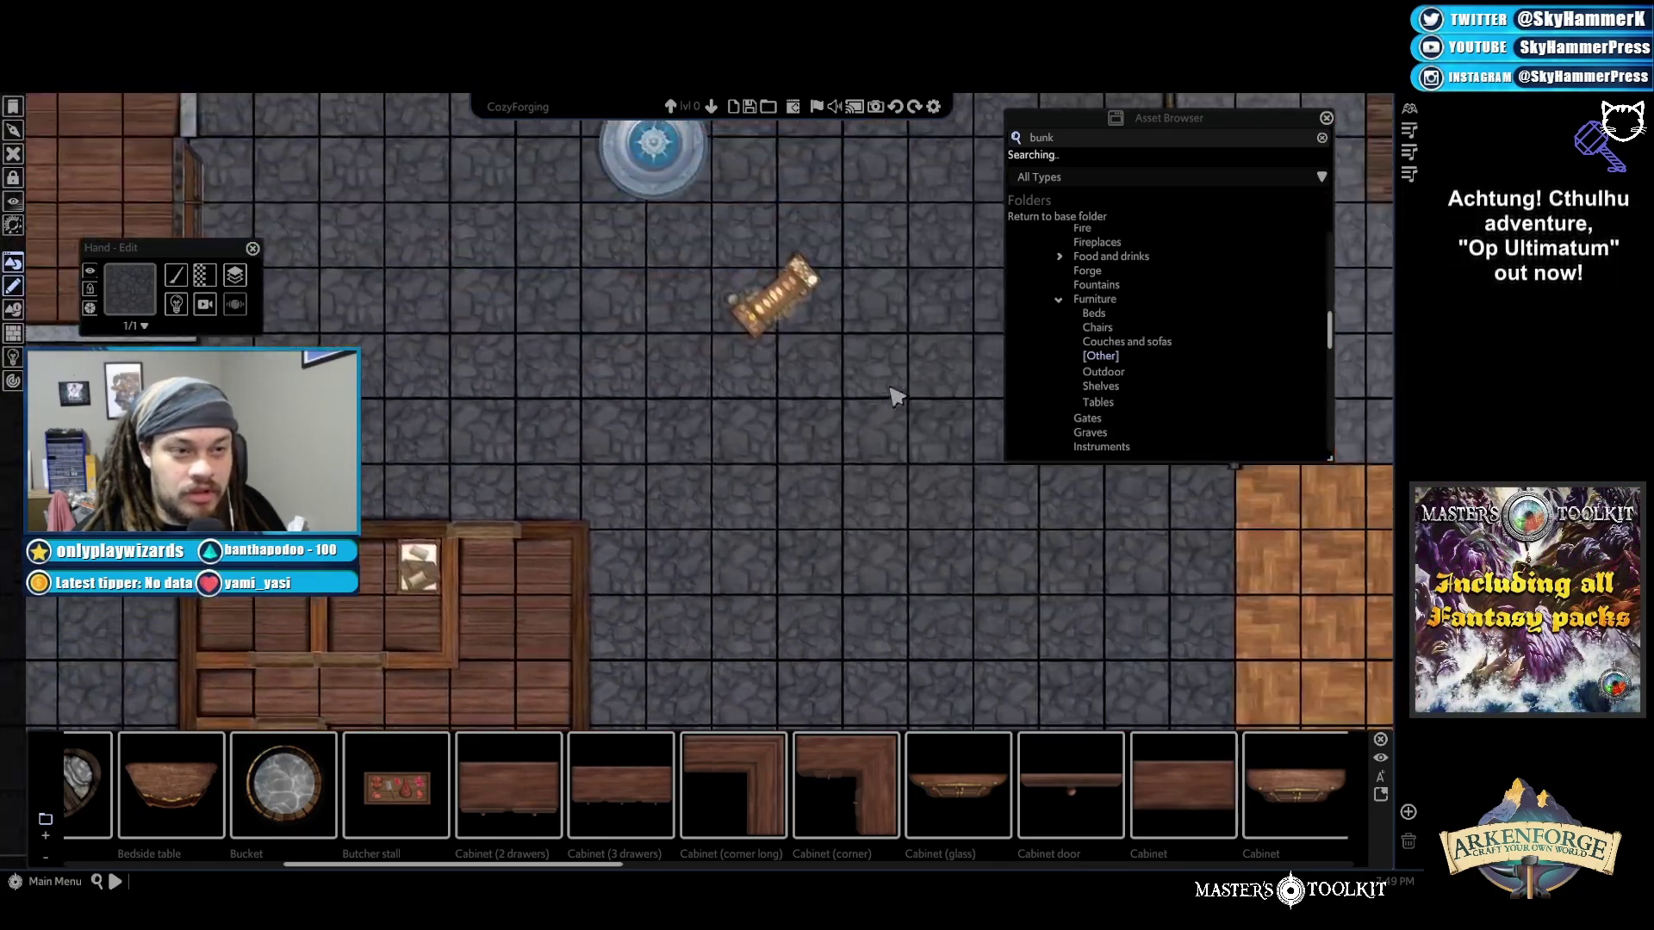
{"action": "scroll", "coordinate": [913, 827], "scroll_direction": "down", "scroll_amount": 8}
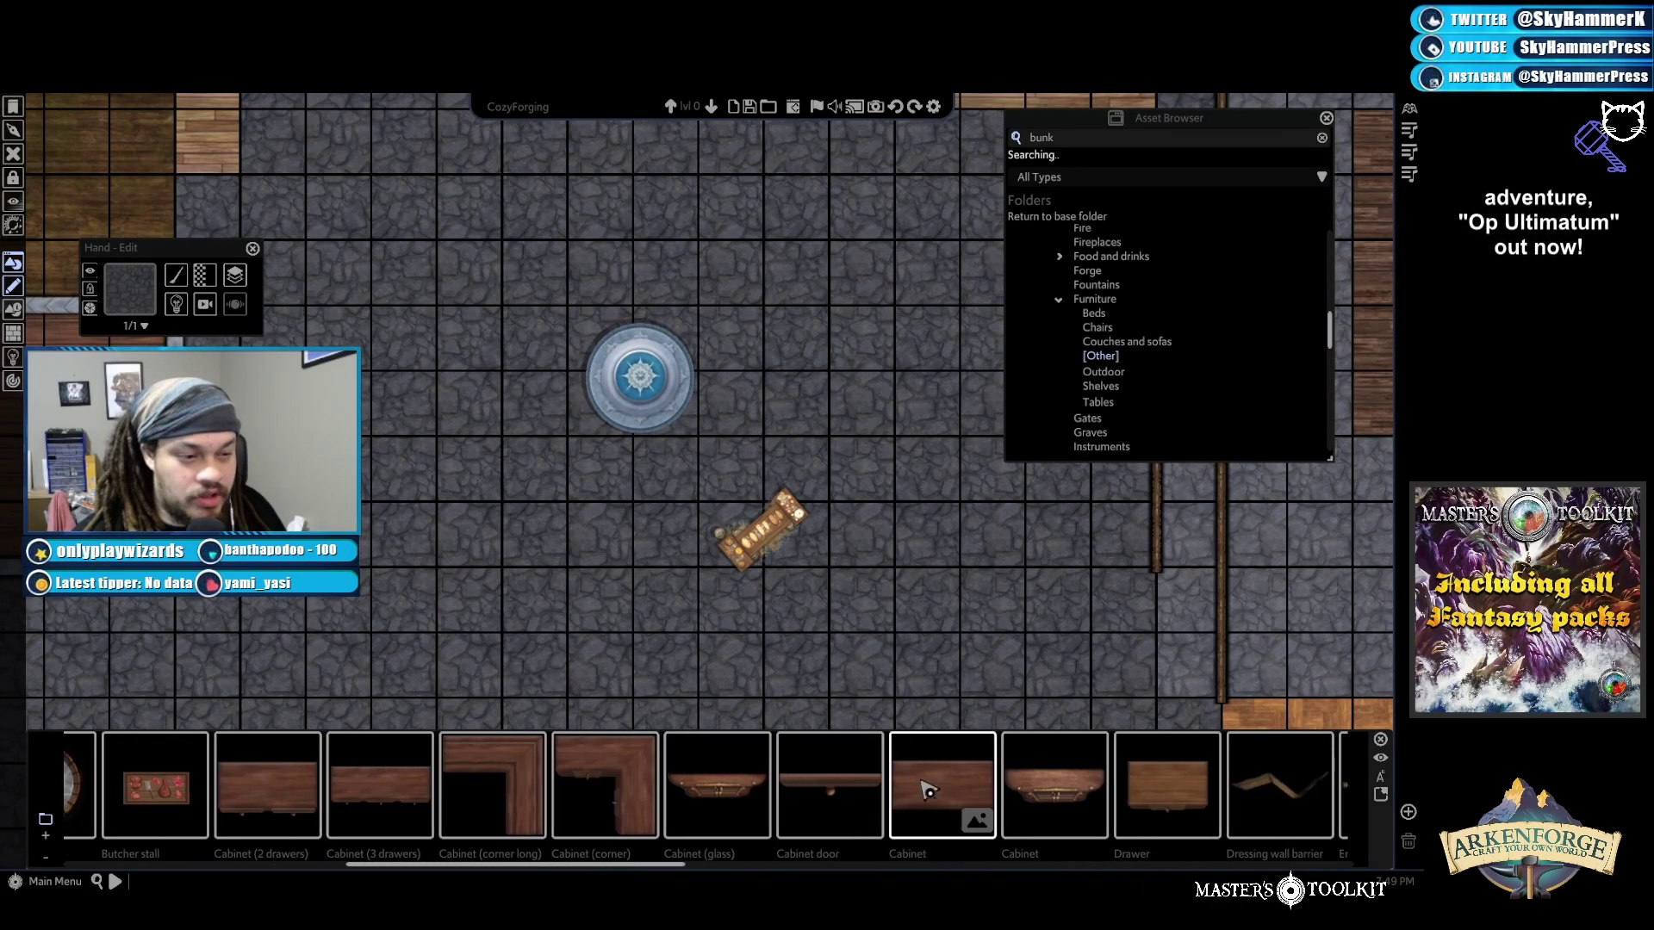
{"action": "scroll", "coordinate": [945, 816], "scroll_direction": "down", "scroll_amount": 9}
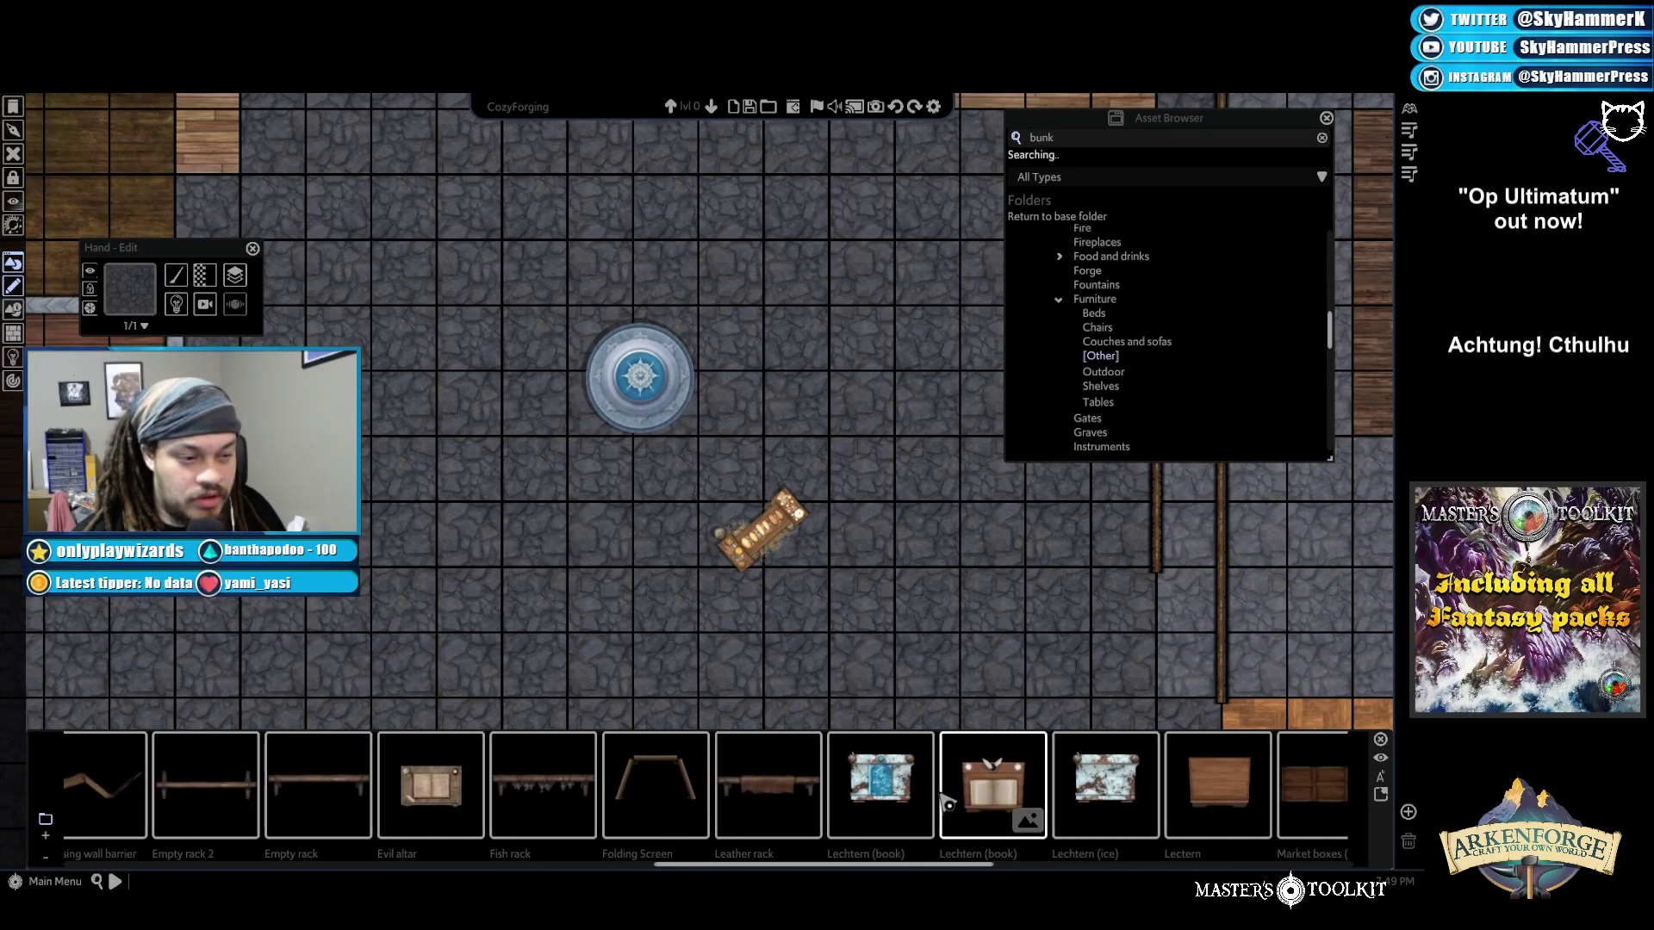
{"action": "scroll", "coordinate": [950, 791], "scroll_direction": "down", "scroll_amount": 2}
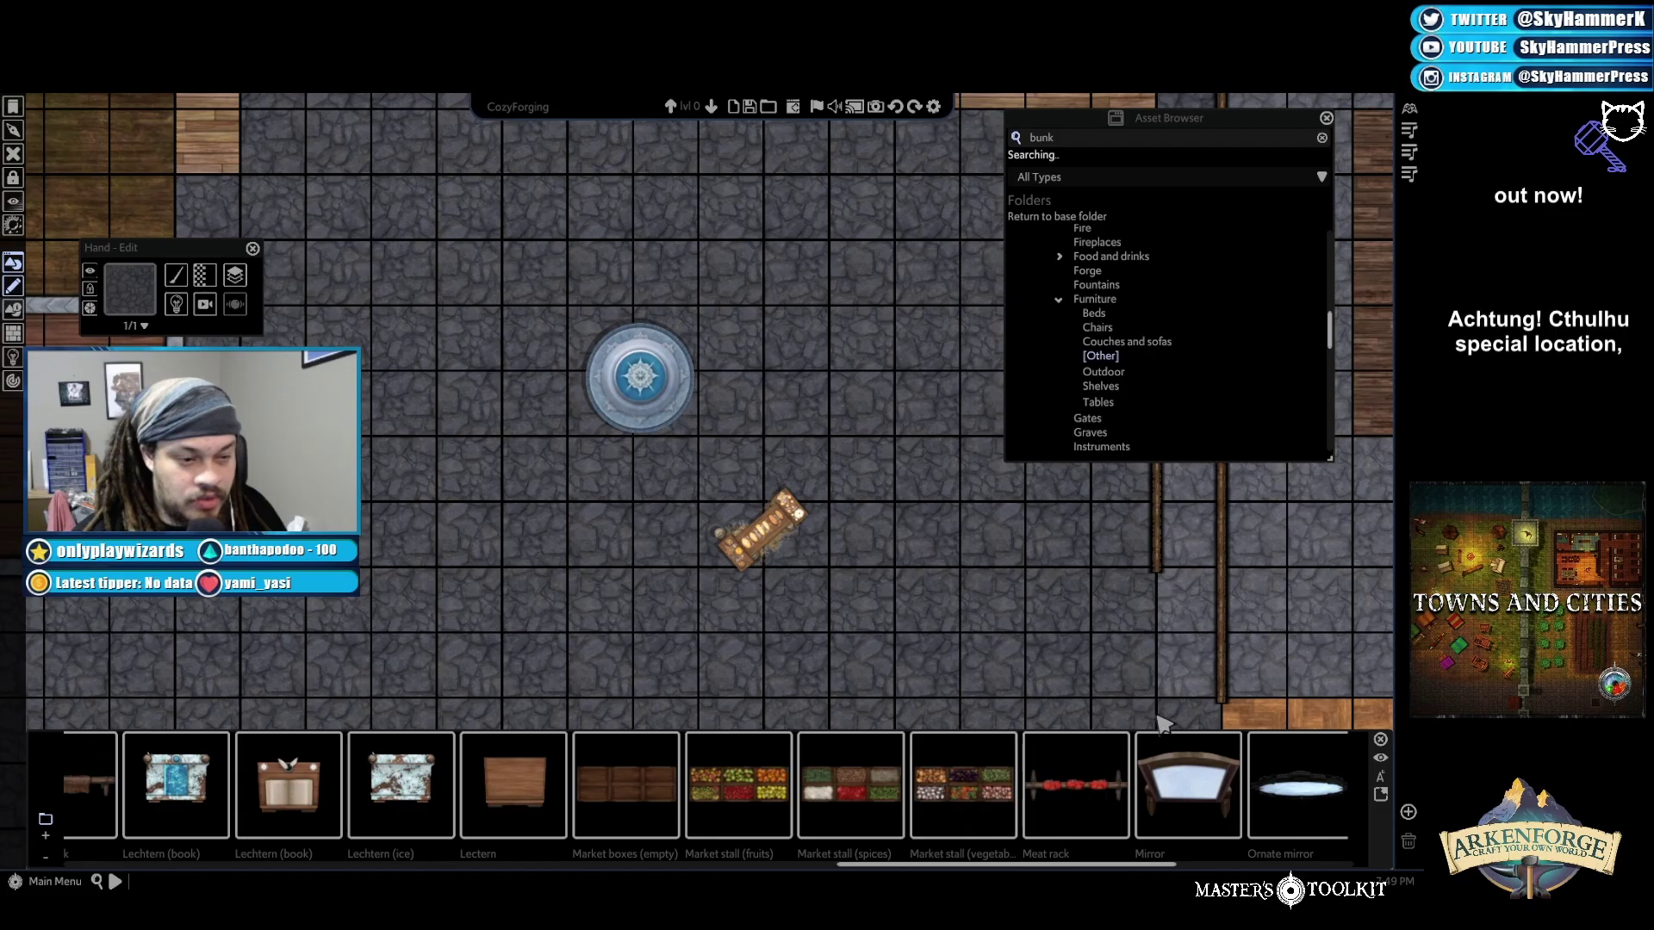
{"action": "left_click_drag", "start_coordinate": [858, 784], "coordinate": [810, 409]}
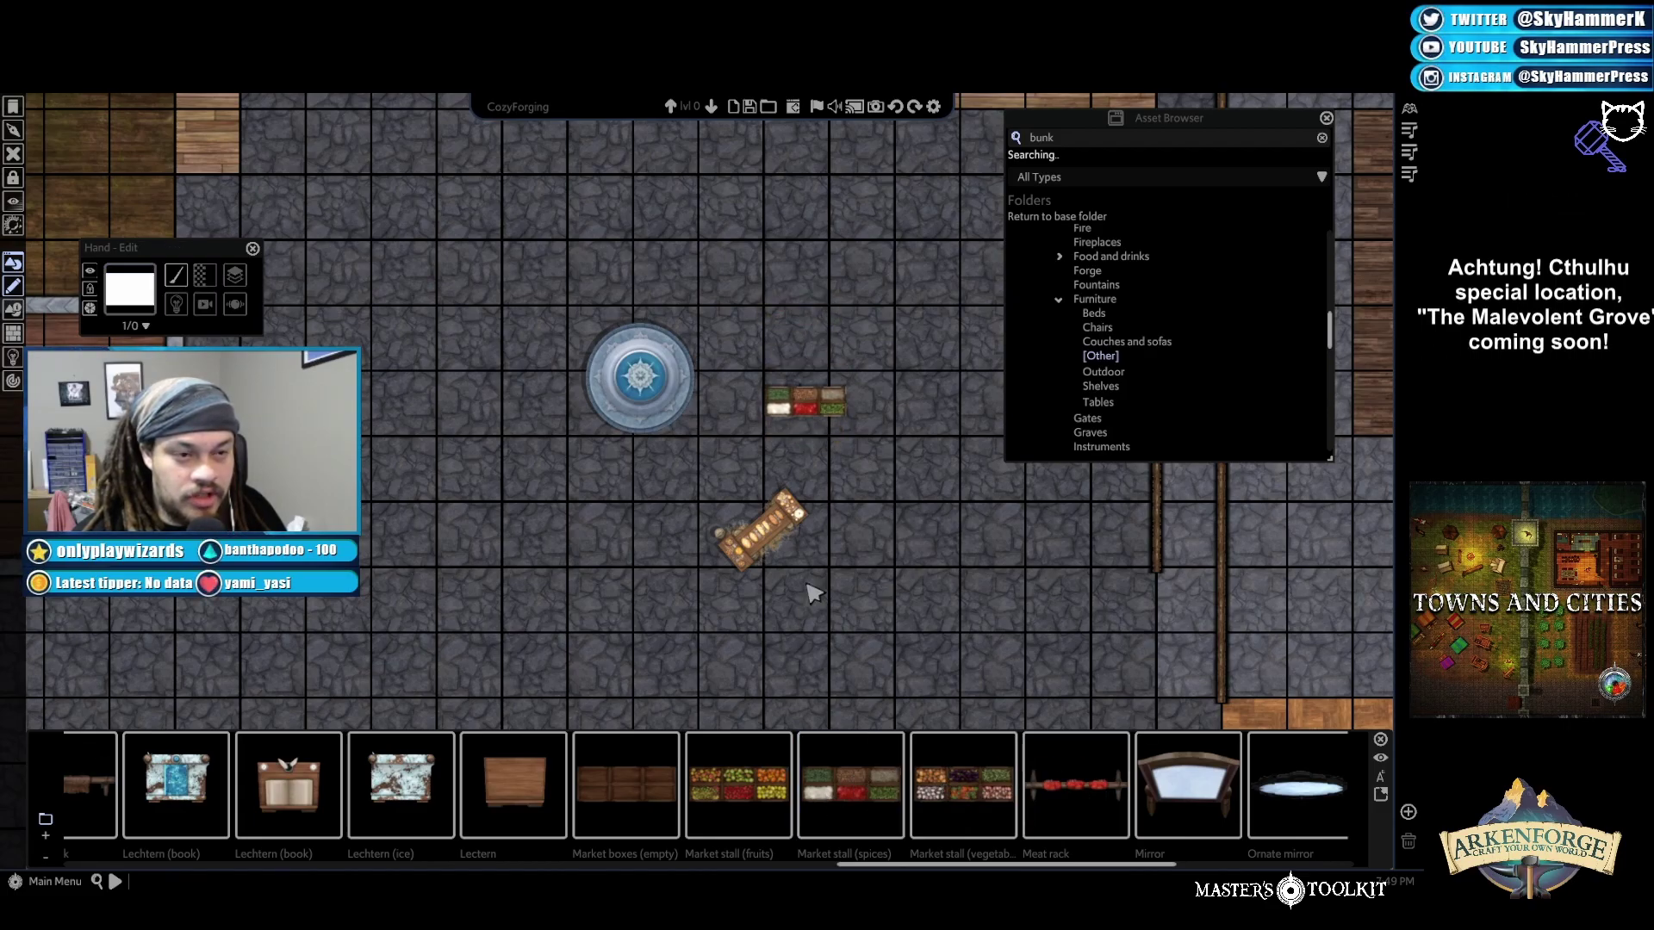
{"action": "left_click_drag", "start_coordinate": [754, 806], "coordinate": [516, 430]}
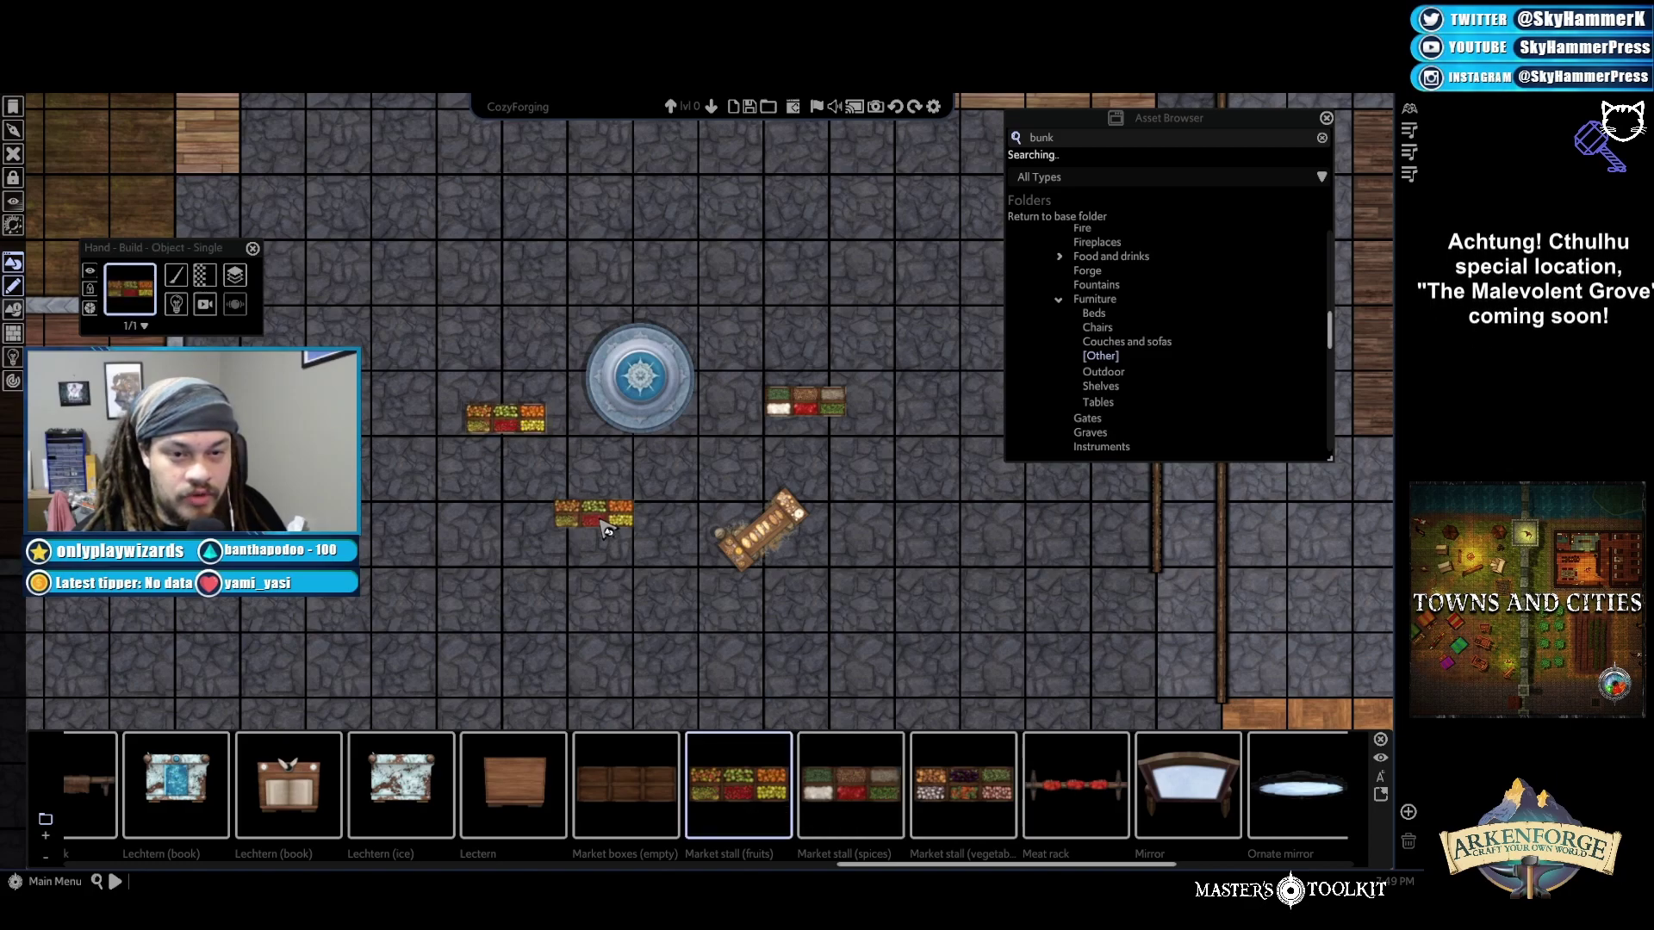
Rotate the fruit and spices stalls to steep slants around the fountain, positioning the fruit stall to its southwest and the spices stall to its northeast
{"action": "left_click", "coordinate": [506, 419]}
{"action": "left_click_drag", "start_coordinate": [457, 370], "coordinate": [457, 456]}
{"action": "left_click", "coordinate": [823, 412]}
{"action": "left_click_drag", "start_coordinate": [851, 403], "coordinate": [848, 318]}
{"action": "left_click", "coordinate": [525, 430]}
{"action": "left_click_drag", "start_coordinate": [526, 430], "coordinate": [480, 461]}
{"action": "left_click", "coordinate": [803, 454]}
{"action": "key", "text": "s"}
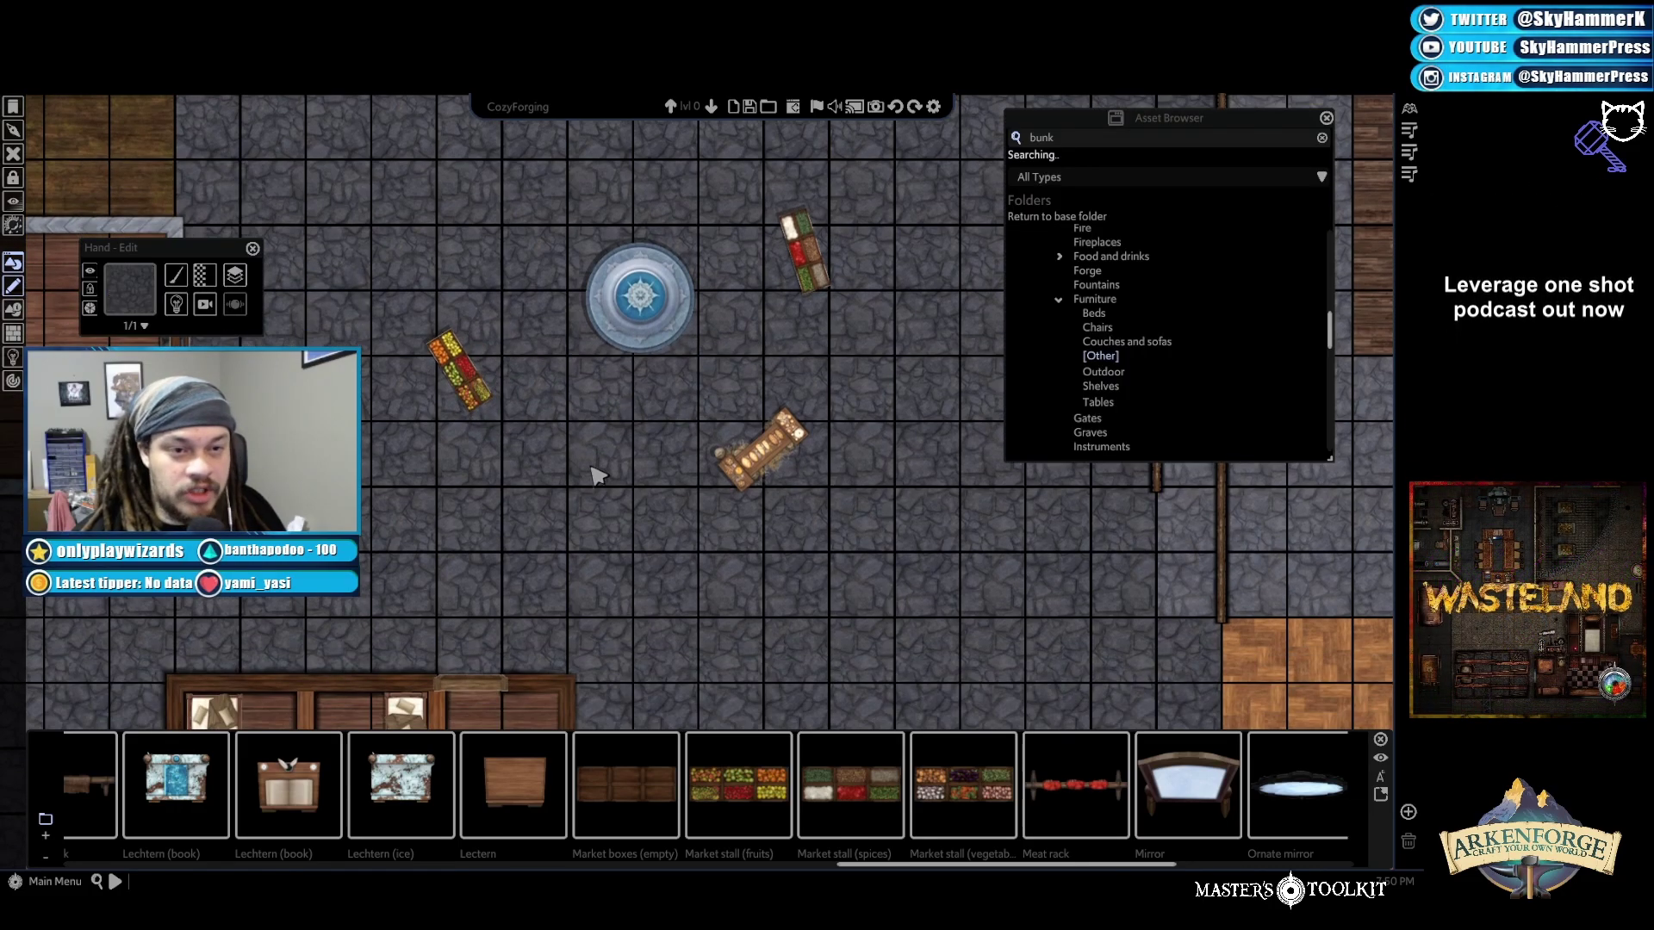
Move the fruit stall slightly closer to the fountain and rotate the spices stall a little counterclockwise
{"action": "left_click", "coordinate": [465, 388]}
{"action": "left_click_drag", "start_coordinate": [465, 388], "coordinate": [516, 407]}
{"action": "left_click", "coordinate": [825, 264]}
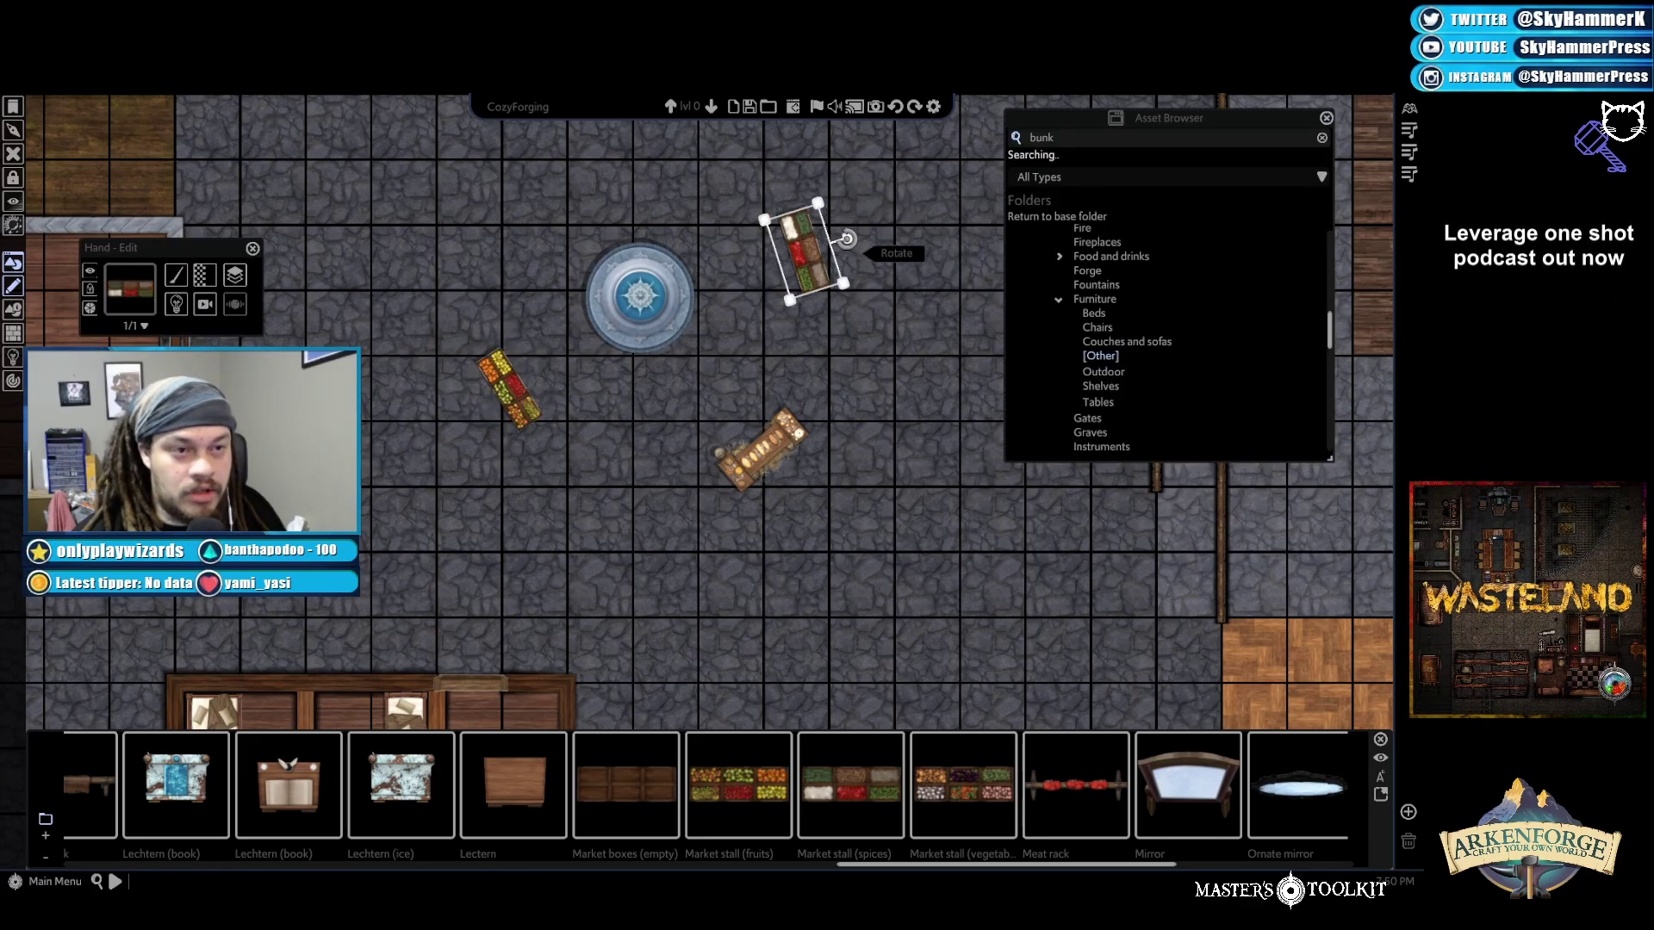
{"action": "left_click_drag", "start_coordinate": [848, 242], "coordinate": [841, 237]}
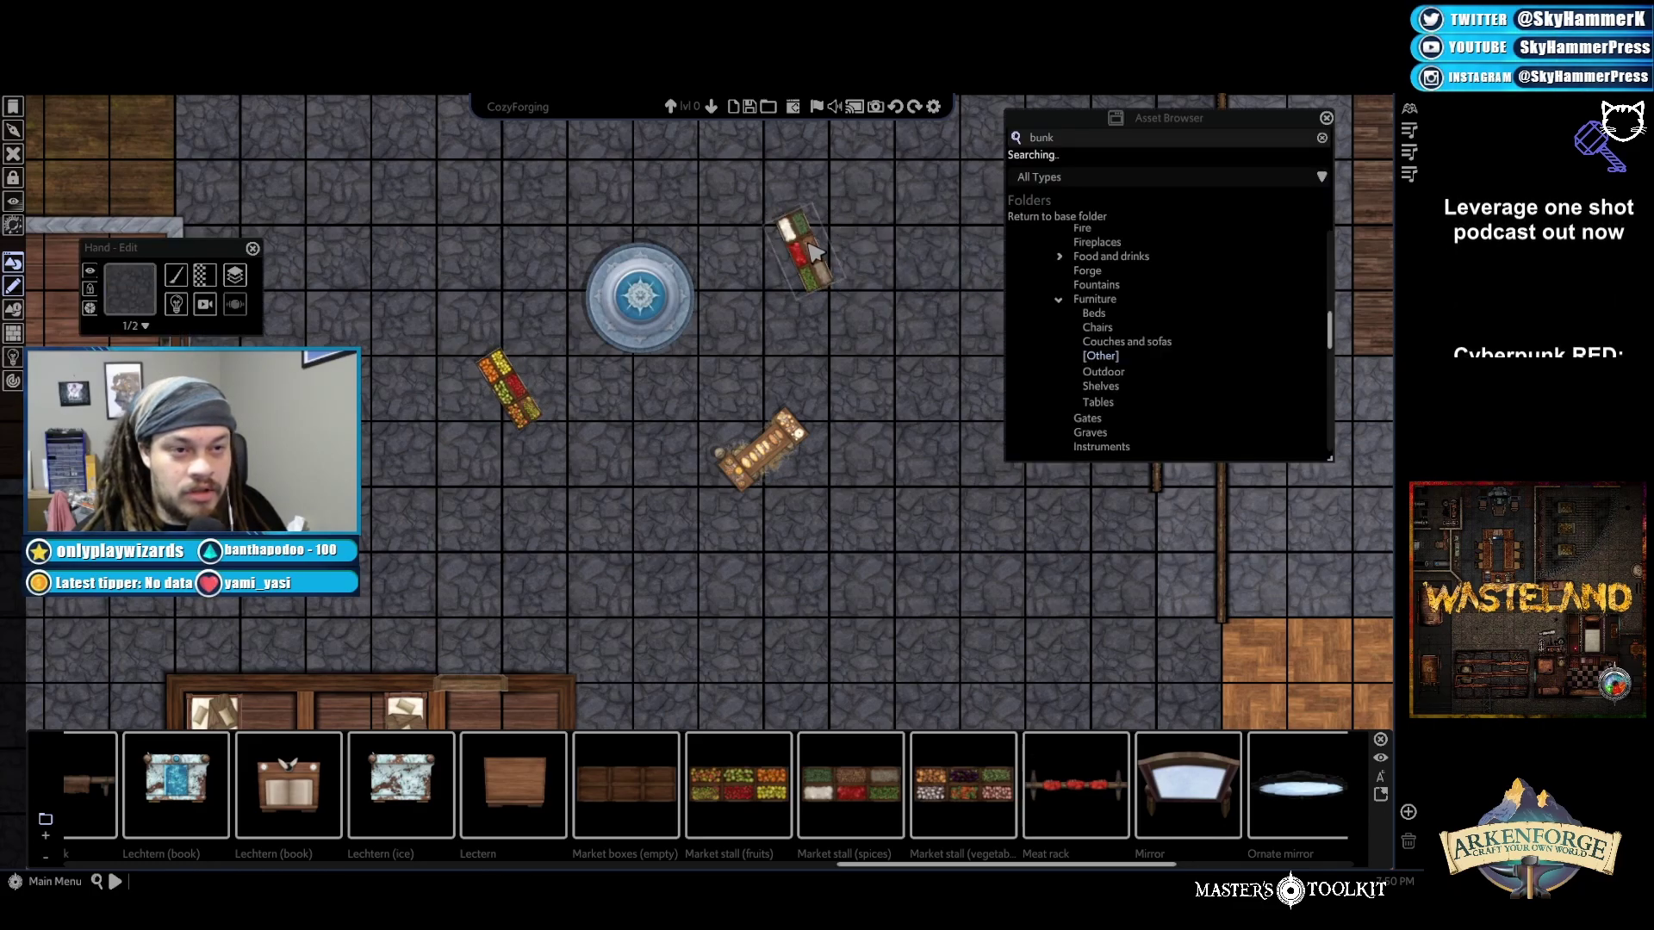
Browse the remaining furniture assets and examine the numbered buildings on the Linech's Burrow reference image against the furnished map
{"action": "scroll", "coordinate": [827, 362], "scroll_direction": "down", "scroll_amount": 3}
{"action": "mouse_move", "coordinate": [955, 550]}
{"action": "left_mouse_down"}
{"action": "mouse_move", "coordinate": [924, 435]}
{"action": "mouse_move", "coordinate": [929, 540]}
{"action": "left_mouse_up"}
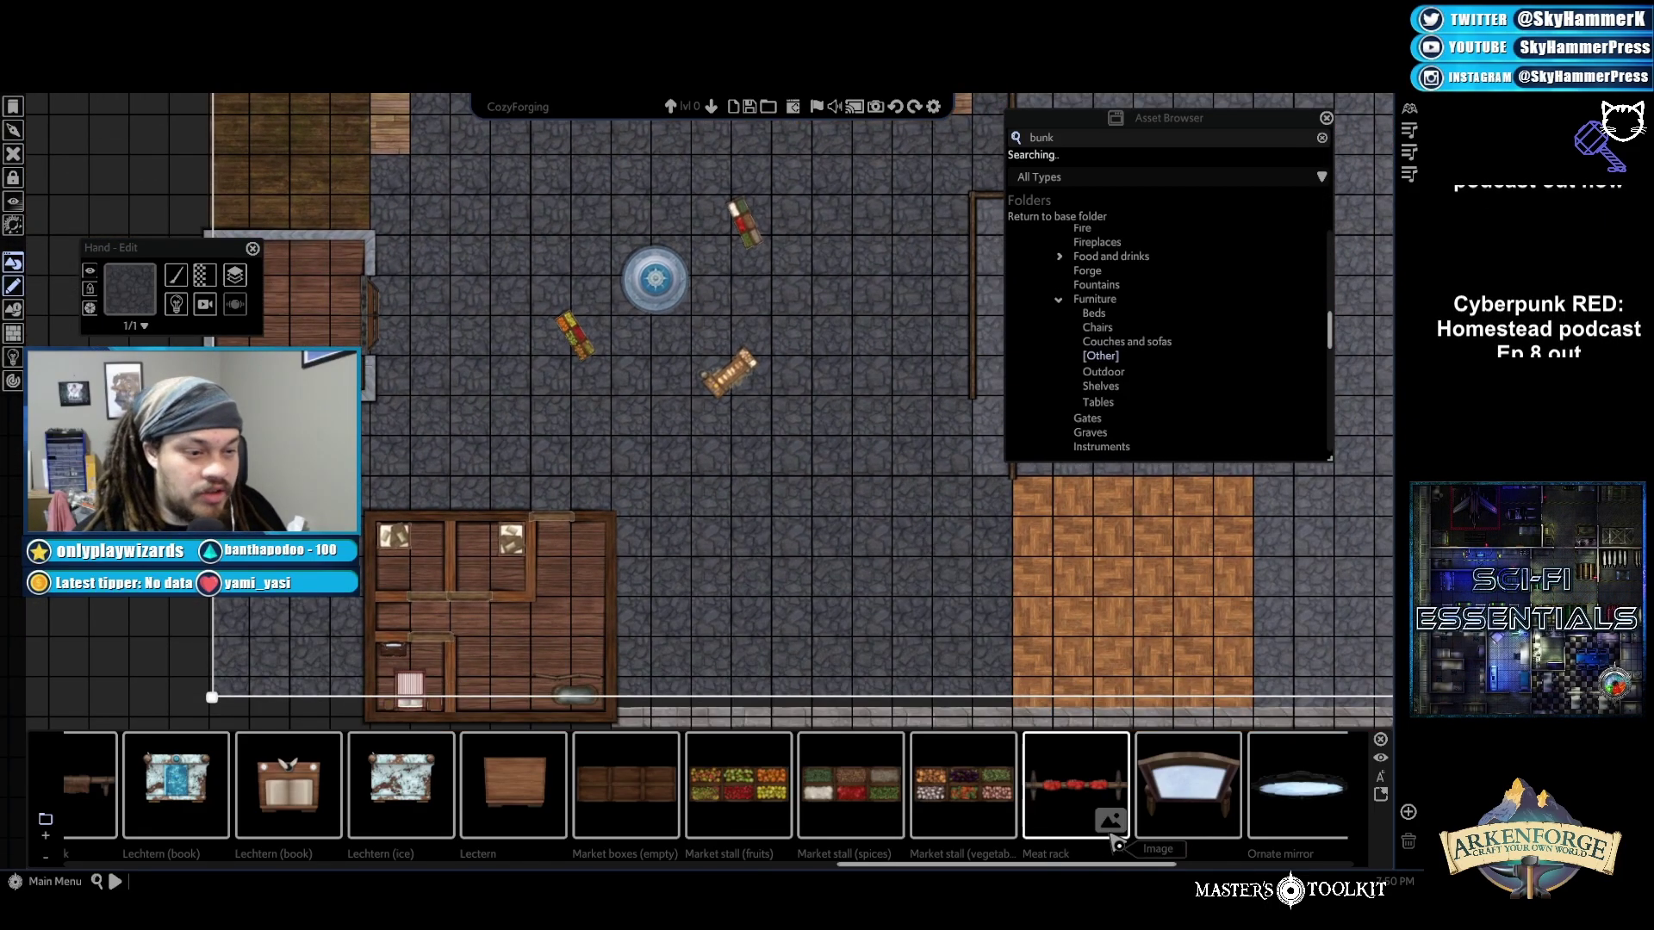
{"action": "scroll", "coordinate": [1120, 831], "scroll_direction": "down", "scroll_amount": 3}
{"action": "scroll", "coordinate": [1122, 831], "scroll_direction": "down", "scroll_amount": 2}
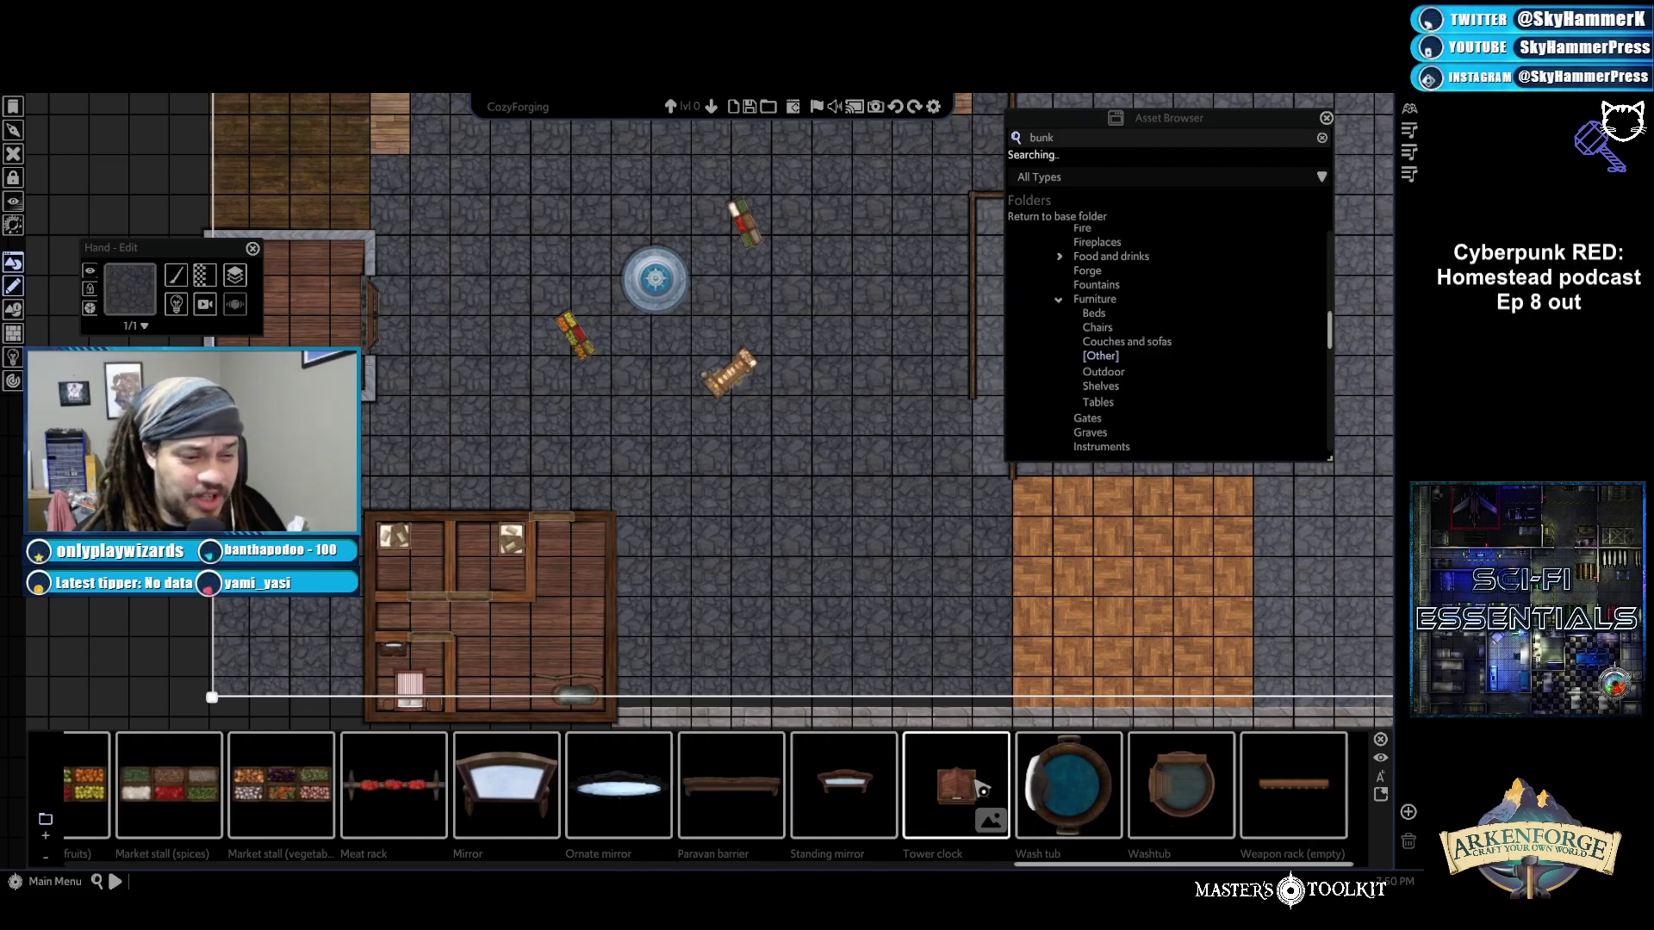
{"action": "scroll", "coordinate": [1034, 534], "scroll_direction": "down", "scroll_amount": 3}
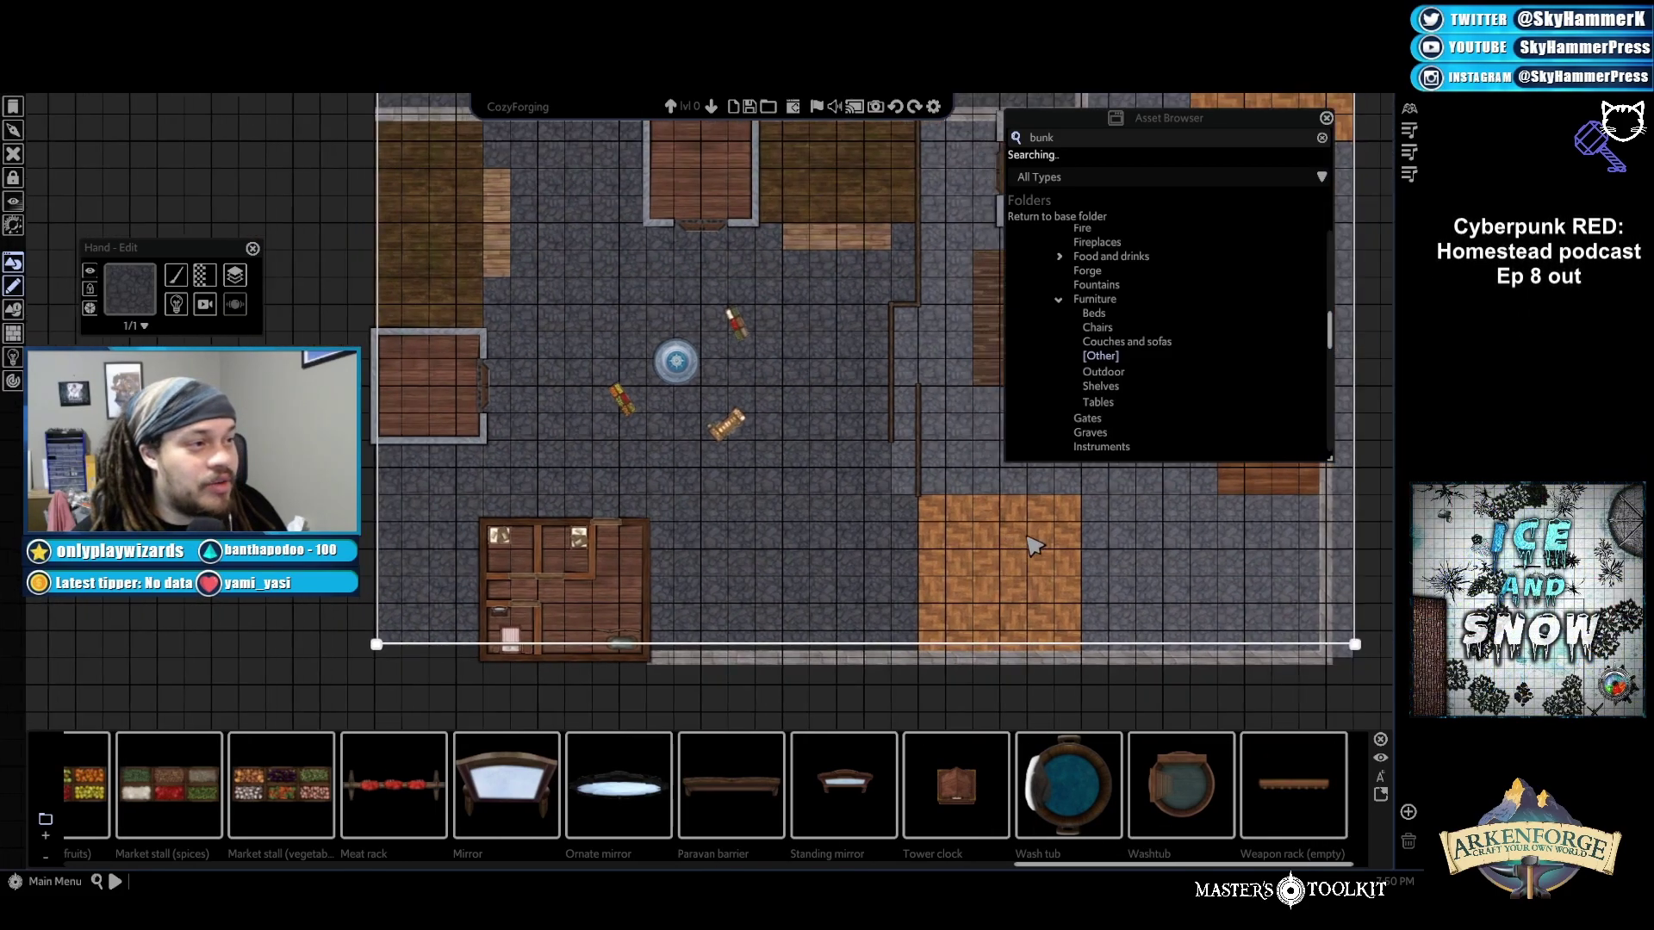
{"action": "key", "text": "Right"}
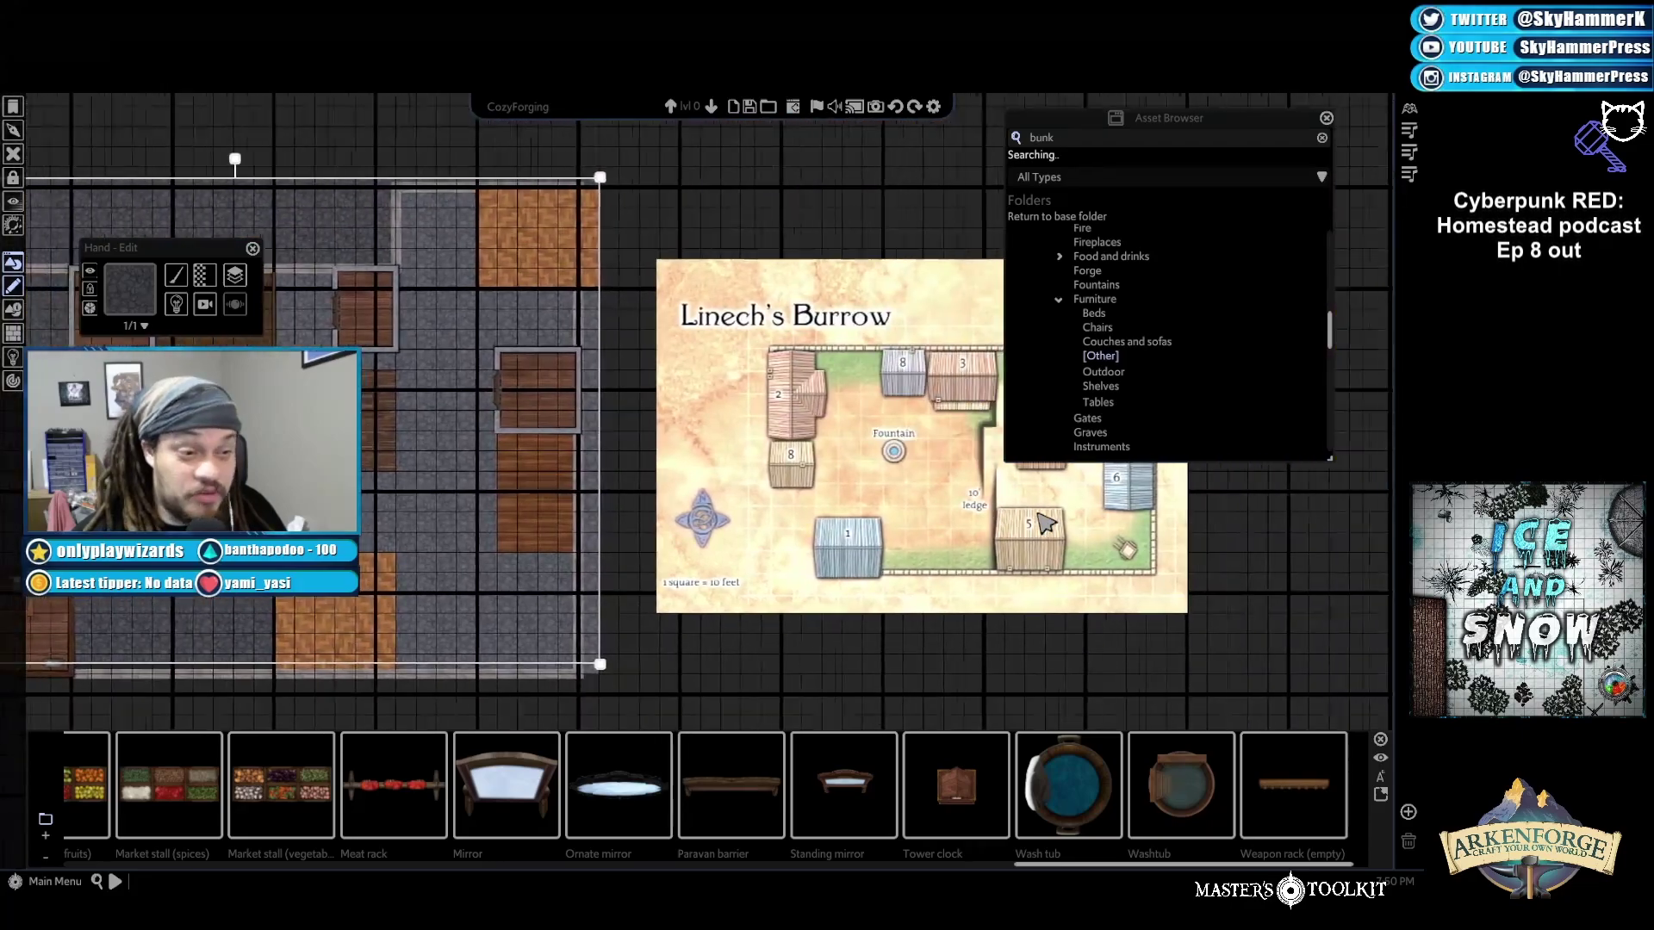
{"action": "key", "text": "Right"}
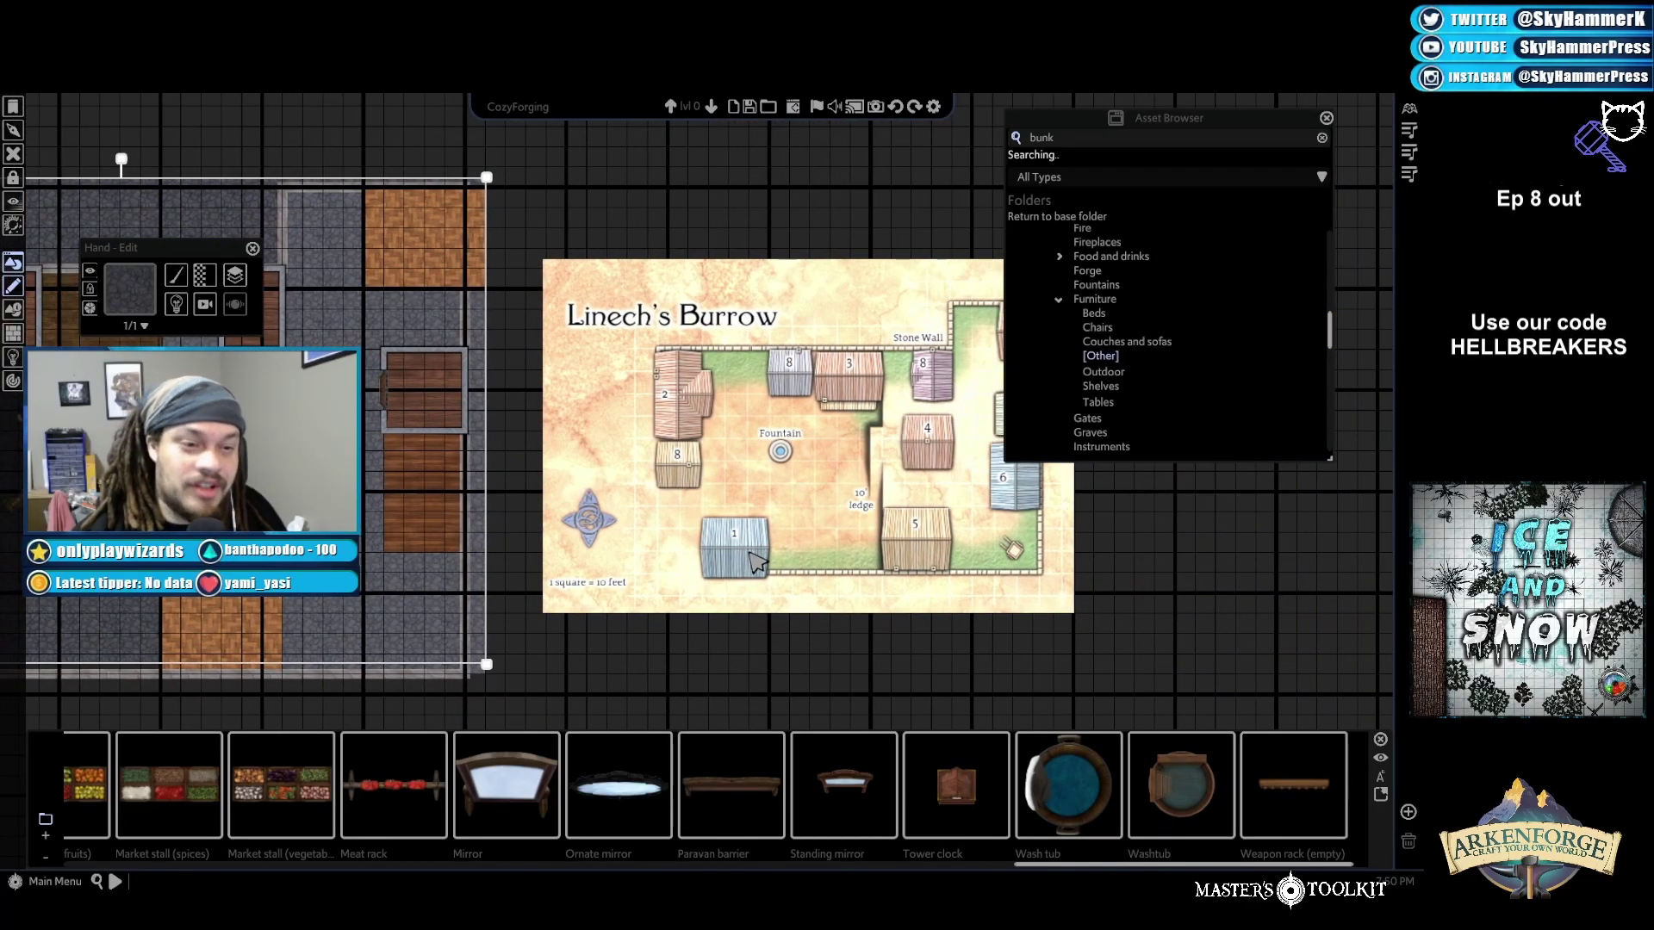
{"action": "scroll", "coordinate": [900, 586], "scroll_direction": "up", "scroll_amount": 5}
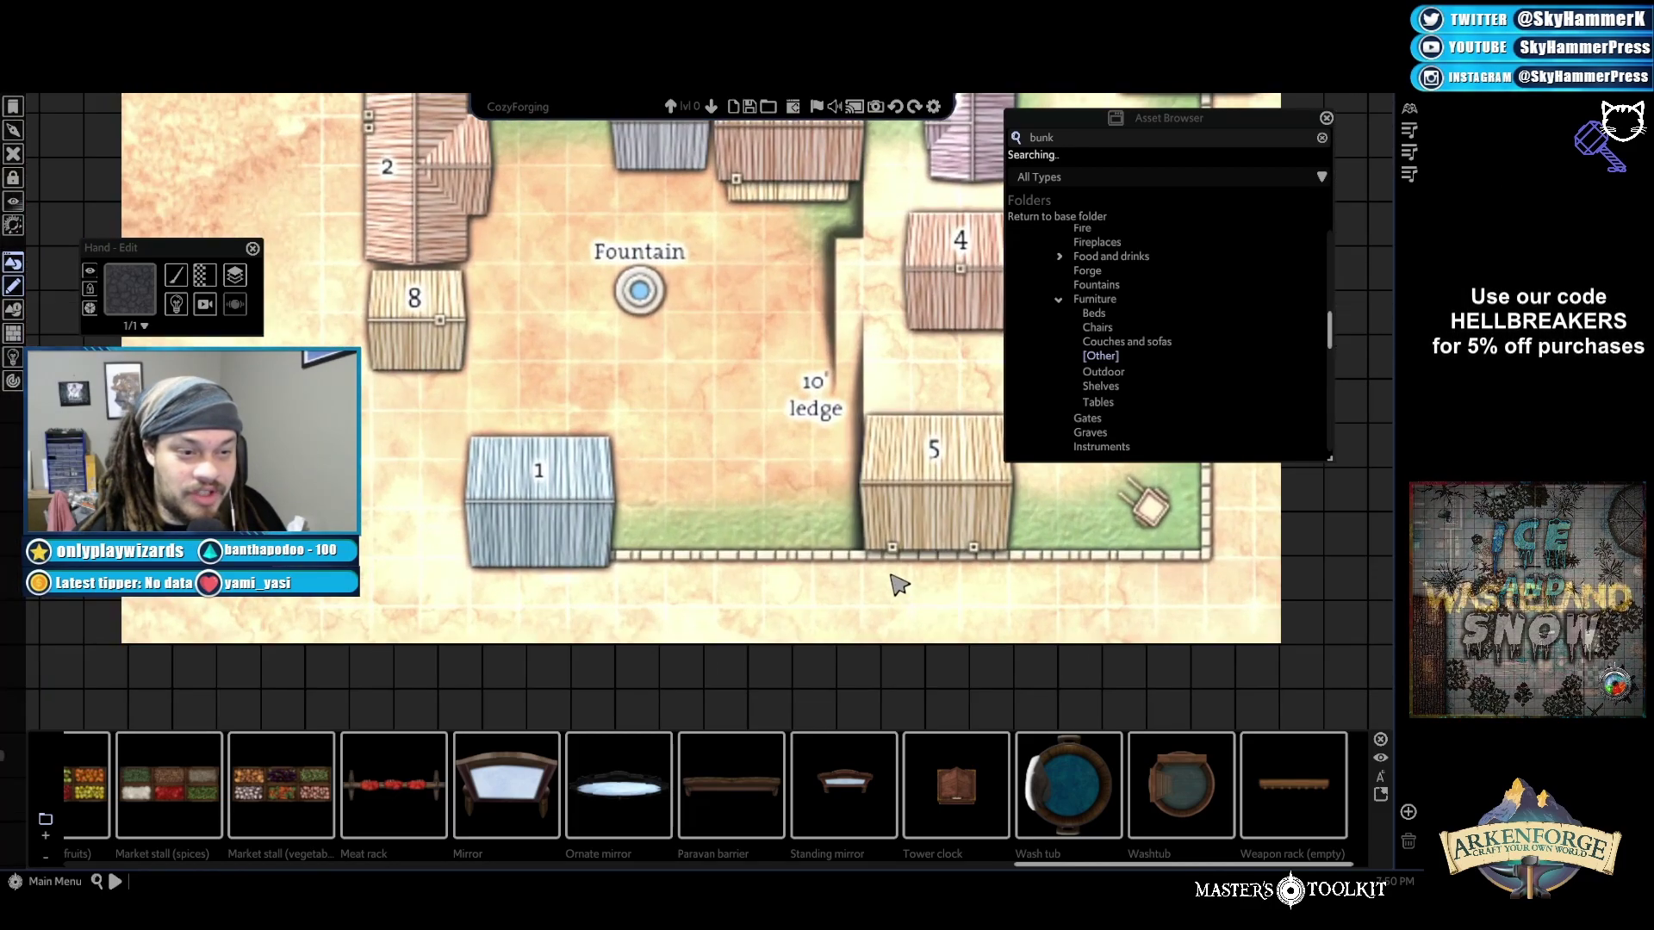
{"action": "key", "text": "Up"}
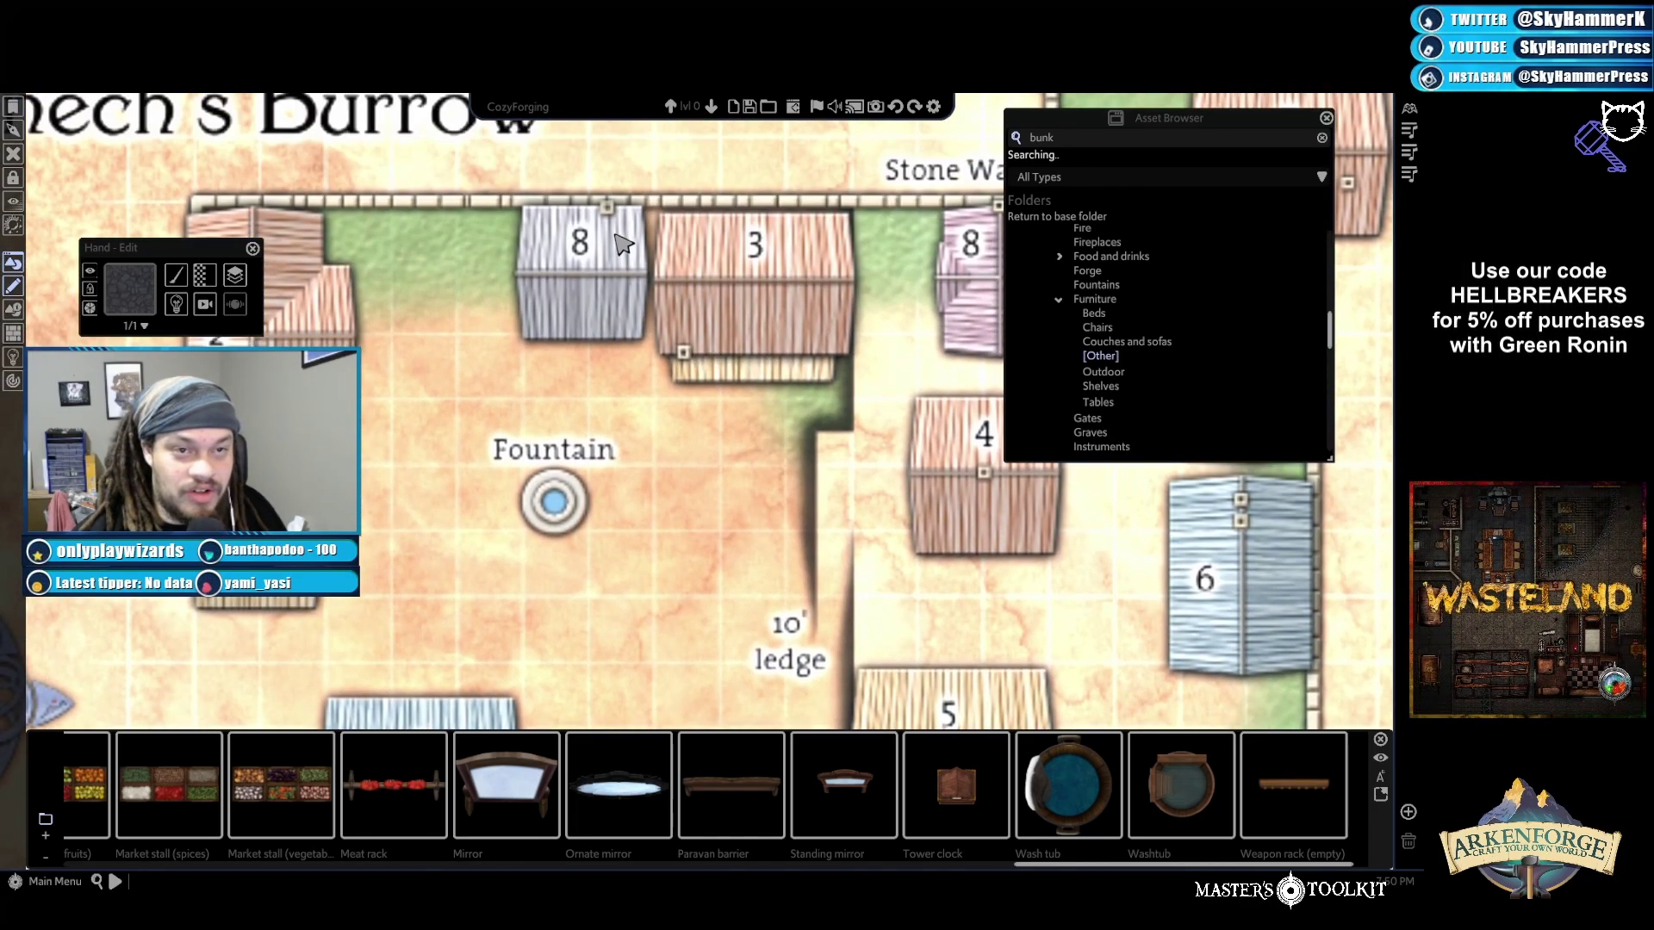
{"action": "key", "text": "Down"}
{"action": "key", "text": "Down"}
{"action": "key", "text": "Down"}
{"action": "key", "text": "Right"}
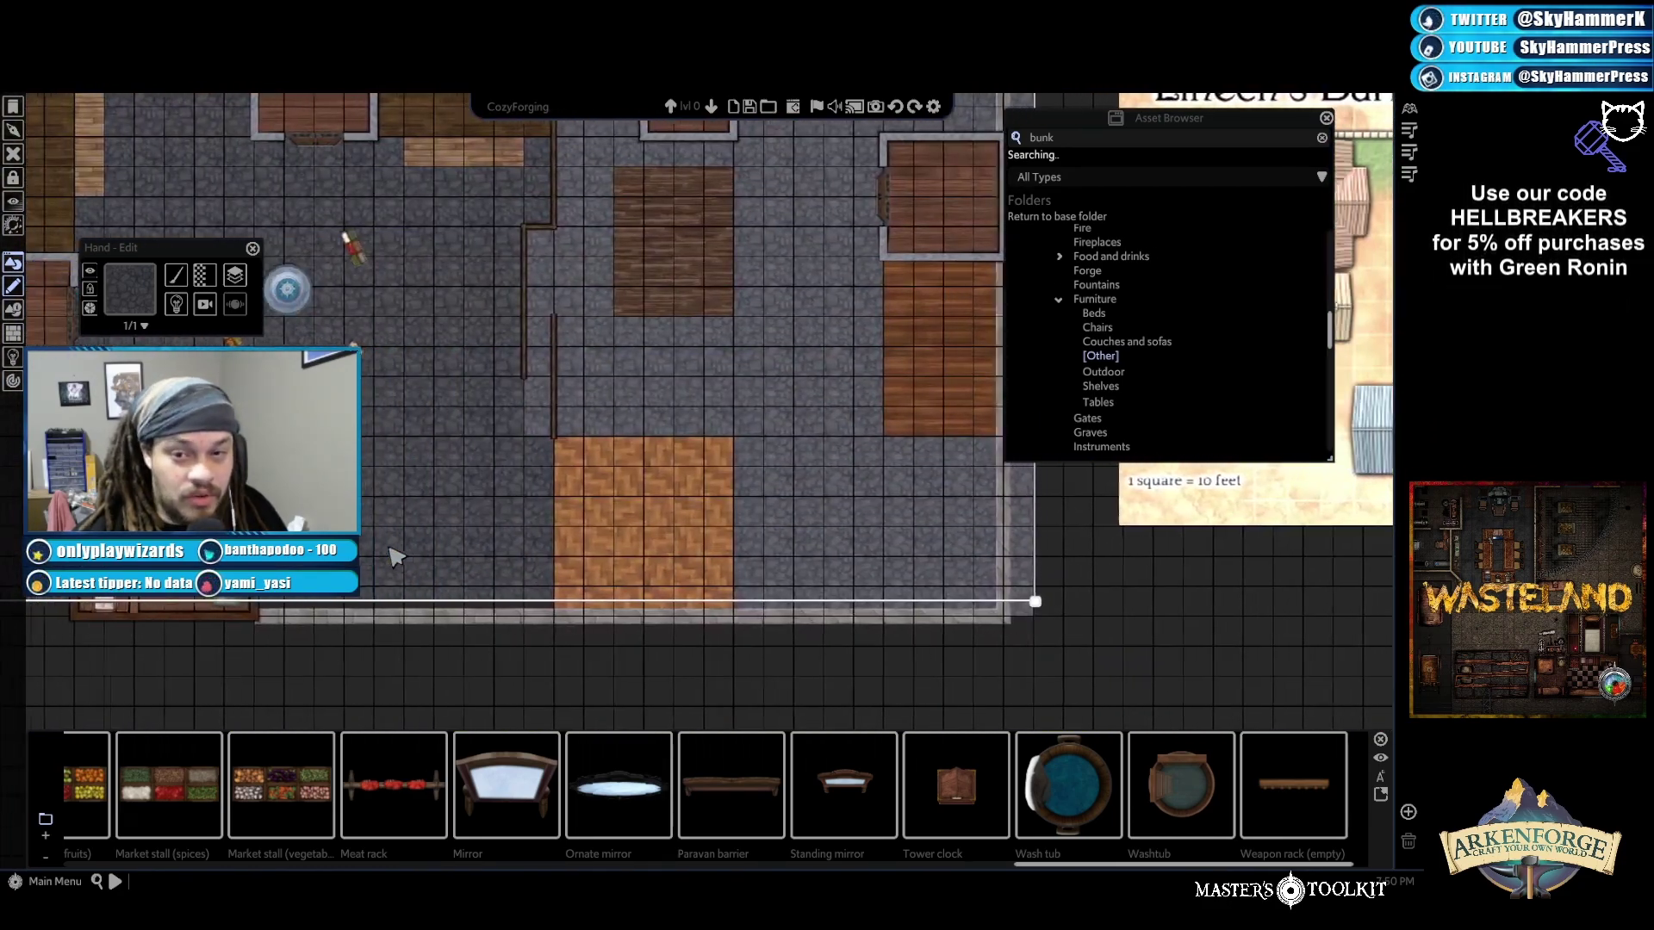
{"action": "scroll", "coordinate": [396, 556], "scroll_direction": "up", "scroll_amount": 5}
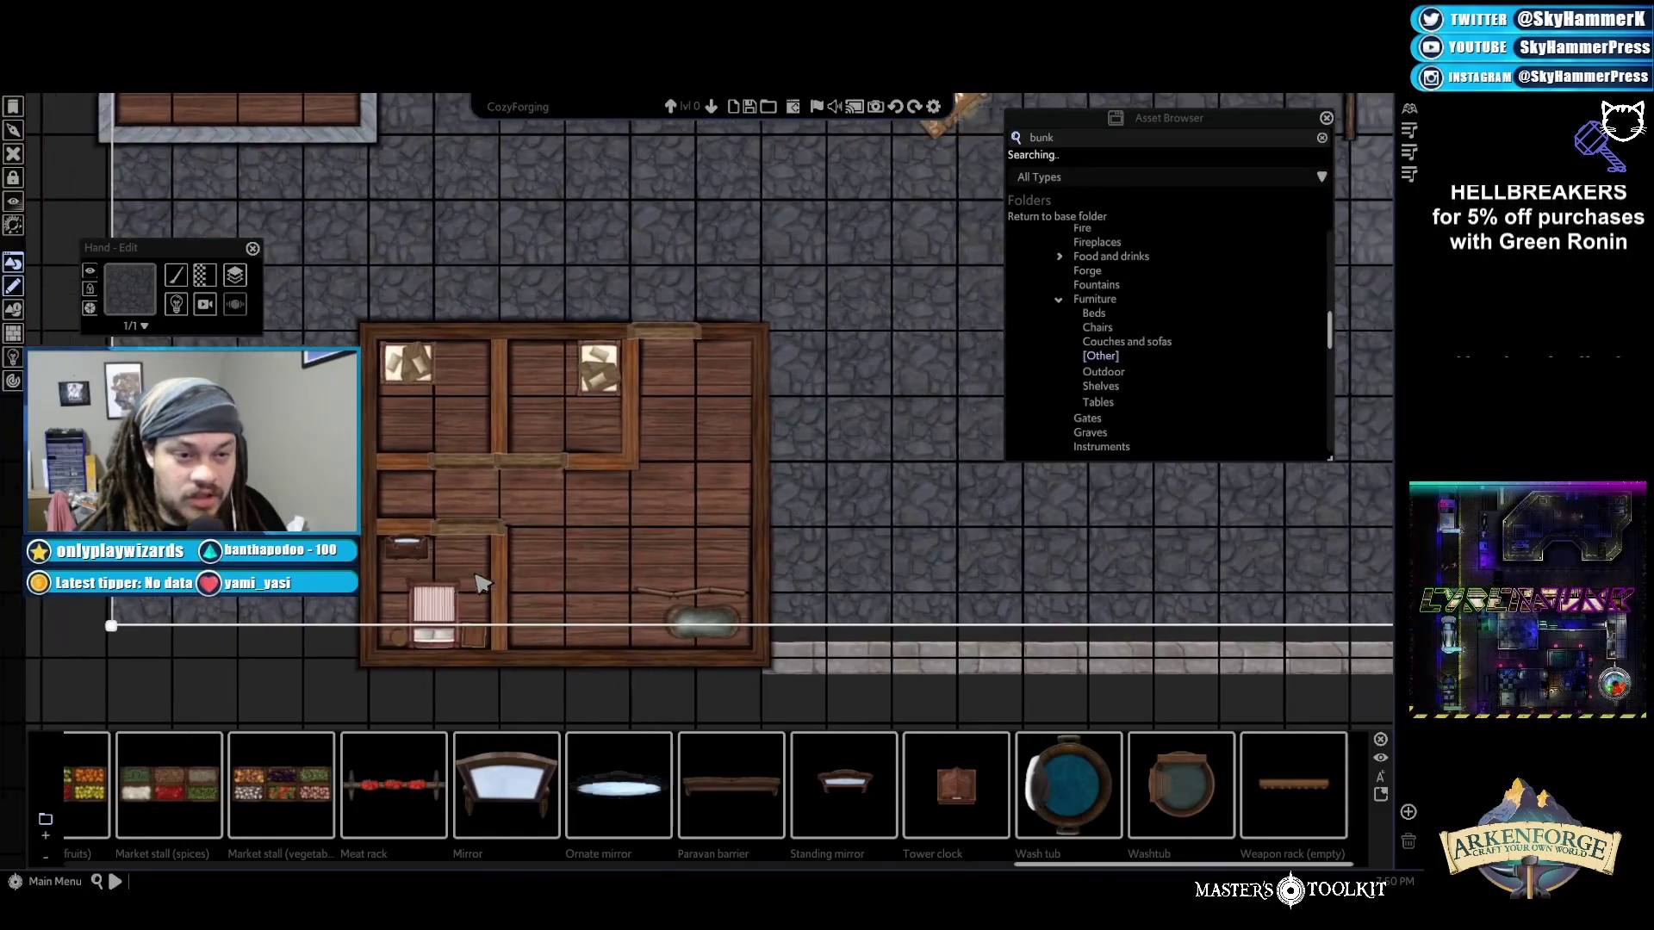
Open the Fireplaces assets, try a Fireplace (christmas) on the street east of the furnished building, and delete it
{"action": "left_click", "coordinate": [1101, 244]}
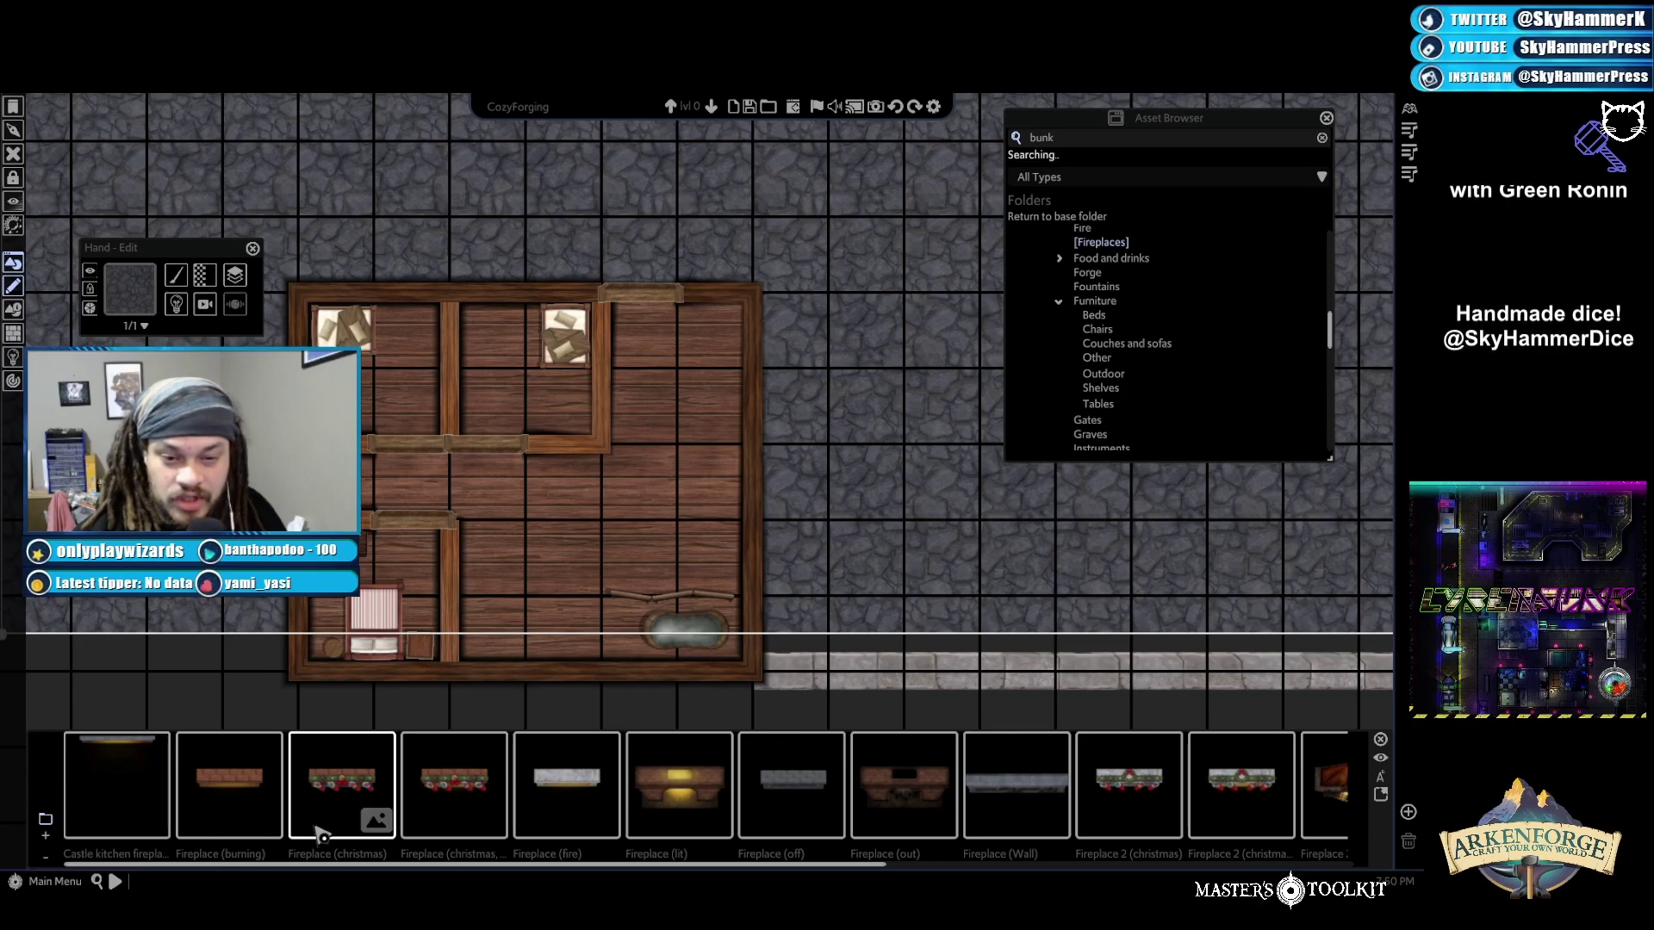
{"action": "left_click", "coordinate": [357, 800]}
{"action": "left_click", "coordinate": [840, 418]}
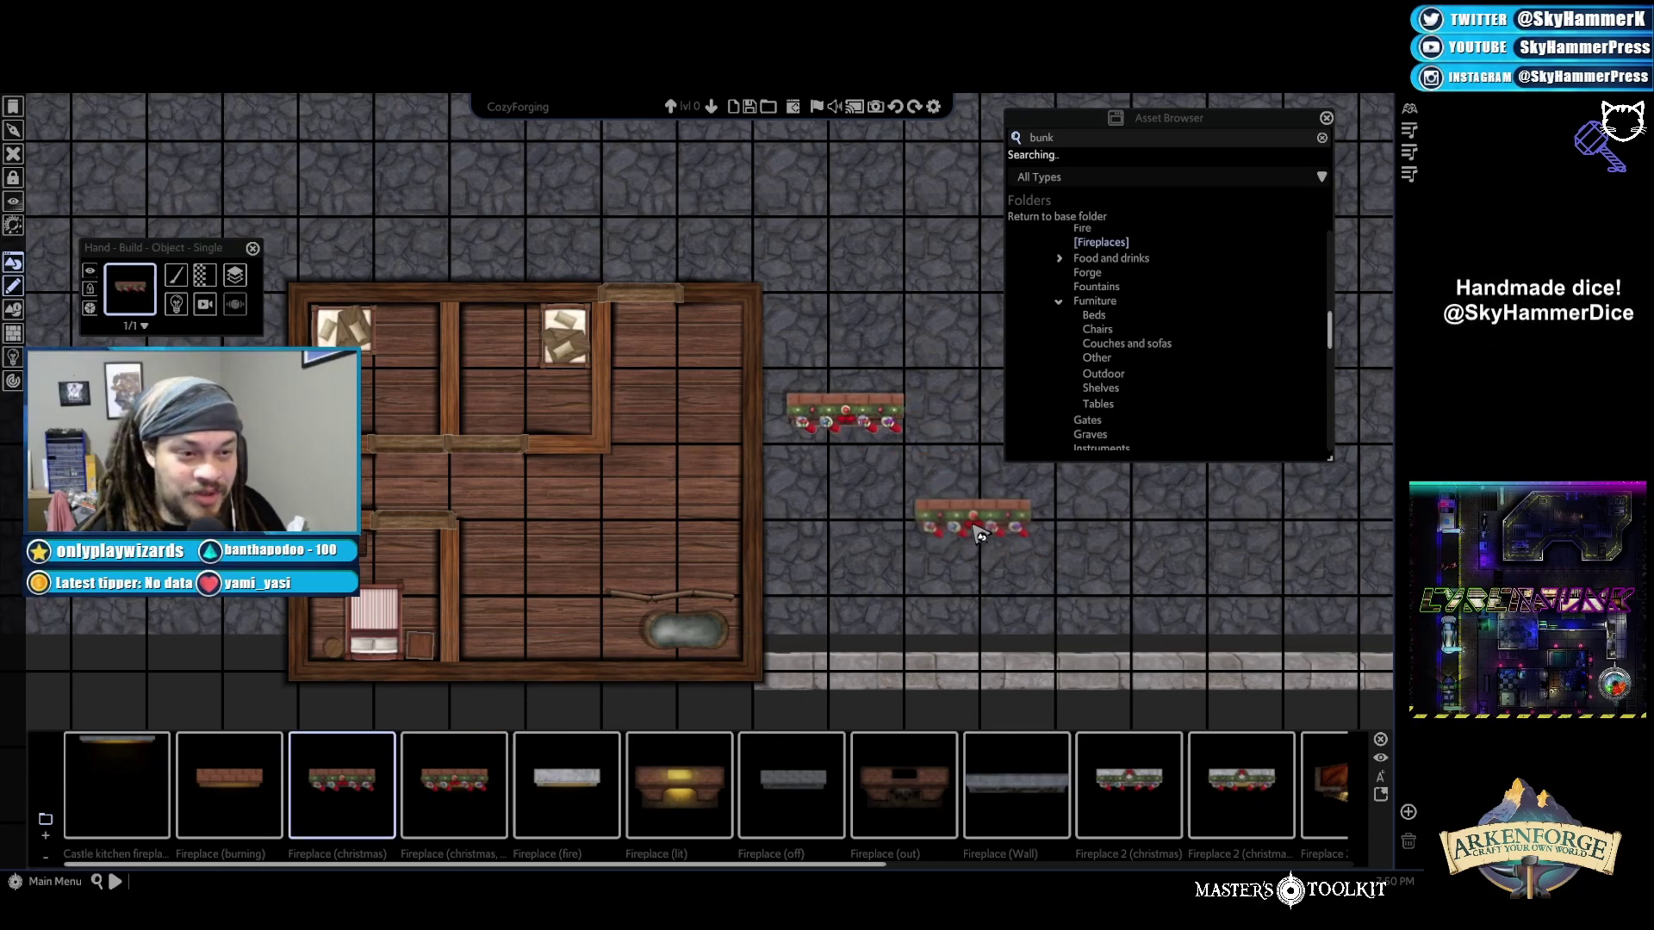
{"action": "scroll", "coordinate": [958, 575], "scroll_direction": "up", "scroll_amount": 2}
{"action": "scroll", "coordinate": [959, 575], "scroll_direction": "up", "scroll_amount": 3}
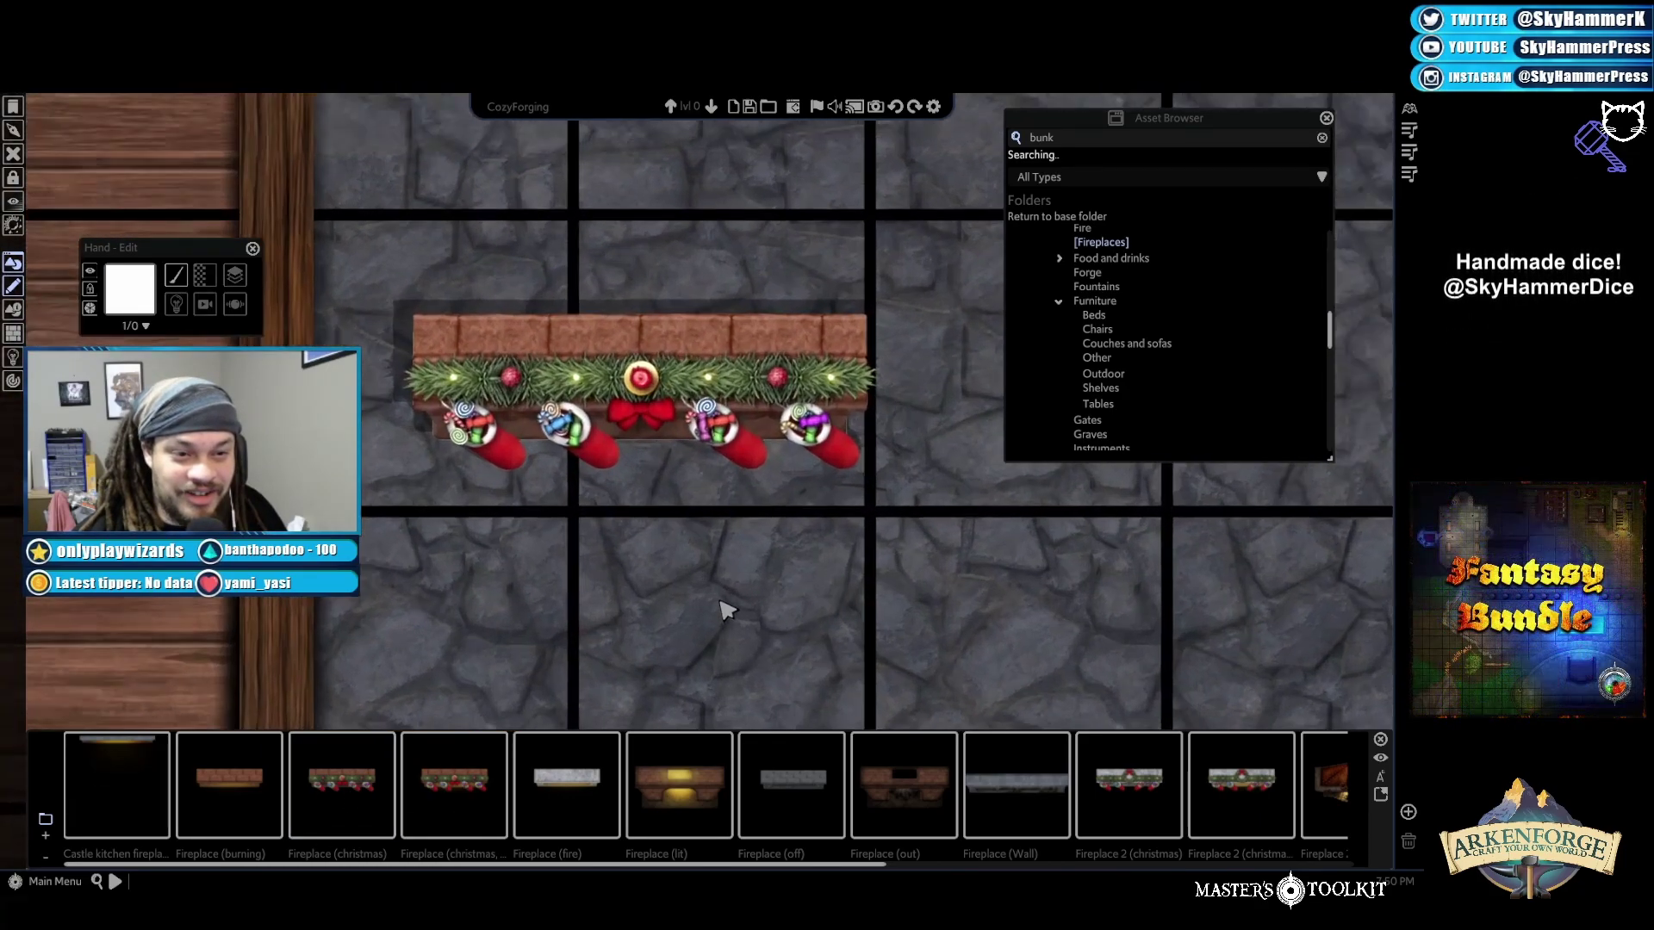
{"action": "scroll", "coordinate": [735, 601], "scroll_direction": "down", "scroll_amount": 5}
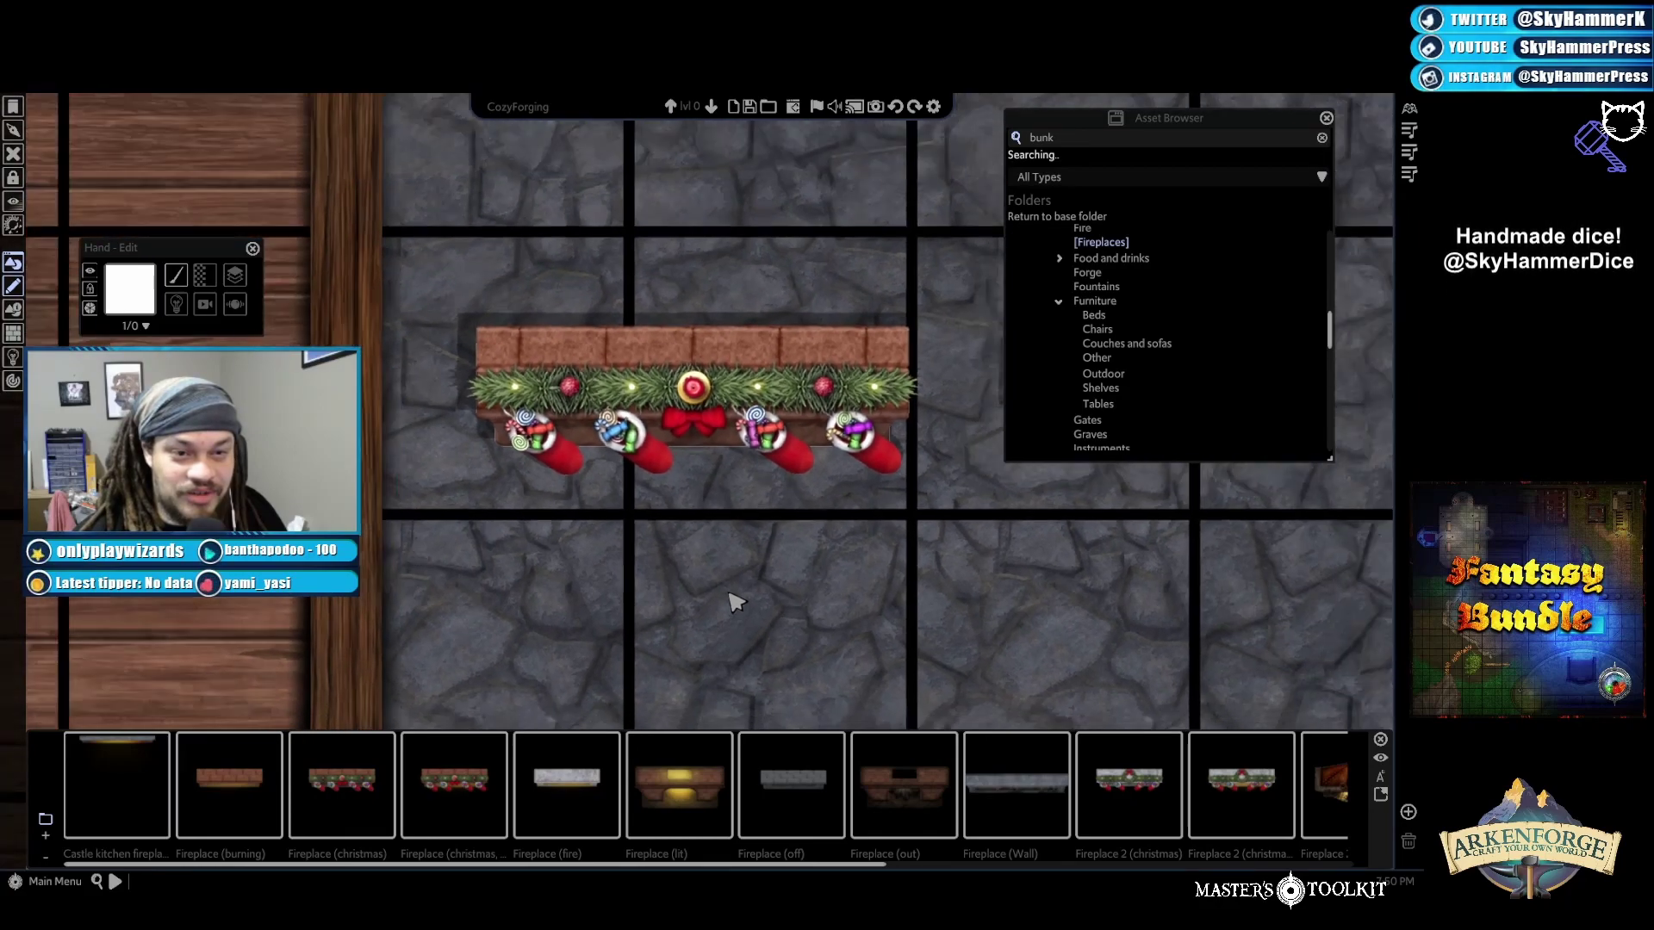
{"action": "left_click", "coordinate": [752, 487]}
{"action": "scroll", "coordinate": [719, 560], "scroll_direction": "down", "scroll_amount": 1}
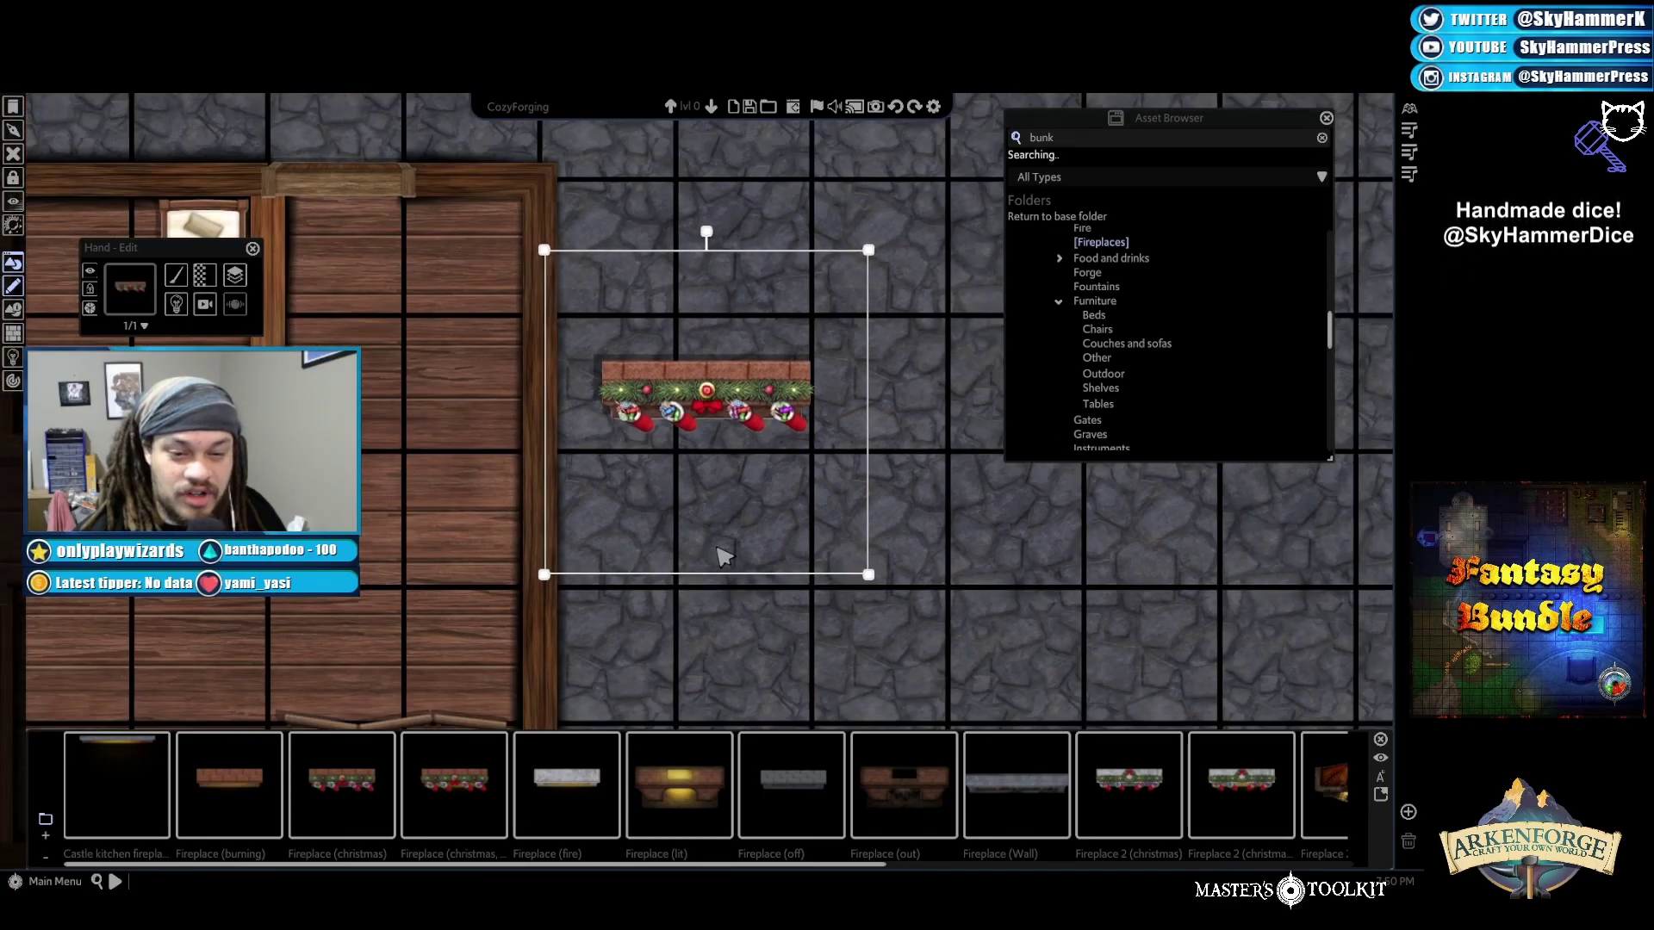
{"action": "key", "text": "Delete"}
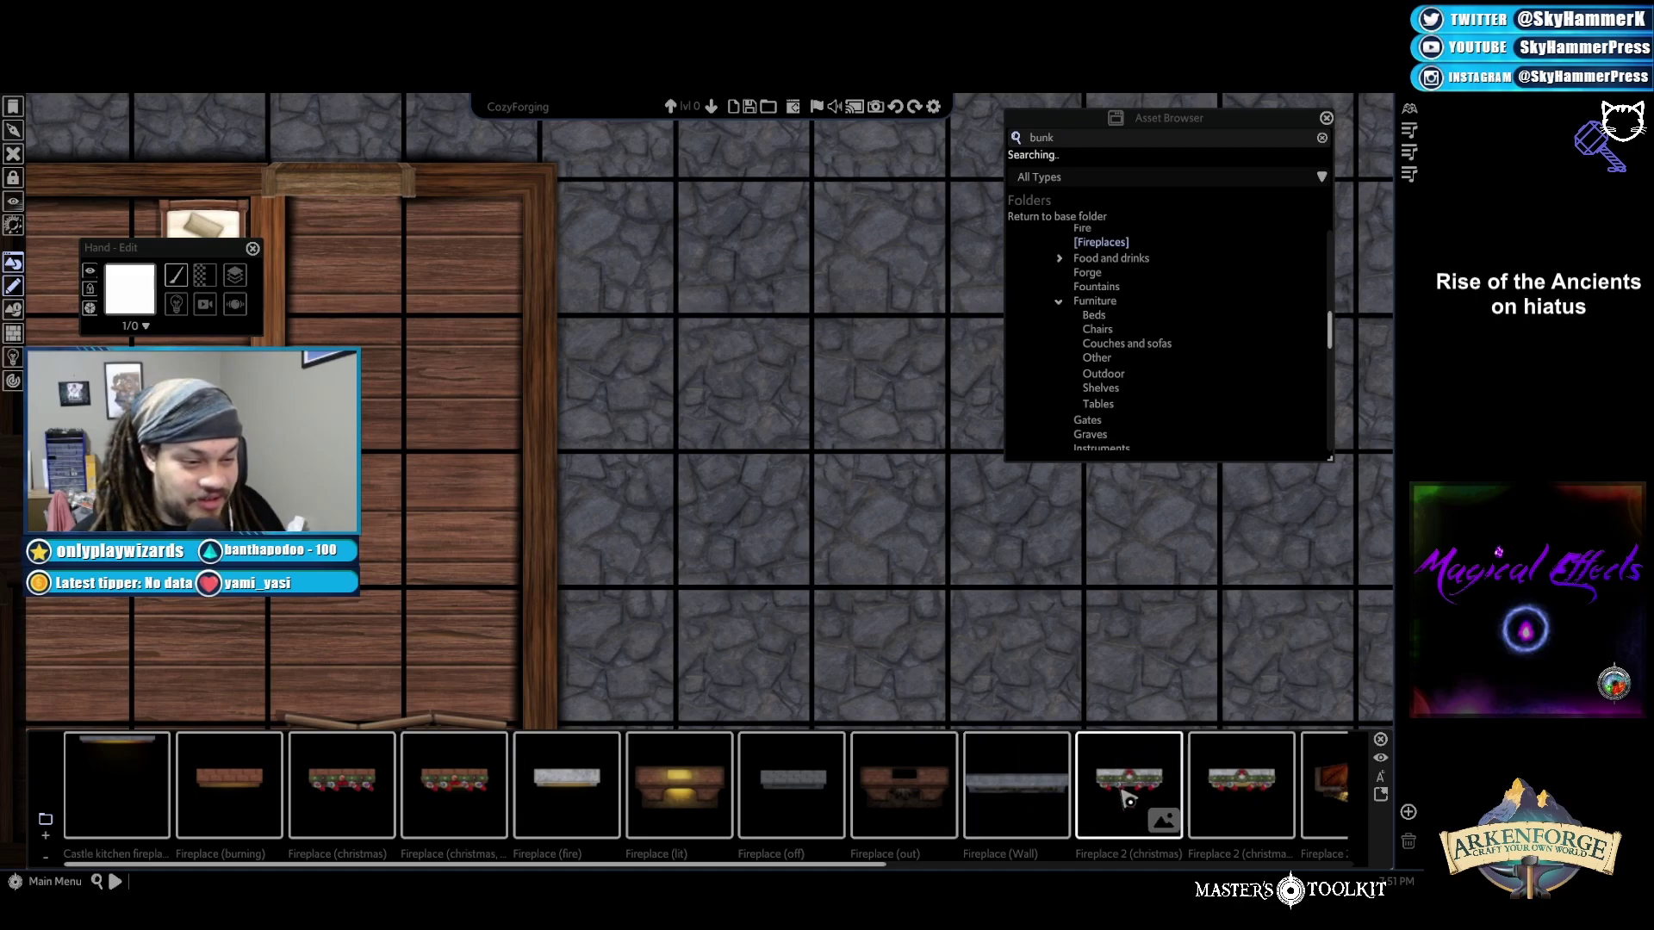
{"action": "scroll", "coordinate": [1128, 799], "scroll_direction": "down", "scroll_amount": 5}
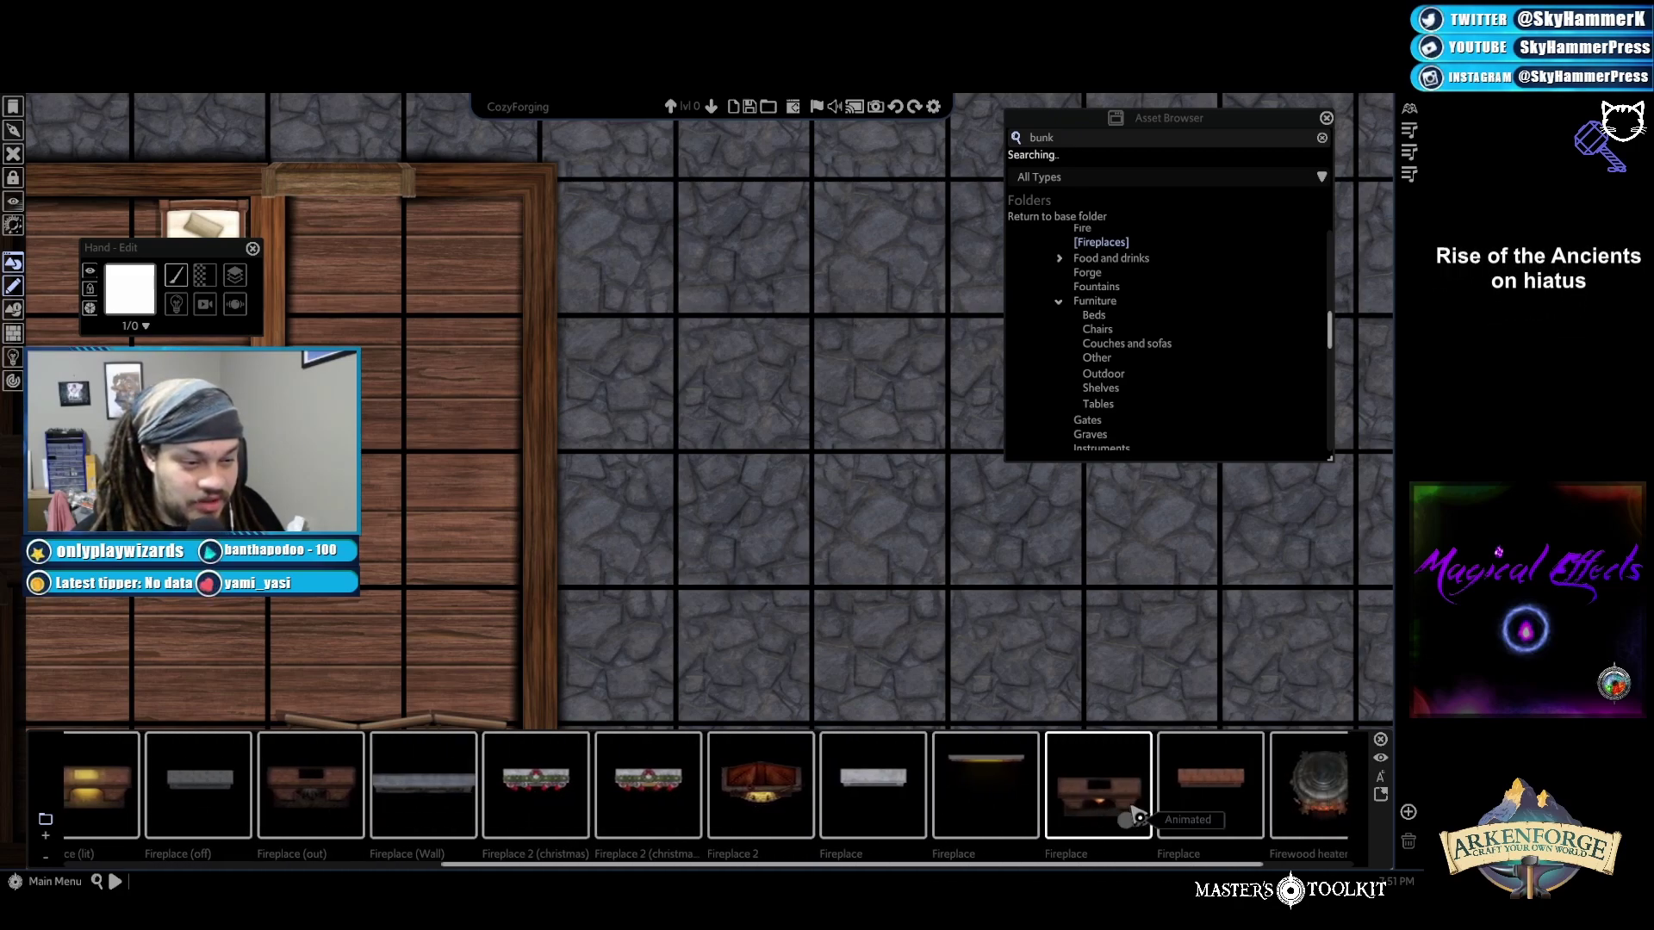
{"action": "scroll", "coordinate": [1137, 815], "scroll_direction": "down", "scroll_amount": 1}
{"action": "left_click", "coordinate": [1195, 801]}
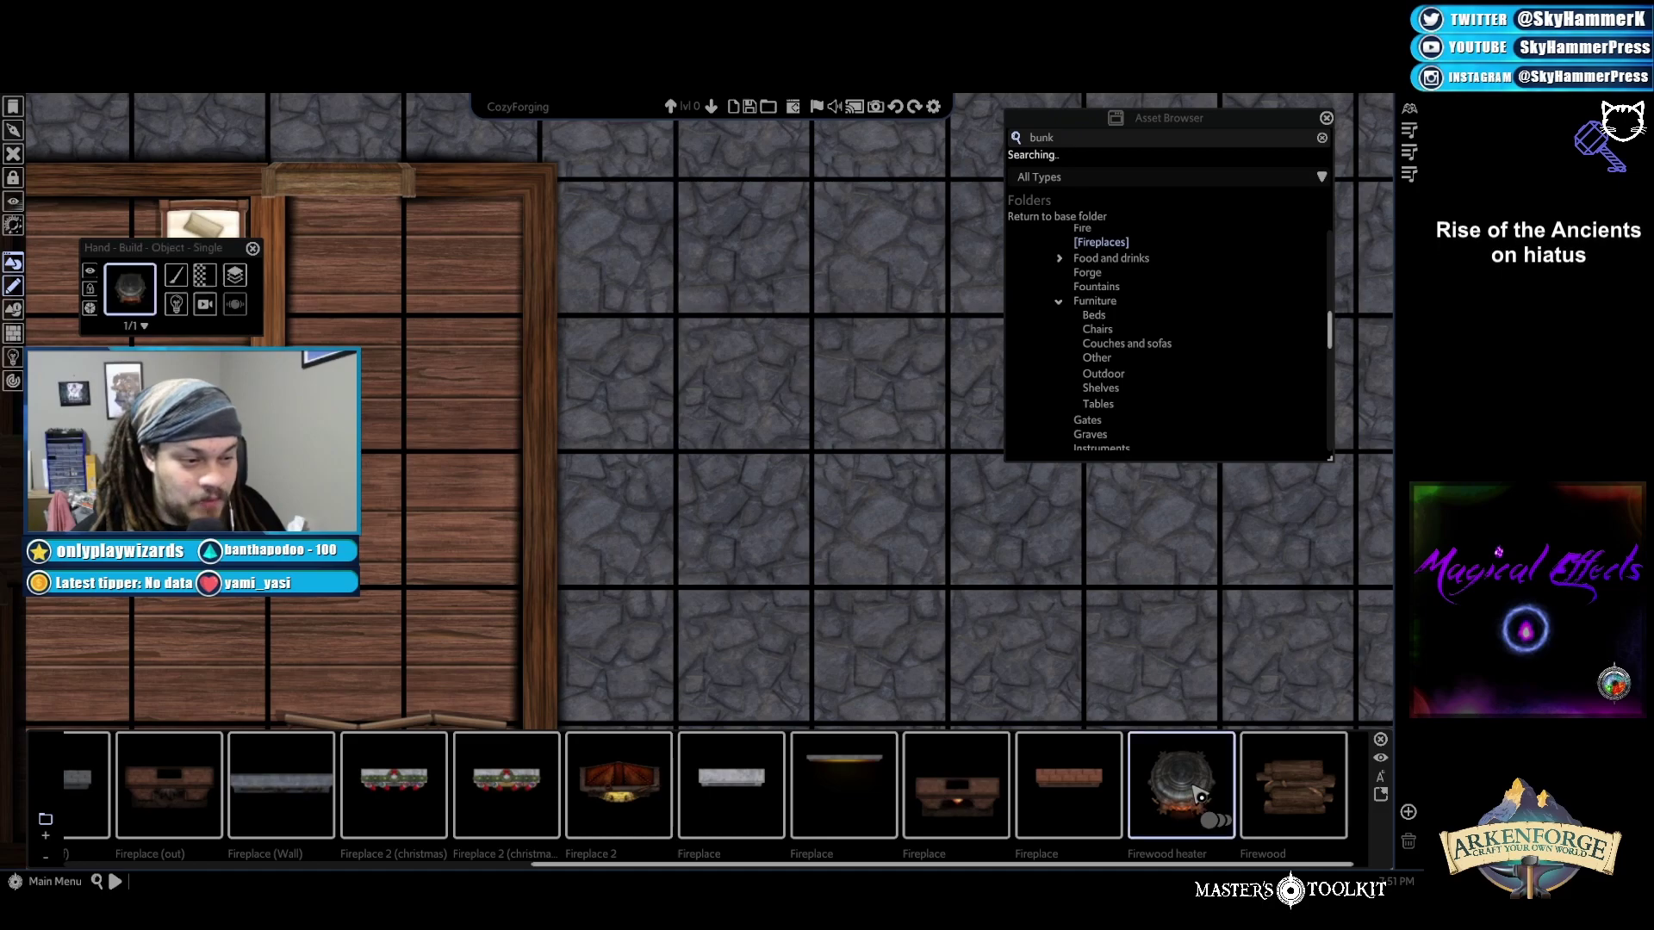
{"action": "key", "text": "a"}
{"action": "key", "text": "s"}
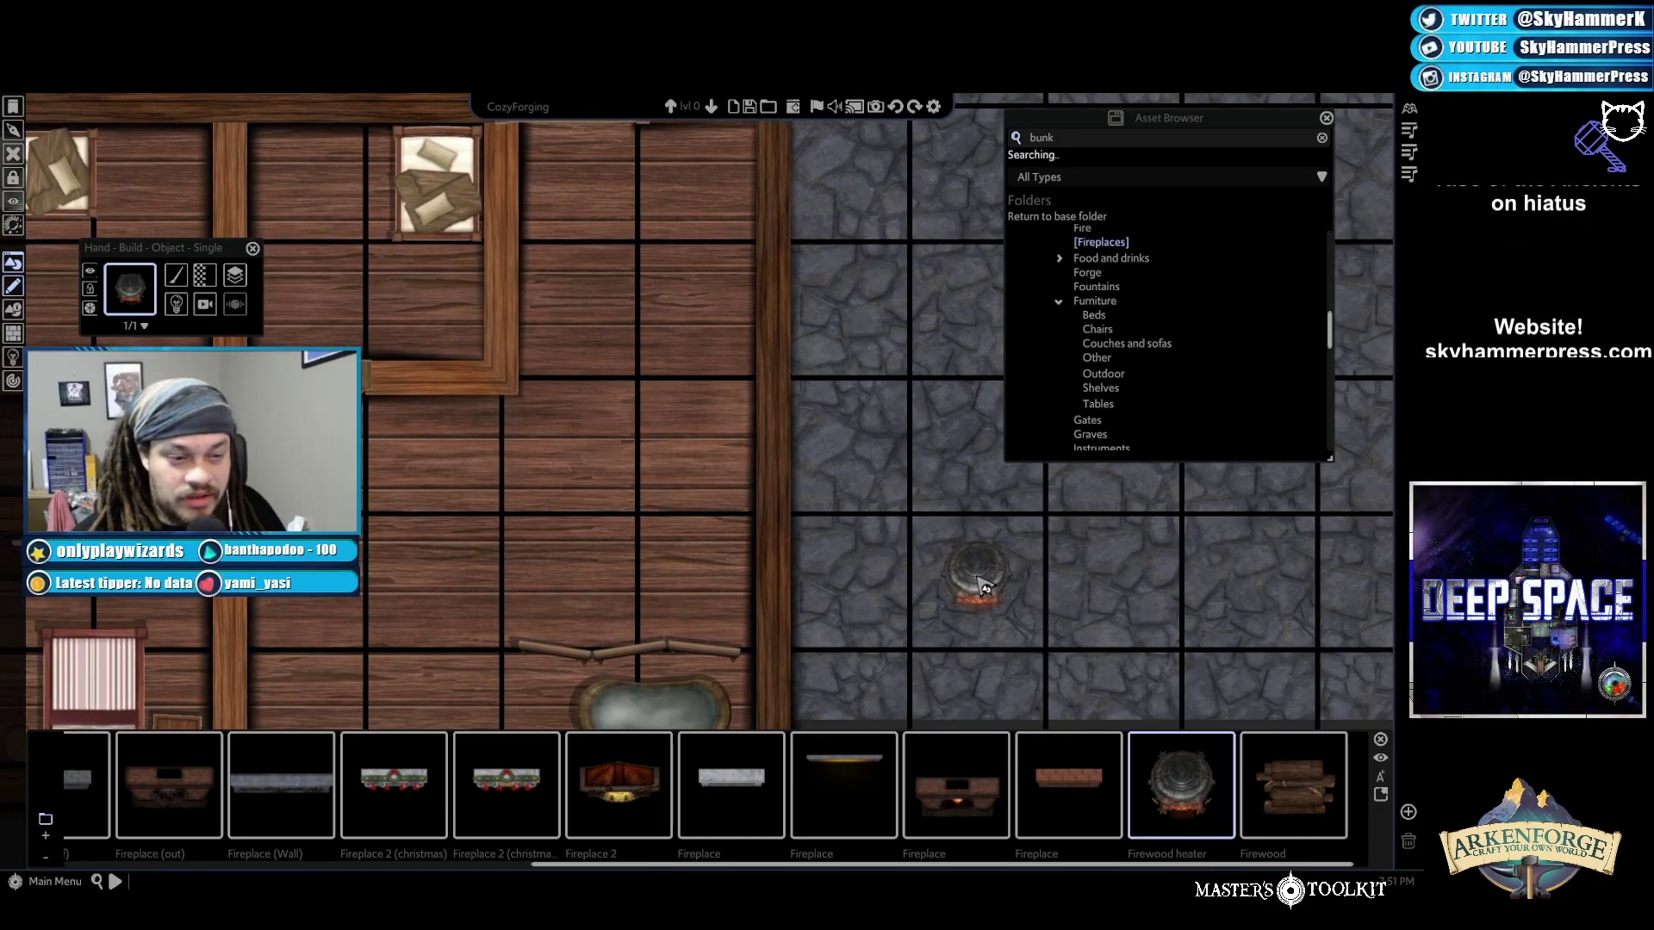
{"action": "key", "text": "Escape"}
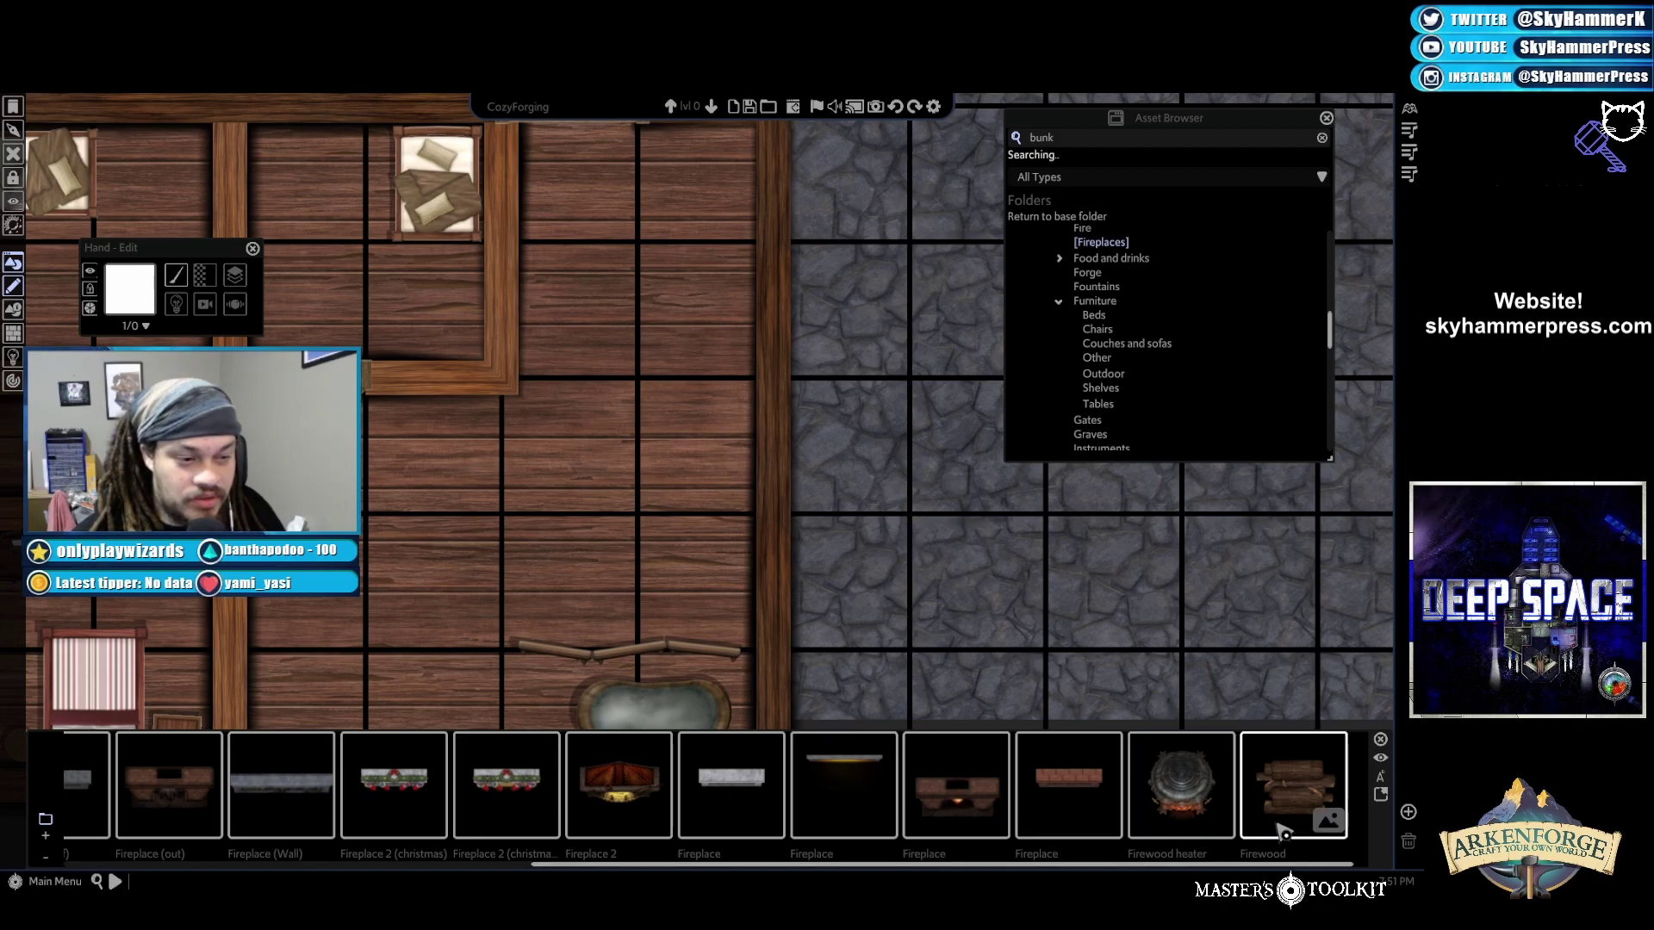
{"action": "left_click", "coordinate": [1078, 793]}
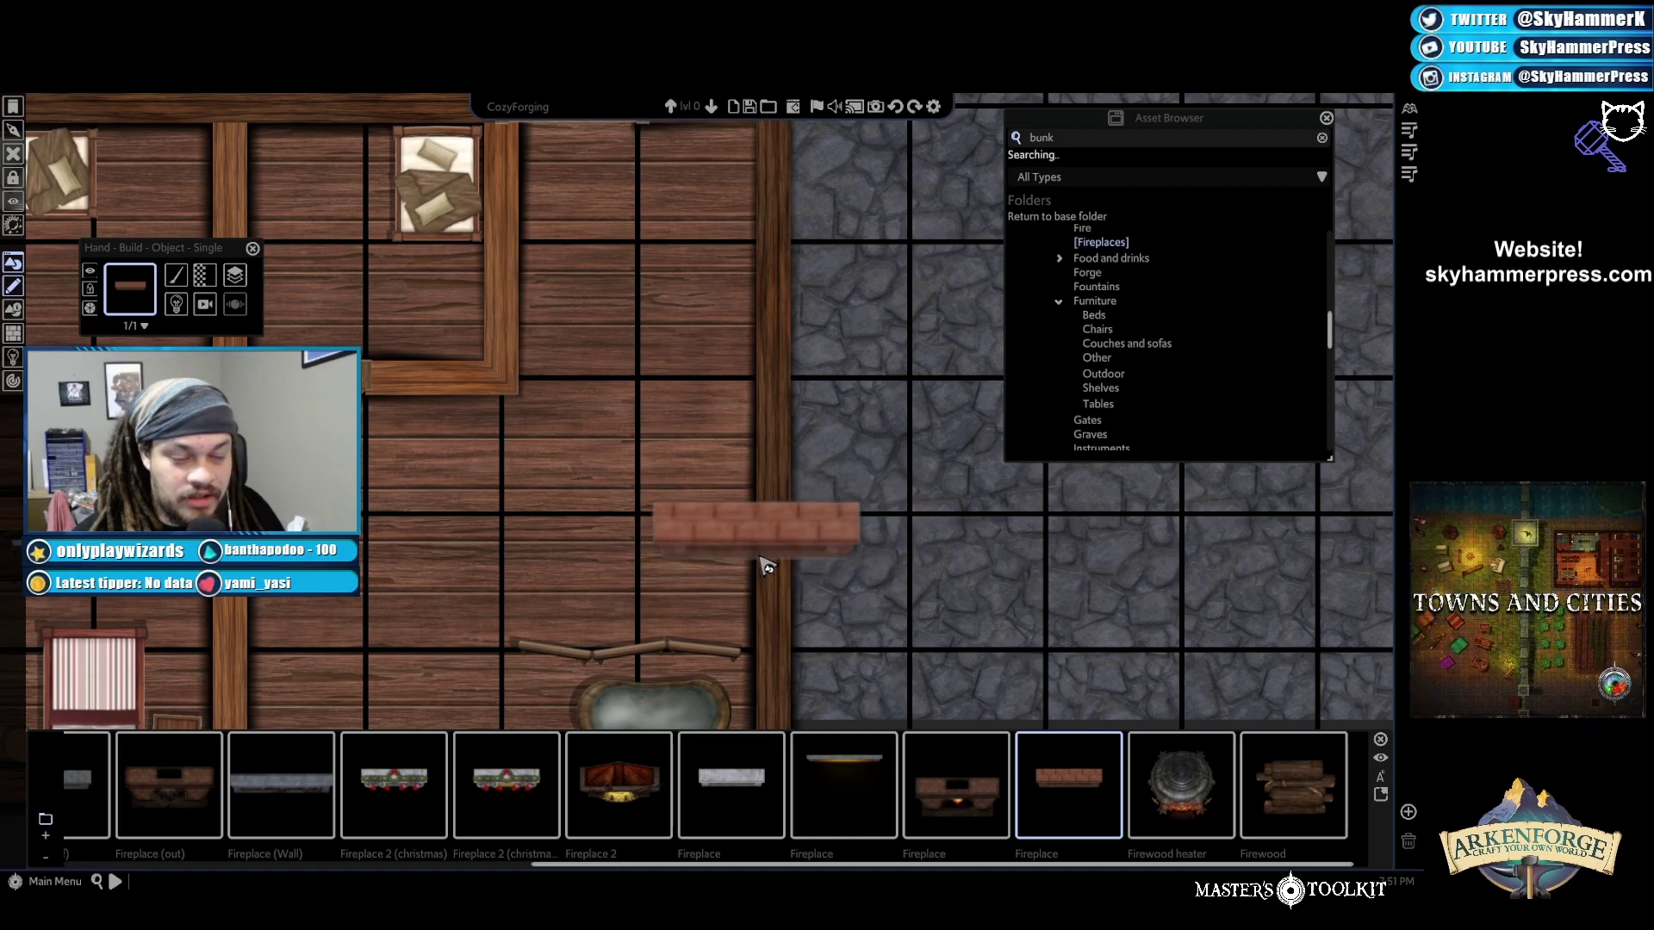
{"action": "key", "text": "Escape"}
Place a Fireplace (out) in the building's main room, just north of the paravan barrier and bathtub
{"action": "key", "text": "a"}
{"action": "key", "text": "s"}
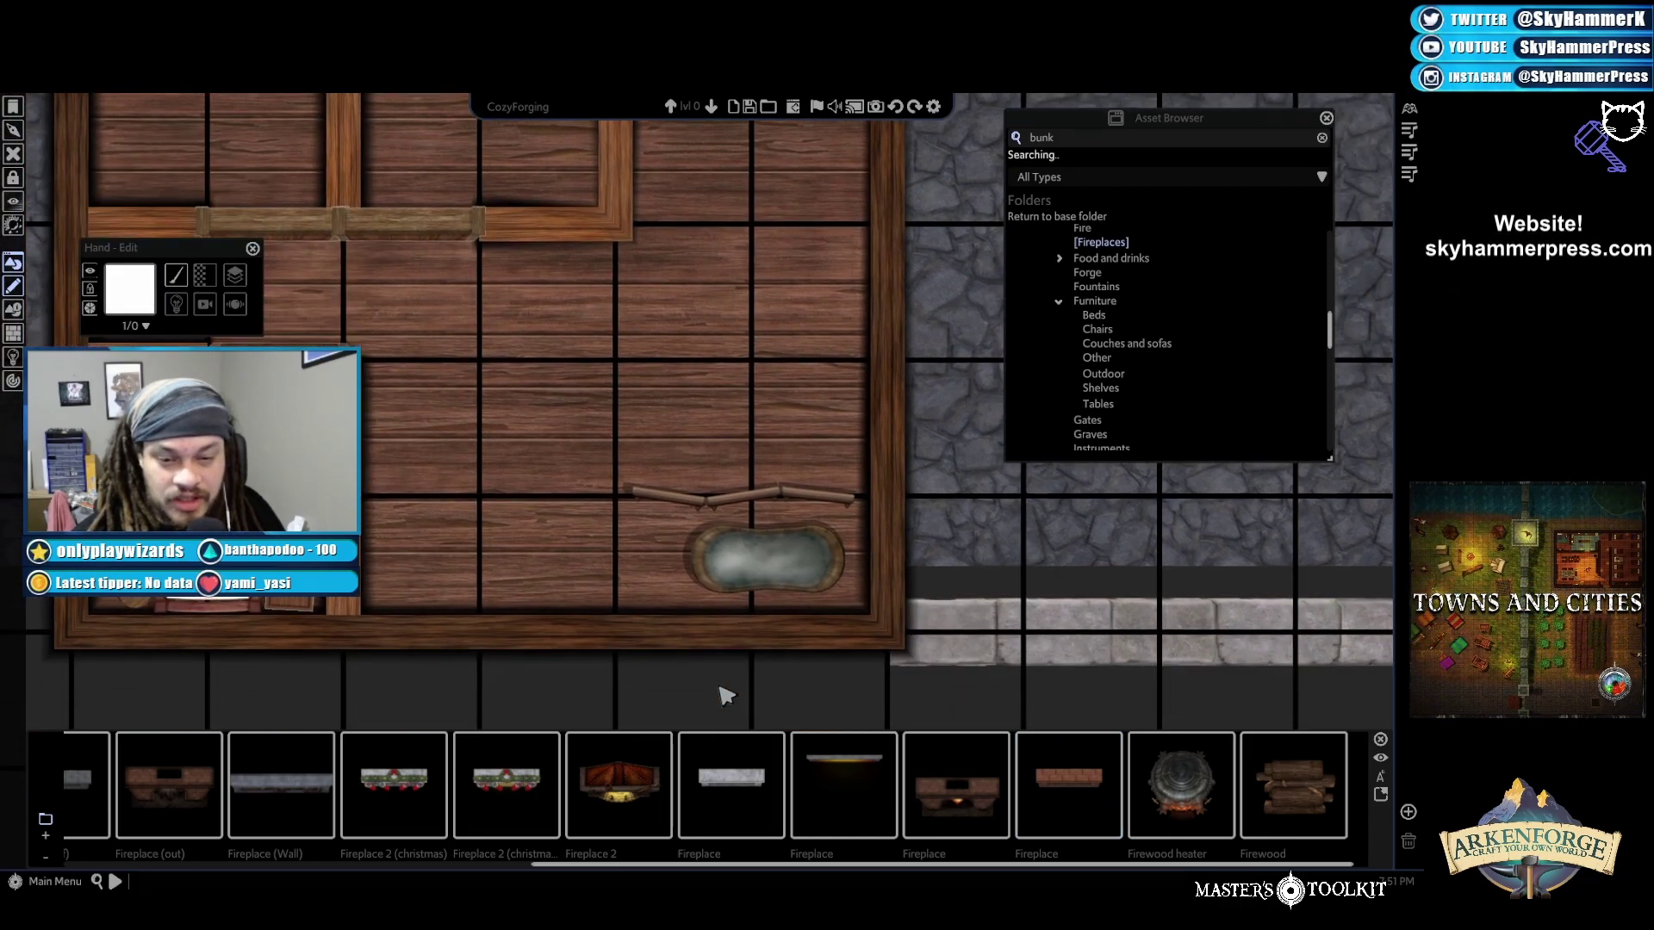
{"action": "left_click_drag", "start_coordinate": [633, 865], "coordinate": [474, 866]}
{"action": "left_click", "coordinate": [431, 784]}
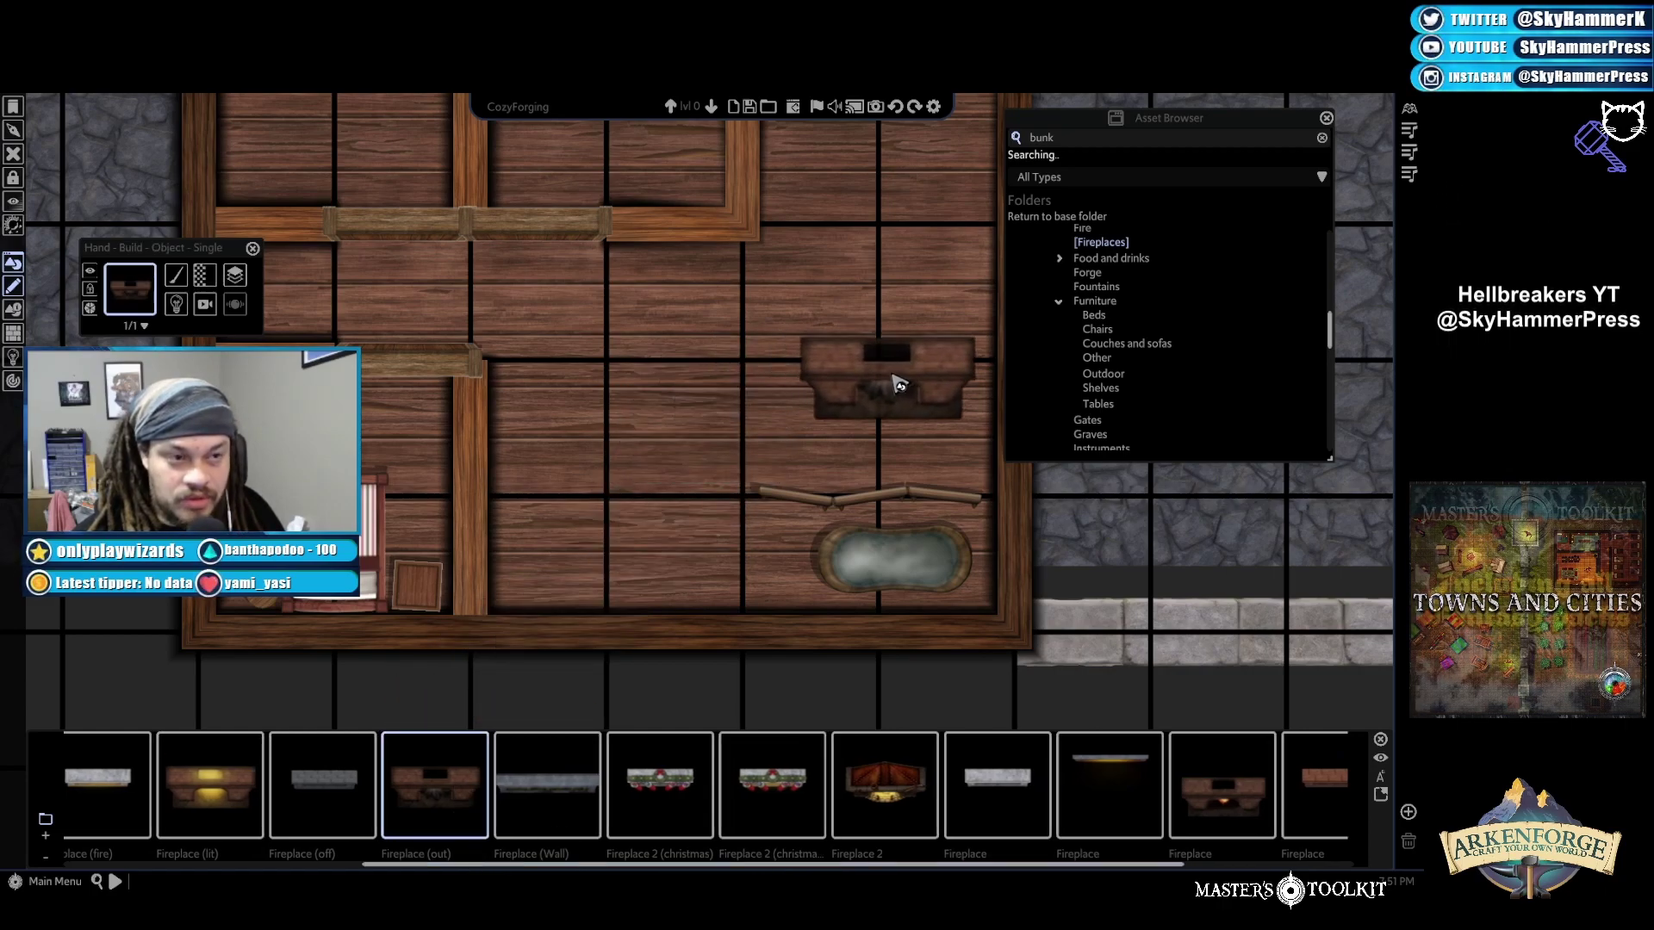
{"action": "left_click", "coordinate": [925, 397]}
{"action": "key", "text": "d"}
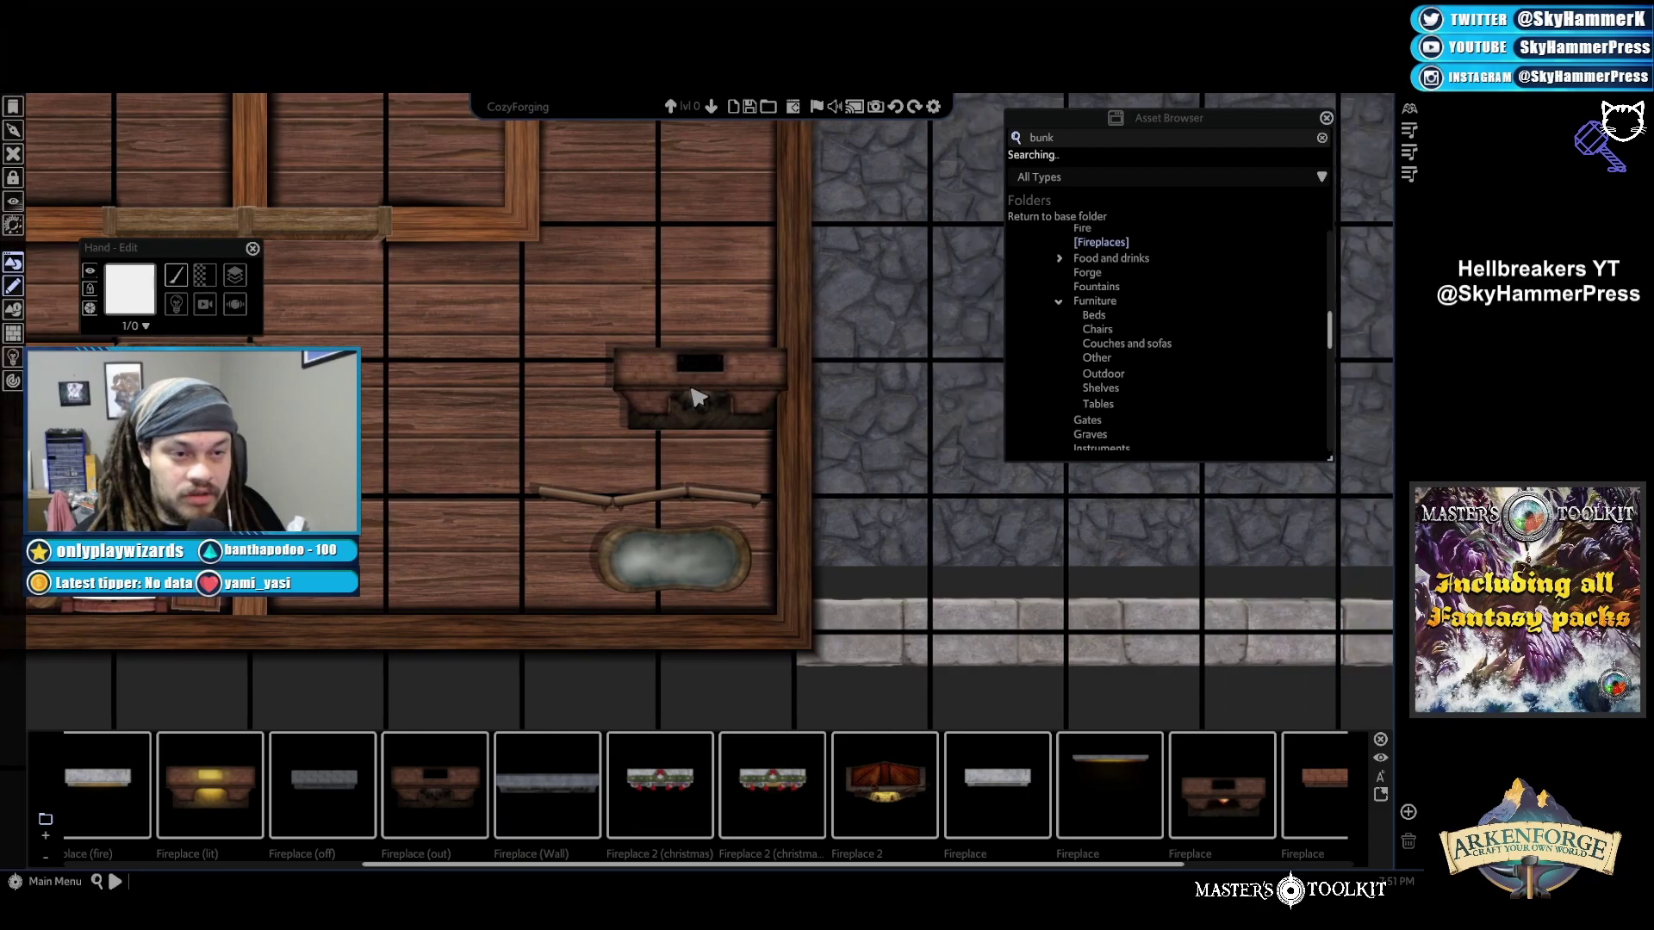
Rotate the fireplace a quarter turn clockwise and set its back against the main room's east wall
{"action": "left_click", "coordinate": [719, 369]}
{"action": "key", "text": "w"}
{"action": "left_click_drag", "start_coordinate": [699, 360], "coordinate": [718, 364]}
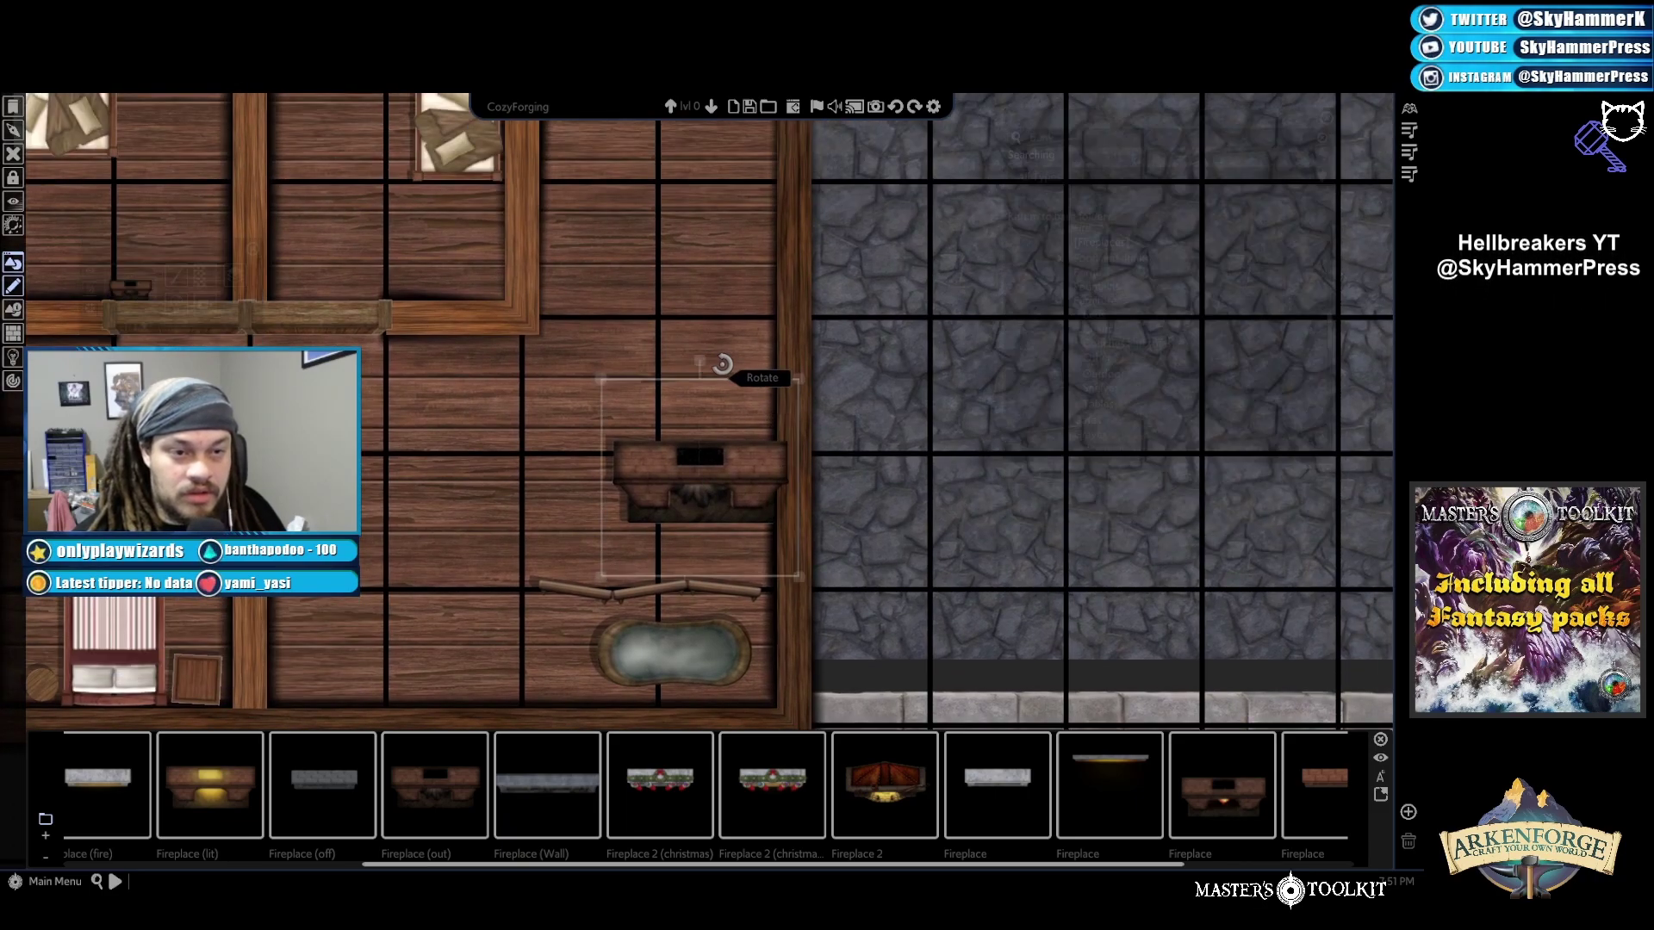
{"action": "left_click_drag", "start_coordinate": [817, 421], "coordinate": [738, 412]}
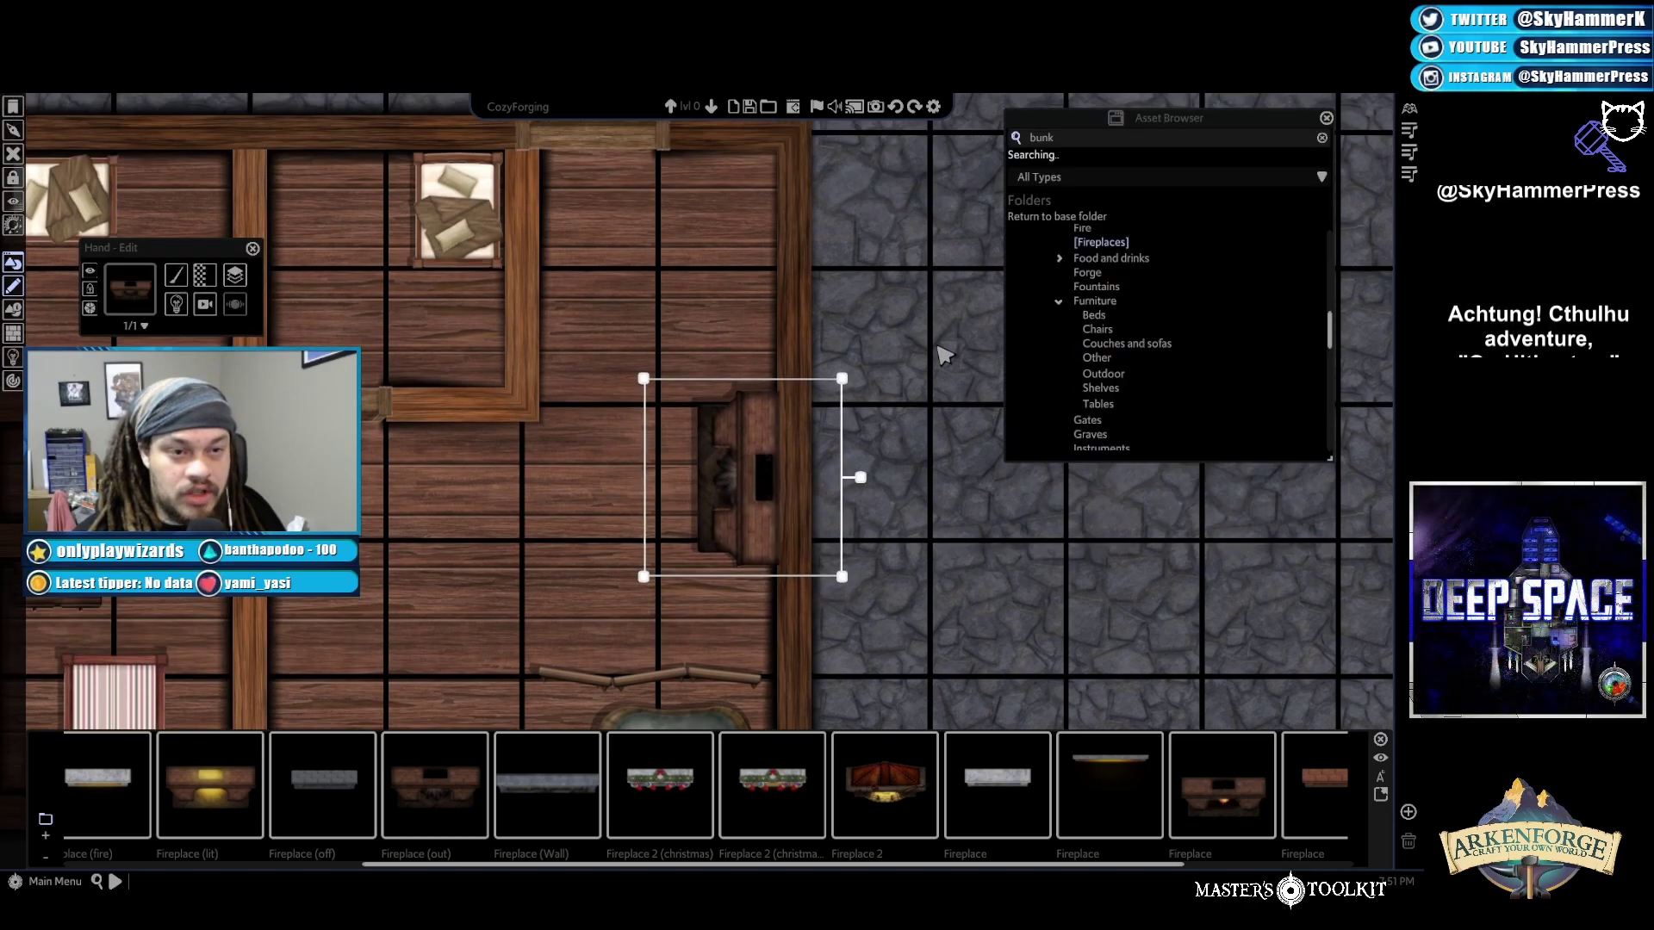
{"action": "scroll", "coordinate": [915, 449], "scroll_direction": "down", "scroll_amount": 2}
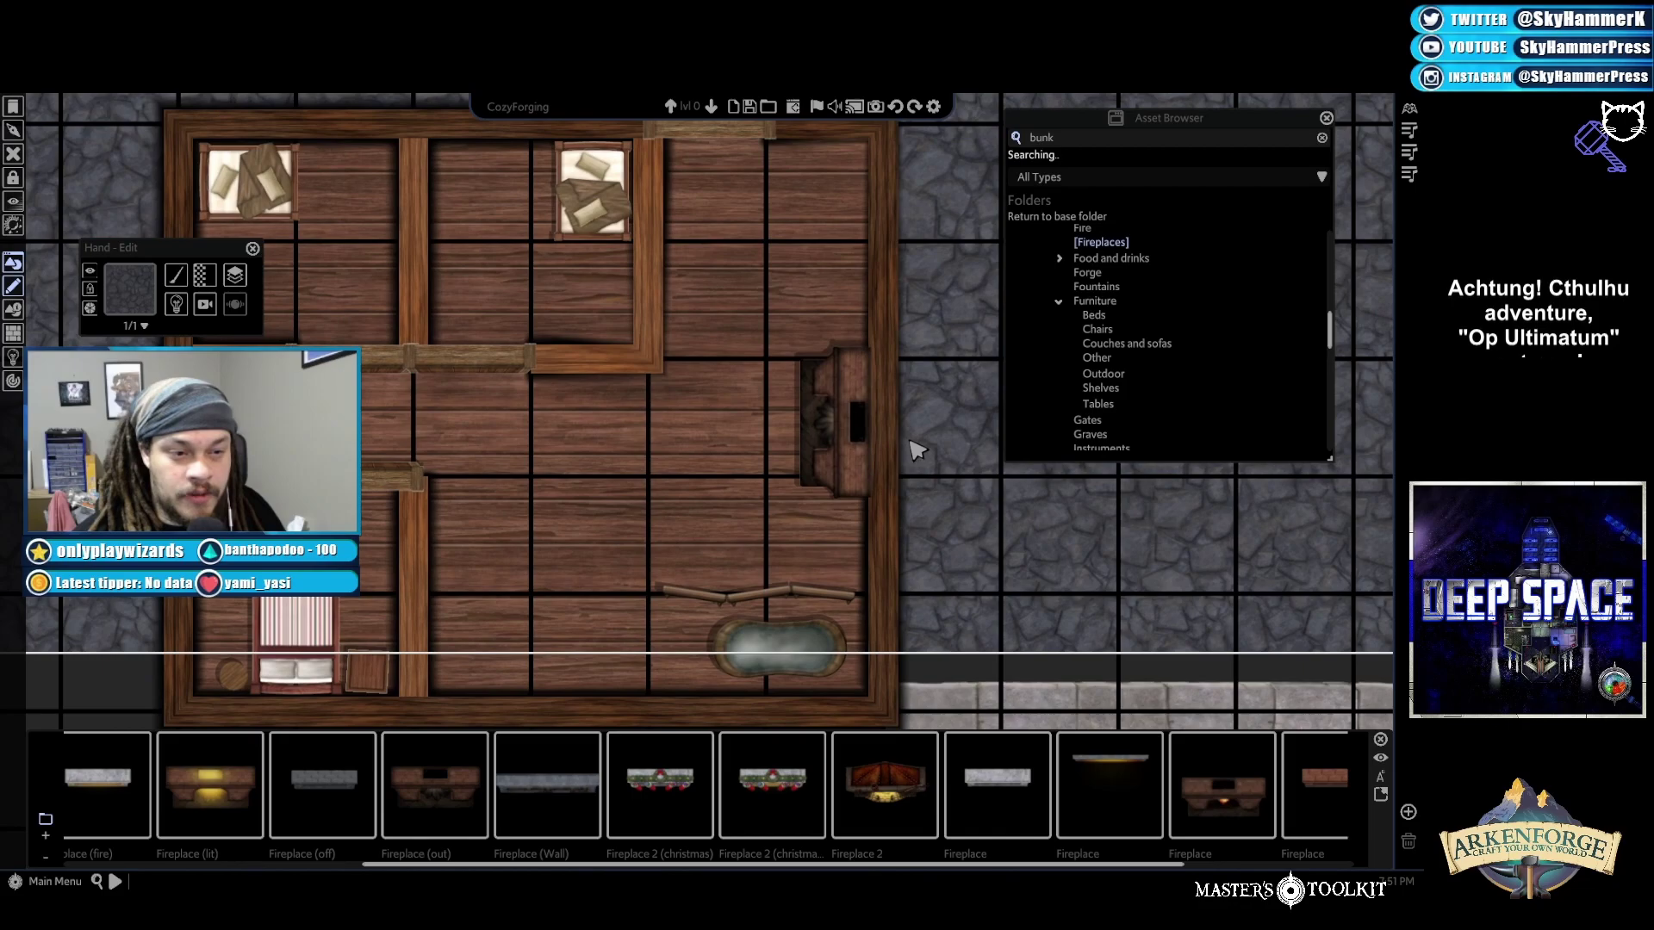
{"action": "scroll", "coordinate": [920, 453], "scroll_direction": "down", "scroll_amount": 2}
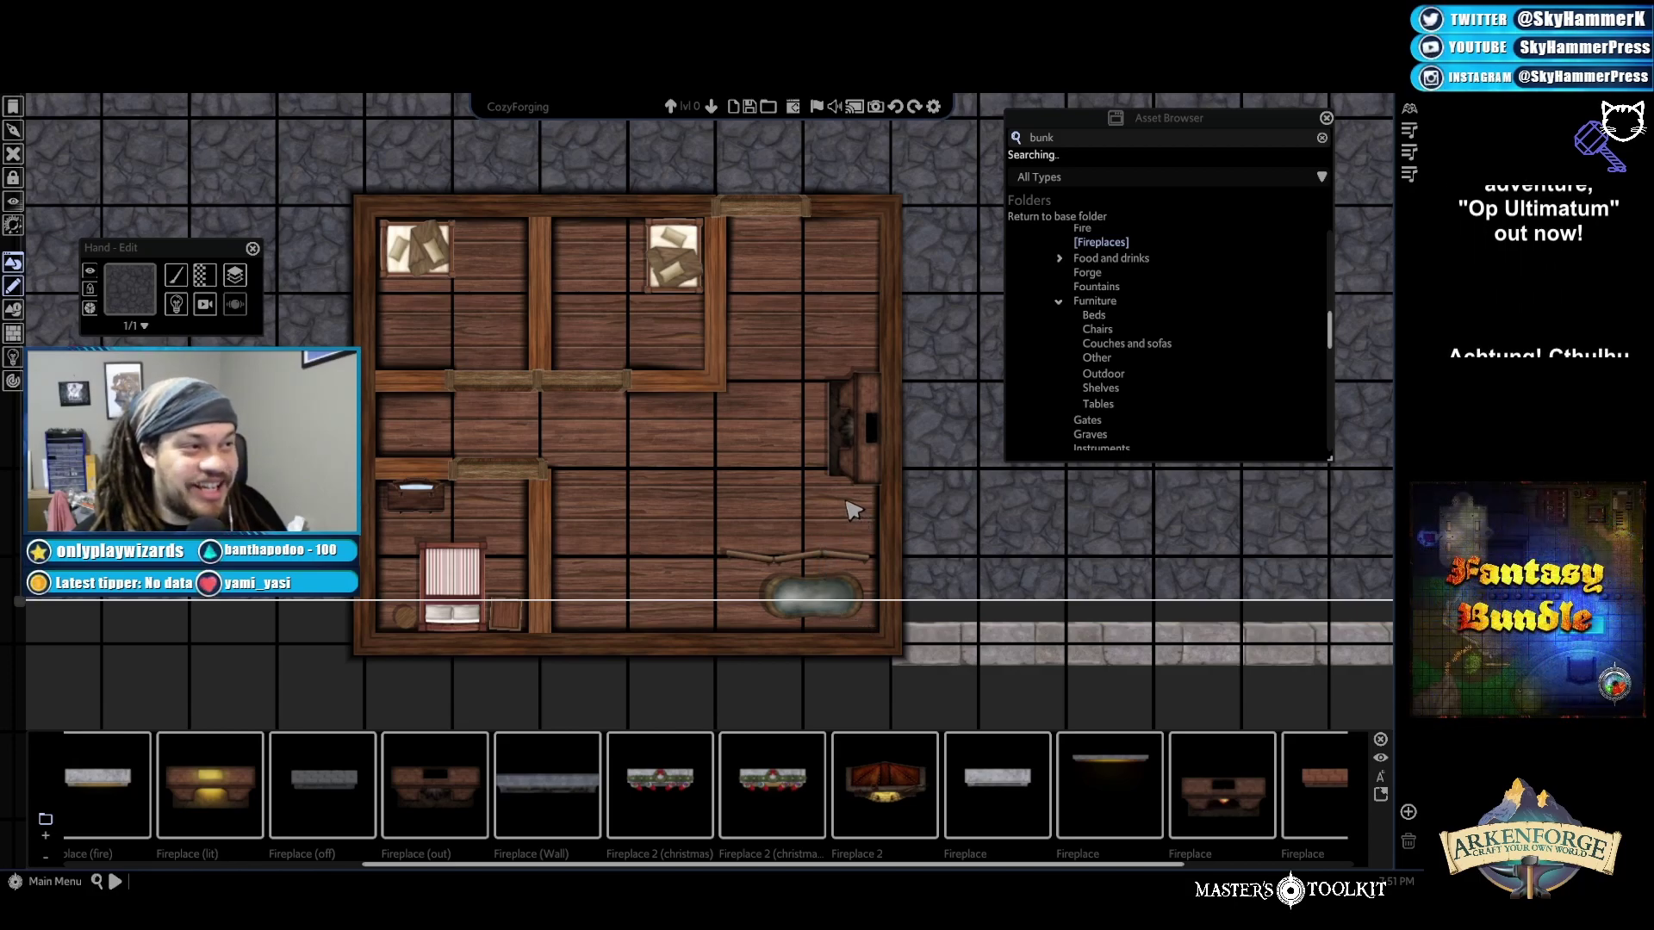
{"action": "scroll", "coordinate": [870, 520], "scroll_direction": "up", "scroll_amount": 3}
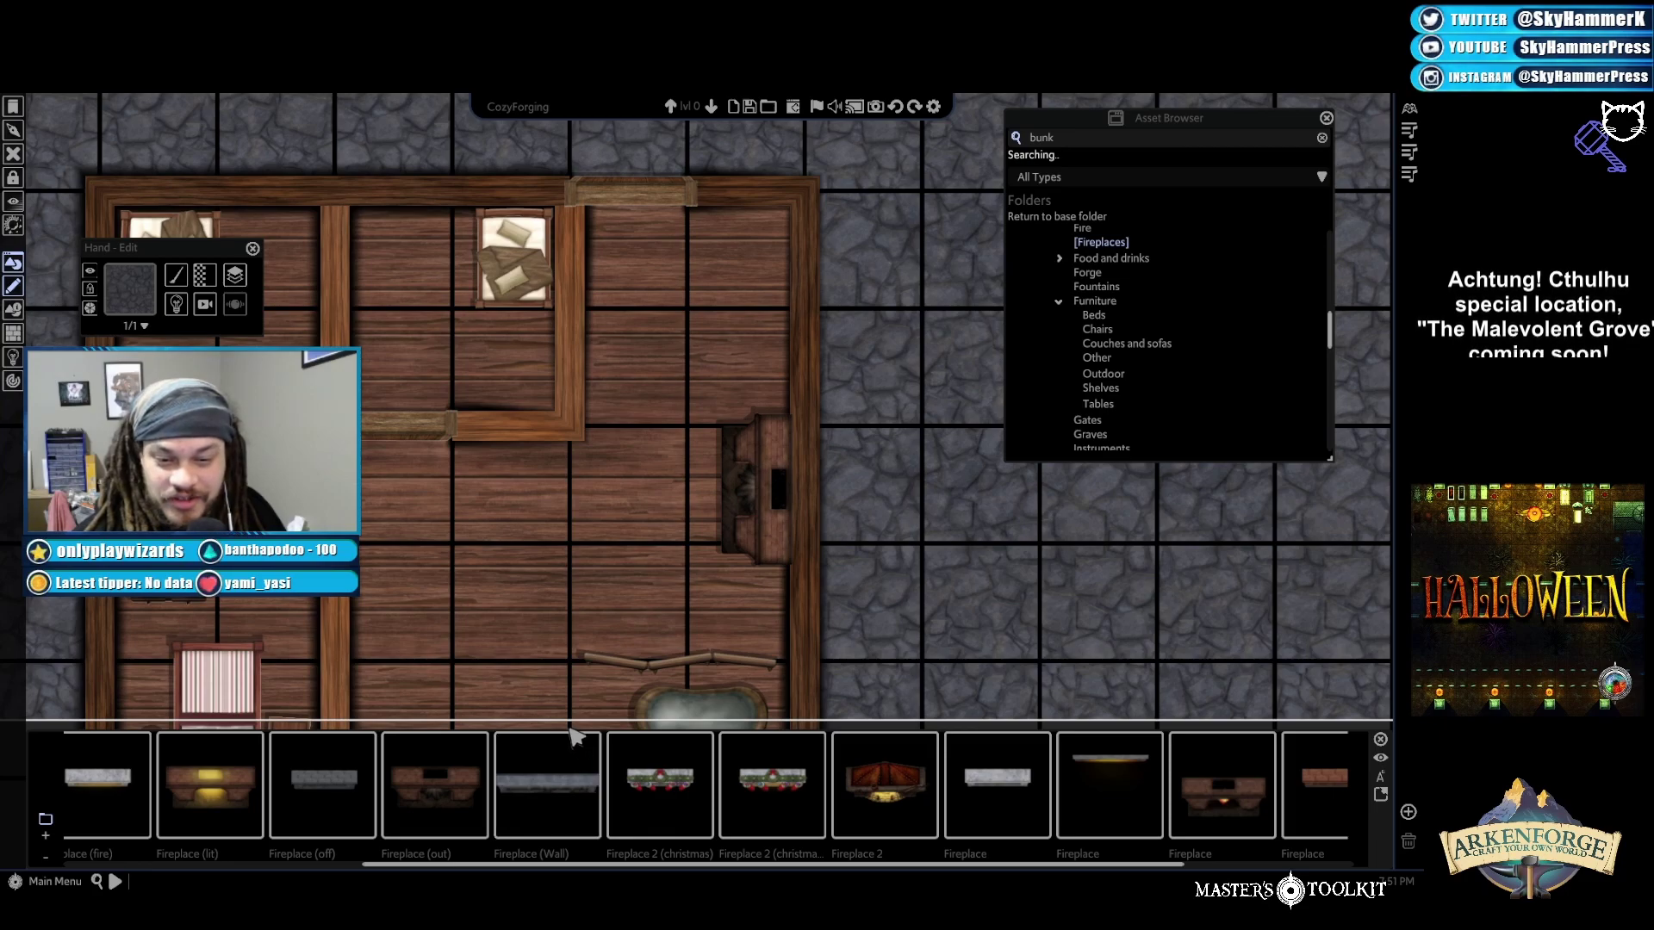
{"action": "scroll", "coordinate": [753, 694], "scroll_direction": "up", "scroll_amount": 2}
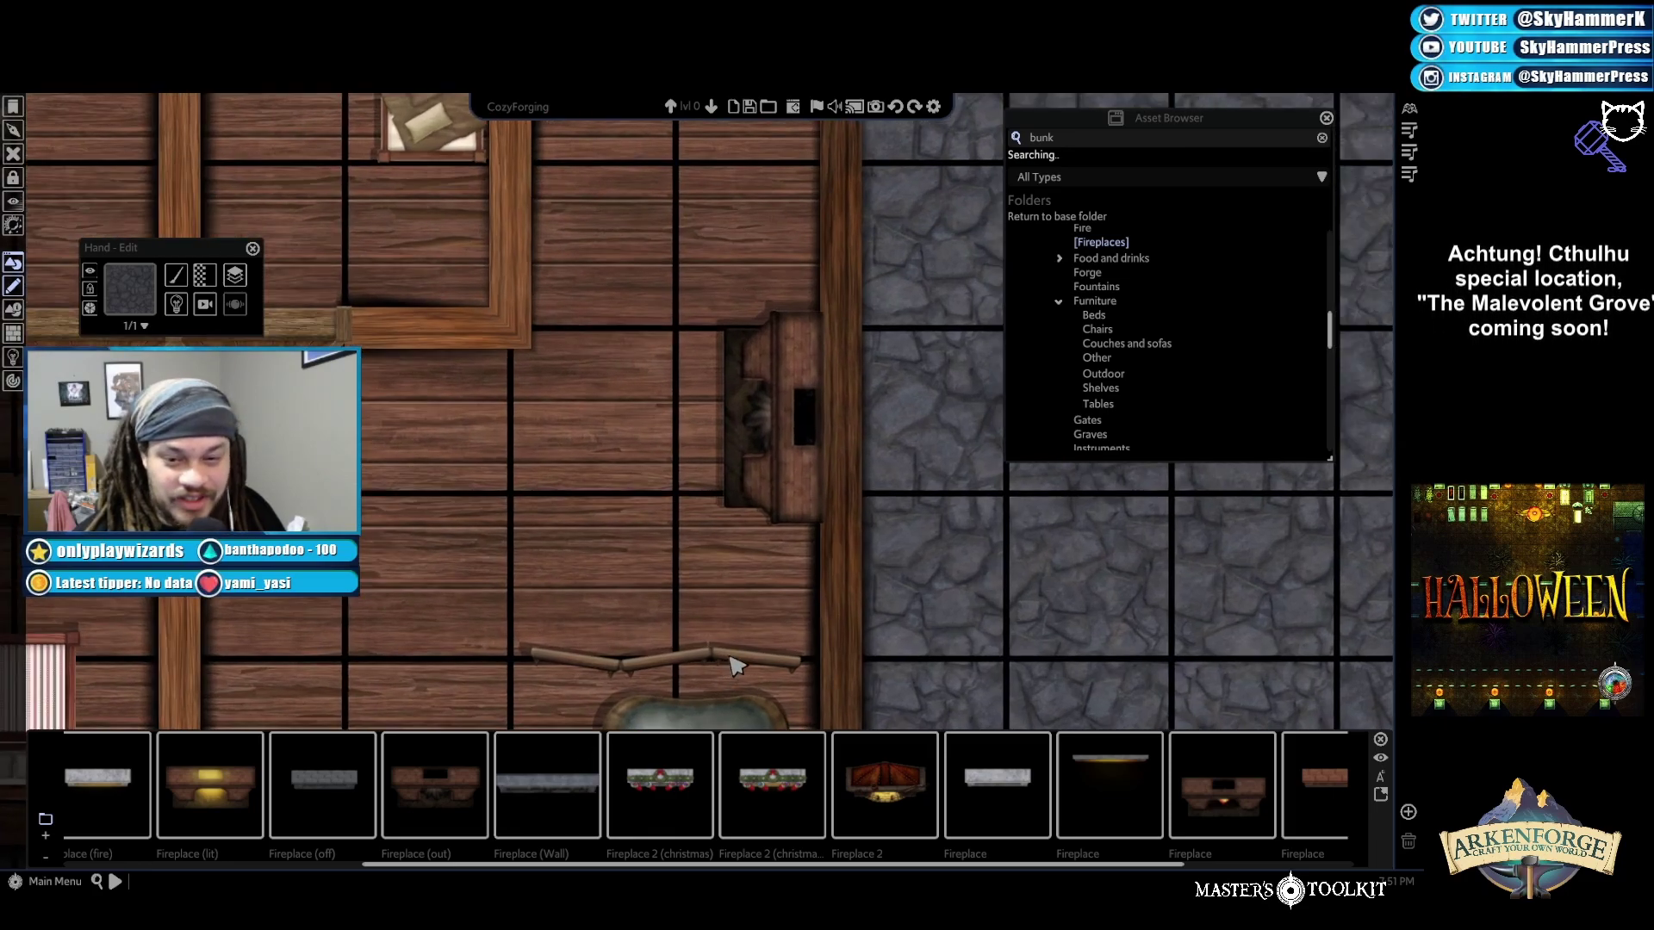
{"action": "scroll", "coordinate": [769, 626], "scroll_direction": "down", "scroll_amount": 1}
{"action": "scroll", "coordinate": [784, 618], "scroll_direction": "down", "scroll_amount": 3}
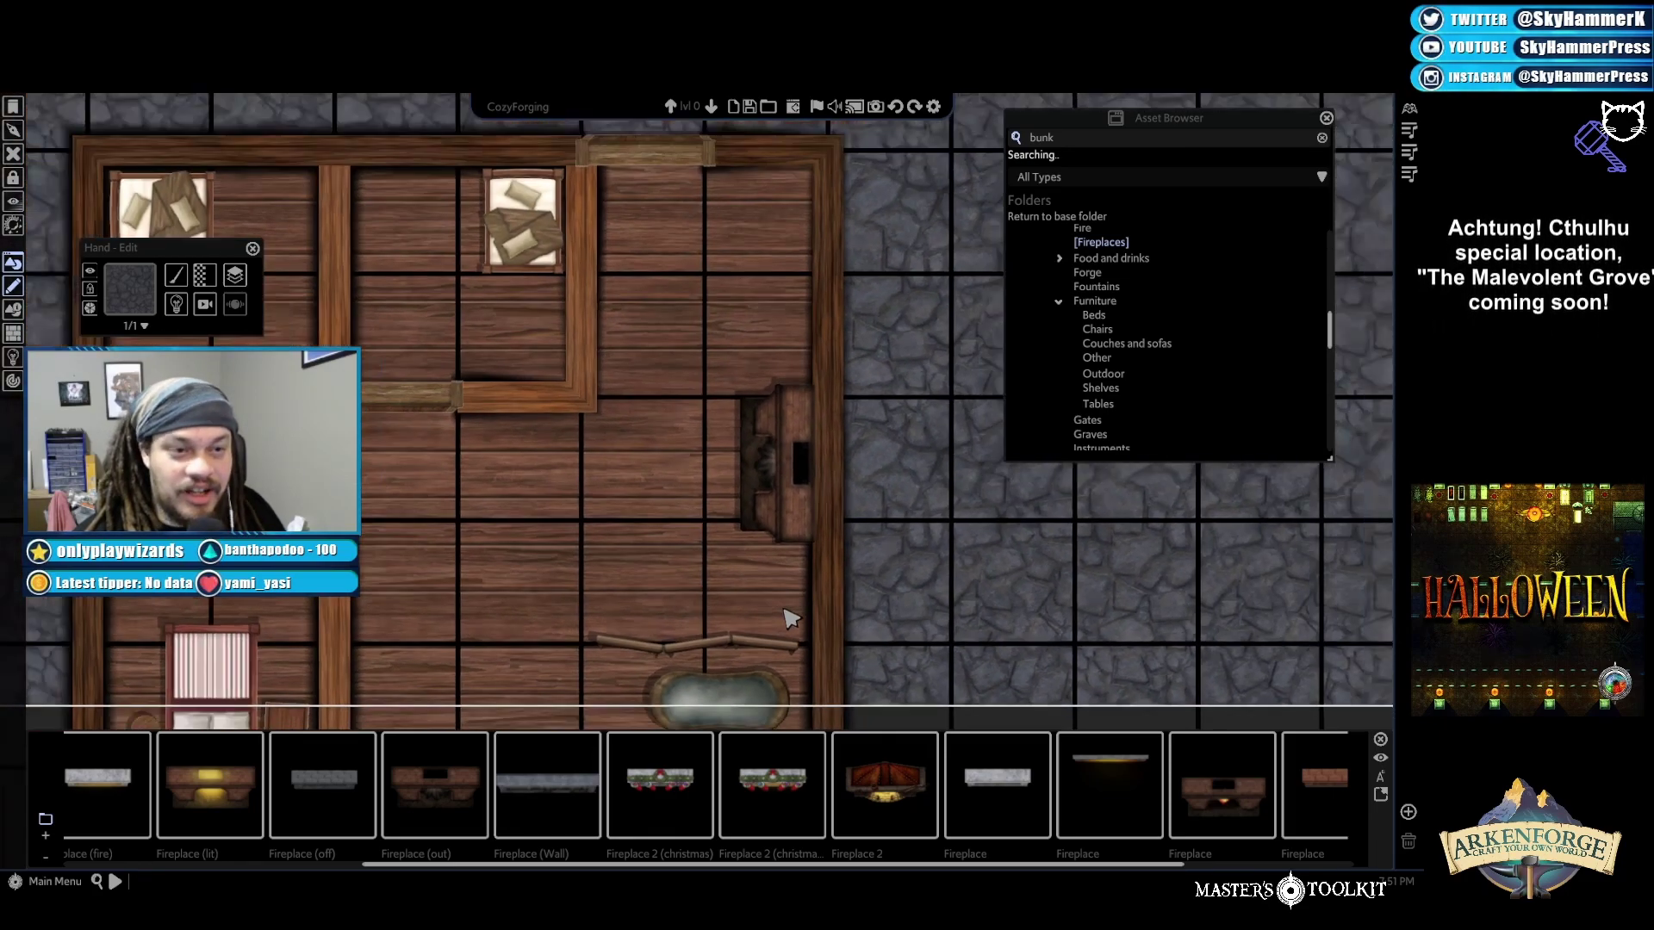
Move the fireplace one square down the east wall and shift the bathtub and wooden divider one square west
{"action": "left_click_drag", "start_coordinate": [801, 540], "coordinate": [793, 497]}
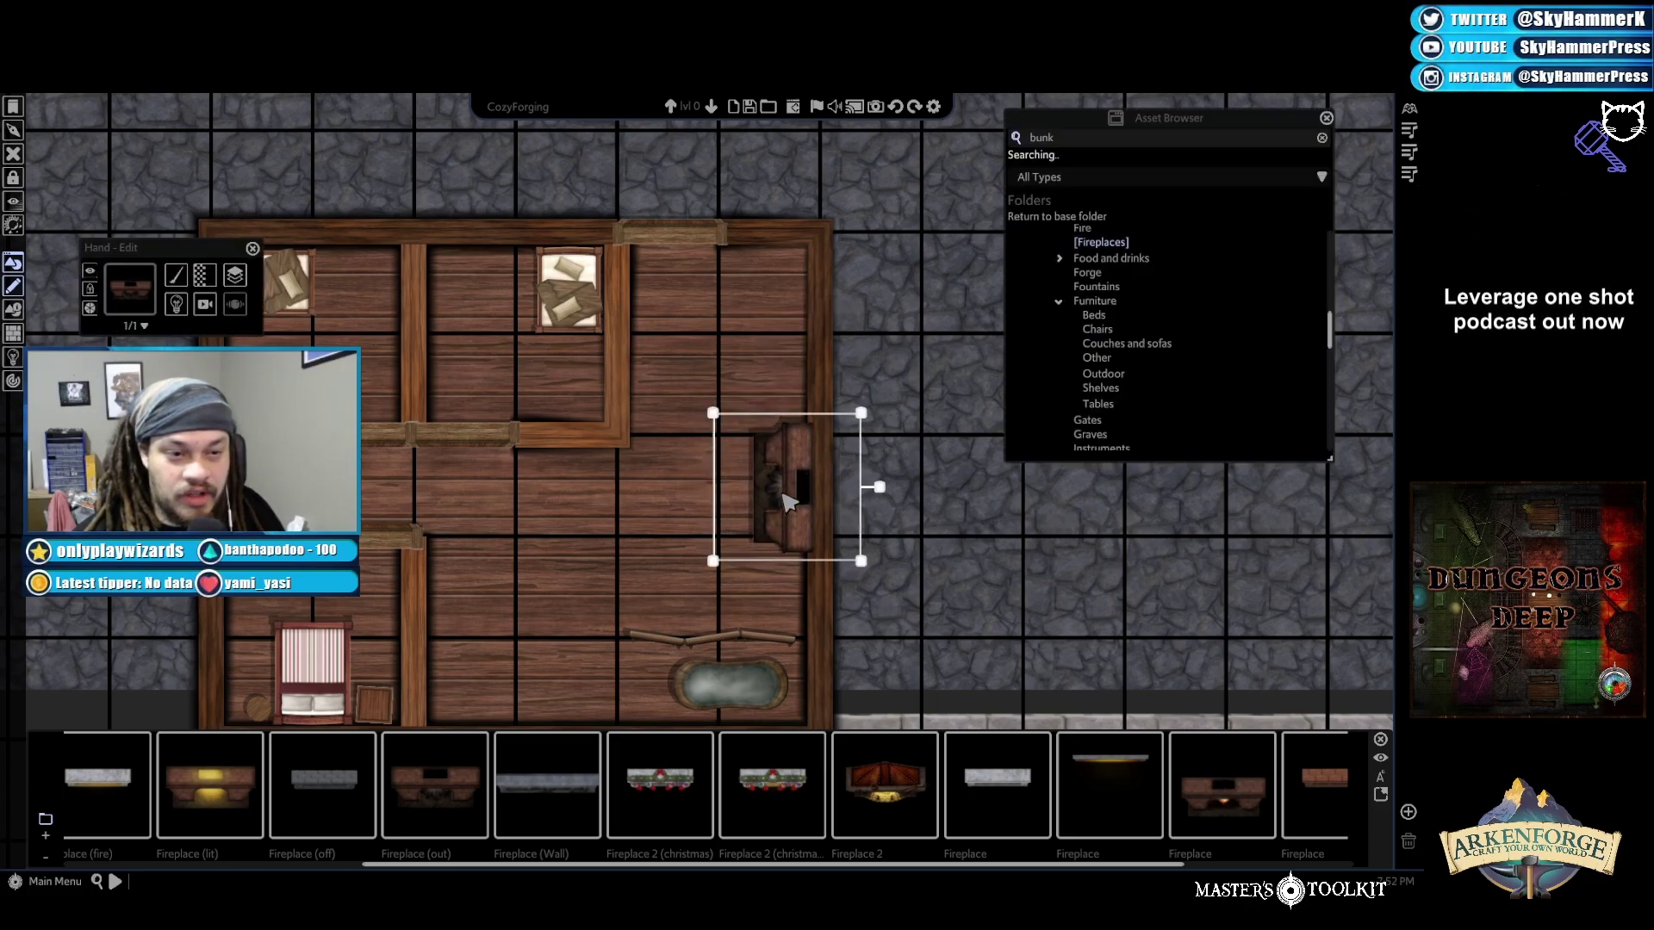
{"action": "left_click_drag", "start_coordinate": [789, 507], "coordinate": [694, 592]}
{"action": "left_click", "coordinate": [769, 538]}
{"action": "left_click_drag", "start_coordinate": [776, 538], "coordinate": [696, 541]}
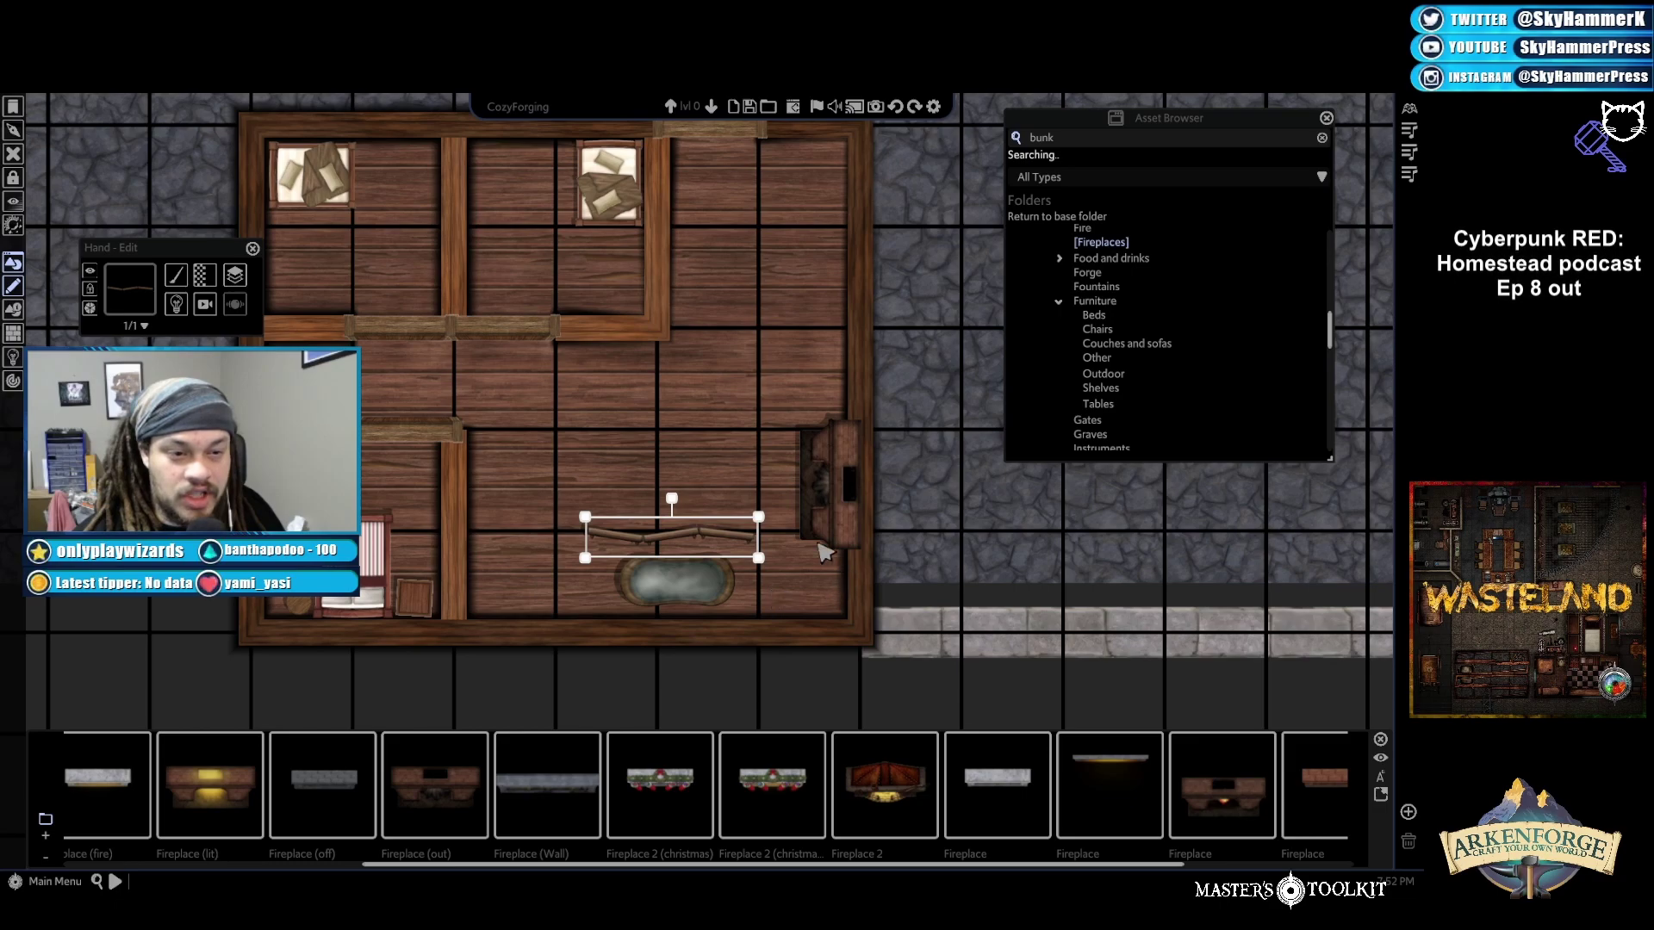
Rotate the bathtub to run north-south and place it against the interior wall beside the bedroom
{"action": "left_click", "coordinate": [699, 595]}
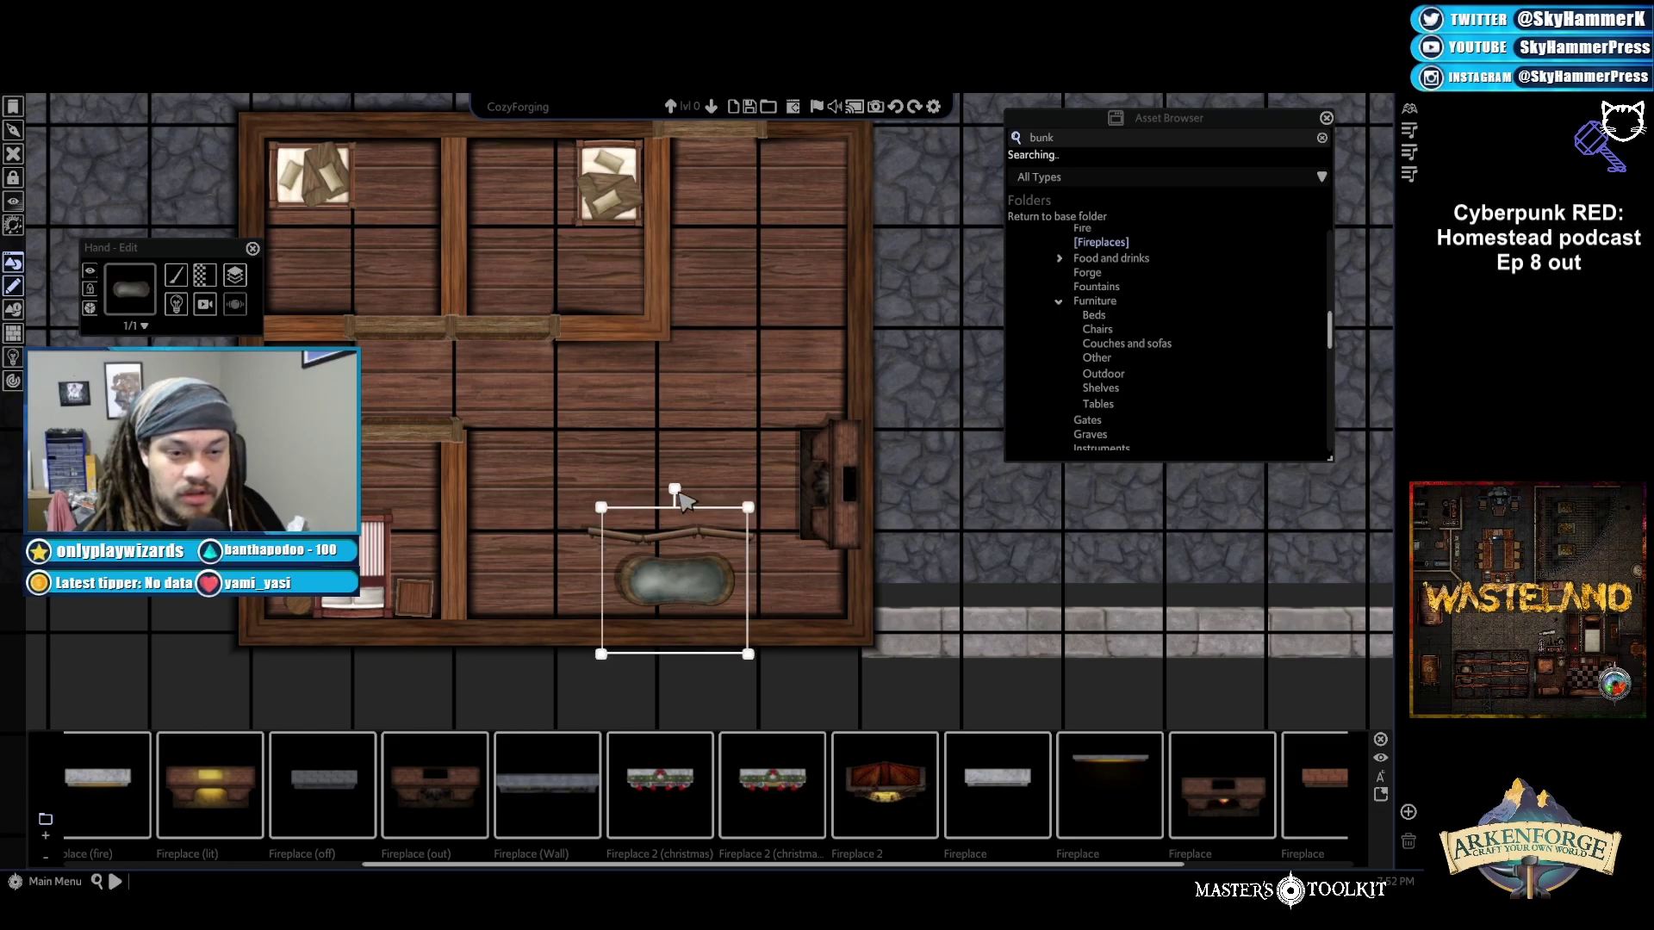
{"action": "left_click_drag", "start_coordinate": [677, 490], "coordinate": [518, 548]}
{"action": "left_click", "coordinate": [700, 541]}
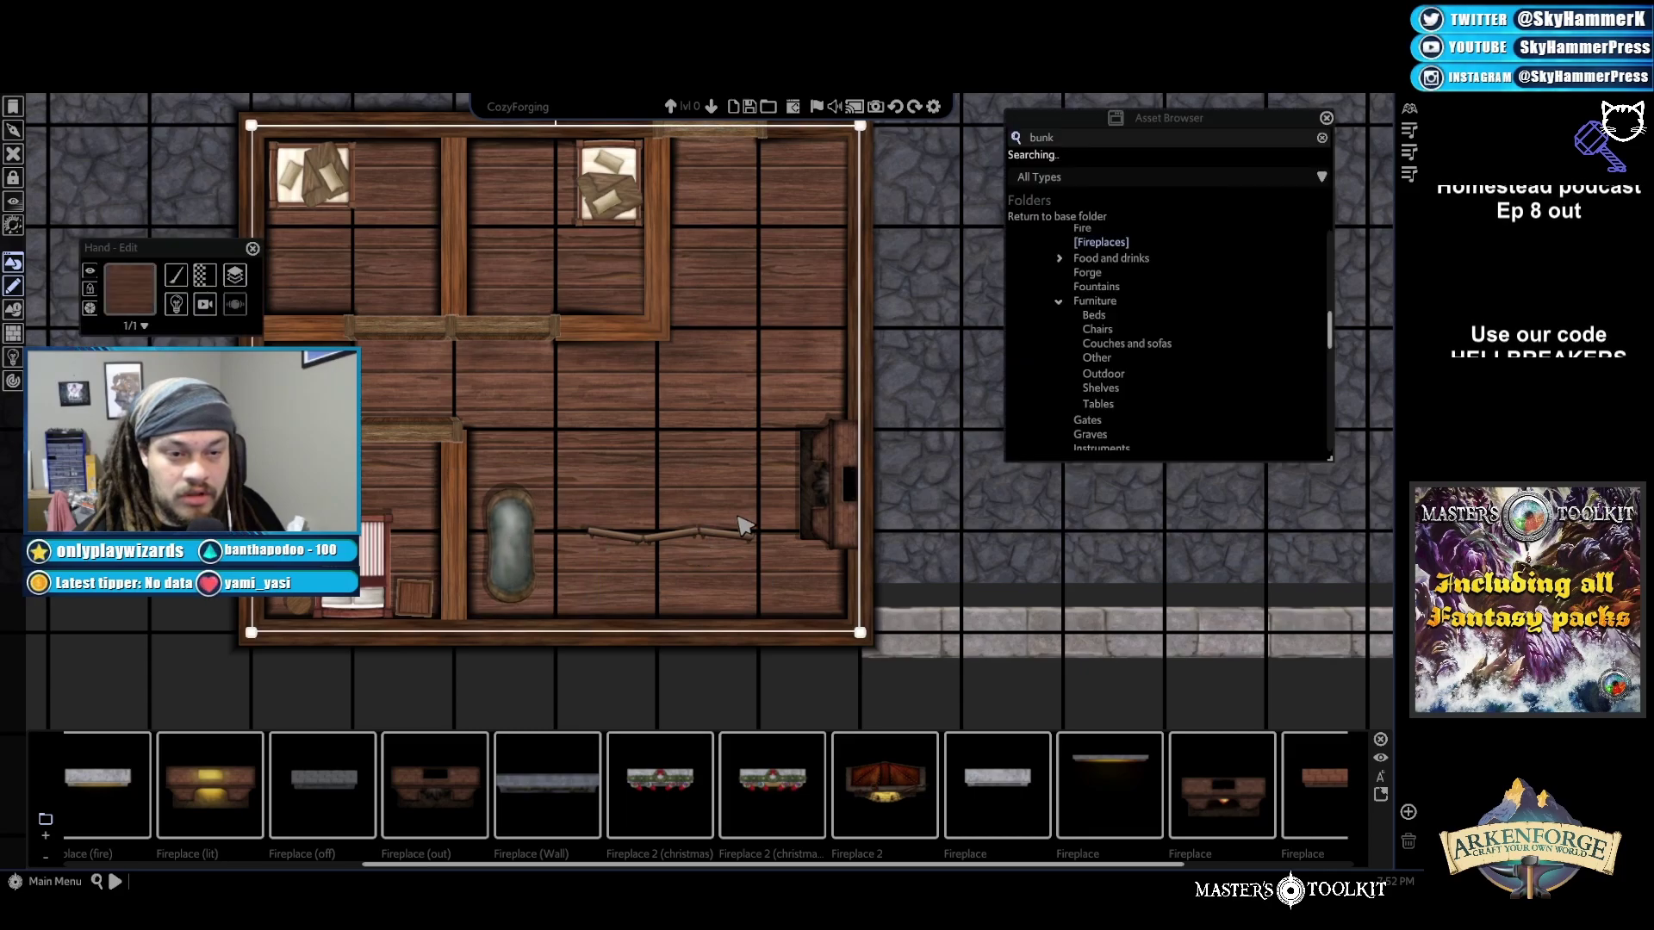
{"action": "left_click", "coordinate": [984, 540]}
{"action": "left_click", "coordinate": [919, 693]}
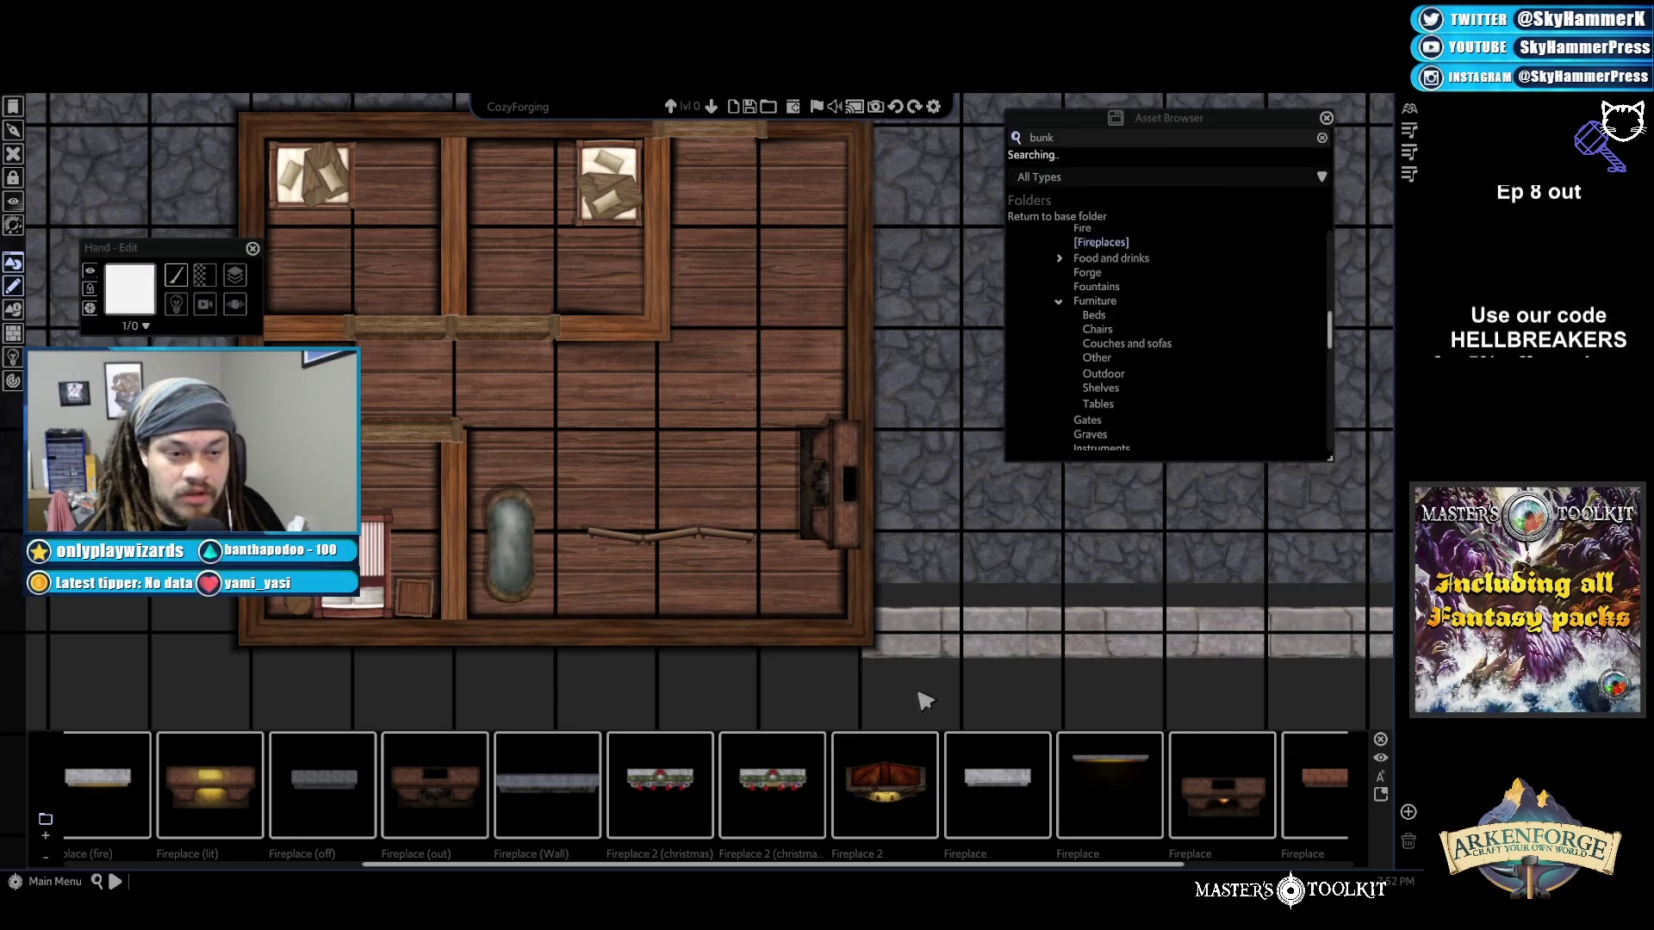
Rotate the wooden divider to run north-south and place it alongside the bathtub
{"action": "left_click", "coordinate": [699, 537]}
{"action": "left_click_drag", "start_coordinate": [670, 499], "coordinate": [568, 552]}
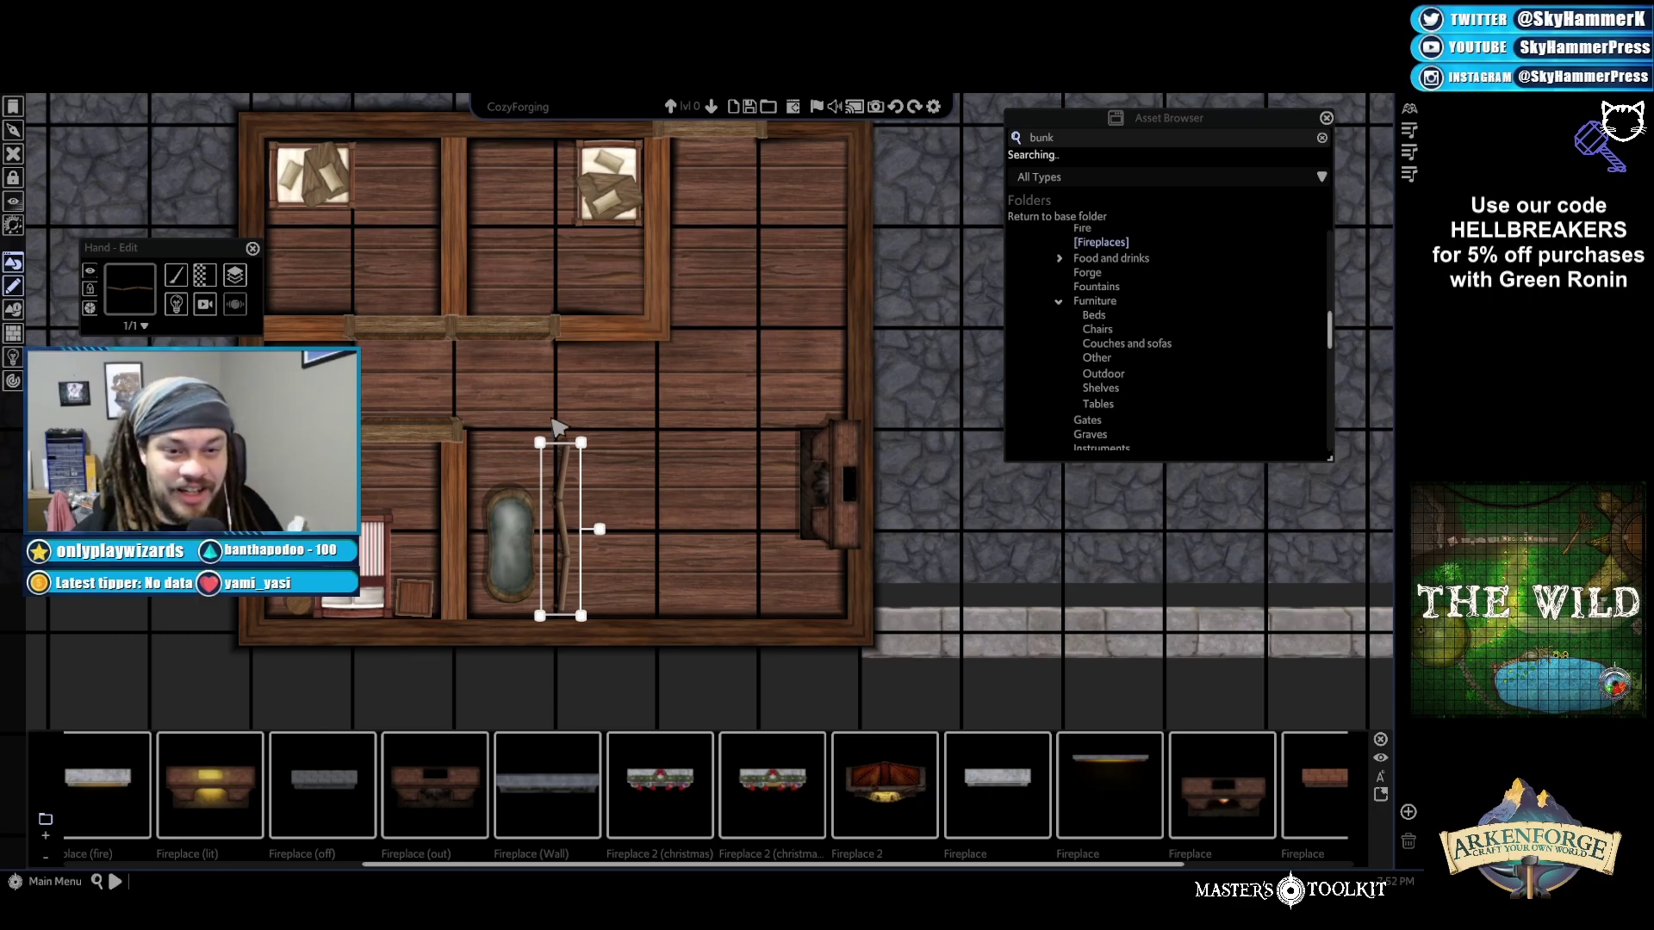
{"action": "left_click", "coordinate": [541, 452]}
{"action": "left_click", "coordinate": [883, 689]}
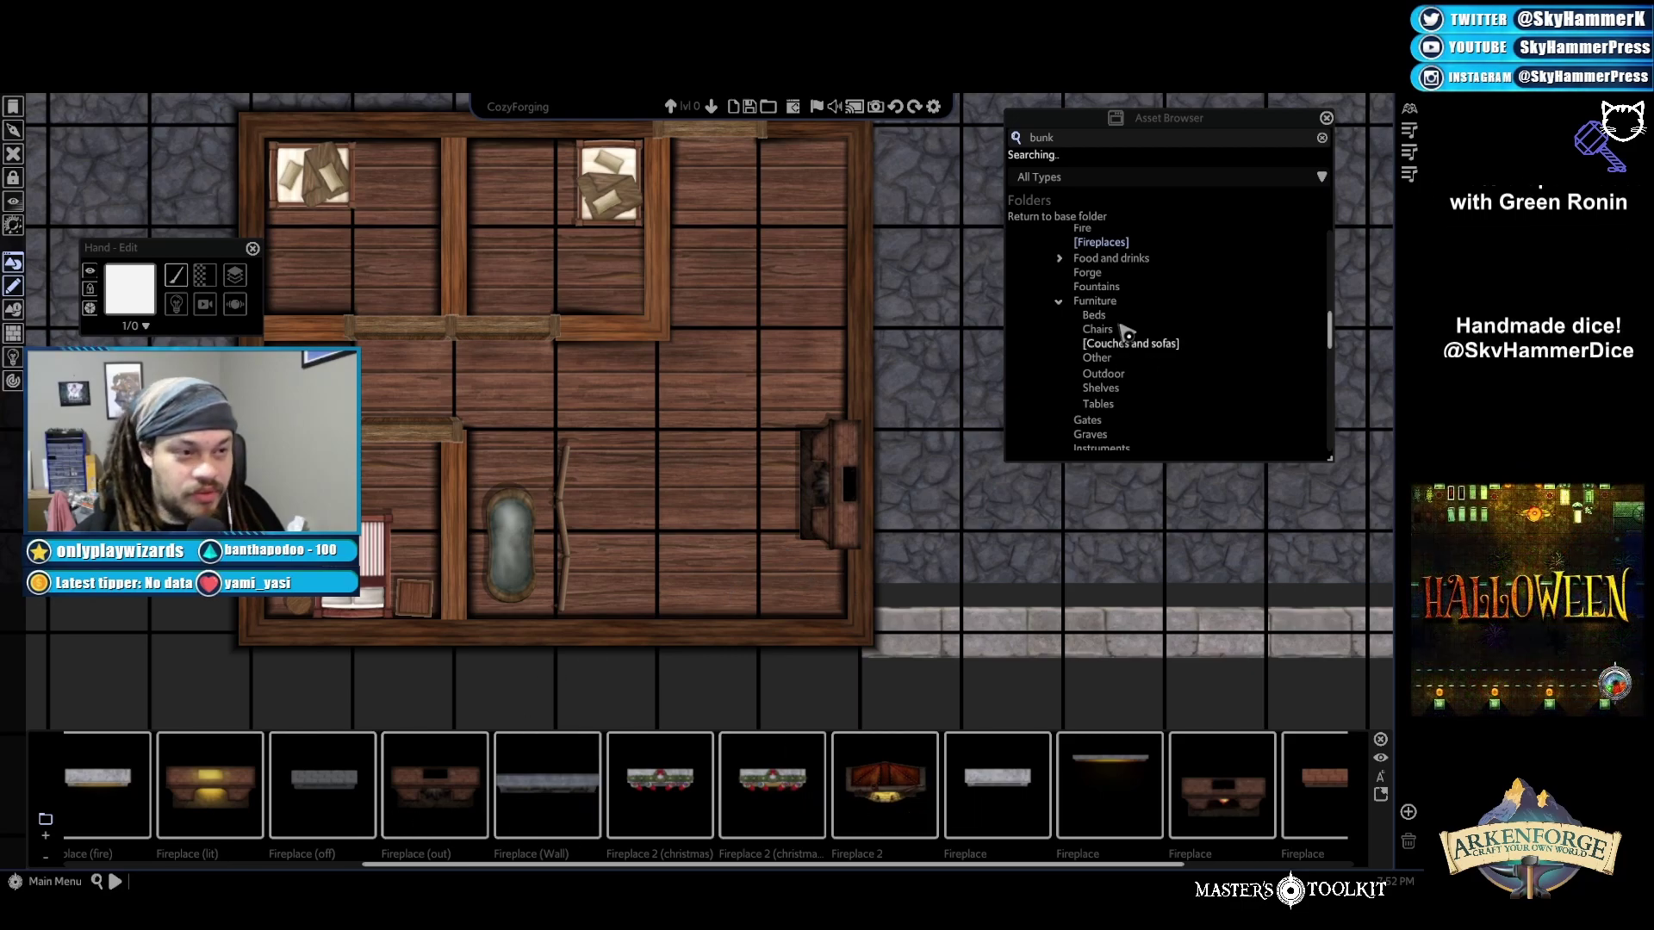
Look through the Shelves, Food and drinks, Fireplaces and Decor (christmas) asset folders for furnishings
{"action": "left_click", "coordinate": [1118, 389]}
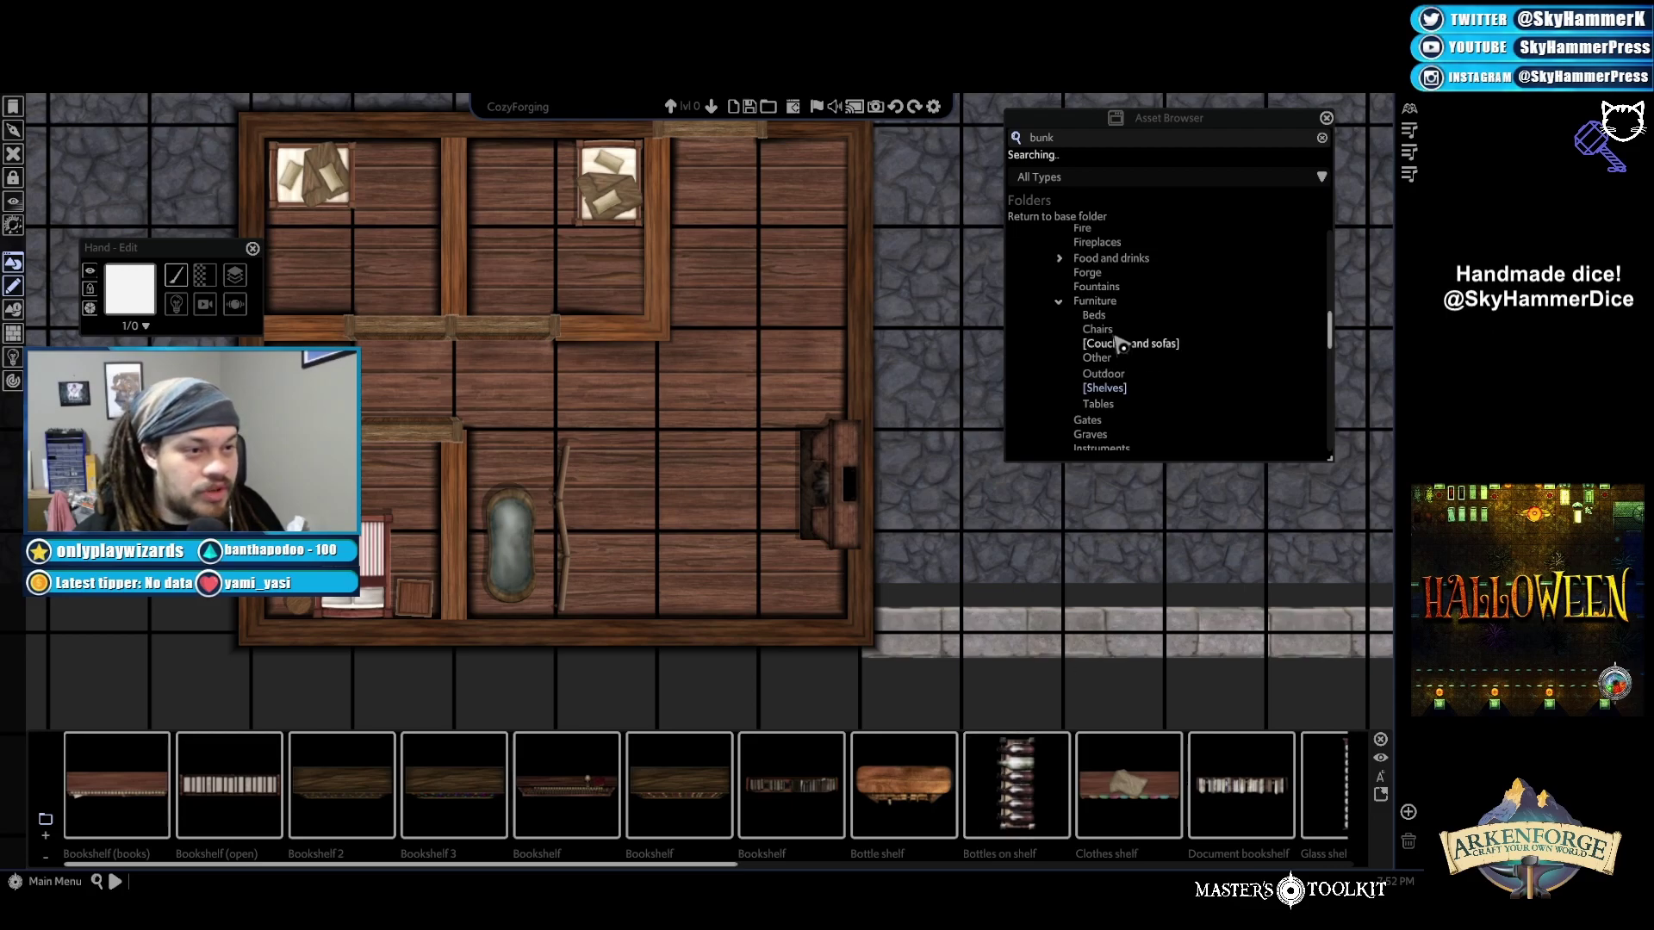
{"action": "scroll", "coordinate": [1133, 410], "scroll_direction": "up", "scroll_amount": 1}
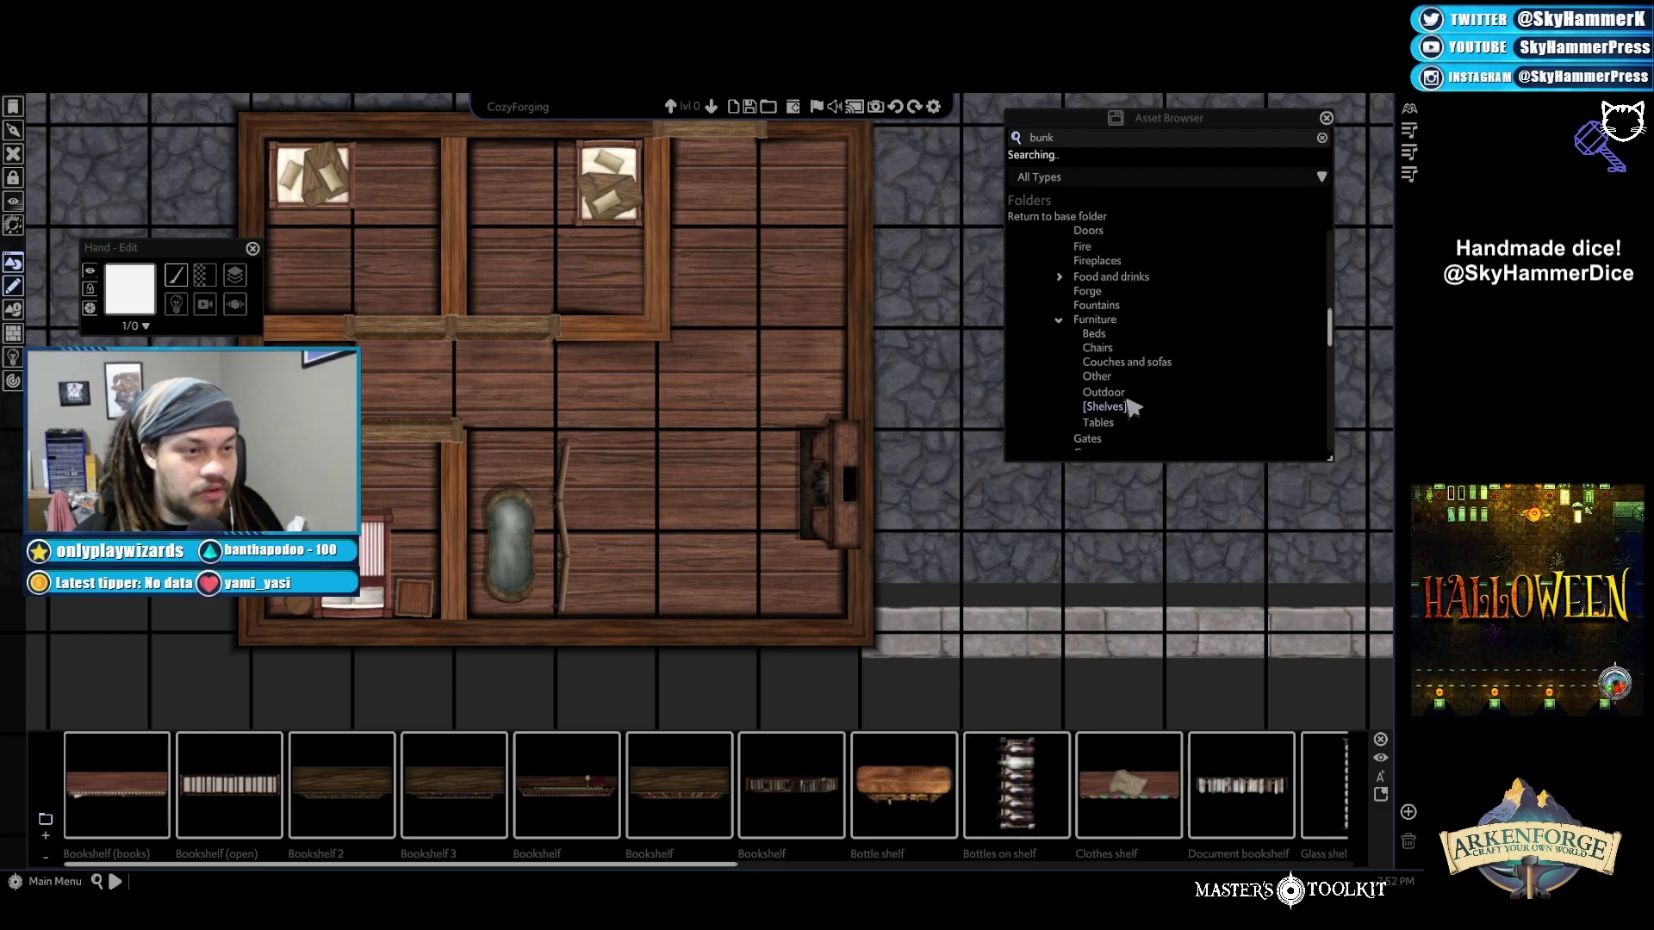
{"action": "left_click", "coordinate": [1061, 277]}
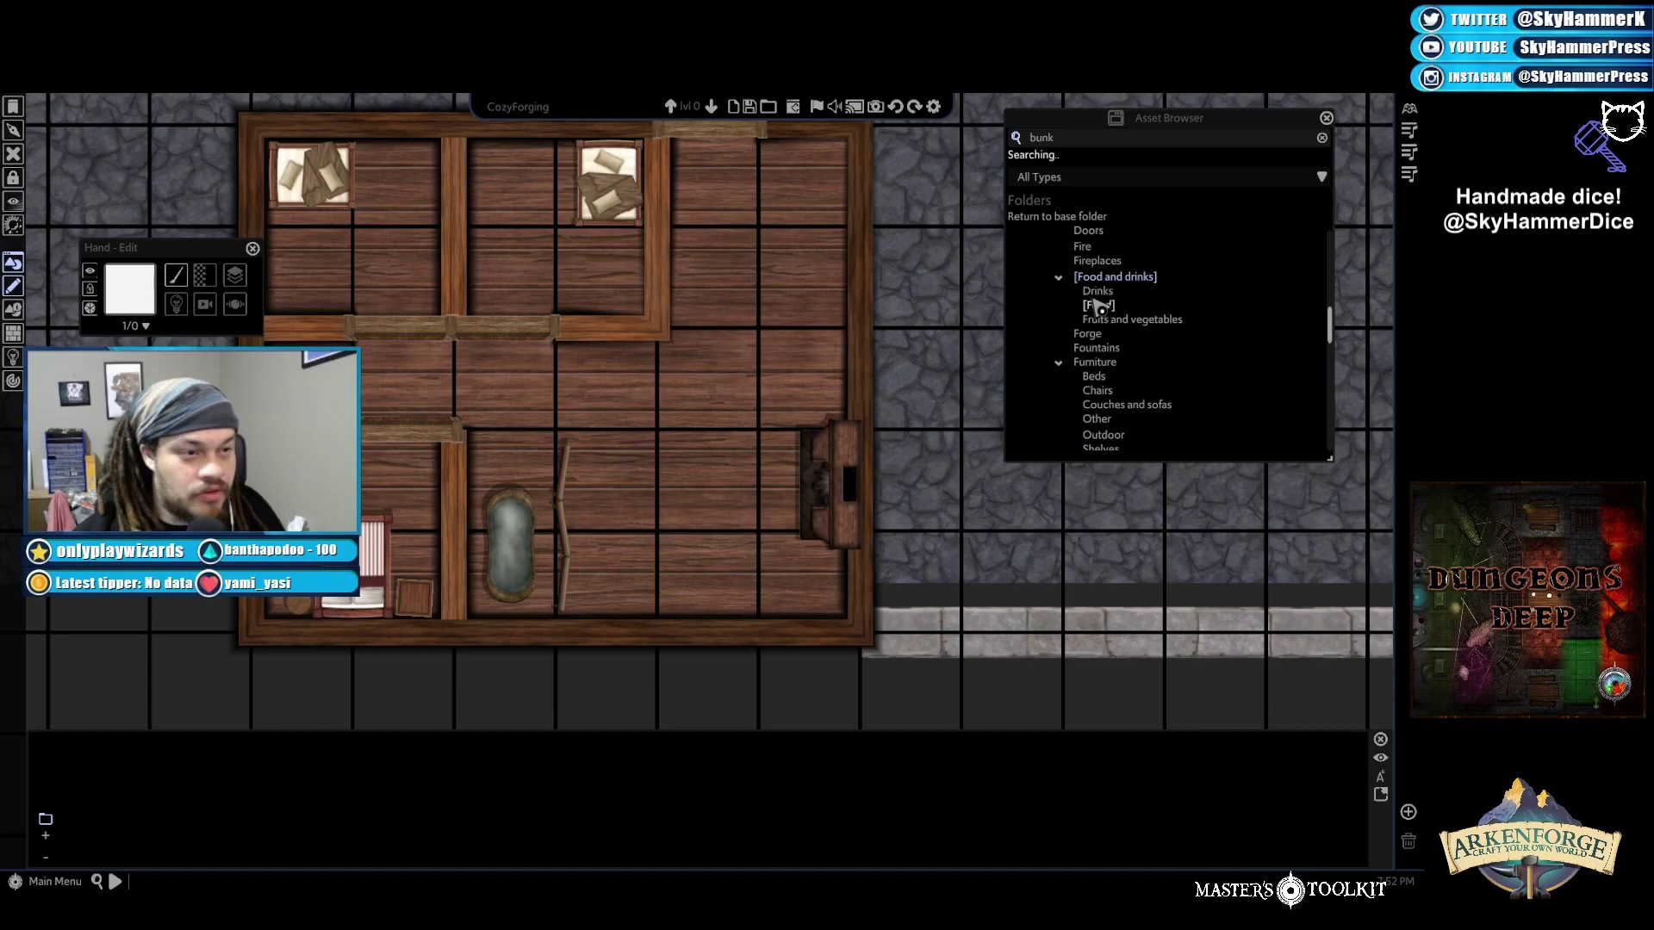
{"action": "scroll", "coordinate": [1124, 339], "scroll_direction": "up", "scroll_amount": 3}
{"action": "left_click", "coordinate": [1102, 317]}
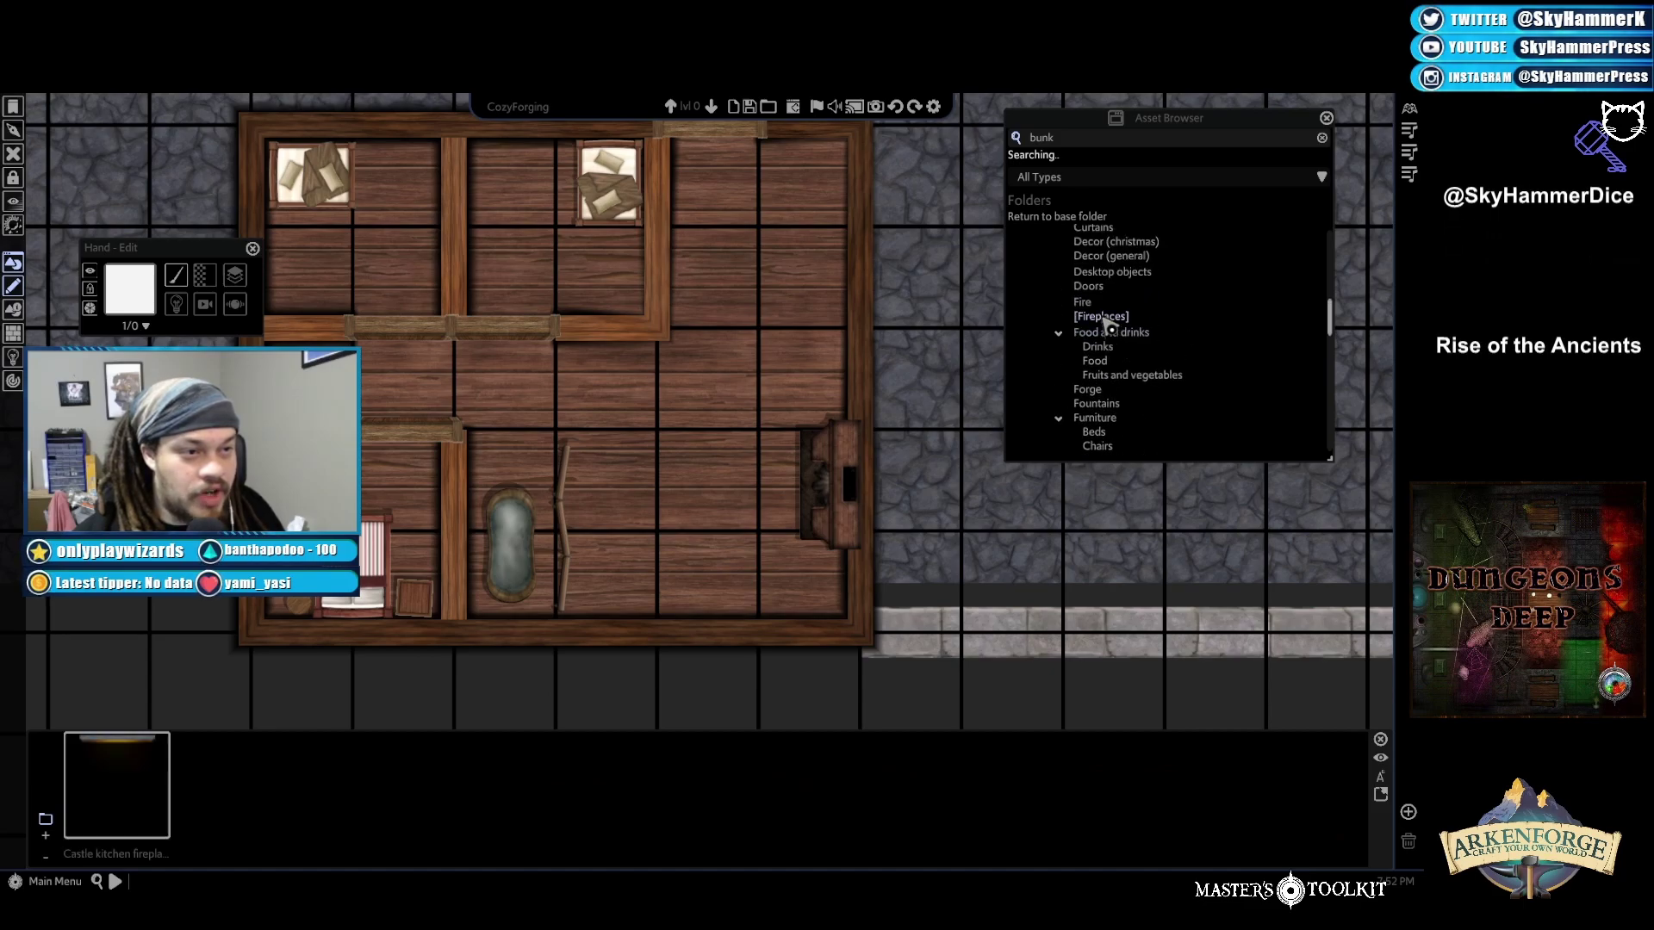
{"action": "scroll", "coordinate": [1132, 358], "scroll_direction": "up", "scroll_amount": 3}
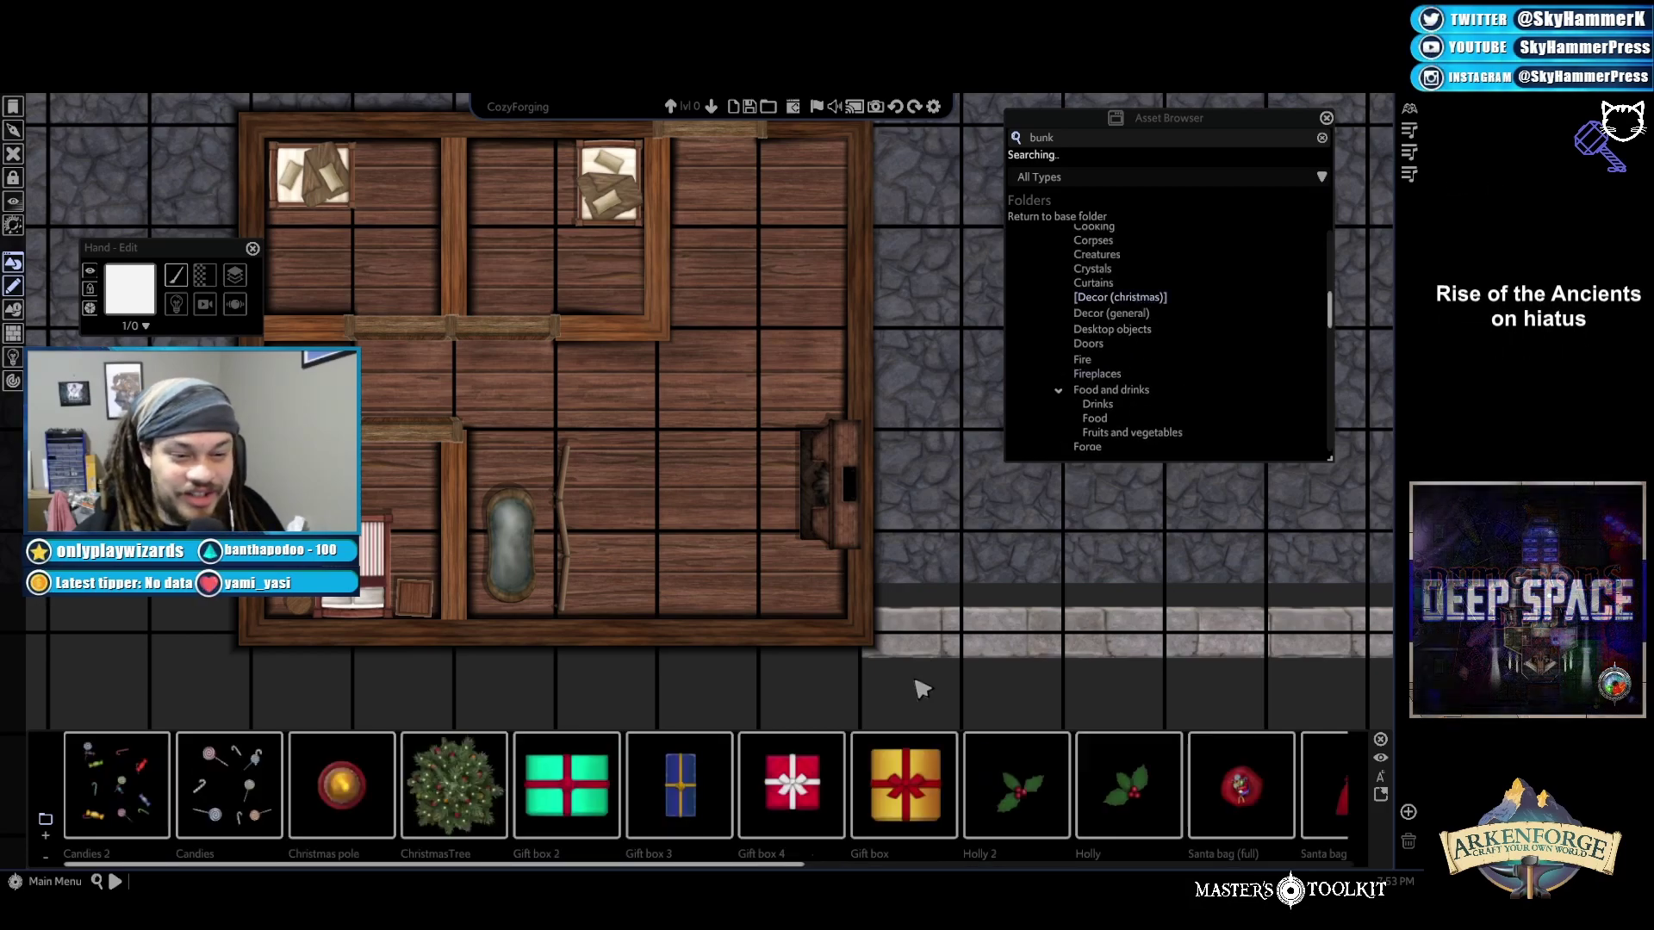
{"action": "scroll", "coordinate": [228, 808], "scroll_direction": "down", "scroll_amount": 9}
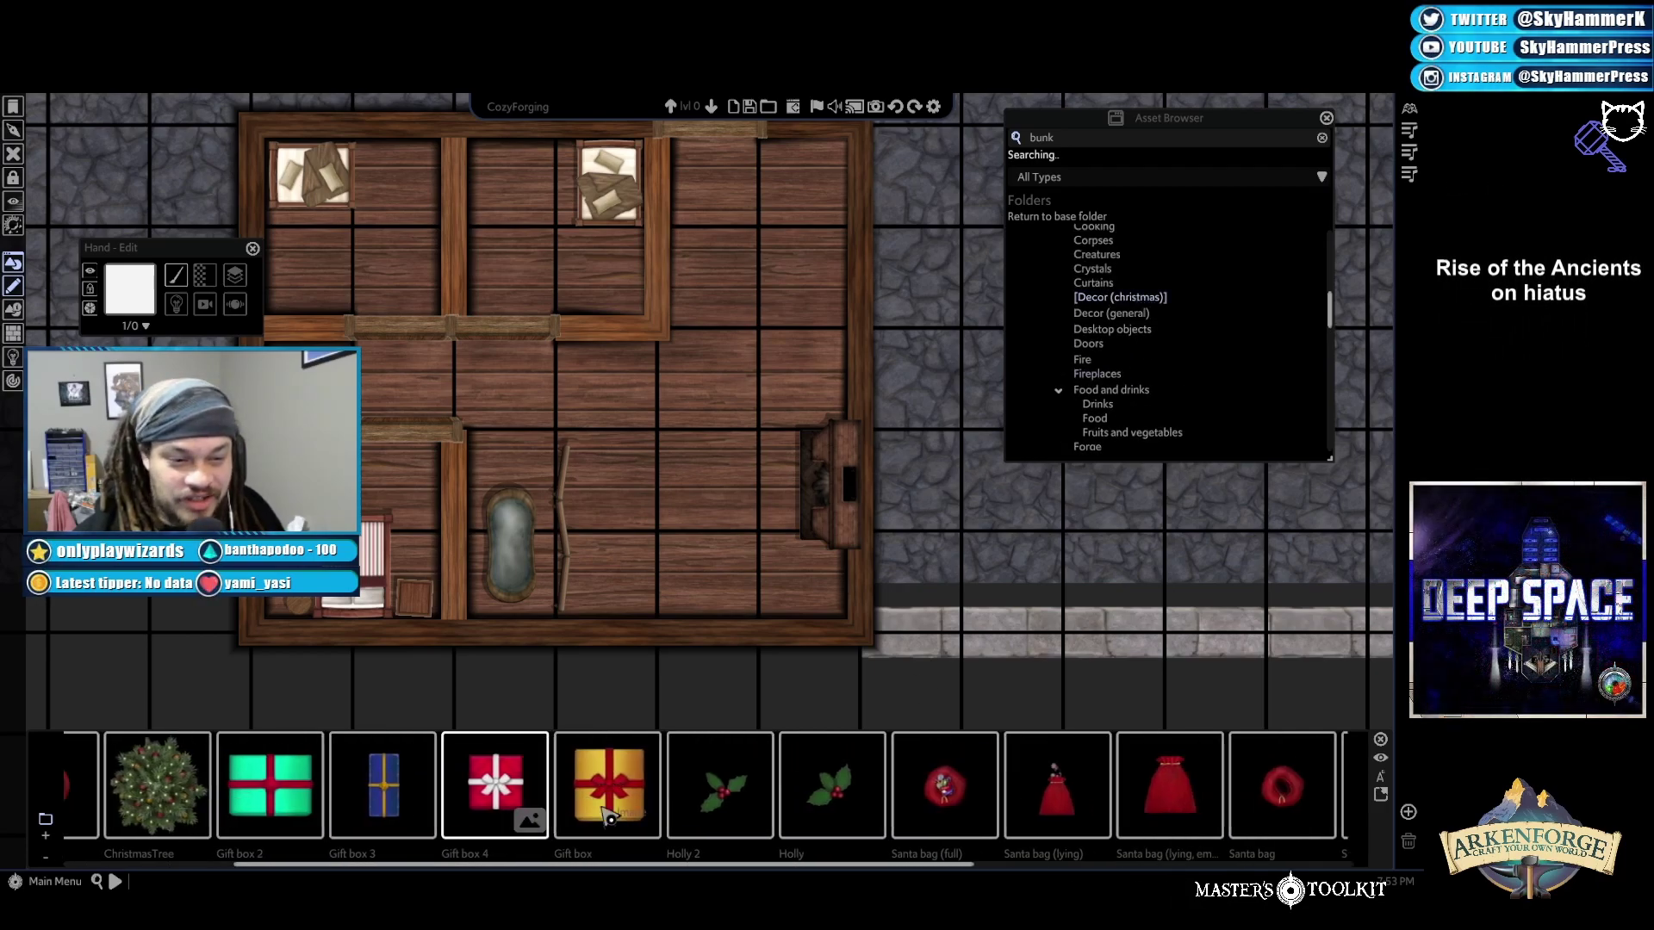
{"action": "scroll", "coordinate": [659, 808], "scroll_direction": "down", "scroll_amount": 2}
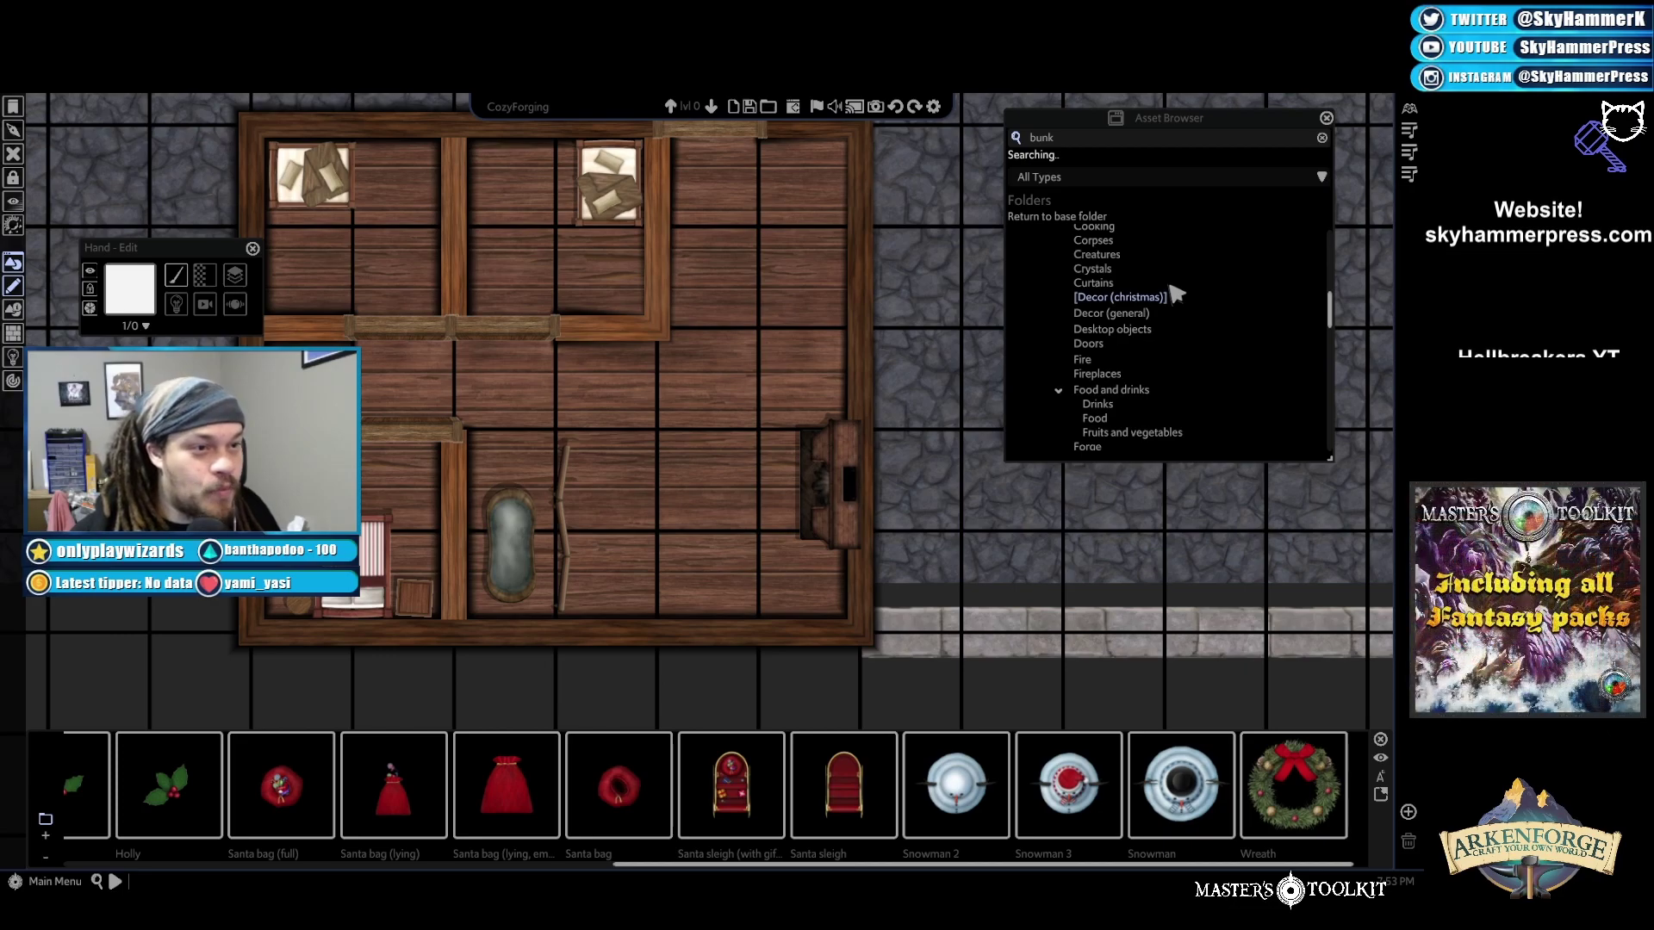
{"action": "scroll", "coordinate": [1176, 295], "scroll_direction": "up", "scroll_amount": 2}
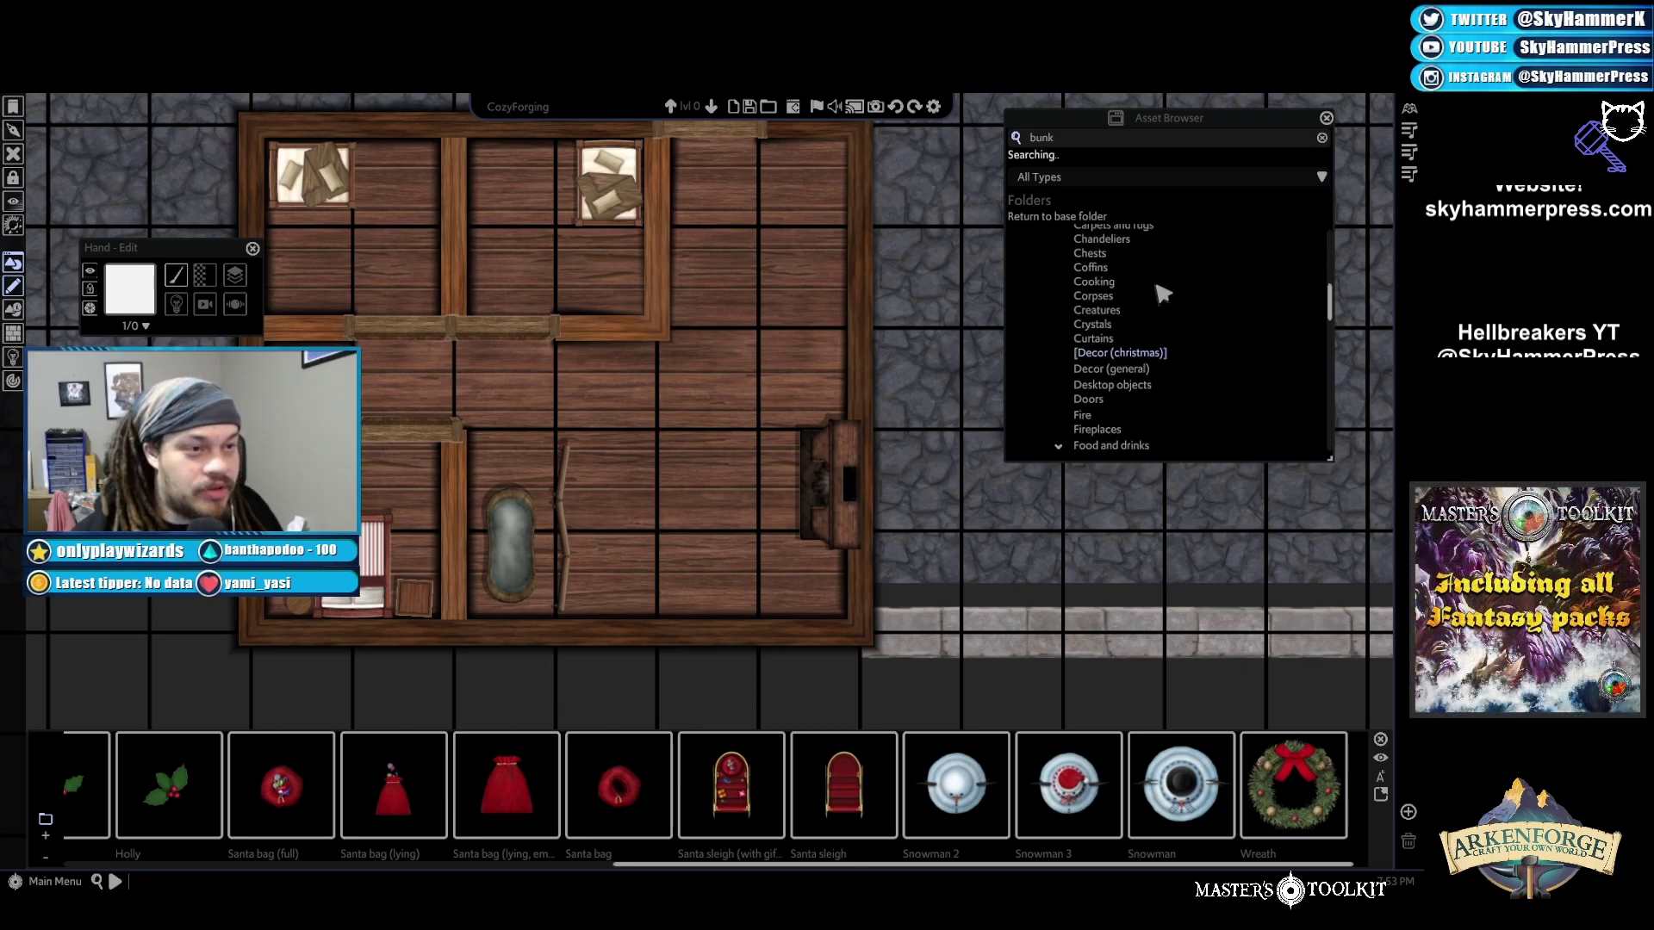
Open the Cooking asset folder and go through its assets as far as the stoves and kitchen tables
{"action": "left_click", "coordinate": [1090, 284]}
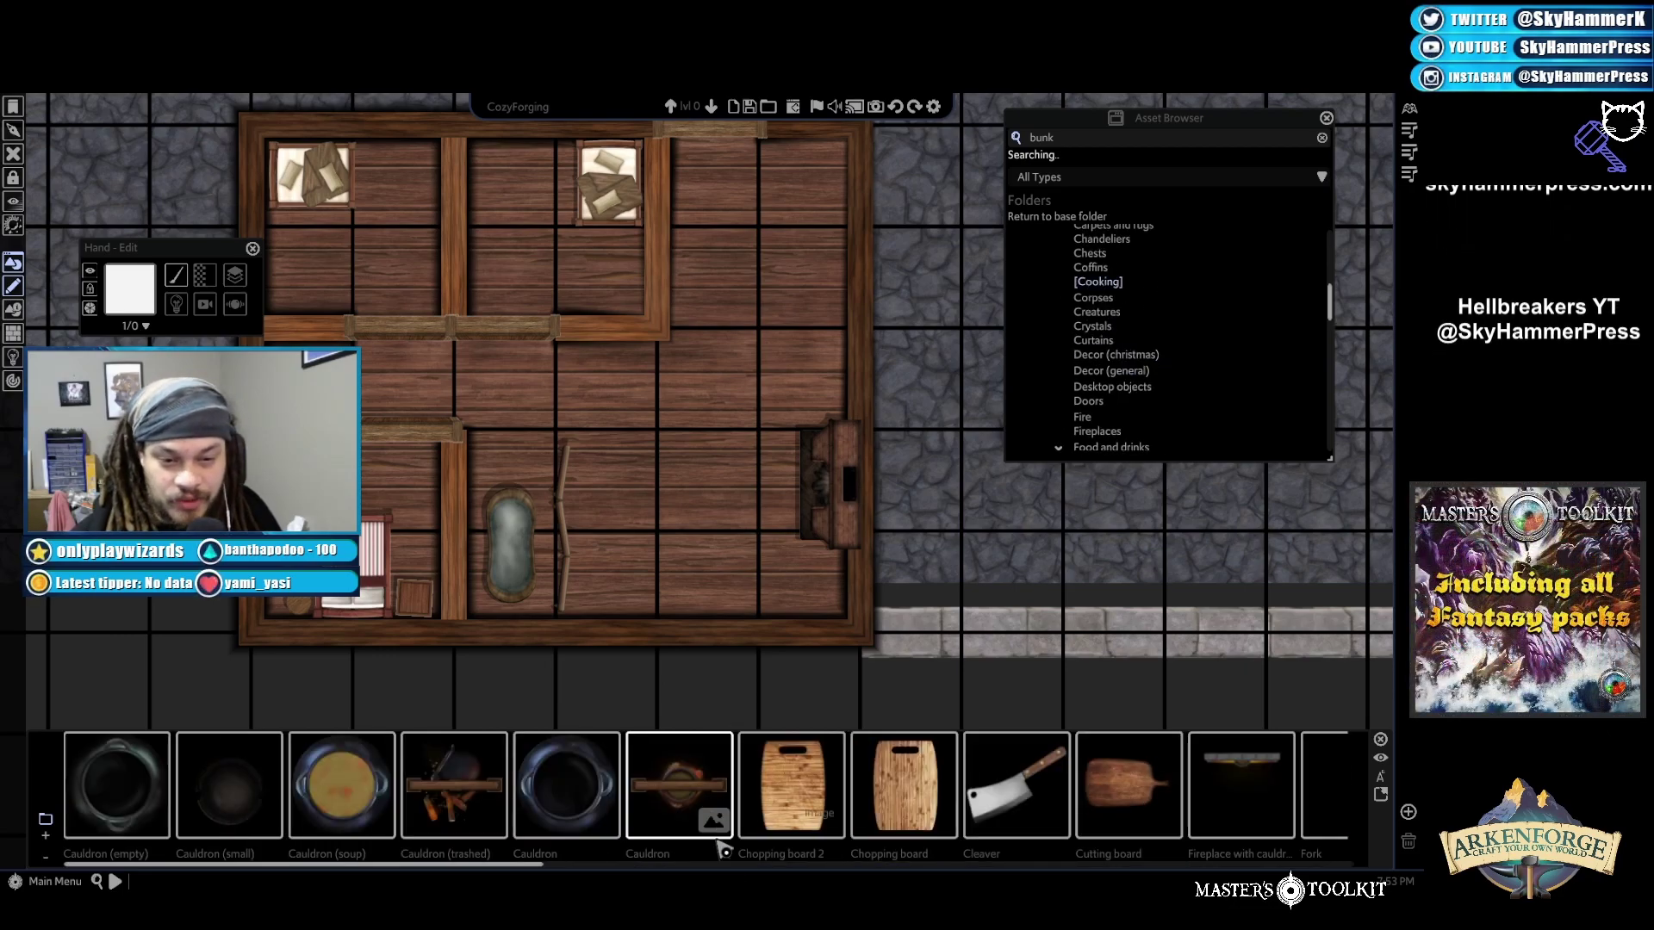
{"action": "scroll", "coordinate": [930, 848], "scroll_direction": "down", "scroll_amount": 2}
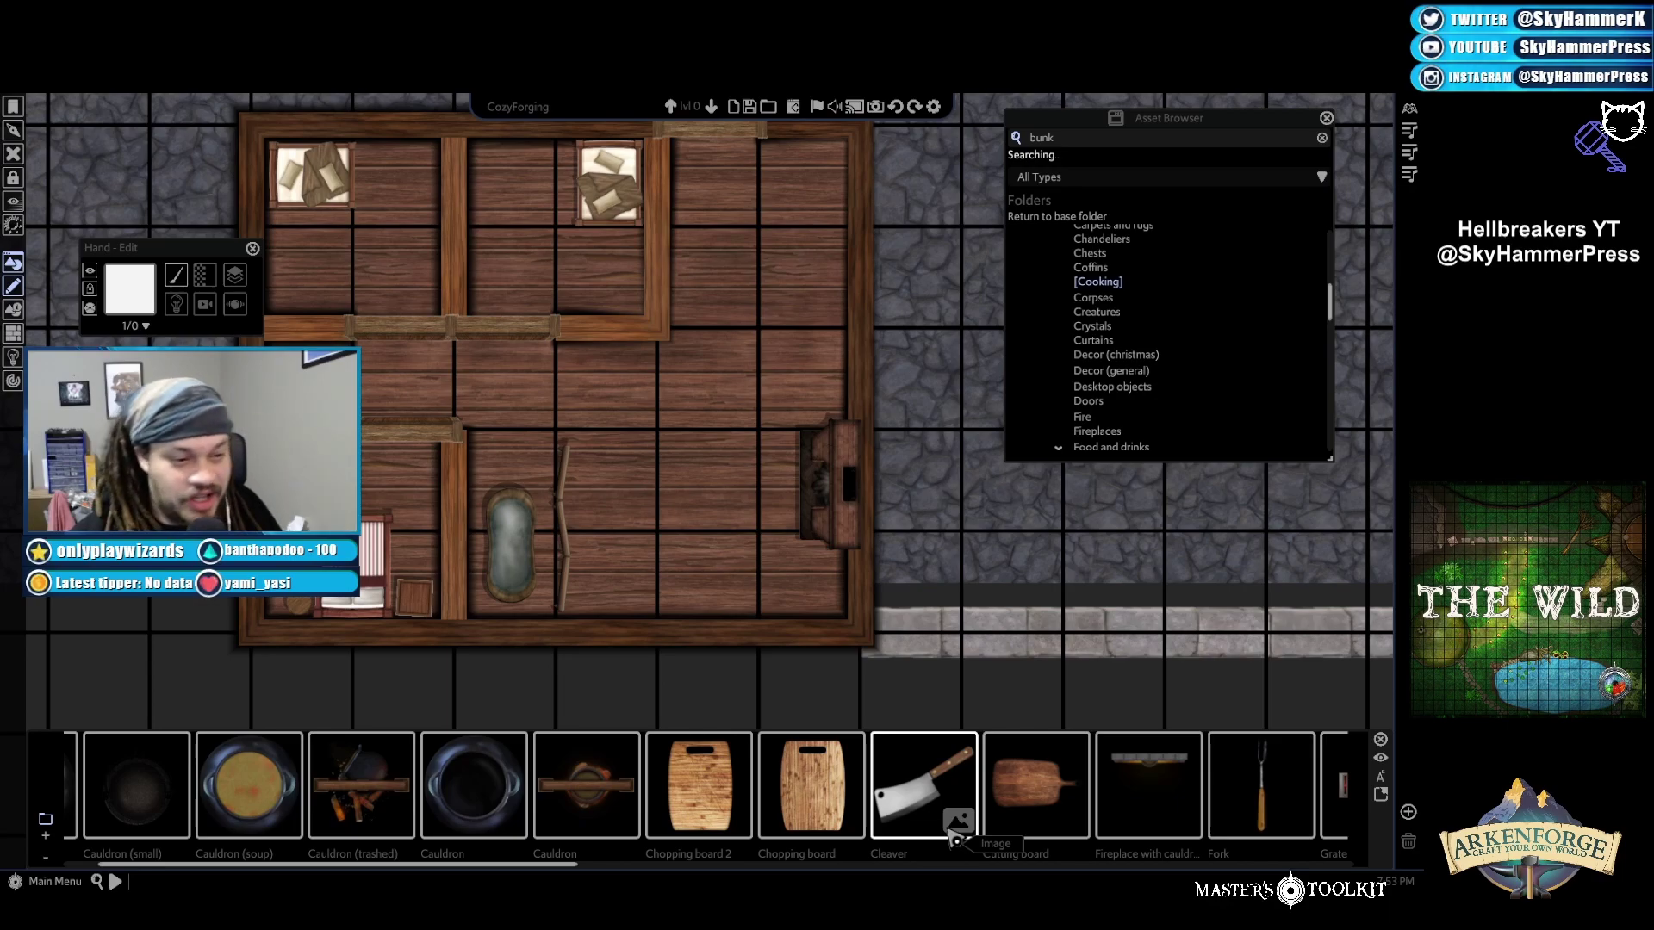
{"action": "scroll", "coordinate": [954, 838], "scroll_direction": "down", "scroll_amount": 12}
{"action": "scroll", "coordinate": [1038, 827], "scroll_direction": "down", "scroll_amount": 13}
{"action": "scroll", "coordinate": [1040, 826], "scroll_direction": "down", "scroll_amount": 1}
{"action": "scroll", "coordinate": [1053, 806], "scroll_direction": "down", "scroll_amount": 5}
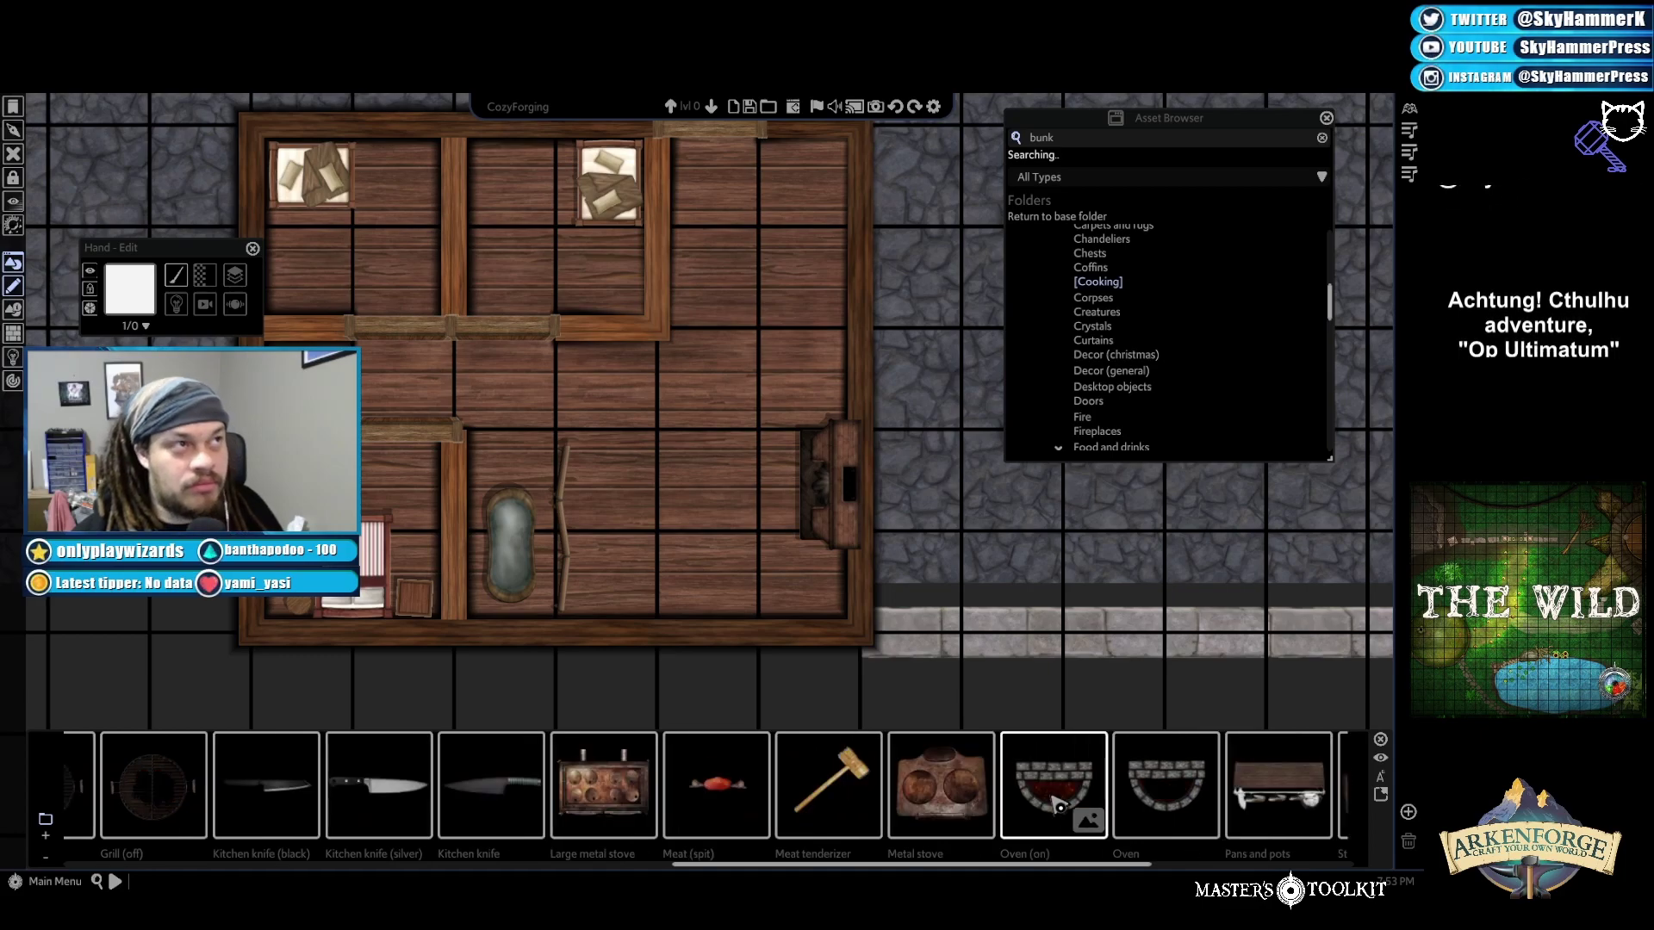
{"action": "scroll", "coordinate": [1057, 804], "scroll_direction": "down", "scroll_amount": 2}
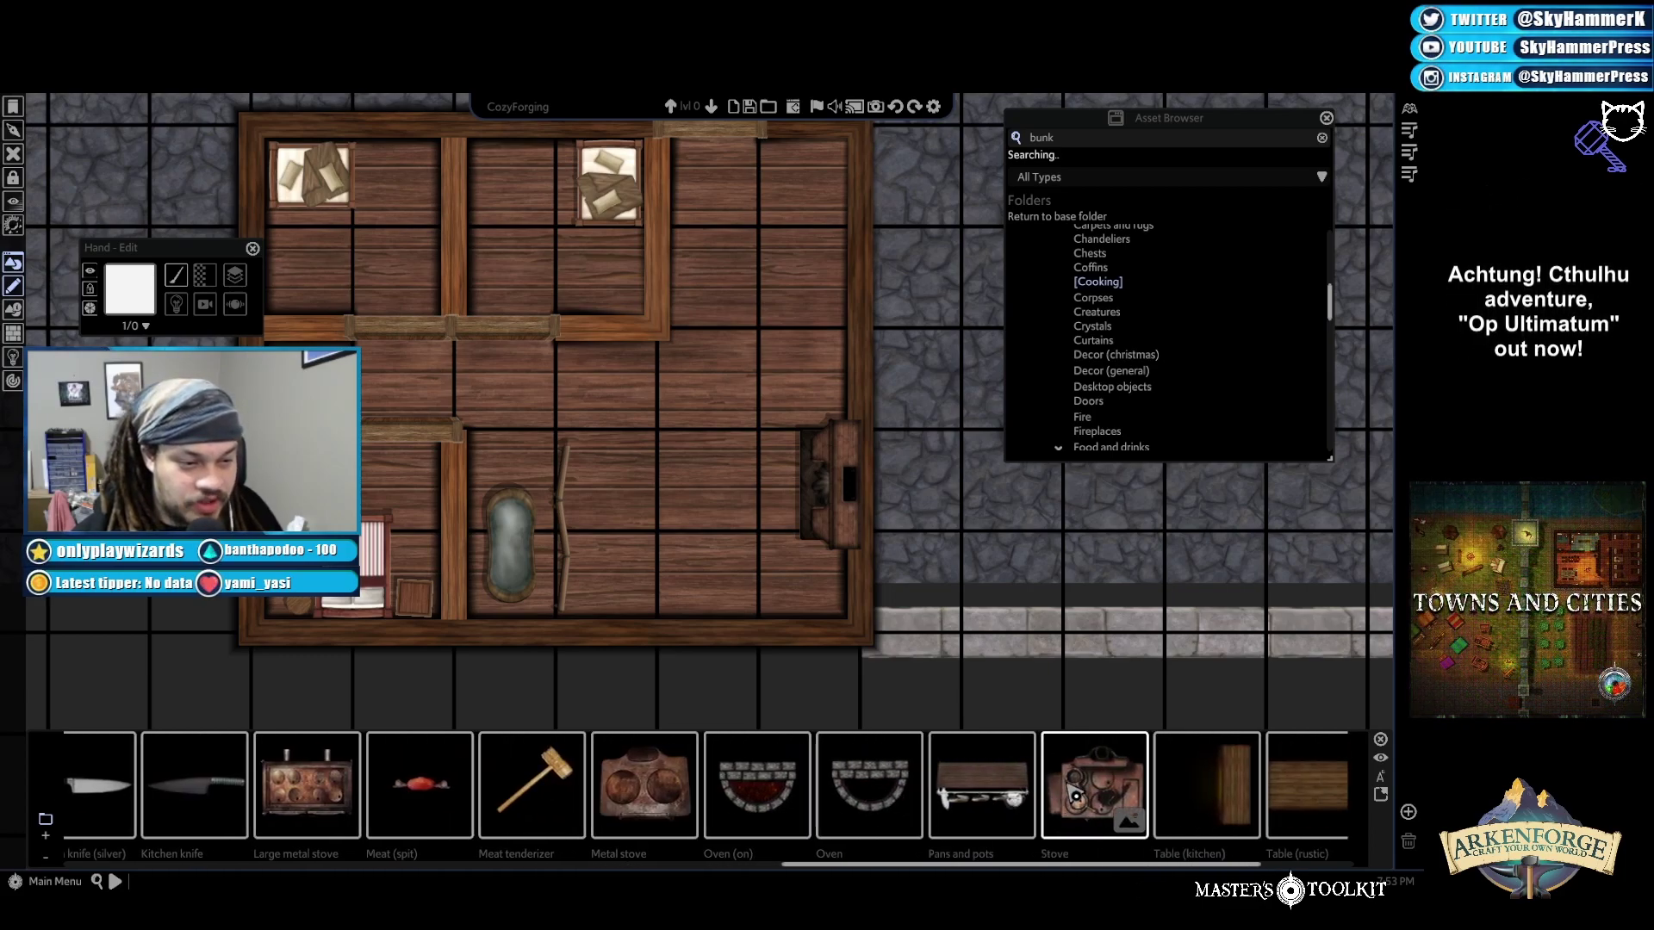
Try the Pans and pots asset on the stone ground outside the east wall, inspect it up close and delete it
{"action": "left_click", "coordinate": [982, 799]}
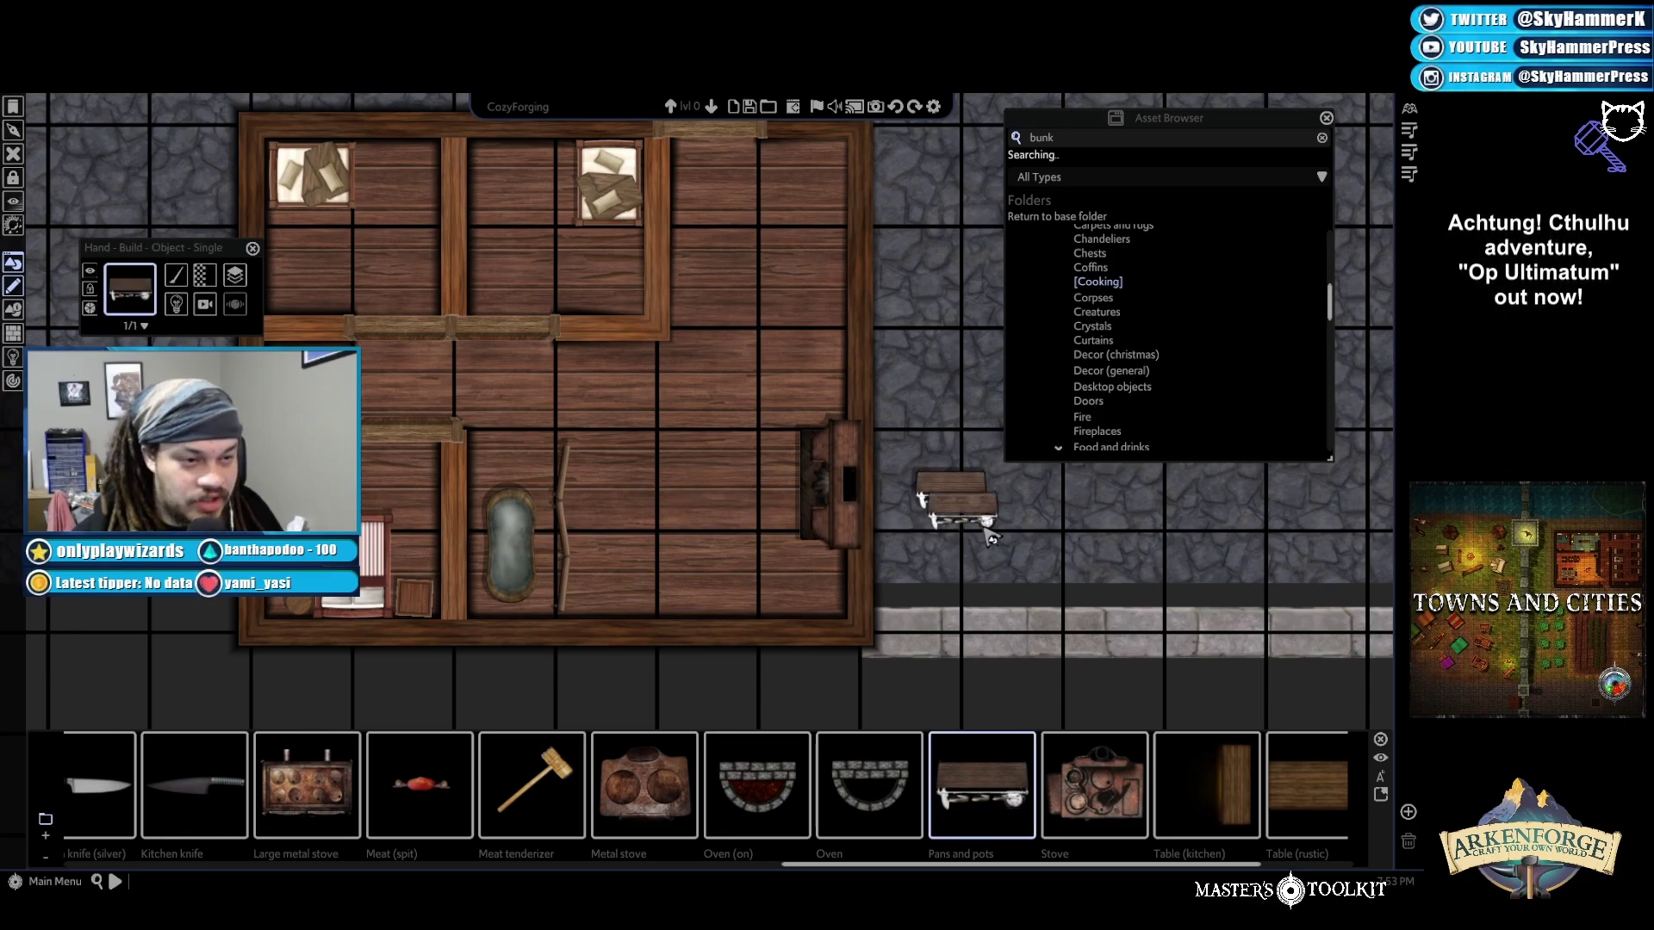
{"action": "left_click", "coordinate": [974, 521]}
{"action": "scroll", "coordinate": [991, 527], "scroll_direction": "up", "scroll_amount": 5}
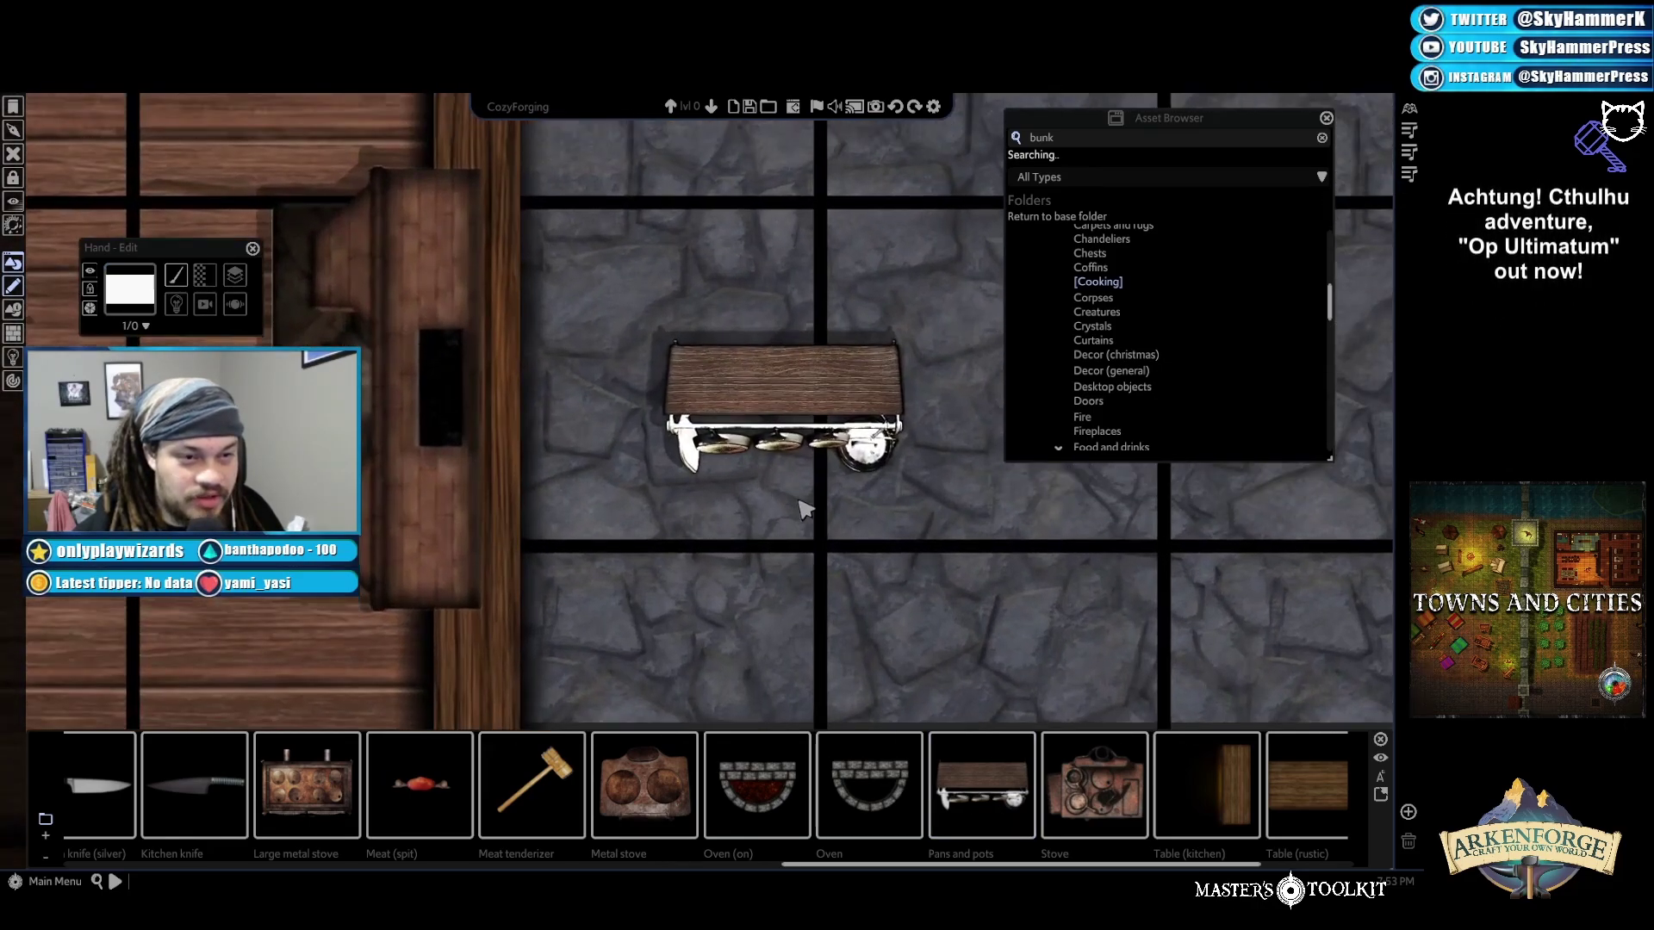
{"action": "scroll", "coordinate": [805, 510], "scroll_direction": "up", "scroll_amount": 2}
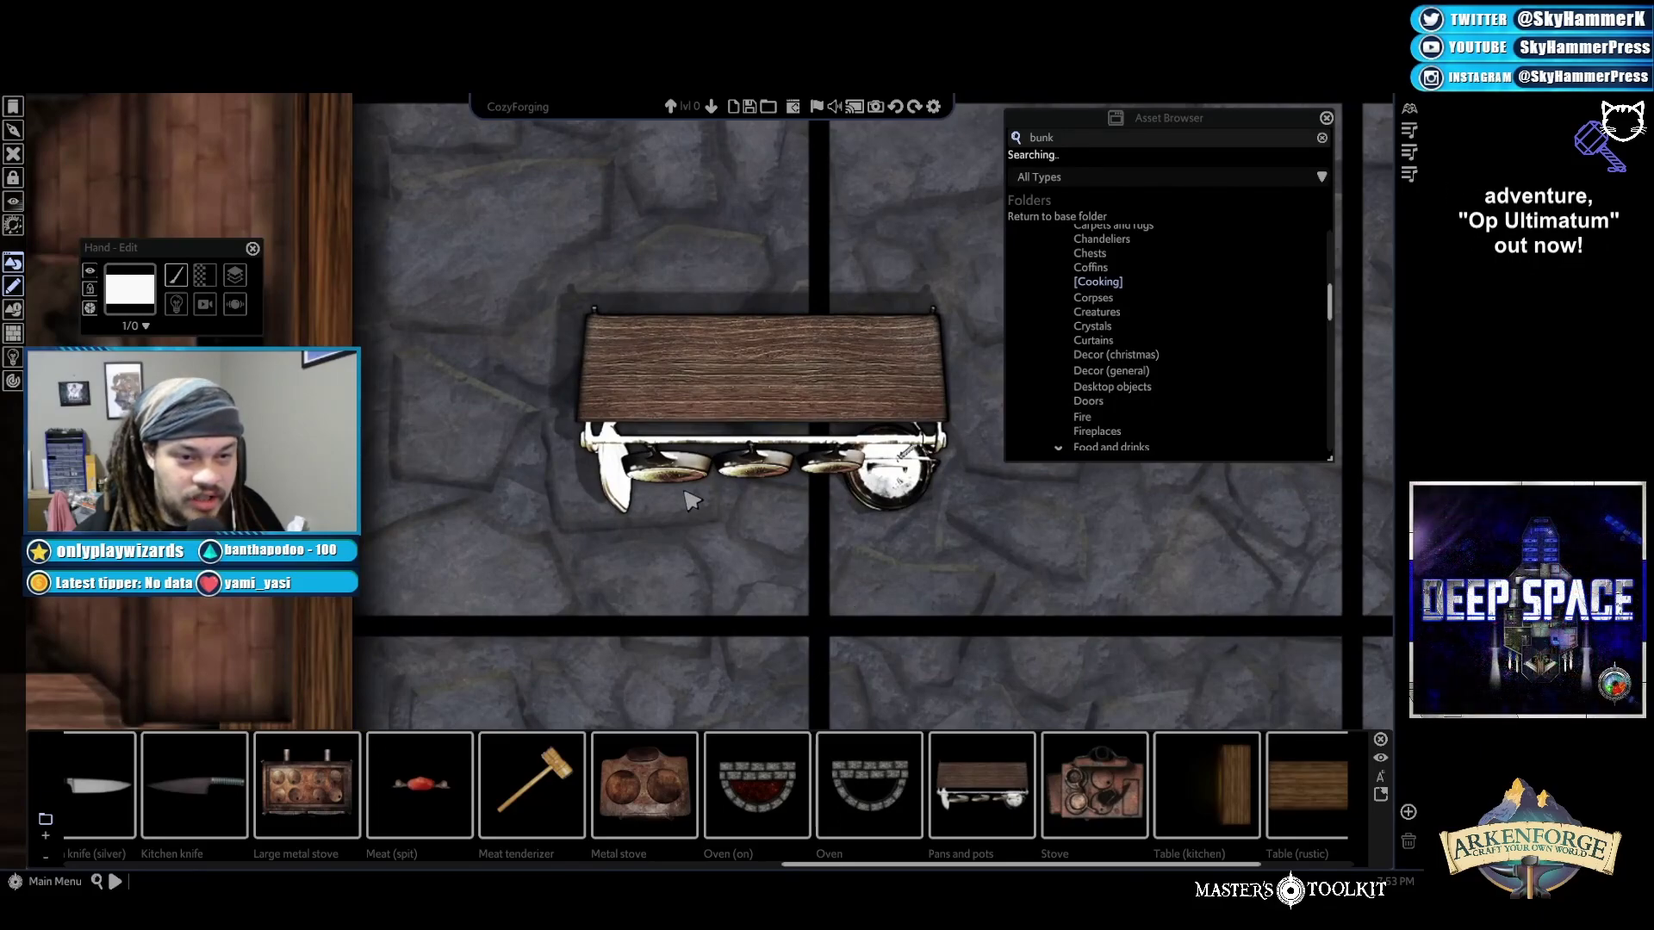
{"action": "left_click", "coordinate": [739, 406]}
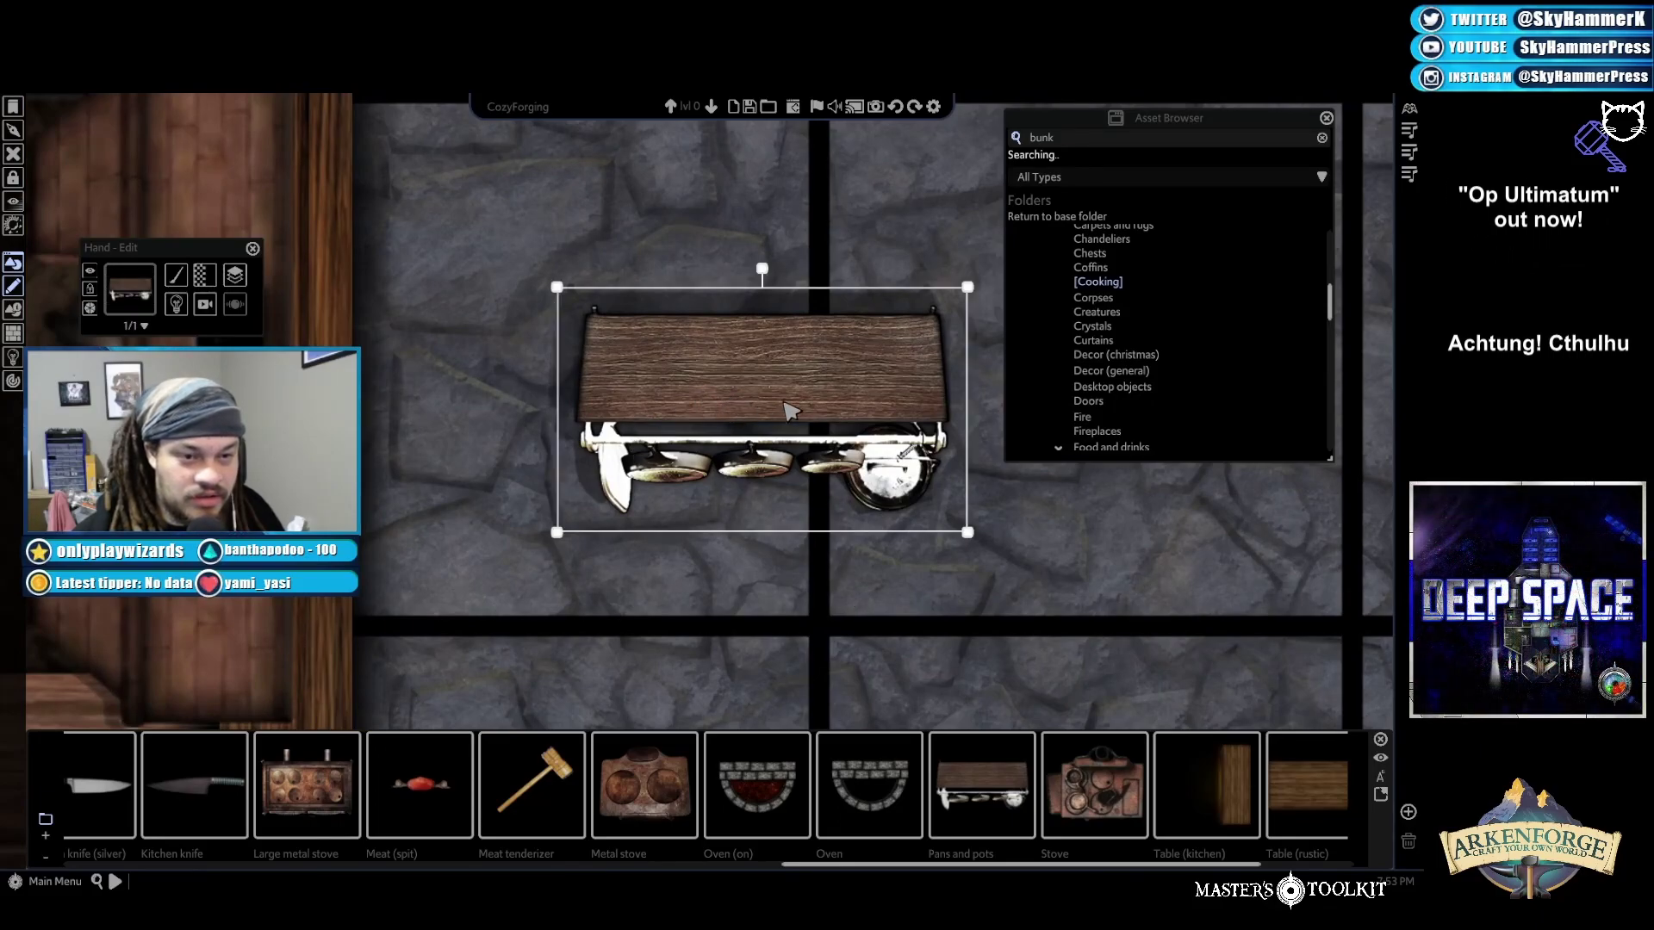
{"action": "key", "text": "Delete"}
Place a Stove asset in the southeast corner of the main room, below the fireplace
{"action": "left_click", "coordinate": [1125, 796]}
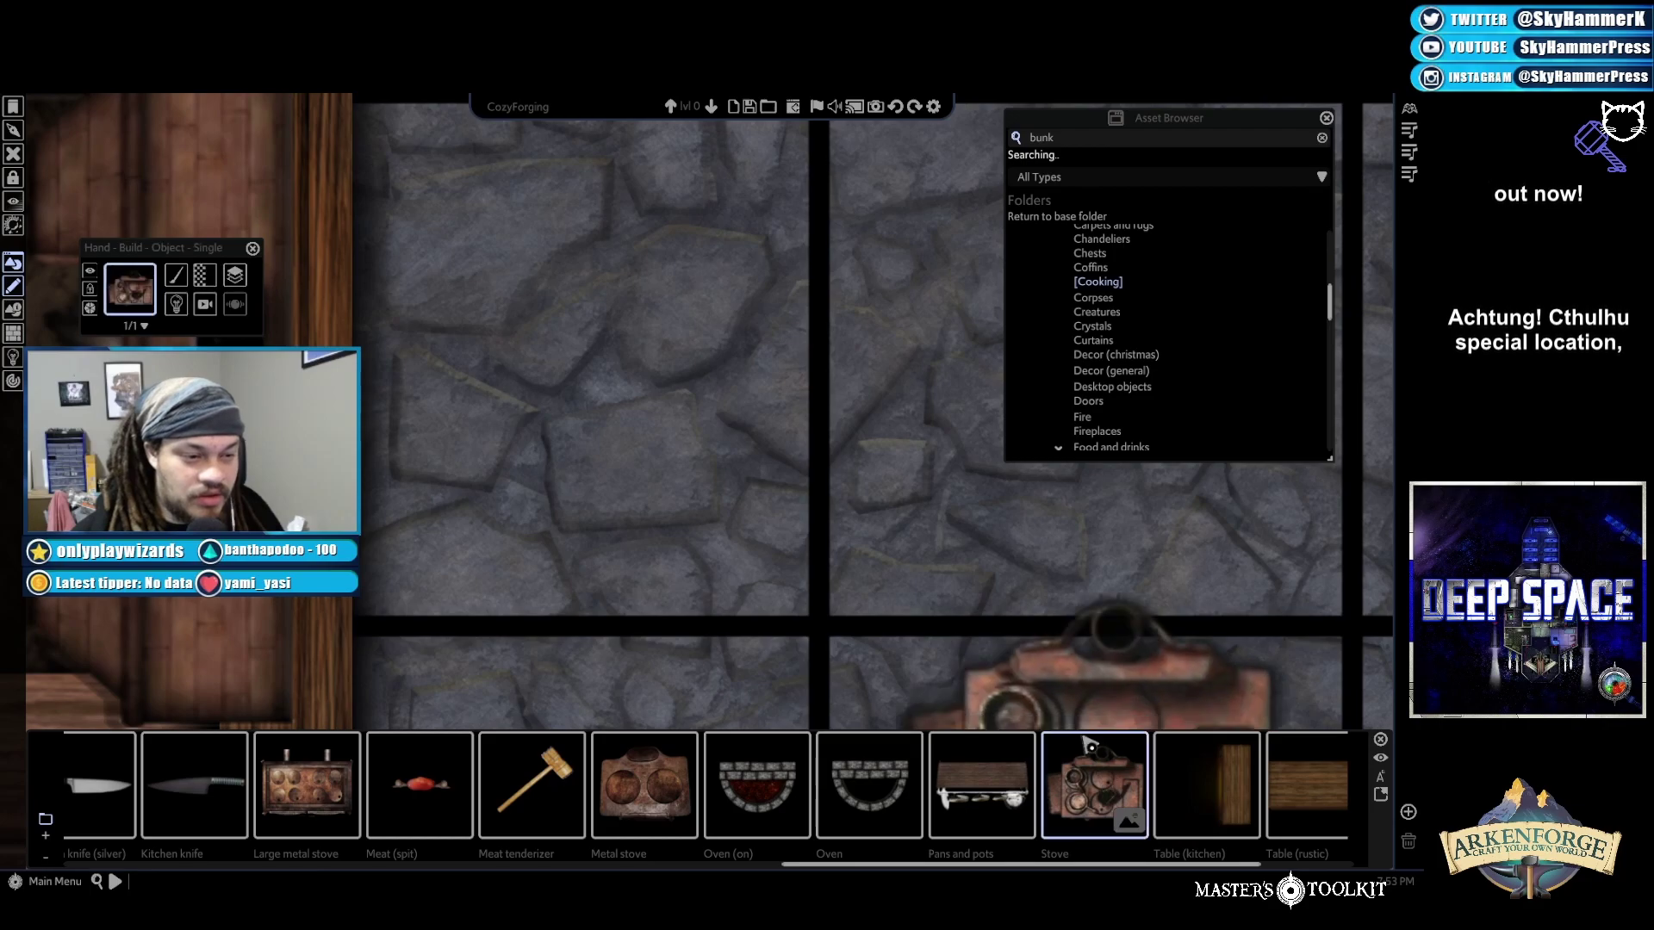
{"action": "scroll", "coordinate": [758, 478], "scroll_direction": "down", "scroll_amount": 1}
{"action": "key", "text": "Left"}
{"action": "key", "text": "Up"}
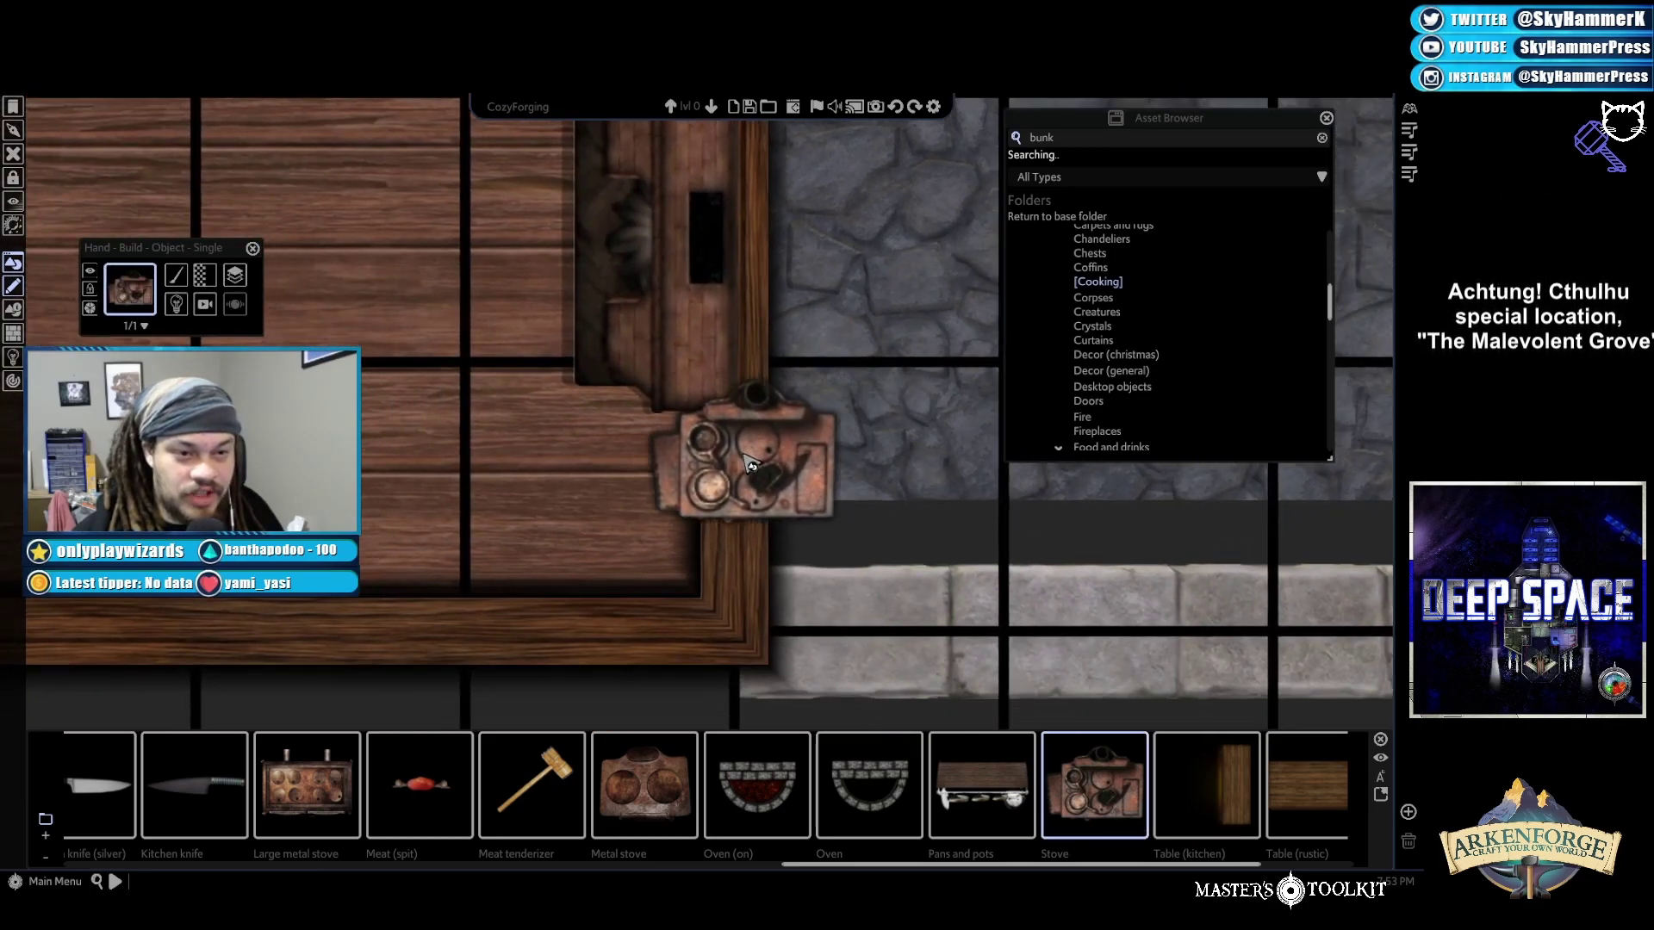
{"action": "left_click", "coordinate": [883, 456]}
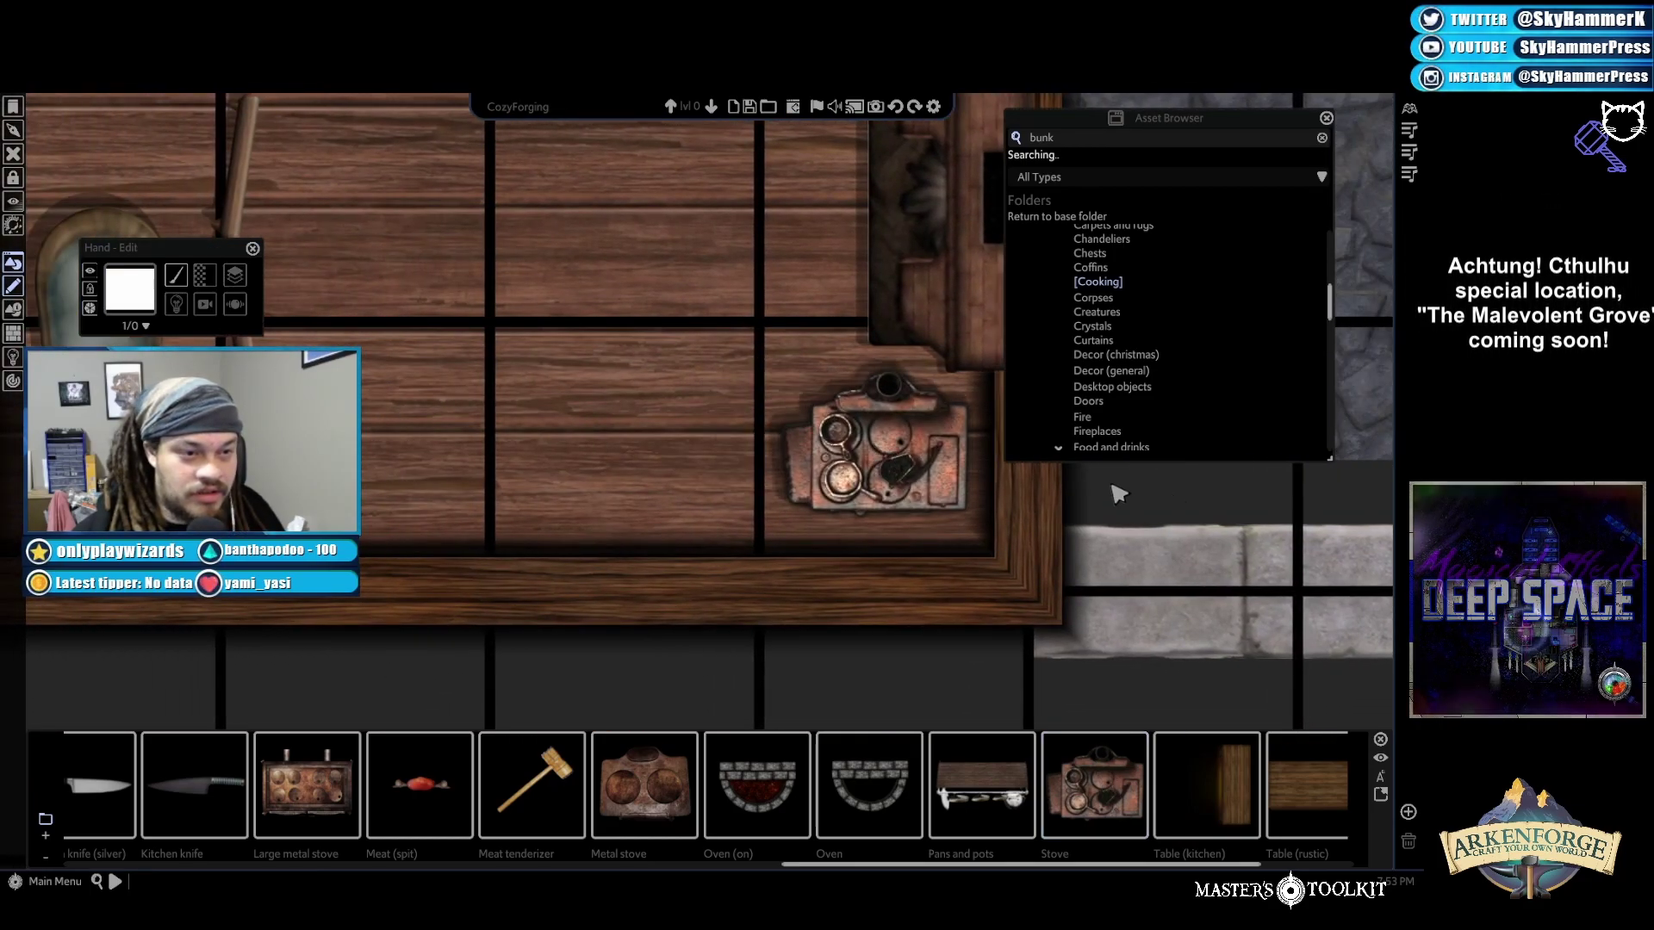
Turn the stove 180 degrees and move it along the south wall to sit beside the wooden divider
{"action": "key", "text": "Right"}
{"action": "left_click_drag", "start_coordinate": [753, 342], "coordinate": [756, 573]}
{"action": "key", "text": "Left"}
{"action": "left_click_drag", "start_coordinate": [756, 460], "coordinate": [548, 454]}
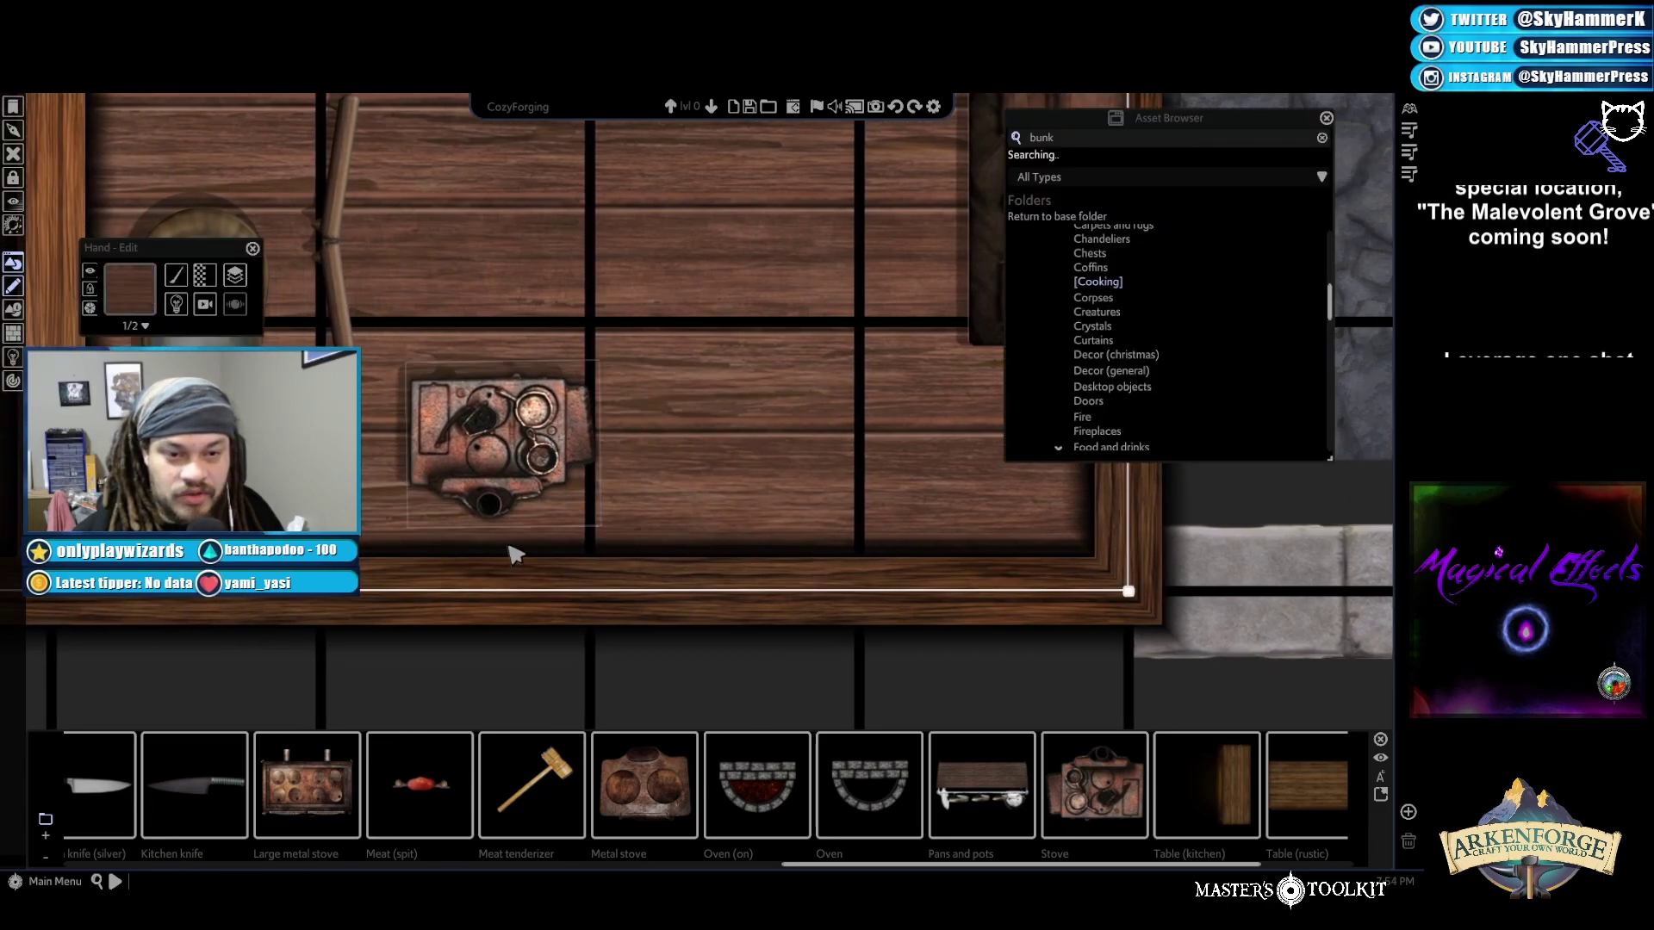
{"action": "left_click_drag", "start_coordinate": [504, 546], "coordinate": [492, 552]}
Place a Table (rustic) asset between the divider and the fireplace and rotate it to a slight east-west slant
{"action": "scroll", "coordinate": [1206, 771], "scroll_direction": "down", "scroll_amount": 3}
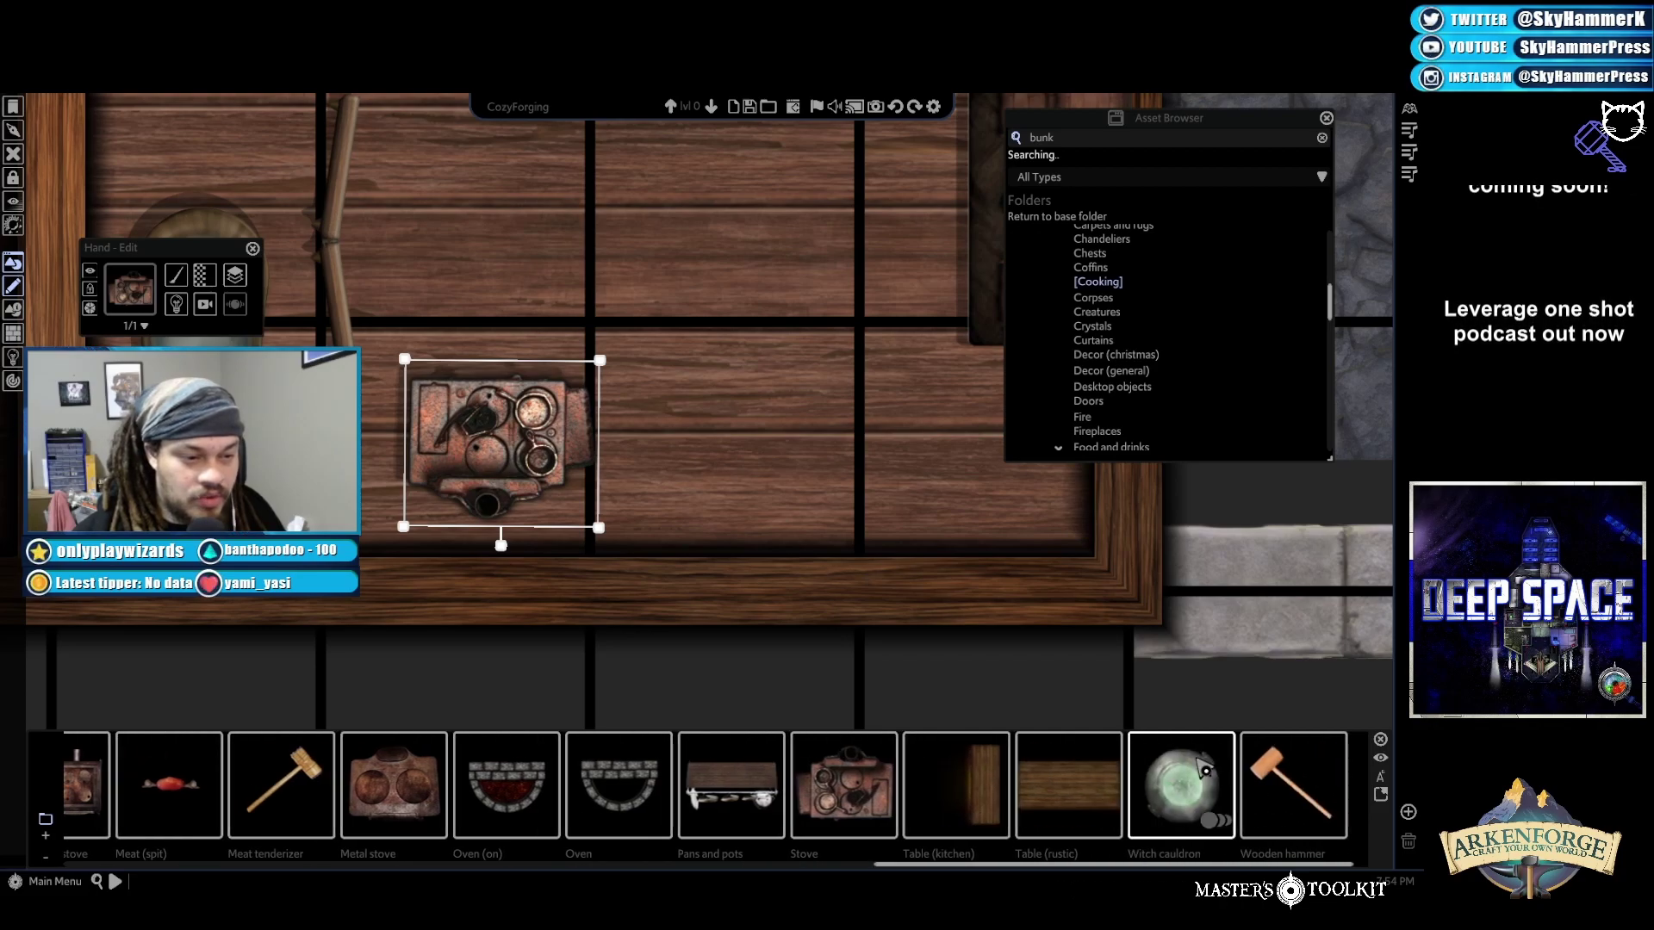
{"action": "left_click", "coordinate": [1068, 784]}
{"action": "scroll", "coordinate": [720, 333], "scroll_direction": "down", "scroll_amount": 4}
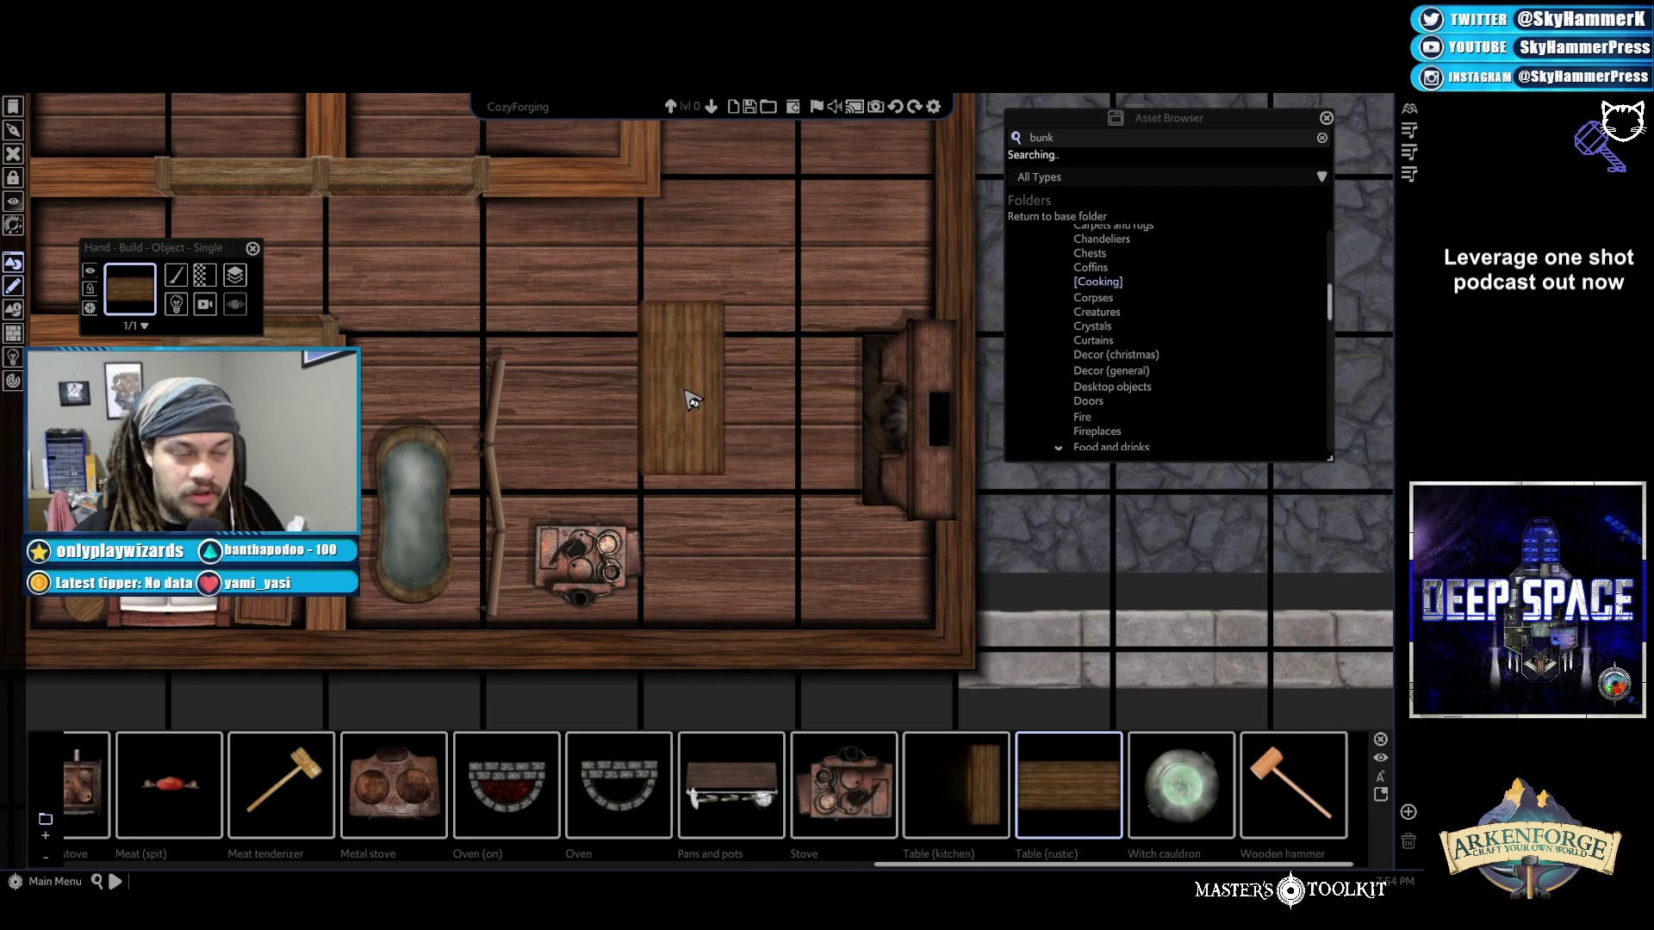
{"action": "key", "text": "Up"}
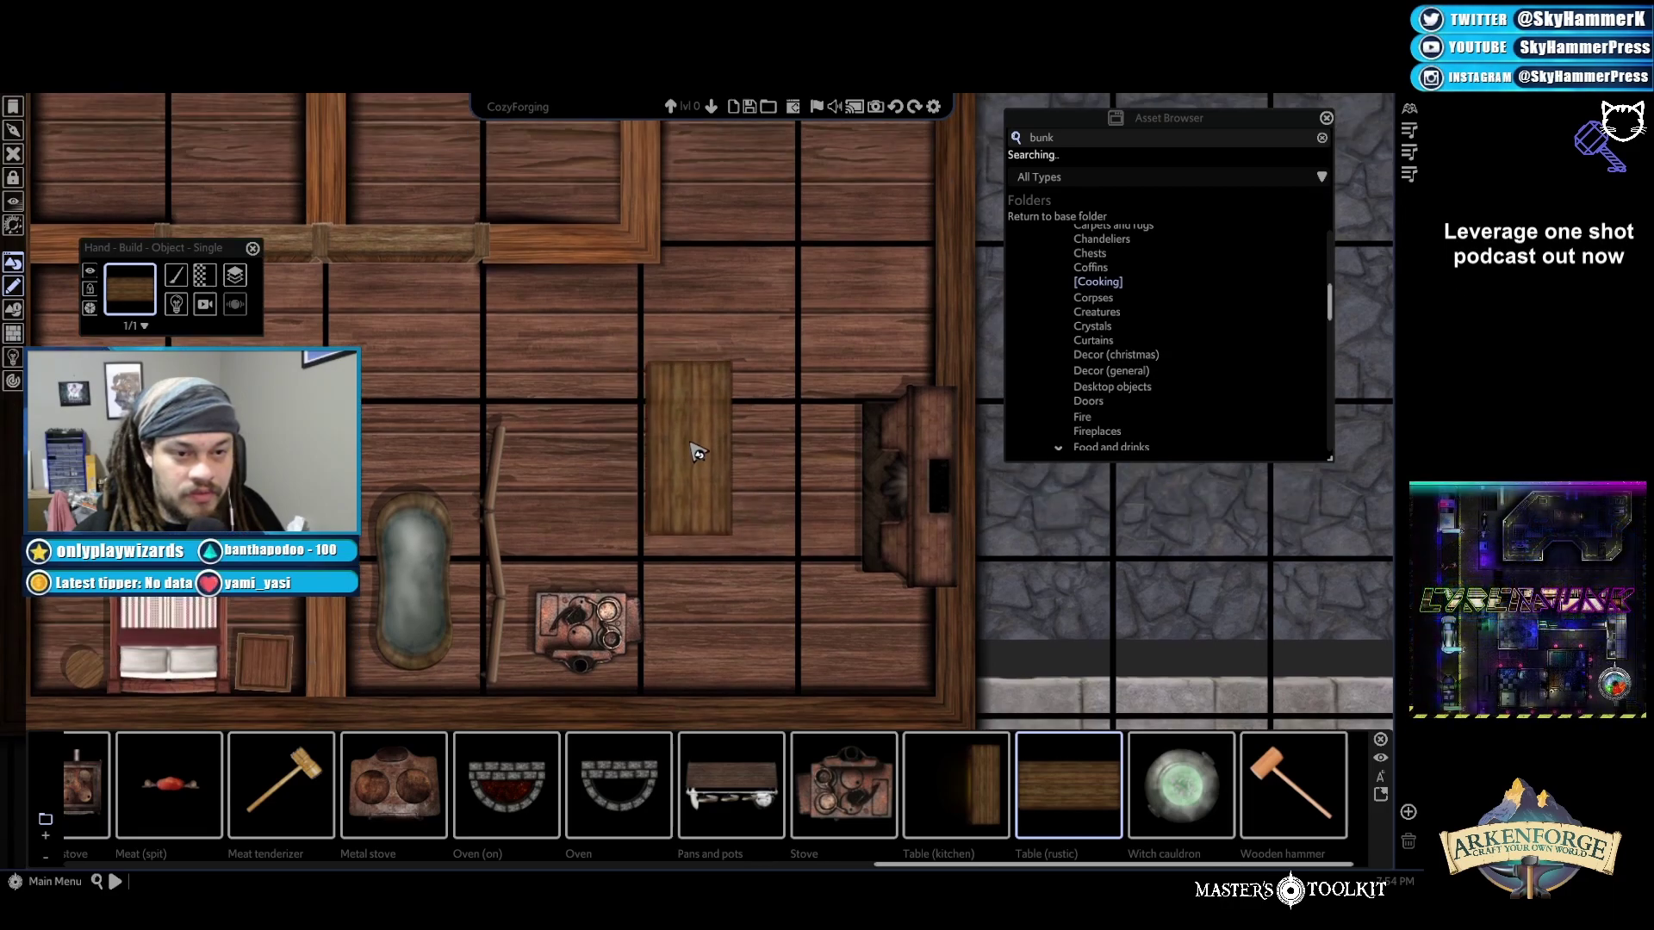
{"action": "left_click", "coordinate": [681, 437]}
{"action": "left_click", "coordinate": [694, 375]}
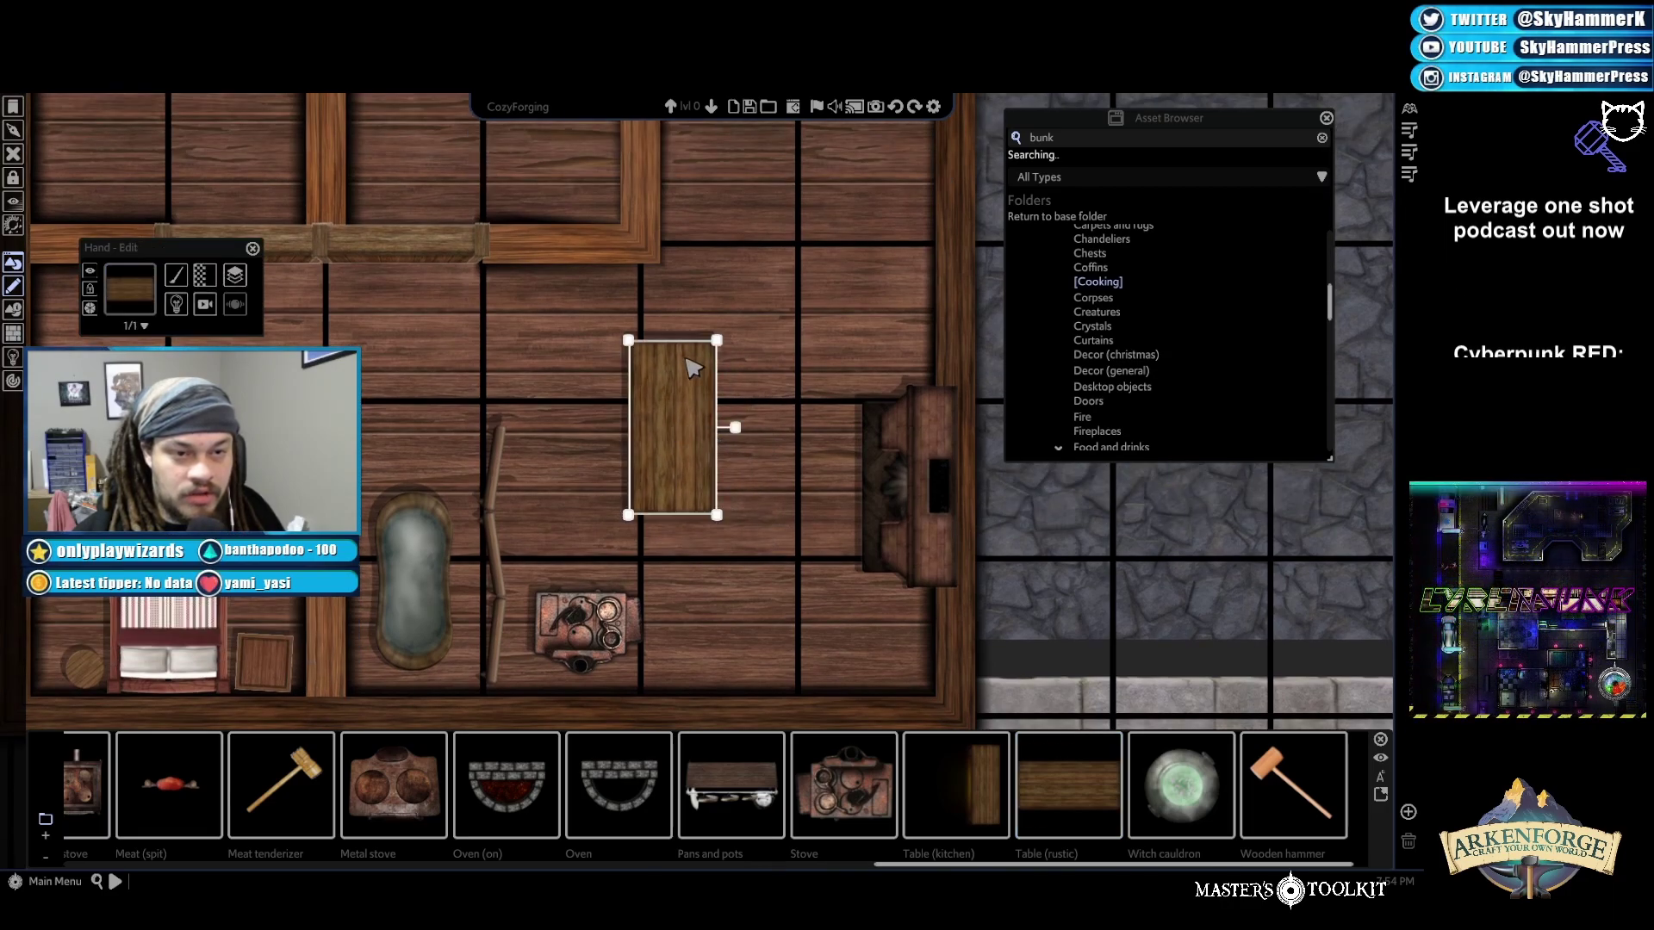
{"action": "left_click_drag", "start_coordinate": [733, 430], "coordinate": [694, 372]}
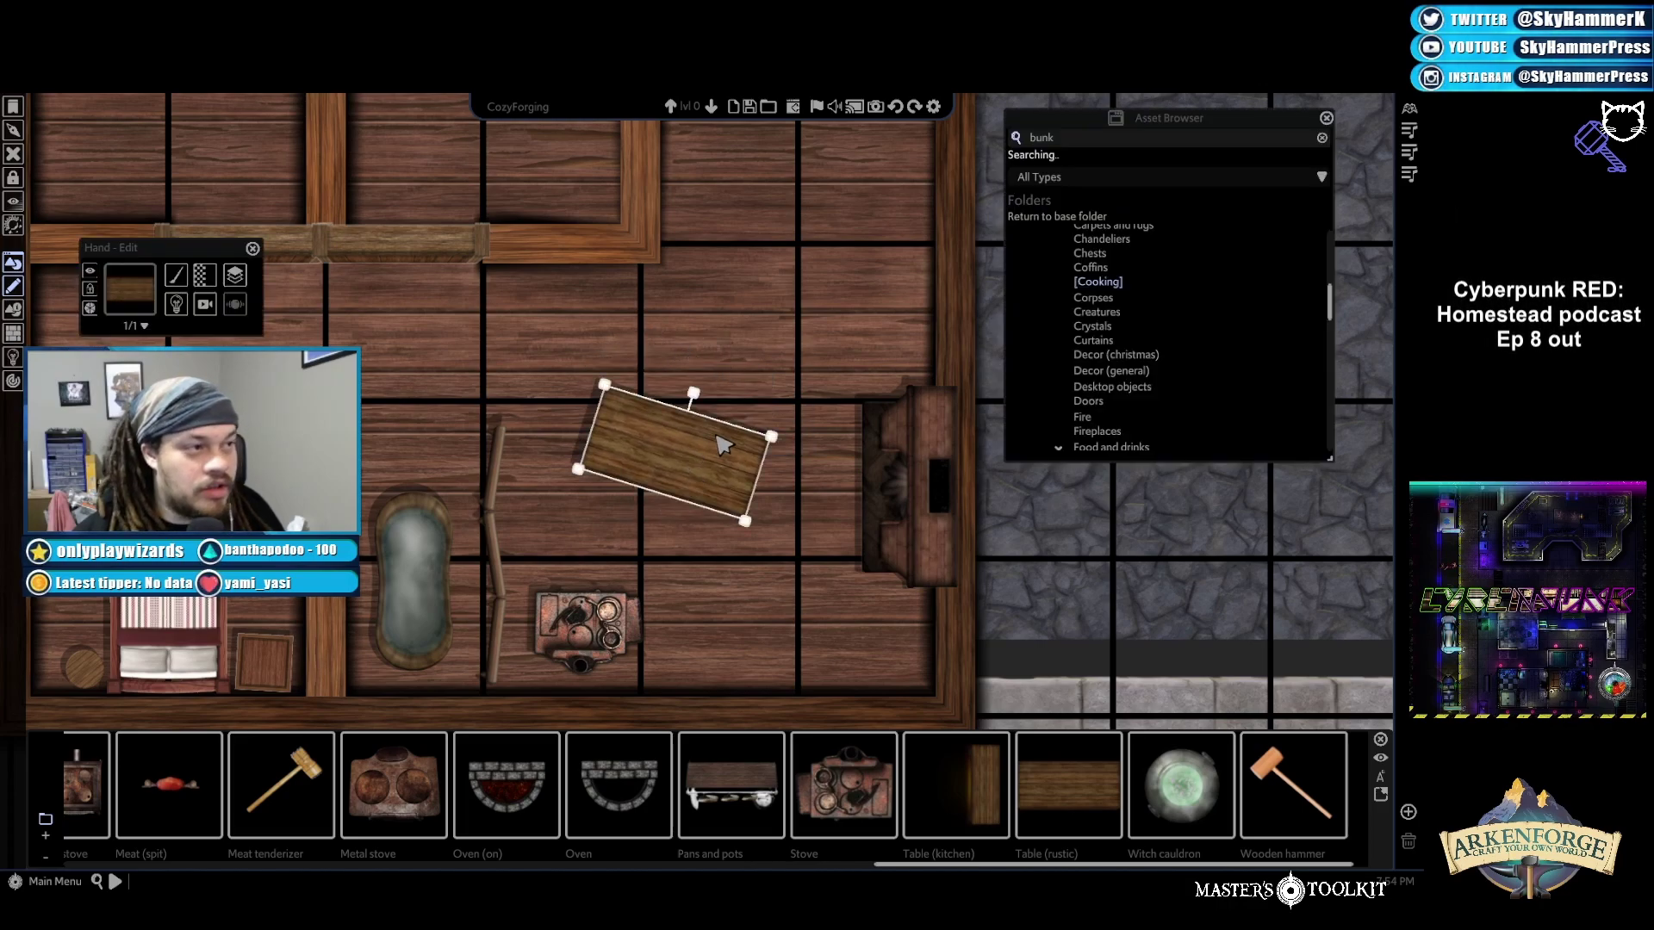
Look back through the Cooking assets and nudge the stove slightly closer to the wooden divider and the south wall
{"action": "key", "text": "Left"}
{"action": "key", "text": "Down"}
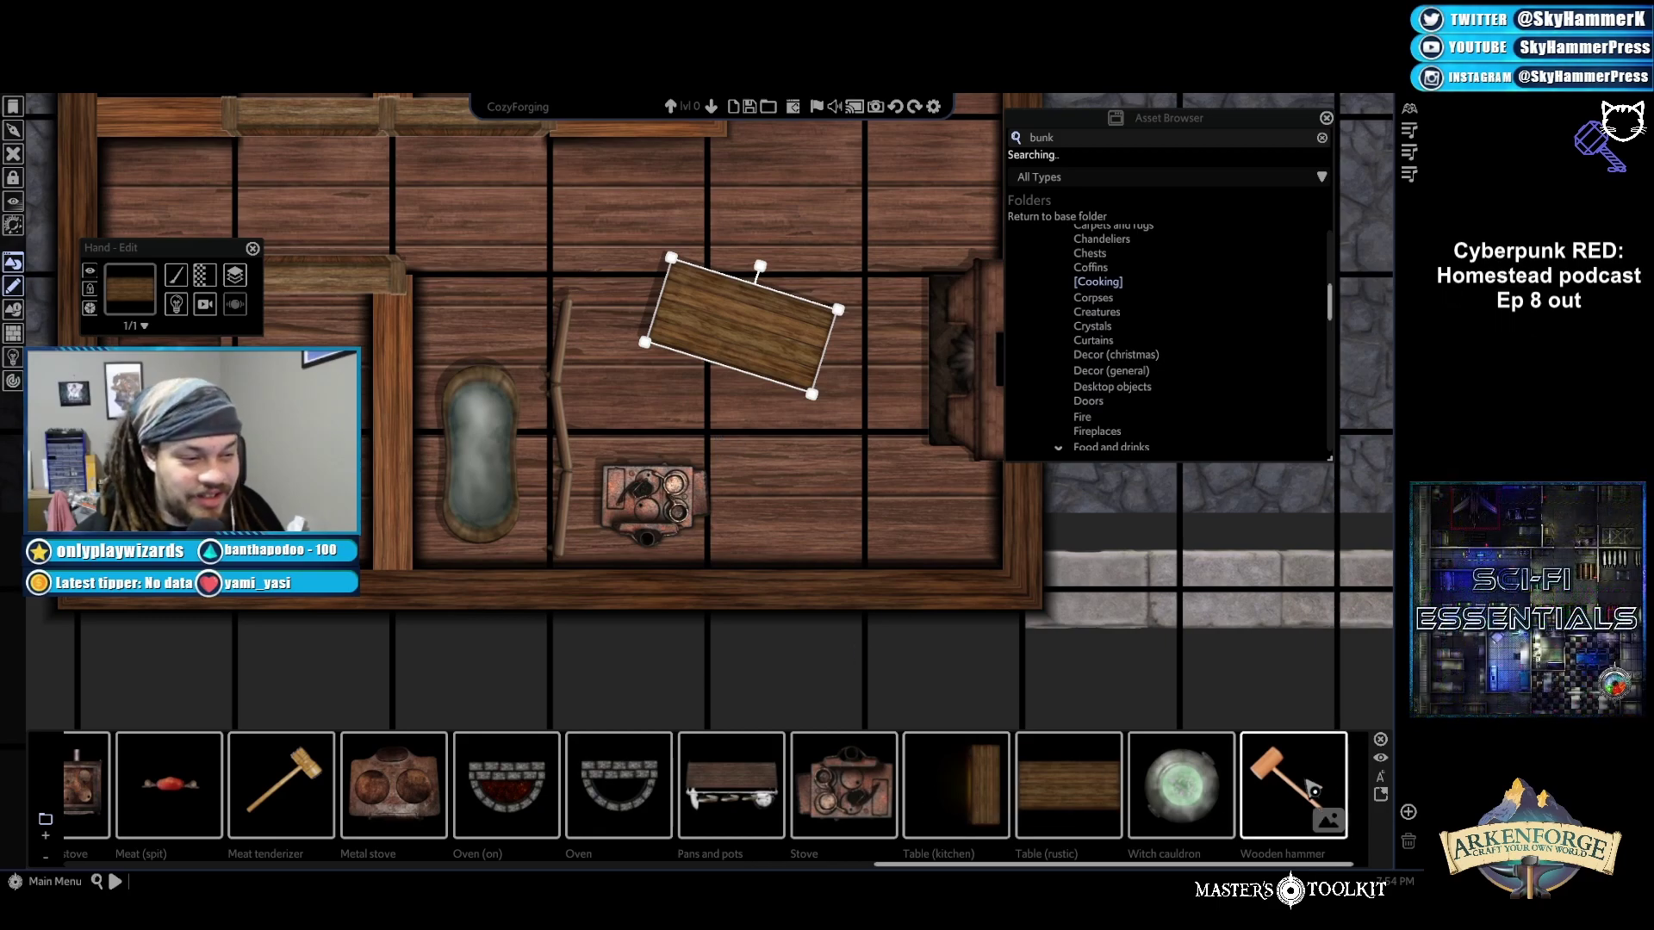
{"action": "left_click_drag", "start_coordinate": [1258, 865], "coordinate": [1082, 873]}
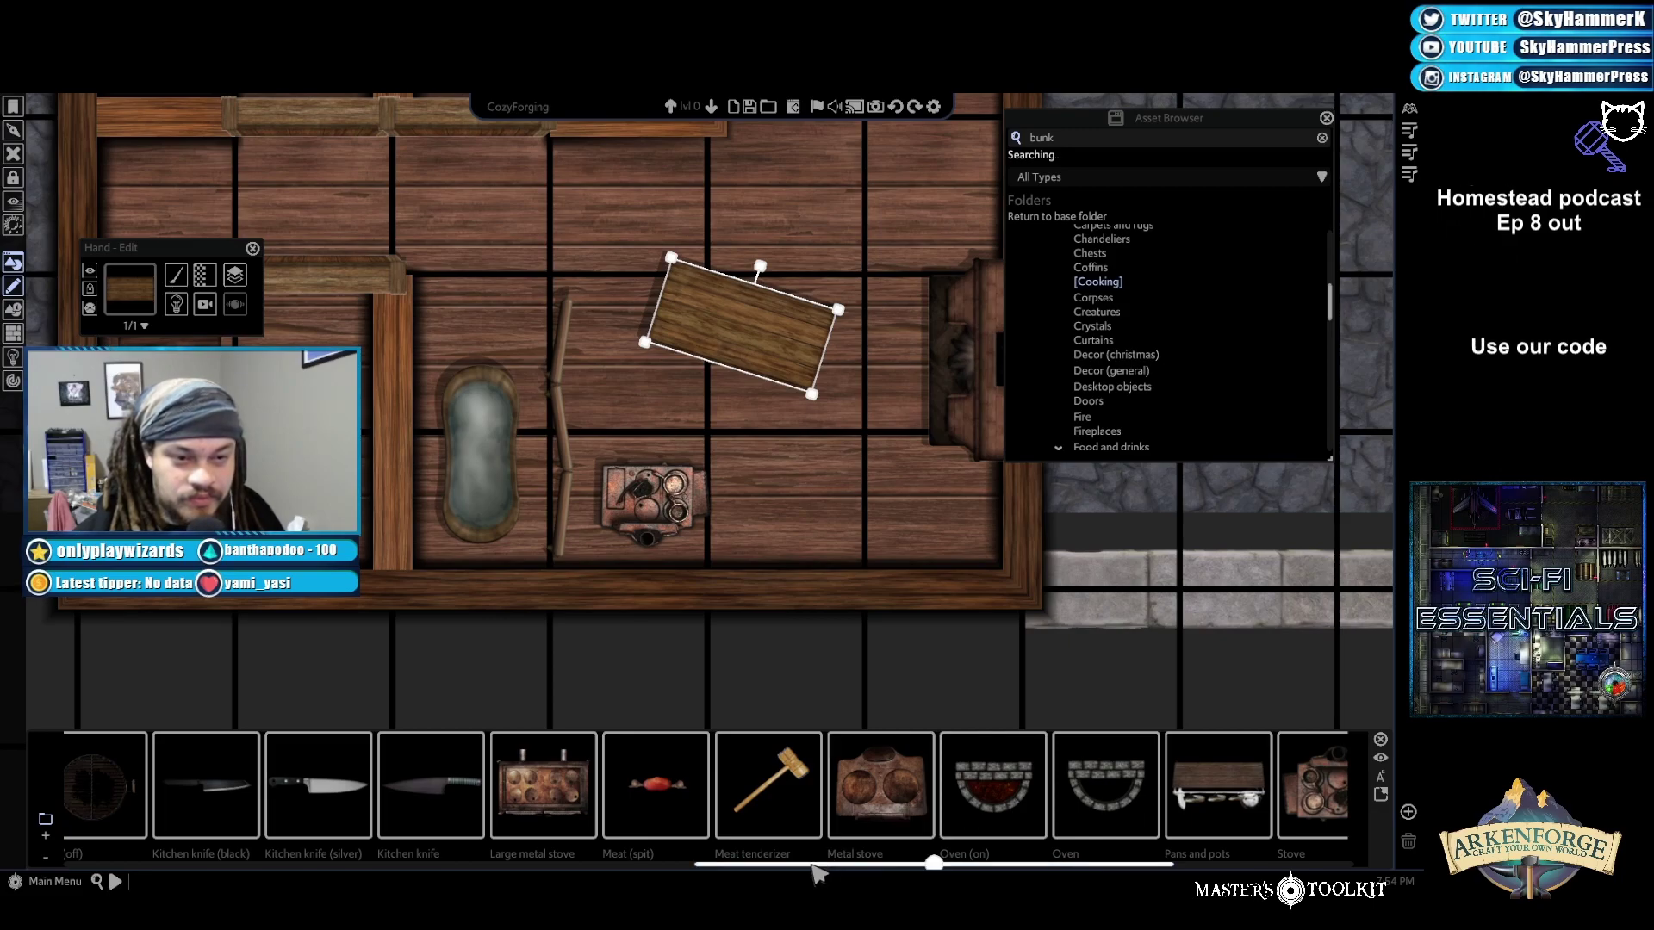
{"action": "left_click_drag", "start_coordinate": [818, 875], "coordinate": [156, 876]}
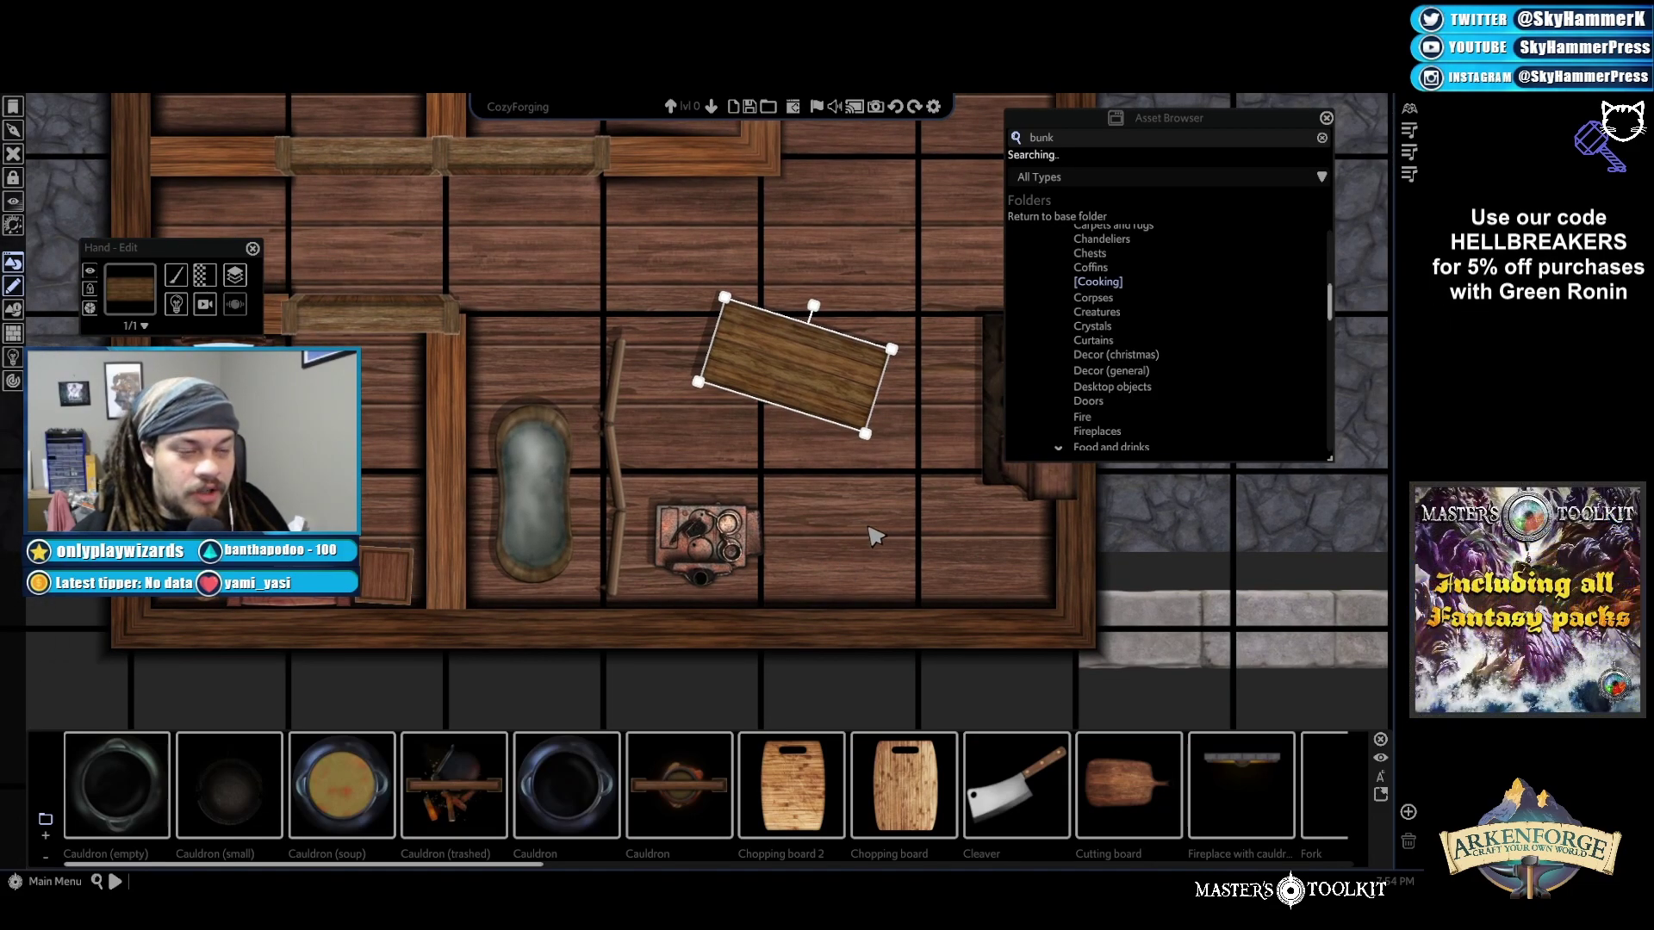
{"action": "left_click_drag", "start_coordinate": [605, 565], "coordinate": [613, 552]}
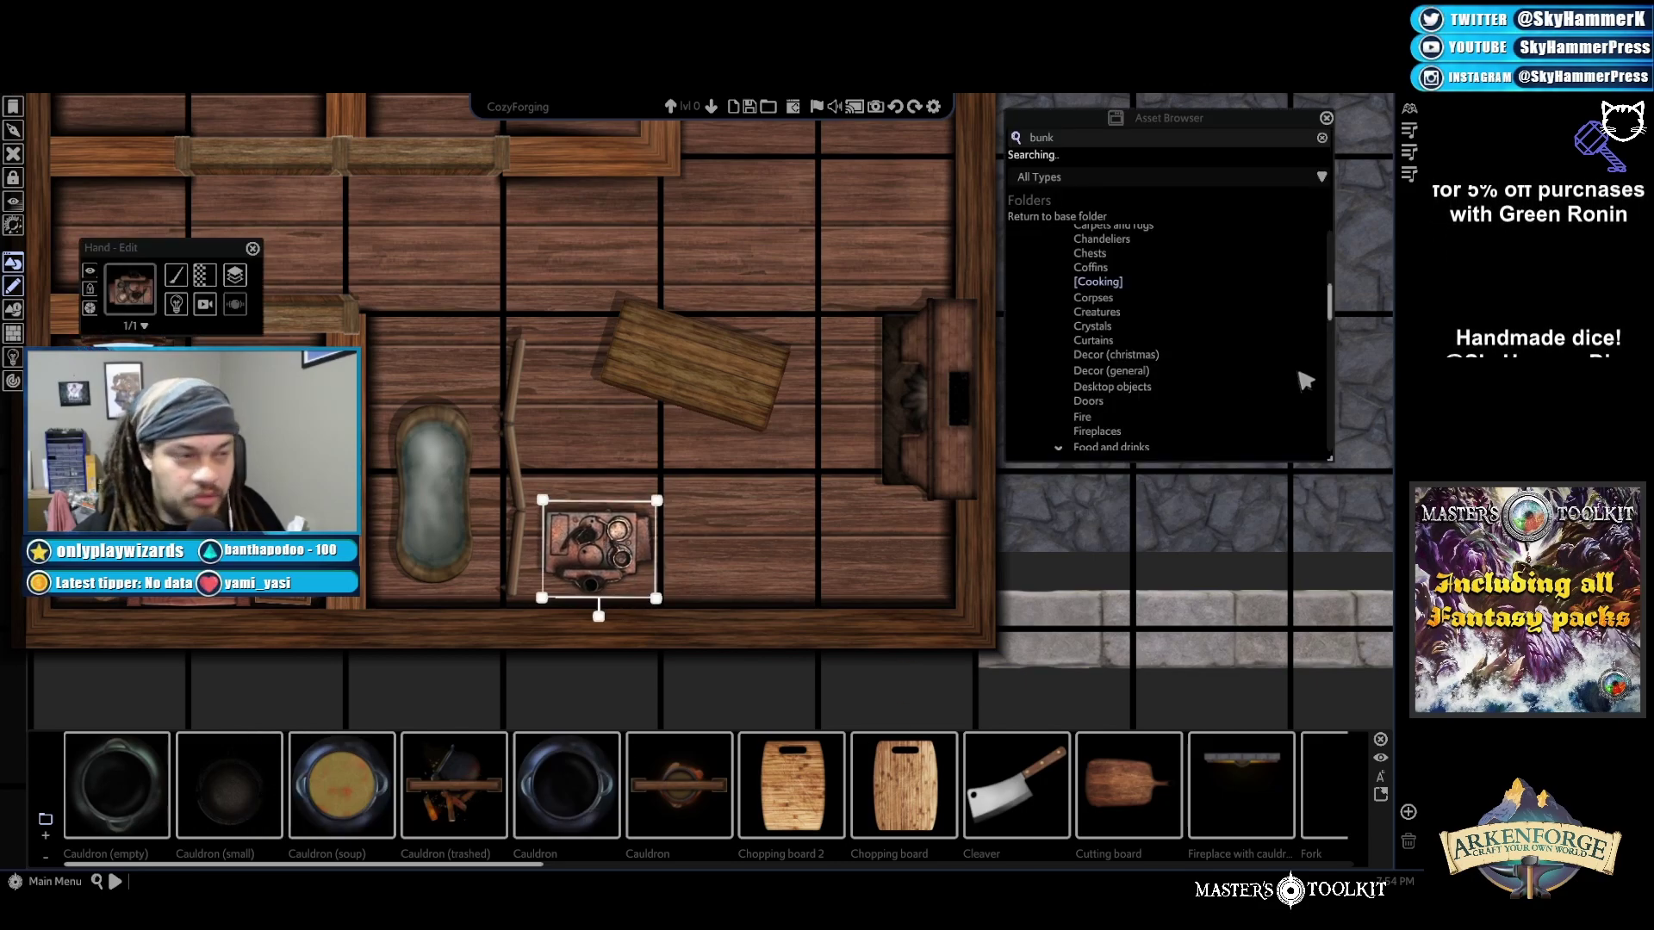
Open the Tables furniture assets and preview the Corner table, Bar and Bar counter in the main room
{"action": "scroll", "coordinate": [1109, 385], "scroll_direction": "down", "scroll_amount": 4}
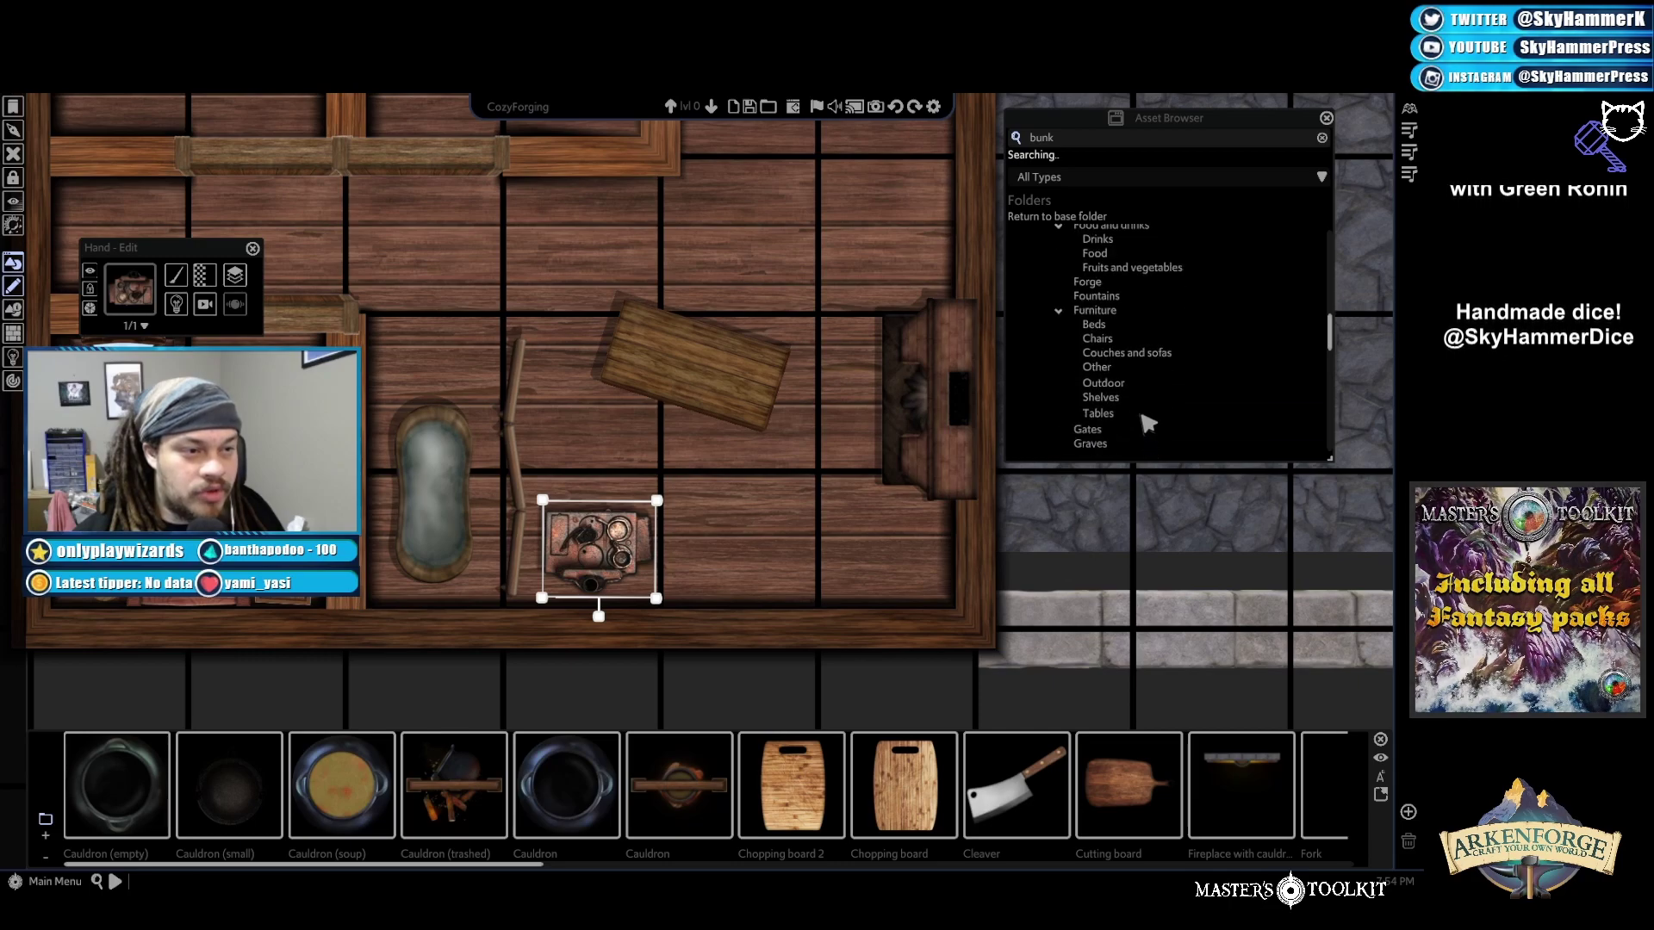
{"action": "left_click", "coordinate": [1107, 415]}
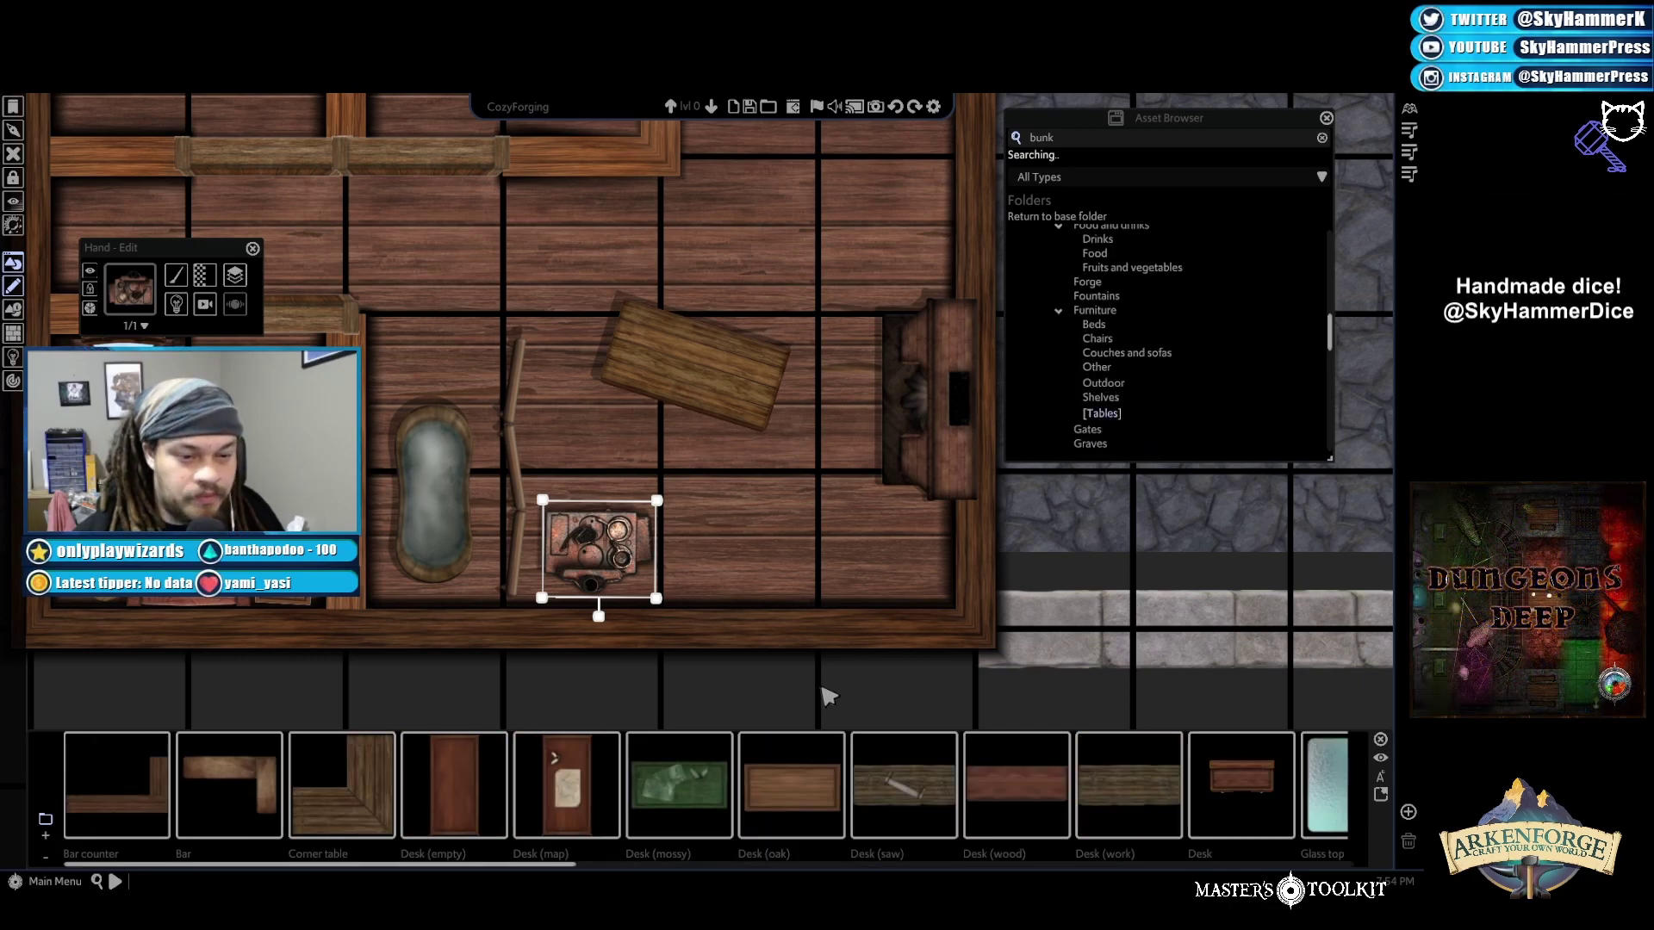
{"action": "left_click", "coordinate": [376, 811]}
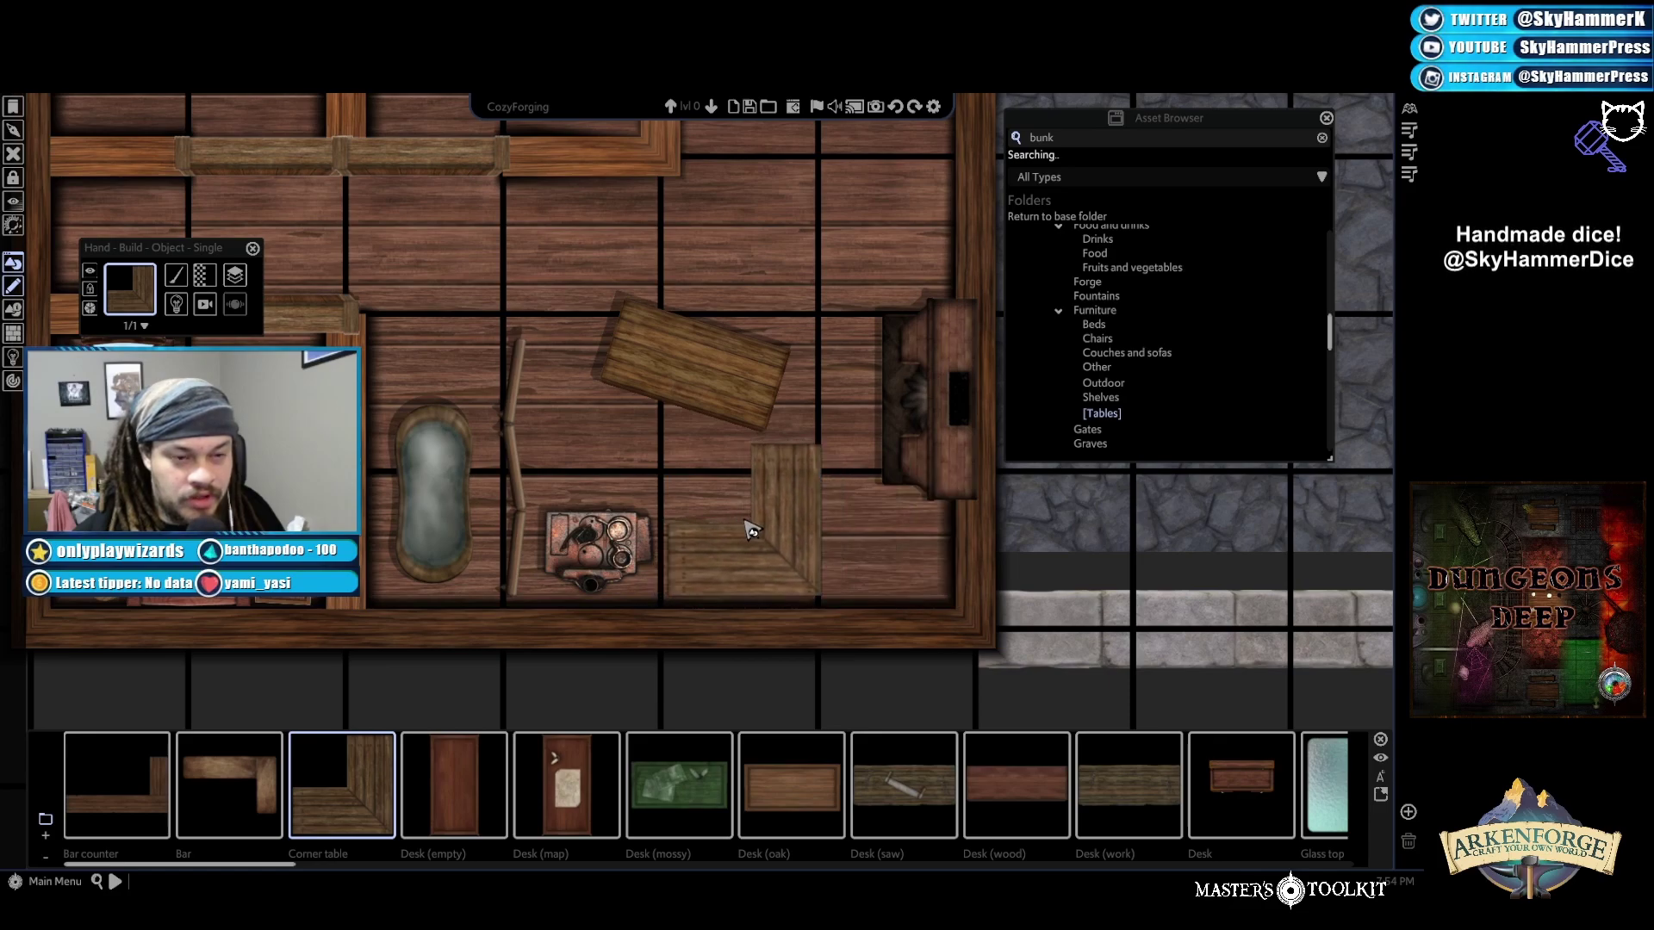
{"action": "left_click", "coordinate": [226, 806]}
{"action": "scroll", "coordinate": [817, 529], "scroll_direction": "down", "scroll_amount": 5}
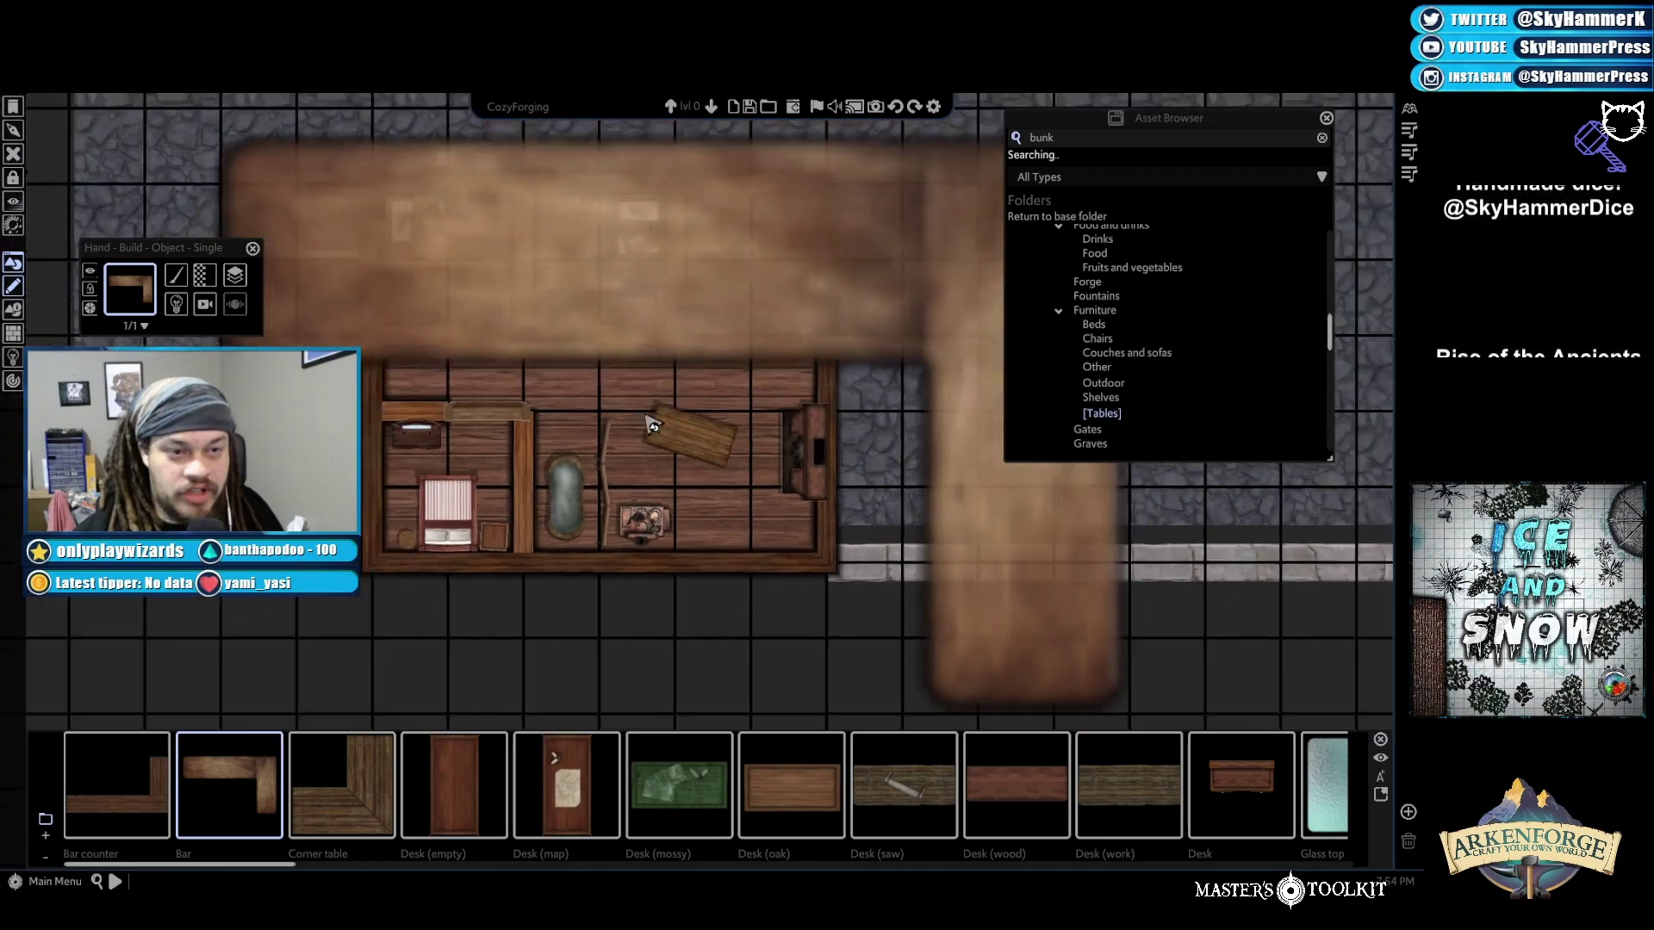
{"action": "left_click", "coordinate": [116, 783]}
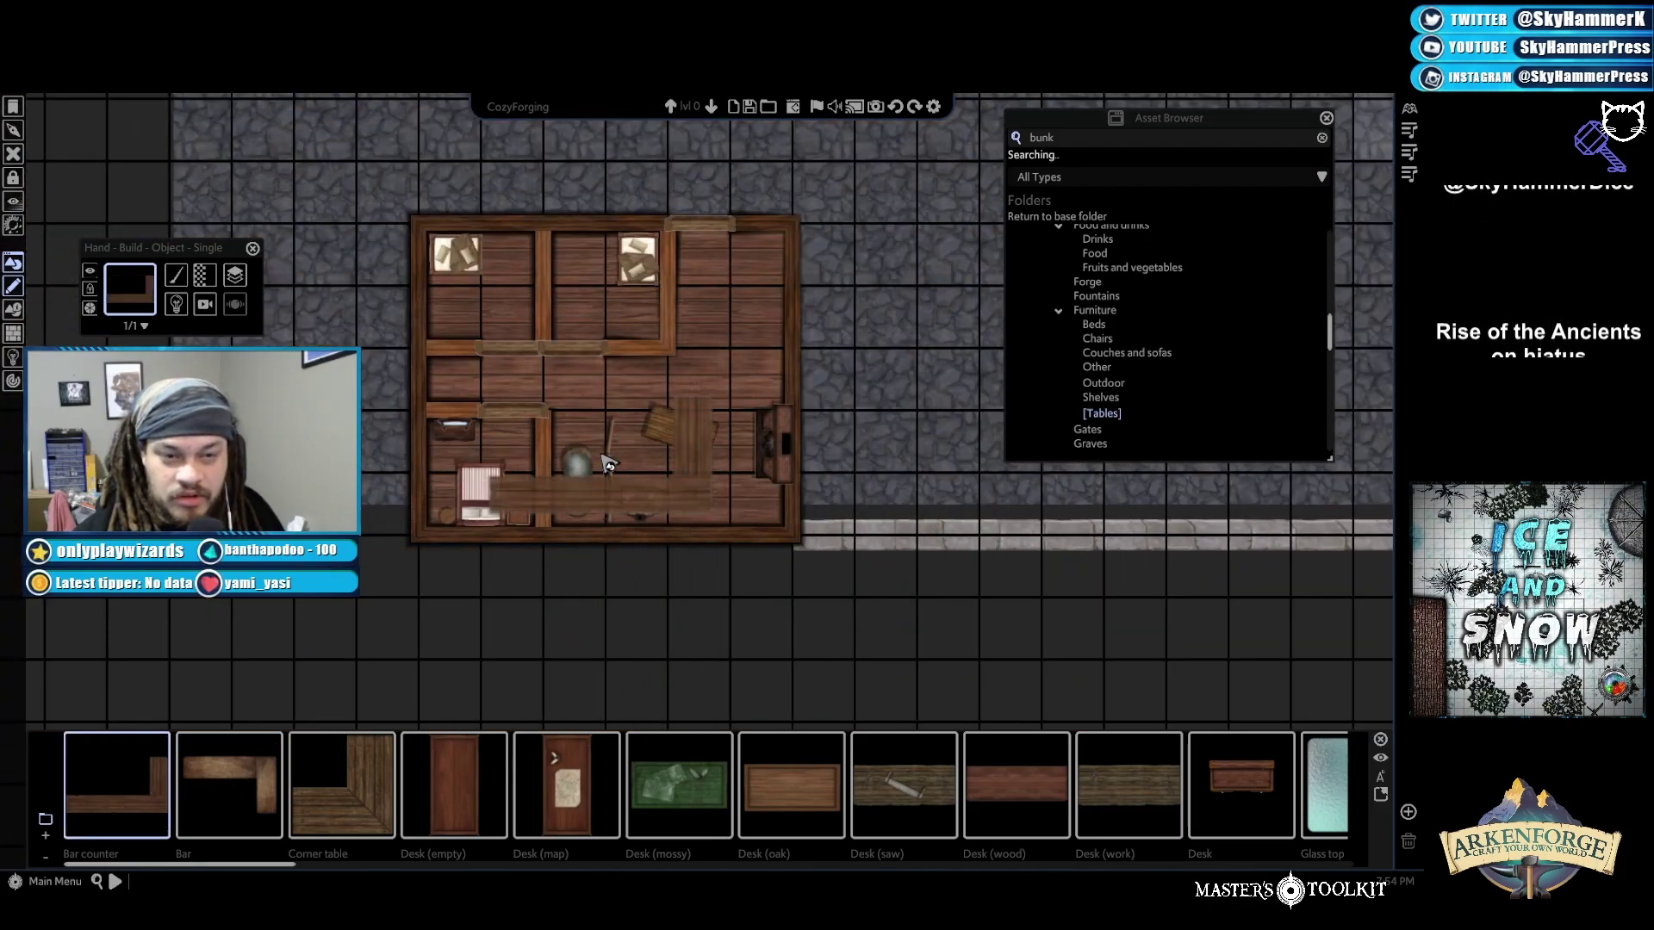
Place a Table (rectangle) asset along the south wall of the main room, directly east of the stove
{"action": "left_click", "coordinate": [790, 784]}
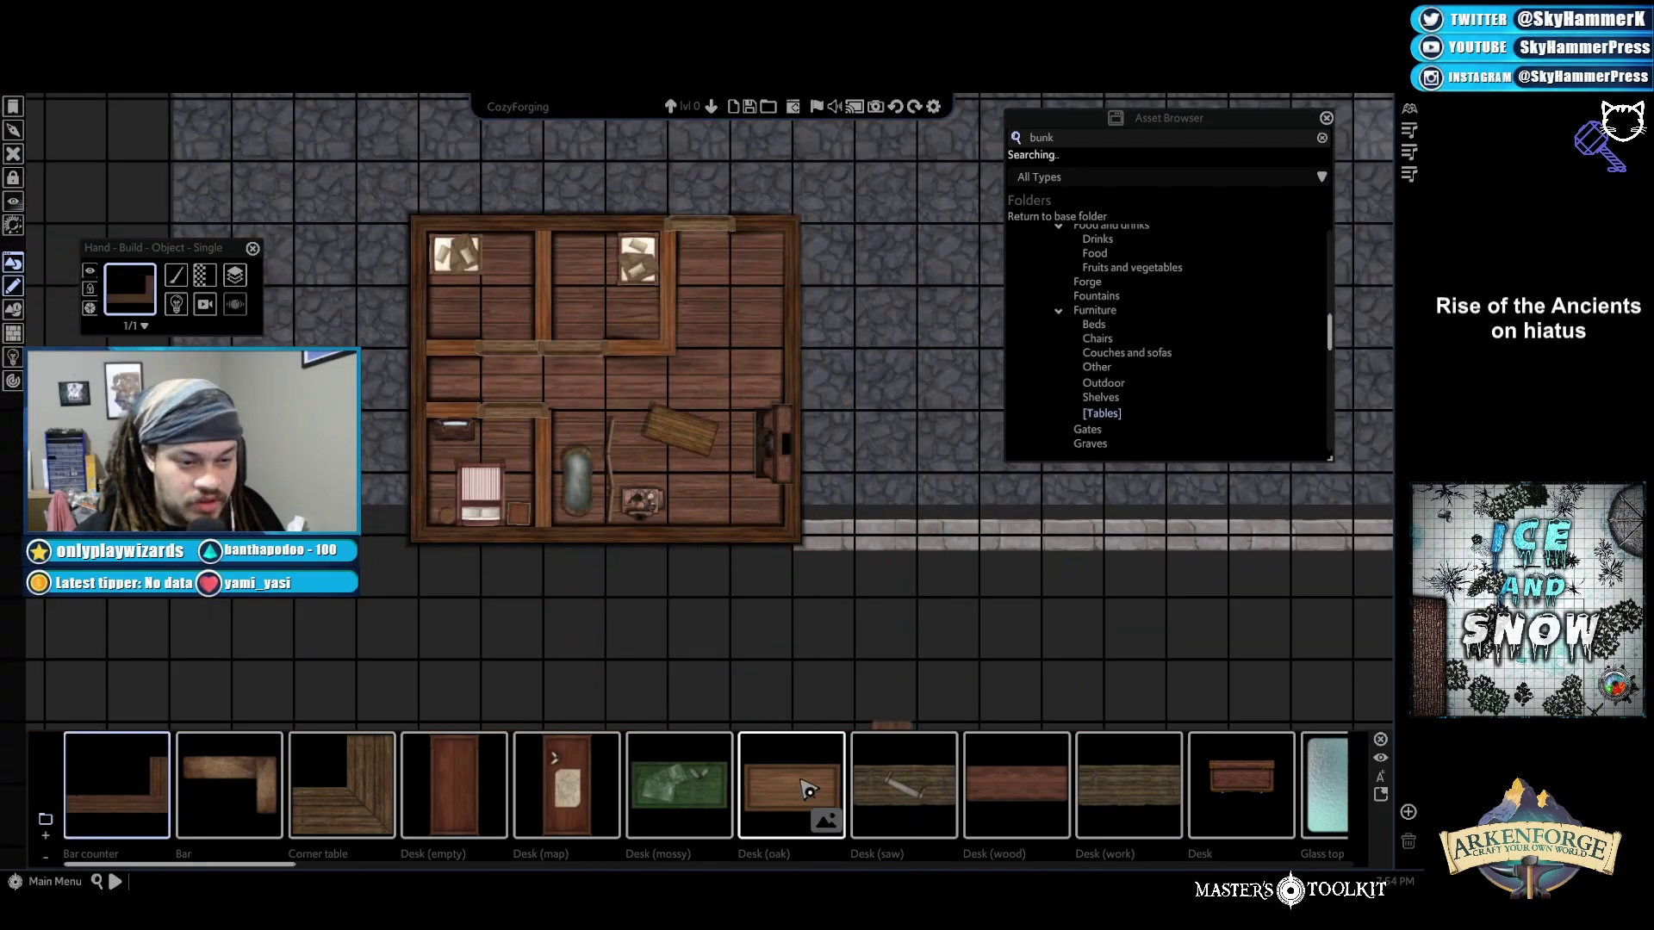
{"action": "scroll", "coordinate": [1146, 801], "scroll_direction": "down", "scroll_amount": 5}
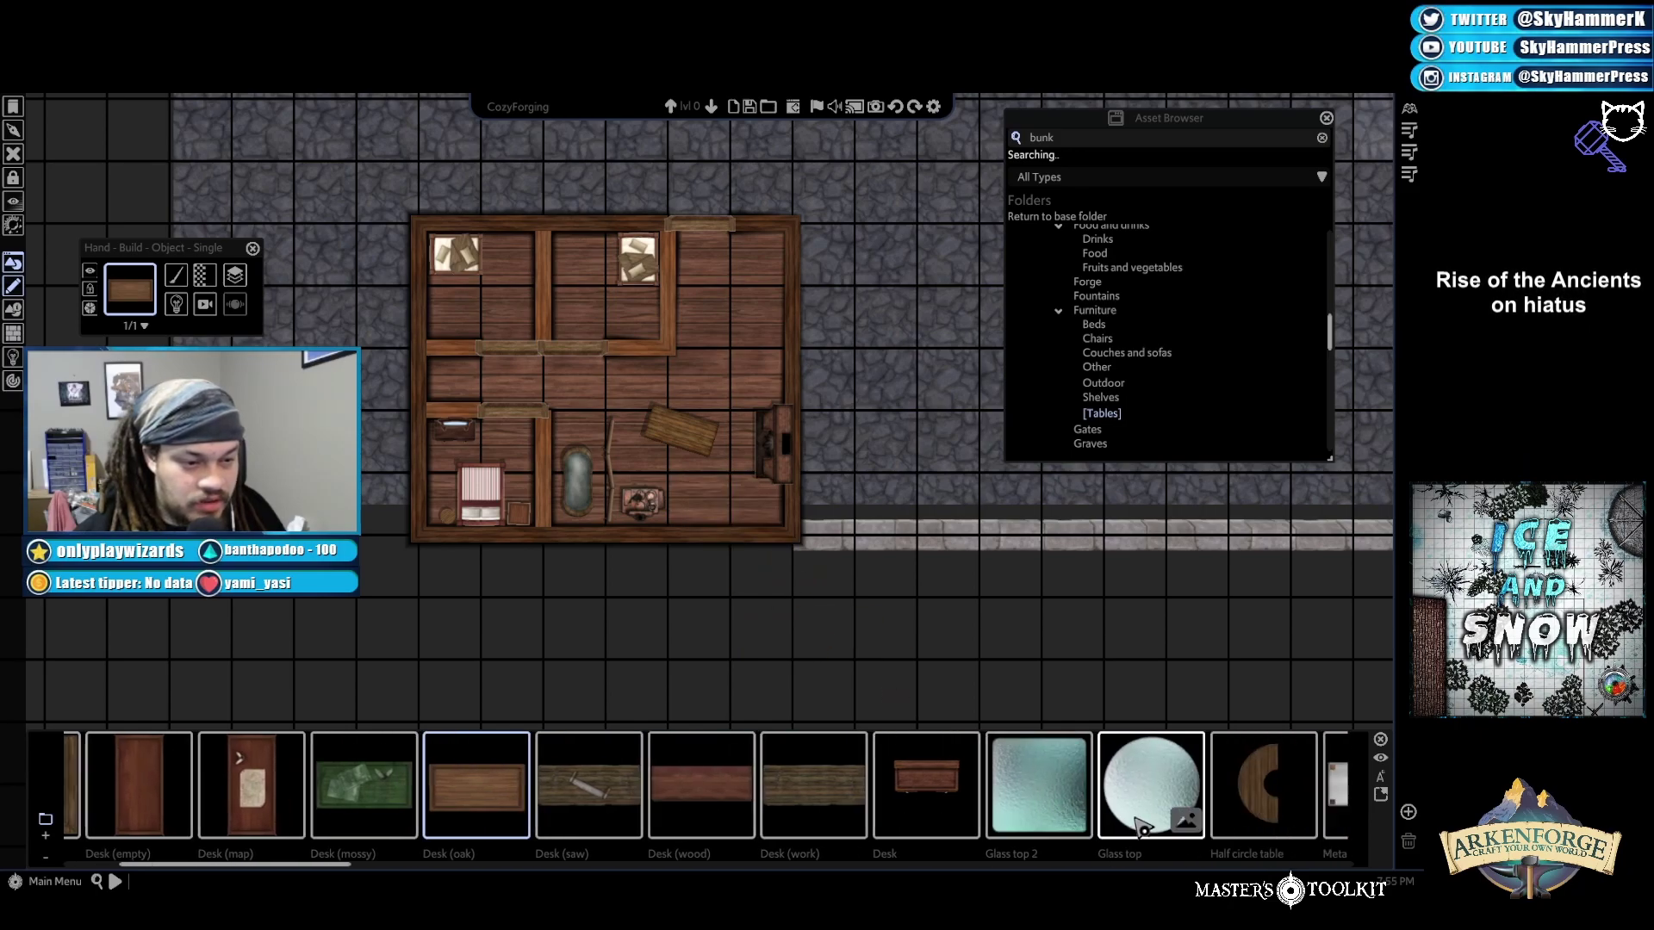
{"action": "scroll", "coordinate": [1145, 827], "scroll_direction": "down", "scroll_amount": 3}
{"action": "scroll", "coordinate": [1138, 823], "scroll_direction": "down", "scroll_amount": 1}
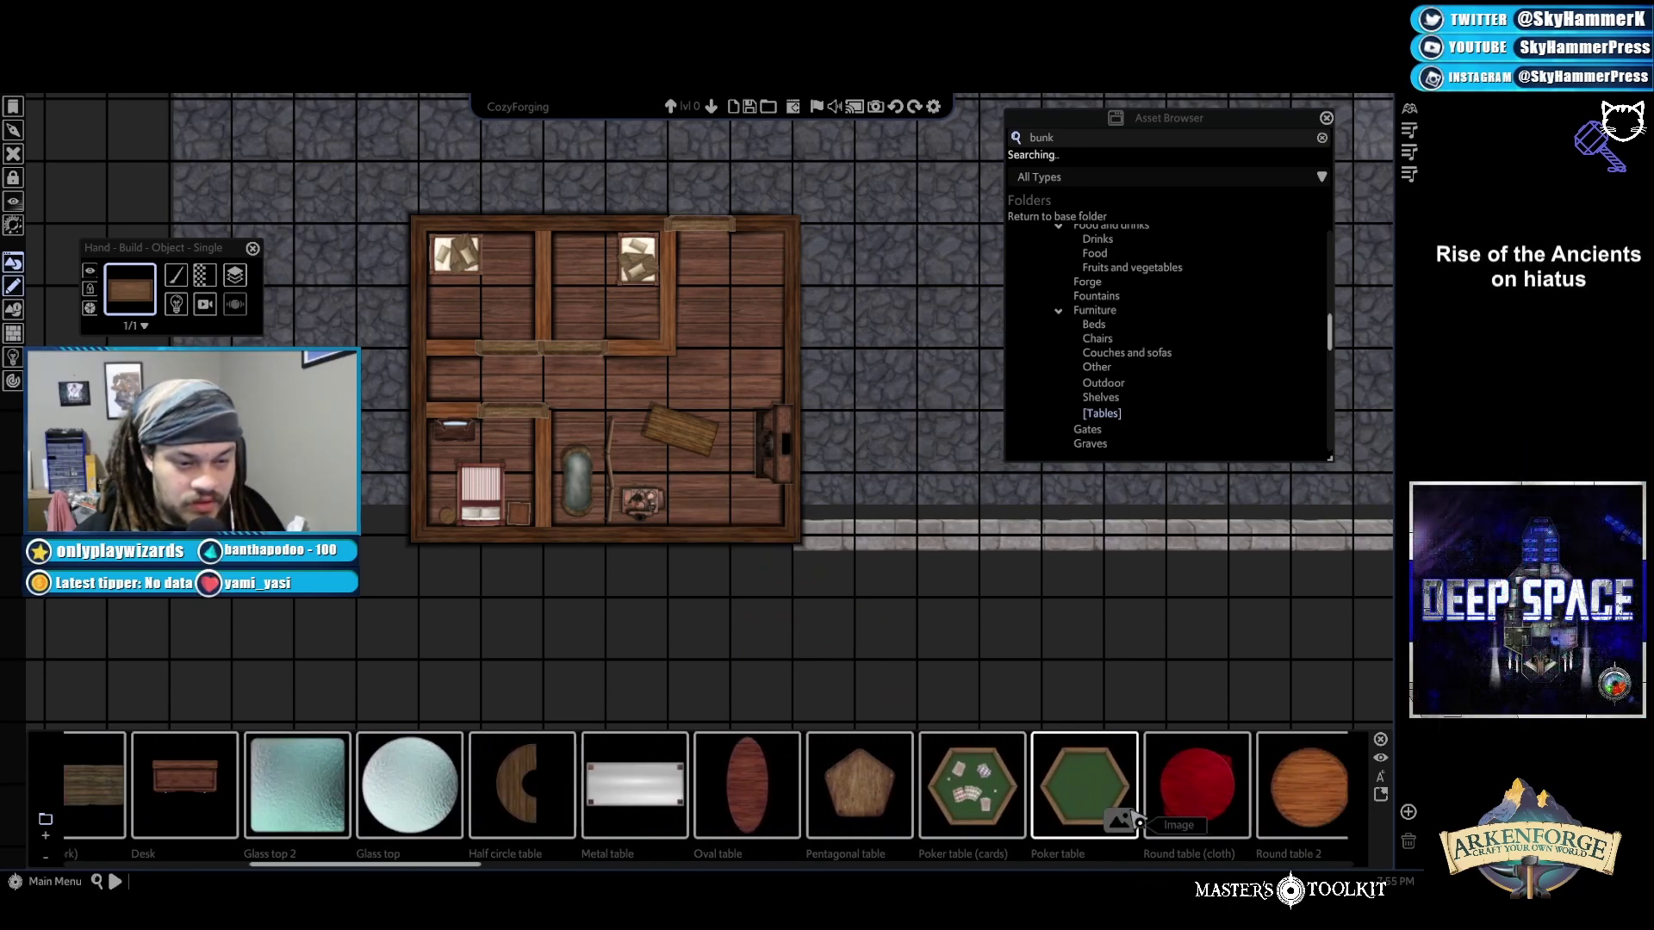
{"action": "scroll", "coordinate": [1139, 823], "scroll_direction": "down", "scroll_amount": 6}
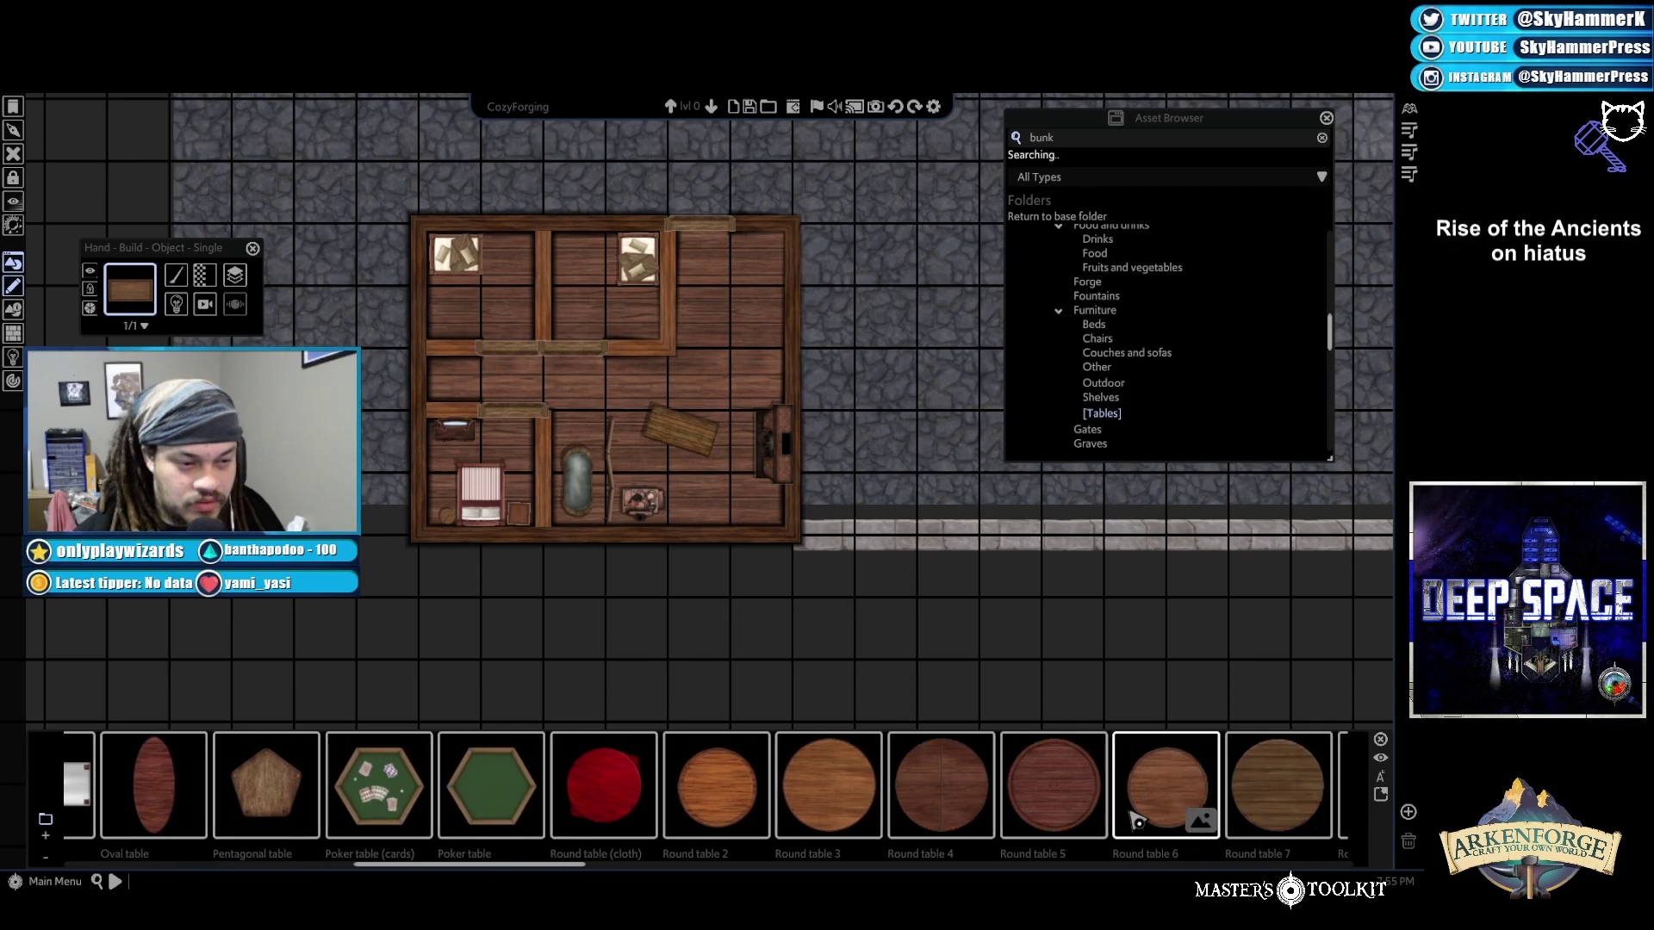
{"action": "scroll", "coordinate": [1142, 822], "scroll_direction": "down", "scroll_amount": 9}
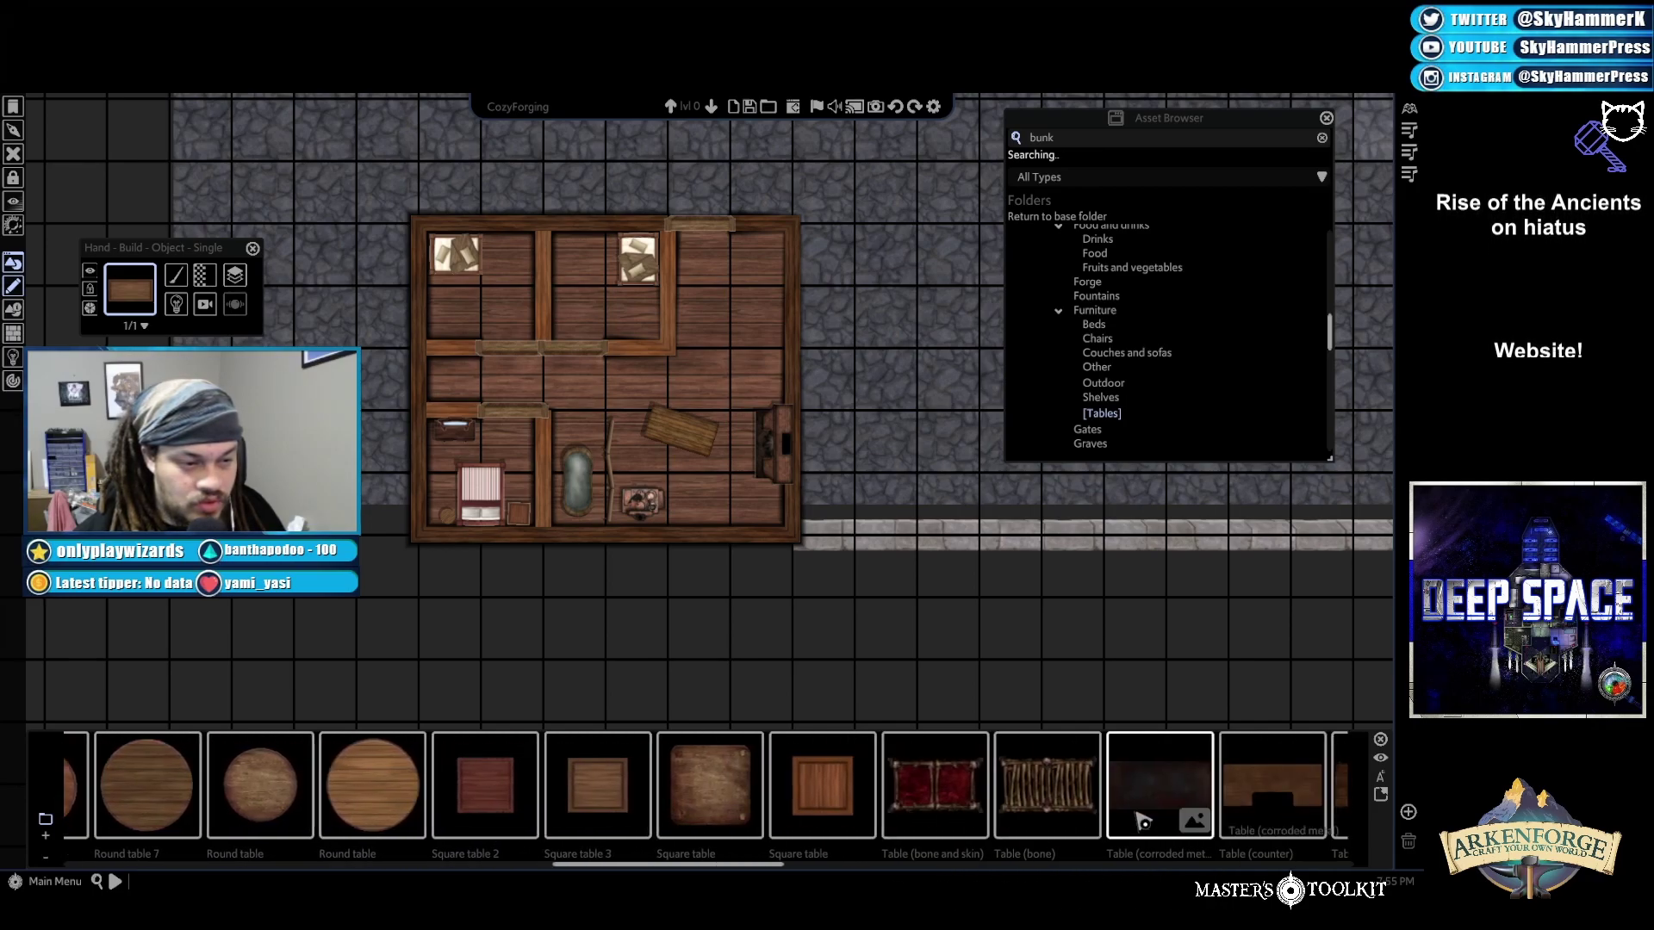
{"action": "scroll", "coordinate": [1141, 823], "scroll_direction": "down", "scroll_amount": 1}
{"action": "scroll", "coordinate": [1142, 821], "scroll_direction": "down", "scroll_amount": 1}
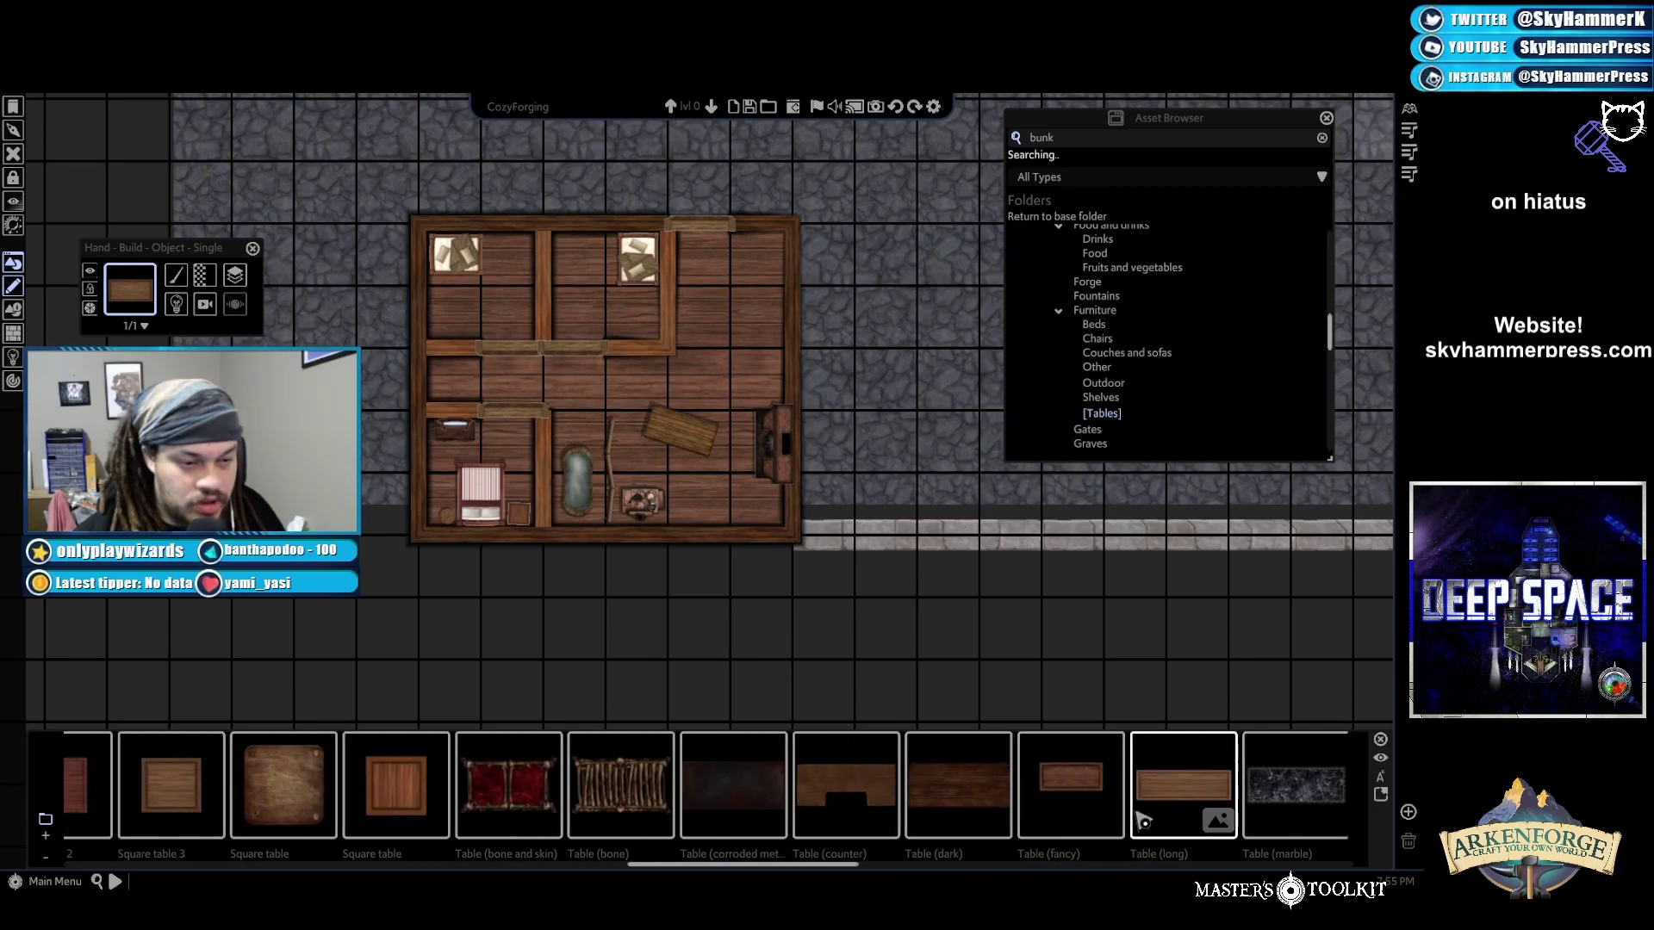
{"action": "left_click", "coordinate": [845, 784]}
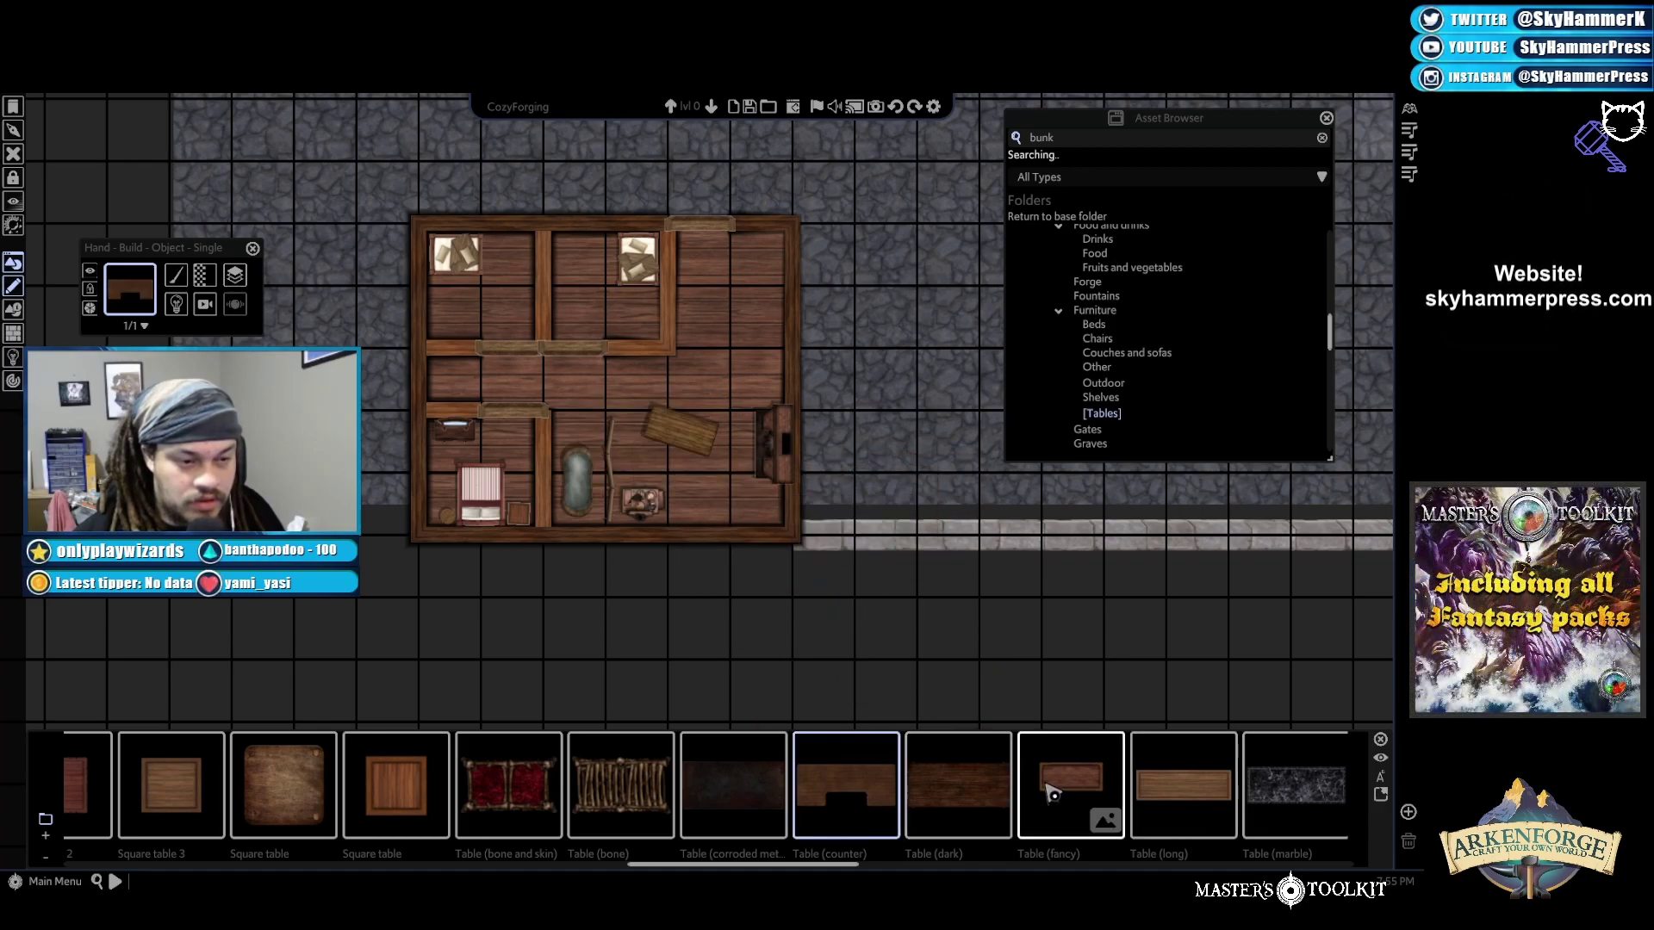
{"action": "scroll", "coordinate": [1052, 793], "scroll_direction": "down", "scroll_amount": 2}
{"action": "scroll", "coordinate": [1052, 792], "scroll_direction": "down", "scroll_amount": 1}
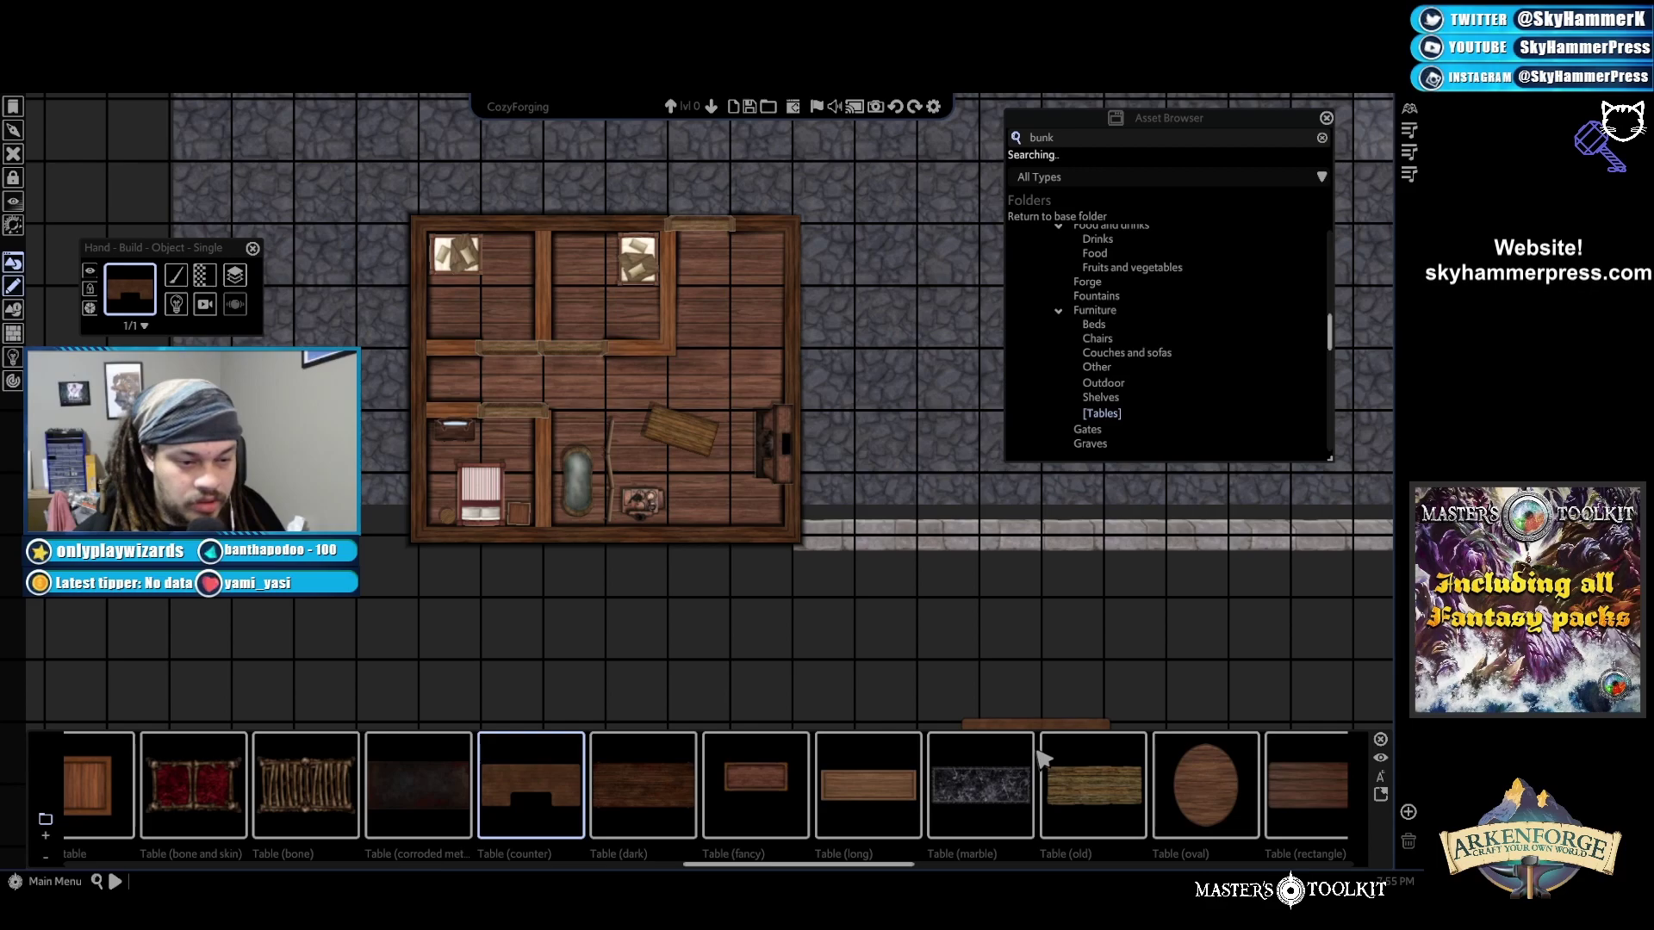
{"action": "scroll", "coordinate": [1050, 771], "scroll_direction": "down", "scroll_amount": 1}
{"action": "scroll", "coordinate": [990, 793], "scroll_direction": "down", "scroll_amount": 3}
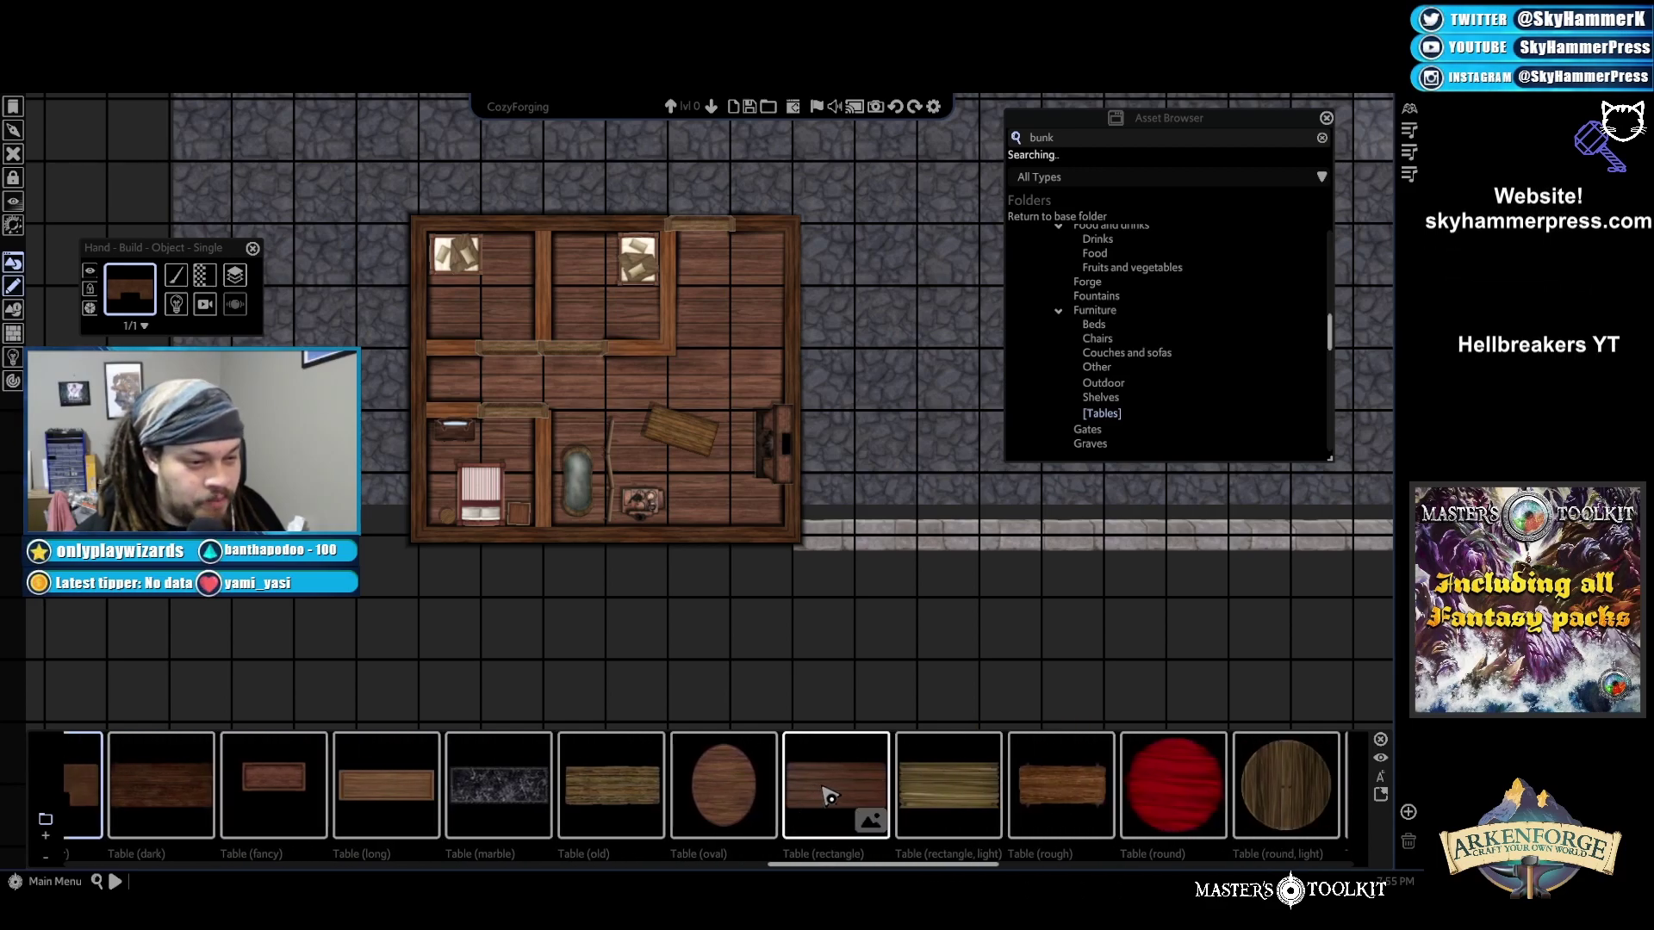
{"action": "left_click", "coordinate": [704, 518]}
{"action": "right_click", "coordinate": [958, 487]}
Place two Cup (empty) assets from Drinks side by side on the southwest corner of the table next to the stove
{"action": "scroll", "coordinate": [1103, 344], "scroll_direction": "up", "scroll_amount": 1}
{"action": "scroll", "coordinate": [1105, 368], "scroll_direction": "up", "scroll_amount": 2}
{"action": "left_click", "coordinate": [1100, 350]}
{"action": "scroll", "coordinate": [667, 606], "scroll_direction": "up", "scroll_amount": 2}
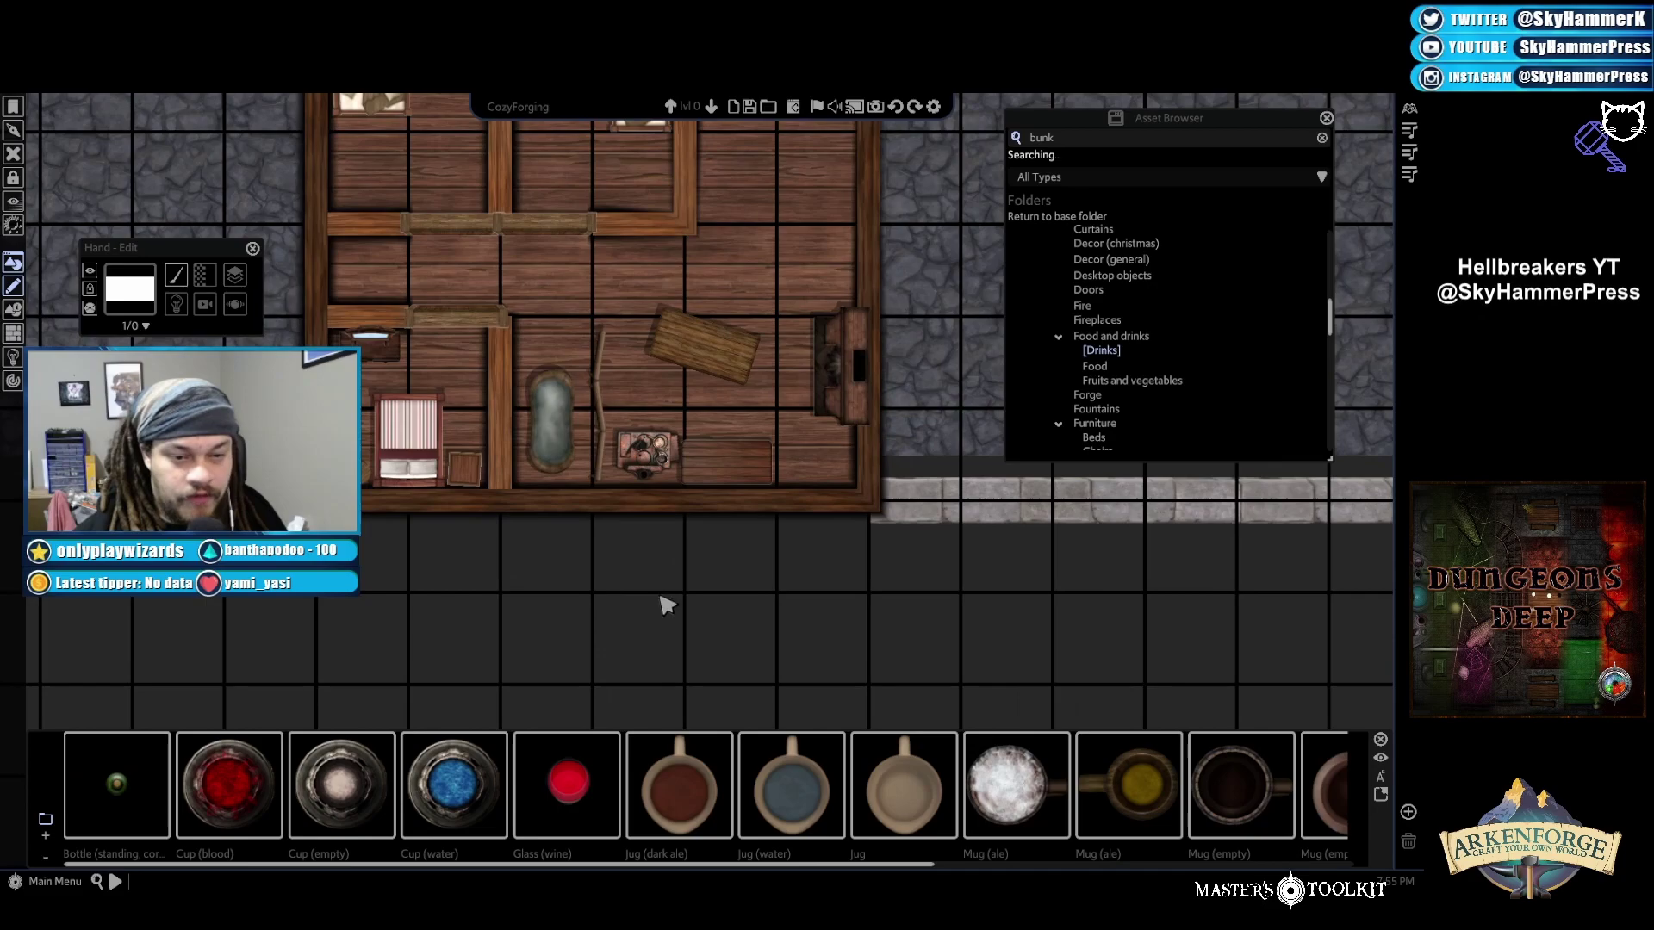
{"action": "scroll", "coordinate": [667, 601], "scroll_direction": "up", "scroll_amount": 2}
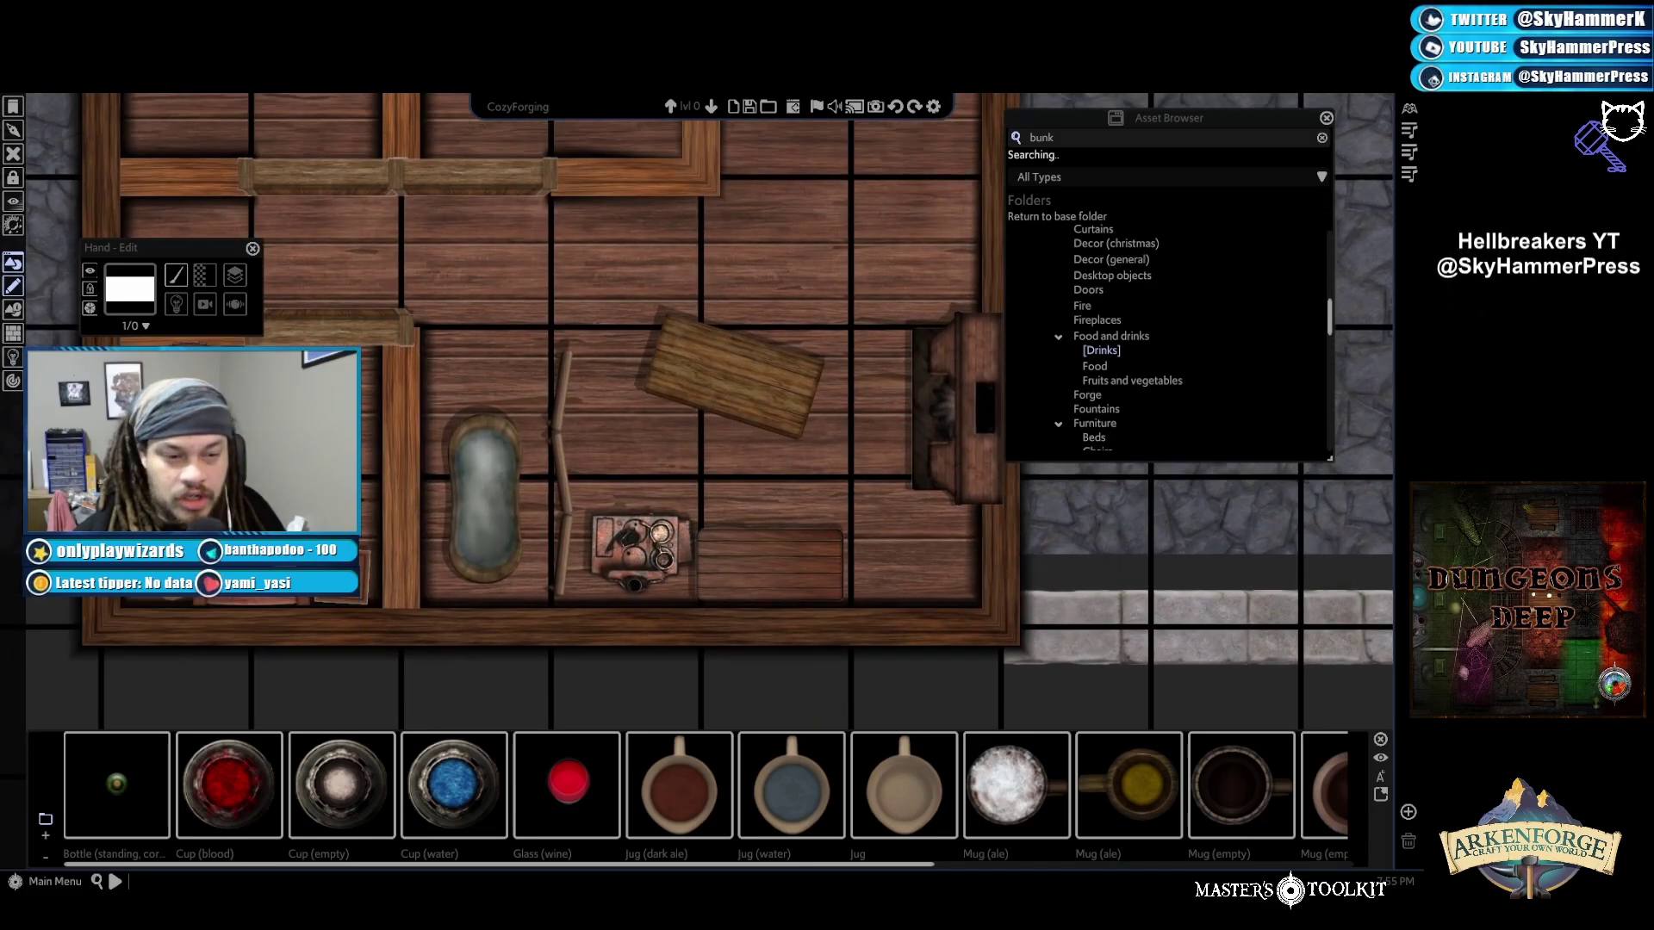
{"action": "scroll", "coordinate": [1015, 801], "scroll_direction": "down", "scroll_amount": 5}
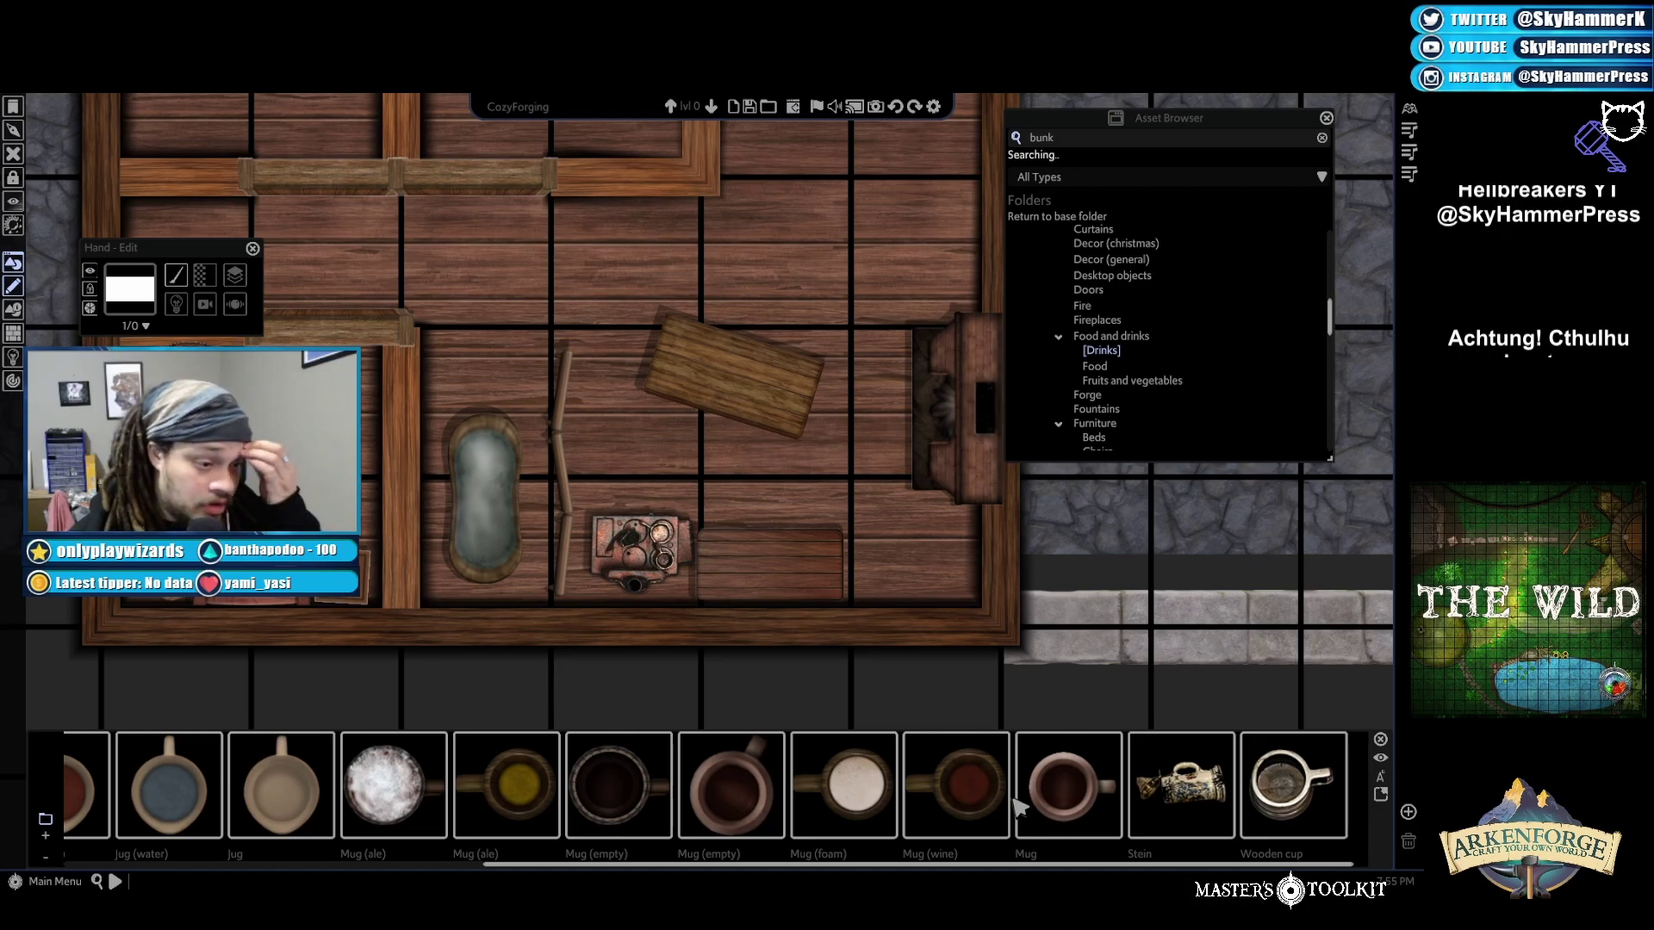
{"action": "scroll", "coordinate": [1019, 807], "scroll_direction": "up", "scroll_amount": 5}
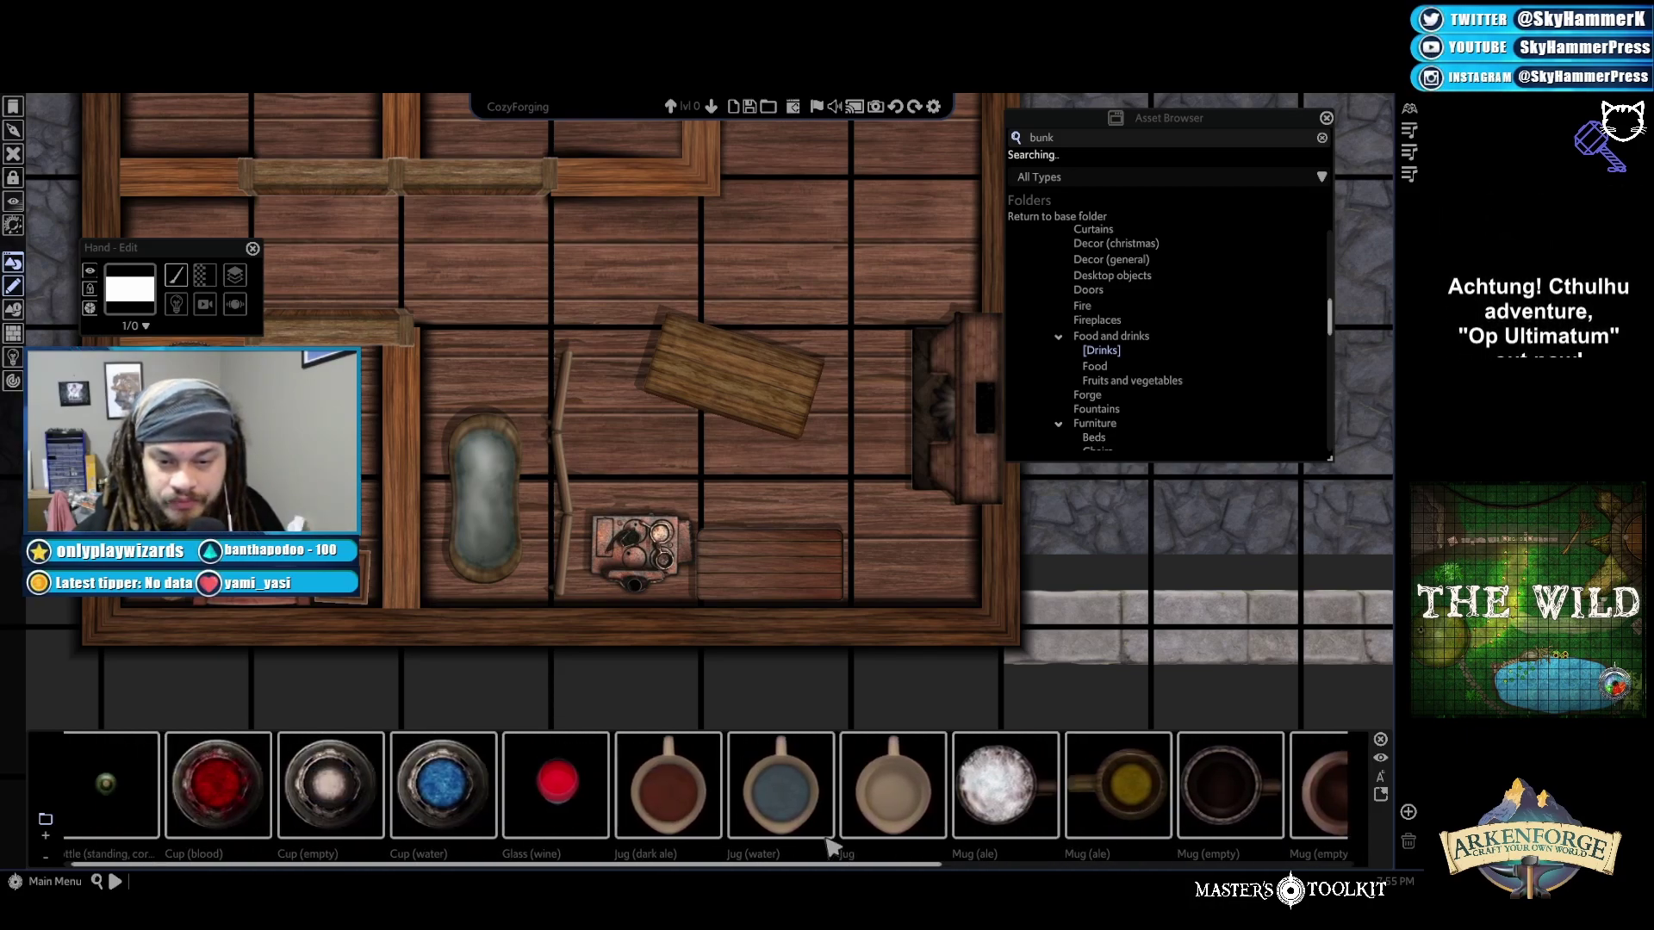
{"action": "left_click", "coordinate": [343, 799]}
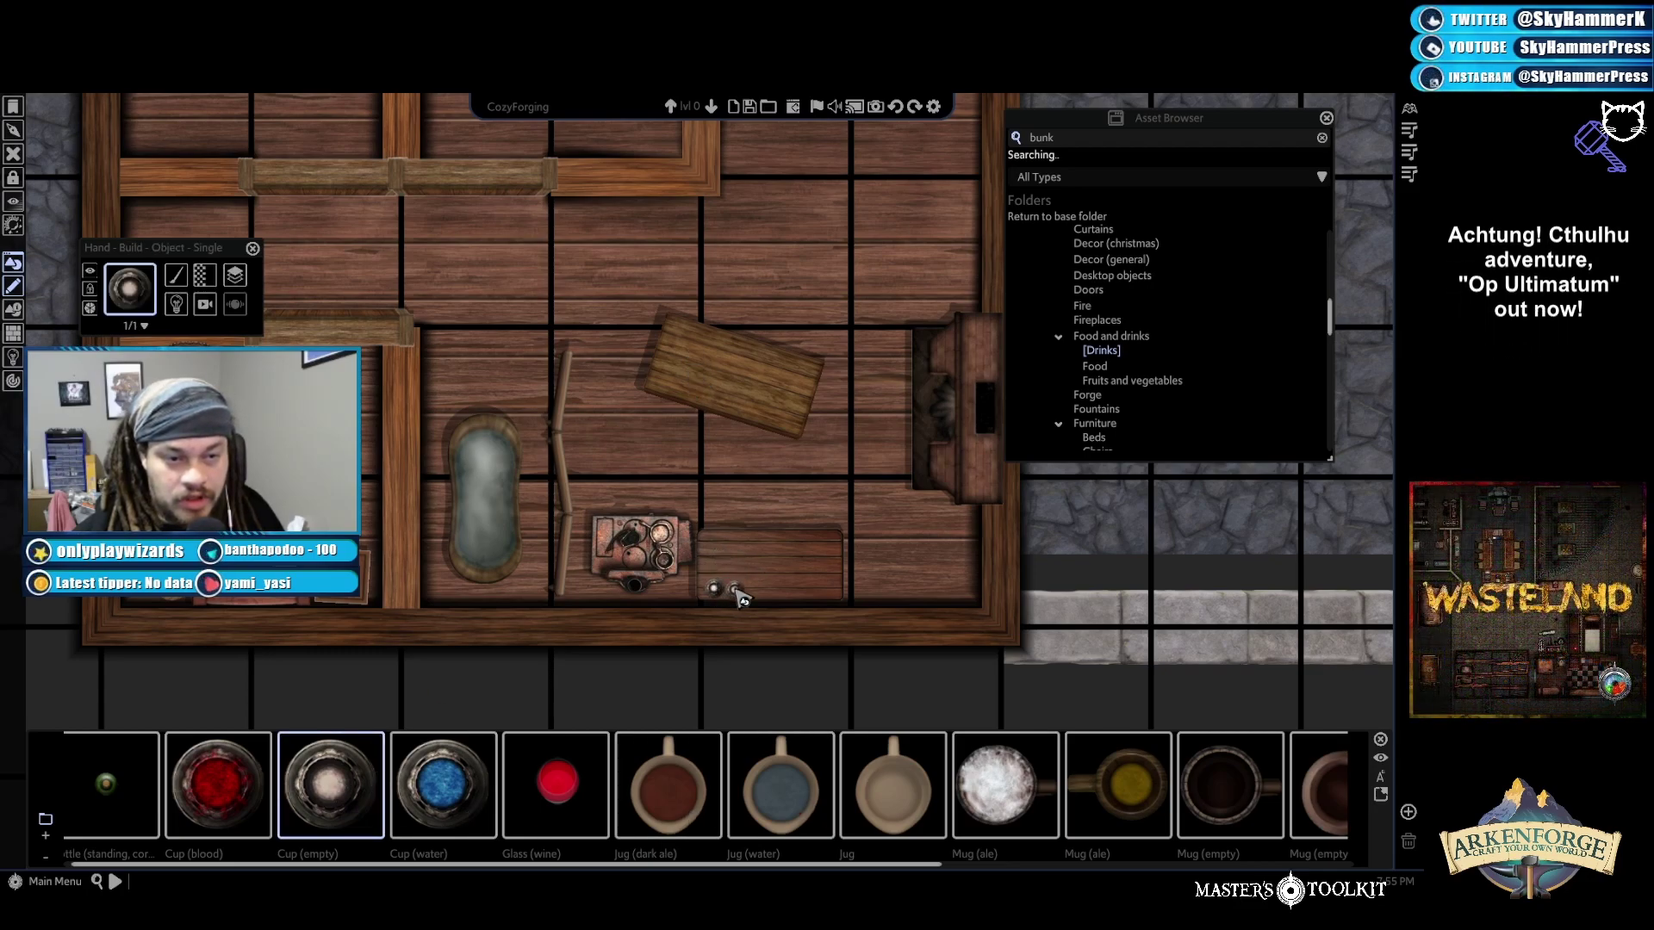
{"action": "right_click", "coordinate": [1042, 613]}
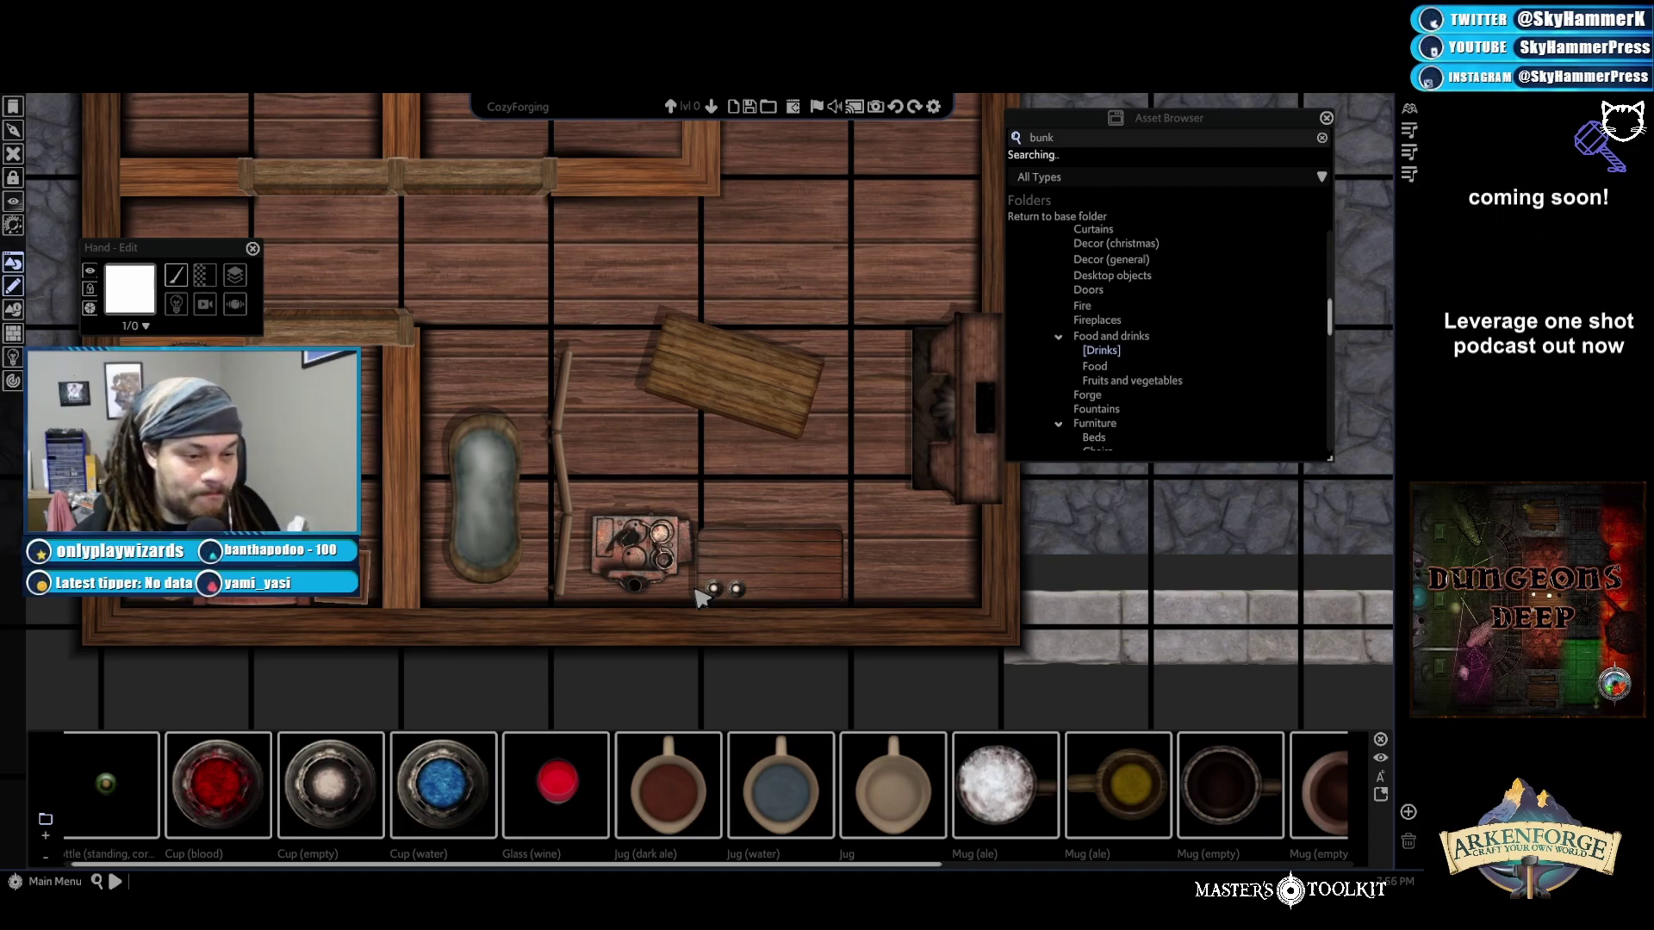
Place a Cabbage head asset from Fruits and vegetables on the east end of the table beside the stove
{"action": "scroll", "coordinate": [784, 778], "scroll_direction": "down", "scroll_amount": 5}
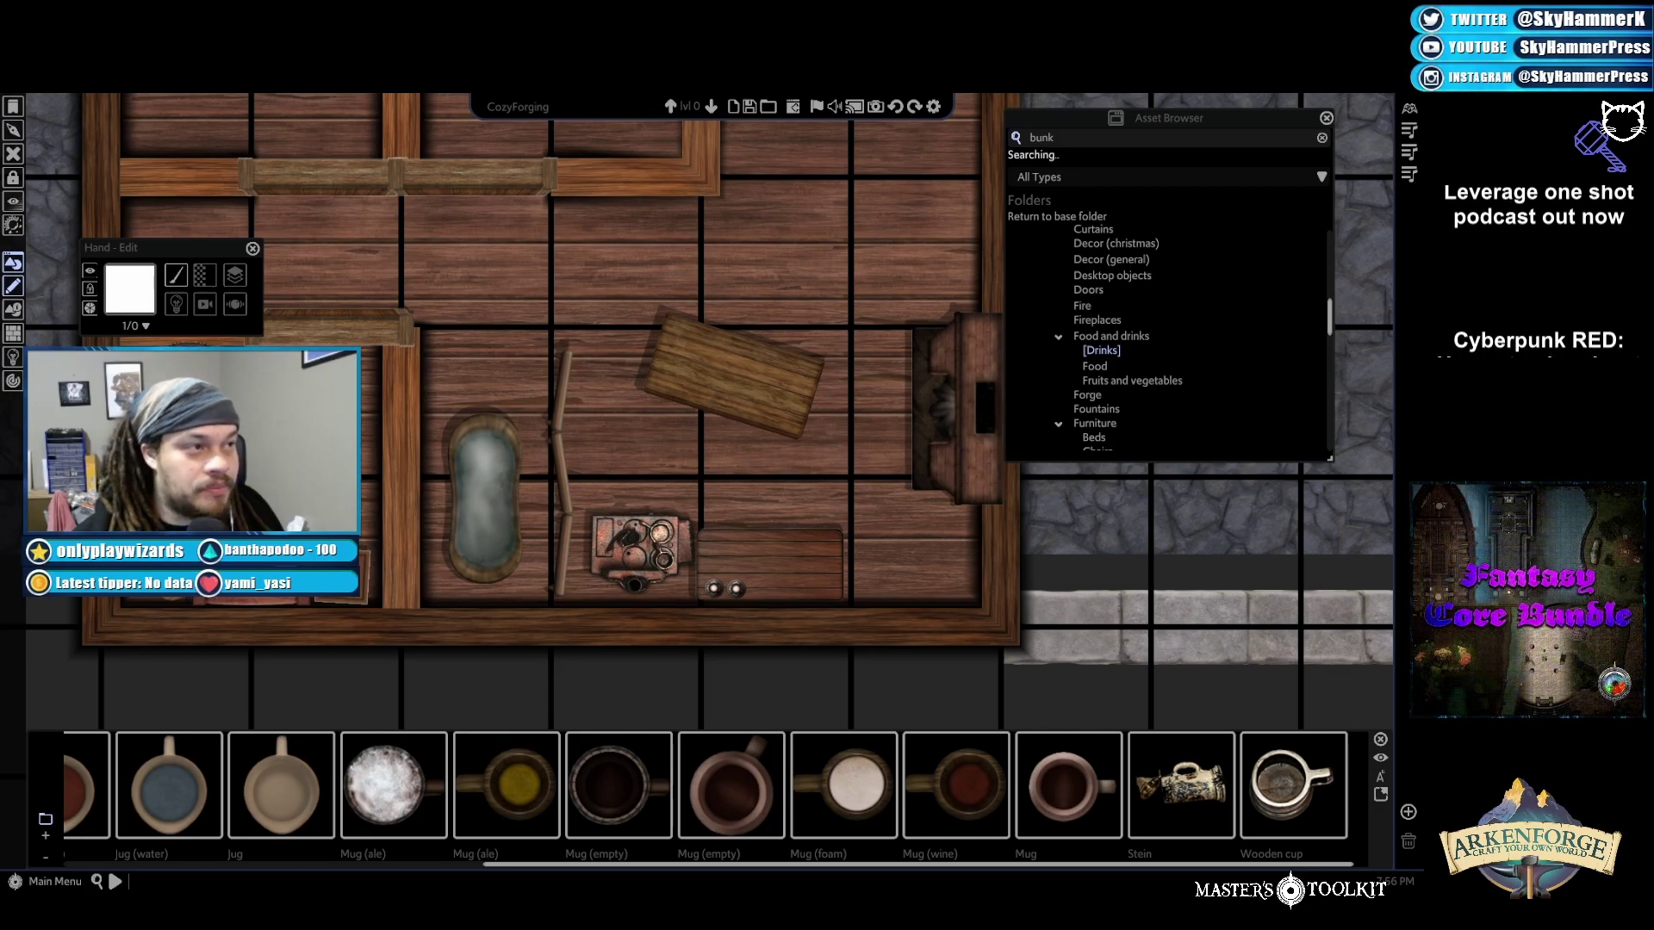
{"action": "left_click", "coordinate": [1095, 366]}
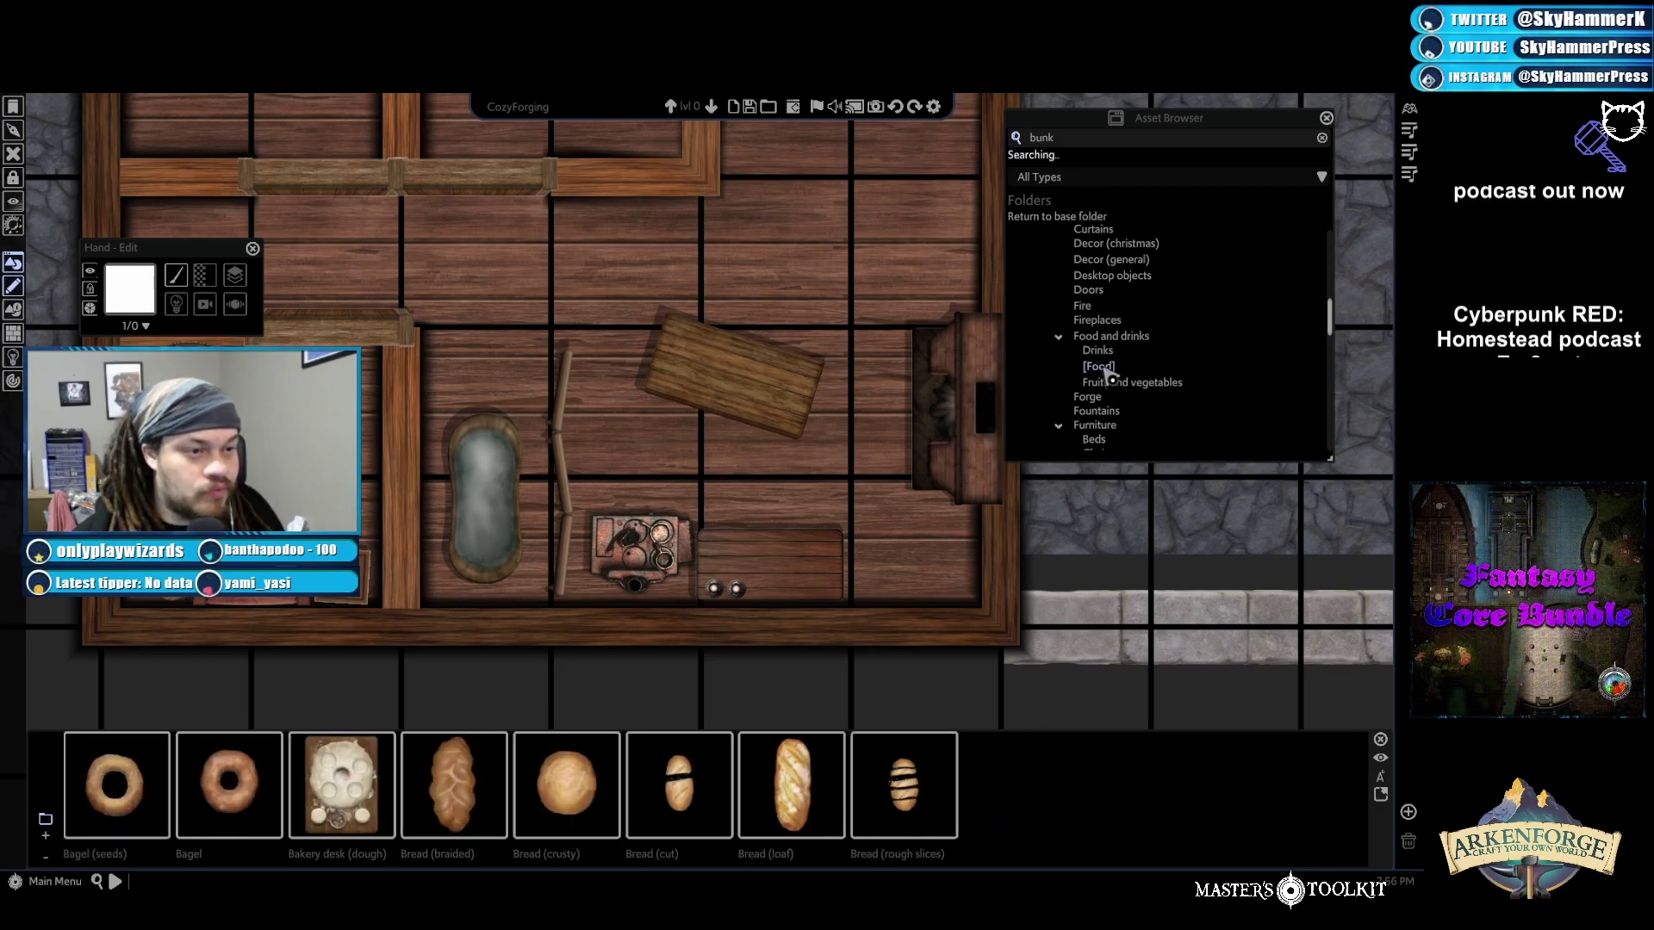
{"action": "left_click", "coordinate": [1128, 382]}
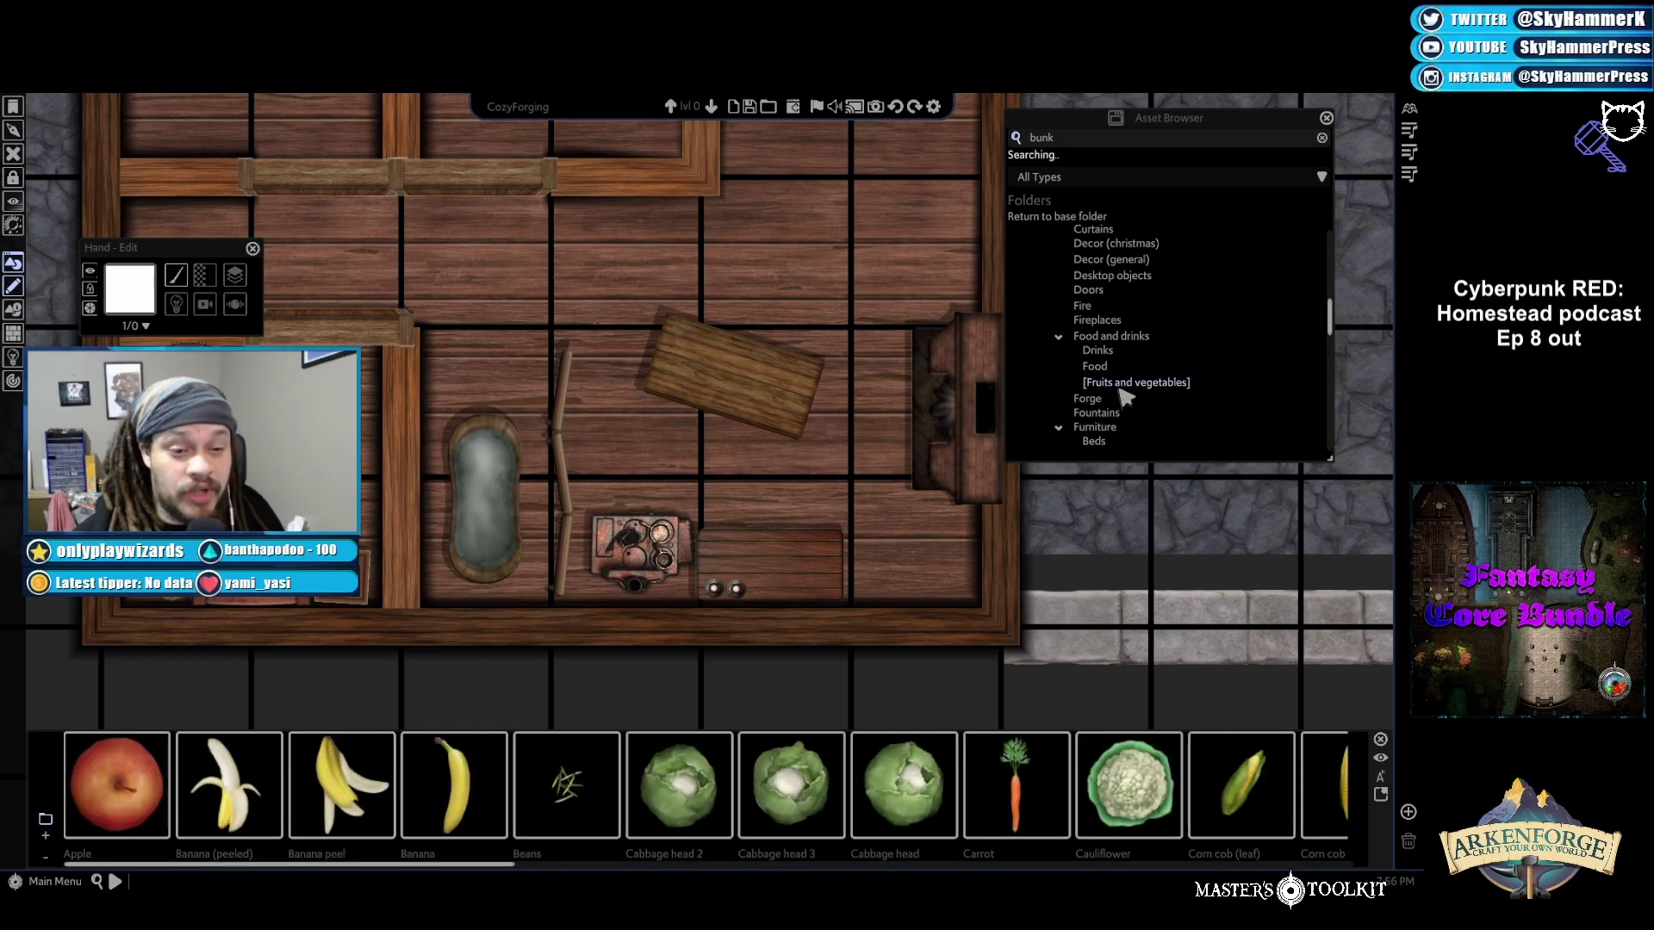
{"action": "left_click", "coordinate": [893, 793]}
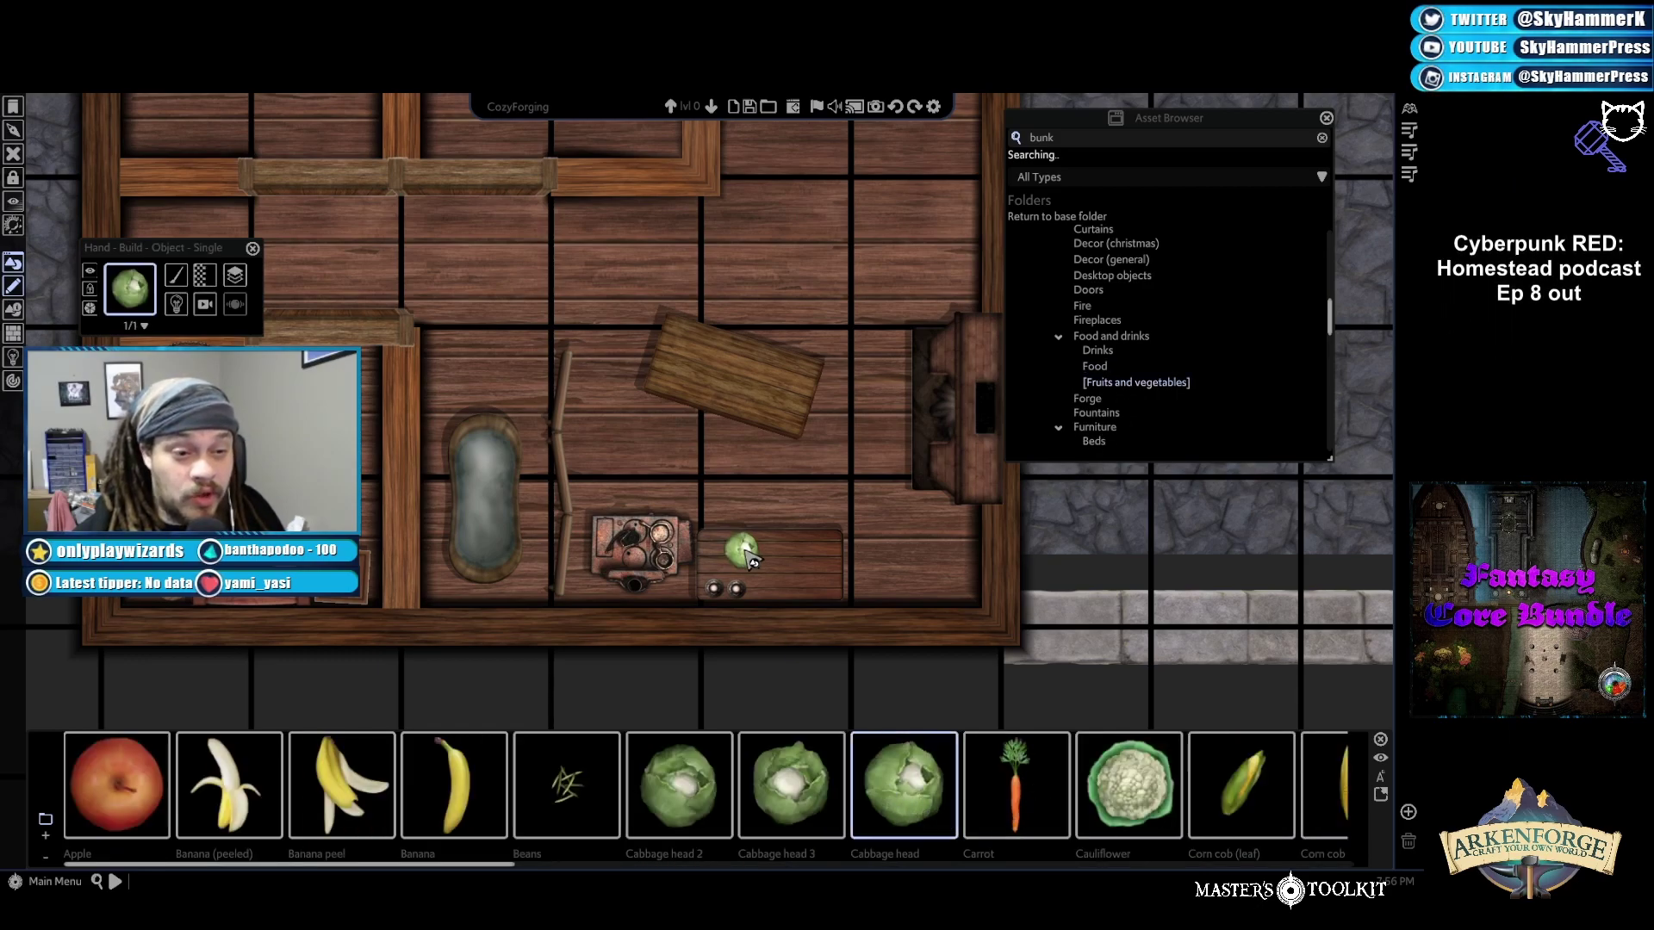
{"action": "left_click", "coordinate": [822, 560]}
{"action": "right_click", "coordinate": [1163, 575]}
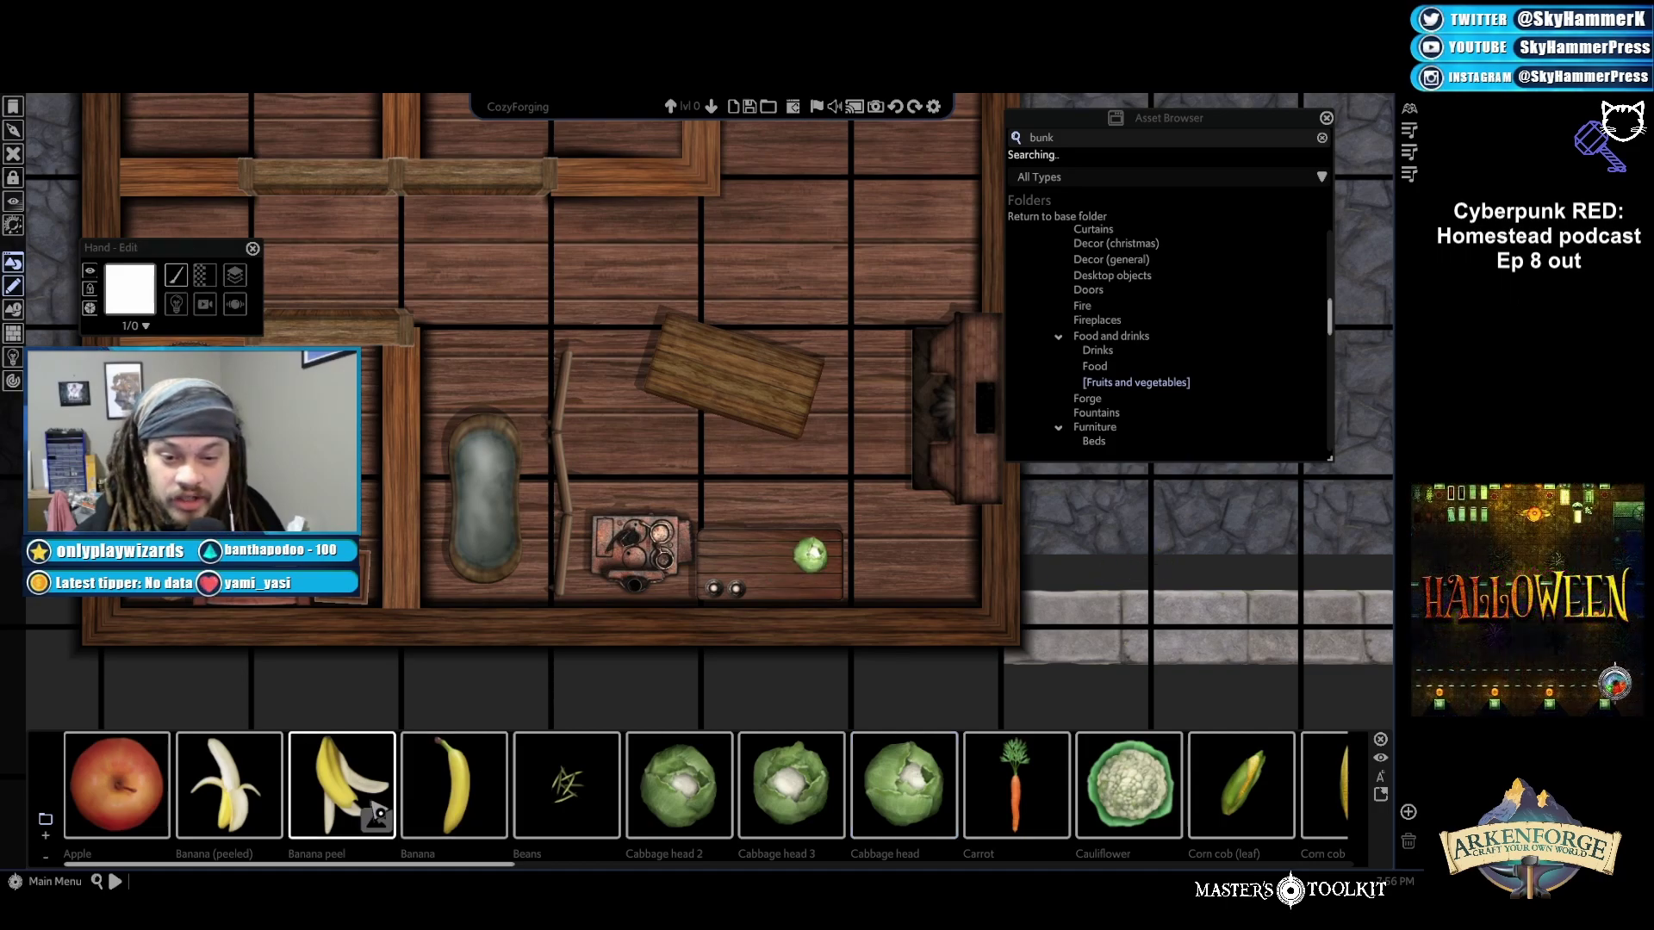
Place a Grapes asset on the east half of the slanted rustic table and select it
{"action": "scroll", "coordinate": [406, 822], "scroll_direction": "down", "scroll_amount": 2}
{"action": "scroll", "coordinate": [407, 822], "scroll_direction": "down", "scroll_amount": 6}
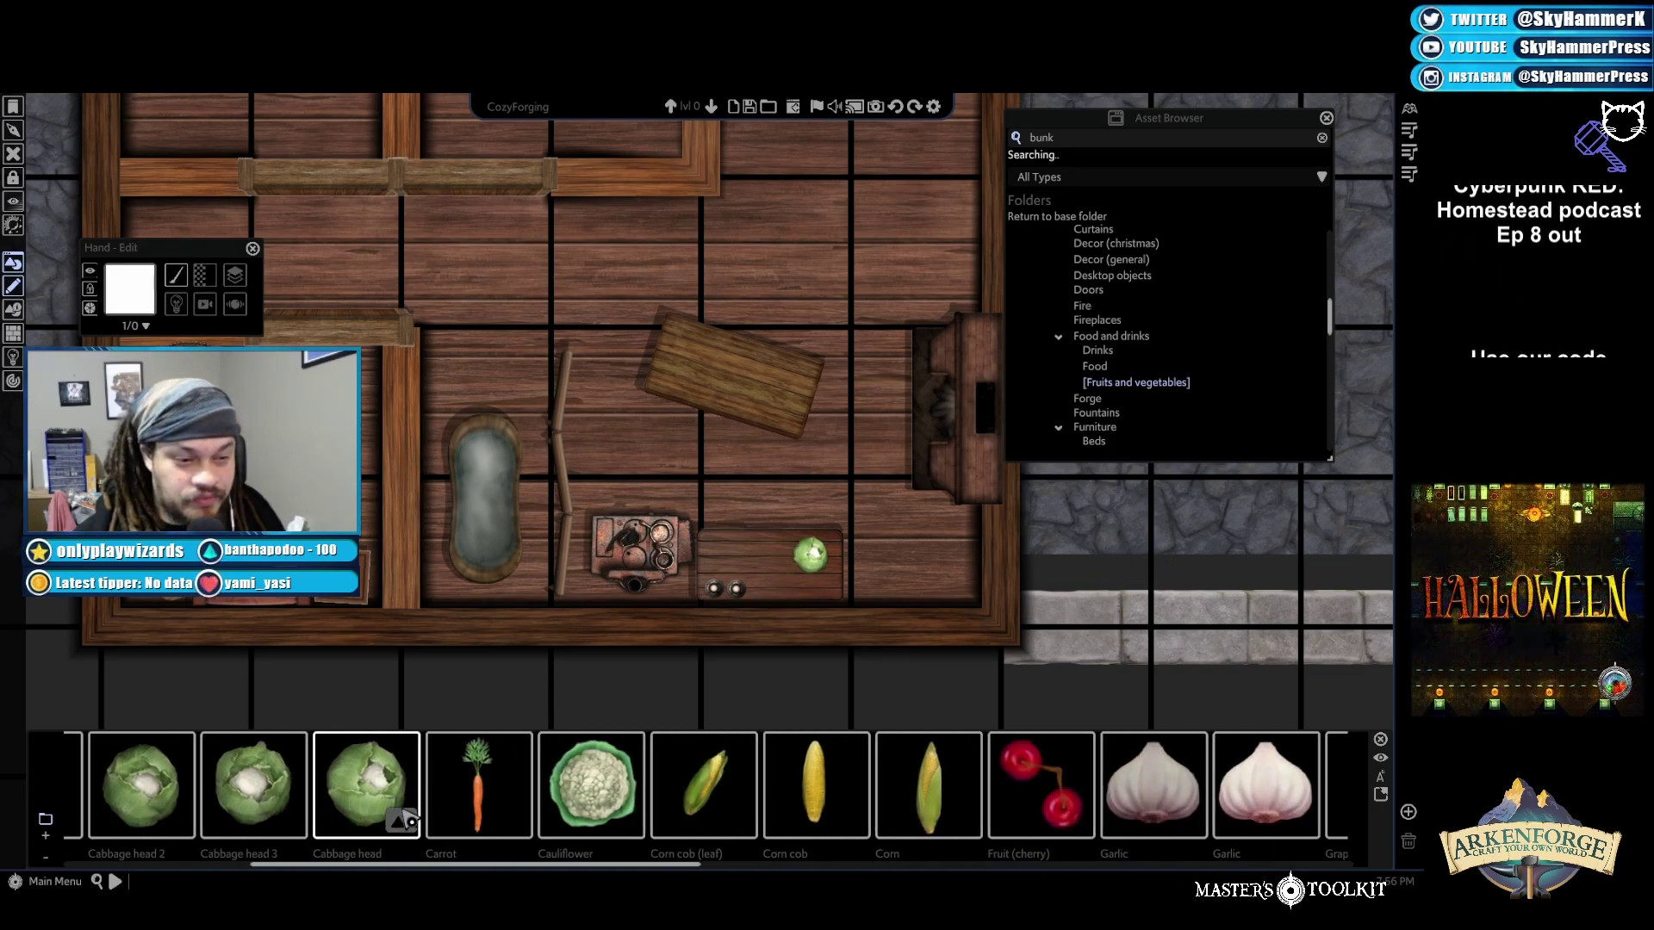
{"action": "scroll", "coordinate": [576, 801], "scroll_direction": "down", "scroll_amount": 2}
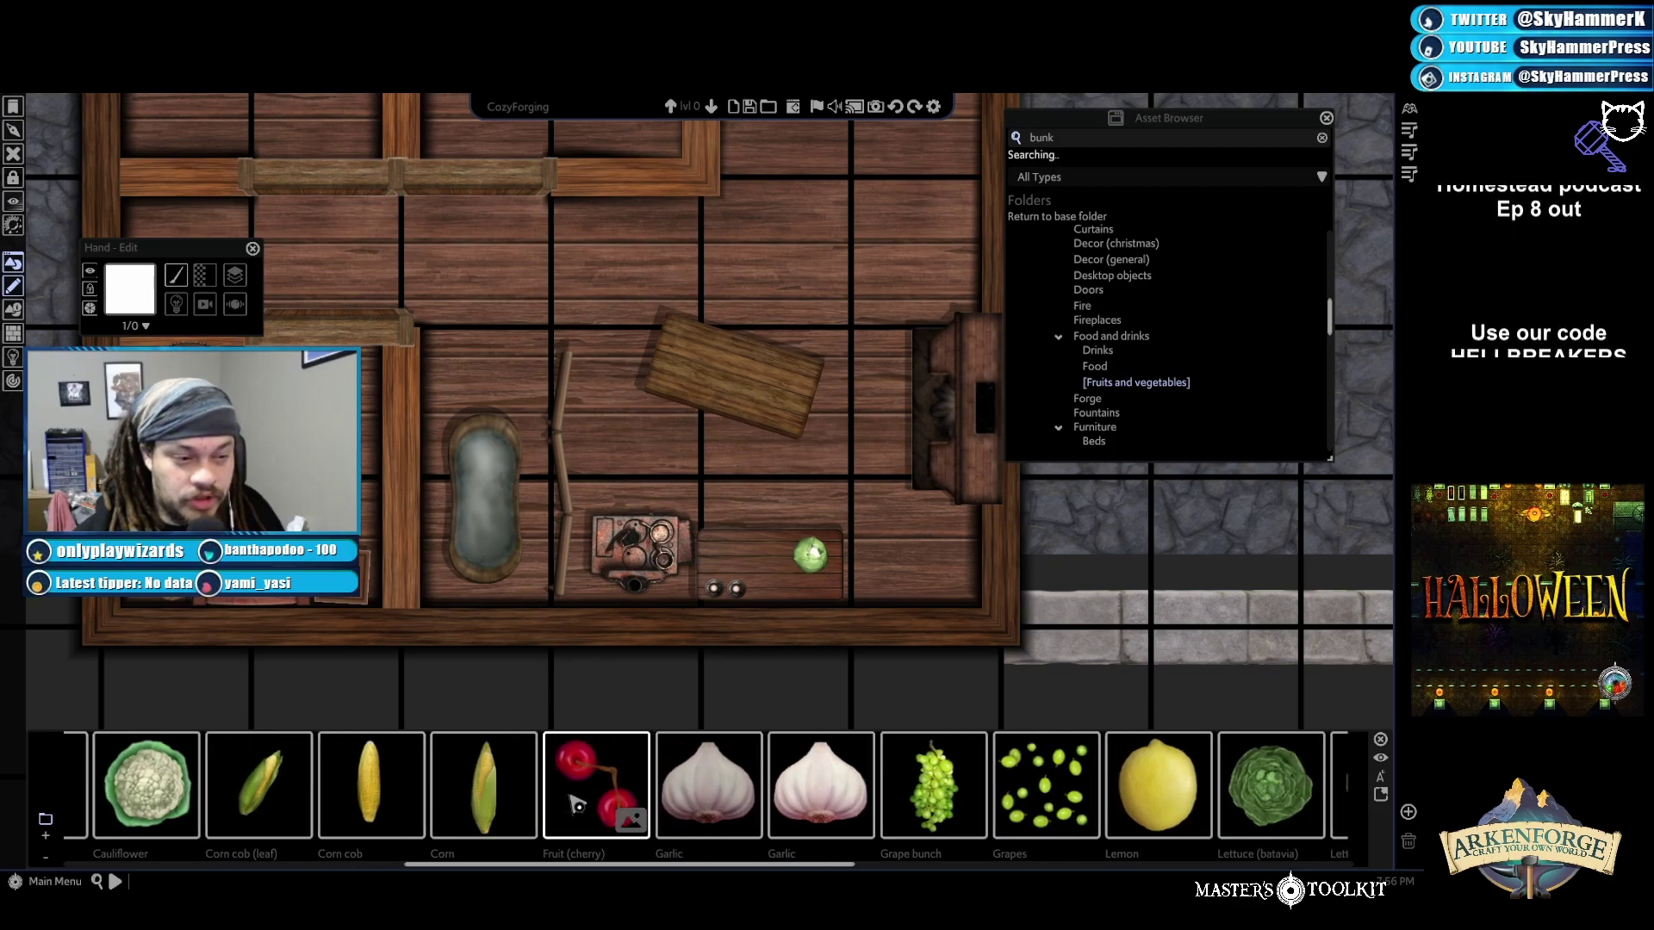
{"action": "scroll", "coordinate": [935, 805], "scroll_direction": "down", "scroll_amount": 2}
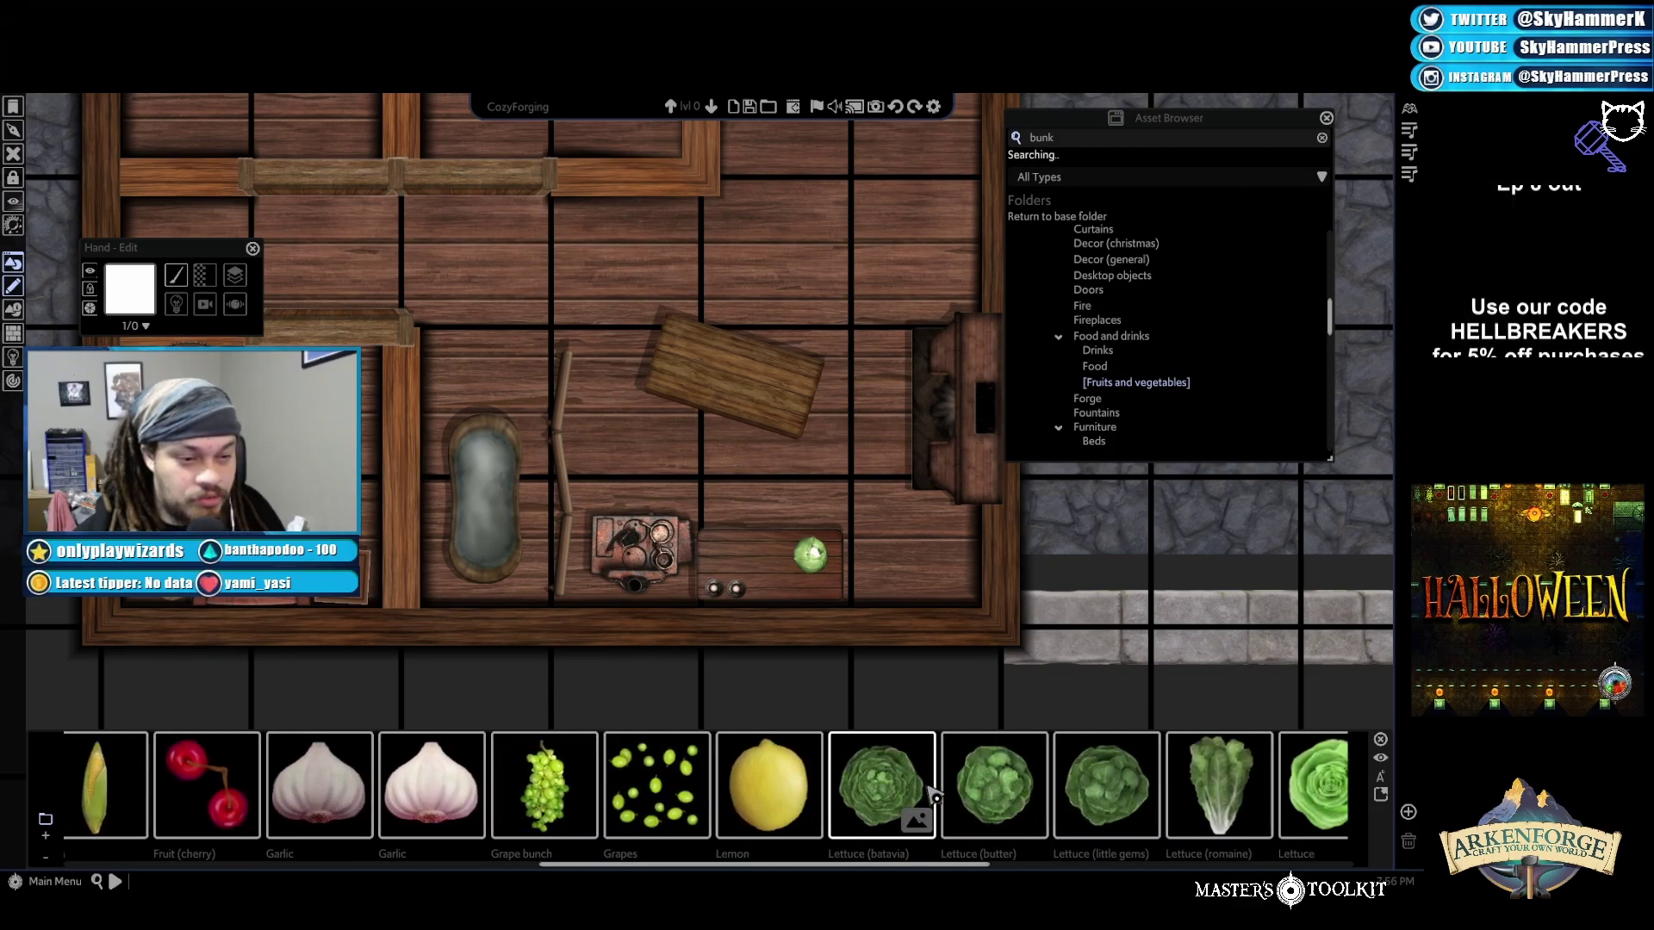
{"action": "left_click", "coordinate": [679, 790]}
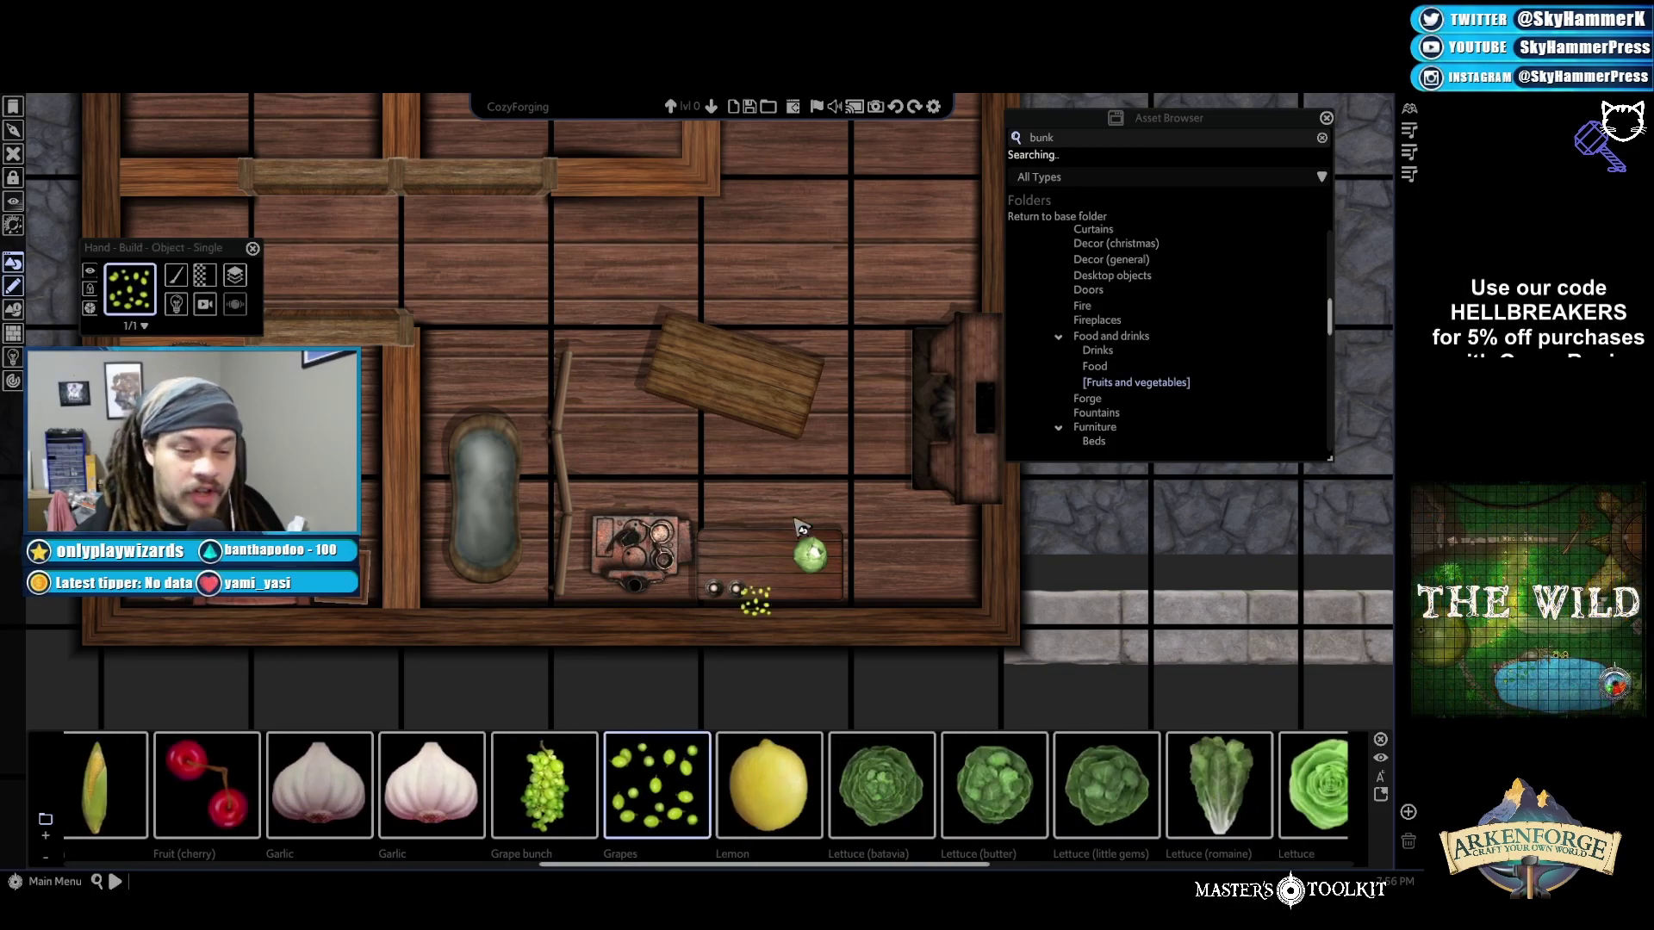
{"action": "left_click", "coordinate": [779, 372]}
{"action": "right_click", "coordinate": [1275, 603]}
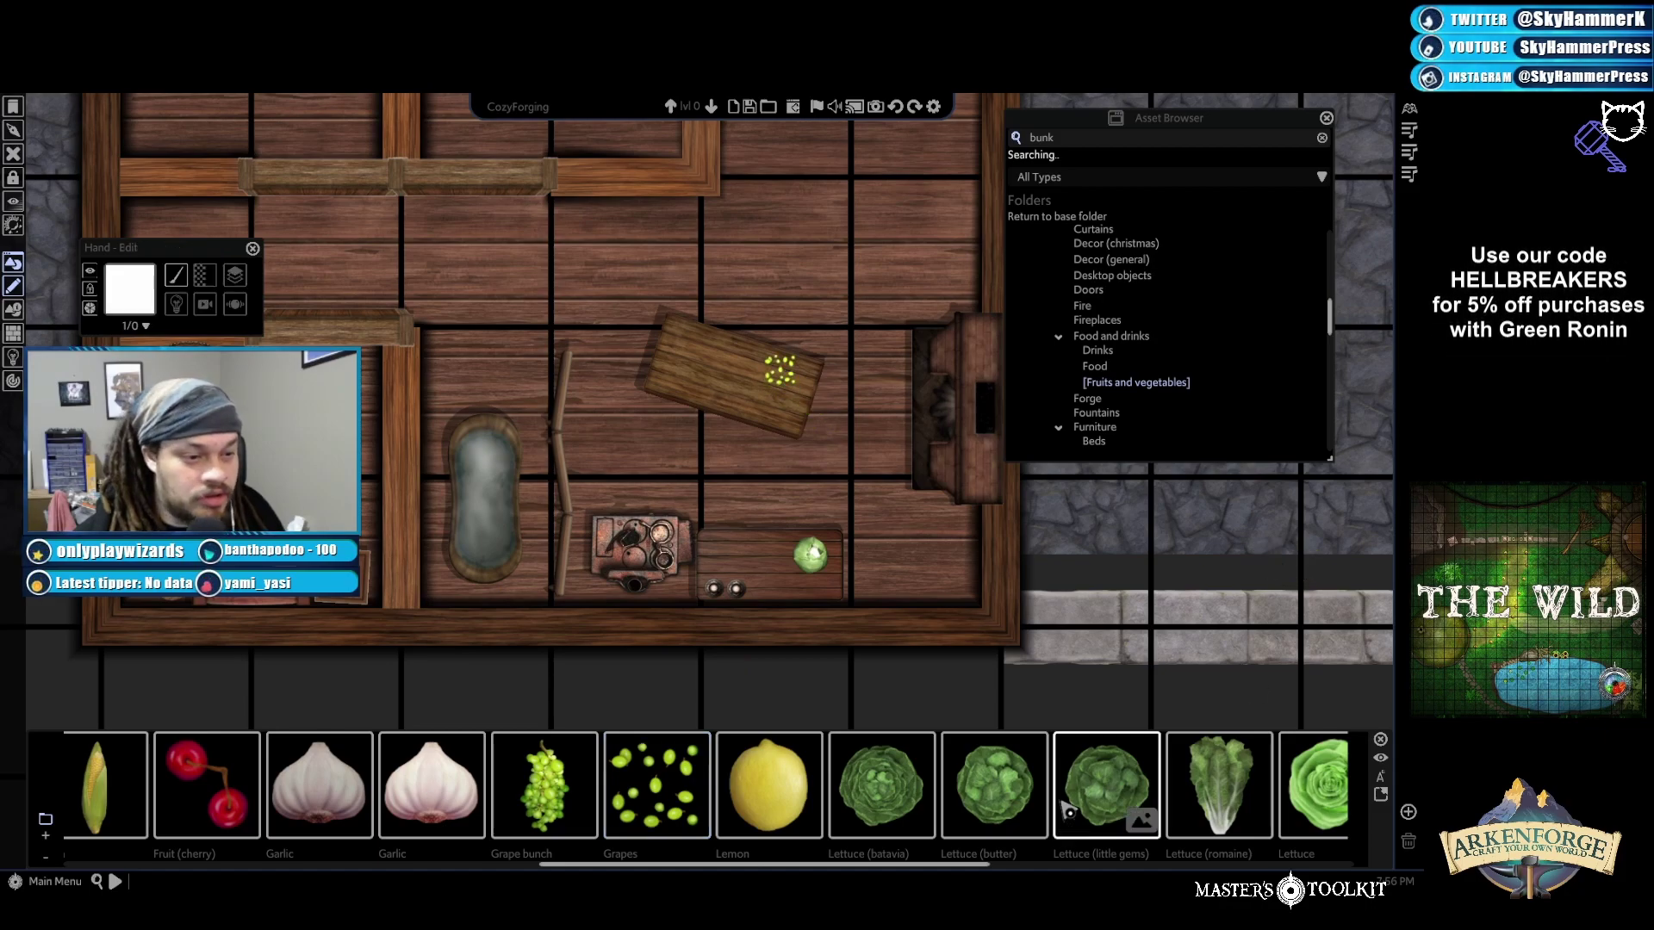
{"action": "left_click", "coordinate": [784, 379]}
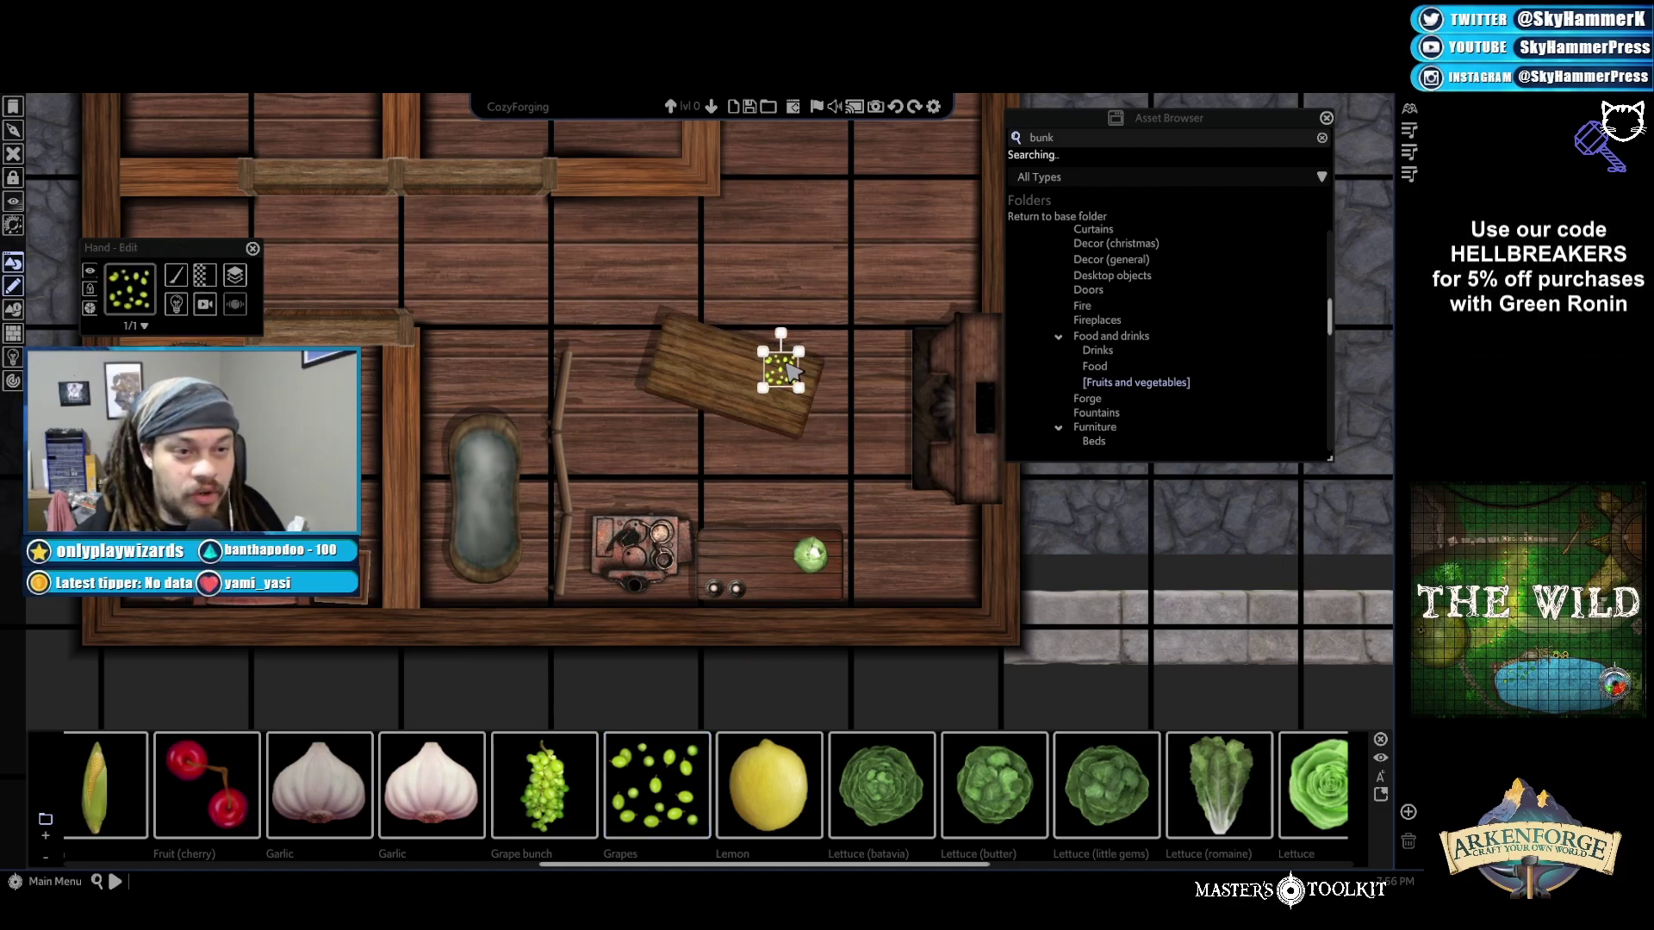
Set the brightness of the grapes on the slanted rustic table to 40 and deselect them
{"action": "scroll", "coordinate": [825, 444], "scroll_direction": "up", "scroll_amount": 6}
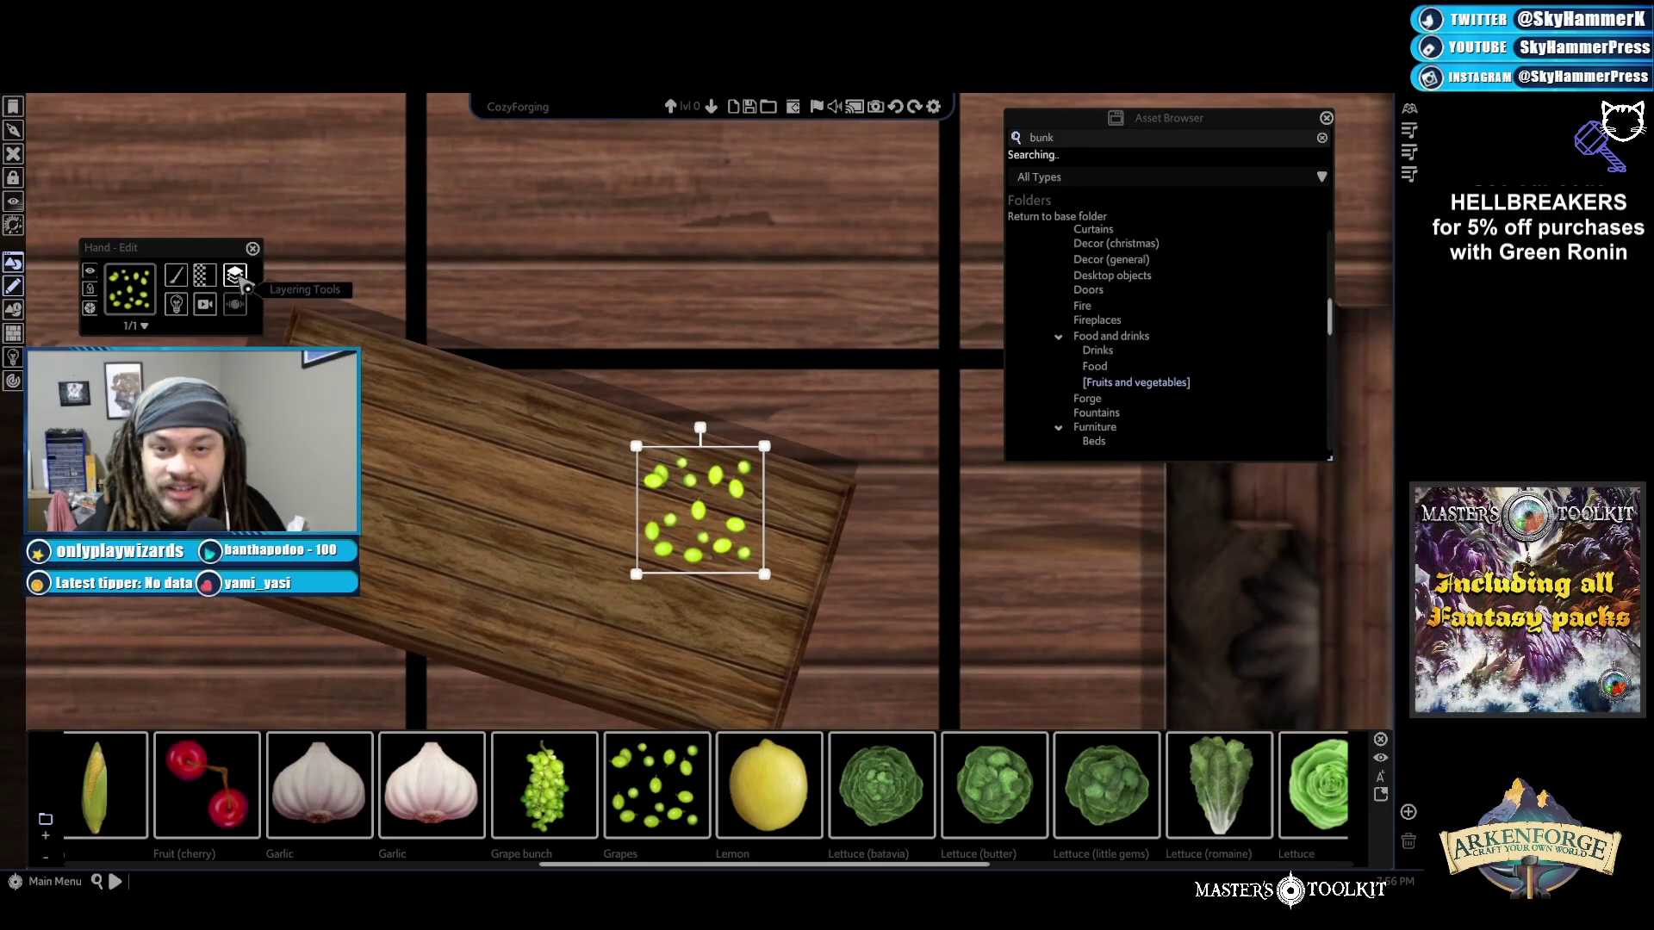
{"action": "left_click", "coordinate": [235, 274]}
{"action": "mouse_move", "coordinate": [316, 301]}
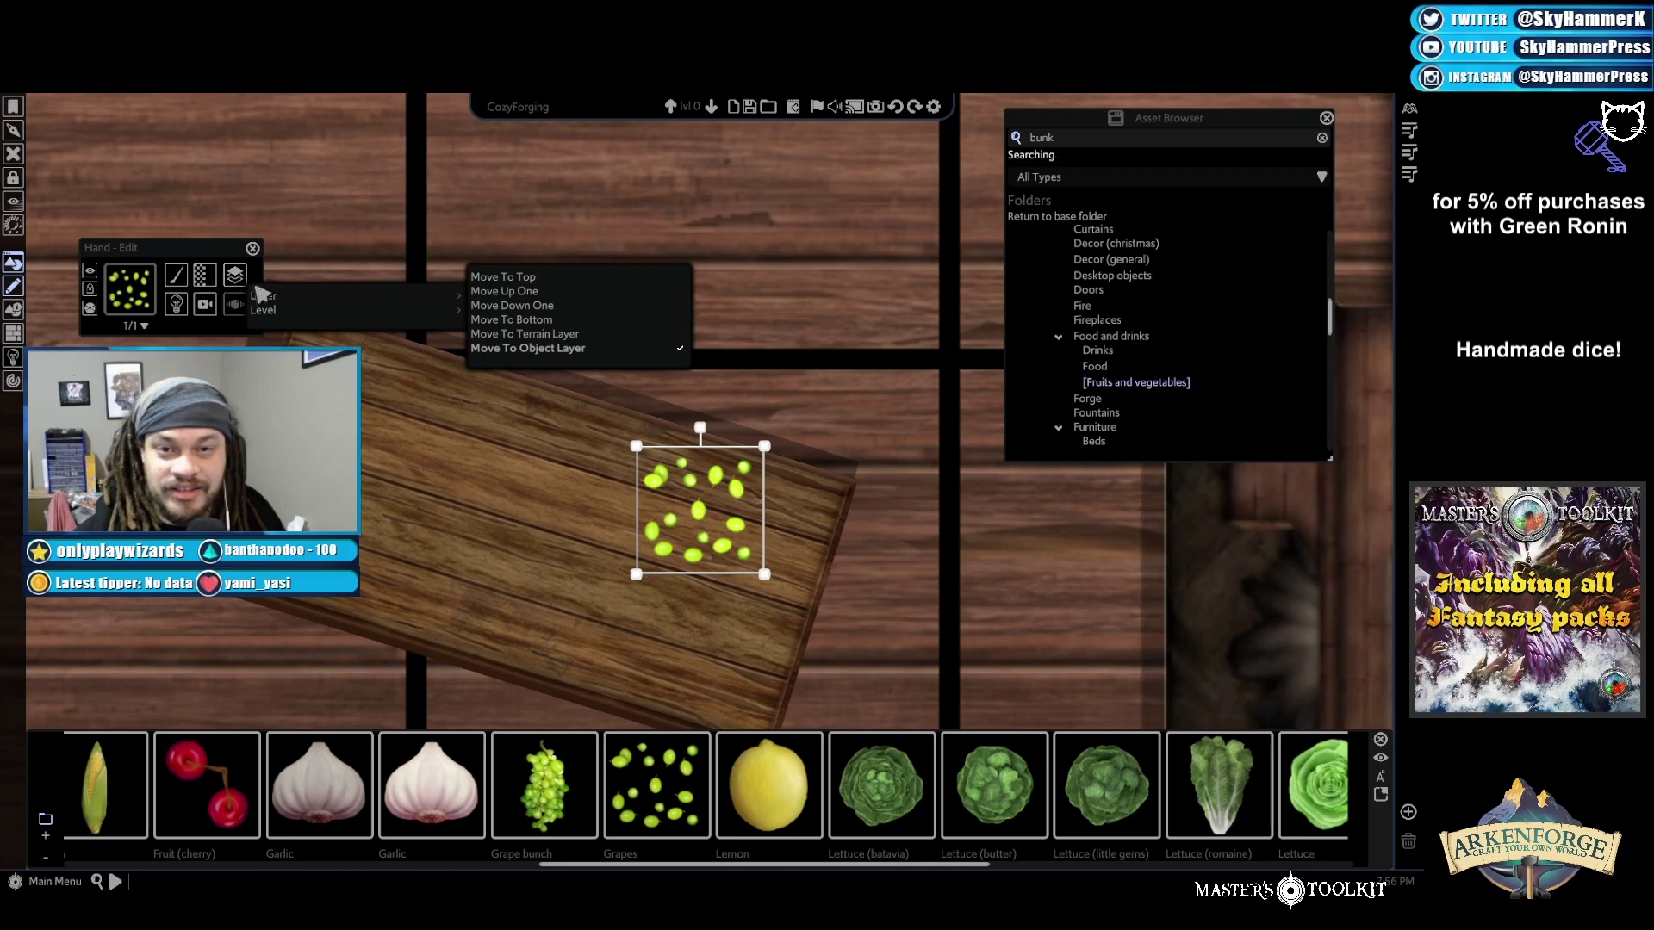
{"action": "left_click", "coordinate": [204, 275]}
{"action": "mouse_move", "coordinate": [259, 301]}
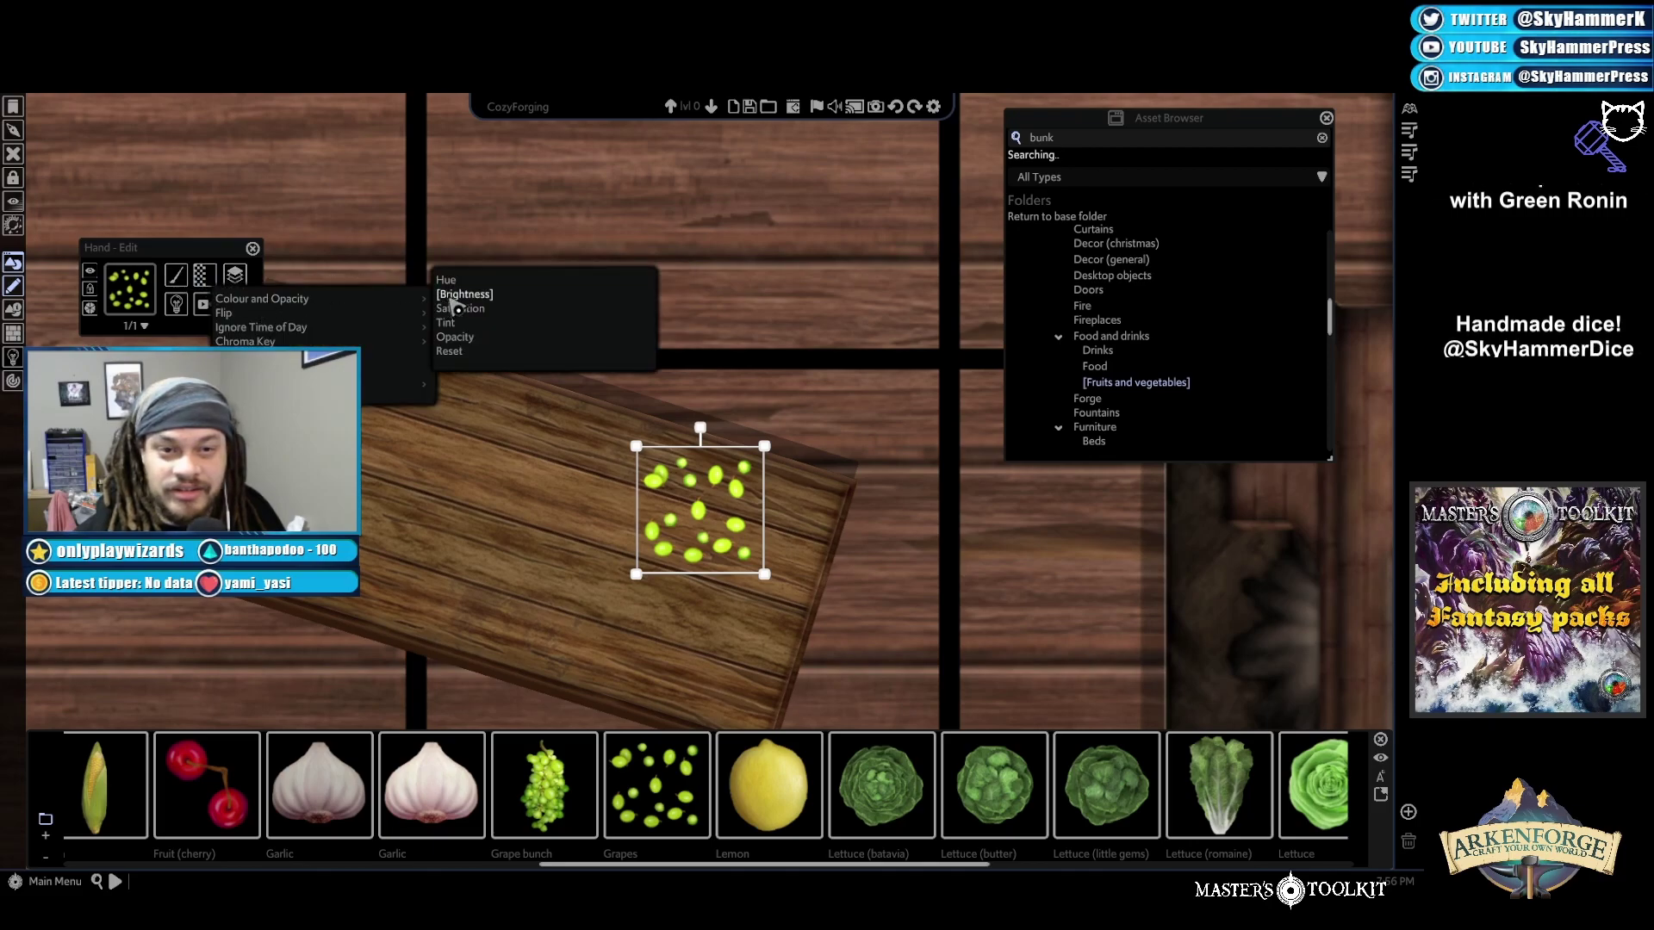
{"action": "left_click", "coordinate": [460, 293]}
{"action": "left_click_drag", "start_coordinate": [713, 501], "coordinate": [706, 504]}
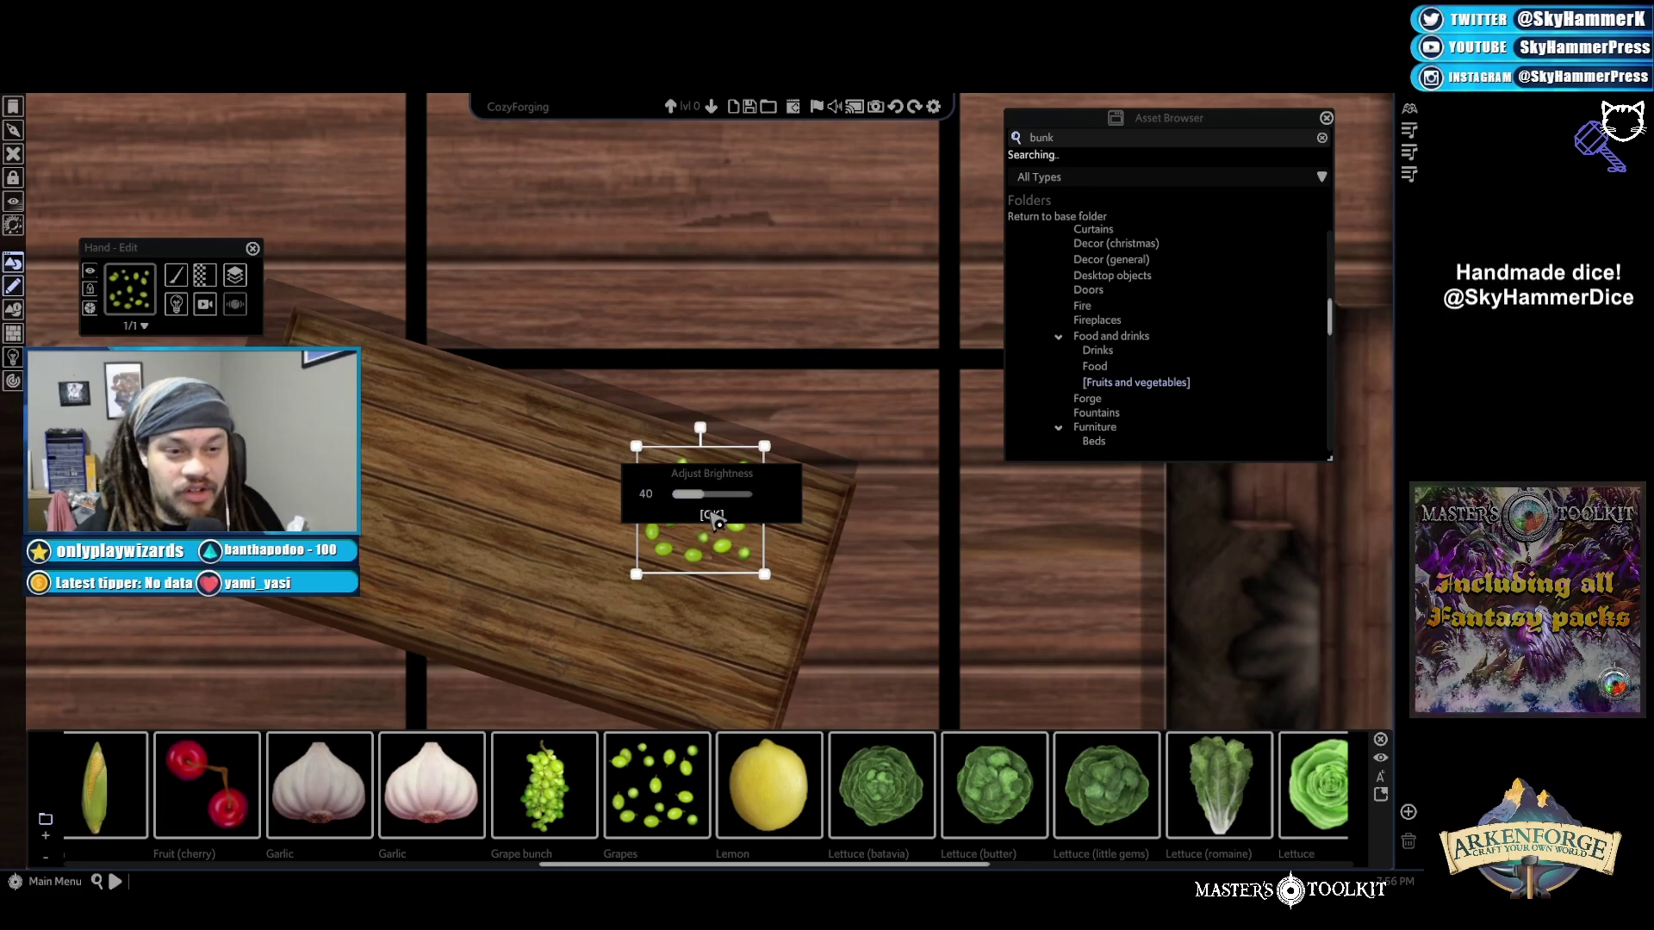
{"action": "left_click", "coordinate": [711, 514]}
{"action": "left_click", "coordinate": [1199, 591]}
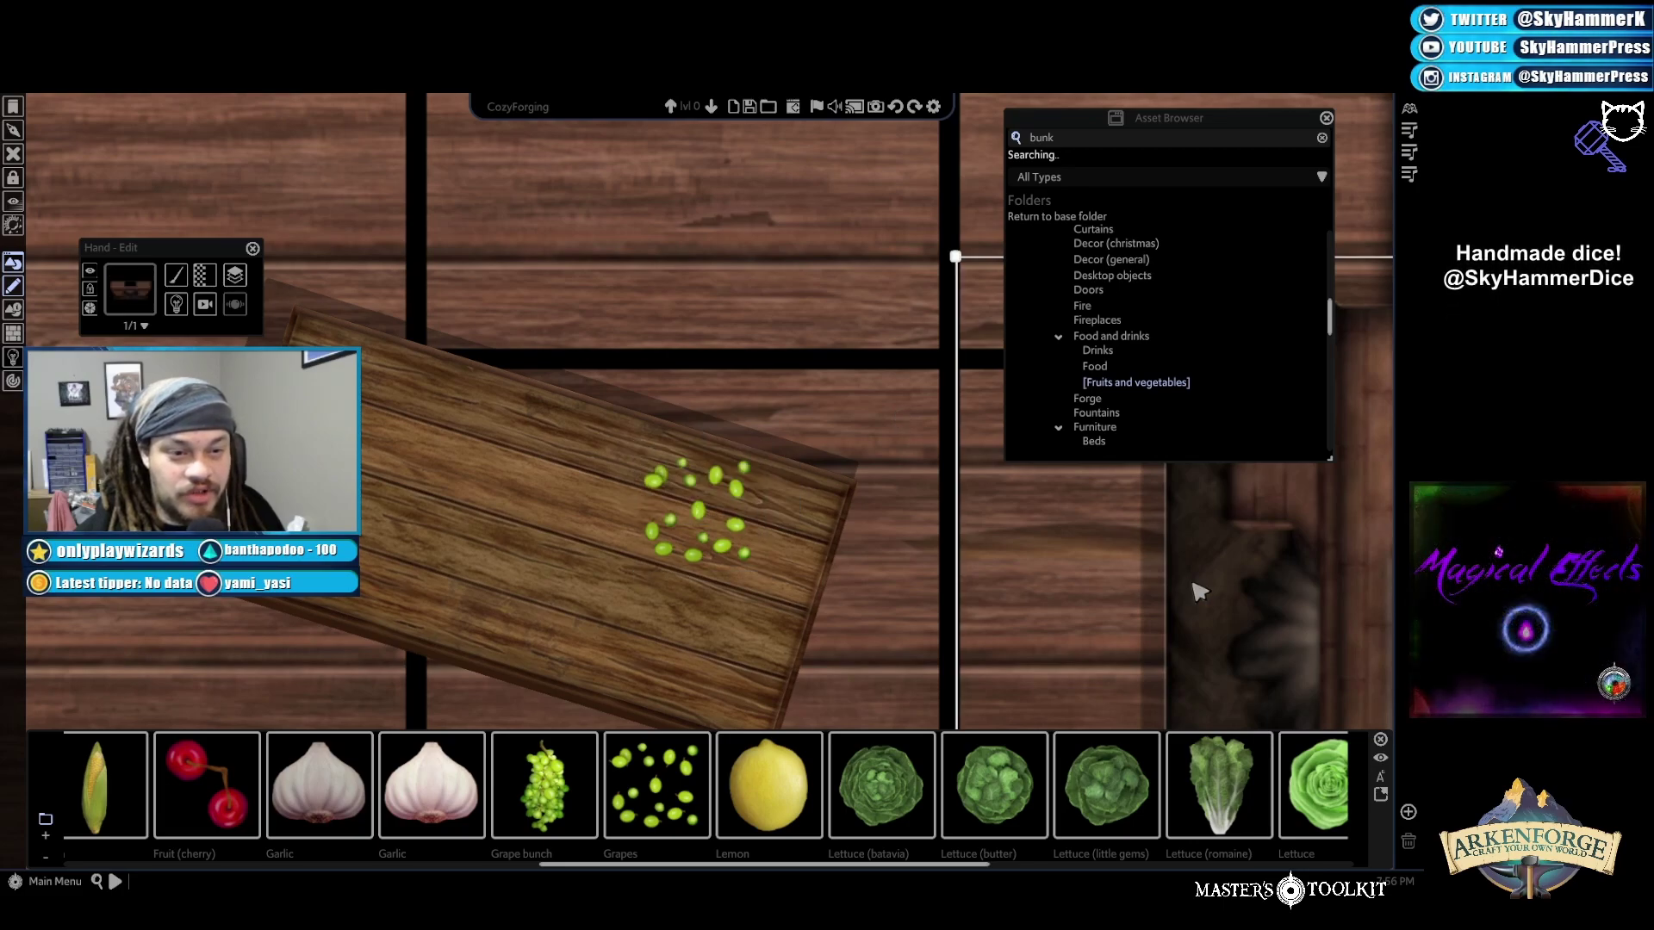
{"action": "left_click", "coordinate": [805, 265]}
{"action": "scroll", "coordinate": [867, 446], "scroll_direction": "down", "scroll_amount": 5}
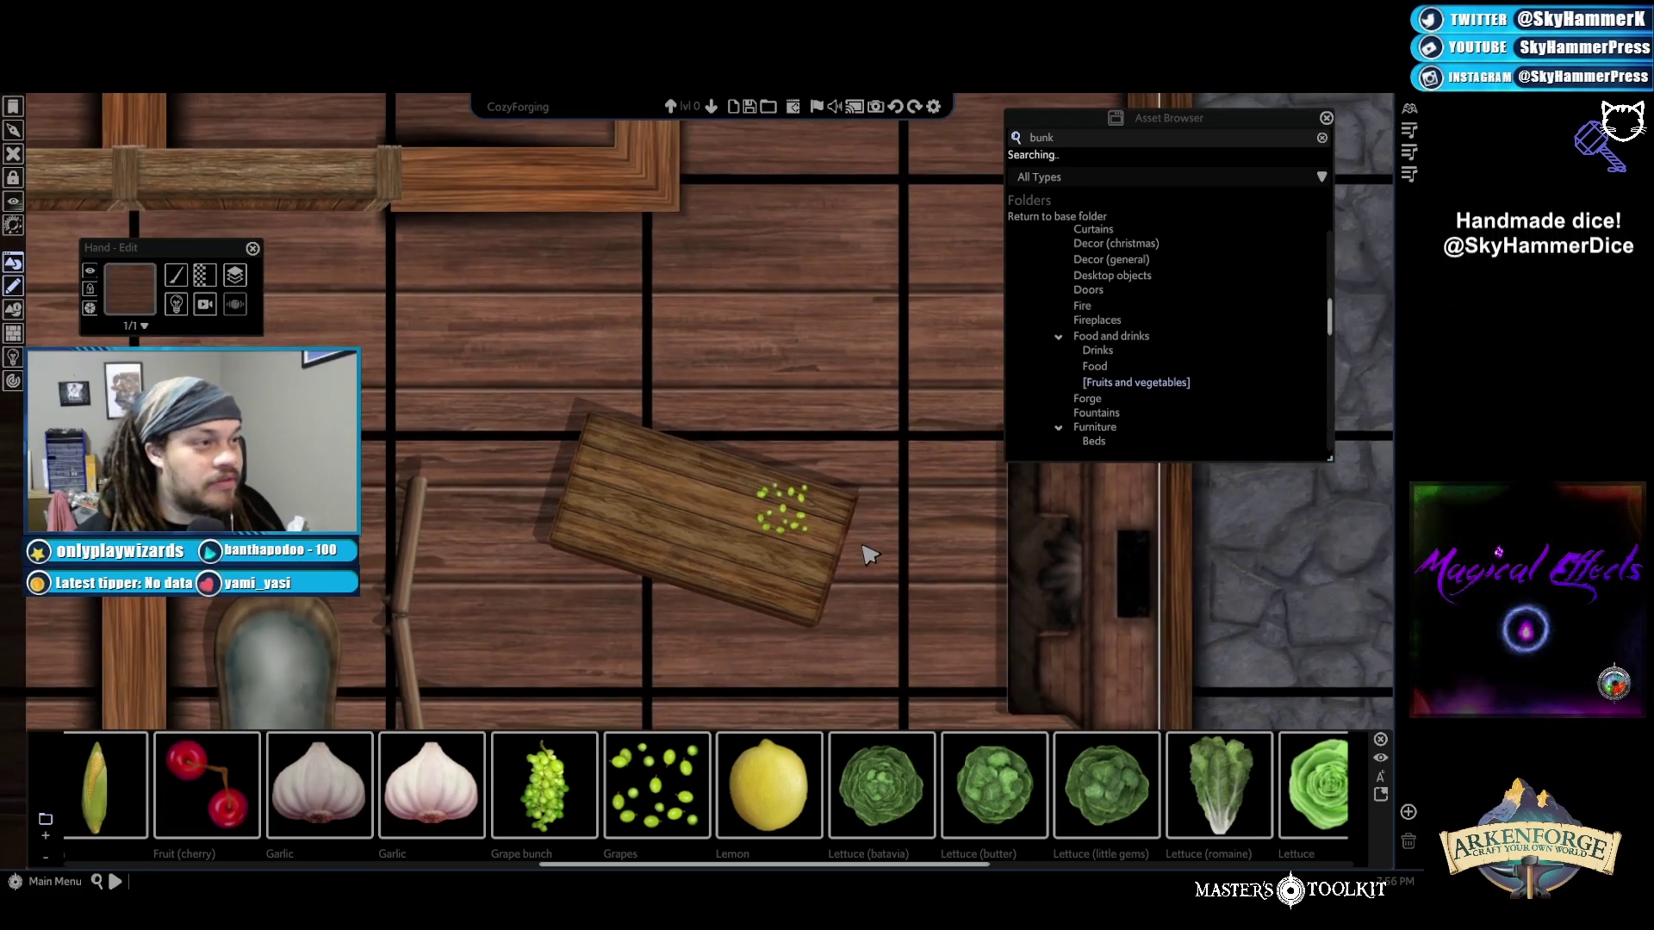
Place an Onion asset just southwest of the cabbage on the table beside the stove
{"action": "key", "text": "Down"}
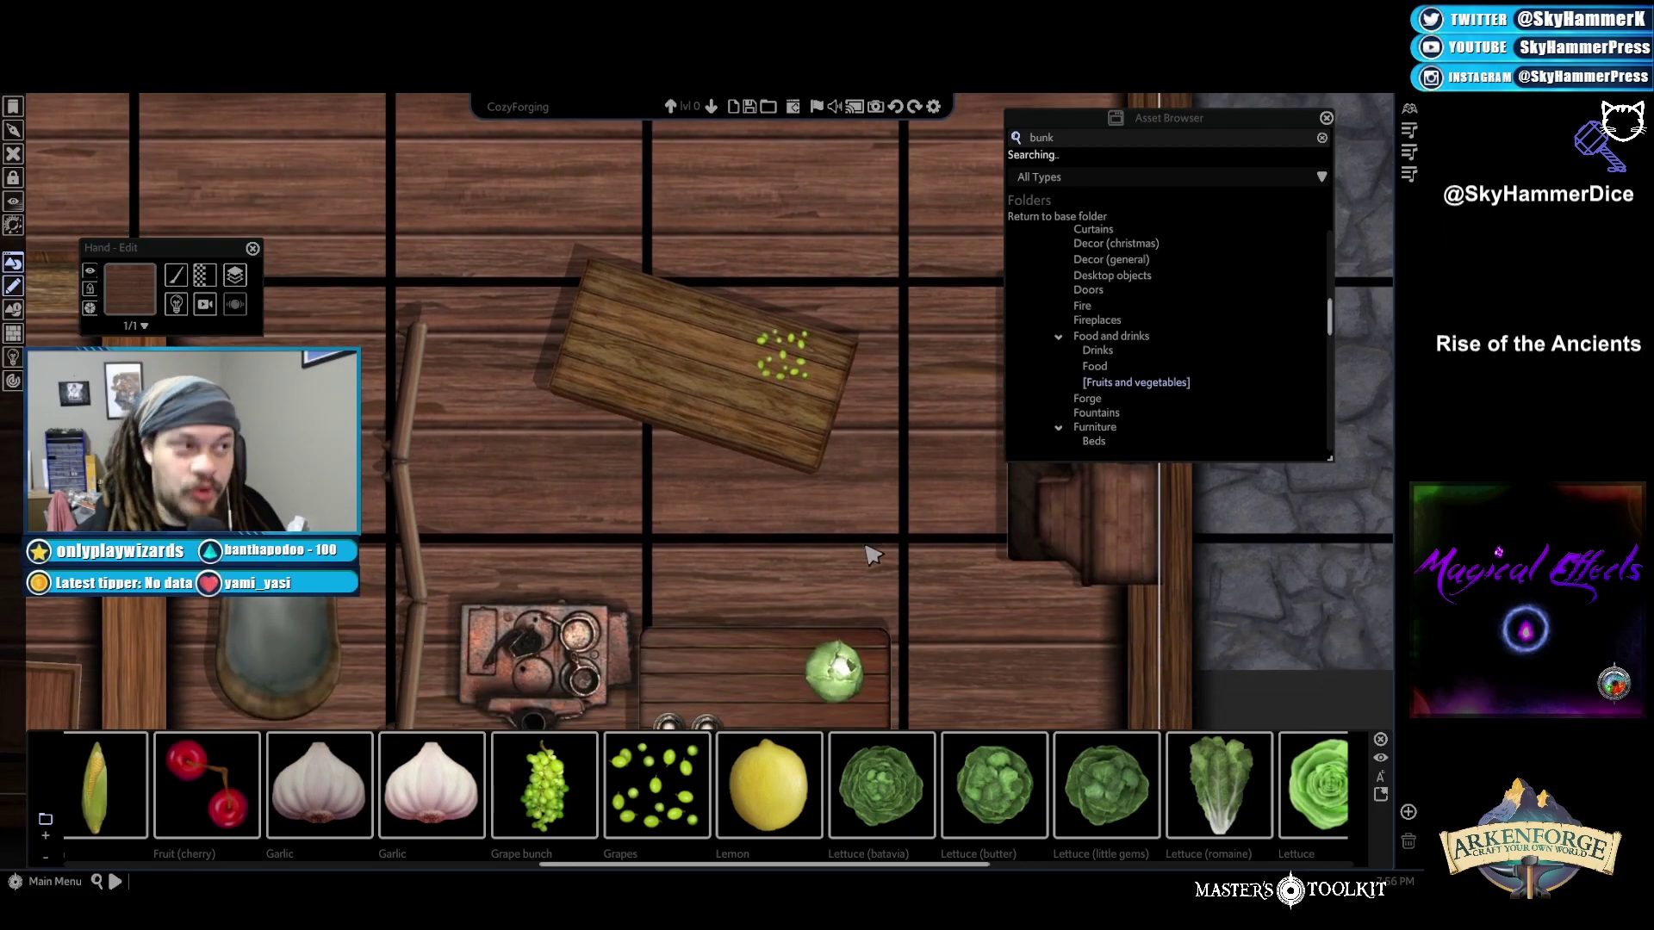
{"action": "scroll", "coordinate": [870, 551], "scroll_direction": "down", "scroll_amount": 1}
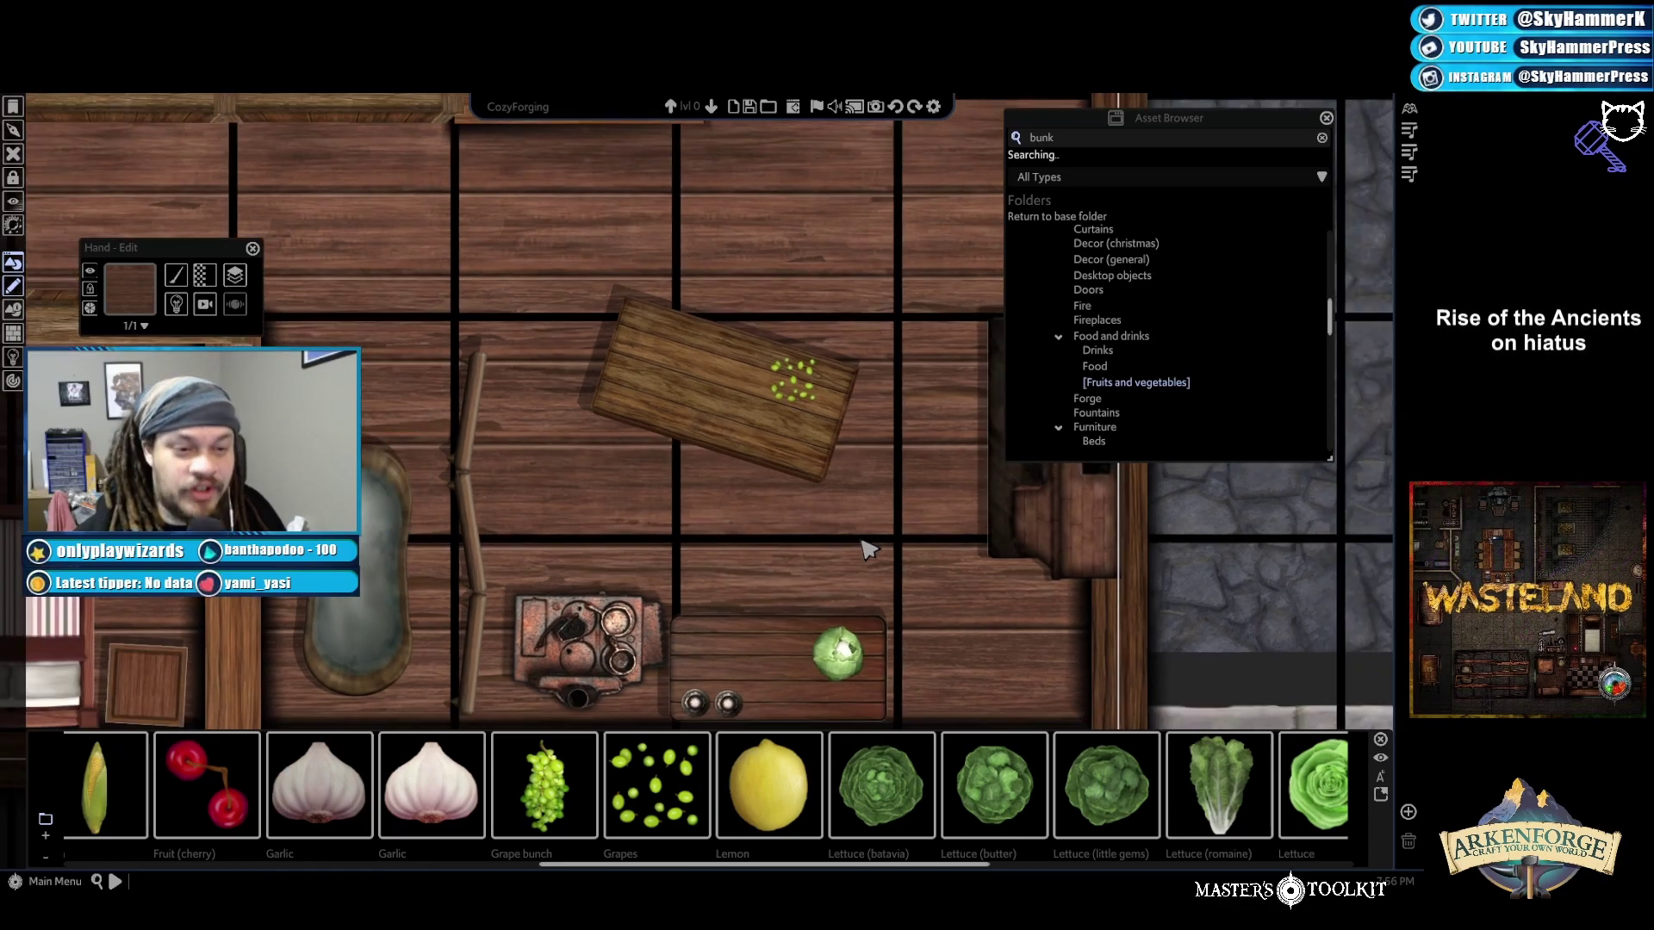
{"action": "scroll", "coordinate": [868, 550], "scroll_direction": "down", "scroll_amount": 1}
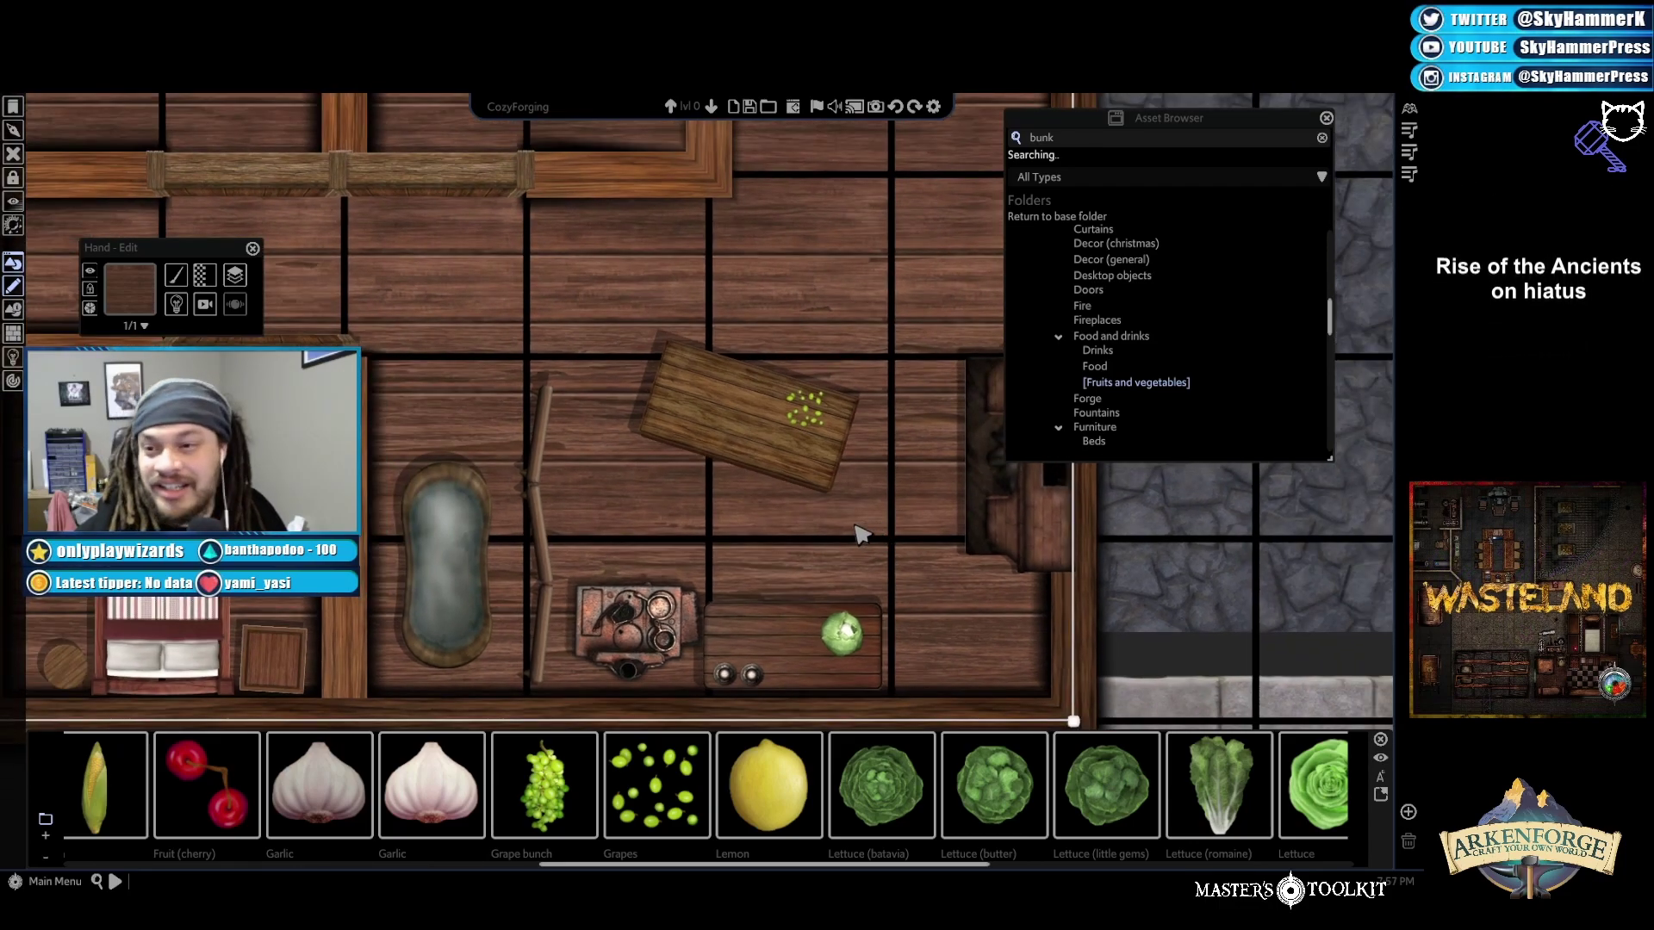
{"action": "scroll", "coordinate": [857, 529], "scroll_direction": "down", "scroll_amount": 1}
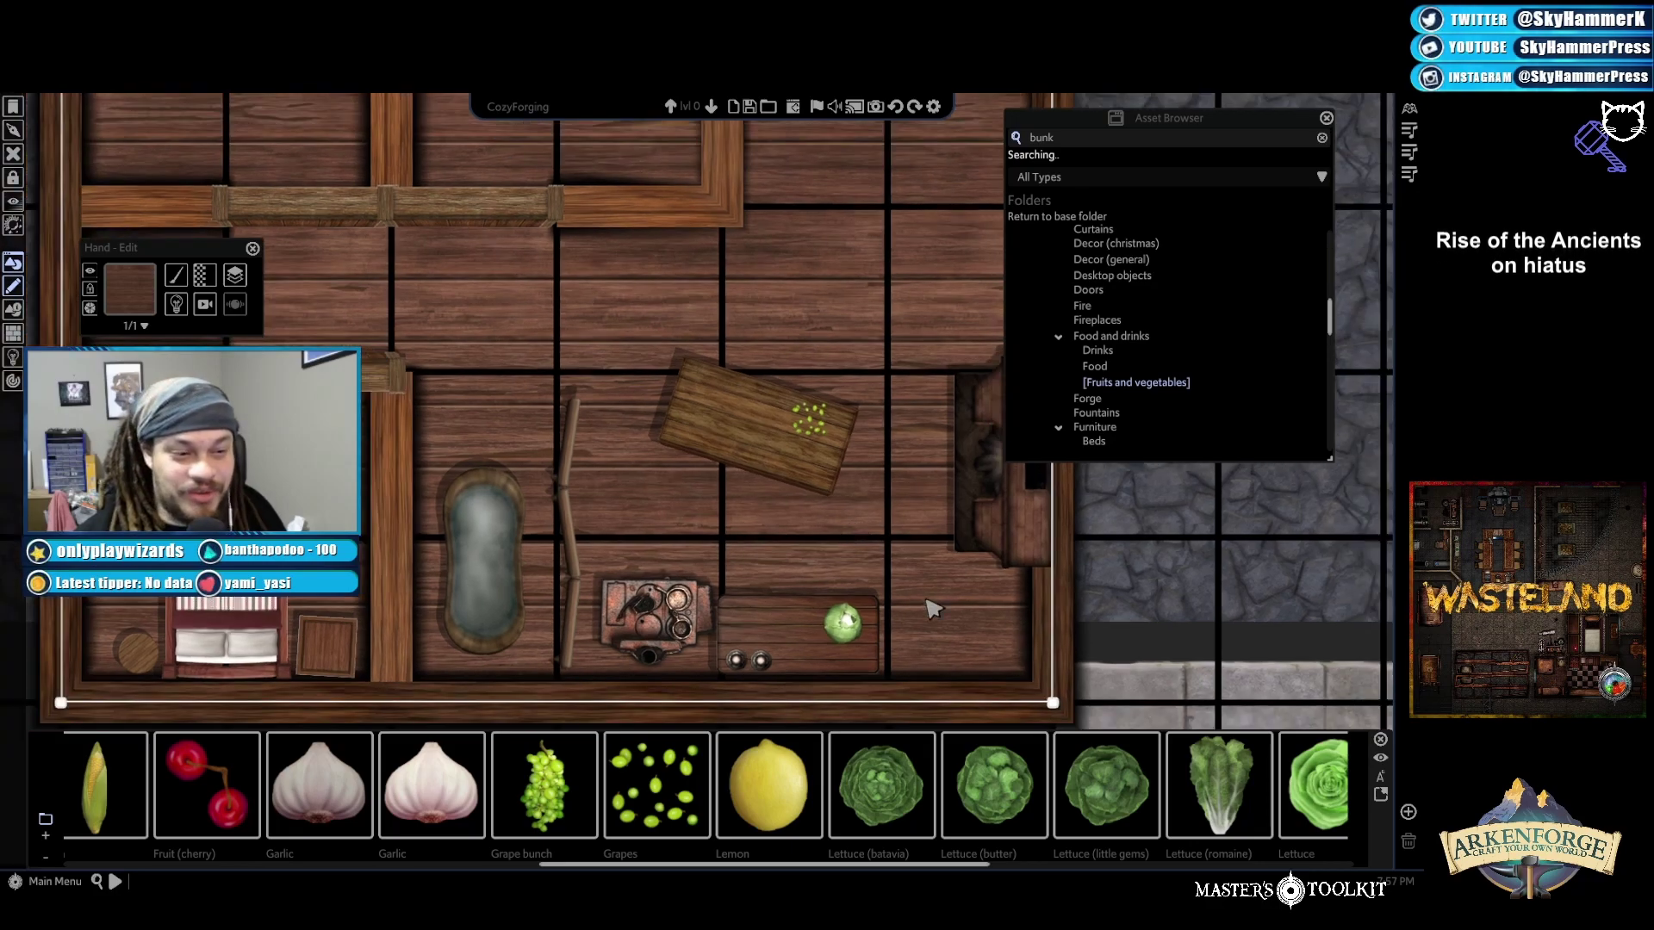
{"action": "scroll", "coordinate": [1119, 784], "scroll_direction": "down", "scroll_amount": 5}
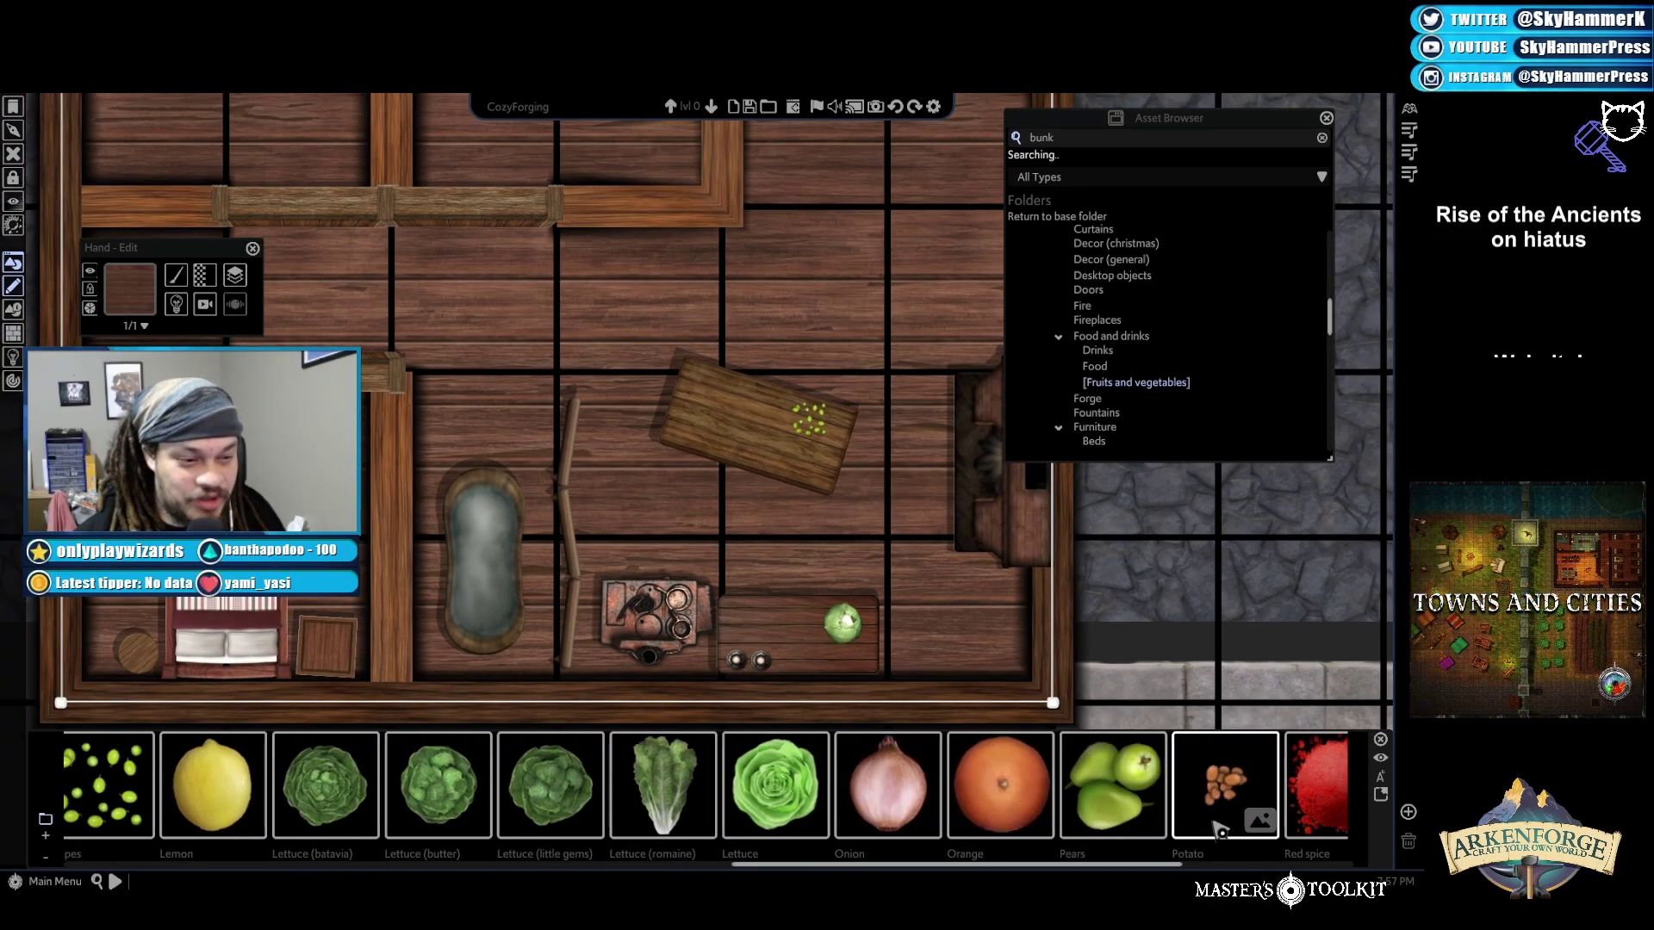
{"action": "scroll", "coordinate": [1013, 687], "scroll_direction": "up", "scroll_amount": 1}
{"action": "key", "text": "Down"}
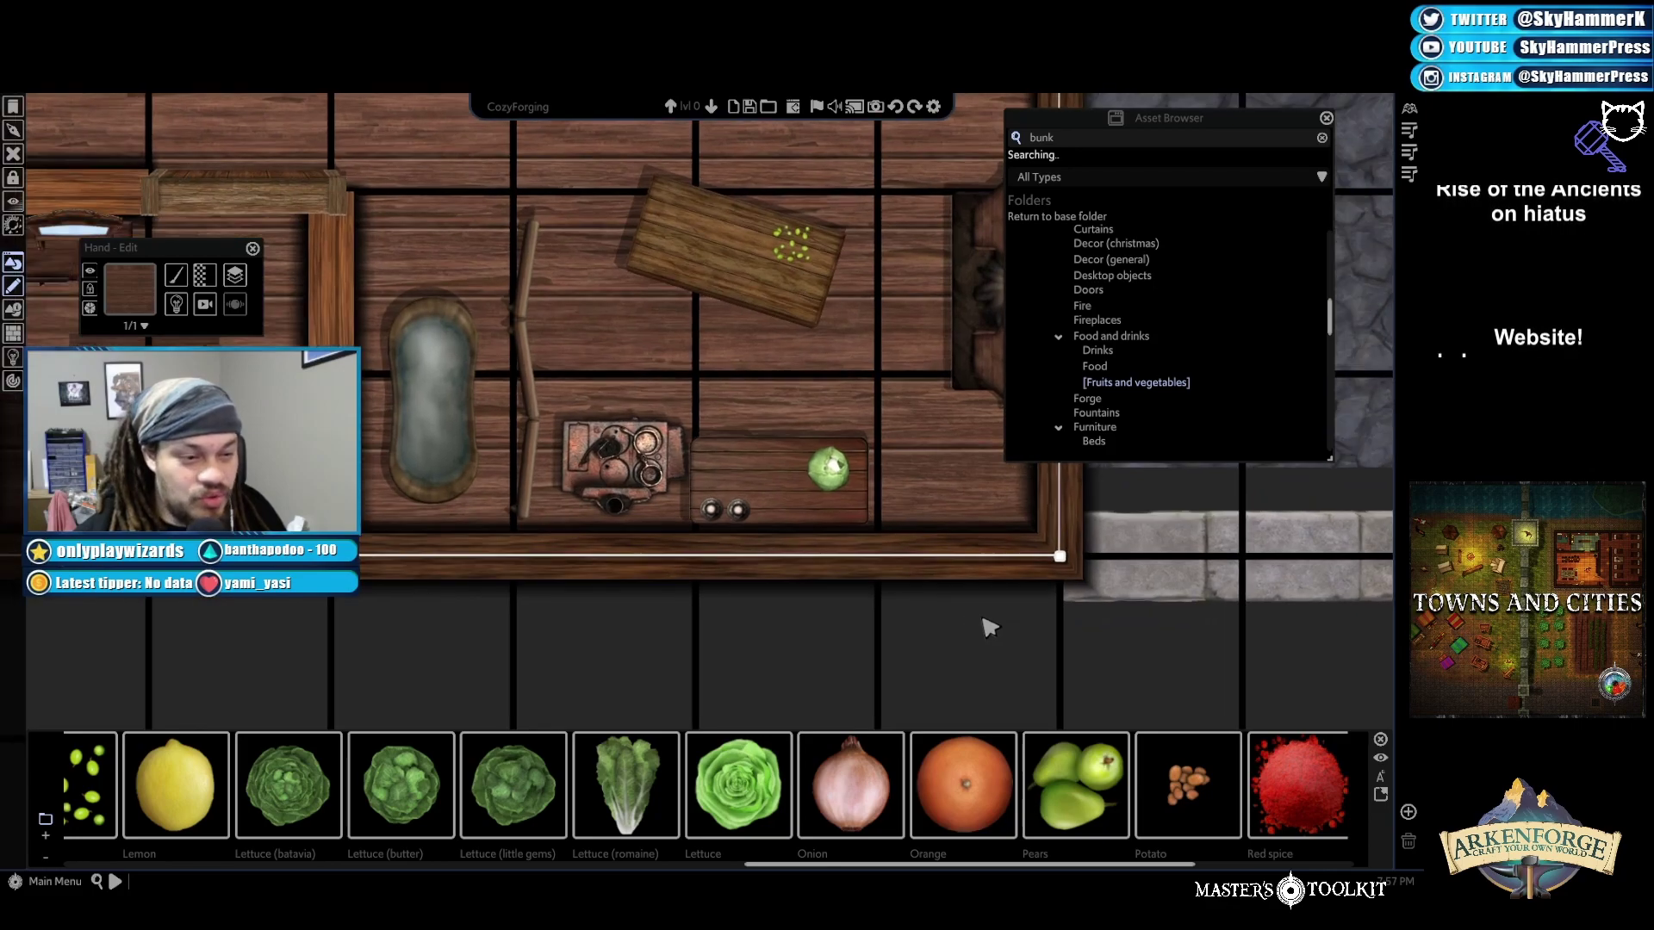
{"action": "left_click", "coordinate": [848, 796]}
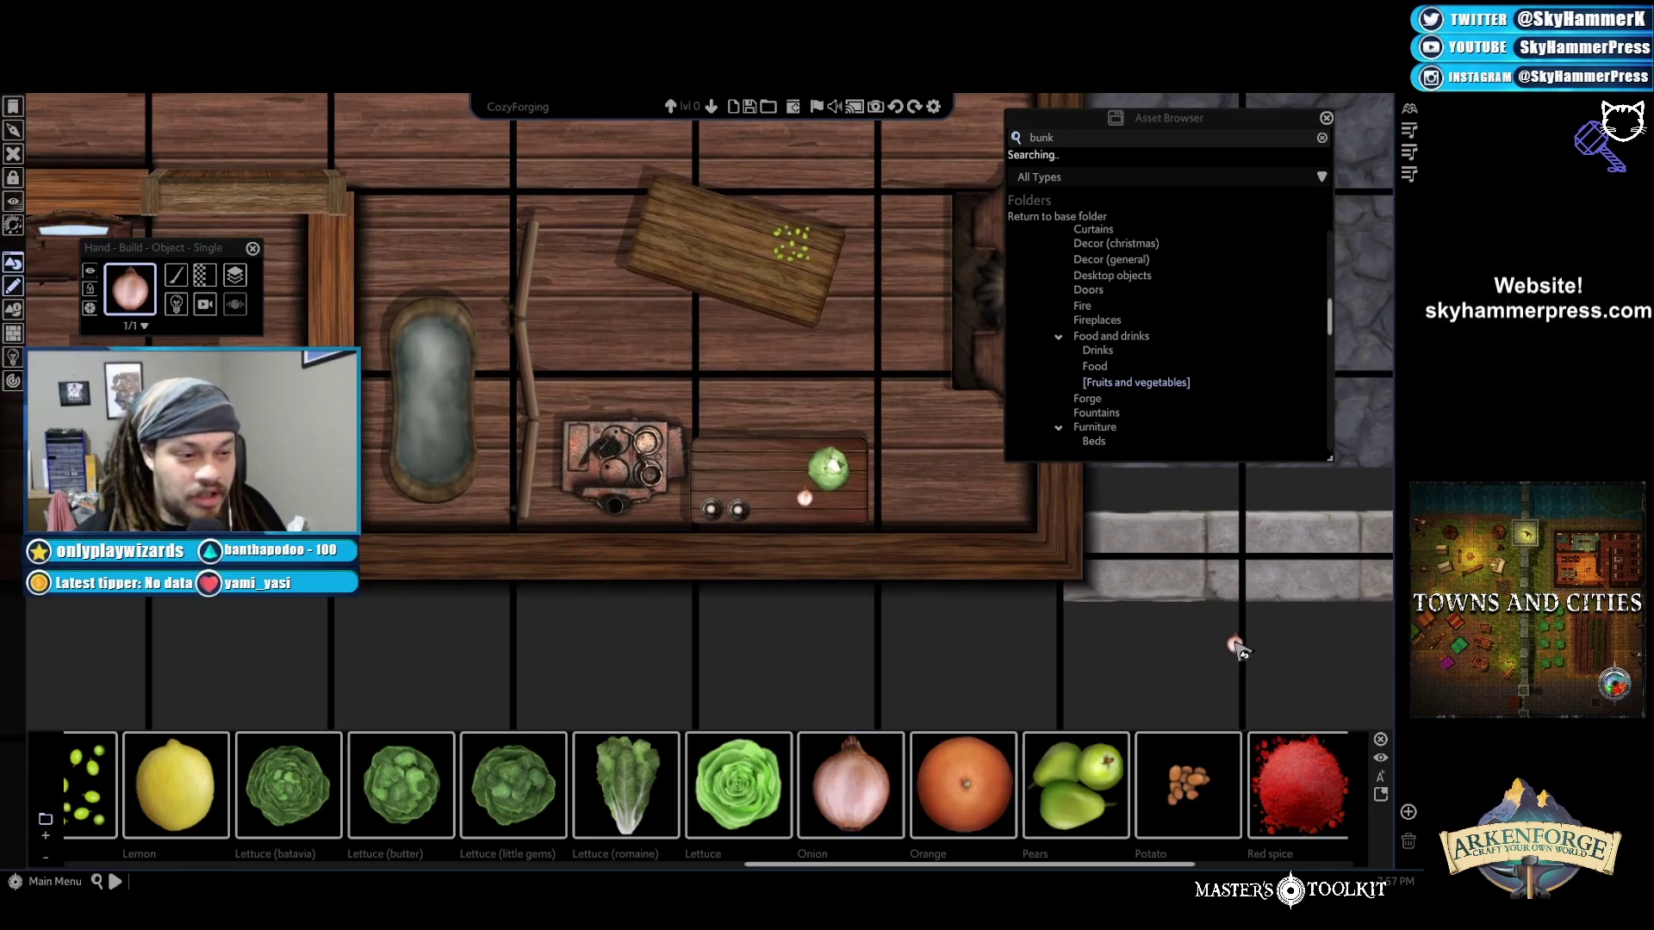
{"action": "key", "text": "Escape"}
{"action": "left_click", "coordinate": [807, 500]}
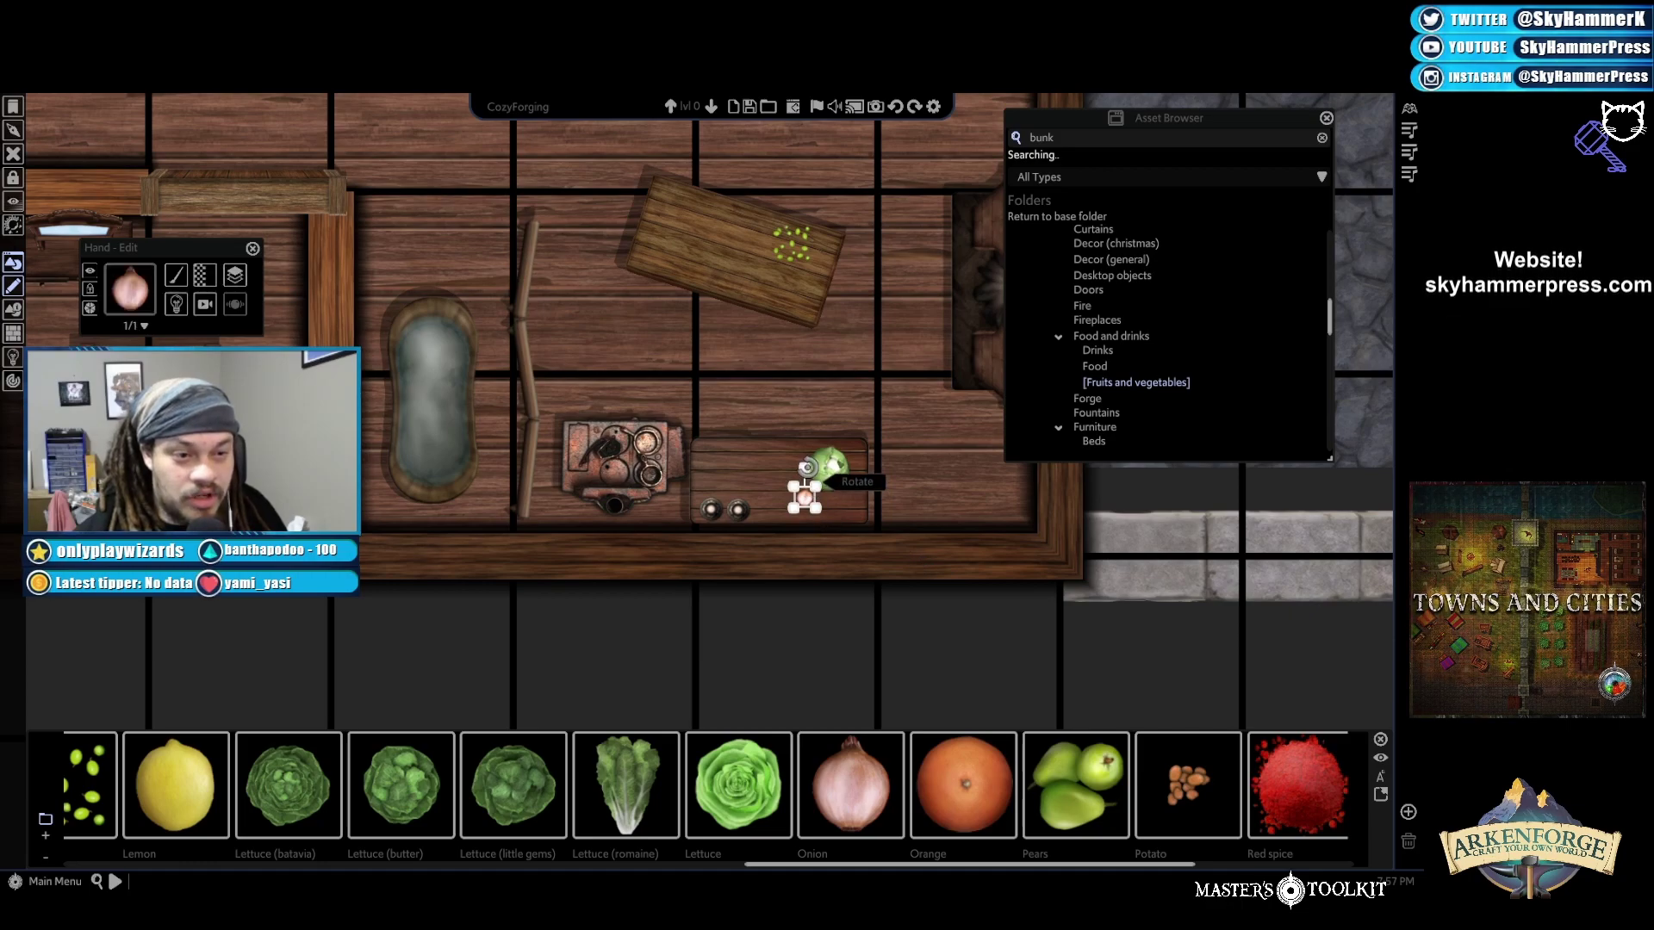
{"action": "key", "text": "Escape"}
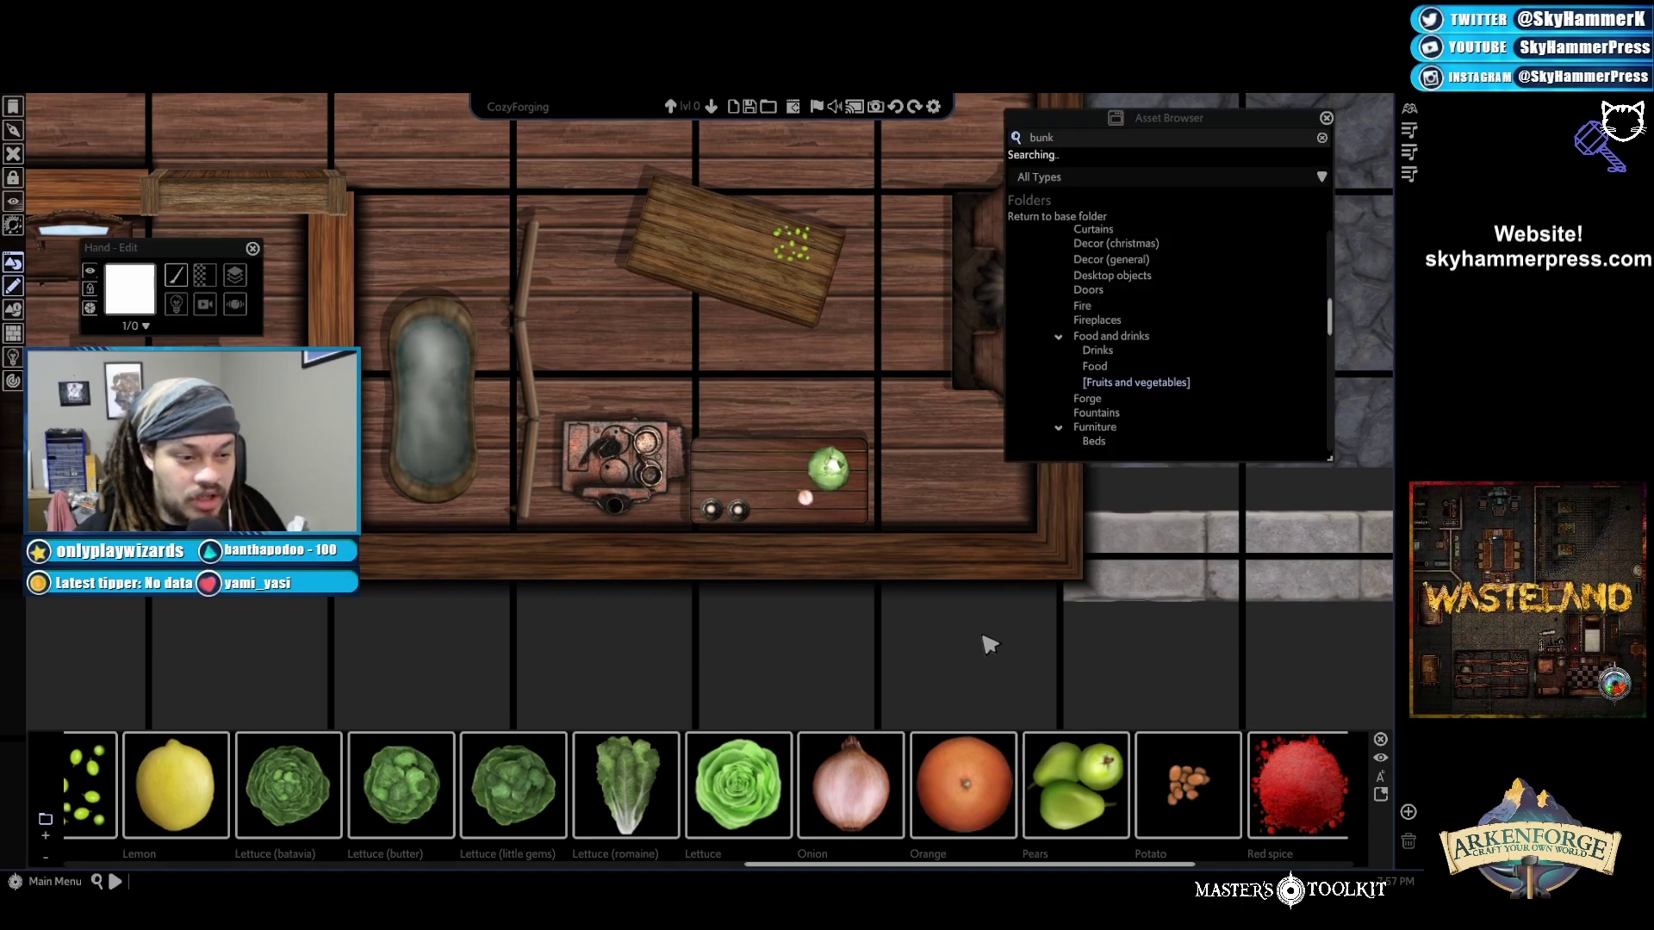
Place a Meat piece (raw) asset from Food just west of the onion and rotate it slightly counterclockwise
{"action": "scroll", "coordinate": [1022, 784], "scroll_direction": "down", "scroll_amount": 1}
{"action": "scroll", "coordinate": [1021, 784], "scroll_direction": "down", "scroll_amount": 3}
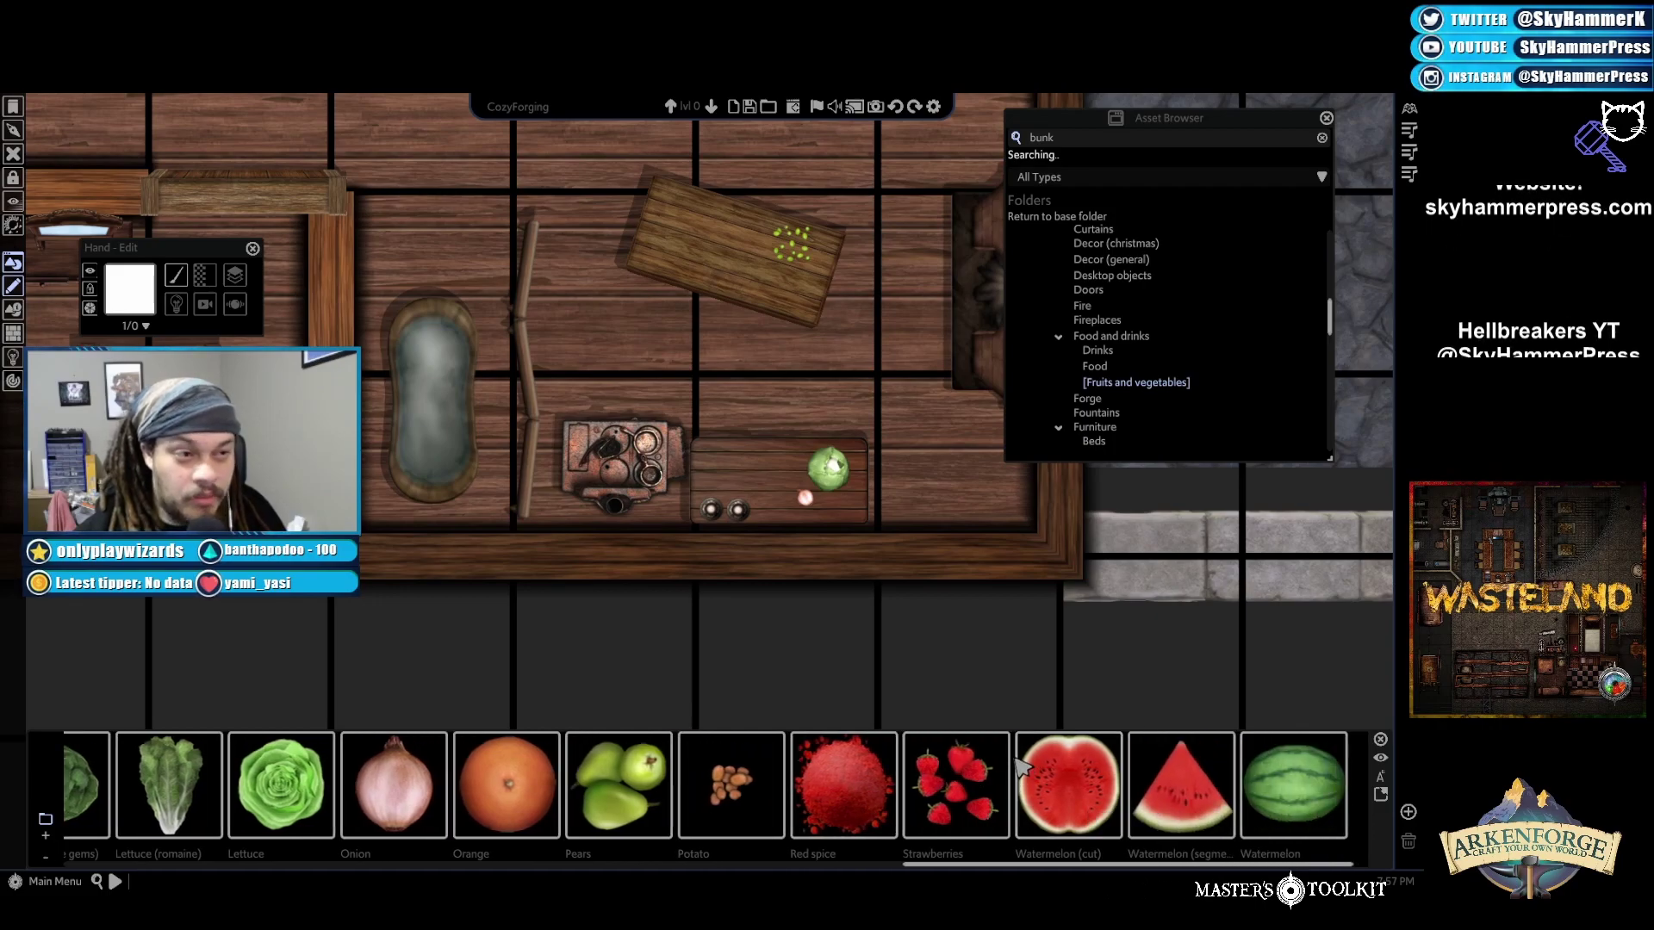
{"action": "left_click", "coordinate": [1096, 366]}
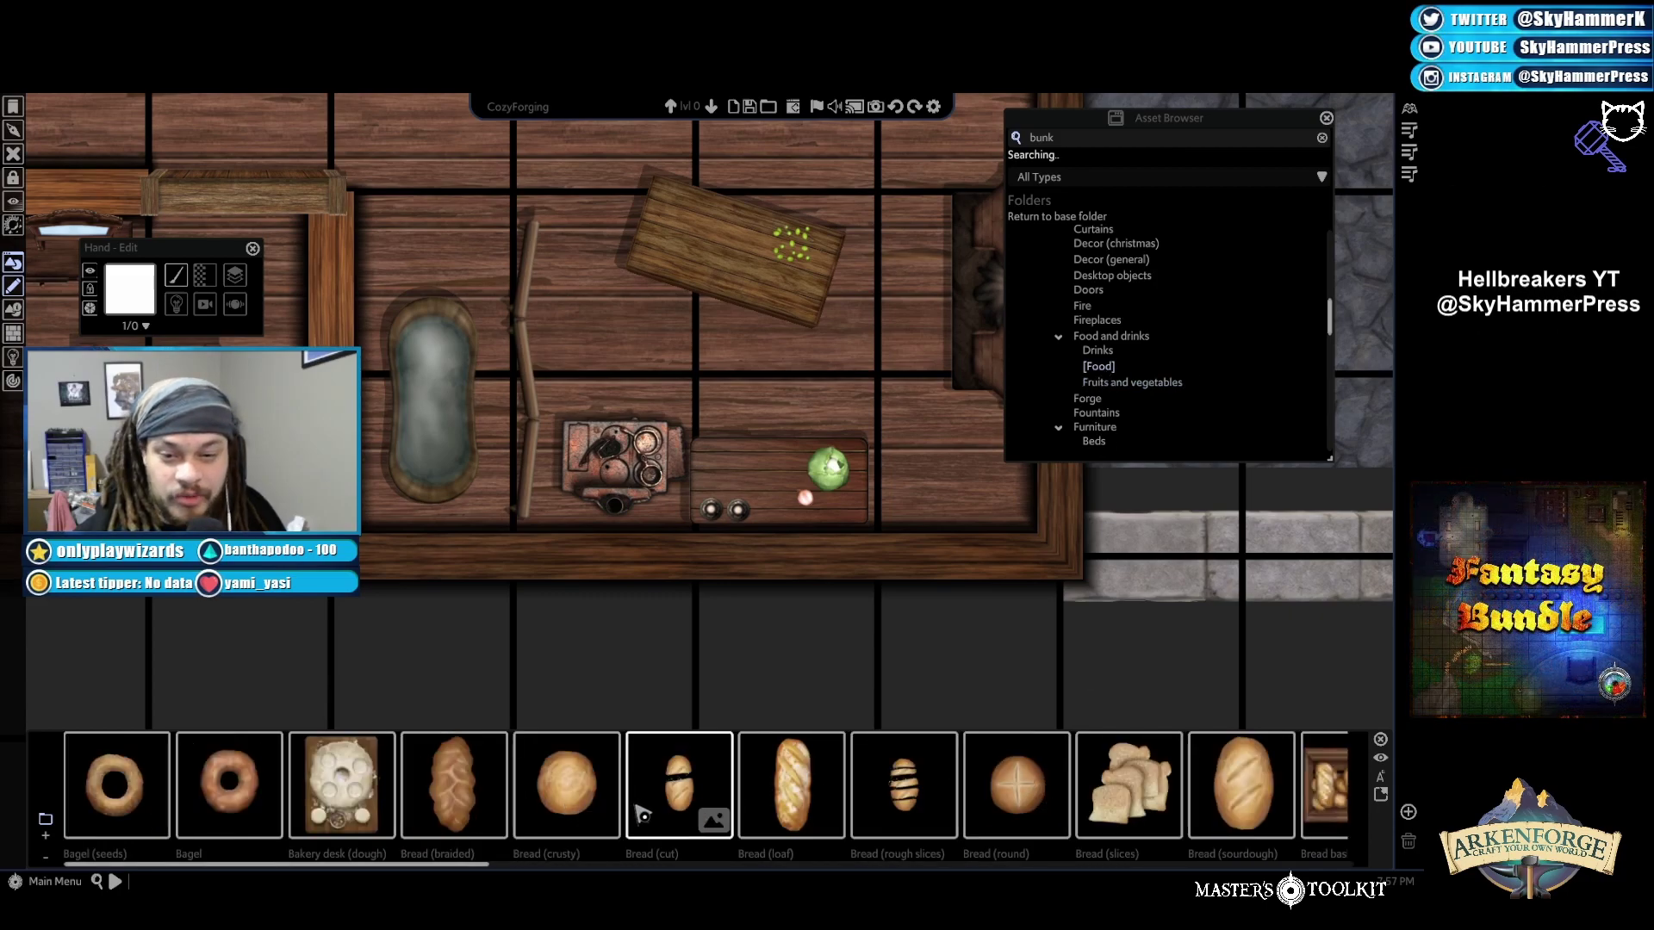
{"action": "scroll", "coordinate": [645, 810], "scroll_direction": "down", "scroll_amount": 10}
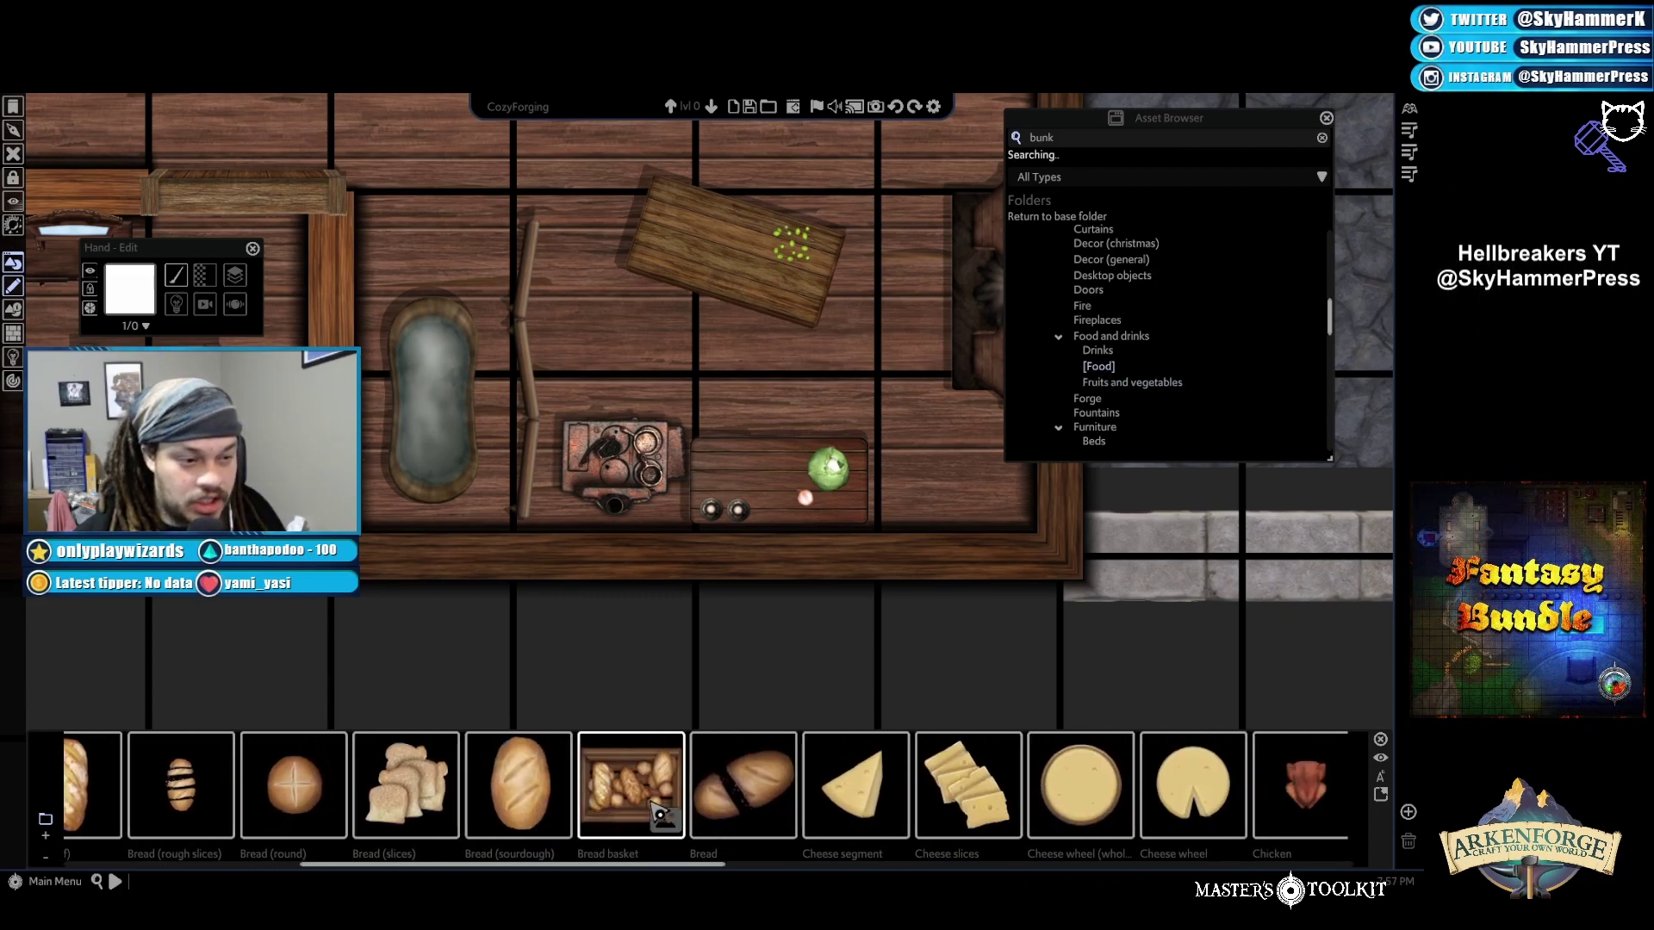
{"action": "scroll", "coordinate": [656, 808], "scroll_direction": "down", "scroll_amount": 8}
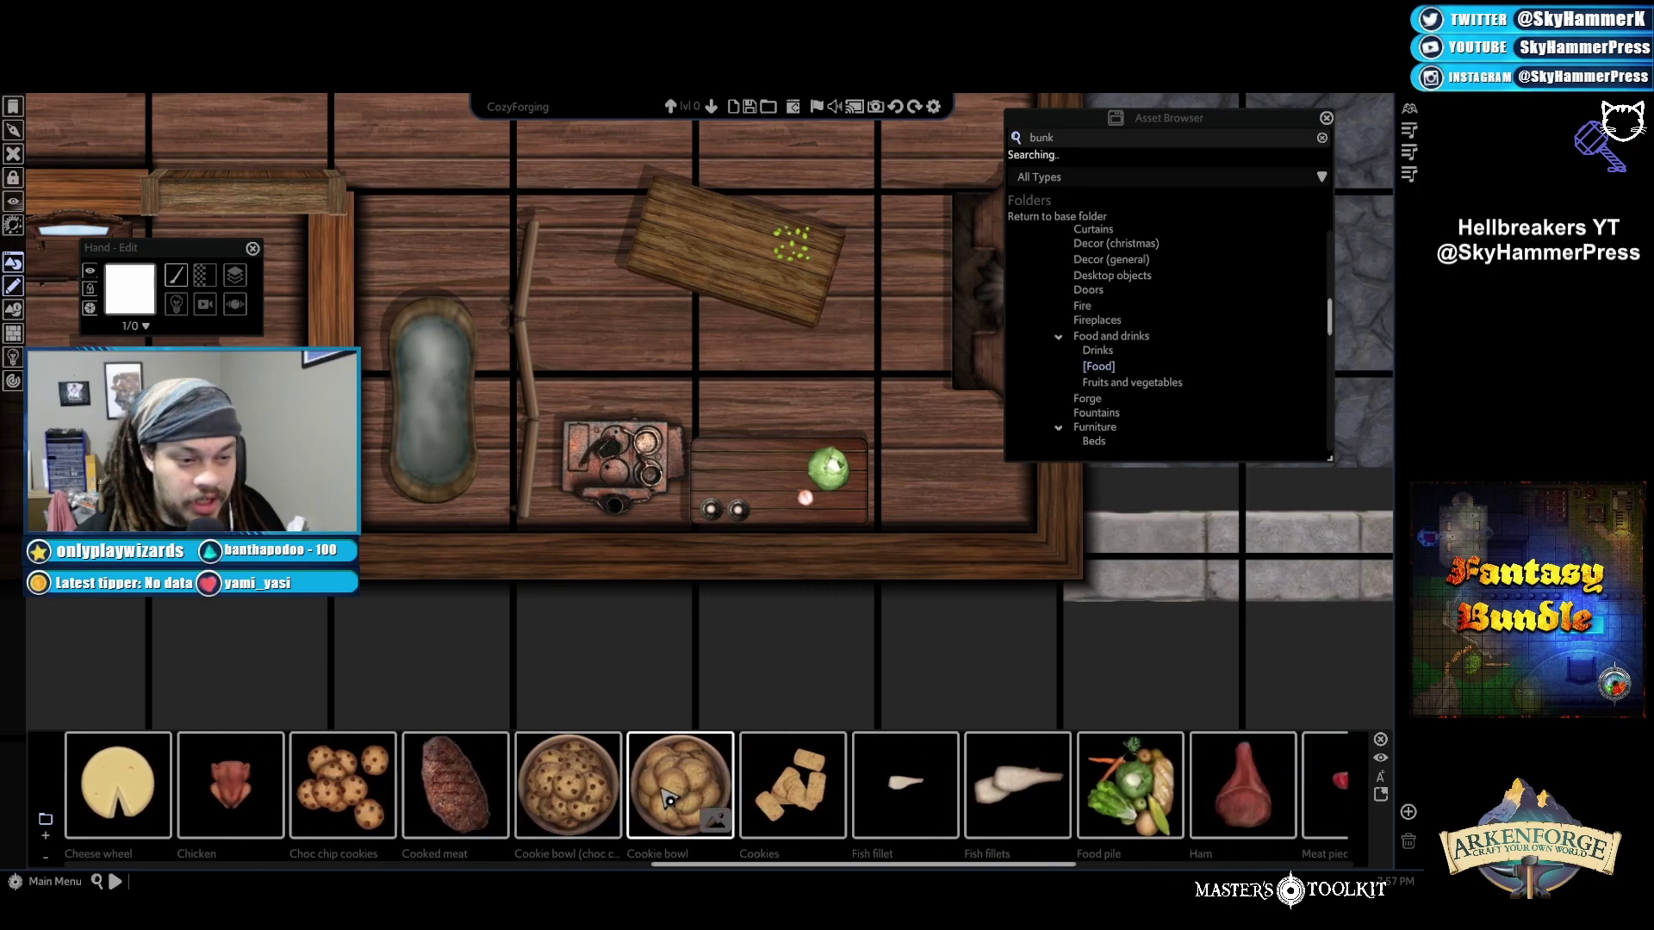
{"action": "scroll", "coordinate": [669, 795], "scroll_direction": "down", "scroll_amount": 3}
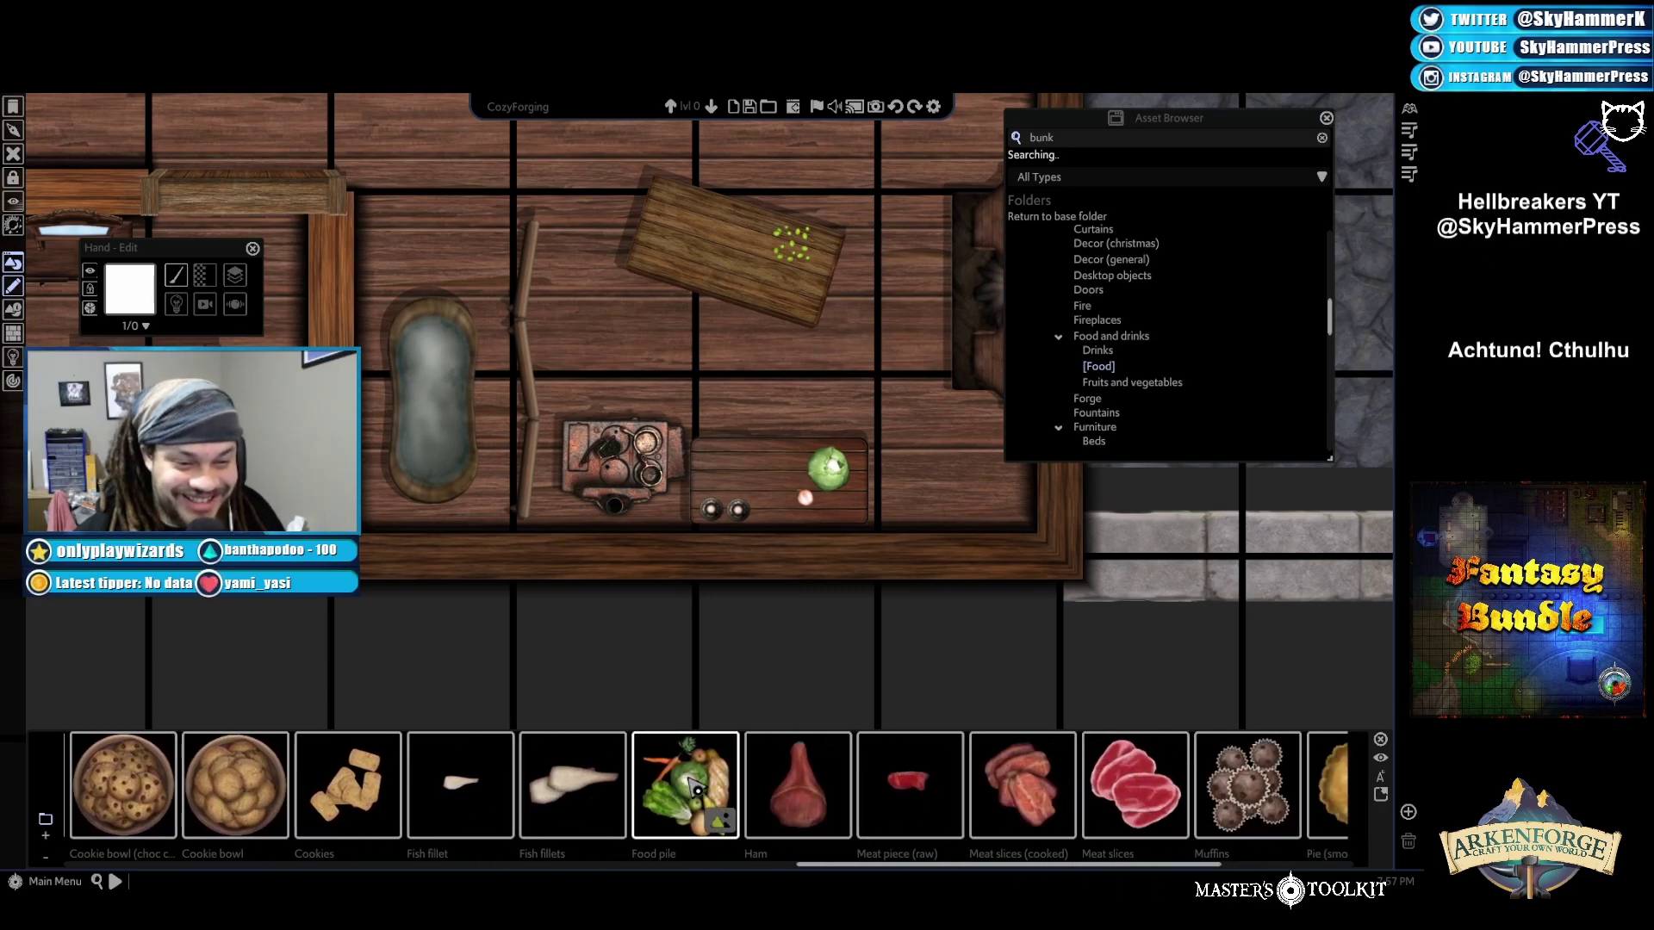
{"action": "scroll", "coordinate": [801, 788], "scroll_direction": "down", "scroll_amount": 2}
{"action": "scroll", "coordinate": [979, 793], "scroll_direction": "down", "scroll_amount": 2}
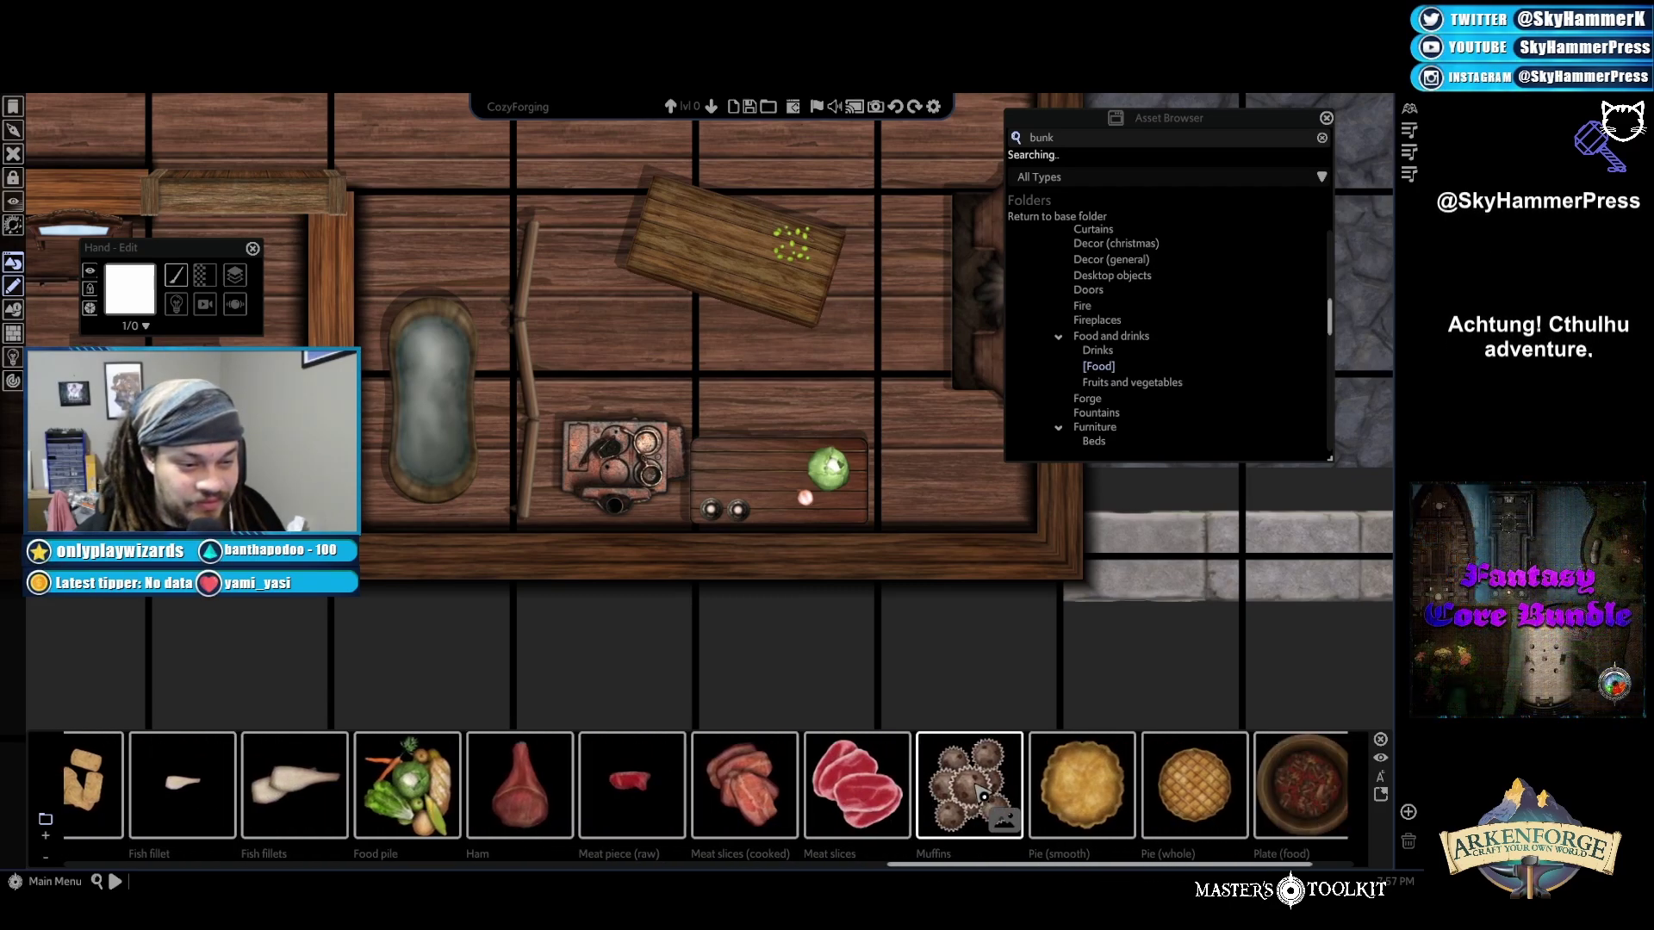
{"action": "scroll", "coordinate": [1019, 779], "scroll_direction": "down", "scroll_amount": 1}
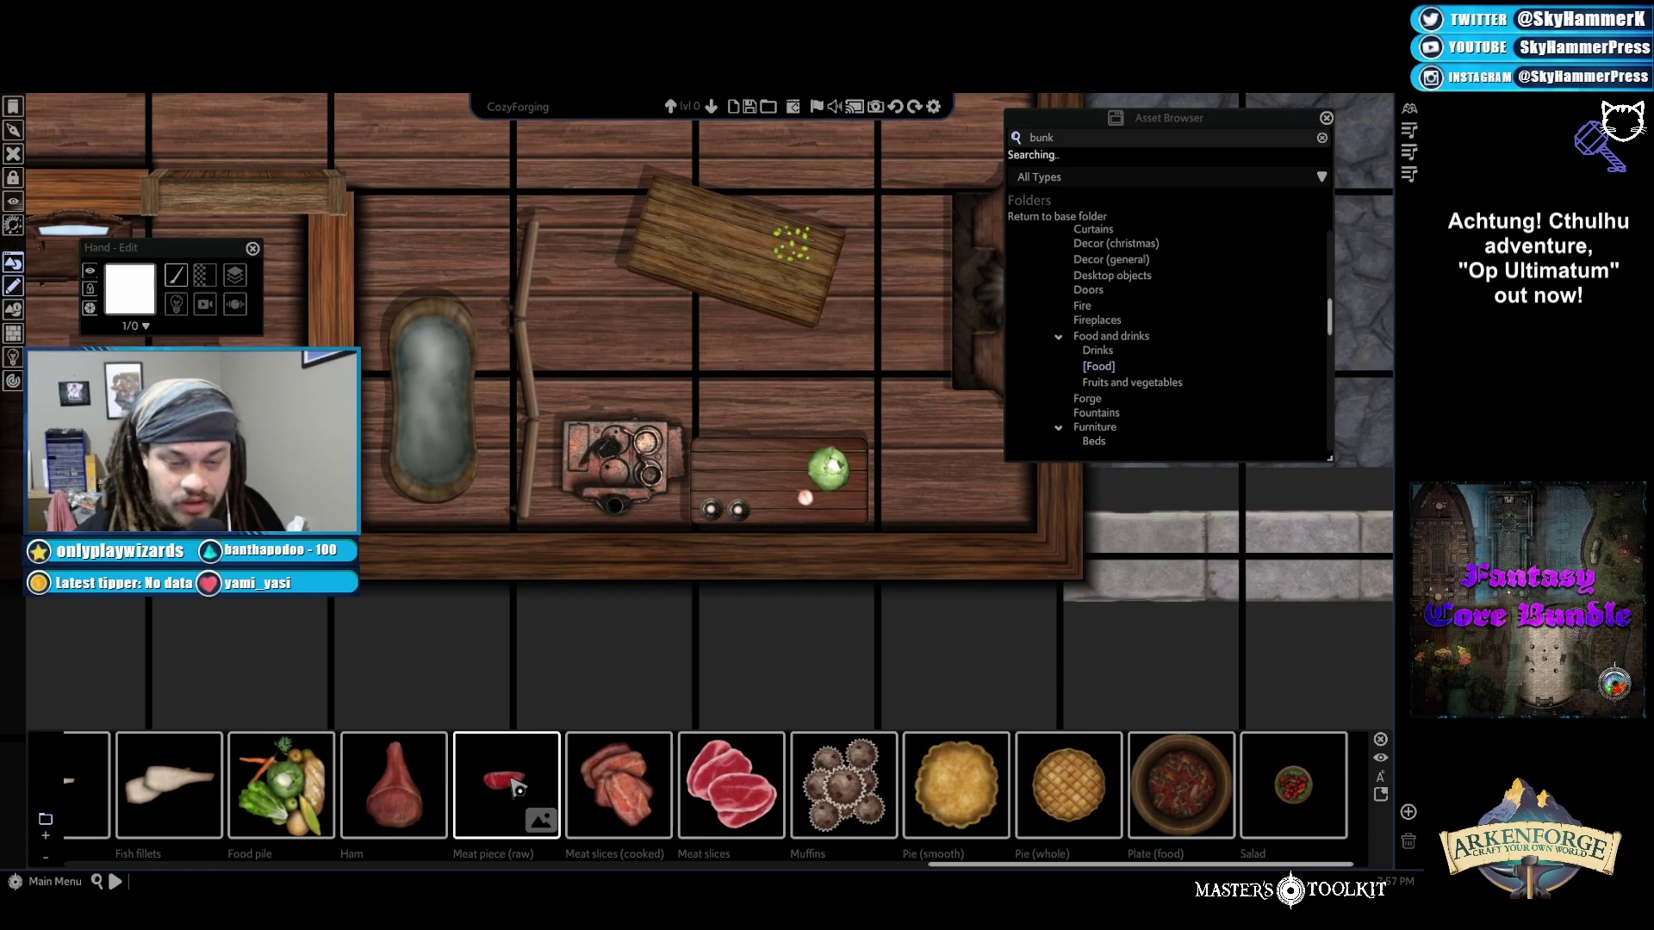
{"action": "left_click", "coordinate": [523, 805]}
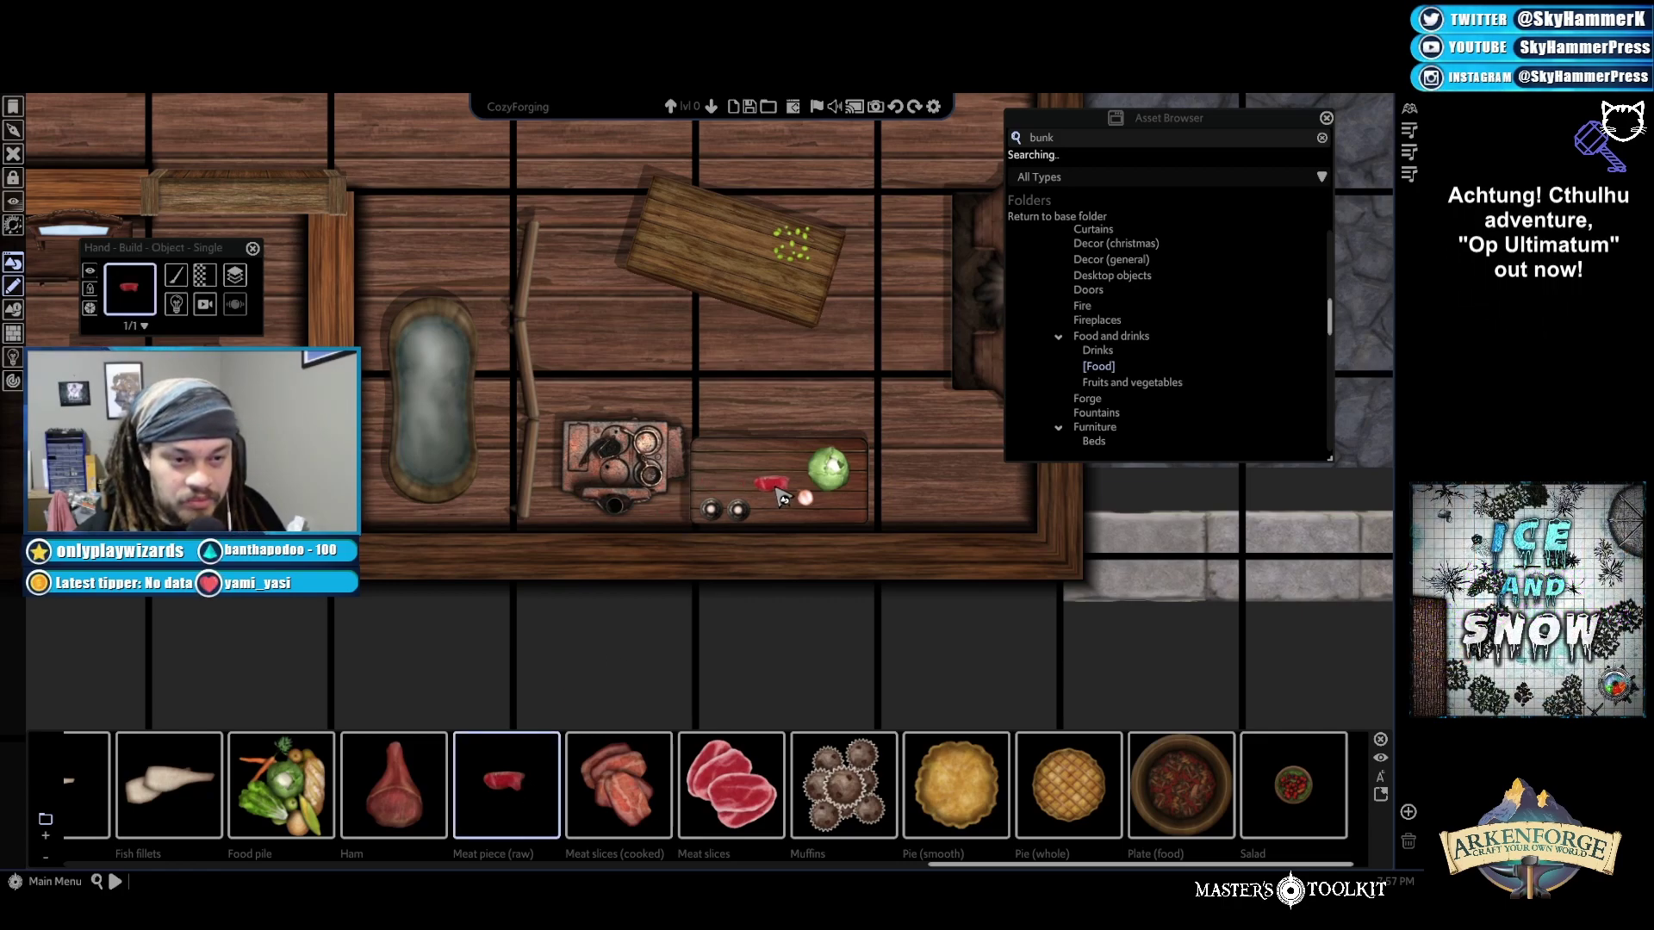
{"action": "left_click", "coordinate": [780, 478]}
{"action": "left_click", "coordinate": [775, 479]}
{"action": "left_click_drag", "start_coordinate": [776, 418], "coordinate": [739, 430]}
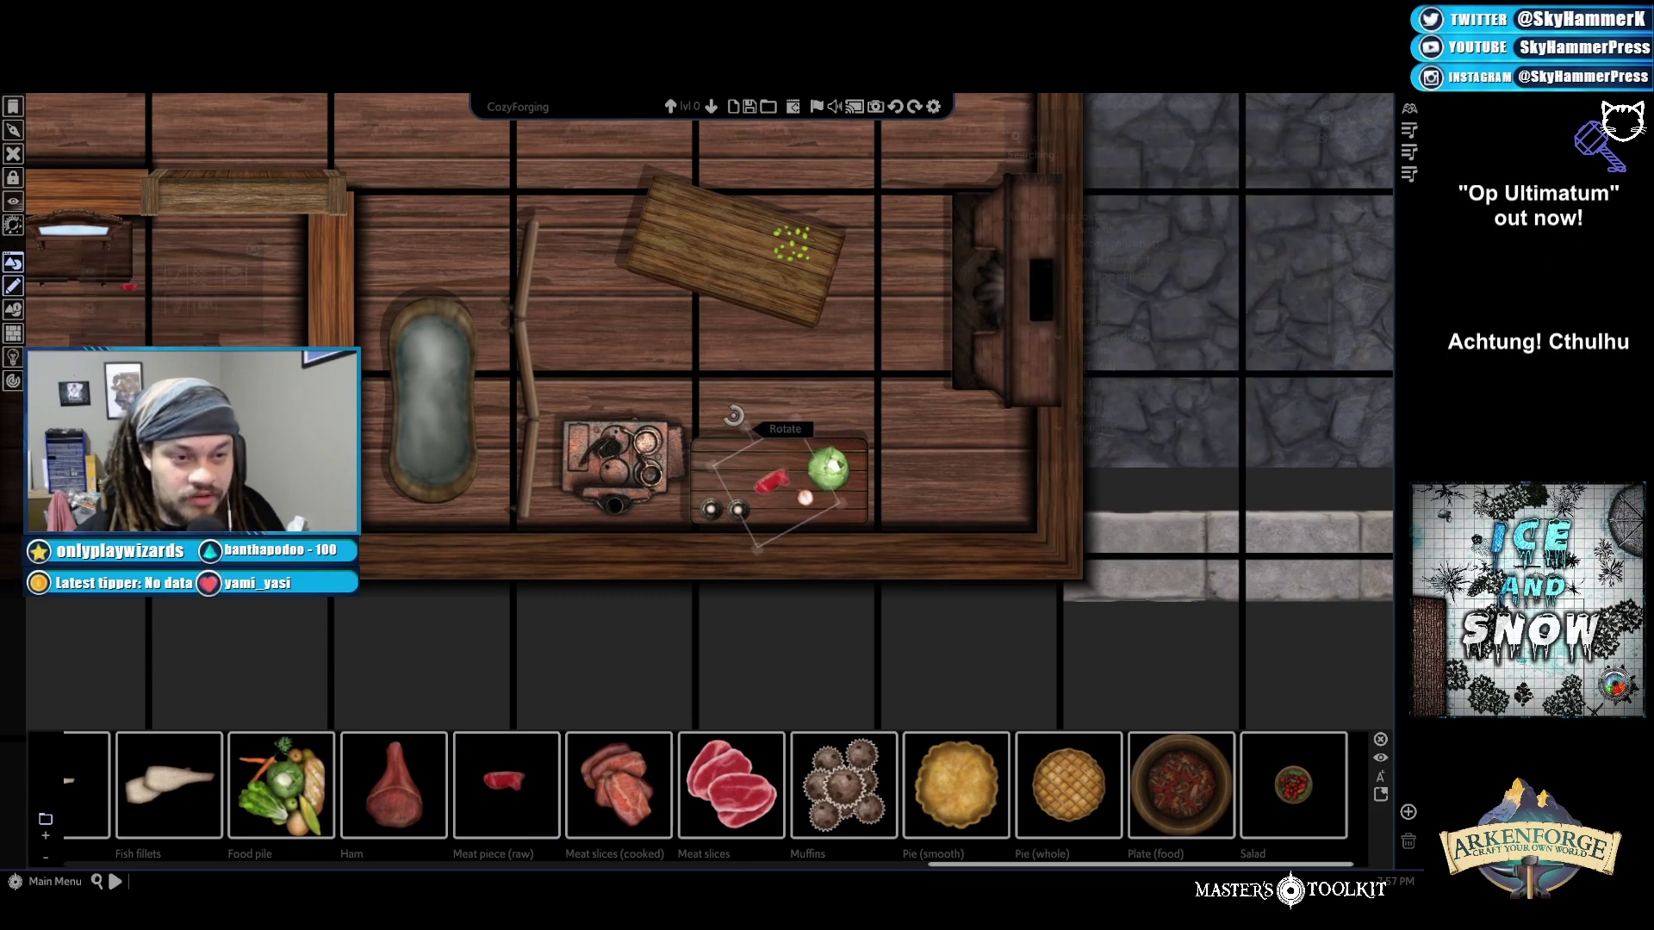
Place a Cookie bowl (choc chip) asset on the west half of the slanted table and shrink it to roughly half size
{"action": "scroll", "coordinate": [527, 818], "scroll_direction": "up", "scroll_amount": 2}
{"action": "scroll", "coordinate": [534, 818], "scroll_direction": "up", "scroll_amount": 5}
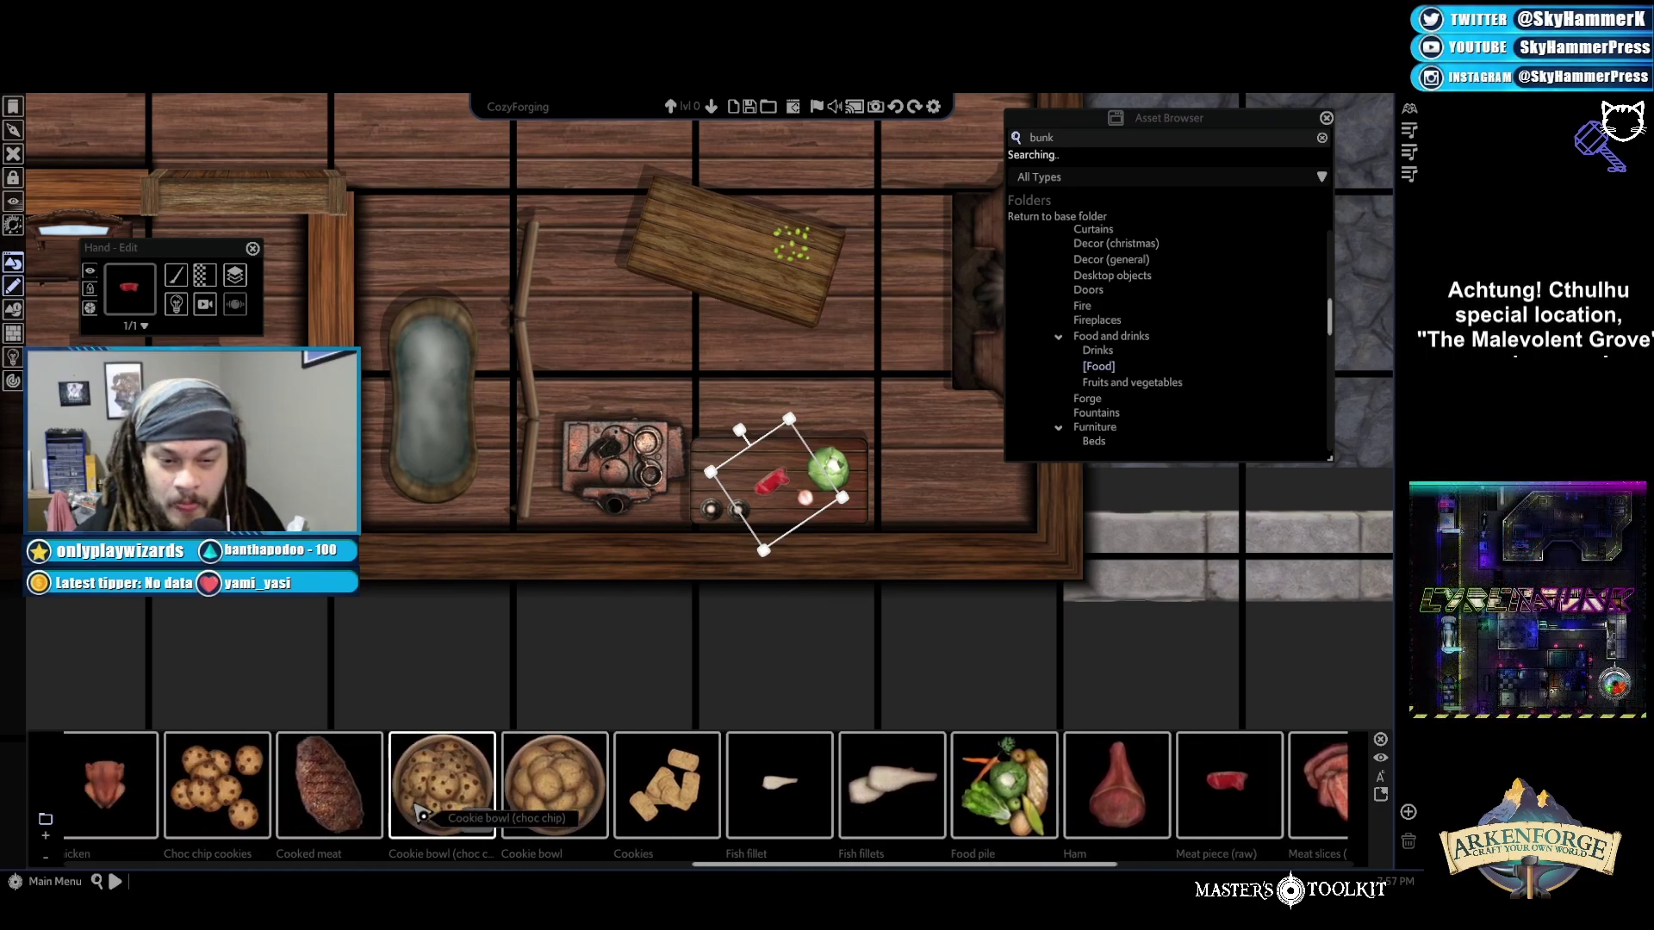
{"action": "left_click", "coordinate": [457, 785]}
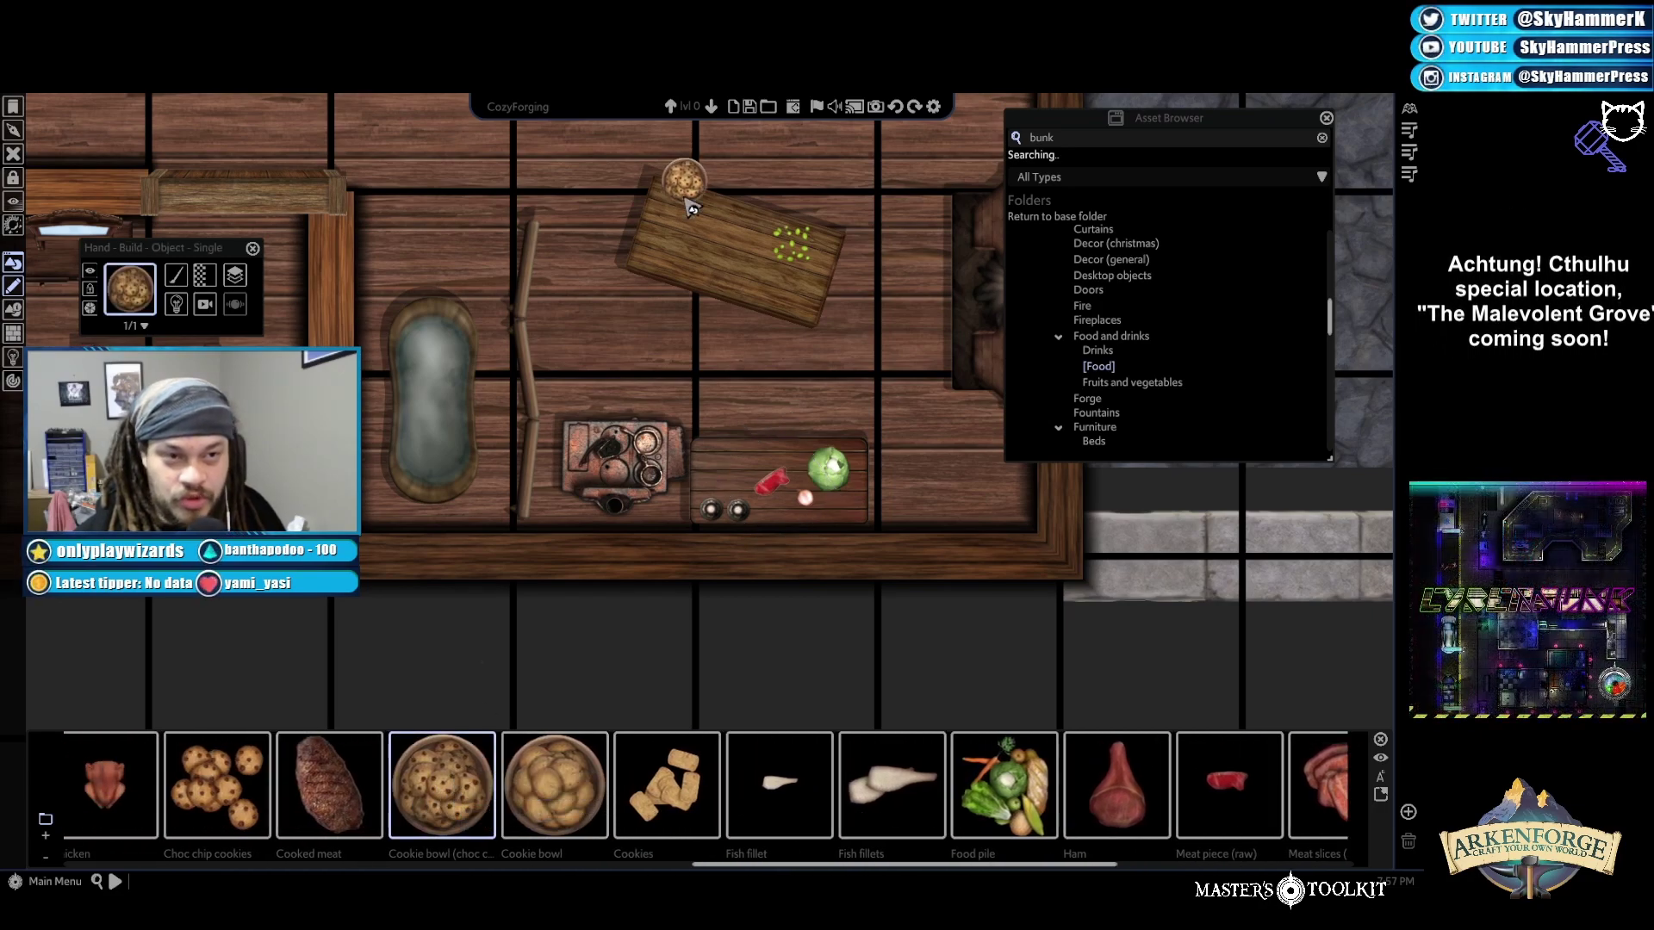
{"action": "left_click", "coordinate": [729, 245]}
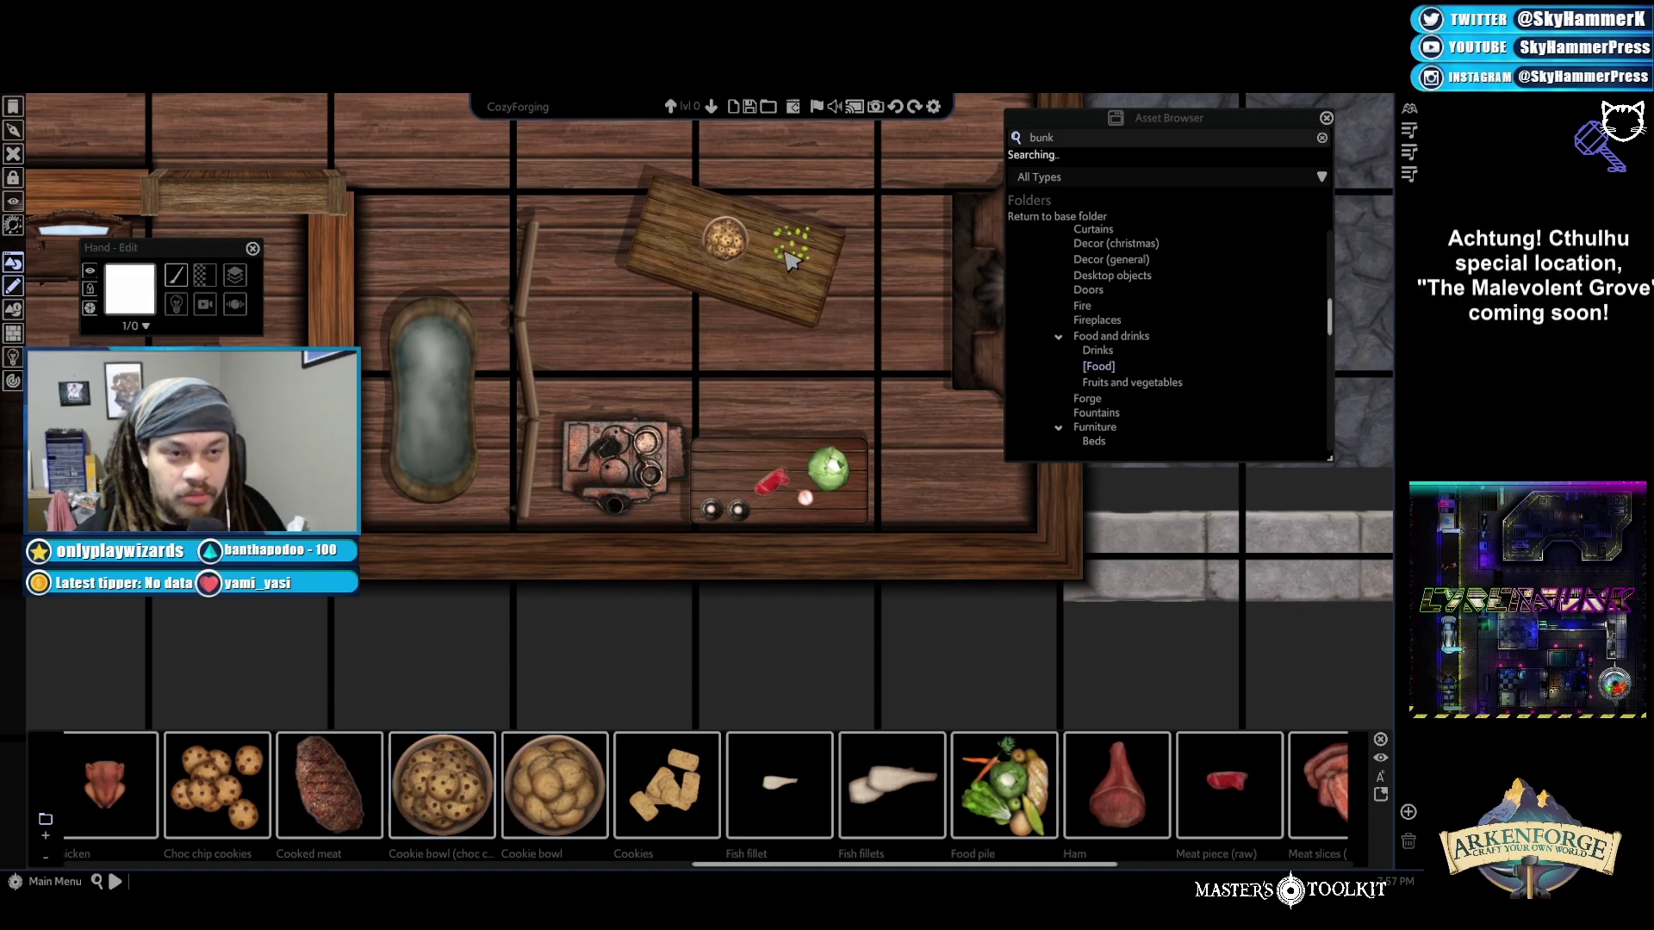
{"action": "left_click", "coordinate": [729, 245]}
{"action": "scroll", "coordinate": [731, 244], "scroll_direction": "down", "scroll_amount": 3}
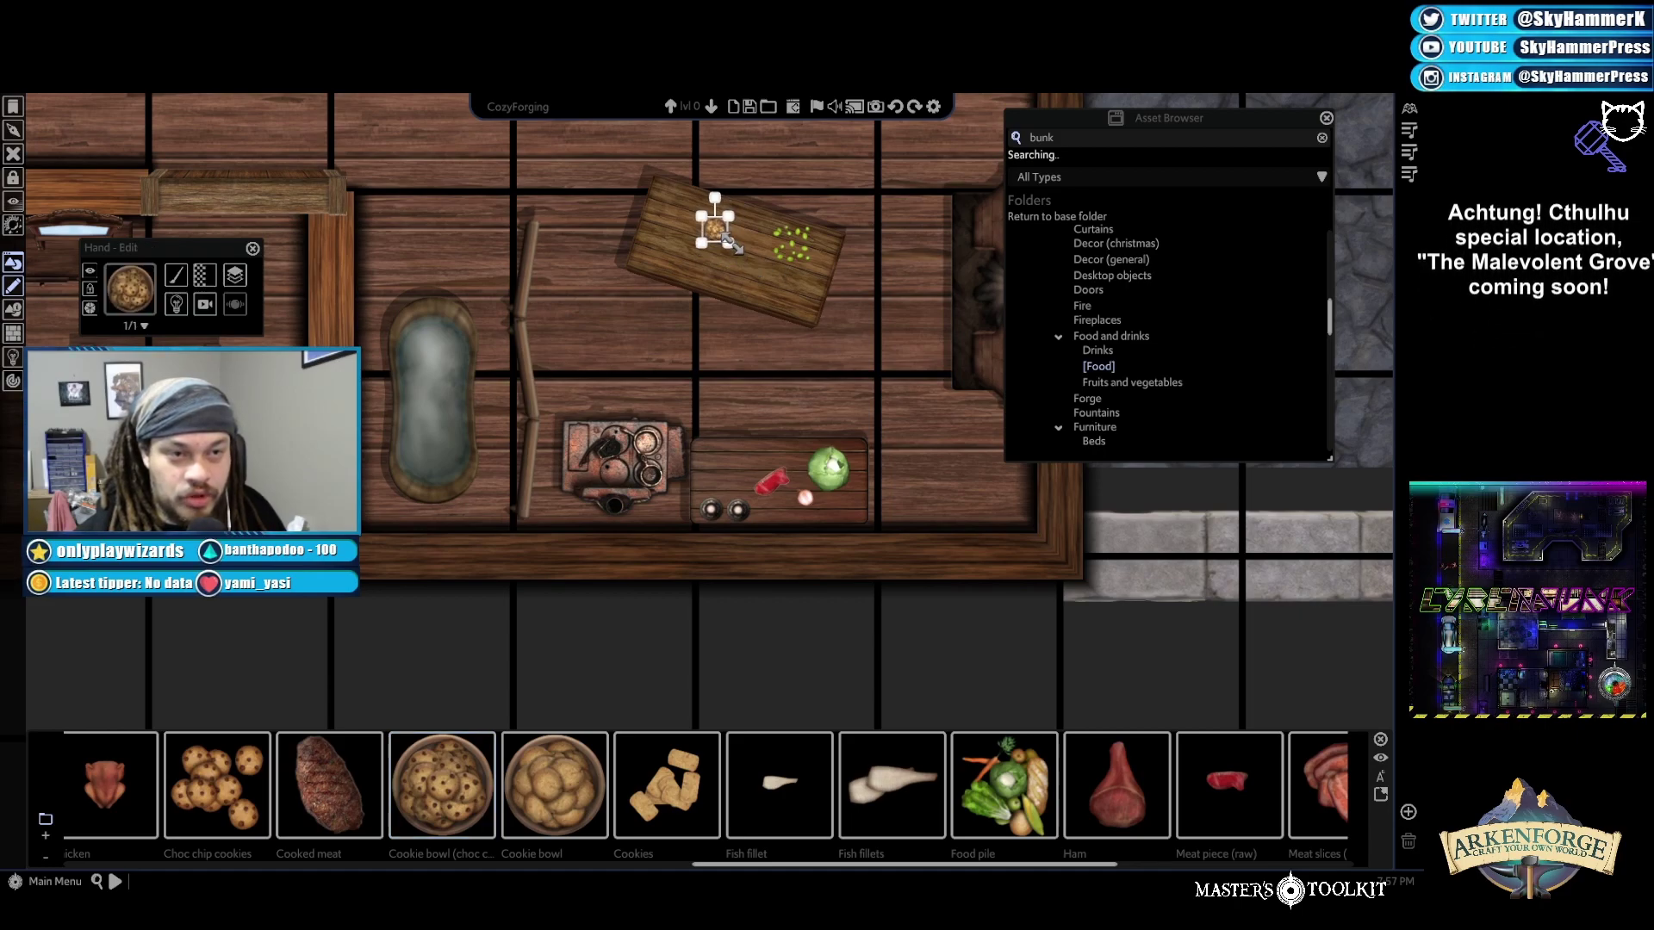
{"action": "left_click_drag", "start_coordinate": [729, 241], "coordinate": [717, 260]}
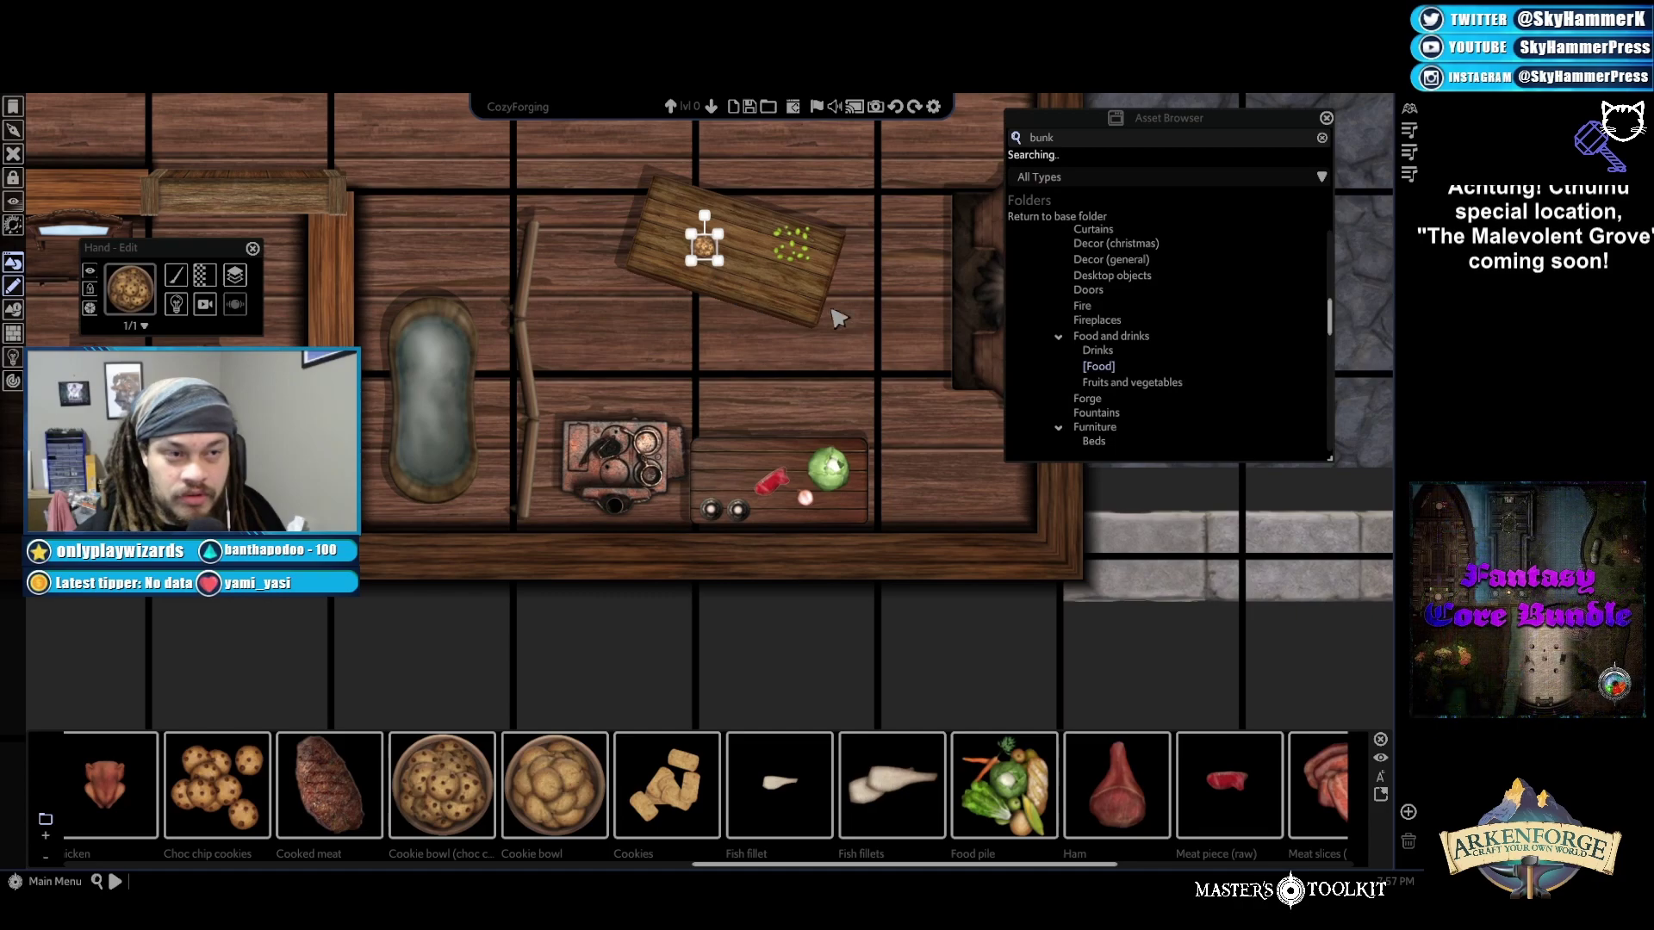
{"action": "key", "text": "d"}
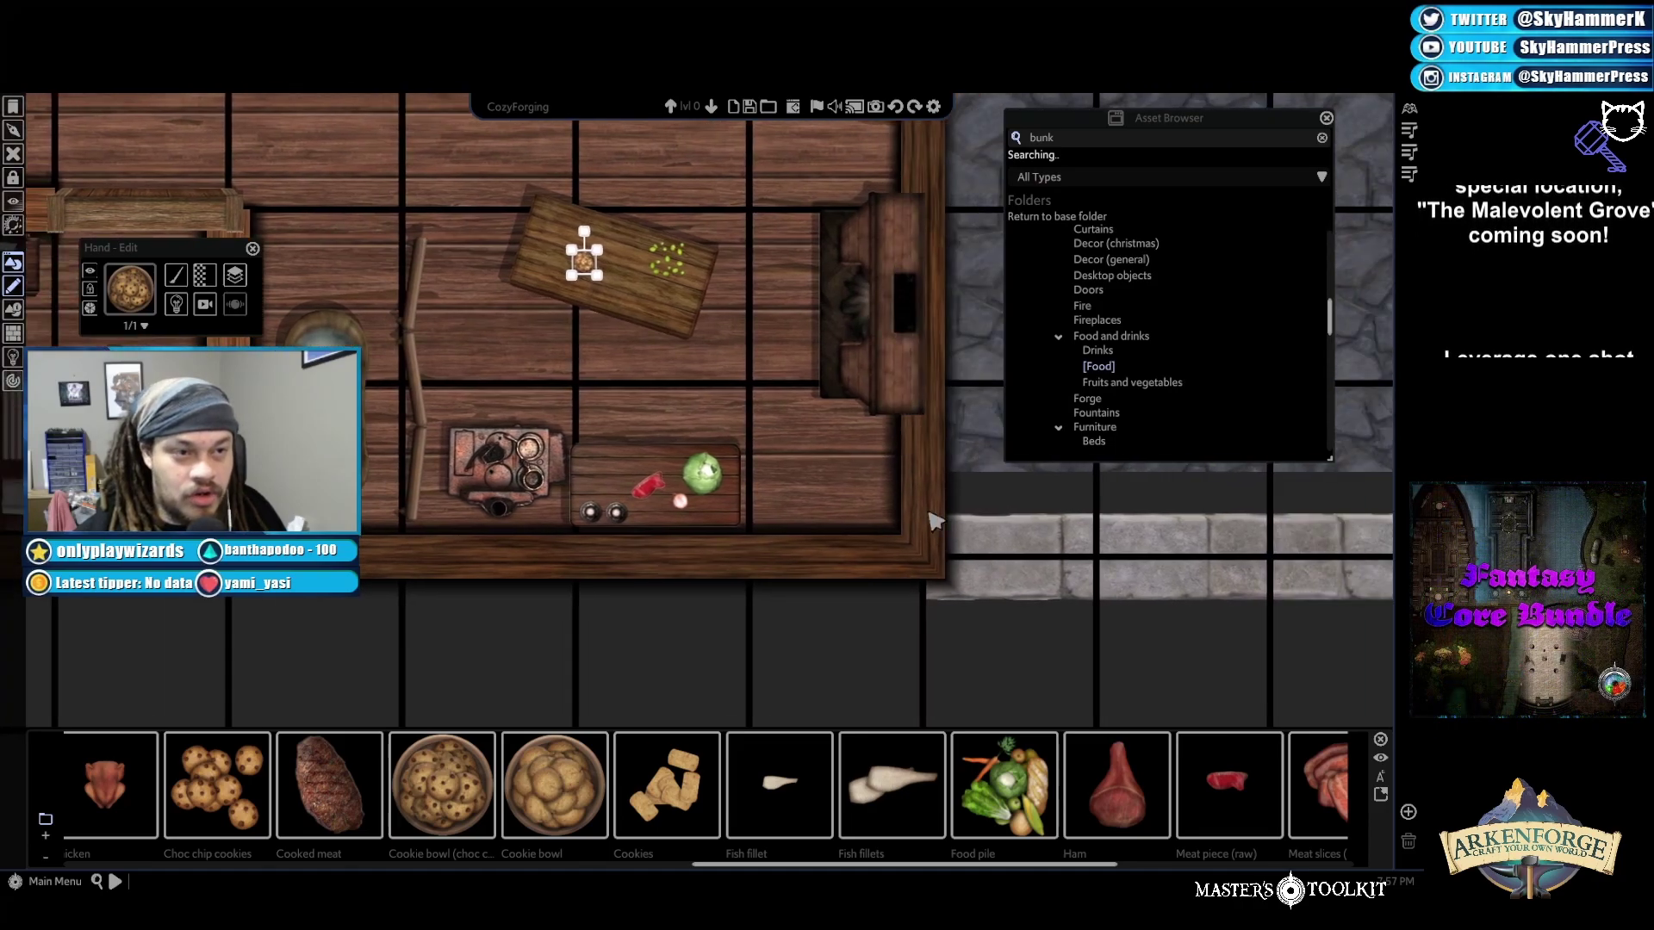
{"action": "key", "text": "a"}
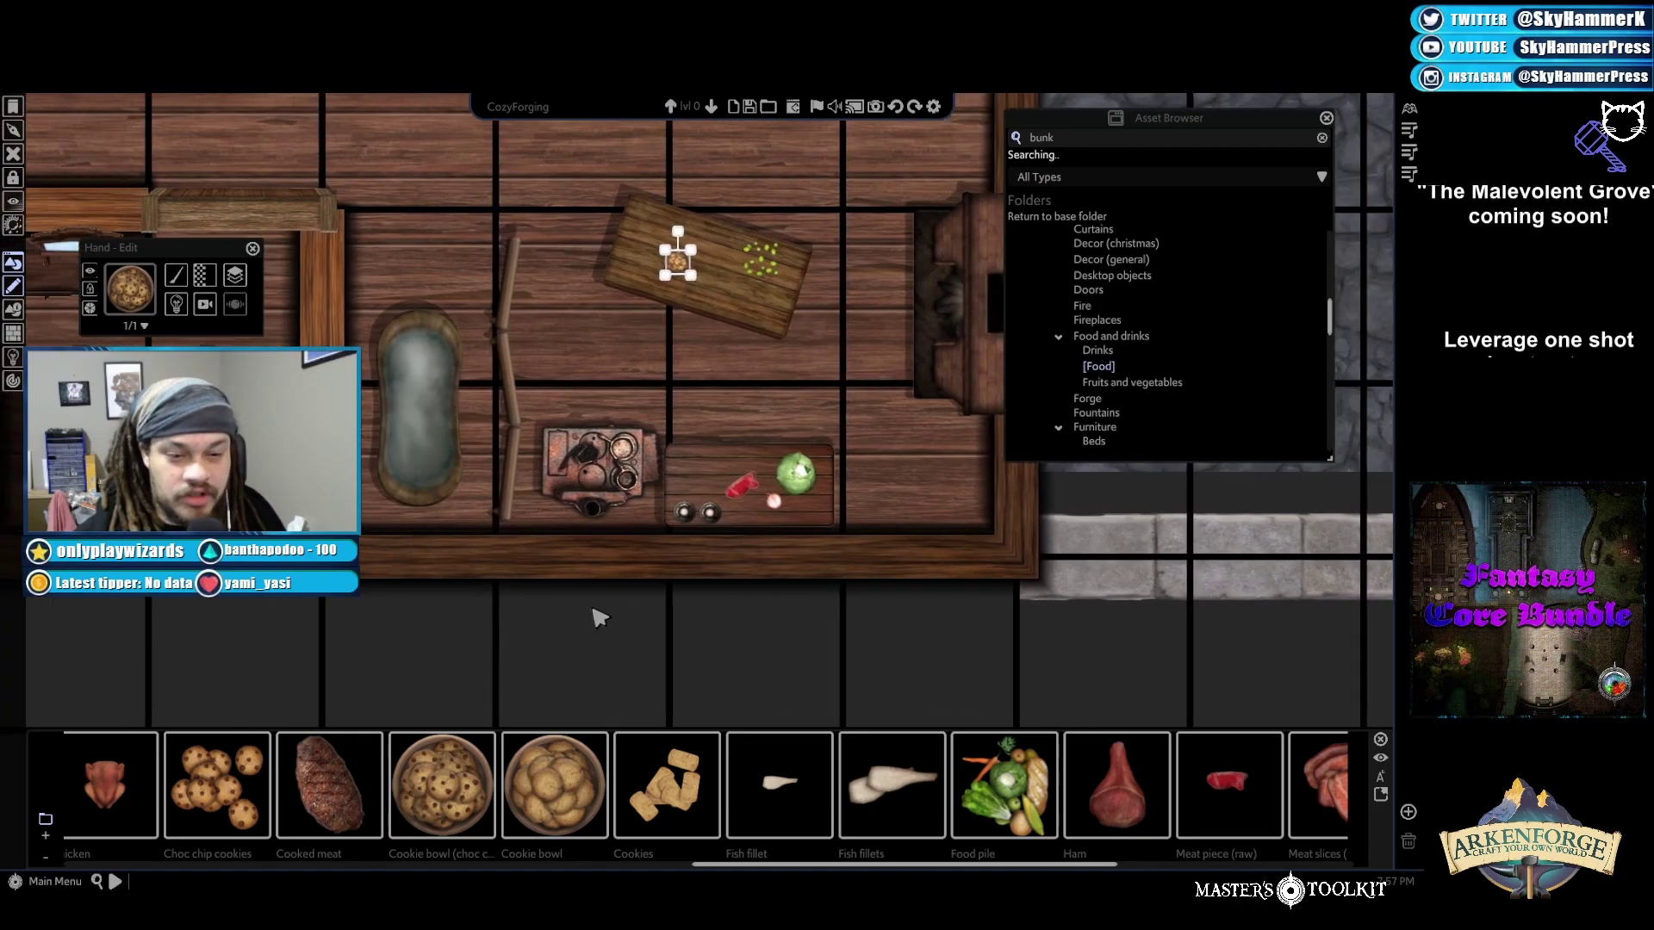
{"action": "left_click", "coordinate": [686, 622]}
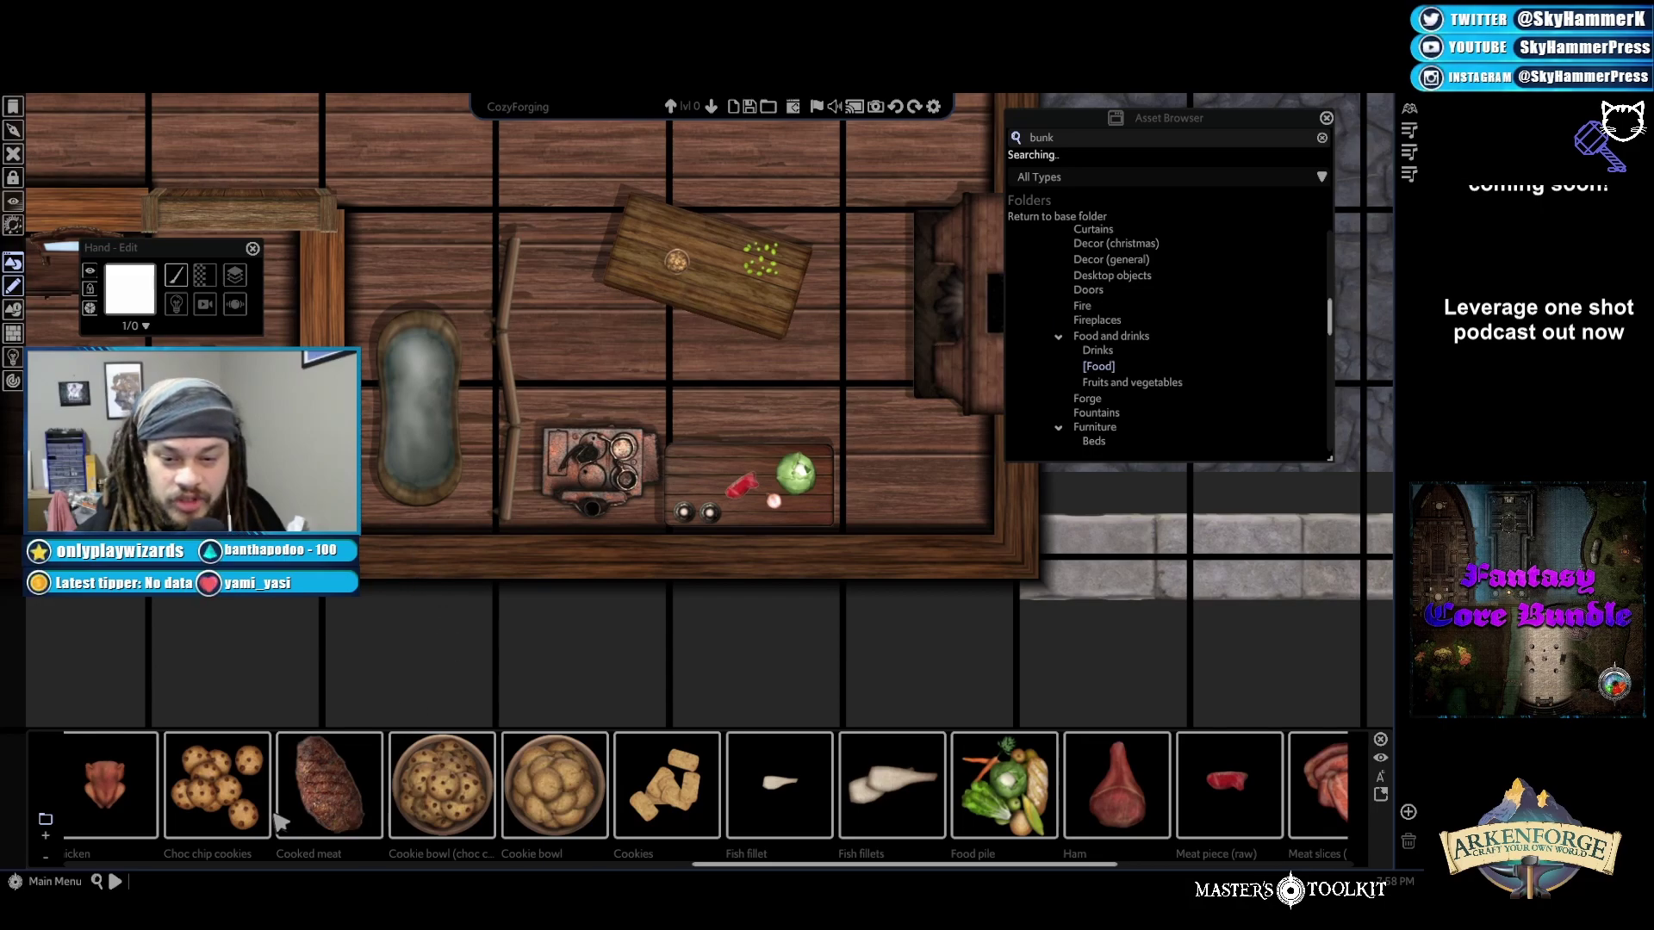
Look through the Food assets and the asset folder list for further kitchen items
{"action": "scroll", "coordinate": [280, 821], "scroll_direction": "up", "scroll_amount": 6}
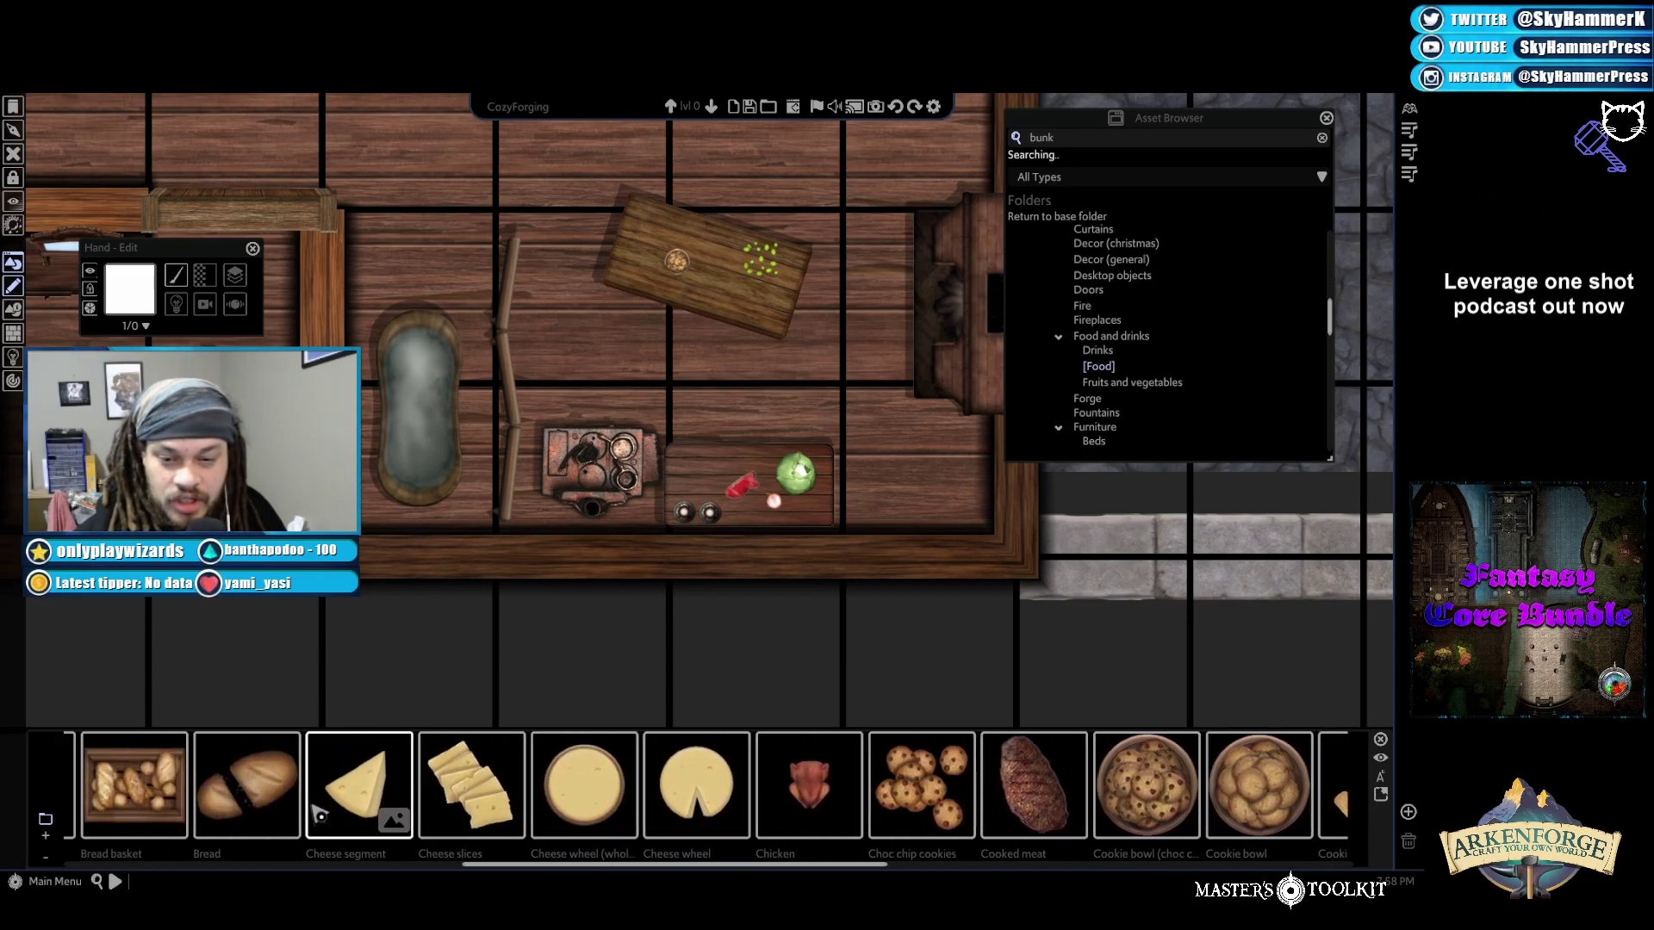
{"action": "scroll", "coordinate": [317, 812], "scroll_direction": "up", "scroll_amount": 8}
{"action": "scroll", "coordinate": [323, 819], "scroll_direction": "up", "scroll_amount": 5}
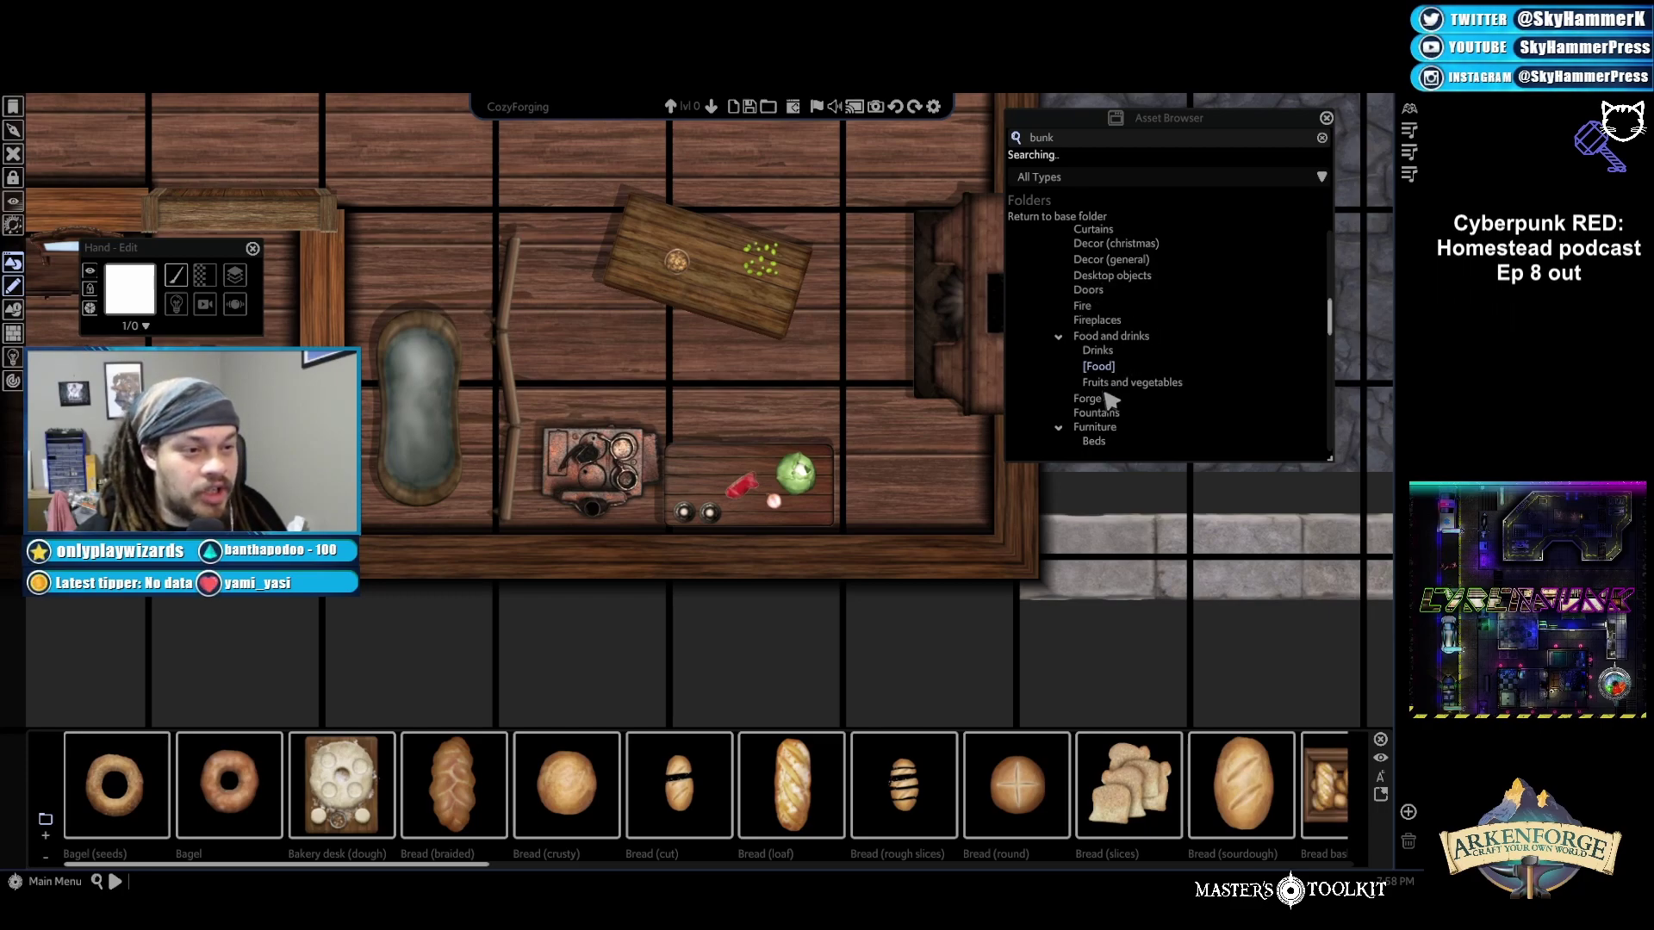
{"action": "scroll", "coordinate": [1102, 345], "scroll_direction": "down", "scroll_amount": 3}
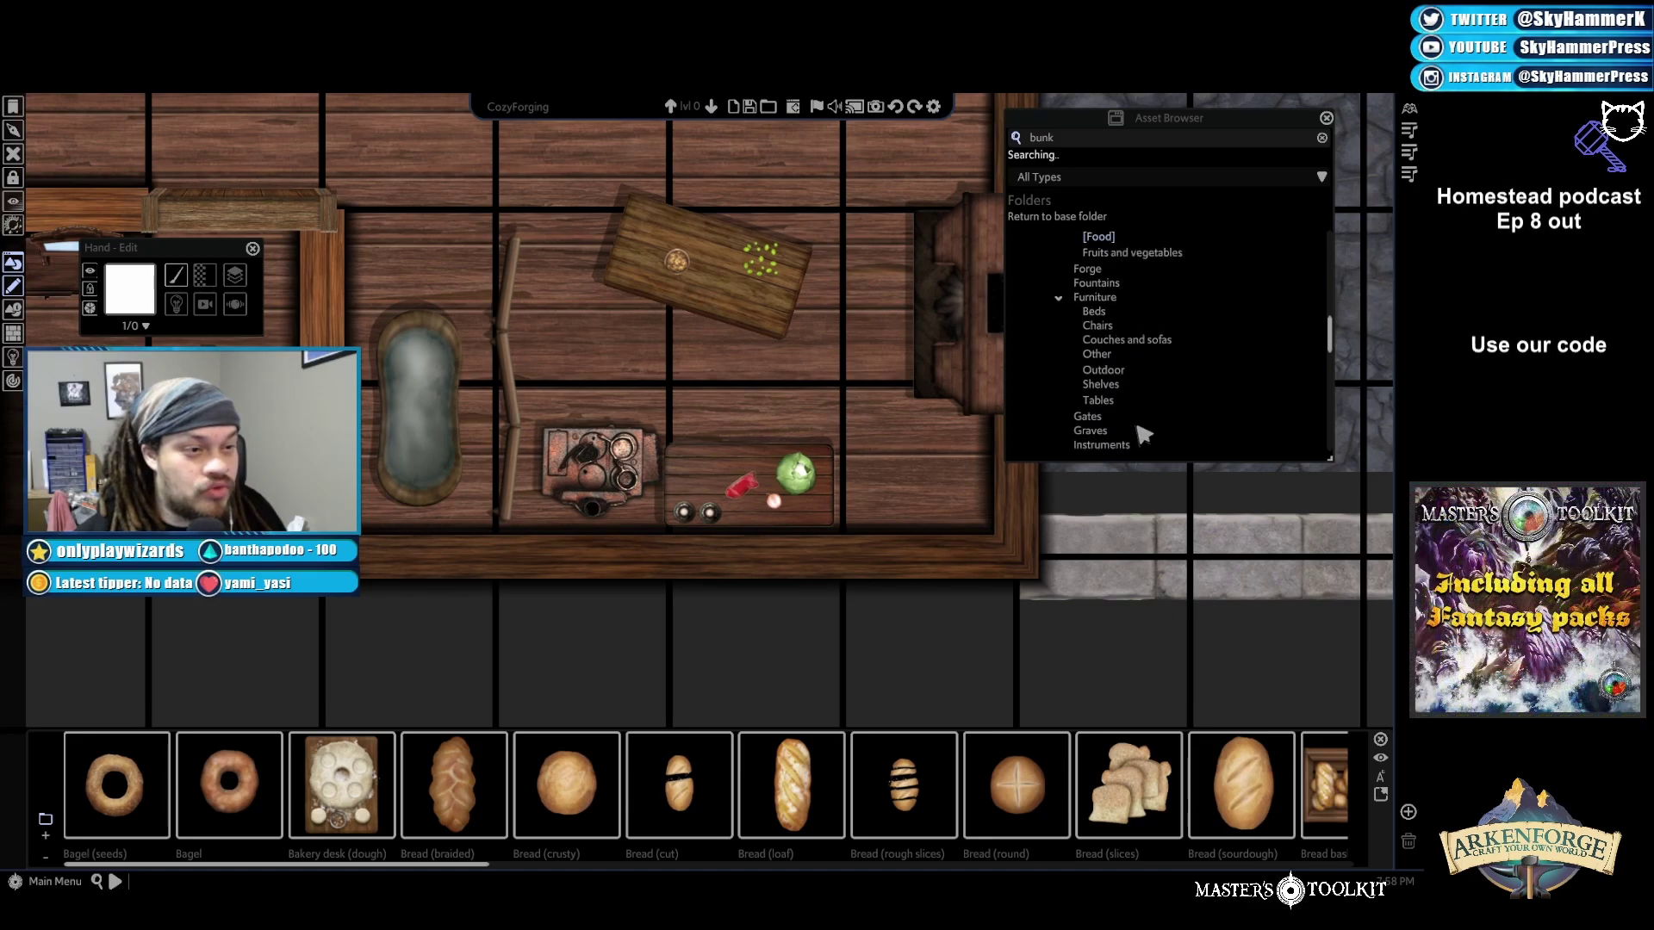
{"action": "scroll", "coordinate": [1141, 431], "scroll_direction": "up", "scroll_amount": 1}
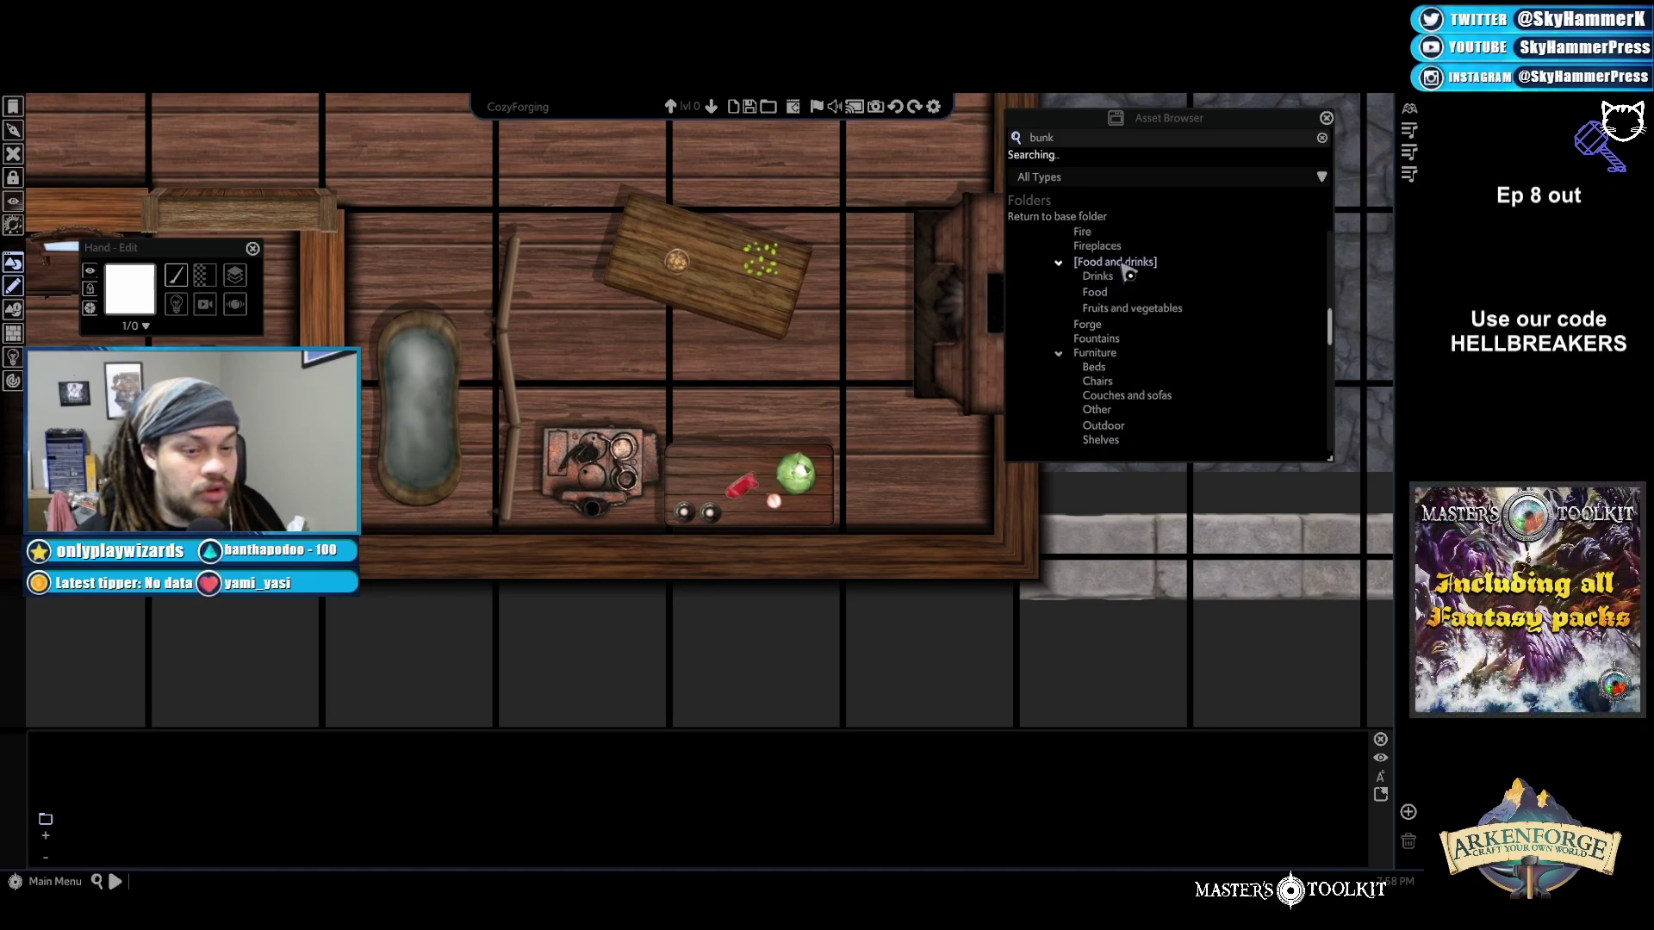
{"action": "scroll", "coordinate": [1135, 343], "scroll_direction": "up", "scroll_amount": 2}
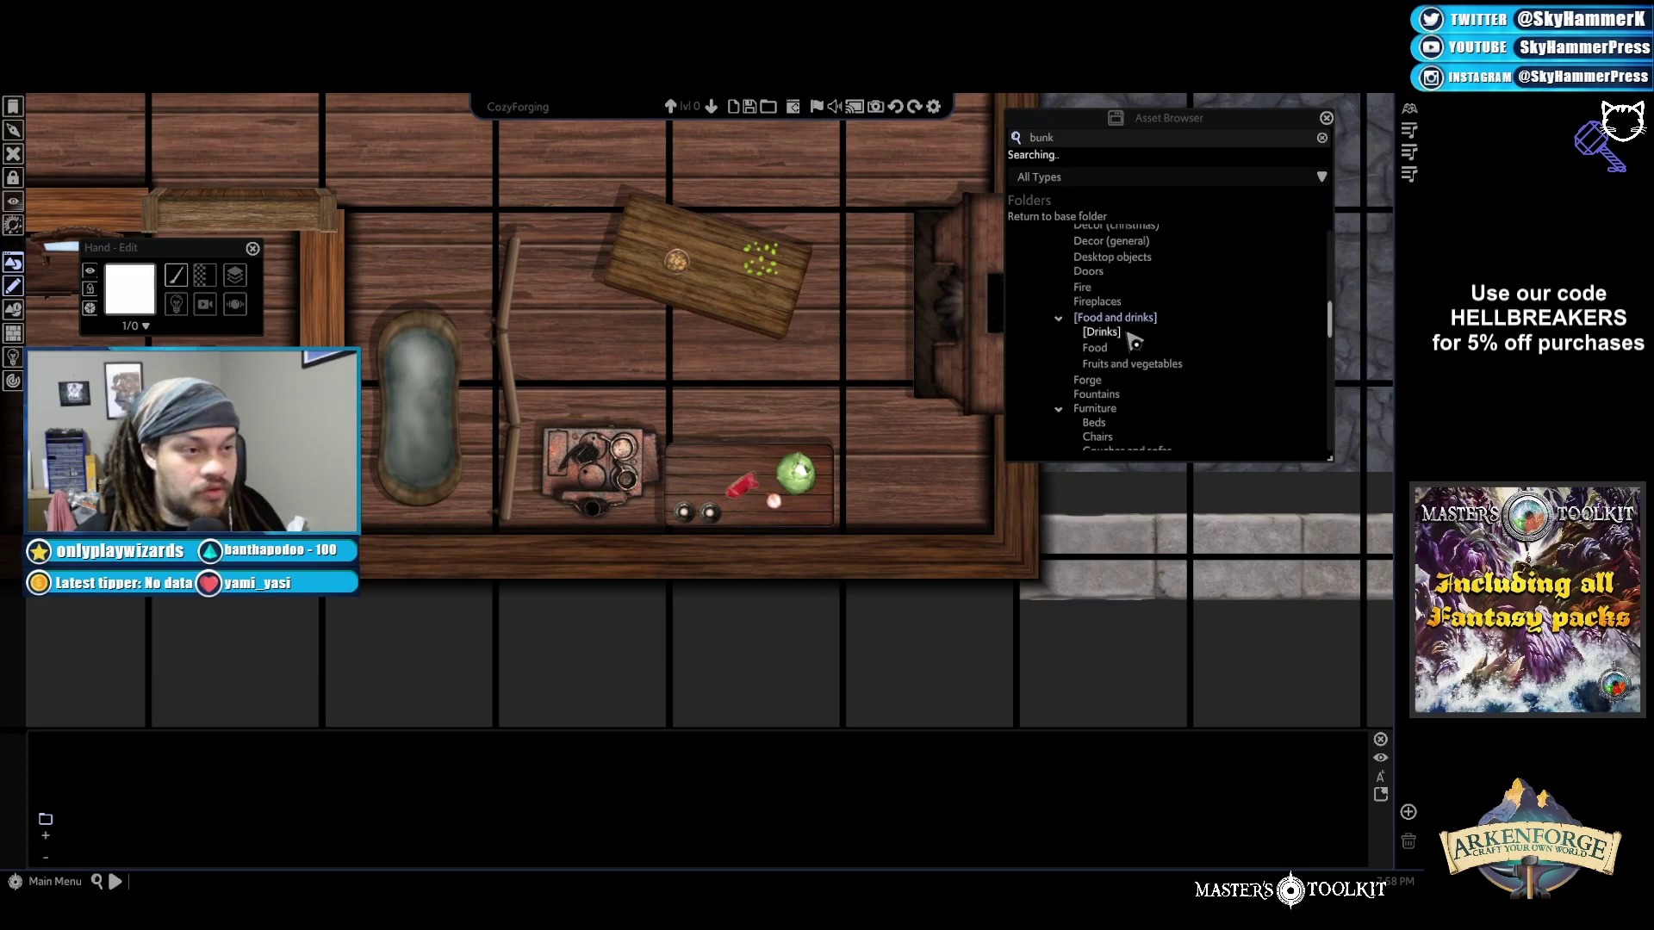
{"action": "scroll", "coordinate": [1146, 348], "scroll_direction": "down", "scroll_amount": 3}
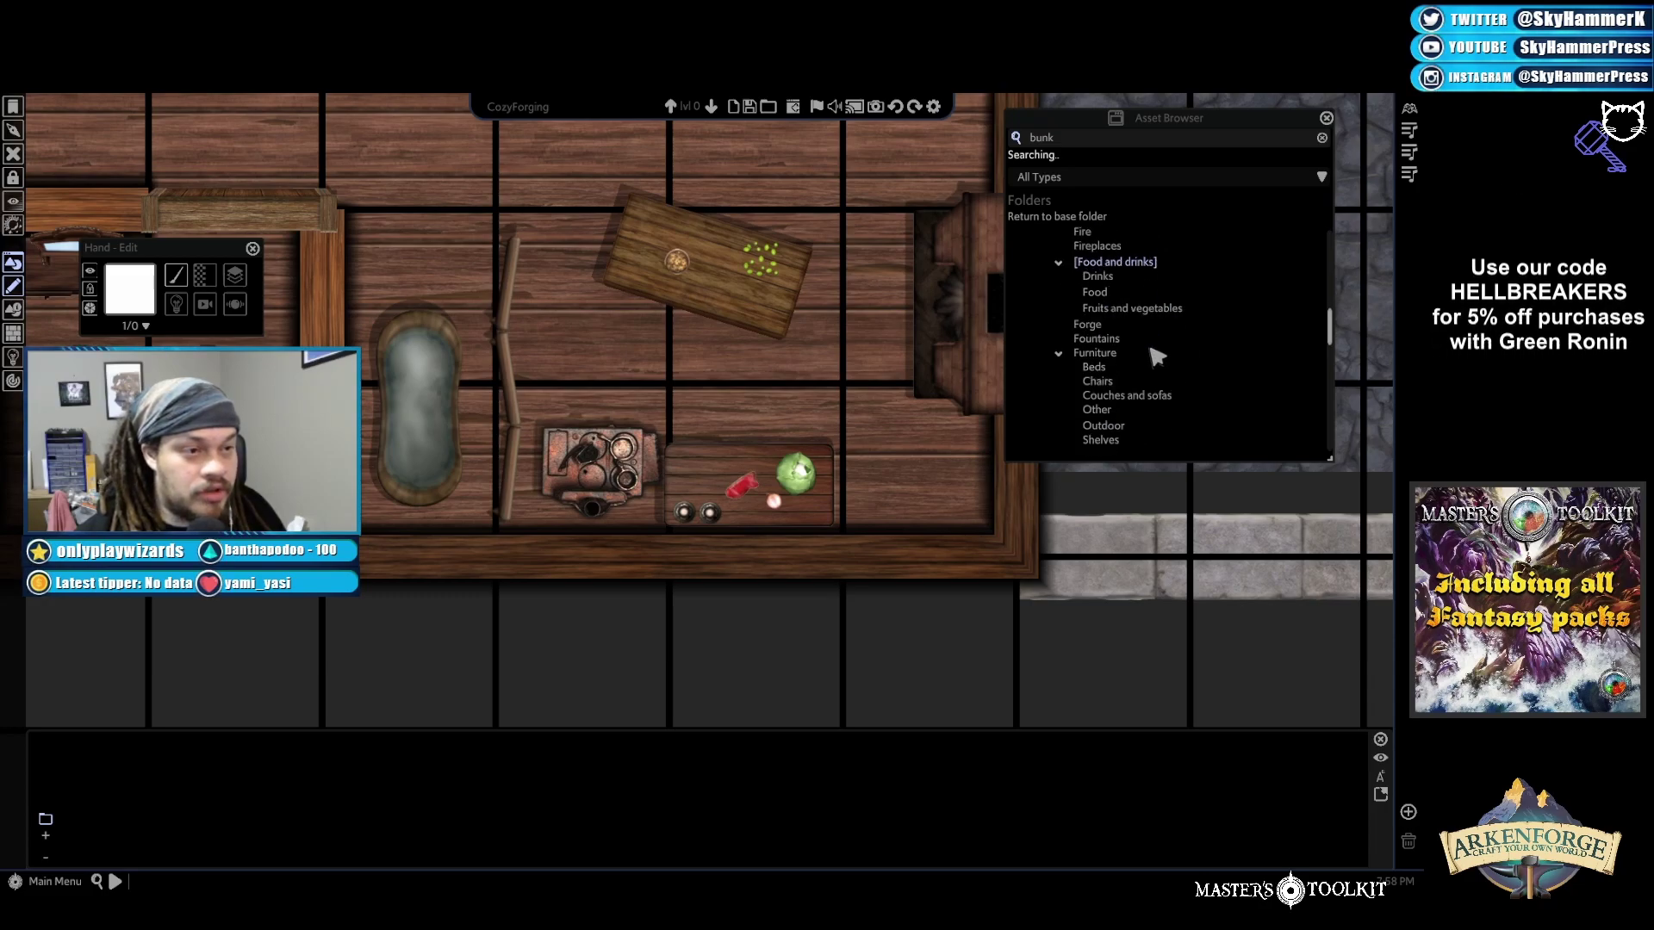
{"action": "scroll", "coordinate": [1130, 396], "scroll_direction": "down", "scroll_amount": 3}
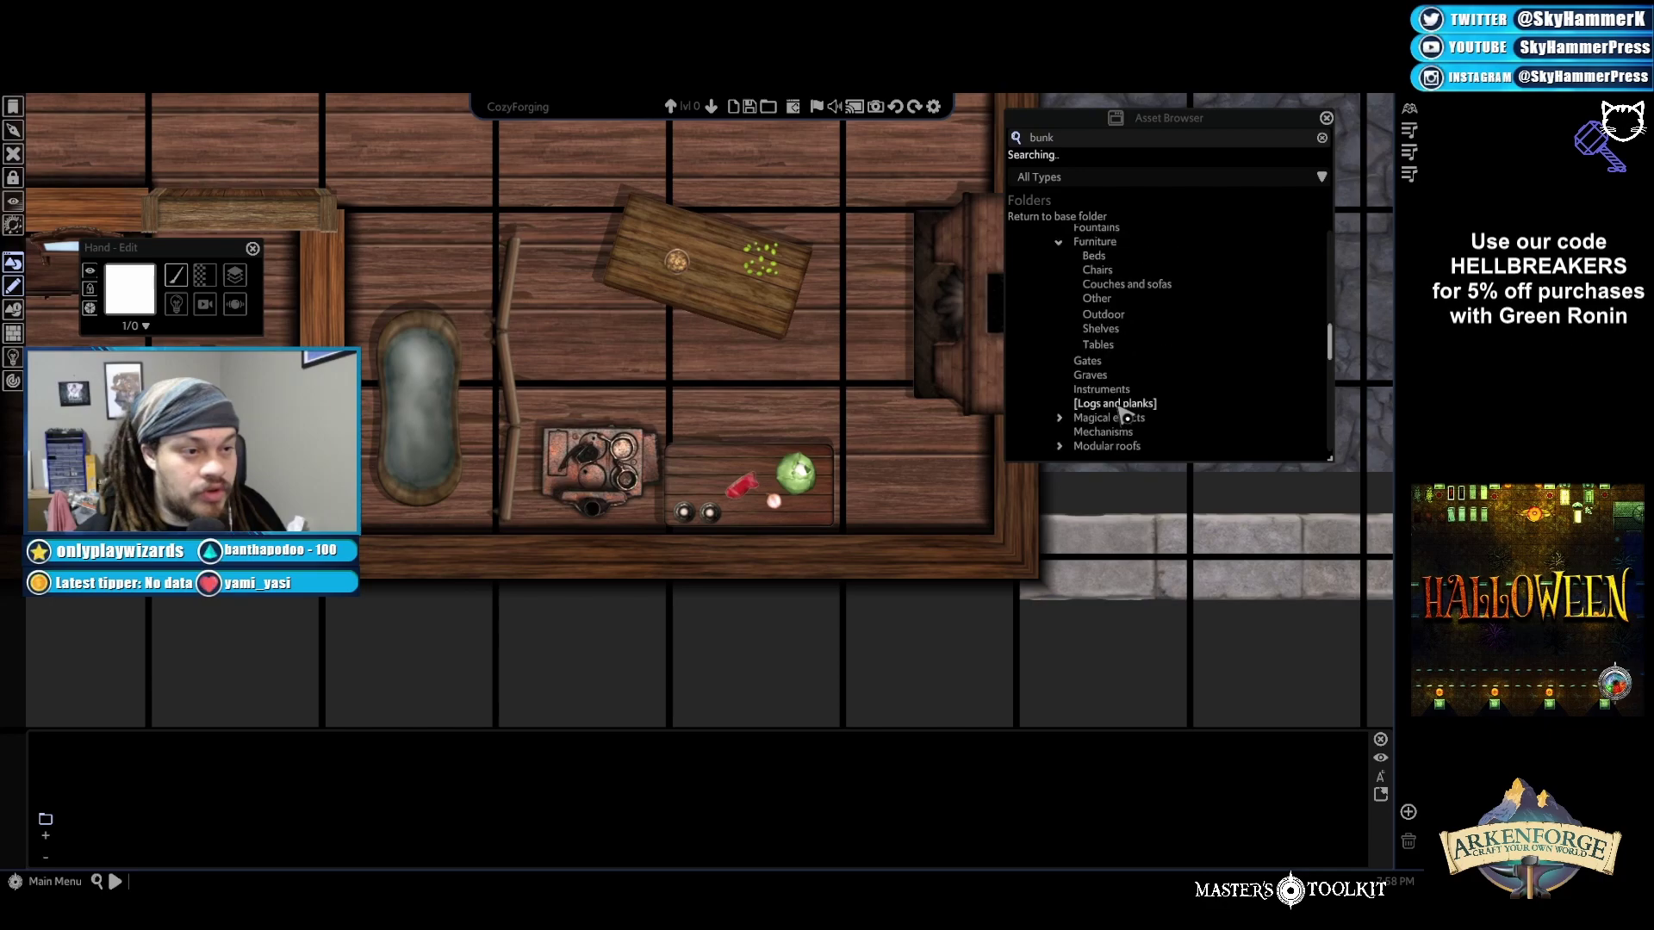
{"action": "scroll", "coordinate": [1145, 412], "scroll_direction": "down", "scroll_amount": 2}
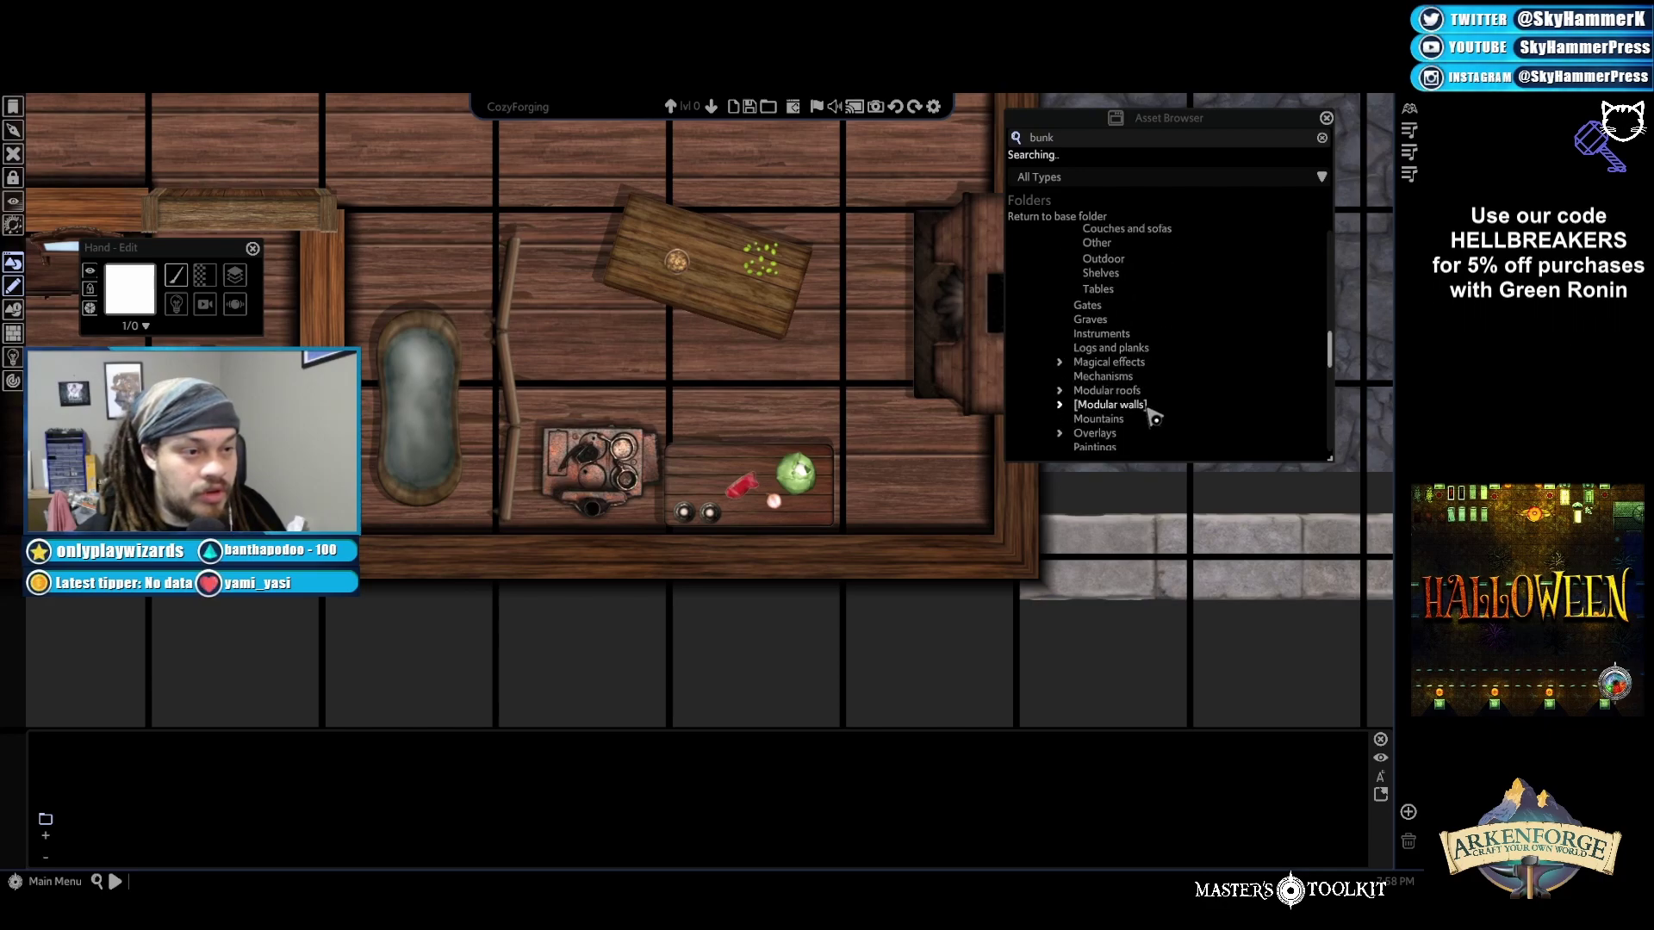
{"action": "scroll", "coordinate": [1155, 418], "scroll_direction": "down", "scroll_amount": 2}
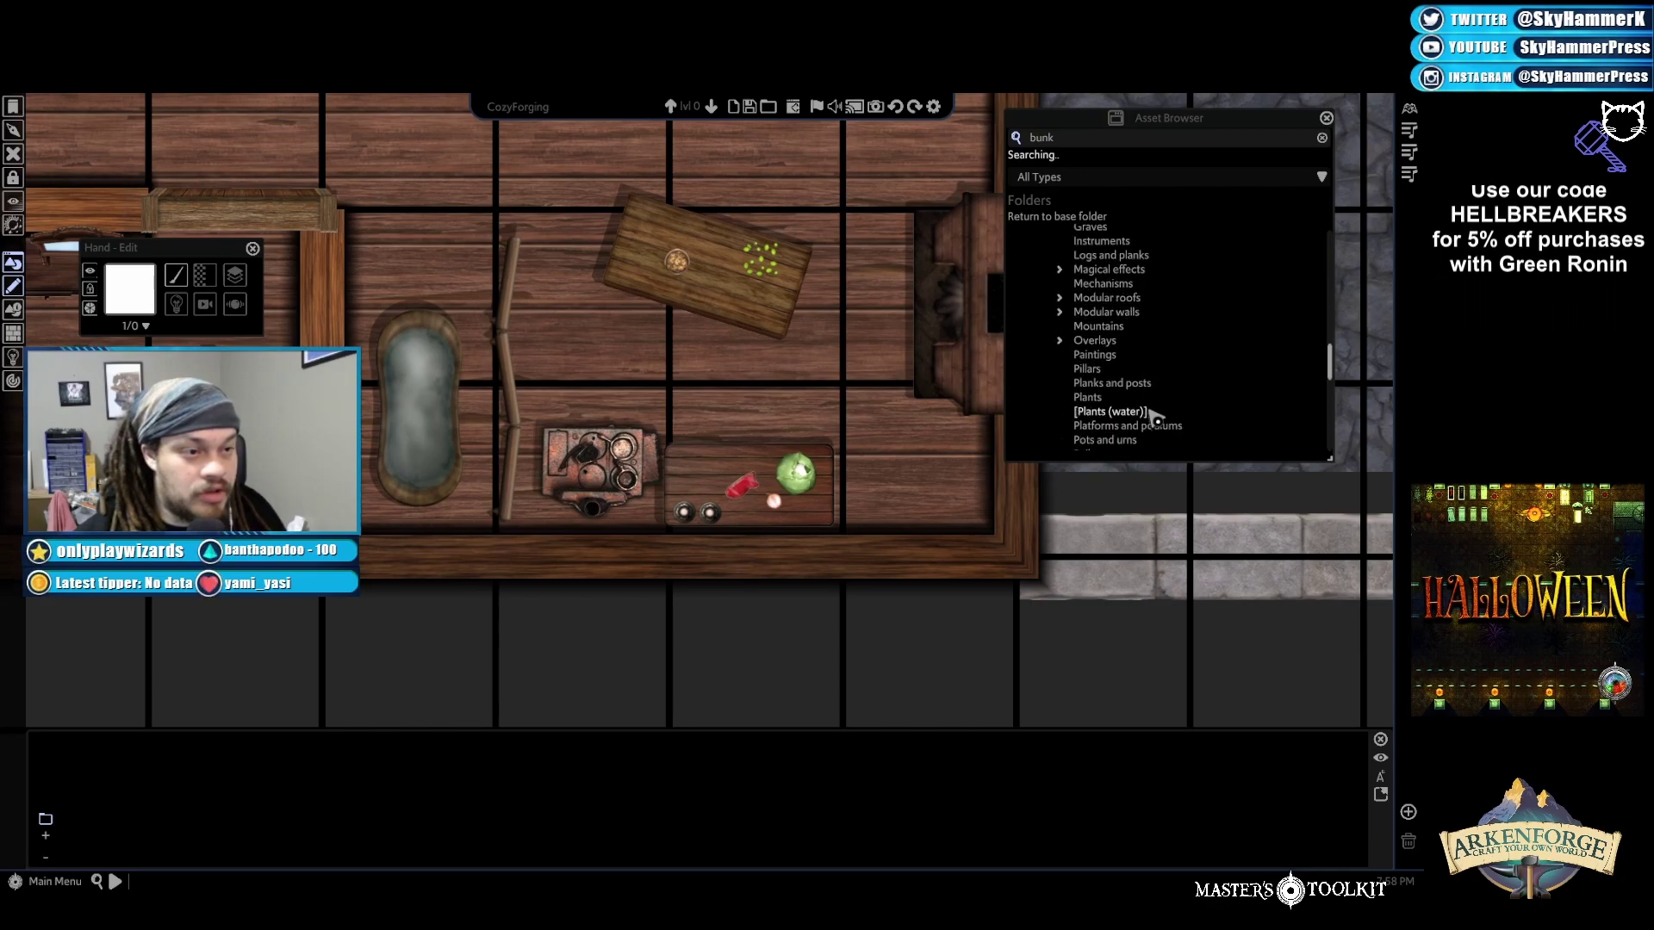
{"action": "scroll", "coordinate": [1150, 423], "scroll_direction": "down", "scroll_amount": 2}
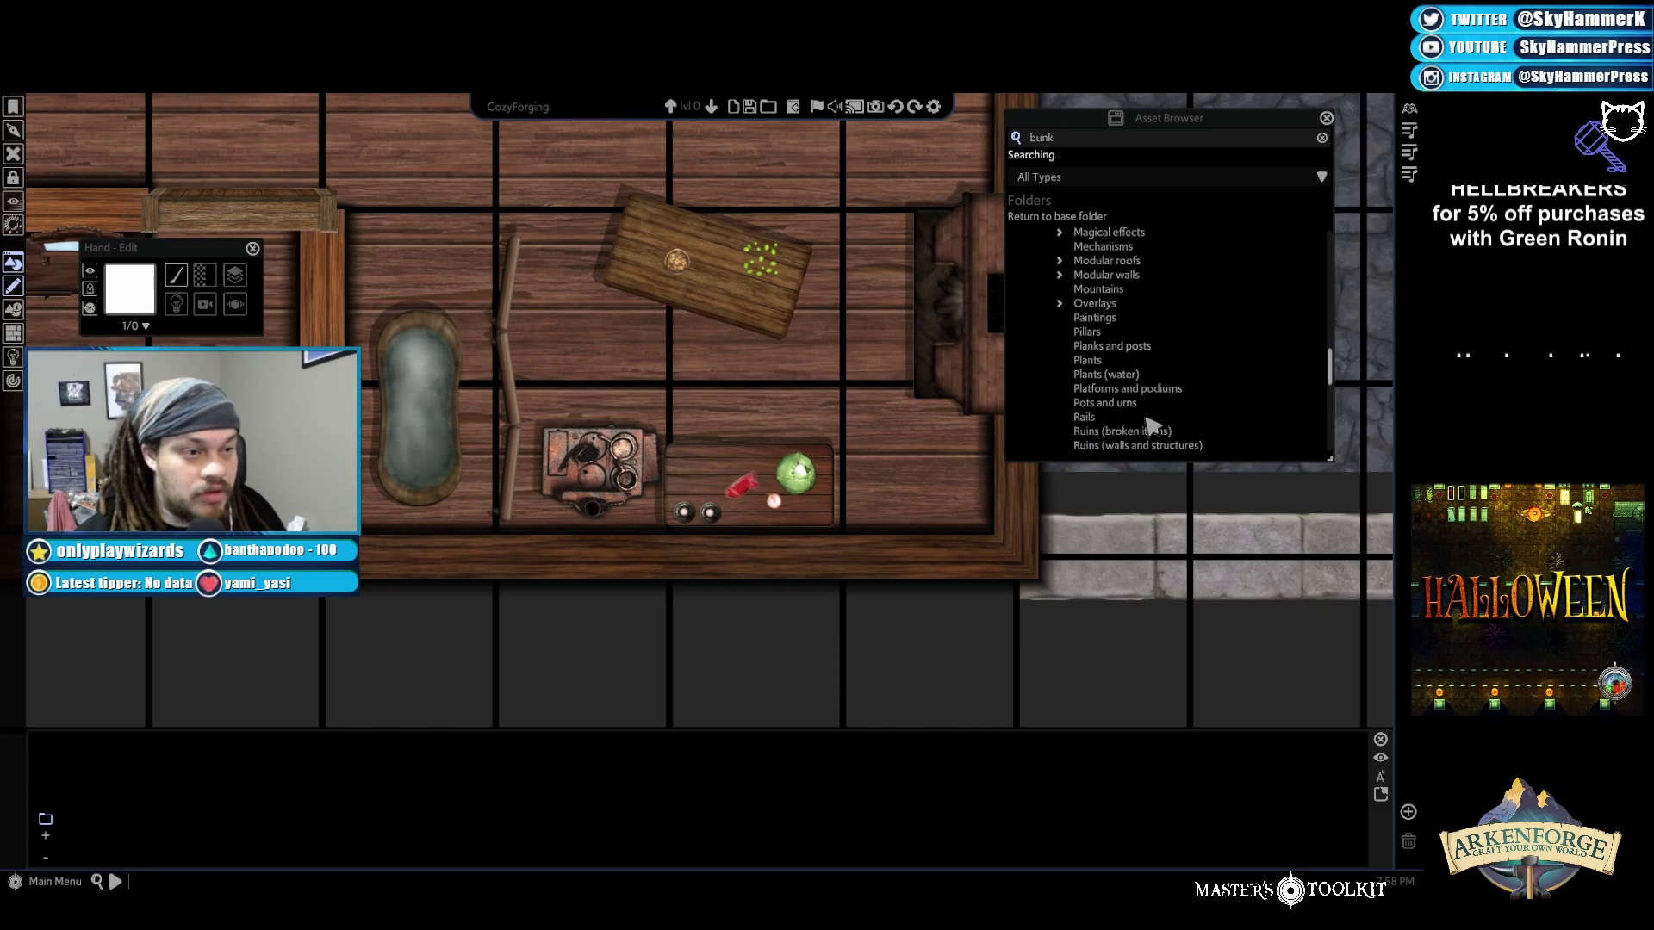
Browse the Pots and urns assets and compare them with the cookware on the stove
{"action": "left_click", "coordinate": [1130, 387]}
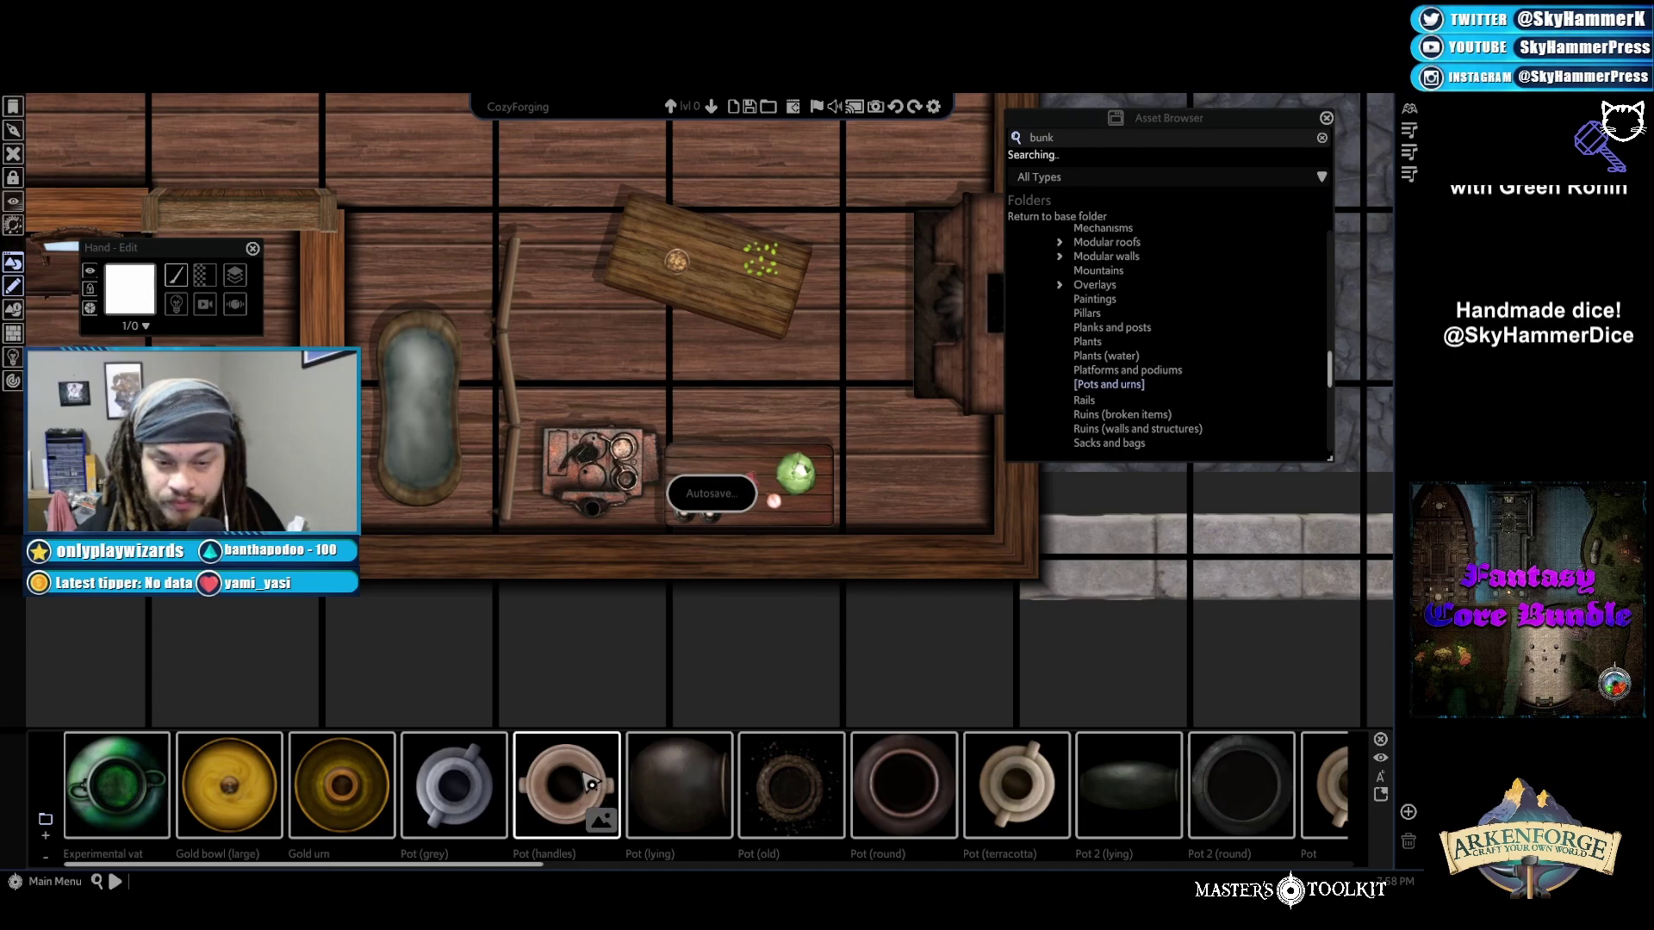
{"action": "scroll", "coordinate": [905, 779], "scroll_direction": "down", "scroll_amount": 6}
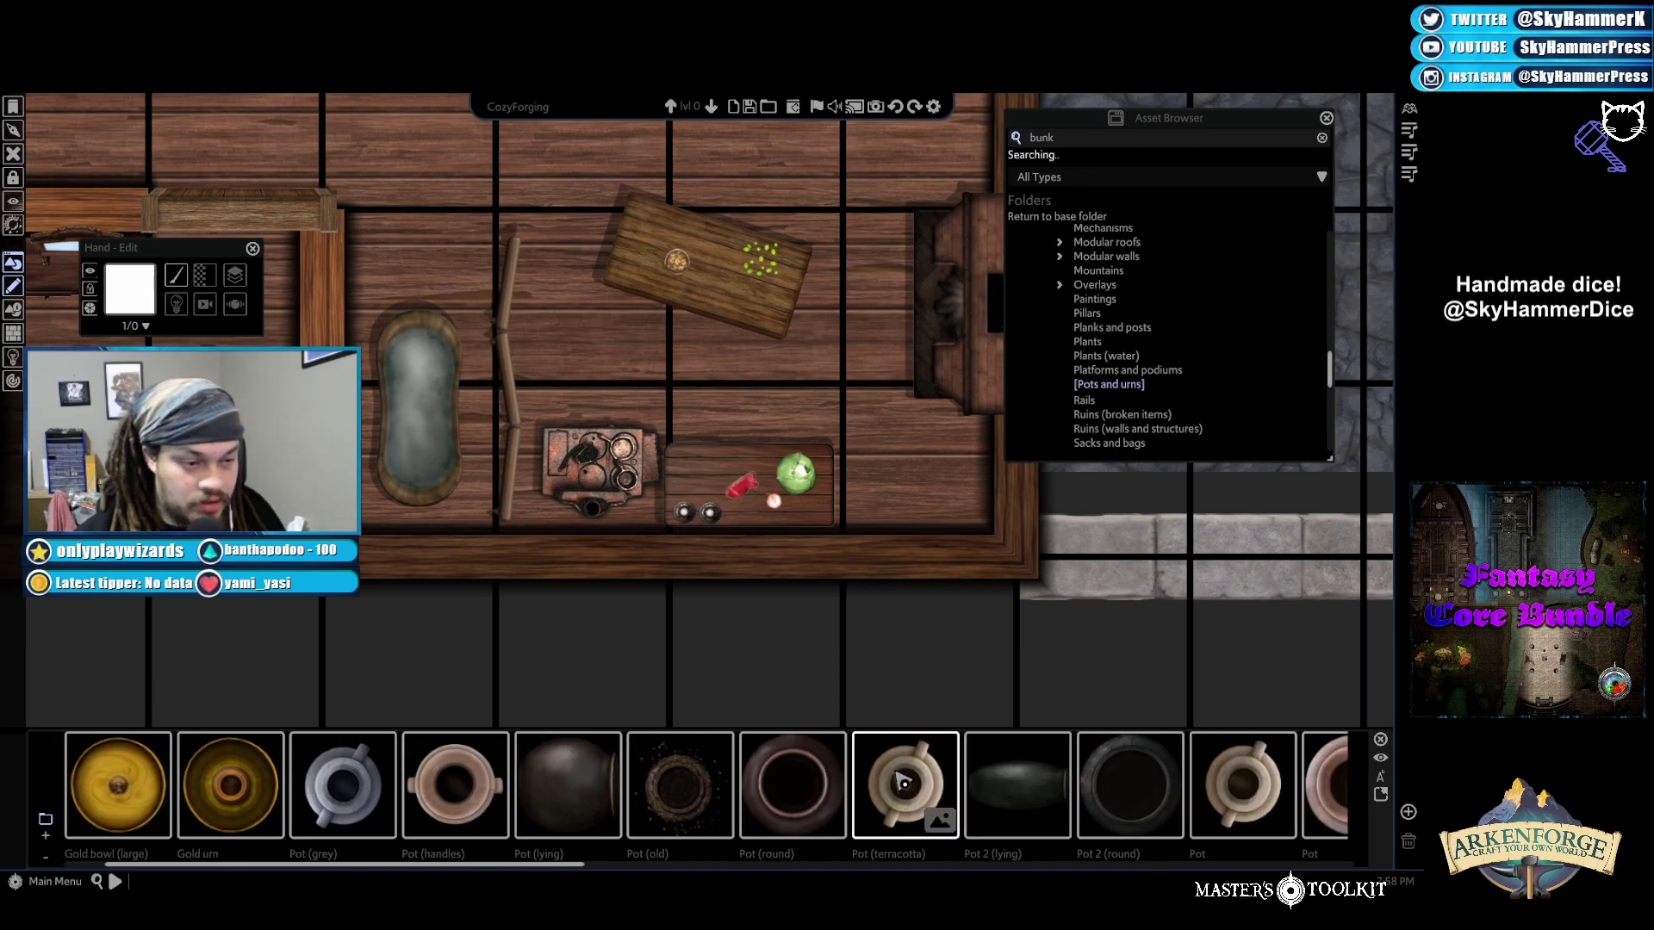
{"action": "scroll", "coordinate": [896, 779], "scroll_direction": "down", "scroll_amount": 1}
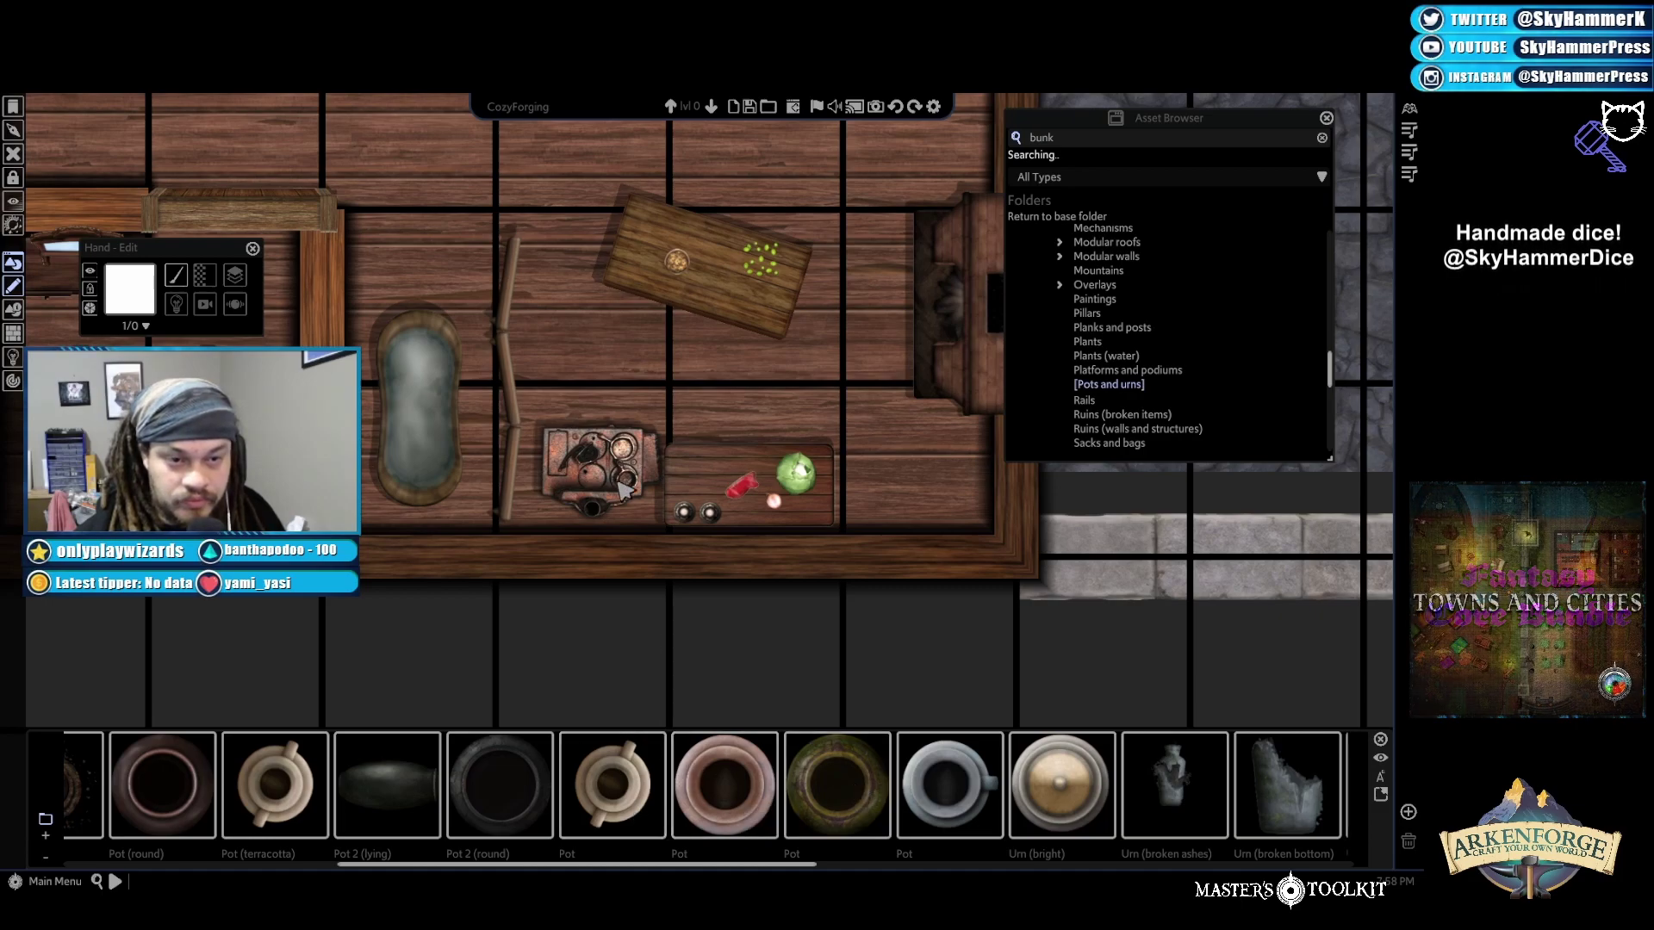
{"action": "scroll", "coordinate": [644, 519], "scroll_direction": "up", "scroll_amount": 5}
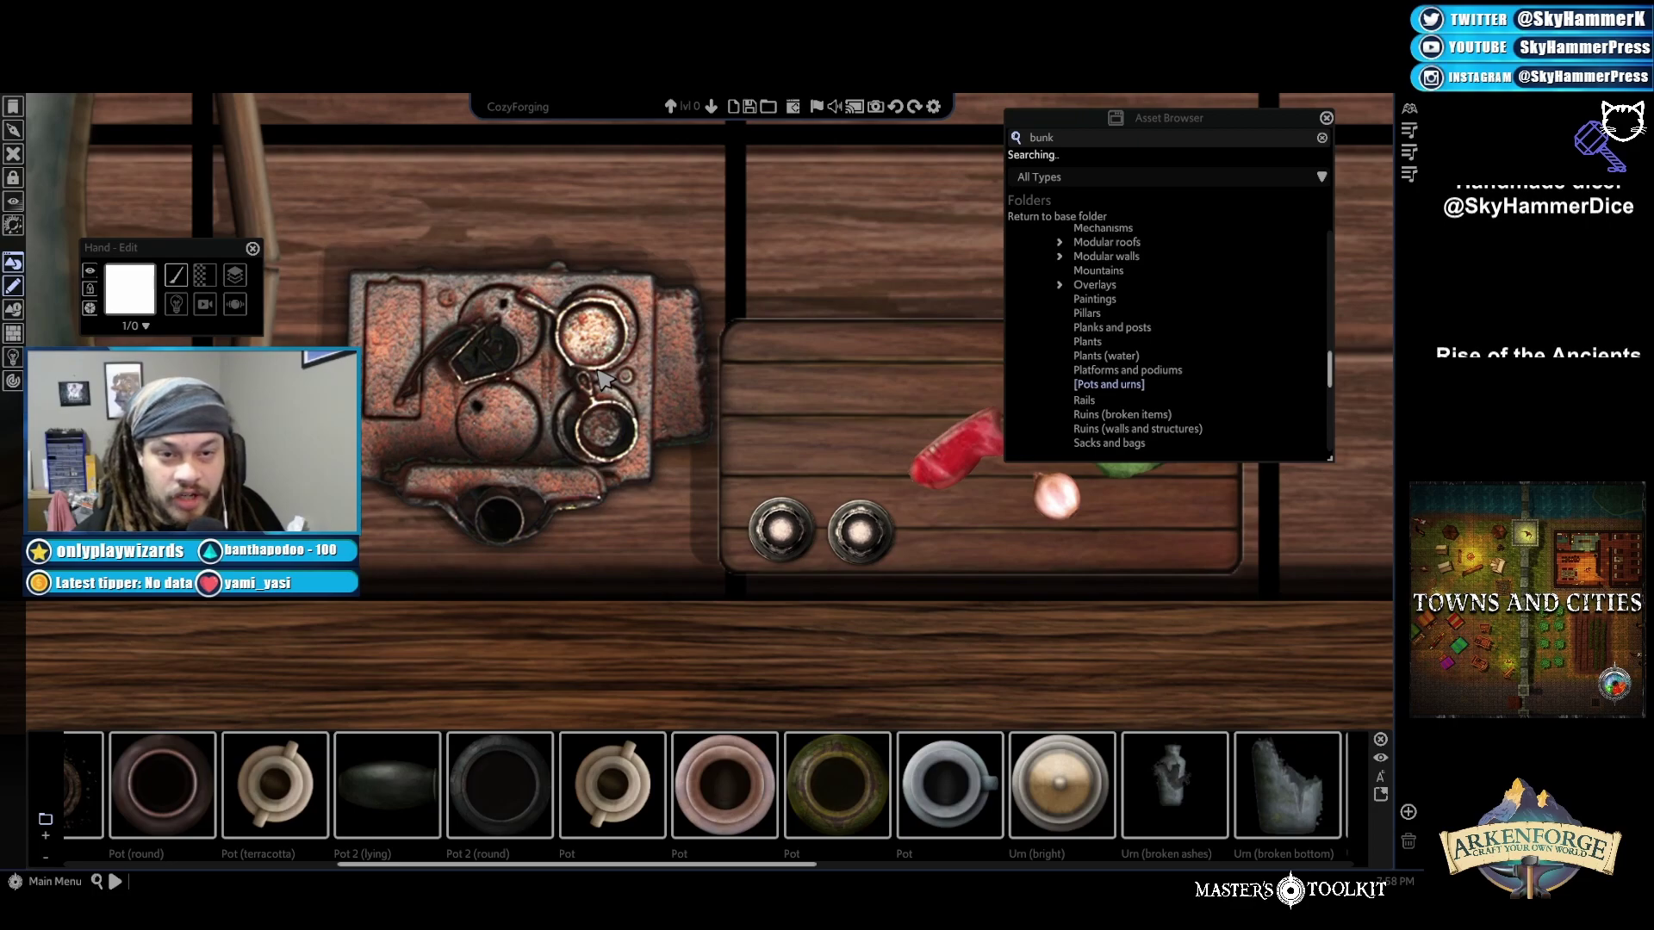
{"action": "scroll", "coordinate": [1060, 779], "scroll_direction": "down", "scroll_amount": 3}
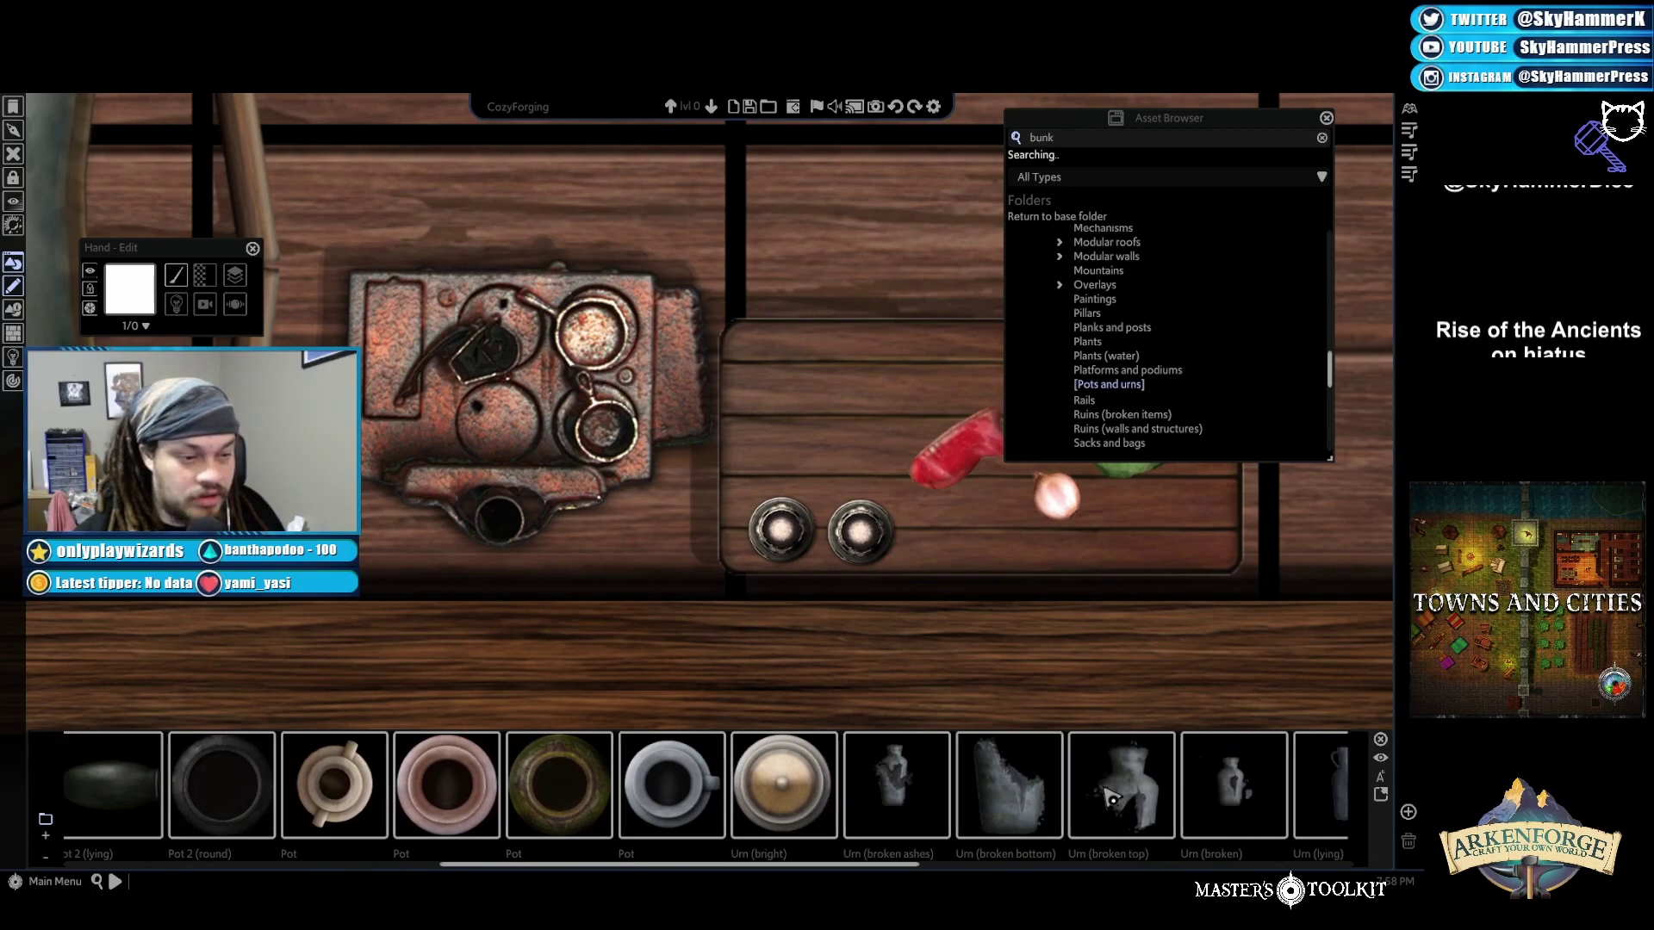
{"action": "key", "text": "d"}
{"action": "scroll", "coordinate": [1034, 791], "scroll_direction": "down", "scroll_amount": 4}
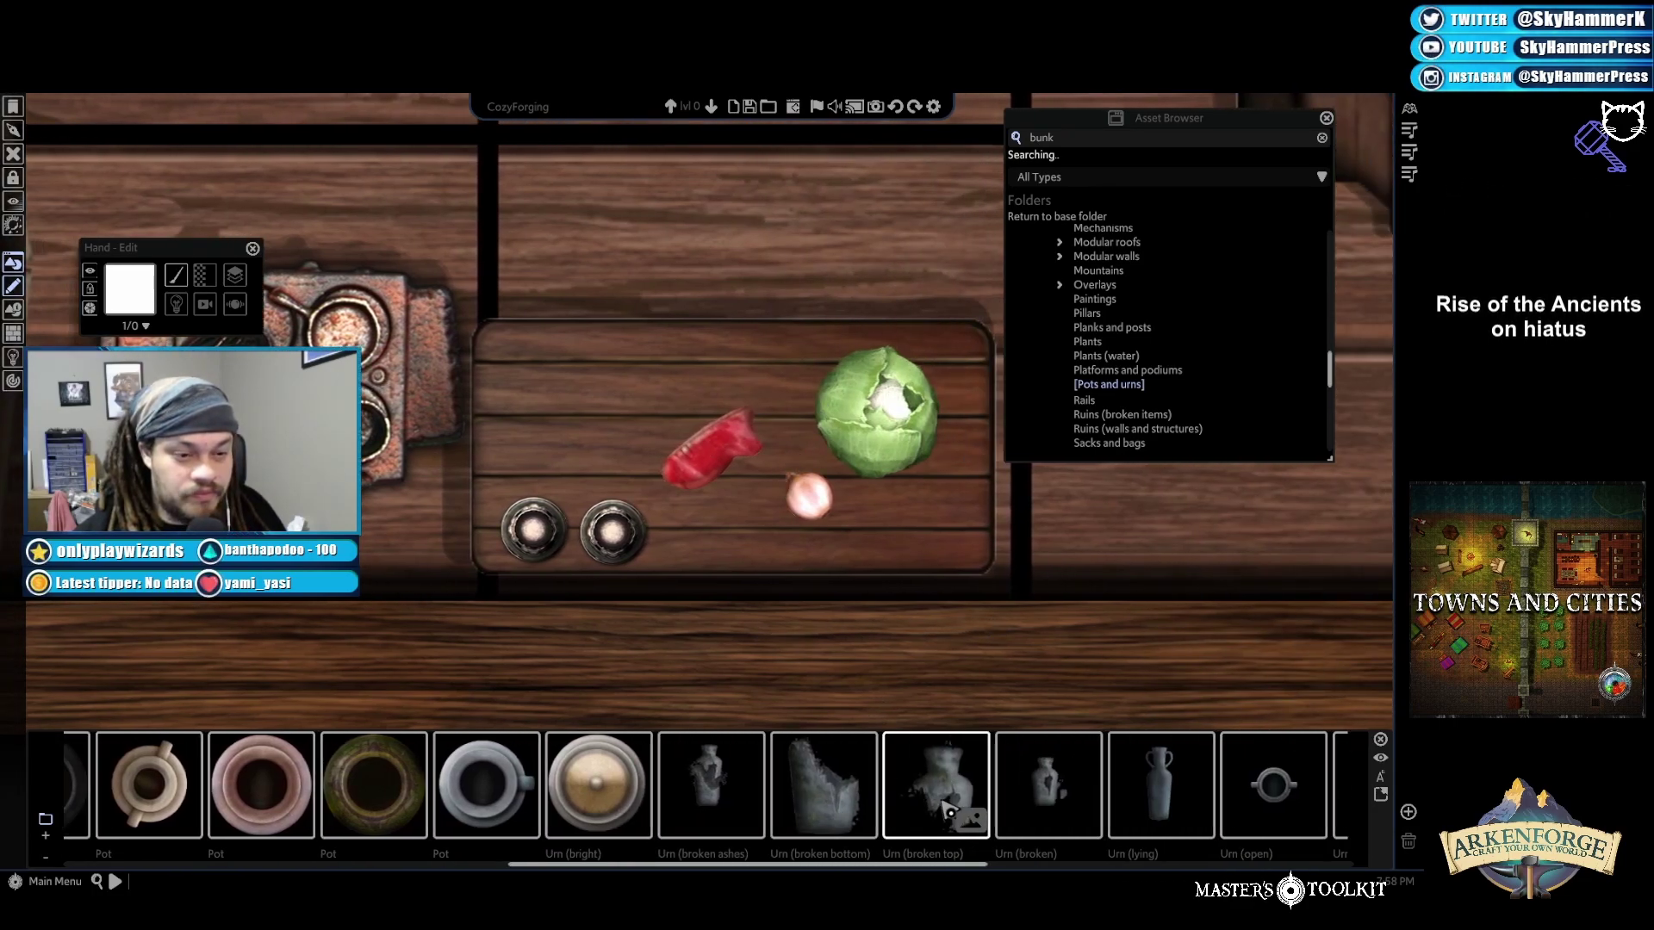
{"action": "scroll", "coordinate": [1174, 365], "scroll_direction": "up", "scroll_amount": 6}
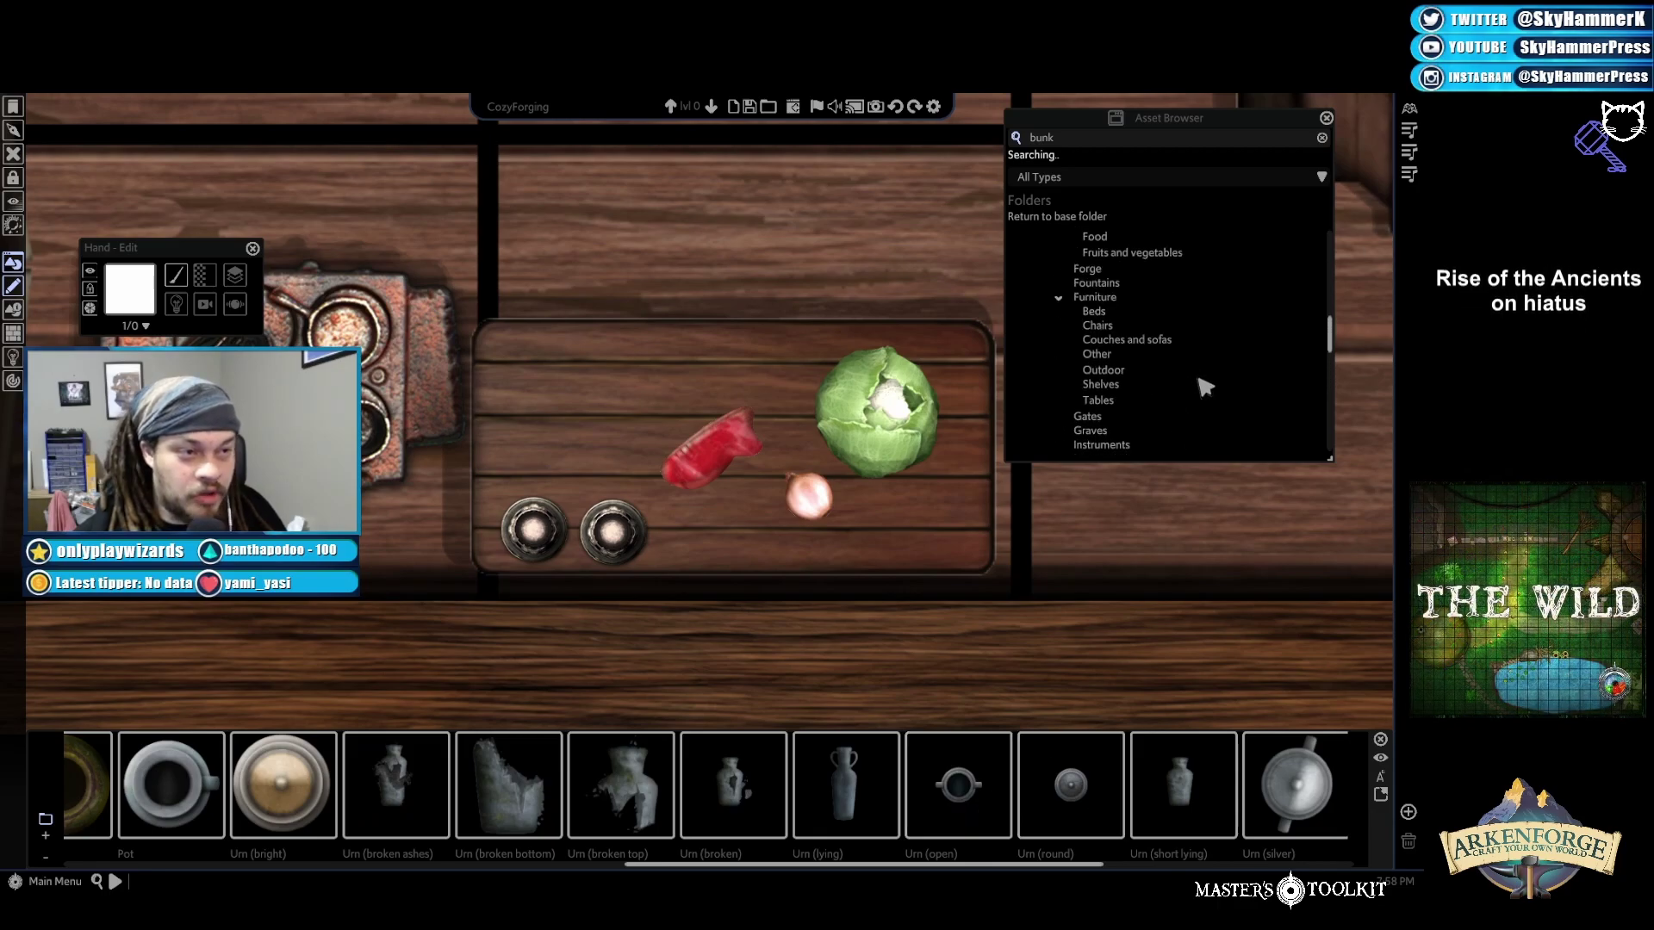
Place a Bread (crusty) asset from Food on the table beside the stove, just northwest of the raw meat
{"action": "left_click", "coordinate": [1111, 348]}
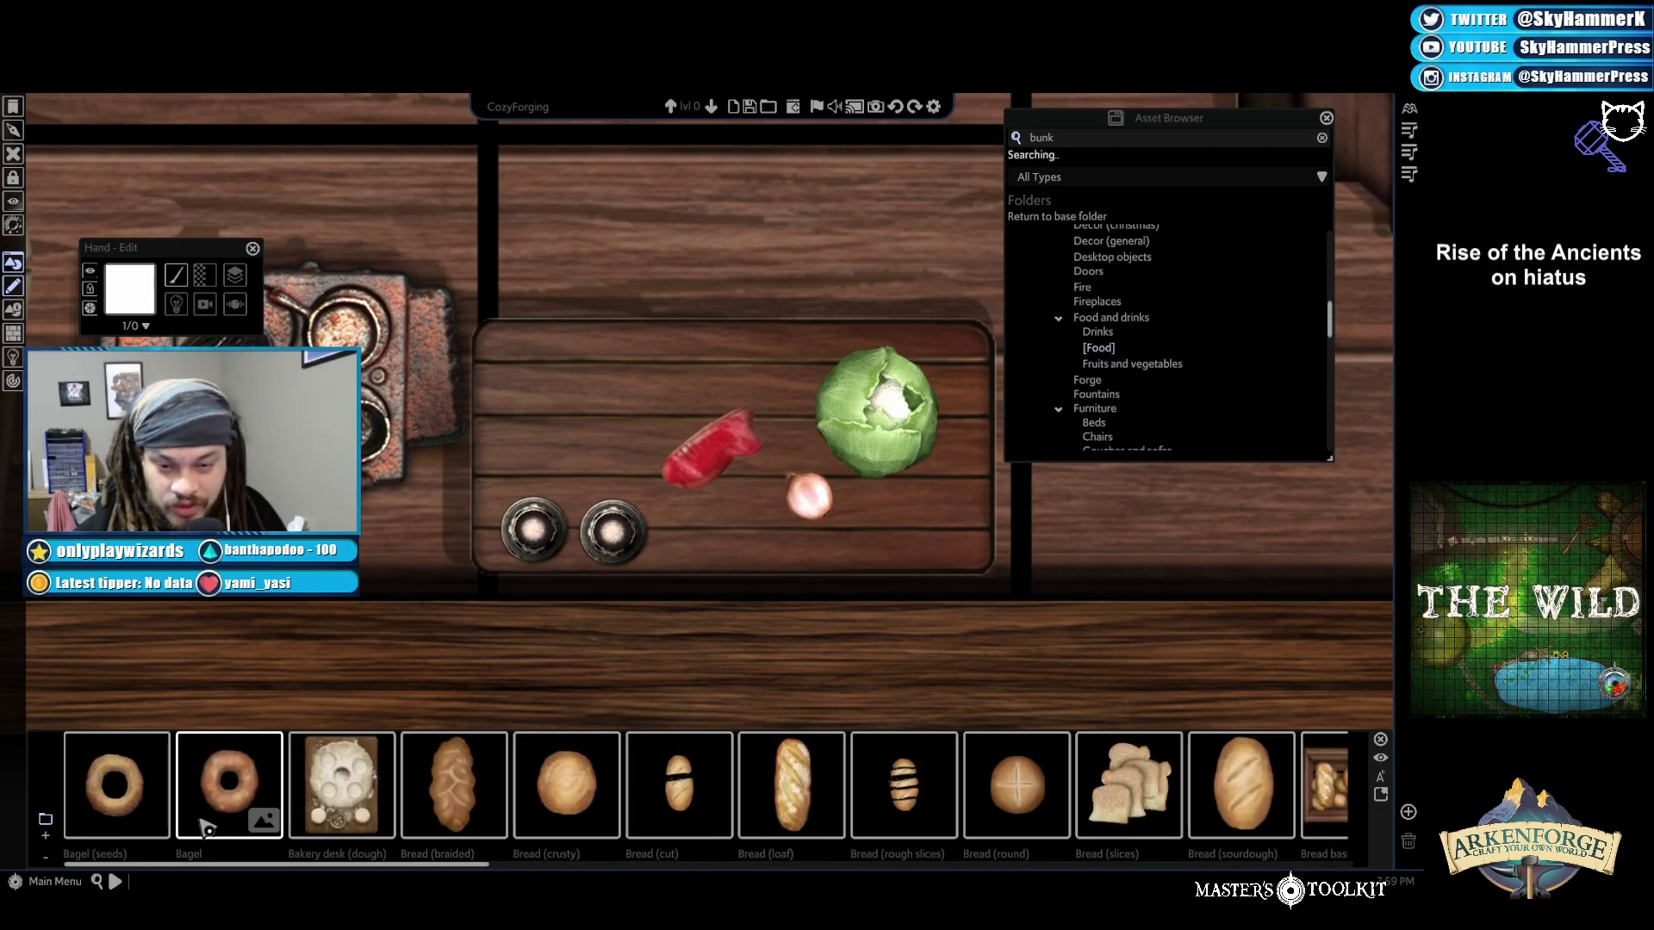
{"action": "scroll", "coordinate": [1040, 827], "scroll_direction": "down", "scroll_amount": 8}
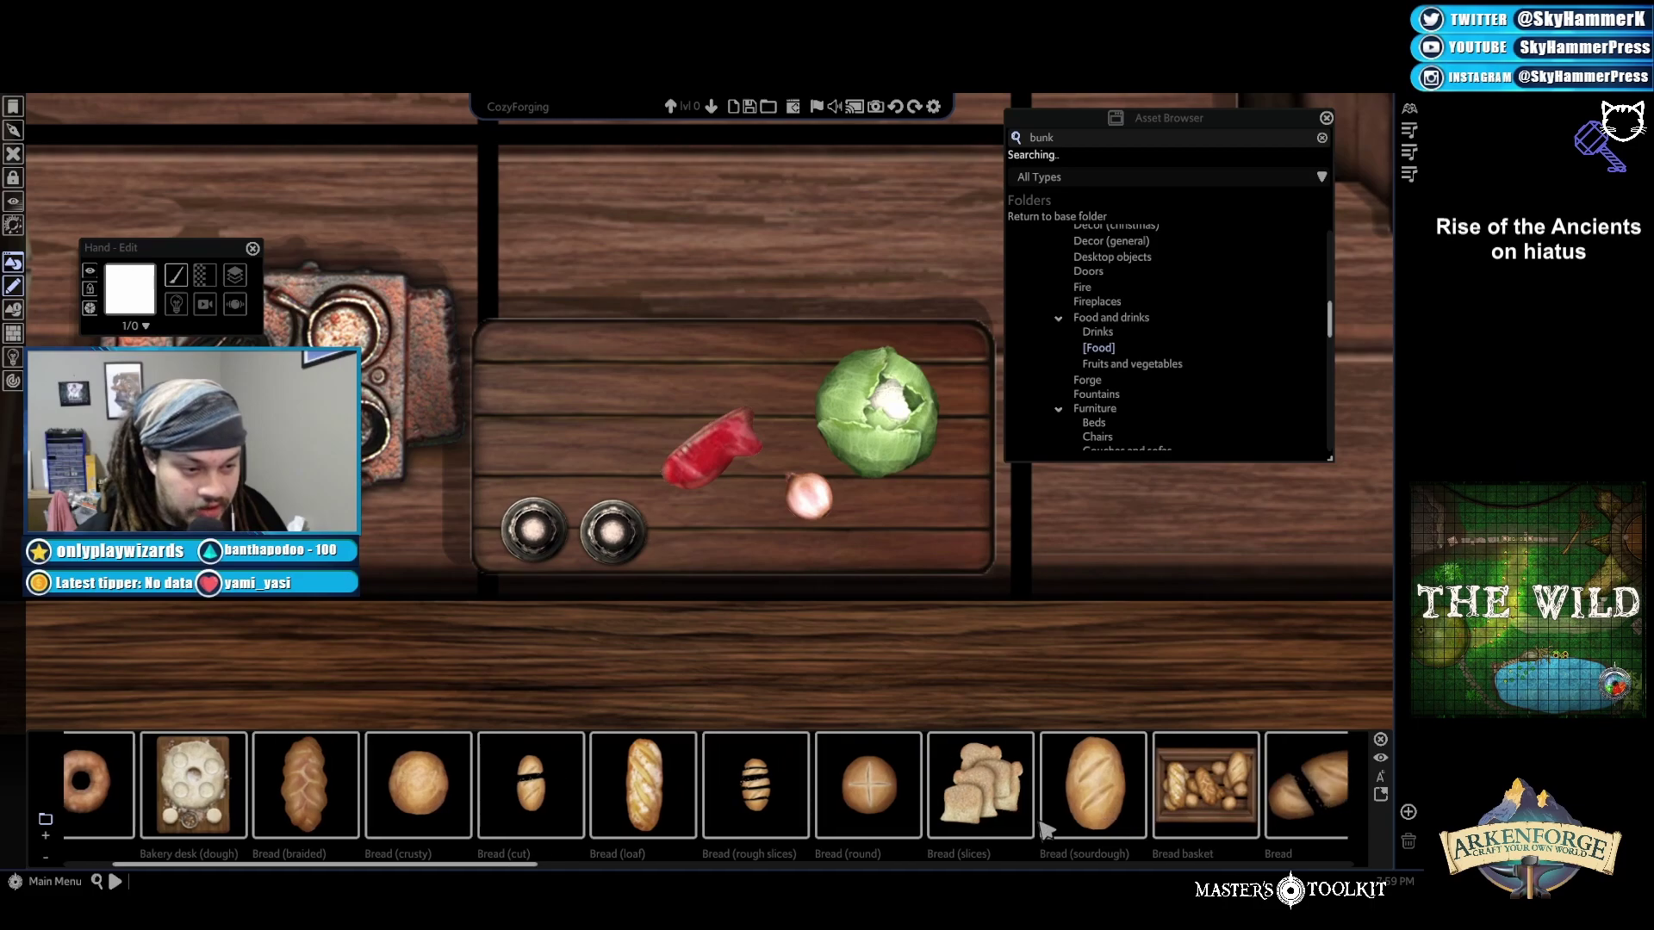
{"action": "scroll", "coordinate": [1050, 826], "scroll_direction": "down", "scroll_amount": 7}
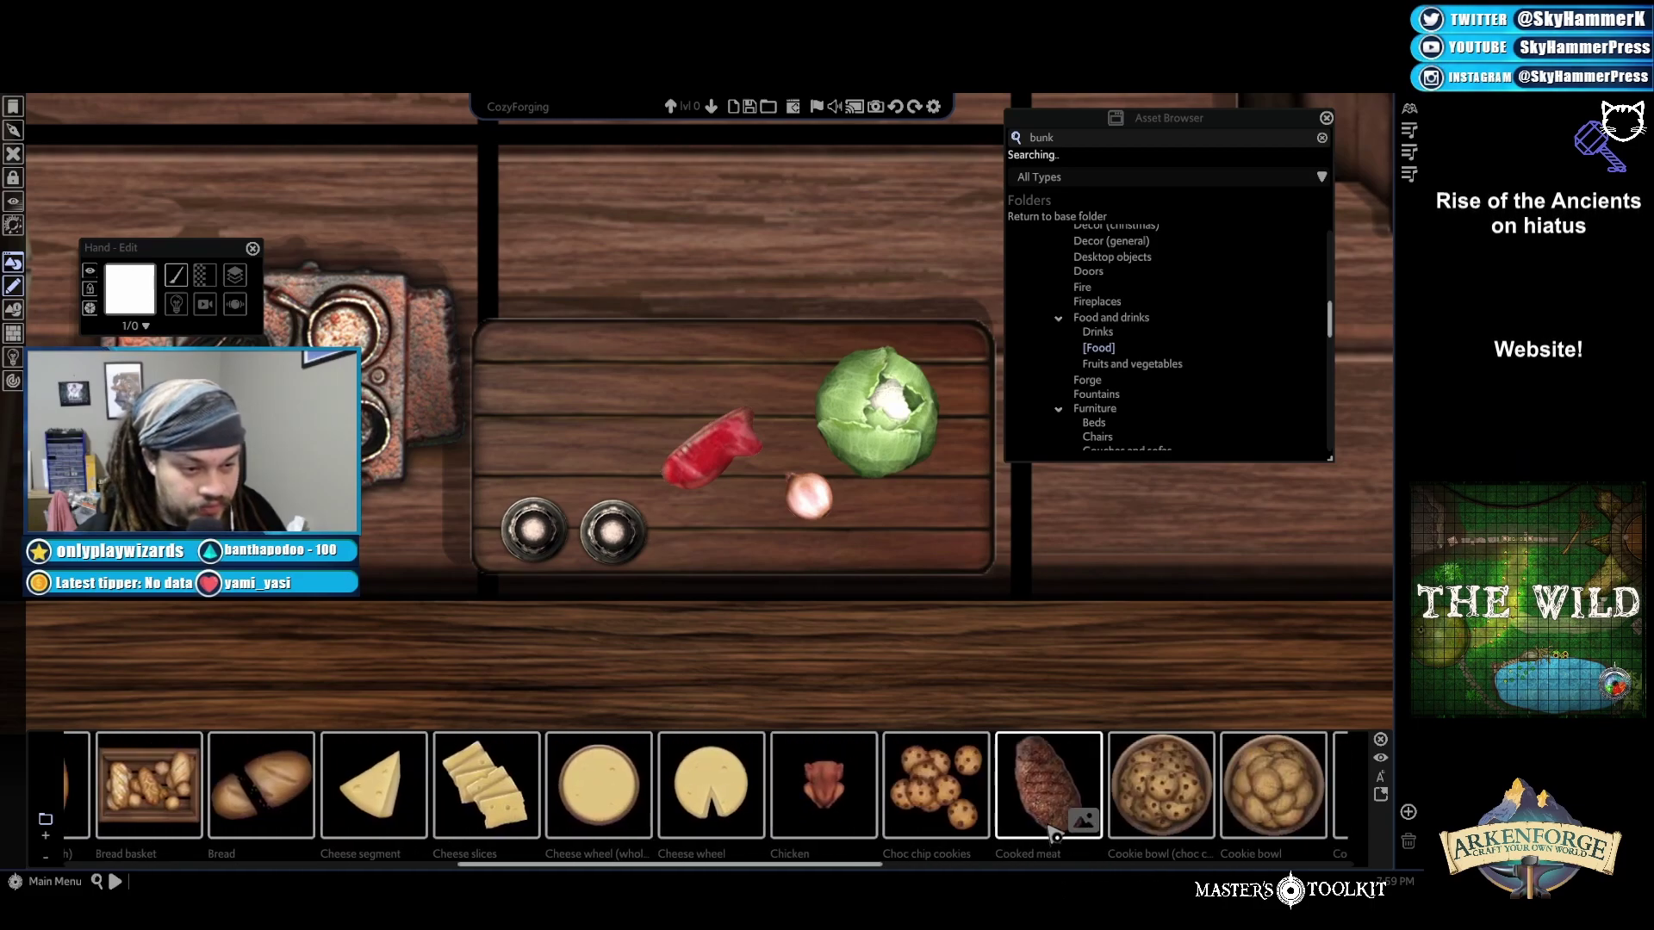
{"action": "scroll", "coordinate": [1055, 827], "scroll_direction": "down", "scroll_amount": 4}
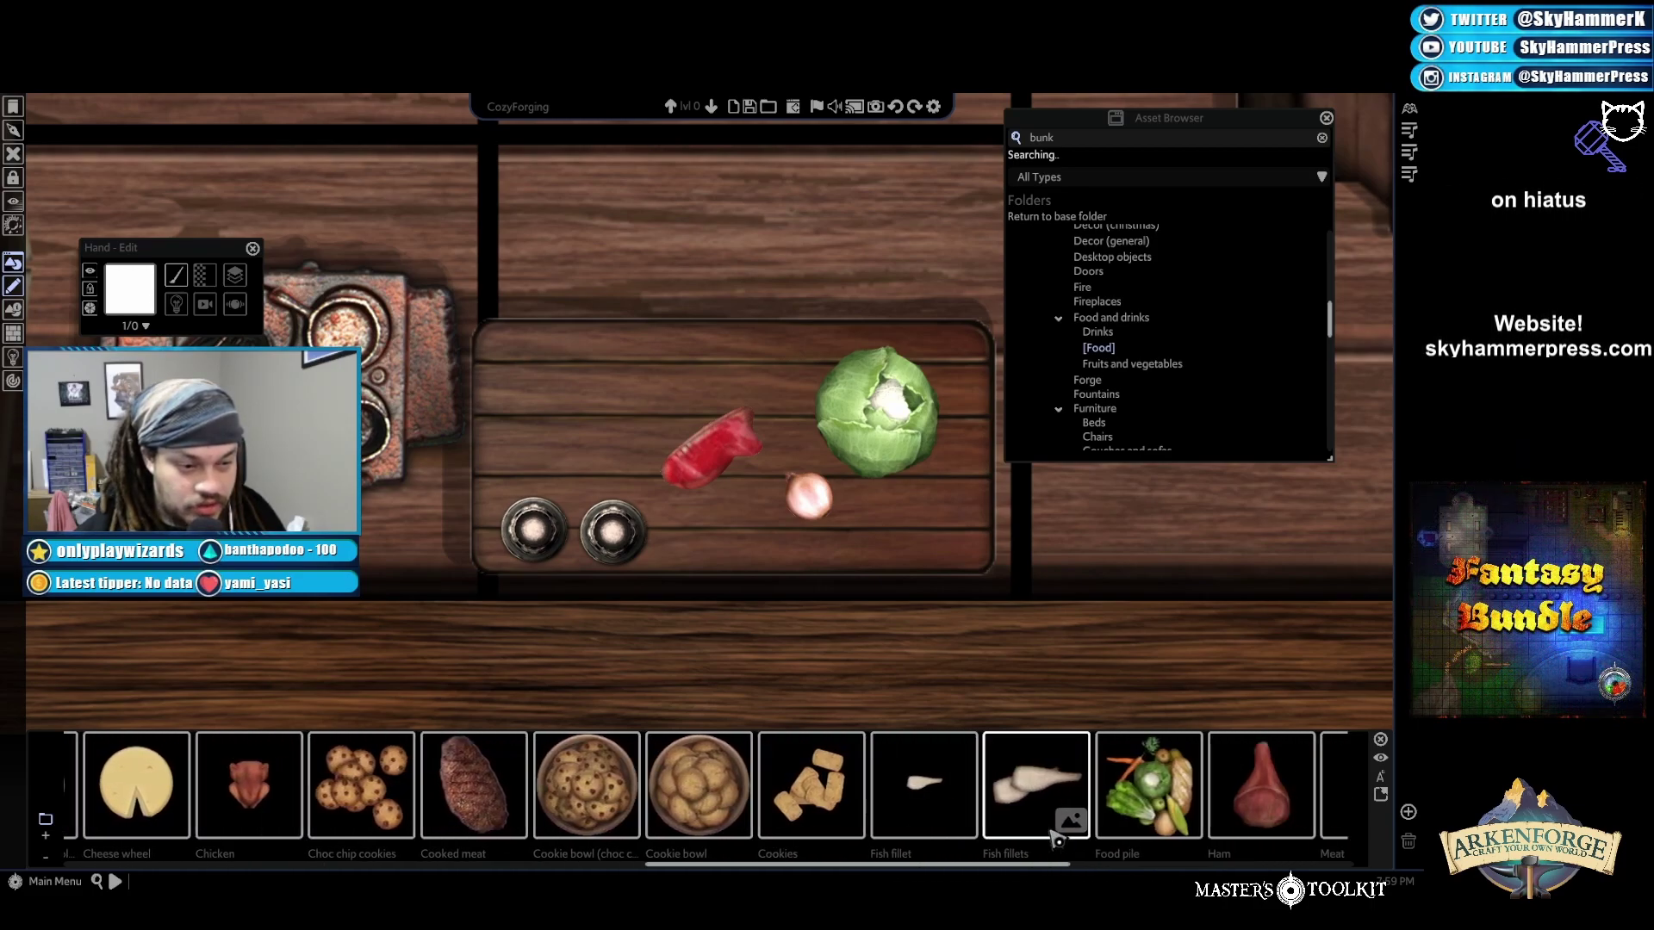
{"action": "scroll", "coordinate": [1055, 842], "scroll_direction": "down", "scroll_amount": 10}
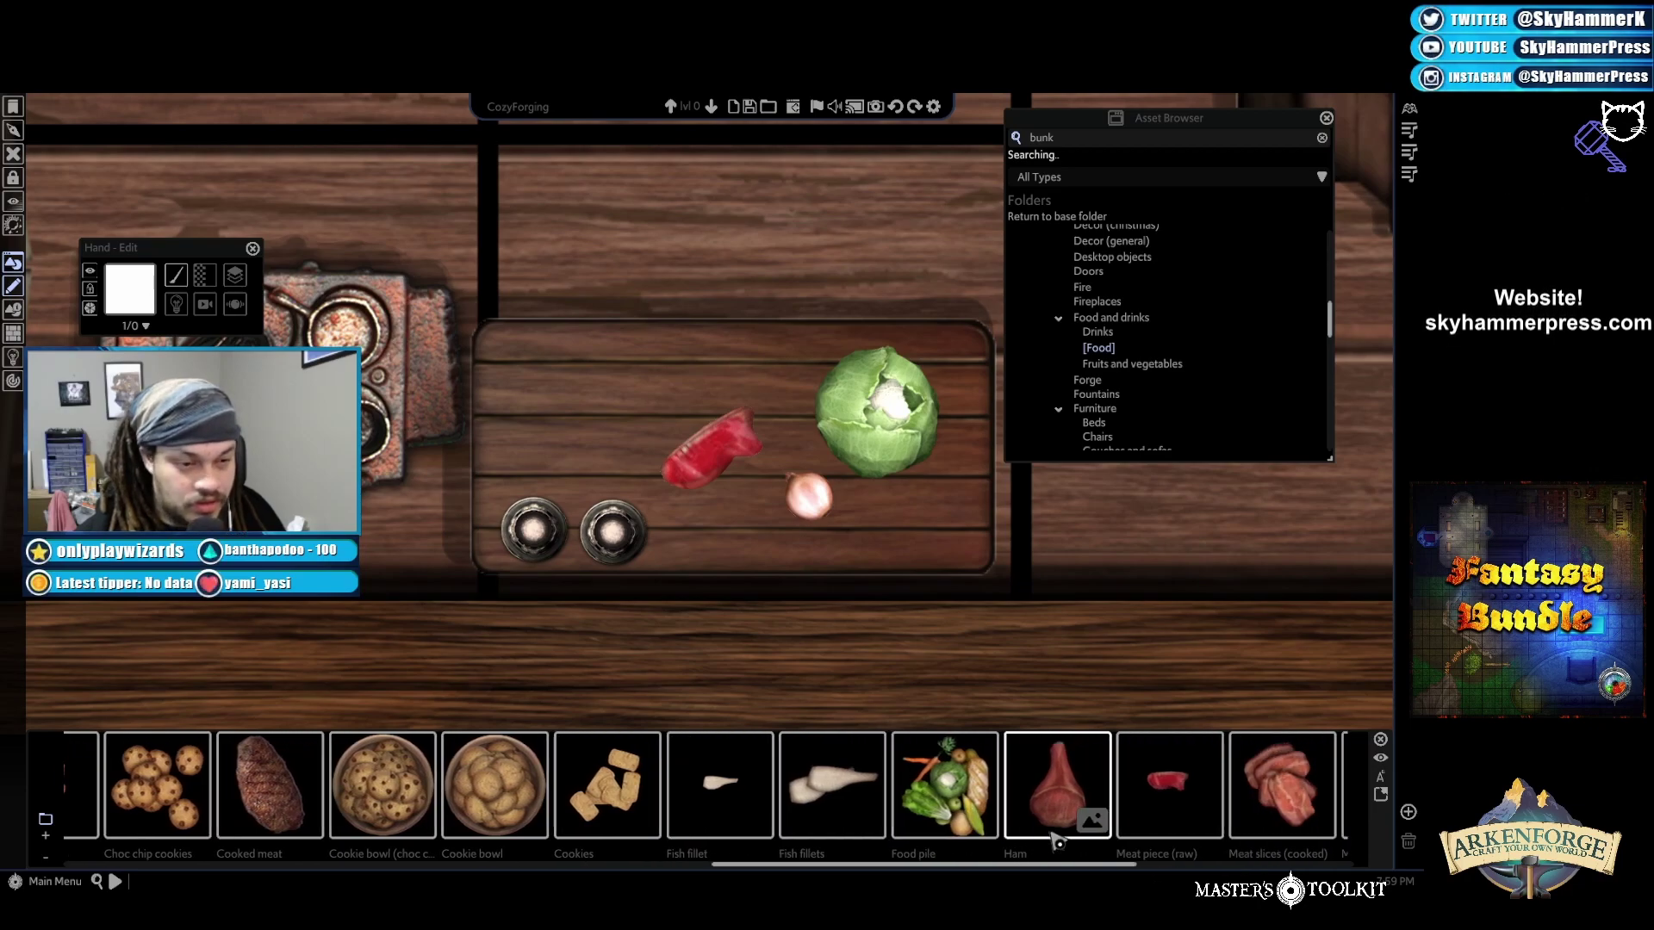
{"action": "scroll", "coordinate": [1058, 849], "scroll_direction": "down", "scroll_amount": 4}
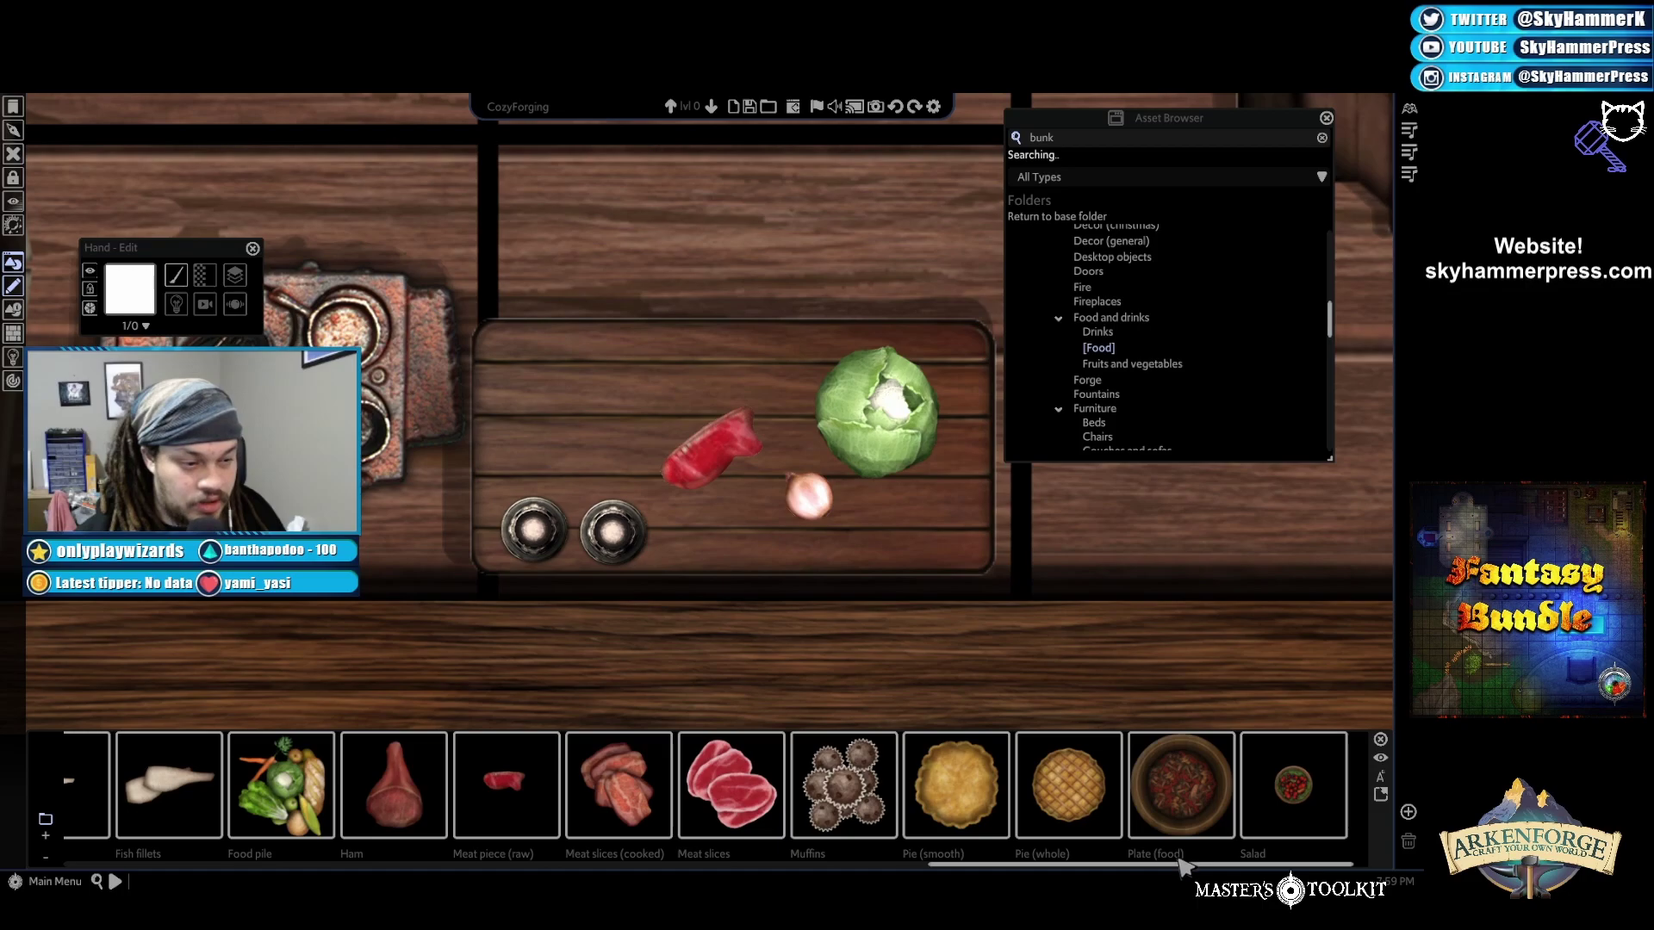
{"action": "left_click_drag", "start_coordinate": [1187, 872], "coordinate": [310, 867]}
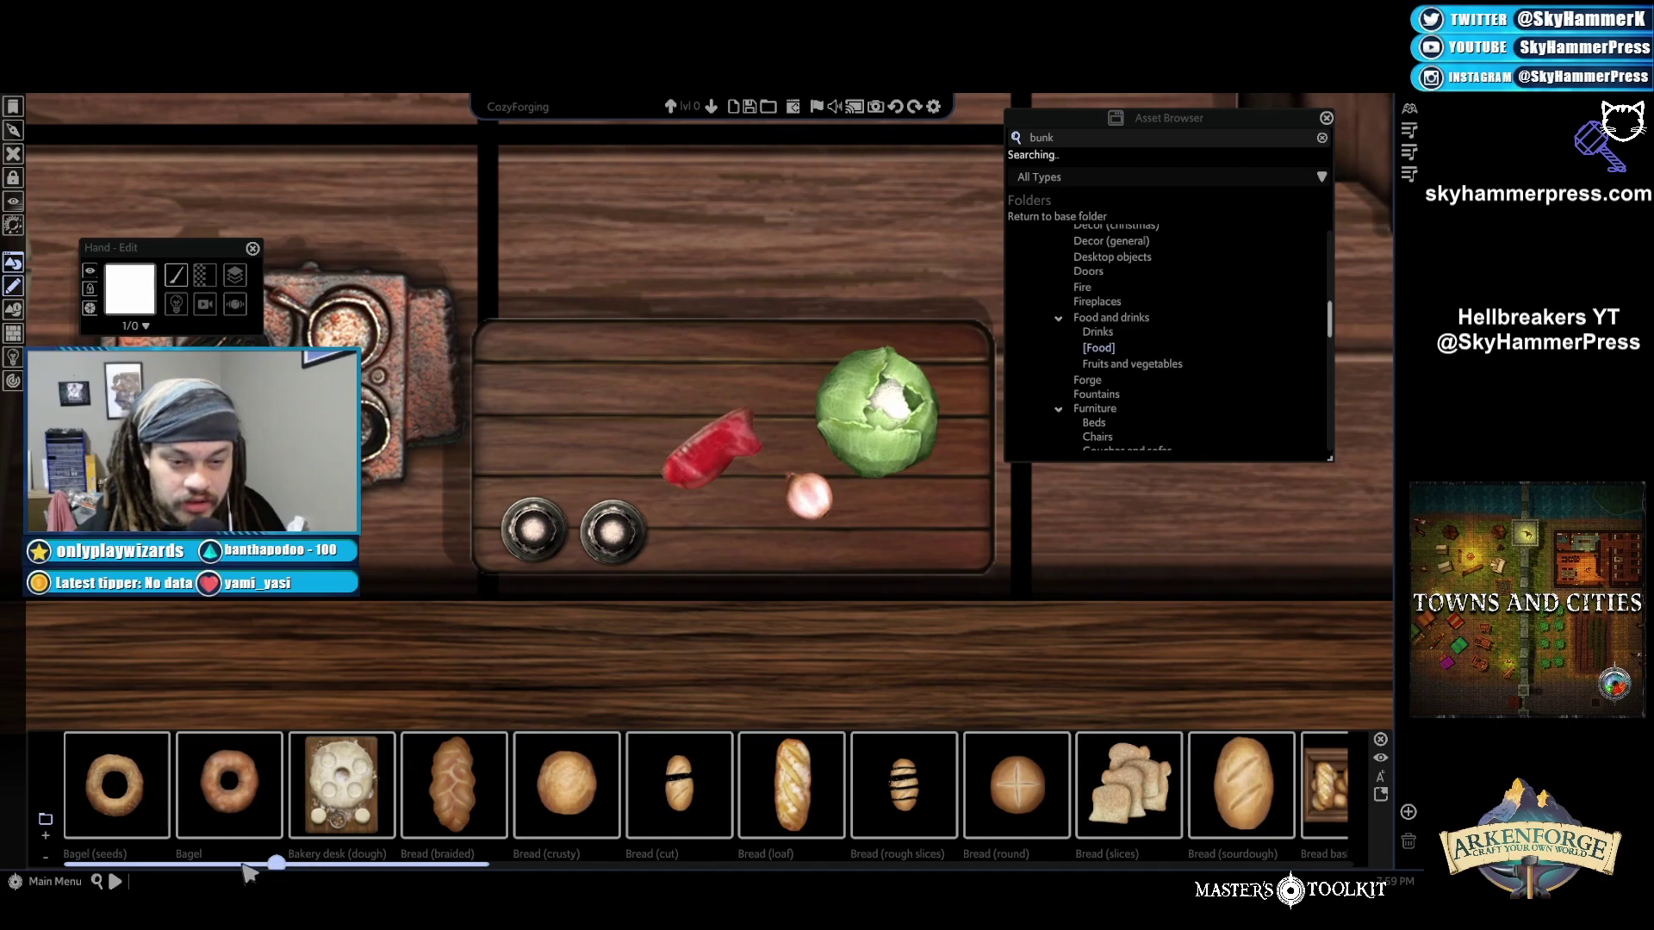
{"action": "left_click", "coordinate": [566, 784]}
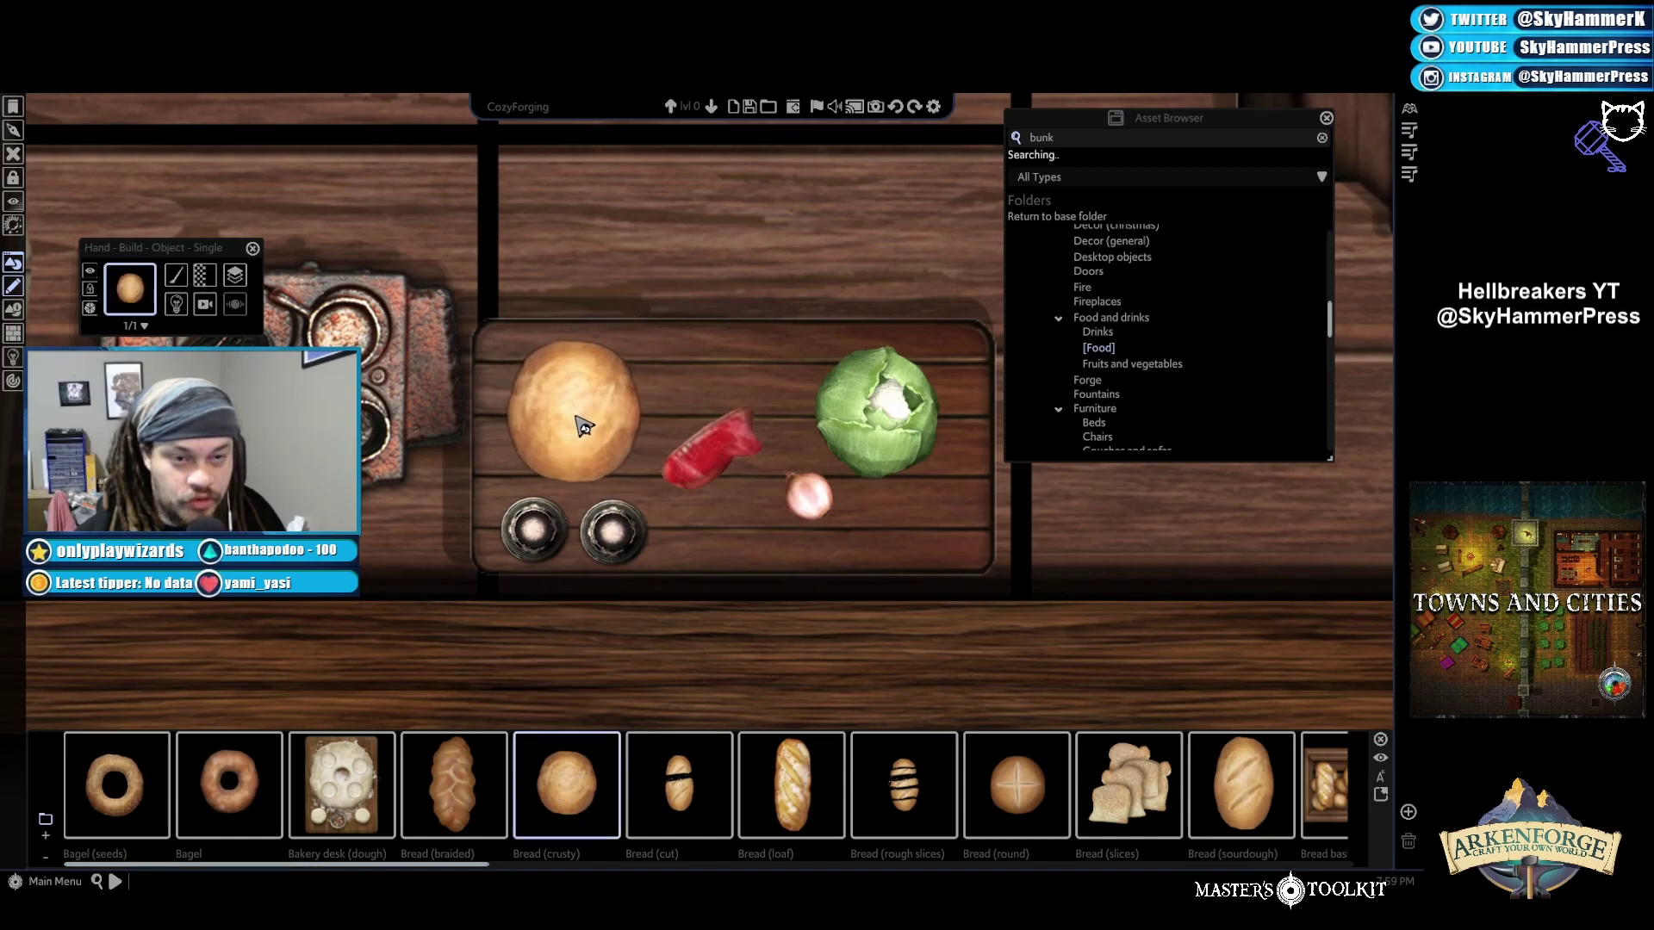
{"action": "left_click", "coordinate": [583, 425]}
Shrink the crusty bread to roughly 60 percent of its size, rotate it clockwise and deselect it
{"action": "right_click", "coordinate": [718, 296]}
{"action": "left_click", "coordinate": [612, 432]}
{"action": "left_click_drag", "start_coordinate": [693, 529], "coordinate": [606, 435]}
{"action": "left_click_drag", "start_coordinate": [557, 325], "coordinate": [663, 362]}
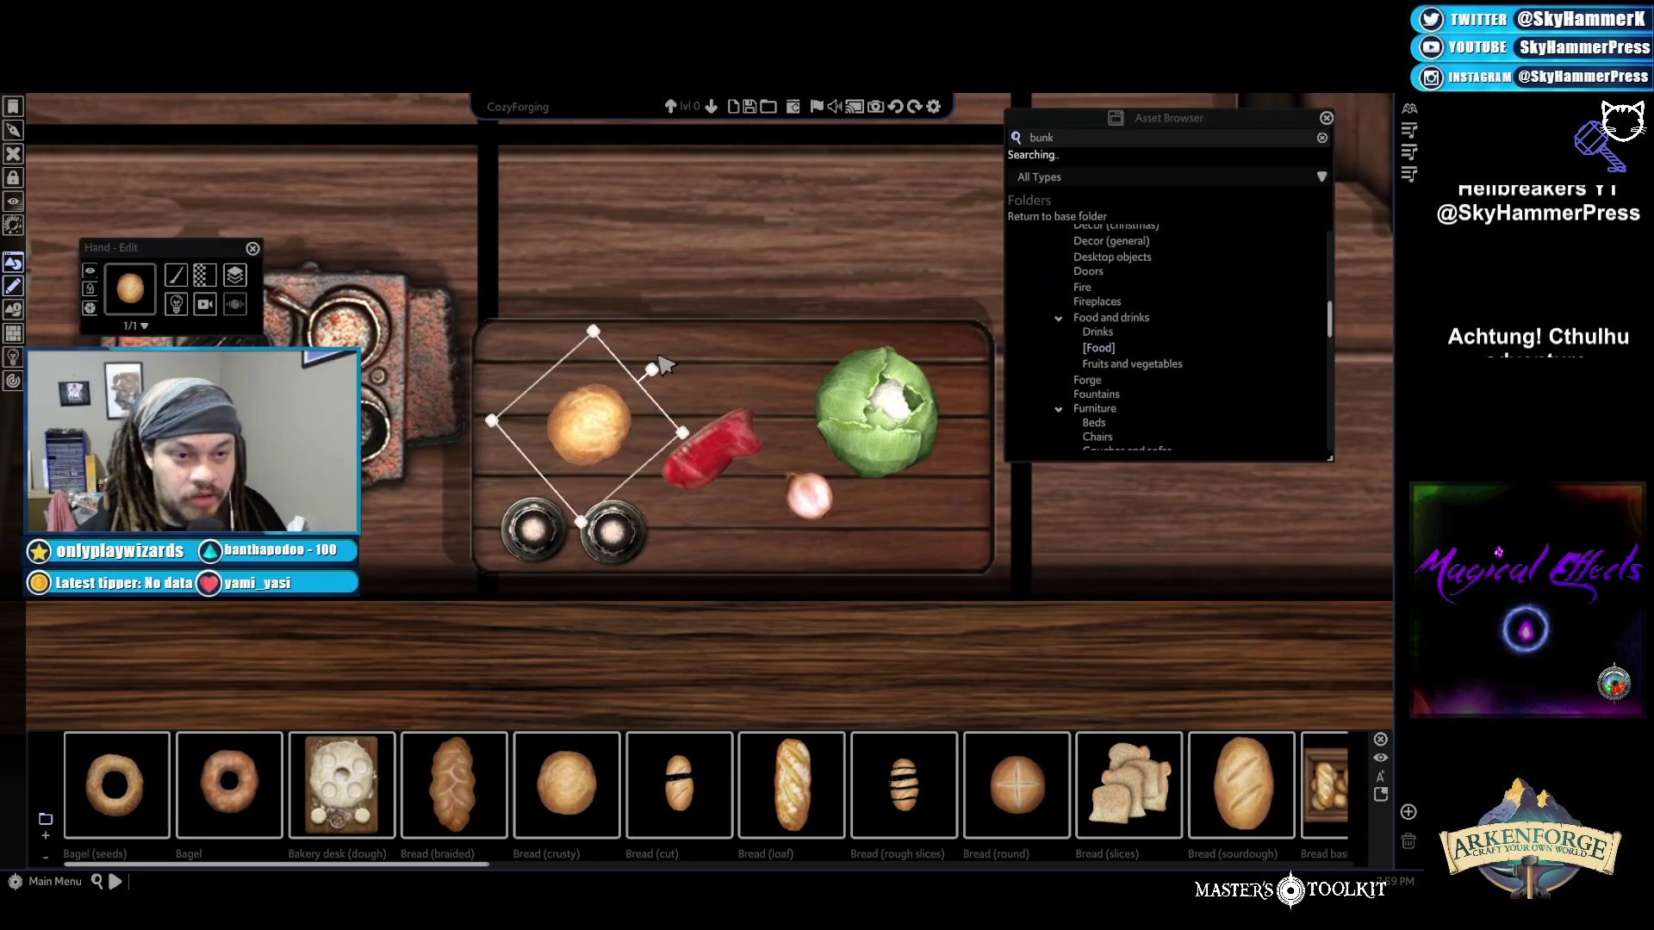
{"action": "left_click", "coordinate": [885, 248]}
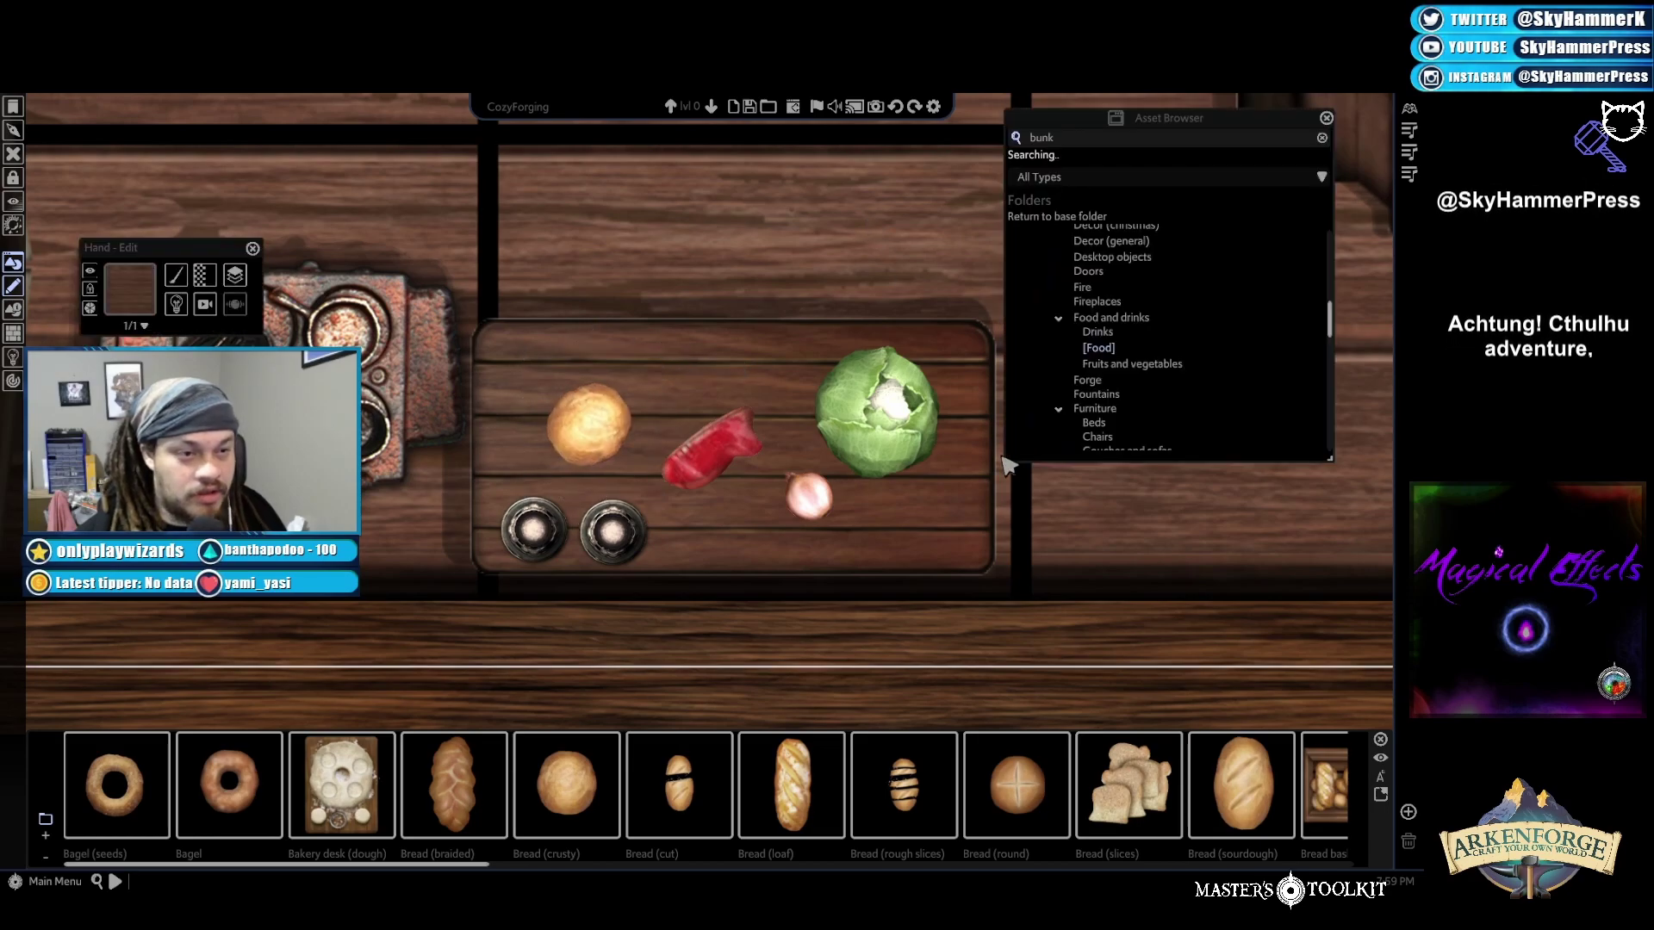
Shrink the cabbage to roughly 80 percent of its size and nudge the onion slightly northwest
{"action": "left_click", "coordinate": [878, 416]}
{"action": "left_click_drag", "start_coordinate": [957, 493], "coordinate": [929, 463]}
{"action": "left_click_drag", "start_coordinate": [881, 414], "coordinate": [875, 448]}
{"action": "left_click_drag", "start_coordinate": [822, 510], "coordinate": [814, 501]}
Nudge the raw meat slightly west and shift the cabbage and onion southeast to space out the food on the table
{"action": "left_click", "coordinate": [729, 443]}
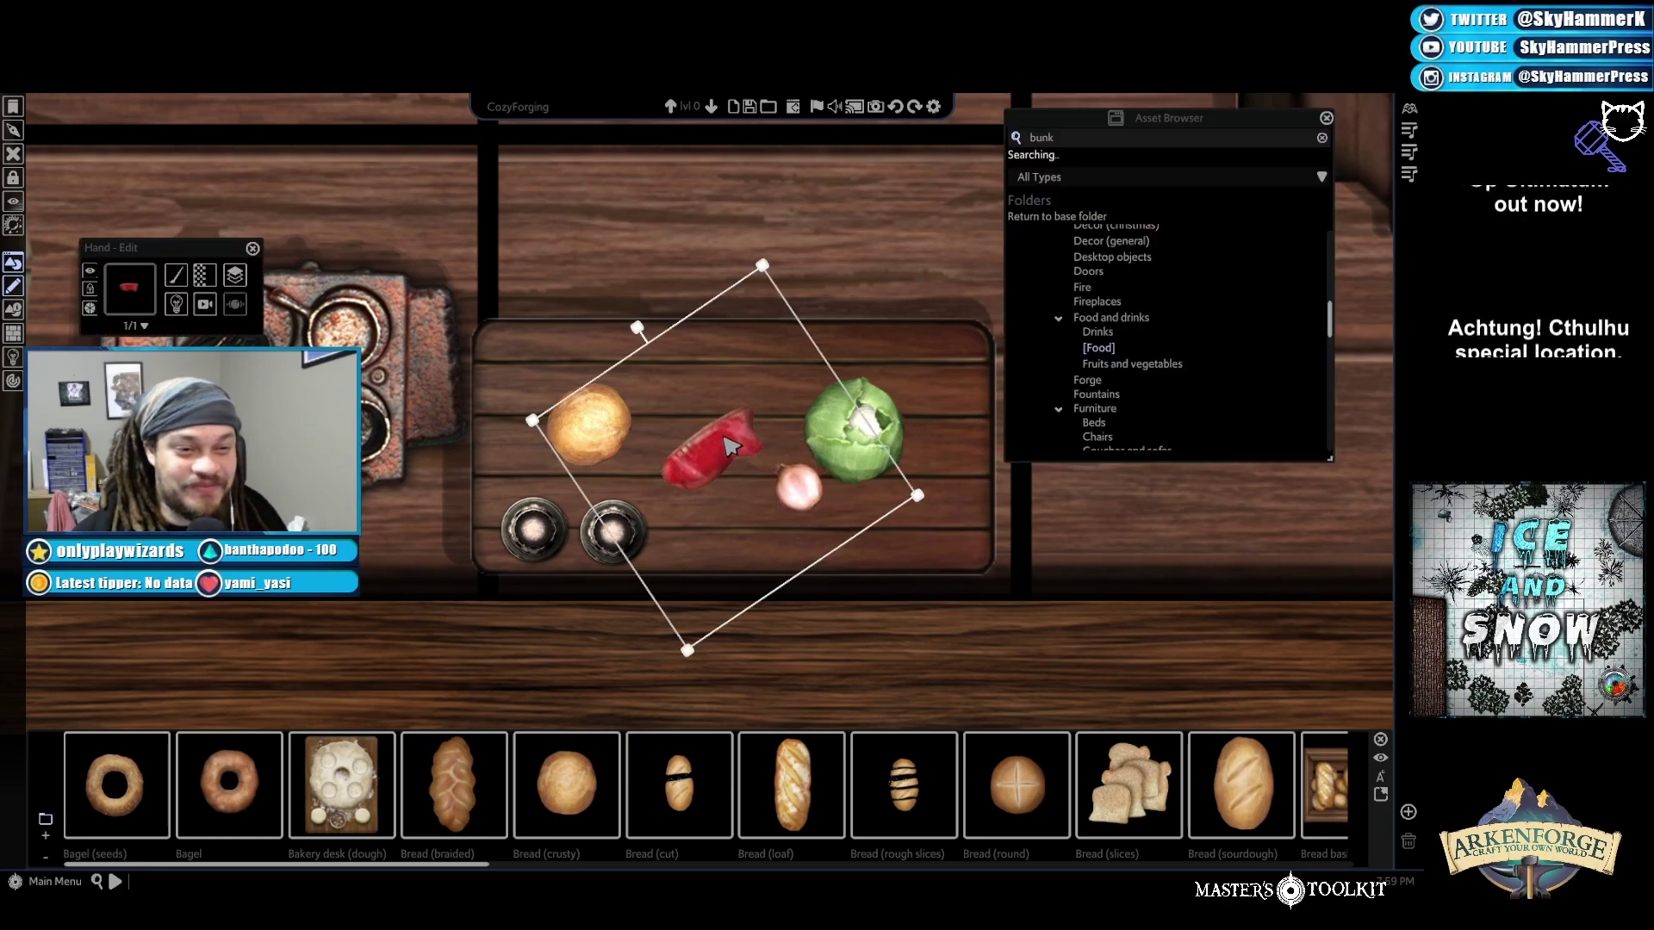
{"action": "left_click_drag", "start_coordinate": [734, 458], "coordinate": [725, 459]}
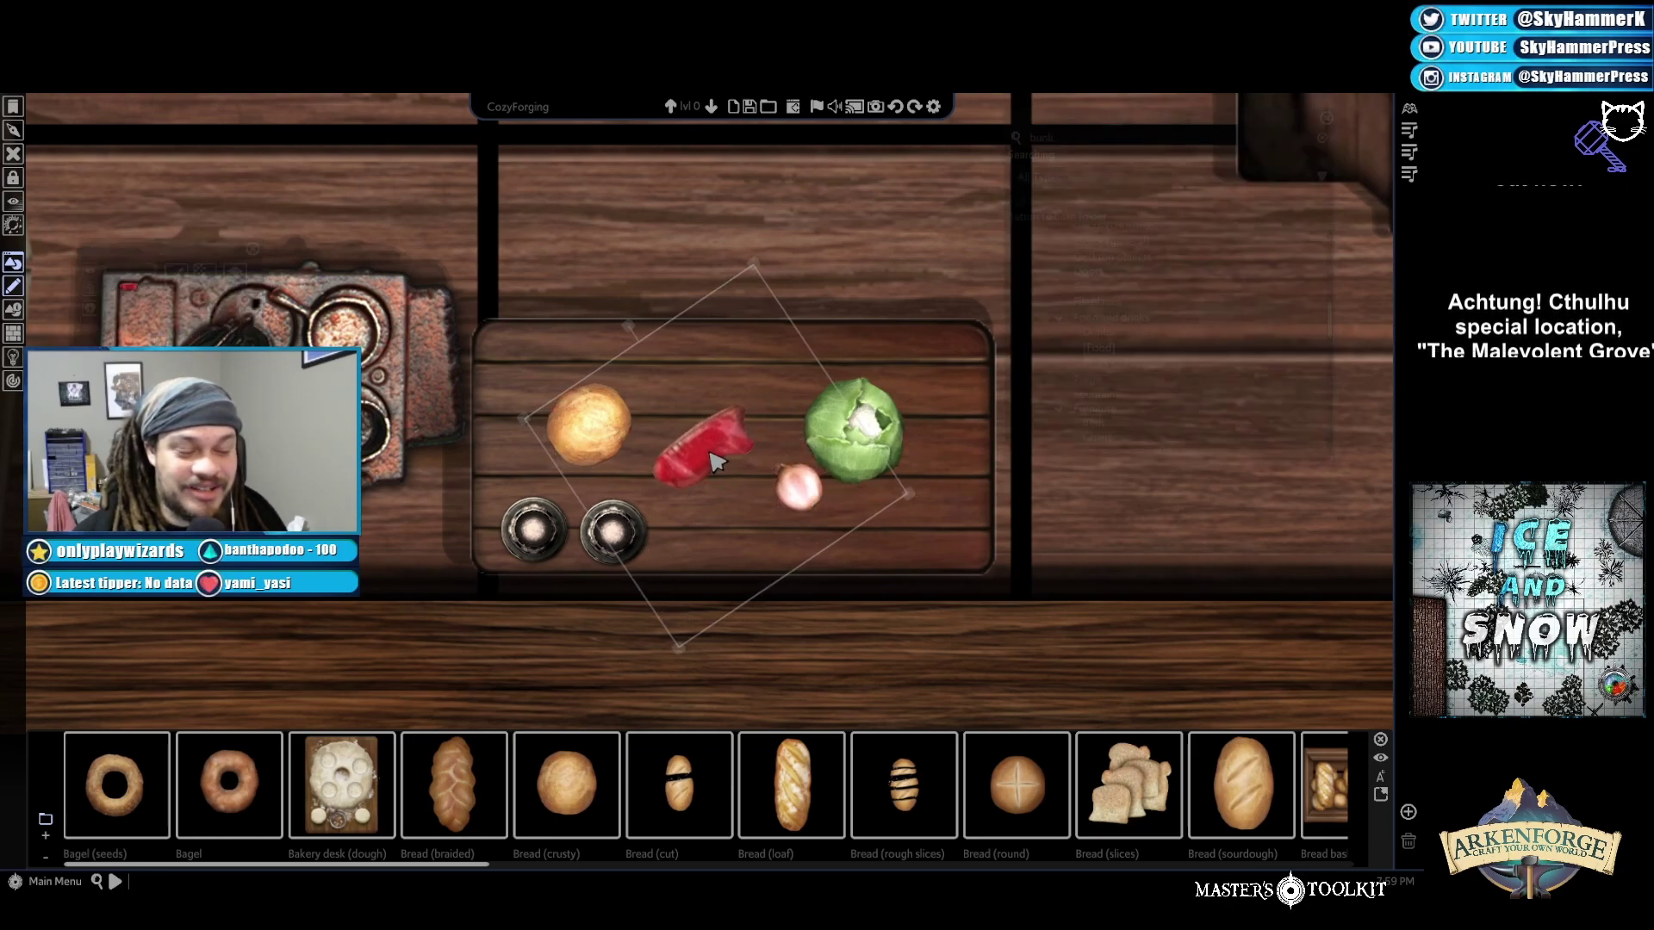
{"action": "left_click", "coordinate": [865, 437]}
{"action": "left_click_drag", "start_coordinate": [865, 438], "coordinate": [896, 453]}
{"action": "left_click", "coordinate": [803, 495]}
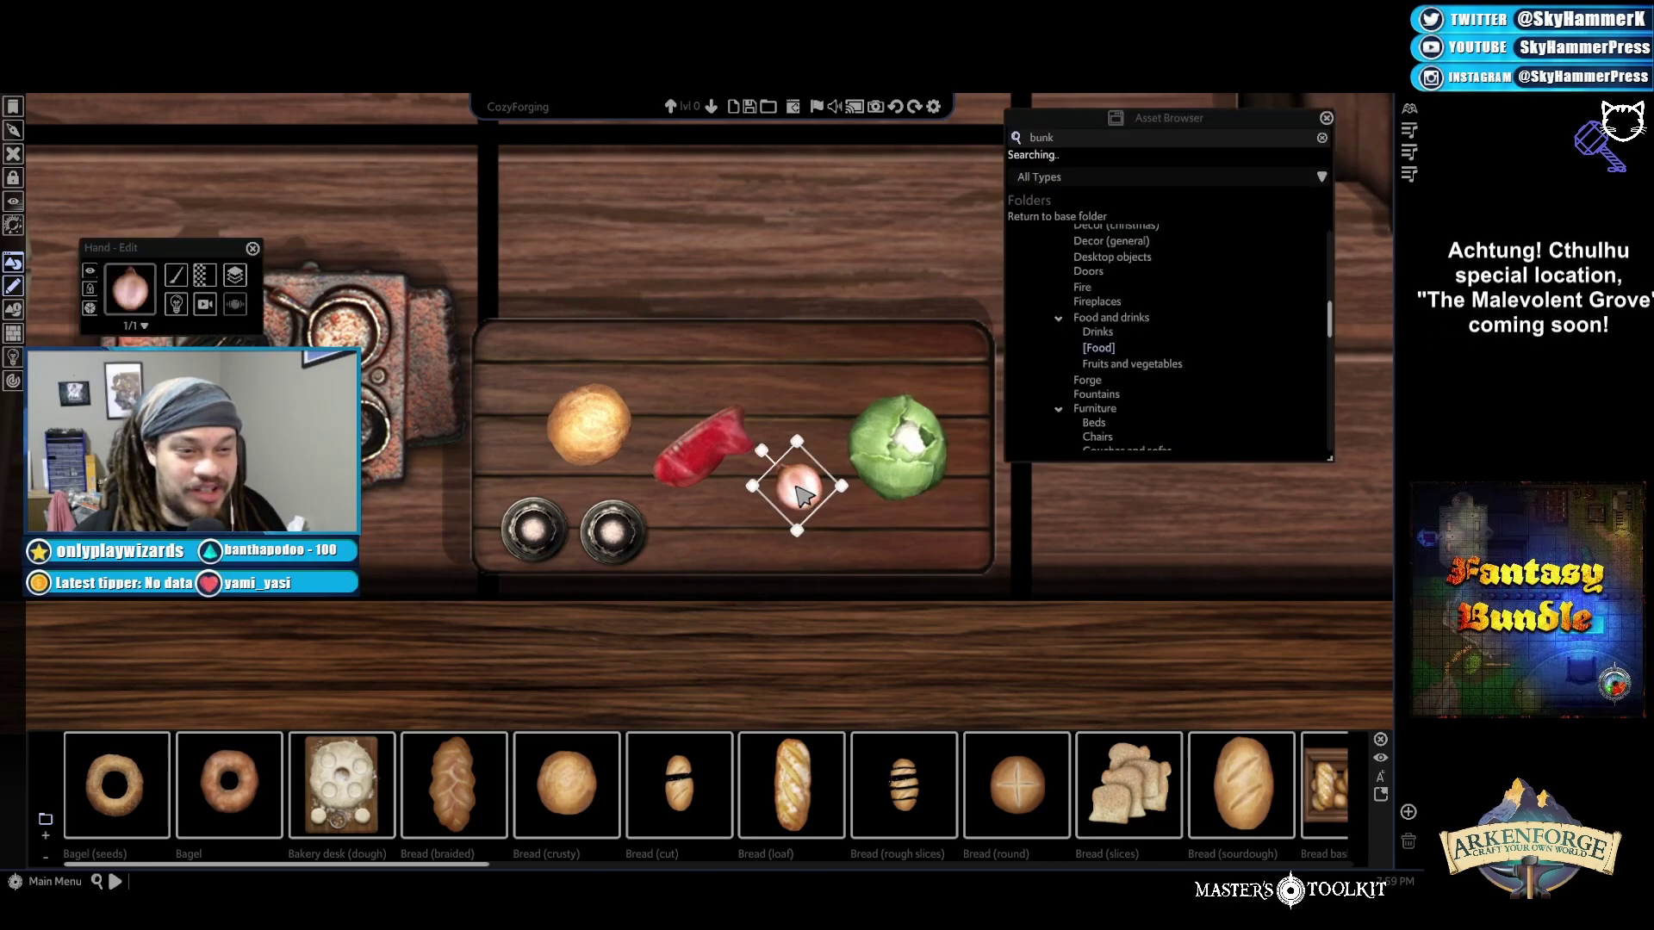
{"action": "left_click_drag", "start_coordinate": [804, 495], "coordinate": [852, 520]}
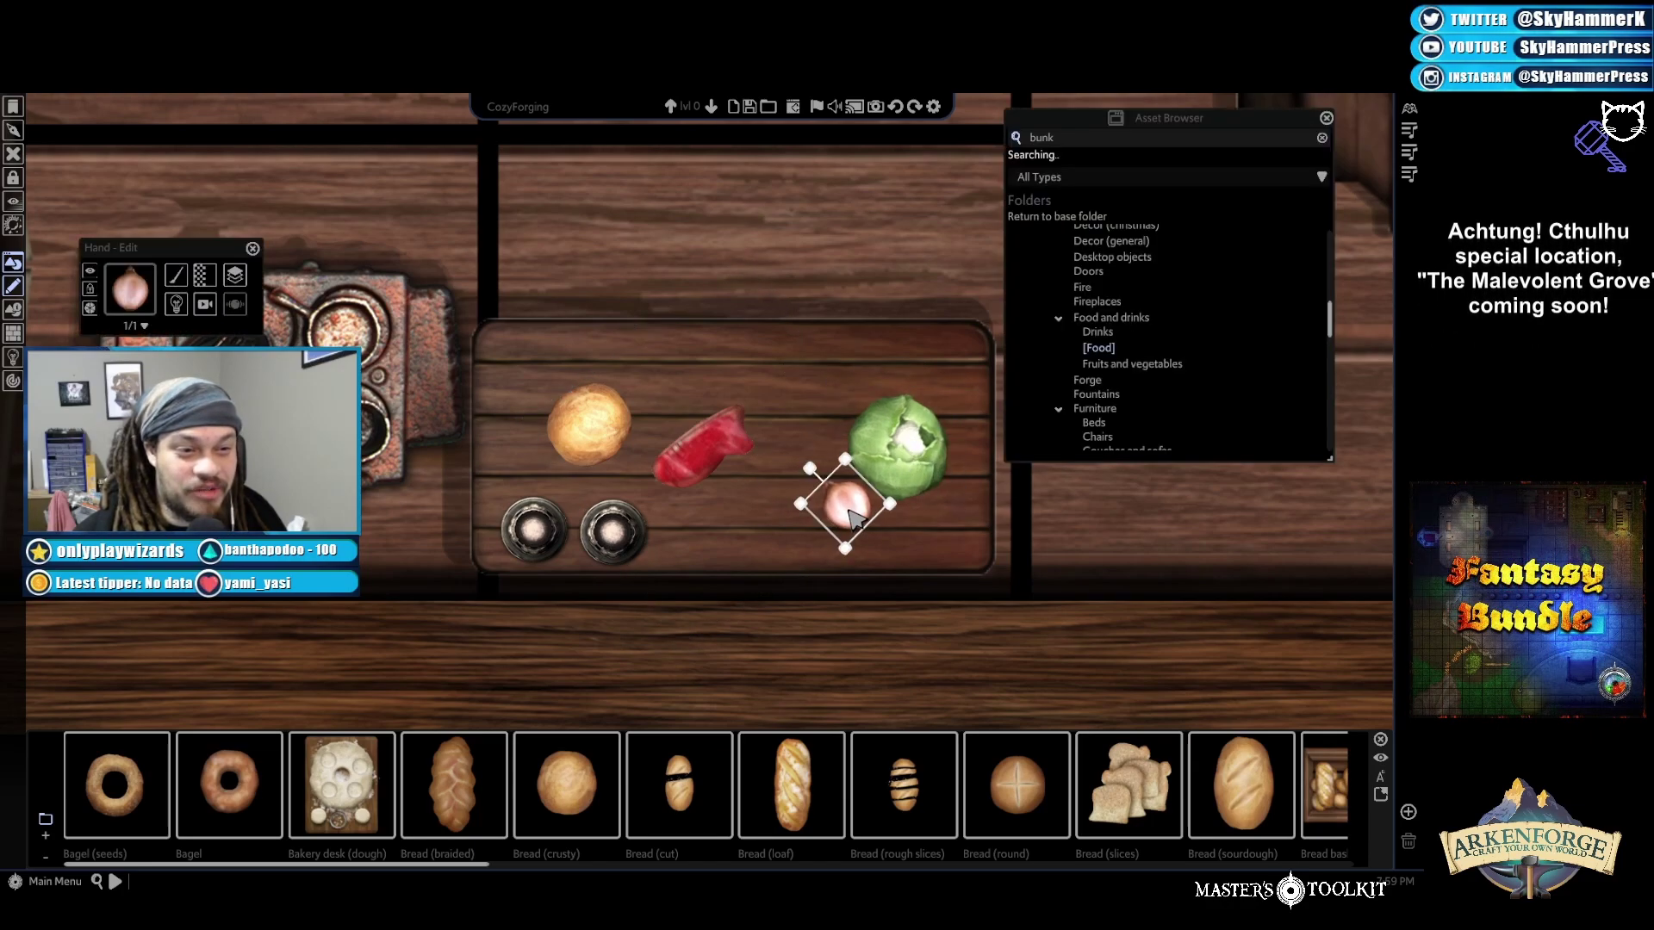
{"action": "left_click", "coordinate": [1131, 529]}
Browse the asset folders, including Decor (general), and open the Chairs folder under Furniture
{"action": "scroll", "coordinate": [983, 564], "scroll_direction": "down", "scroll_amount": 2}
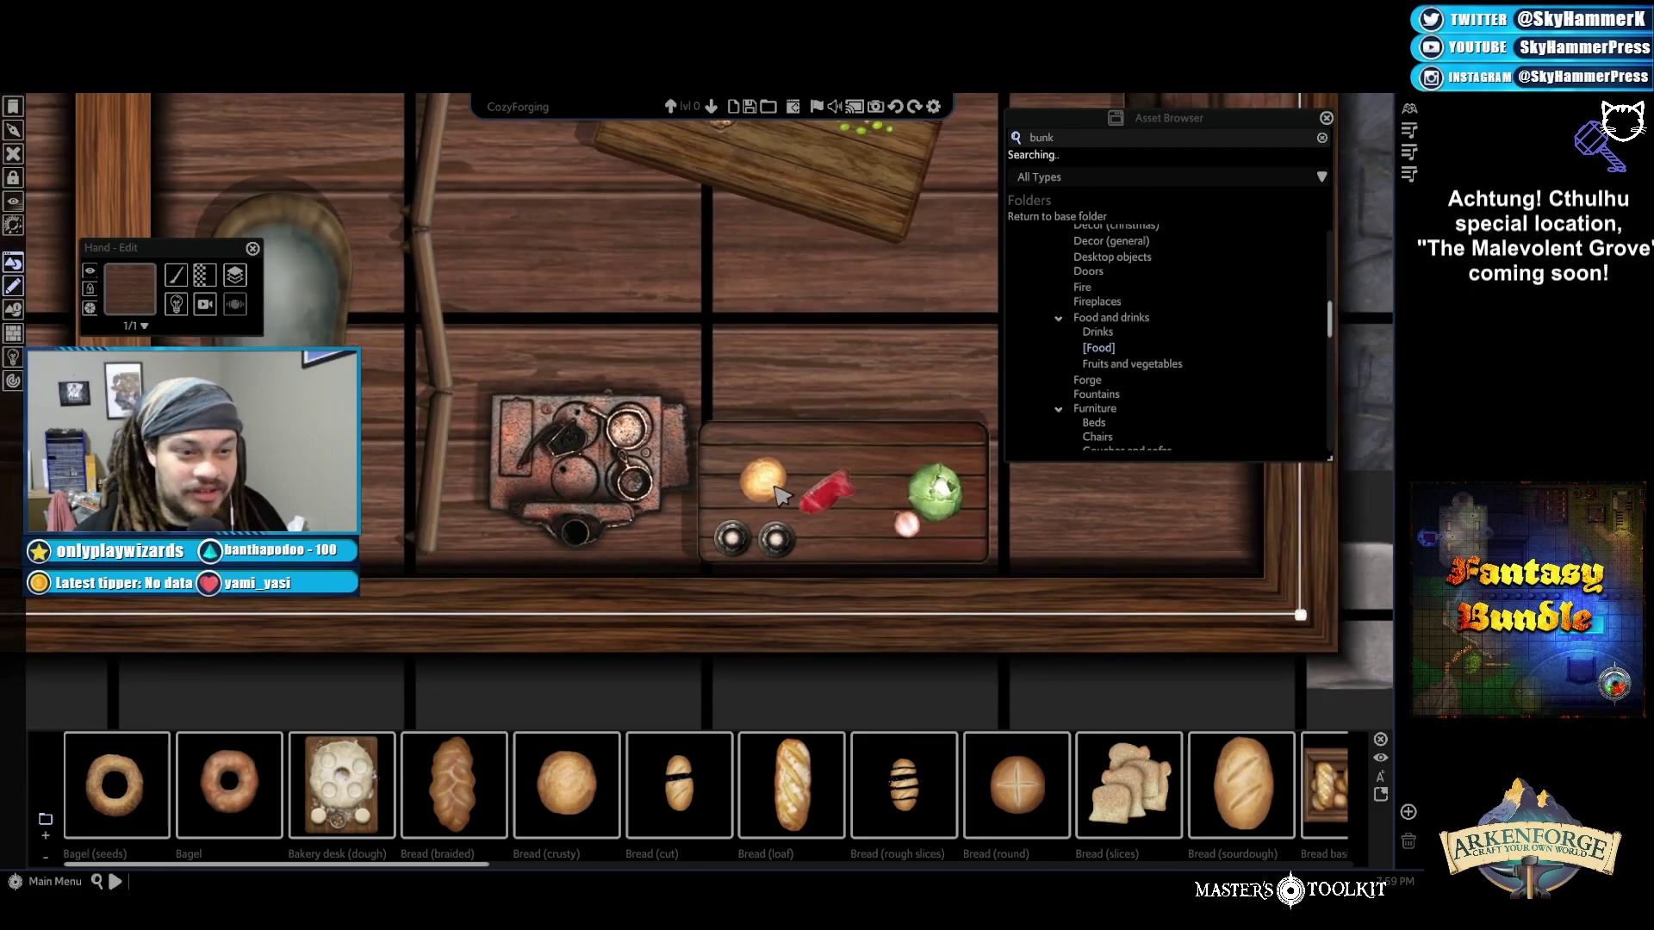
{"action": "scroll", "coordinate": [819, 467], "scroll_direction": "down", "scroll_amount": 4}
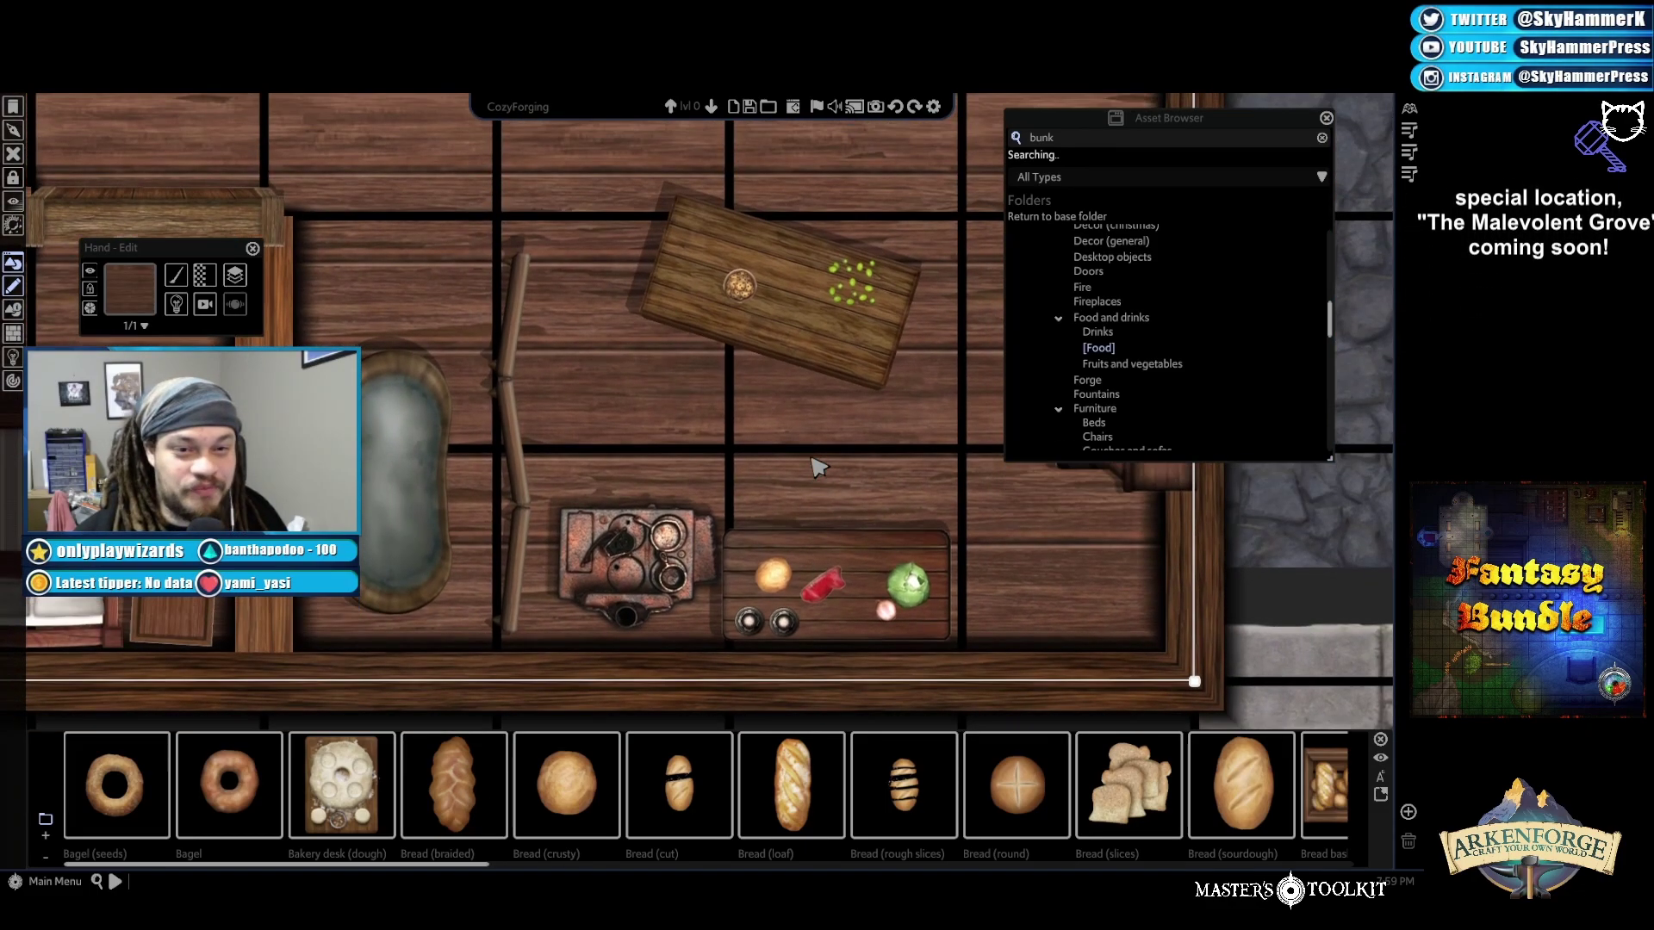
{"action": "key", "text": "Up"}
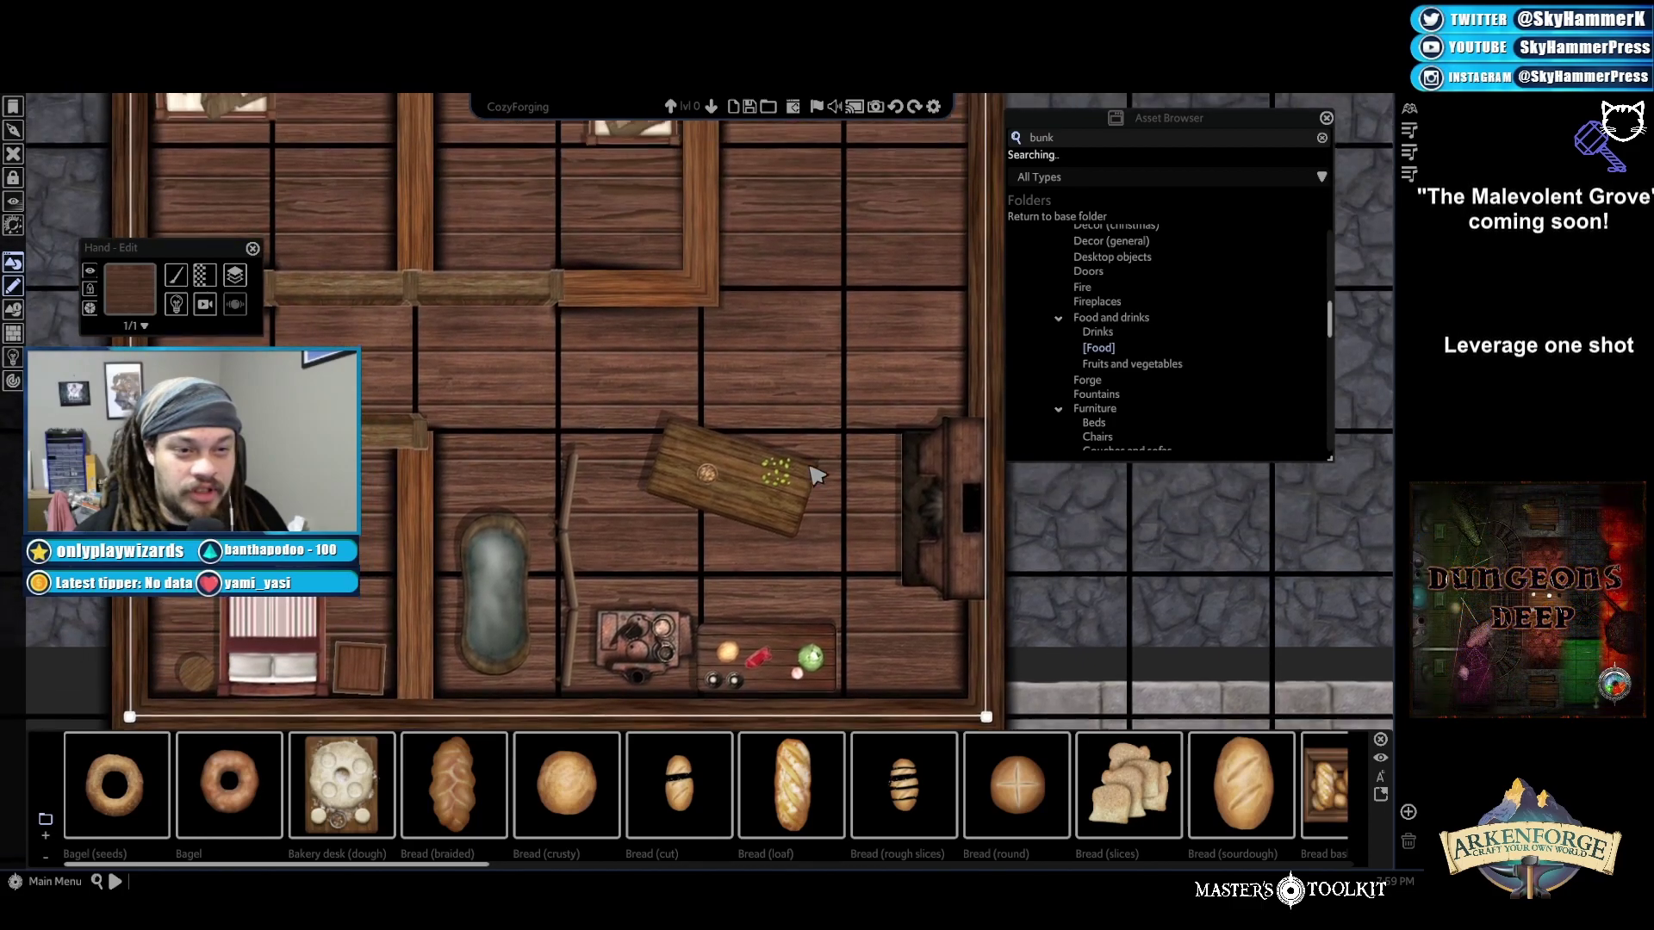
{"action": "scroll", "coordinate": [1175, 346], "scroll_direction": "up", "scroll_amount": 2}
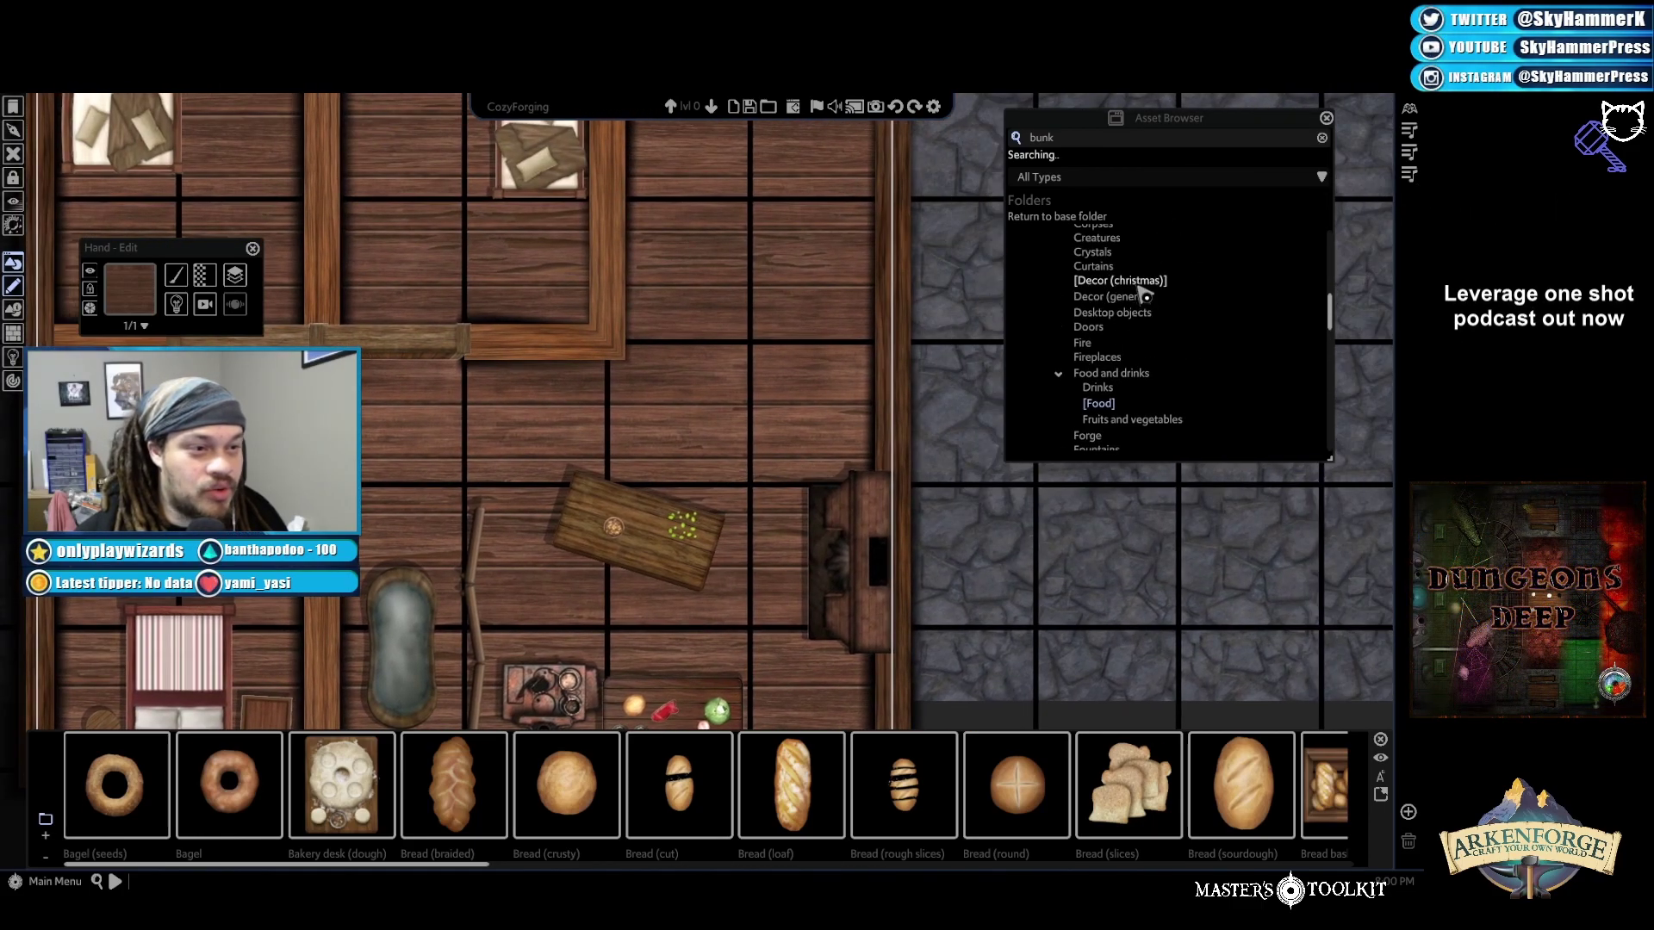
{"action": "left_click", "coordinate": [1146, 298]}
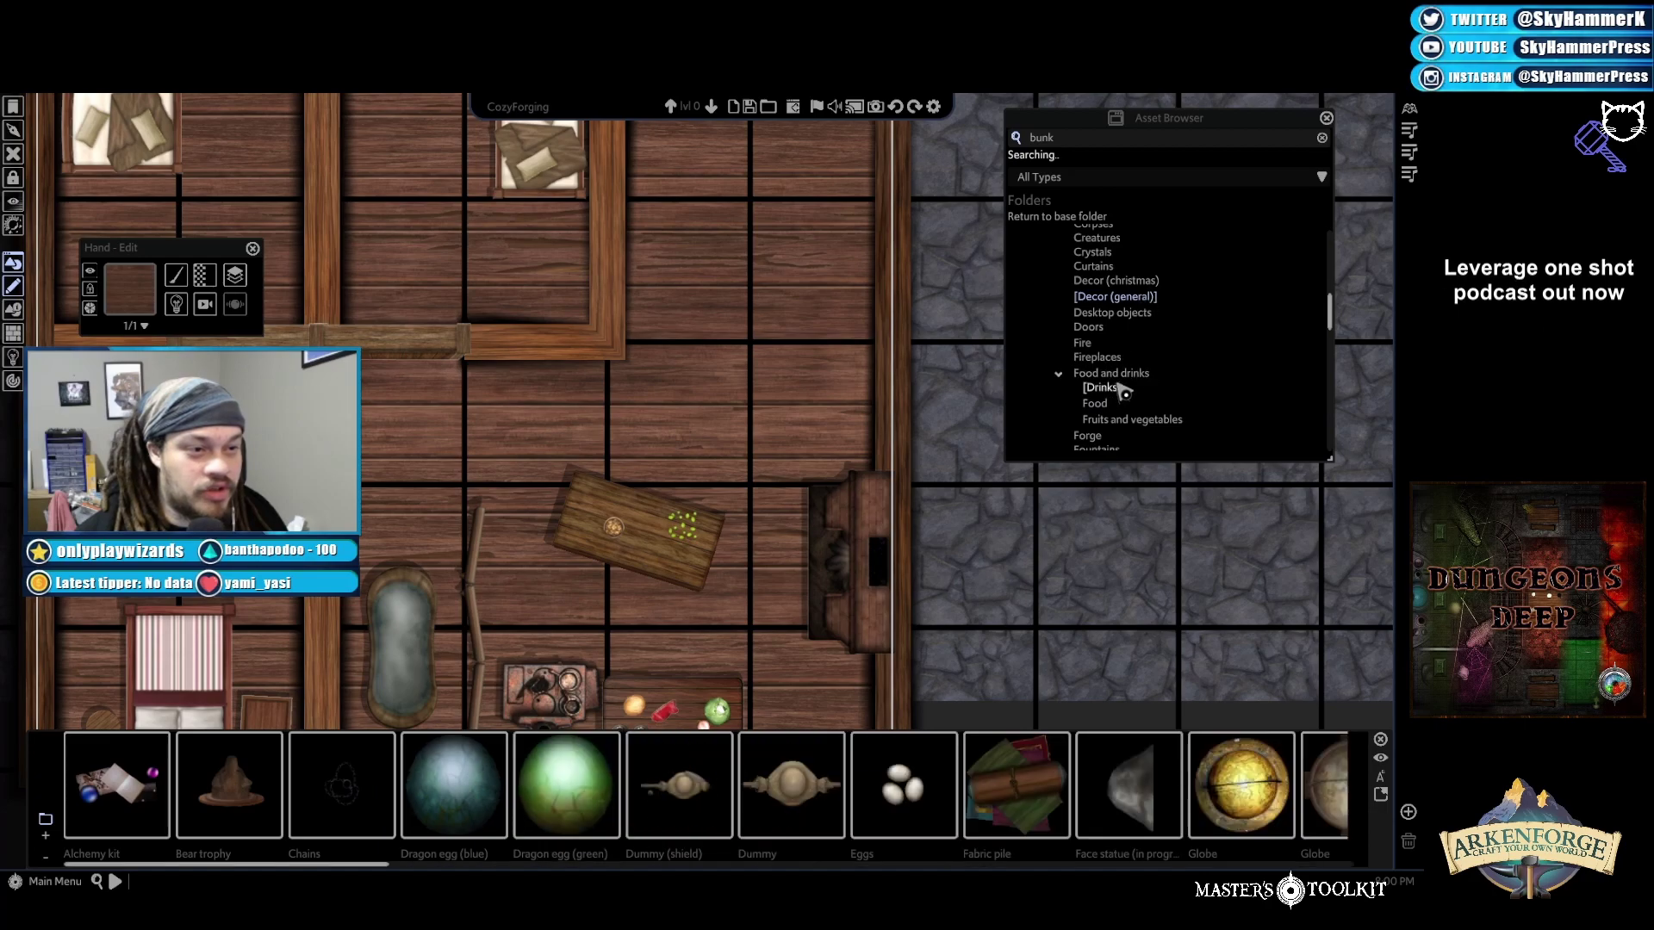
{"action": "scroll", "coordinate": [1125, 364], "scroll_direction": "up", "scroll_amount": 10}
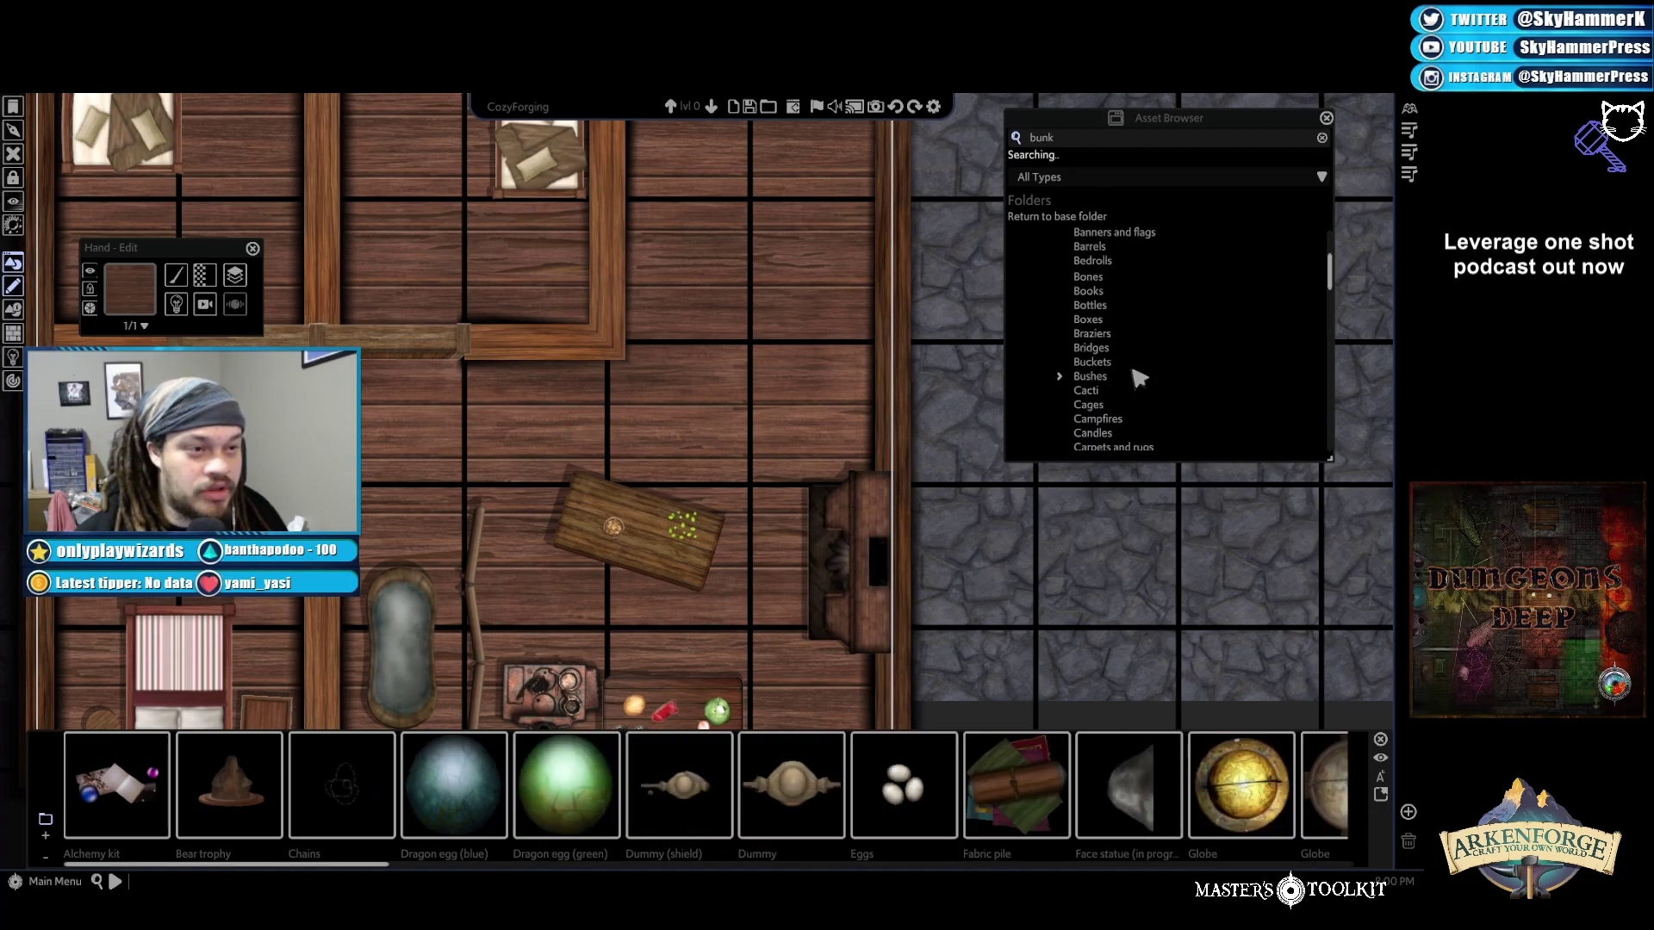
{"action": "scroll", "coordinate": [1139, 377], "scroll_direction": "down", "scroll_amount": 10}
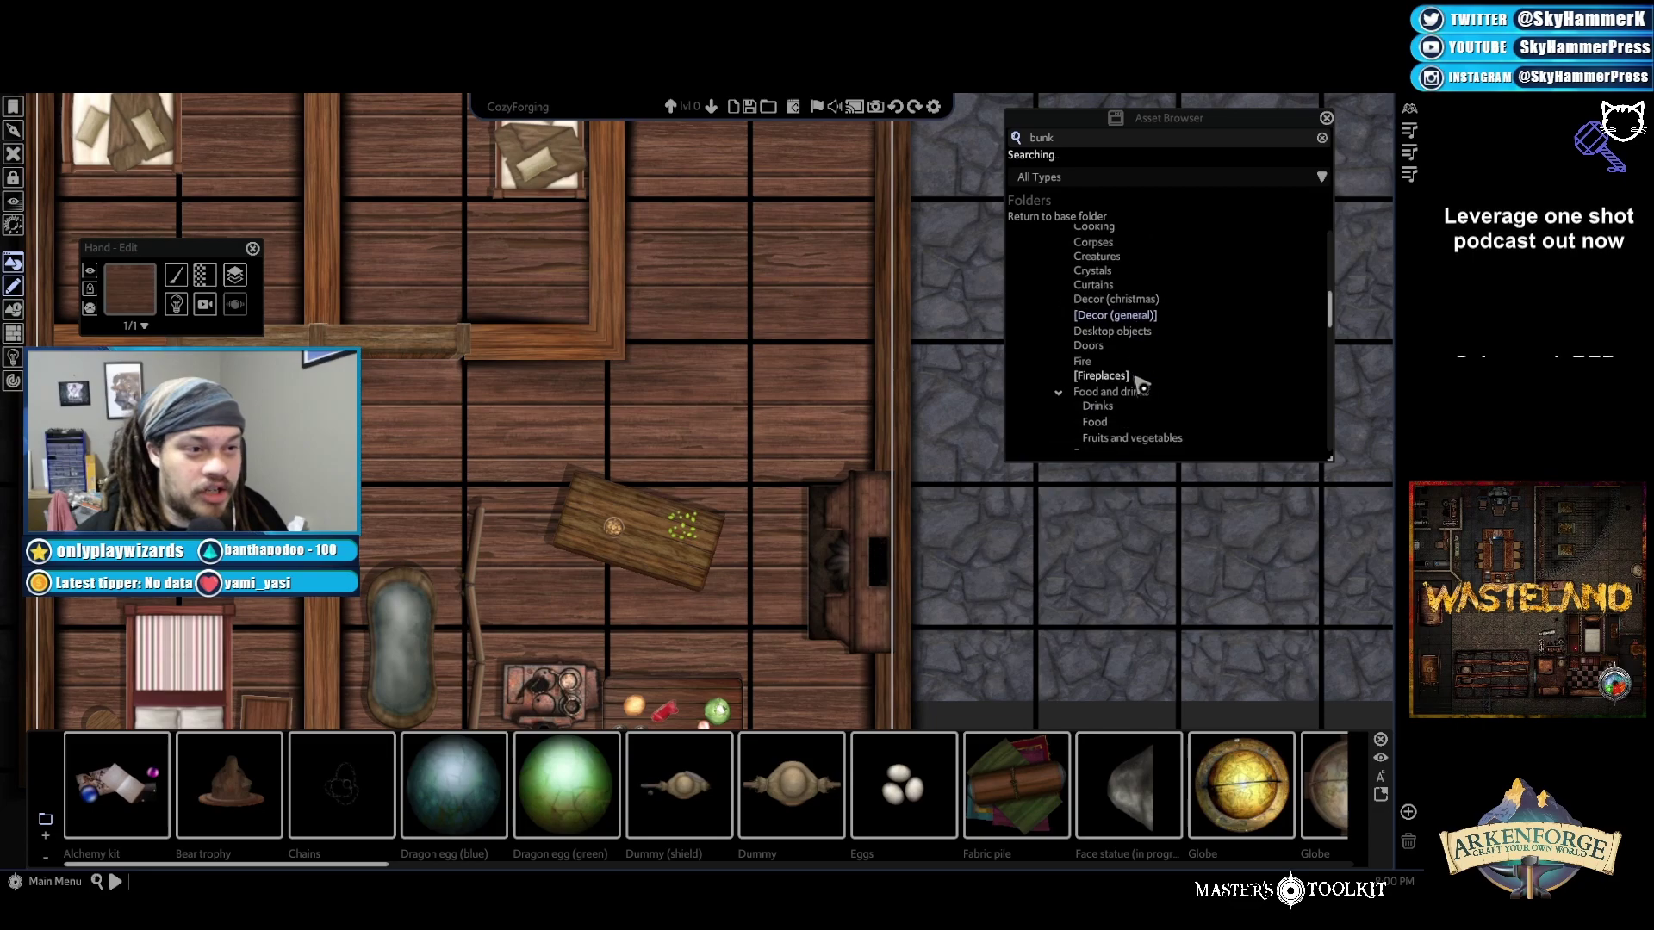
{"action": "scroll", "coordinate": [1155, 370], "scroll_direction": "down", "scroll_amount": 3}
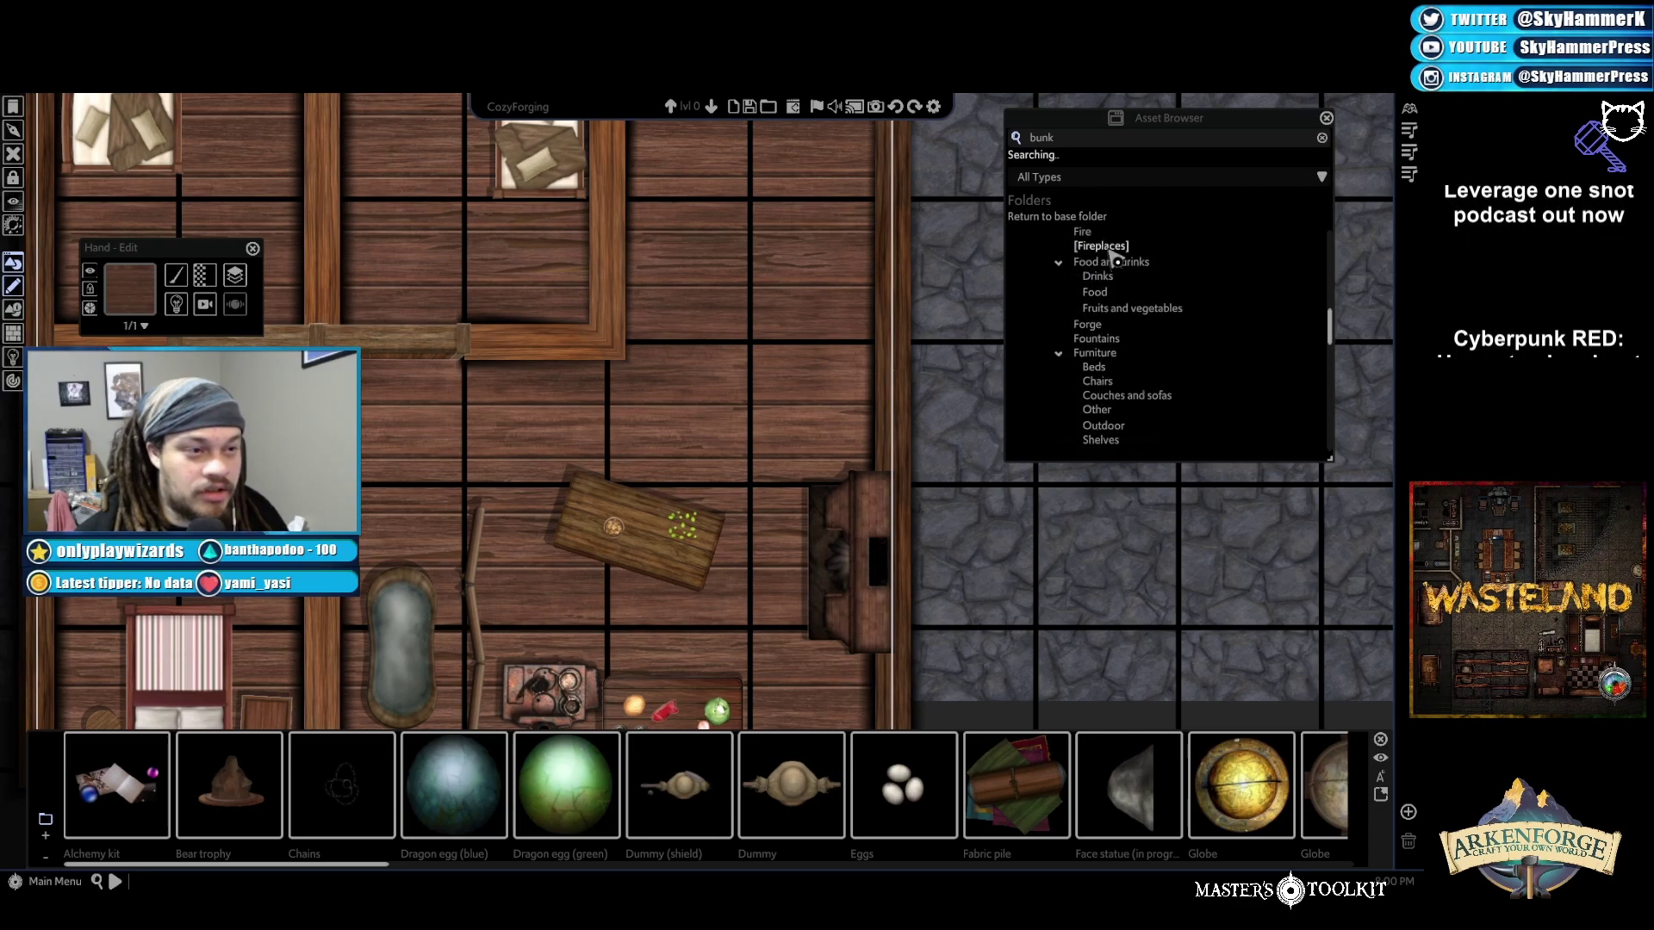
{"action": "left_click", "coordinate": [1110, 383]}
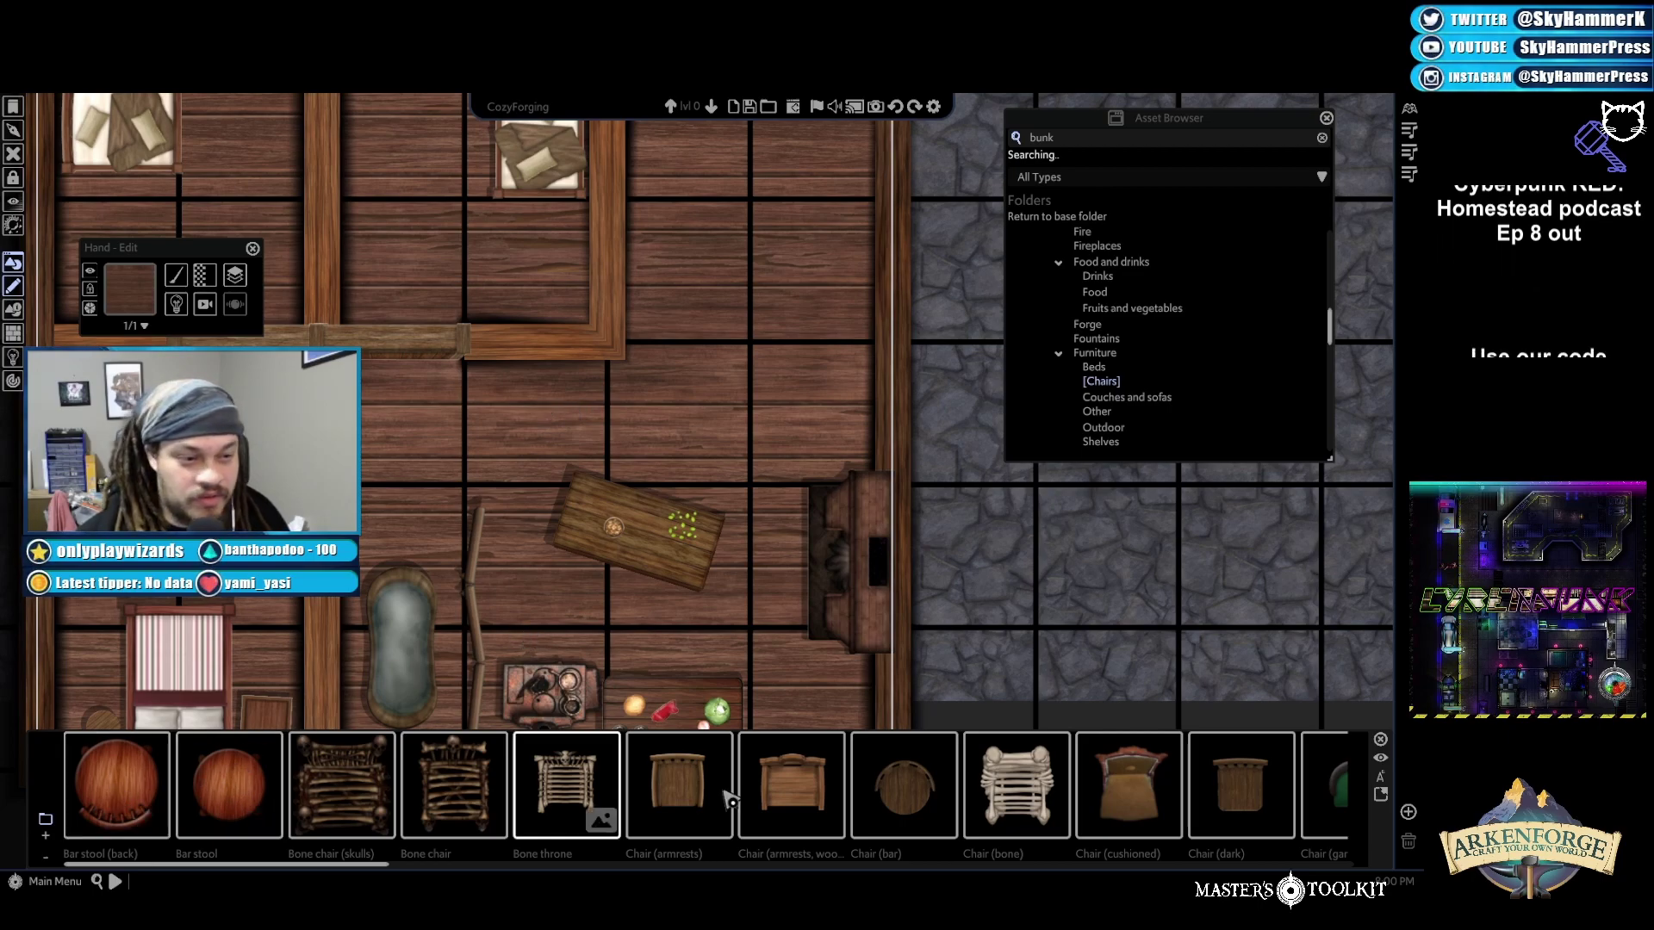
Place a Chair (square) asset just north of the tilted table in the main room
{"action": "scroll", "coordinate": [814, 801], "scroll_direction": "down", "scroll_amount": 1}
{"action": "scroll", "coordinate": [823, 807], "scroll_direction": "down", "scroll_amount": 2}
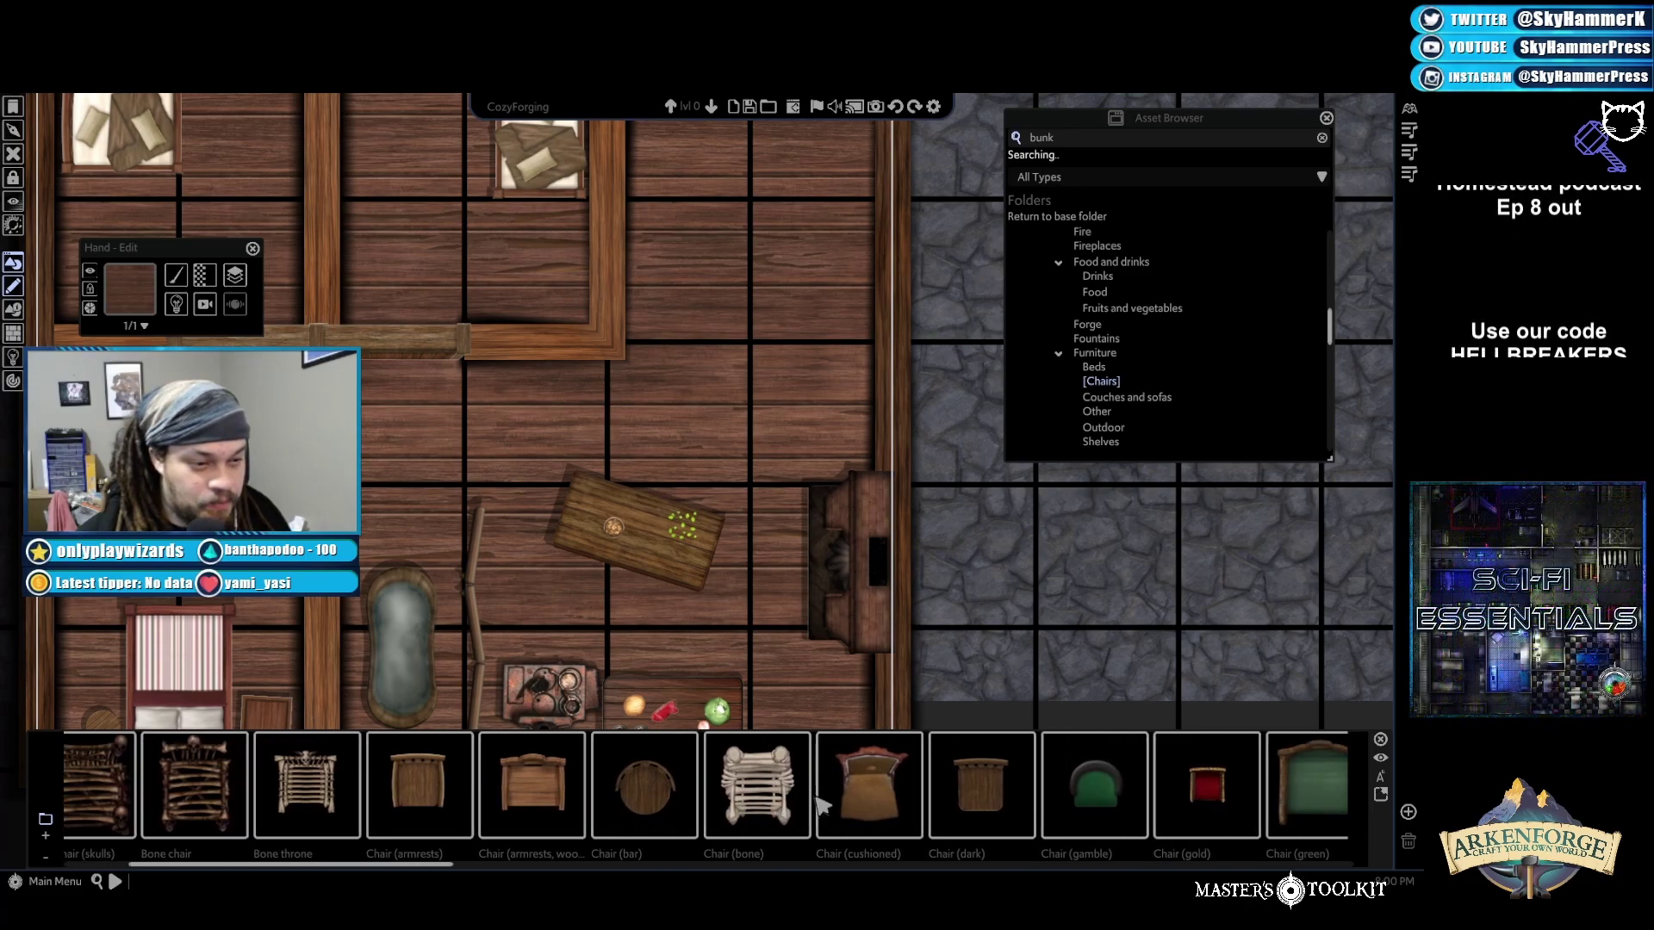
{"action": "scroll", "coordinate": [857, 819], "scroll_direction": "down", "scroll_amount": 6}
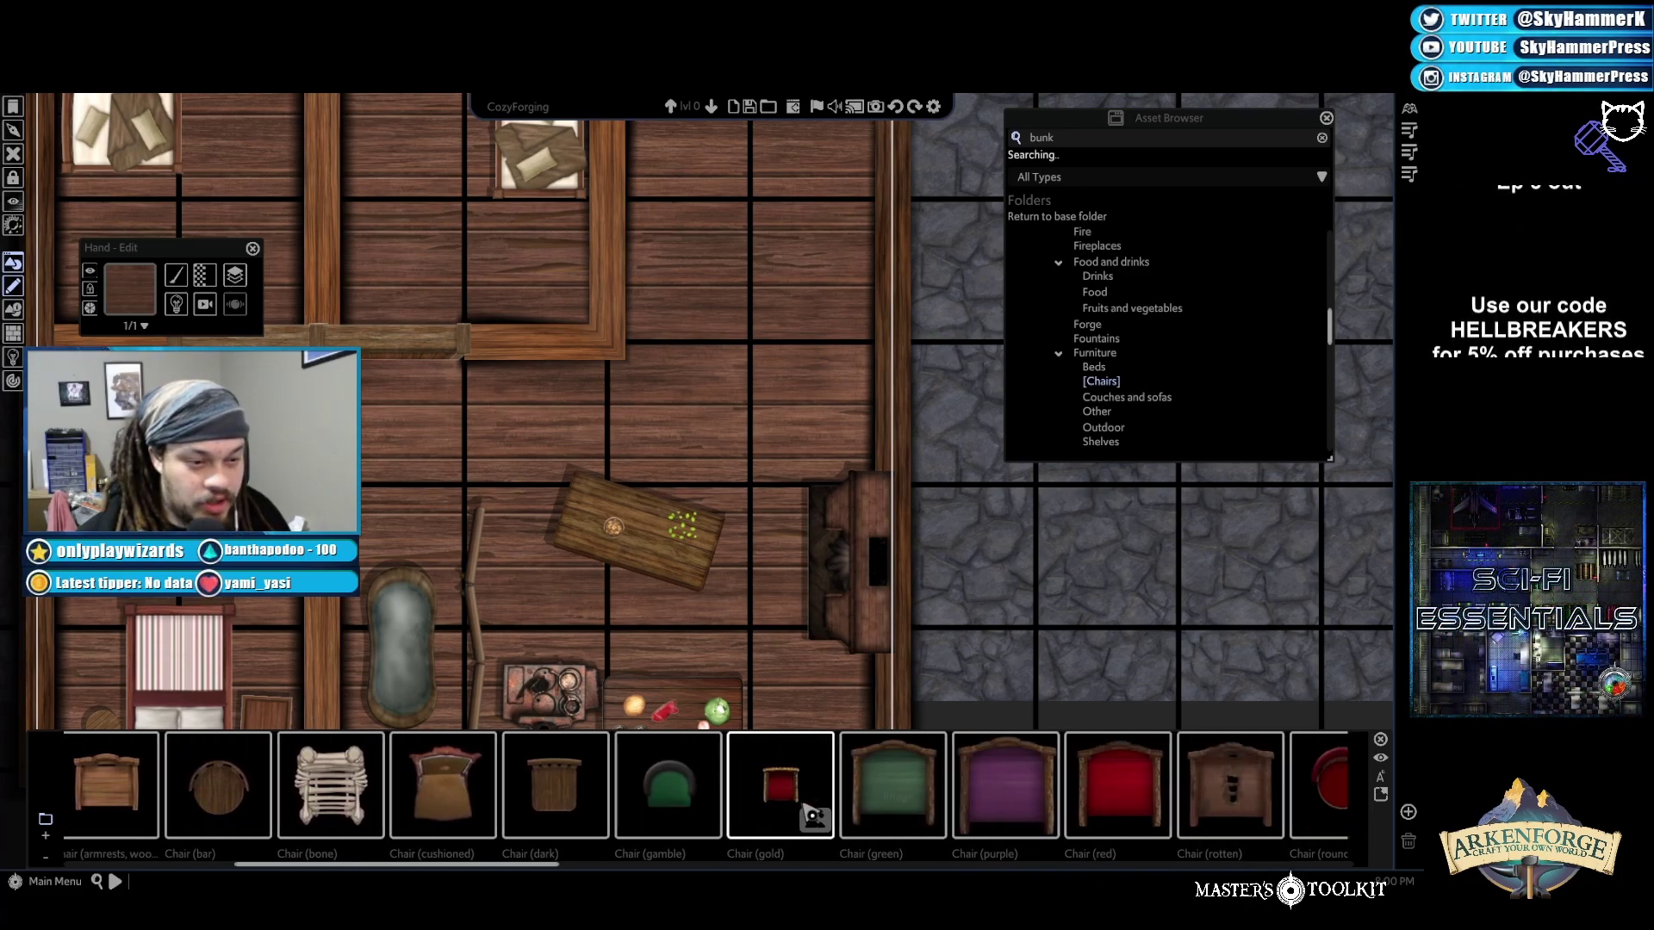
{"action": "scroll", "coordinate": [861, 801], "scroll_direction": "down", "scroll_amount": 3}
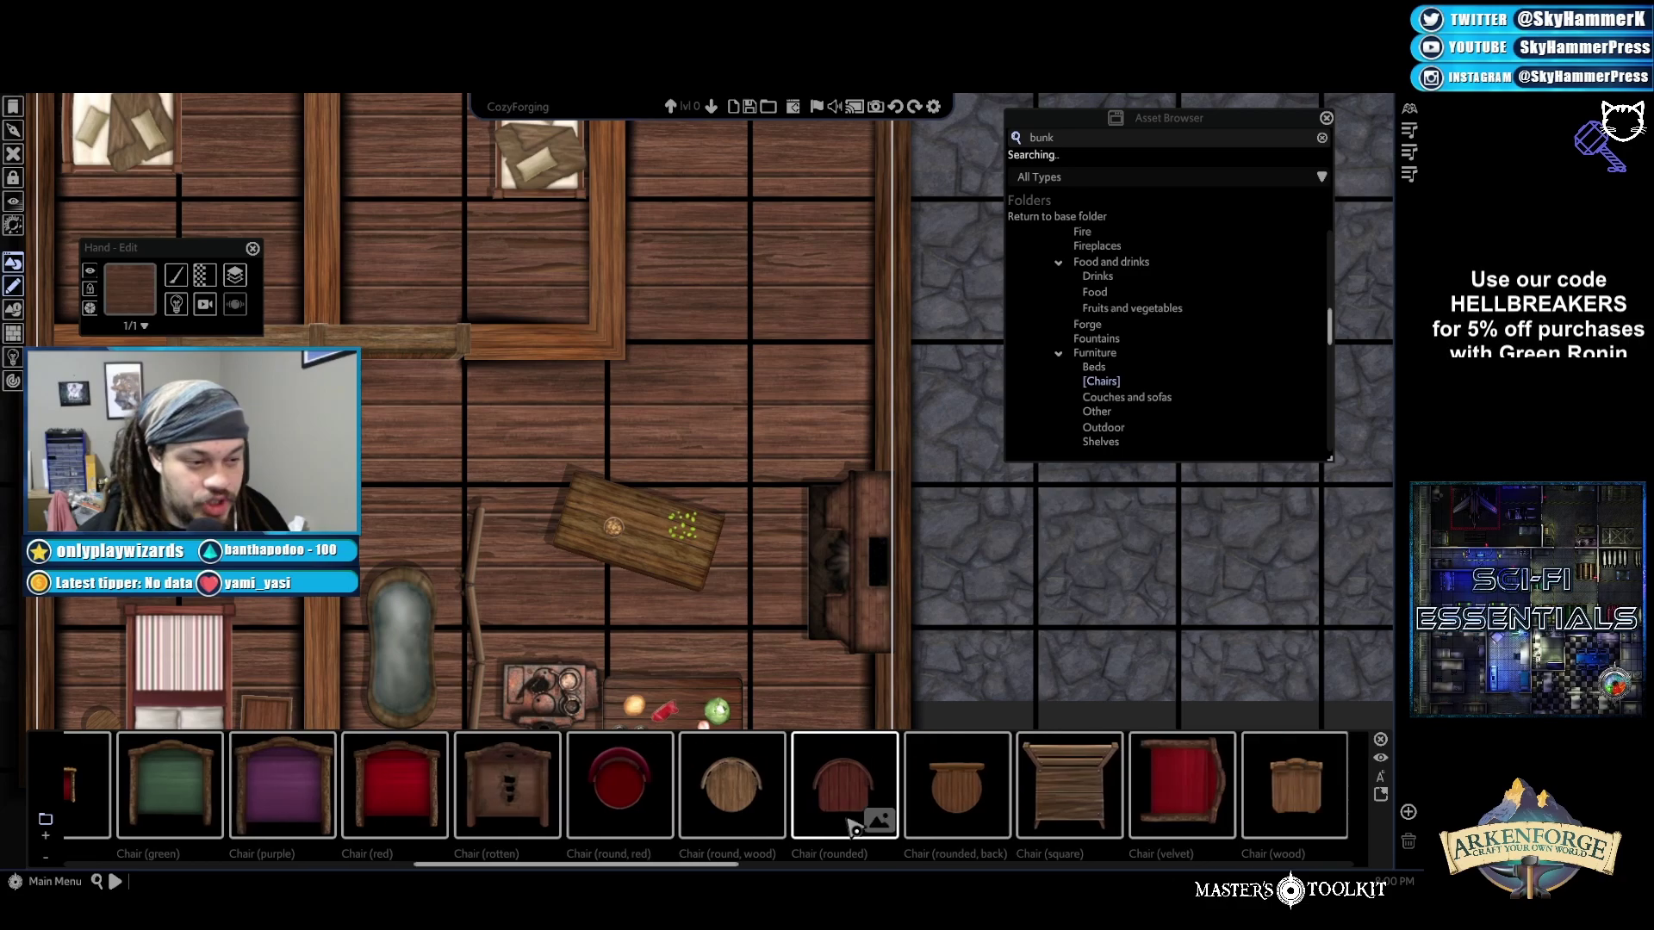
{"action": "left_click", "coordinate": [982, 788]}
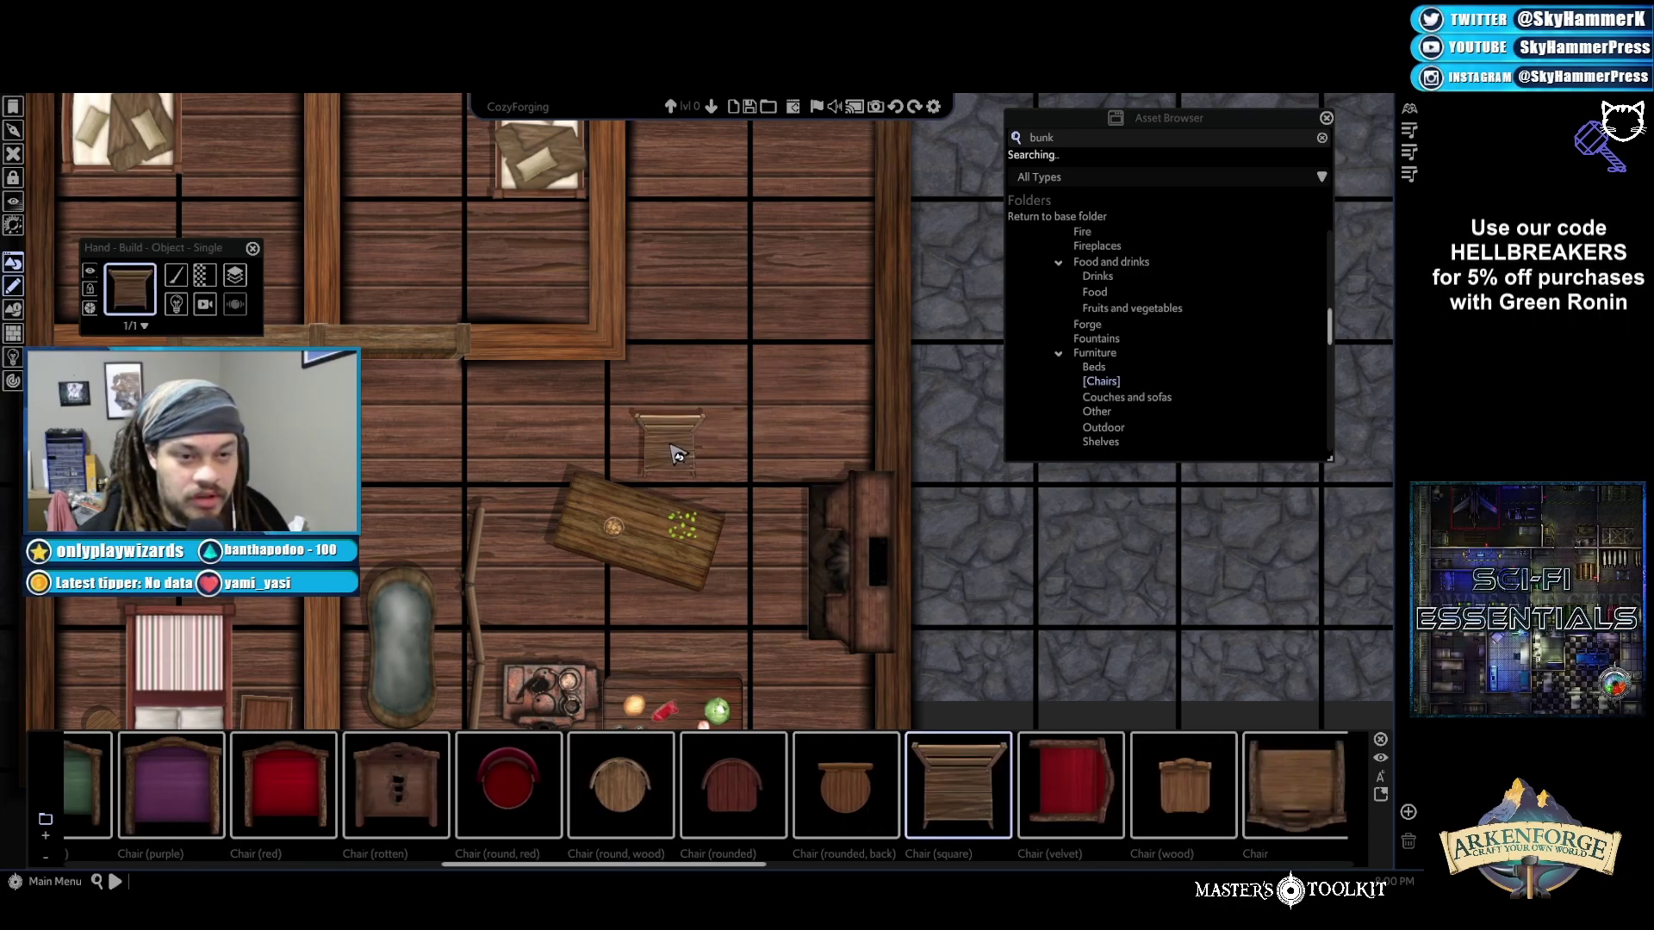
{"action": "left_click", "coordinate": [678, 454]}
Place a Chair (rounded, back) asset at the table's northeast corner, shrink it and rotate it clockwise
{"action": "scroll", "coordinate": [1068, 793], "scroll_direction": "down", "scroll_amount": 2}
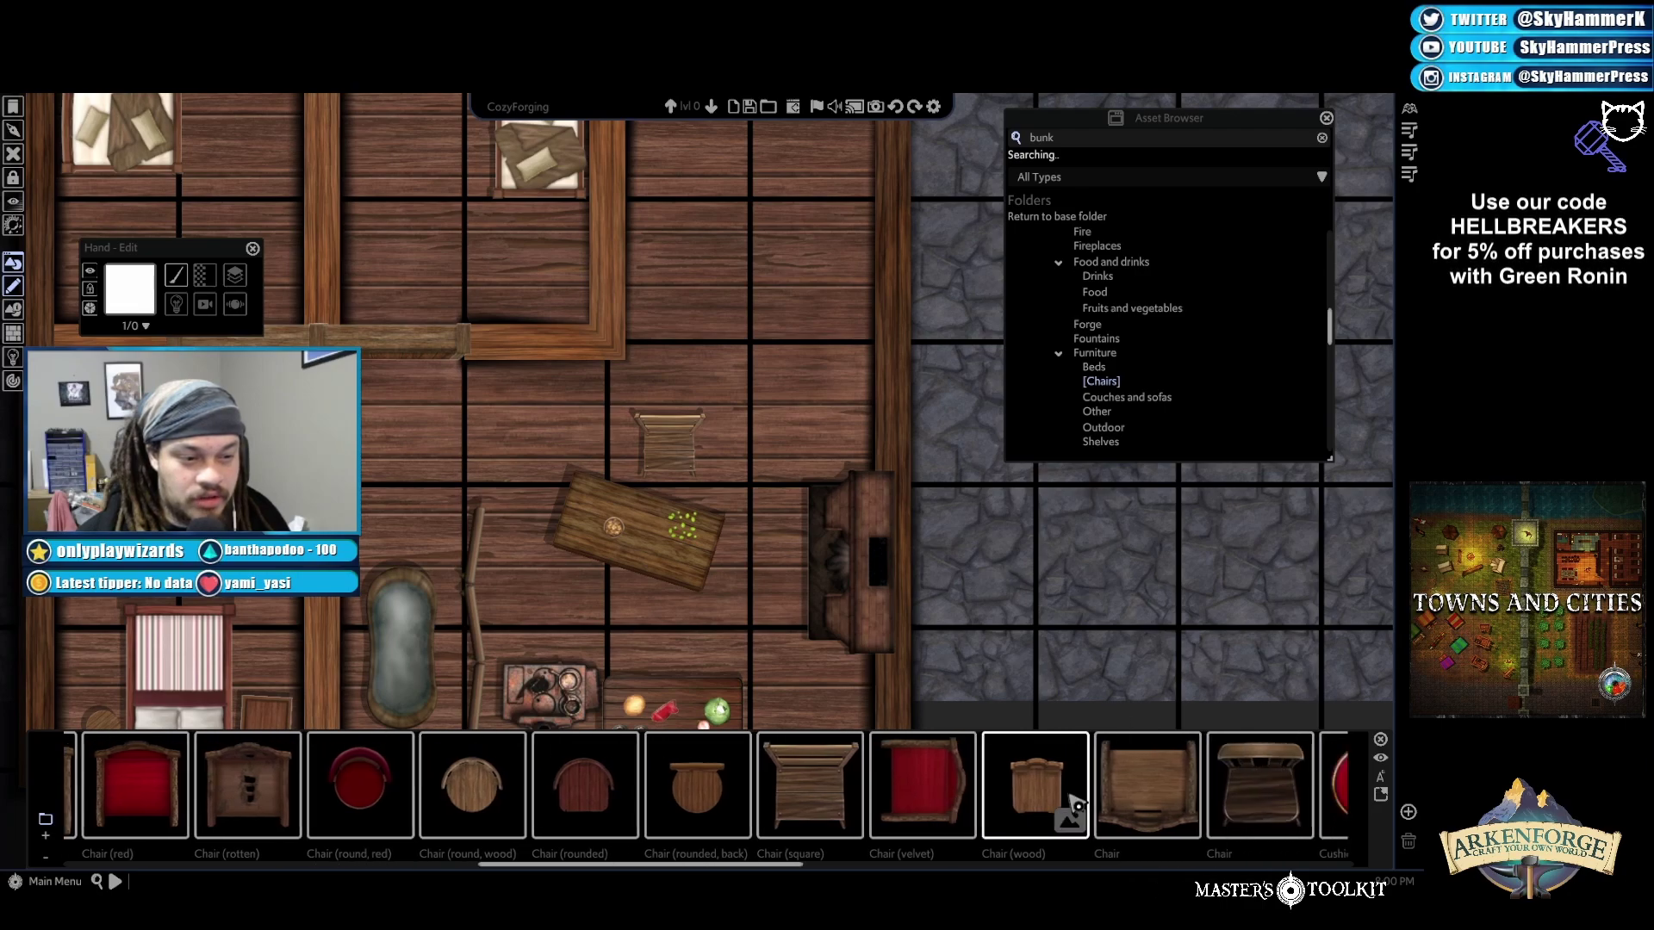
{"action": "scroll", "coordinate": [558, 797], "scroll_direction": "down", "scroll_amount": 1}
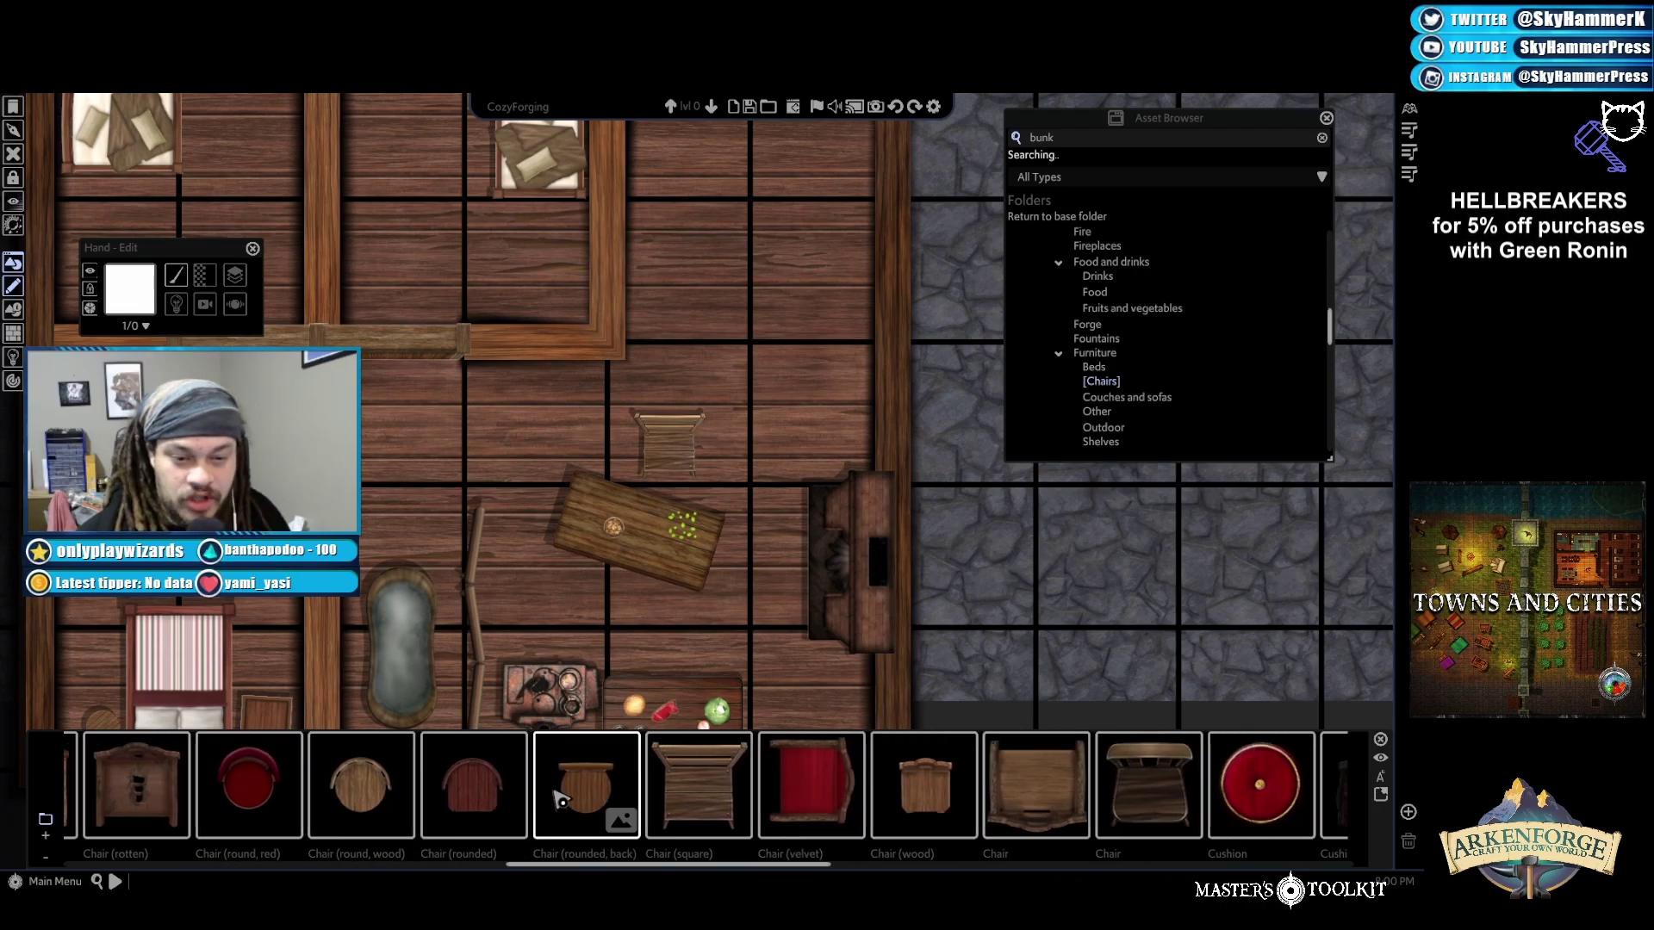
{"action": "left_click", "coordinate": [594, 792]}
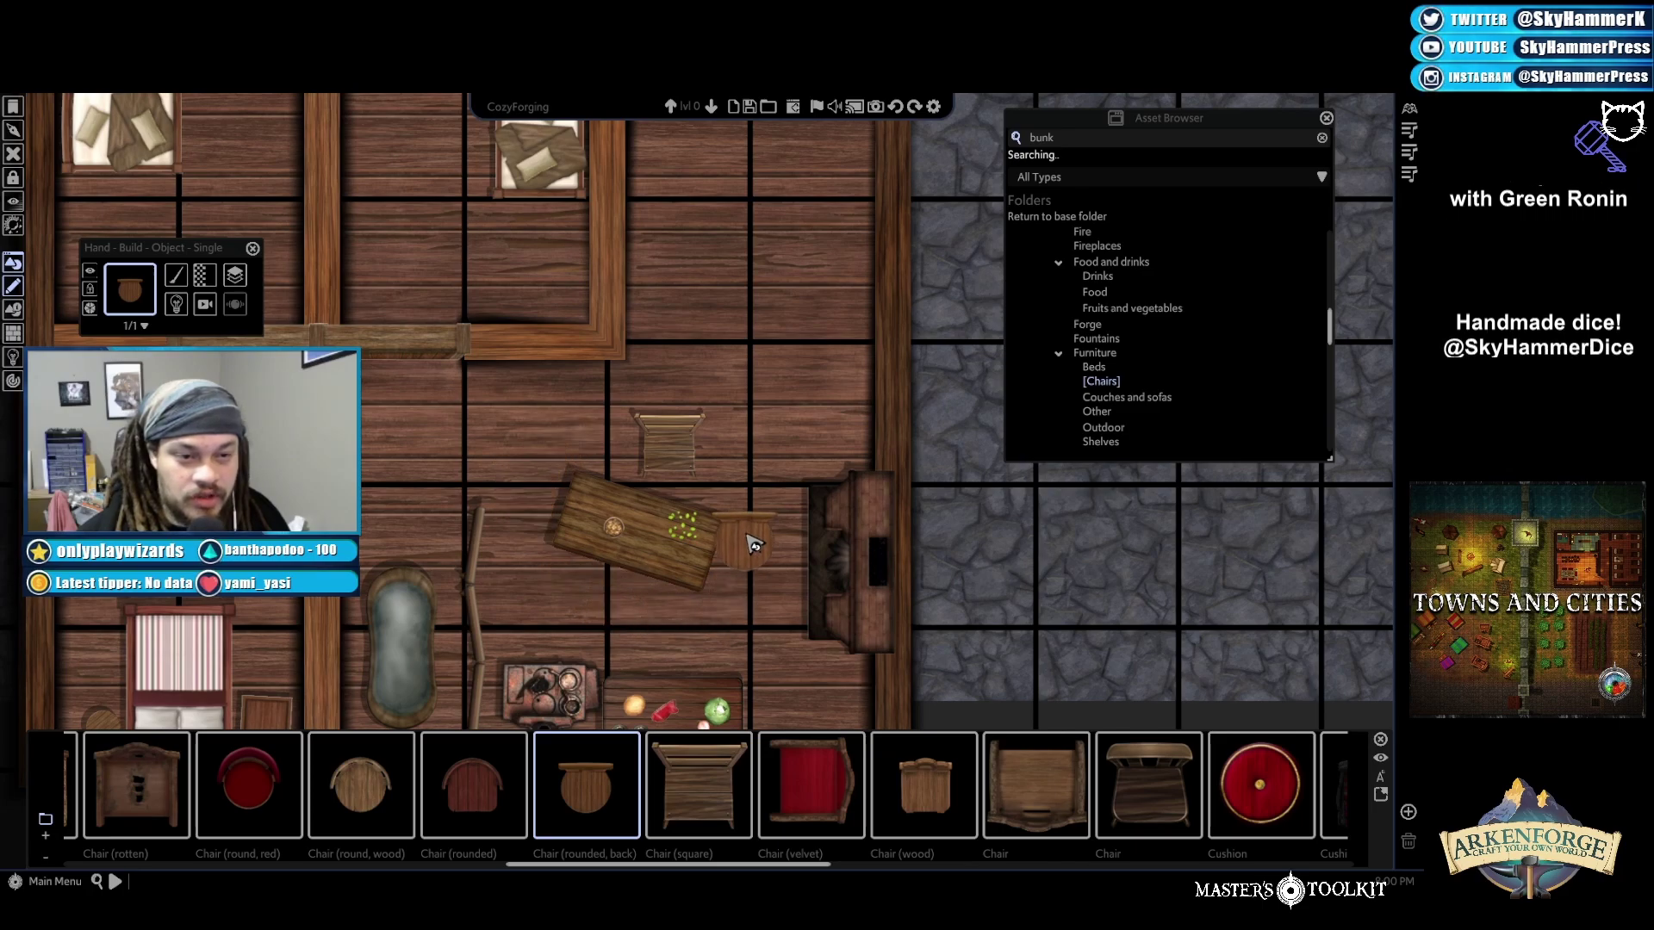
{"action": "left_click", "coordinate": [739, 481]}
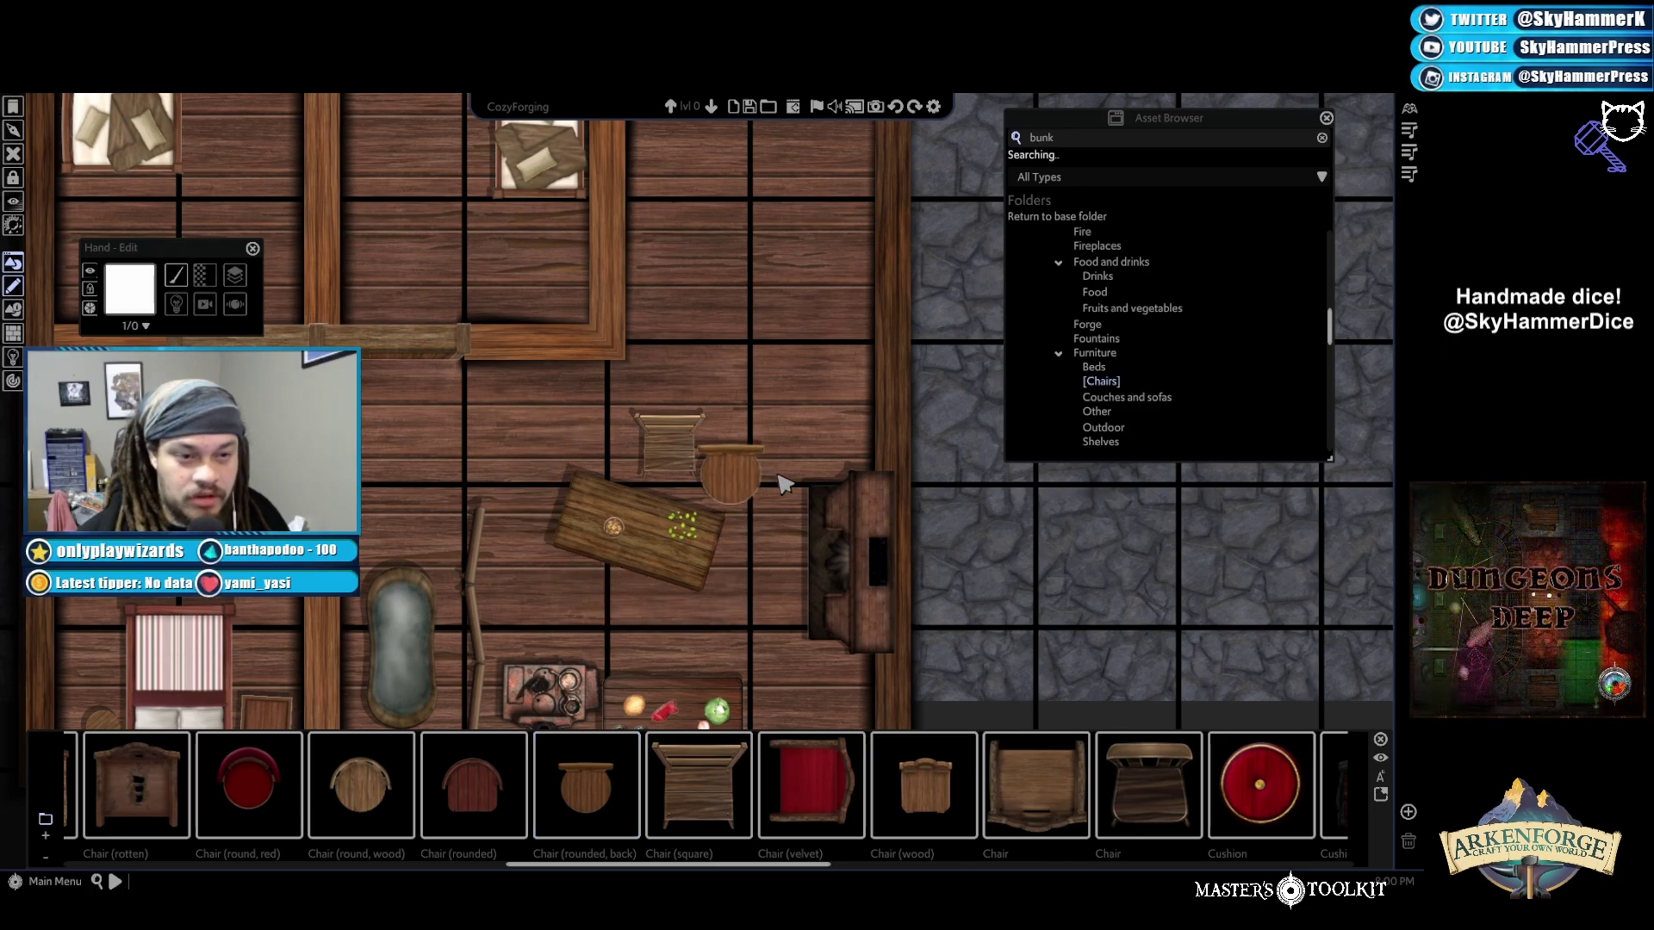
{"action": "left_click_drag", "start_coordinate": [793, 532], "coordinate": [750, 459]}
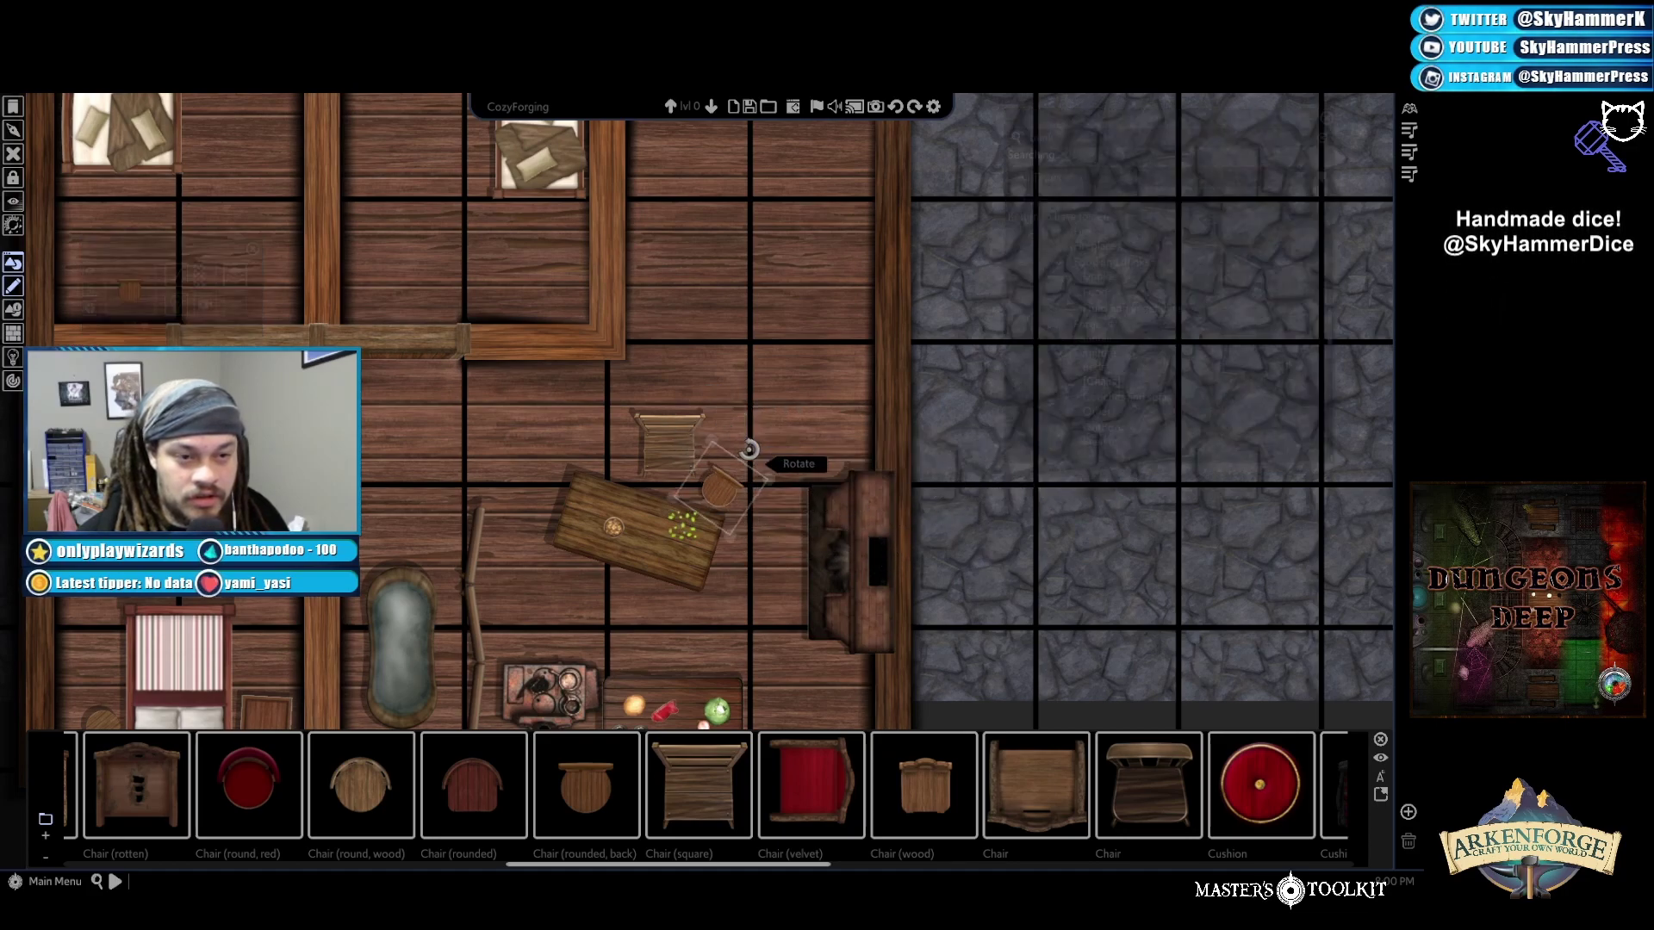
Rotate the square chair clockwise to match the table's angle and shrink it slightly
{"action": "left_click", "coordinate": [666, 448]}
{"action": "left_click_drag", "start_coordinate": [674, 392], "coordinate": [692, 395]}
{"action": "left_click_drag", "start_coordinate": [690, 497], "coordinate": [670, 469]}
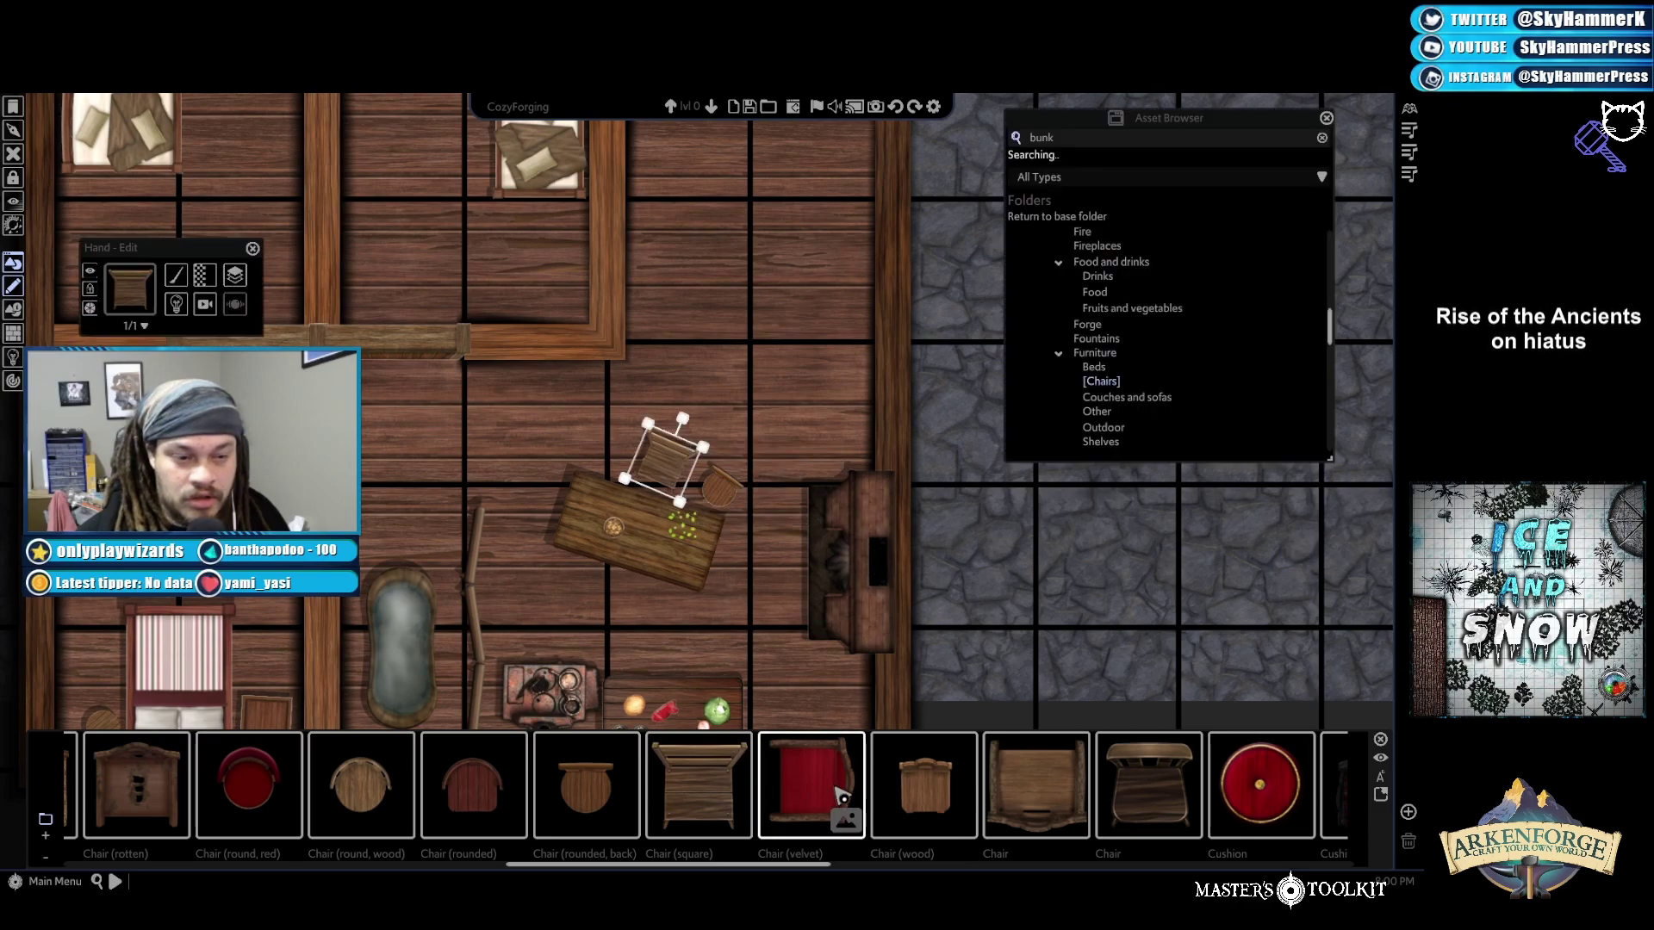
Select the Bar stool asset from the Chairs folder for placement
{"action": "scroll", "coordinate": [830, 806], "scroll_direction": "up", "scroll_amount": 1}
{"action": "scroll", "coordinate": [829, 805], "scroll_direction": "up", "scroll_amount": 10}
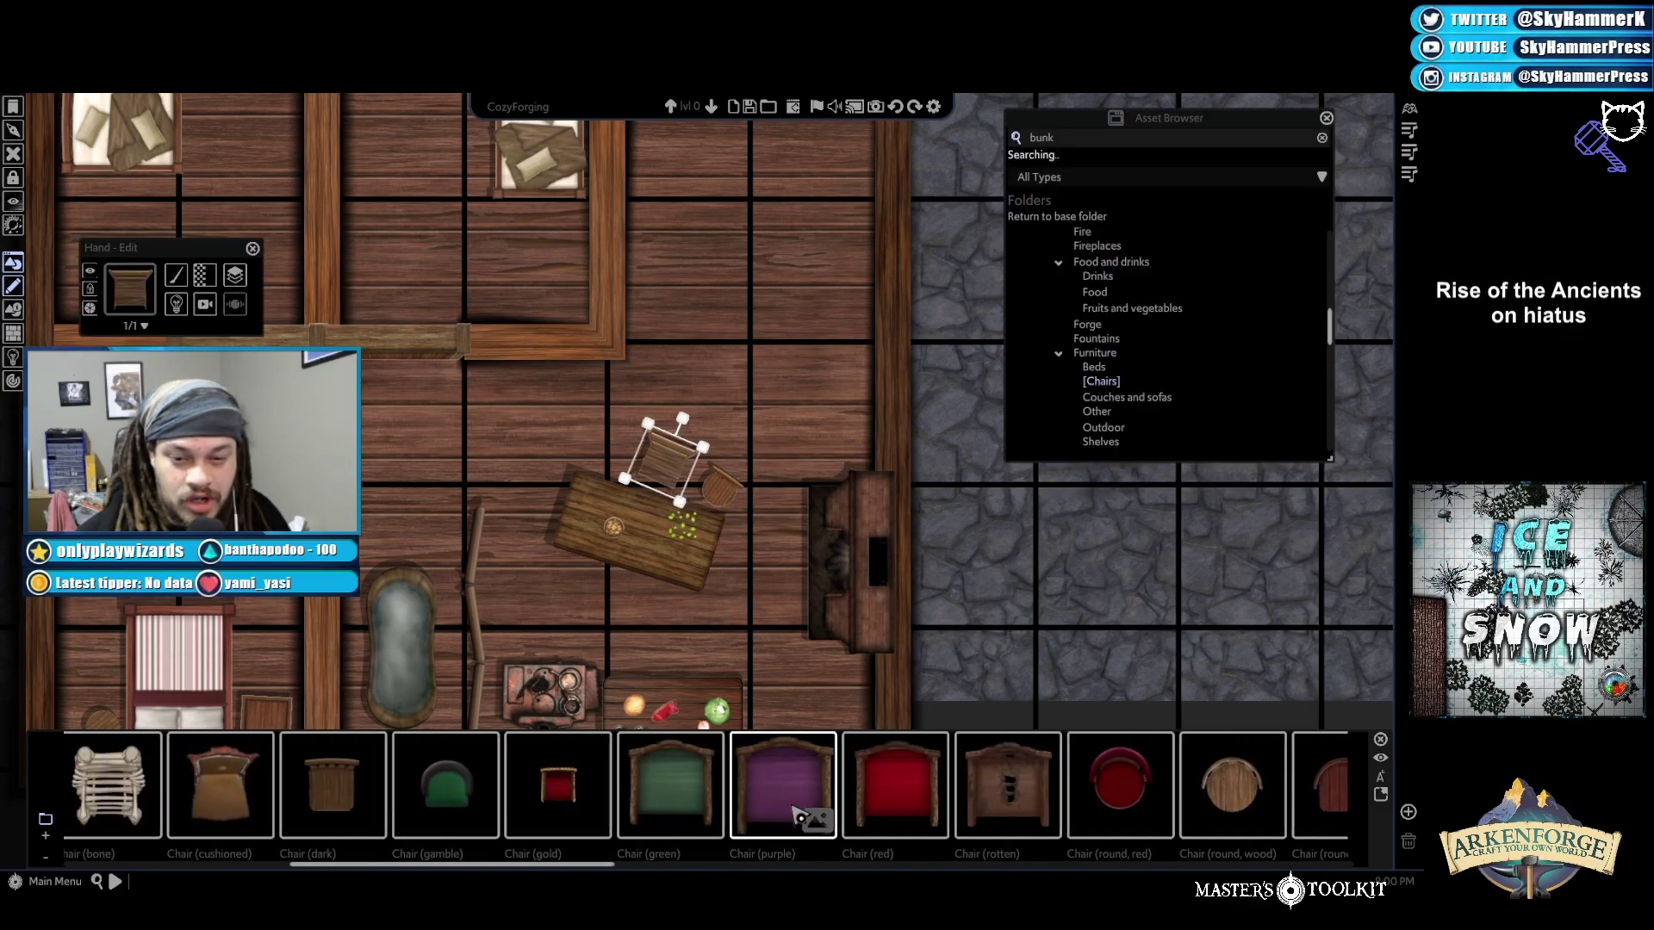
{"action": "scroll", "coordinate": [788, 816], "scroll_direction": "up", "scroll_amount": 3}
{"action": "scroll", "coordinate": [741, 805], "scroll_direction": "up", "scroll_amount": 3}
{"action": "left_click", "coordinate": [233, 797]}
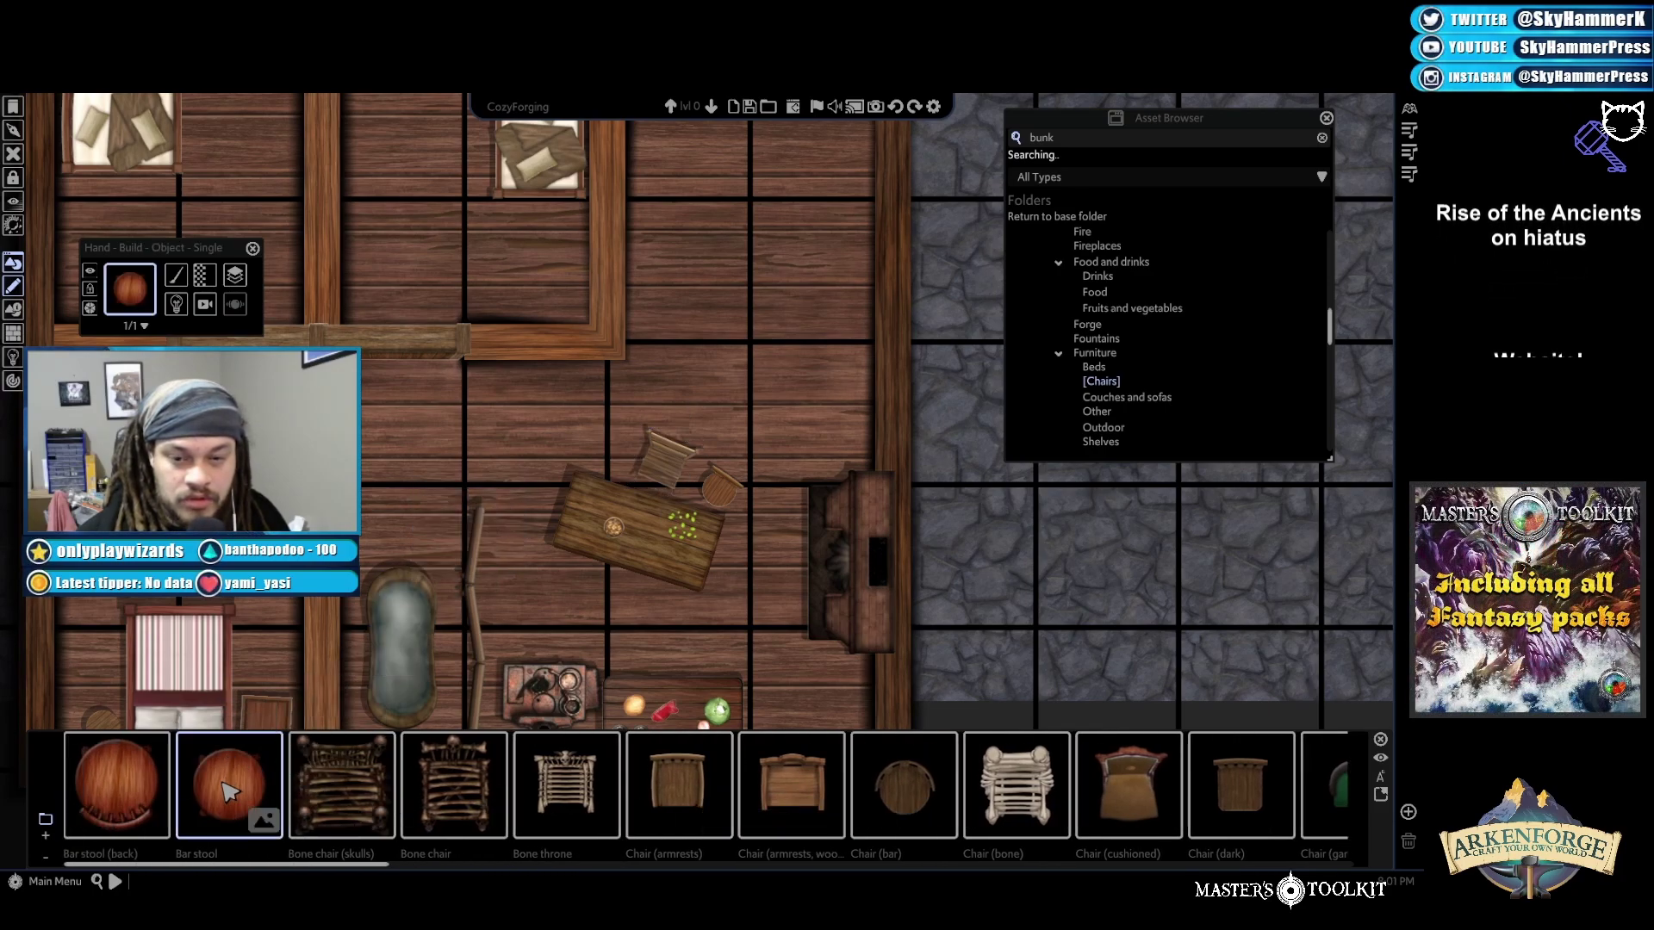
Try placing the bar stool as a single object northwest of the table and as a tiled brush
{"action": "left_click", "coordinate": [498, 407]}
{"action": "left_click", "coordinate": [504, 398]}
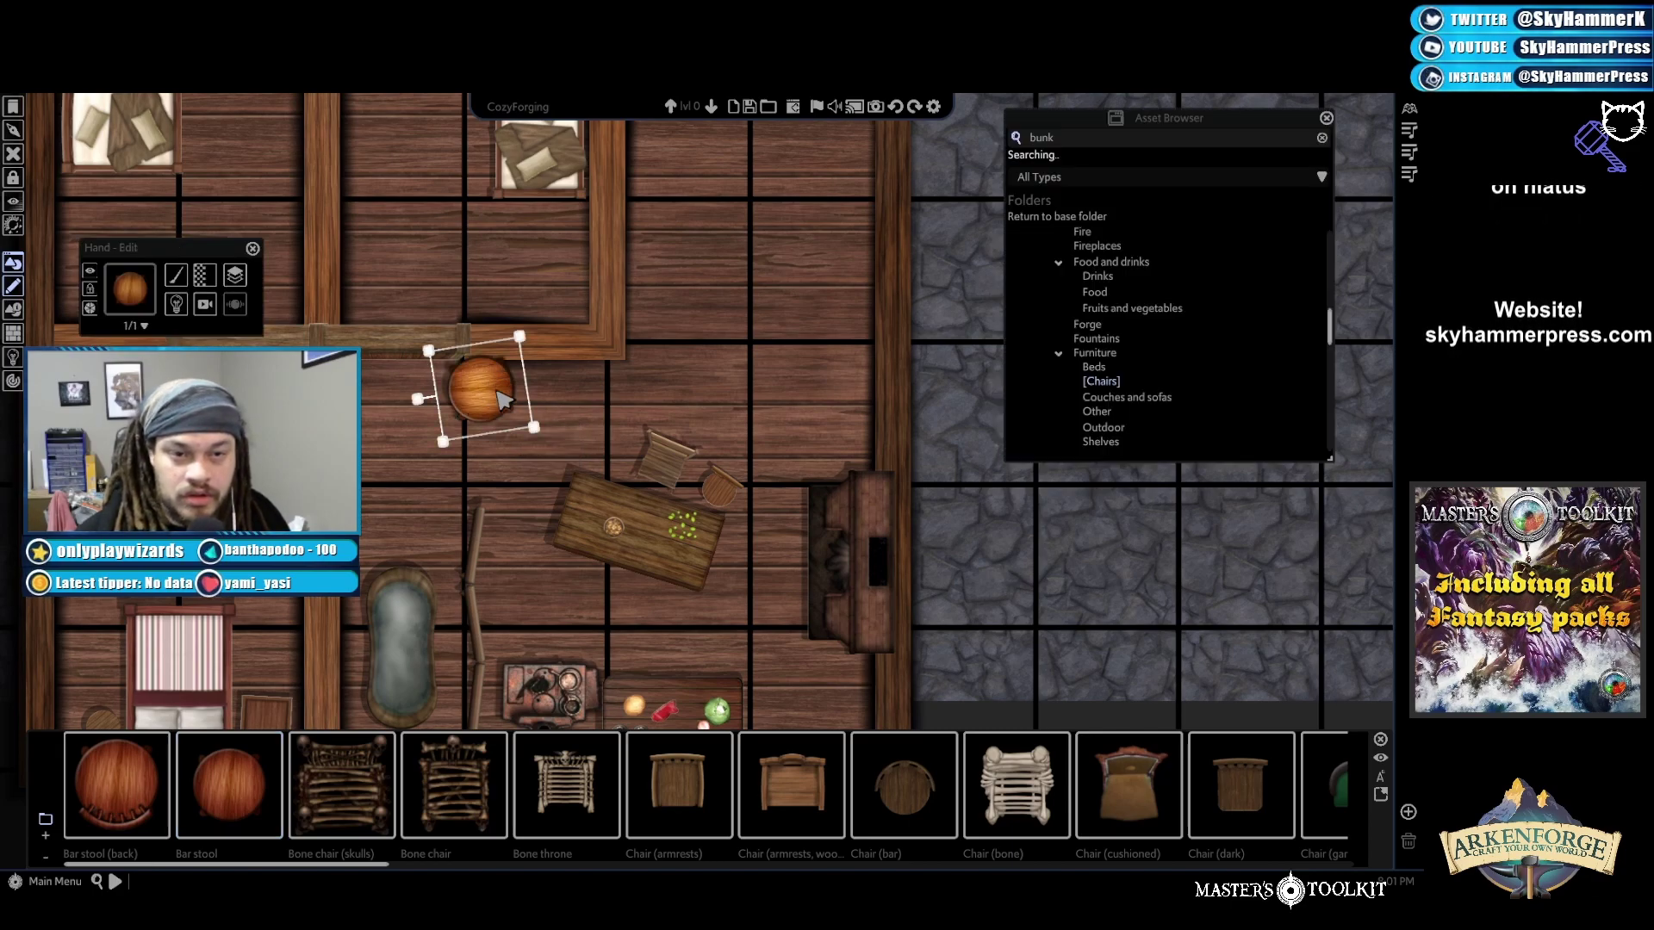
{"action": "key", "text": "ctrl+z"}
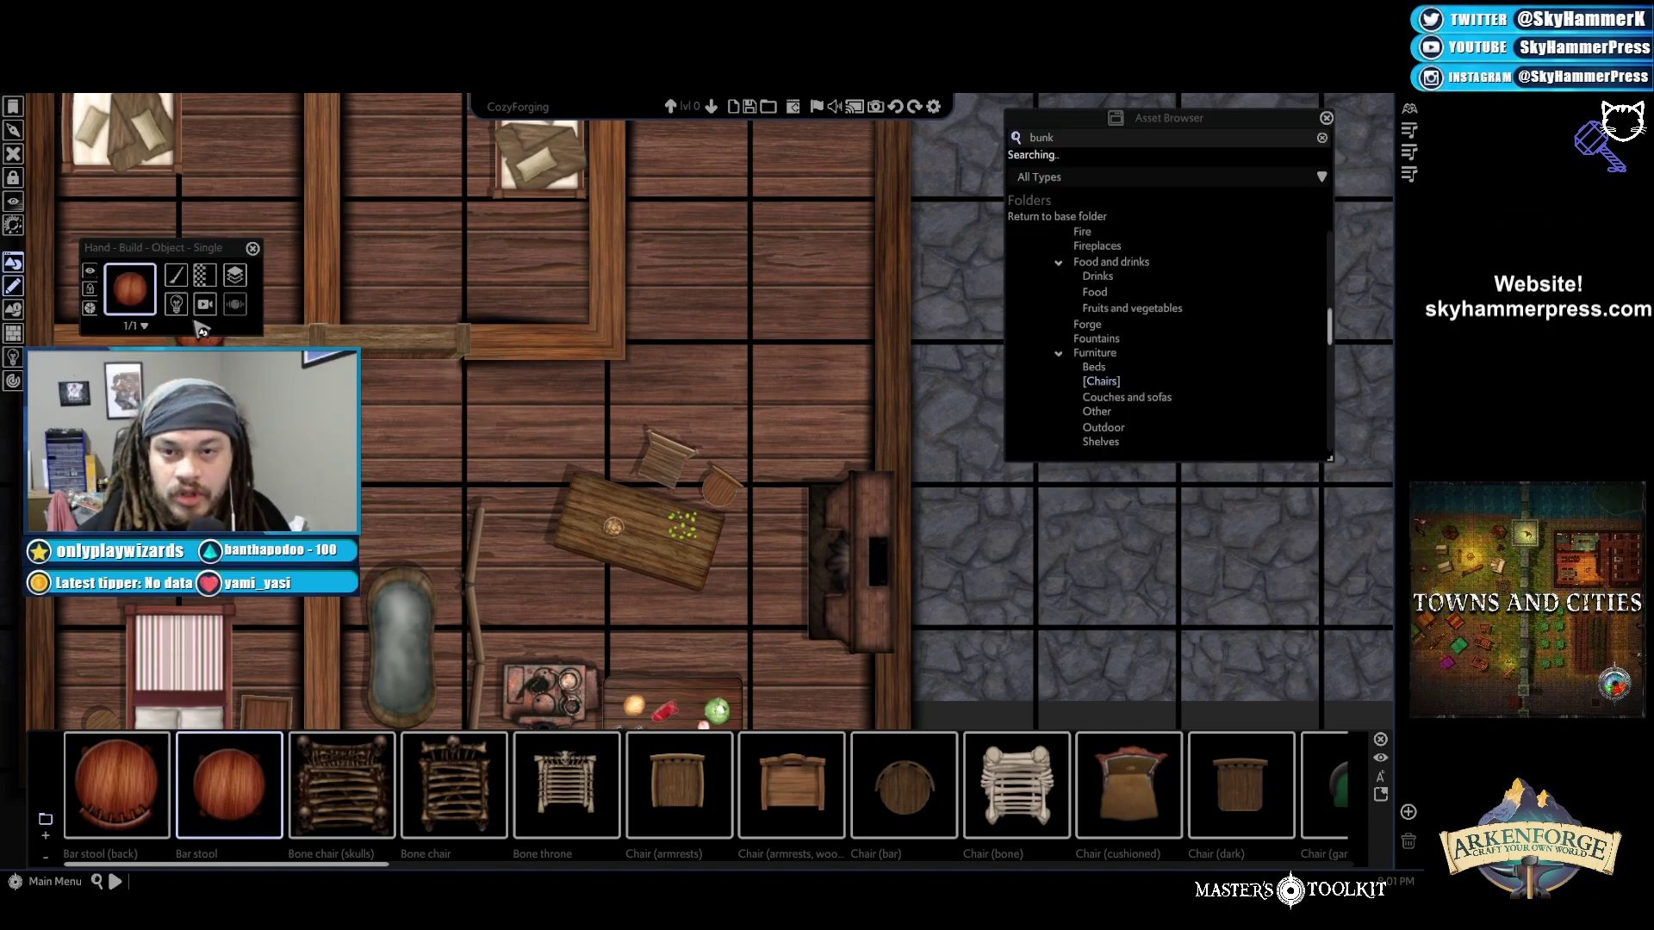
{"action": "left_click", "coordinate": [176, 275]}
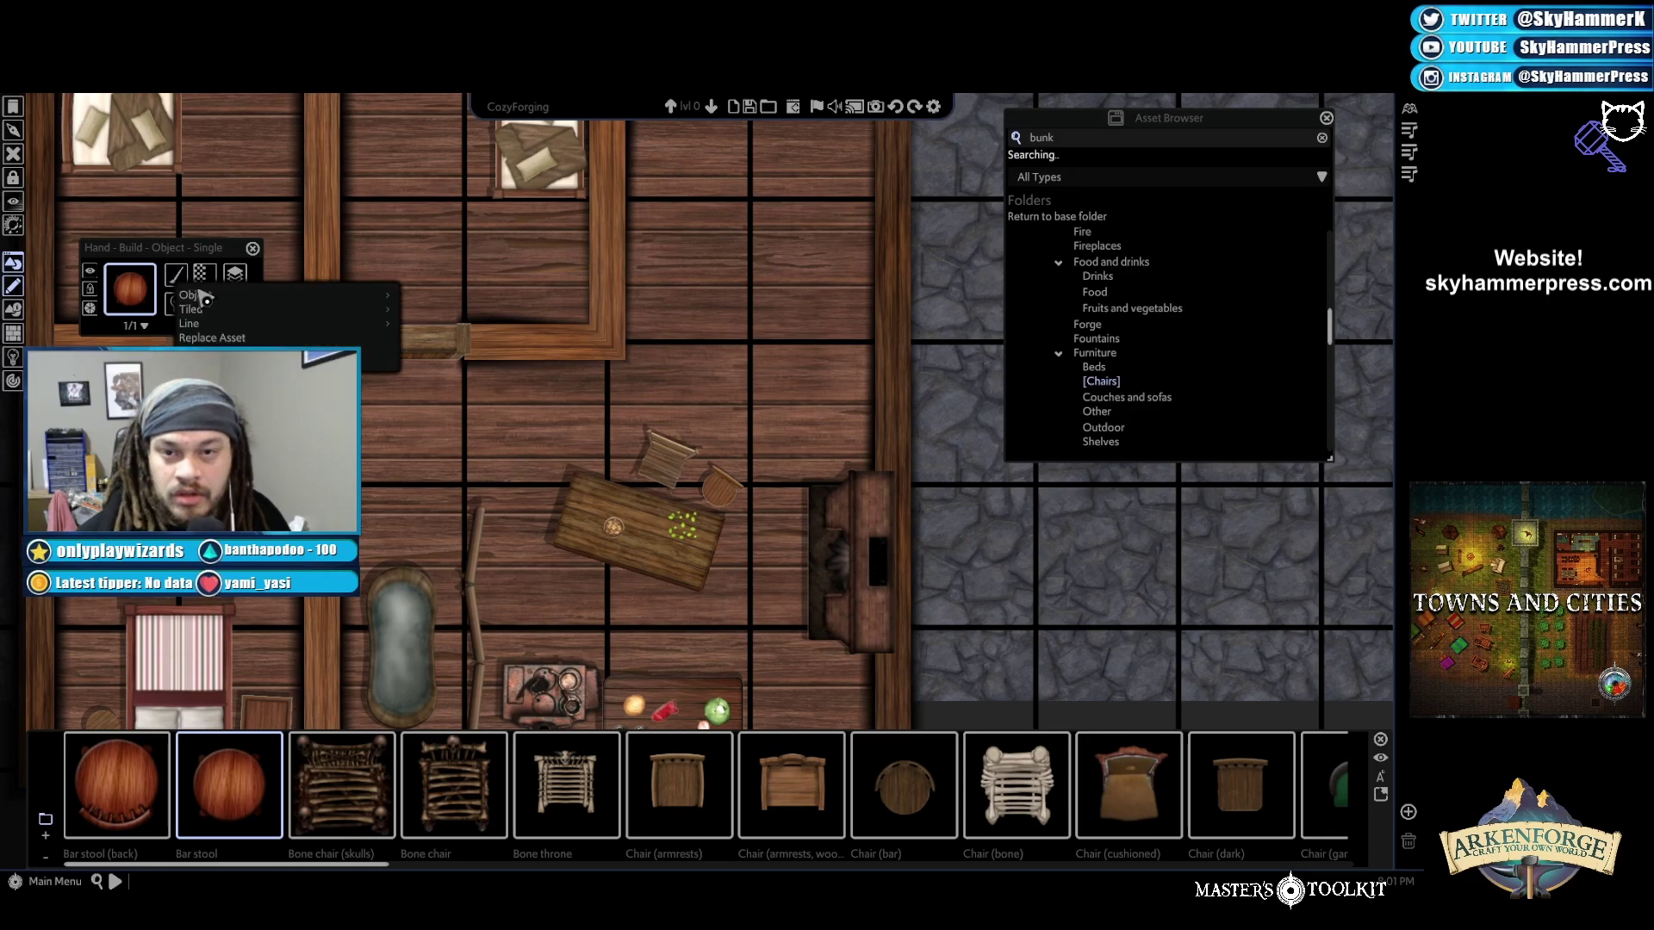
{"action": "mouse_move", "coordinate": [222, 315]}
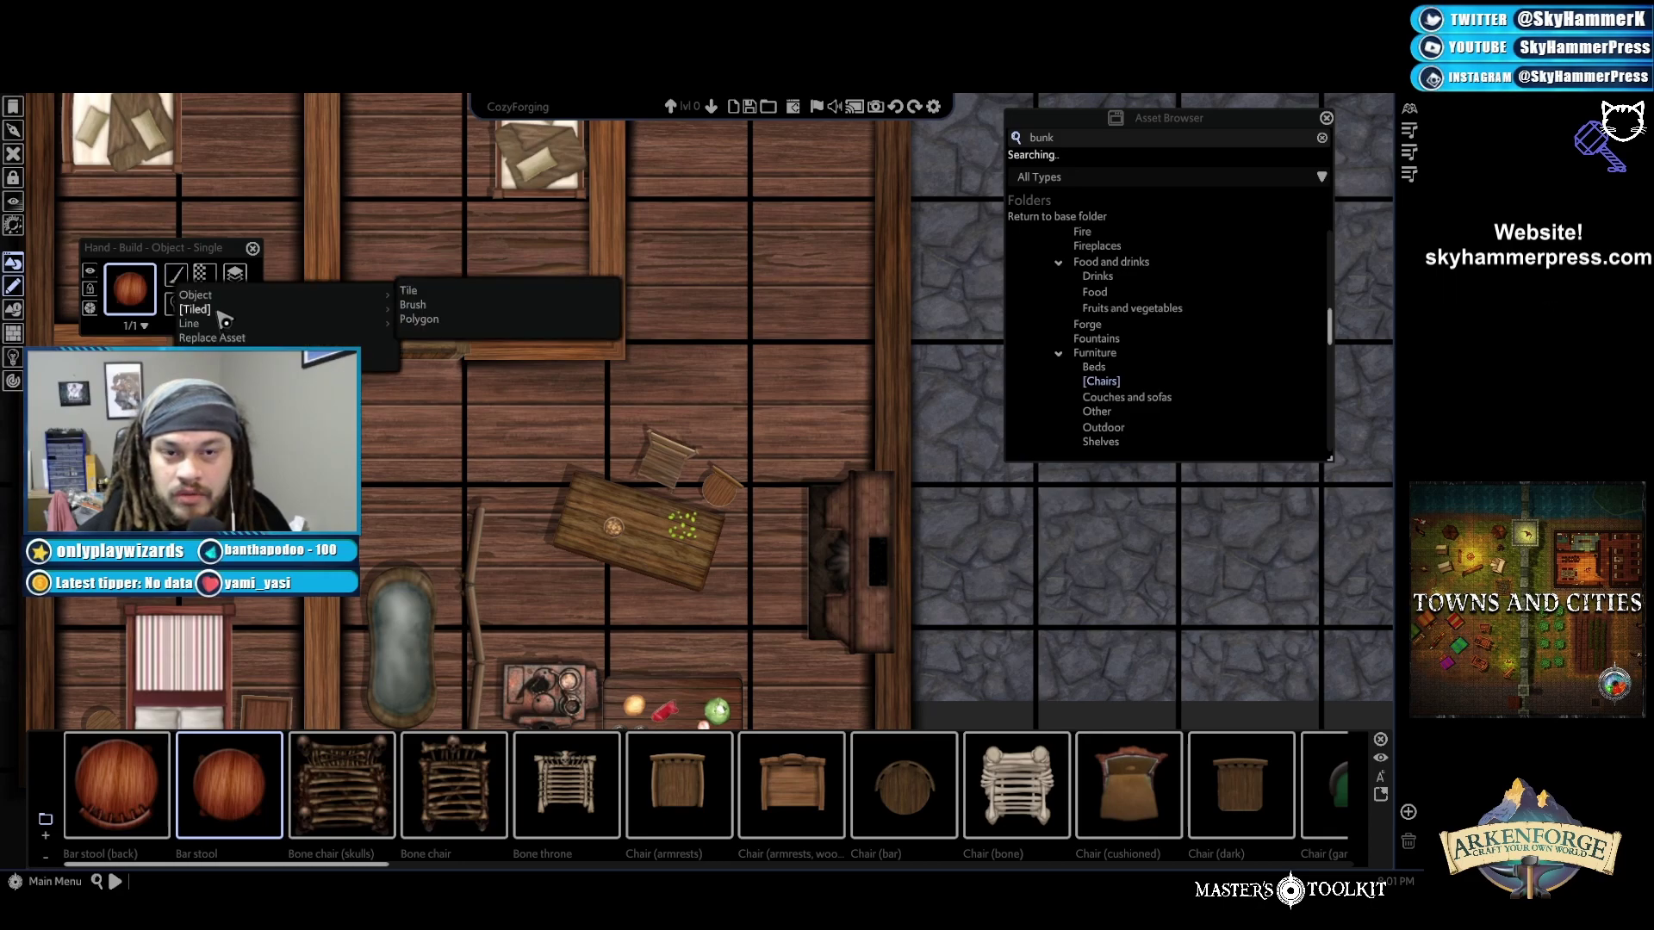
{"action": "left_click", "coordinate": [417, 305]}
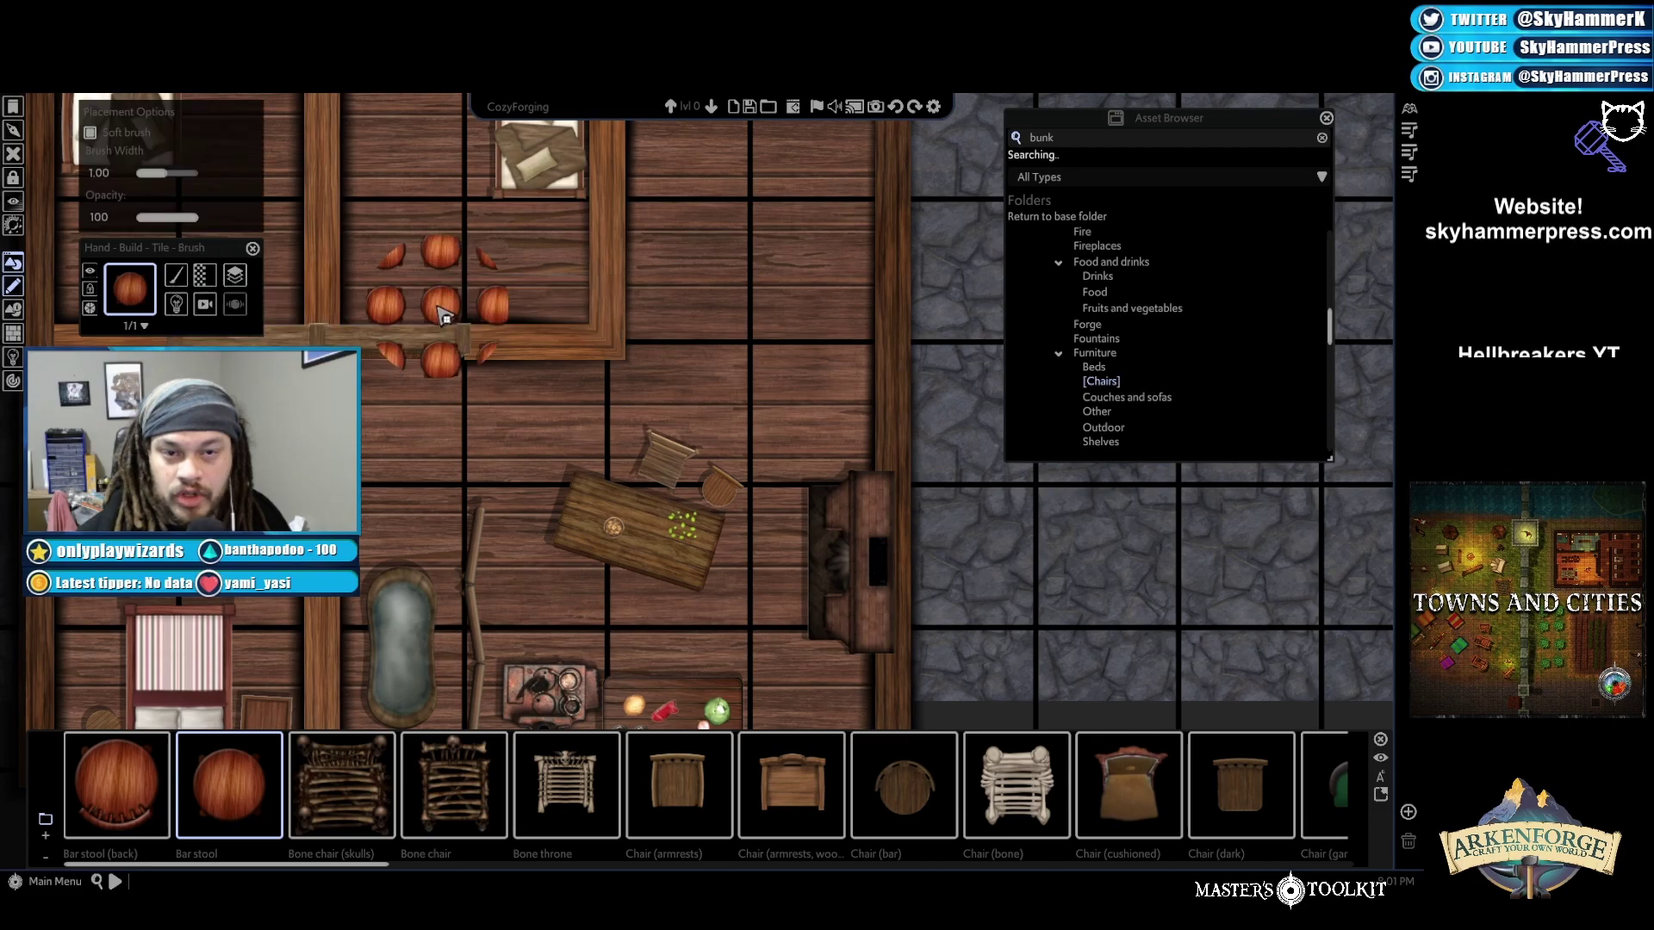
Place five bar stools across the main room and the stone ground east of it using object Brush placement
{"action": "left_click", "coordinate": [180, 275]}
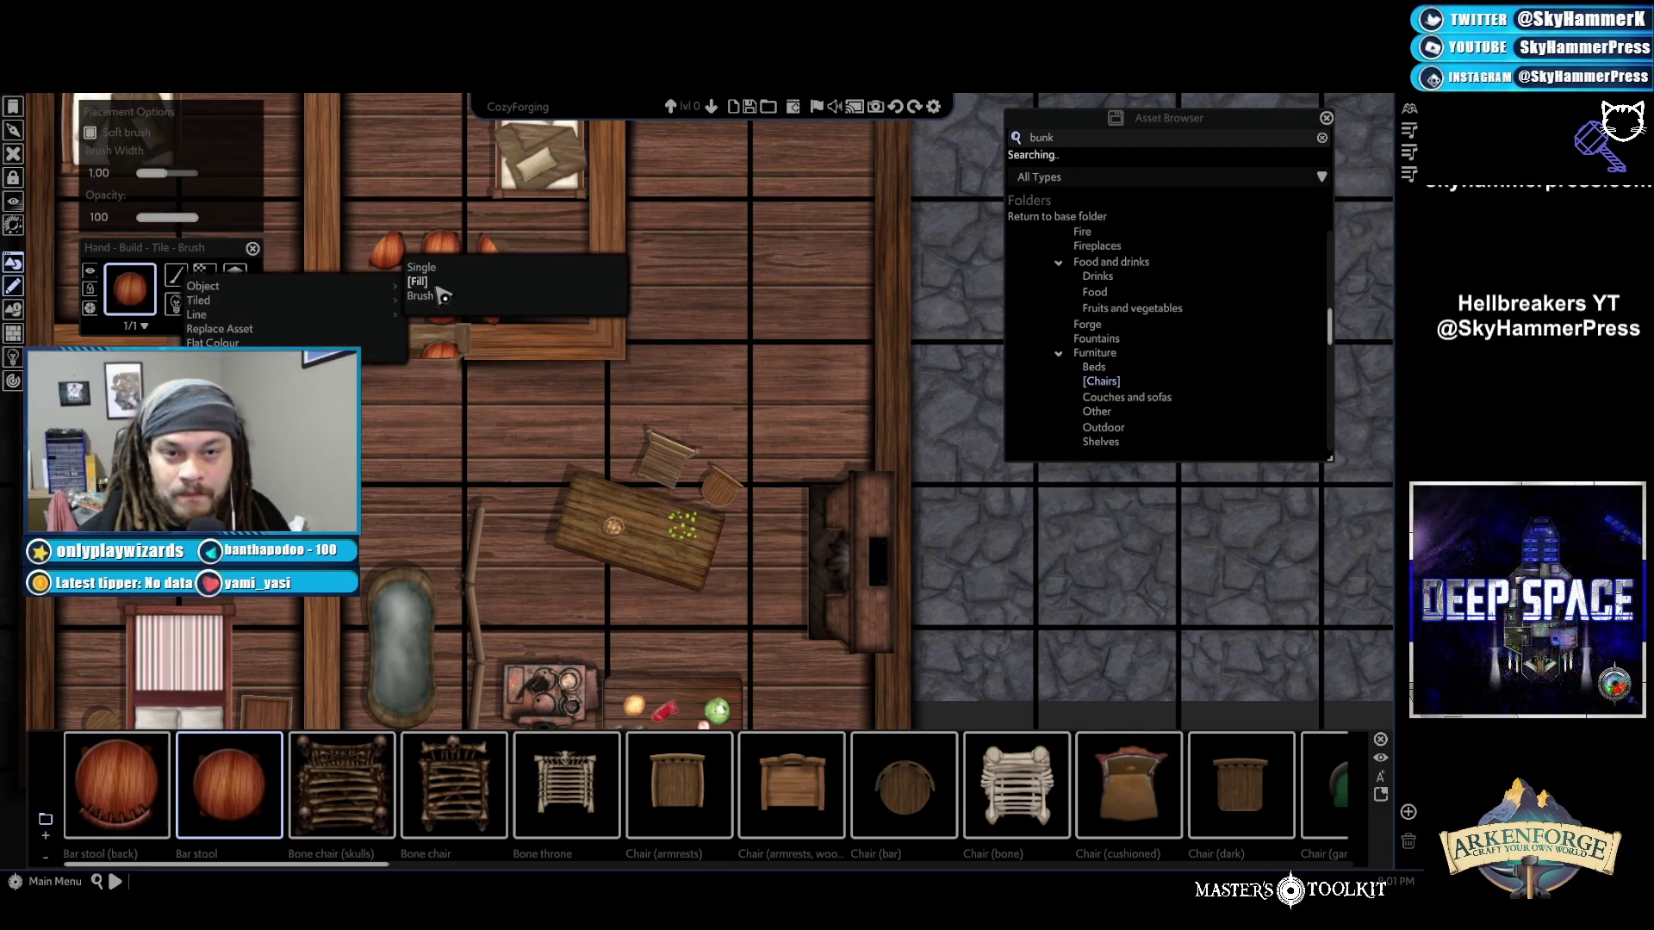
{"action": "left_click", "coordinate": [416, 296]}
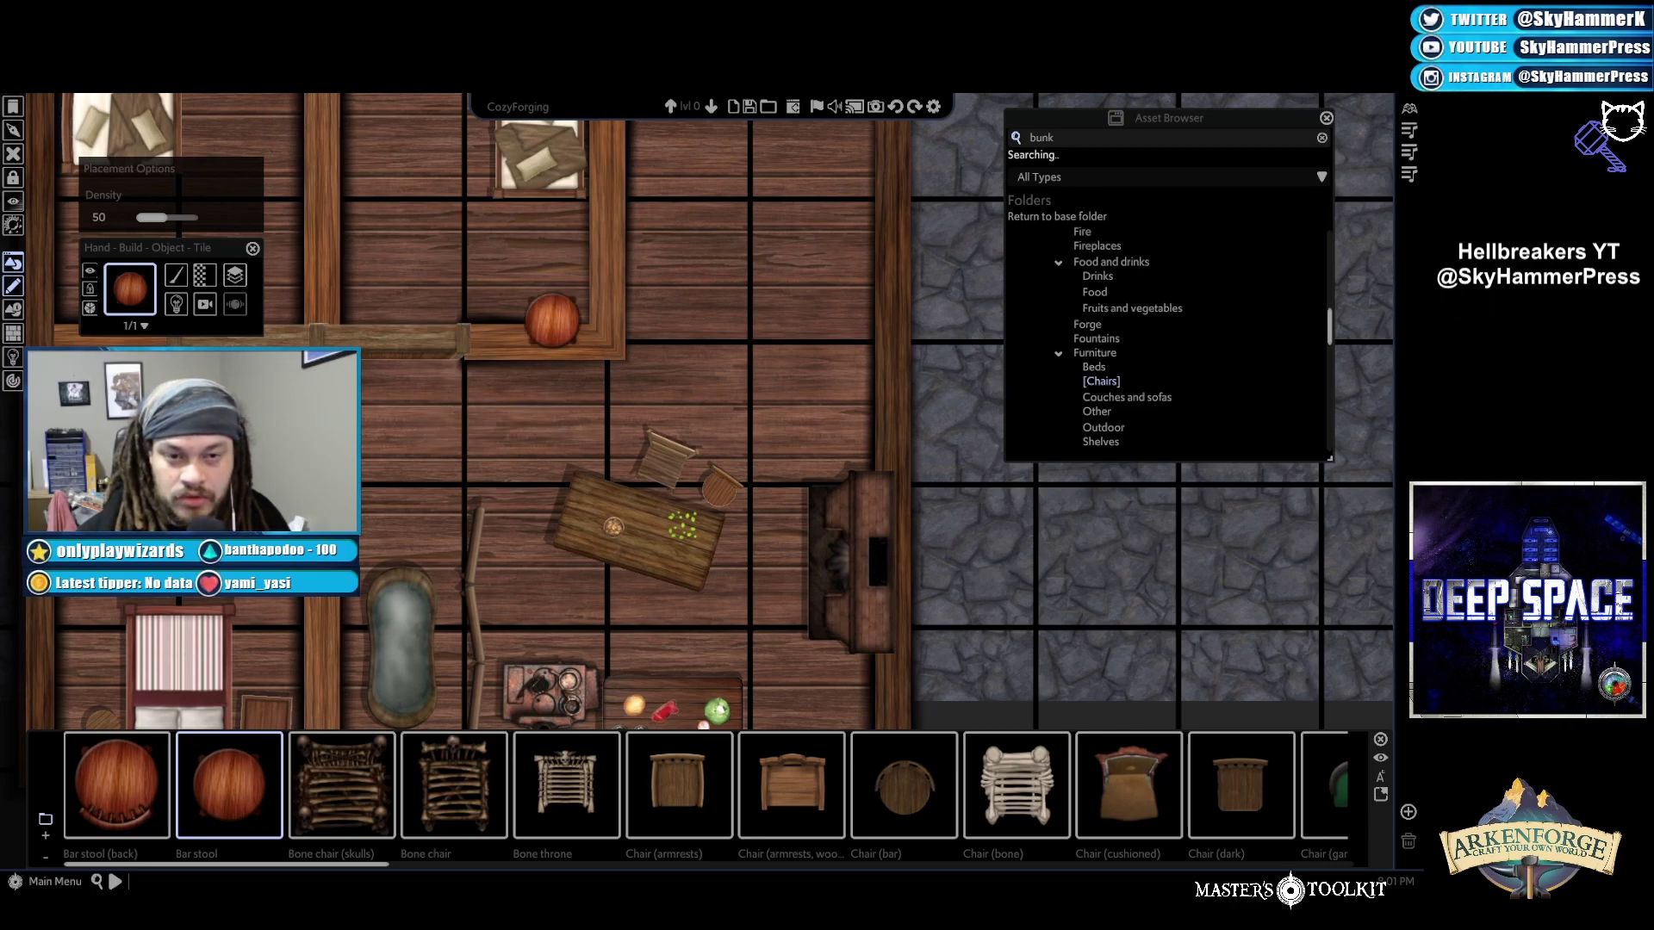
{"action": "left_click", "coordinate": [1109, 472]}
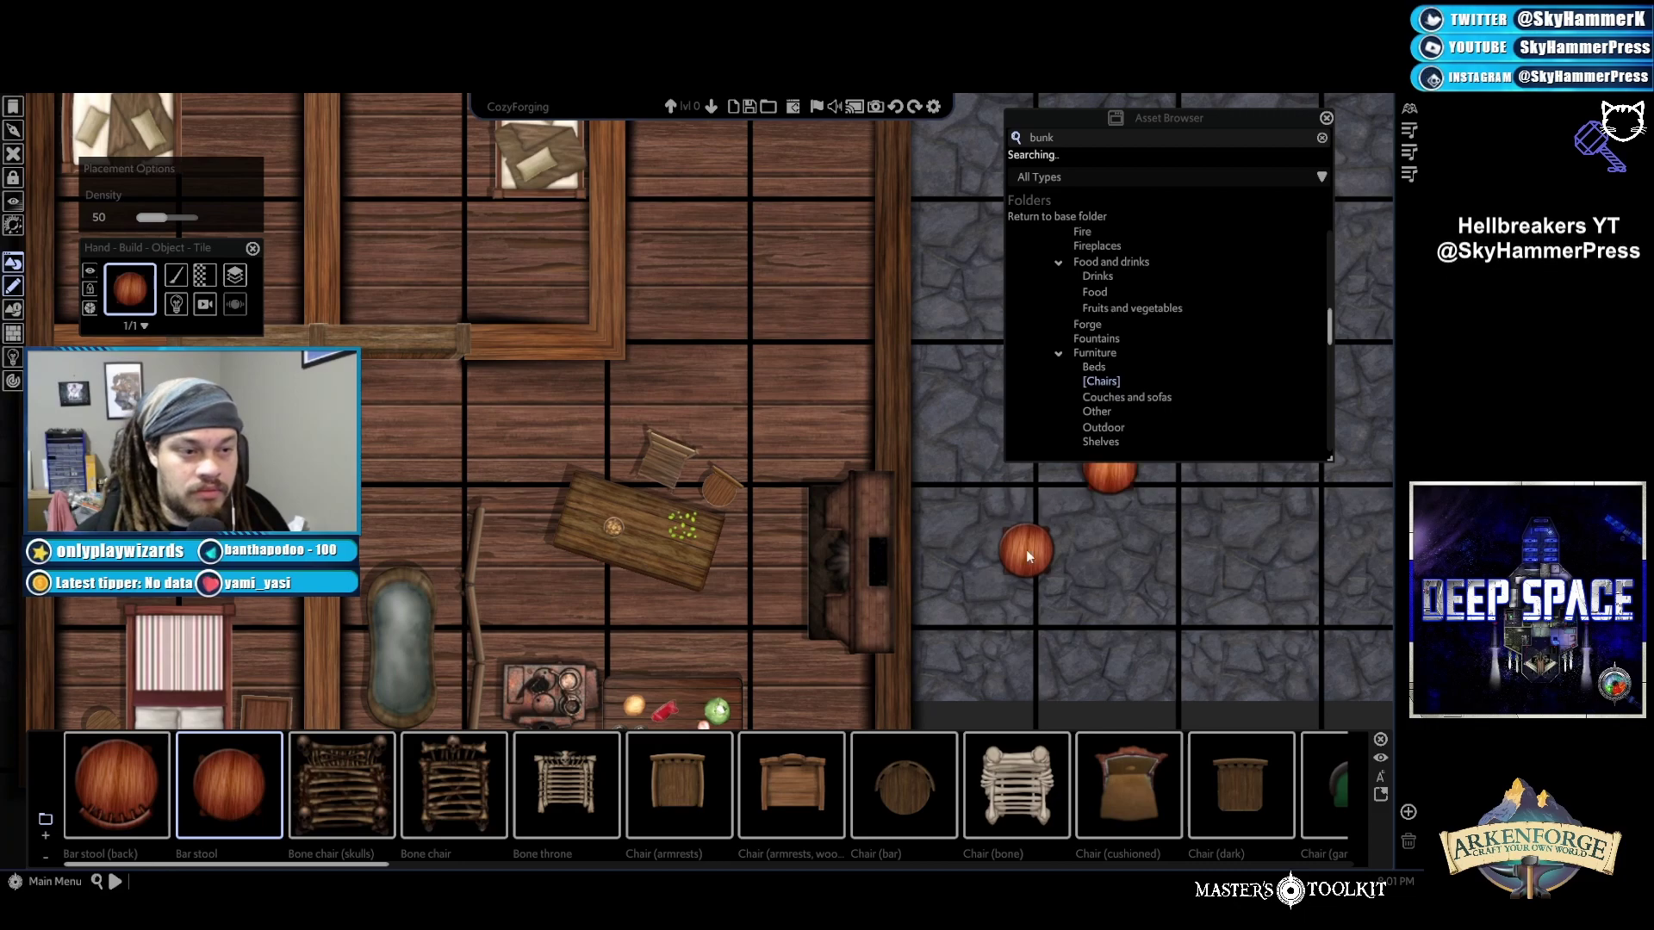
{"action": "left_click", "coordinate": [493, 366]}
{"action": "left_click", "coordinate": [672, 428]}
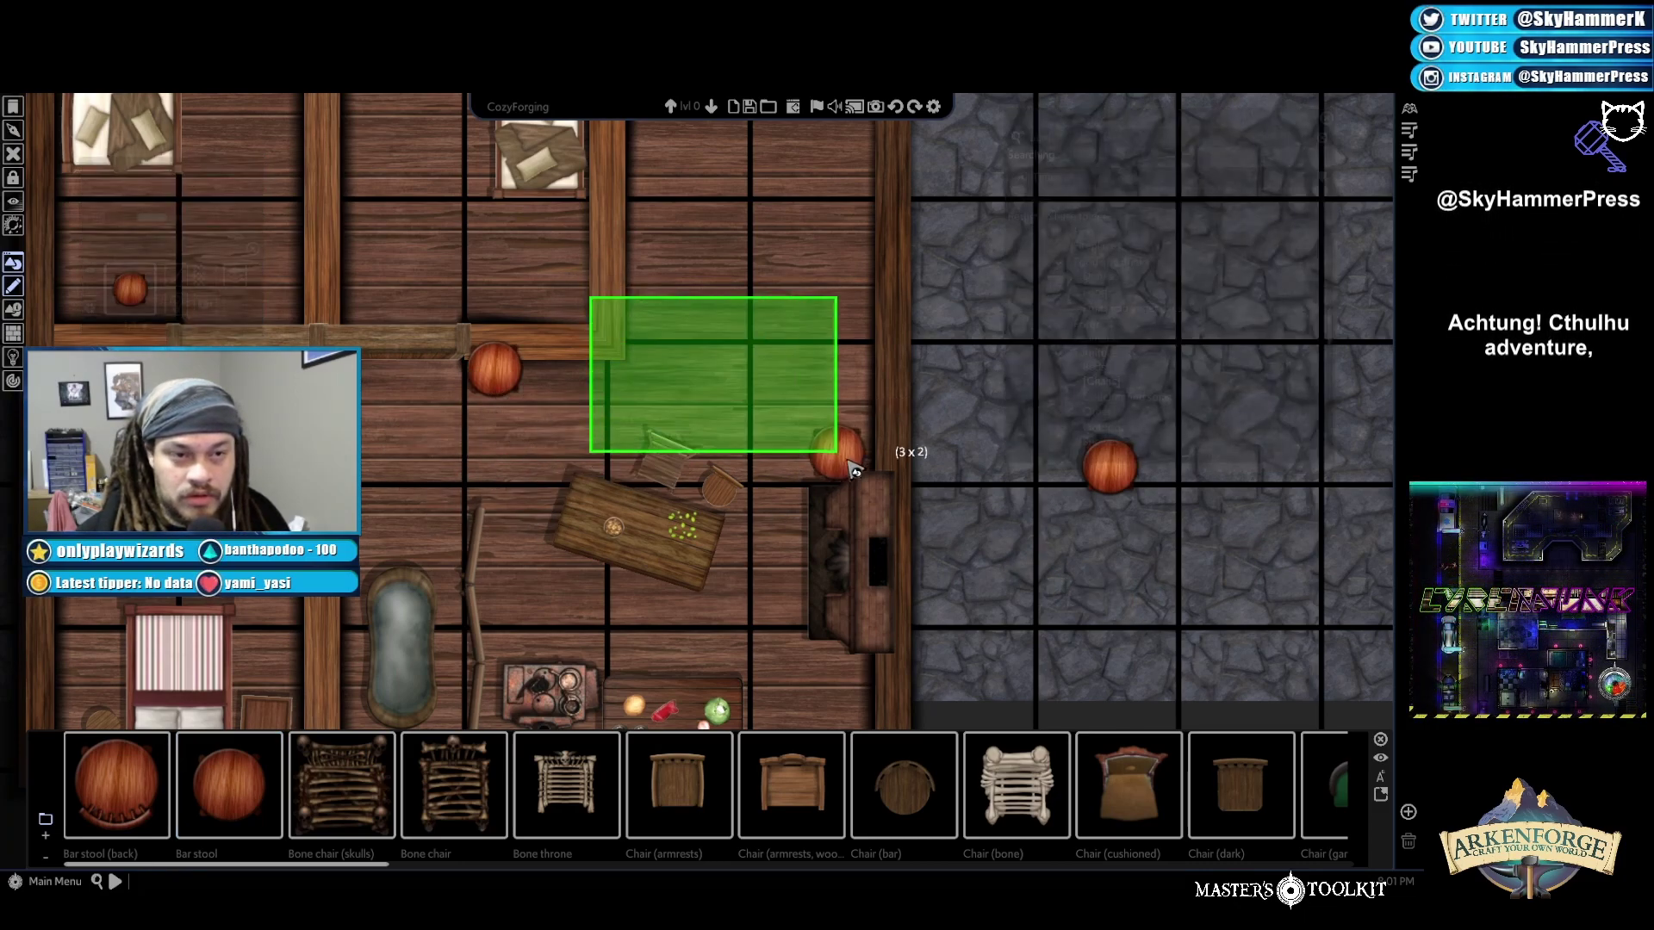
{"action": "left_click_drag", "start_coordinate": [578, 222], "coordinate": [1057, 610]}
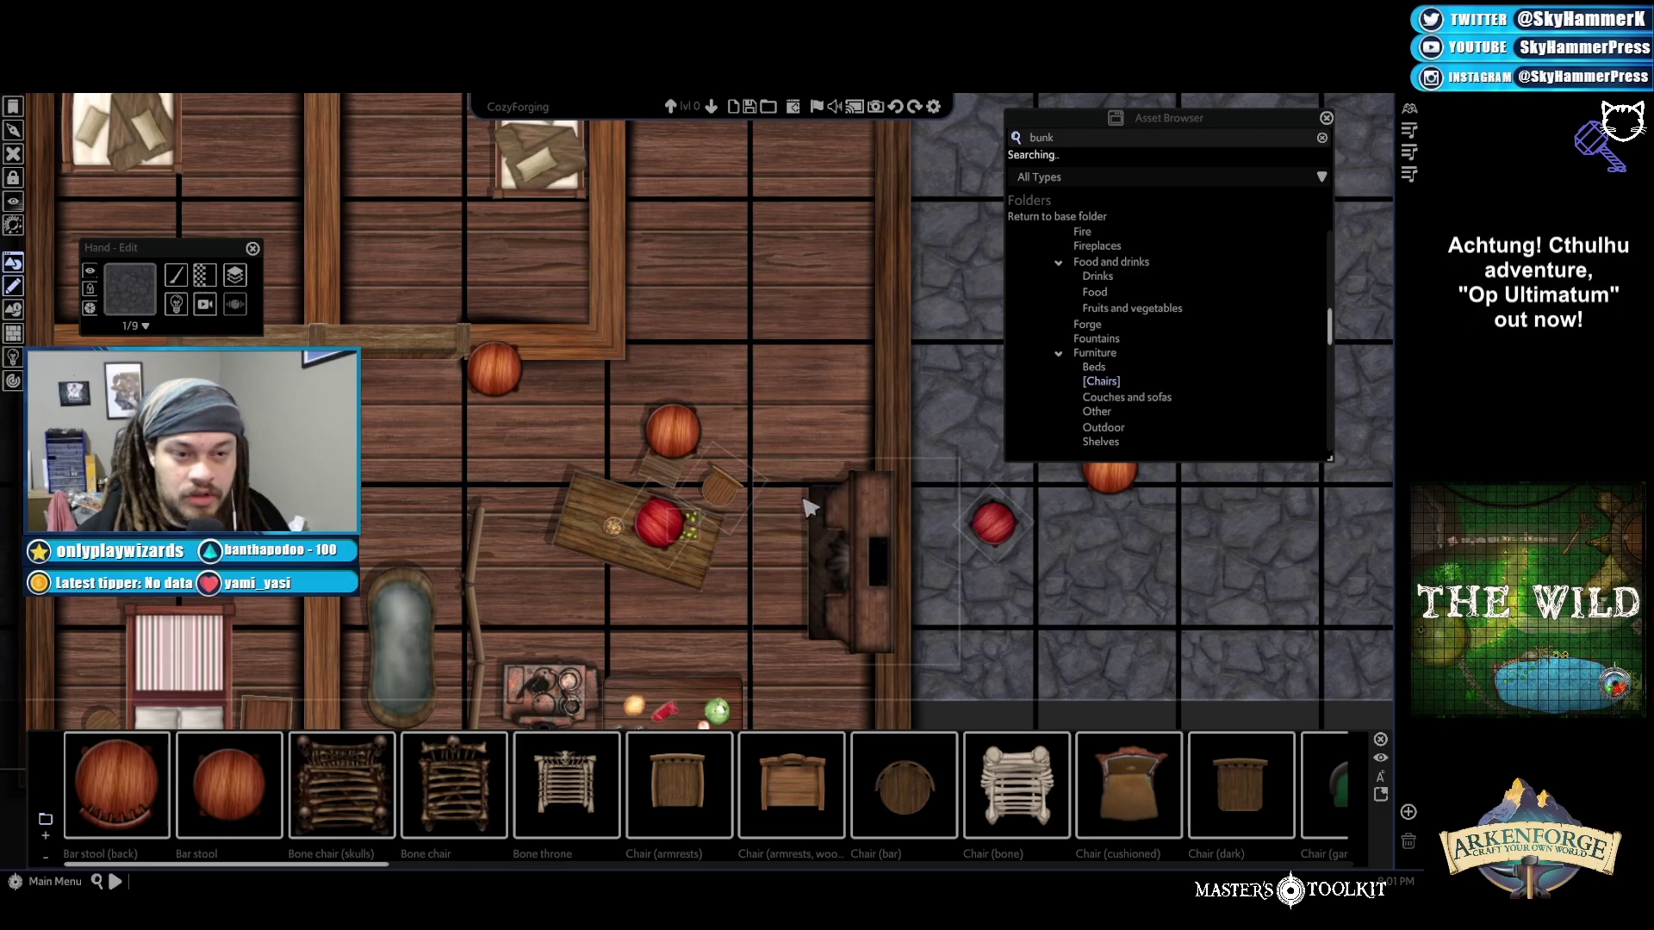
Arrange the five bar stools around the tilted table, two along its northwest side and three along its south side
{"action": "left_click_drag", "start_coordinate": [1125, 494], "coordinate": [739, 637]}
{"action": "left_click", "coordinate": [660, 523]}
{"action": "left_click_drag", "start_coordinate": [661, 523], "coordinate": [628, 611]}
{"action": "left_click", "coordinate": [990, 527]}
{"action": "left_click_drag", "start_coordinate": [990, 527], "coordinate": [576, 580]}
{"action": "left_click_drag", "start_coordinate": [499, 363], "coordinate": [533, 481]}
{"action": "left_click", "coordinate": [691, 447]}
{"action": "left_click_drag", "start_coordinate": [692, 446], "coordinate": [620, 439]}
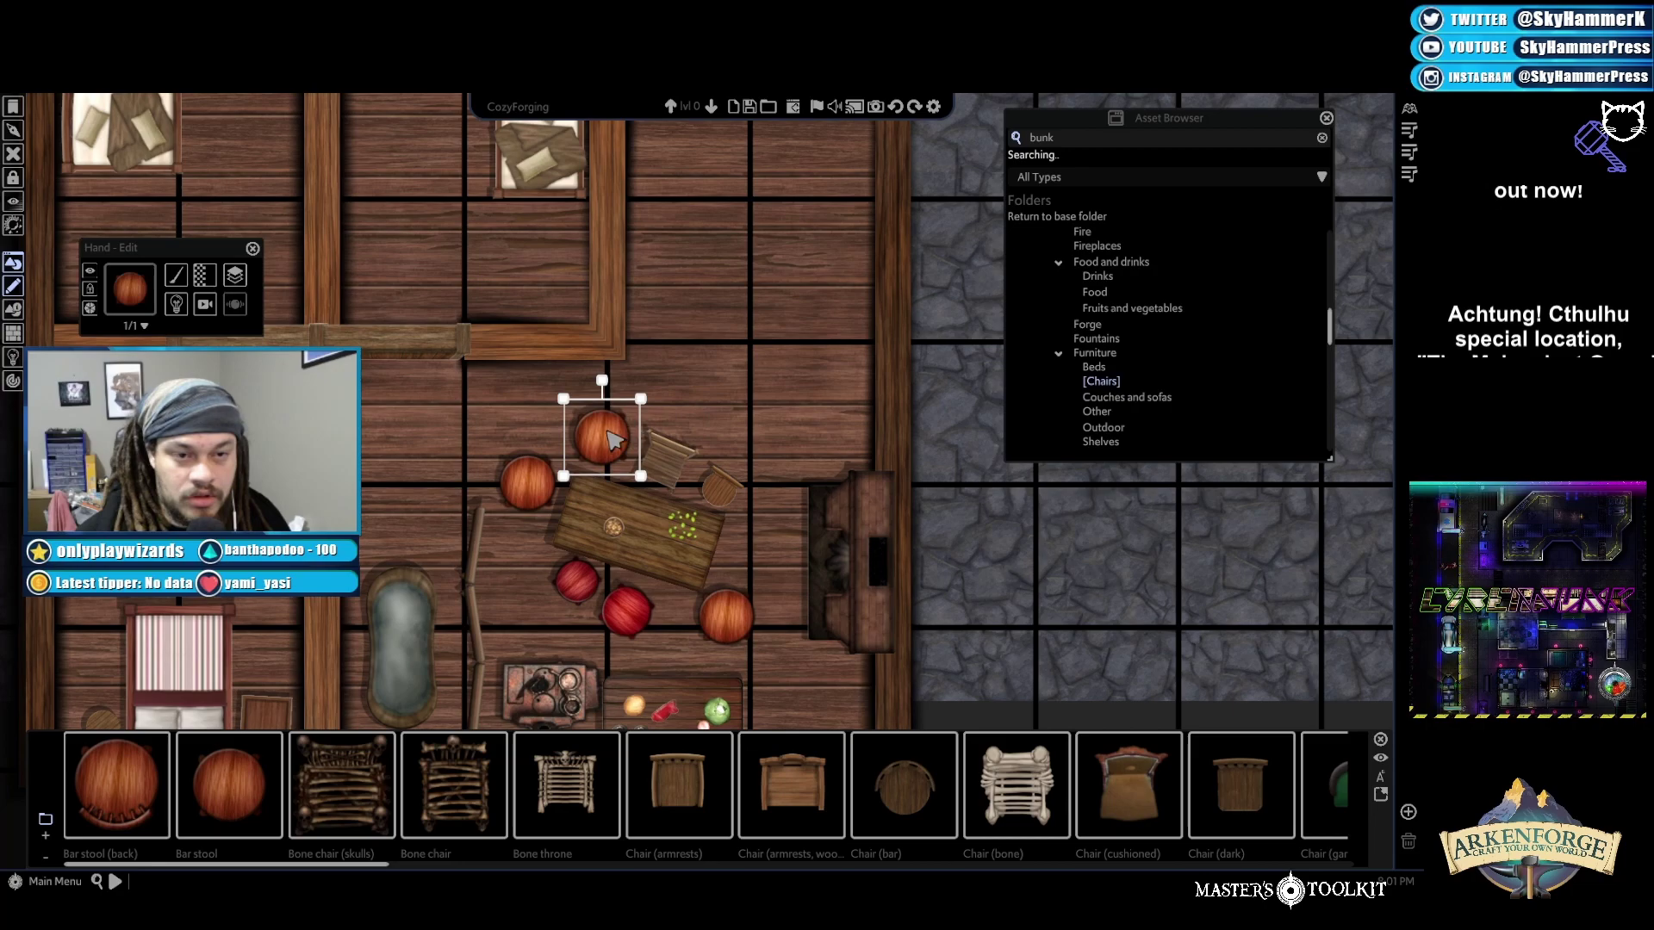
Scatter a line of bar stools along the stone ground just west of the house using object Brush placement
{"action": "scroll", "coordinate": [985, 488], "scroll_direction": "down", "scroll_amount": 4}
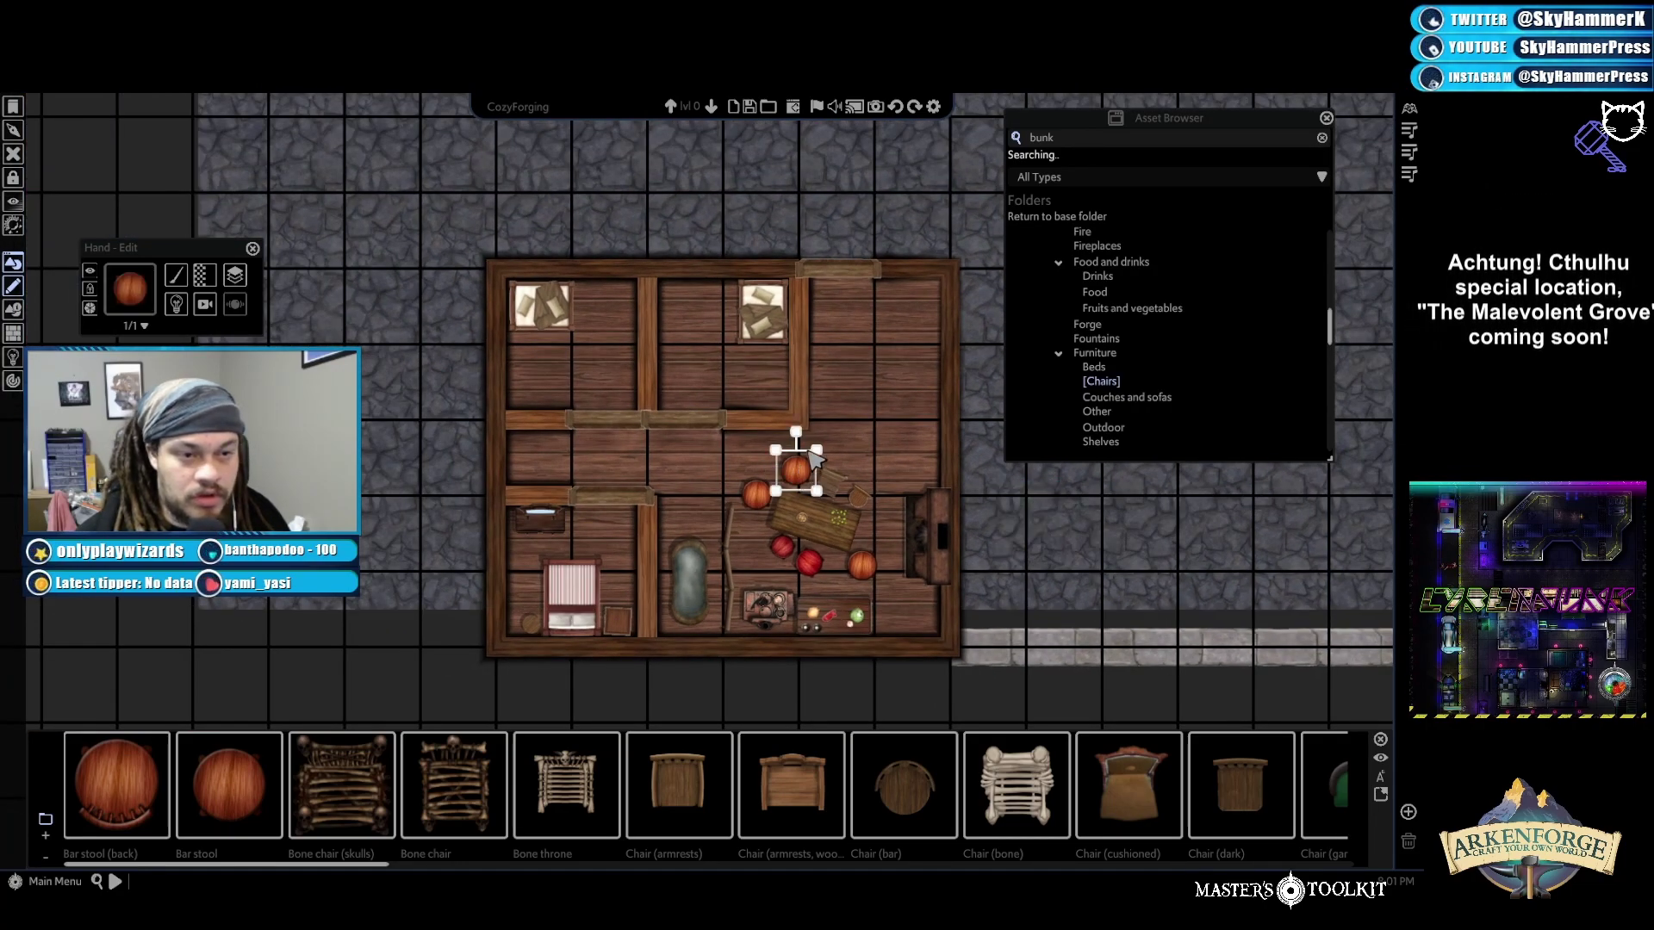
{"action": "left_click", "coordinate": [204, 299]}
{"action": "mouse_move", "coordinate": [228, 305]}
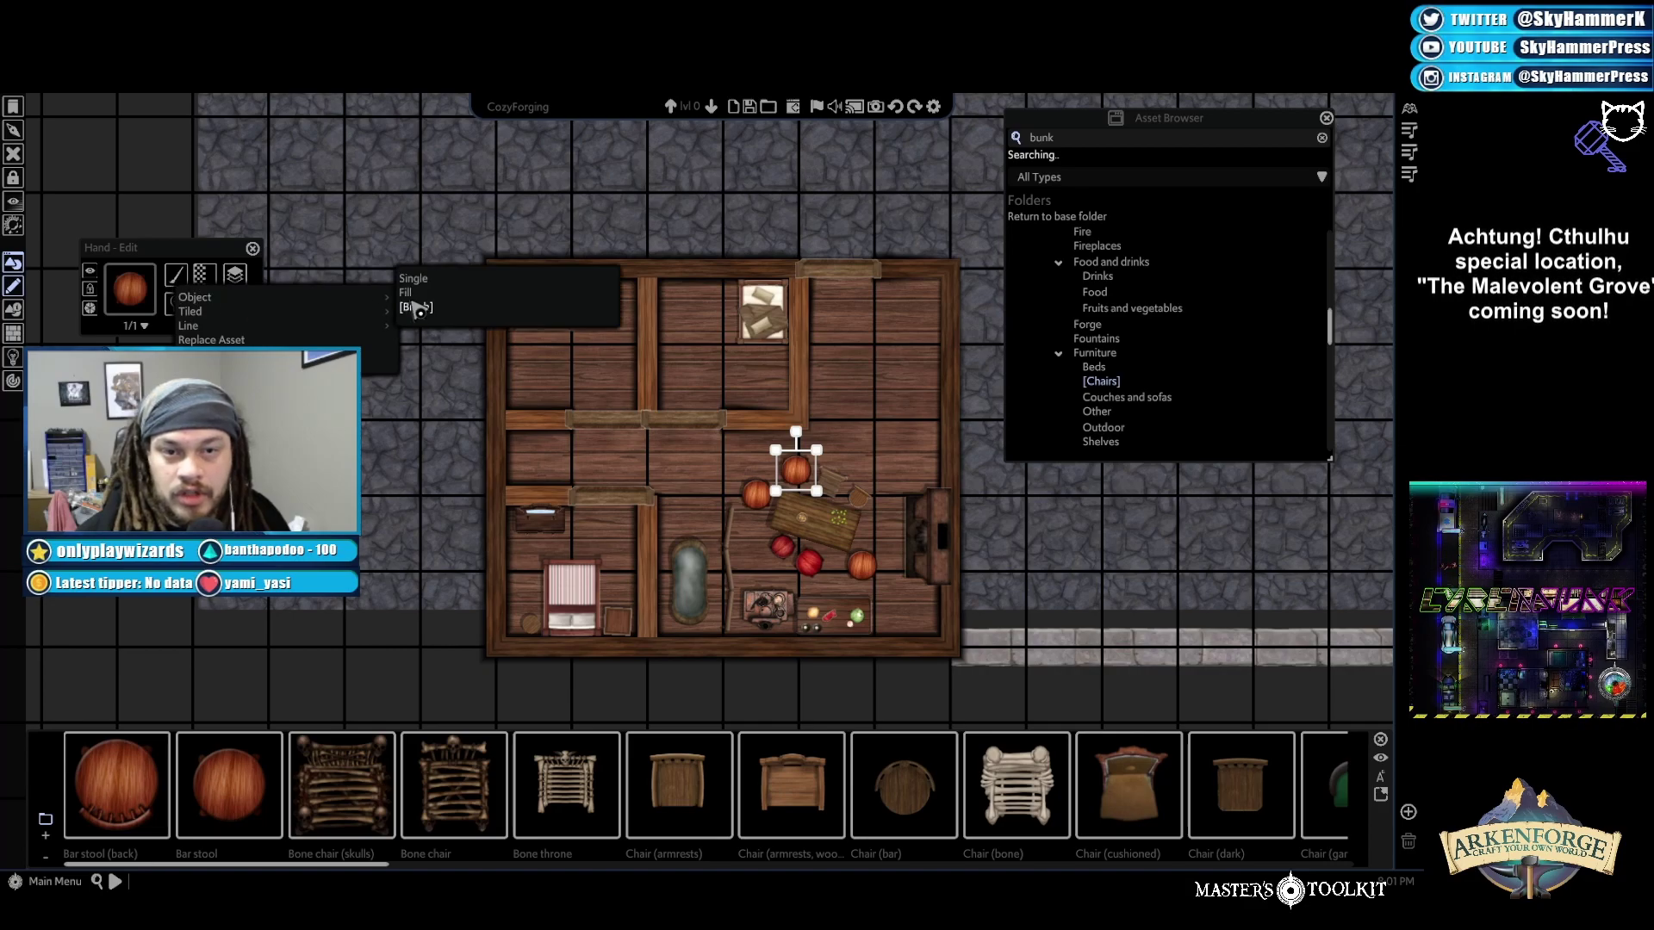
{"action": "left_click", "coordinate": [416, 307]}
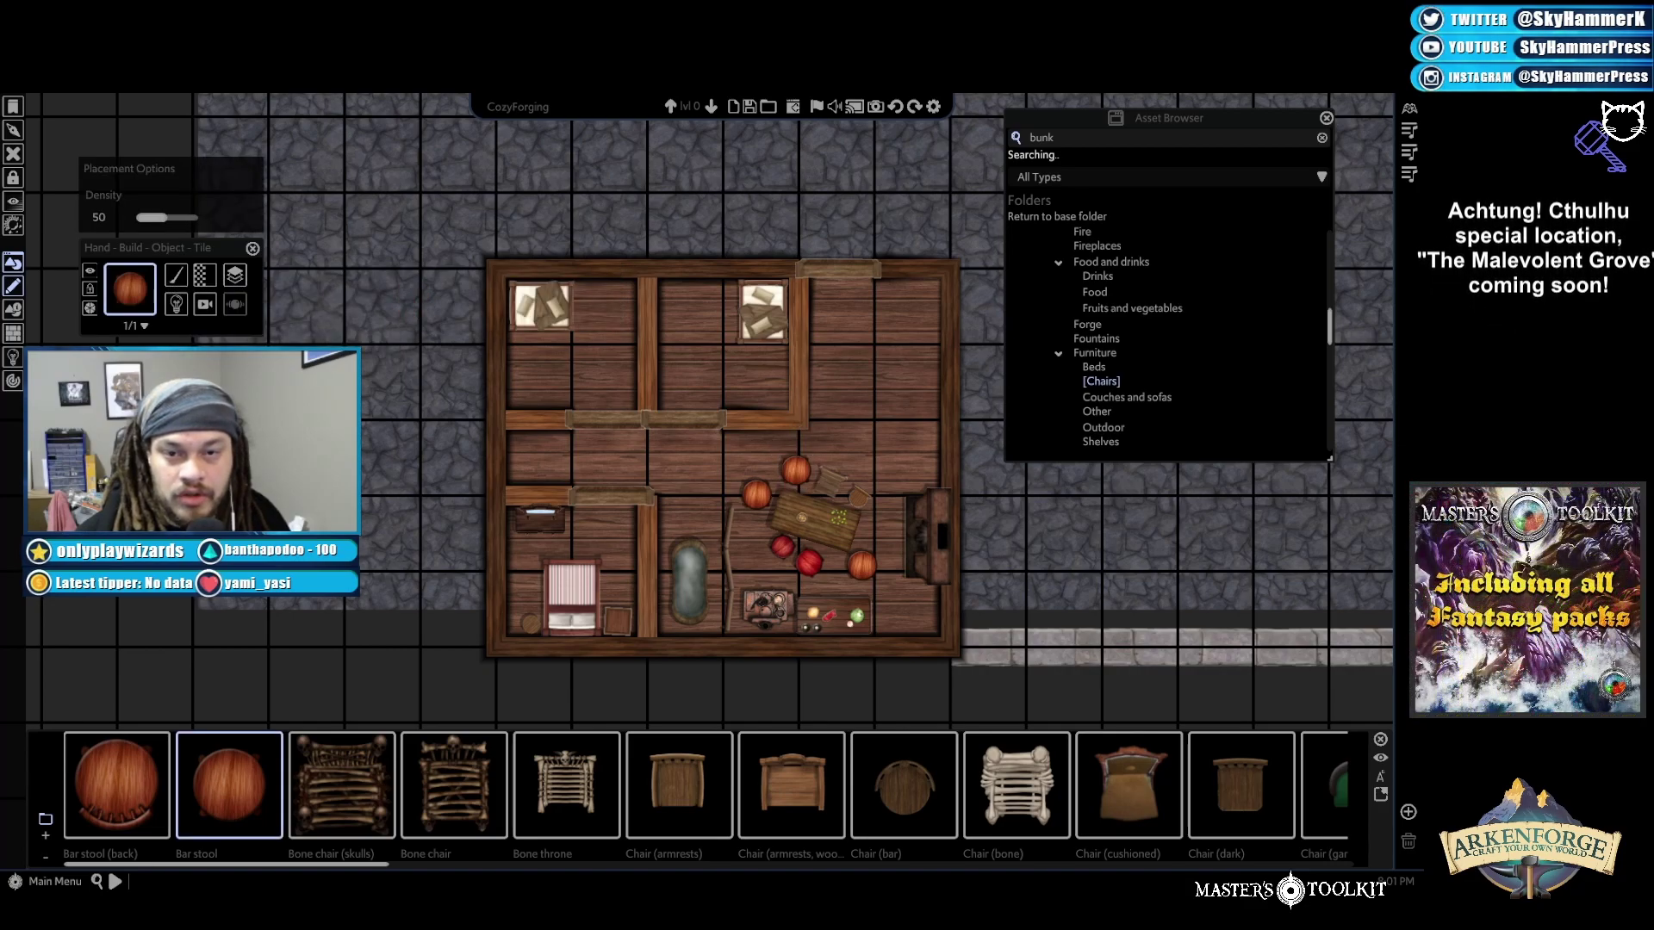
{"action": "left_click_drag", "start_coordinate": [362, 365], "coordinate": [482, 616]}
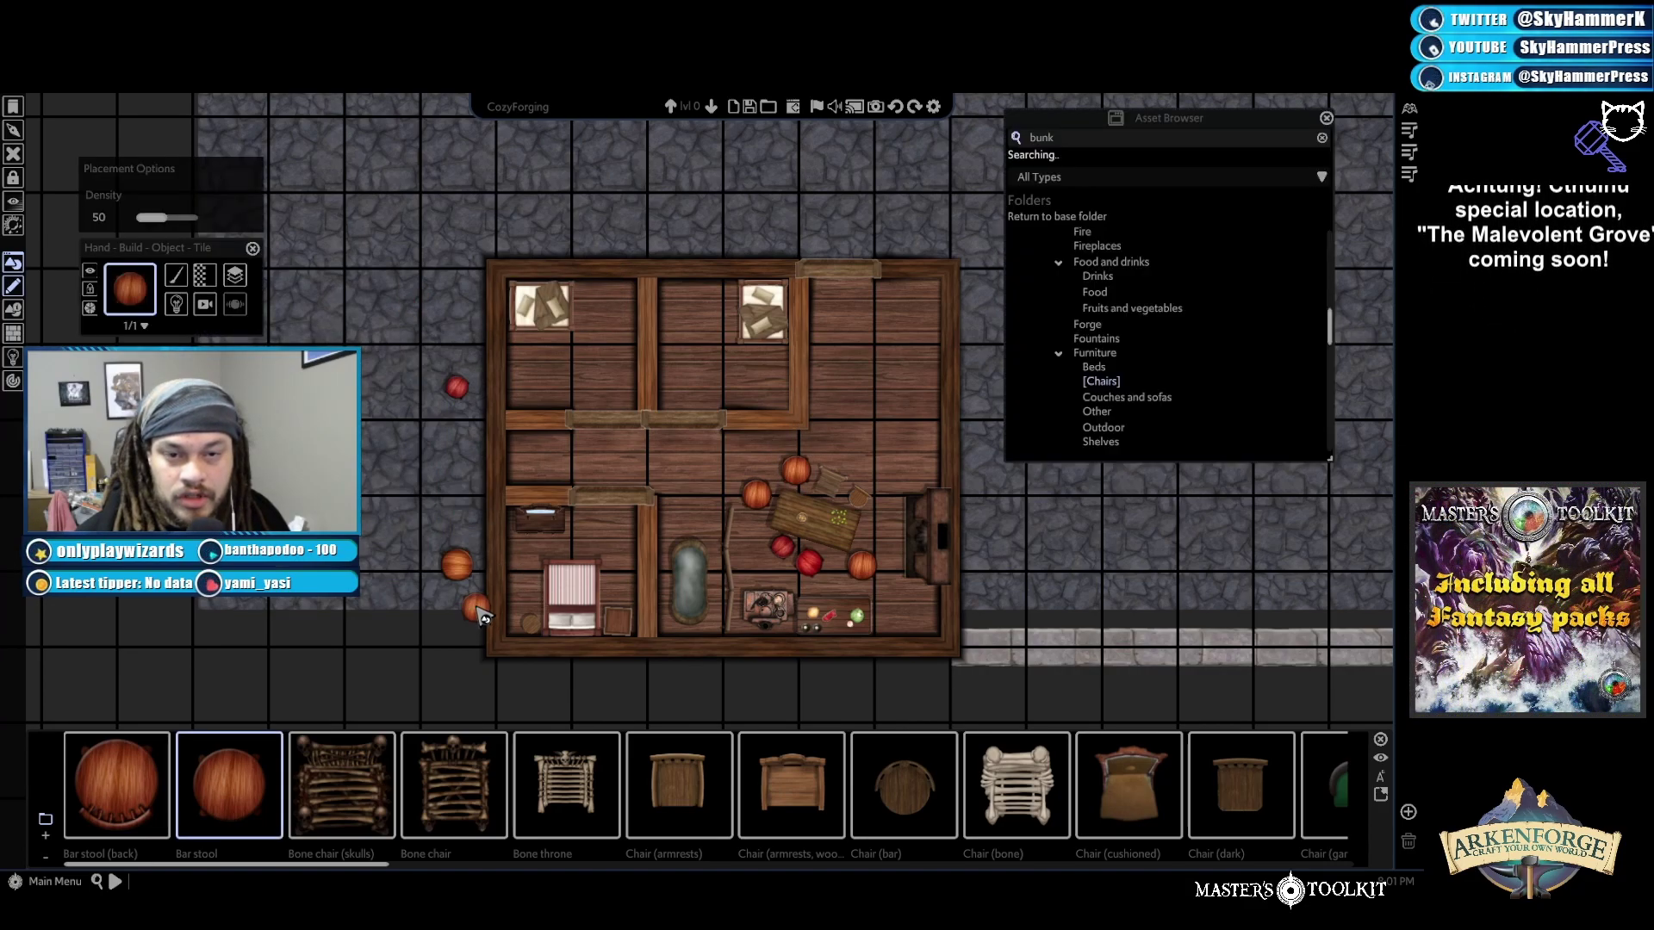
{"action": "right_click", "coordinate": [435, 431]}
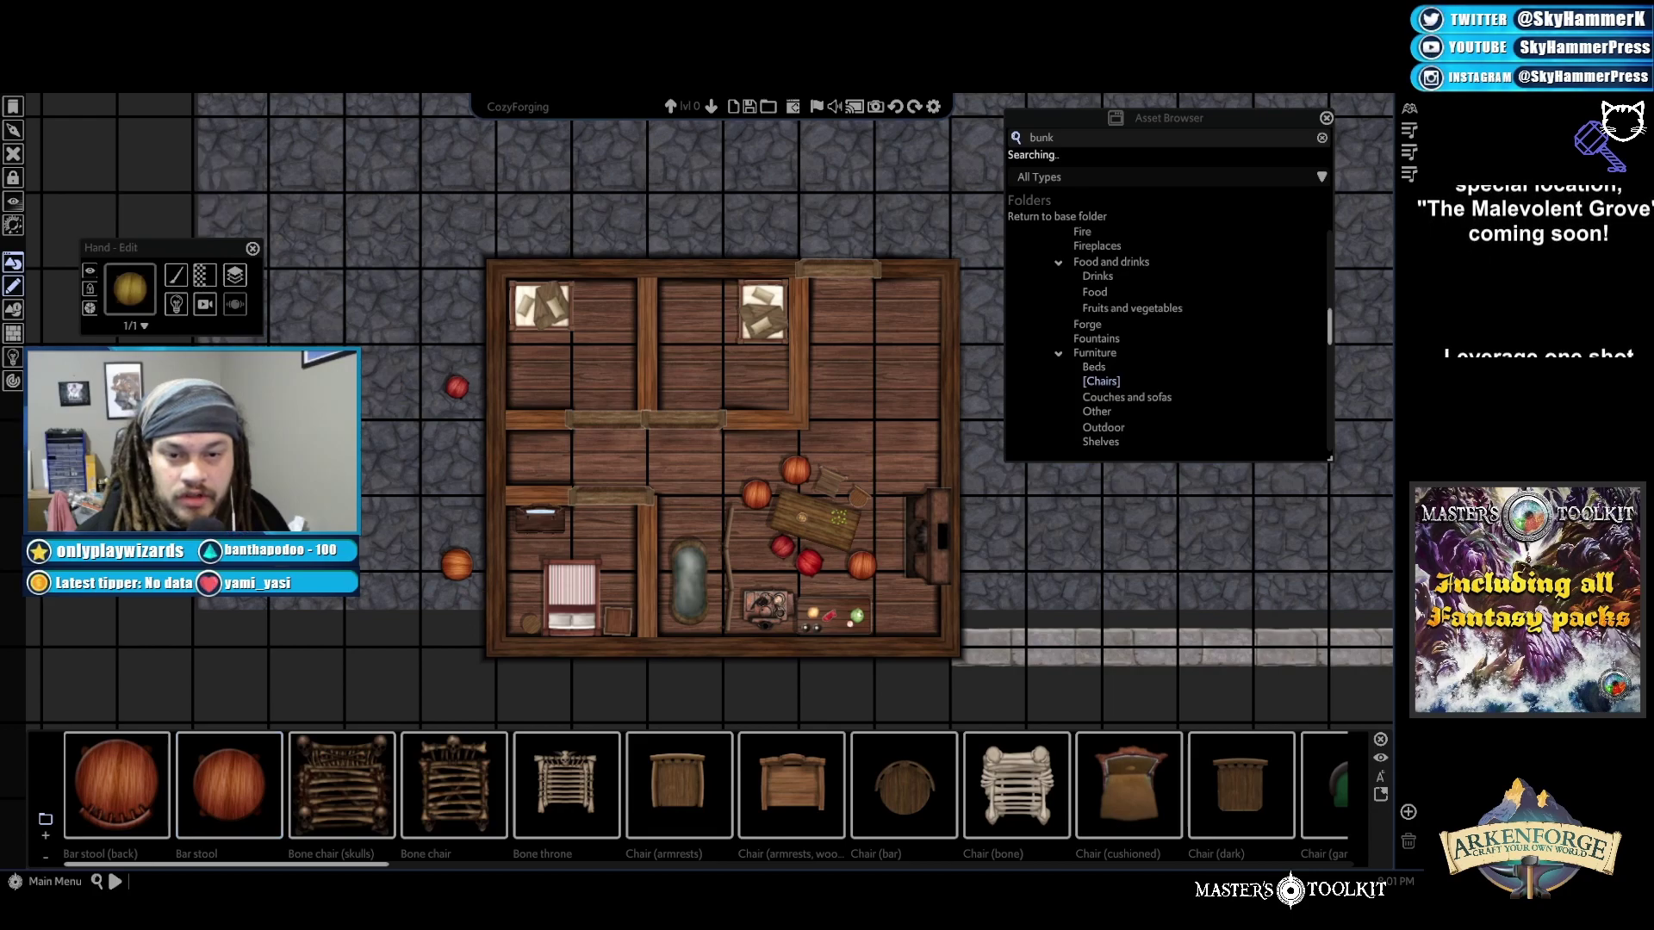
Move the yellow and the red bar stool from outside the west wall to the floor northwest of the tilted table
{"action": "left_click_drag", "start_coordinate": [542, 508], "coordinate": [739, 474]}
{"action": "mouse_move", "coordinate": [458, 390]}
{"action": "left_mouse_down"}
{"action": "mouse_move", "coordinate": [724, 545]}
{"action": "mouse_move", "coordinate": [461, 396]}
{"action": "left_mouse_up"}
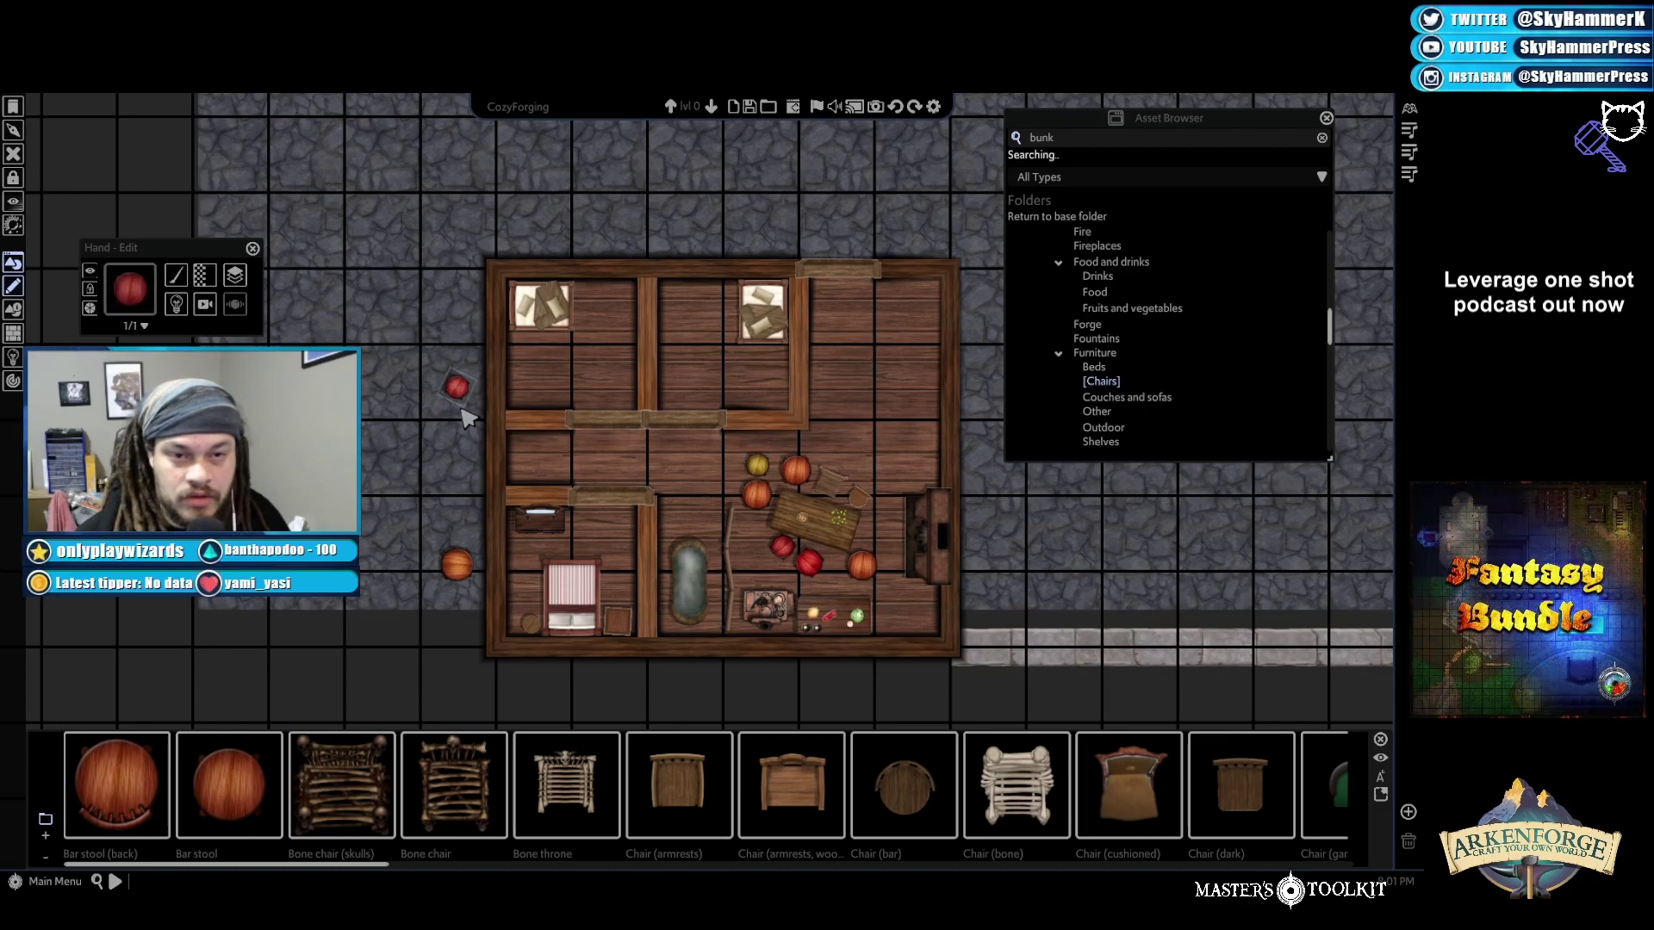
{"action": "mouse_move", "coordinate": [474, 392]}
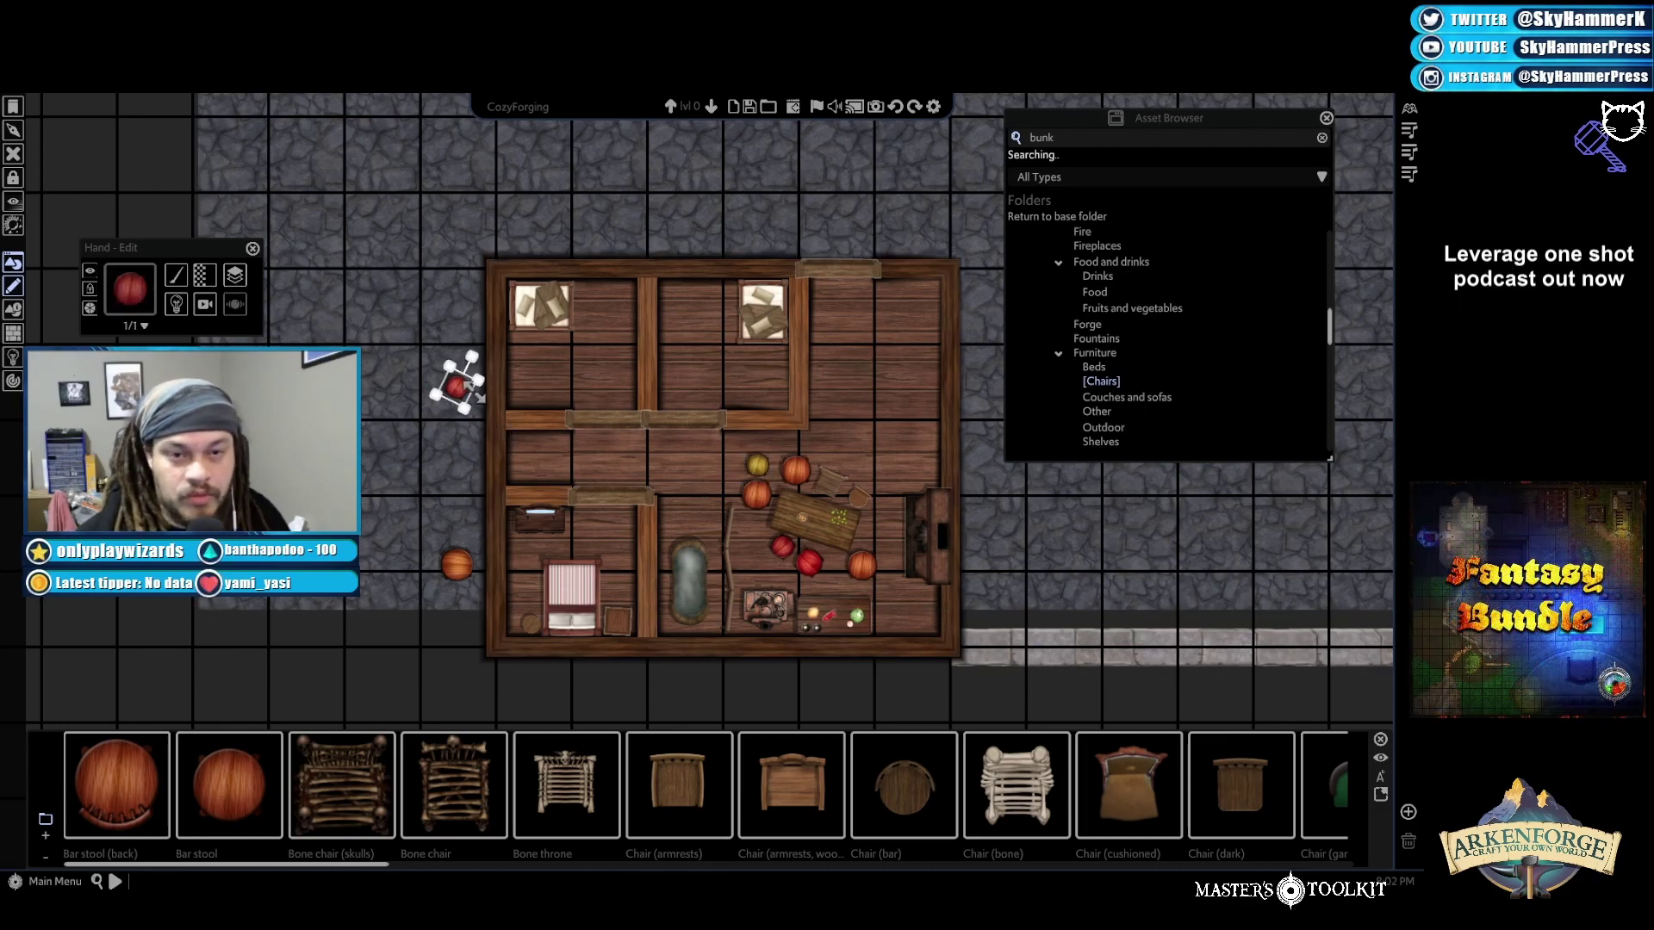
{"action": "left_click_drag", "start_coordinate": [459, 389], "coordinate": [708, 480]}
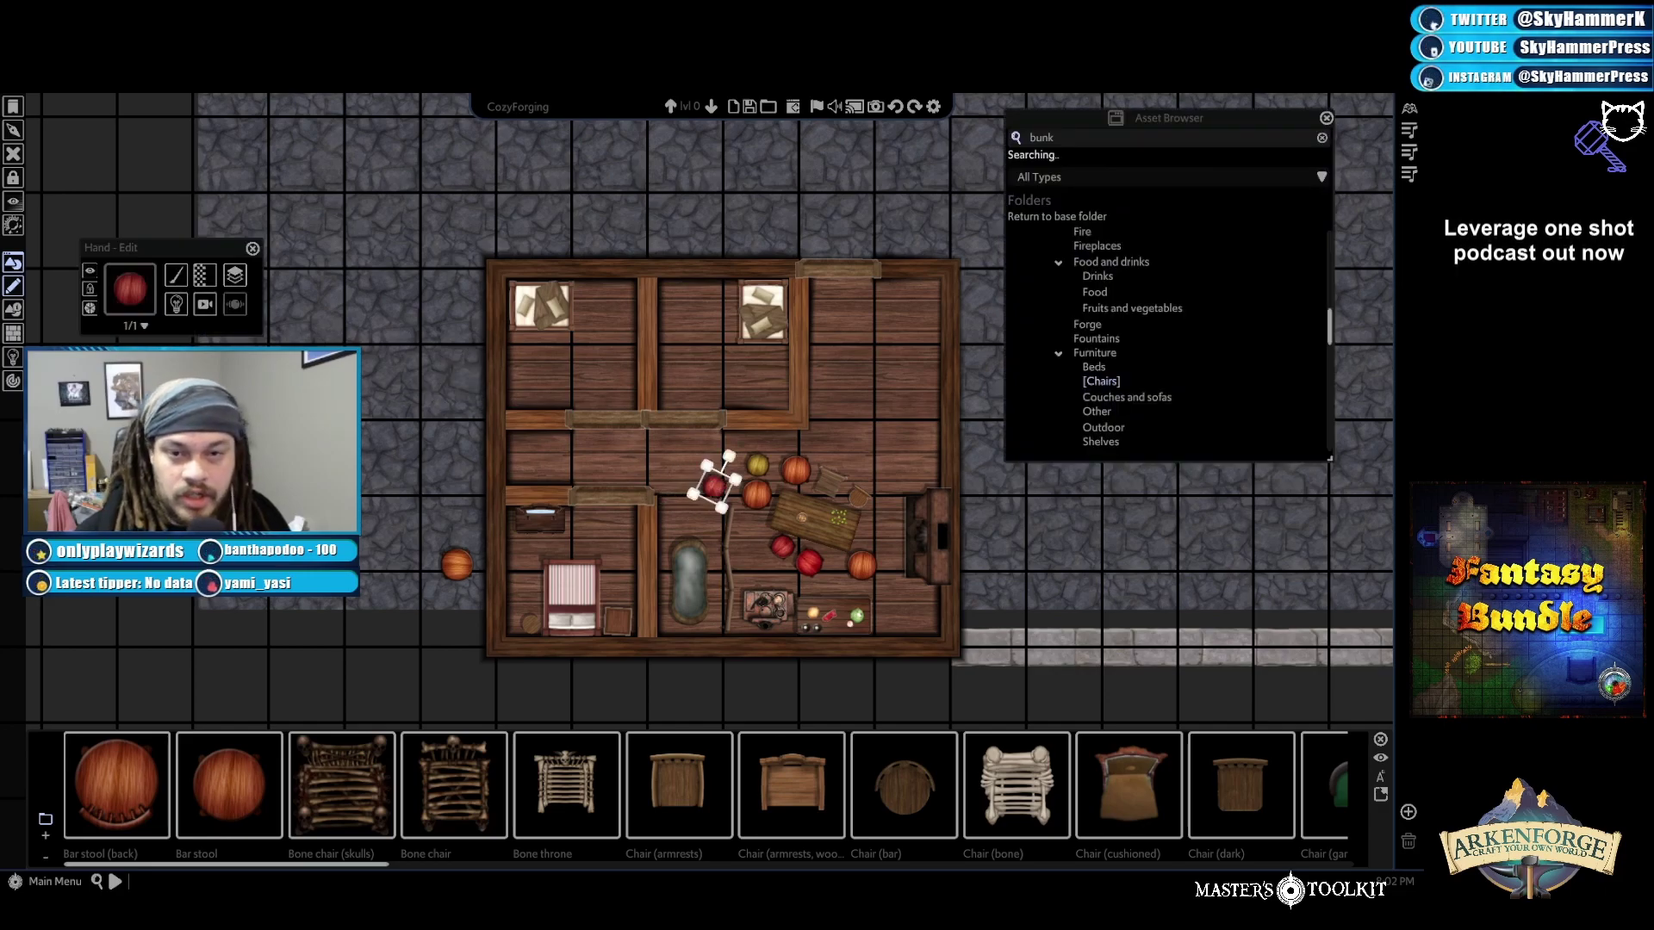
Delete the leftover orange stool outside the west wall and the orange and red stools near the table's southeast side
{"action": "left_click_drag", "start_coordinate": [457, 564], "coordinate": [866, 573]}
{"action": "key", "text": "Delete"}
{"action": "left_click", "coordinate": [809, 561]}
{"action": "key", "text": "Delete"}
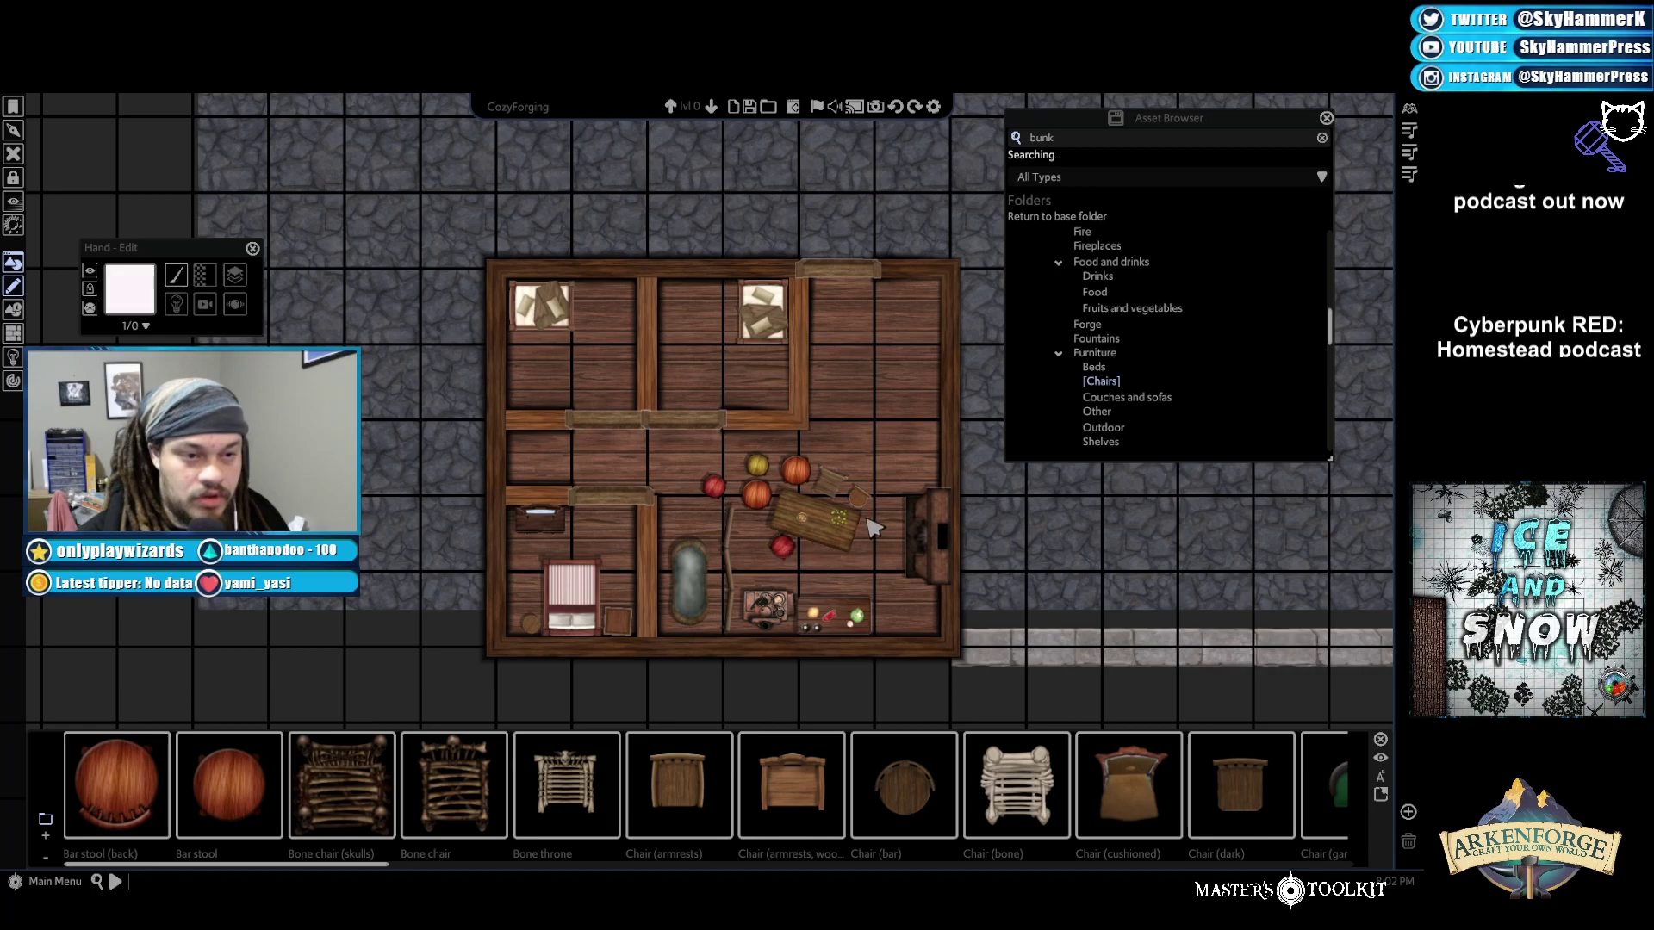
Delete the large orange stool at the table's west end and put the yellow stool in its place
{"action": "scroll", "coordinate": [837, 539], "scroll_direction": "up", "scroll_amount": 6}
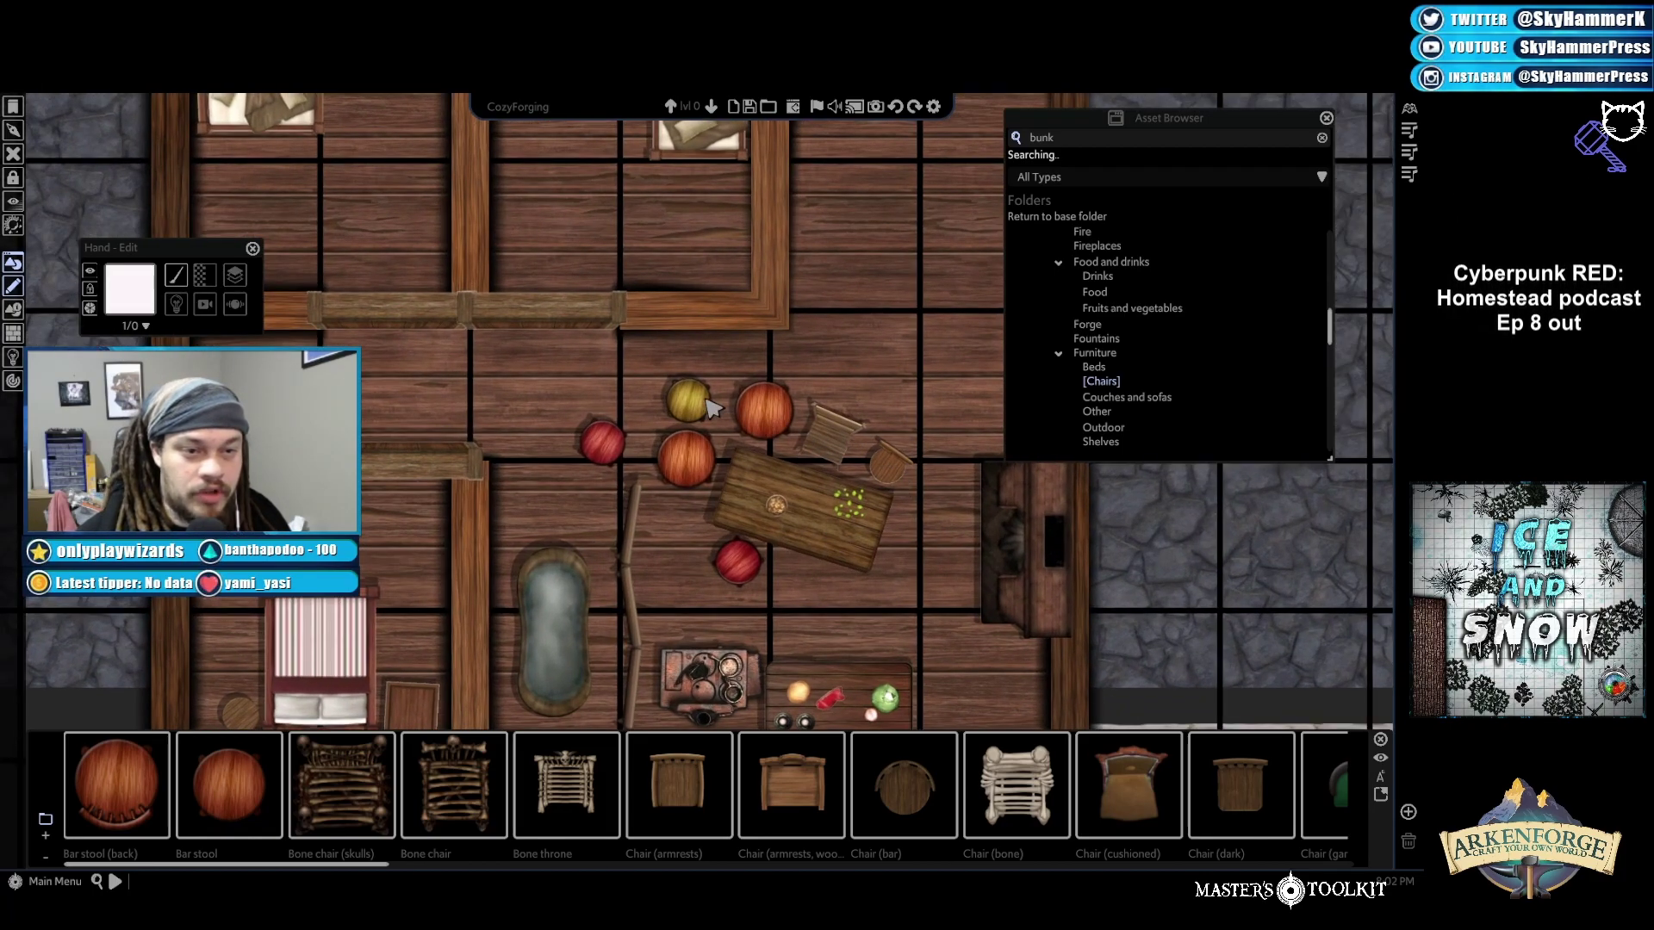
{"action": "left_click", "coordinate": [738, 561]}
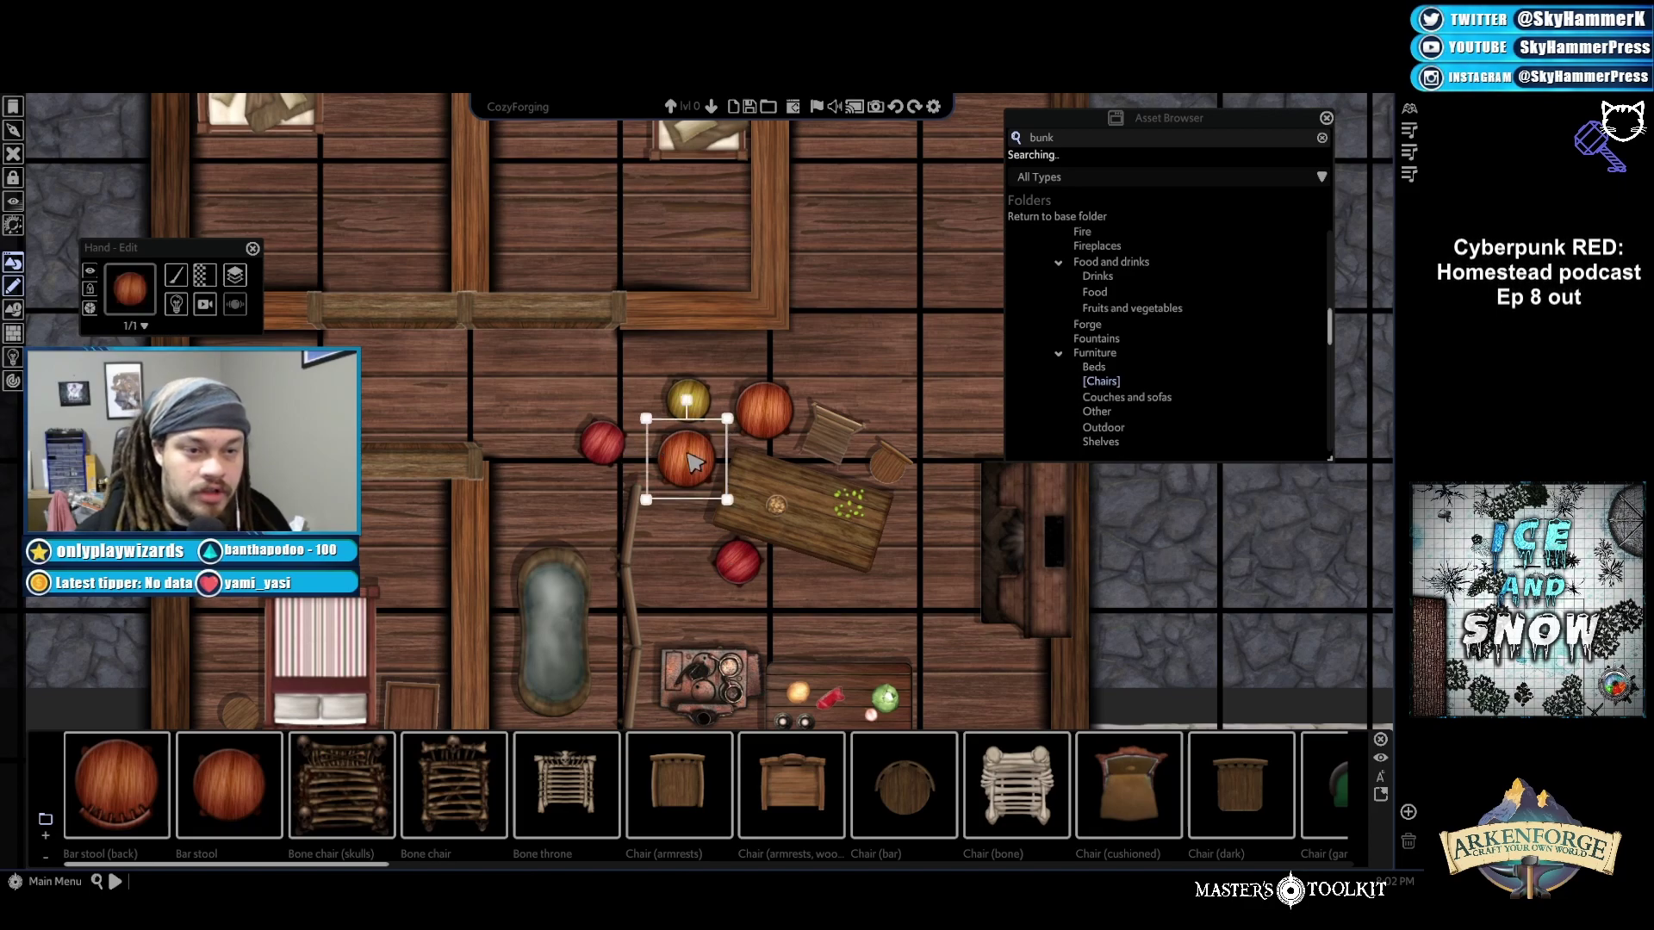
{"action": "left_click", "coordinate": [687, 457]}
{"action": "key", "text": "Delete"}
{"action": "left_click", "coordinate": [687, 401]}
{"action": "left_click_drag", "start_coordinate": [685, 405], "coordinate": [698, 469]}
Move the spare red stool to the table's southeast corner and the remaining orange stool to its south side, shrinking the orange one slightly
{"action": "left_click", "coordinate": [603, 443]}
{"action": "left_click_drag", "start_coordinate": [603, 443], "coordinate": [920, 541]}
{"action": "left_click", "coordinate": [764, 410]}
{"action": "left_click_drag", "start_coordinate": [764, 410], "coordinate": [844, 616]}
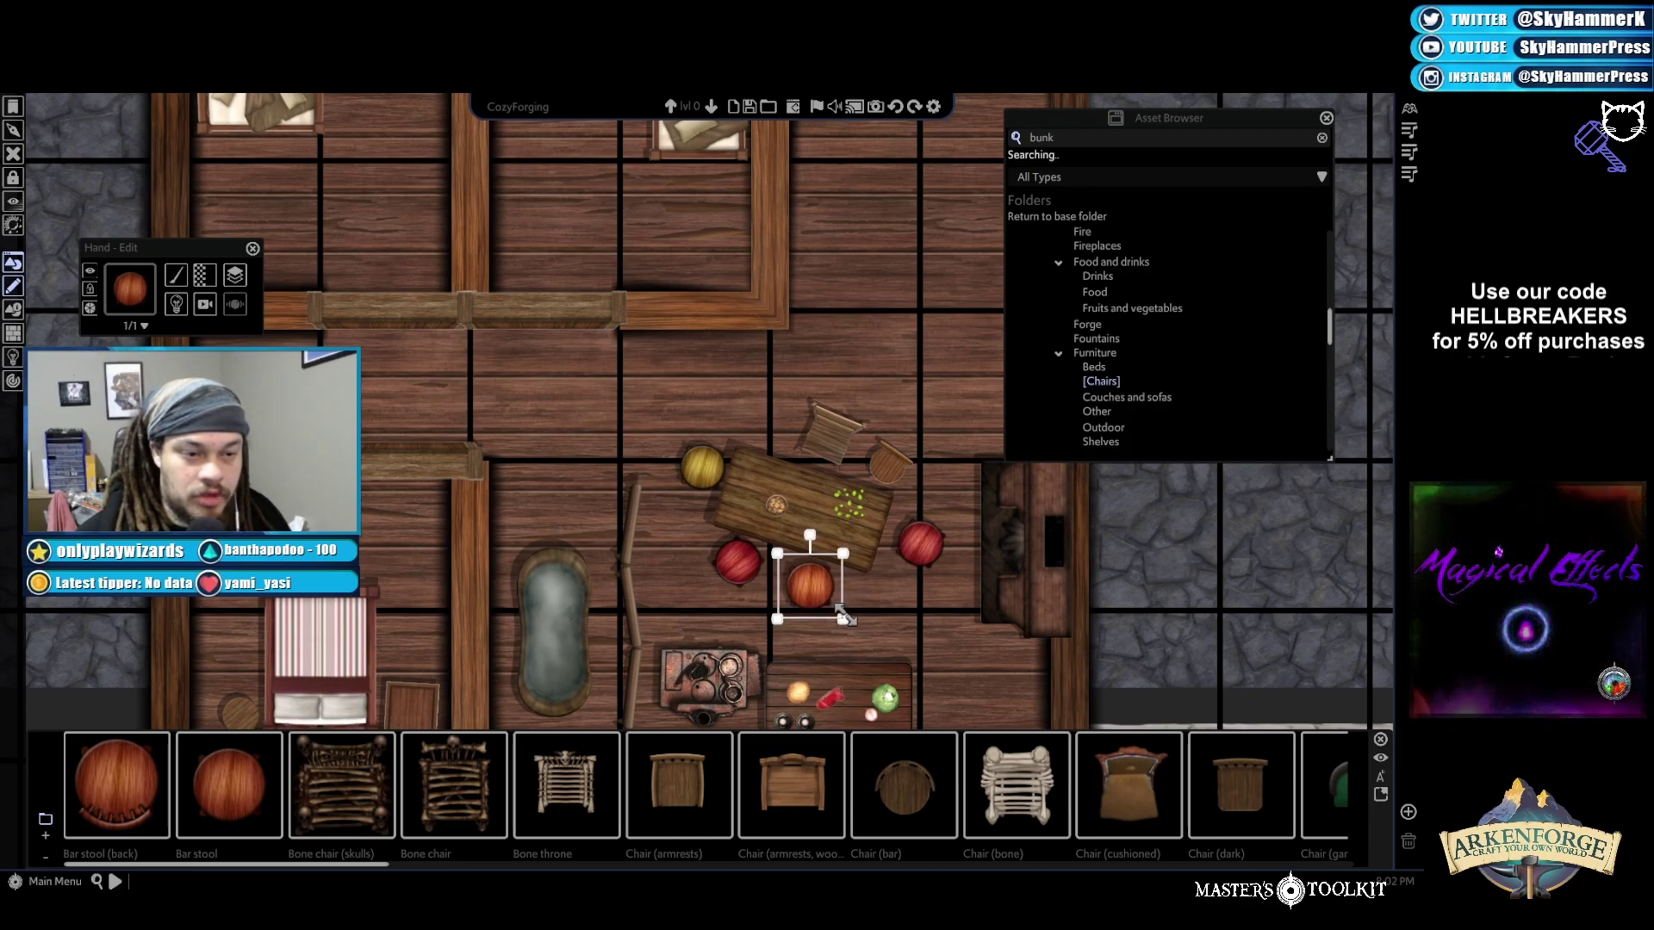
{"action": "left_click", "coordinate": [920, 548]}
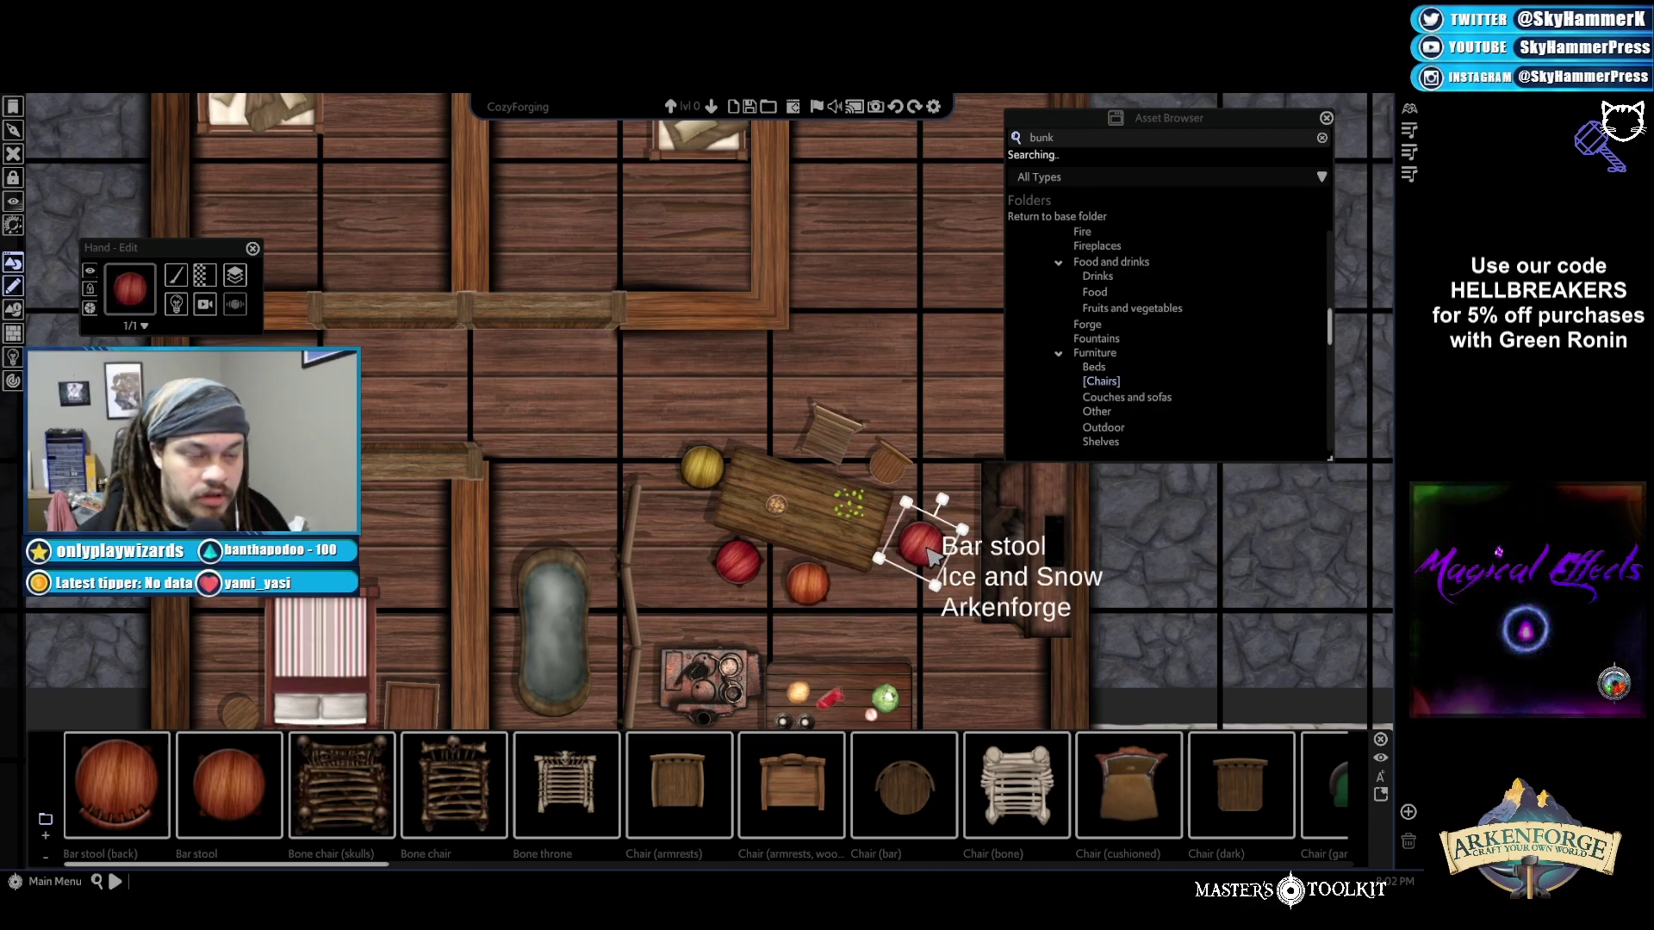
{"action": "mouse_move", "coordinate": [933, 584]}
{"action": "left_mouse_down"}
{"action": "mouse_move", "coordinate": [934, 564]}
{"action": "mouse_move", "coordinate": [916, 566]}
{"action": "left_mouse_up"}
Shift the two wooden chairs slightly west along the north side of the tilted table
{"action": "left_click", "coordinate": [826, 431]}
{"action": "left_click_drag", "start_coordinate": [840, 439], "coordinate": [814, 439]}
{"action": "left_click", "coordinate": [874, 468]}
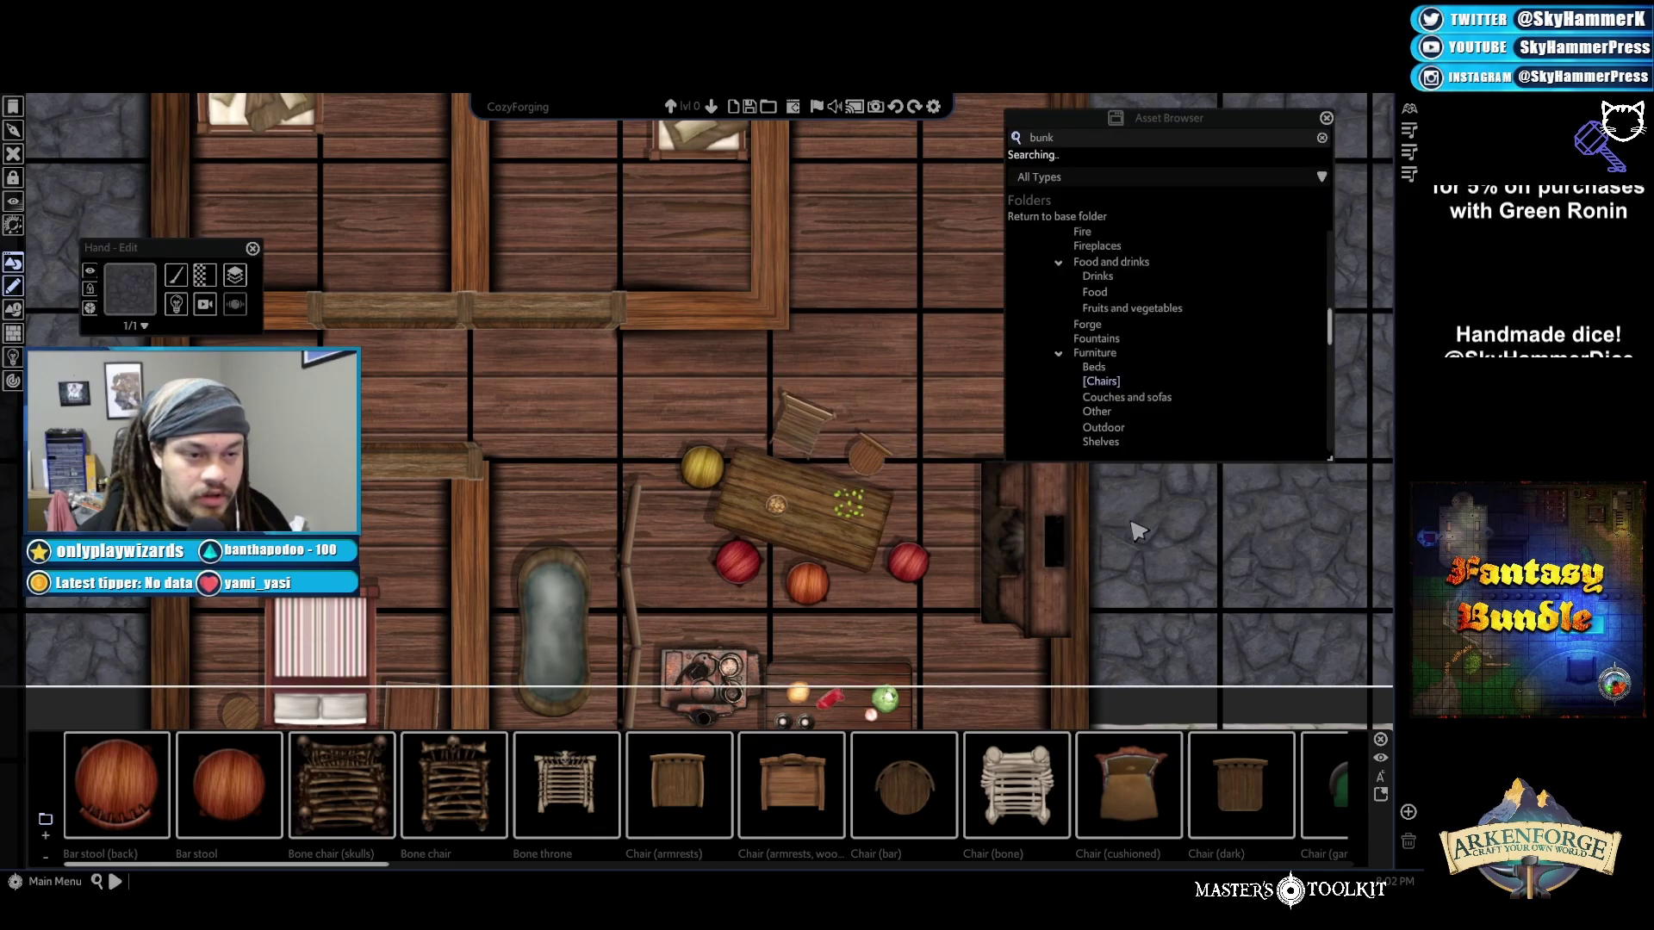
Browse the asset folders and open Carpets and rugs
{"action": "scroll", "coordinate": [1100, 561], "scroll_direction": "down", "scroll_amount": 2}
{"action": "key", "text": "Right"}
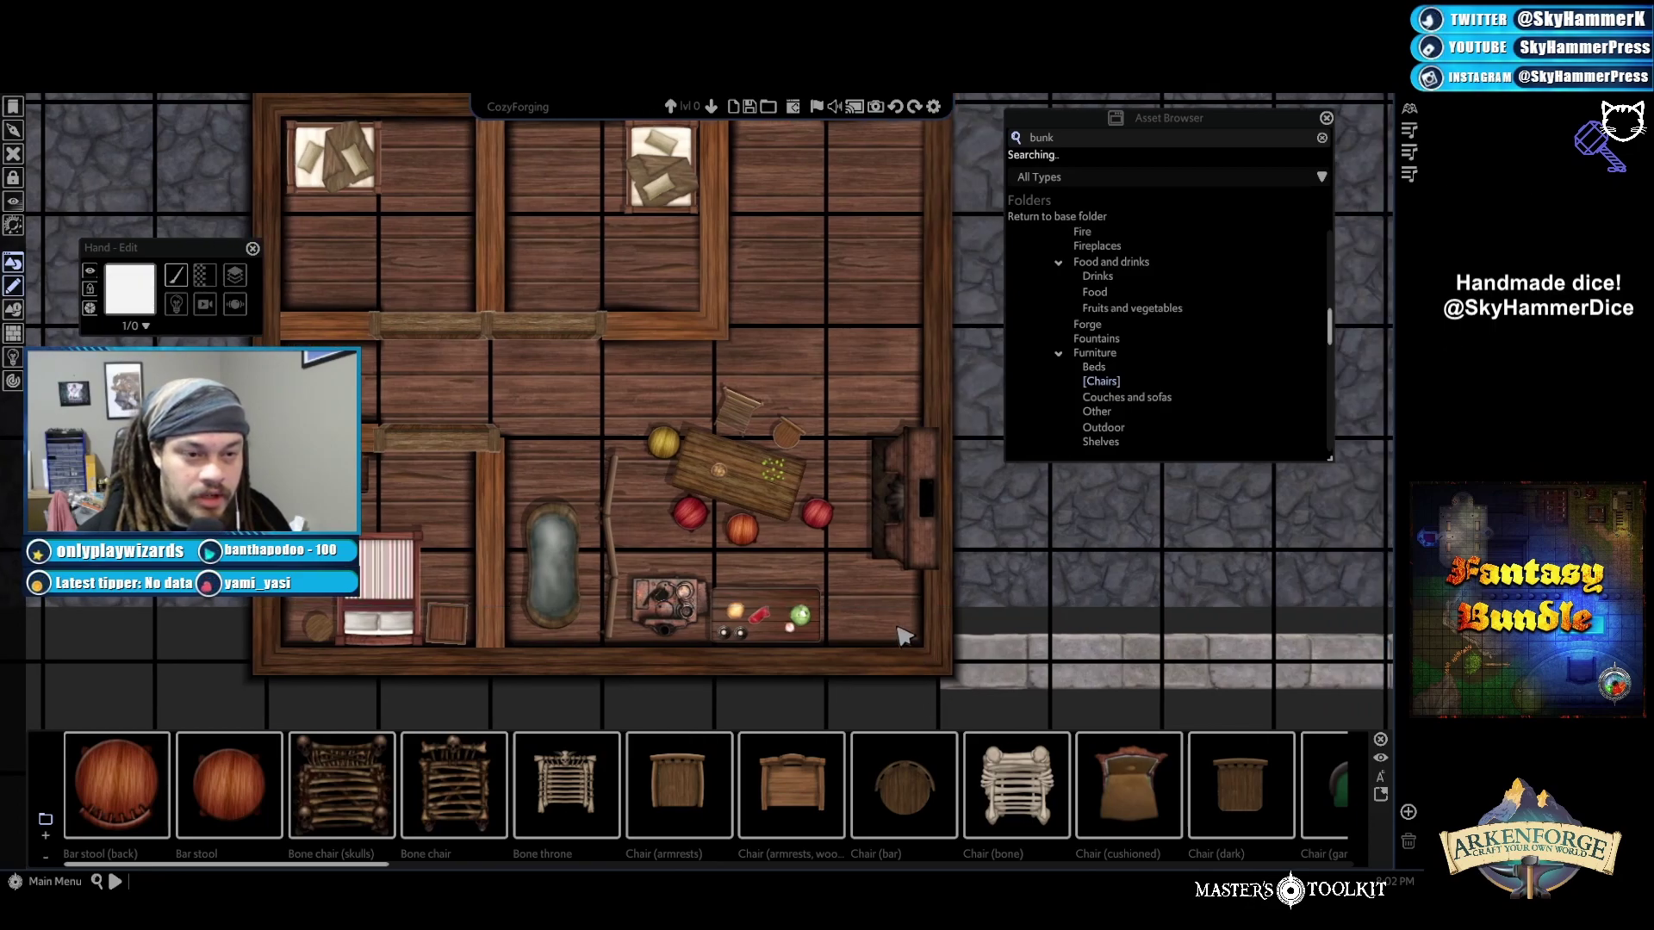
{"action": "key", "text": "Up"}
{"action": "key", "text": "Right"}
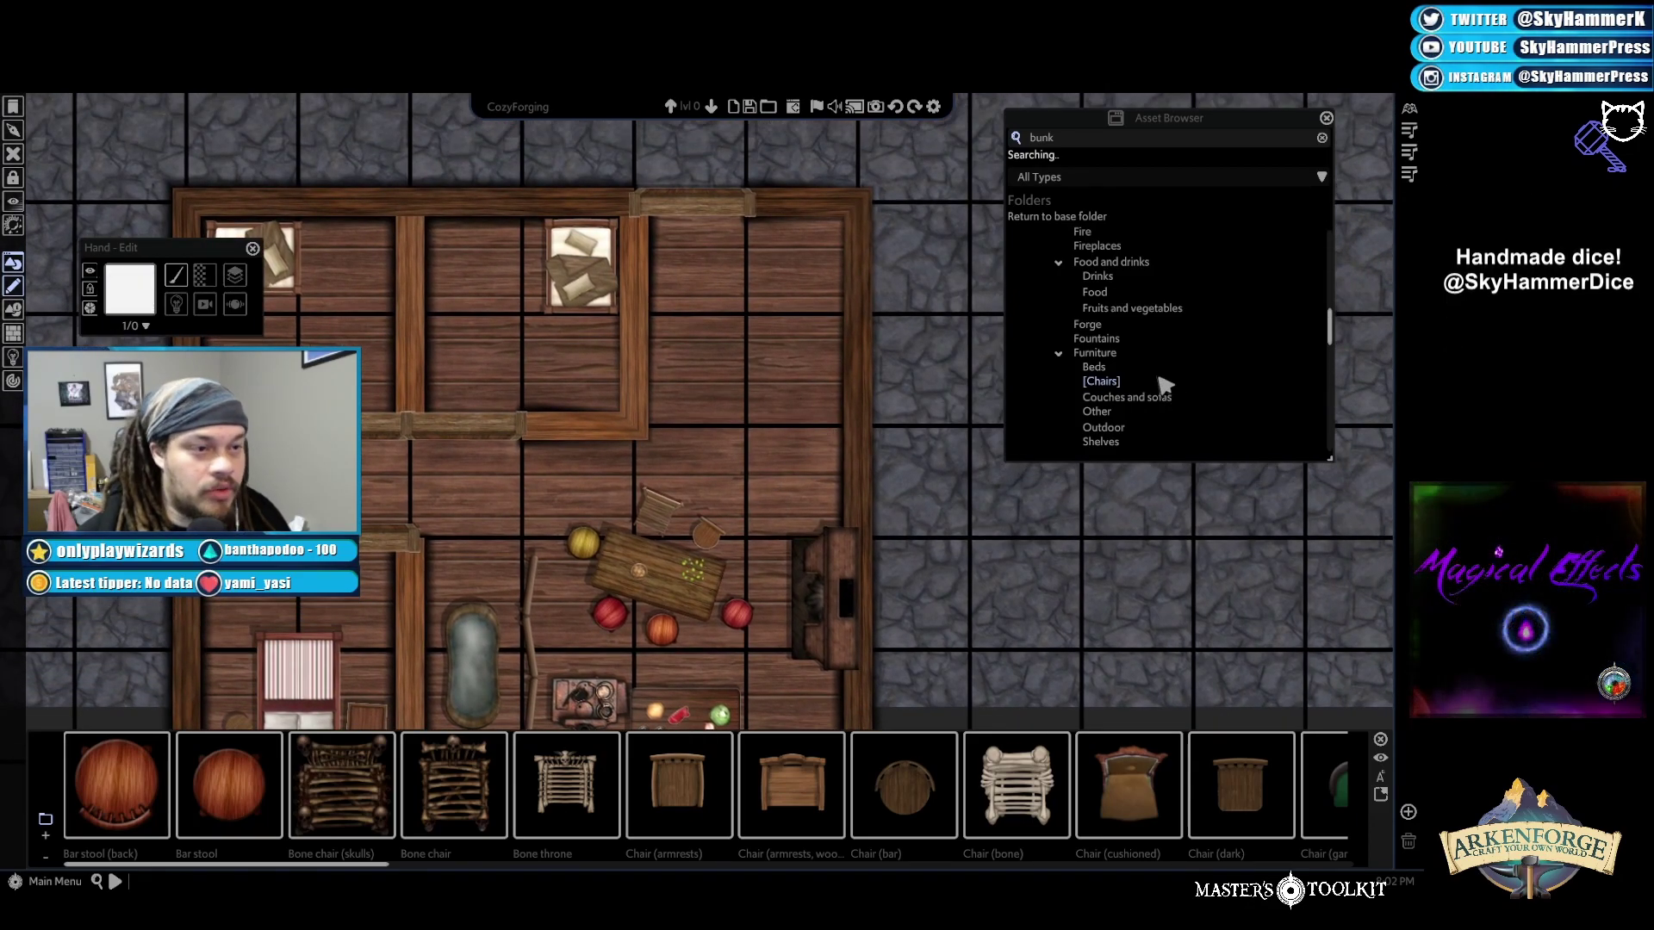
{"action": "scroll", "coordinate": [1180, 353], "scroll_direction": "up", "scroll_amount": 4}
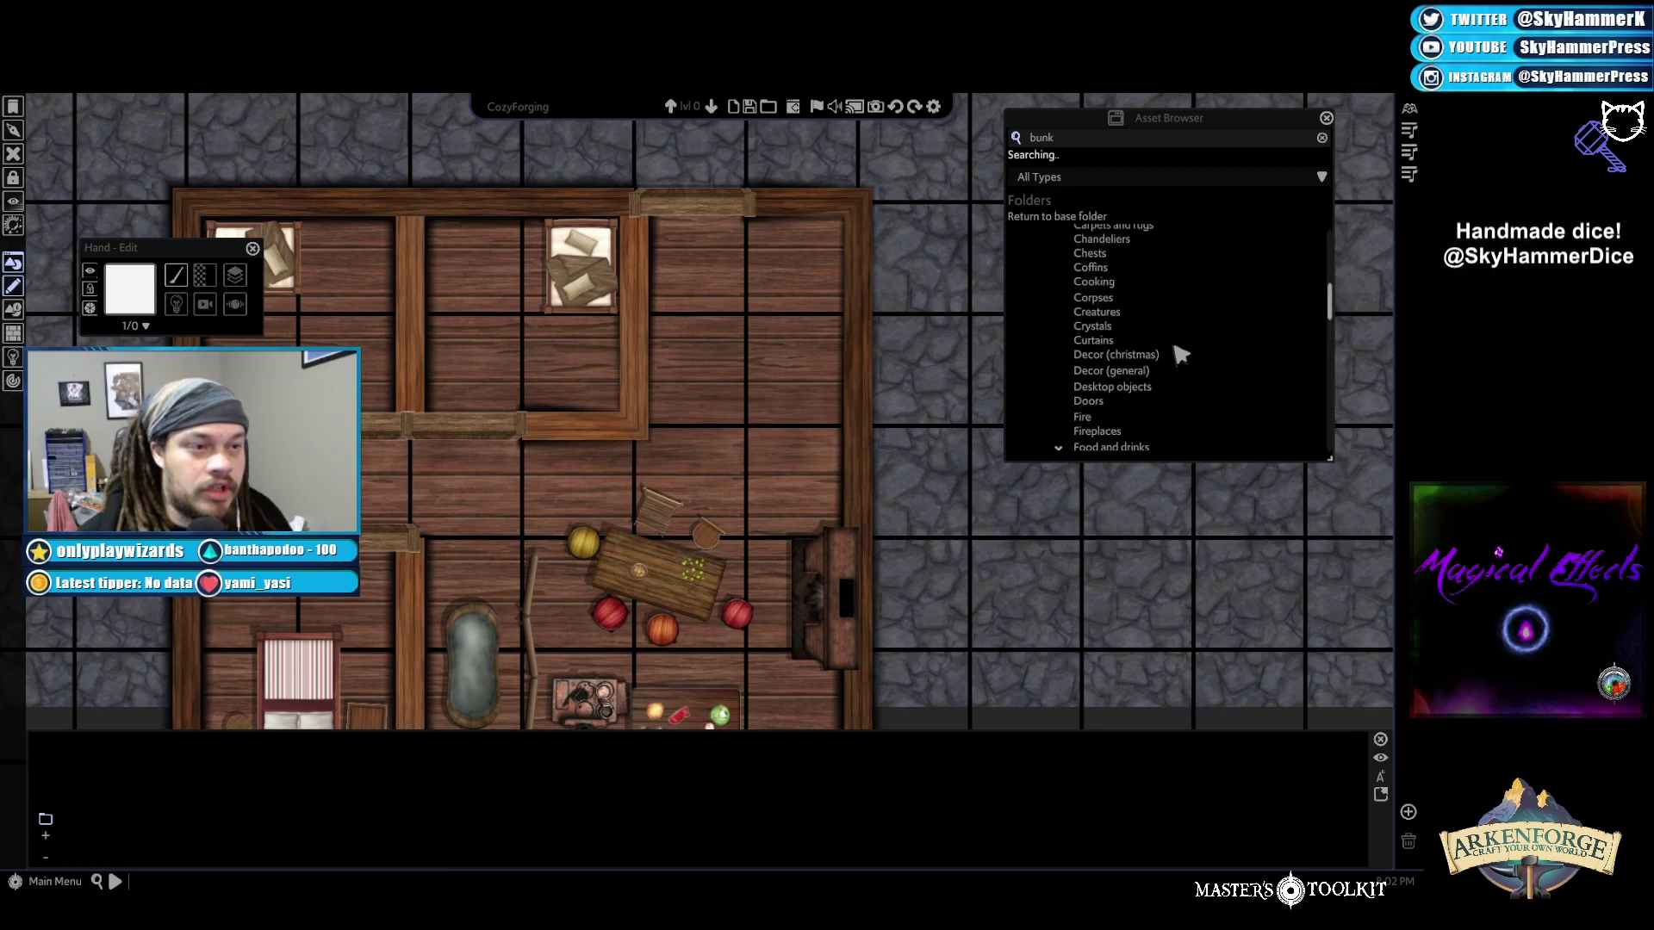
{"action": "scroll", "coordinate": [1141, 284], "scroll_direction": "down", "scroll_amount": 5}
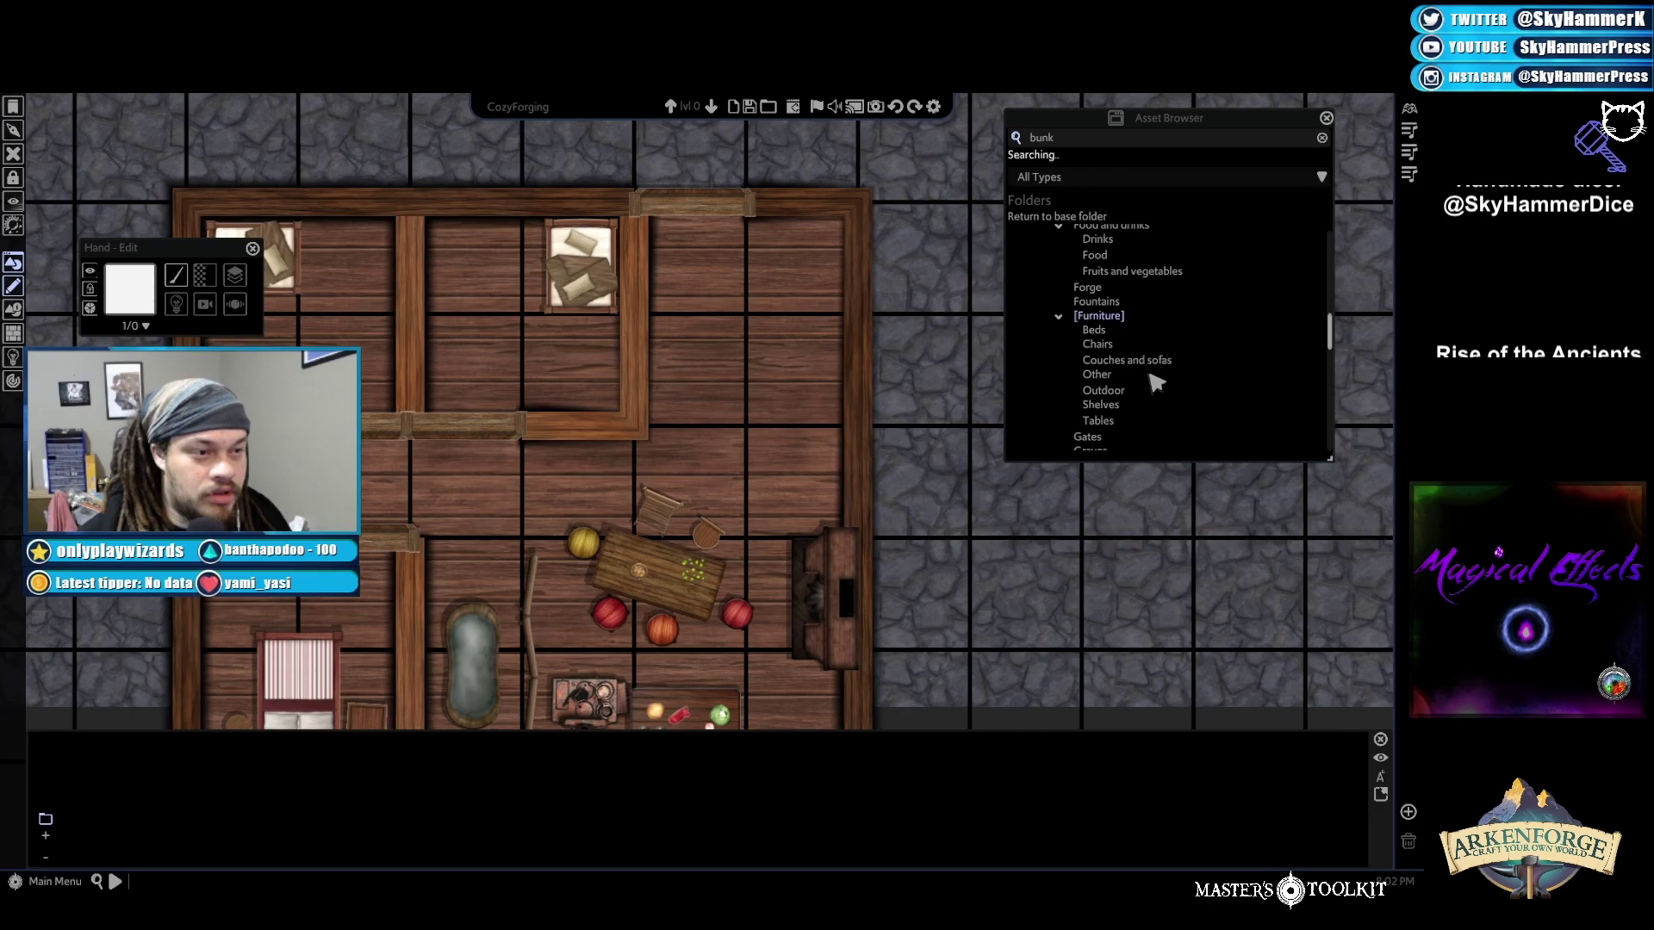
{"action": "scroll", "coordinate": [1128, 397], "scroll_direction": "down", "scroll_amount": 5}
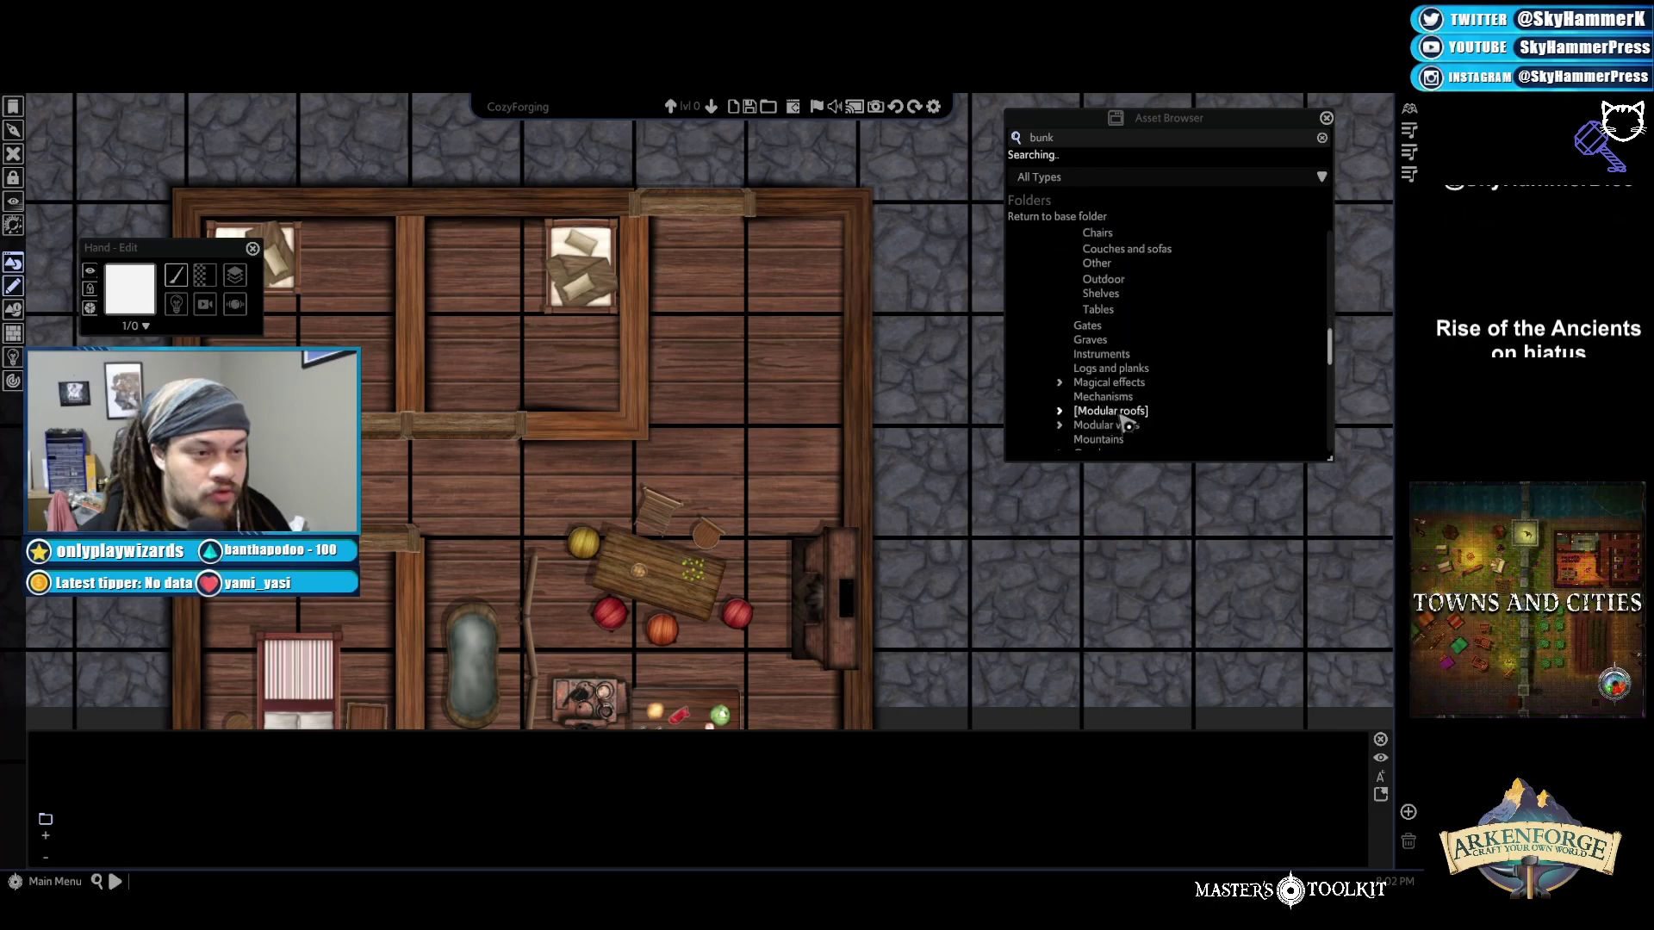
{"action": "scroll", "coordinate": [1127, 424], "scroll_direction": "down", "scroll_amount": 5}
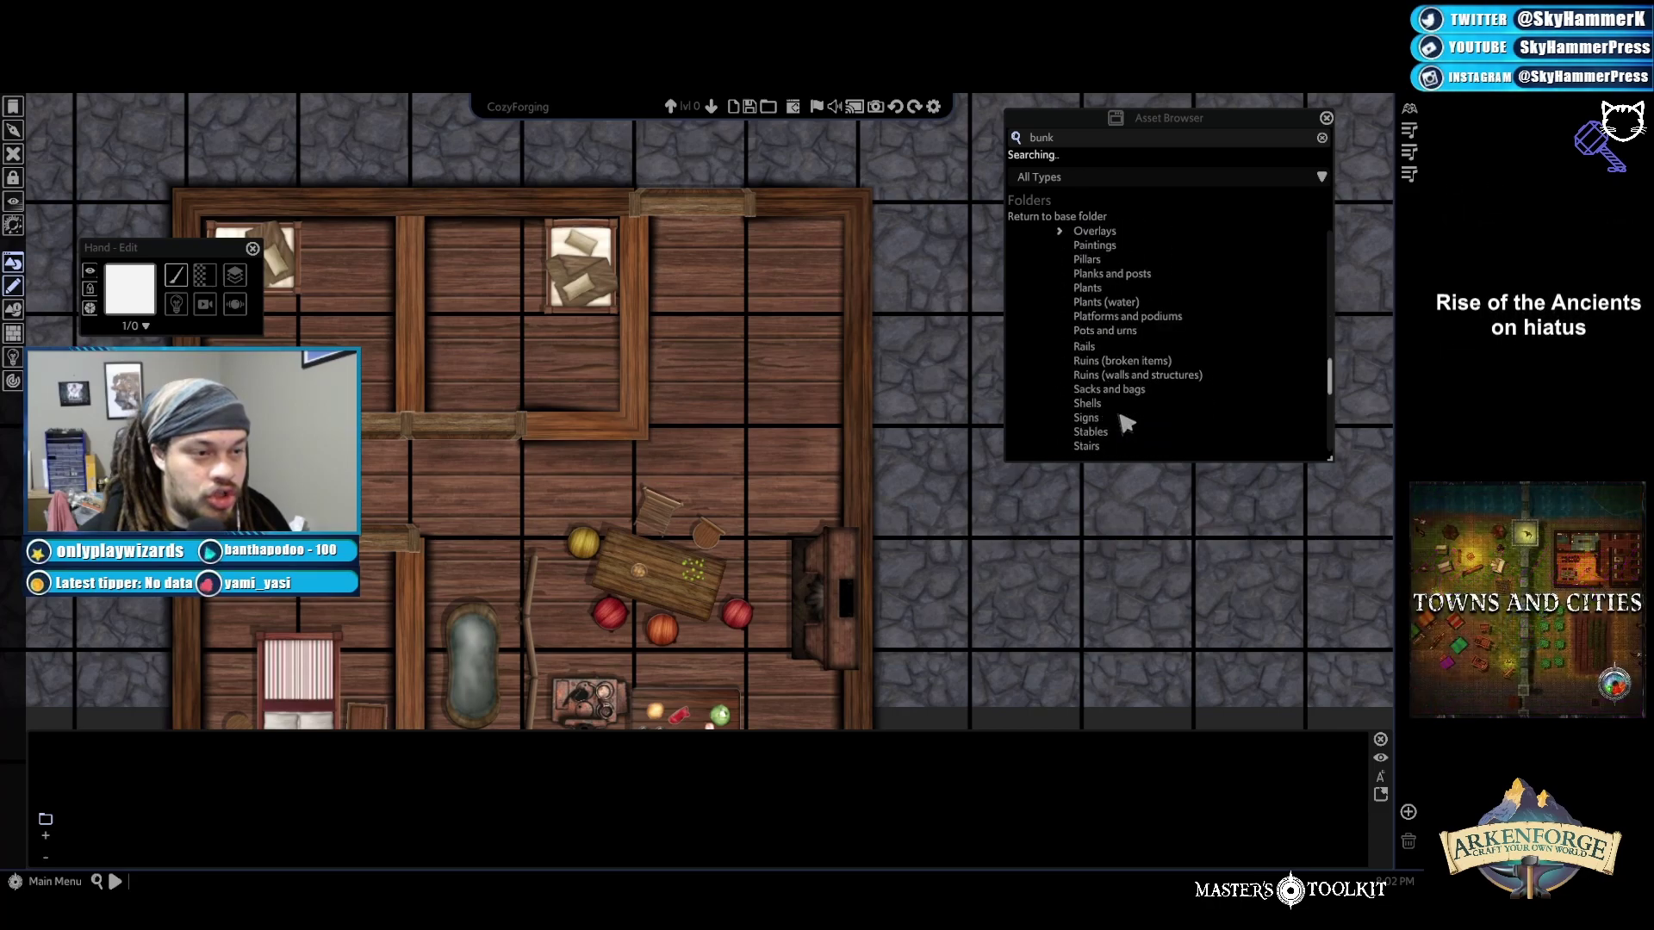
{"action": "scroll", "coordinate": [1117, 388], "scroll_direction": "up", "scroll_amount": 10}
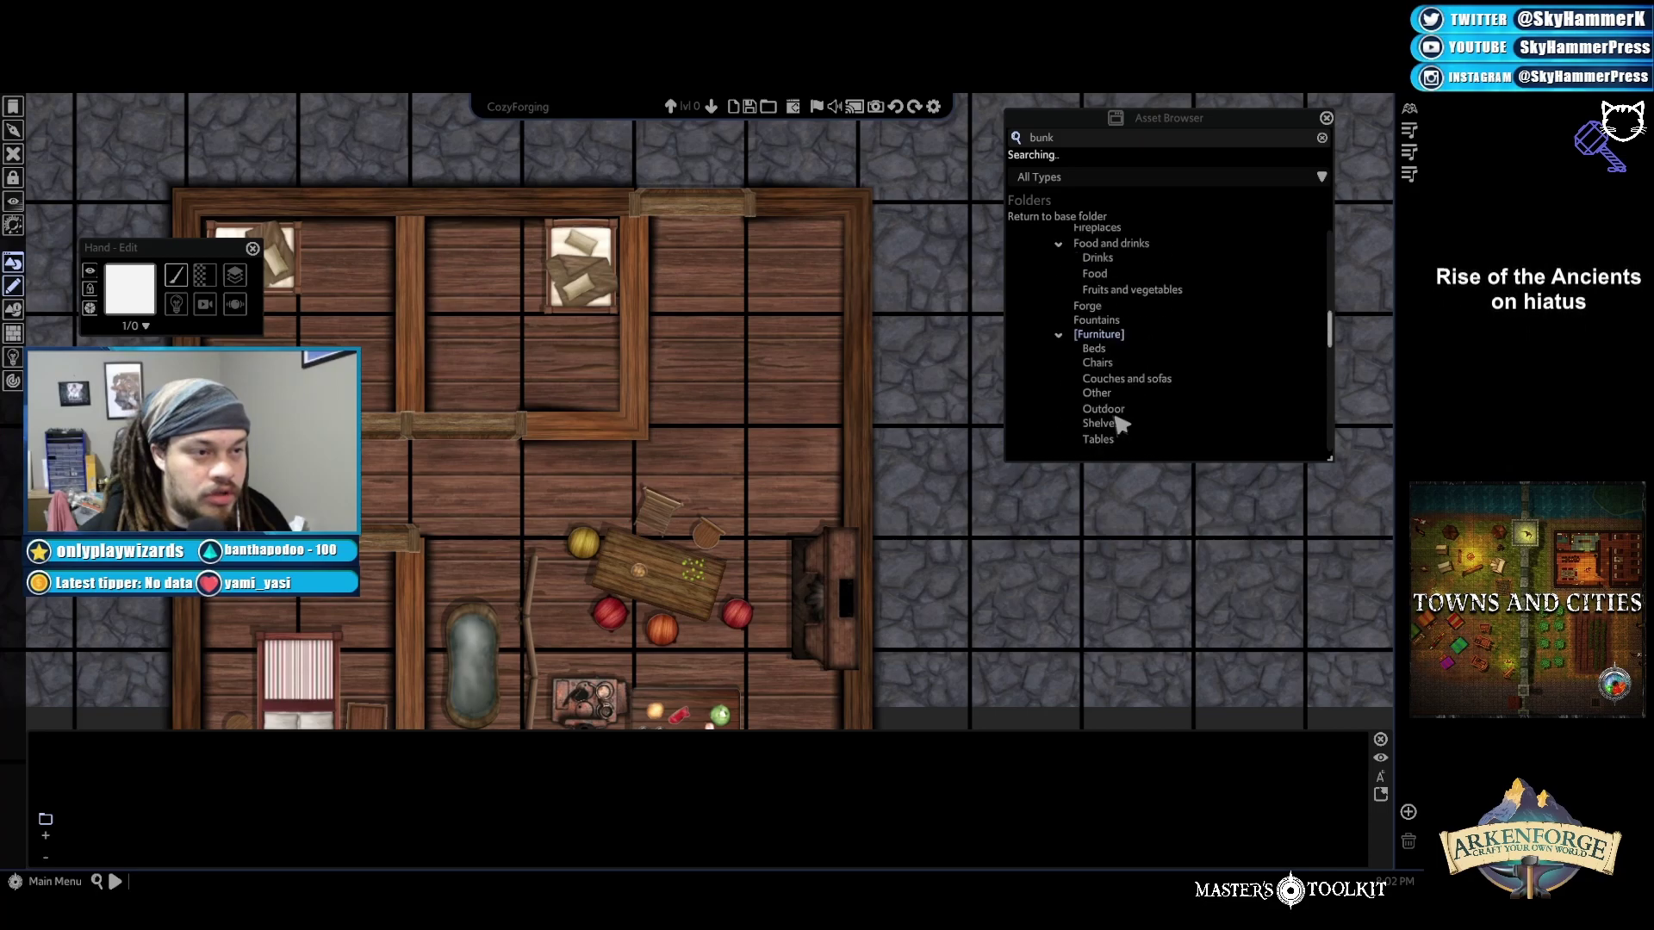
{"action": "scroll", "coordinate": [1120, 423], "scroll_direction": "up", "scroll_amount": 5}
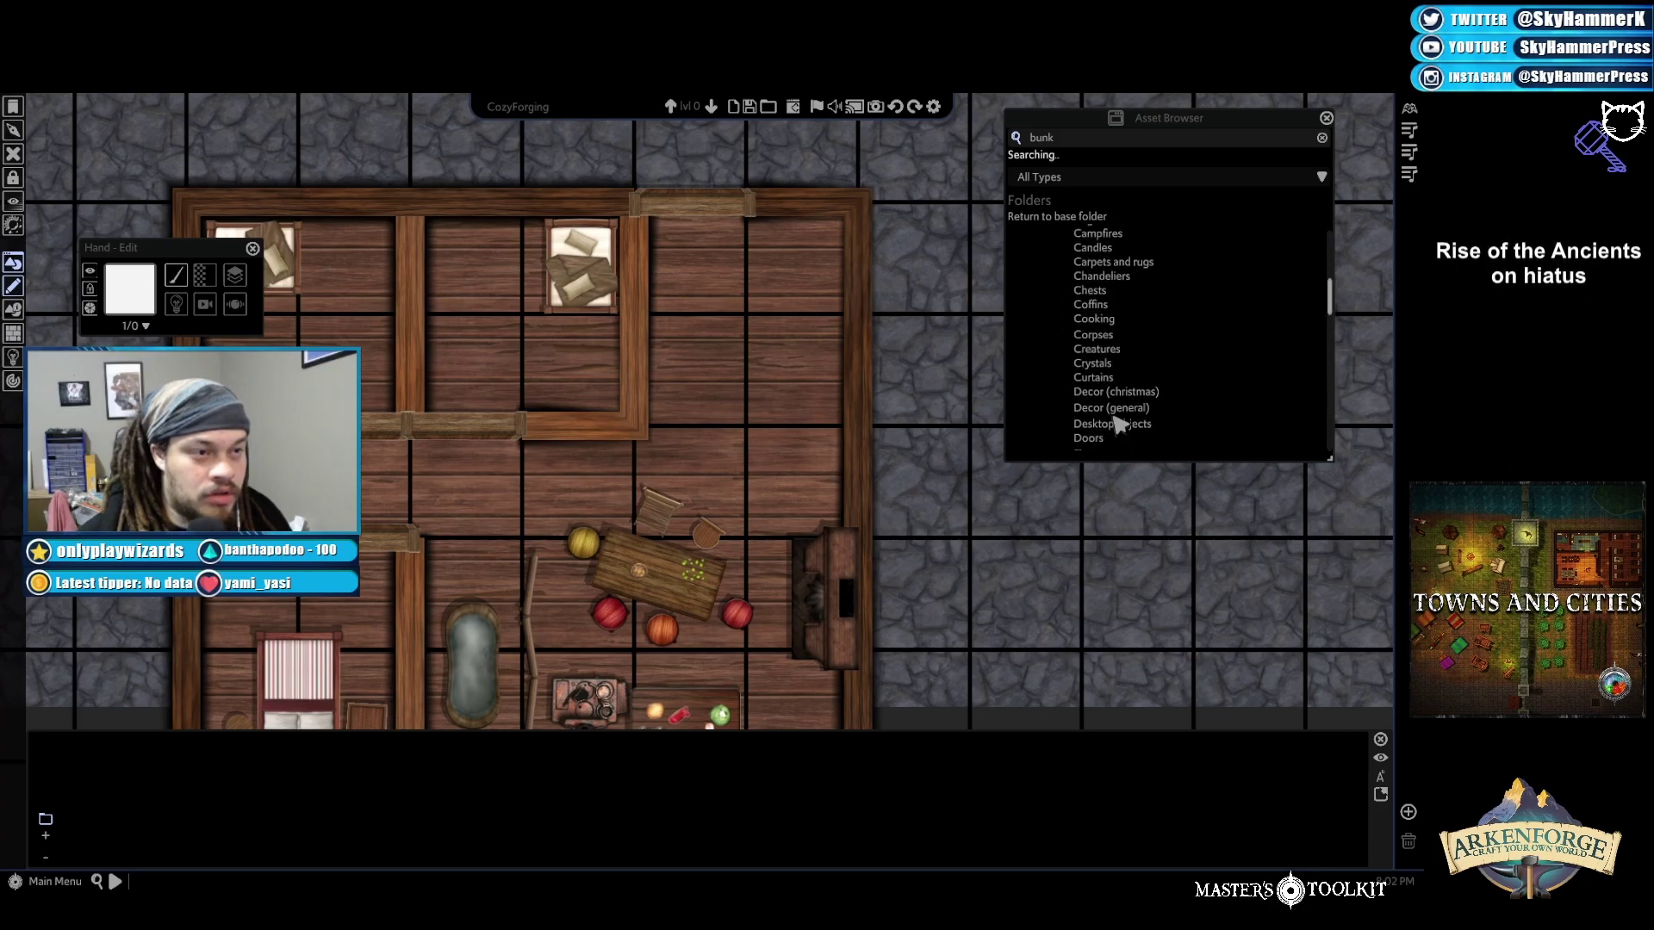
{"action": "left_click", "coordinate": [1118, 281]}
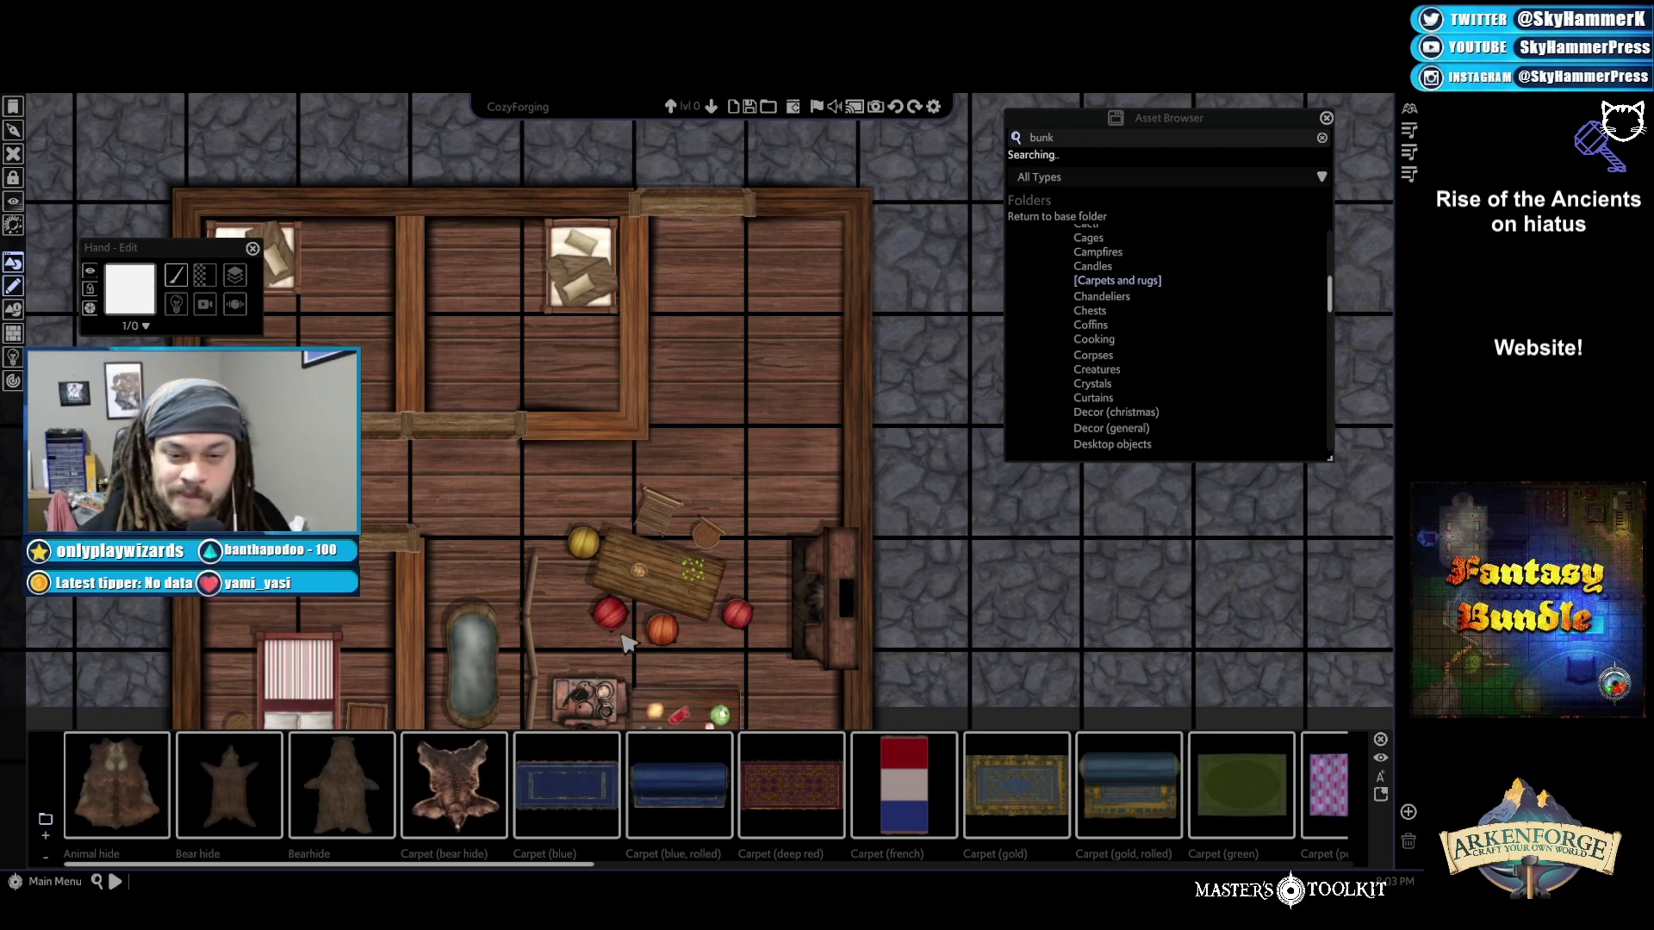
Try out the Carpet (bear hide) and Hog hide assets on the floor of the house's northeast area
{"action": "left_click", "coordinate": [454, 799]}
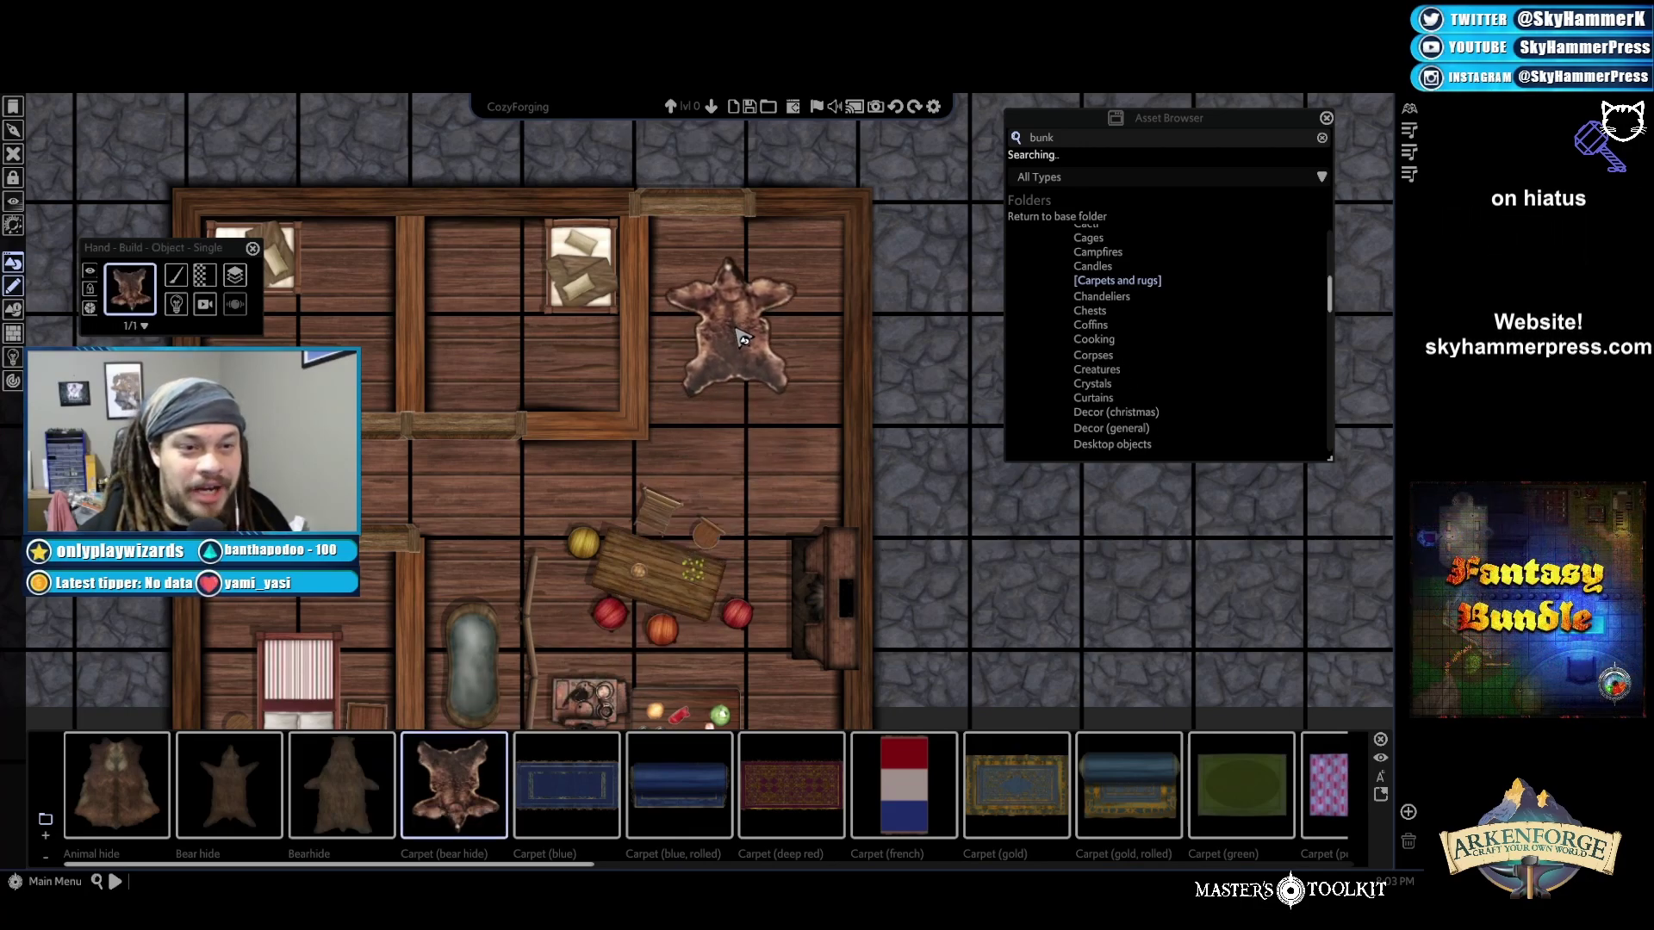
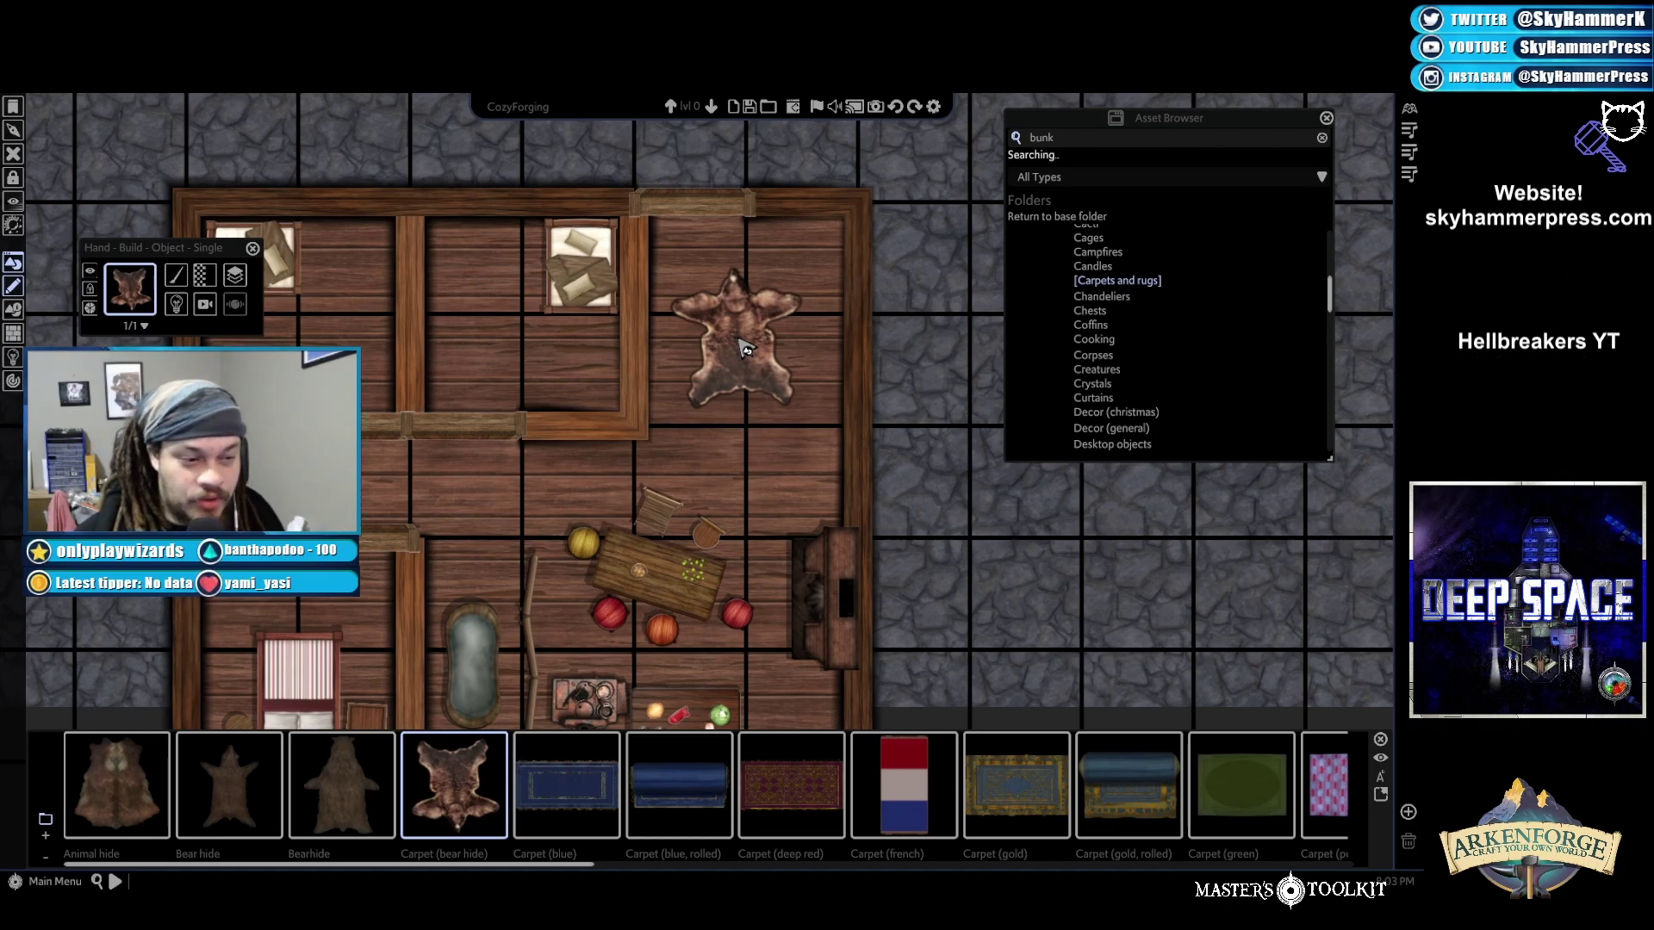
{"action": "scroll", "coordinate": [1025, 806], "scroll_direction": "down", "scroll_amount": 3}
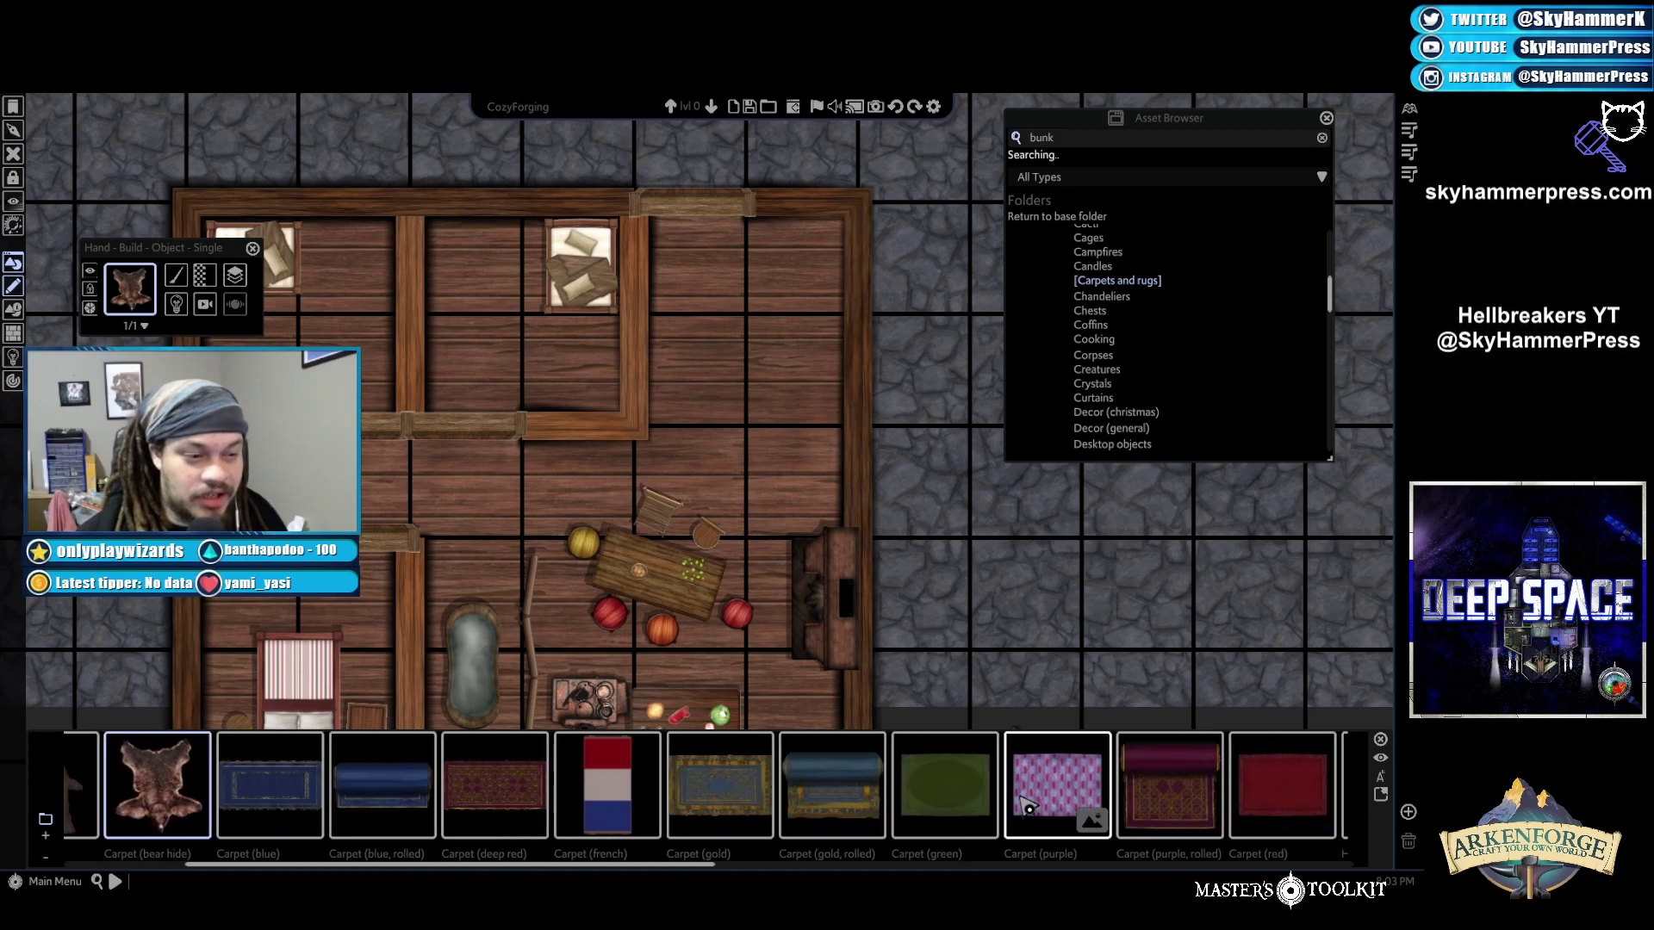
{"action": "scroll", "coordinate": [1025, 805], "scroll_direction": "down", "scroll_amount": 4}
{"action": "left_click", "coordinate": [950, 788]}
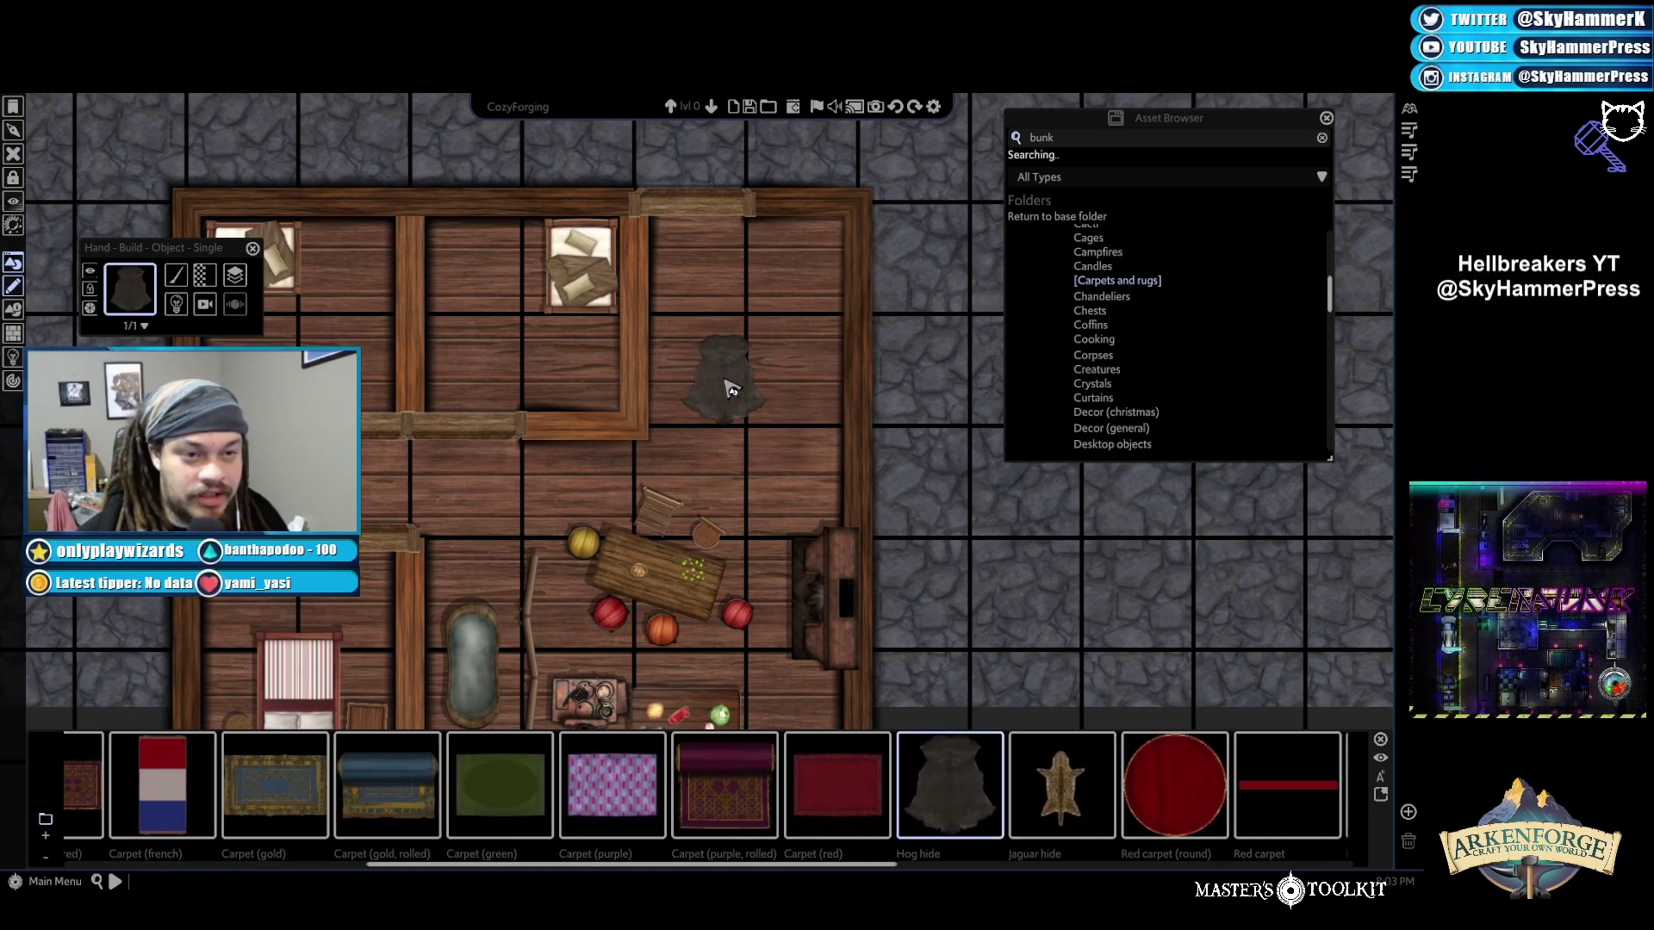
Place the Carpet (green) asset inside the northeast entrance, turned lengthwise north to south beside the bedroom wall
{"action": "scroll", "coordinate": [1078, 818], "scroll_direction": "down", "scroll_amount": 4}
{"action": "scroll", "coordinate": [1079, 816], "scroll_direction": "down", "scroll_amount": 5}
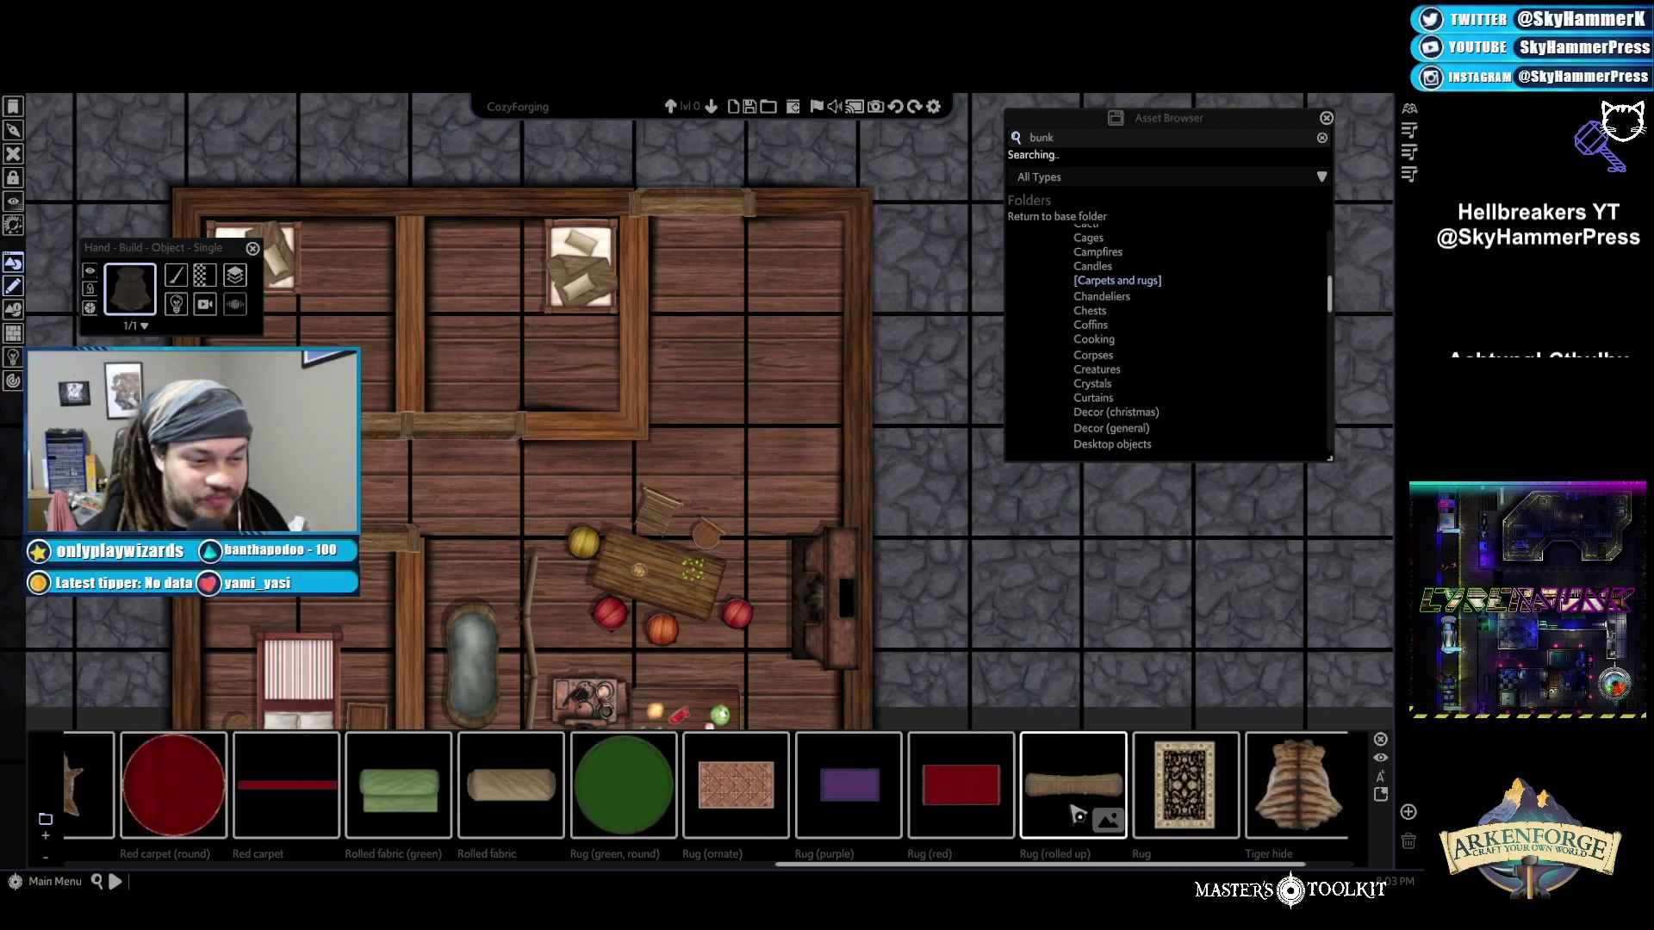
{"action": "scroll", "coordinate": [1079, 815], "scroll_direction": "down", "scroll_amount": 1}
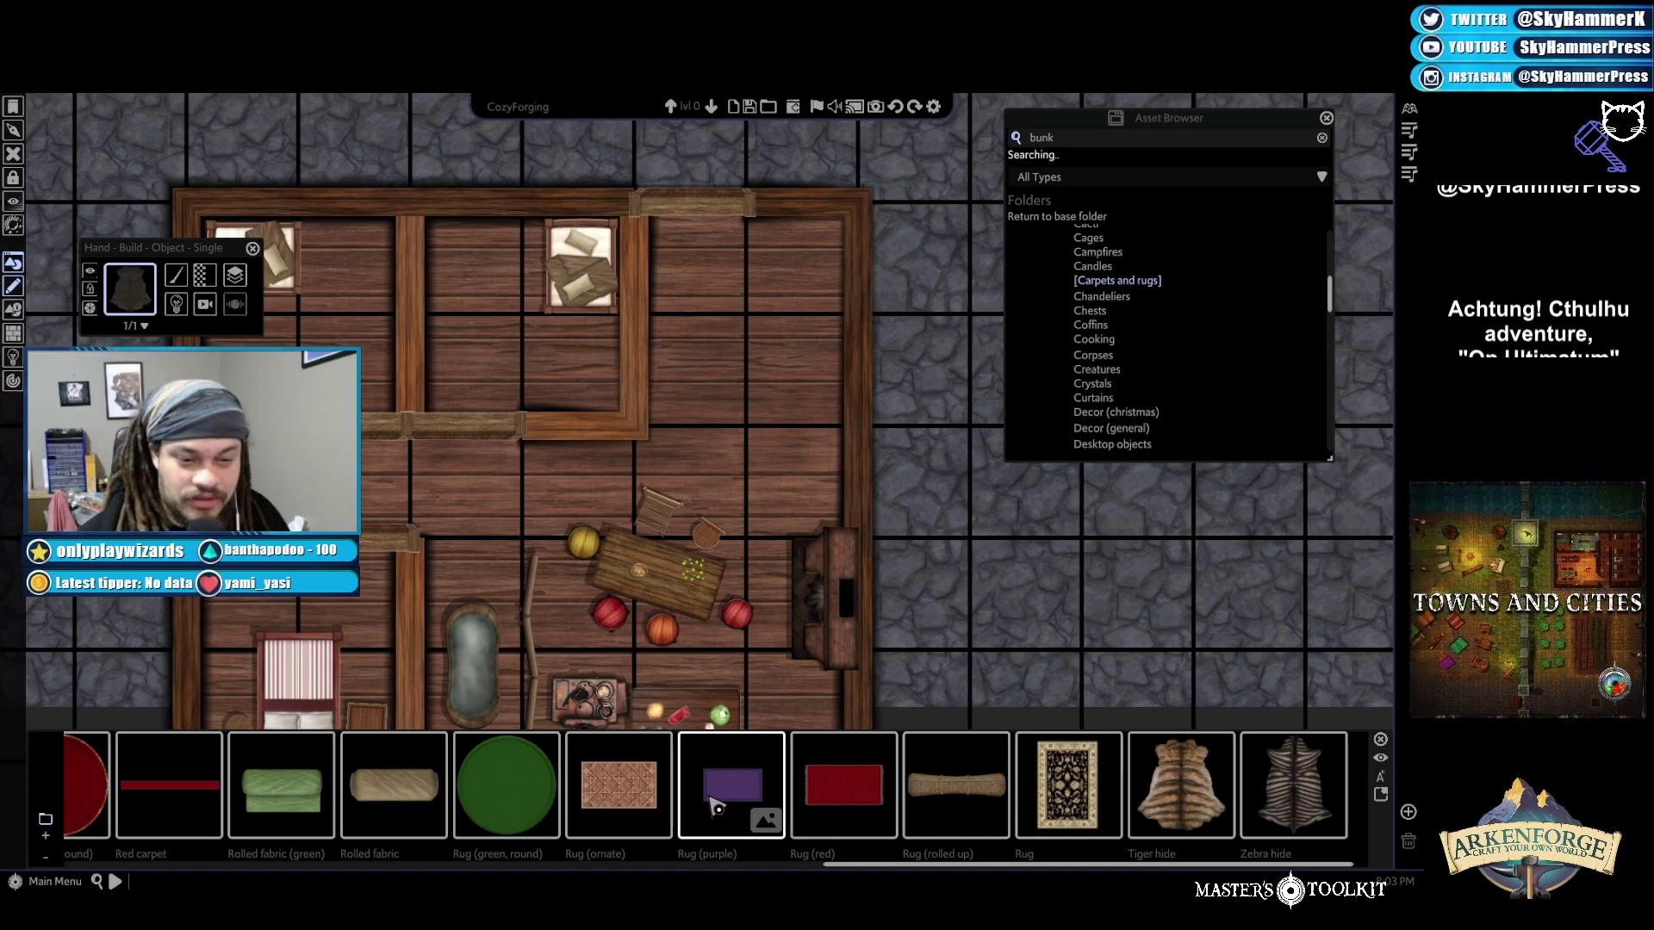
{"action": "scroll", "coordinate": [730, 823], "scroll_direction": "up", "scroll_amount": 4}
{"action": "scroll", "coordinate": [730, 829], "scroll_direction": "up", "scroll_amount": 4}
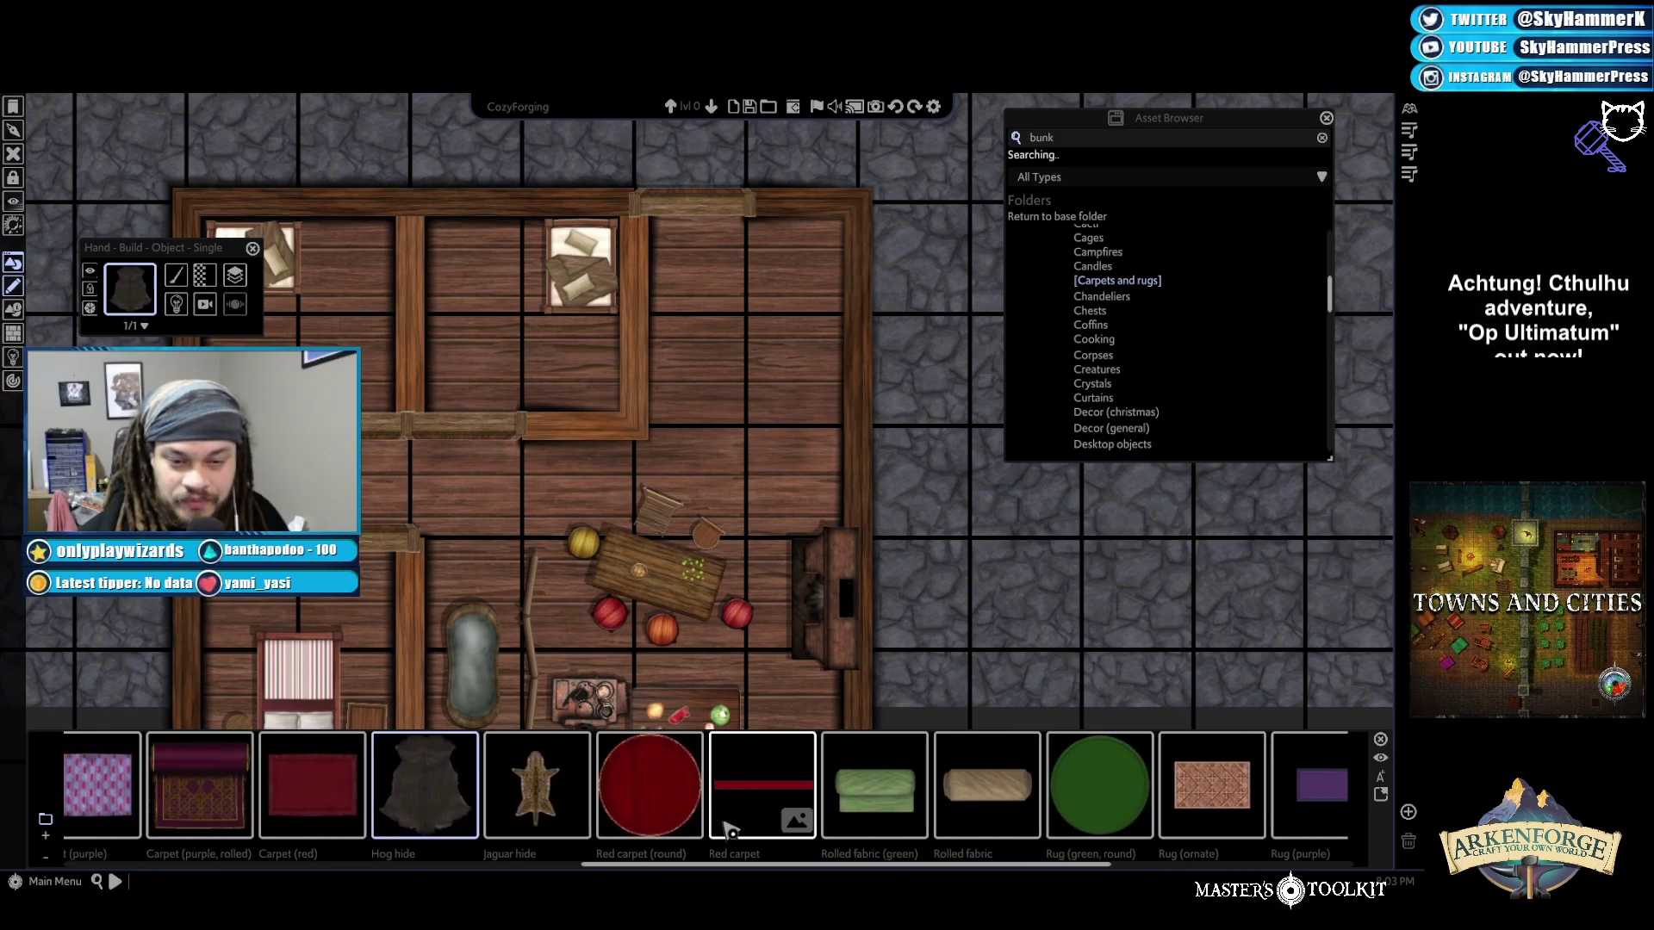
{"action": "scroll", "coordinate": [730, 829], "scroll_direction": "up", "scroll_amount": 1}
{"action": "left_click", "coordinate": [475, 784]}
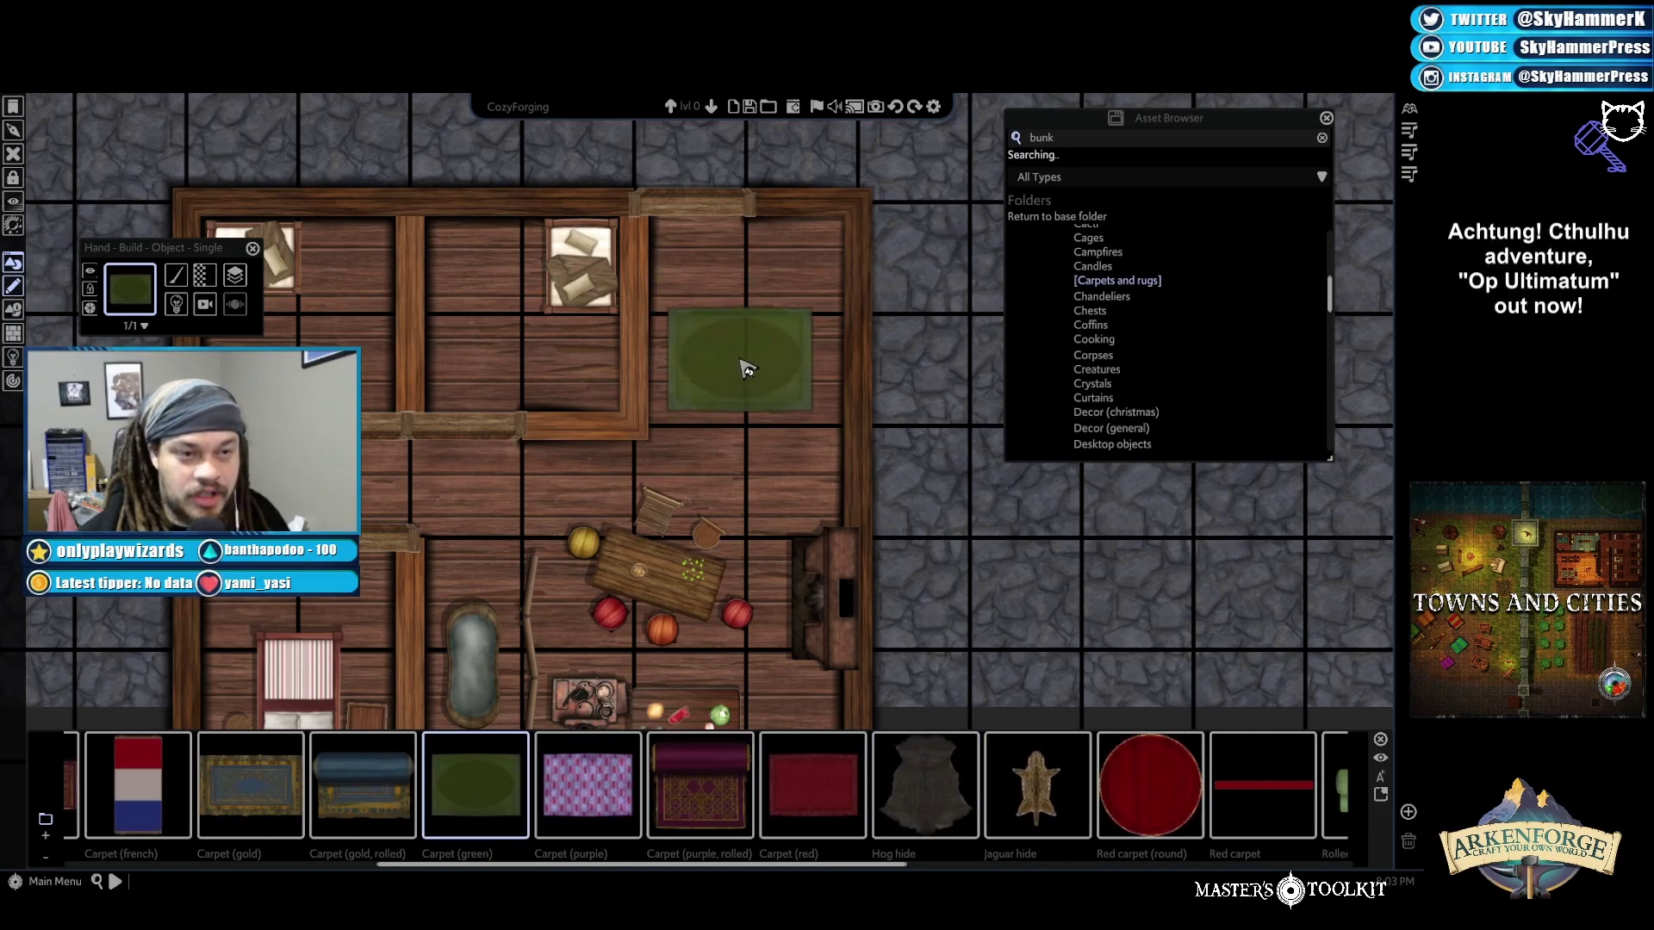
{"action": "left_click", "coordinate": [746, 367]}
{"action": "left_click_drag", "start_coordinate": [742, 286], "coordinate": [718, 345]}
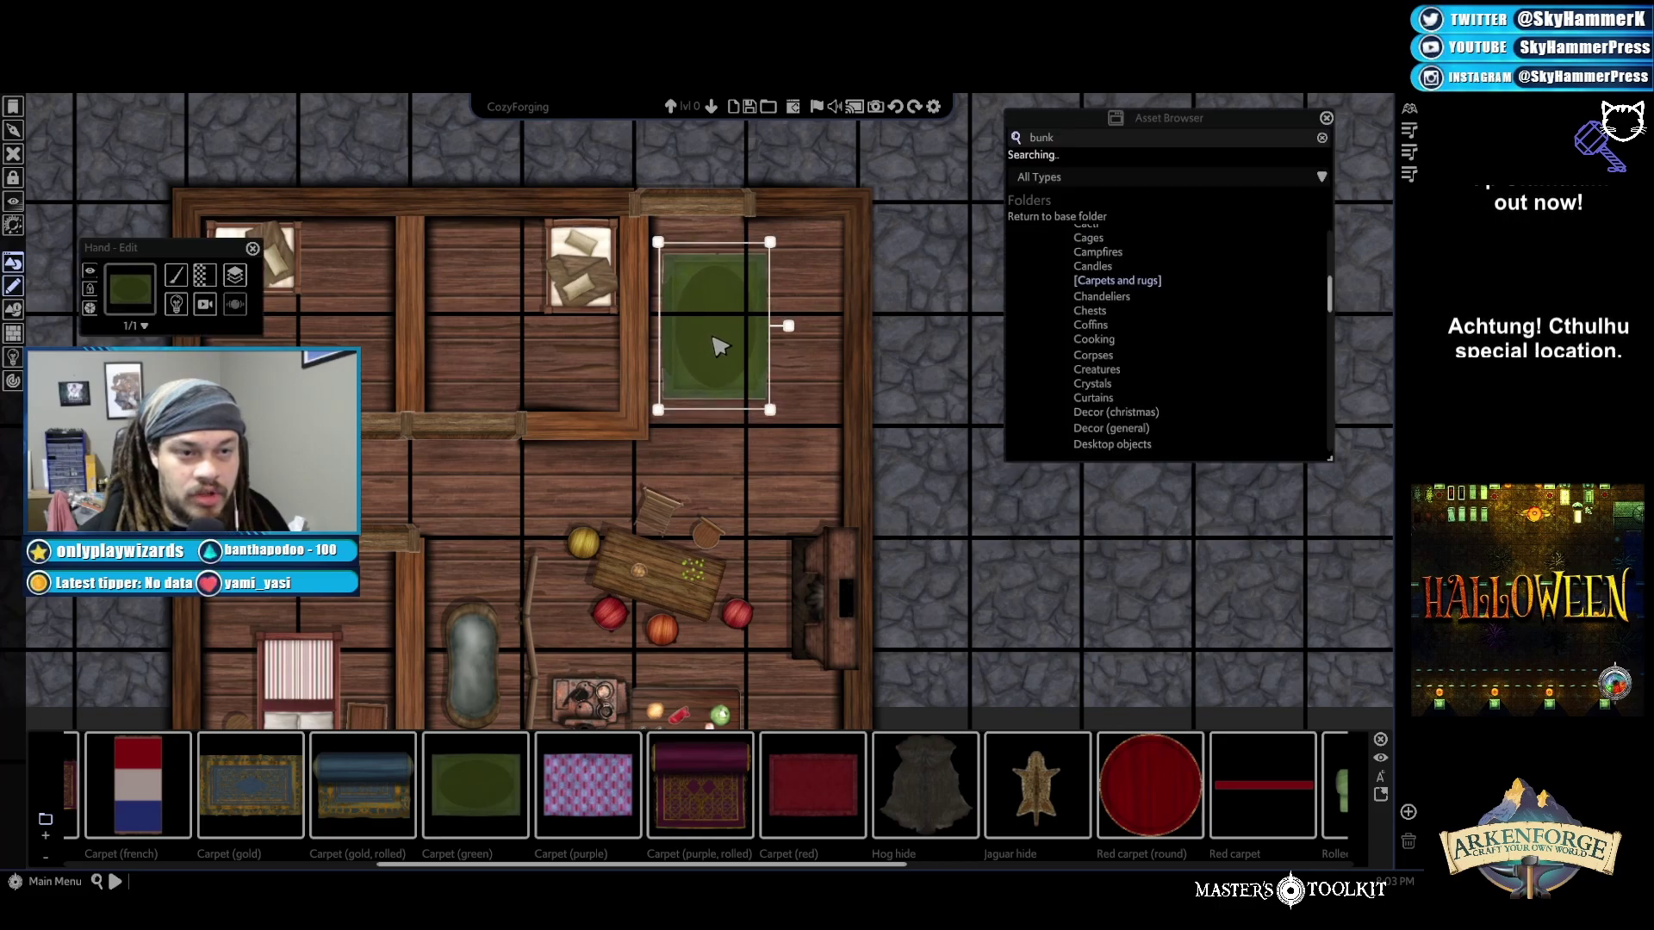
Darken the green carpet beside the bedroom wall by setting its brightness to 47
{"action": "left_click", "coordinate": [178, 277]}
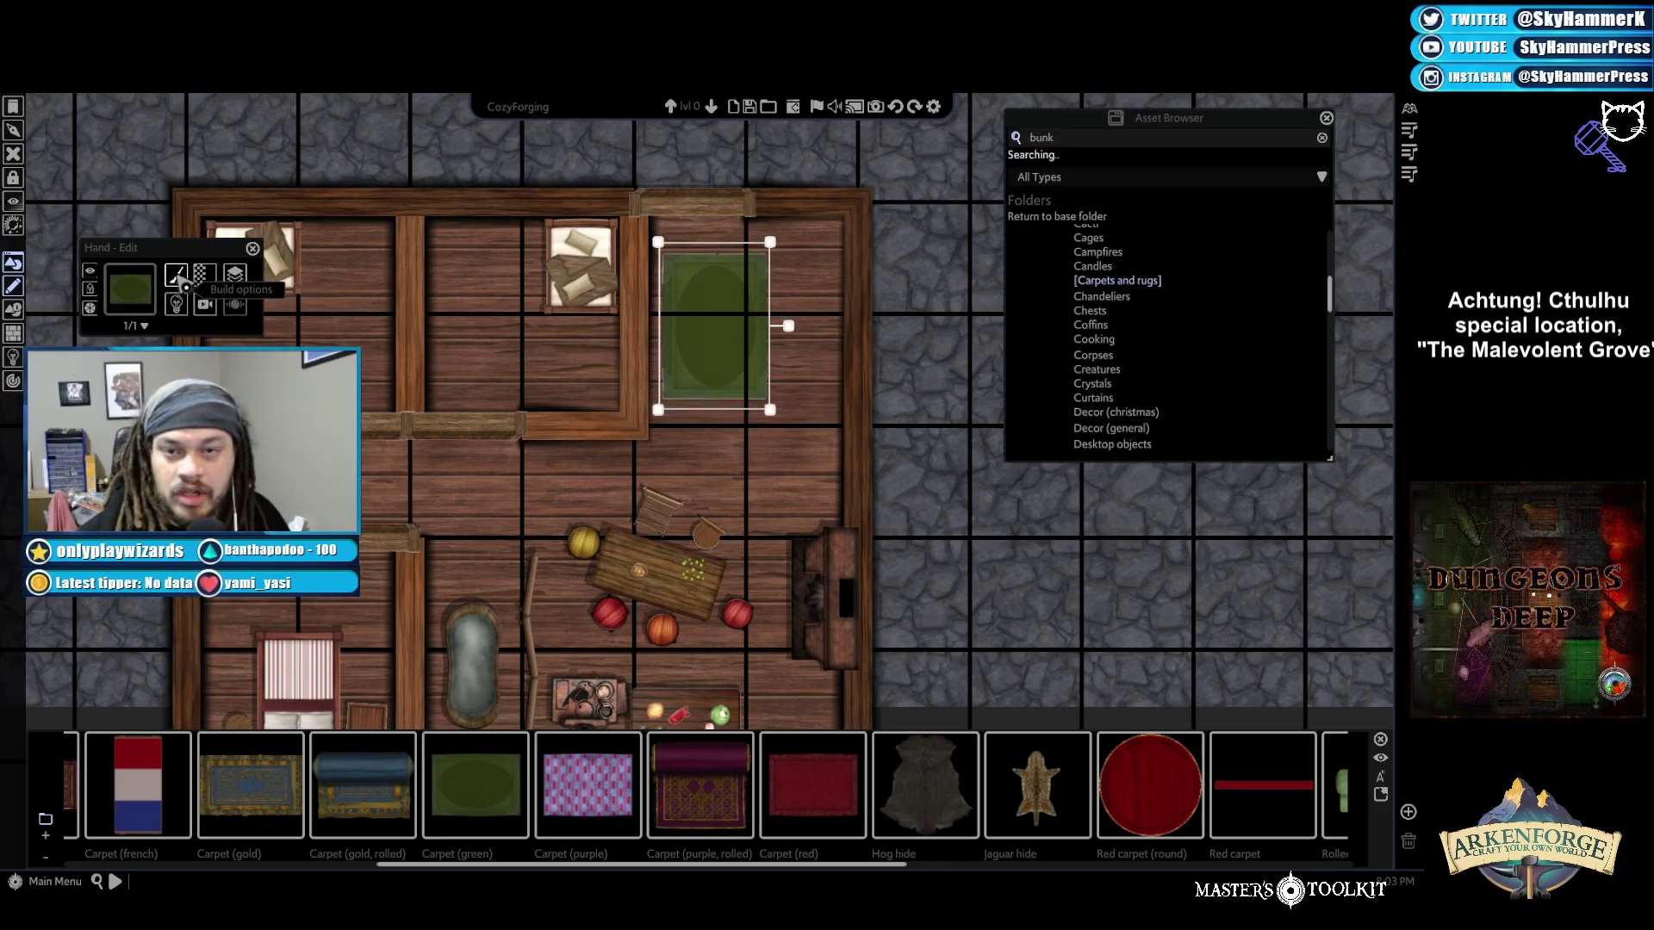
{"action": "left_click", "coordinate": [202, 293]}
{"action": "mouse_move", "coordinate": [263, 289]}
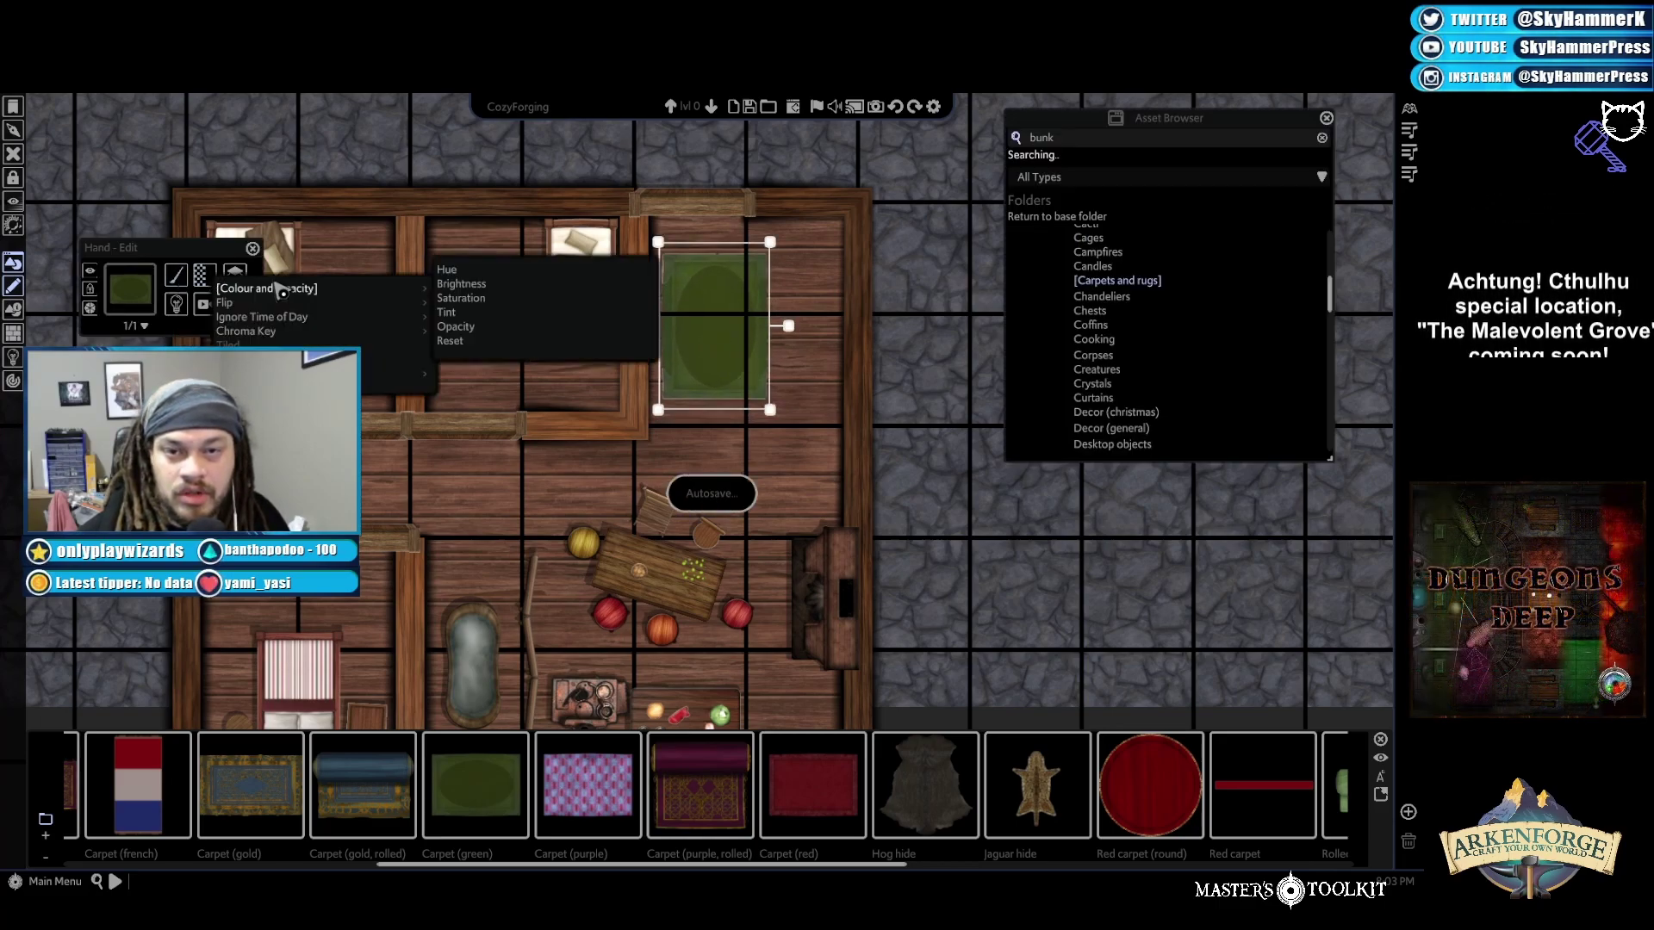
{"action": "left_click", "coordinate": [497, 286]}
{"action": "left_click_drag", "start_coordinate": [713, 496], "coordinate": [710, 497]}
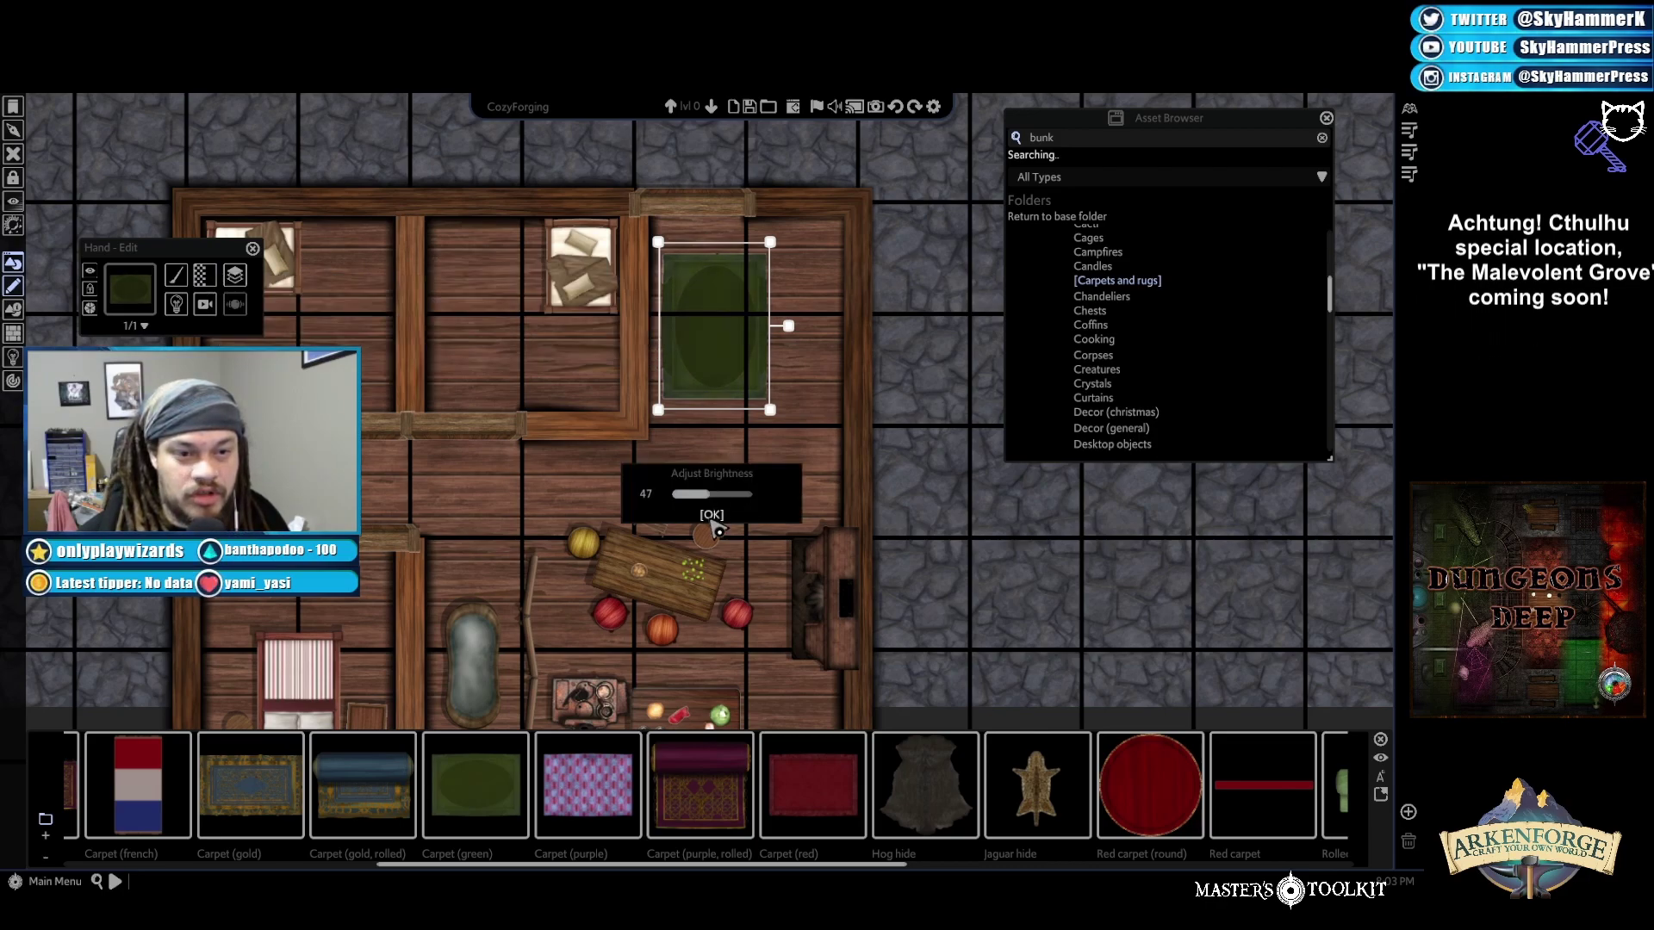
{"action": "left_click", "coordinate": [711, 515]}
{"action": "left_click", "coordinate": [982, 487]}
Search the assets for "coat" and "rack", and look through the rack assets for a suitable entrance rack
{"action": "scroll", "coordinate": [838, 514], "scroll_direction": "up", "scroll_amount": 6}
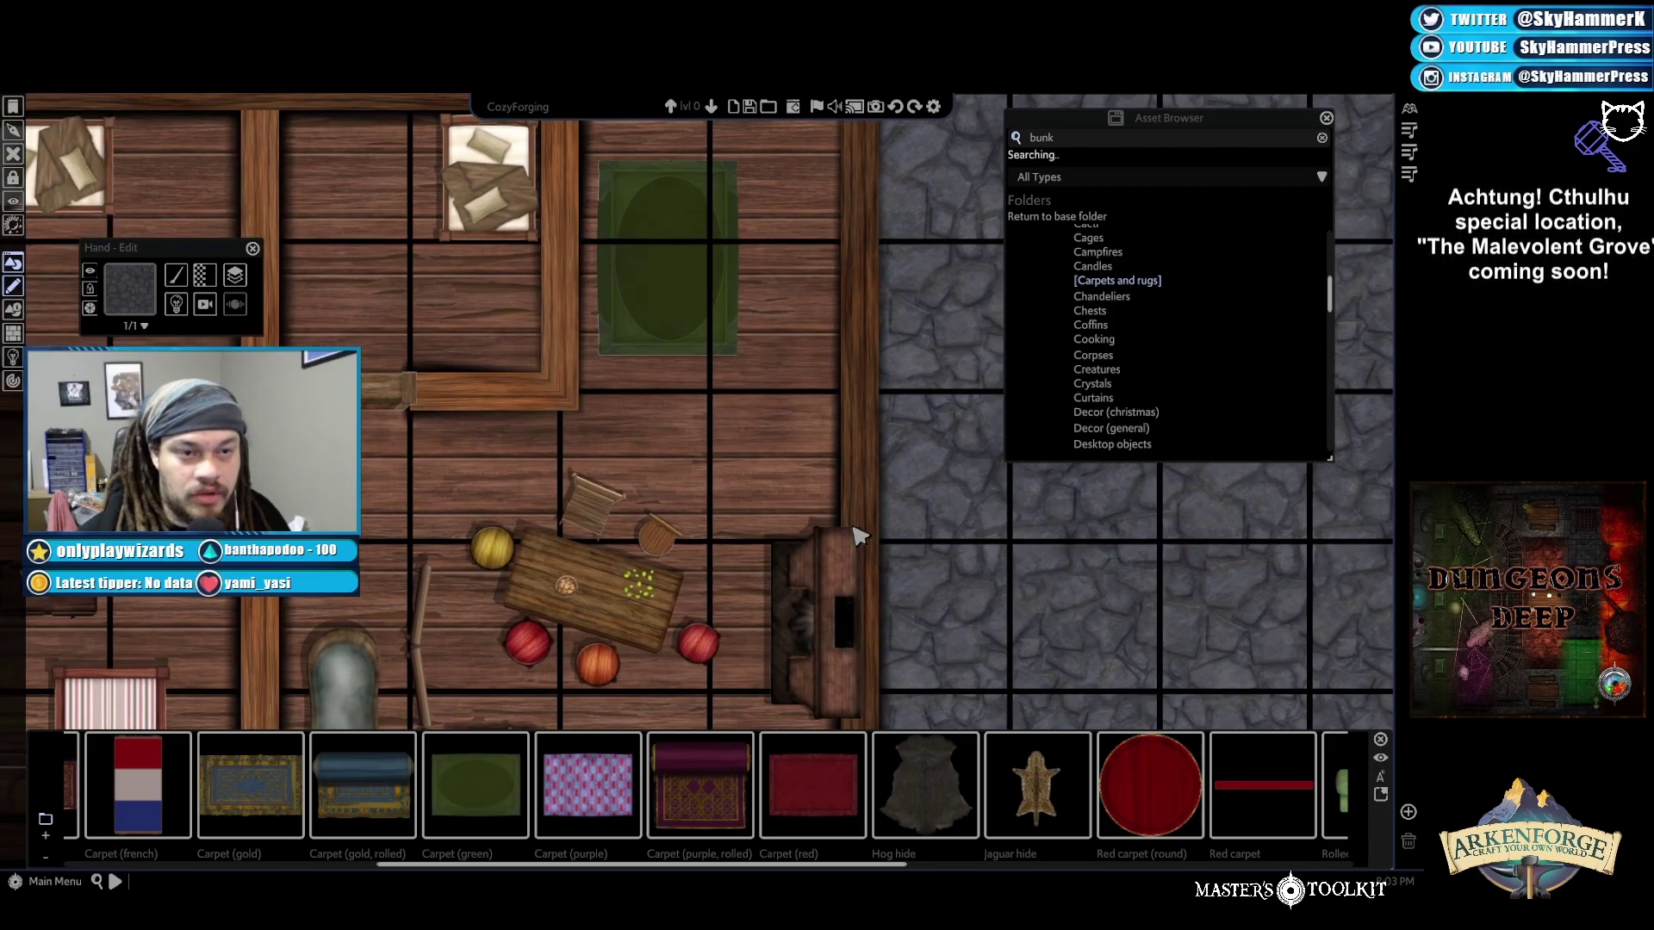
{"action": "scroll", "coordinate": [844, 536], "scroll_direction": "down", "scroll_amount": 3}
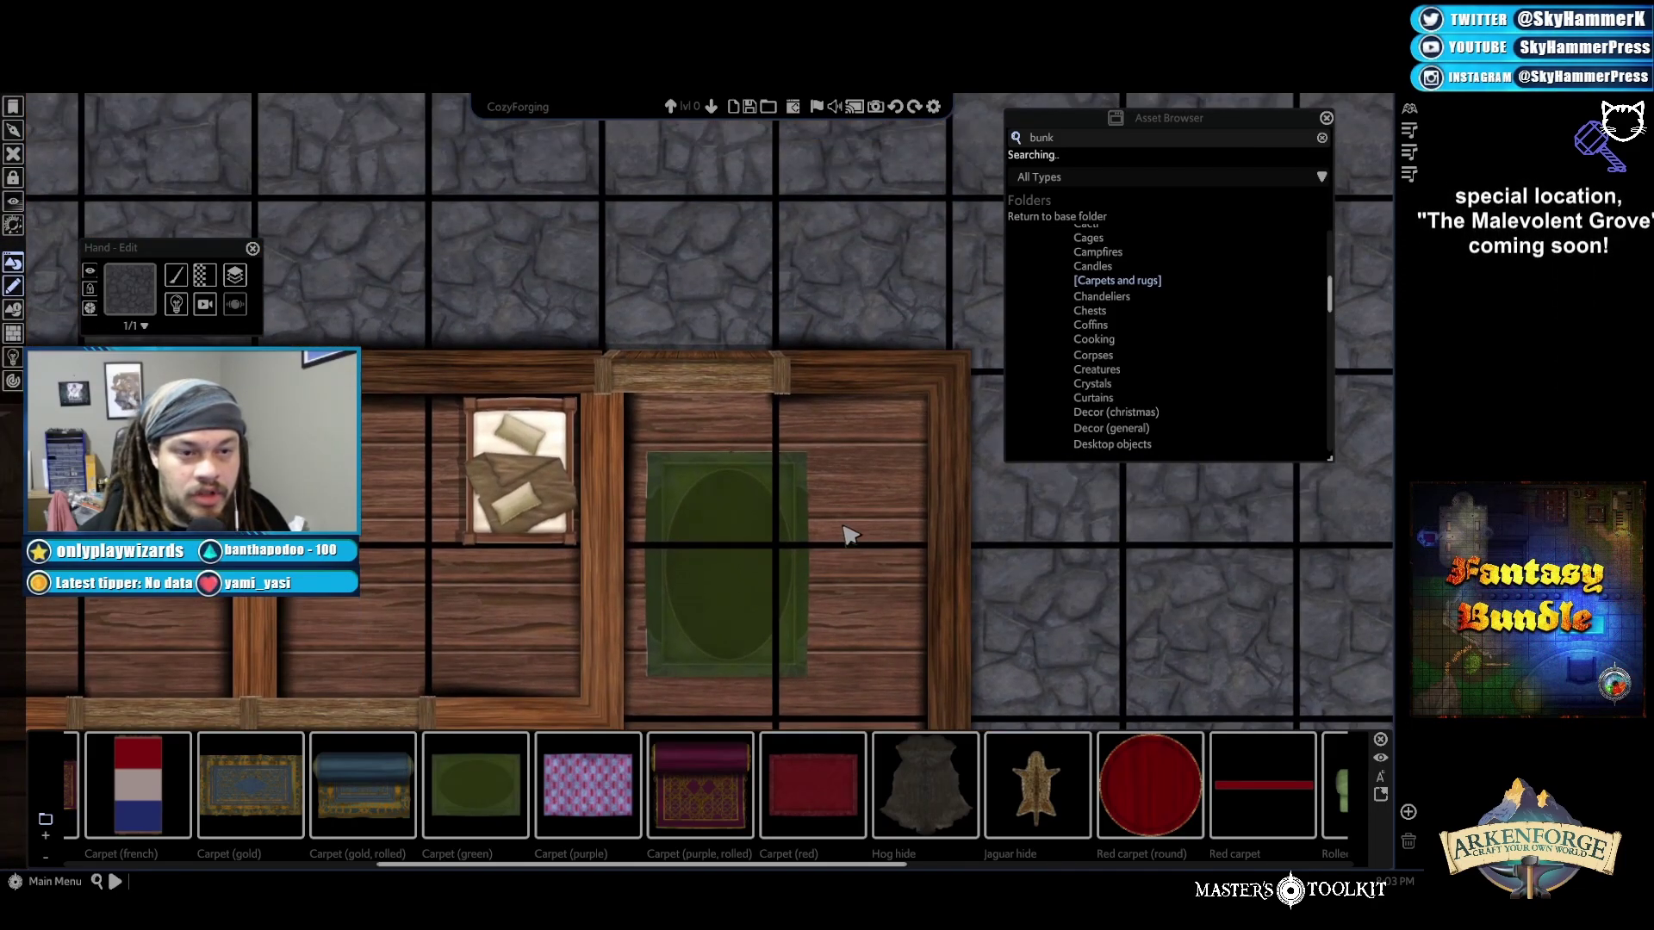
{"action": "scroll", "coordinate": [901, 491], "scroll_direction": "up", "scroll_amount": 2}
{"action": "scroll", "coordinate": [1108, 342], "scroll_direction": "down", "scroll_amount": 3}
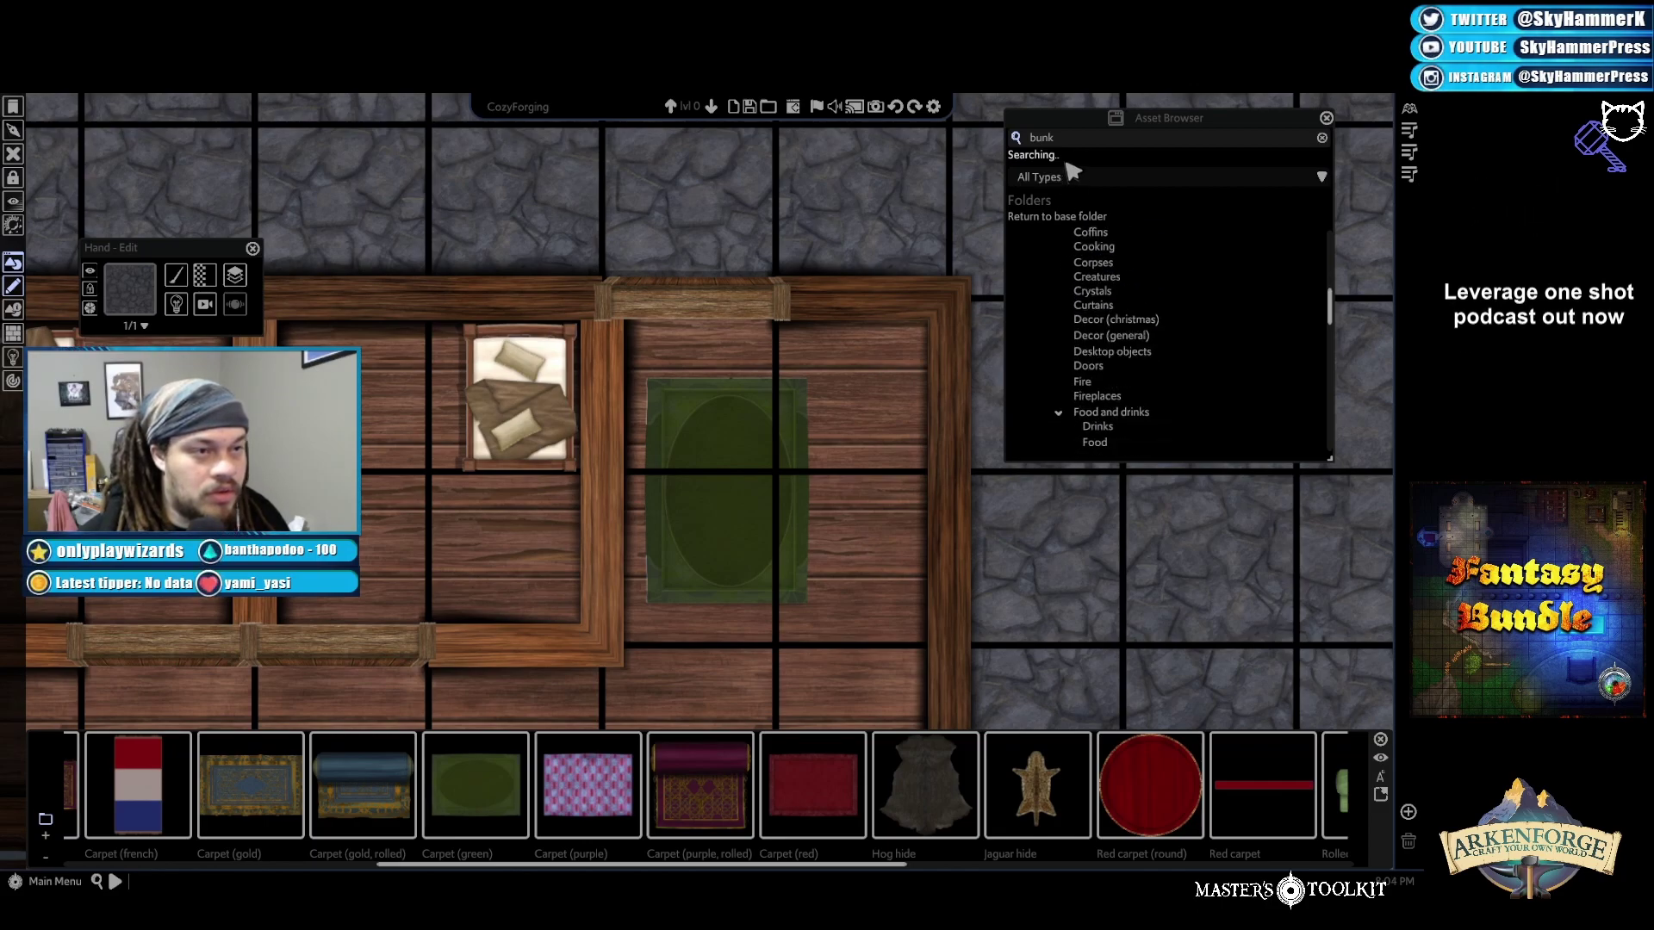
{"action": "type", "text": "coat"}
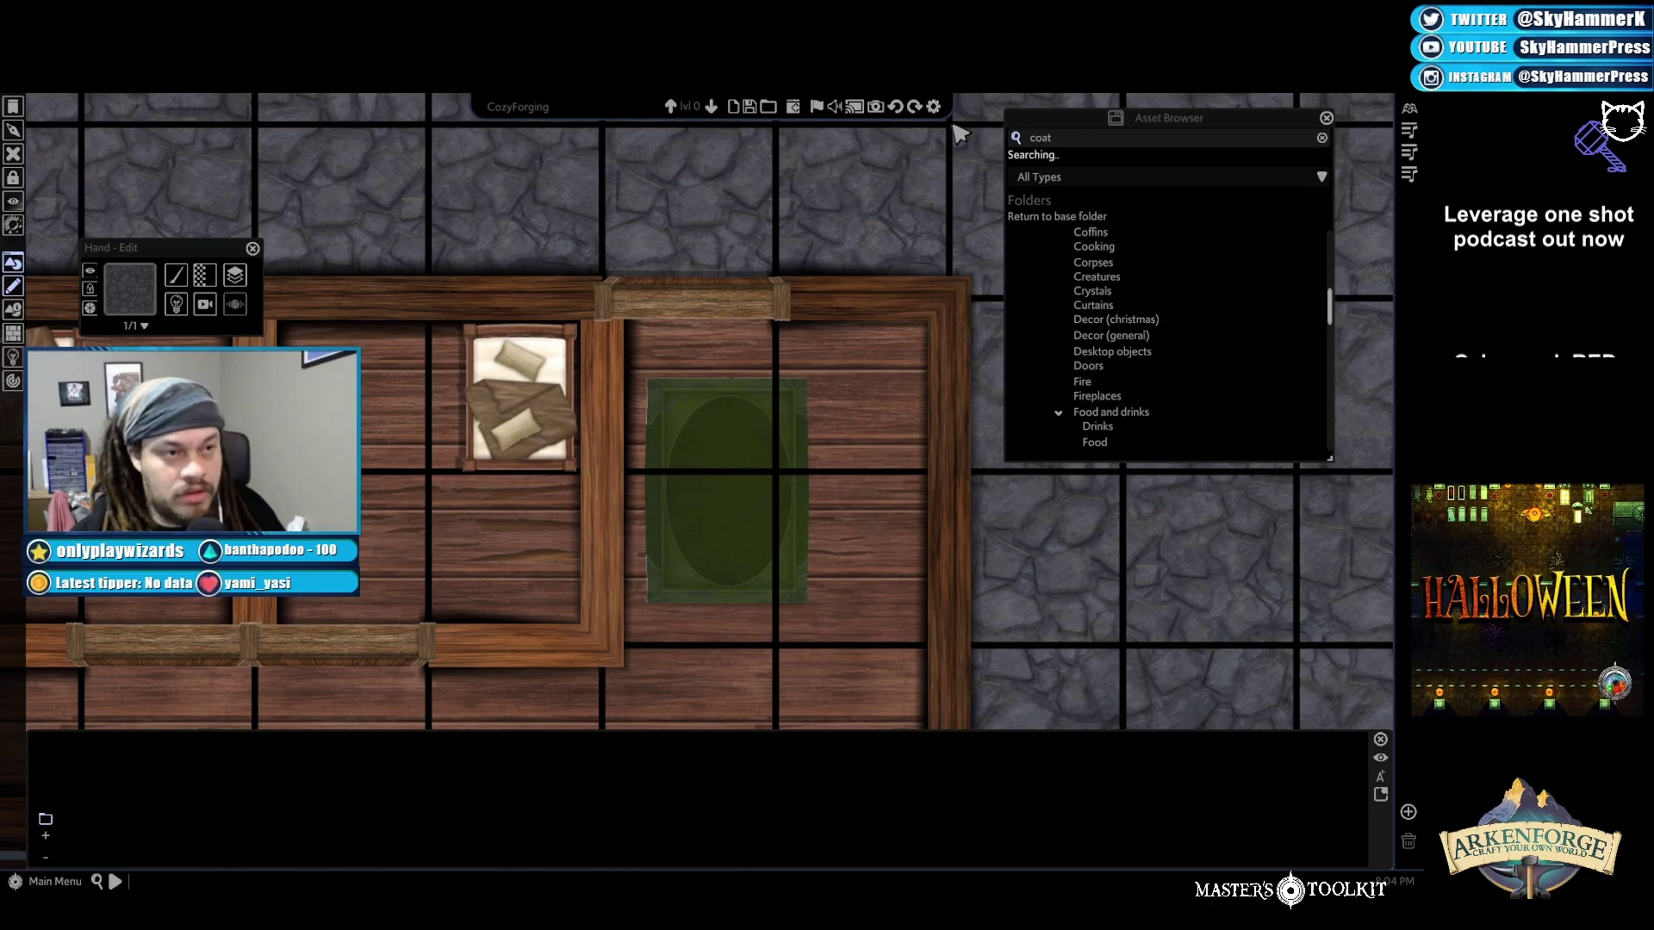
{"action": "type", "text": "rack"}
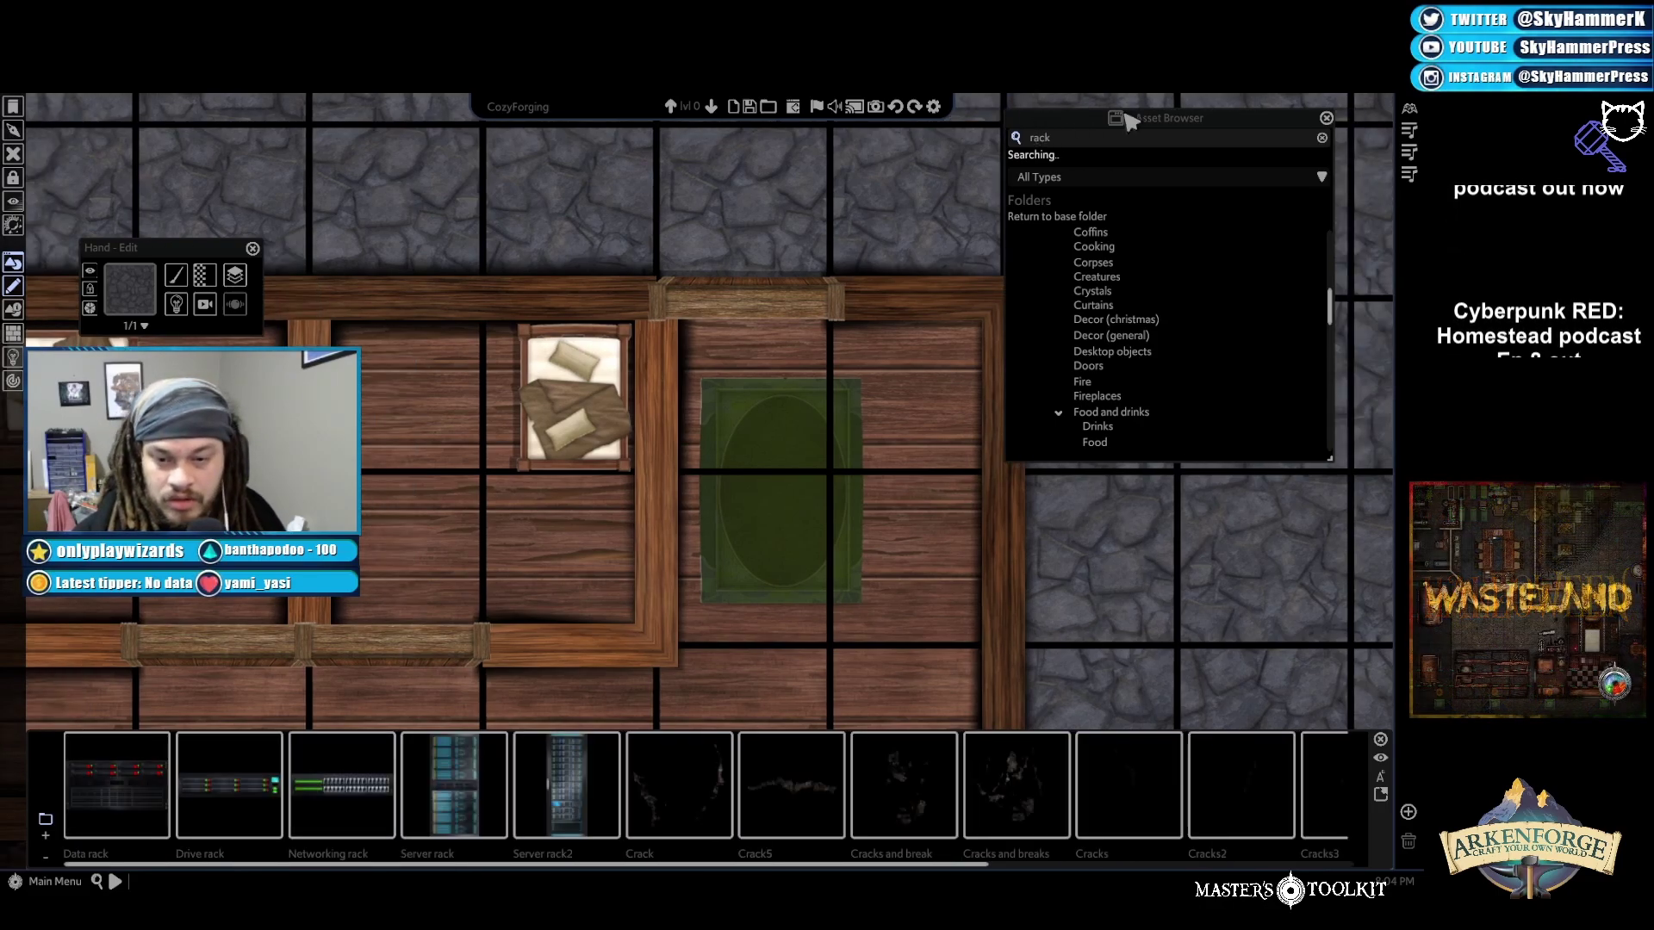
{"action": "scroll", "coordinate": [702, 792], "scroll_direction": "down", "scroll_amount": 6}
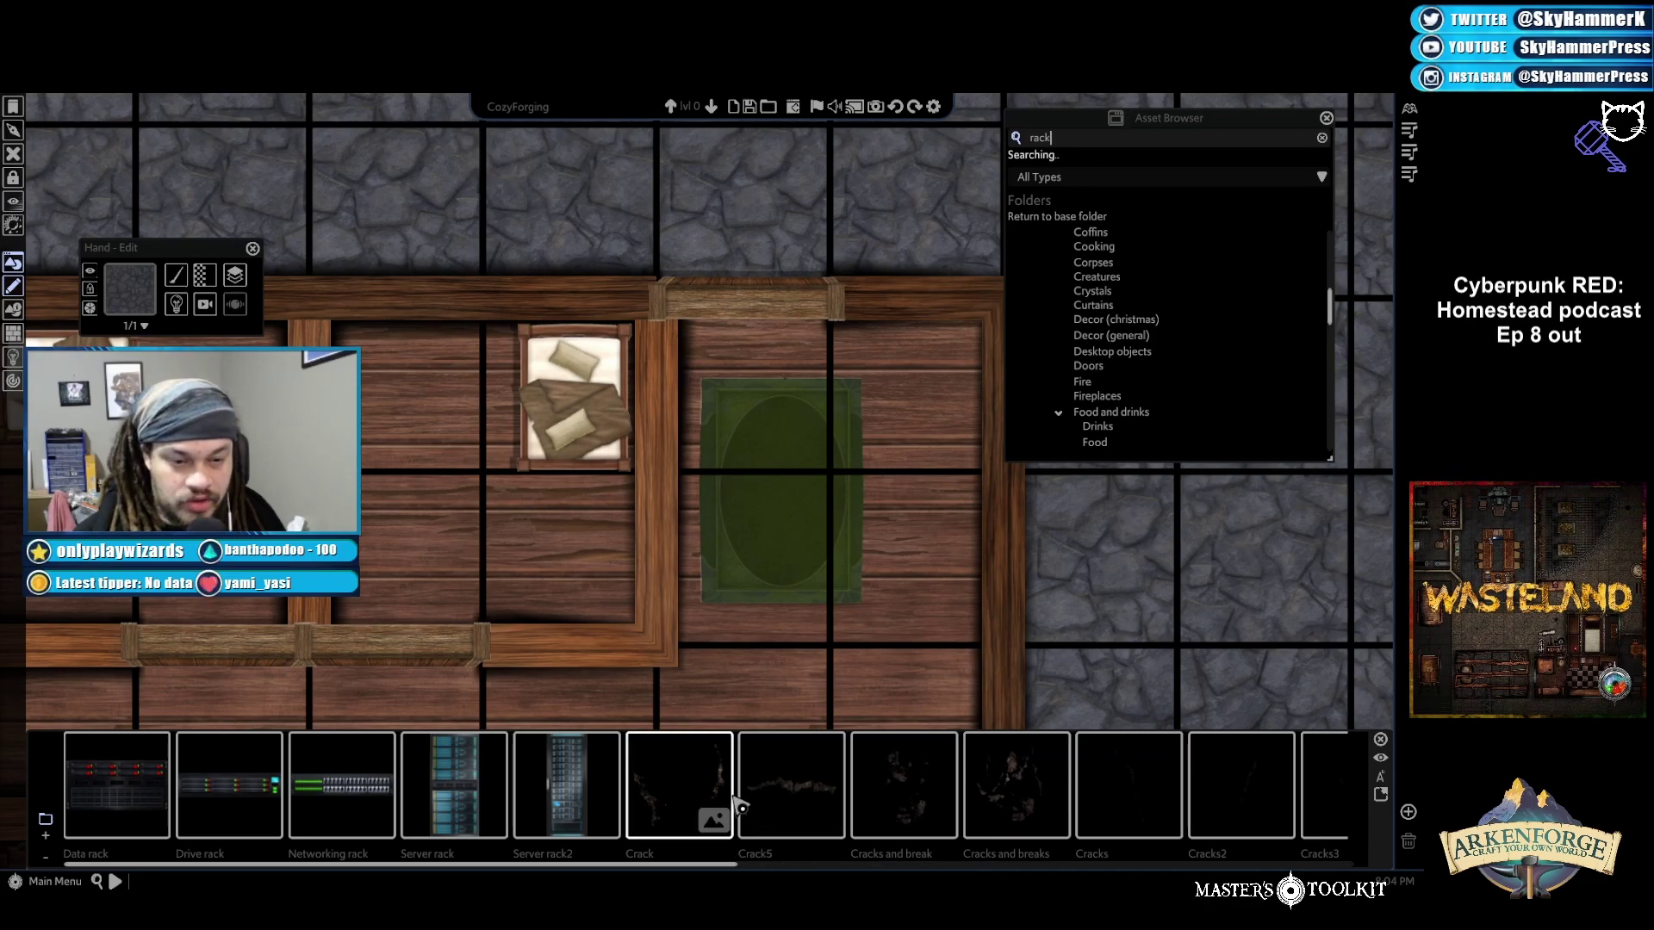
{"action": "scroll", "coordinate": [748, 811], "scroll_direction": "down", "scroll_amount": 2}
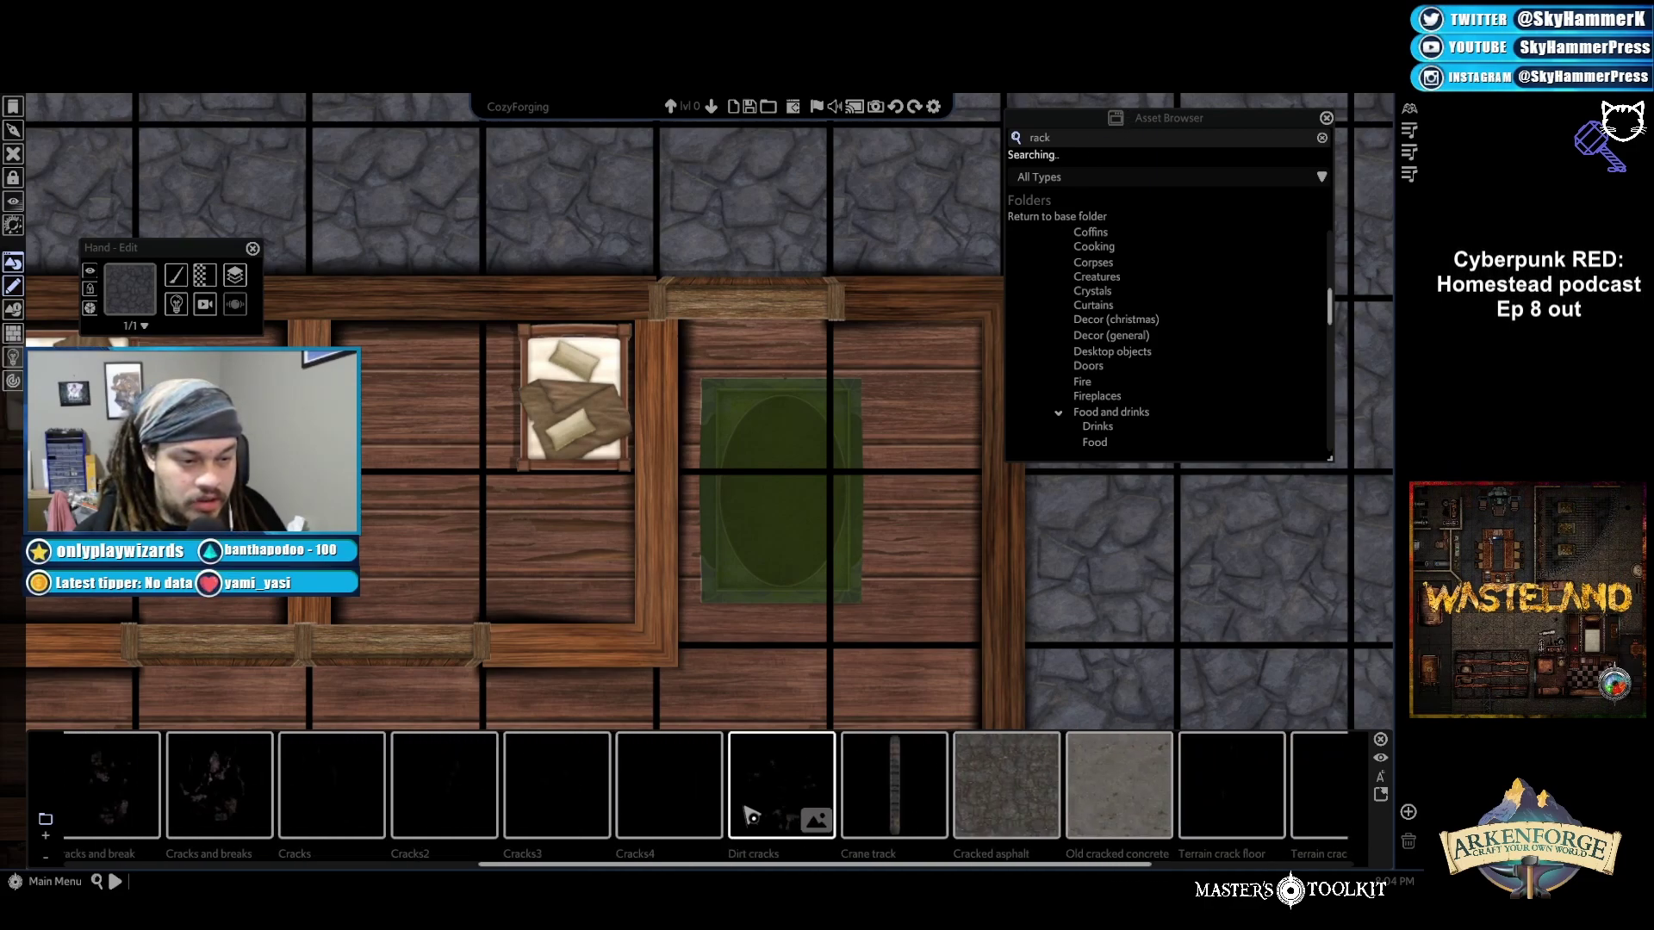
{"action": "scroll", "coordinate": [751, 816], "scroll_direction": "down", "scroll_amount": 6}
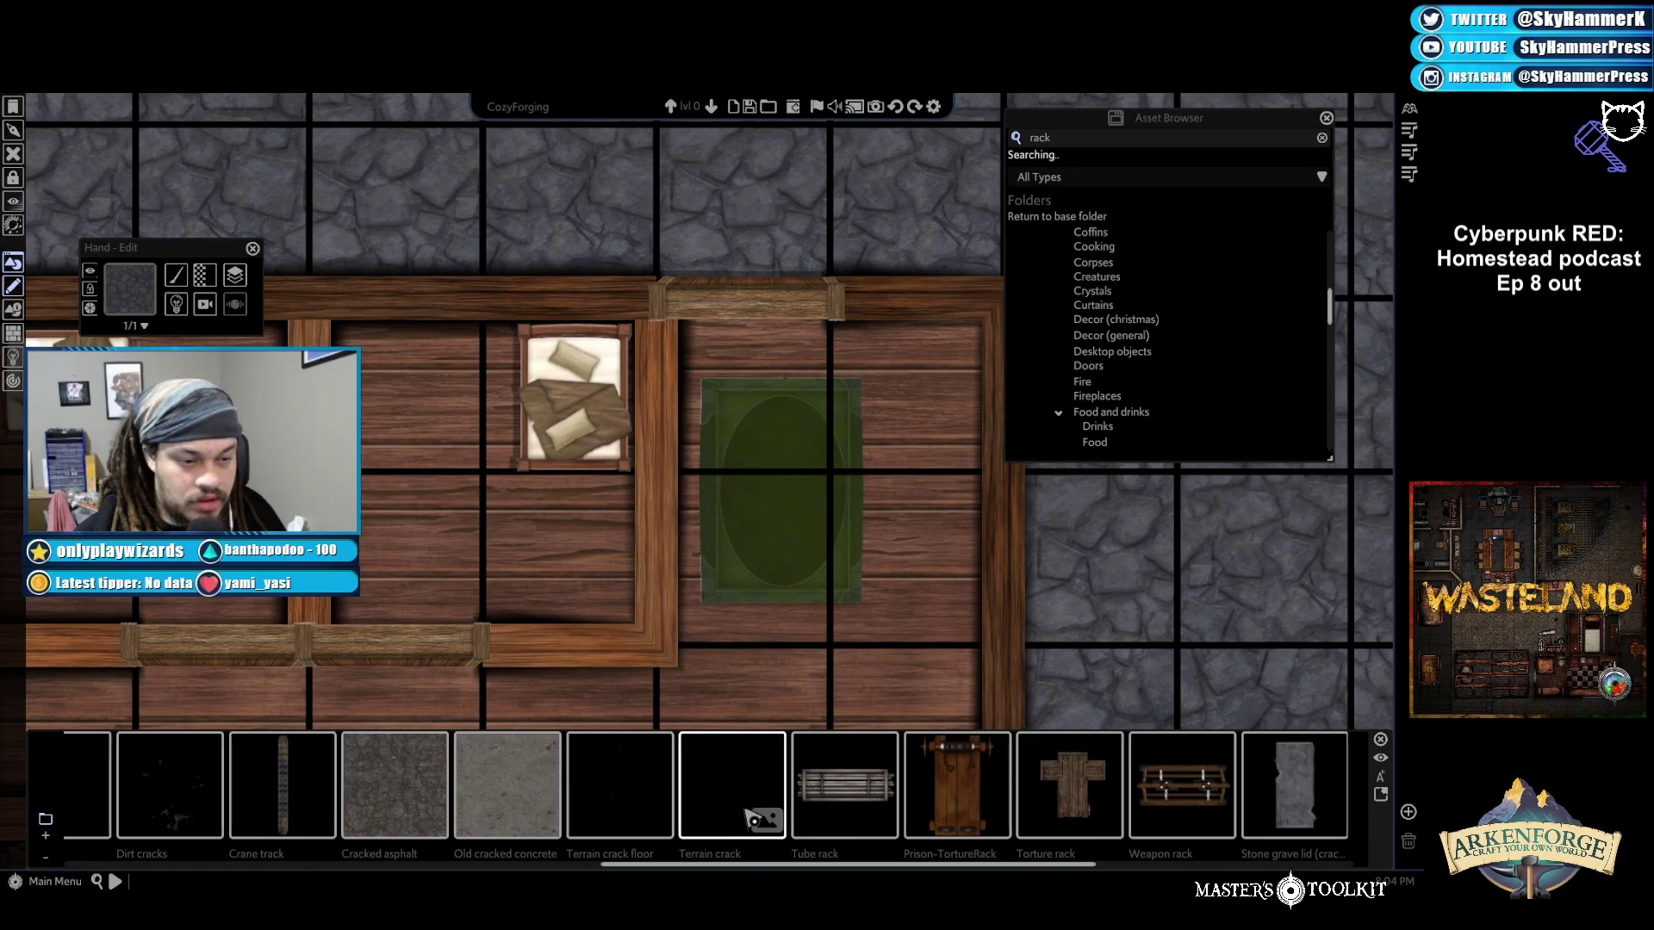
{"action": "scroll", "coordinate": [751, 817], "scroll_direction": "down", "scroll_amount": 1}
{"action": "scroll", "coordinate": [754, 820], "scroll_direction": "down", "scroll_amount": 5}
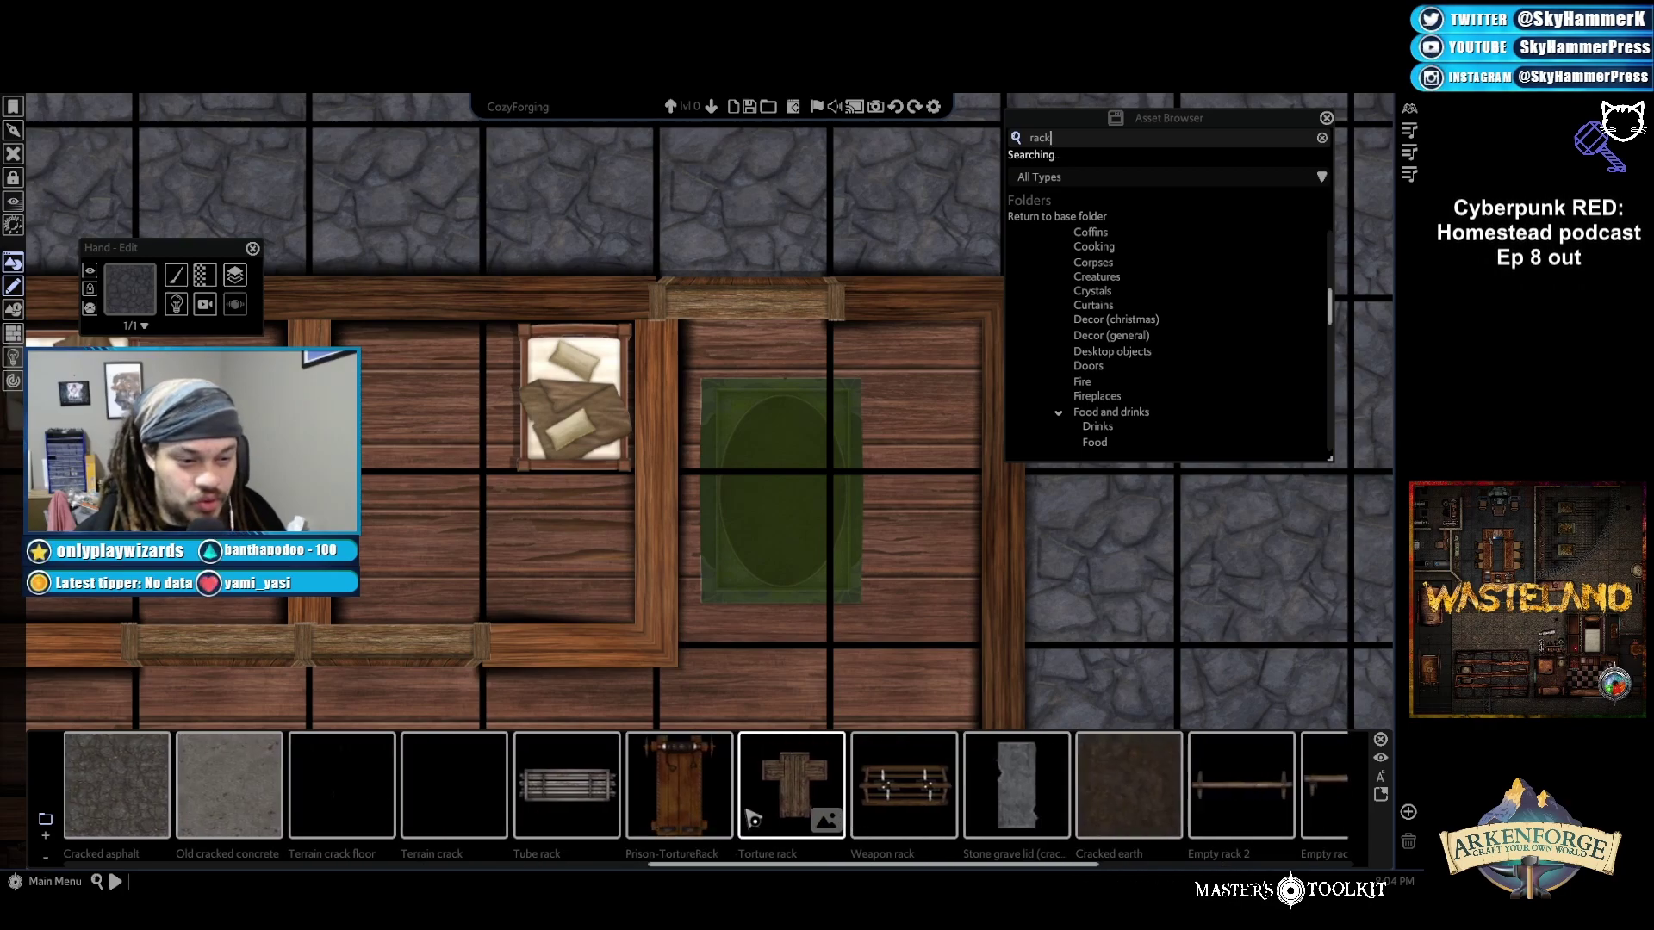
{"action": "scroll", "coordinate": [753, 820], "scroll_direction": "down", "scroll_amount": 1}
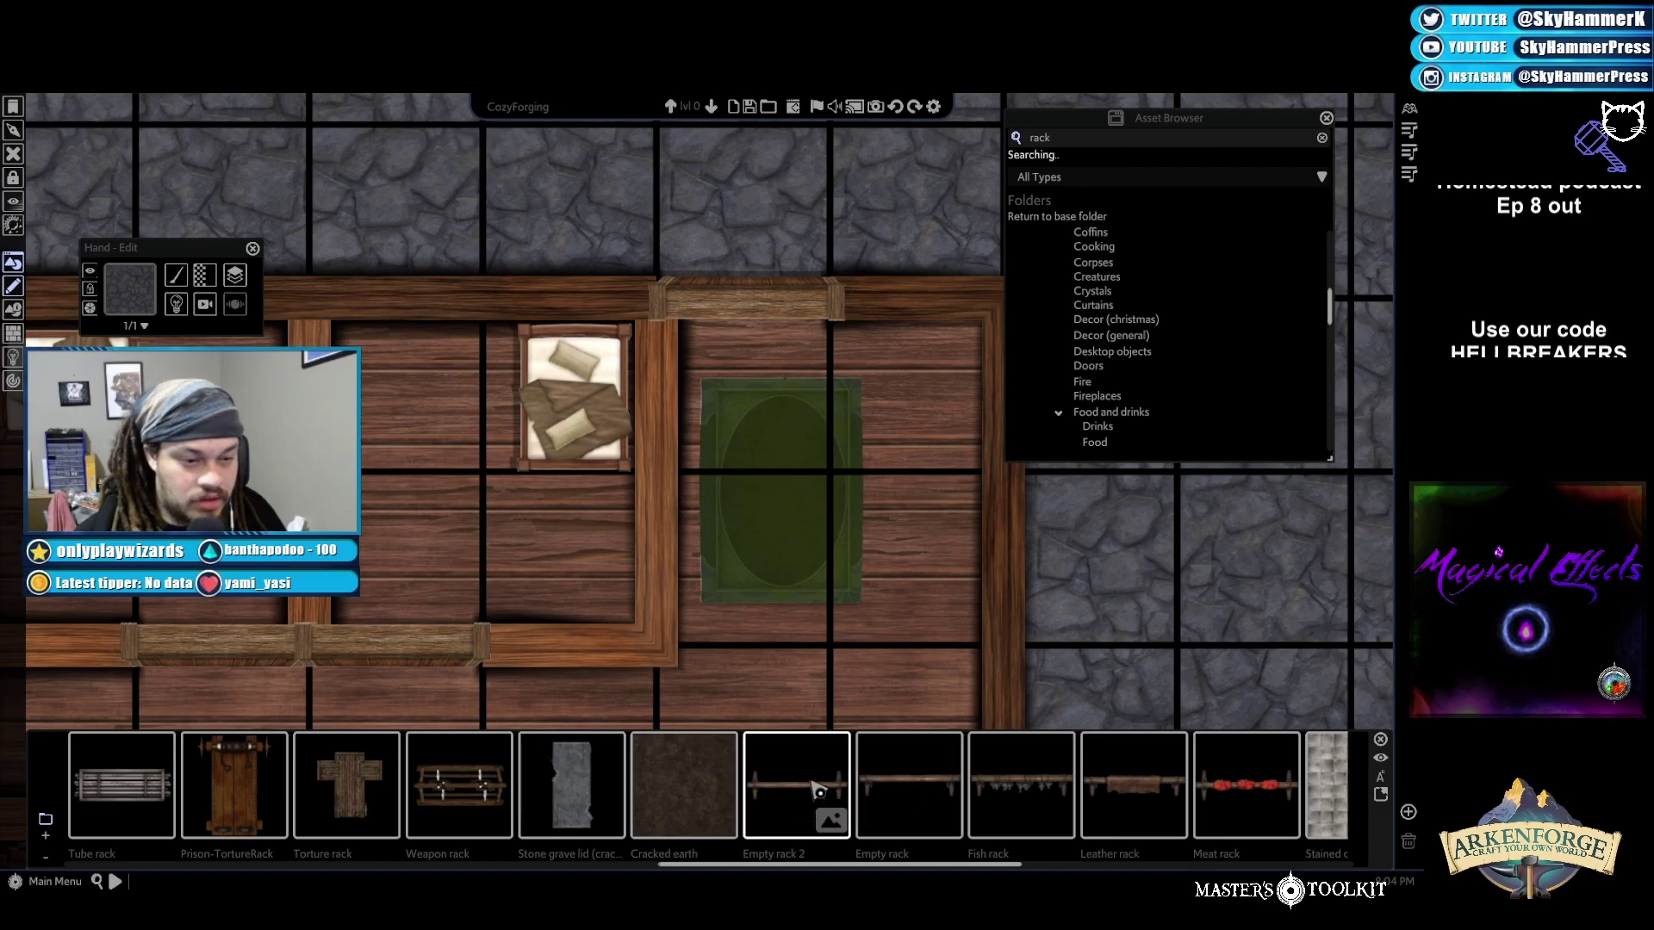
{"action": "scroll", "coordinate": [822, 794], "scroll_direction": "down", "scroll_amount": 1}
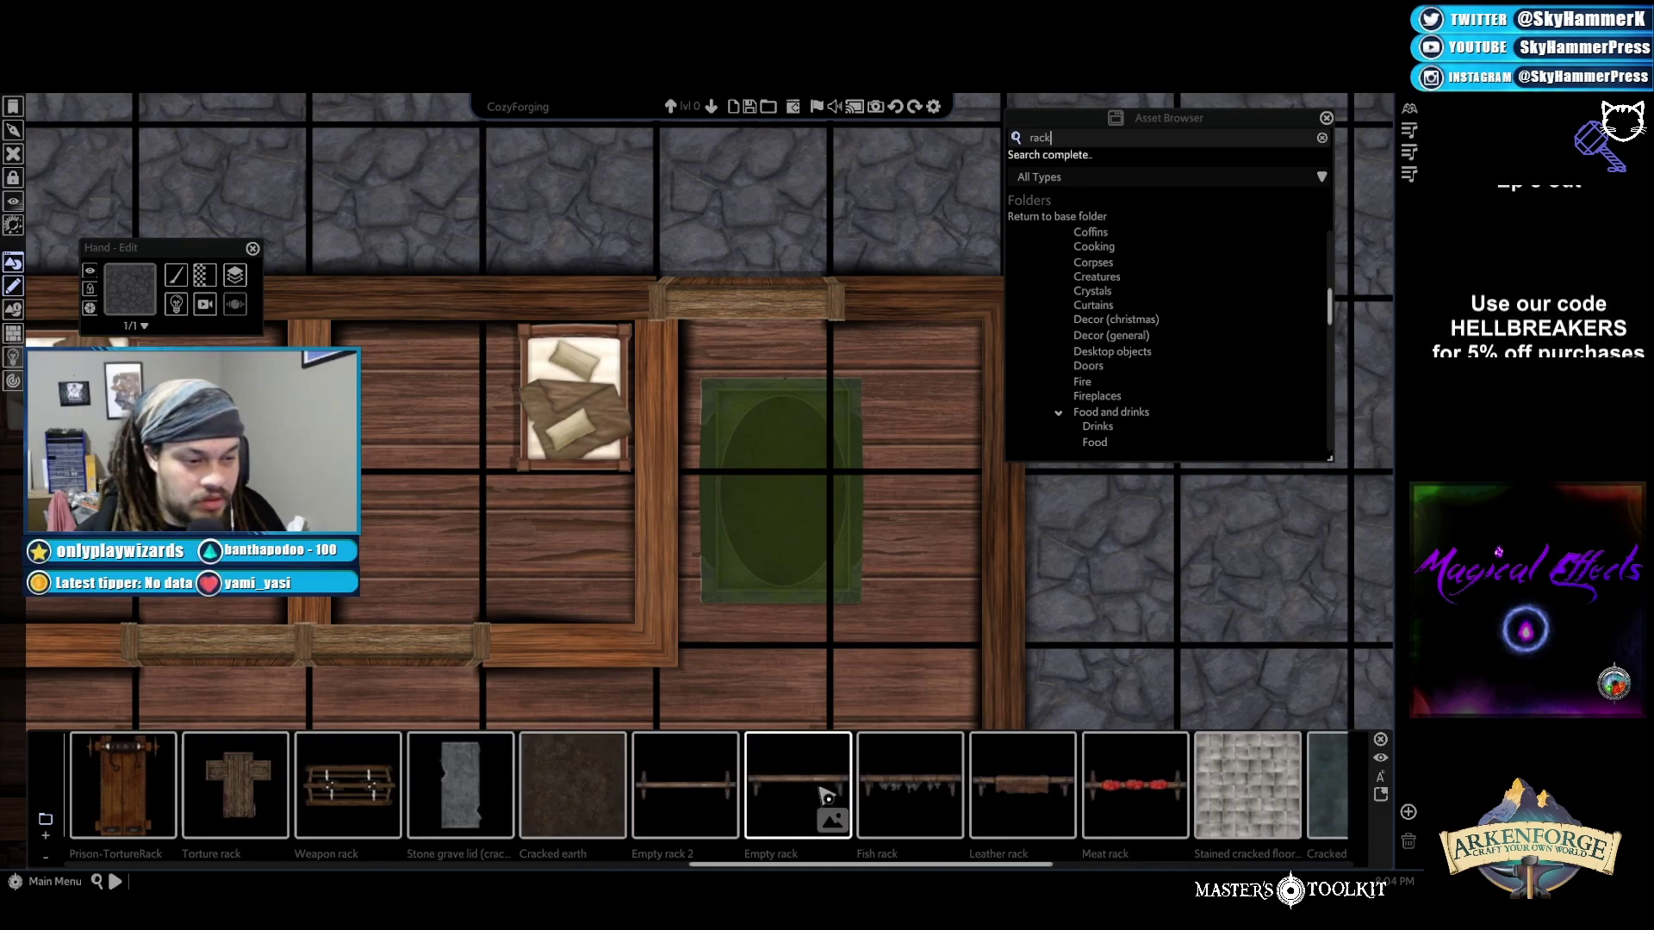
Try out the Empty rack 2 asset east of the green carpet, turned north to south, and delete it
{"action": "left_click", "coordinate": [685, 785]}
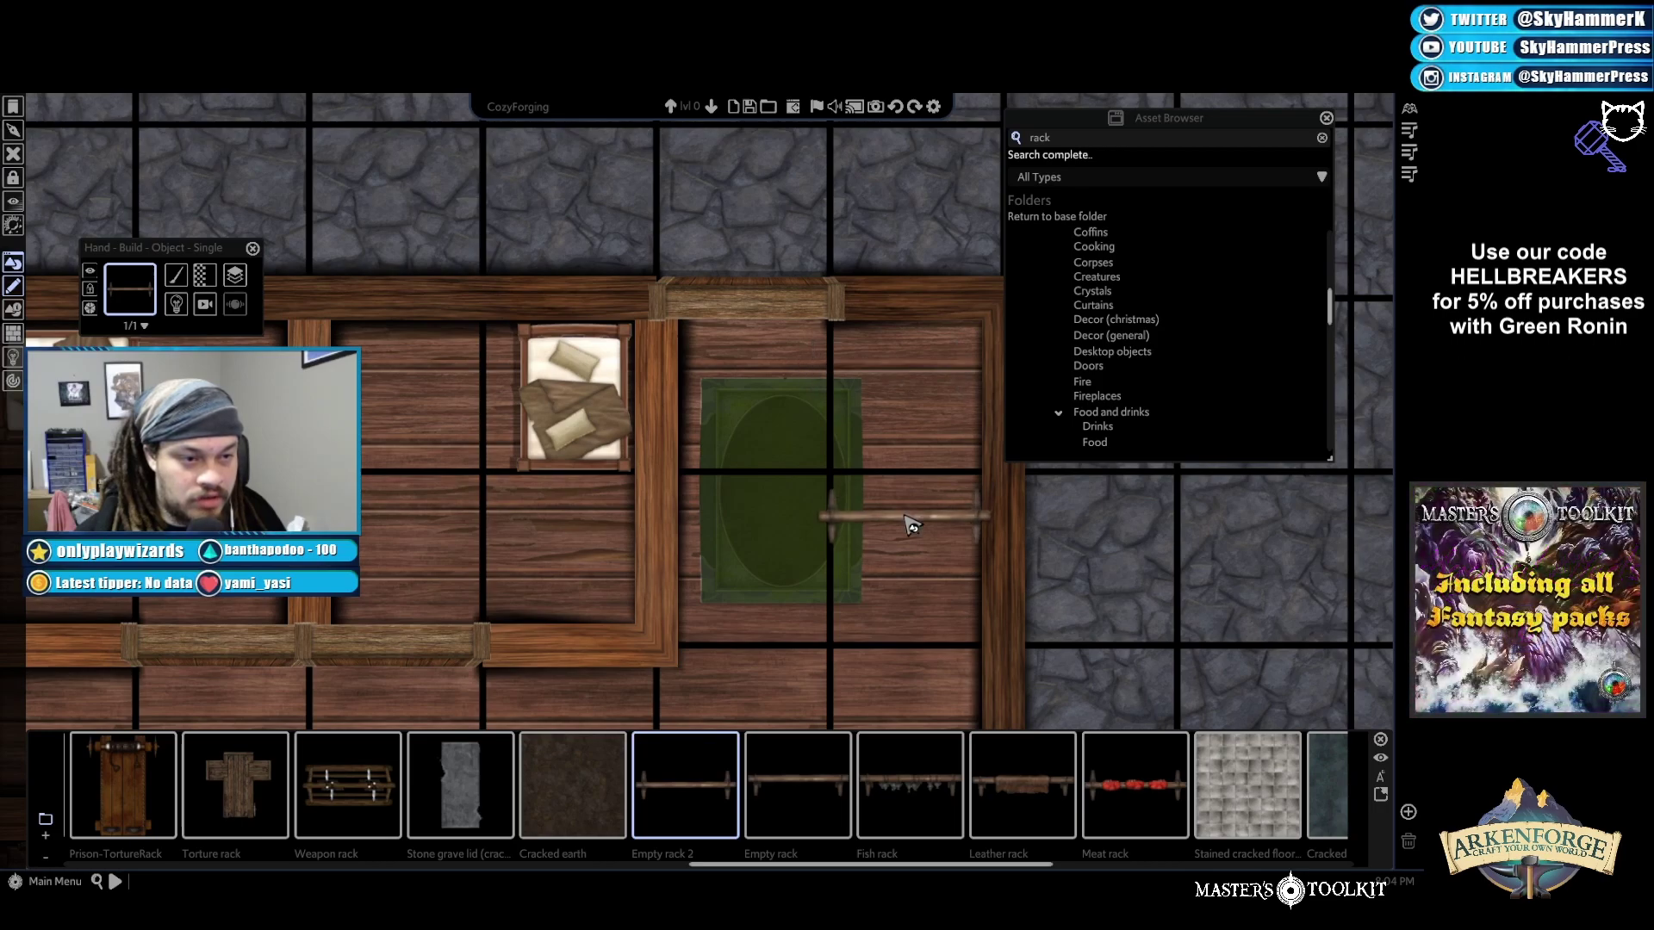
{"action": "scroll", "coordinate": [926, 829], "scroll_direction": "down", "scroll_amount": 4}
{"action": "scroll", "coordinate": [926, 829], "scroll_direction": "down", "scroll_amount": 6}
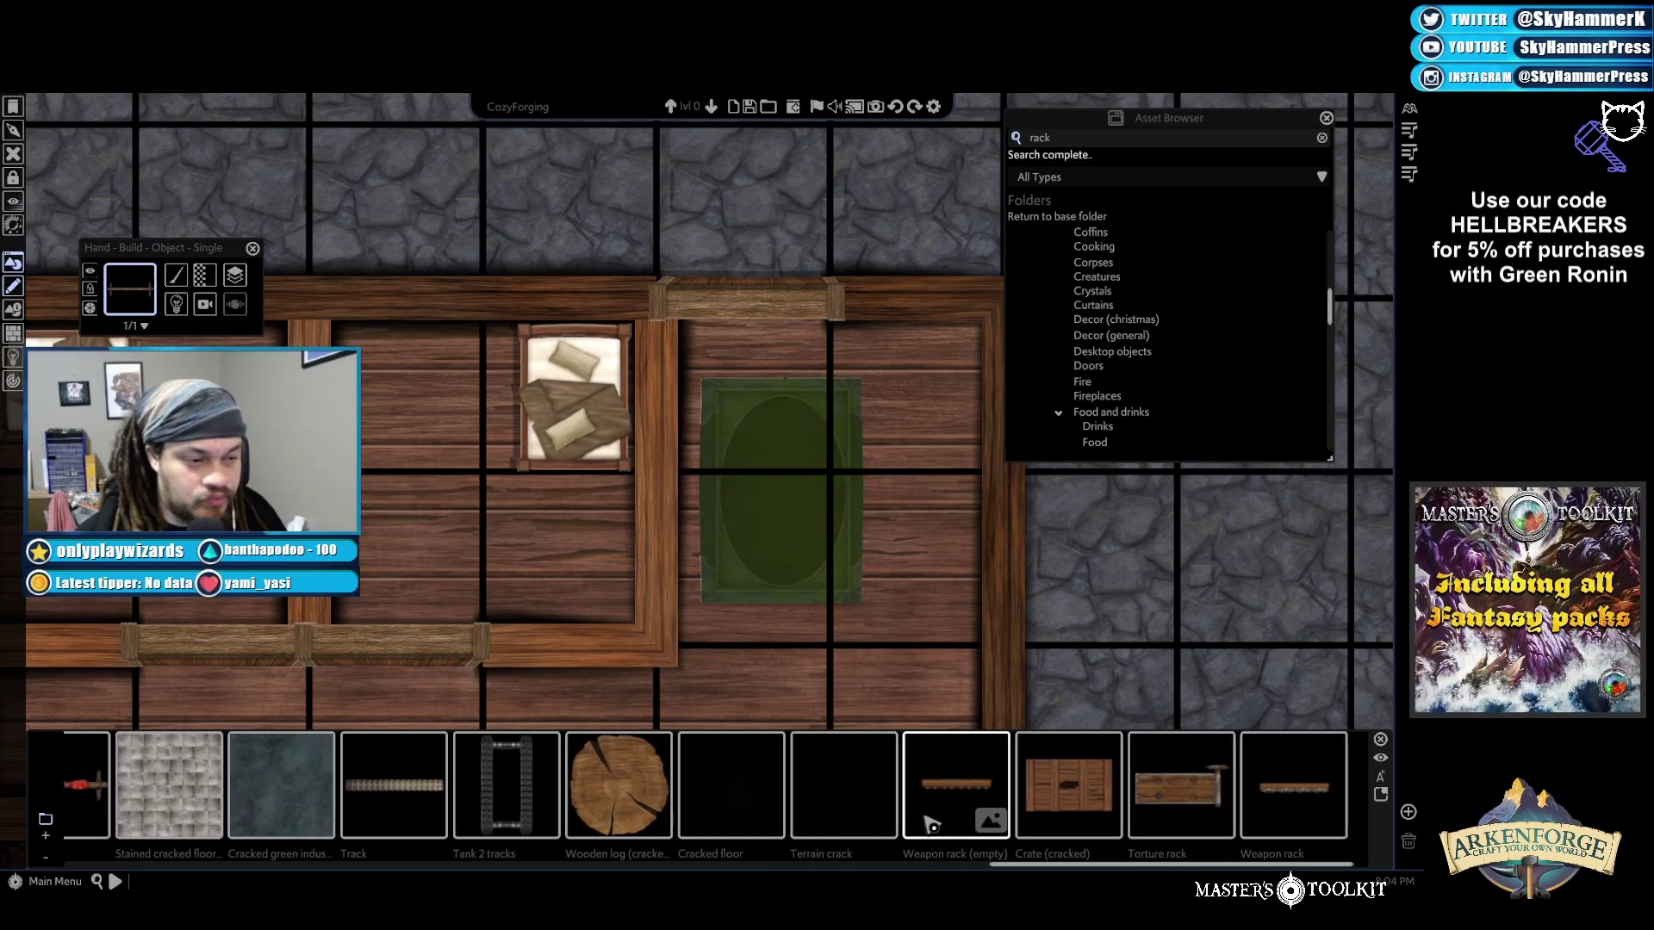
{"action": "left_click", "coordinate": [906, 382]}
{"action": "right_click", "coordinate": [943, 414]}
{"action": "left_click", "coordinate": [943, 386]}
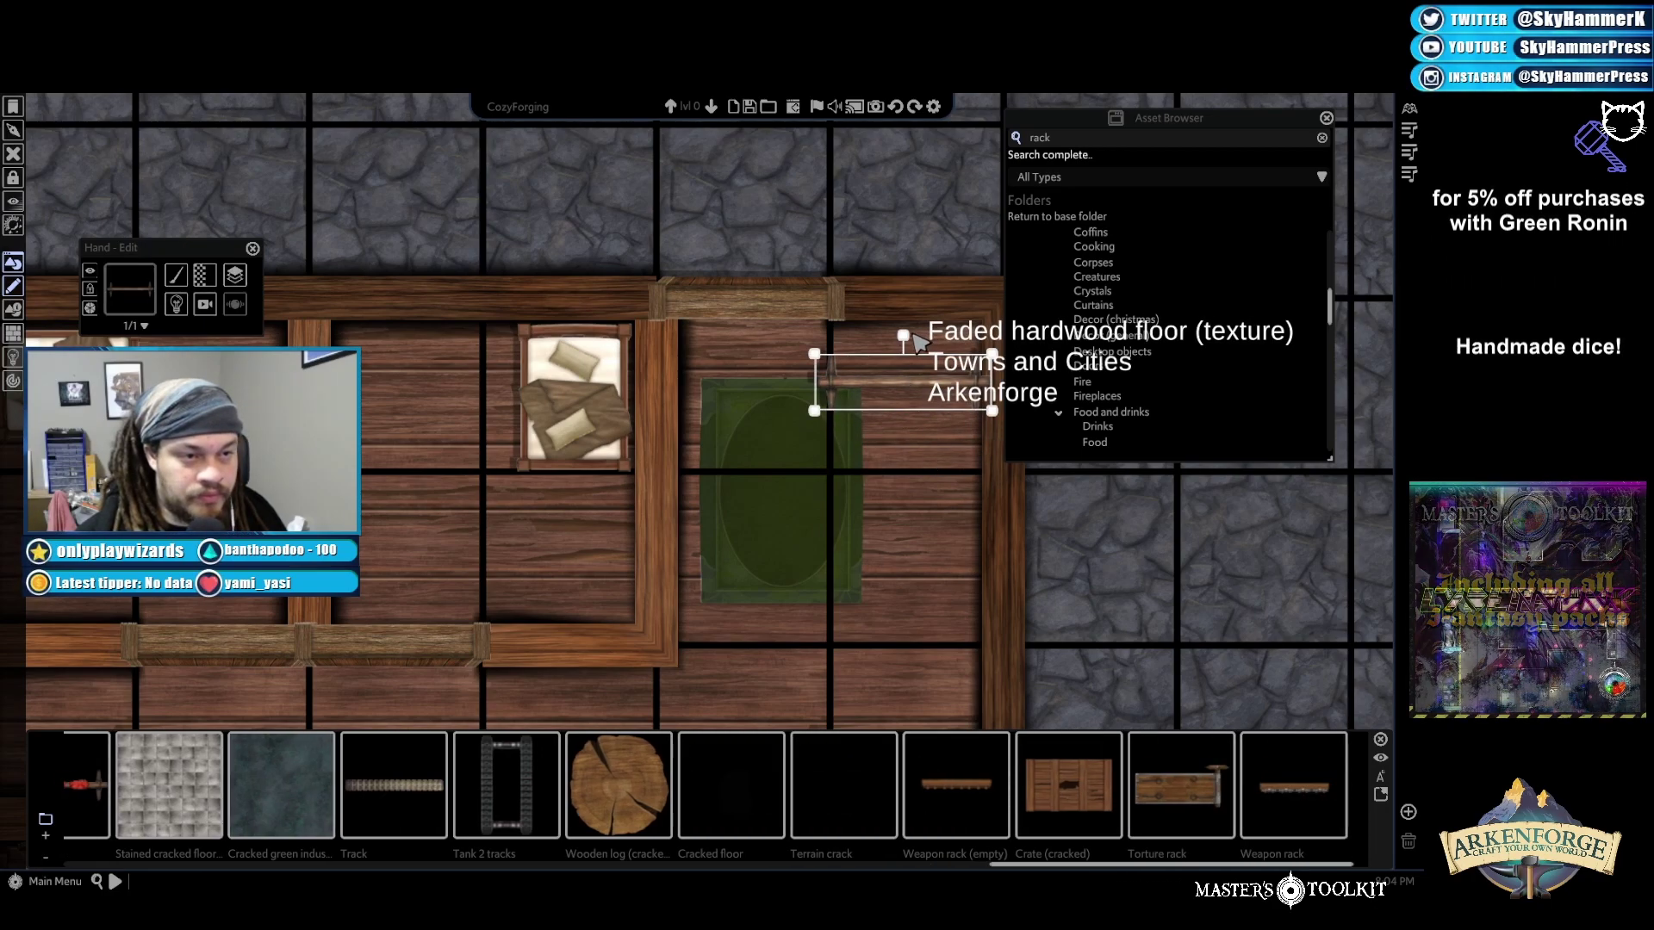
{"action": "left_click_drag", "start_coordinate": [951, 383], "coordinate": [981, 427]}
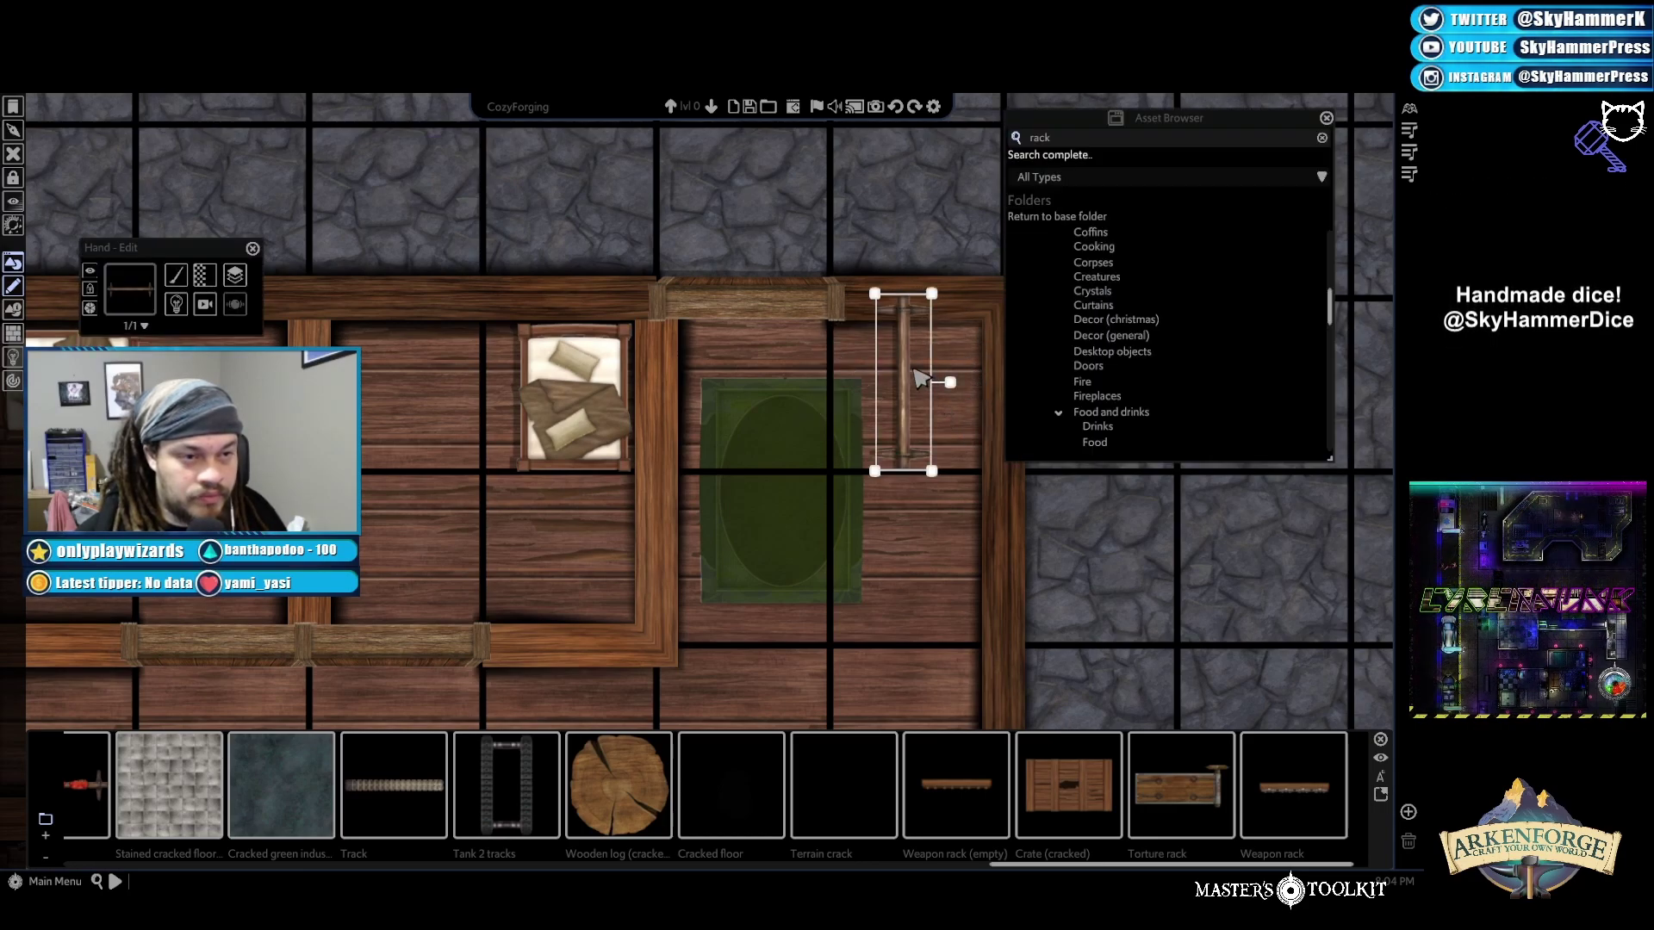
{"action": "left_click", "coordinate": [941, 418]}
{"action": "key", "text": "Delete"}
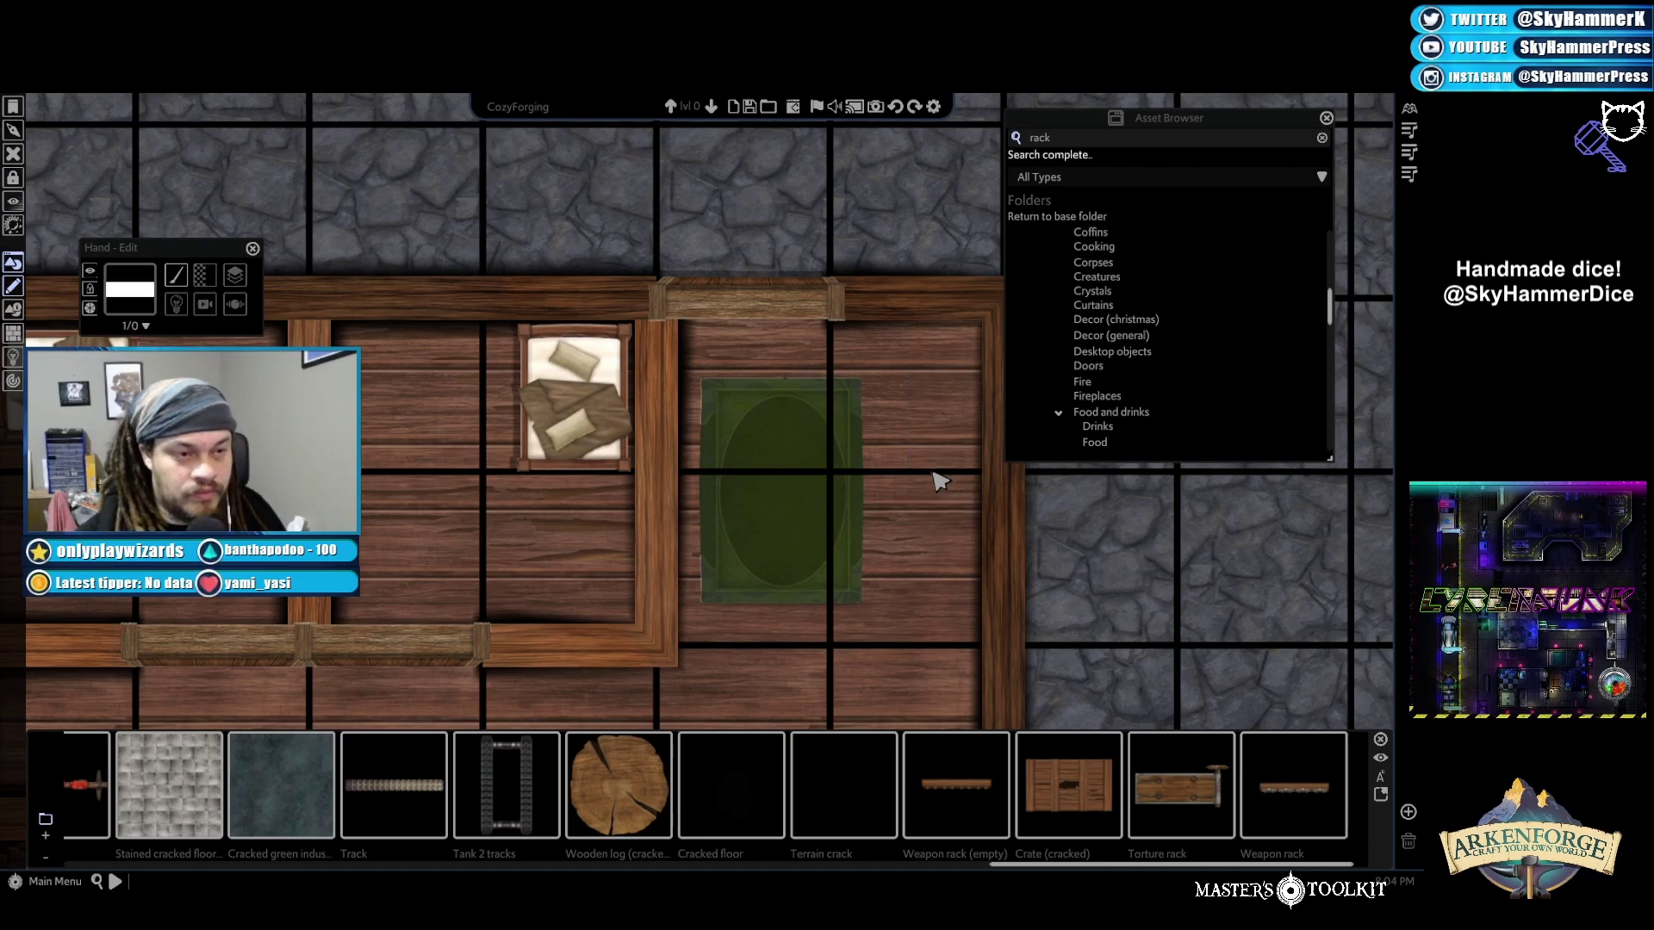
Browse the object folders and try out the Cactus (yellow) asset from the Cacti folder
{"action": "scroll", "coordinate": [1141, 424], "scroll_direction": "up", "scroll_amount": 6}
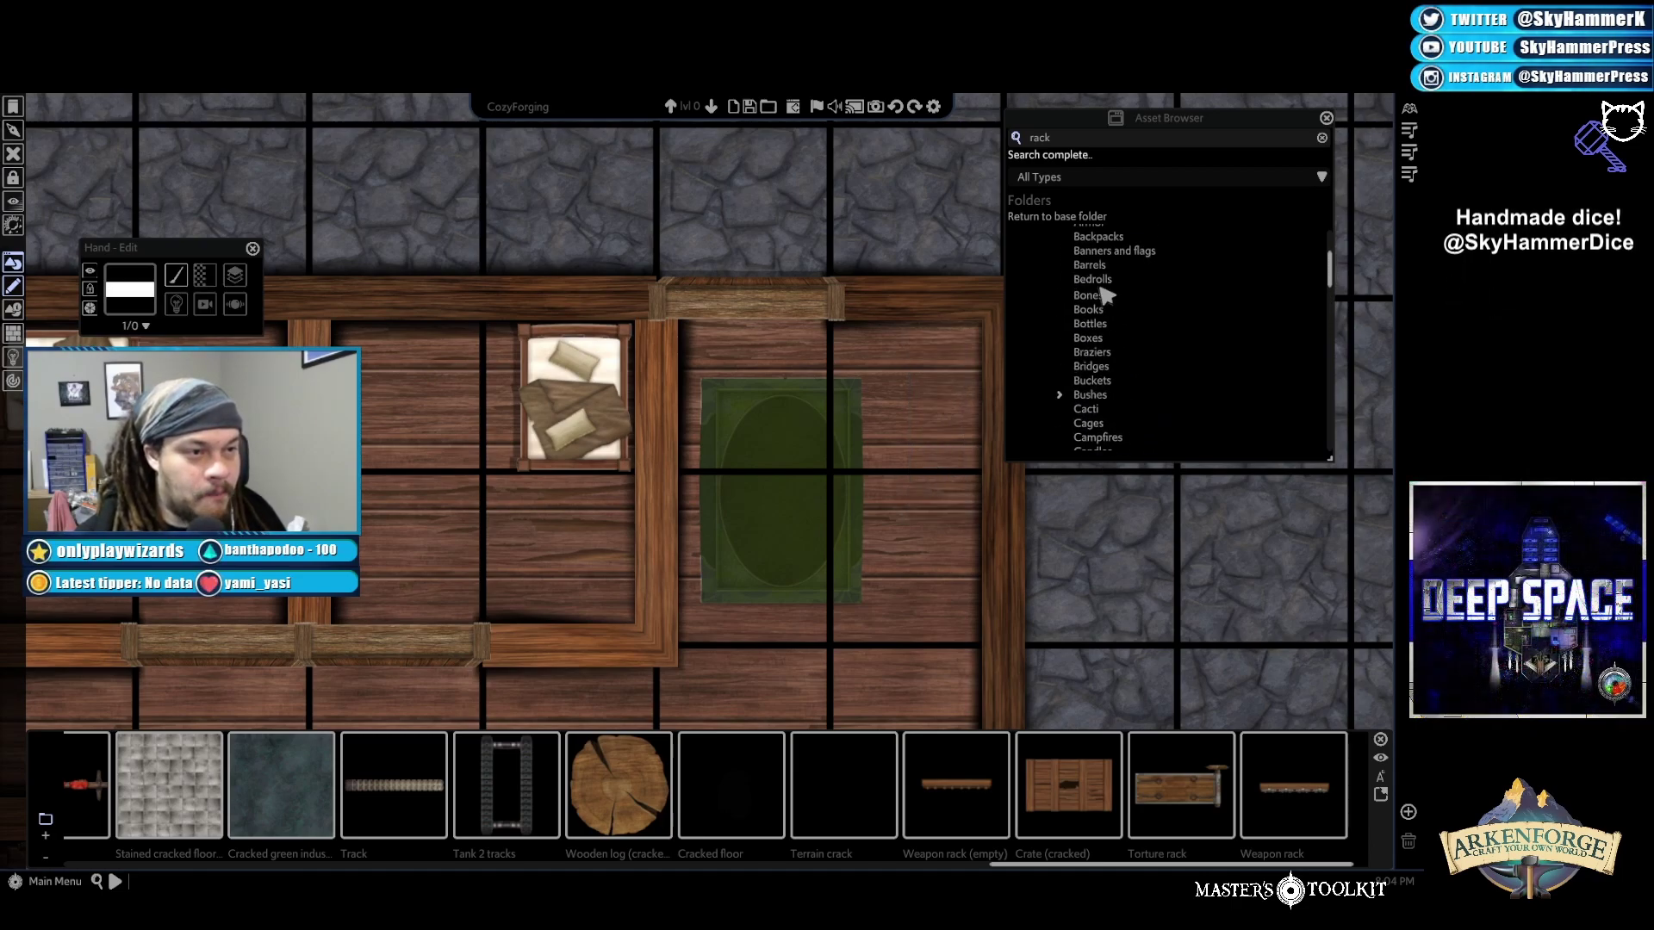
{"action": "scroll", "coordinate": [1120, 274], "scroll_direction": "up", "scroll_amount": 3}
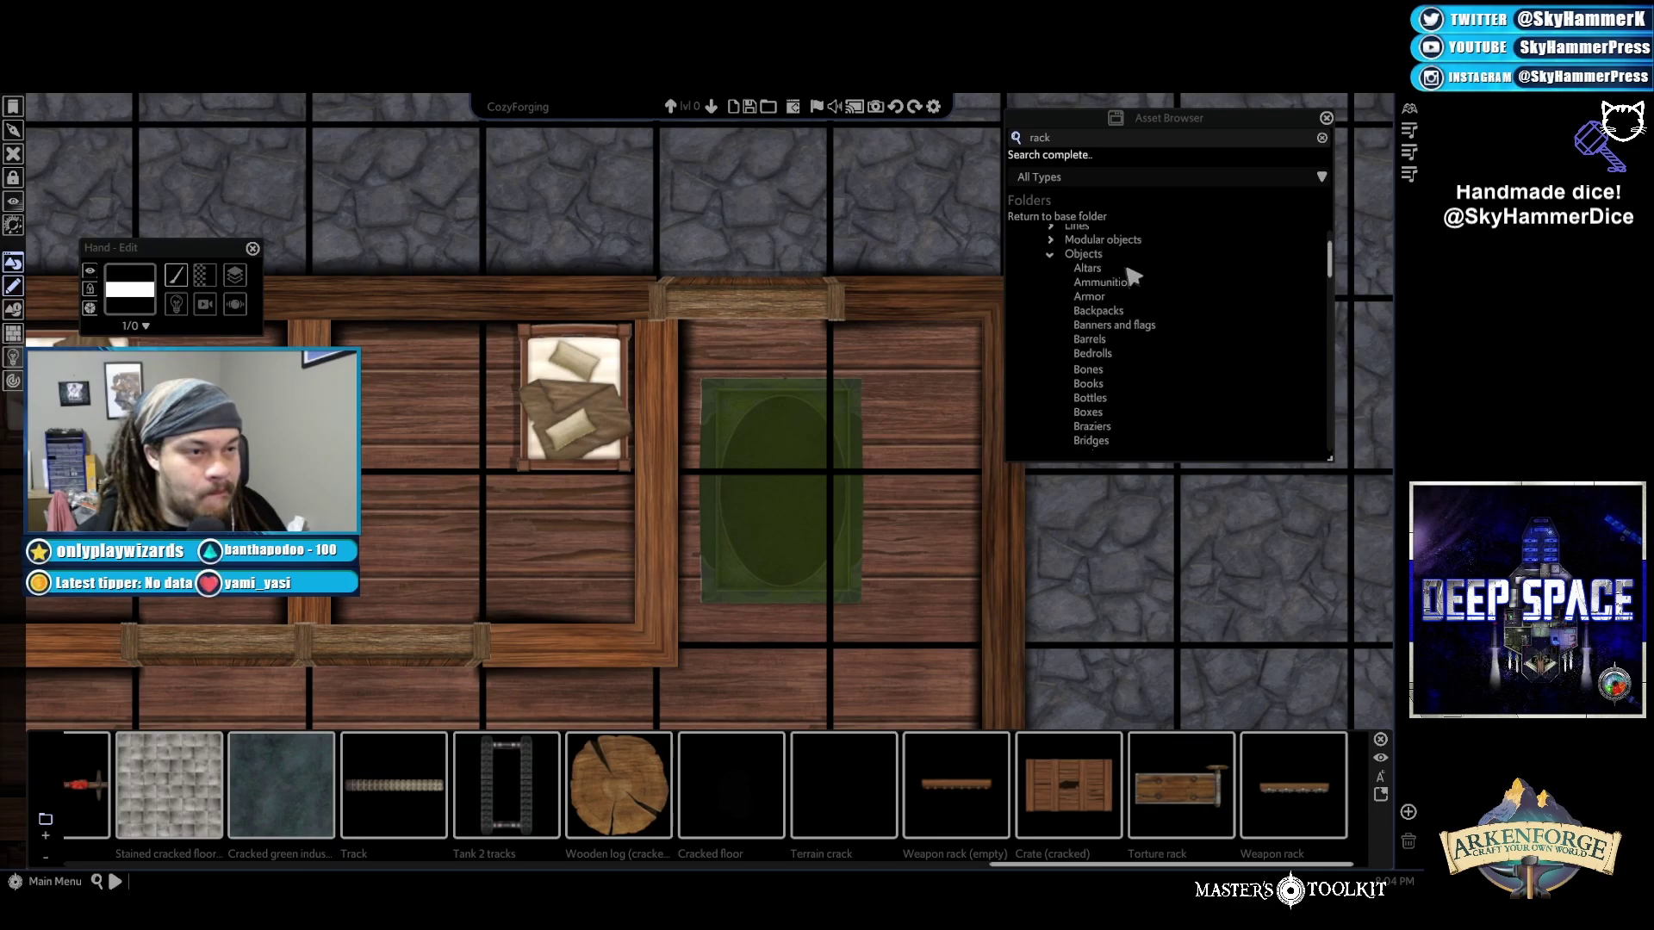
{"action": "scroll", "coordinate": [1127, 361], "scroll_direction": "down", "scroll_amount": 4}
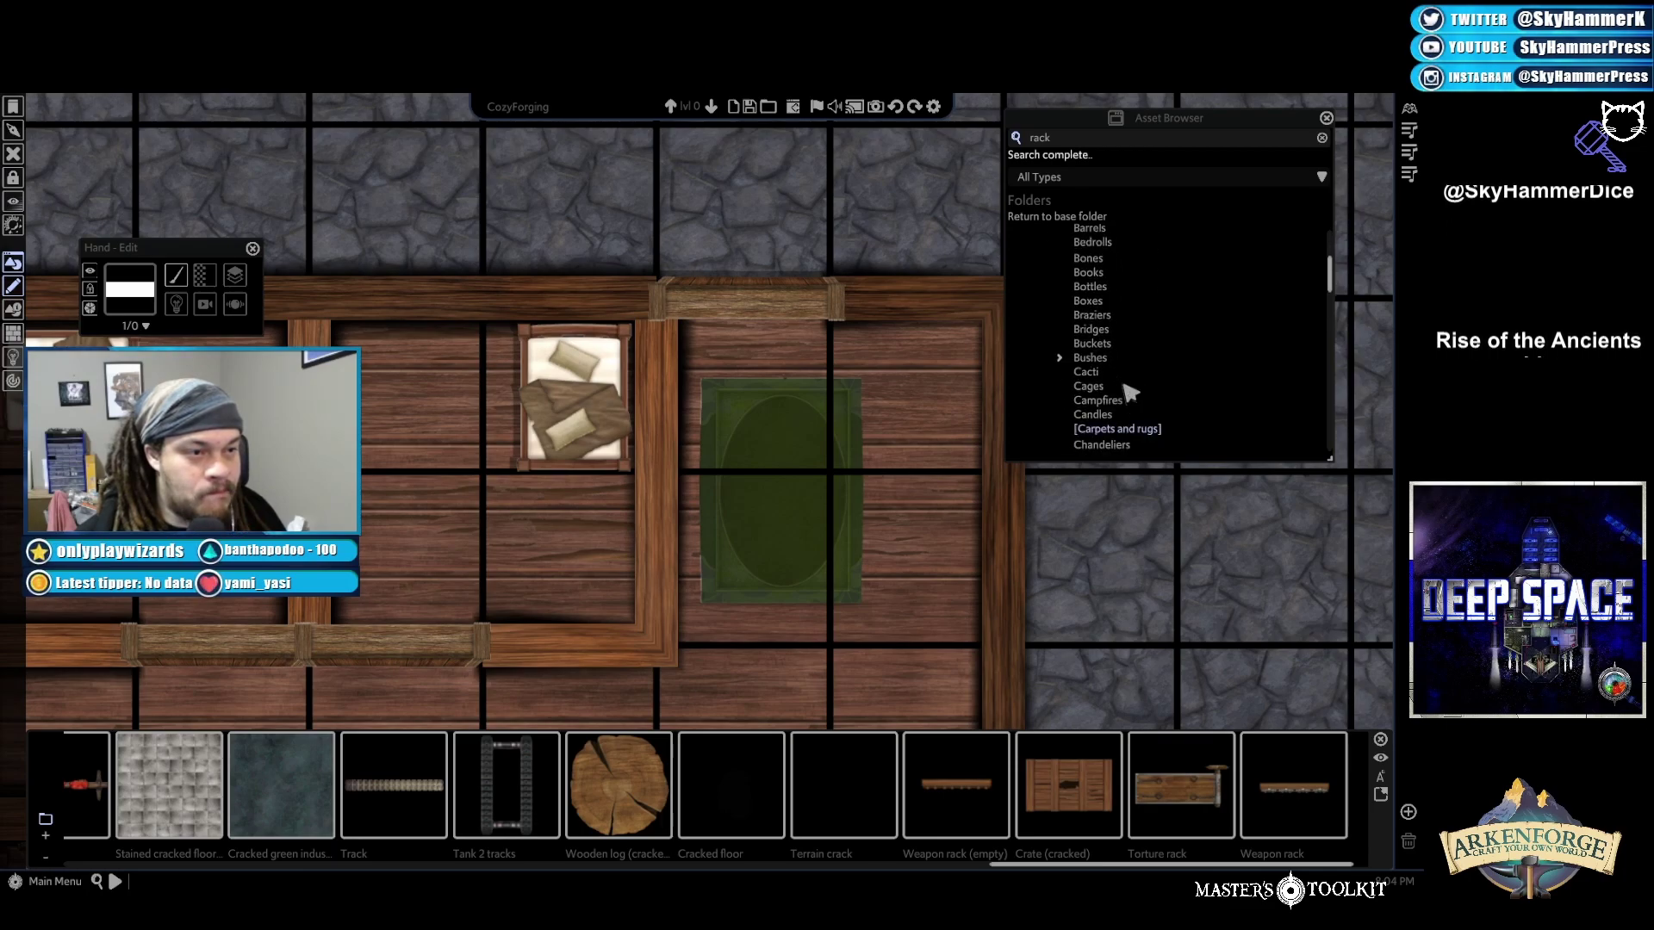
{"action": "scroll", "coordinate": [1129, 392], "scroll_direction": "down", "scroll_amount": 2}
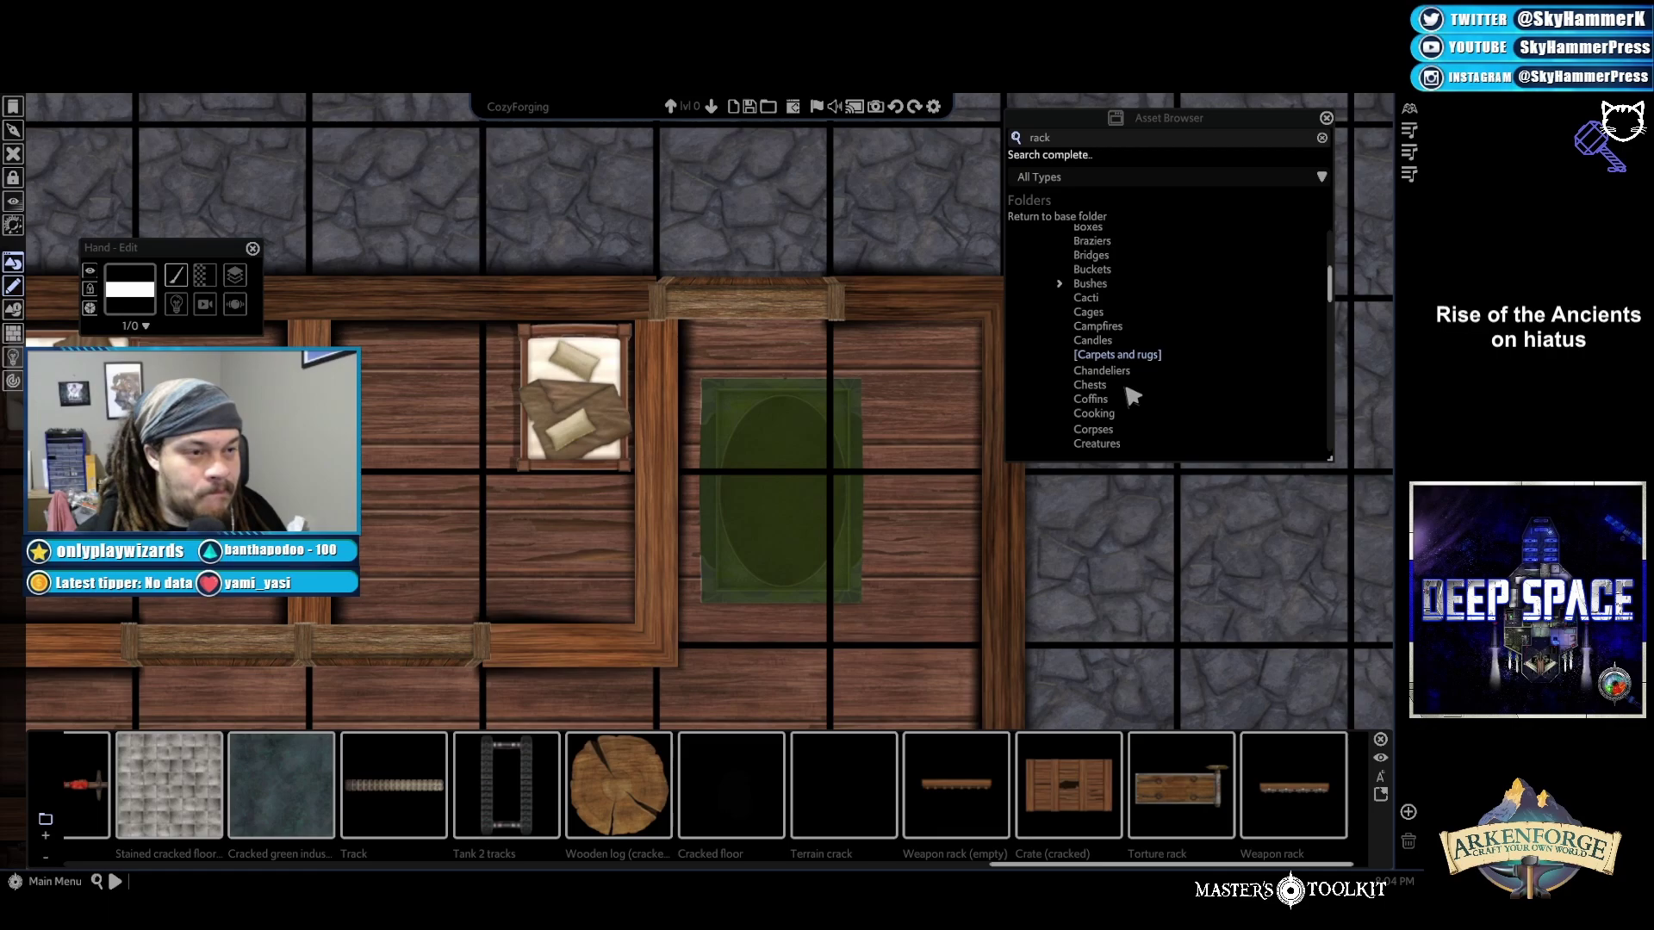
{"action": "left_click", "coordinate": [1087, 297]}
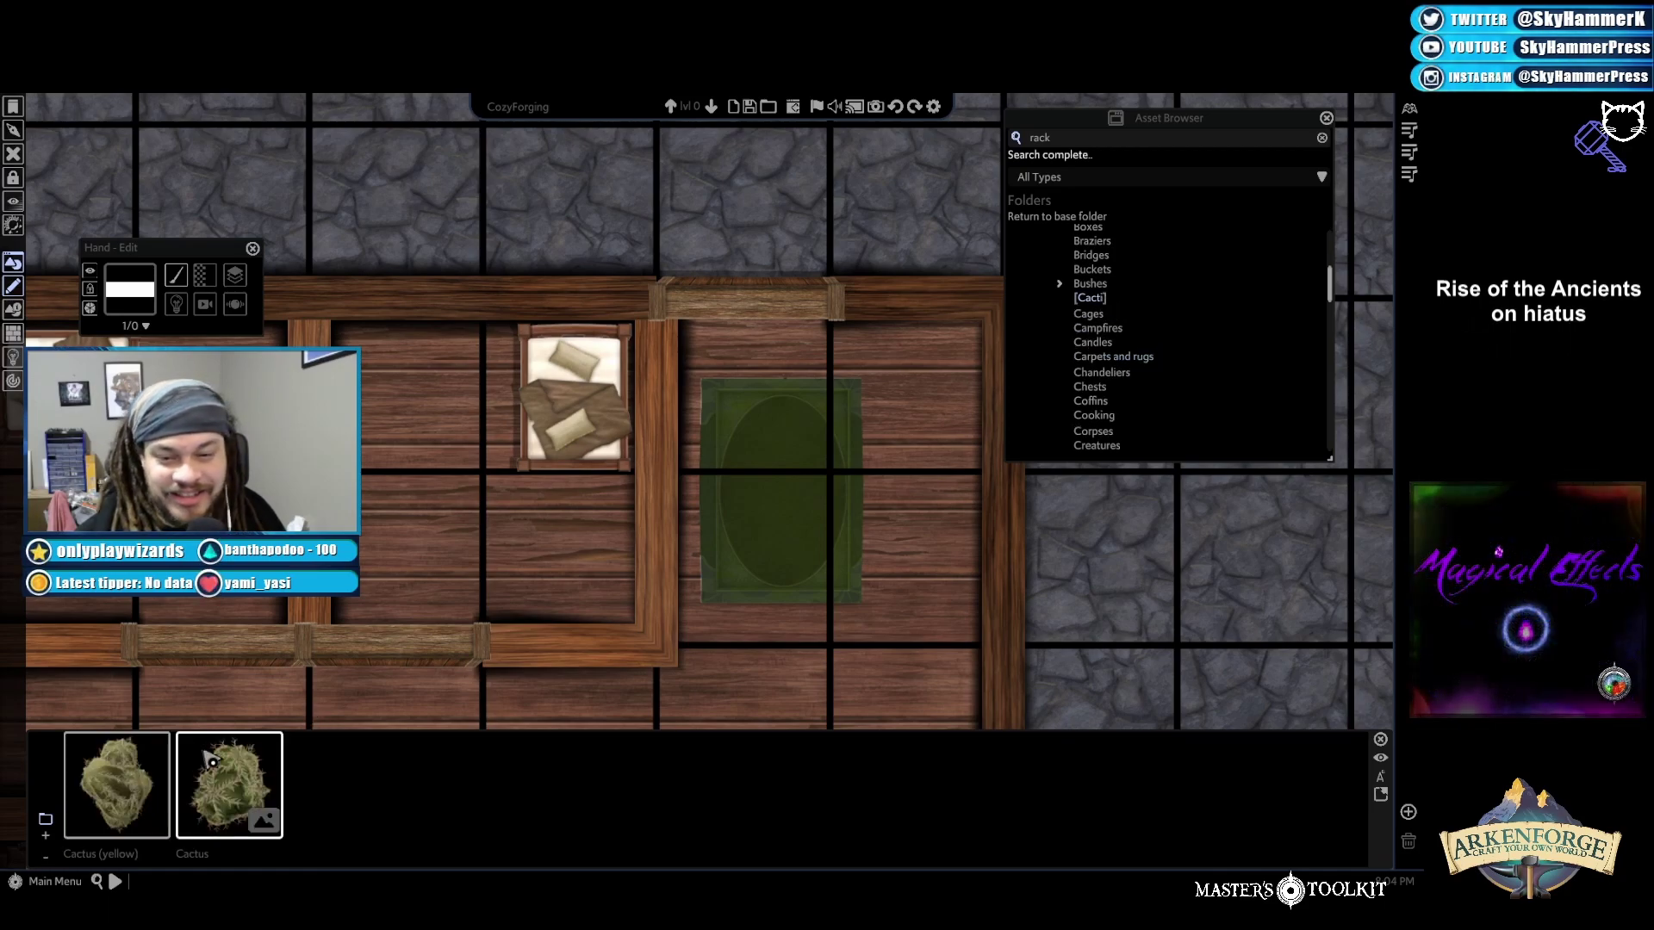
{"action": "left_click", "coordinate": [159, 779]}
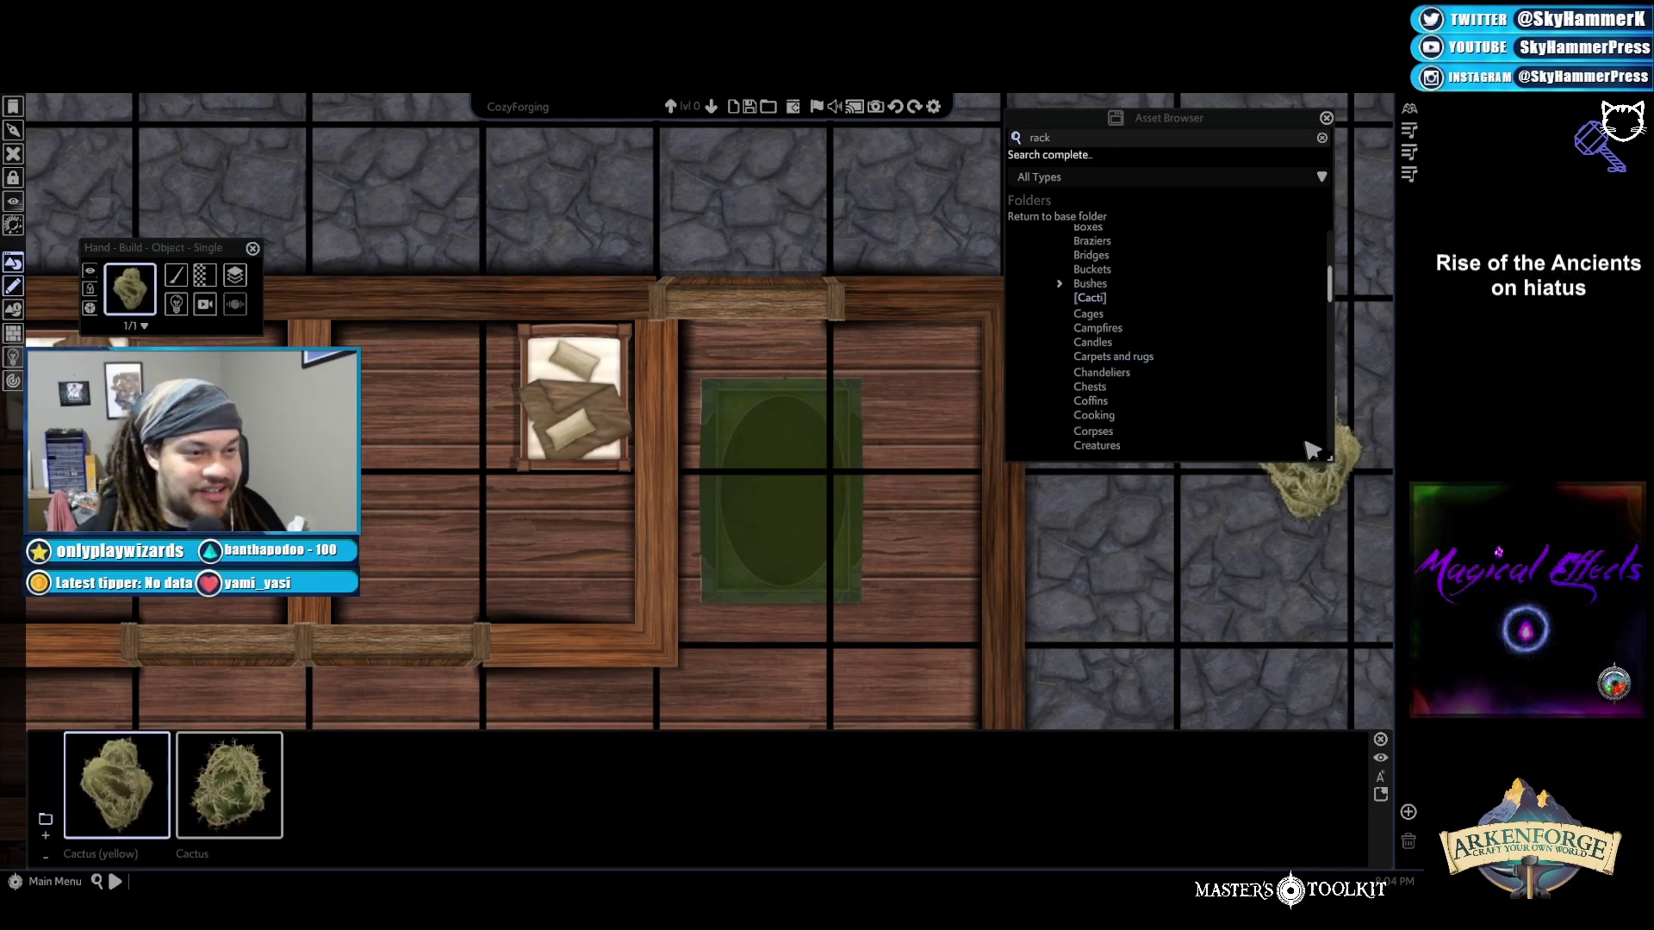
Place the larger Chest (open) asset from the Chests folder in the house's northeast corner, against the north wall
{"action": "scroll", "coordinate": [1301, 412], "scroll_direction": "down", "scroll_amount": 3}
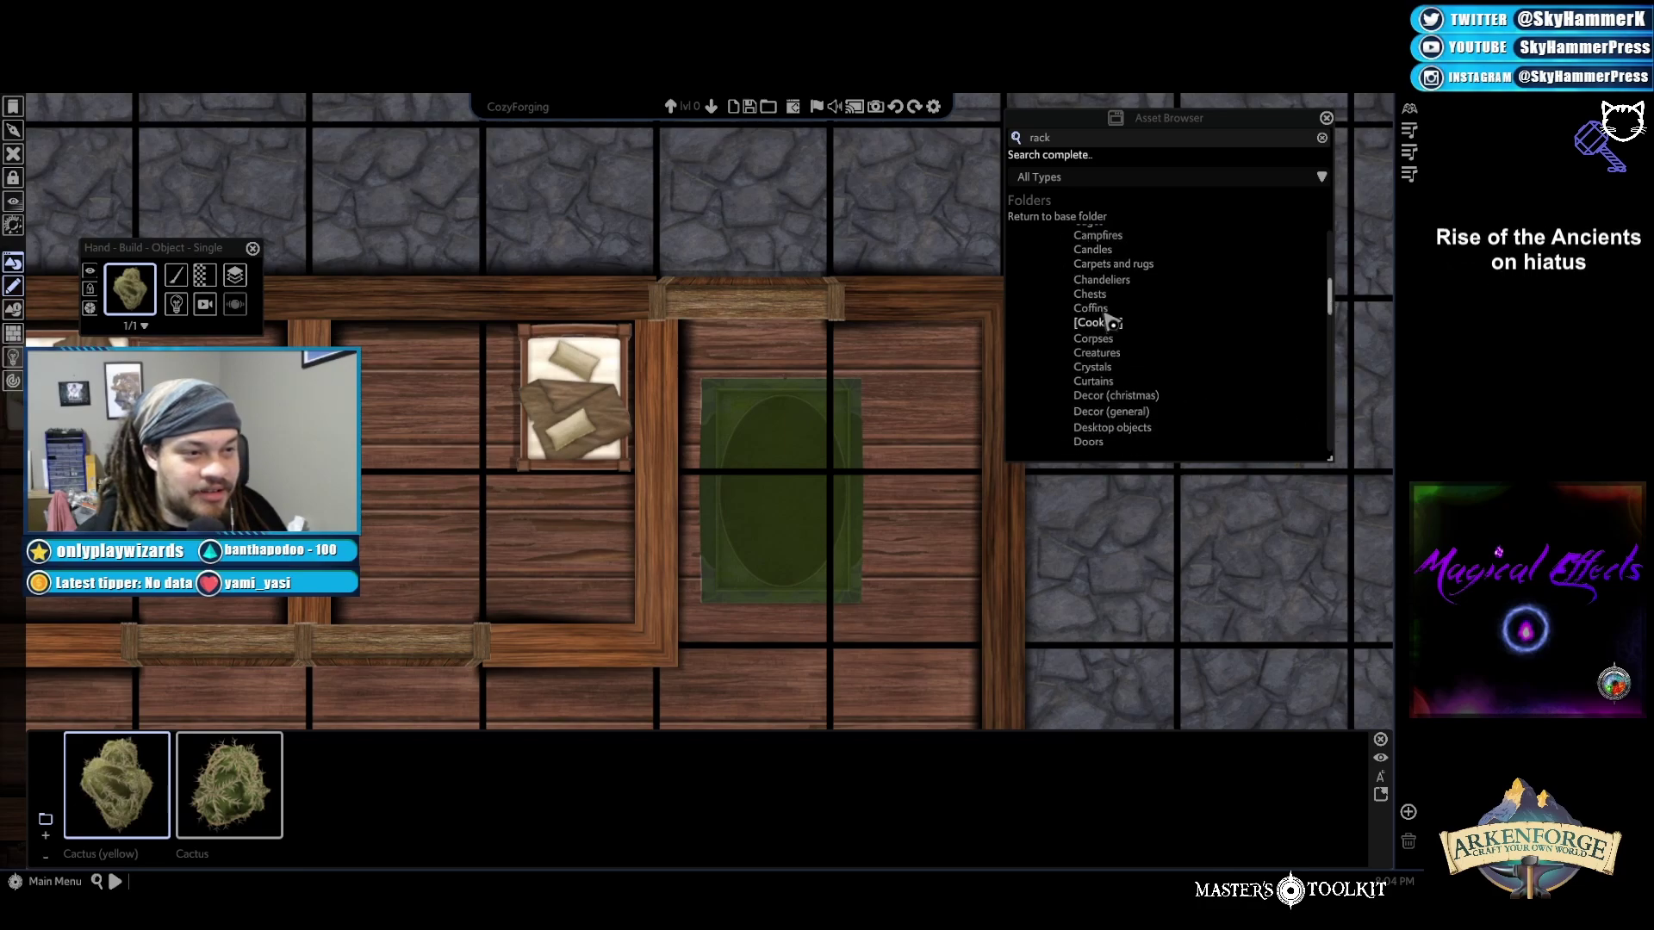
{"action": "left_click", "coordinate": [1094, 295]}
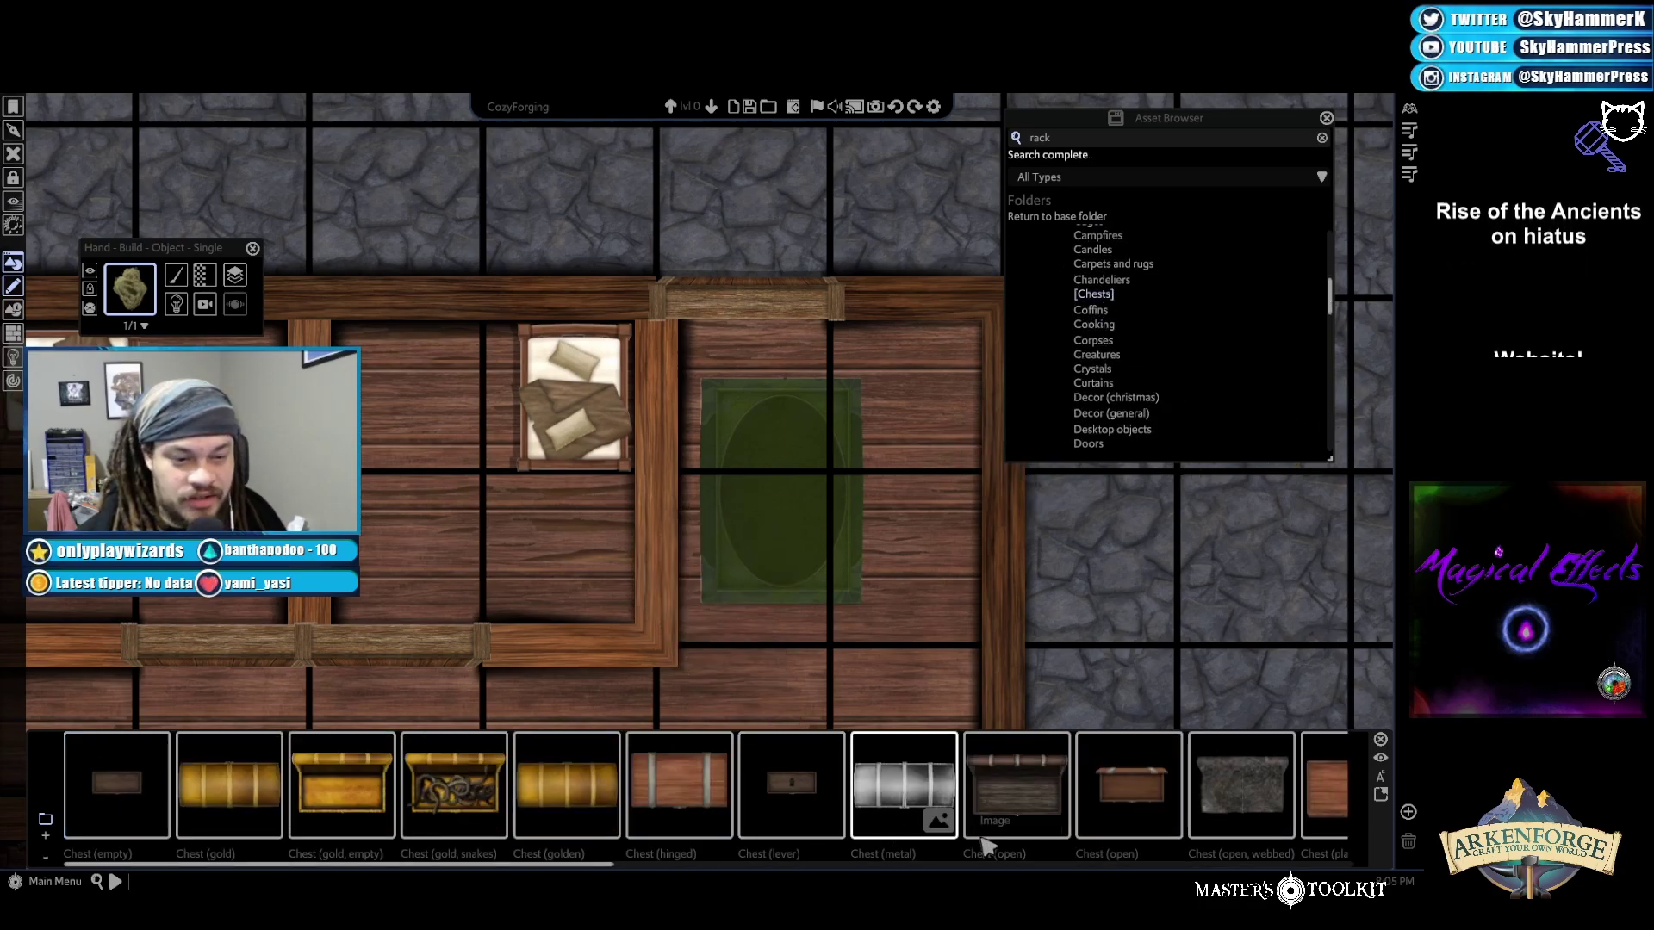
{"action": "left_click", "coordinate": [1022, 840]}
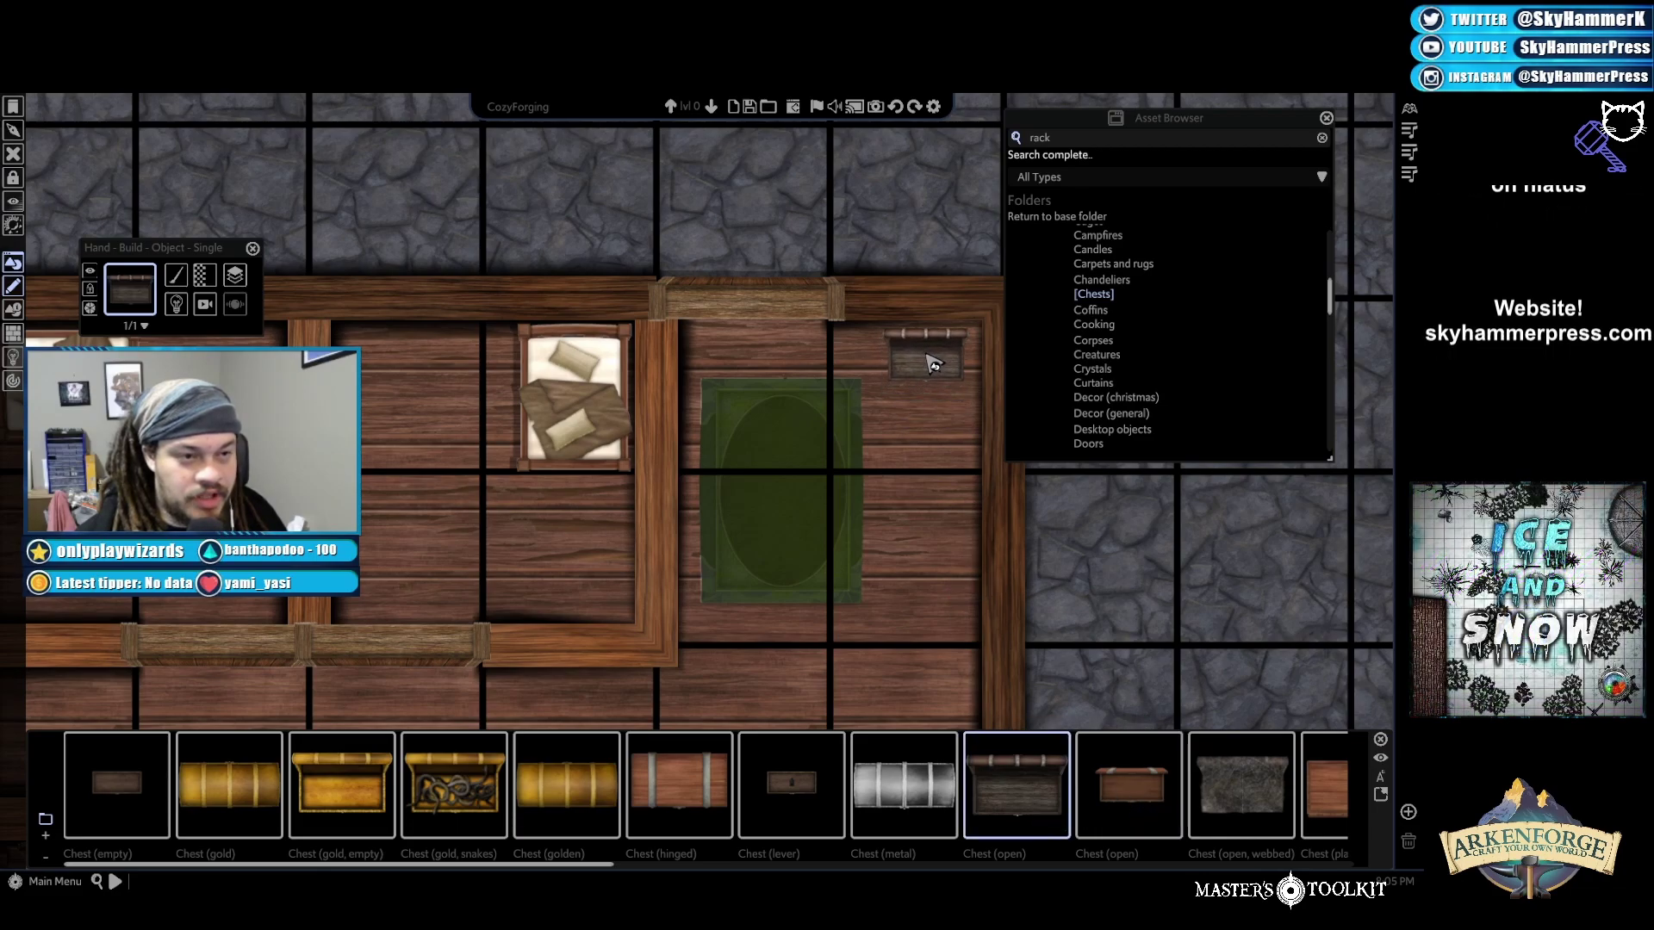
{"action": "left_click", "coordinate": [936, 366]}
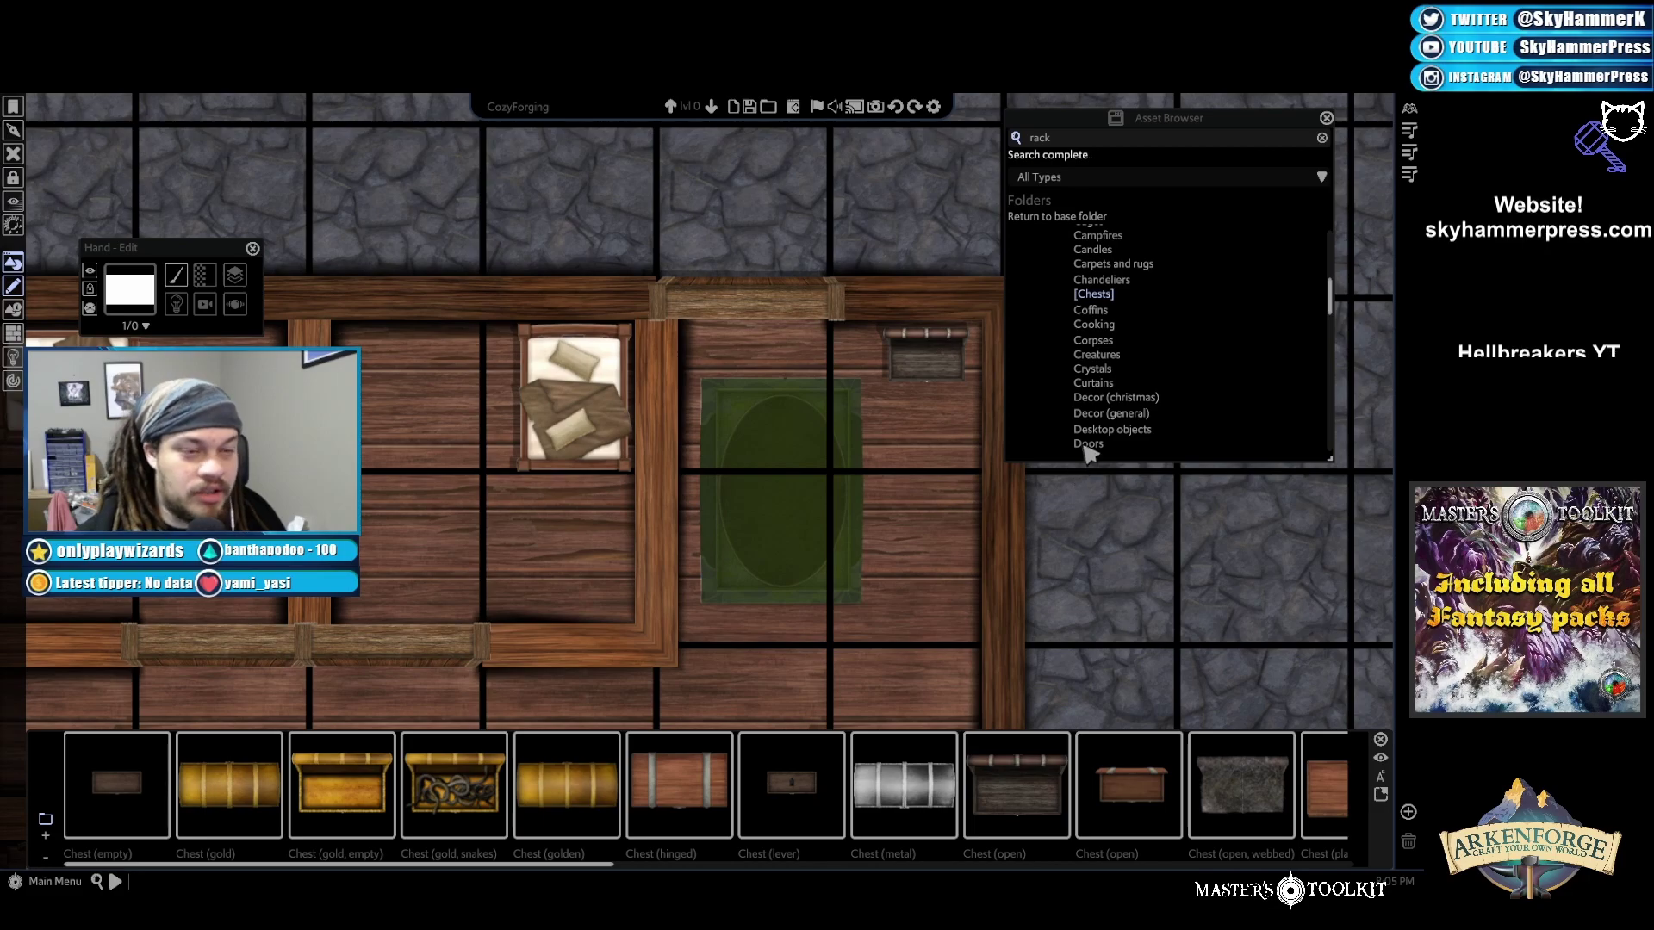
Search the assets for "snakes" and place the Snakes asset on the northern part of the green carpet
{"action": "scroll", "coordinate": [1088, 448], "scroll_direction": "down", "scroll_amount": 3}
{"action": "left_click", "coordinate": [1174, 425]}
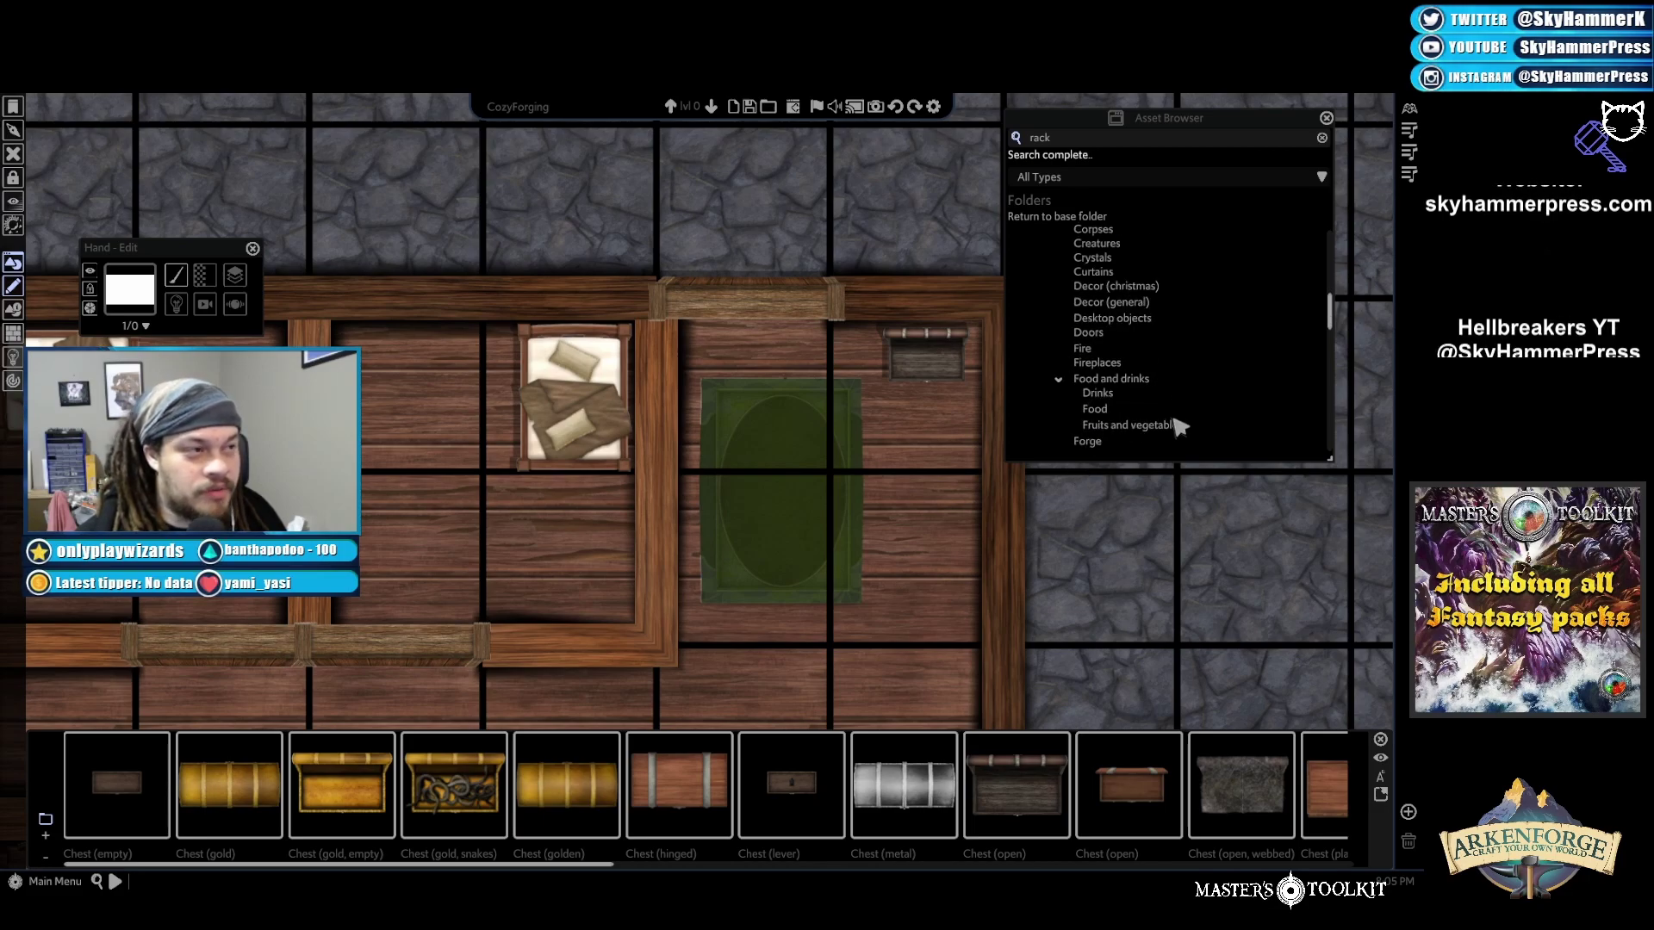
{"action": "scroll", "coordinate": [1111, 443], "scroll_direction": "down", "scroll_amount": 3}
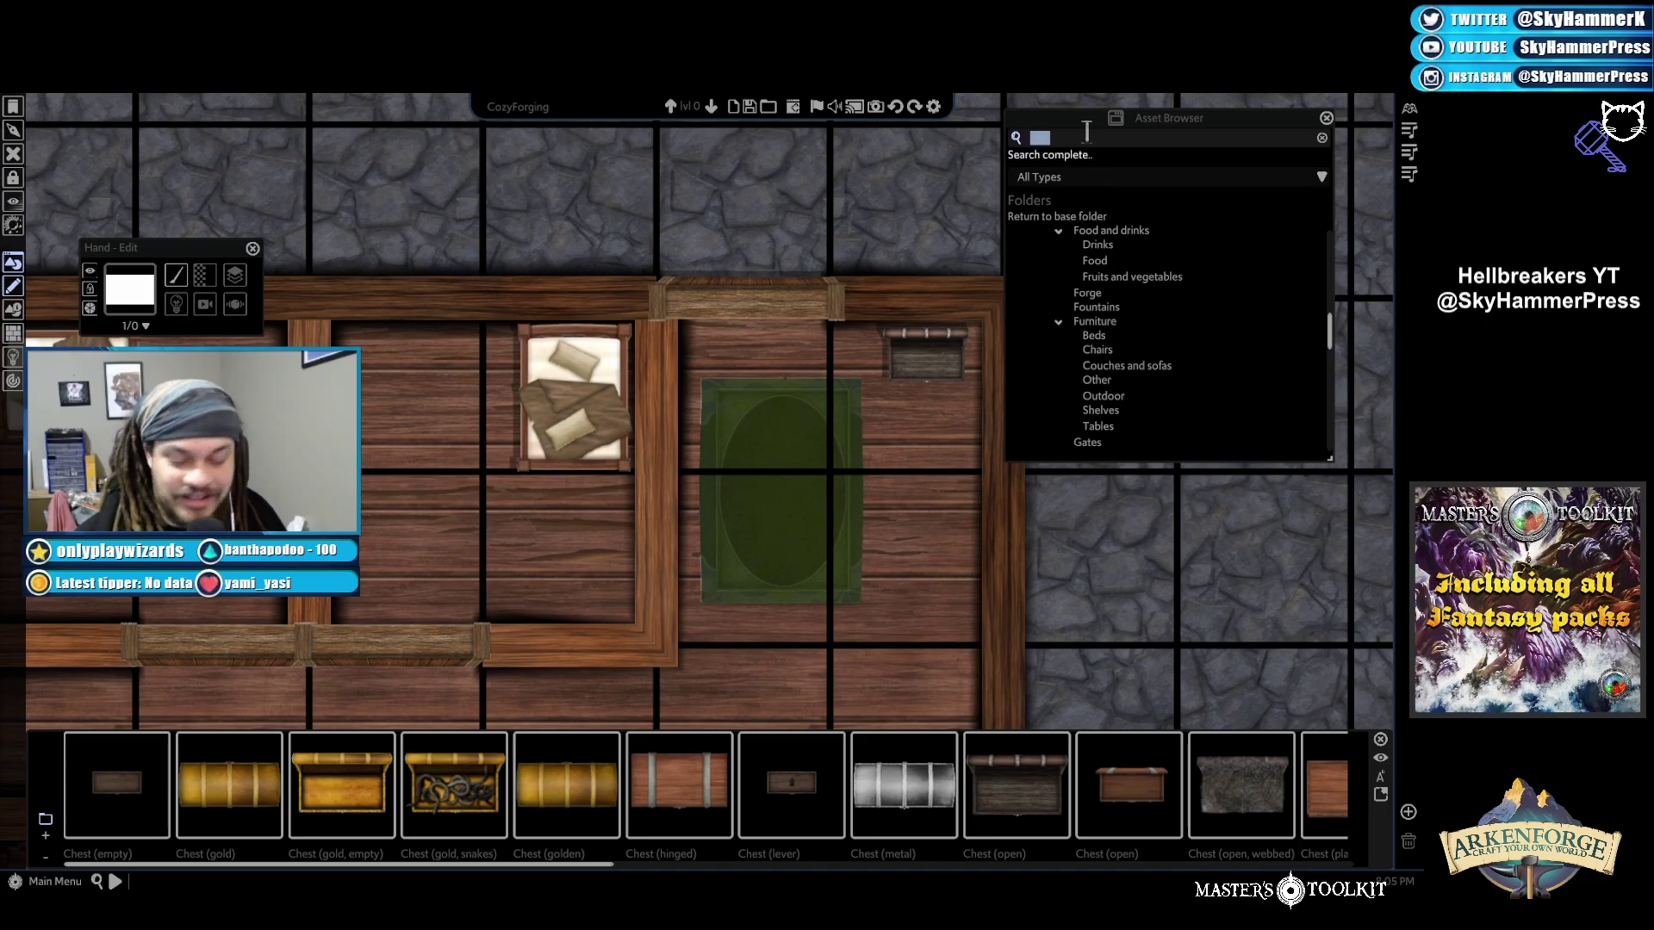
{"action": "type", "text": "snakes"}
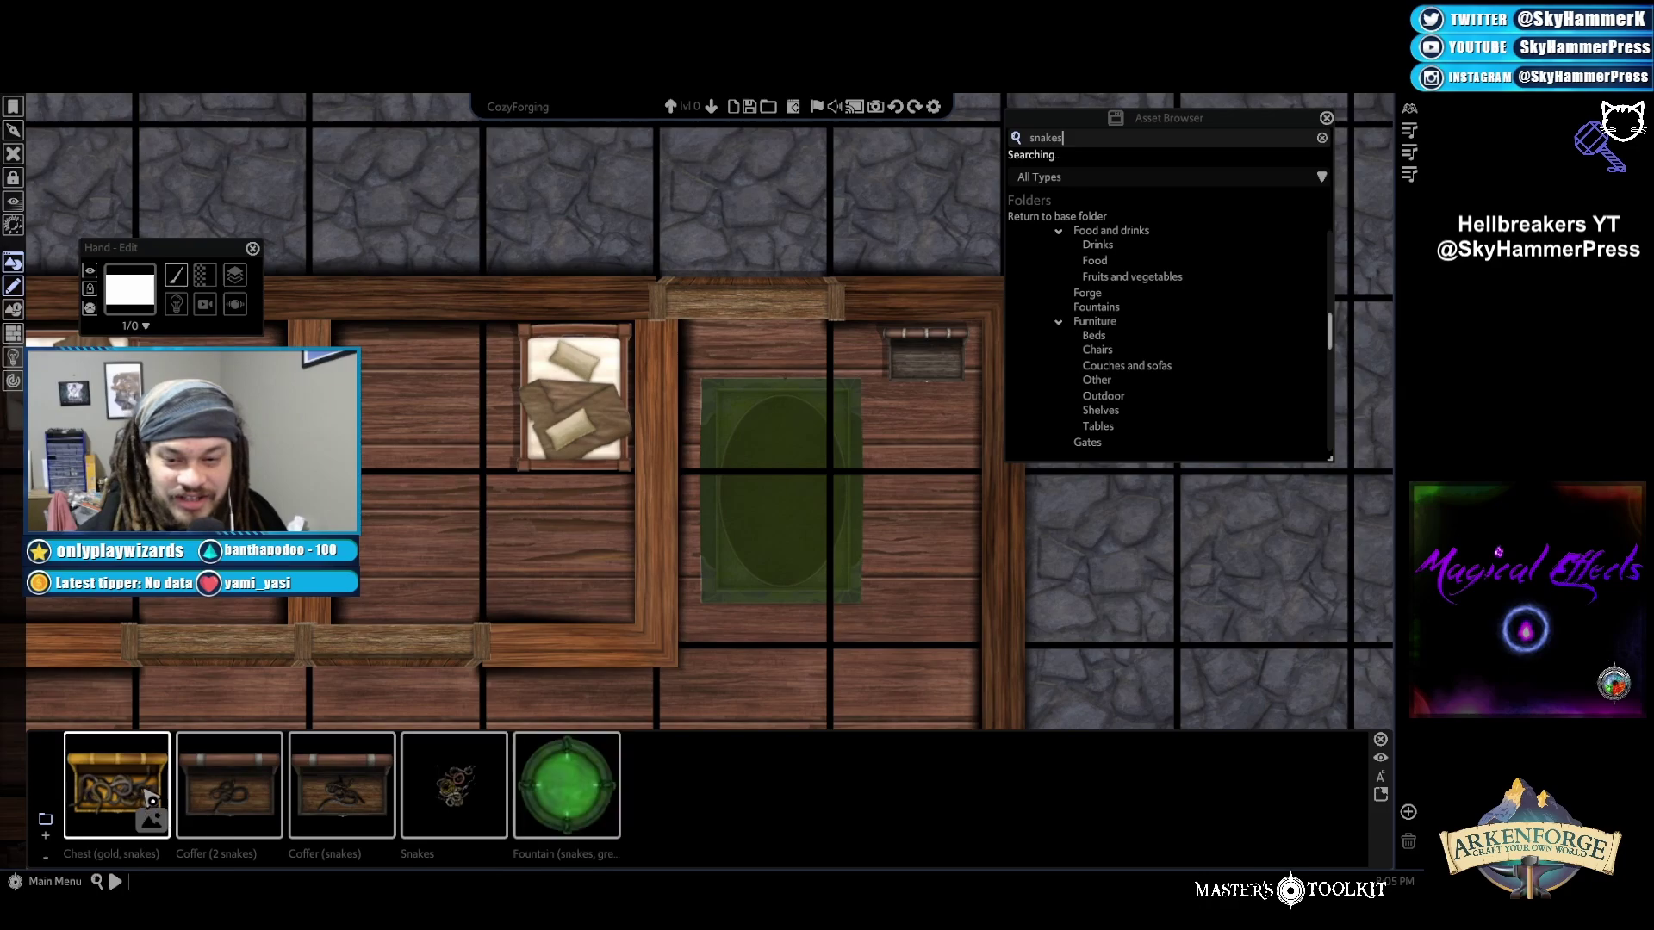
{"action": "left_click", "coordinate": [135, 793]}
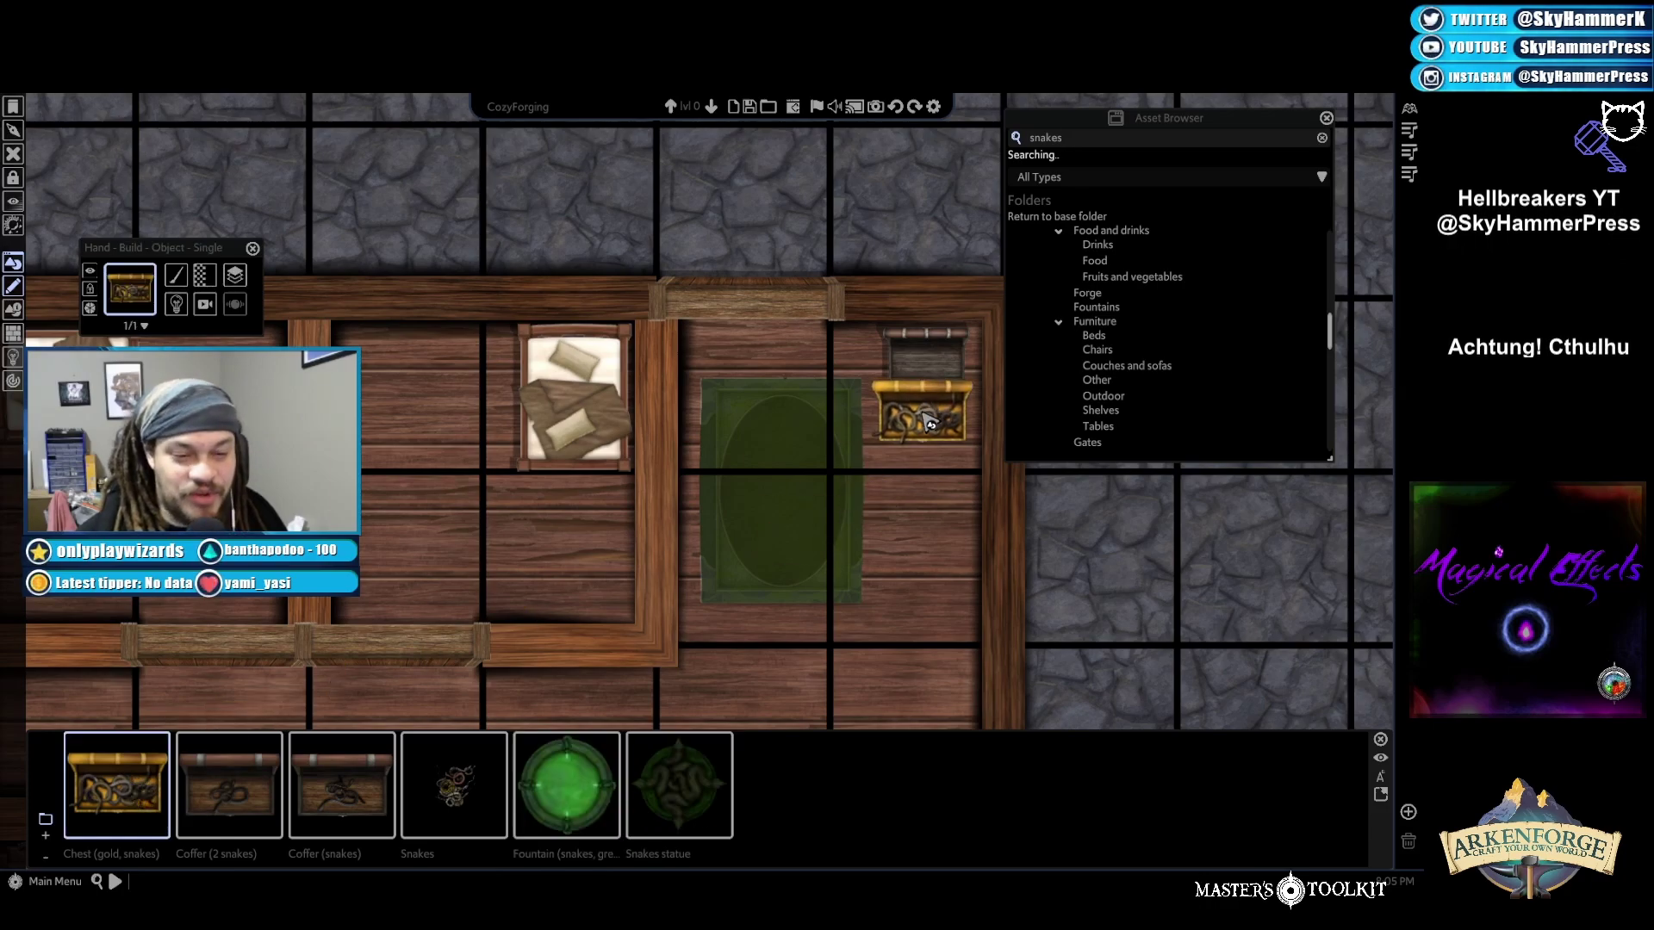
{"action": "left_click", "coordinate": [454, 784]}
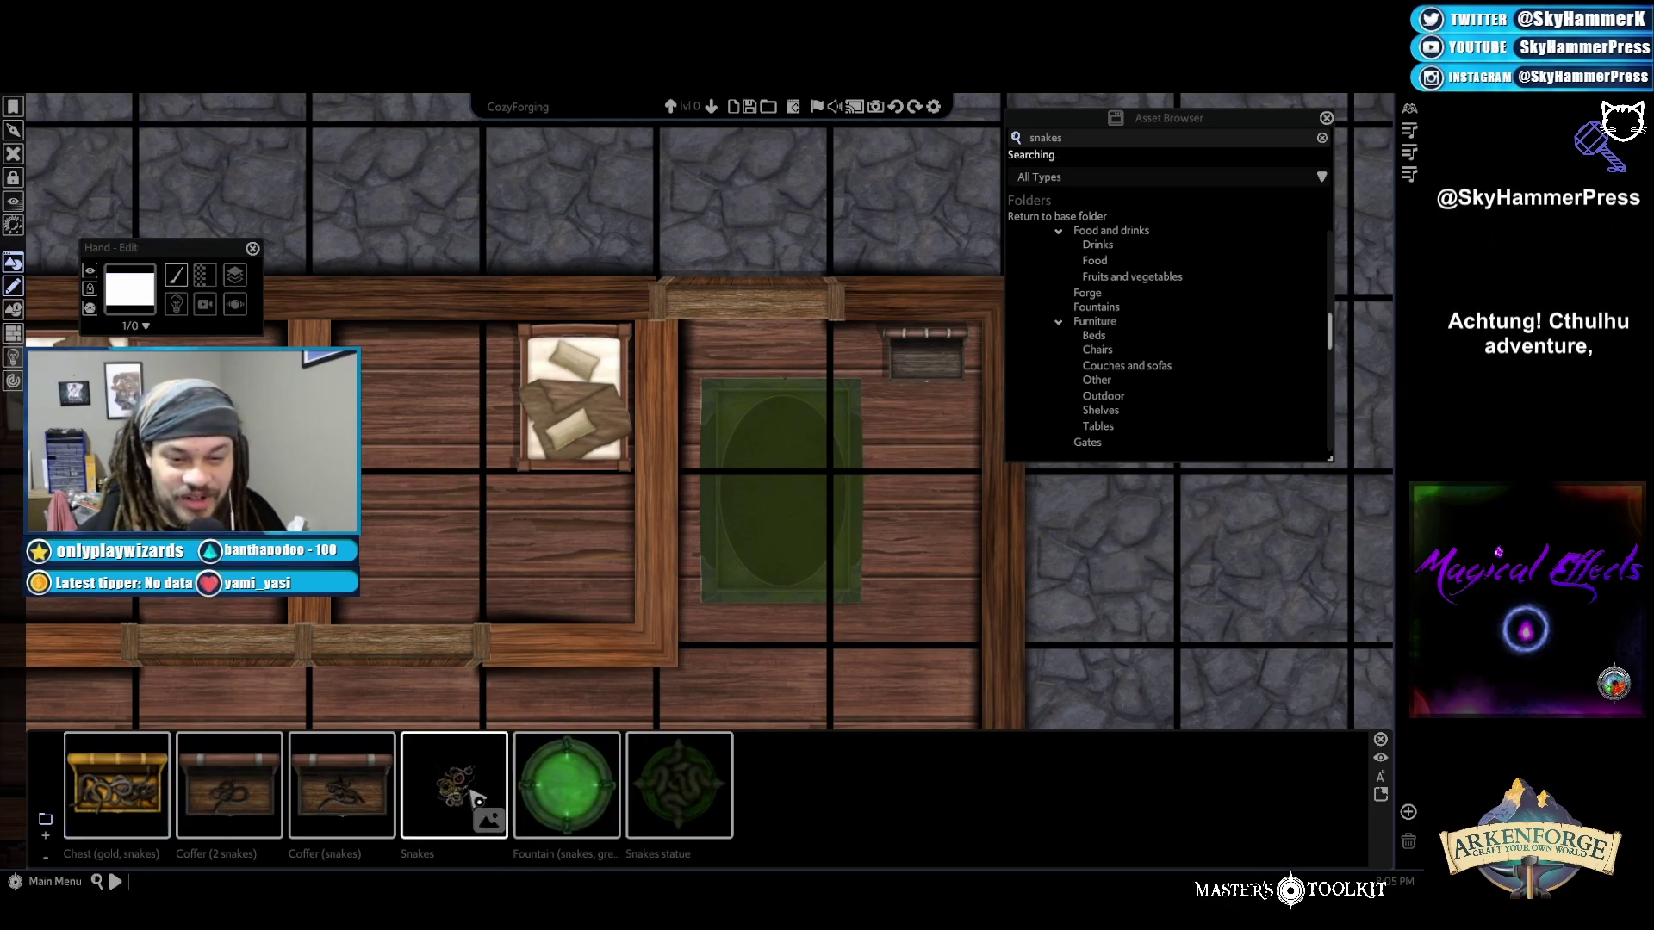
{"action": "left_click", "coordinate": [764, 435]}
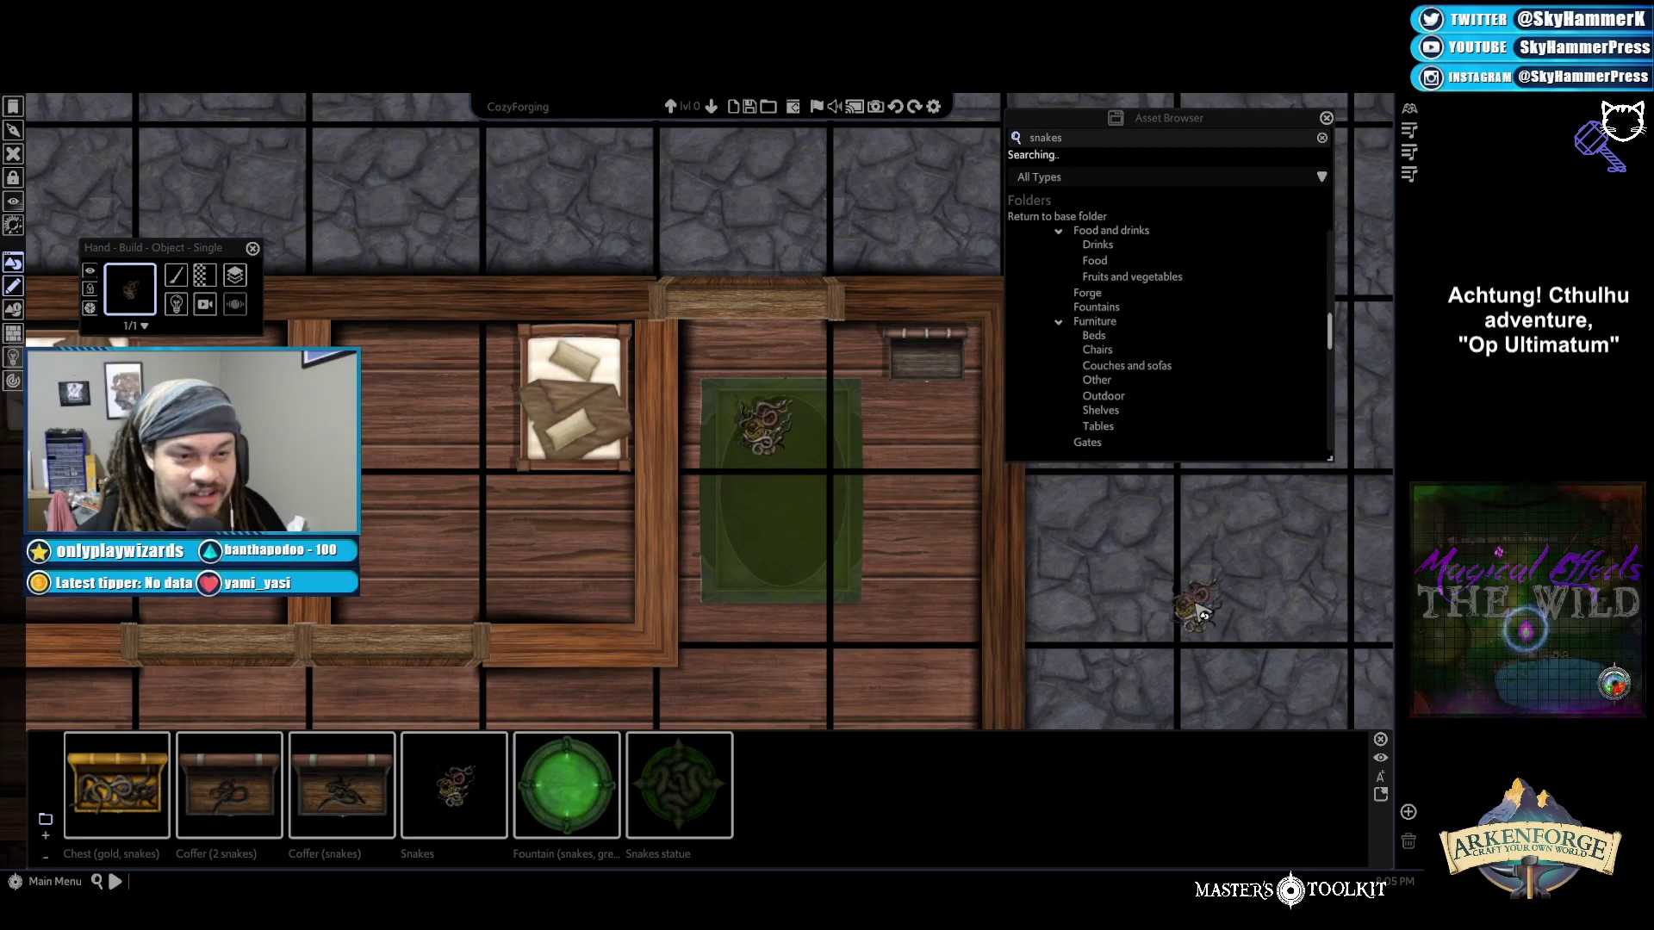
Delete the Snakes asset from the green carpet
{"action": "left_click", "coordinate": [764, 438]}
{"action": "key", "text": "Delete"}
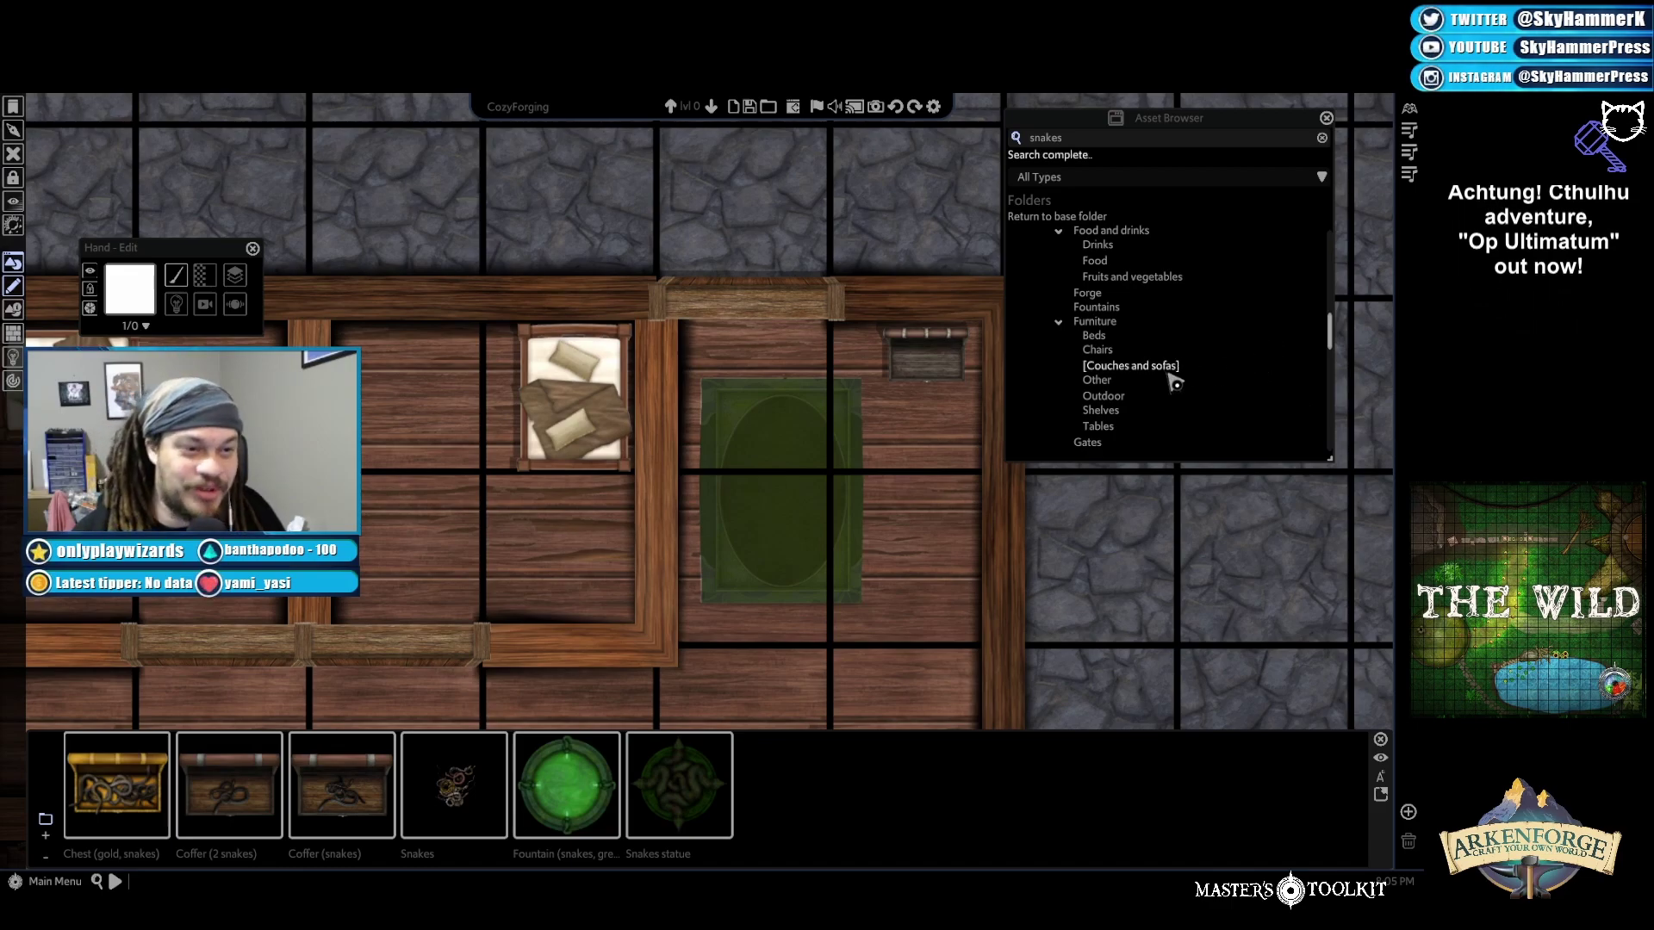
Browse the object folders and look through the Roof (broken) assets in Modular roofs
{"action": "scroll", "coordinate": [1131, 422], "scroll_direction": "down", "scroll_amount": 3}
{"action": "scroll", "coordinate": [1133, 426], "scroll_direction": "down", "scroll_amount": 2}
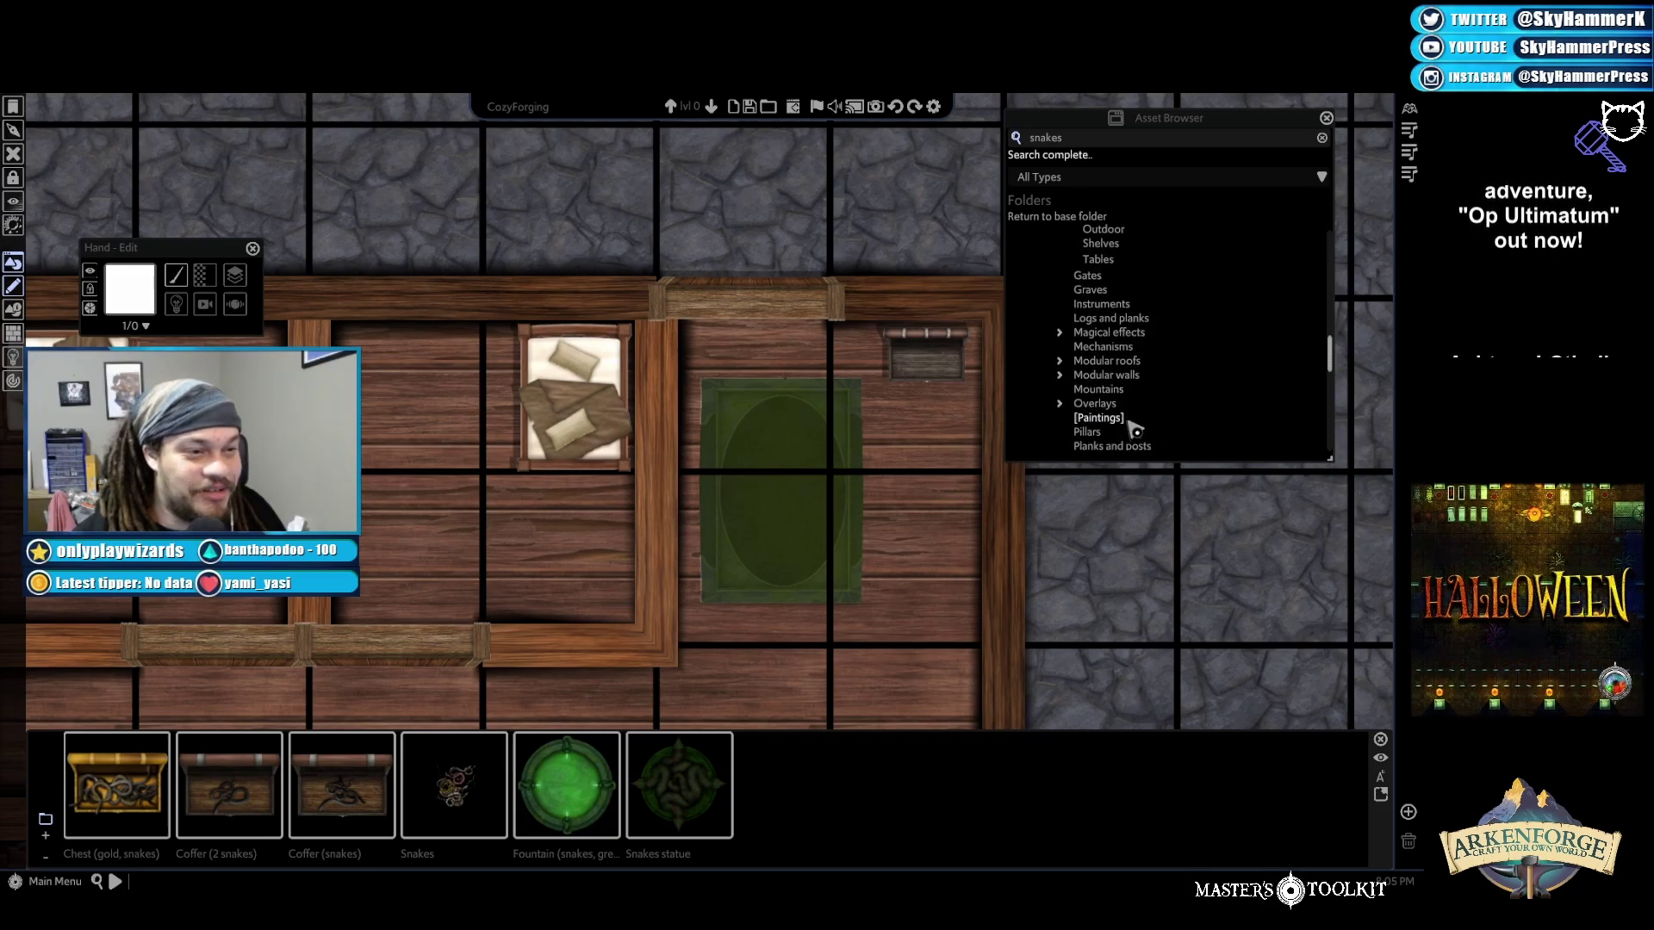
{"action": "scroll", "coordinate": [1146, 396], "scroll_direction": "down", "scroll_amount": 2}
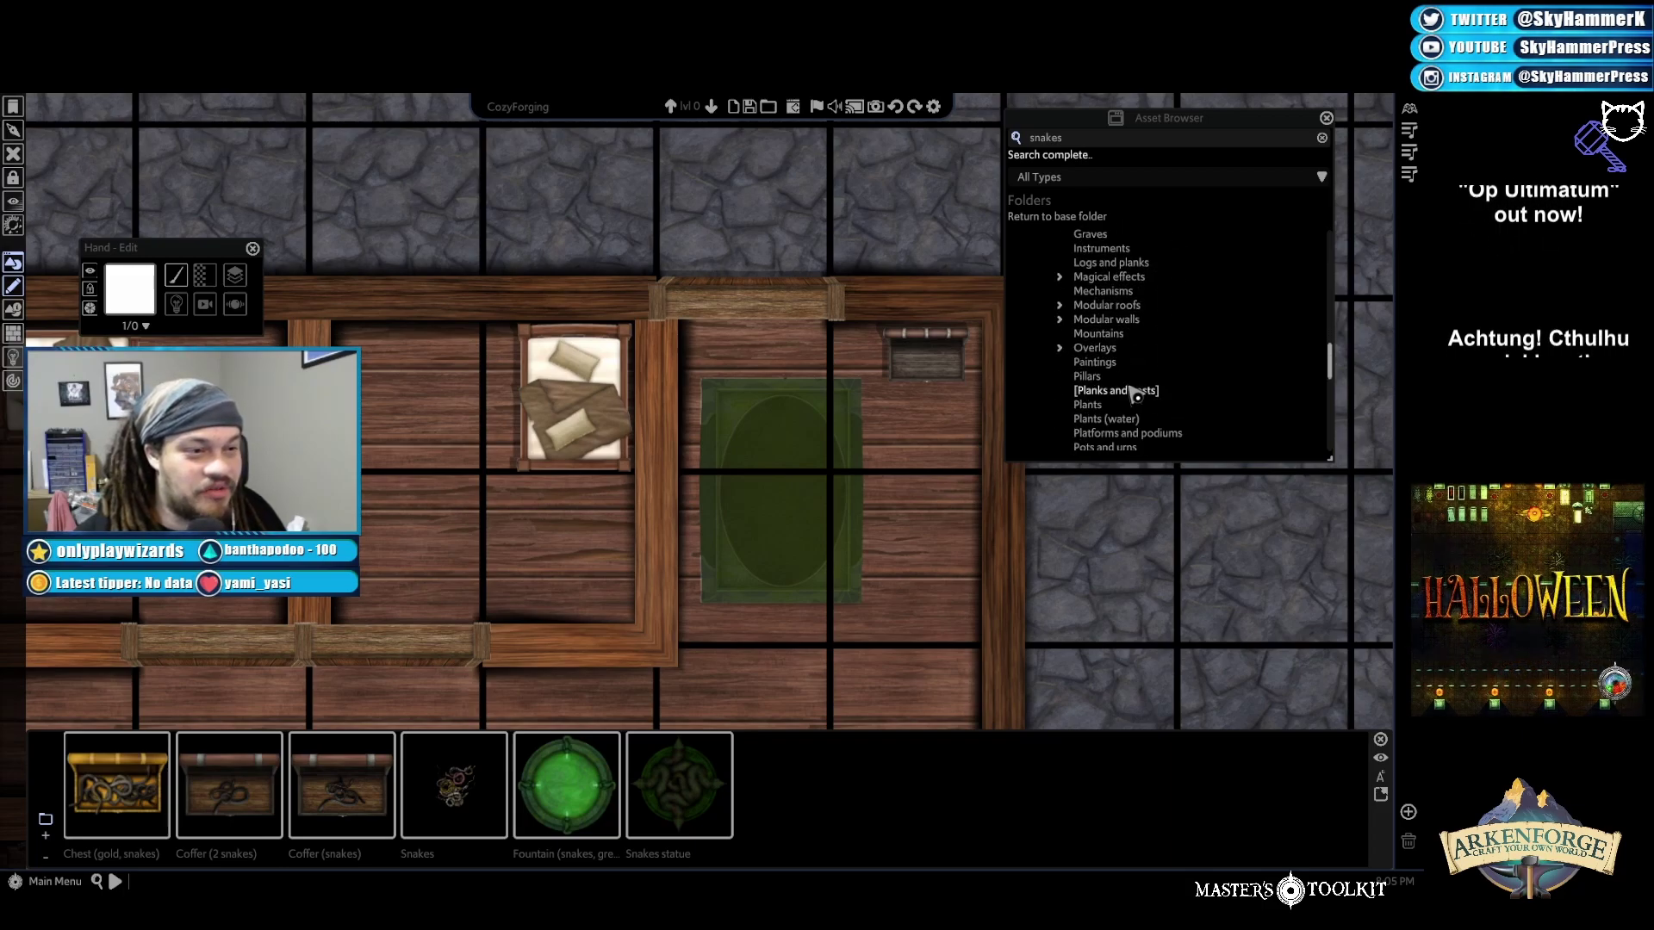
{"action": "left_click", "coordinate": [1062, 307]}
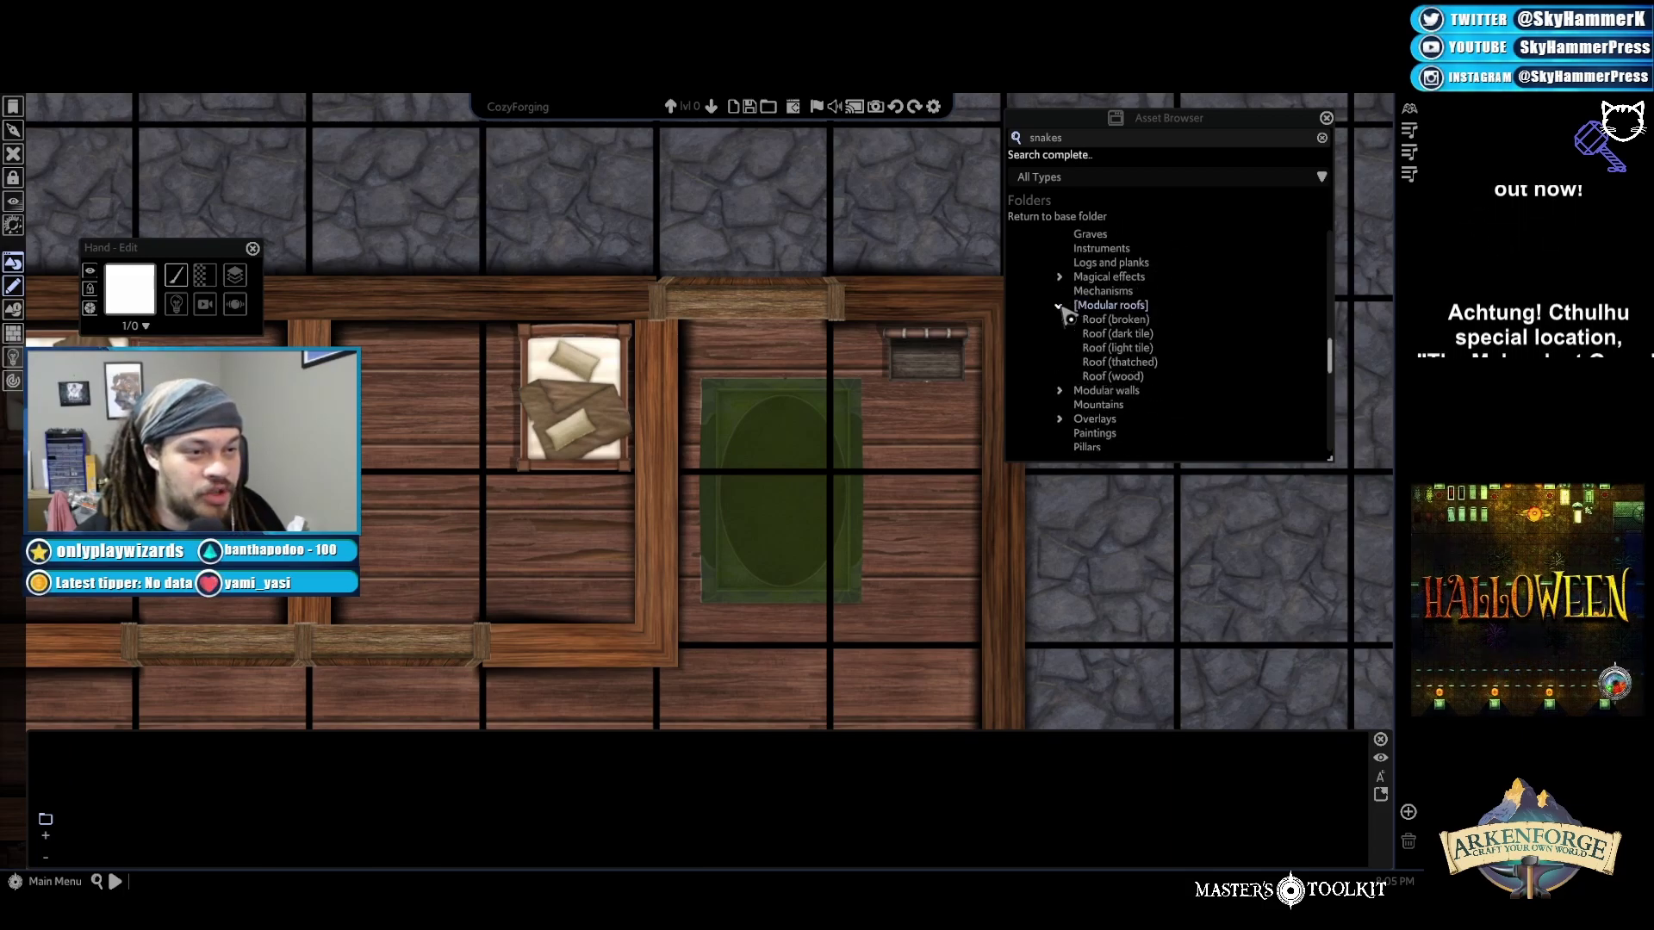
{"action": "left_click", "coordinate": [1127, 323]}
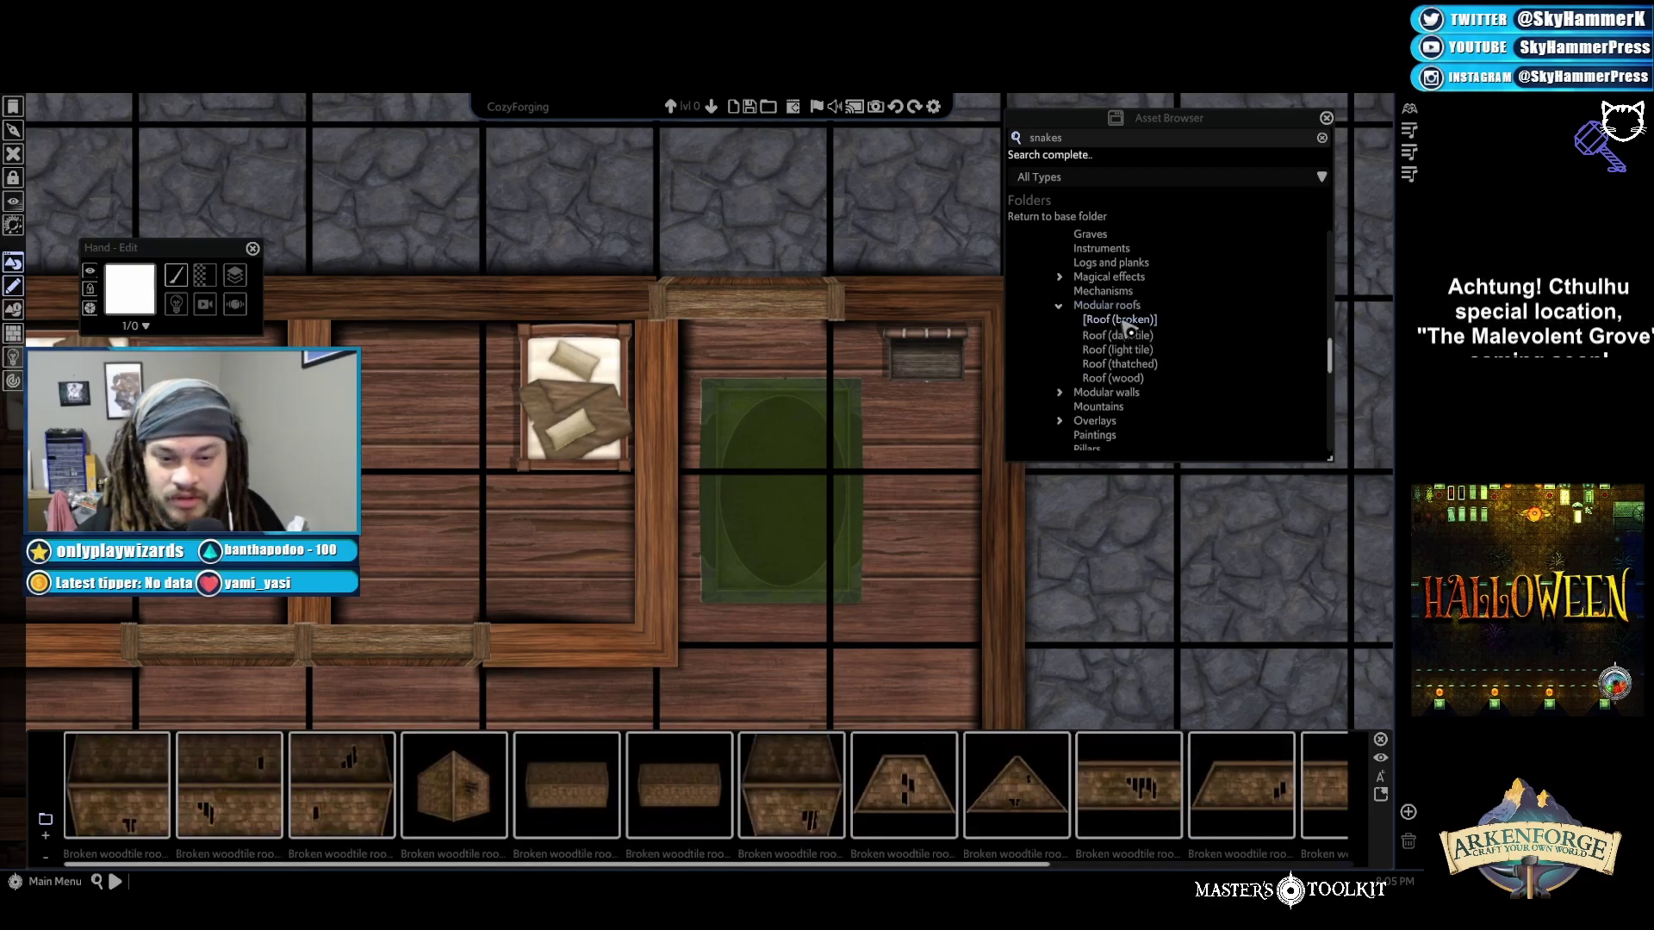
{"action": "scroll", "coordinate": [1126, 782], "scroll_direction": "down", "scroll_amount": 5}
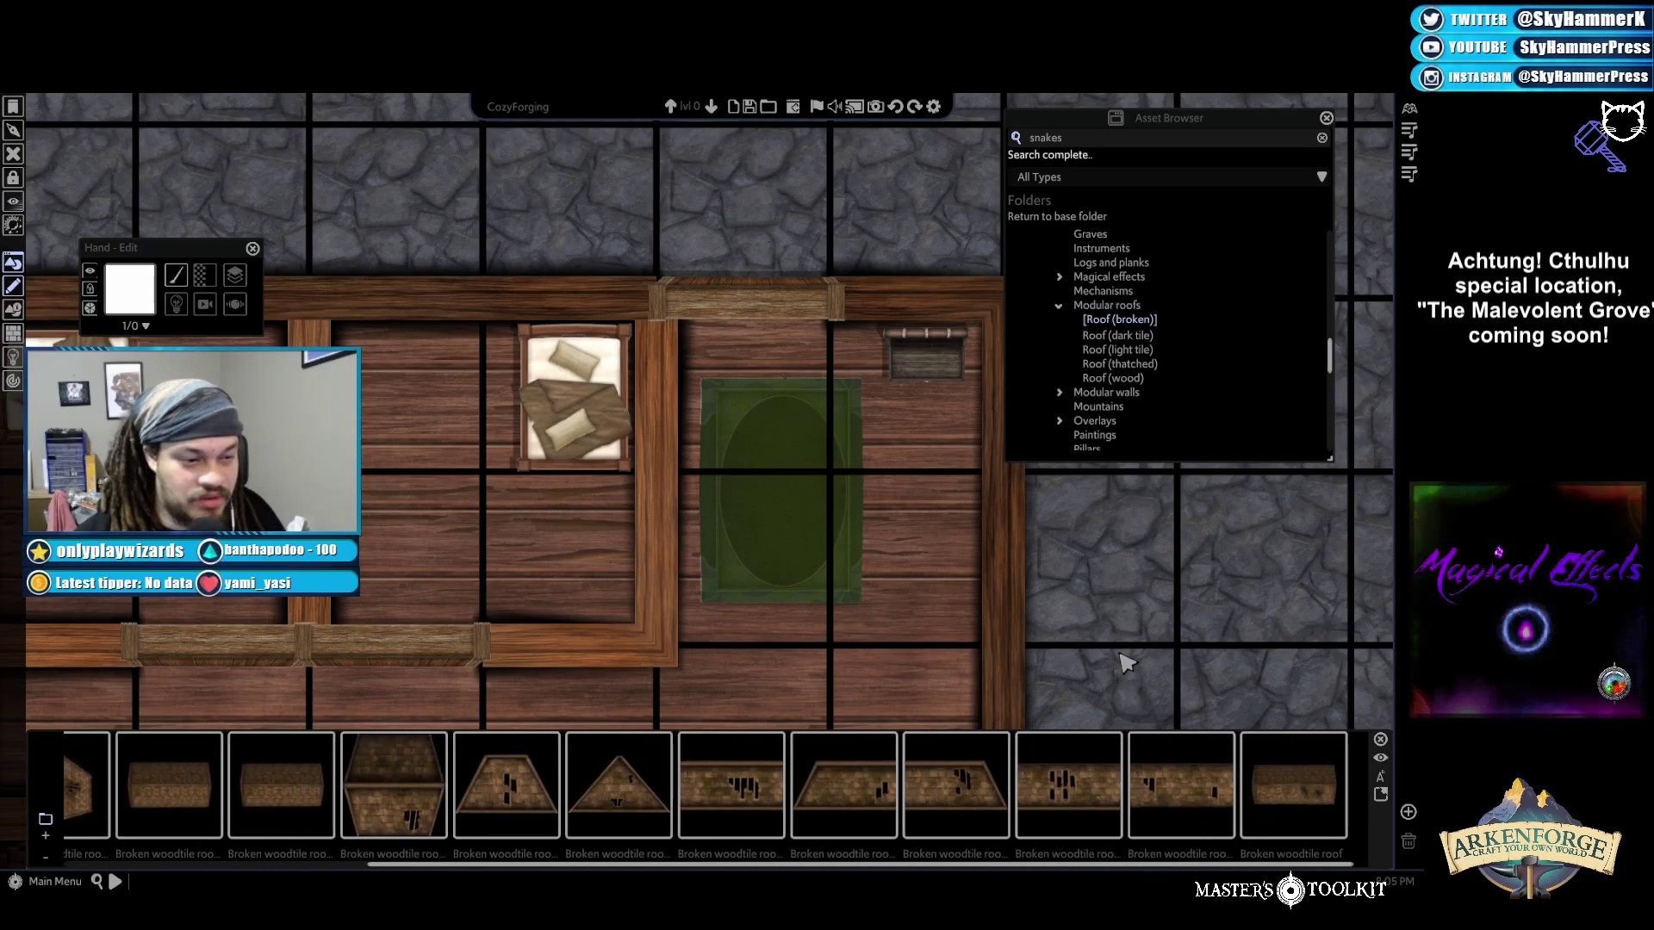
{"action": "left_click", "coordinate": [1064, 309]}
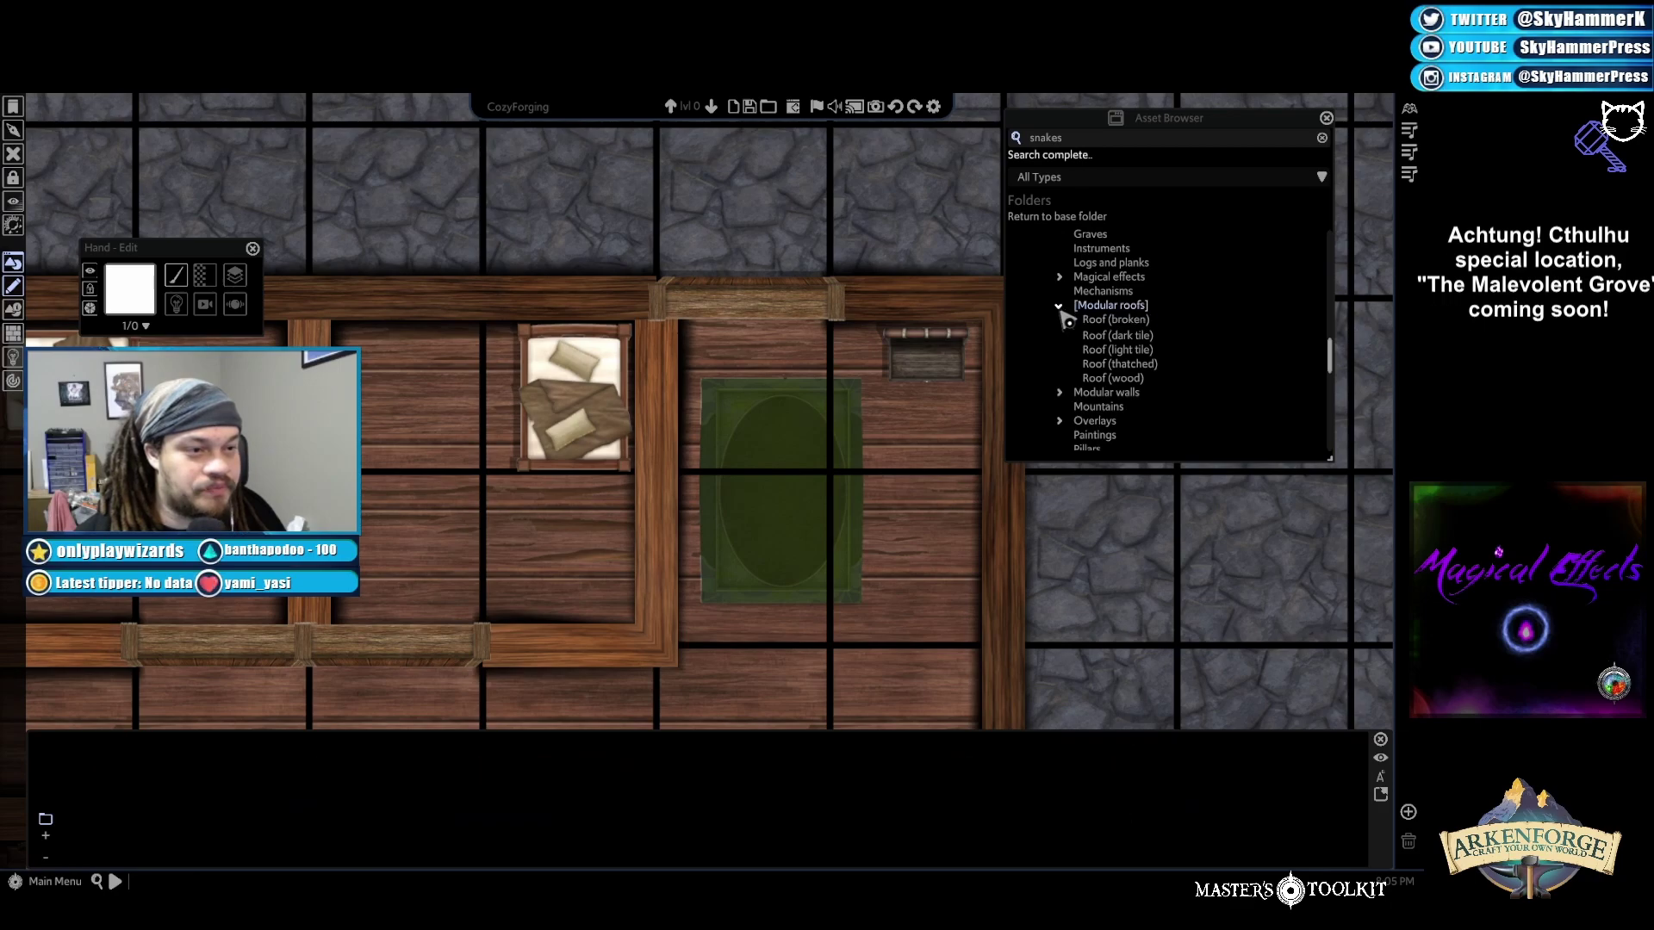
{"action": "left_click", "coordinate": [1060, 308]}
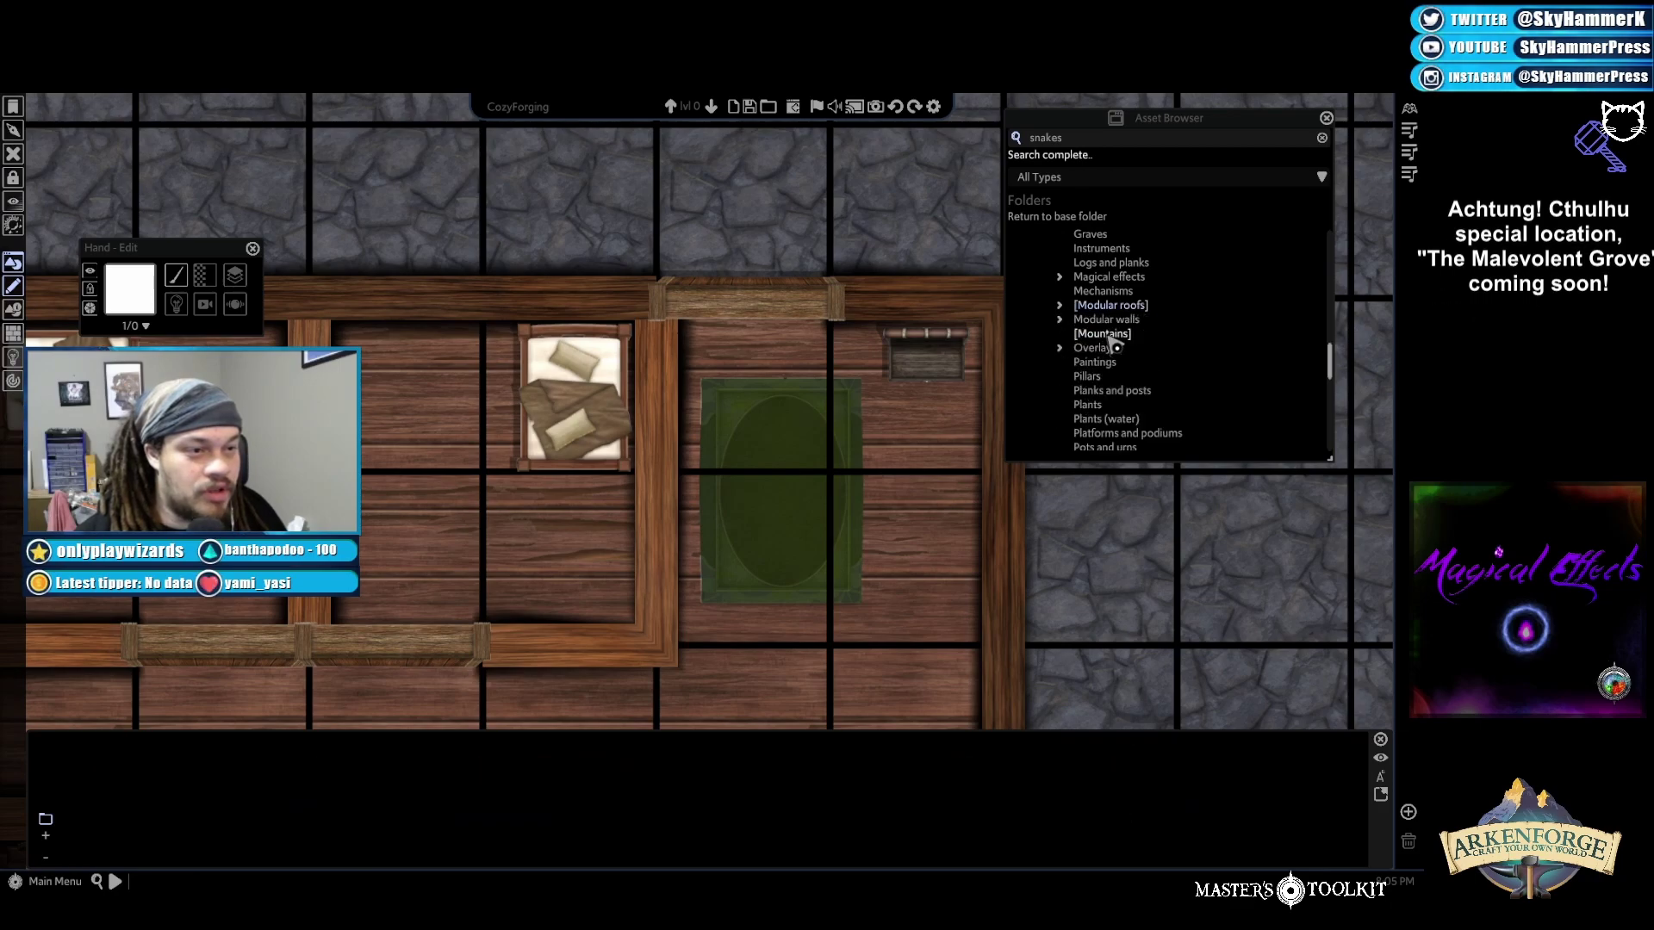
Try out the Volcano 2 asset from the Mountains folder over the map
{"action": "left_click", "coordinate": [1101, 335]}
{"action": "scroll", "coordinate": [1111, 797], "scroll_direction": "down", "scroll_amount": 6}
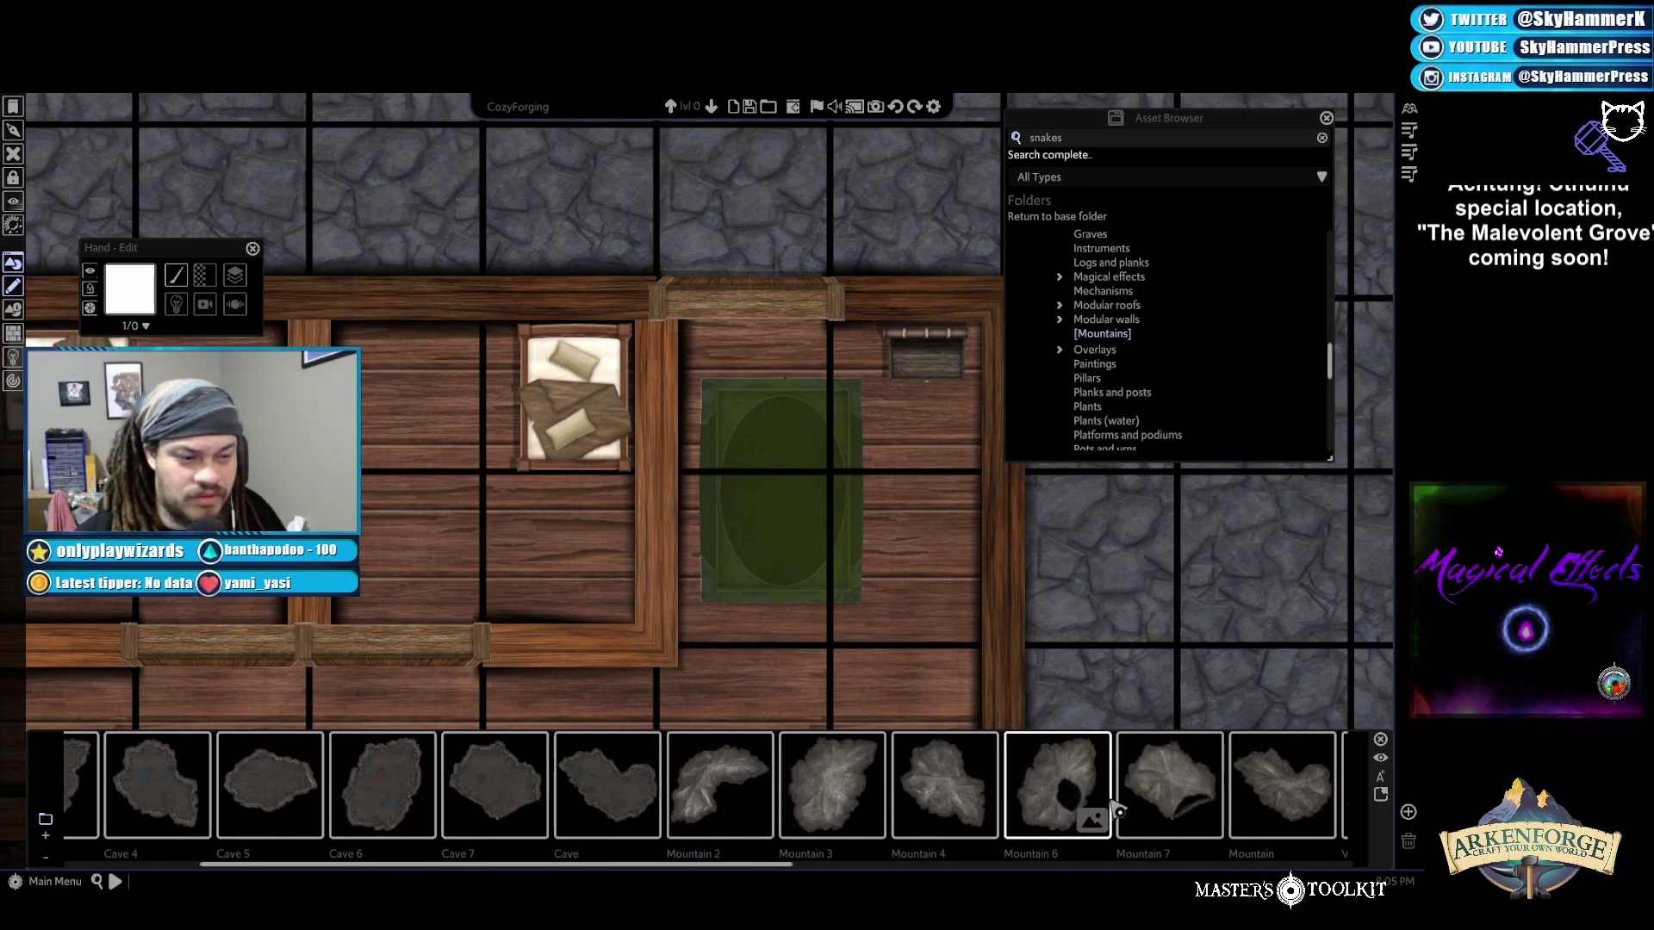
{"action": "left_click", "coordinate": [1119, 786]}
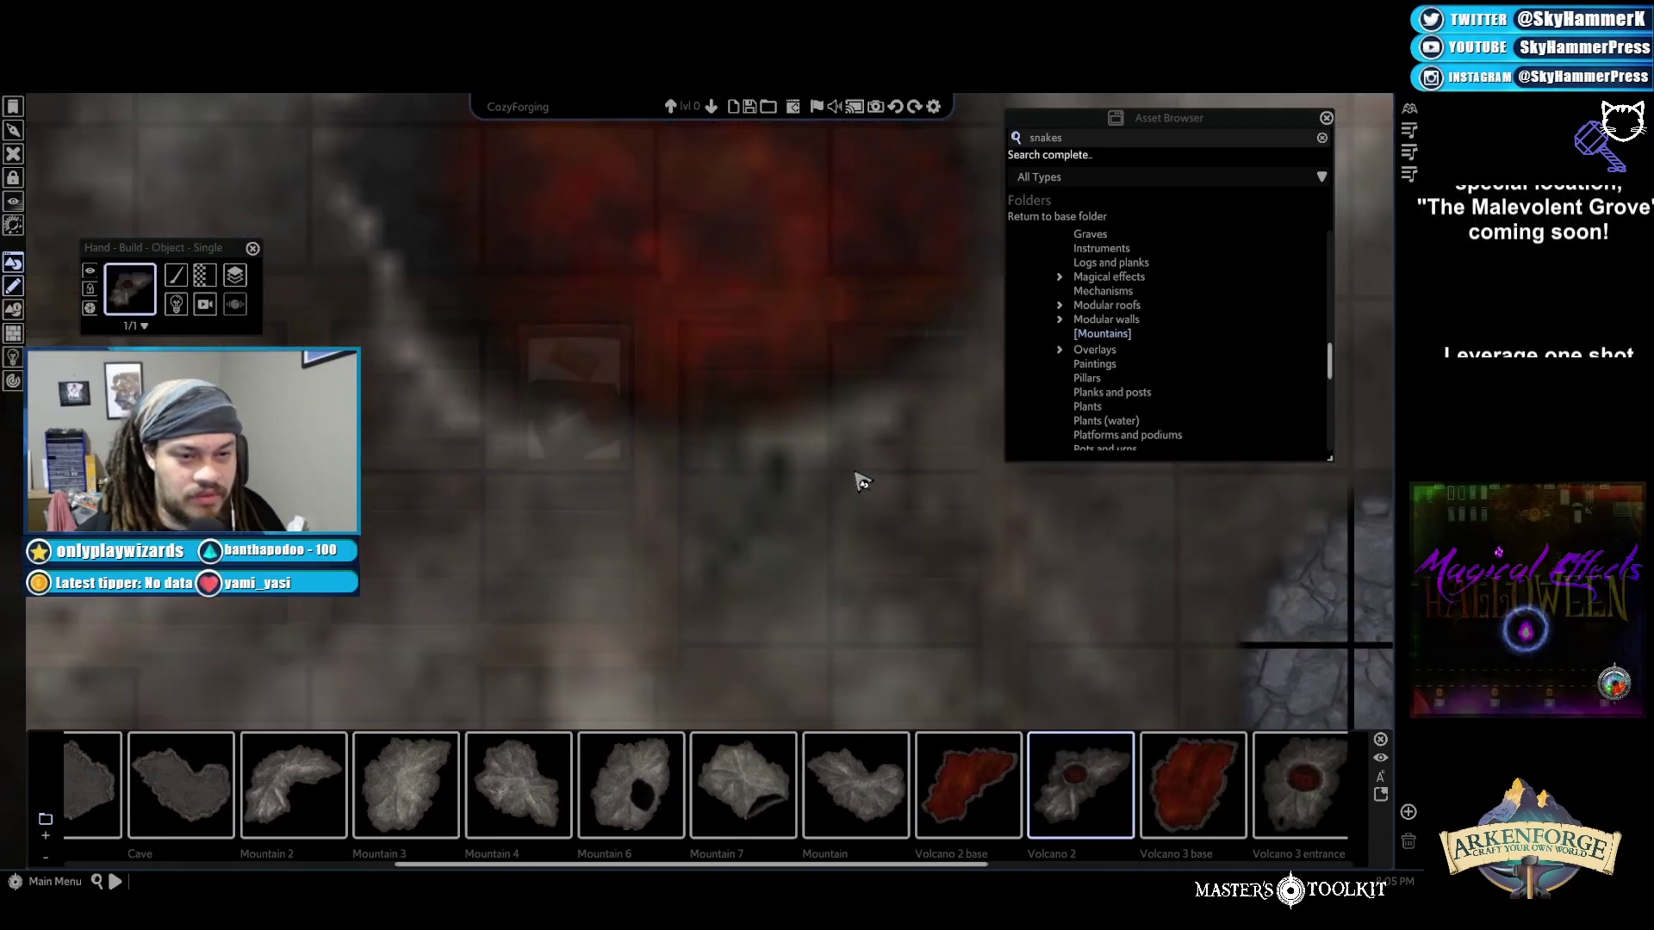
{"action": "scroll", "coordinate": [861, 395], "scroll_direction": "down", "scroll_amount": 3}
{"action": "scroll", "coordinate": [870, 478], "scroll_direction": "down", "scroll_amount": 5}
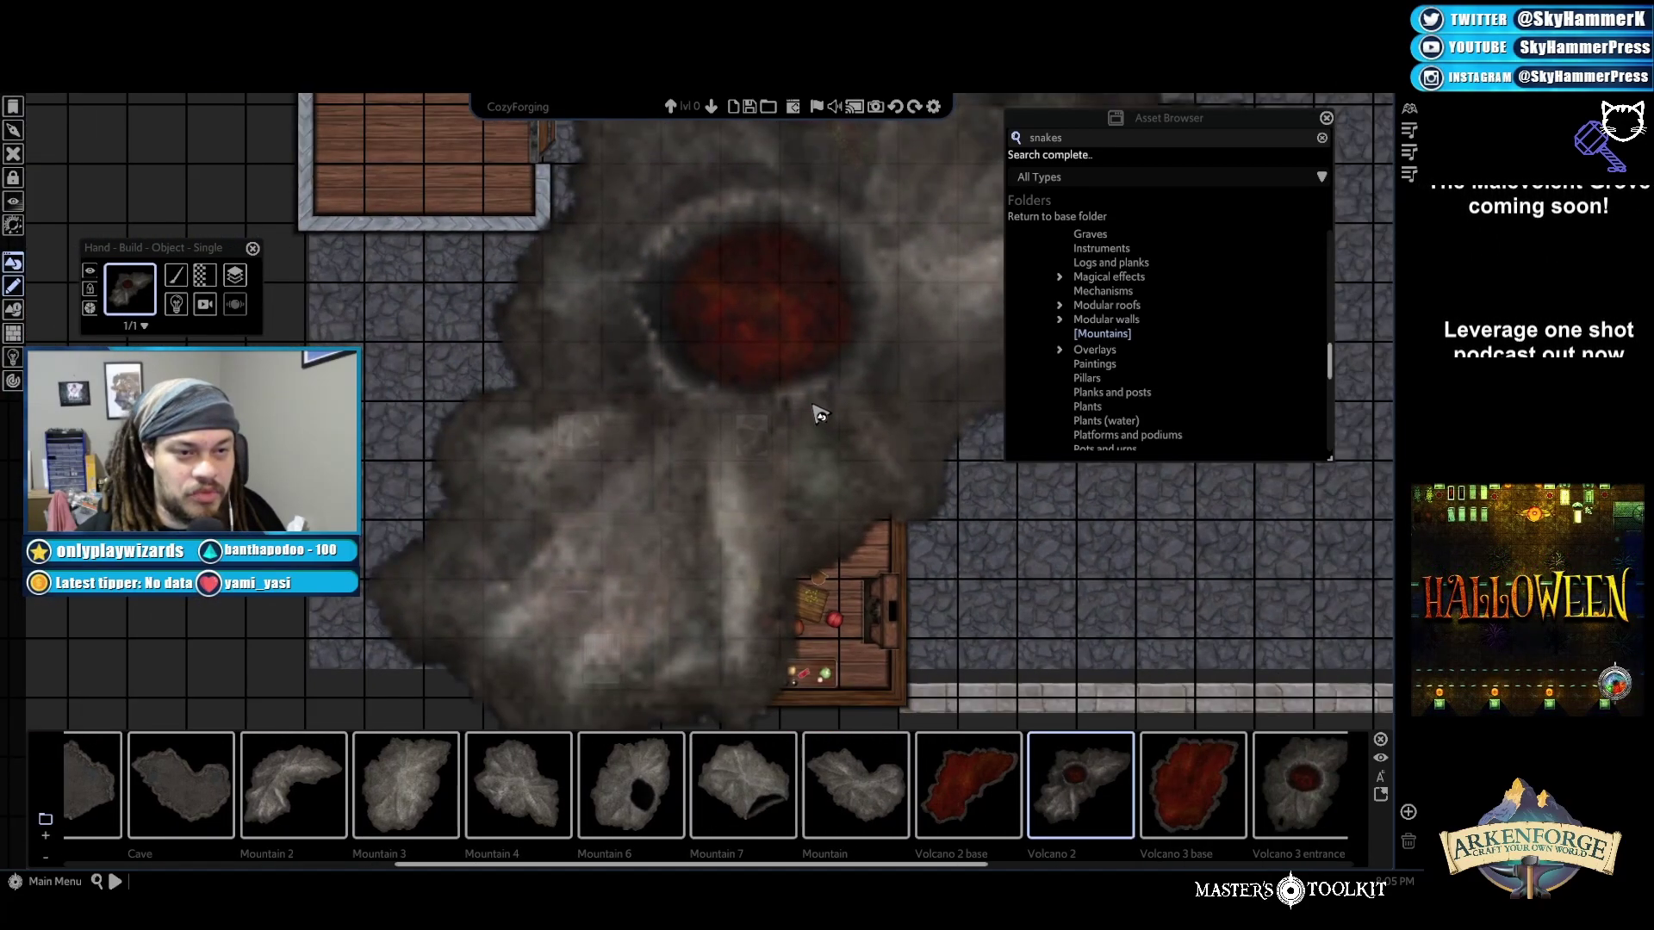
{"action": "key", "text": "Escape"}
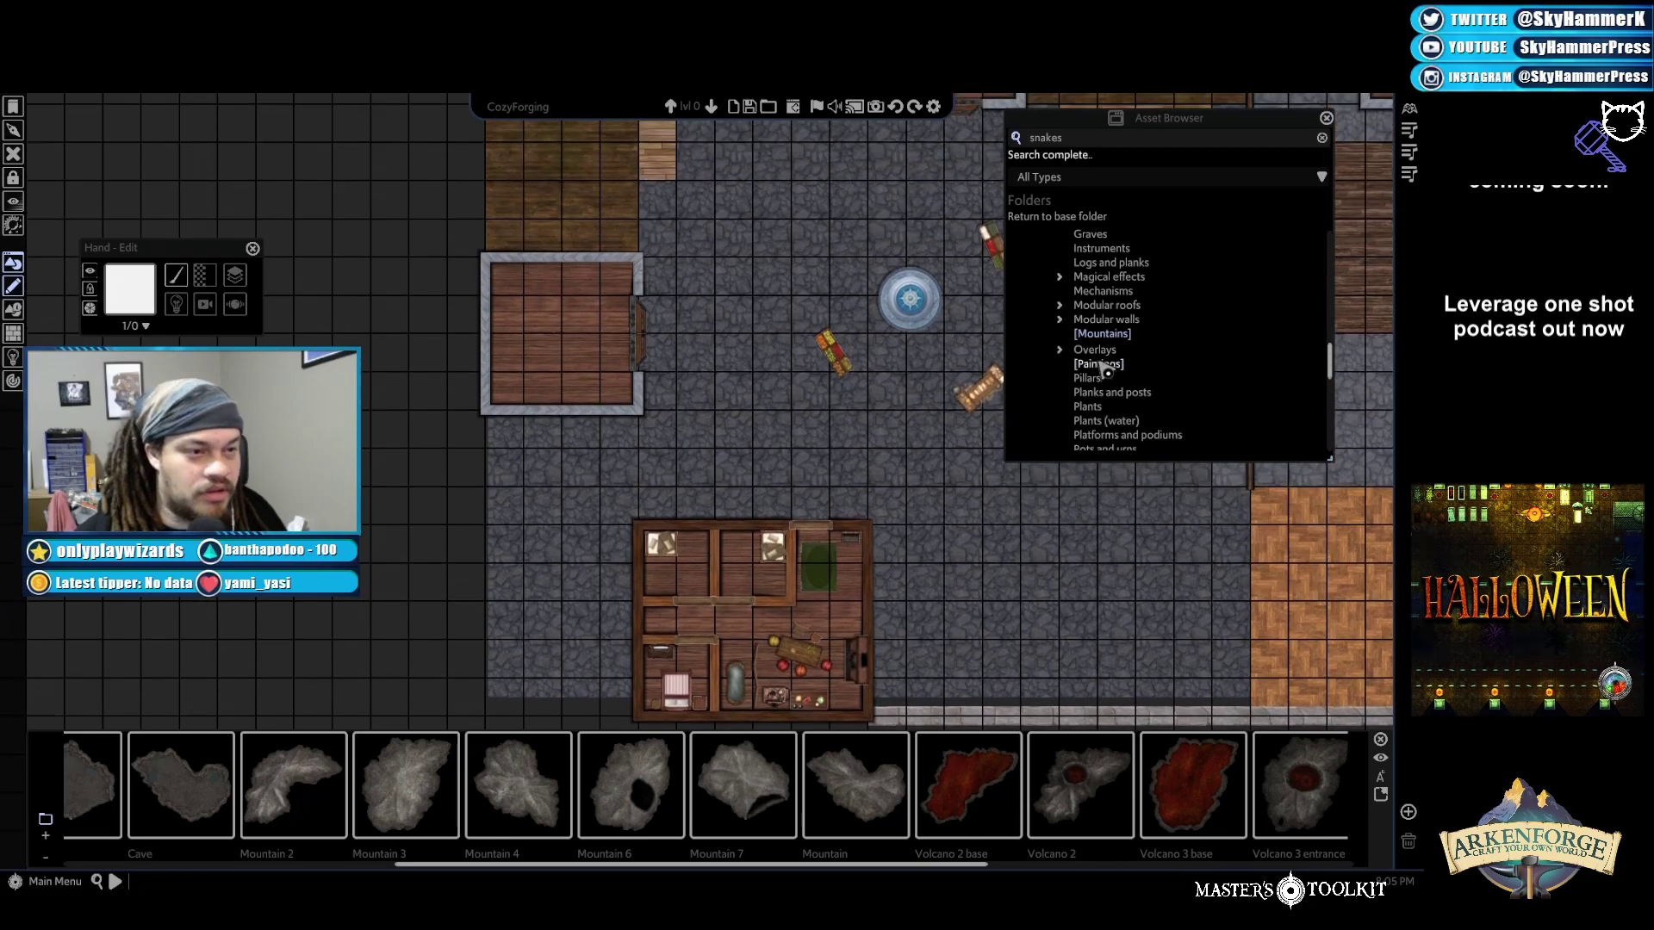
Look through the subfolders of Overlays and bring the furnished house back into close view
{"action": "left_click", "coordinate": [1060, 349]}
{"action": "scroll", "coordinate": [1111, 388], "scroll_direction": "down", "scroll_amount": 3}
{"action": "left_click", "coordinate": [1117, 407]}
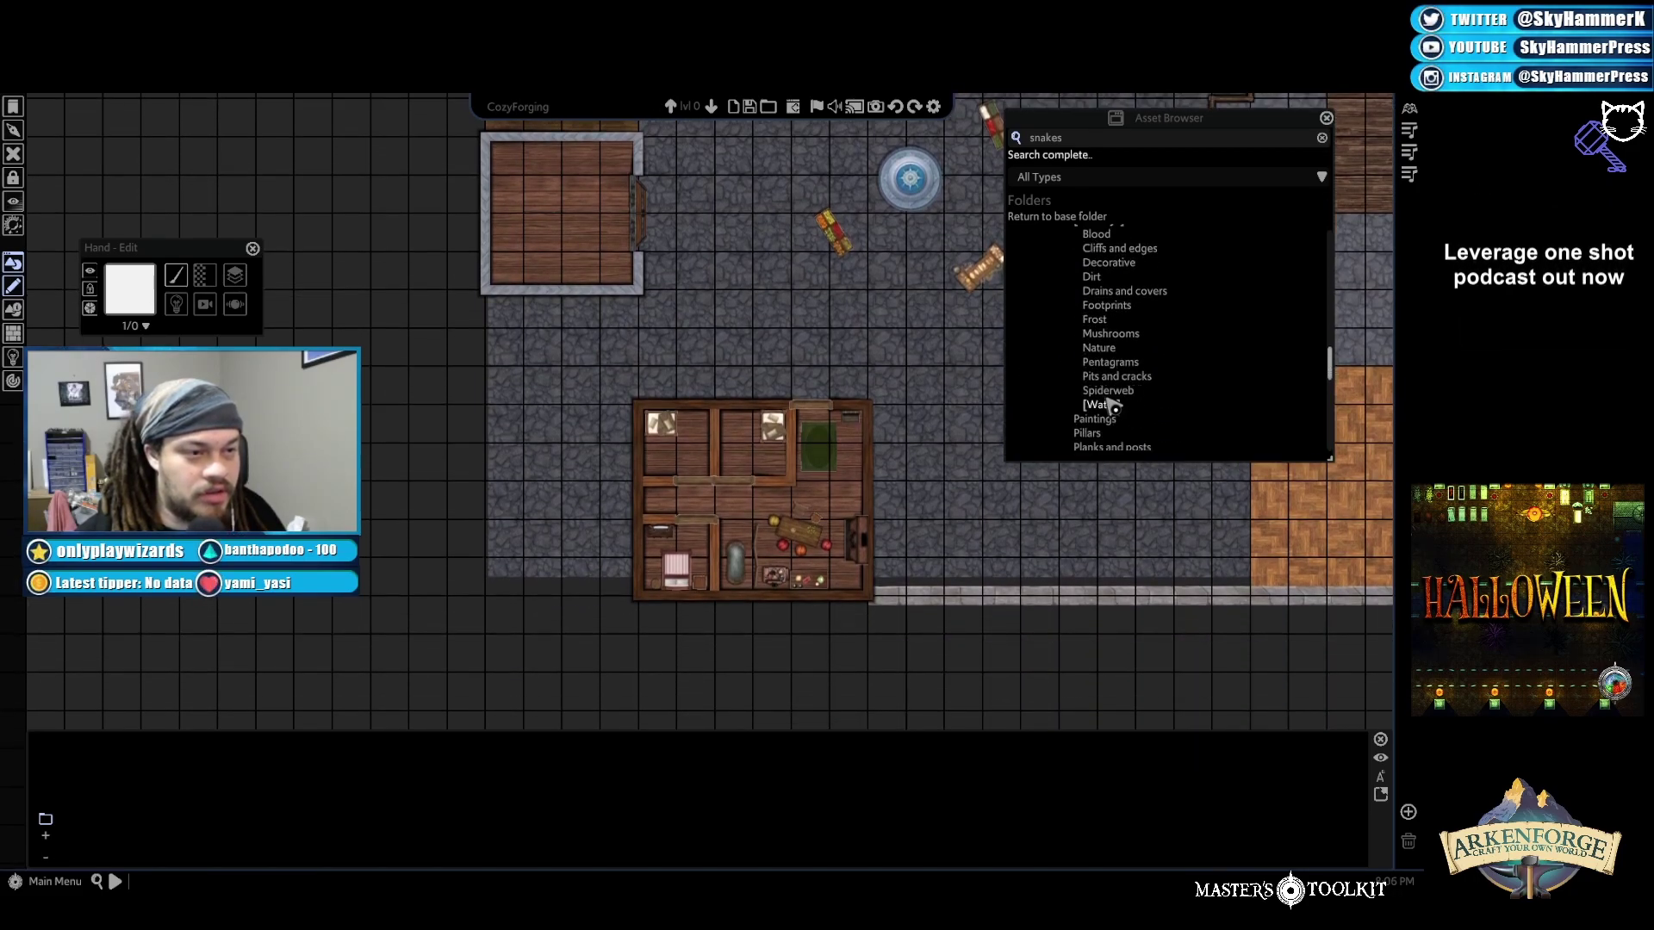
{"action": "scroll", "coordinate": [906, 468], "scroll_direction": "up", "scroll_amount": 8}
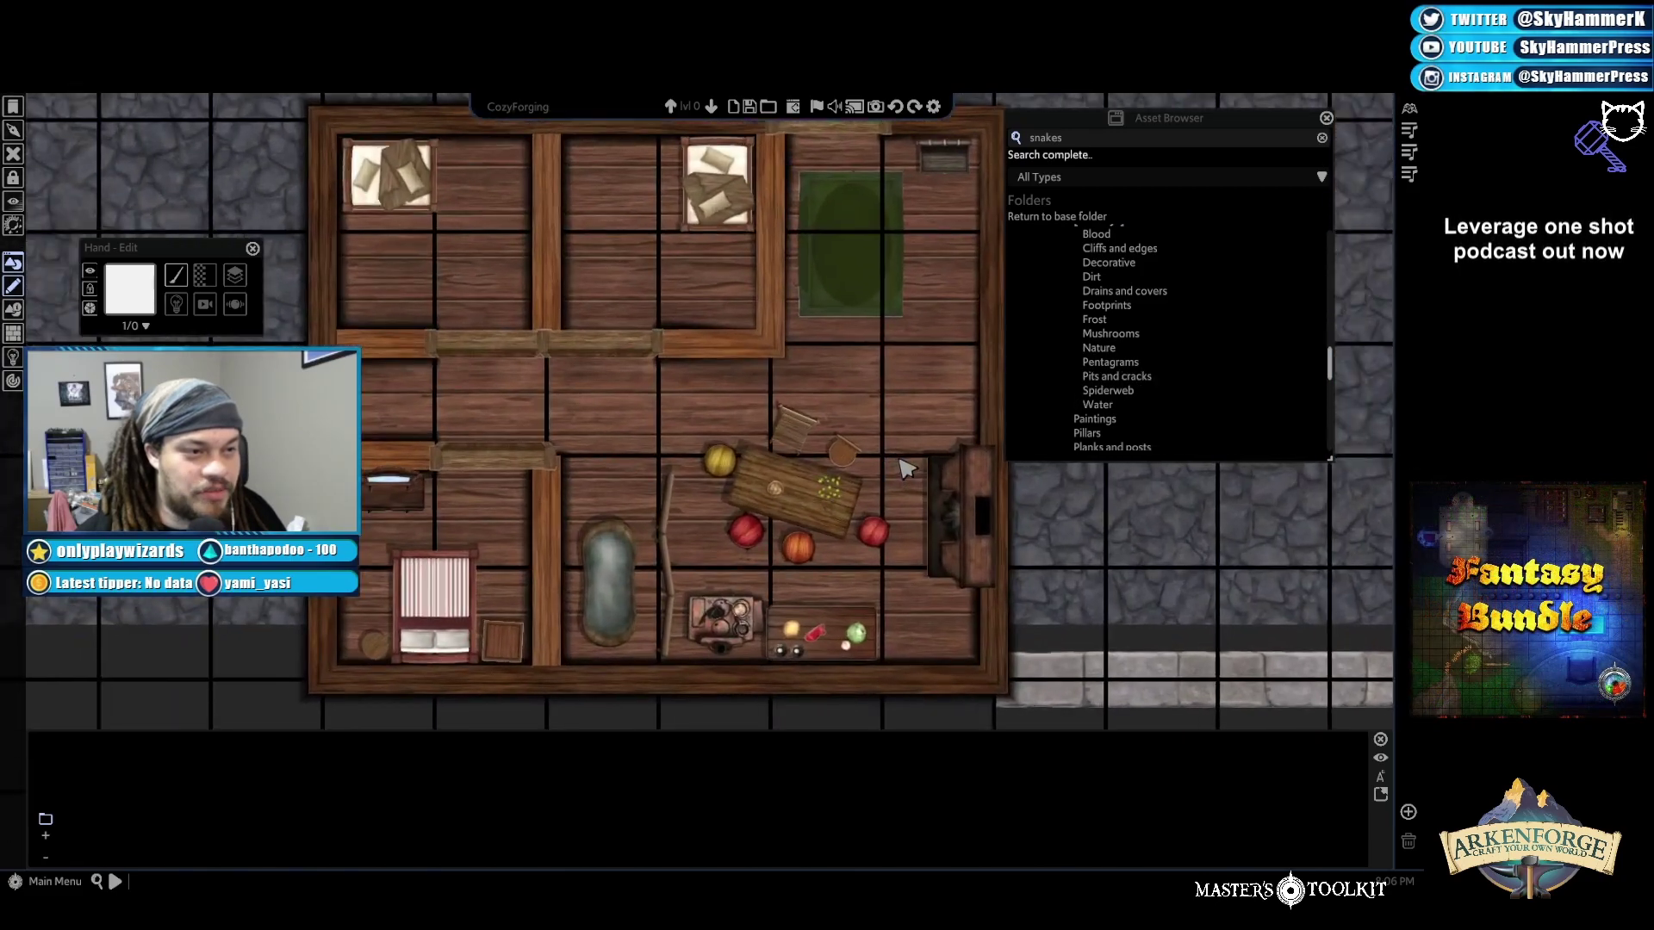
{"action": "scroll", "coordinate": [1065, 298], "scroll_direction": "up", "scroll_amount": 2}
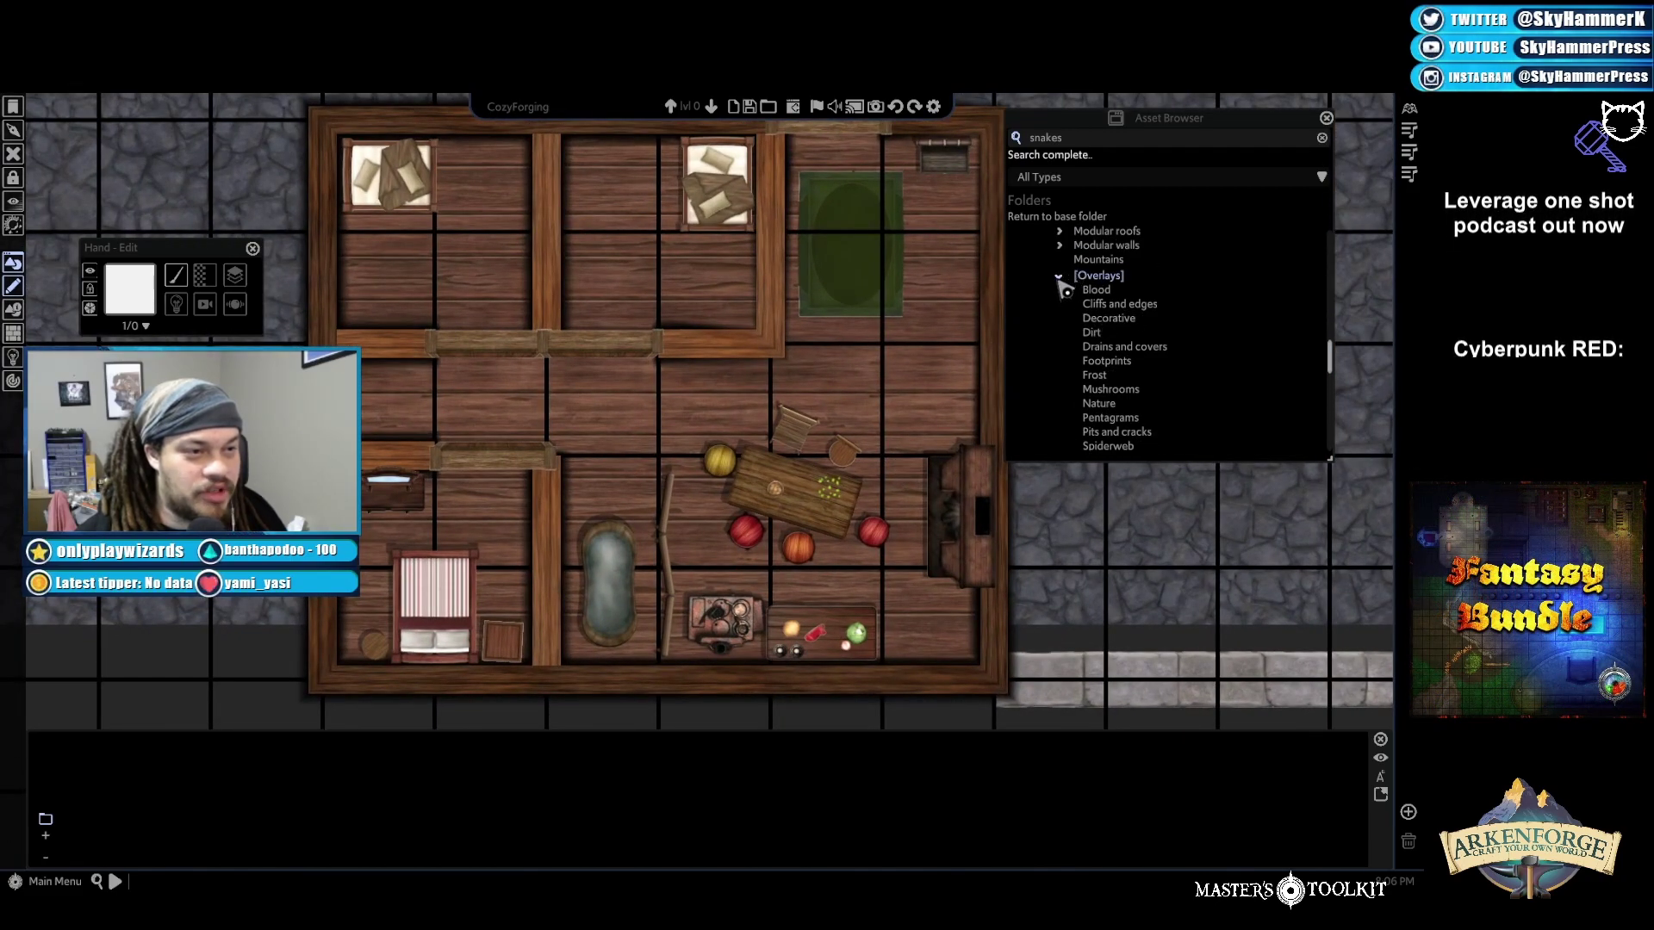
{"action": "left_click", "coordinate": [1060, 276]}
Examine the assets in the Planks and posts folder for something that suits the house
{"action": "left_click", "coordinate": [1135, 322]}
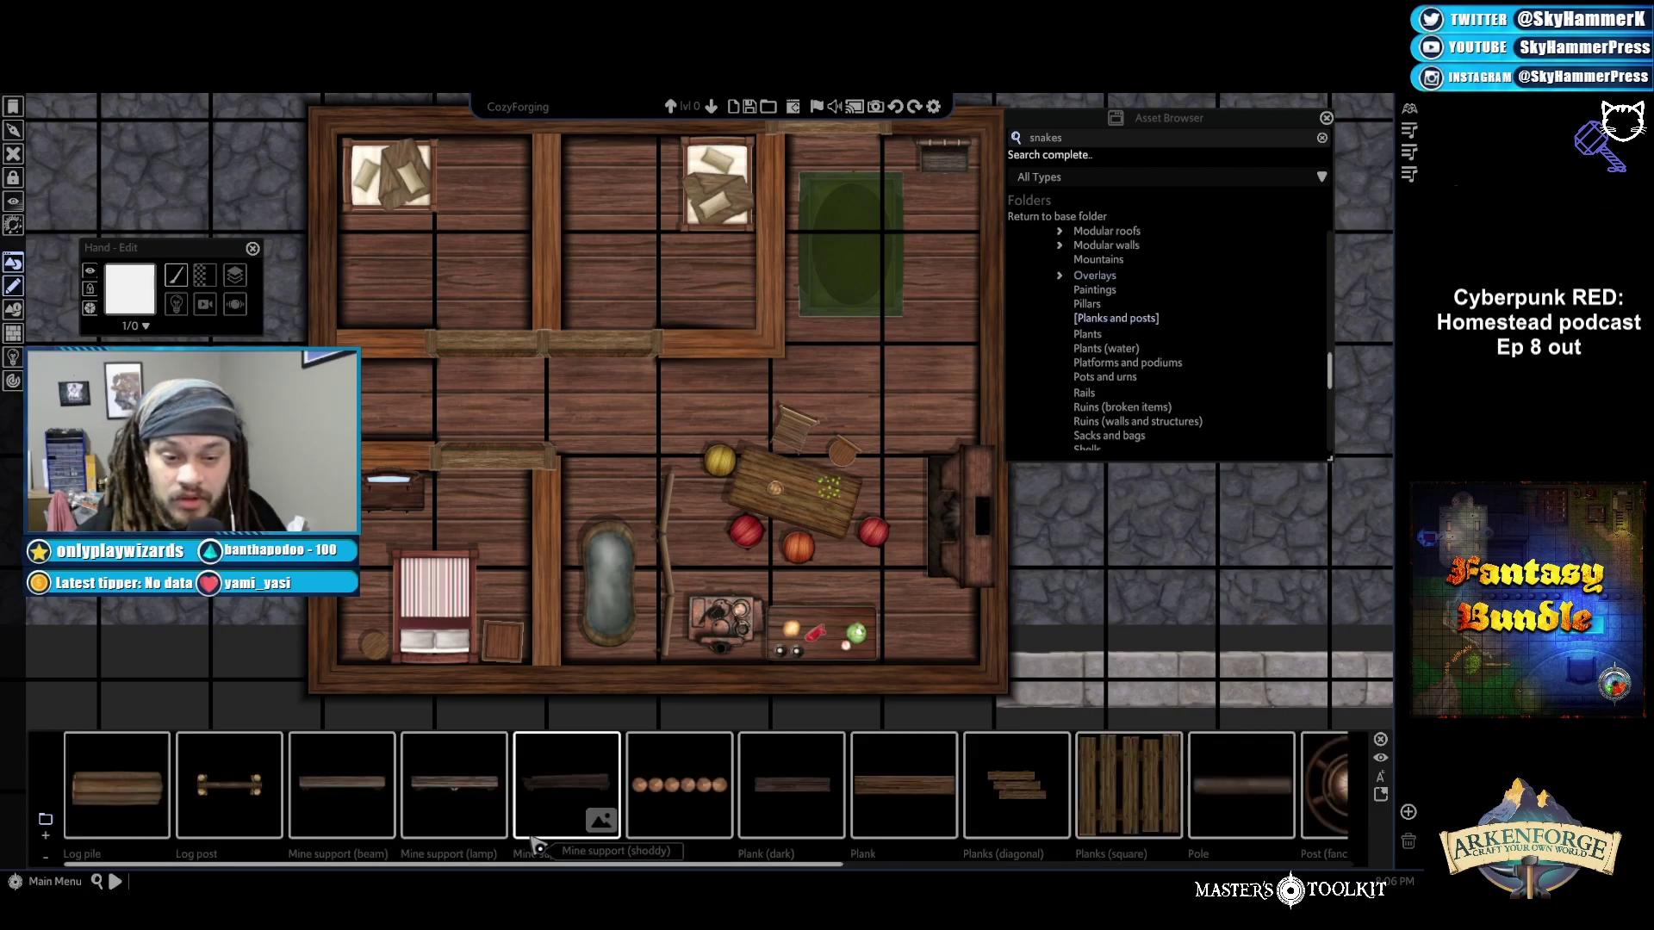
{"action": "scroll", "coordinate": [1040, 824], "scroll_direction": "down", "scroll_amount": 5}
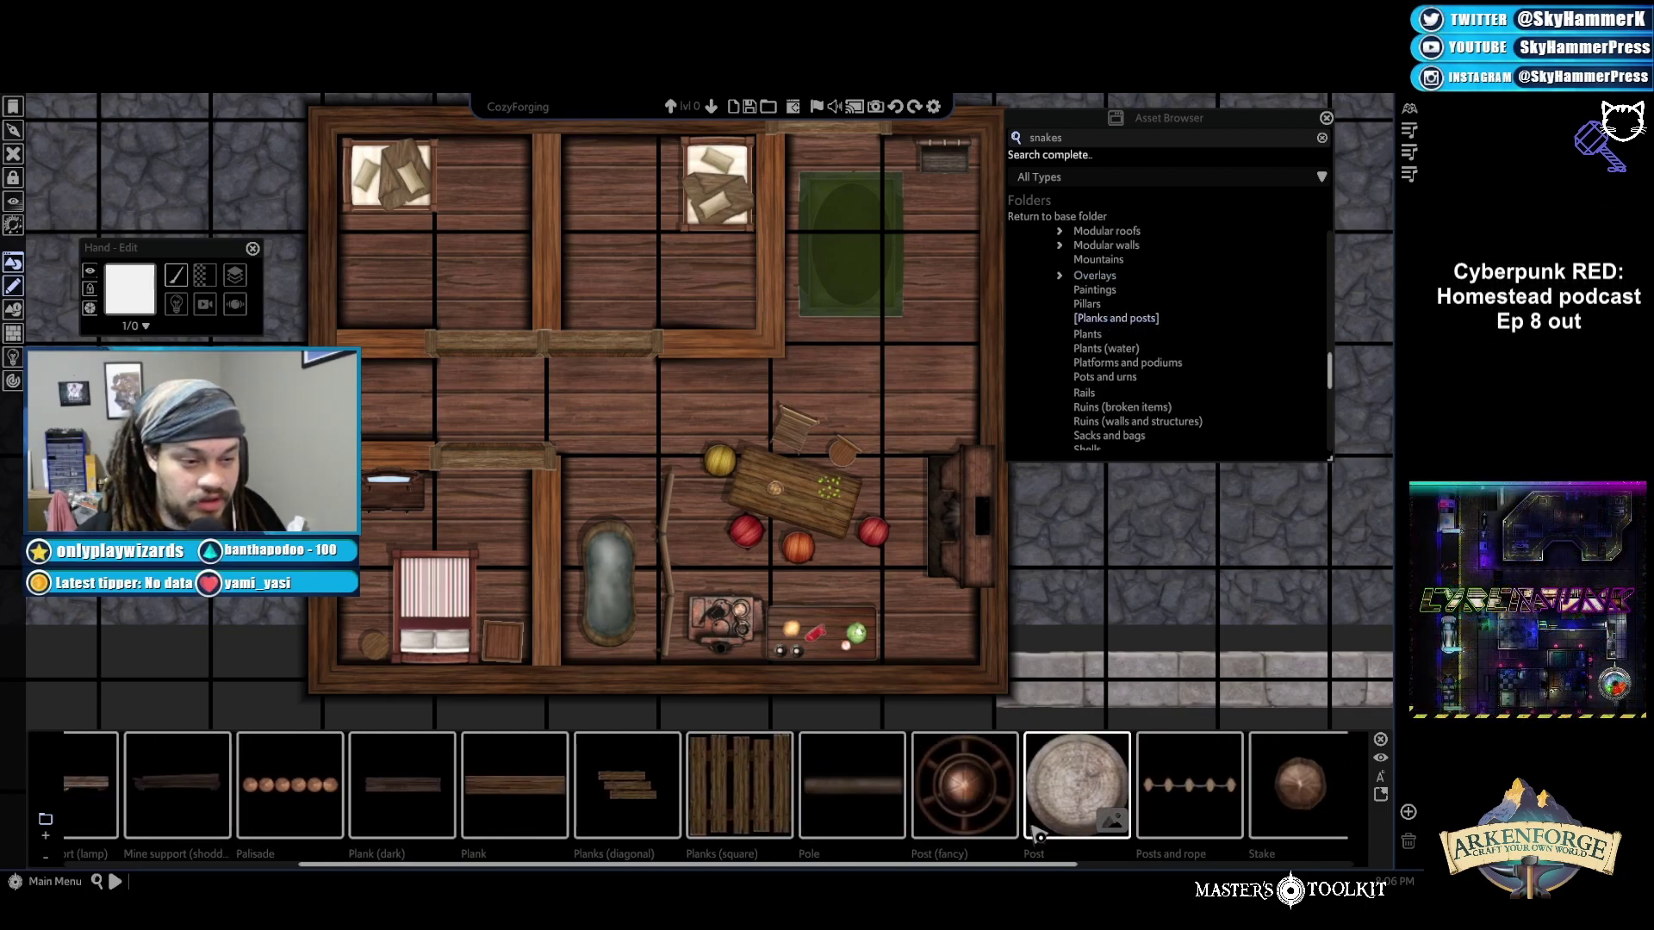
{"action": "scroll", "coordinate": [1036, 839], "scroll_direction": "down", "scroll_amount": 2}
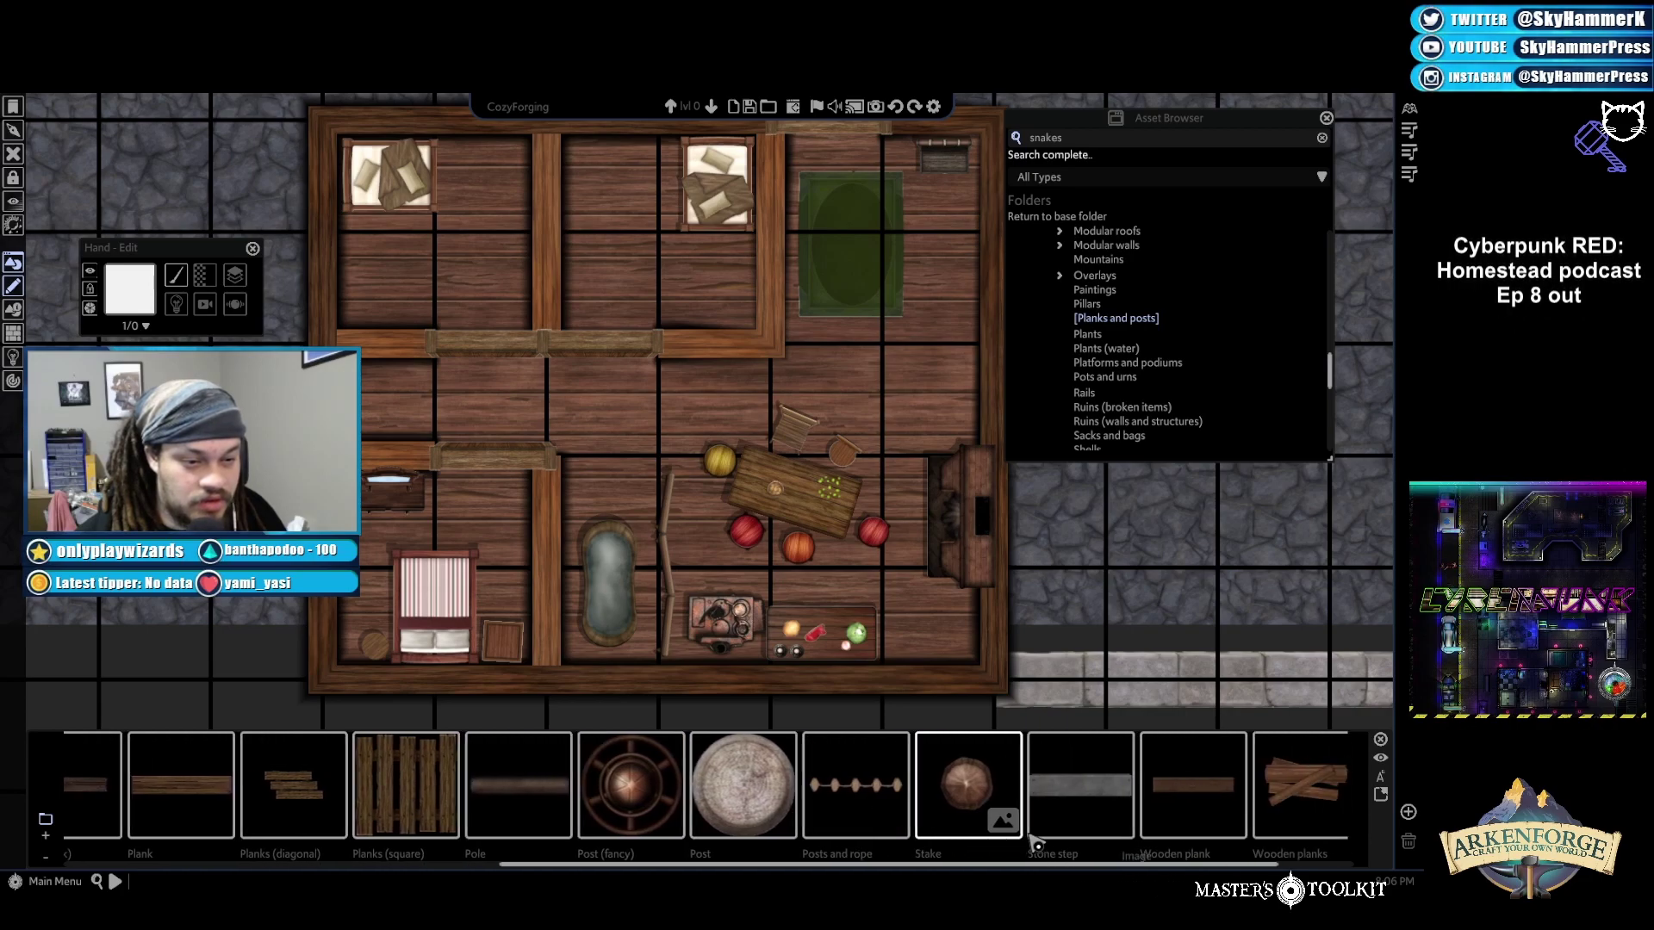
{"action": "scroll", "coordinate": [1033, 840], "scroll_direction": "down", "scroll_amount": 1}
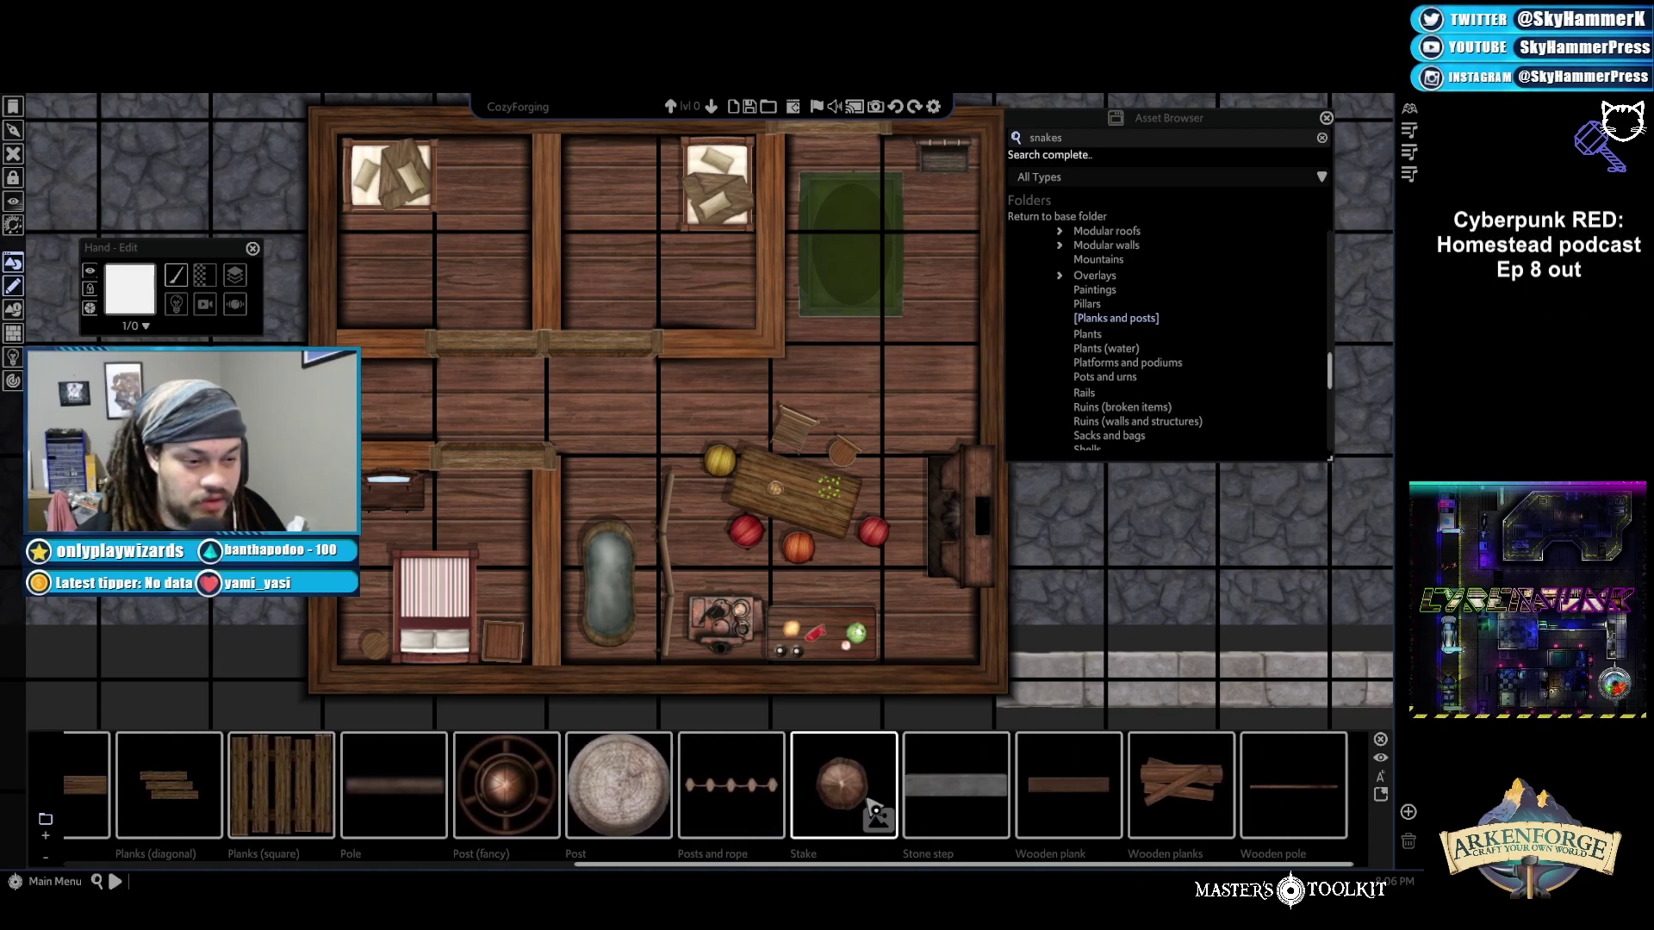
{"action": "scroll", "coordinate": [866, 840], "scroll_direction": "up", "scroll_amount": 4}
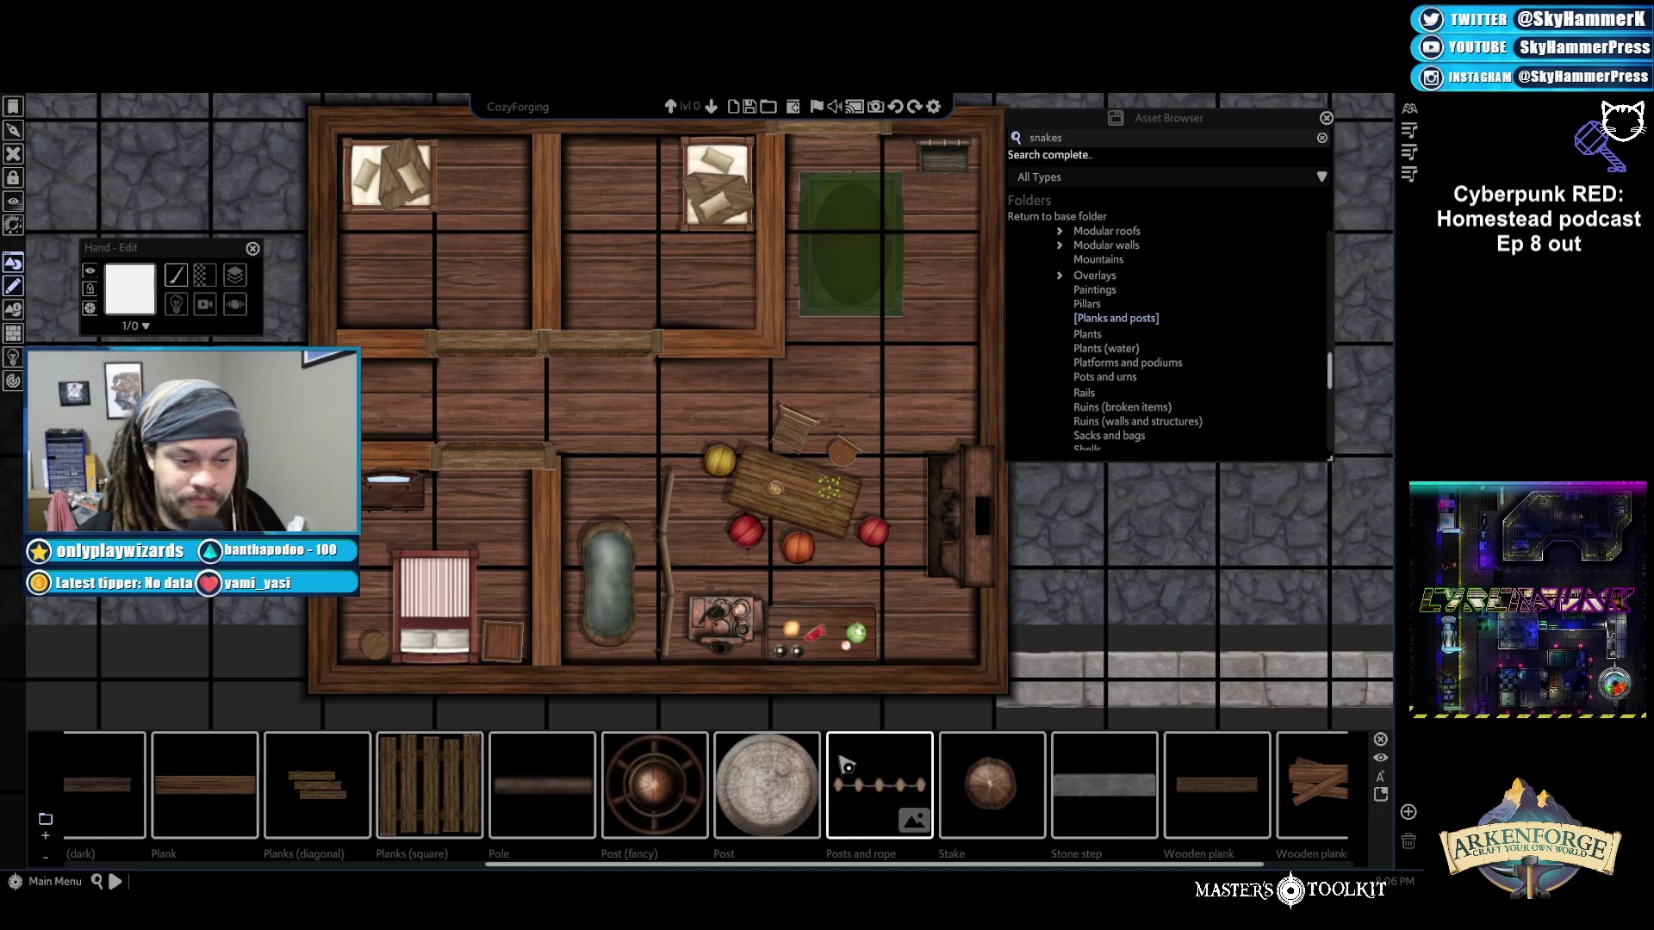
{"action": "scroll", "coordinate": [844, 827], "scroll_direction": "up", "scroll_amount": 4}
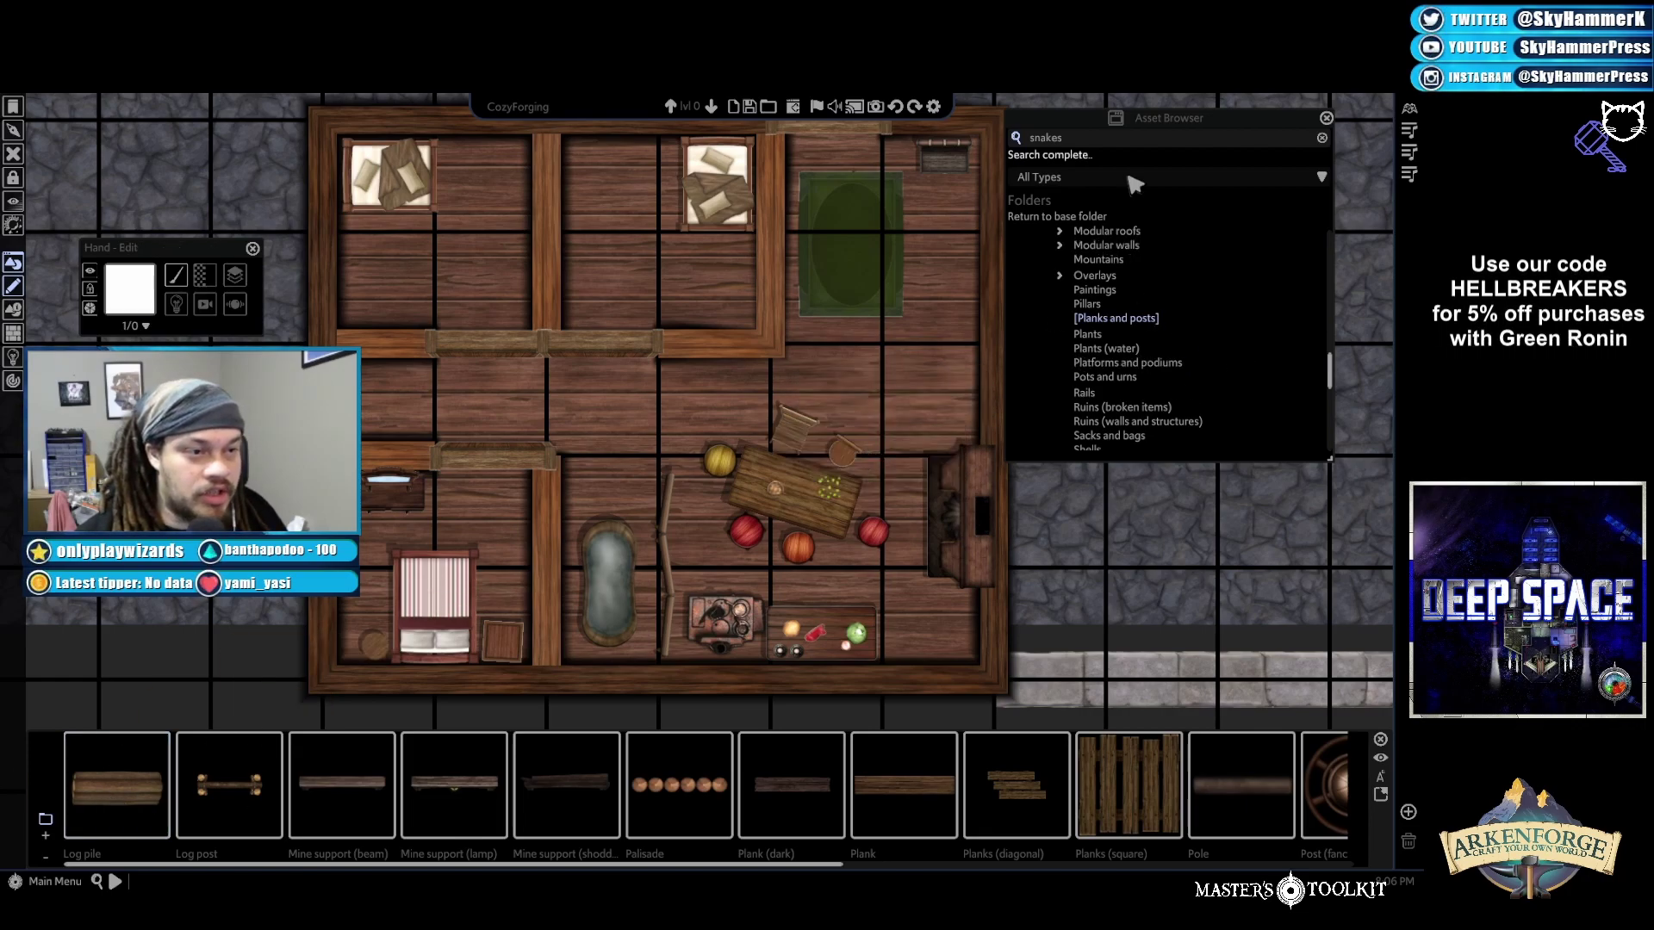
Search the assets for "firewood" and "wood" and look through the results
{"action": "type", "text": "firewood"}
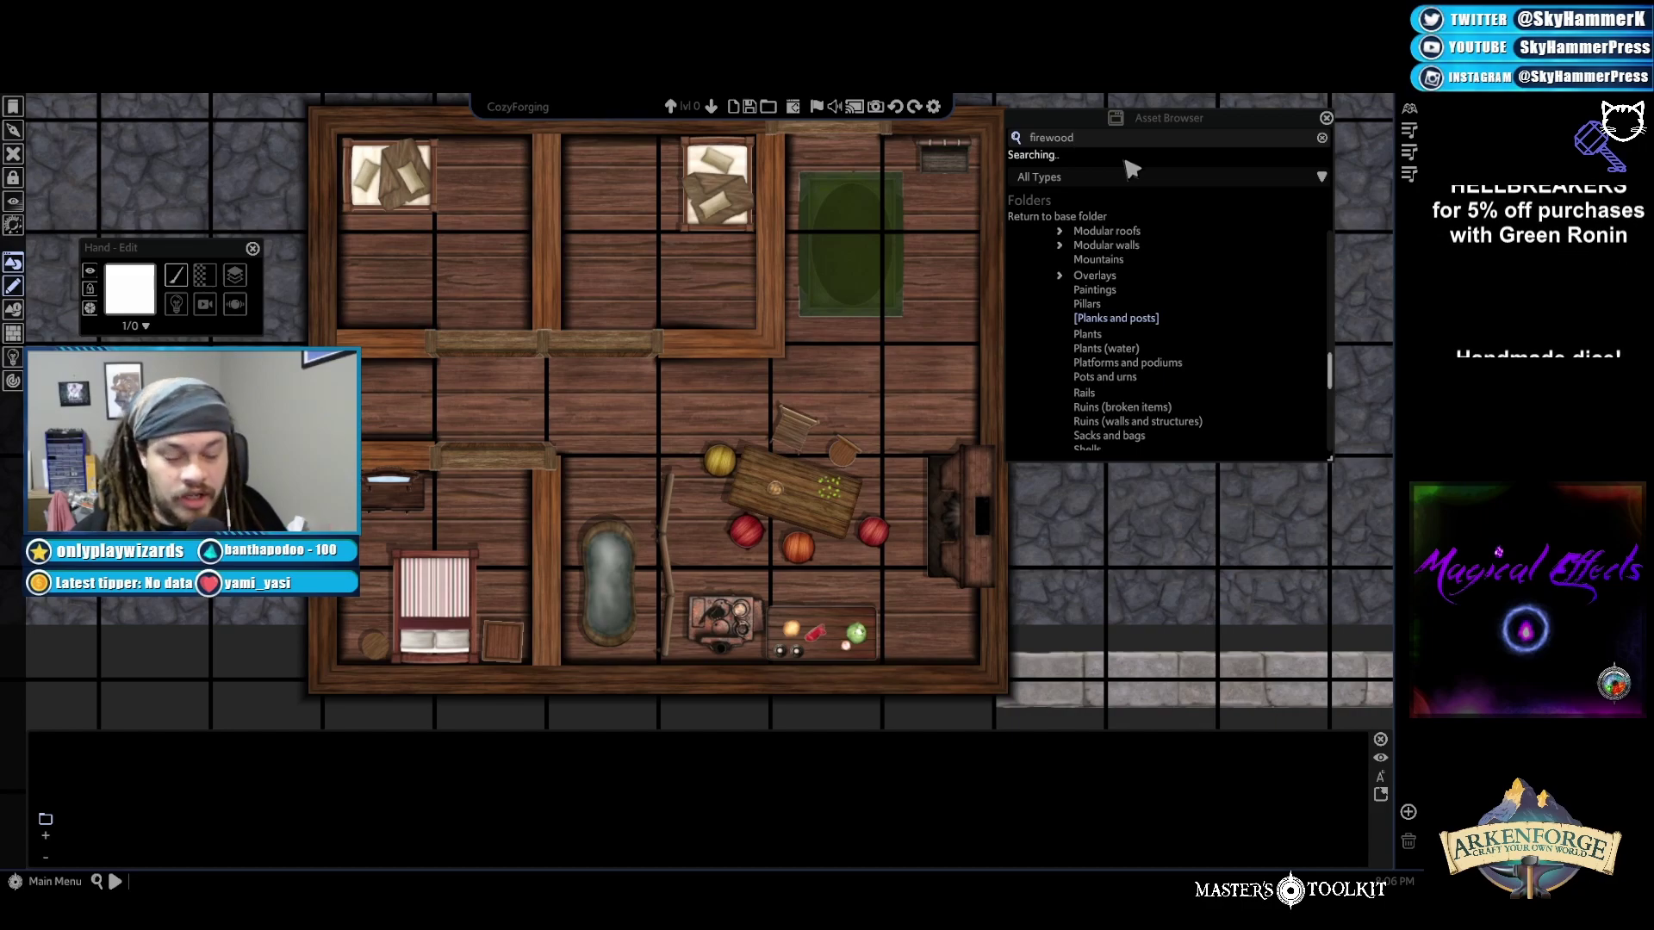
{"action": "key", "text": "BackSpace"}
{"action": "key", "text": "BackSpace"}
{"action": "key", "text": "BackSpace"}
{"action": "key", "text": "BackSpace"}
{"action": "key", "text": "BackSpace"}
{"action": "key", "text": "BackSpace"}
{"action": "key", "text": "BackSpace"}
{"action": "type", "text": "wood"}
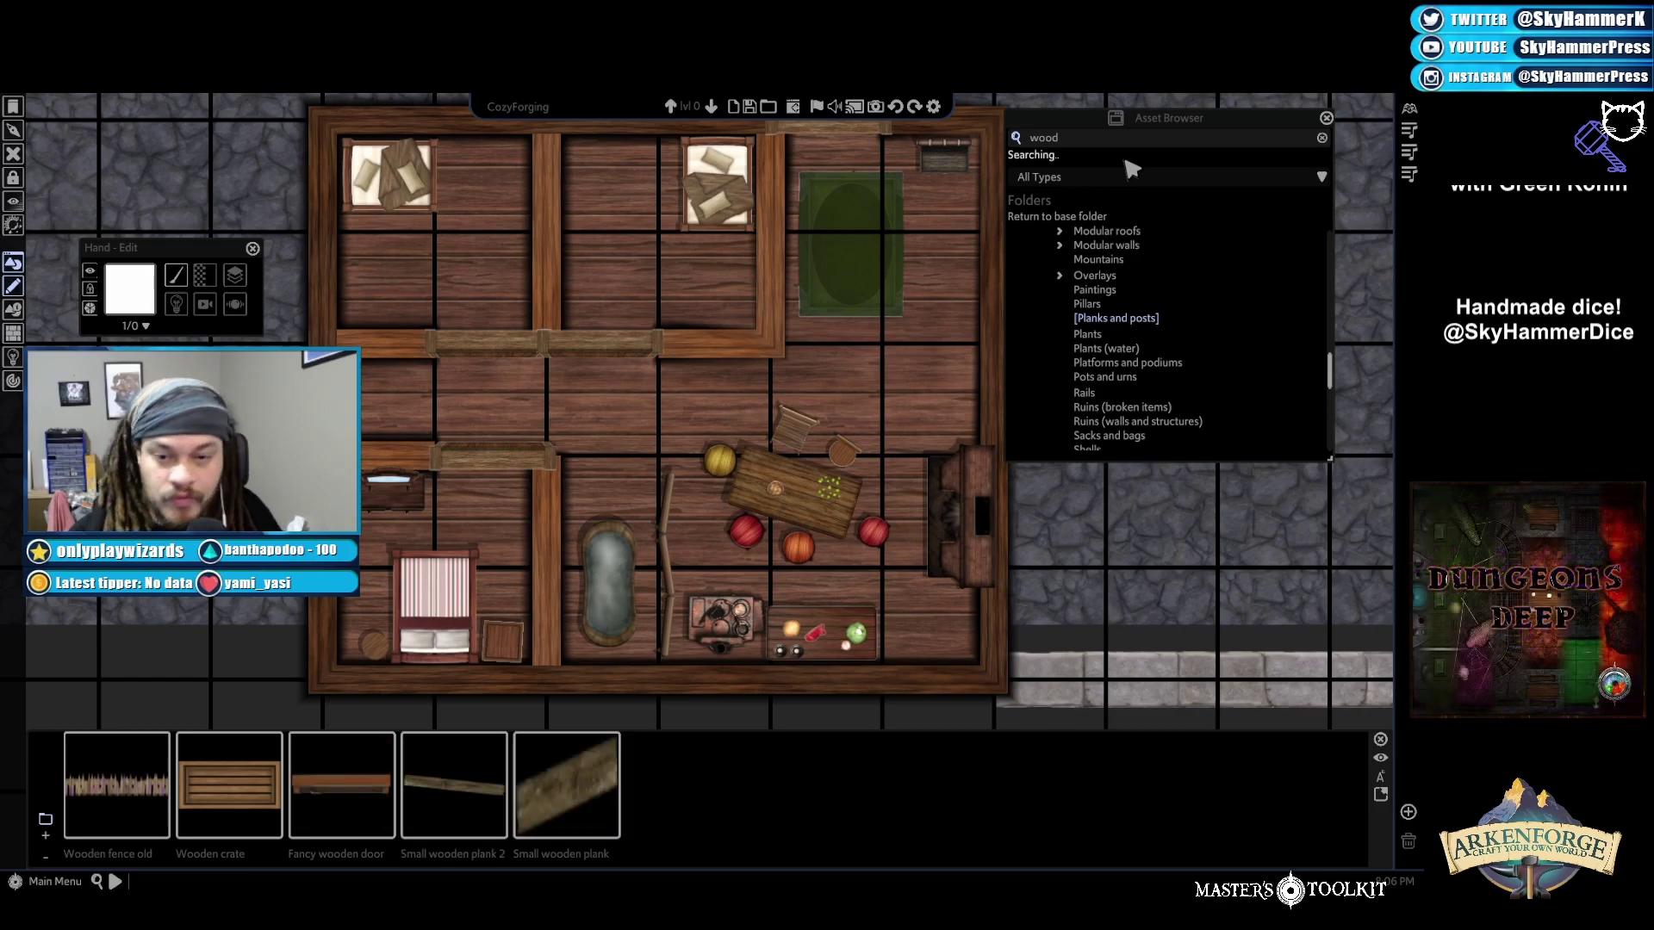
{"action": "scroll", "coordinate": [1198, 784], "scroll_direction": "down", "scroll_amount": 5}
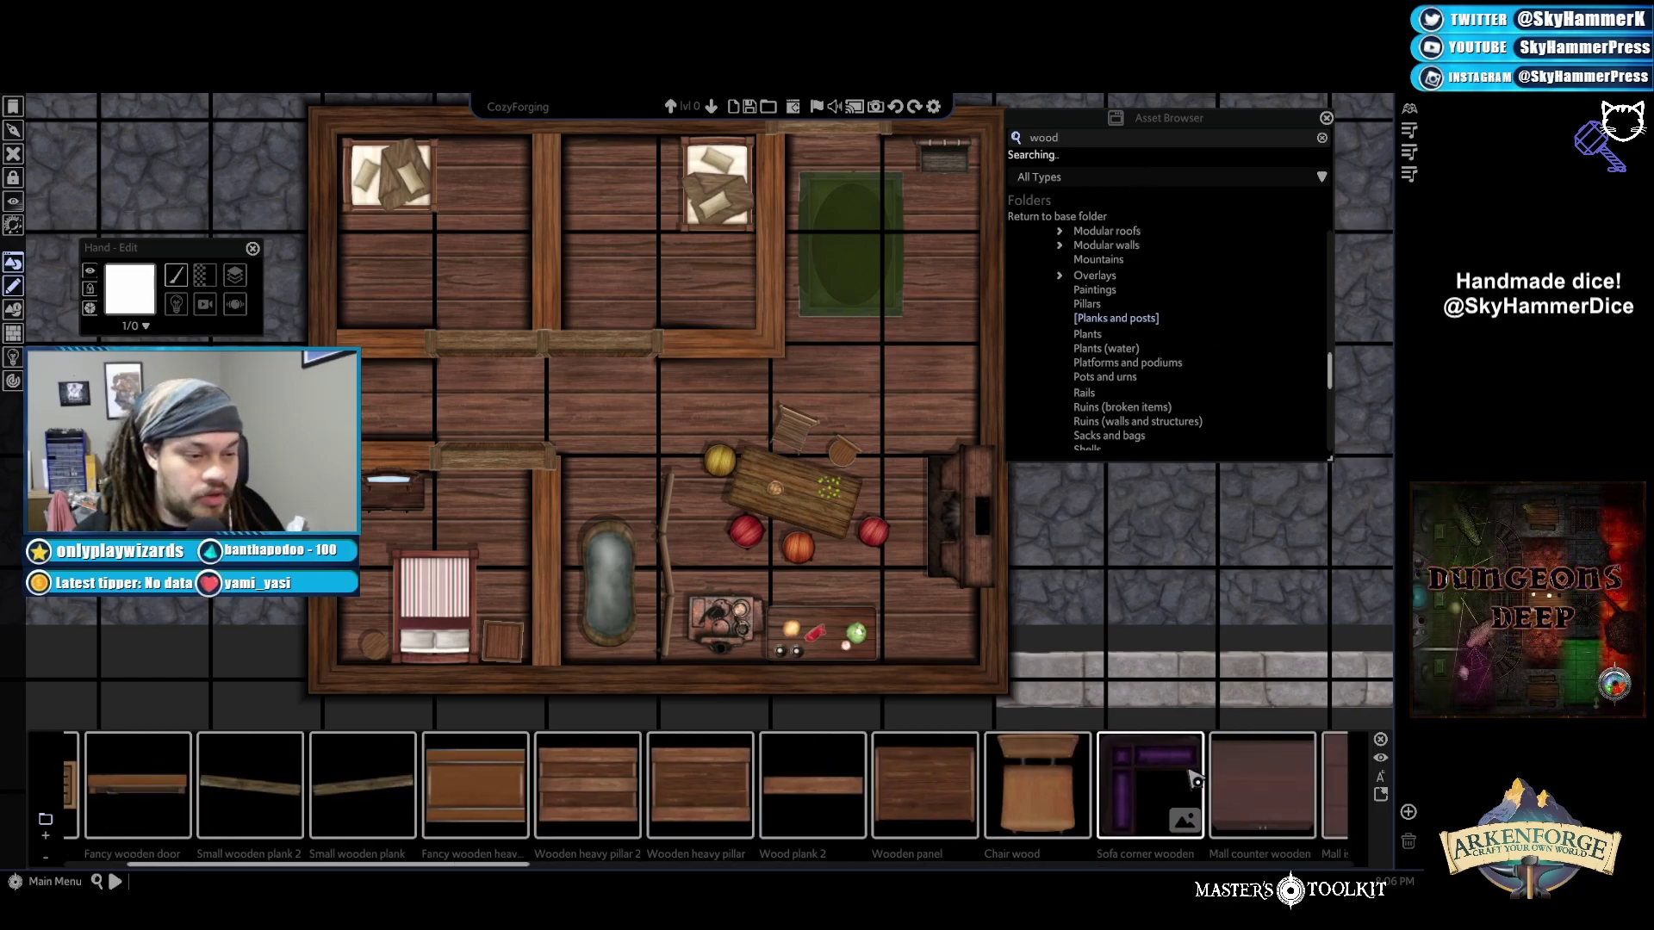
{"action": "scroll", "coordinate": [1198, 784], "scroll_direction": "down", "scroll_amount": 10}
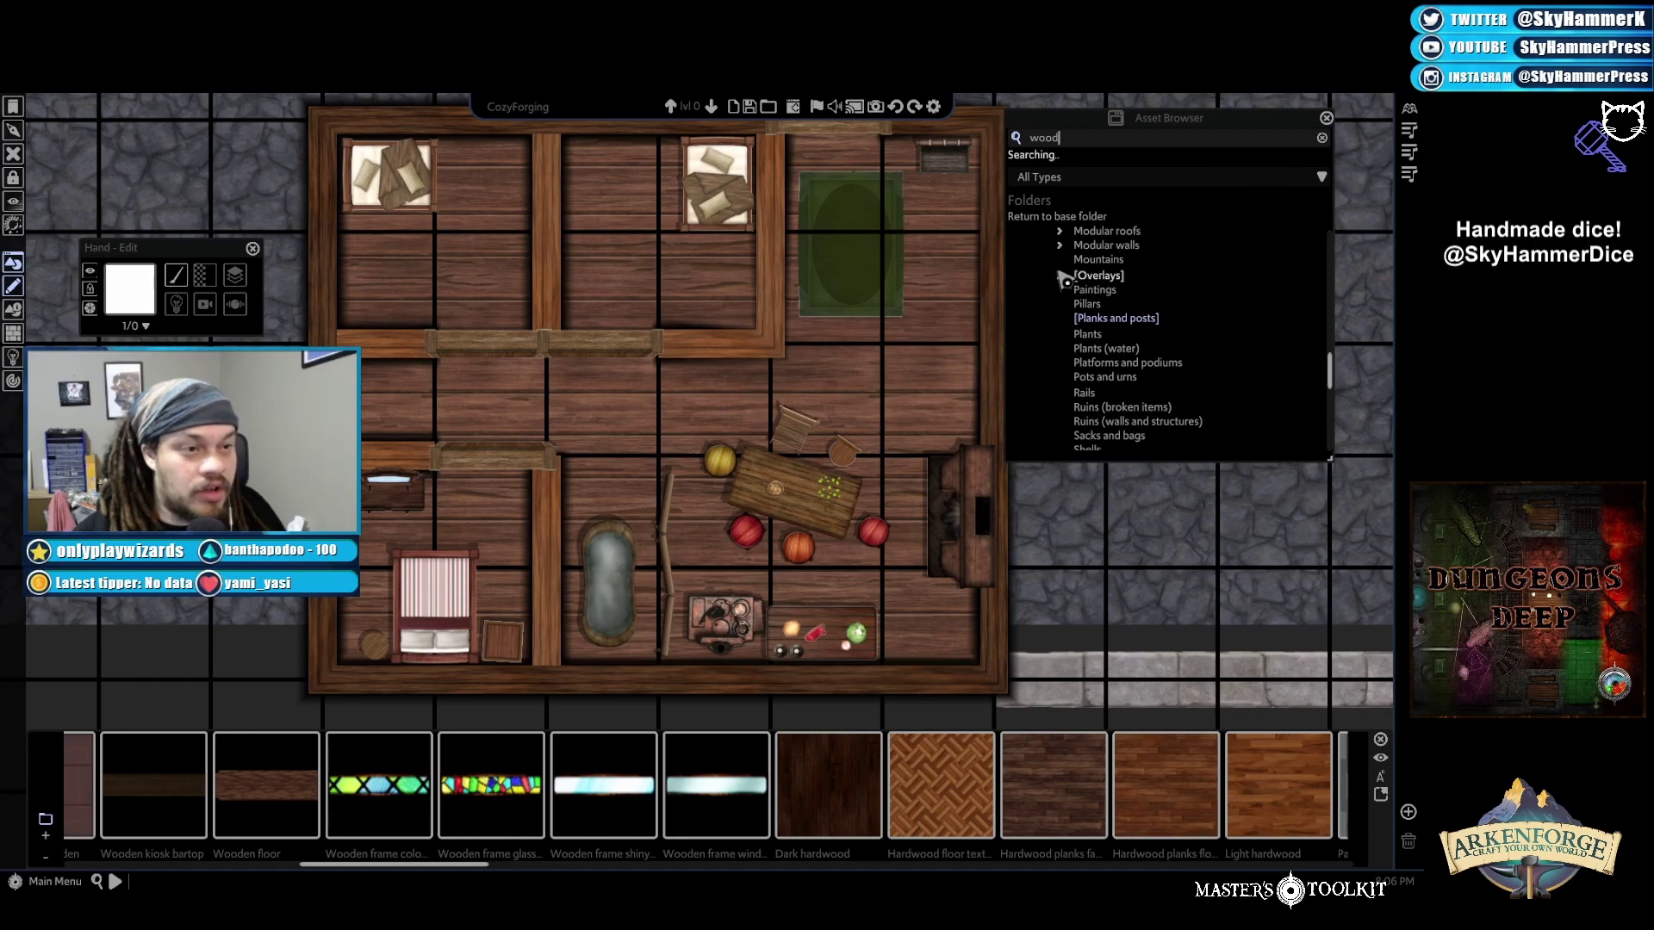
Place the Firewood asset from the Fireplaces folder against the house's east wall, just south of the fireplace
{"action": "scroll", "coordinate": [1125, 322], "scroll_direction": "up", "scroll_amount": 3}
{"action": "scroll", "coordinate": [1125, 322], "scroll_direction": "up", "scroll_amount": 5}
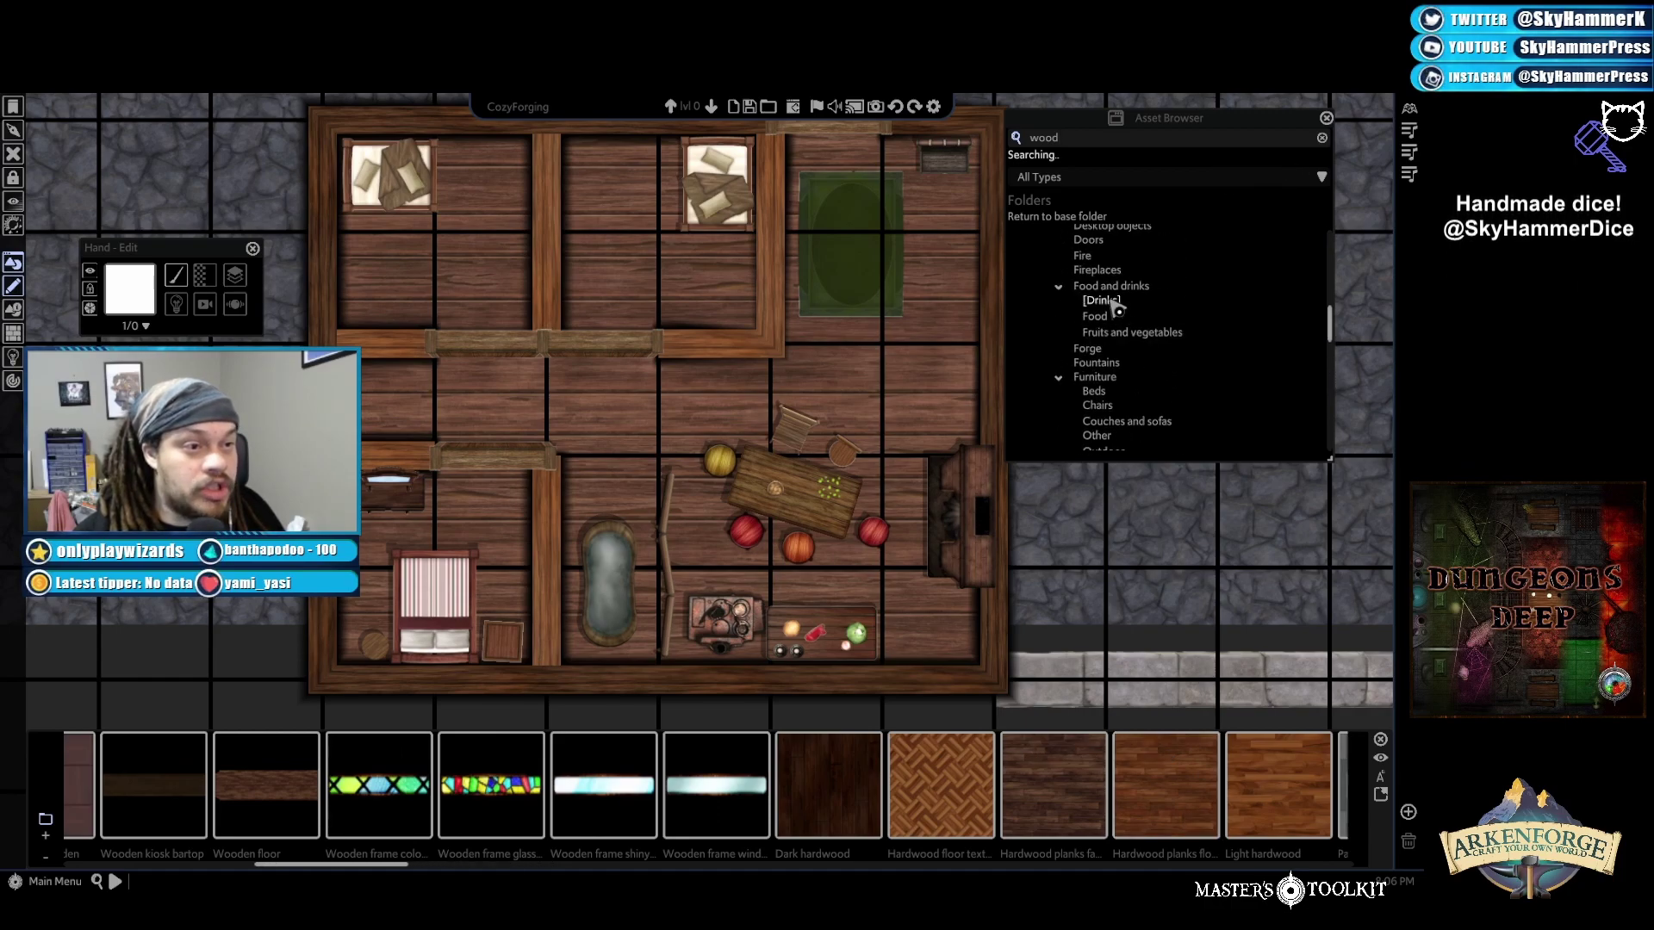
{"action": "left_click", "coordinate": [1101, 270]}
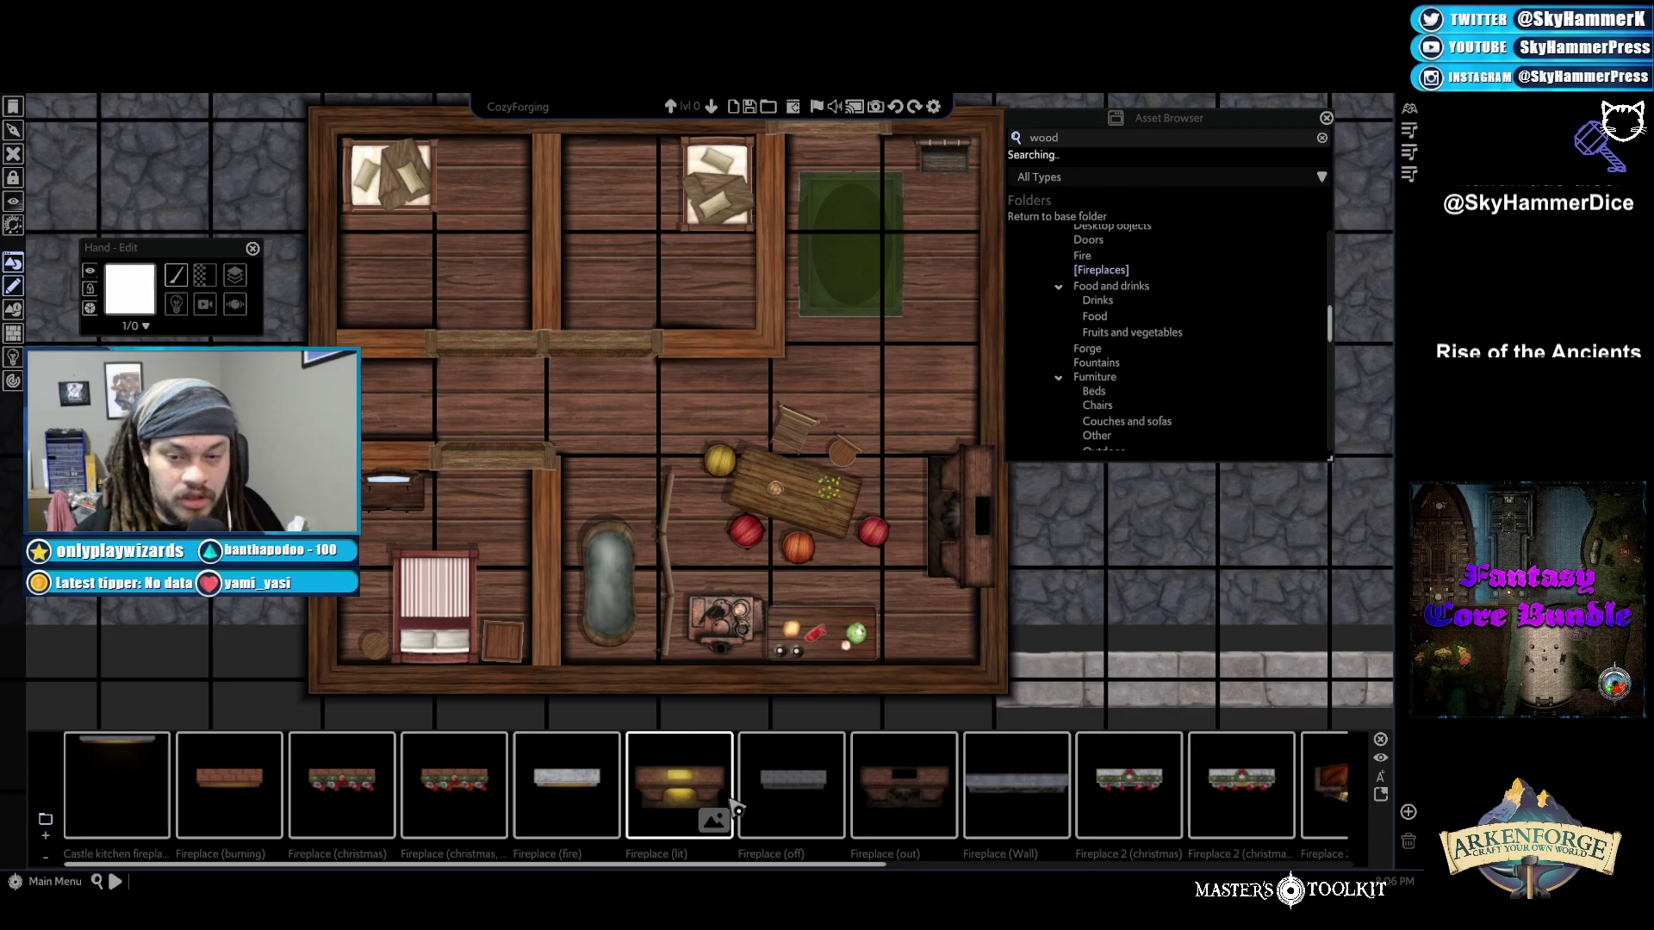
{"action": "scroll", "coordinate": [742, 805], "scroll_direction": "down", "scroll_amount": 3}
{"action": "scroll", "coordinate": [761, 822], "scroll_direction": "down", "scroll_amount": 2}
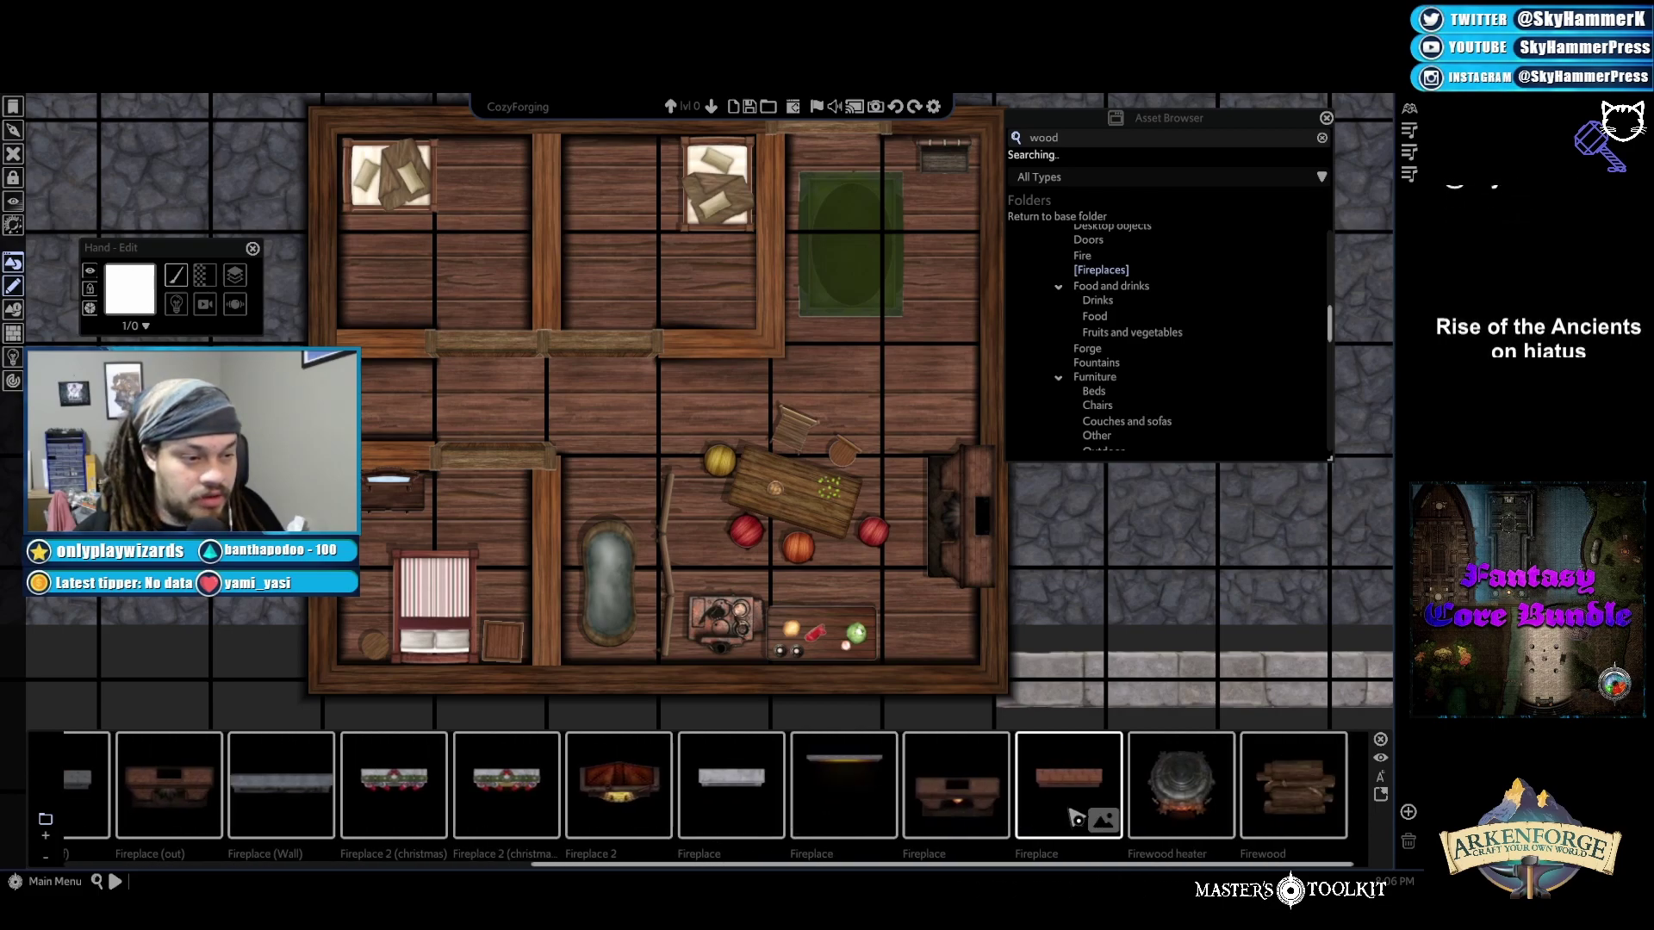
{"action": "left_click", "coordinate": [1301, 797]}
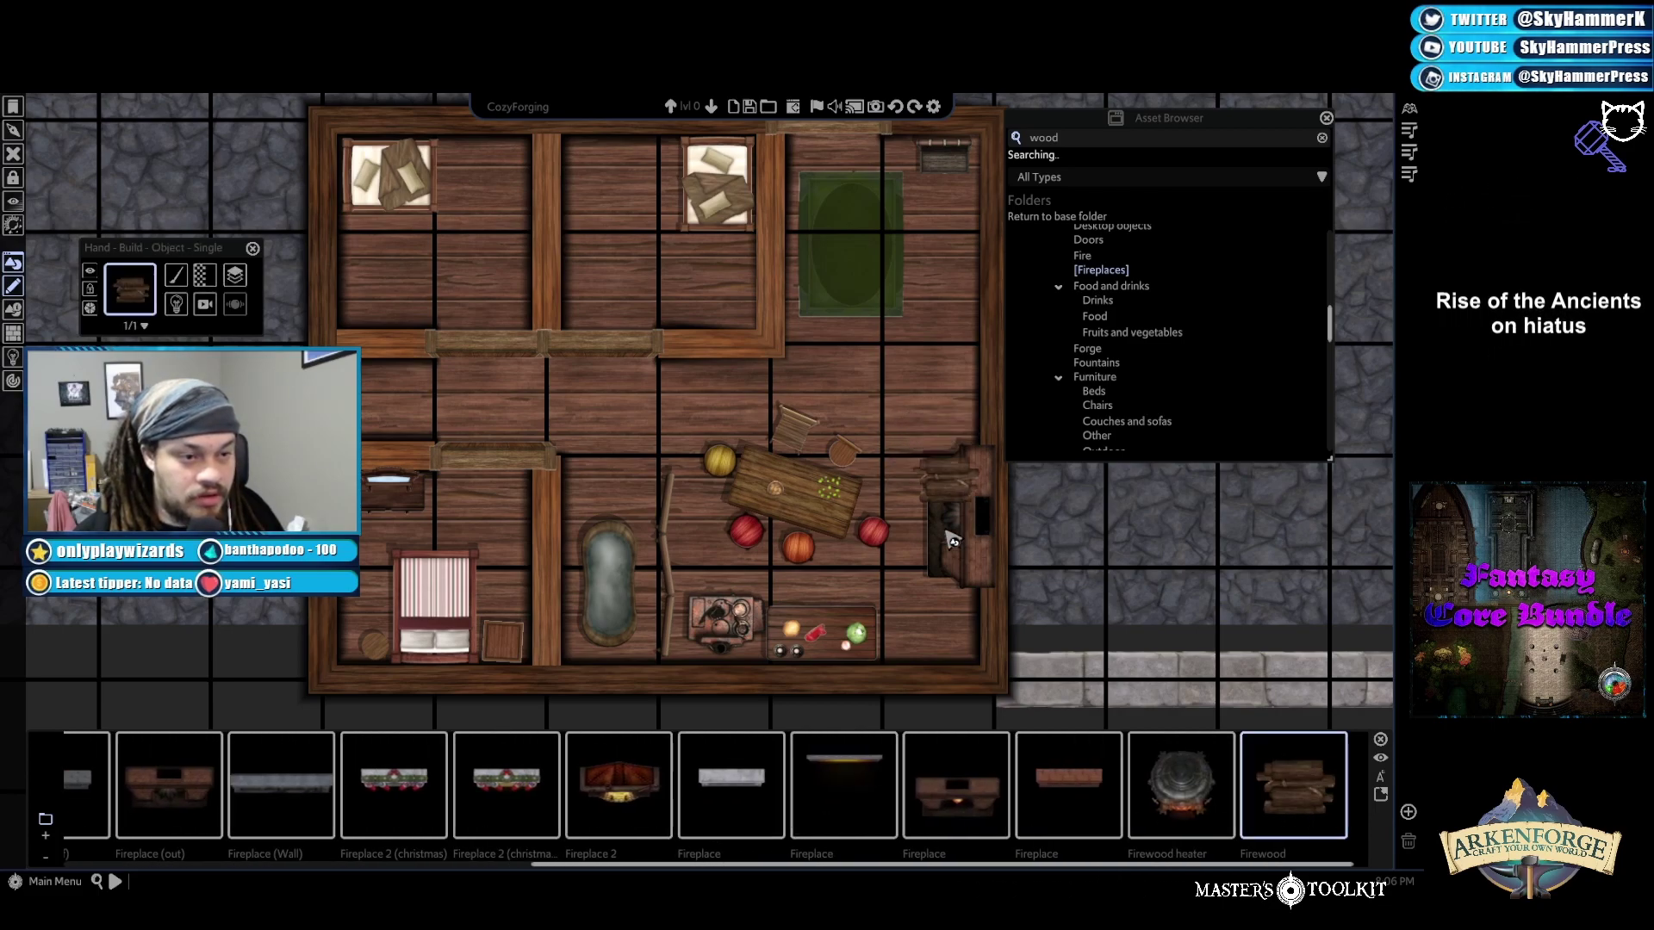
{"action": "left_click", "coordinate": [988, 607]}
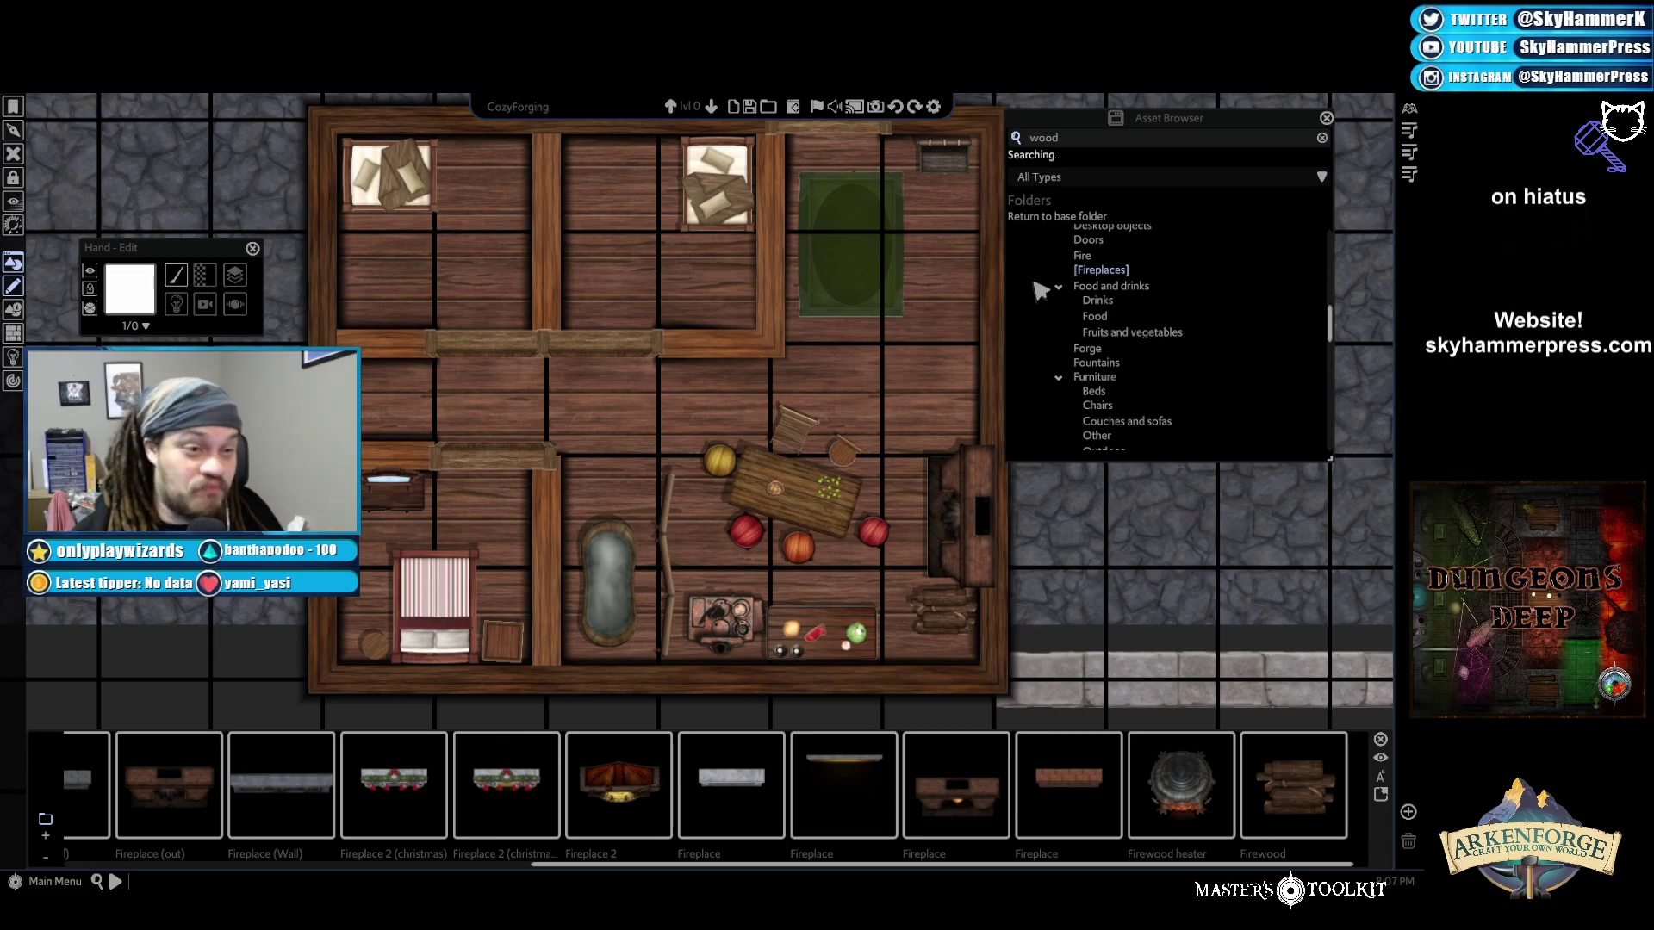
Try the Flag (red) asset from the Banners and flags folder against the house's east wall
{"action": "scroll", "coordinate": [1145, 413], "scroll_direction": "down", "scroll_amount": 3}
{"action": "left_click", "coordinate": [1120, 337]}
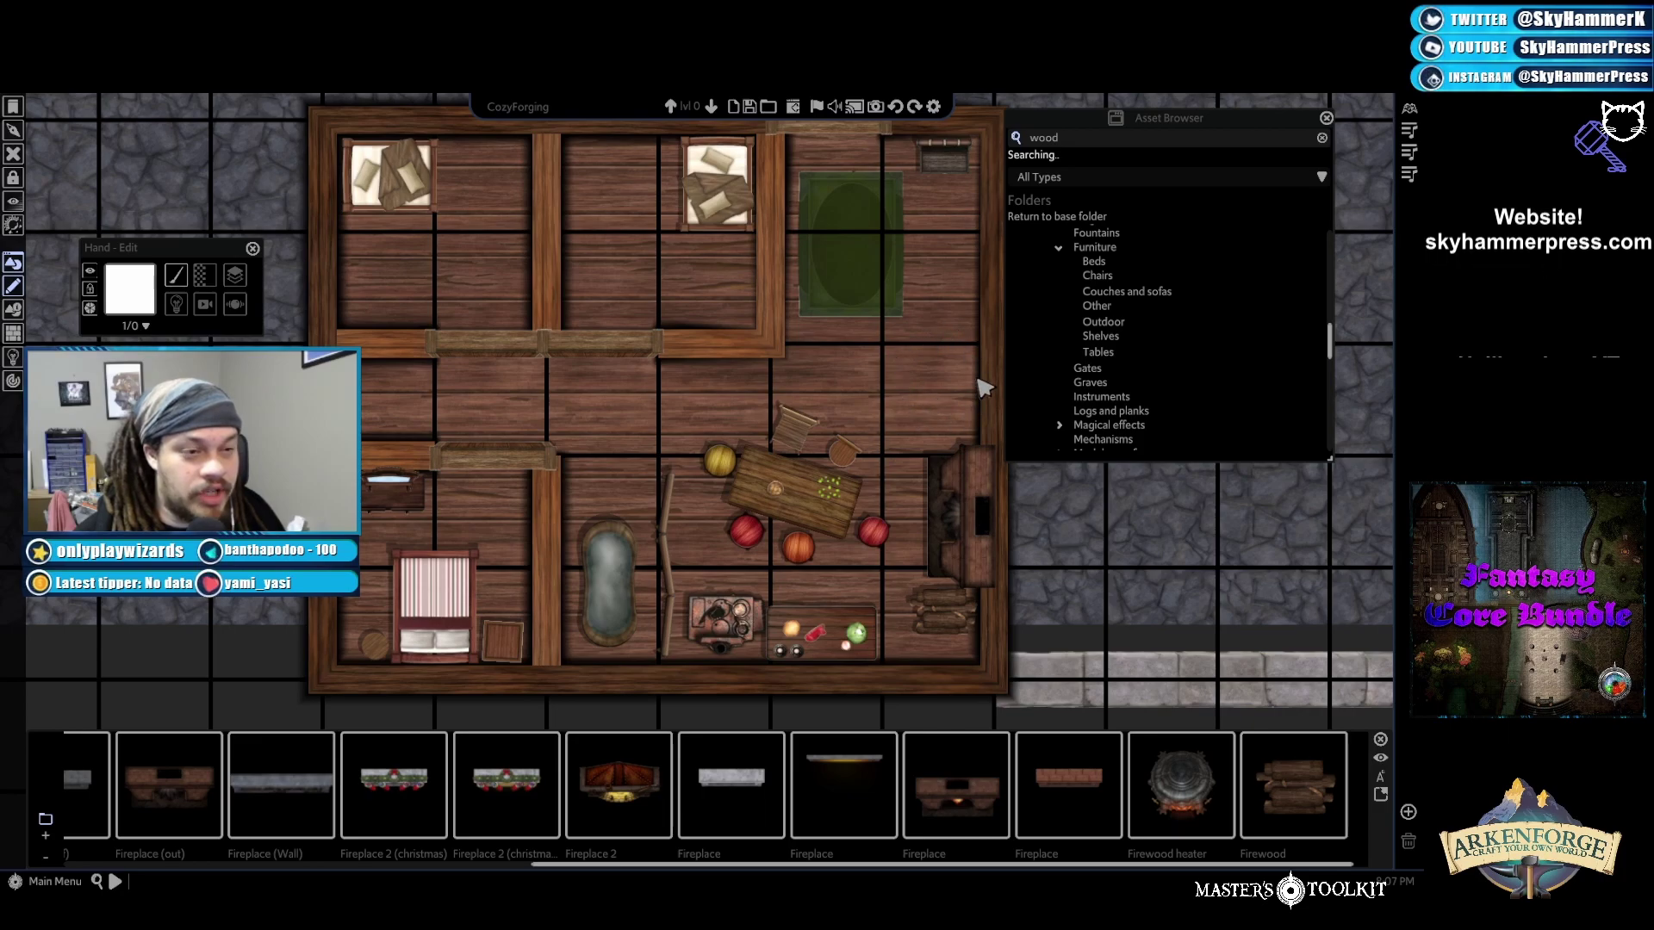
{"action": "scroll", "coordinate": [1112, 308], "scroll_direction": "up", "scroll_amount": 6}
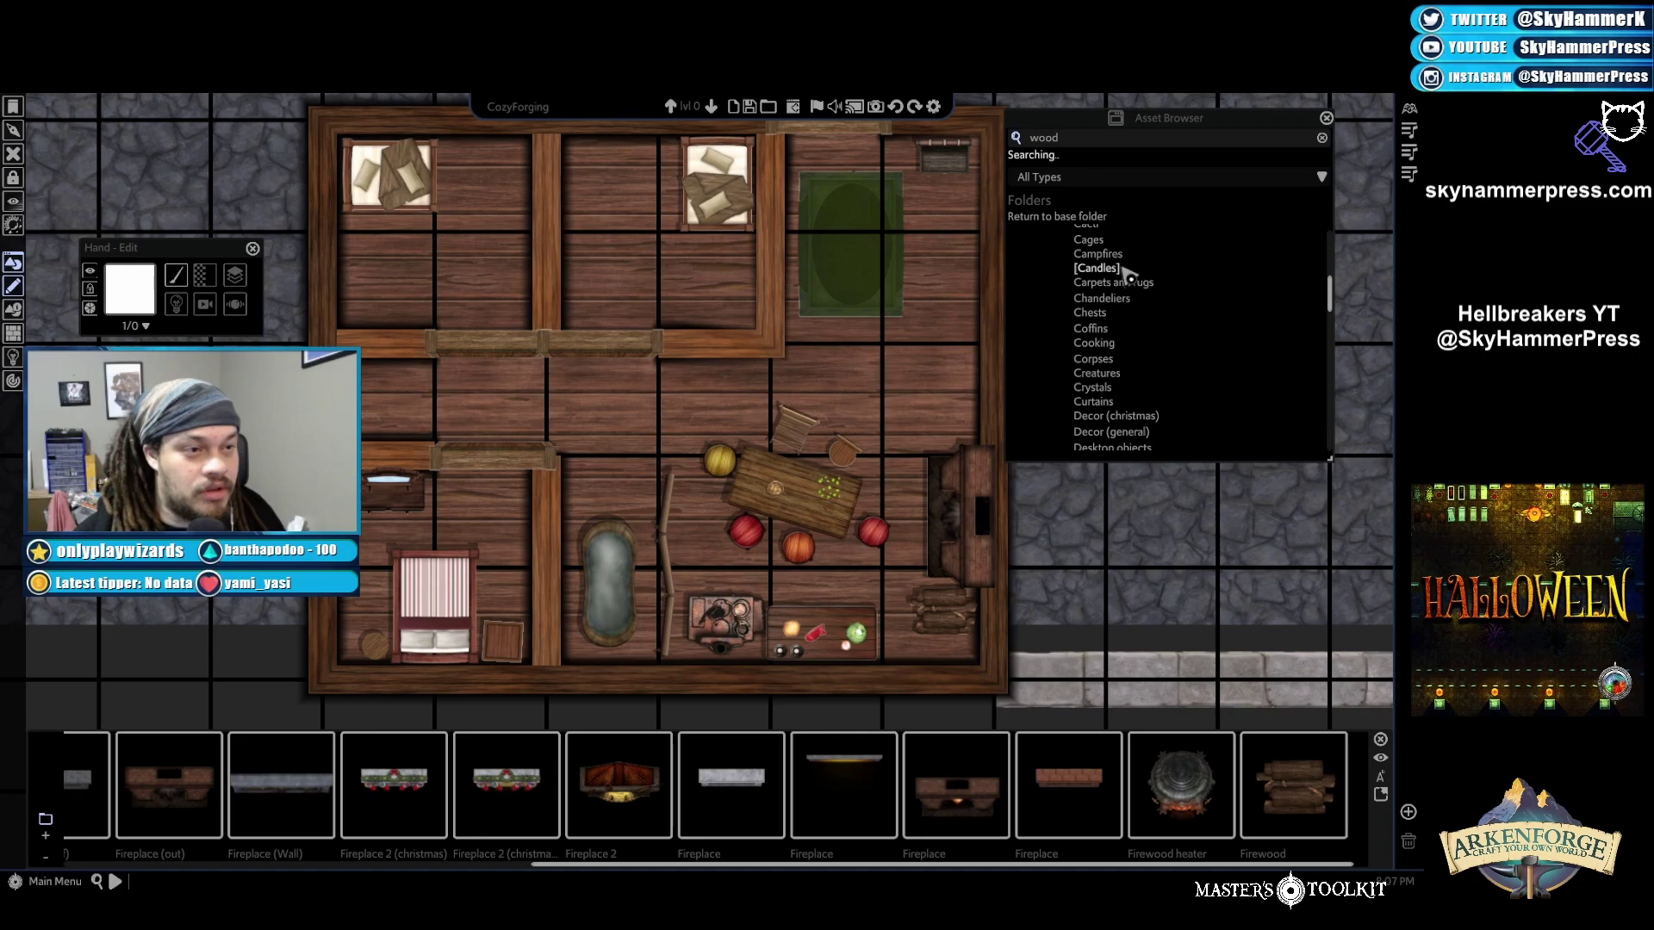
{"action": "scroll", "coordinate": [1130, 270], "scroll_direction": "up", "scroll_amount": 2}
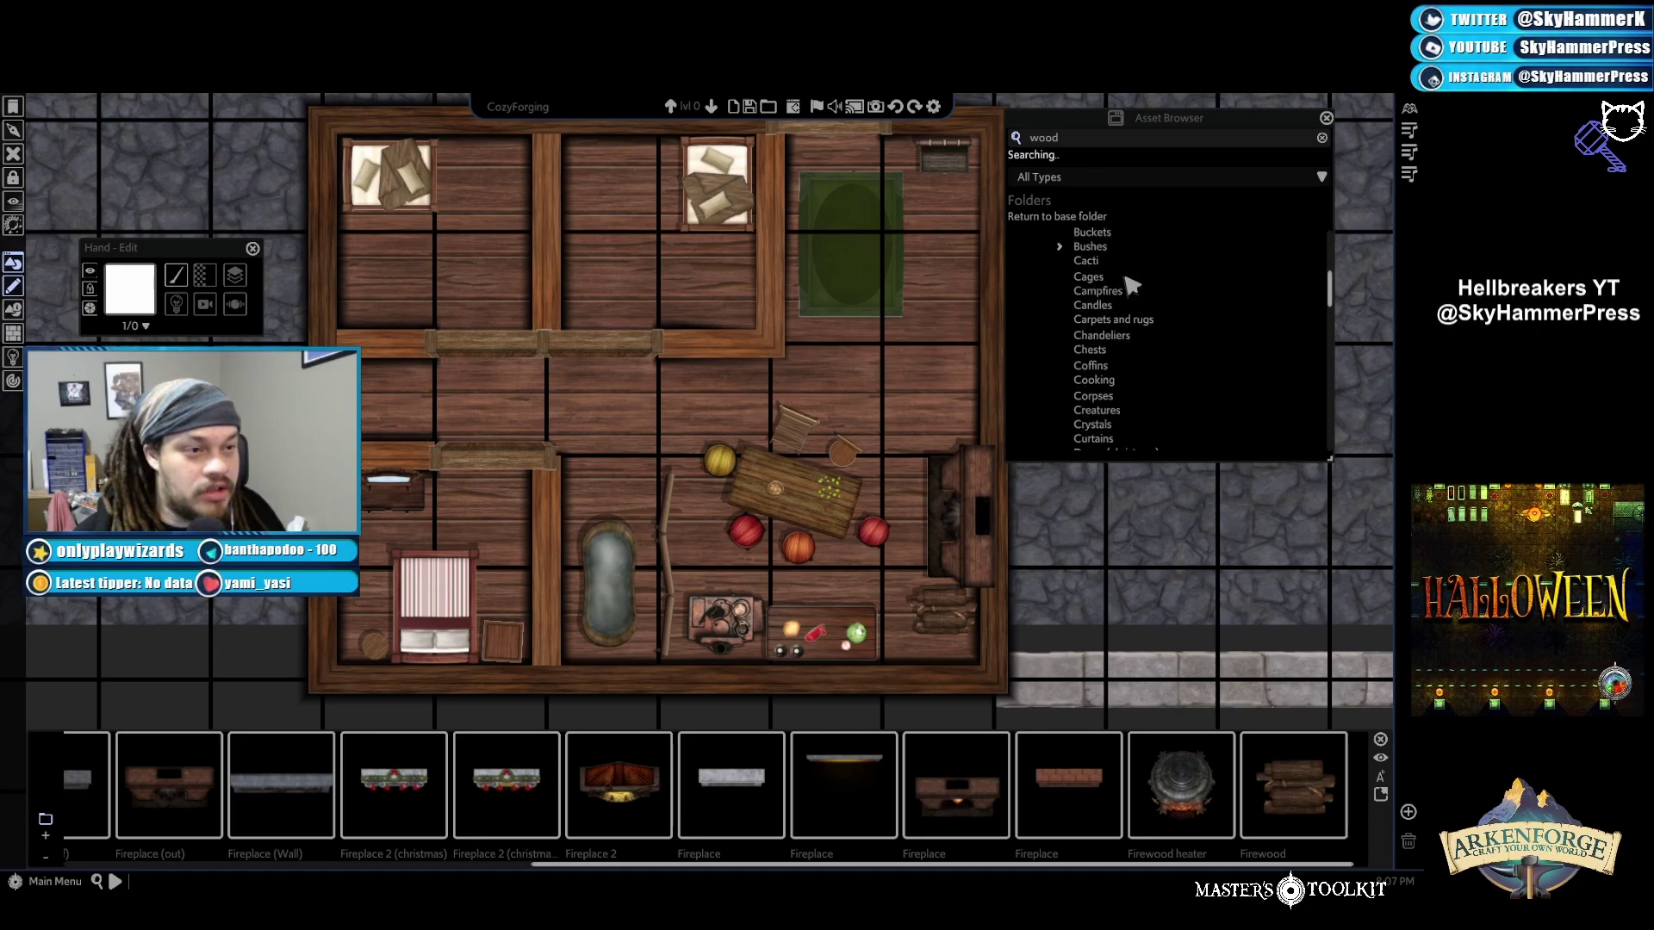
{"action": "scroll", "coordinate": [1102, 295], "scroll_direction": "up", "scroll_amount": 5}
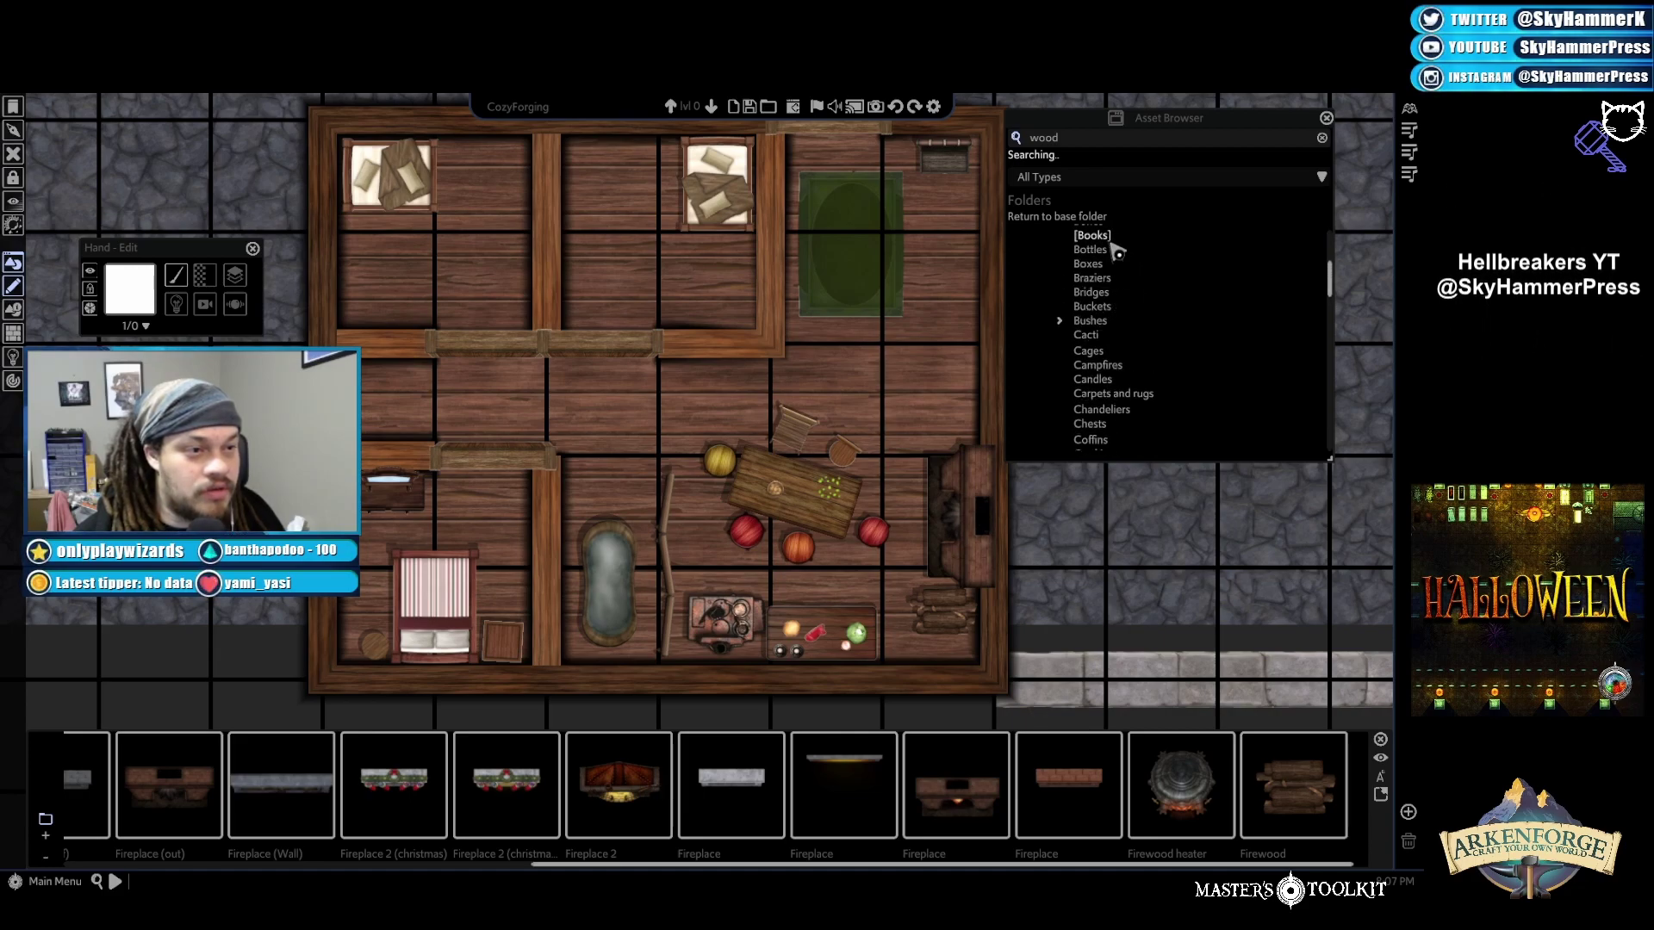
{"action": "scroll", "coordinate": [1120, 276], "scroll_direction": "up", "scroll_amount": 5}
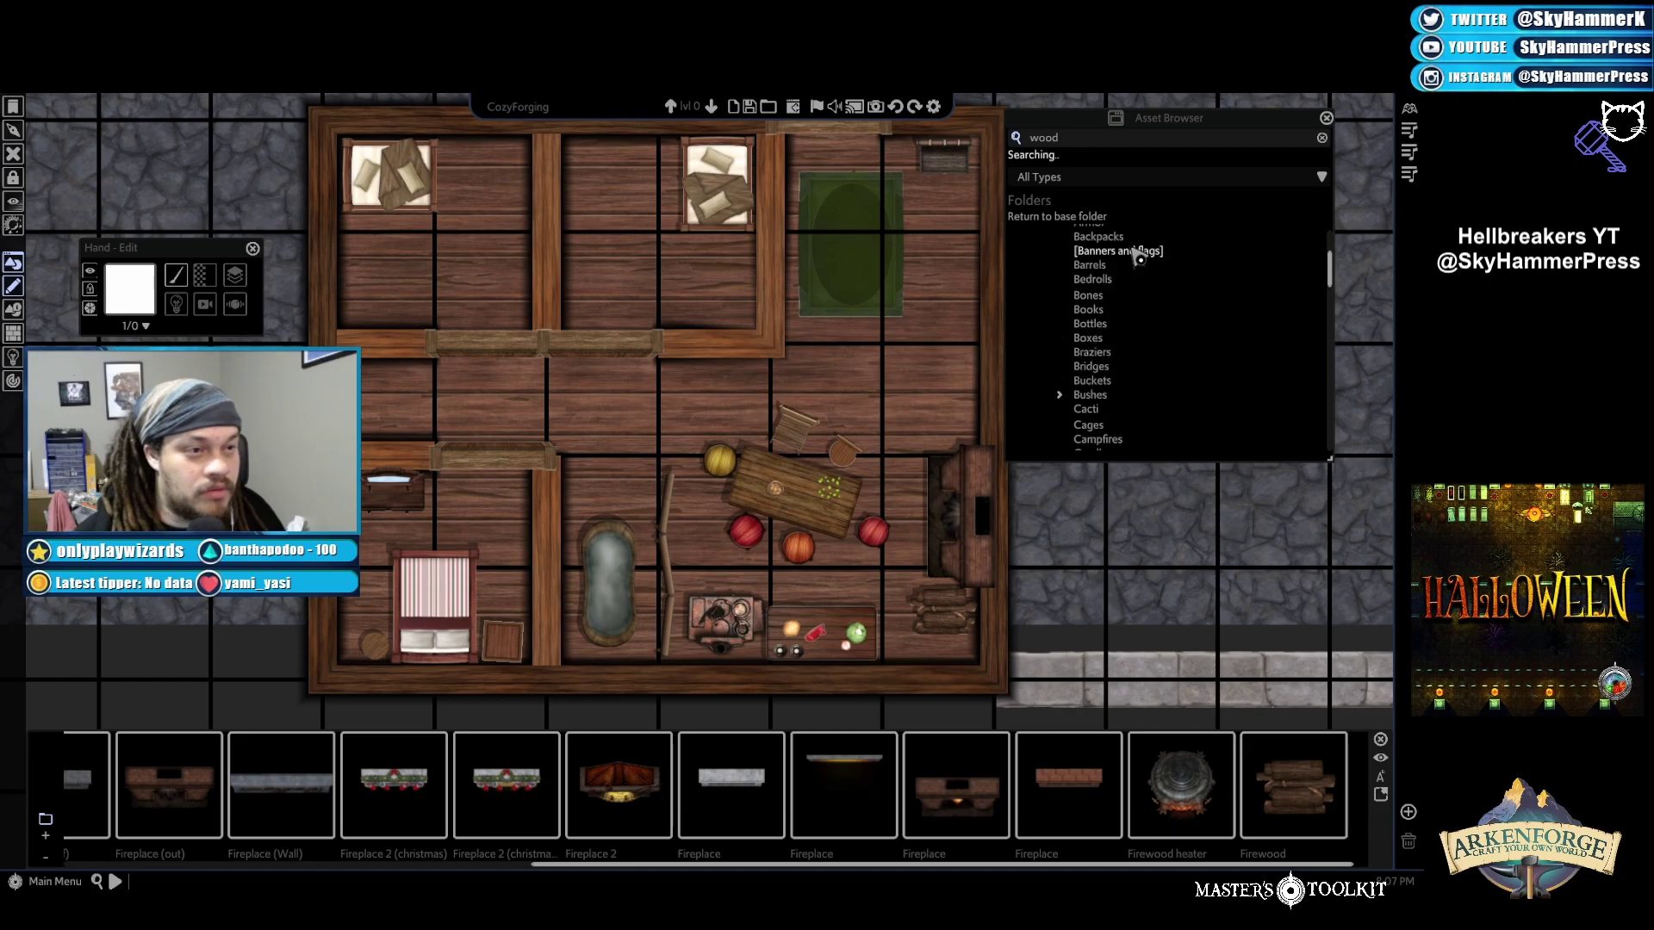
{"action": "left_click", "coordinate": [1137, 251]}
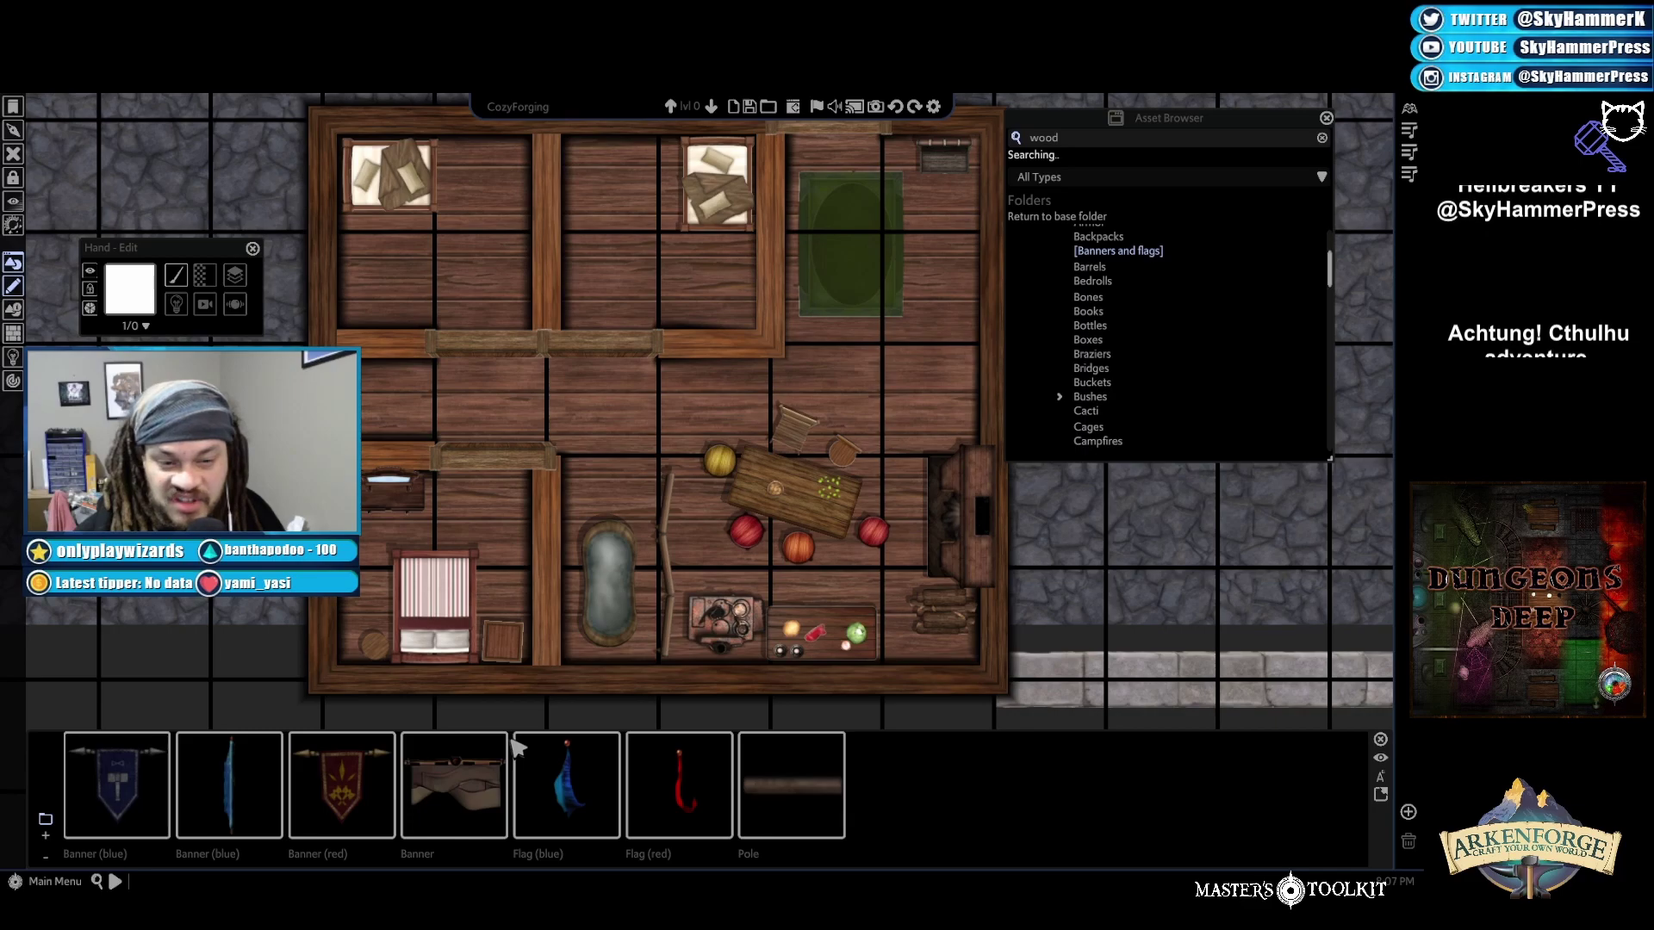
{"action": "left_click", "coordinate": [679, 783]}
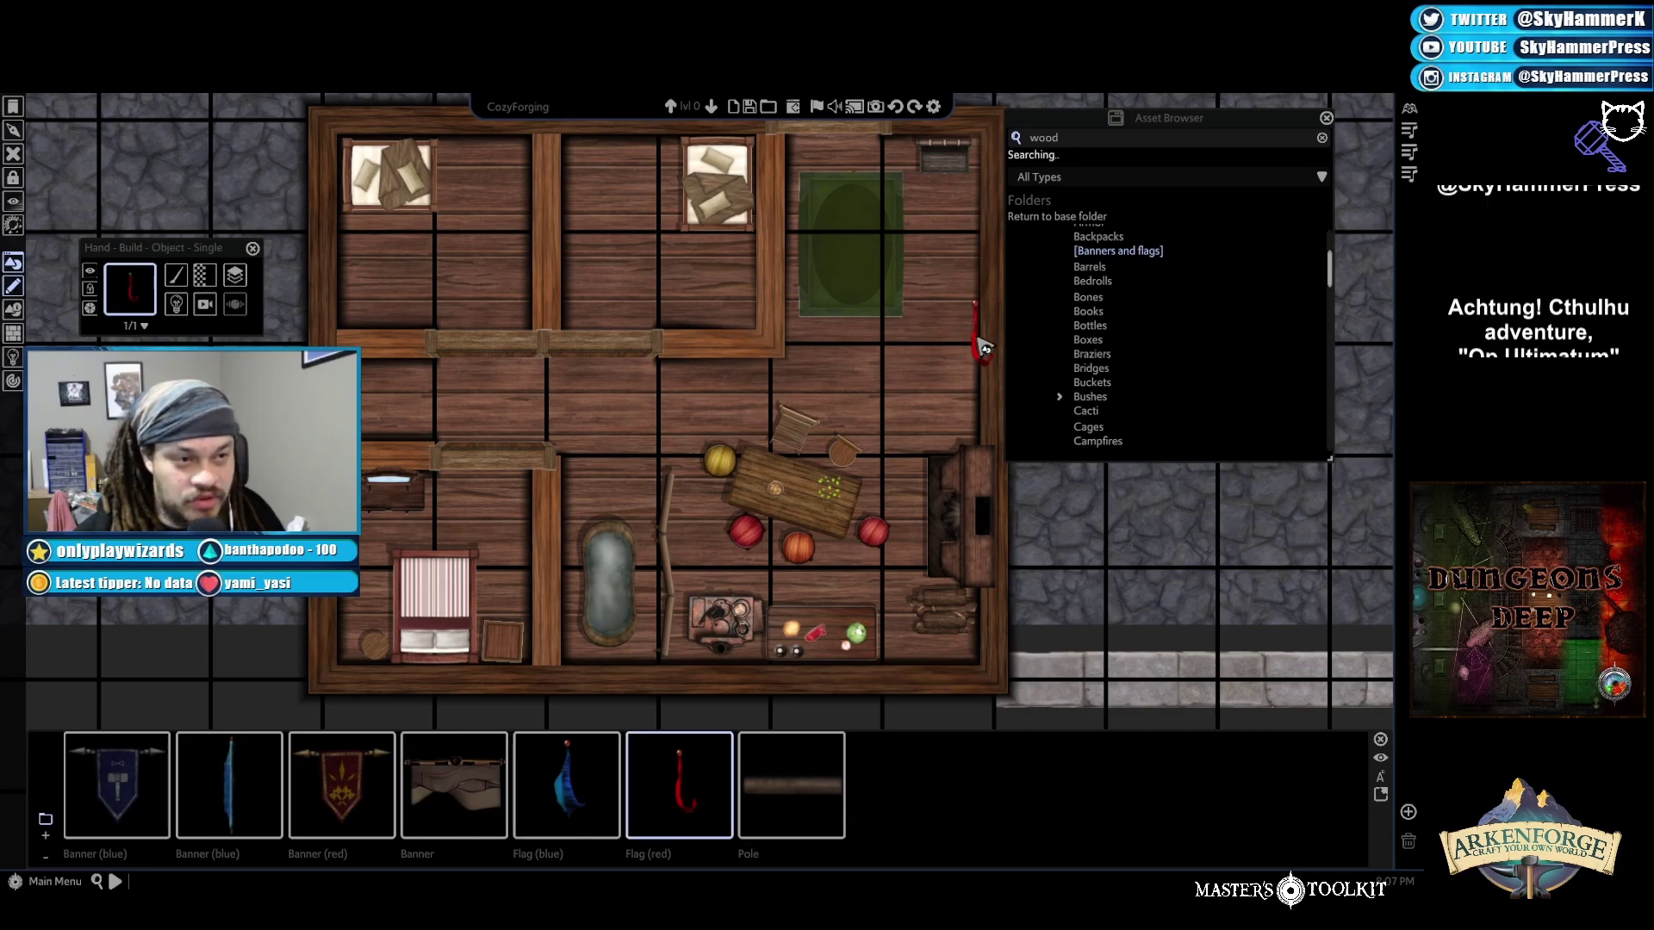
{"action": "scroll", "coordinate": [1173, 435], "scroll_direction": "down", "scroll_amount": 6}
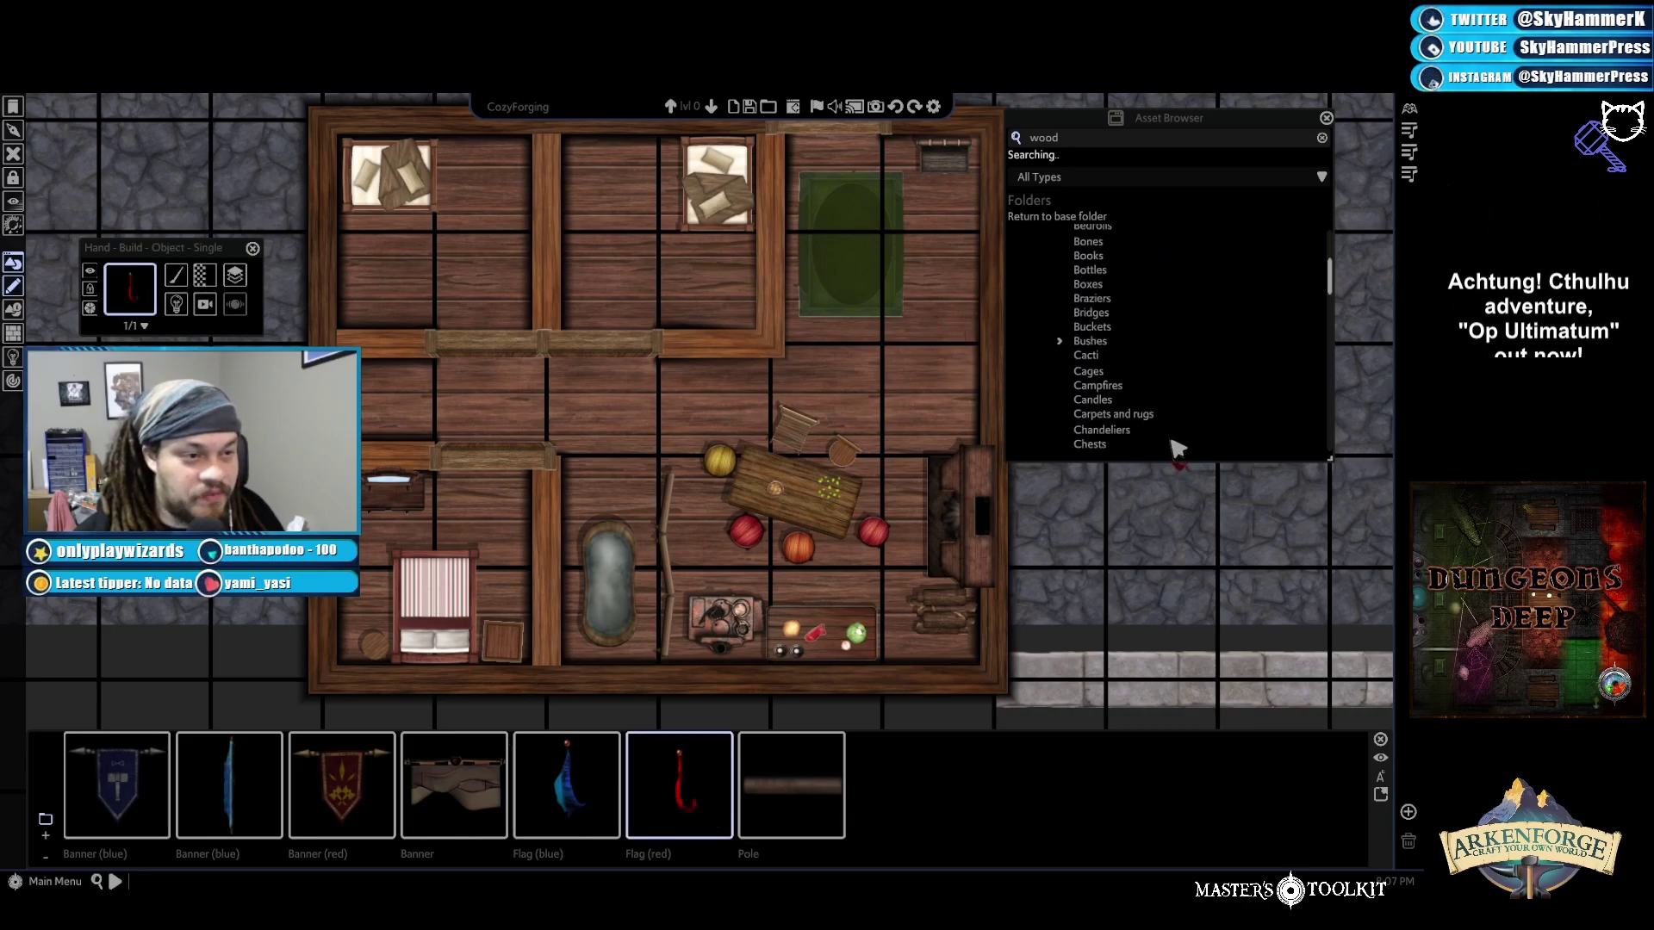
{"action": "key", "text": "Escape"}
Look through the asset folder list for further decorations that suit the house
{"action": "scroll", "coordinate": [1159, 396], "scroll_direction": "down", "scroll_amount": 6}
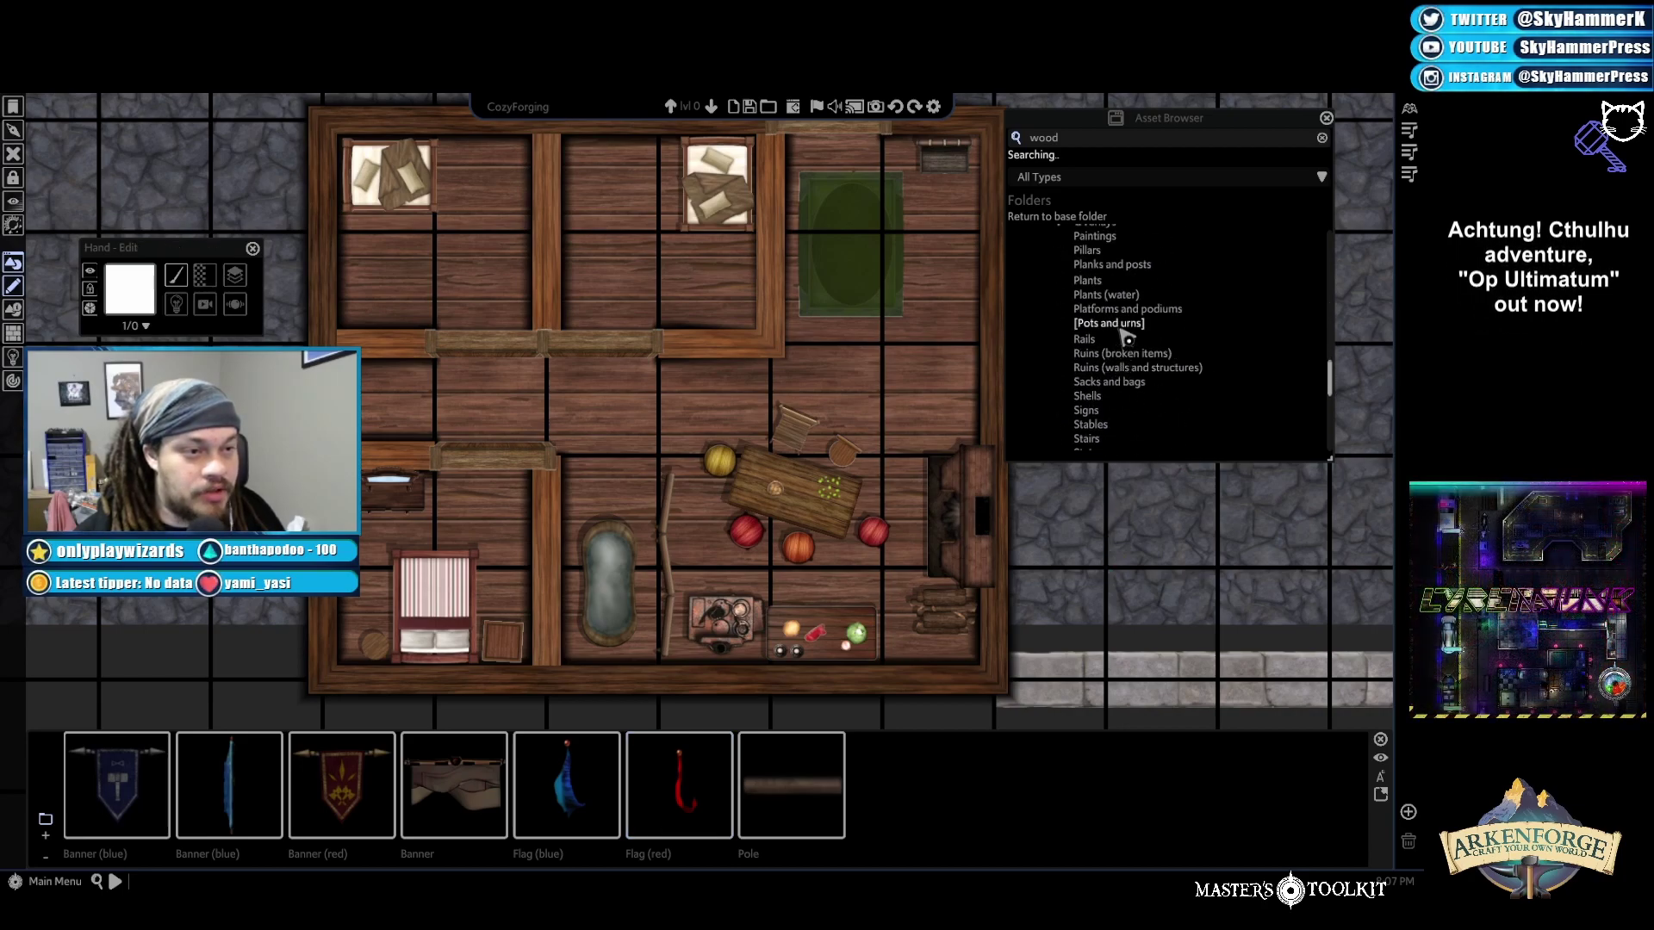
{"action": "scroll", "coordinate": [1141, 366], "scroll_direction": "down", "scroll_amount": 1}
{"action": "scroll", "coordinate": [1147, 381], "scroll_direction": "down", "scroll_amount": 3}
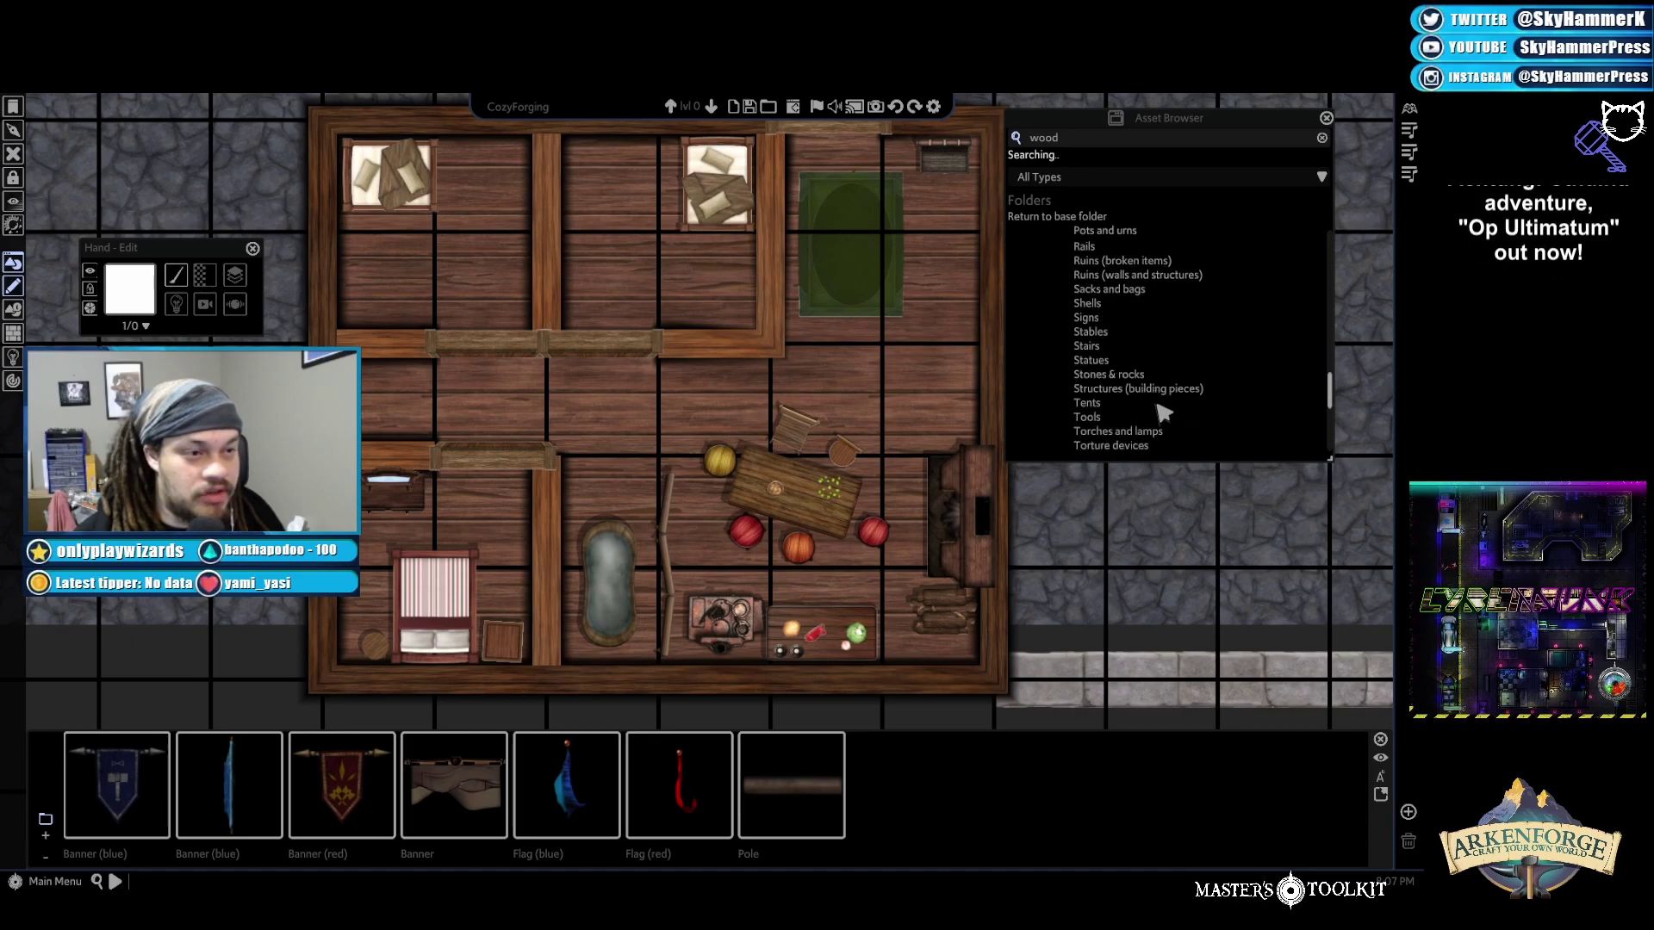
{"action": "scroll", "coordinate": [1165, 419], "scroll_direction": "down", "scroll_amount": 3}
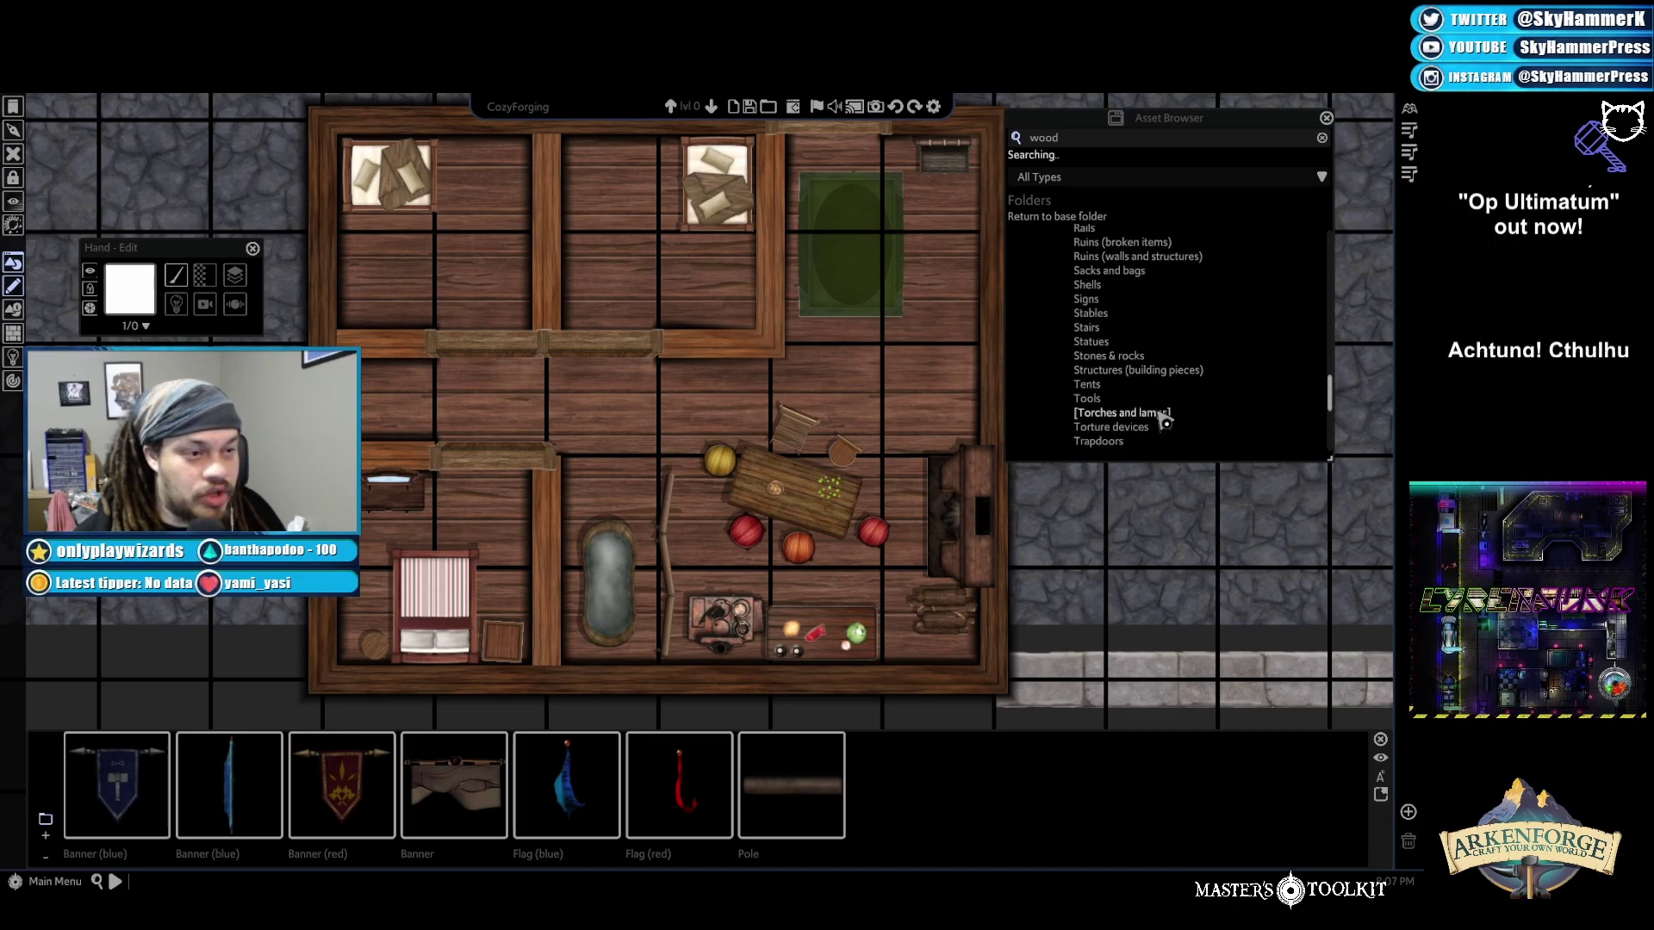
{"action": "scroll", "coordinate": [1163, 420], "scroll_direction": "down", "scroll_amount": 2}
{"action": "scroll", "coordinate": [1162, 422], "scroll_direction": "down", "scroll_amount": 2}
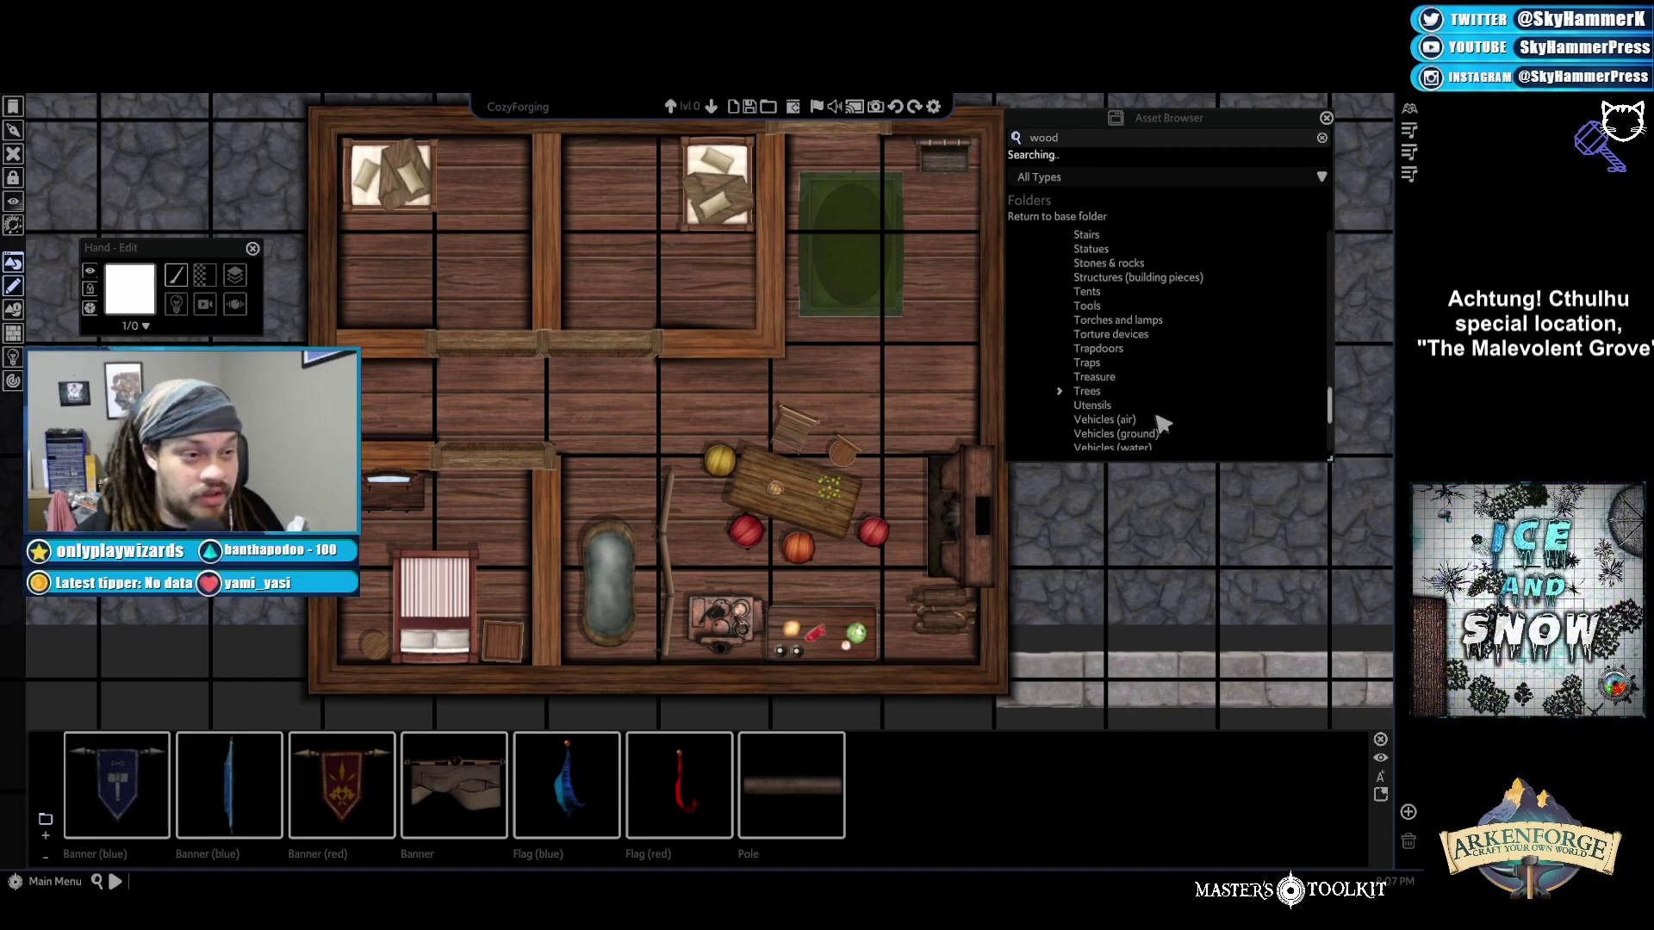
{"action": "scroll", "coordinate": [1145, 394], "scroll_direction": "down", "scroll_amount": 4}
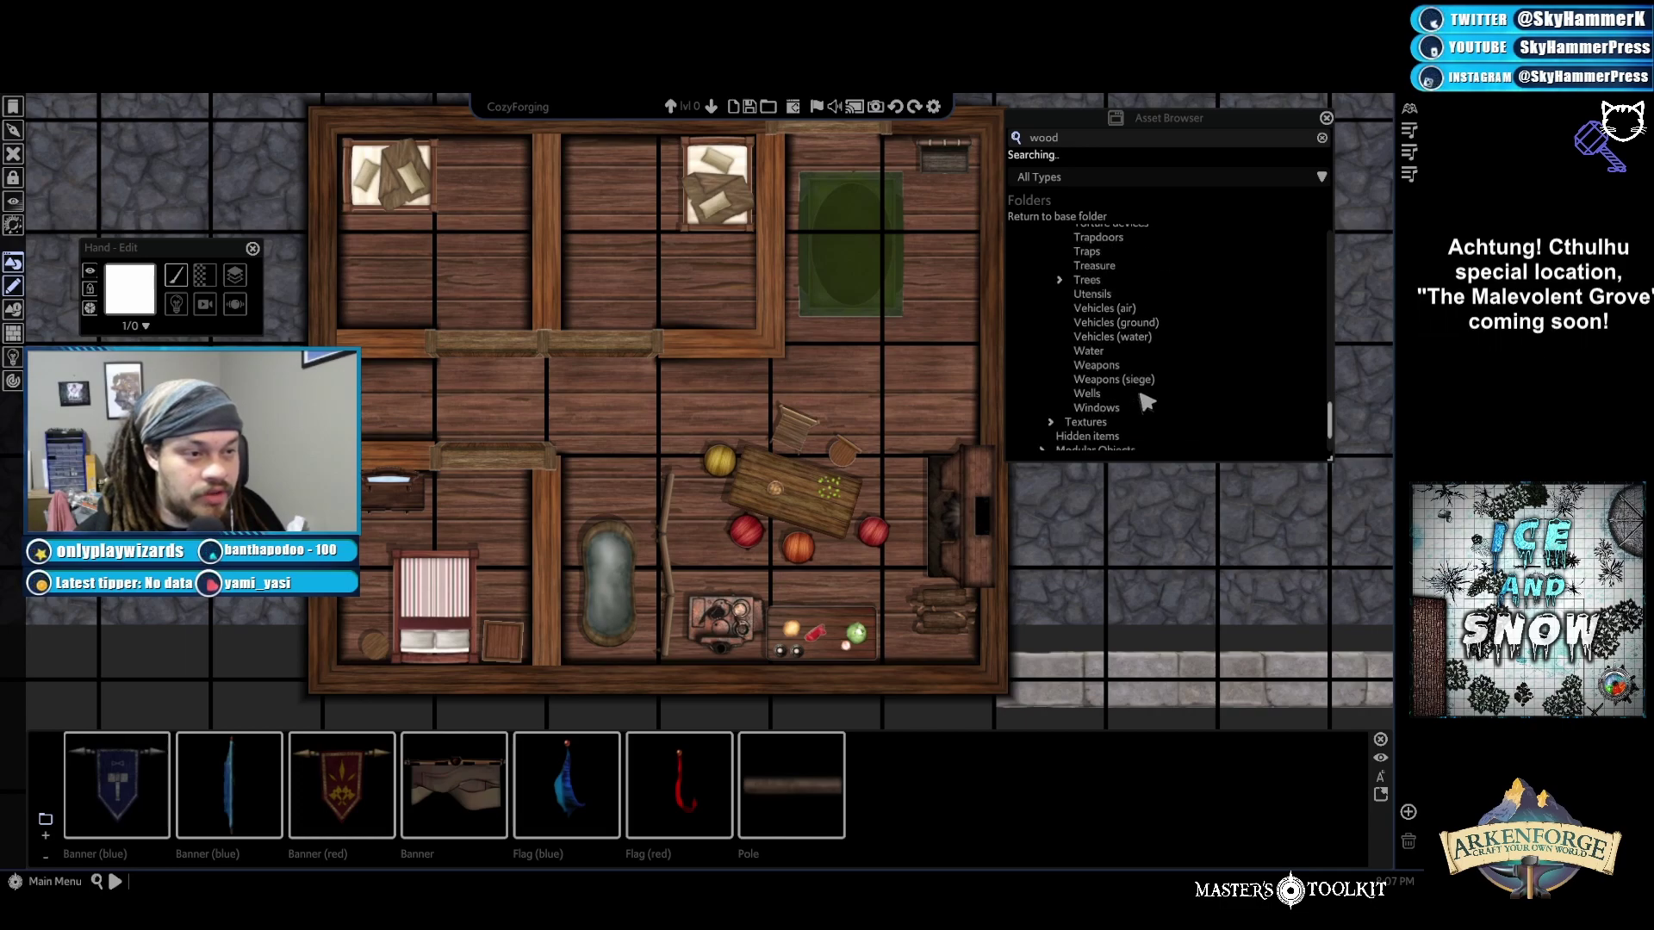
{"action": "scroll", "coordinate": [1154, 405], "scroll_direction": "up", "scroll_amount": 10}
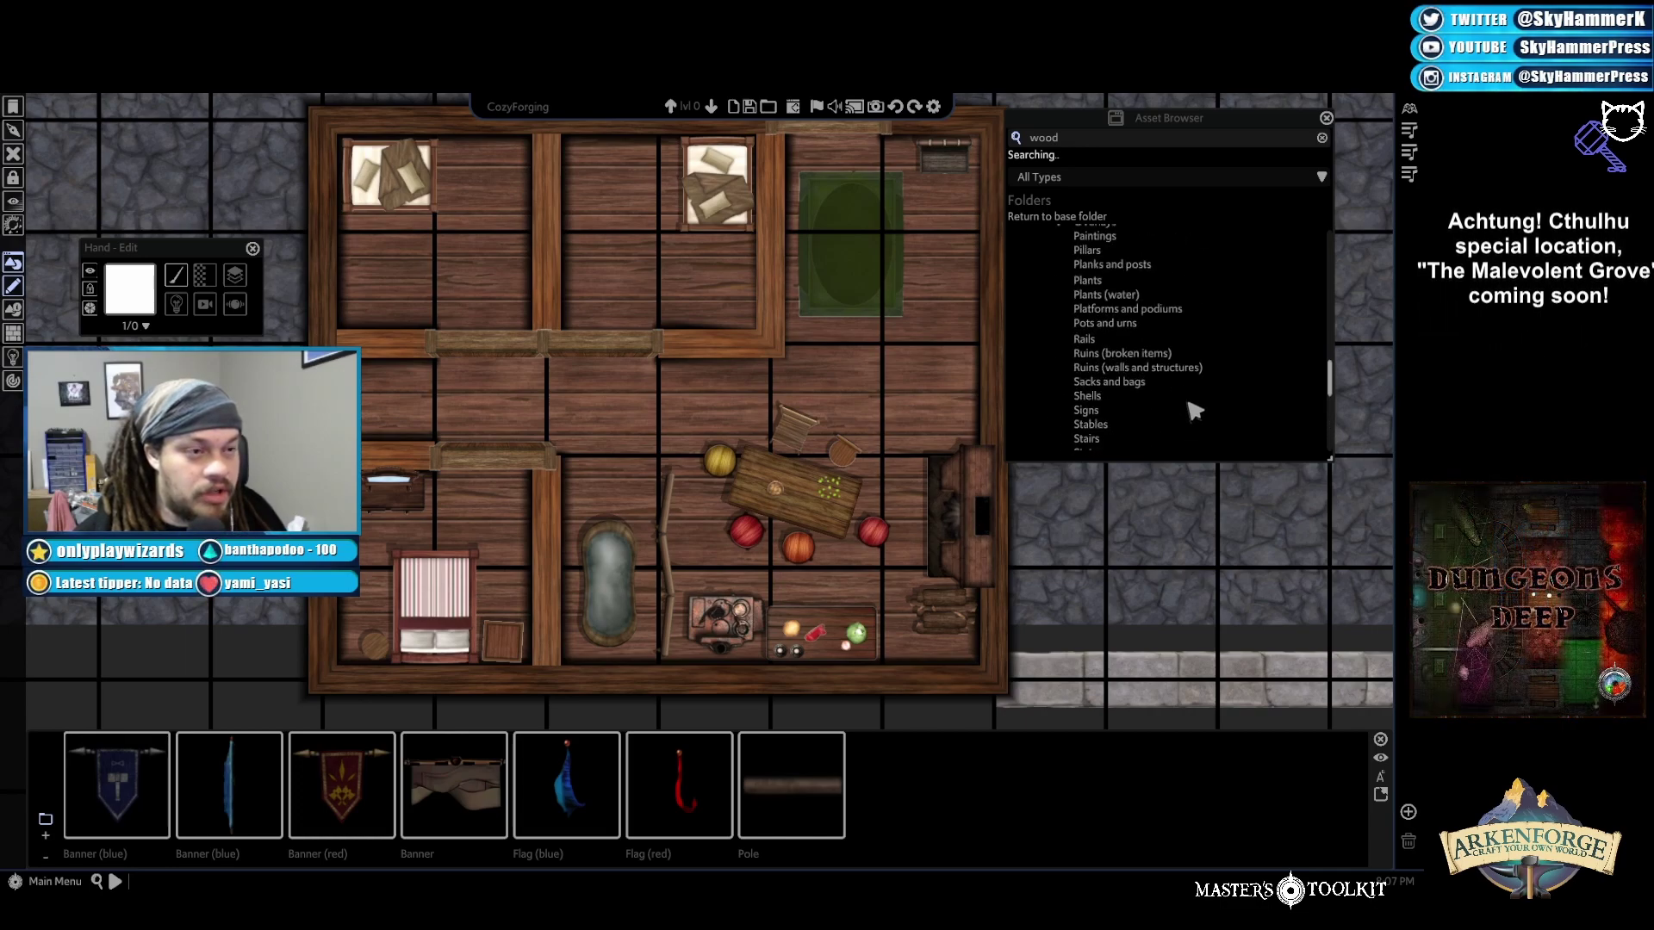
{"action": "scroll", "coordinate": [1184, 415], "scroll_direction": "up", "scroll_amount": 3}
{"action": "scroll", "coordinate": [1186, 410], "scroll_direction": "down", "scroll_amount": 2}
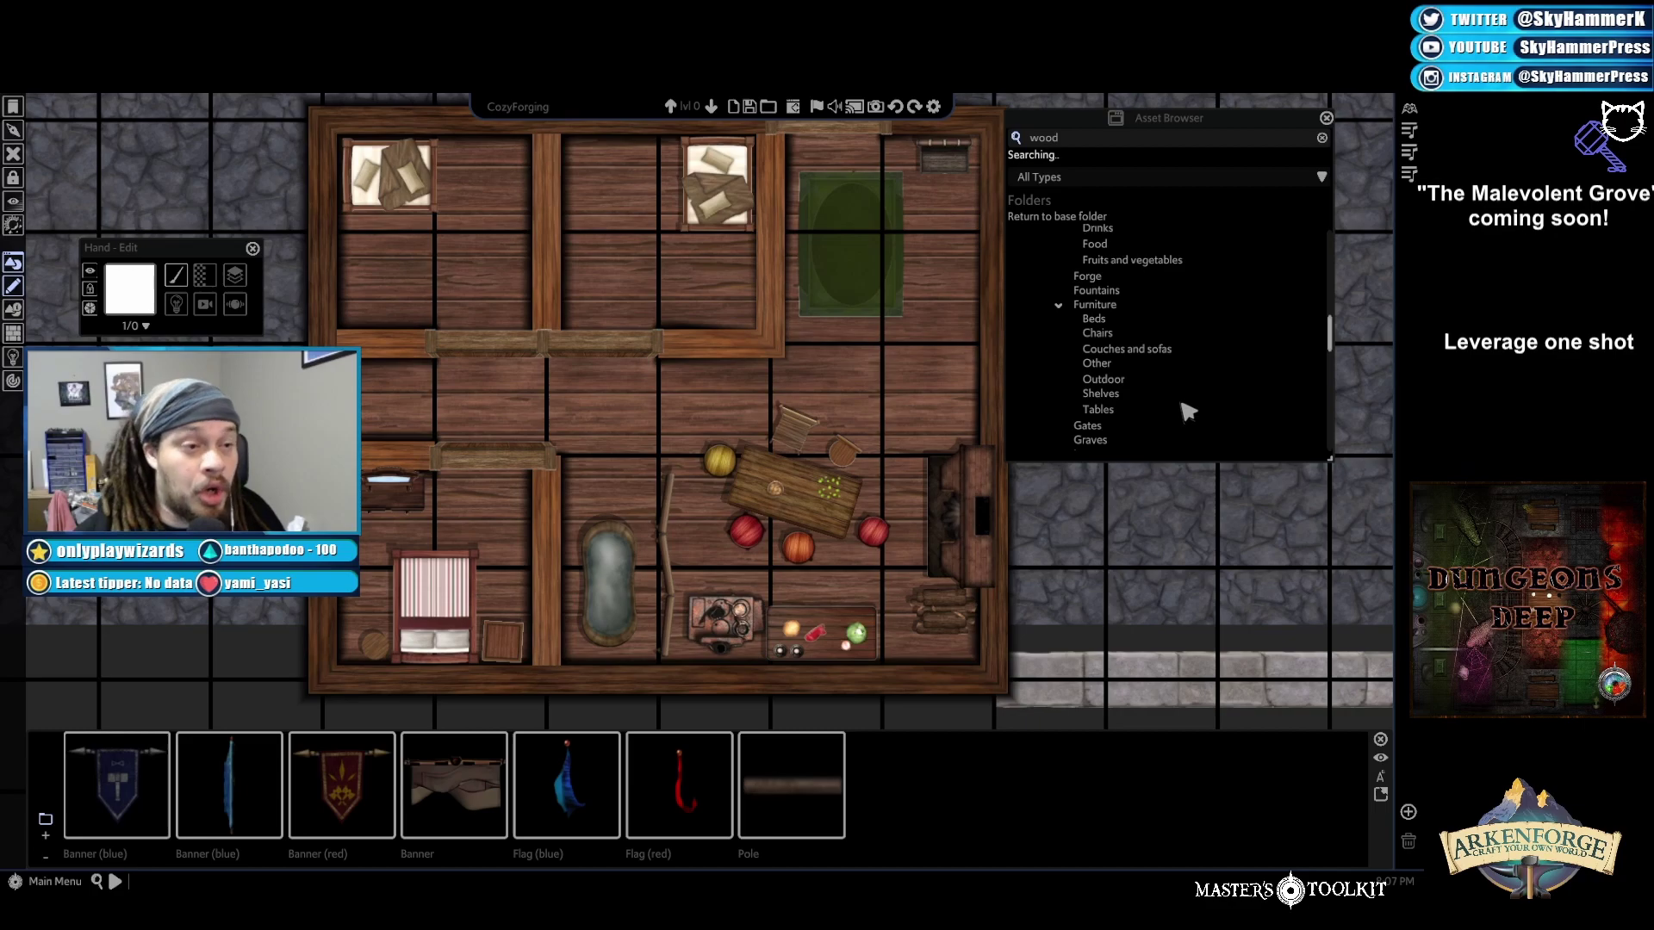
{"action": "scroll", "coordinate": [1187, 412], "scroll_direction": "down", "scroll_amount": 8}
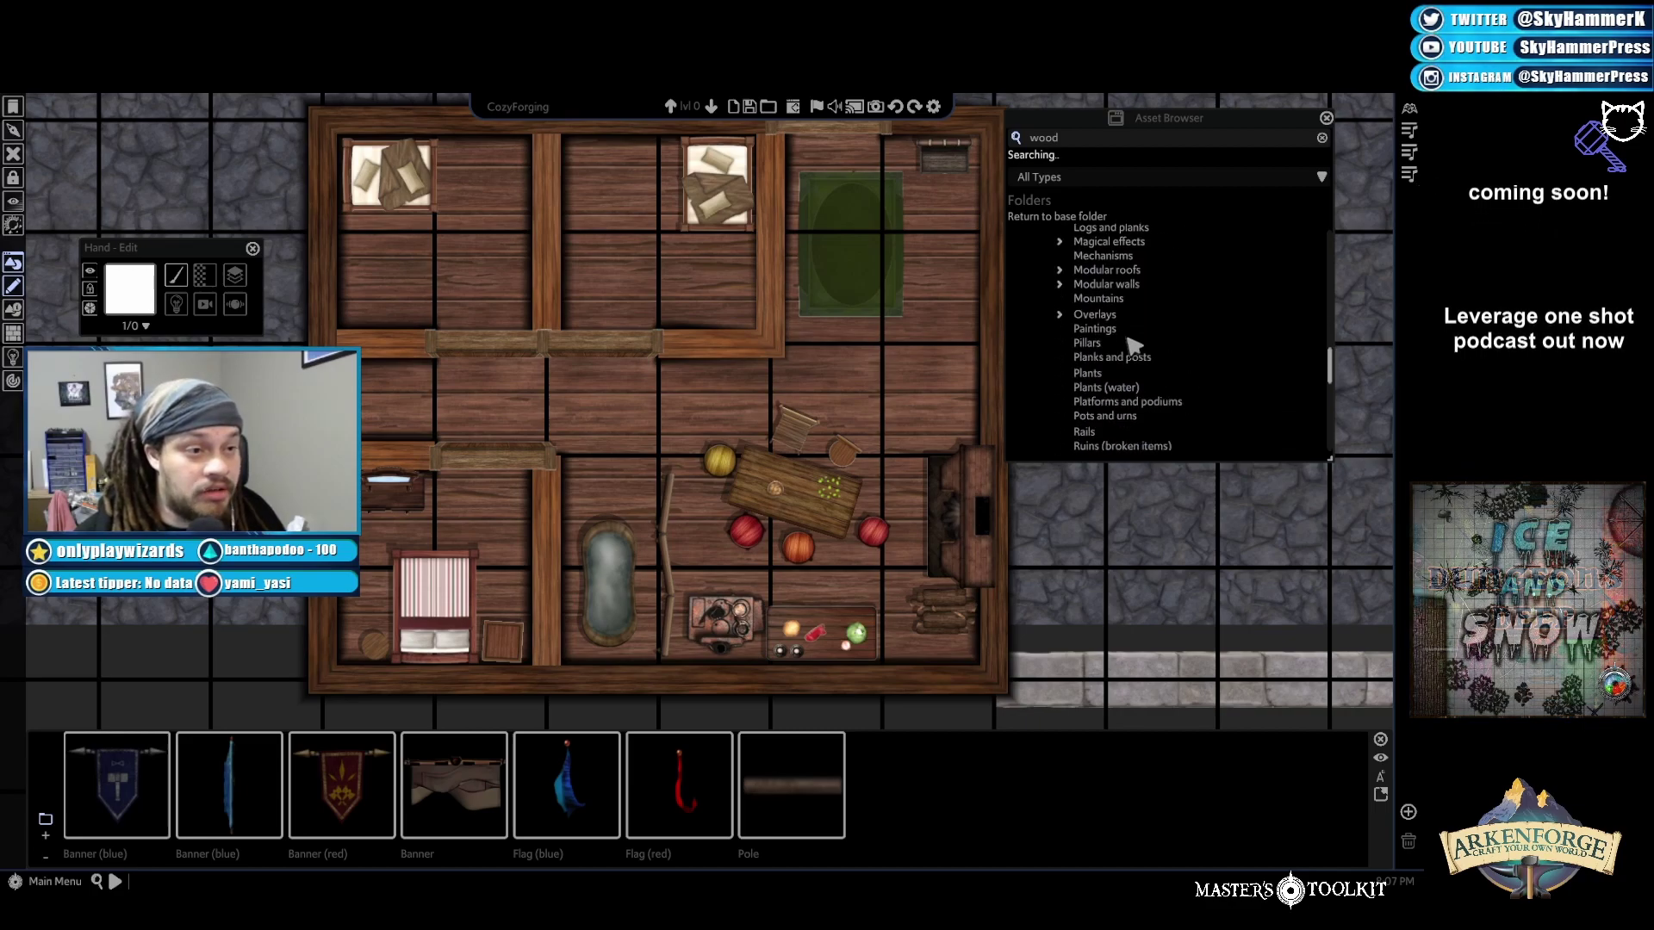
Place Framed picture 9 from the Paintings folder on the east wall just north of the fireplace, rotated a quarter turn clockwise
{"action": "left_click", "coordinate": [1120, 331]}
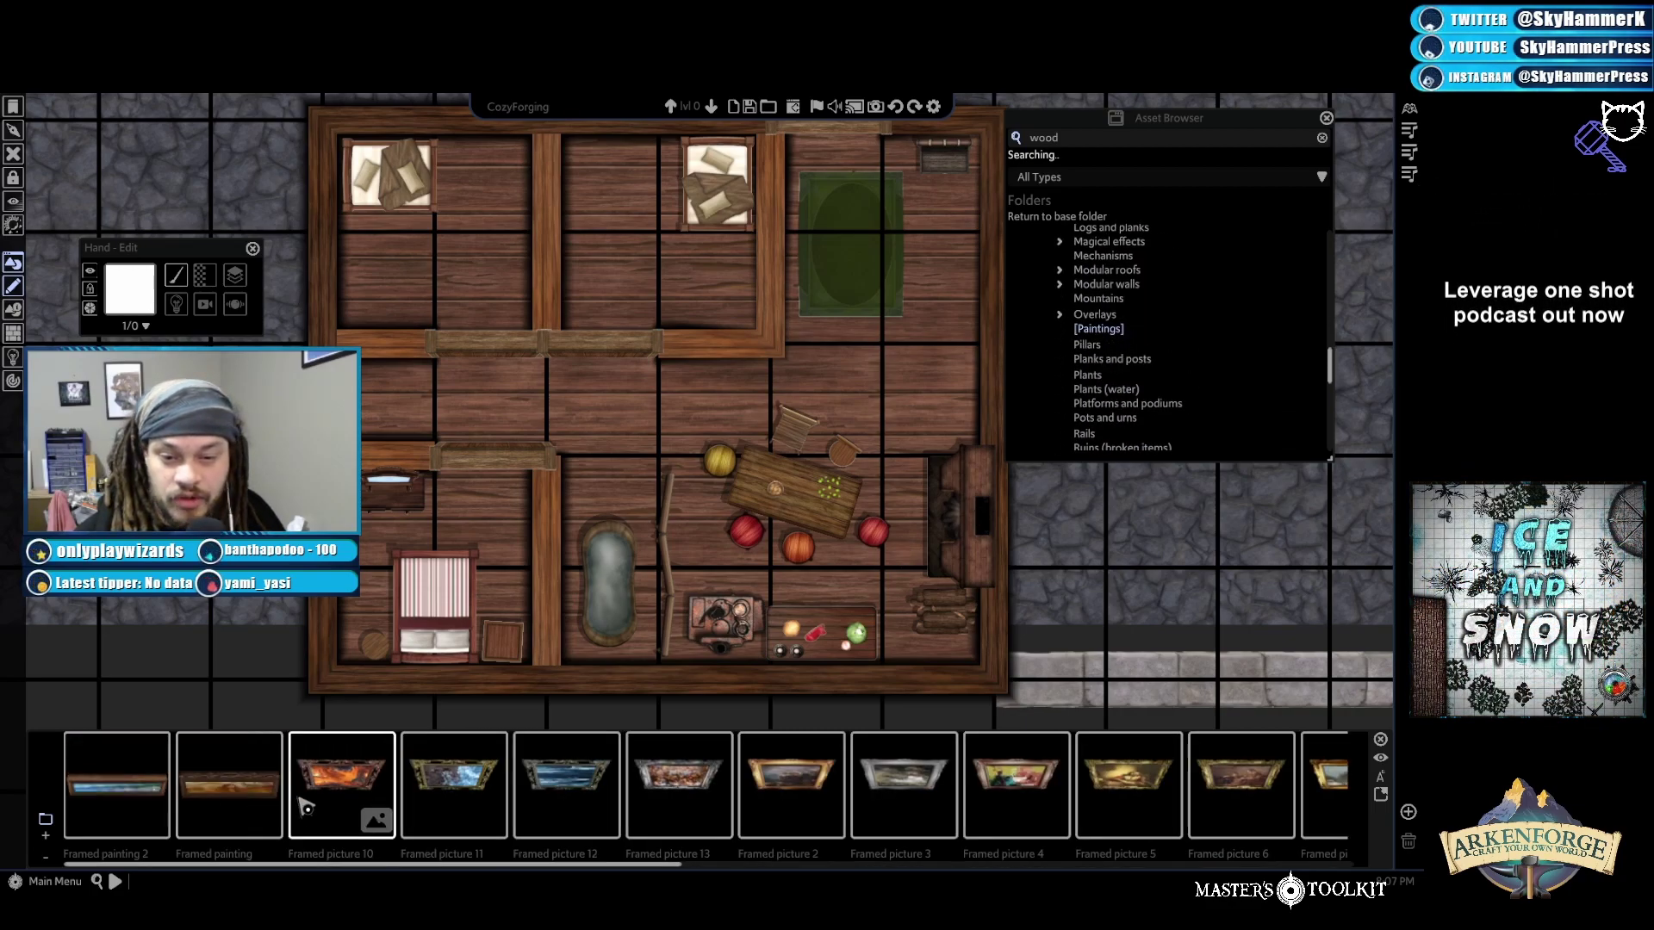
{"action": "scroll", "coordinate": [330, 814], "scroll_direction": "down", "scroll_amount": 6}
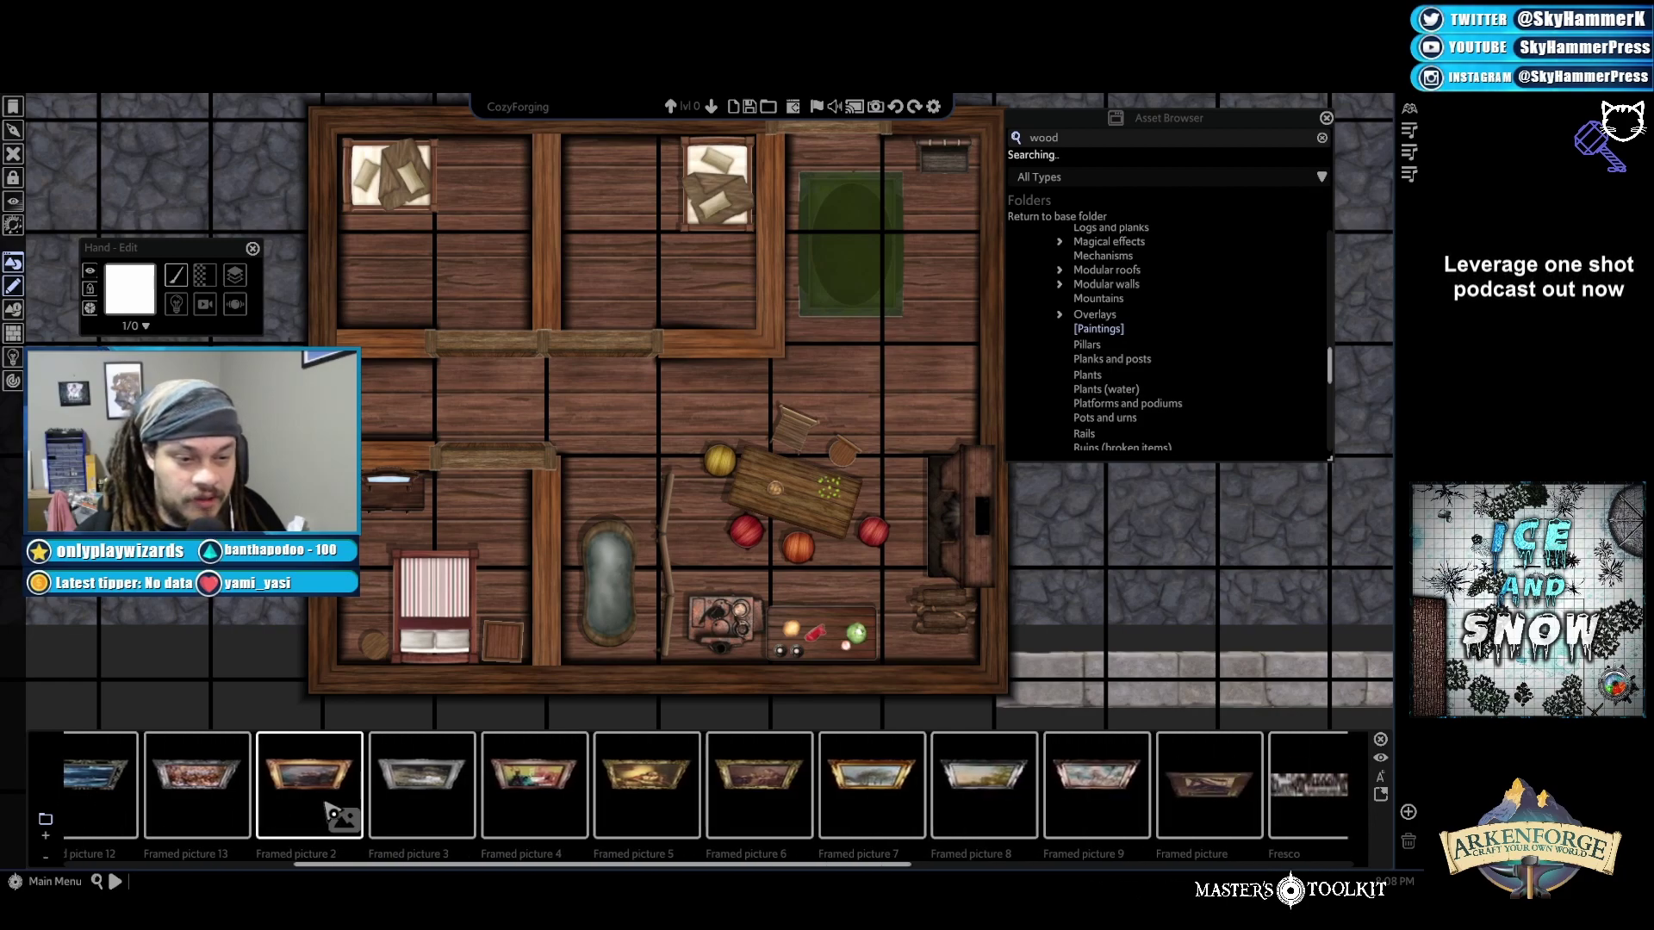
{"action": "scroll", "coordinate": [330, 814], "scroll_direction": "down", "scroll_amount": 3}
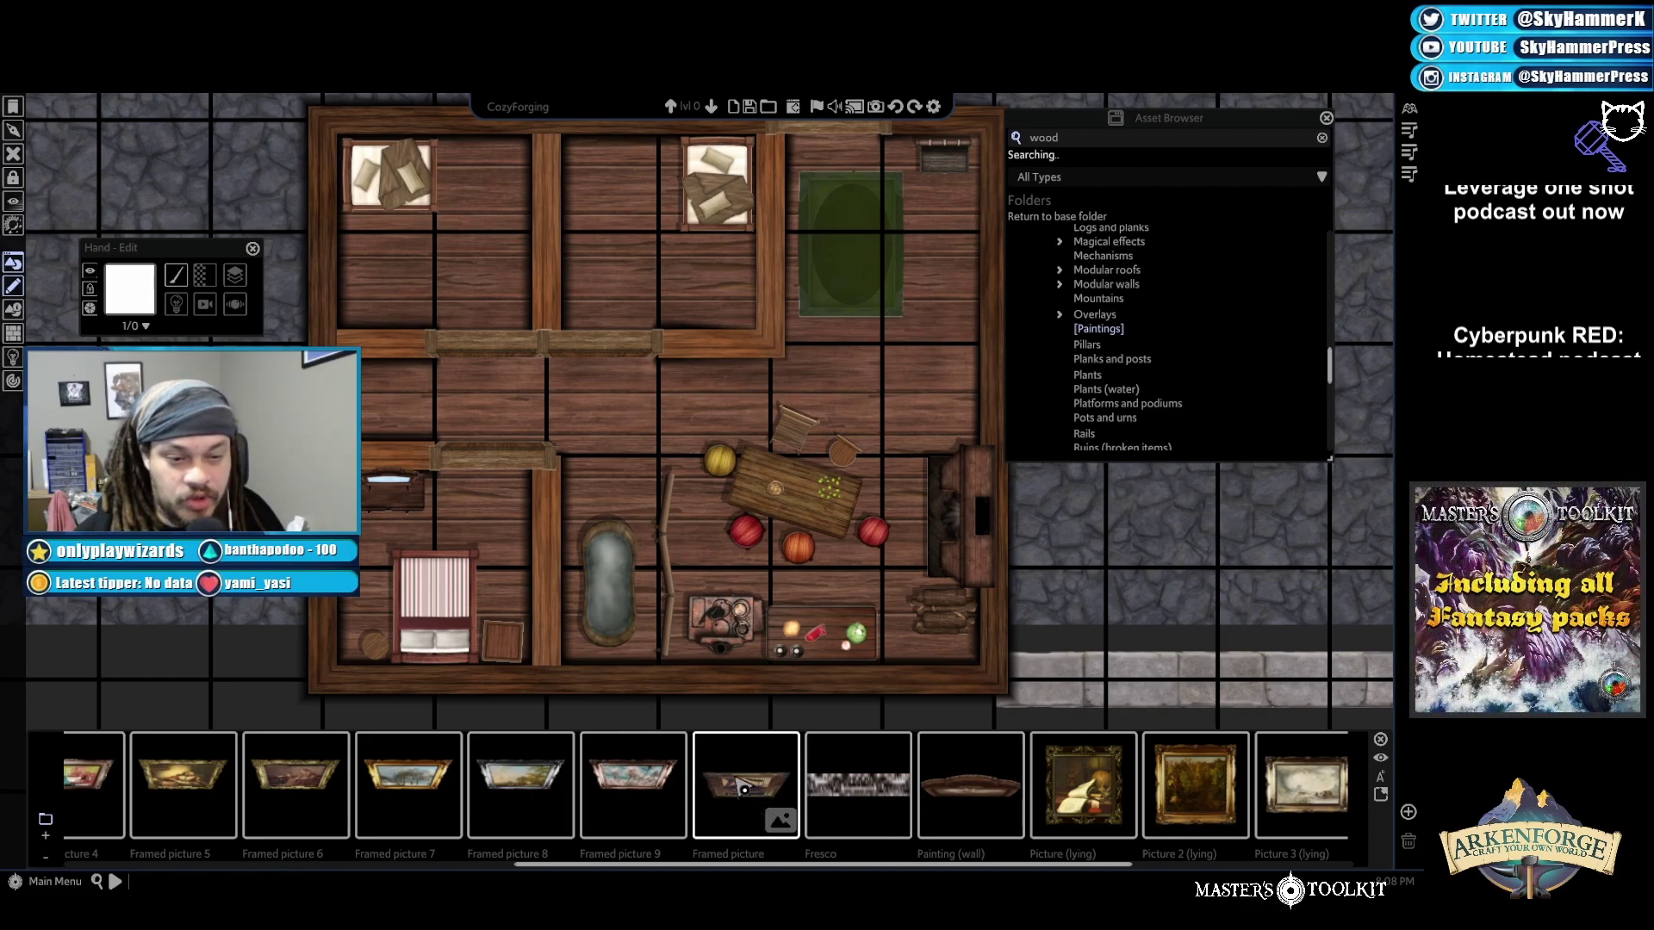
{"action": "left_click", "coordinate": [633, 784]}
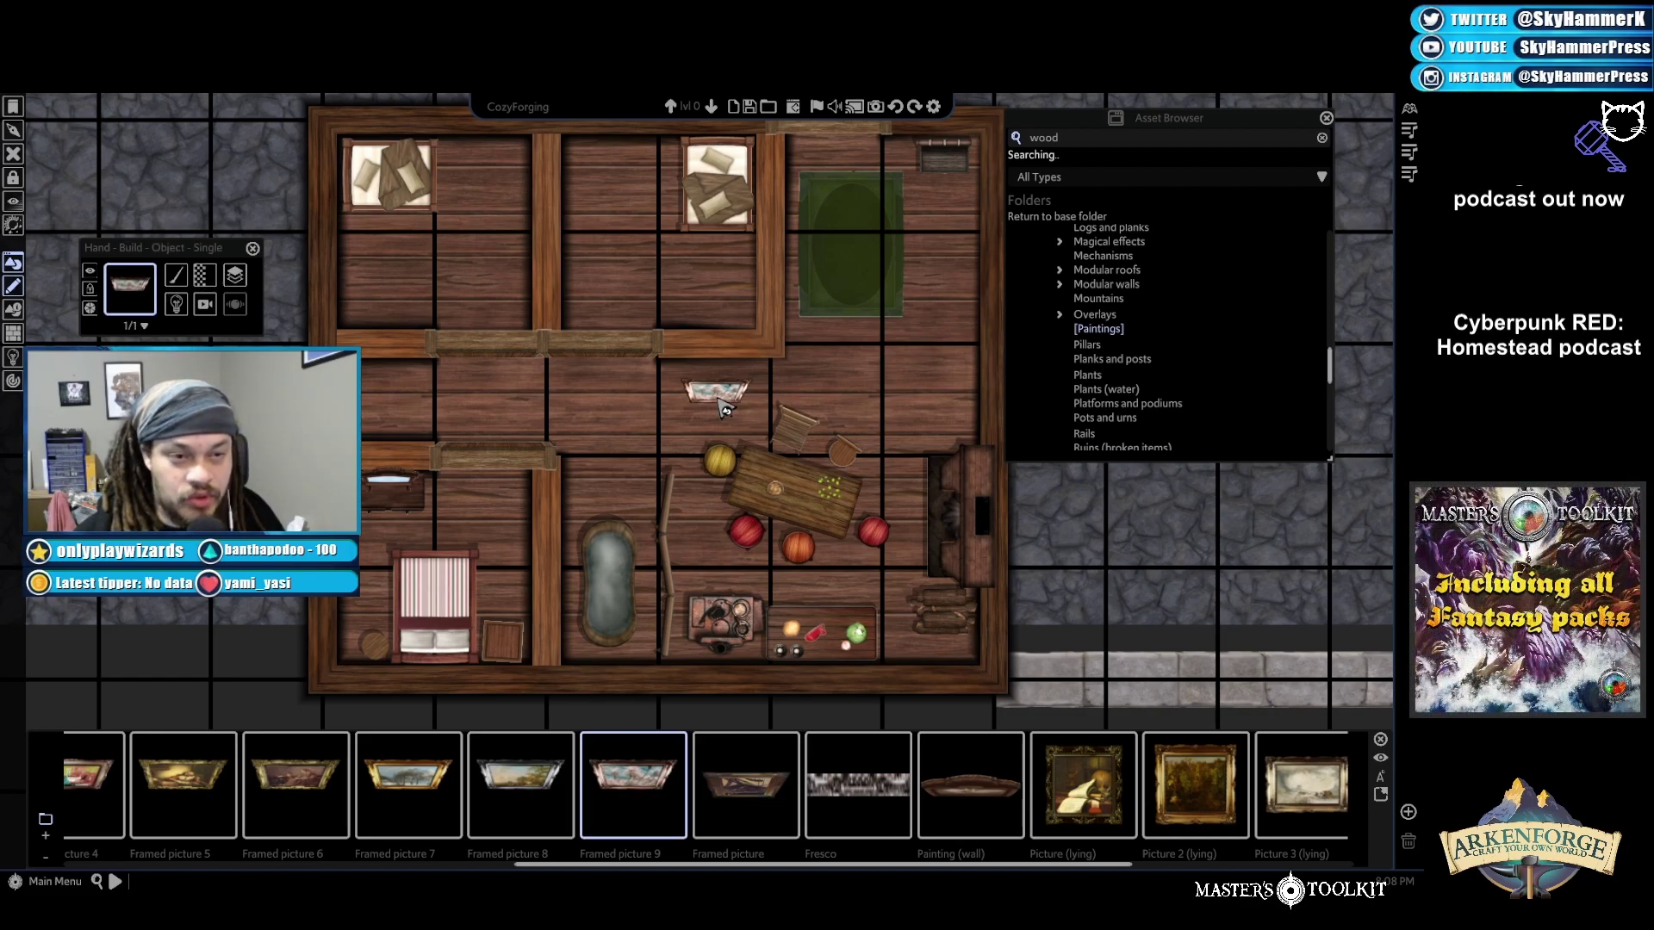
{"action": "left_click", "coordinate": [979, 375]}
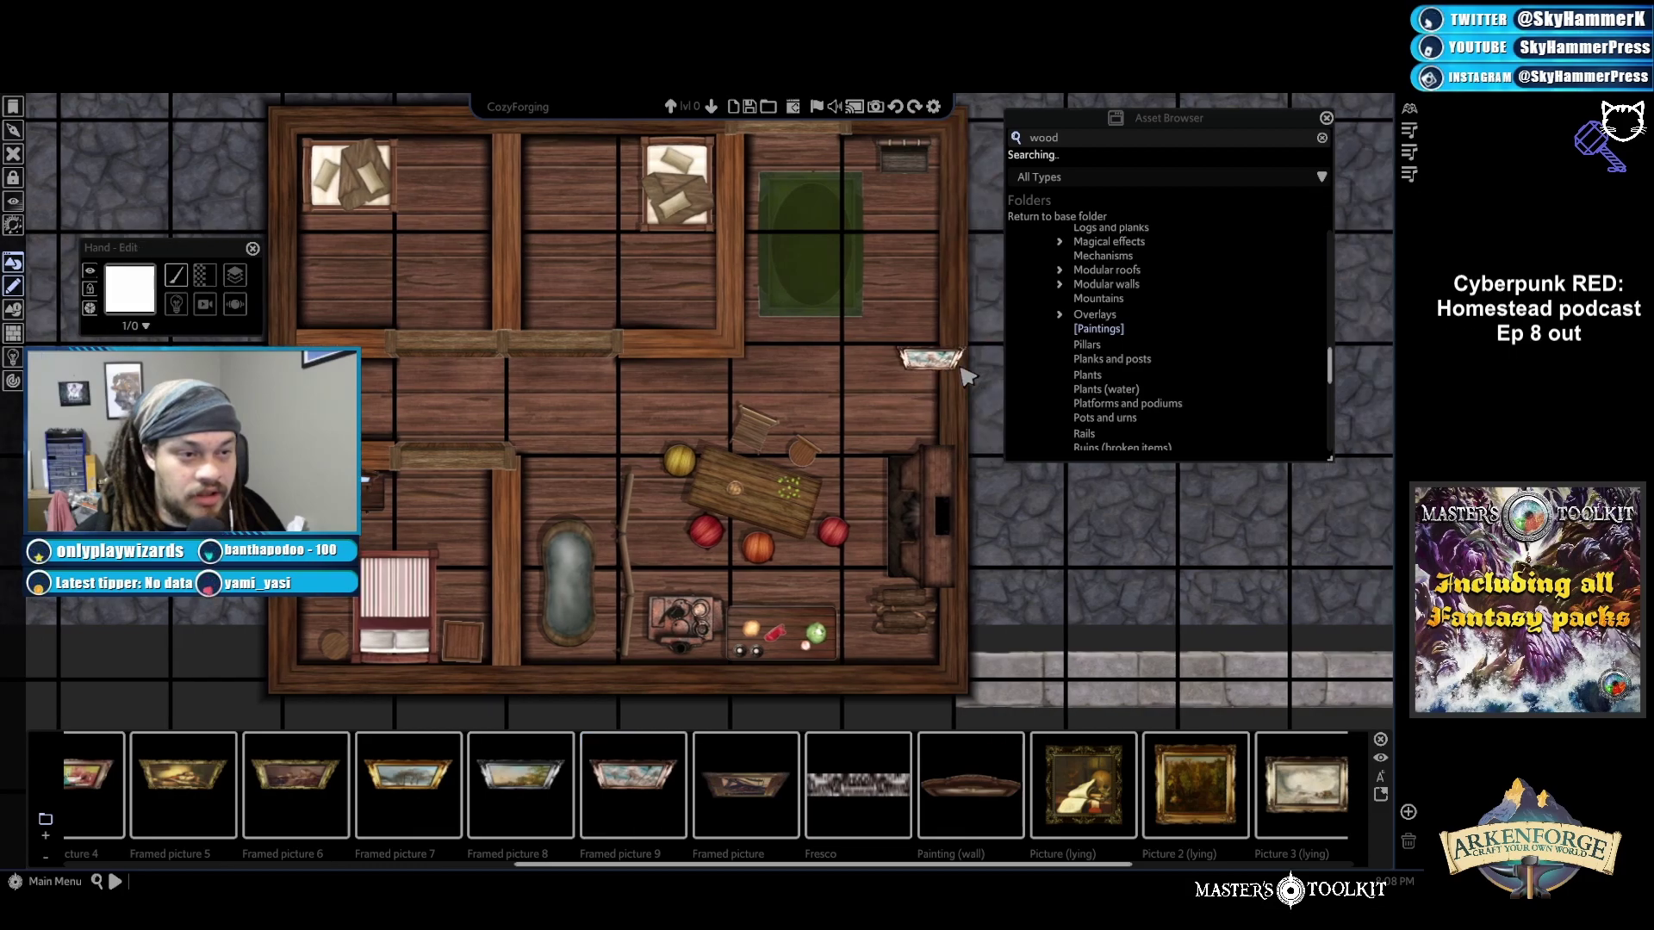
{"action": "left_click_drag", "start_coordinate": [980, 375], "coordinate": [872, 344]}
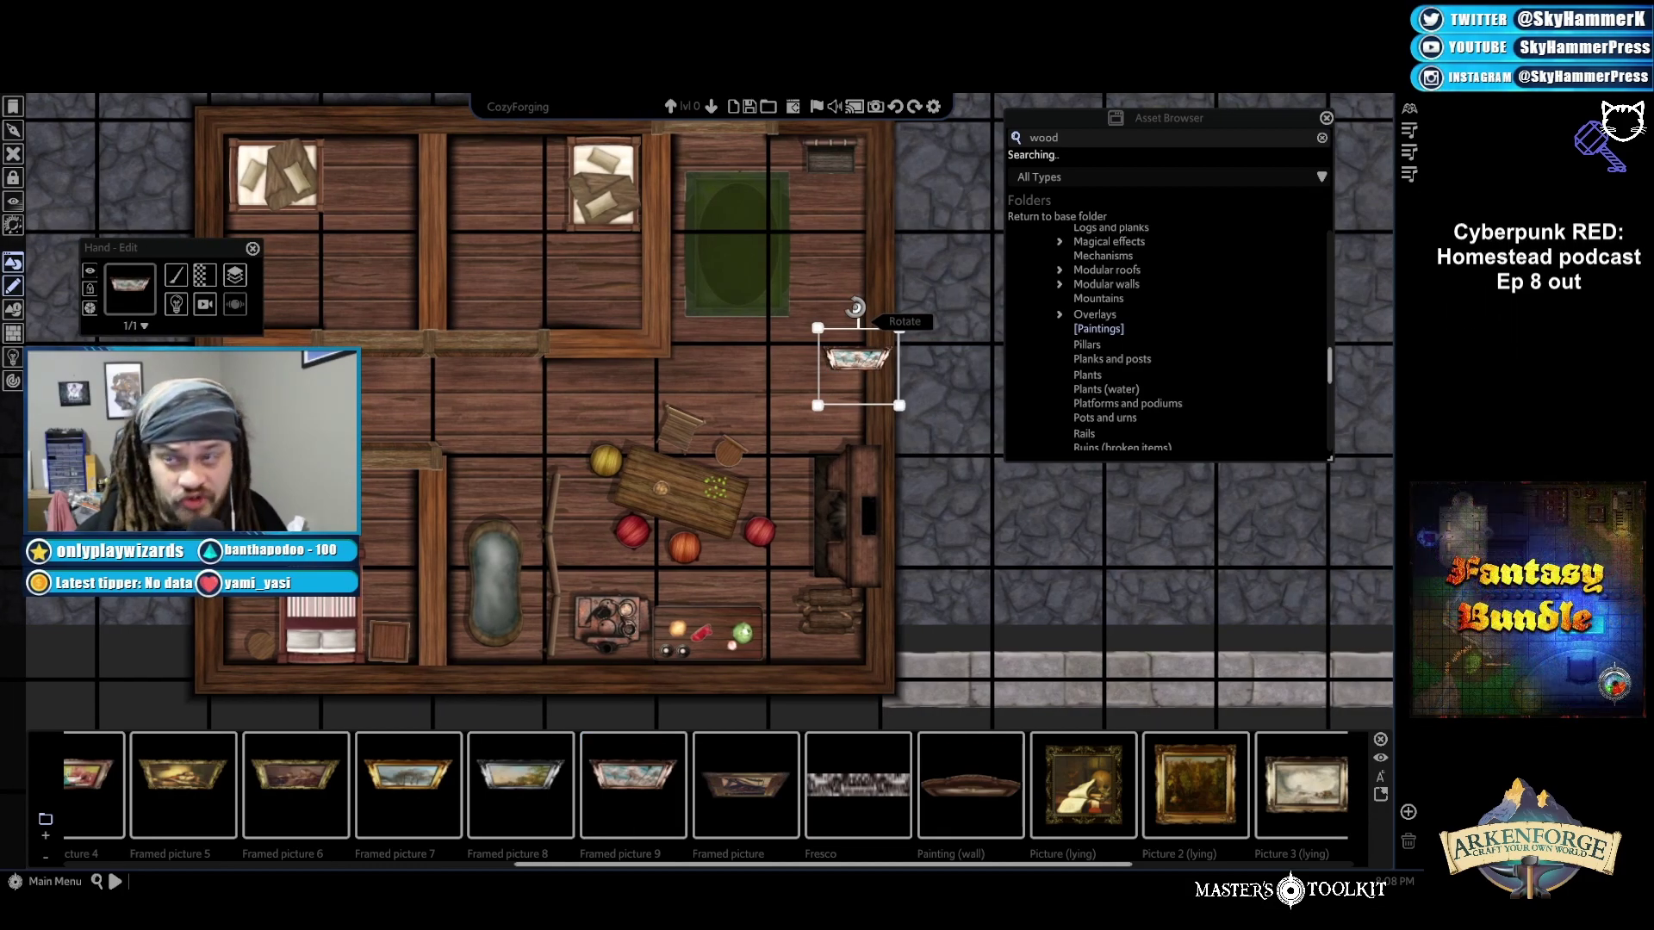
{"action": "left_click_drag", "start_coordinate": [856, 307], "coordinate": [869, 388]}
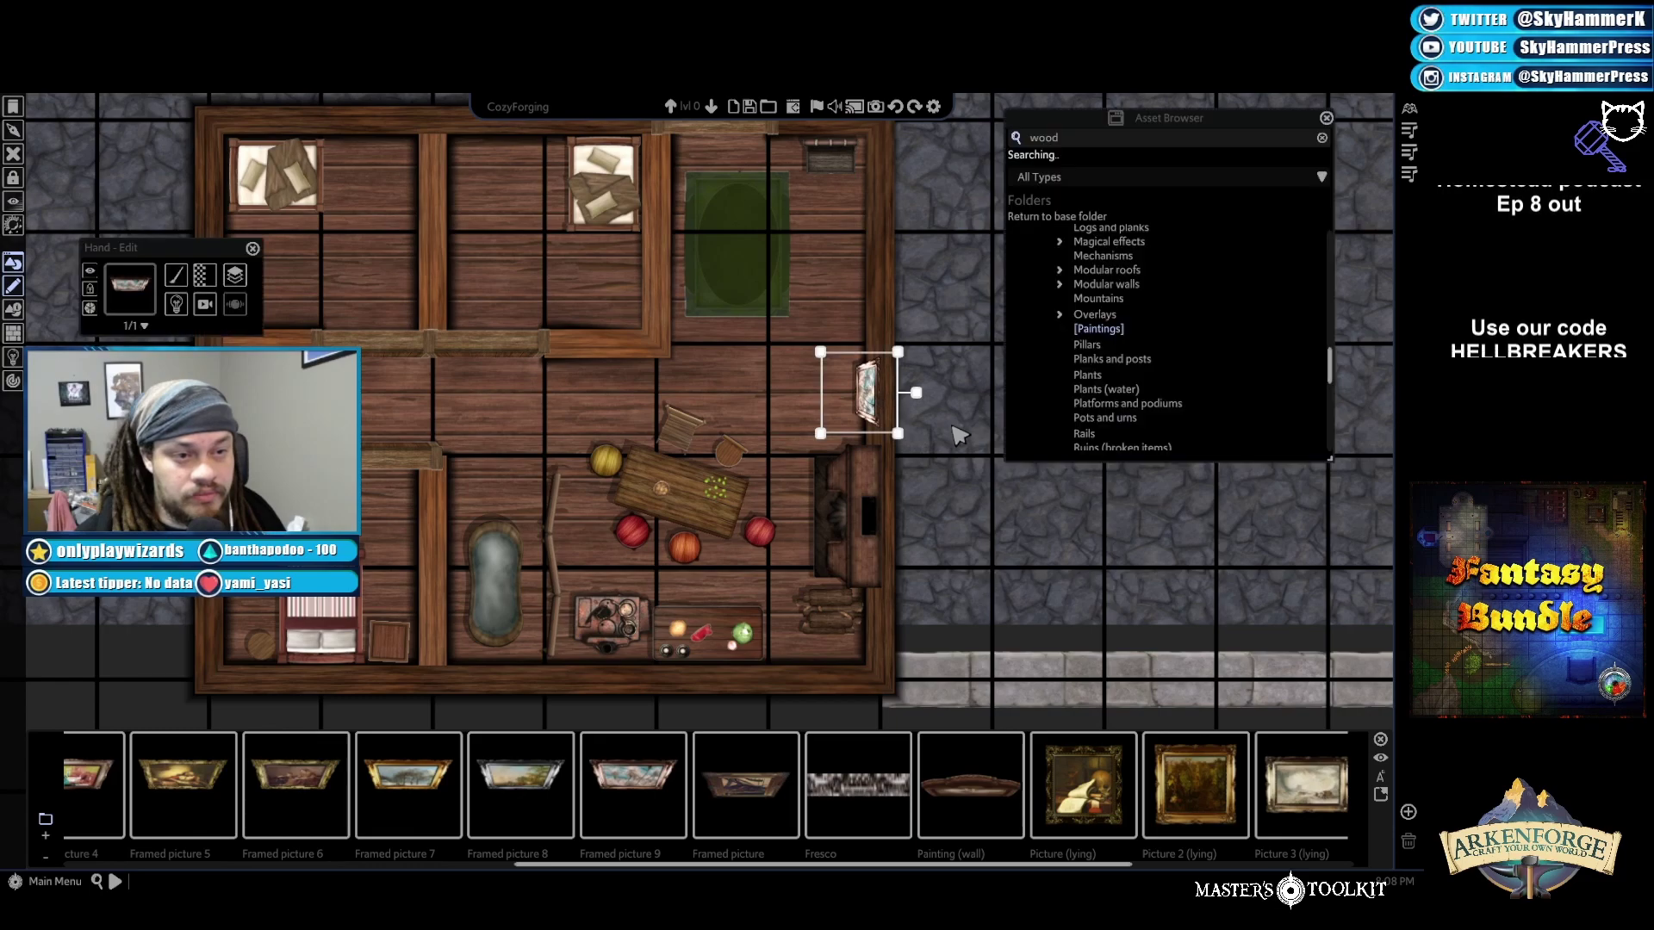
{"action": "left_click", "coordinate": [971, 482]}
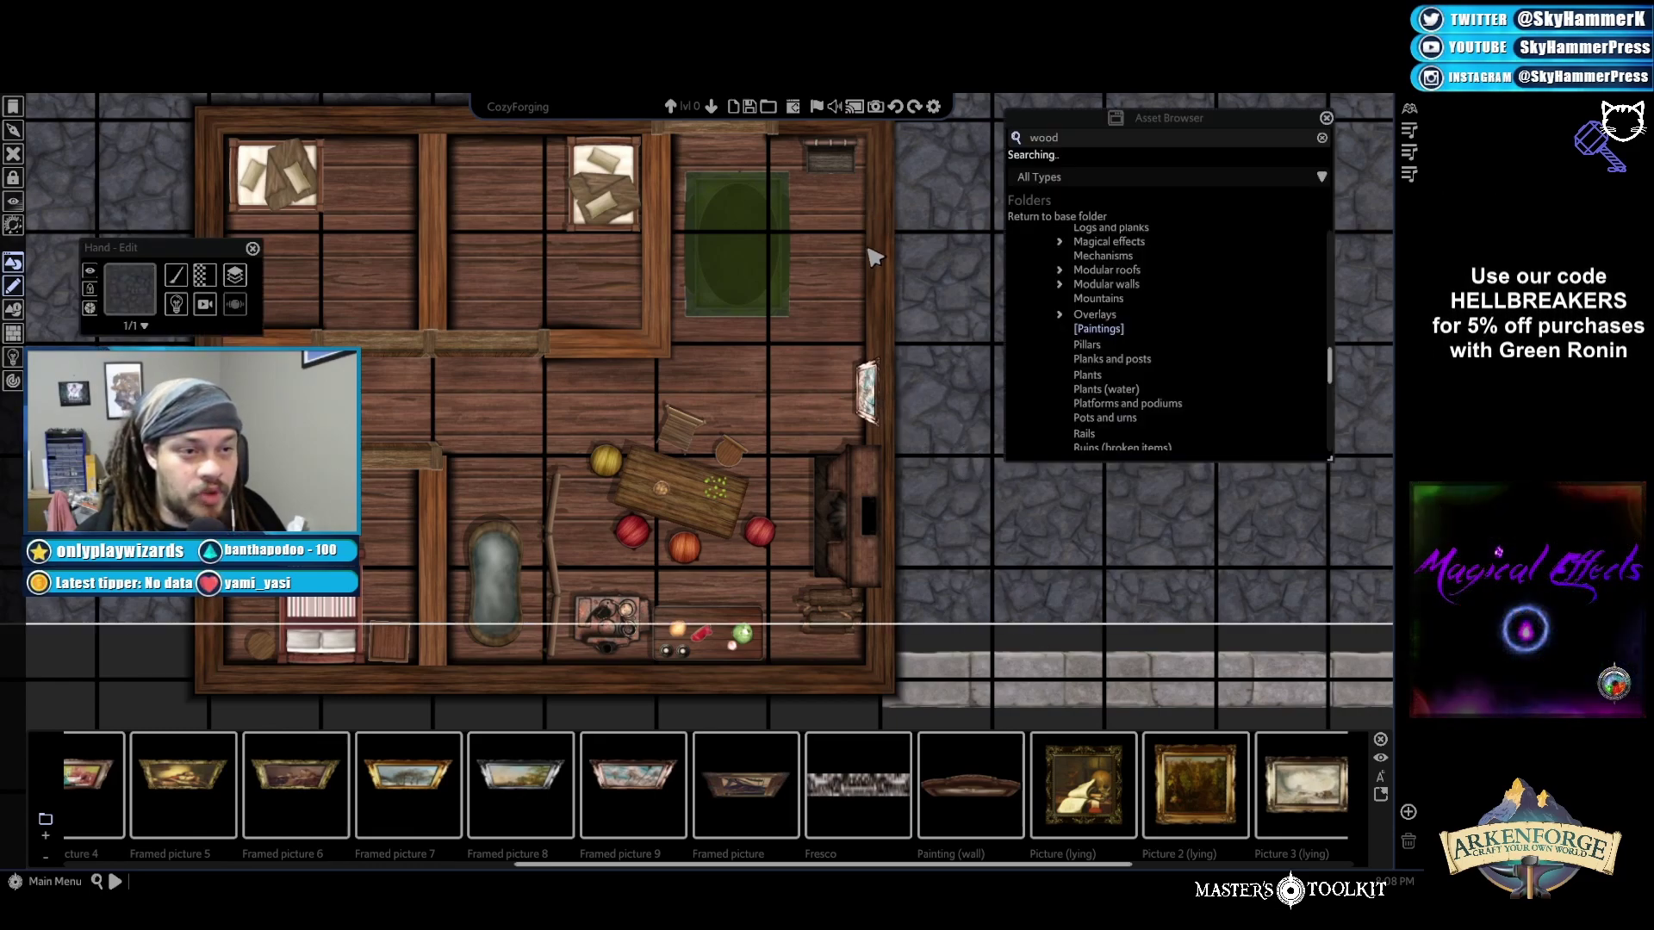
{"action": "key", "text": "Up"}
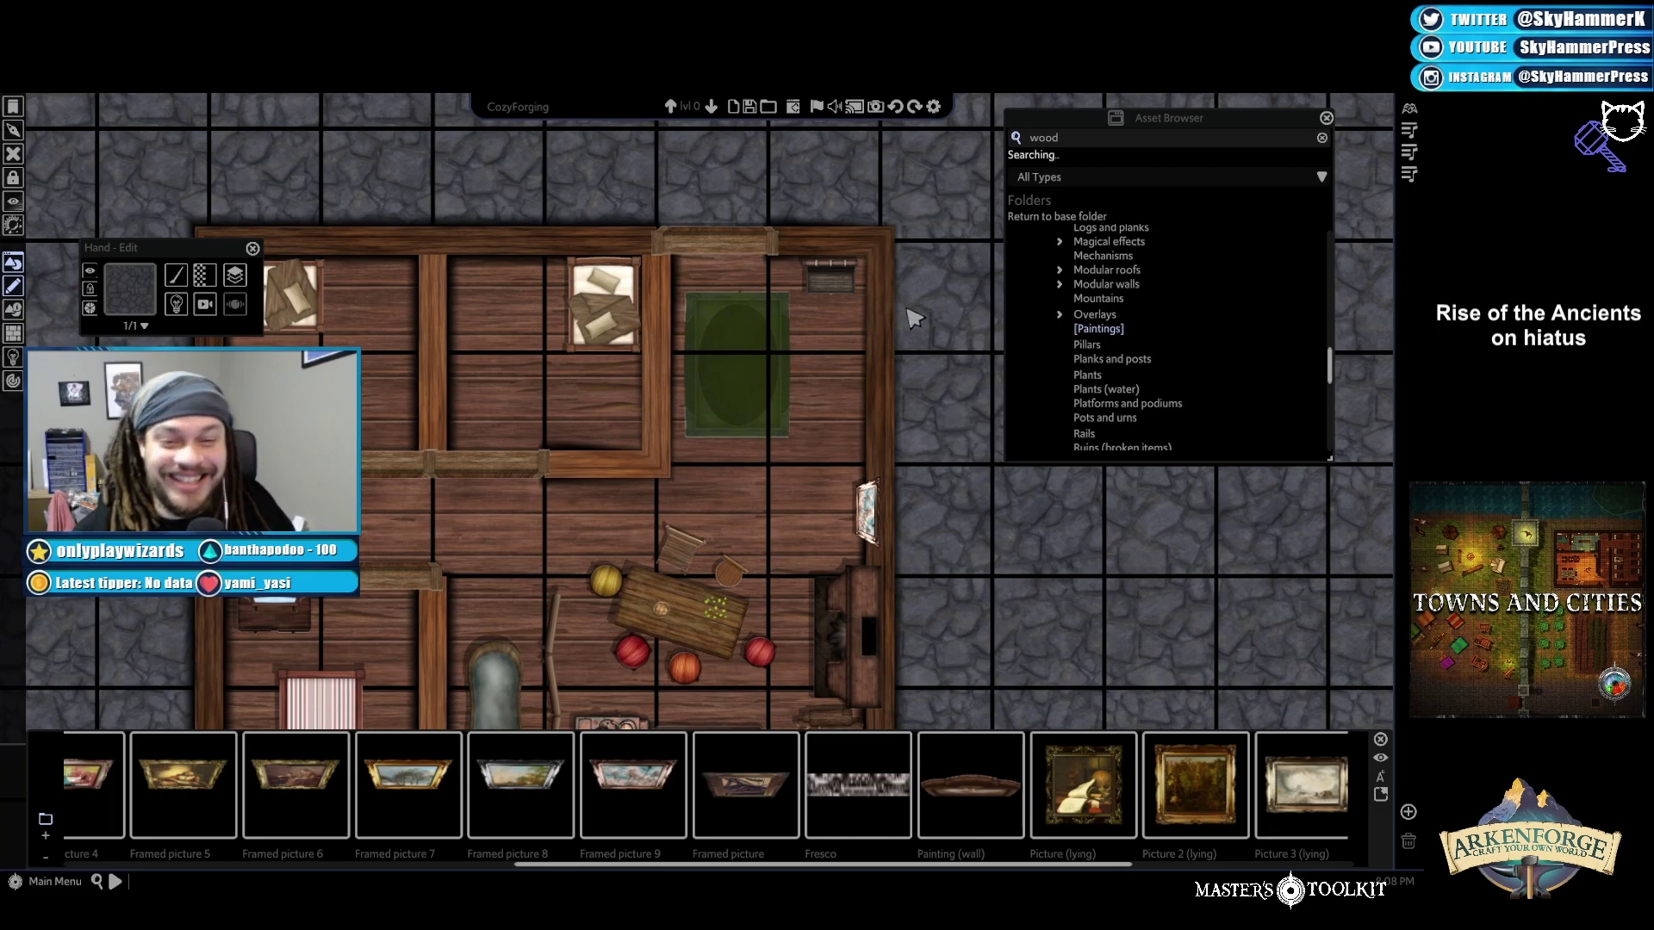
{"action": "key", "text": "s"}
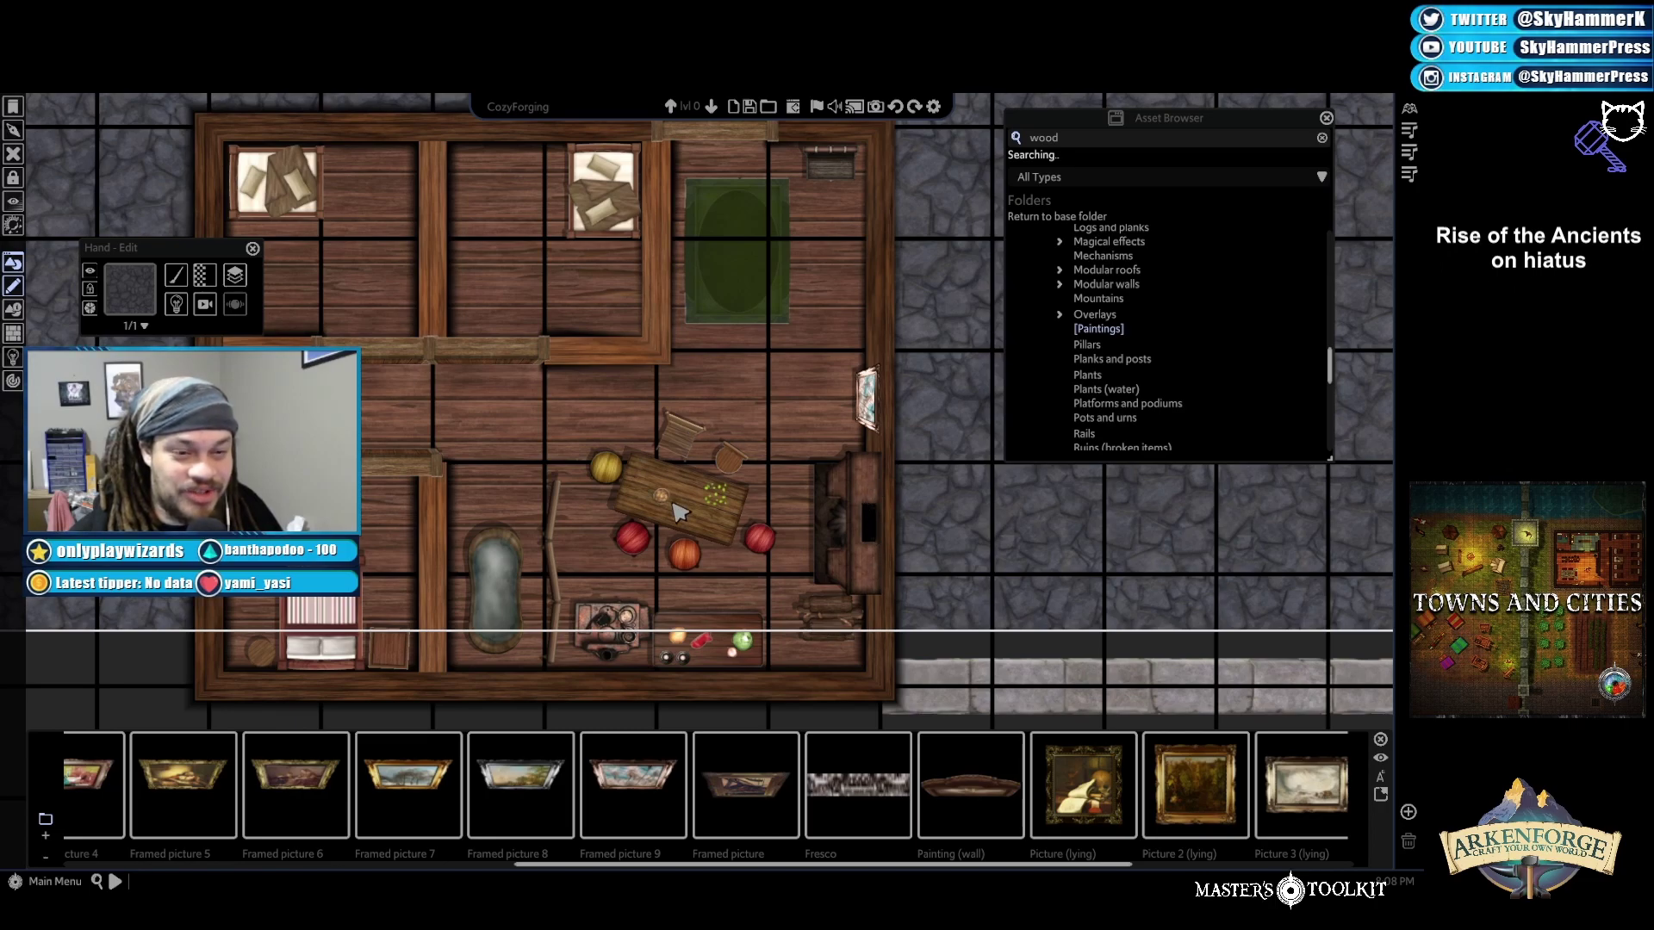
{"action": "key", "text": "w"}
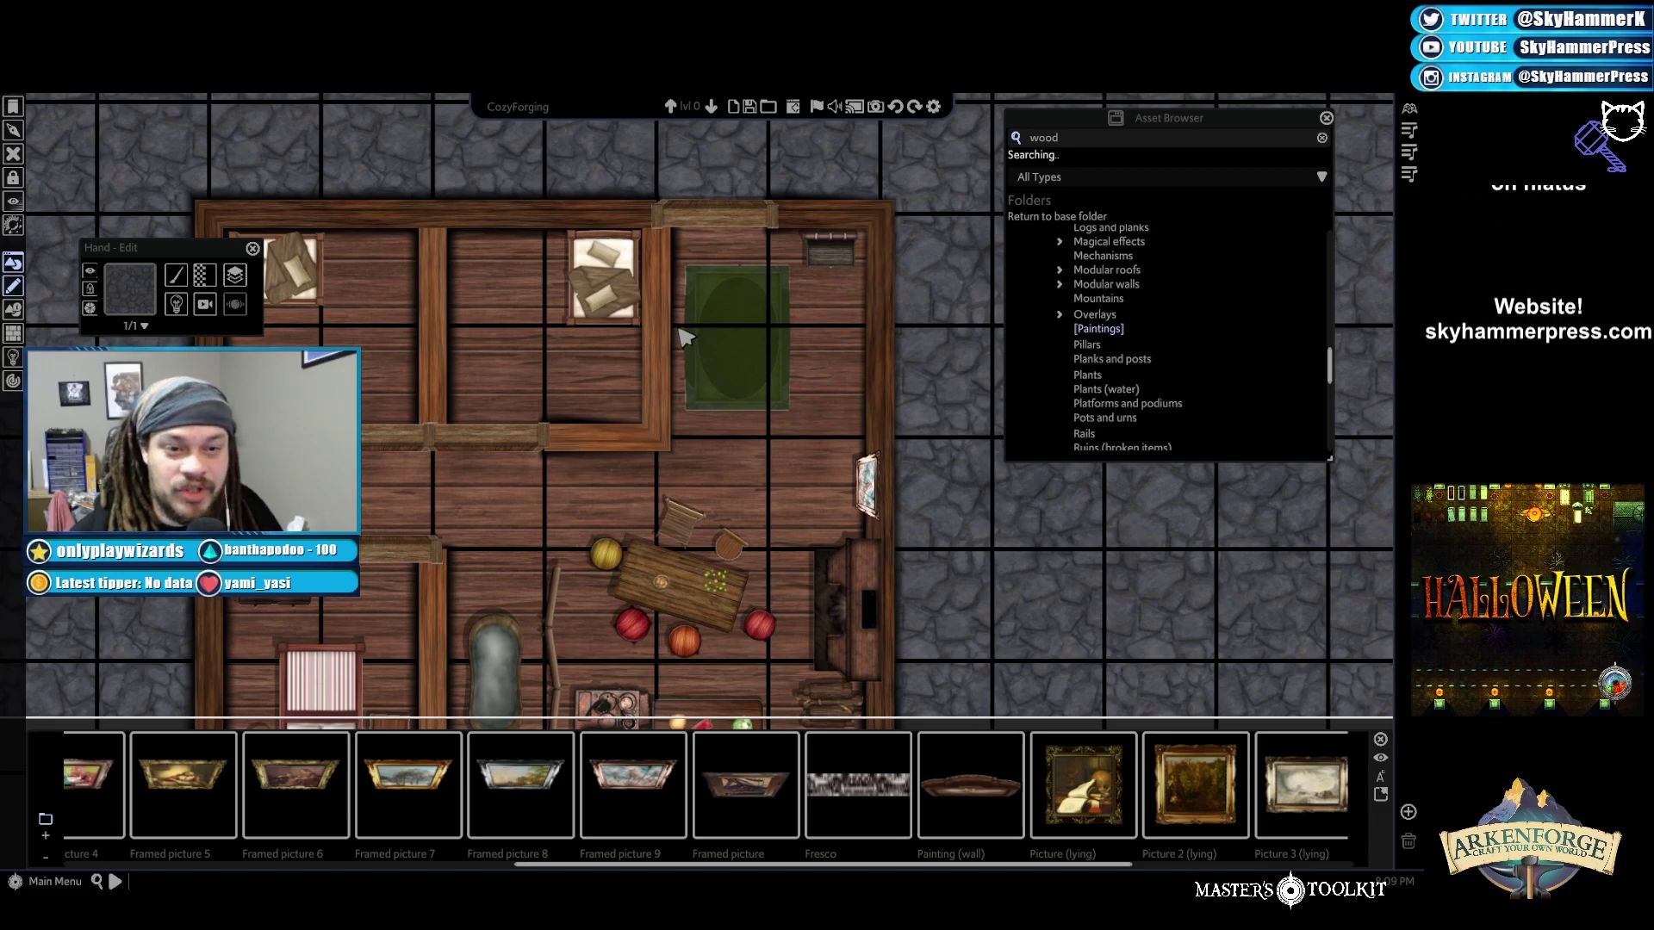
{"action": "left_click", "coordinate": [593, 362]}
{"action": "key", "text": "s"}
{"action": "key", "text": "a"}
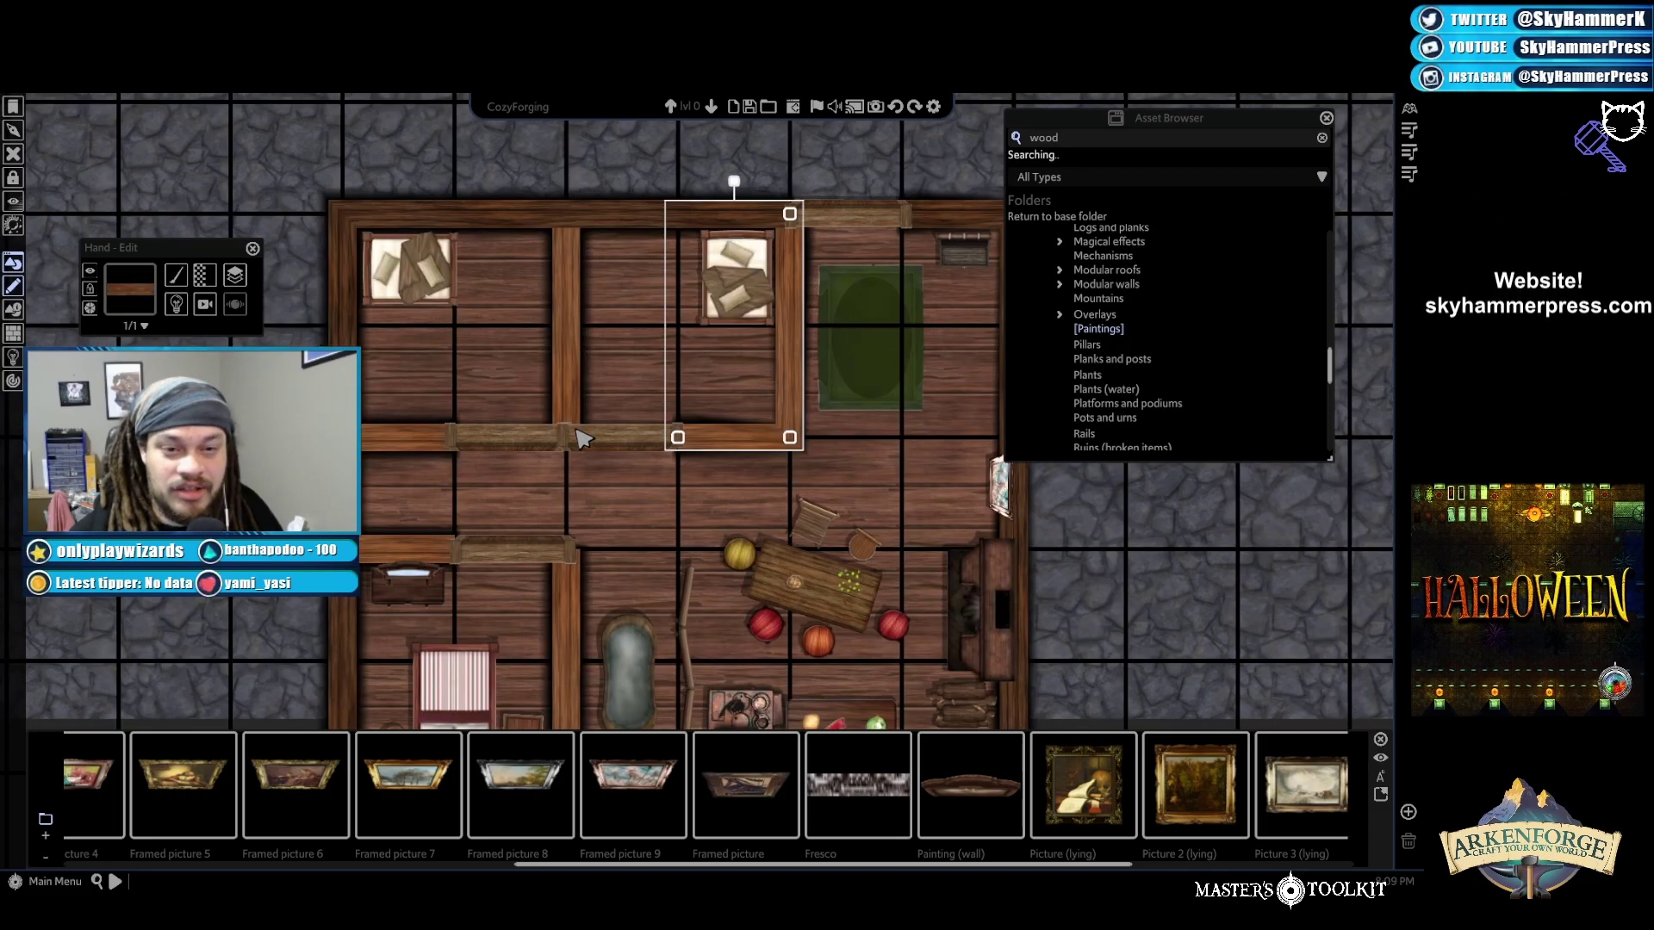
{"action": "left_click", "coordinate": [264, 157]}
{"action": "key", "text": "w"}
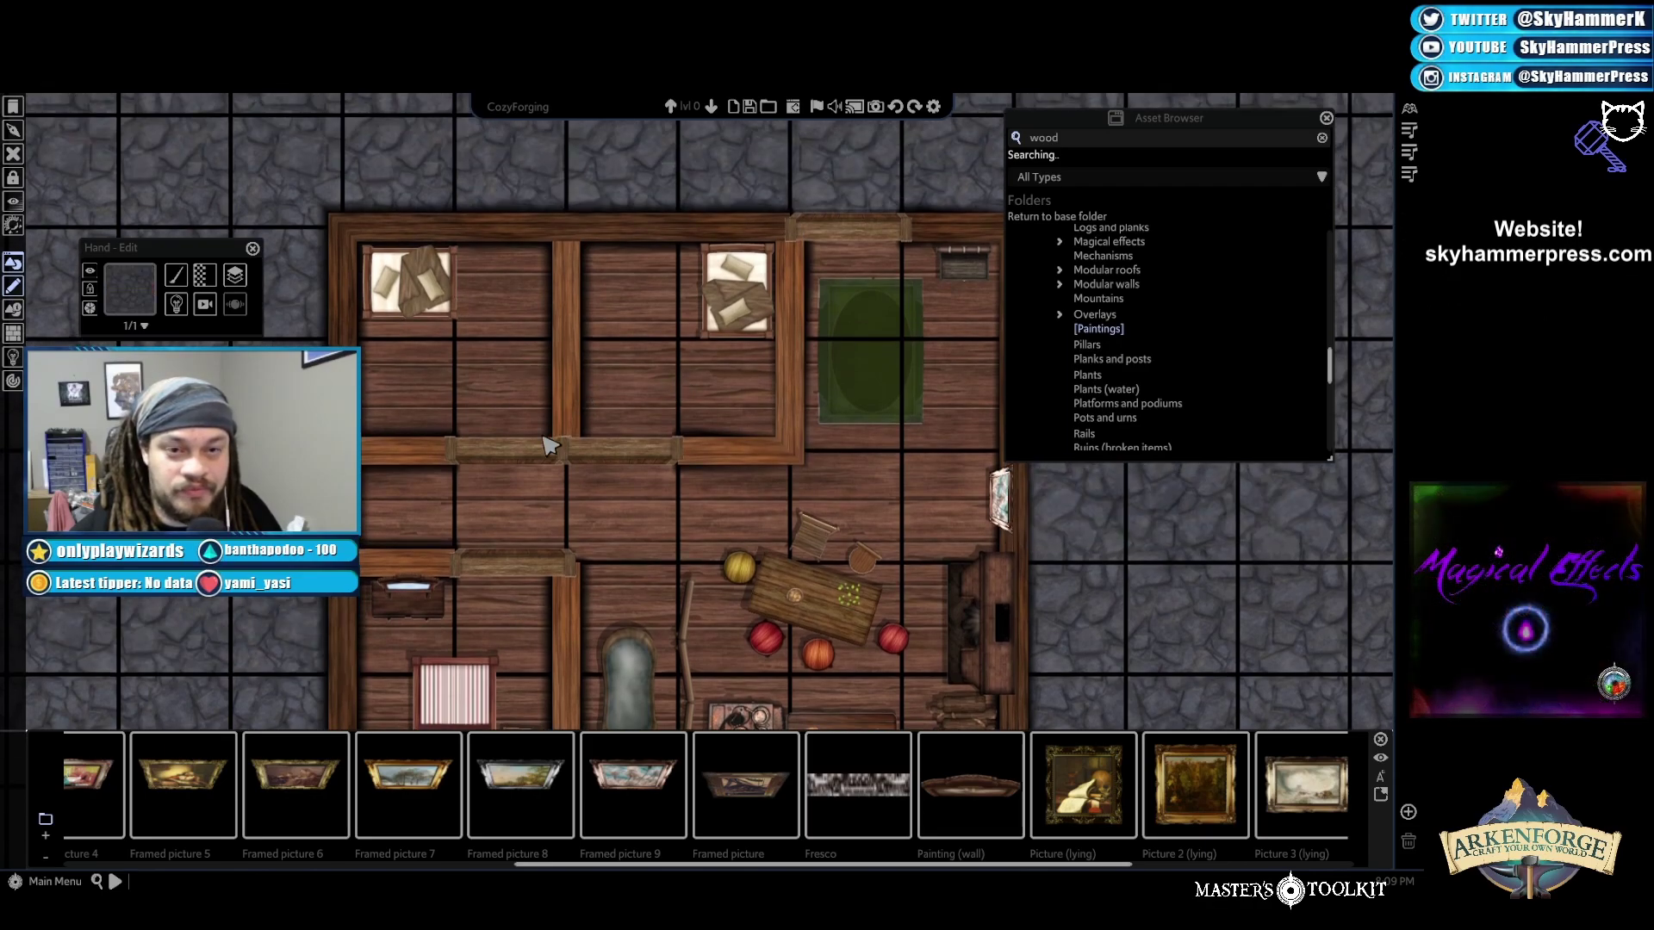
Look through the object folders between Furniture and Structures for another asset to add
{"action": "scroll", "coordinate": [1193, 398], "scroll_direction": "down", "scroll_amount": 3}
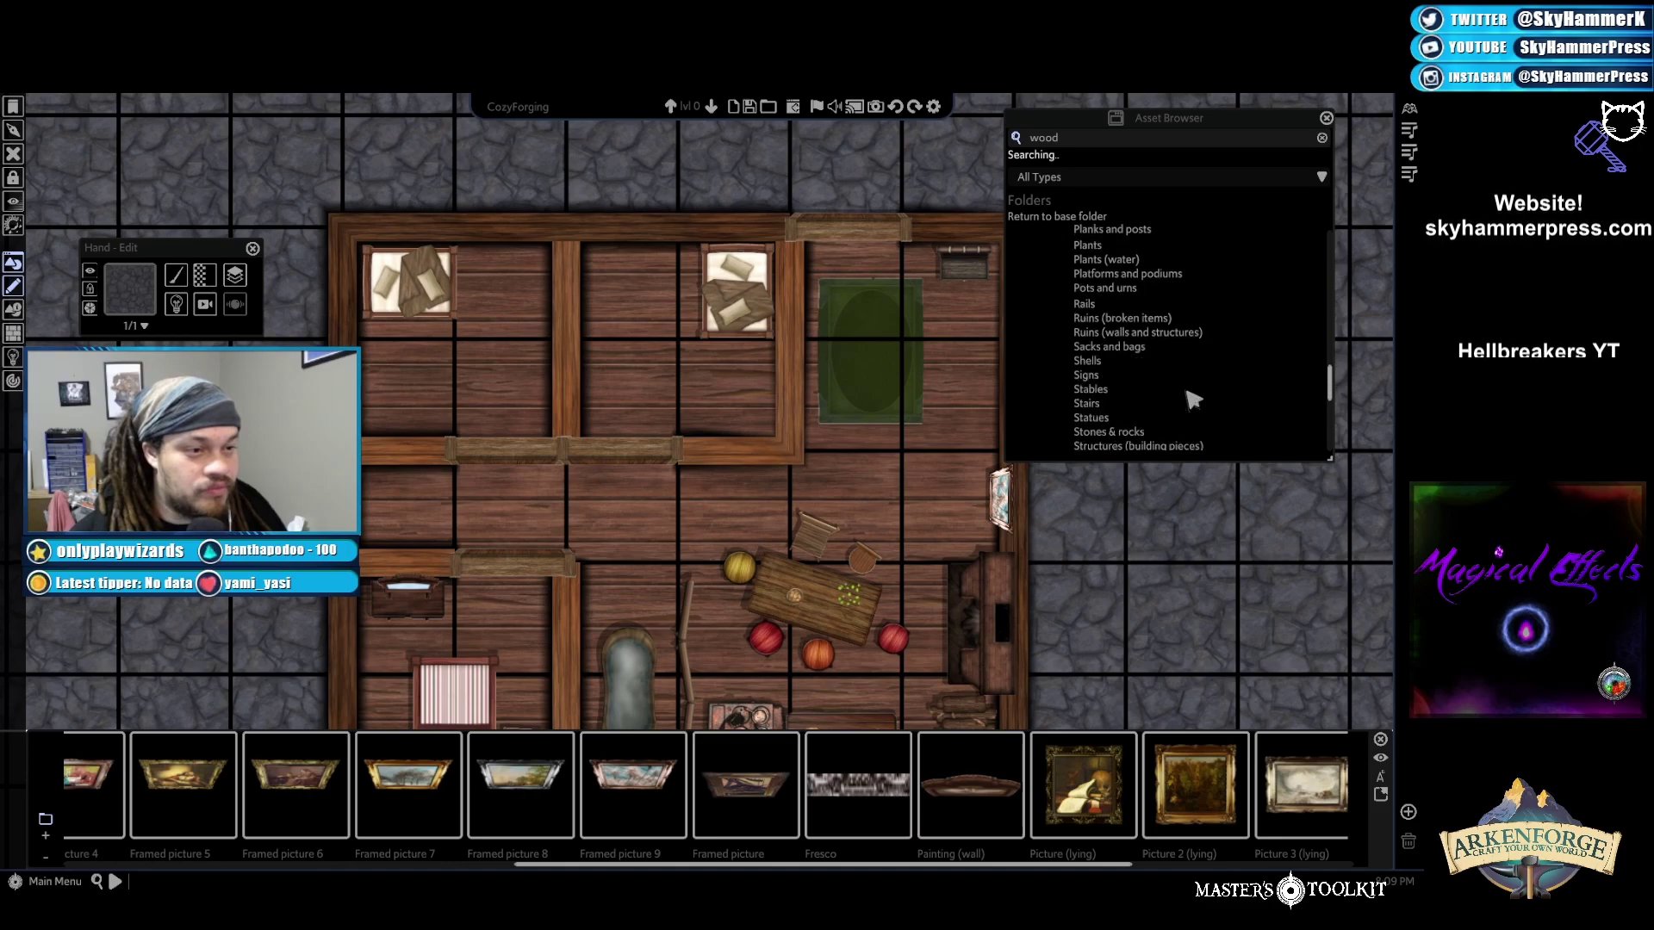
{"action": "scroll", "coordinate": [1091, 398], "scroll_direction": "up", "scroll_amount": 4}
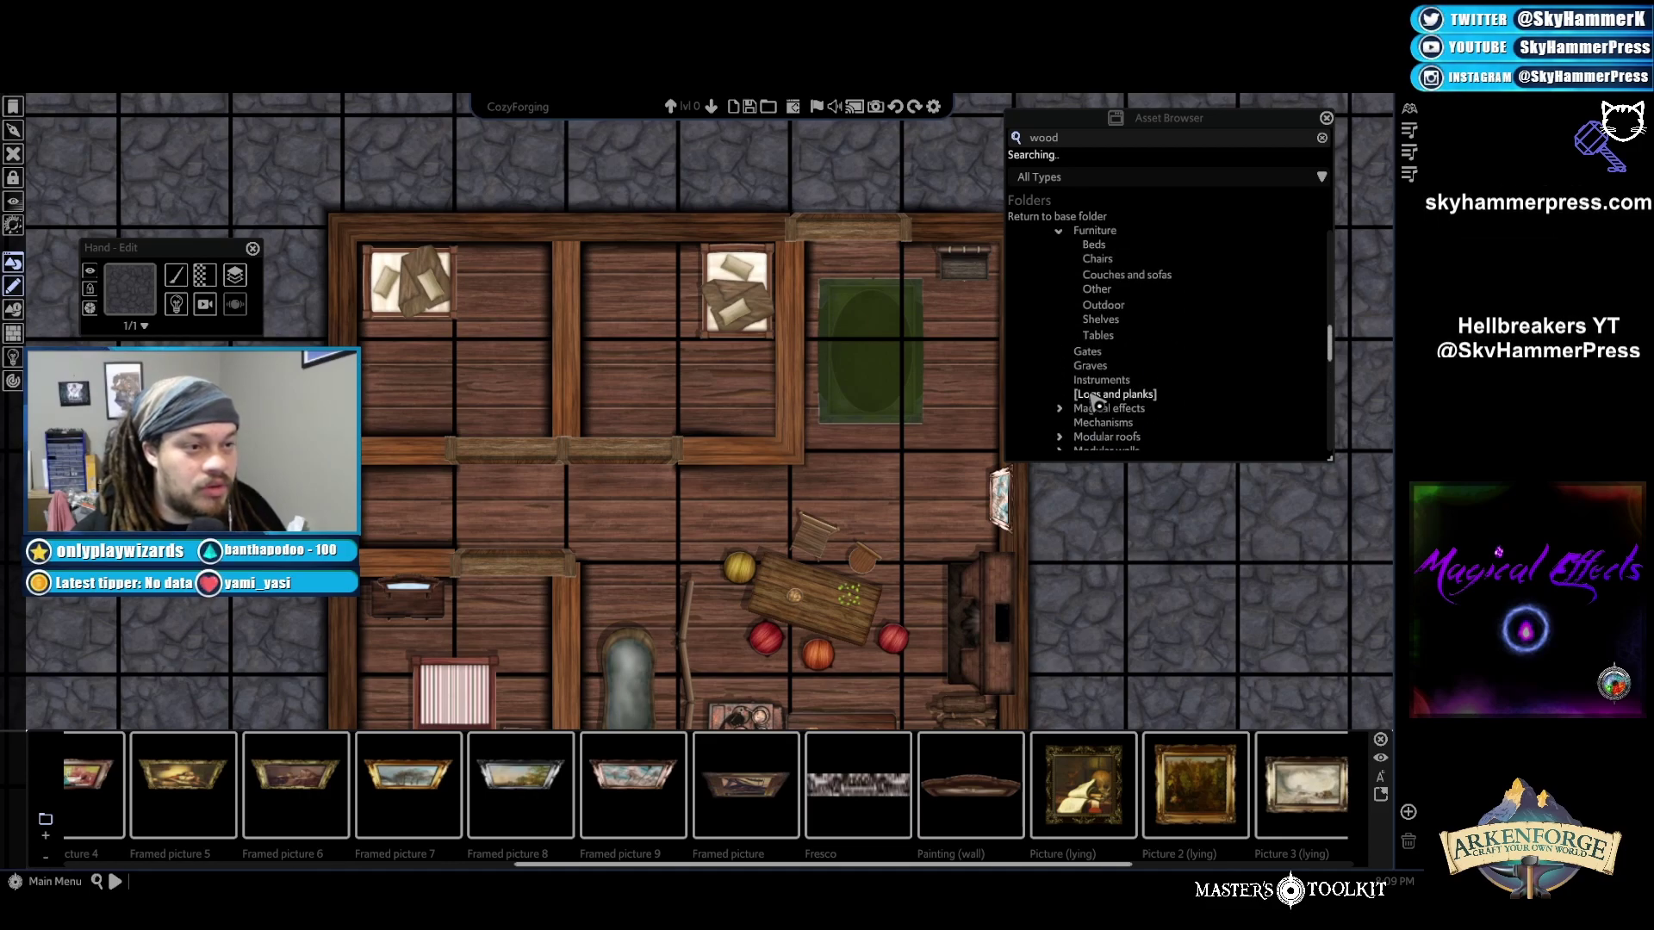
Browse the chair, couch and sofa assets for something suitable for the bedrooms
{"action": "scroll", "coordinate": [1120, 285], "scroll_direction": "up", "scroll_amount": 3}
{"action": "left_click", "coordinate": [1115, 296]}
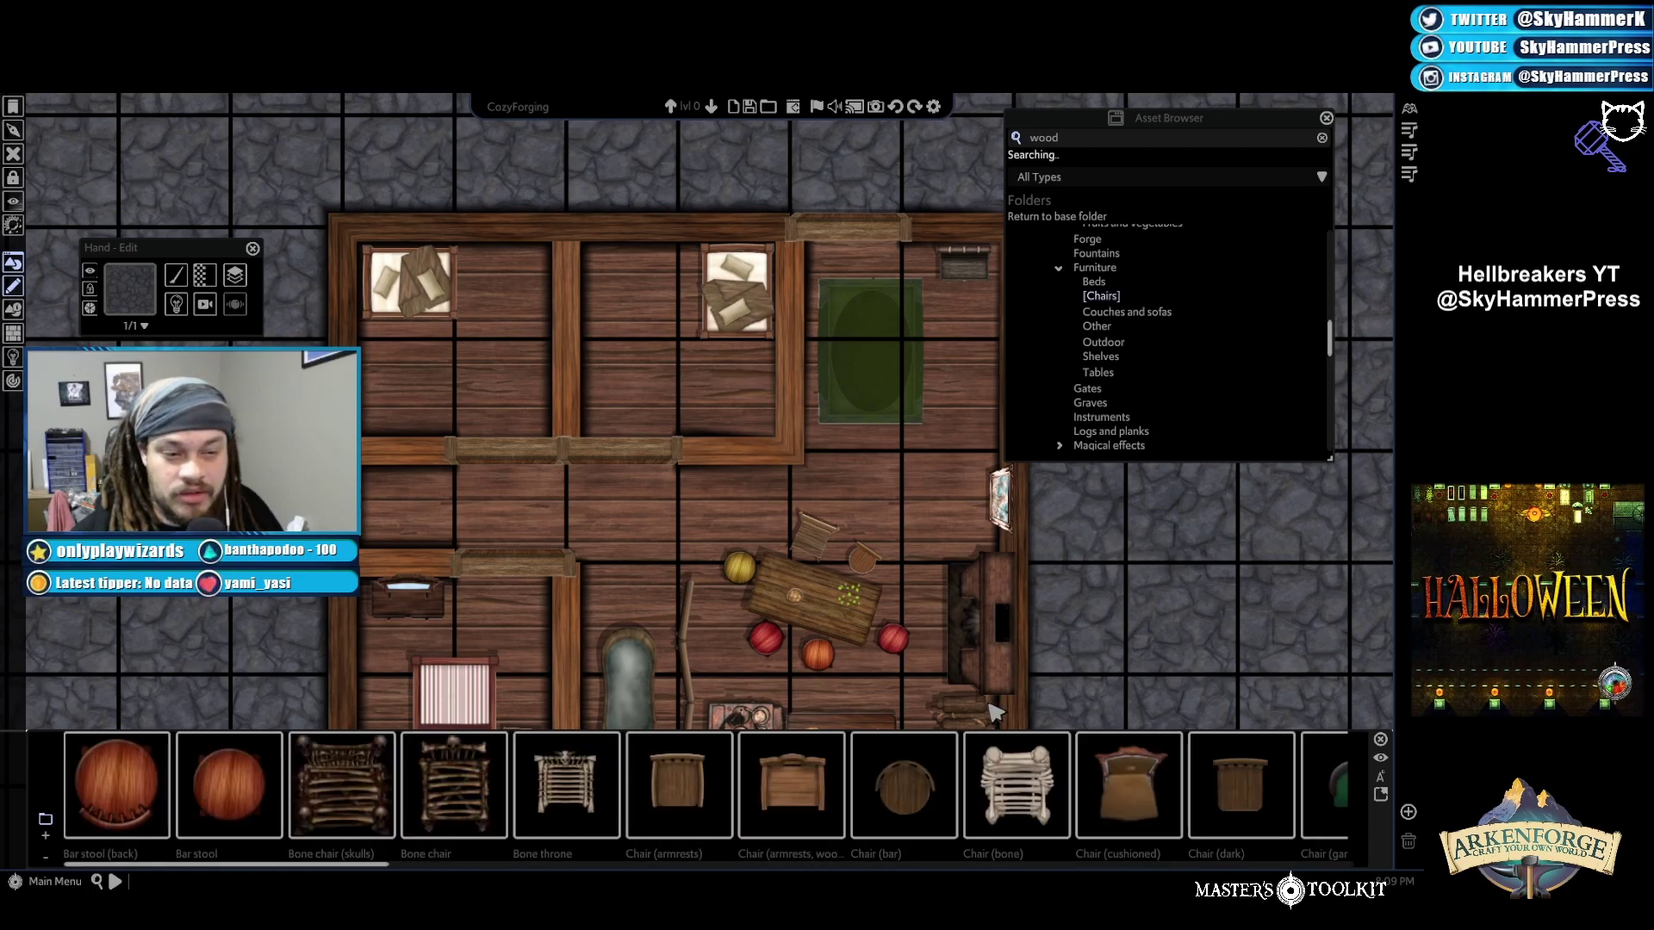
{"action": "scroll", "coordinate": [965, 784], "scroll_direction": "down", "scroll_amount": 5}
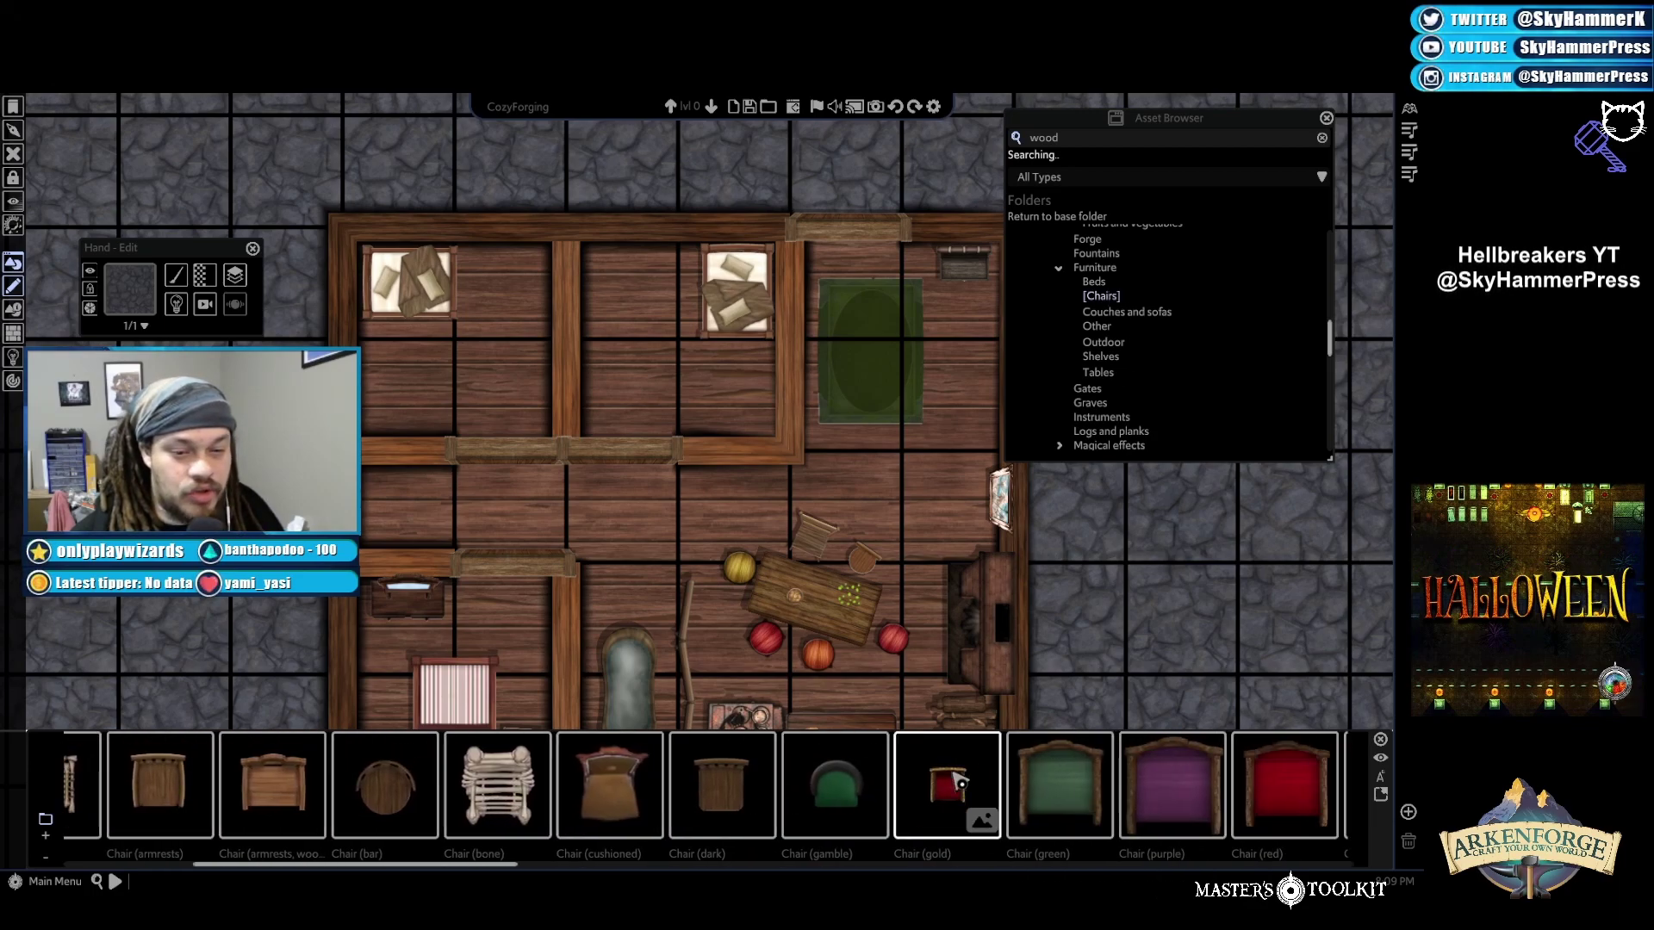
{"action": "left_click", "coordinate": [497, 784]}
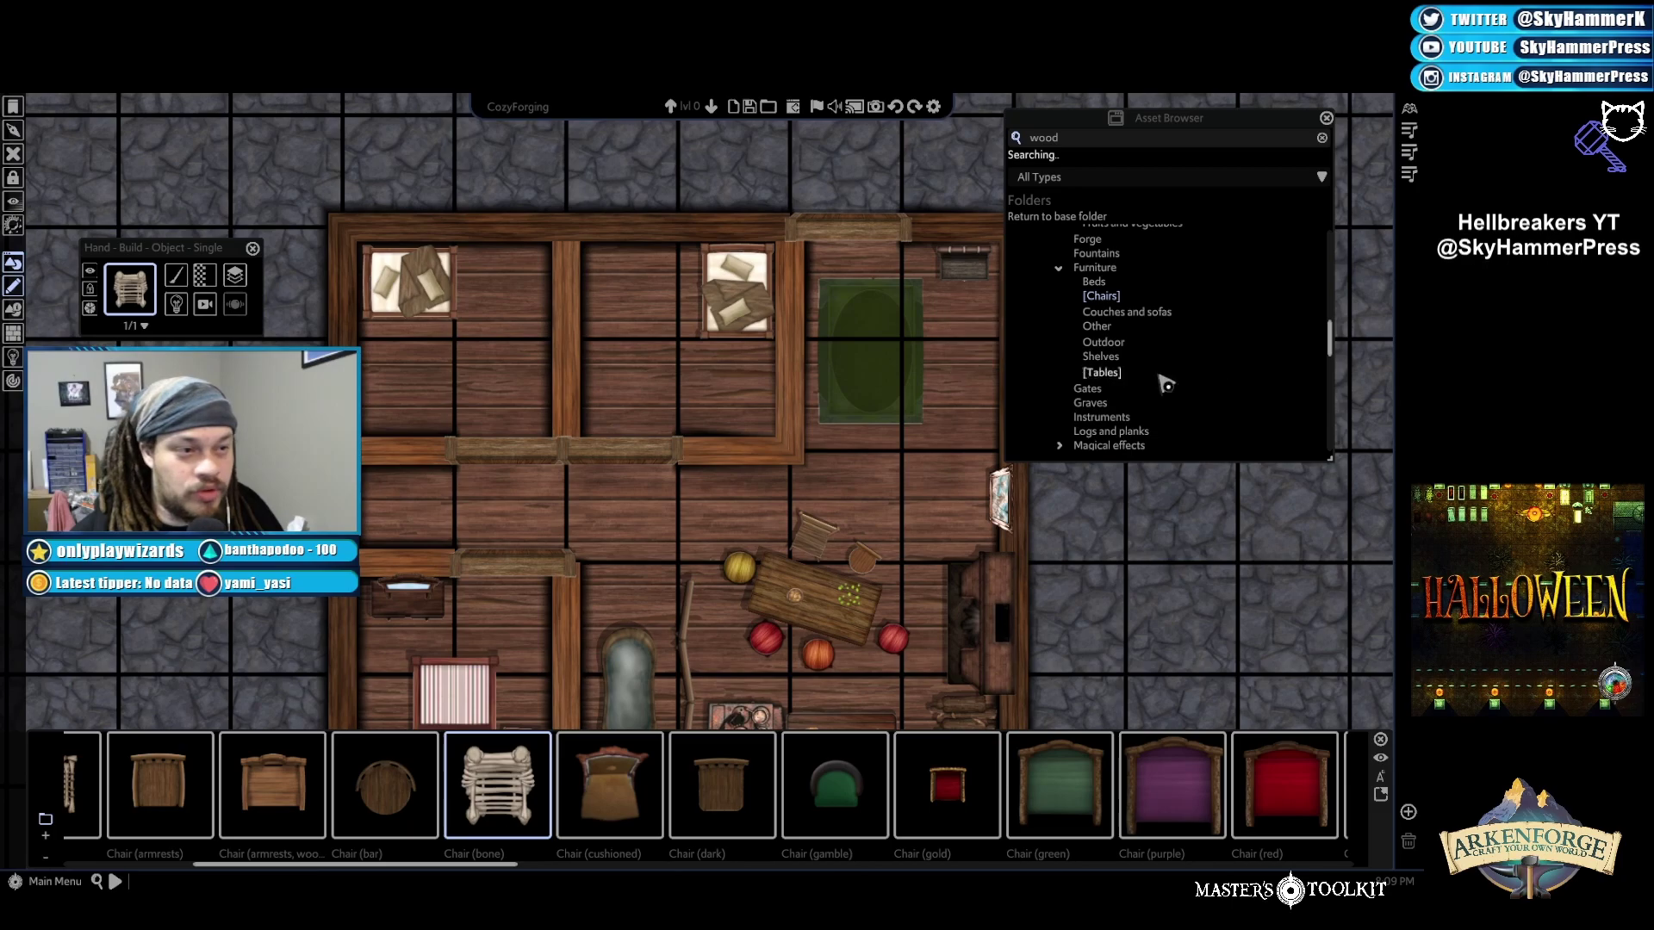
{"action": "left_click", "coordinate": [1123, 317]}
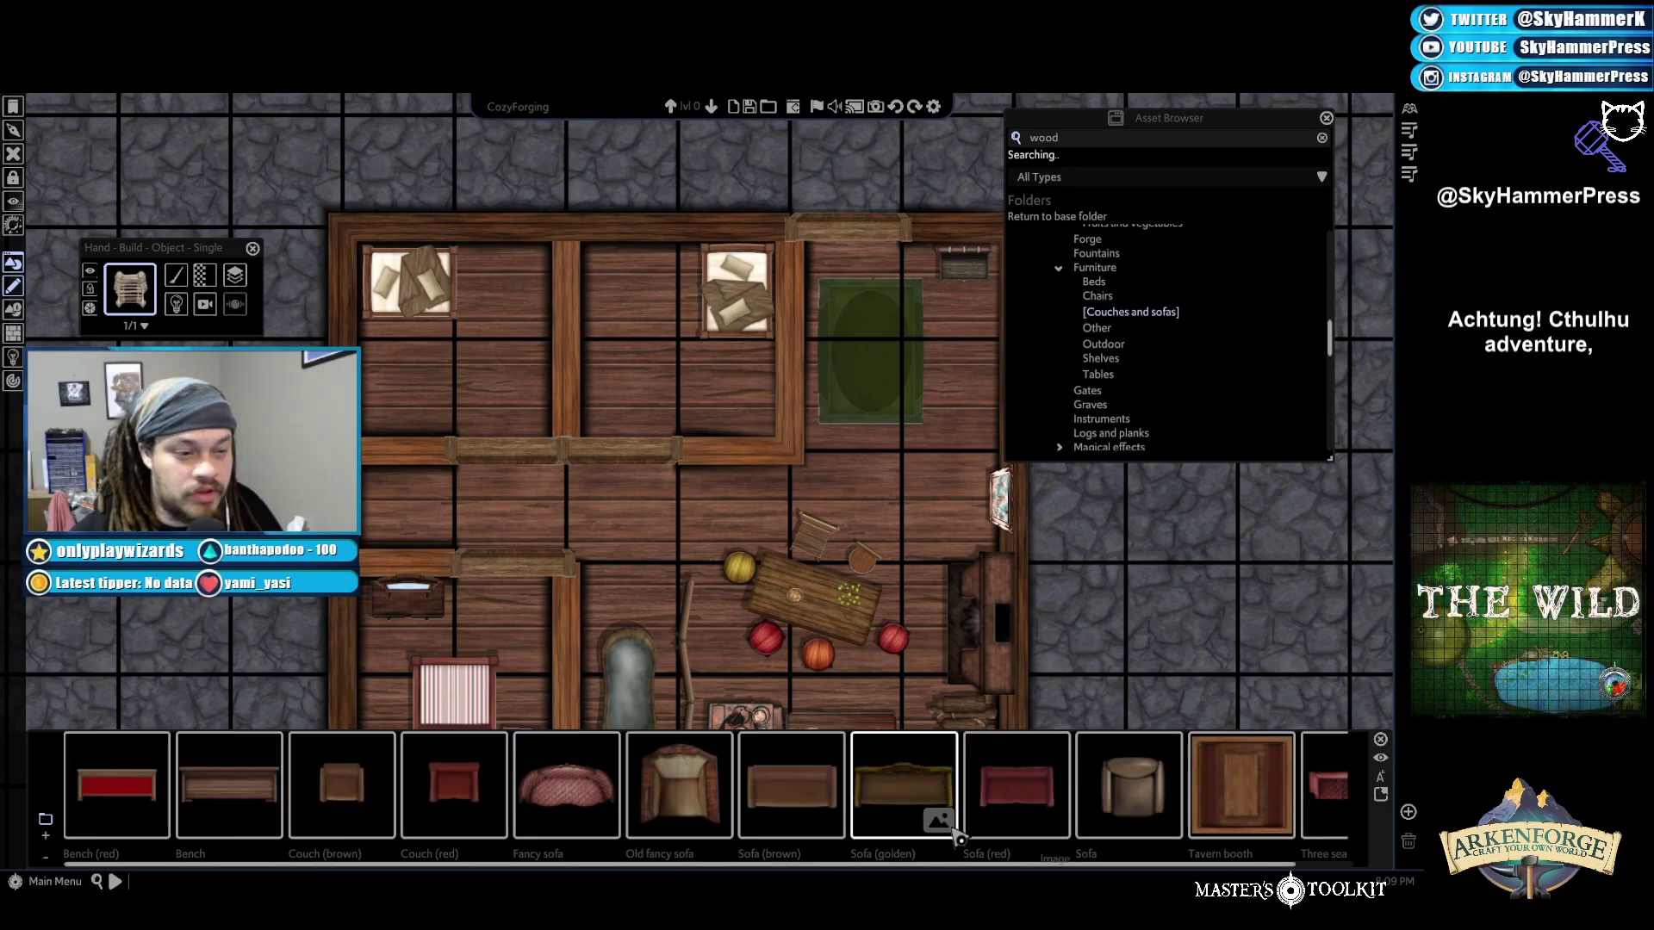
{"action": "scroll", "coordinate": [969, 825], "scroll_direction": "up", "scroll_amount": 2}
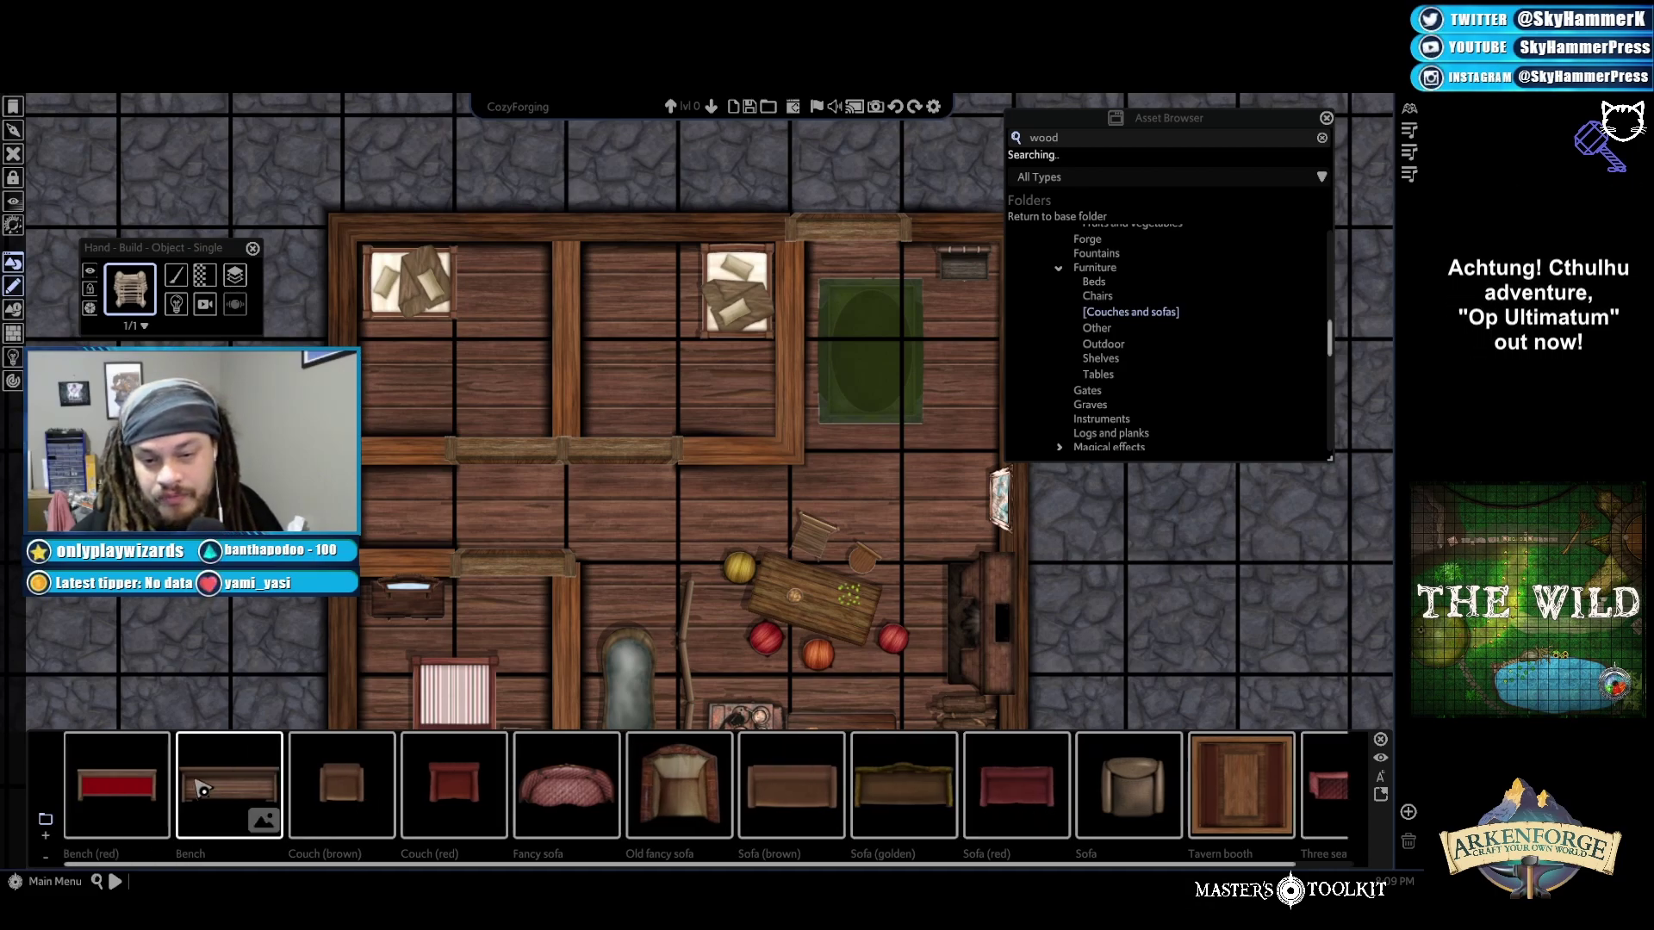
{"action": "left_click_drag", "start_coordinate": [990, 349], "coordinate": [930, 355]}
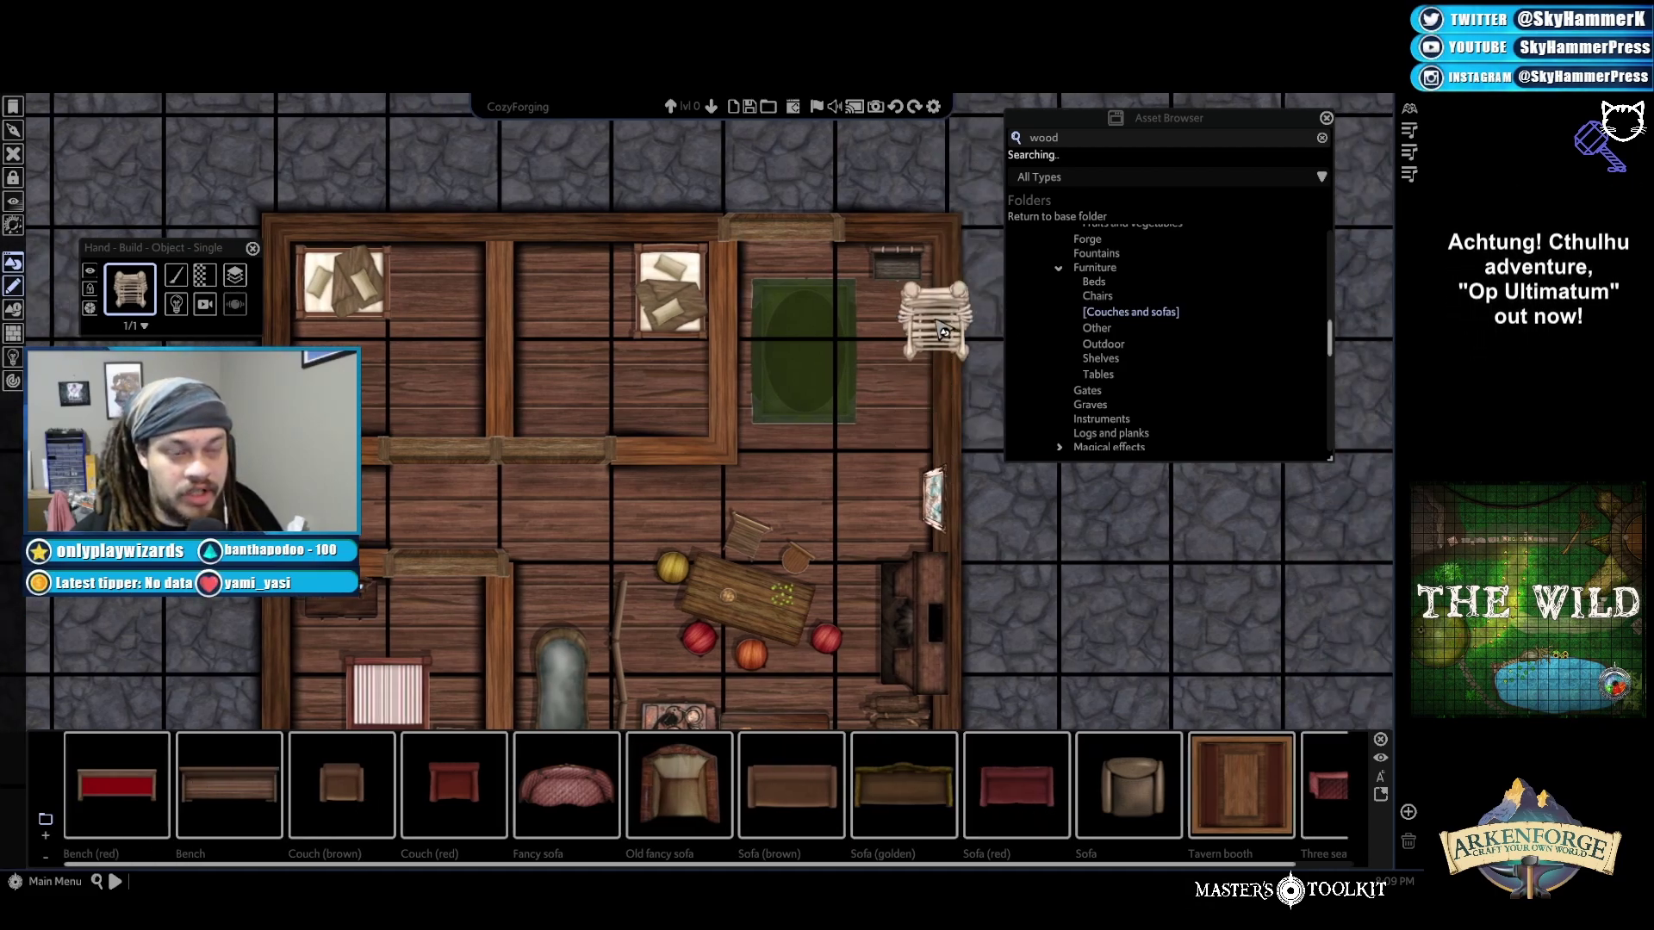
{"action": "key", "text": "Left"}
{"action": "key", "text": "Left"}
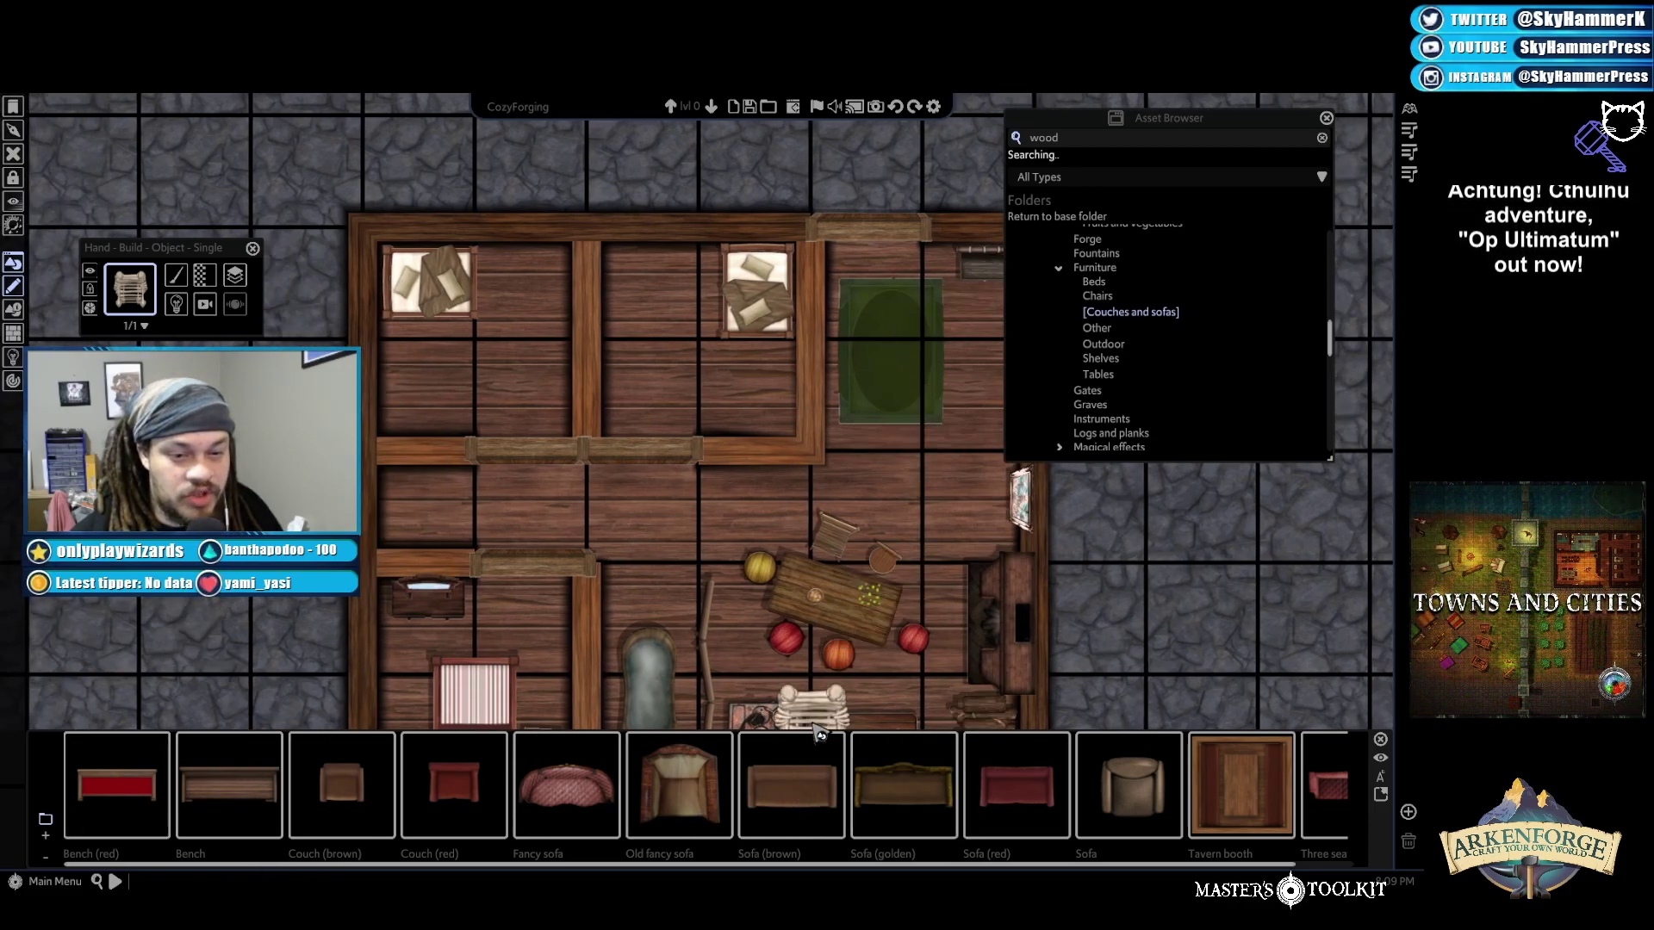
Show the Other furniture category and bring its cabinet assets into view
{"action": "left_click", "coordinate": [1110, 329]}
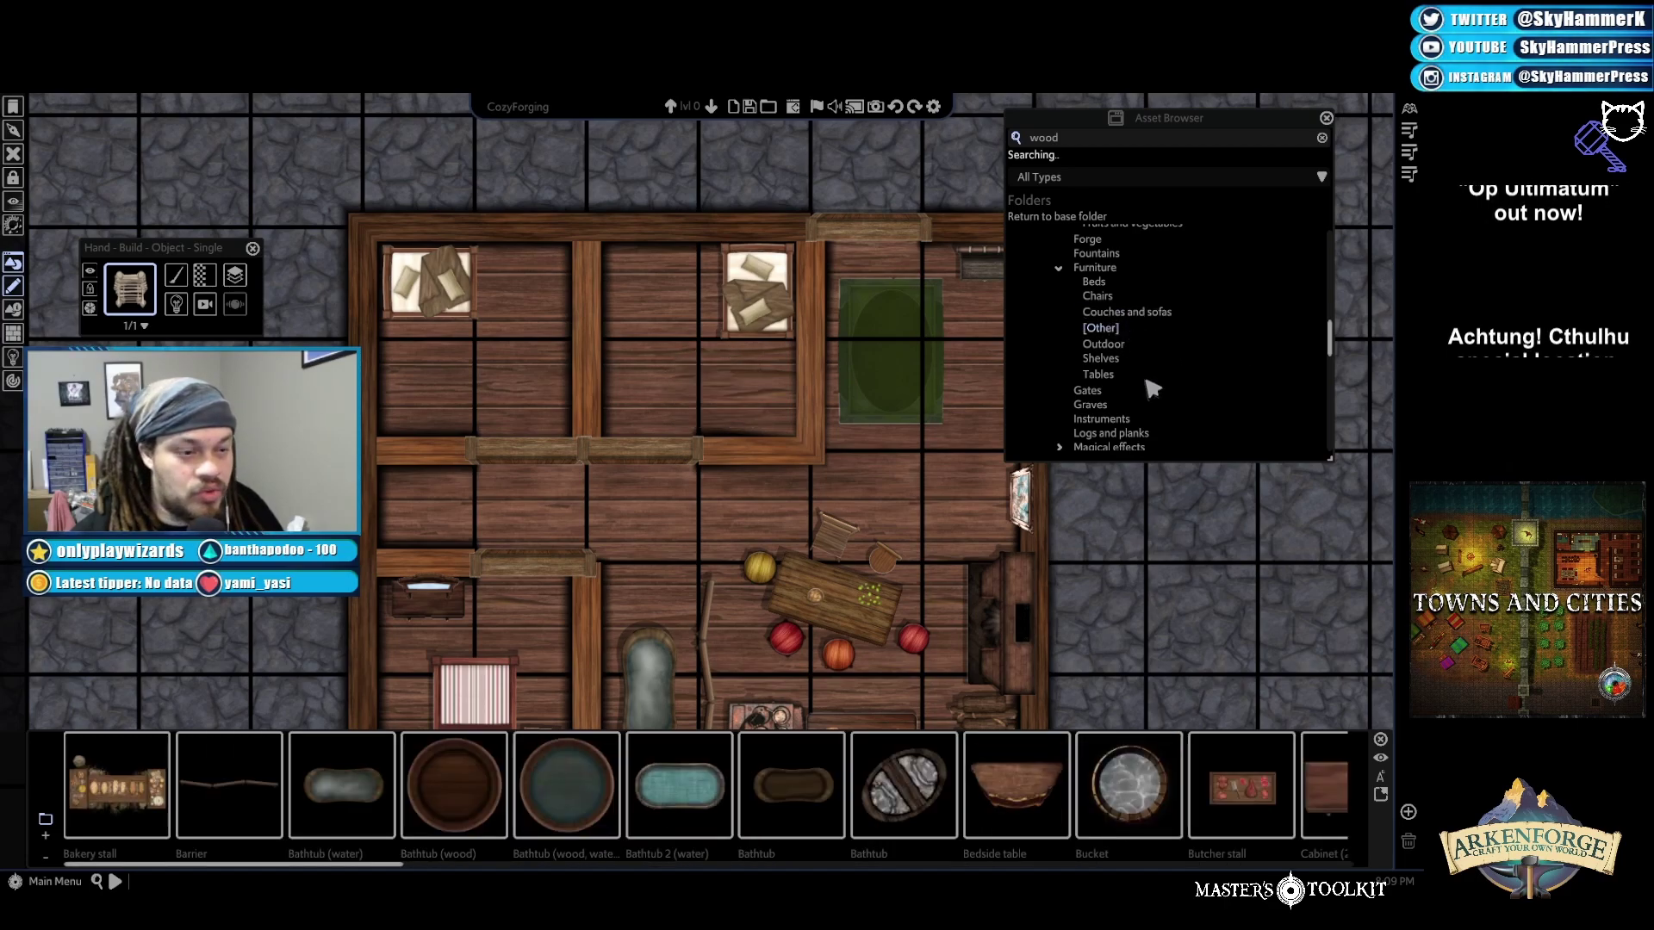
{"action": "scroll", "coordinate": [1137, 784], "scroll_direction": "right", "scroll_amount": 4}
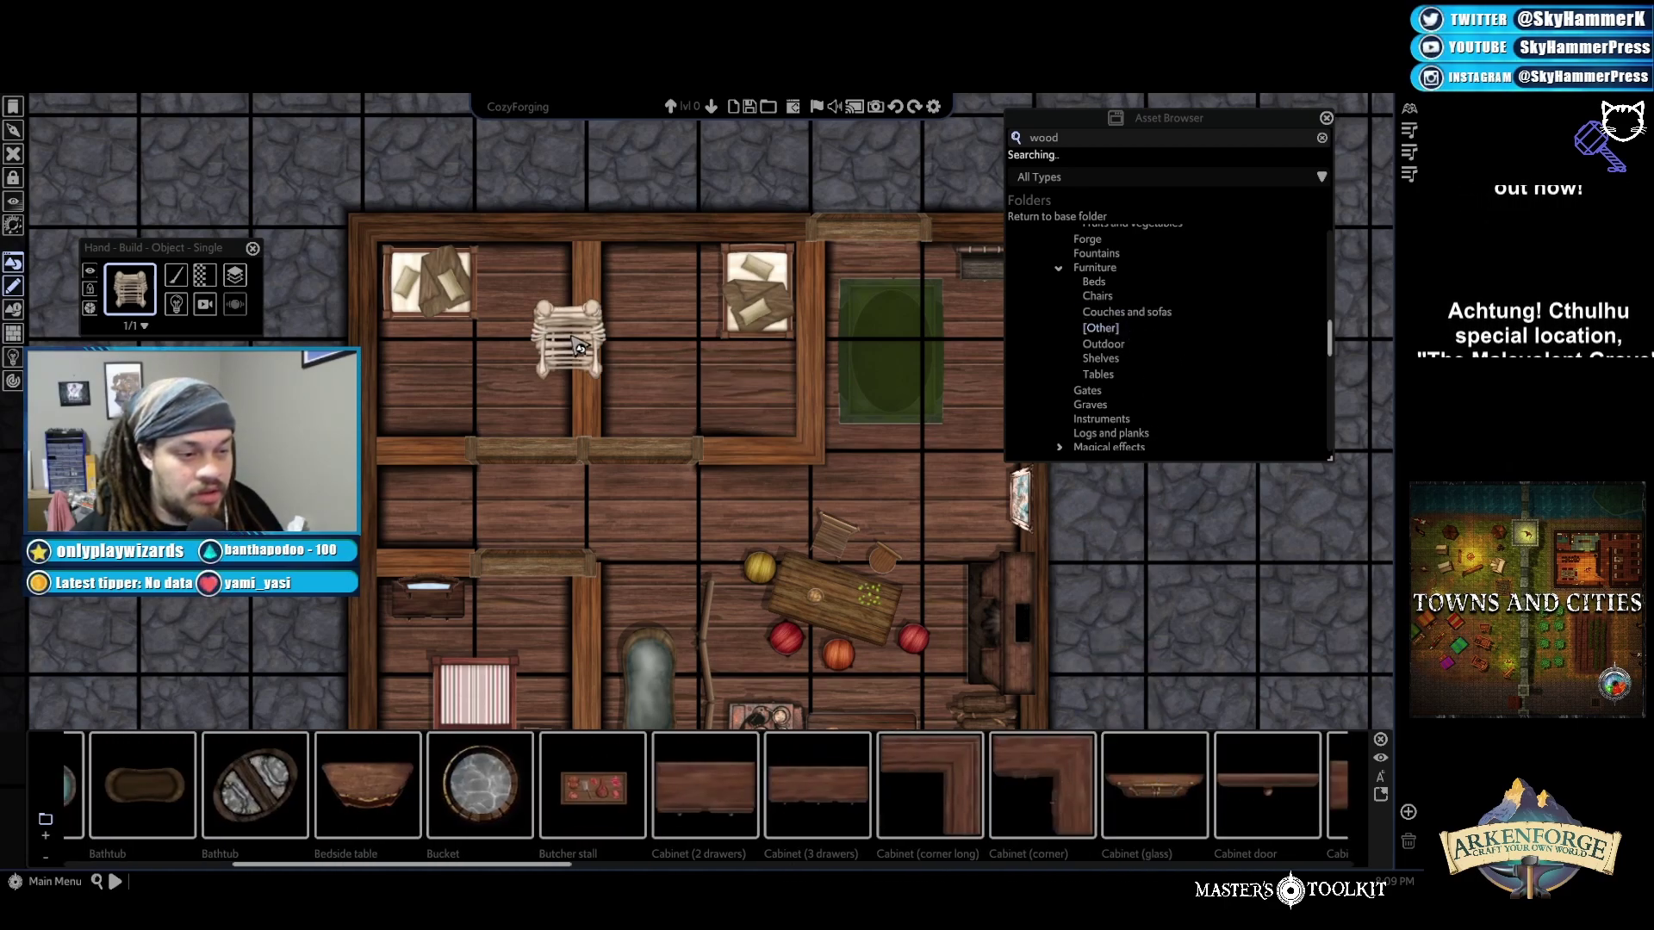
{"action": "scroll", "coordinate": [1046, 589], "scroll_direction": "down", "scroll_amount": 2}
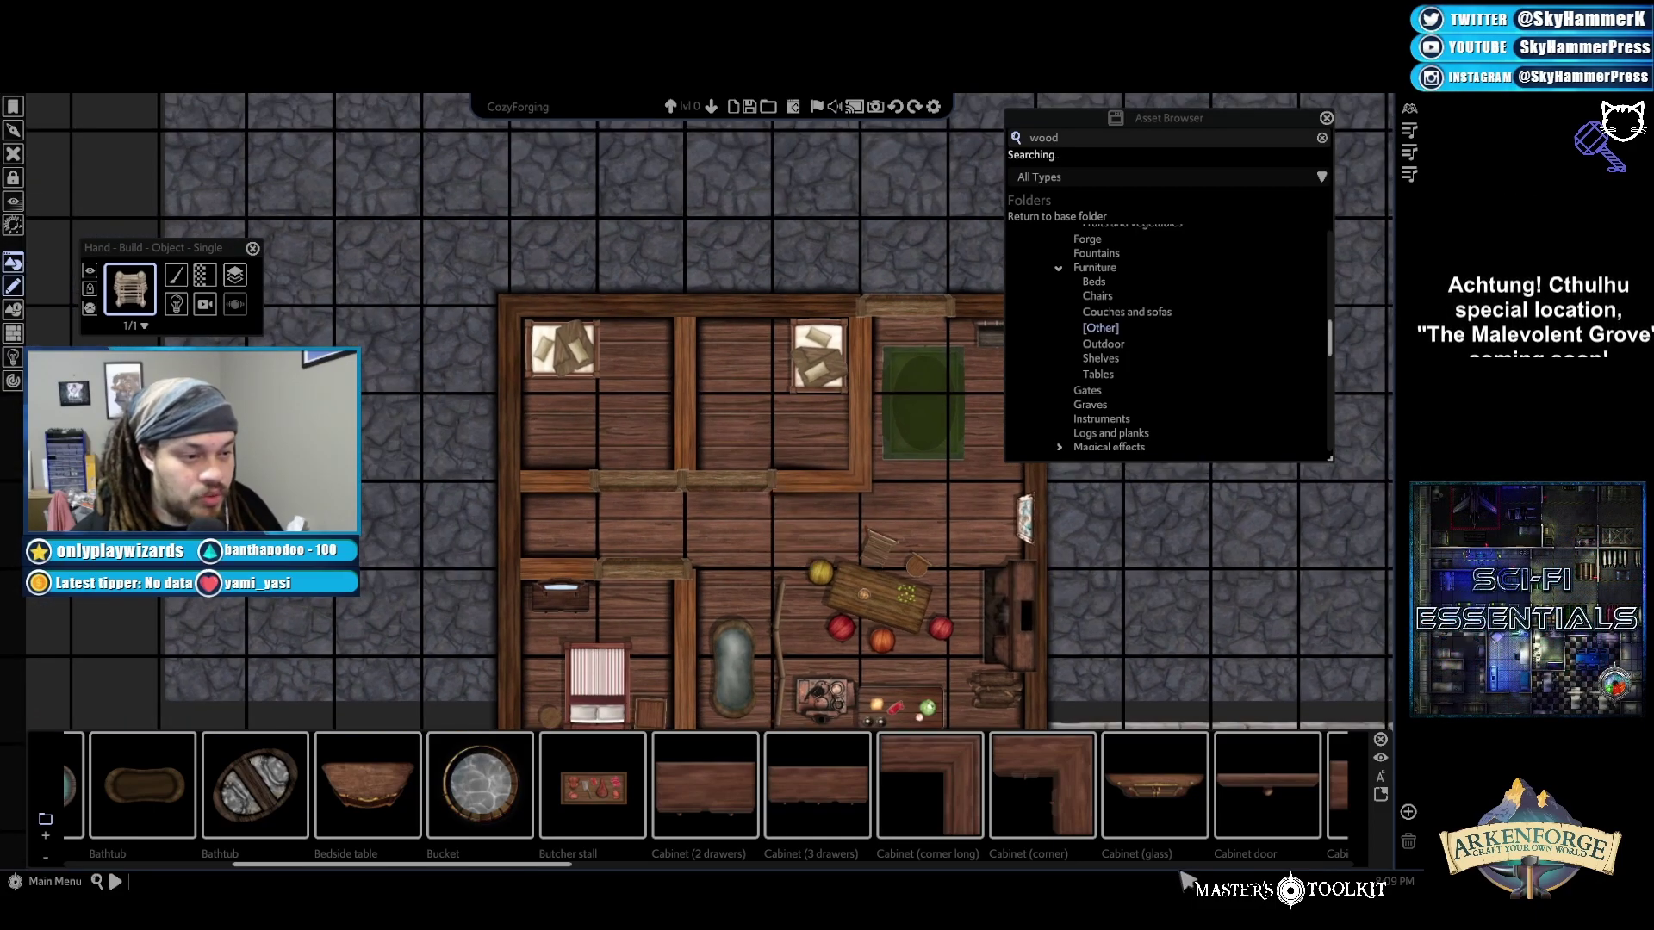
{"action": "scroll", "coordinate": [1196, 810], "scroll_direction": "right", "scroll_amount": 5}
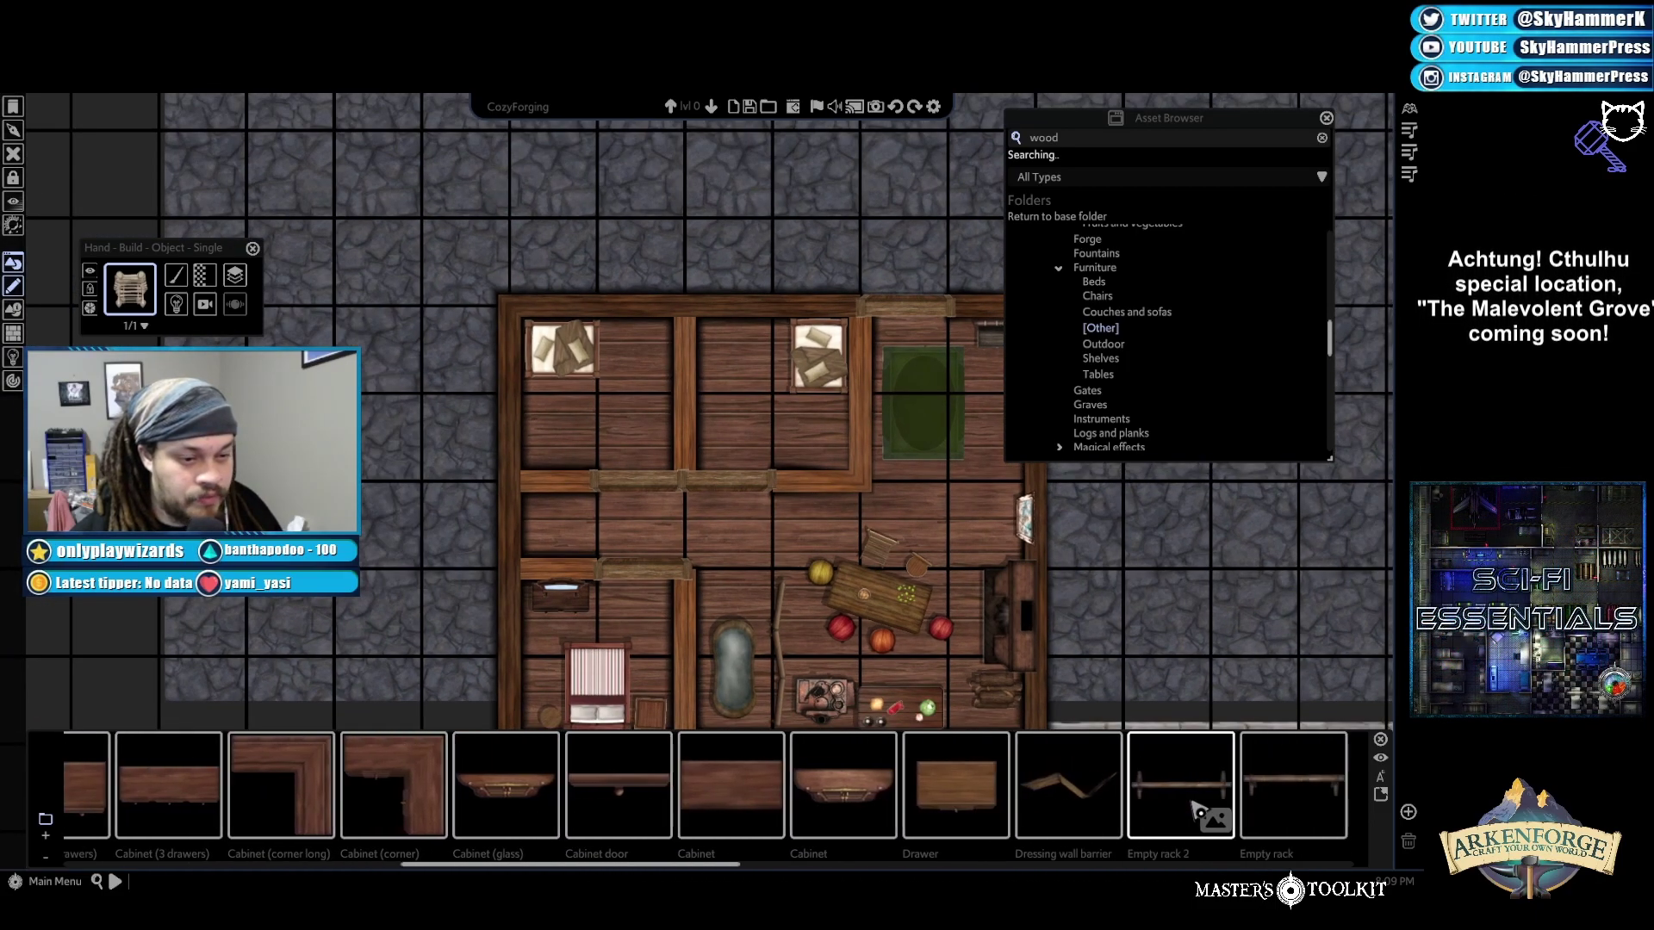
{"action": "left_click", "coordinate": [738, 792]}
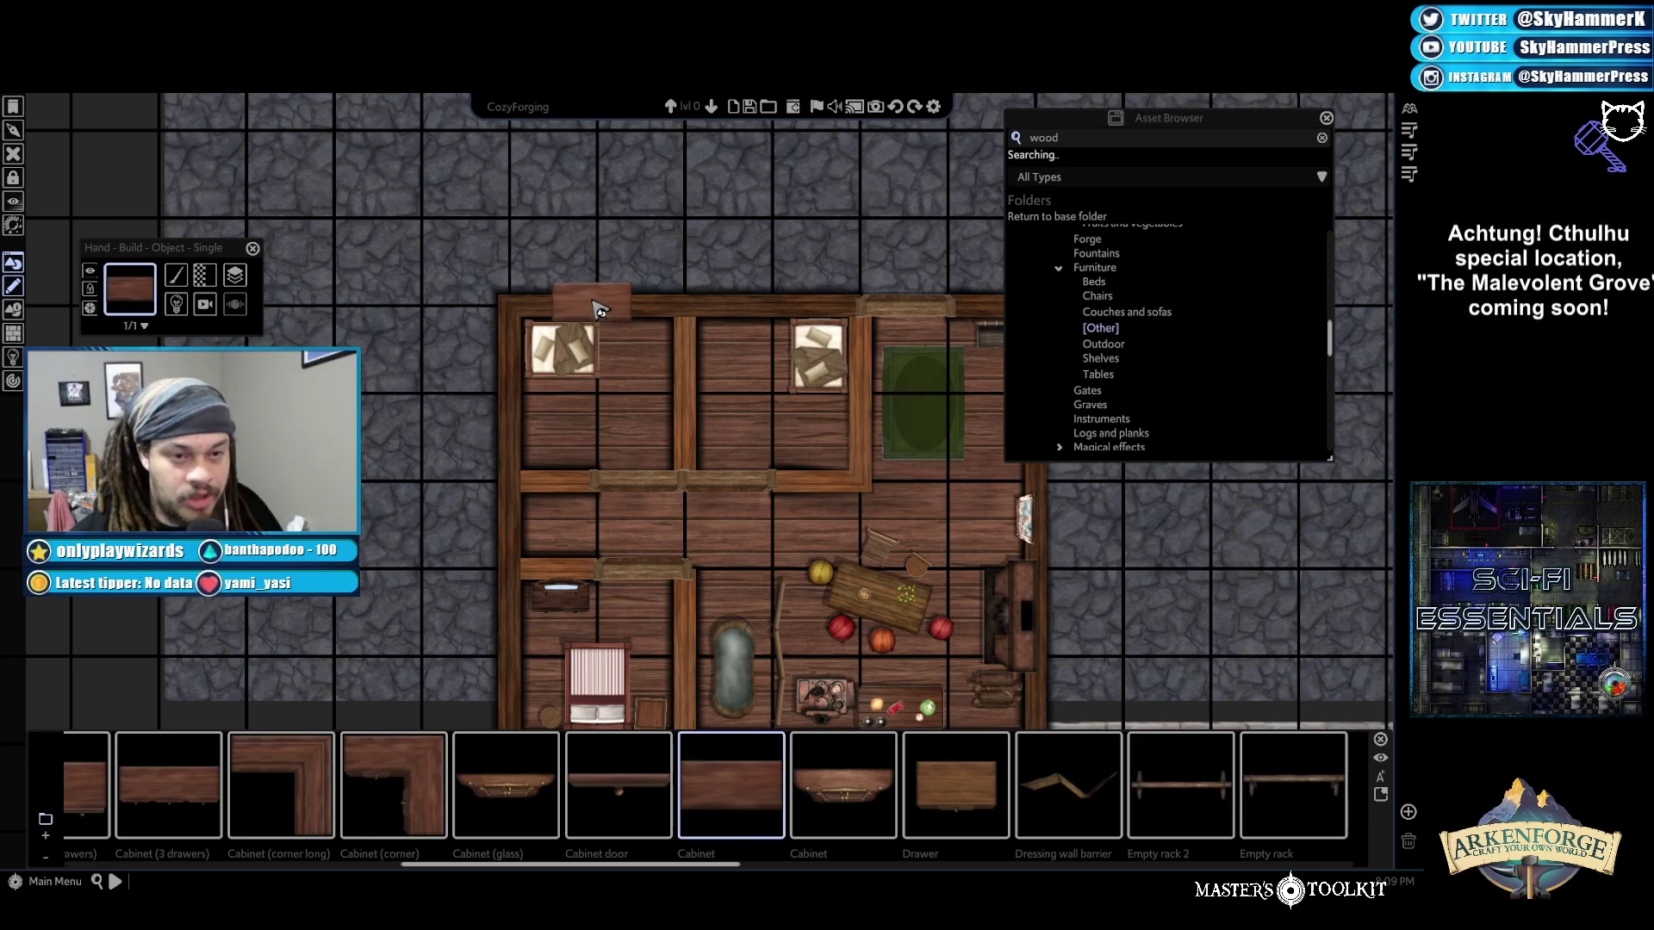
{"action": "left_click", "coordinate": [568, 430]}
{"action": "right_click", "coordinate": [427, 441]}
{"action": "left_click", "coordinate": [595, 431]}
{"action": "scroll", "coordinate": [622, 437], "scroll_direction": "up", "scroll_amount": 5}
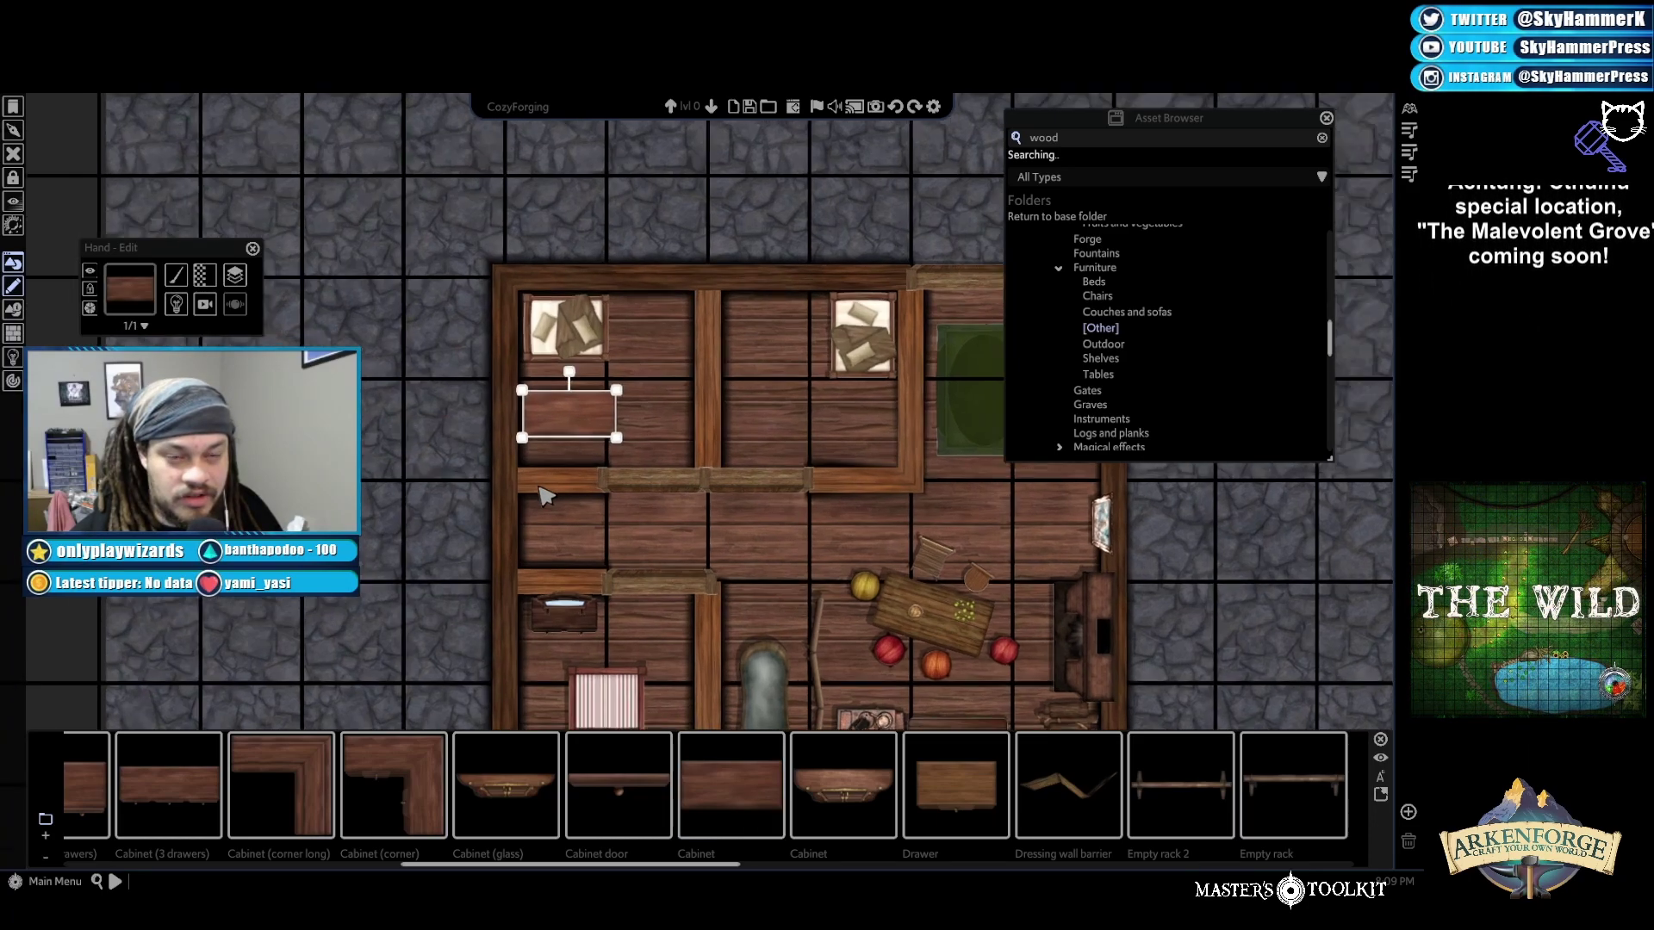
{"action": "key", "text": "Up"}
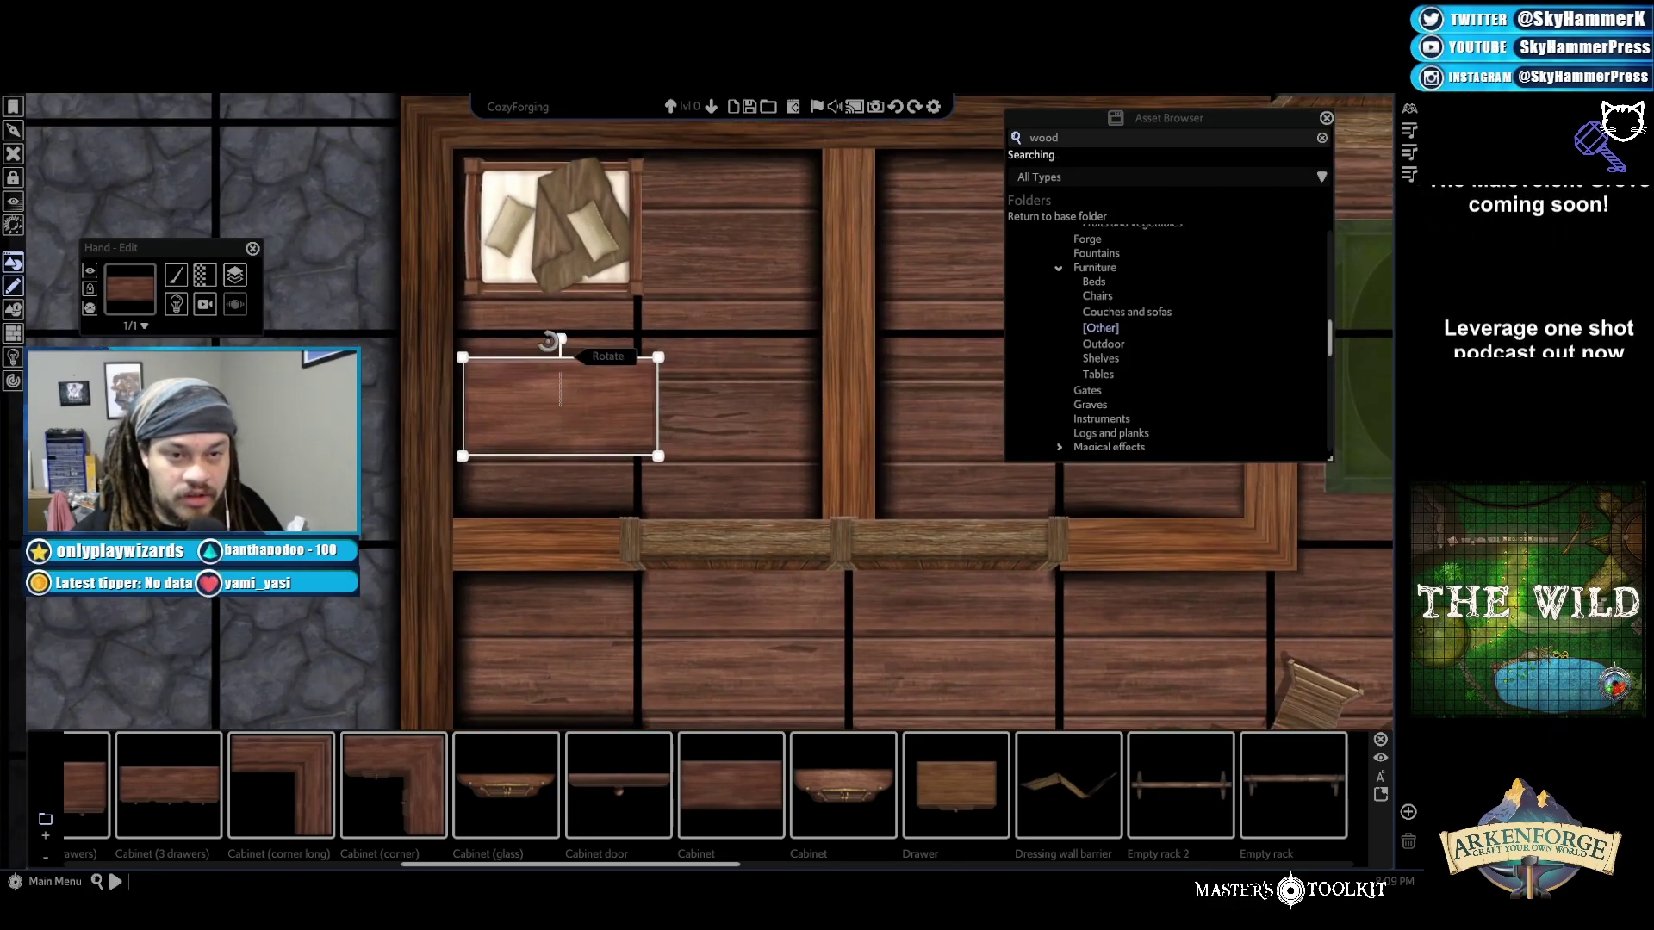
{"action": "left_click_drag", "start_coordinate": [555, 342], "coordinate": [454, 321]}
{"action": "key", "text": "Delete"}
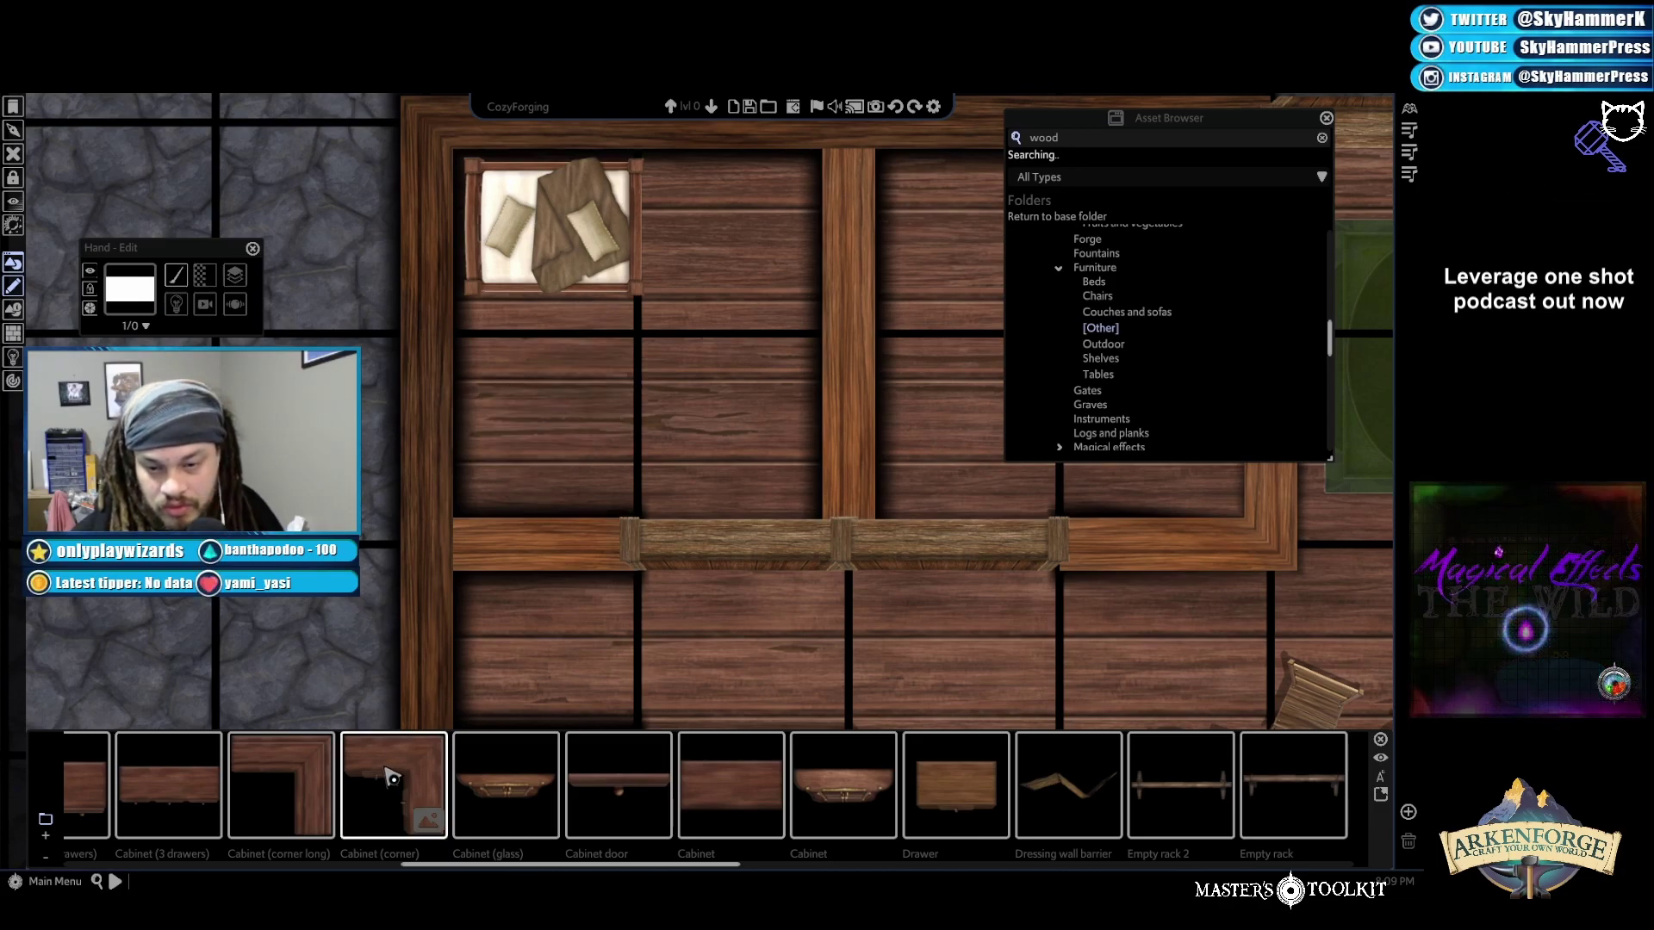
{"action": "scroll", "coordinate": [163, 796], "scroll_direction": "up", "scroll_amount": 1}
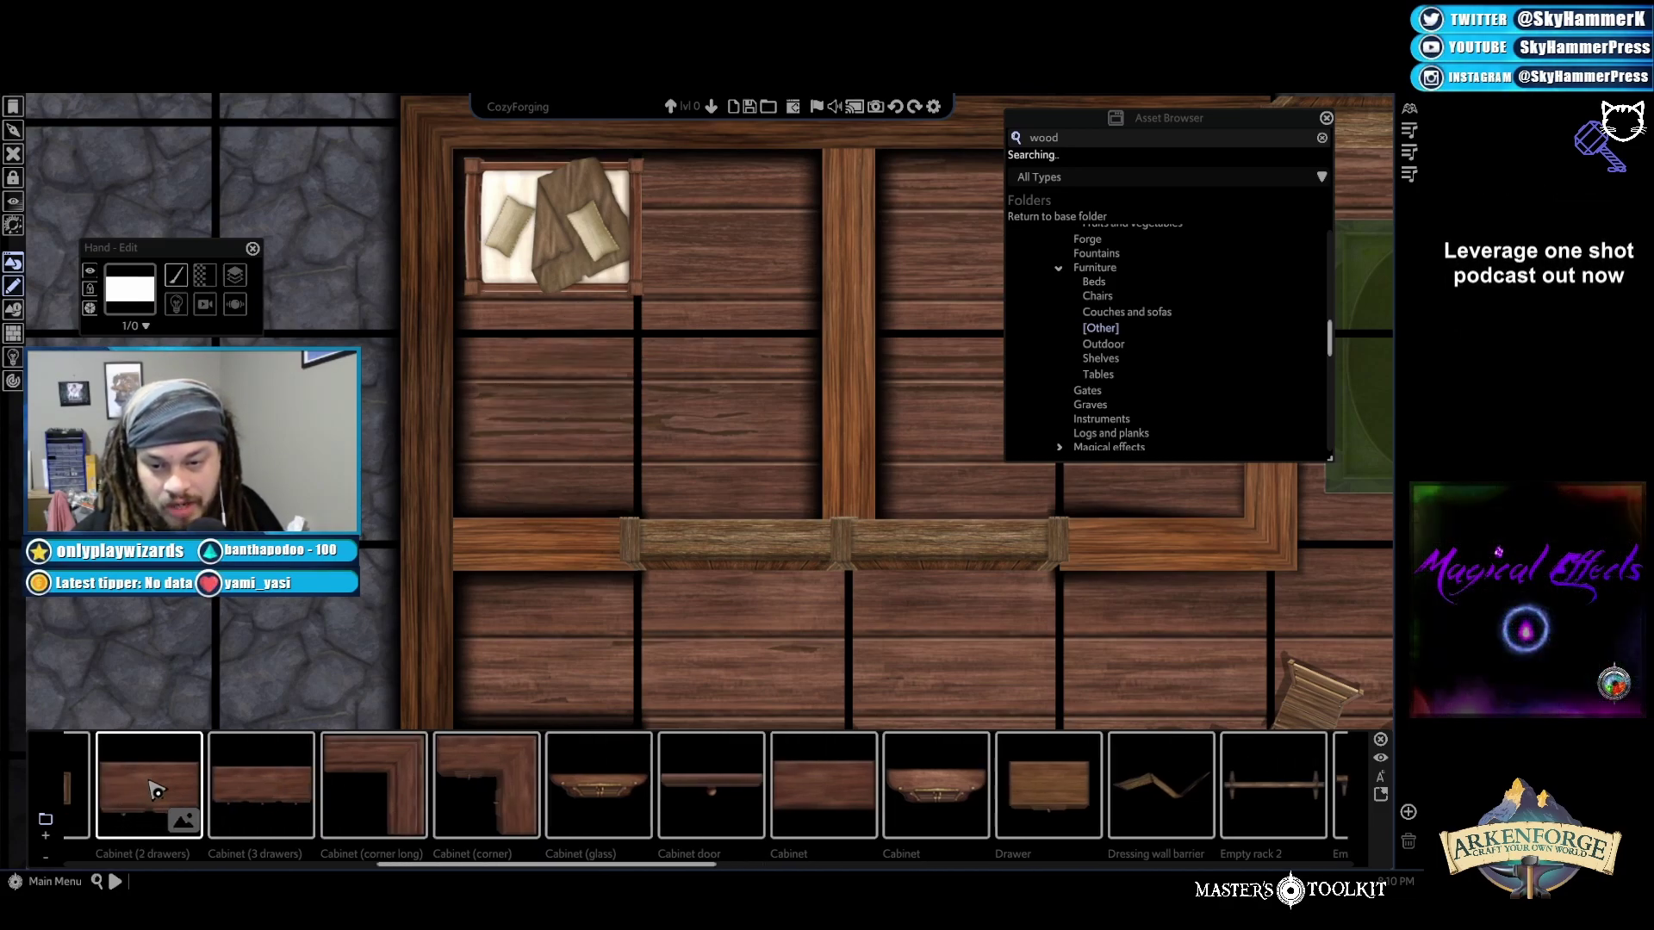
{"action": "left_click", "coordinate": [147, 787]}
{"action": "left_click", "coordinate": [573, 403]}
{"action": "scroll", "coordinate": [686, 517], "scroll_direction": "down", "scroll_amount": 2}
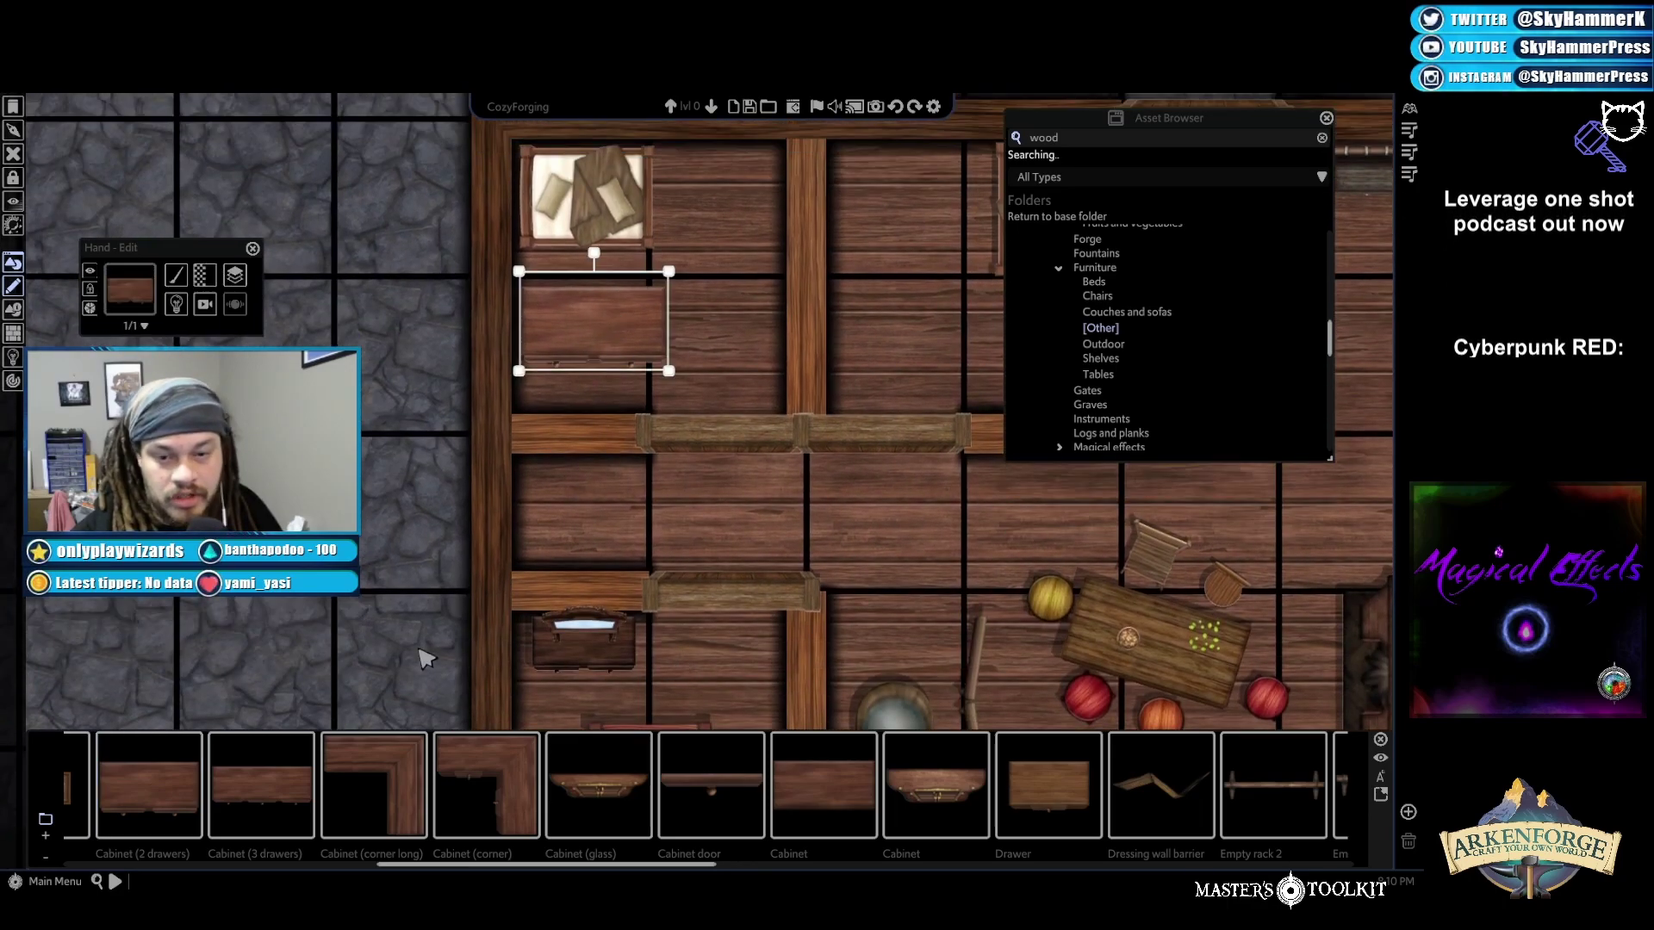
Place a Cabinet (3 drawers), rotated a quarter turn and scaled down, against the west bedroom's outer wall below the bed
{"action": "left_click", "coordinate": [267, 785]}
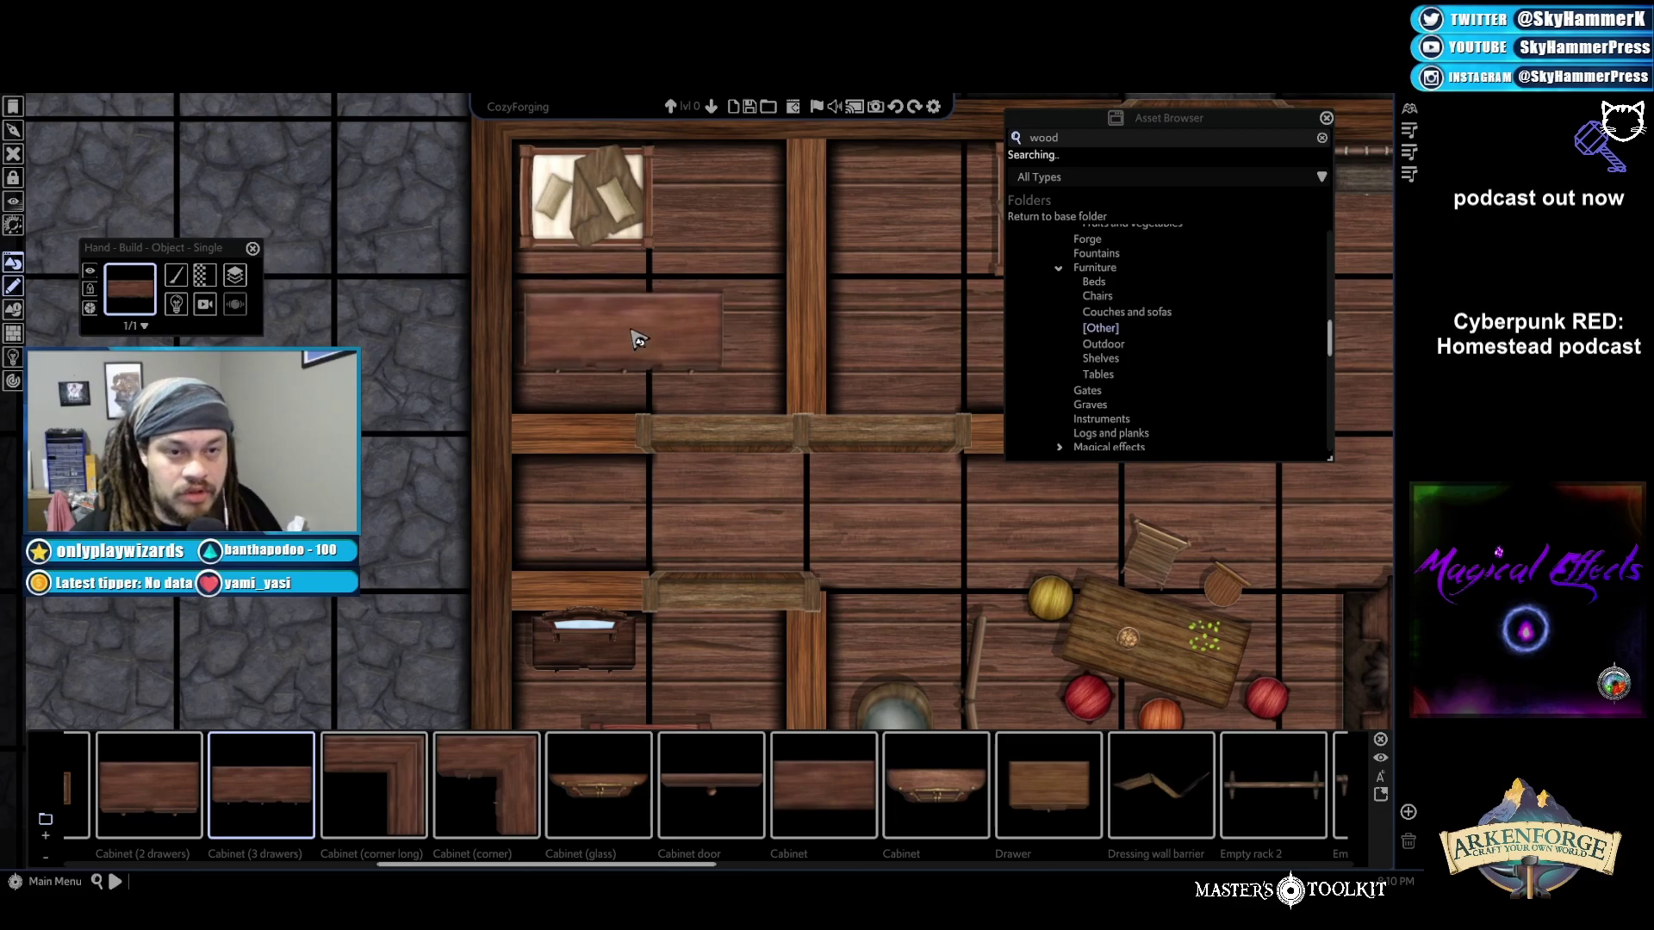
{"action": "left_click", "coordinate": [621, 337]}
{"action": "left_click_drag", "start_coordinate": [623, 265], "coordinate": [538, 261]}
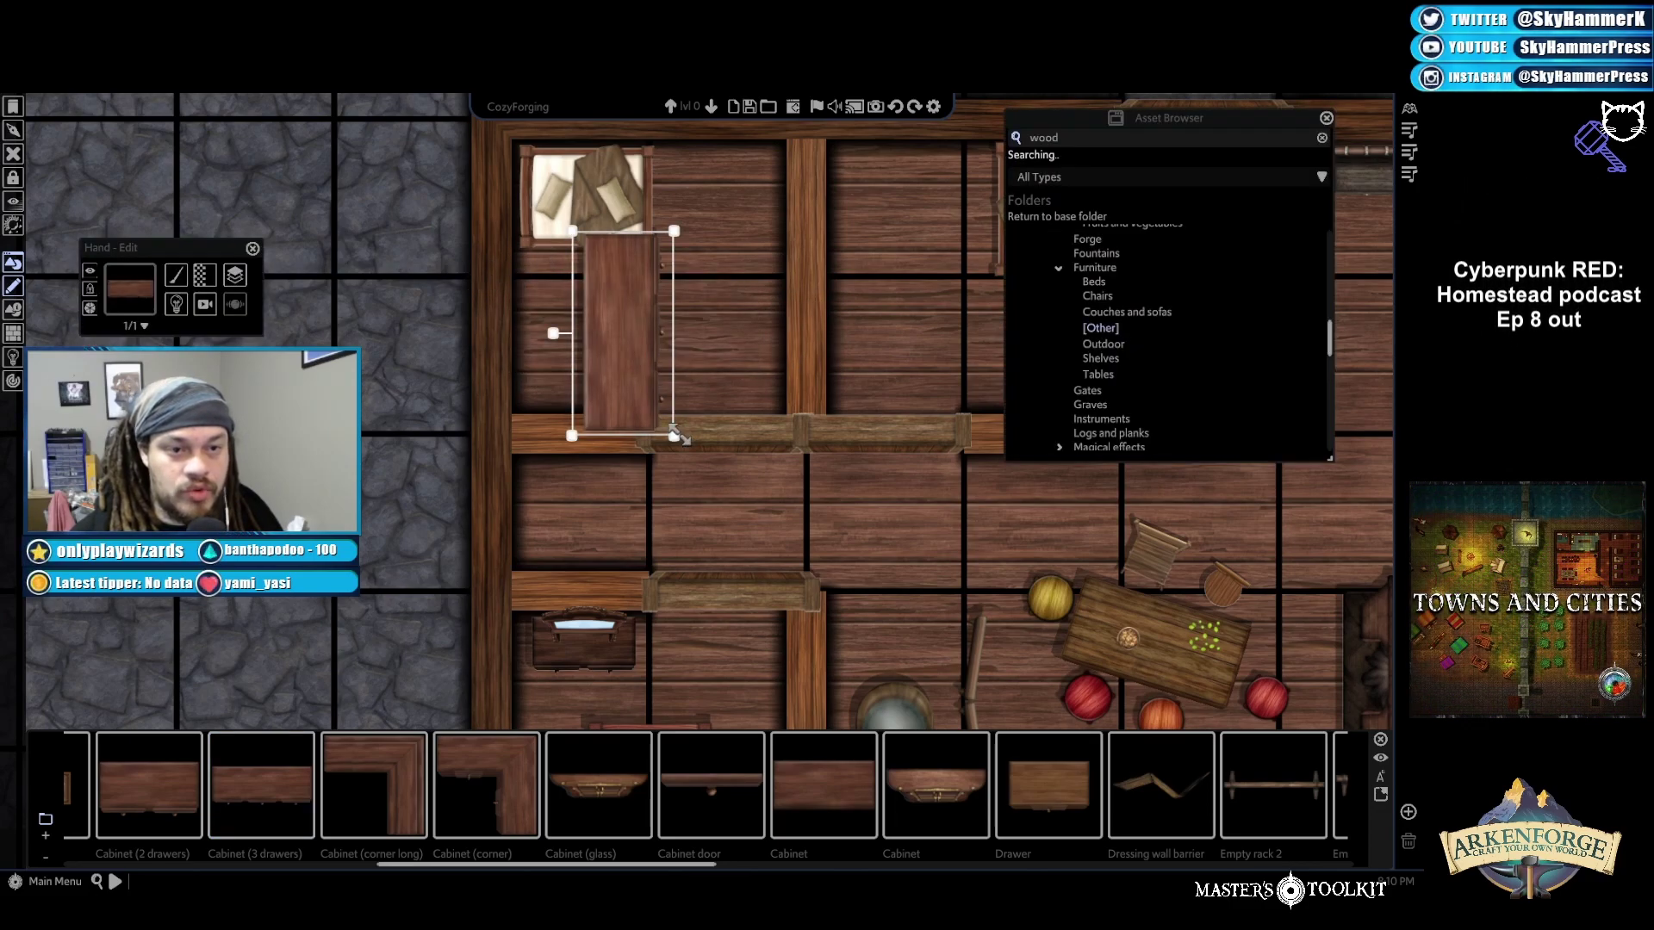
{"action": "left_click_drag", "start_coordinate": [676, 437], "coordinate": [552, 349]}
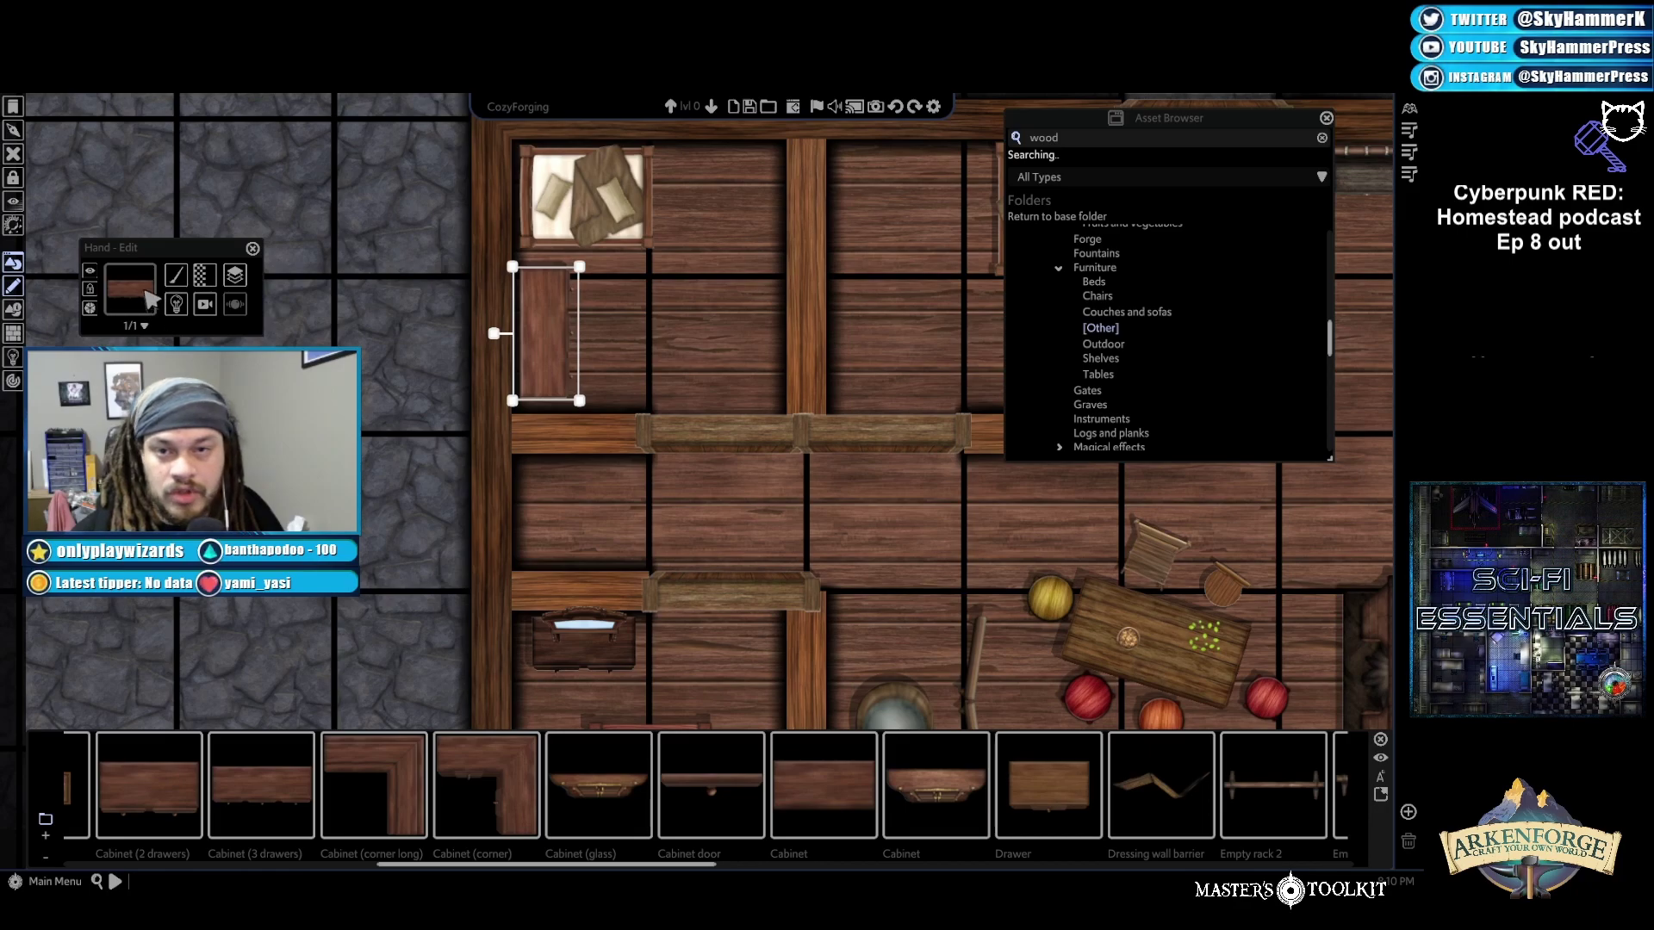
Set the placed cabinet's brightness to 59
{"action": "left_click", "coordinate": [204, 304]}
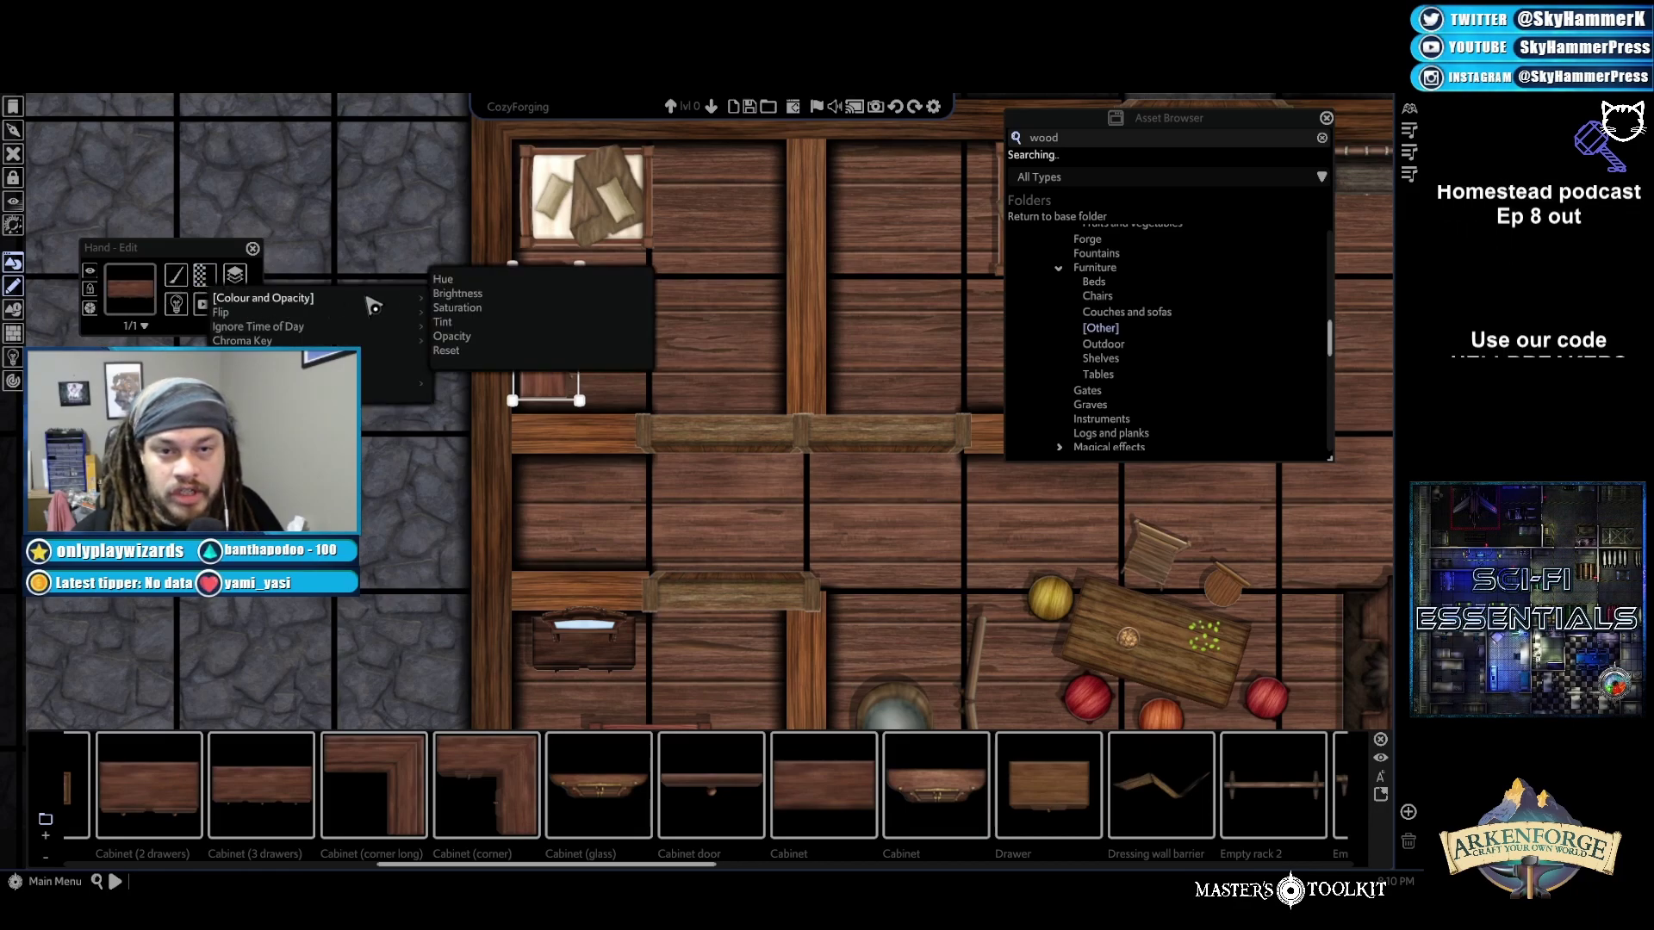
{"action": "left_click", "coordinate": [463, 293]}
{"action": "left_click_drag", "start_coordinate": [712, 498], "coordinate": [725, 508]}
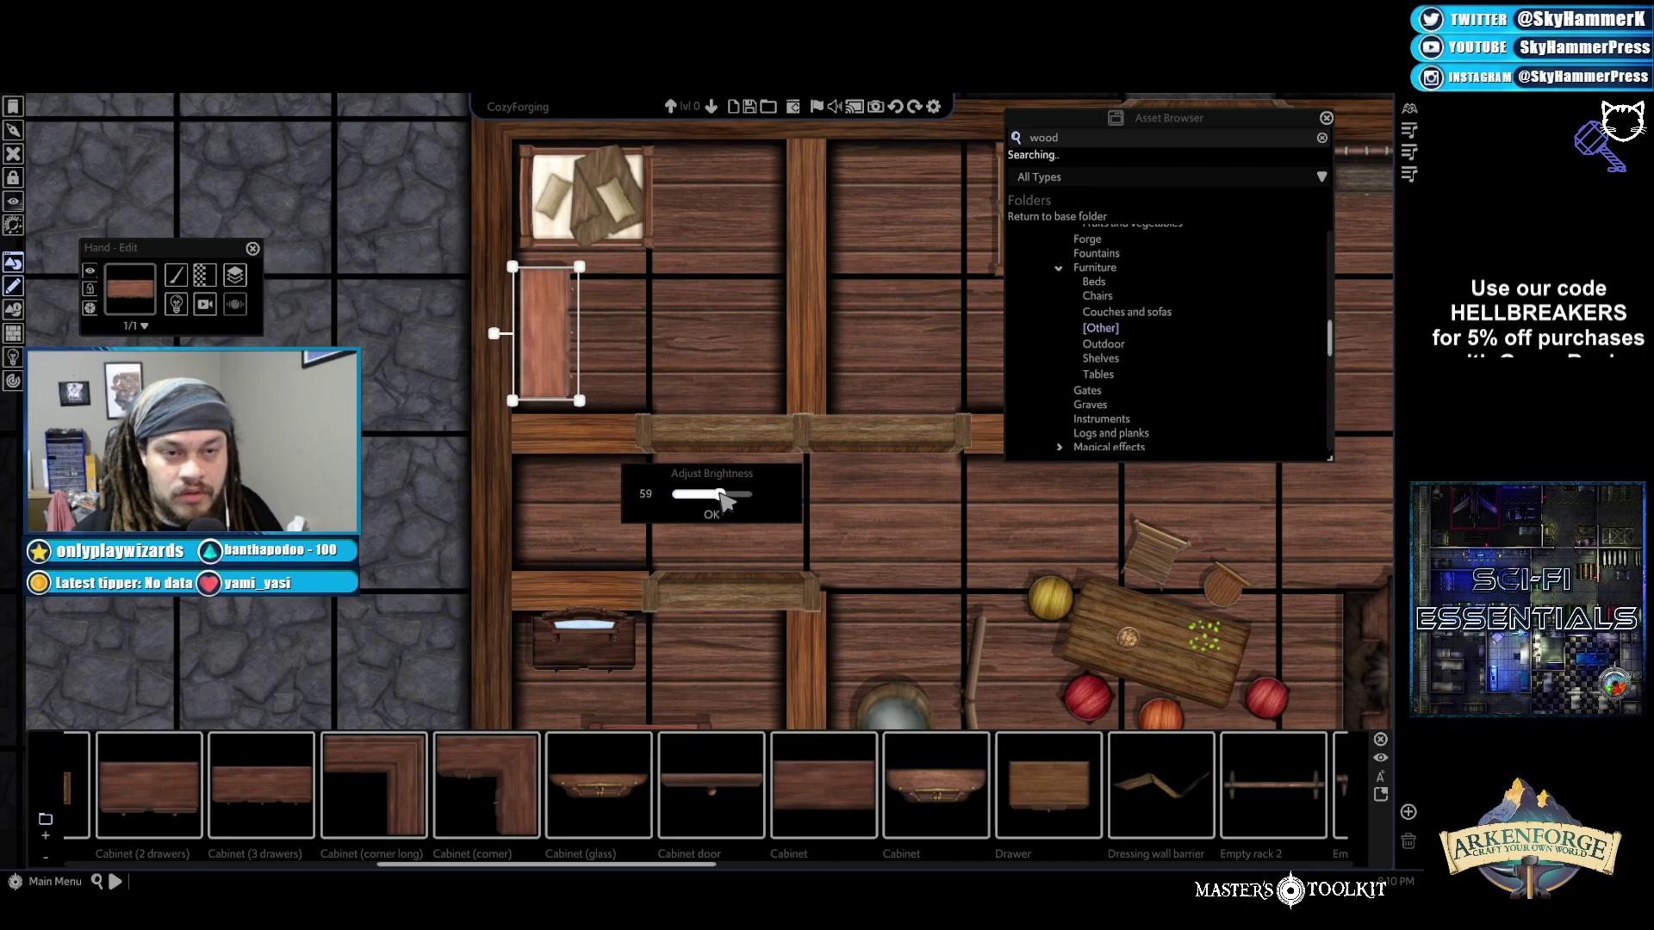
{"action": "left_click", "coordinate": [712, 514]}
{"action": "key", "text": "Up"}
{"action": "key", "text": "Right"}
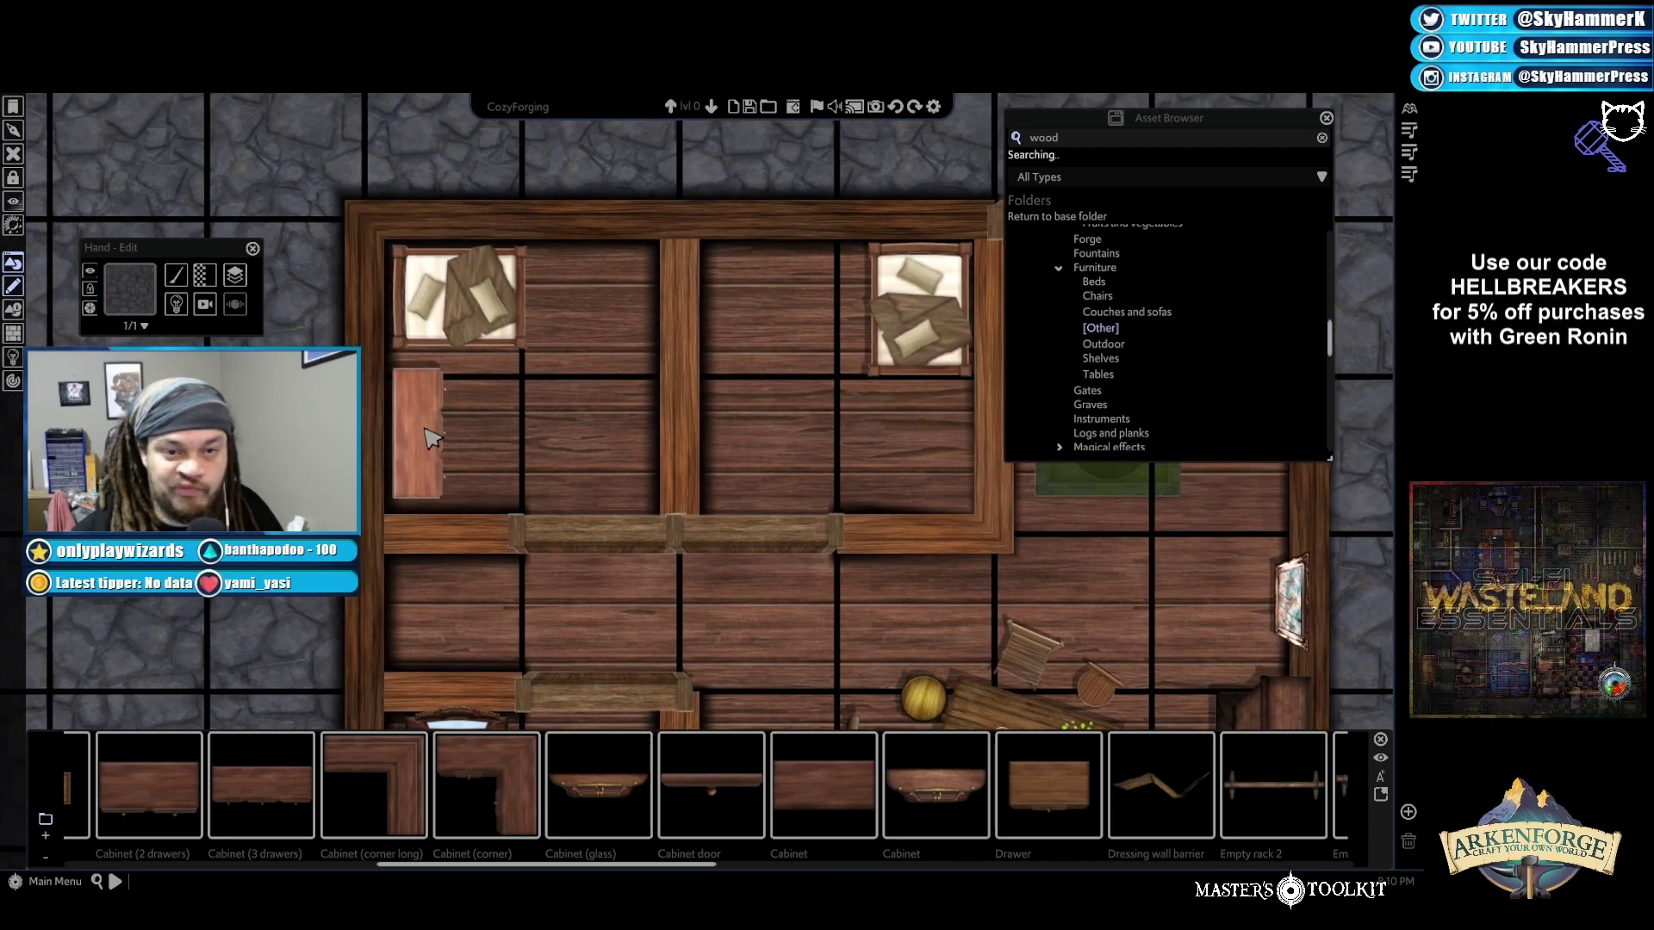
Set the saturation of the cabinet in the west bedroom to 41
{"action": "left_click", "coordinate": [431, 439]}
{"action": "right_click", "coordinate": [226, 284]}
{"action": "mouse_move", "coordinate": [284, 293]}
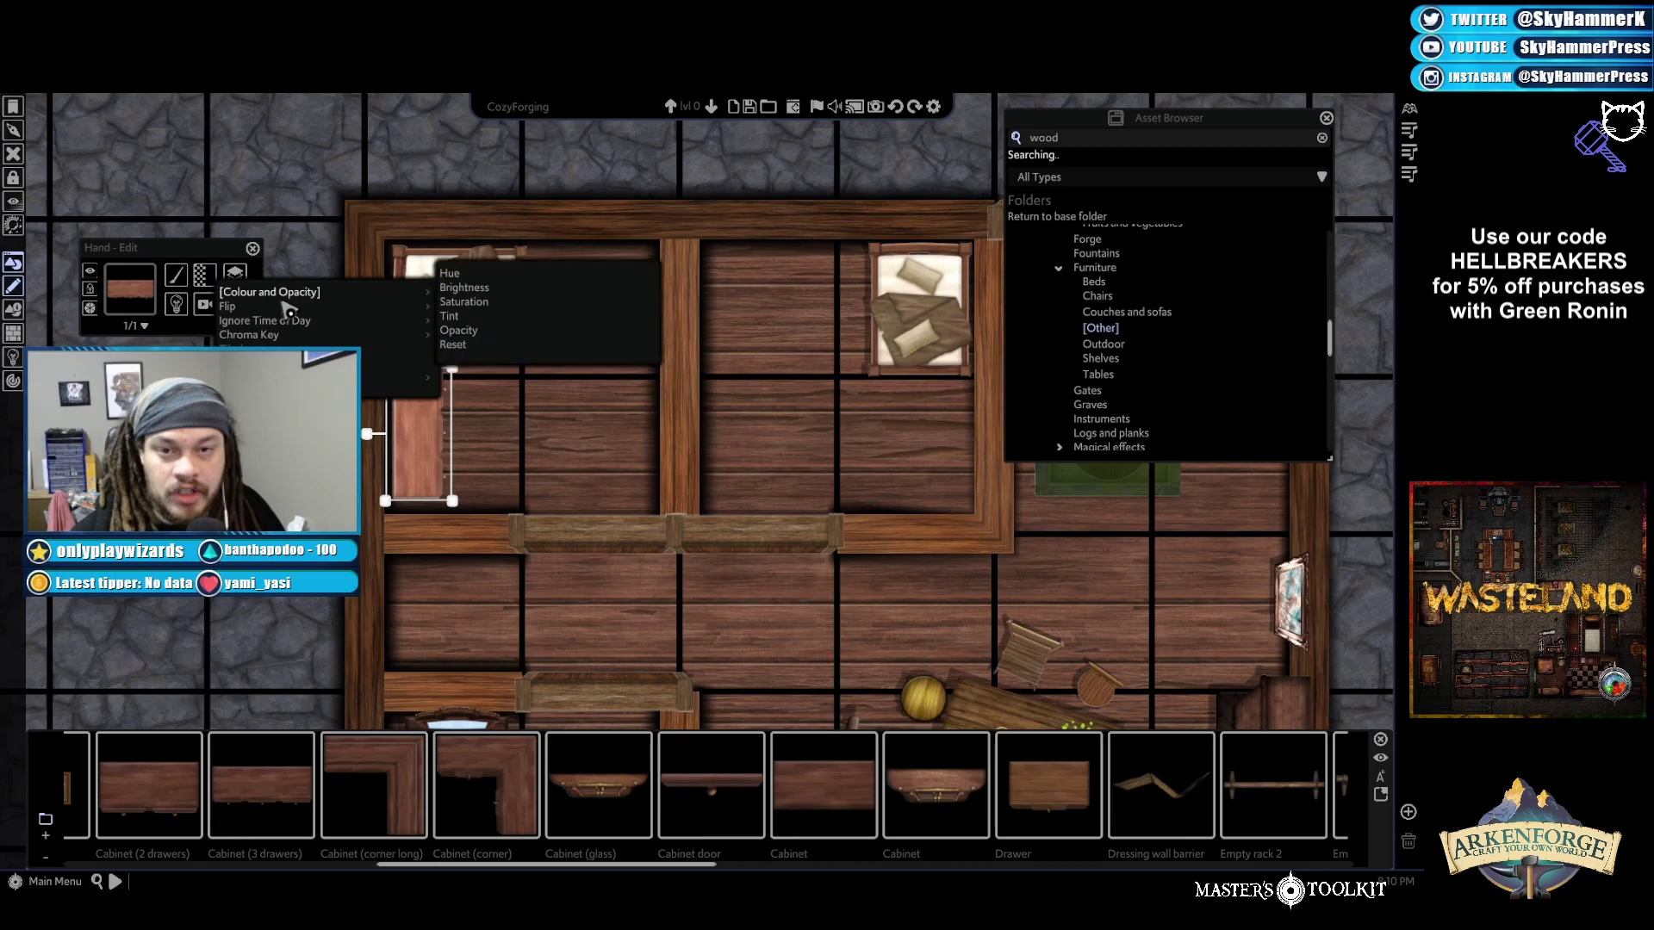
{"action": "left_click", "coordinate": [499, 303]}
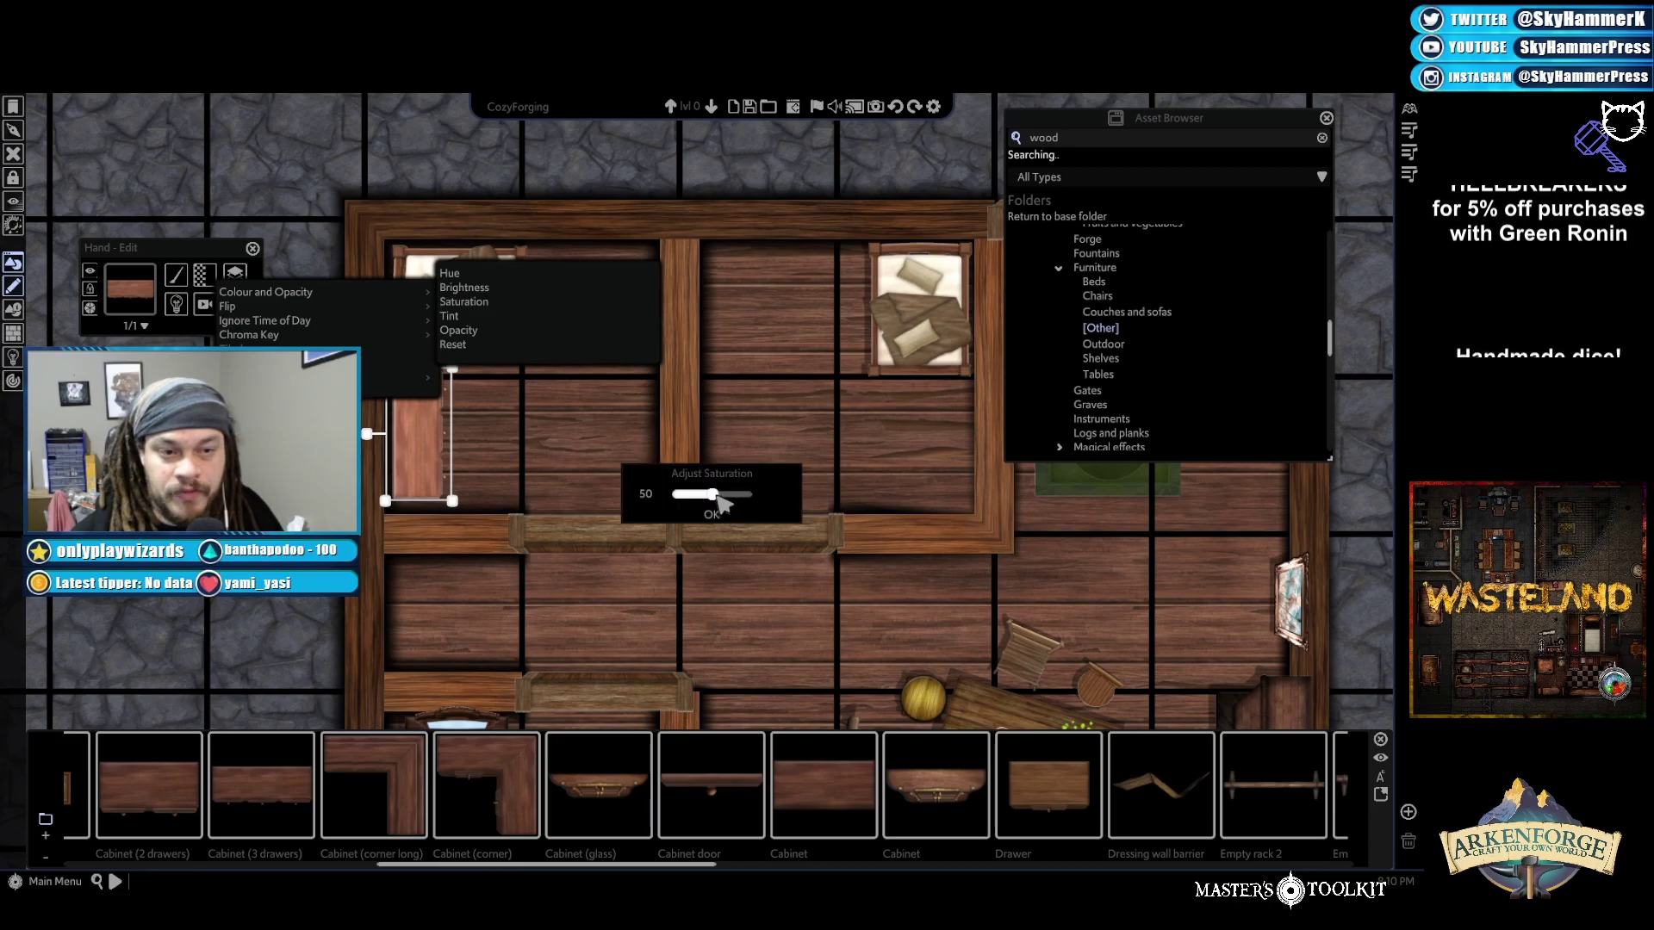
{"action": "left_click_drag", "start_coordinate": [718, 497], "coordinate": [712, 497]}
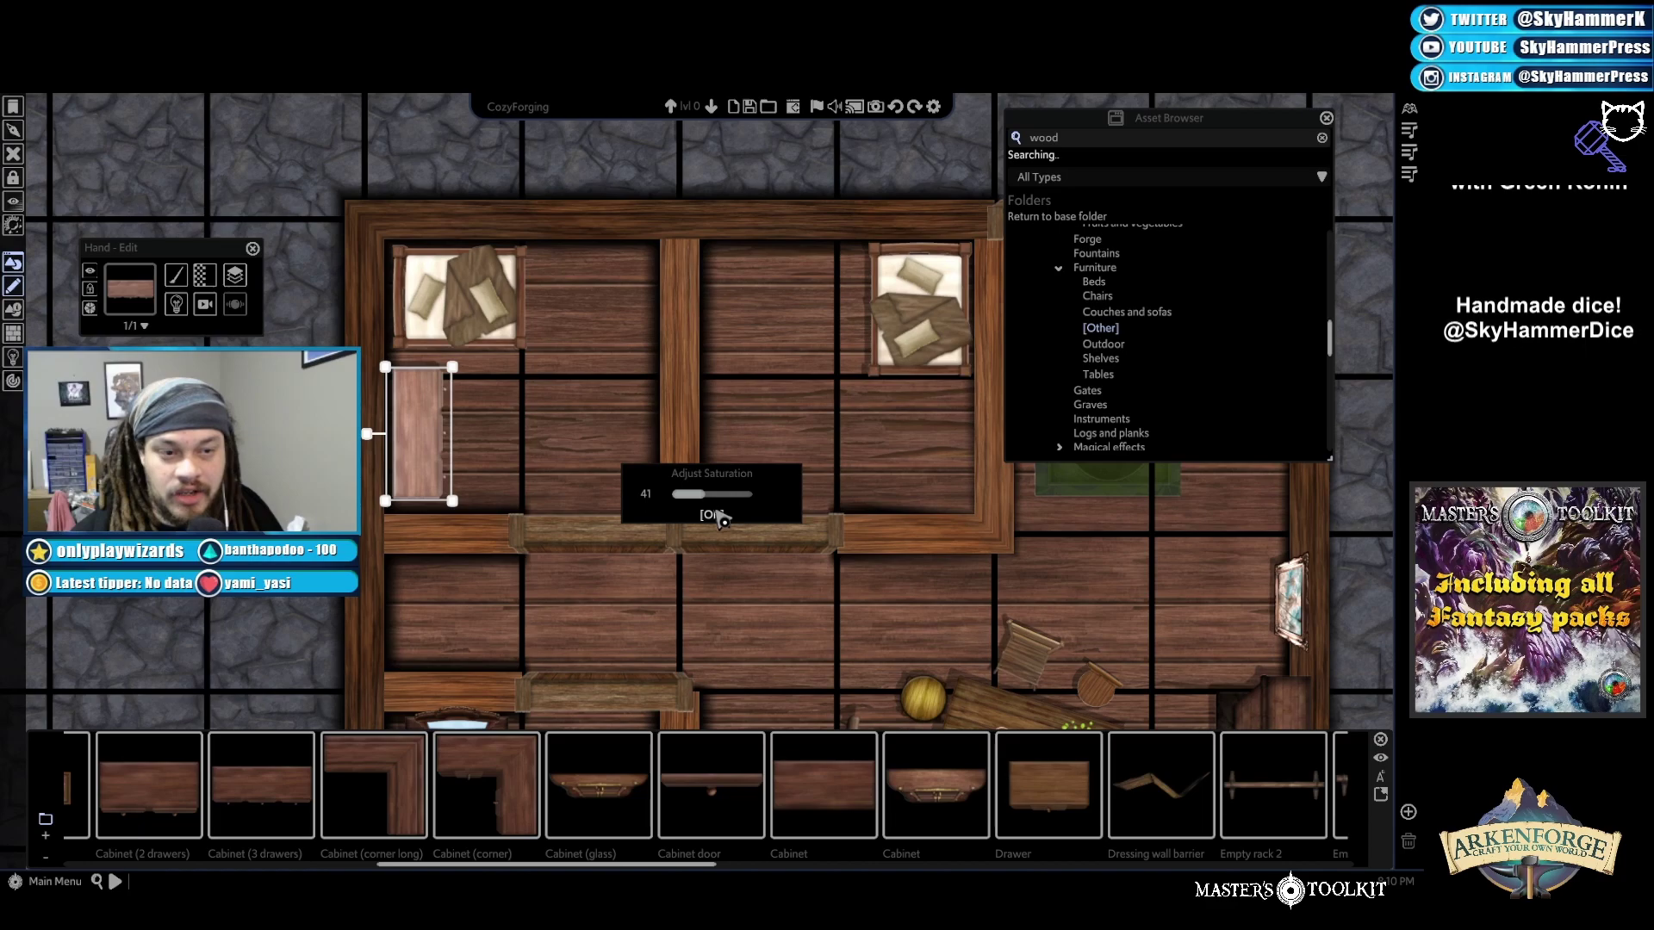
{"action": "left_click", "coordinate": [710, 515]}
Set the cabinet's brightness to 53 and deselect it
{"action": "left_click", "coordinate": [197, 281]}
{"action": "mouse_move", "coordinate": [316, 307]}
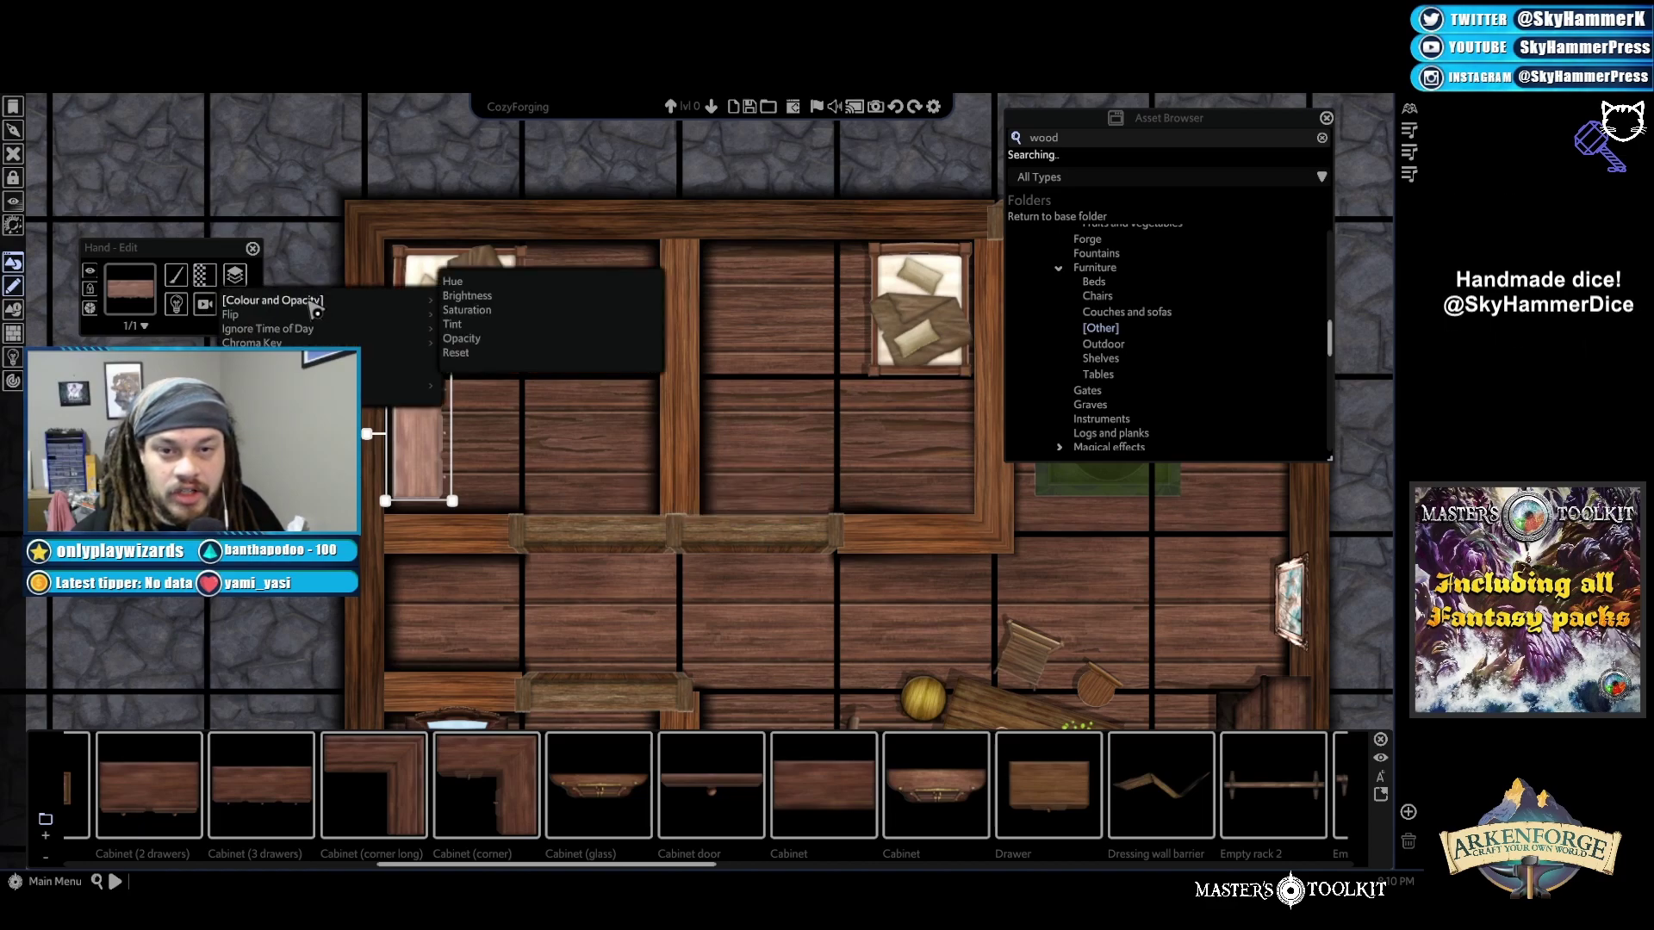
{"action": "left_click", "coordinate": [473, 298]}
{"action": "left_click_drag", "start_coordinate": [720, 496], "coordinate": [712, 496]}
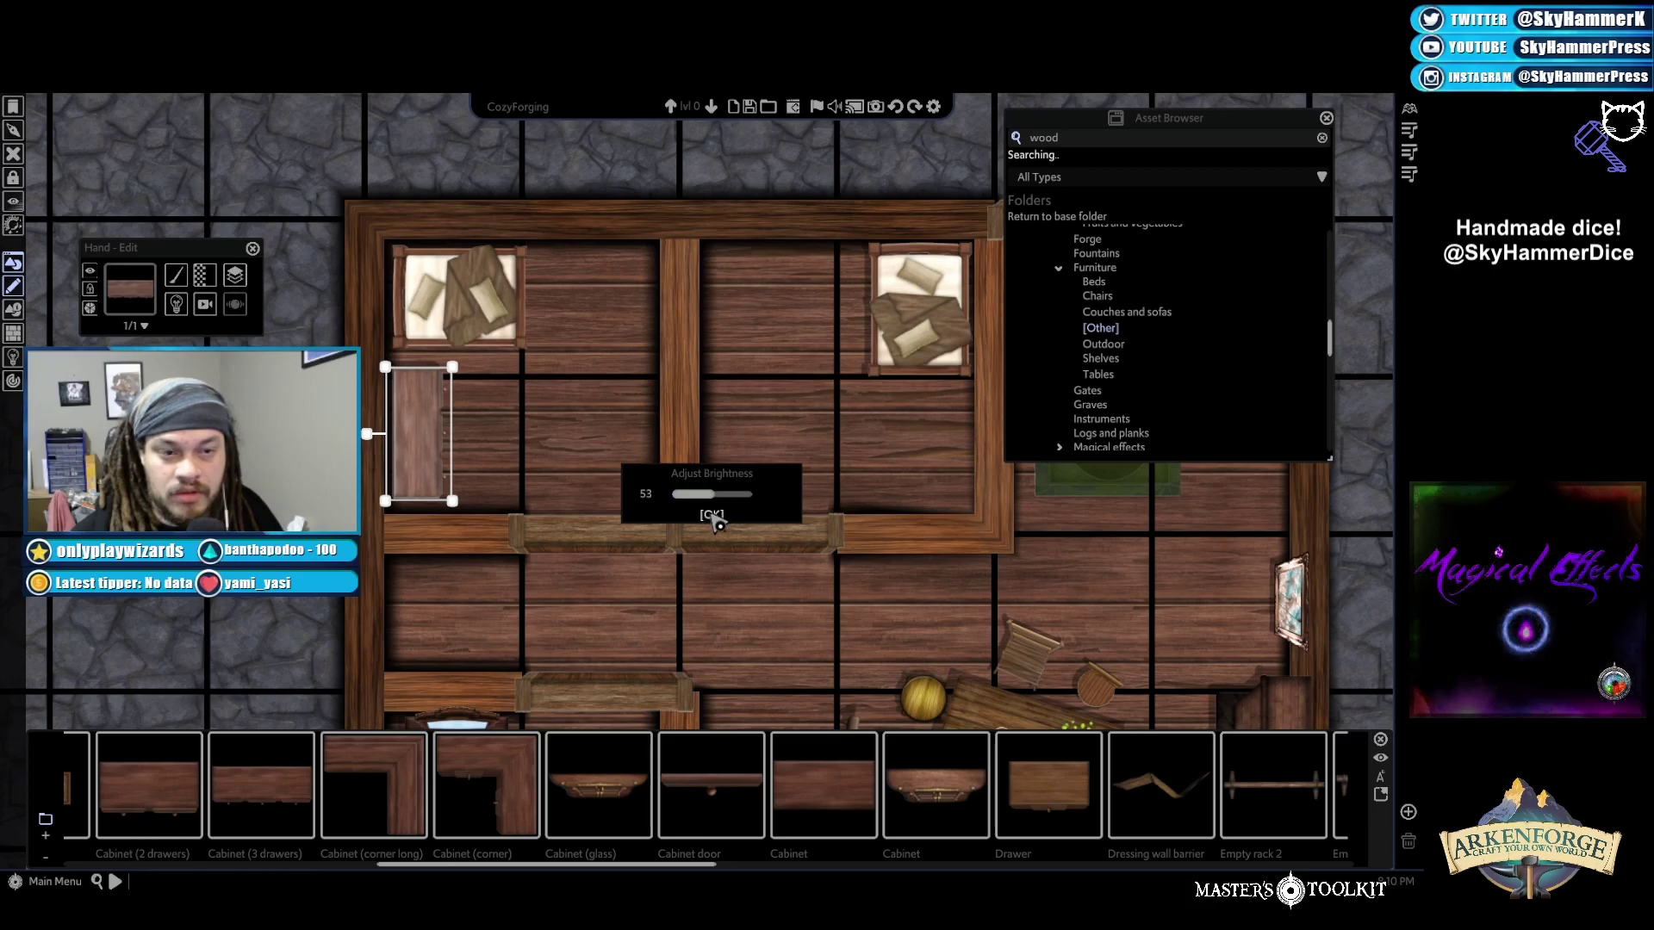
{"action": "left_click", "coordinate": [713, 517]}
{"action": "left_click", "coordinate": [459, 484]}
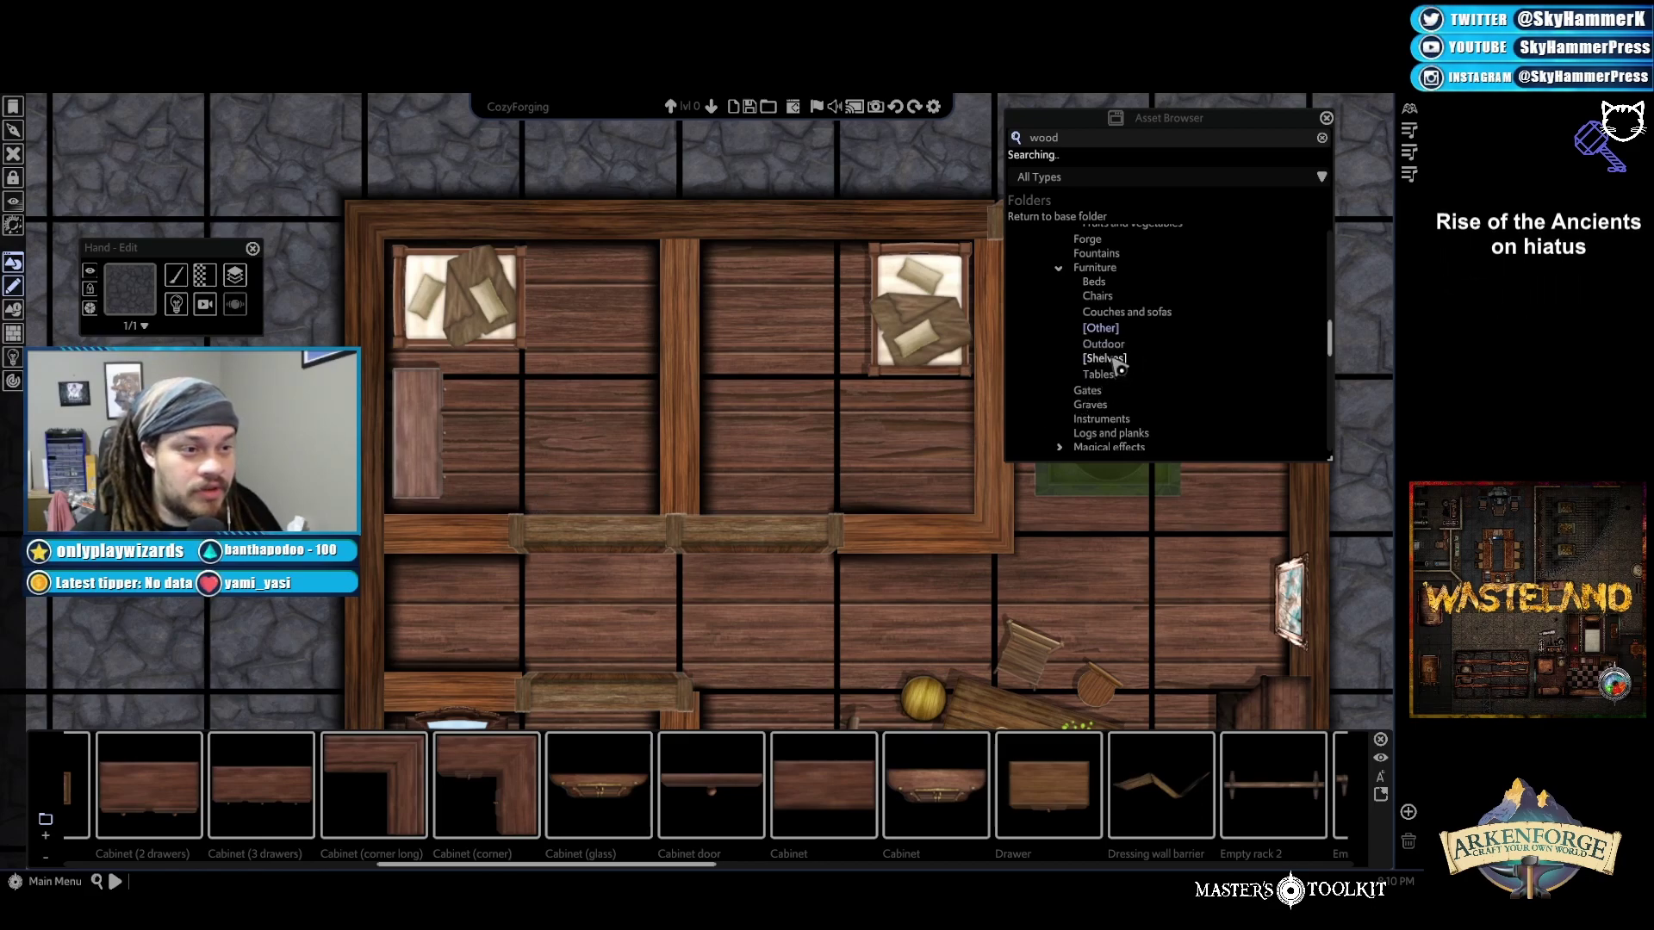
Find the Evil altar among the Other furniture assets and place it in the lower right corner of the east bedroom
{"action": "scroll", "coordinate": [940, 775], "scroll_direction": "down", "scroll_amount": 4}
{"action": "scroll", "coordinate": [940, 775], "scroll_direction": "down", "scroll_amount": 6}
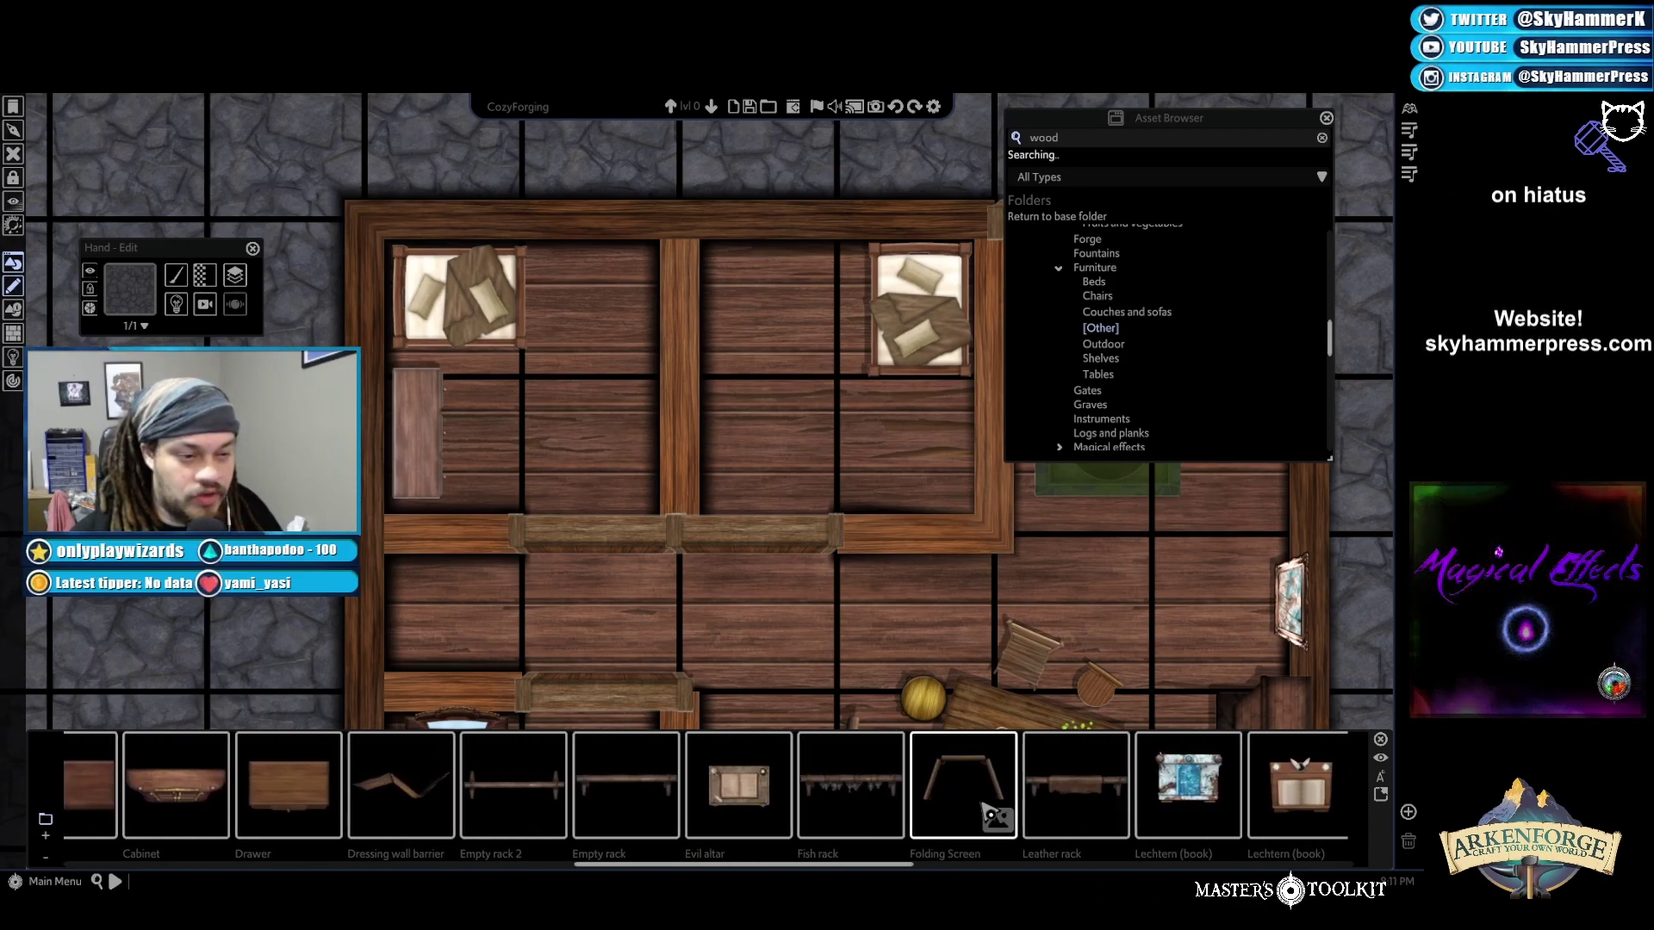
{"action": "scroll", "coordinate": [985, 800], "scroll_direction": "down", "scroll_amount": 4}
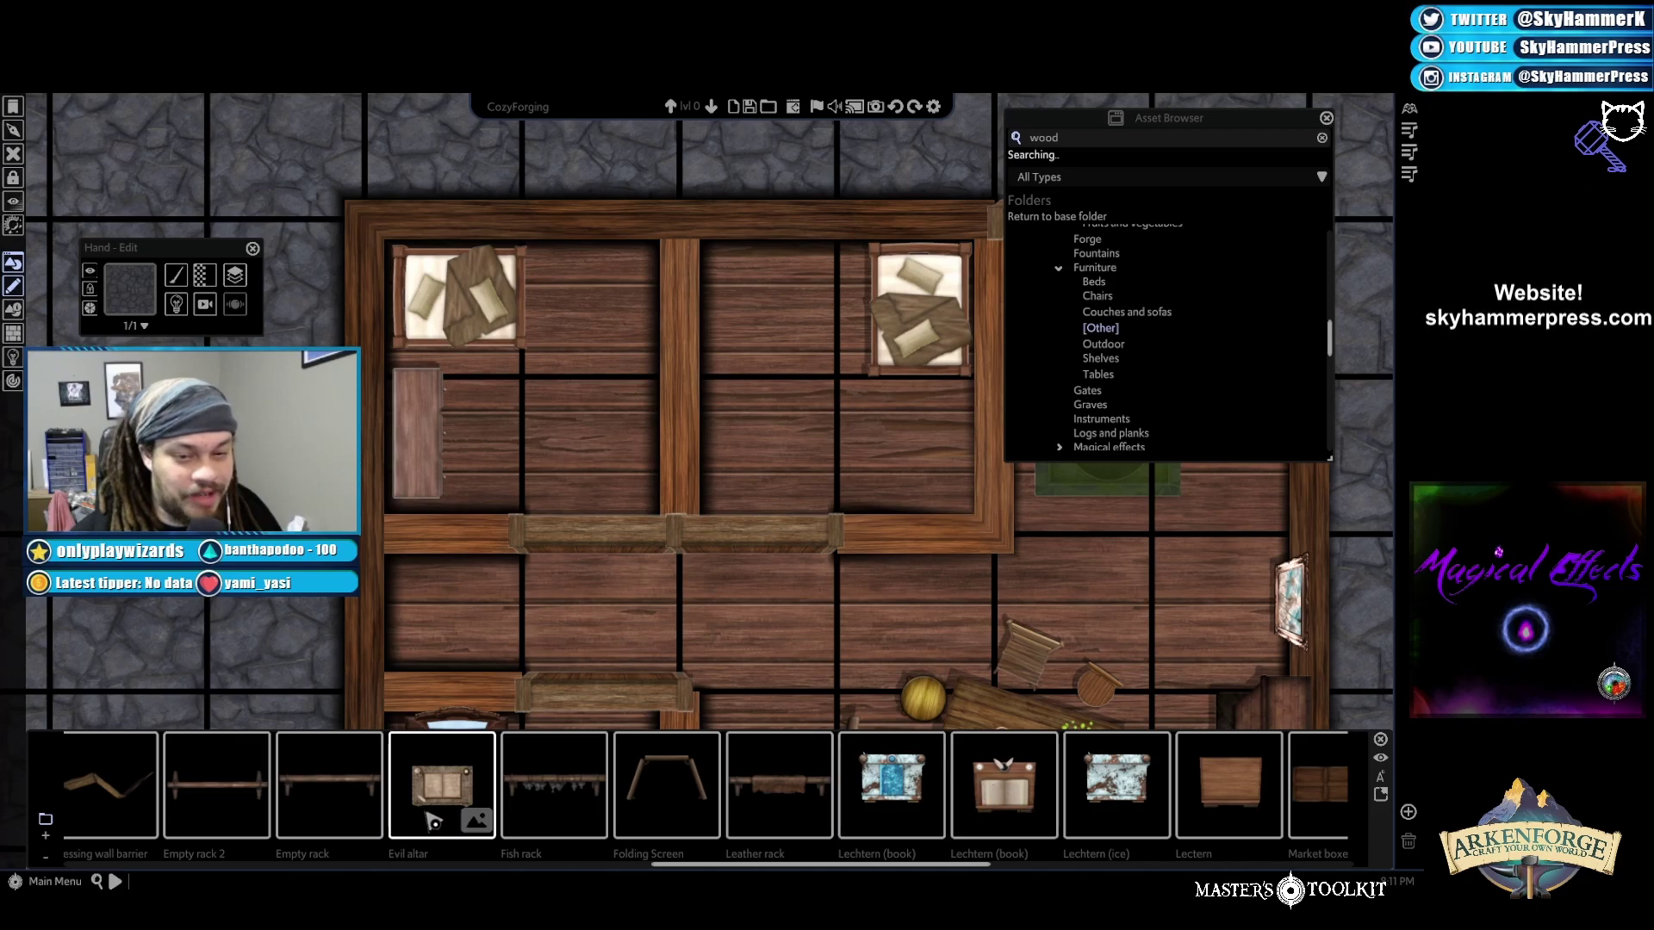
{"action": "left_click", "coordinate": [442, 784]}
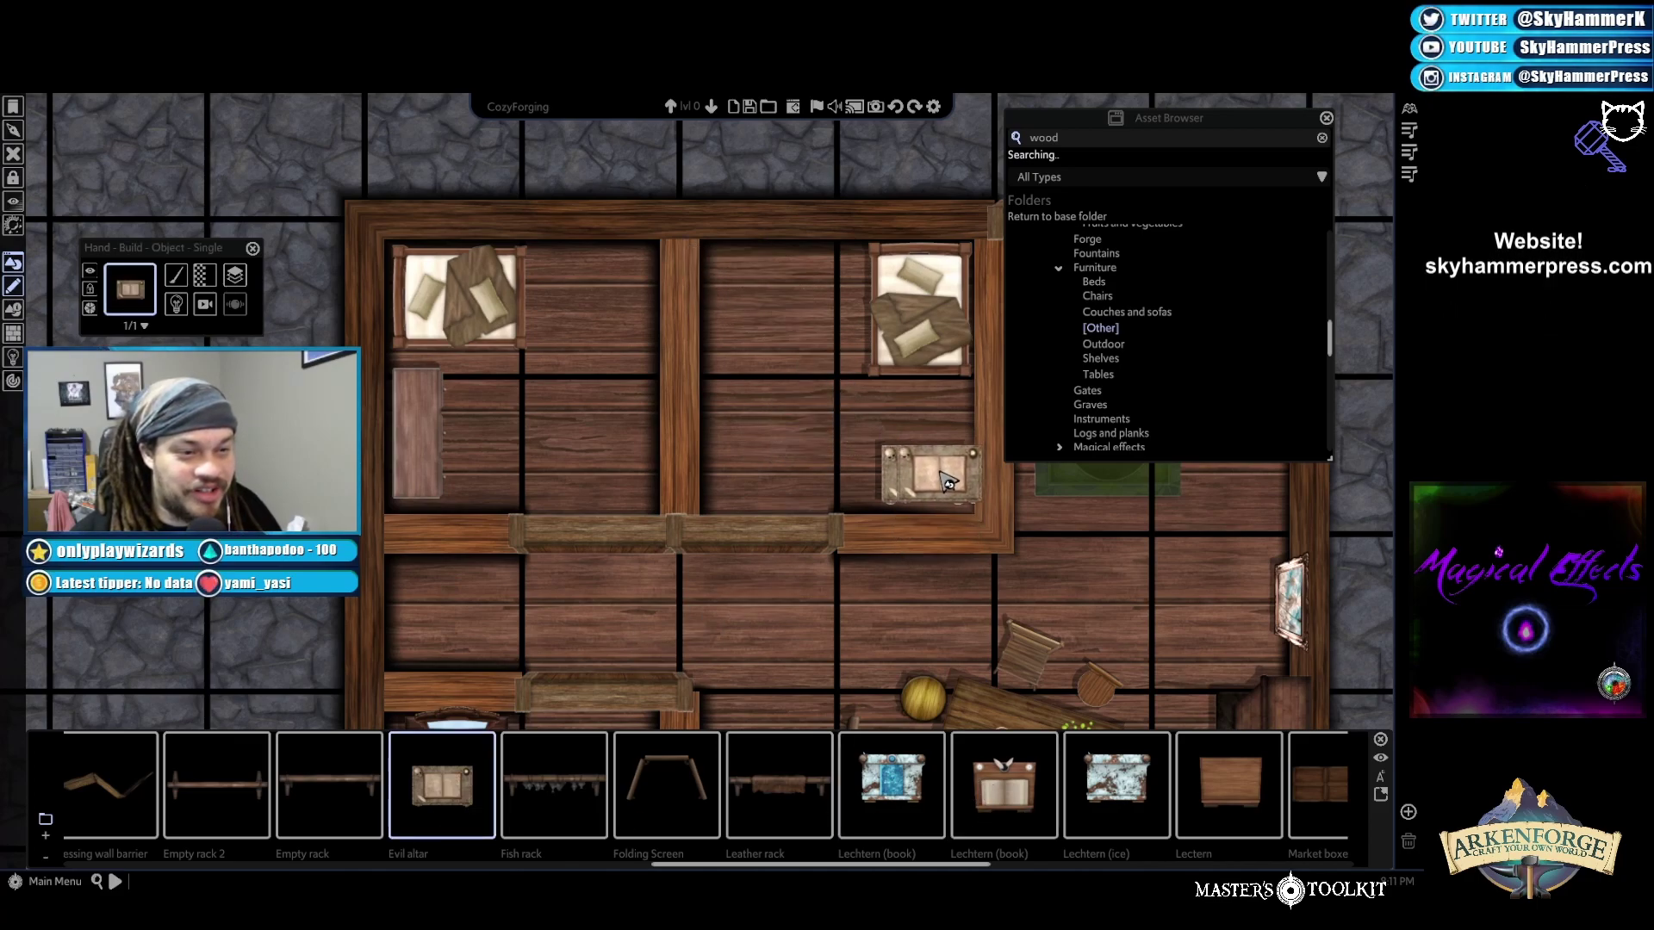
{"action": "left_click", "coordinate": [930, 481]}
Shrink the evil altar to a small fraction of its size and move it to the foot of the east bedroom's bed
{"action": "scroll", "coordinate": [926, 483], "scroll_direction": "up", "scroll_amount": 5}
{"action": "scroll", "coordinate": [851, 562], "scroll_direction": "up", "scroll_amount": 2}
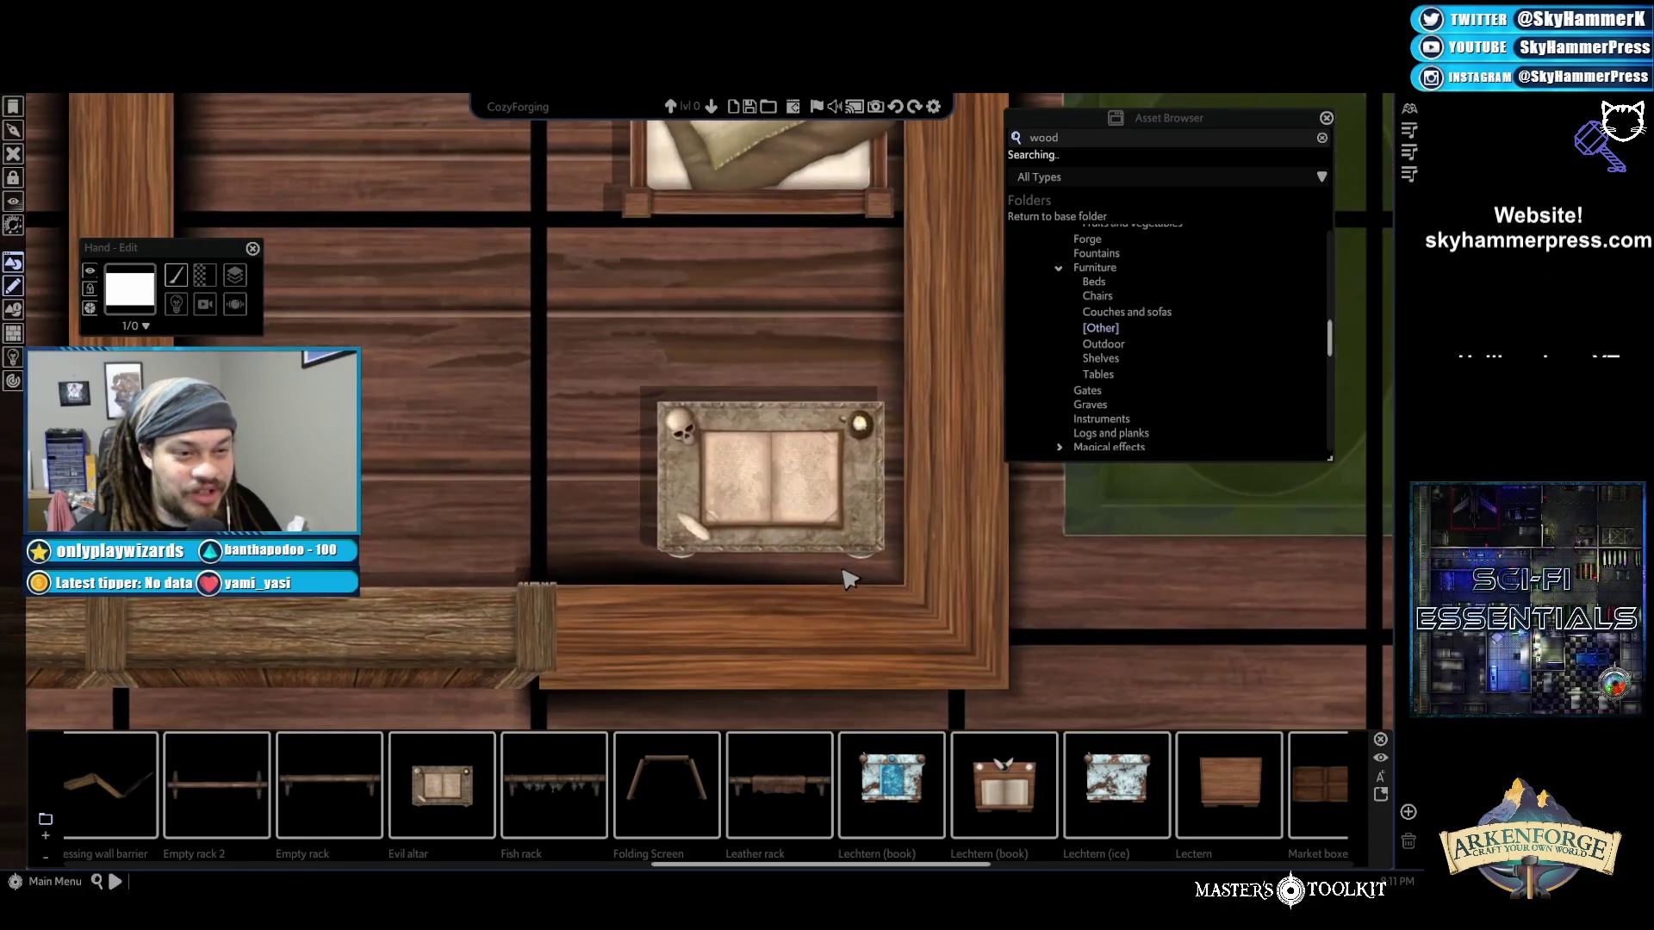
{"action": "left_click", "coordinate": [717, 437]}
{"action": "left_click_drag", "start_coordinate": [765, 319], "coordinate": [919, 471]}
{"action": "left_click_drag", "start_coordinate": [631, 269], "coordinate": [829, 563]}
{"action": "left_click_drag", "start_coordinate": [869, 650], "coordinate": [828, 237]}
{"action": "scroll", "coordinate": [694, 520], "scroll_direction": "down", "scroll_amount": 5}
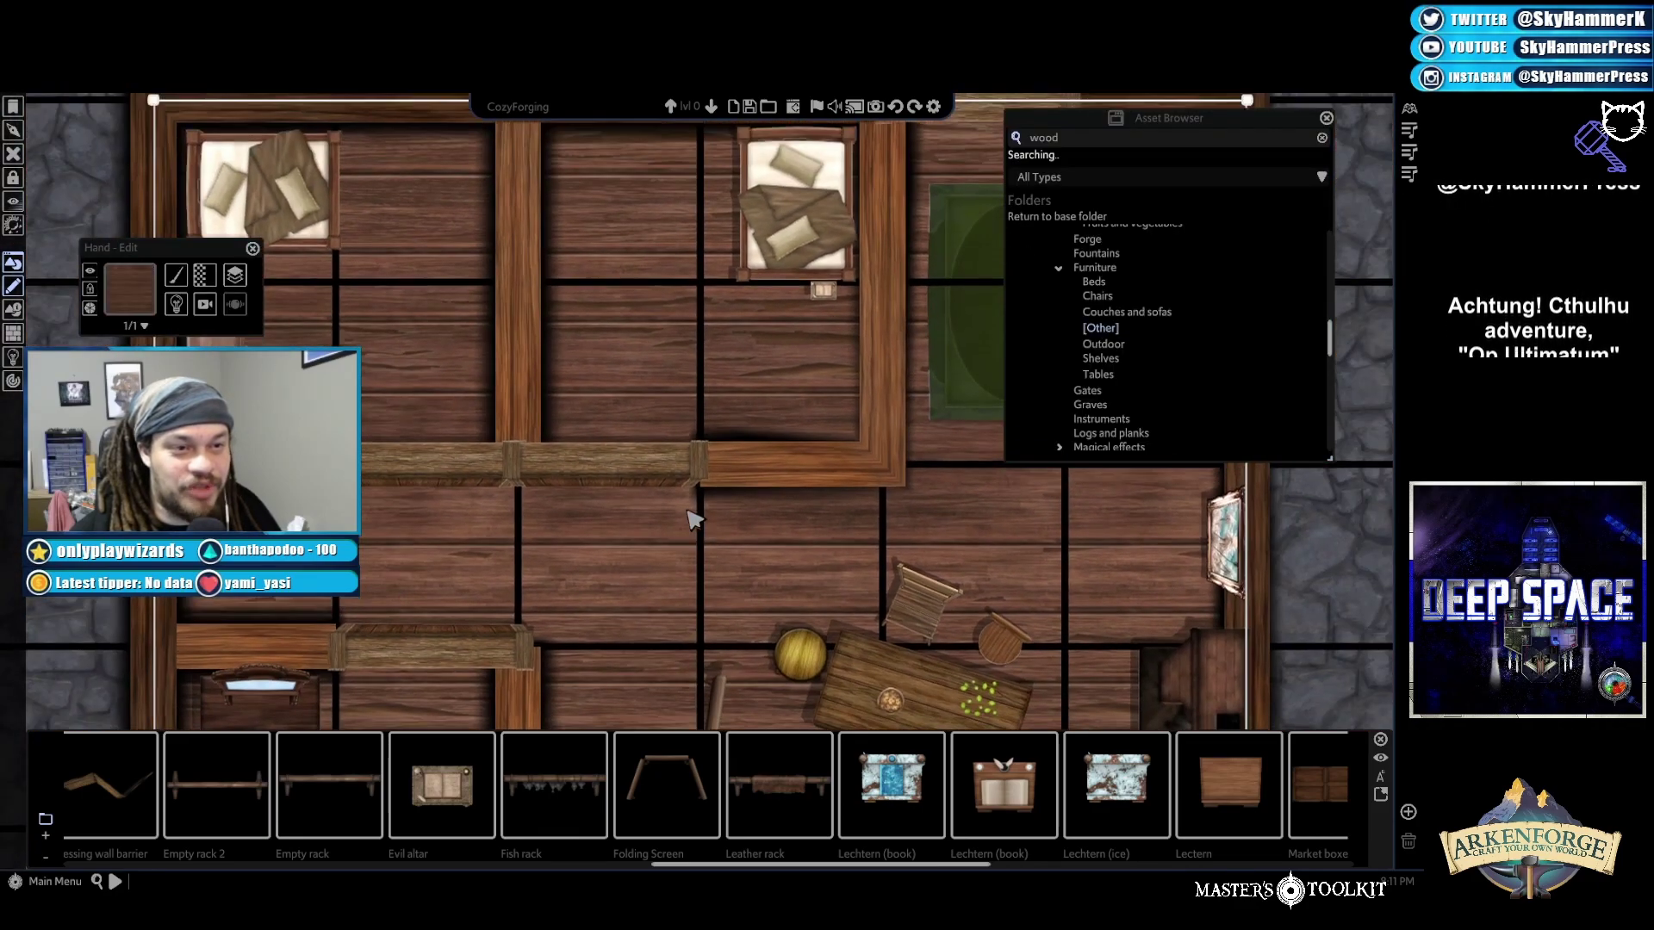
{"action": "scroll", "coordinate": [694, 521], "scroll_direction": "down", "scroll_amount": 2}
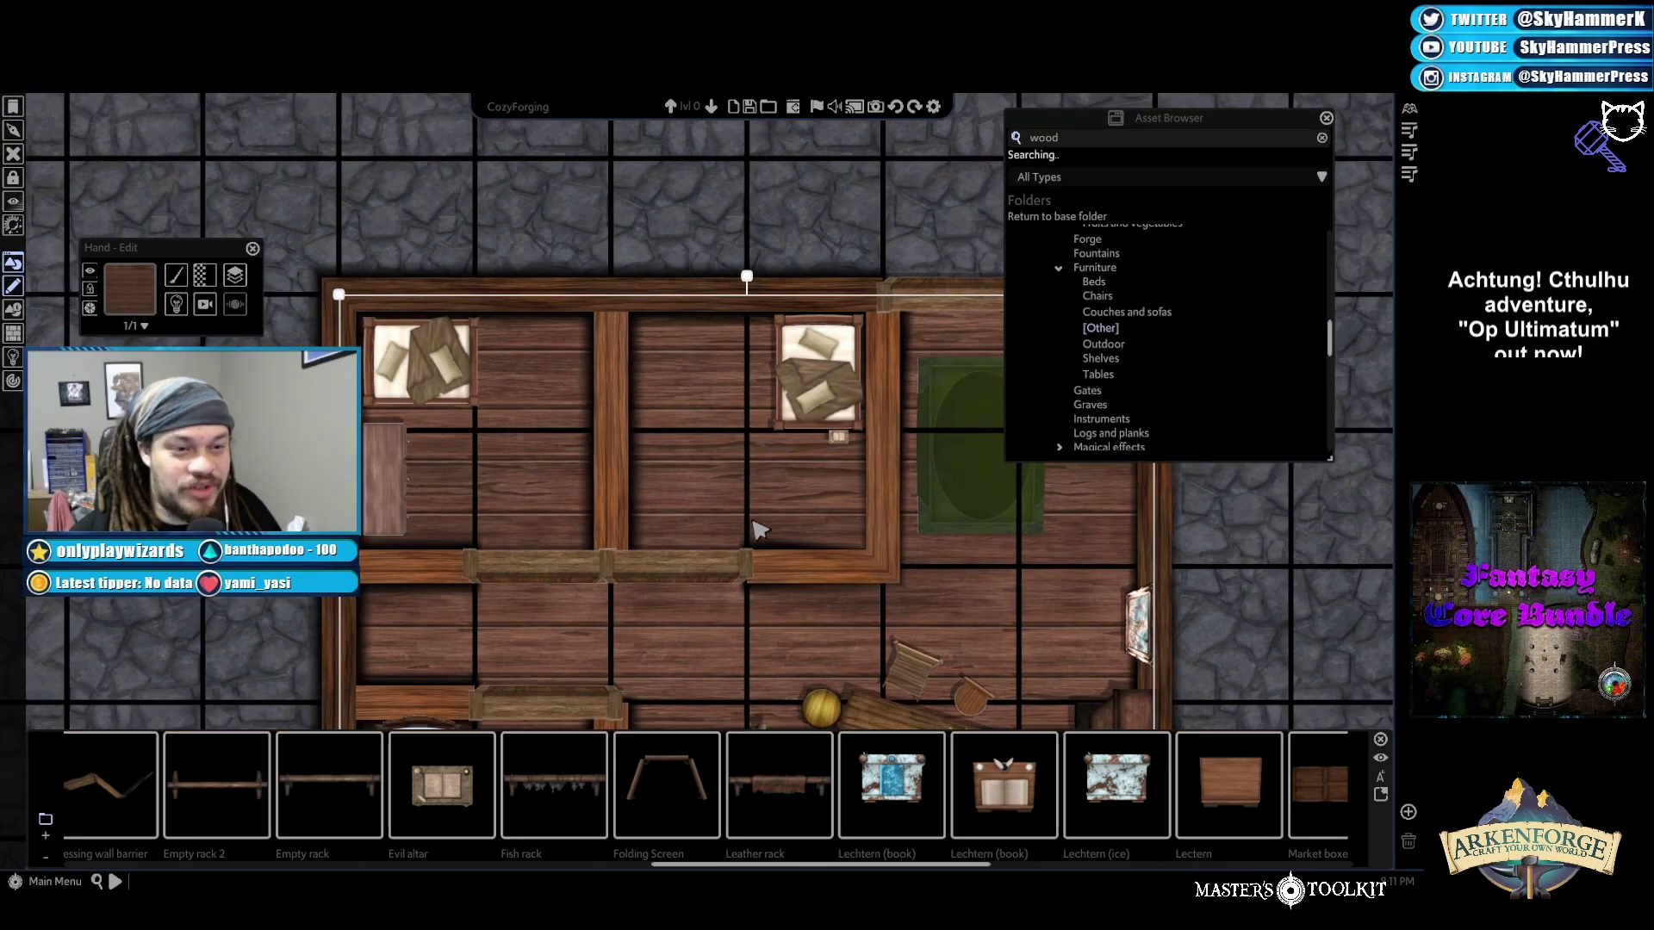
Inspect the small altar at the foot of the east bedroom's bed and browse the remaining Other furniture assets
{"action": "scroll", "coordinate": [755, 482], "scroll_direction": "up", "scroll_amount": 8}
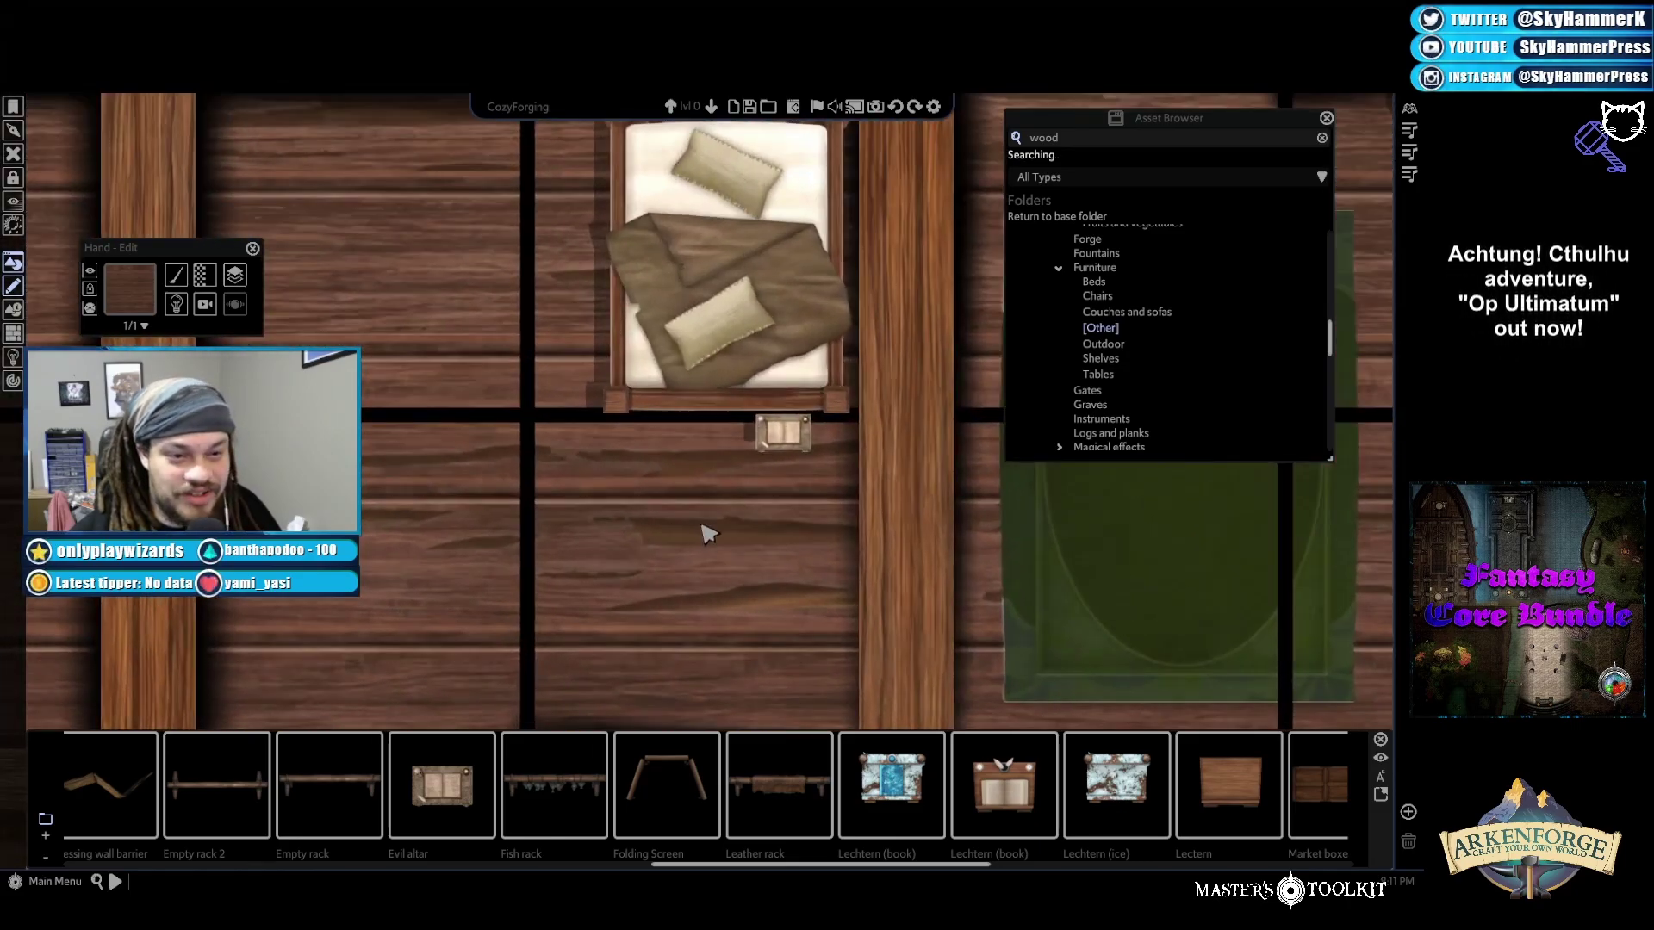
{"action": "left_click_drag", "start_coordinate": [715, 551], "coordinate": [698, 465]}
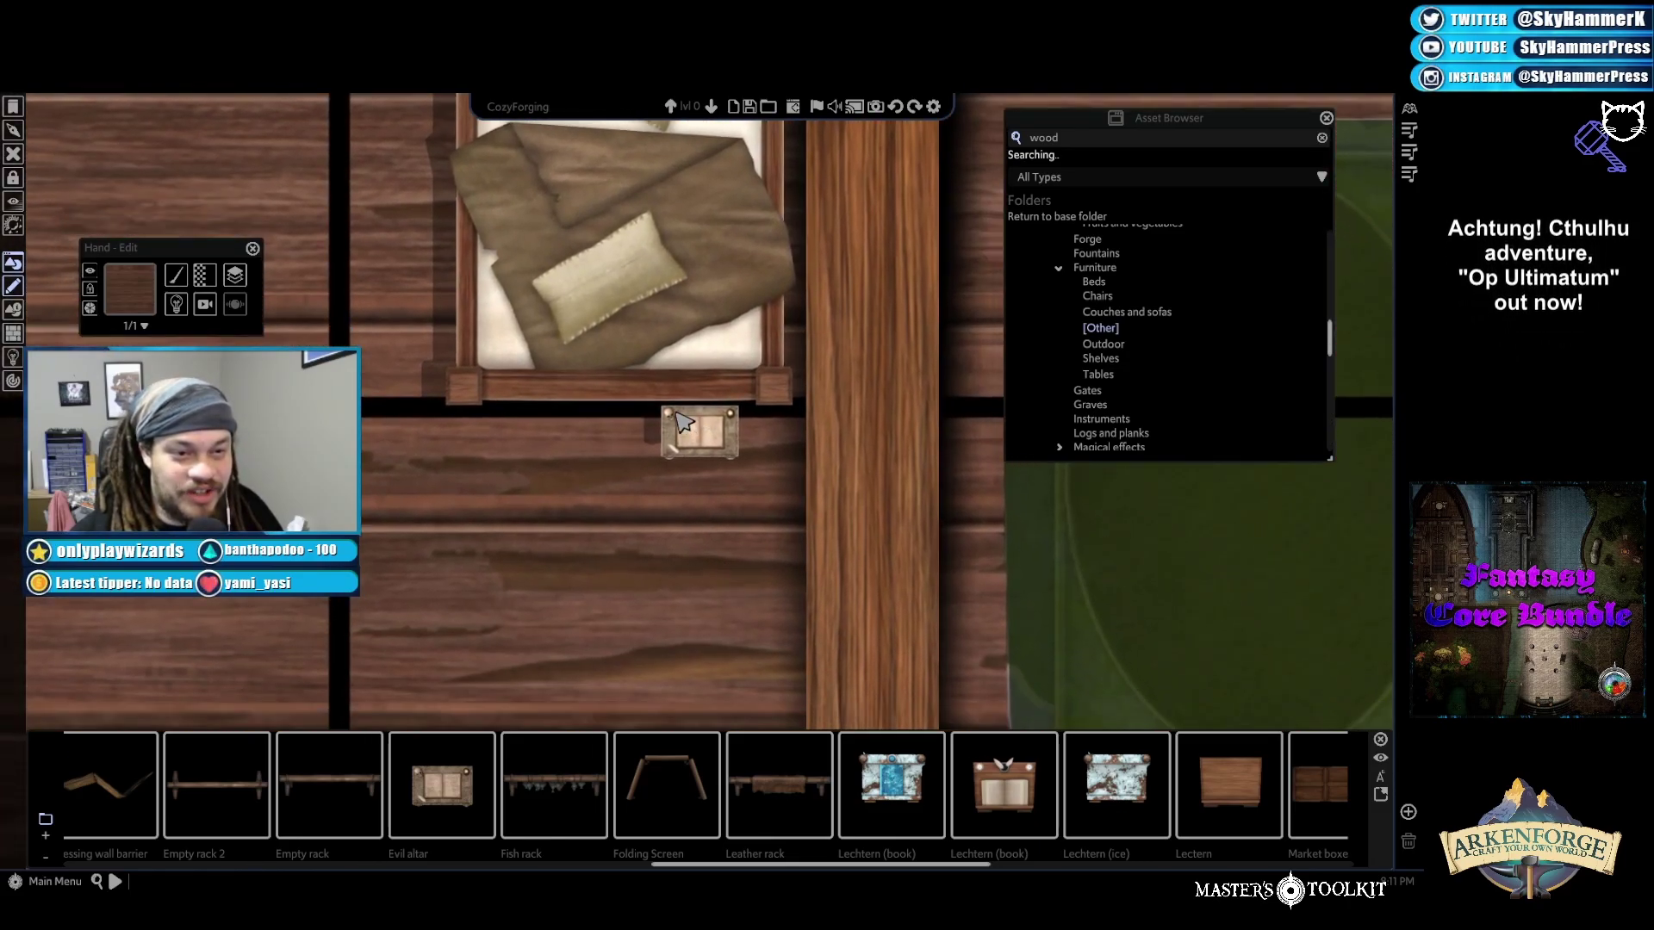
{"action": "scroll", "coordinate": [706, 520], "scroll_direction": "down", "scroll_amount": 6}
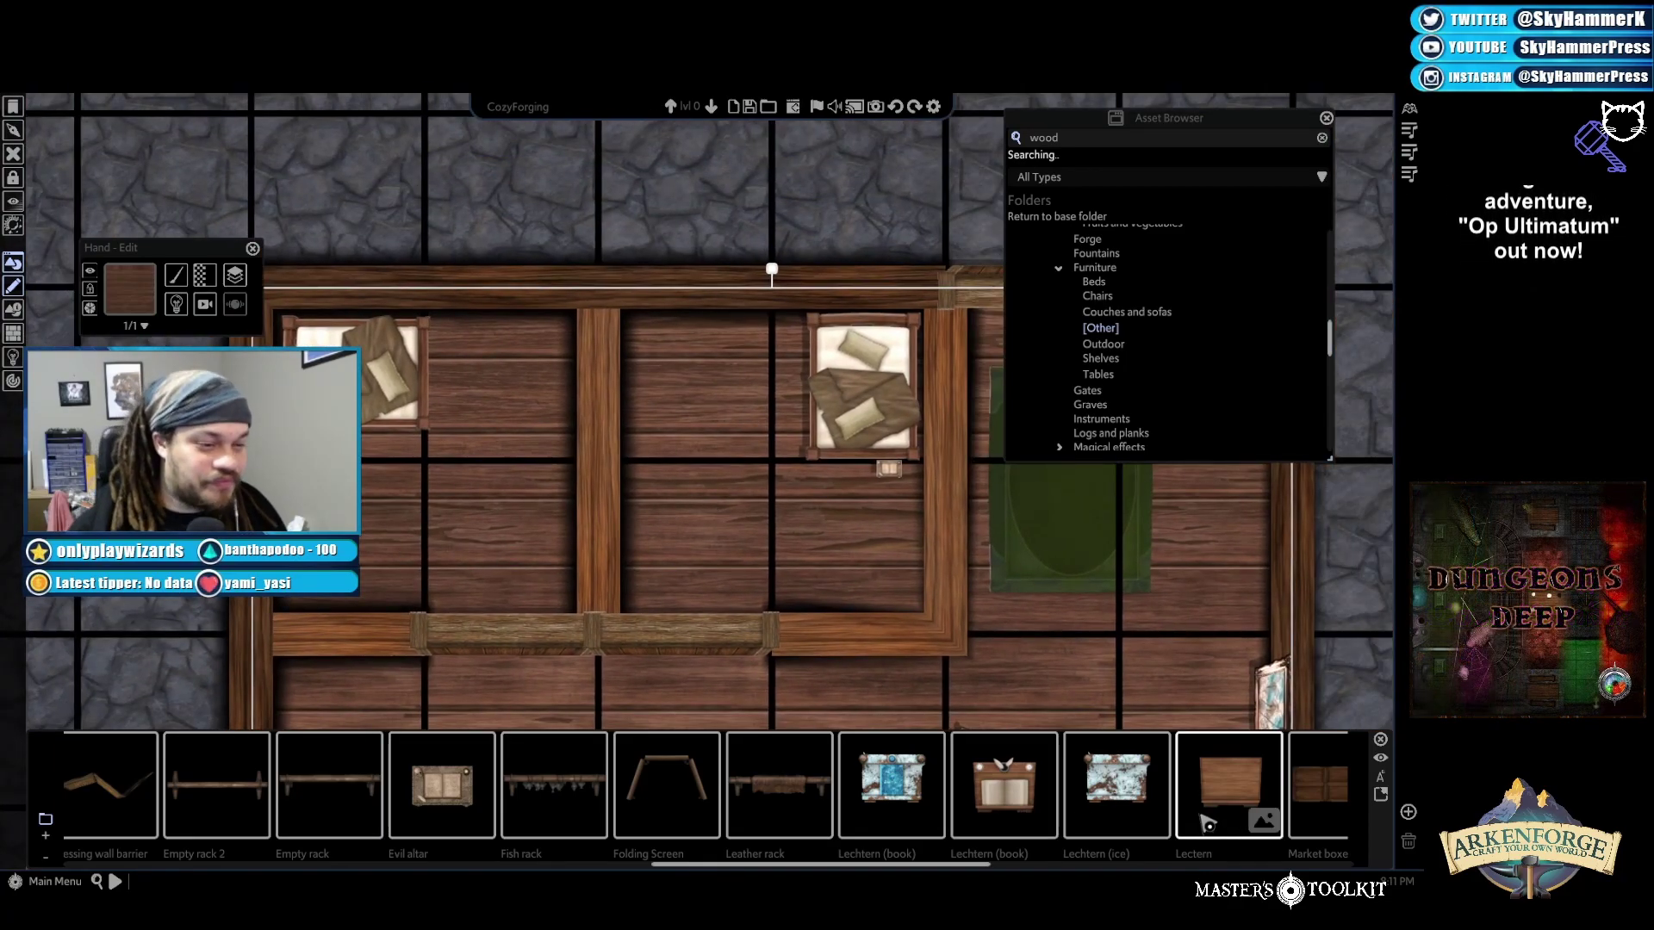
{"action": "scroll", "coordinate": [1203, 820], "scroll_direction": "down", "scroll_amount": 3}
{"action": "scroll", "coordinate": [1200, 817], "scroll_direction": "down", "scroll_amount": 1}
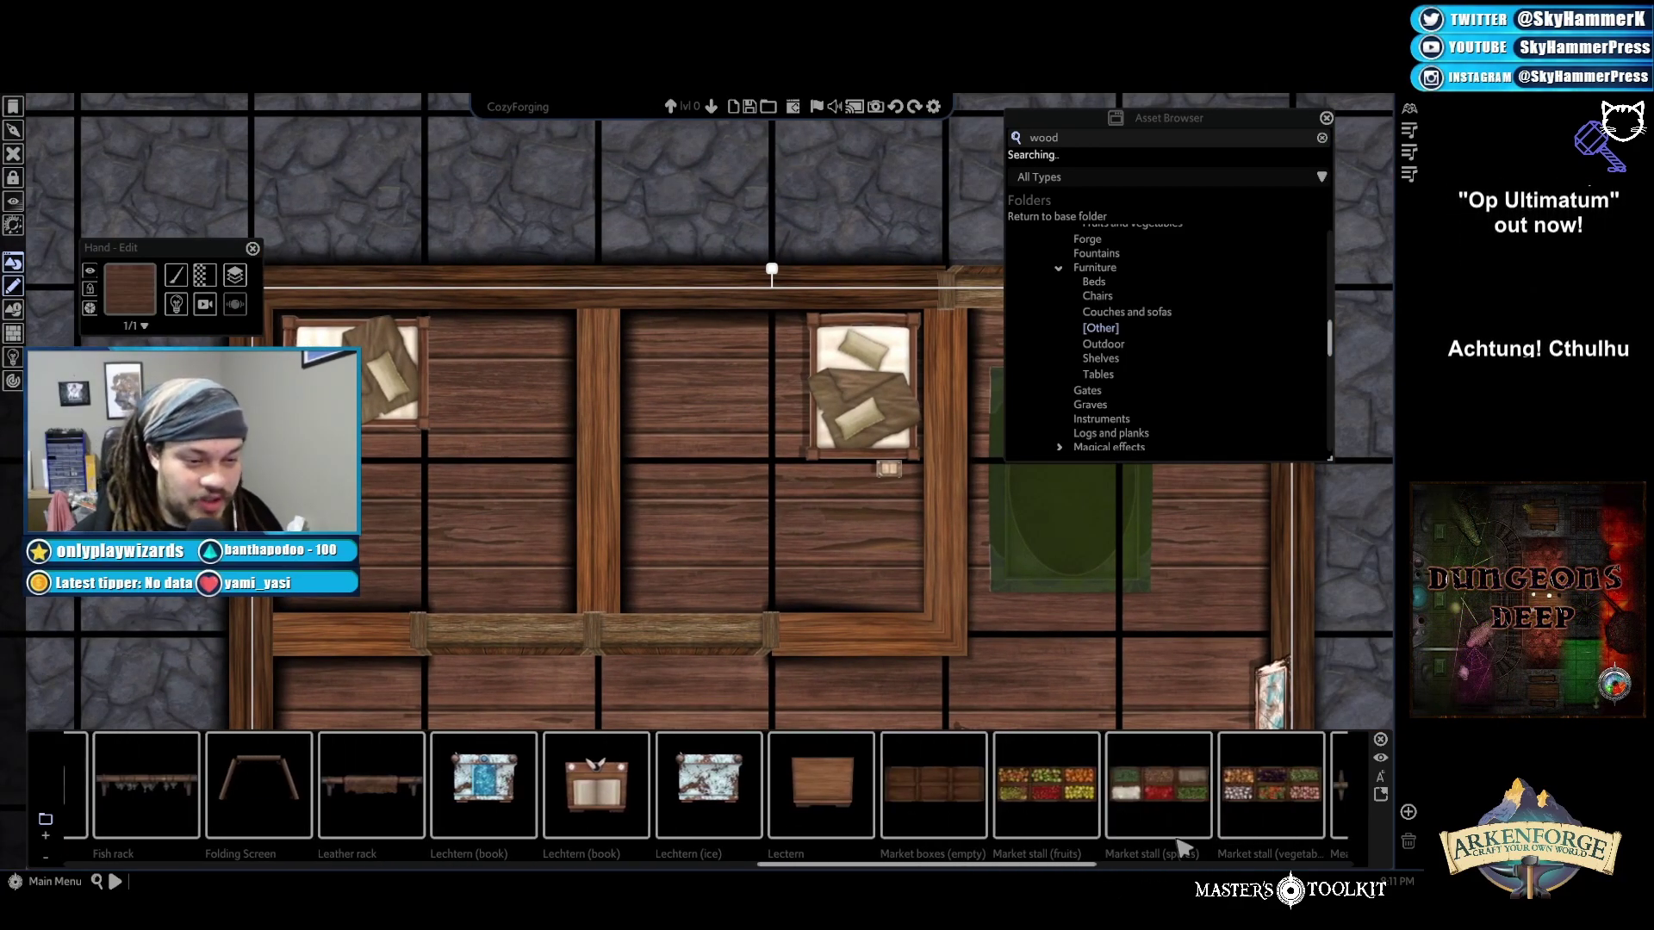
{"action": "scroll", "coordinate": [1185, 811], "scroll_direction": "down", "scroll_amount": 3}
{"action": "scroll", "coordinate": [1184, 814], "scroll_direction": "down", "scroll_amount": 5}
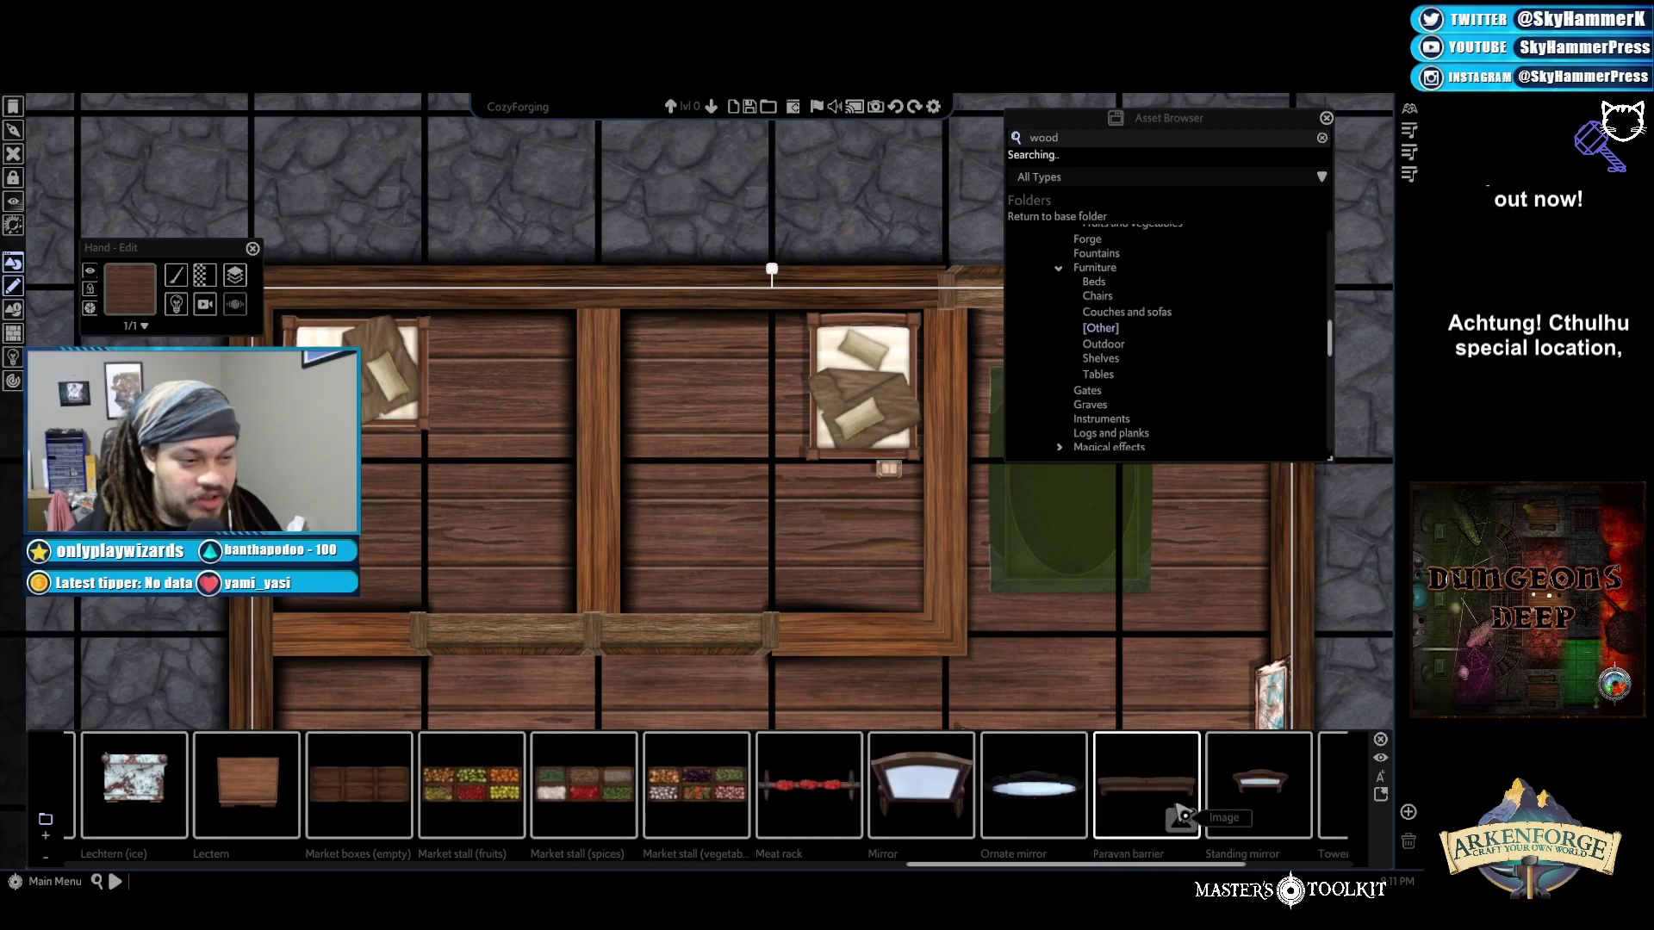
{"action": "scroll", "coordinate": [1184, 776], "scroll_direction": "down", "scroll_amount": 2}
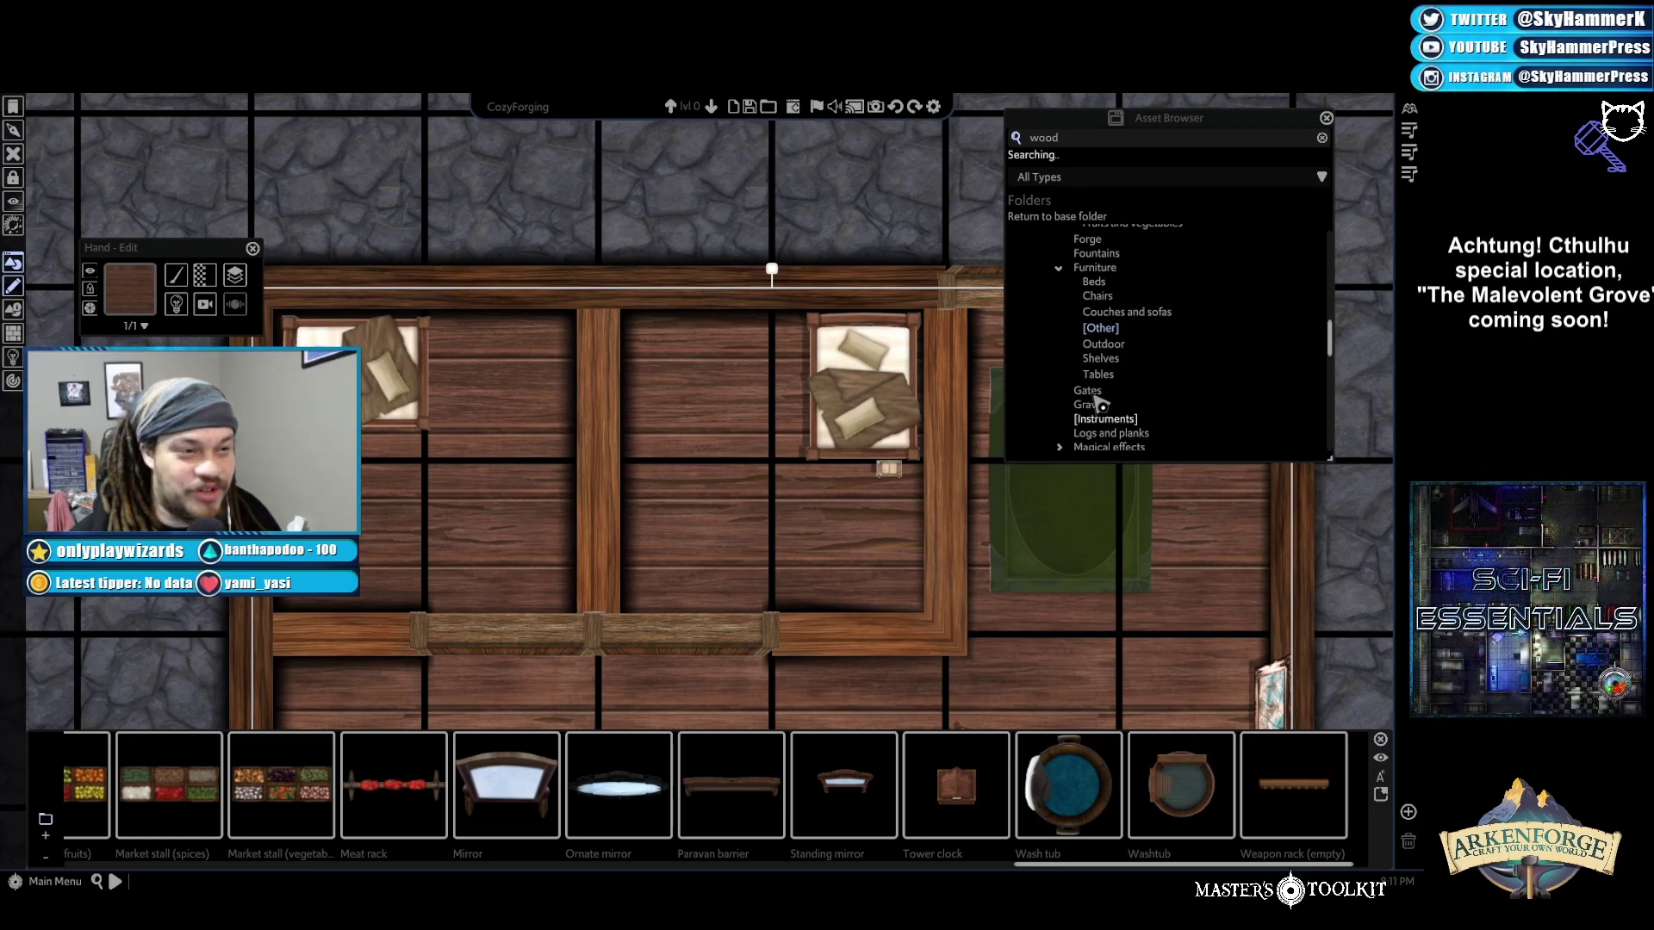
Place a Bench (hinged) and two Bench (garden) assets from the Outdoor furniture on the stone plaza southeast of the fountain
{"action": "left_click", "coordinate": [1106, 344]}
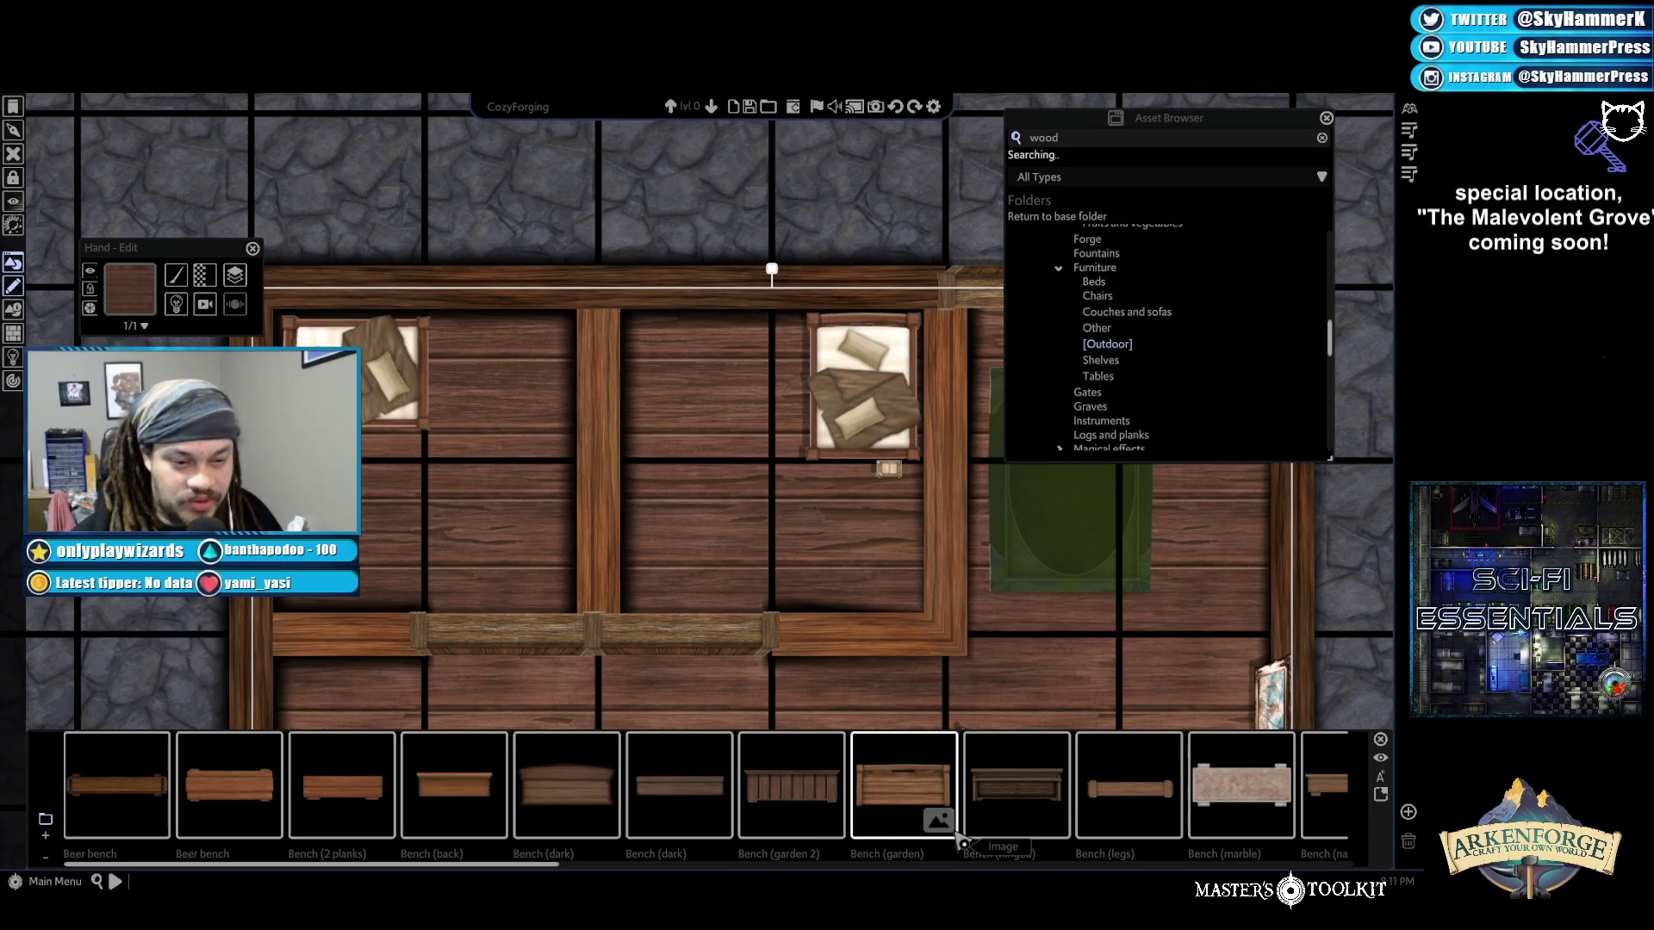
{"action": "left_click", "coordinate": [1036, 781]}
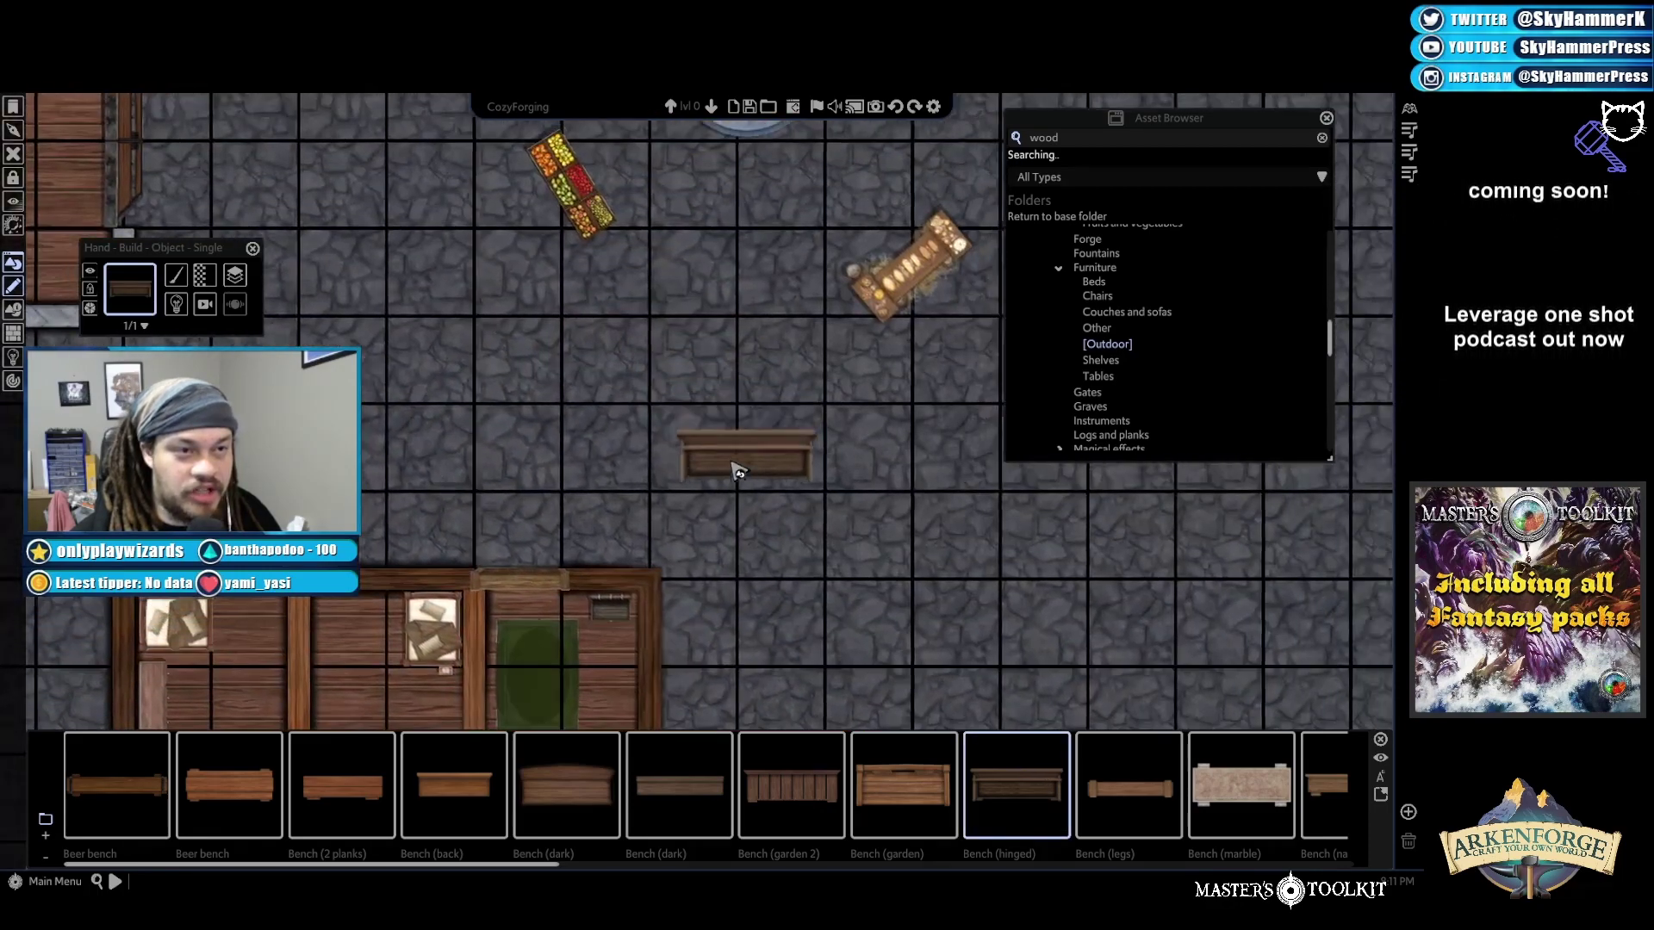
{"action": "left_click", "coordinate": [864, 456]}
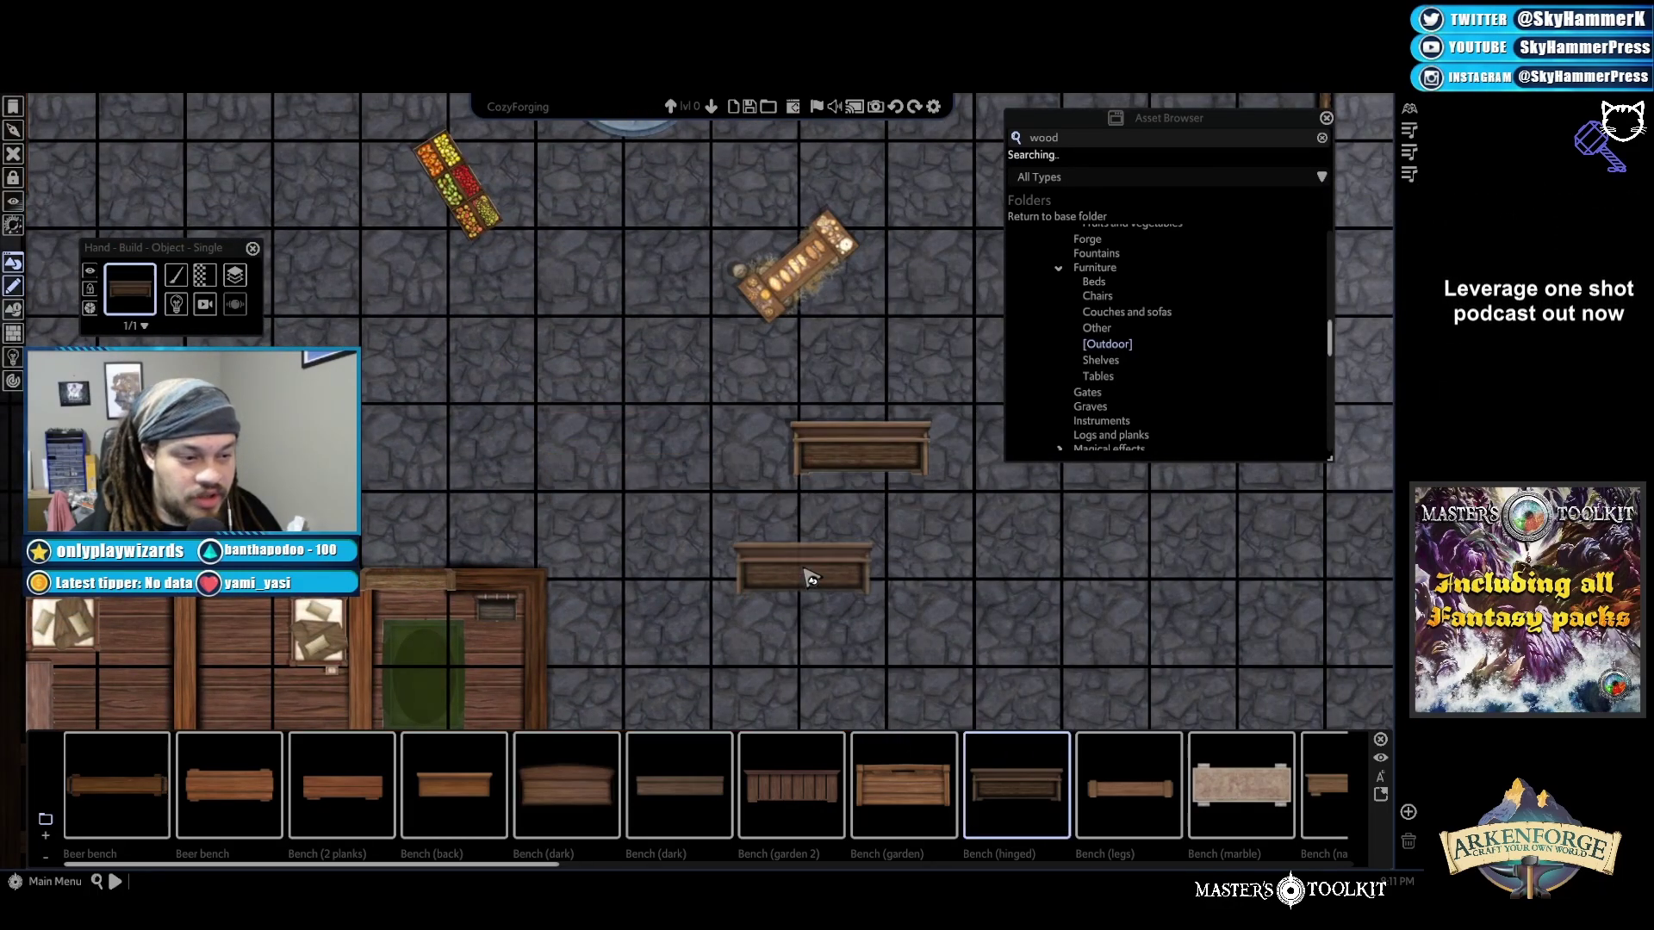
{"action": "left_click", "coordinate": [903, 784]}
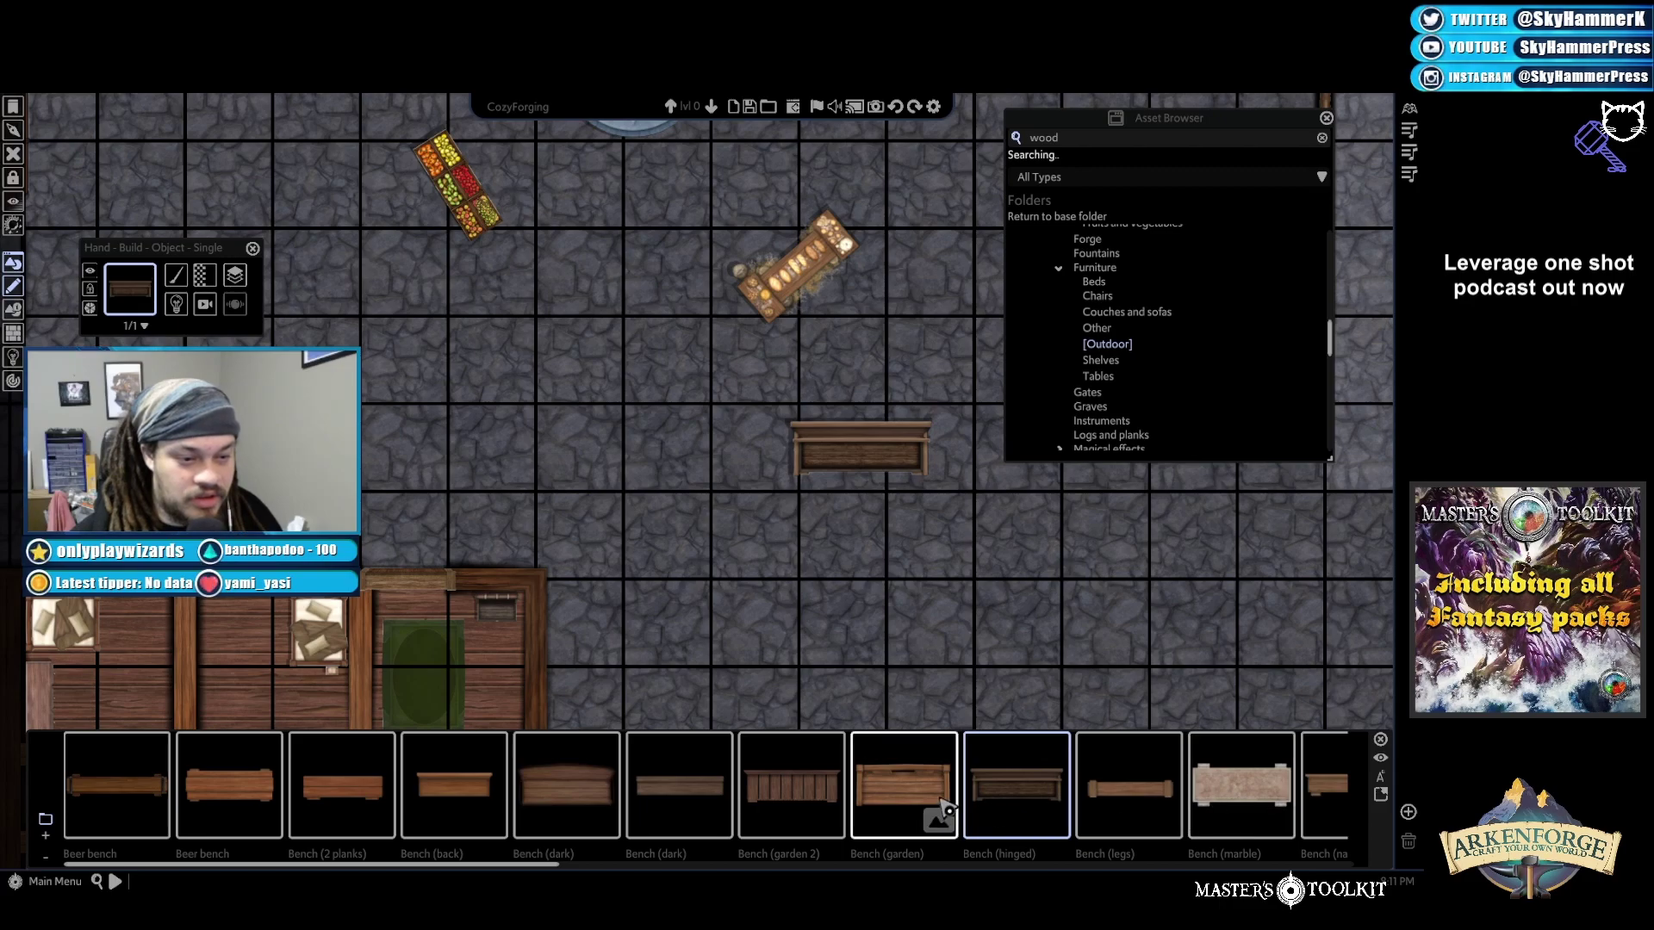
{"action": "key", "text": "d"}
{"action": "left_click", "coordinate": [783, 287]}
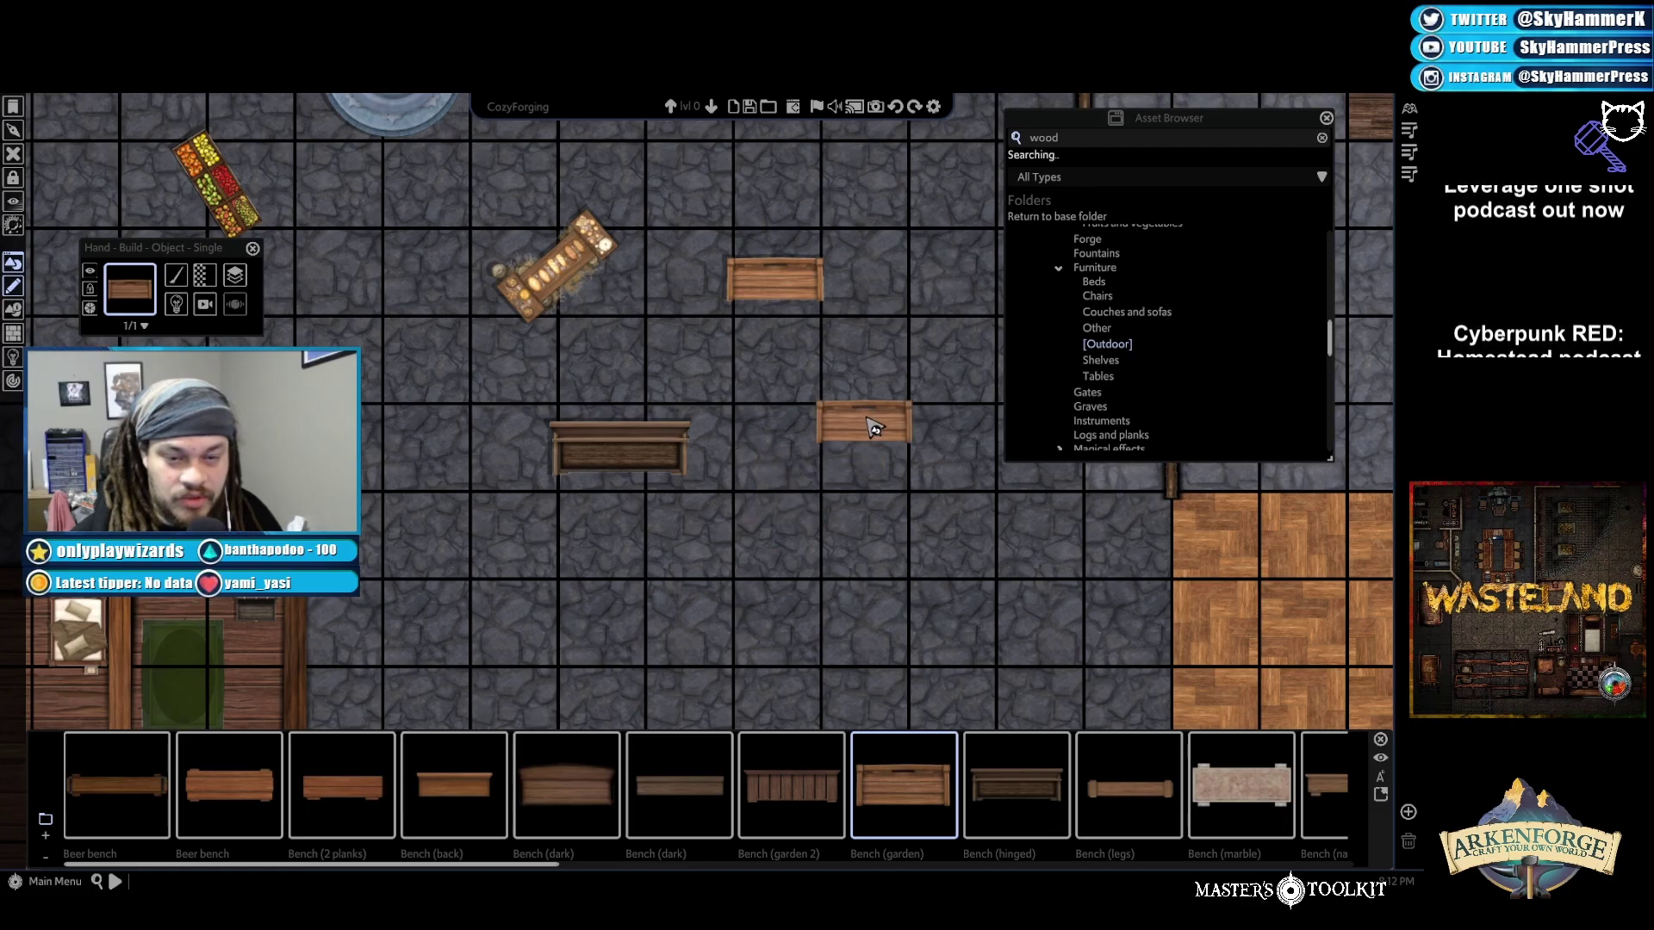
Place a Beer bench on the plaza northwest of the fountain and rotate it diagonally
{"action": "left_click", "coordinate": [229, 786]}
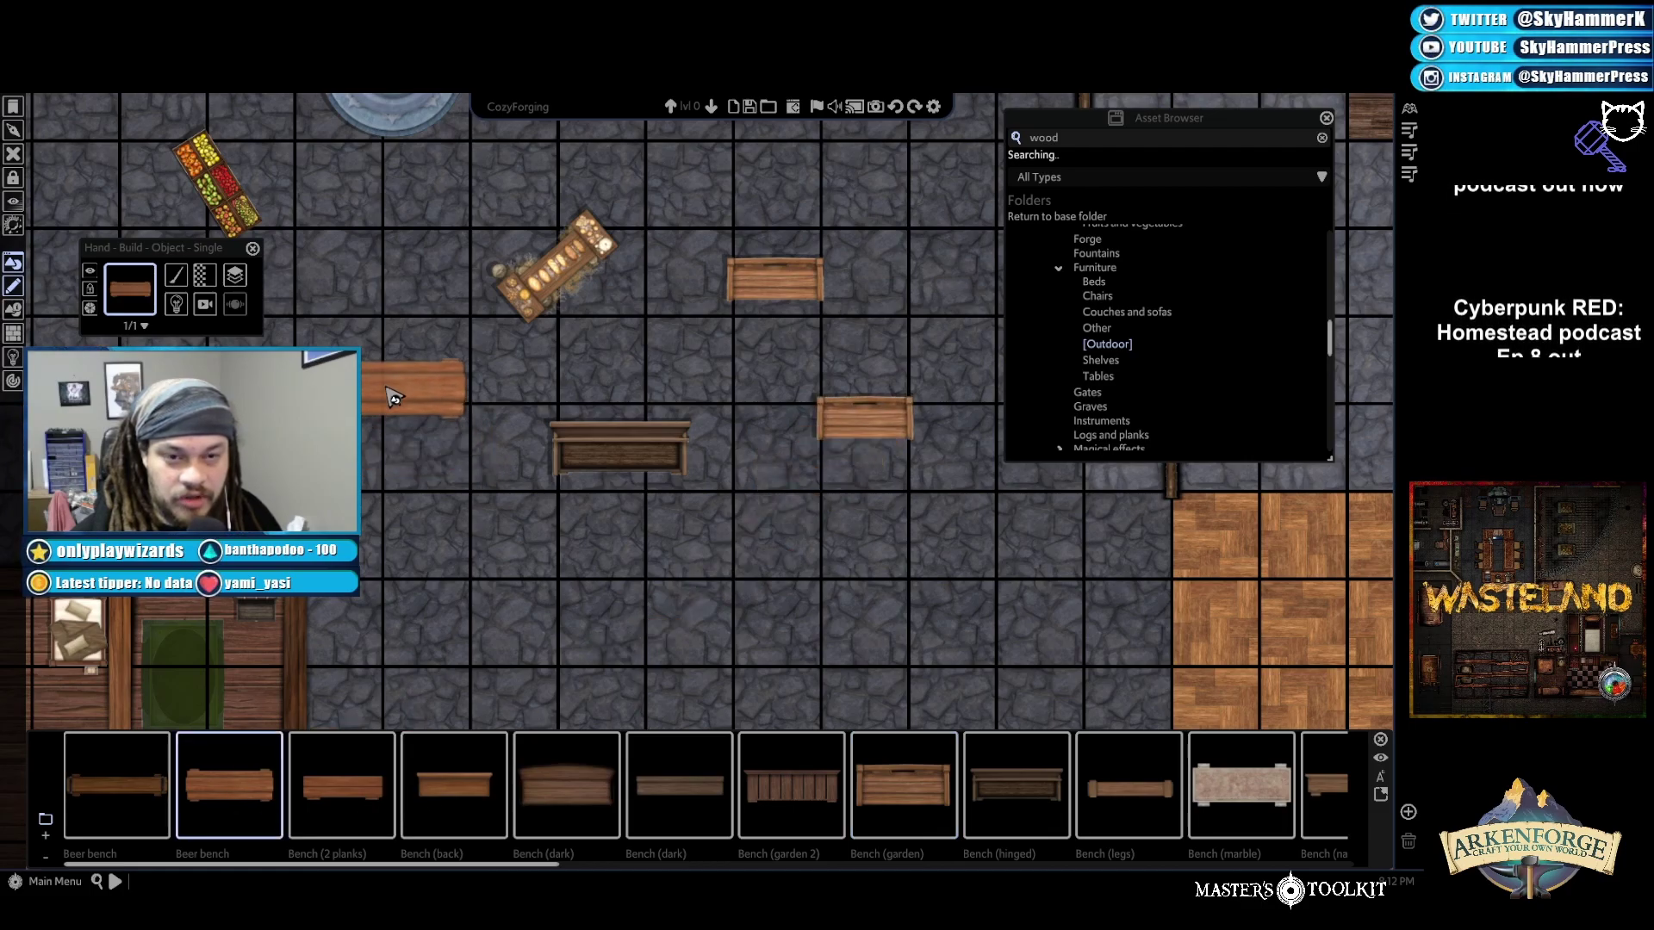
{"action": "key", "text": "Up"}
{"action": "key", "text": "Left"}
{"action": "left_click", "coordinate": [565, 320]}
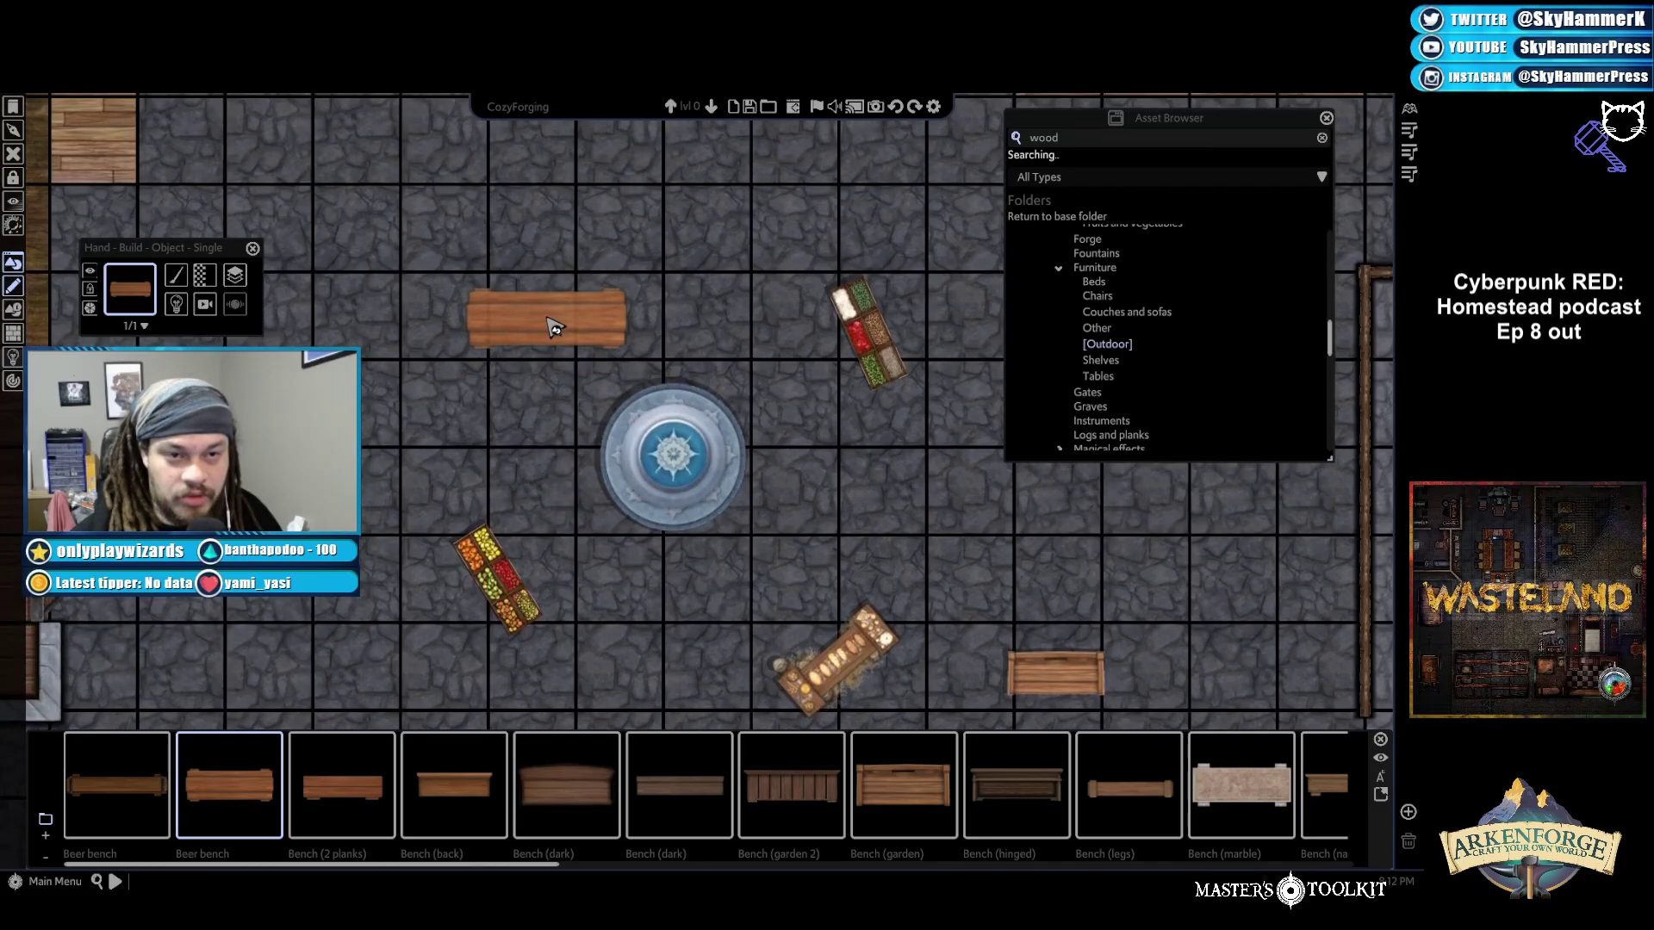
{"action": "right_click", "coordinate": [644, 333]}
{"action": "left_click", "coordinate": [611, 309]}
{"action": "left_click_drag", "start_coordinate": [548, 237], "coordinate": [488, 230]}
Place Bookshelf 3 from the Shelves assets against the east bedroom's north wall, beside the bed
{"action": "scroll", "coordinate": [844, 506], "scroll_direction": "down", "scroll_amount": 2}
{"action": "scroll", "coordinate": [844, 507], "scroll_direction": "down", "scroll_amount": 3}
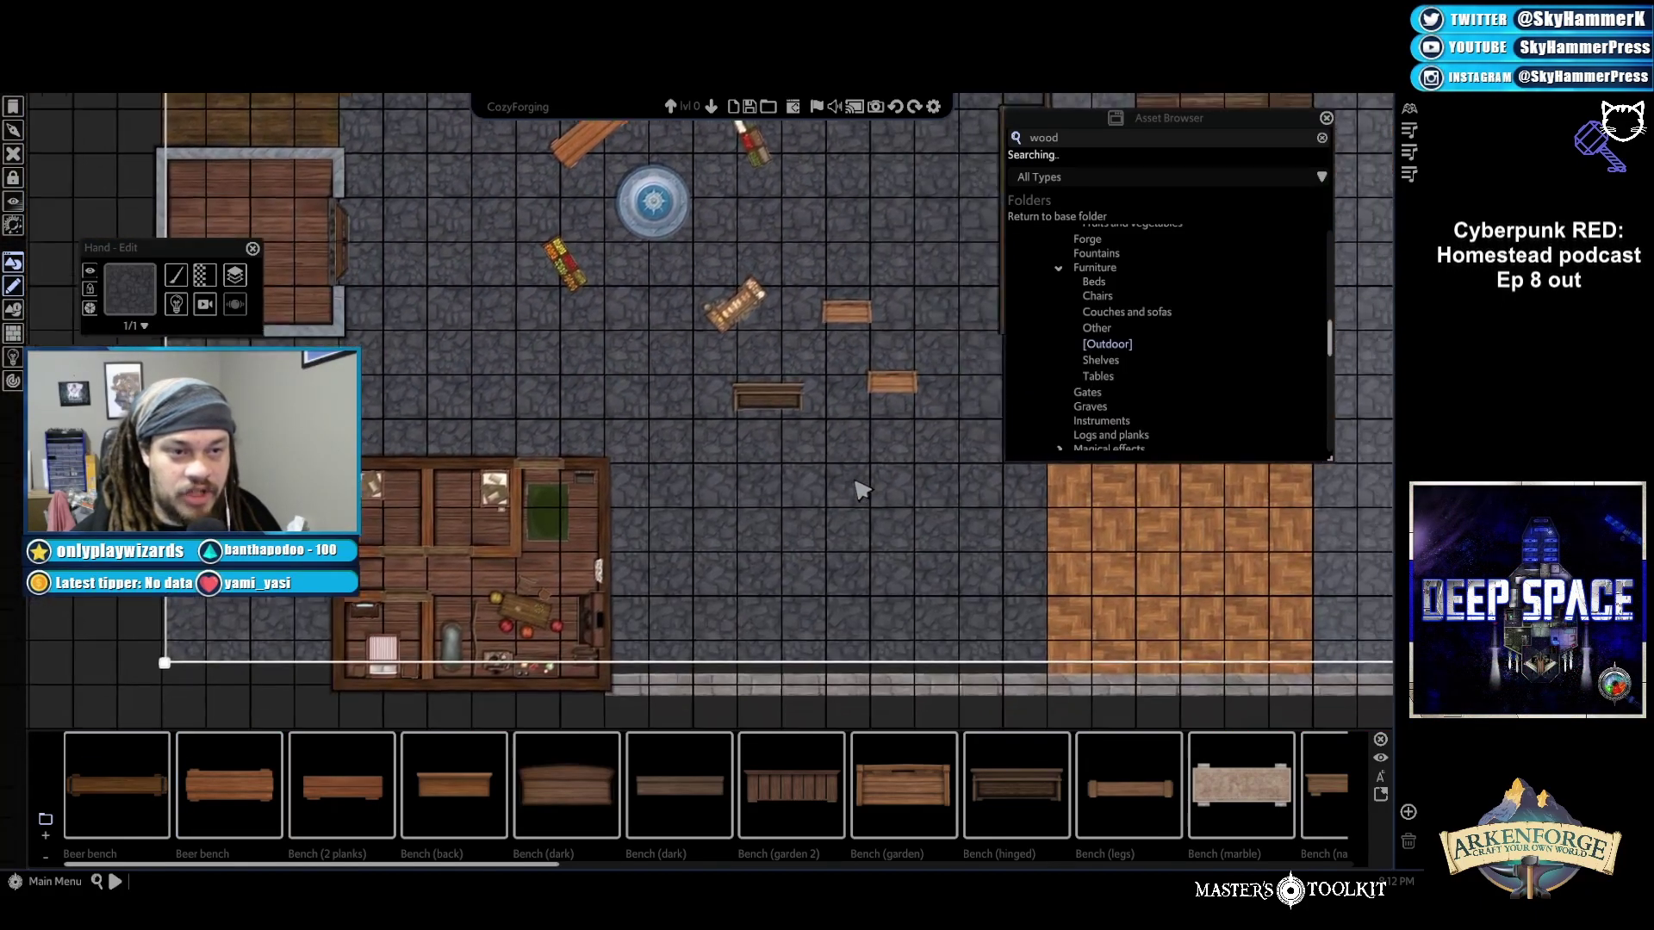
{"action": "scroll", "coordinate": [840, 521], "scroll_direction": "down", "scroll_amount": 3}
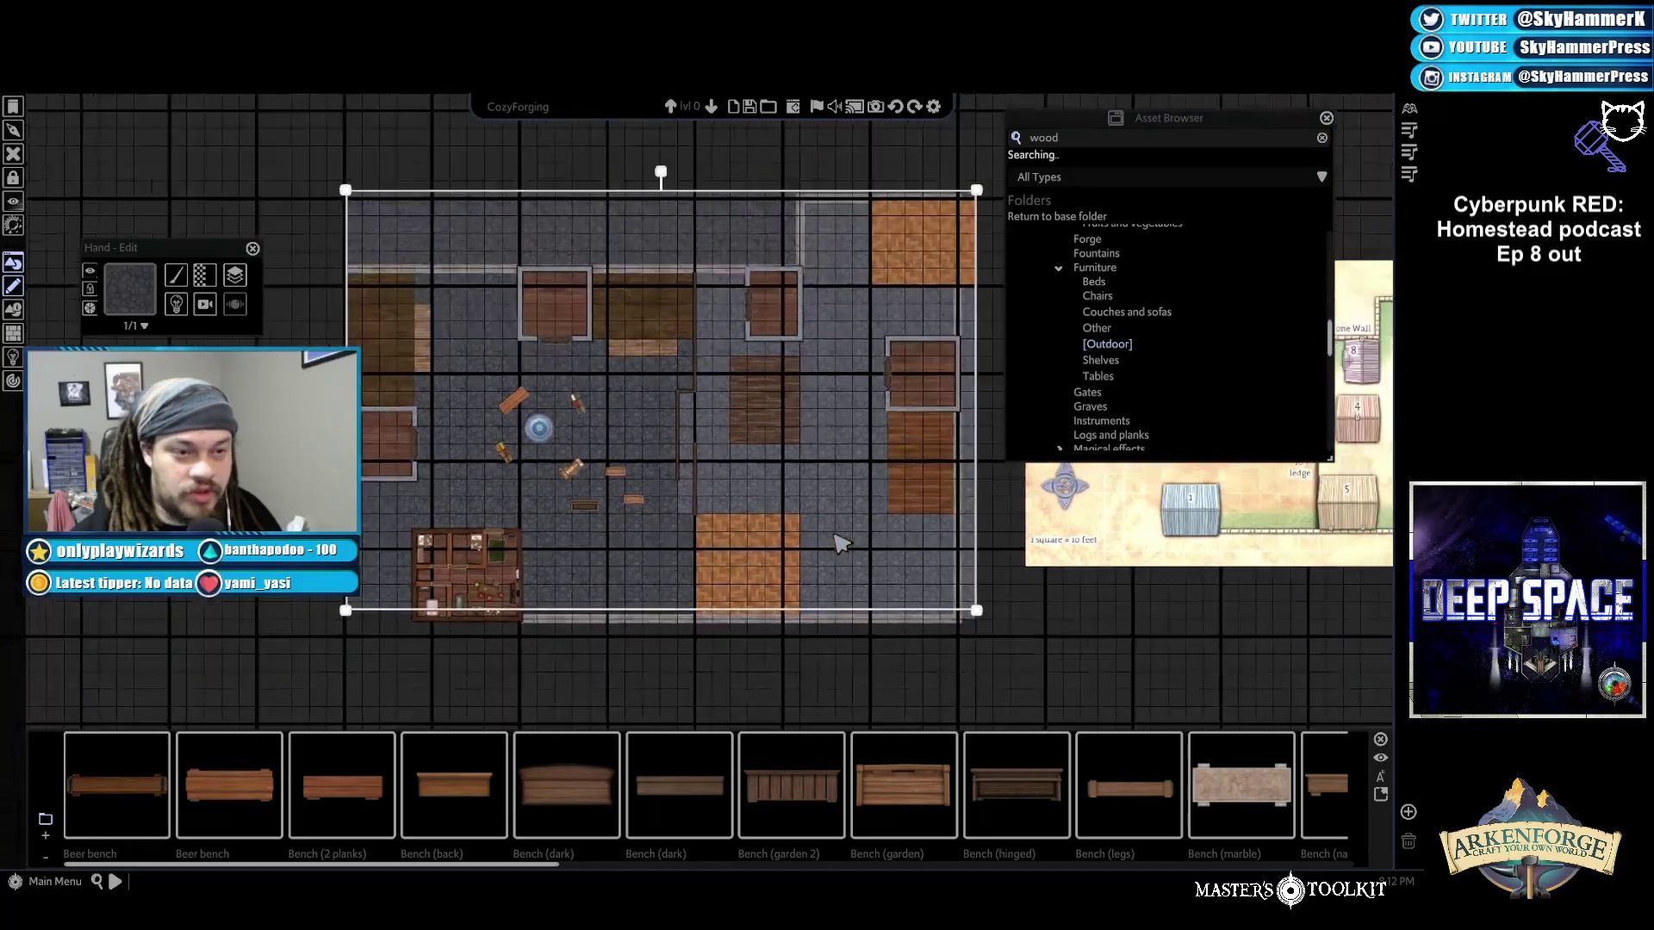
{"action": "scroll", "coordinate": [551, 588], "scroll_direction": "up", "scroll_amount": 6}
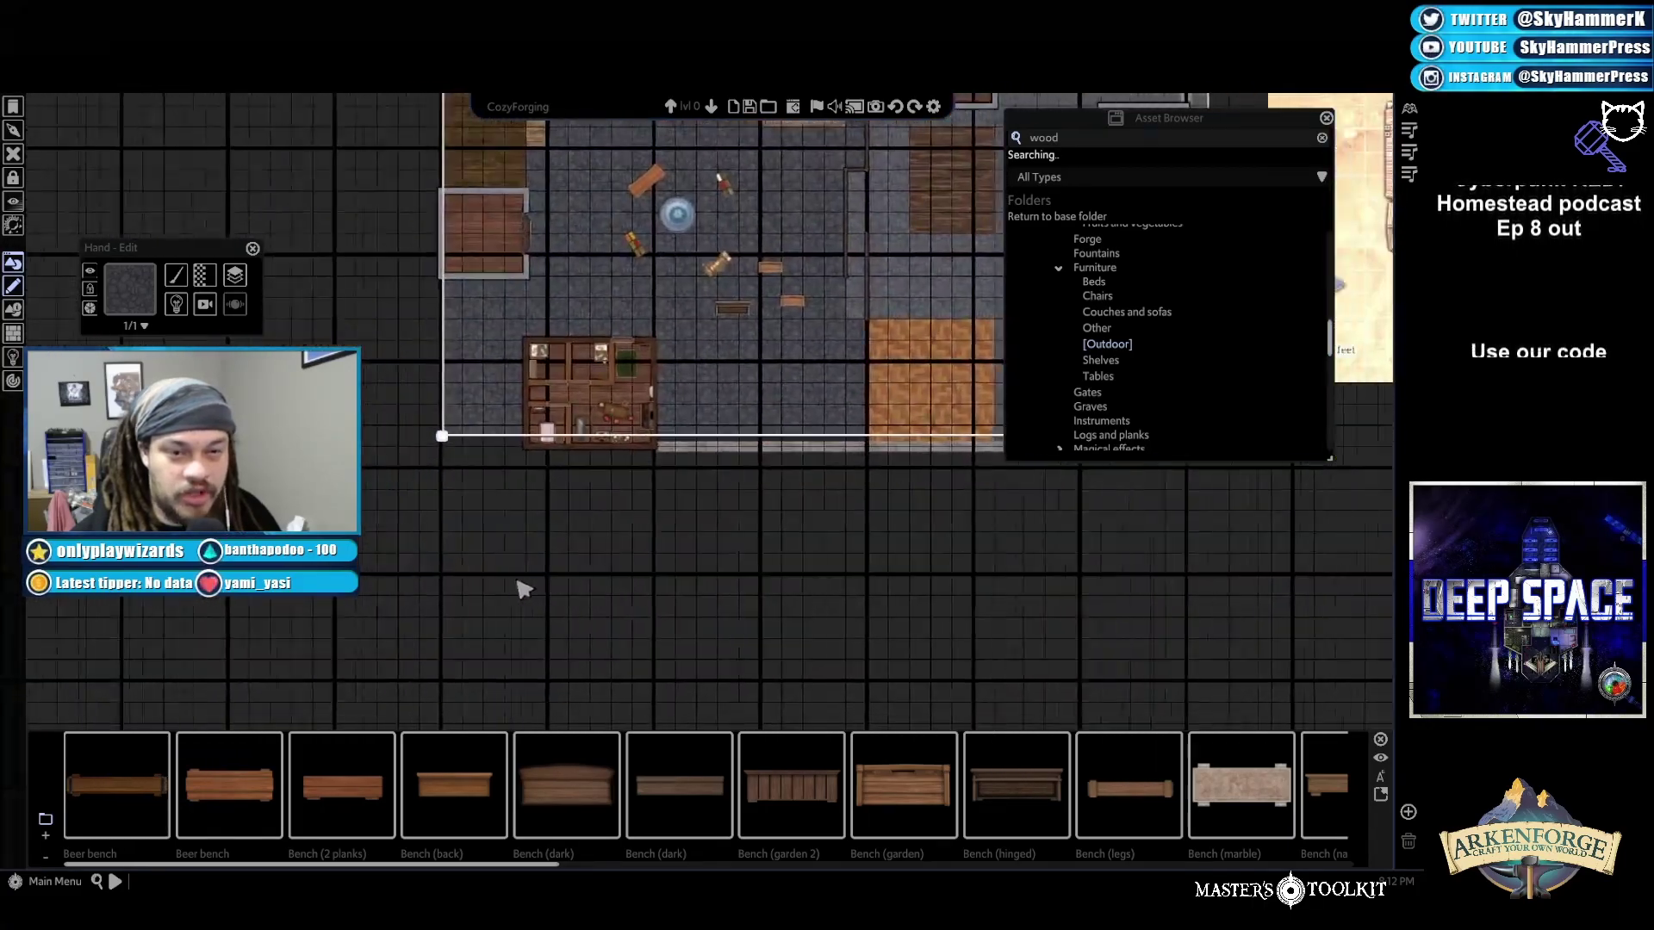
{"action": "scroll", "coordinate": [794, 597], "scroll_direction": "up", "scroll_amount": 6}
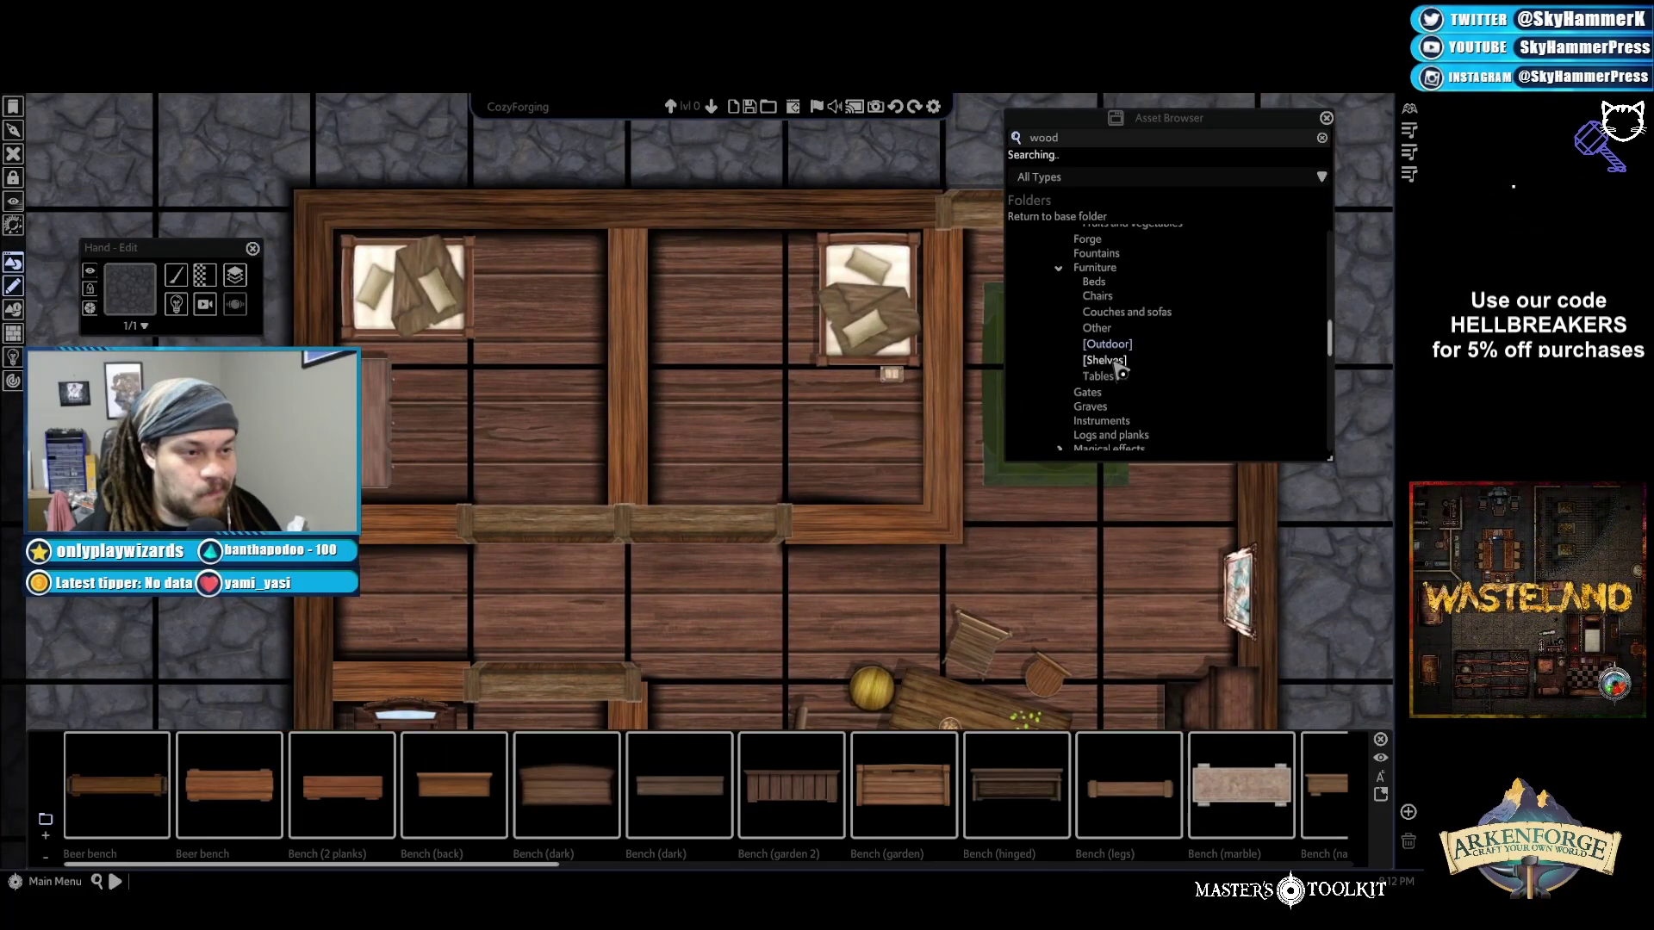
{"action": "left_click", "coordinate": [1115, 363]}
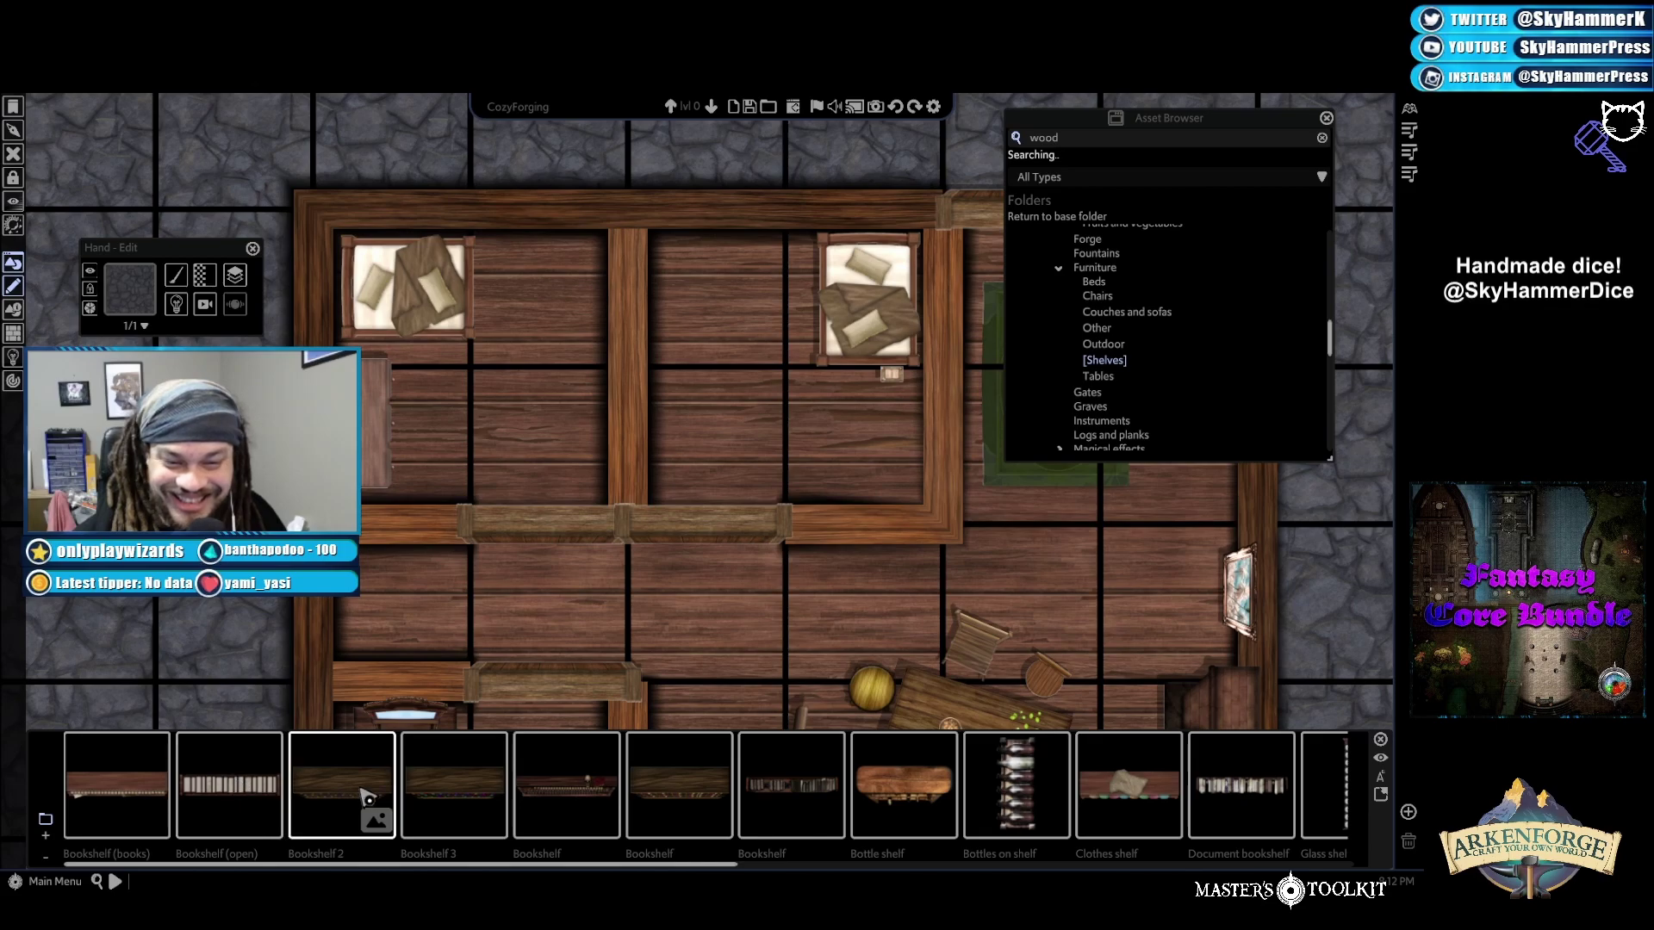
{"action": "left_click", "coordinate": [472, 800]}
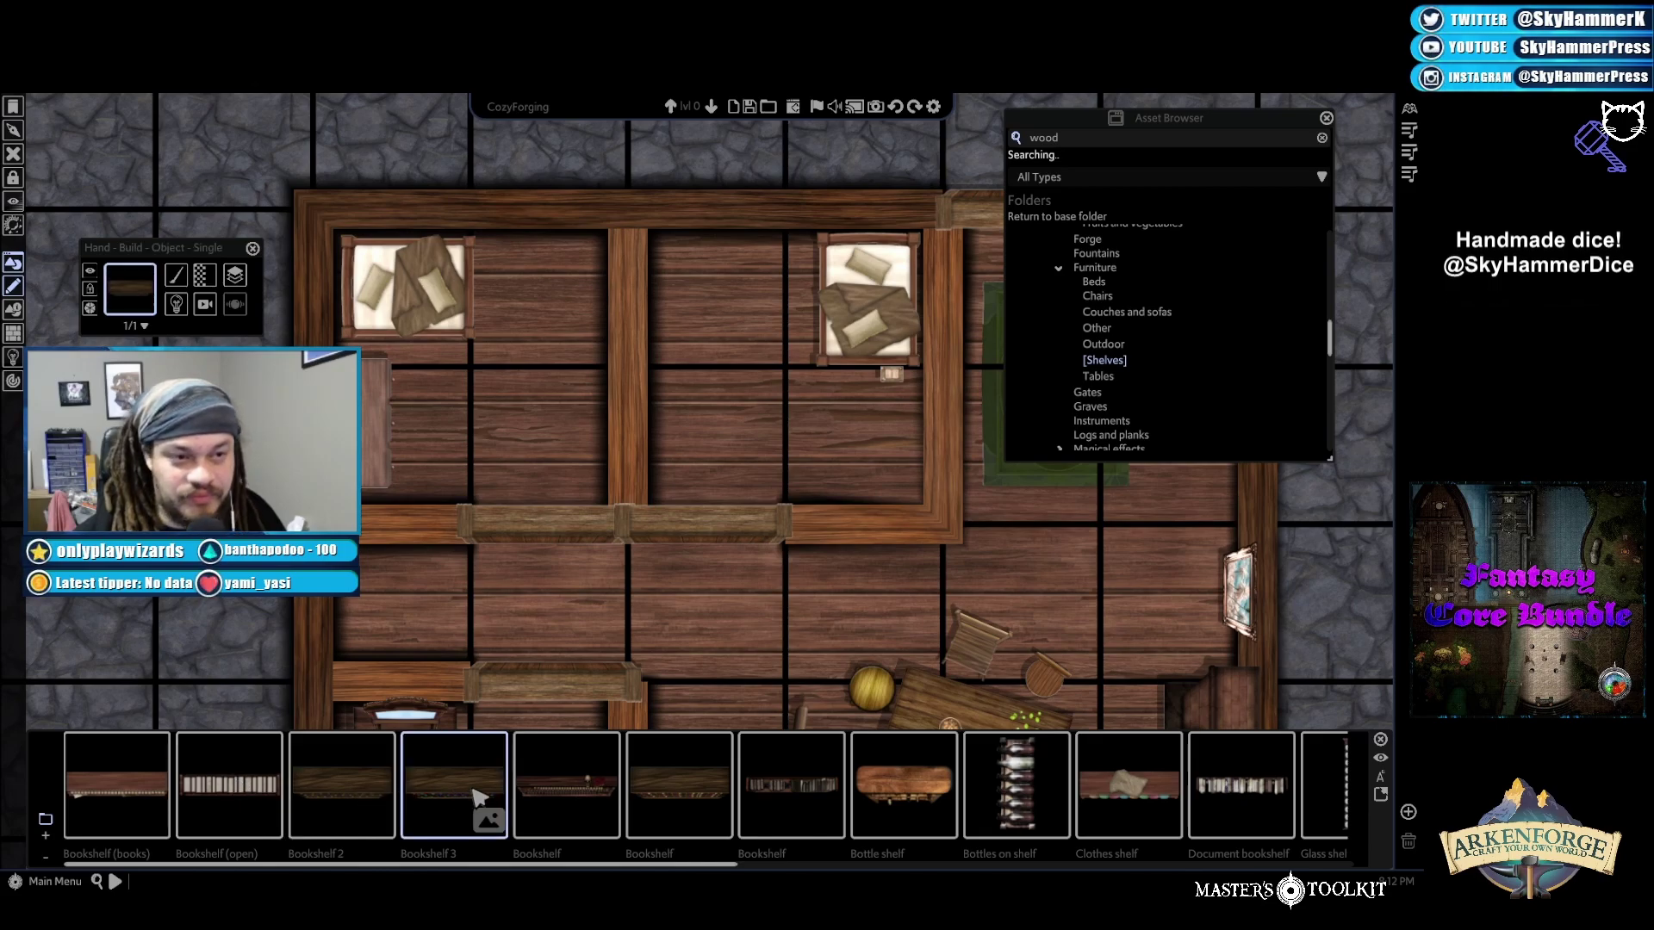
{"action": "left_click", "coordinate": [739, 267]}
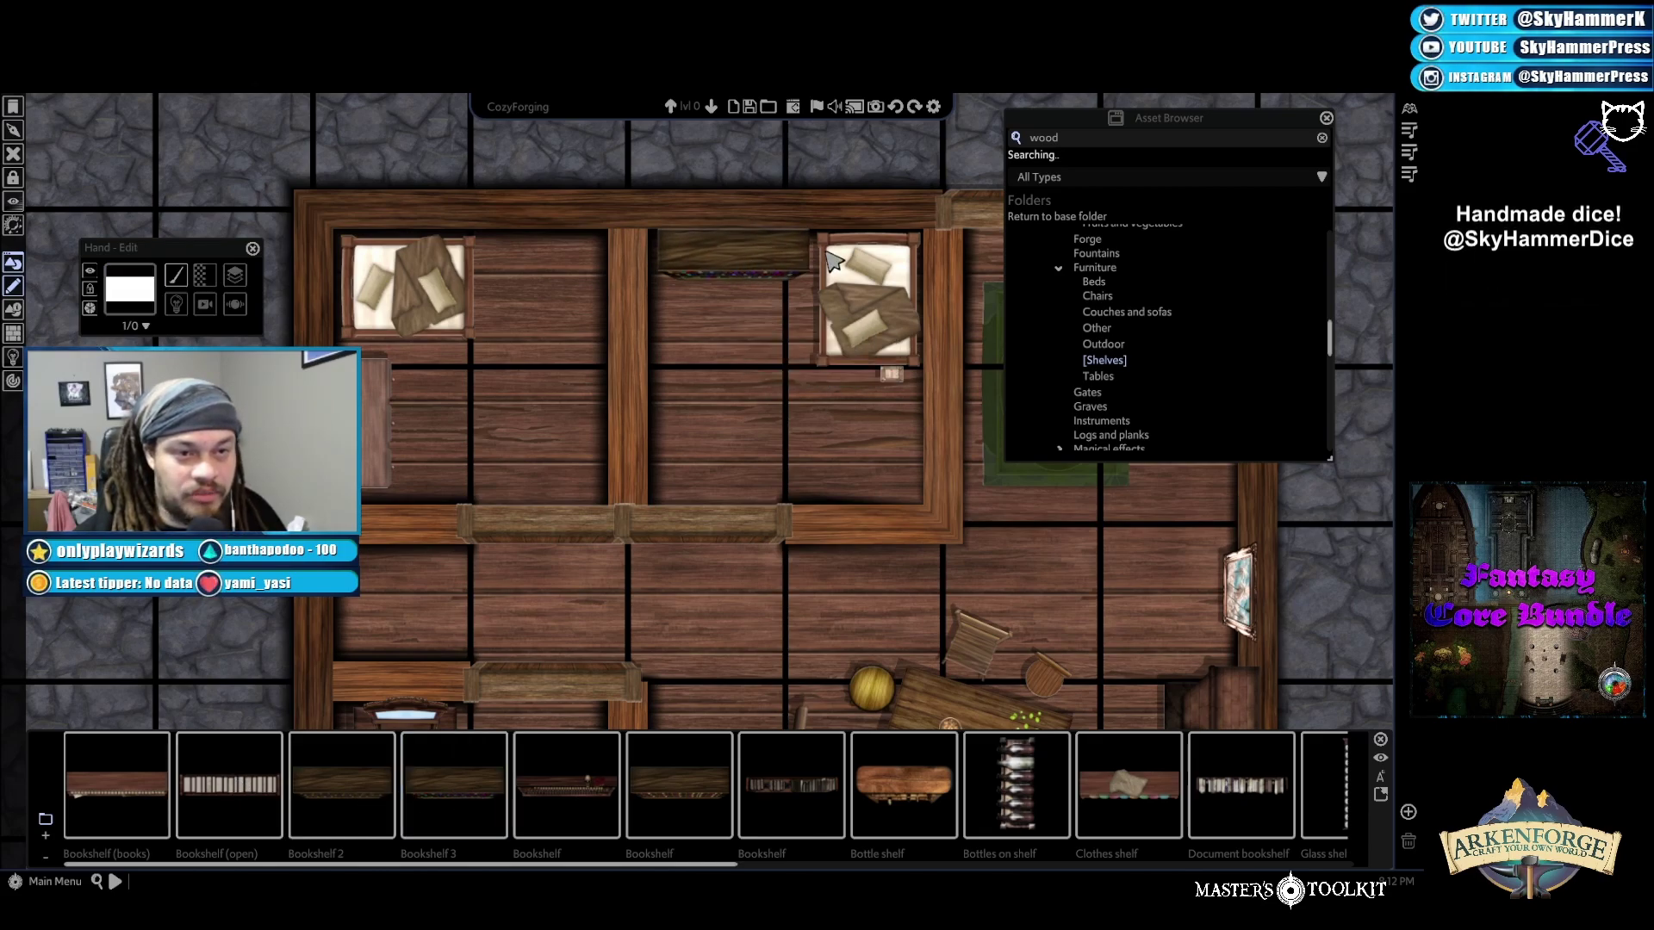
Shrink the bookshelf, rotate it a quarter turn and set it against the east bedroom's east wall, below the bed
{"action": "left_click_drag", "start_coordinate": [814, 277], "coordinate": [747, 266]}
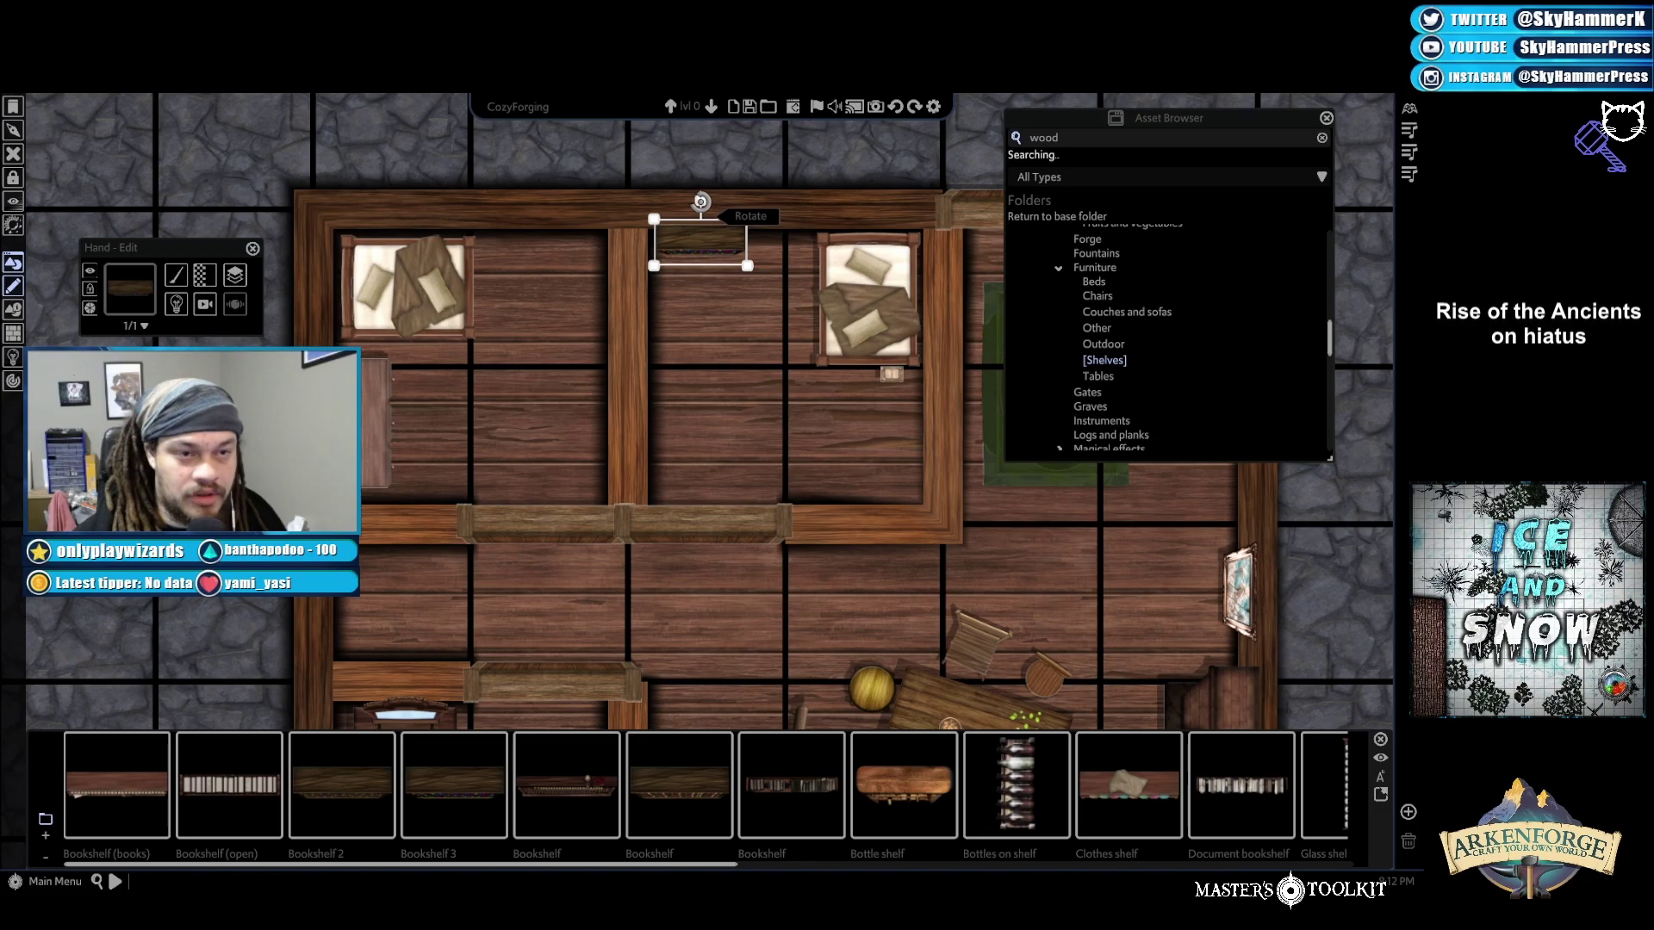
{"action": "left_click_drag", "start_coordinate": [704, 203], "coordinate": [890, 448]}
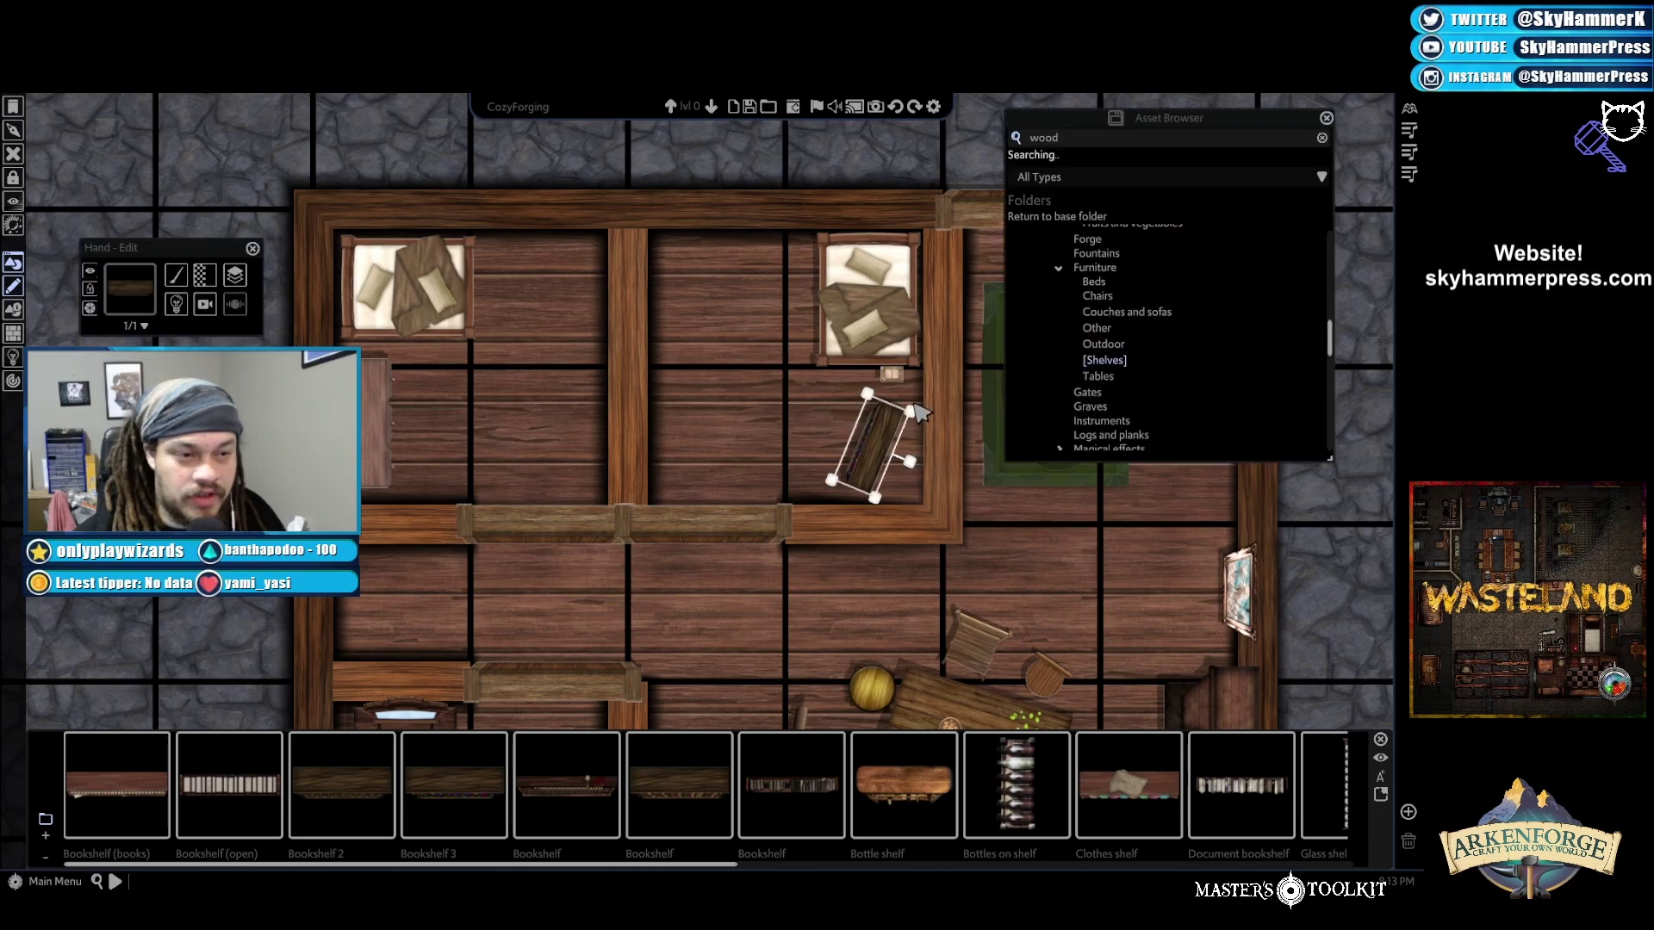
{"action": "left_click_drag", "start_coordinate": [915, 448], "coordinate": [903, 467]}
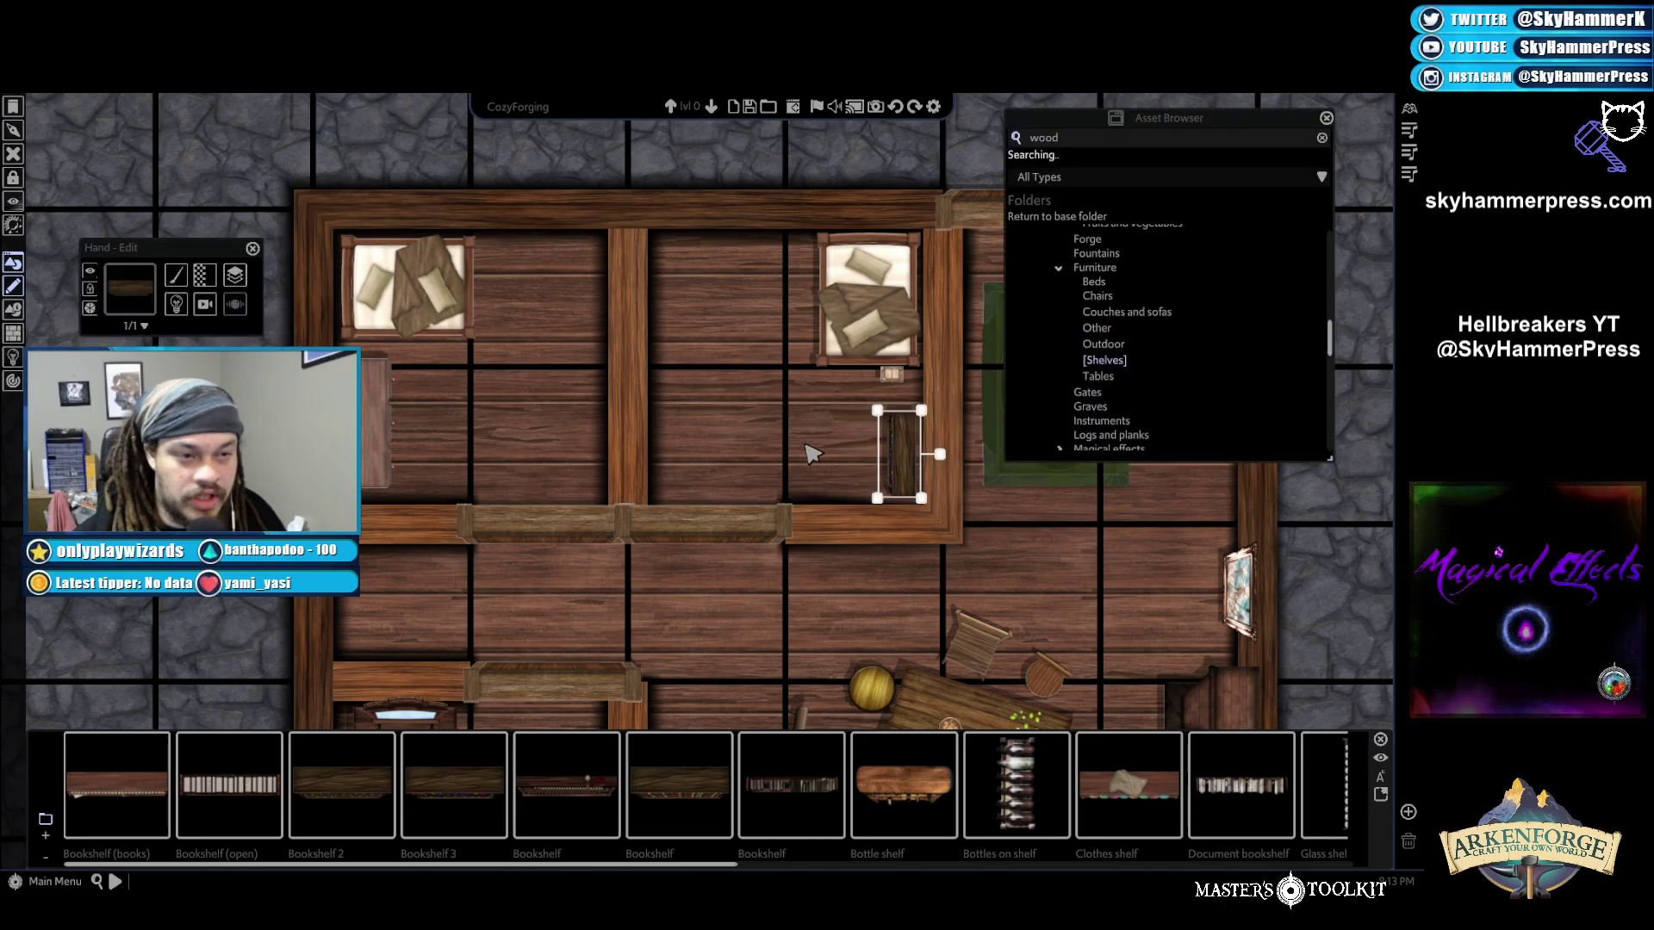
Move the small altar to the west bedroom beside the bed's head, rotate it slightly and deselect it
{"action": "left_click", "coordinate": [897, 384]}
{"action": "left_click_drag", "start_coordinate": [900, 389], "coordinate": [836, 396]}
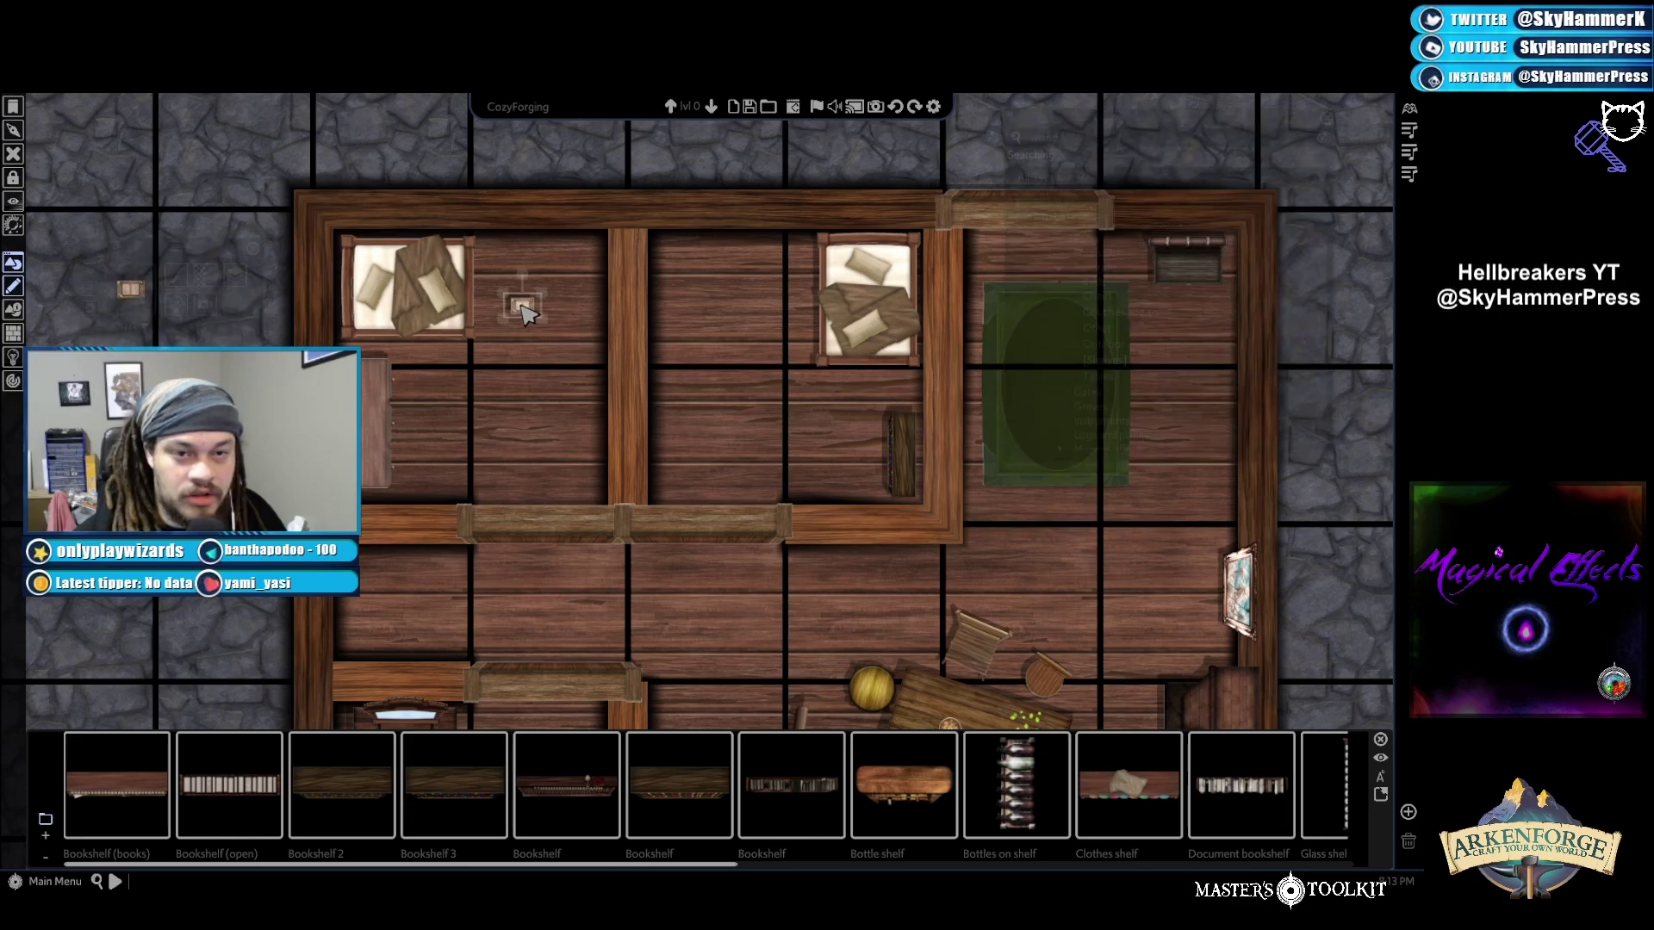
{"action": "left_click_drag", "start_coordinate": [500, 278], "coordinate": [449, 239]}
{"action": "left_click", "coordinate": [572, 318]}
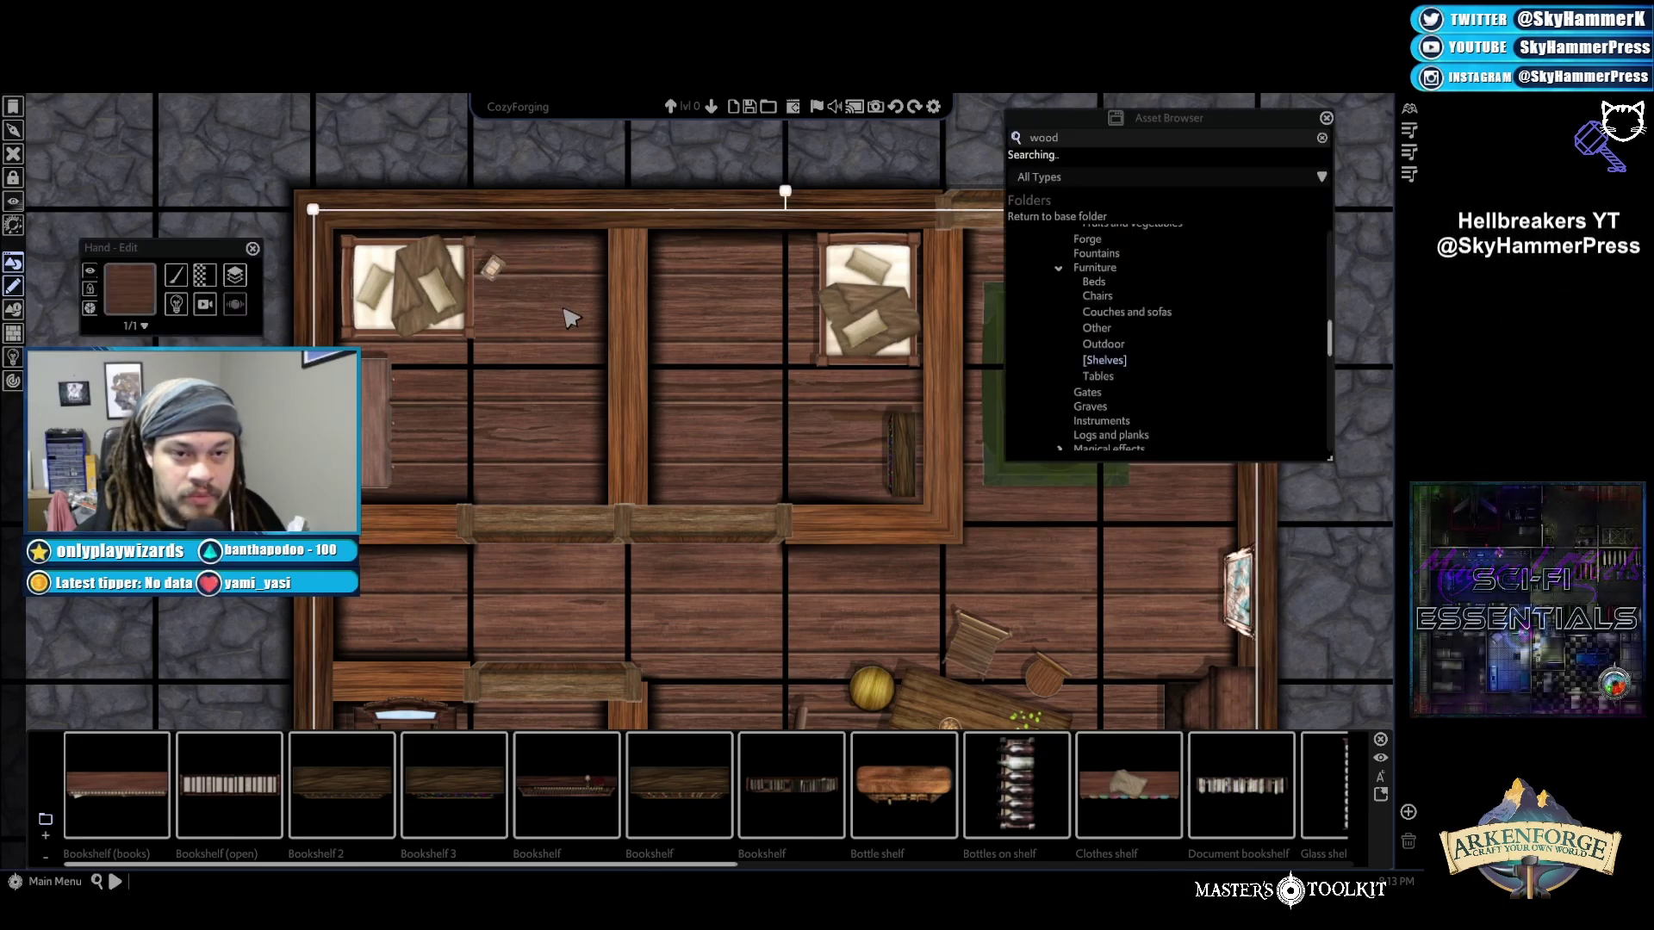
Find the Red carpet (round) among the Carpets and rugs assets and place it in the east bedroom
{"action": "scroll", "coordinate": [1138, 362], "scroll_direction": "up", "scroll_amount": 5}
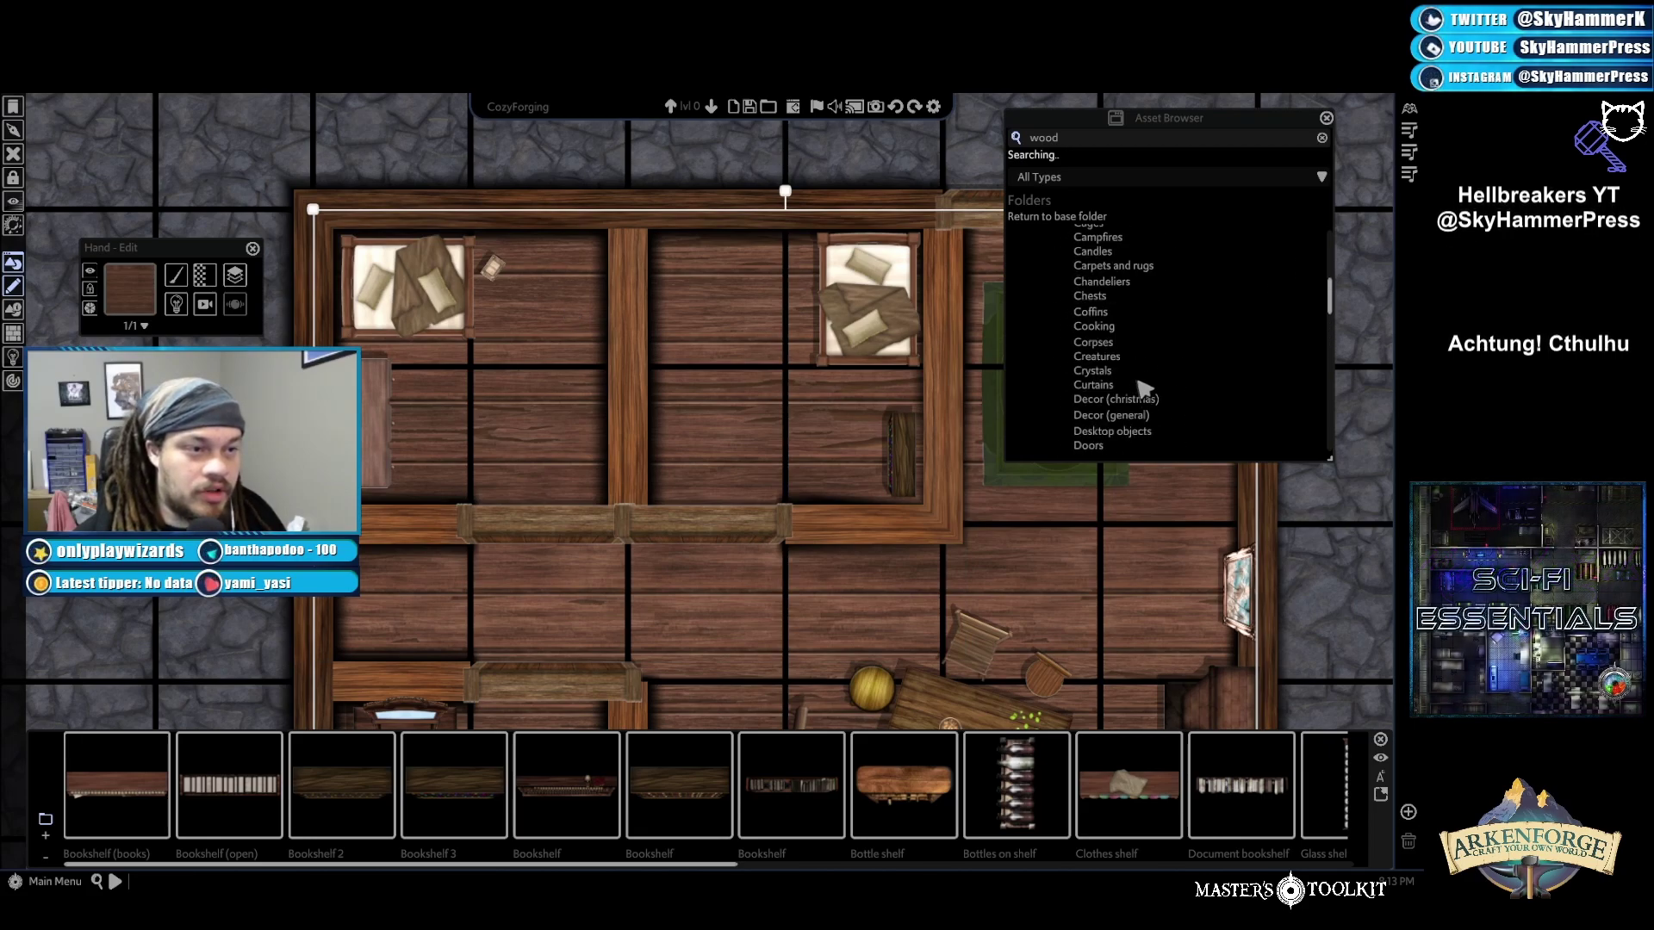
{"action": "scroll", "coordinate": [555, 788], "scroll_direction": "down", "scroll_amount": 2}
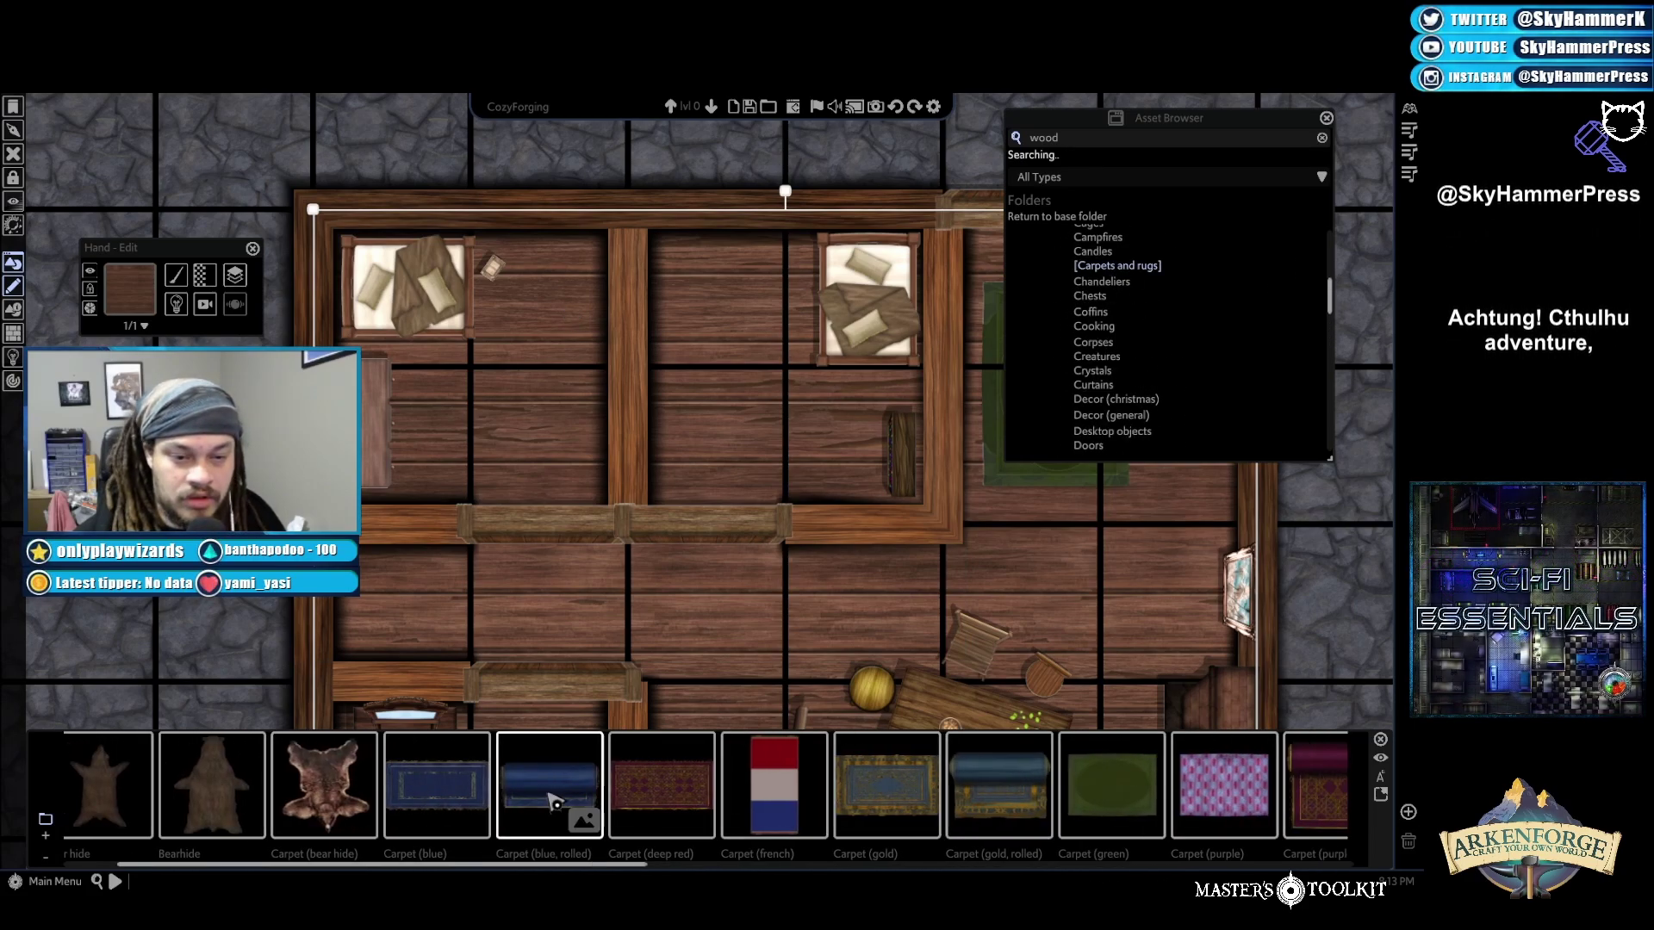
{"action": "scroll", "coordinate": [559, 801], "scroll_direction": "down", "scroll_amount": 8}
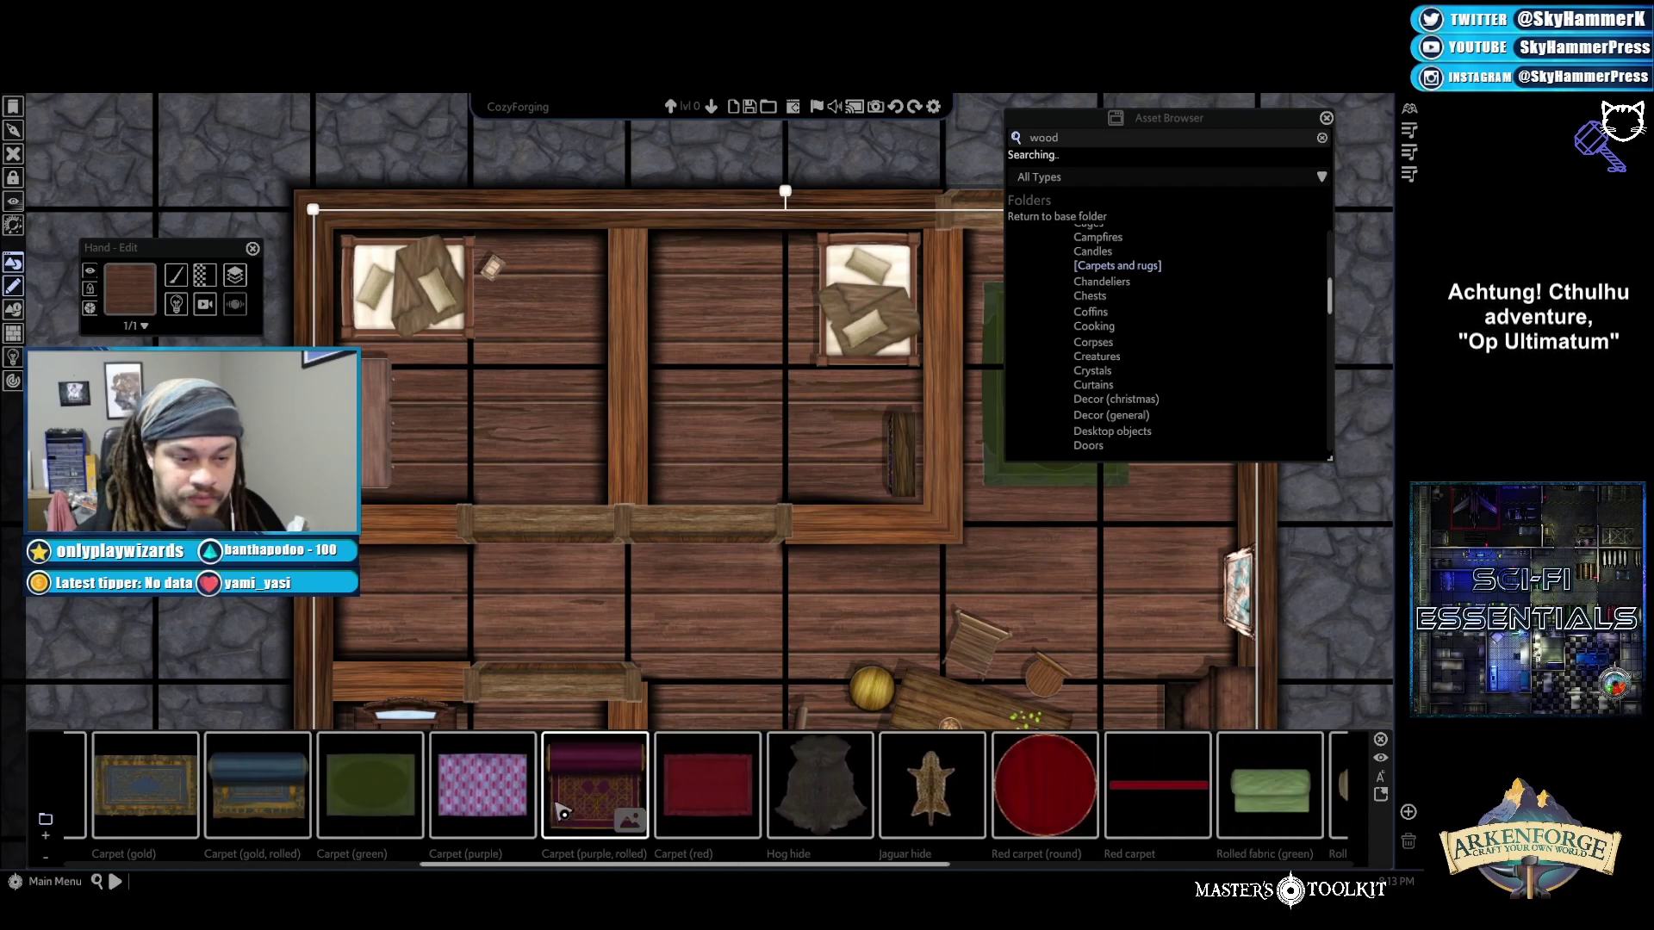
{"action": "left_click", "coordinate": [756, 788]}
{"action": "left_click", "coordinate": [835, 440]}
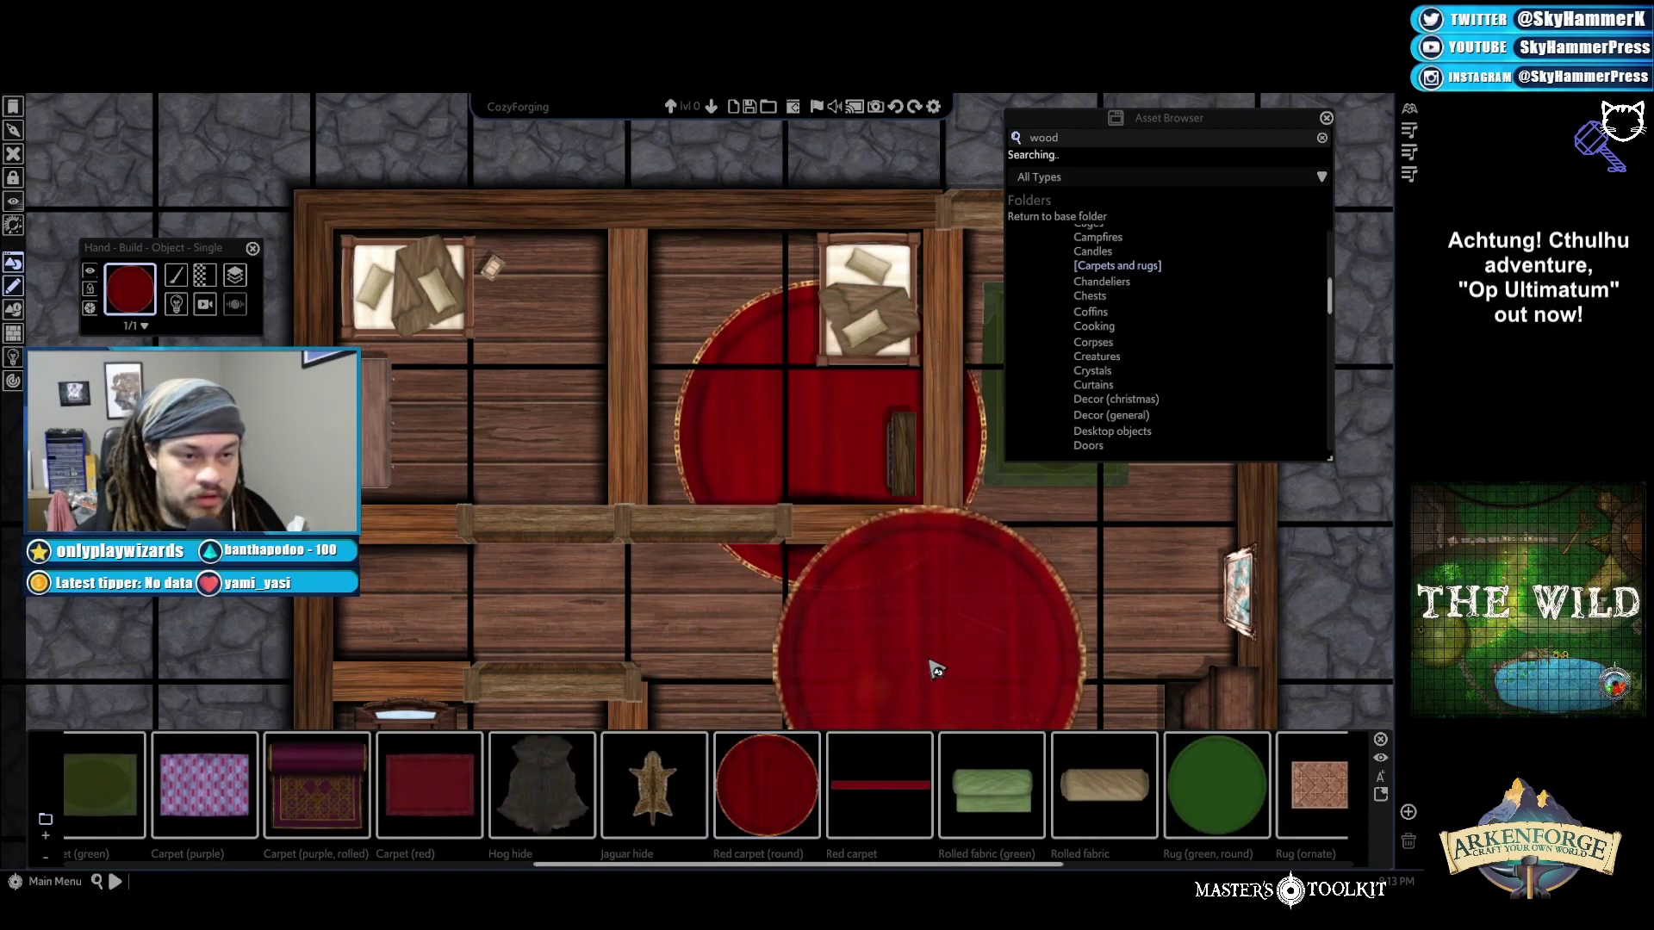
Shrink the round red carpet to about a third of its size and move it in front of the bookshelf
{"action": "right_click", "coordinate": [797, 480]}
{"action": "left_click", "coordinate": [722, 492]}
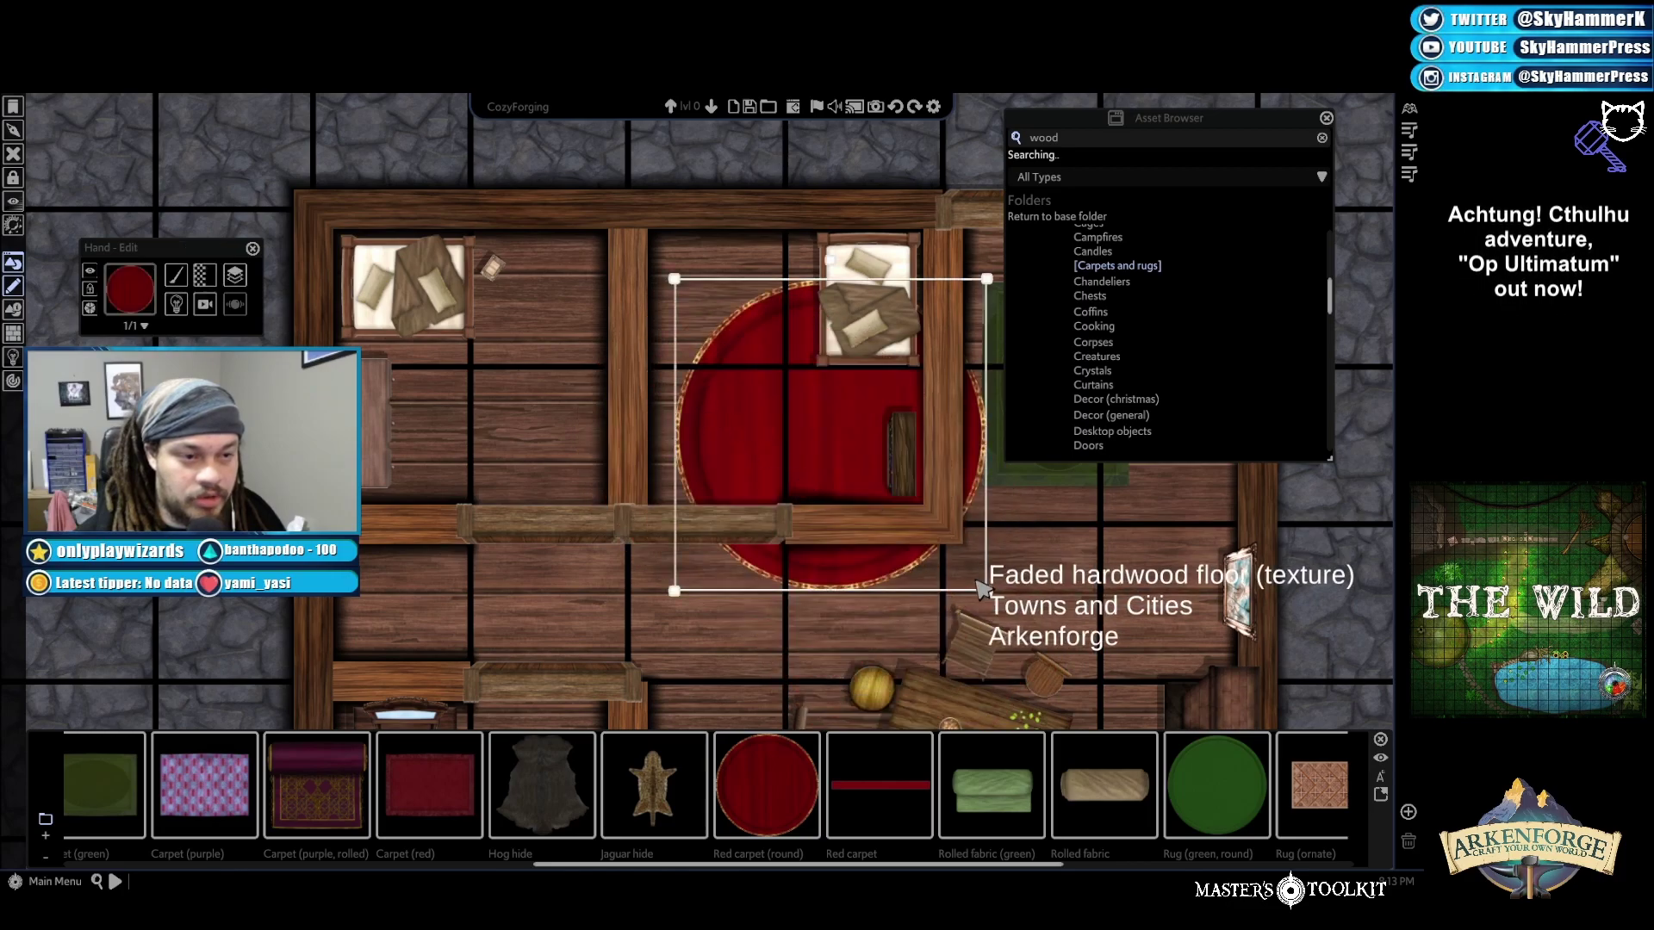
{"action": "left_click_drag", "start_coordinate": [982, 588], "coordinate": [768, 655]}
{"action": "left_click_drag", "start_coordinate": [734, 319], "coordinate": [874, 446]}
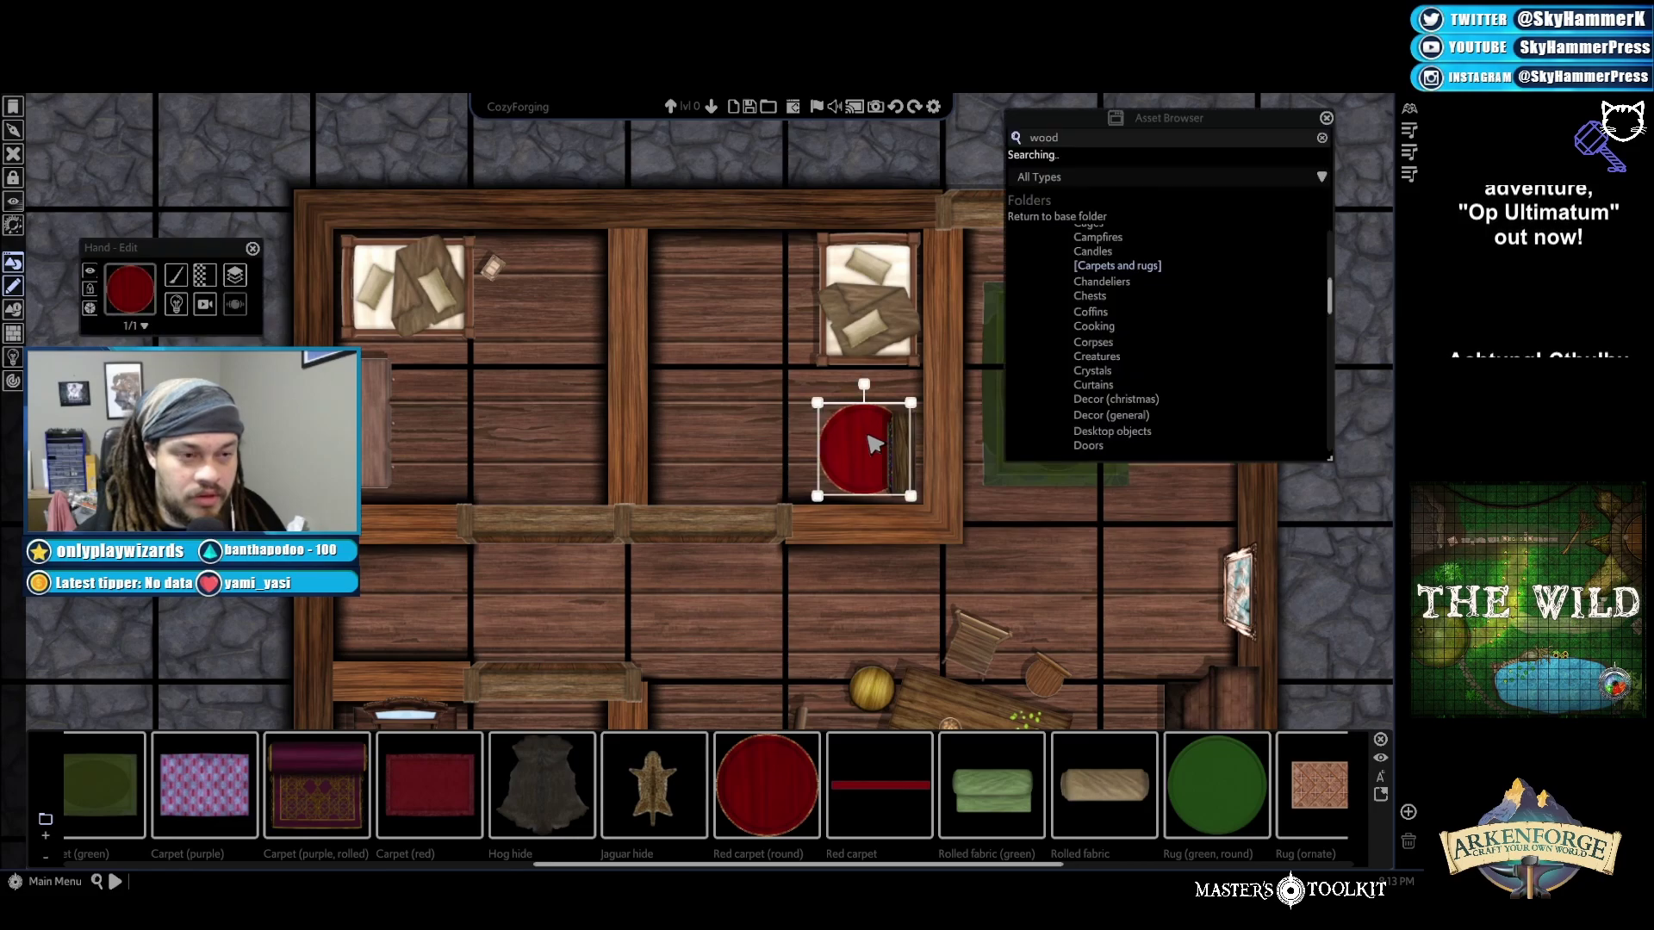
Tint the round carpet purple with colour 963eff
{"action": "left_click", "coordinate": [205, 304]}
{"action": "mouse_move", "coordinate": [325, 300]}
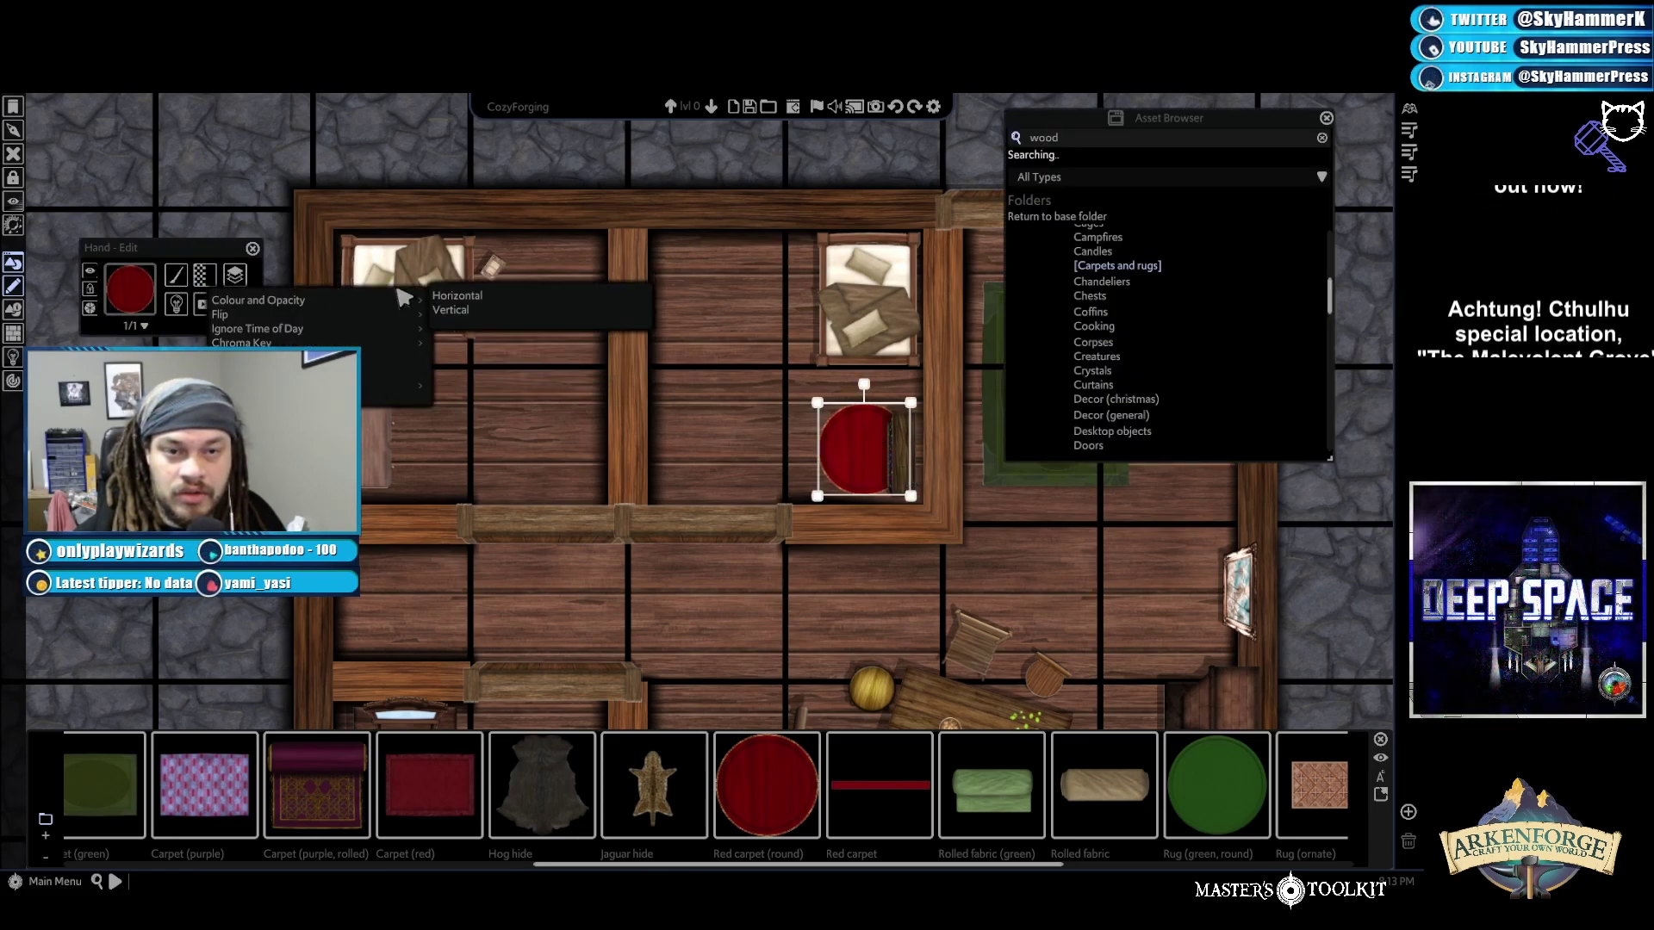
{"action": "left_click", "coordinate": [457, 327]}
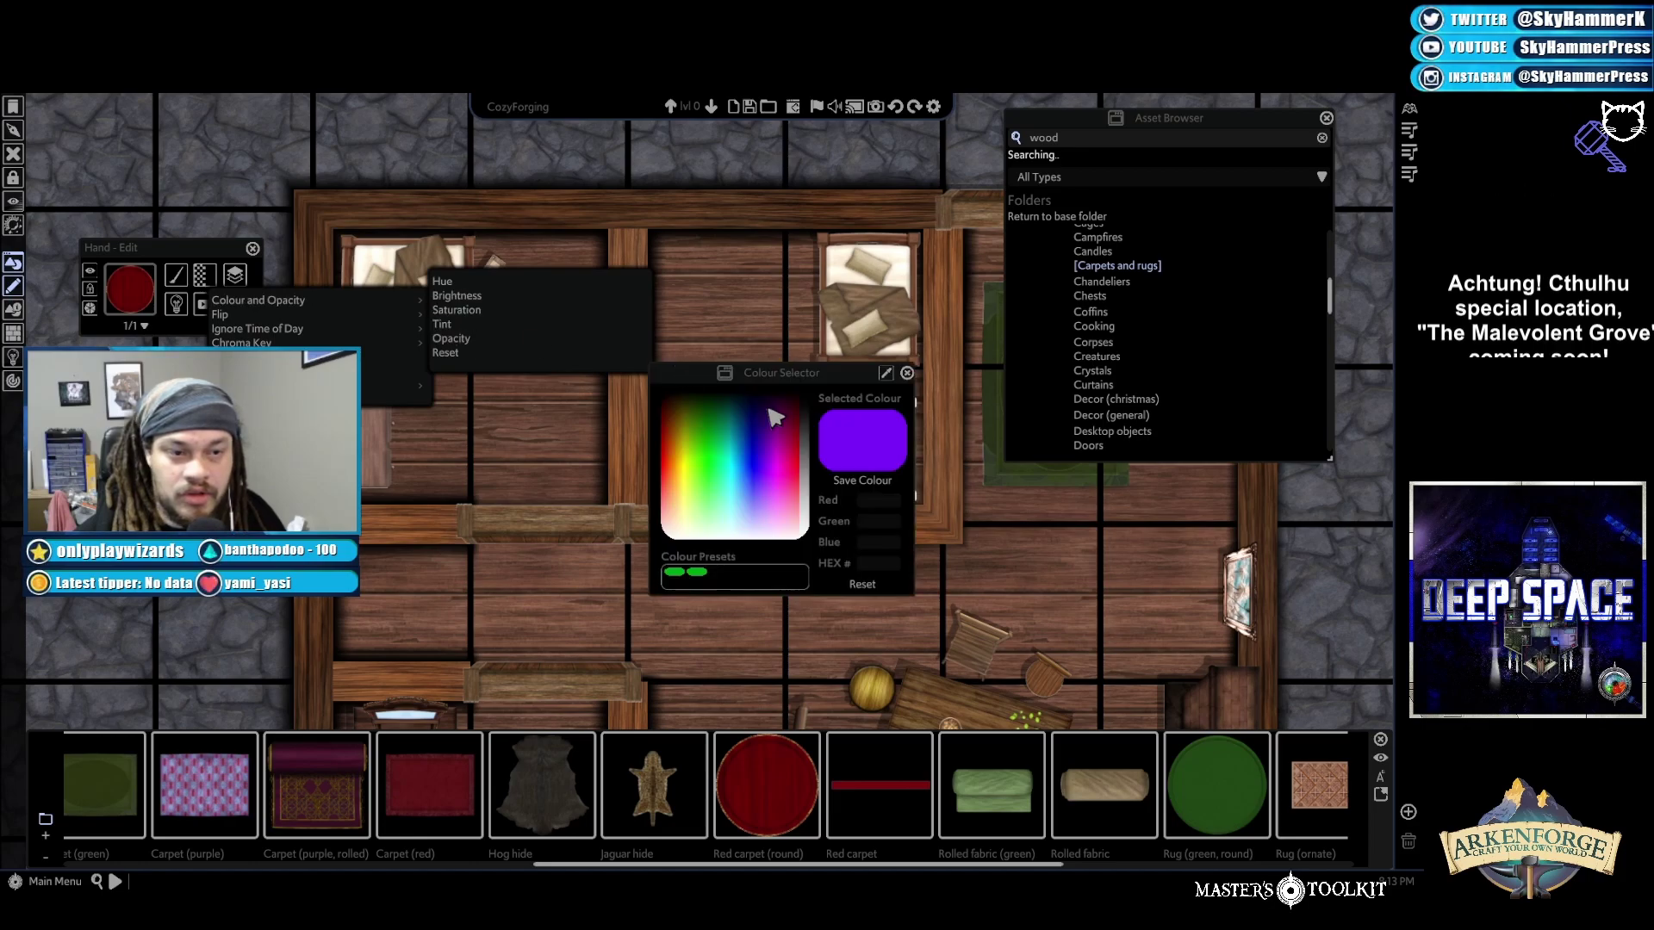
{"action": "left_click_drag", "start_coordinate": [807, 380], "coordinate": [565, 393]}
{"action": "mouse_move", "coordinate": [504, 498]}
{"action": "left_mouse_down"}
{"action": "mouse_move", "coordinate": [466, 464]}
{"action": "mouse_move", "coordinate": [540, 477]}
{"action": "mouse_move", "coordinate": [547, 495]}
{"action": "mouse_move", "coordinate": [526, 444]}
{"action": "mouse_move", "coordinate": [535, 479]}
{"action": "mouse_move", "coordinate": [495, 503]}
{"action": "mouse_move", "coordinate": [444, 446]}
{"action": "mouse_move", "coordinate": [461, 527]}
{"action": "mouse_move", "coordinate": [531, 522]}
{"action": "mouse_move", "coordinate": [529, 501]}
{"action": "left_mouse_up"}
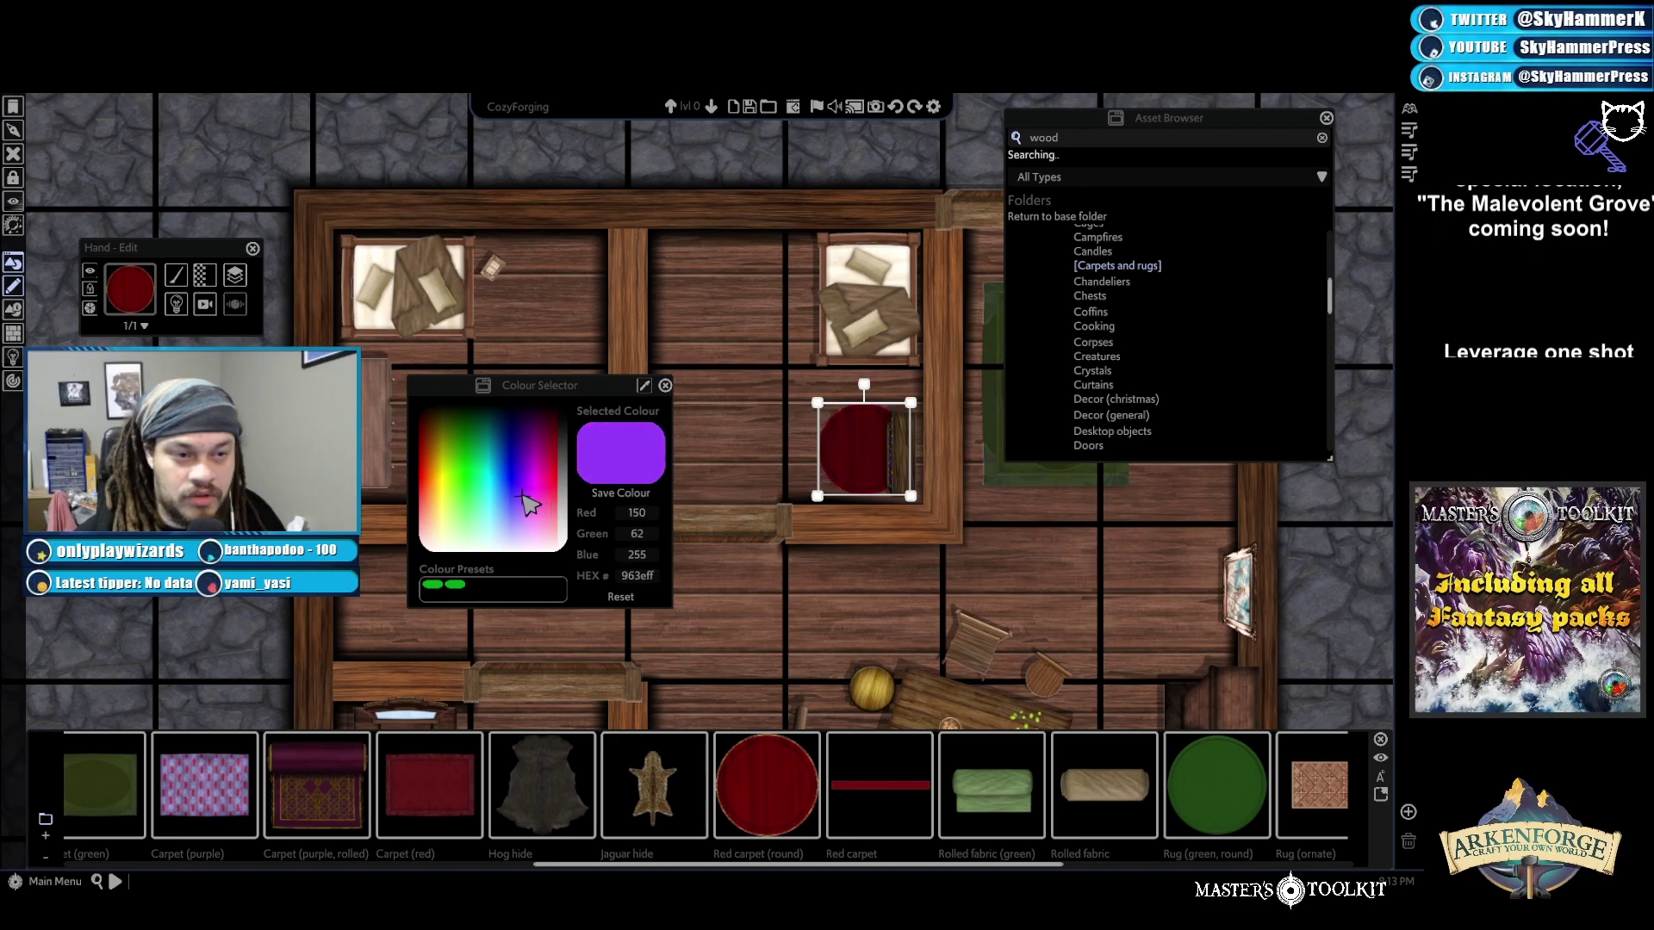
{"action": "left_click", "coordinate": [666, 386]}
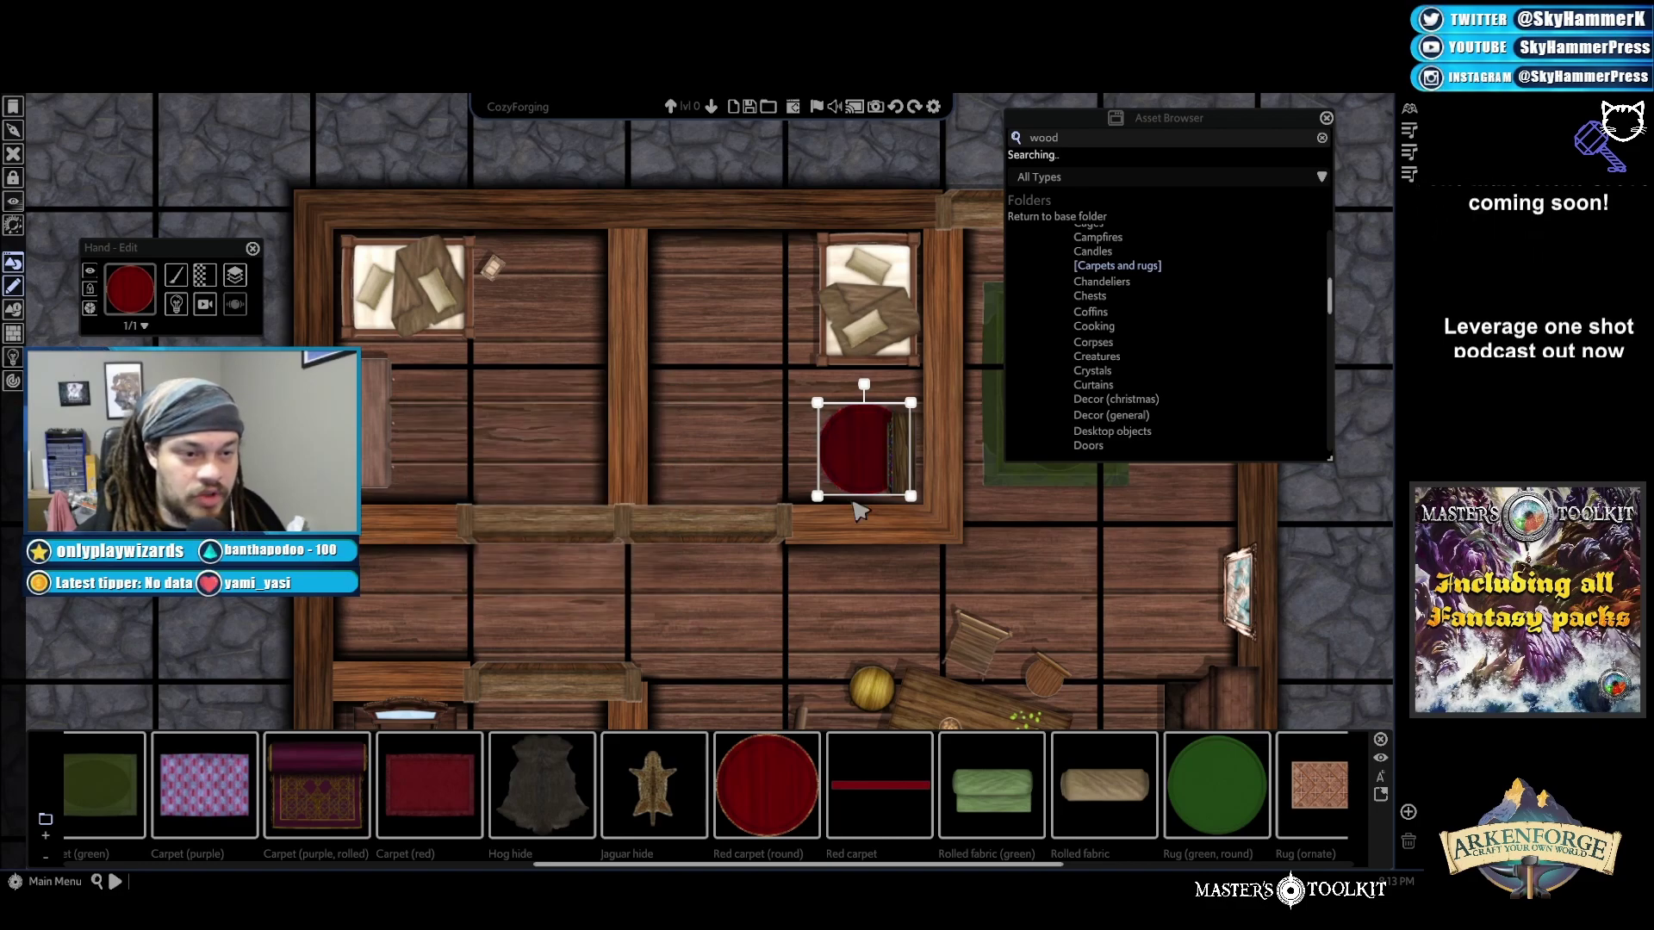
{"action": "left_click", "coordinate": [984, 497]}
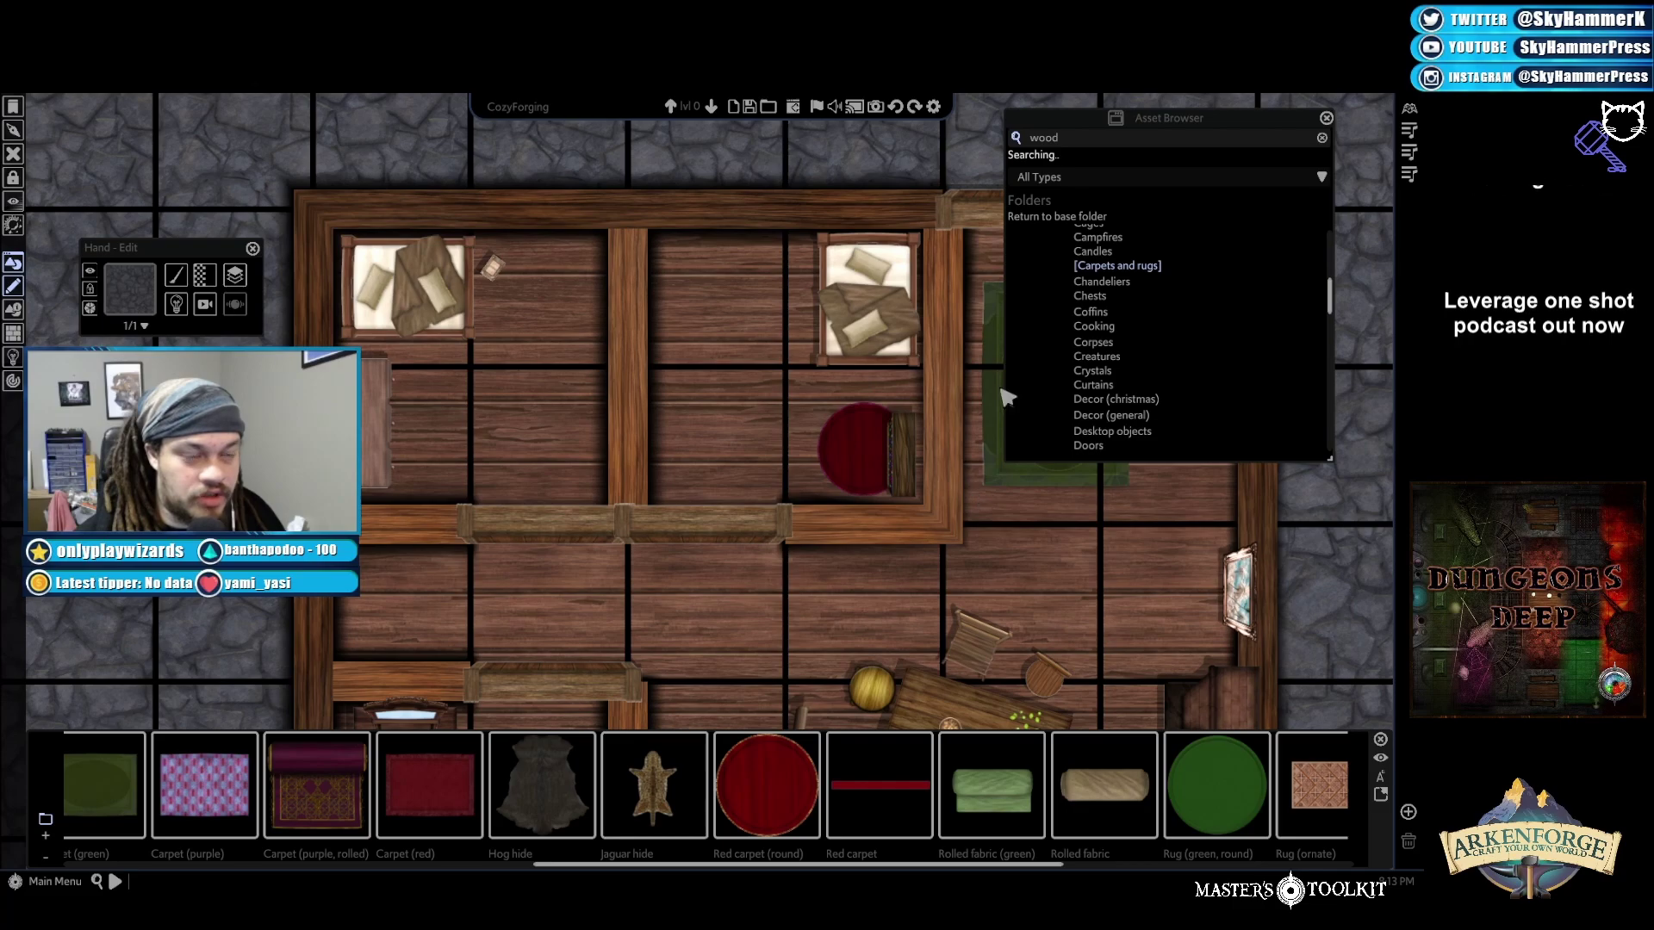
{"action": "scroll", "coordinate": [1073, 801], "scroll_direction": "down", "scroll_amount": 4}
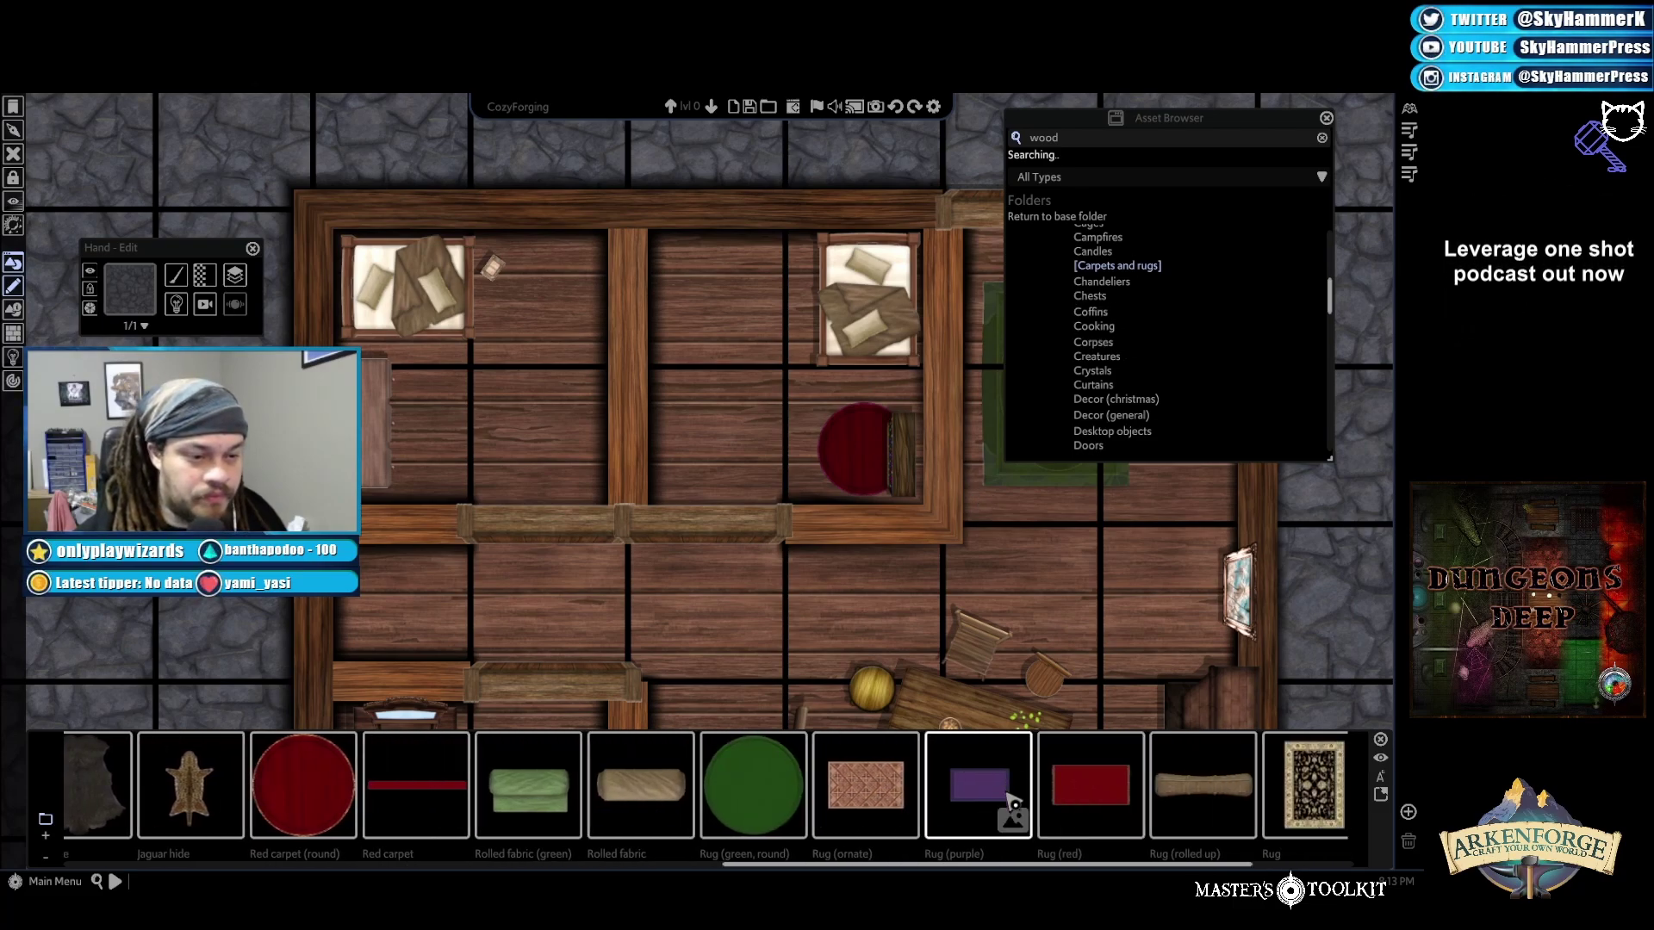
{"action": "left_click", "coordinate": [978, 786]}
{"action": "right_click", "coordinate": [798, 640]}
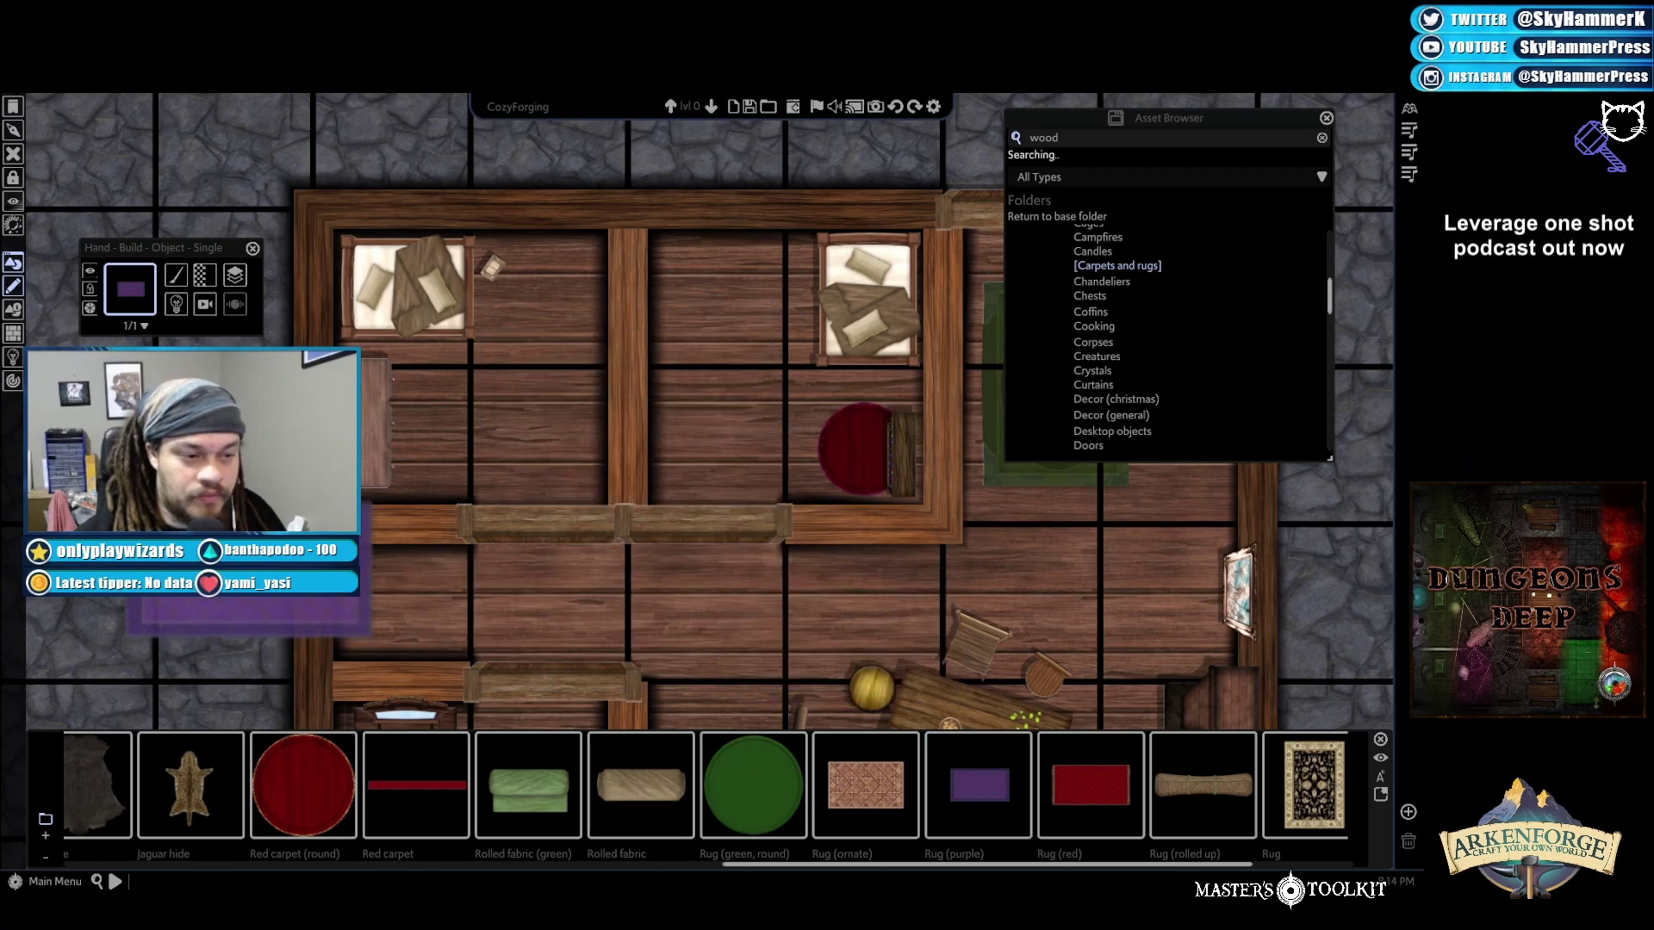
Find the Carpet (purple) among the Carpets and rugs assets and place it in the west bedroom below the bed
{"action": "scroll", "coordinate": [1046, 814], "scroll_direction": "down", "scroll_amount": 2}
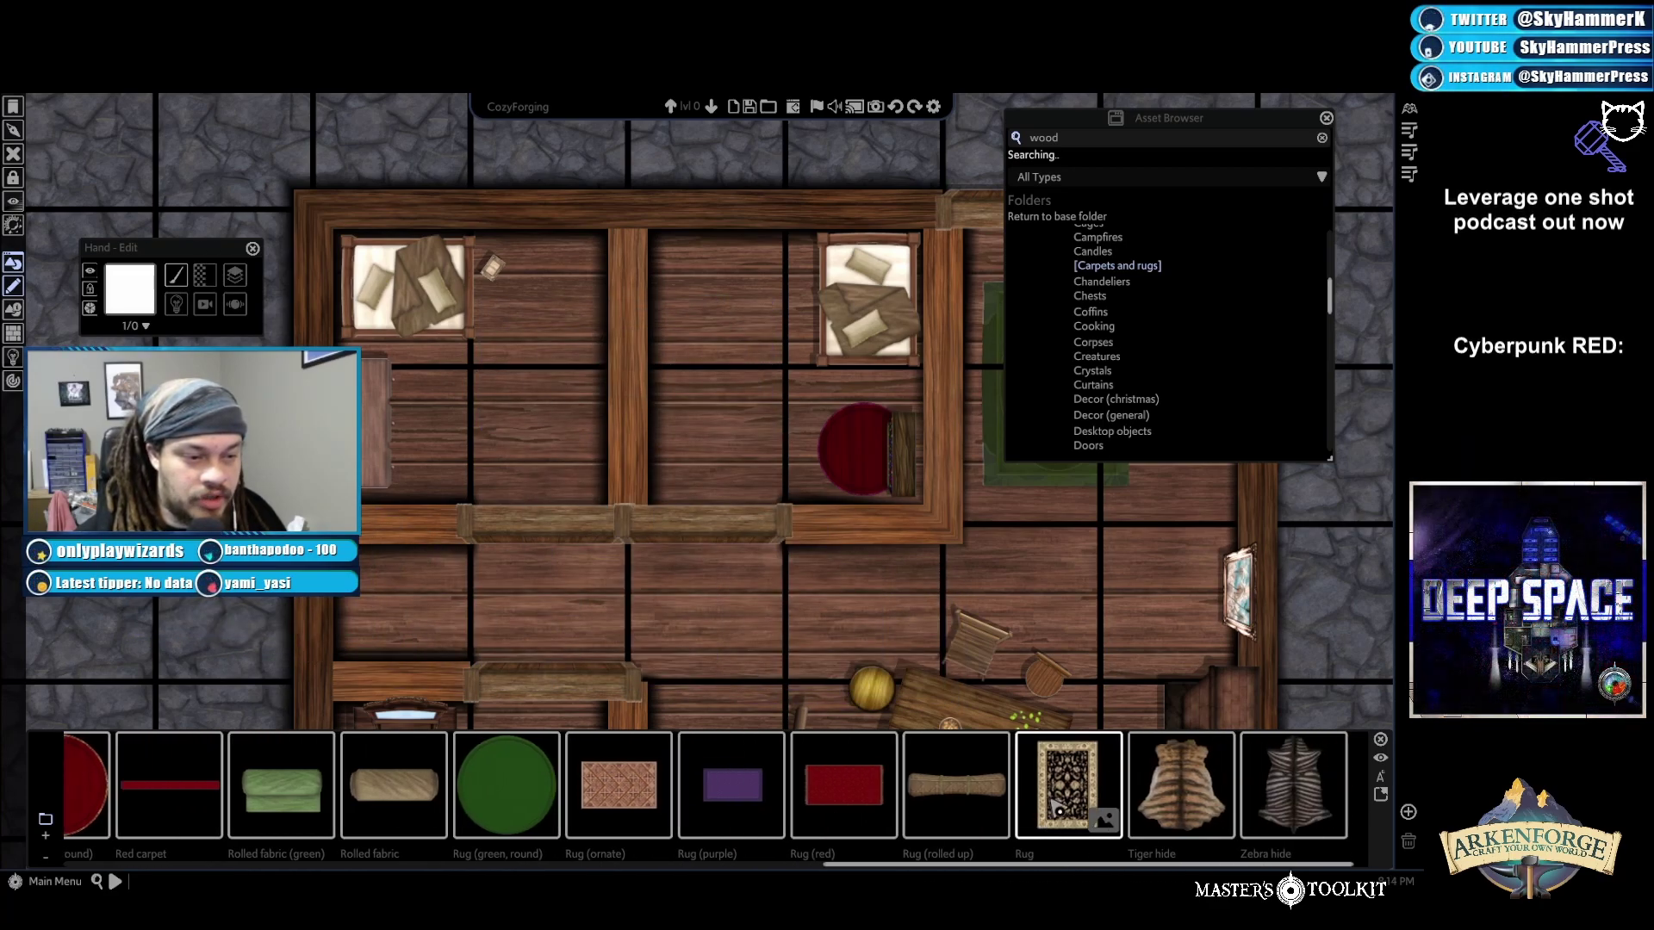
{"action": "scroll", "coordinate": [1068, 817], "scroll_direction": "up", "scroll_amount": 6}
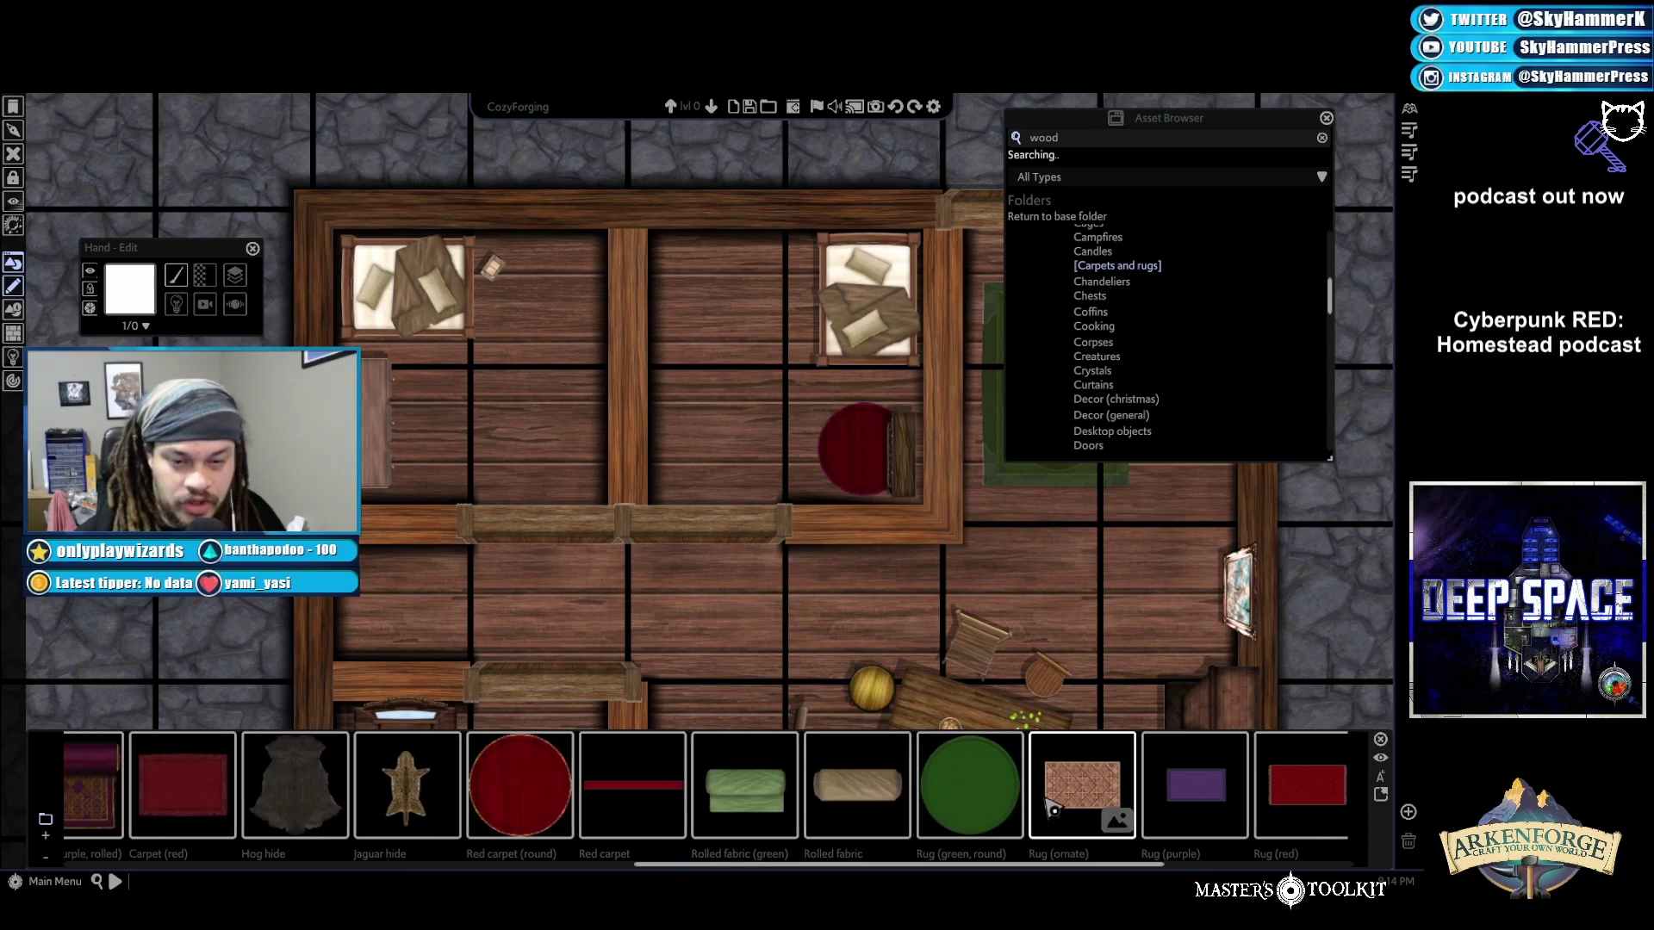
{"action": "scroll", "coordinate": [1038, 807], "scroll_direction": "up", "scroll_amount": 4}
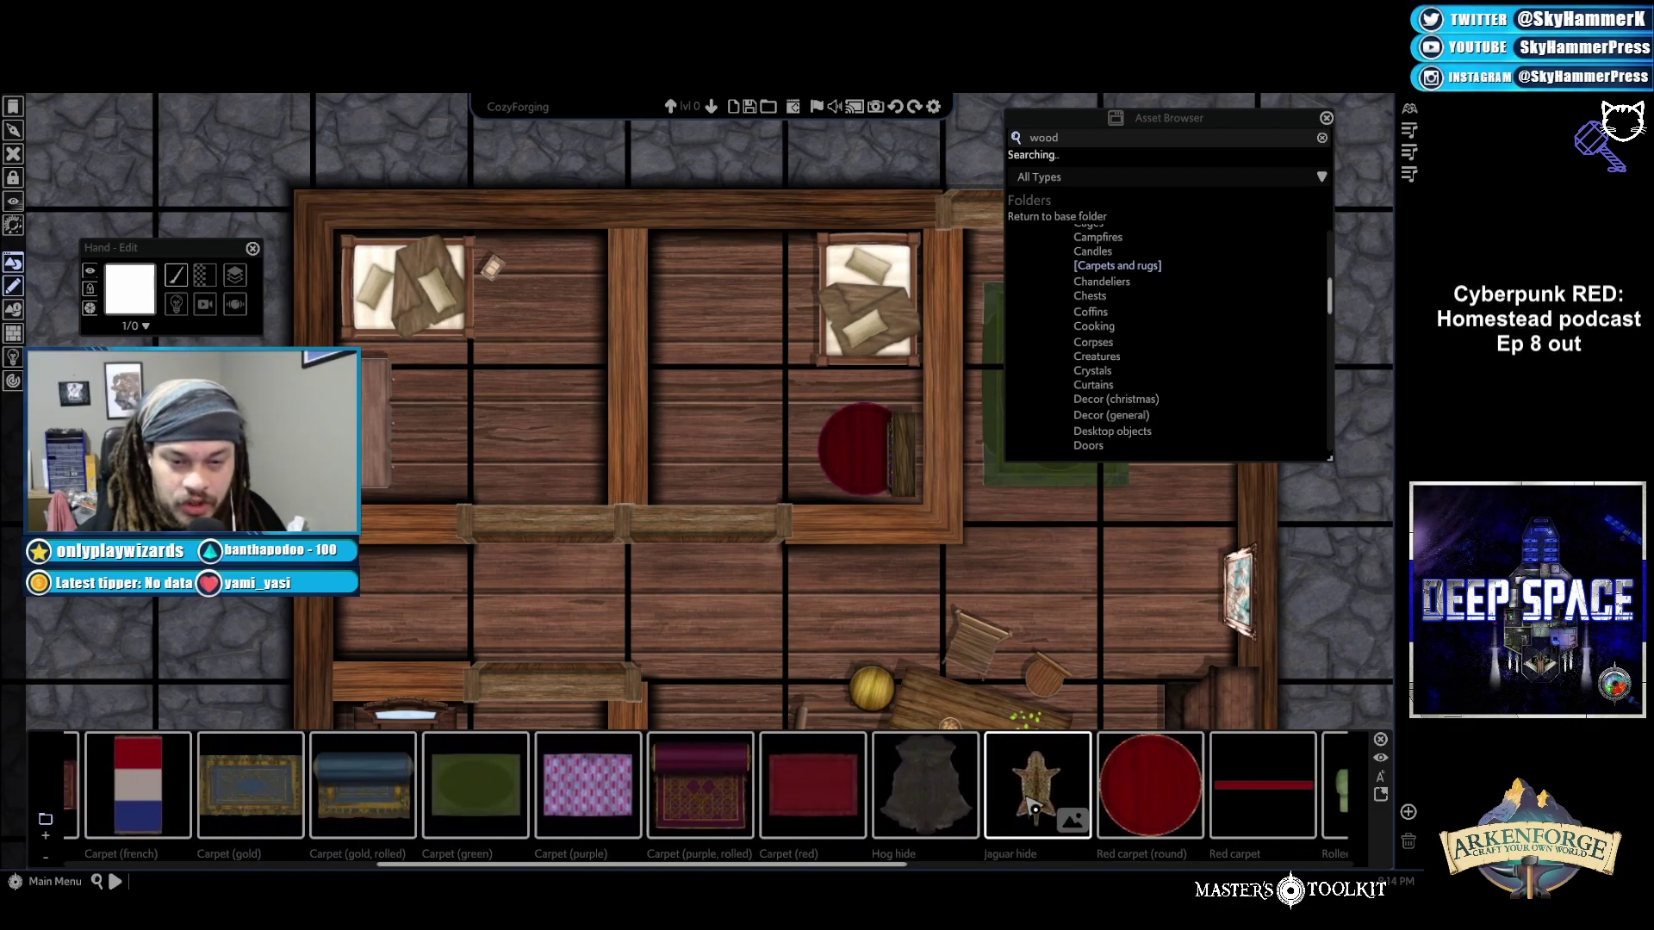
{"action": "left_click_drag", "start_coordinate": [615, 796], "coordinate": [508, 409]}
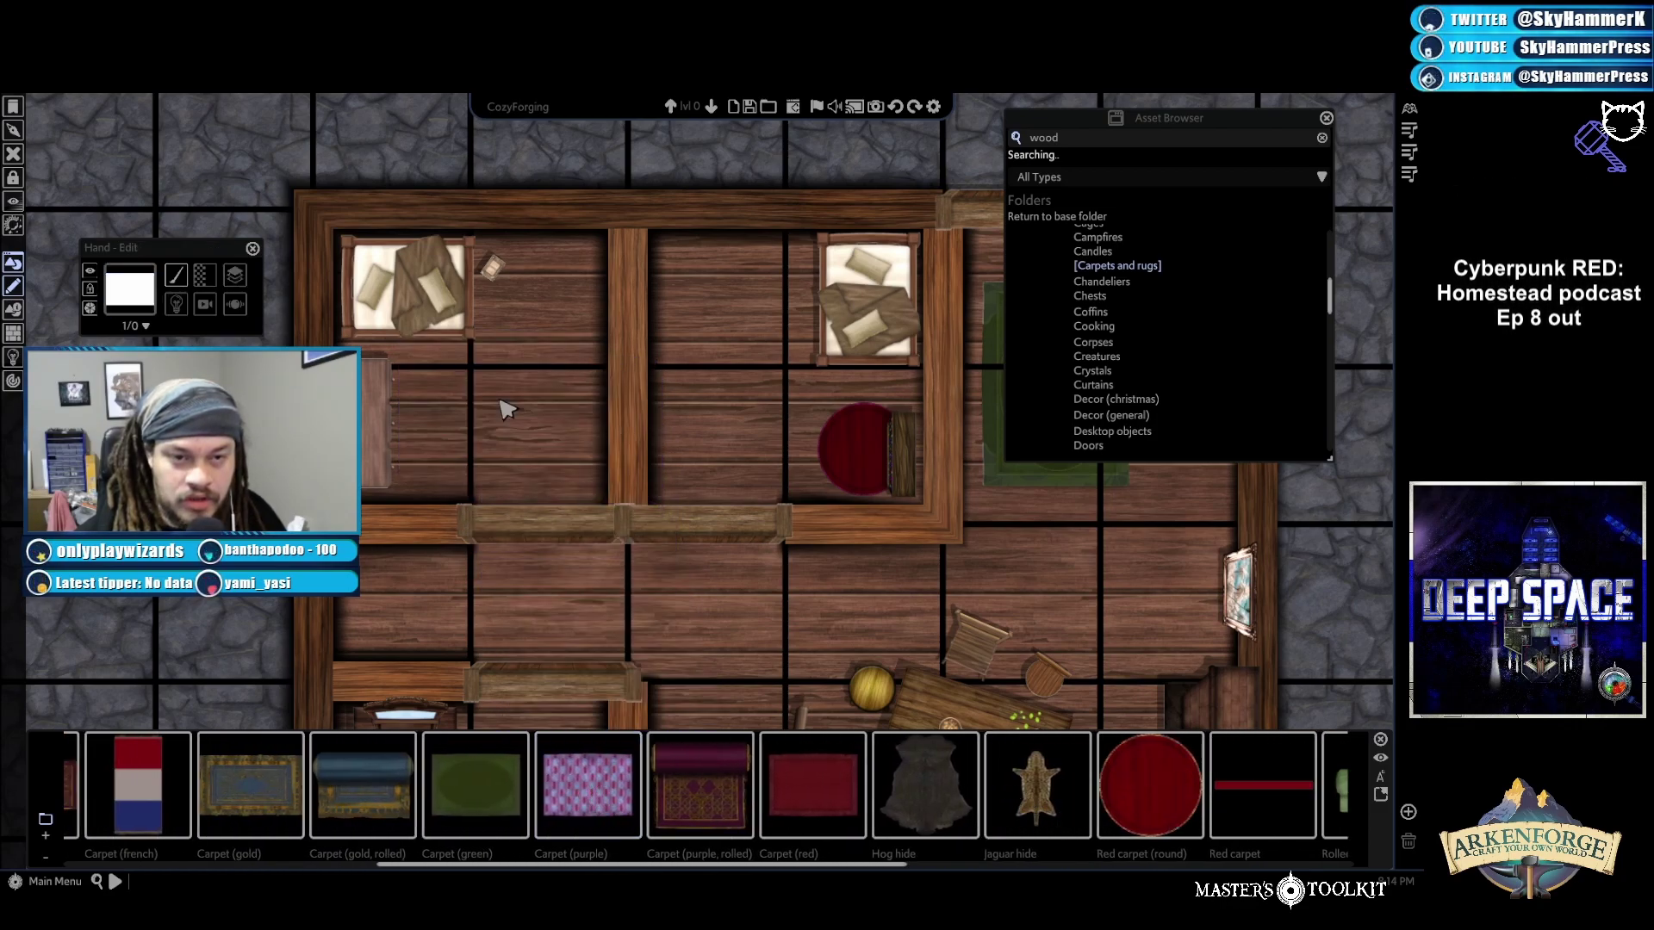
{"action": "left_click_drag", "start_coordinate": [609, 778], "coordinate": [556, 439]}
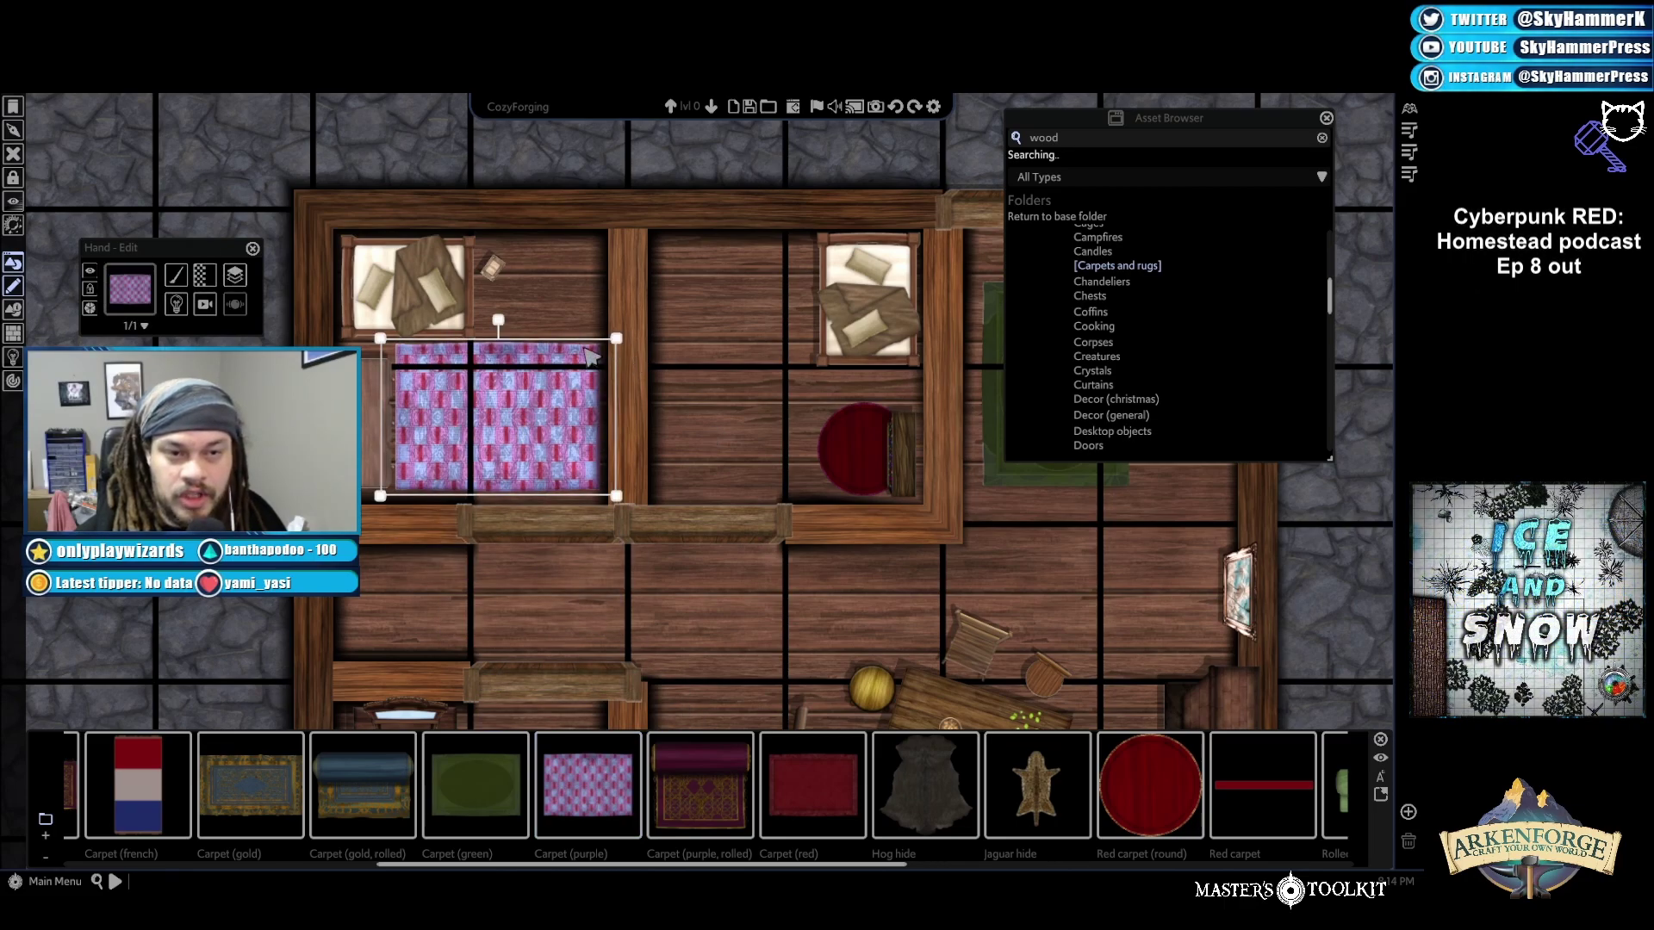
Try adjusting the hue of the patterned purple carpet in the west bedroom
{"action": "left_click", "coordinate": [205, 291]}
{"action": "mouse_move", "coordinate": [327, 304]}
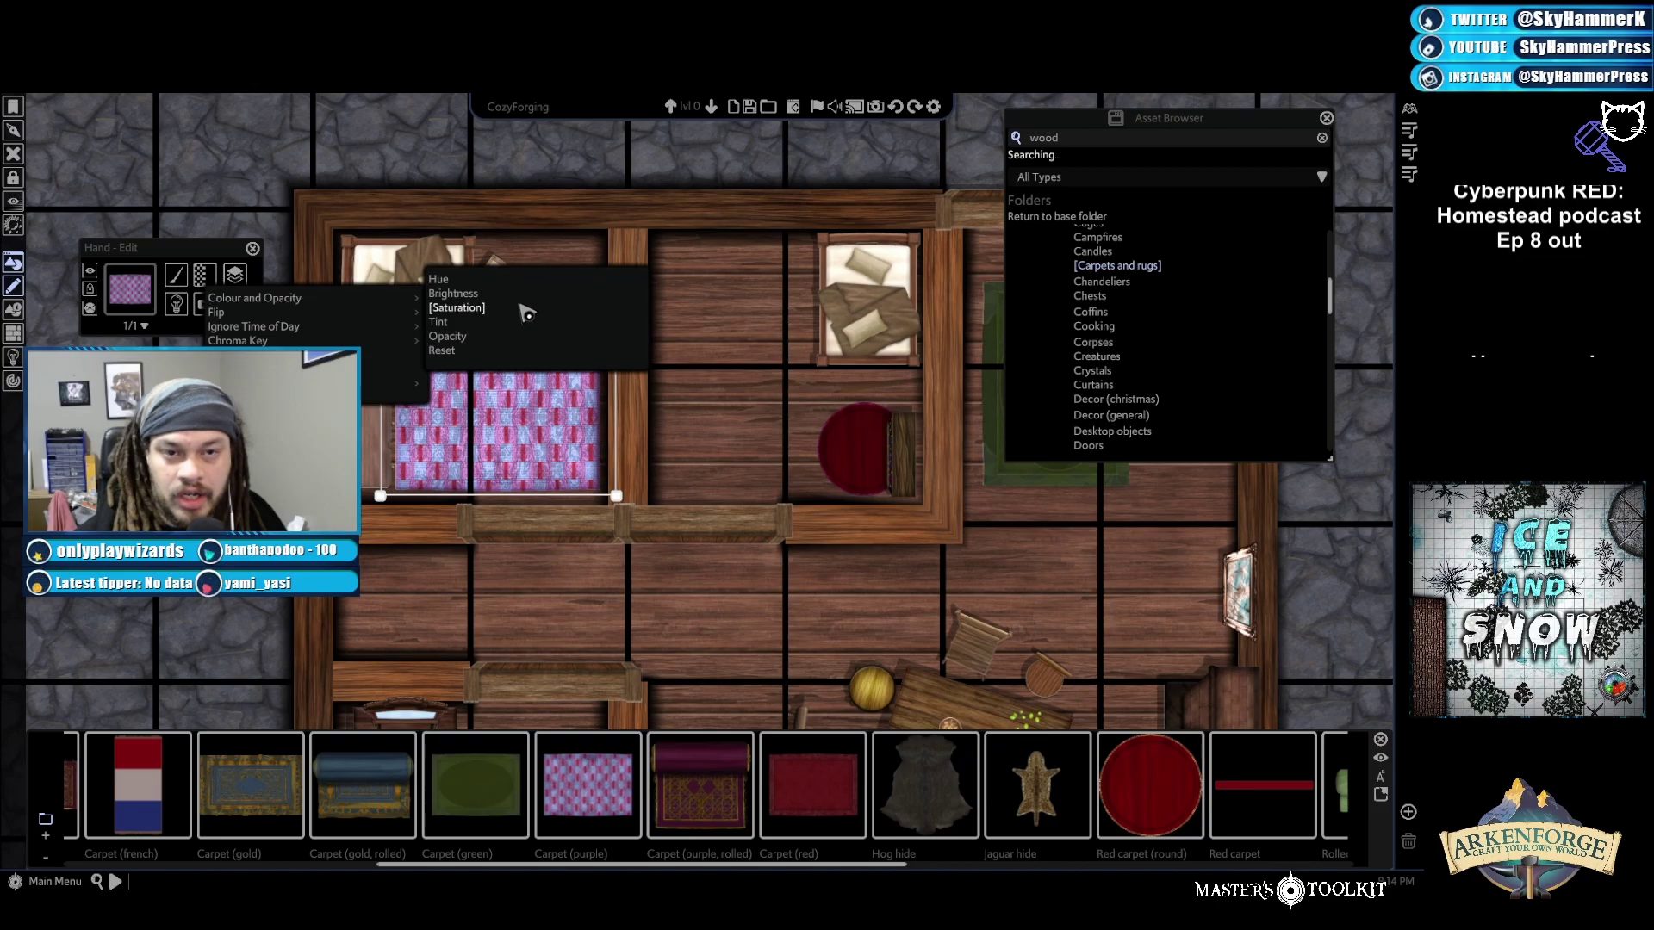
{"action": "left_click", "coordinate": [486, 283]}
{"action": "mouse_move", "coordinate": [706, 495]}
{"action": "left_mouse_down"}
{"action": "mouse_move", "coordinate": [683, 498]}
{"action": "mouse_move", "coordinate": [755, 502]}
{"action": "mouse_move", "coordinate": [712, 497]}
{"action": "left_mouse_up"}
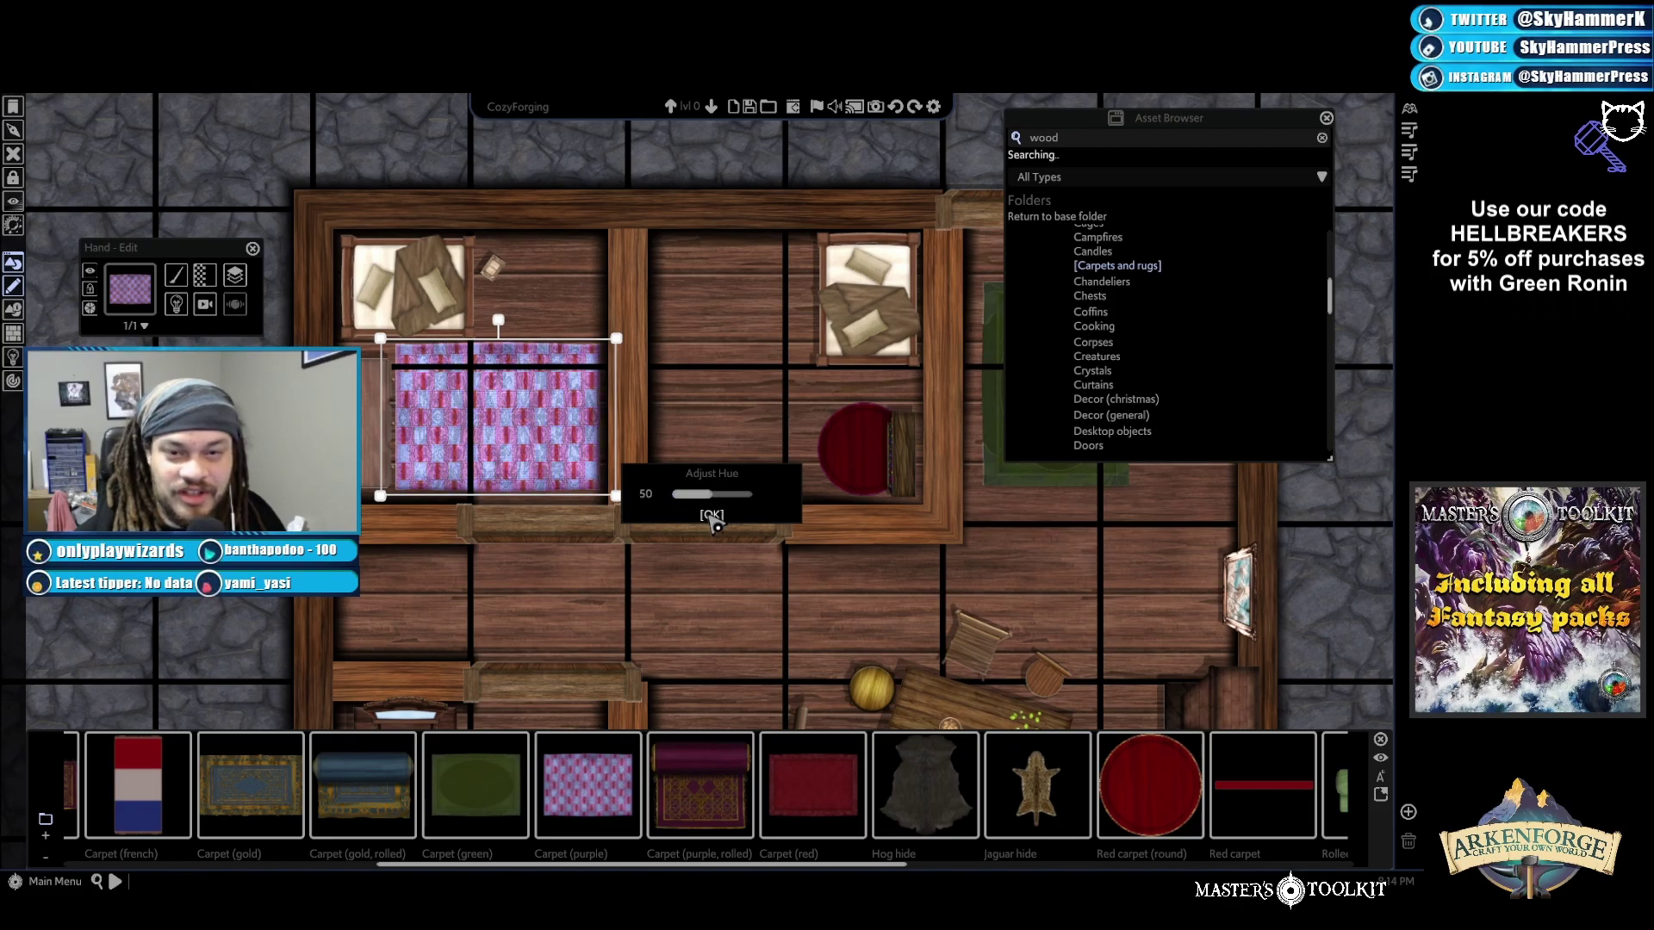
{"action": "left_click", "coordinate": [712, 515]}
Reduce the saturation of the patterned carpet in the west bedroom to 23
{"action": "right_click", "coordinate": [274, 303]}
{"action": "mouse_move", "coordinate": [303, 297]}
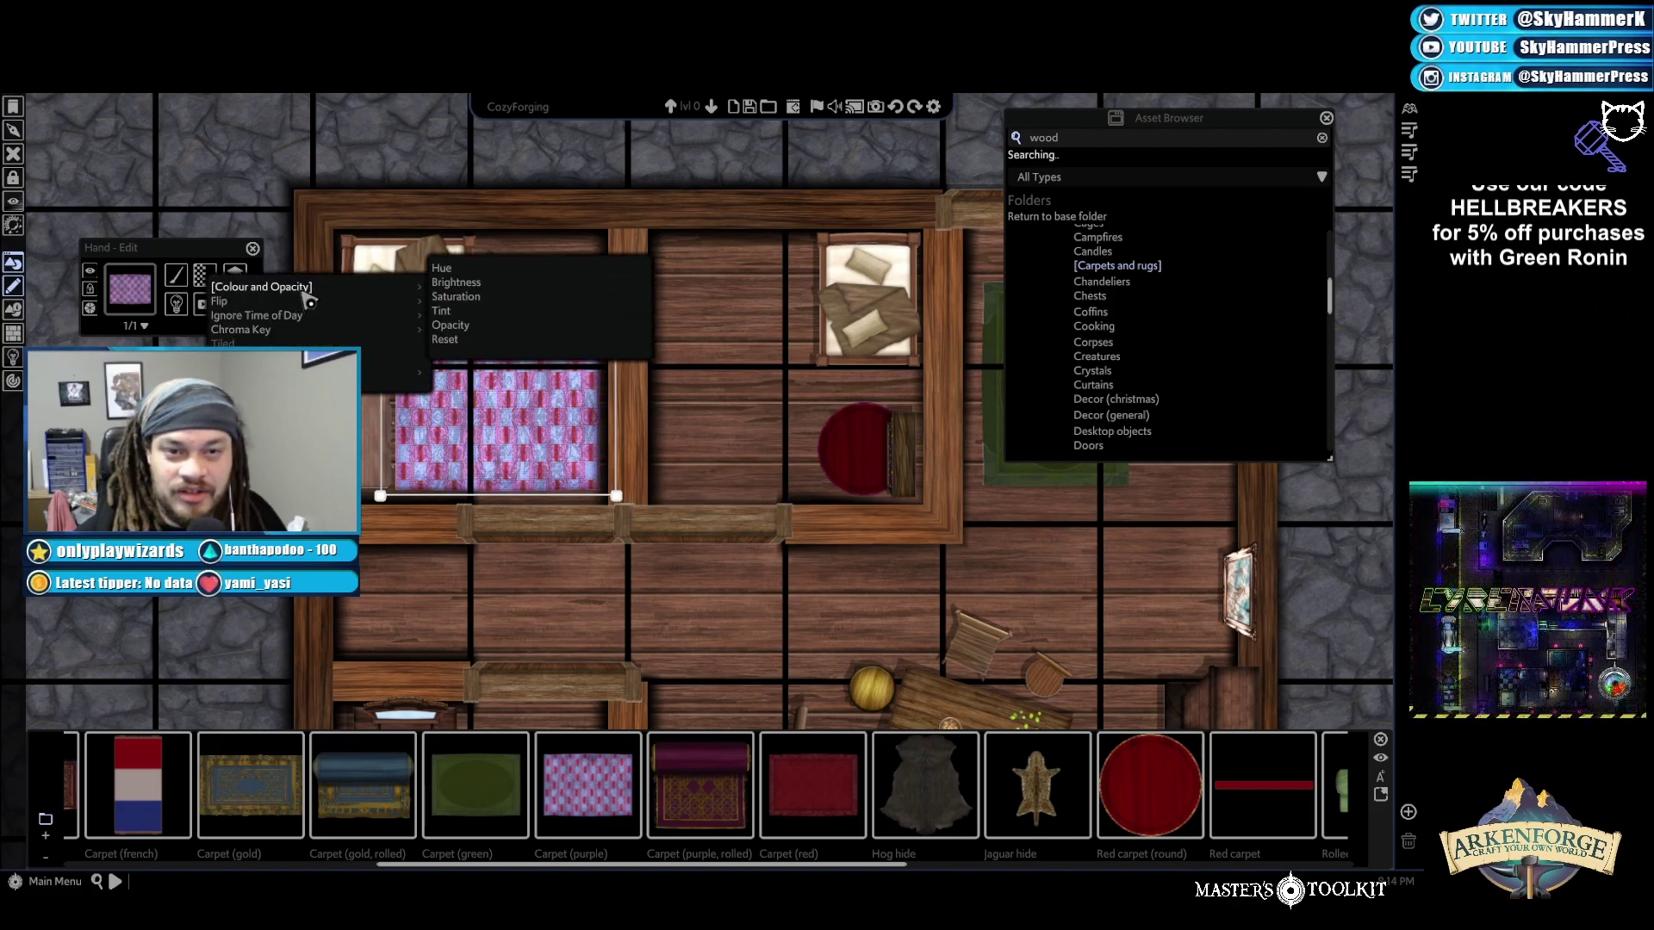
{"action": "left_click", "coordinate": [455, 296]}
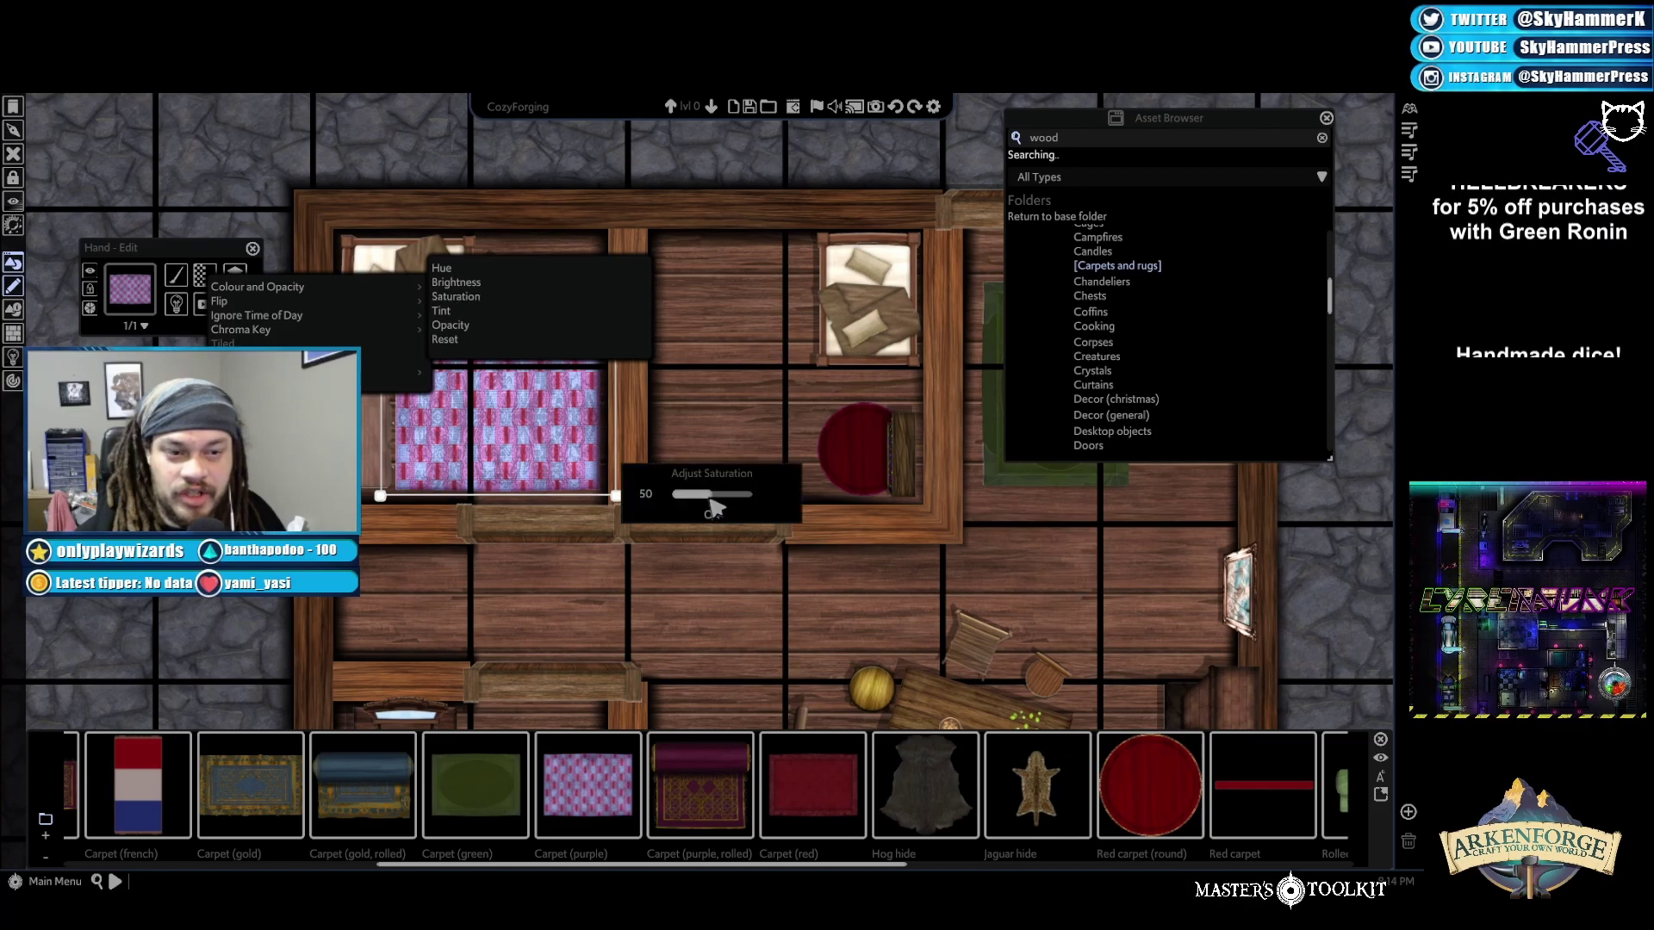
{"action": "left_click_drag", "start_coordinate": [713, 497], "coordinate": [695, 501]}
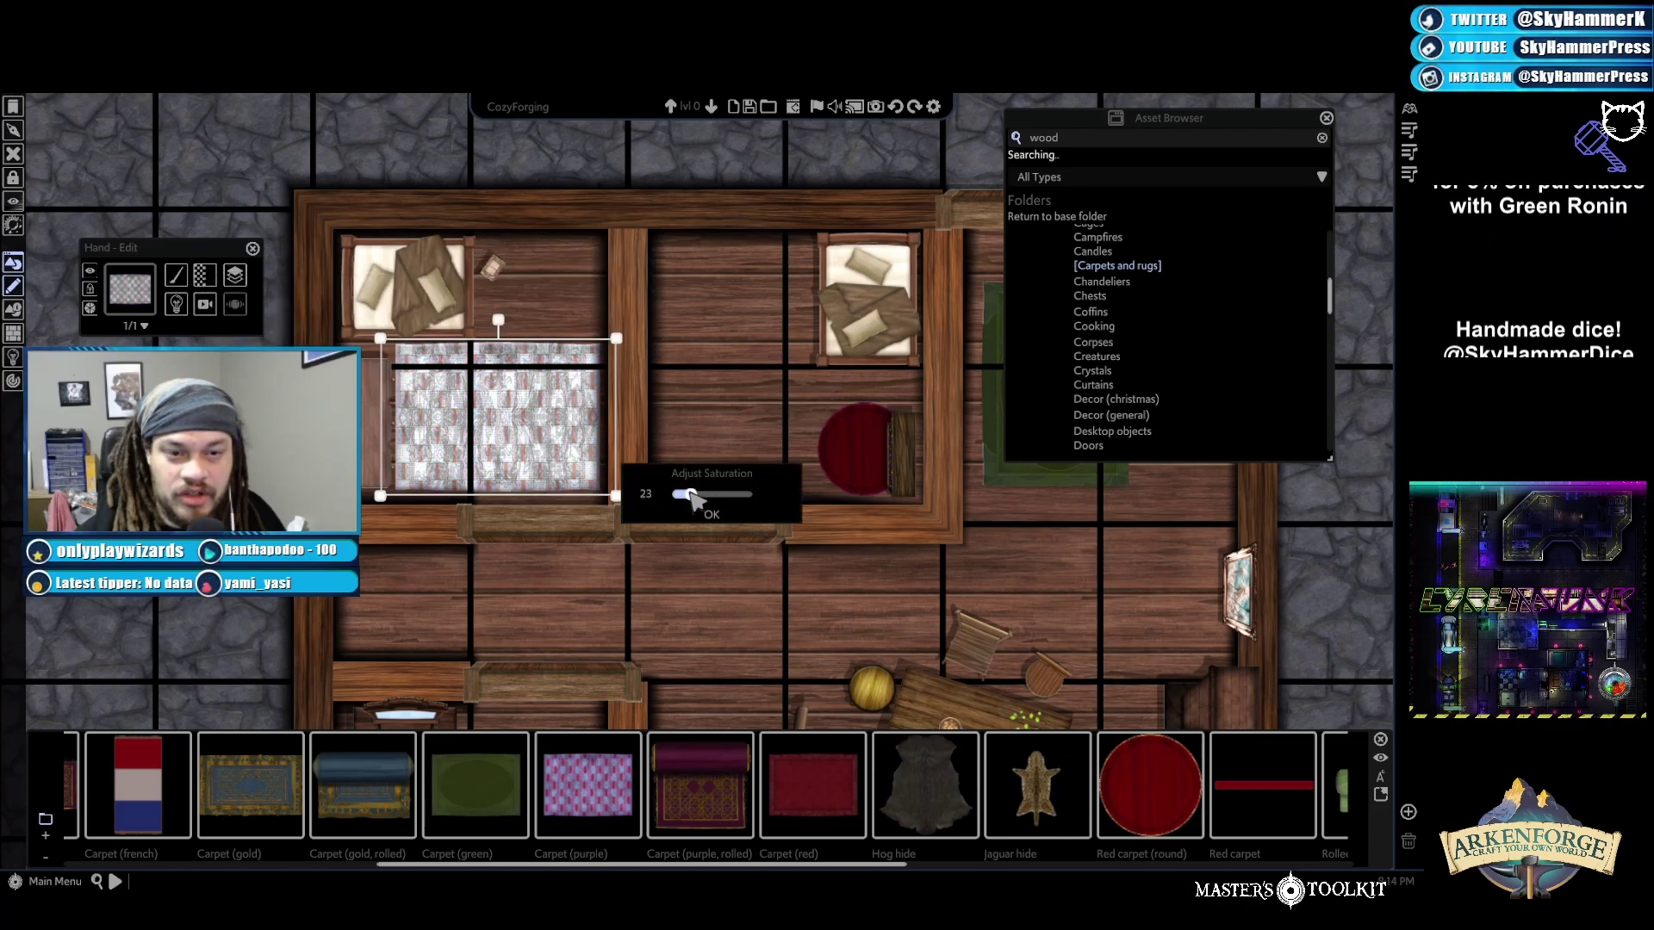
{"action": "left_click", "coordinate": [713, 515]}
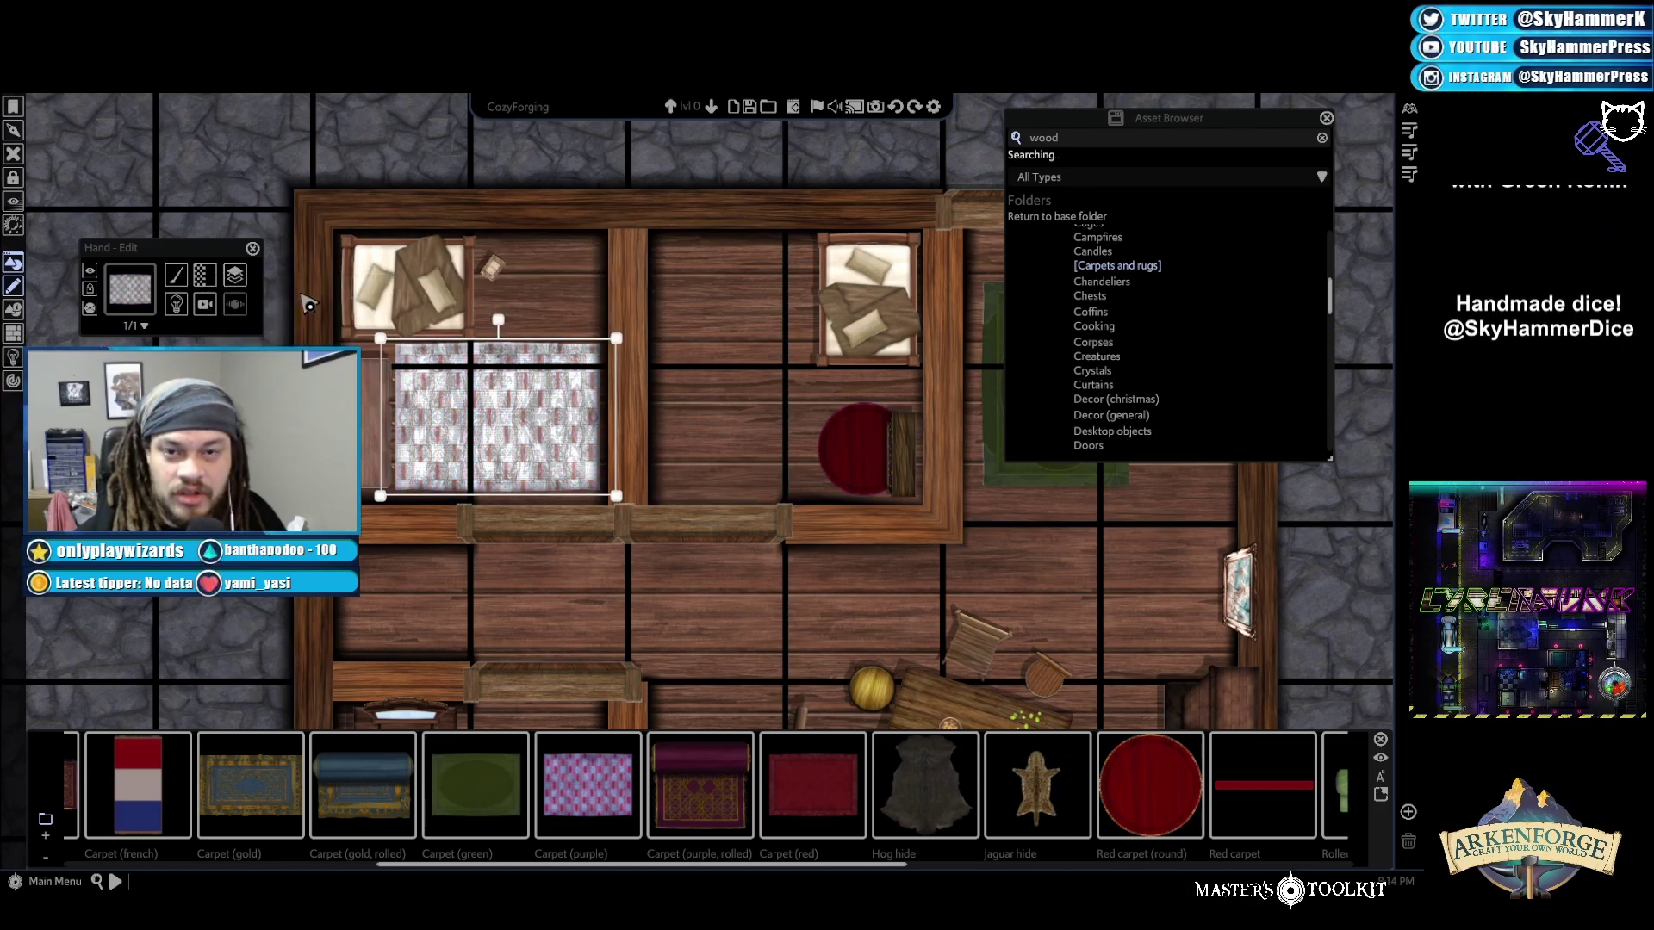
Darken the patterned carpet by setting its brightness to 30
{"action": "left_click", "coordinate": [188, 285]}
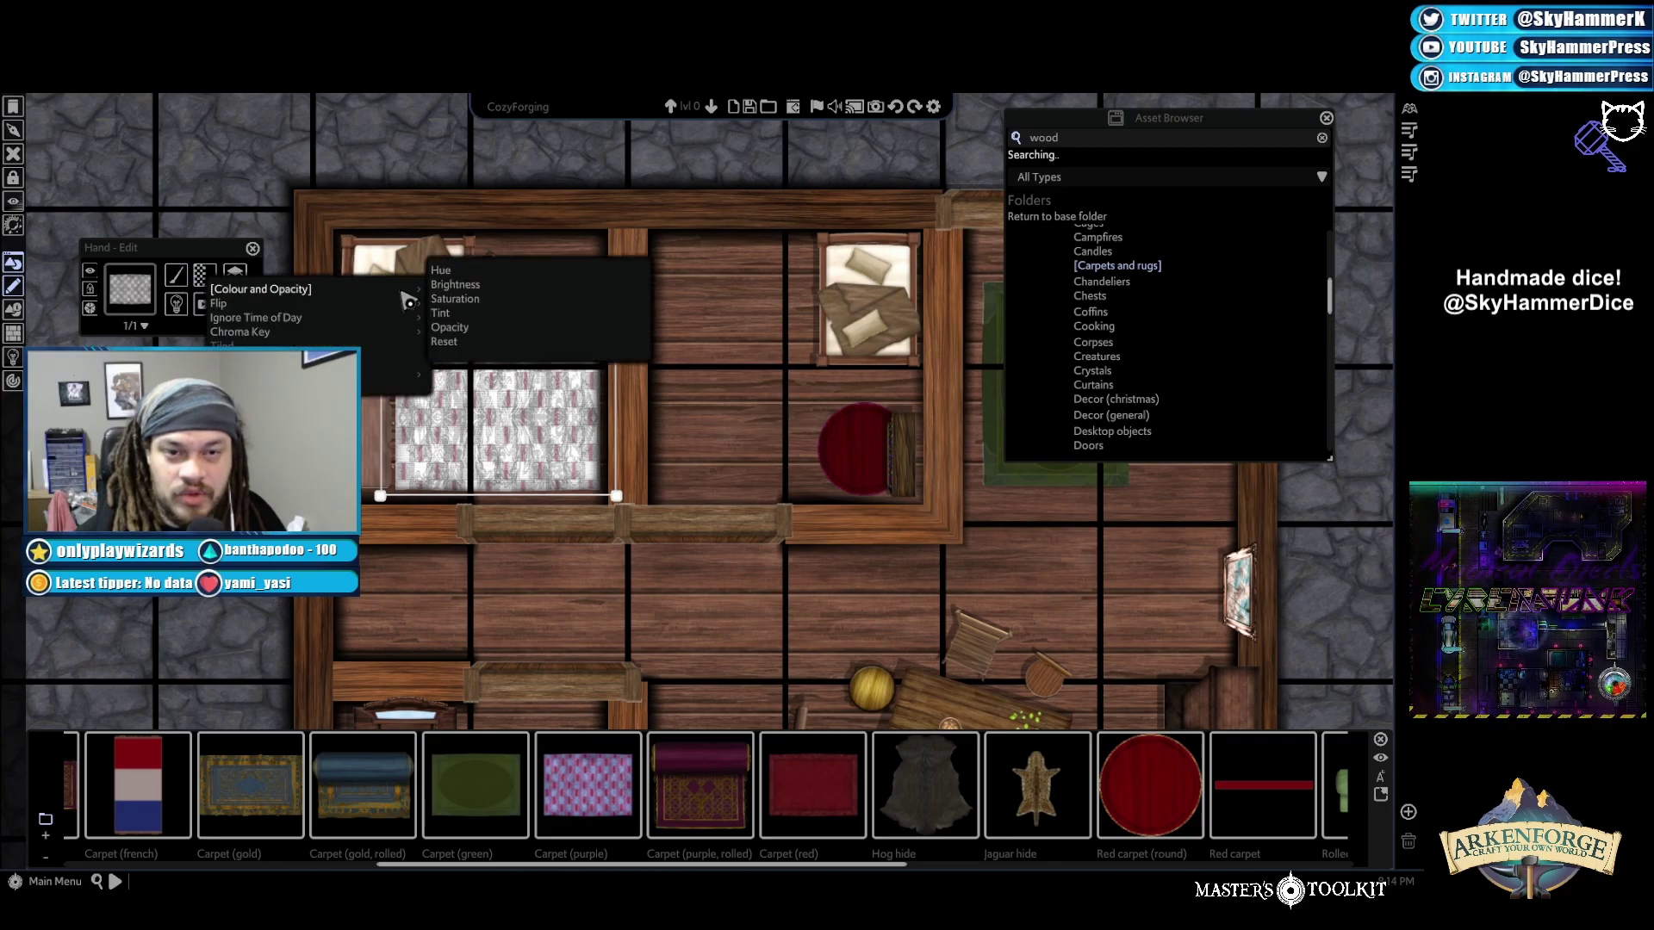
{"action": "left_click", "coordinate": [452, 288]}
{"action": "left_click_drag", "start_coordinate": [715, 498], "coordinate": [699, 497]}
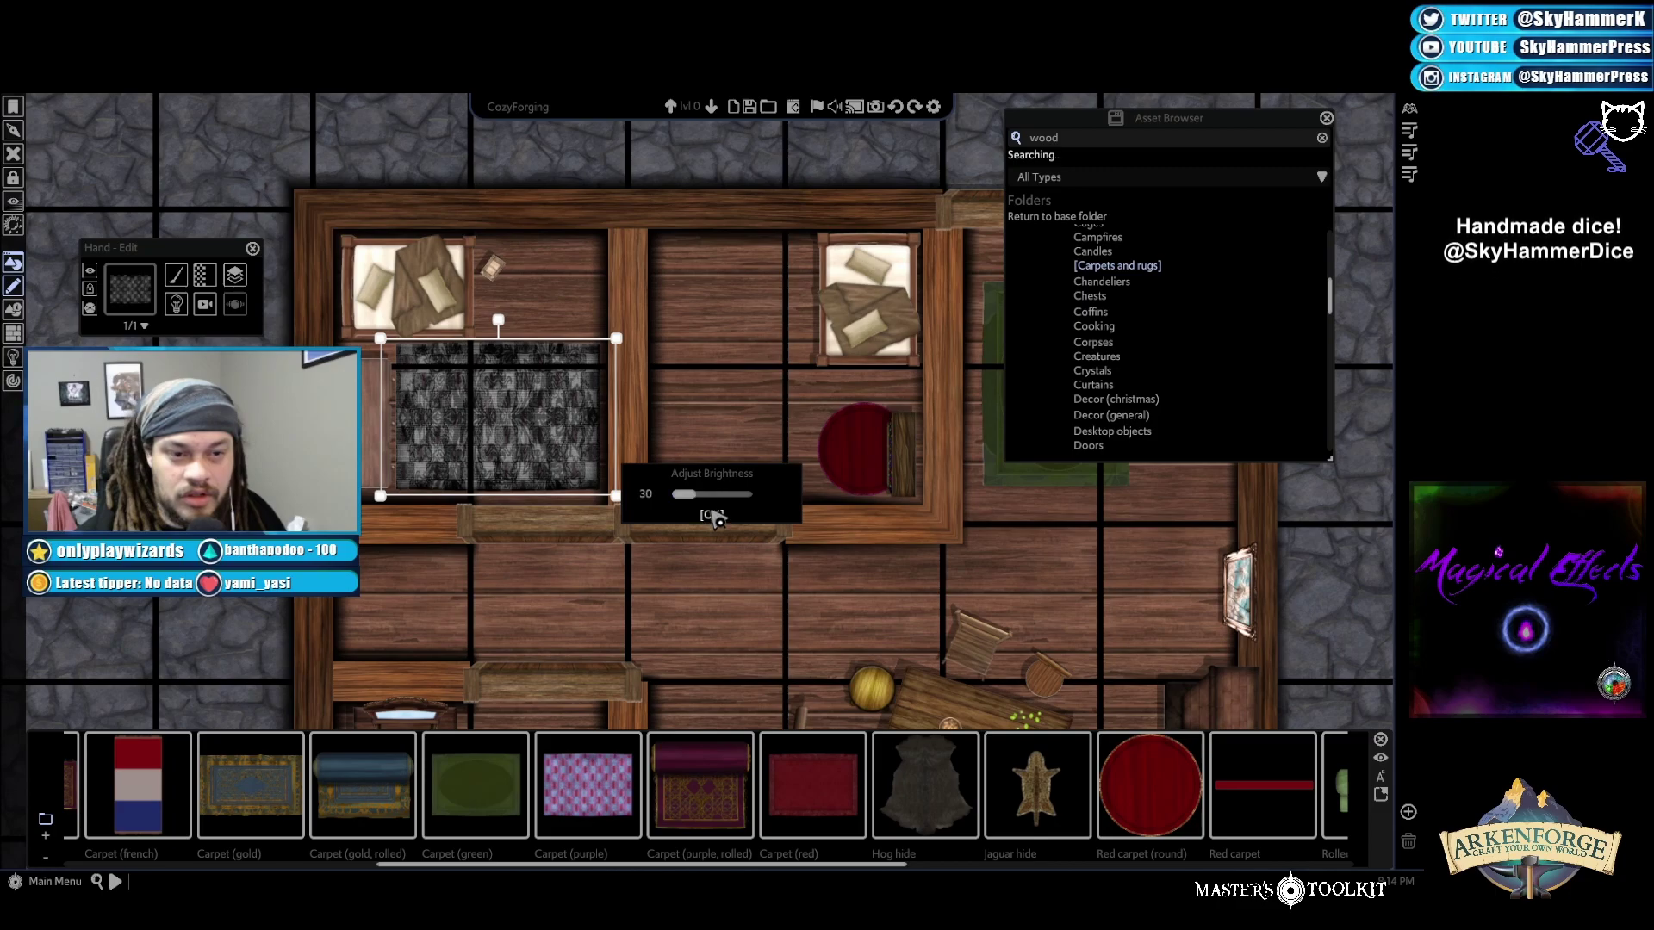
{"action": "left_click", "coordinate": [715, 517]}
Shrink the darkened carpet to about 60% of its size, centre it on the west bedroom's open floor and deselect it
{"action": "left_click_drag", "start_coordinate": [615, 339], "coordinate": [527, 399]}
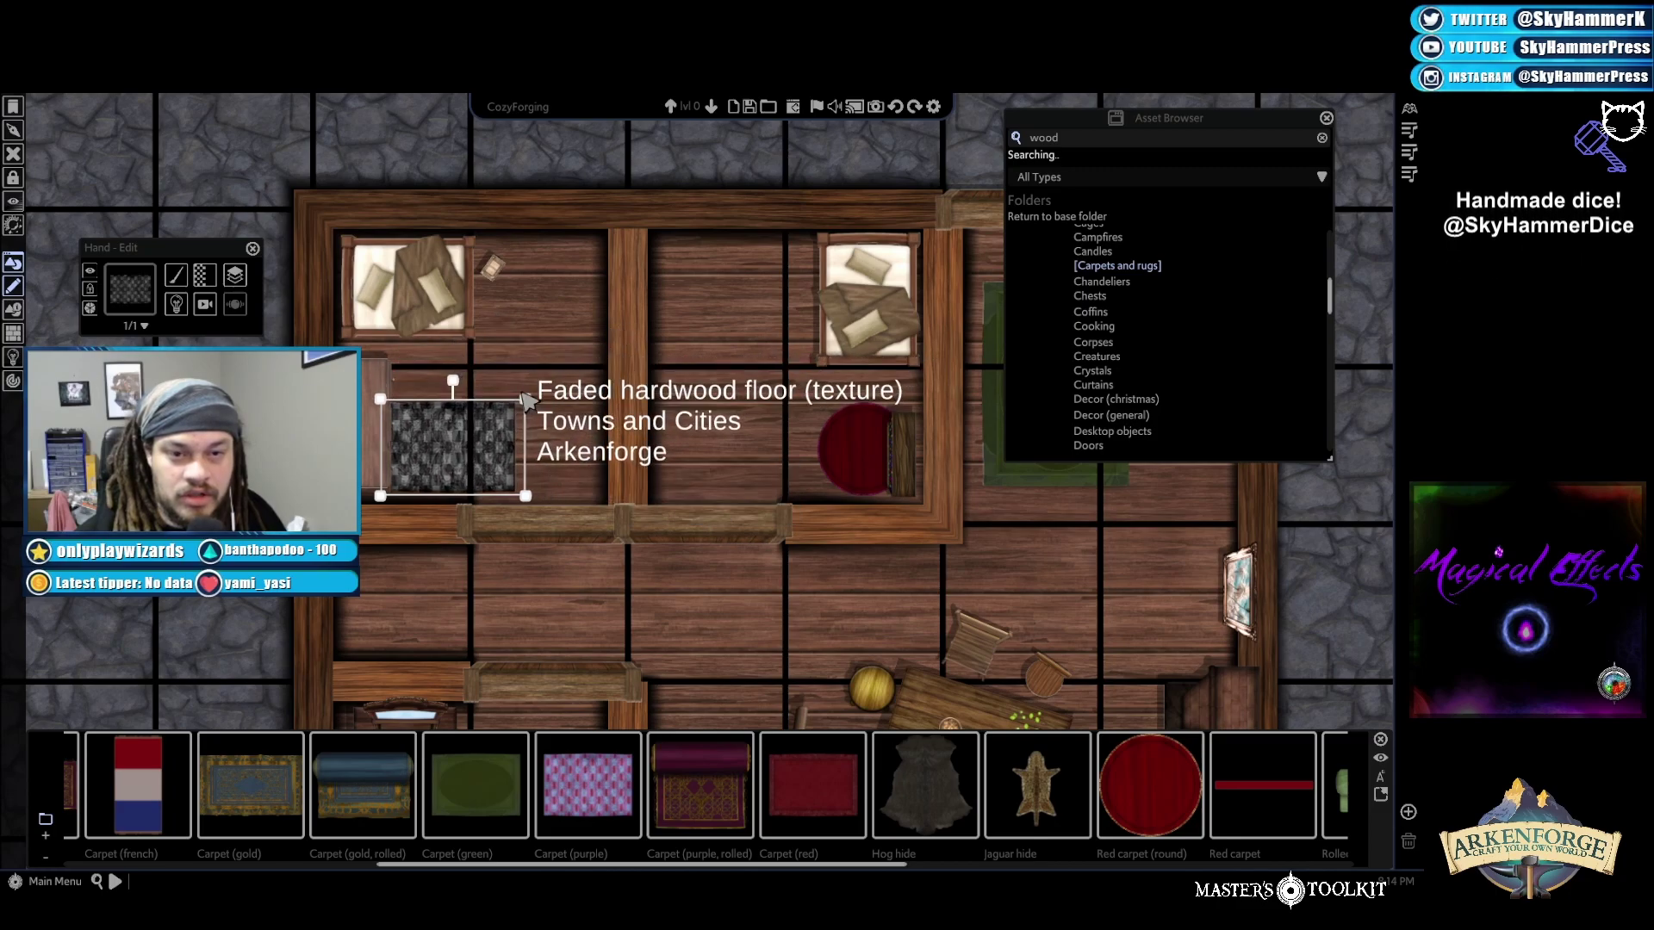
{"action": "left_click_drag", "start_coordinate": [473, 454], "coordinate": [517, 428]}
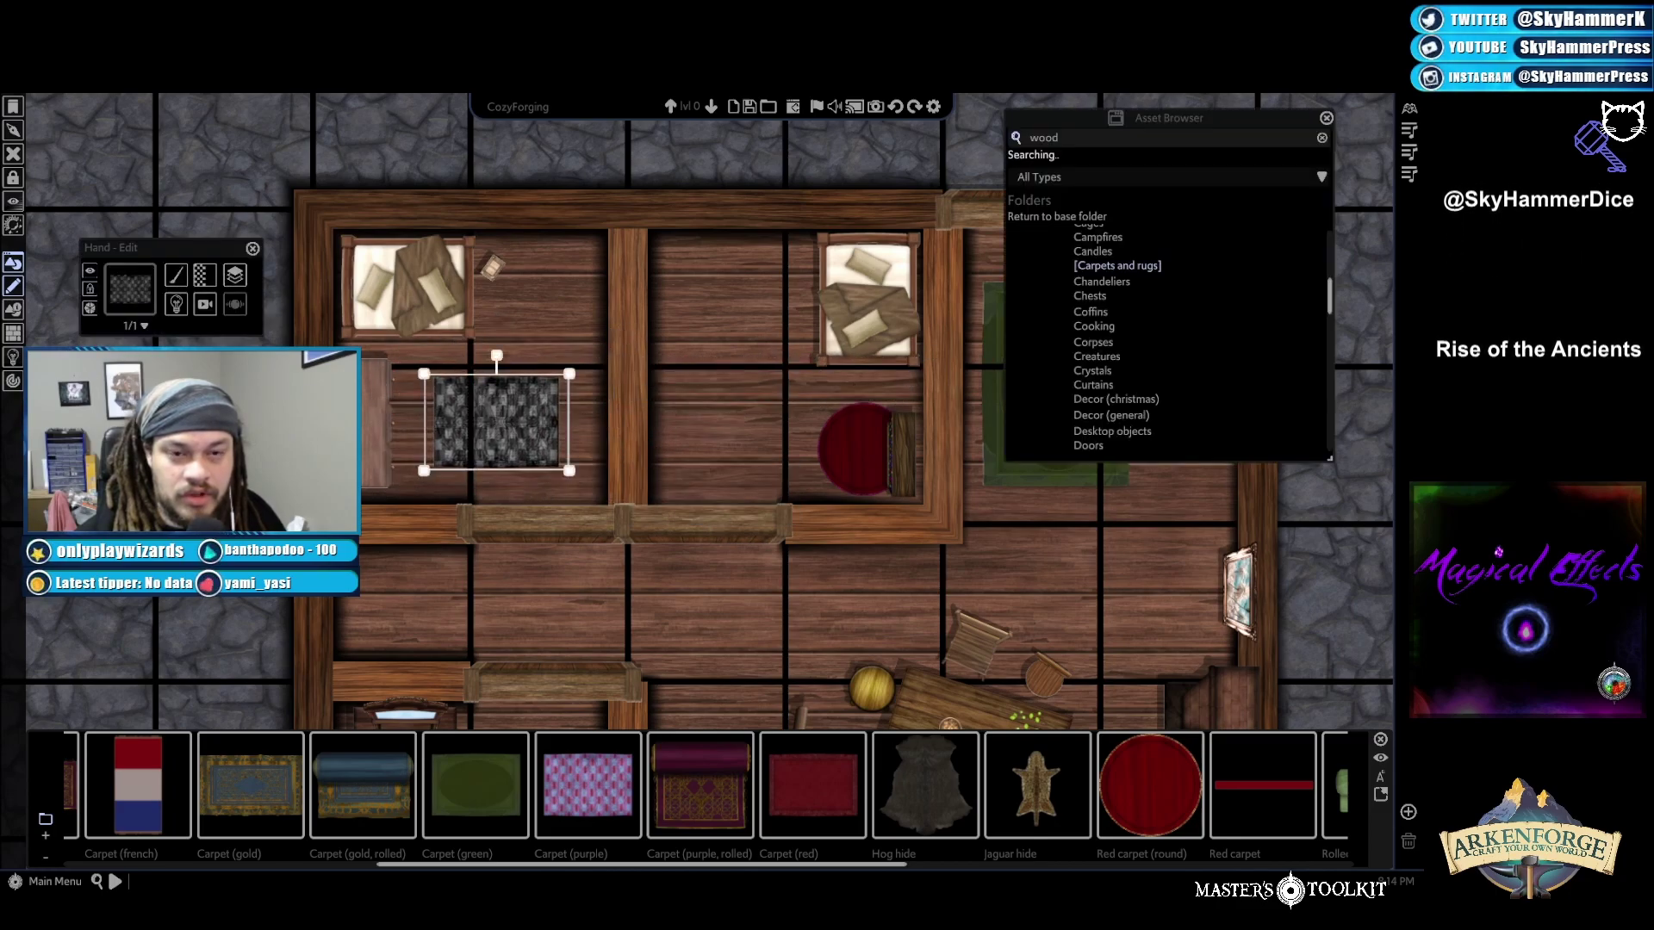
{"action": "left_click", "coordinate": [598, 521]}
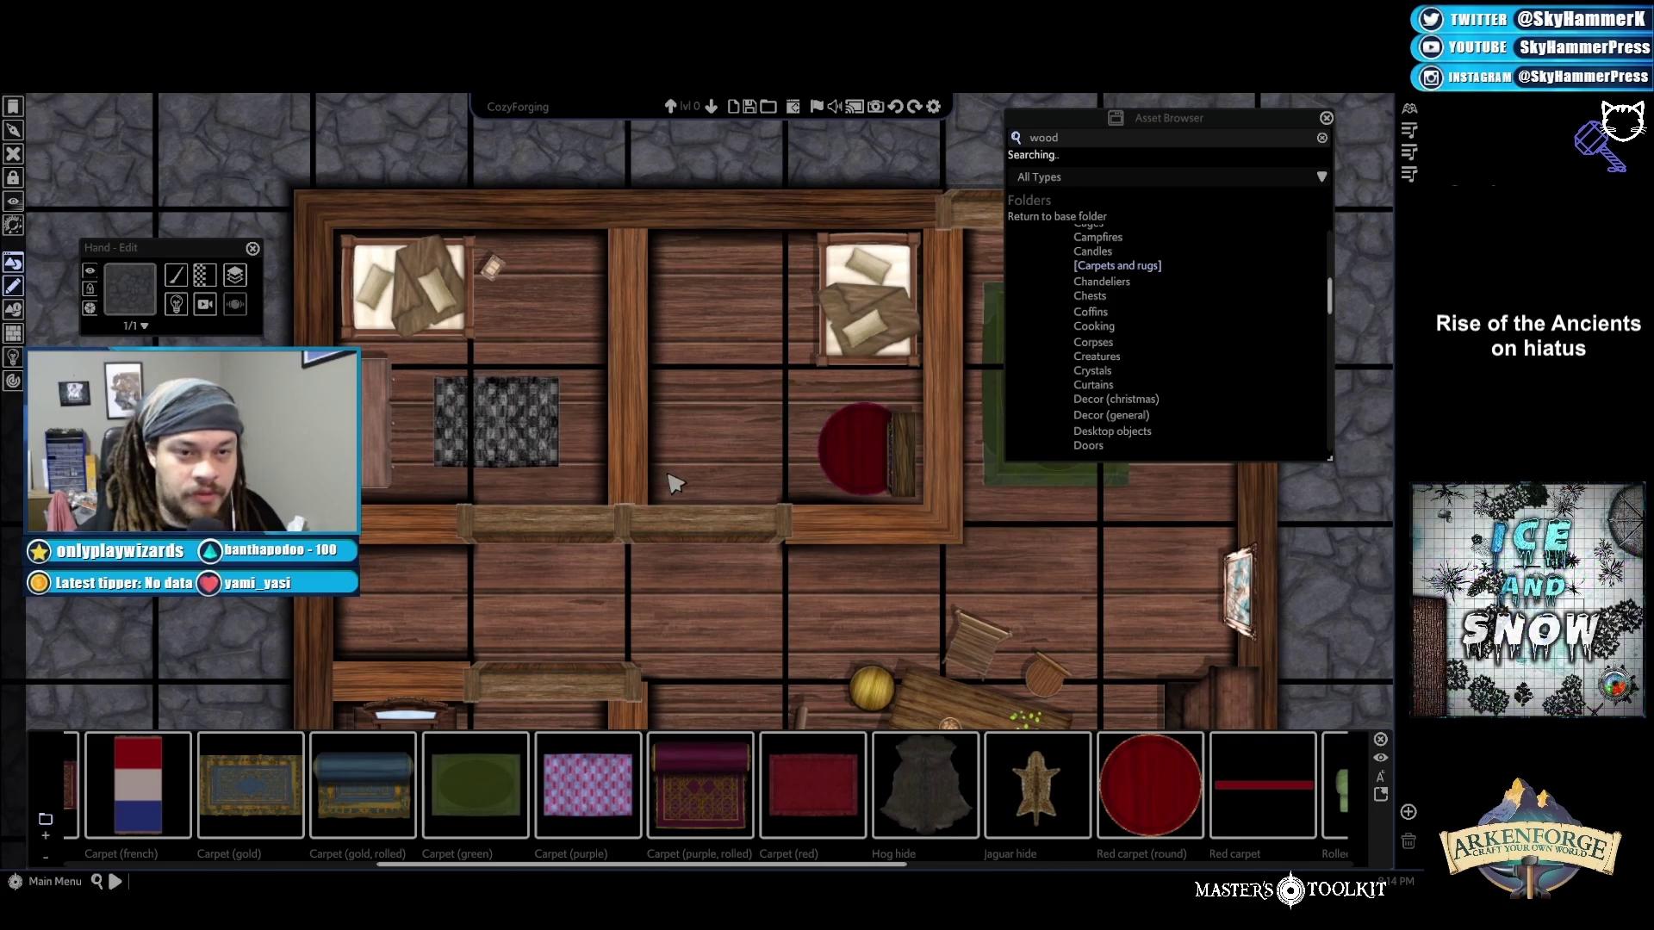
Place a Chair (armrests) on the round carpet in the east bedroom, rotated about 60° counterclockwise and shrunk to slightly under half size
{"action": "scroll", "coordinate": [1160, 357], "scroll_direction": "down", "scroll_amount": 5}
{"action": "scroll", "coordinate": [1159, 362], "scroll_direction": "up", "scroll_amount": 3}
{"action": "scroll", "coordinate": [1154, 379], "scroll_direction": "down", "scroll_amount": 2}
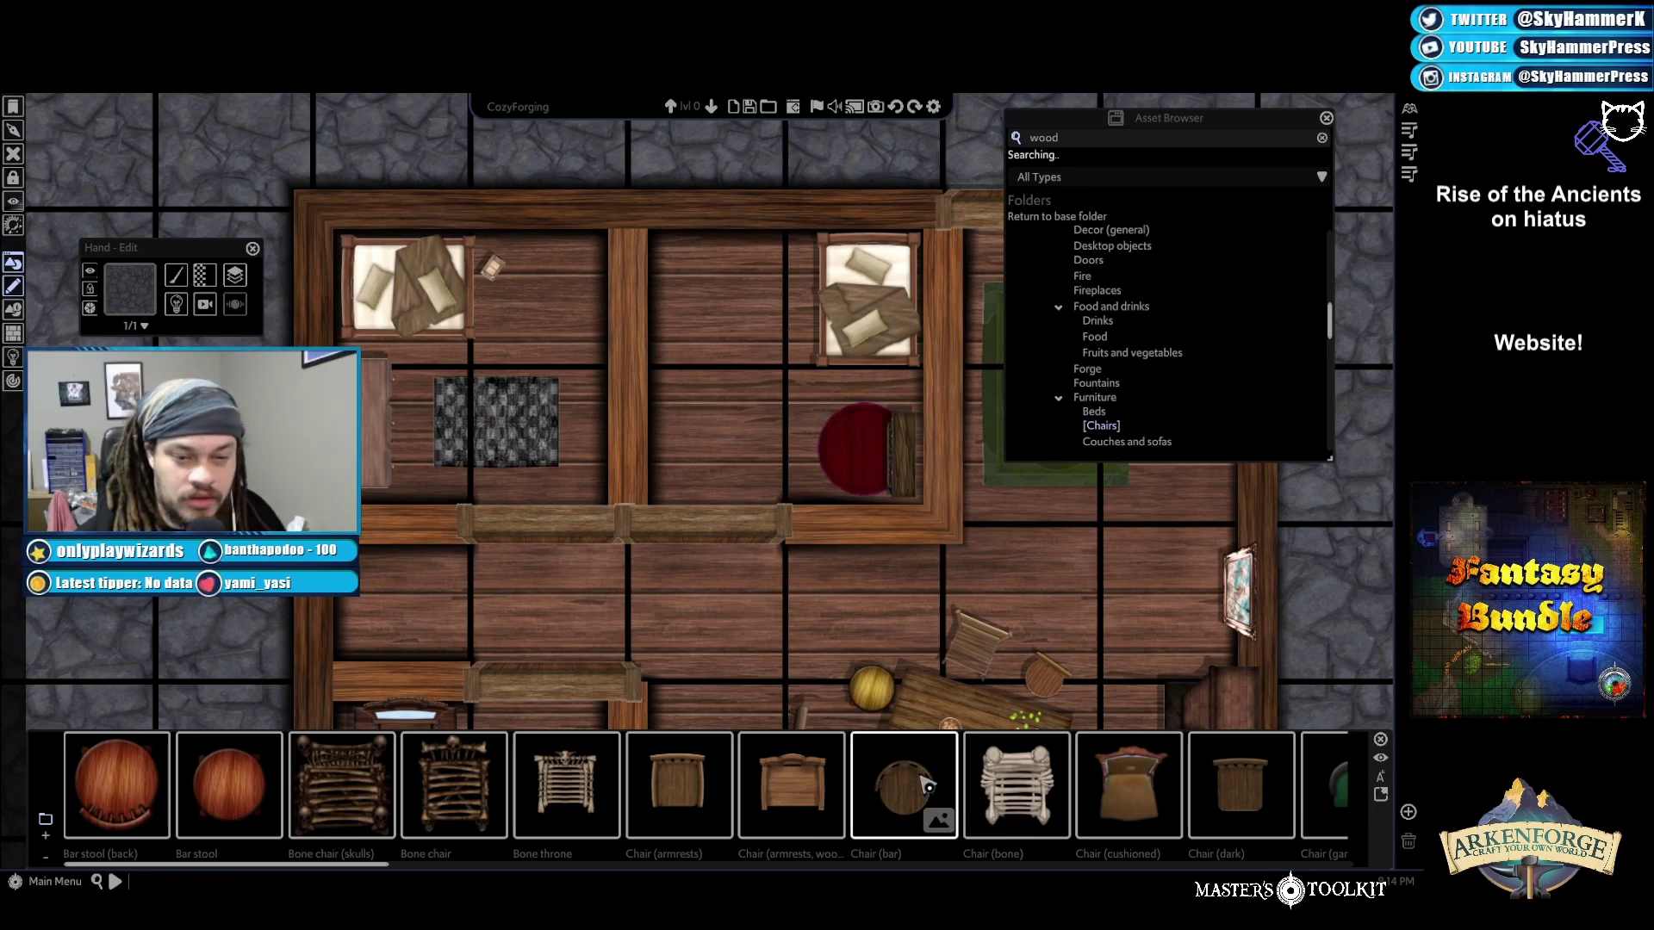
{"action": "left_click", "coordinate": [678, 784]}
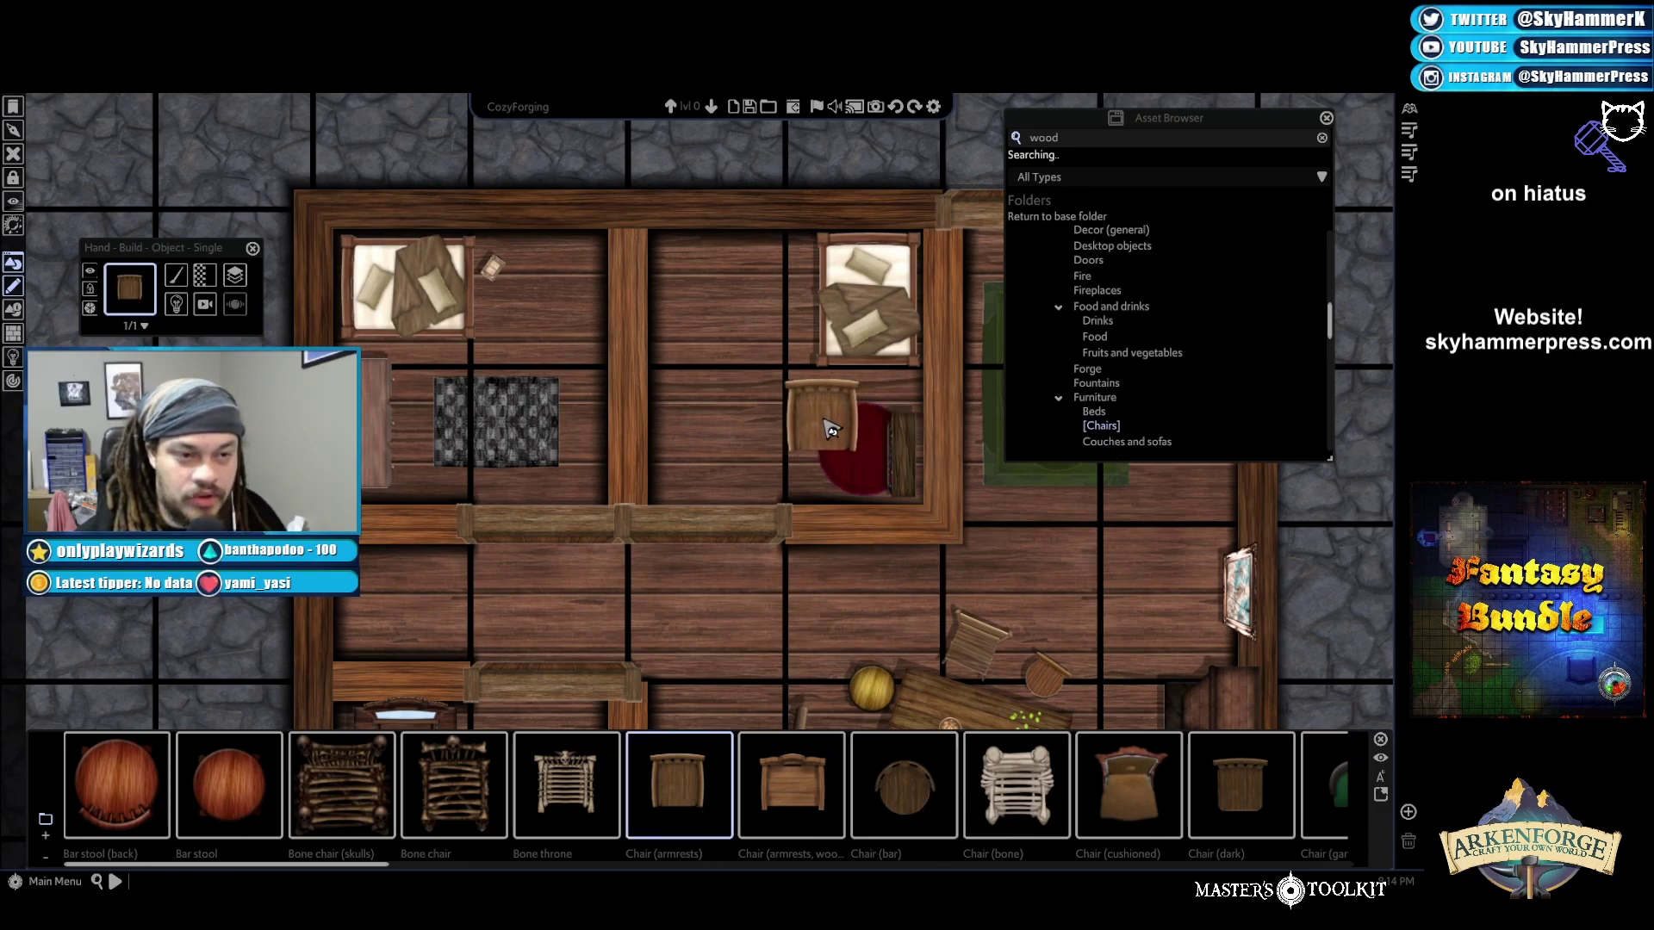
{"action": "left_click", "coordinate": [827, 425]}
{"action": "left_click", "coordinate": [833, 417]}
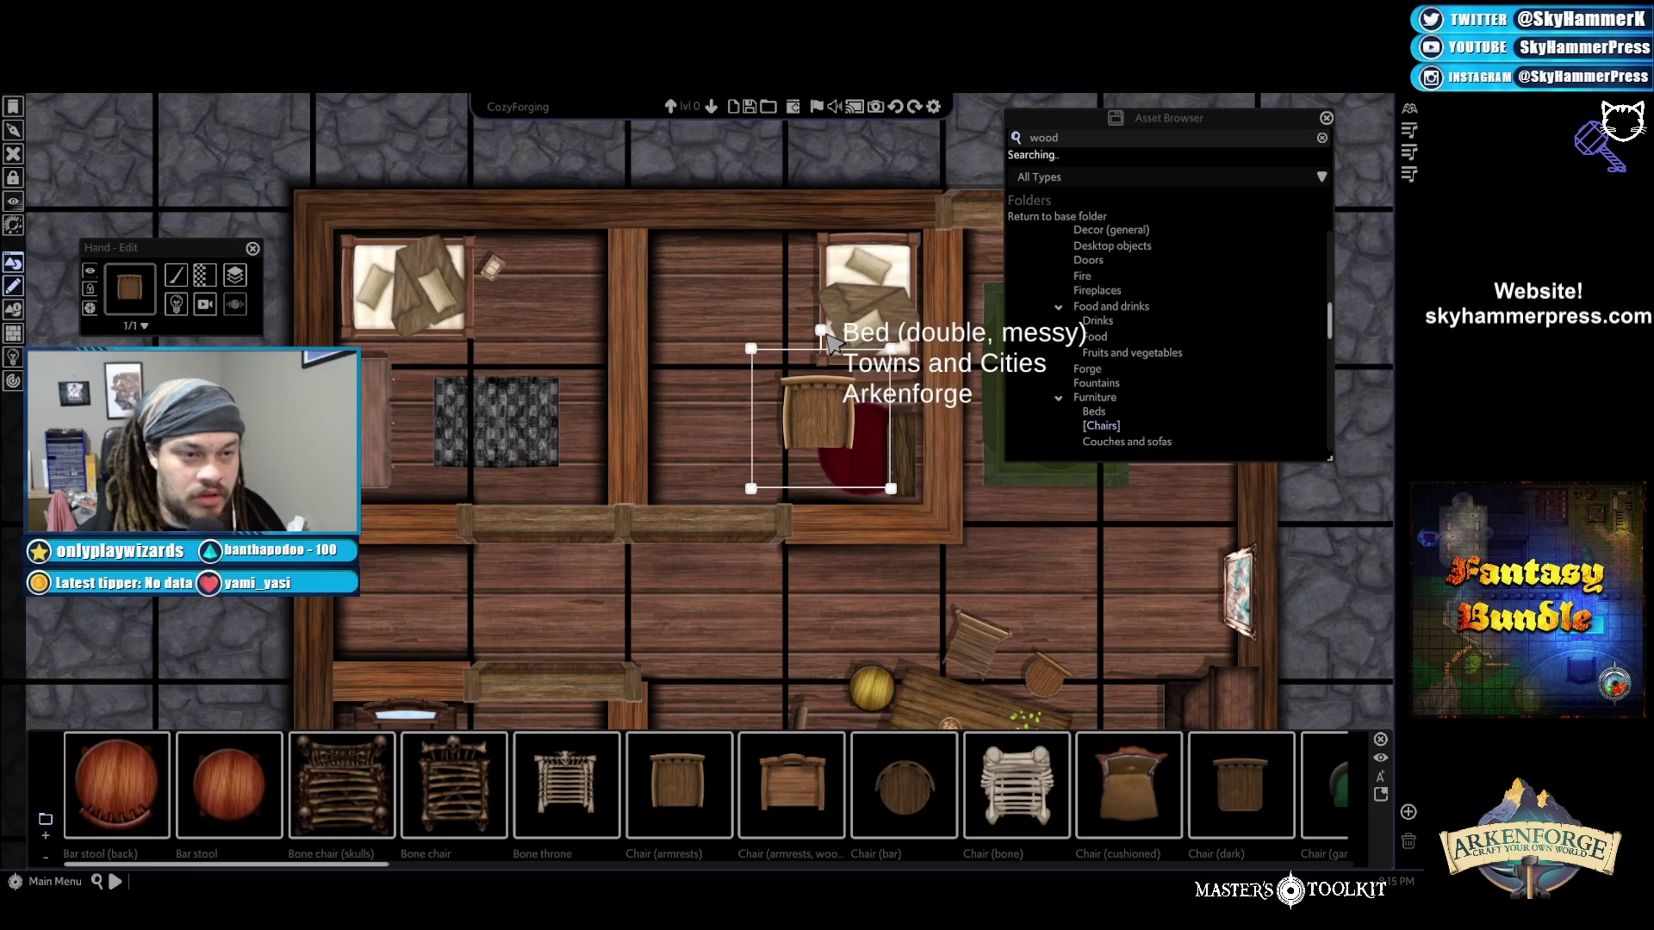
{"action": "left_click_drag", "start_coordinate": [822, 335], "coordinate": [720, 362]}
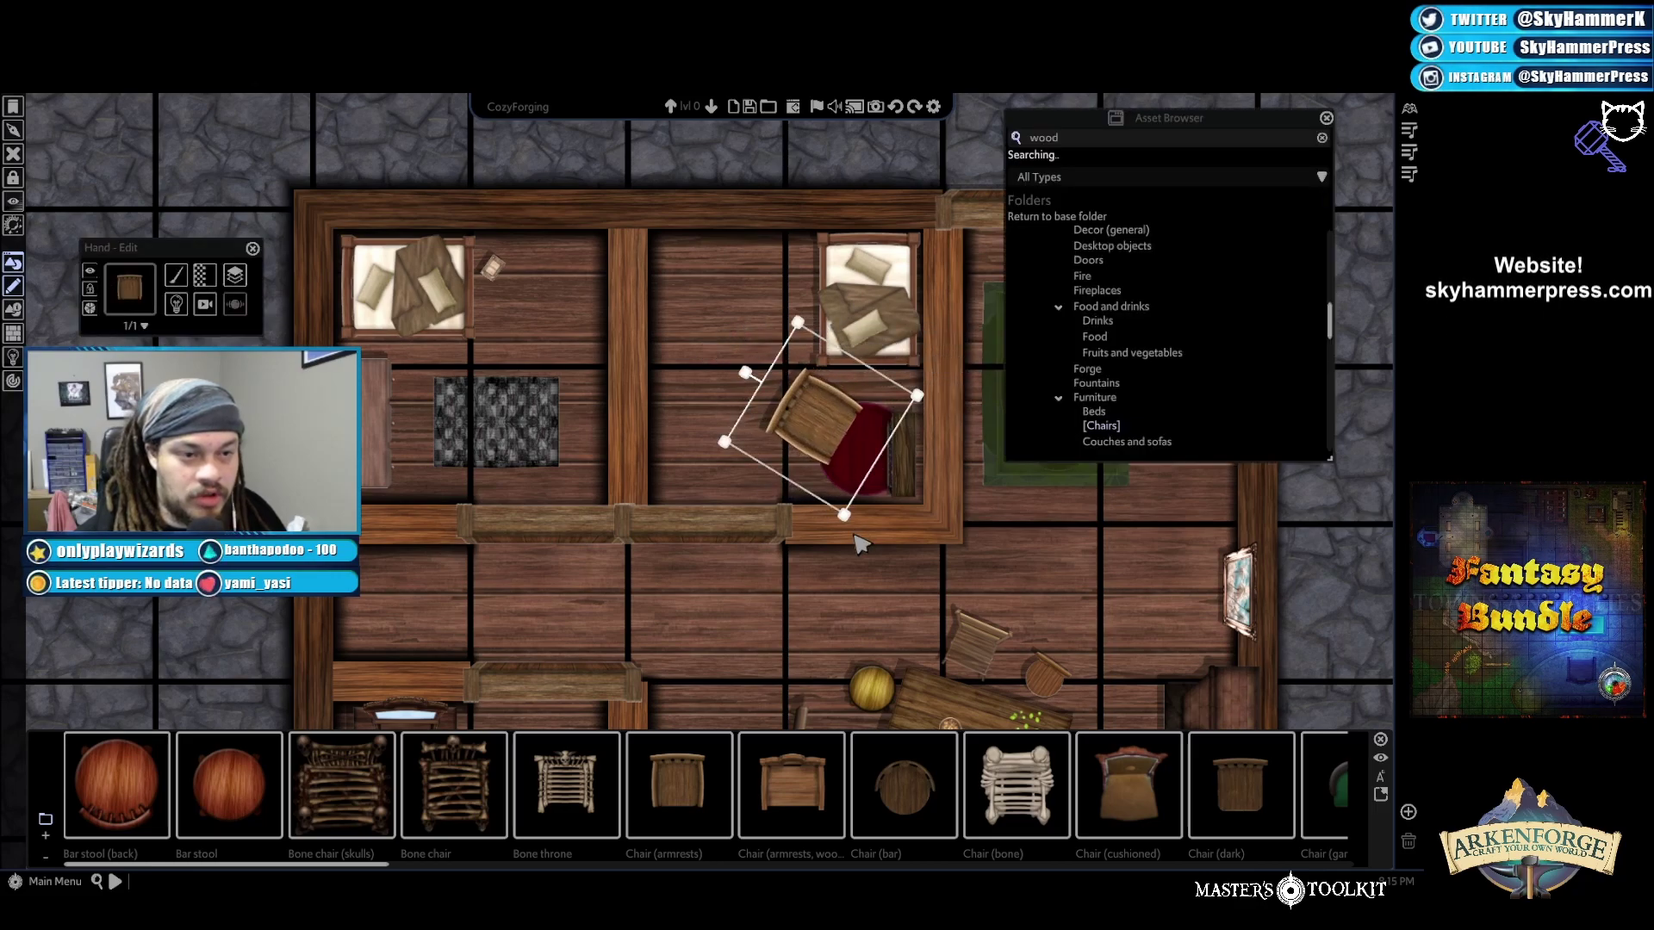
{"action": "left_click_drag", "start_coordinate": [843, 514], "coordinate": [857, 420]}
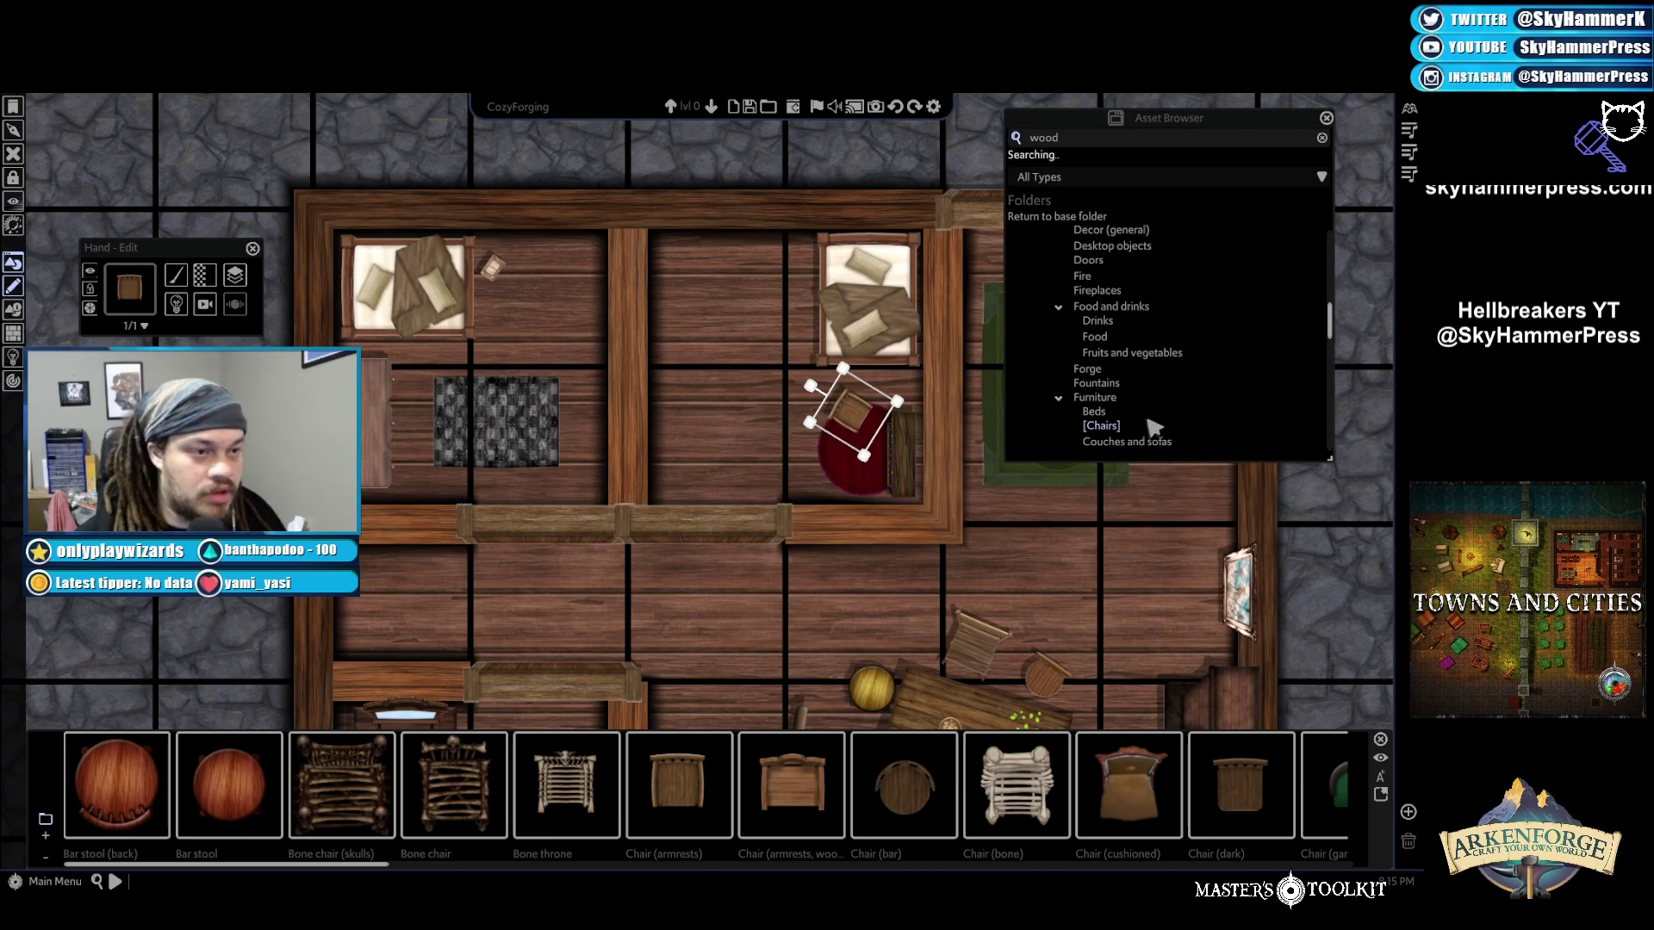
Look through the Shelves and Other furniture assets and place a Cabinet (corner) in the east bedroom
{"action": "scroll", "coordinate": [1135, 396], "scroll_direction": "down", "scroll_amount": 3}
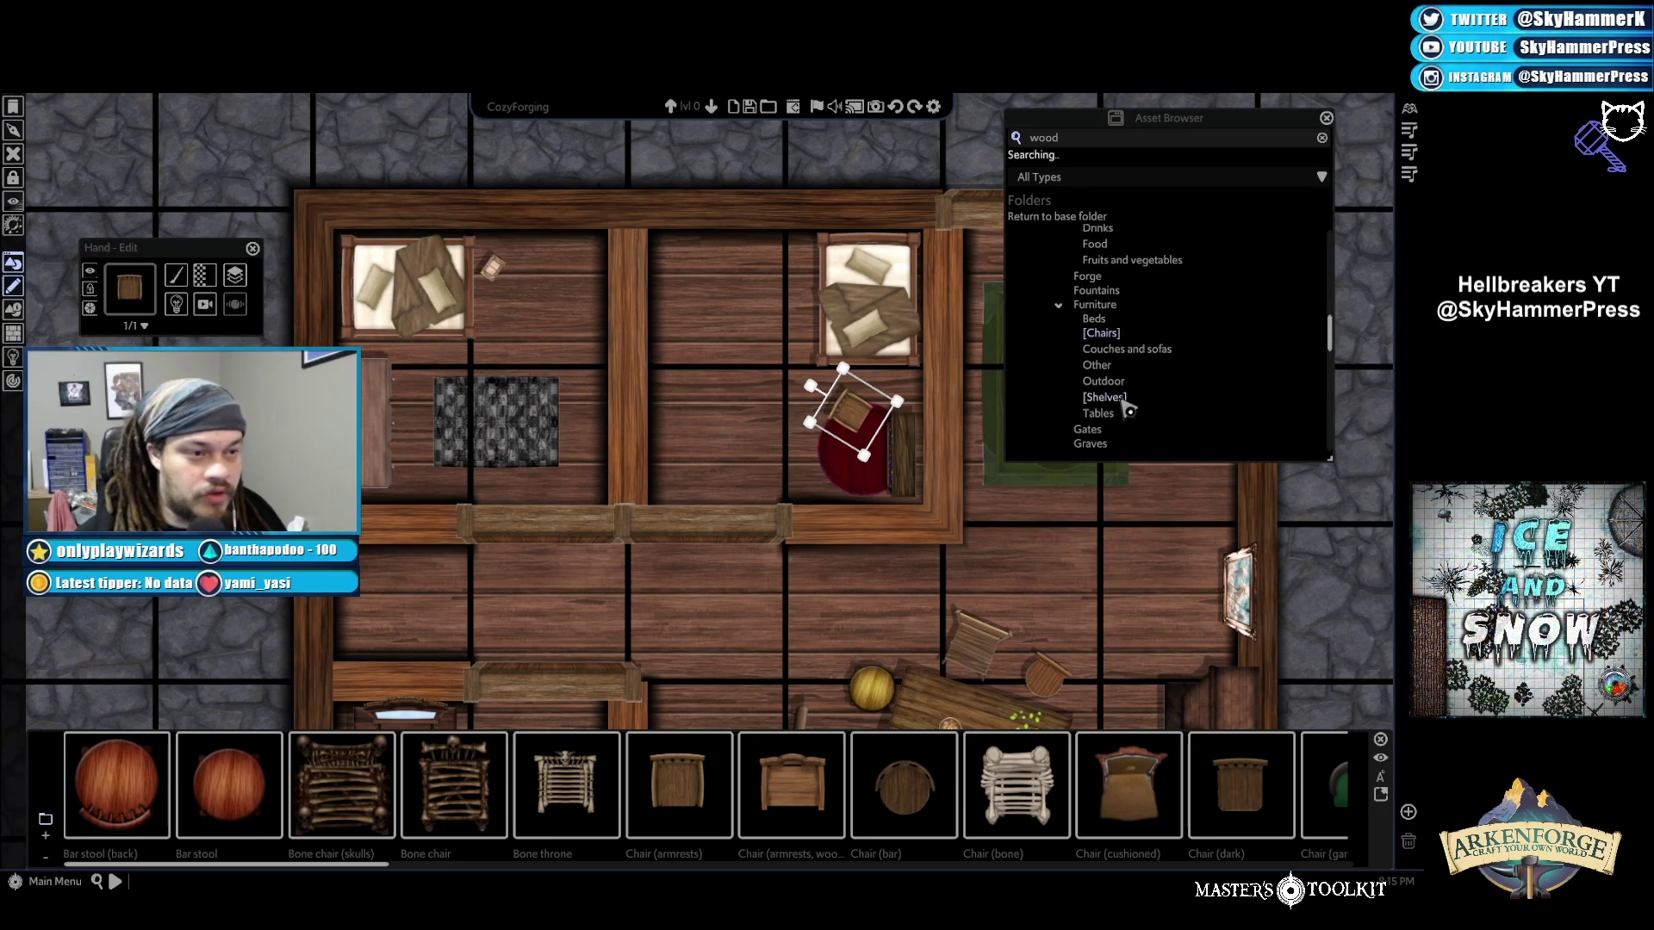
{"action": "left_click", "coordinate": [1122, 401]}
{"action": "scroll", "coordinate": [853, 801], "scroll_direction": "down", "scroll_amount": 3}
{"action": "scroll", "coordinate": [856, 831], "scroll_direction": "down", "scroll_amount": 5}
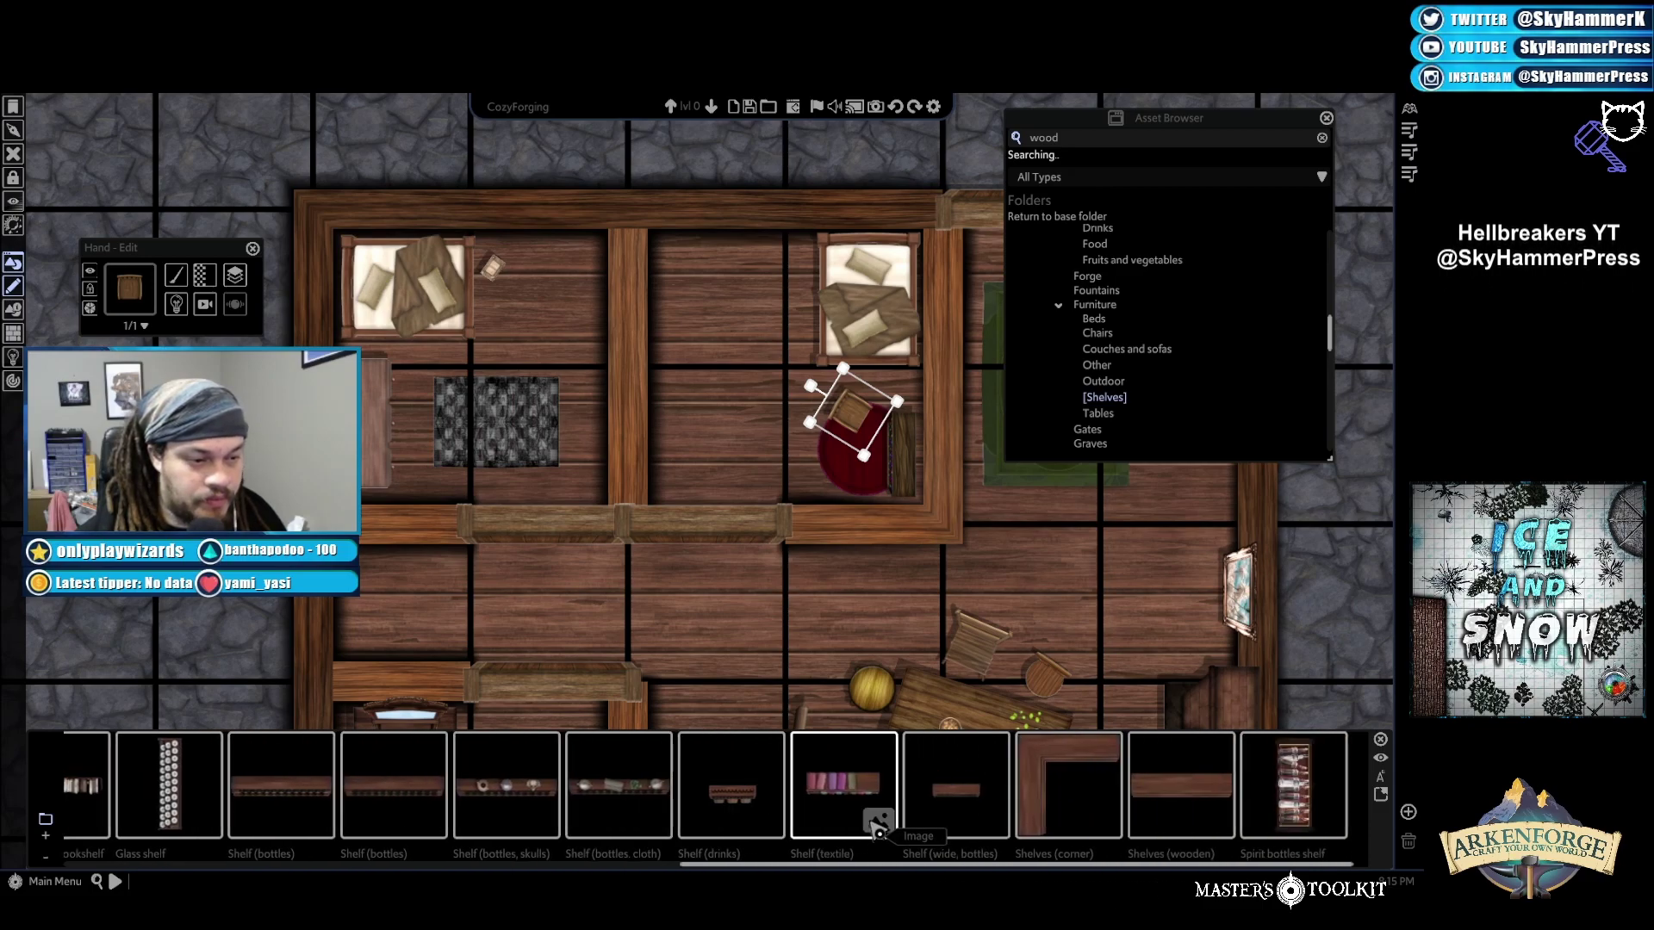
{"action": "left_click", "coordinate": [1115, 362]}
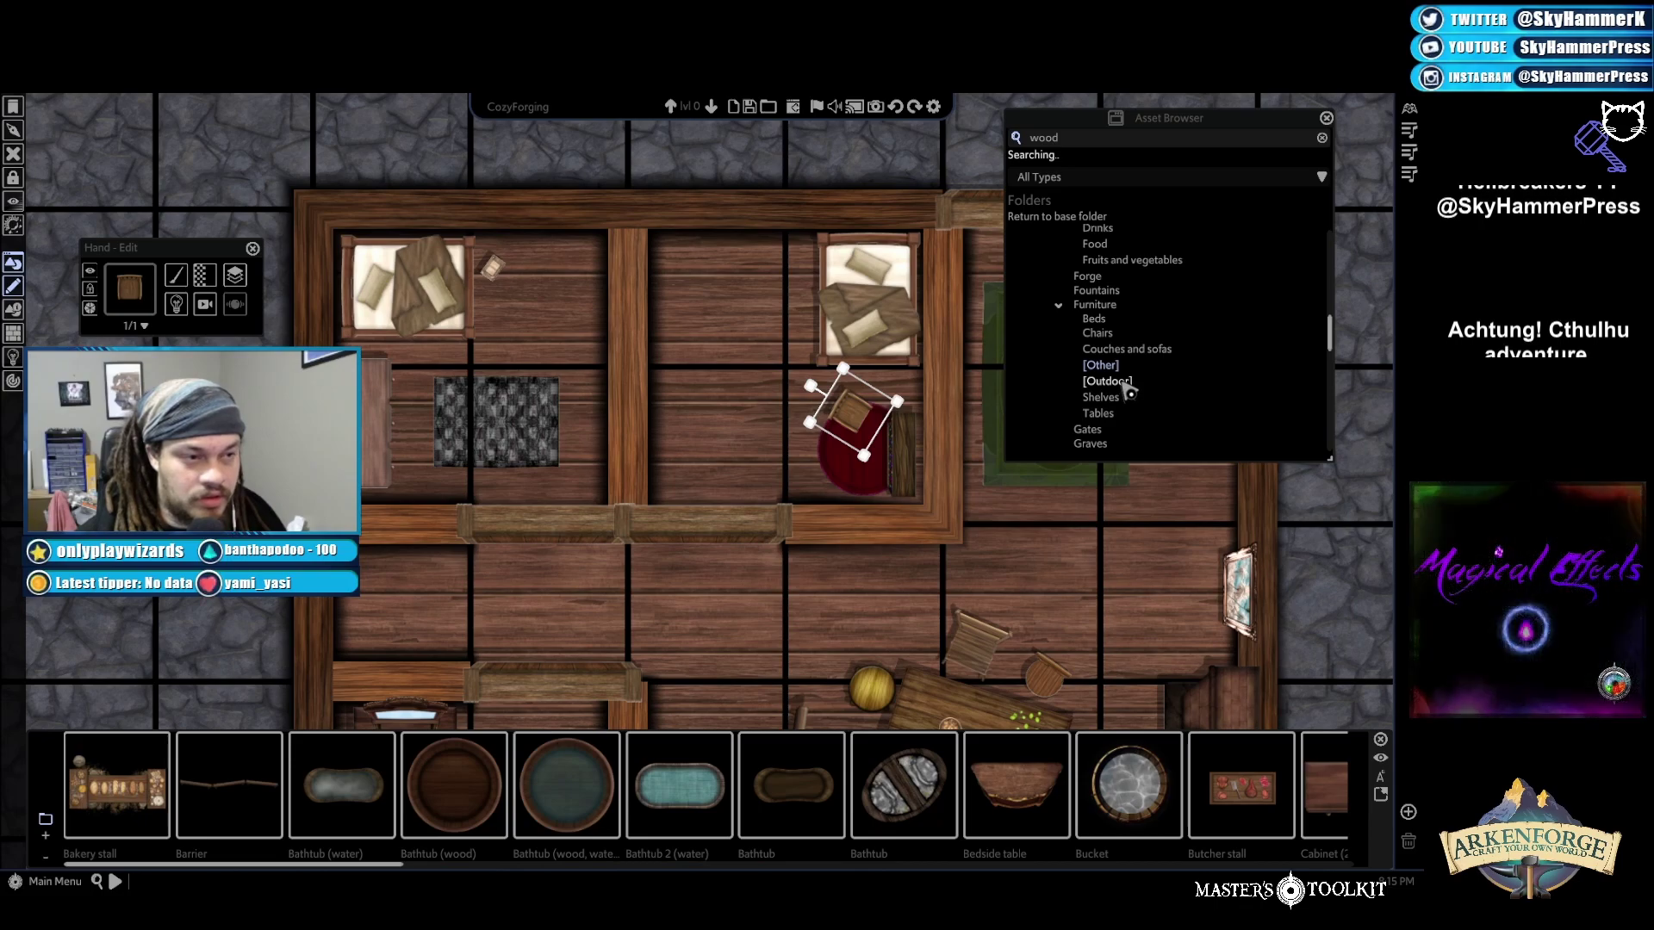
{"action": "scroll", "coordinate": [948, 825], "scroll_direction": "down", "scroll_amount": 5}
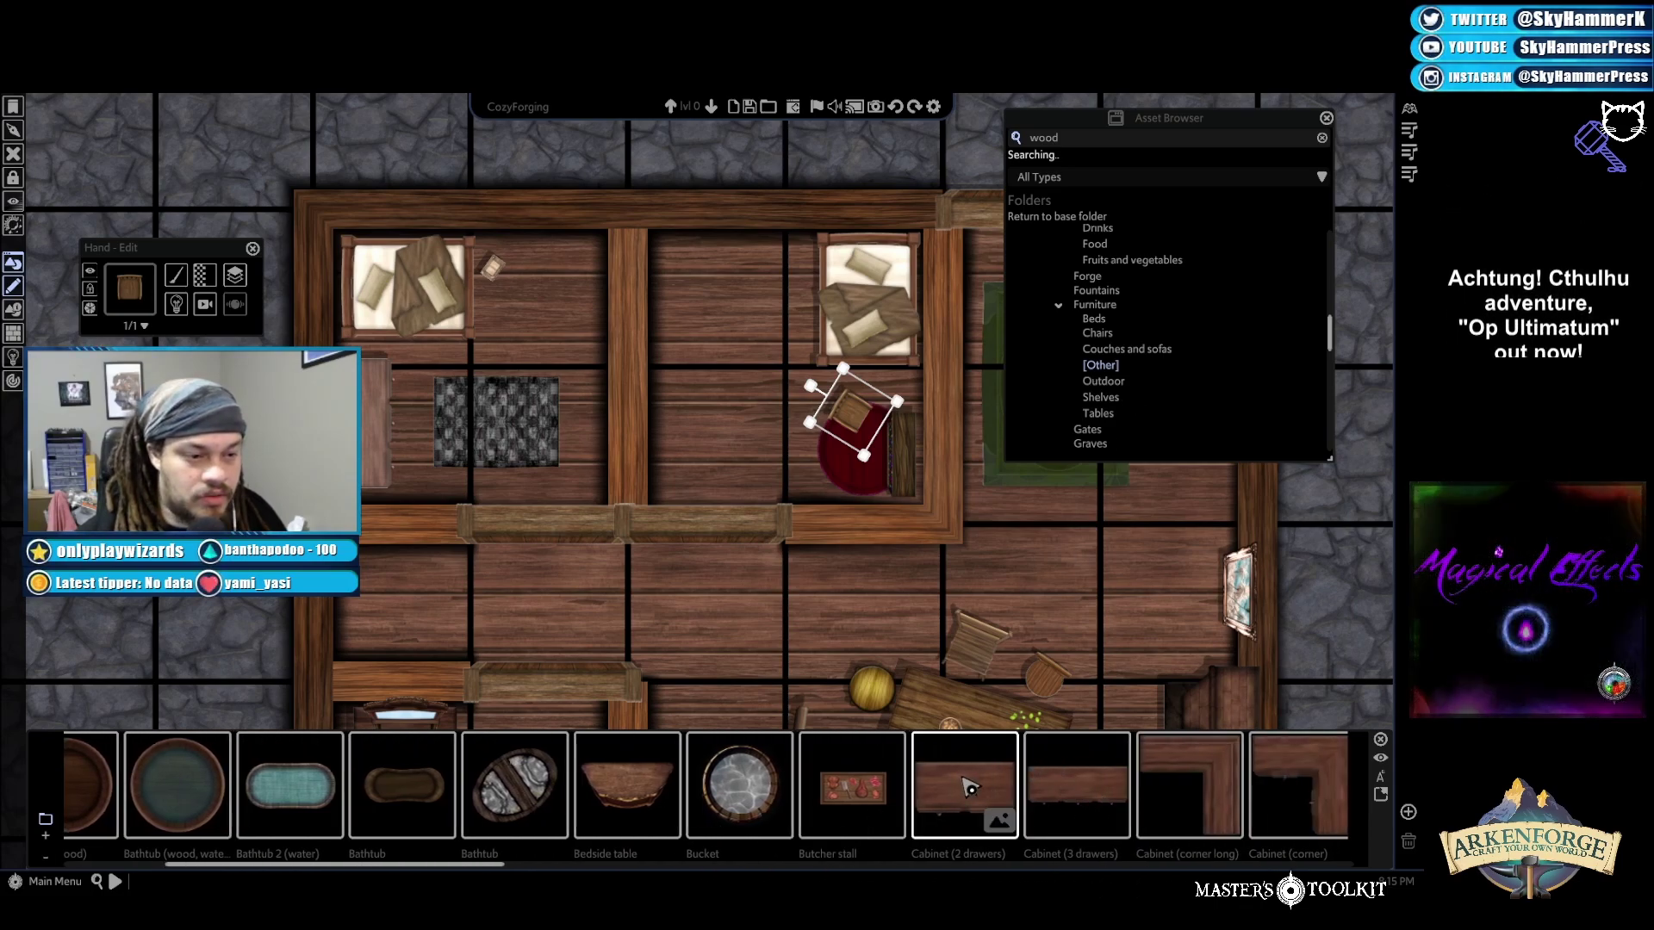
{"action": "scroll", "coordinate": [968, 788], "scroll_direction": "down", "scroll_amount": 3}
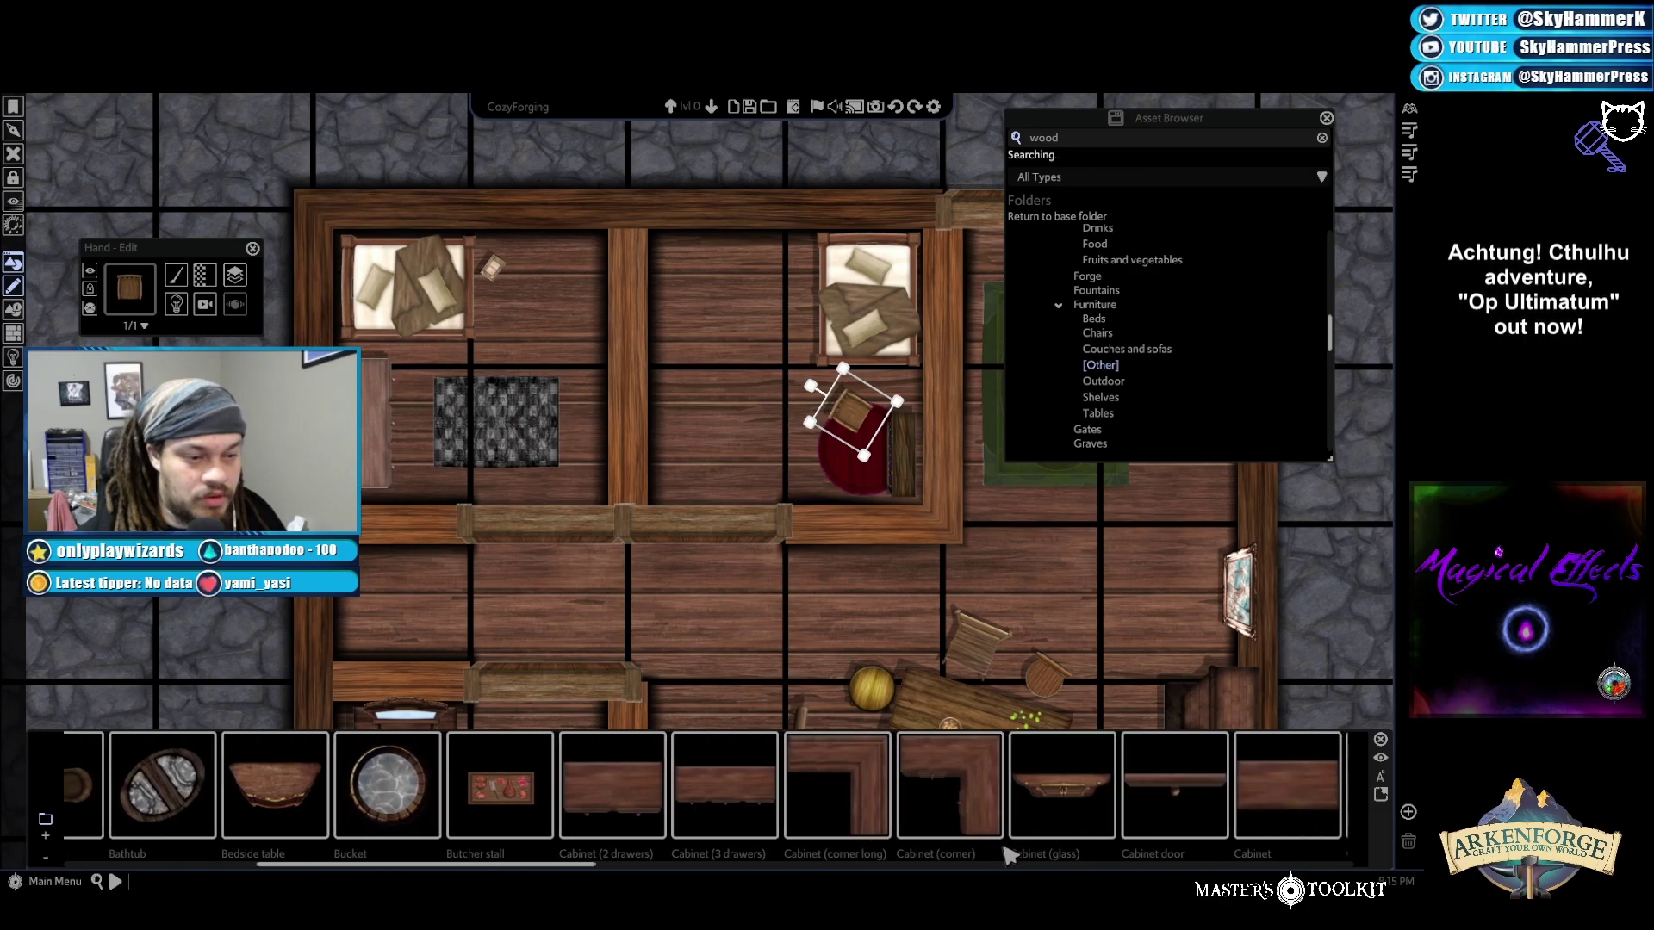
{"action": "left_click", "coordinate": [952, 797]}
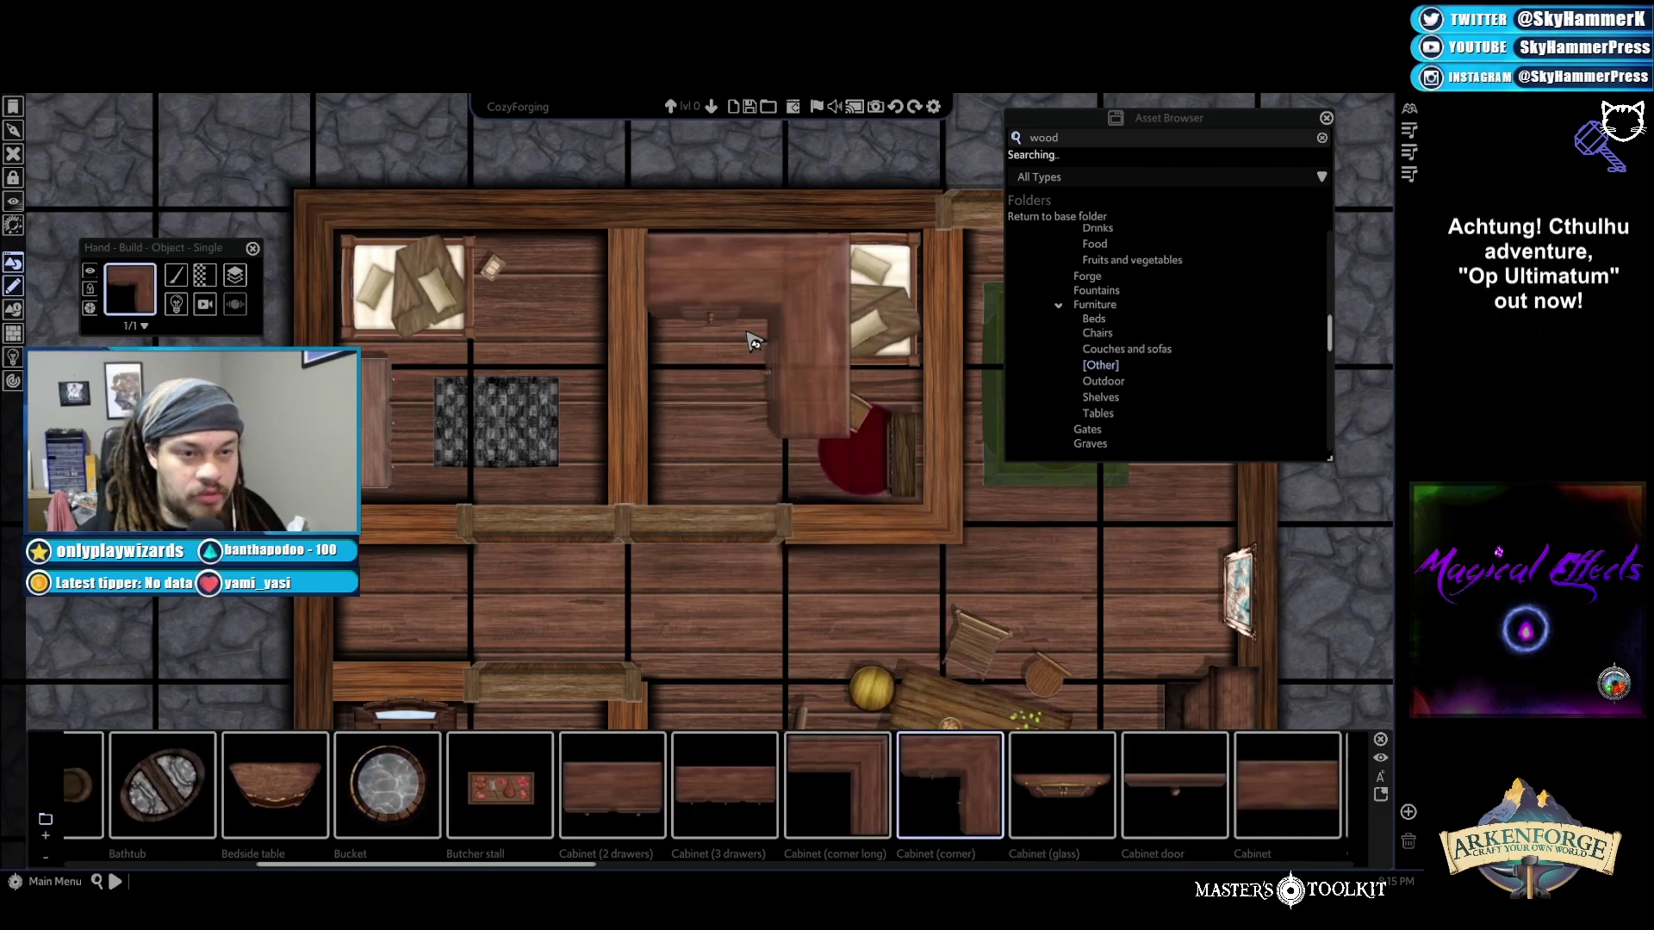
{"action": "left_click", "coordinate": [739, 341]}
{"action": "left_click", "coordinate": [803, 276]}
Rotate the corner cabinet a quarter turn counterclockwise, shrink it to about 60% and fit it into the east bedroom's northwest corner
{"action": "left_click_drag", "start_coordinate": [729, 209], "coordinate": [612, 375]}
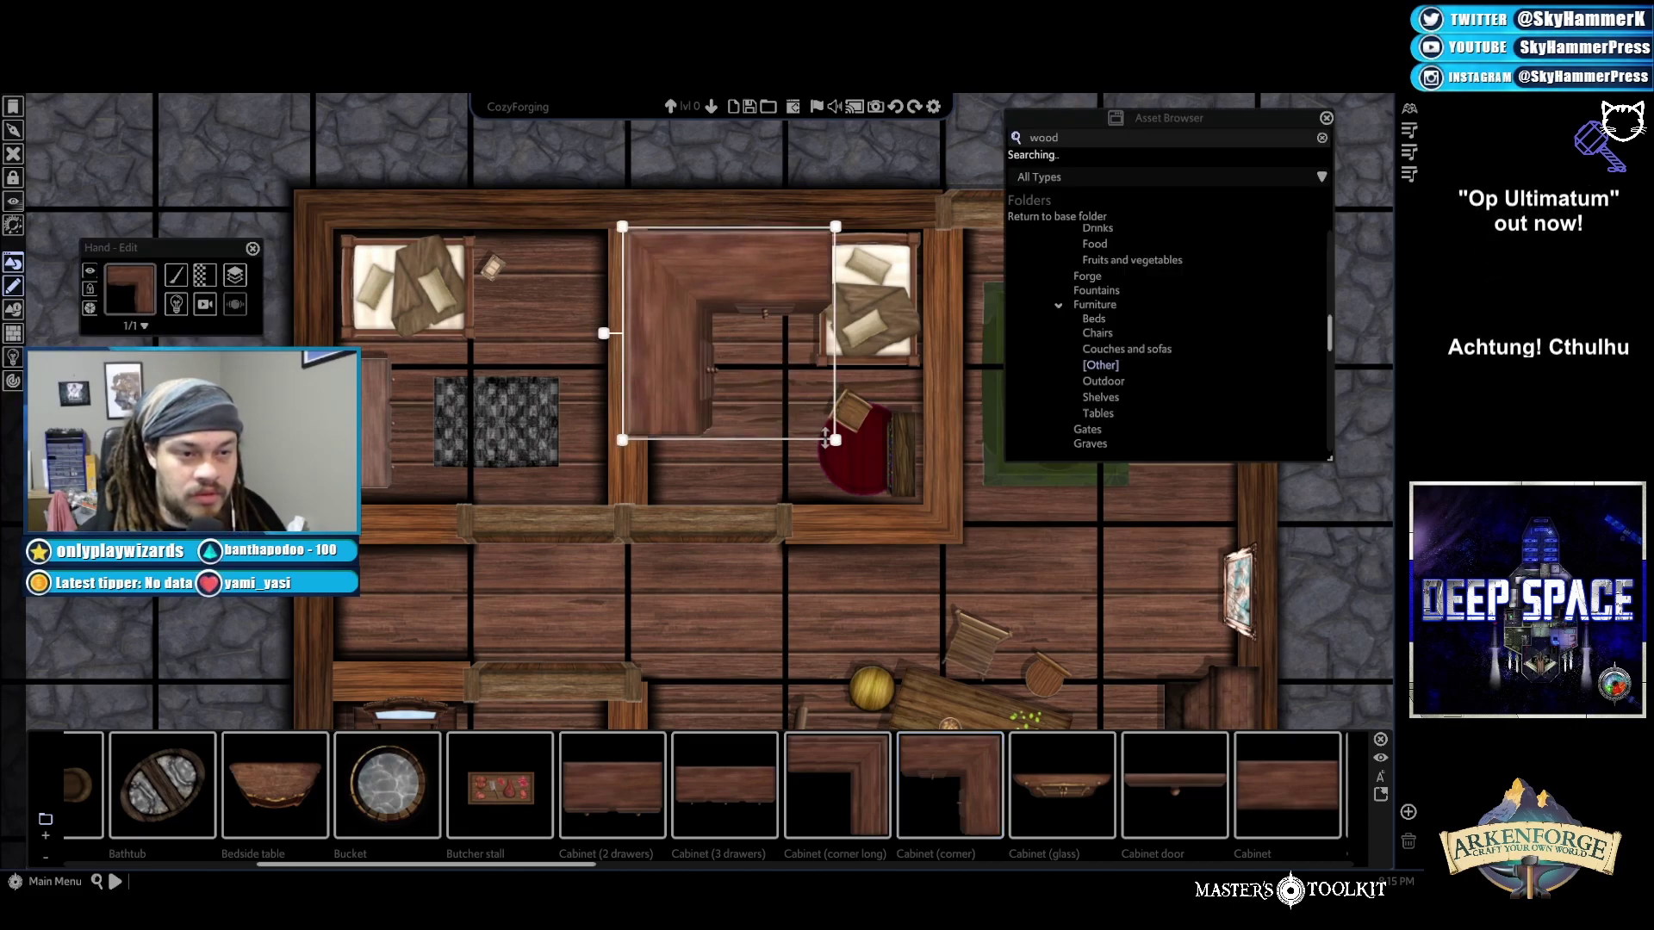
{"action": "left_click_drag", "start_coordinate": [836, 439], "coordinate": [747, 351]}
{"action": "mouse_move", "coordinate": [656, 288]}
{"action": "left_mouse_down"}
{"action": "mouse_move", "coordinate": [681, 312]}
{"action": "mouse_move", "coordinate": [682, 295]}
{"action": "left_mouse_up"}
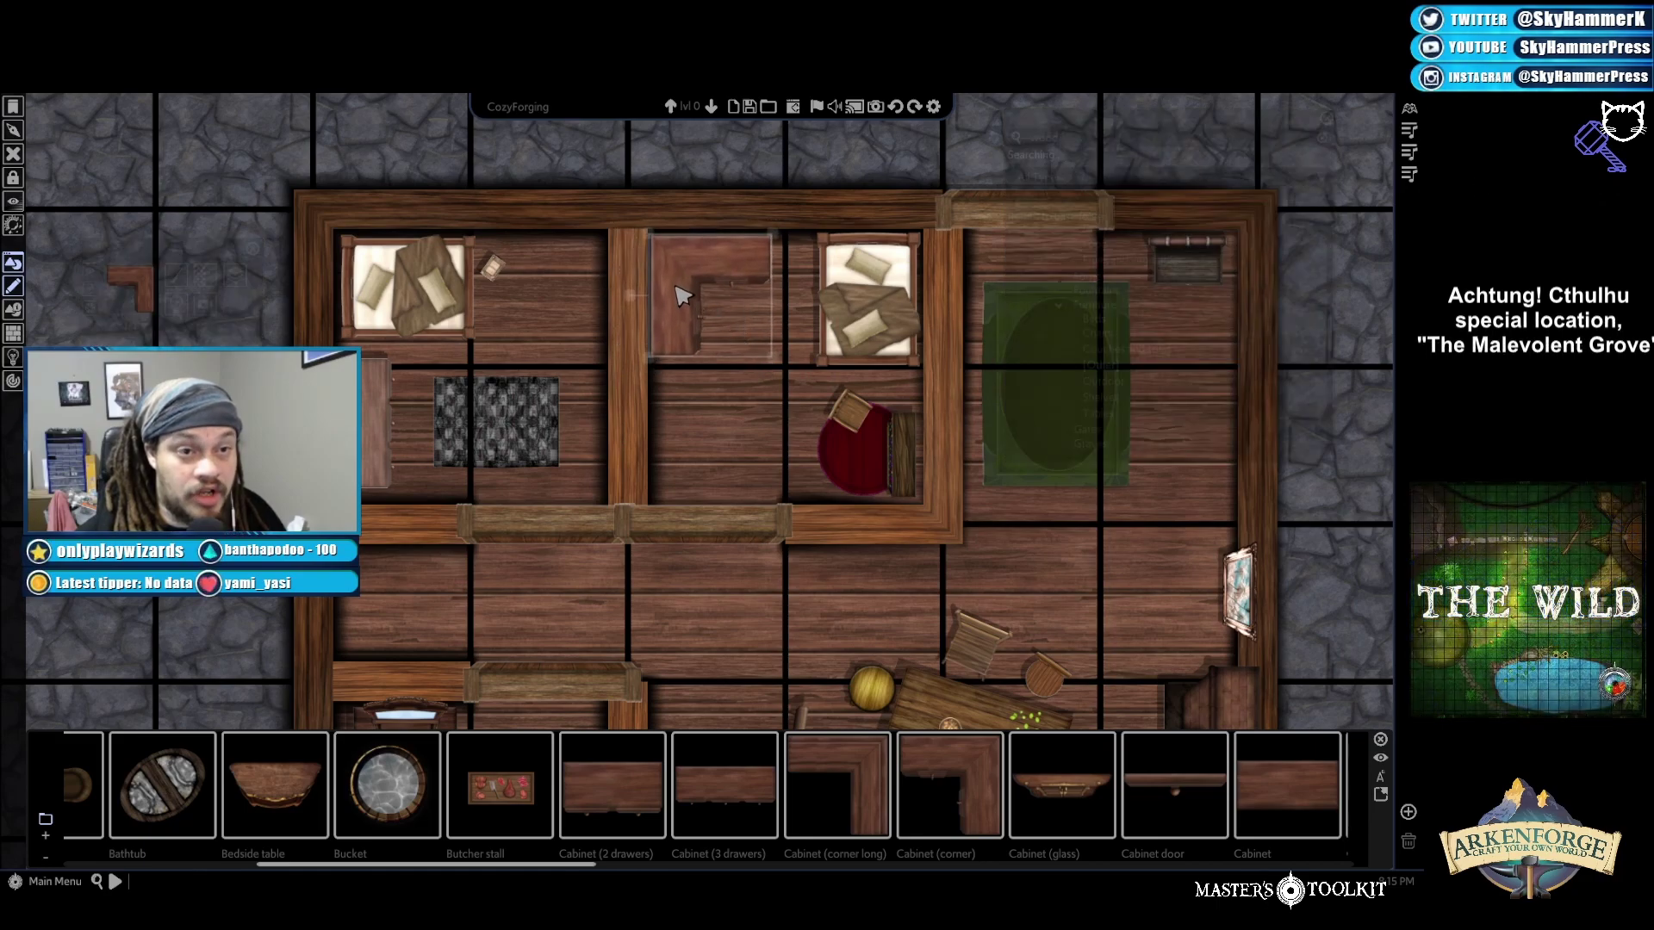
{"action": "left_click", "coordinate": [531, 541]}
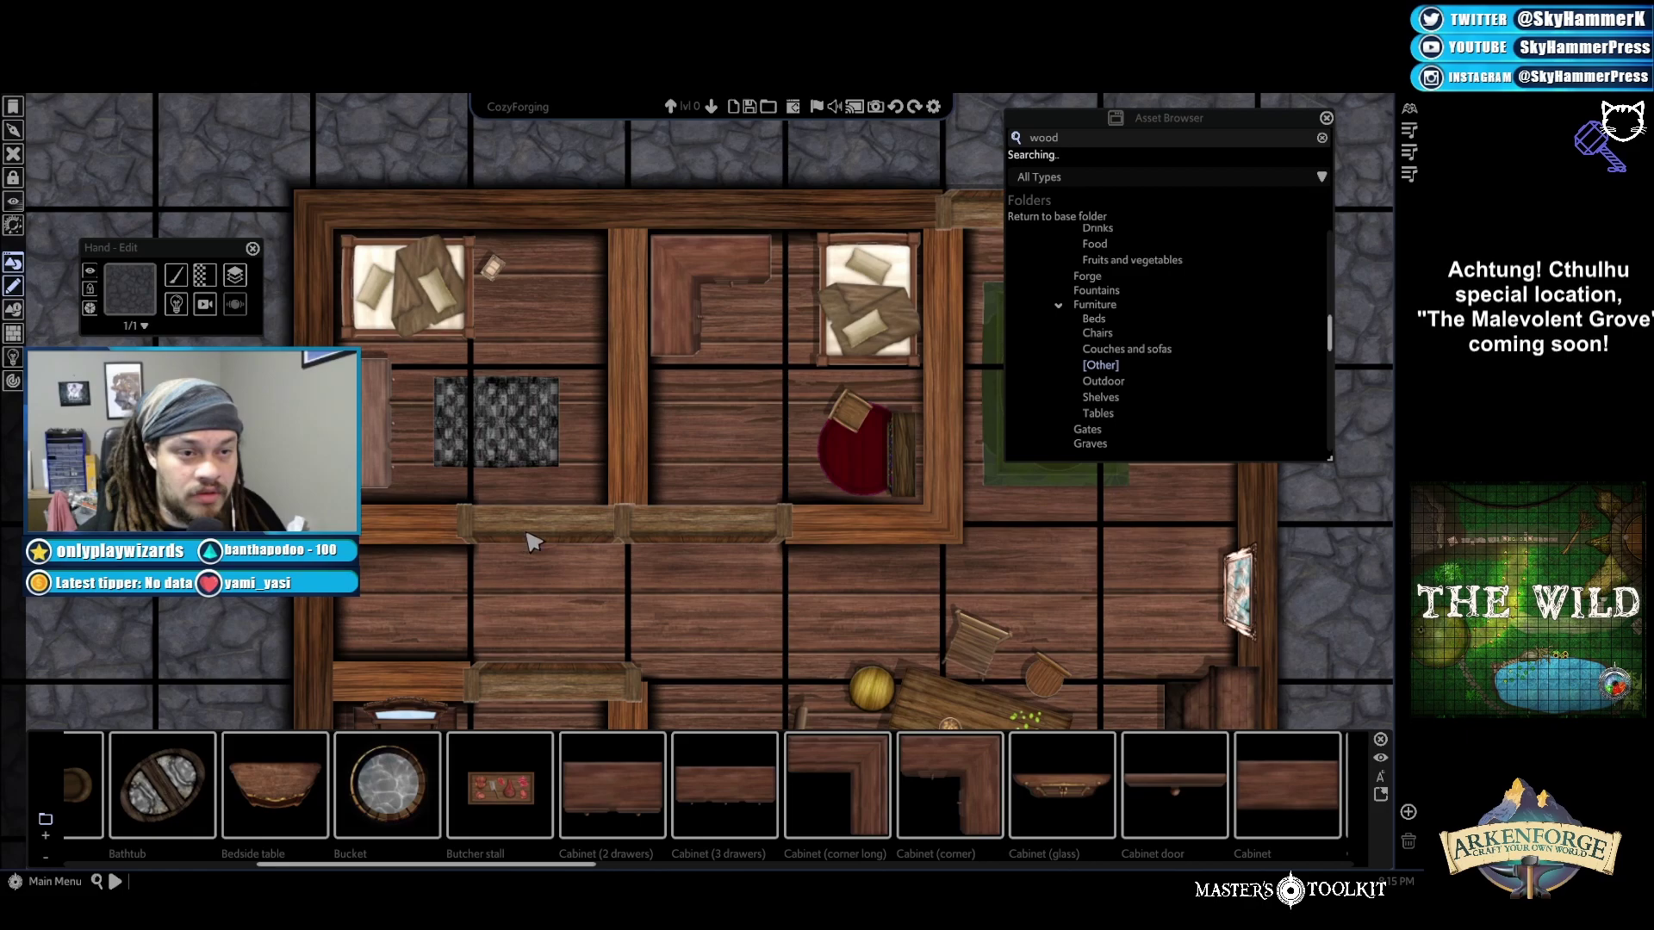
Delete the corner cabinet from the east bedroom and browse further through the Other furniture assets
{"action": "left_click", "coordinate": [680, 323]}
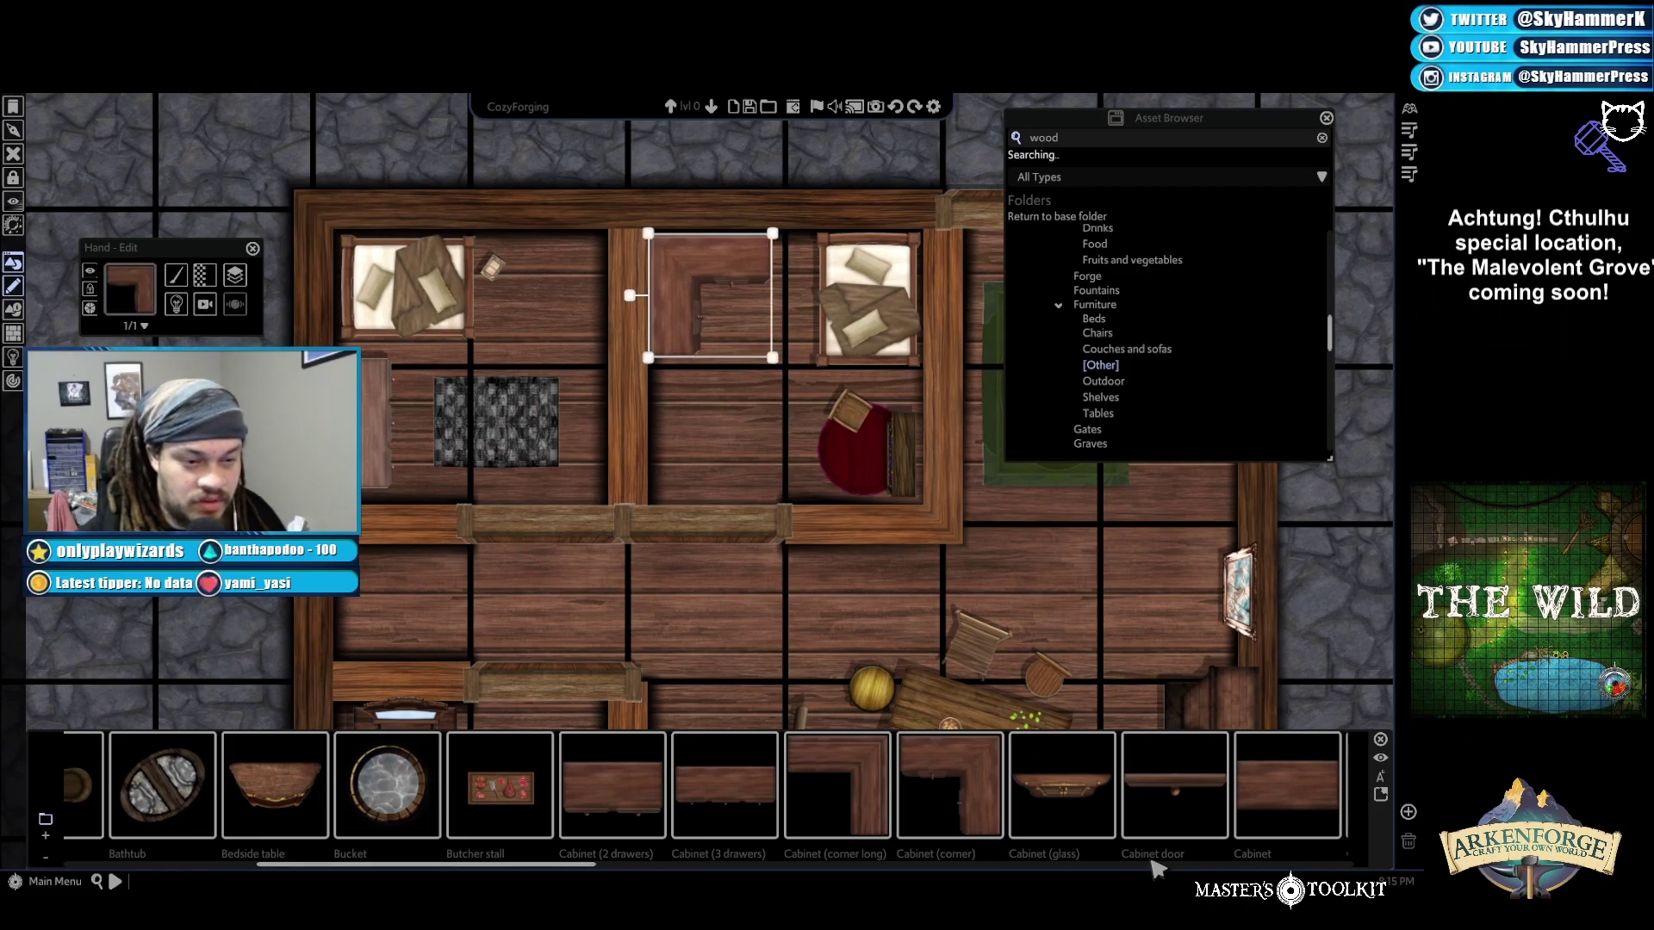
{"action": "key", "text": "Delete"}
{"action": "left_click_drag", "start_coordinate": [560, 868], "coordinate": [775, 878]}
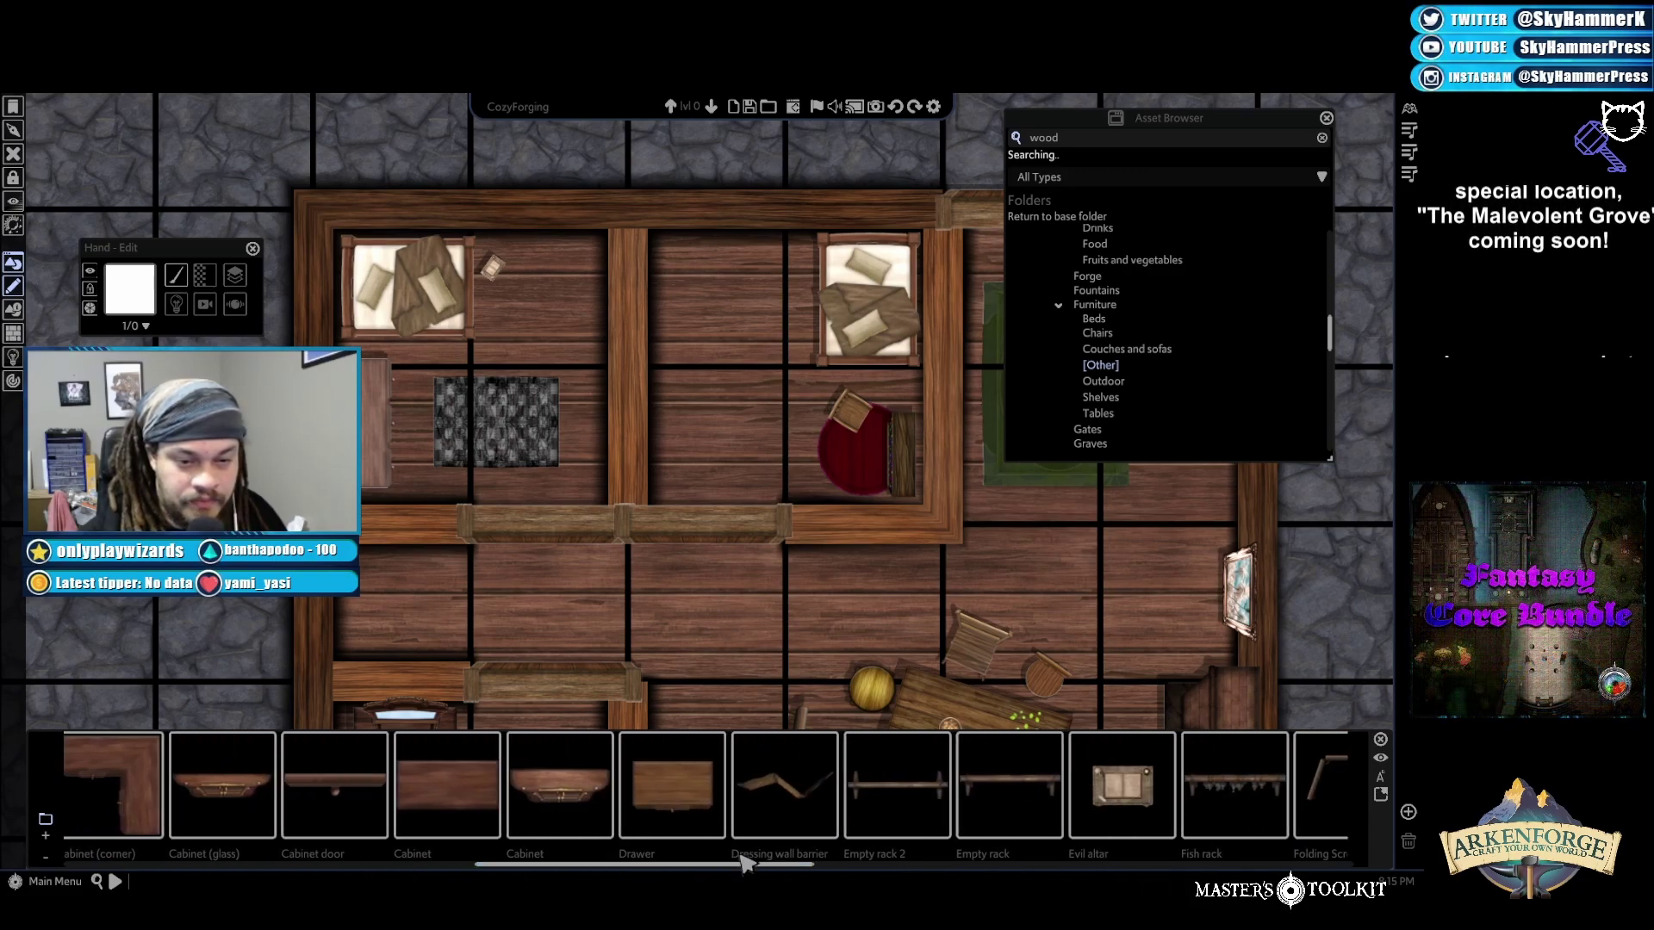
Place a cabinet with drawers against the north wall of the east bedroom and fit it into the northwest corner
{"action": "left_click", "coordinate": [559, 784]}
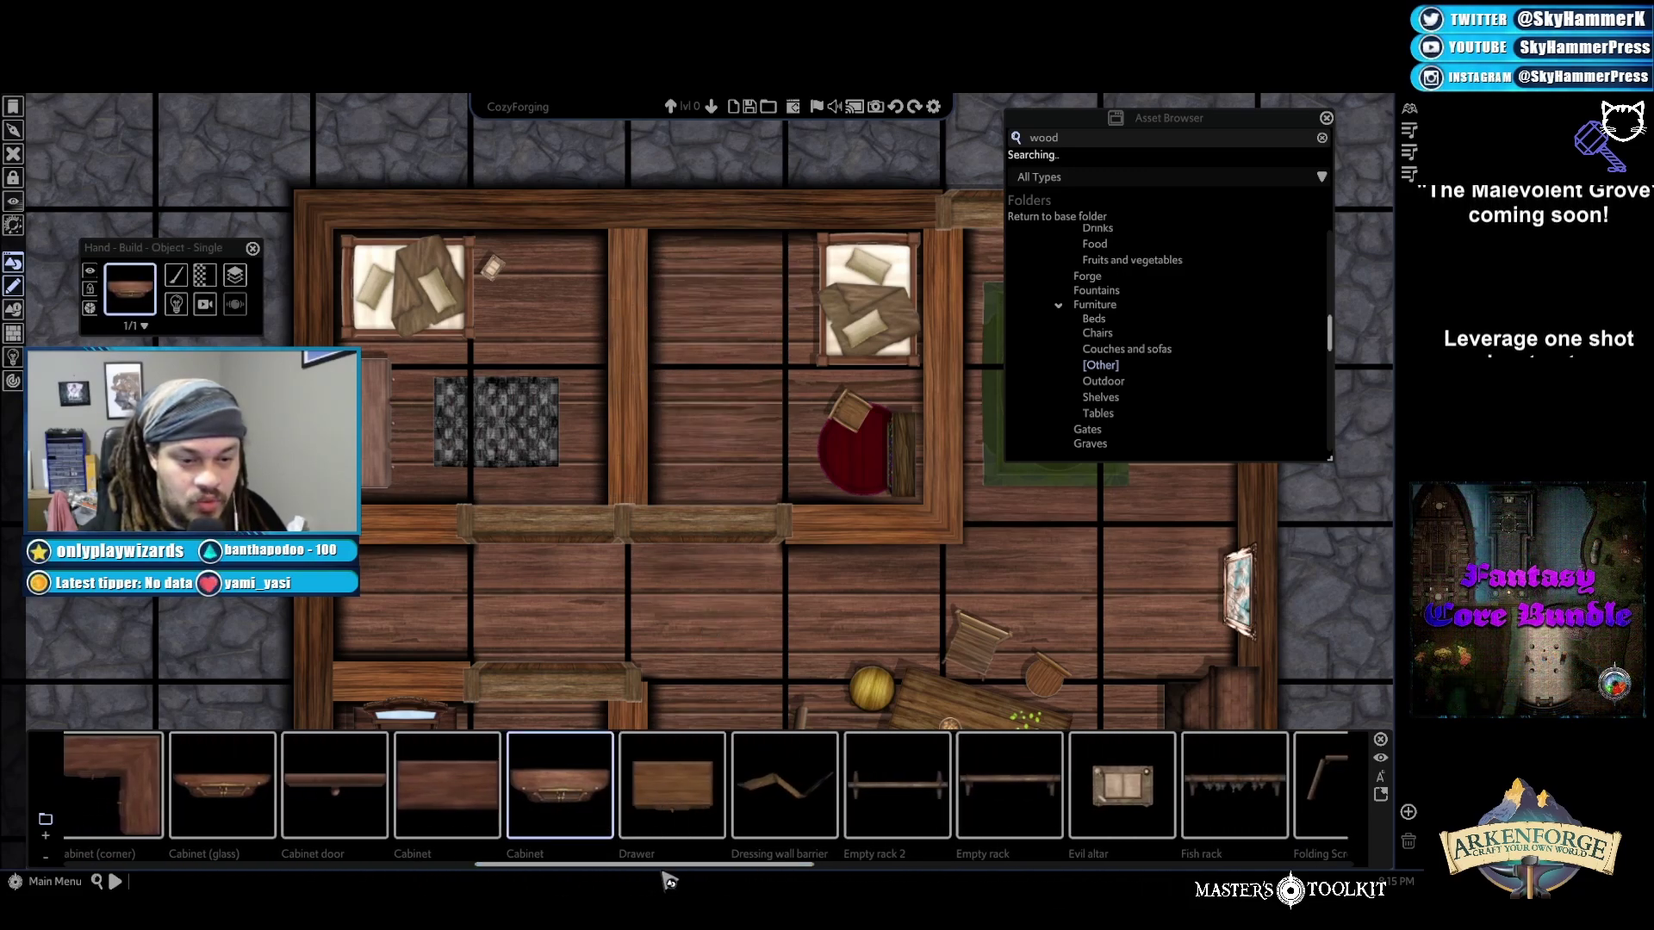
{"action": "left_click", "coordinate": [672, 784]}
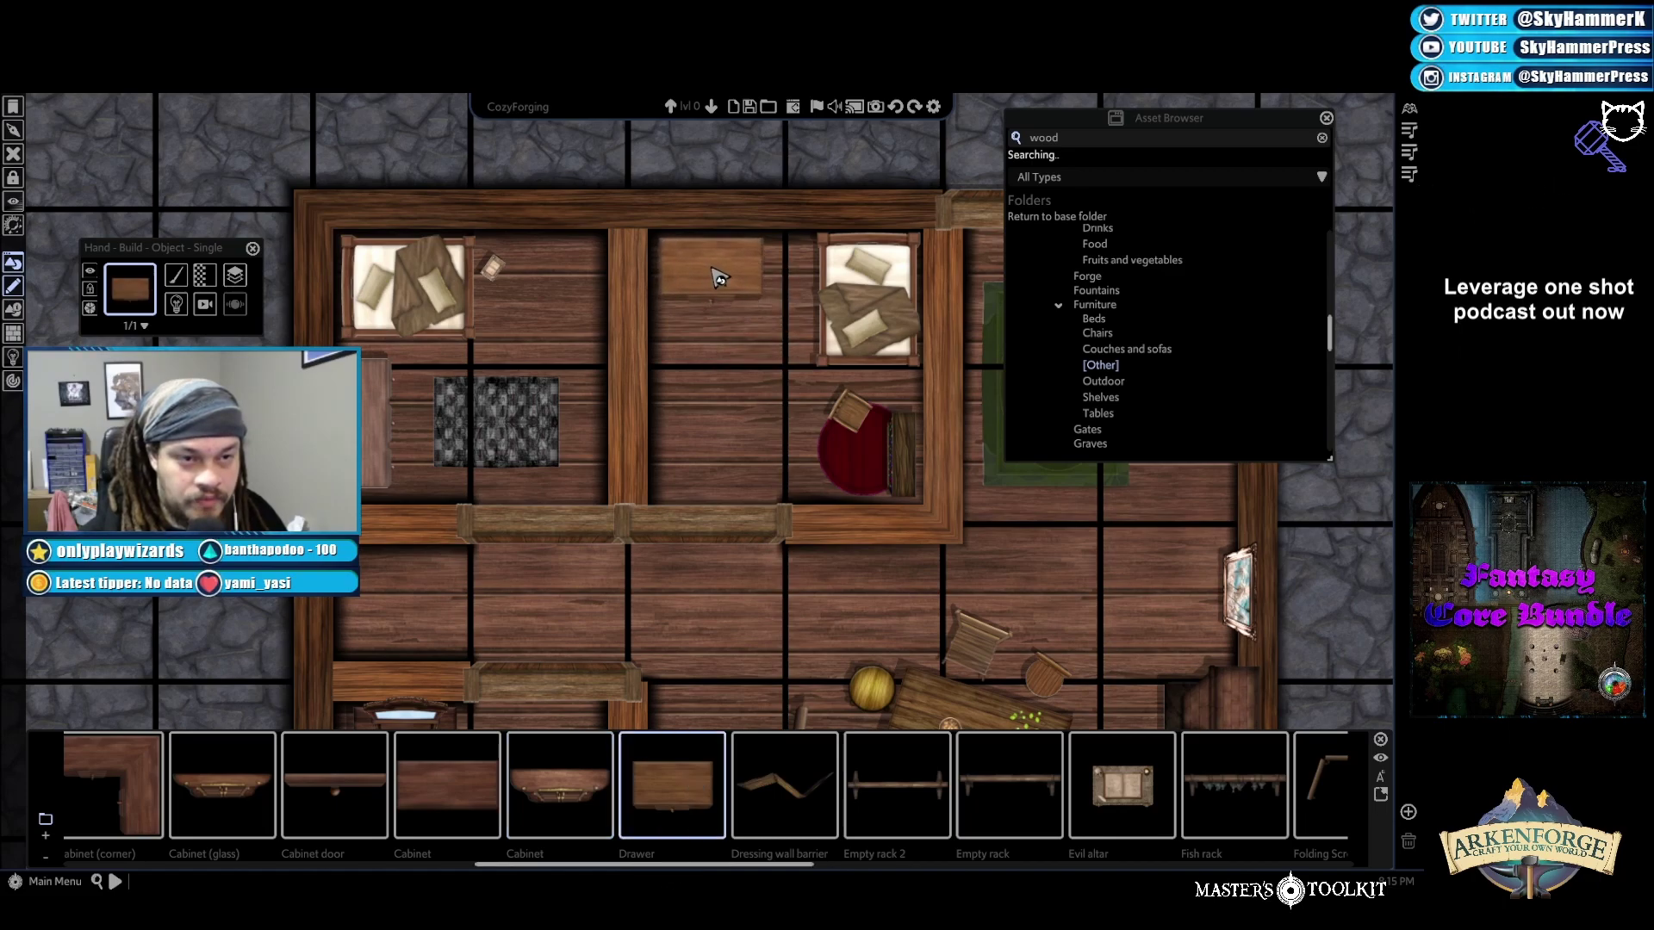
{"action": "left_click_drag", "start_coordinate": [758, 879], "coordinate": [596, 864]}
{"action": "left_click", "coordinate": [402, 784]}
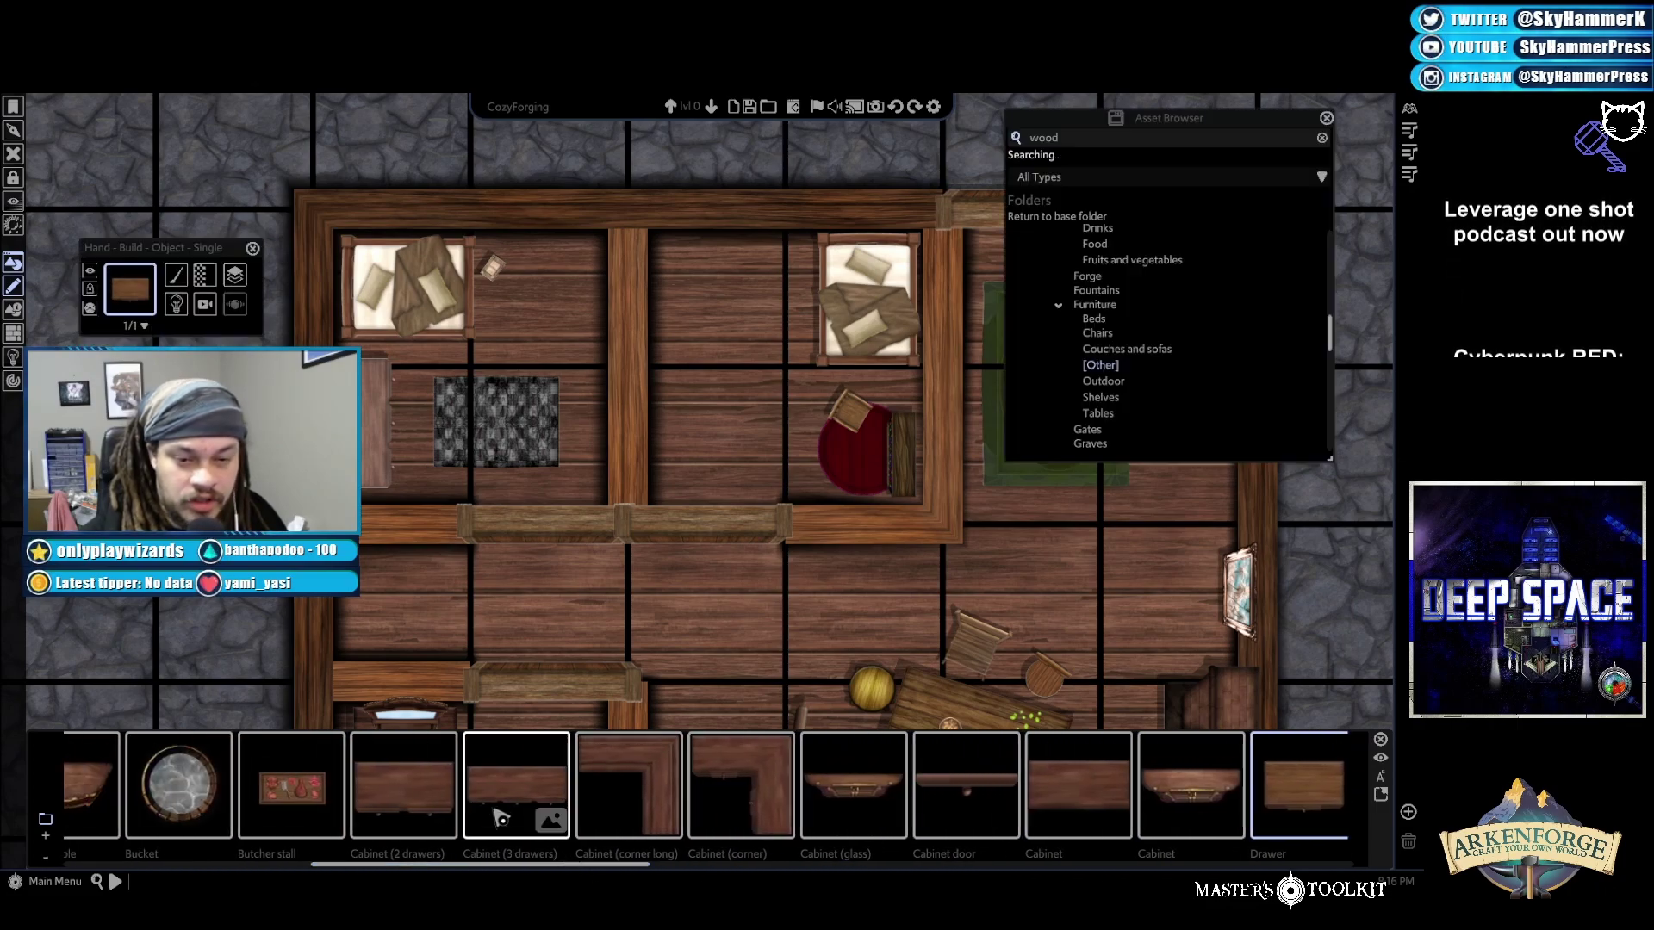
{"action": "left_click", "coordinate": [734, 268]}
{"action": "left_click_drag", "start_coordinate": [809, 300], "coordinate": [720, 273]}
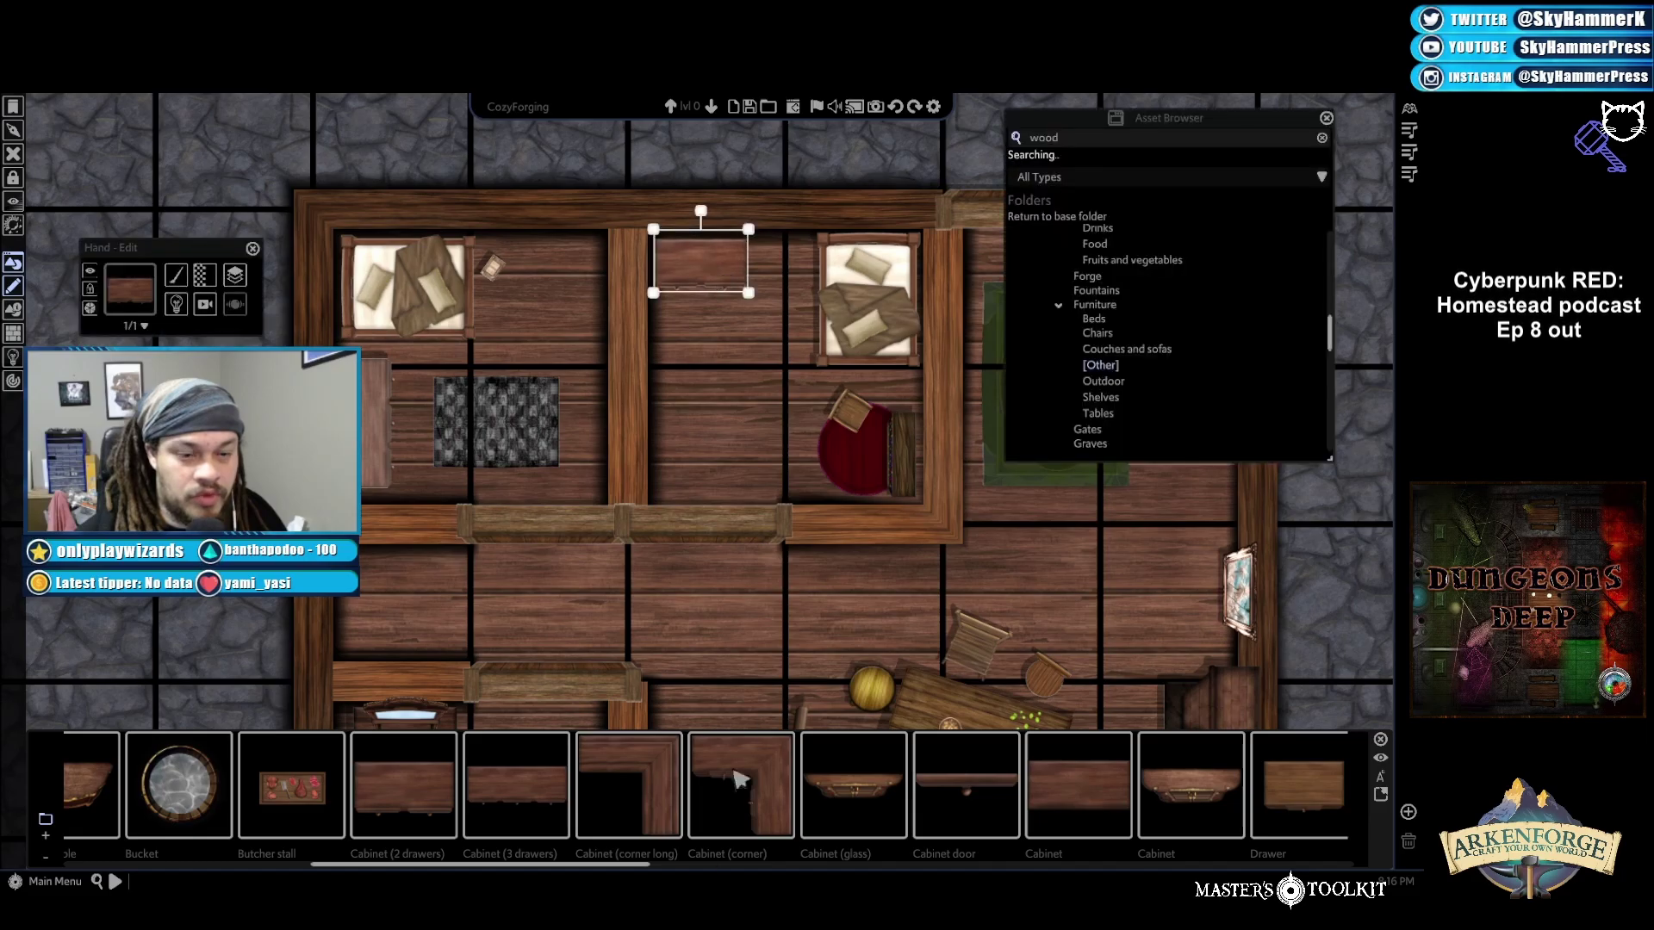
Copy the small round wooden table from the southwest bedroom to the gap between the east bedroom's cabinet and bed, adjusting its rotation
{"action": "scroll", "coordinate": [532, 685], "scroll_direction": "down", "scroll_amount": 2}
{"action": "left_click_drag", "start_coordinate": [517, 689], "coordinate": [544, 639]}
{"action": "left_click", "coordinate": [472, 696]}
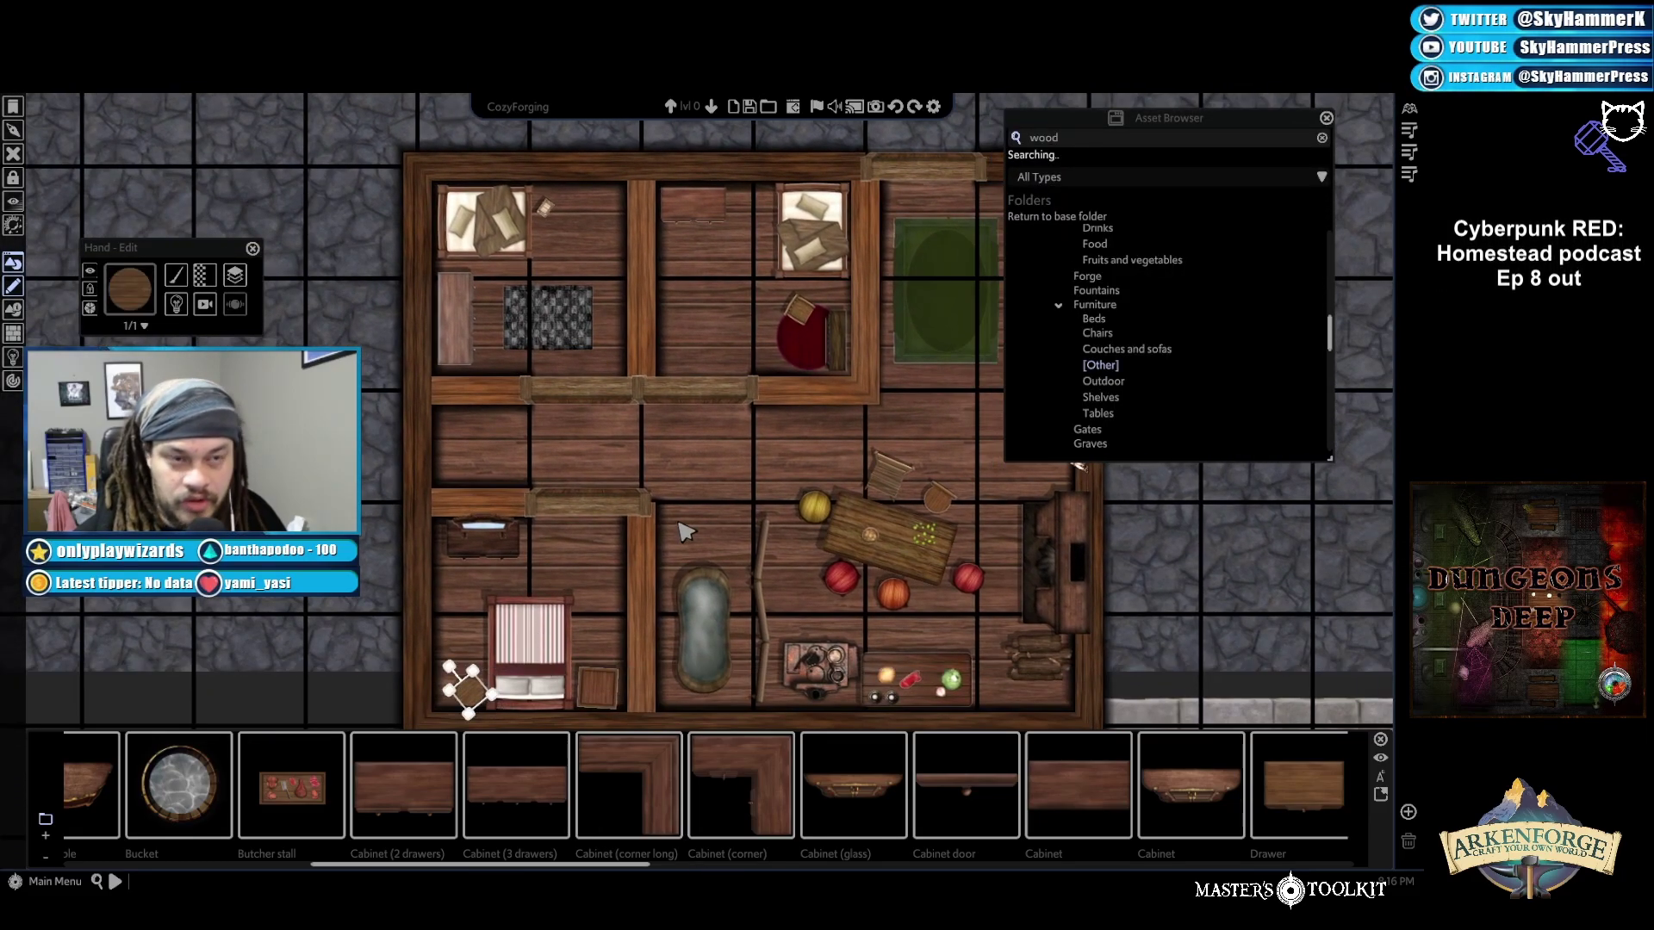
{"action": "scroll", "coordinate": [683, 531], "scroll_direction": "up", "scroll_amount": 2}
{"action": "left_click", "coordinate": [720, 380]}
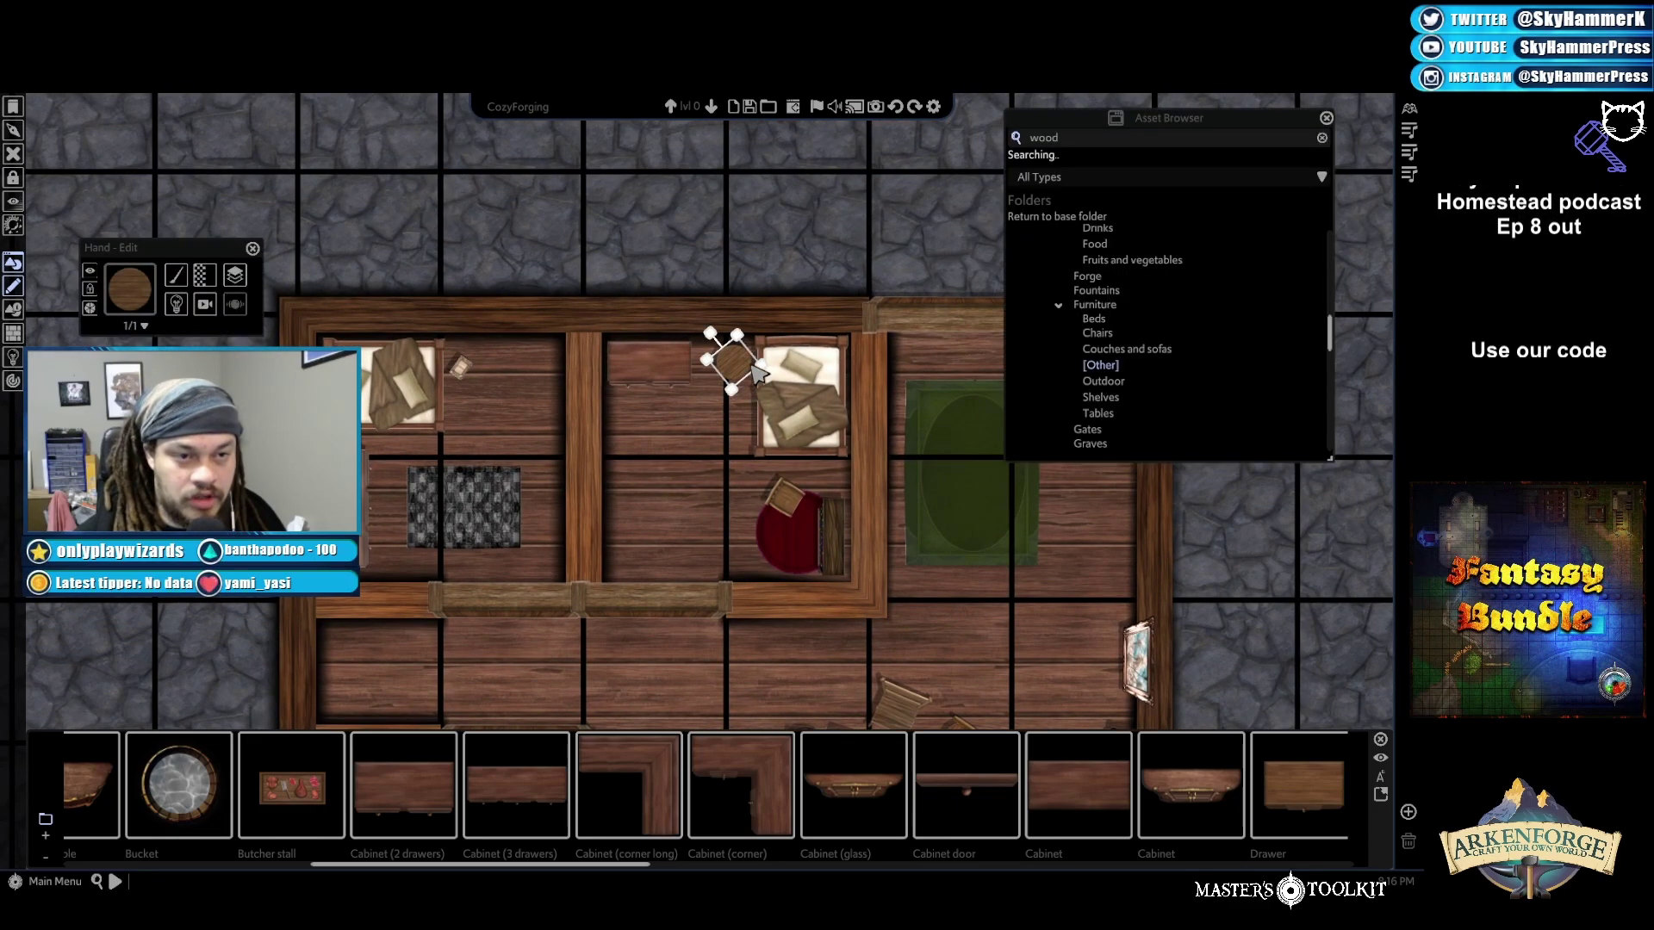
{"action": "left_click_drag", "start_coordinate": [738, 334], "coordinate": [757, 332]}
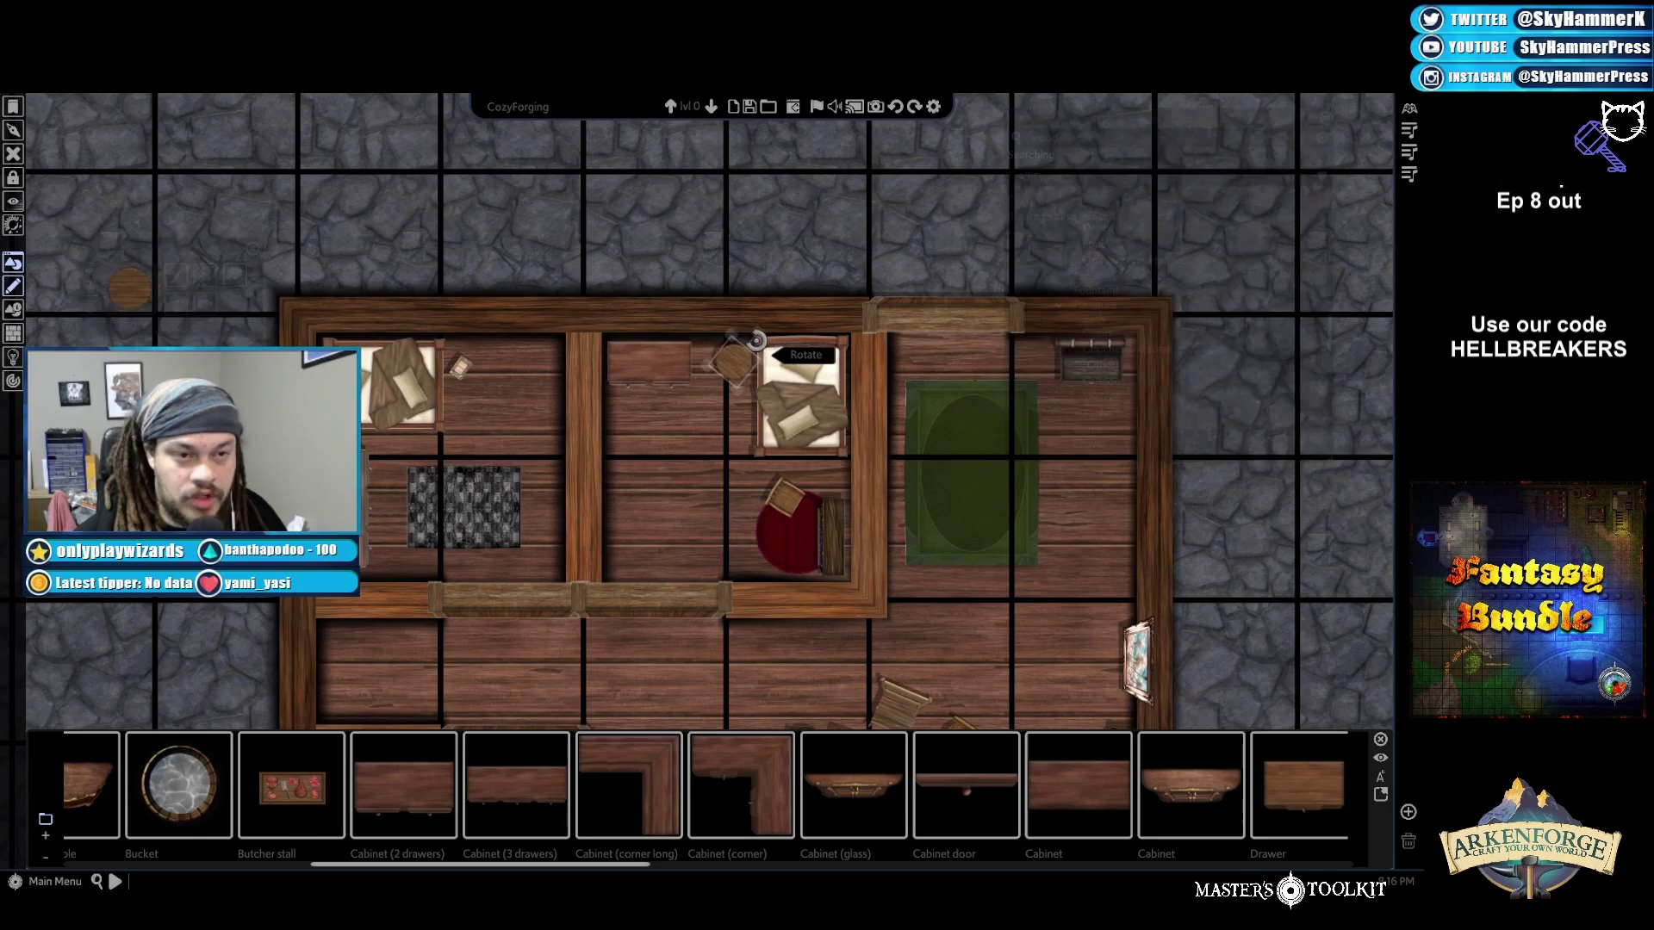
Tint the small round table beside the east bedroom's bed green (2fffa3)
{"action": "left_click", "coordinate": [234, 275]}
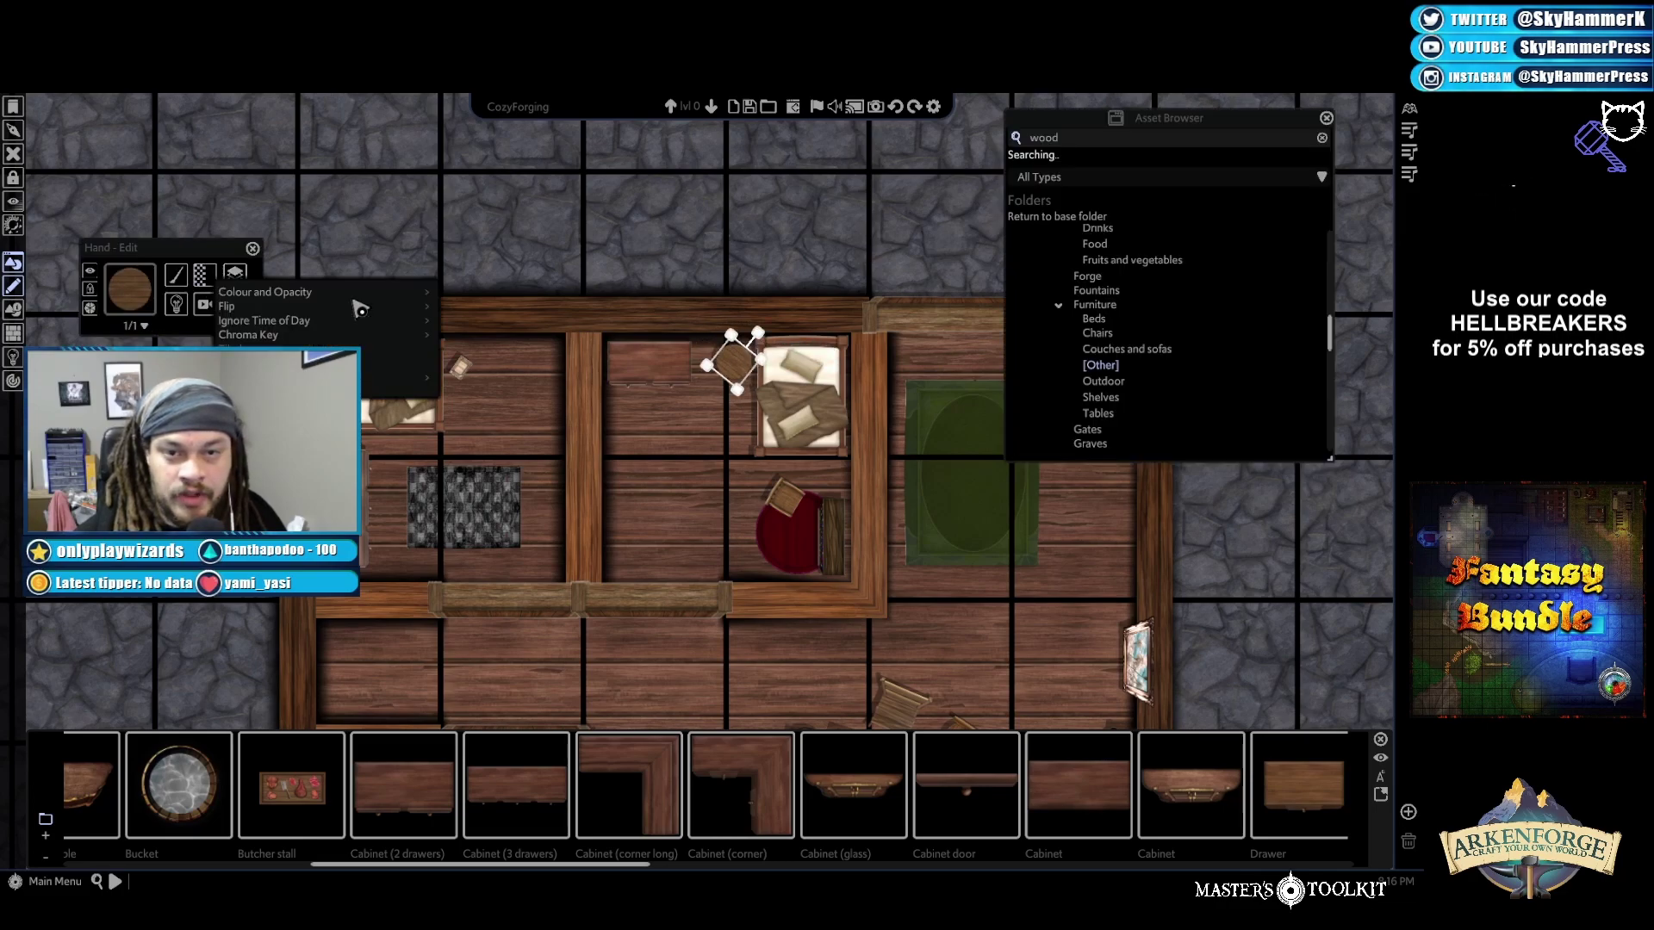
{"action": "mouse_move", "coordinate": [378, 338]}
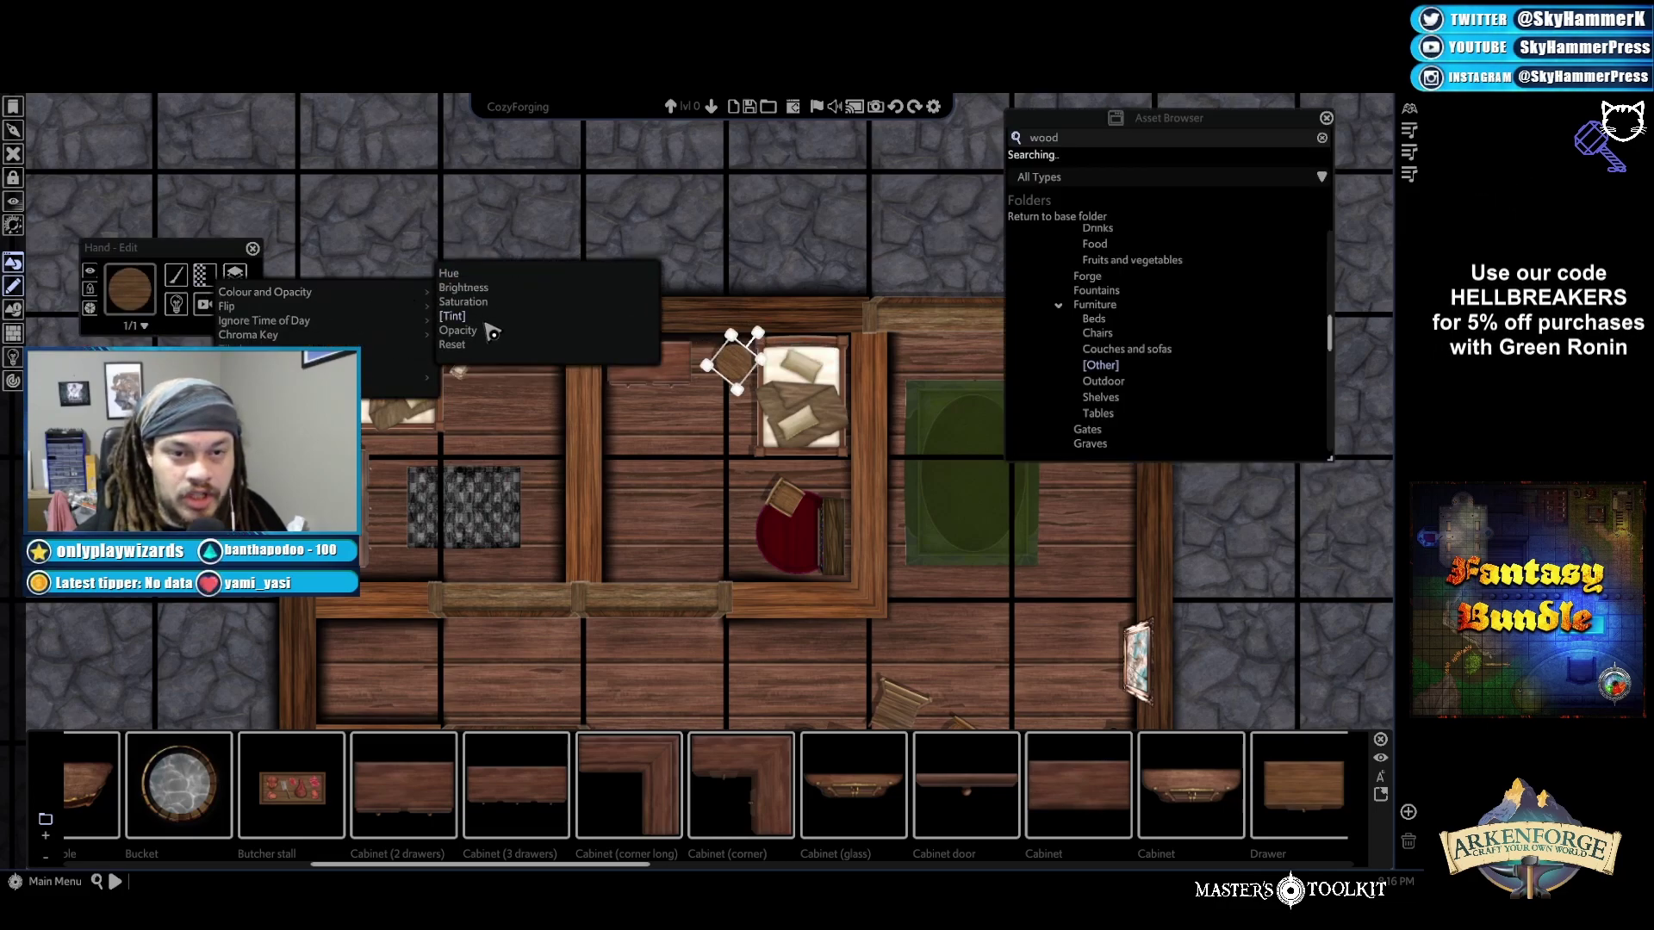
{"action": "left_click", "coordinate": [457, 316]}
{"action": "left_click", "coordinate": [720, 479]}
{"action": "left_click_drag", "start_coordinate": [782, 380], "coordinate": [660, 452]}
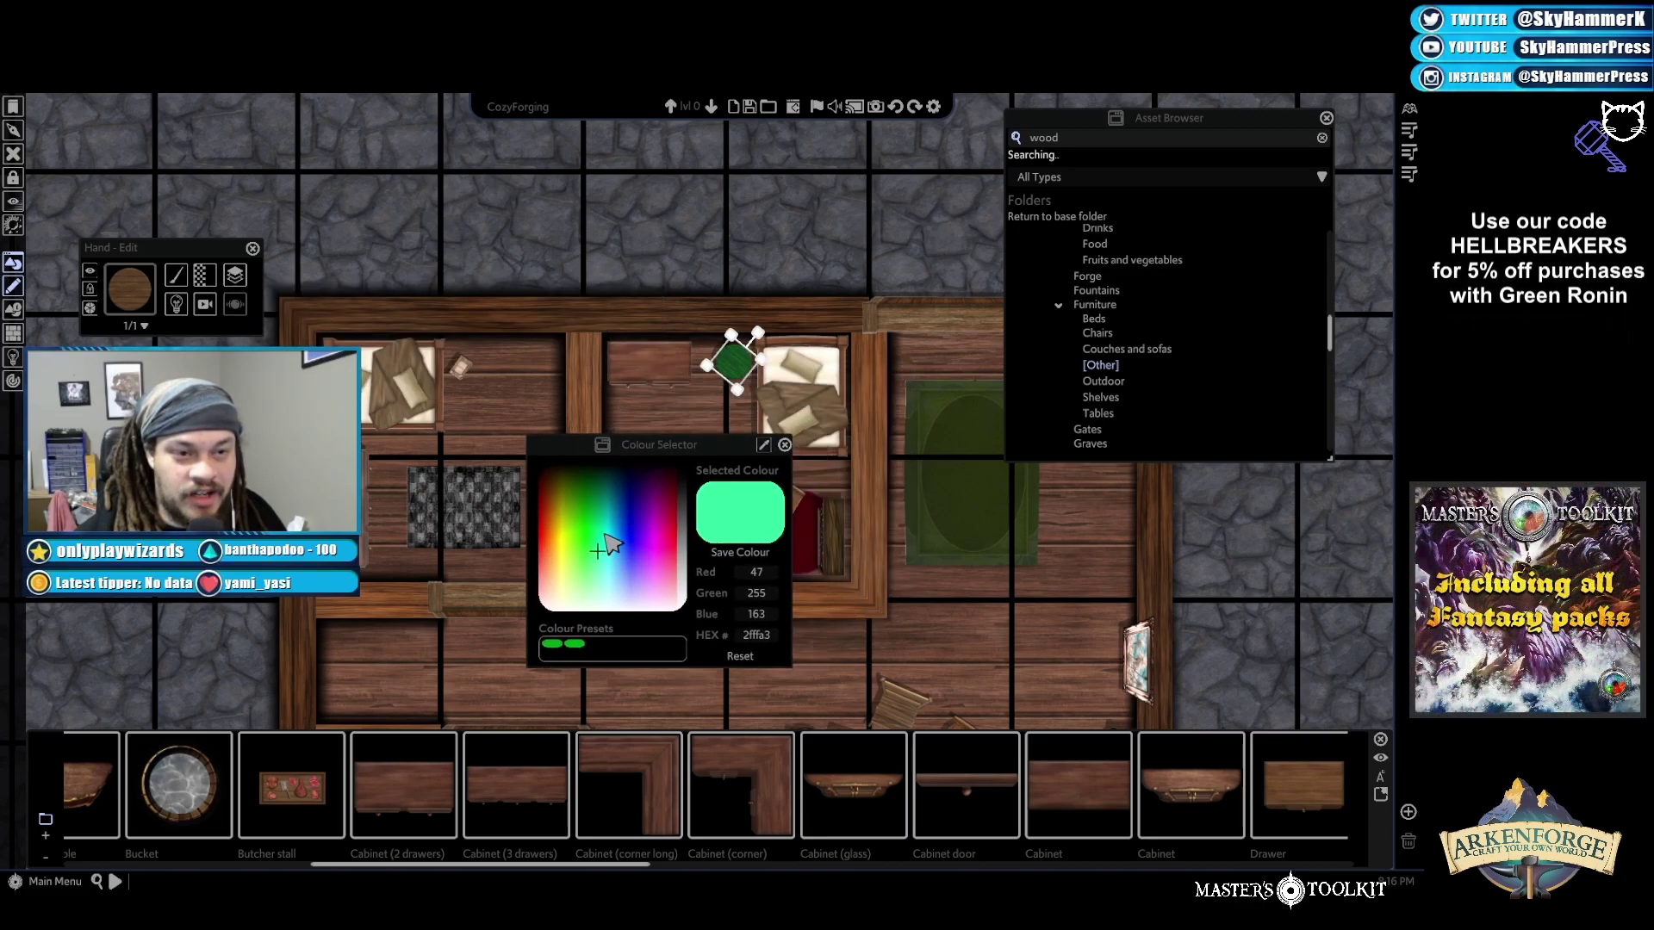
{"action": "left_click", "coordinate": [785, 445]}
Set the green round table's brightness to 47 and deselect the table
{"action": "left_click", "coordinate": [234, 275]}
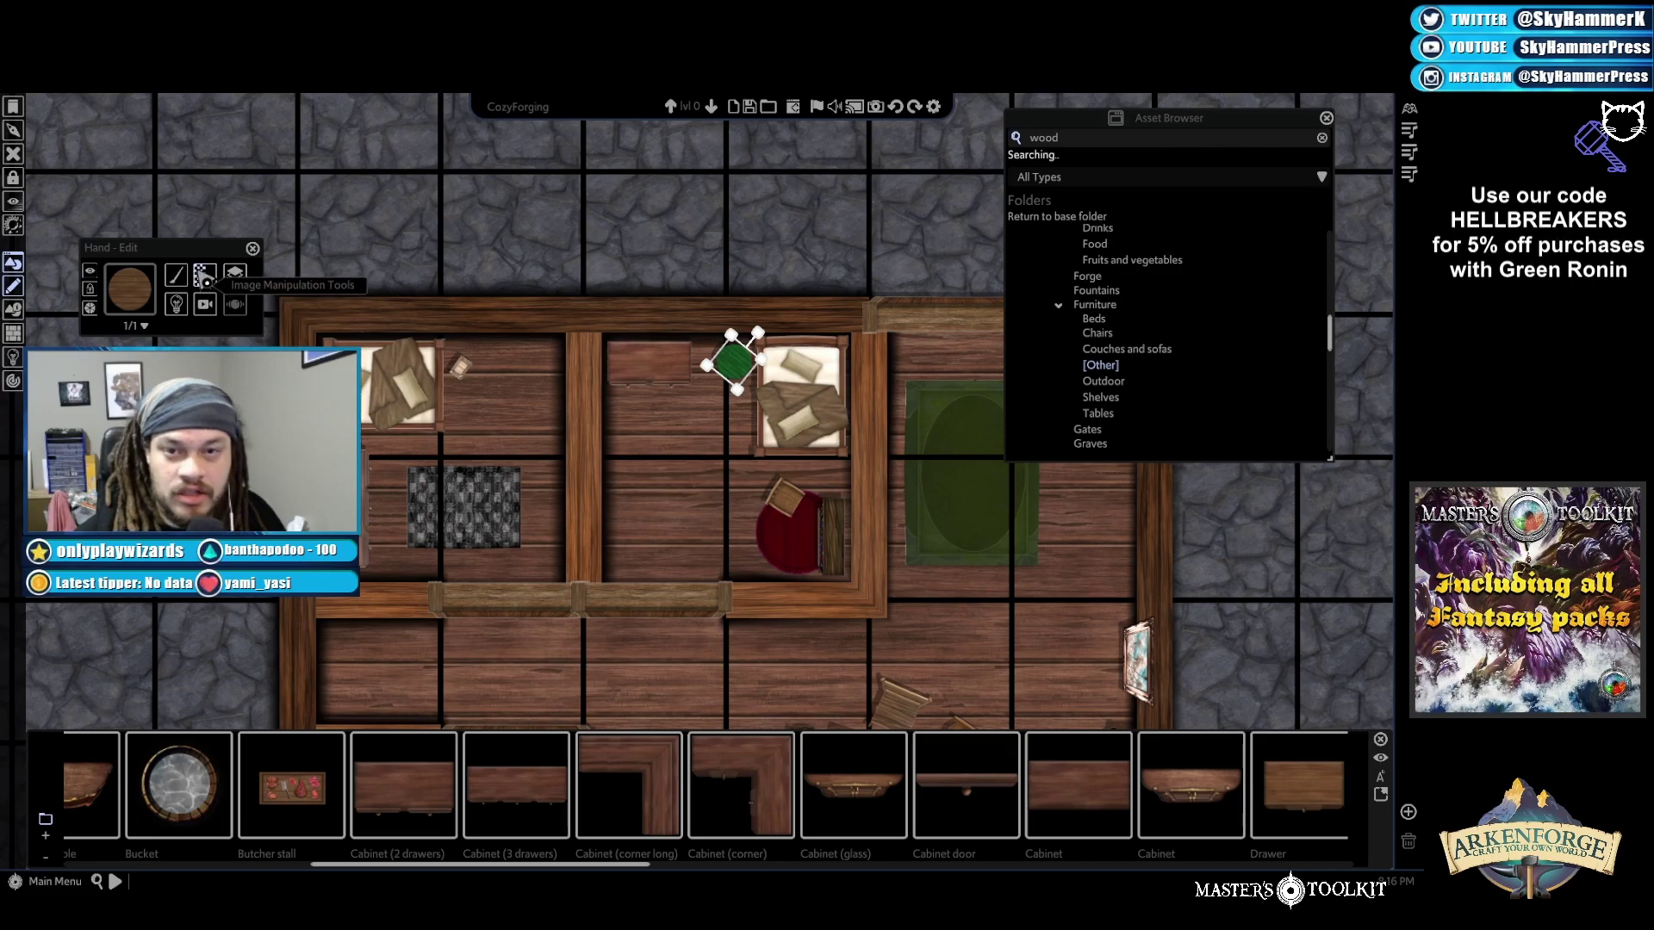
{"action": "mouse_move", "coordinate": [349, 318]}
{"action": "left_click", "coordinate": [452, 284]}
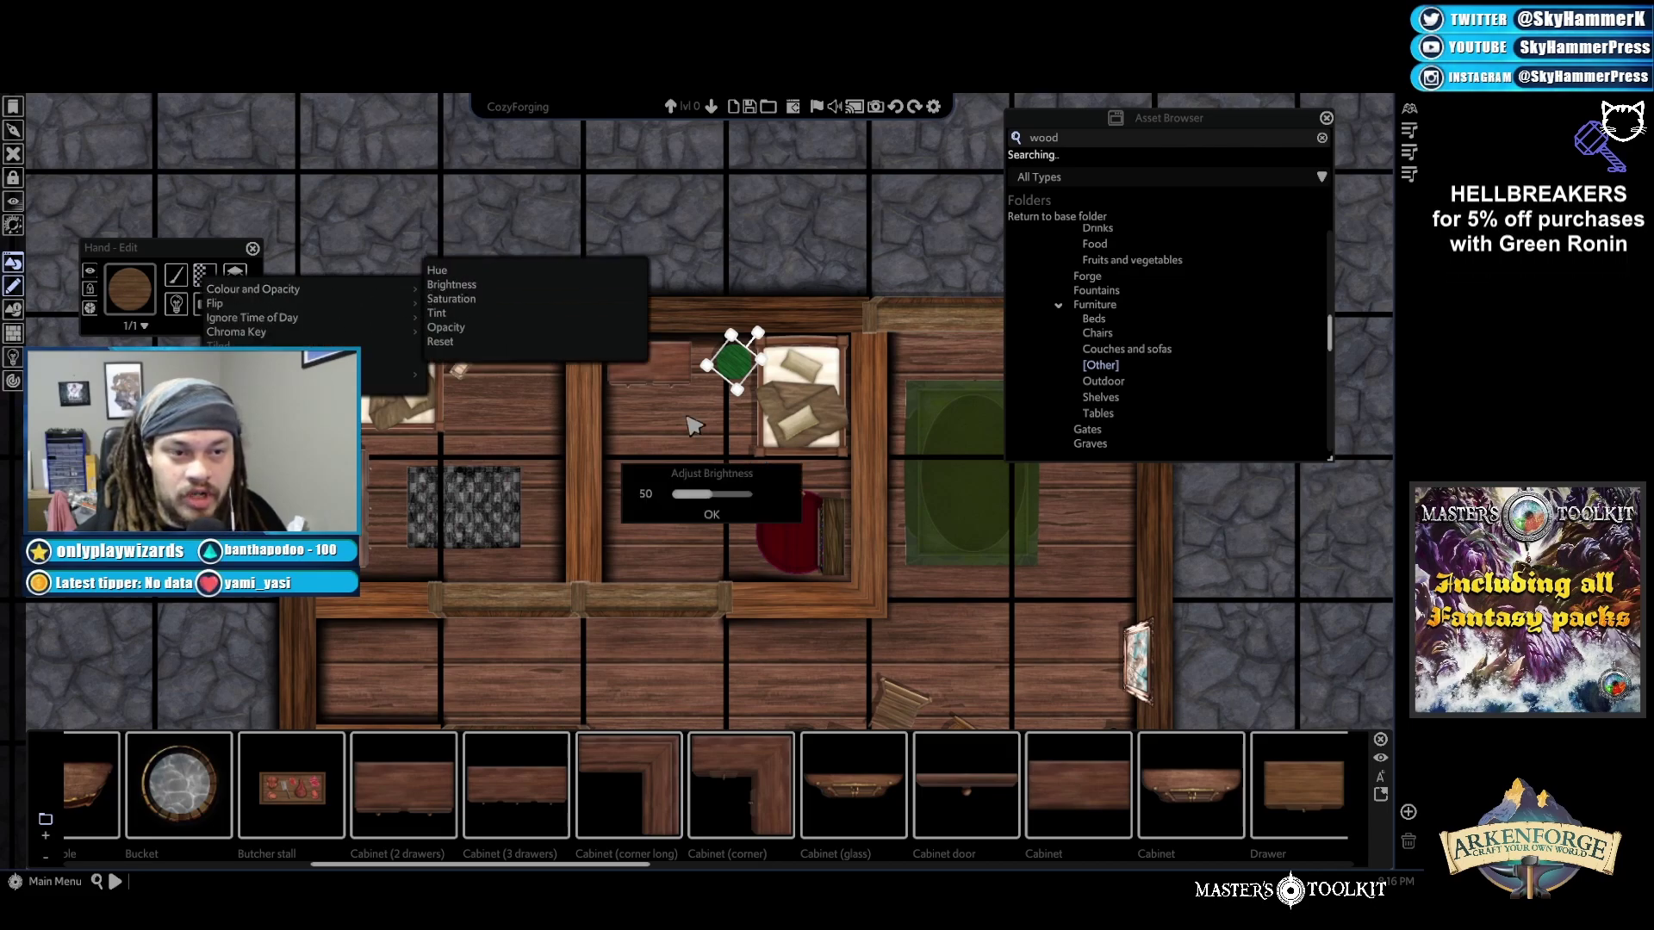
{"action": "mouse_move", "coordinate": [710, 499]}
{"action": "left_mouse_down"}
{"action": "mouse_move", "coordinate": [694, 497]}
{"action": "mouse_move", "coordinate": [713, 516]}
{"action": "left_mouse_up"}
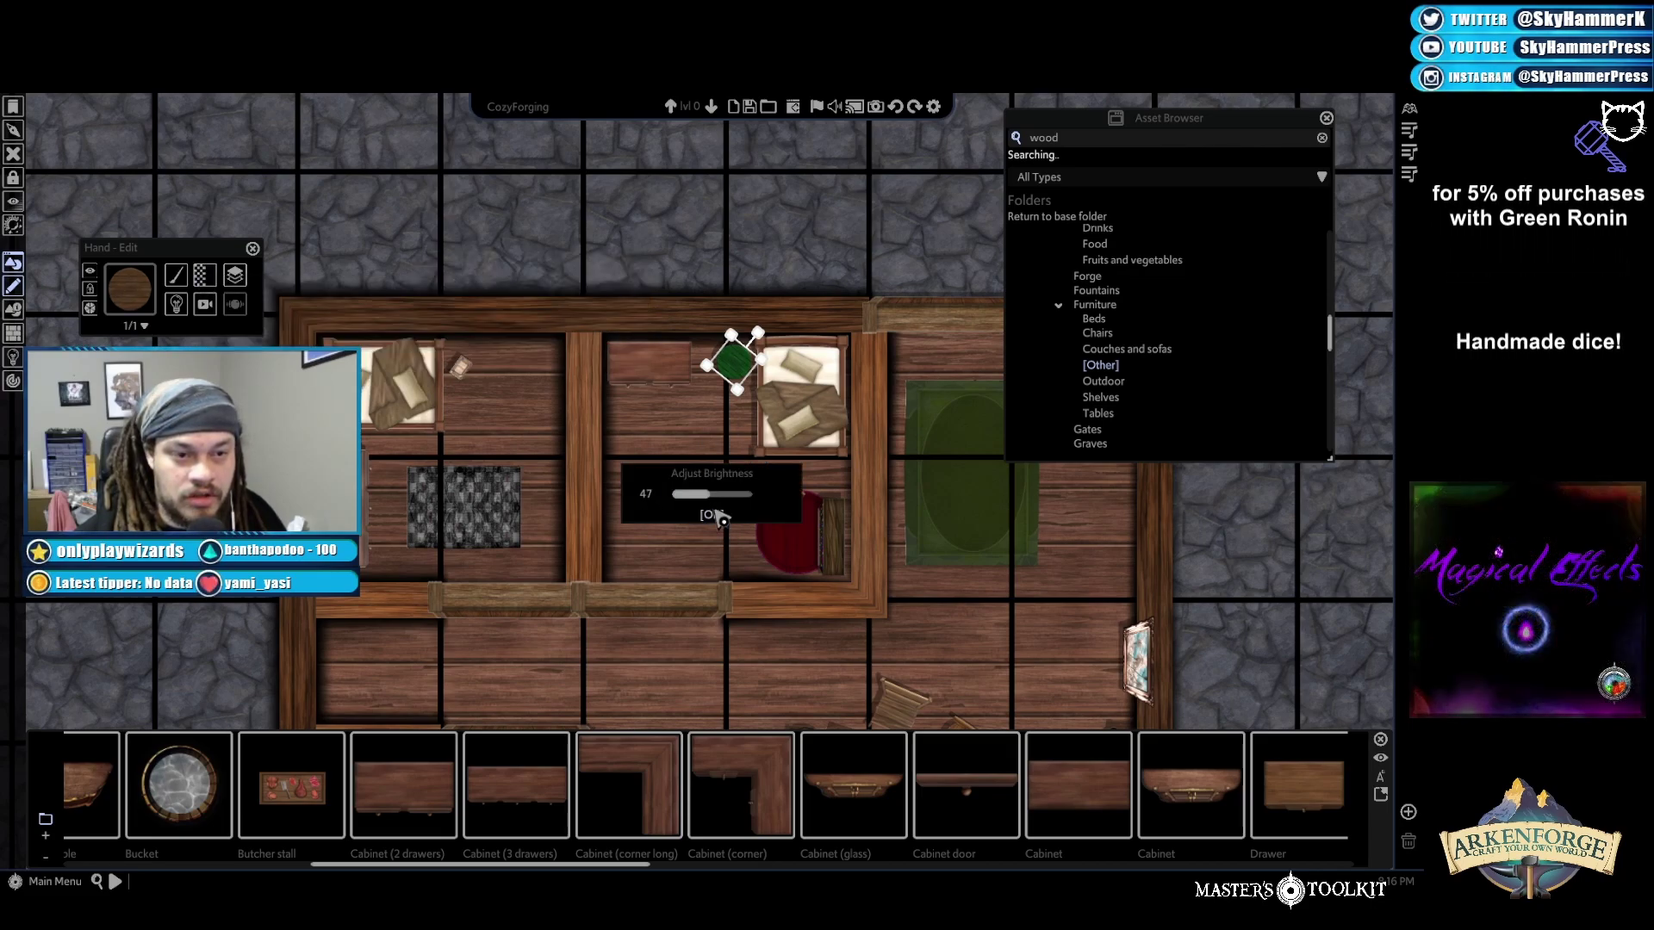
{"action": "left_click", "coordinate": [728, 254]}
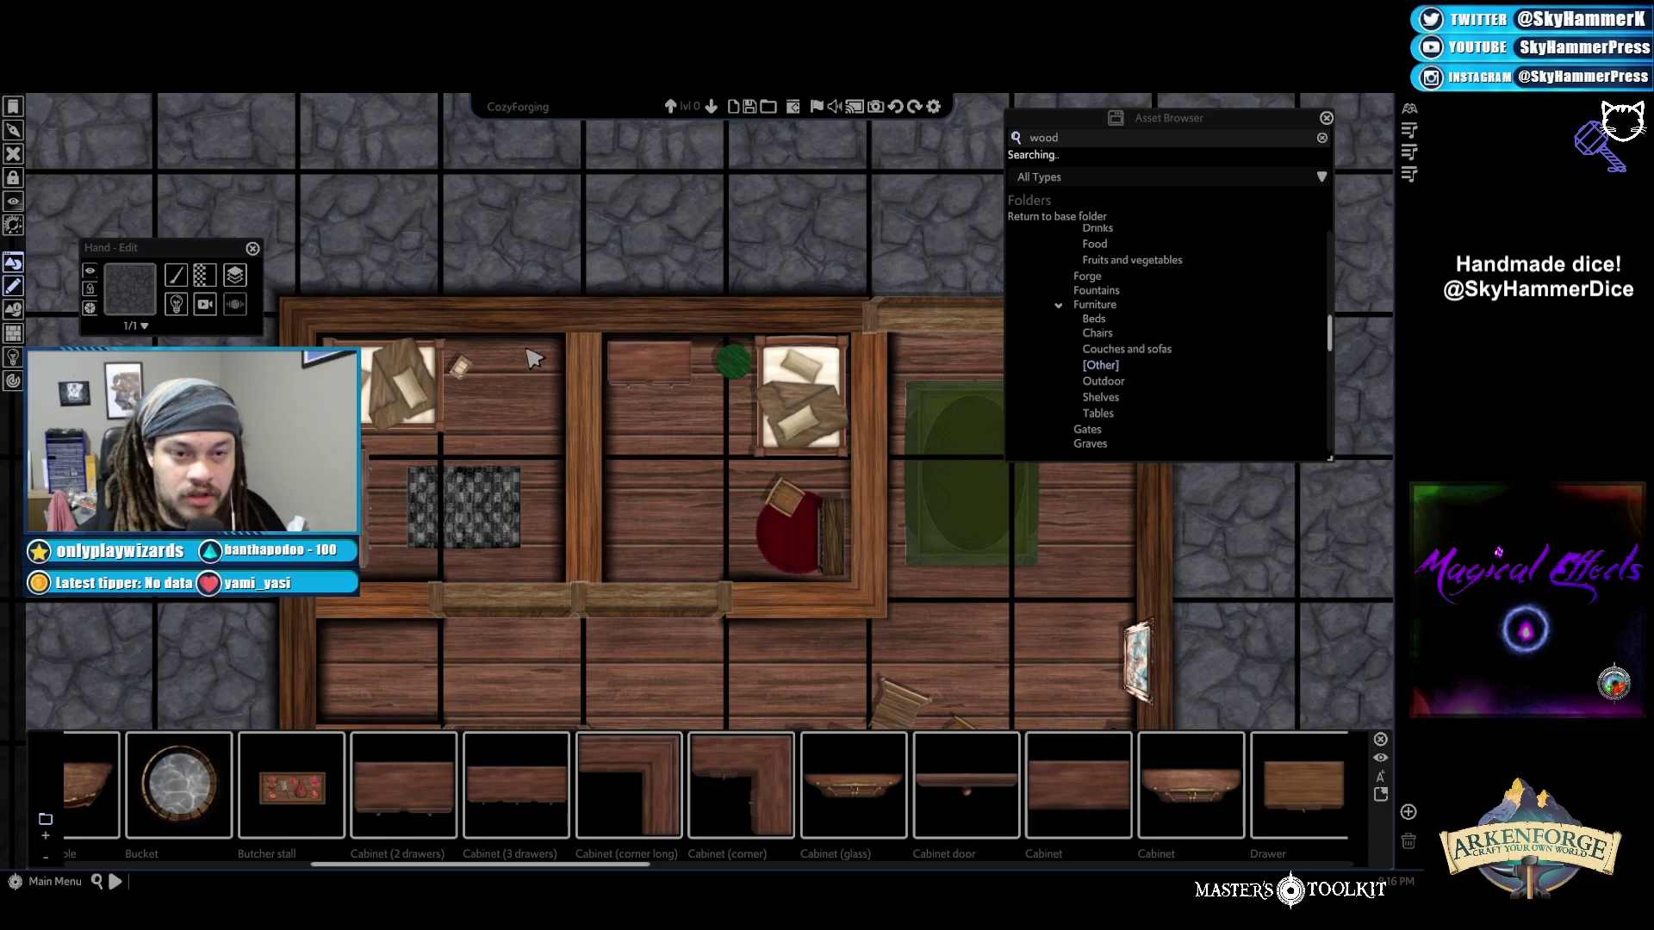
Search the assets for "easel" and "paint" and try out the Stop sign painted asset
{"action": "scroll", "coordinate": [1077, 396], "scroll_direction": "up", "scroll_amount": 5}
{"action": "left_click", "coordinate": [1085, 132]}
{"action": "type", "text": "easel"}
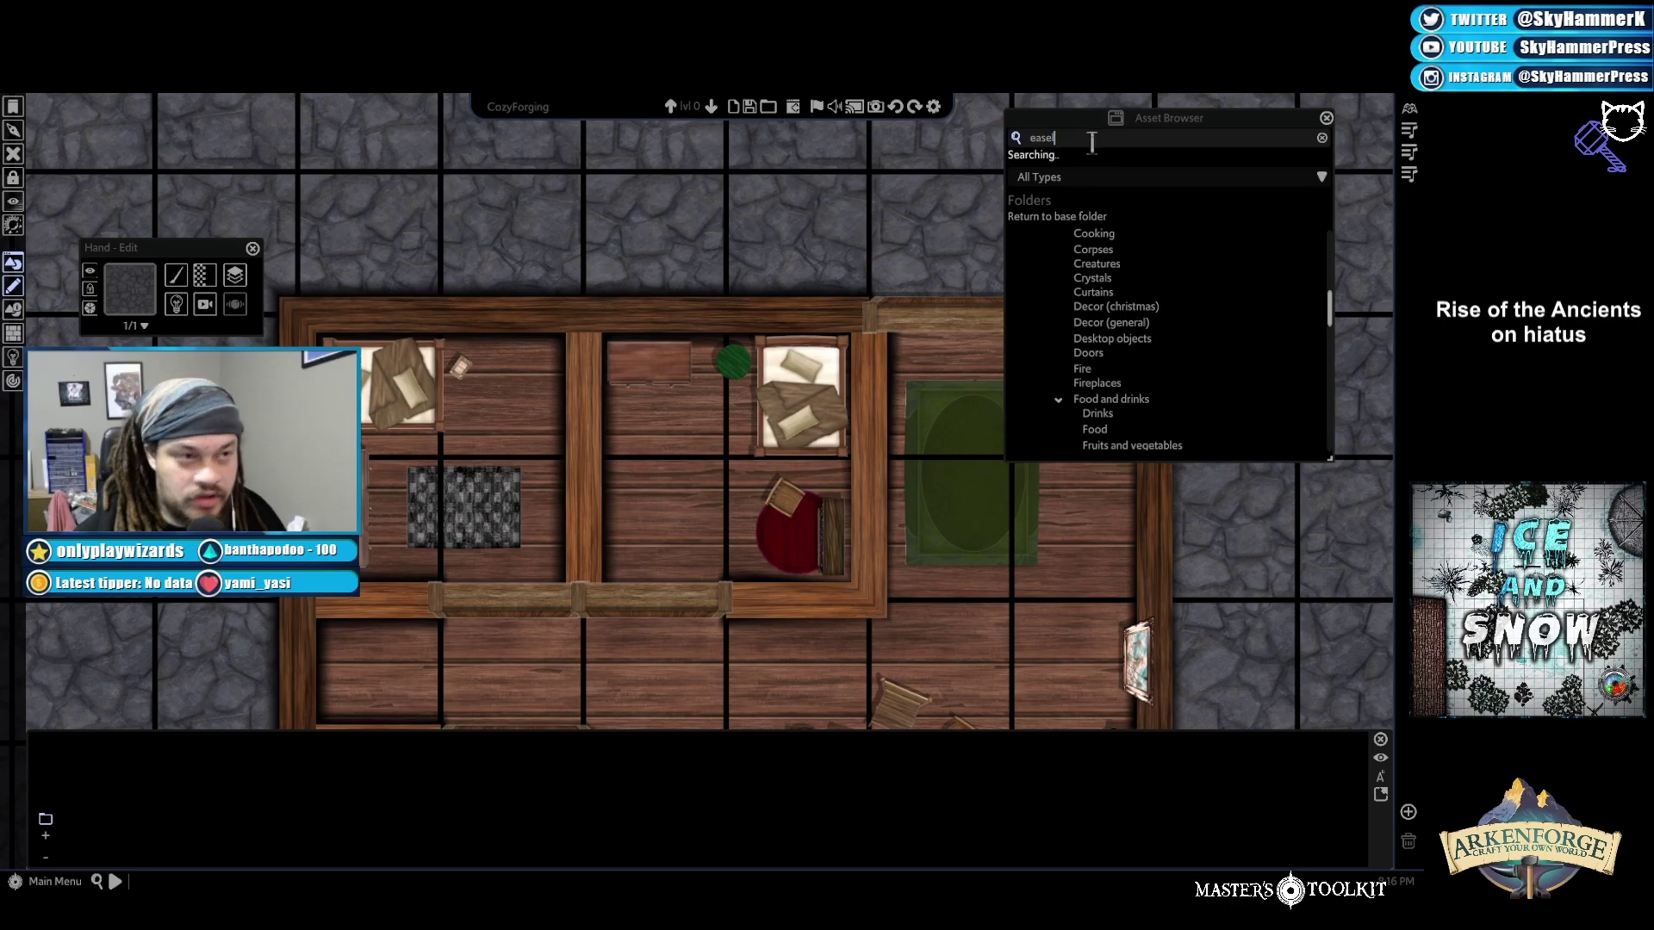
{"action": "key", "text": "ctrl+a"}
{"action": "type", "text": "pa"}
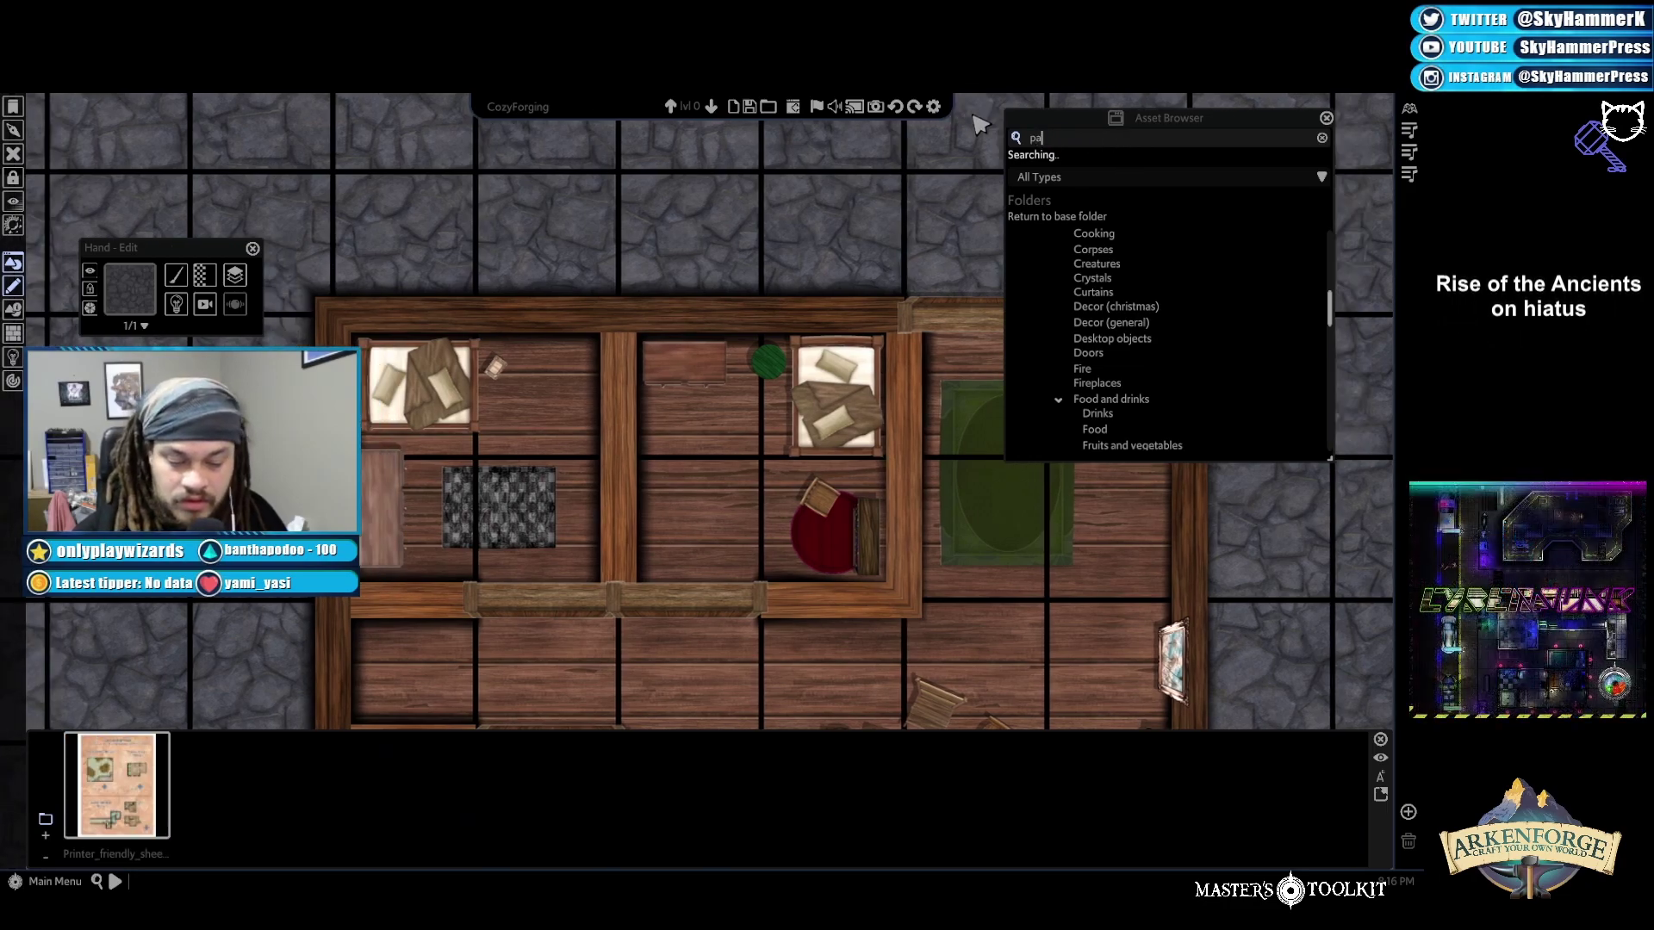
{"action": "type", "text": "int"}
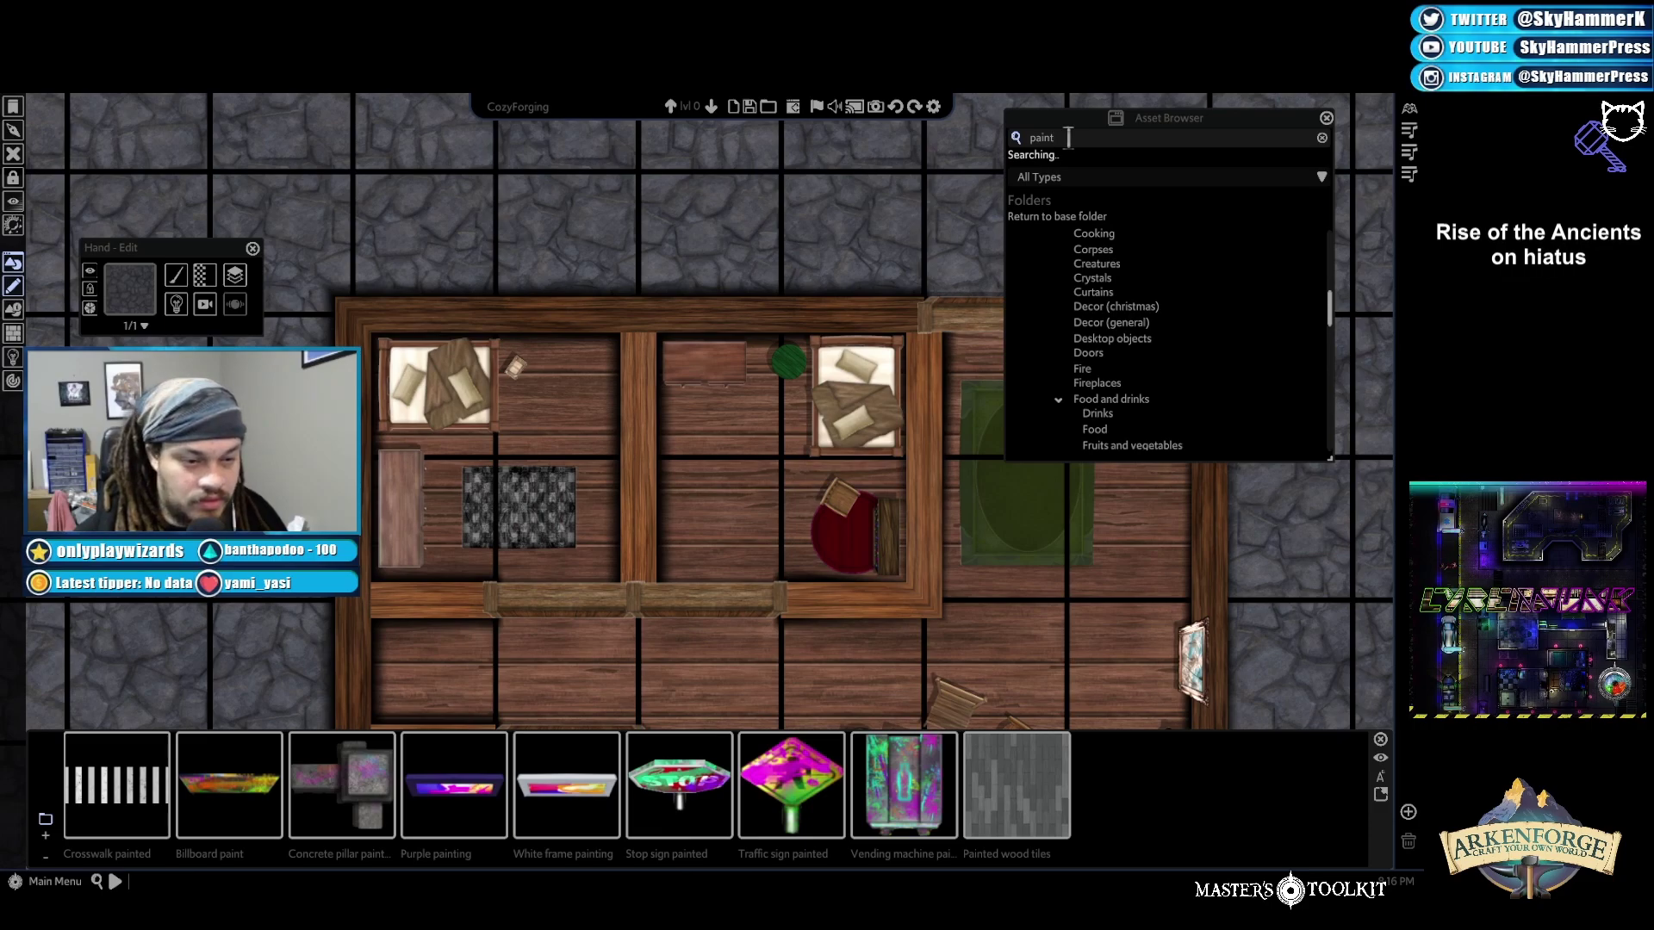
{"action": "left_click", "coordinate": [680, 784]}
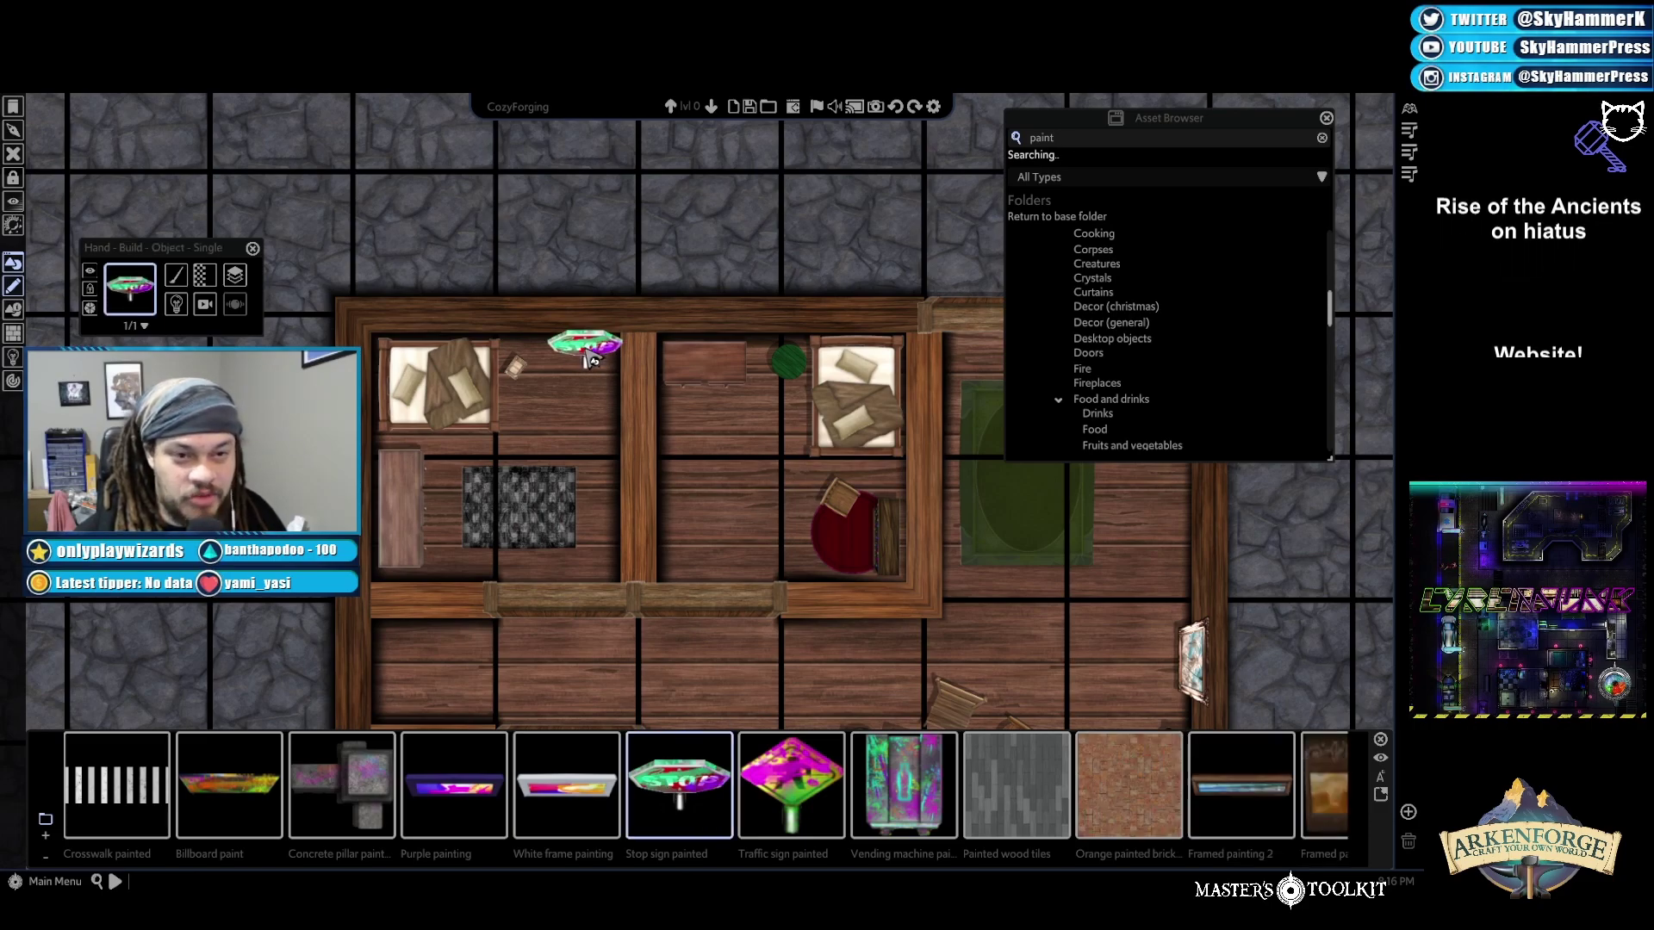
{"action": "key", "text": "Escape"}
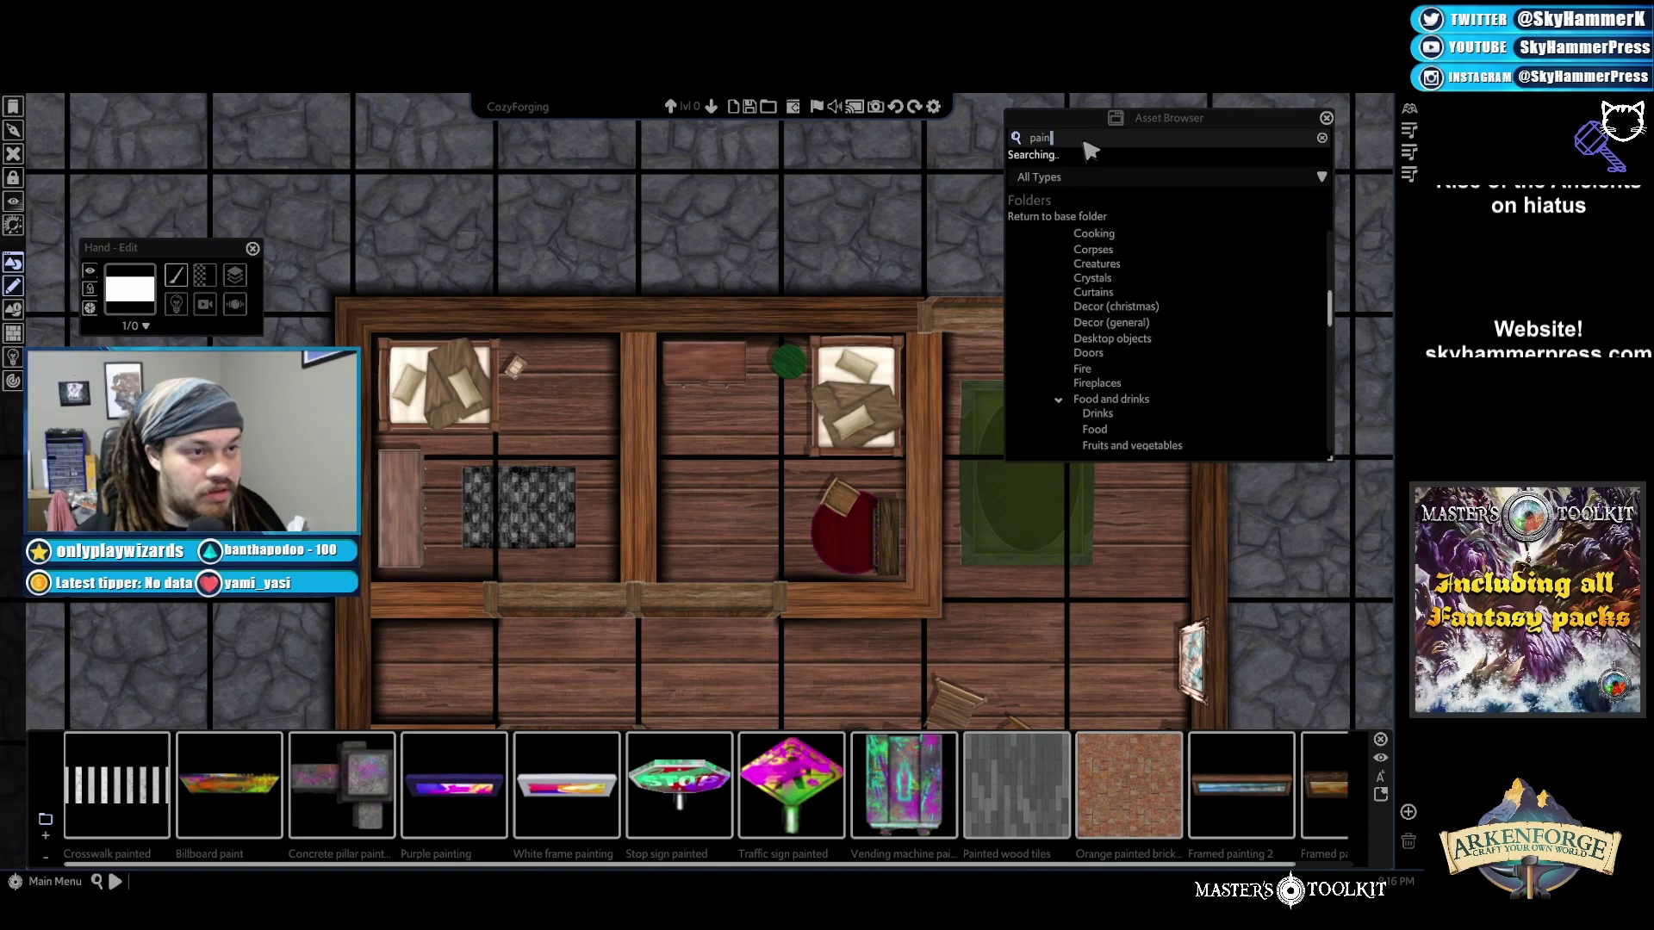
Search the assets for "canvas" and look through the asset folders from Furniture down to Vehicles for suitable decoration
{"action": "double_click", "coordinate": [1023, 137]}
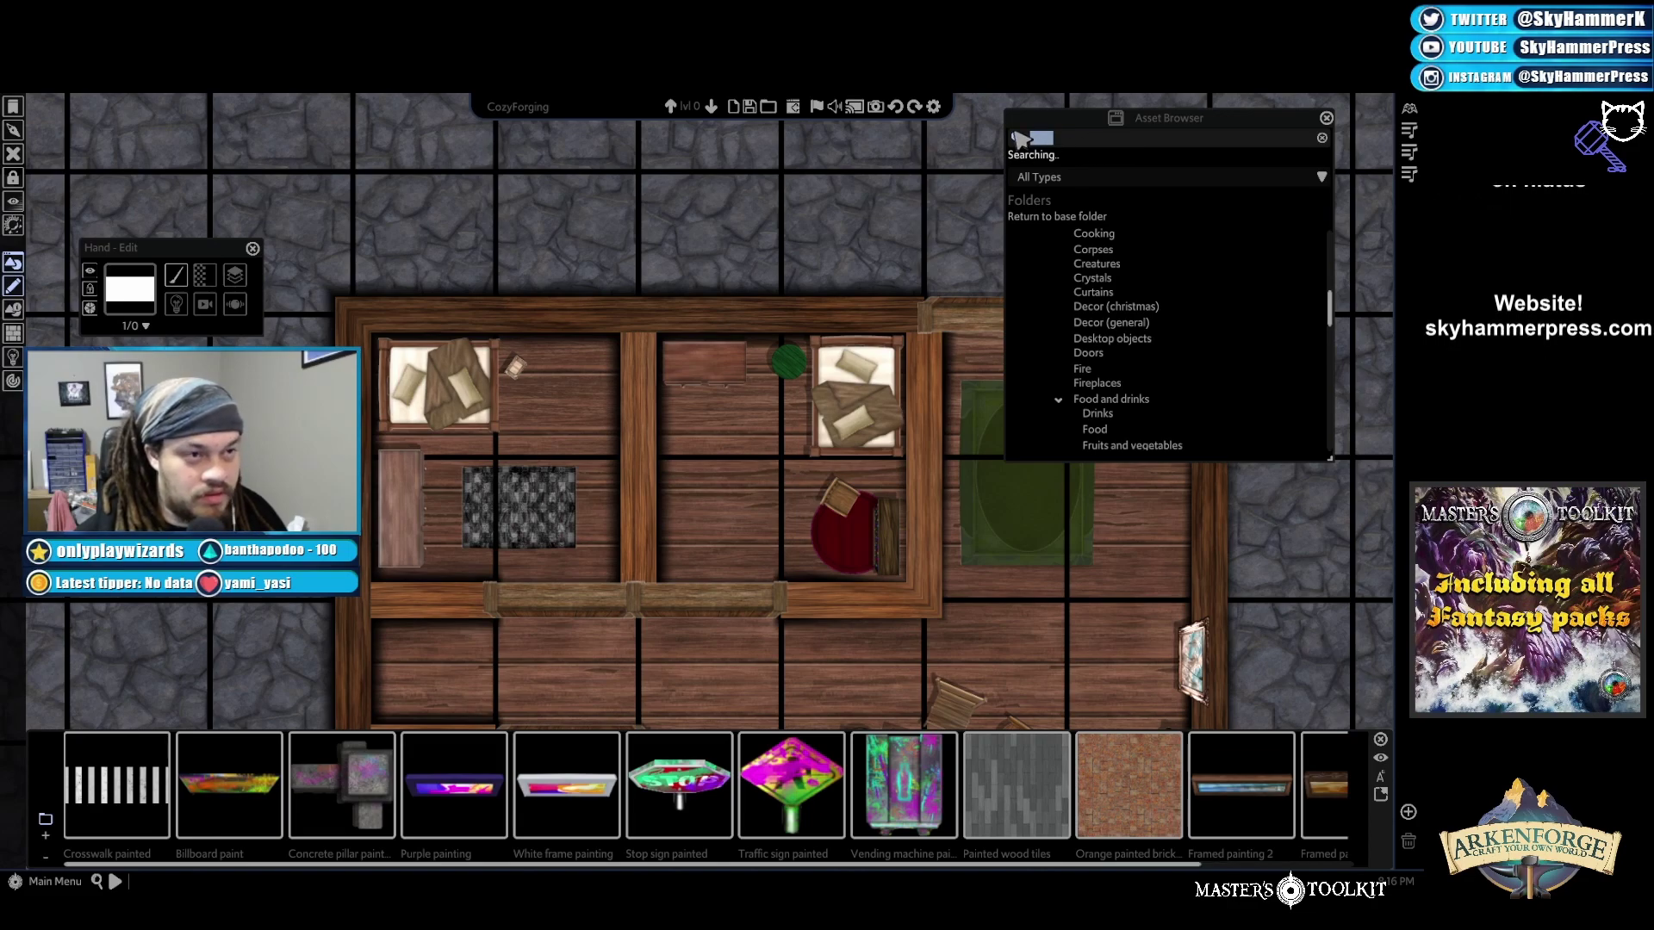
{"action": "type", "text": "canvas"}
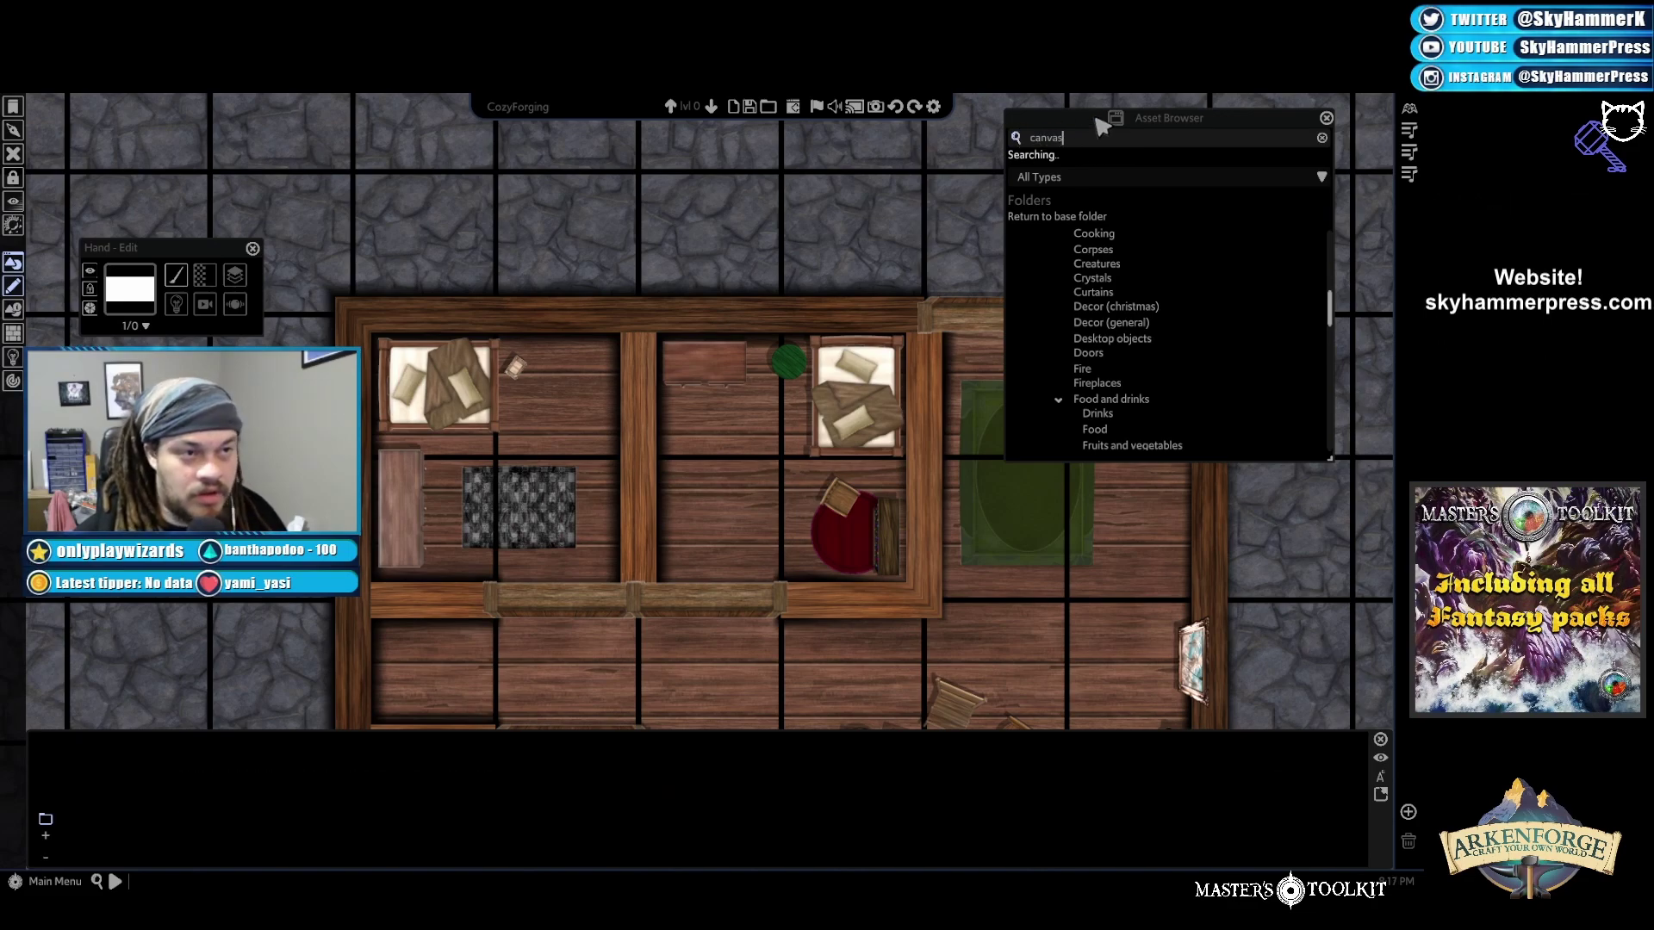
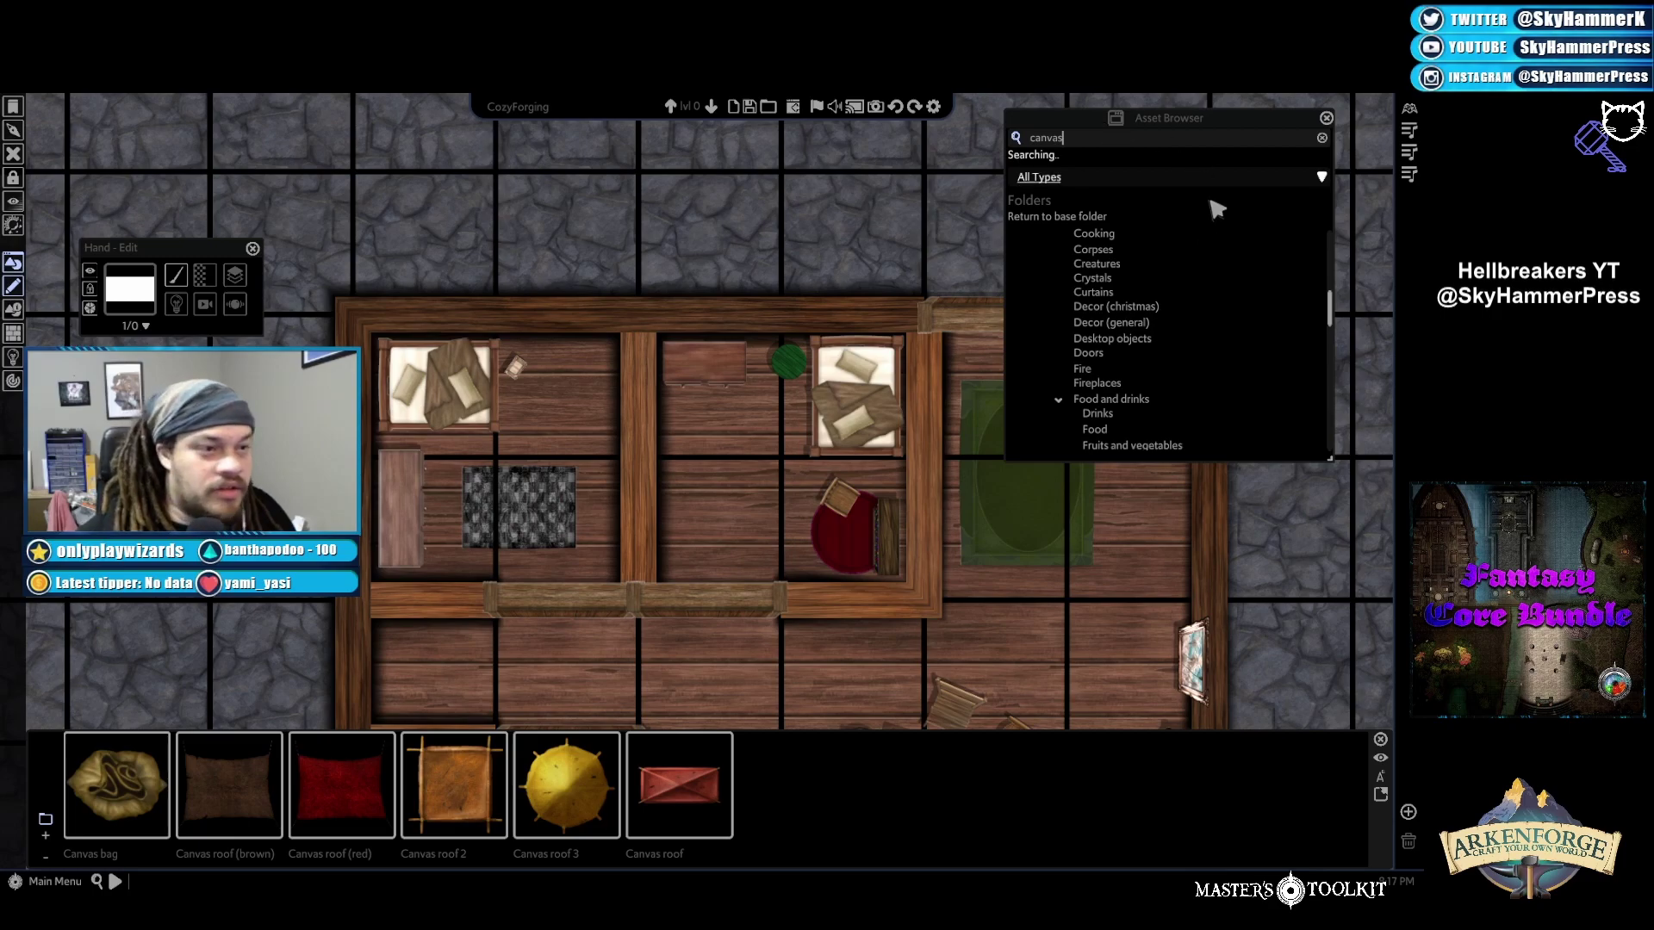
{"action": "scroll", "coordinate": [1177, 295], "scroll_direction": "down", "scroll_amount": 3}
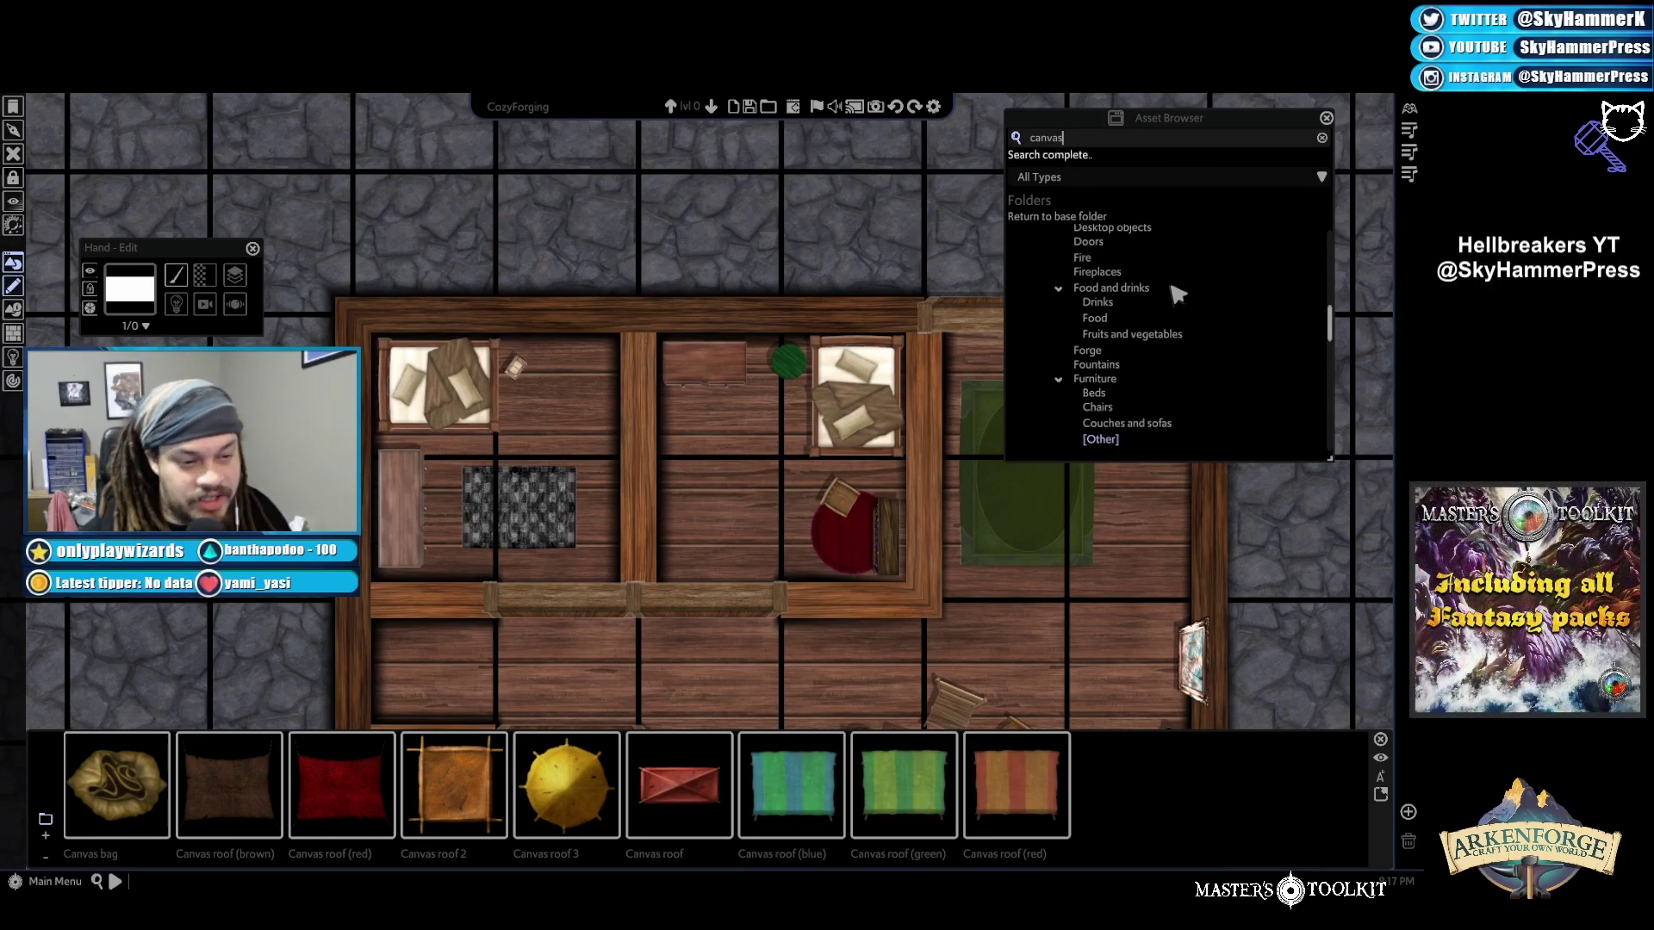
{"action": "scroll", "coordinate": [1173, 302], "scroll_direction": "down", "scroll_amount": 4}
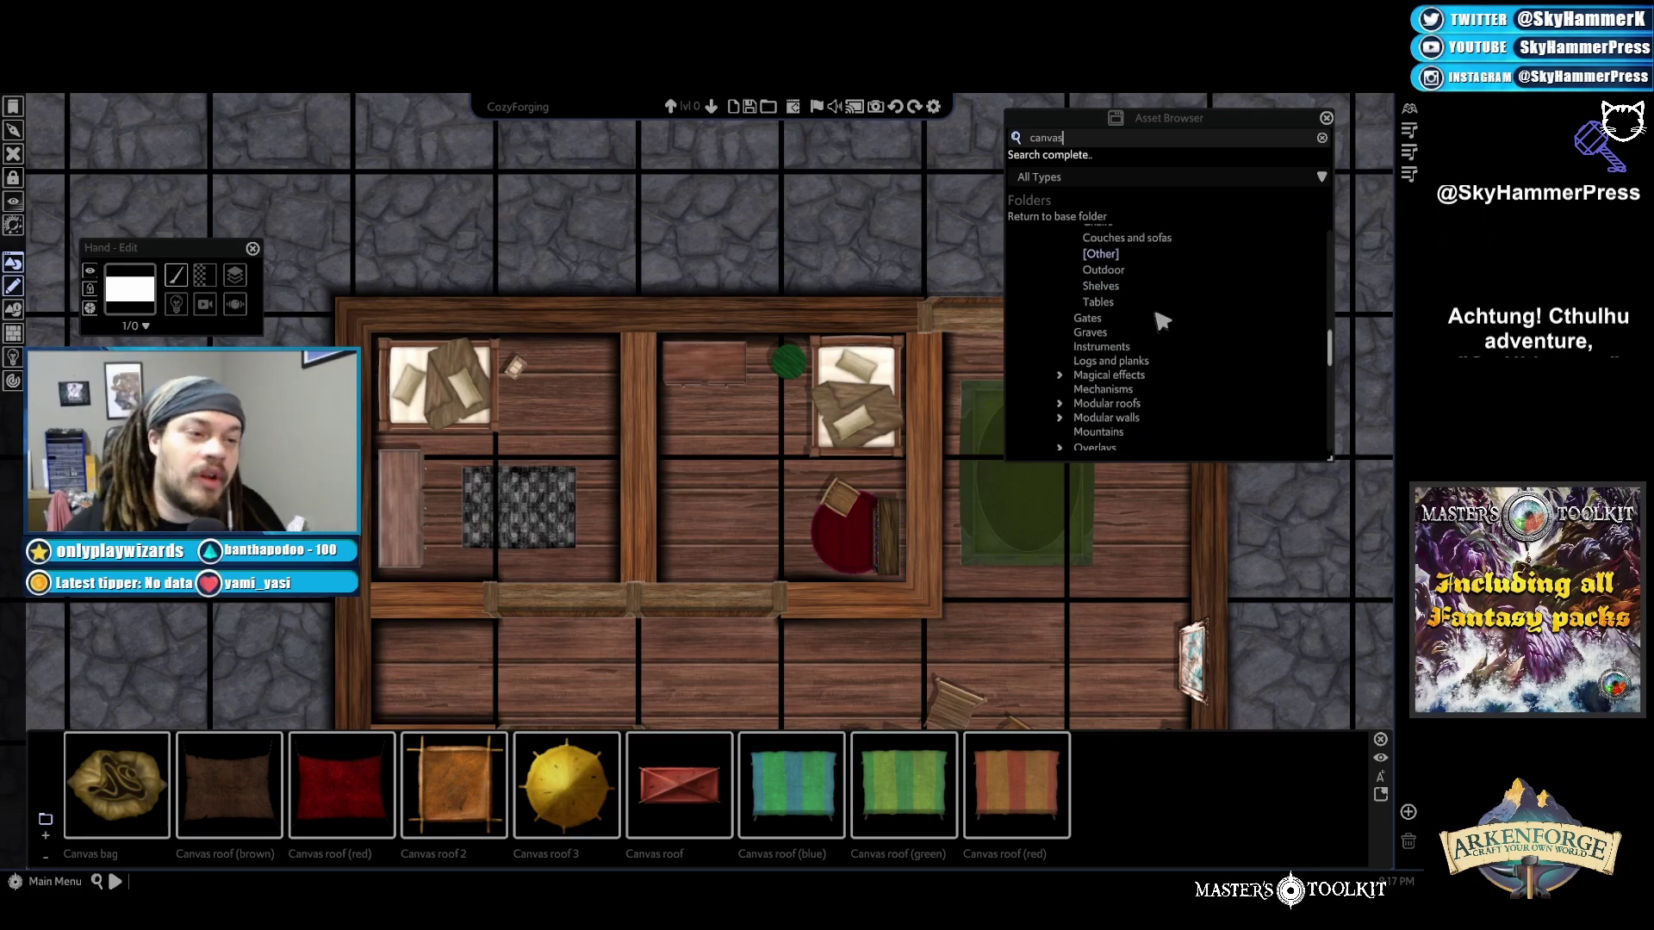
{"action": "scroll", "coordinate": [1163, 321], "scroll_direction": "down", "scroll_amount": 5}
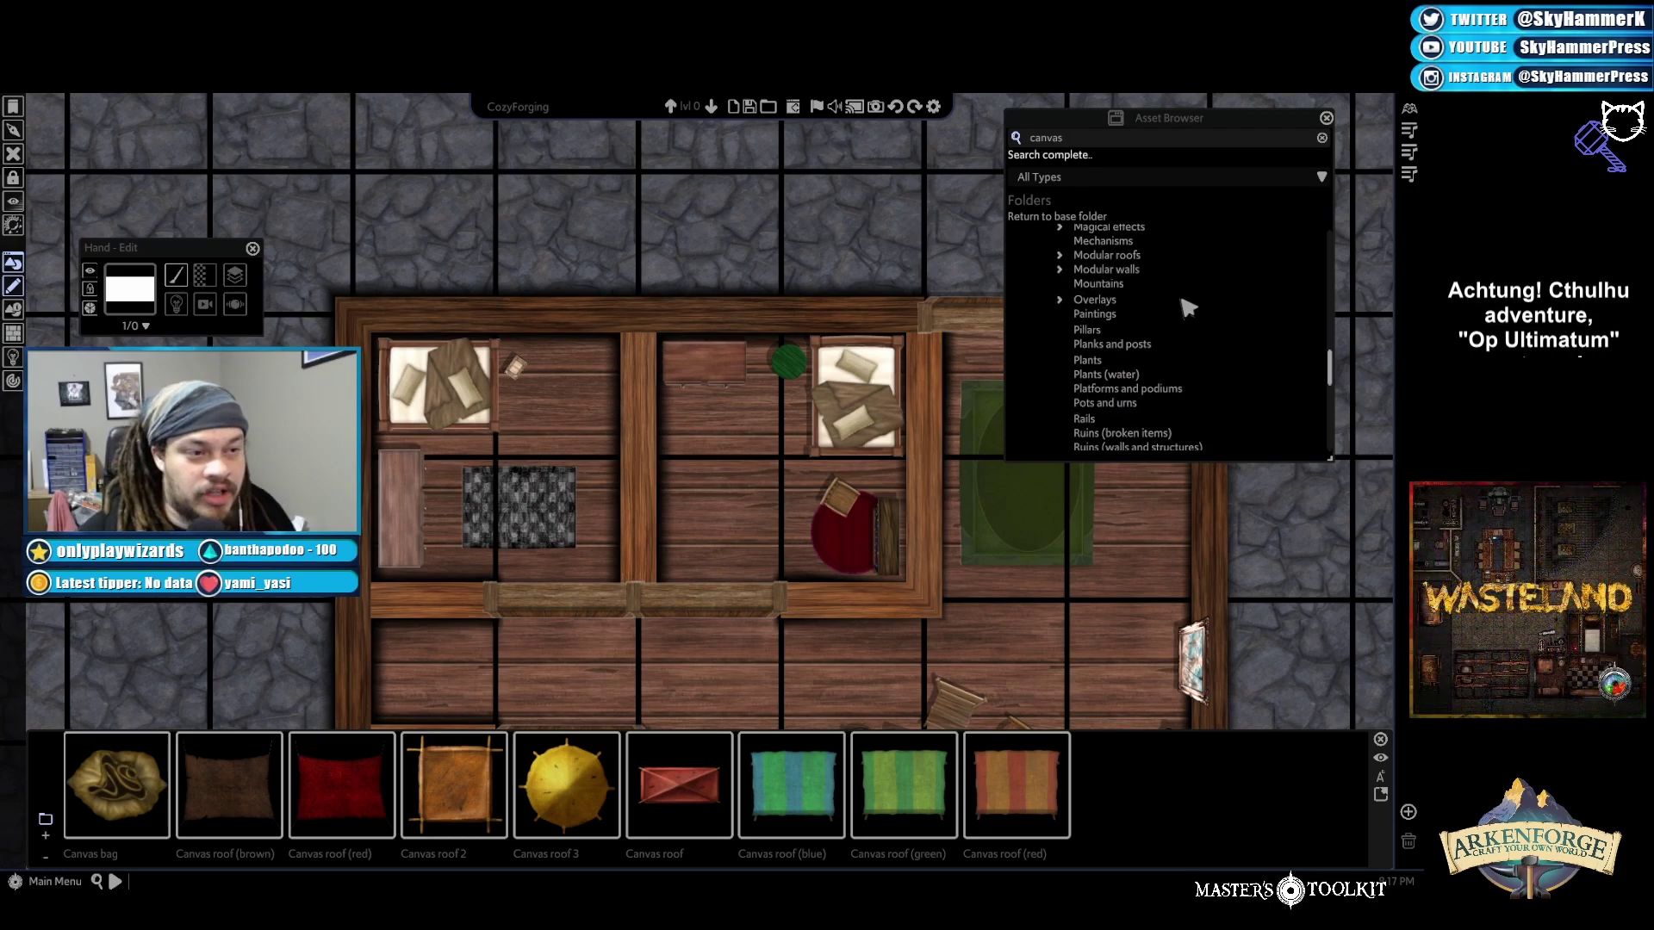
{"action": "scroll", "coordinate": [1188, 305], "scroll_direction": "down", "scroll_amount": 3}
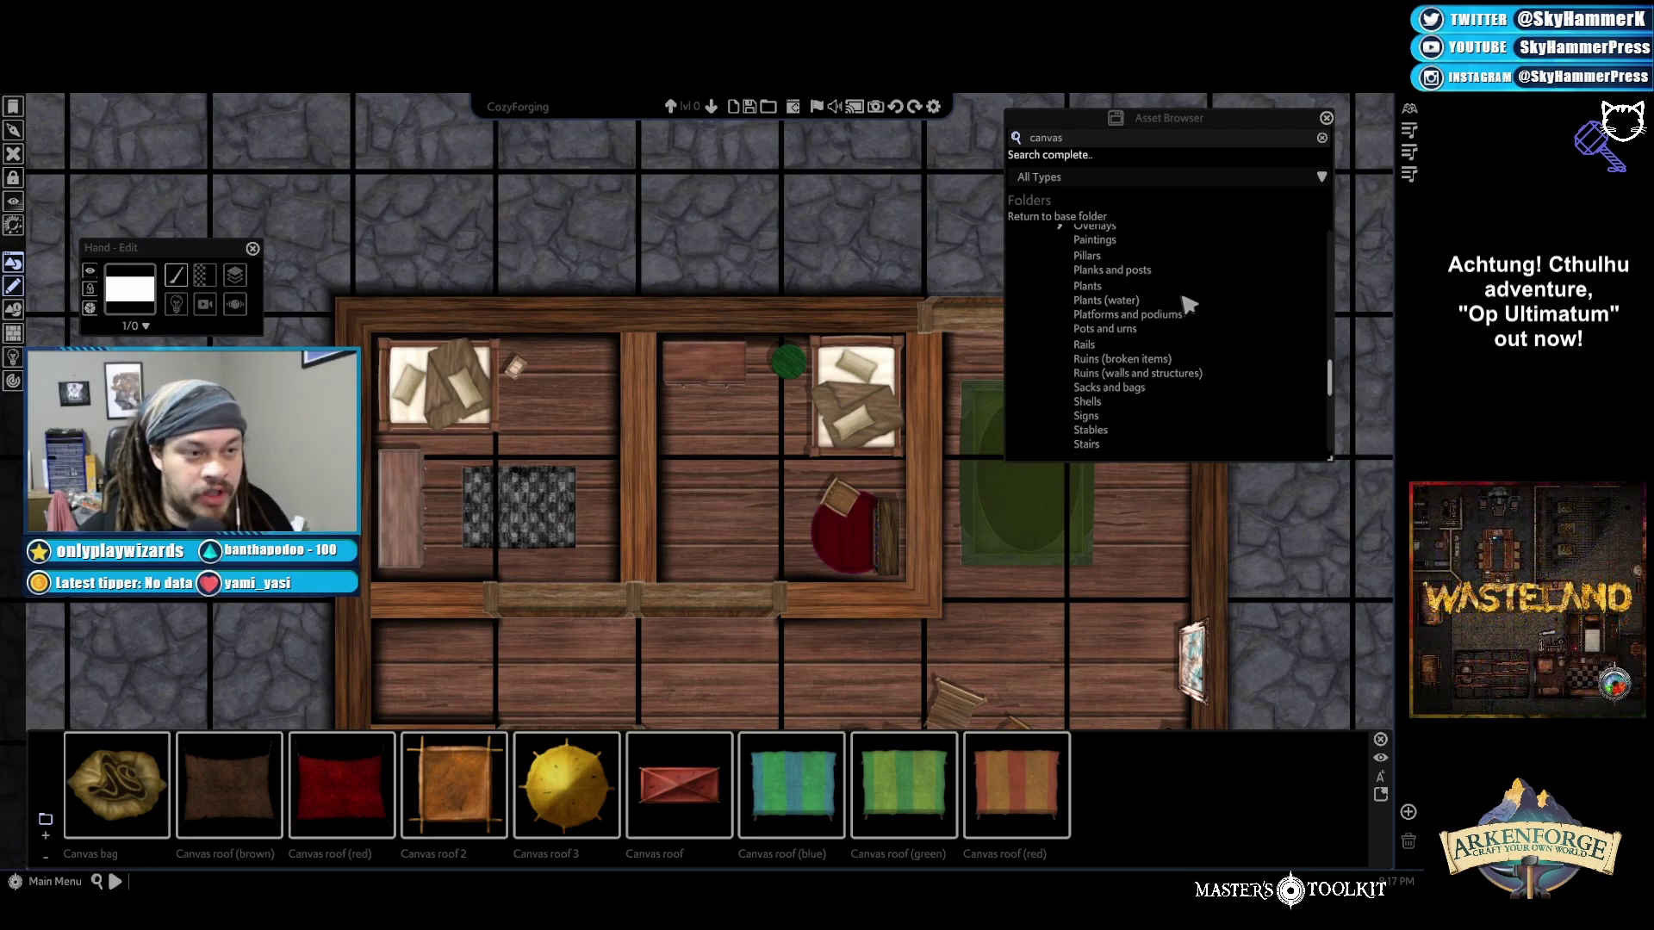
{"action": "scroll", "coordinate": [1189, 305], "scroll_direction": "down", "scroll_amount": 2}
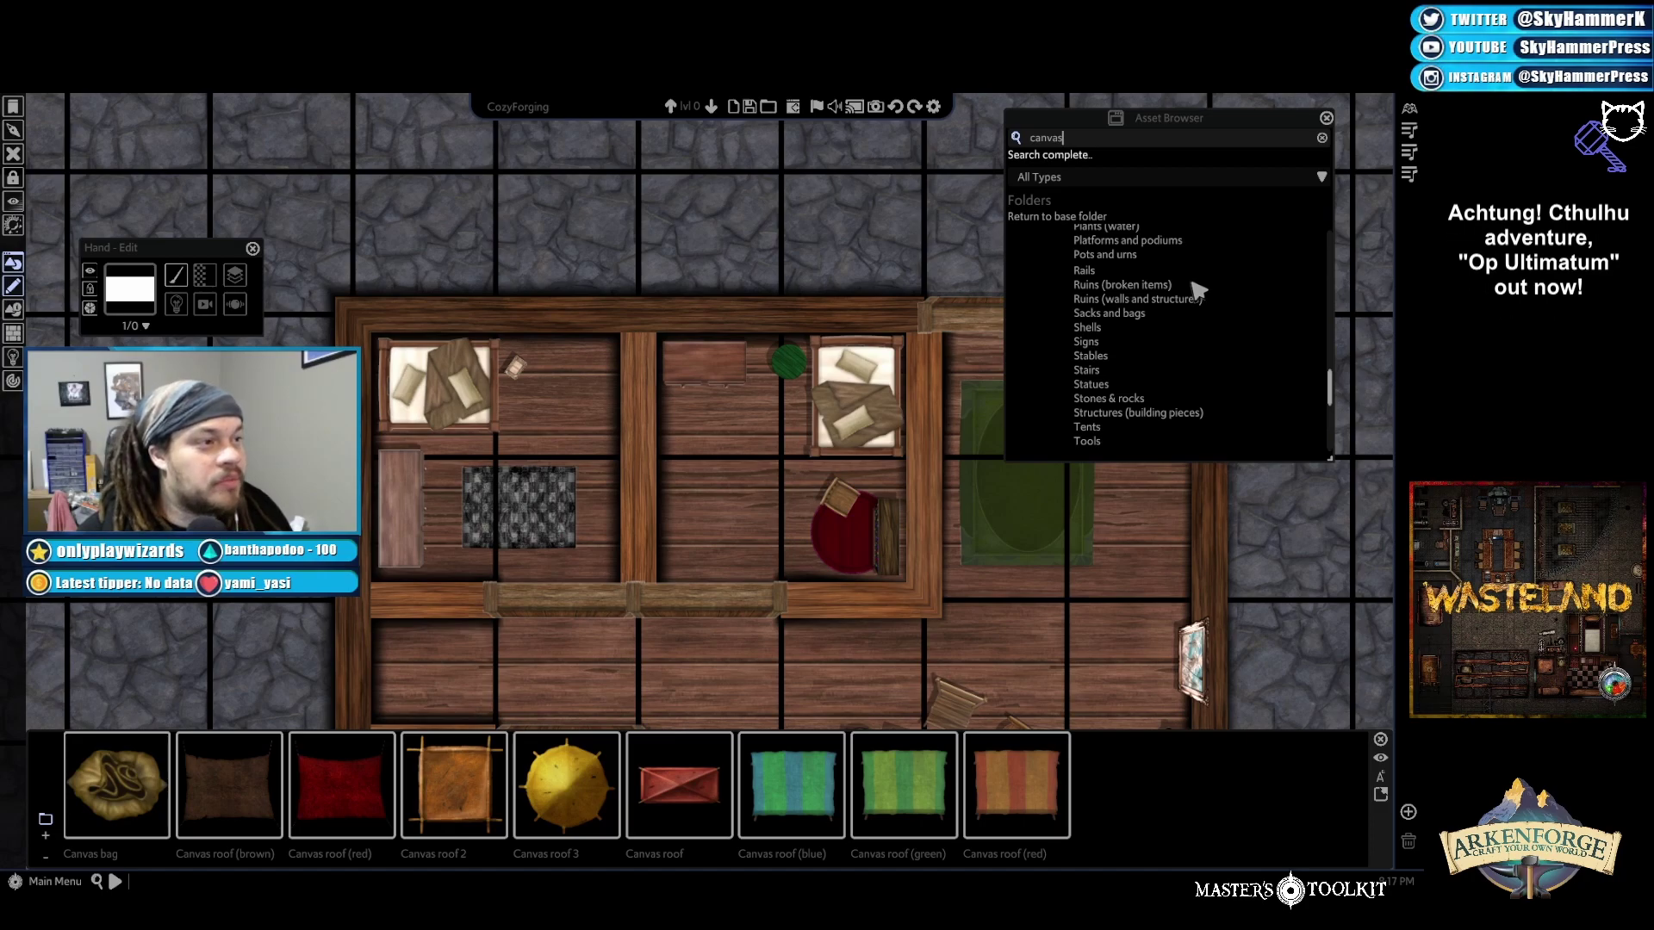
{"action": "scroll", "coordinate": [1196, 290], "scroll_direction": "down", "scroll_amount": 2}
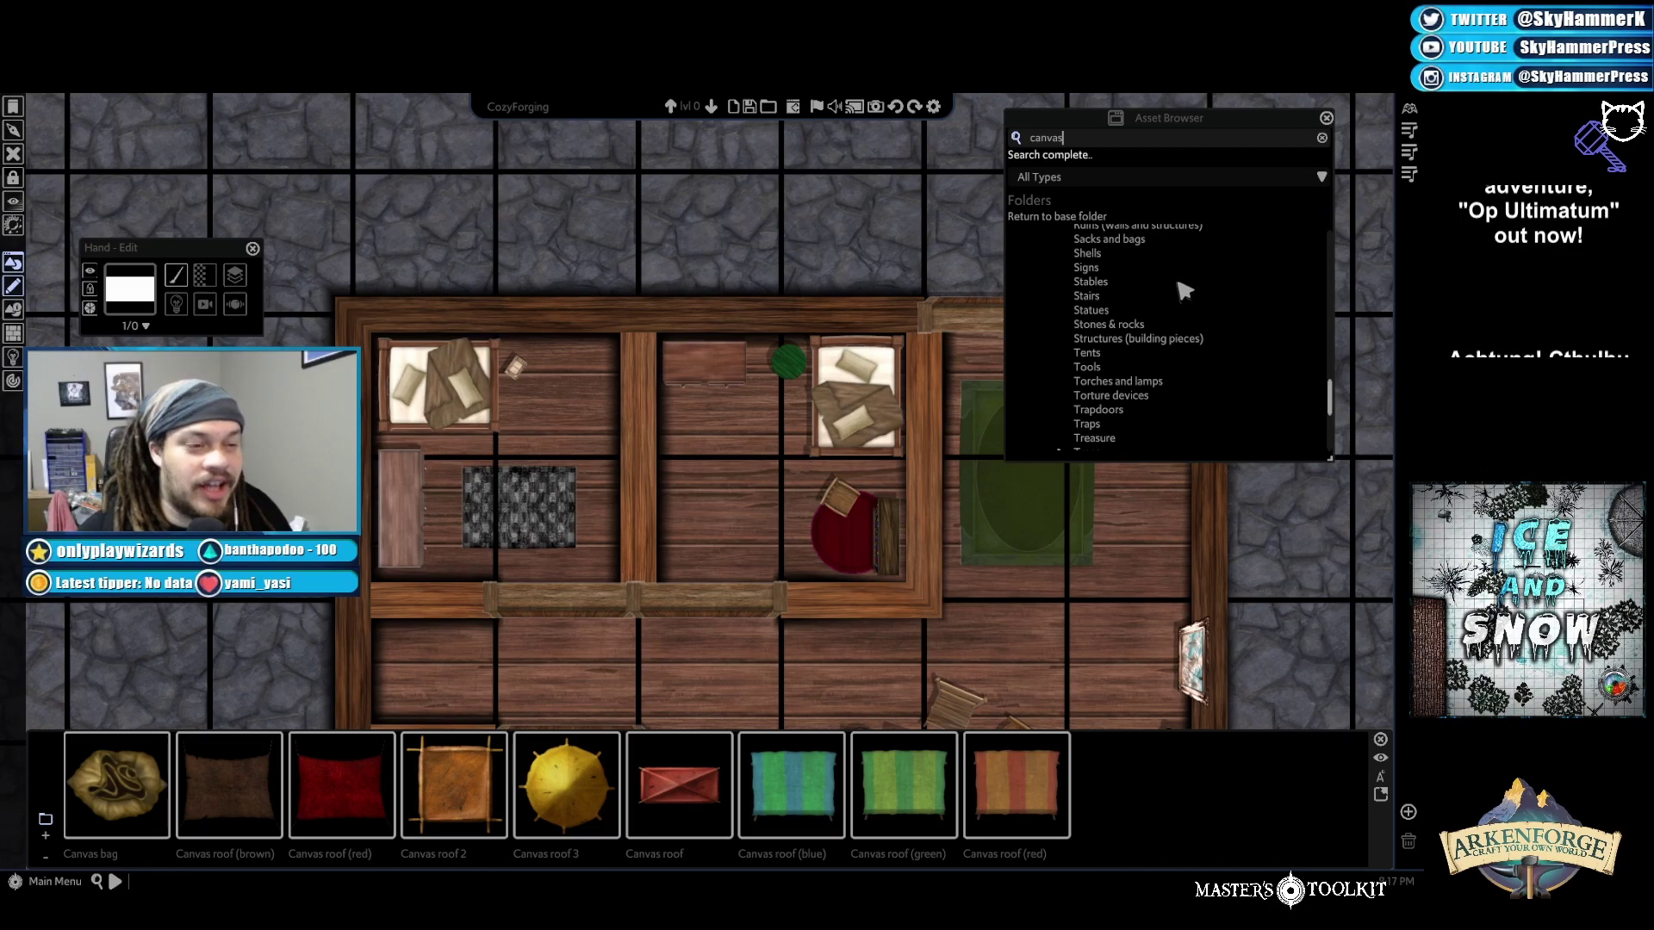
{"action": "scroll", "coordinate": [1185, 293], "scroll_direction": "down", "scroll_amount": 2}
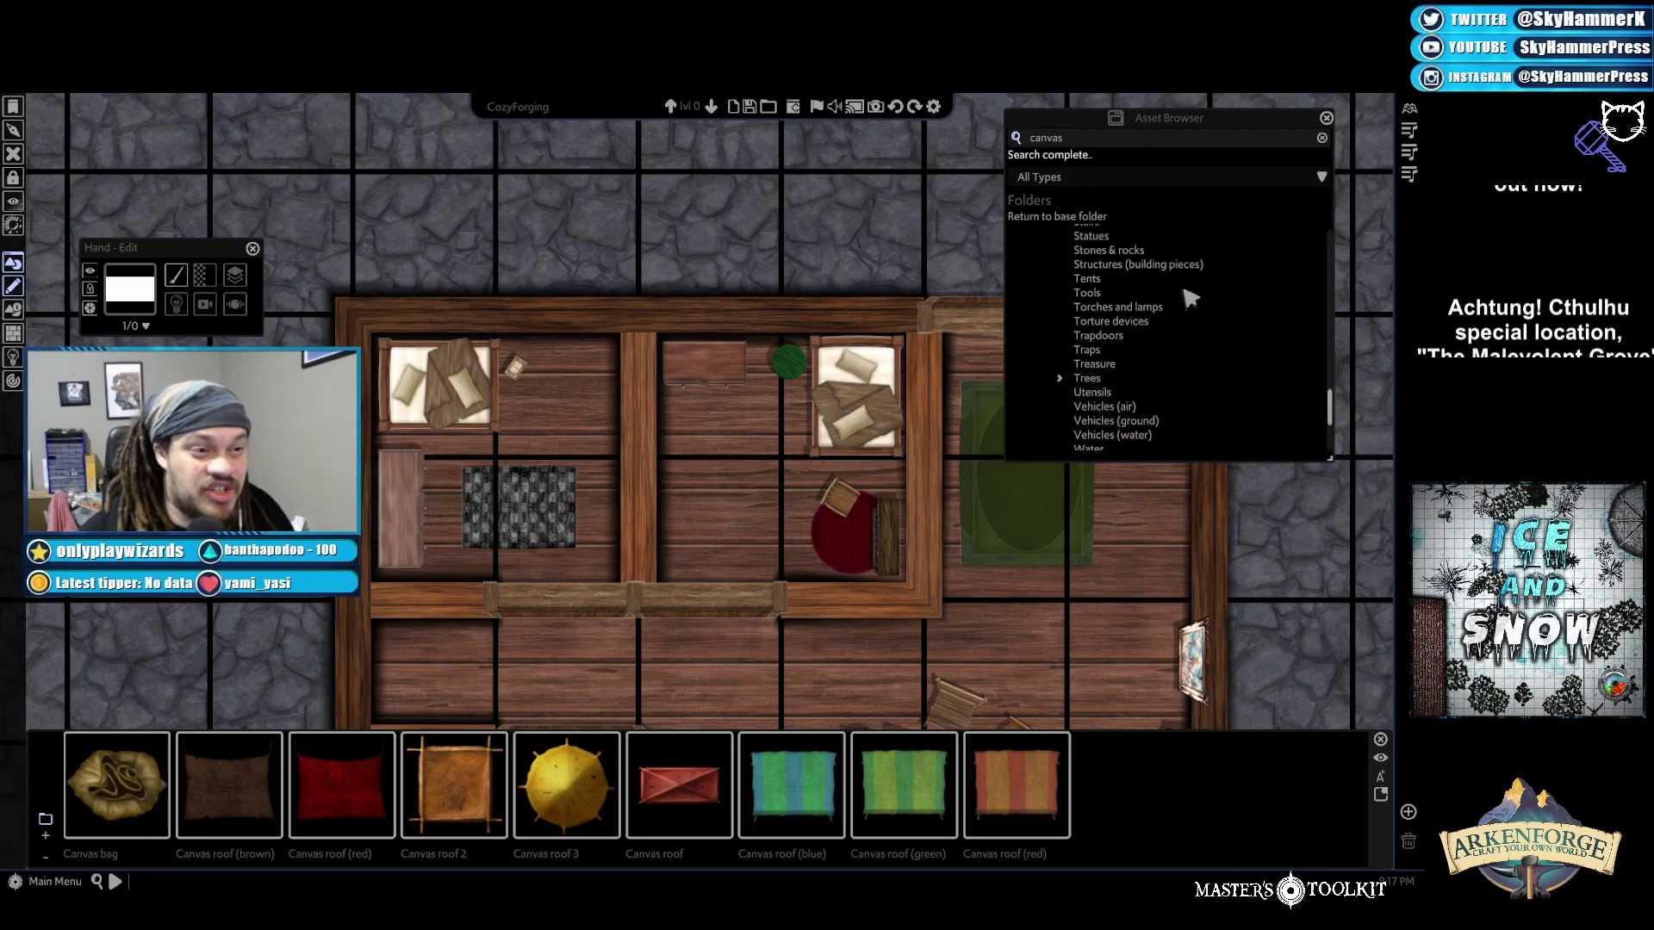
{"action": "scroll", "coordinate": [1190, 302], "scroll_direction": "up", "scroll_amount": 1}
{"action": "scroll", "coordinate": [1154, 285], "scroll_direction": "down", "scroll_amount": 1}
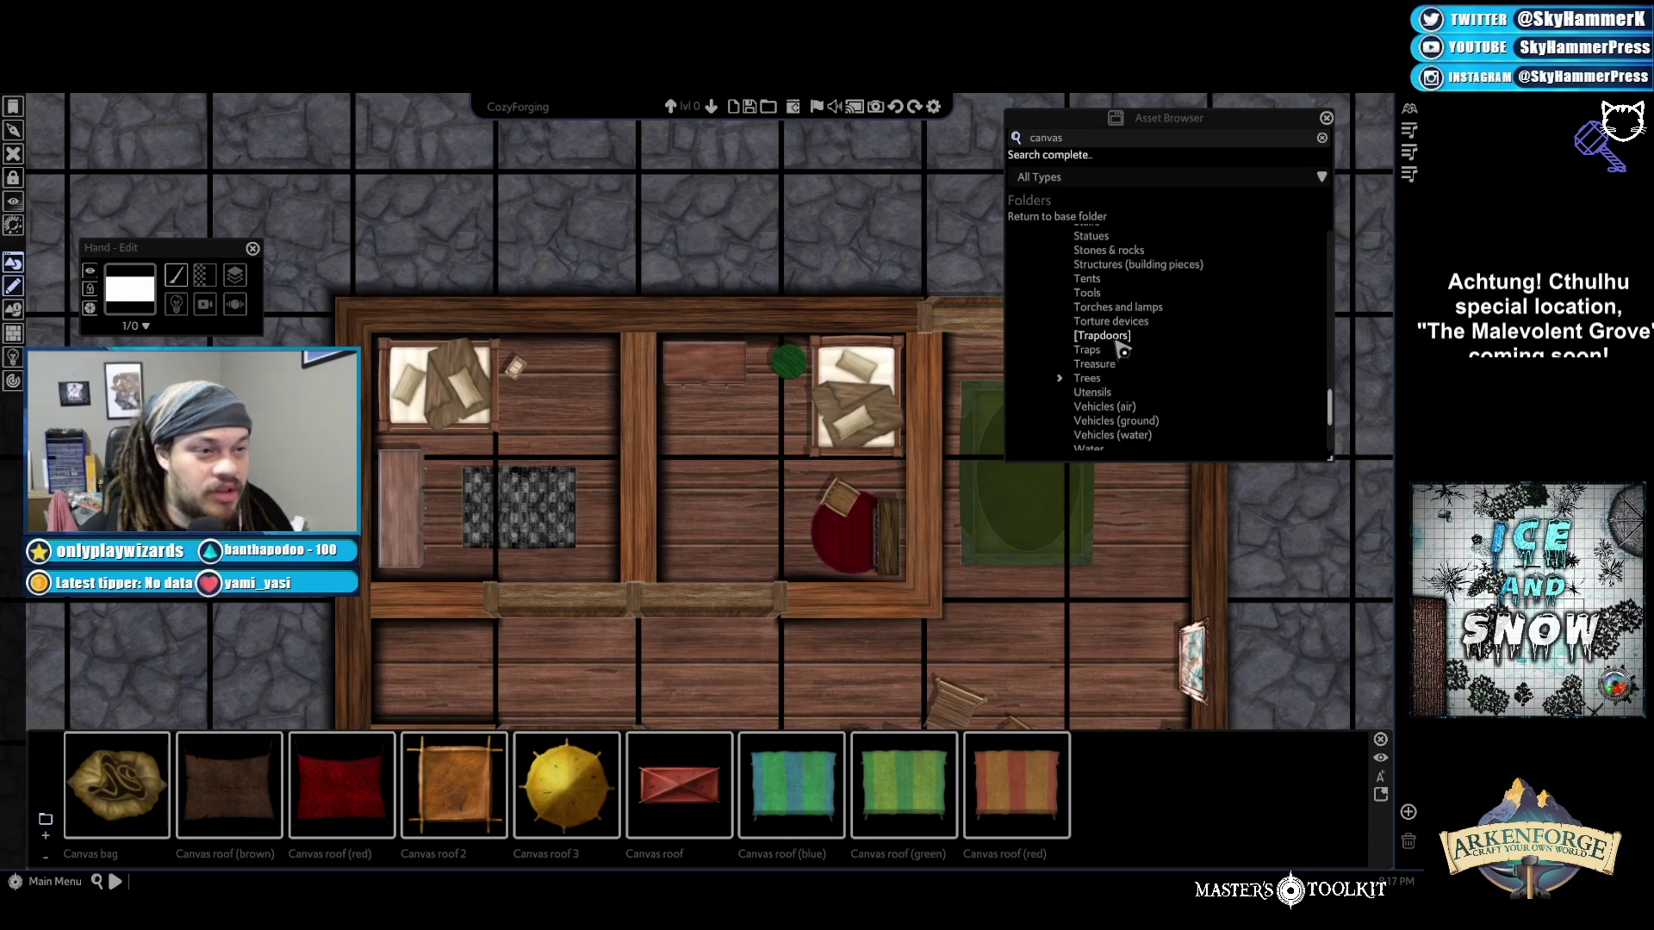
Search the assets for "box" and look through the matching boxes and the asset folder list for a container
{"action": "double_click", "coordinate": [1048, 138]}
{"action": "type", "text": "bo"}
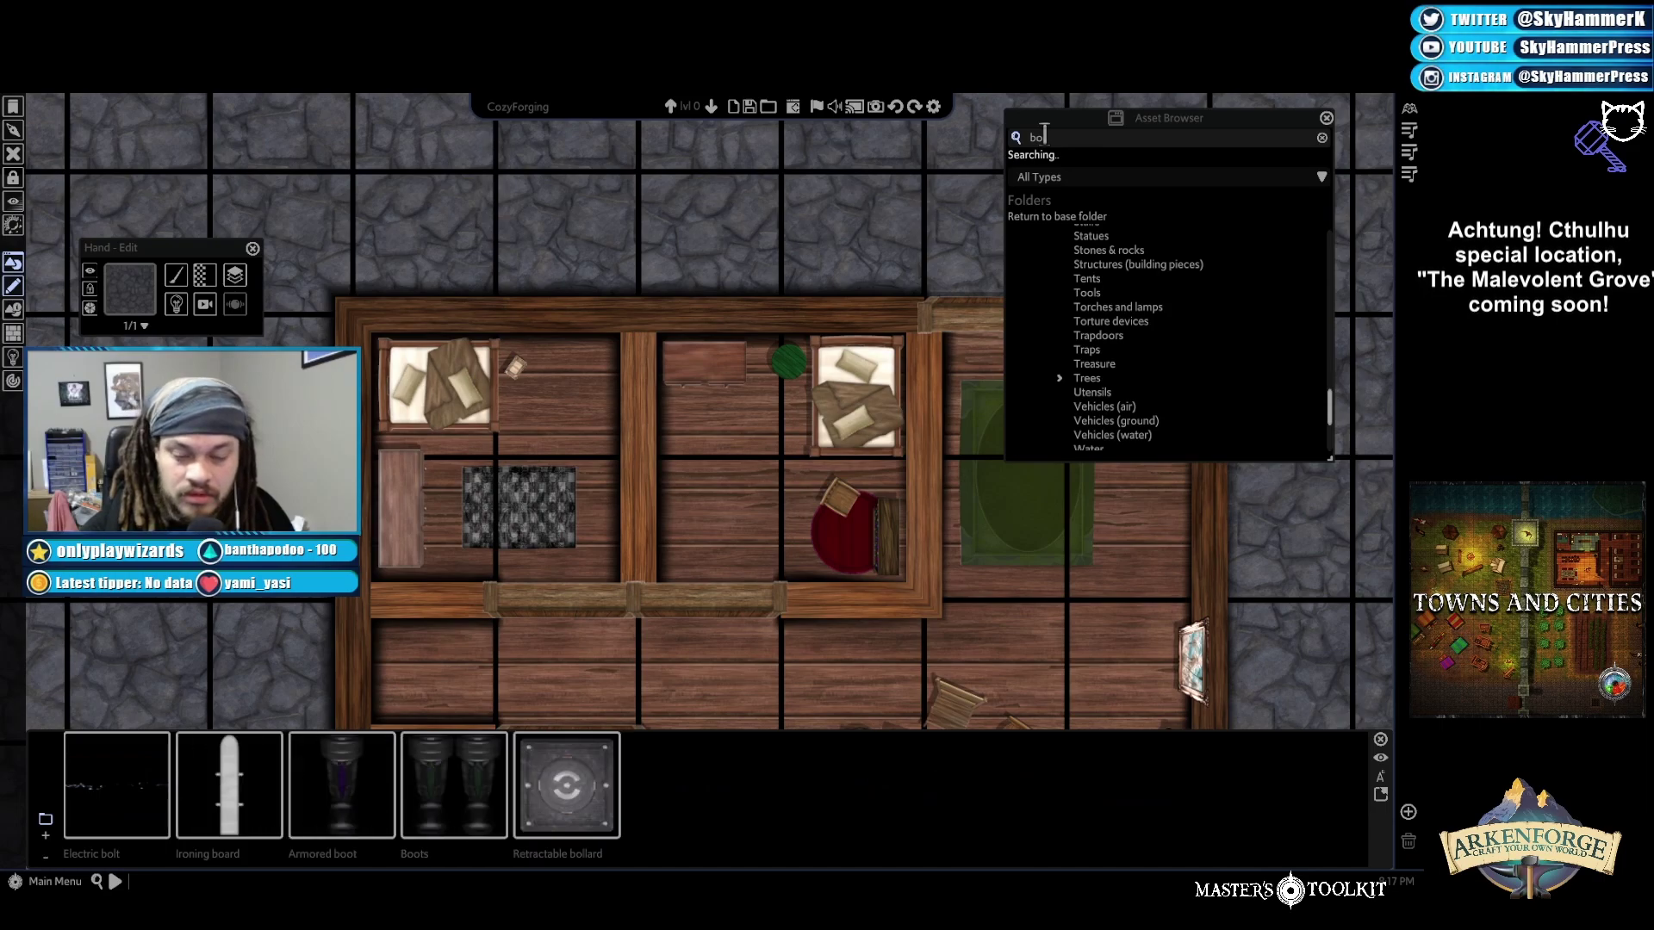
{"action": "type", "text": "x"}
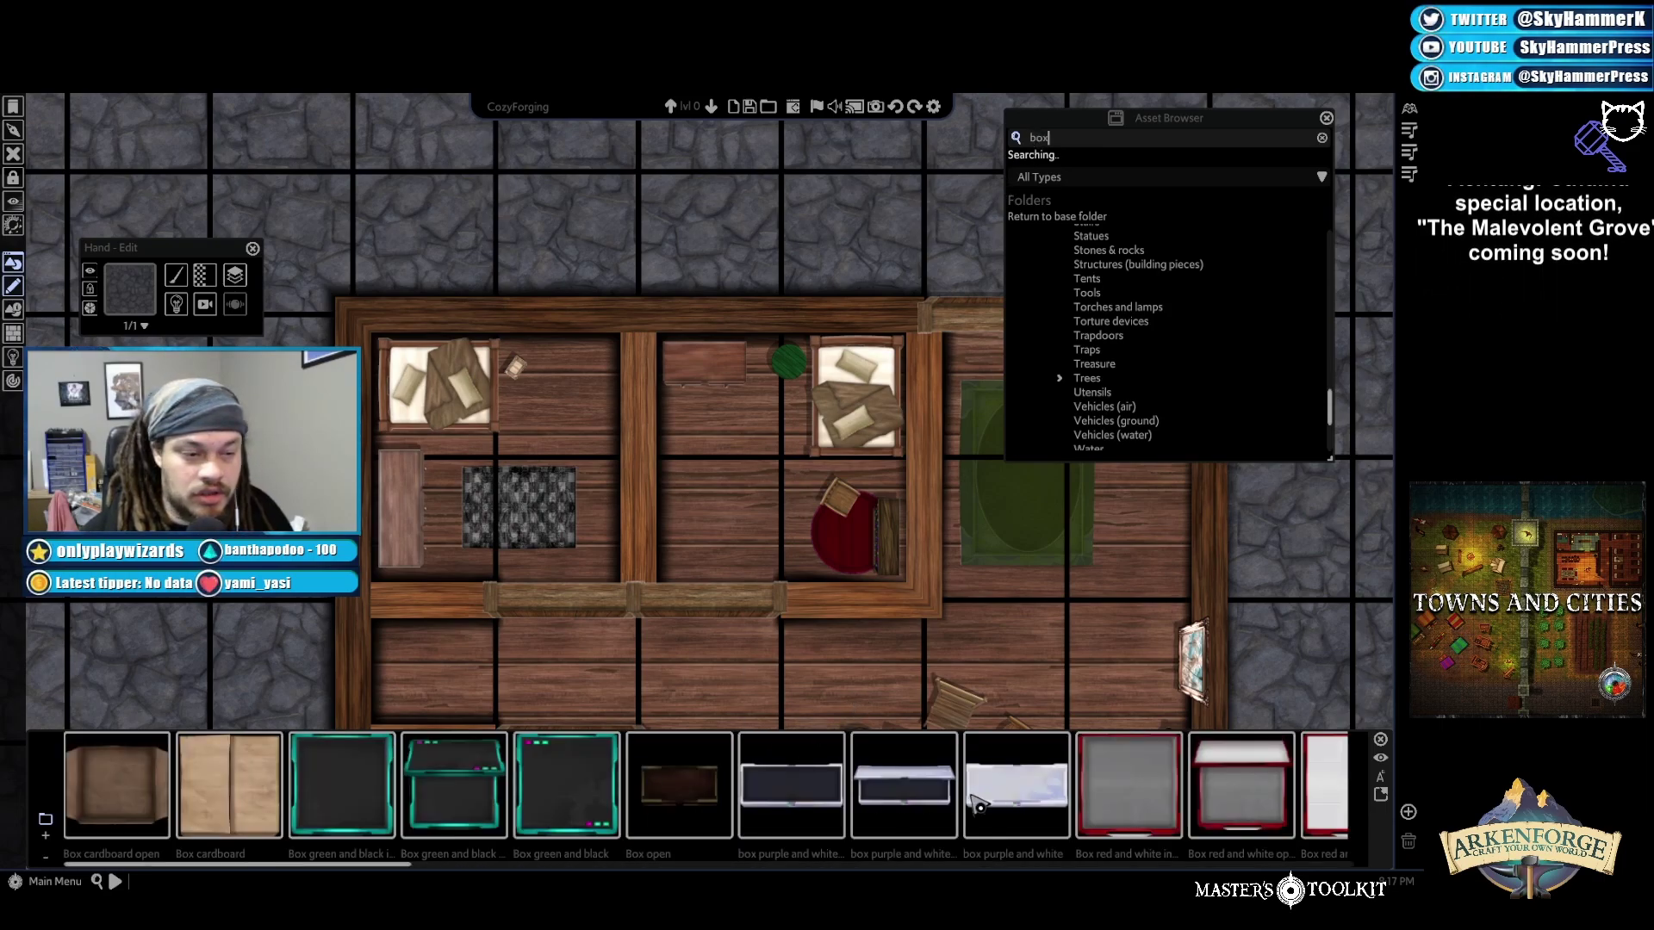
{"action": "scroll", "coordinate": [947, 788], "scroll_direction": "down", "scroll_amount": 4}
{"action": "scroll", "coordinate": [973, 797], "scroll_direction": "down", "scroll_amount": 5}
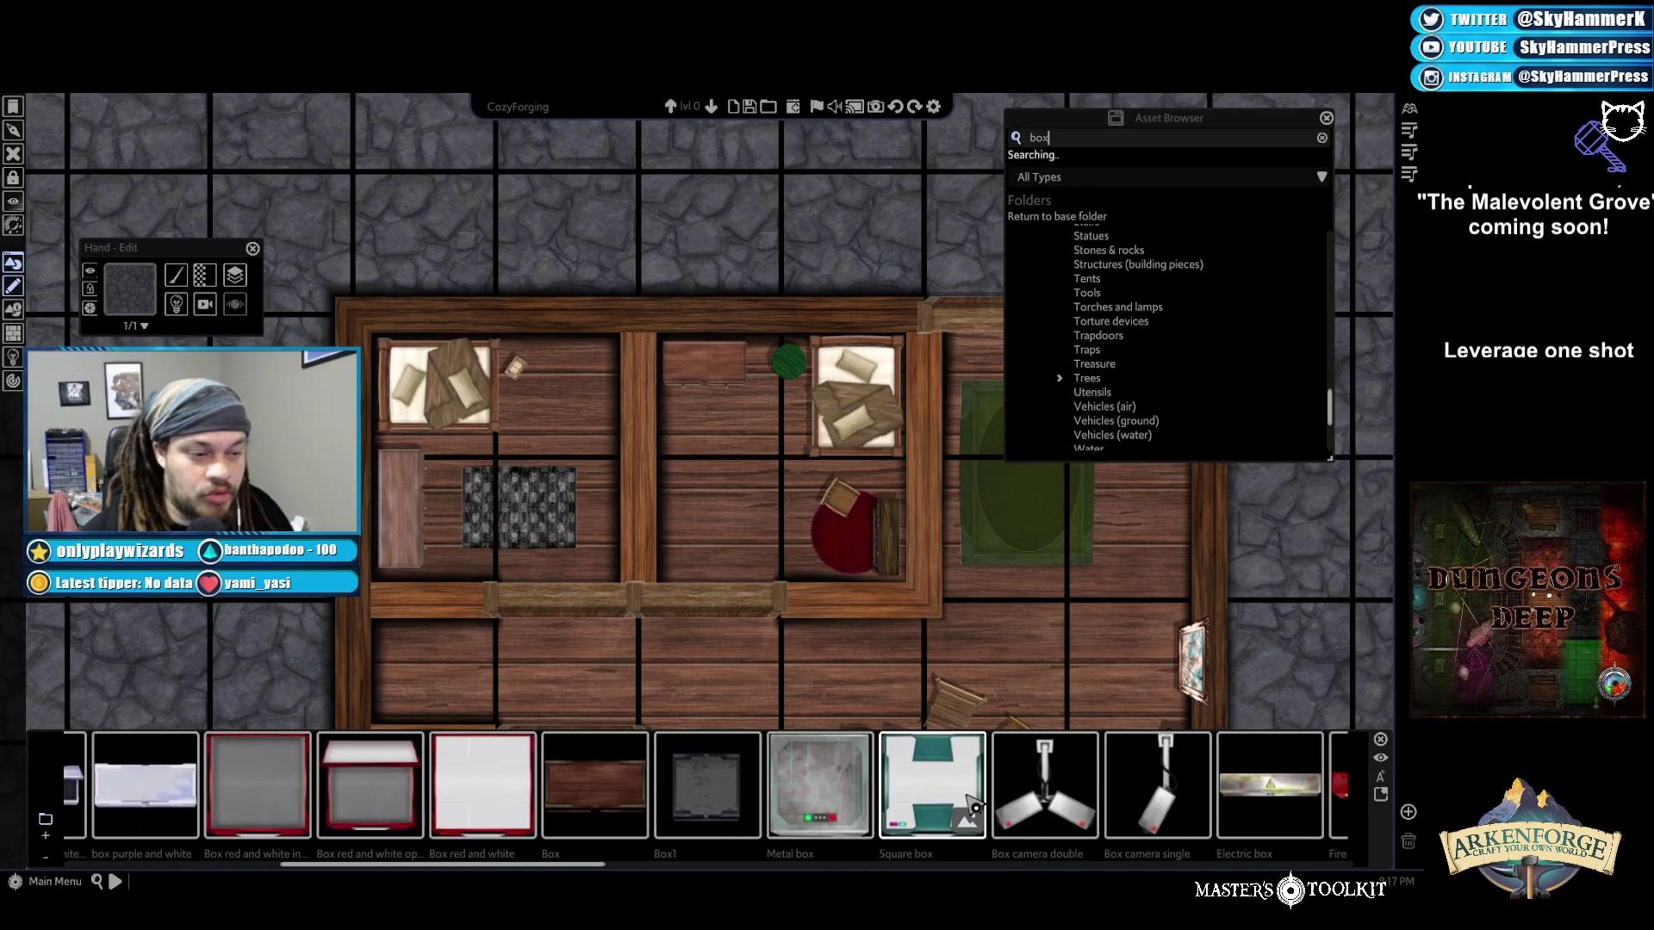
{"action": "scroll", "coordinate": [1185, 336], "scroll_direction": "up", "scroll_amount": 6}
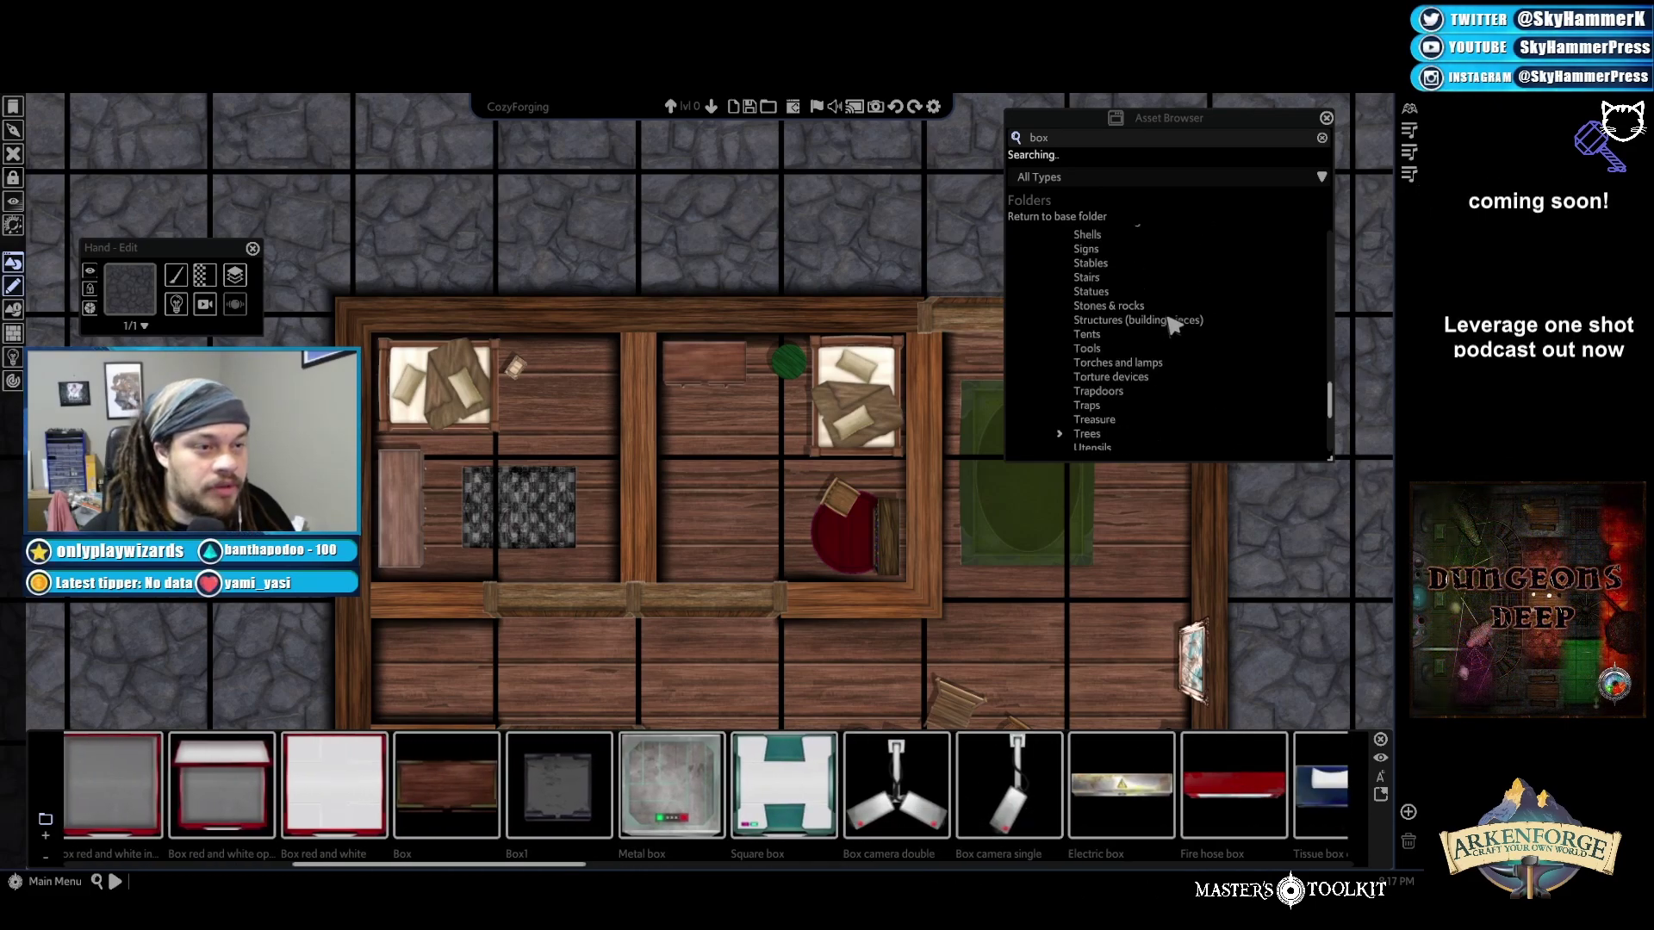
{"action": "scroll", "coordinate": [1188, 353], "scroll_direction": "up", "scroll_amount": 7}
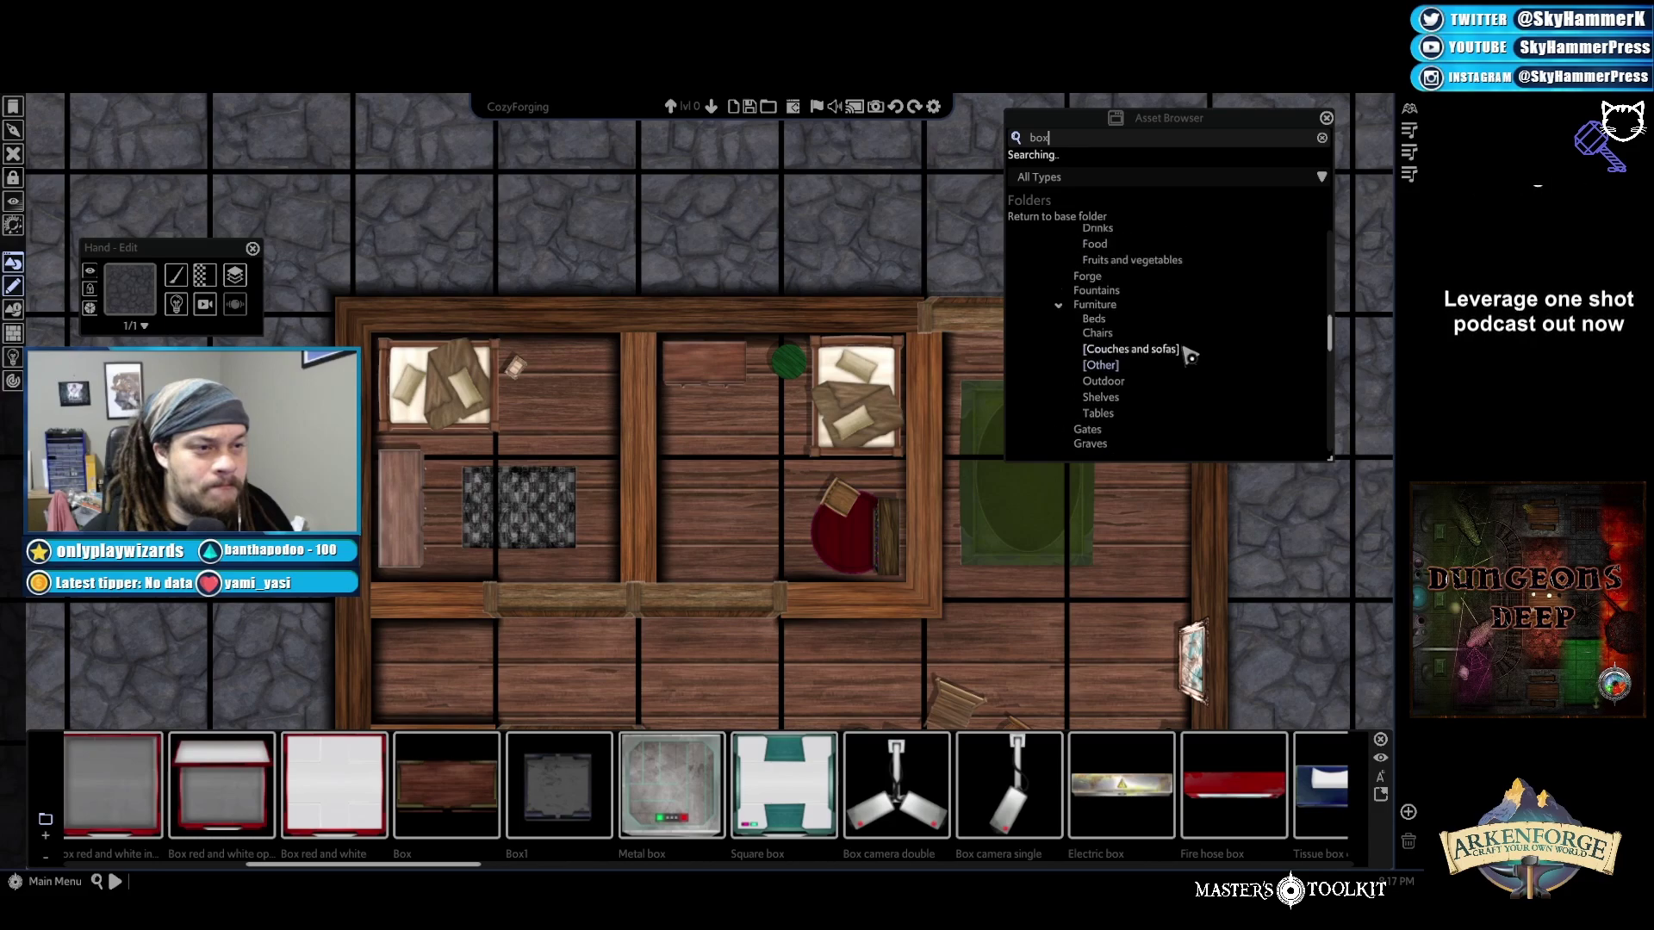
{"action": "scroll", "coordinate": [1190, 346], "scroll_direction": "up", "scroll_amount": 1}
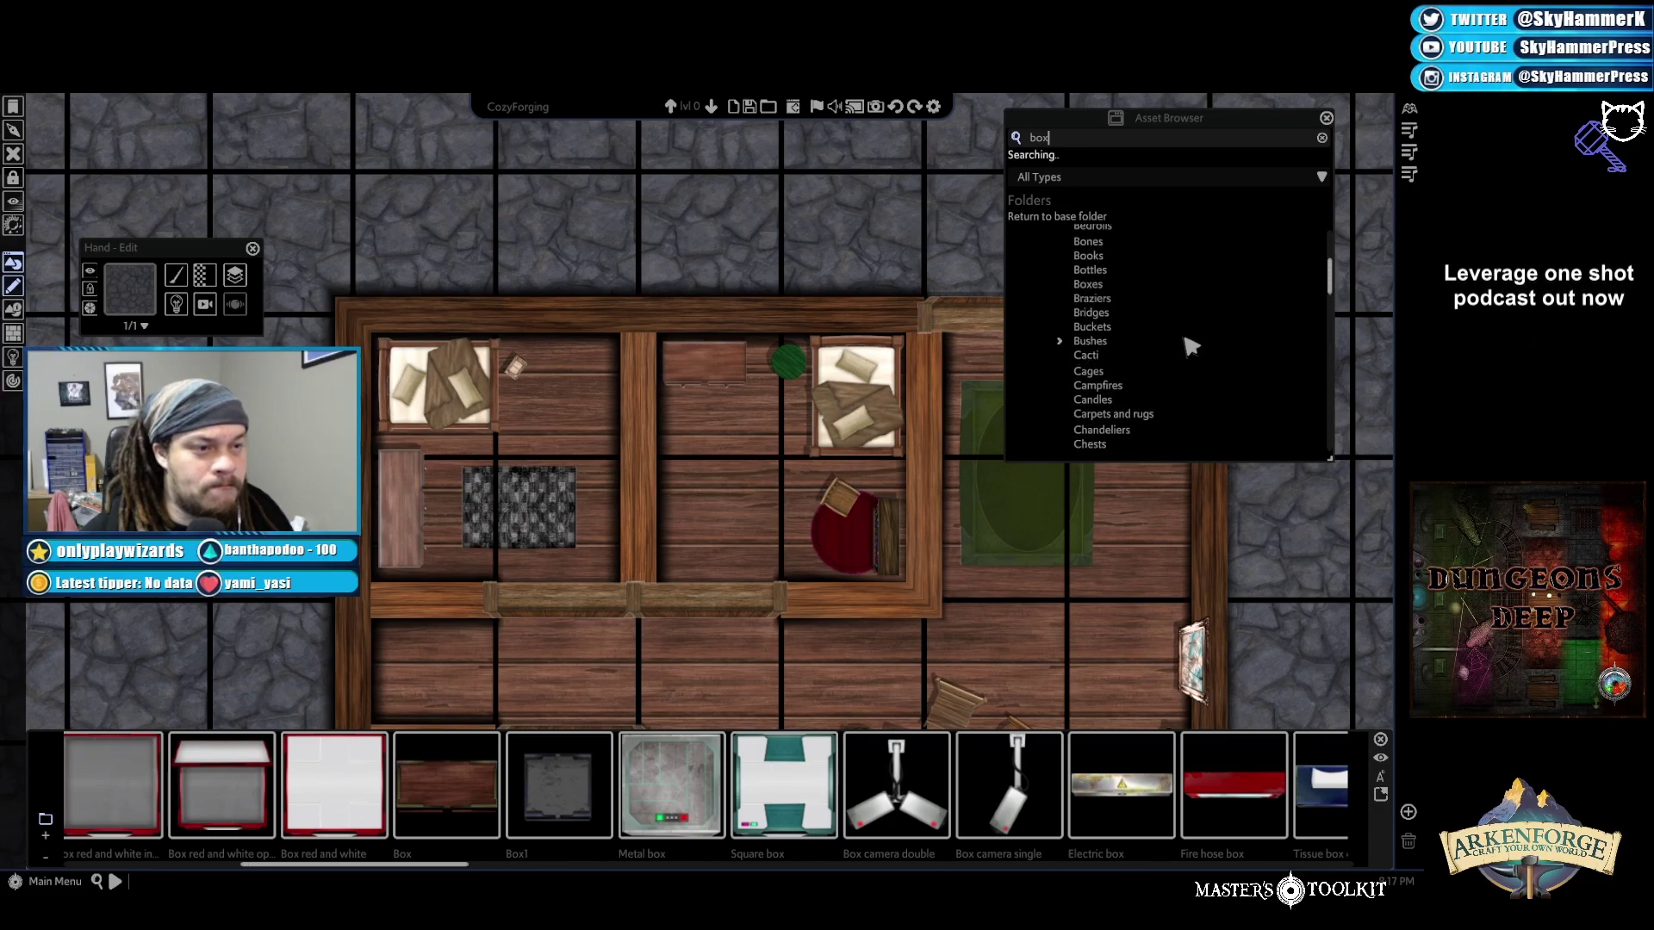
Place the Wooden box (open) asset from the Boxes folder beside the west bedroom's east wall, level with the bed, and select it
{"action": "left_click", "coordinate": [1107, 287]}
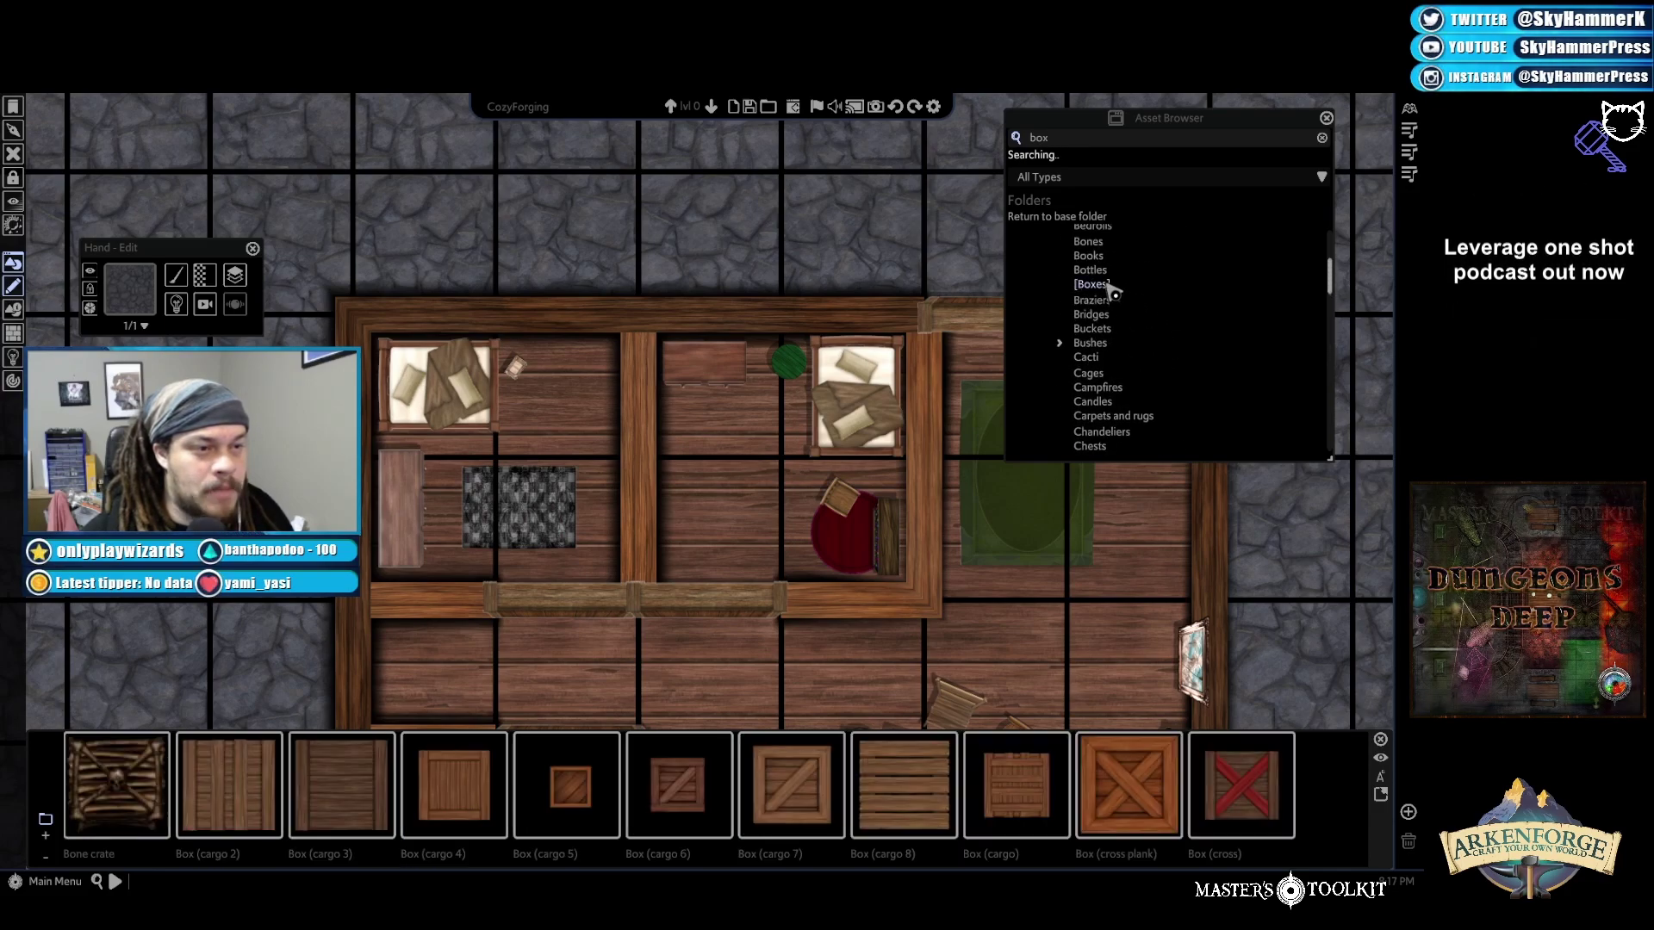
{"action": "scroll", "coordinate": [1206, 784], "scroll_direction": "right", "scroll_amount": 8}
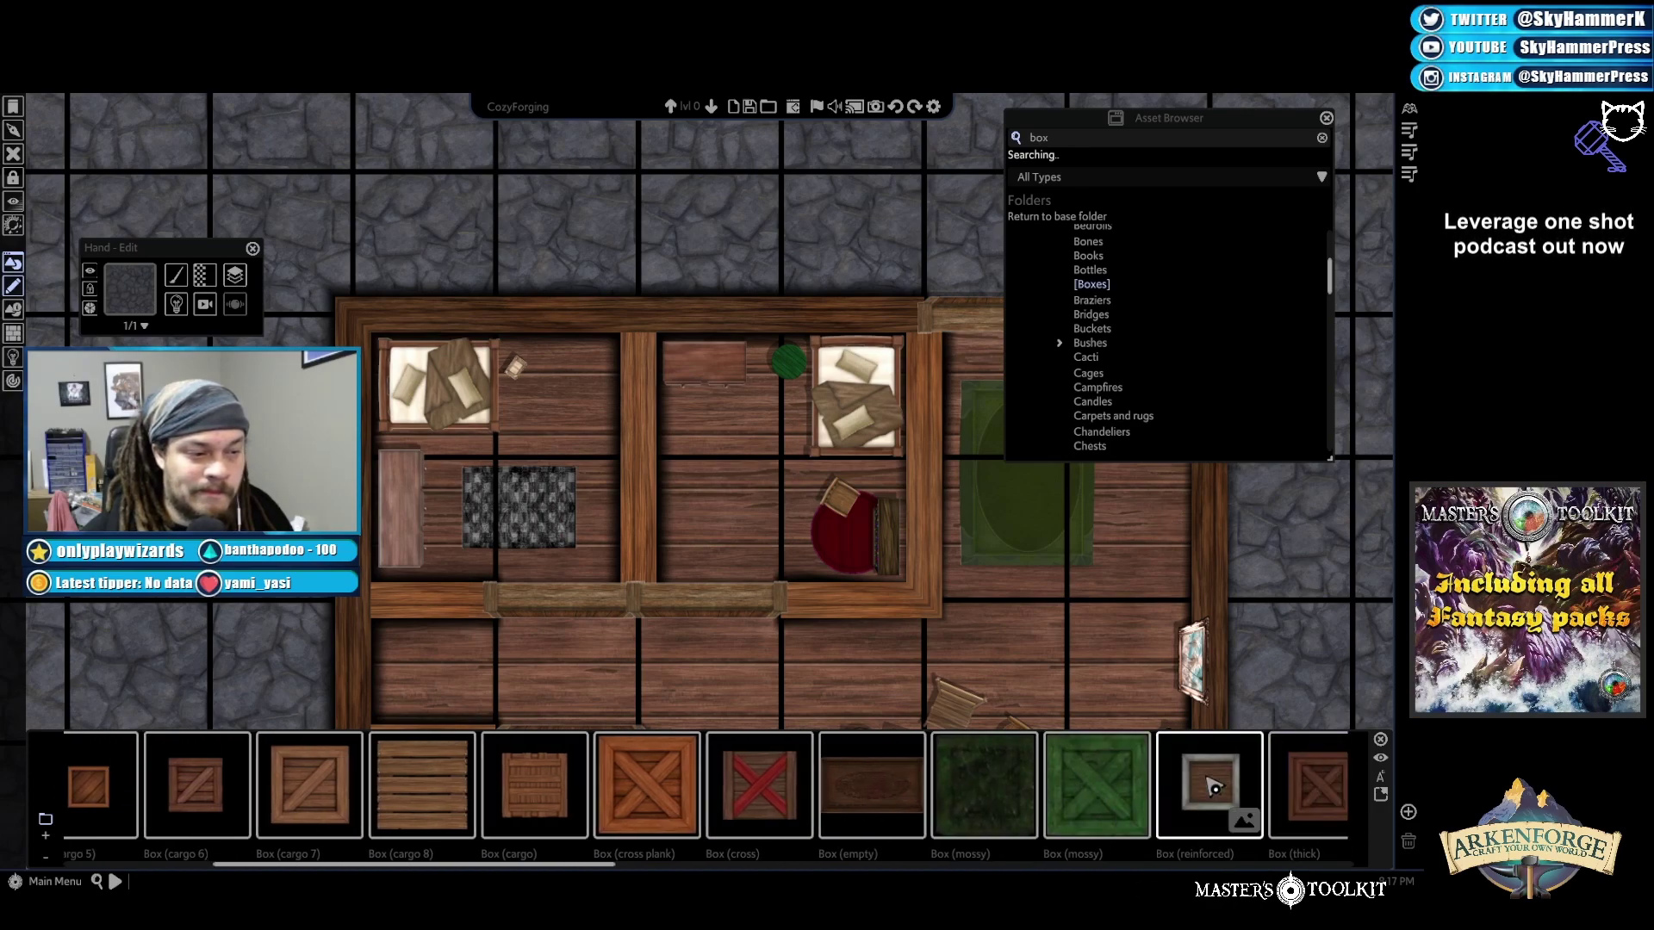
{"action": "scroll", "coordinate": [1225, 788], "scroll_direction": "right", "scroll_amount": 7}
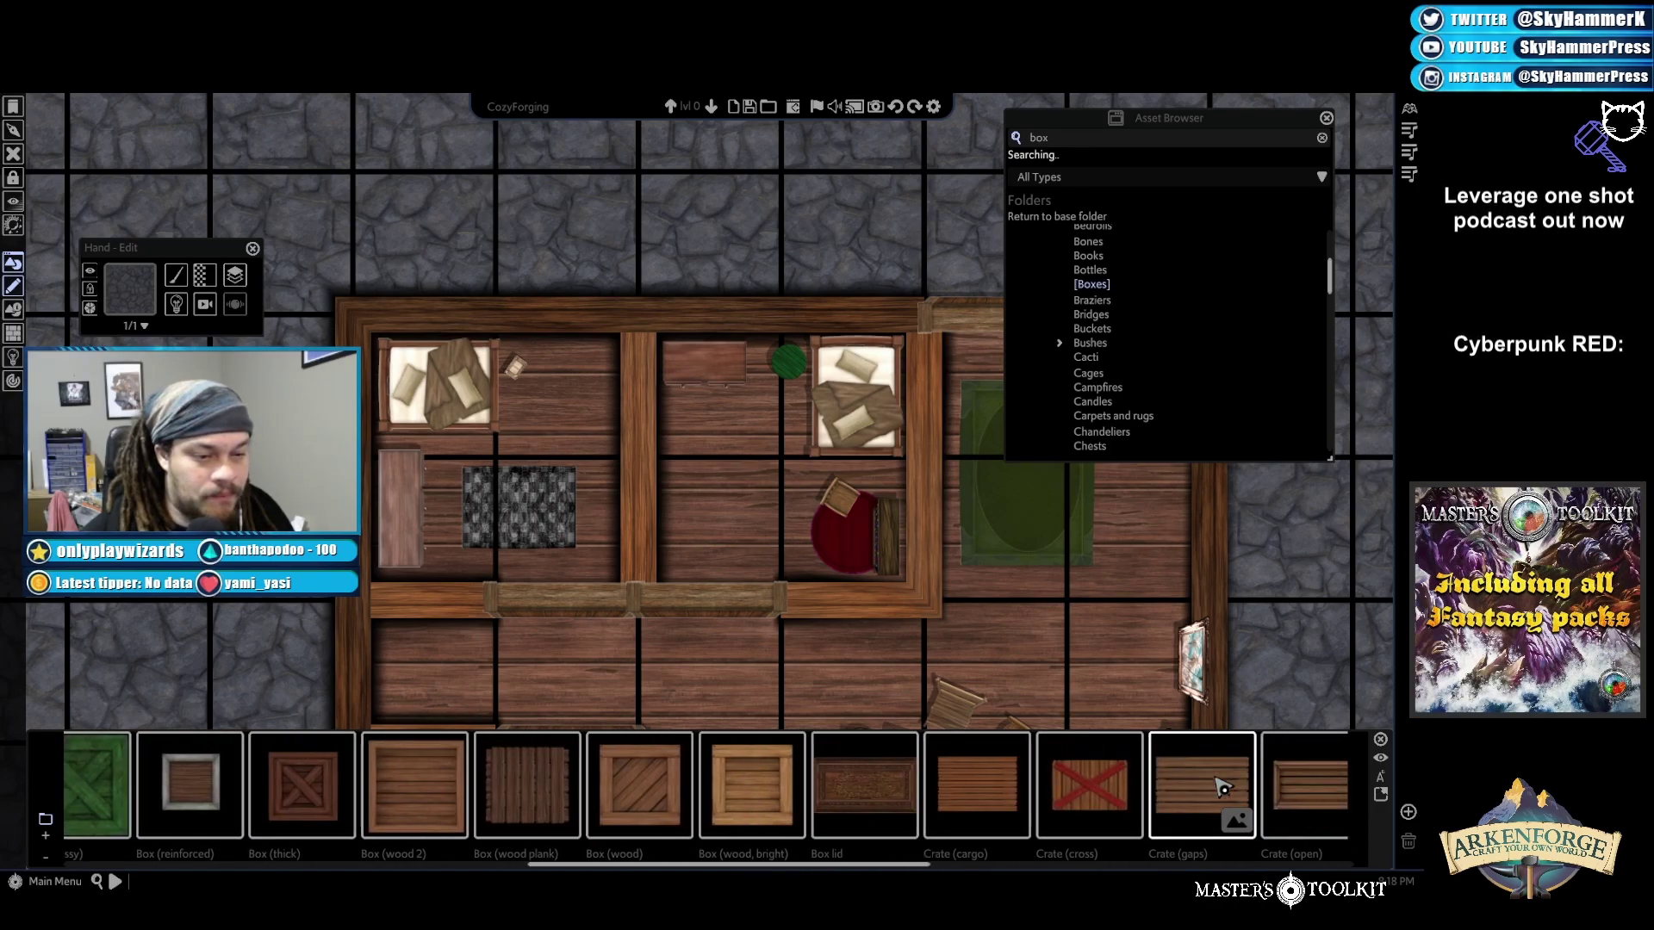
{"action": "scroll", "coordinate": [1221, 791], "scroll_direction": "right", "scroll_amount": 8}
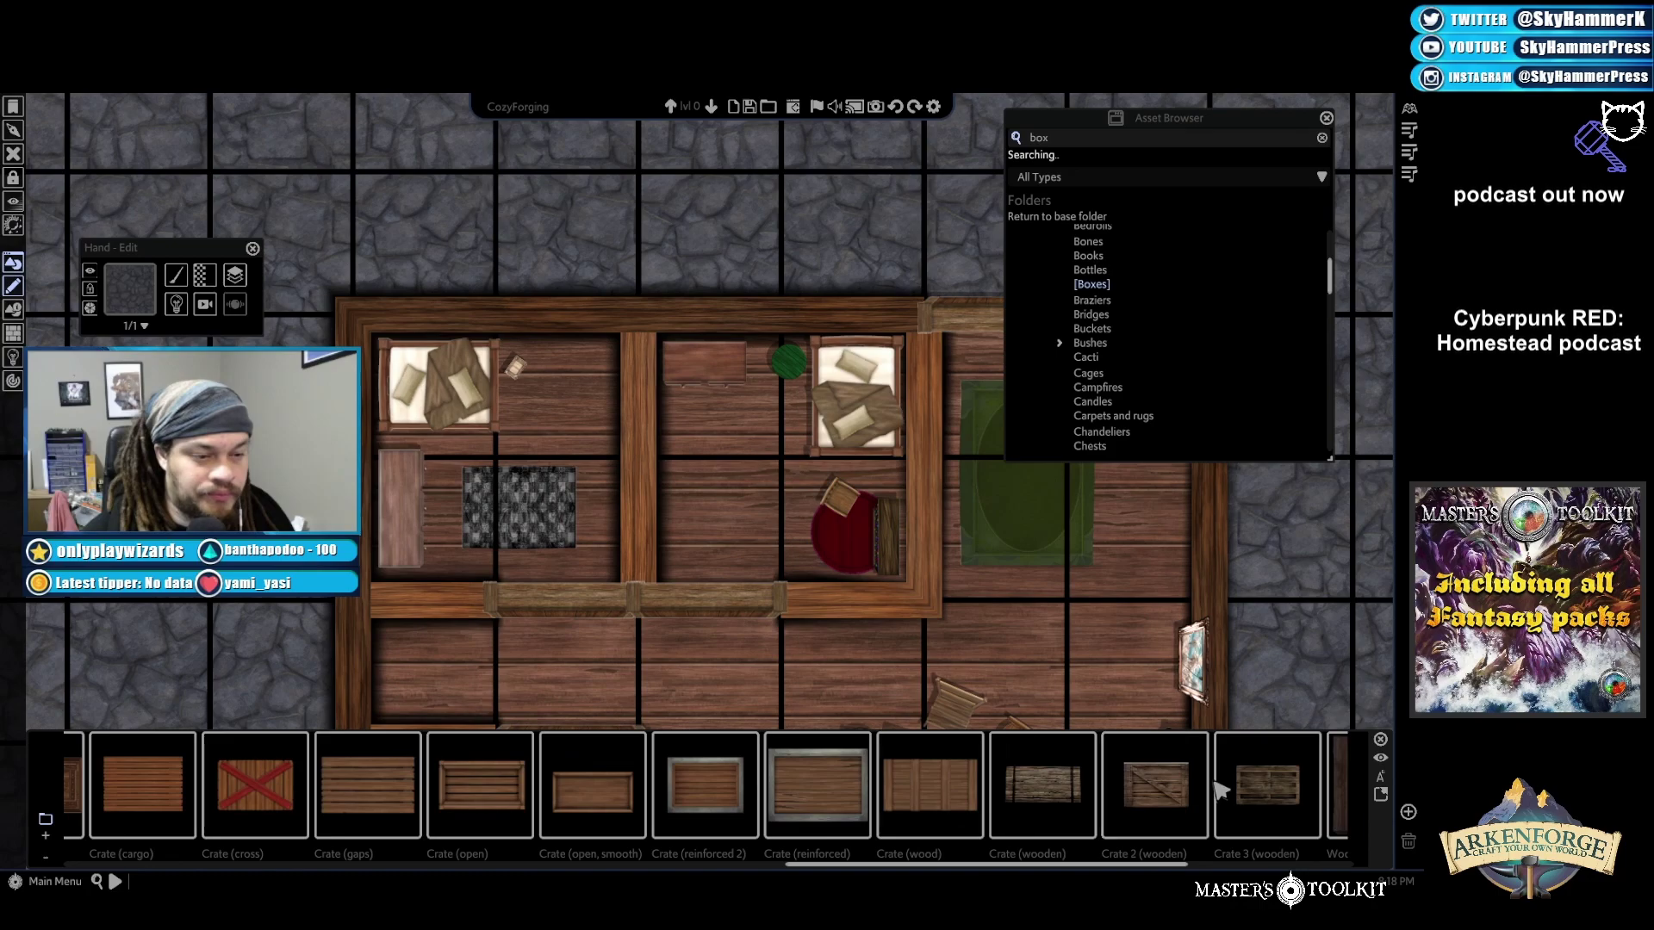
{"action": "scroll", "coordinate": [1221, 790], "scroll_direction": "right", "scroll_amount": 3}
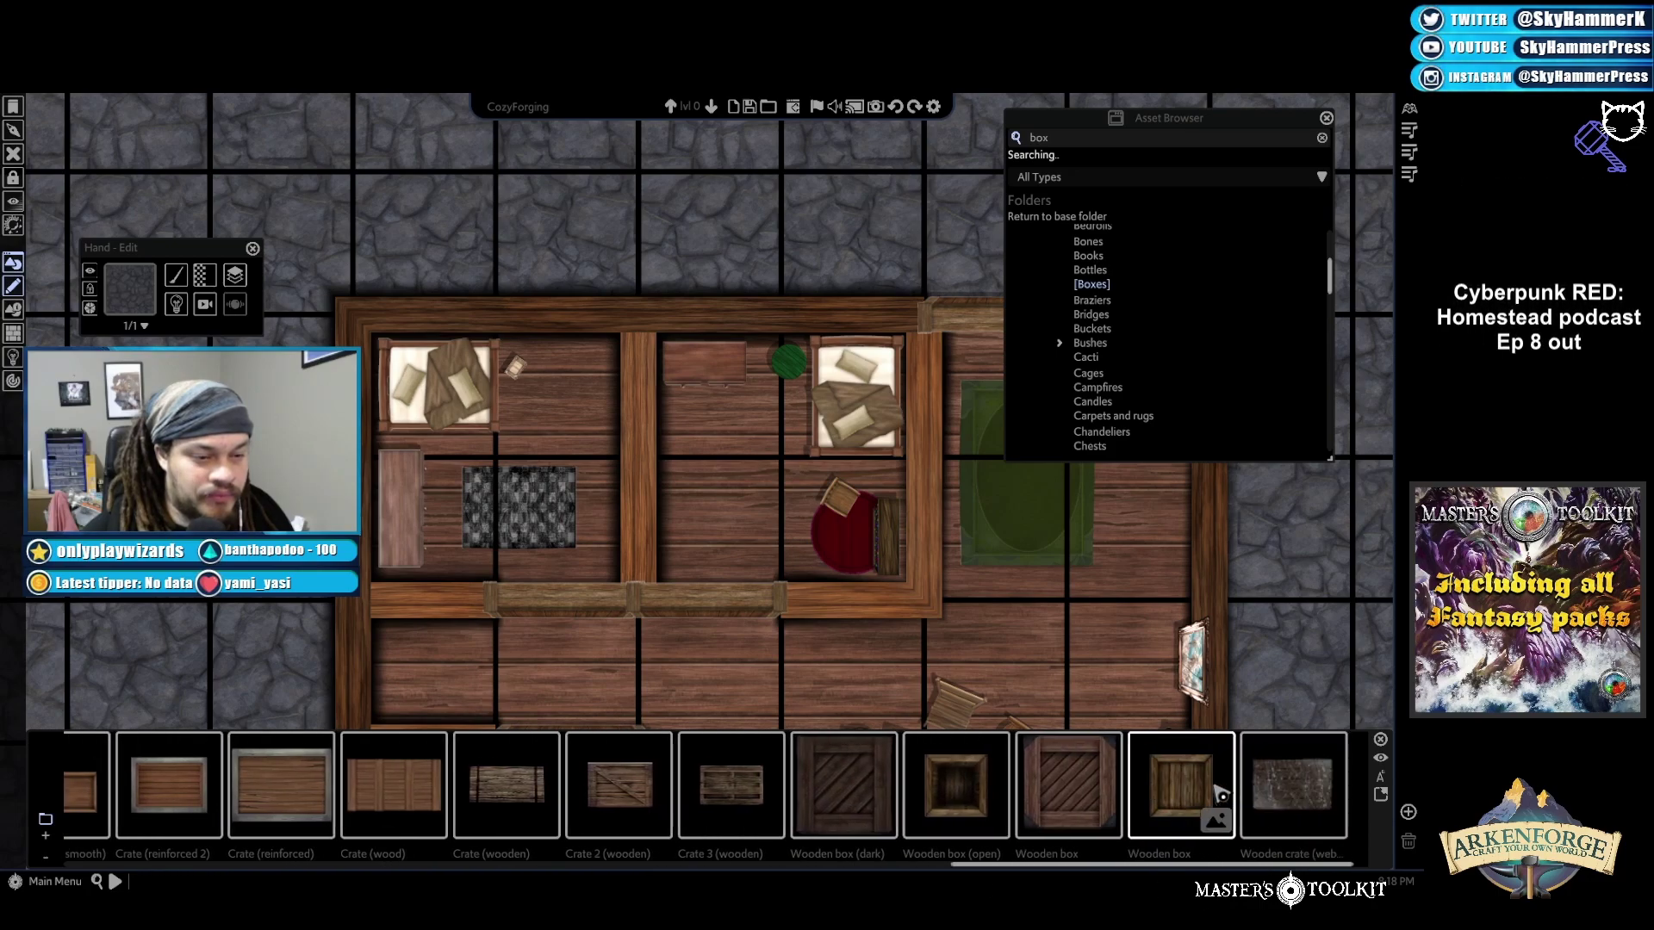
{"action": "left_click", "coordinate": [956, 785]}
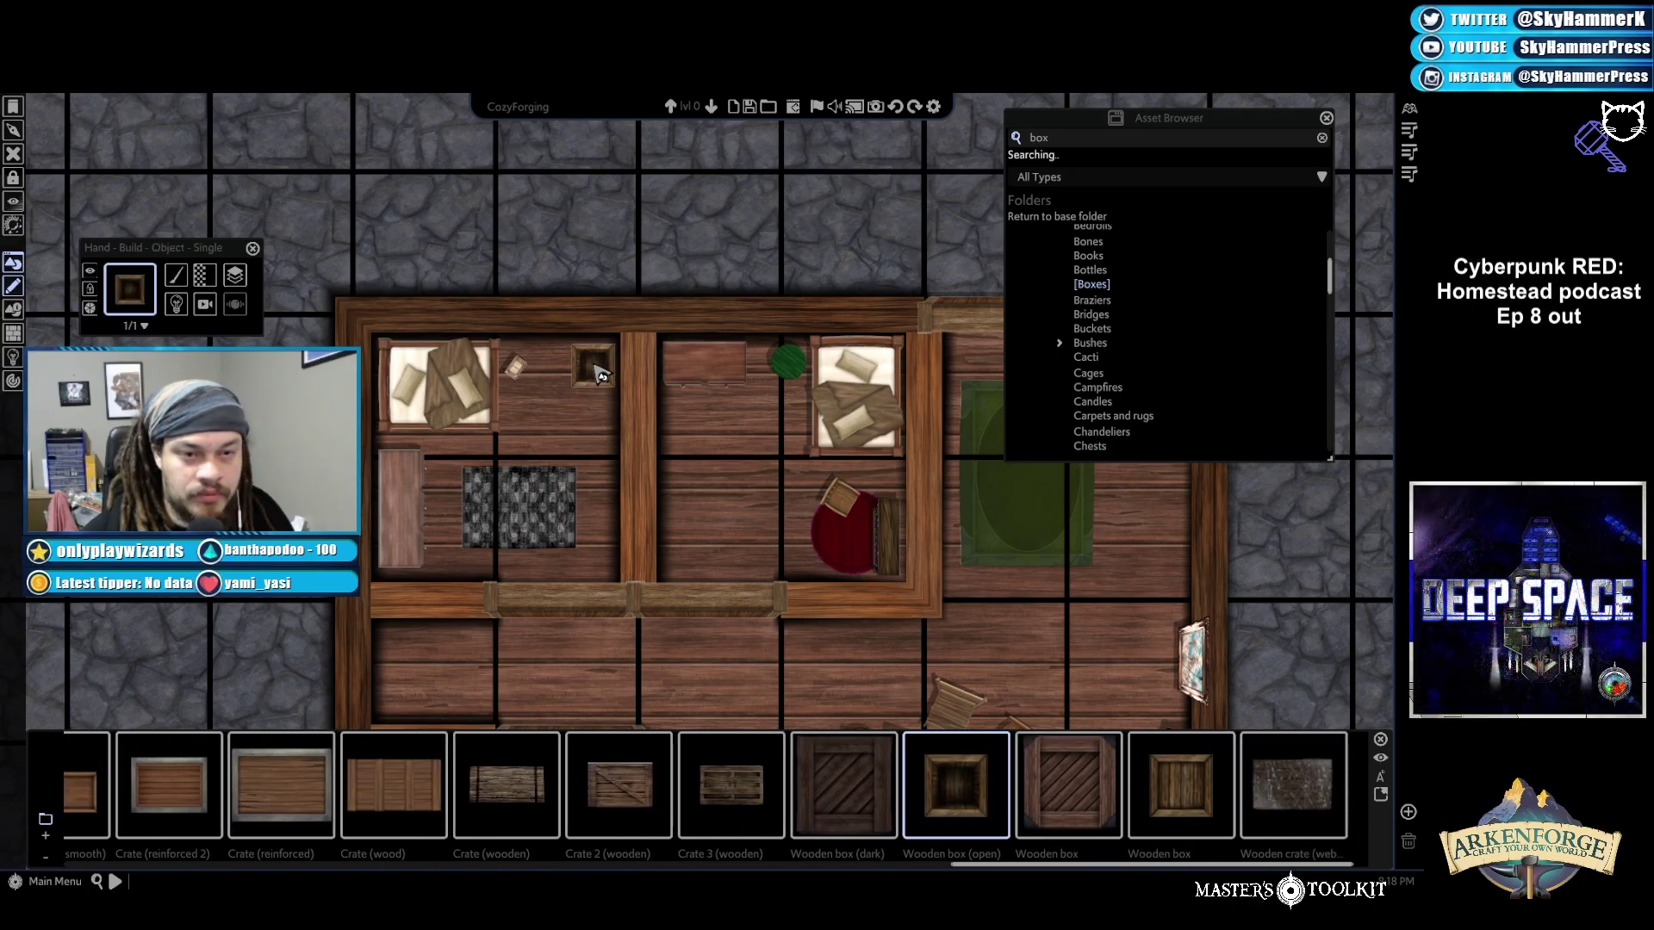
{"action": "left_click", "coordinate": [593, 401]}
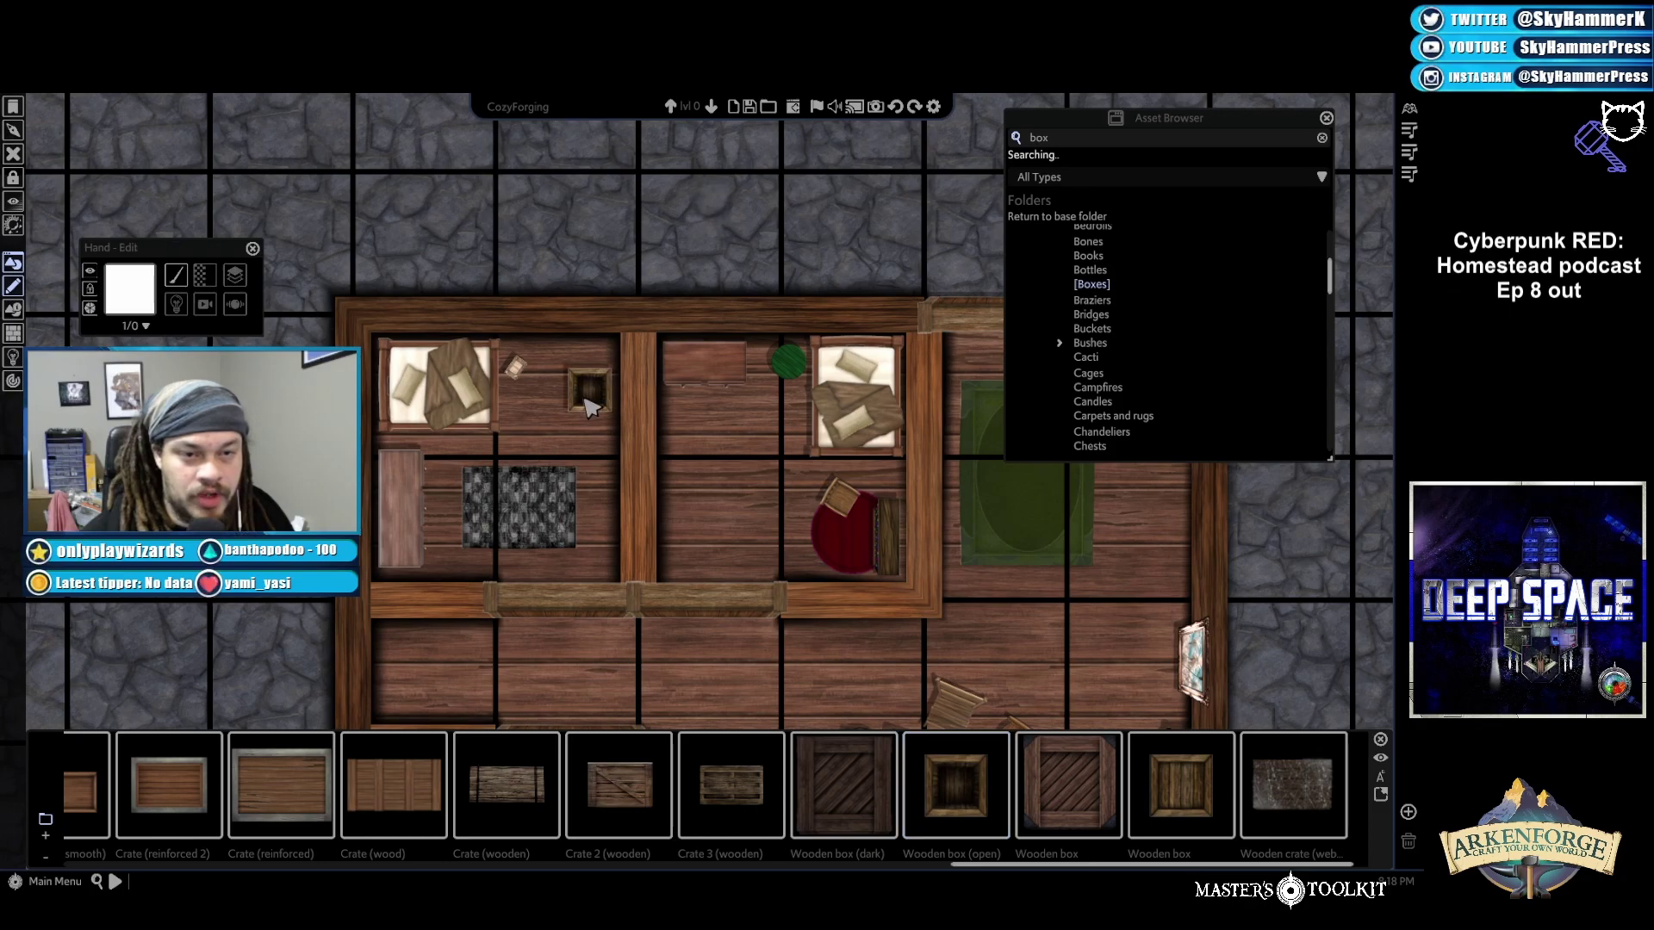
{"action": "left_click_drag", "start_coordinate": [600, 403], "coordinate": [604, 401]}
Search the assets for "toy" and clear the search text
{"action": "left_click", "coordinate": [1063, 137]}
{"action": "type", "text": "toyd"}
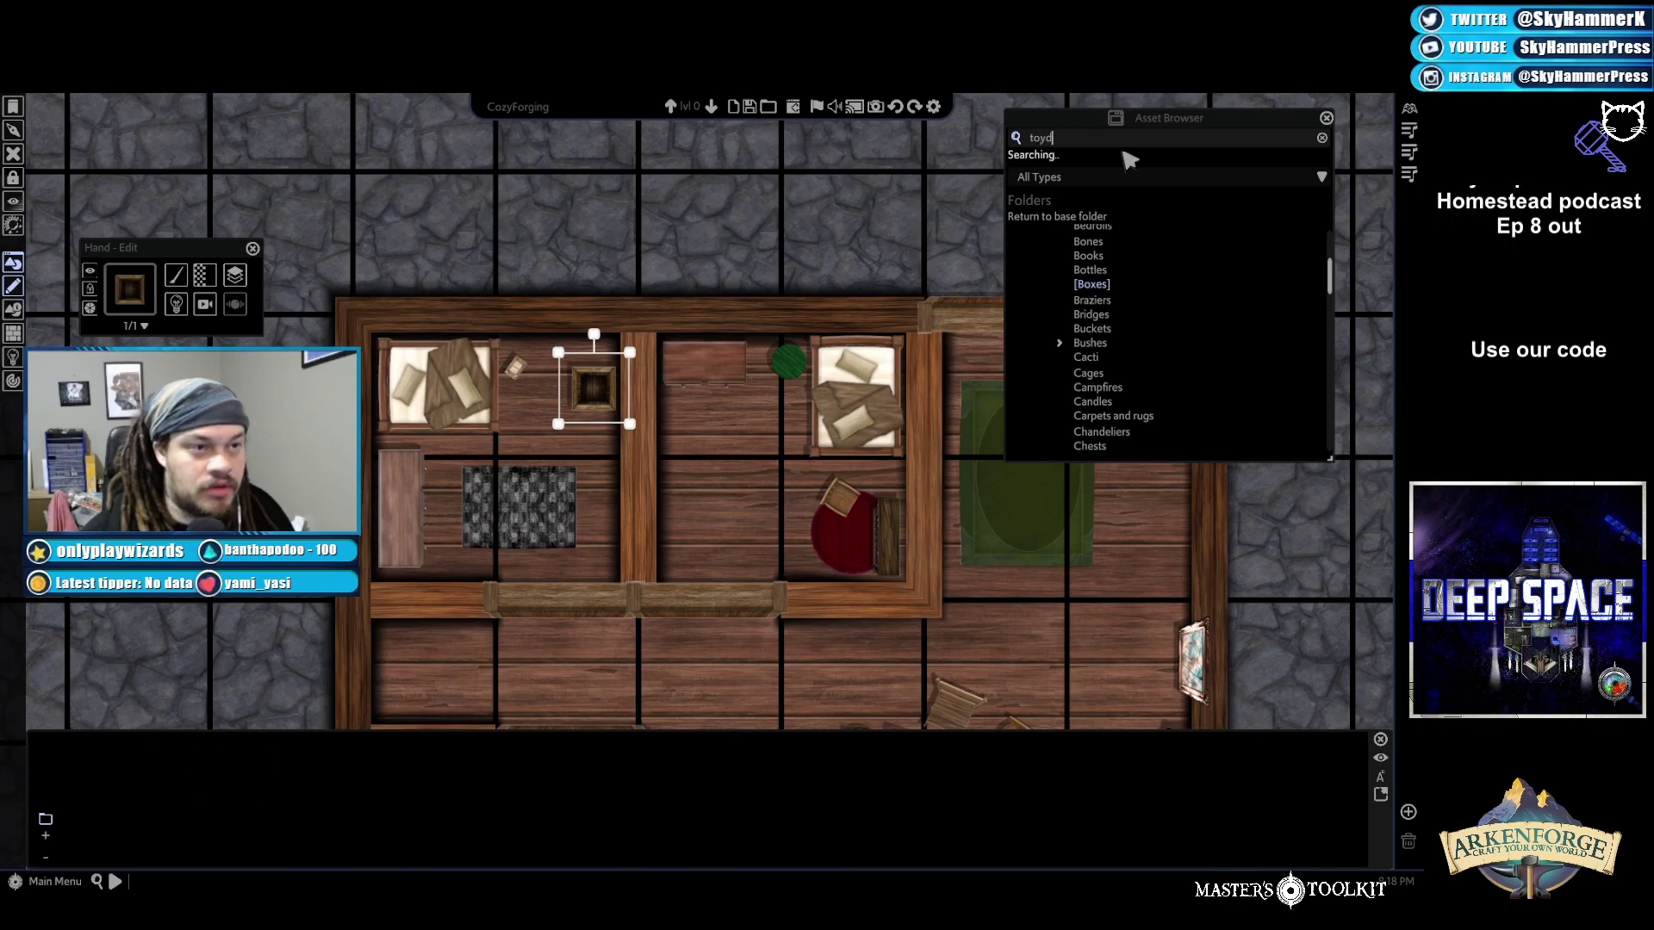
{"action": "key", "text": "BackSpace"}
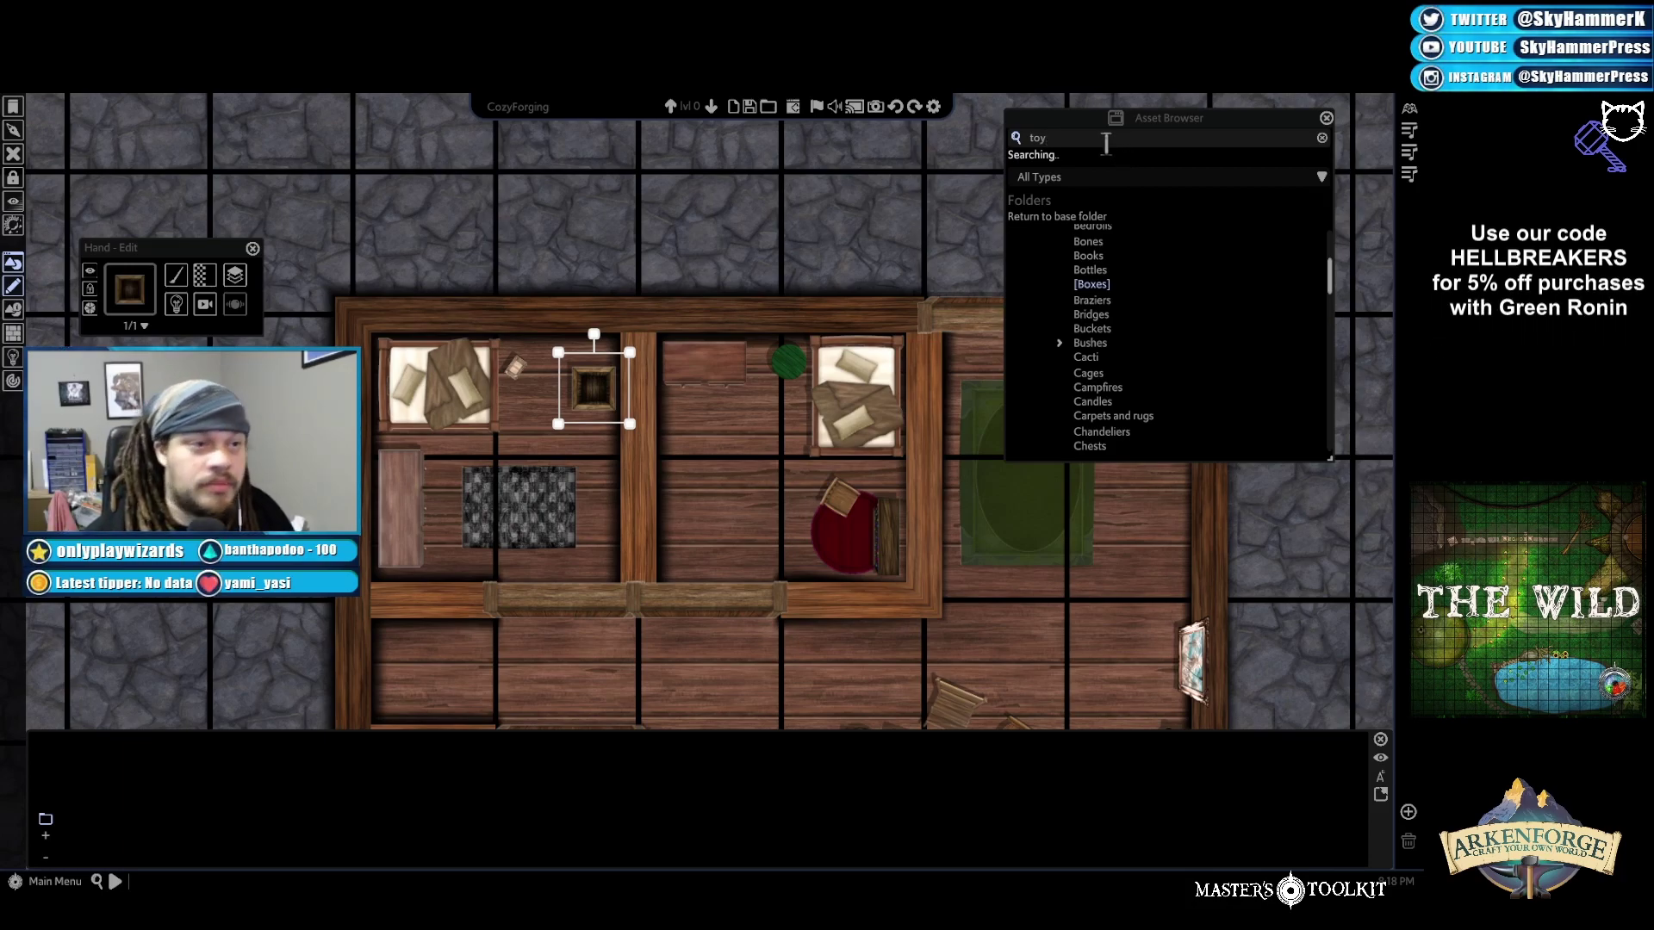
{"action": "key", "text": "ctrl+a"}
{"action": "key", "text": "BackSpace"}
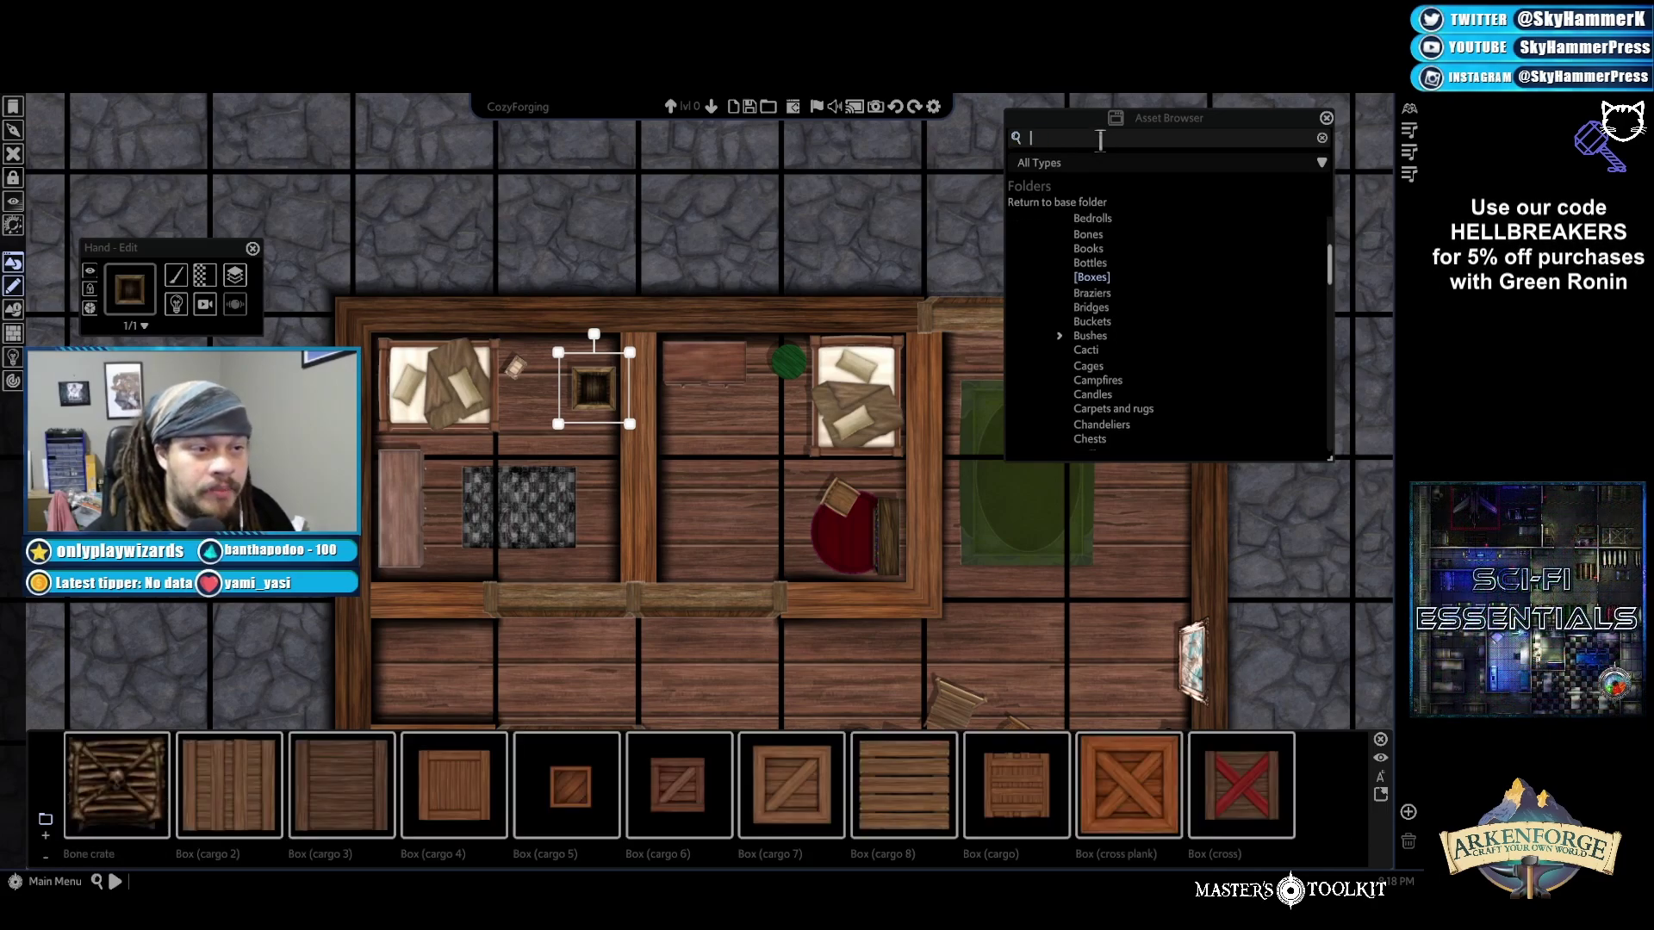
Look through the Books and Creatures asset folders and the folder list down to Statues for items to fill the box
{"action": "left_click", "coordinate": [1107, 249]}
{"action": "scroll", "coordinate": [1138, 303], "scroll_direction": "down", "scroll_amount": 5}
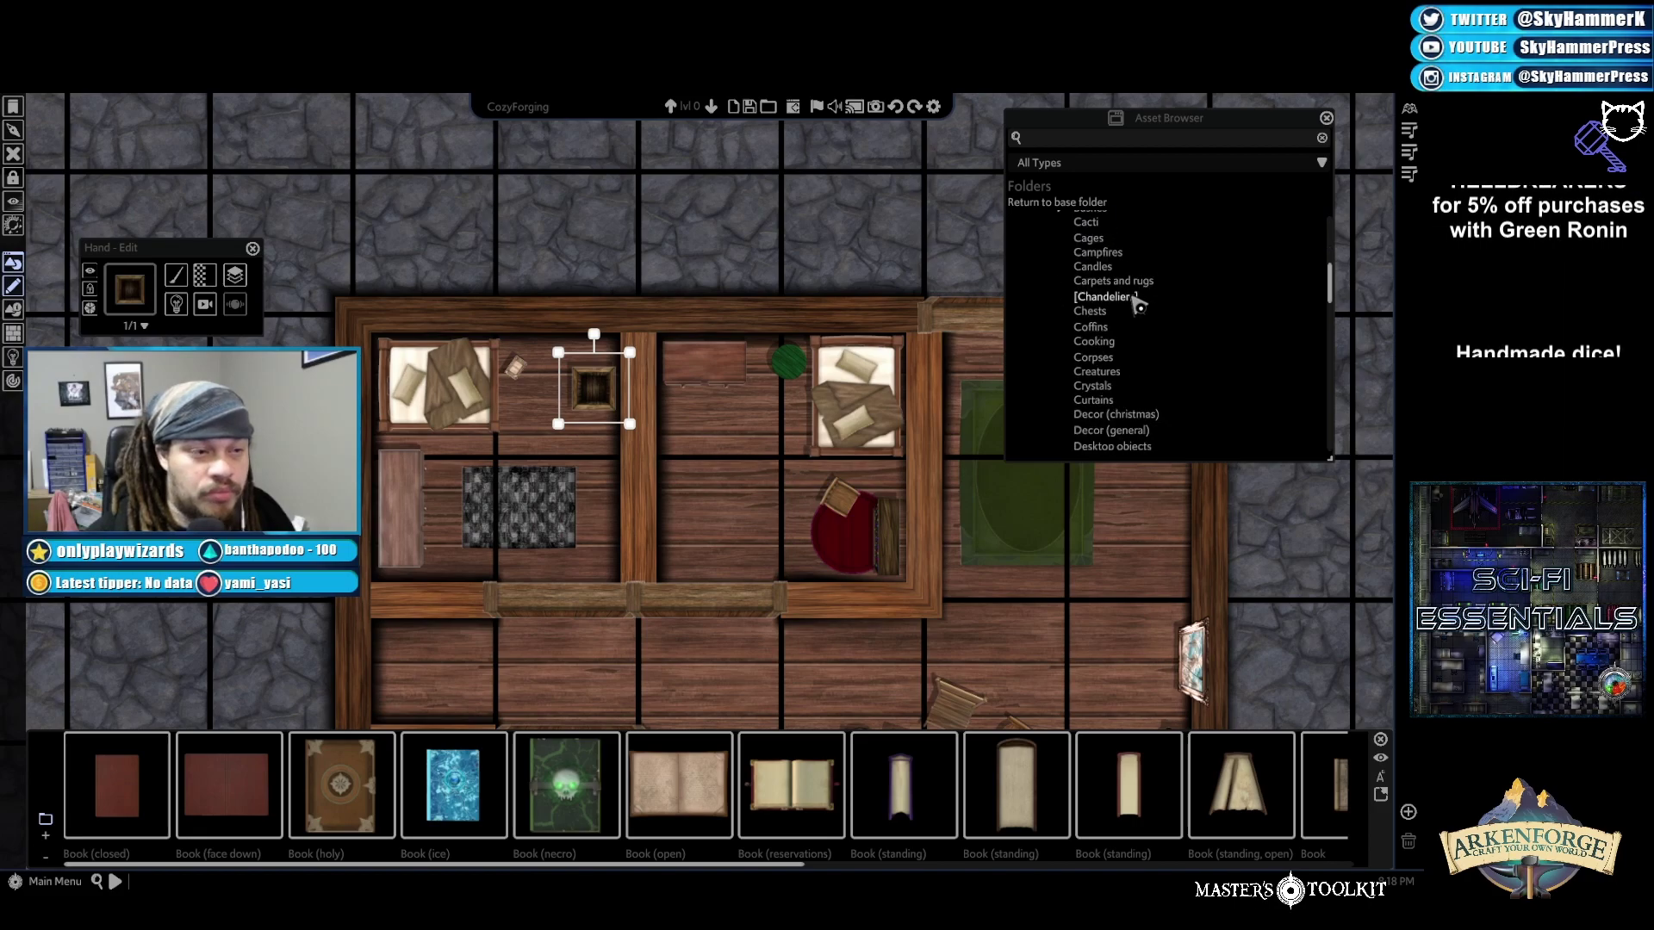
{"action": "left_click", "coordinate": [1133, 355]}
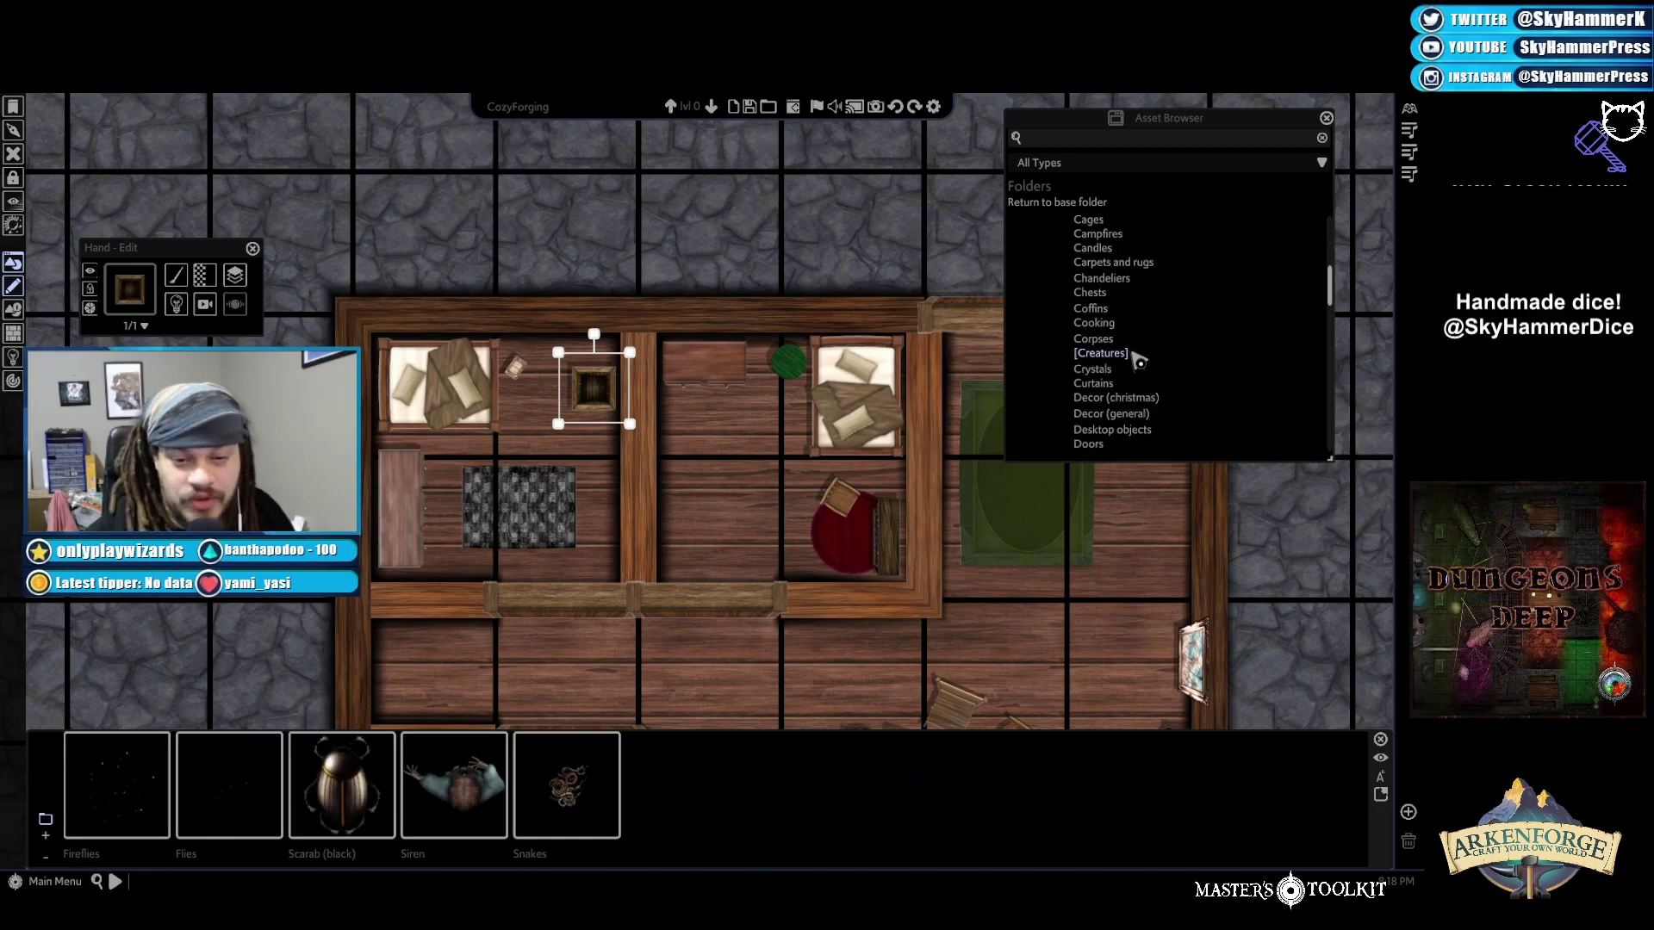
{"action": "scroll", "coordinate": [1139, 358], "scroll_direction": "down", "scroll_amount": 4}
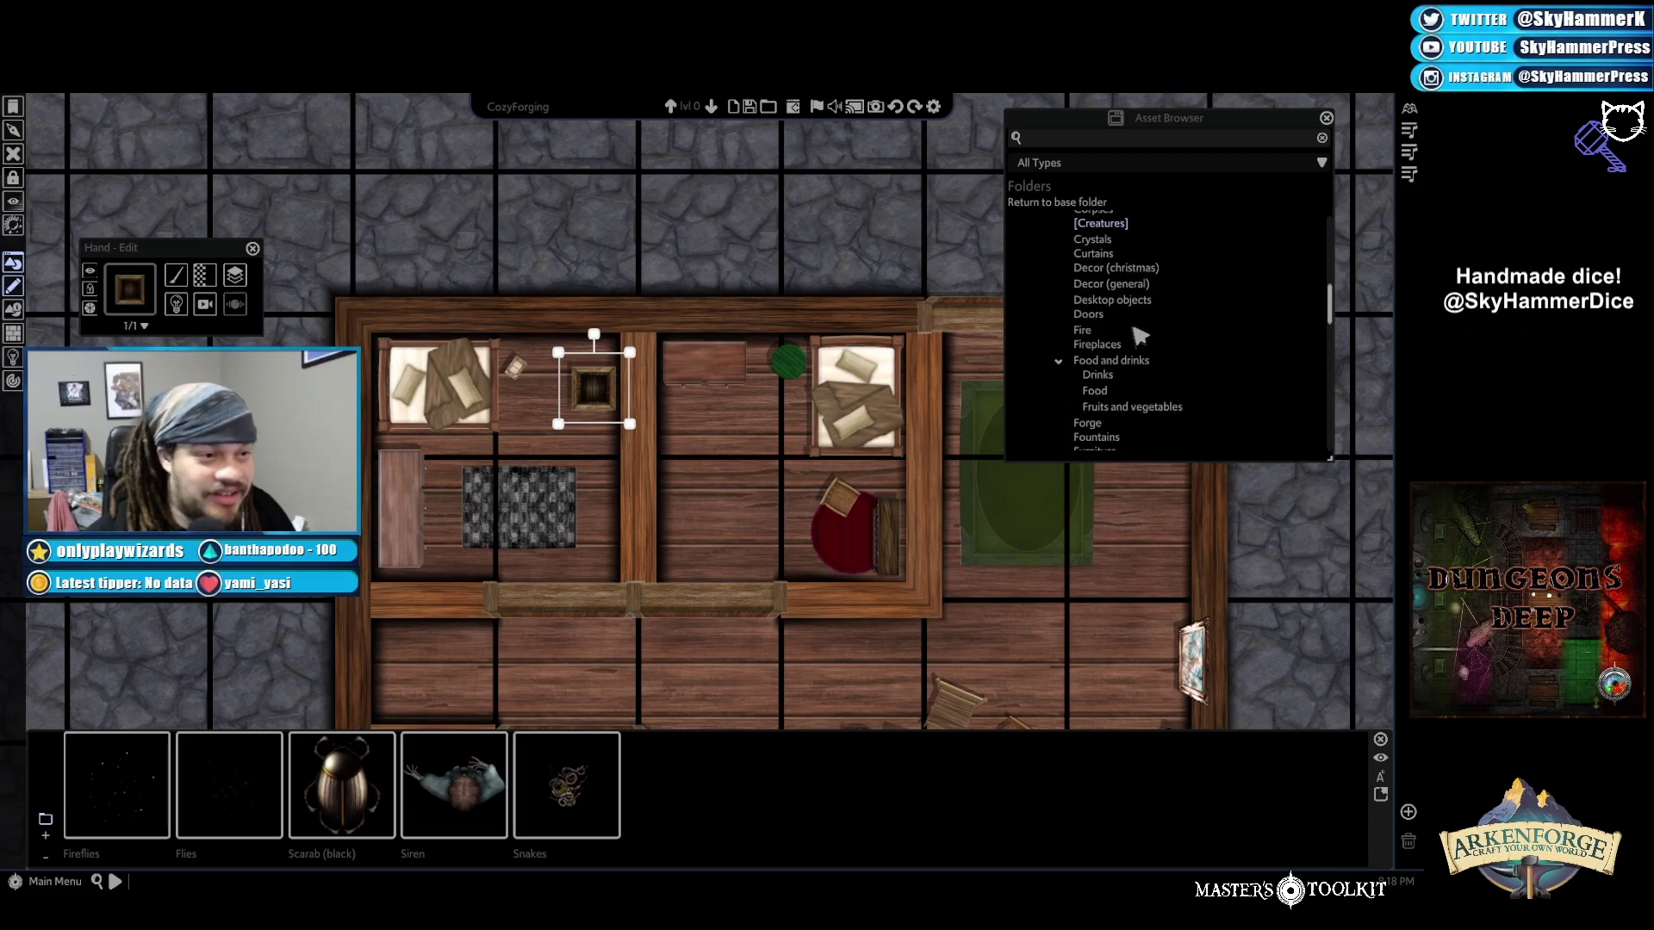
{"action": "scroll", "coordinate": [1120, 362], "scroll_direction": "down", "scroll_amount": 4}
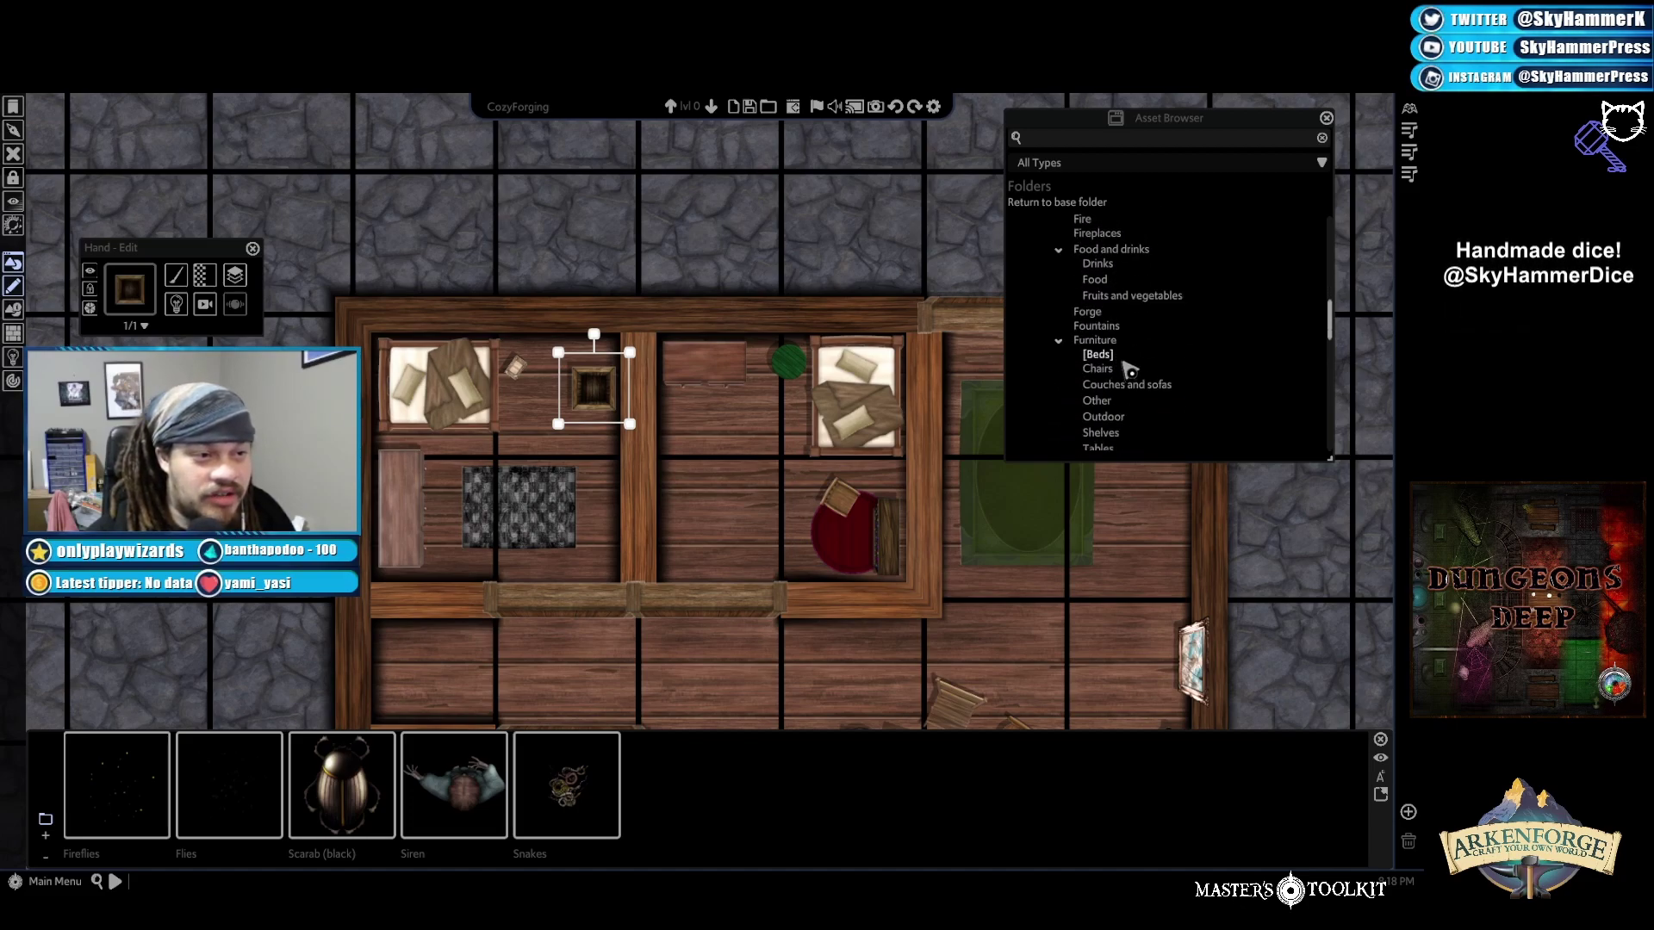
{"action": "left_click", "coordinate": [1136, 383]}
{"action": "scroll", "coordinate": [1138, 391], "scroll_direction": "down", "scroll_amount": 5}
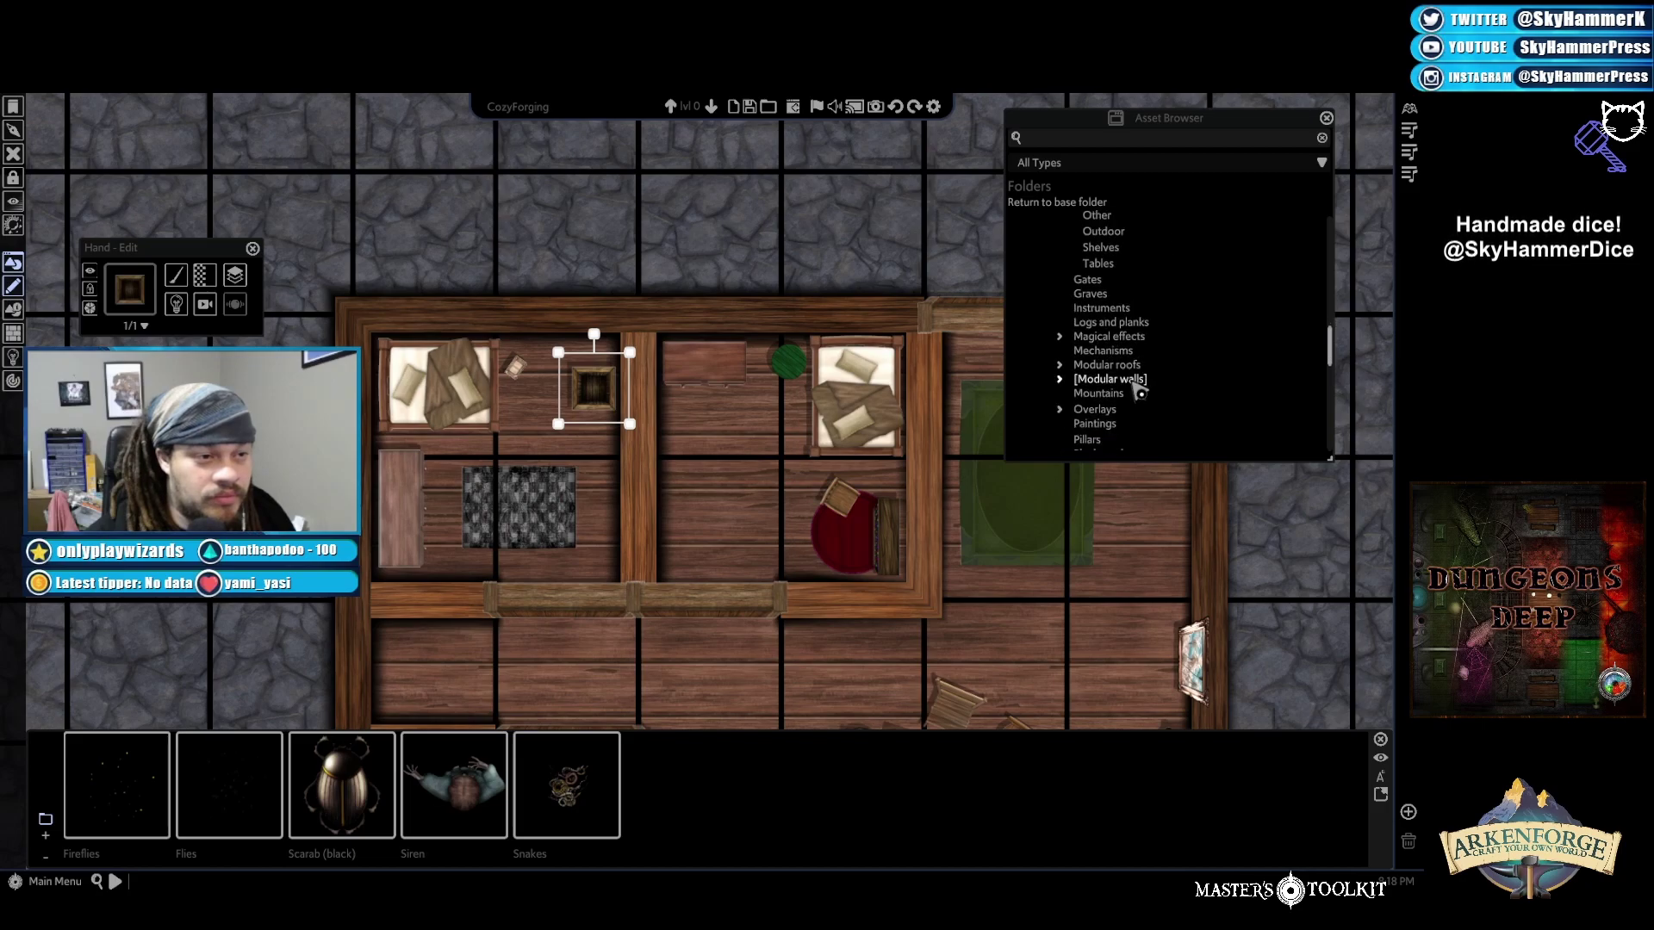
{"action": "scroll", "coordinate": [1139, 392], "scroll_direction": "down", "scroll_amount": 3}
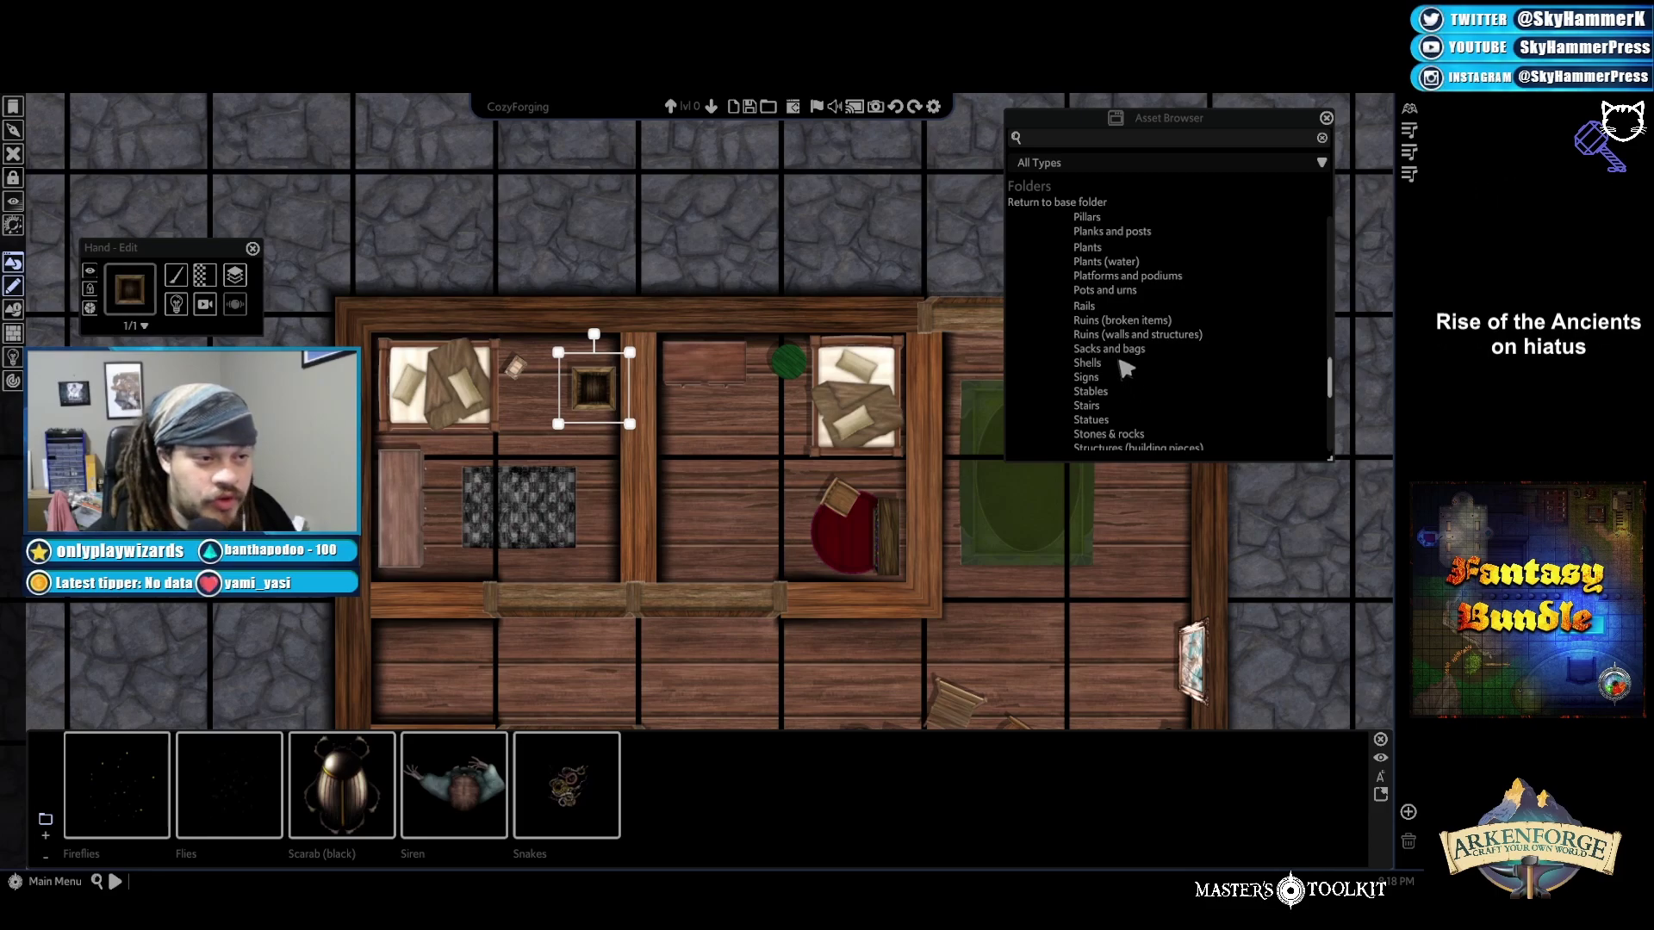
Examine all the assets in the Sacks and bags folder for something suitable to put in the box
{"action": "left_click", "coordinate": [1113, 349]}
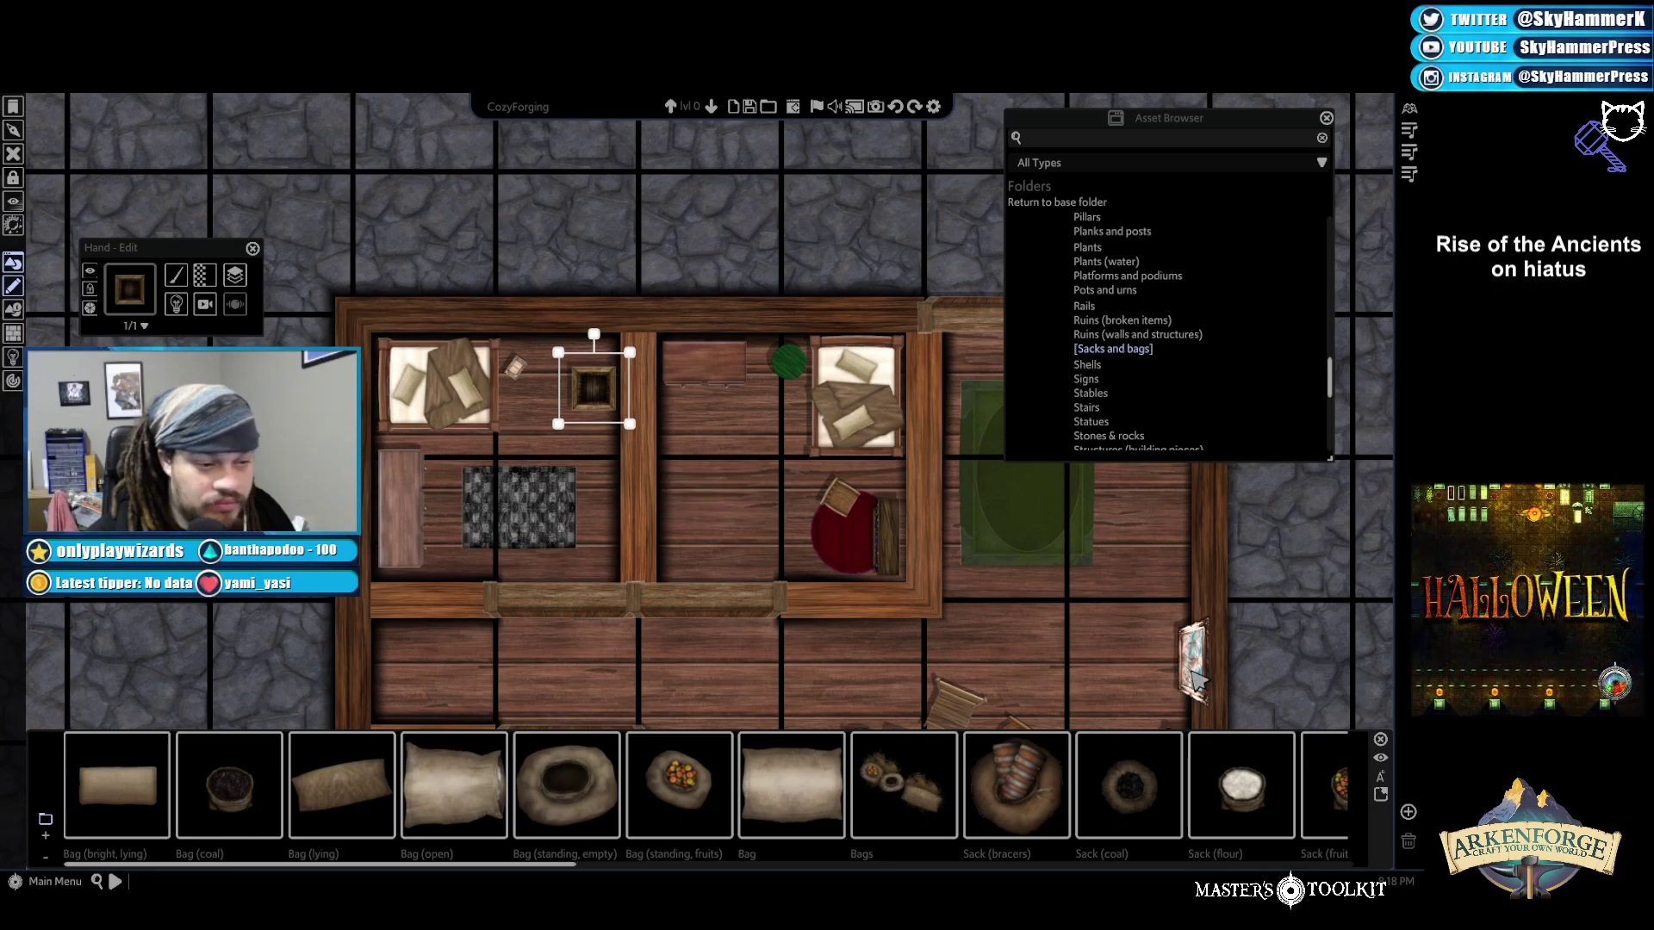
{"action": "scroll", "coordinate": [1189, 822], "scroll_direction": "down", "scroll_amount": 3}
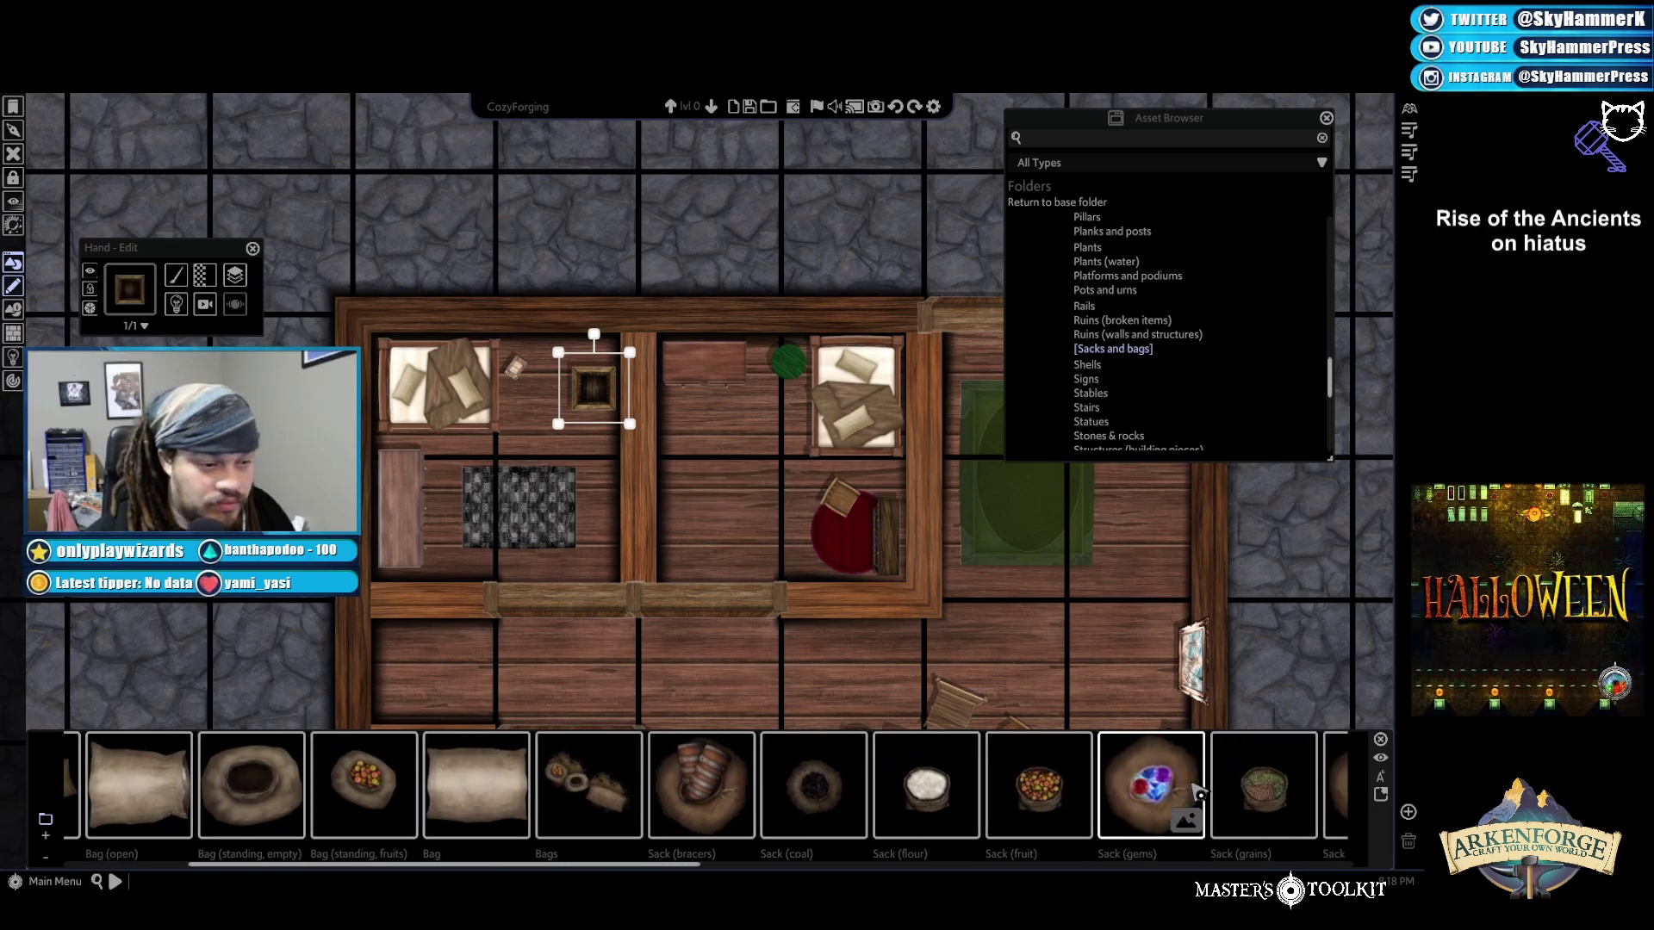
{"action": "scroll", "coordinate": [1199, 791], "scroll_direction": "down", "scroll_amount": 2}
{"action": "scroll", "coordinate": [1203, 787], "scroll_direction": "down", "scroll_amount": 6}
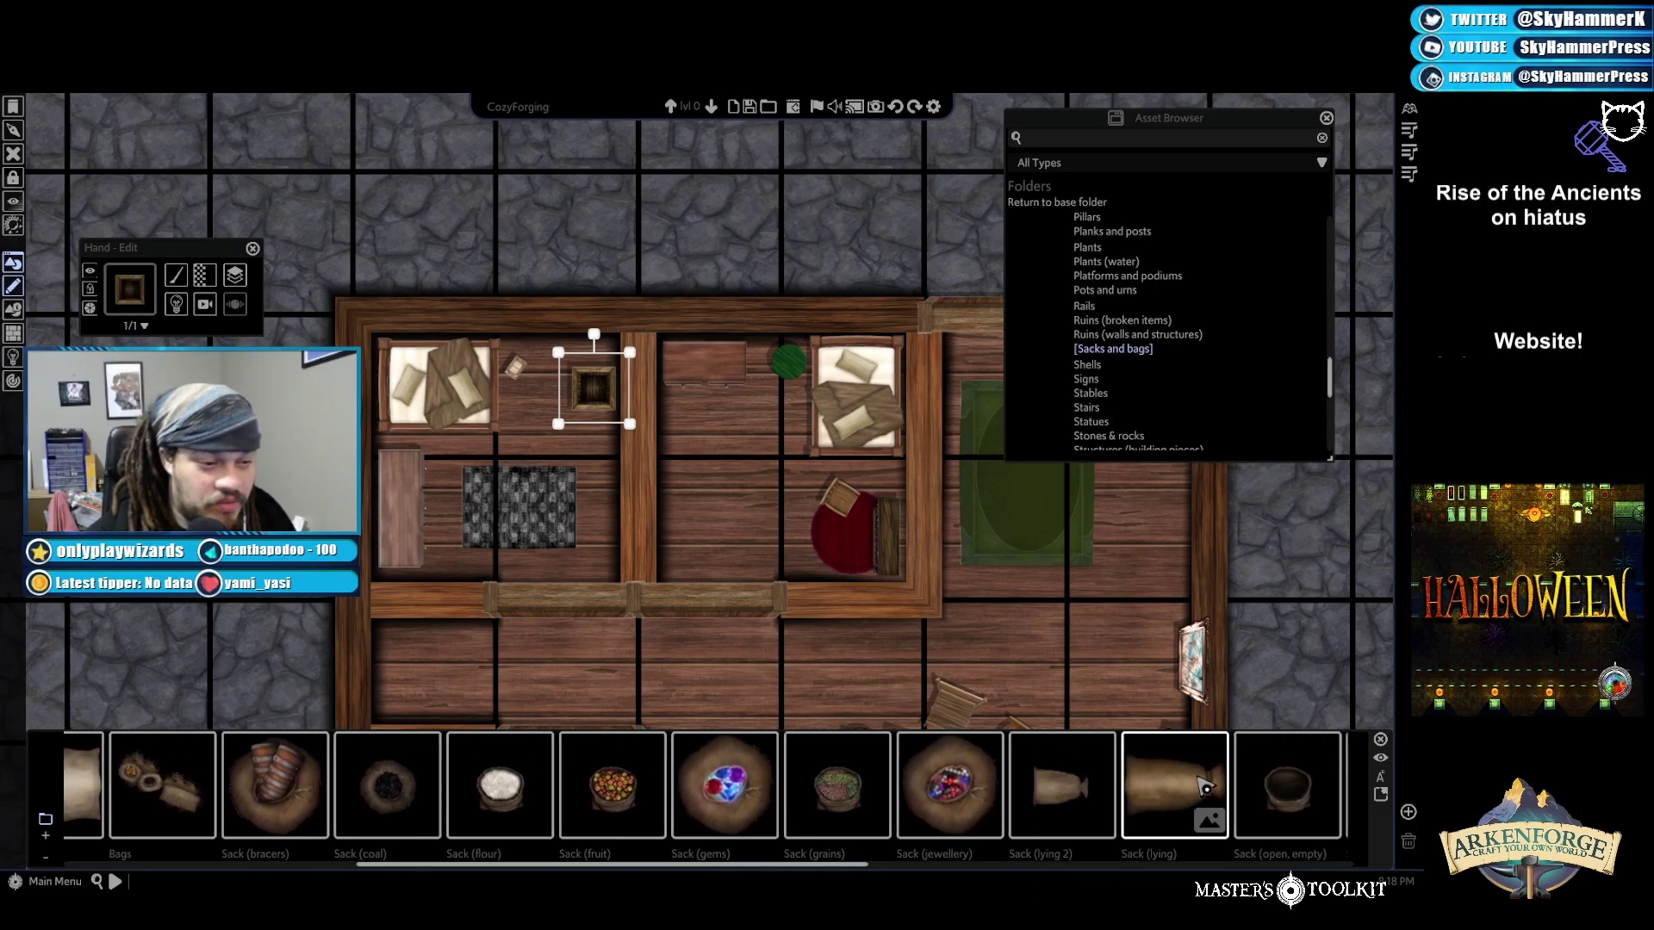
{"action": "scroll", "coordinate": [1203, 791], "scroll_direction": "down", "scroll_amount": 6}
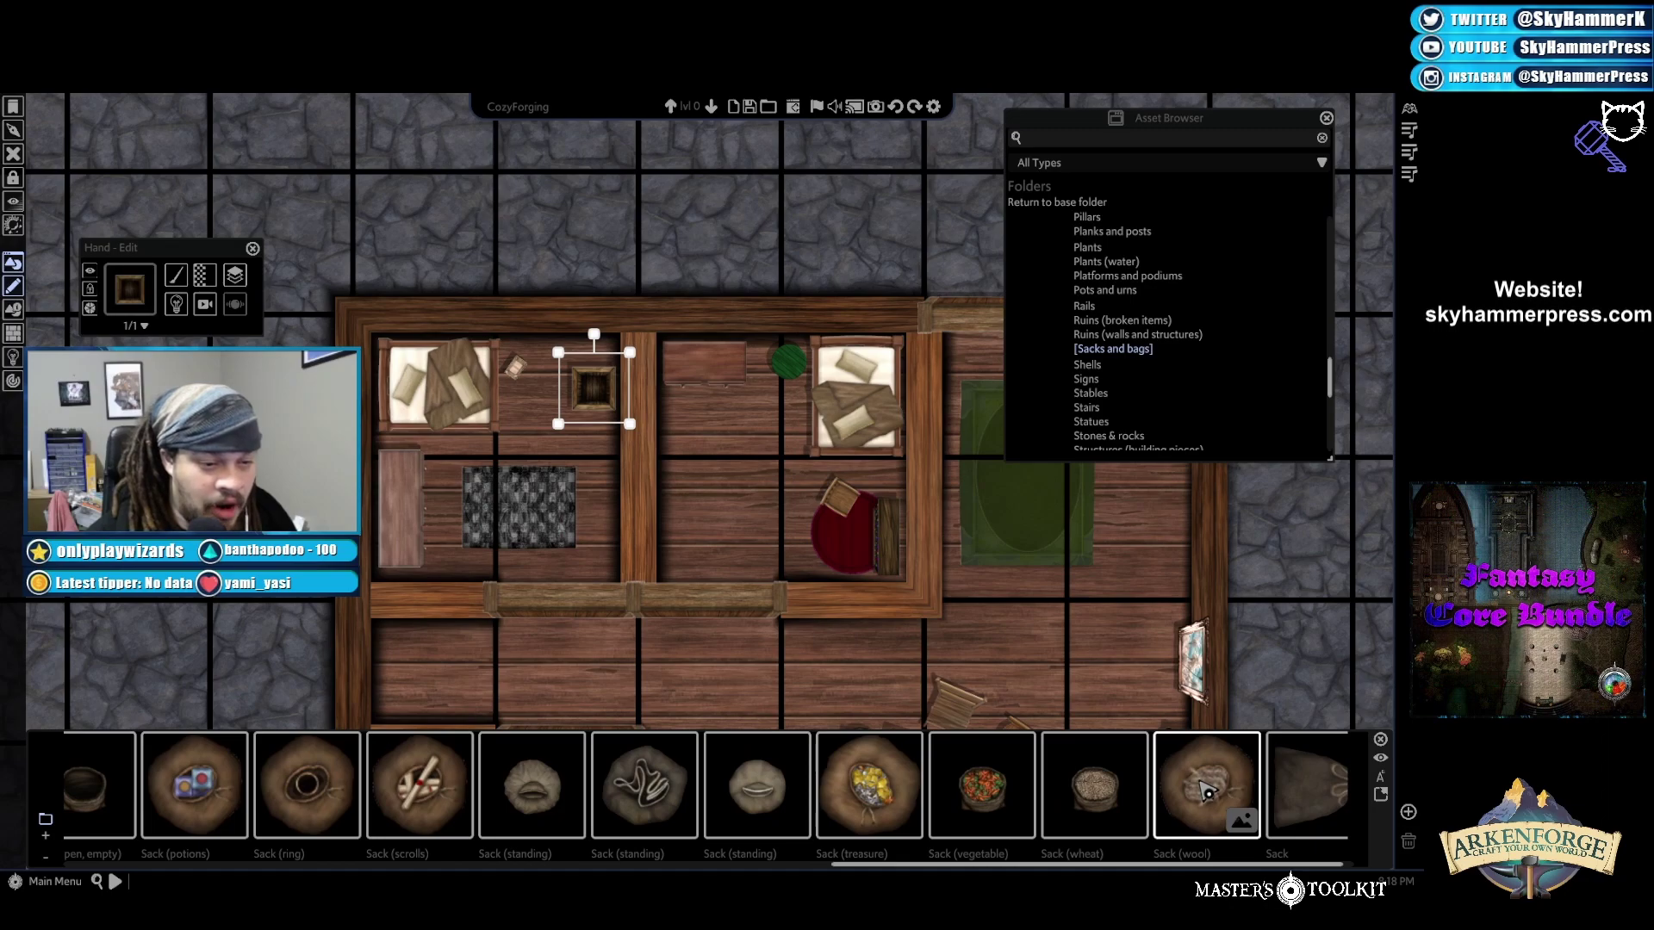
{"action": "scroll", "coordinate": [1208, 791], "scroll_direction": "down", "scroll_amount": 1}
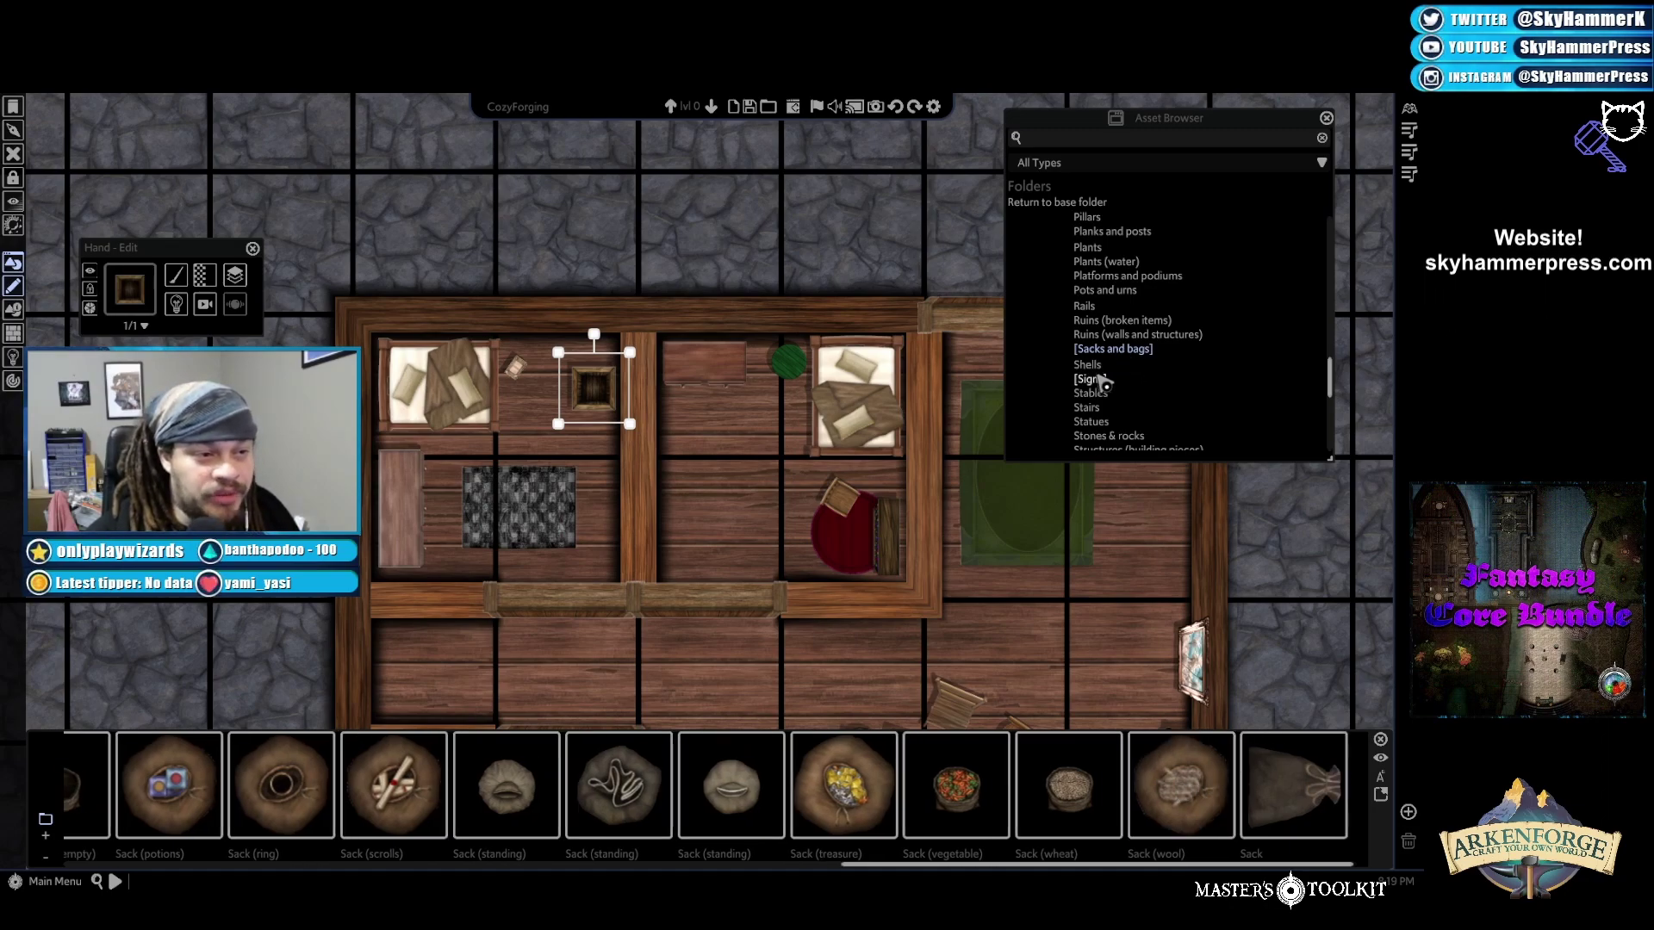
Look through the Vehicles (ground) and Vehicles (water) asset folders for an item that can serve as a toy
{"action": "scroll", "coordinate": [1134, 405], "scroll_direction": "down", "scroll_amount": 3}
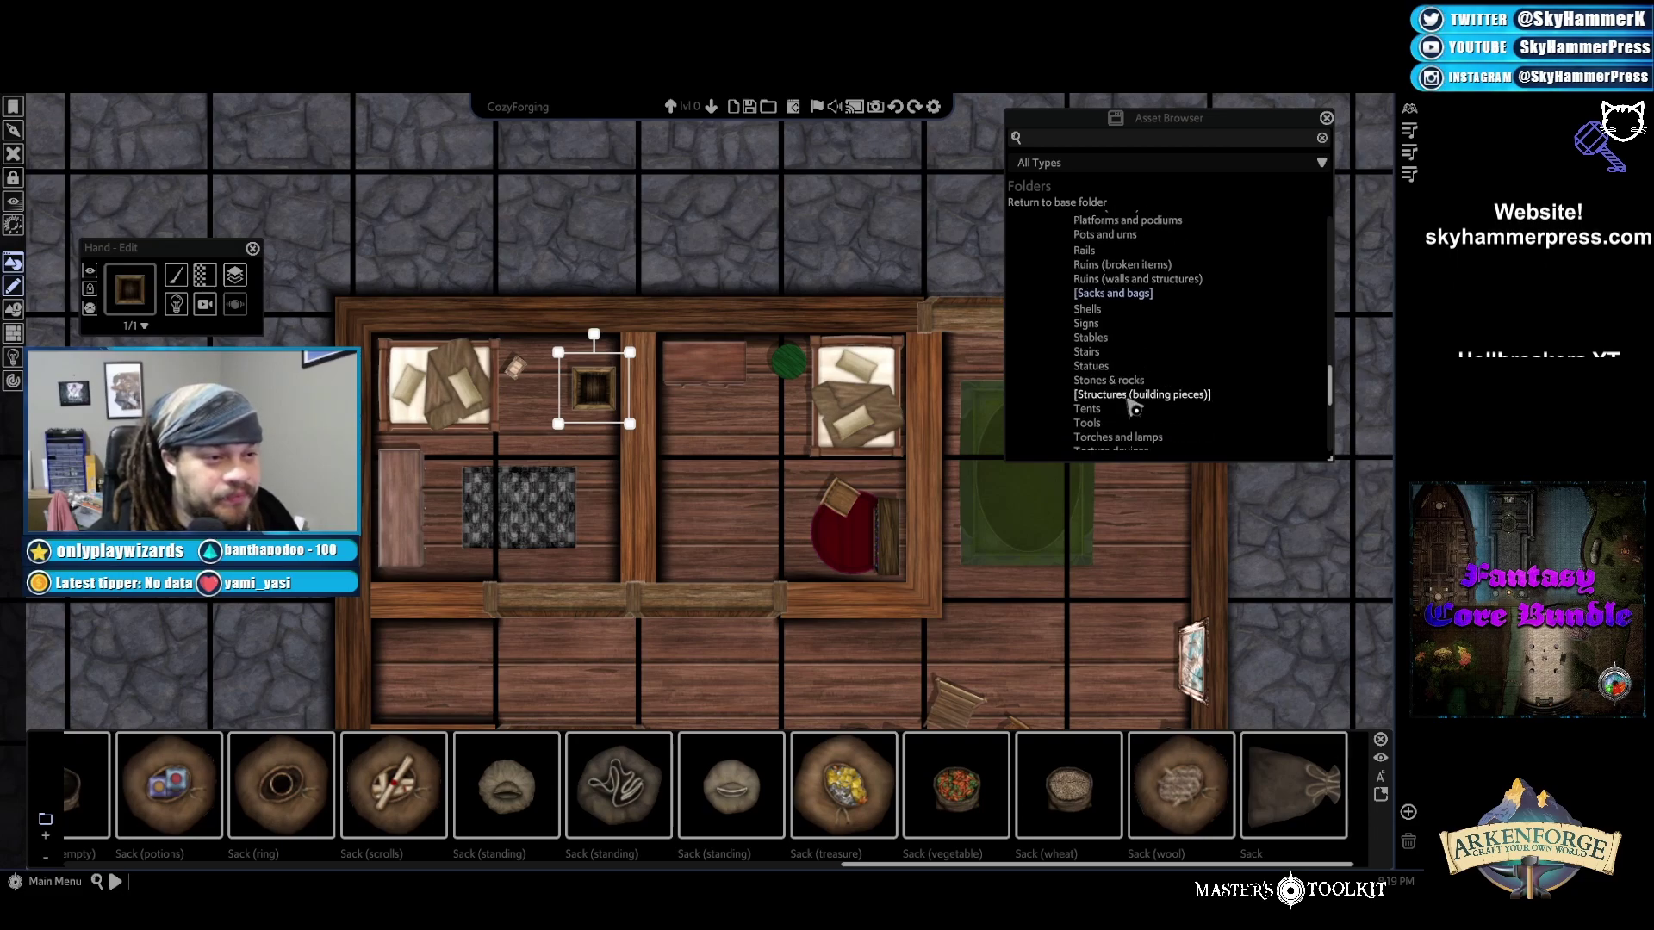
{"action": "scroll", "coordinate": [1170, 416], "scroll_direction": "down", "scroll_amount": 3}
{"action": "scroll", "coordinate": [1218, 440], "scroll_direction": "down", "scroll_amount": 2}
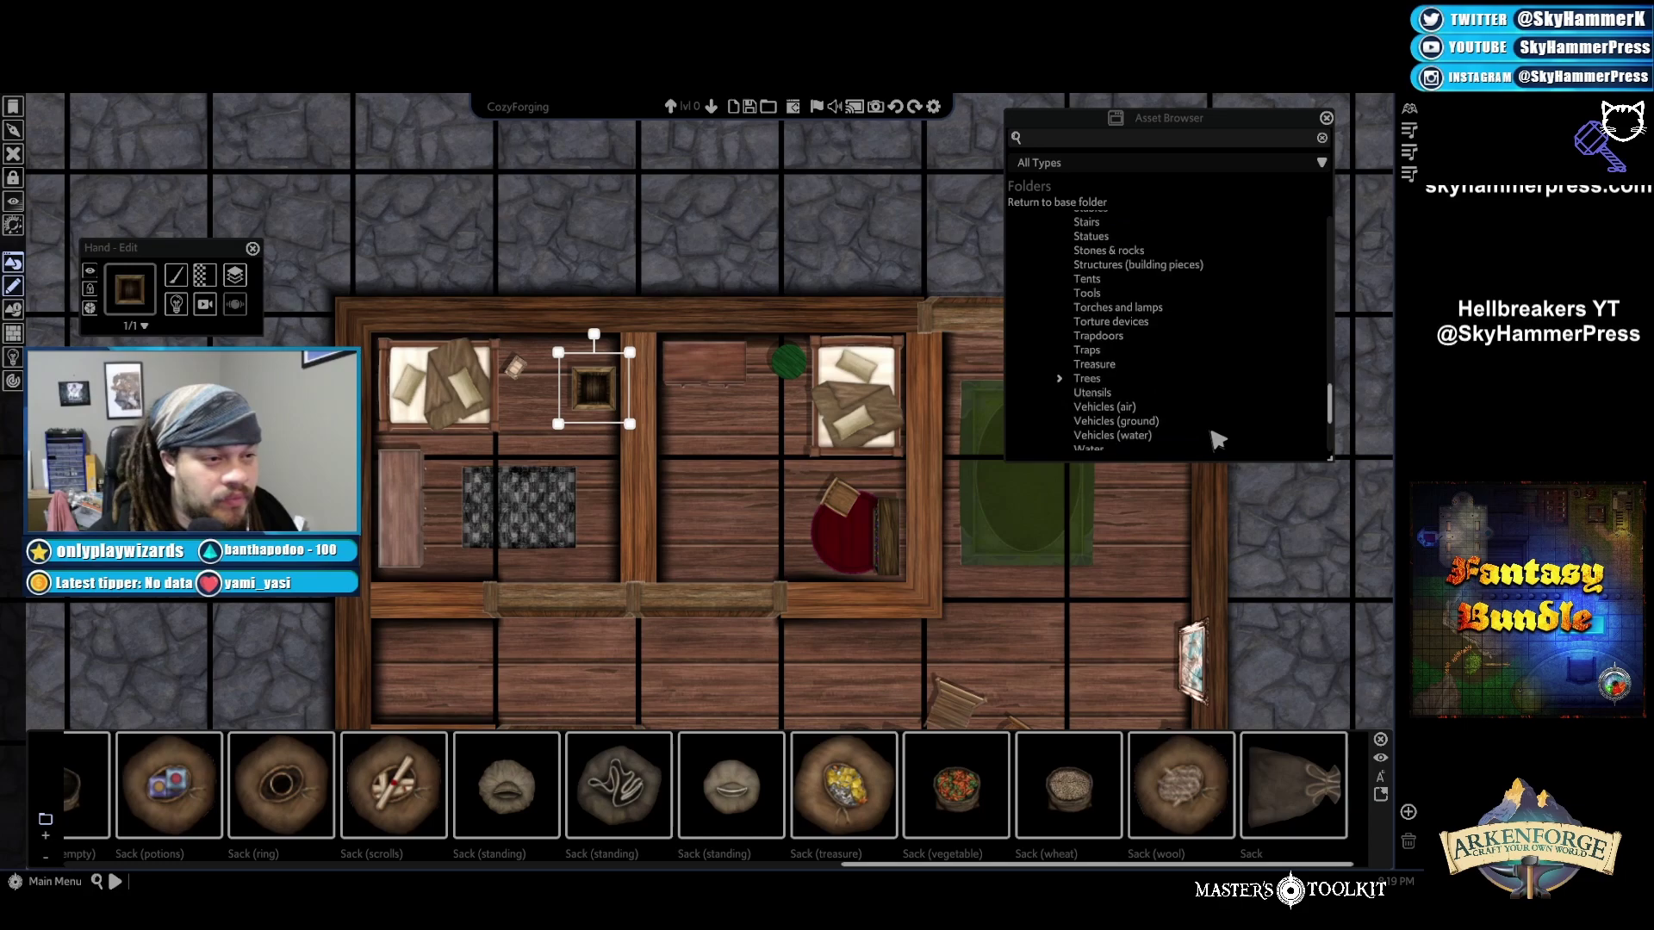
{"action": "scroll", "coordinate": [1184, 408], "scroll_direction": "down", "scroll_amount": 3}
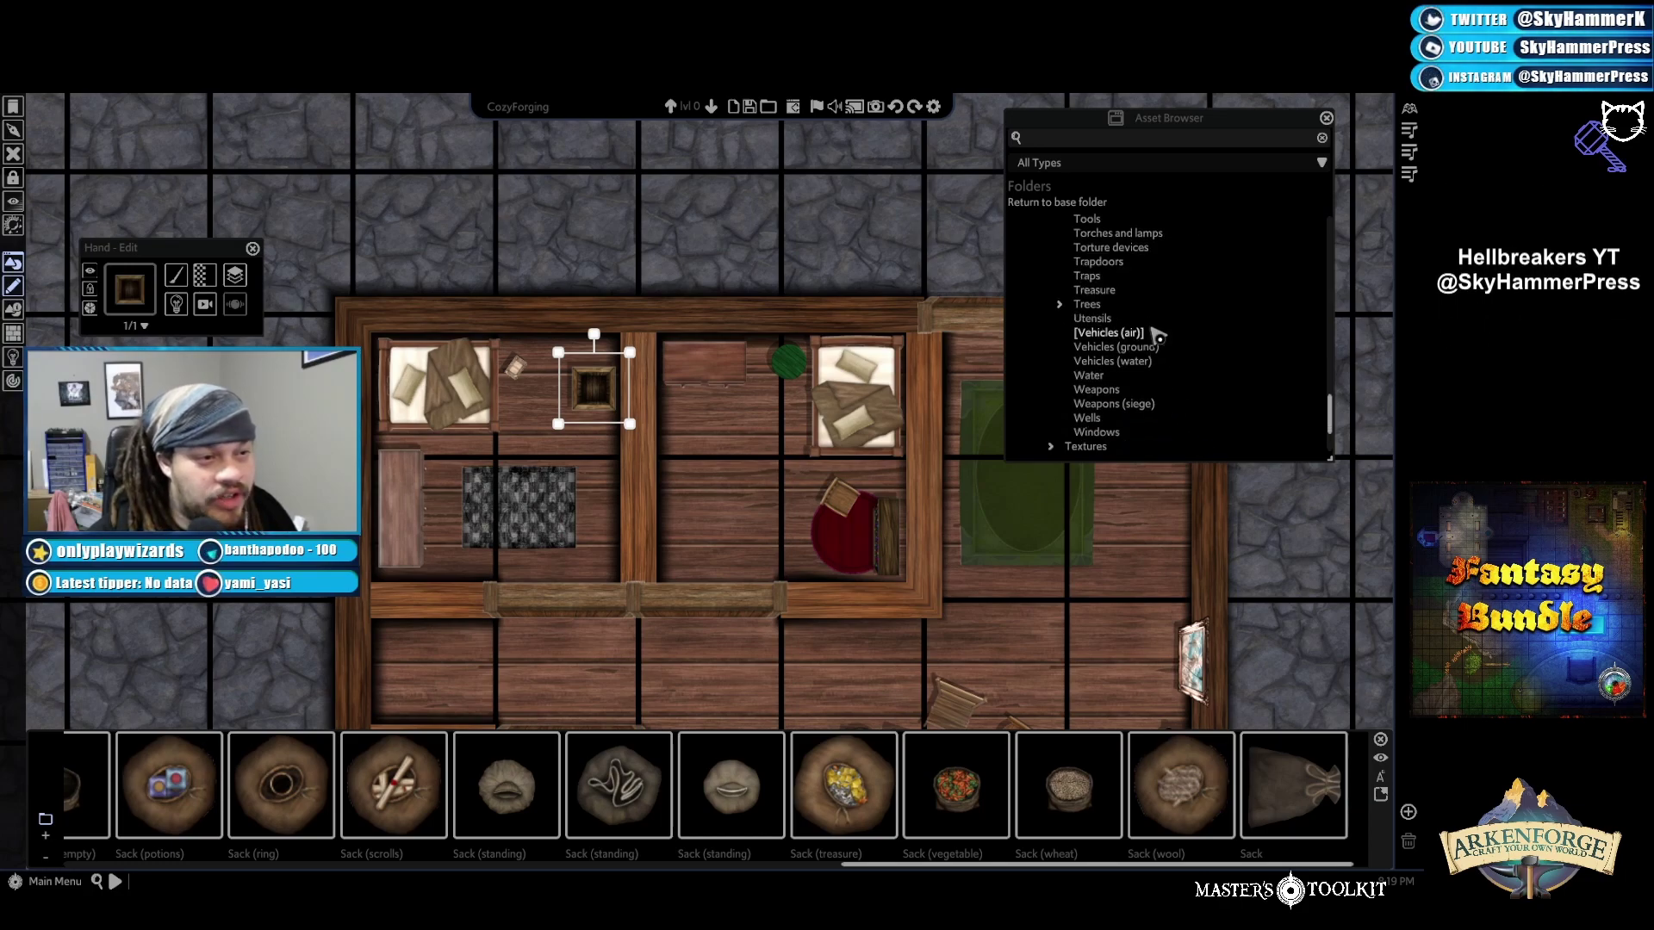
{"action": "left_click", "coordinate": [1161, 348]}
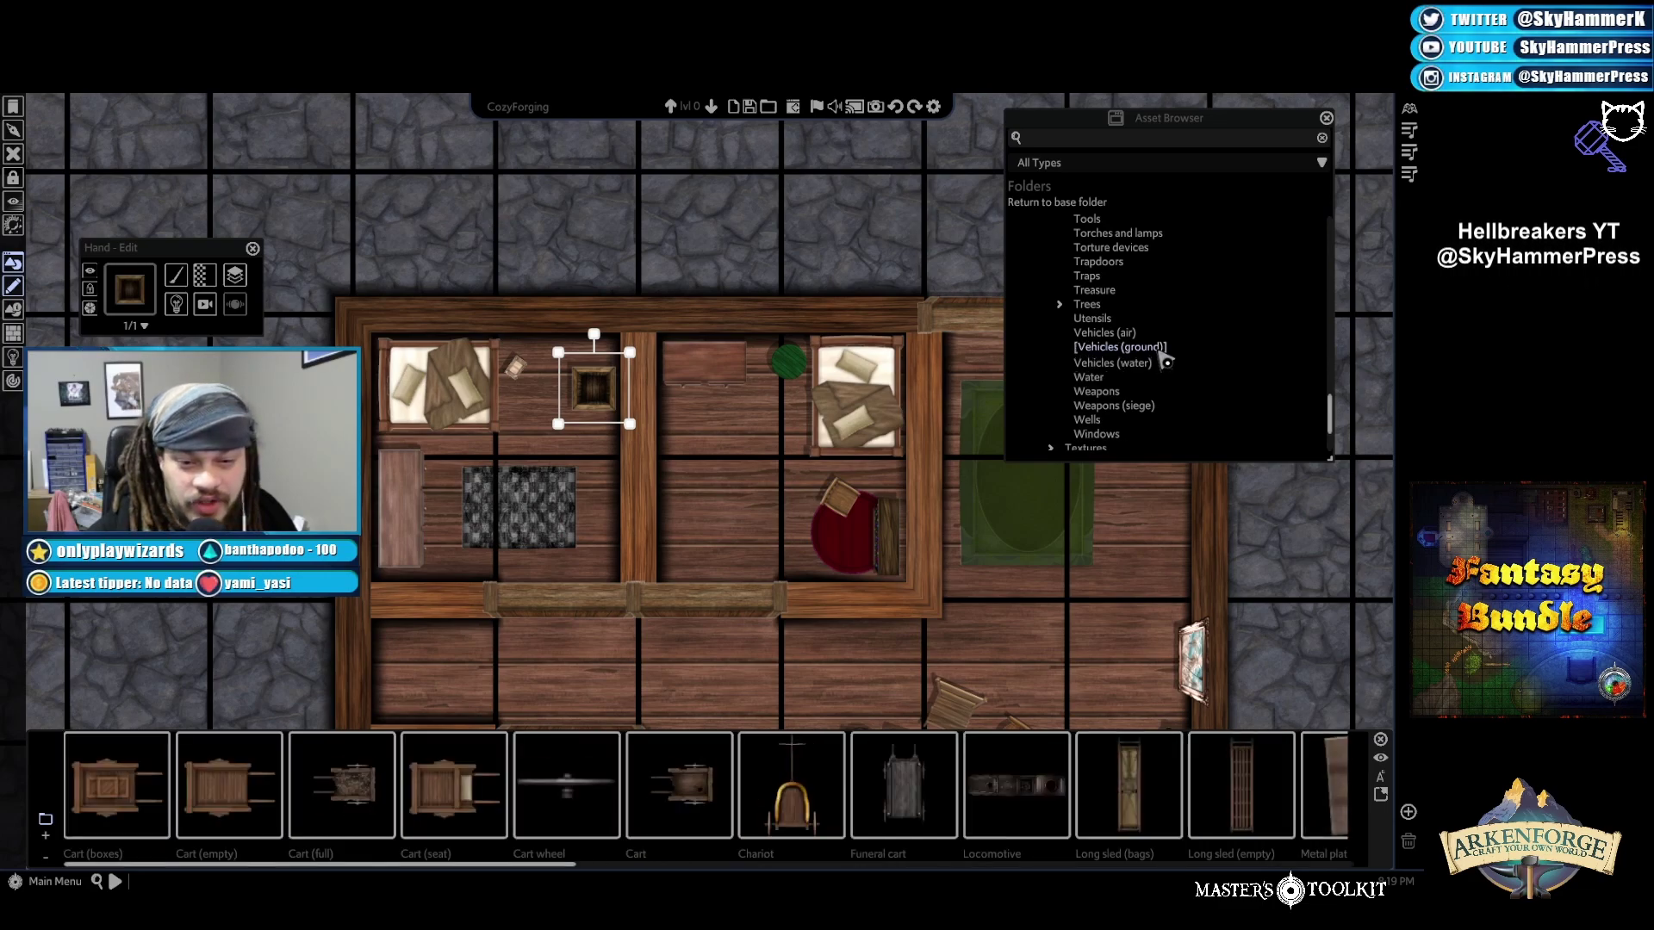
{"action": "scroll", "coordinate": [995, 810], "scroll_direction": "down", "scroll_amount": 4}
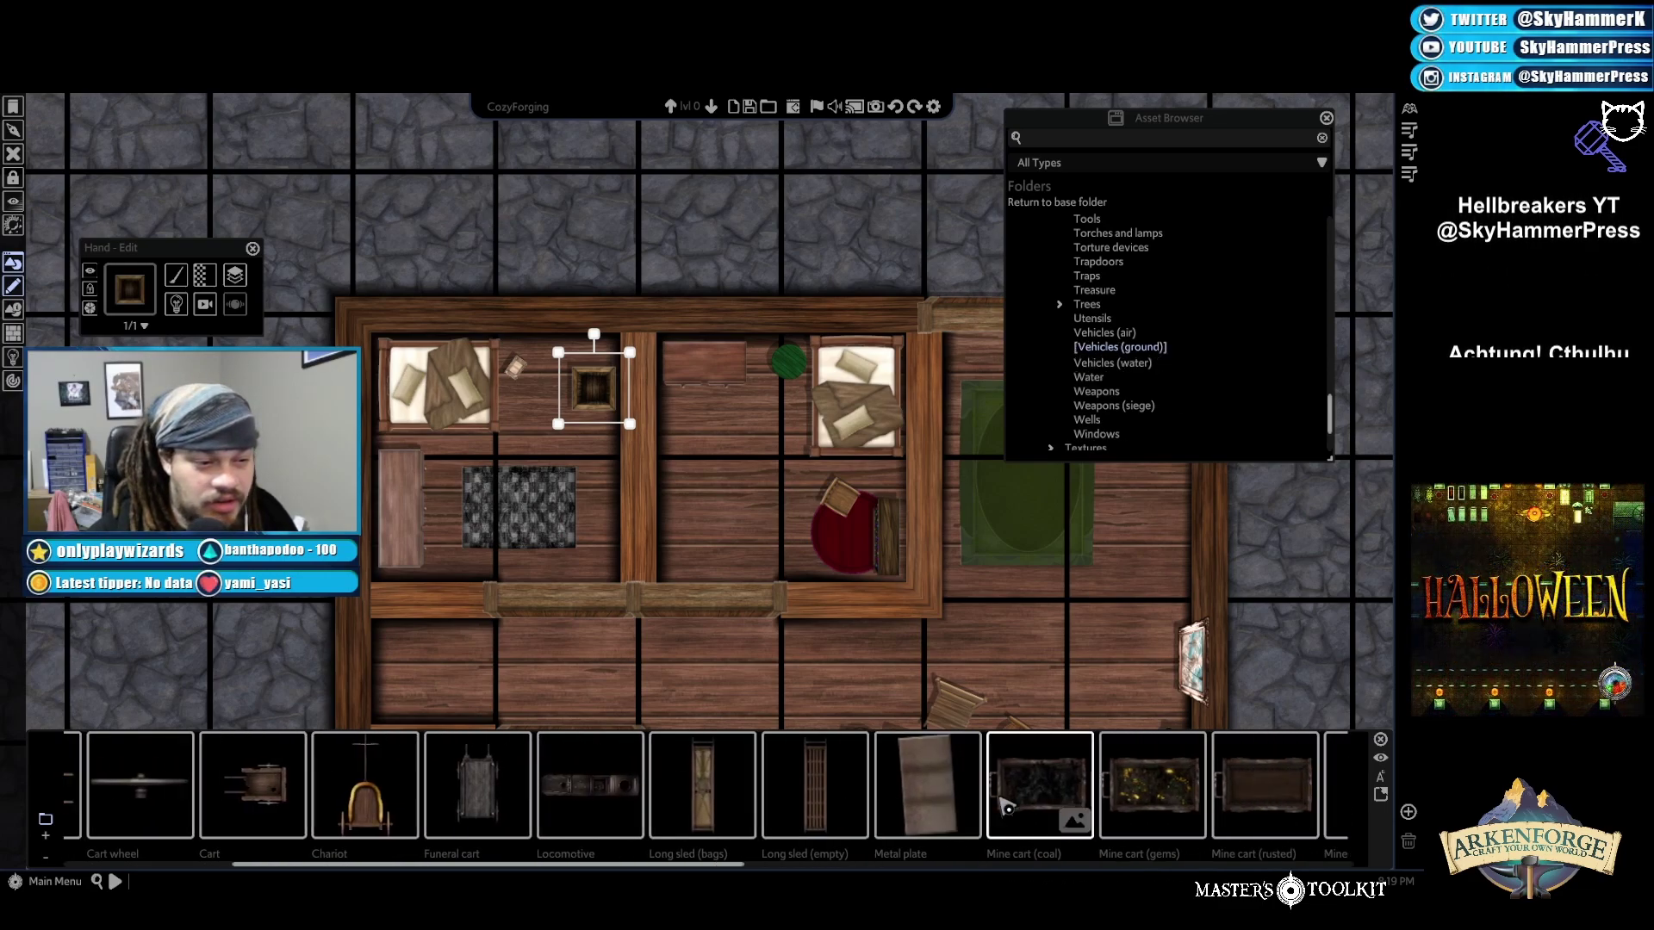
{"action": "left_click", "coordinate": [1119, 363]}
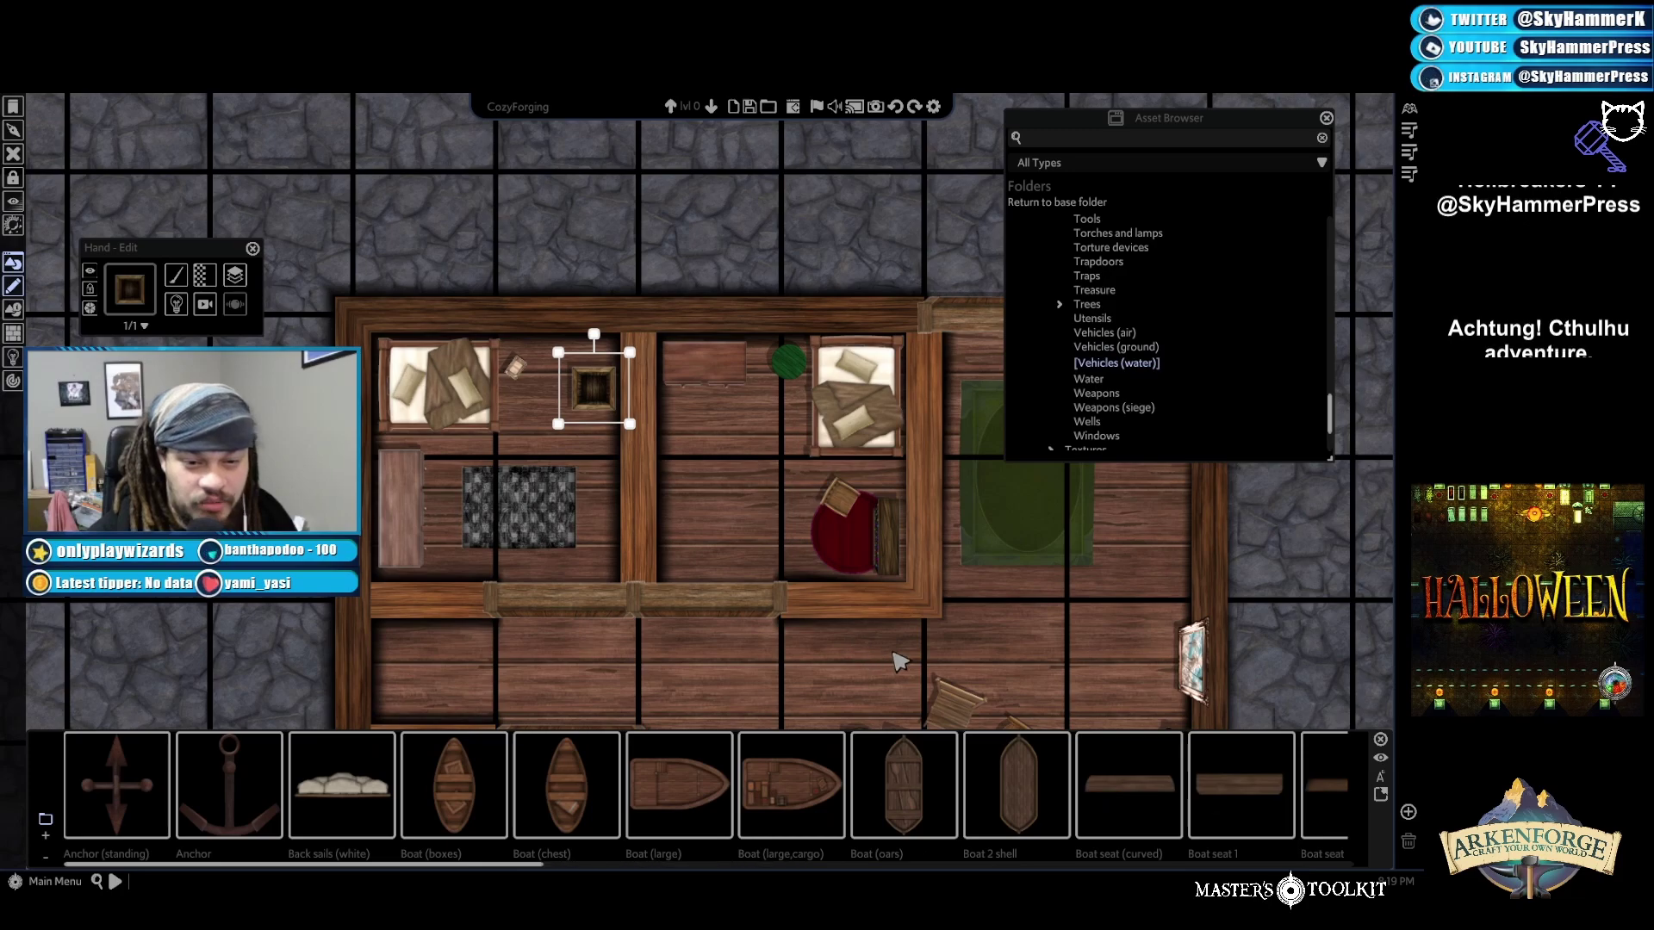
{"action": "scroll", "coordinate": [956, 776], "scroll_direction": "down", "scroll_amount": 5}
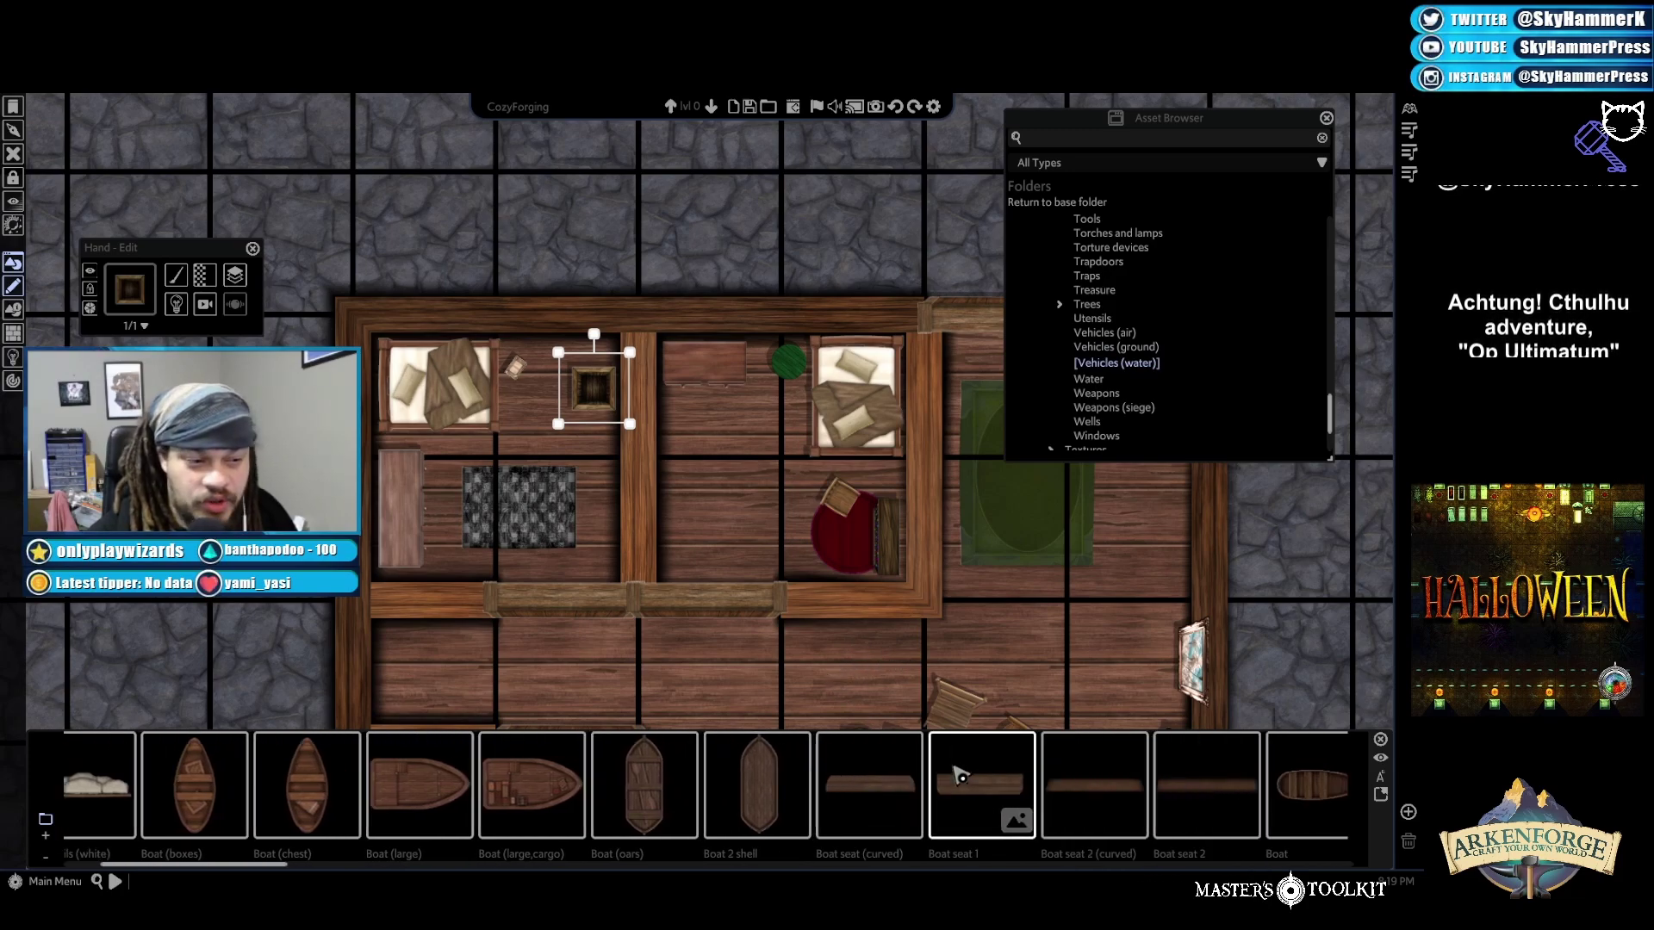
{"action": "scroll", "coordinate": [958, 775], "scroll_direction": "down", "scroll_amount": 8}
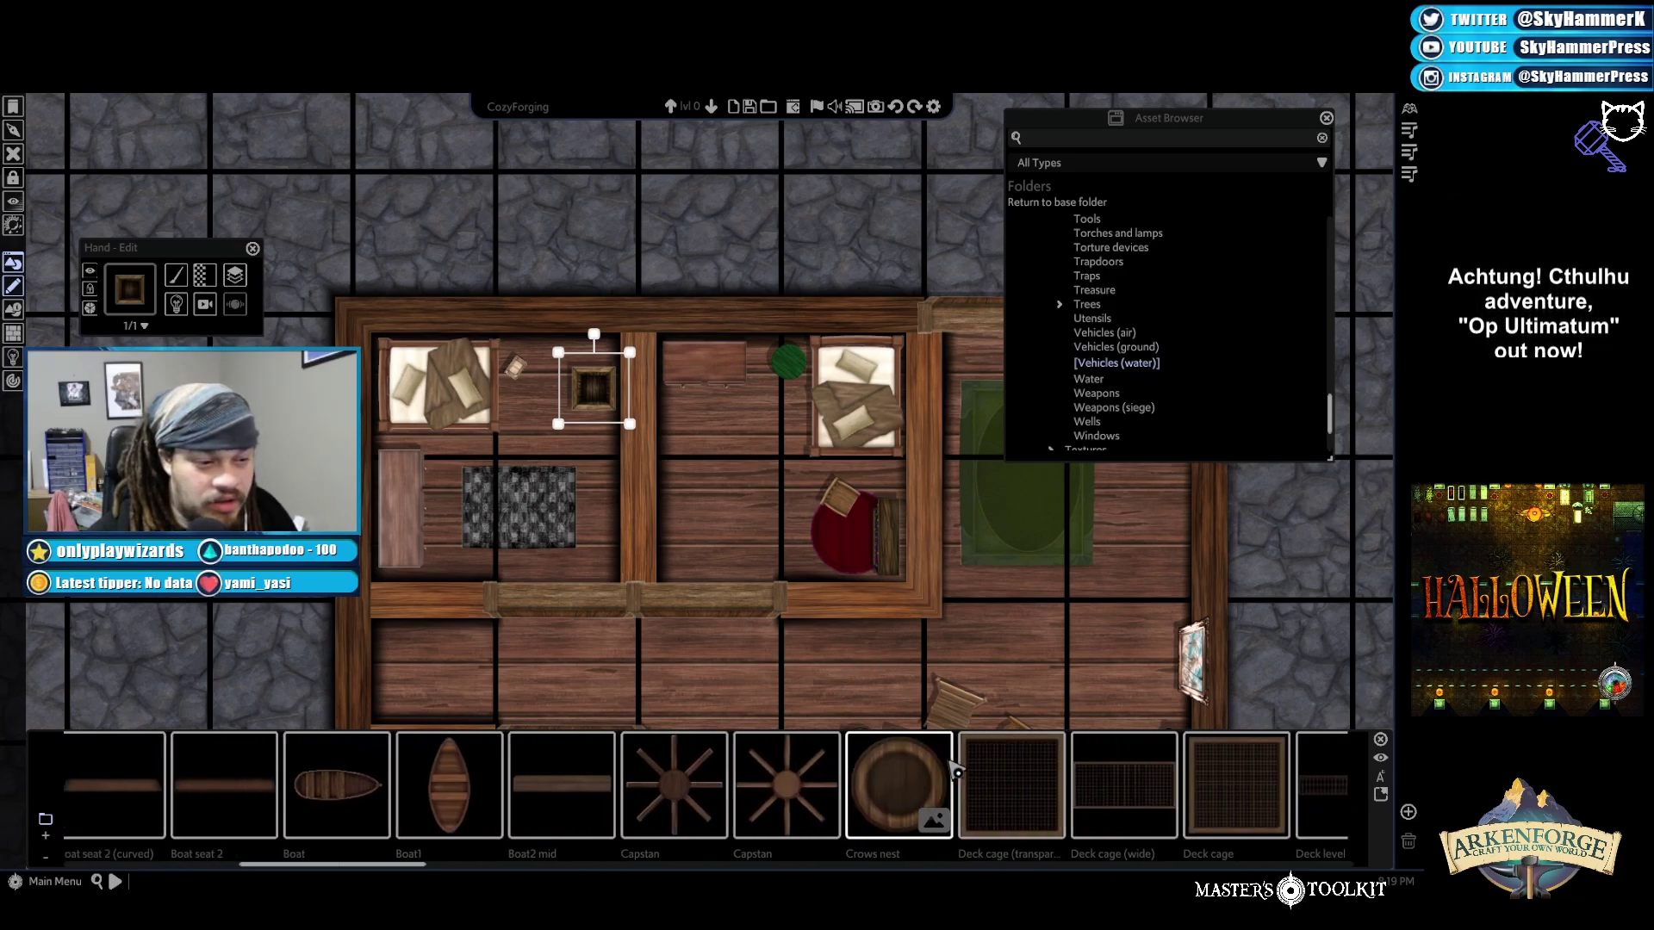
Place one Sailboat asset from the Vehicles (water) folder across the north wall, above the wall dividing the two bedrooms
{"action": "left_click_drag", "start_coordinate": [407, 872], "coordinate": [1085, 873]}
{"action": "left_click", "coordinate": [711, 785]}
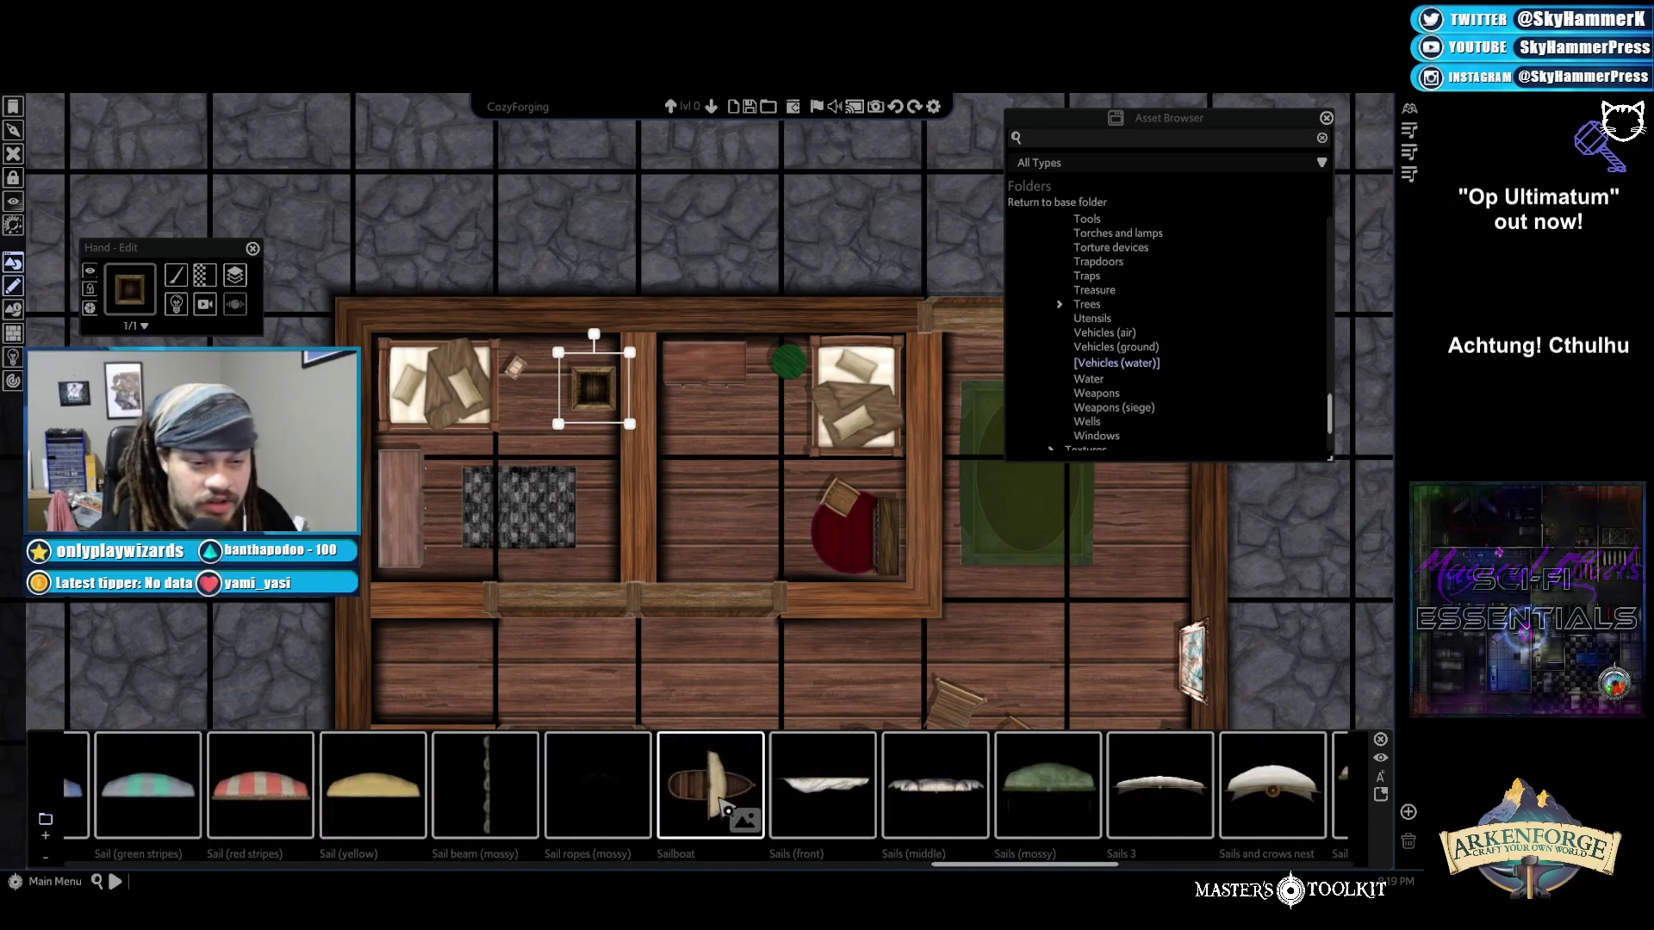
{"action": "left_click", "coordinate": [692, 269]}
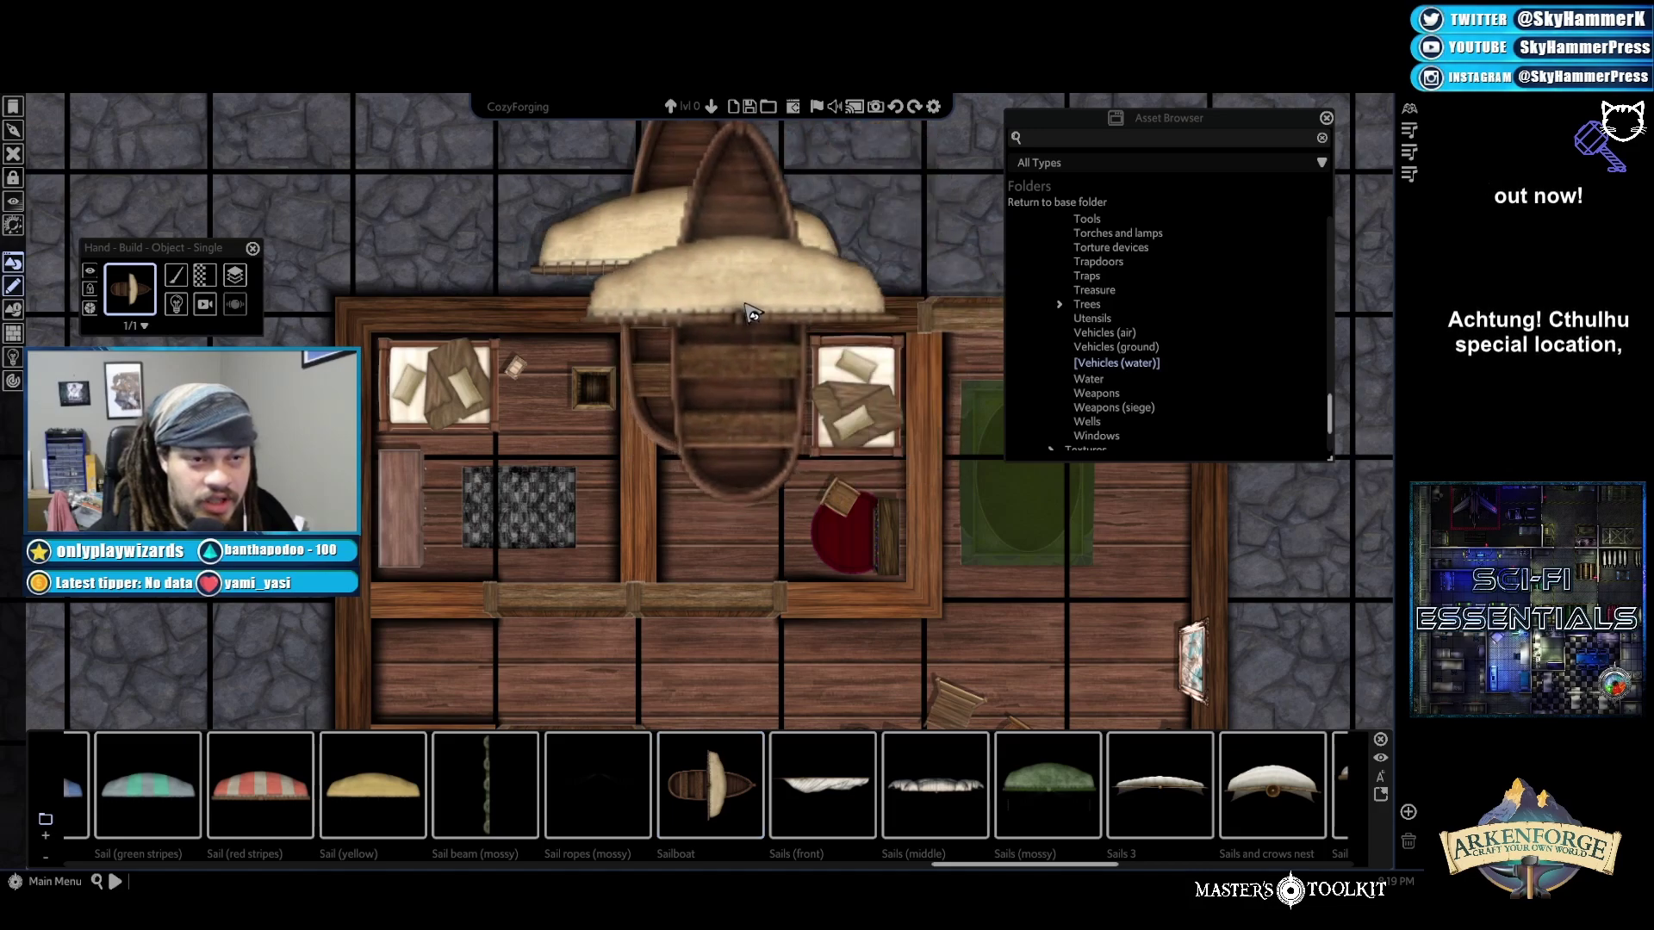
{"action": "right_click", "coordinate": [739, 297]}
{"action": "left_click", "coordinate": [773, 298]}
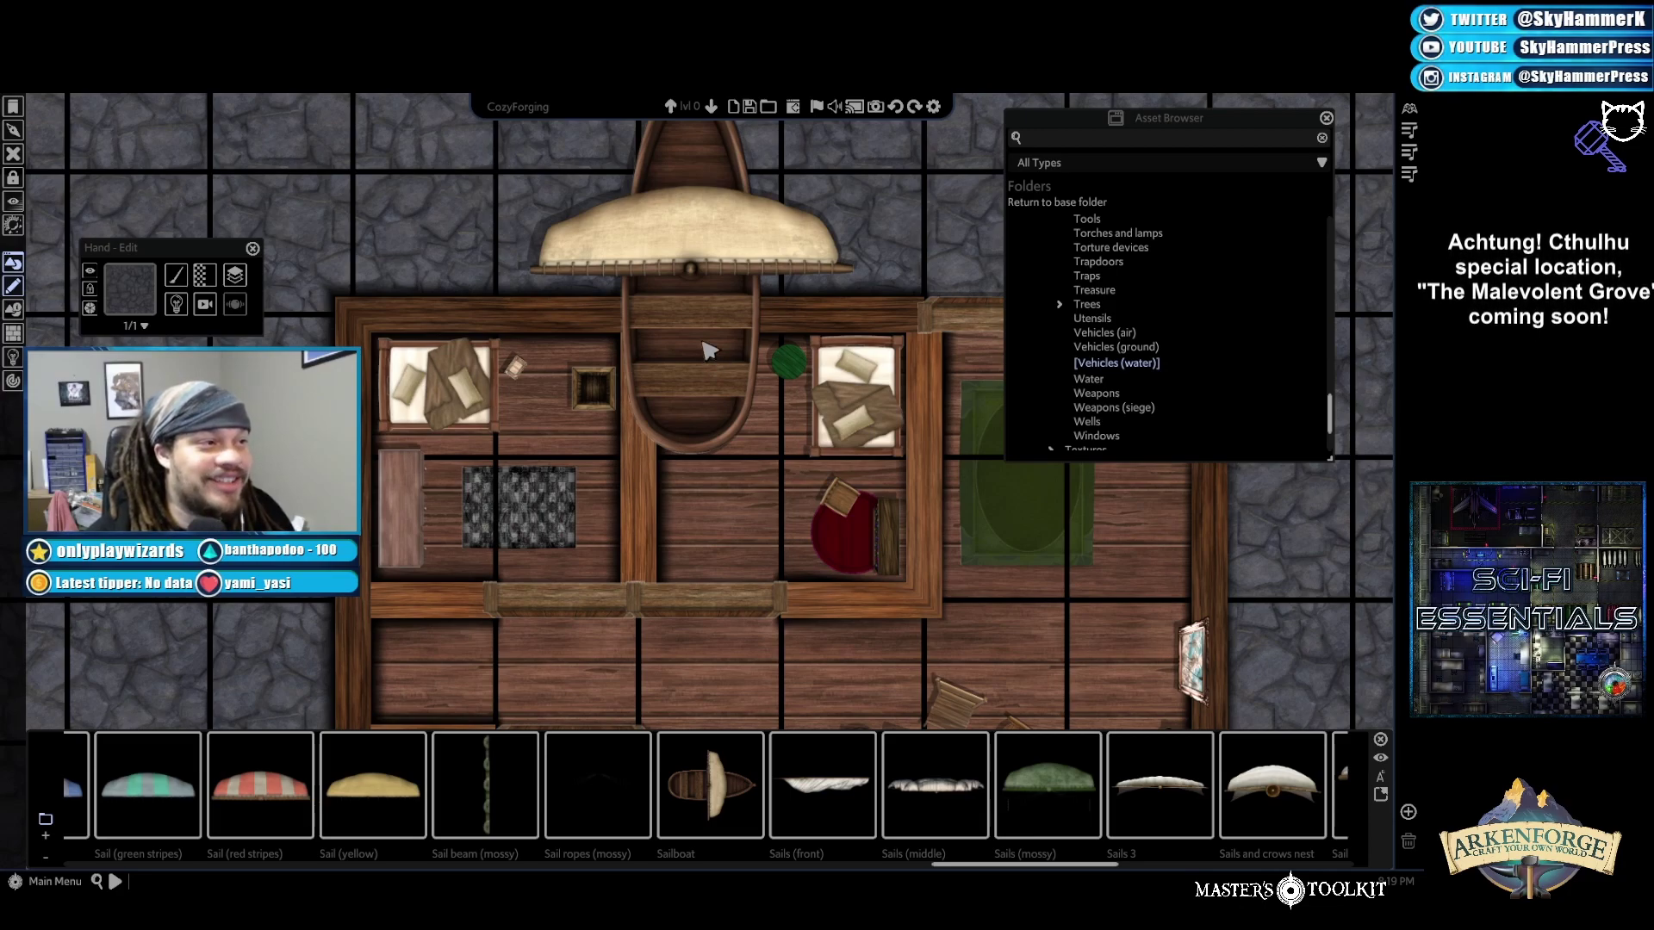
Move the sailboat south over the bedrooms and shrink it to toy size, small enough to fit inside the open box
{"action": "left_click", "coordinate": [704, 276]}
{"action": "left_click_drag", "start_coordinate": [694, 250], "coordinate": [720, 341]}
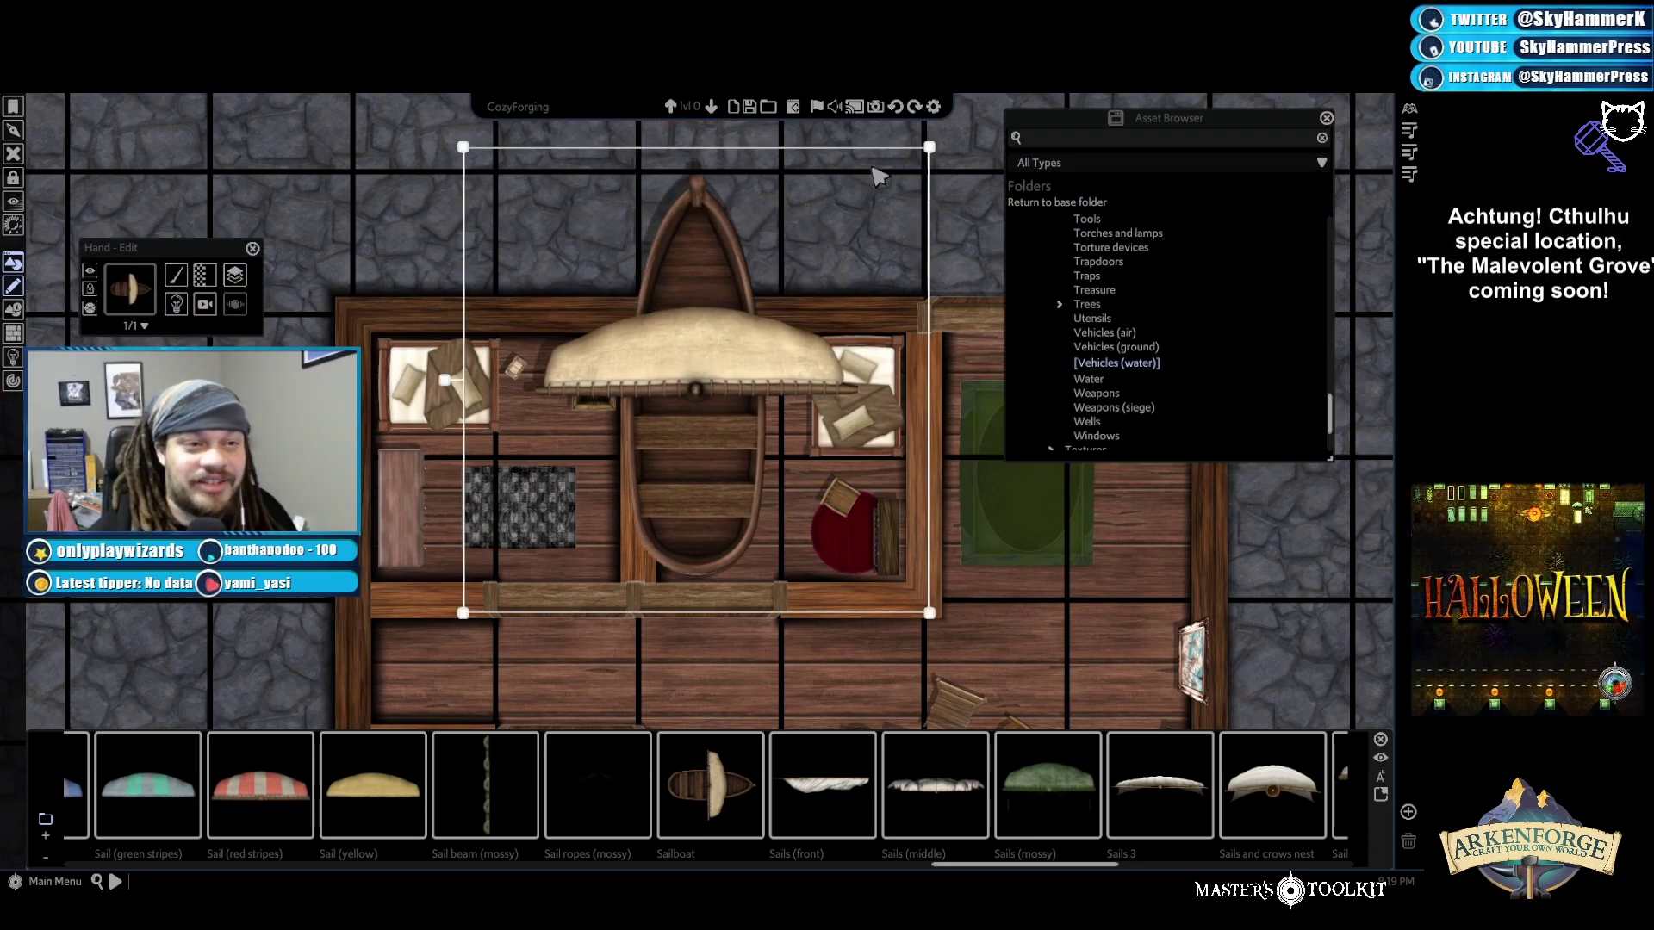
{"action": "left_click_drag", "start_coordinate": [928, 147], "coordinate": [501, 575]}
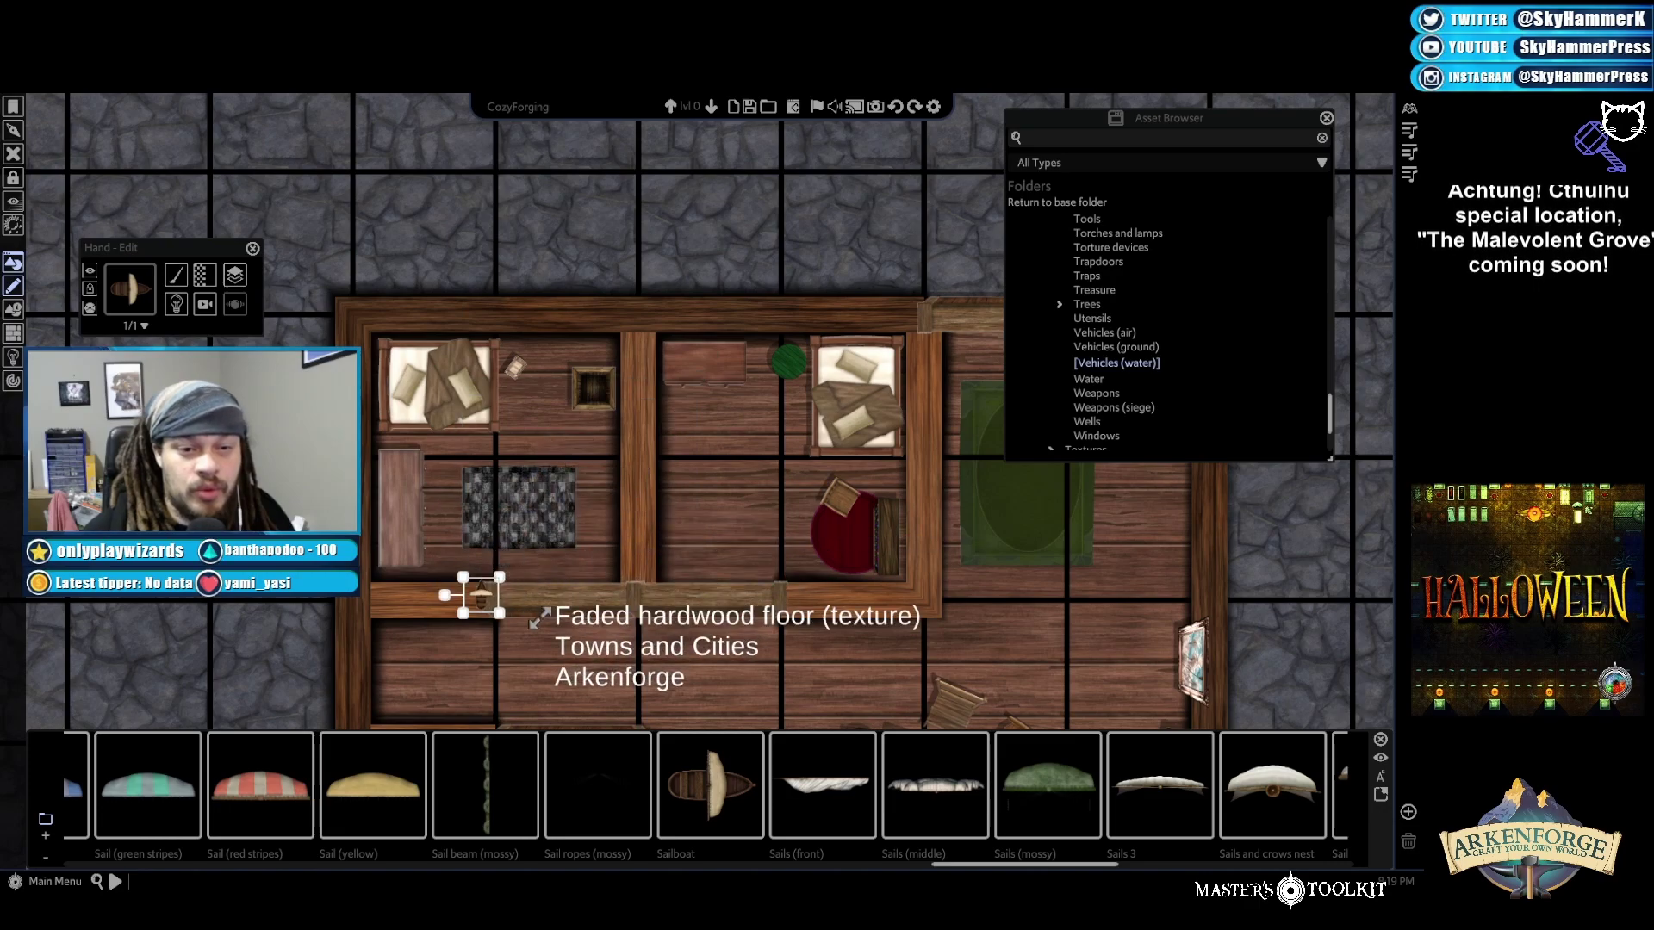
Move the toy sailboat into the open wooden box in the west bedroom and rotate it to a slight angle
{"action": "scroll", "coordinate": [534, 624], "scroll_direction": "up", "scroll_amount": 3}
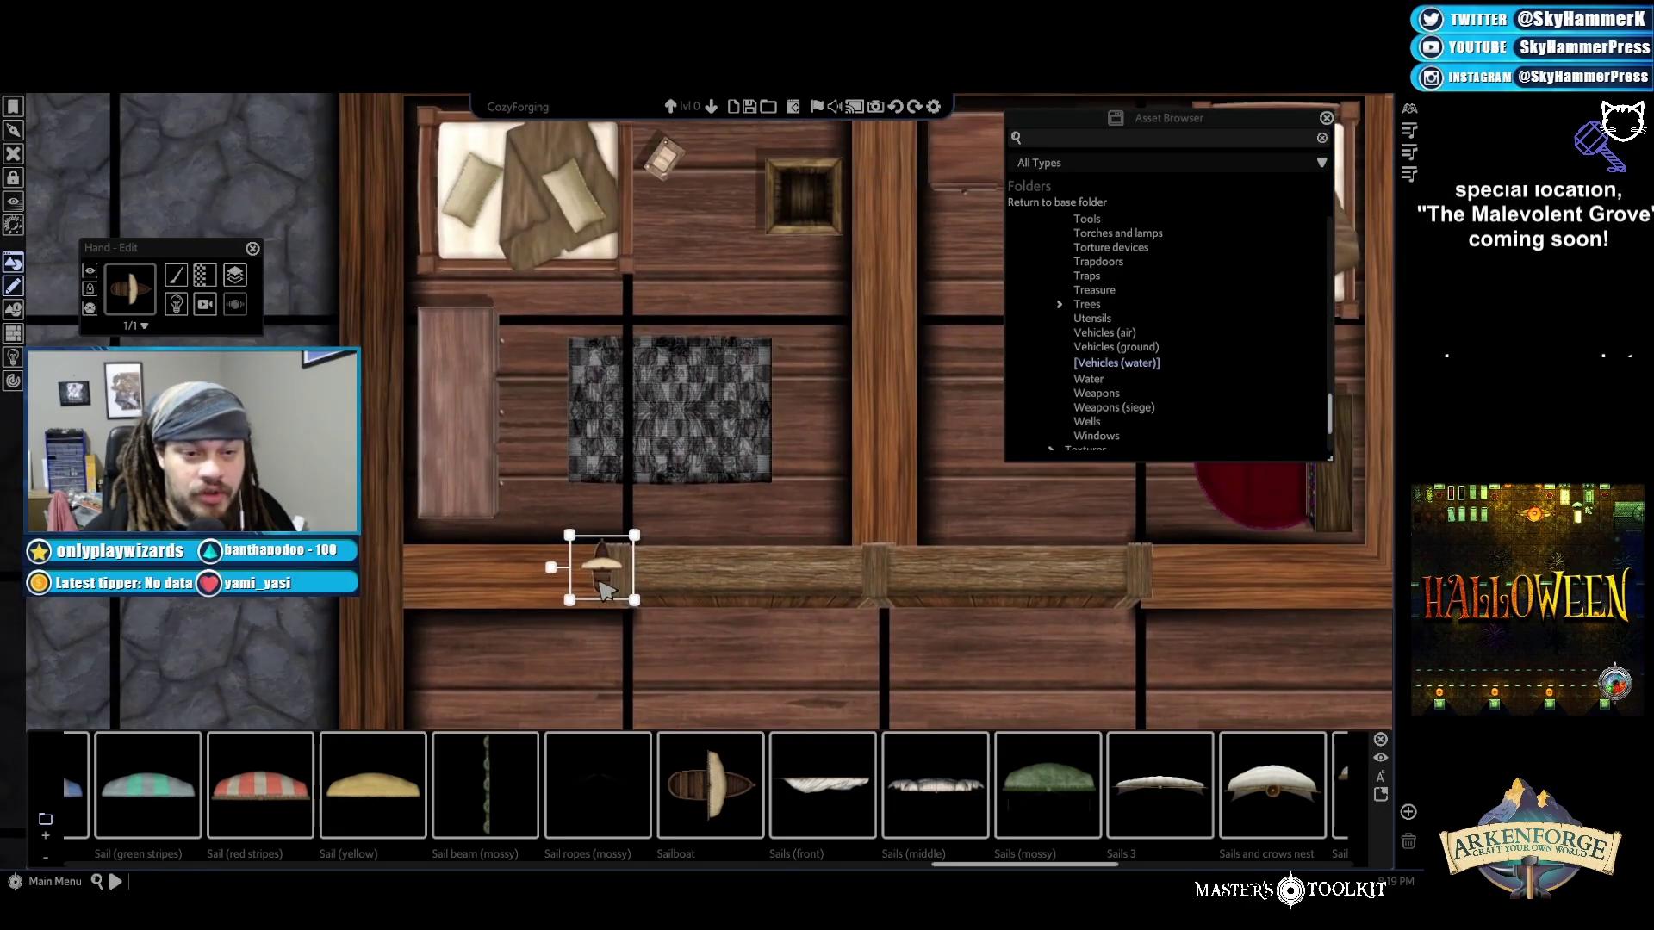
{"action": "left_click_drag", "start_coordinate": [654, 515], "coordinate": [831, 285]}
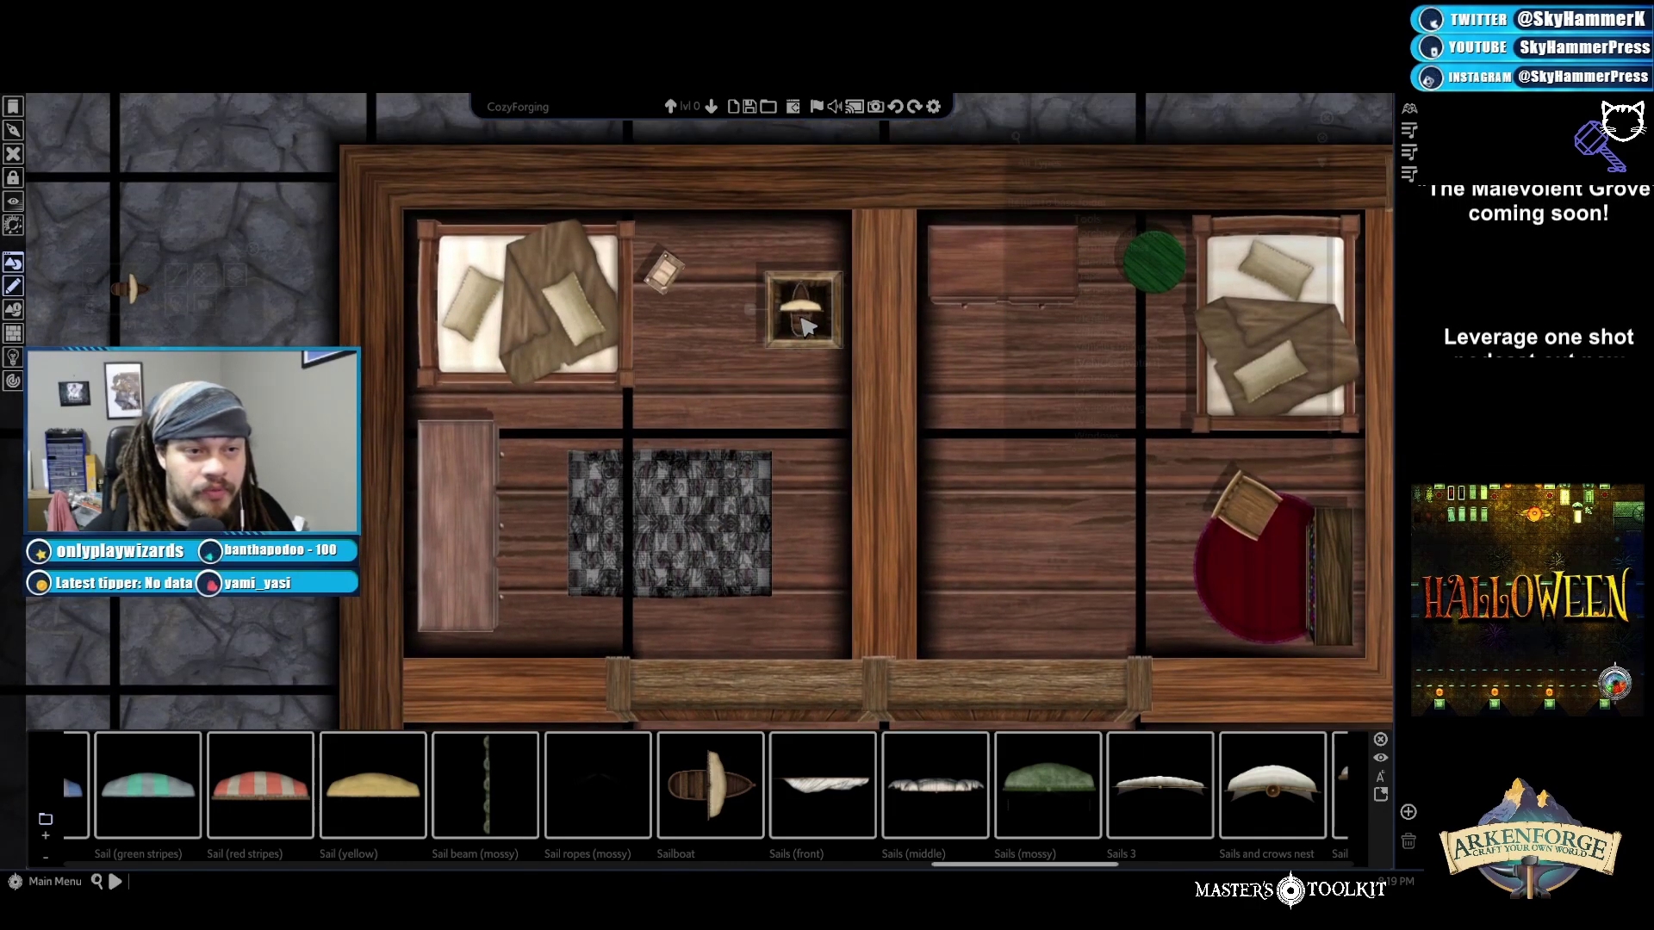
{"action": "left_click_drag", "start_coordinate": [767, 276], "coordinate": [807, 323]}
Place the Bow asset with arrows and quiver from the Weapons folder over the north edge of the west bedroom's rug
{"action": "scroll", "coordinate": [1124, 364], "scroll_direction": "down", "scroll_amount": 3}
{"action": "scroll", "coordinate": [1132, 379], "scroll_direction": "up", "scroll_amount": 4}
{"action": "scroll", "coordinate": [1141, 389], "scroll_direction": "down", "scroll_amount": 1}
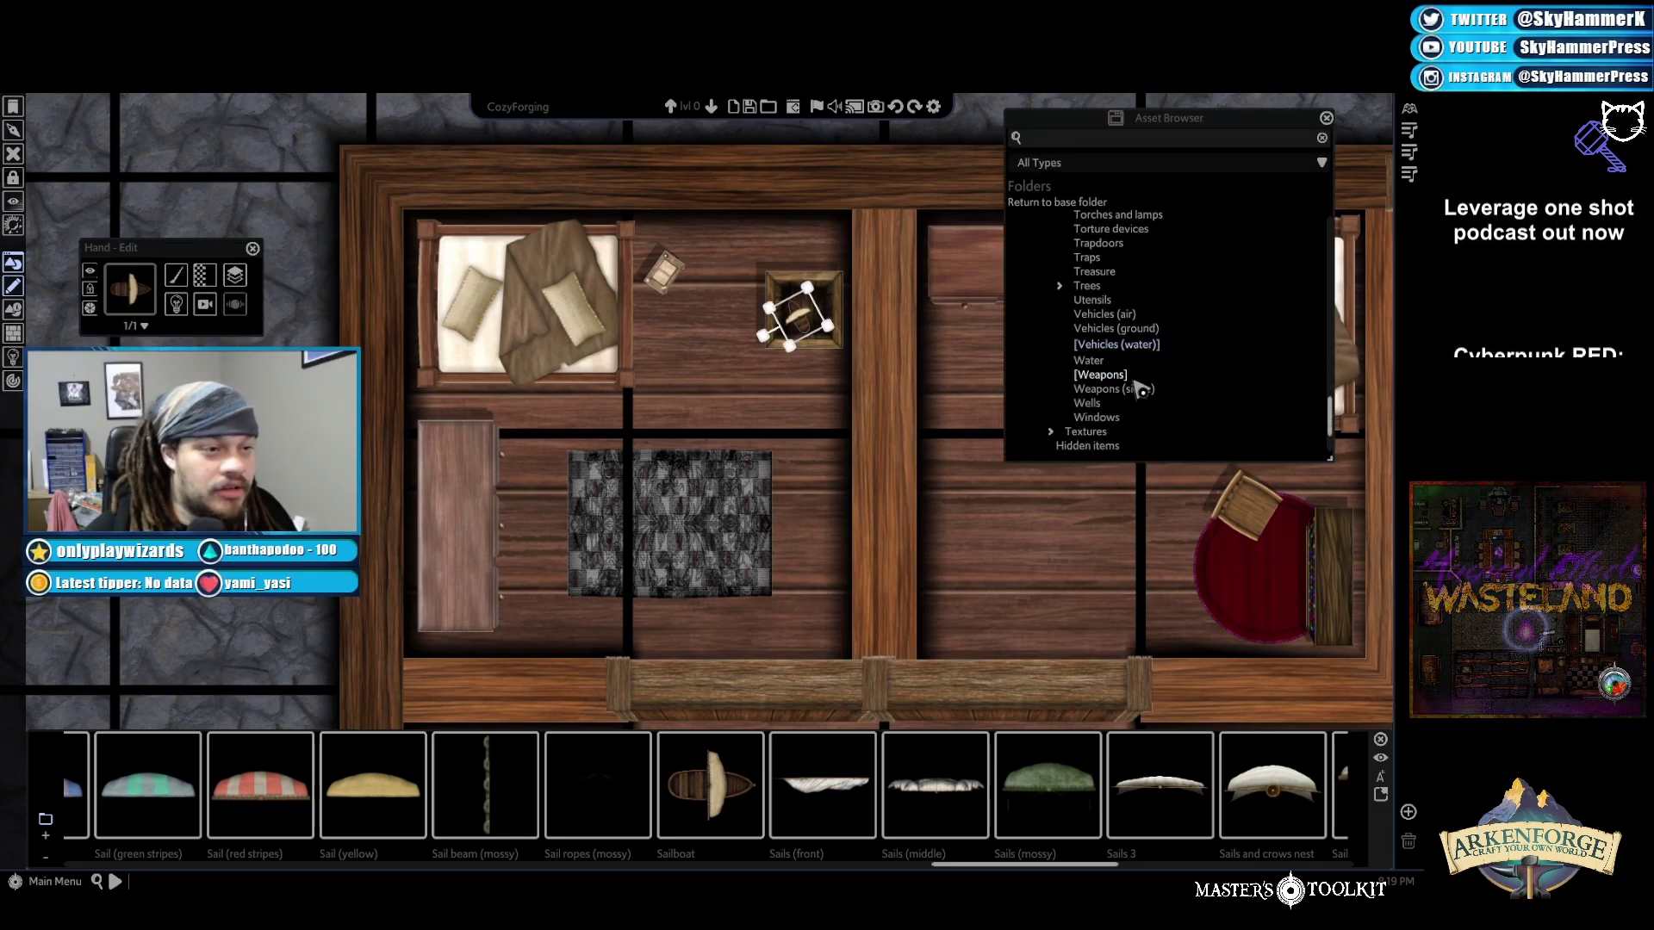
{"action": "left_click", "coordinate": [1120, 376]}
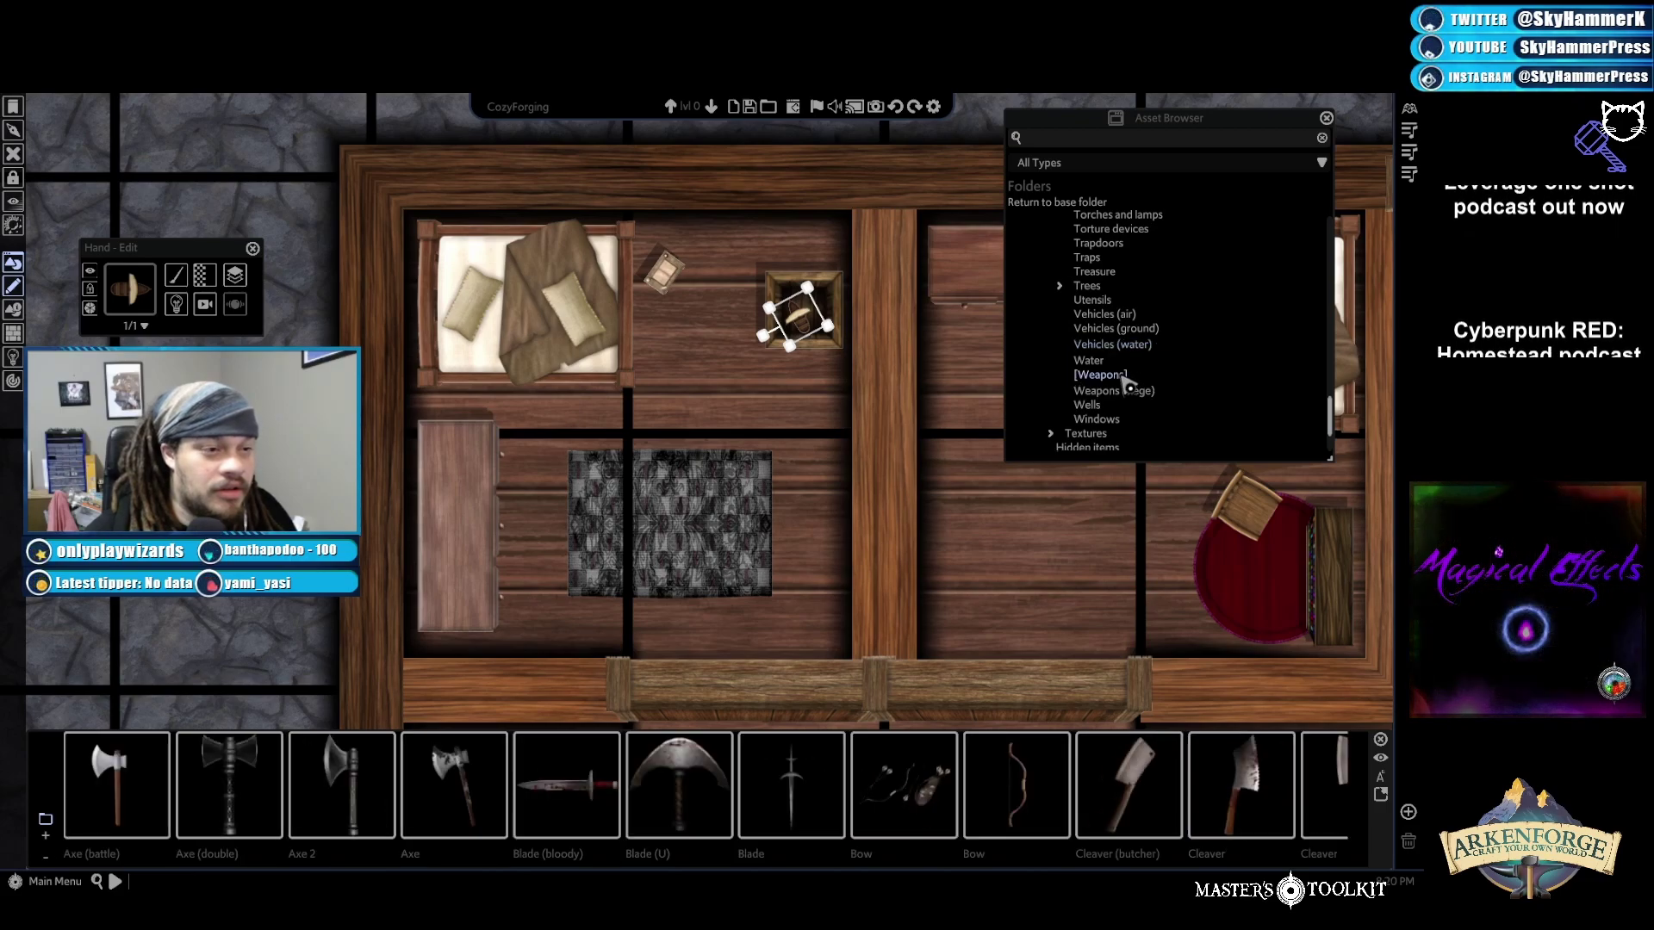
{"action": "scroll", "coordinate": [870, 782], "scroll_direction": "down", "scroll_amount": 1}
{"action": "scroll", "coordinate": [870, 782], "scroll_direction": "down", "scroll_amount": 1}
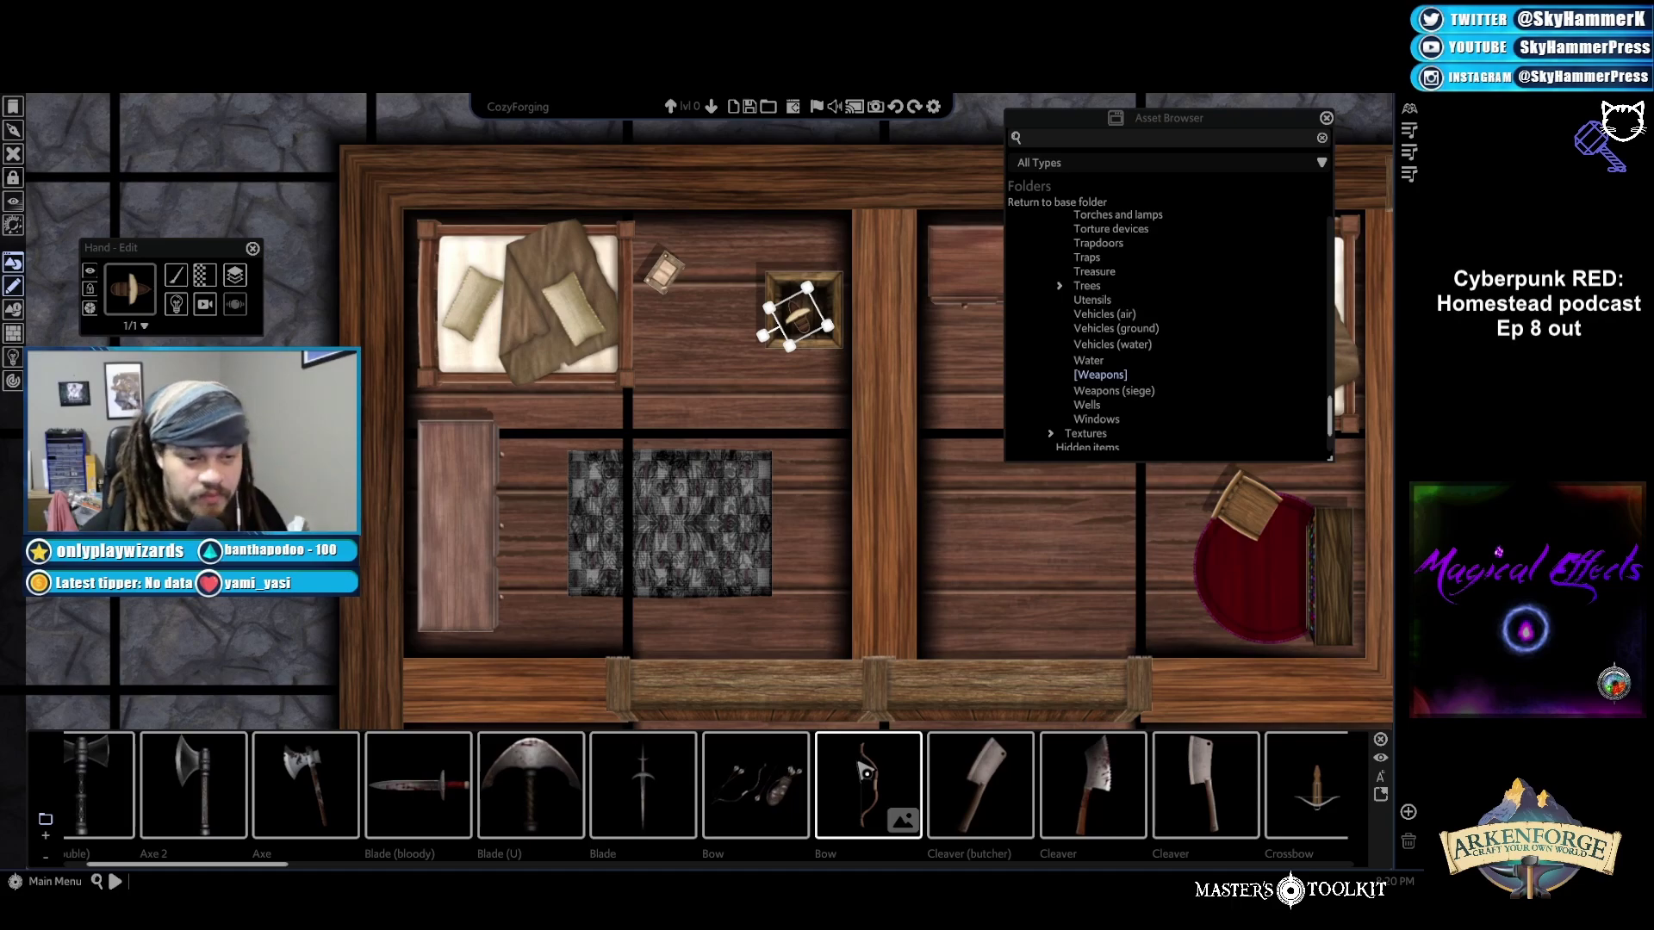
{"action": "left_click", "coordinate": [755, 784]}
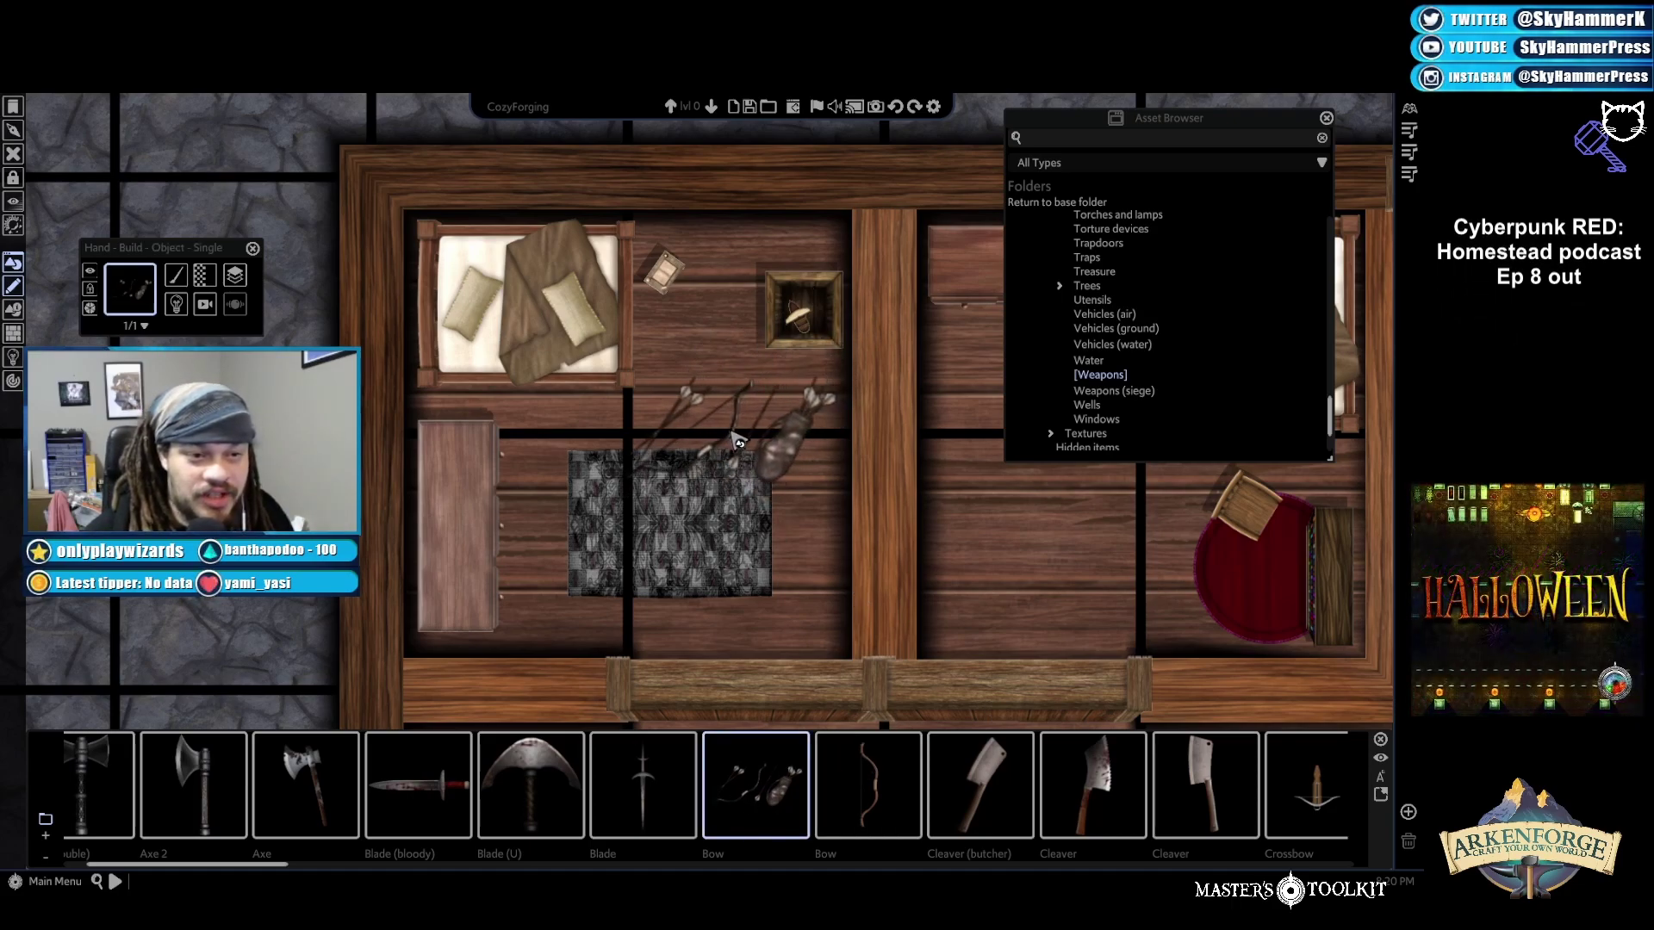
{"action": "left_click", "coordinate": [725, 432]}
Shrink the bow set to toy size, rotate it diagonally and leave it on the floor between the bed and the box
{"action": "left_click", "coordinate": [752, 460]}
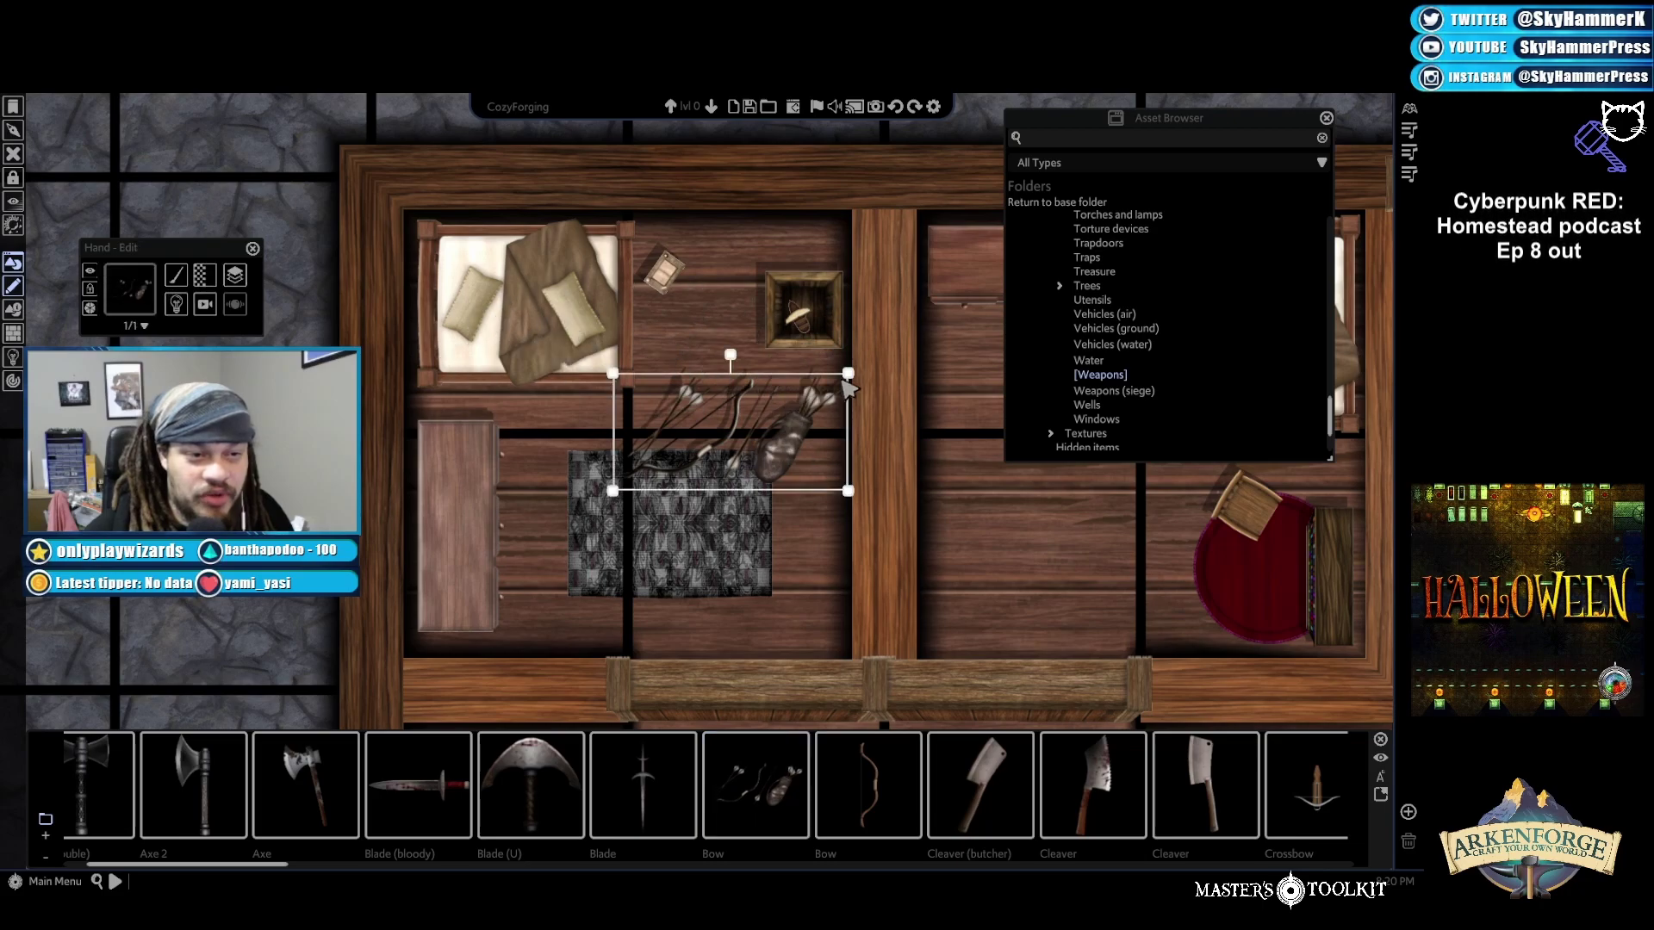
{"action": "left_click_drag", "start_coordinate": [837, 384], "coordinate": [737, 353]}
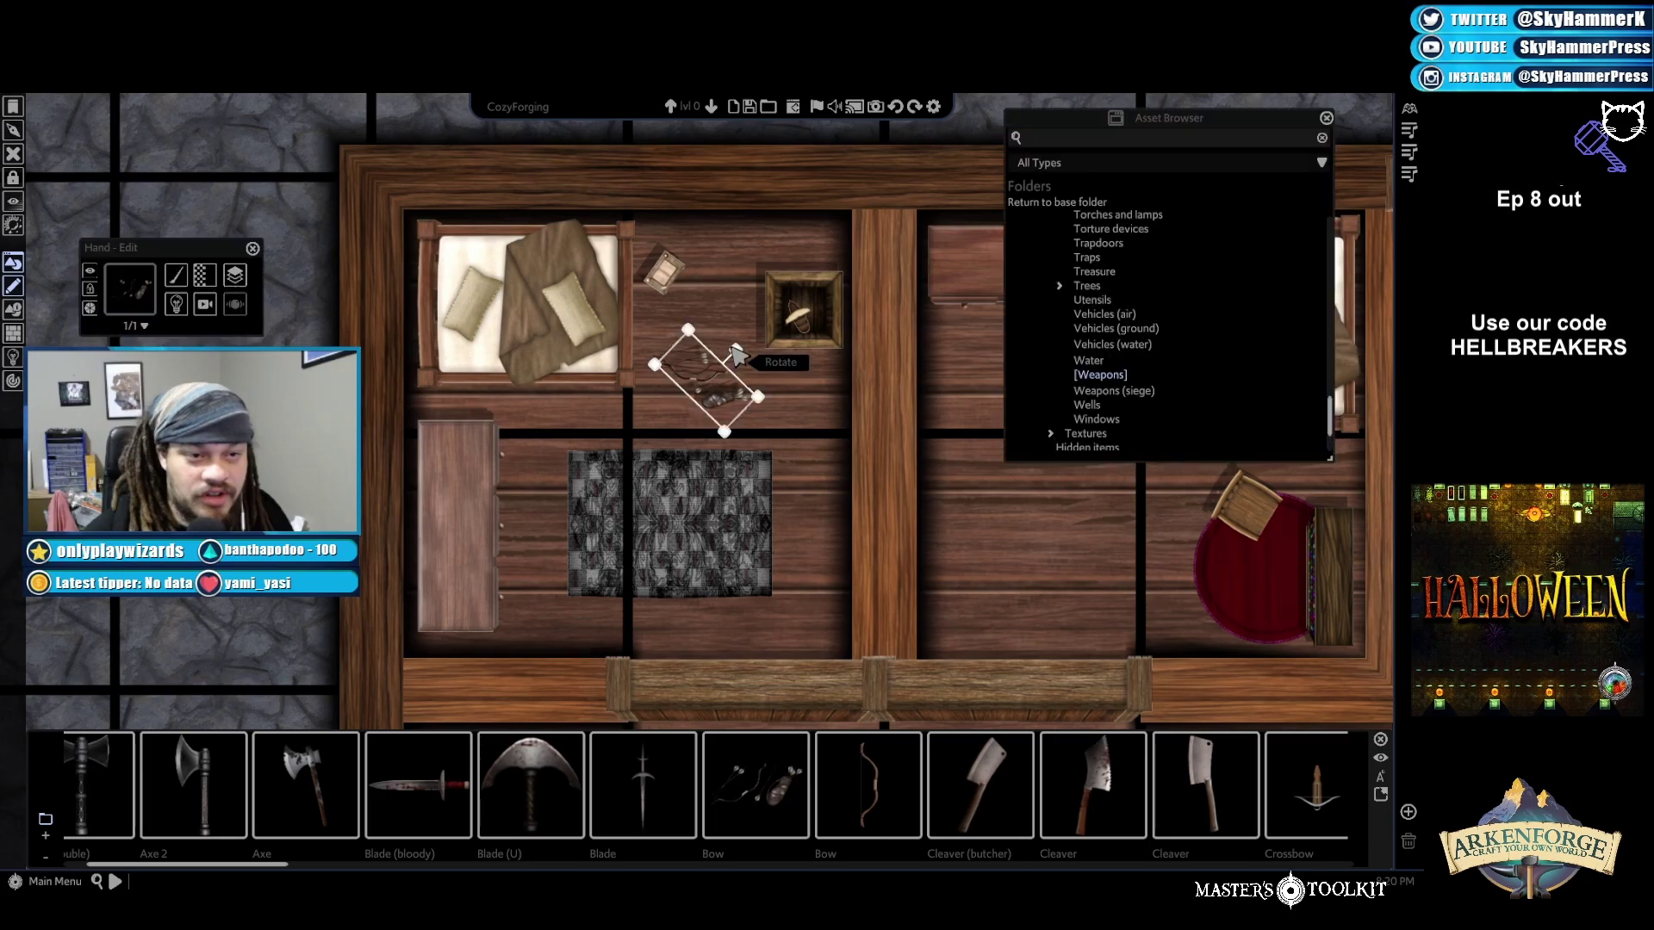
{"action": "key", "text": "Escape"}
Examine the rest of the Weapons folder through to the whips, and review the layout of both bedrooms
{"action": "scroll", "coordinate": [1200, 820], "scroll_direction": "down", "scroll_amount": 5}
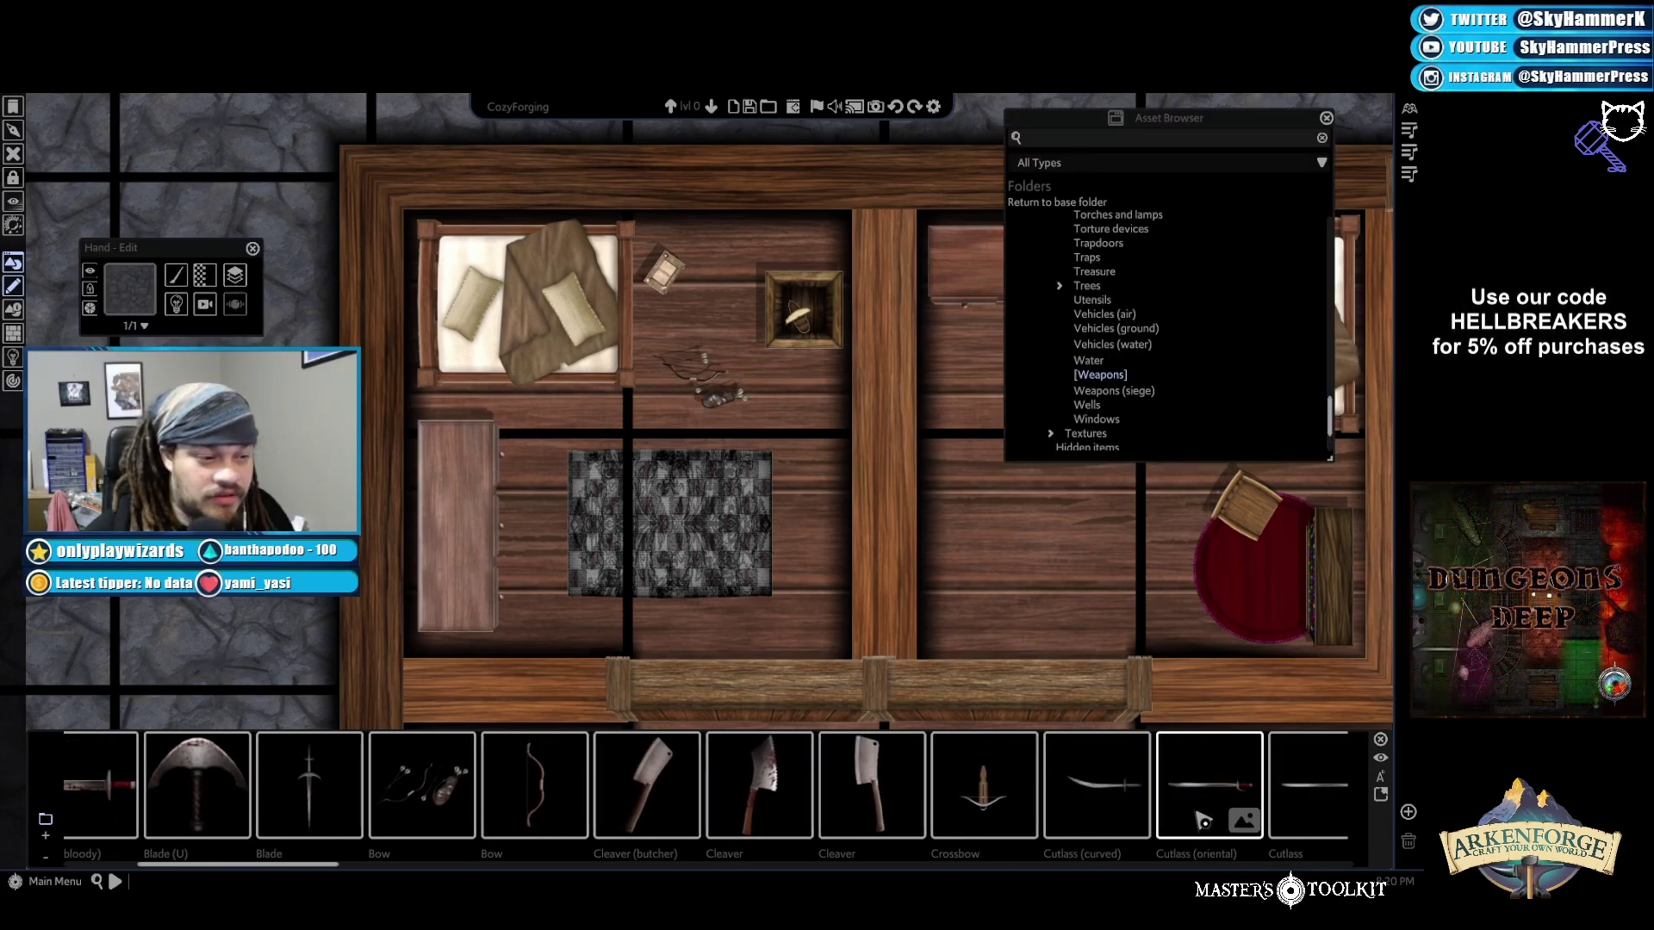
{"action": "scroll", "coordinate": [1201, 820], "scroll_direction": "down", "scroll_amount": 7}
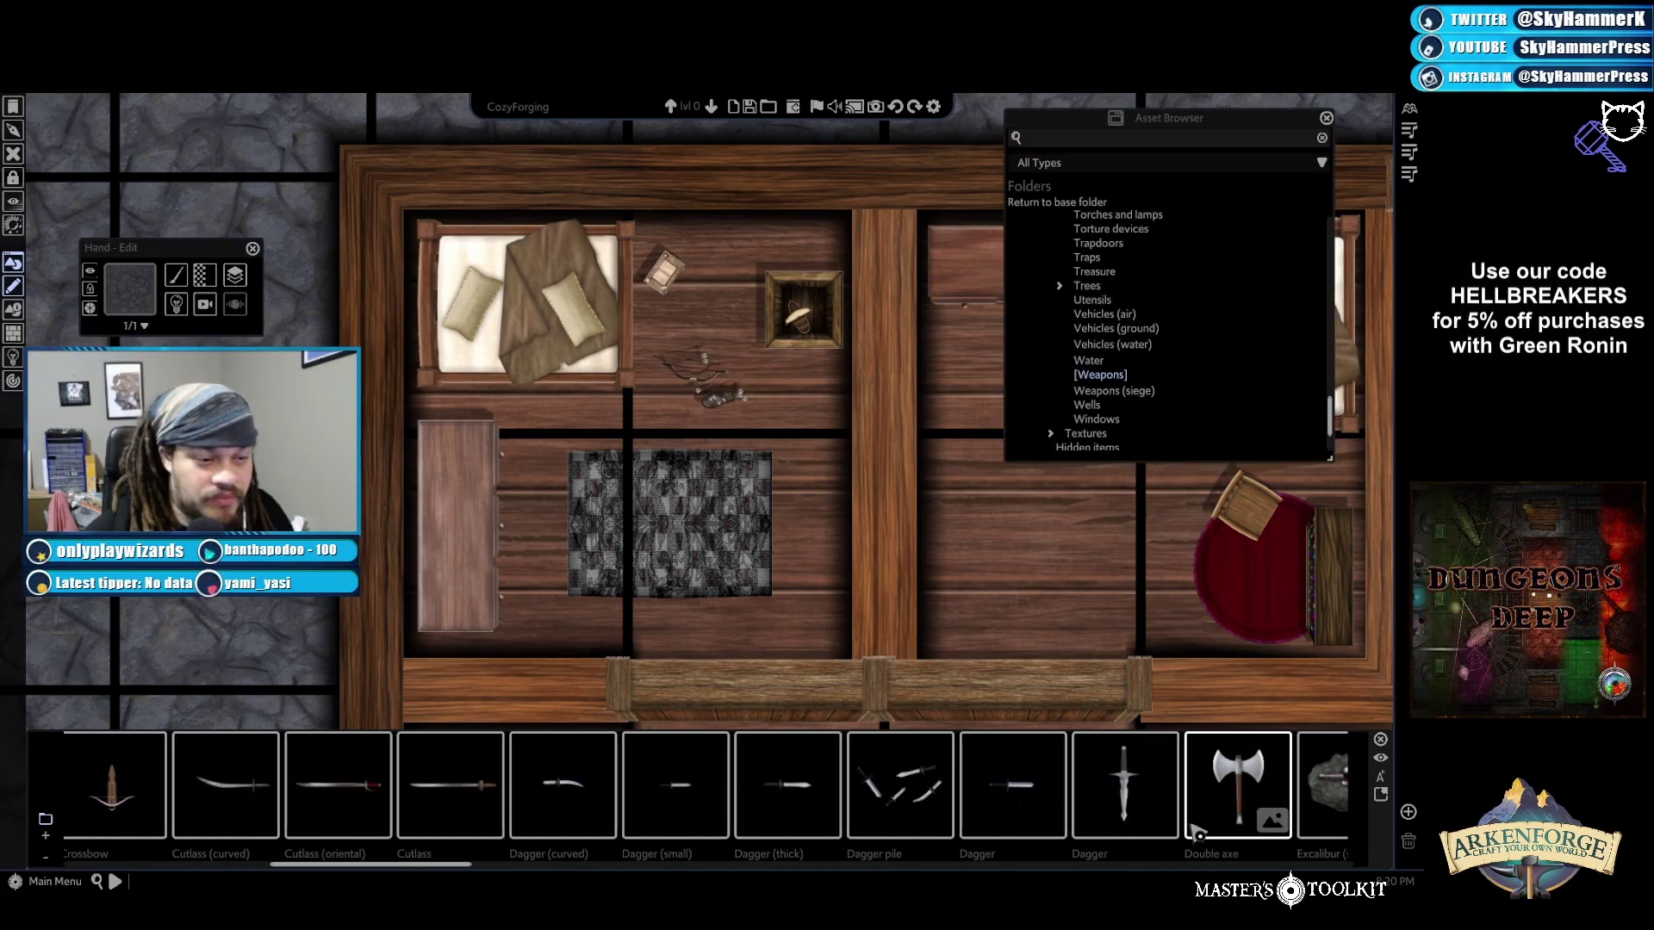
{"action": "scroll", "coordinate": [1197, 825], "scroll_direction": "down", "scroll_amount": 2}
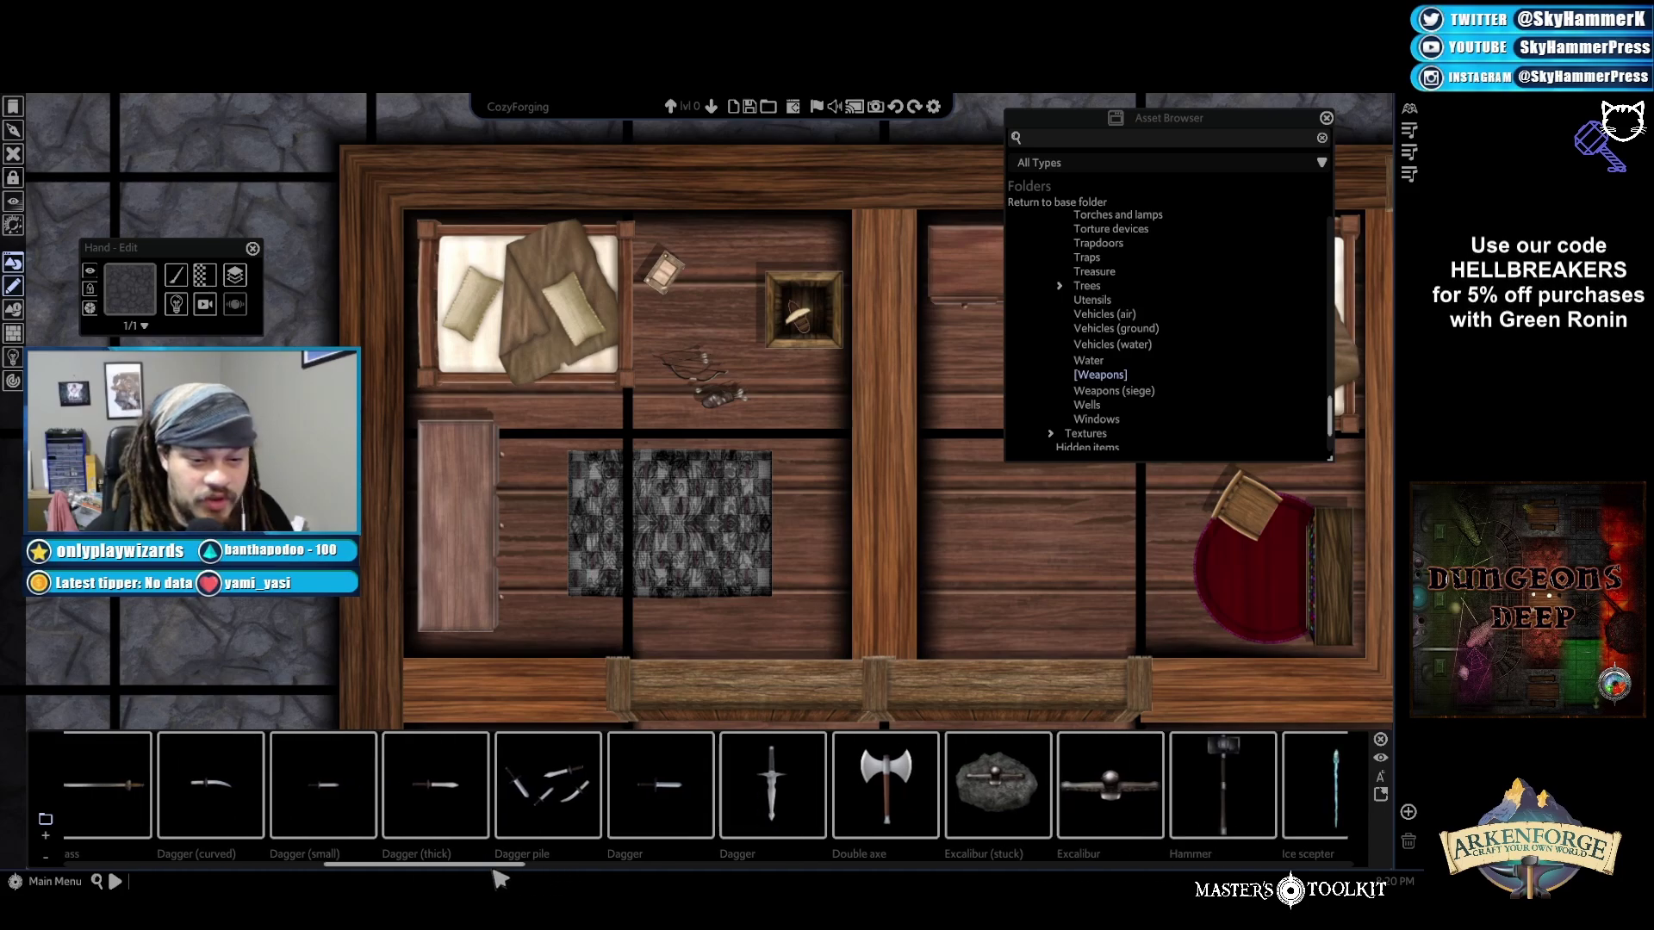
{"action": "left_click_drag", "start_coordinate": [496, 873], "coordinate": [1338, 867]}
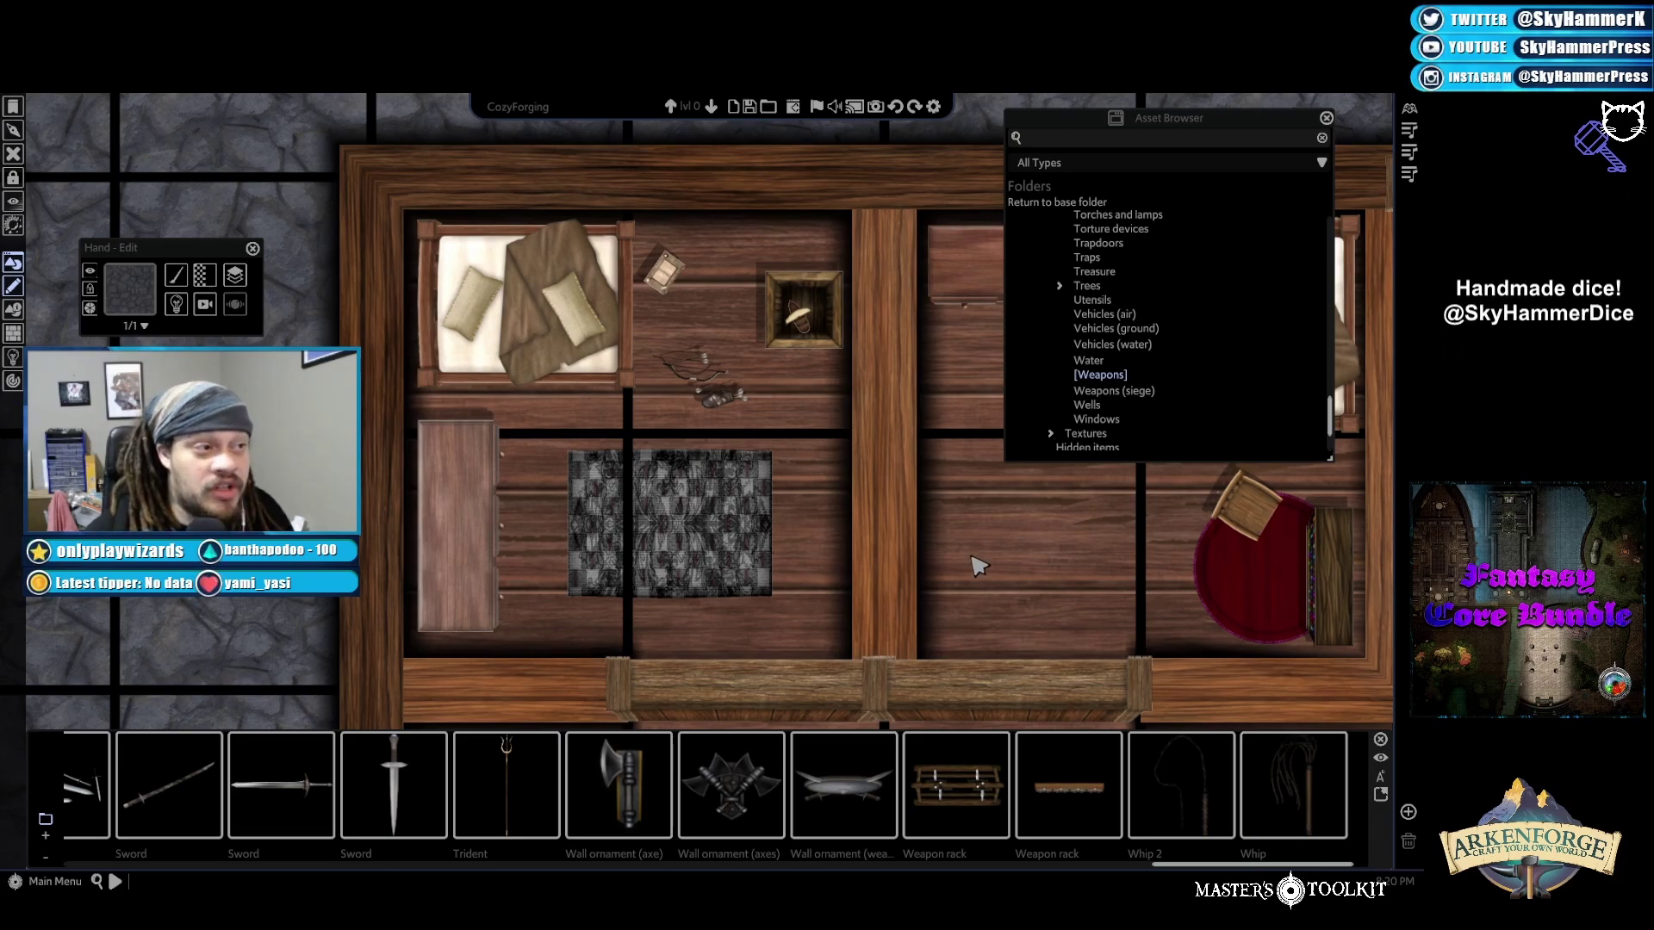
{"action": "scroll", "coordinate": [978, 603], "scroll_direction": "down", "scroll_amount": 3}
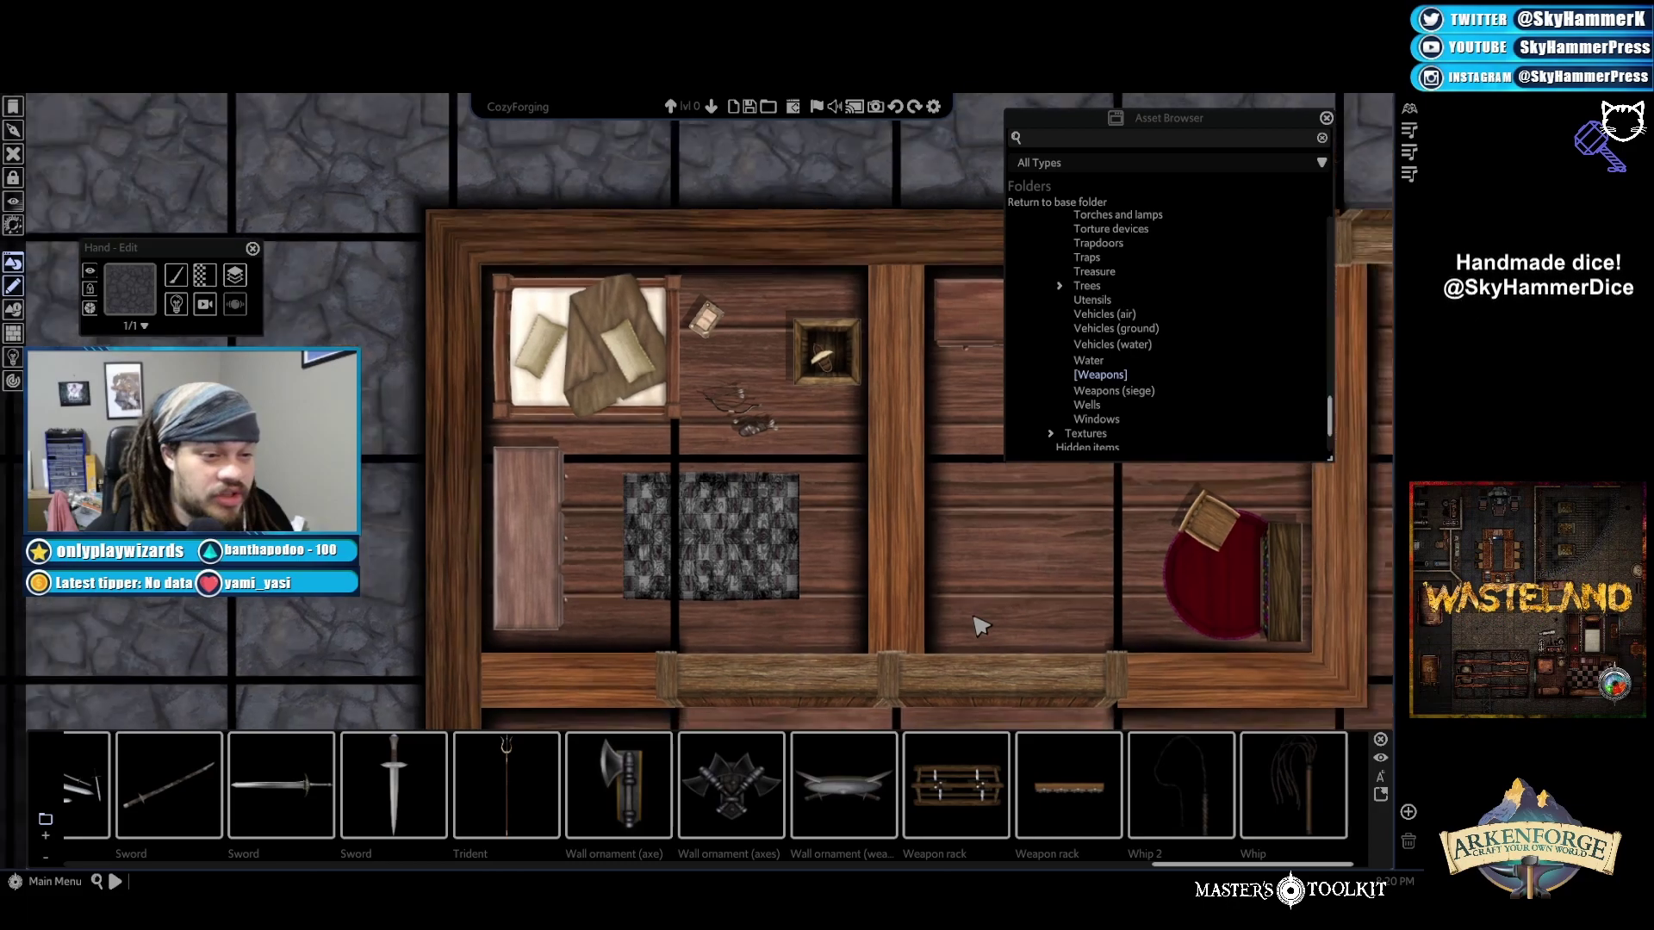
{"action": "scroll", "coordinate": [978, 622], "scroll_direction": "down", "scroll_amount": 2}
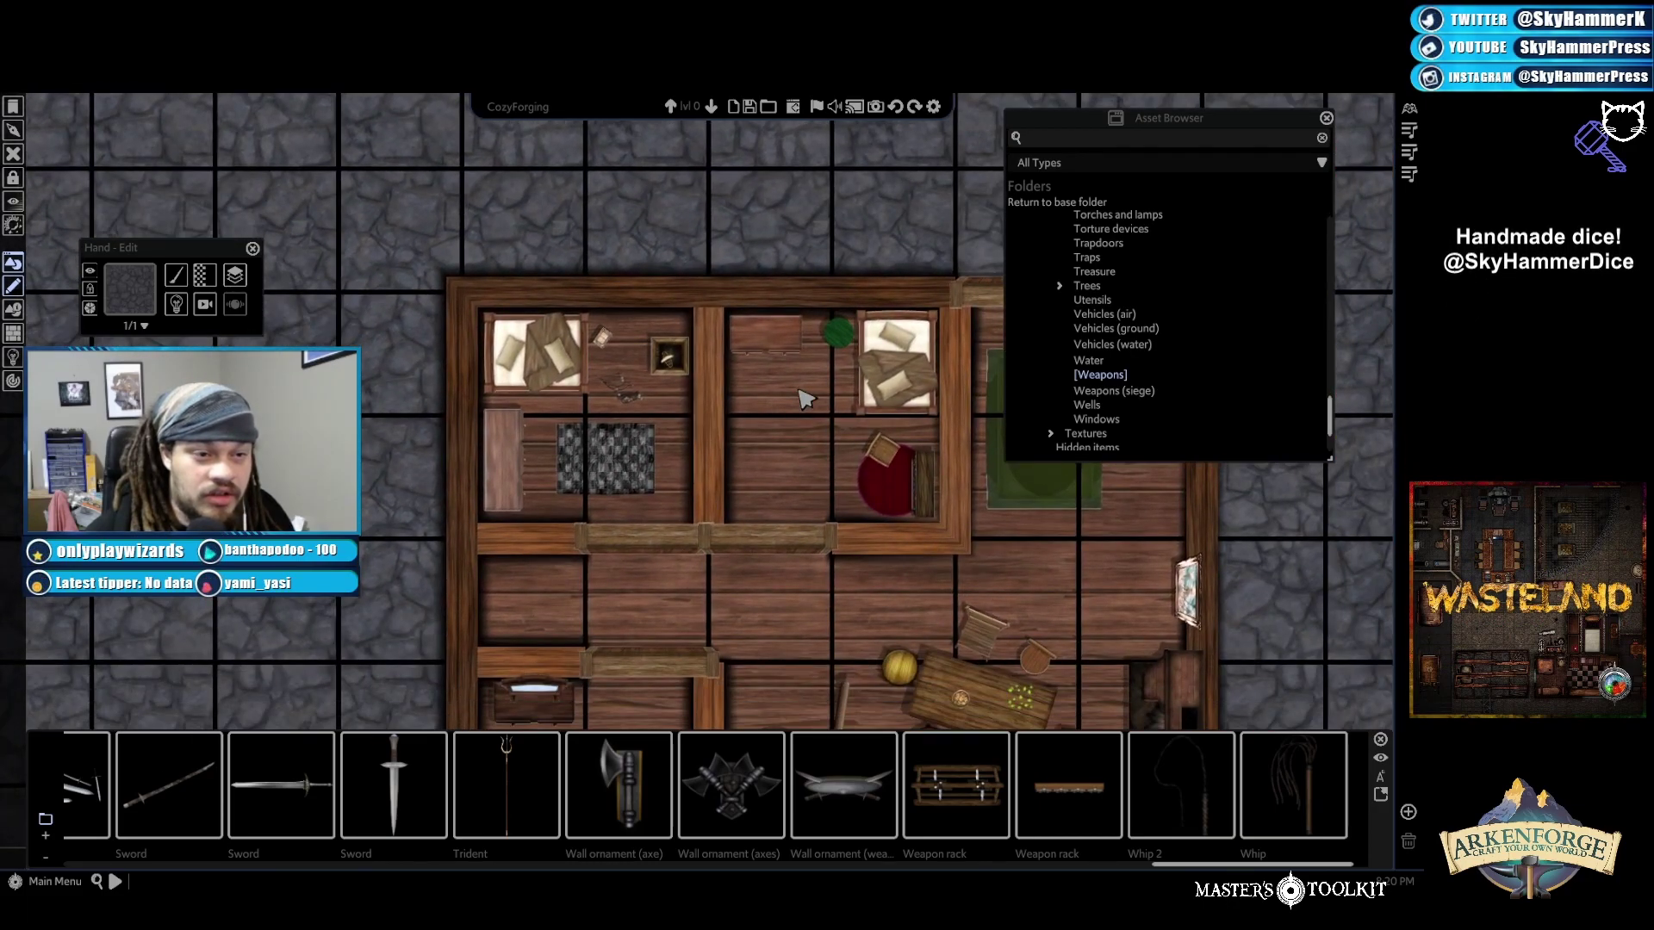
{"action": "scroll", "coordinate": [779, 484], "scroll_direction": "up", "scroll_amount": 3}
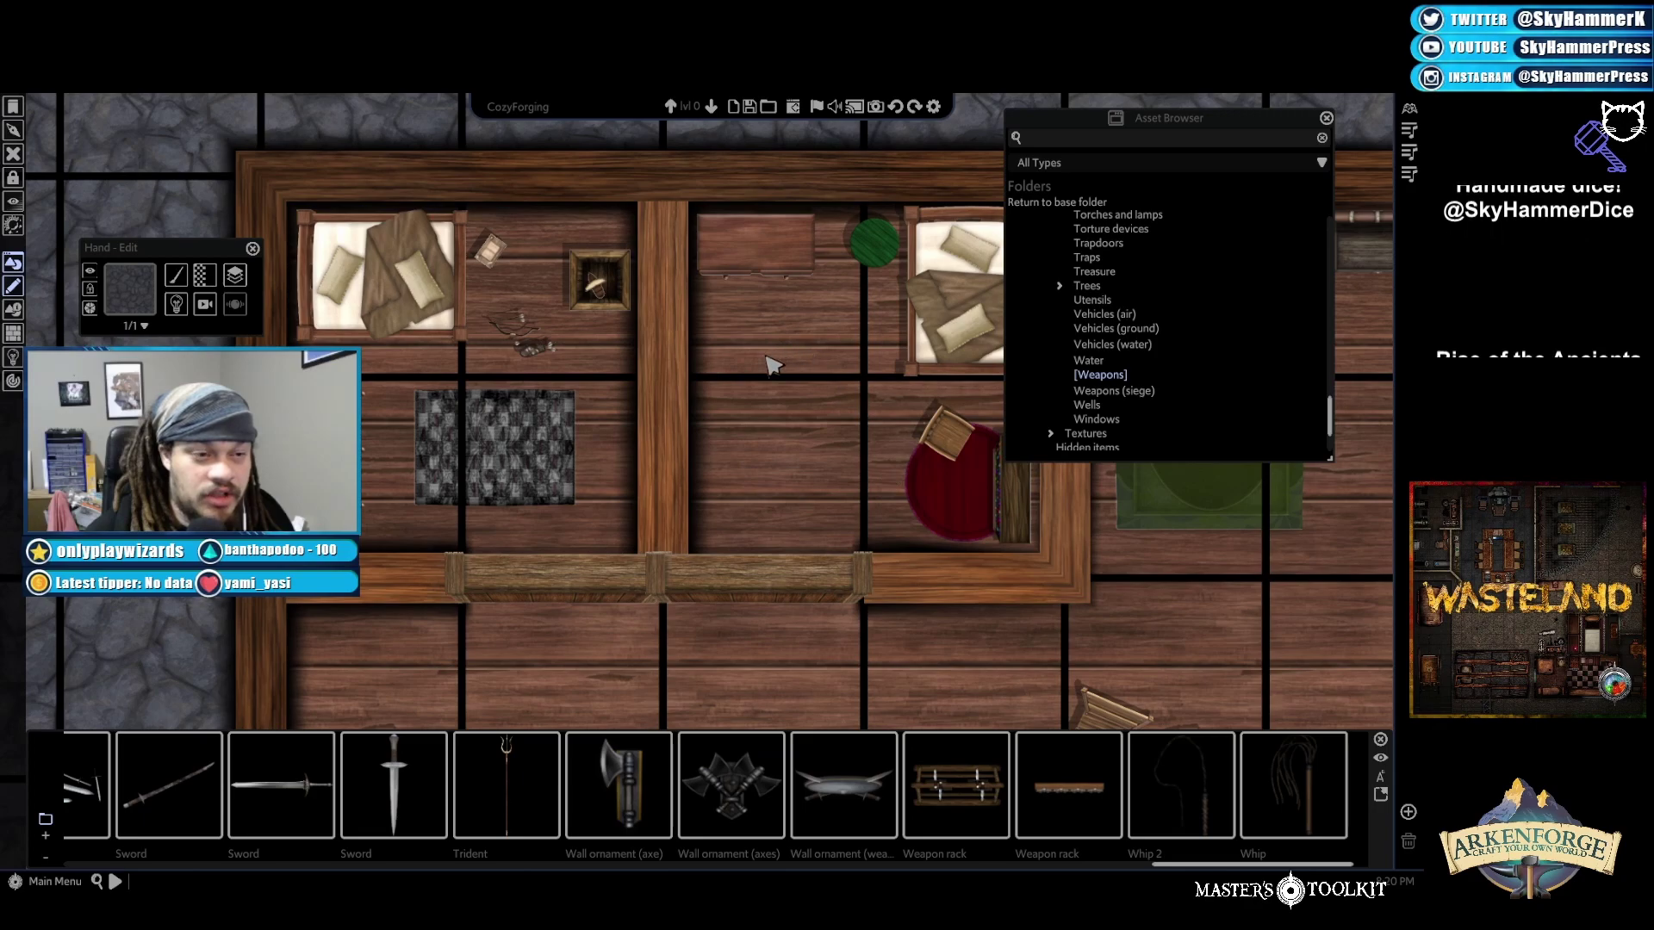
Search the asset library for "paper" and choose the Paper (letter) asset
{"action": "scroll", "coordinate": [1189, 387], "scroll_direction": "up", "scroll_amount": 5}
{"action": "scroll", "coordinate": [1197, 393], "scroll_direction": "up", "scroll_amount": 3}
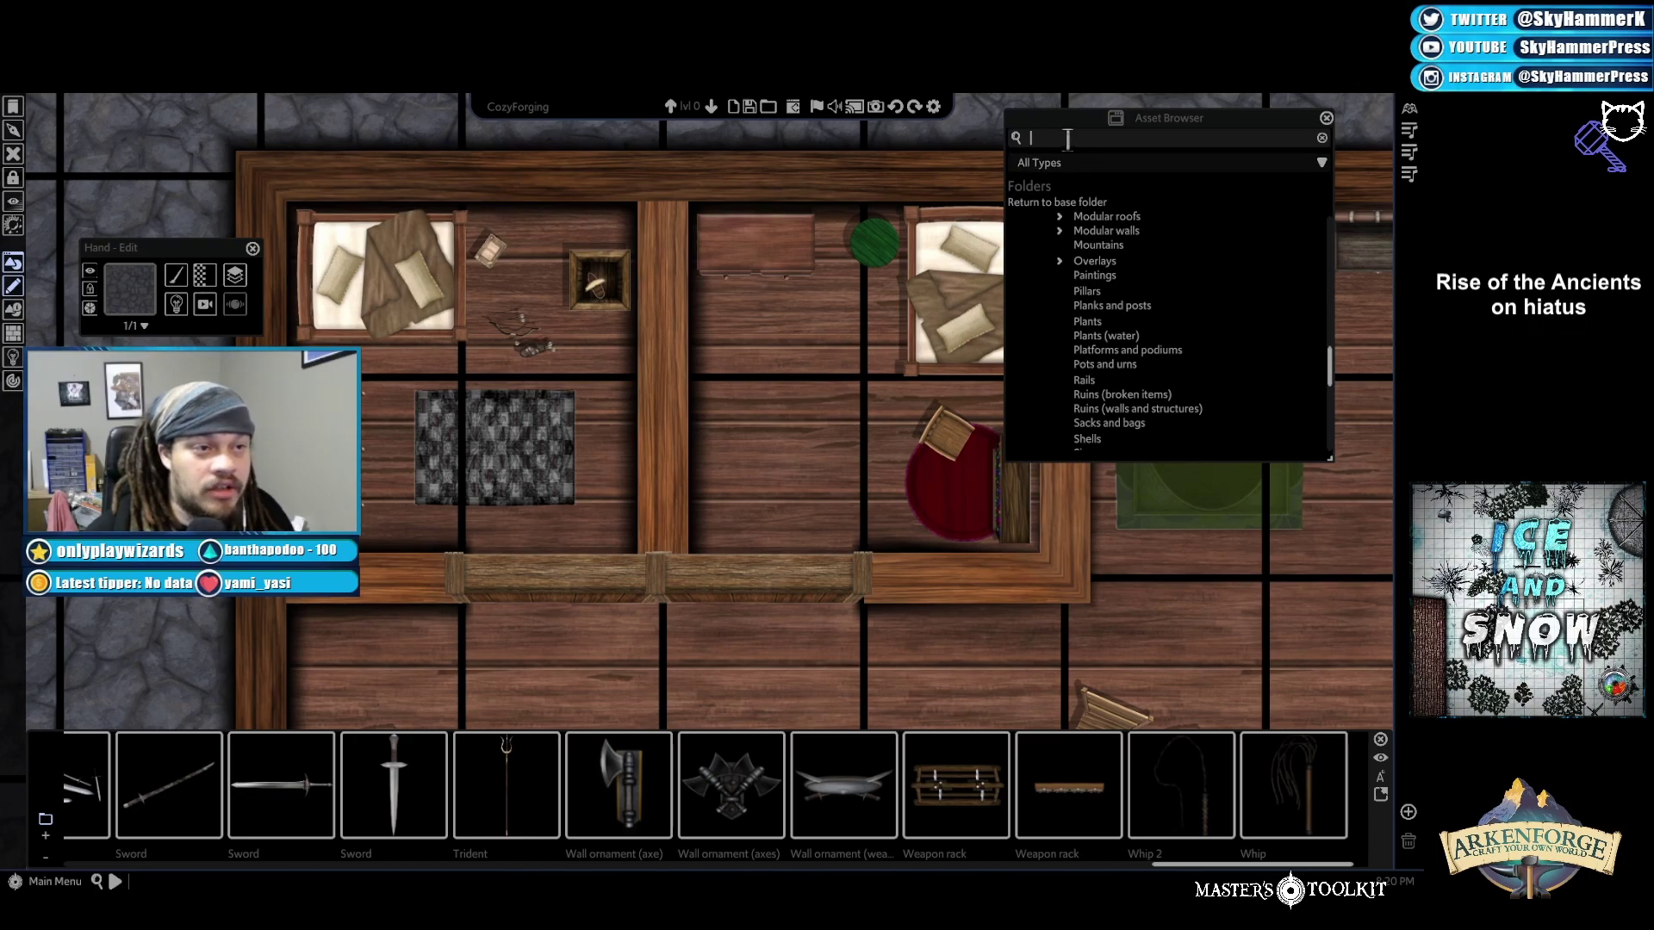
{"action": "type", "text": "paper"}
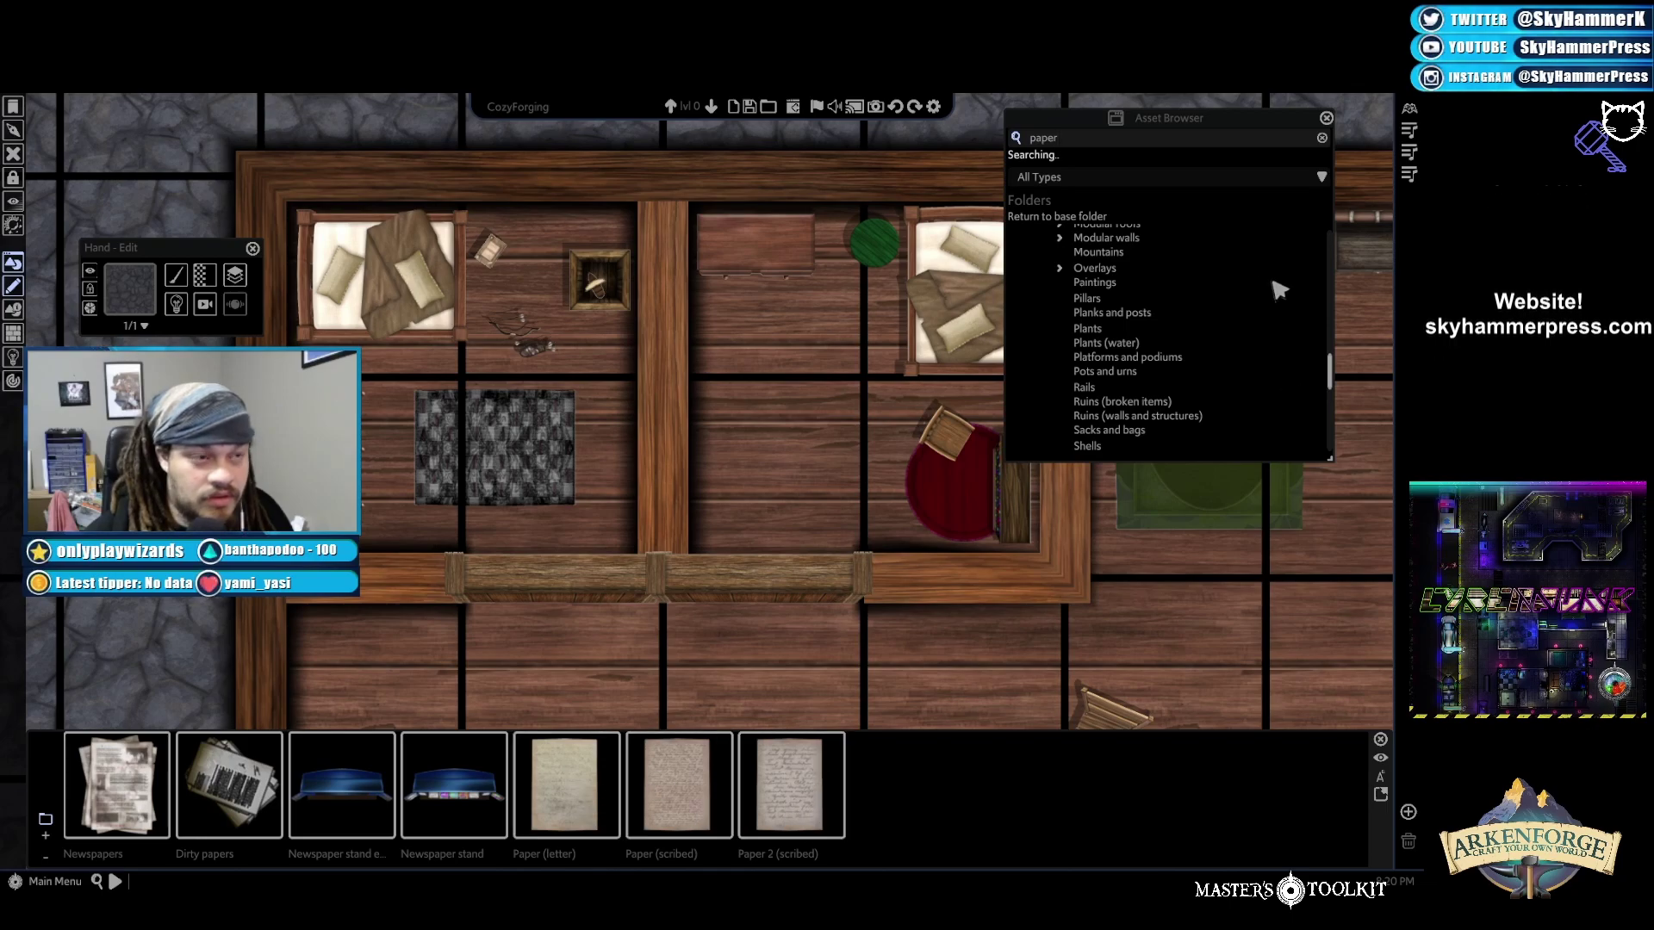
{"action": "scroll", "coordinate": [1195, 775], "scroll_direction": "down", "scroll_amount": 5}
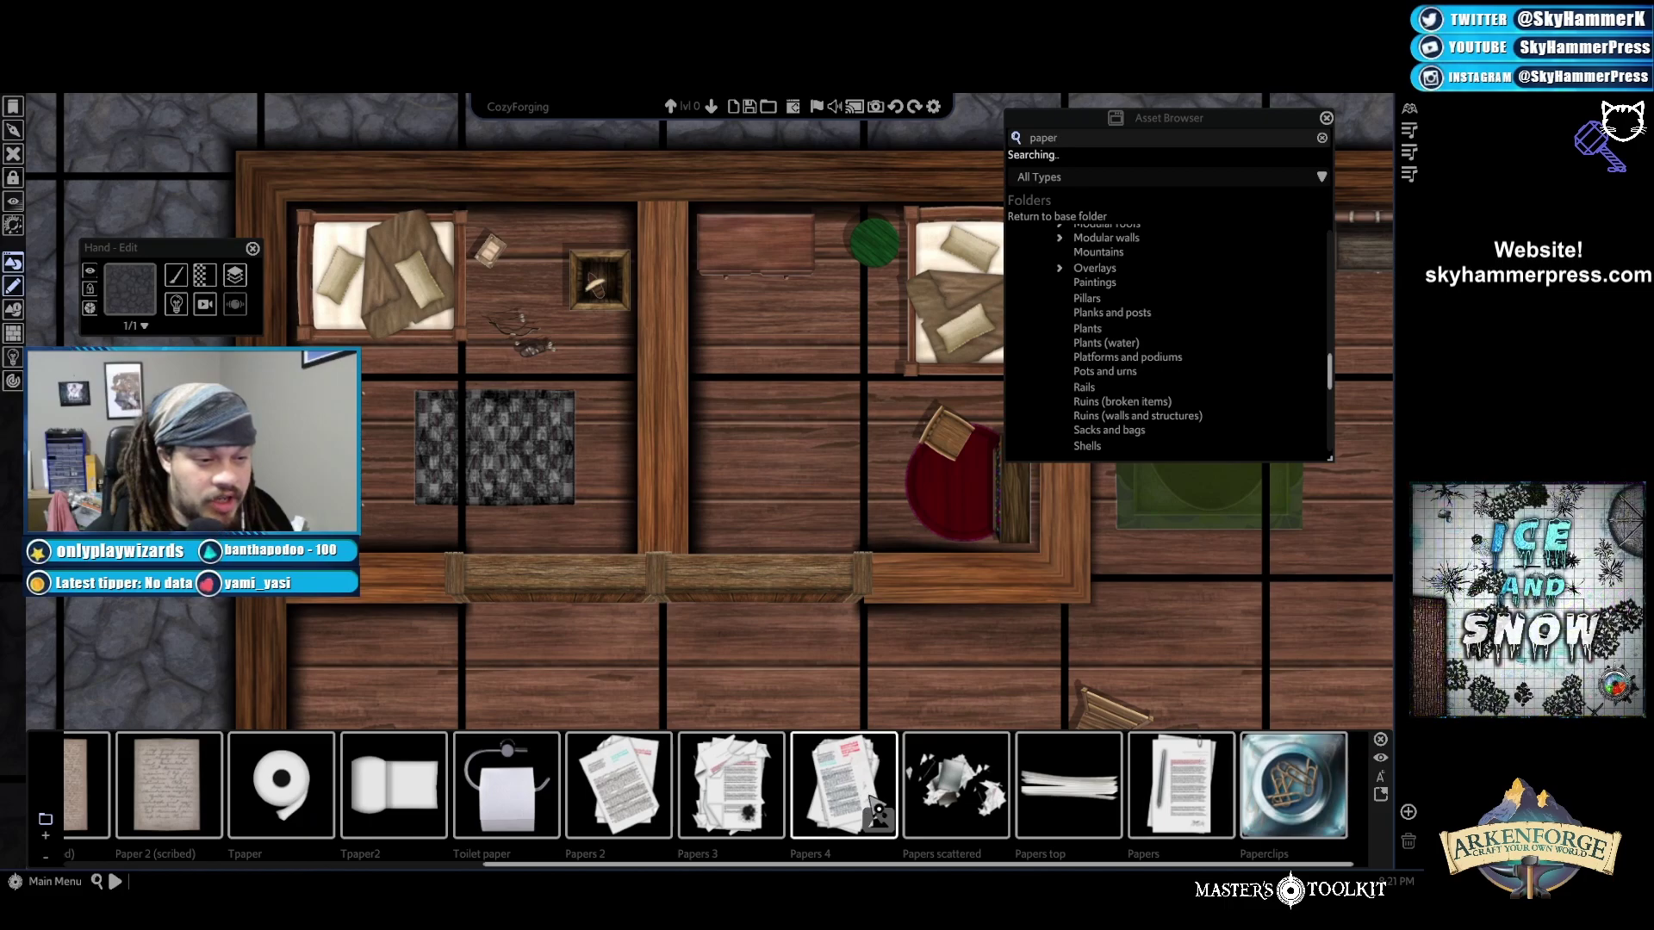
{"action": "left_click", "coordinate": [956, 785]}
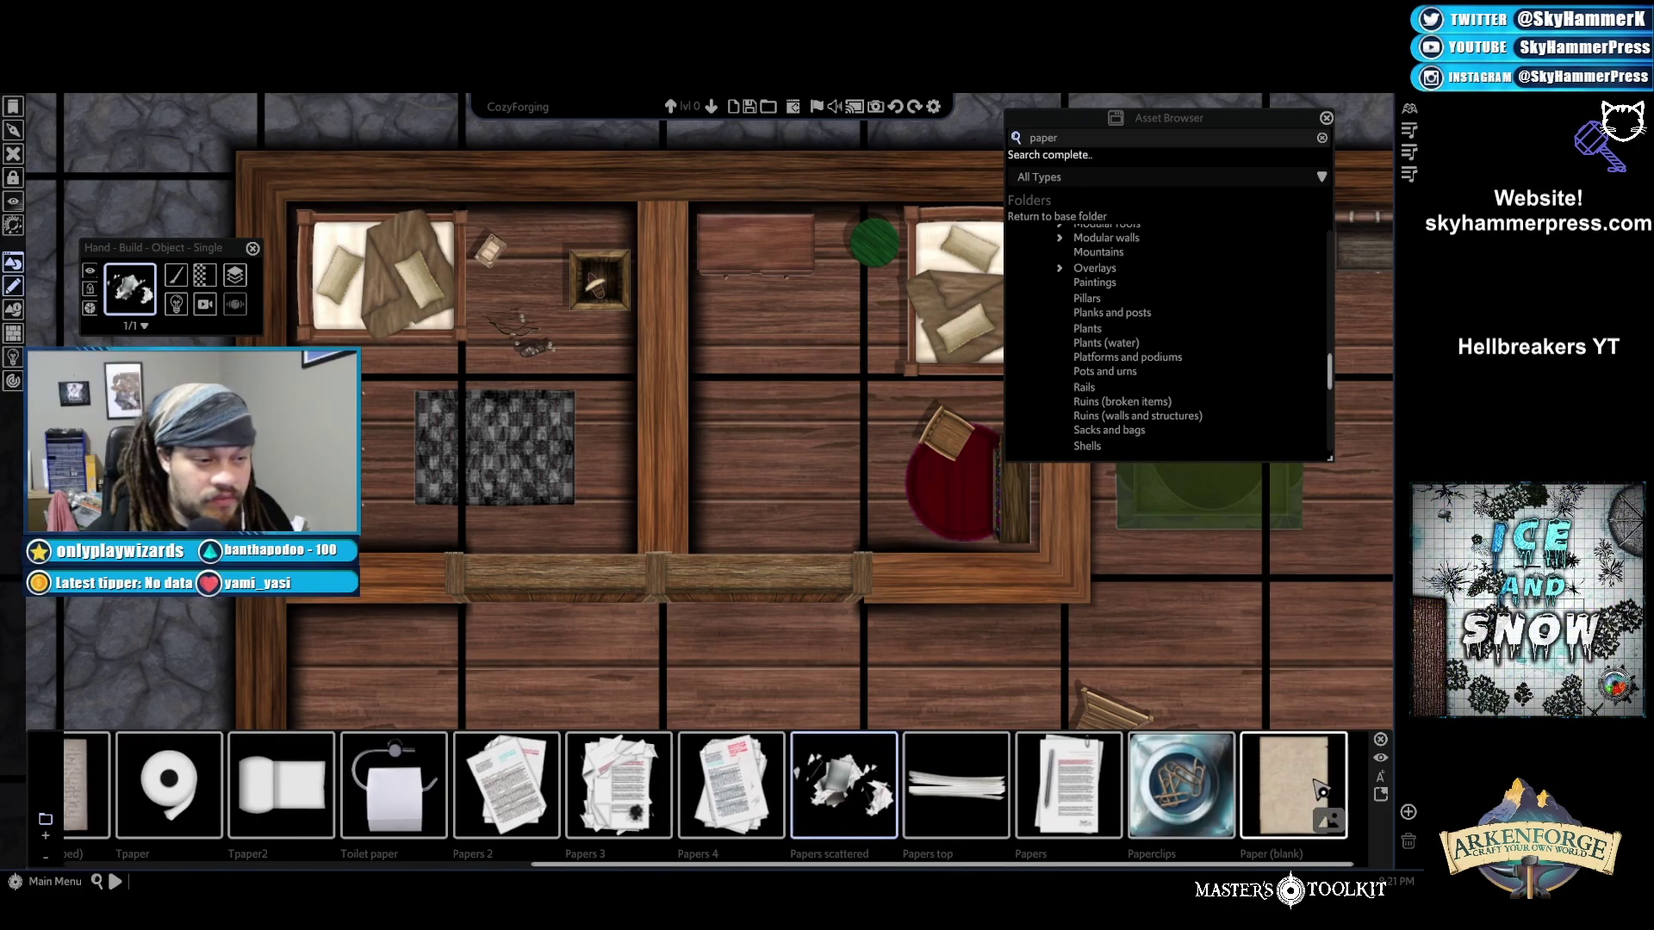
{"action": "scroll", "coordinate": [739, 814], "scroll_direction": "up", "scroll_amount": 2}
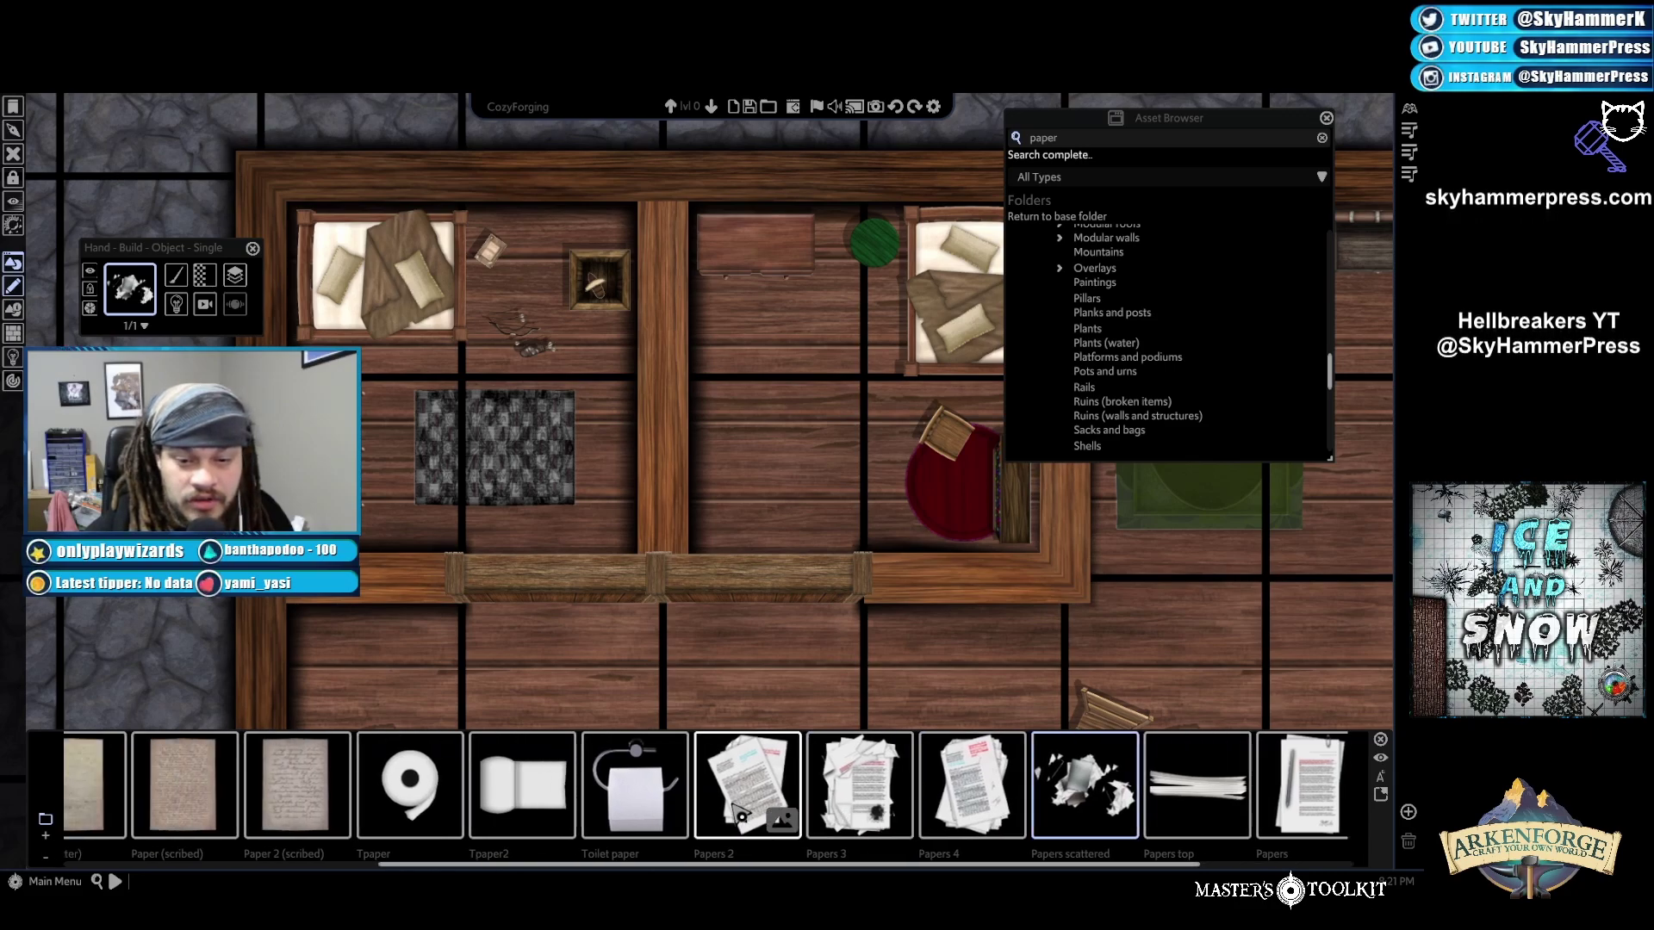
{"action": "scroll", "coordinate": [739, 814], "scroll_direction": "up", "scroll_amount": 2}
{"action": "left_click", "coordinate": [407, 780]}
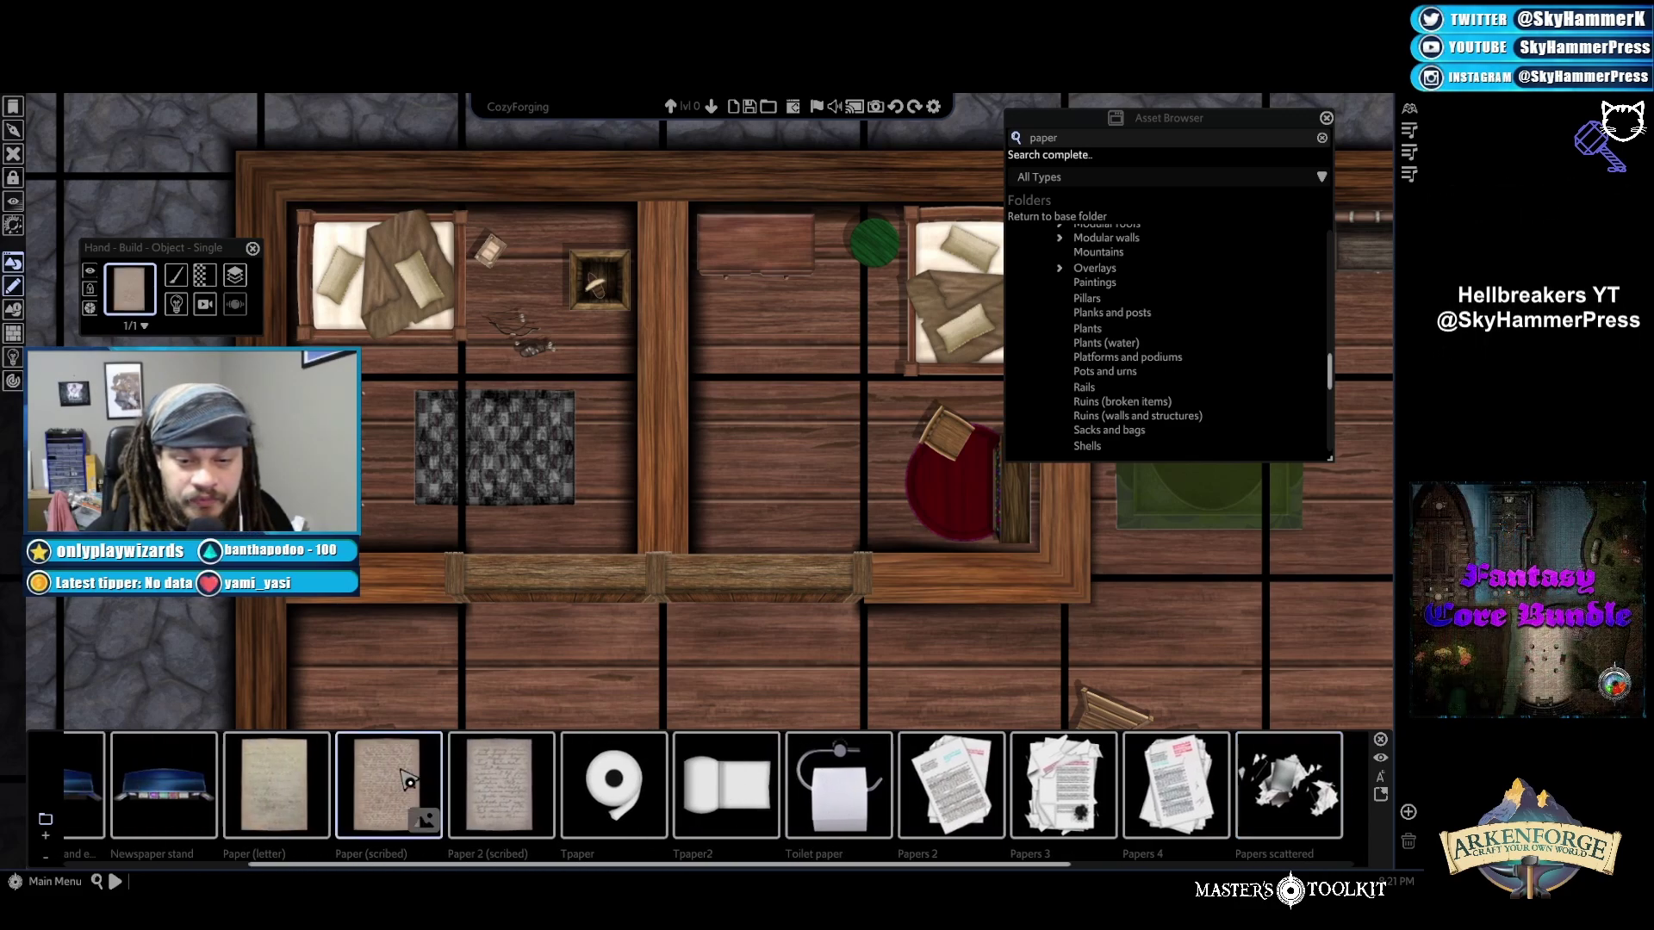
{"action": "left_click", "coordinate": [276, 780]}
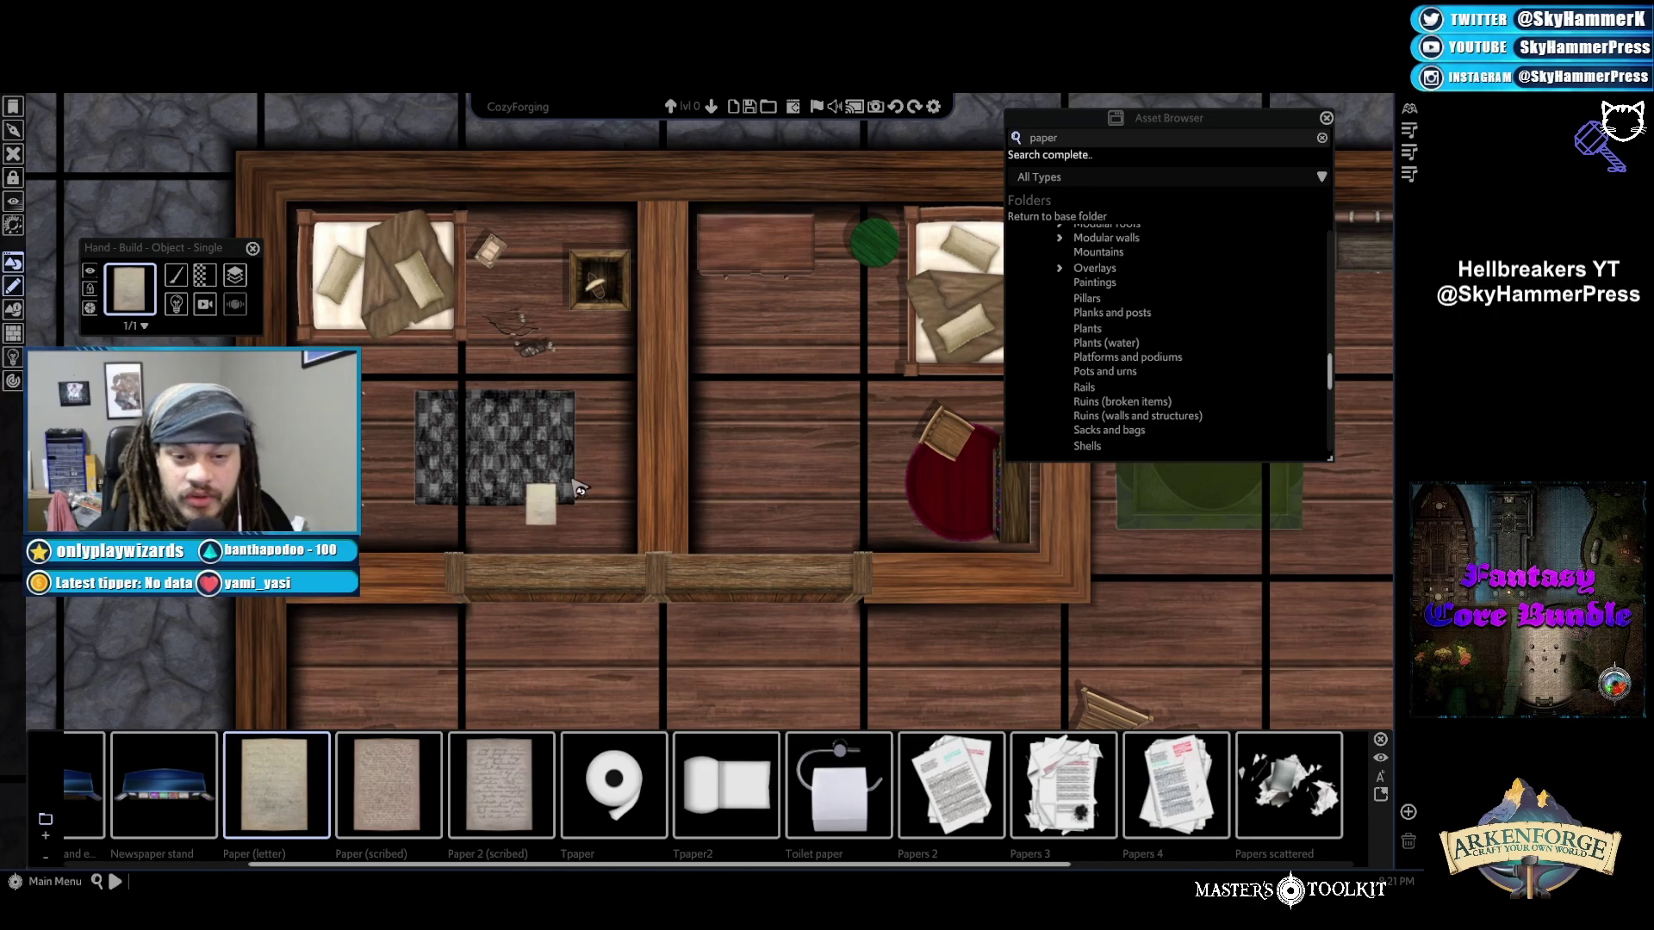
Scatter the letter sheets over the open floor of the east bedroom using the object Fill placement
{"action": "left_click", "coordinate": [194, 279]}
{"action": "mouse_move", "coordinate": [231, 295]}
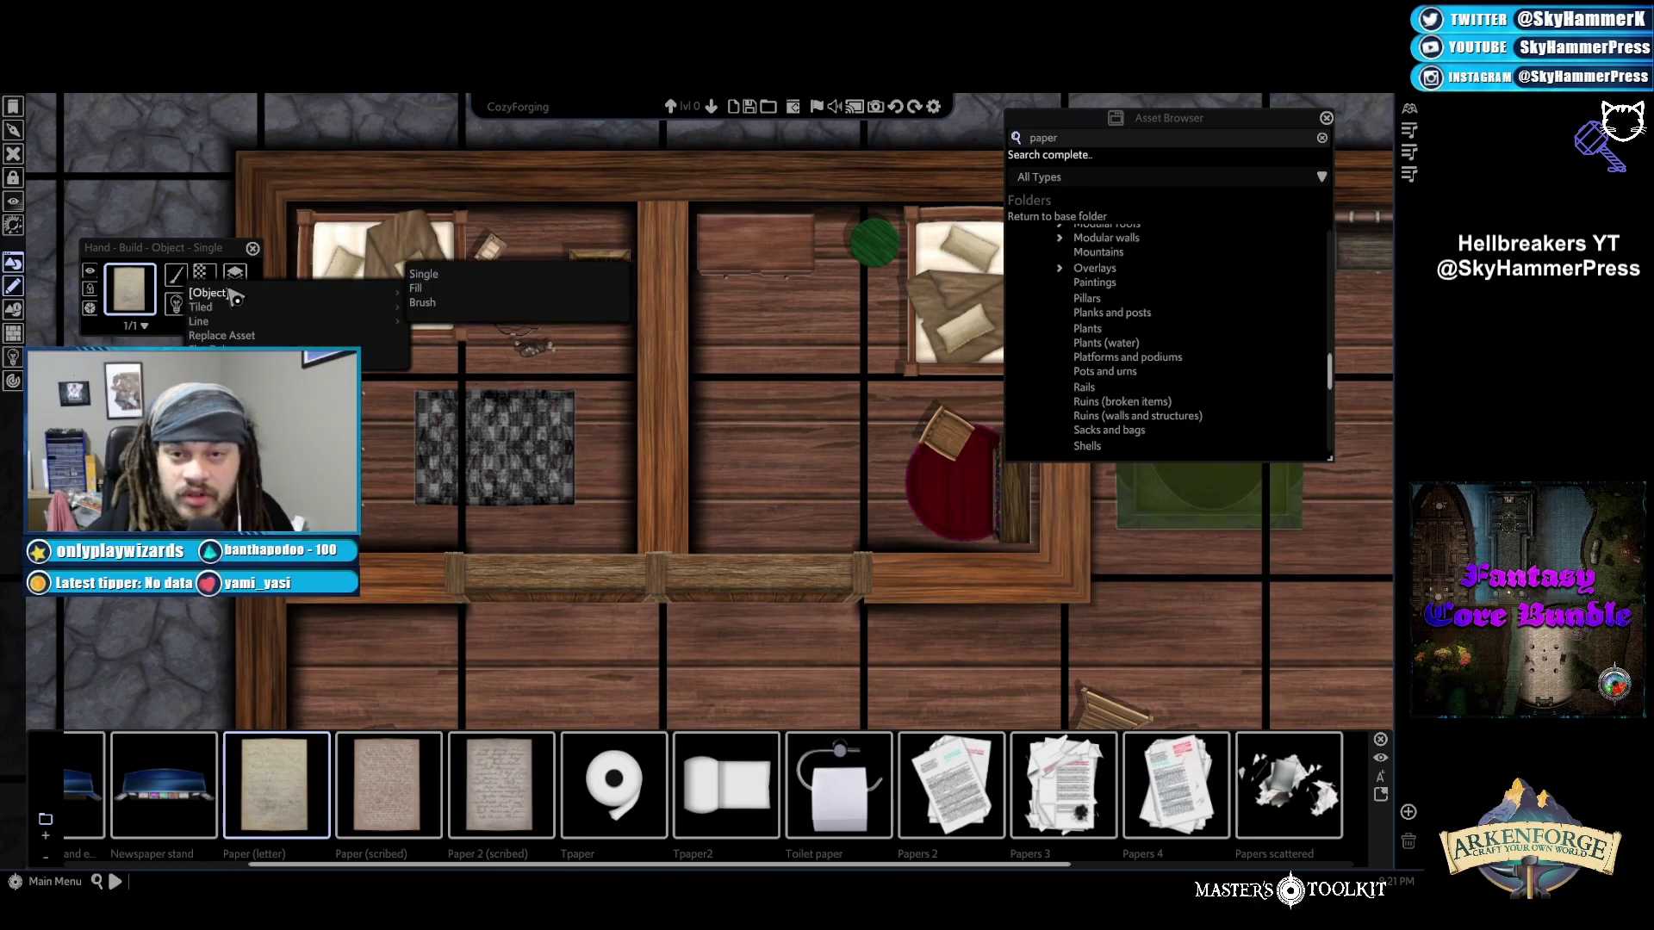
{"action": "left_click", "coordinate": [434, 293]}
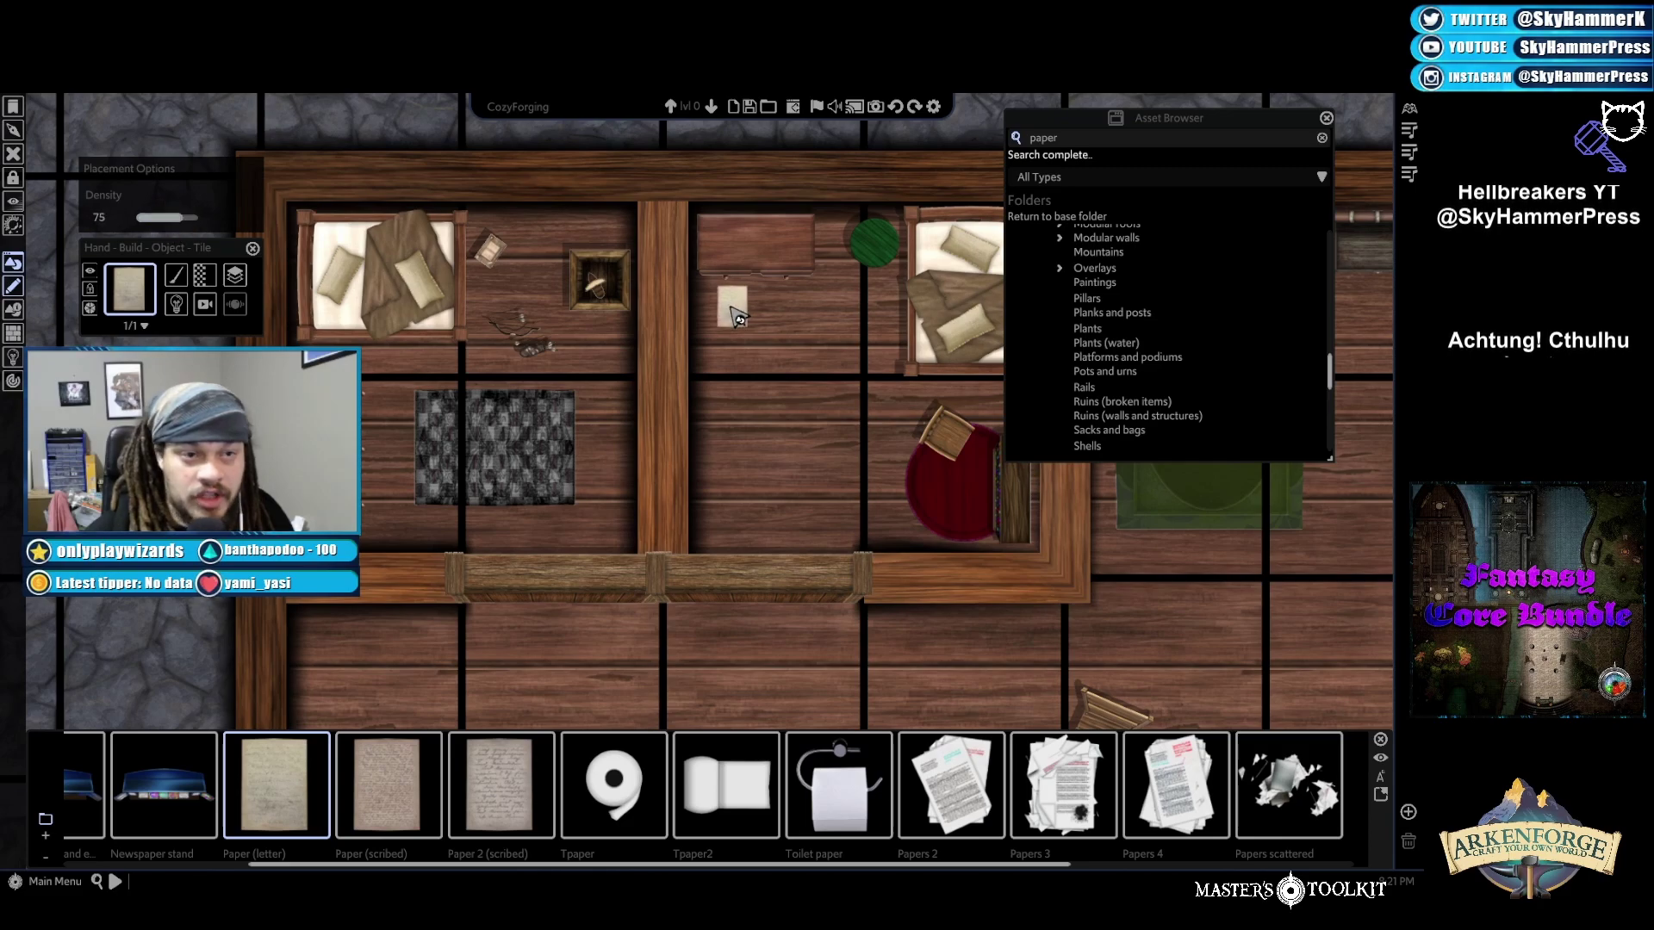
{"action": "left_click_drag", "start_coordinate": [718, 308], "coordinate": [869, 489]}
{"action": "left_click_drag", "start_coordinate": [712, 310], "coordinate": [885, 520]}
{"action": "left_click_drag", "start_coordinate": [708, 351], "coordinate": [898, 484]}
{"action": "key", "text": "Escape"}
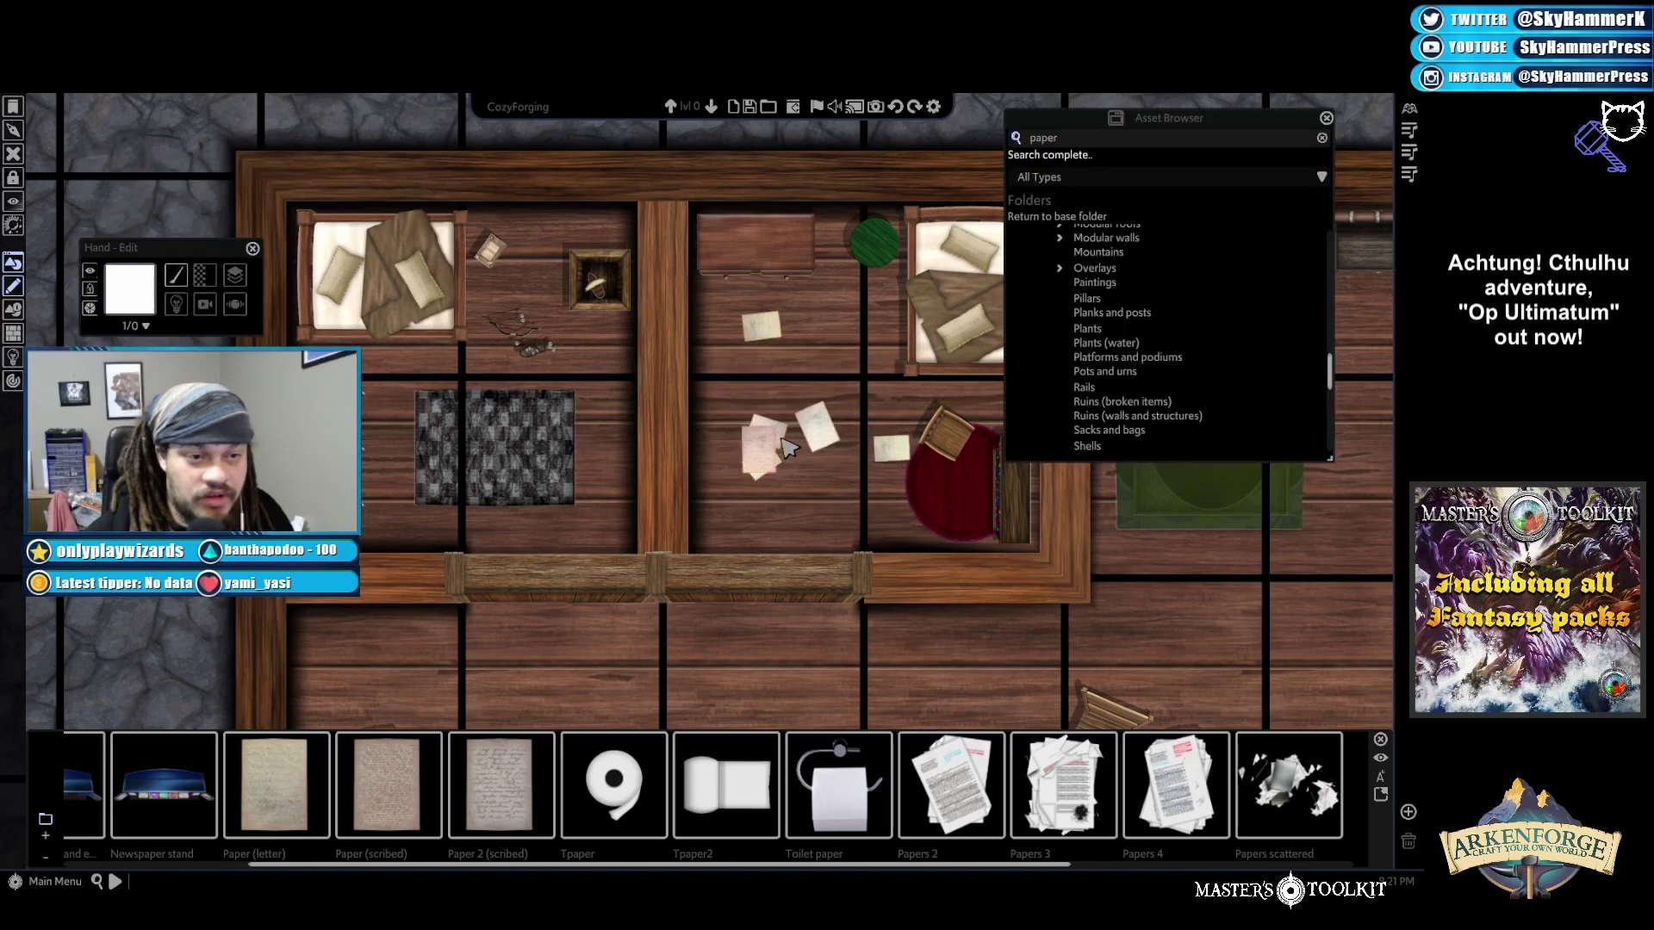
Move one sheet off the pile in the east bedroom, then select all the scattered sheets and shrink them together
{"action": "left_click_drag", "start_coordinate": [762, 448], "coordinate": [792, 372]}
{"action": "left_click", "coordinate": [830, 442]}
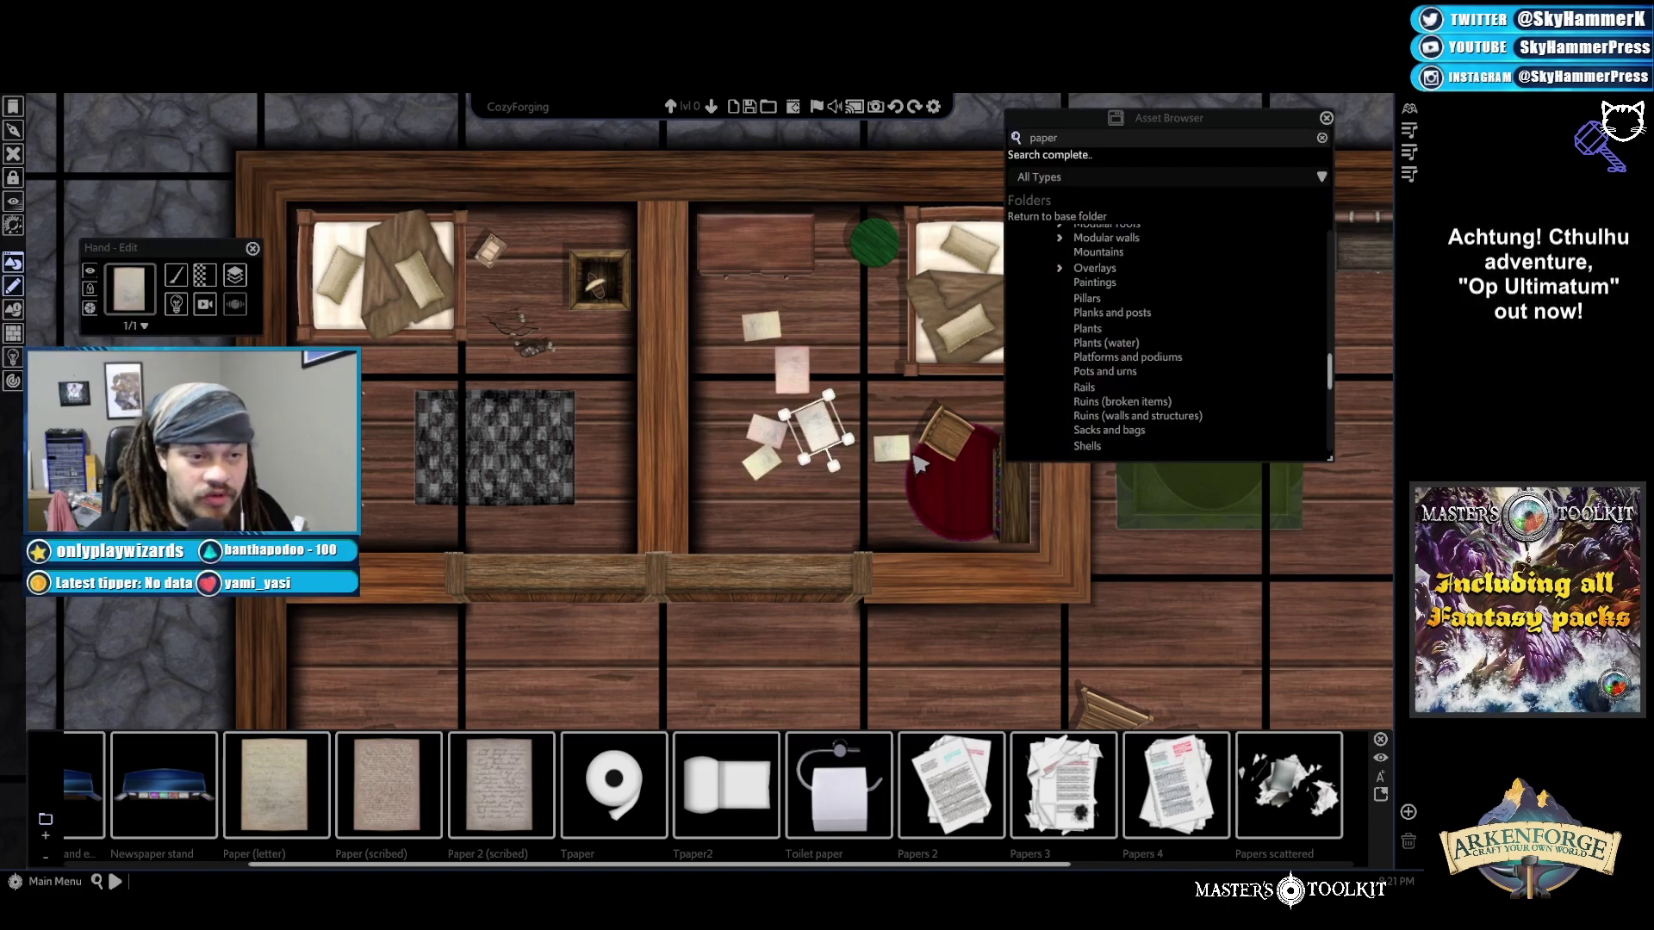
{"action": "left_click", "coordinate": [883, 424]}
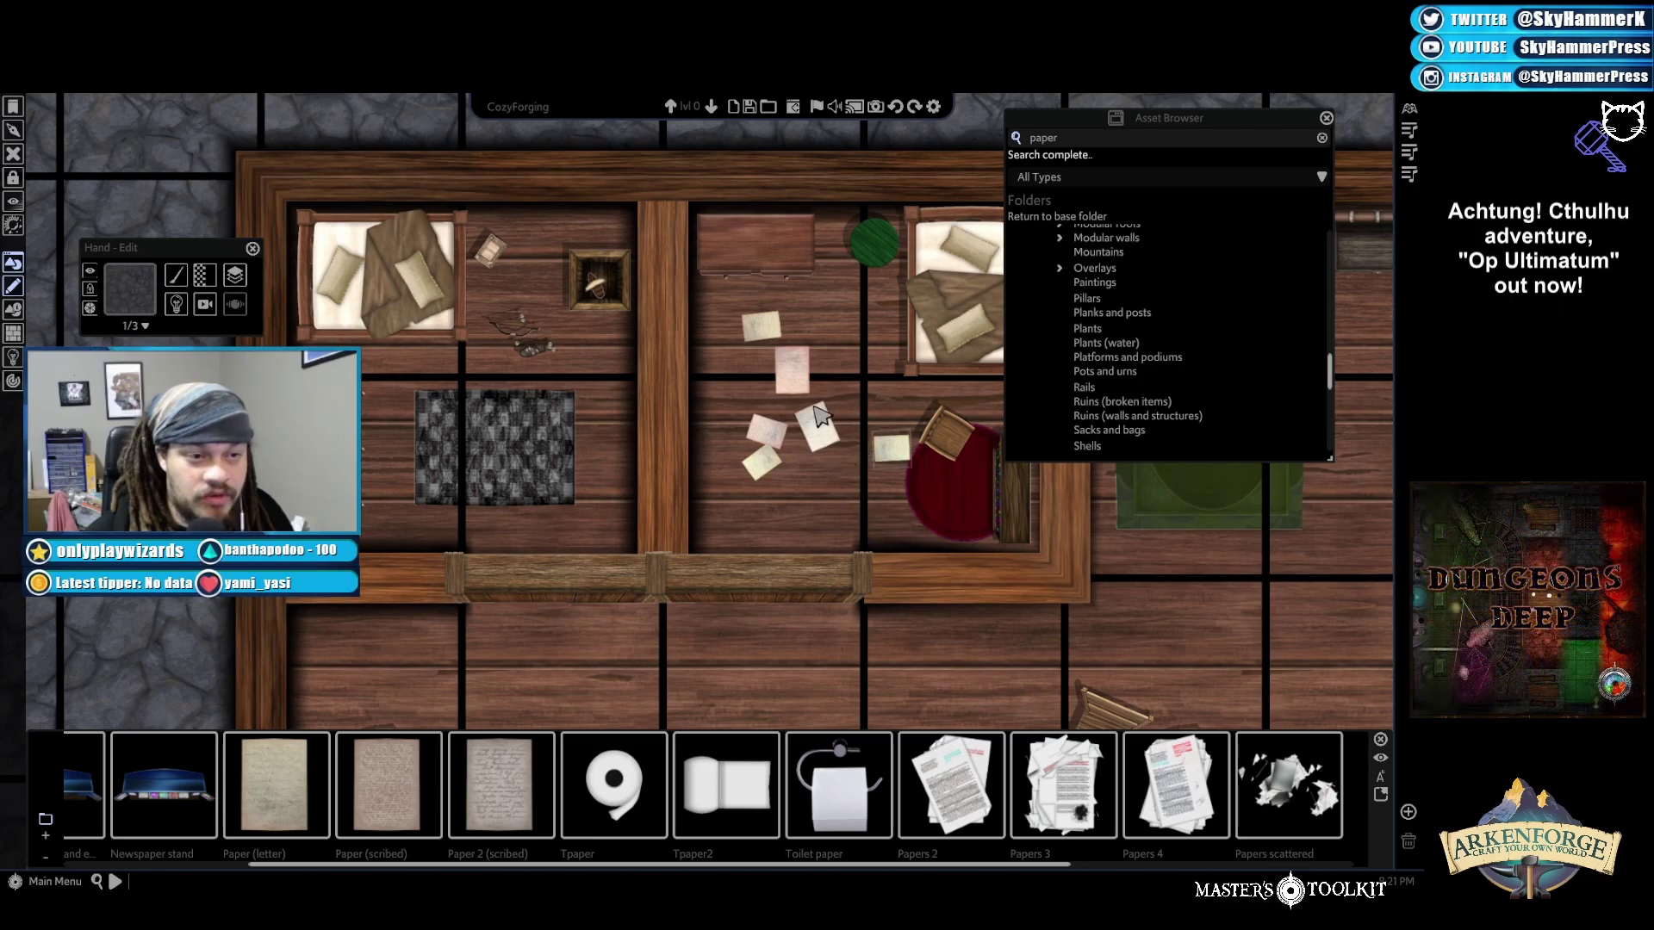
{"action": "left_click", "coordinate": [831, 441]}
{"action": "left_click_drag", "start_coordinate": [765, 334], "coordinate": [801, 389]}
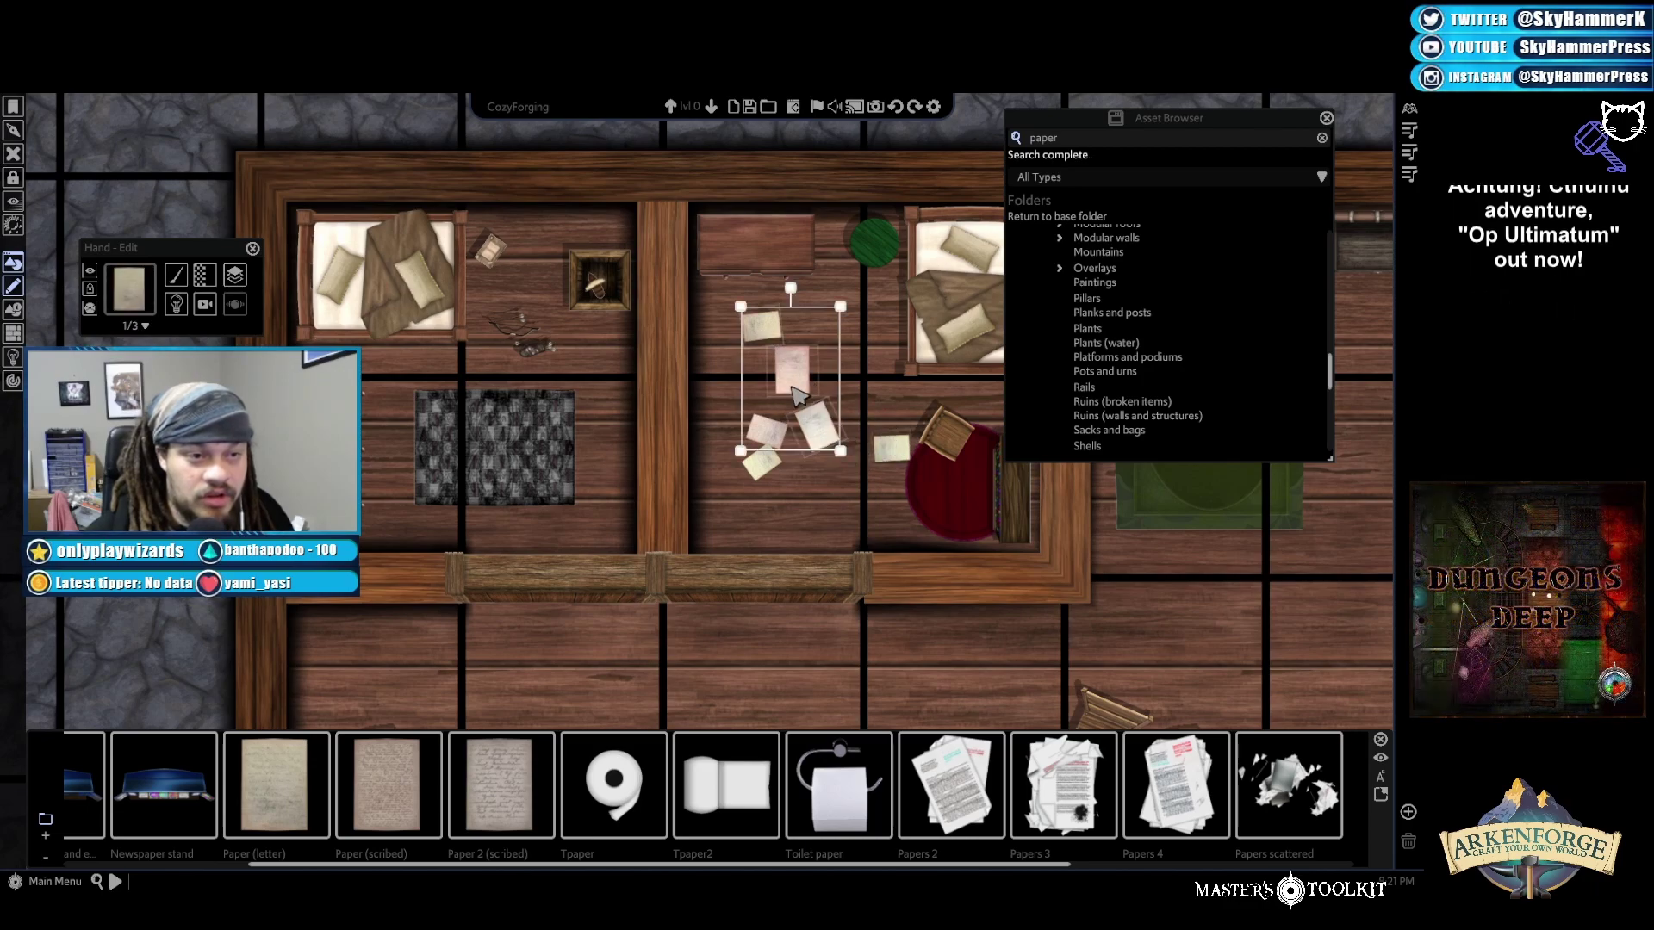
{"action": "left_click", "coordinate": [891, 452], "text": "shift"}
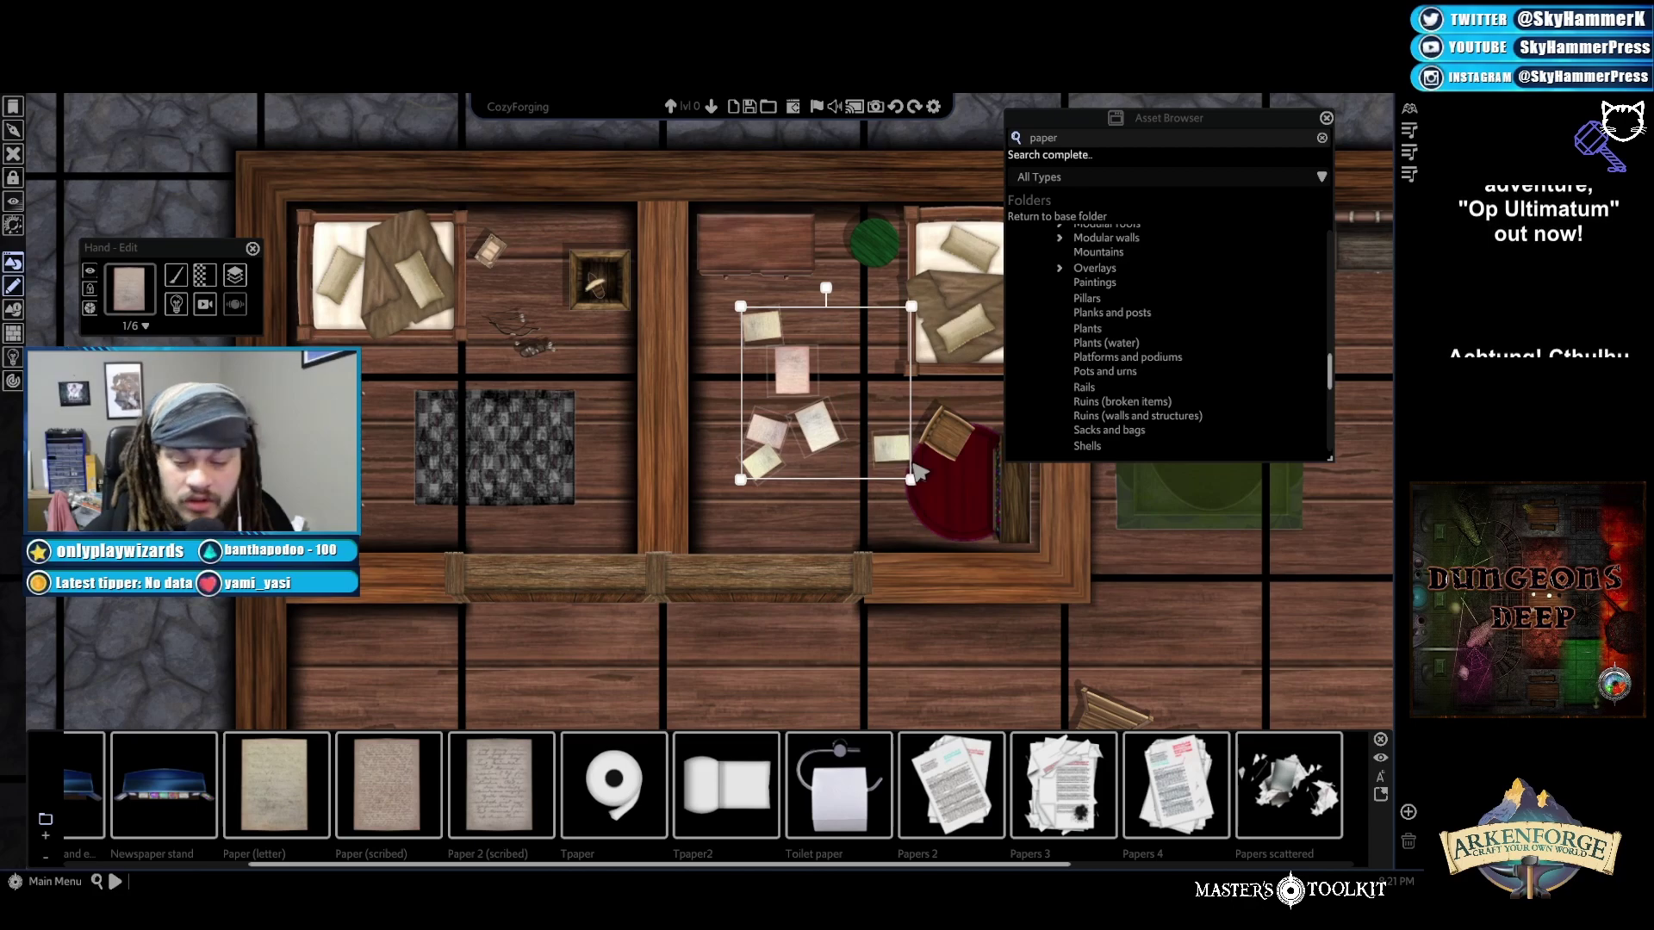
{"action": "mouse_move", "coordinate": [912, 479]}
{"action": "left_mouse_down"}
{"action": "mouse_move", "coordinate": [874, 439]}
{"action": "mouse_move", "coordinate": [805, 422]}
{"action": "mouse_move", "coordinate": [816, 448]}
{"action": "left_mouse_up"}
Browse the Tables folder under Furniture and pick the Table (counter) asset
{"action": "scroll", "coordinate": [817, 448], "scroll_direction": "down", "scroll_amount": 3}
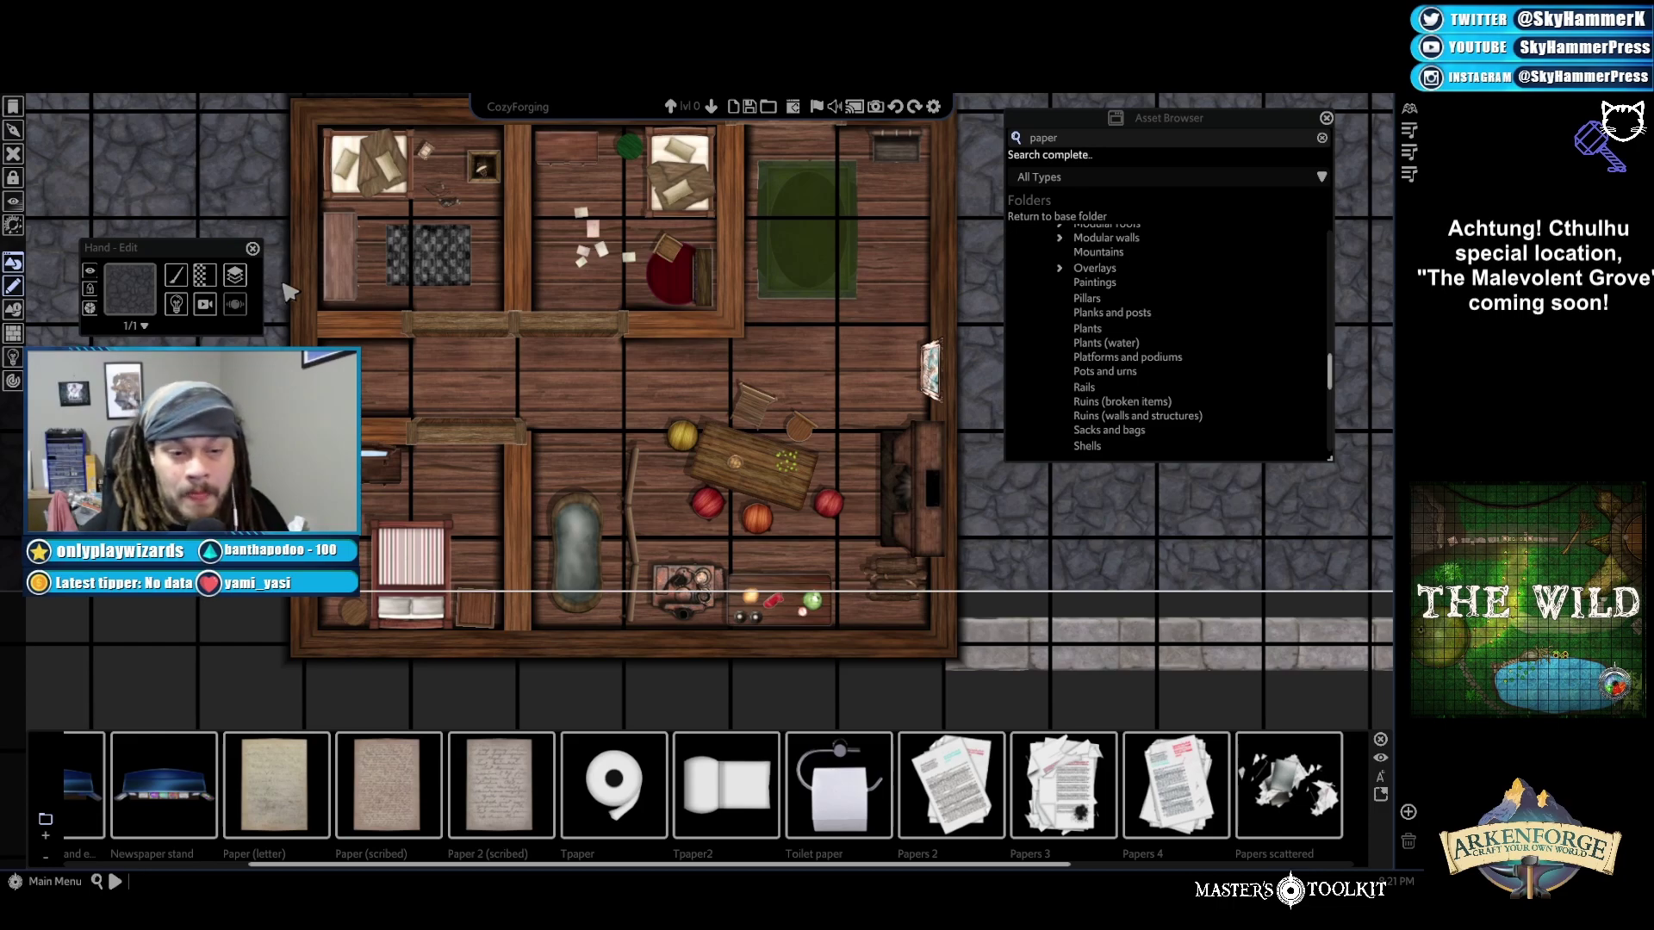
{"action": "scroll", "coordinate": [1174, 286], "scroll_direction": "up", "scroll_amount": 5}
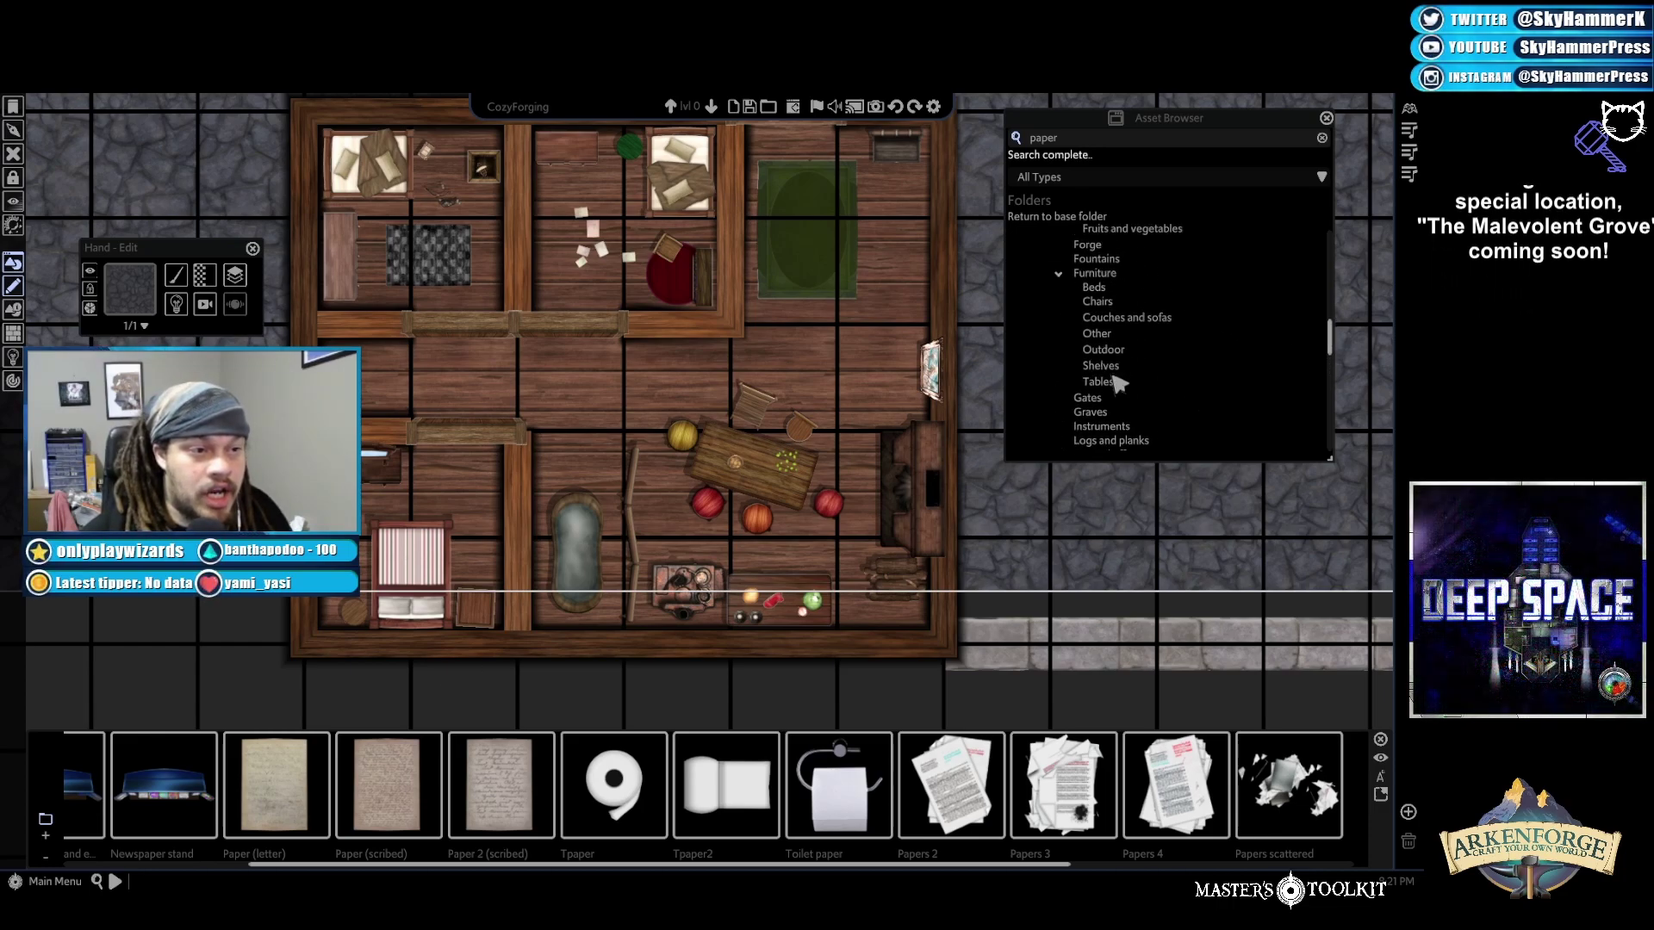
{"action": "left_click", "coordinate": [1115, 379]}
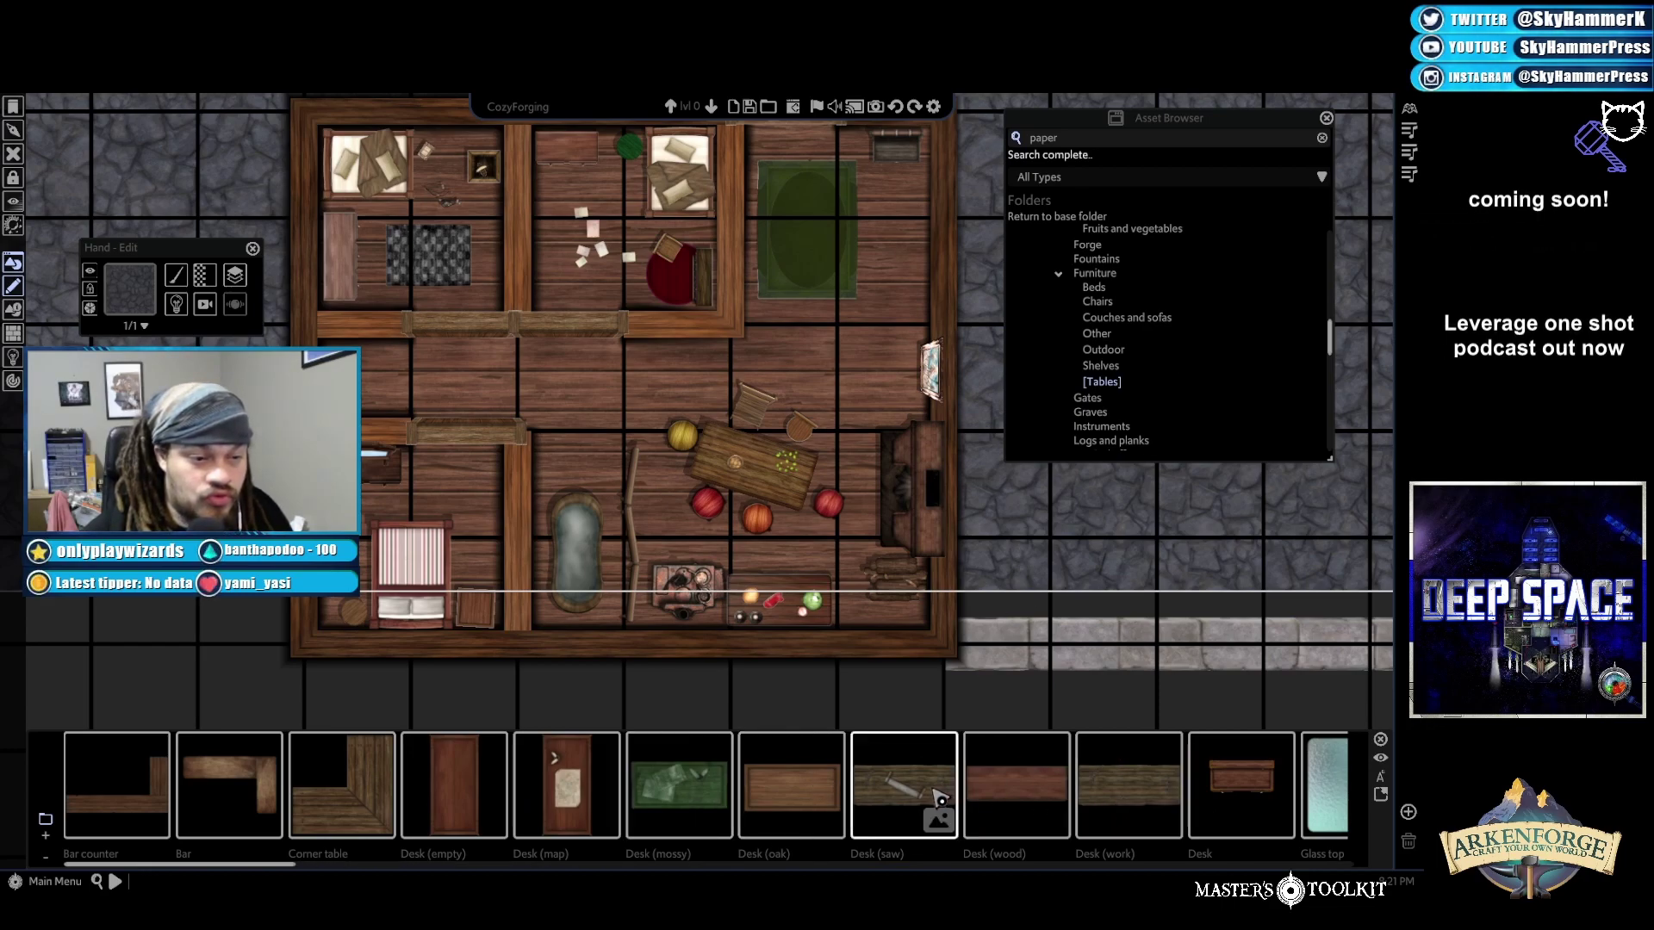
{"action": "scroll", "coordinate": [937, 794], "scroll_direction": "down", "scroll_amount": 8}
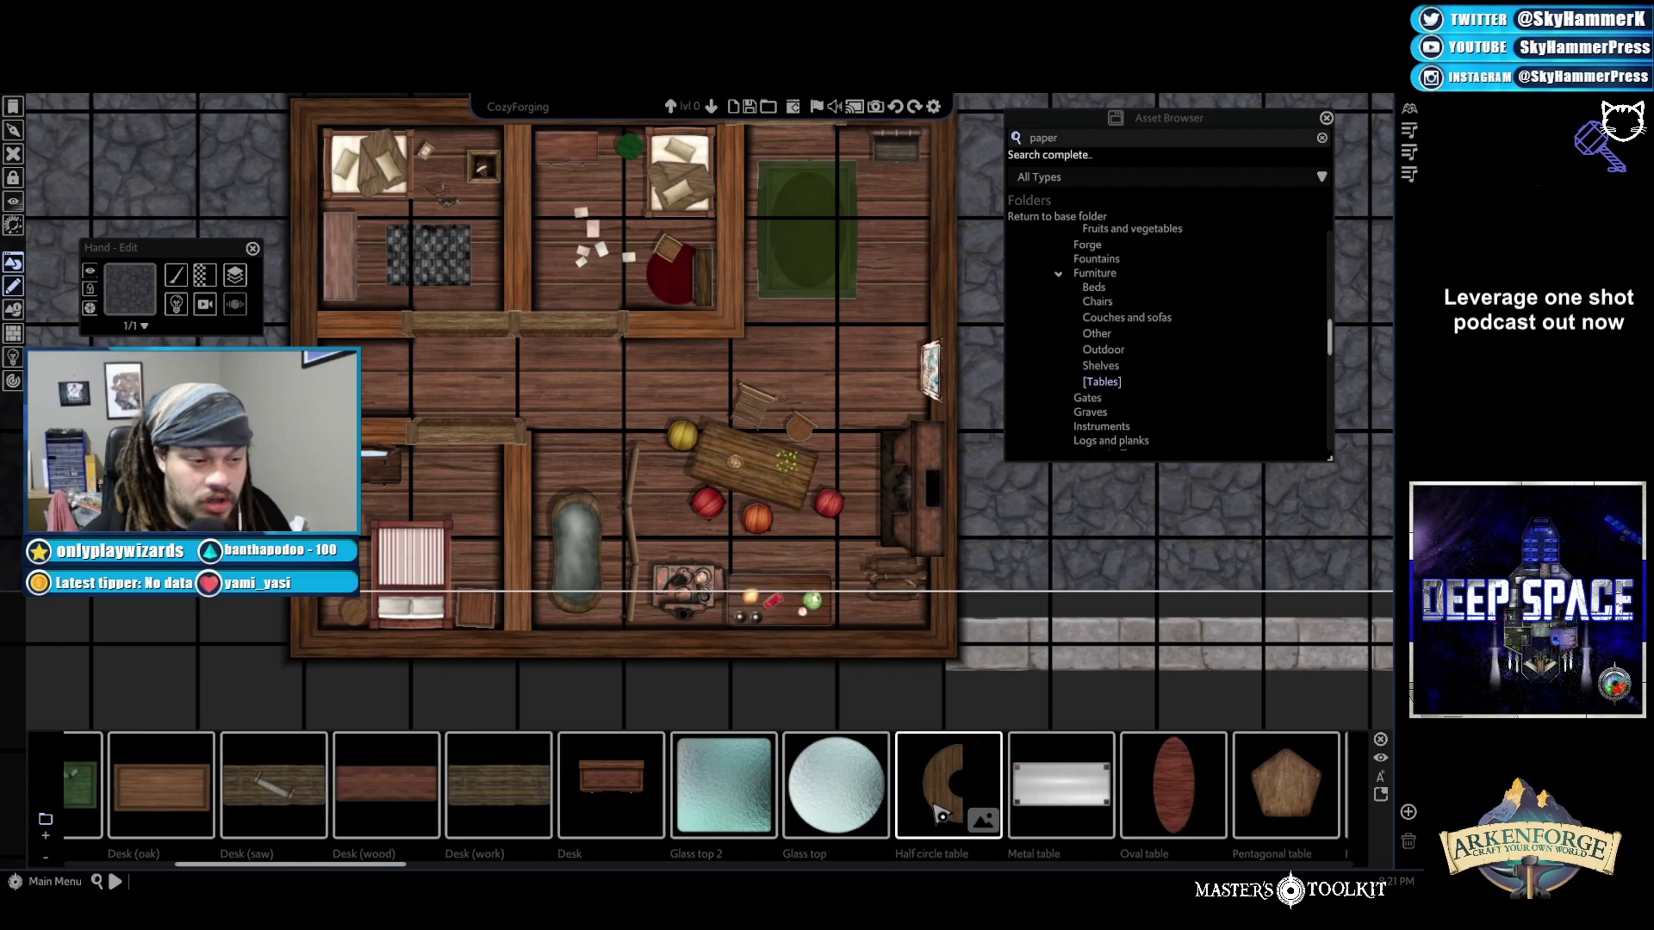
{"action": "scroll", "coordinate": [944, 812], "scroll_direction": "down", "scroll_amount": 5}
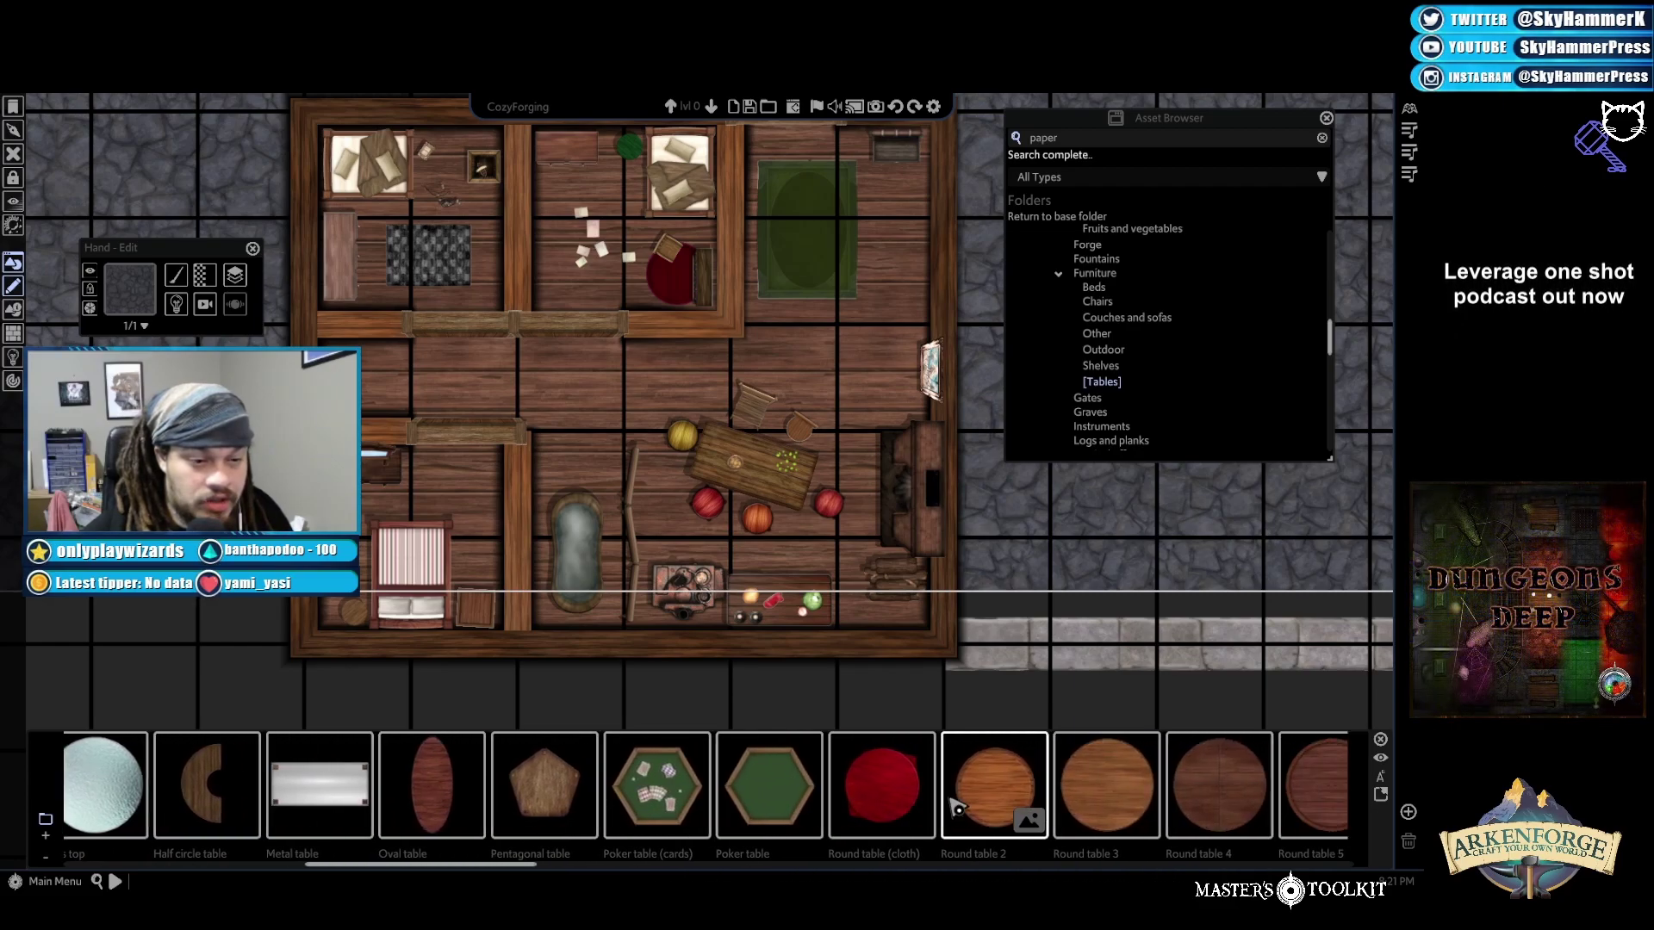
{"action": "scroll", "coordinate": [956, 805], "scroll_direction": "down", "scroll_amount": 8}
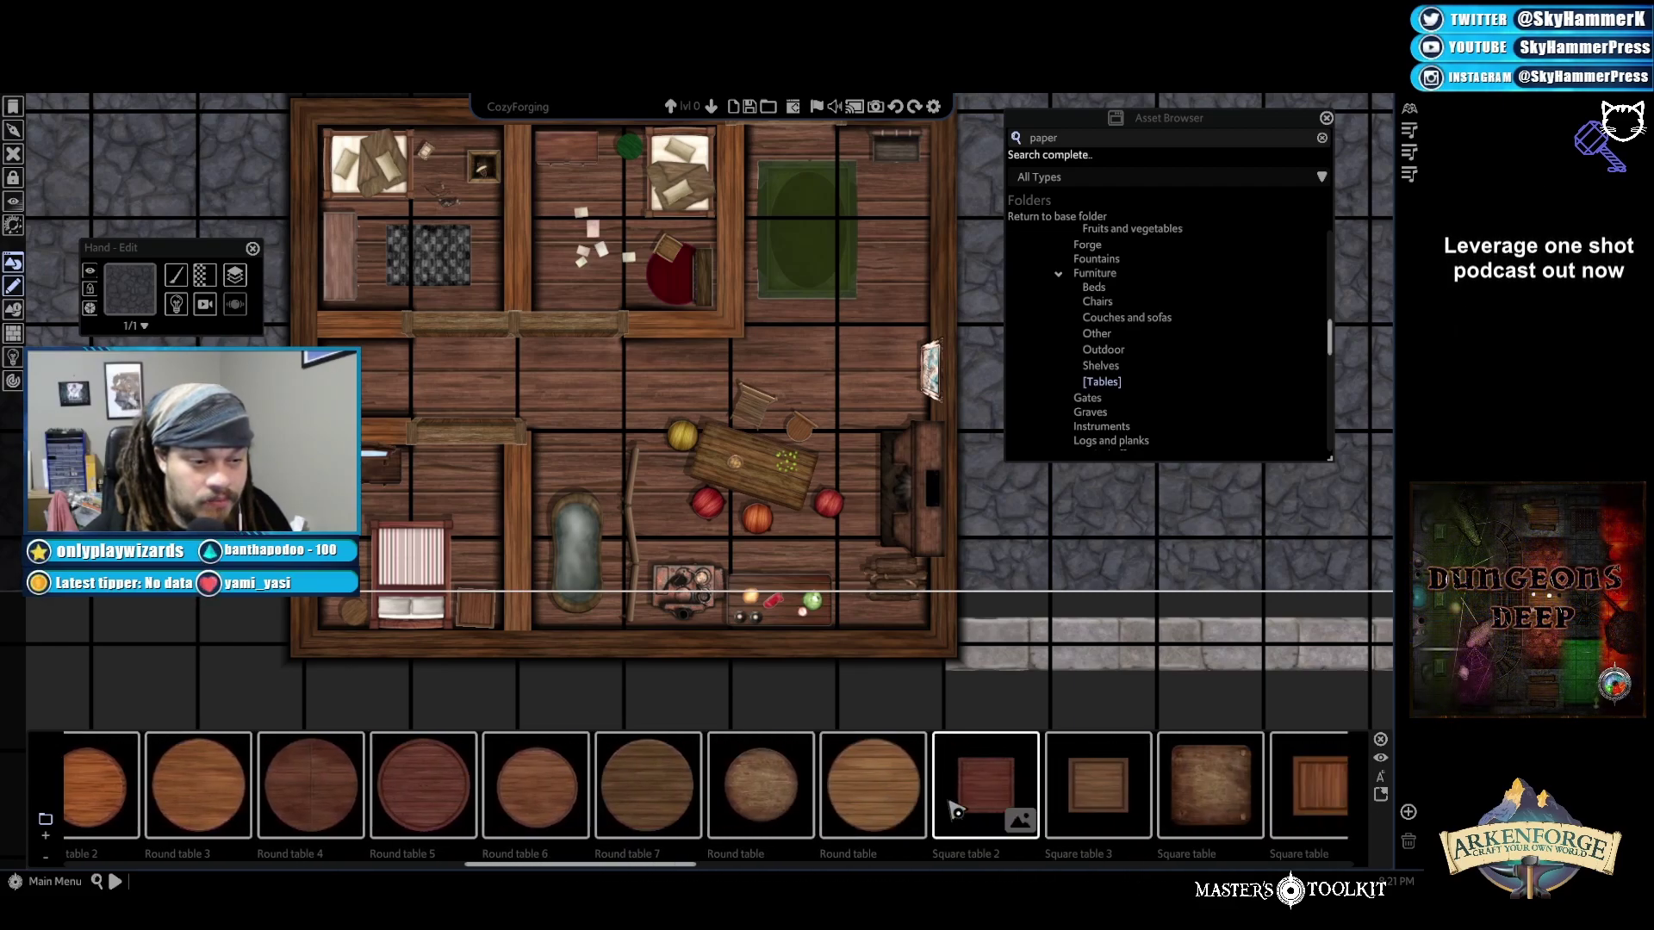
{"action": "scroll", "coordinate": [963, 814], "scroll_direction": "down", "scroll_amount": 6}
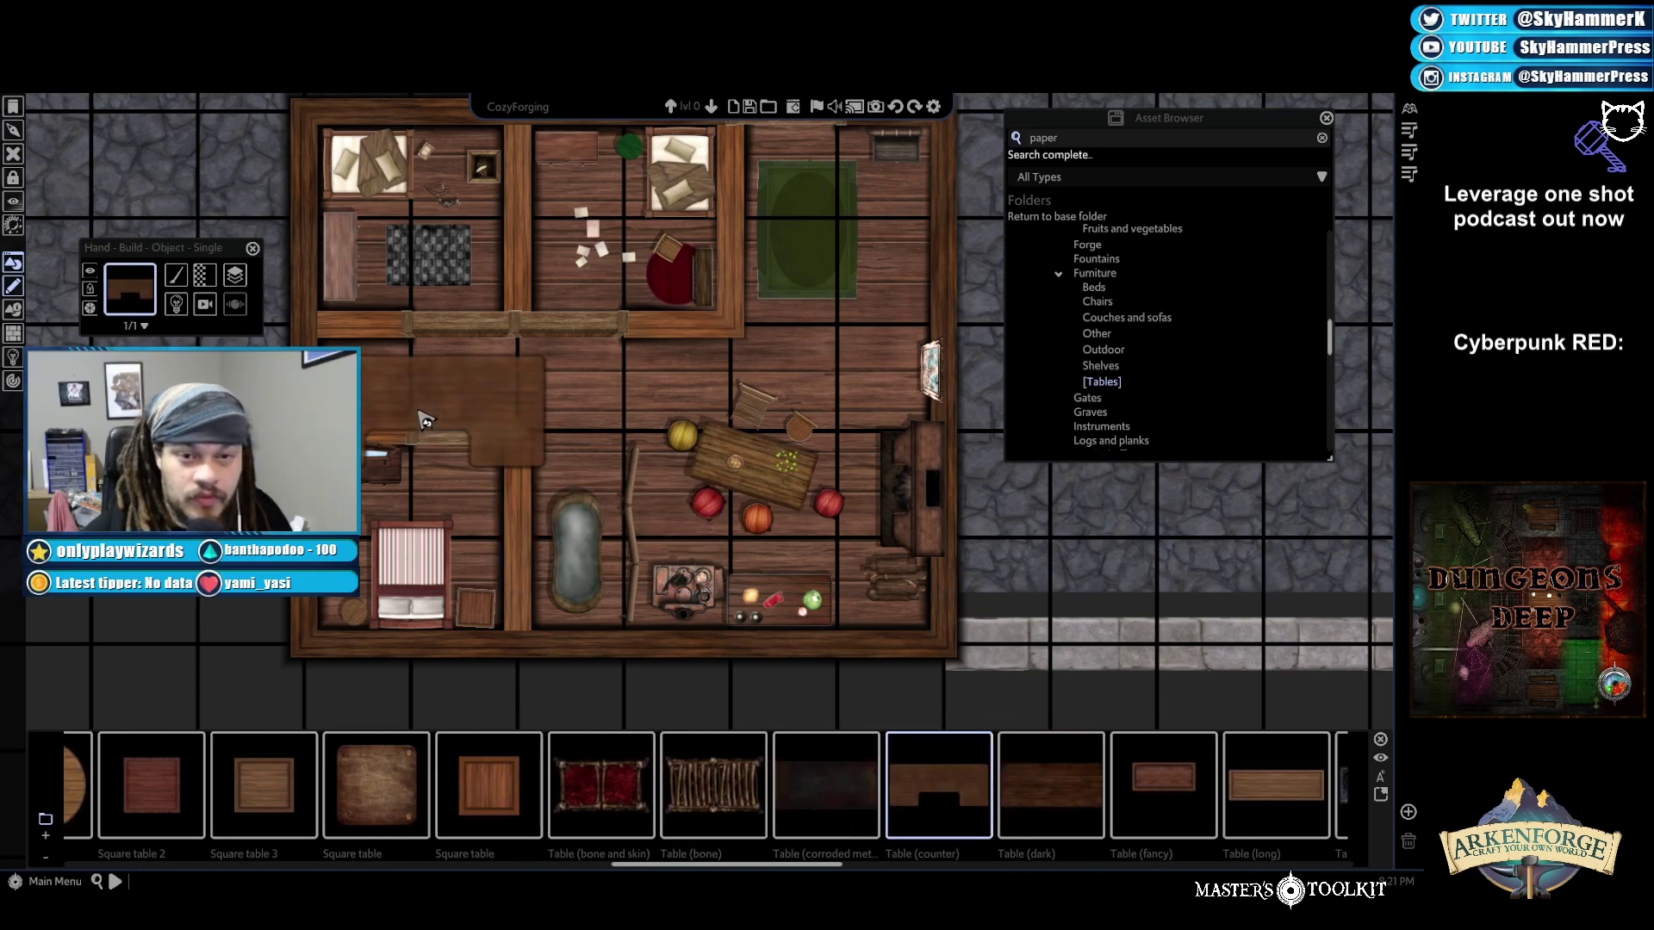
Try a shrunken counter table beside the house's west wall, and delete it
{"action": "key", "text": "a"}
{"action": "left_click", "coordinate": [482, 420]}
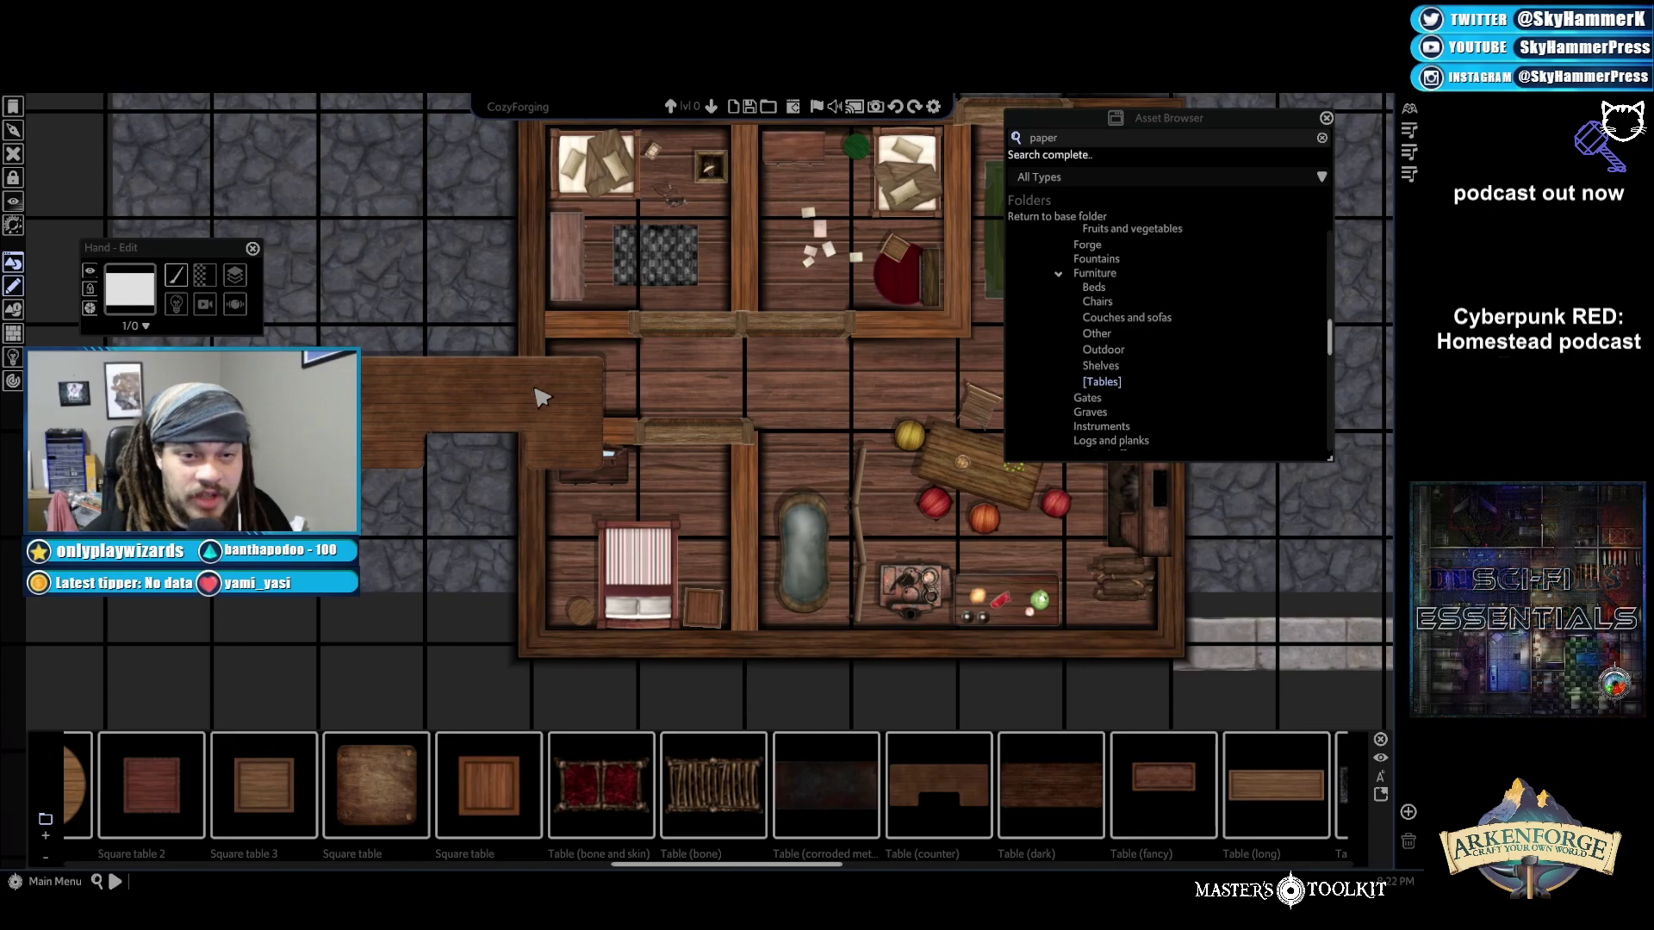
{"action": "left_click_drag", "start_coordinate": [608, 323], "coordinate": [486, 322]}
{"action": "left_click_drag", "start_coordinate": [519, 386], "coordinate": [416, 346]}
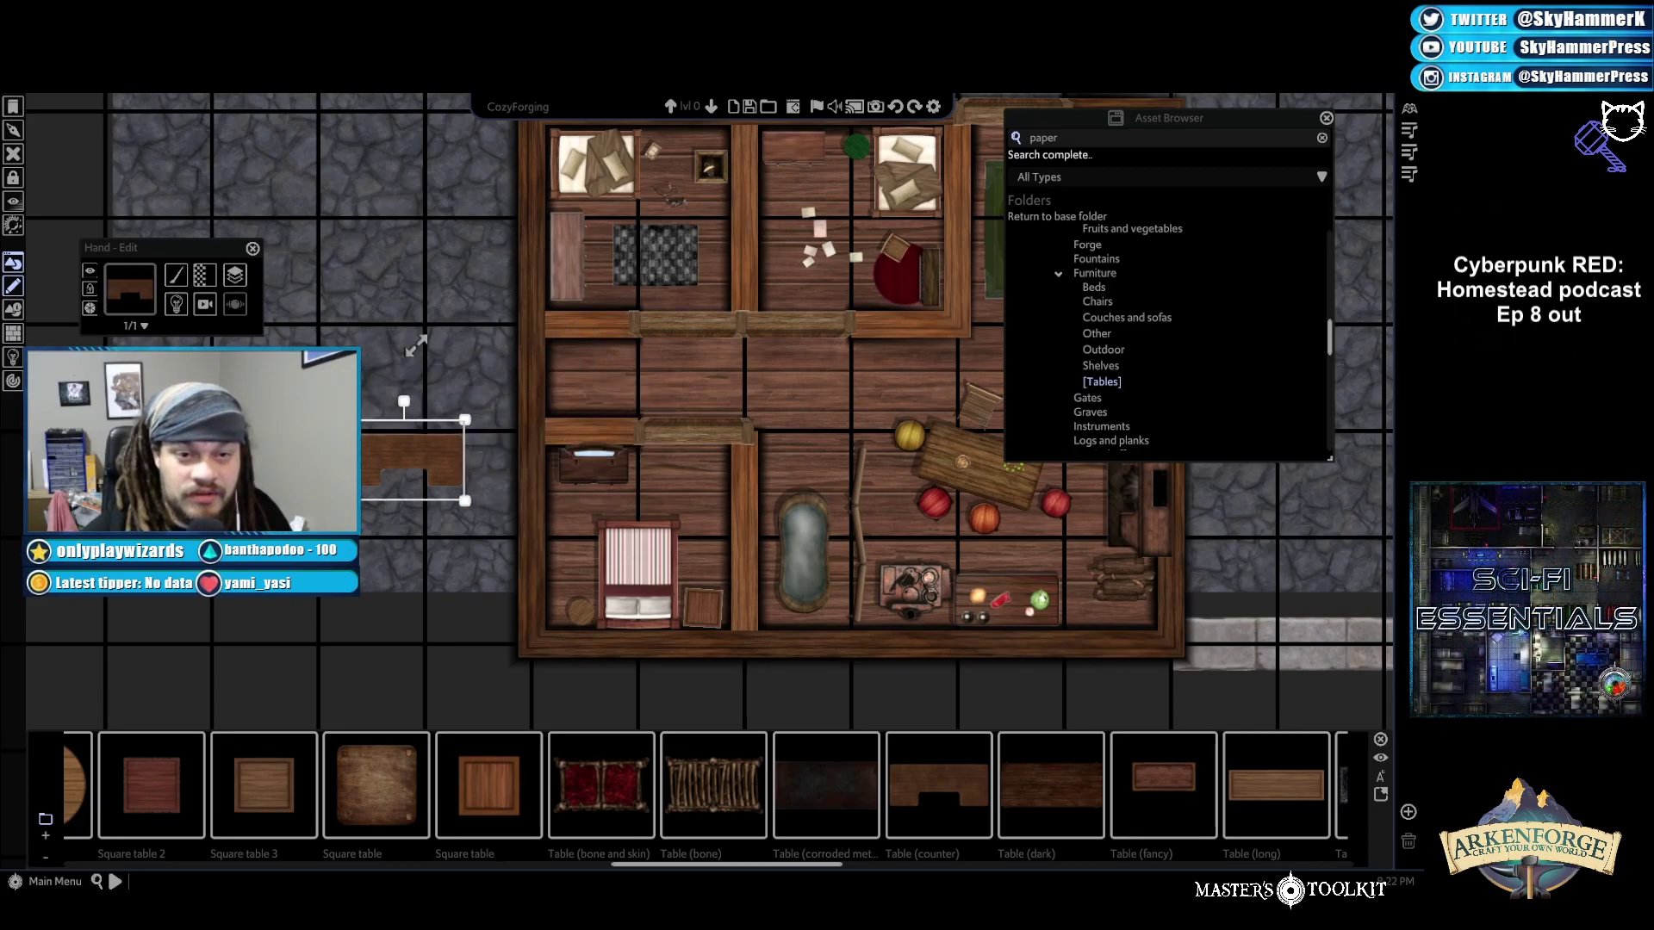
{"action": "left_click_drag", "start_coordinate": [403, 404], "coordinate": [348, 442]}
{"action": "key", "text": "Delete"}
Place the Table (rectangle) asset from the Tables folder at the west end of the hallway
{"action": "scroll", "coordinate": [821, 870], "scroll_direction": "down", "scroll_amount": 5}
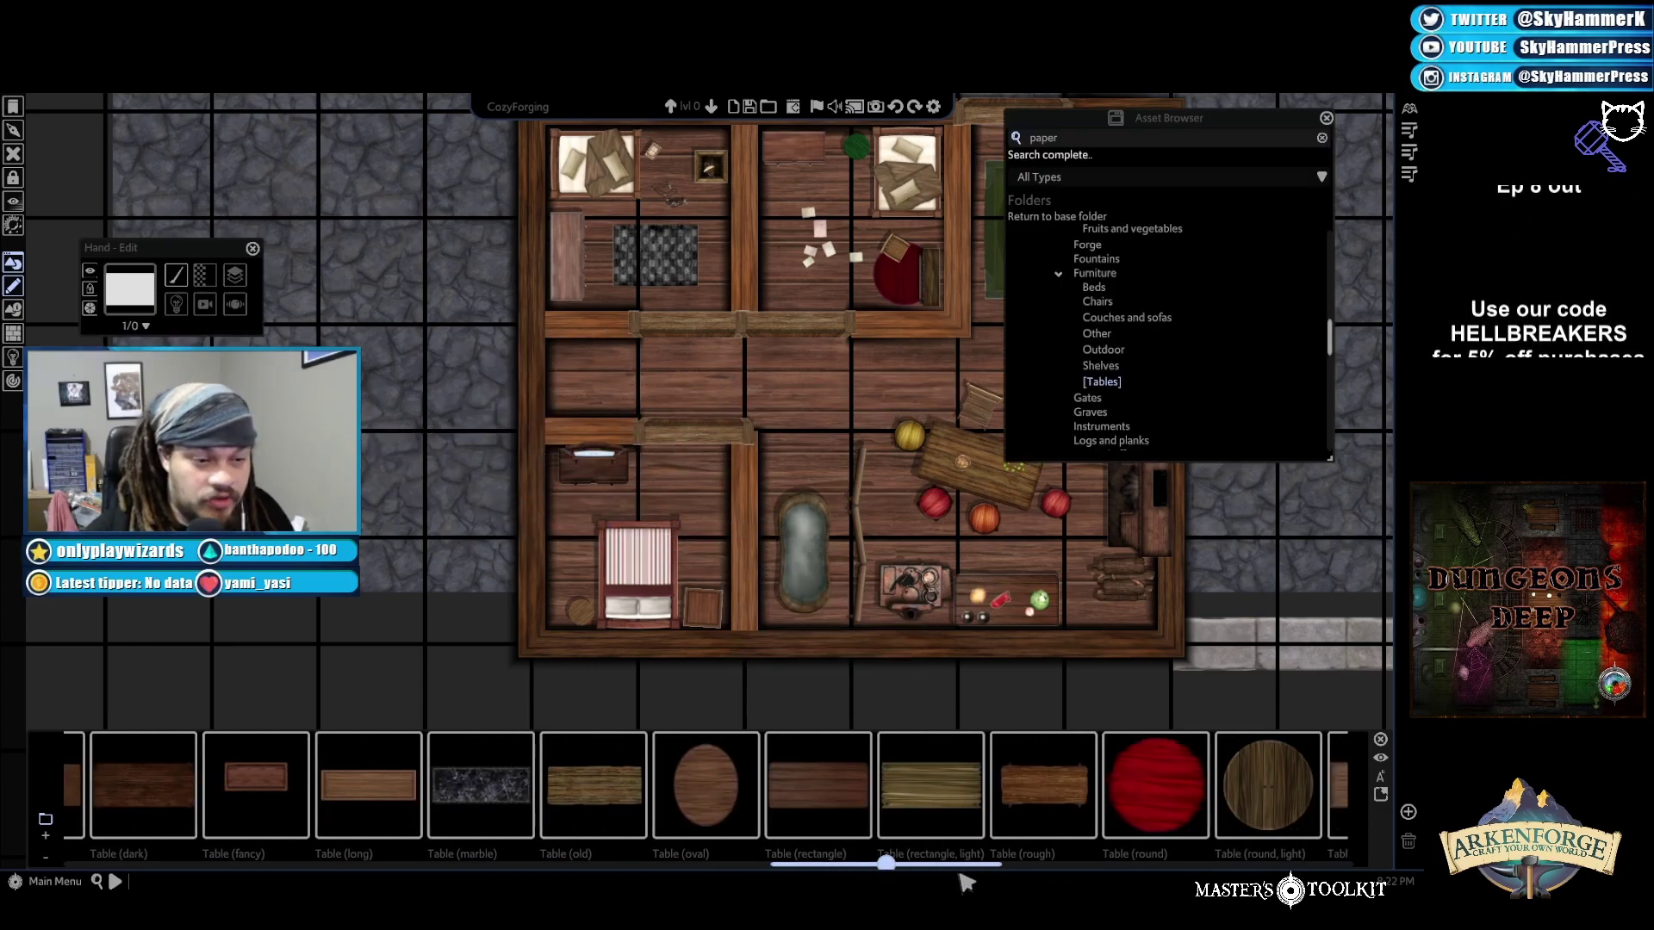
{"action": "scroll", "coordinate": [967, 882], "scroll_direction": "down", "scroll_amount": 2}
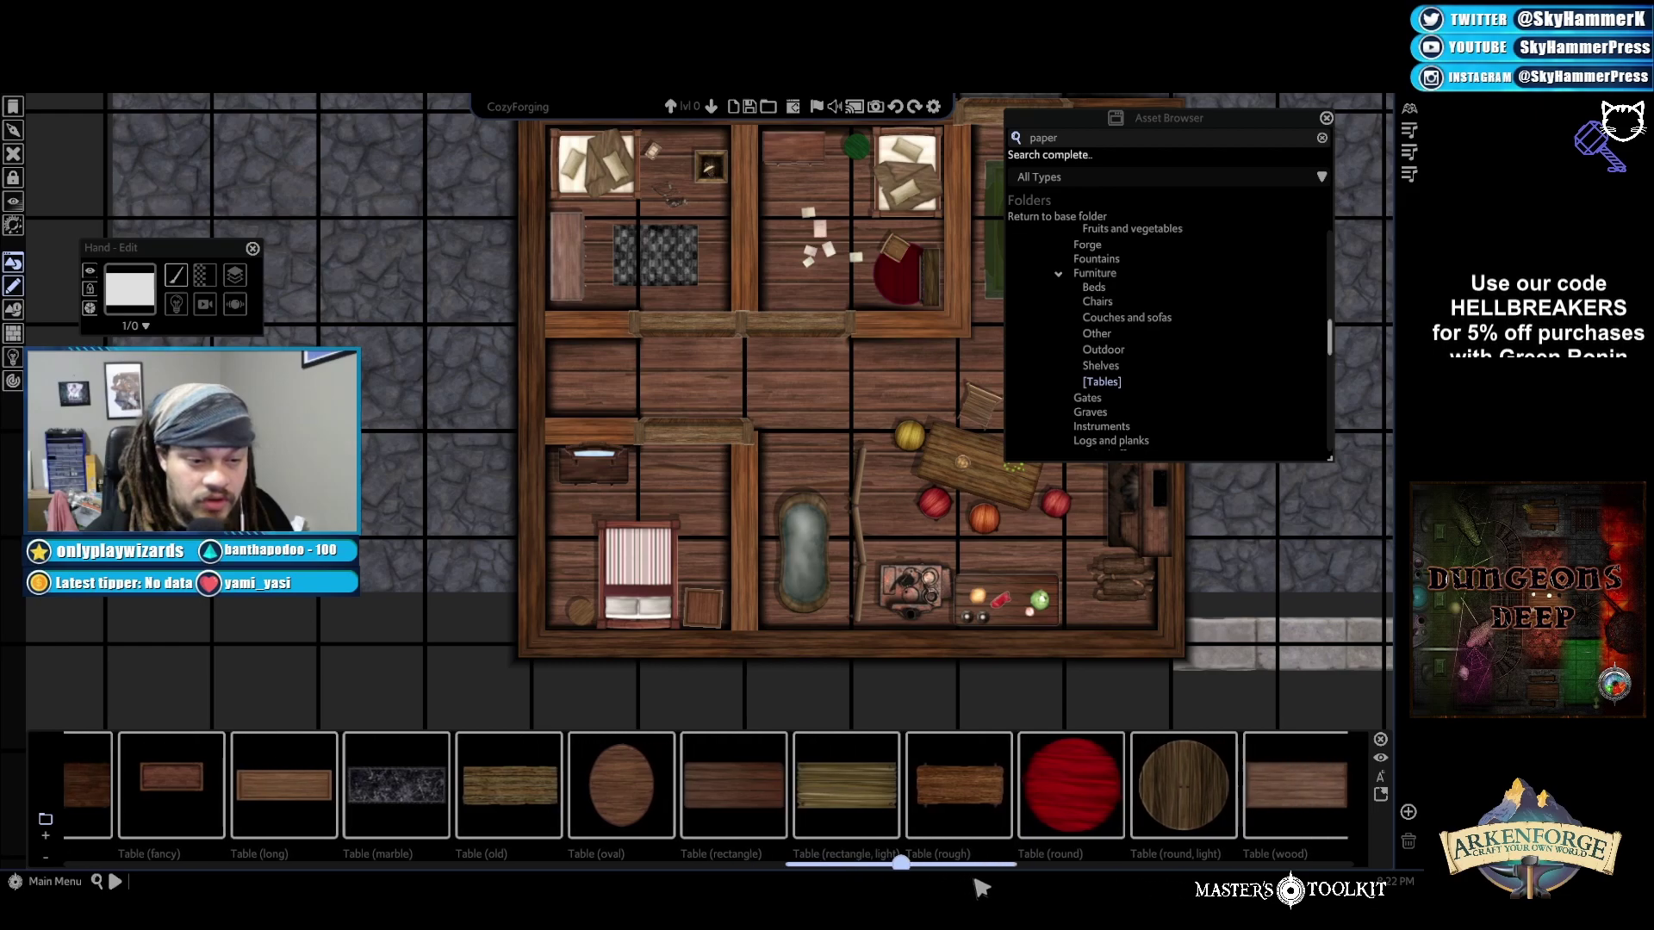
{"action": "left_click_drag", "start_coordinate": [861, 797], "coordinate": [857, 801]}
{"action": "mouse_move", "coordinate": [926, 864]}
{"action": "left_mouse_down"}
{"action": "mouse_move", "coordinate": [1284, 862]}
{"action": "mouse_move", "coordinate": [912, 882]}
{"action": "left_mouse_up"}
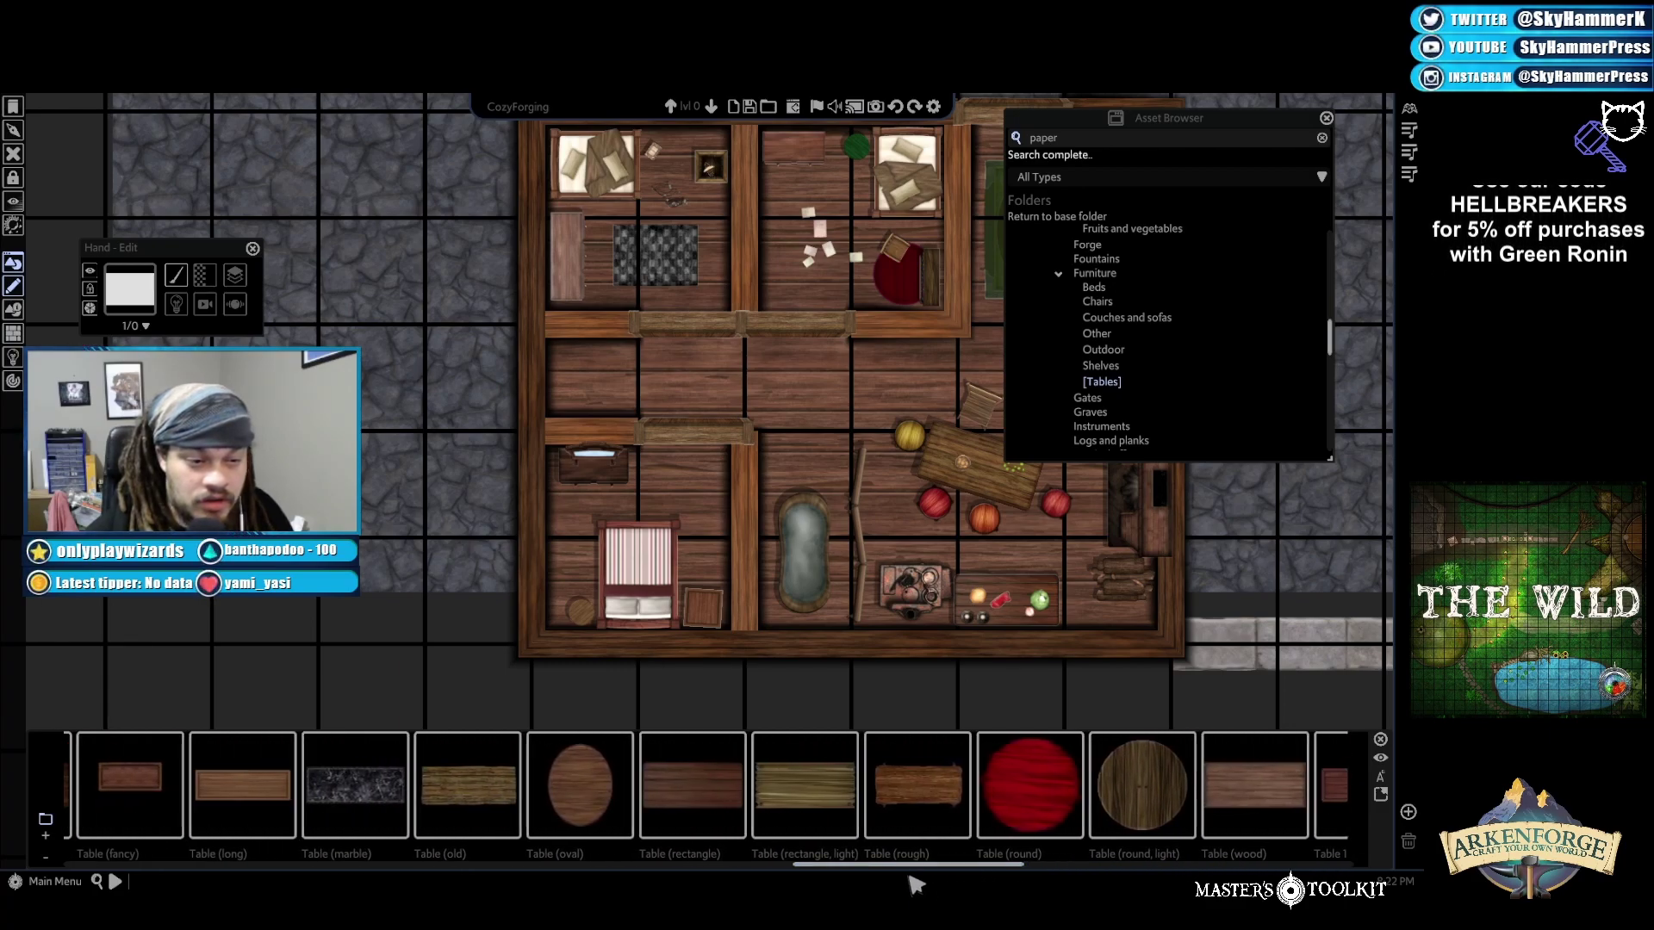
{"action": "left_click", "coordinate": [692, 784]}
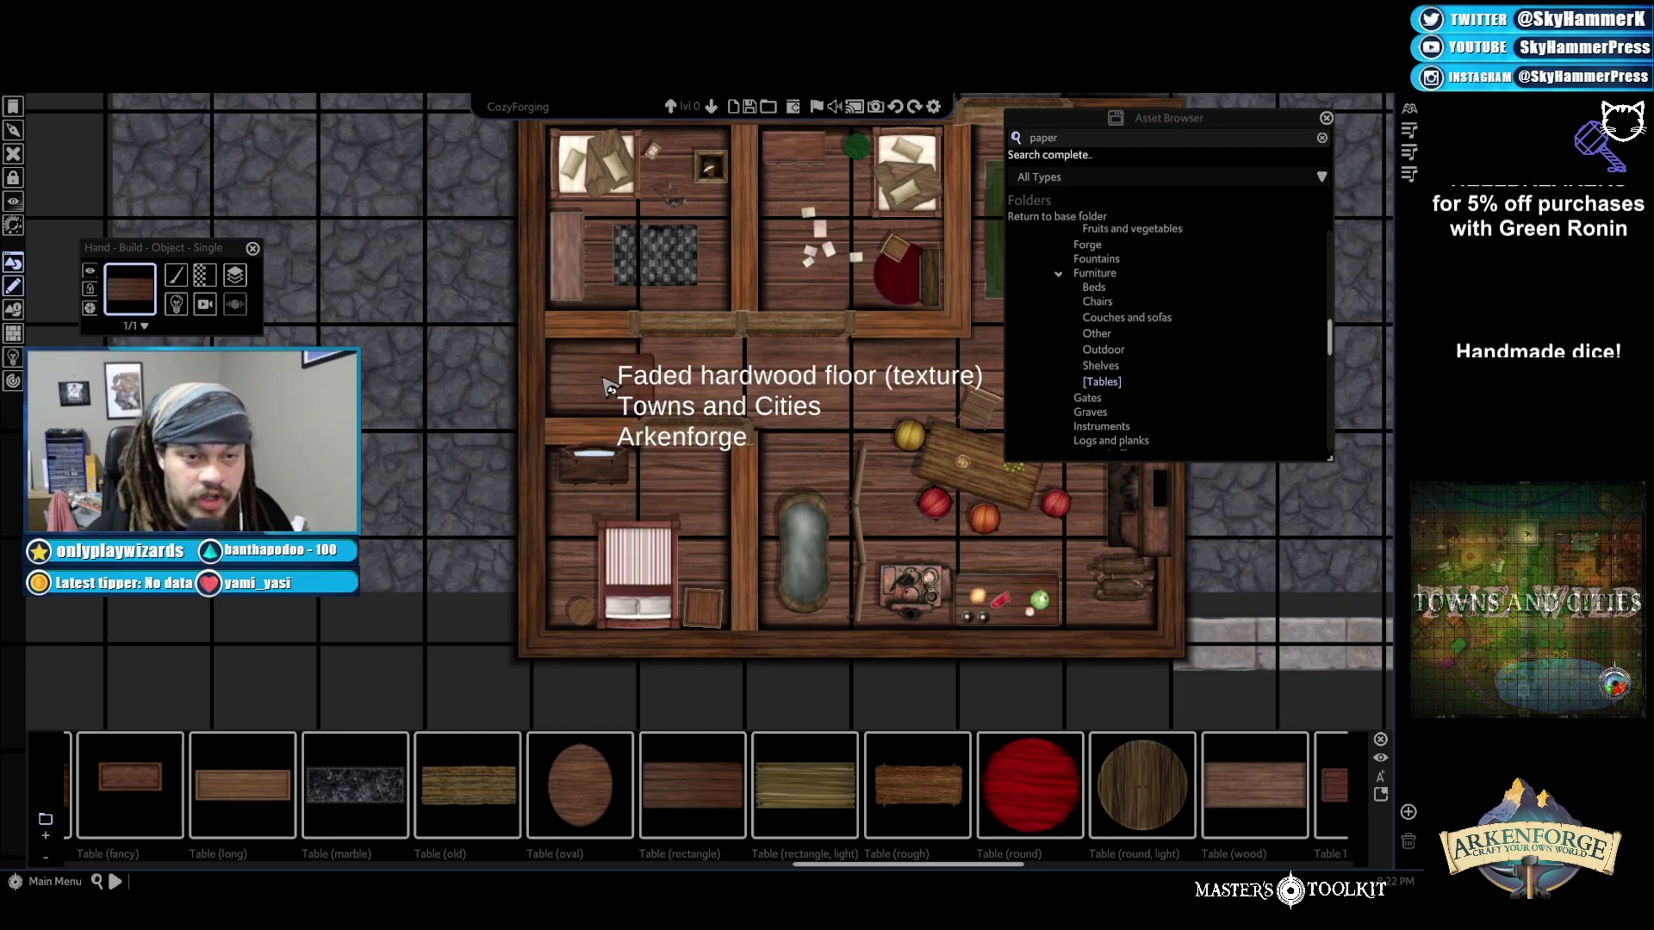
{"action": "right_click", "coordinate": [543, 650]}
{"action": "scroll", "coordinate": [560, 689], "scroll_direction": "up", "scroll_amount": 4}
{"action": "scroll", "coordinate": [702, 457], "scroll_direction": "up", "scroll_amount": 1}
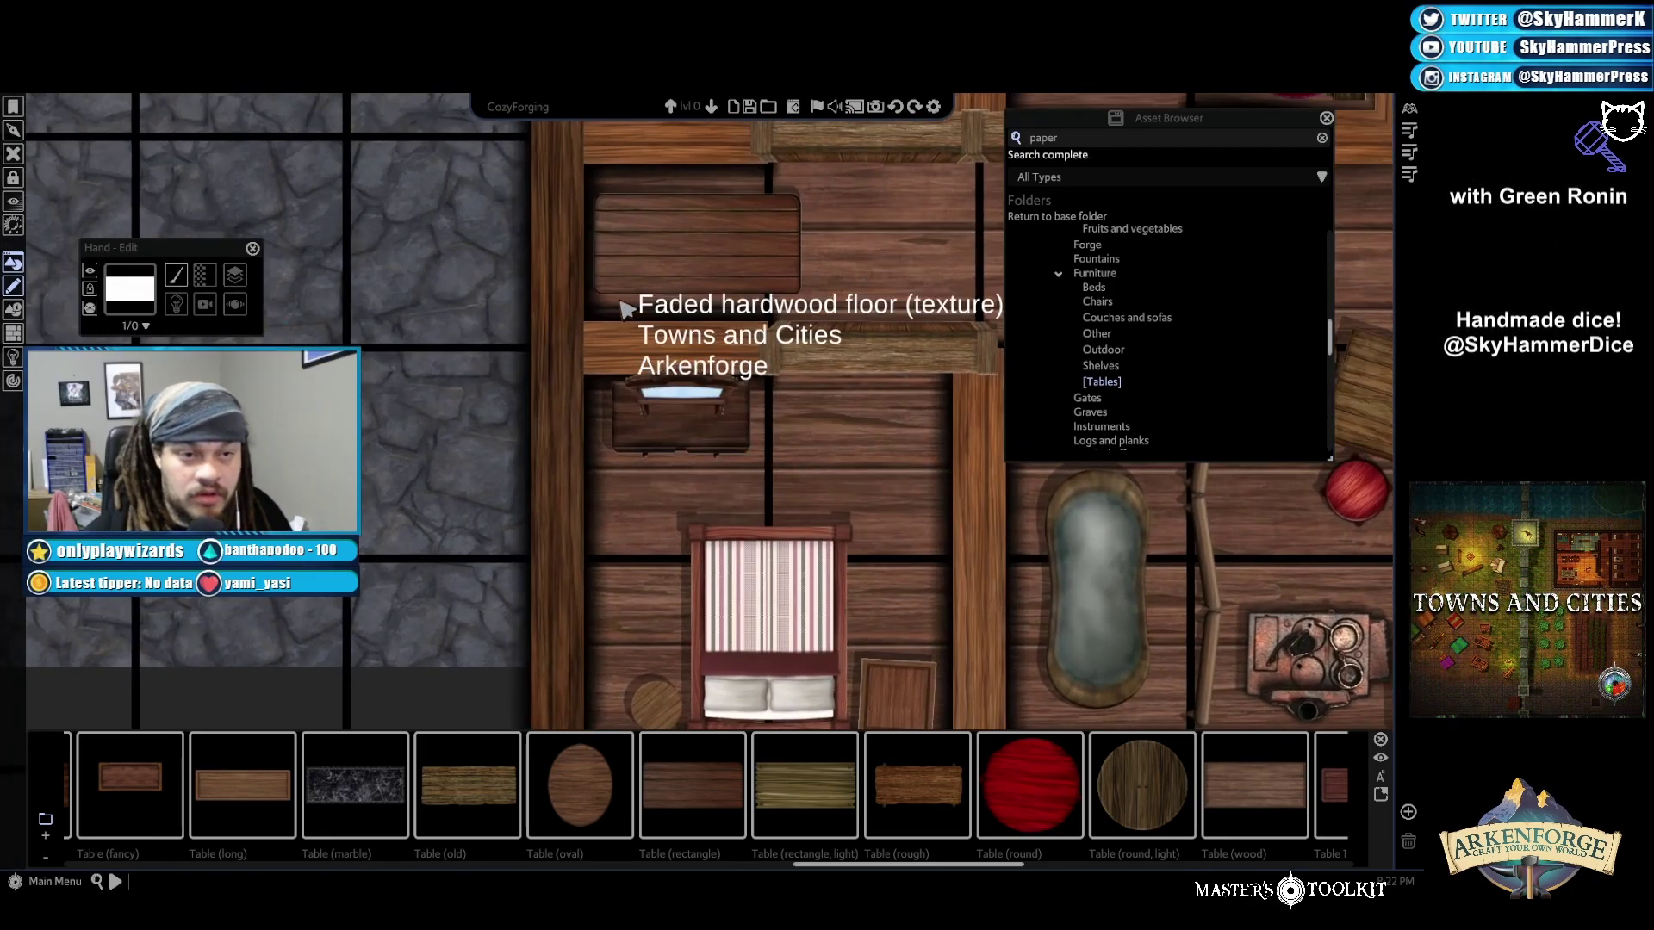
Rotate the hallway table 90 degrees, shrink it to about half size and set it against the west wall
{"action": "left_click", "coordinate": [496, 282]}
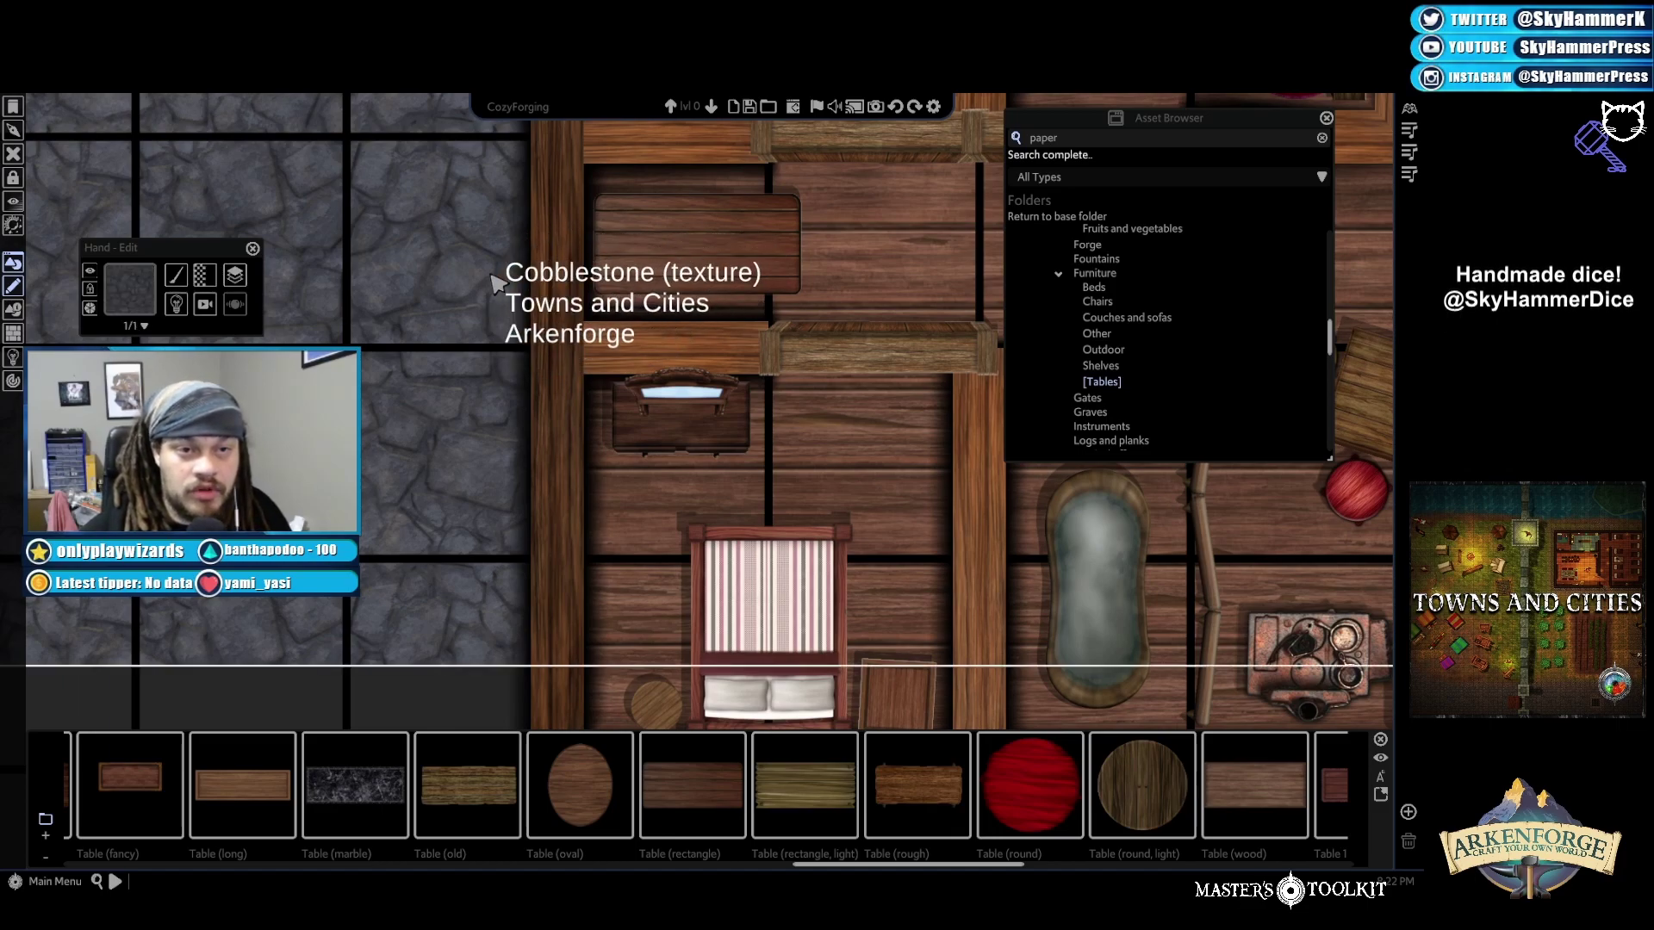
{"action": "right_click", "coordinate": [424, 683]}
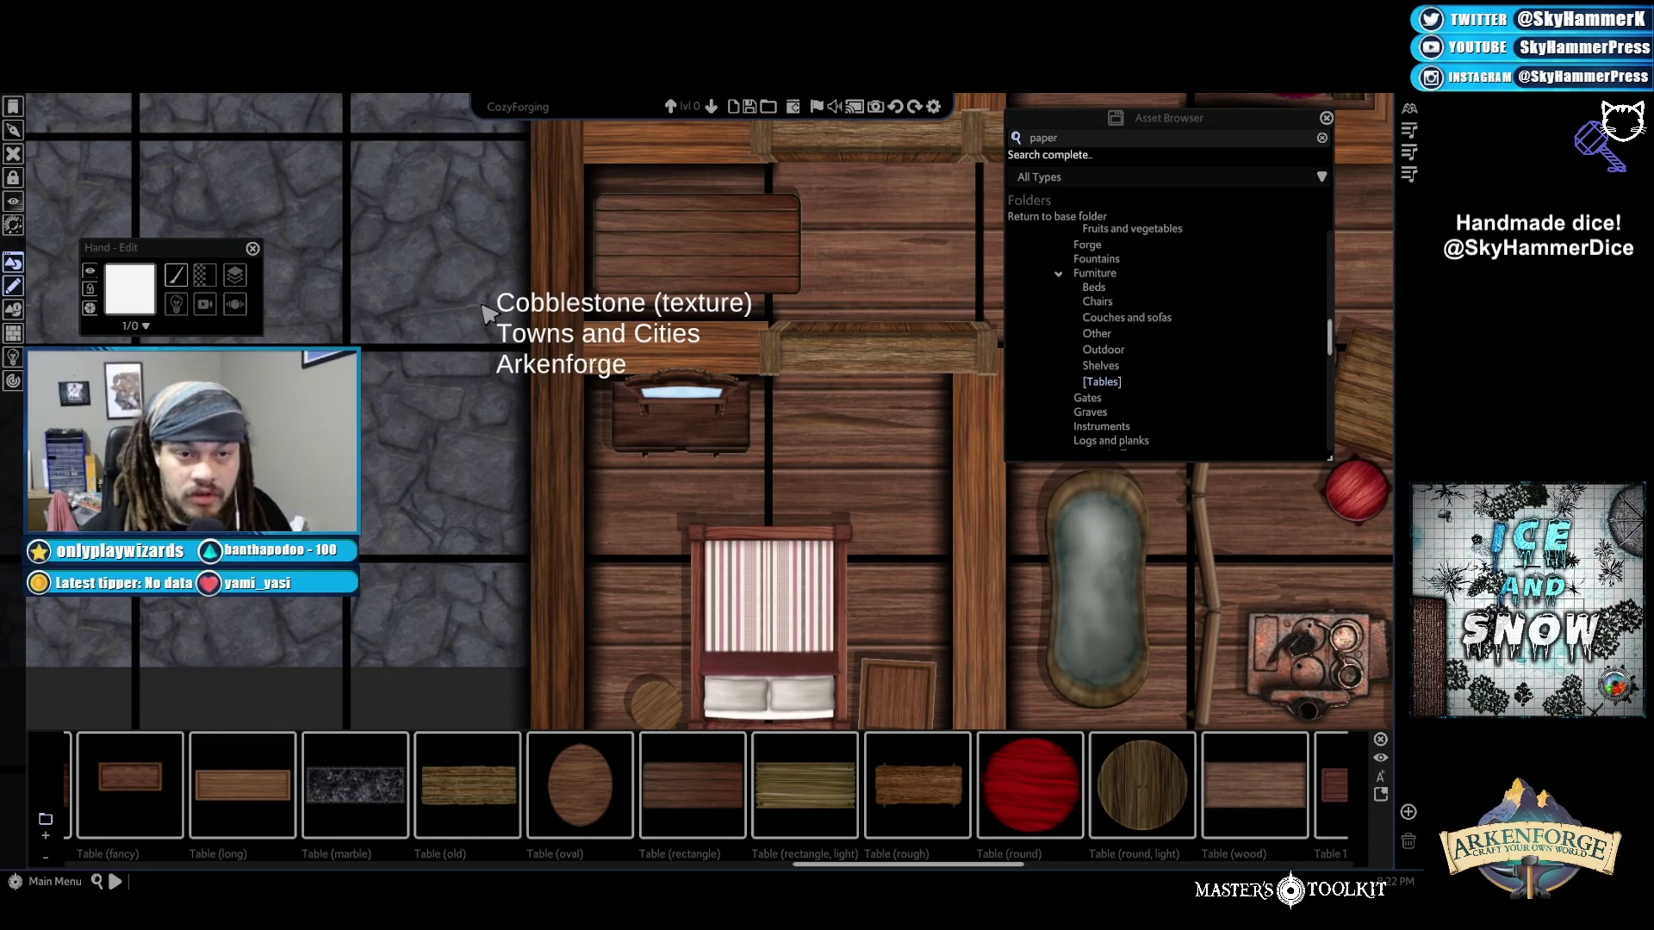
{"action": "key", "text": "Up"}
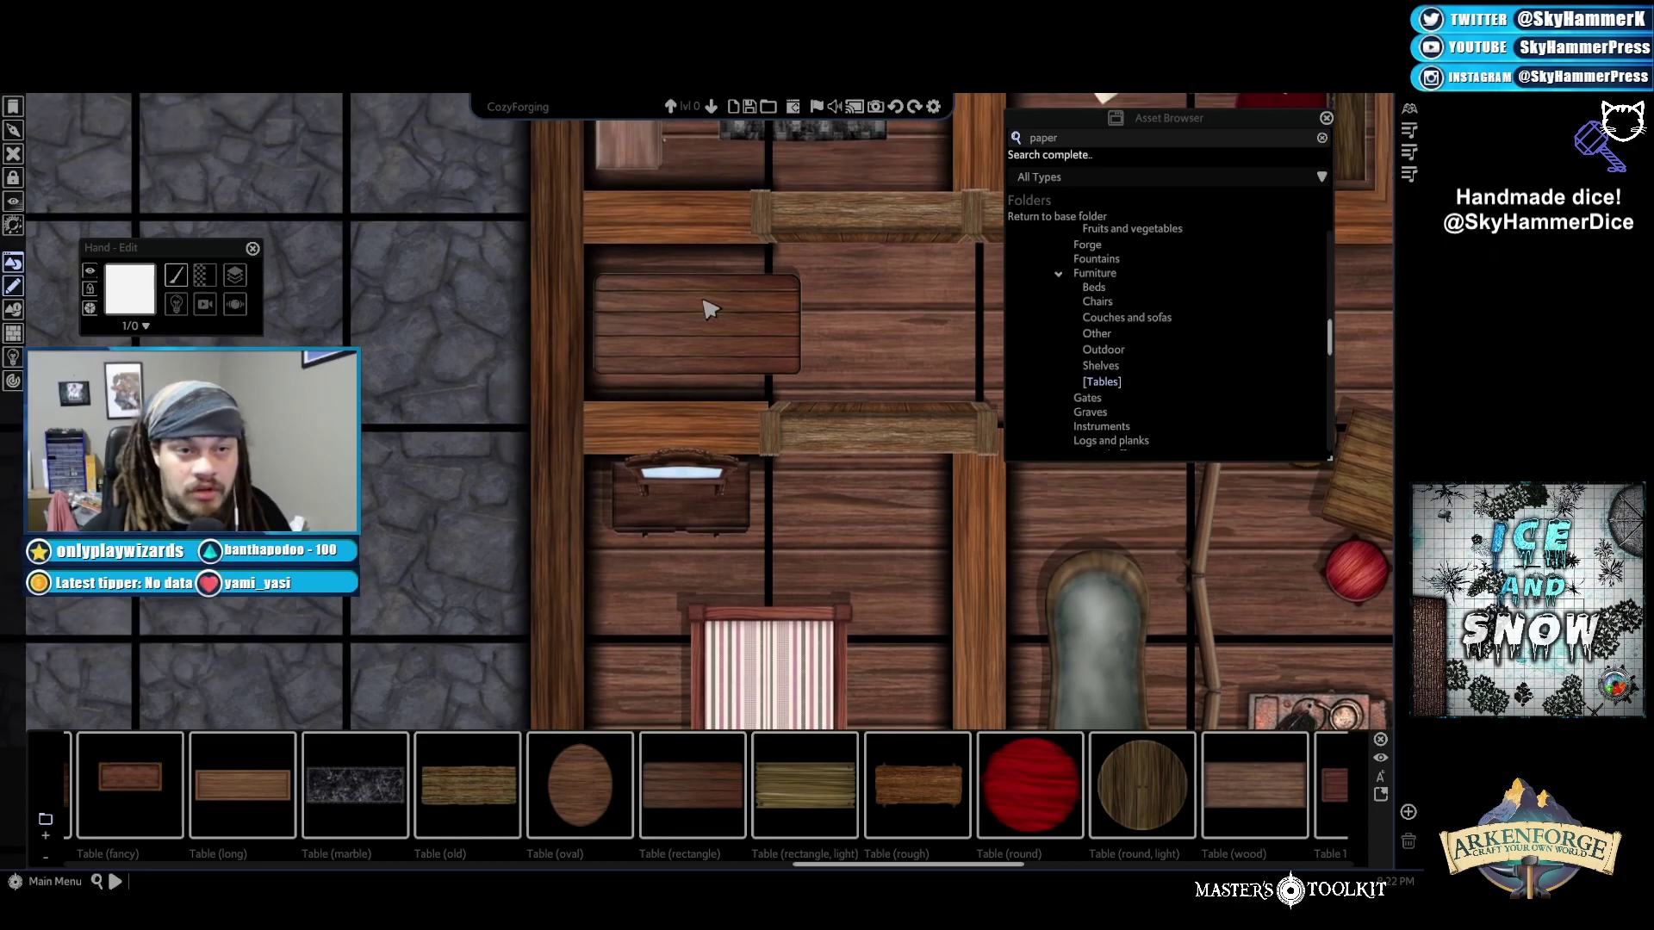
{"action": "left_click", "coordinate": [732, 349]}
{"action": "left_click_drag", "start_coordinate": [742, 331], "coordinate": [738, 334]}
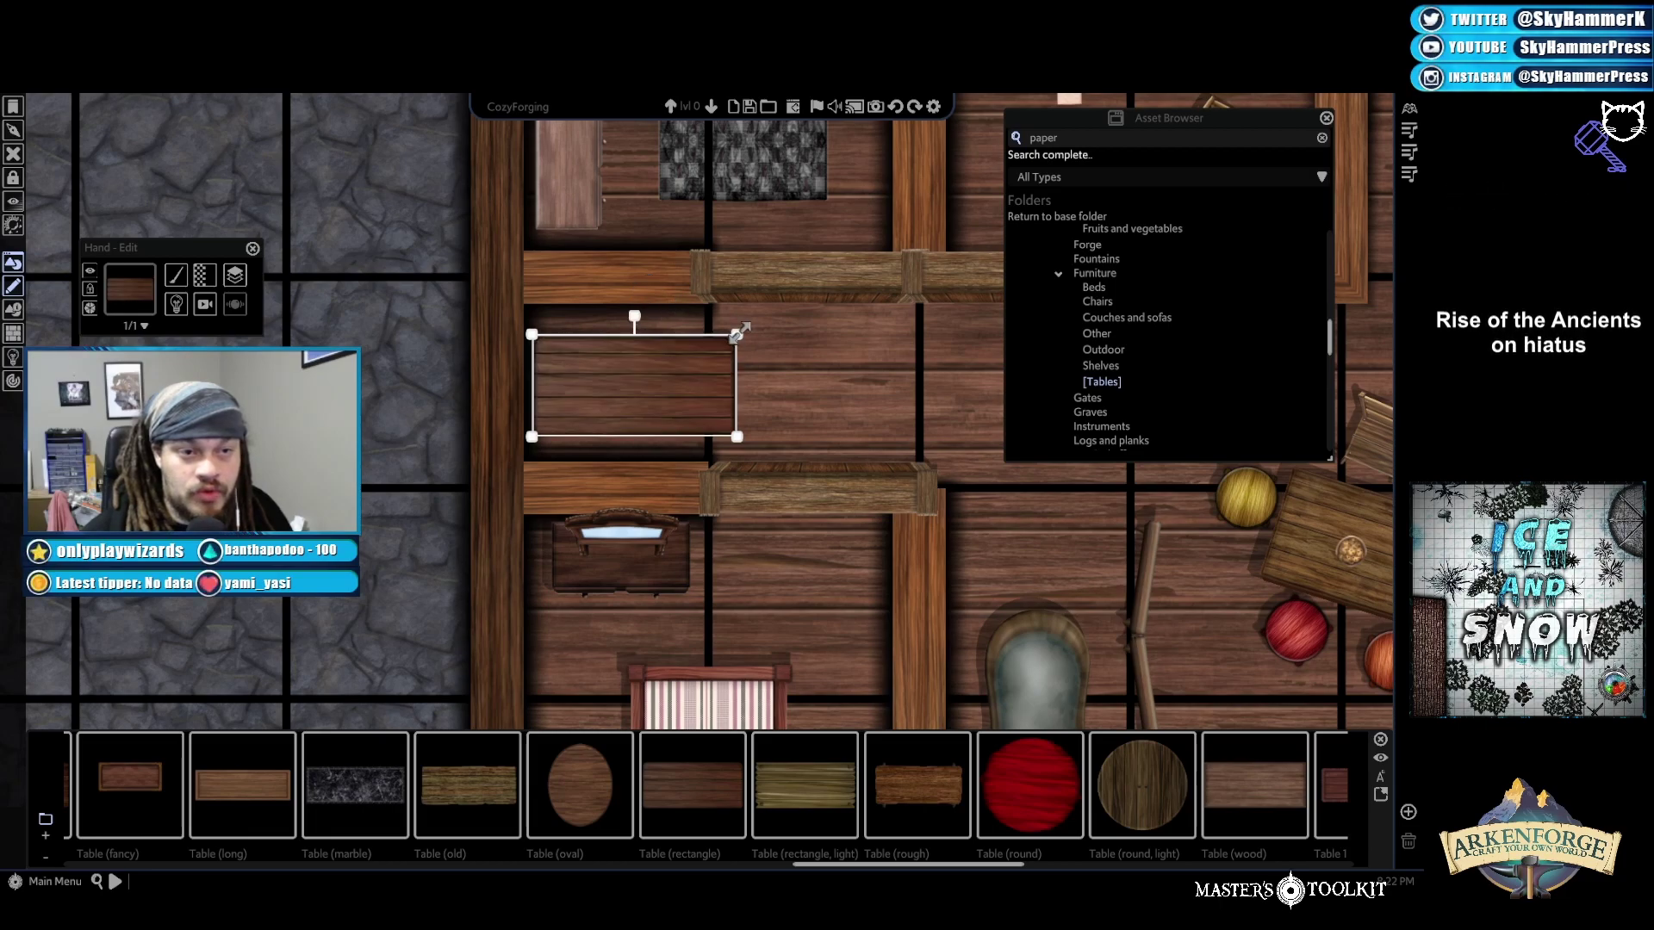
{"action": "left_click_drag", "start_coordinate": [627, 315], "coordinate": [564, 385]}
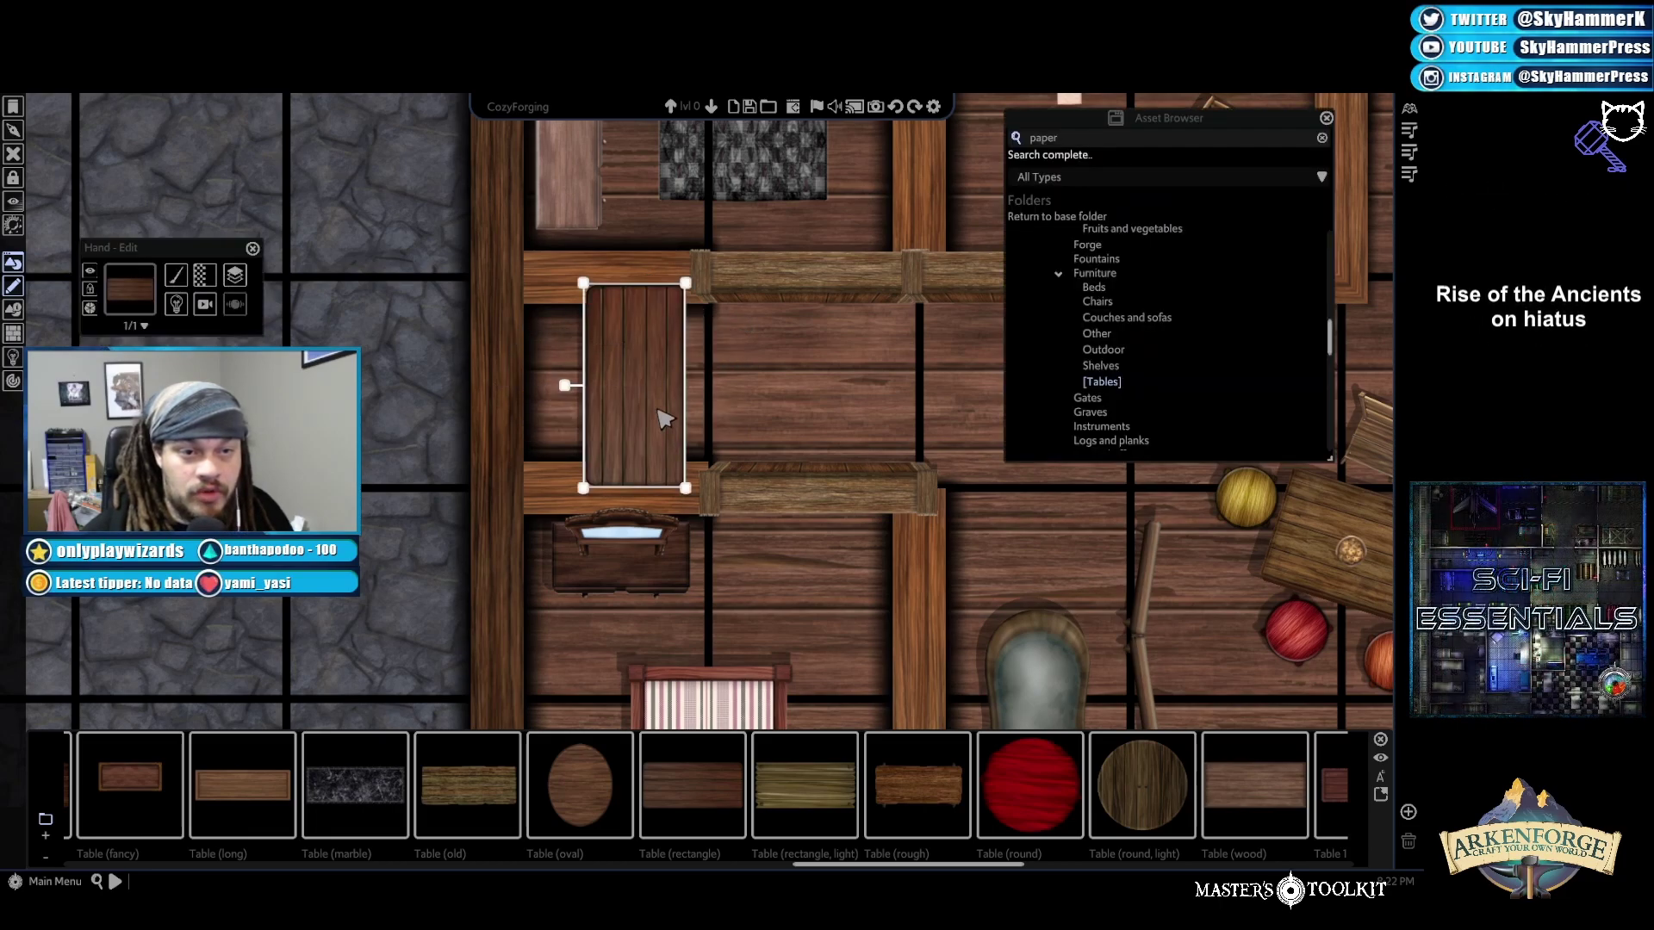
{"action": "left_click_drag", "start_coordinate": [681, 489], "coordinate": [573, 387]}
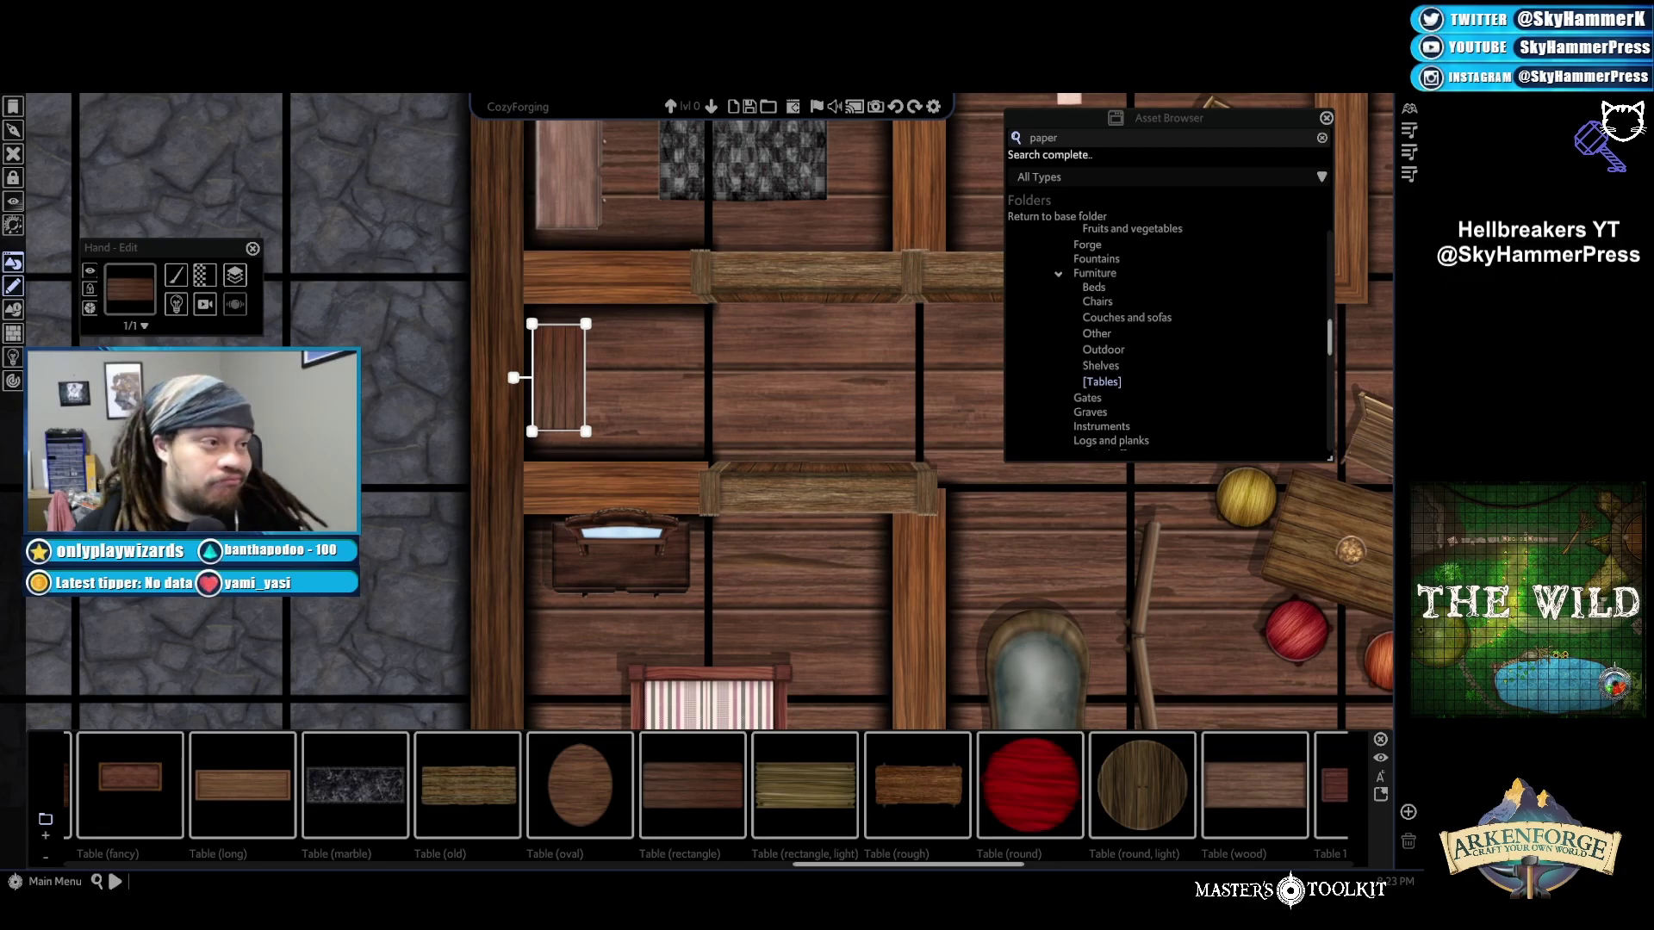
{"action": "left_click", "coordinate": [385, 381]}
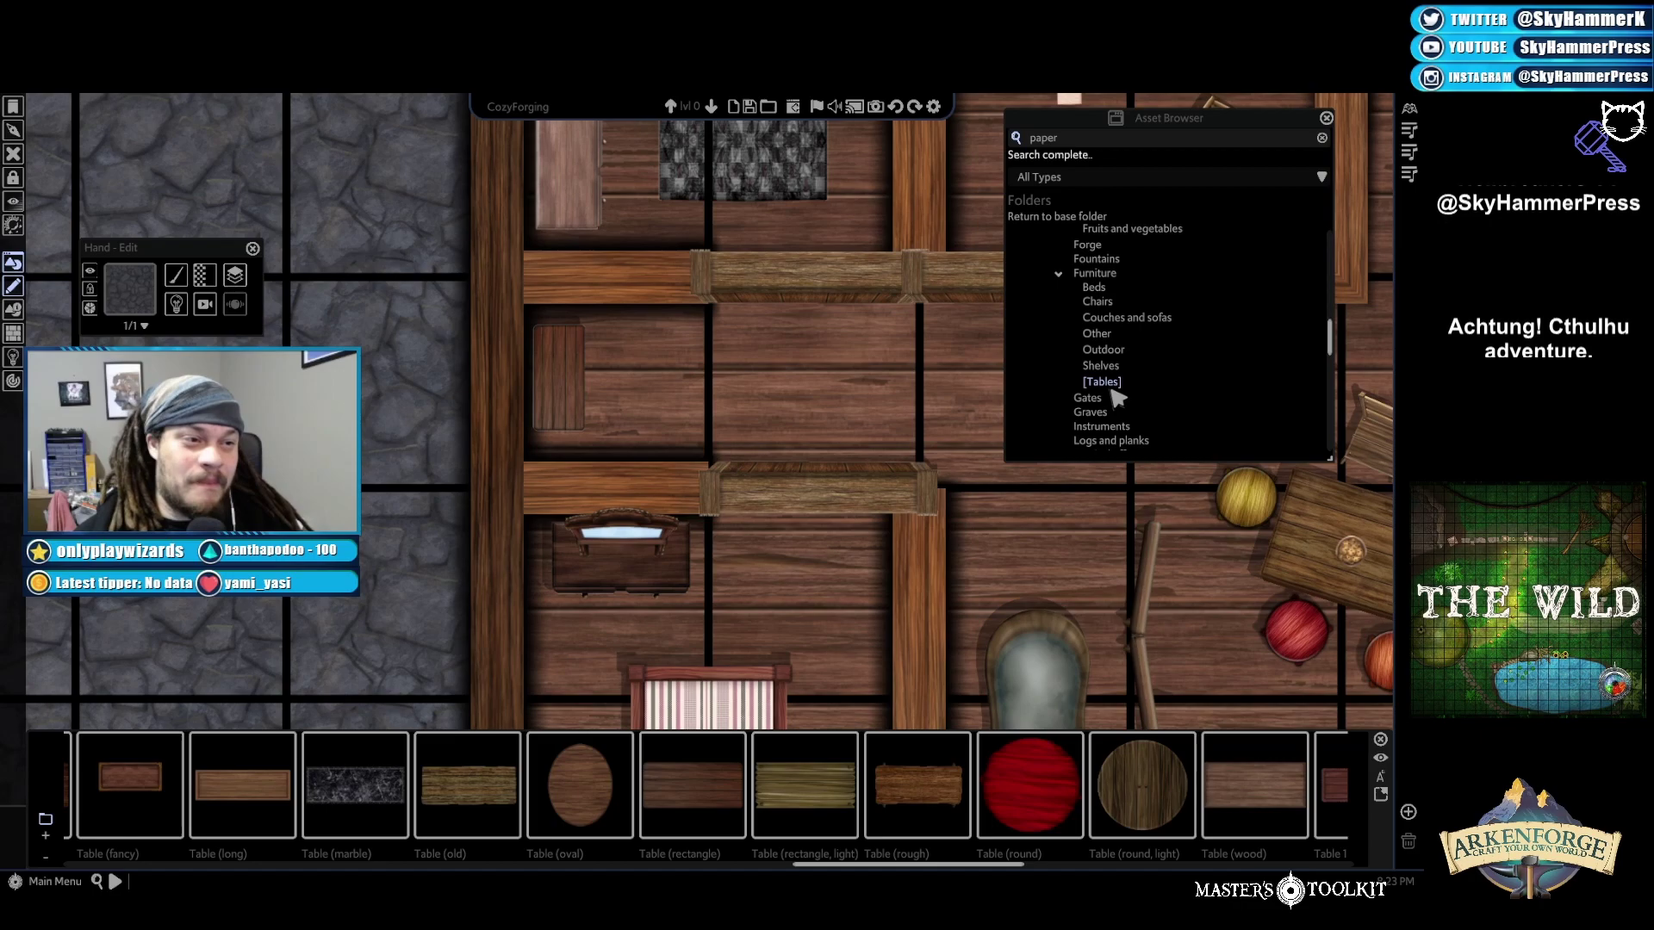
Search the assets for "sack" and pick the Sack (open, empty) asset
{"action": "scroll", "coordinate": [1135, 392], "scroll_direction": "up", "scroll_amount": 10}
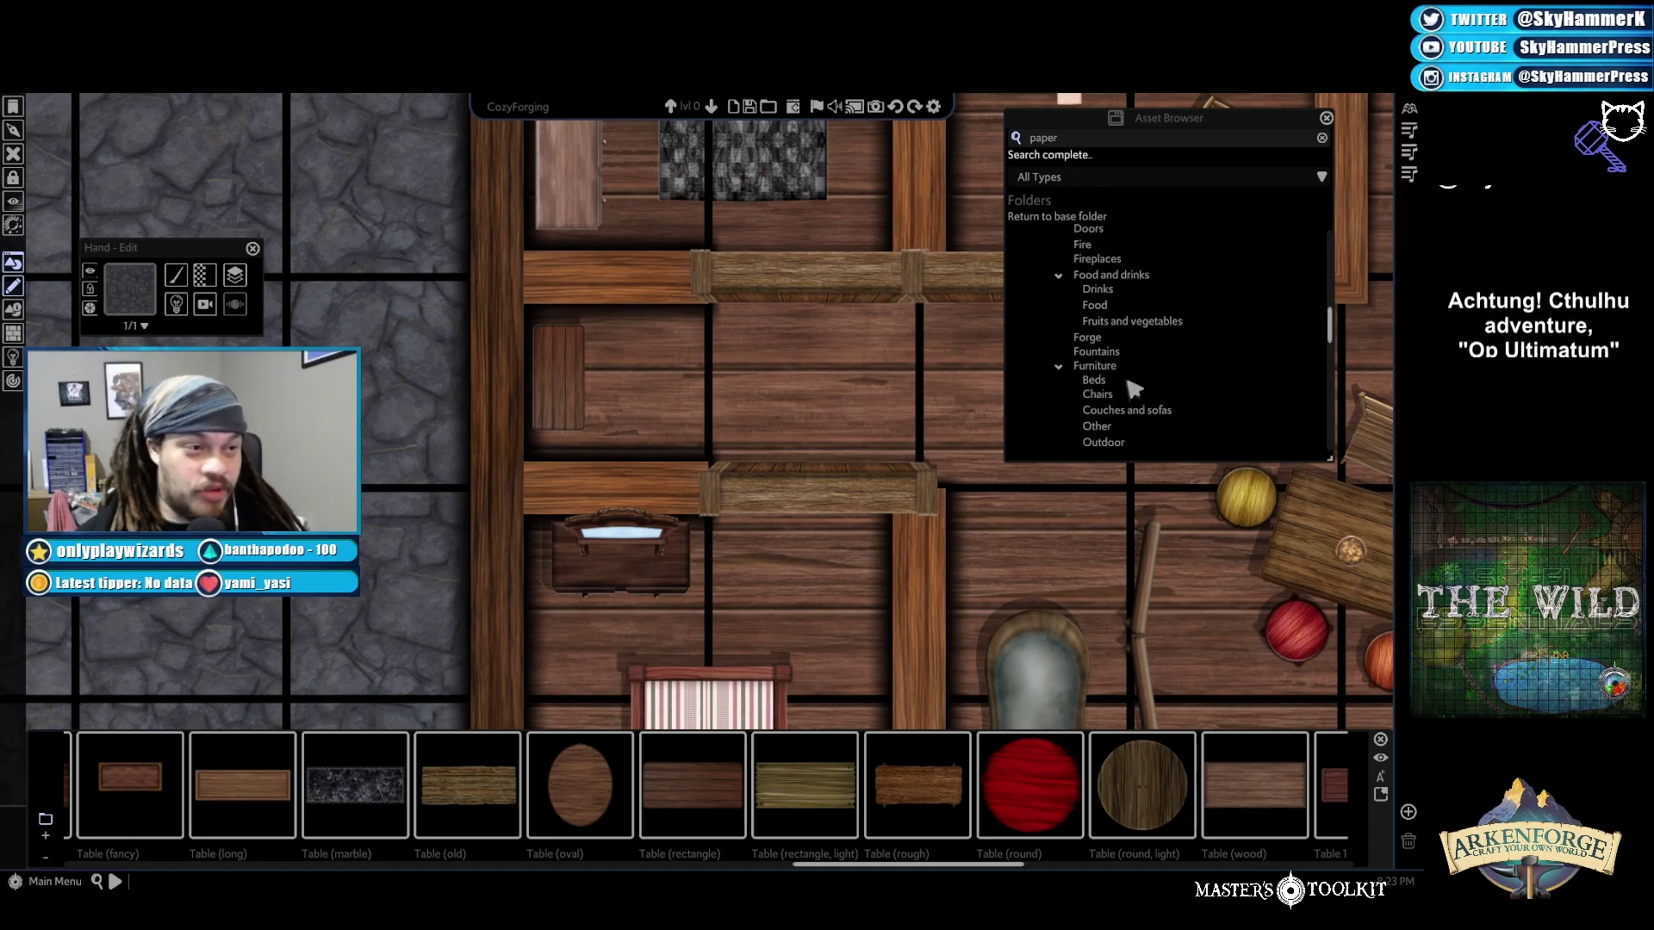
{"action": "scroll", "coordinate": [1126, 390], "scroll_direction": "up", "scroll_amount": 5}
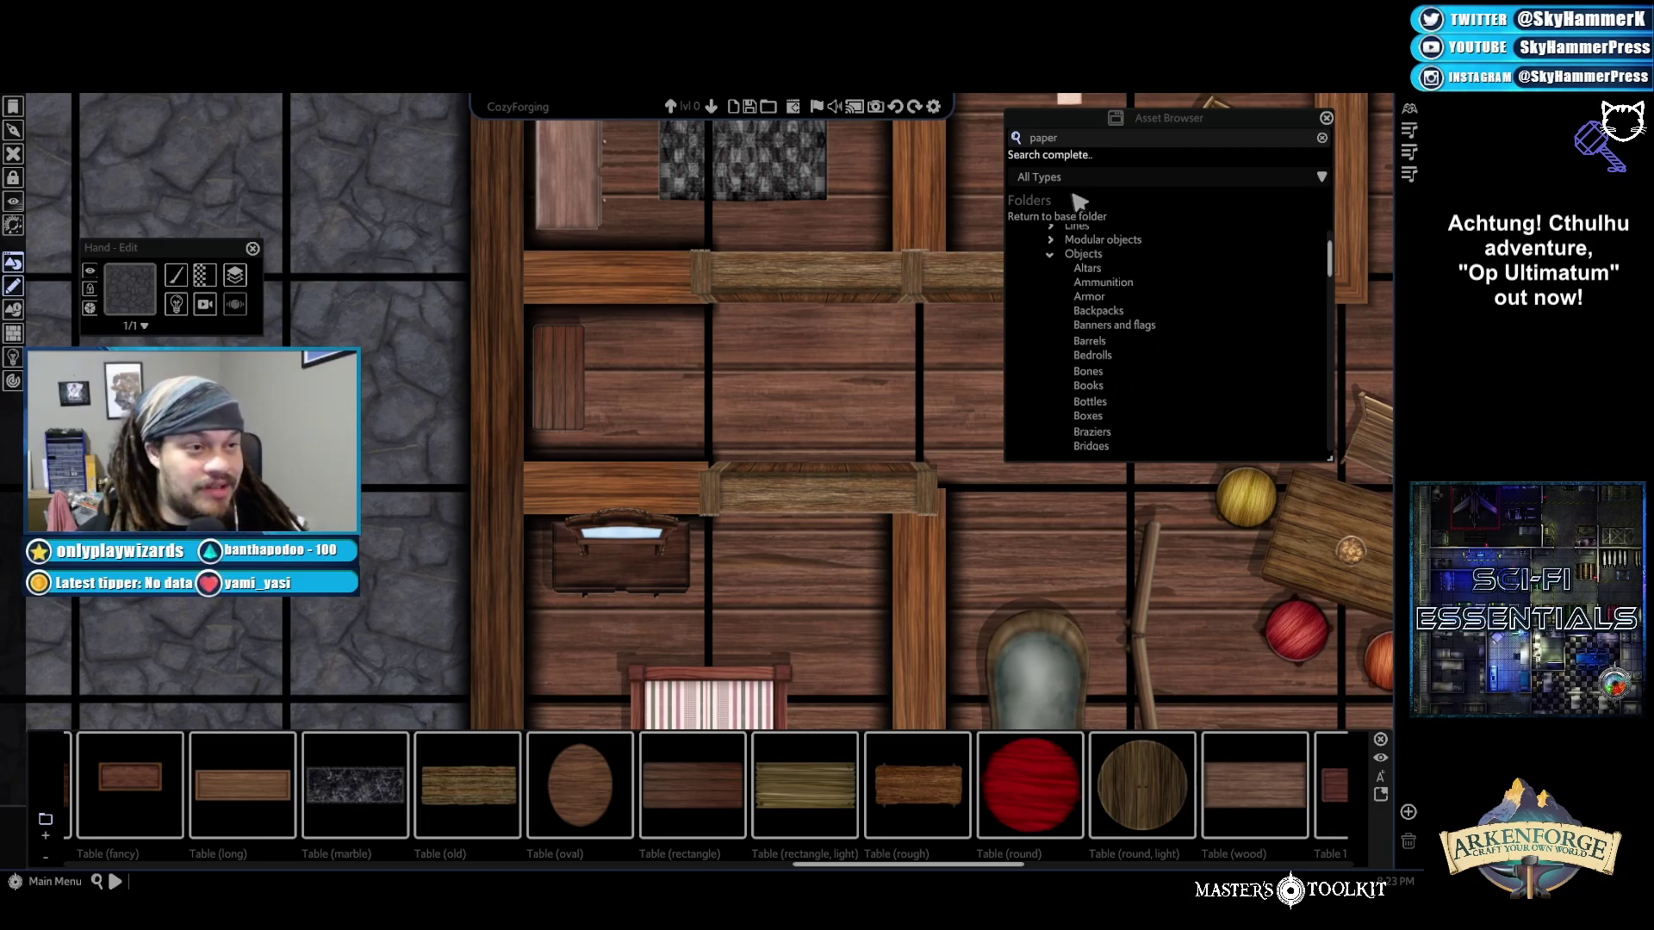
{"action": "type", "text": "sack"}
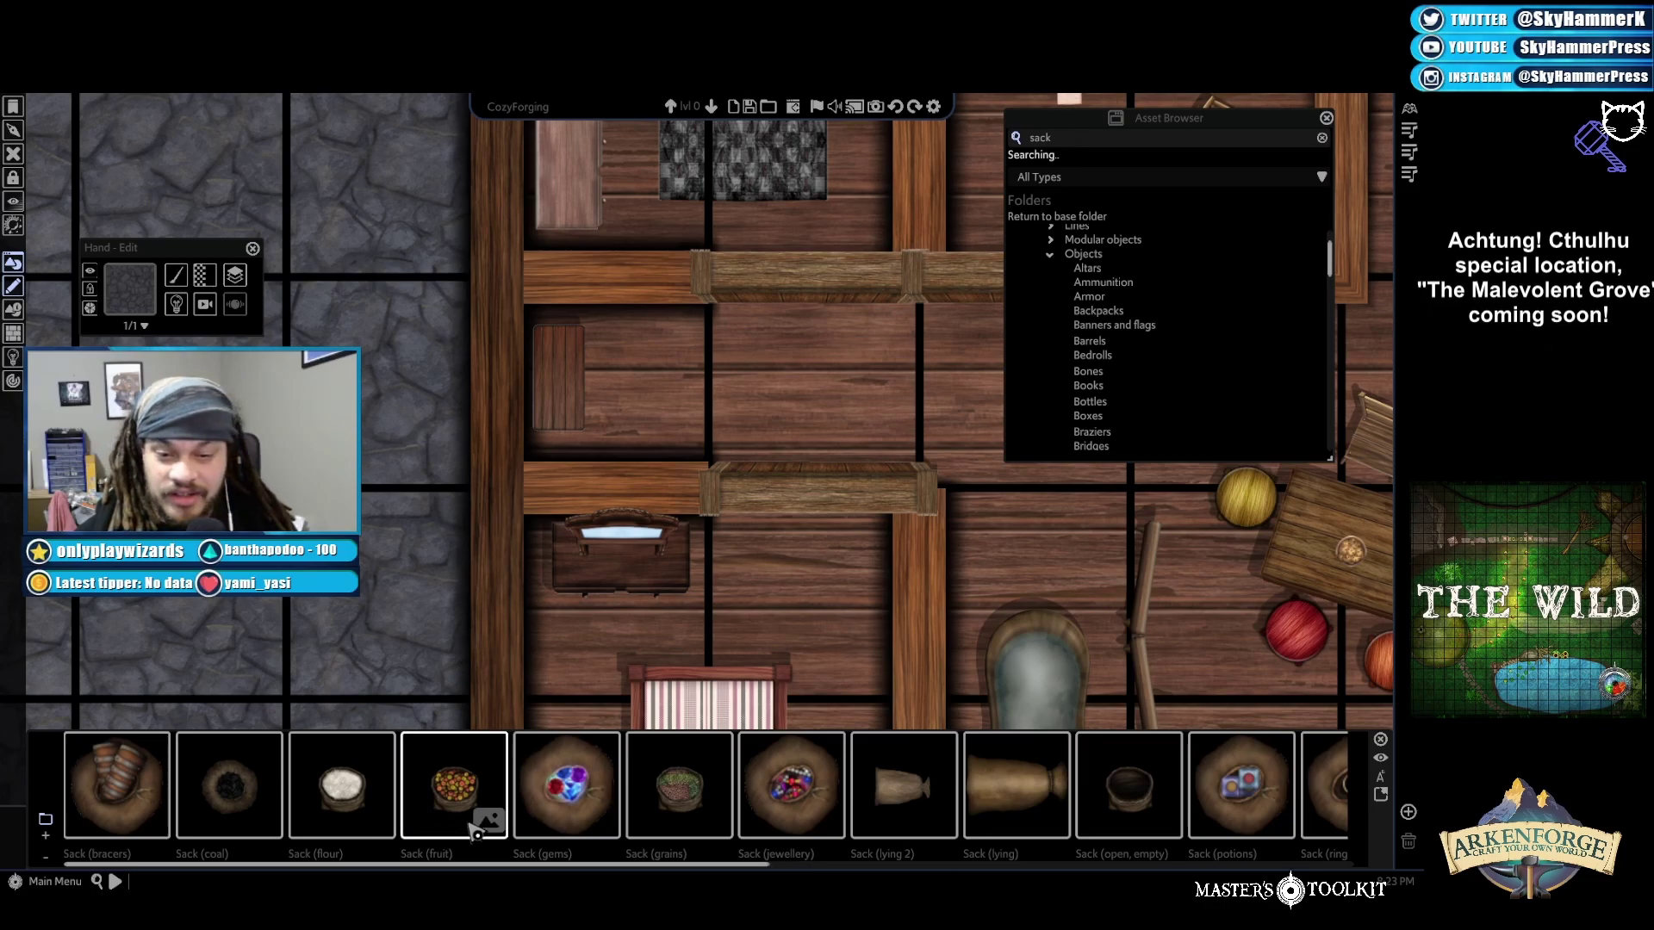
{"action": "scroll", "coordinate": [473, 829], "scroll_direction": "down", "scroll_amount": 5}
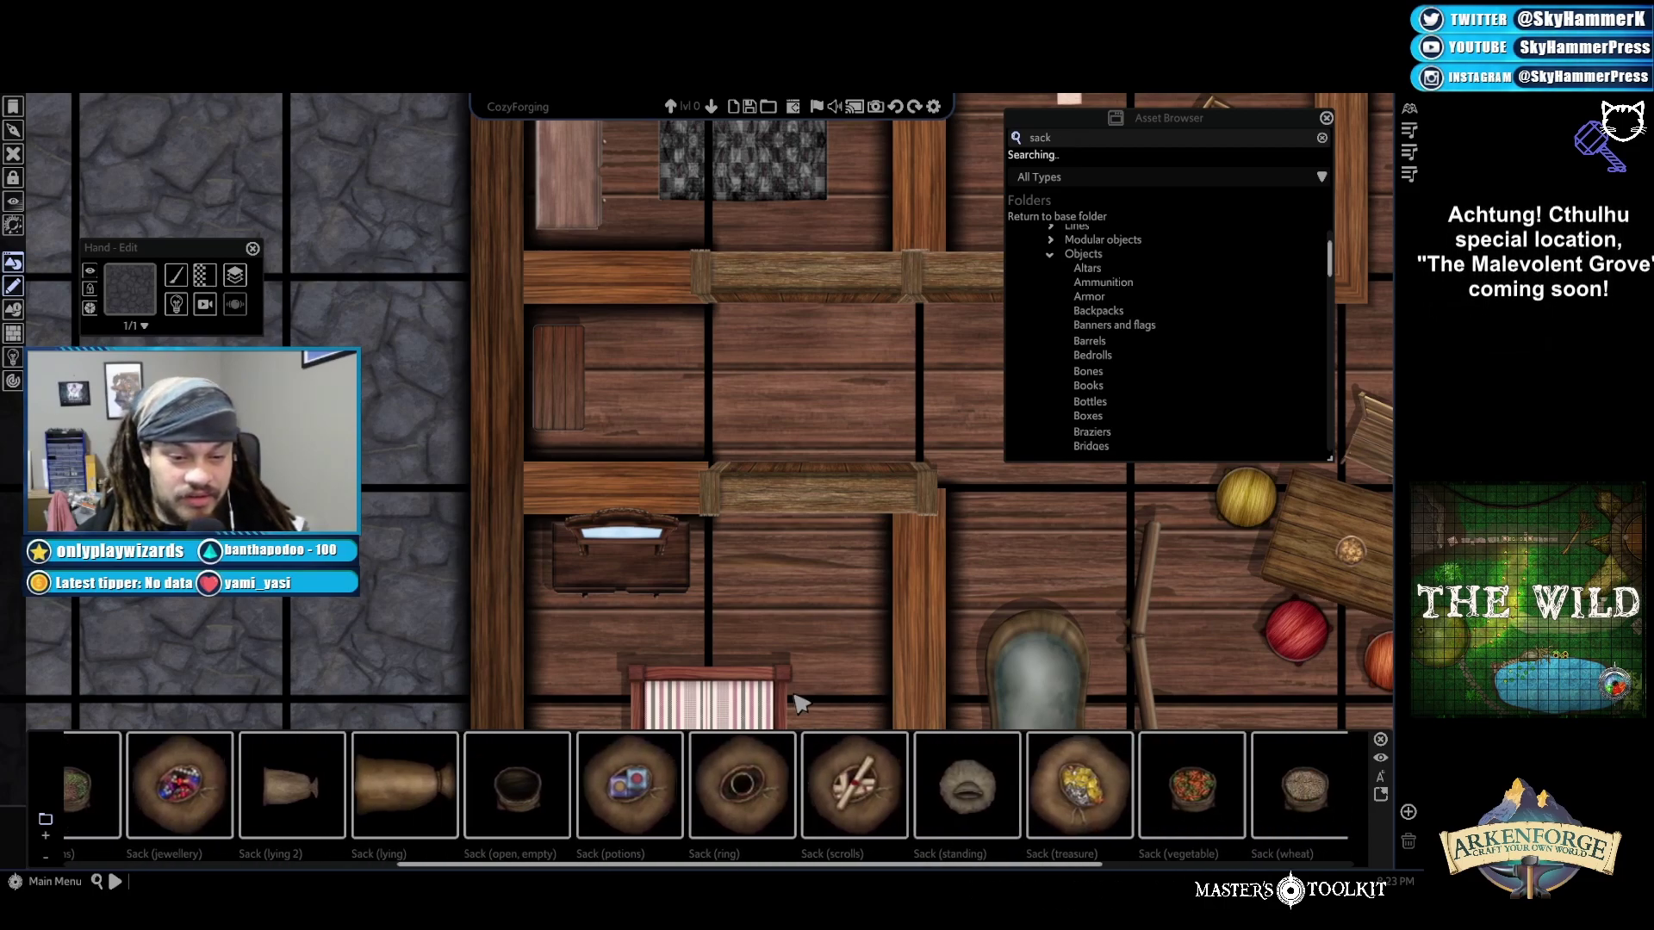
{"action": "left_click", "coordinate": [517, 784]}
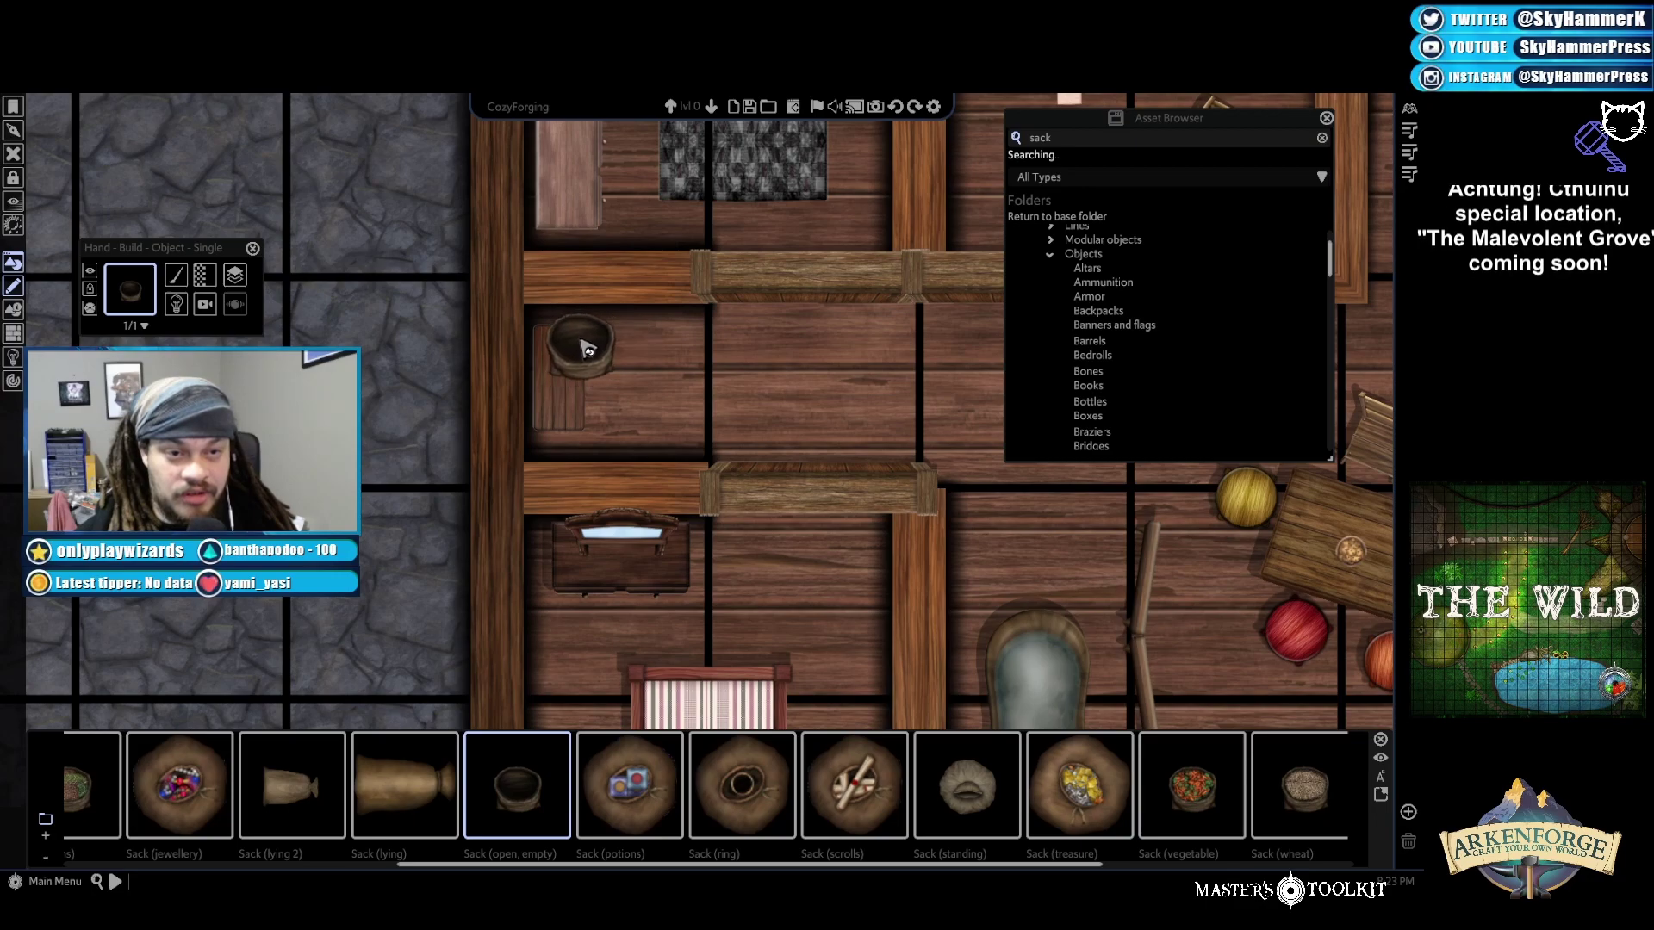
Place an empty open sack beside the hallway table, shrink it to under half size, and add a rotated second one on the table
{"action": "left_click", "coordinate": [579, 351]}
{"action": "left_click", "coordinate": [551, 326]}
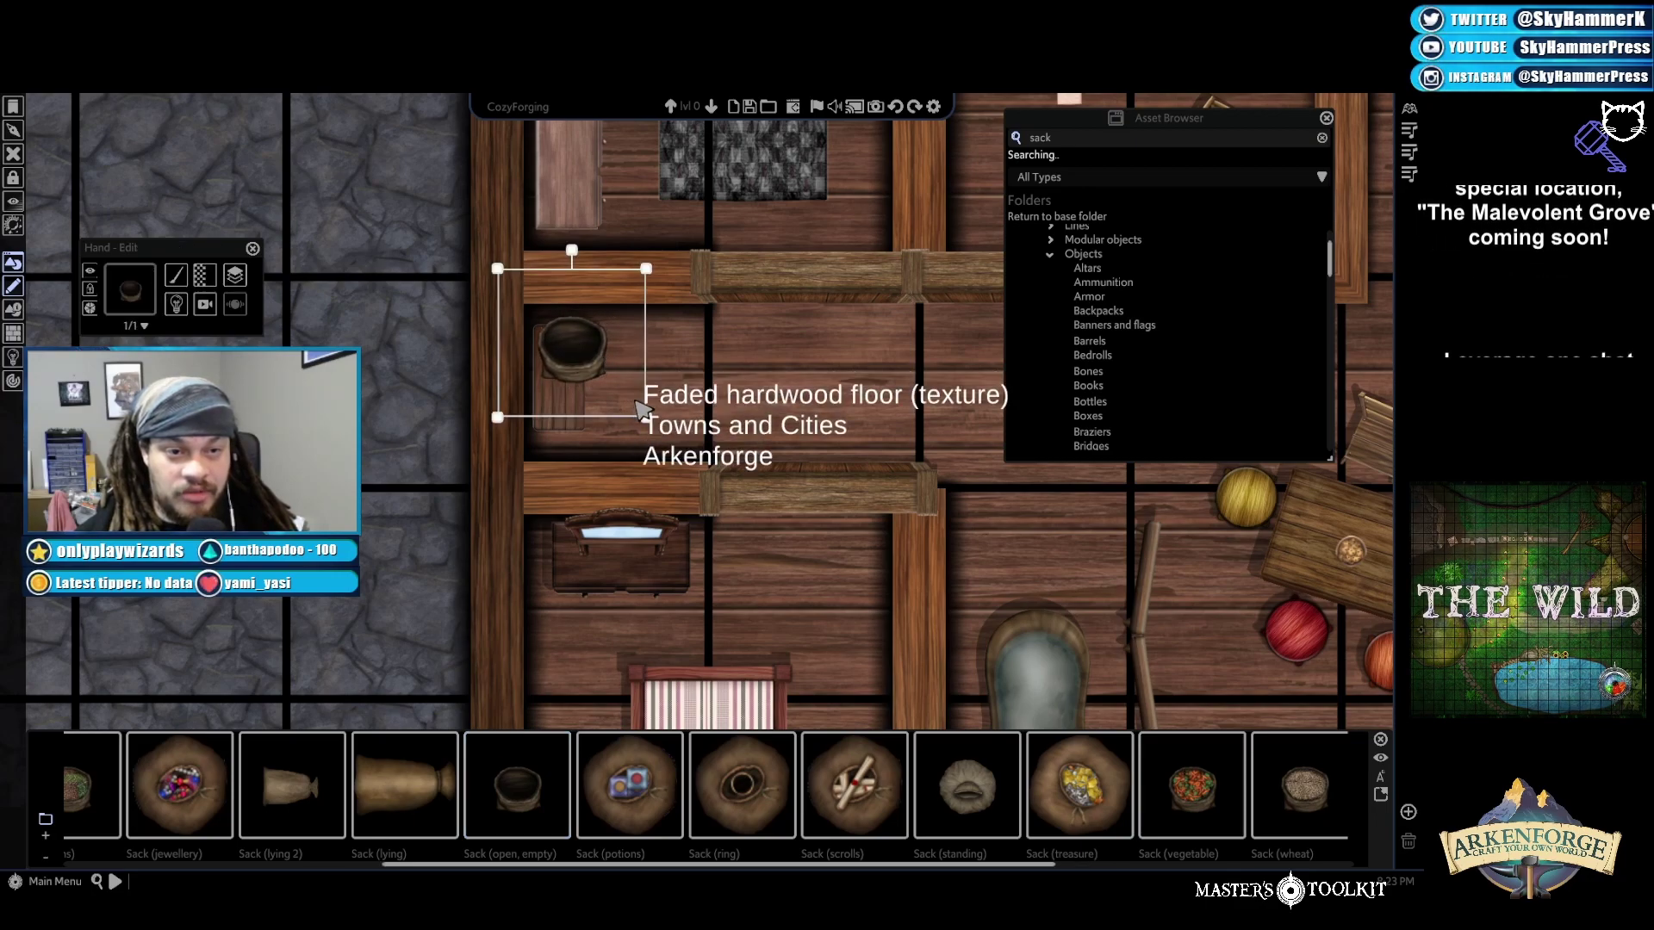
{"action": "left_click_drag", "start_coordinate": [535, 308], "coordinate": [603, 333]}
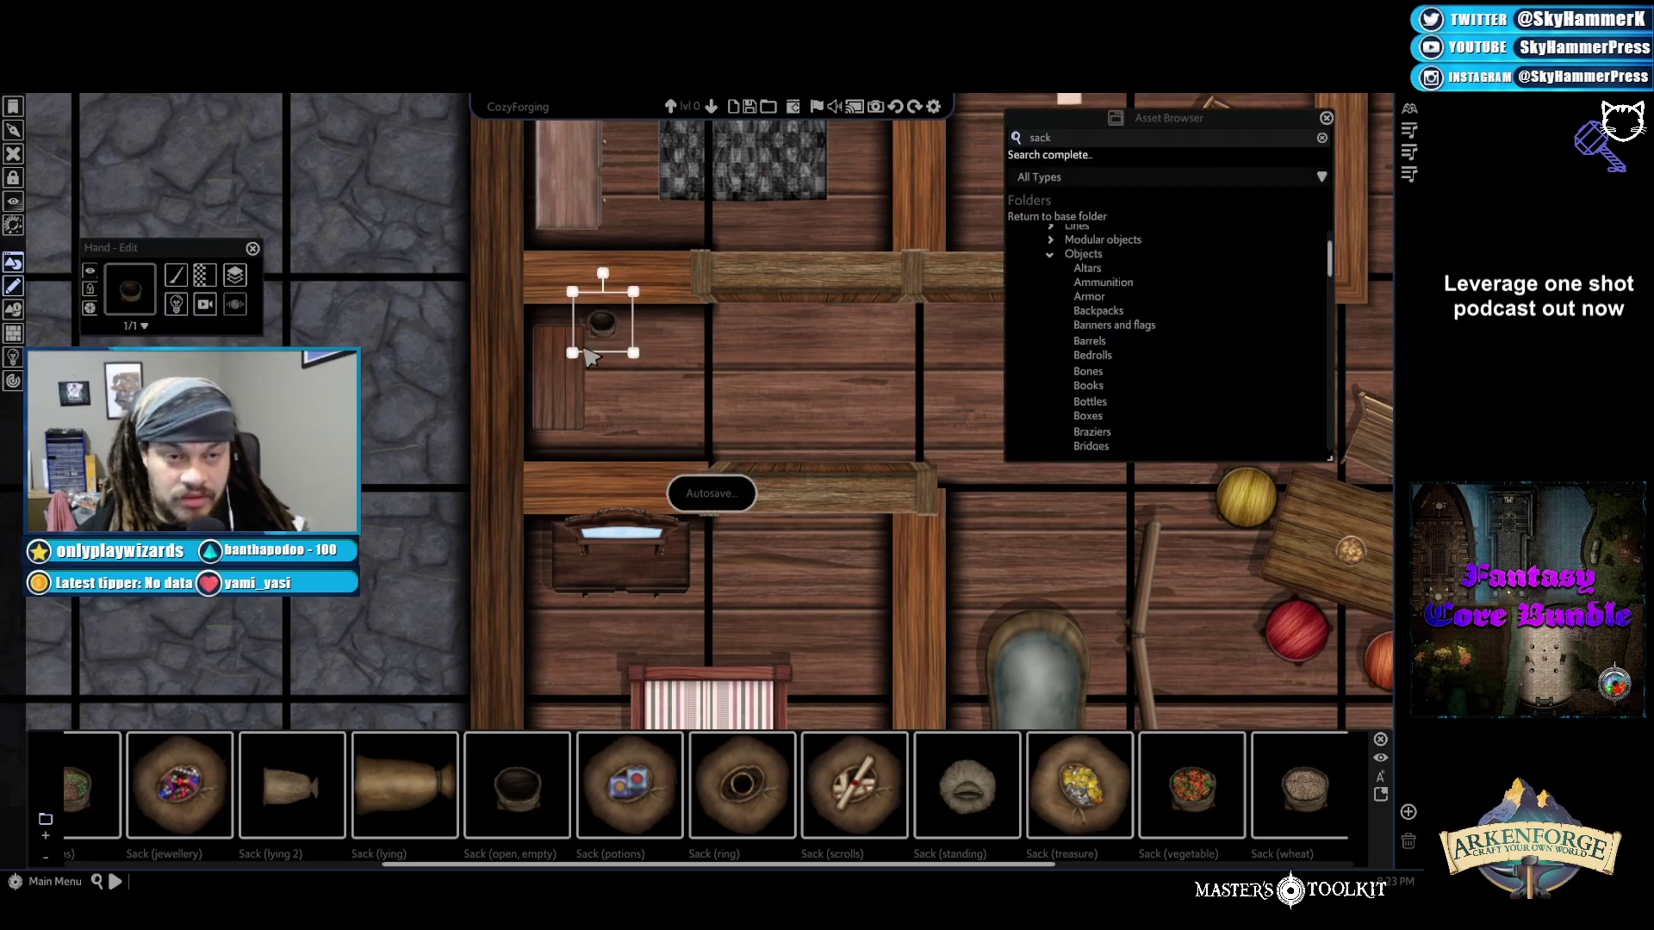
{"action": "left_click_drag", "start_coordinate": [570, 297], "coordinate": [508, 300]}
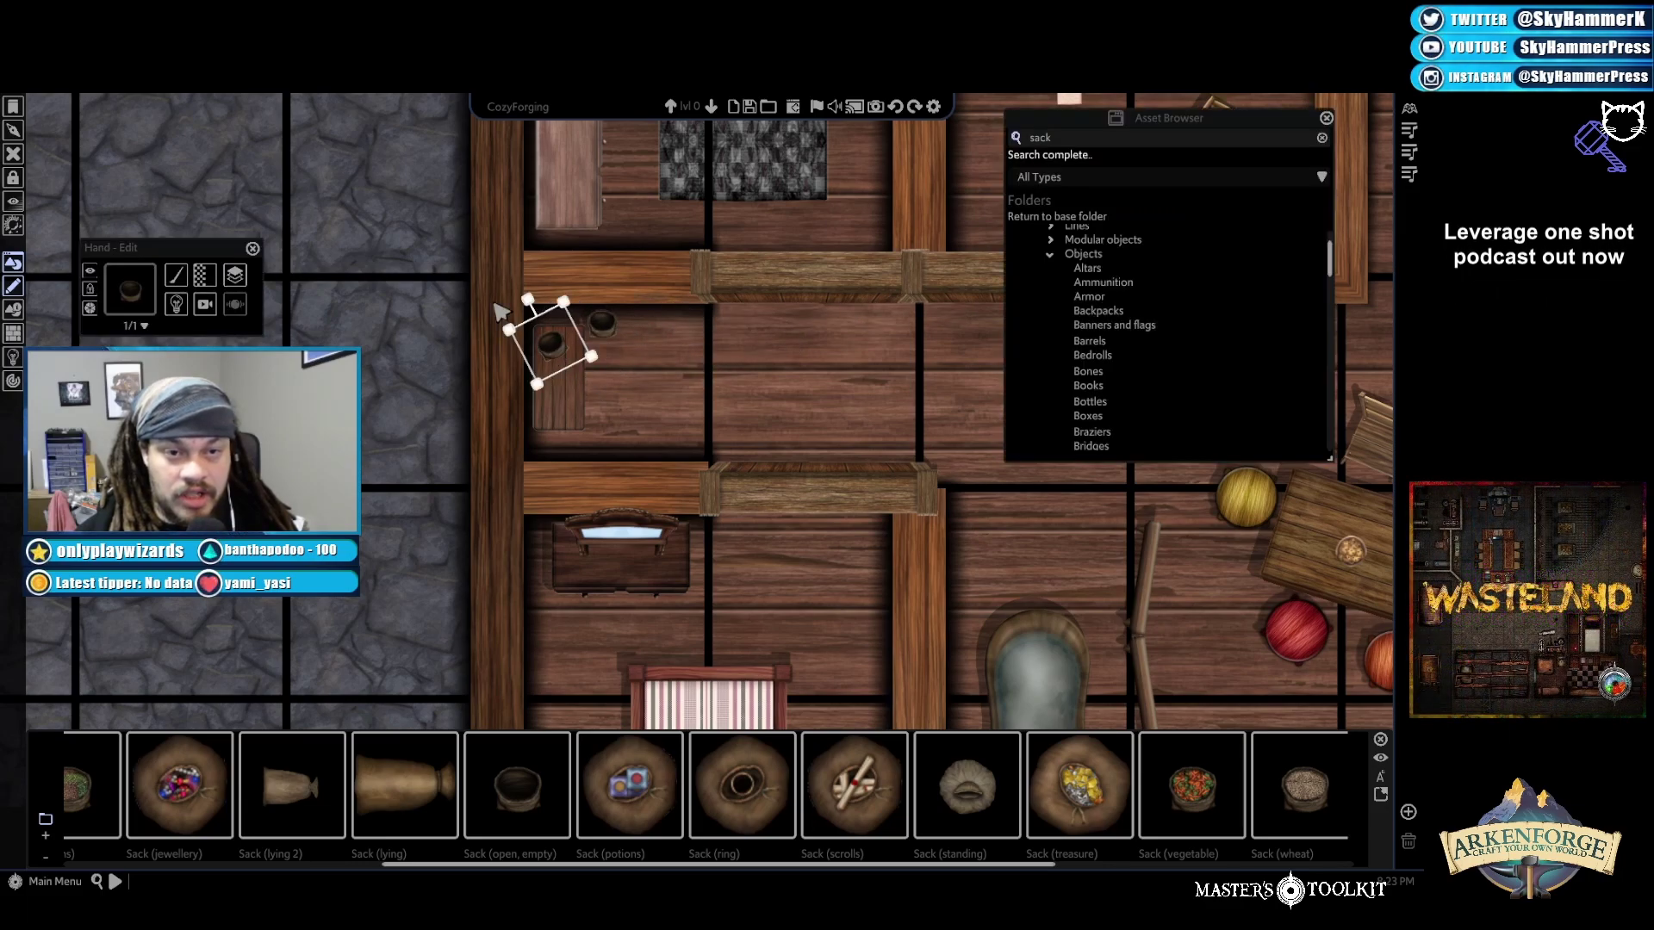
Scatter more empty open sacks around the hallway with Fill placement and move one out onto the cobblestones west of the house
{"action": "left_click", "coordinate": [174, 281]}
{"action": "mouse_move", "coordinate": [251, 306]}
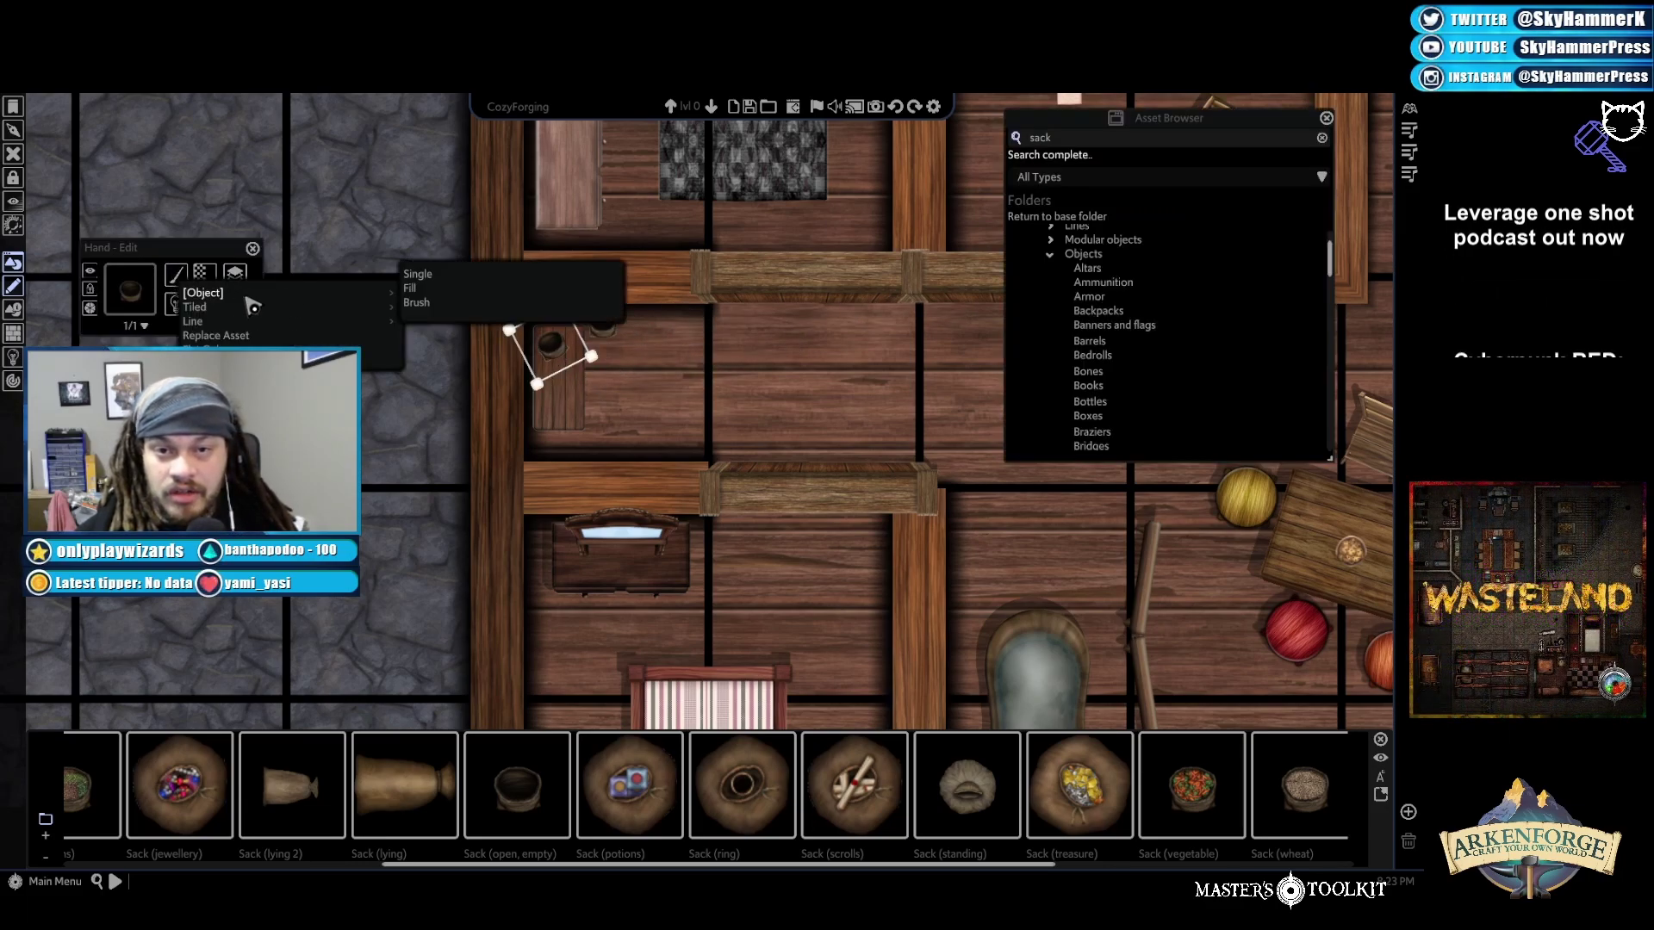
{"action": "left_click", "coordinate": [459, 289]}
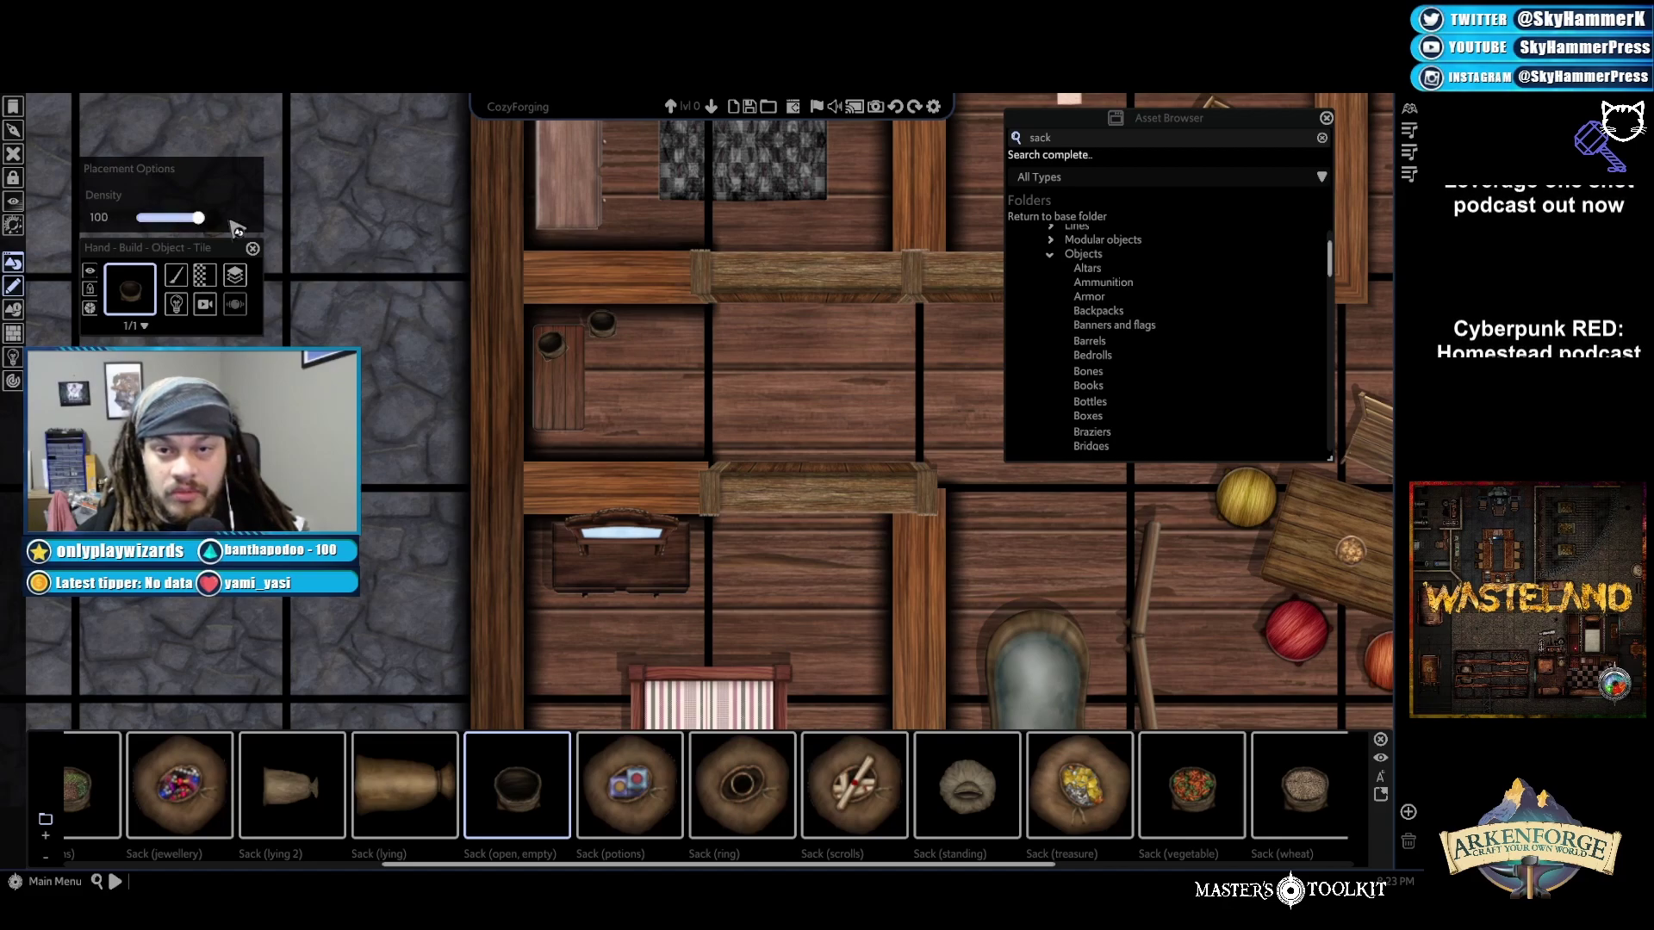
{"action": "left_click_drag", "start_coordinate": [336, 153], "coordinate": [969, 593]}
{"action": "scroll", "coordinate": [561, 448], "scroll_direction": "down", "scroll_amount": 3}
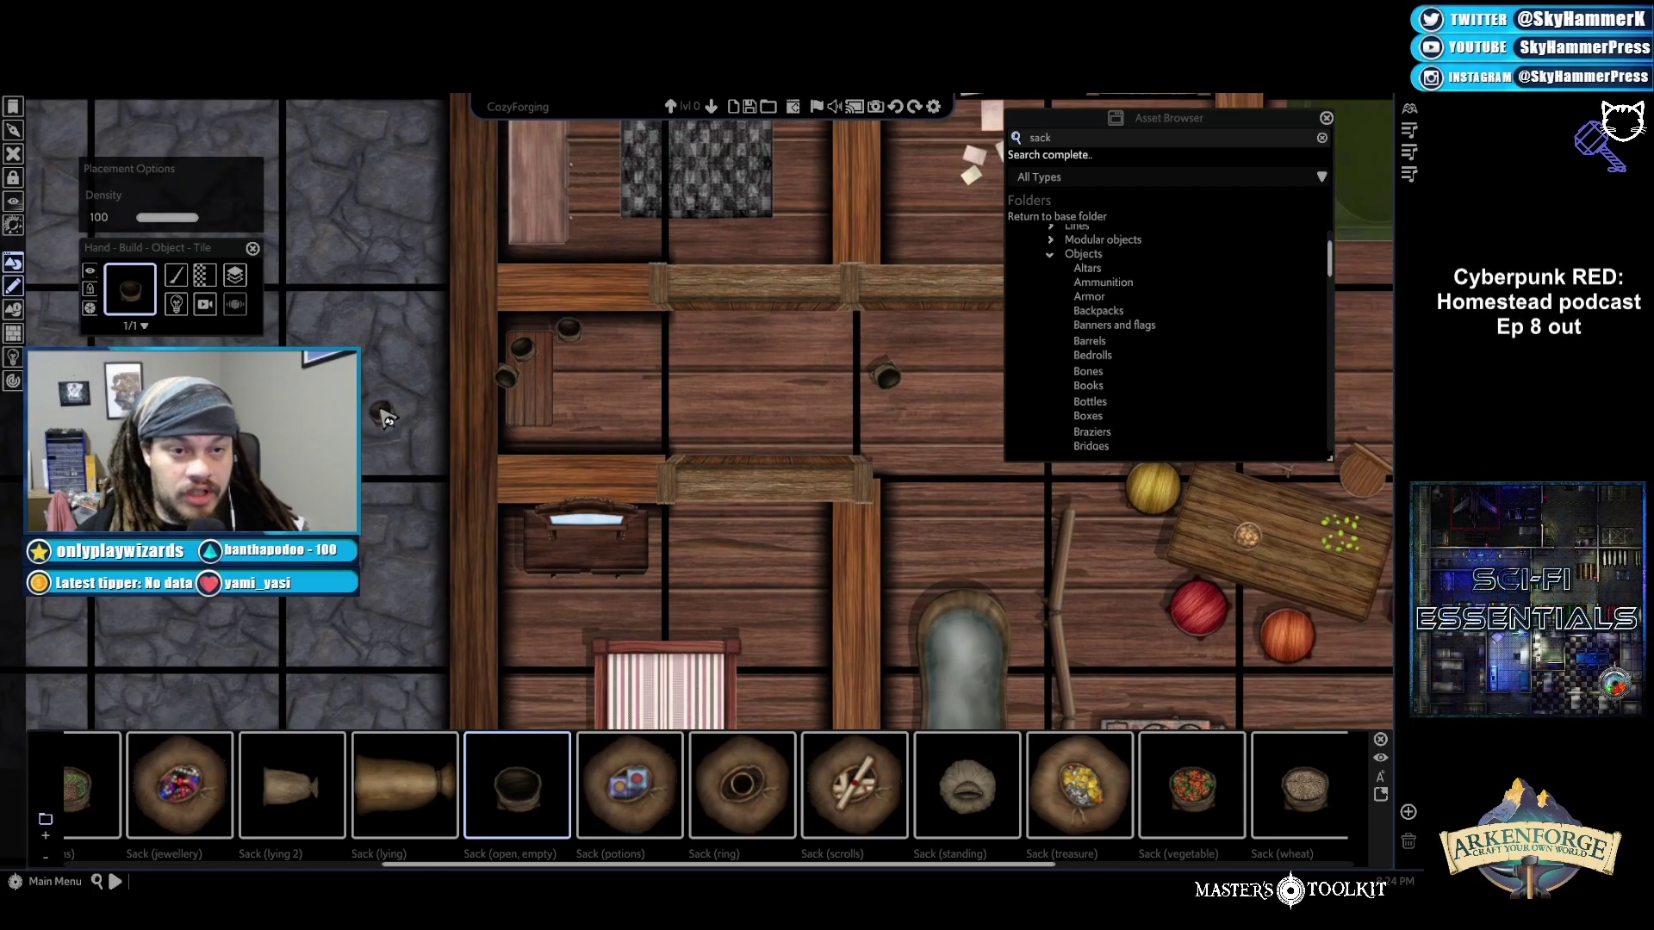
{"action": "right_click", "coordinate": [392, 415]}
{"action": "left_click_drag", "start_coordinate": [587, 350], "coordinate": [508, 443]}
{"action": "left_click", "coordinate": [769, 480]}
{"action": "left_click_drag", "start_coordinate": [769, 480], "coordinate": [370, 461]}
Try to scatter empty open sacks across the plaza cobblestones with Fill placement
{"action": "left_click", "coordinate": [175, 275]}
{"action": "mouse_move", "coordinate": [345, 282]}
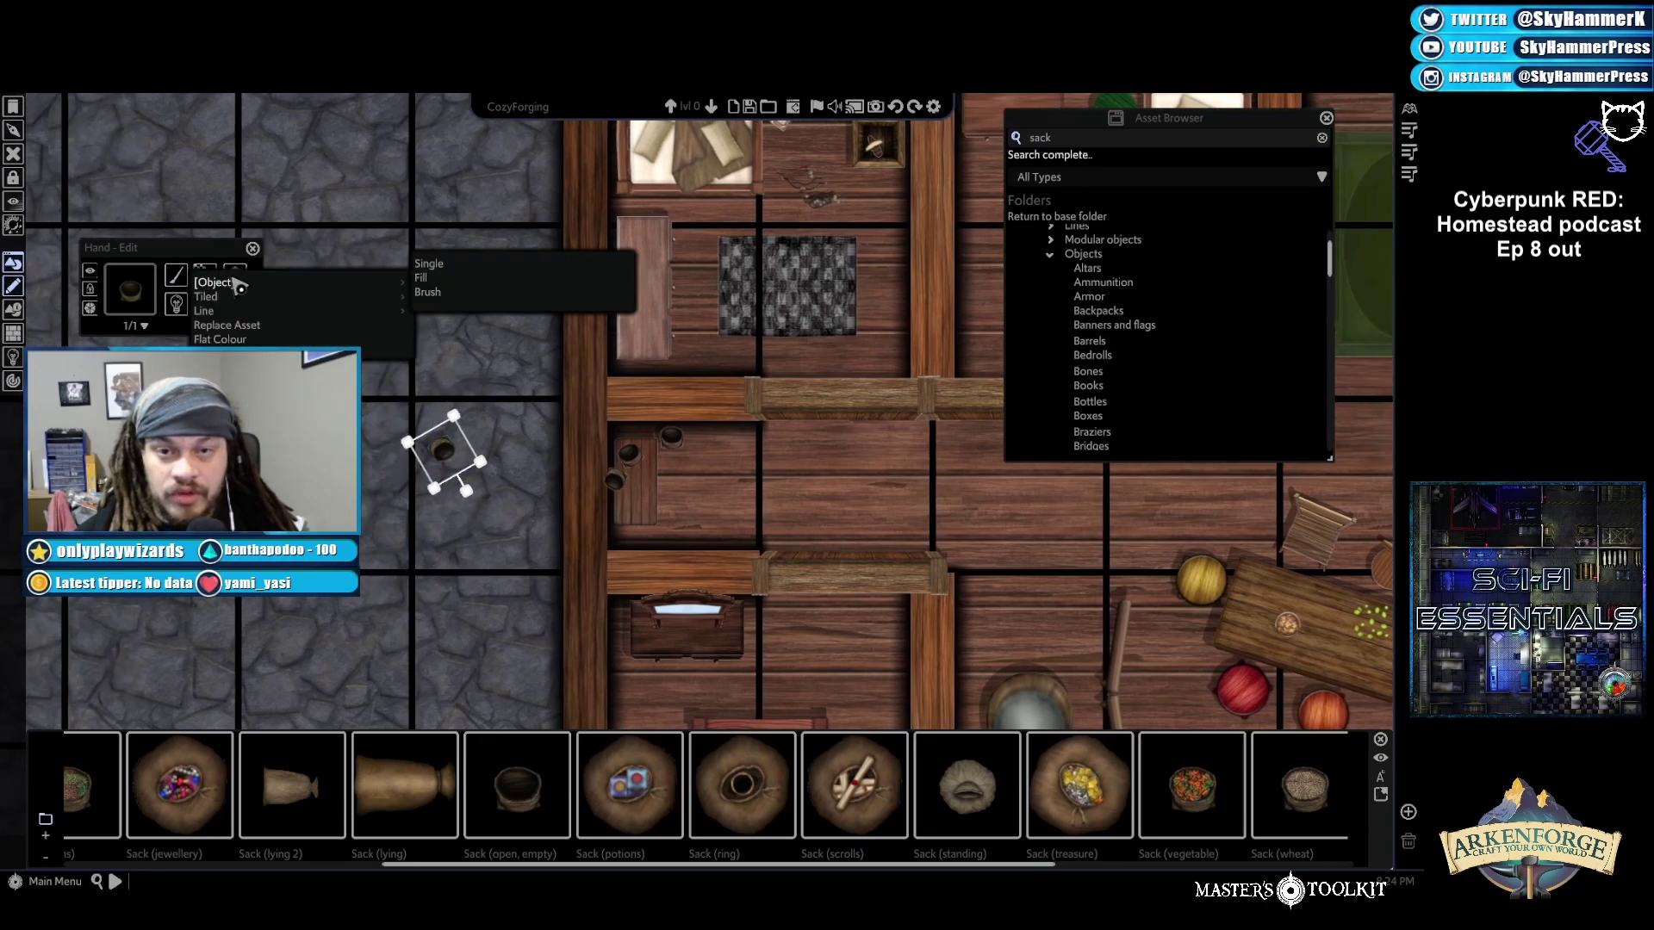
{"action": "left_click", "coordinate": [469, 292]}
{"action": "key", "text": "a"}
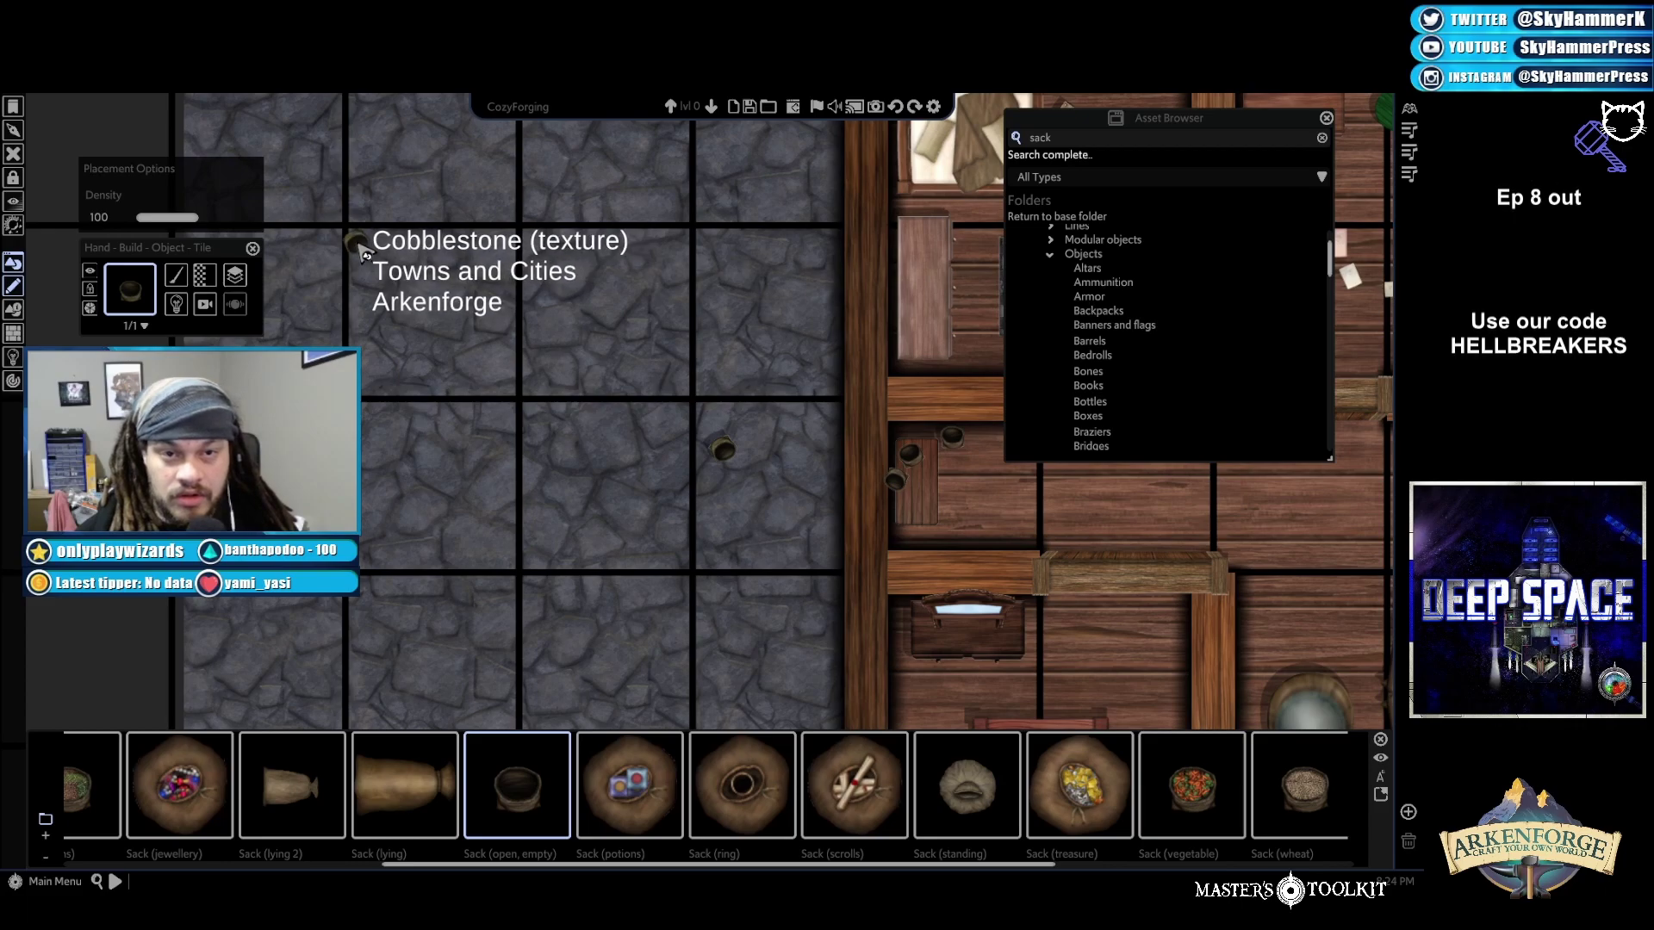
{"action": "left_click_drag", "start_coordinate": [315, 261], "coordinate": [652, 579]}
{"action": "left_click_drag", "start_coordinate": [363, 310], "coordinate": [710, 631]}
{"action": "left_click_drag", "start_coordinate": [360, 340], "coordinate": [637, 584]}
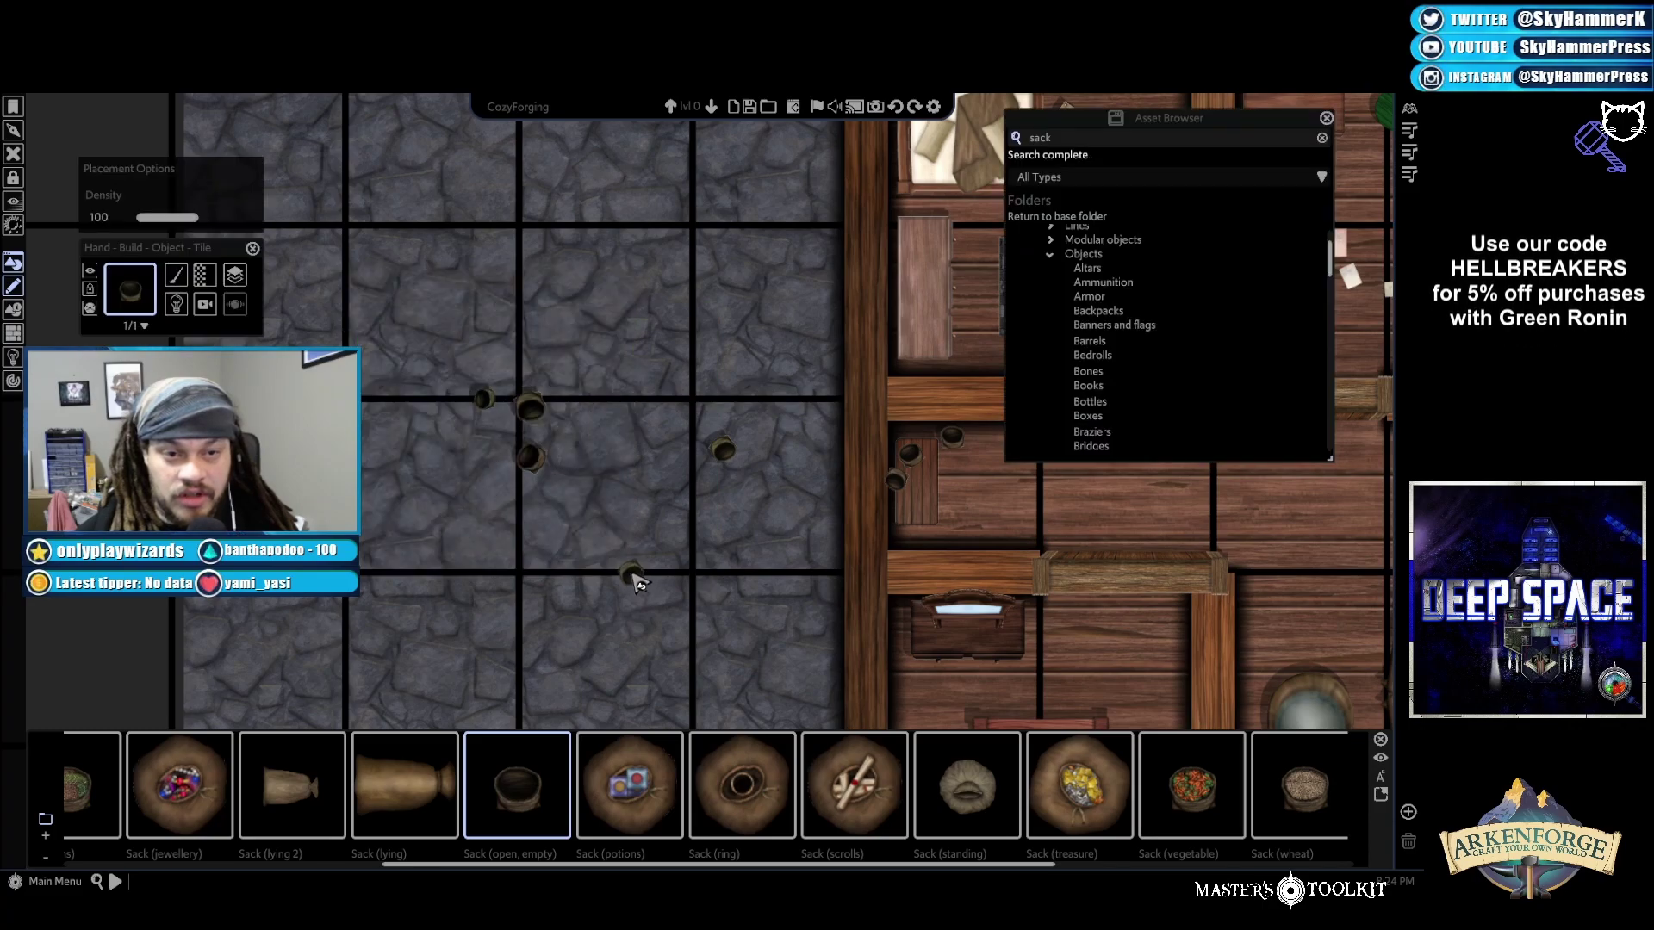
{"action": "key", "text": "Escape"}
Add another small empty open sack beside the south end of the hallway table
{"action": "key", "text": "Right"}
{"action": "key", "text": "Right"}
{"action": "key", "text": "Right"}
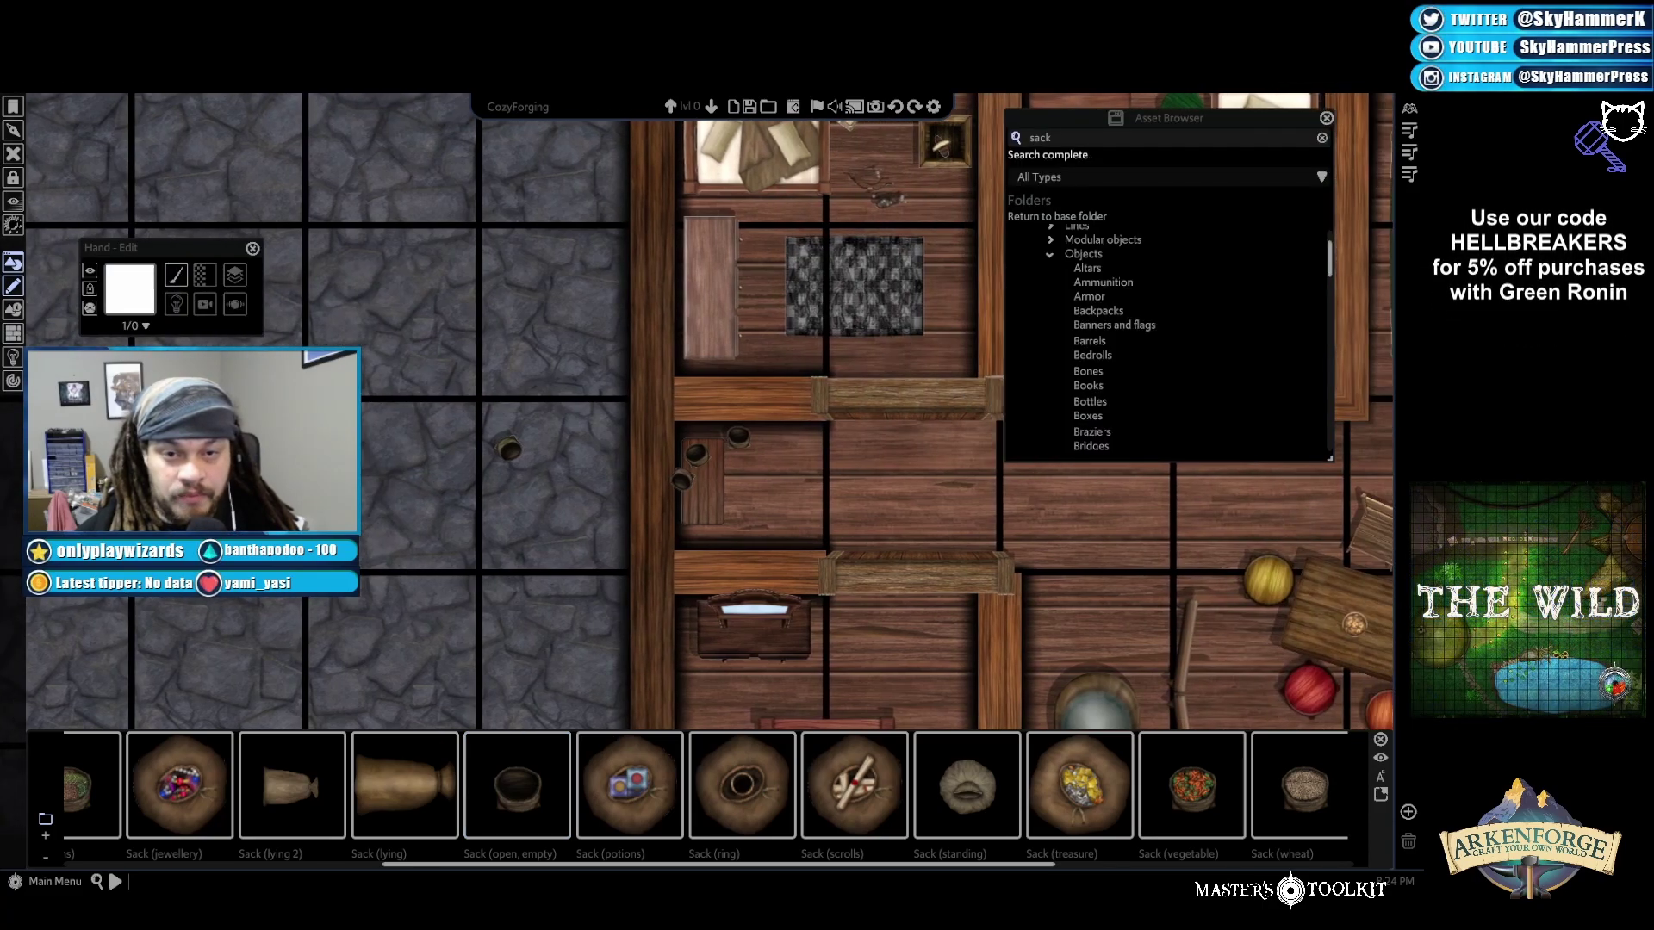
{"action": "left_click", "coordinate": [738, 503]}
{"action": "key", "text": "Right"}
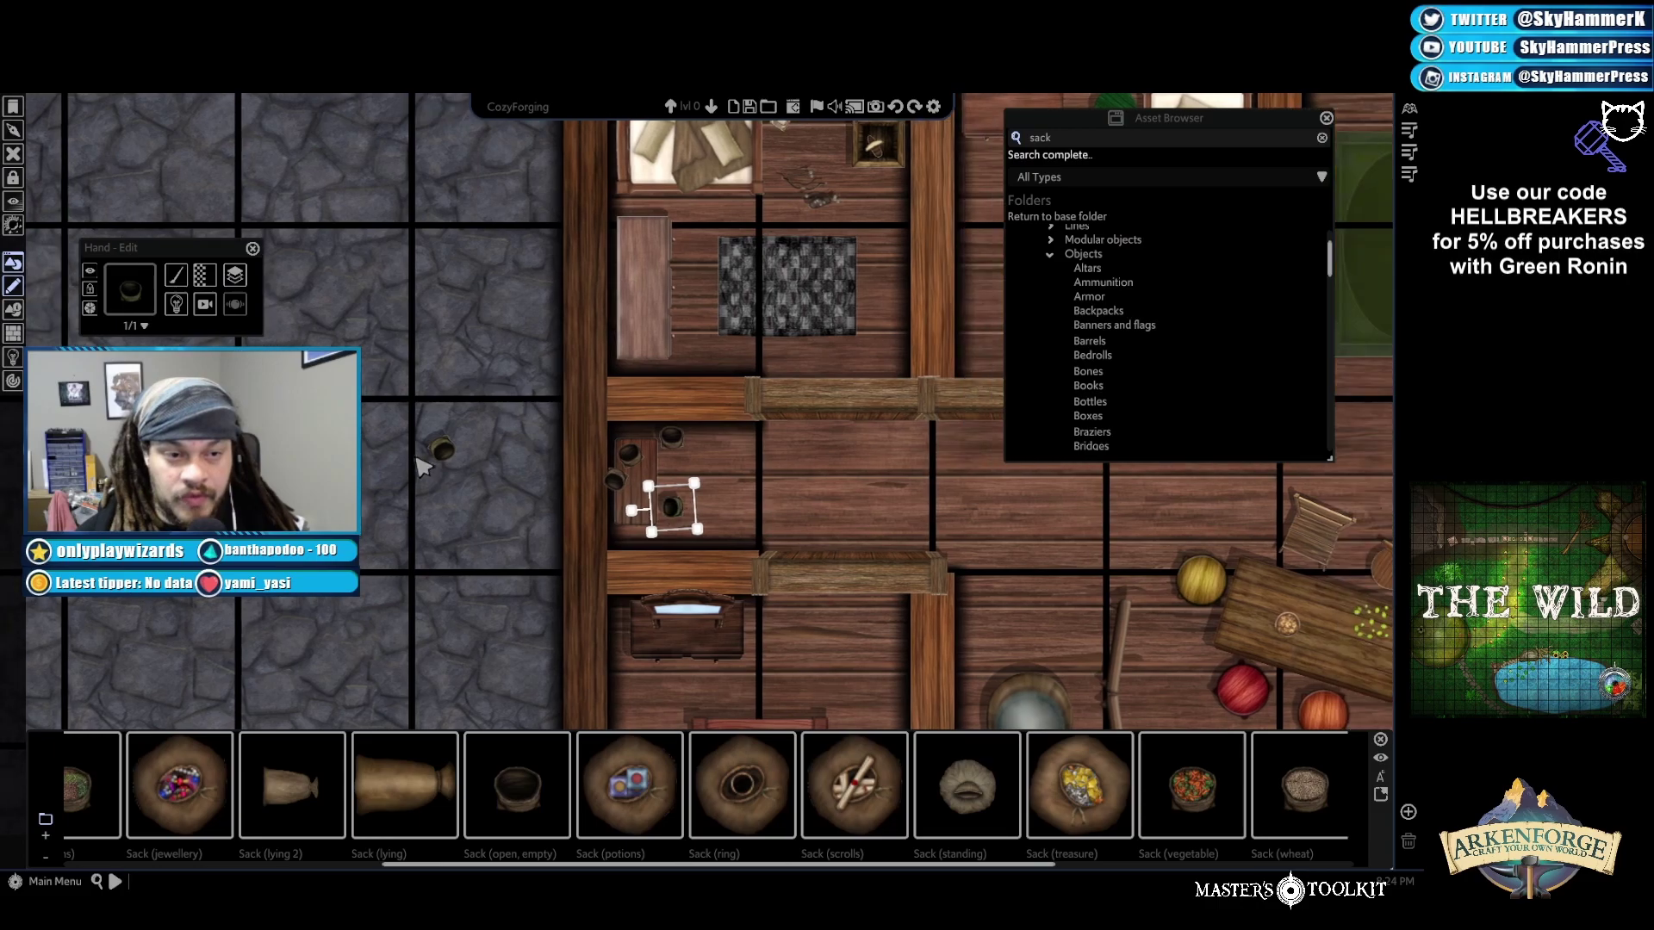
{"action": "key", "text": "Delete"}
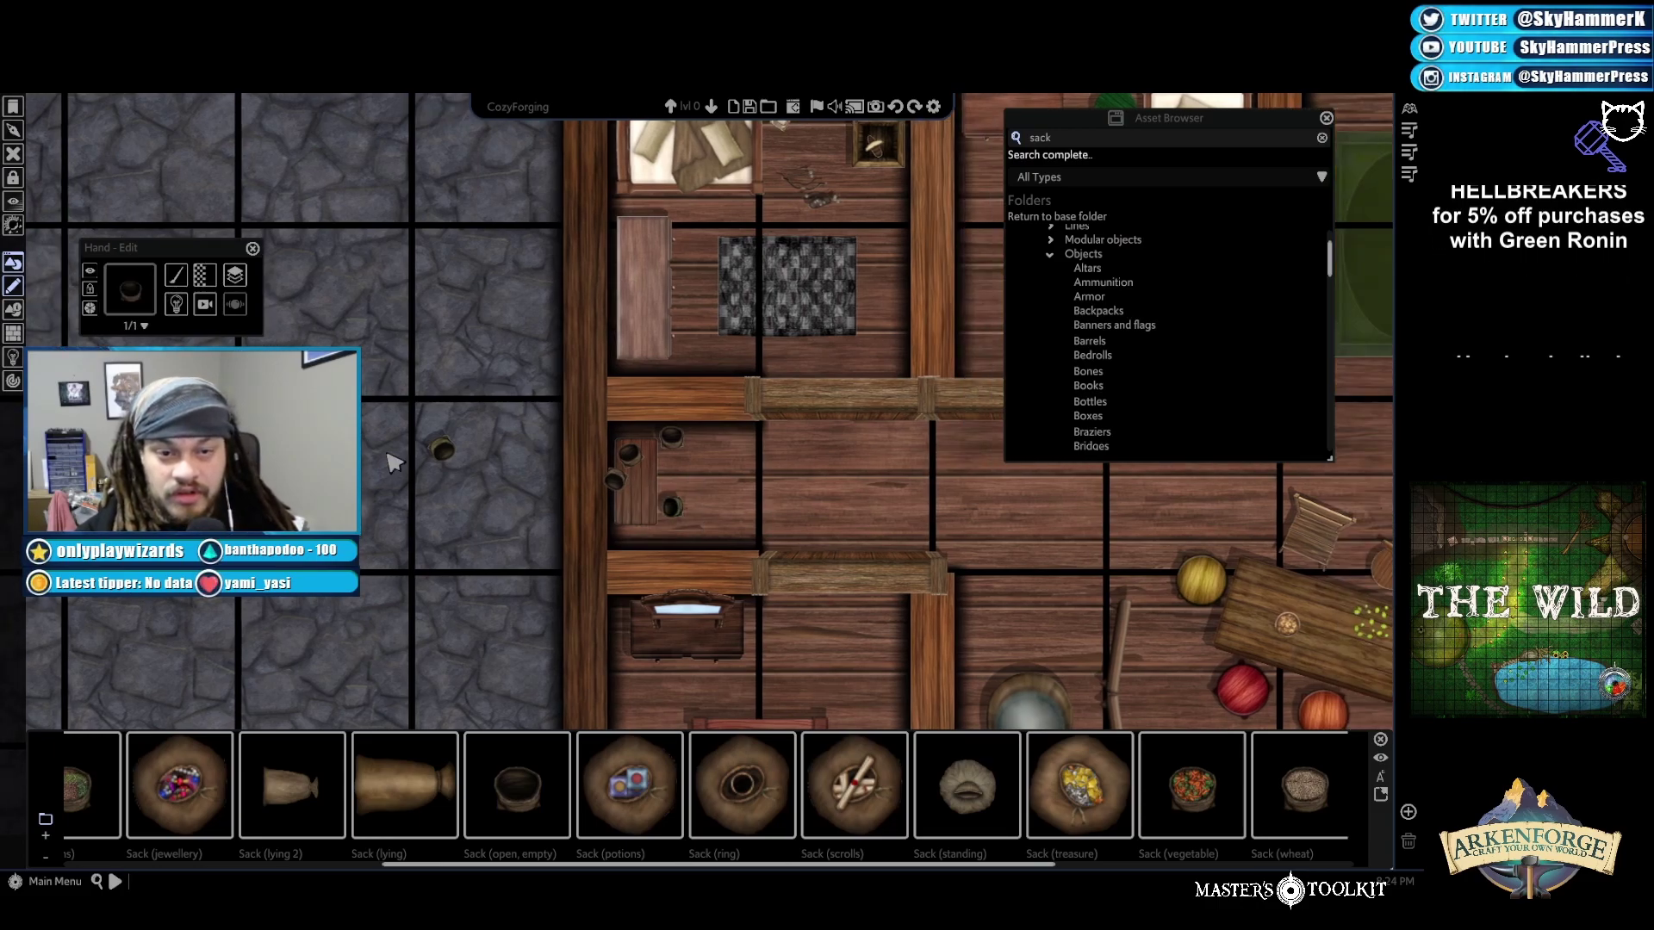
Delete the two surplus sacks at the northwest part of the hallway table
{"action": "left_click", "coordinate": [625, 487]}
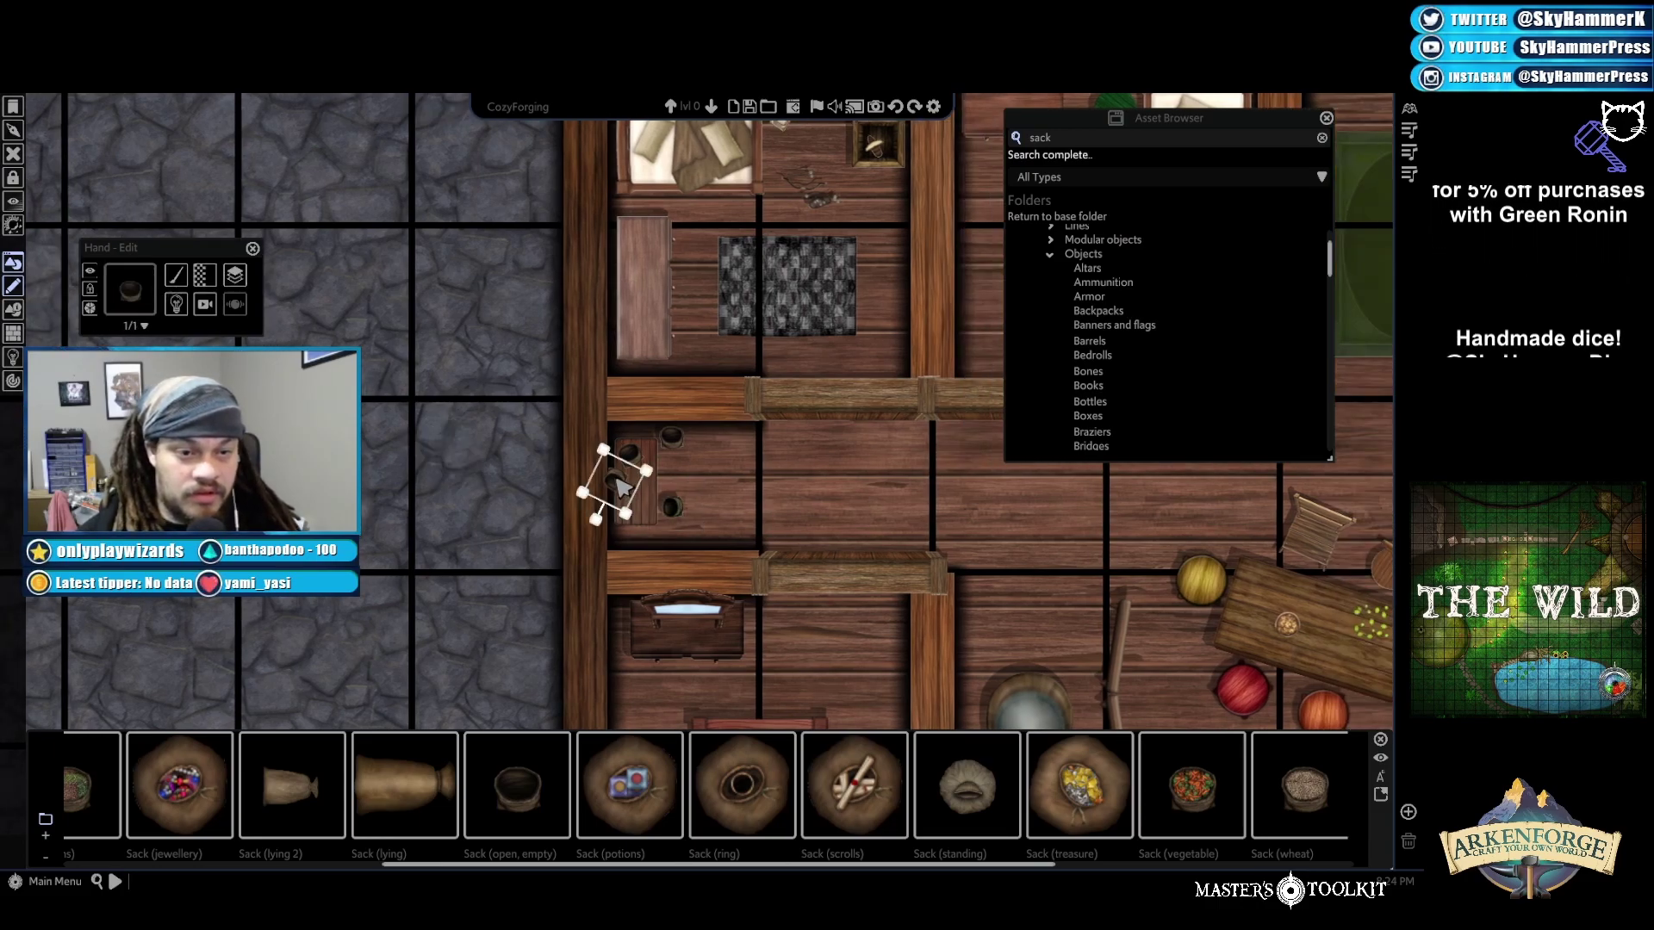
{"action": "key", "text": "Delete"}
{"action": "left_click", "coordinate": [629, 452]}
{"action": "key", "text": "Delete"}
Move the sack beside the table's south end onto the table's north end and shrink it slightly
{"action": "scroll", "coordinate": [805, 579], "scroll_direction": "up", "scroll_amount": 2}
{"action": "scroll", "coordinate": [817, 594], "scroll_direction": "up", "scroll_amount": 2}
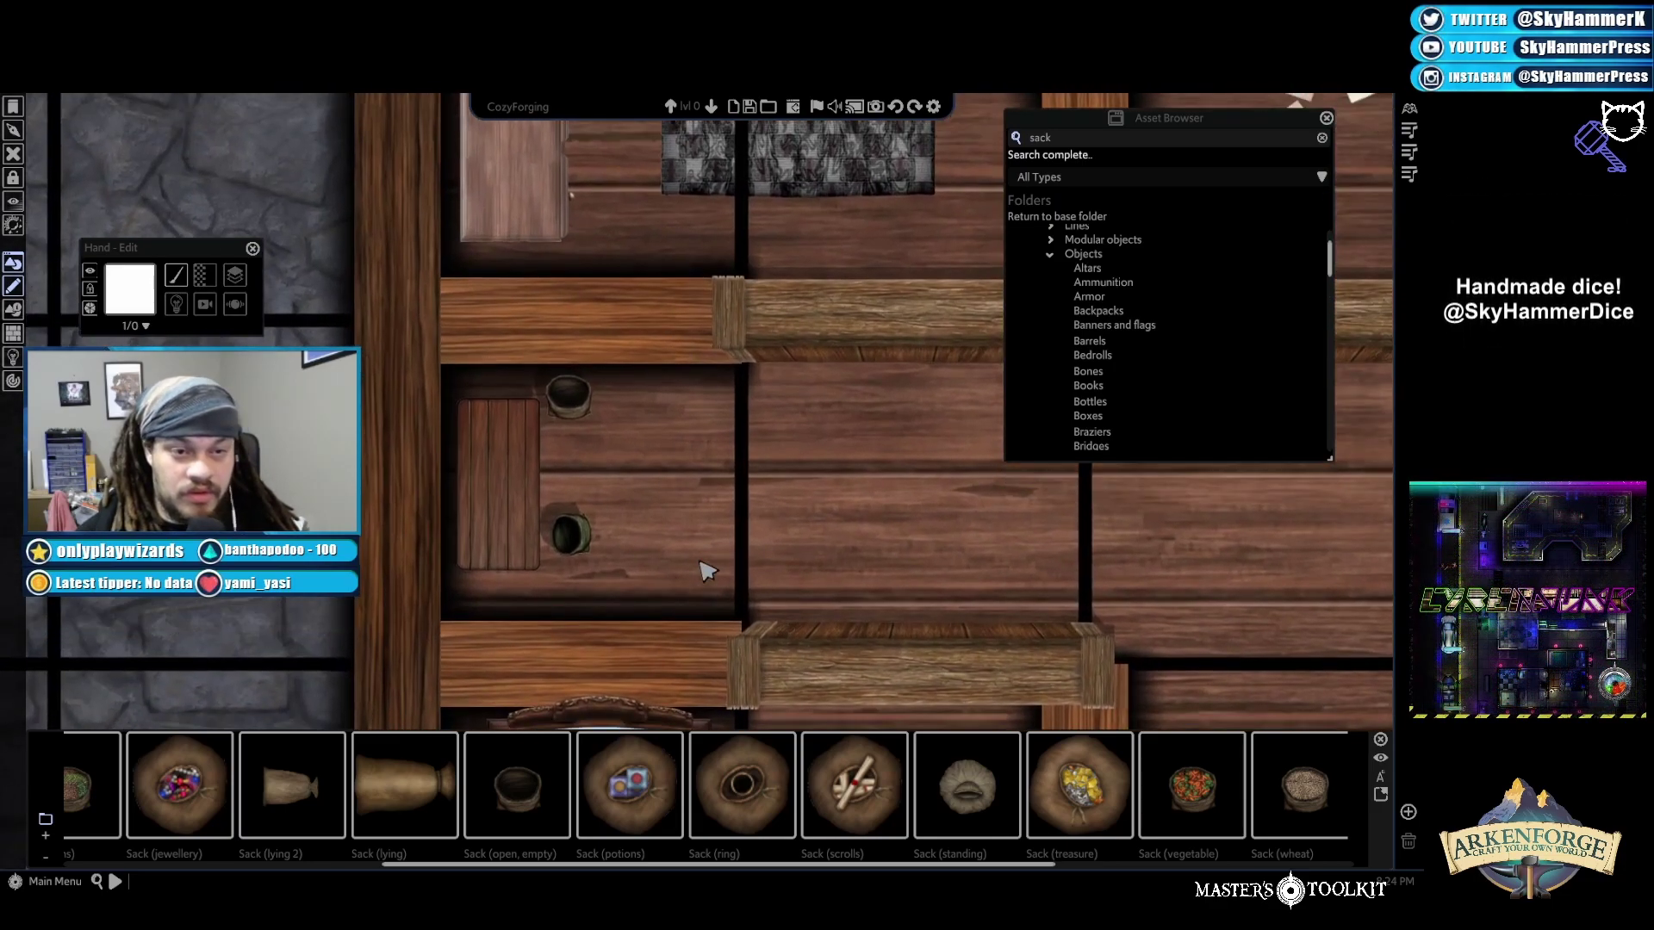
{"action": "left_click", "coordinate": [578, 506]}
{"action": "left_click_drag", "start_coordinate": [579, 507], "coordinate": [543, 469]}
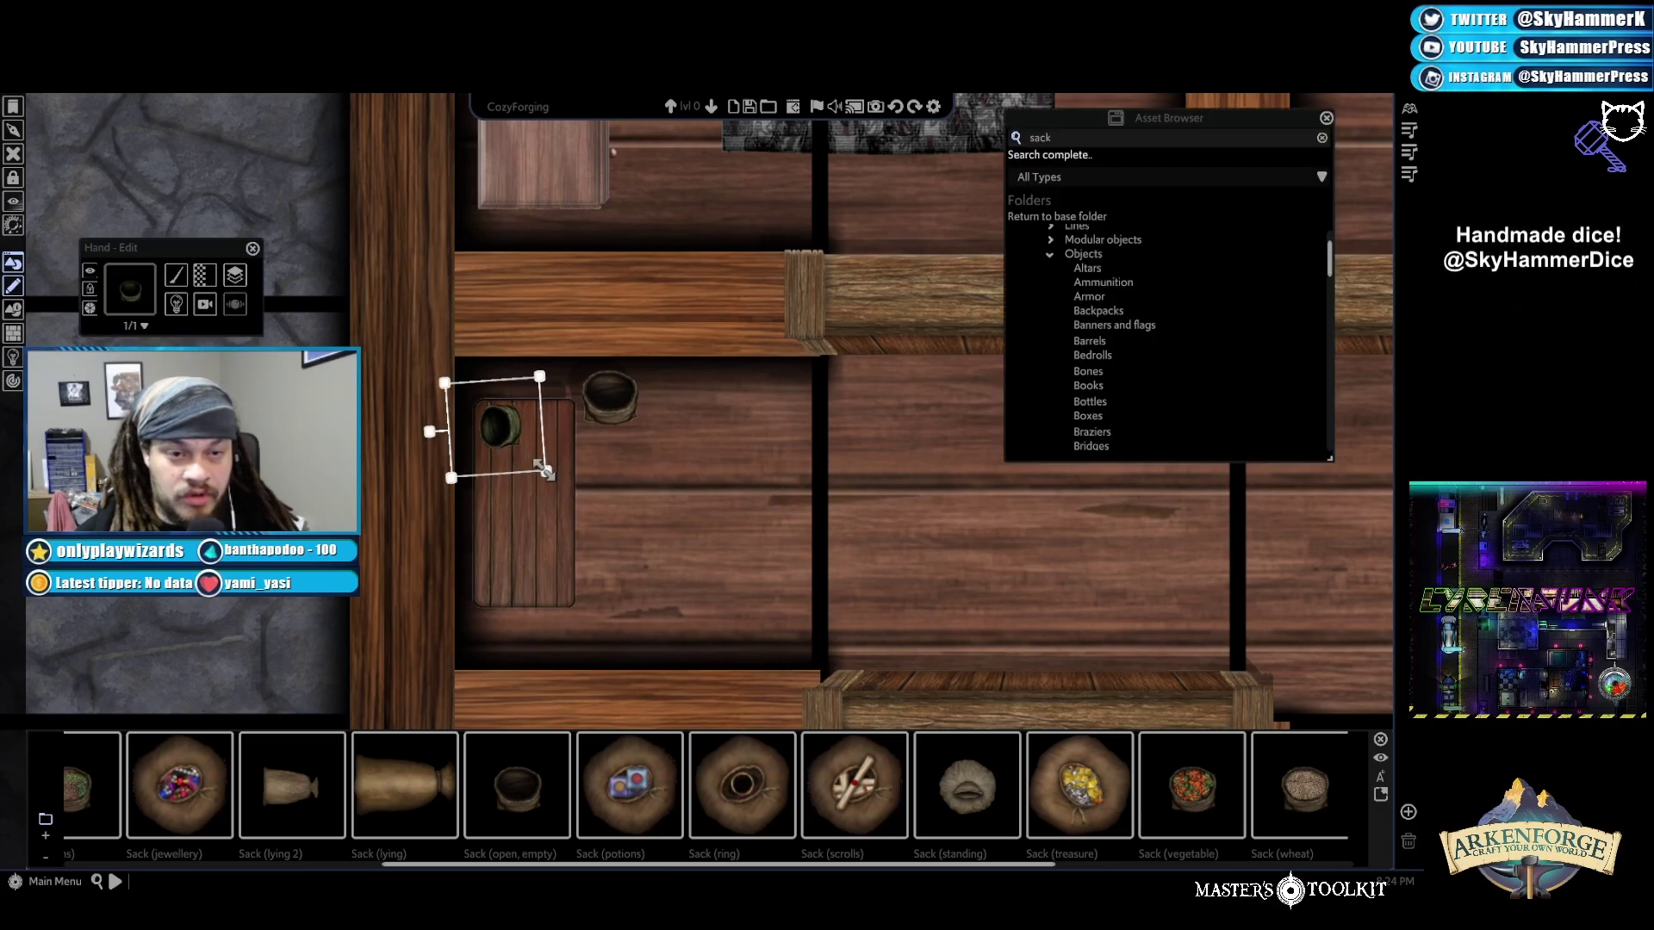
Place the tied Sack asset on the hallway table, shrink it to about half size and rotate it diagonally
{"action": "scroll", "coordinate": [1145, 801], "scroll_direction": "right", "scroll_amount": 5}
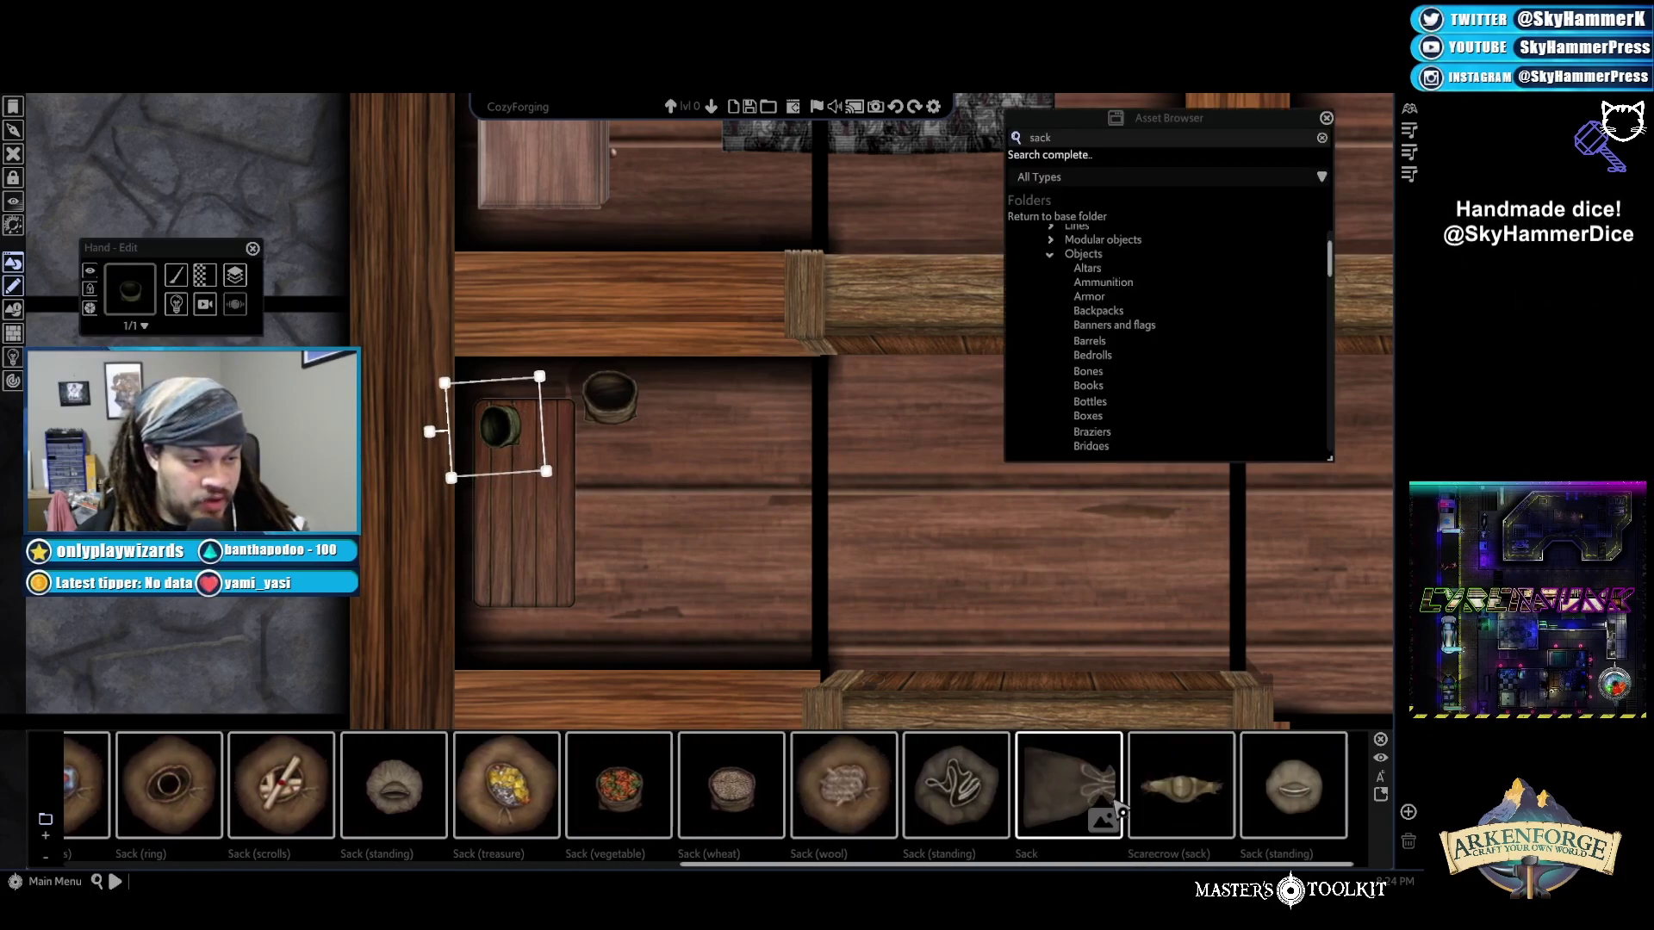
{"action": "left_click", "coordinate": [1068, 784]}
{"action": "left_click", "coordinate": [586, 504]}
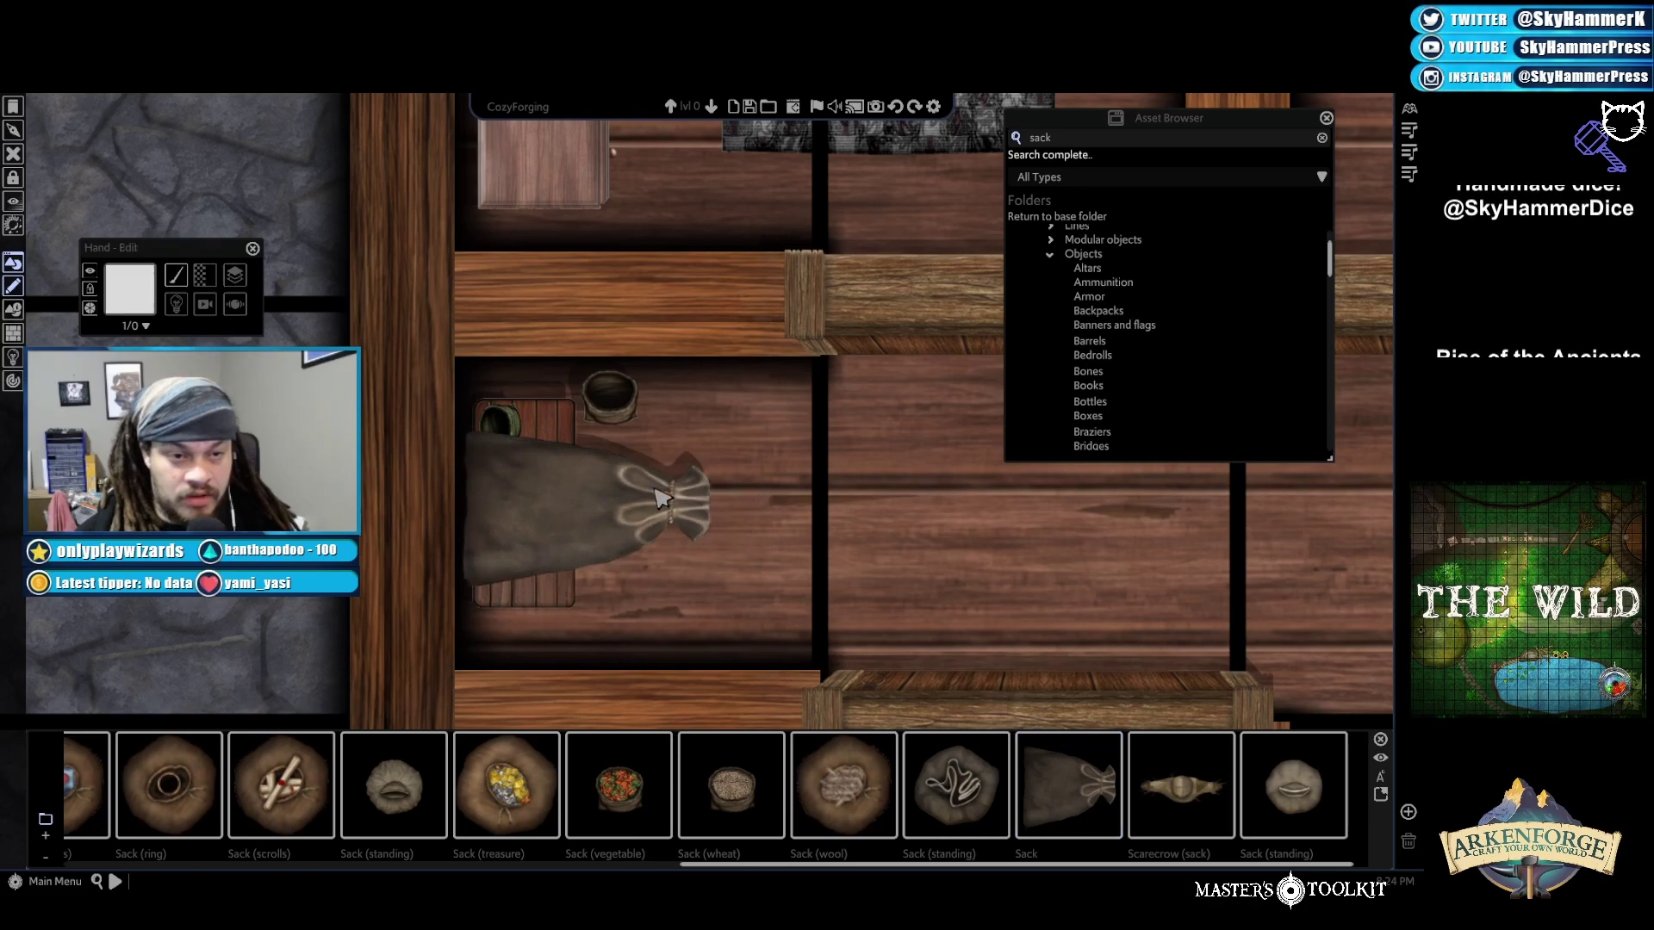
{"action": "left_click_drag", "start_coordinate": [722, 567], "coordinate": [572, 560]}
{"action": "left_click_drag", "start_coordinate": [525, 472], "coordinate": [493, 481]}
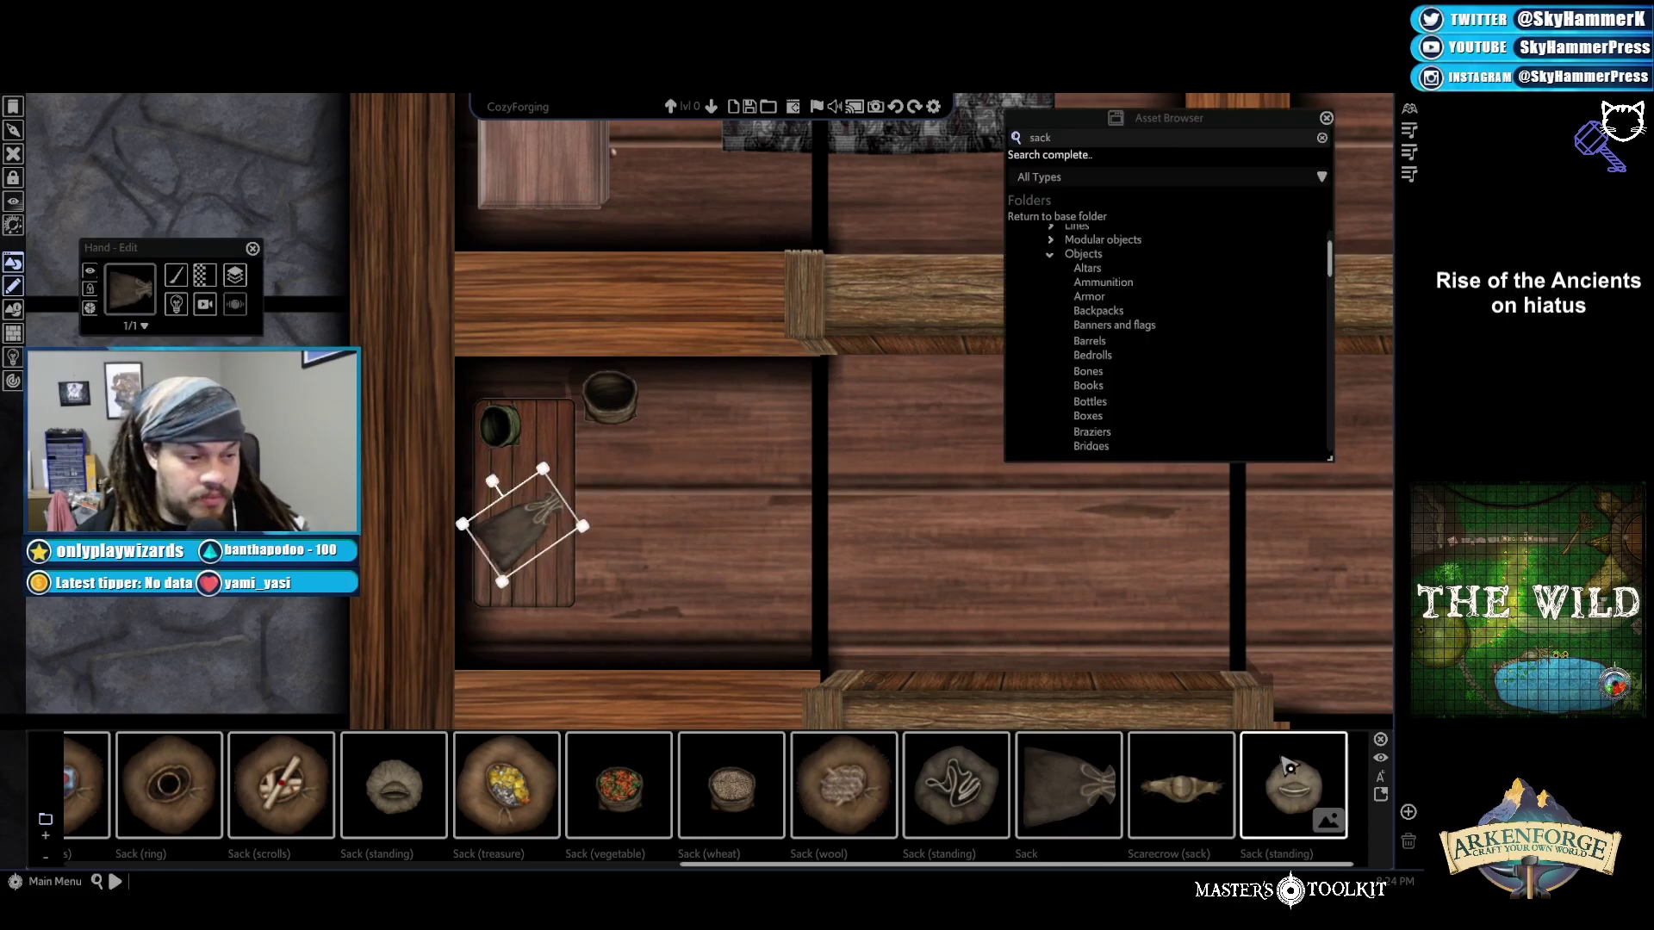
Browse the remaining sack assets and search the asset library for "ledger"
{"action": "scroll", "coordinate": [1205, 802], "scroll_direction": "up", "scroll_amount": 5}
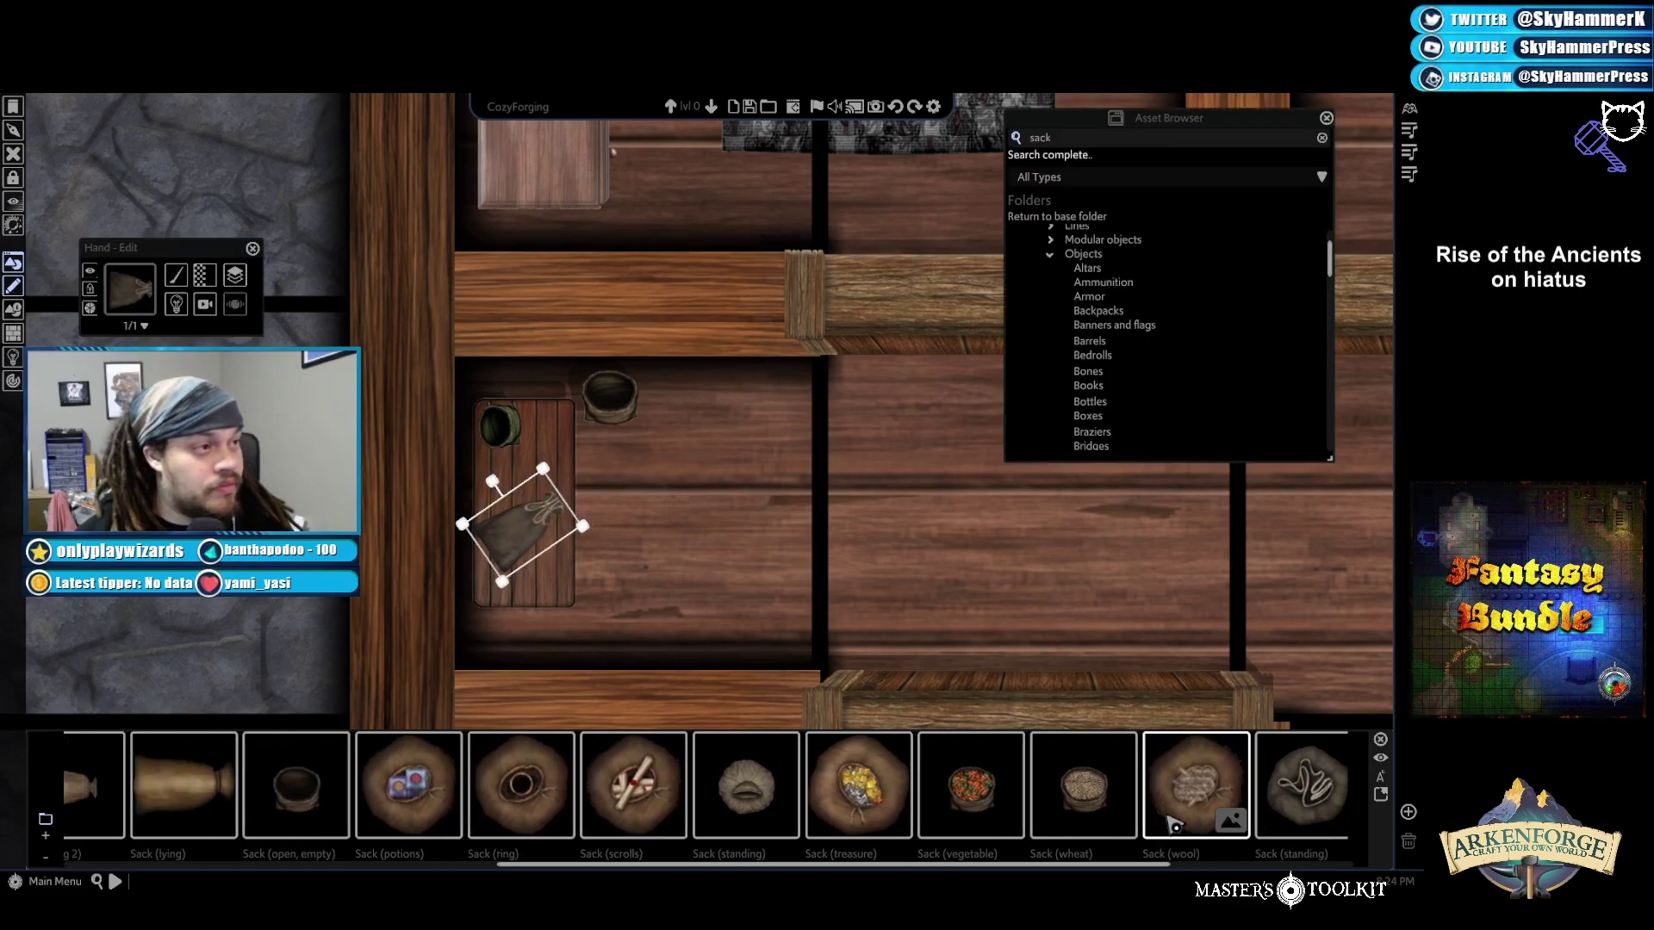
{"action": "scroll", "coordinate": [1165, 826], "scroll_direction": "up", "scroll_amount": 5}
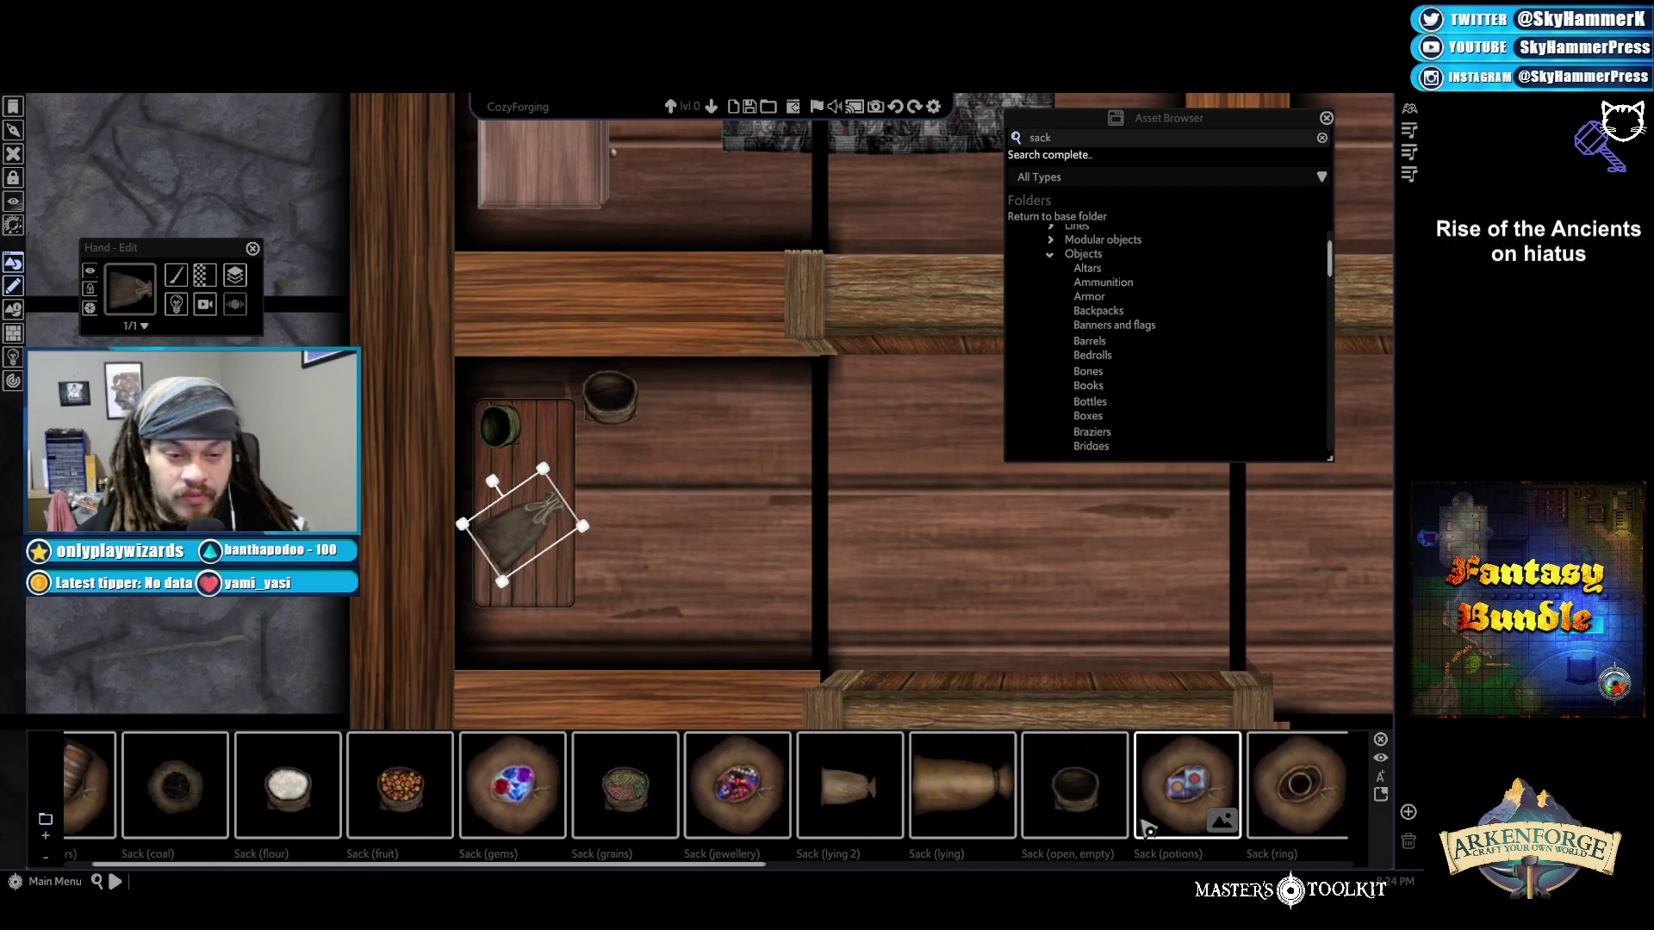
{"action": "scroll", "coordinate": [1127, 834], "scroll_direction": "up", "scroll_amount": 1}
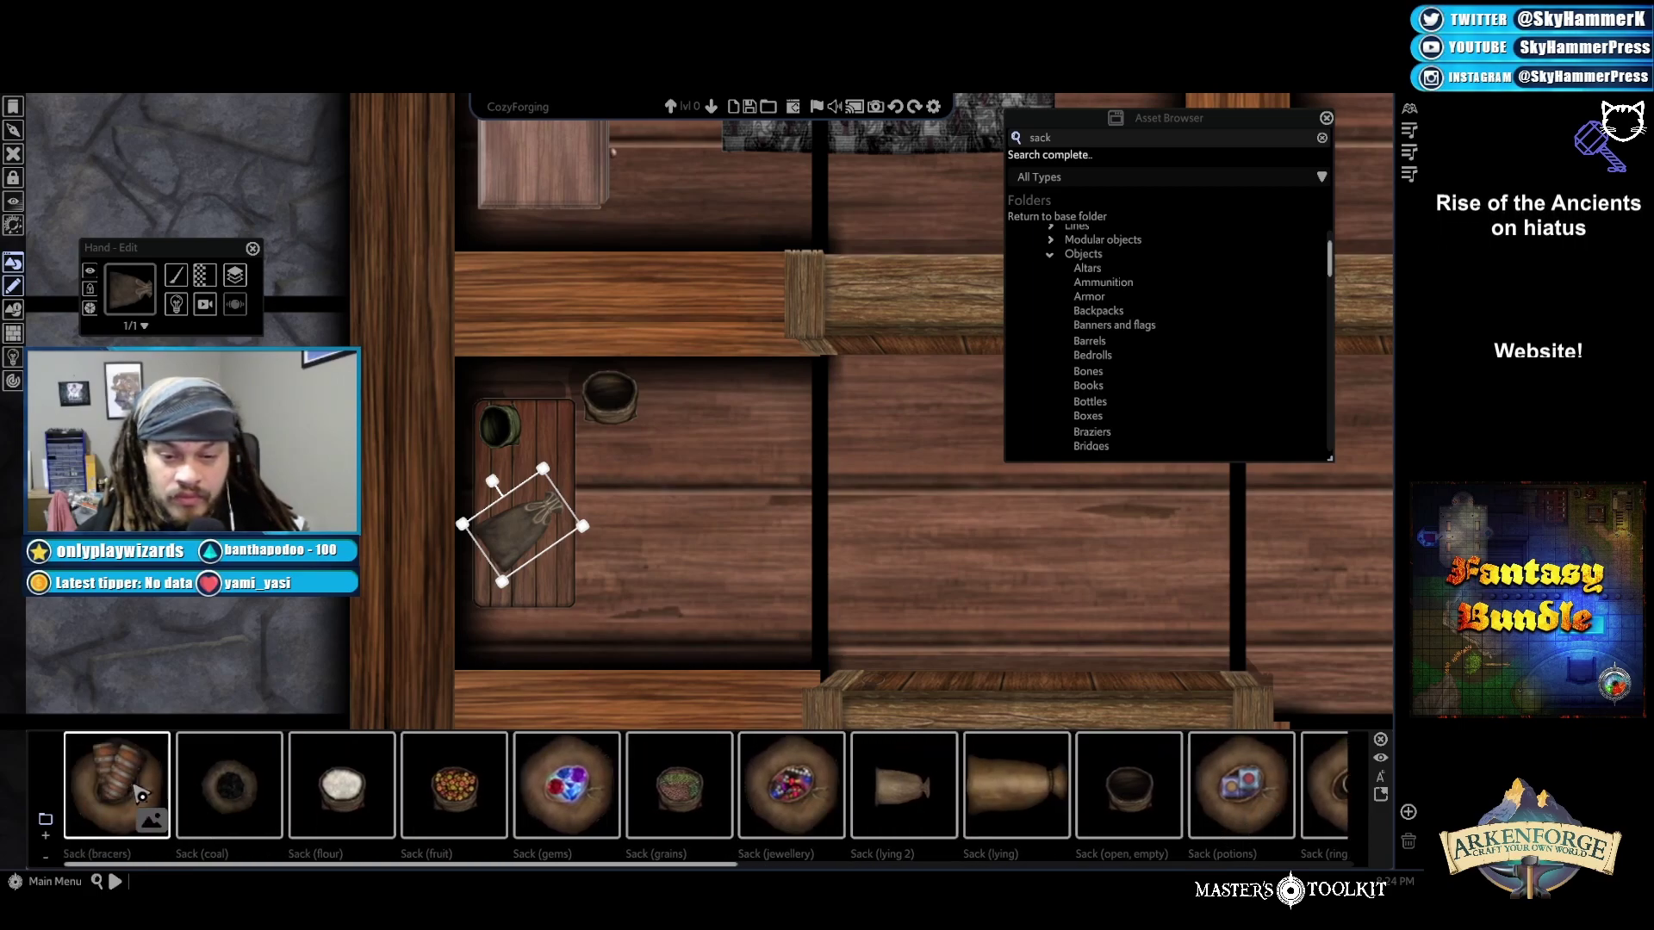
{"action": "left_click", "coordinate": [1086, 138]}
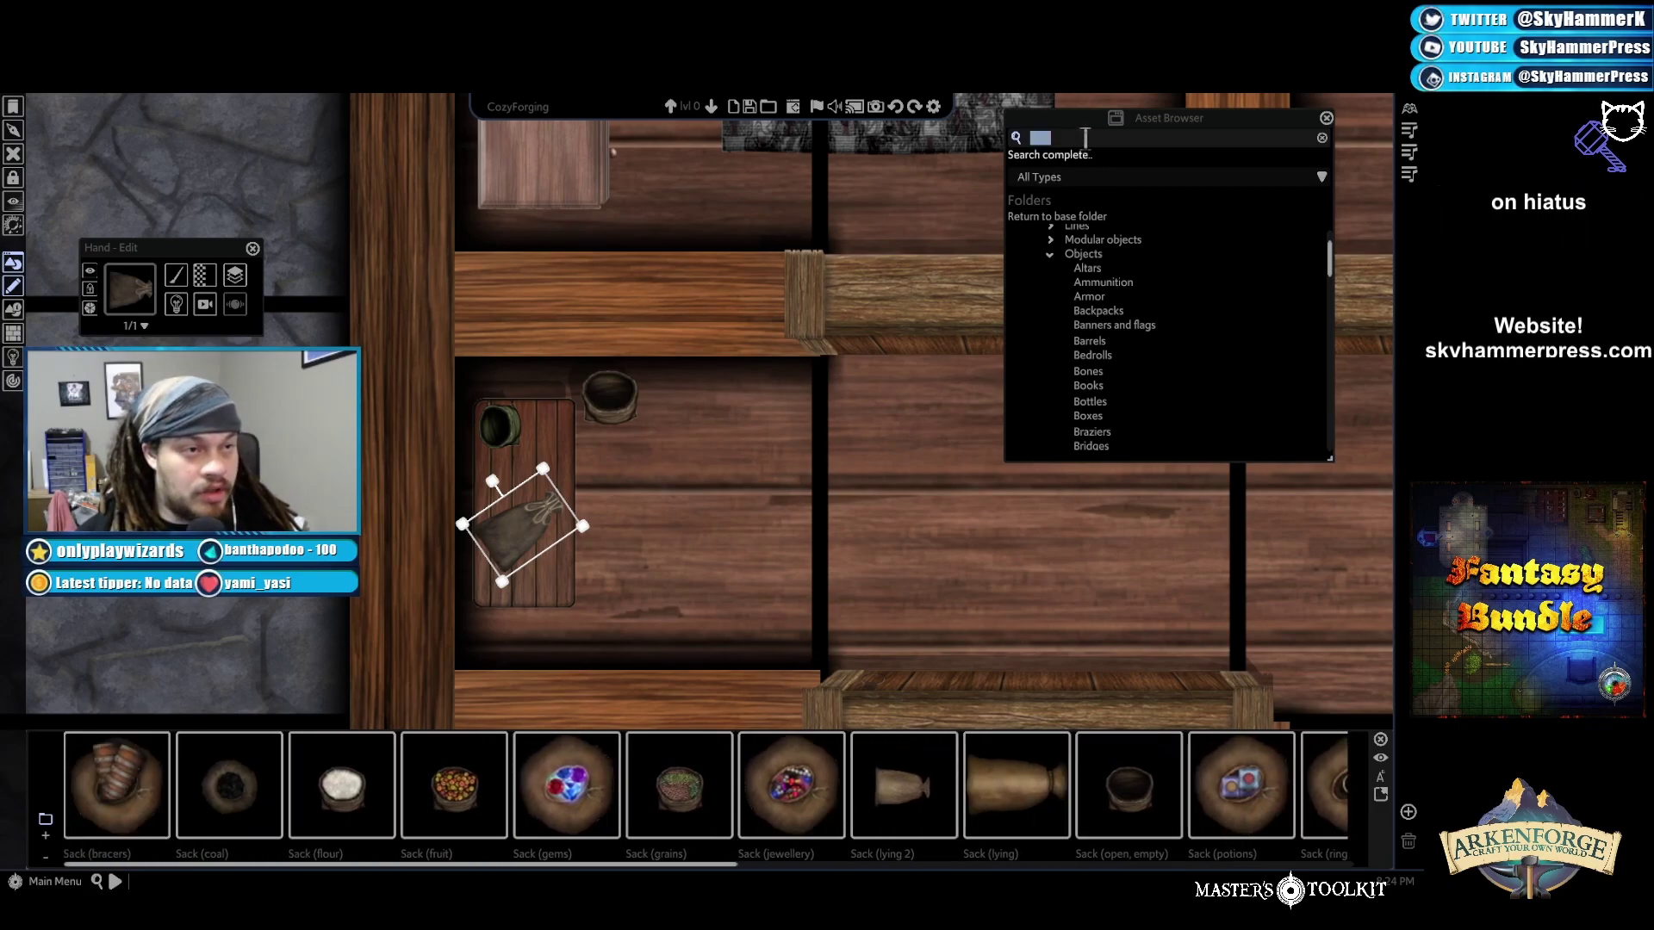
{"action": "type", "text": "ledger"}
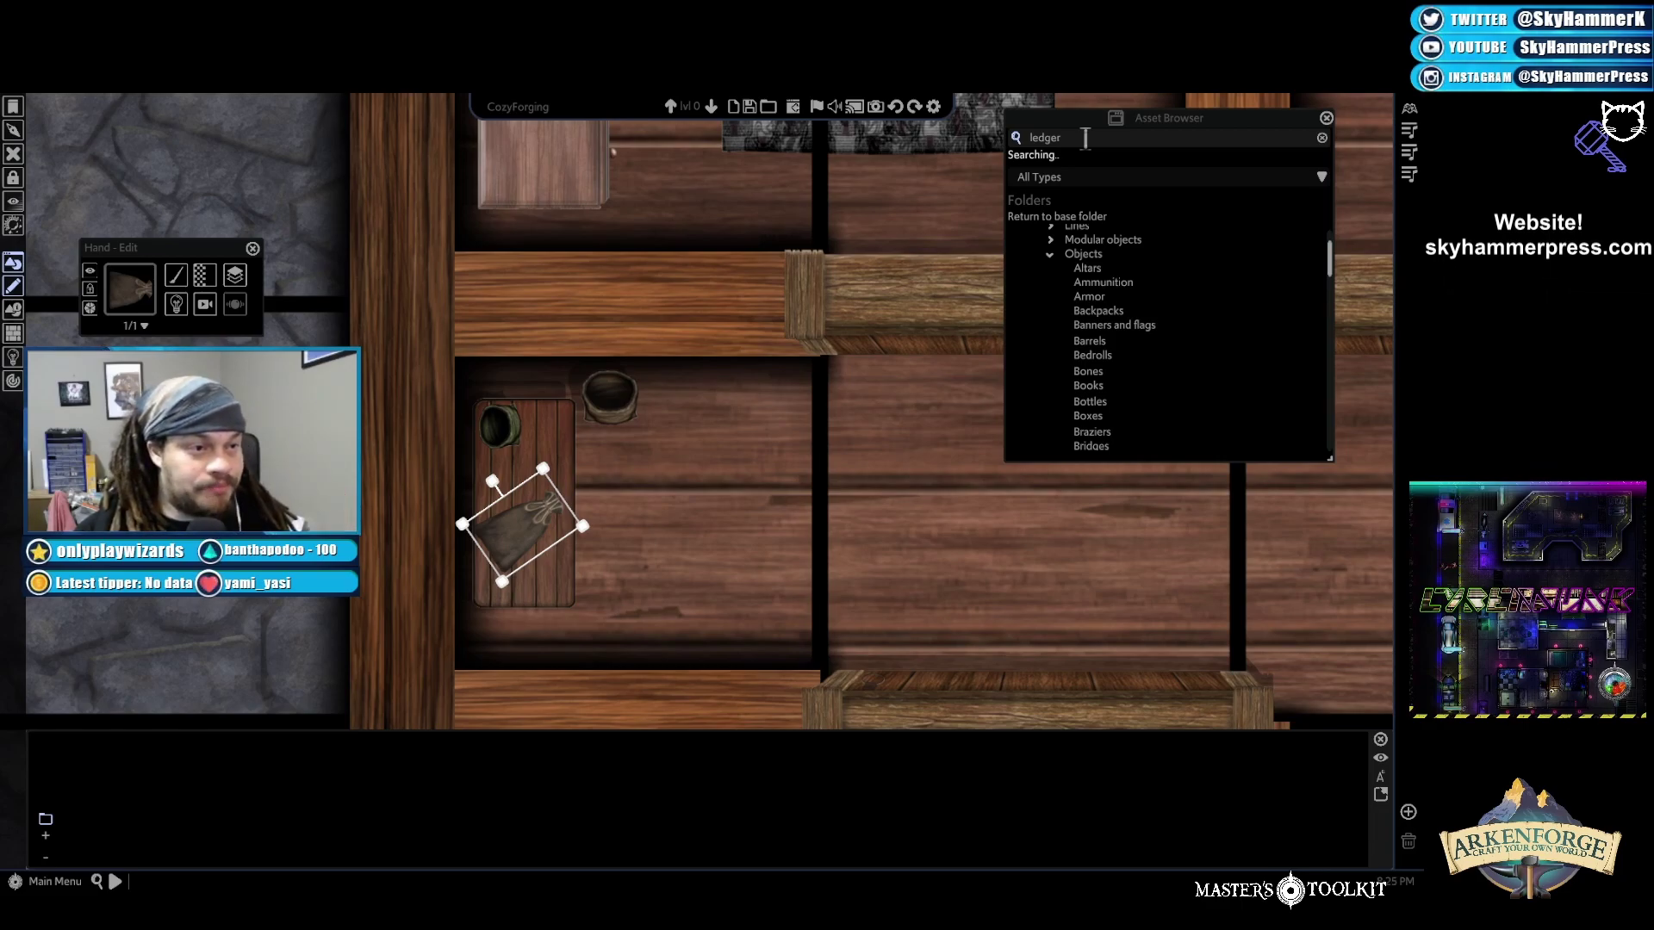
Browse the Books folder under Objects and pick the Notebook asset
{"action": "left_click", "coordinate": [1089, 385]}
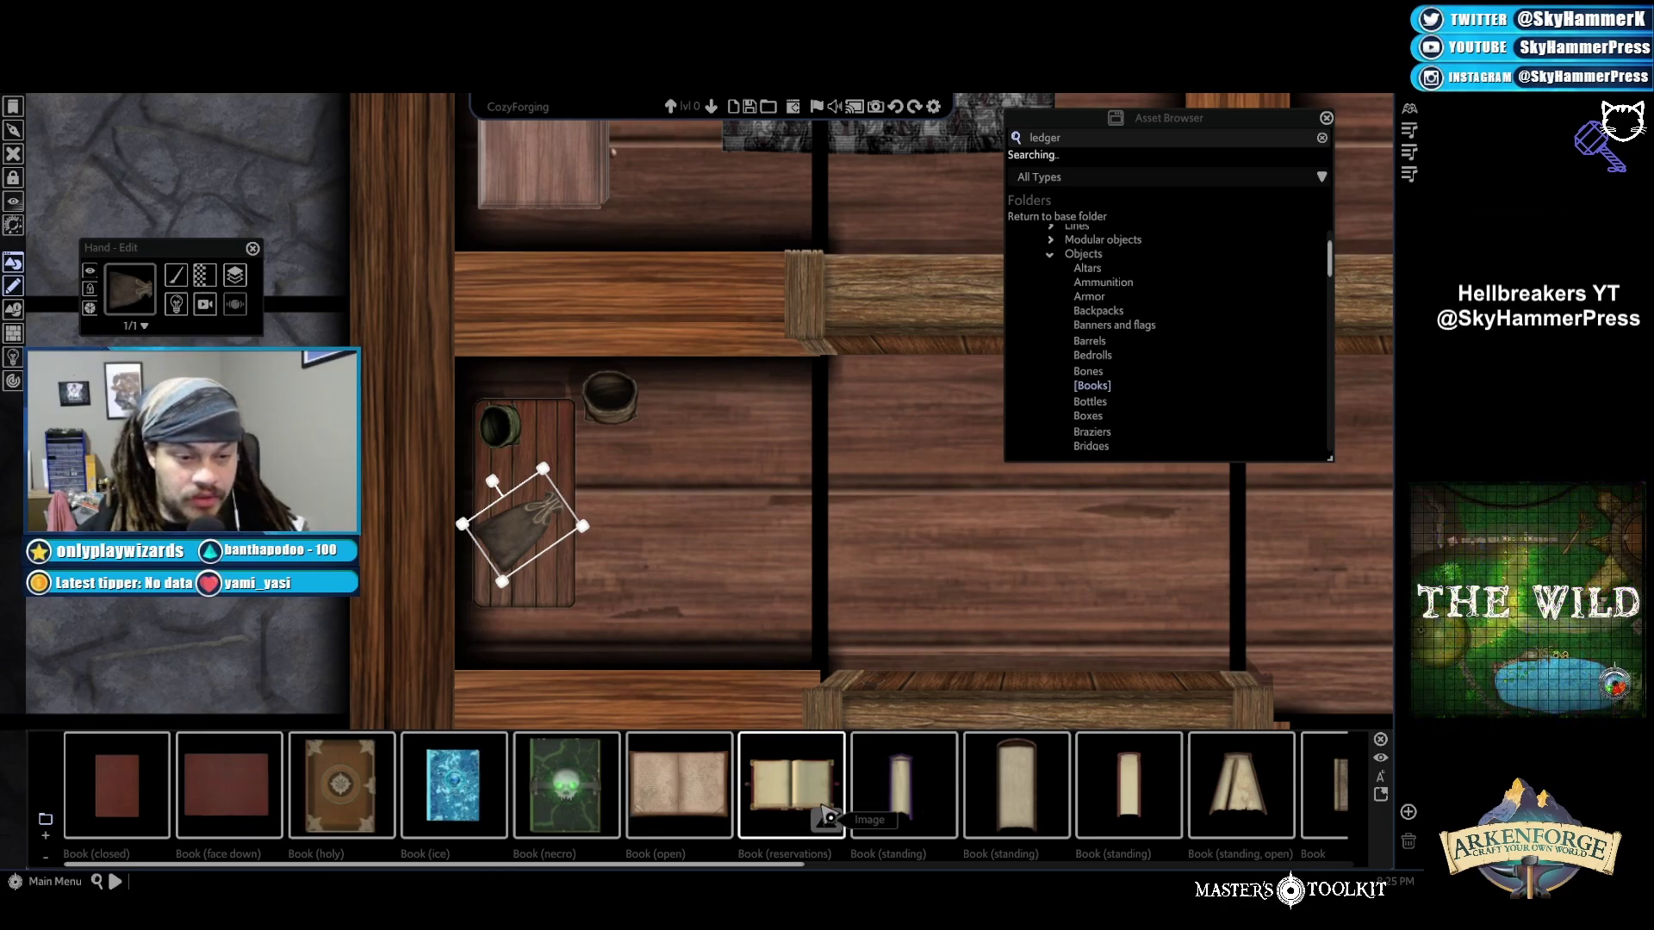
{"action": "scroll", "coordinate": [1085, 801], "scroll_direction": "right", "scroll_amount": 1}
{"action": "scroll", "coordinate": [1087, 803], "scroll_direction": "right", "scroll_amount": 5}
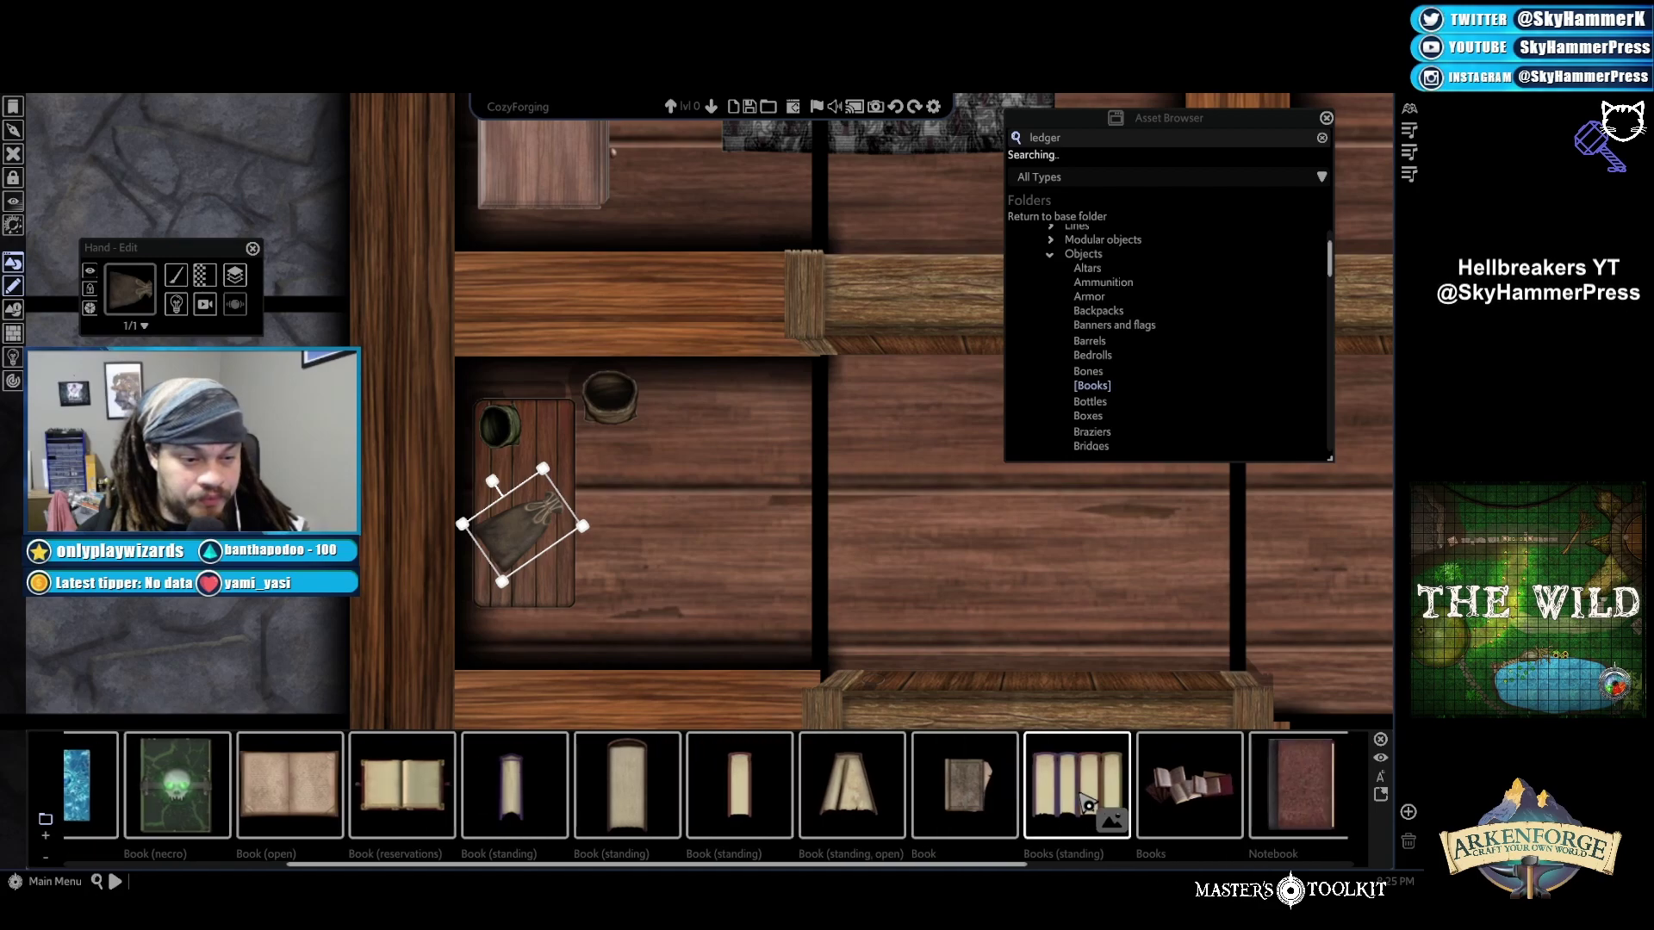
{"action": "scroll", "coordinate": [1086, 803], "scroll_direction": "right", "scroll_amount": 3}
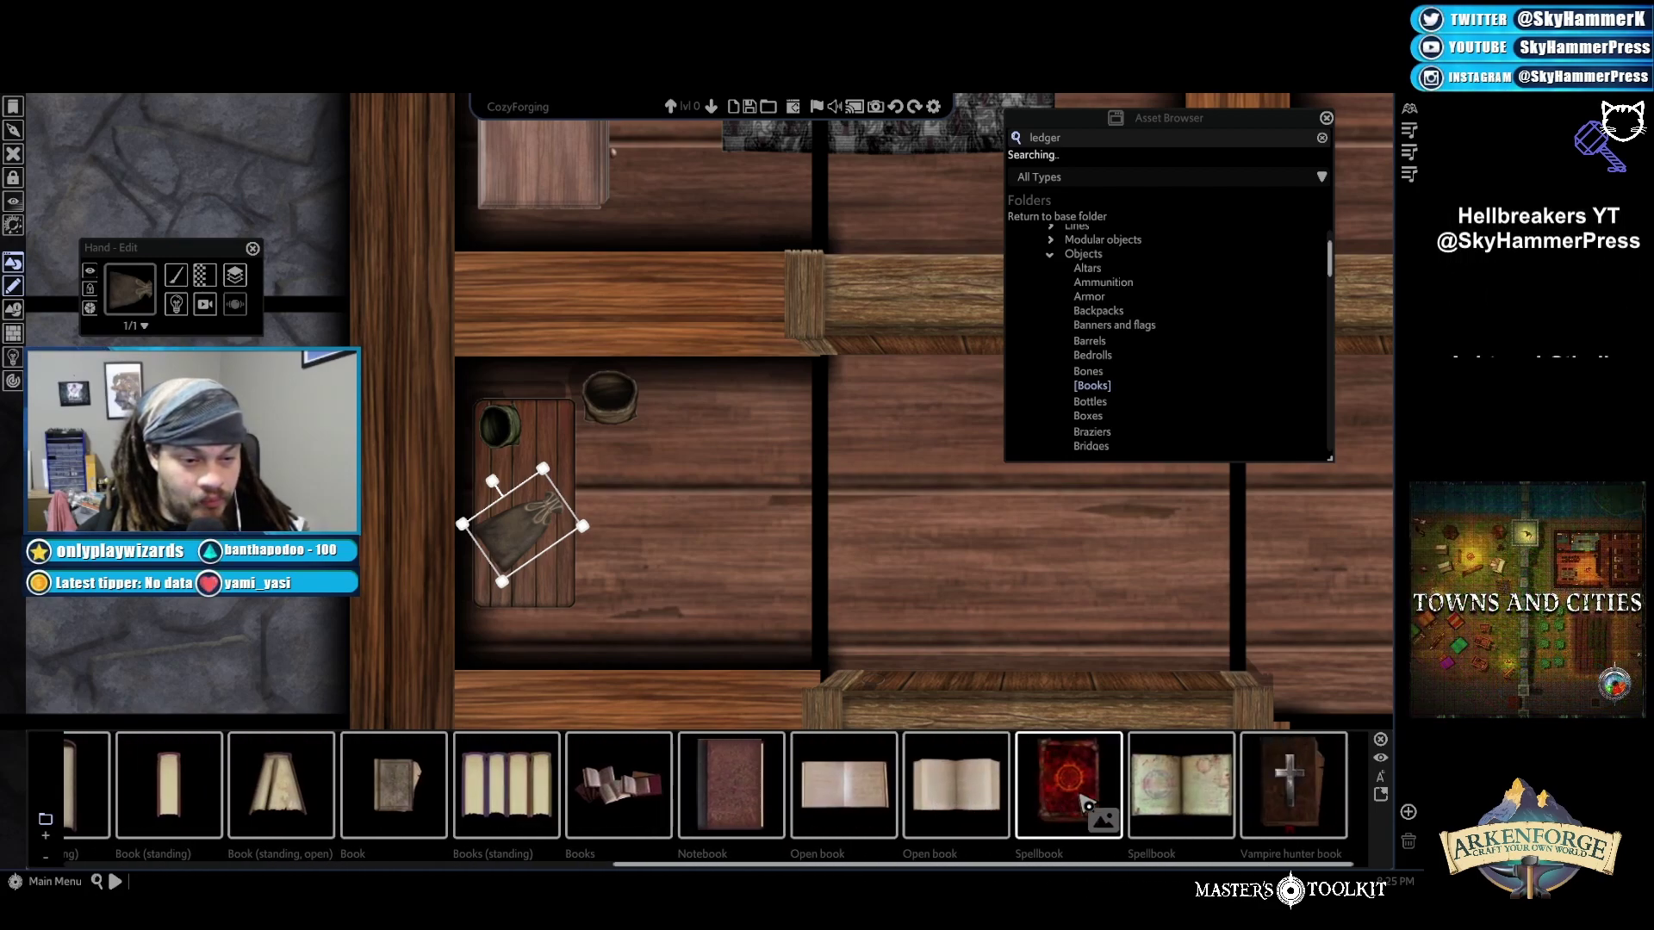
{"action": "left_click", "coordinate": [731, 784]}
Place the notebook on the hallway table, shrink it to under half size and set it against the tied sack
{"action": "left_click", "coordinate": [550, 452]}
{"action": "right_click", "coordinate": [638, 448]}
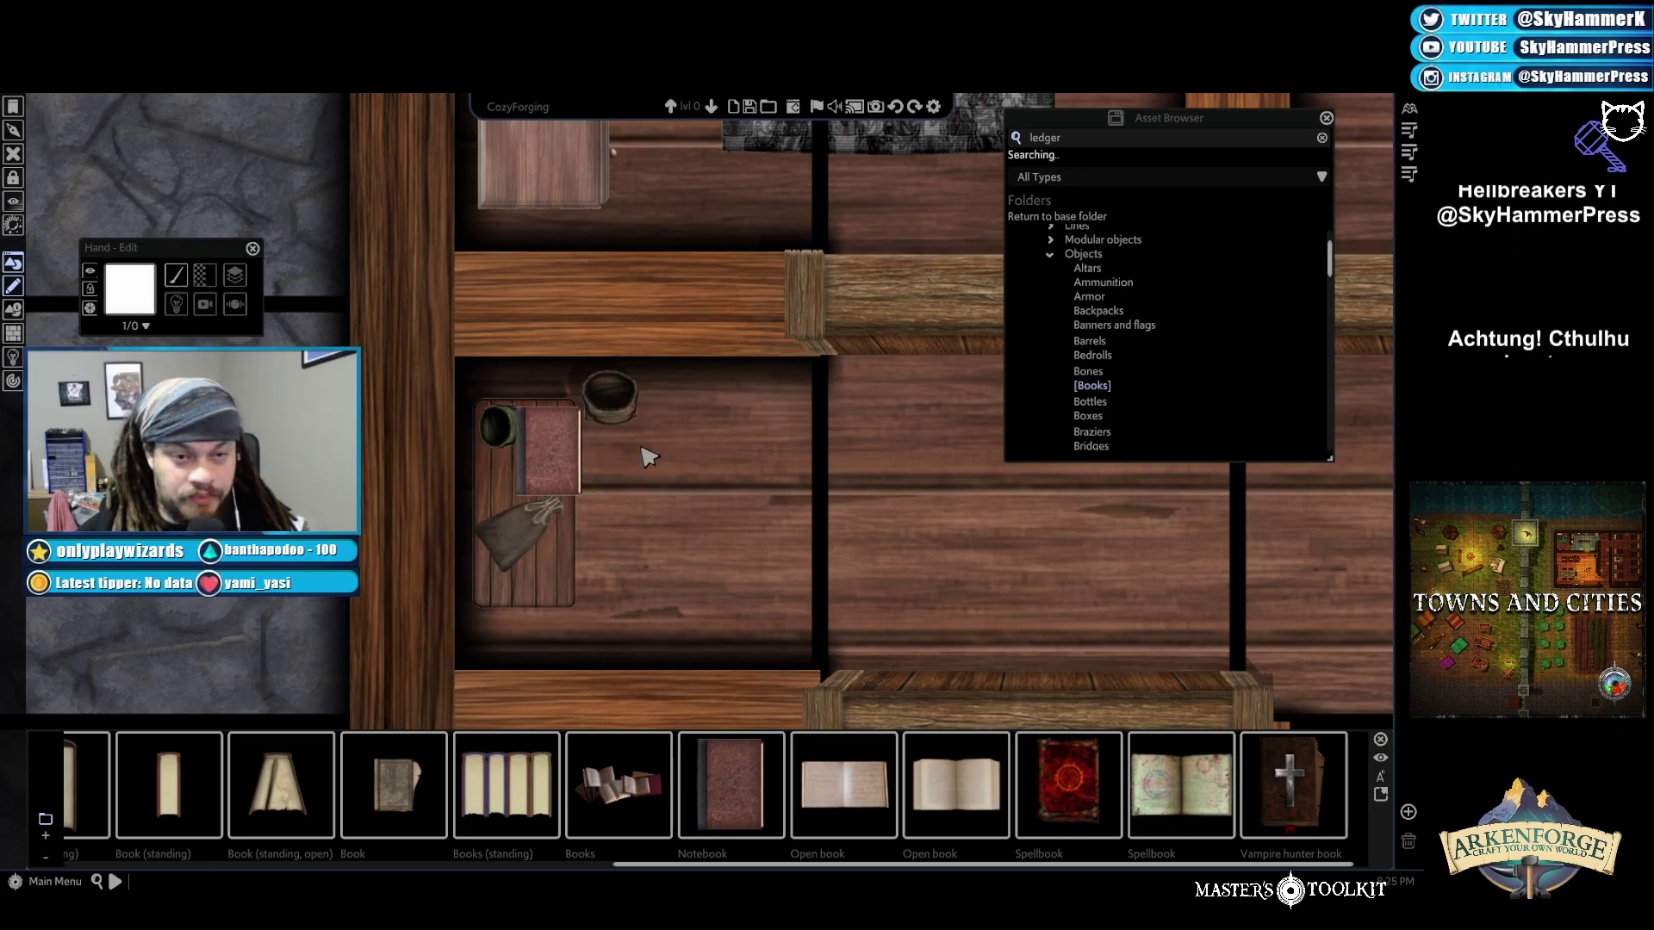
{"action": "left_click", "coordinate": [557, 437]}
{"action": "left_click_drag", "start_coordinate": [599, 401], "coordinate": [536, 465]}
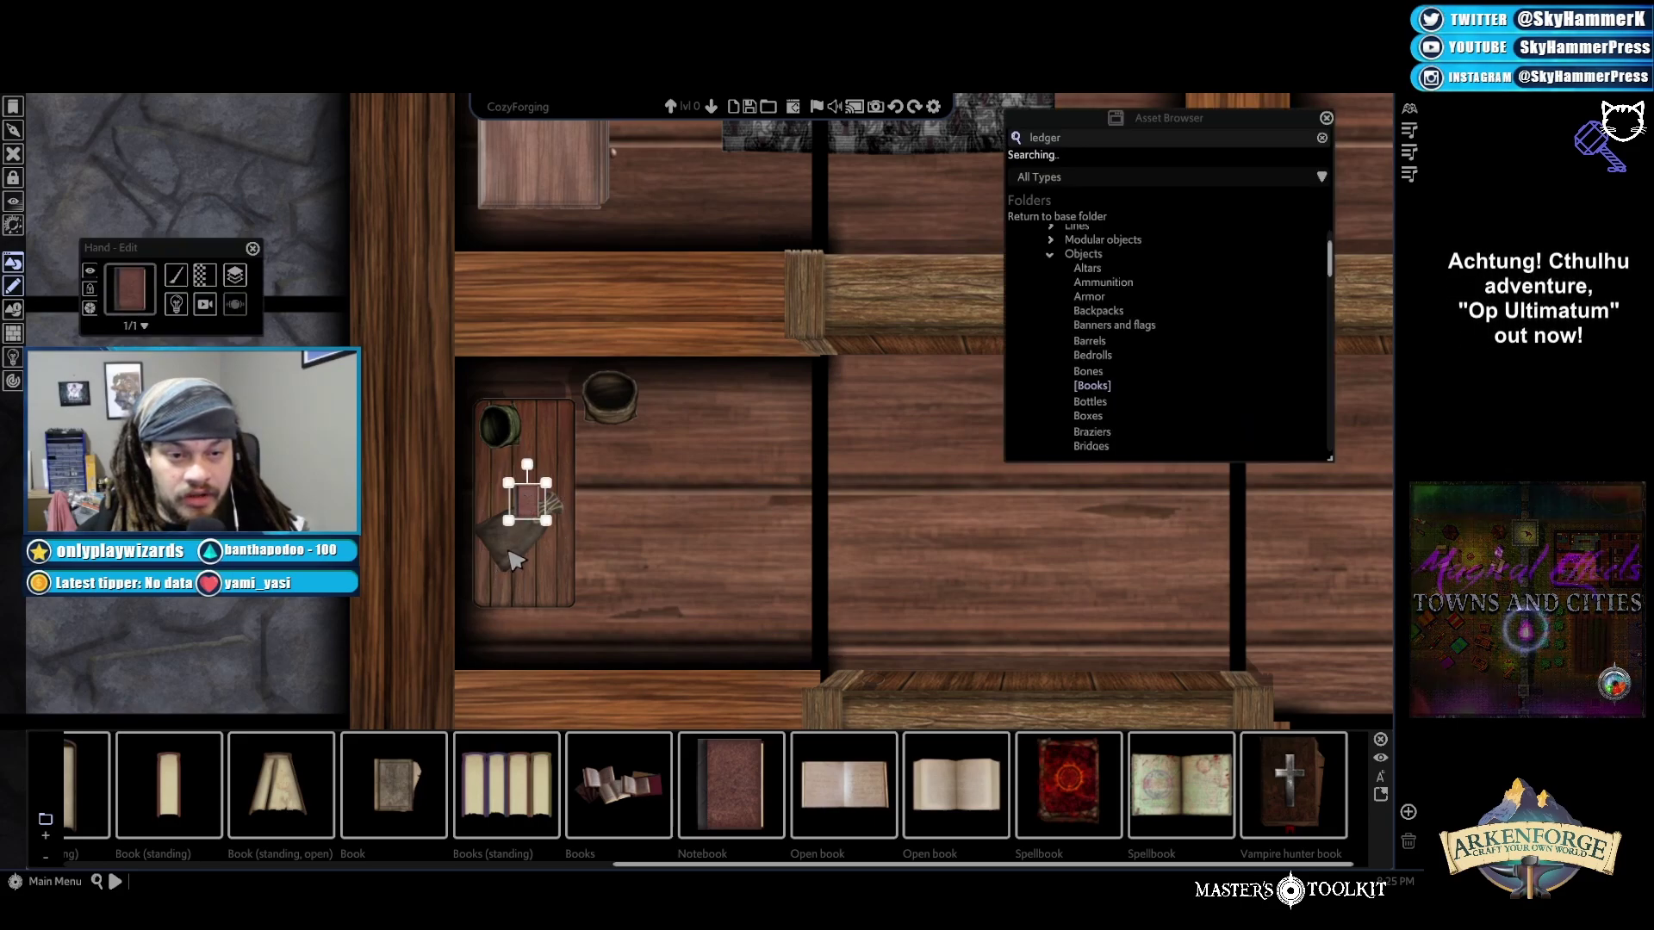
Move the tied sack on the hallway table to the top of the layer order, above the notebook
{"action": "left_click_drag", "start_coordinate": [523, 556], "coordinate": [523, 558]}
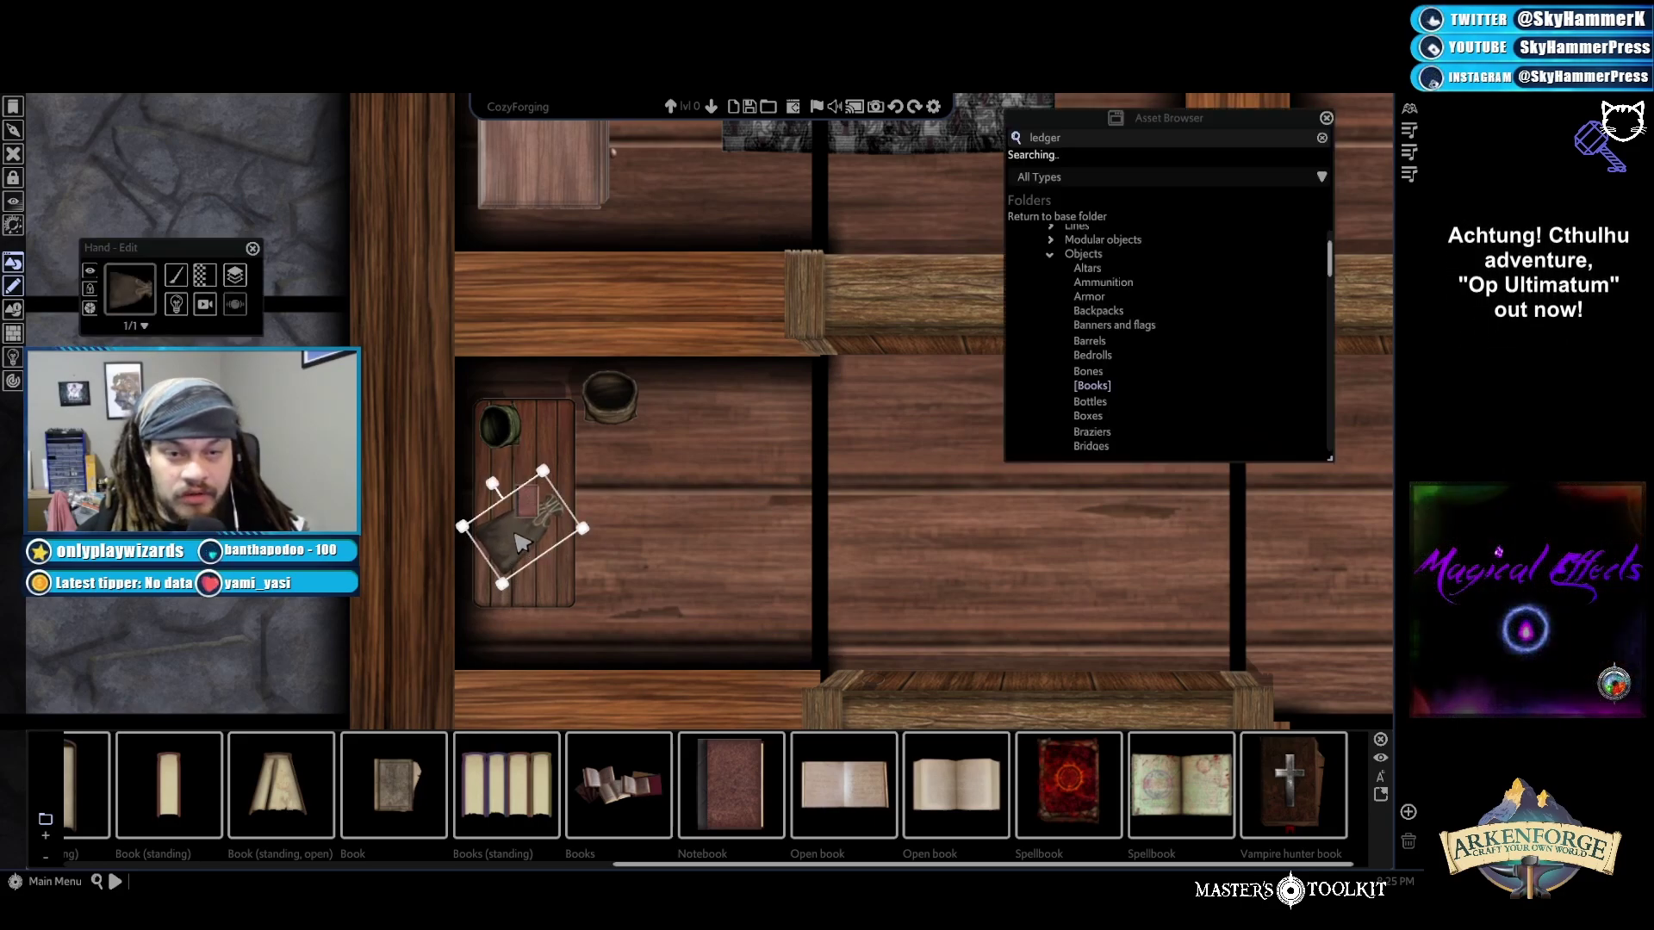
{"action": "left_click", "coordinate": [256, 301]}
{"action": "mouse_move", "coordinate": [267, 298]}
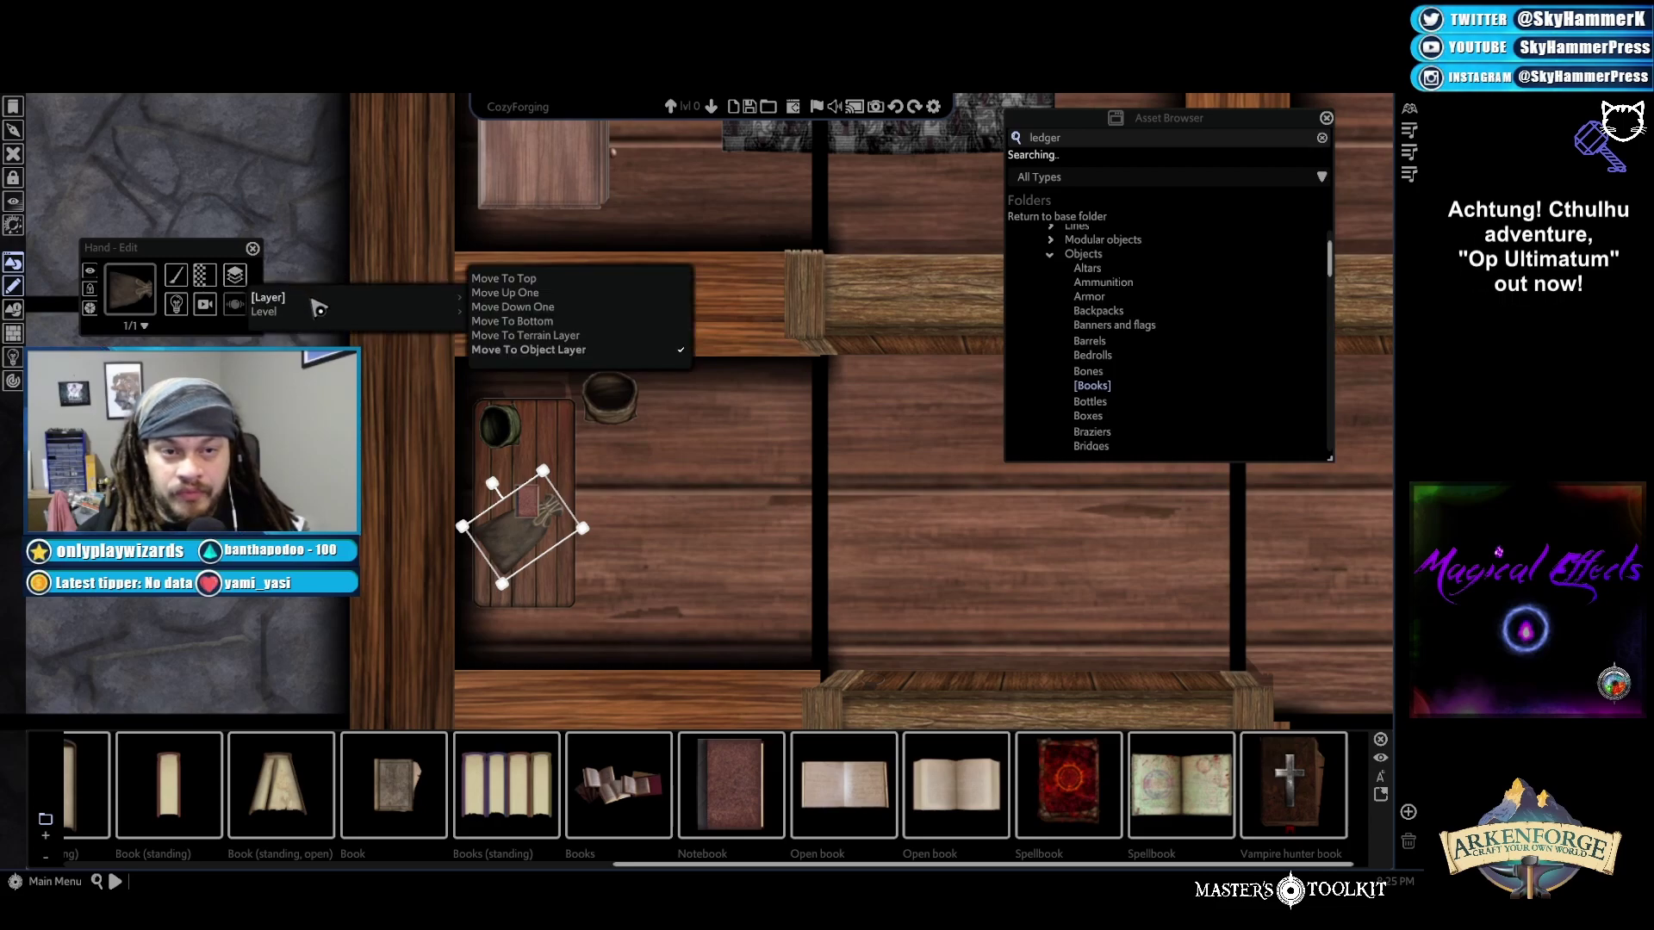
{"action": "left_click", "coordinate": [538, 501]}
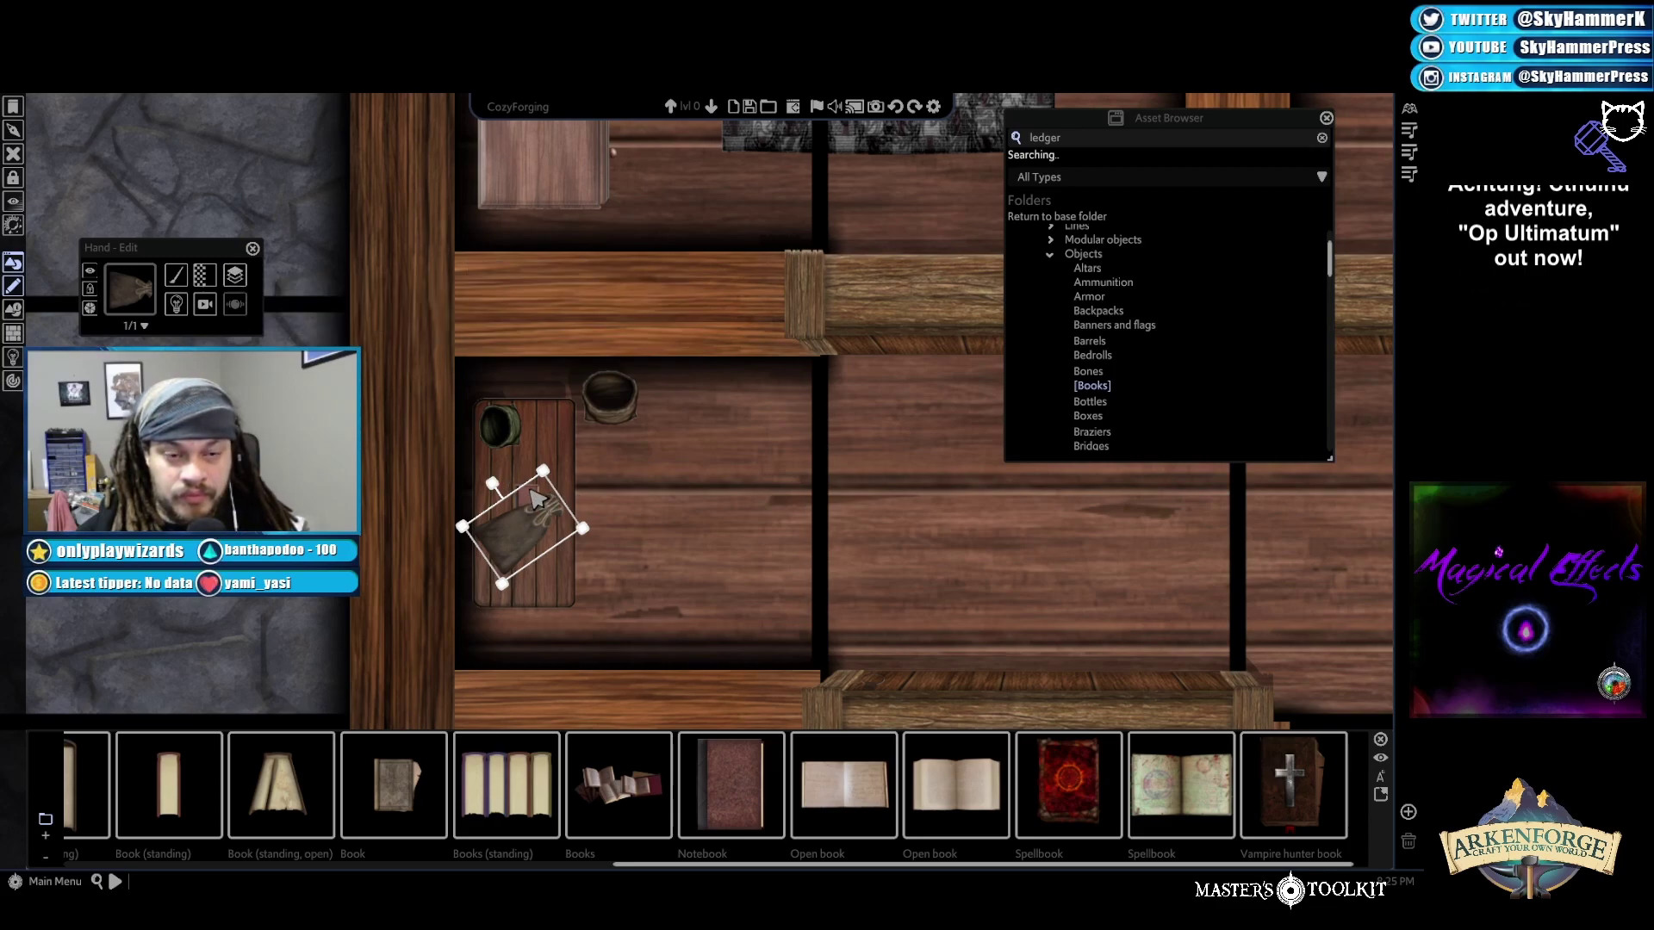
Rotate the green pot on the hallway table and shift it inward from the table's corner
{"action": "left_click_drag", "start_coordinate": [527, 465], "coordinate": [603, 483]}
{"action": "left_click", "coordinate": [498, 424]}
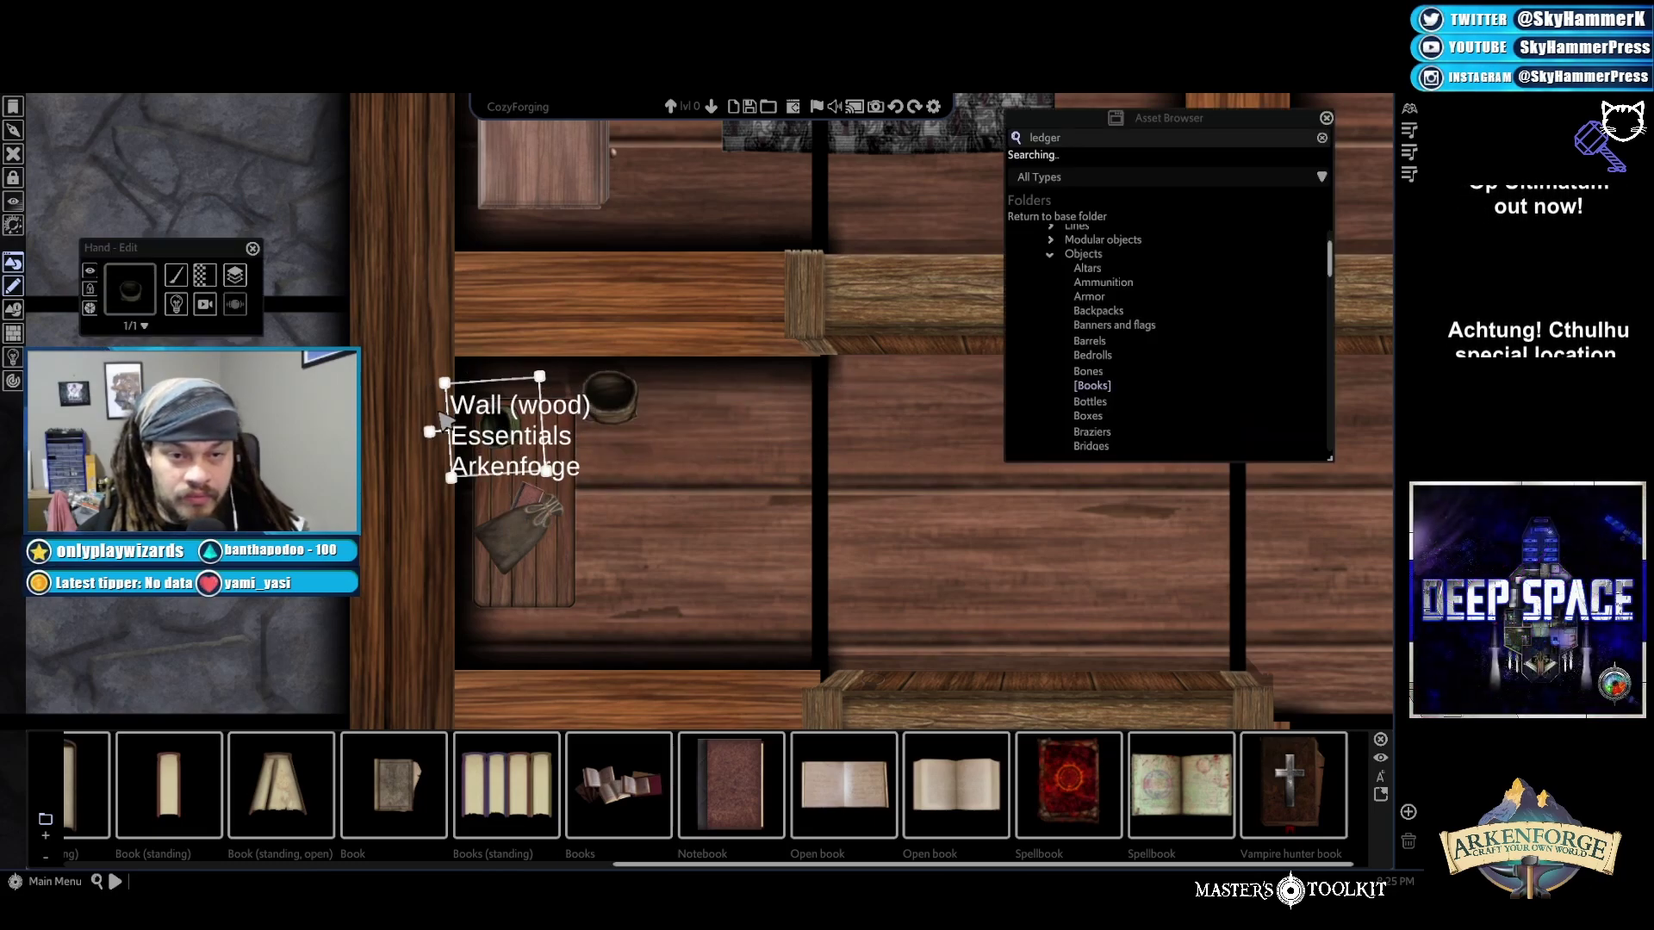
{"action": "left_click_drag", "start_coordinate": [432, 426], "coordinate": [522, 474]}
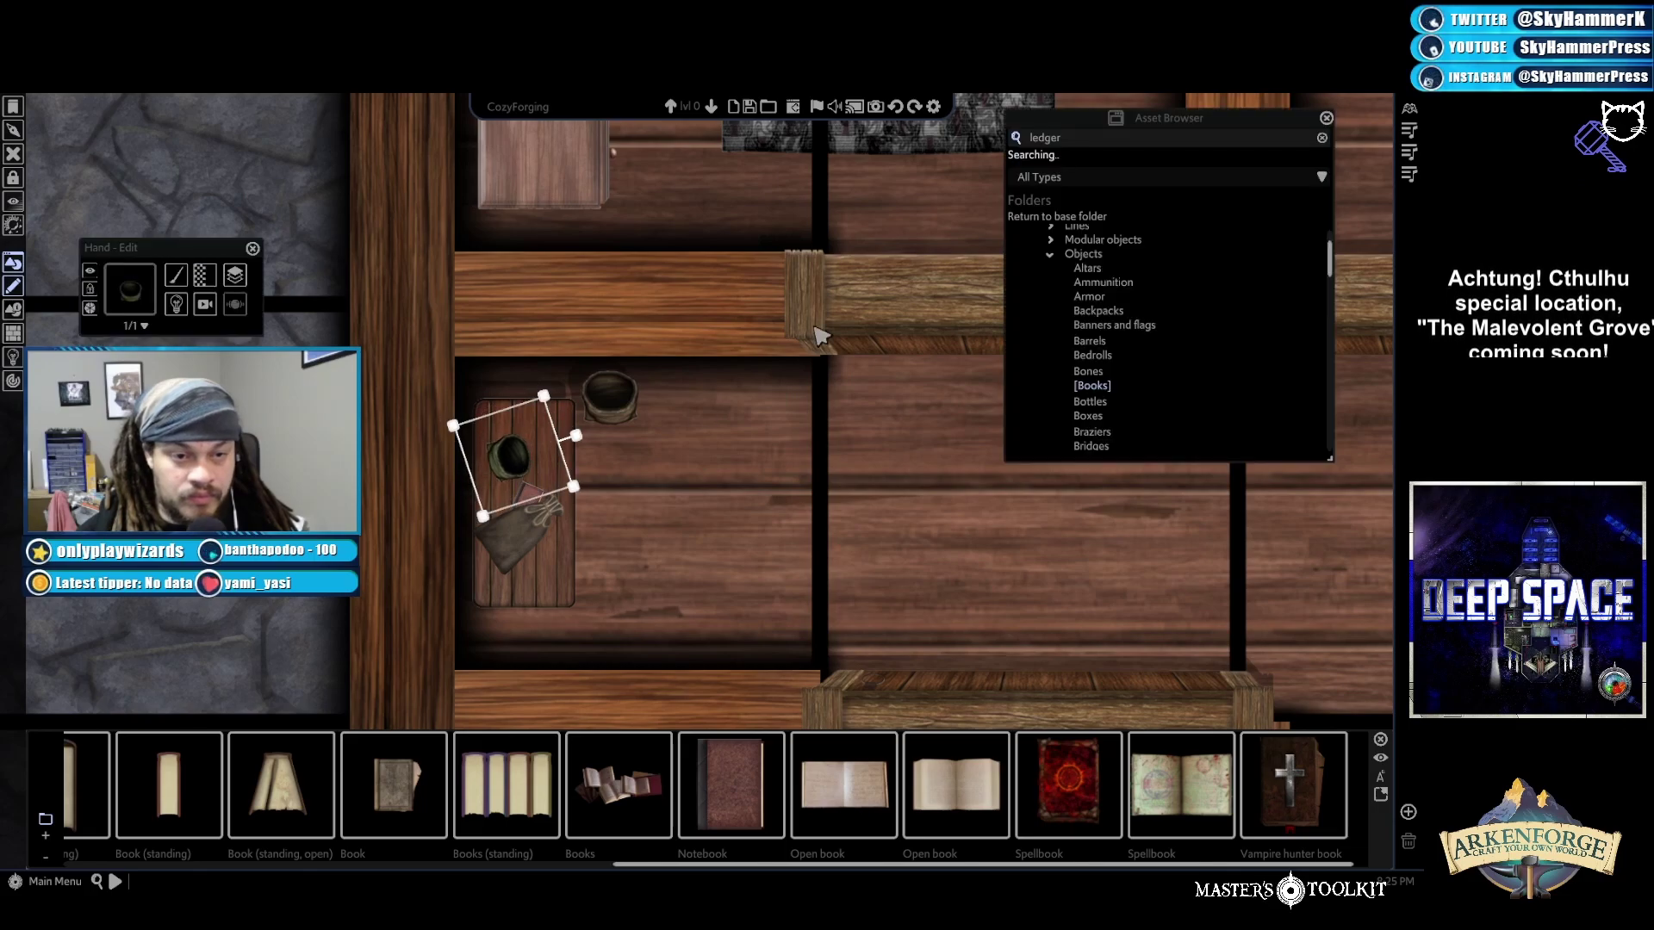
Browse the Objects subfolders in the asset library and open the Cooking folder
{"action": "left_click", "coordinate": [1085, 269]}
{"action": "scroll", "coordinate": [1137, 306], "scroll_direction": "down", "scroll_amount": 6}
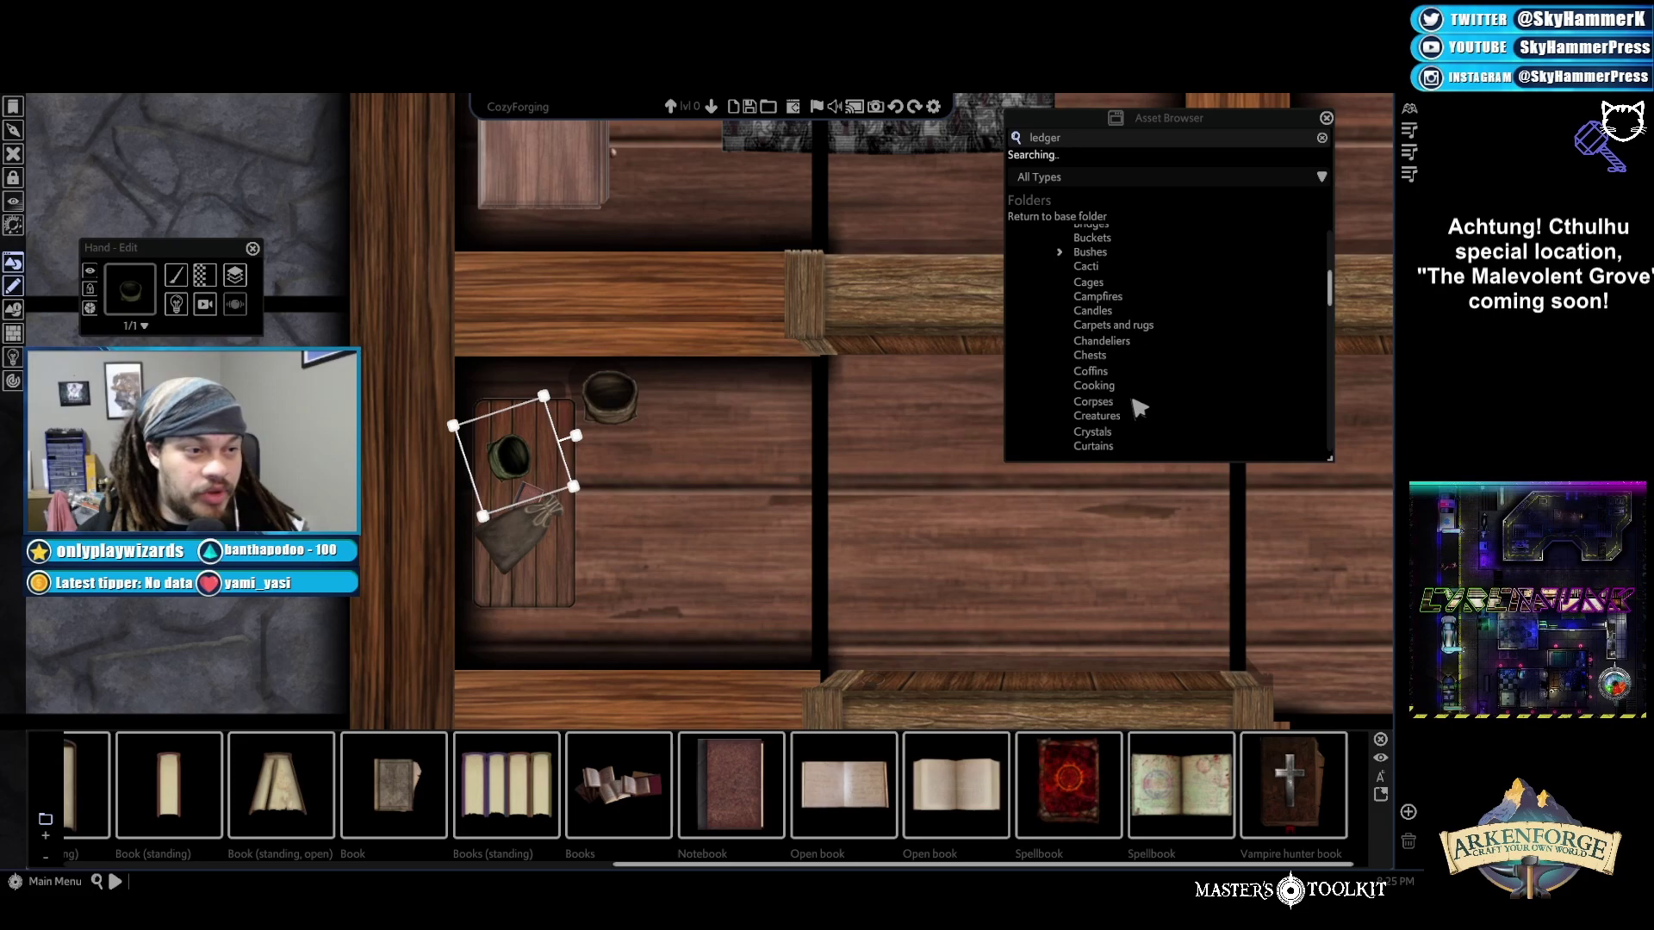
{"action": "scroll", "coordinate": [1159, 382], "scroll_direction": "down", "scroll_amount": 5}
{"action": "left_click", "coordinate": [1146, 368]}
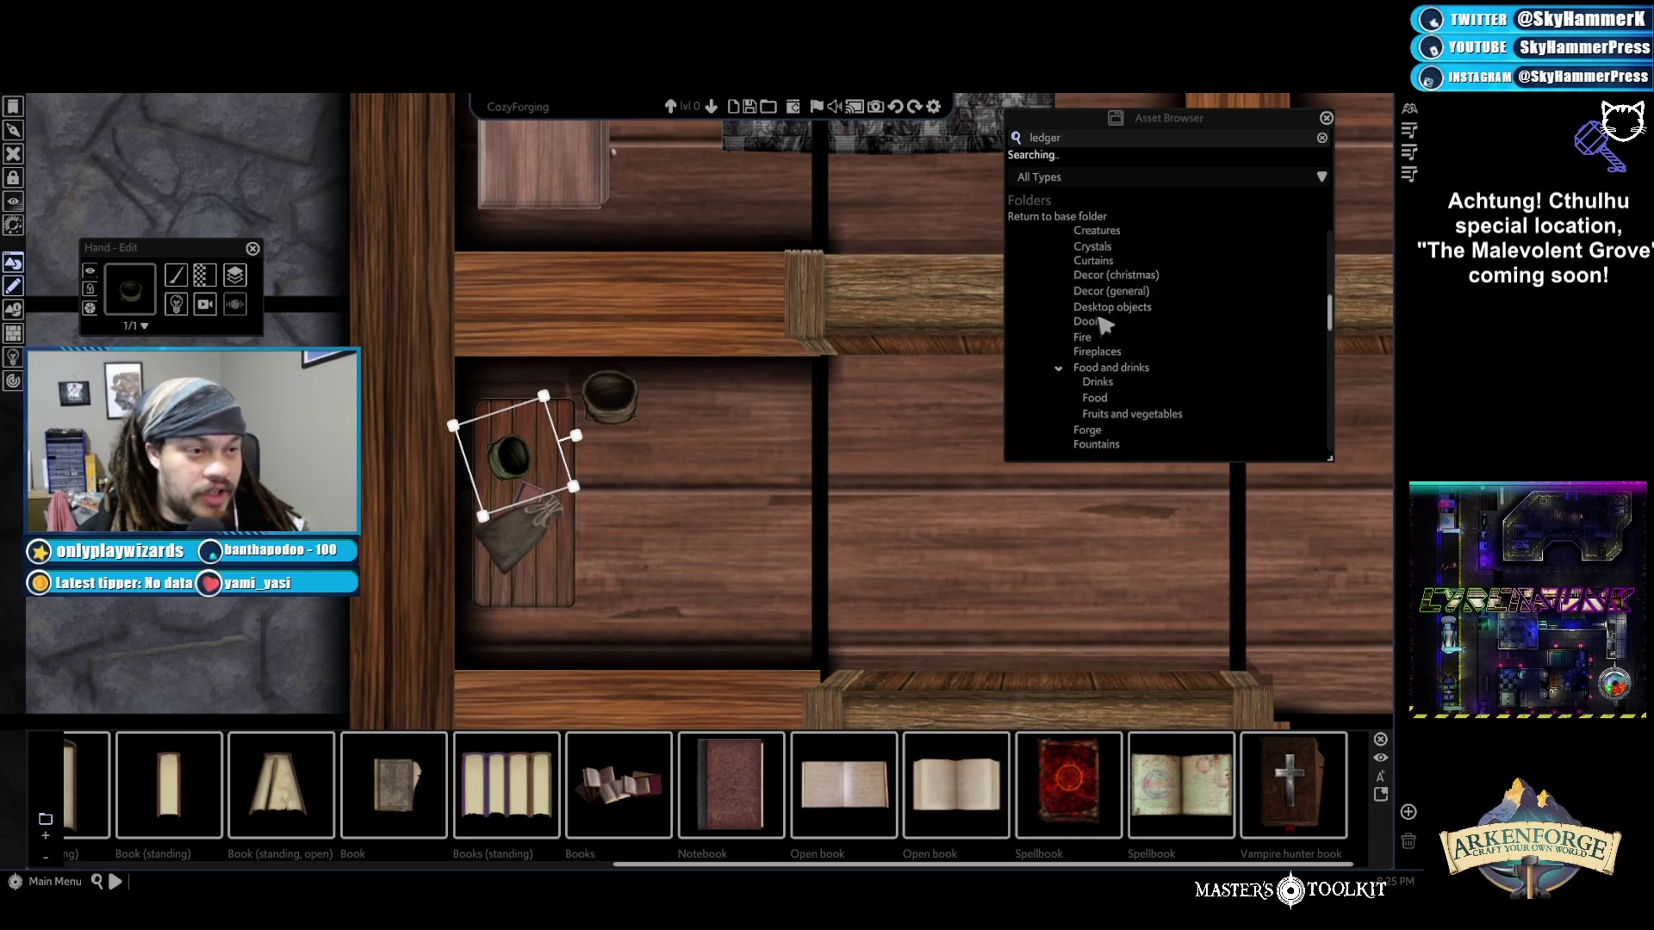
{"action": "scroll", "coordinate": [1219, 371], "scroll_direction": "down", "scroll_amount": 2}
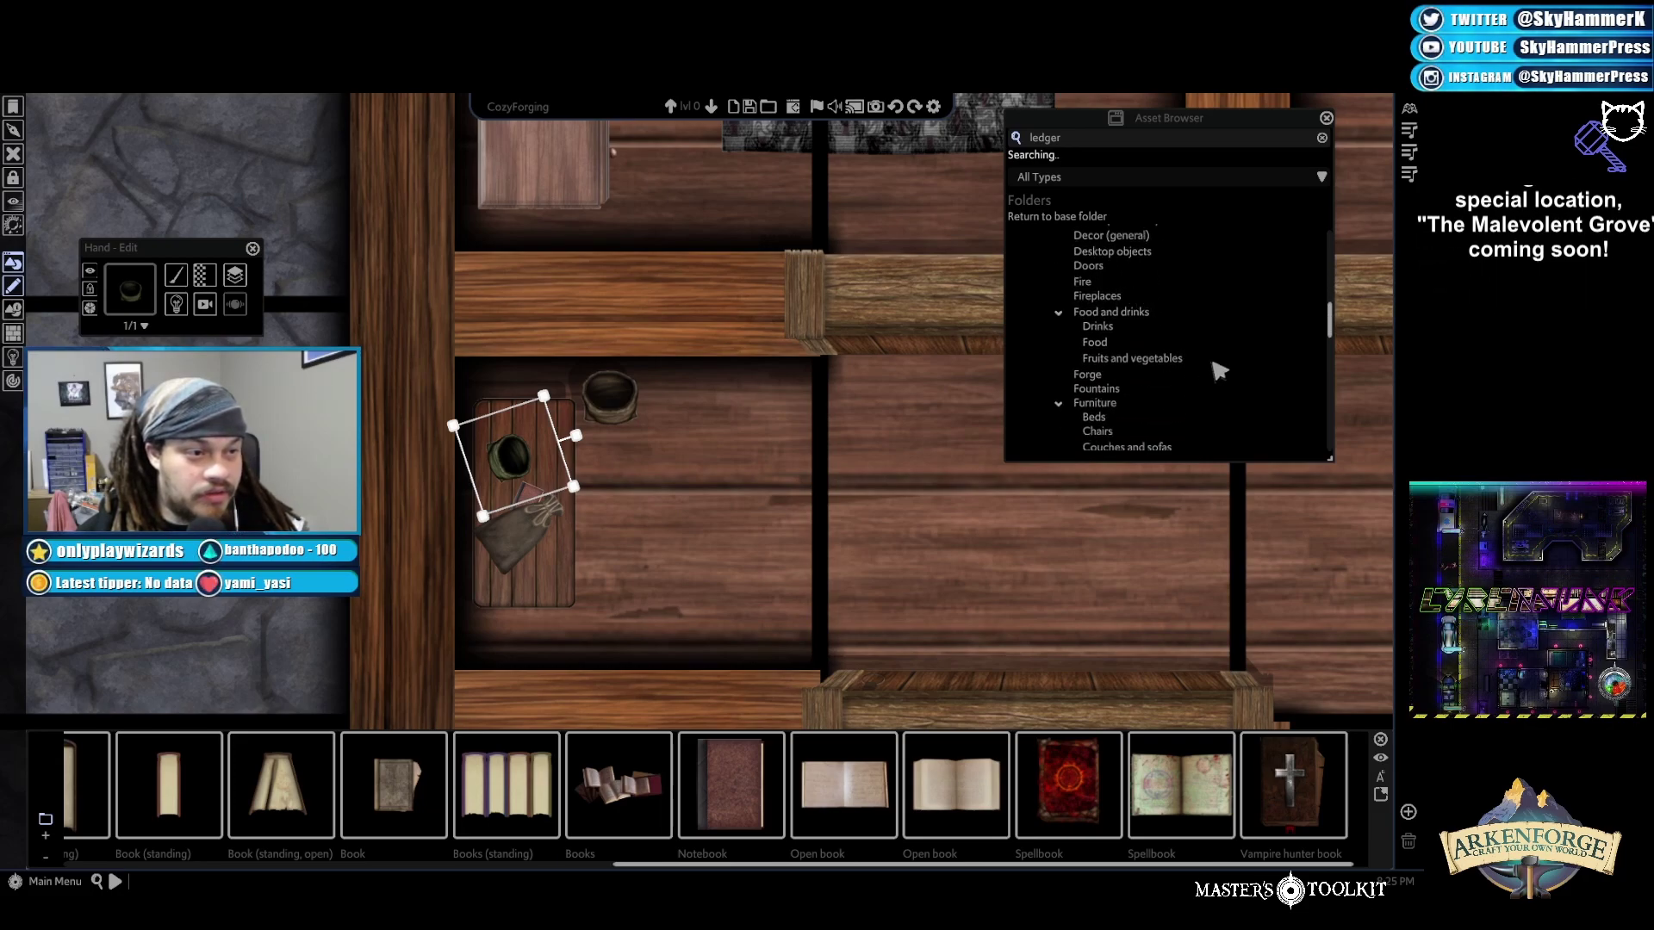
{"action": "scroll", "coordinate": [1218, 370], "scroll_direction": "up", "scroll_amount": 2}
{"action": "scroll", "coordinate": [1154, 371], "scroll_direction": "up", "scroll_amount": 3}
{"action": "left_click", "coordinate": [1102, 311]}
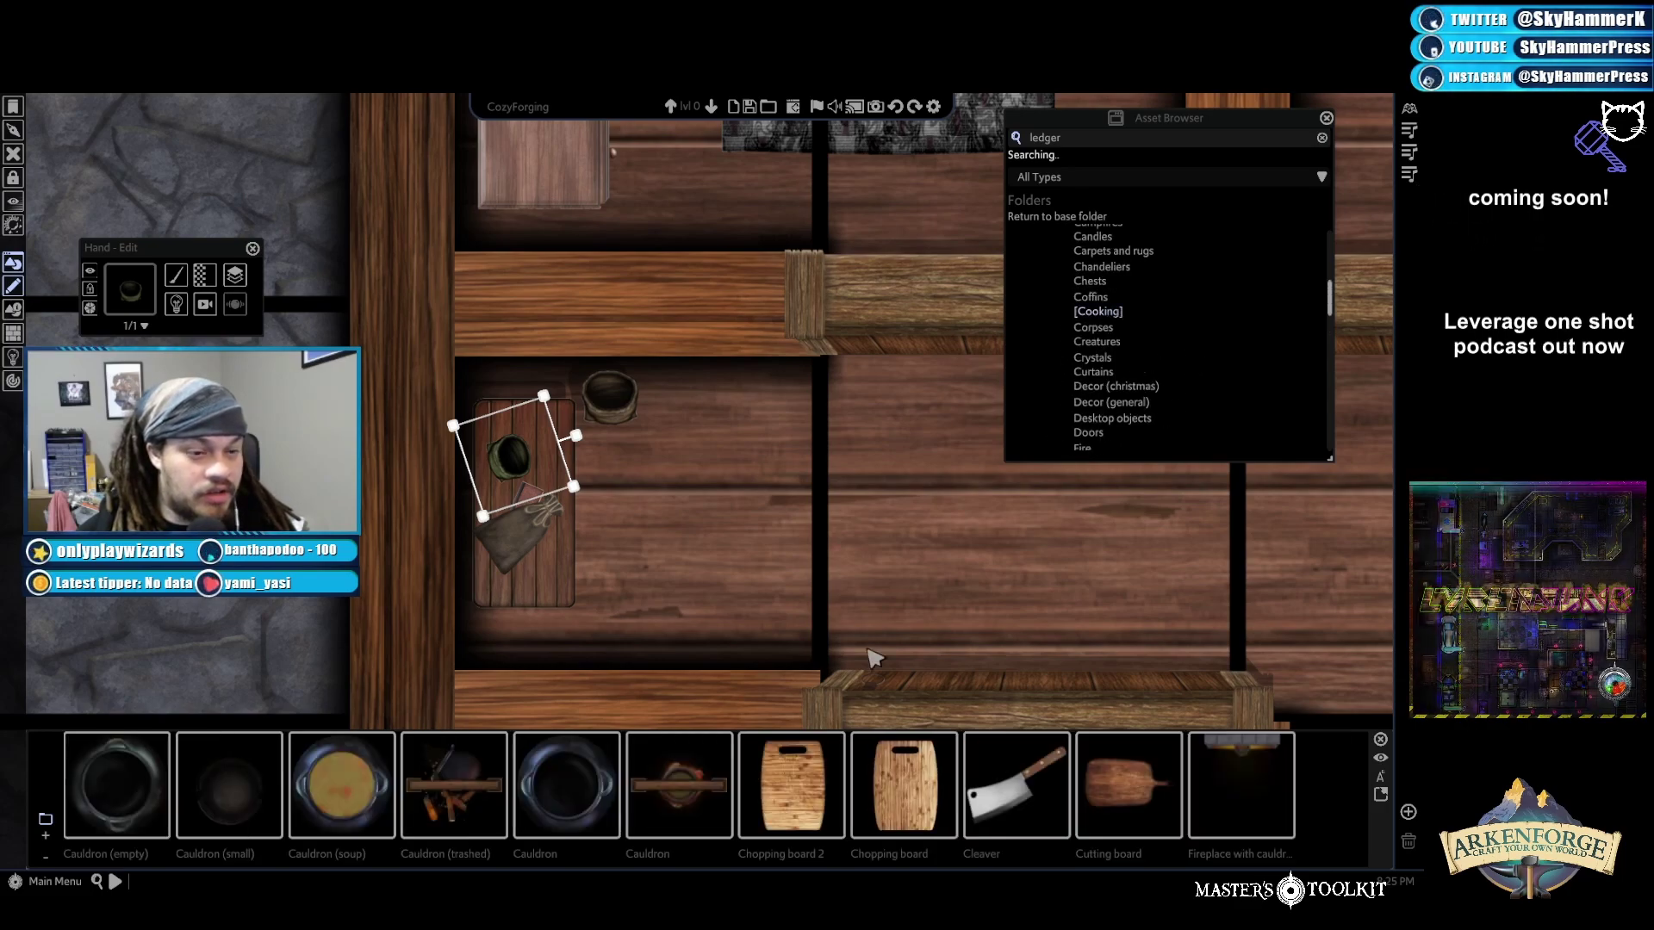
Look through the Cooking assets for a suitable item to place on the hallway table
{"action": "scroll", "coordinate": [994, 803], "scroll_direction": "down", "scroll_amount": 6}
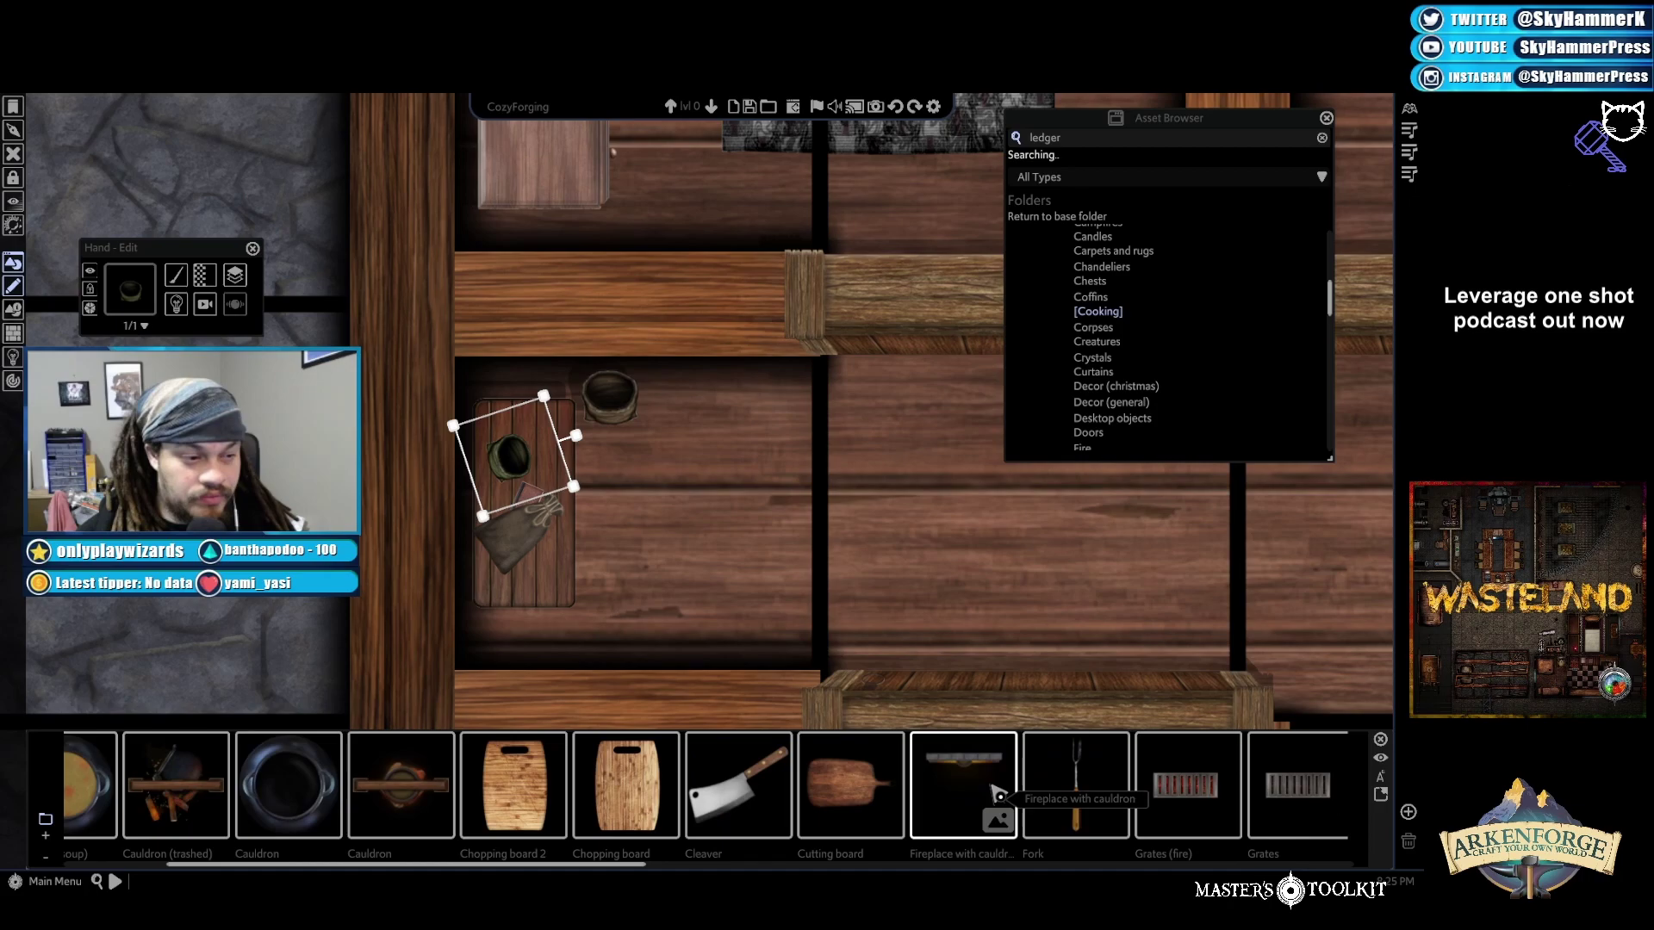
{"action": "scroll", "coordinate": [1028, 790], "scroll_direction": "down", "scroll_amount": 5}
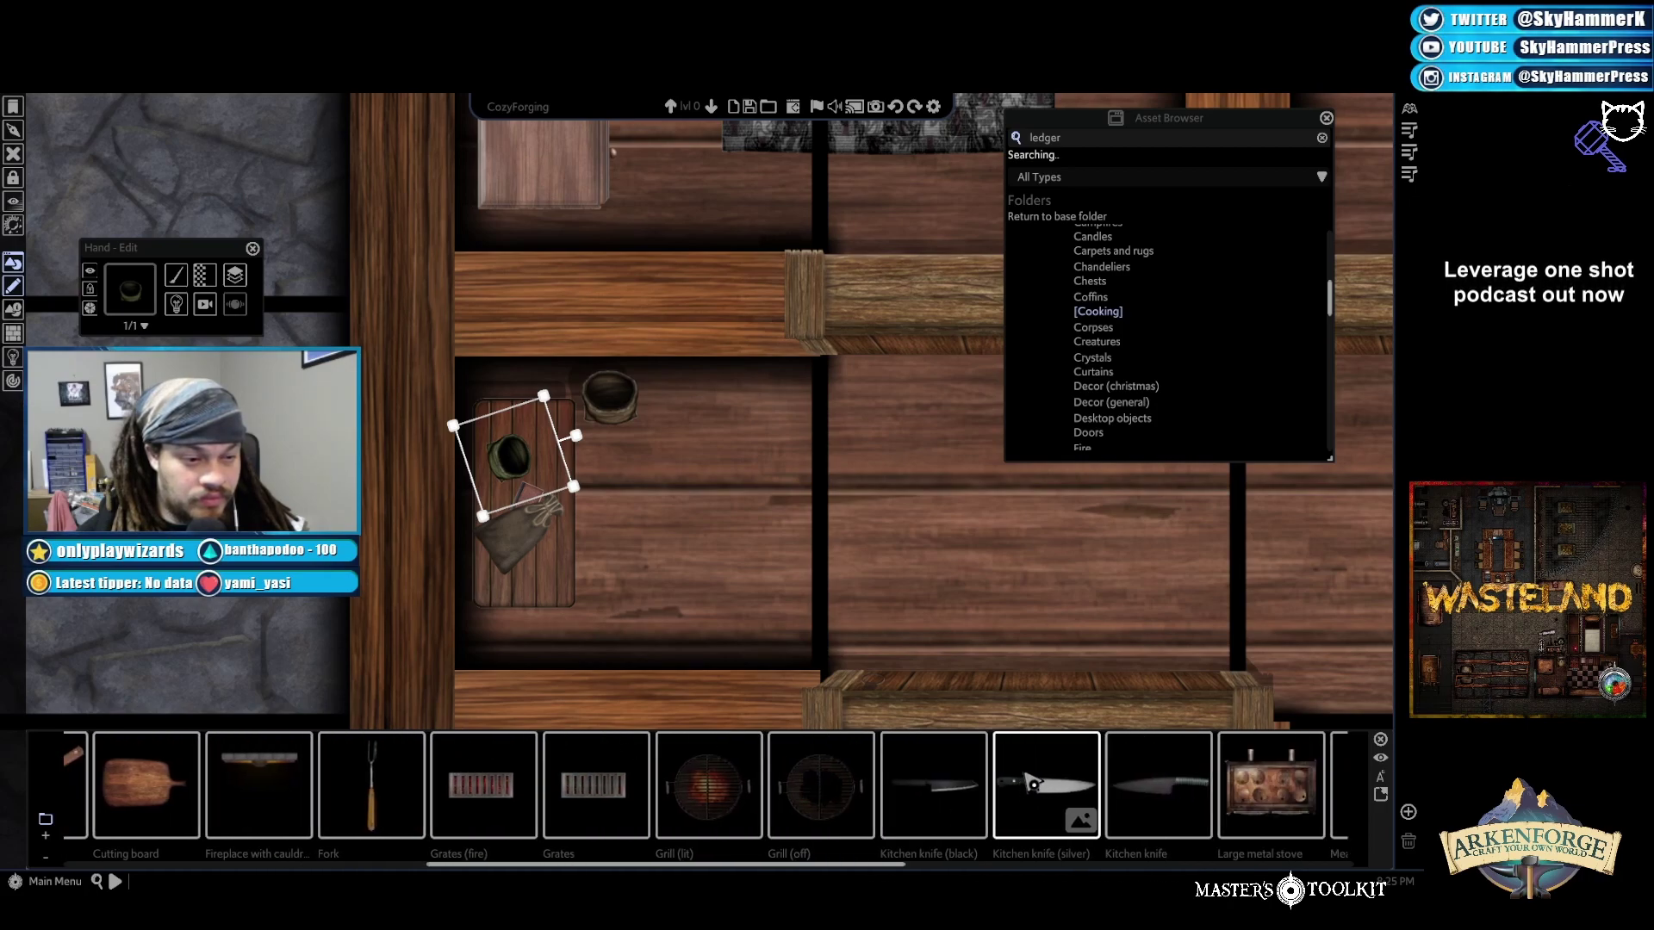
{"action": "scroll", "coordinate": [1032, 782], "scroll_direction": "down", "scroll_amount": 7}
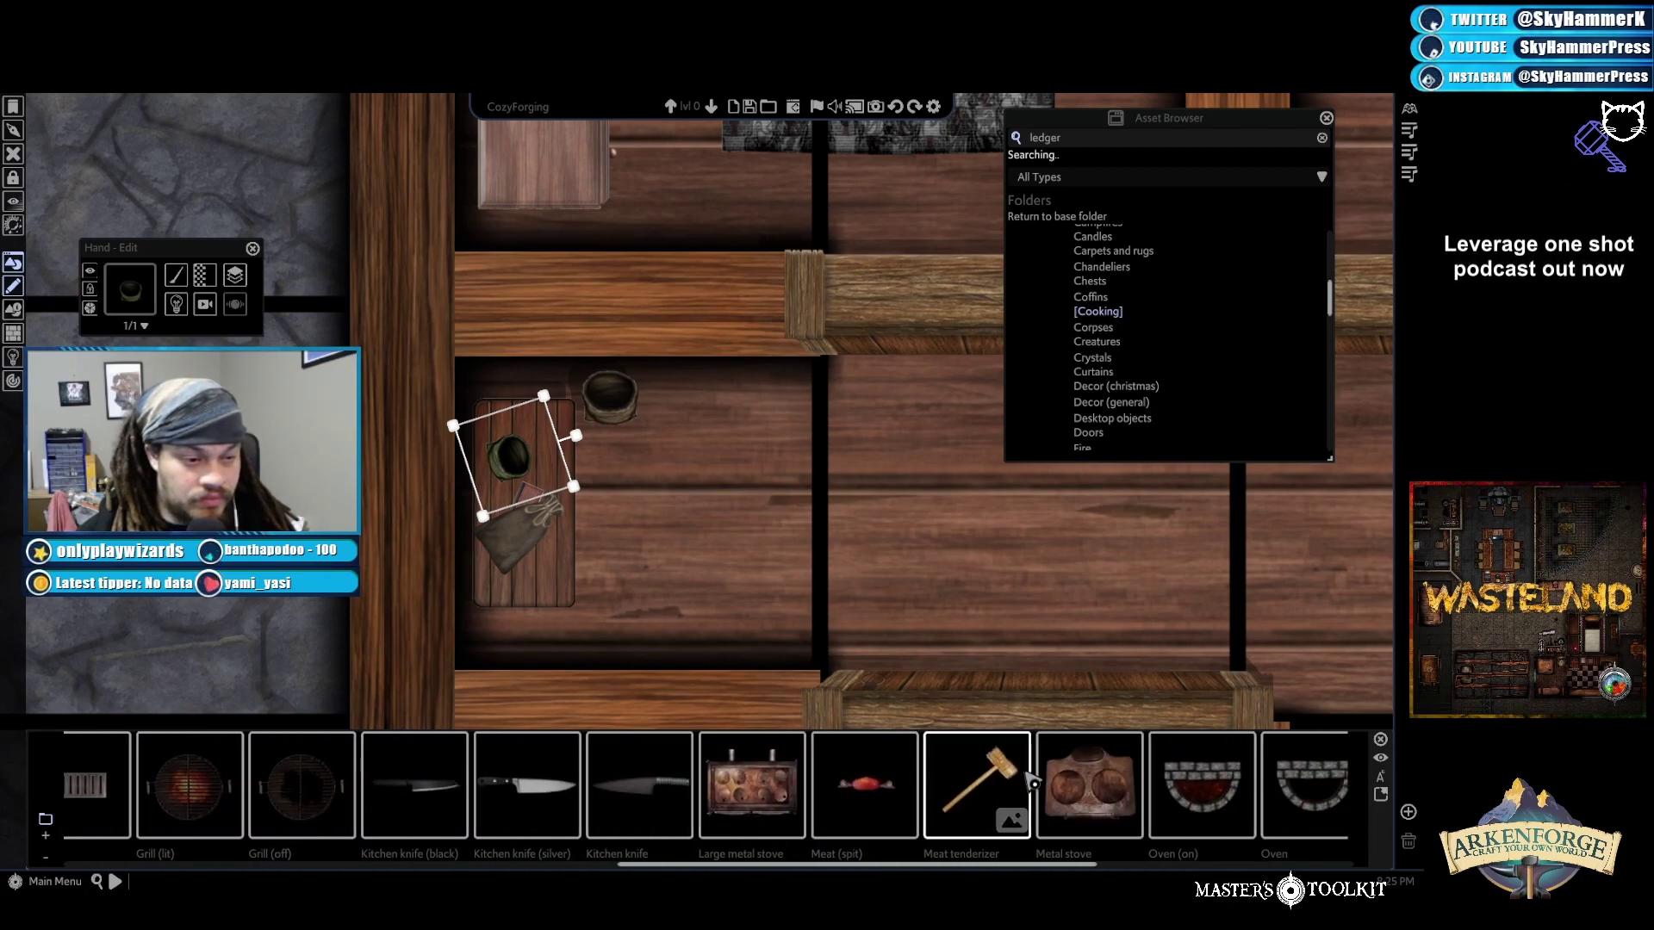
{"action": "scroll", "coordinate": [1030, 786], "scroll_direction": "up", "scroll_amount": 3}
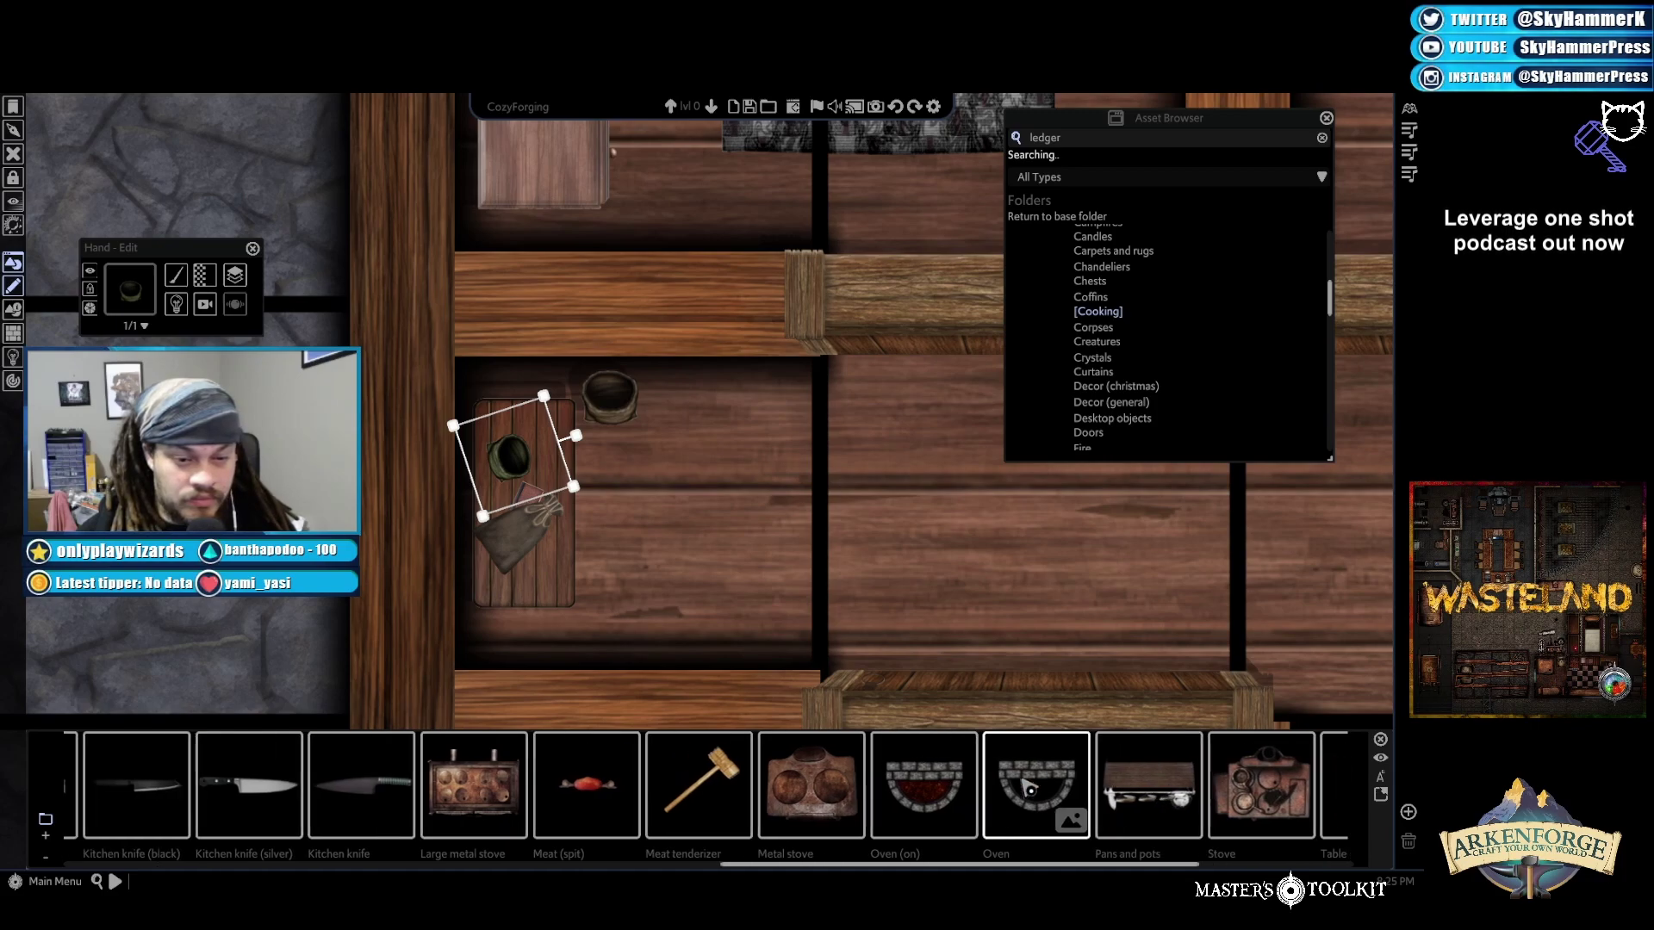
{"action": "scroll", "coordinate": [851, 789], "scroll_direction": "up", "scroll_amount": 6}
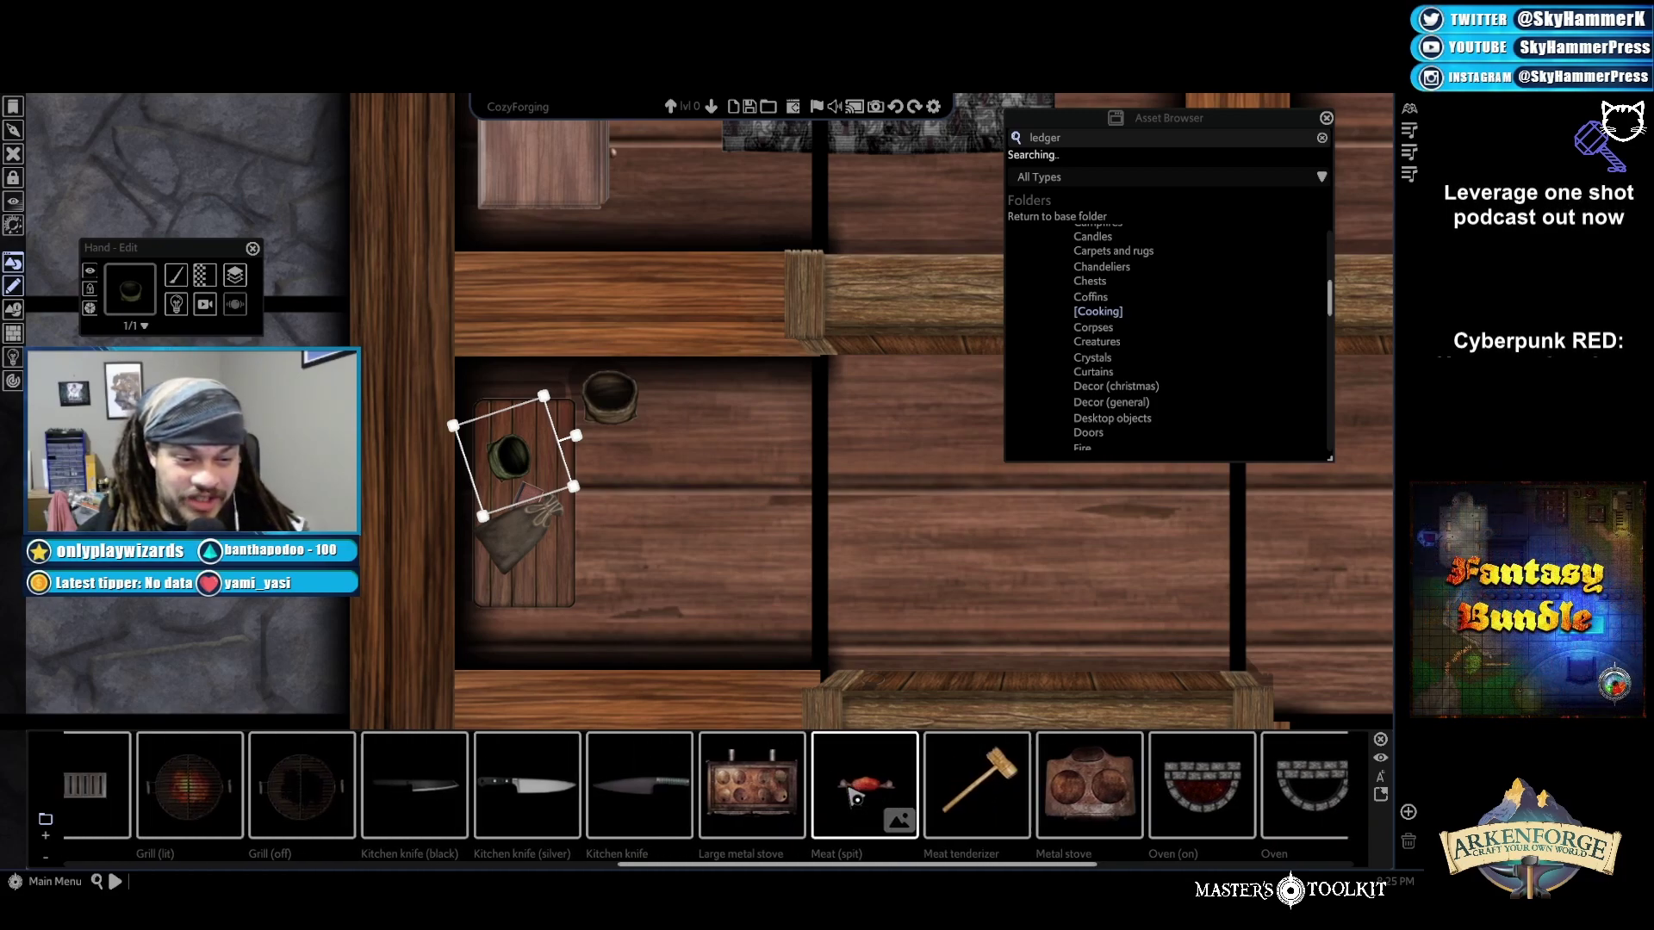
{"action": "scroll", "coordinate": [849, 793], "scroll_direction": "up", "scroll_amount": 8}
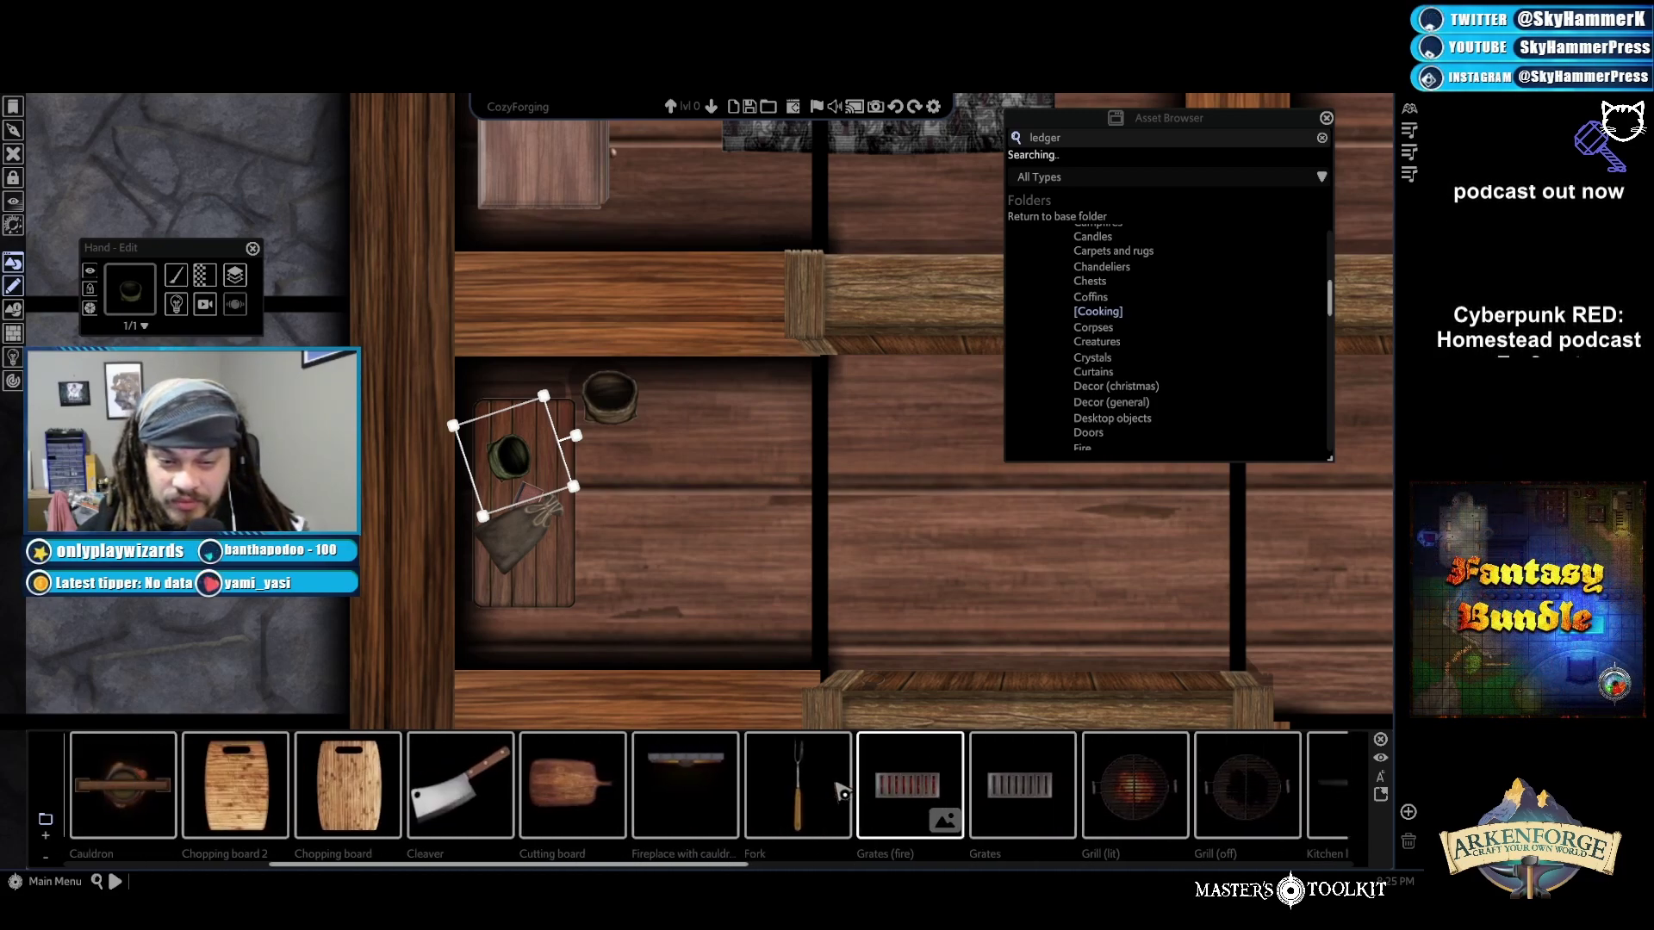
{"action": "scroll", "coordinate": [840, 793], "scroll_direction": "up", "scroll_amount": 1}
Search the asset library for "knife"
{"action": "double_click", "coordinate": [1067, 133]}
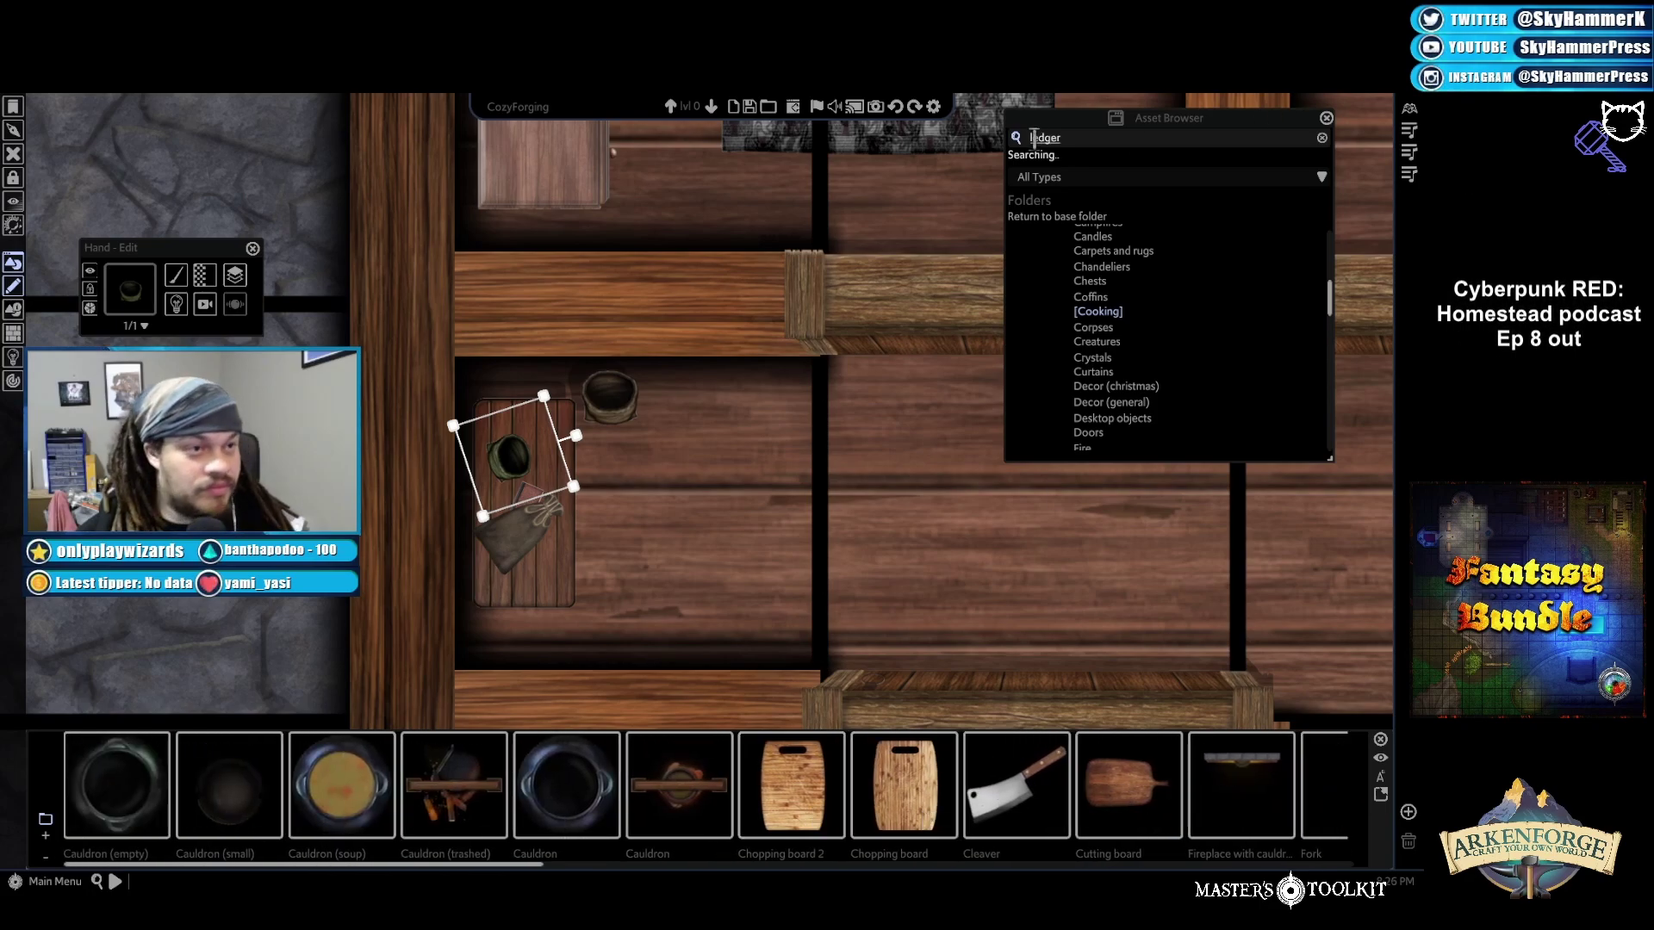
{"action": "type", "text": "knif"}
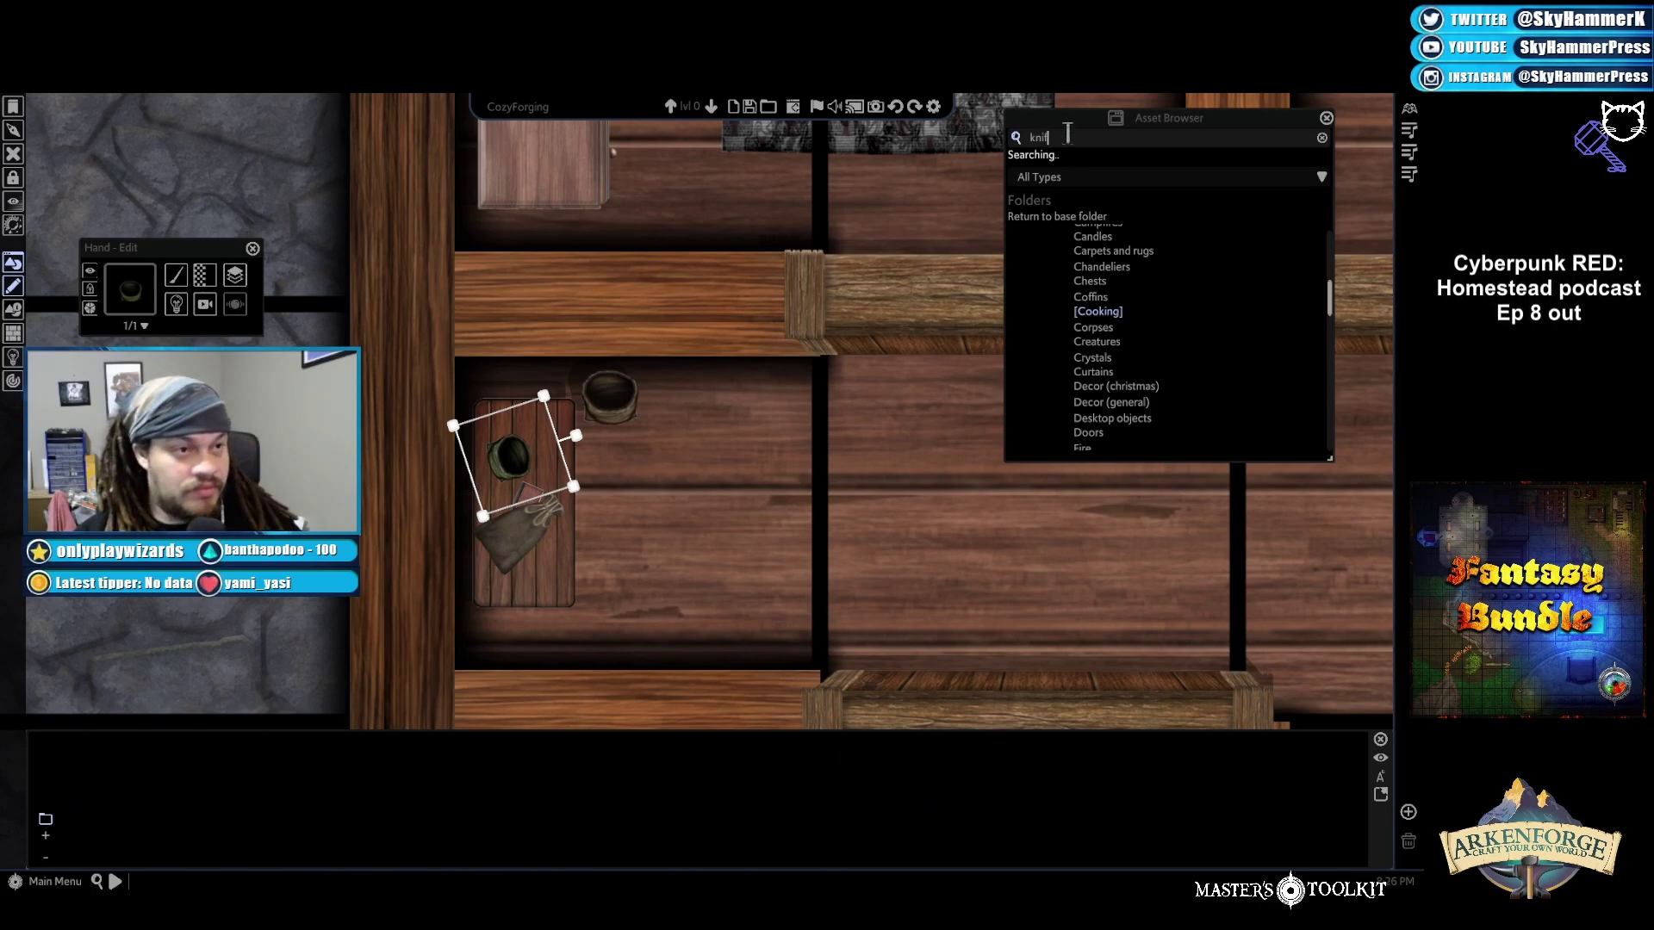
{"action": "type", "text": "e"}
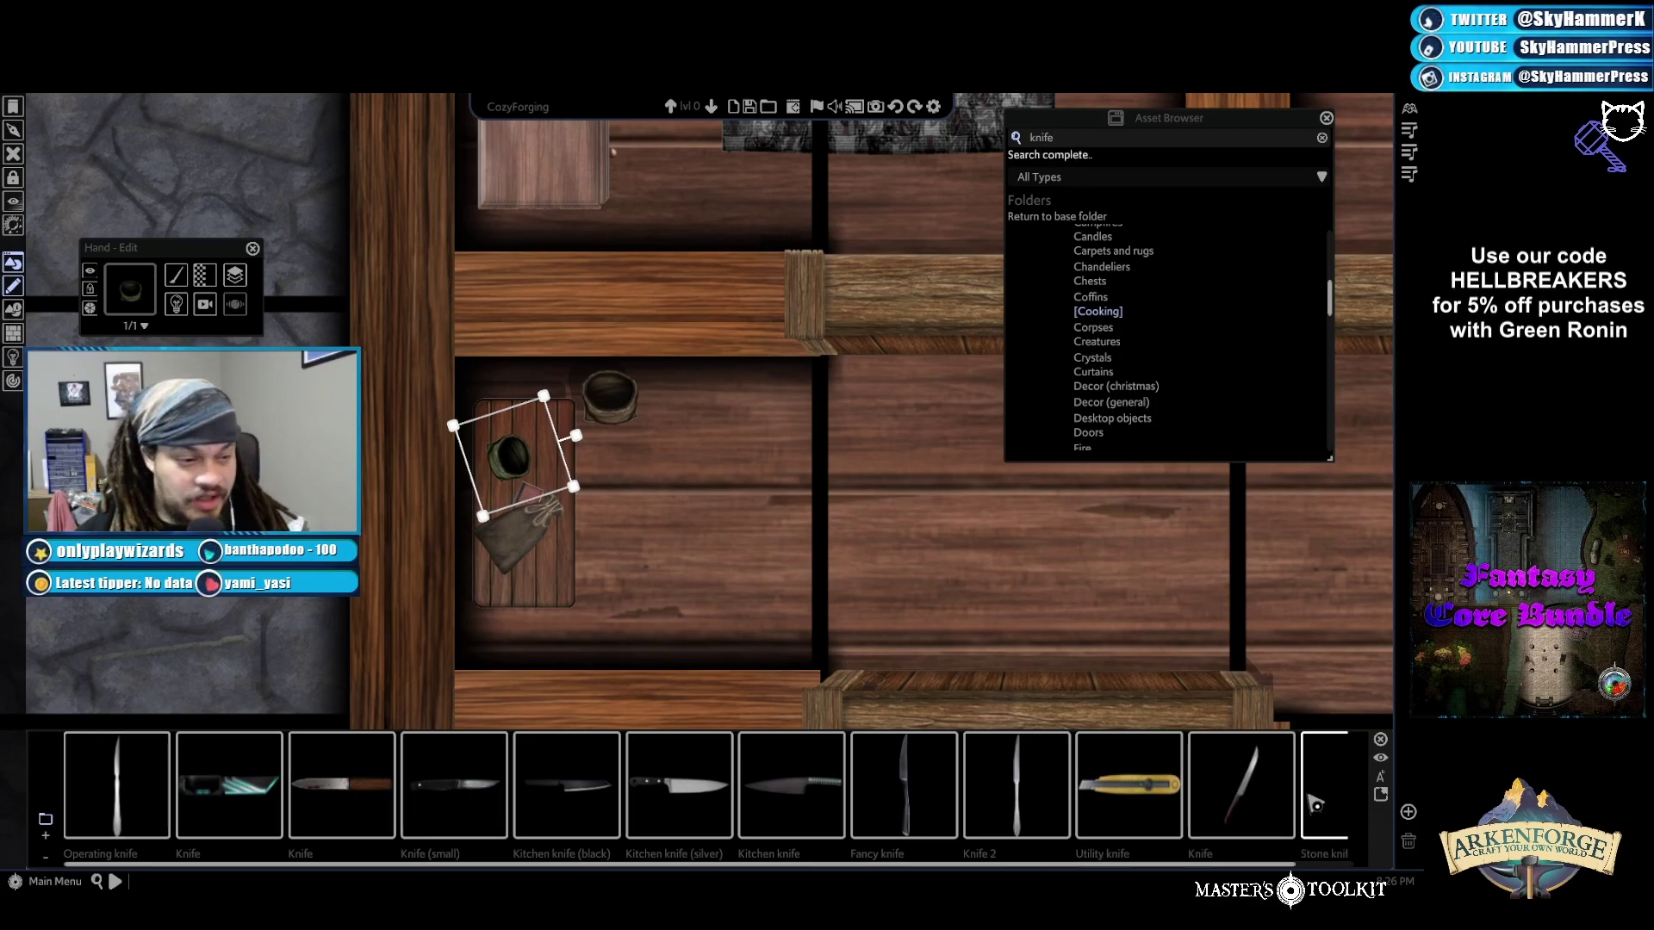
Place the slanted Knife asset with the reddish handle on the hallway table and adjust it among the other items
{"action": "scroll", "coordinate": [1063, 868], "scroll_direction": "right", "scroll_amount": 2}
{"action": "left_click_drag", "start_coordinate": [1158, 829], "coordinate": [560, 478]}
{"action": "left_click", "coordinate": [560, 478]}
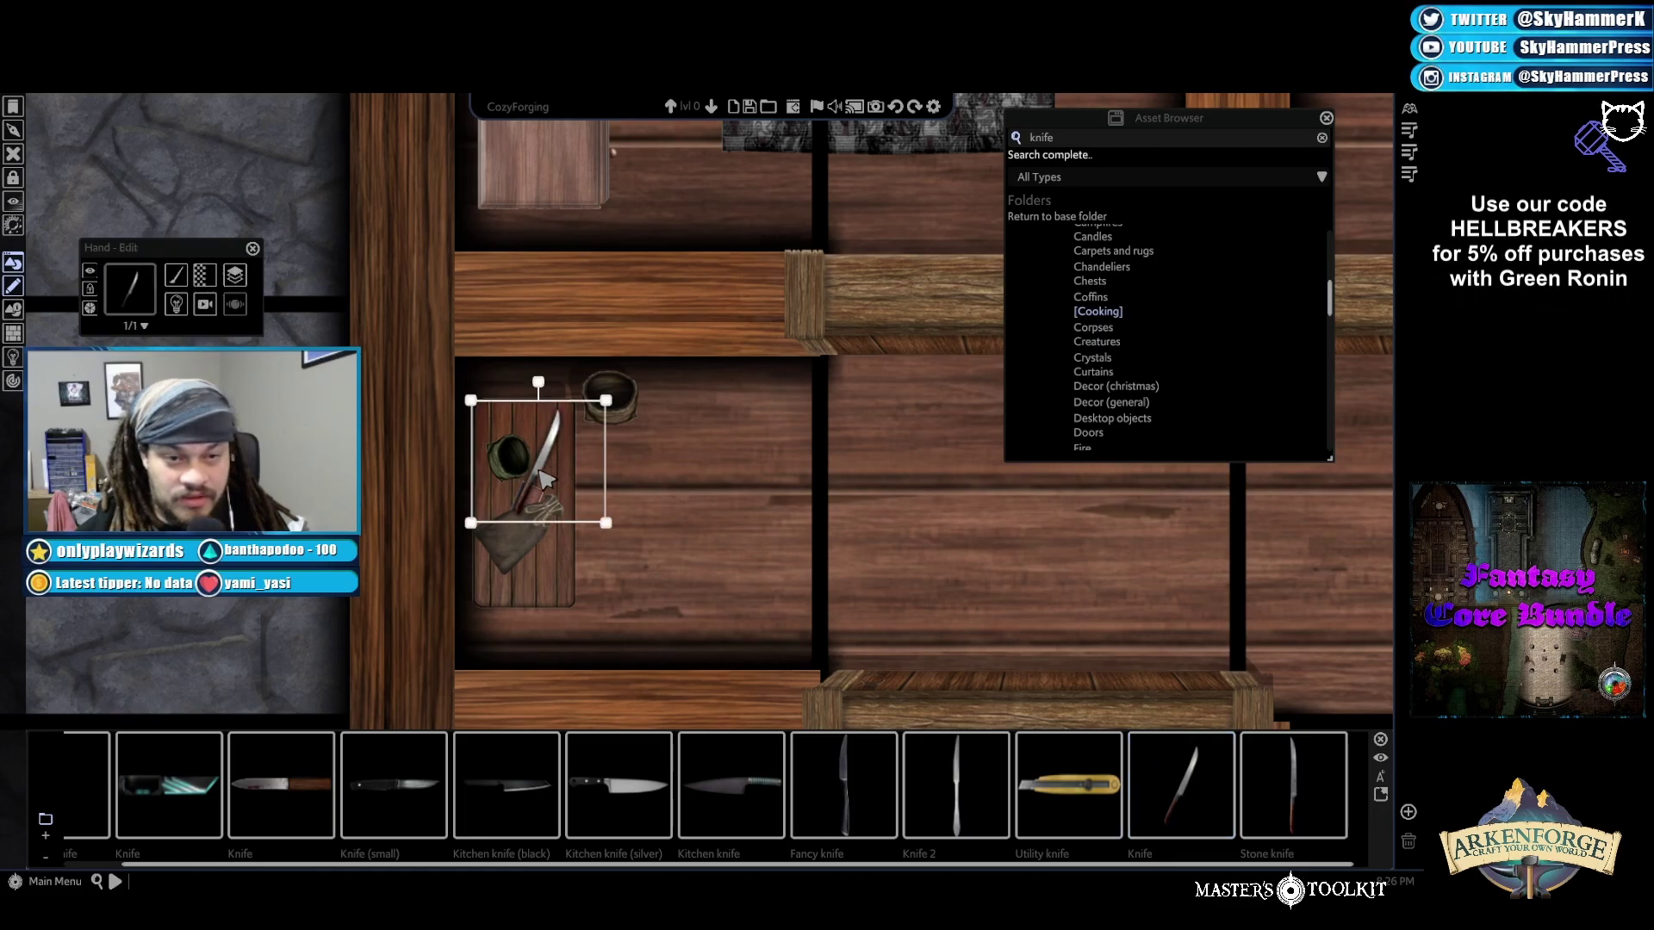
{"action": "left_click_drag", "start_coordinate": [593, 394], "coordinate": [558, 579]}
{"action": "left_click", "coordinate": [633, 545]}
Review the furnished house and the whole plaza, and compare the layout with the Linech's Burrow reference map
{"action": "scroll", "coordinate": [720, 580], "scroll_direction": "down", "scroll_amount": 2}
{"action": "scroll", "coordinate": [720, 580], "scroll_direction": "down", "scroll_amount": 5}
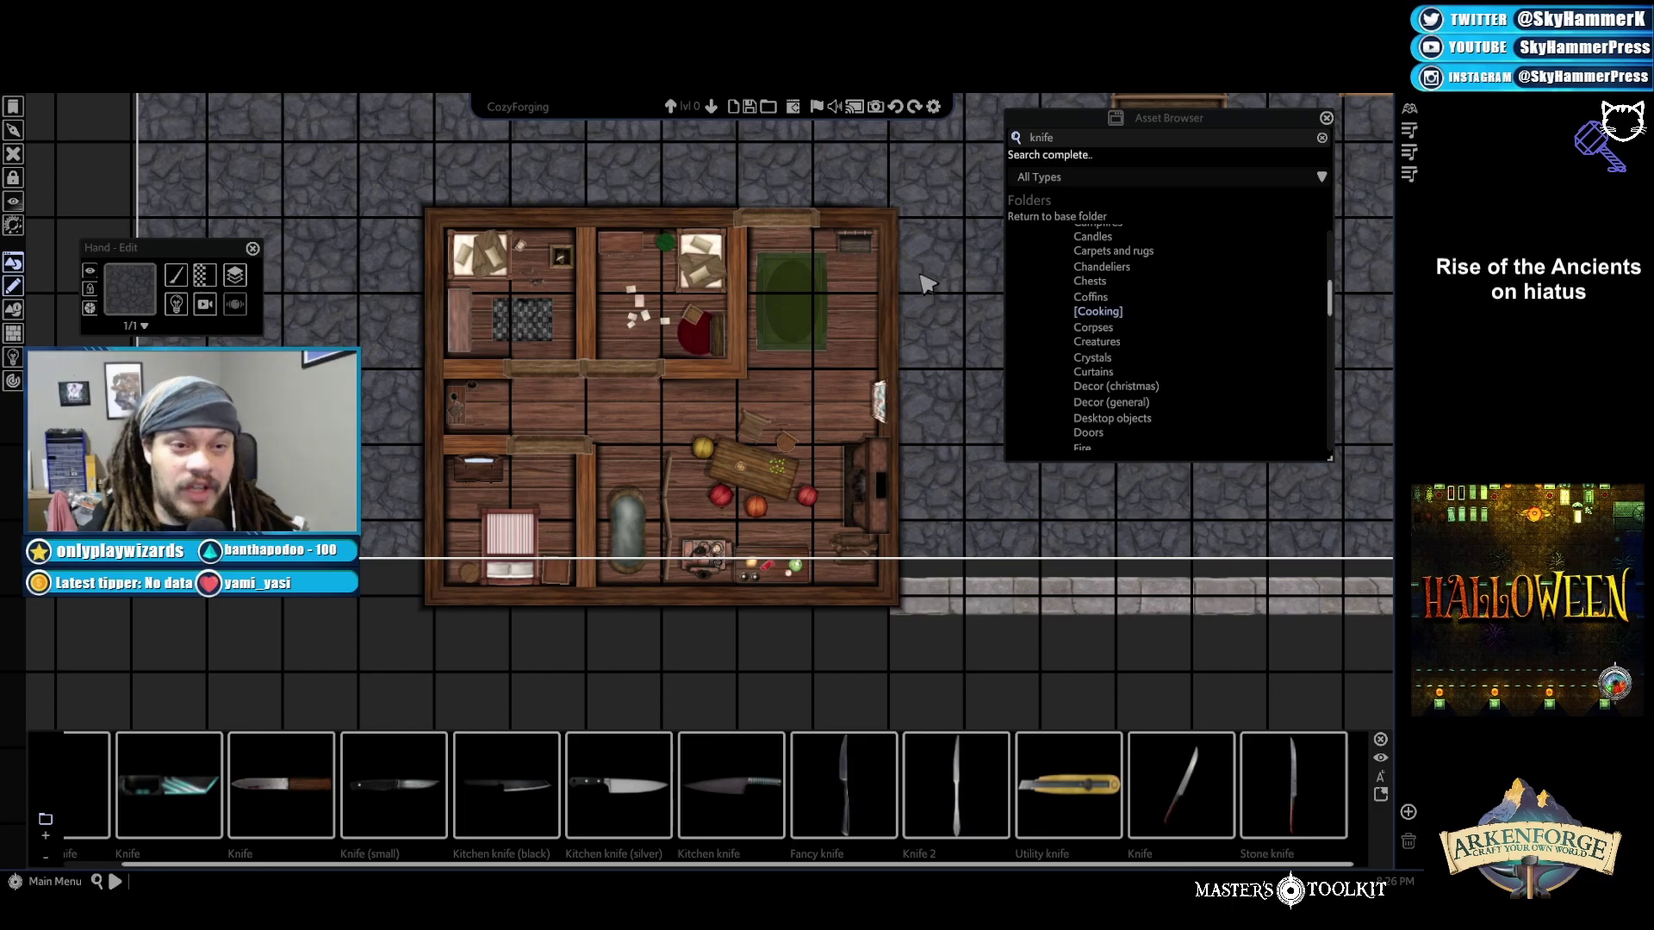
{"action": "scroll", "coordinate": [637, 423], "scroll_direction": "up", "scroll_amount": 2}
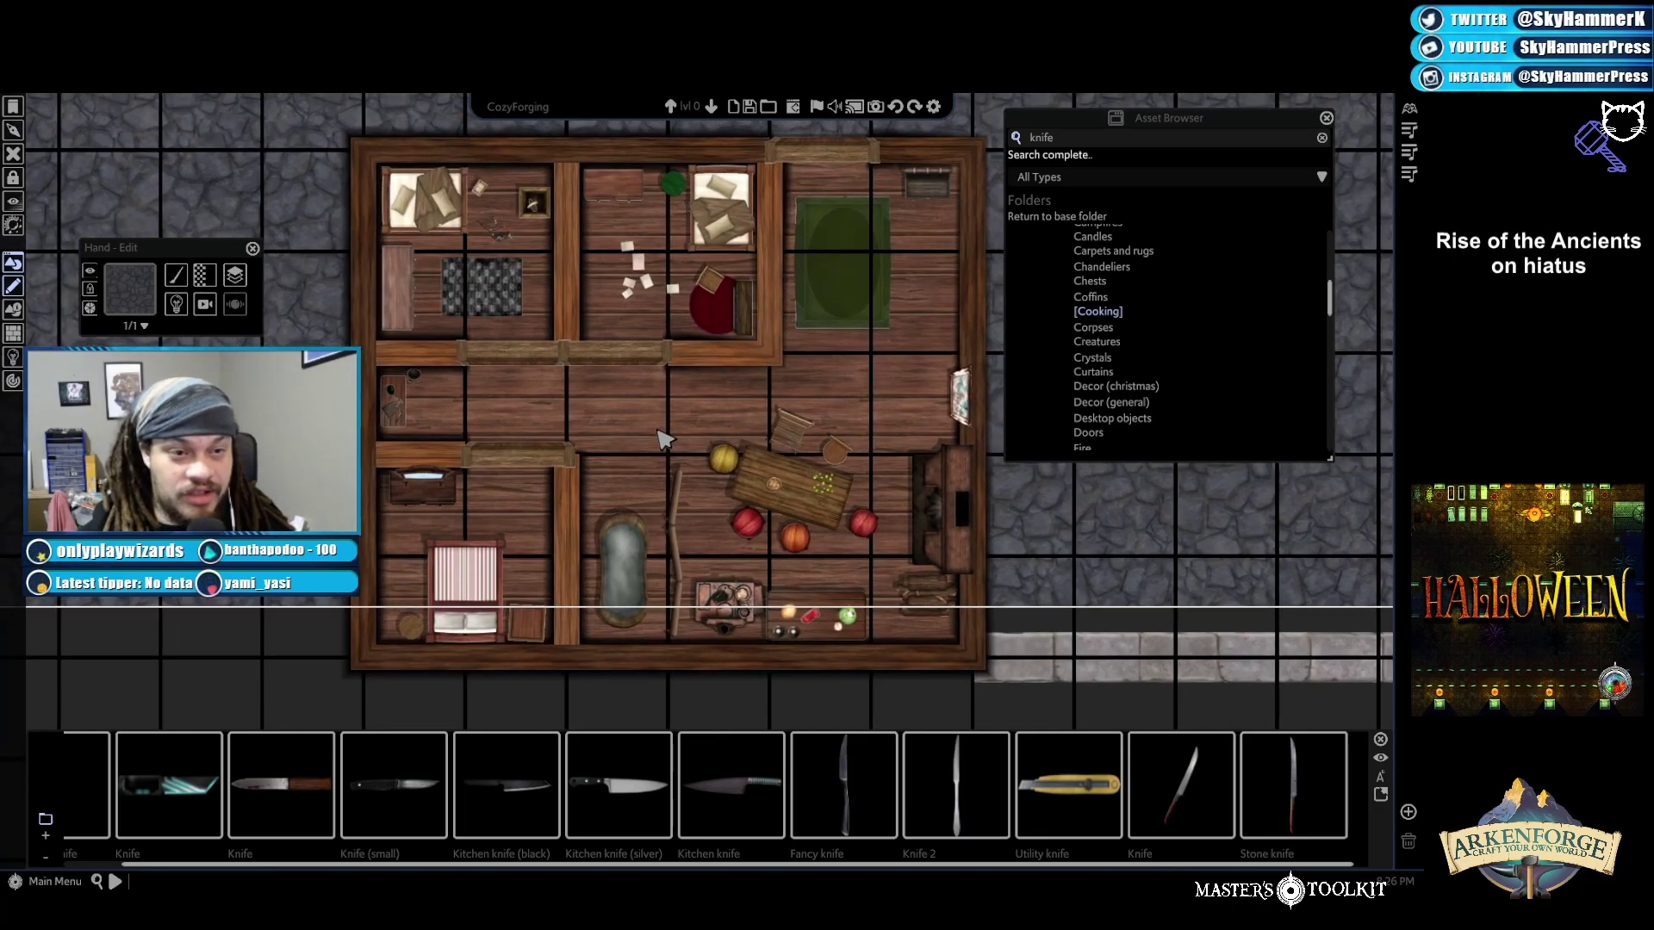
{"action": "scroll", "coordinate": [661, 433], "scroll_direction": "down", "scroll_amount": 1}
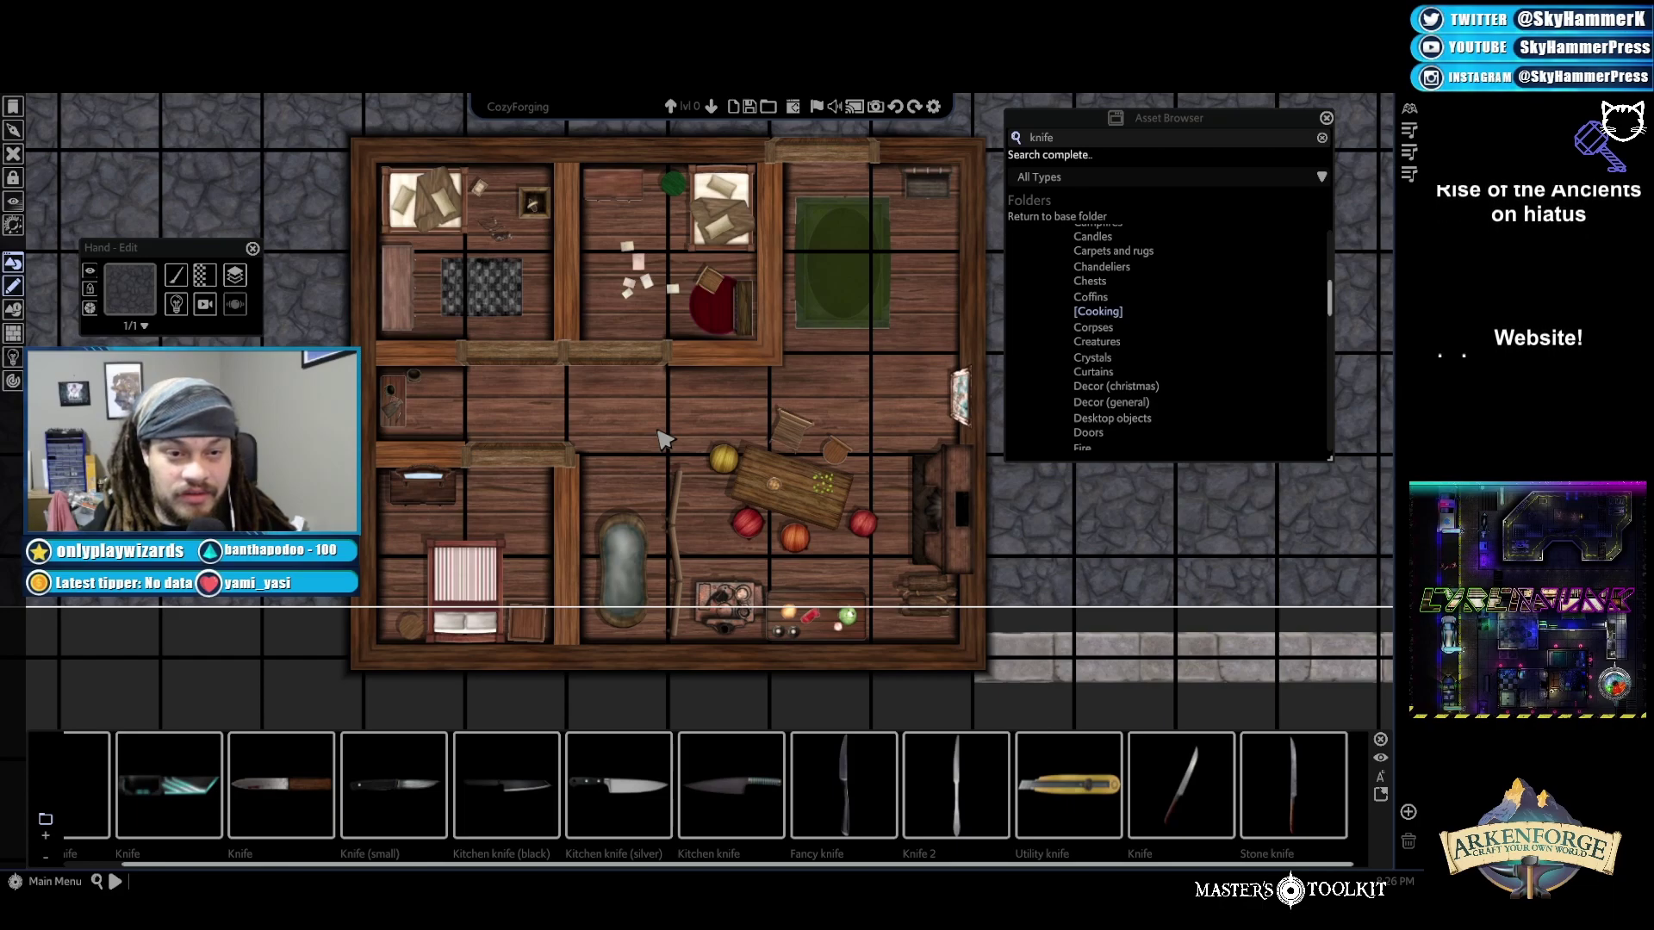
{"action": "scroll", "coordinate": [670, 441], "scroll_direction": "down", "scroll_amount": 2}
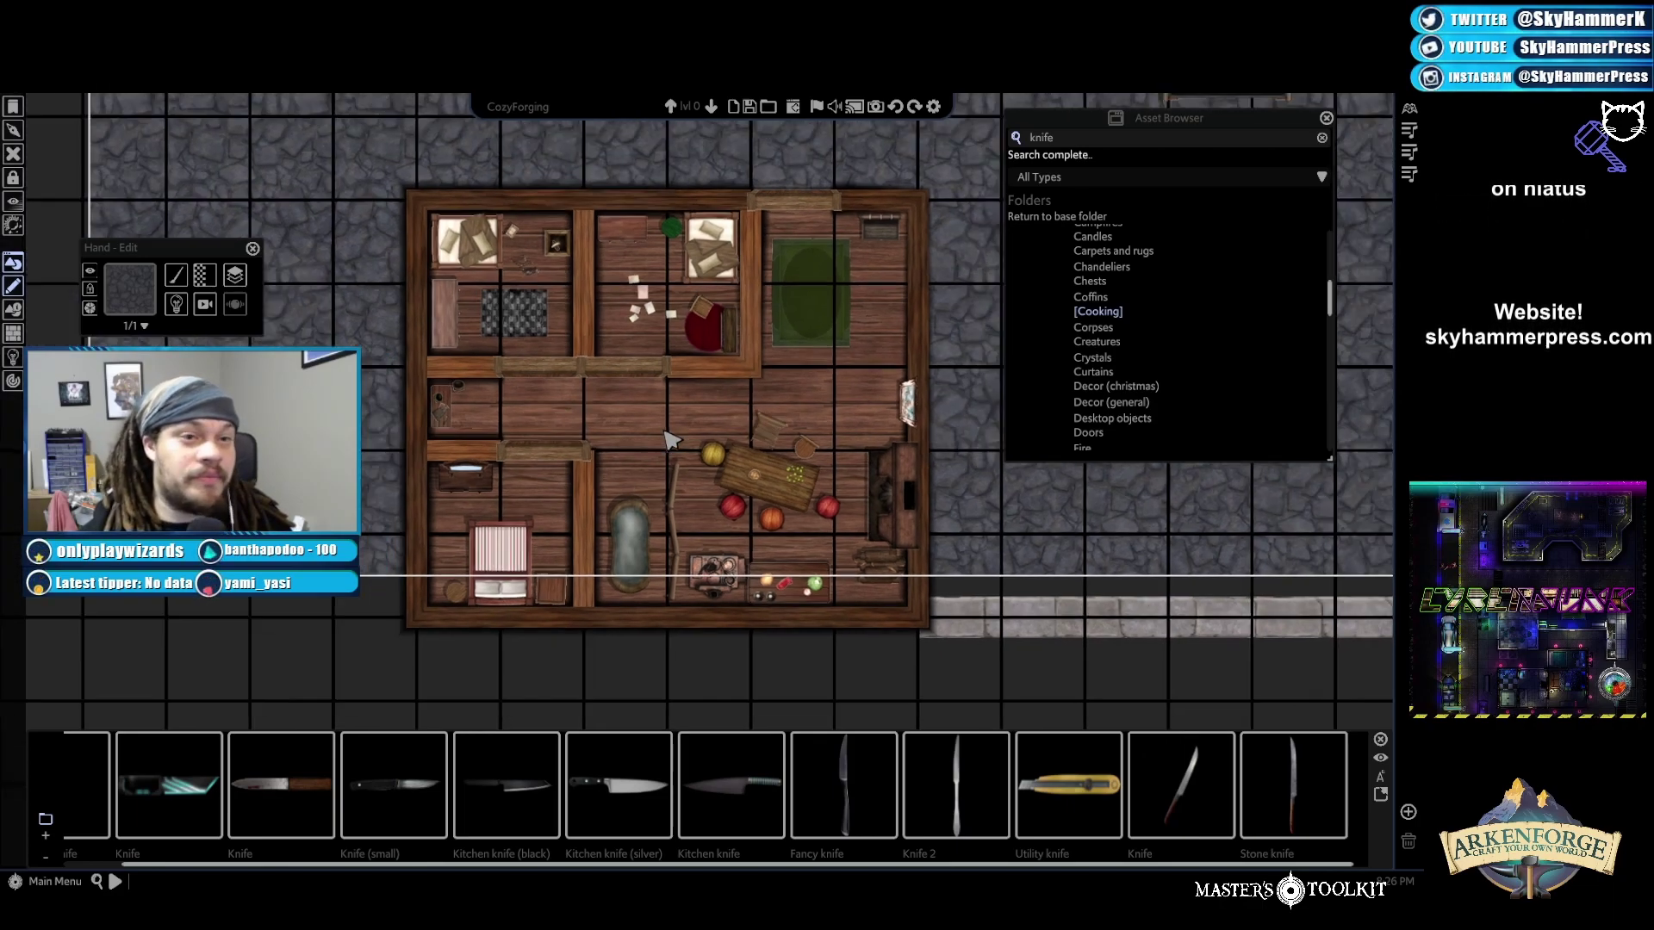
{"action": "scroll", "coordinate": [749, 487], "scroll_direction": "down", "scroll_amount": 1}
{"action": "scroll", "coordinate": [749, 487], "scroll_direction": "down", "scroll_amount": 5}
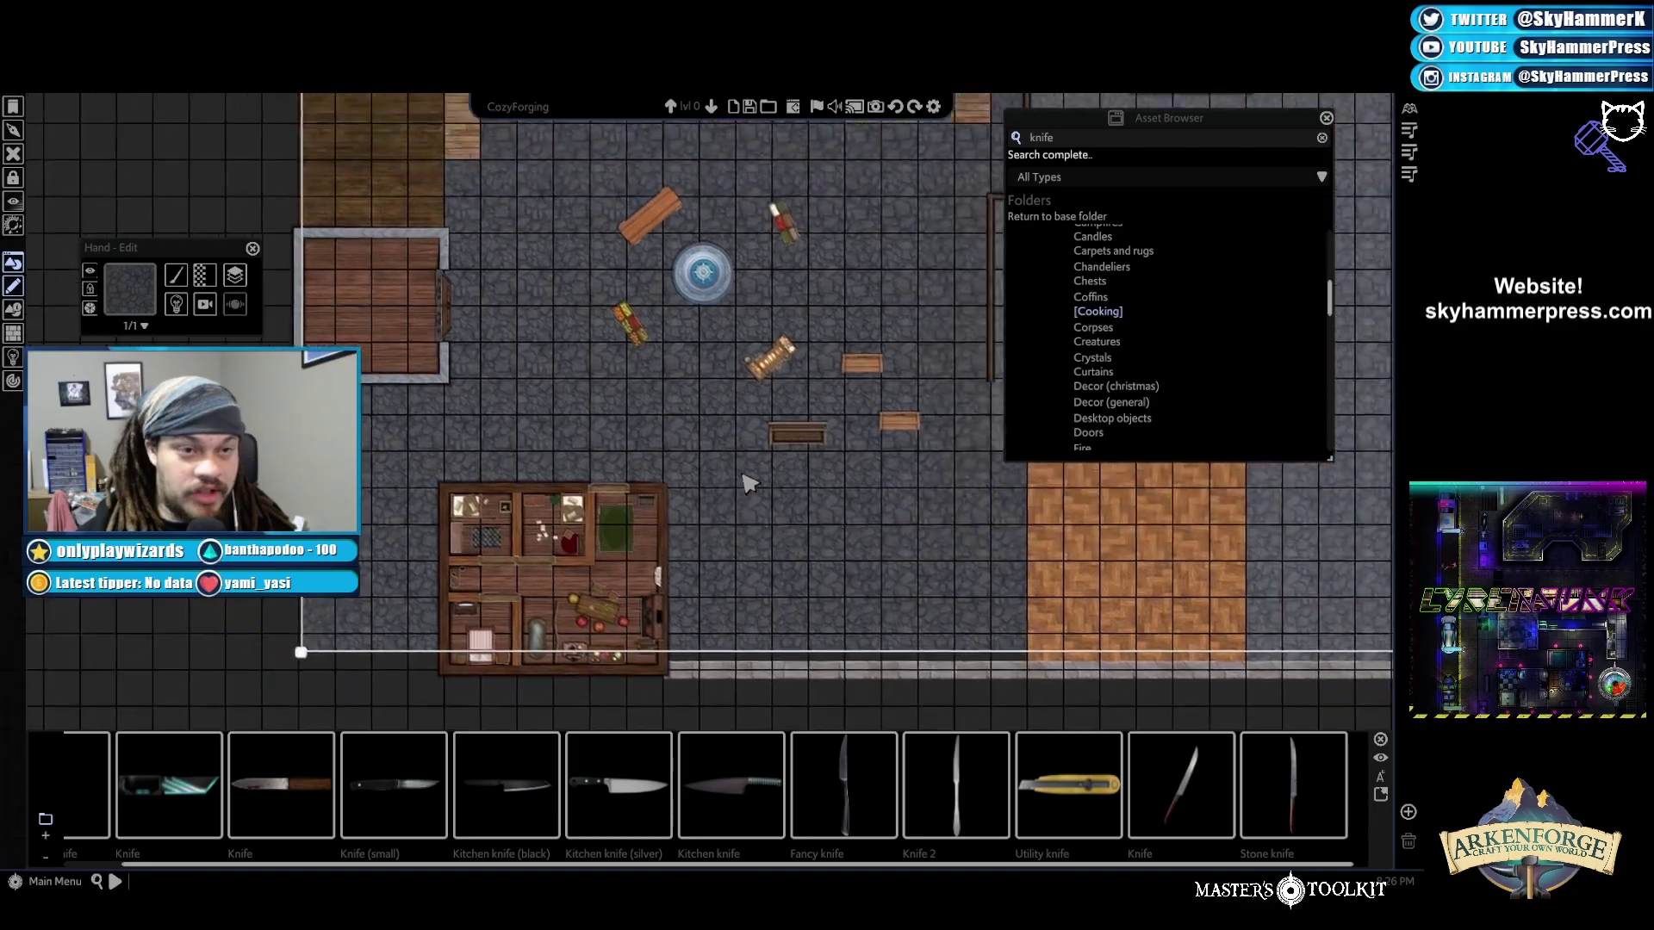
{"action": "left_click_drag", "start_coordinate": [745, 472], "coordinate": [742, 488]}
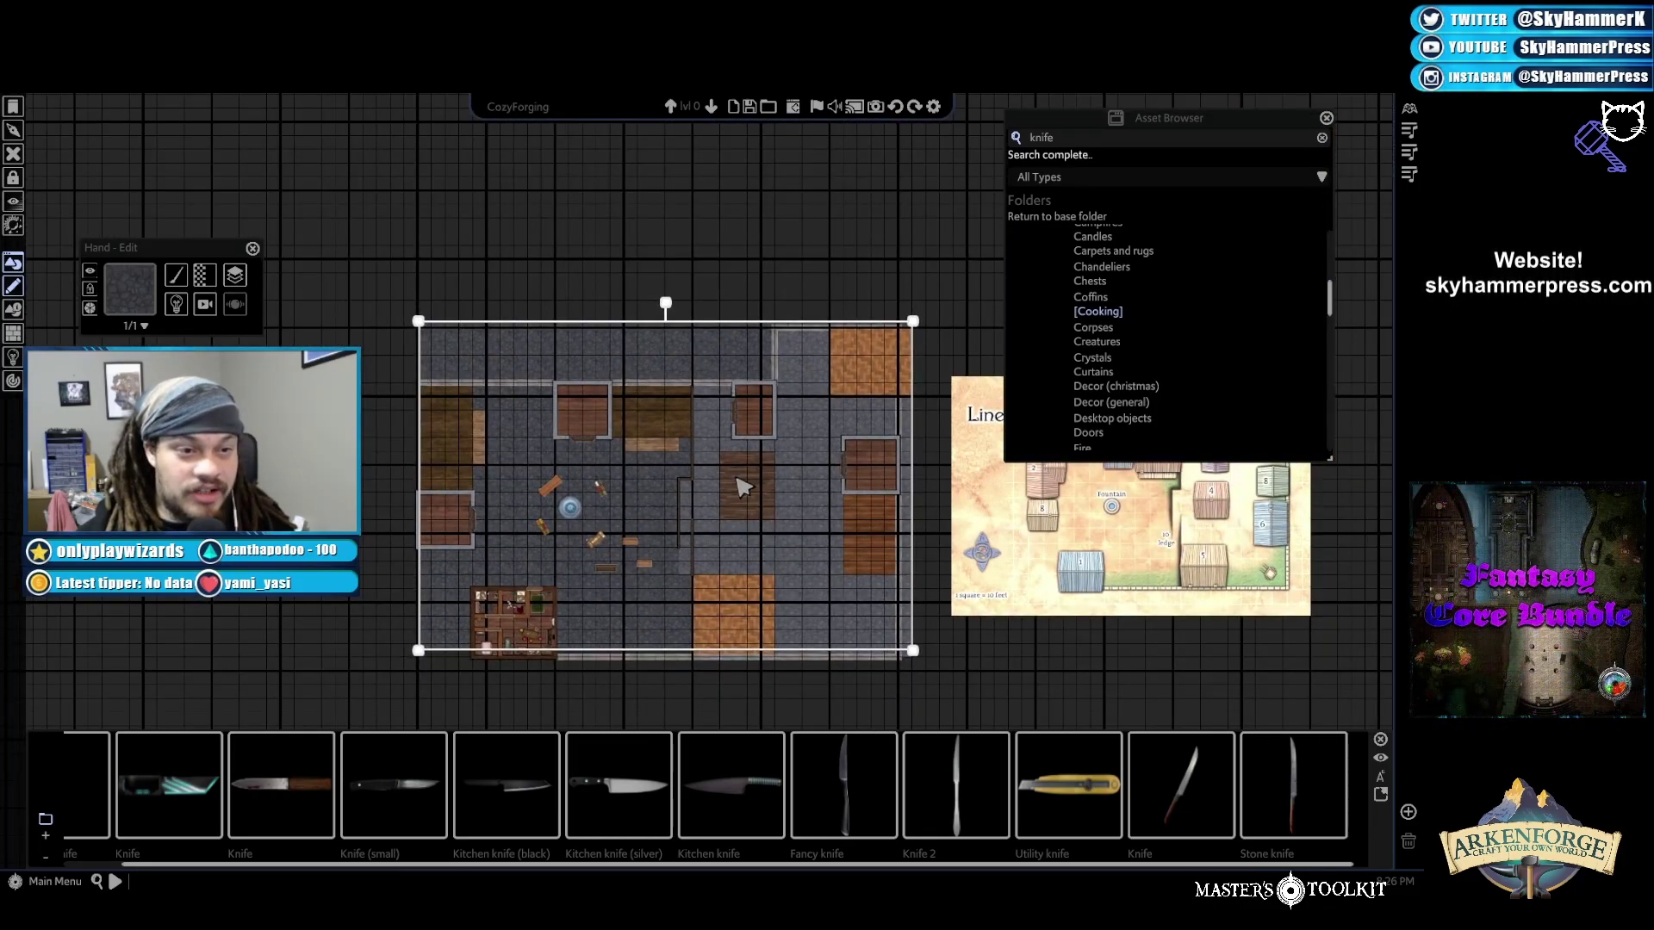
{"action": "key", "text": "Right"}
{"action": "key", "text": "Down"}
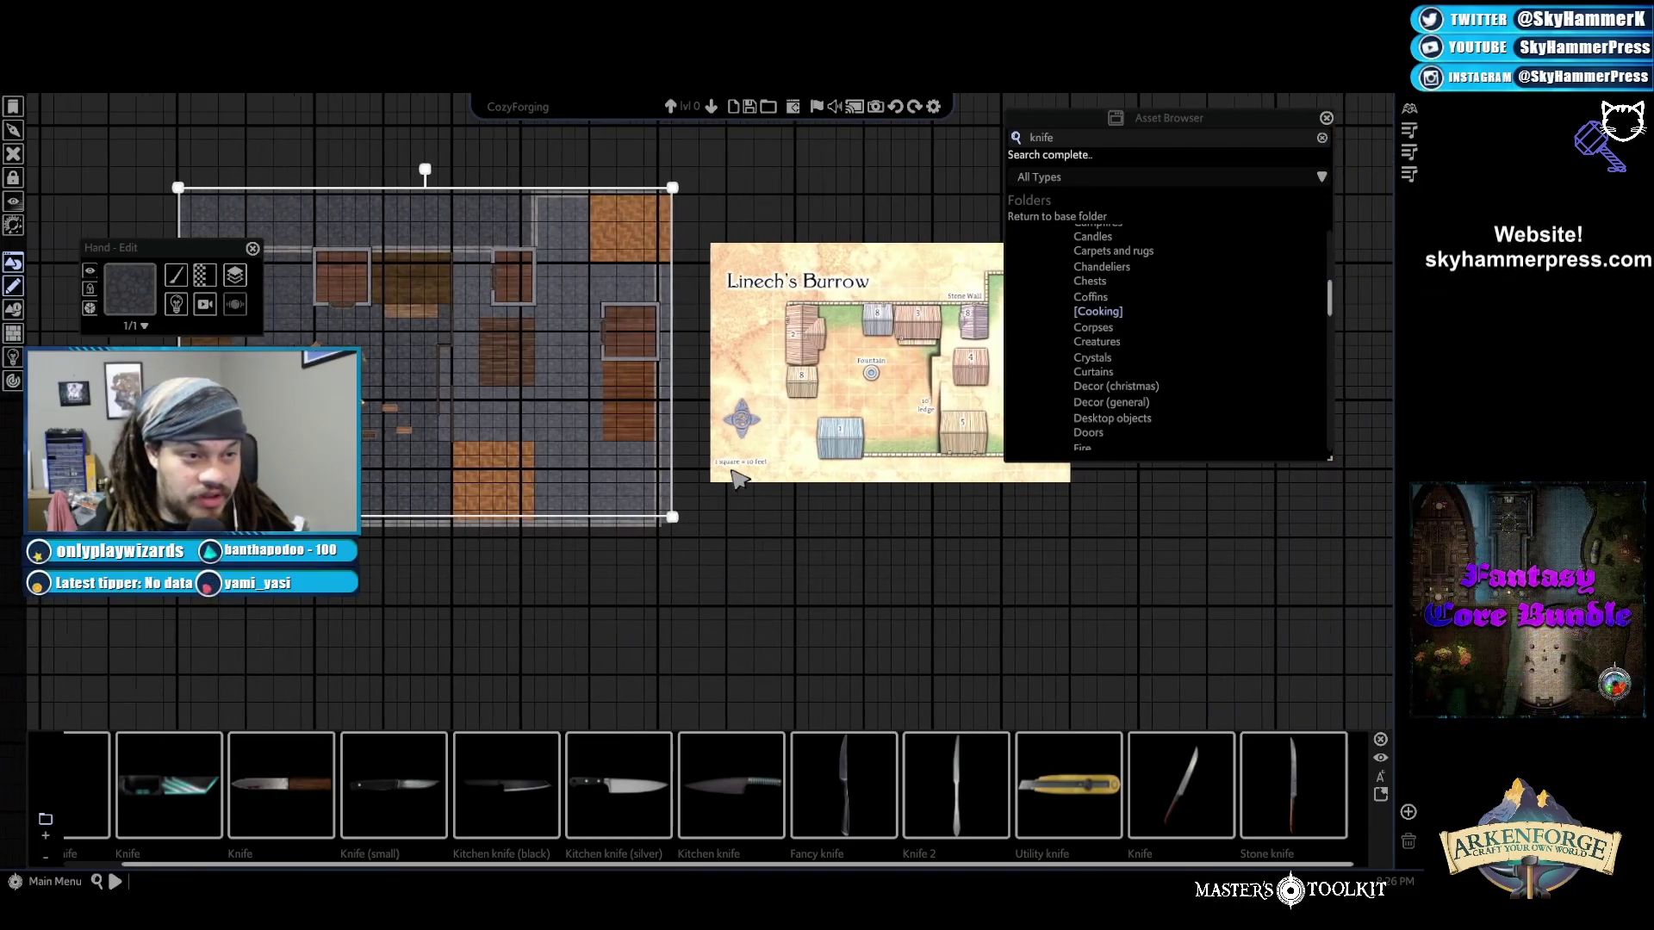
{"action": "key", "text": "Left"}
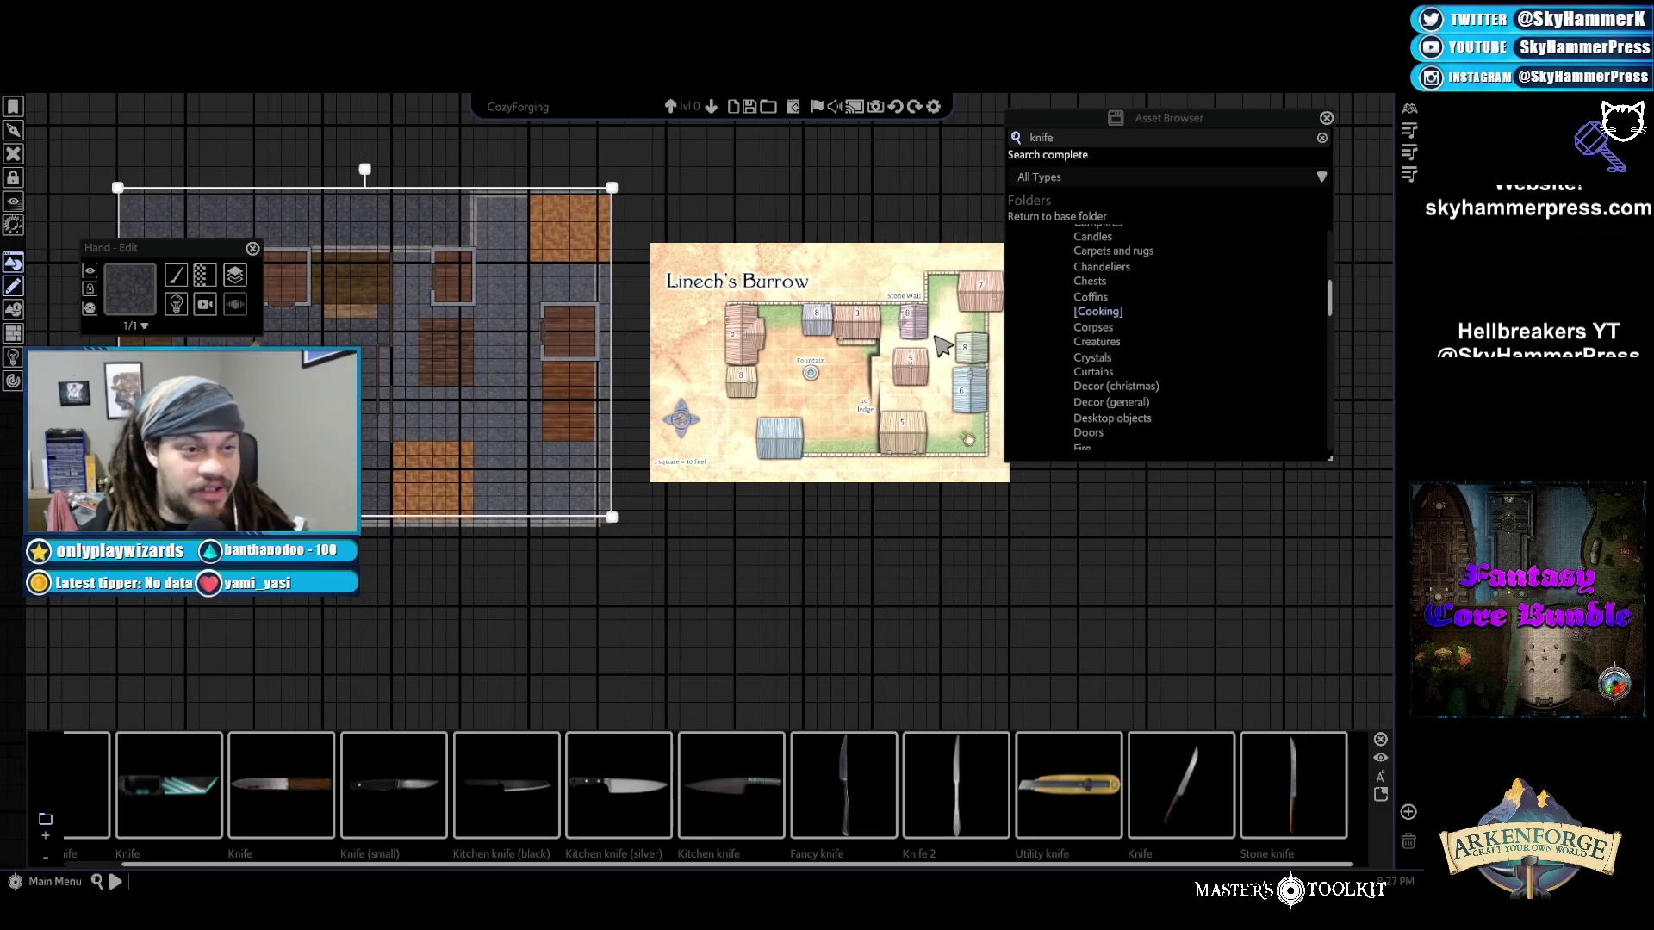
{"action": "key", "text": "Left"}
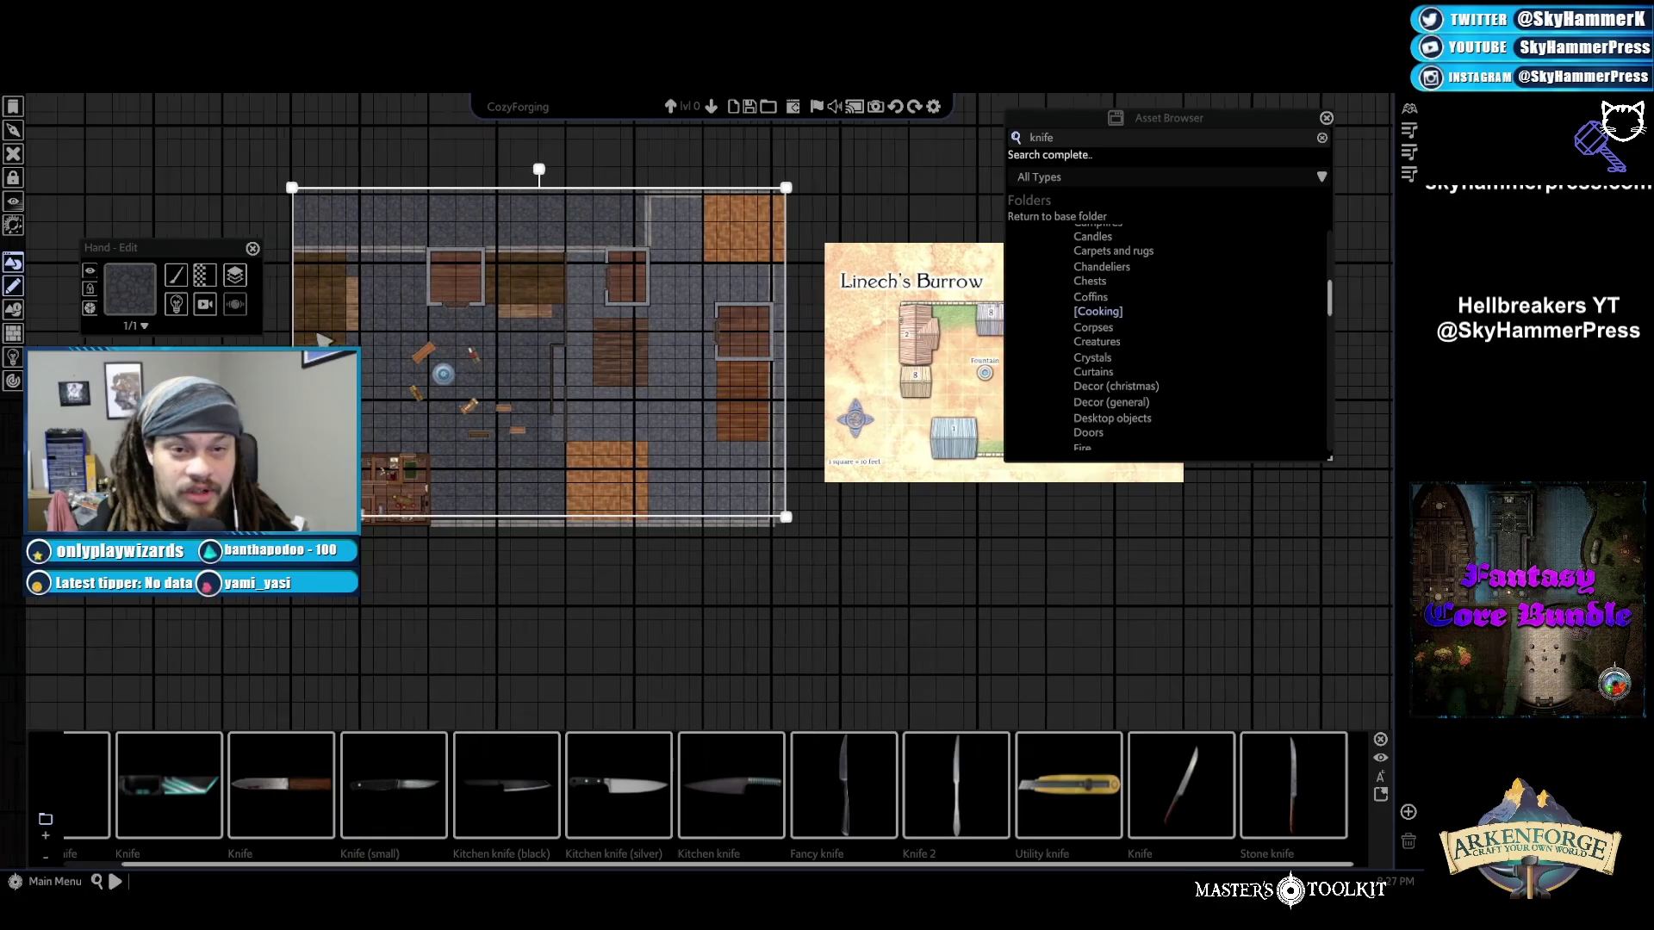
Examine the unfurnished buildings around the fountain and return to the furnished house for a closer check
{"action": "scroll", "coordinate": [449, 390], "scroll_direction": "up", "scroll_amount": 2}
{"action": "scroll", "coordinate": [552, 371], "scroll_direction": "up", "scroll_amount": 2}
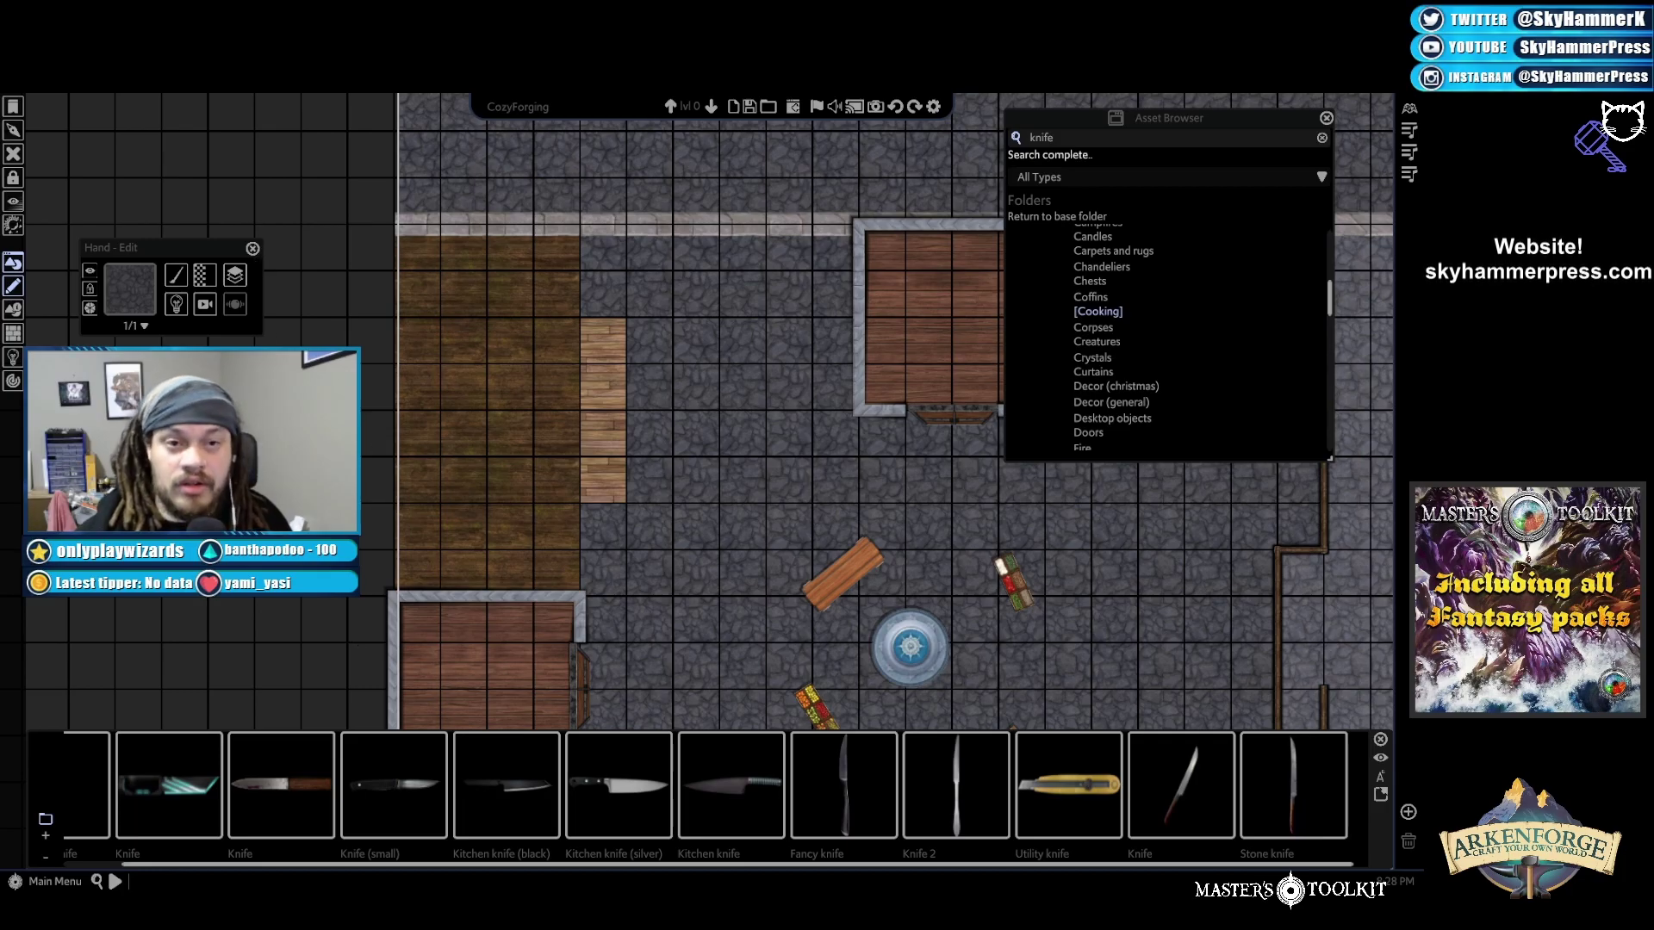
{"action": "left_click", "coordinate": [396, 400]}
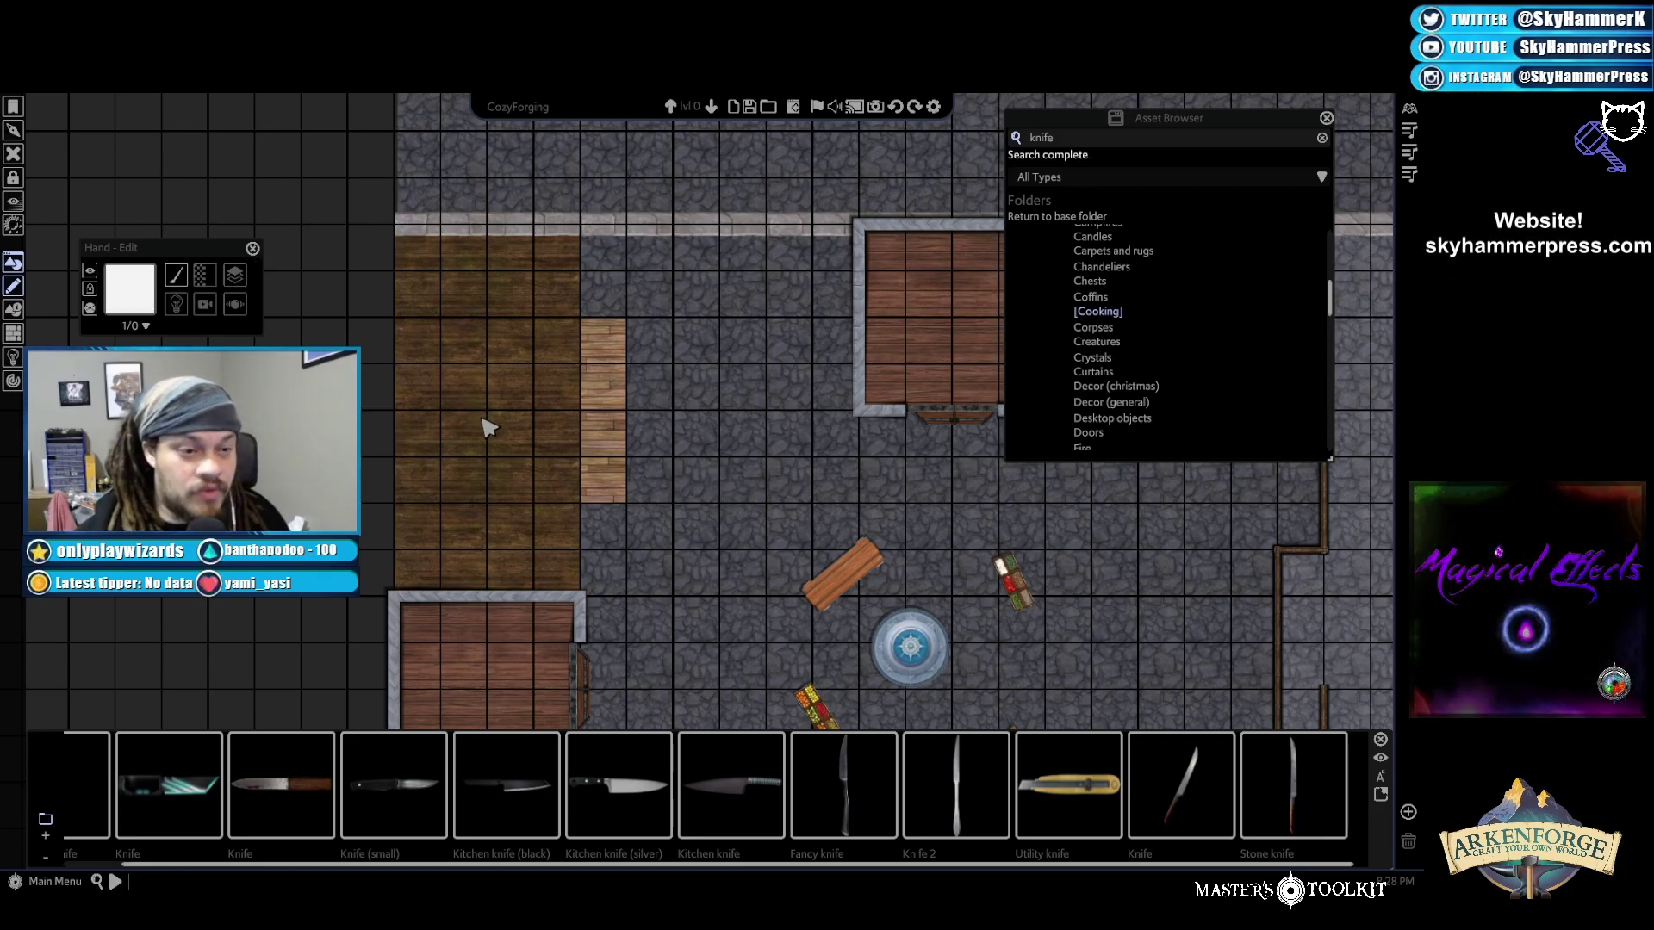
{"action": "scroll", "coordinate": [485, 426], "scroll_direction": "down", "scroll_amount": 5}
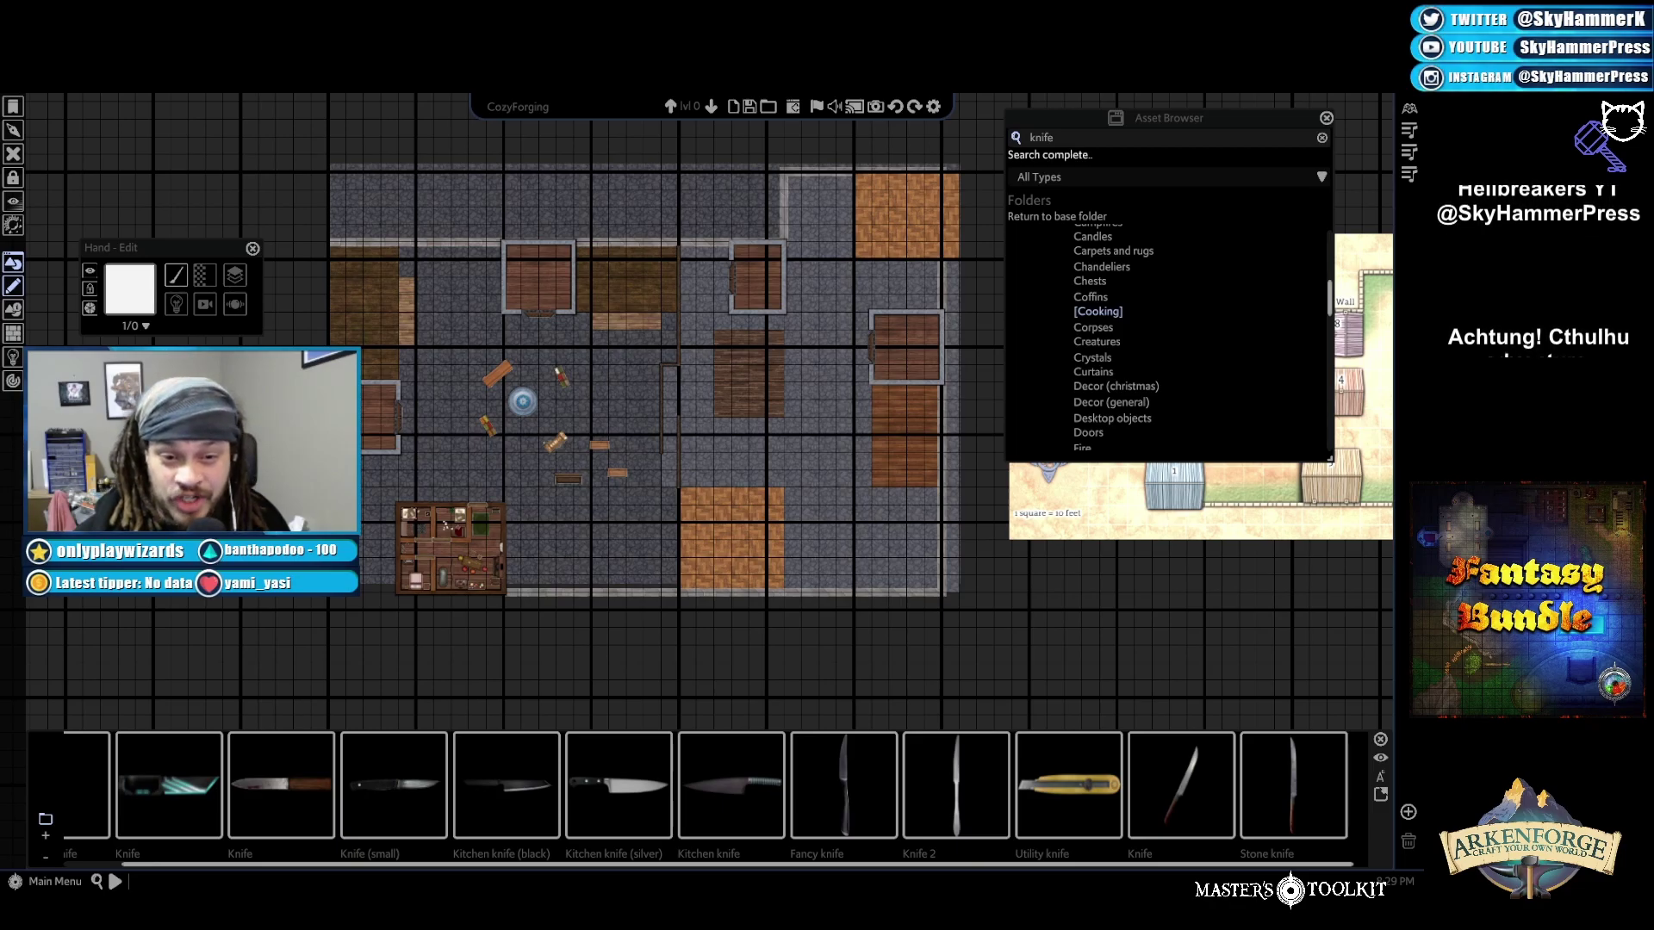
{"action": "scroll", "coordinate": [405, 646], "scroll_direction": "up", "scroll_amount": 8}
{"action": "scroll", "coordinate": [591, 669], "scroll_direction": "up", "scroll_amount": 3}
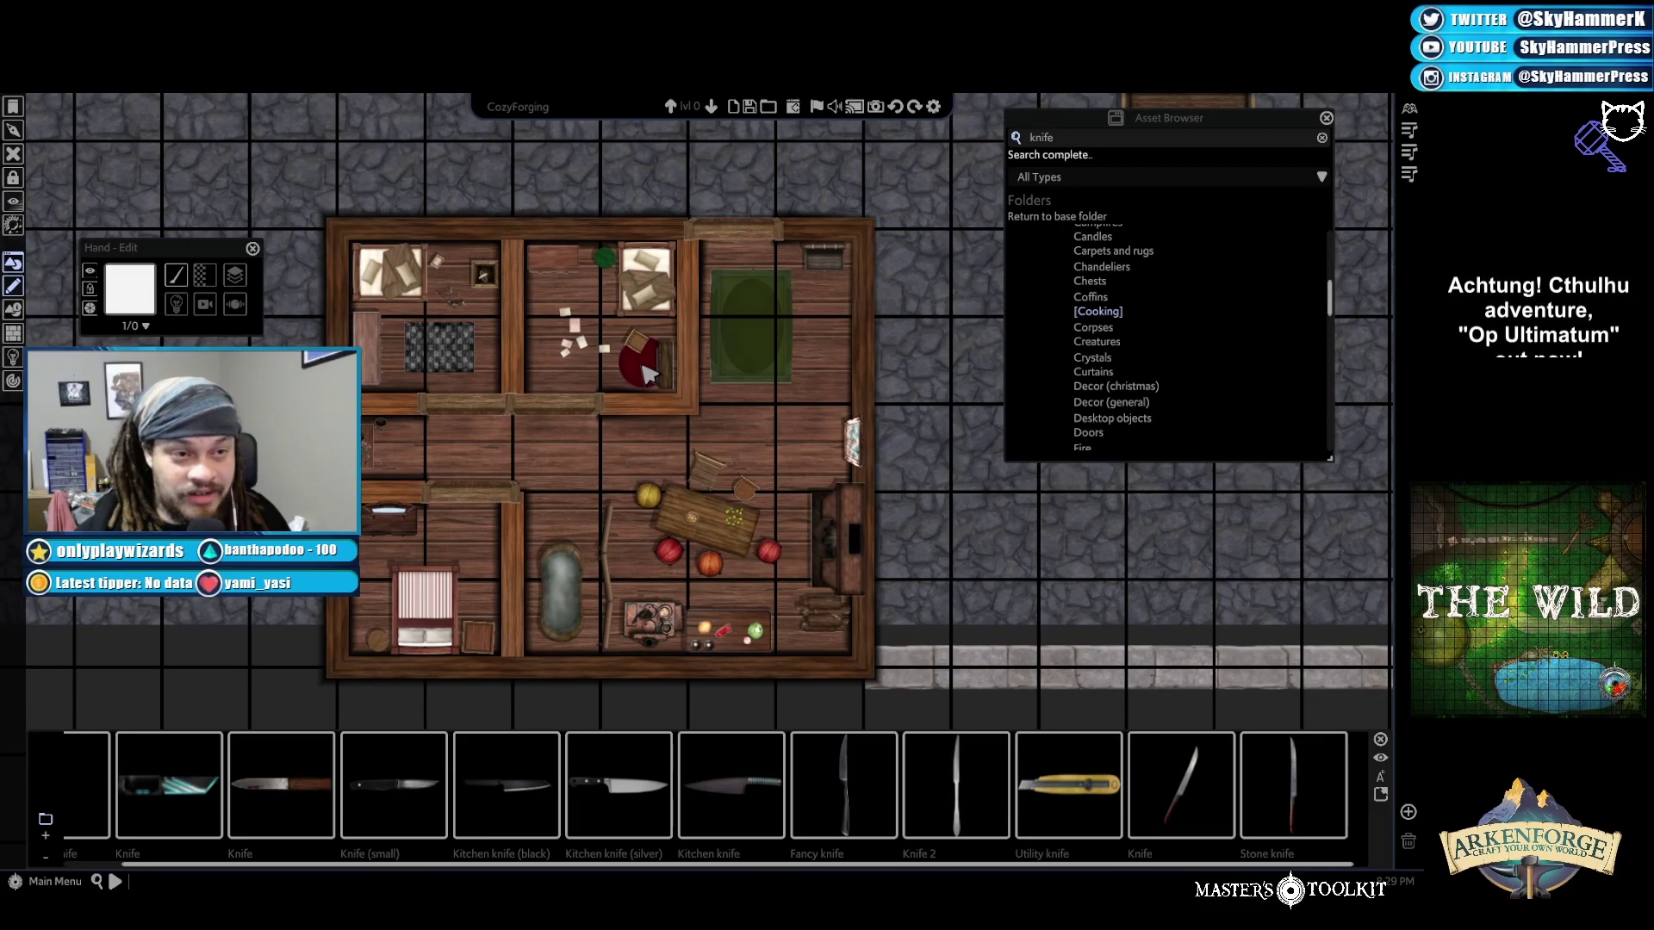
{"action": "scroll", "coordinate": [655, 398], "scroll_direction": "up", "scroll_amount": 1}
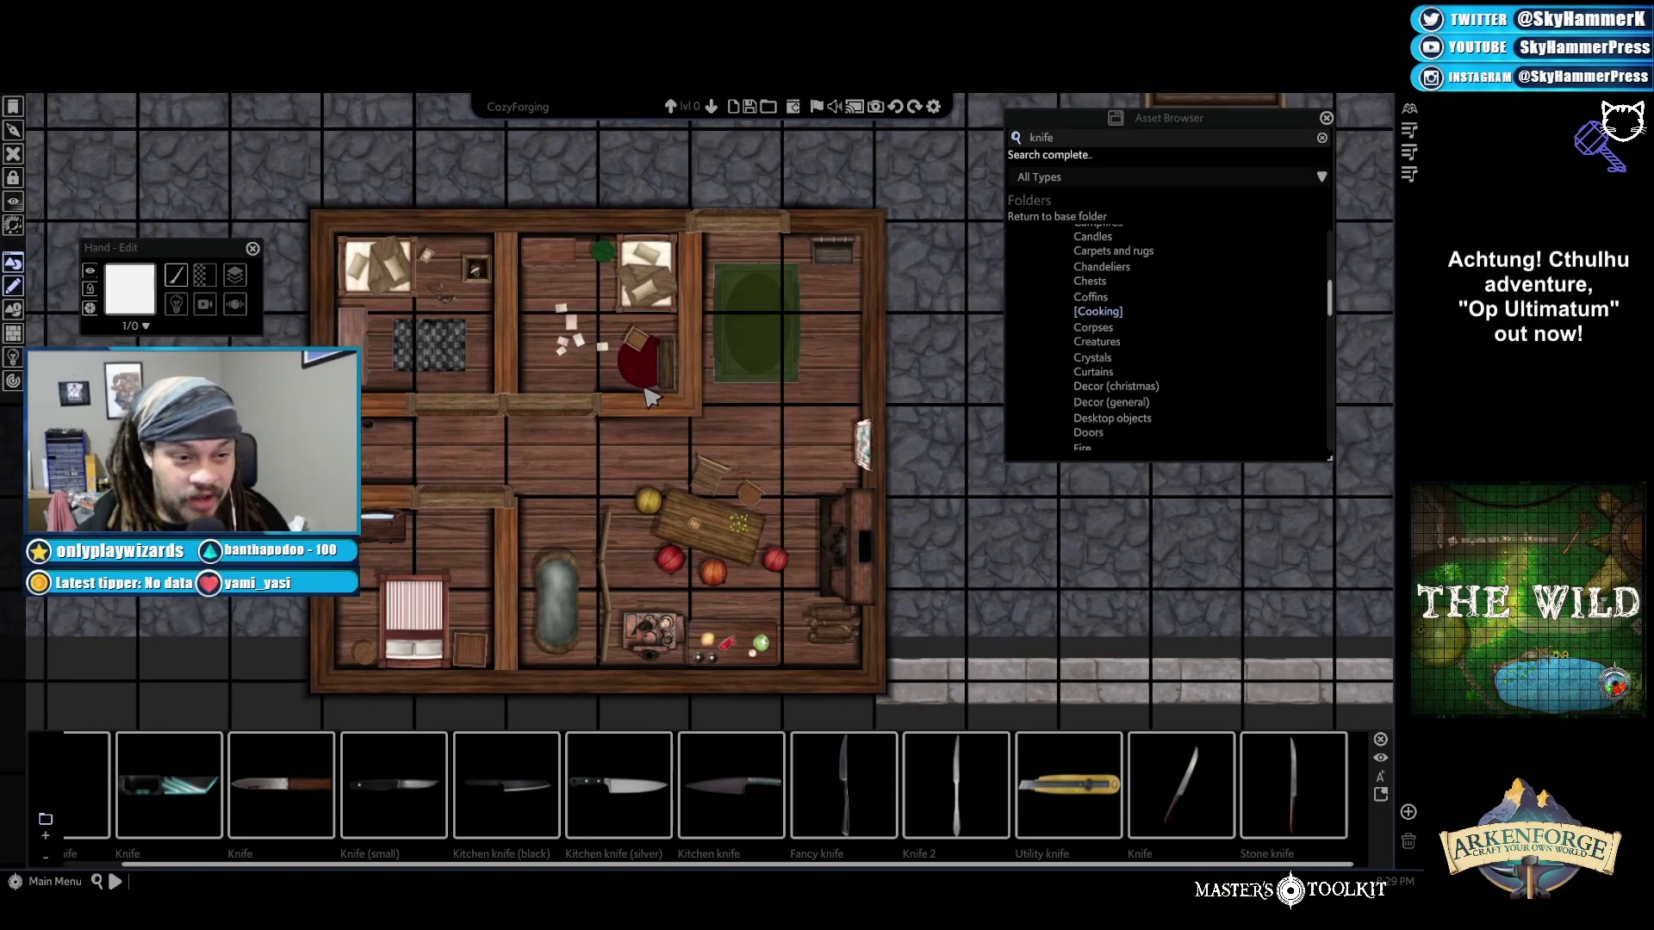